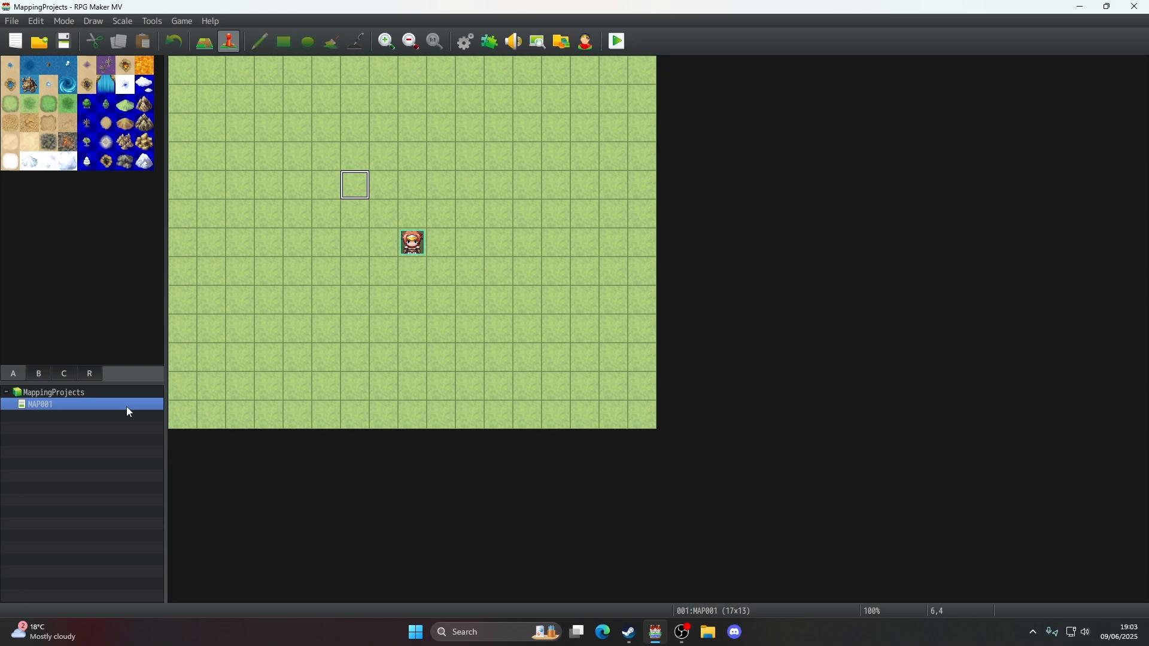
- Rename the MAP001 map LakeVillage, assign it the 0002 Outside tileset and set its height to 26
{"action": "right_click", "coordinate": [85, 406]}
{"action": "left_click", "coordinate": [101, 413]}
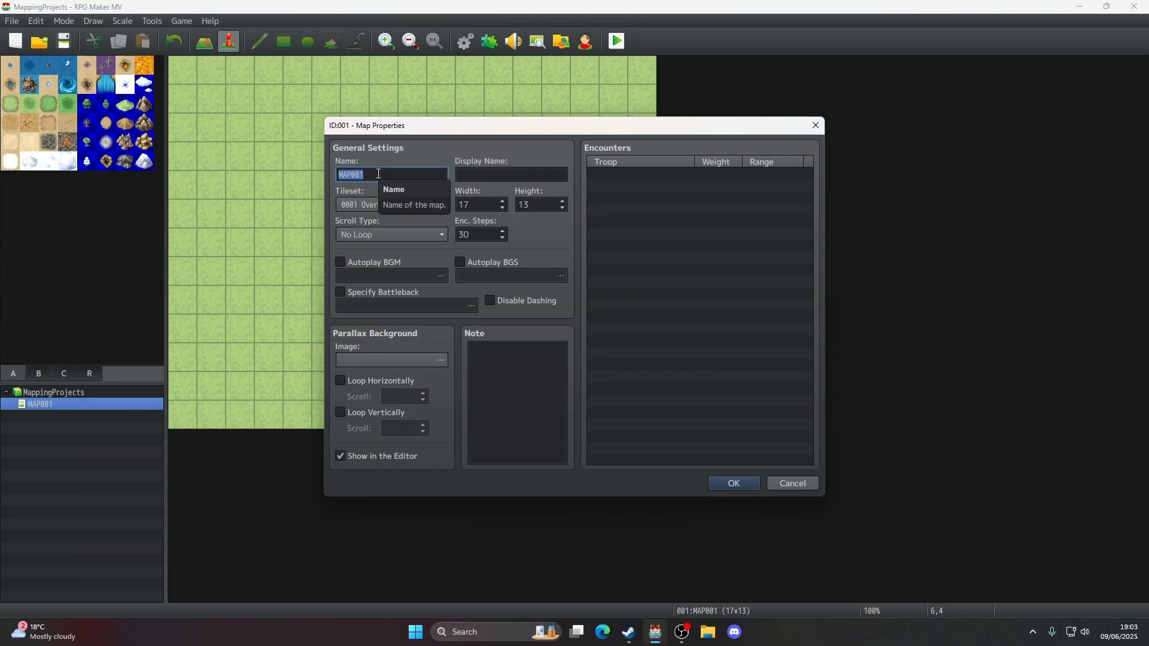
{"action": "type", "text": "Lake"}
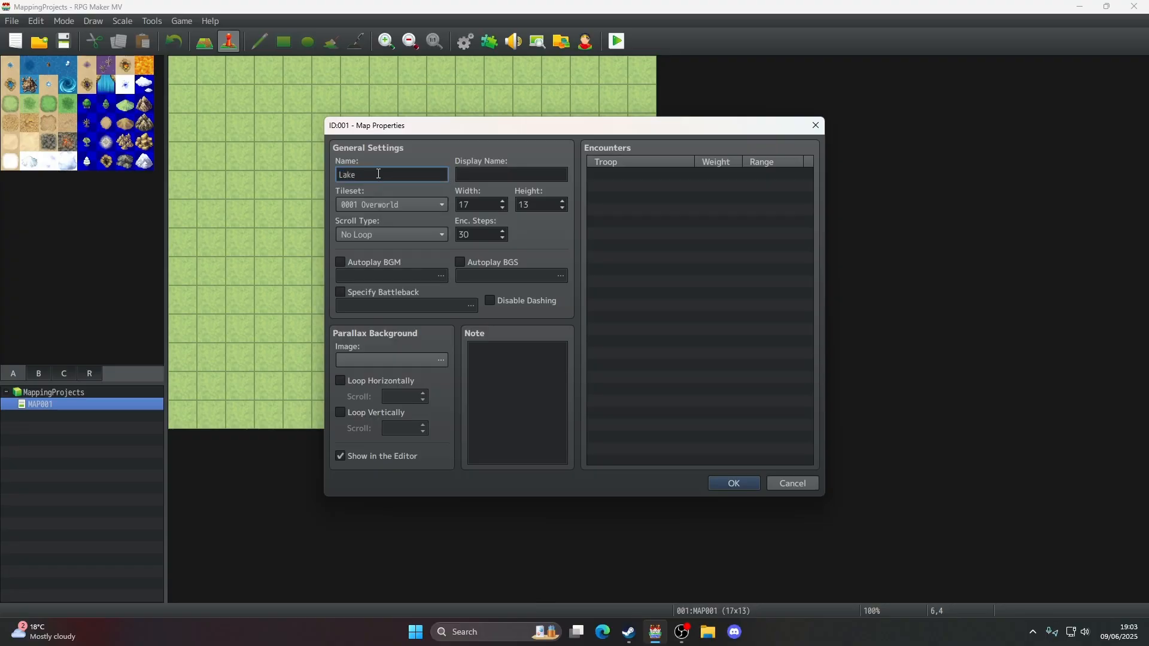
{"action": "type", "text": "Village"}
{"action": "left_click", "coordinate": [385, 205]}
{"action": "left_click", "coordinate": [389, 230]}
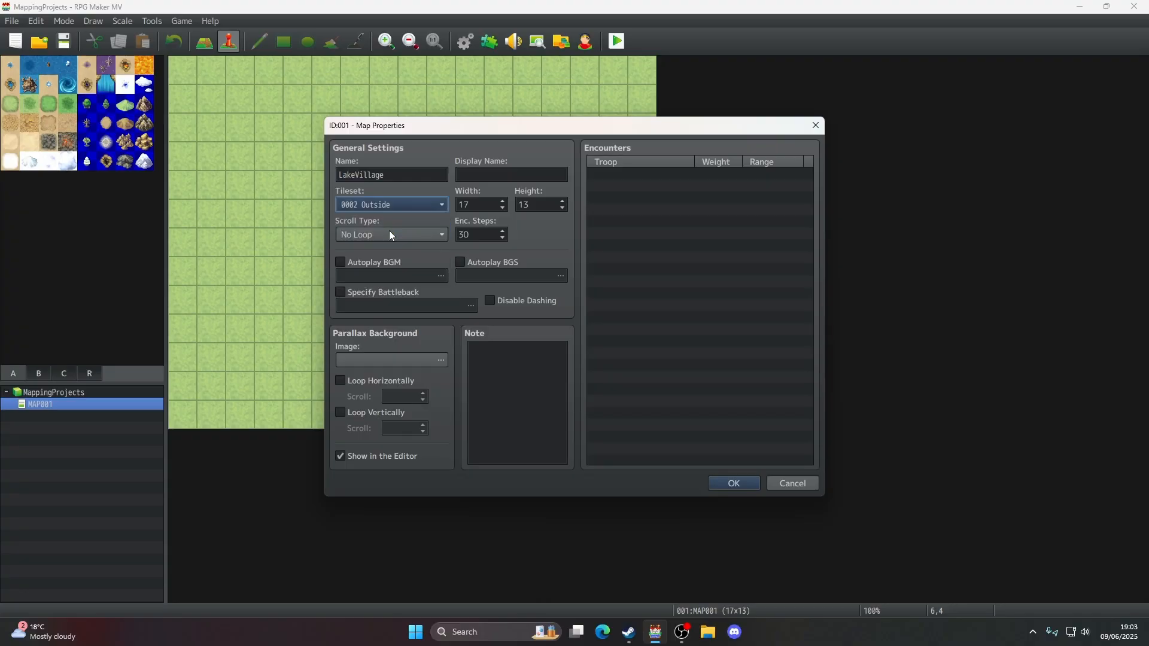
{"action": "double_click", "coordinate": [528, 202]}
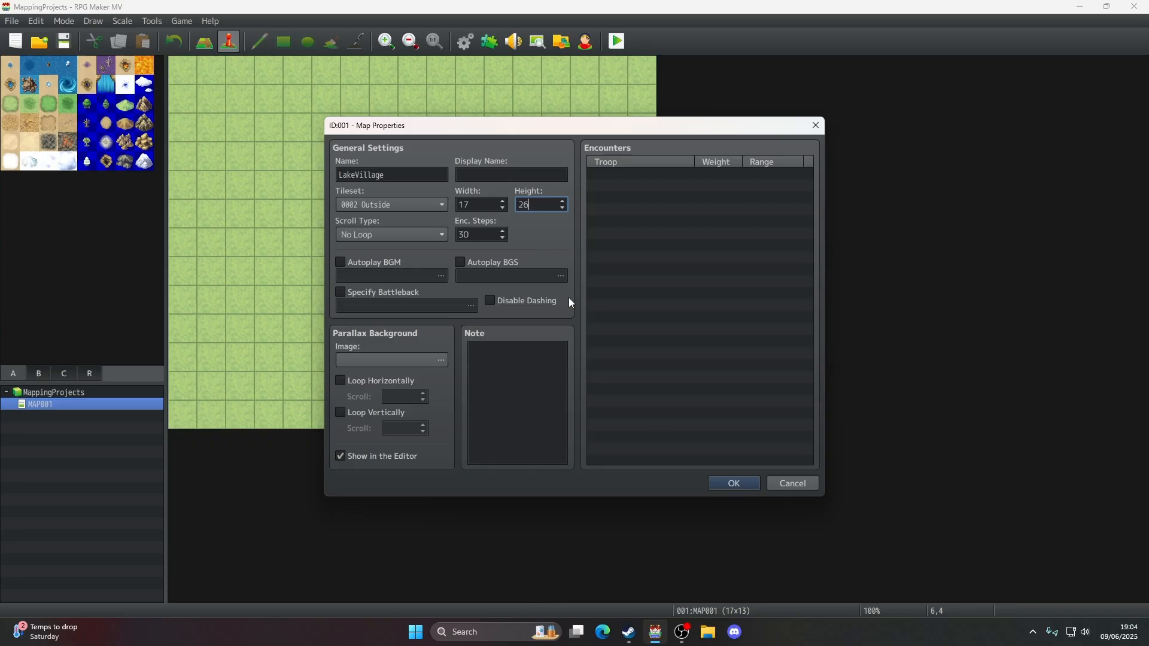
{"action": "left_click", "coordinate": [732, 483]}
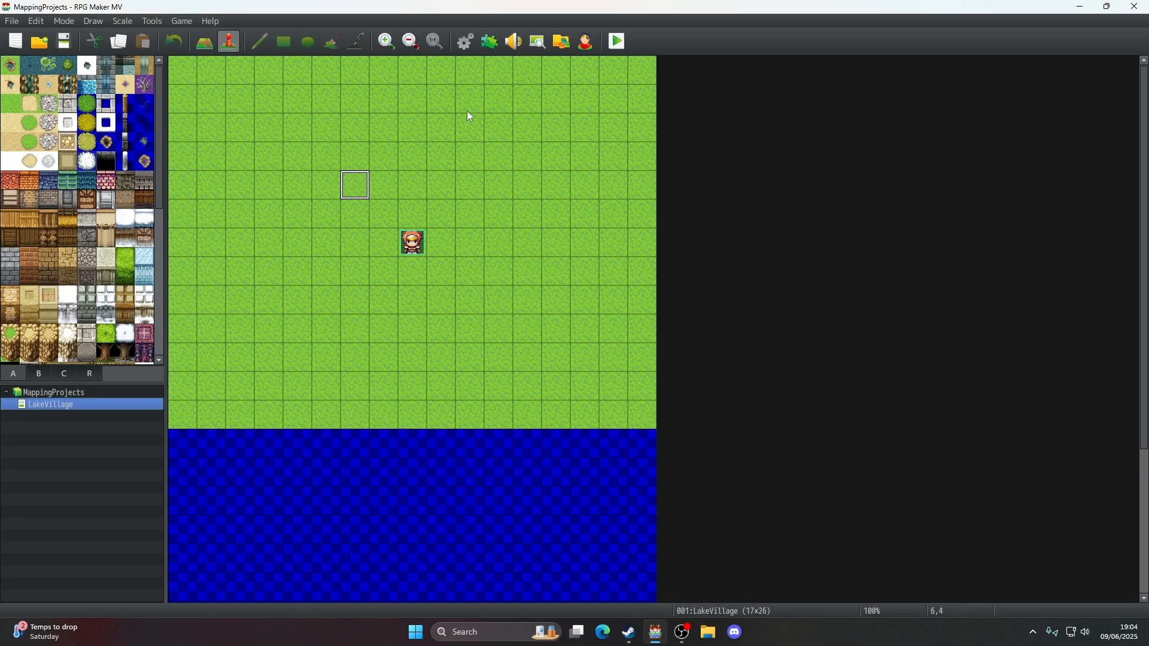
- Set the LakeVillage map's height to 39
{"action": "left_click", "coordinate": [404, 47]}
{"action": "left_click", "coordinate": [404, 48]}
{"action": "left_click", "coordinate": [387, 42]}
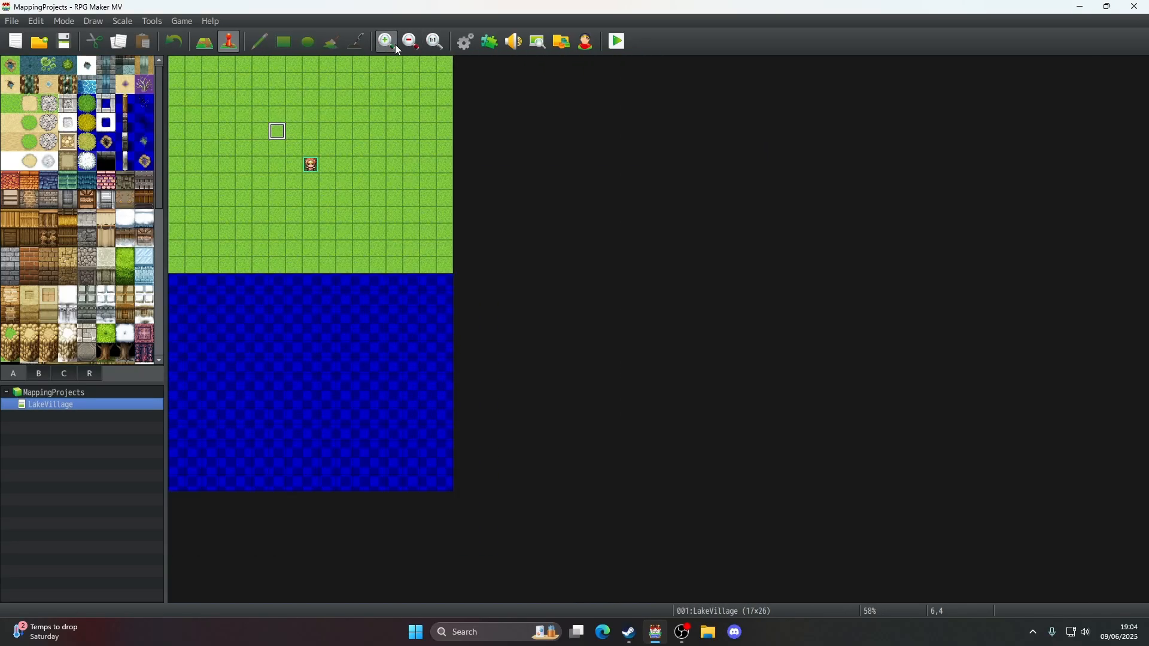
{"action": "right_click", "coordinate": [98, 405]}
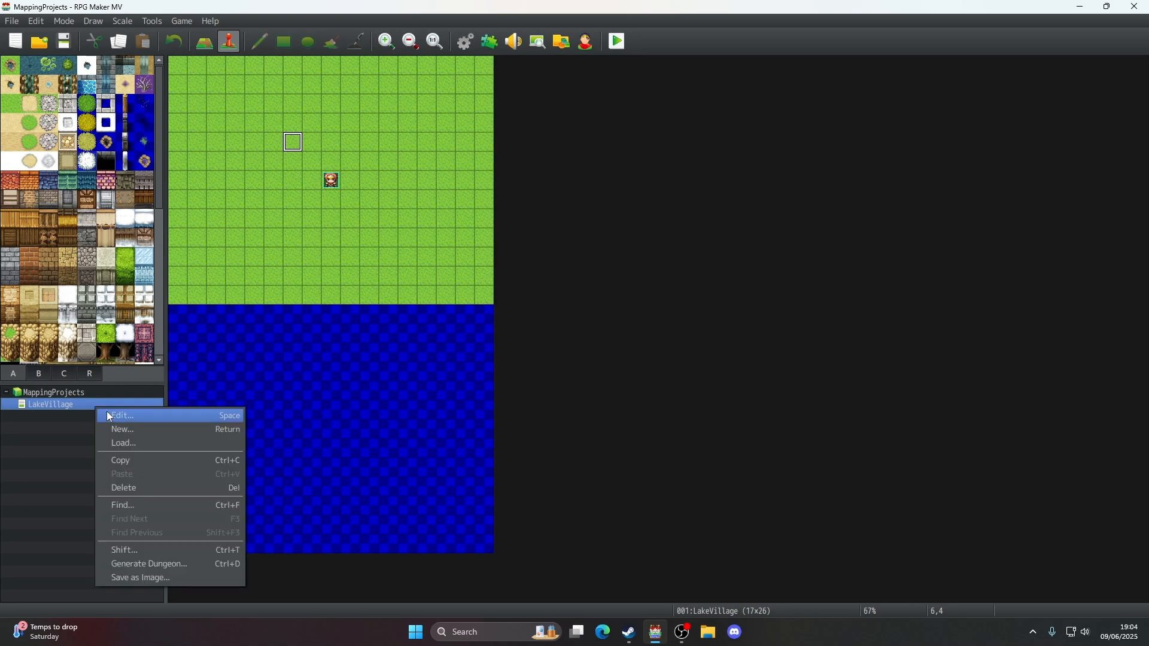
{"action": "left_click", "coordinate": [106, 413]}
{"action": "double_click", "coordinate": [540, 207]}
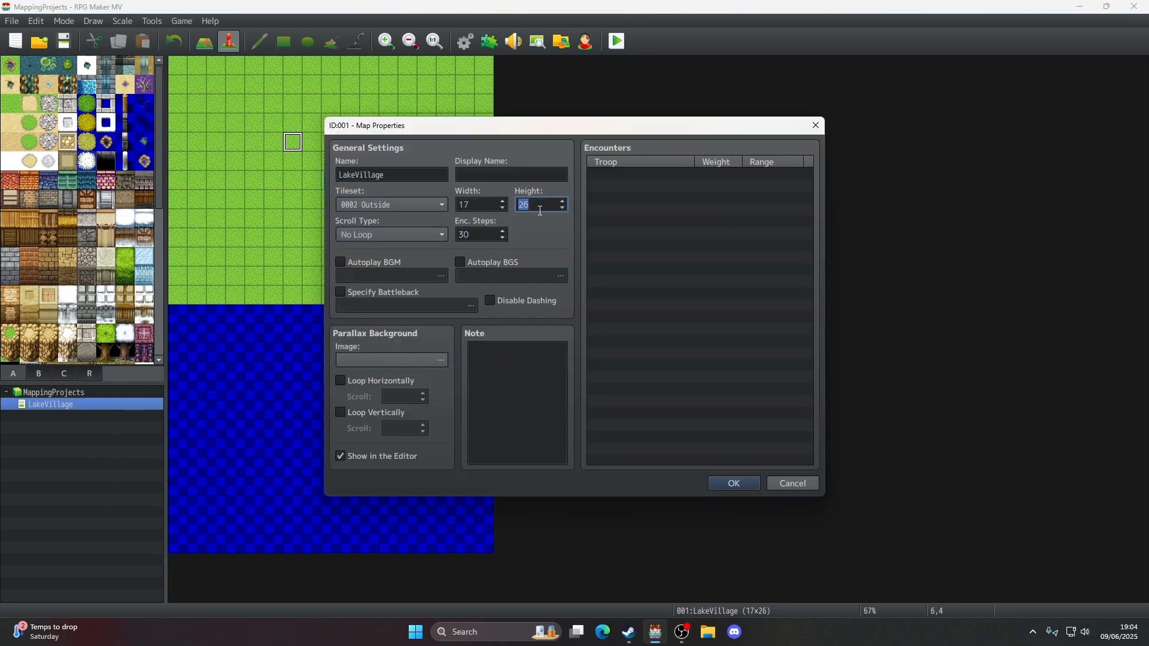
{"action": "type", "text": "39"}
{"action": "left_click", "coordinate": [715, 481]}
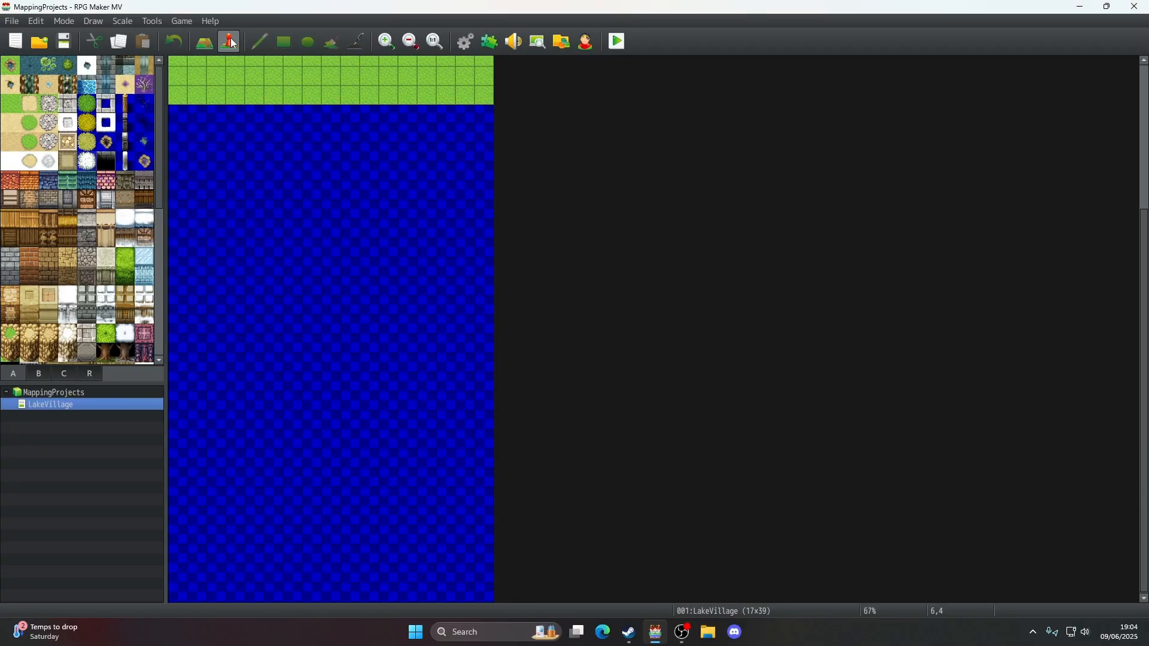
- Flood-fill the map's empty area with the plain grass tile in map mode
{"action": "left_click", "coordinate": [204, 42]}
{"action": "left_click", "coordinate": [339, 47]}
{"action": "left_click", "coordinate": [347, 132]}
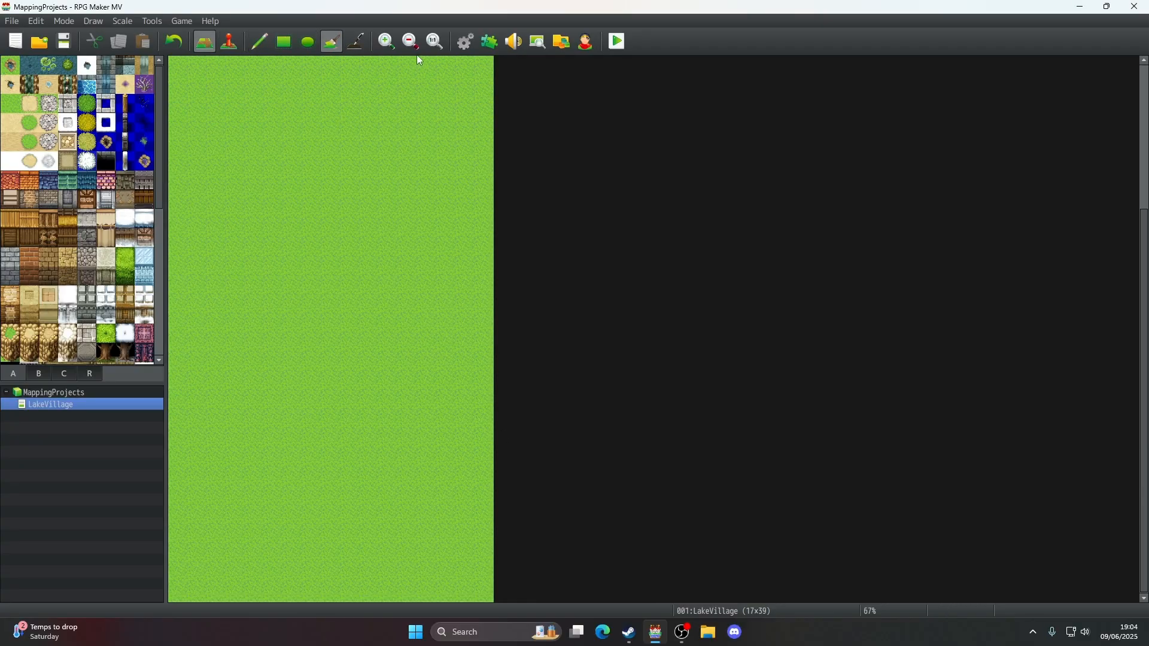
- Set the LakeVillage map's height to 33
{"action": "left_click", "coordinate": [413, 43]}
{"action": "left_click", "coordinate": [413, 43]}
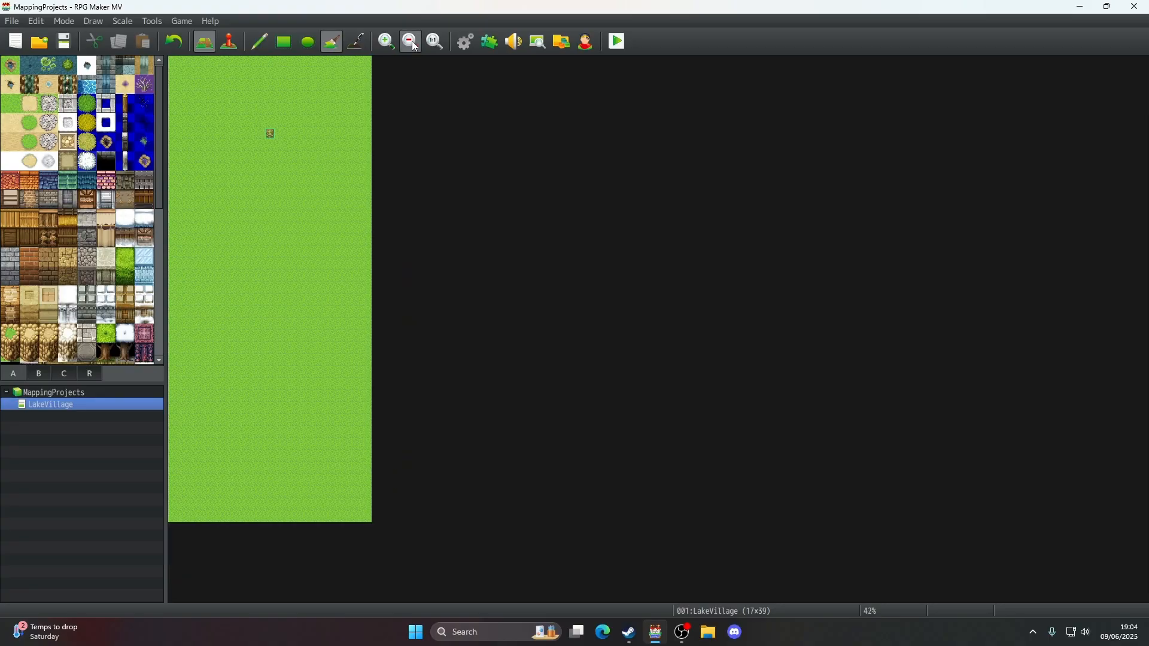
{"action": "double_click", "coordinate": [79, 408]}
{"action": "double_click", "coordinate": [543, 204]}
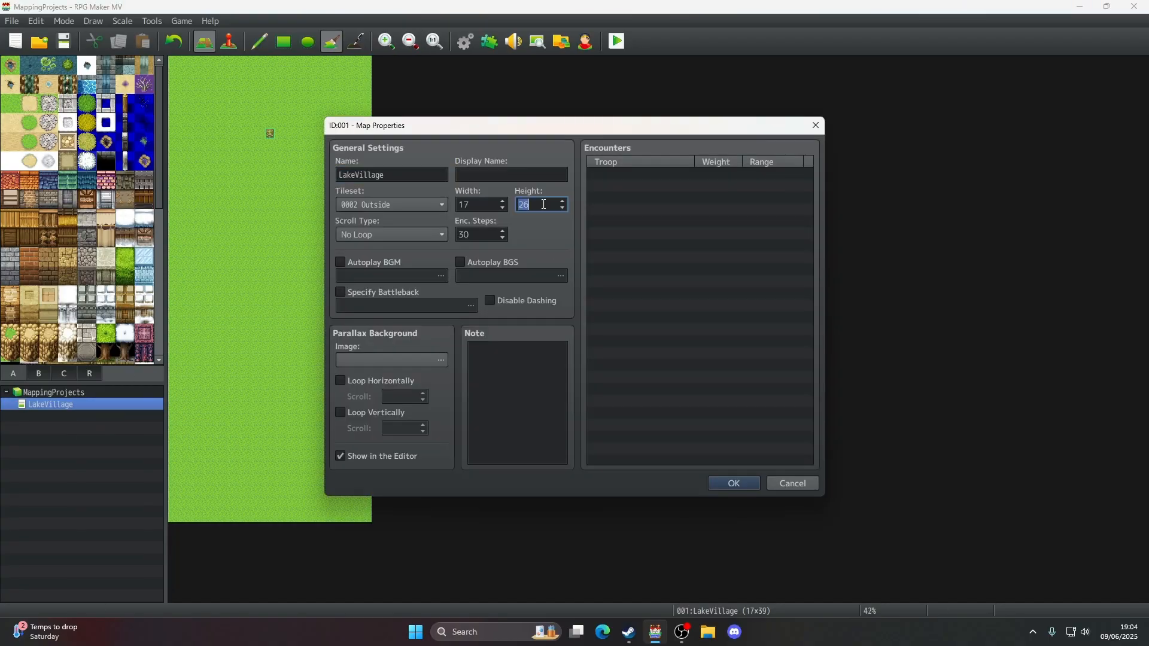
{"action": "type", "text": "33"}
{"action": "left_click", "coordinate": [719, 486]}
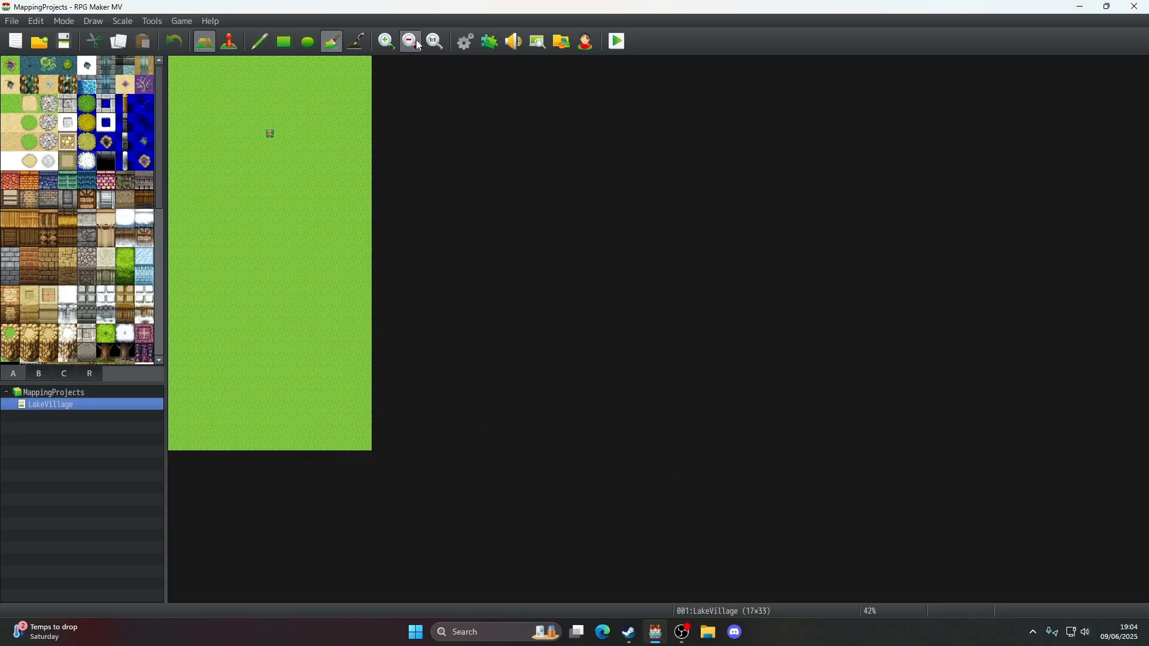
- Examine the resized map's extent by outlining full-width rows, and look through the available wall and cliff tiles
{"action": "left_click", "coordinate": [435, 42]}
{"action": "scroll", "coordinate": [409, 143], "scroll_direction": "down", "scroll_amount": 1}
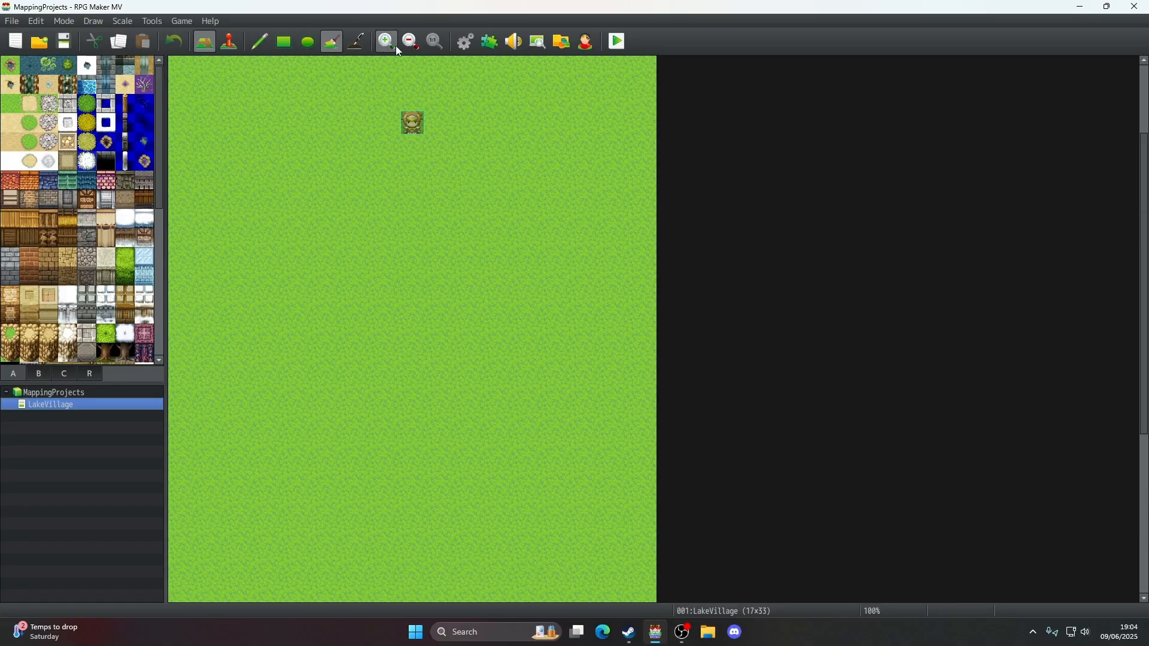
{"action": "left_click", "coordinate": [410, 42]}
{"action": "left_click", "coordinate": [411, 41]}
{"action": "left_click", "coordinate": [410, 42]}
{"action": "left_click", "coordinate": [410, 42]}
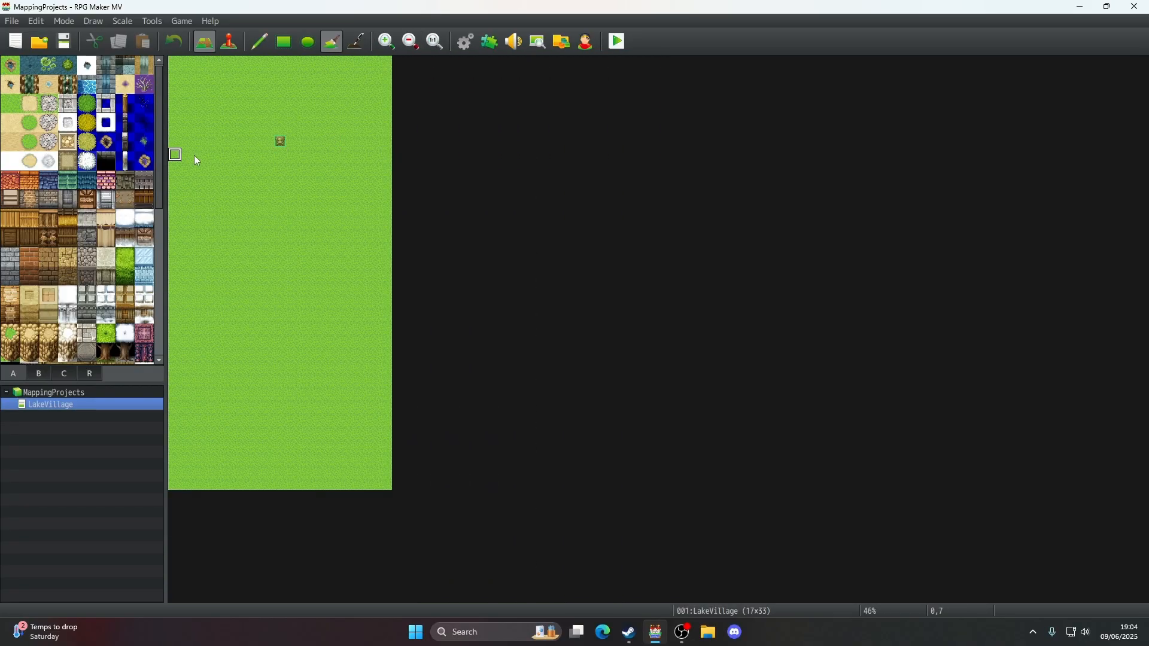
{"action": "right_click_drag", "start_coordinate": [179, 155], "coordinate": [388, 156]}
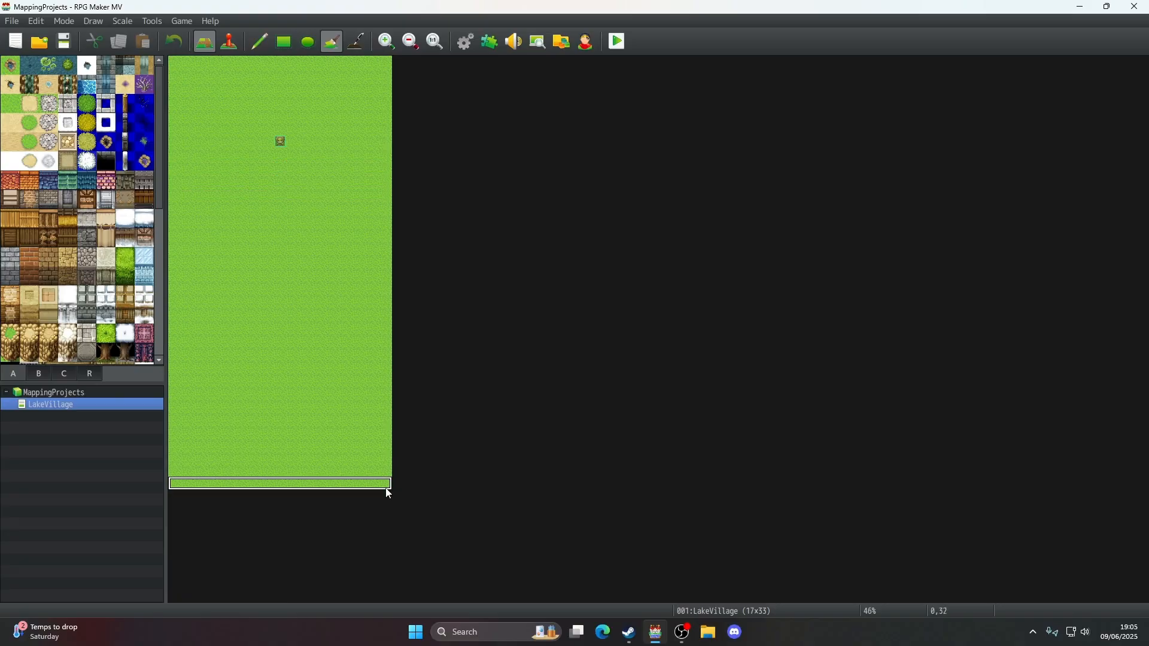
{"action": "right_click", "coordinate": [386, 489]}
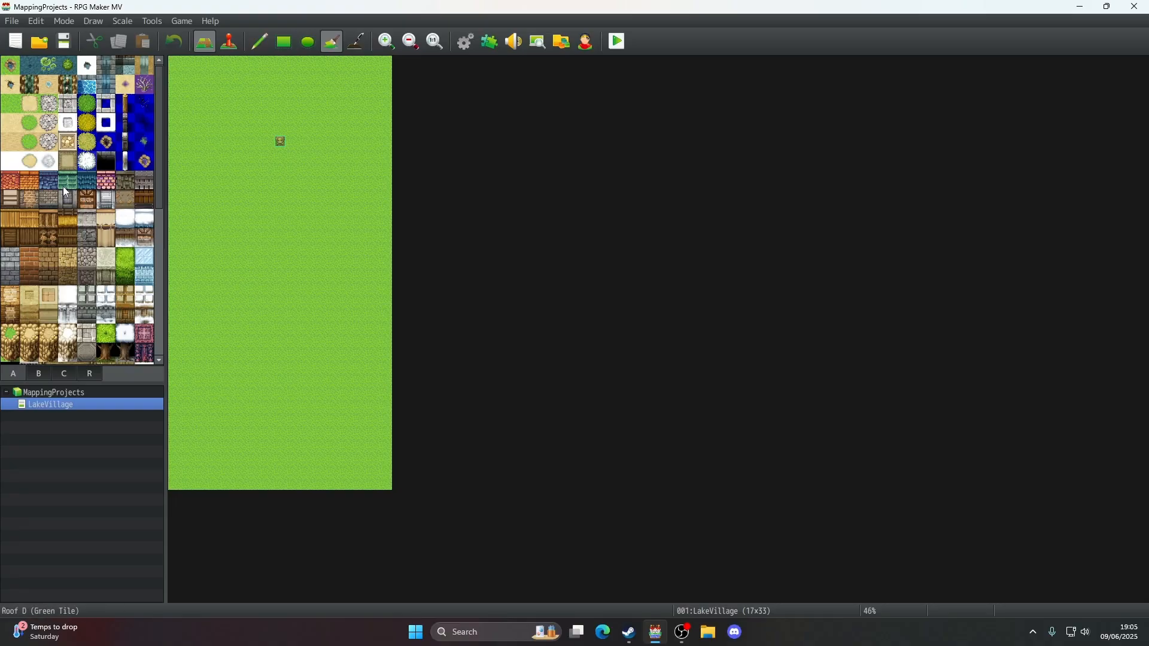
{"action": "scroll", "coordinate": [63, 185], "scroll_direction": "down", "scroll_amount": 3}
{"action": "scroll", "coordinate": [63, 185], "scroll_direction": "up", "scroll_amount": 3}
{"action": "left_click", "coordinate": [17, 353]}
{"action": "scroll", "coordinate": [75, 253], "scroll_direction": "down", "scroll_amount": 5}
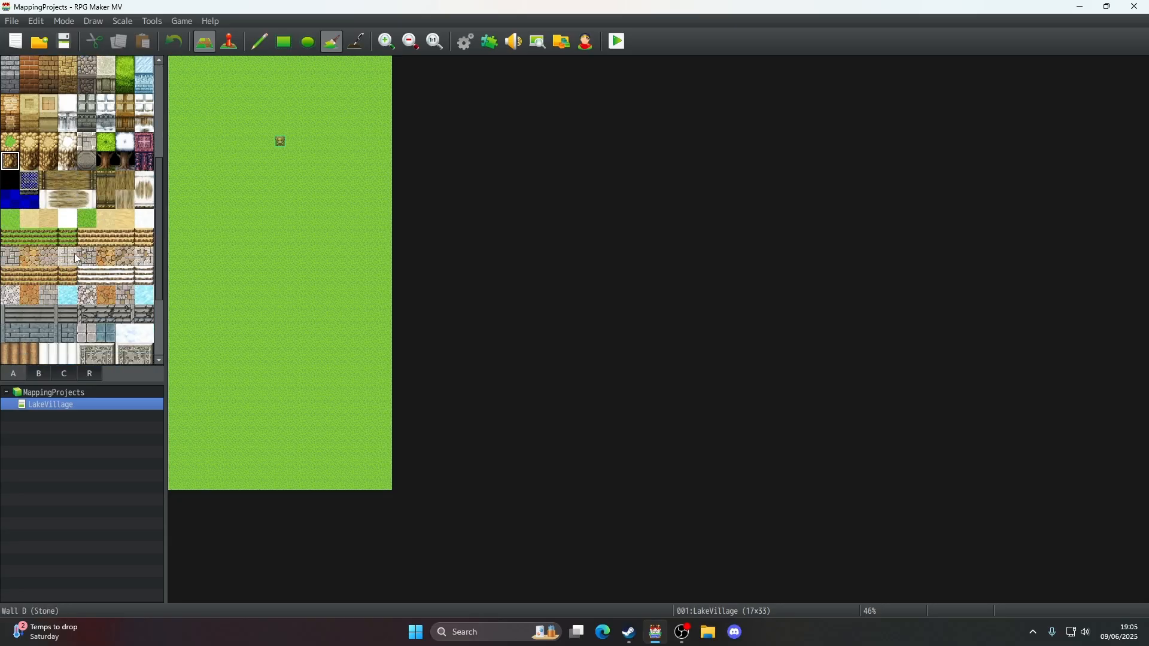
{"action": "scroll", "coordinate": [74, 253], "scroll_direction": "up", "scroll_amount": 5}
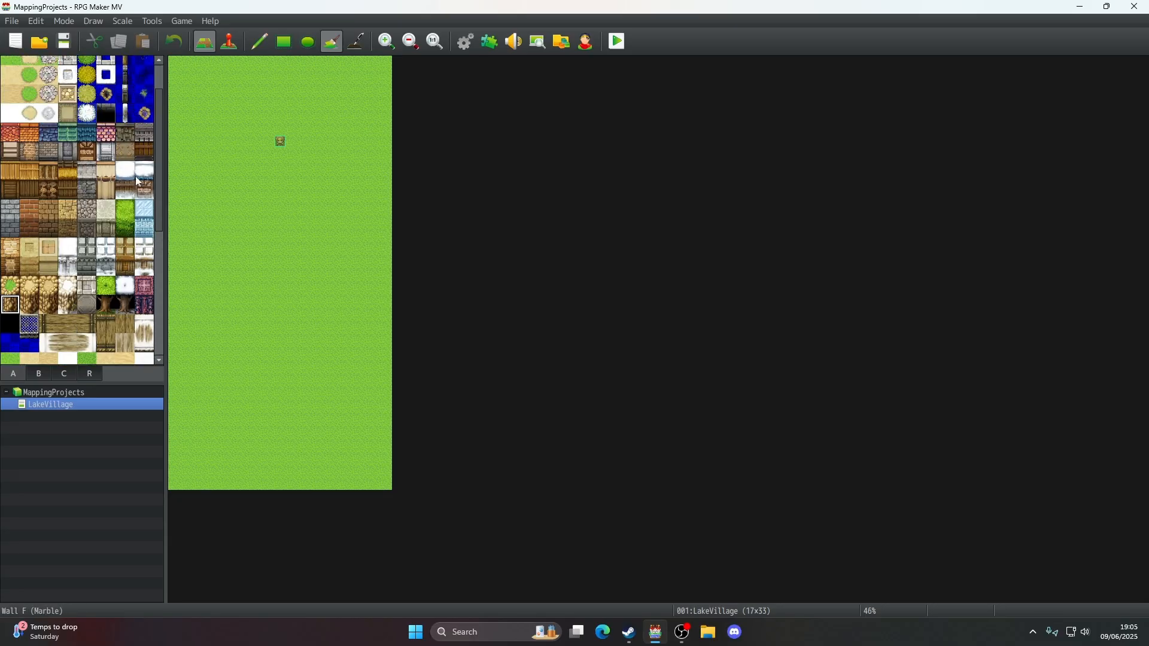
- Remove the player's starting position from the map in event mode and return to map editing
{"action": "left_click", "coordinate": [225, 48]}
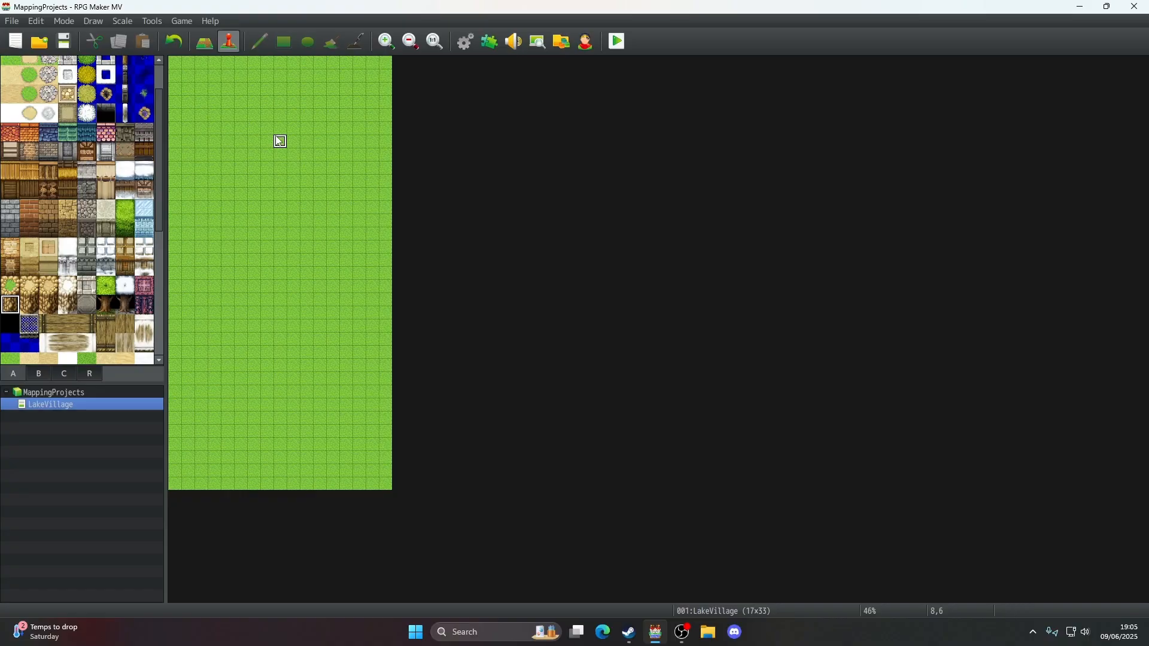
{"action": "left_click", "coordinate": [214, 46]}
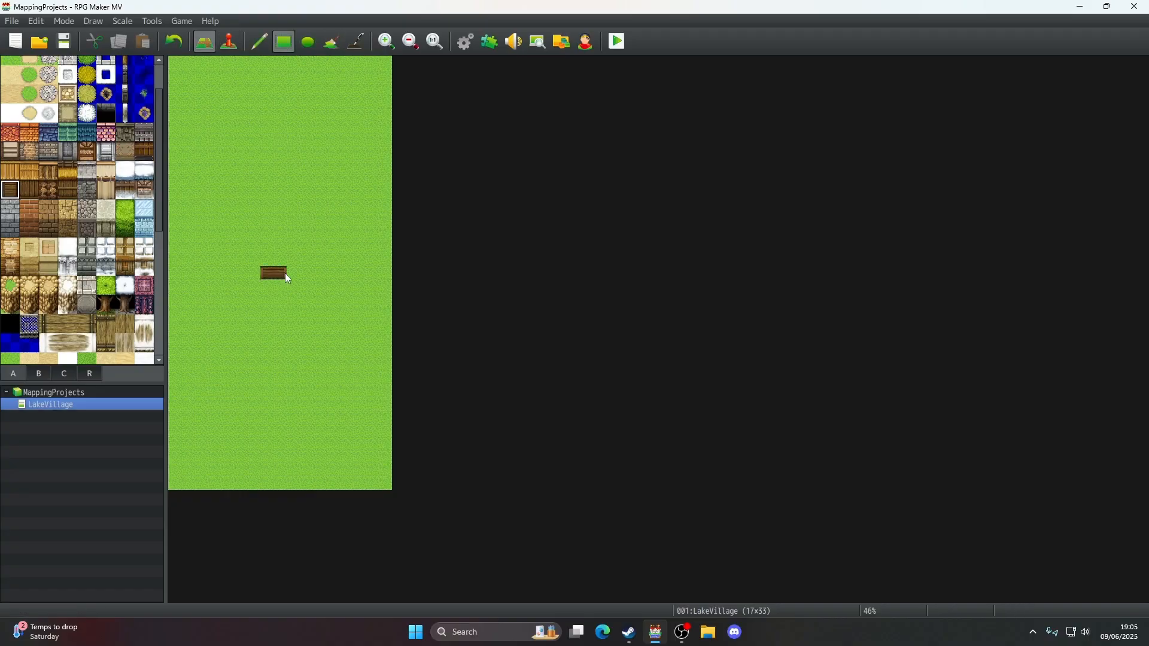
- Try a short strip of wooden wall in the middle of the map and restore the grass over it
{"action": "left_click_drag", "start_coordinate": [285, 272], "coordinate": [292, 275]}
{"action": "right_click_drag", "start_coordinate": [252, 272], "coordinate": [179, 274]}
{"action": "right_click", "coordinate": [308, 274]}
{"action": "left_click_drag", "start_coordinate": [292, 274], "coordinate": [264, 274]}
- Save the project and set the LakeVillage map's width to 26
{"action": "left_click", "coordinate": [59, 35]}
{"action": "right_click", "coordinate": [80, 405]}
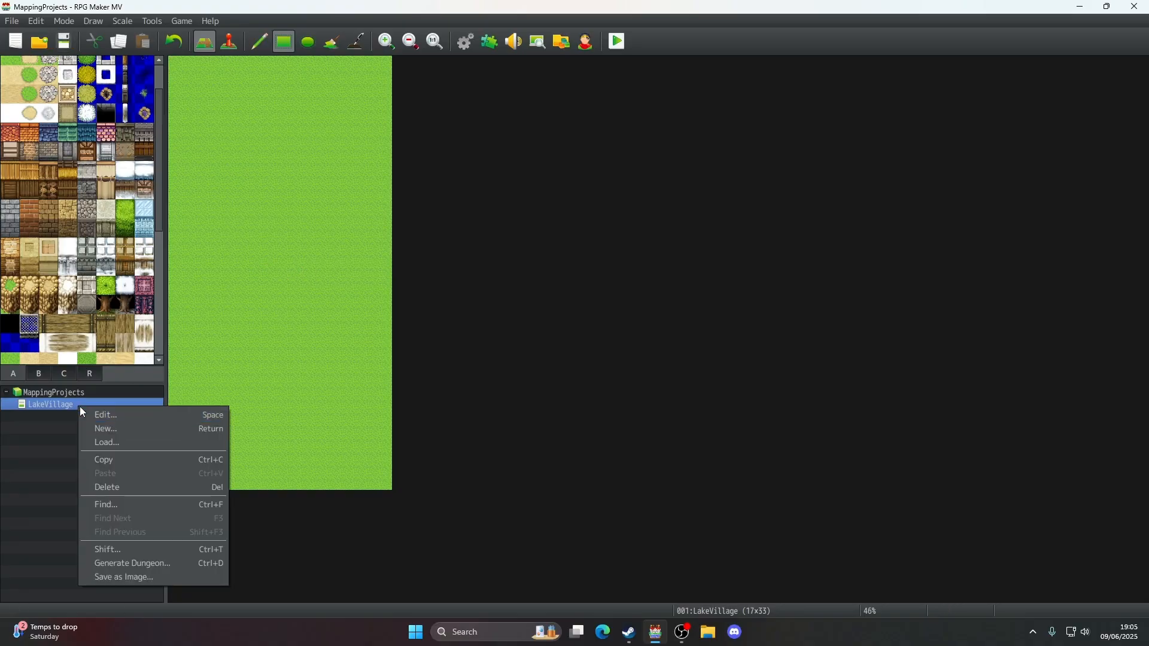
{"action": "left_click", "coordinate": [90, 413]}
{"action": "left_click_drag", "start_coordinate": [458, 205], "coordinate": [507, 230]}
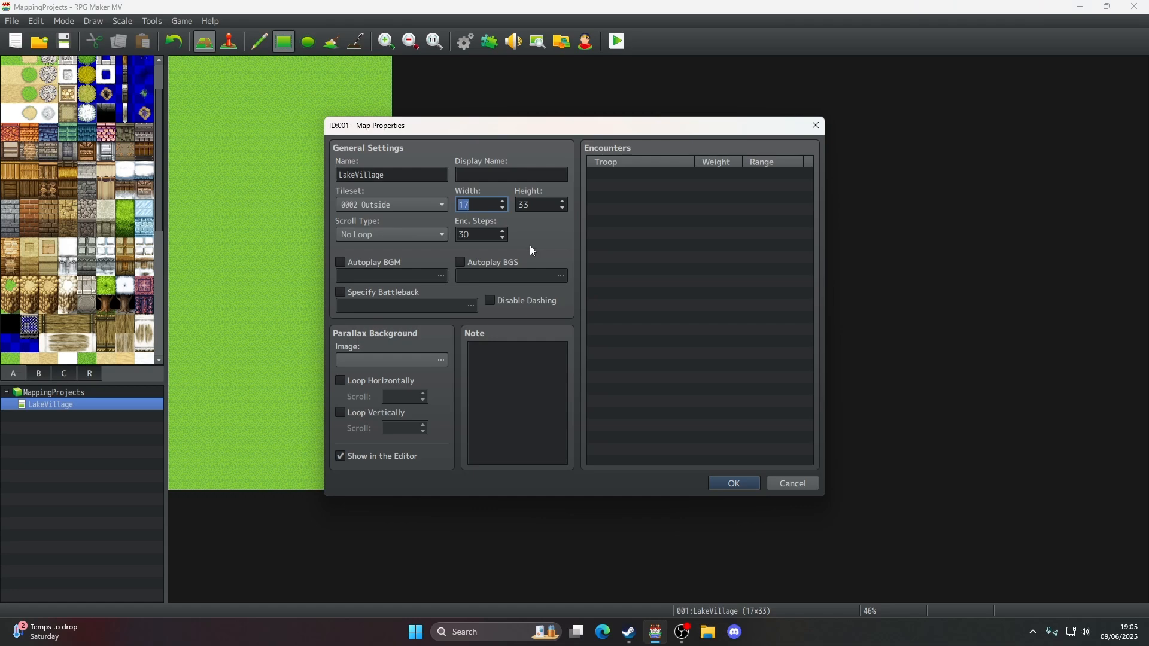
{"action": "type", "text": "26"}
{"action": "left_click", "coordinate": [720, 479]}
- Flood-fill the added eastern part of the map with grass and save the project
{"action": "left_click", "coordinate": [330, 43]}
{"action": "left_click", "coordinate": [426, 145]}
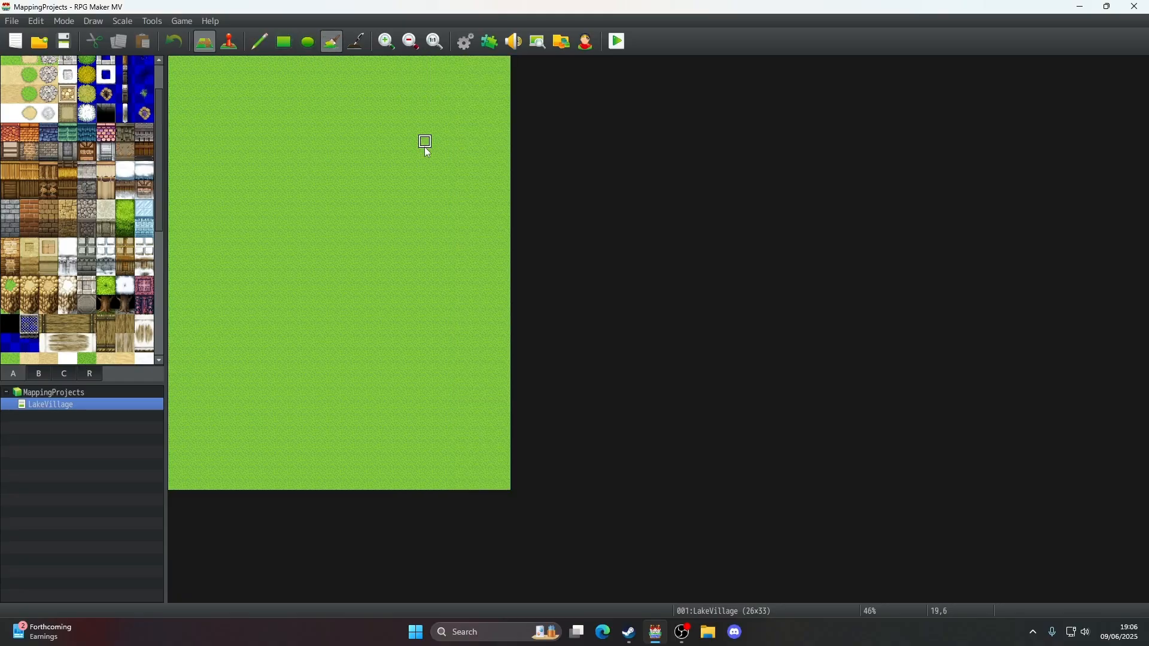
{"action": "left_click", "coordinate": [251, 48]}
{"action": "left_click", "coordinate": [64, 42]}
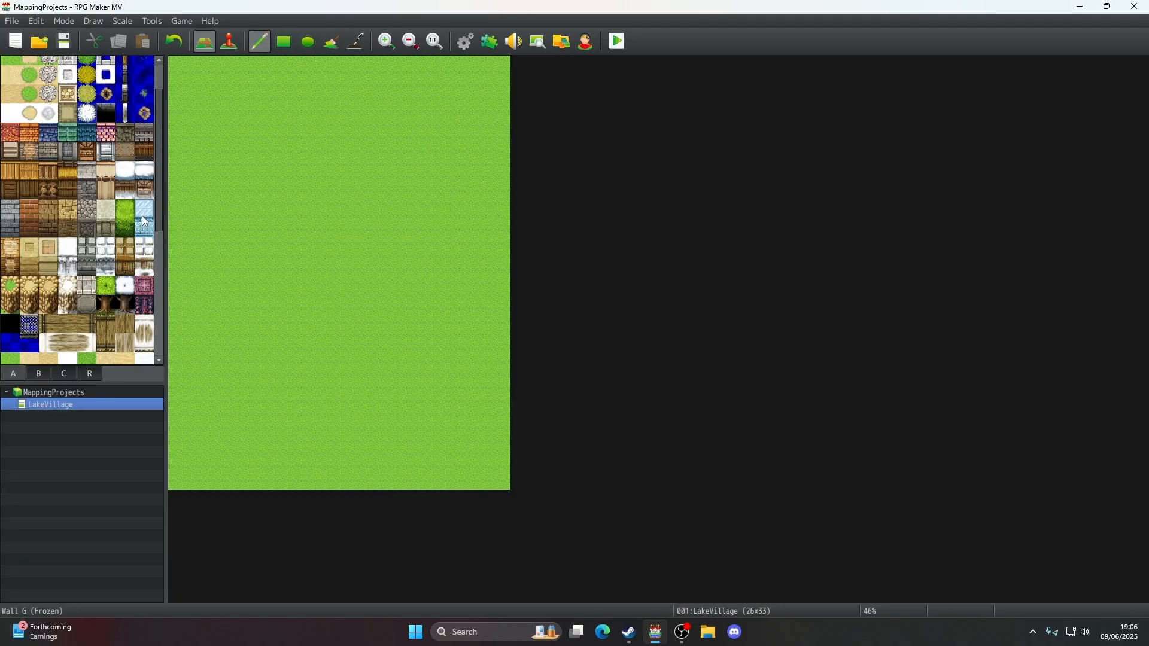
- Frame the whole map with a four-tile-wide border of the grass cliff-top tile, leaving a rectangular clearing inside
{"action": "left_click", "coordinate": [11, 304]}
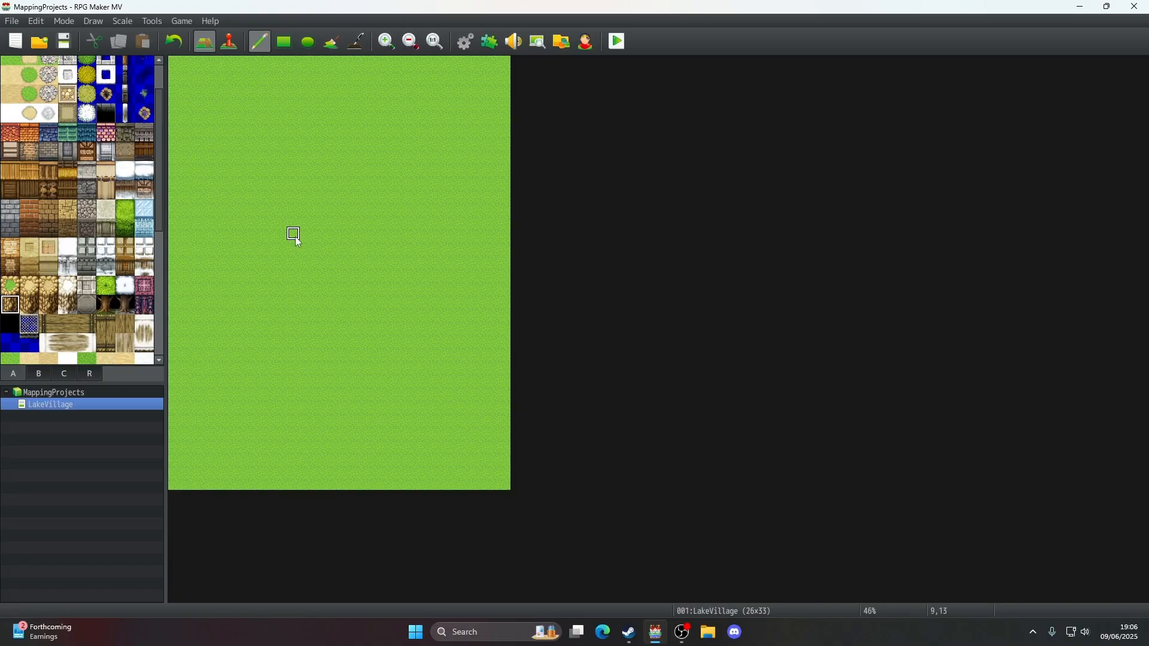
{"action": "left_click", "coordinate": [11, 286]}
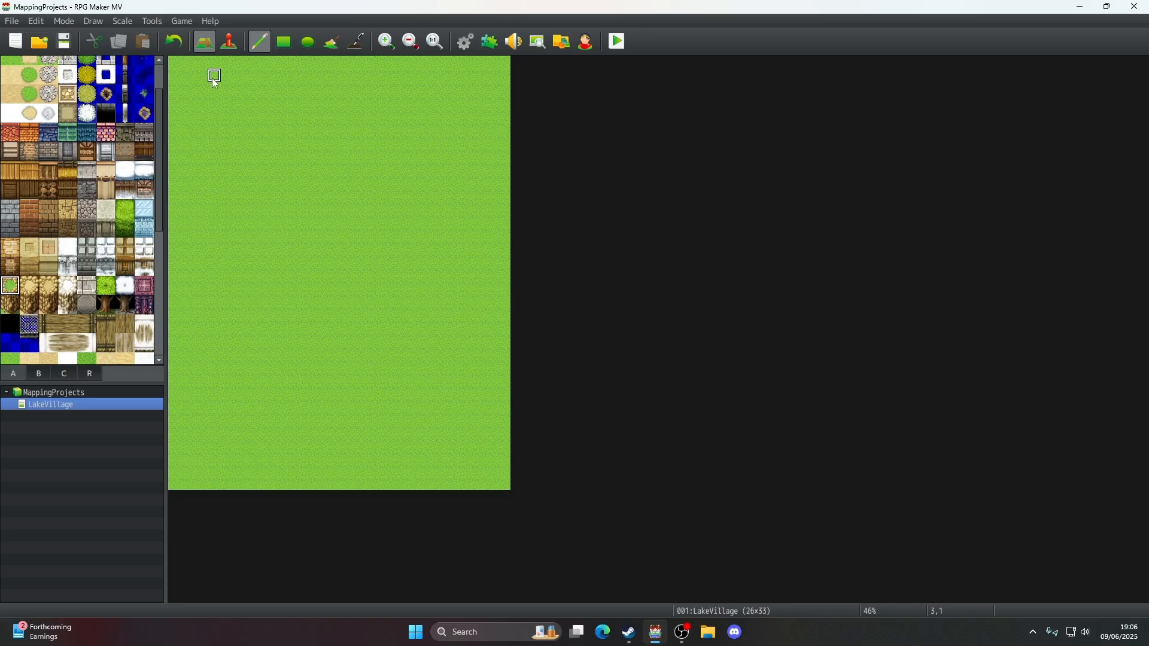
{"action": "left_click", "coordinate": [285, 41]}
{"action": "left_click_drag", "start_coordinate": [187, 61], "coordinate": [275, 63]}
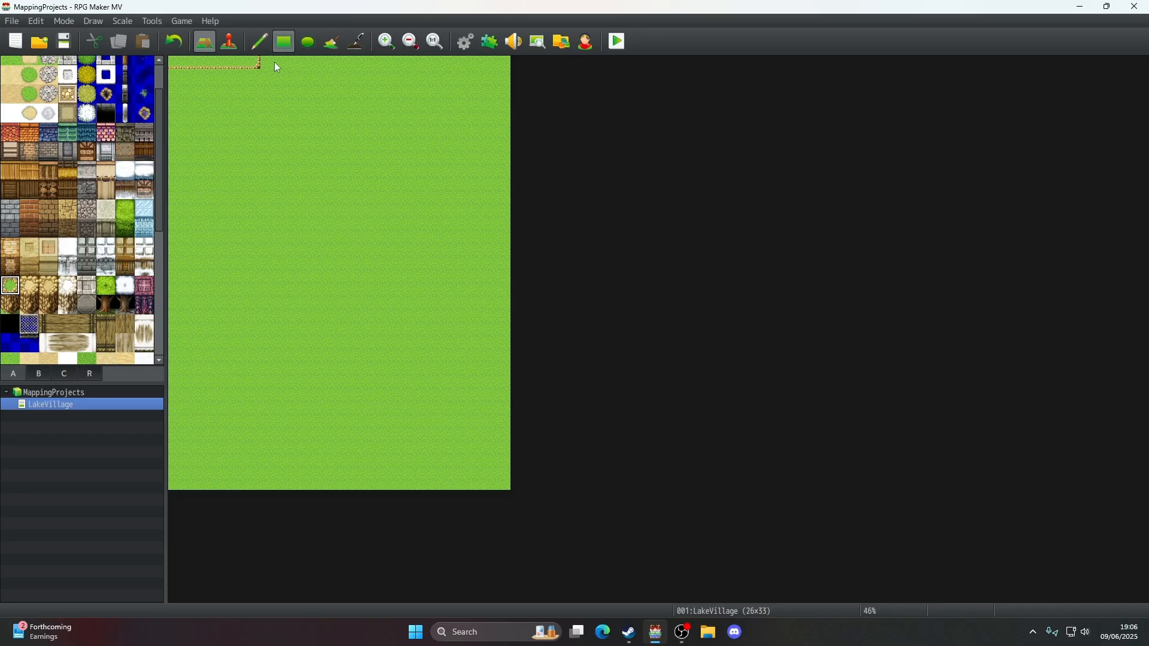
{"action": "mouse_move", "coordinate": [468, 59]}
{"action": "left_mouse_down"}
{"action": "mouse_move", "coordinate": [498, 61]}
{"action": "mouse_move", "coordinate": [177, 75]}
{"action": "mouse_move", "coordinate": [182, 90]}
{"action": "mouse_move", "coordinate": [506, 105]}
{"action": "left_mouse_up"}
{"action": "mouse_move", "coordinate": [174, 111]}
{"action": "left_mouse_down"}
{"action": "mouse_move", "coordinate": [171, 460]}
{"action": "mouse_move", "coordinate": [210, 490]}
{"action": "mouse_move", "coordinate": [483, 490]}
{"action": "mouse_move", "coordinate": [514, 476]}
{"action": "mouse_move", "coordinate": [504, 448]}
{"action": "mouse_move", "coordinate": [504, 105]}
{"action": "mouse_move", "coordinate": [468, 109]}
{"action": "left_mouse_up"}
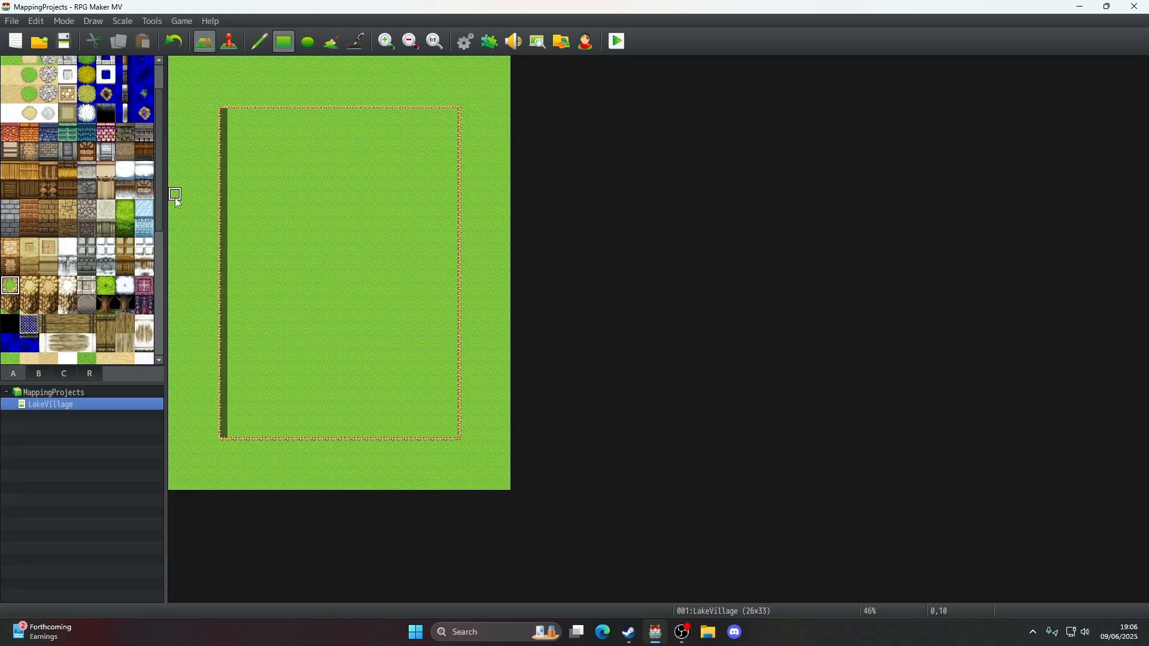
- Draw a two-tile-high dirt cliff face along the clearing's north edge, stepping its three-tile-wide northwest corner down one tile
{"action": "left_click", "coordinate": [18, 305]}
{"action": "left_click_drag", "start_coordinate": [226, 114], "coordinate": [450, 124]}
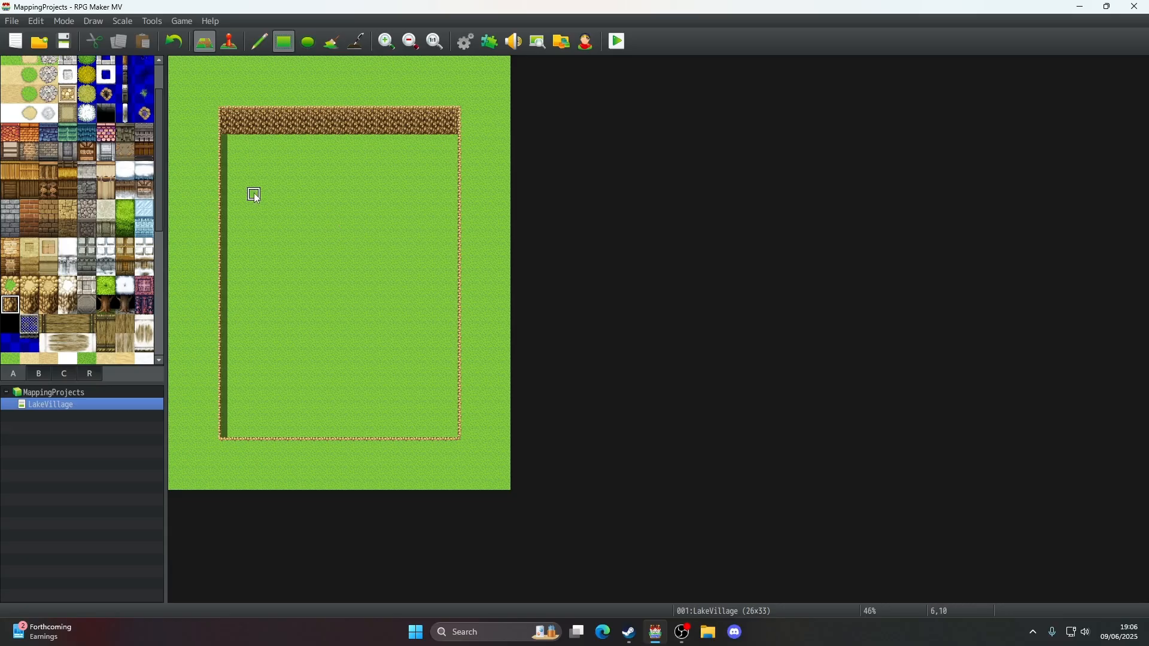
{"action": "left_click", "coordinate": [258, 45]}
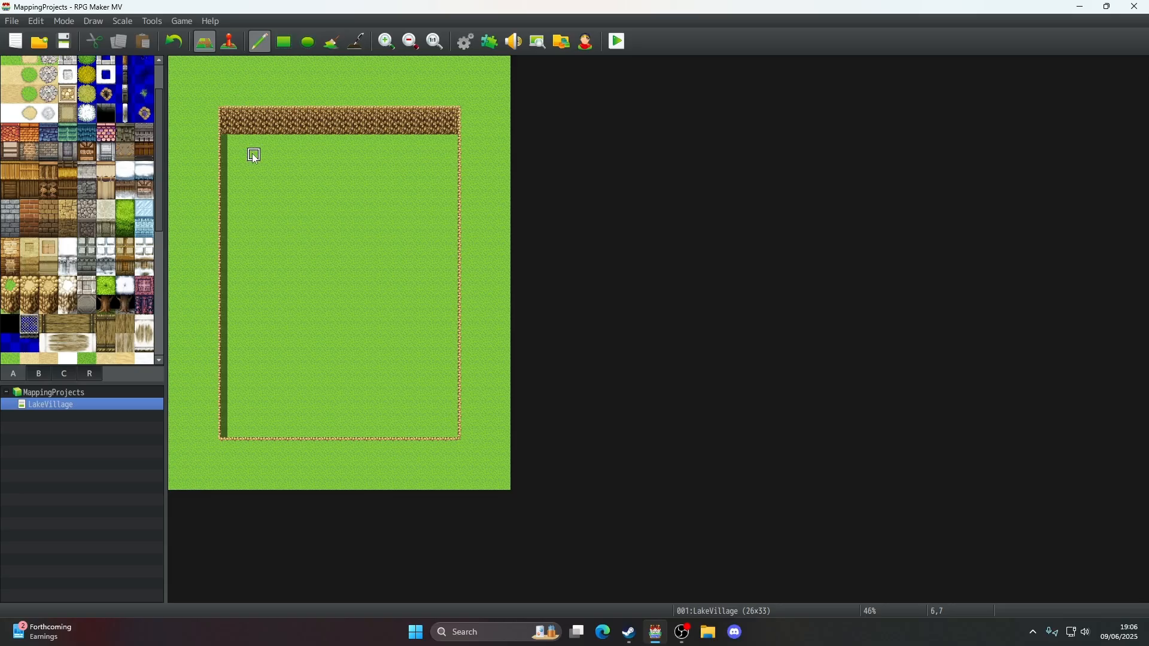
{"action": "left_click", "coordinate": [231, 118]}
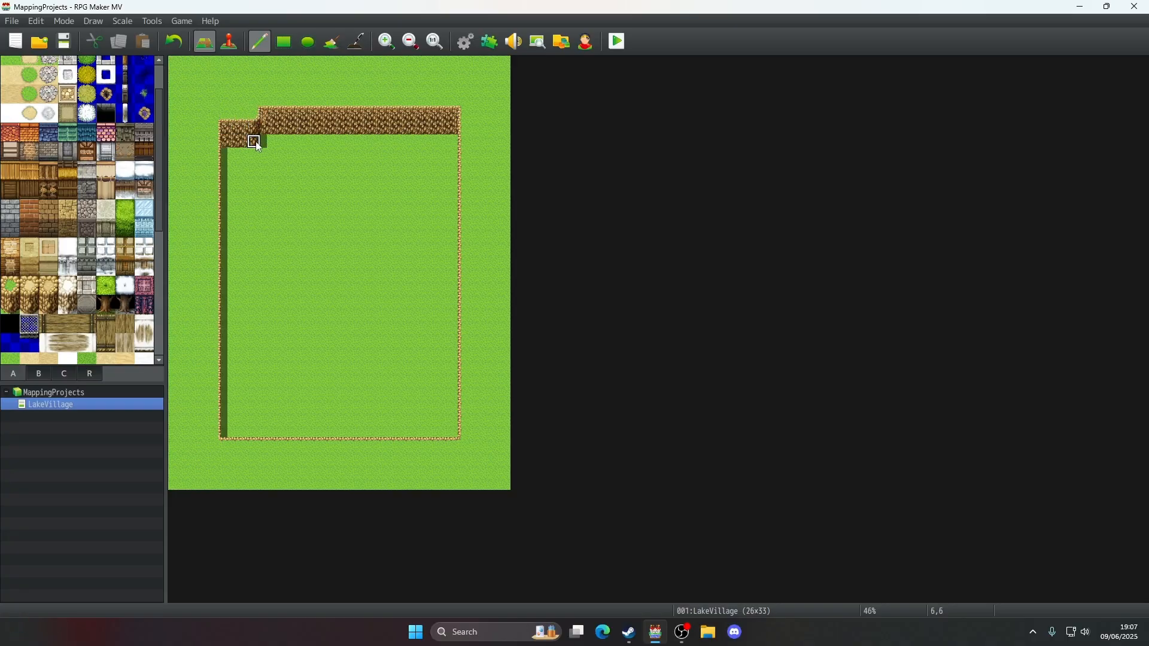
- Try extending the northwest corner's cliff face up by one tile and undo it
{"action": "left_click", "coordinate": [436, 42]}
{"action": "scroll", "coordinate": [441, 124], "scroll_direction": "up", "scroll_amount": 10}
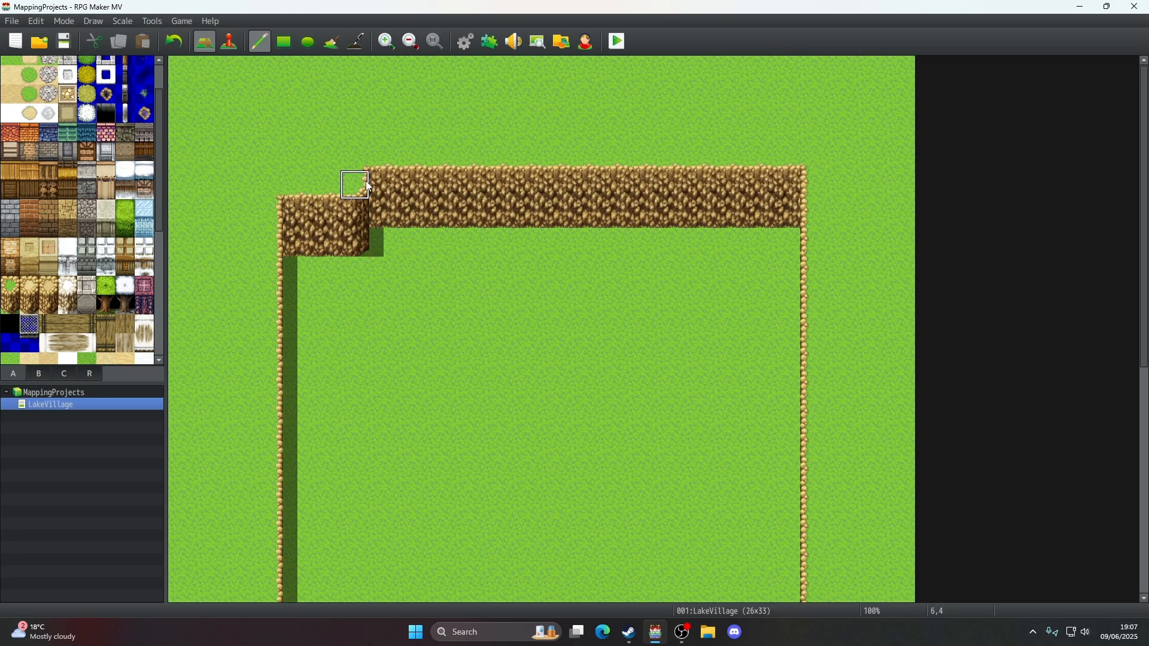
{"action": "left_click_drag", "start_coordinate": [353, 181], "coordinate": [295, 192]}
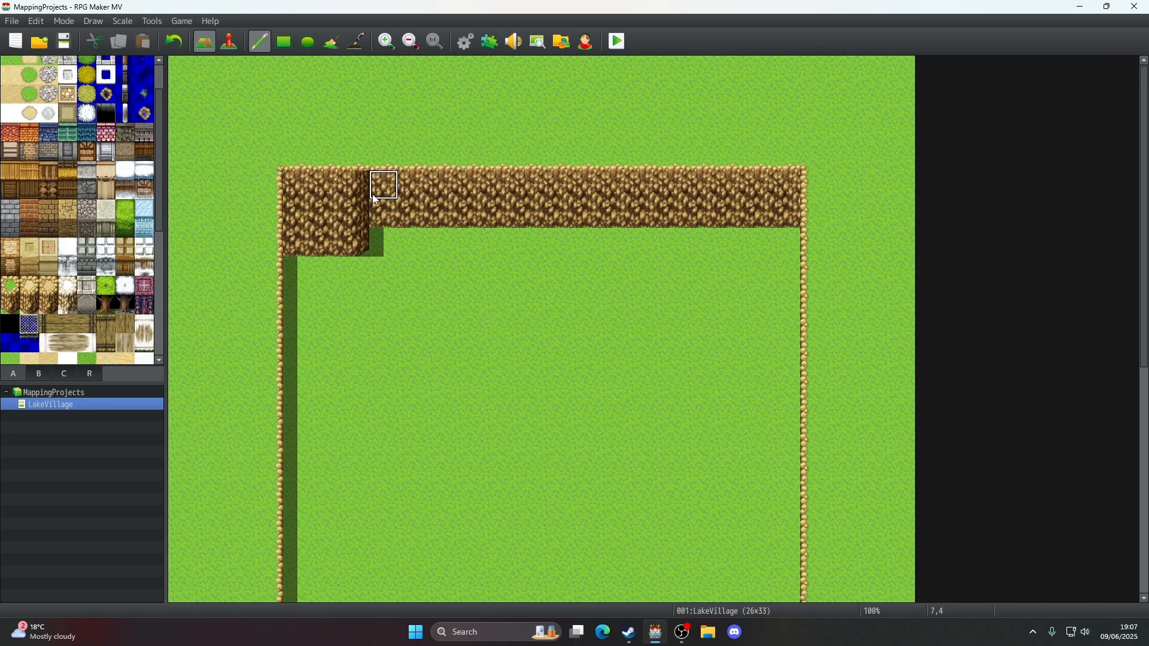
{"action": "left_click", "coordinate": [176, 42]}
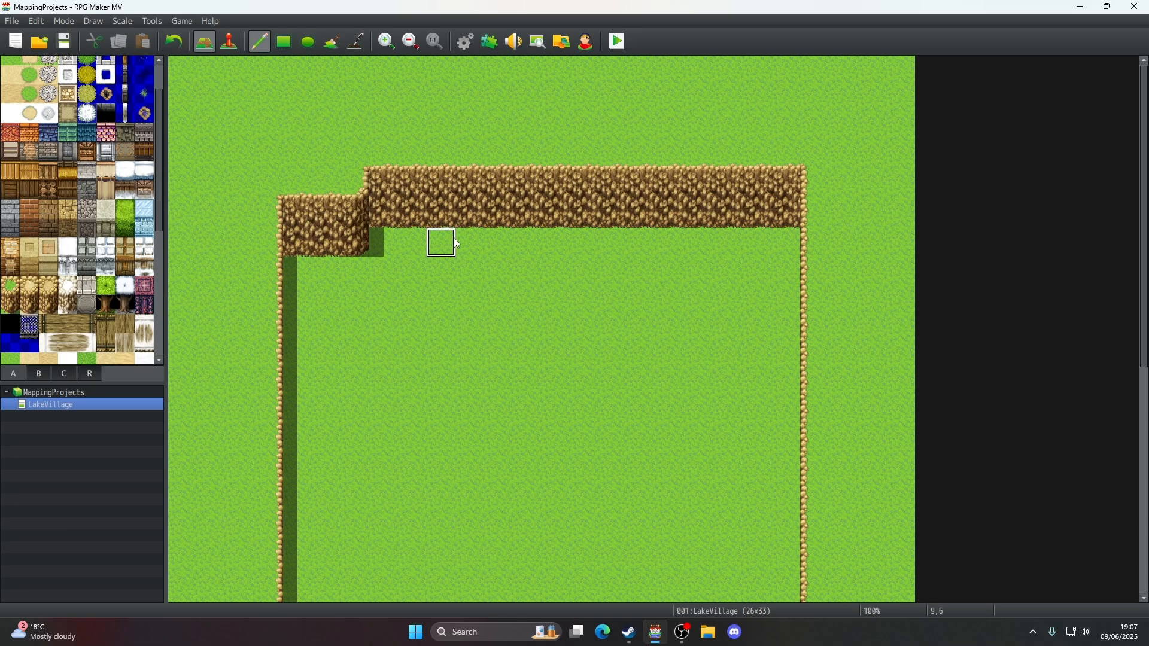
- Try stepping the north cliff face unevenly, lowering one column by two tiles and the three columns east of it by one tile
{"action": "scroll", "coordinate": [460, 243], "scroll_direction": "down", "scroll_amount": 1}
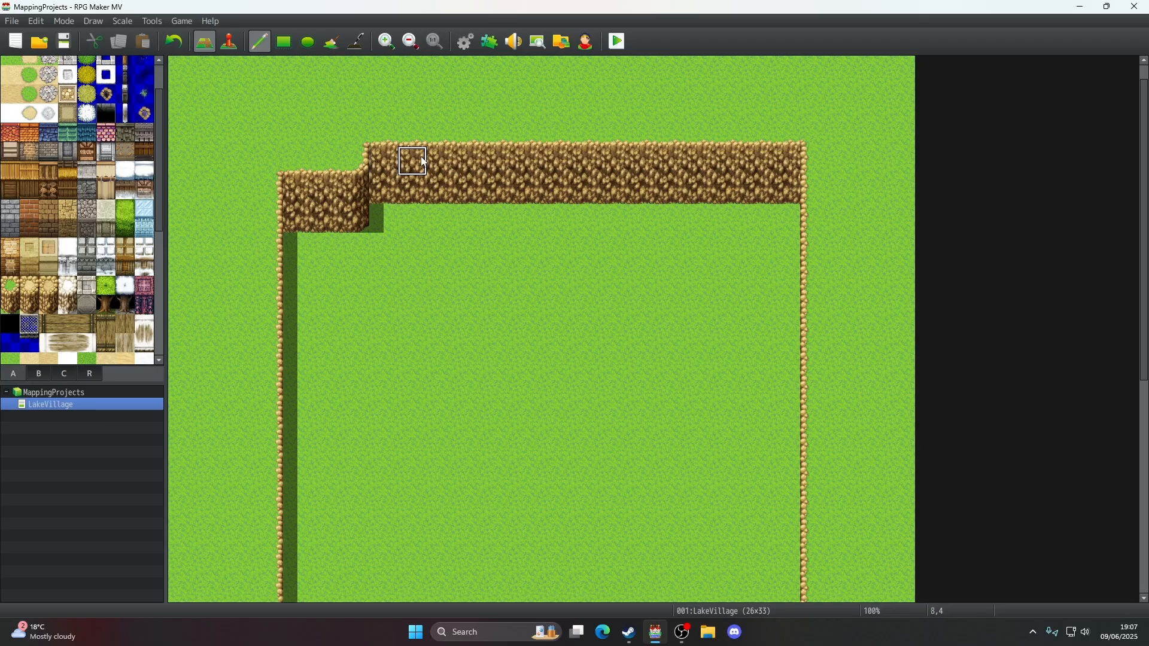
{"action": "mouse_move", "coordinate": [441, 162]}
{"action": "left_mouse_down"}
{"action": "mouse_move", "coordinate": [441, 185]}
{"action": "mouse_move", "coordinate": [465, 159]}
{"action": "mouse_move", "coordinate": [431, 204]}
{"action": "mouse_move", "coordinate": [443, 219]}
{"action": "mouse_move", "coordinate": [413, 190]}
{"action": "mouse_move", "coordinate": [469, 192]}
{"action": "left_mouse_up"}
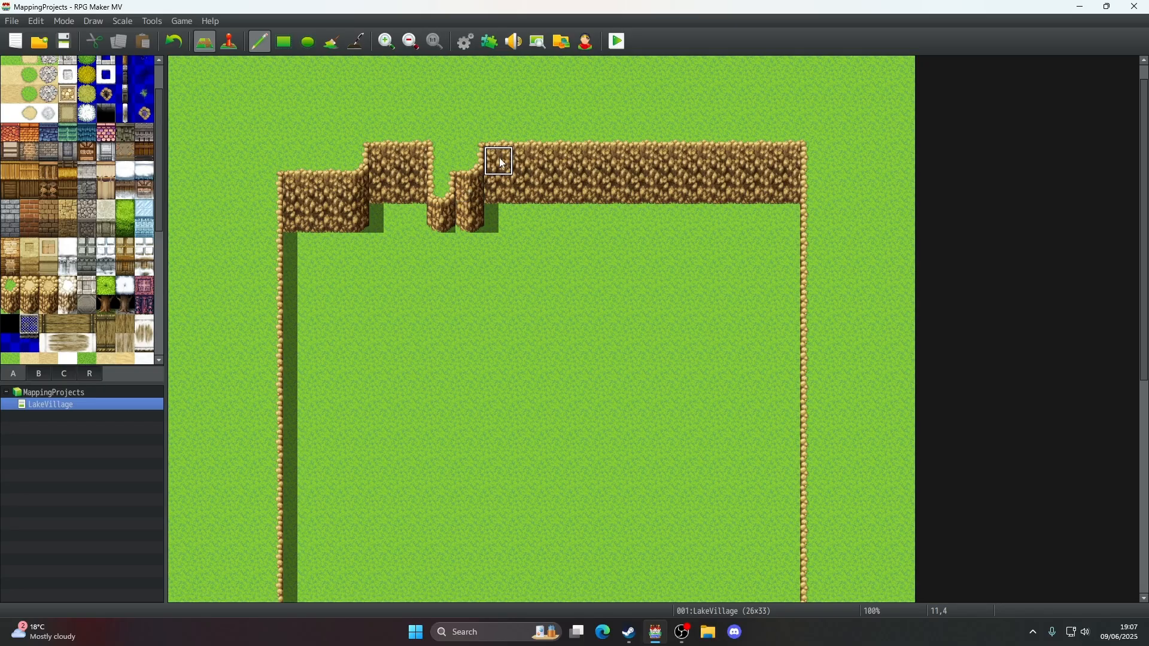
{"action": "left_click_drag", "start_coordinate": [436, 273], "coordinate": [434, 224]}
{"action": "right_click", "coordinate": [460, 267]}
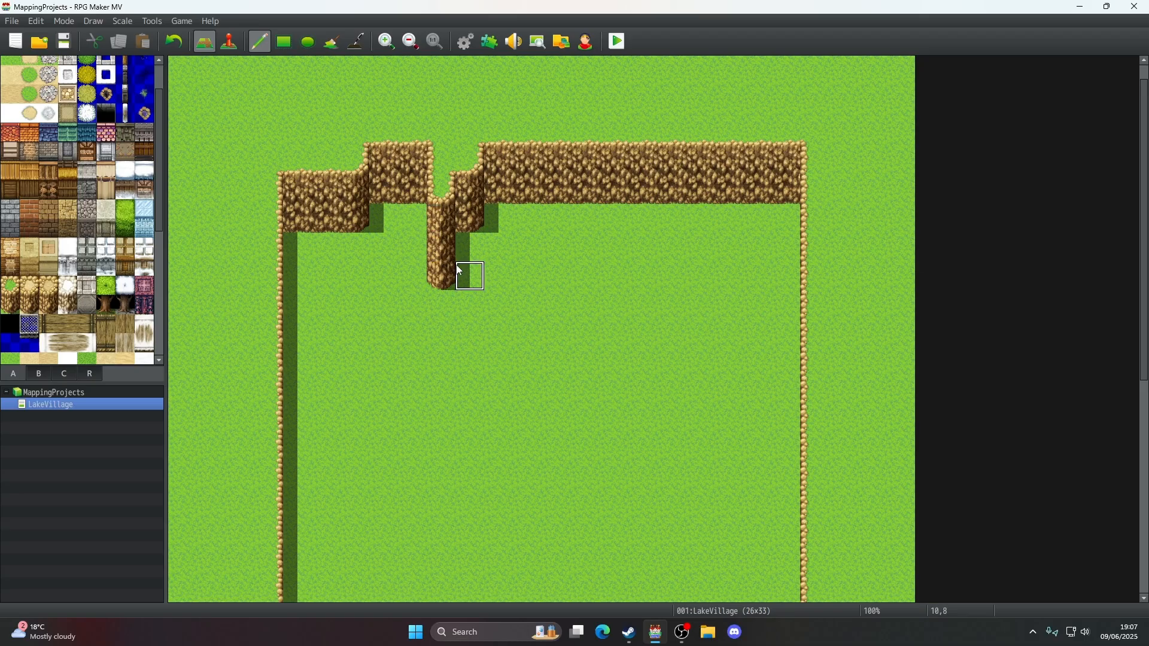
{"action": "left_click", "coordinate": [444, 272]}
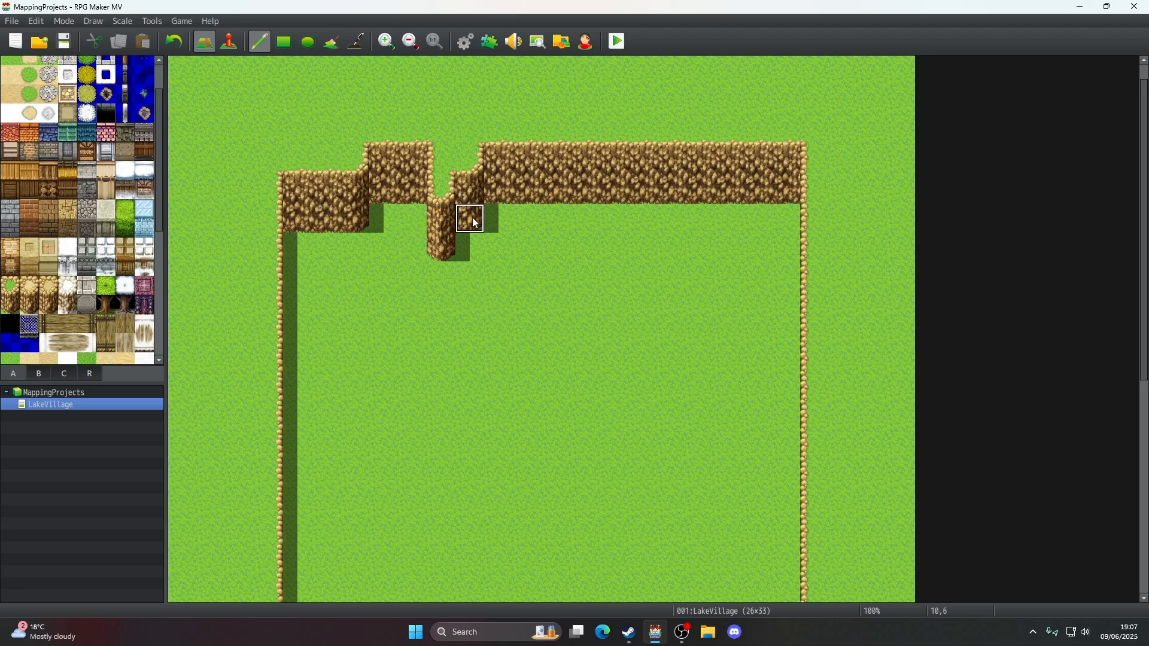
{"action": "left_click_drag", "start_coordinate": [496, 163], "coordinate": [528, 167]}
{"action": "right_click", "coordinate": [528, 196]}
{"action": "left_click_drag", "start_coordinate": [527, 211], "coordinate": [501, 214]}
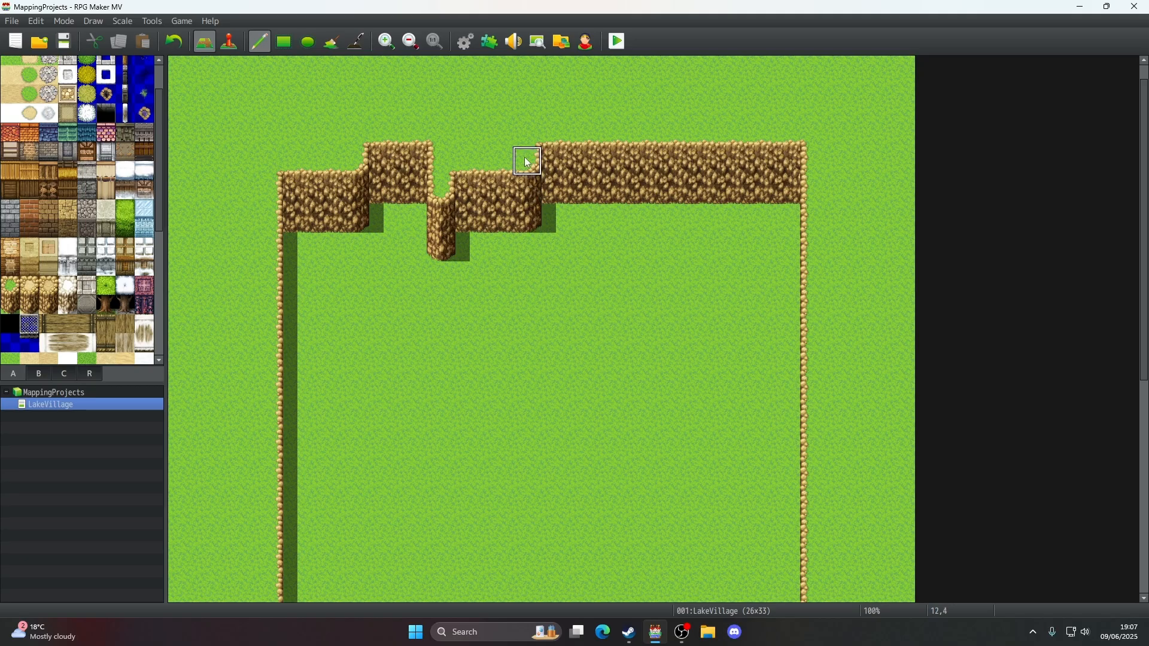
- Level the north cliff face, including its northwest corner, into a straight two-tile-high strip across the clearing
{"action": "scroll", "coordinate": [554, 241], "scroll_direction": "up", "scroll_amount": 1}
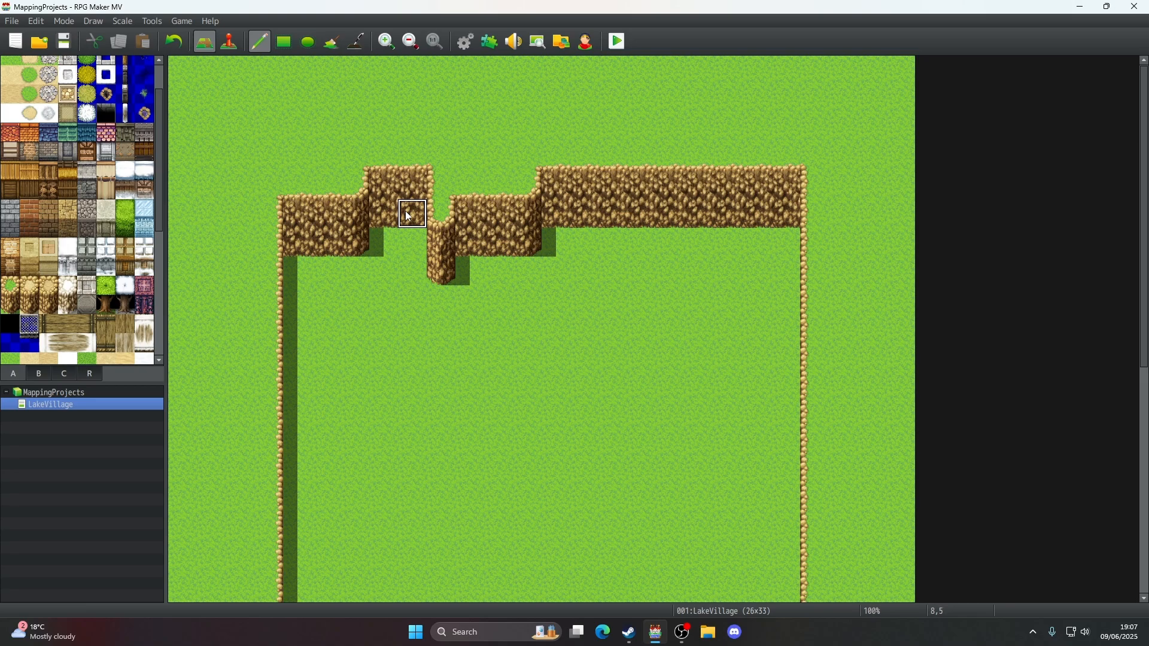
{"action": "left_click", "coordinate": [442, 212]}
{"action": "left_click_drag", "start_coordinate": [529, 184], "coordinate": [438, 186]}
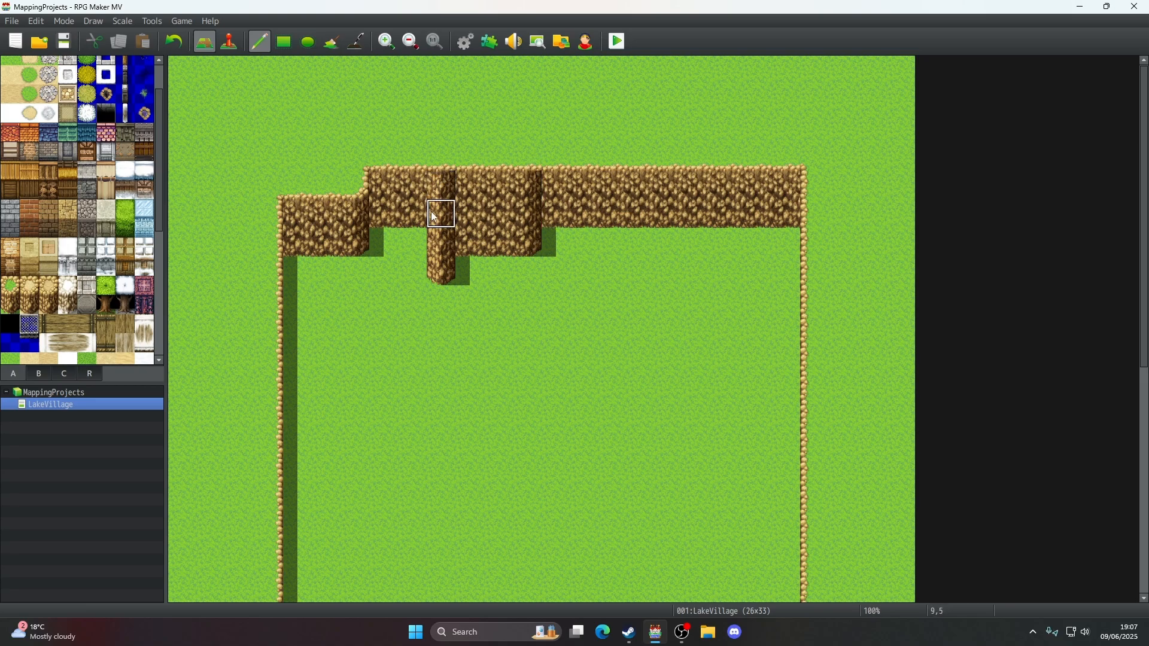
{"action": "right_click", "coordinate": [425, 235]}
{"action": "mouse_move", "coordinate": [427, 236]}
{"action": "left_mouse_down"}
{"action": "mouse_move", "coordinate": [534, 239]}
{"action": "mouse_move", "coordinate": [440, 267]}
{"action": "mouse_move", "coordinate": [469, 214]}
{"action": "mouse_move", "coordinate": [526, 213]}
{"action": "left_mouse_up"}
{"action": "left_click_drag", "start_coordinate": [357, 192], "coordinate": [299, 186]}
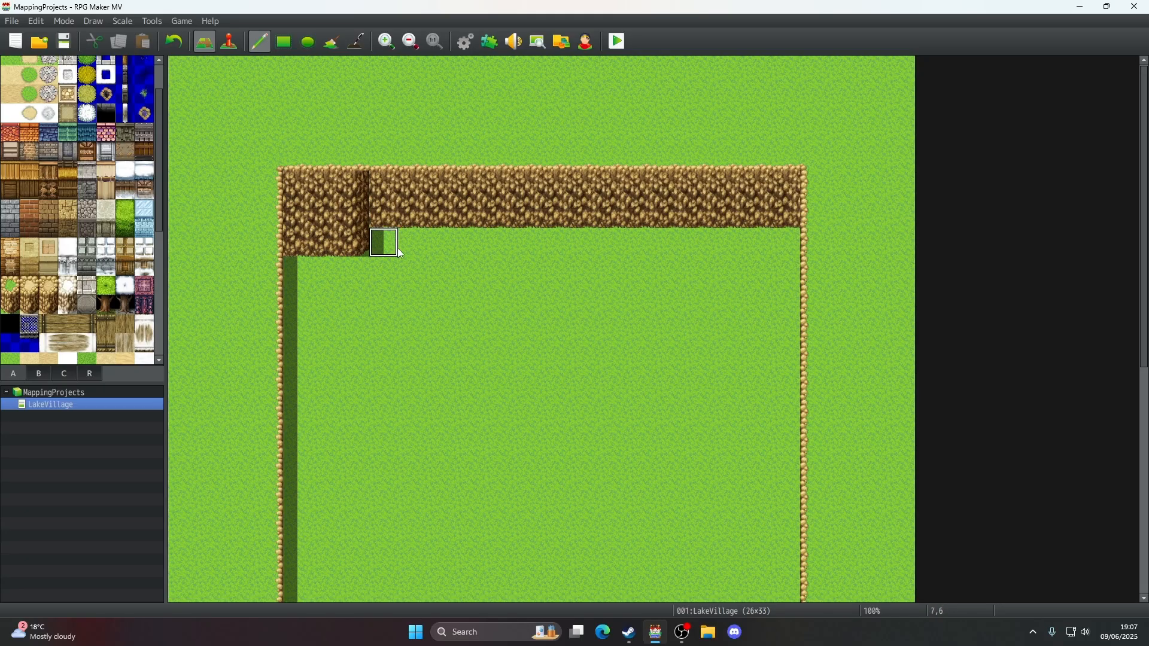
{"action": "right_click", "coordinate": [405, 244]}
{"action": "mouse_move", "coordinate": [383, 244]}
{"action": "left_mouse_down"}
{"action": "mouse_move", "coordinate": [302, 244]}
{"action": "mouse_move", "coordinate": [379, 210]}
{"action": "left_mouse_up"}
{"action": "scroll", "coordinate": [385, 213], "scroll_direction": "down", "scroll_amount": 1}
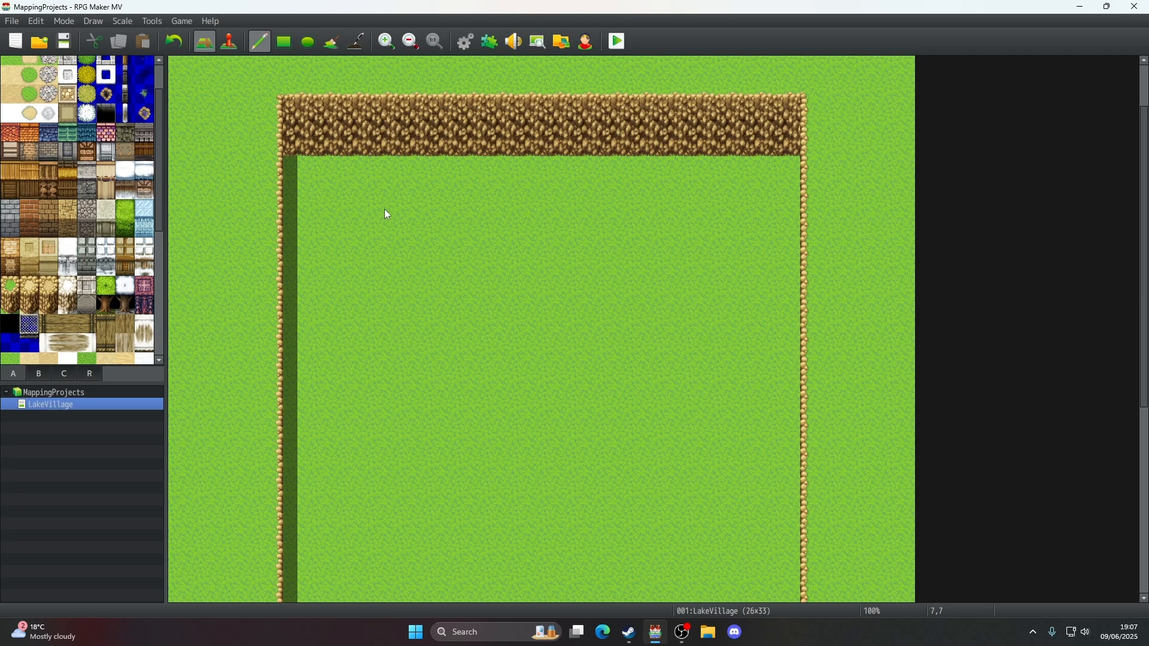
{"action": "scroll", "coordinate": [387, 216], "scroll_direction": "up", "scroll_amount": 1}
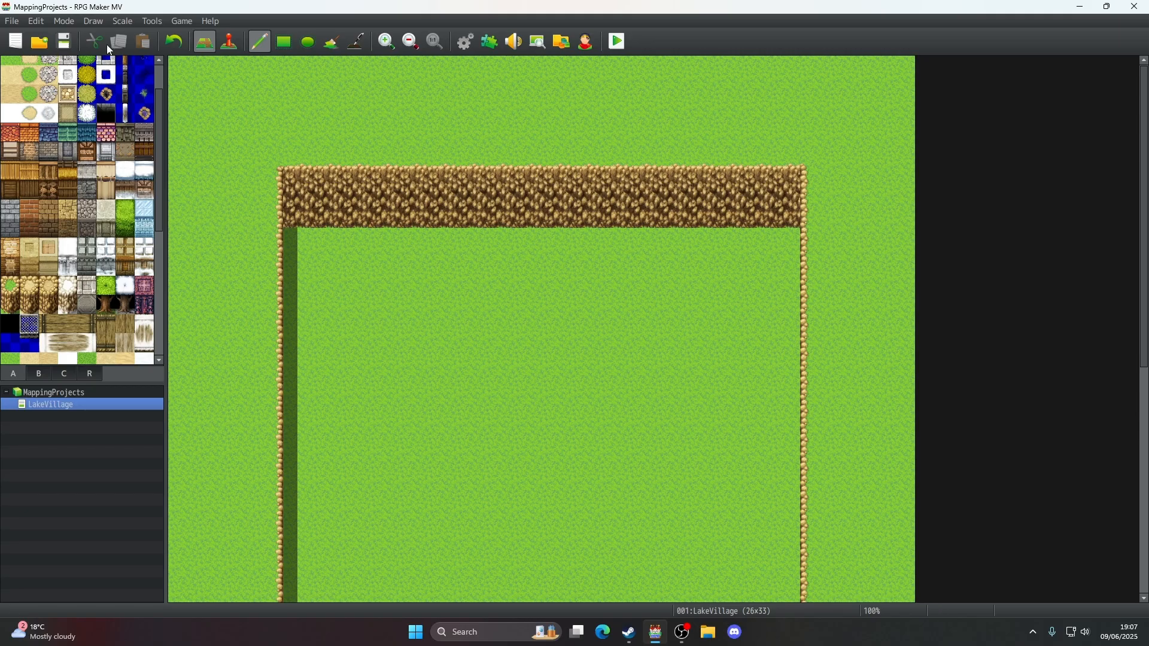
- Try deepening the north cliff face to four tiles by repeating a copied full-width row of it, and undo the last change
{"action": "left_click", "coordinate": [411, 42]}
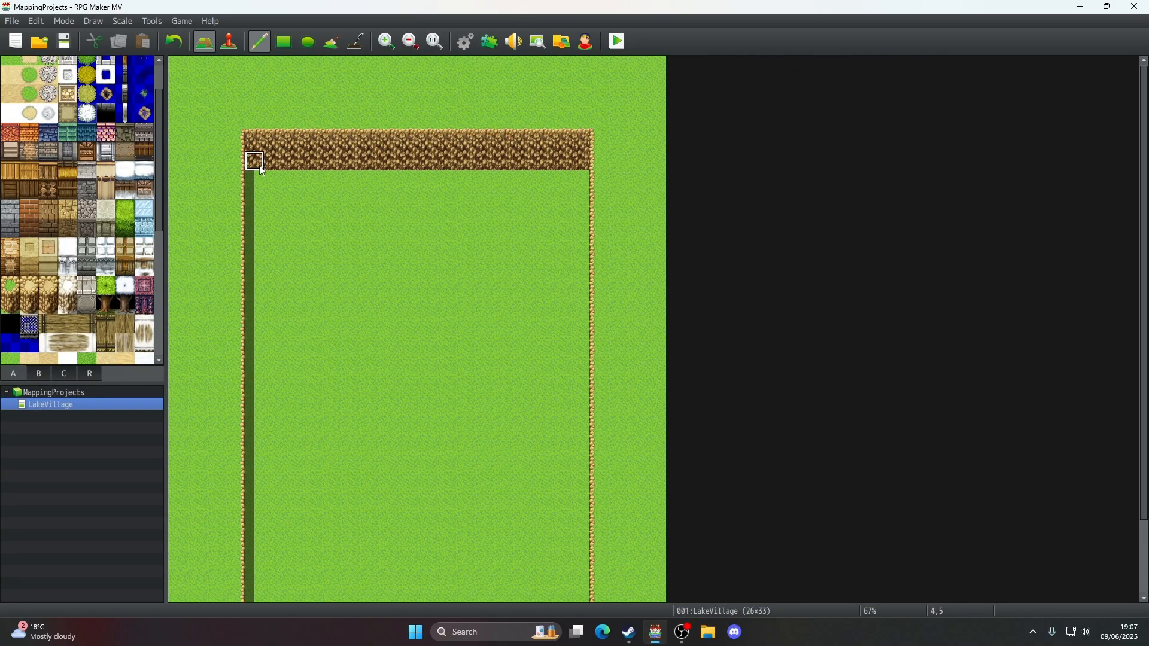
{"action": "right_click_drag", "start_coordinate": [260, 165], "coordinate": [583, 167]}
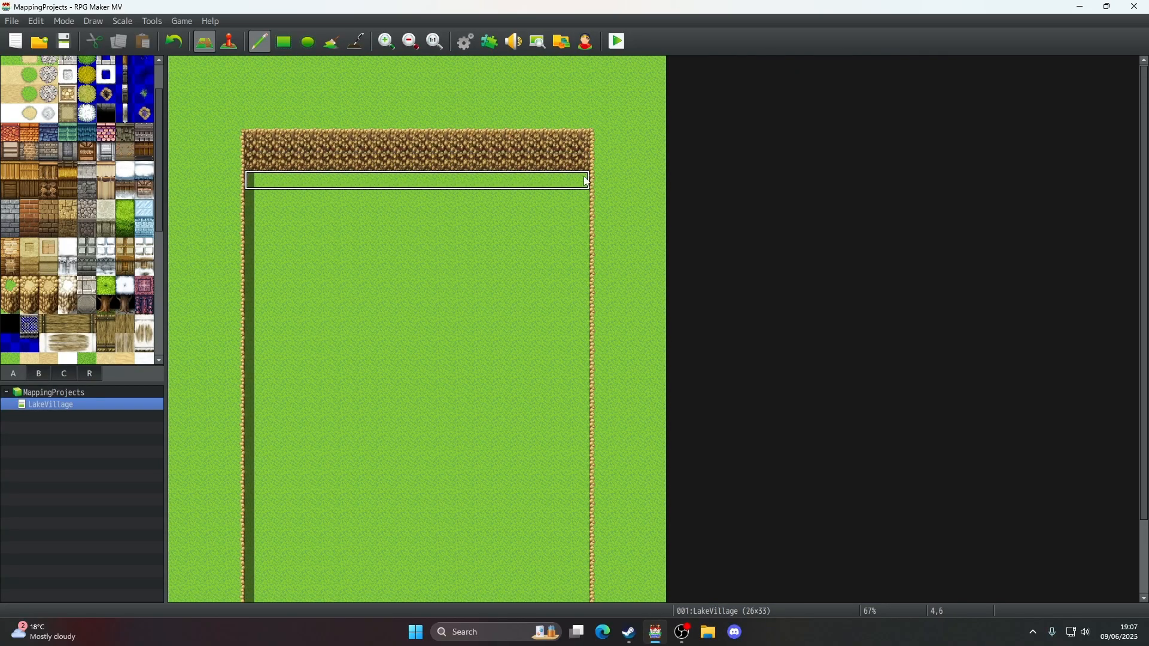
{"action": "scroll", "coordinate": [587, 234], "scroll_direction": "down", "scroll_amount": 2}
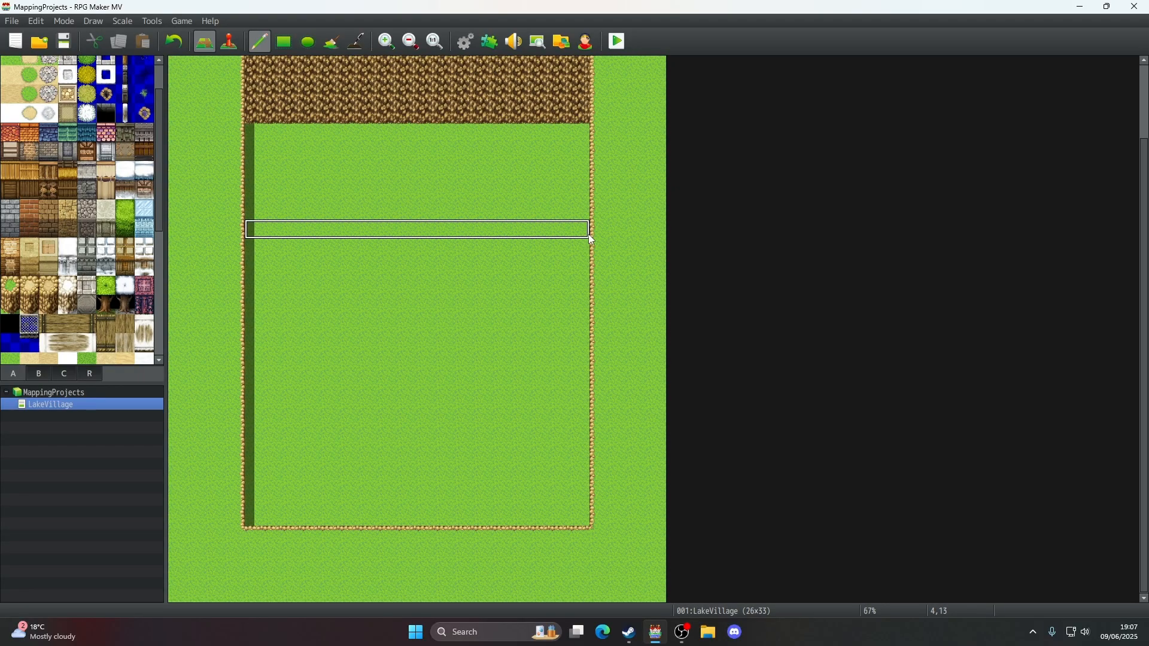
{"action": "scroll", "coordinate": [587, 234], "scroll_direction": "up", "scroll_amount": 3}
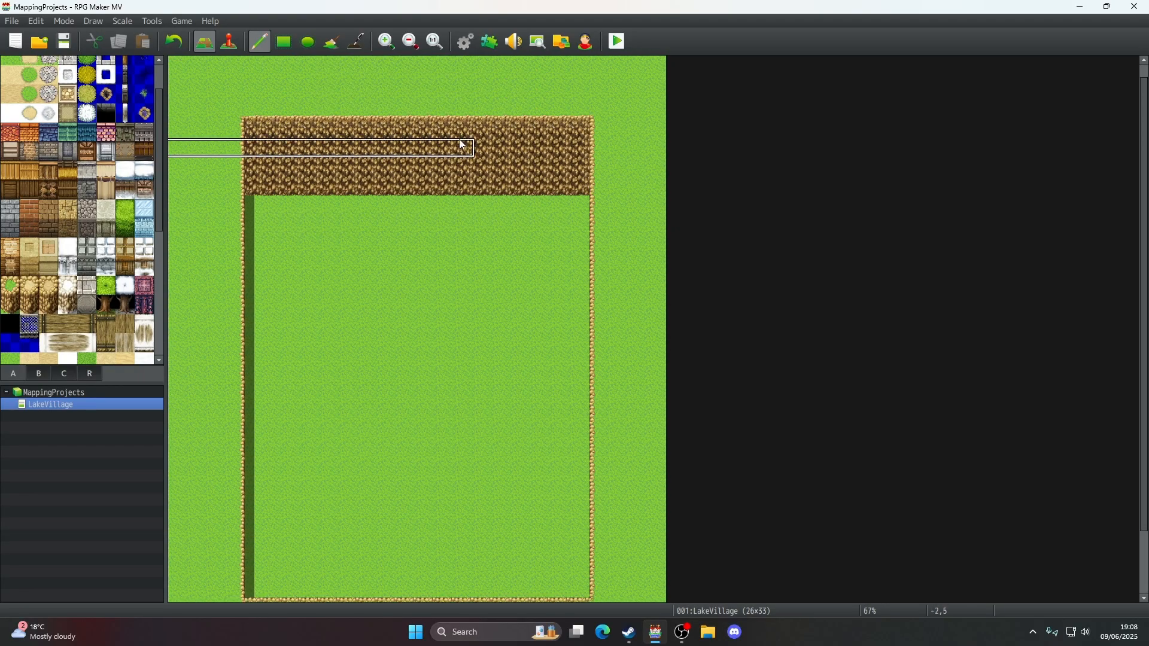
{"action": "scroll", "coordinate": [427, 131], "scroll_direction": "down", "scroll_amount": 6}
{"action": "scroll", "coordinate": [429, 134], "scroll_direction": "up", "scroll_amount": 5}
{"action": "scroll", "coordinate": [429, 137], "scroll_direction": "down", "scroll_amount": 4}
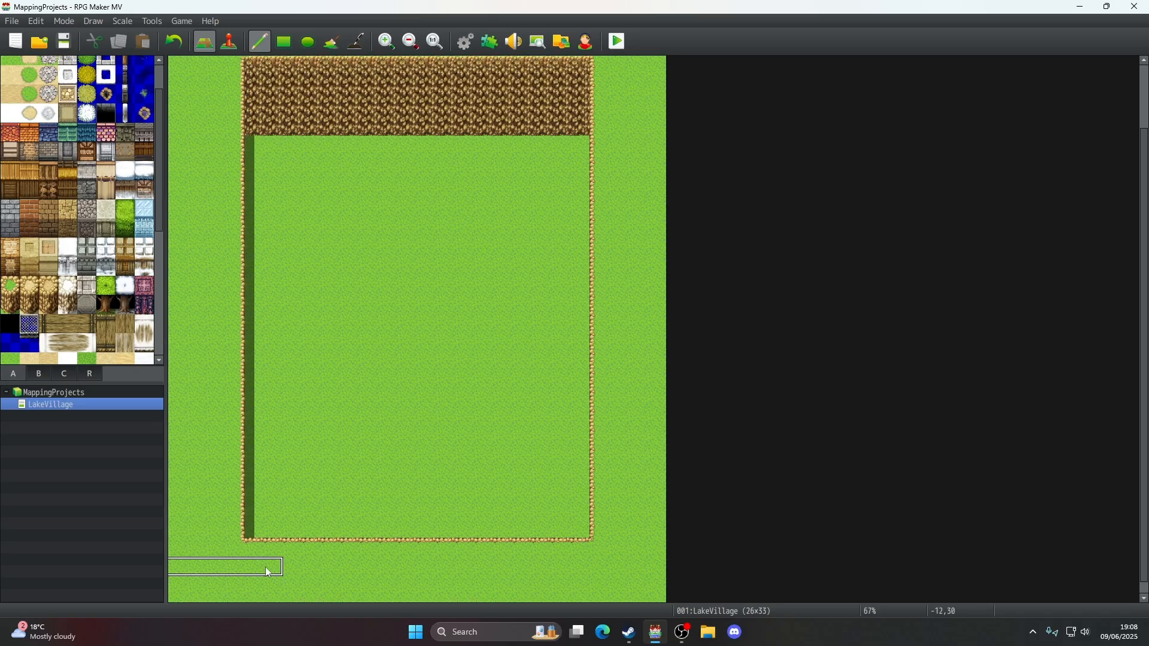
{"action": "left_click", "coordinate": [411, 41]}
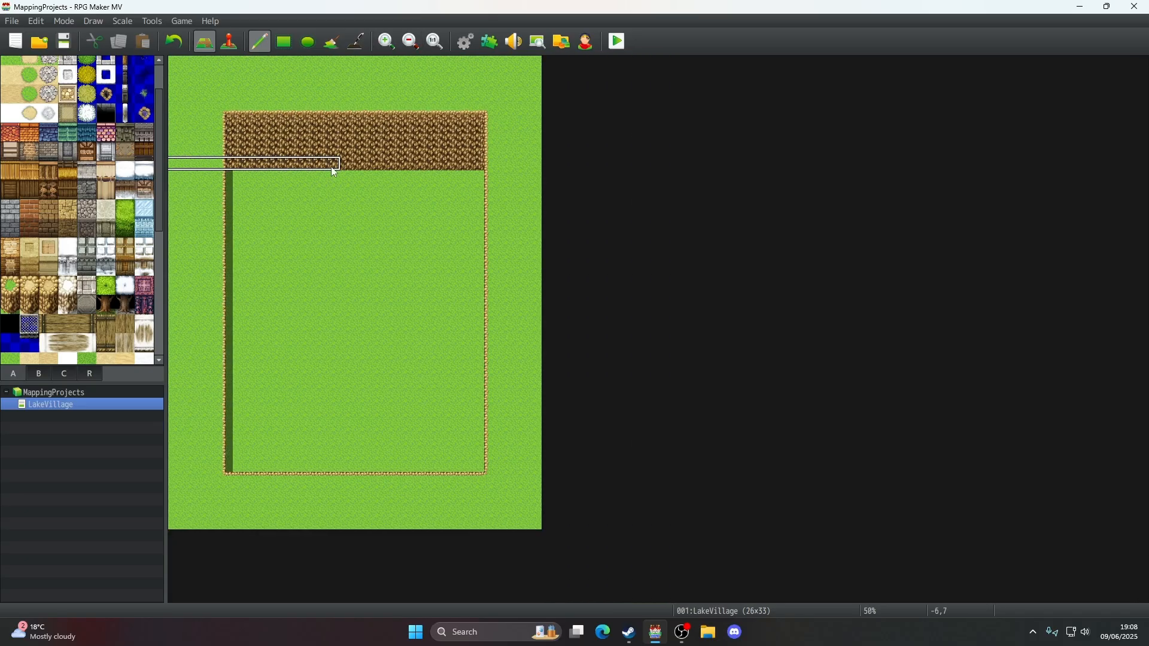
{"action": "left_click", "coordinate": [174, 41]}
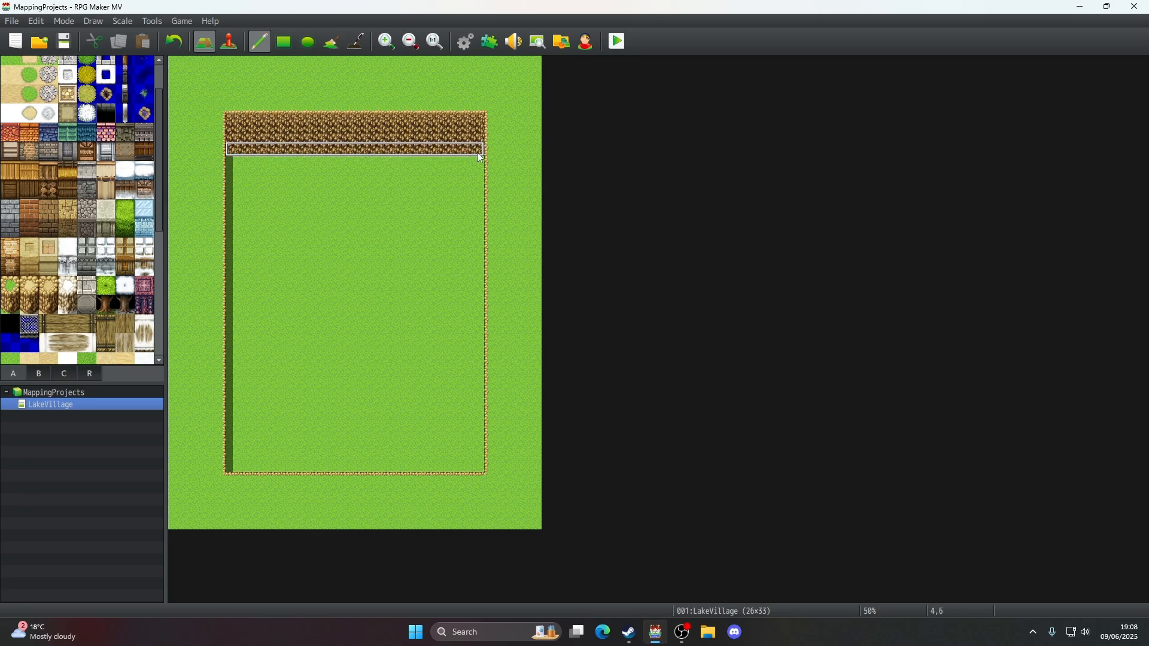
- Repaint the lower part of the north cliff face with copied full-width rows, making the face four tiles high
{"action": "right_click_drag", "start_coordinate": [476, 163], "coordinate": [231, 165]}
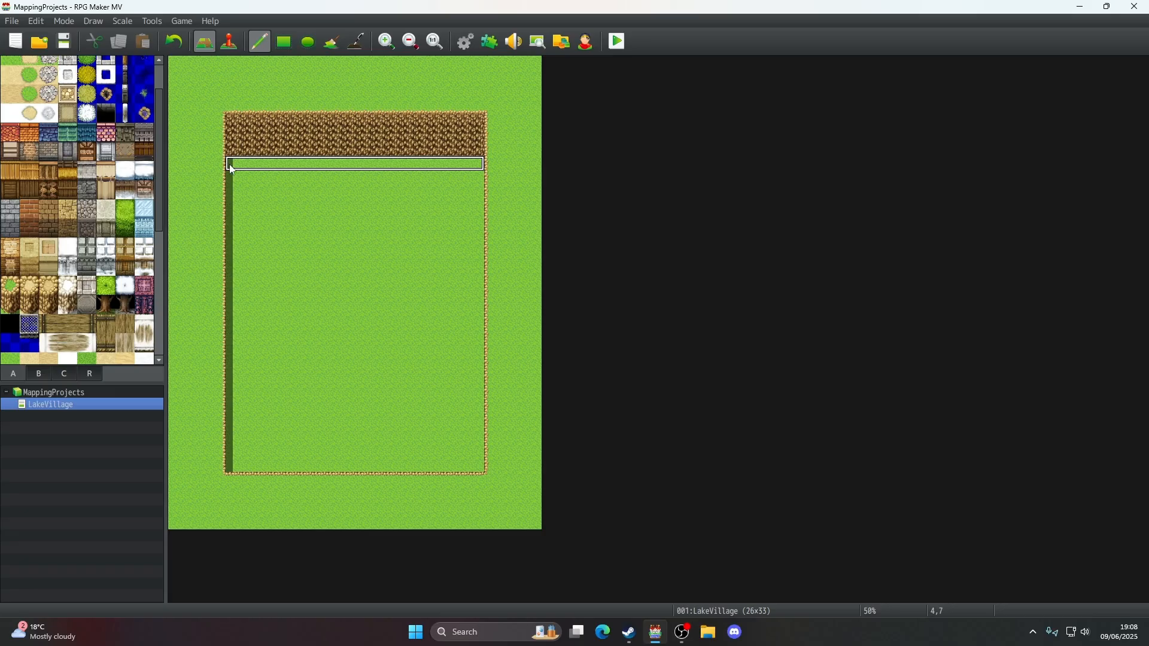
{"action": "left_click", "coordinate": [231, 150]}
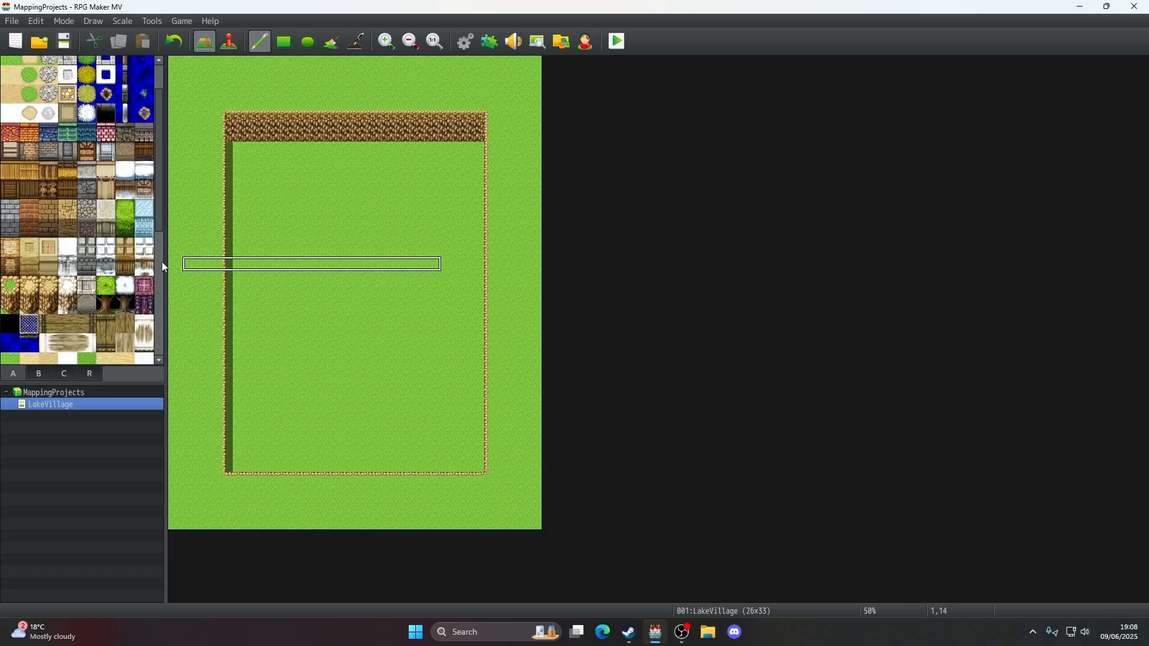
{"action": "right_click_drag", "start_coordinate": [227, 139], "coordinate": [486, 141]}
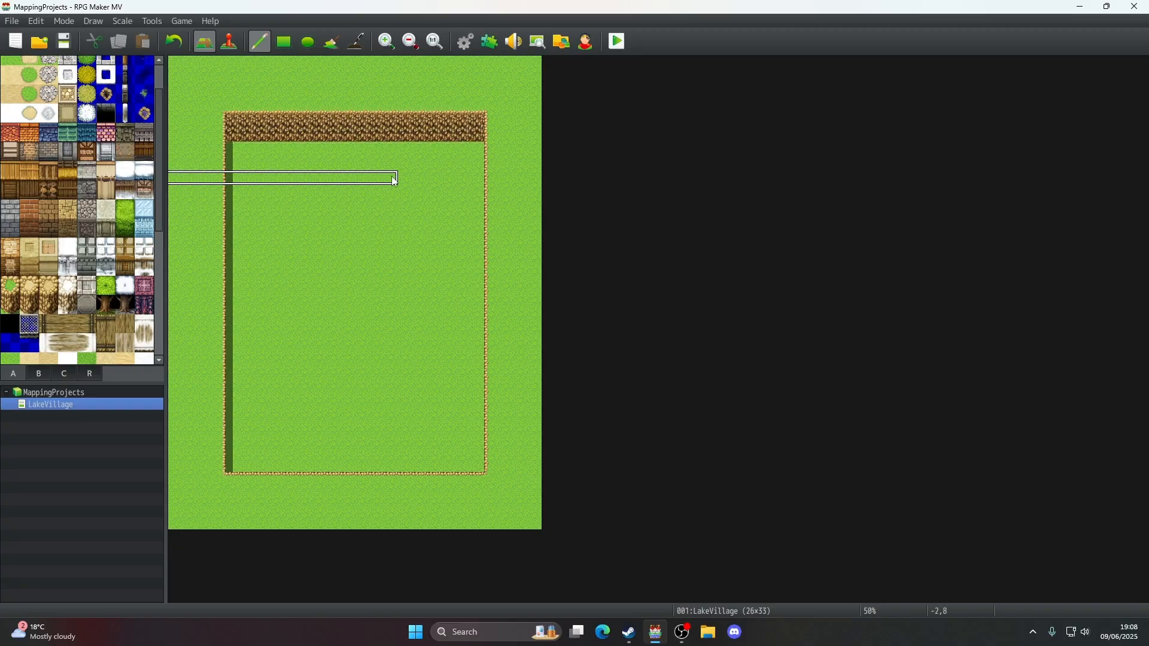
{"action": "left_click", "coordinate": [482, 151]}
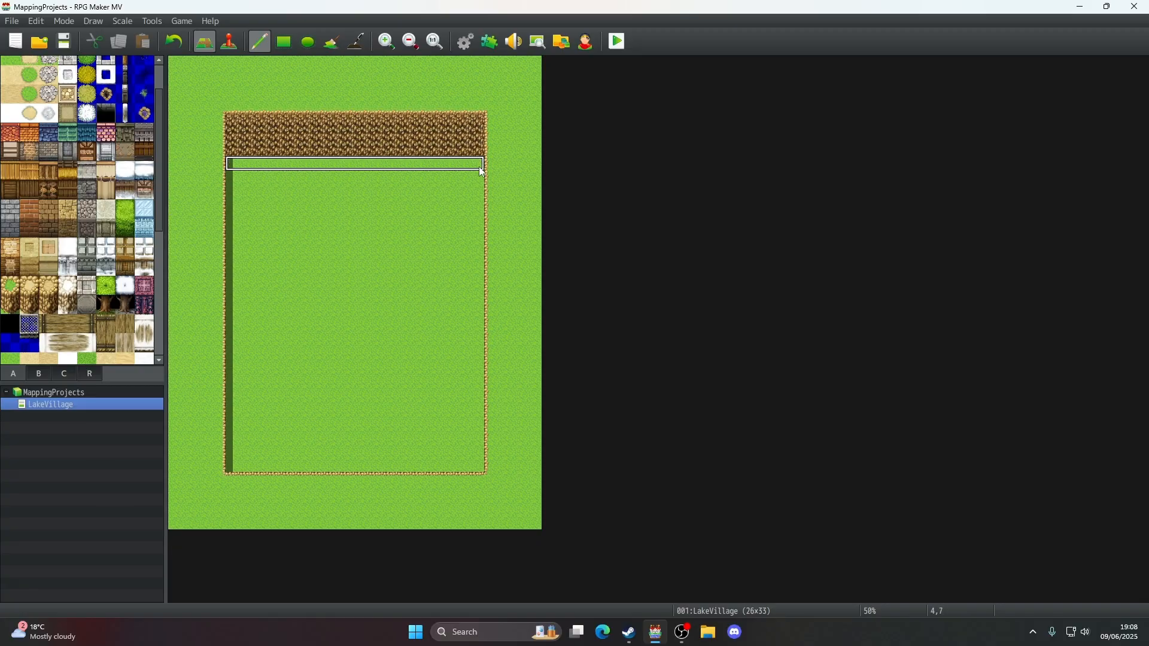
{"action": "left_click", "coordinate": [174, 41]}
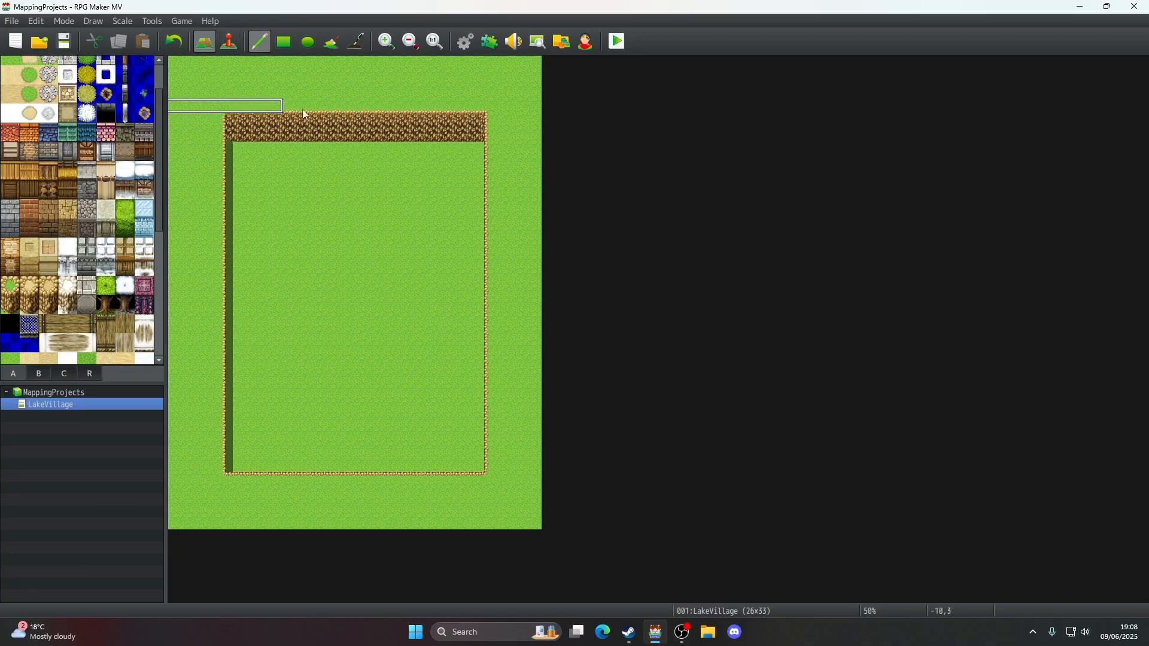
{"action": "left_click", "coordinate": [471, 150]}
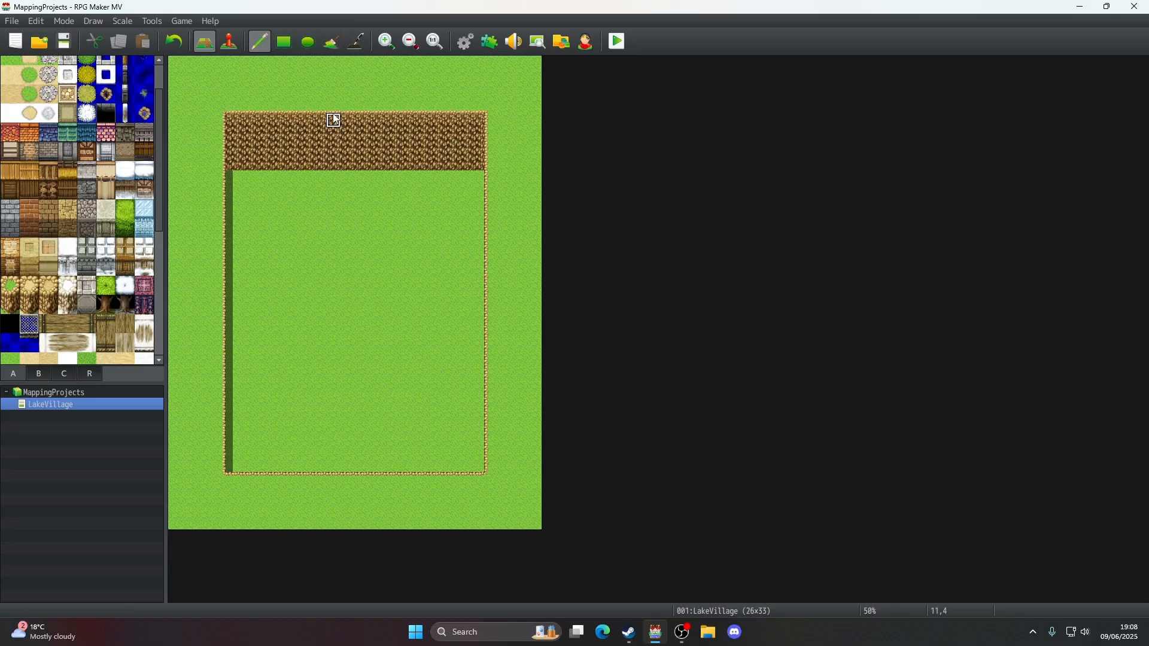
- Try painting a three-tile-wide river on the cliff top down to the north face, and undo all of it
{"action": "left_click", "coordinate": [438, 40]}
{"action": "middle_click", "coordinate": [560, 289]}
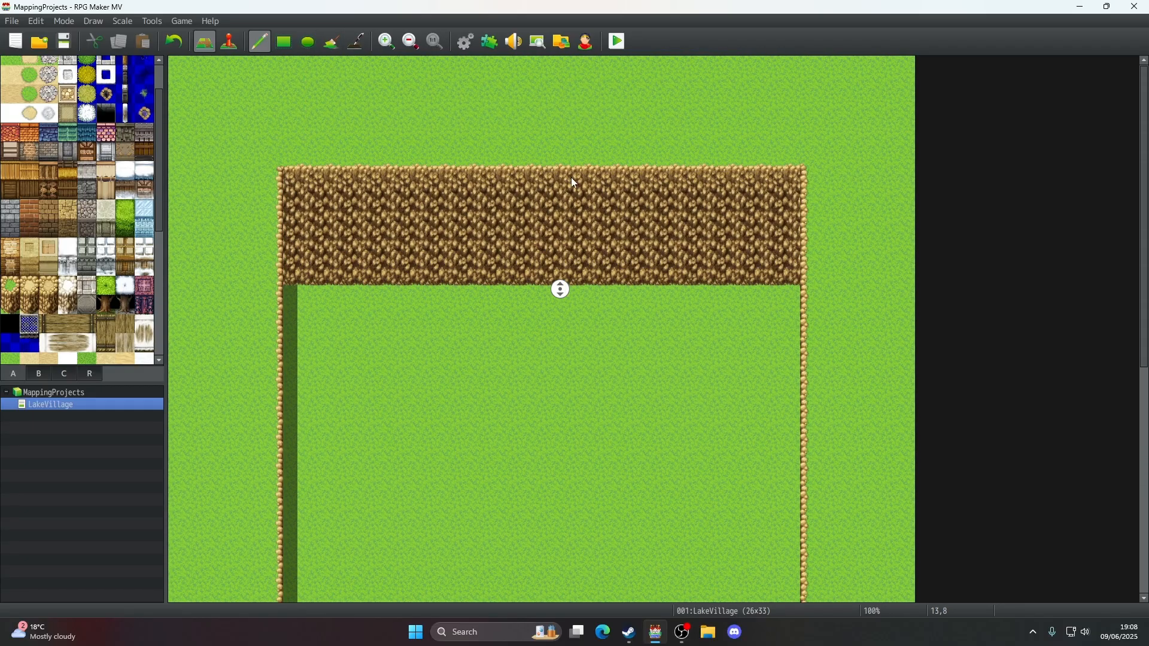
{"action": "middle_click", "coordinate": [571, 178]}
{"action": "scroll", "coordinate": [19, 78], "scroll_direction": "up", "scroll_amount": 2}
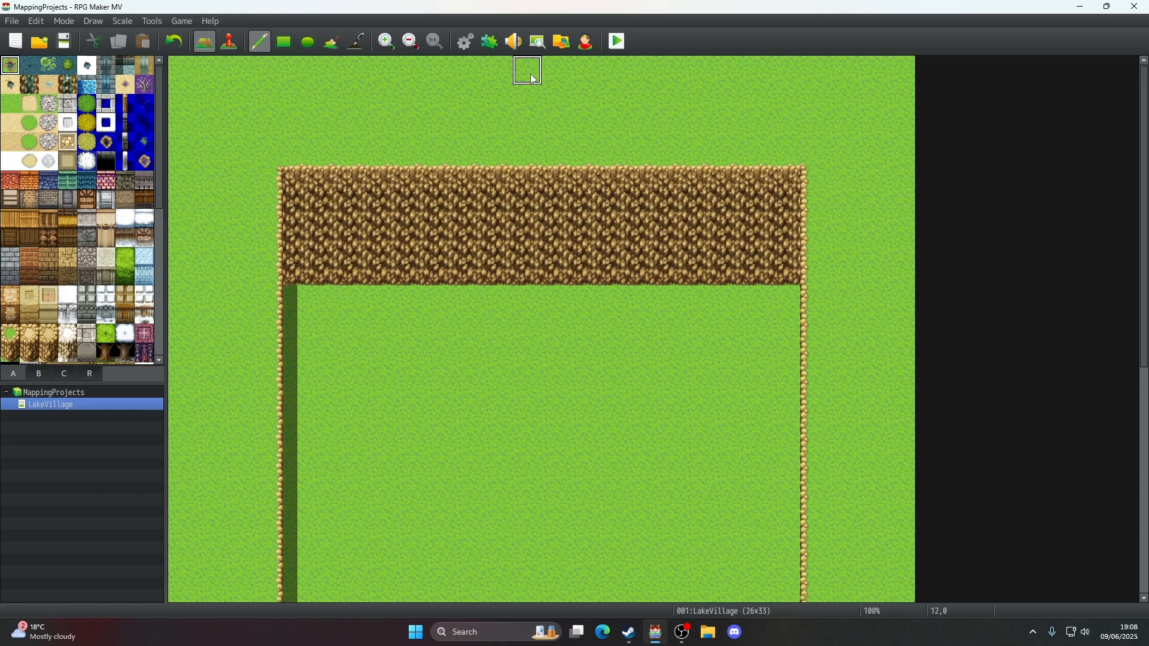
{"action": "left_click_drag", "start_coordinate": [527, 72], "coordinate": [531, 97]}
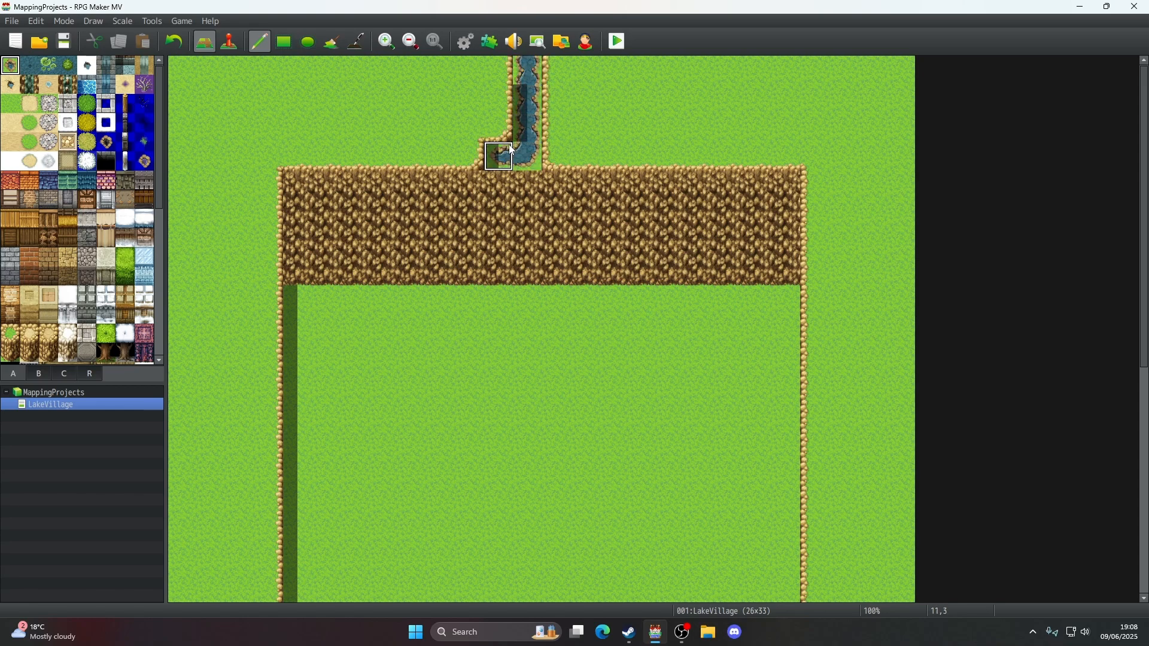
{"action": "mouse_move", "coordinate": [512, 151]}
{"action": "left_mouse_down"}
{"action": "mouse_move", "coordinate": [502, 99]}
{"action": "mouse_move", "coordinate": [564, 77]}
{"action": "mouse_move", "coordinate": [572, 142]}
{"action": "left_mouse_up"}
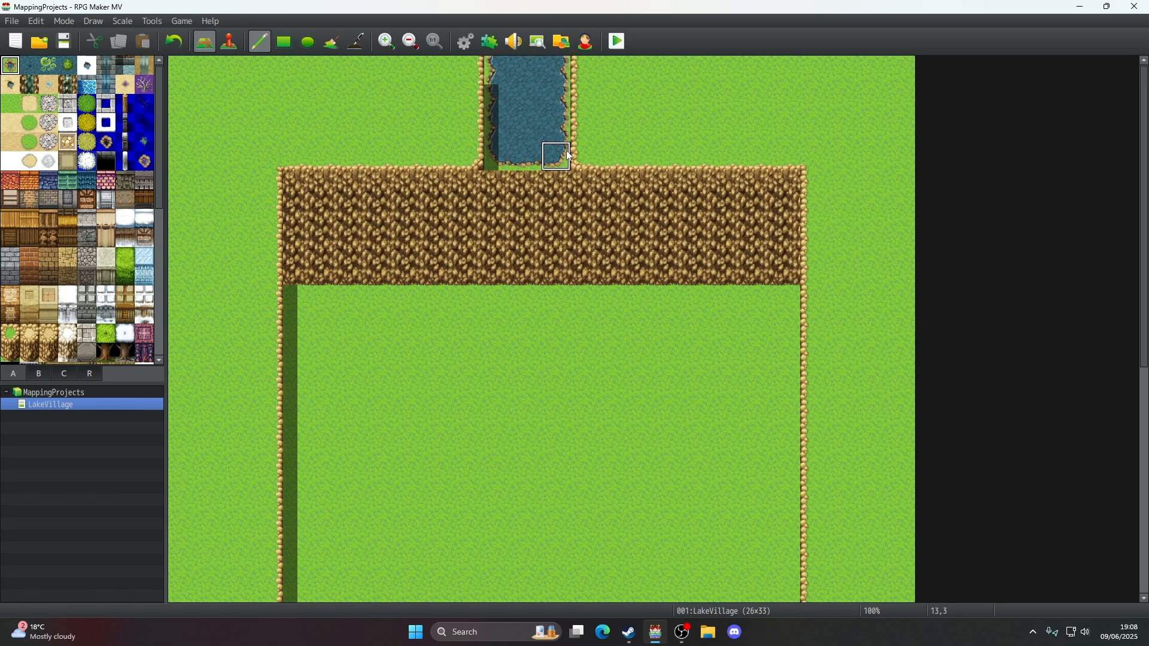
{"action": "left_click", "coordinate": [183, 47]}
{"action": "left_click", "coordinate": [177, 45]}
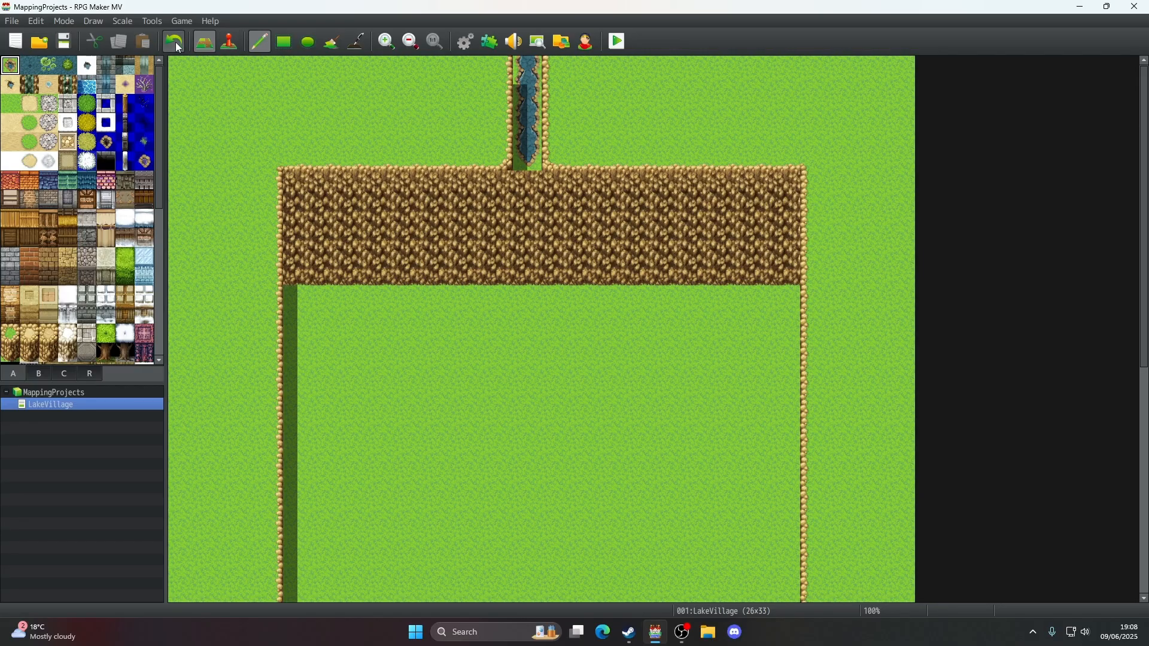
{"action": "left_click", "coordinate": [176, 44]}
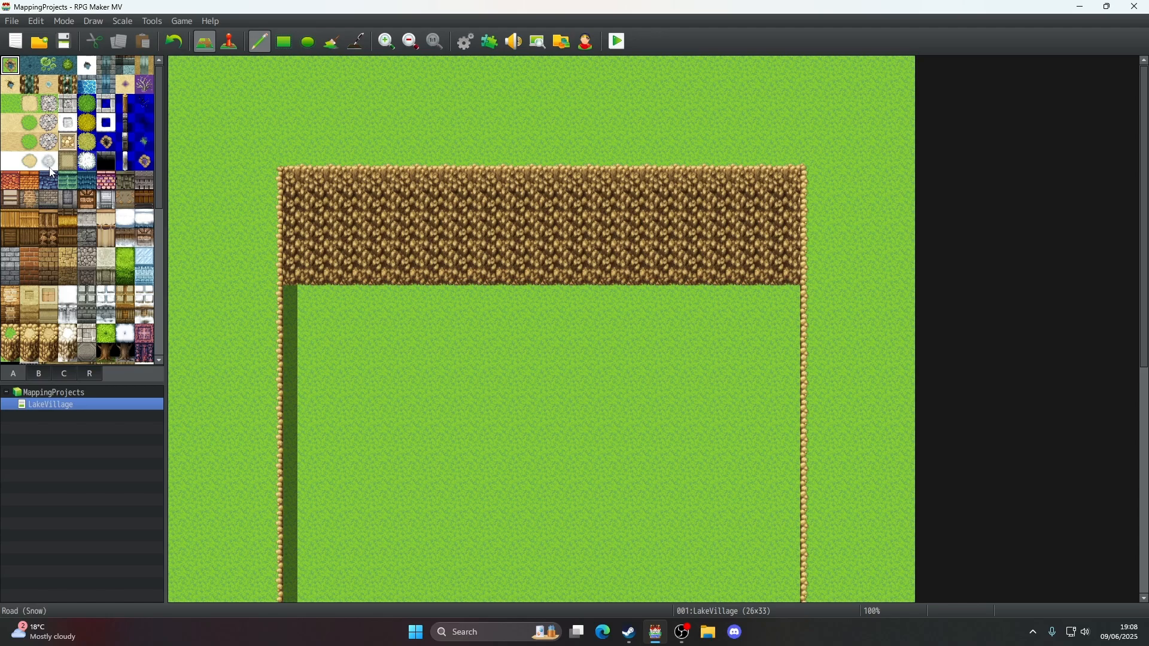
- Try a different waterfall tile on the north cliff face and undo it
{"action": "scroll", "coordinate": [58, 156], "scroll_direction": "down", "scroll_amount": 3}
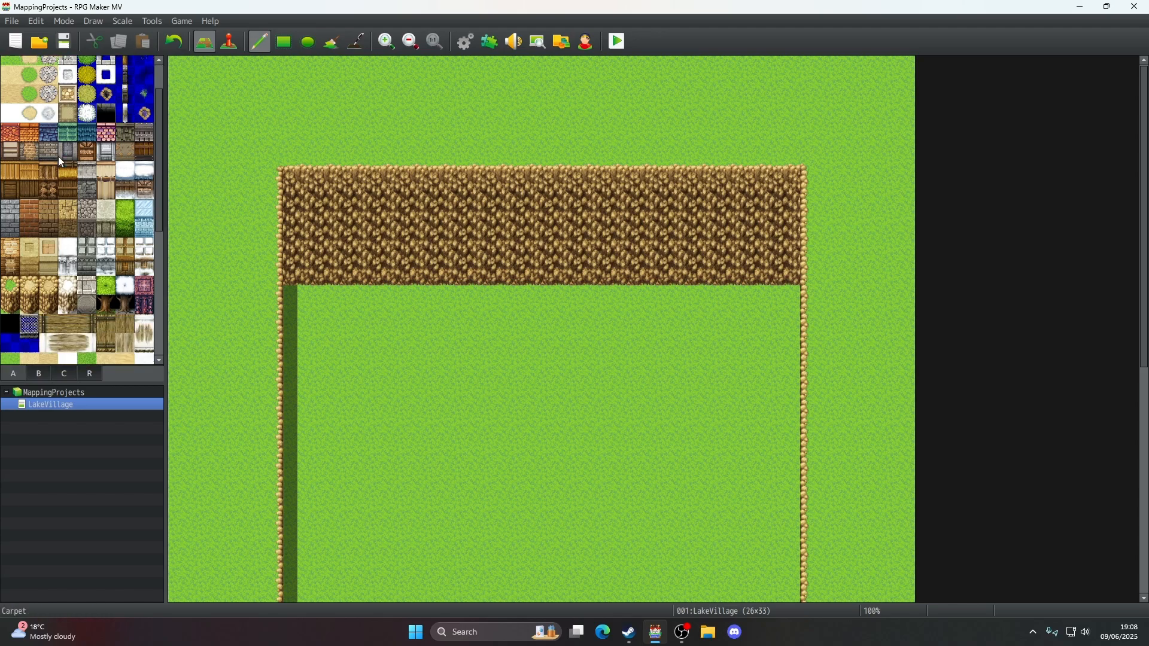
{"action": "scroll", "coordinate": [58, 156], "scroll_direction": "up", "scroll_amount": 3}
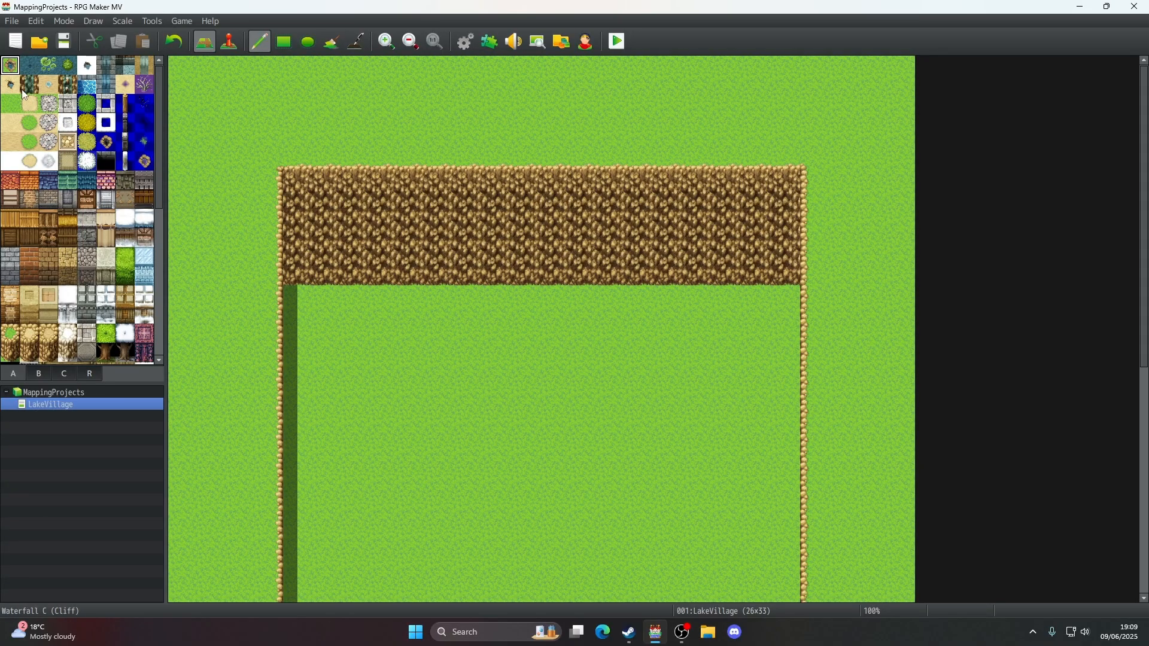
{"action": "left_click", "coordinate": [64, 89]}
{"action": "left_click", "coordinate": [469, 242]}
{"action": "left_click", "coordinate": [173, 41]}
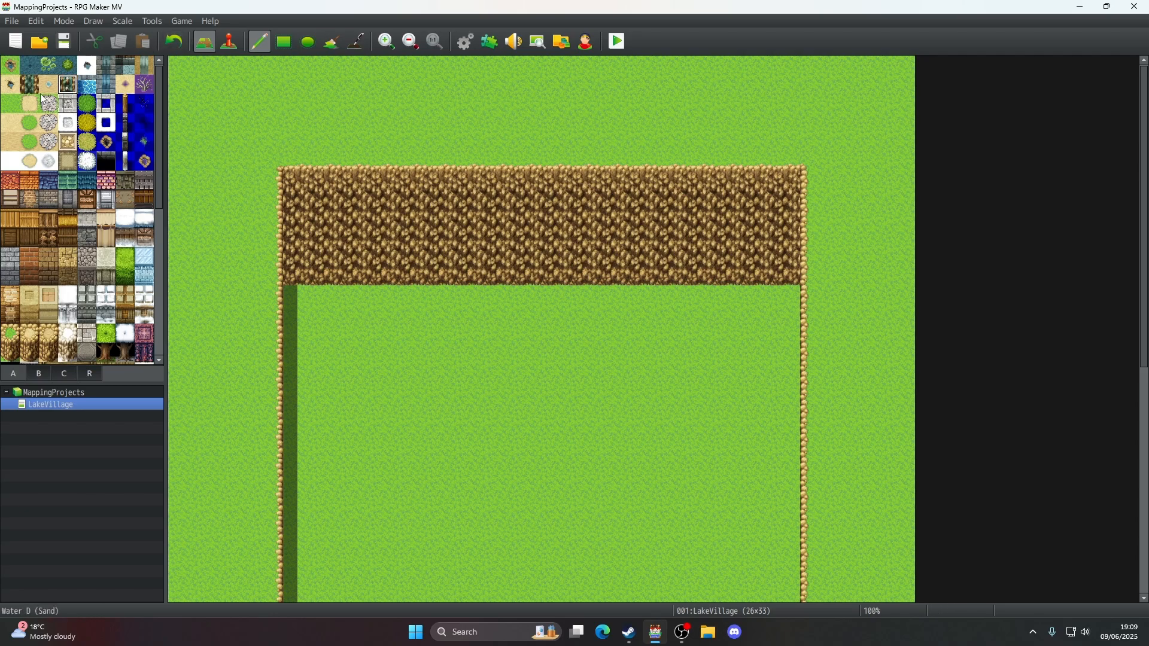
- Paint a waterfall two tiles wide and three tiles high with Waterfall C (Cliff) on the middle of the north cliff face
{"action": "left_click", "coordinate": [29, 84]}
{"action": "left_click", "coordinate": [497, 245]}
{"action": "left_click", "coordinate": [173, 41]}
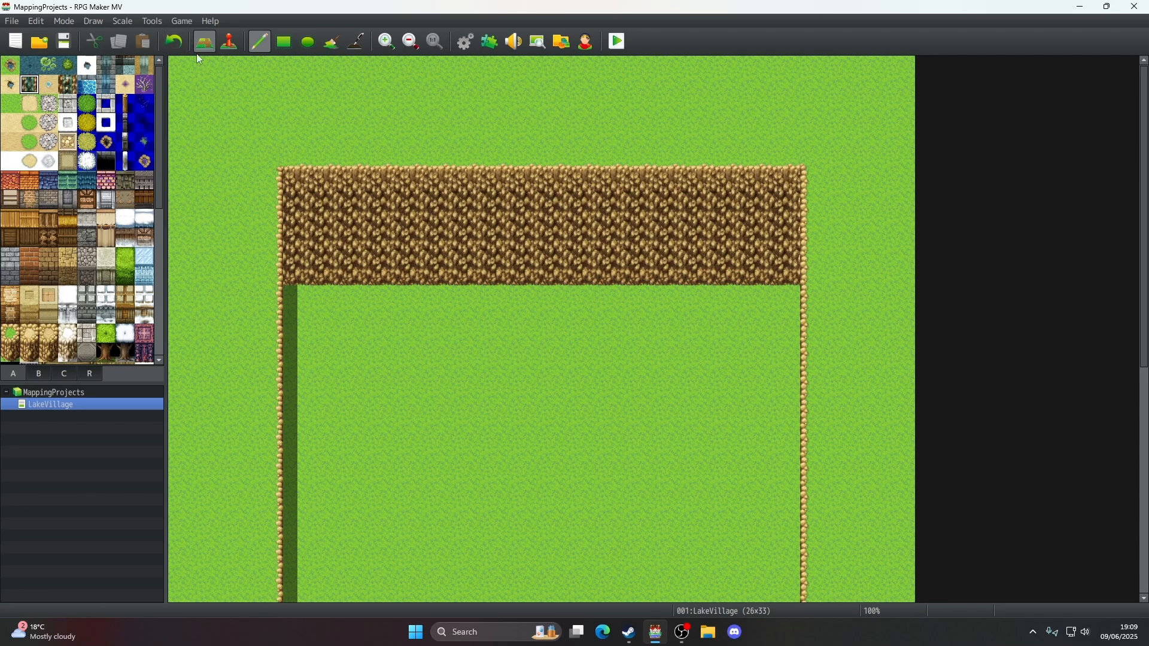
{"action": "mouse_move", "coordinate": [527, 244]}
{"action": "left_mouse_down"}
{"action": "mouse_move", "coordinate": [546, 243]}
{"action": "mouse_move", "coordinate": [557, 214]}
{"action": "mouse_move", "coordinate": [544, 185]}
{"action": "mouse_move", "coordinate": [557, 186]}
{"action": "left_mouse_up"}
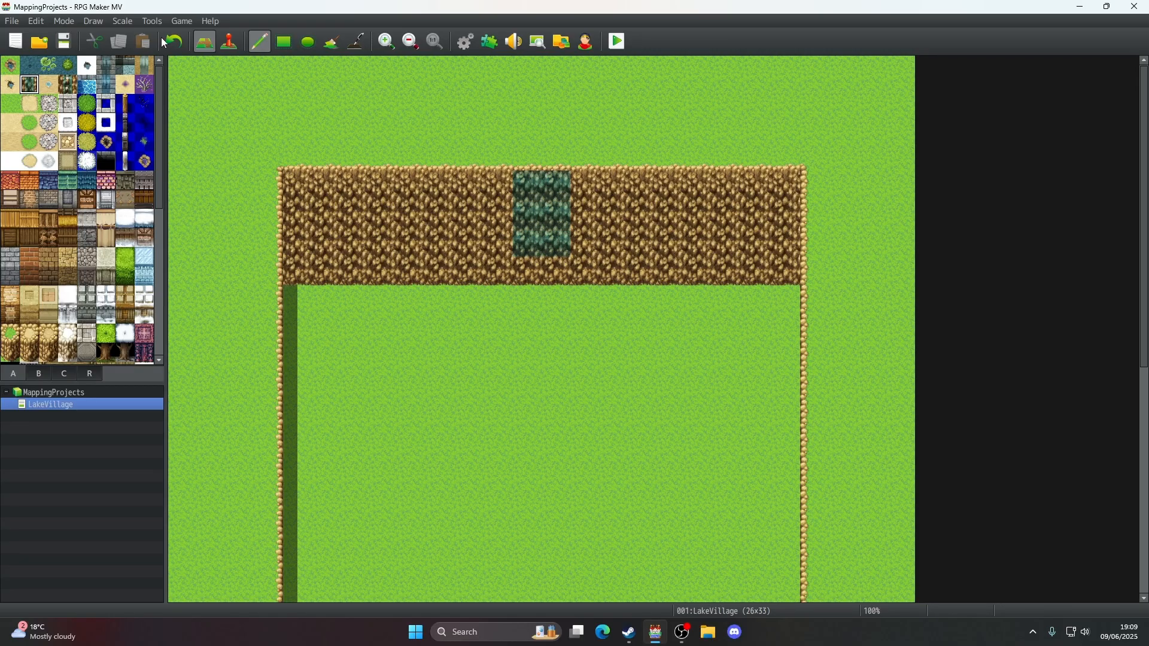
- Set the player's starting position to tile 12,10 on the grass below the waterfall and launch a playtest, saving the changes
{"action": "left_click", "coordinate": [229, 41]}
{"action": "right_click", "coordinate": [540, 352]}
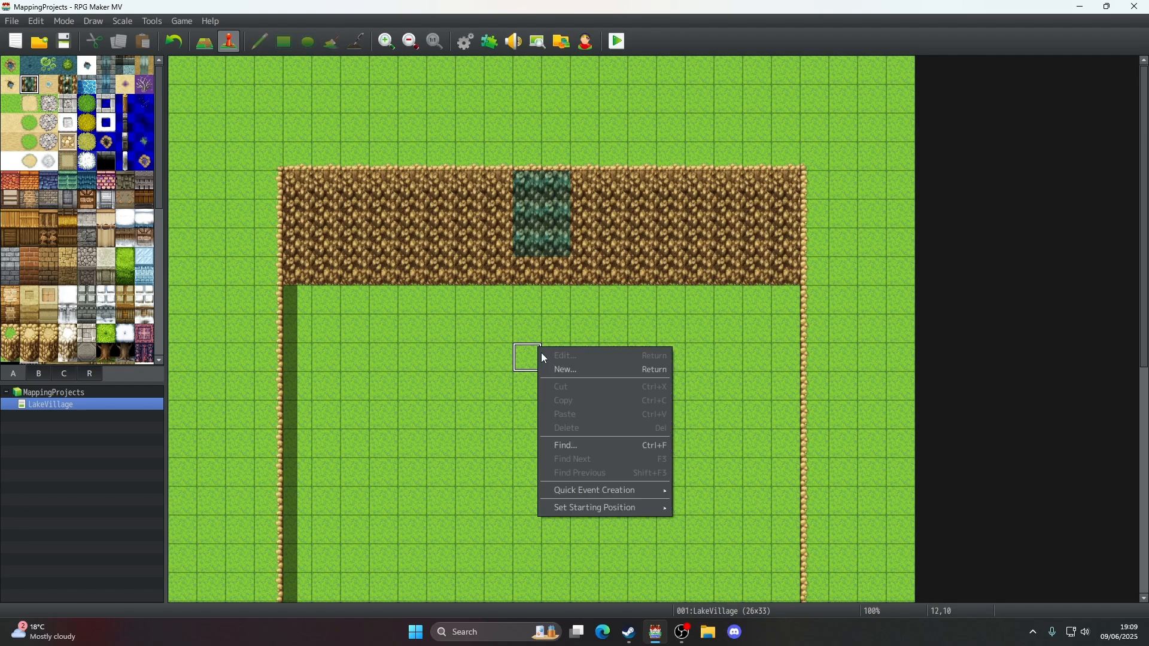
{"action": "mouse_move", "coordinate": [646, 507]}
{"action": "left_click", "coordinate": [720, 506]}
{"action": "left_click", "coordinate": [618, 41]}
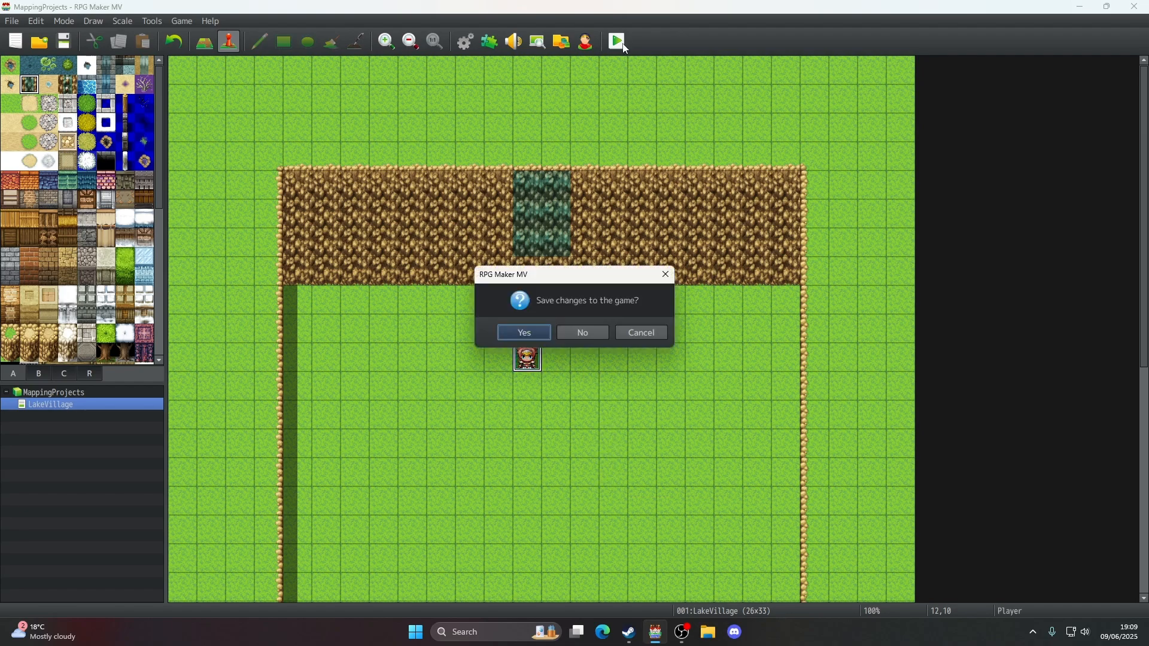
{"action": "left_click", "coordinate": [526, 332]}
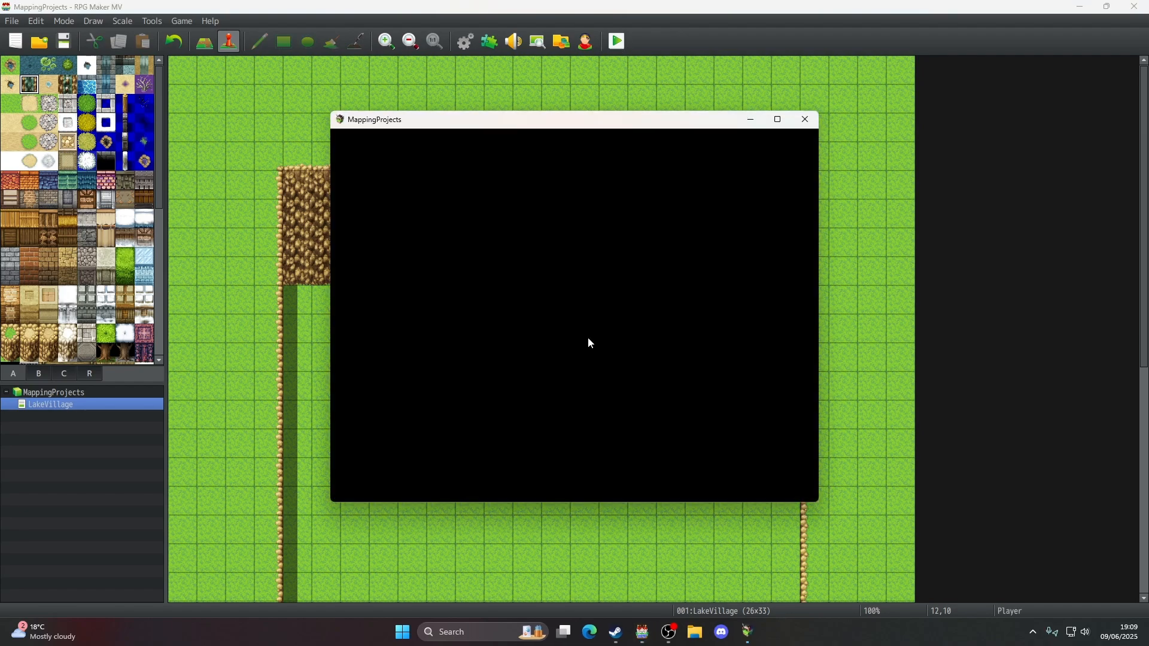
- Lower the BGM volume in the playtest's game options
{"action": "double_click", "coordinate": [580, 421]}
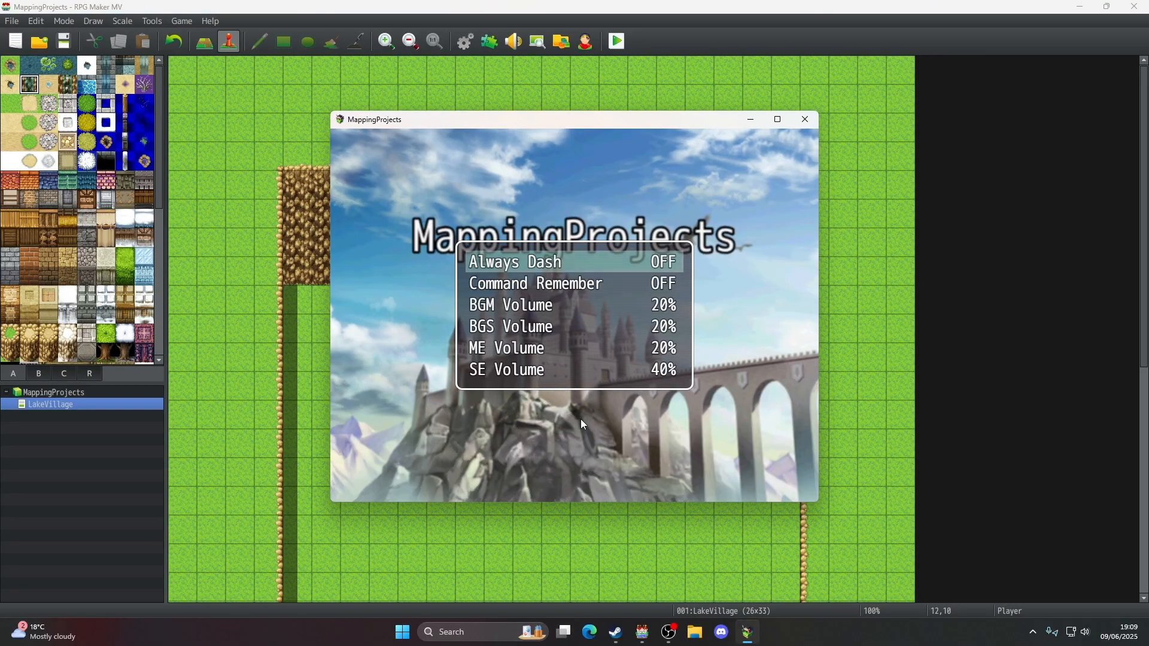
{"action": "key", "text": "Down"}
{"action": "key", "text": "Down"}
{"action": "key", "text": "Left"}
{"action": "key", "text": "Escape"}
- Start a new game, walk the party up to the north cliff to check the waterfall, and end the playtest
{"action": "double_click", "coordinate": [568, 385]}
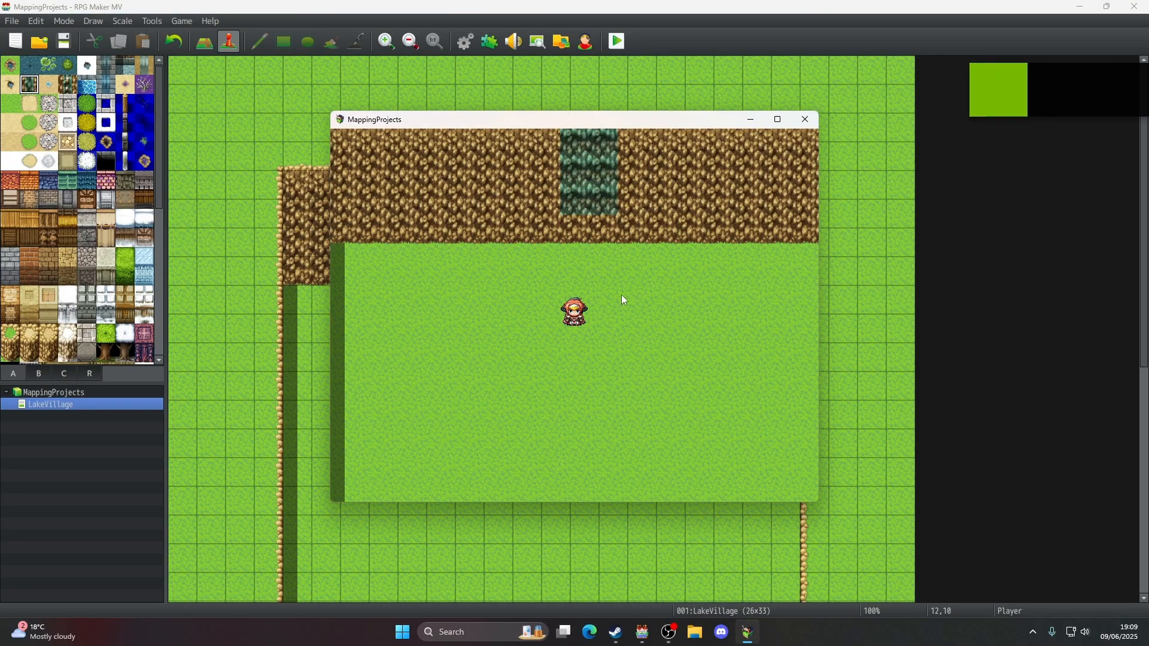
{"action": "left_click", "coordinate": [625, 237]}
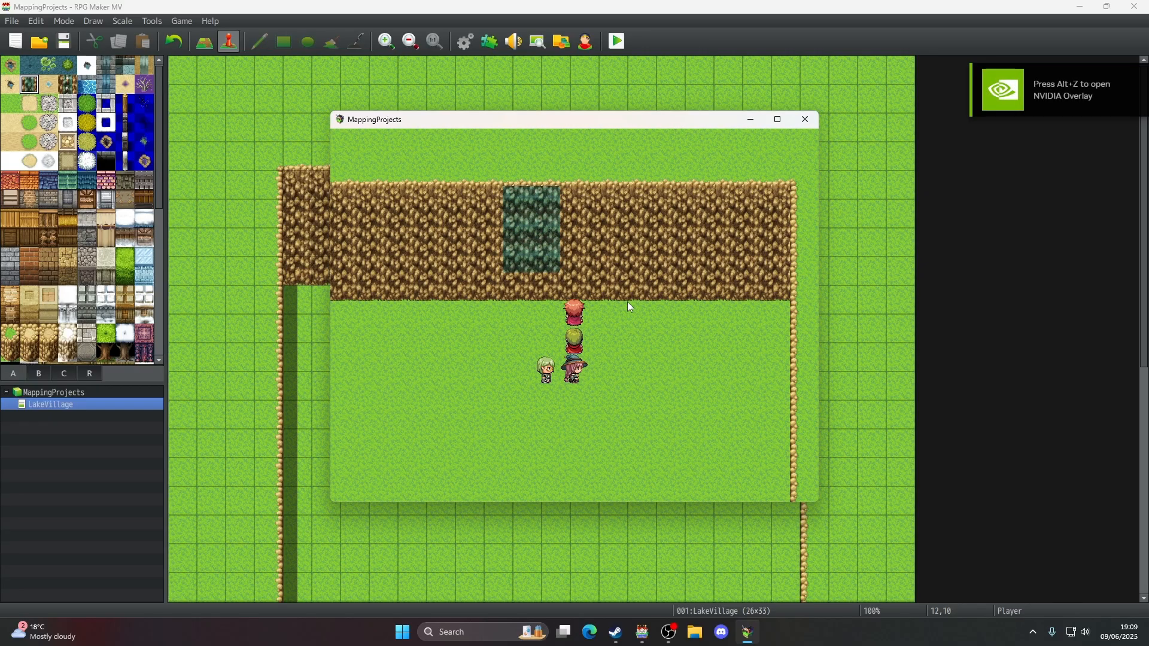
{"action": "left_click", "coordinate": [804, 120]}
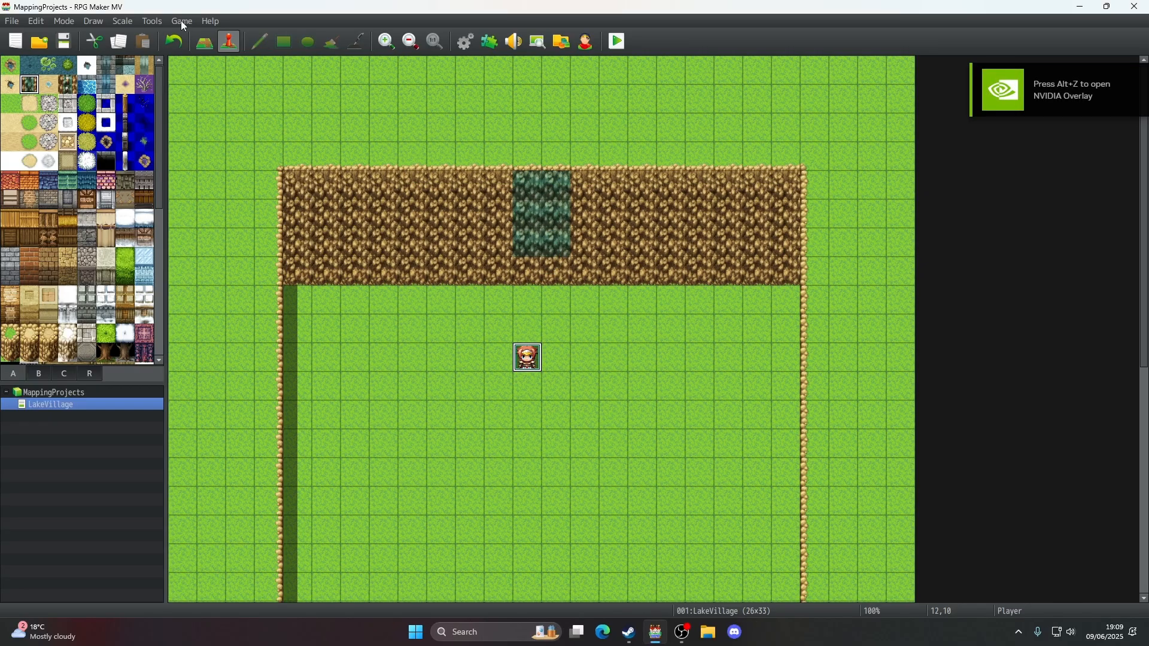
- Return to map editing and remove the two-tile-wide waterfall from the north cliff face
{"action": "left_click", "coordinate": [204, 42]}
{"action": "mouse_move", "coordinate": [526, 186]}
{"action": "left_mouse_down"}
{"action": "mouse_move", "coordinate": [539, 201]}
{"action": "mouse_move", "coordinate": [530, 240]}
{"action": "mouse_move", "coordinate": [552, 268]}
{"action": "left_mouse_up"}
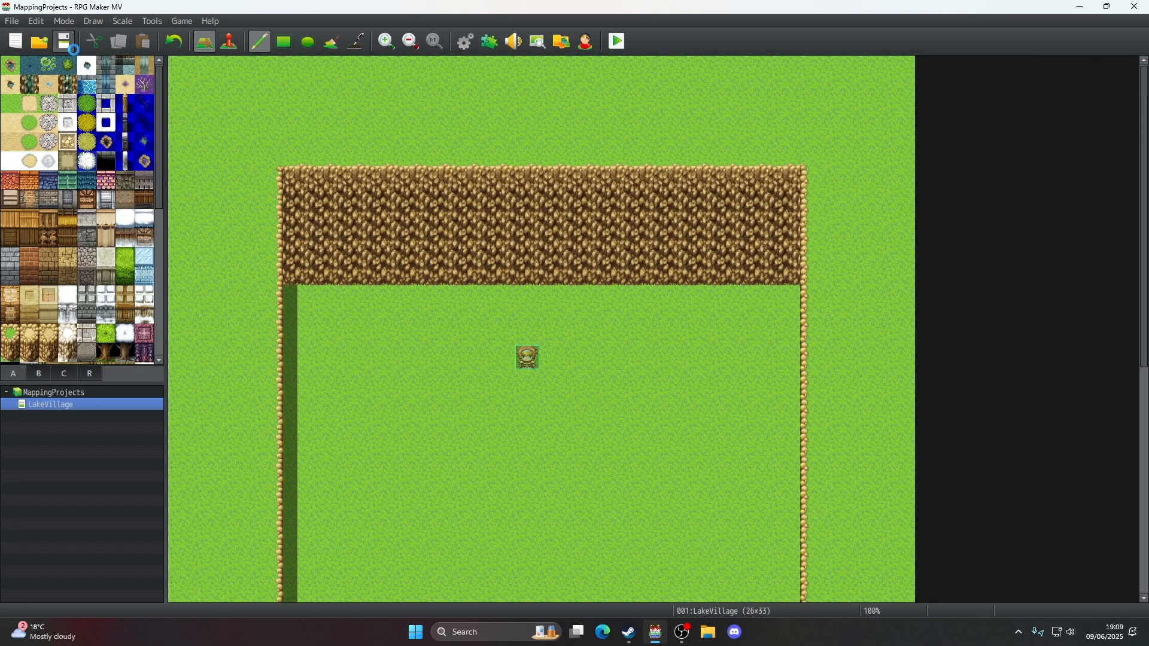
{"action": "scroll", "coordinate": [102, 210], "scroll_direction": "down", "scroll_amount": 3}
{"action": "scroll", "coordinate": [102, 211], "scroll_direction": "up", "scroll_amount": 3}
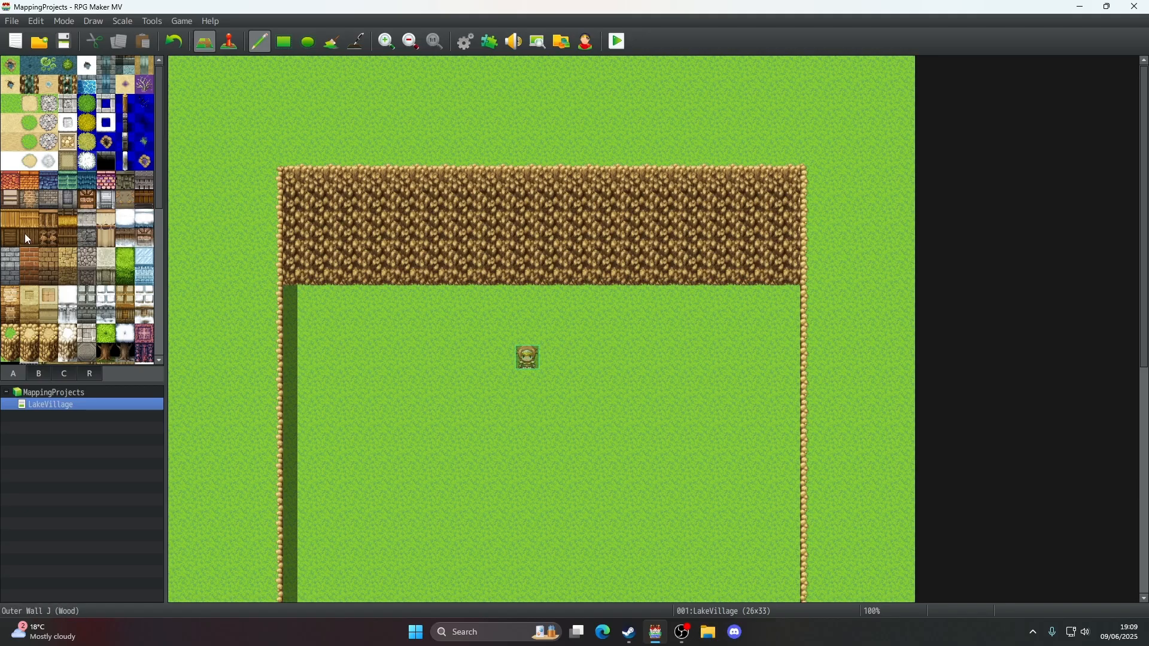
- Paint a rocky-edged pond three tiles wide and four tiles high on the grass inside the cliffs
{"action": "left_click", "coordinate": [26, 70]}
{"action": "left_click", "coordinate": [171, 48]}
{"action": "scroll", "coordinate": [520, 398], "scroll_direction": "down", "scroll_amount": 5}
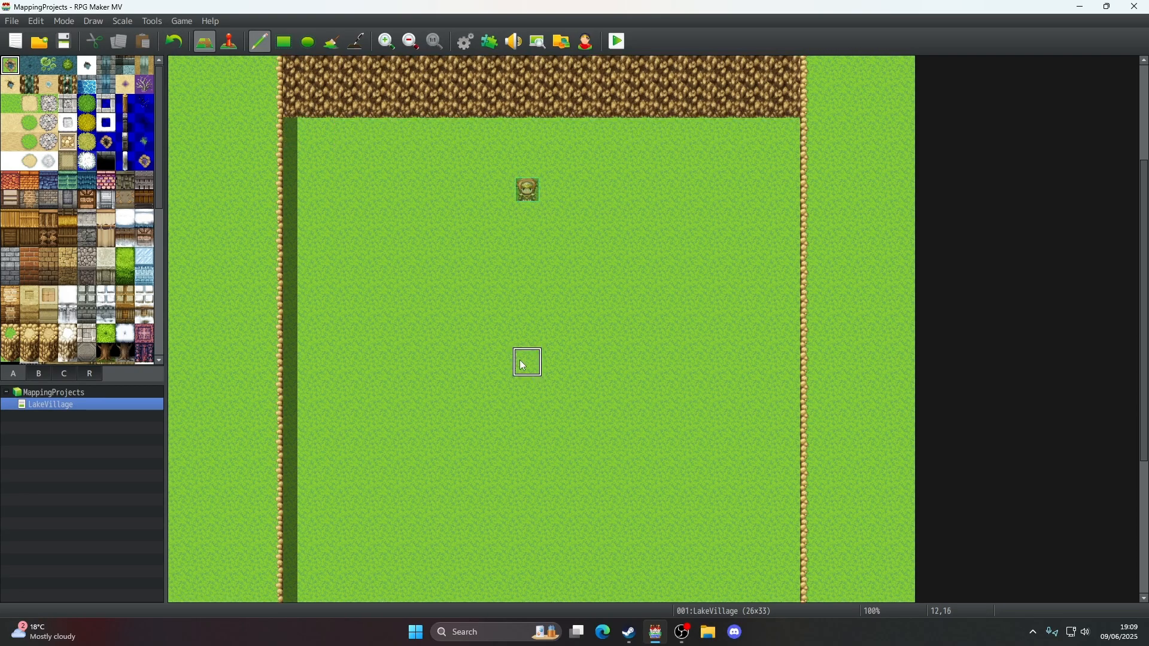
{"action": "mouse_move", "coordinate": [537, 302]}
{"action": "left_mouse_down"}
{"action": "mouse_move", "coordinate": [593, 305]}
{"action": "mouse_move", "coordinate": [531, 330]}
{"action": "mouse_move", "coordinate": [561, 401]}
{"action": "mouse_move", "coordinate": [535, 397]}
{"action": "left_mouse_up"}
- Try stamping a copy of the whole pond on the cliff top above the north face, and undo it
{"action": "right_click_drag", "start_coordinate": [535, 397], "coordinate": [576, 317]}
{"action": "scroll", "coordinate": [577, 317], "scroll_direction": "up", "scroll_amount": 5}
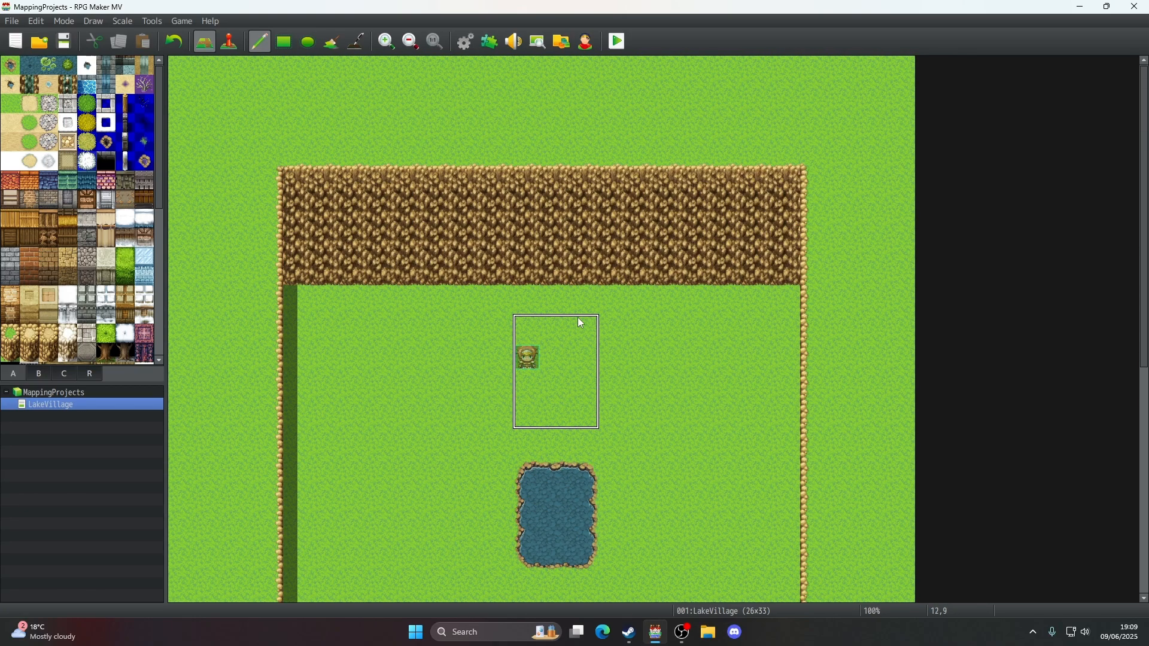
{"action": "left_click", "coordinate": [558, 80]}
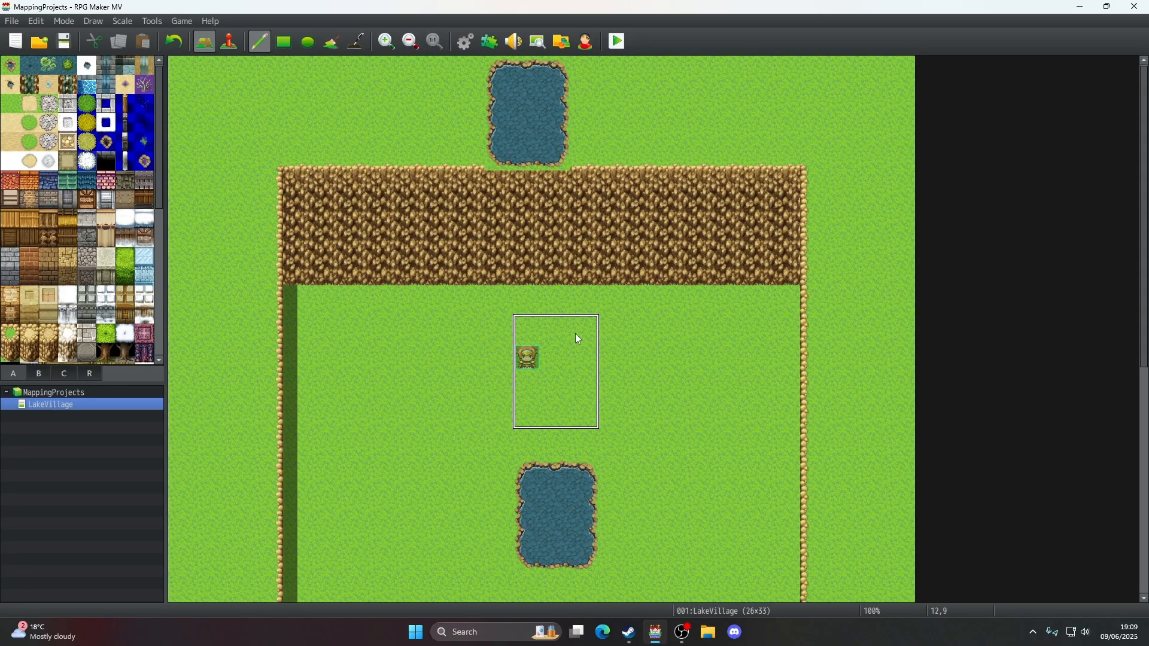
{"action": "key", "text": "ctrl+z"}
- Extend the pond upward by one row, making it five tiles high
{"action": "right_click", "coordinate": [536, 479]}
{"action": "mouse_move", "coordinate": [553, 480]}
{"action": "right_mouse_down"}
{"action": "mouse_move", "coordinate": [583, 481]}
{"action": "mouse_move", "coordinate": [529, 476]}
{"action": "mouse_move", "coordinate": [528, 503]}
{"action": "right_mouse_up"}
{"action": "left_click", "coordinate": [579, 444]}
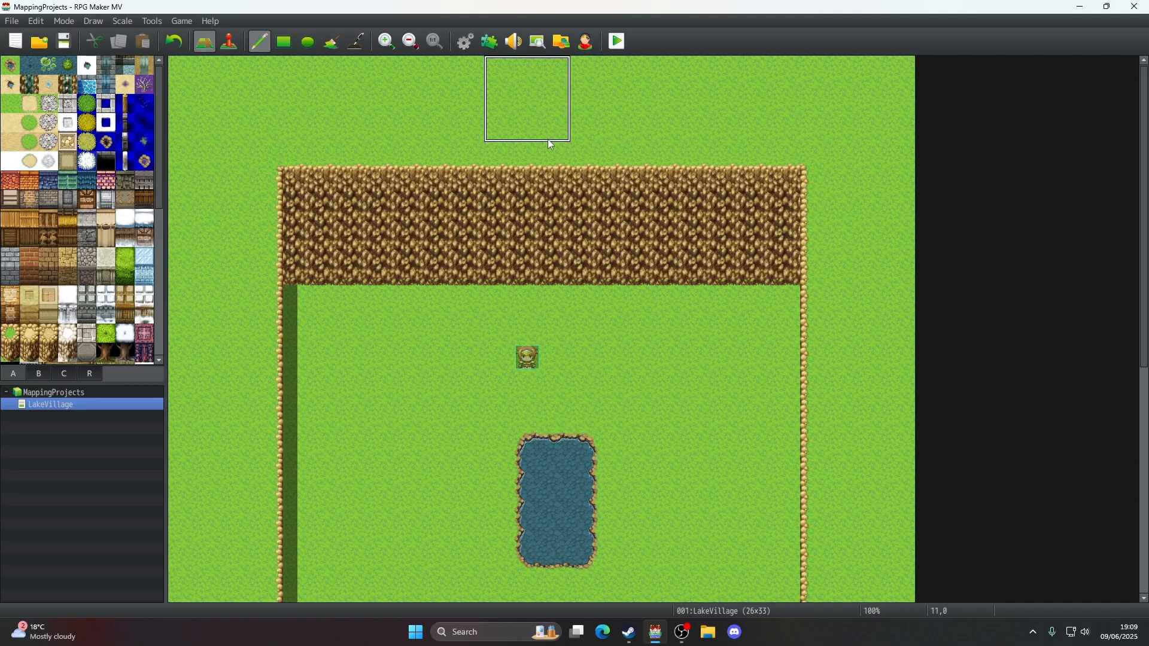
- Copy the pond's middle rows and stamp them on the cliff top as a three-tile-wide river with open ends
{"action": "mouse_move", "coordinate": [536, 450]}
{"action": "right_mouse_down"}
{"action": "mouse_move", "coordinate": [574, 455]}
{"action": "mouse_move", "coordinate": [526, 505]}
{"action": "right_mouse_up"}
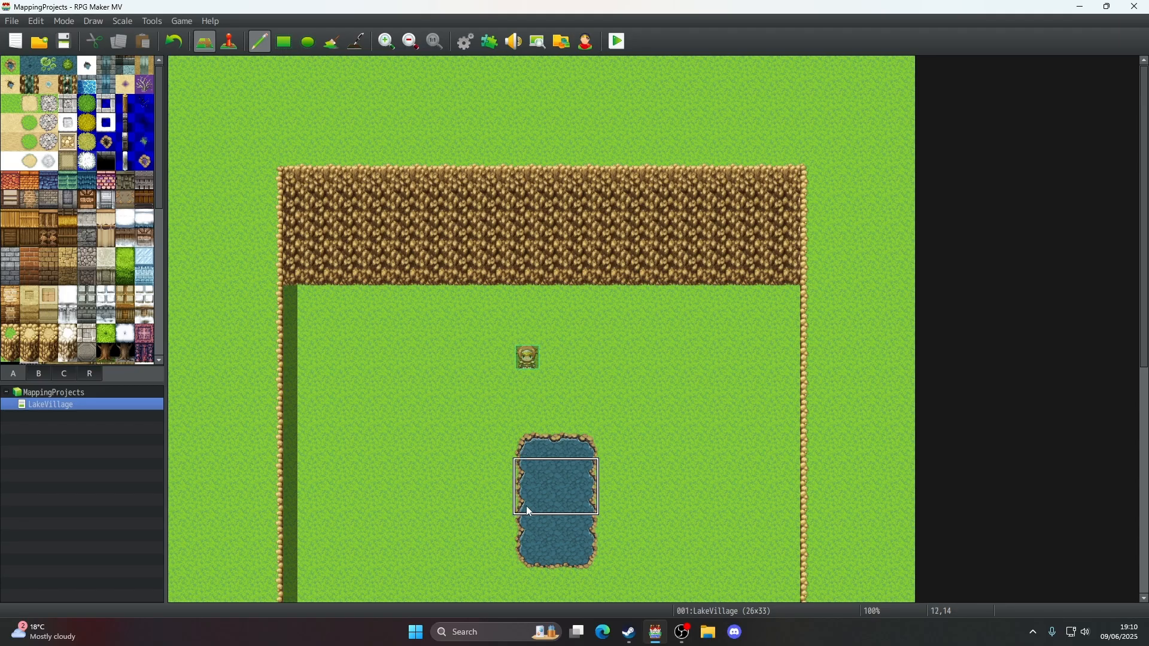
{"action": "left_click", "coordinate": [493, 128]}
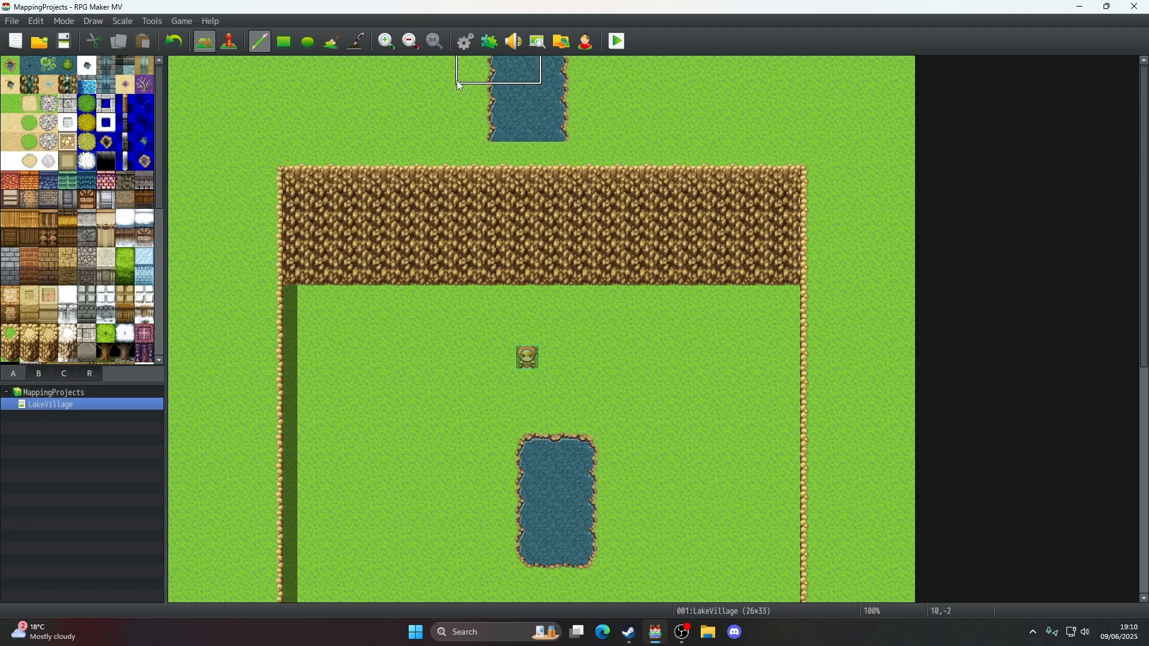
{"action": "right_click_drag", "start_coordinate": [470, 82], "coordinate": [90, 83]}
{"action": "right_click_drag", "start_coordinate": [470, 71], "coordinate": [178, 71]}
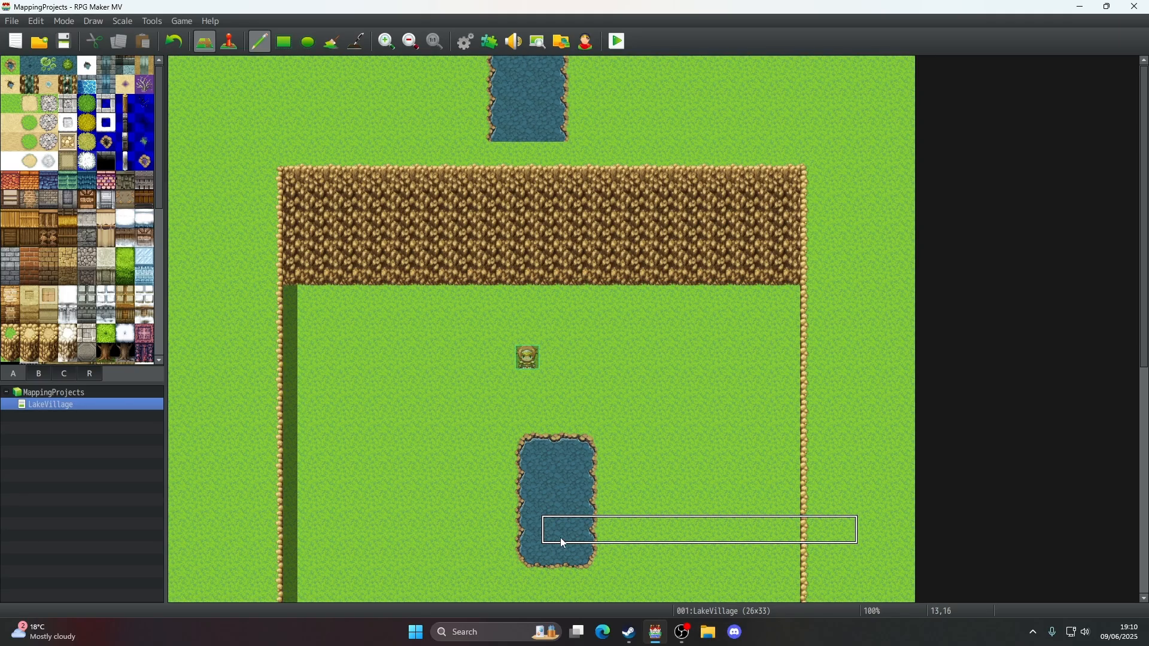
- Widen the pond to four tiles and stamp its copied middle rows over the cliff-top river, making it four tiles wide
{"action": "right_click_drag", "start_coordinate": [586, 444], "coordinate": [586, 554]}
{"action": "left_click", "coordinate": [605, 559]}
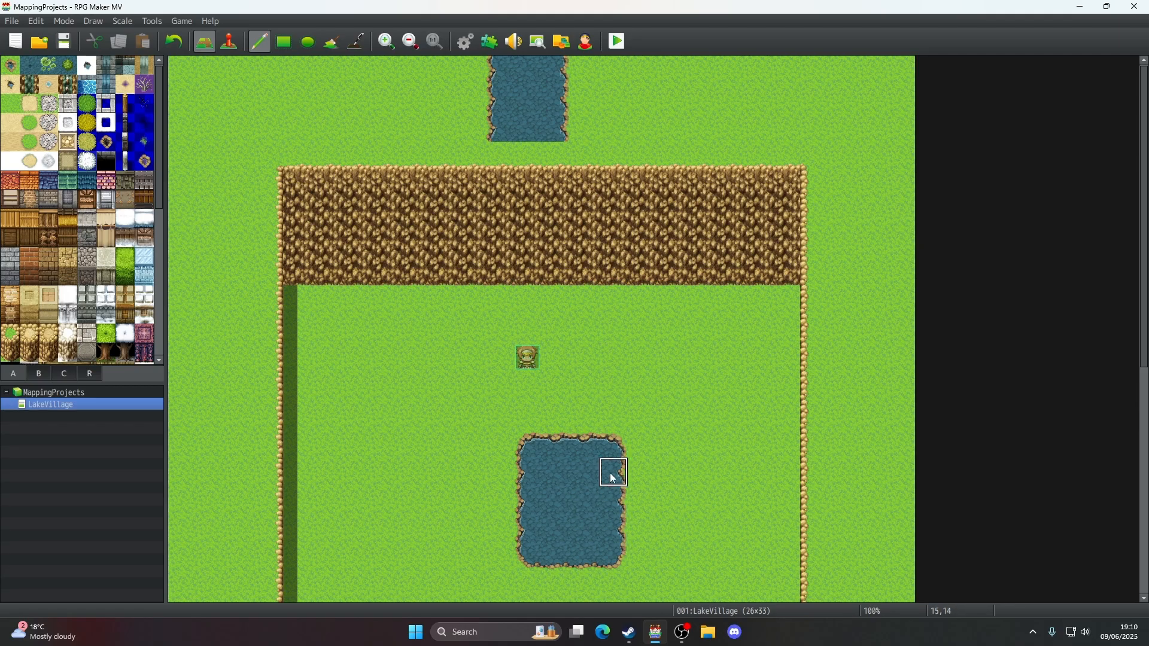
{"action": "mouse_move", "coordinate": [610, 472]}
{"action": "right_mouse_down"}
{"action": "mouse_move", "coordinate": [505, 472]}
{"action": "mouse_move", "coordinate": [531, 497]}
{"action": "mouse_move", "coordinate": [528, 522]}
{"action": "right_mouse_up"}
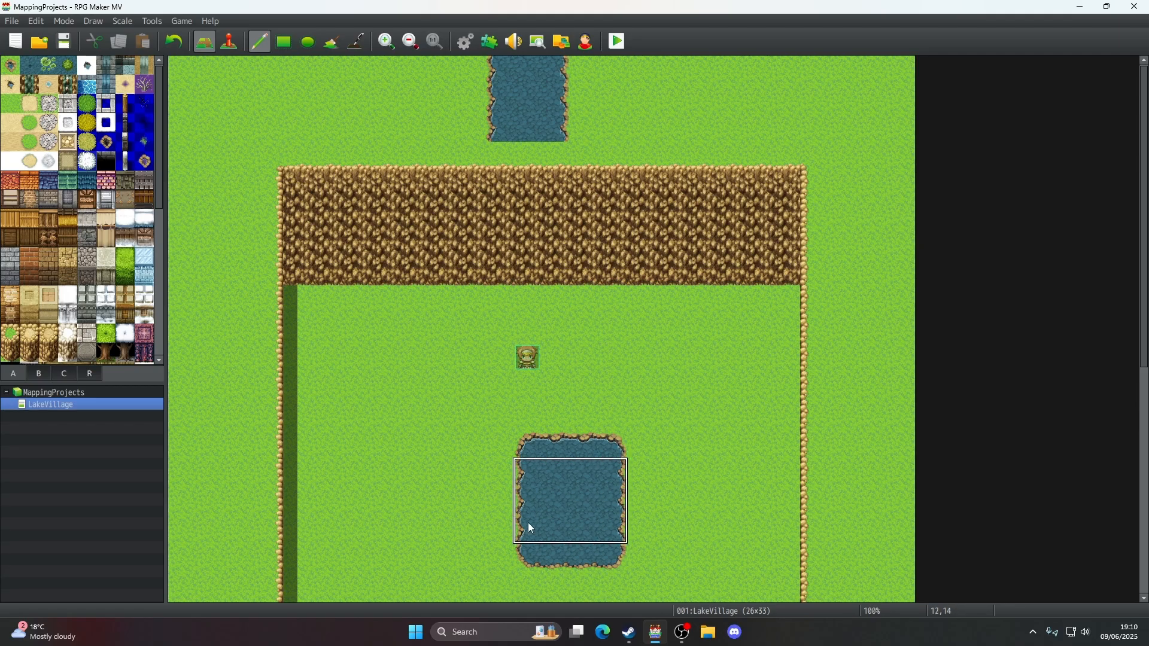
{"action": "left_click", "coordinate": [511, 117]}
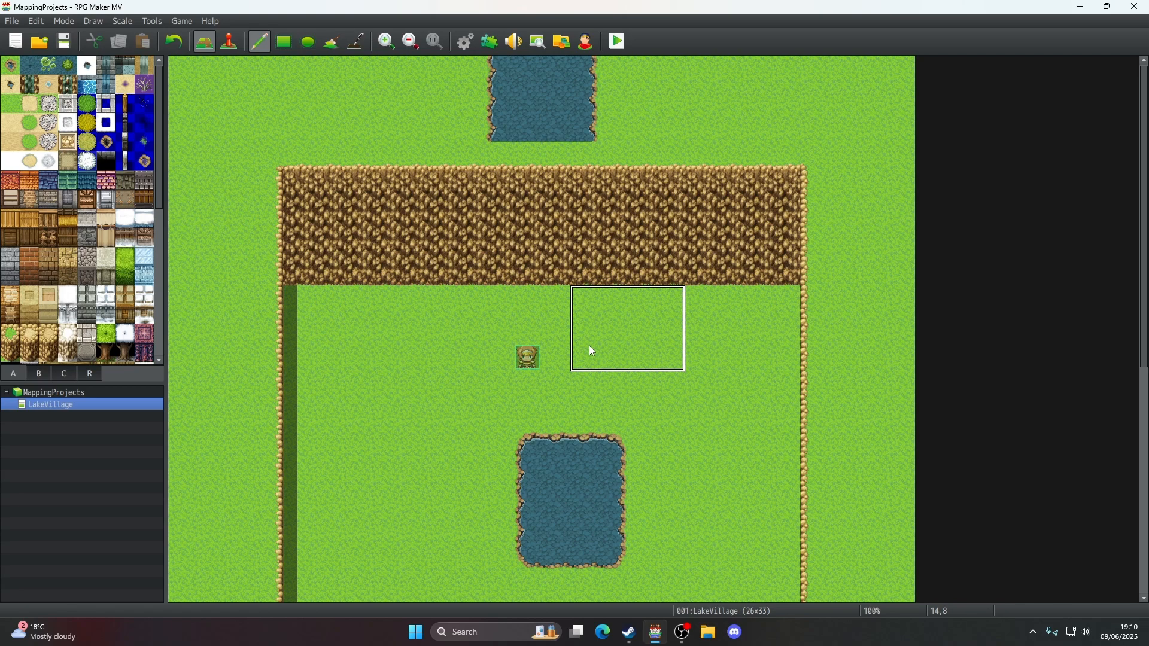
- Try extending the four-tile-wide river one row down to the north cliff's edge, and undo it
{"action": "right_click_drag", "start_coordinate": [495, 135], "coordinate": [559, 134]}
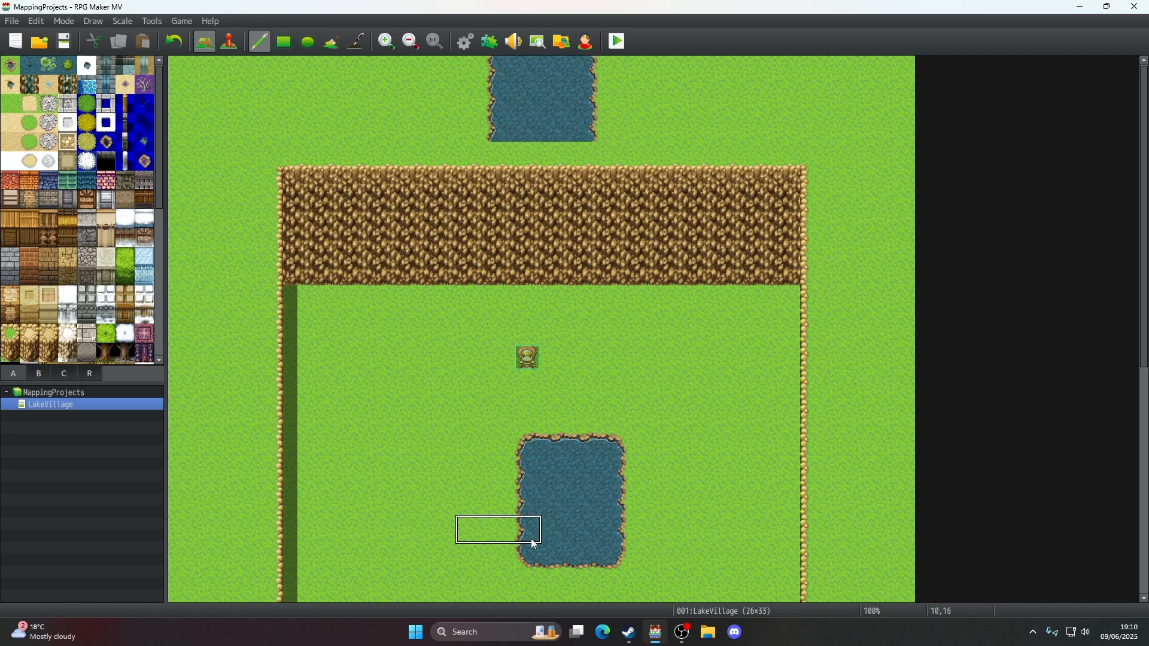
{"action": "left_click", "coordinate": [583, 155]}
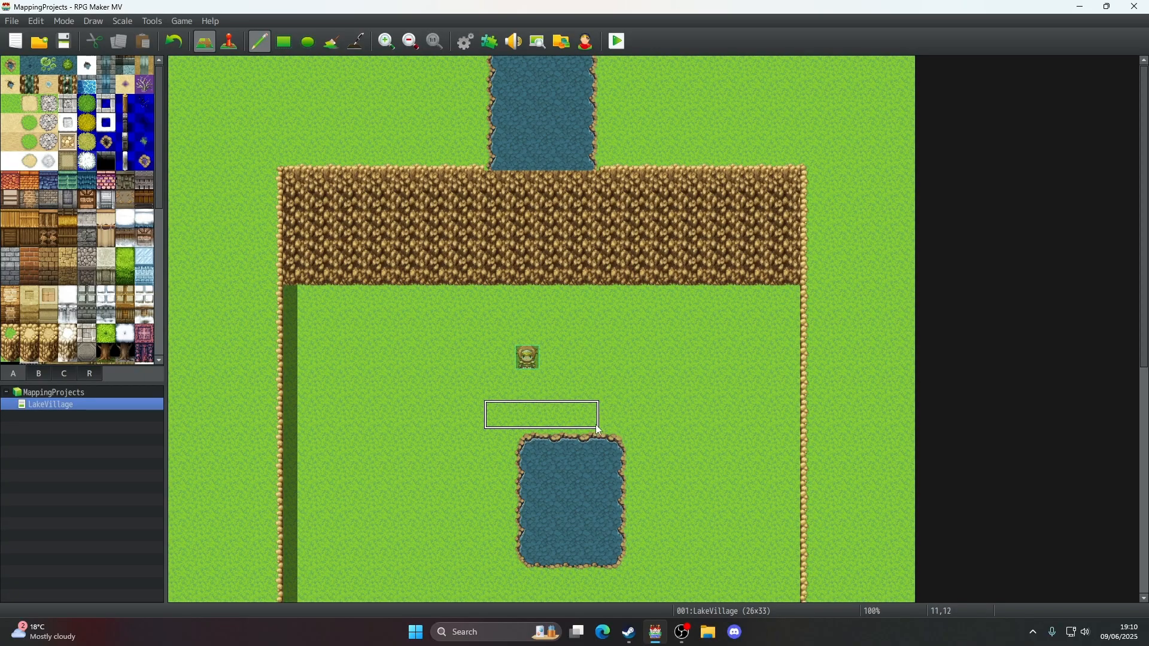
{"action": "left_click", "coordinate": [184, 43]}
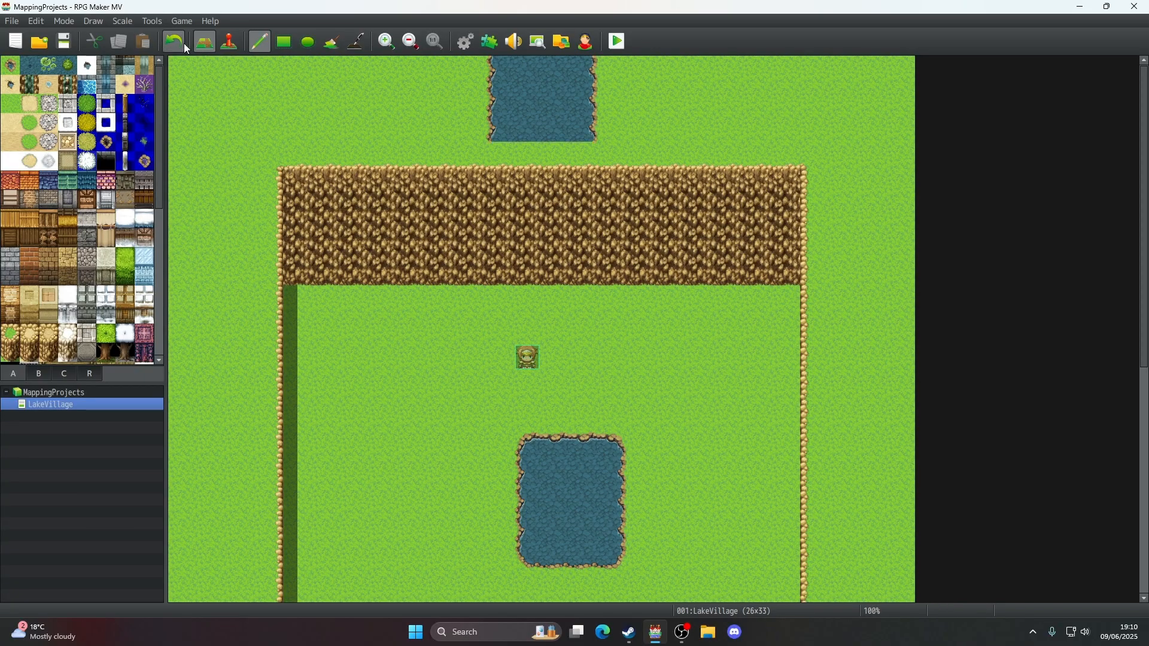
{"action": "right_click", "coordinate": [606, 136]}
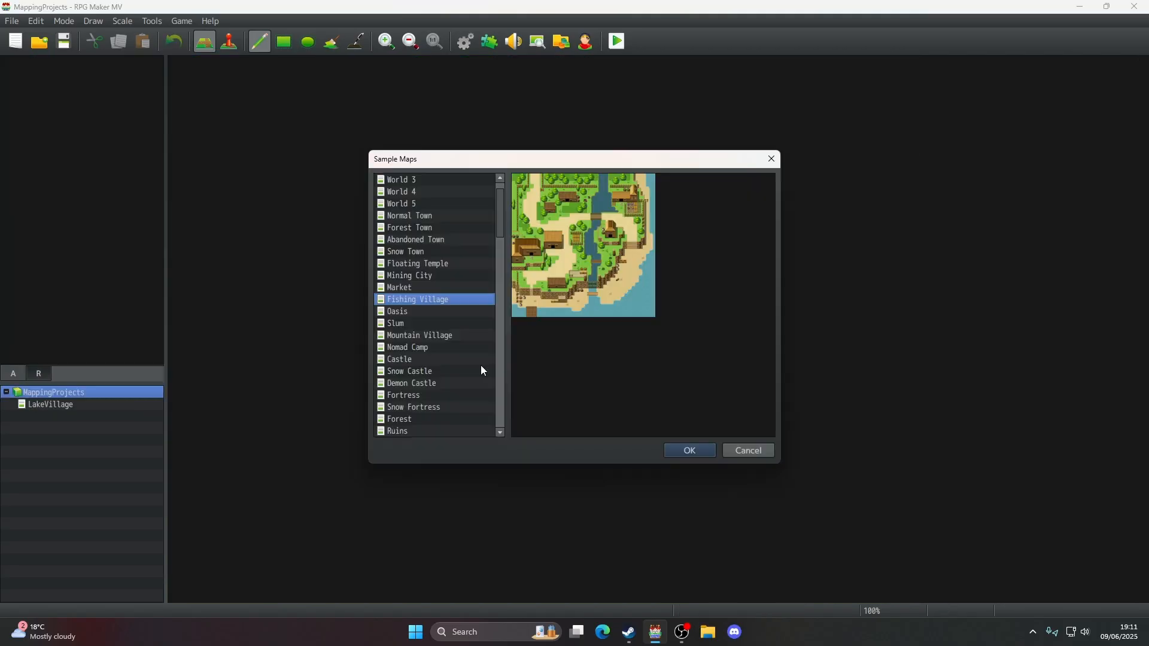
- Load the Fishing Village sample map and bring its waterfall into view
{"action": "left_click", "coordinate": [669, 450]}
{"action": "middle_click", "coordinate": [574, 358]}
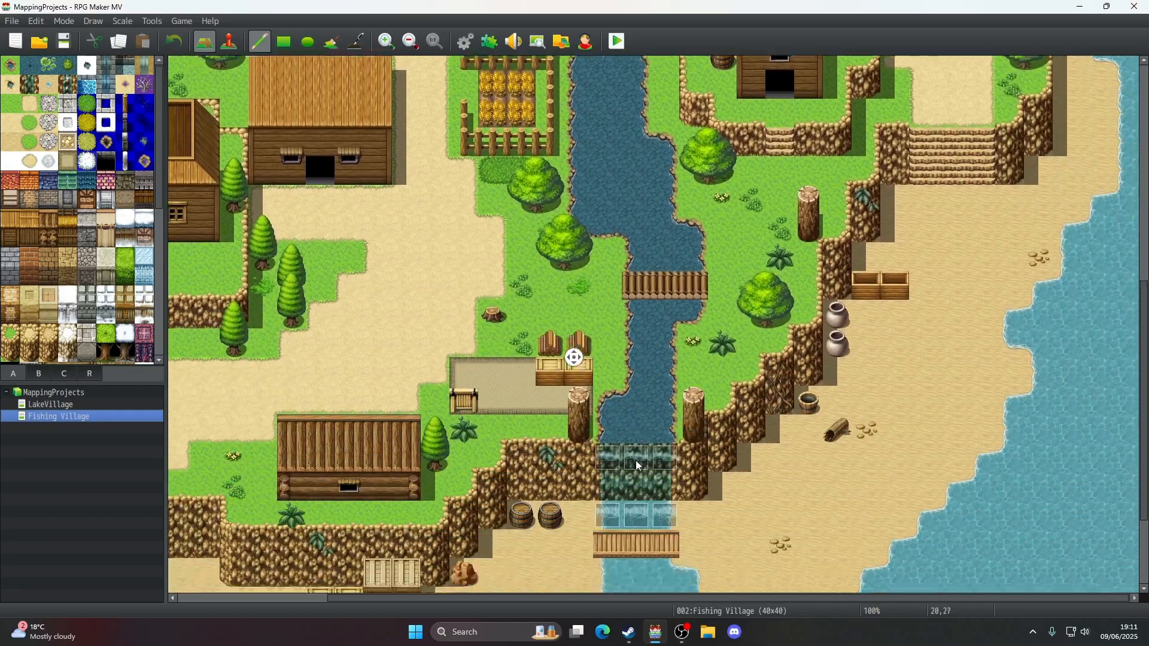
{"action": "middle_click", "coordinate": [635, 461]}
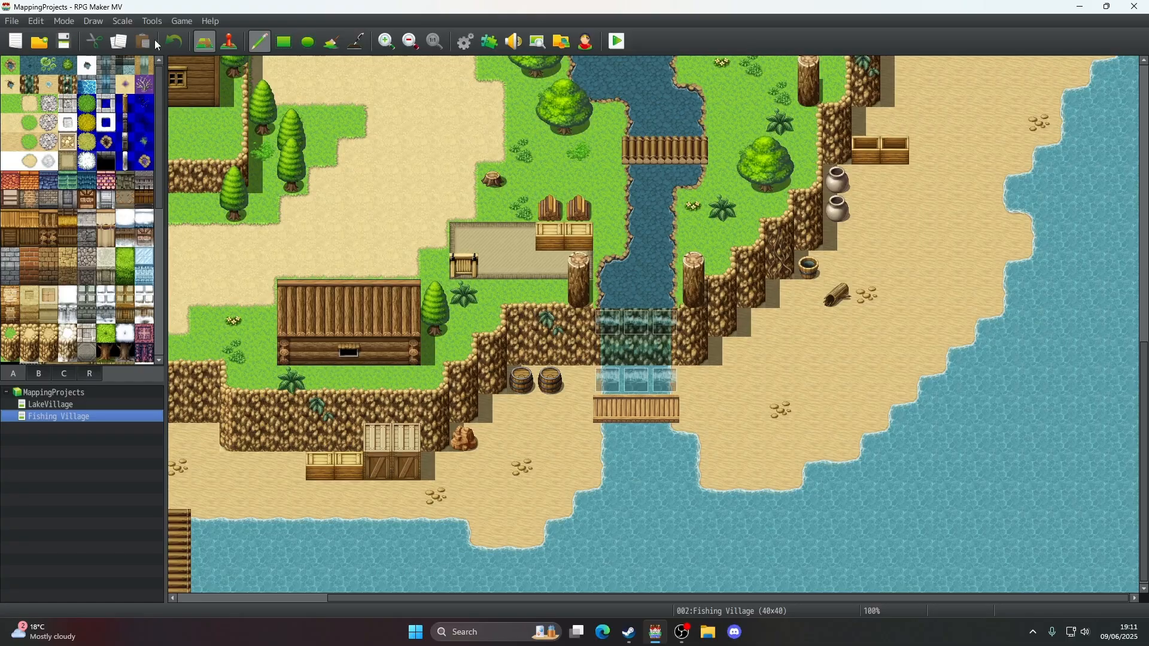
- Inspect the image of the westernmost event at the top of the Fishing Village waterfall, leaving its settings as they are
{"action": "left_click", "coordinate": [229, 41]}
{"action": "left_click", "coordinate": [604, 329]}
{"action": "double_click", "coordinate": [605, 328]}
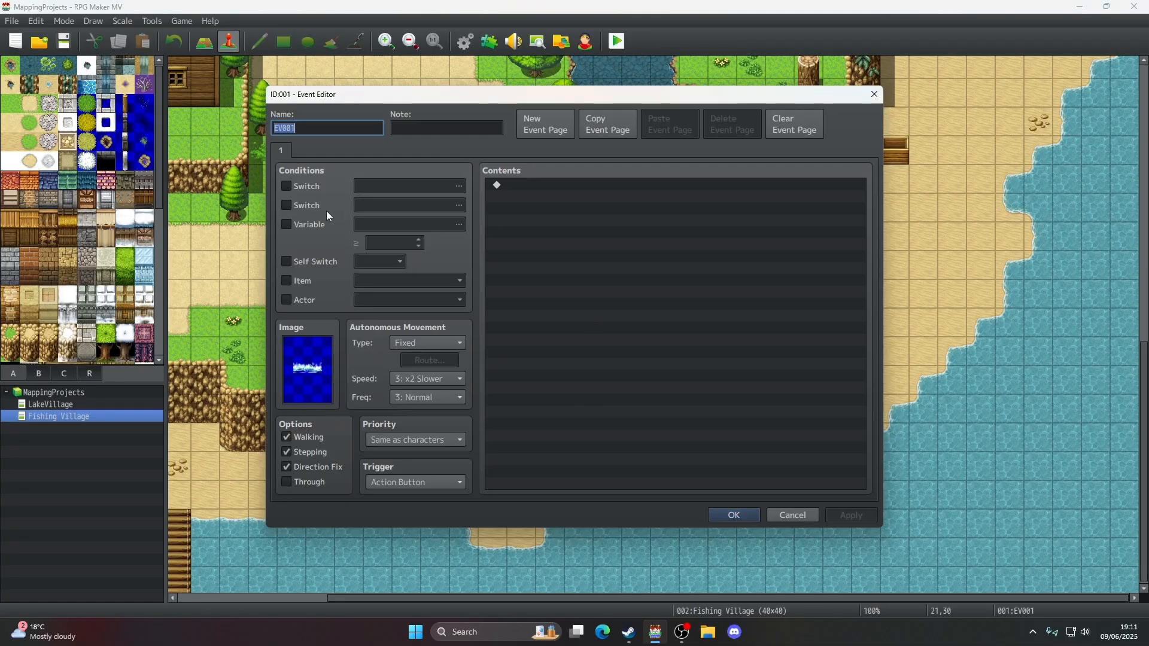
{"action": "double_click", "coordinate": [322, 357]}
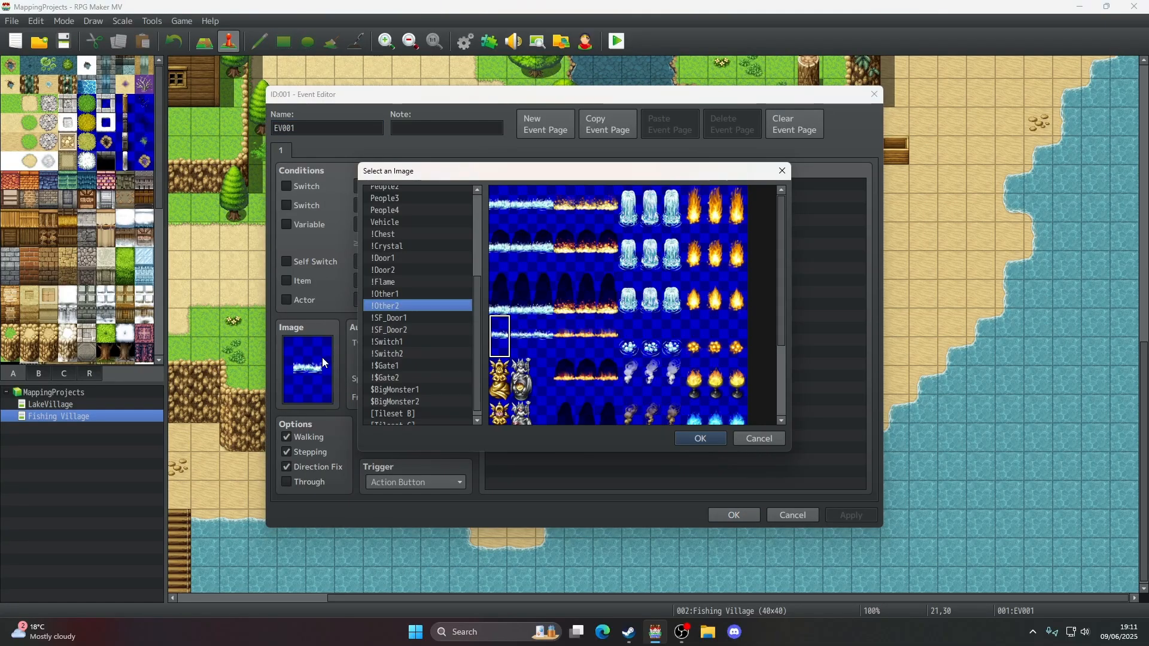
{"action": "left_click", "coordinate": [776, 440]}
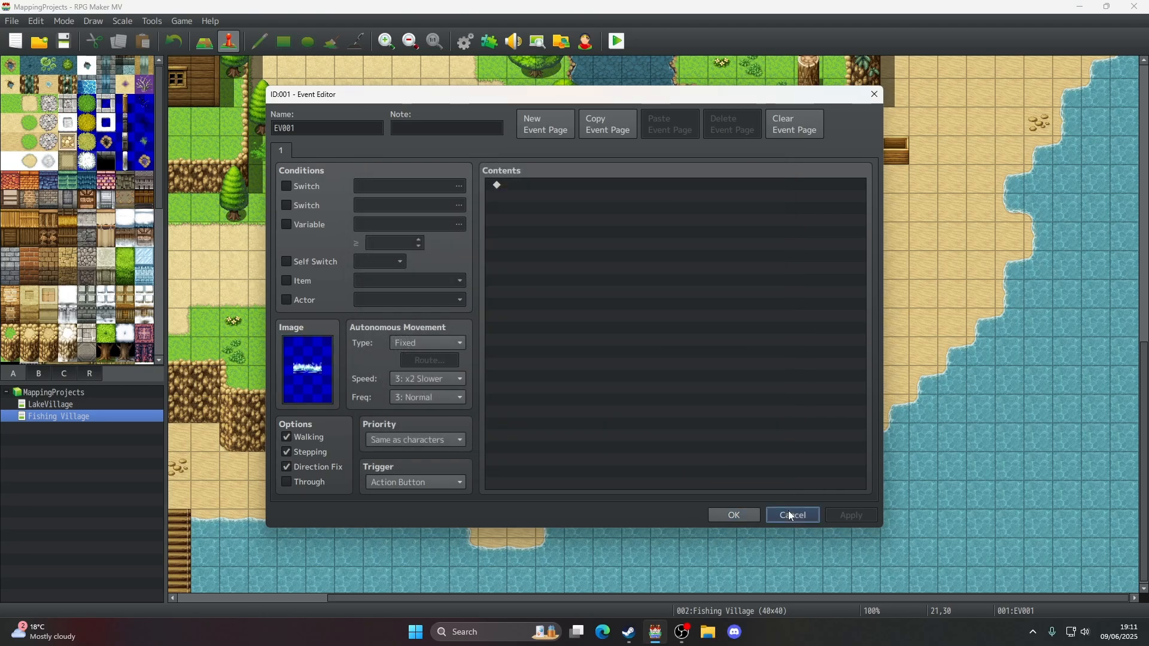
{"action": "left_click", "coordinate": [784, 515]}
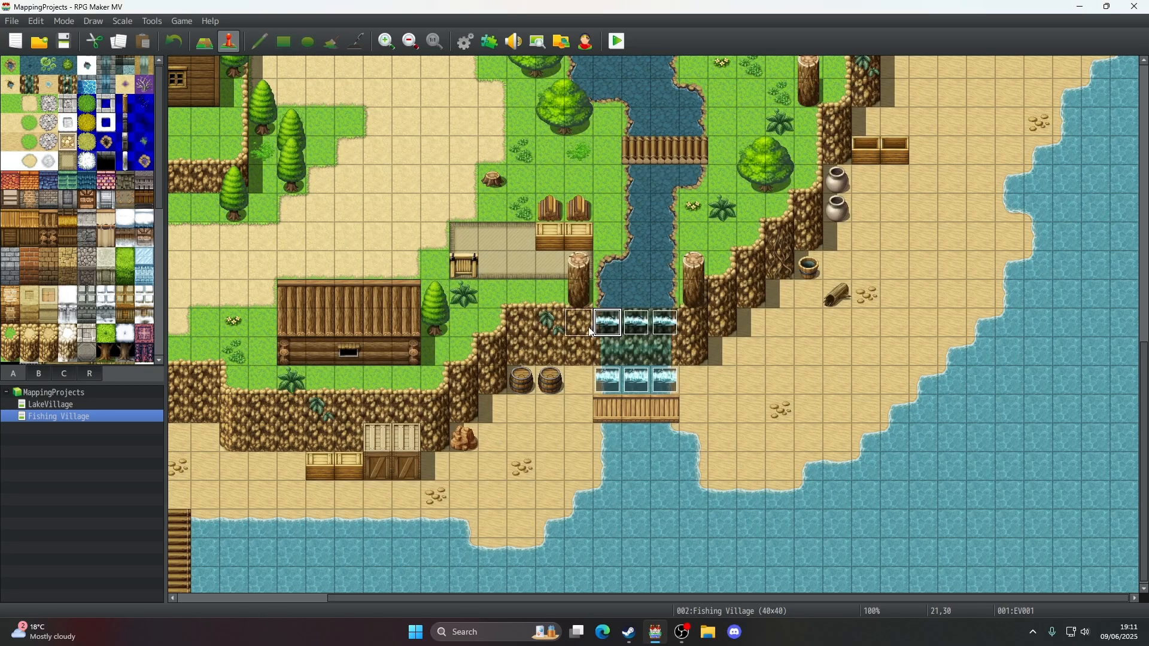
- Set the player's starting position to tile 25,31 beside the Fishing Village waterfall and playtest it, saving the changes
{"action": "right_click", "coordinate": [719, 366]}
{"action": "mouse_move", "coordinate": [813, 522]}
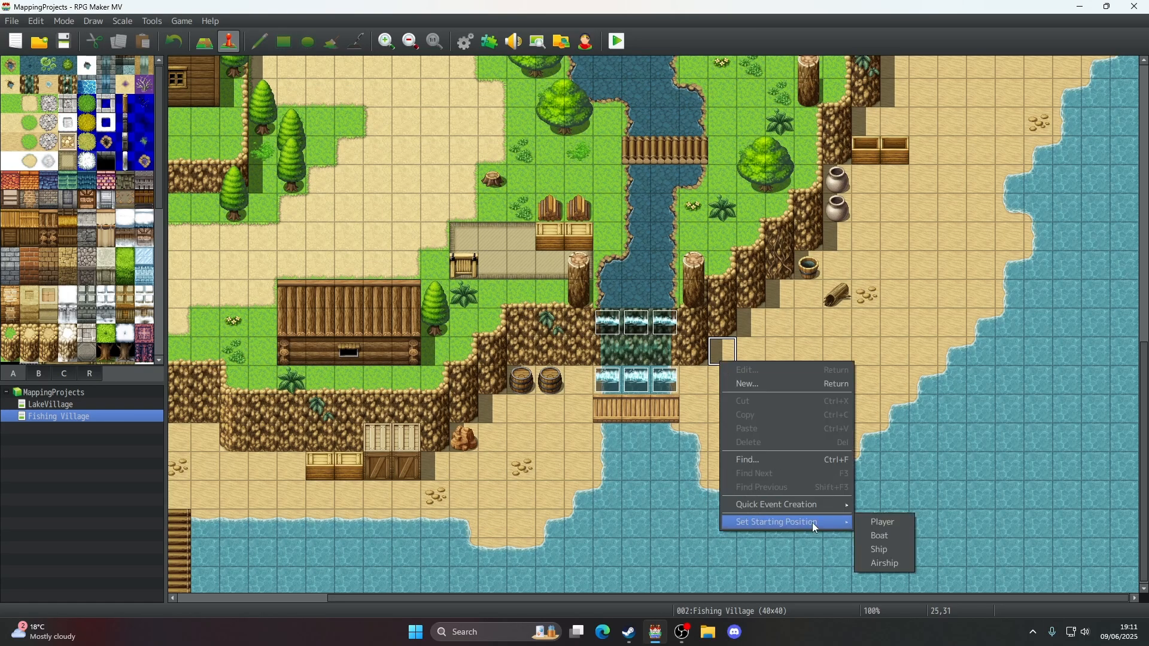
{"action": "left_click", "coordinate": [871, 521]}
{"action": "left_click", "coordinate": [619, 42]}
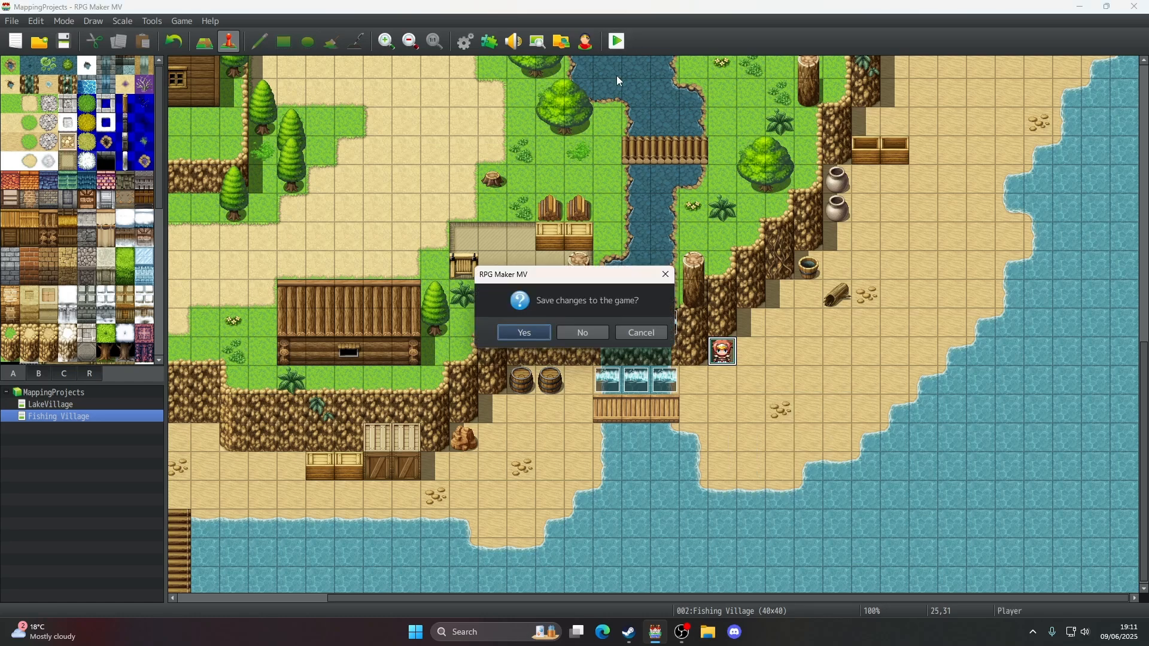
{"action": "left_click", "coordinate": [518, 341]}
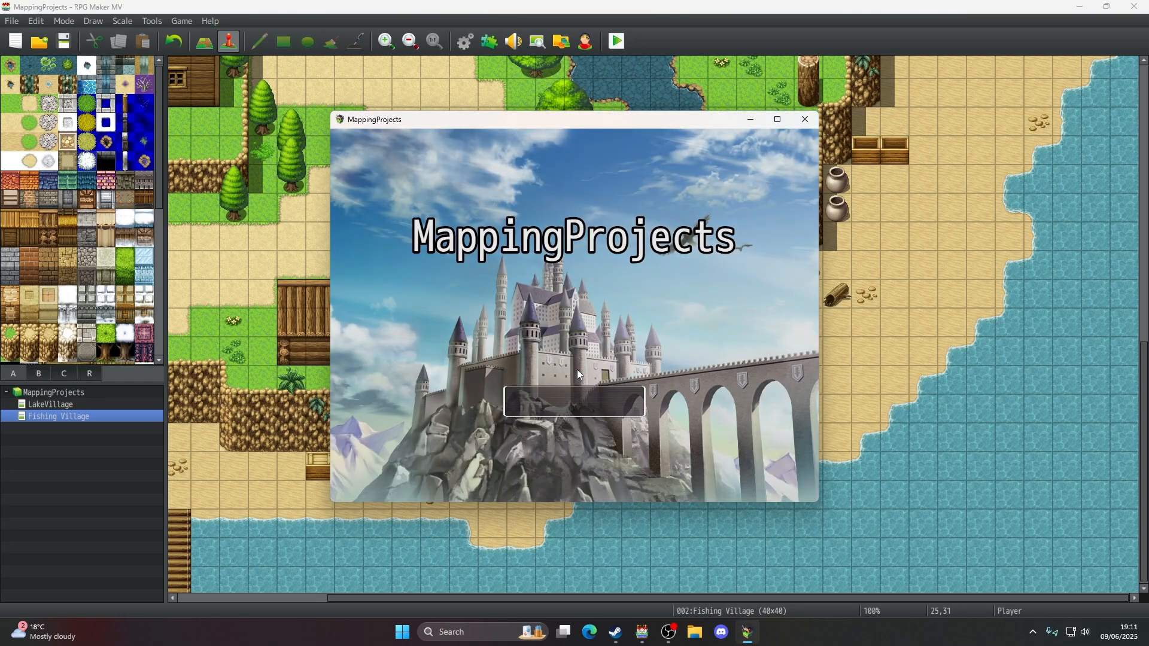
{"action": "left_click", "coordinate": [578, 371]}
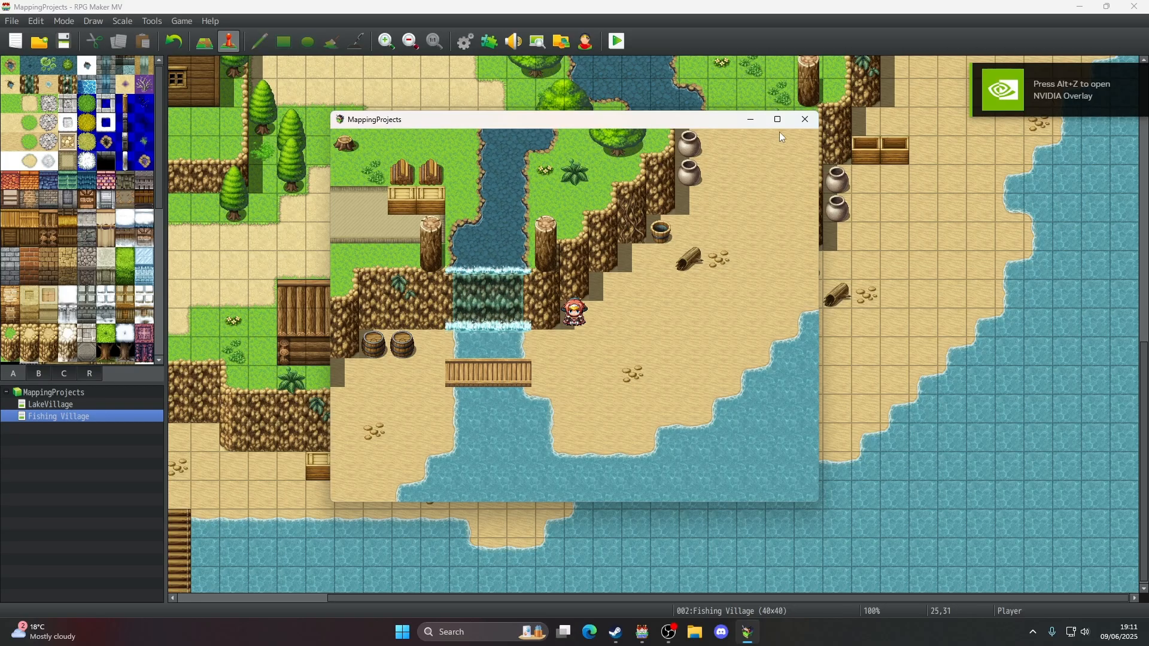
{"action": "left_click", "coordinate": [805, 119]}
- Delete the three foam events along the top of the Fishing Village waterfall
{"action": "left_click", "coordinate": [608, 323]}
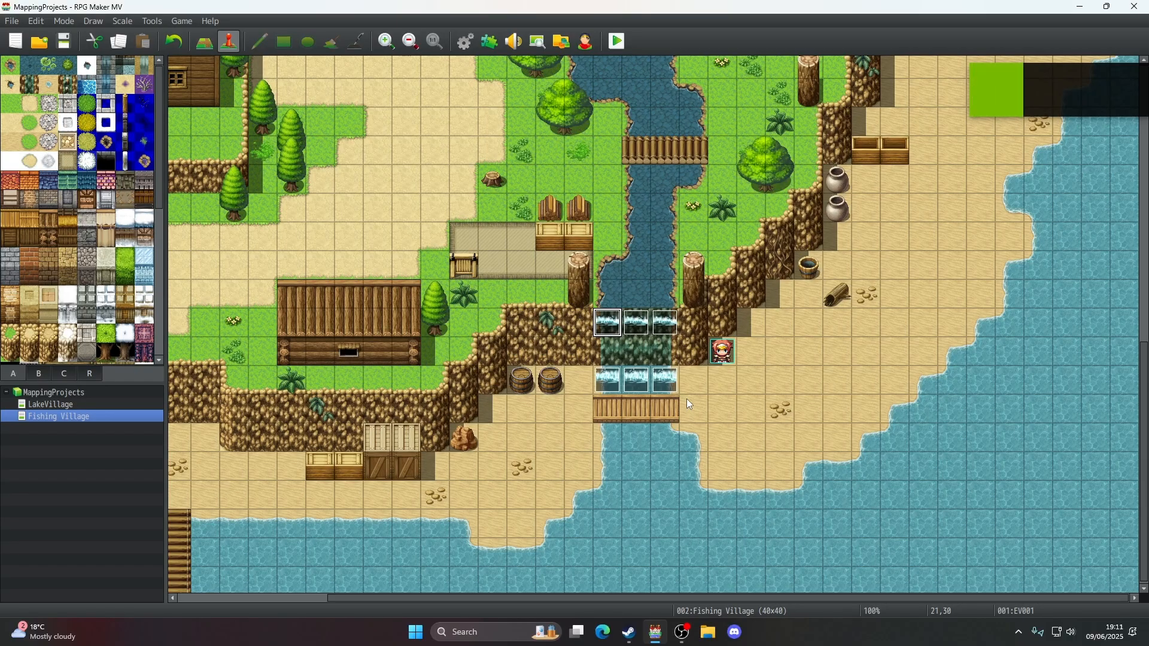
{"action": "key", "text": "Delete"}
{"action": "key", "text": "Right"}
{"action": "key", "text": "Delete"}
{"action": "key", "text": "Right"}
{"action": "key", "text": "Delete"}
{"action": "left_click", "coordinate": [690, 405]}
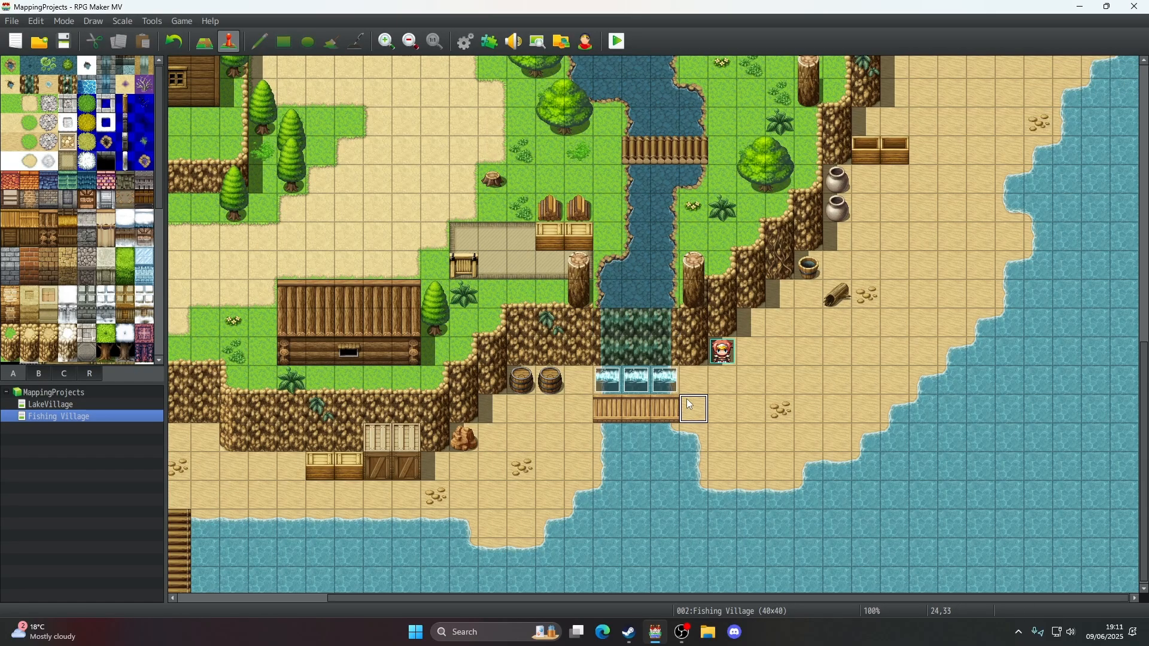
- Playtest the Fishing Village waterfall full-screen with the changes saved, close the game and restore the three deleted foam events
{"action": "left_click", "coordinate": [618, 42]}
{"action": "left_click", "coordinate": [498, 332]}
{"action": "left_click", "coordinate": [612, 380]}
{"action": "key", "text": "F4"}
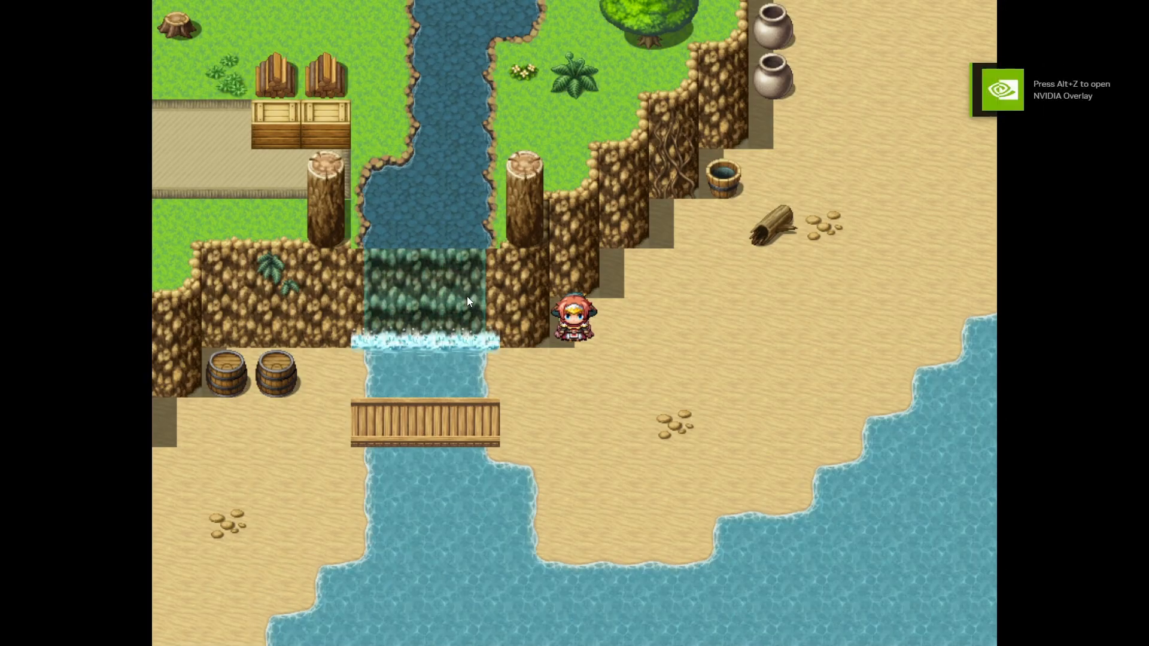
{"action": "key", "text": "F4"}
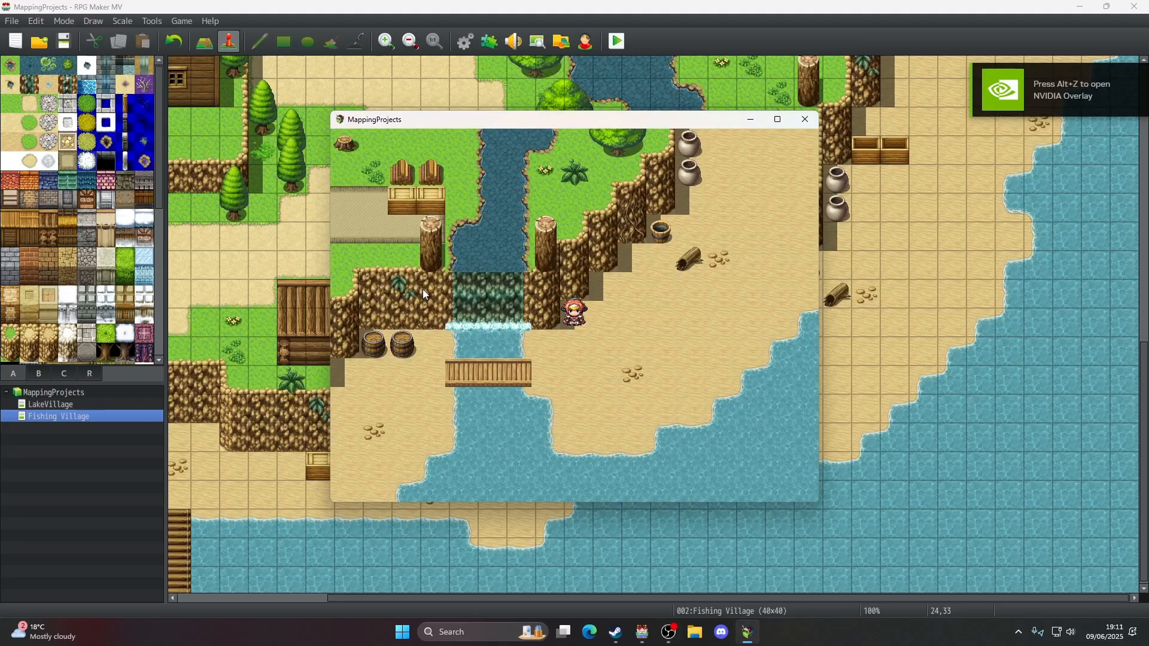
{"action": "left_click", "coordinate": [806, 119]}
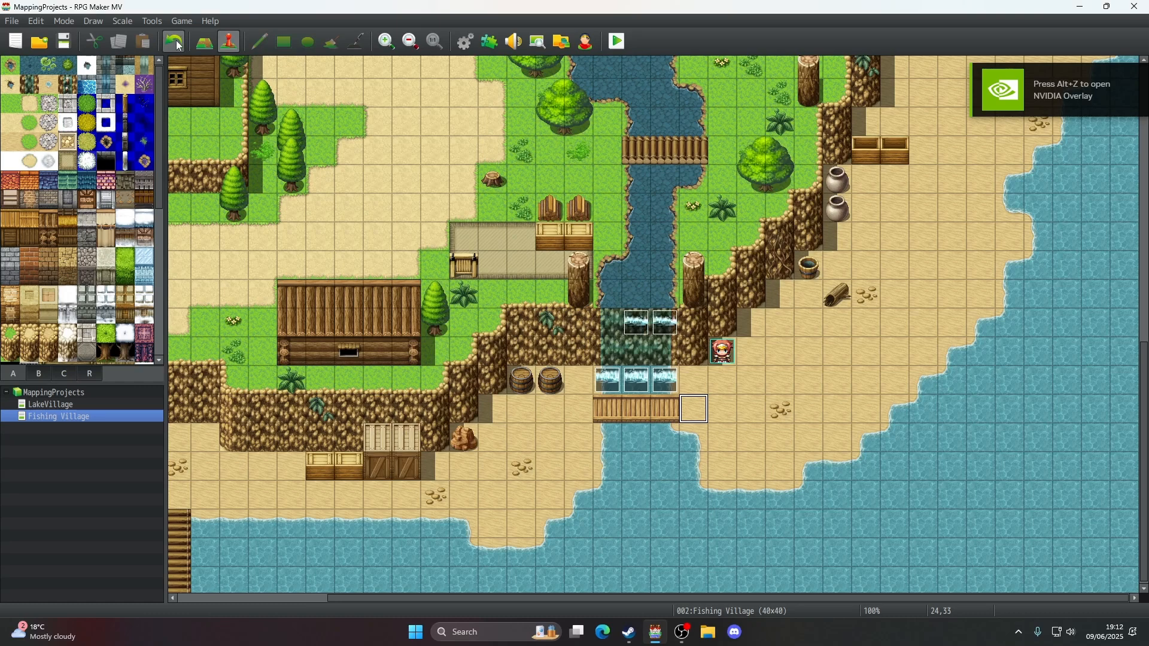
{"action": "left_click", "coordinate": [605, 218]}
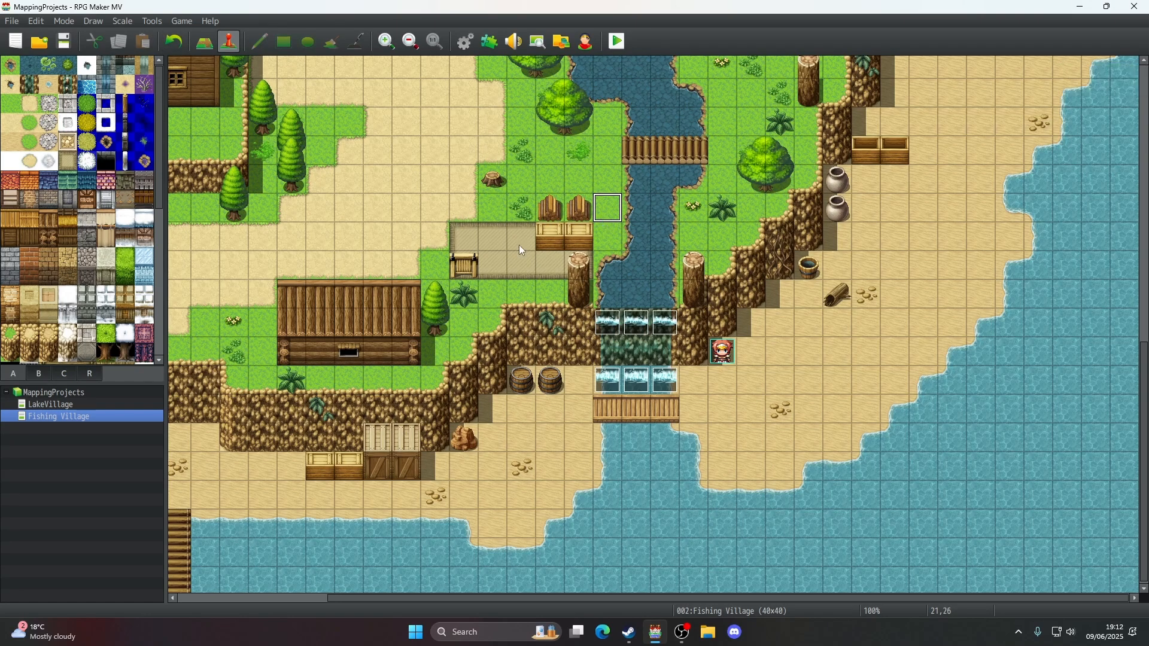
- Copy a 4 by 3 tile block of the LakeVillage pond's water and stamp it on the grass above the cliff
{"action": "left_click", "coordinate": [76, 405]}
{"action": "scroll", "coordinate": [485, 308], "scroll_direction": "up", "scroll_amount": 5}
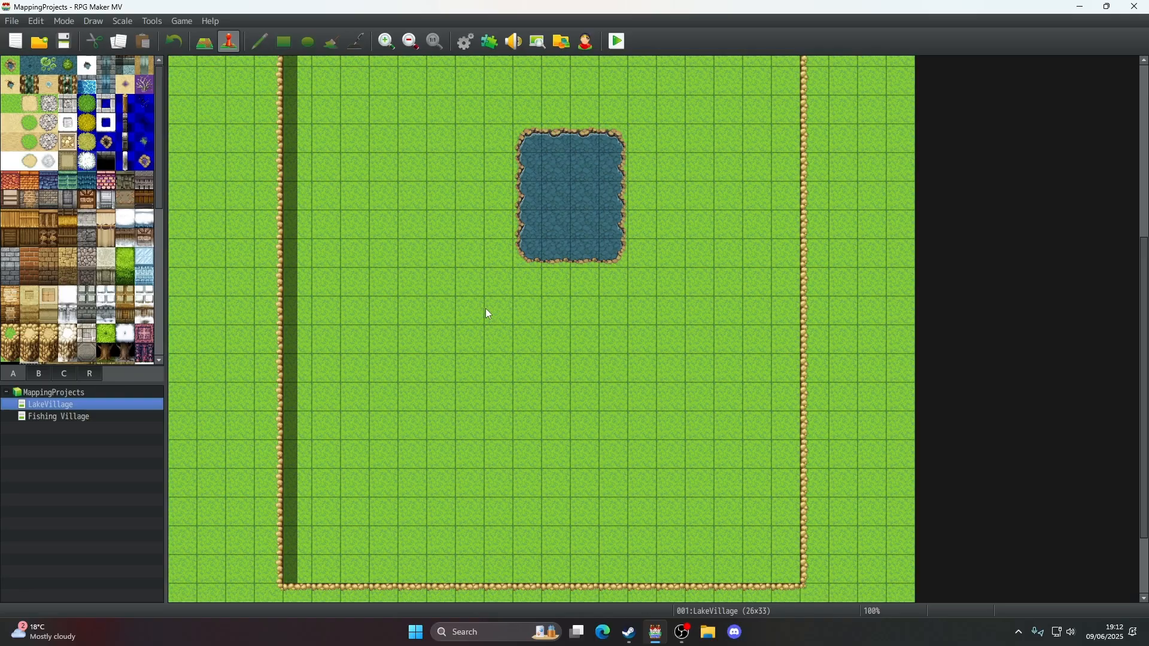
{"action": "scroll", "coordinate": [488, 312], "scroll_direction": "up", "scroll_amount": 3}
{"action": "left_click", "coordinate": [205, 42]}
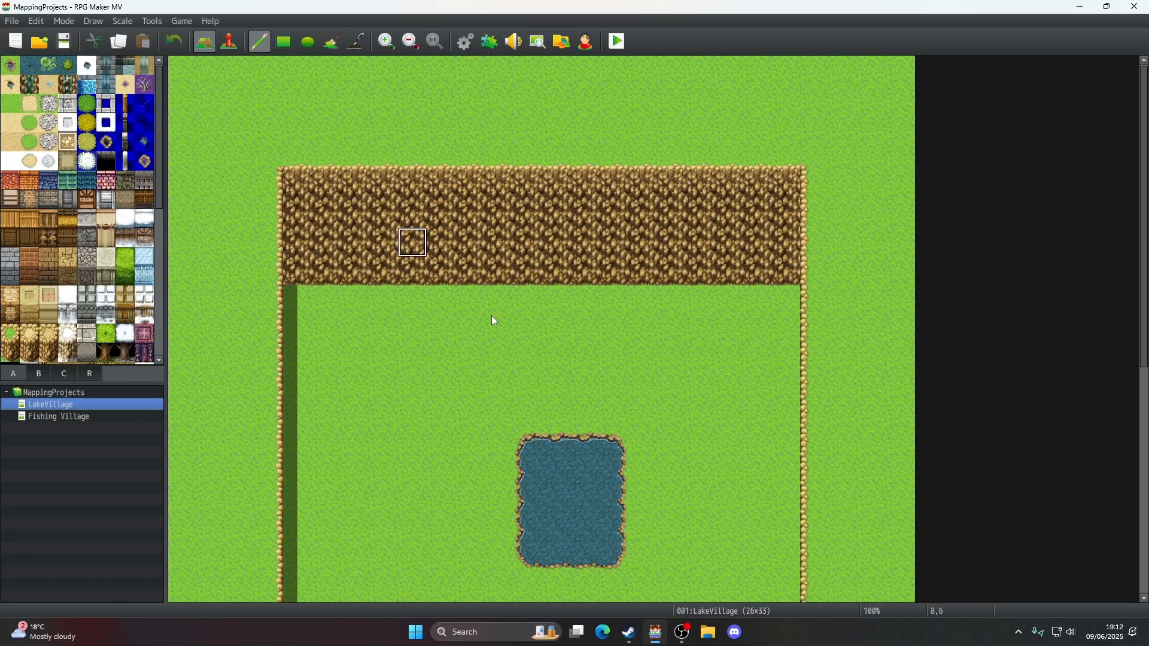
{"action": "scroll", "coordinate": [490, 315], "scroll_direction": "down", "scroll_amount": 2}
{"action": "right_click_drag", "start_coordinate": [528, 378], "coordinate": [614, 420]}
{"action": "scroll", "coordinate": [617, 426], "scroll_direction": "up", "scroll_amount": 2}
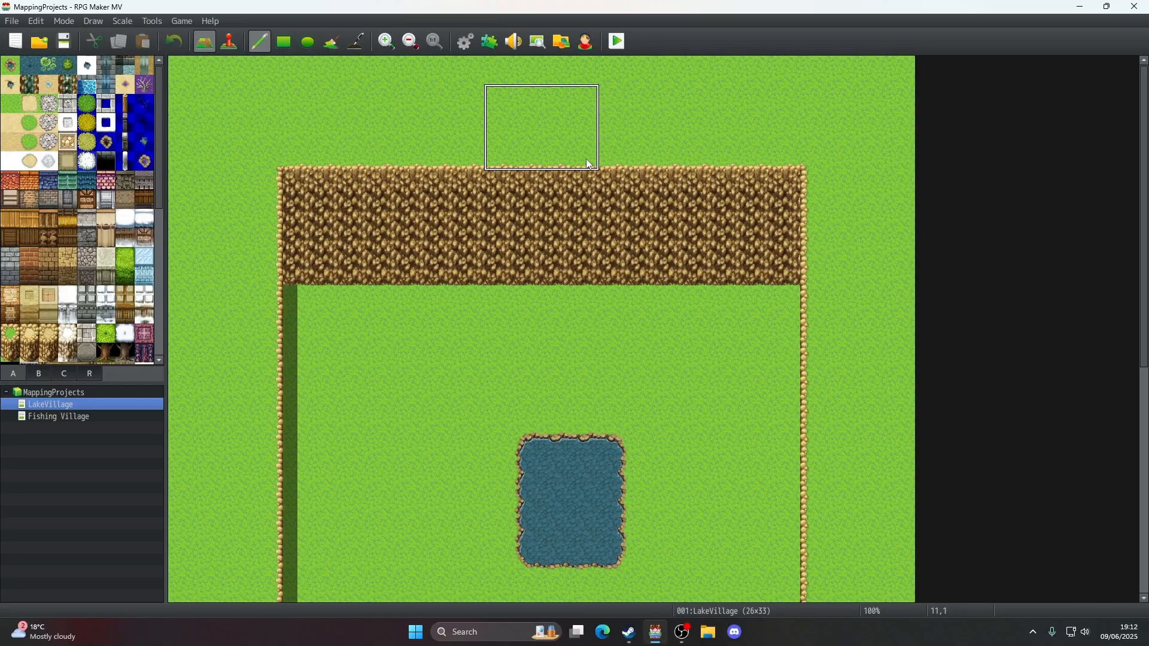
{"action": "left_click", "coordinate": [590, 141]}
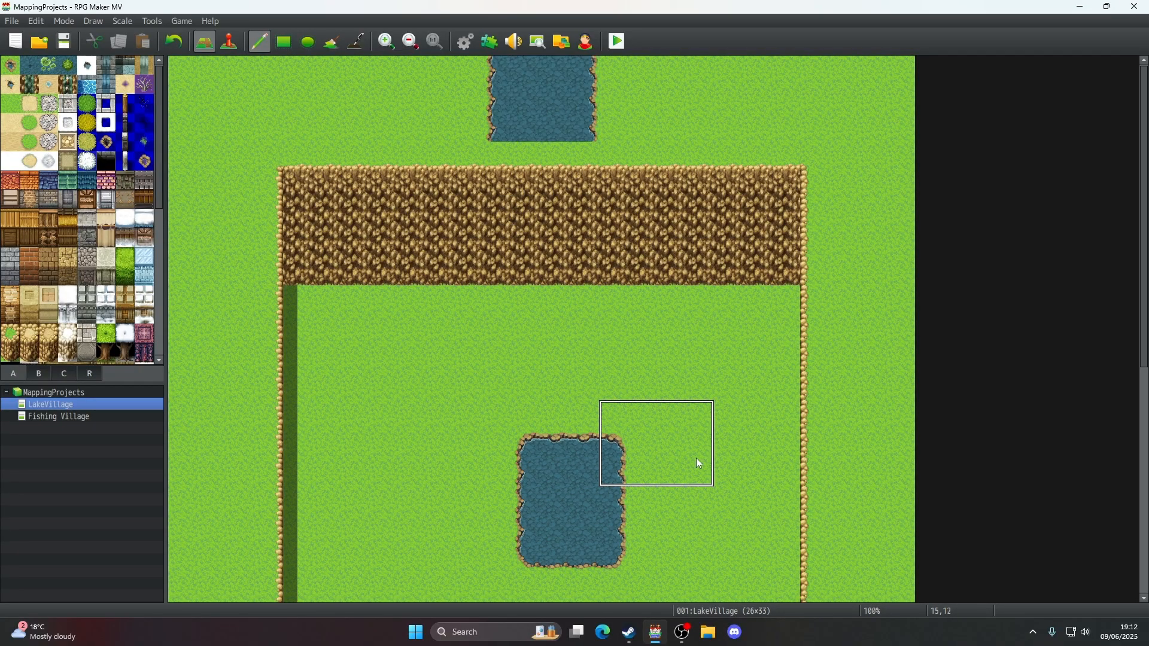
- Try painting single water tiles beside the Fishing Village river just above the waterfall, undoing each one
{"action": "left_click", "coordinate": [87, 418]}
{"action": "scroll", "coordinate": [649, 379], "scroll_direction": "up", "scroll_amount": 2}
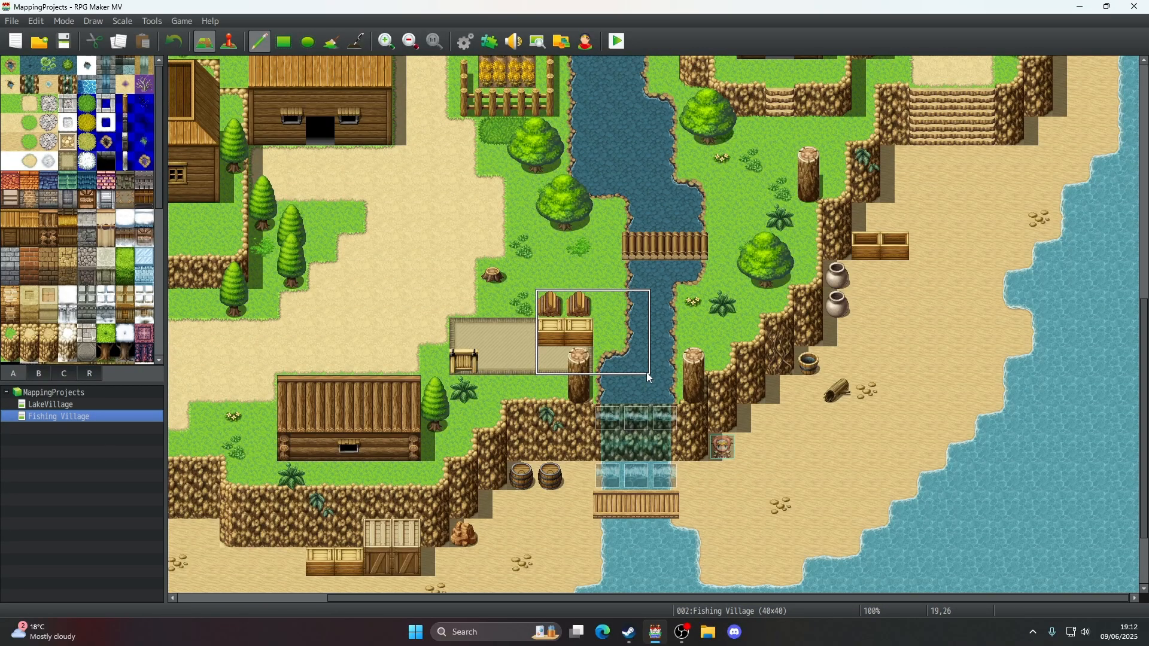
{"action": "left_click", "coordinate": [10, 64]}
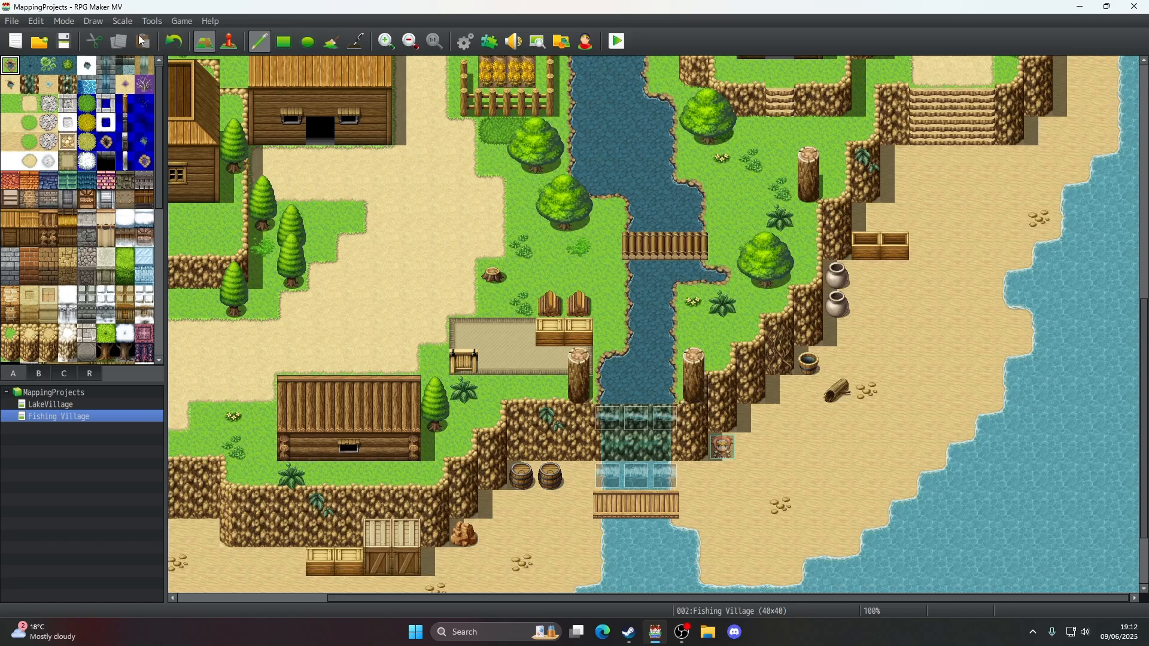
{"action": "scroll", "coordinate": [434, 250], "scroll_direction": "up", "scroll_amount": 6}
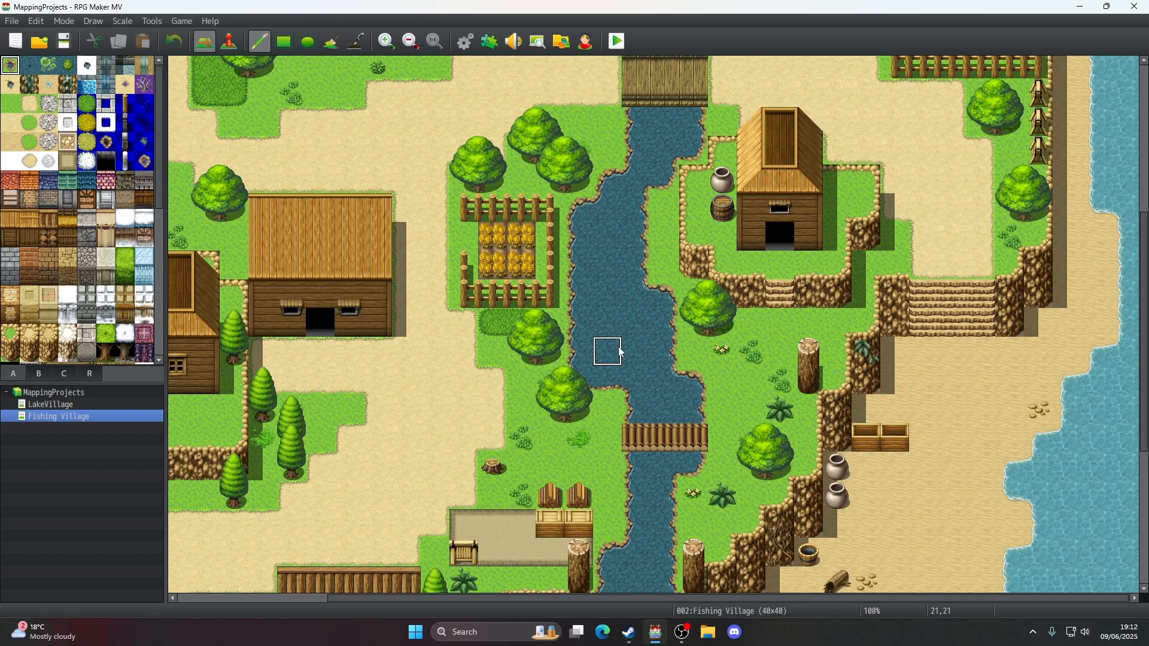
{"action": "scroll", "coordinate": [623, 353], "scroll_direction": "down", "scroll_amount": 6}
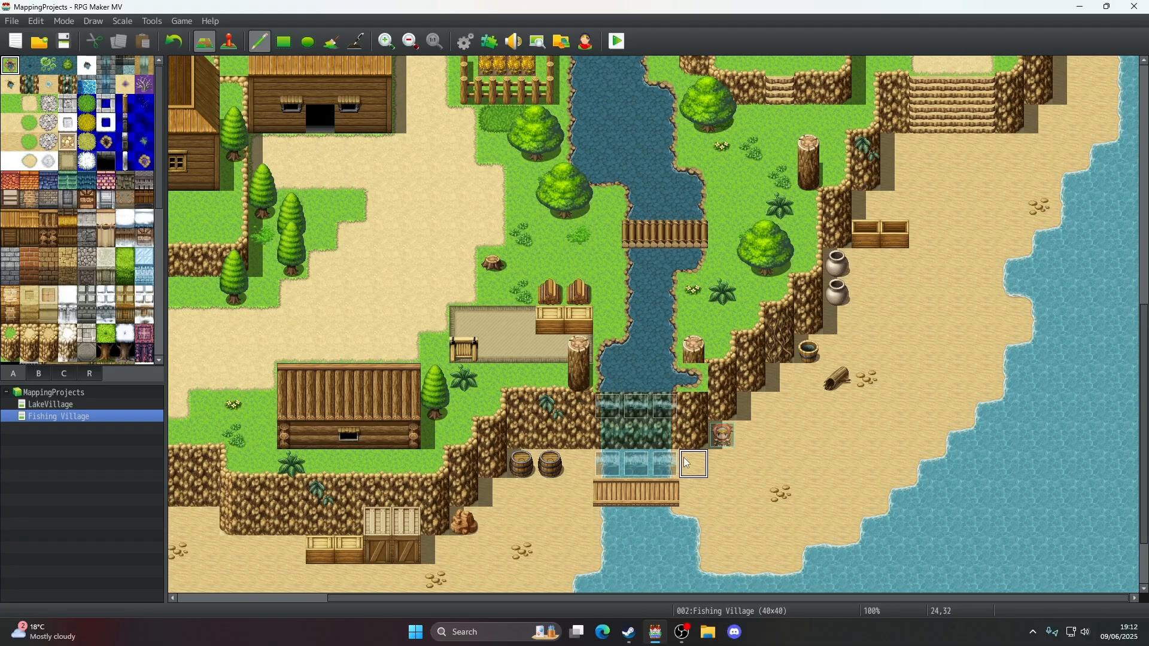
{"action": "left_click", "coordinate": [174, 42]}
{"action": "left_click", "coordinate": [578, 350]}
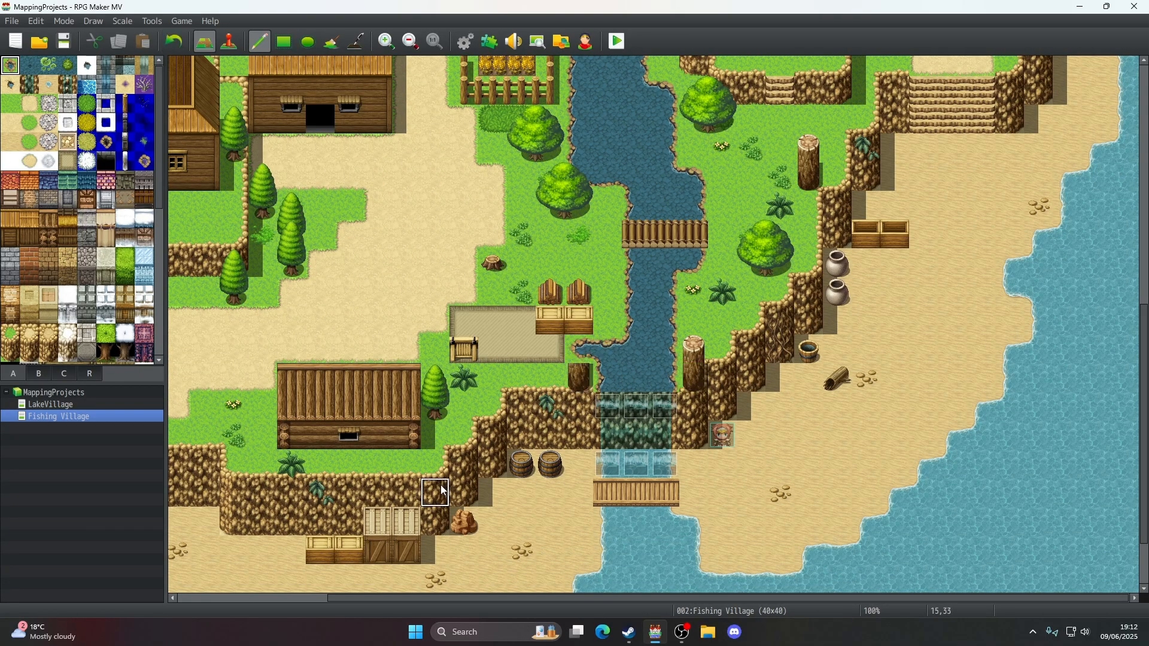
{"action": "left_click", "coordinate": [173, 41]}
- Cover the river patch above the LakeVillage cliff with a rectangle of plain grass
{"action": "left_click", "coordinate": [39, 404]}
{"action": "scroll", "coordinate": [257, 286], "scroll_direction": "up", "scroll_amount": 5}
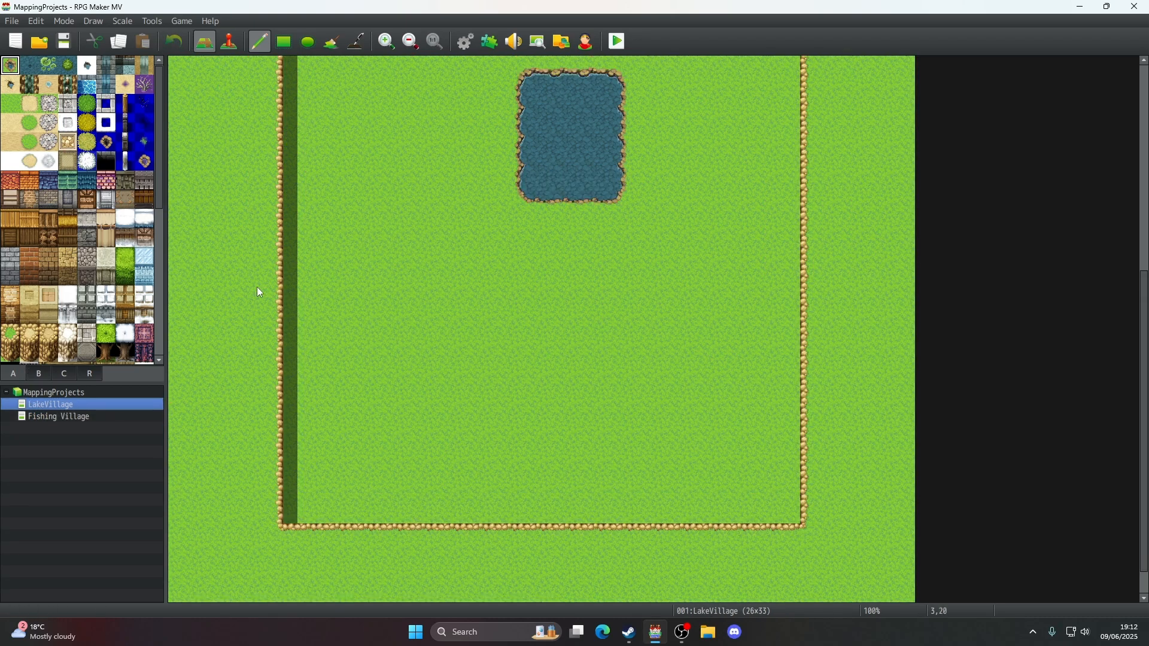
{"action": "left_click", "coordinate": [10, 104]}
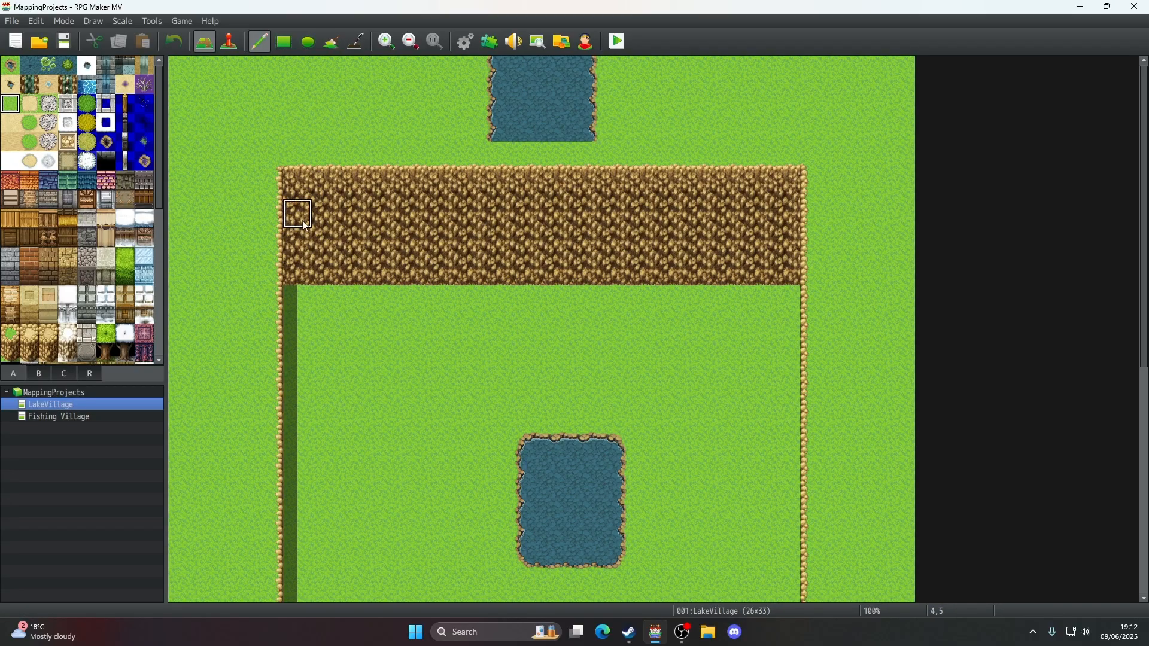
{"action": "left_click", "coordinate": [283, 42]}
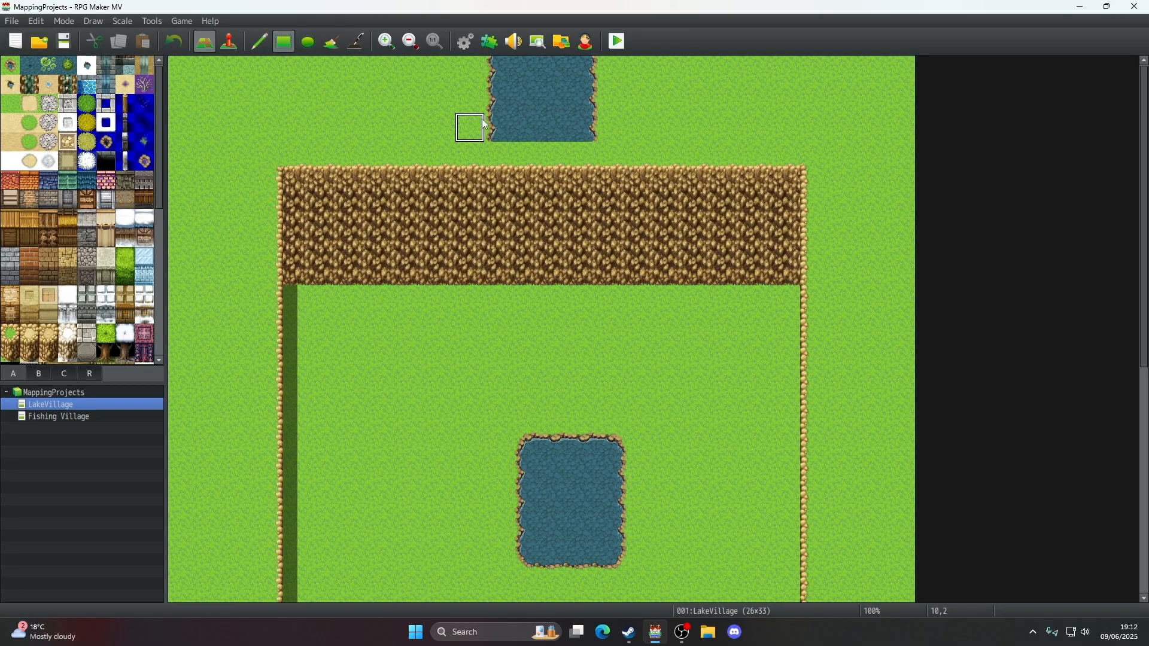
{"action": "mouse_move", "coordinate": [482, 124]}
{"action": "left_mouse_down"}
{"action": "mouse_move", "coordinate": [560, 110]}
{"action": "mouse_move", "coordinate": [650, 51]}
{"action": "left_mouse_up"}
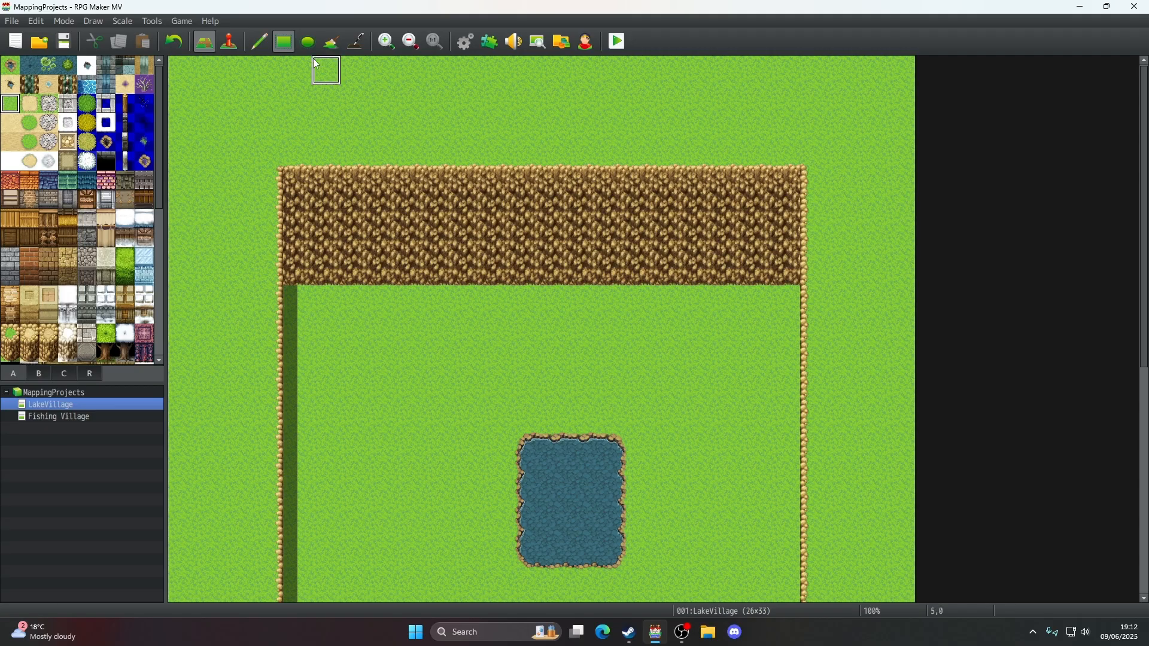
- Try flood-filling the LakeVillage cliff-top area with plain grass and undo the fill
{"action": "left_click", "coordinate": [332, 41]}
{"action": "left_click", "coordinate": [345, 116]}
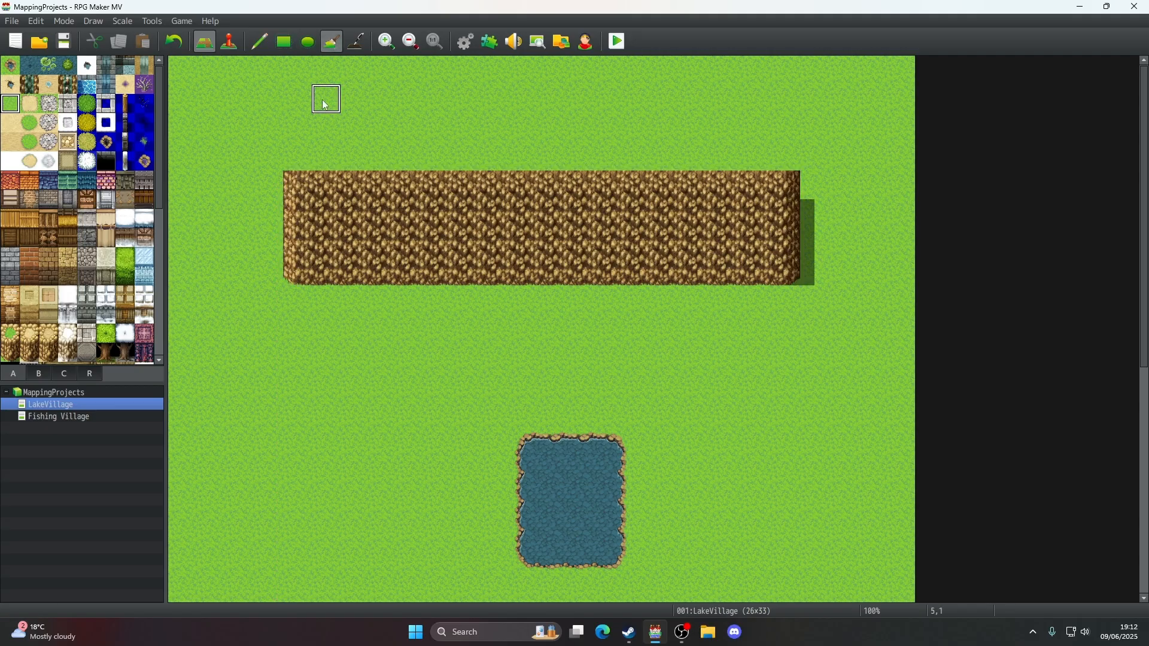
{"action": "left_click", "coordinate": [178, 41]}
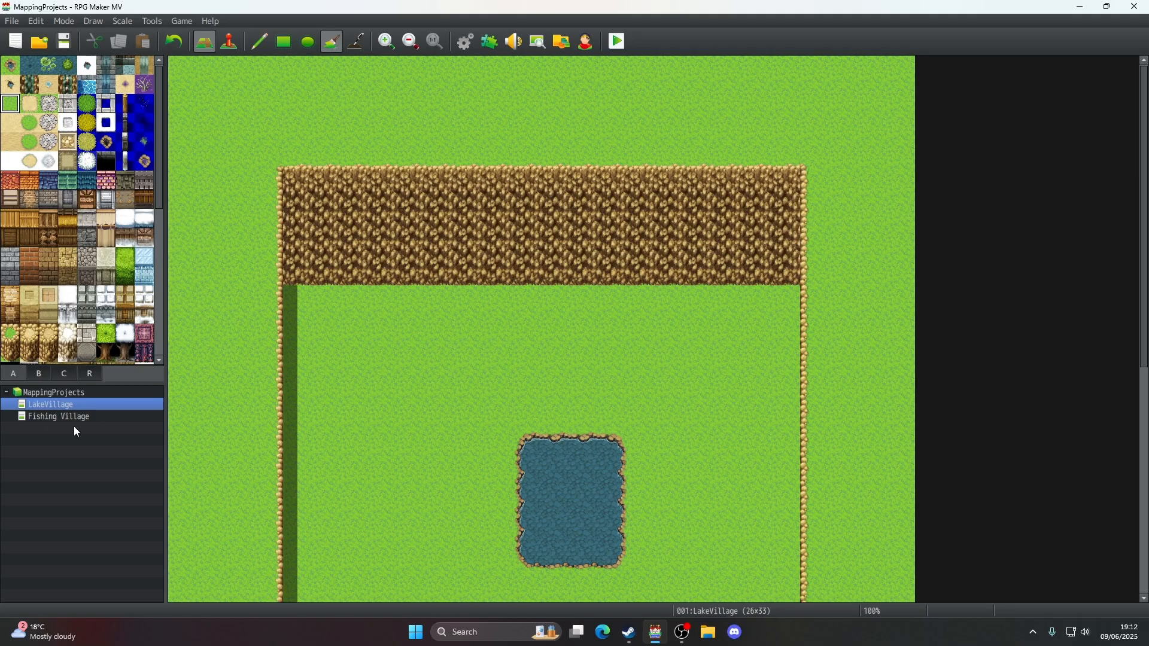
- Try placing a wooden post tile on the Fishing Village cliff top and on its rim west of the waterfall, undoing both
{"action": "left_click", "coordinate": [75, 419]}
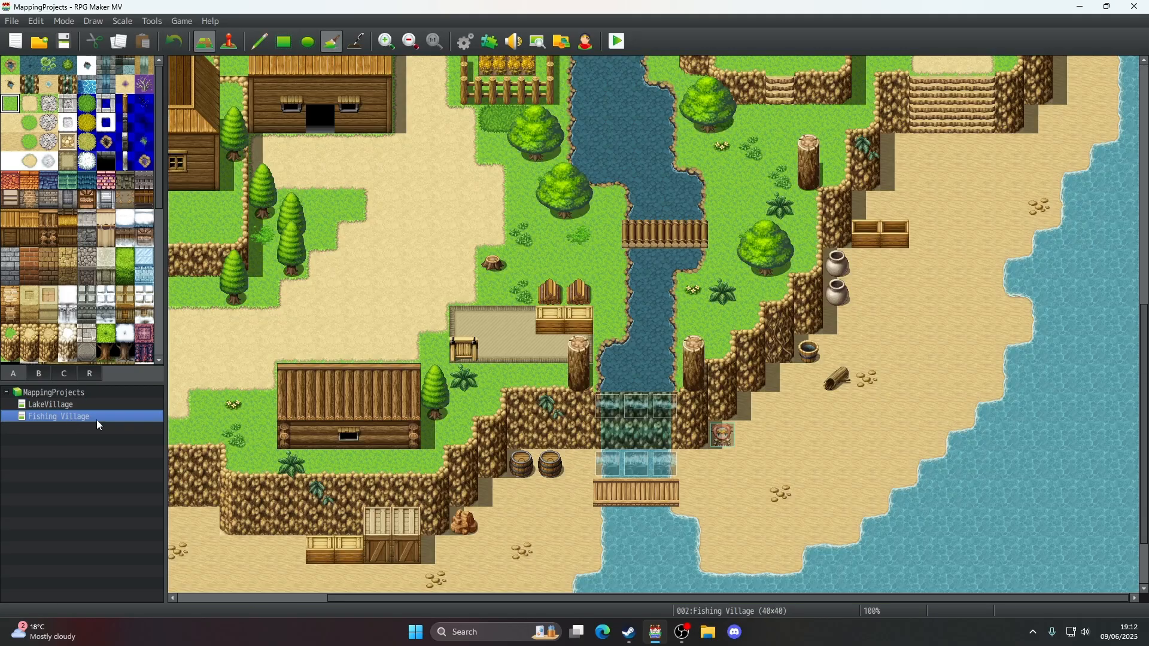
{"action": "left_click", "coordinate": [258, 52]}
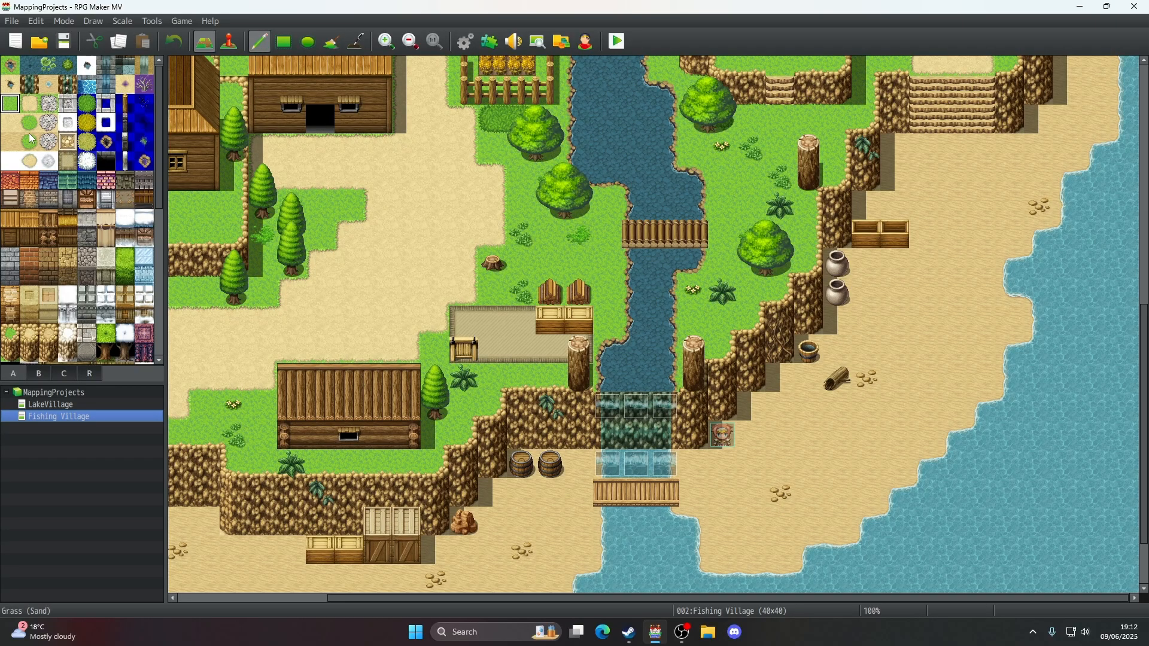
{"action": "left_click", "coordinate": [125, 103]}
{"action": "left_click", "coordinate": [493, 377]}
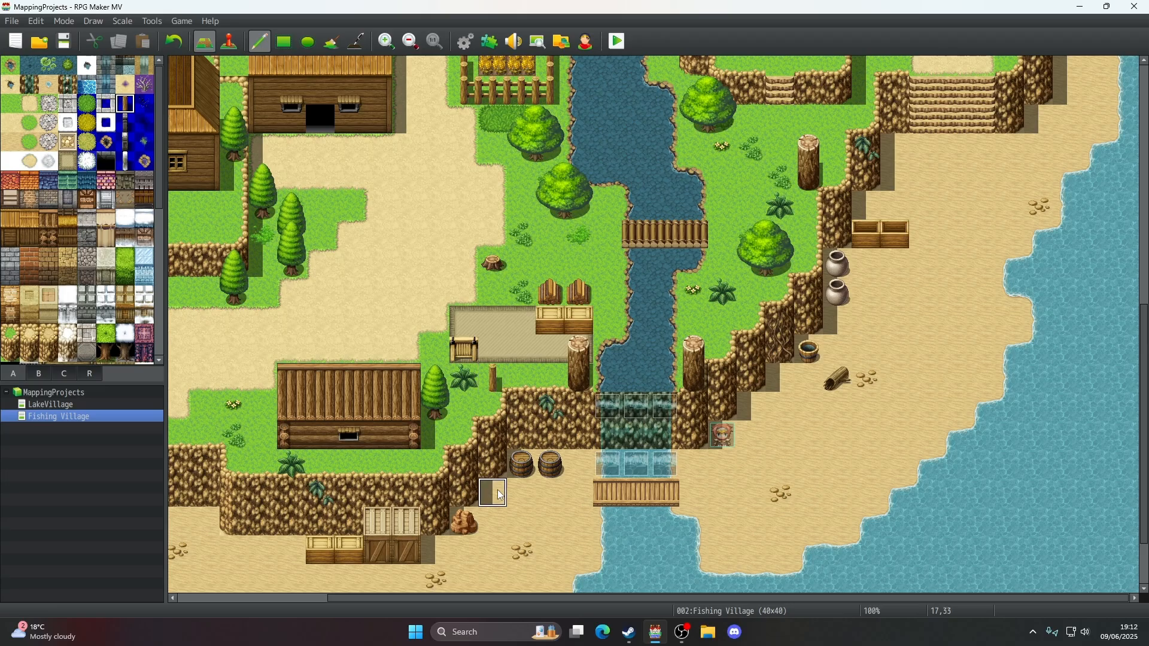
{"action": "left_click", "coordinate": [174, 41]}
{"action": "left_click", "coordinate": [492, 407]}
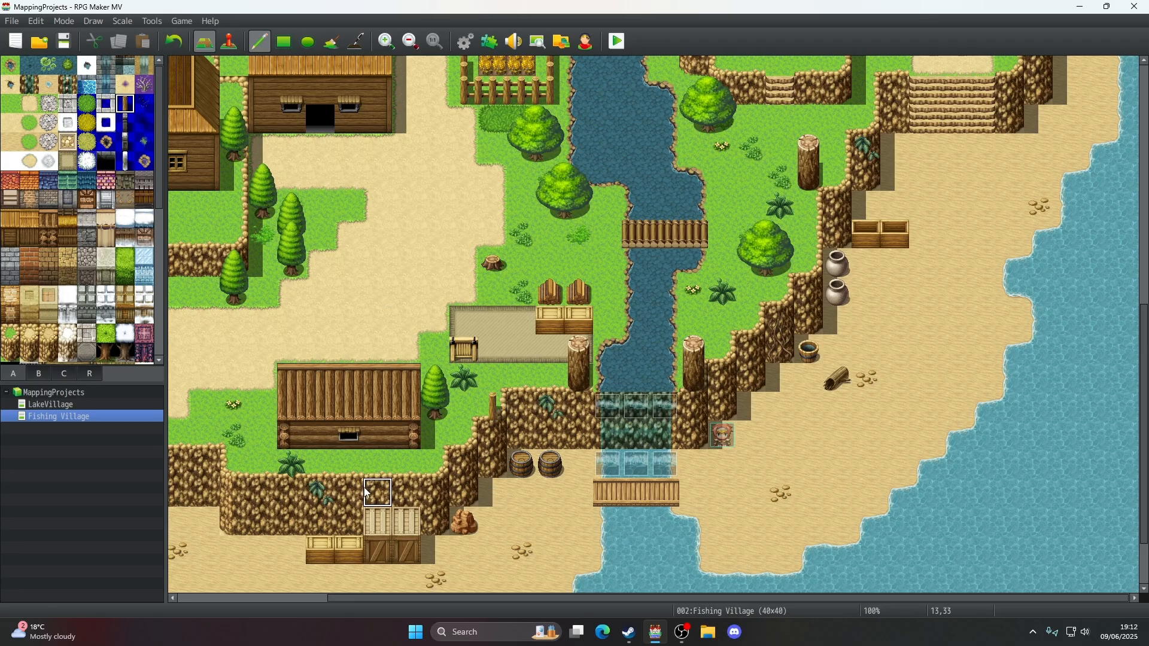
{"action": "left_click", "coordinate": [174, 42]}
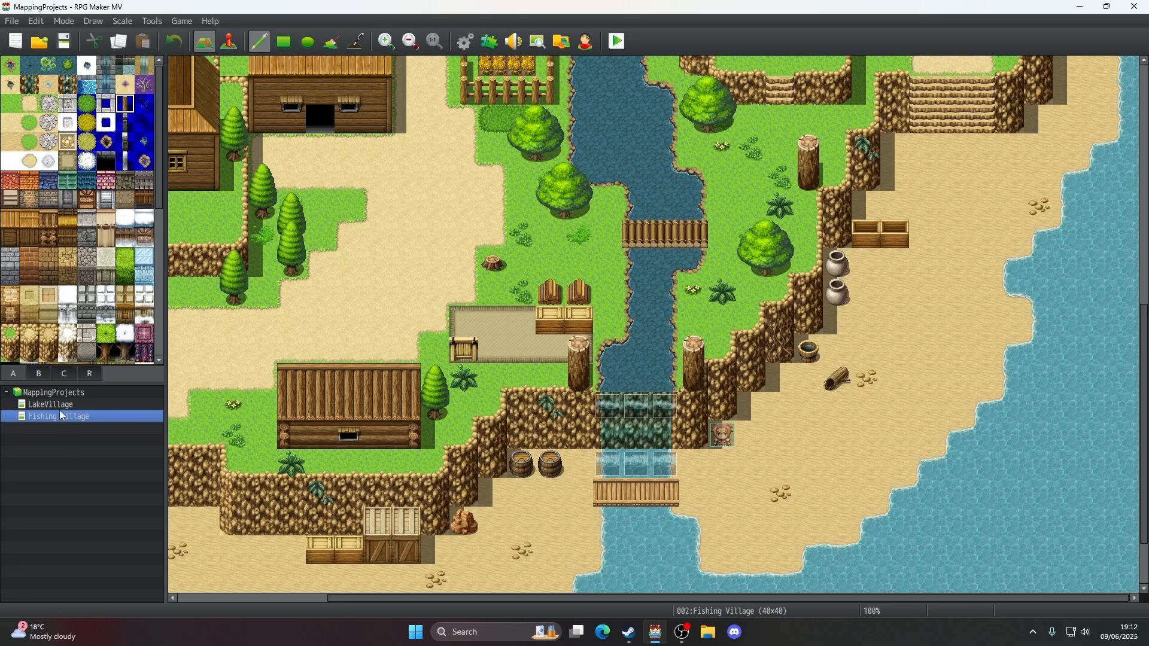
- Try placing wooden post tiles on the grass along the top of the LakeVillage cliff and undo them
{"action": "left_click", "coordinate": [108, 405]}
{"action": "scroll", "coordinate": [458, 144], "scroll_direction": "up", "scroll_amount": 6}
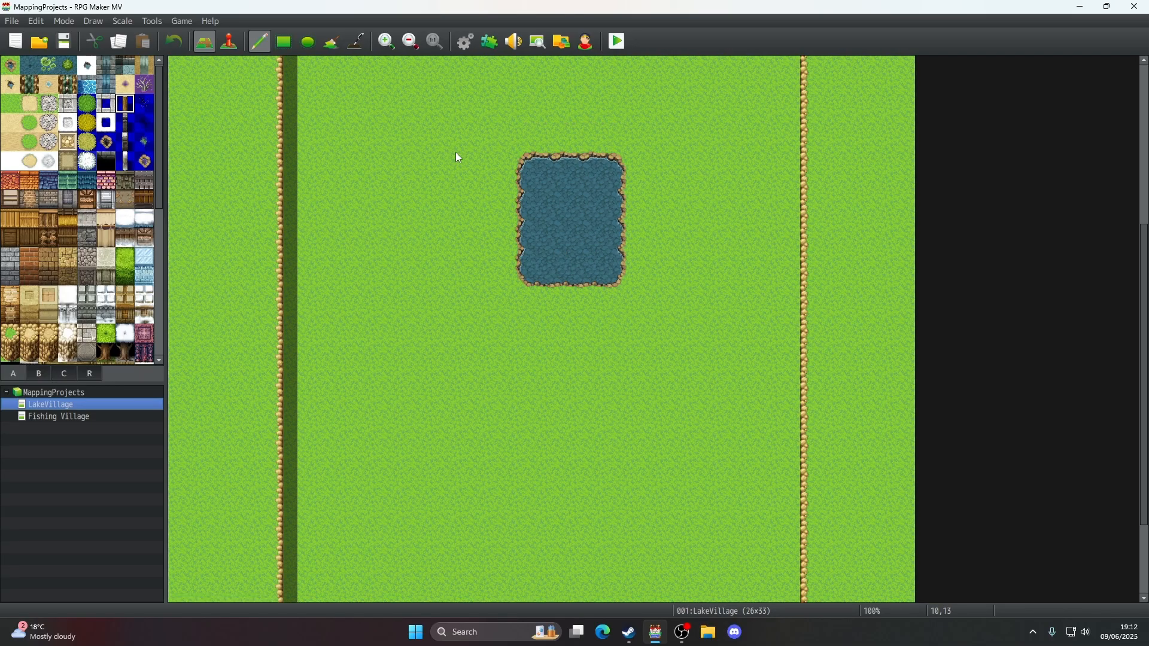
{"action": "left_click", "coordinate": [465, 112]}
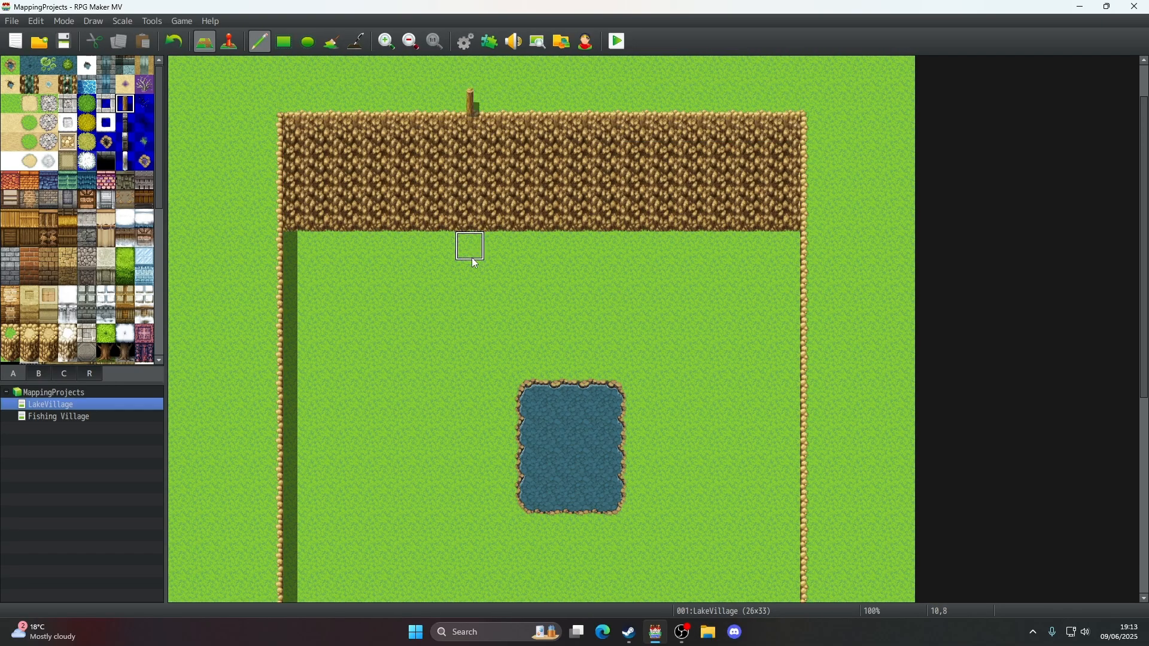
{"action": "scroll", "coordinate": [475, 263], "scroll_direction": "up", "scroll_amount": 2}
{"action": "left_click", "coordinate": [366, 130]}
{"action": "left_click", "coordinate": [175, 40]}
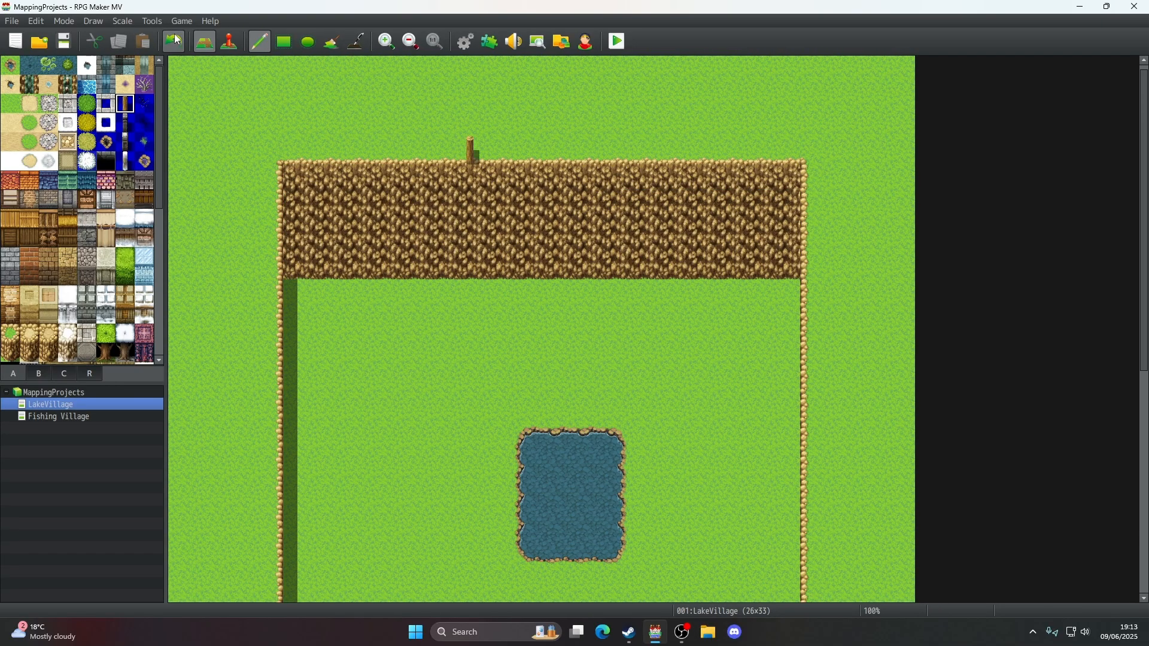
{"action": "left_click", "coordinate": [175, 40]}
{"action": "scroll", "coordinate": [336, 204], "scroll_direction": "up", "scroll_amount": 1}
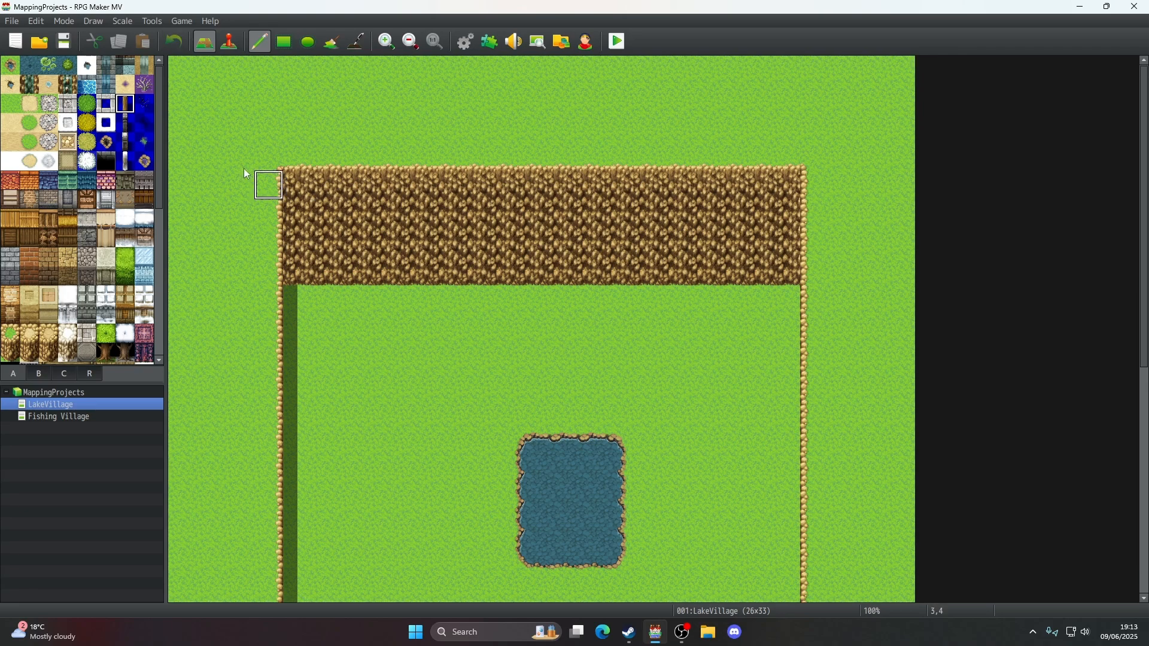
- Try painting a water tile on the grass above the LakeVillage cliff and undo it
{"action": "left_click", "coordinate": [13, 66]}
{"action": "left_click", "coordinate": [411, 126]}
{"action": "key", "text": "ctrl+z"}
- Cover the southern end of the Fishing Village river, just above the waterfall, with grass tiles
{"action": "left_click", "coordinate": [59, 417]}
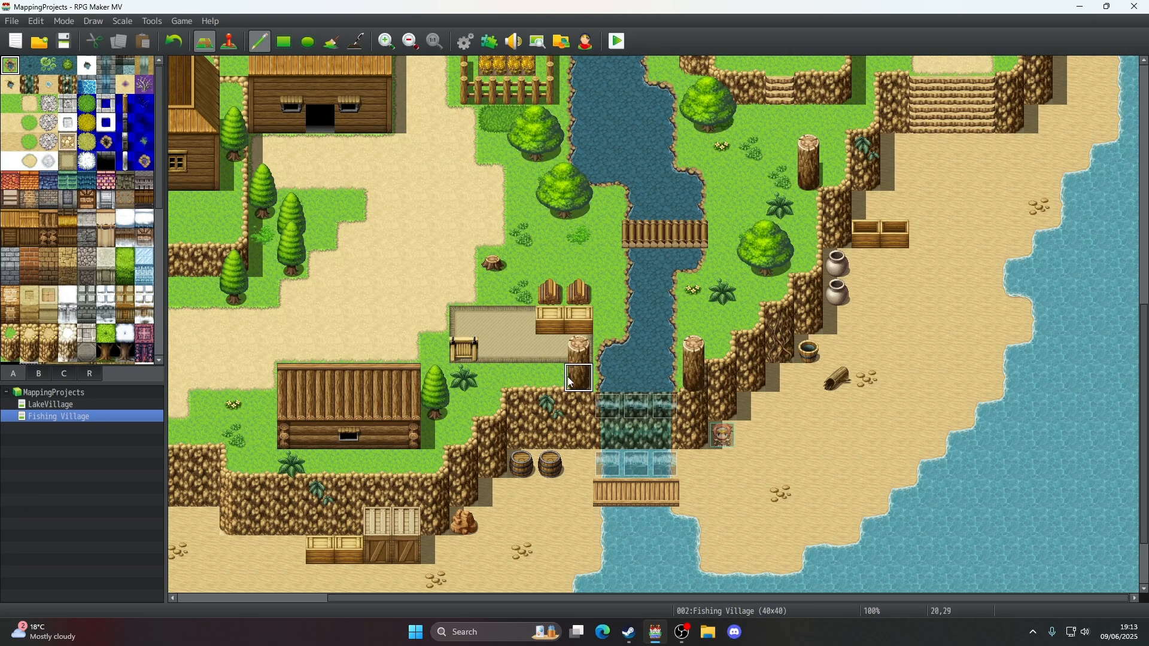
{"action": "left_click", "coordinate": [612, 378]}
{"action": "mouse_move", "coordinate": [611, 379]}
{"action": "left_mouse_down"}
{"action": "mouse_move", "coordinate": [659, 368]}
{"action": "mouse_move", "coordinate": [617, 338]}
{"action": "left_mouse_up"}
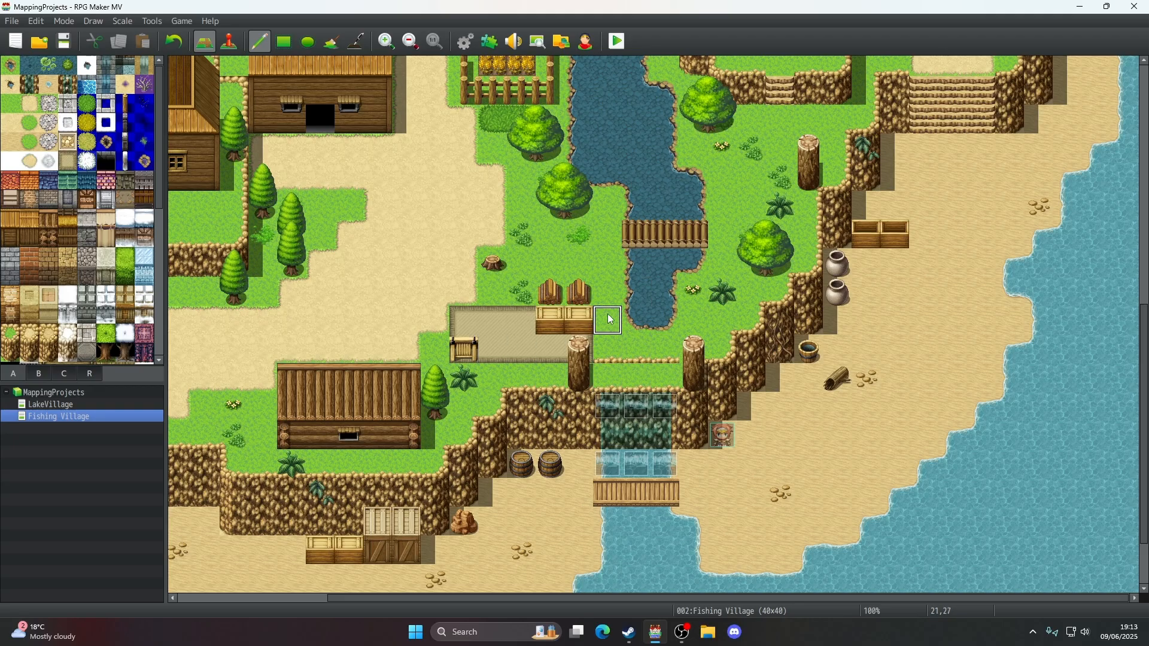
- Try repainting water between the shortened Fishing Village river and its waterfall, and undo these strokes and the grass cover
{"action": "left_click", "coordinate": [10, 64]}
{"action": "mouse_move", "coordinate": [636, 350]}
{"action": "left_mouse_down"}
{"action": "mouse_move", "coordinate": [613, 353]}
{"action": "mouse_move", "coordinate": [663, 354]}
{"action": "mouse_move", "coordinate": [652, 377]}
{"action": "mouse_move", "coordinate": [604, 377]}
{"action": "left_mouse_up"}
{"action": "left_click", "coordinate": [175, 42]}
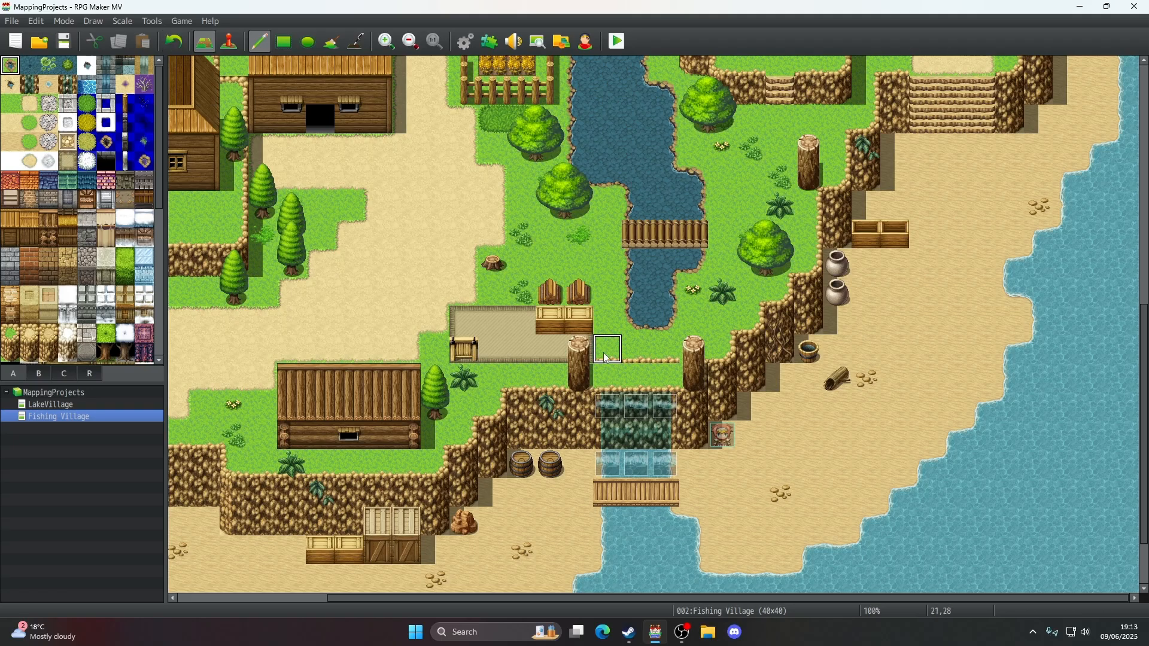
{"action": "left_click_drag", "start_coordinate": [608, 343], "coordinate": [610, 247]}
{"action": "left_click", "coordinate": [173, 42]}
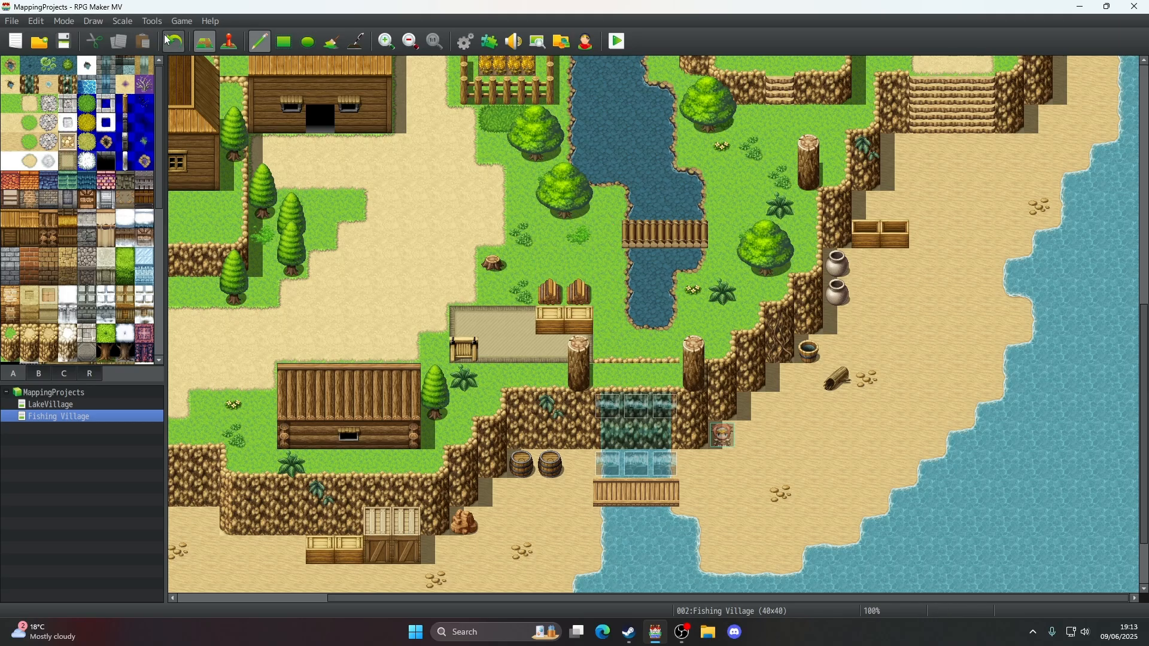
{"action": "left_click", "coordinate": [173, 41]}
- Open the LakeVillage map and choose the grass ground tile for rectangle drawing near its cliff
{"action": "left_click", "coordinate": [49, 406]}
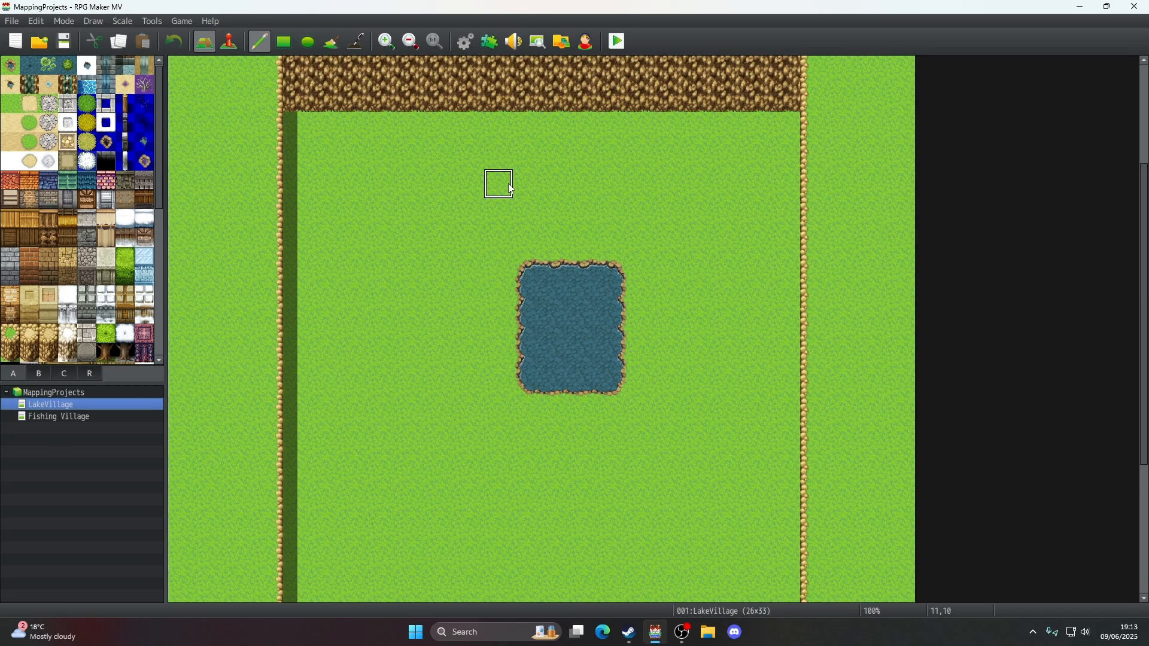
{"action": "scroll", "coordinate": [508, 183], "scroll_direction": "up", "scroll_amount": 3}
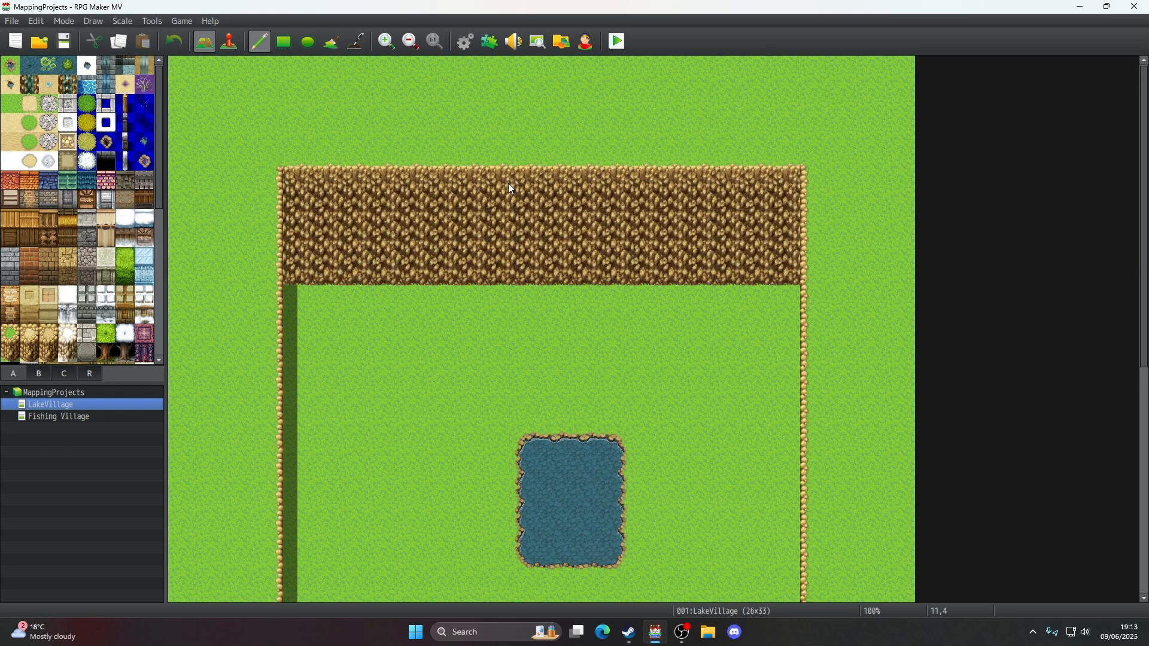
{"action": "left_click", "coordinate": [10, 104]}
{"action": "left_click", "coordinate": [278, 43]}
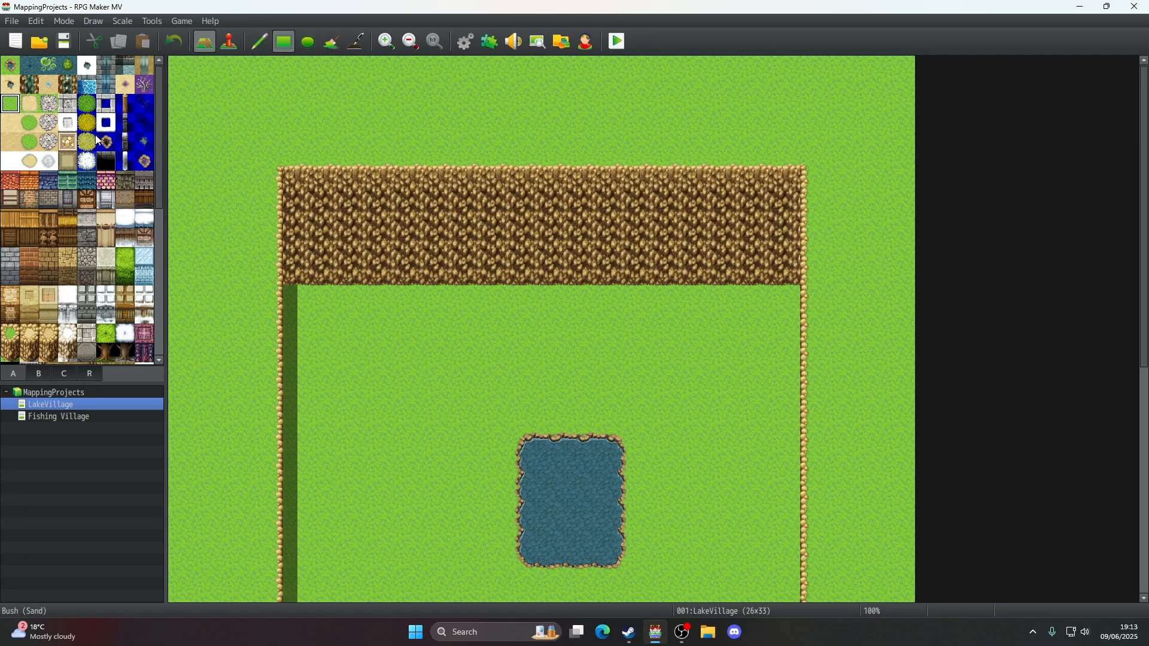
{"action": "scroll", "coordinate": [83, 132], "scroll_direction": "down", "scroll_amount": 1}
{"action": "scroll", "coordinate": [72, 119], "scroll_direction": "up", "scroll_amount": 1}
- Paint cobblestone rectangles along all four sides of the LakeVillage map, leaving a one-tile grass ring around the cliff area
{"action": "left_click", "coordinate": [49, 104]}
{"action": "left_click_drag", "start_coordinate": [176, 66], "coordinate": [897, 125]}
{"action": "mouse_move", "coordinate": [898, 126]}
{"action": "left_mouse_down"}
{"action": "mouse_move", "coordinate": [897, 611]}
{"action": "mouse_move", "coordinate": [138, 600]}
{"action": "mouse_move", "coordinate": [128, 536]}
{"action": "left_mouse_up"}
{"action": "scroll", "coordinate": [900, 154], "scroll_direction": "down", "scroll_amount": 8}
{"action": "mouse_move", "coordinate": [179, 500]}
{"action": "left_mouse_down"}
{"action": "mouse_move", "coordinate": [203, 394]}
{"action": "mouse_move", "coordinate": [223, 355]}
{"action": "mouse_move", "coordinate": [233, 359]}
{"action": "mouse_move", "coordinate": [231, 142]}
{"action": "left_mouse_up"}
{"action": "scroll", "coordinate": [229, 354], "scroll_direction": "up", "scroll_amount": 3}
{"action": "scroll", "coordinate": [232, 359], "scroll_direction": "up", "scroll_amount": 4}
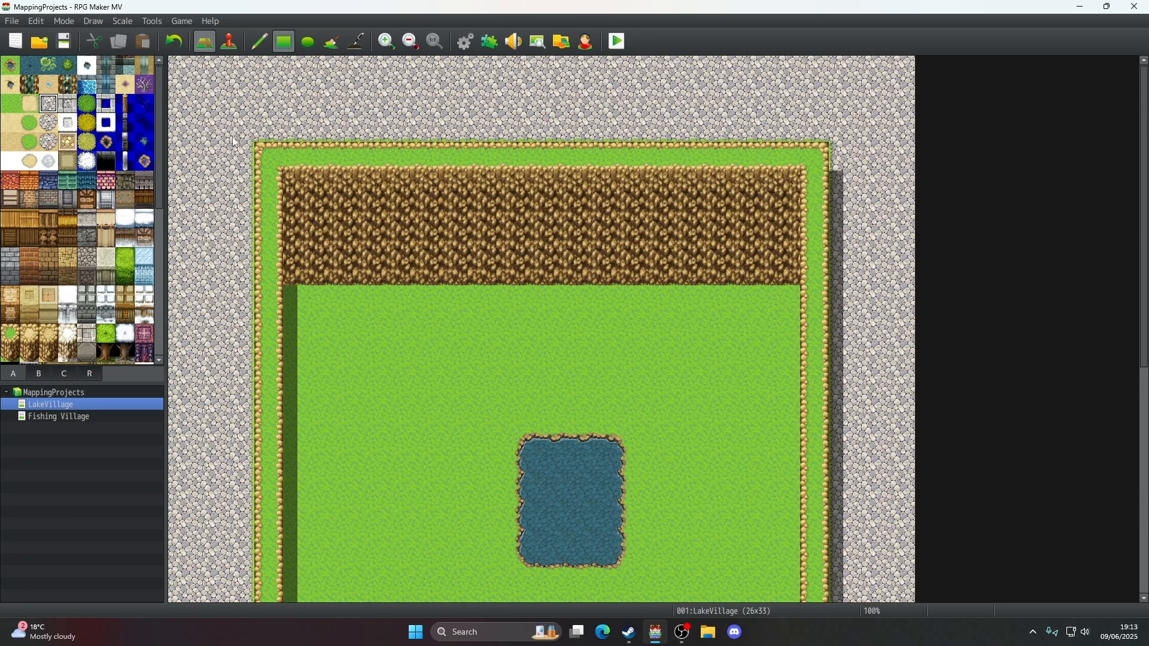
- Flood-fill the cobblestone border with grass, and undo the fill together with the cobblestone rectangles
{"action": "left_click", "coordinate": [17, 104]}
{"action": "left_click", "coordinate": [332, 41]}
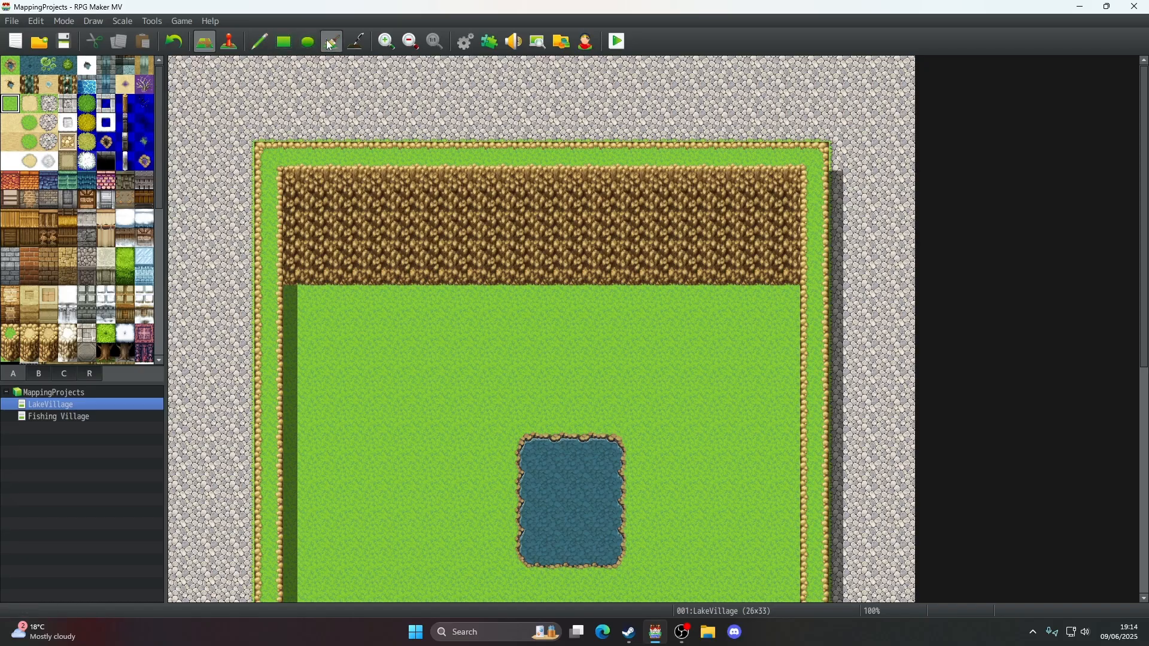
{"action": "left_click", "coordinate": [333, 96]}
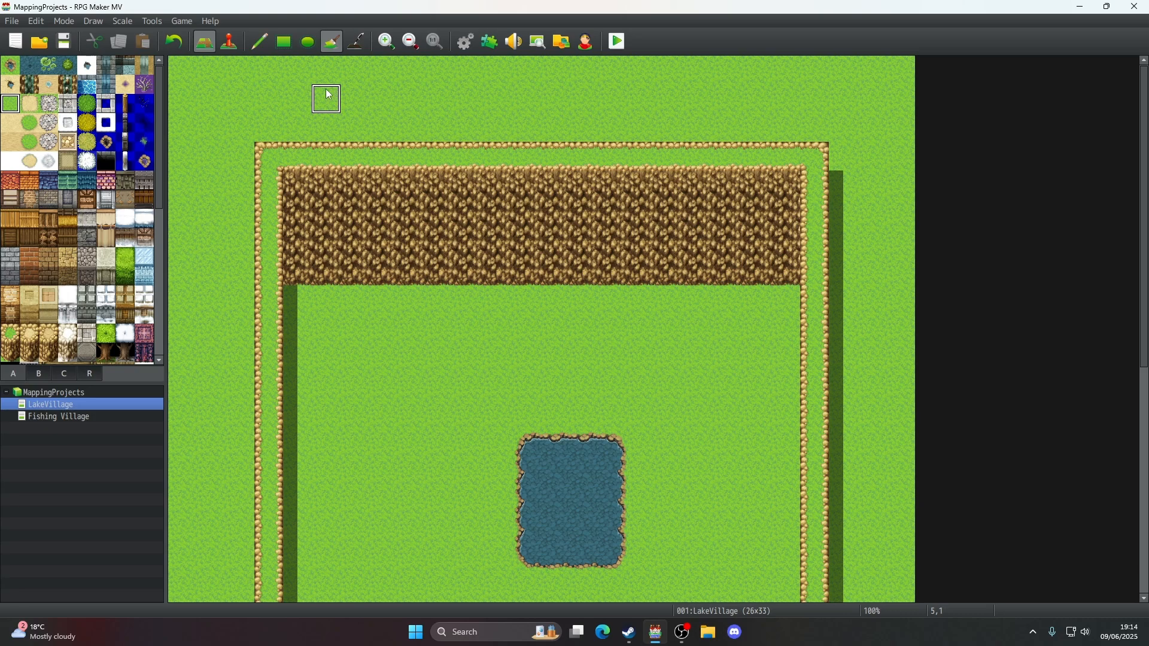
{"action": "left_click", "coordinate": [174, 41]}
{"action": "left_click", "coordinate": [174, 41]}
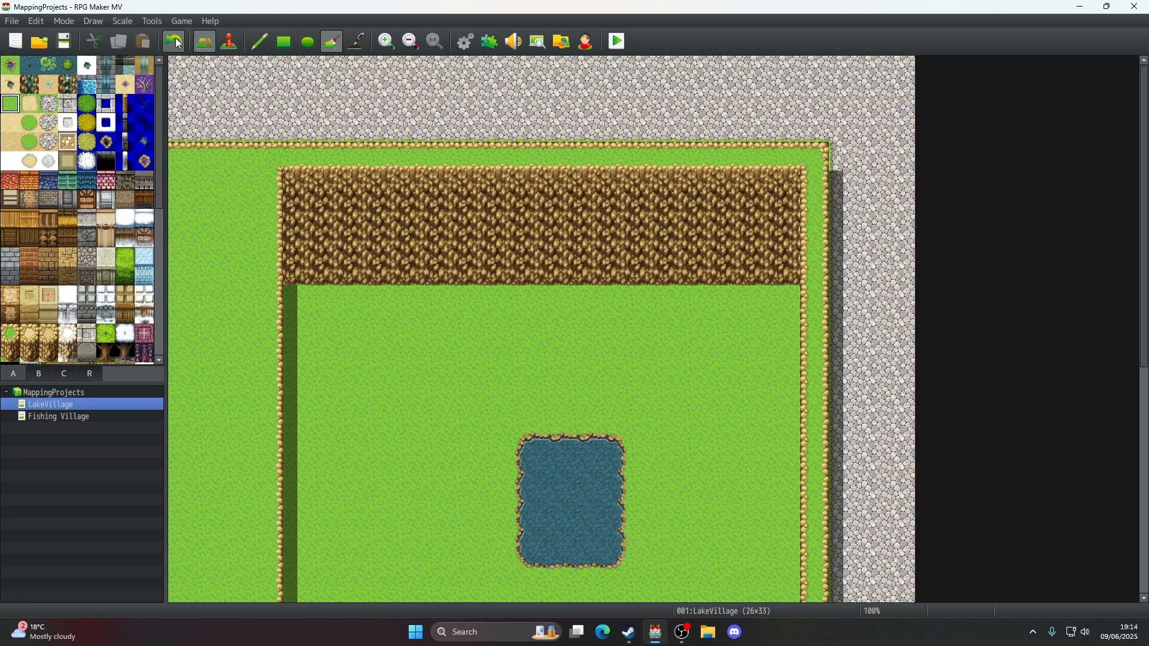
{"action": "left_click", "coordinate": [179, 43]}
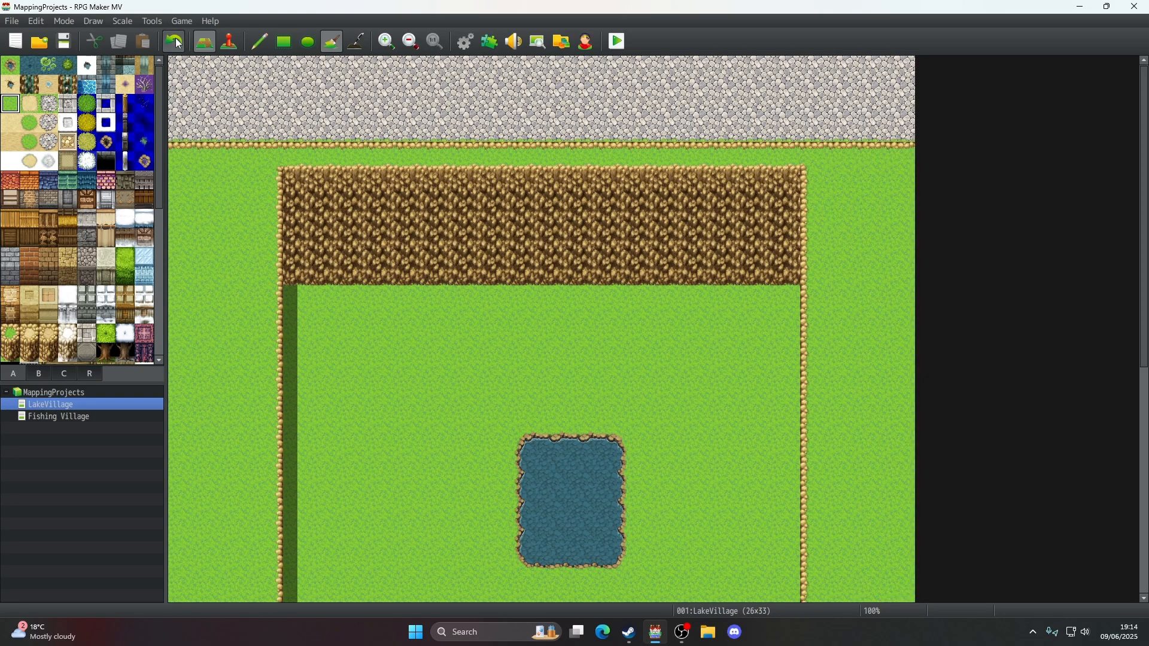
{"action": "left_click", "coordinate": [178, 43]}
- Paint grass rectangles along all four sides of the LakeVillage map, leaving a one-tile raised ring around the cliff area
{"action": "left_click", "coordinate": [284, 42]}
{"action": "left_click_drag", "start_coordinate": [186, 69], "coordinate": [777, 71]}
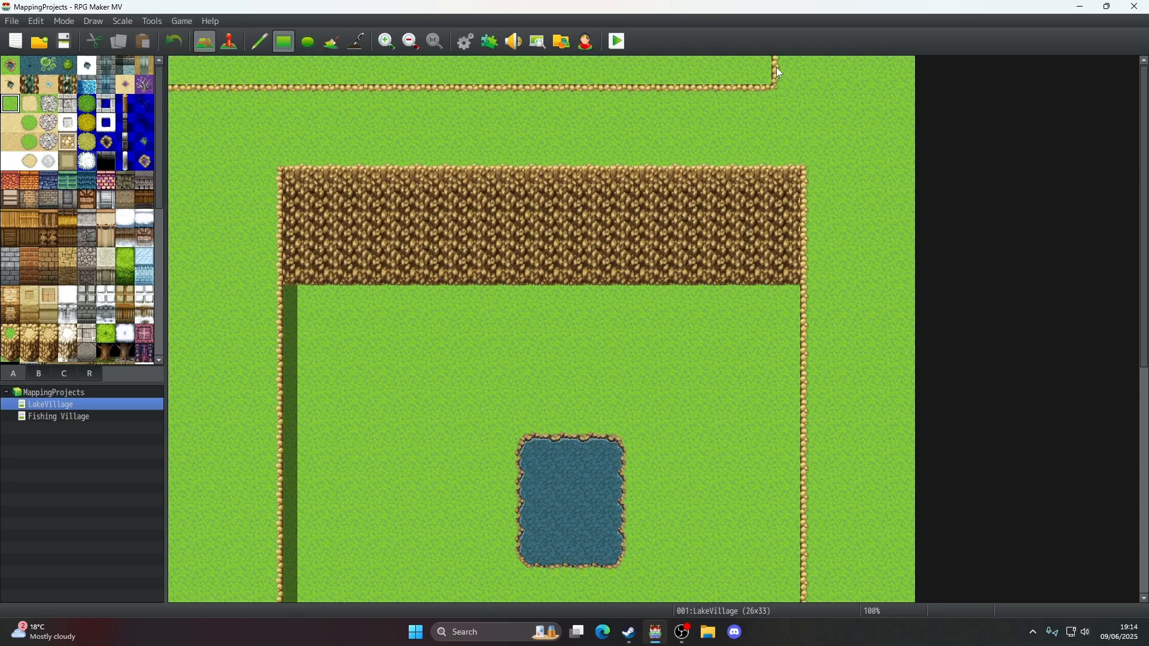
{"action": "left_click_drag", "start_coordinate": [904, 73], "coordinate": [896, 121]}
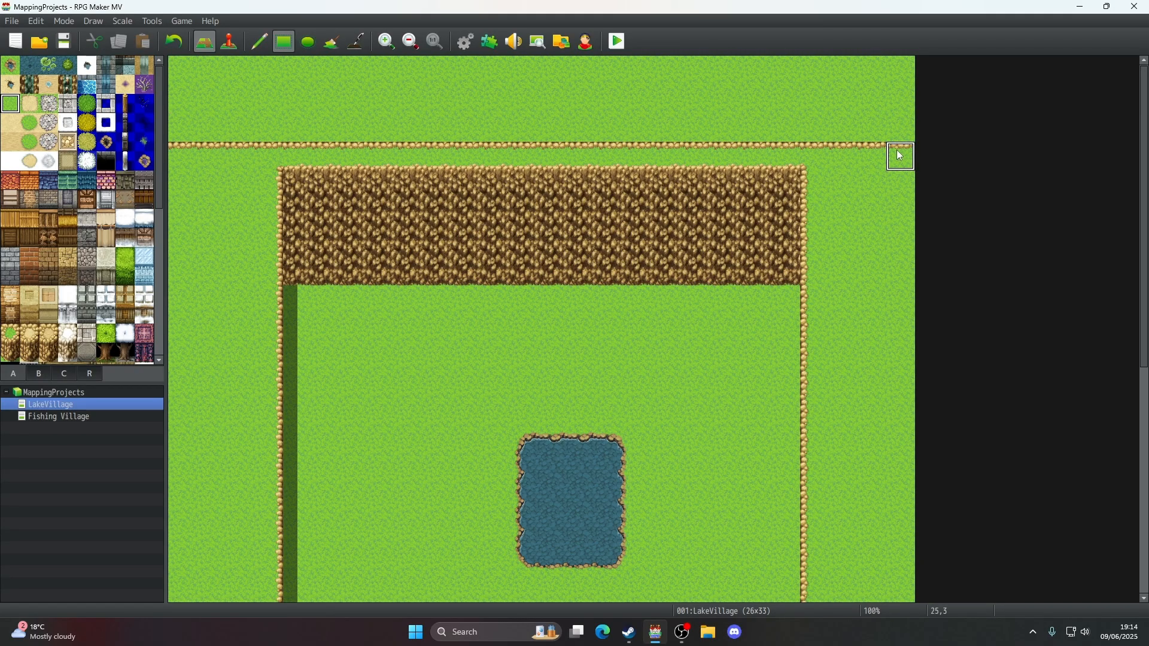
{"action": "left_click_drag", "start_coordinate": [897, 151], "coordinate": [833, 606]}
{"action": "scroll", "coordinate": [899, 220], "scroll_direction": "down", "scroll_amount": 8}
{"action": "mouse_move", "coordinate": [780, 561]}
{"action": "left_mouse_down"}
{"action": "mouse_move", "coordinate": [837, 592]}
{"action": "mouse_move", "coordinate": [182, 590]}
{"action": "mouse_move", "coordinate": [178, 537]}
{"action": "mouse_move", "coordinate": [238, 410]}
{"action": "mouse_move", "coordinate": [229, 194]}
{"action": "left_mouse_up"}
{"action": "scroll", "coordinate": [236, 410], "scroll_direction": "up", "scroll_amount": 5}
{"action": "scroll", "coordinate": [238, 410], "scroll_direction": "up", "scroll_amount": 2}
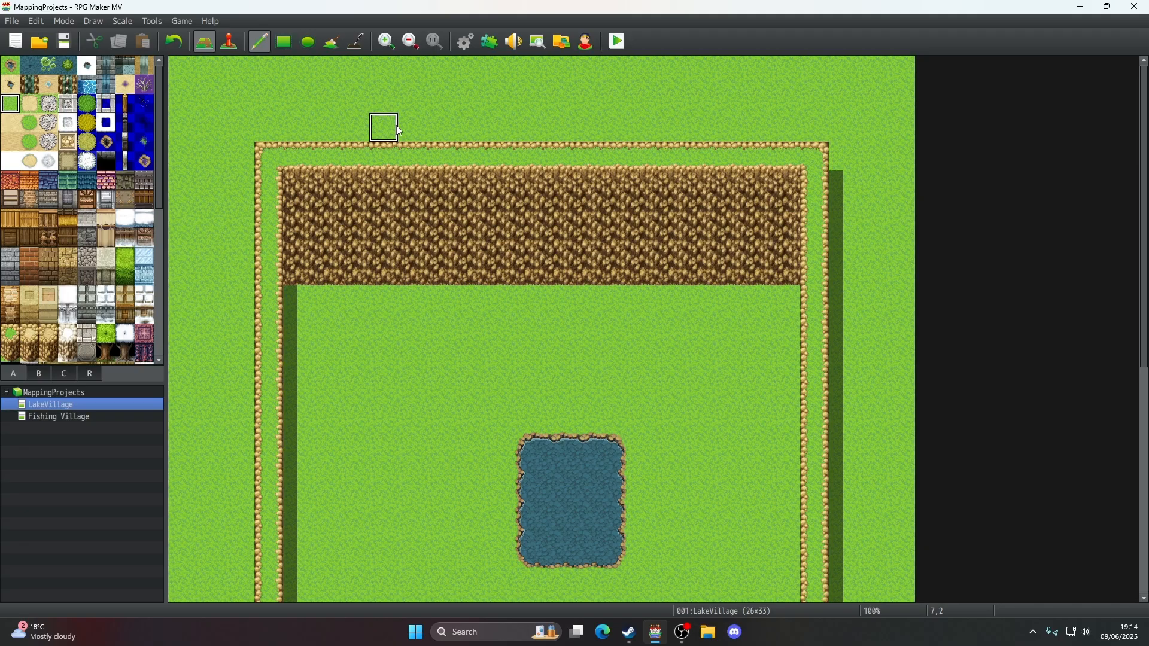
- Try extending the raised ring one tile upward above the cliff and past its upper-right corner, and undo it
{"action": "left_click", "coordinate": [281, 45]}
{"action": "right_click", "coordinate": [269, 157]}
{"action": "left_click_drag", "start_coordinate": [262, 125], "coordinate": [745, 119]}
{"action": "left_click_drag", "start_coordinate": [815, 127], "coordinate": [841, 130]}
{"action": "scroll", "coordinate": [841, 129], "scroll_direction": "down", "scroll_amount": 6}
{"action": "scroll", "coordinate": [841, 129], "scroll_direction": "up", "scroll_amount": 3}
{"action": "scroll", "coordinate": [841, 129], "scroll_direction": "up", "scroll_amount": 4}
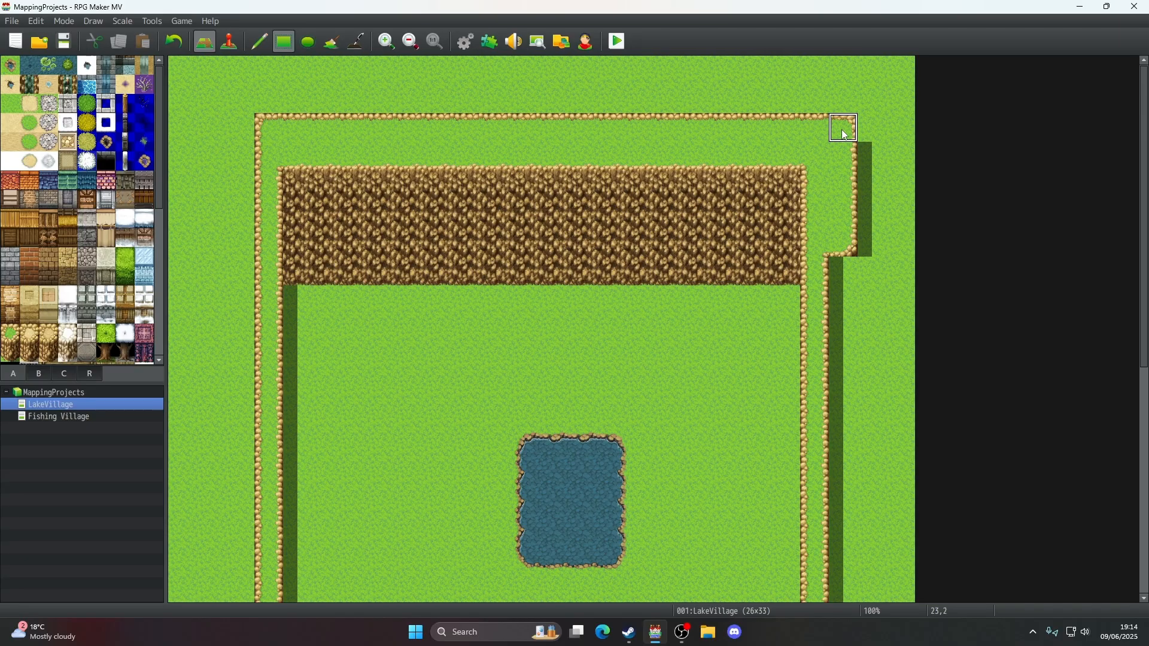
{"action": "left_click", "coordinate": [180, 48]}
{"action": "left_click", "coordinate": [181, 48]}
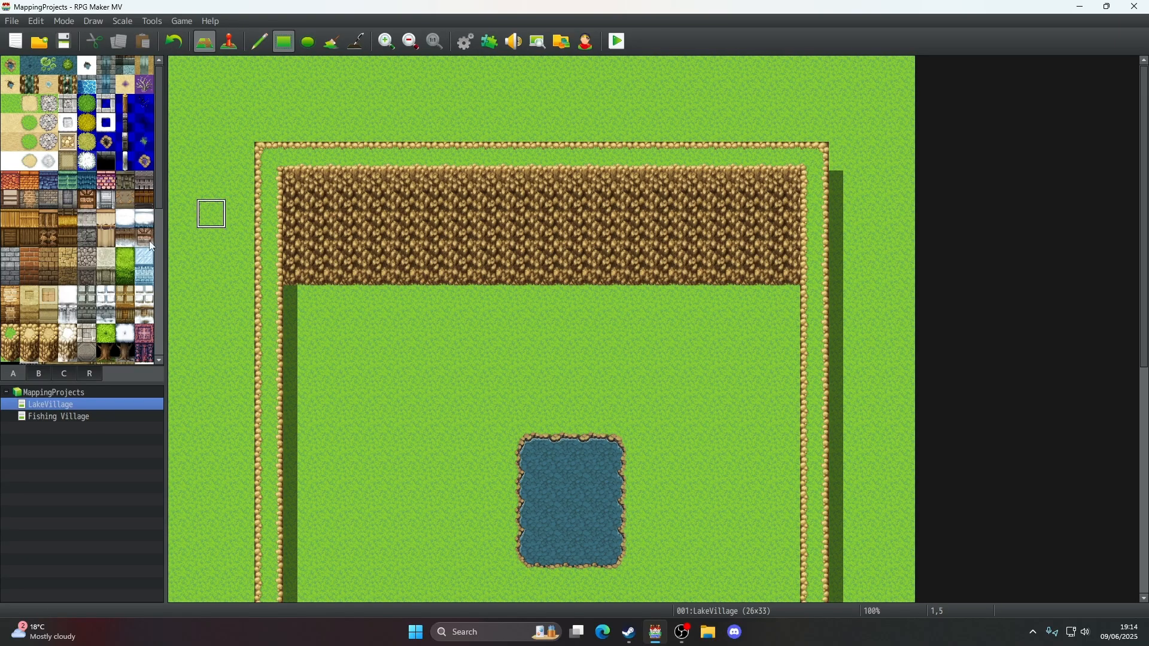
- Draw a separate raised grass ledge along the map's upper edge, above the ring around the cliff
{"action": "left_click", "coordinate": [18, 333]}
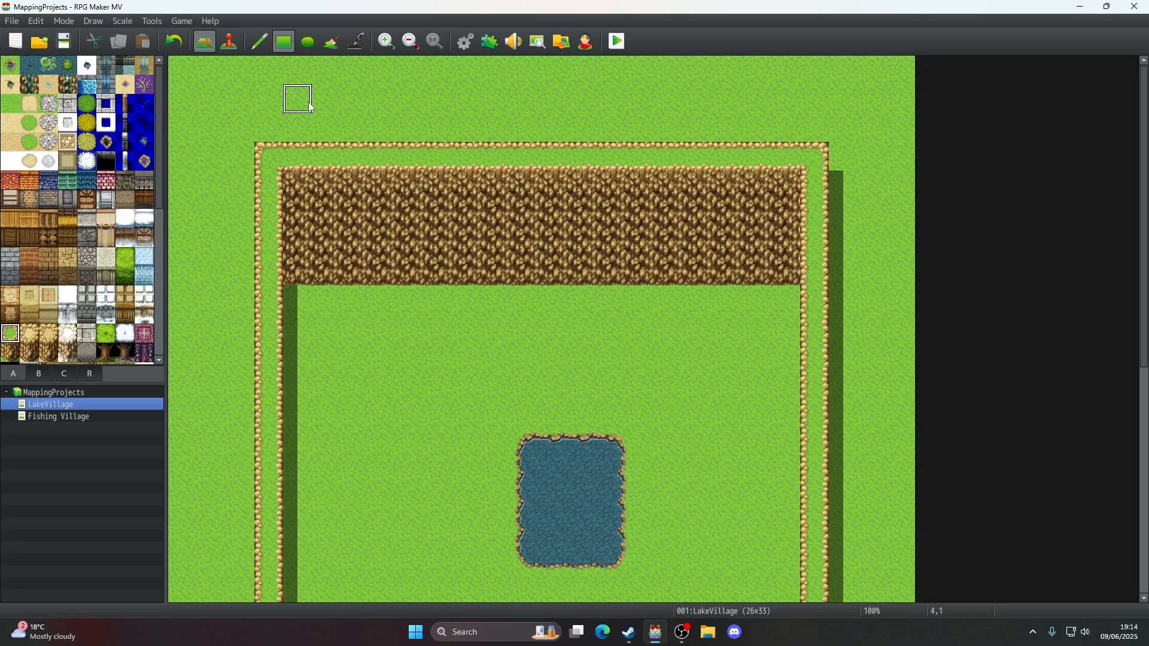
{"action": "left_click_drag", "start_coordinate": [297, 99], "coordinate": [676, 100]}
{"action": "left_click_drag", "start_coordinate": [302, 76], "coordinate": [619, 82]}
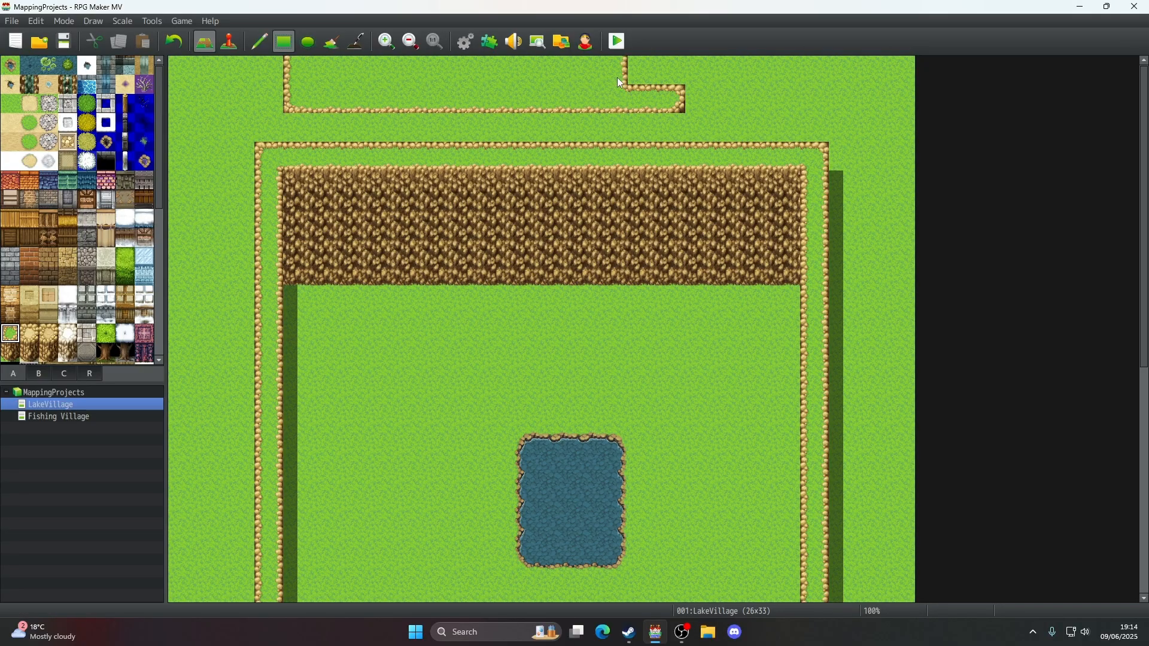
{"action": "left_click", "coordinate": [294, 108]}
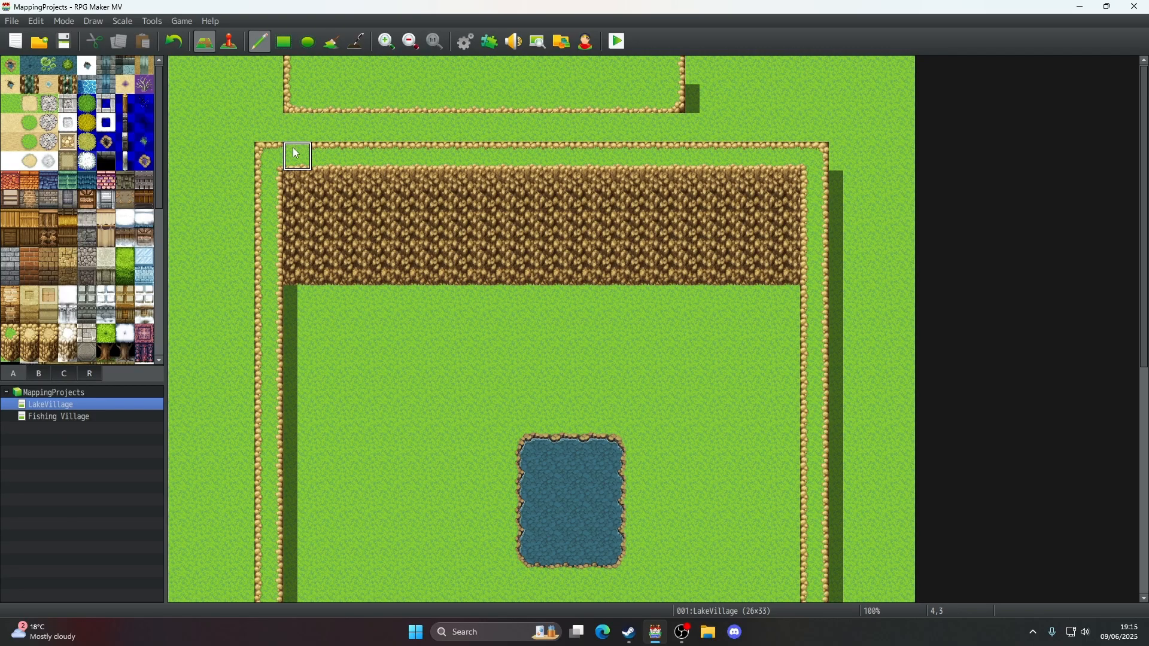
- Try painting borderless grass over the ring's rock edge above the cliff, undo it, and remove the separate ledge above
{"action": "left_click_drag", "start_coordinate": [293, 148], "coordinate": [487, 157]}
{"action": "left_click_drag", "start_coordinate": [644, 160], "coordinate": [786, 157]}
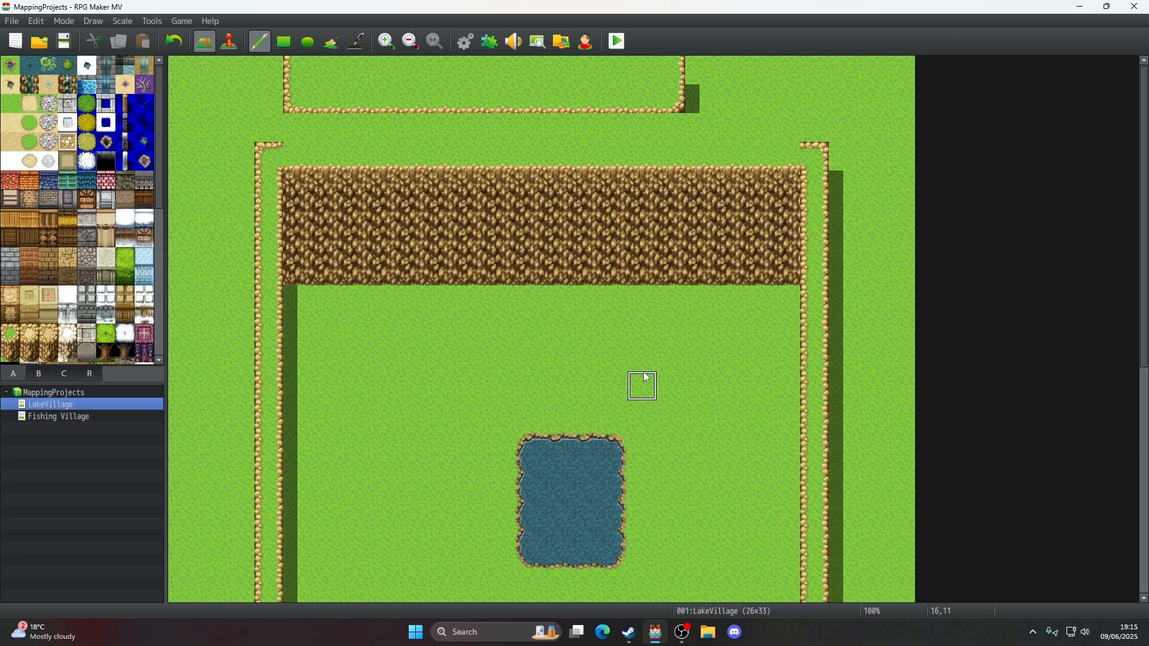
{"action": "left_click", "coordinate": [174, 42]}
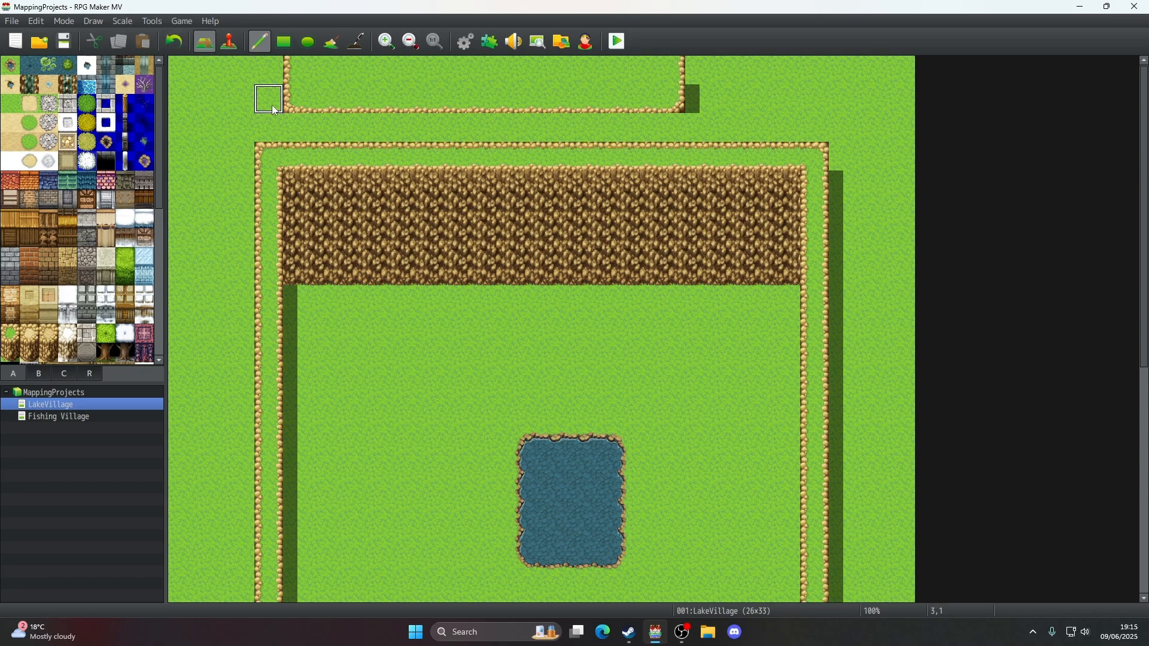
{"action": "mouse_move", "coordinate": [274, 108]}
{"action": "left_mouse_down"}
{"action": "mouse_move", "coordinate": [718, 95]}
{"action": "mouse_move", "coordinate": [301, 70]}
{"action": "left_mouse_up"}
- Set the LakeVillage map's width to 36 tiles in its map properties
{"action": "right_click", "coordinate": [60, 407]}
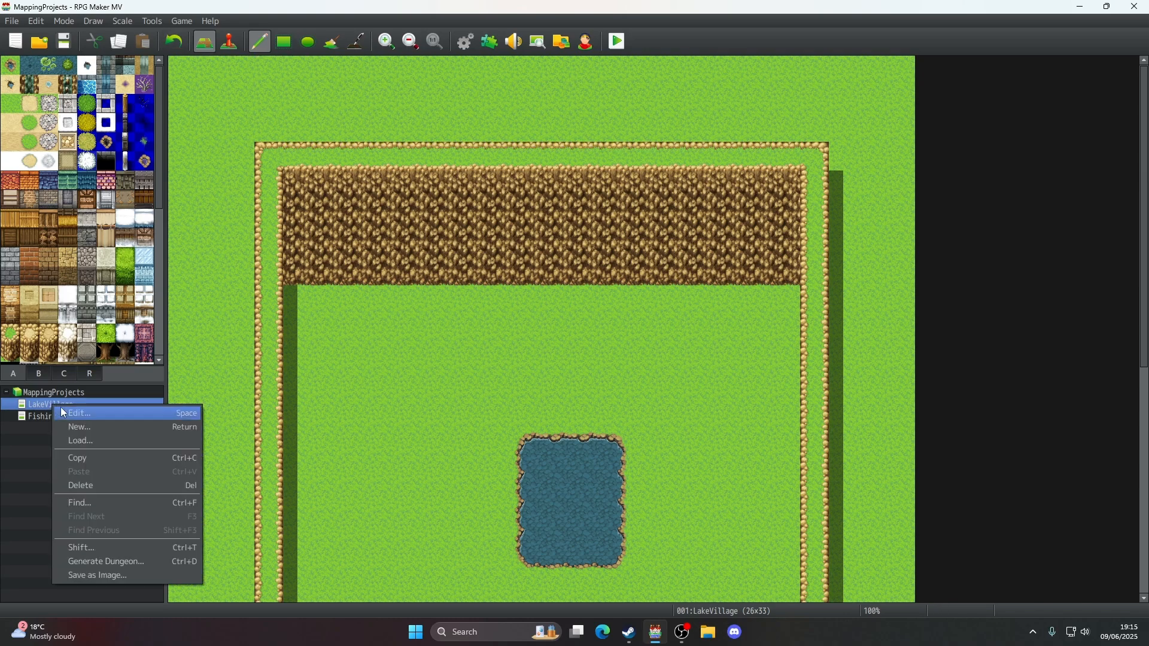
{"action": "left_click", "coordinate": [75, 414]}
{"action": "key", "text": "Tab"}
{"action": "key", "text": "Tab"}
{"action": "key", "text": "Tab"}
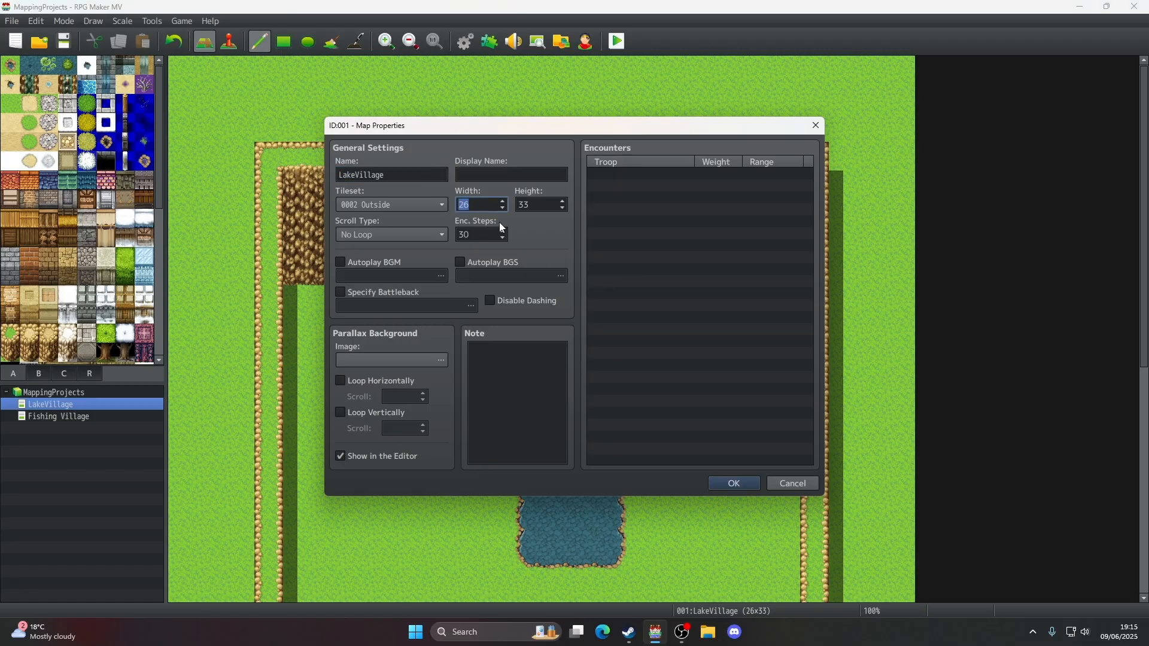
{"action": "type", "text": "36"}
{"action": "key", "text": "Return"}
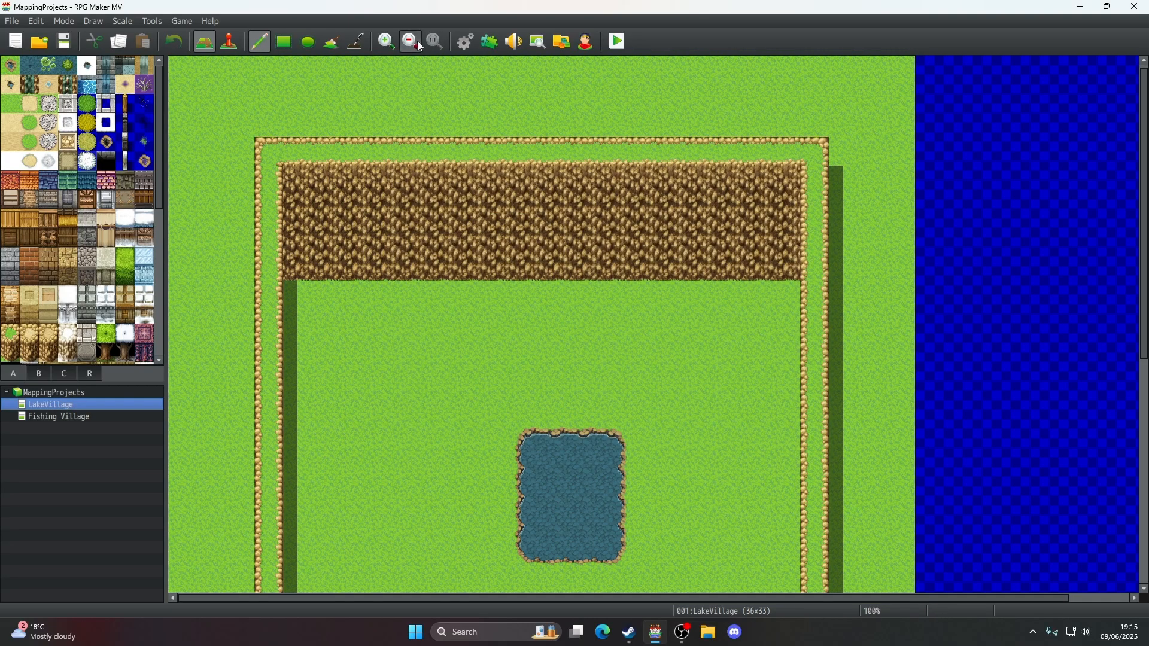
- Draw a 3 by 3 tile raised grass ledge in the new blank area on the LakeVillage map's east side
{"action": "left_click", "coordinate": [411, 42]}
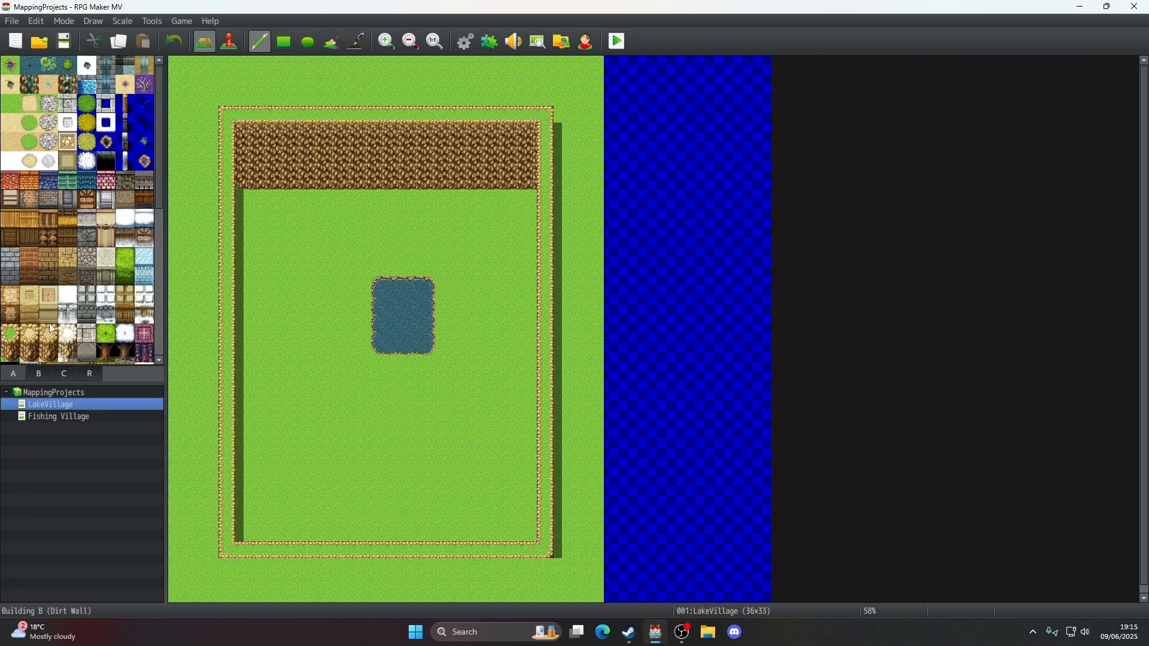
{"action": "scroll", "coordinate": [49, 323], "scroll_direction": "down", "scroll_amount": 2}
{"action": "left_click", "coordinate": [11, 297]}
{"action": "left_click", "coordinate": [284, 41]}
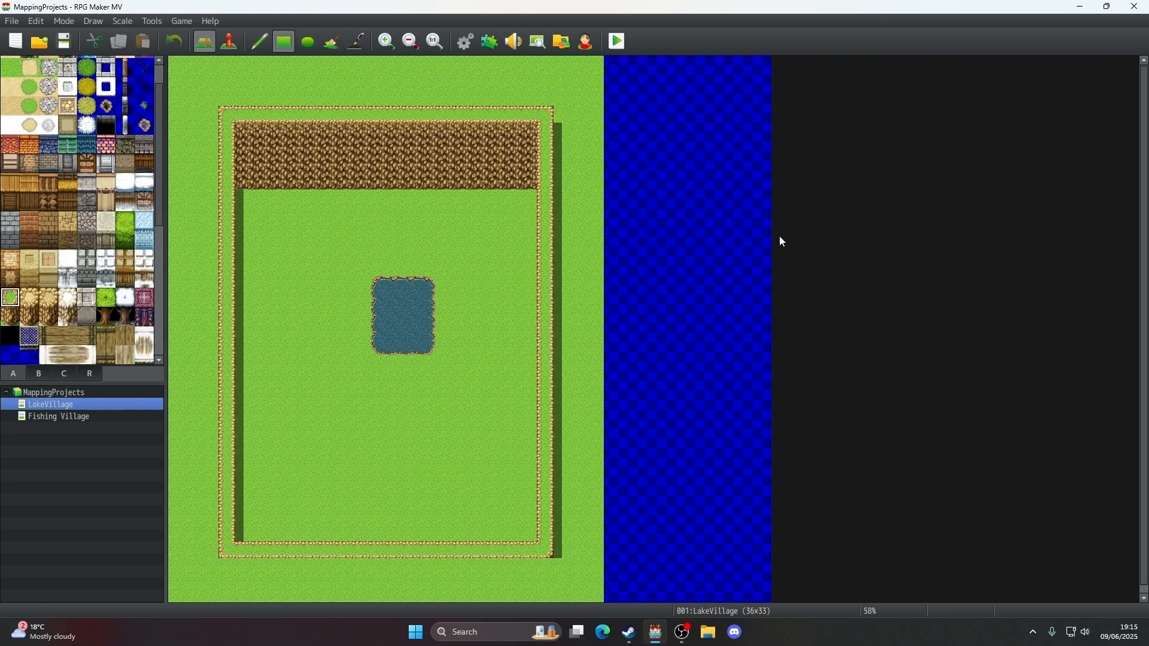
{"action": "mouse_move", "coordinate": [688, 194]}
{"action": "left_mouse_down"}
{"action": "mouse_move", "coordinate": [703, 207]}
{"action": "mouse_move", "coordinate": [697, 219]}
{"action": "left_mouse_up"}
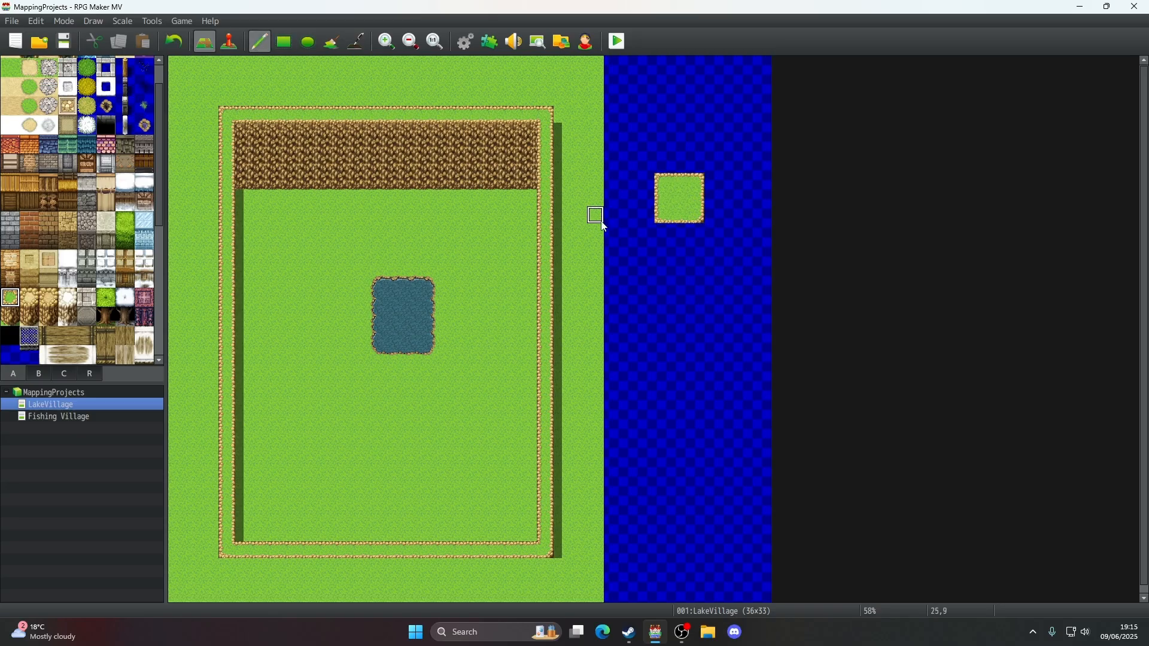
- Paint copied borderless grass over the ring's rock edge directly above the cliff, undoing the stray tile at its upper-right corner
{"action": "right_click", "coordinate": [276, 120]}
{"action": "left_click_drag", "start_coordinate": [250, 123], "coordinate": [526, 117]}
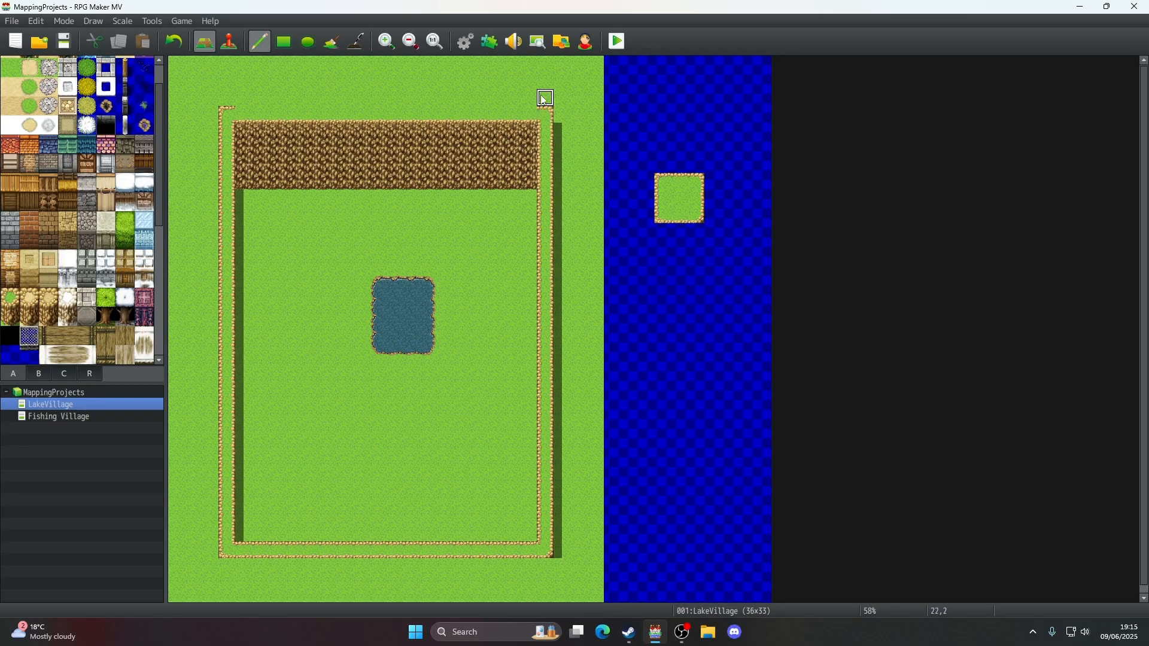
{"action": "left_click", "coordinate": [542, 114]}
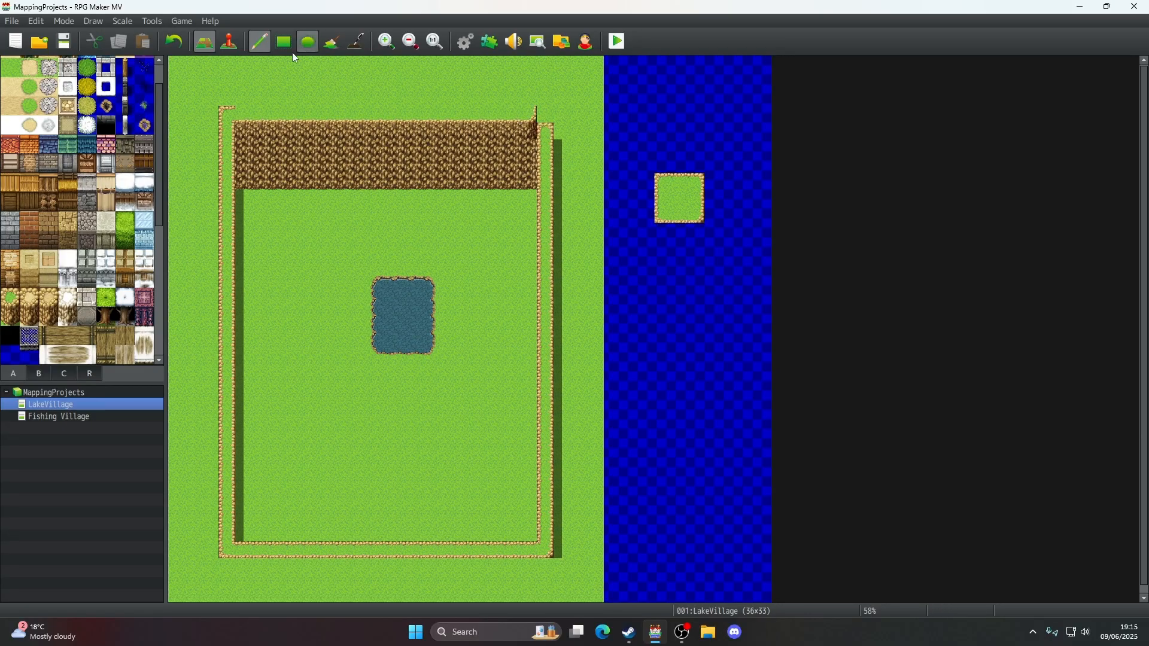
{"action": "left_click", "coordinate": [173, 43]}
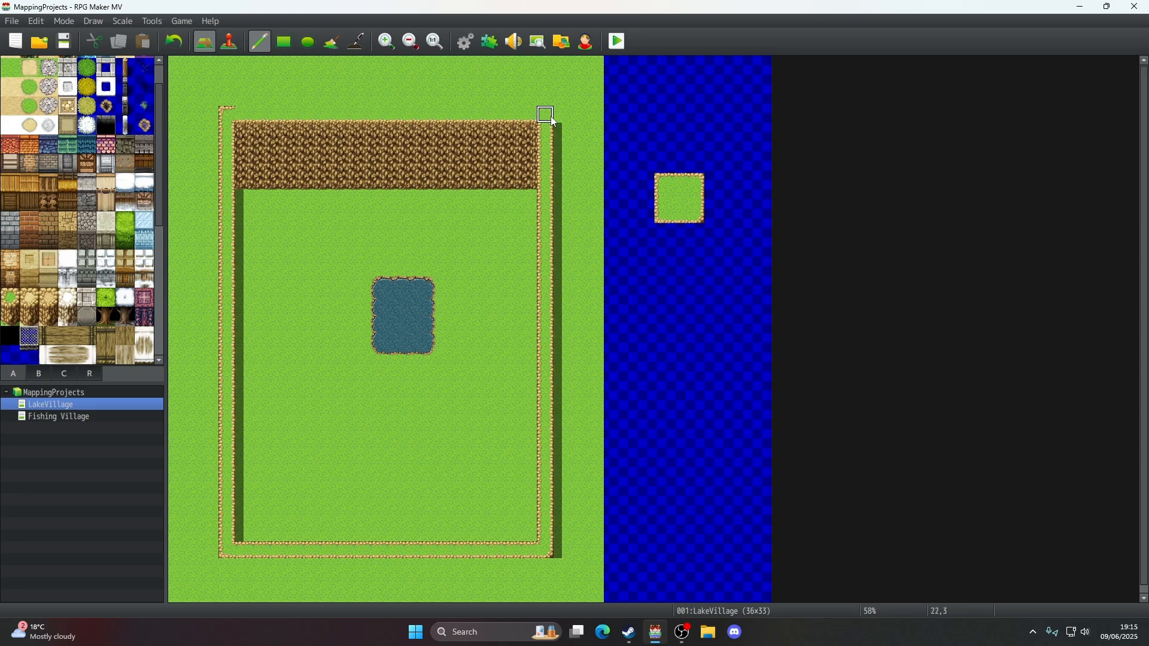
- Draw an L-shaped raised grass ledge, 6 tiles wide and 4 tiles high, below the square ledge in the blank area
{"action": "left_click", "coordinate": [435, 41]}
{"action": "scroll", "coordinate": [633, 154], "scroll_direction": "up", "scroll_amount": 3}
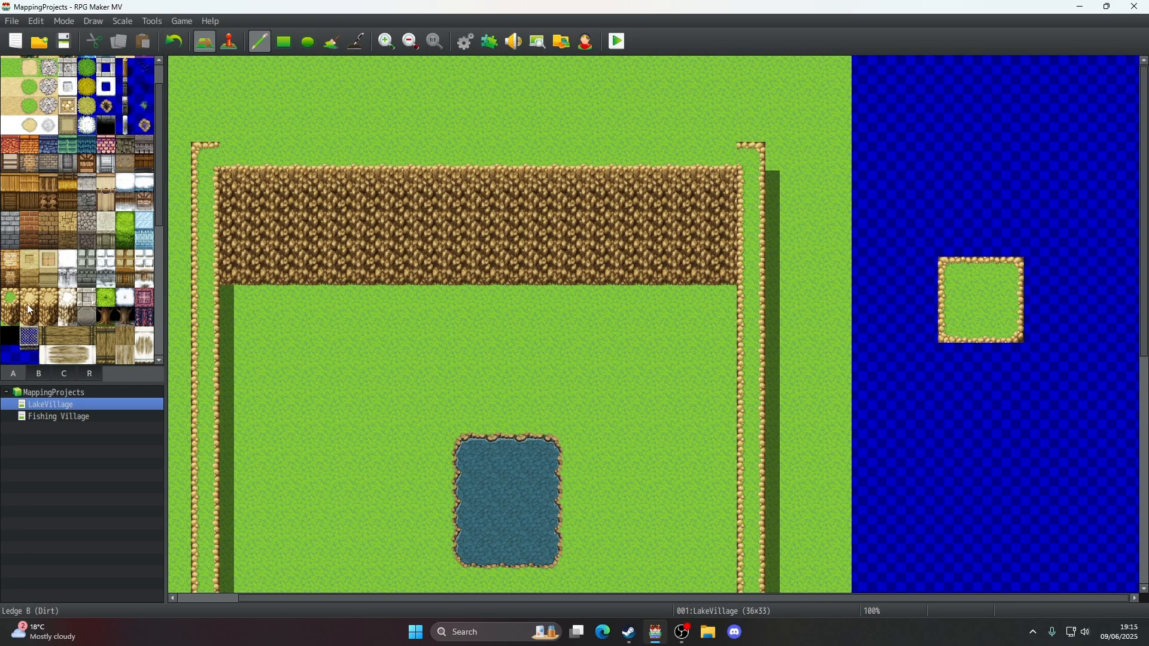
{"action": "left_click", "coordinate": [11, 298]}
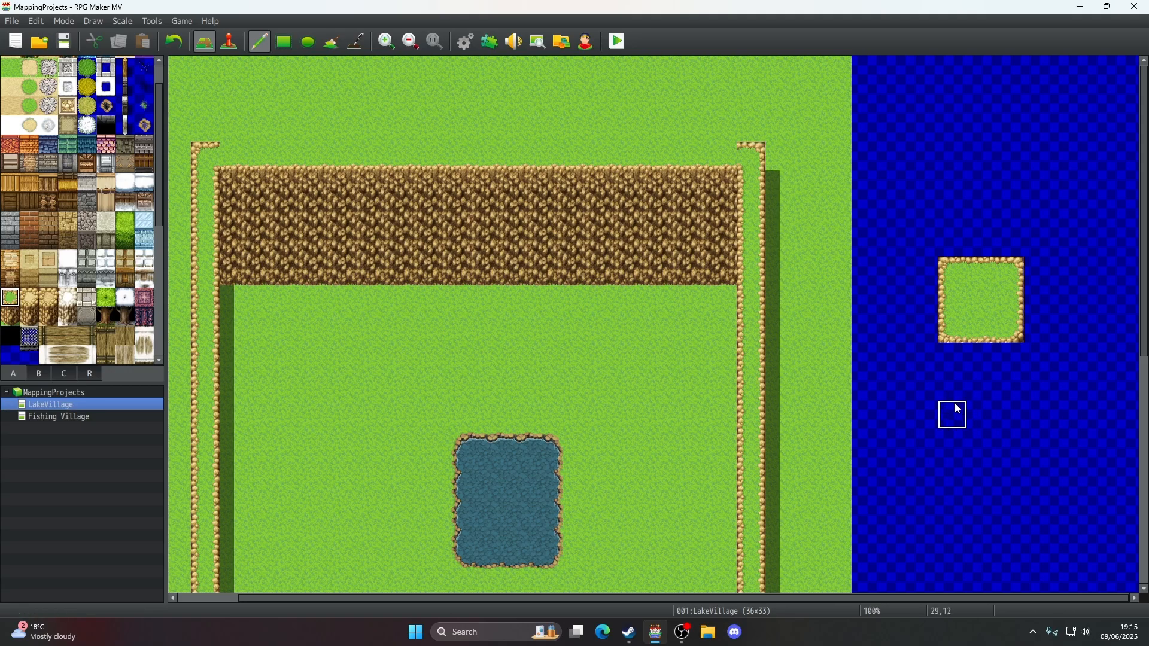
{"action": "mouse_move", "coordinate": [951, 387]}
{"action": "left_mouse_down"}
{"action": "mouse_move", "coordinate": [1101, 389]}
{"action": "mouse_move", "coordinate": [1085, 413]}
{"action": "mouse_move", "coordinate": [1051, 410]}
{"action": "mouse_move", "coordinate": [1052, 446]}
{"action": "mouse_move", "coordinate": [1011, 415]}
{"action": "mouse_move", "coordinate": [951, 413]}
{"action": "left_mouse_up"}
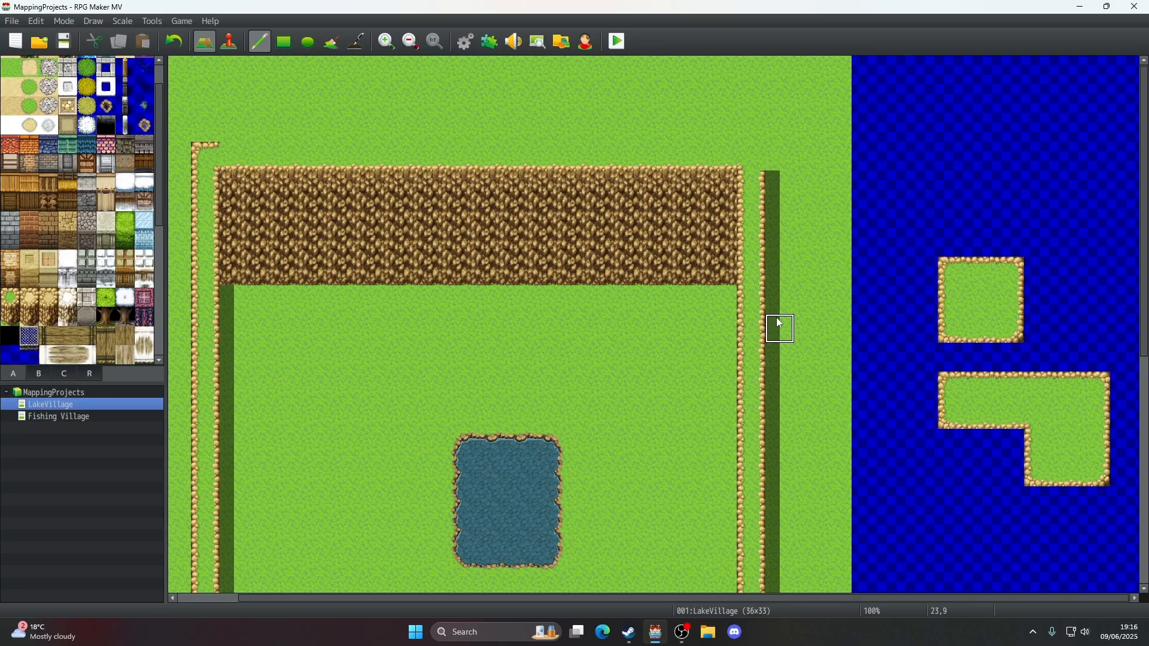
- Paint copied borderless grass down the ring's east side to remove its outer rock edge
{"action": "scroll", "coordinate": [780, 323], "scroll_direction": "down", "scroll_amount": 2}
{"action": "scroll", "coordinate": [779, 323], "scroll_direction": "up", "scroll_amount": 2}
{"action": "left_click", "coordinate": [751, 185]}
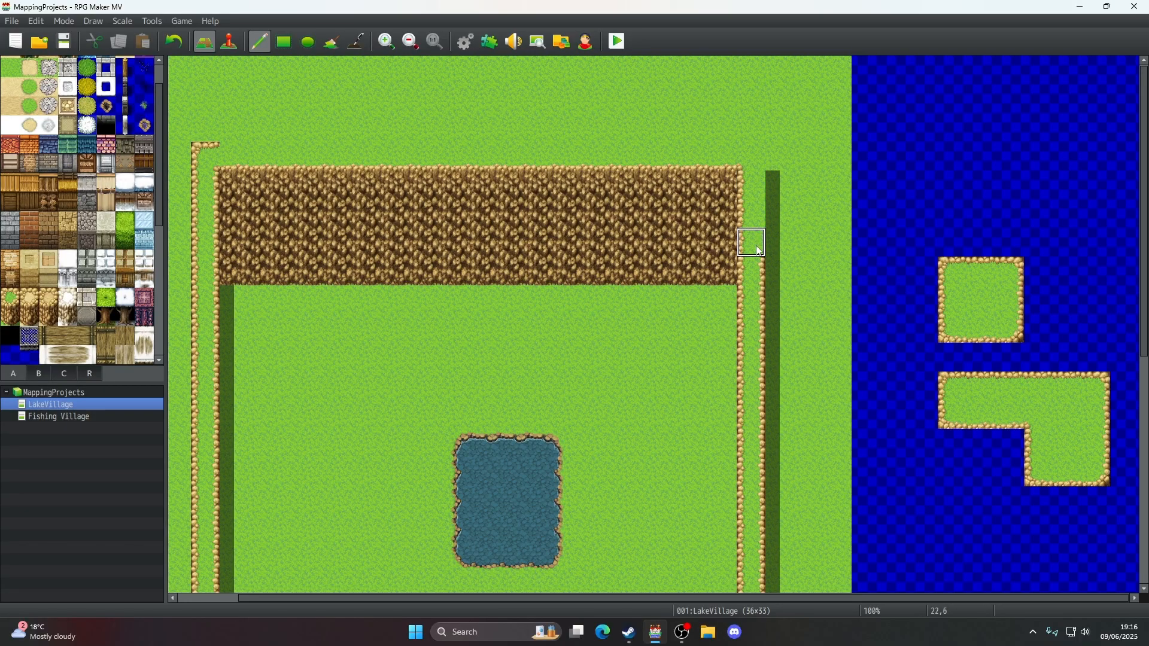
{"action": "scroll", "coordinate": [756, 246], "scroll_direction": "down", "scroll_amount": 4}
{"action": "scroll", "coordinate": [757, 250], "scroll_direction": "down", "scroll_amount": 5}
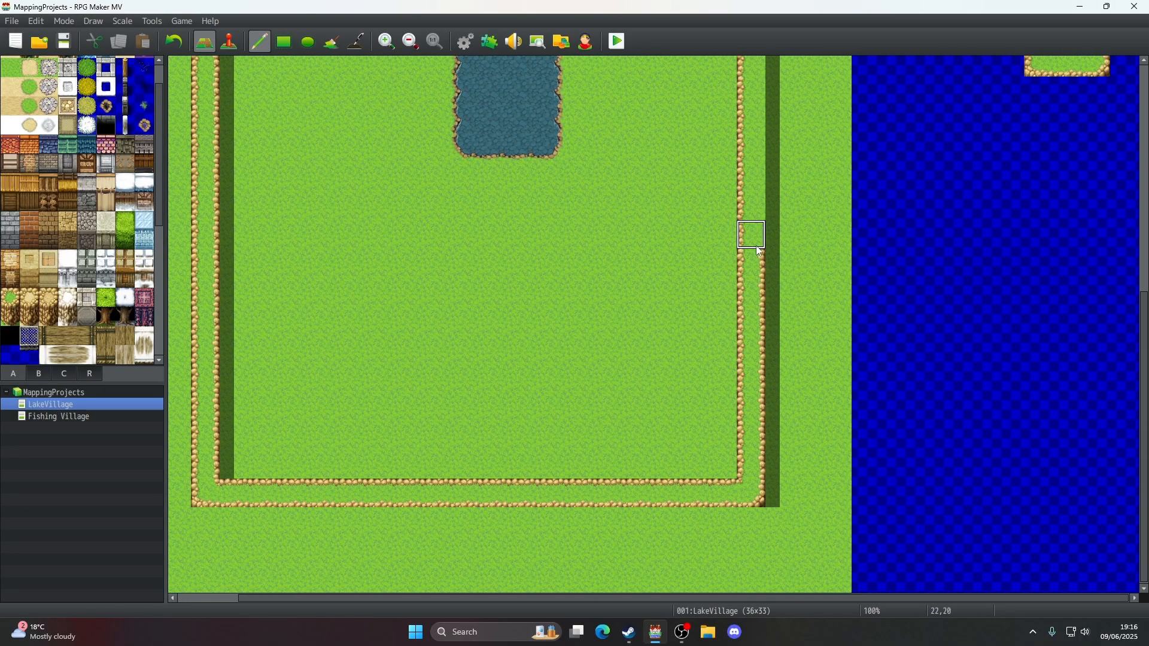
{"action": "scroll", "coordinate": [723, 259], "scroll_direction": "up", "scroll_amount": 7}
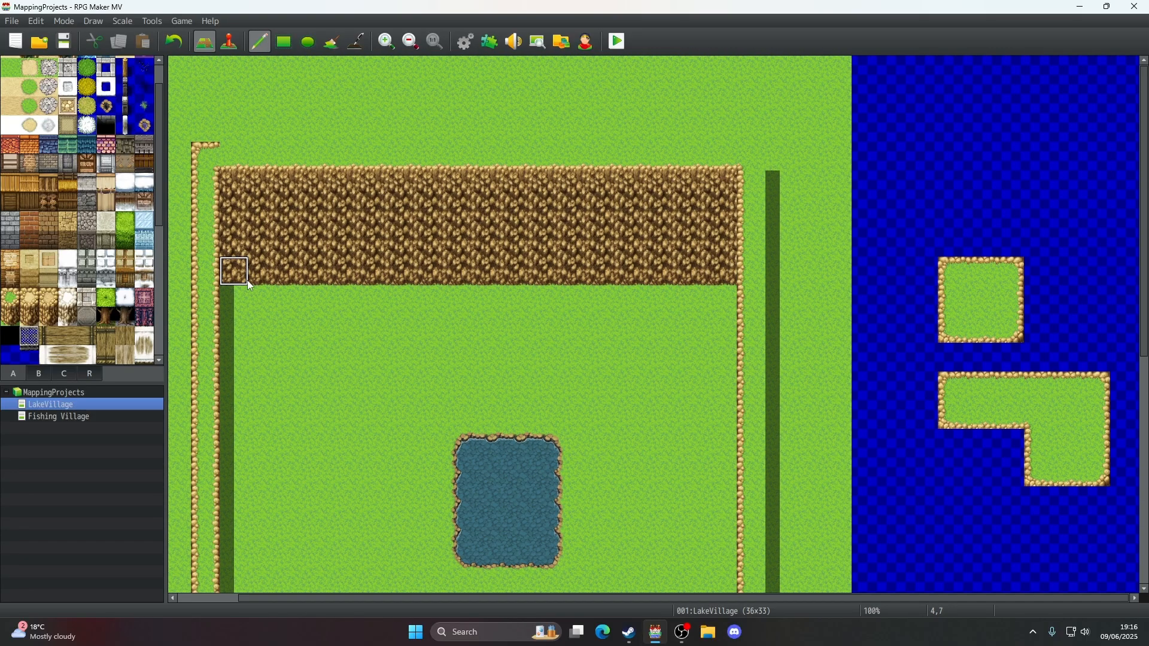
{"action": "scroll", "coordinate": [22, 198], "scroll_direction": "up", "scroll_amount": 1}
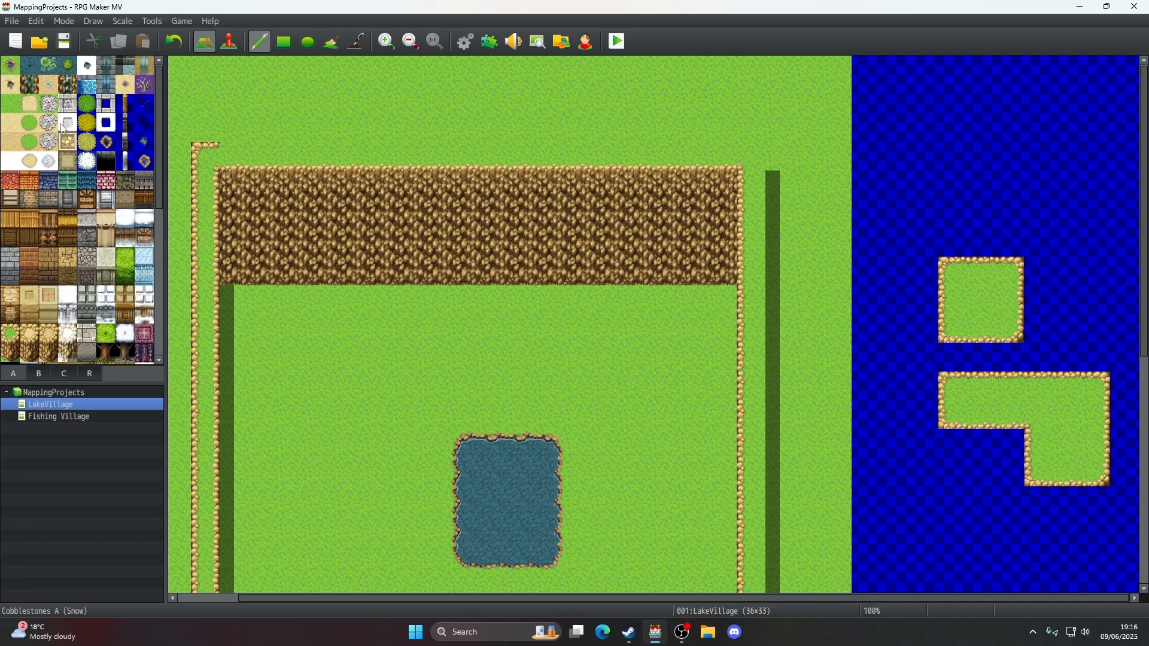
{"action": "left_click", "coordinate": [125, 103]}
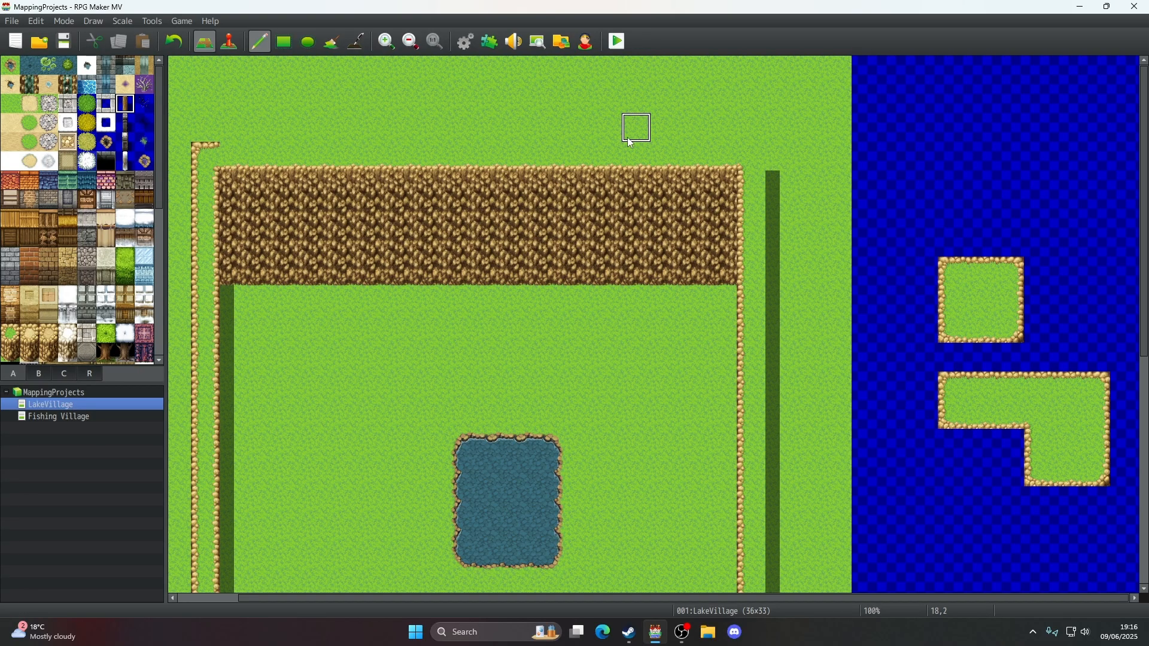
{"action": "left_click", "coordinate": [466, 155]}
{"action": "left_click", "coordinate": [11, 71]}
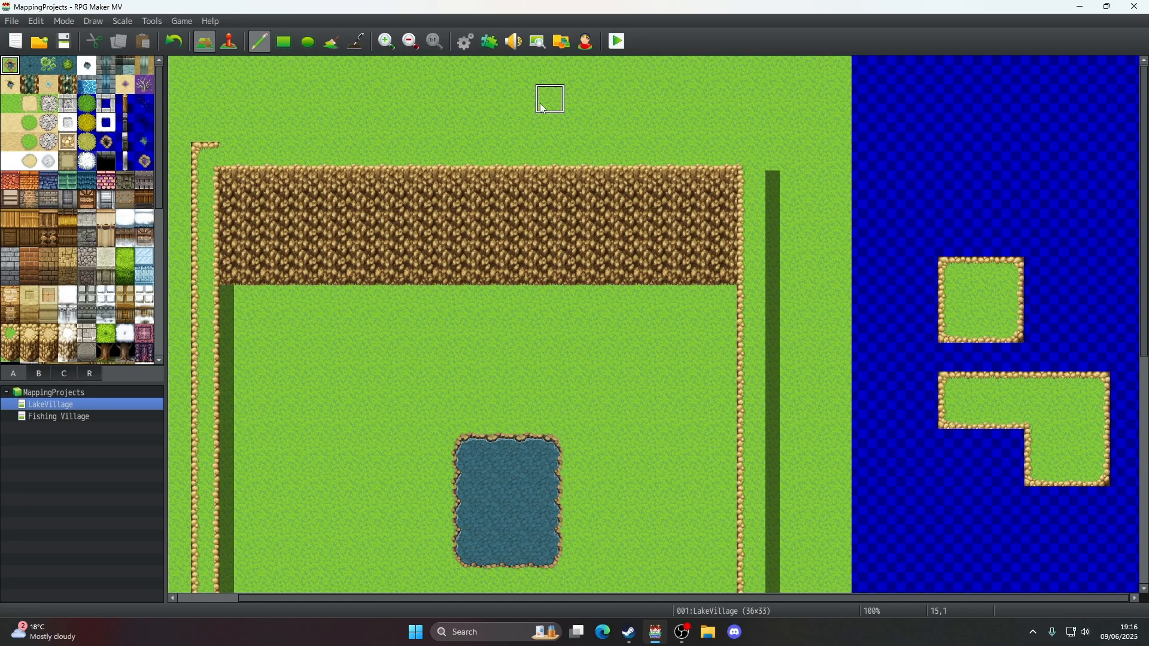
{"action": "left_click", "coordinate": [174, 37]}
- Try covering the river above the waterfall on the Fishing Village map with raised grass, undo every stroke, and return to the LakeVillage map
{"action": "left_click", "coordinate": [75, 418]}
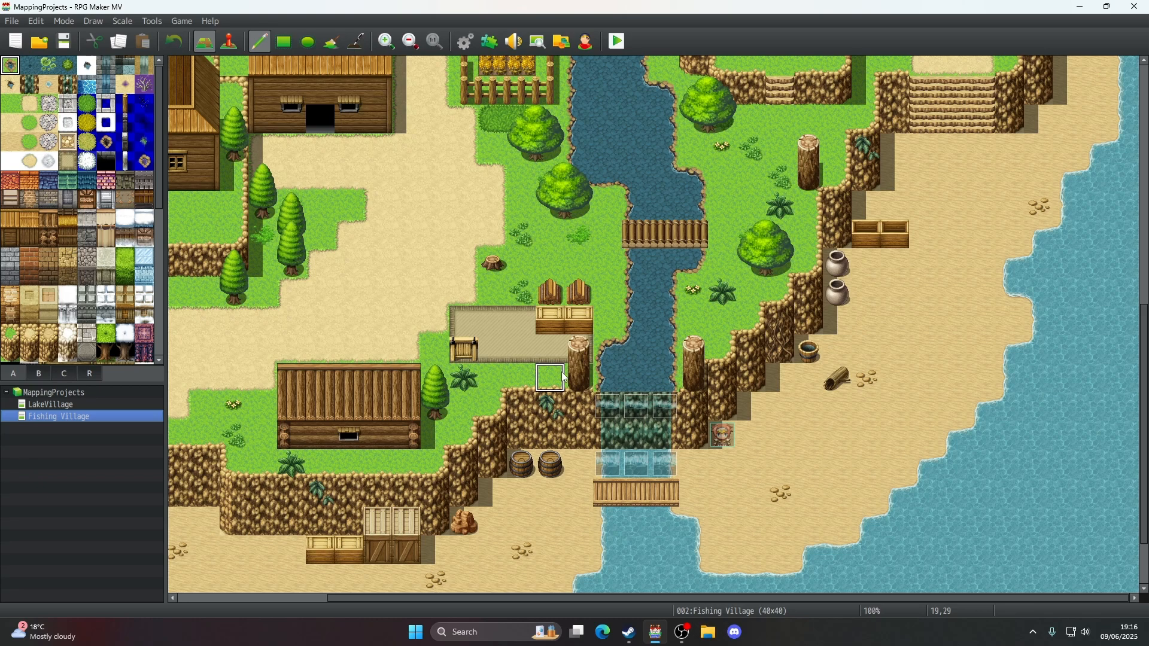
{"action": "left_click", "coordinate": [10, 333]}
{"action": "left_click", "coordinate": [615, 388]}
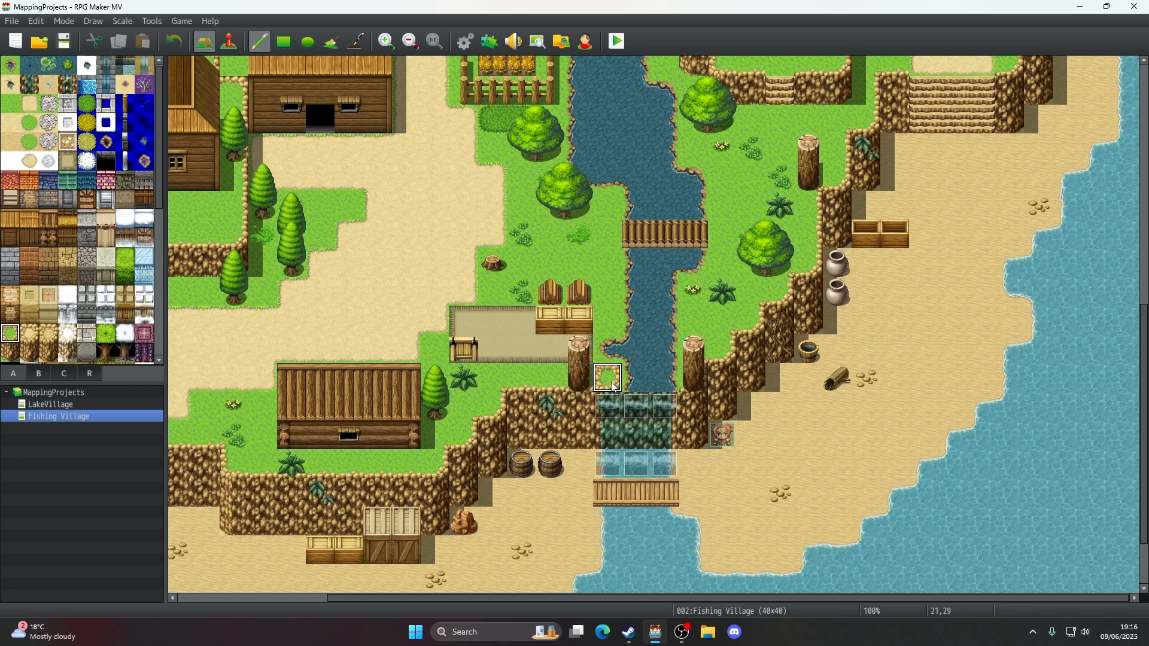
{"action": "left_click_drag", "start_coordinate": [615, 388], "coordinate": [663, 388]}
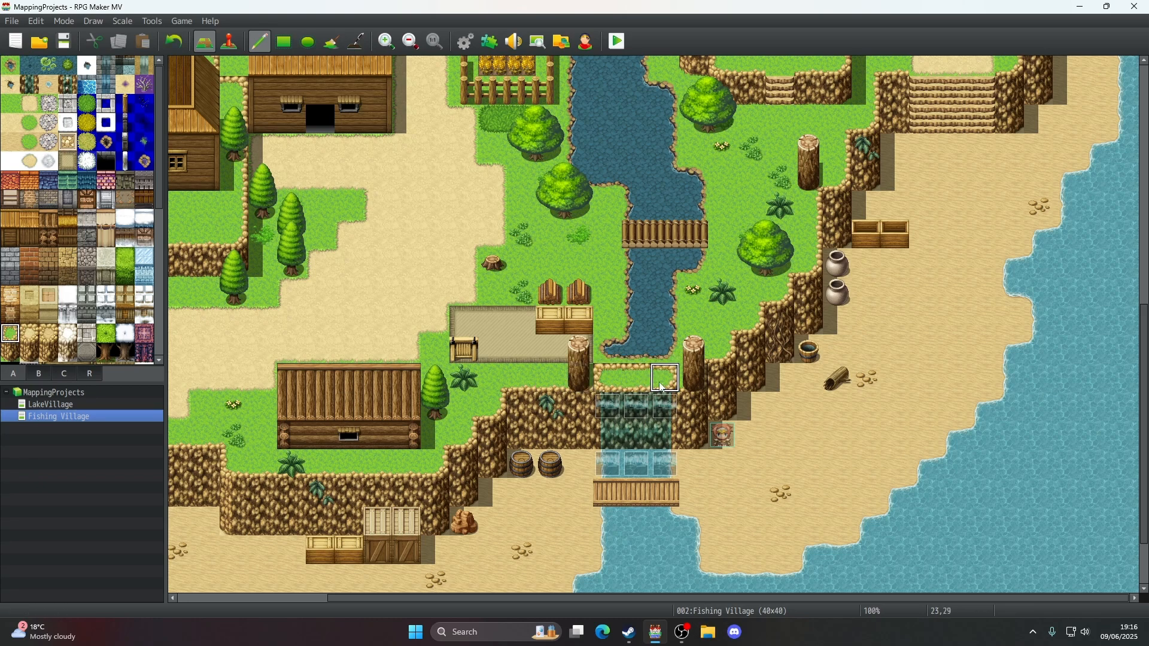
{"action": "left_click", "coordinate": [174, 42]}
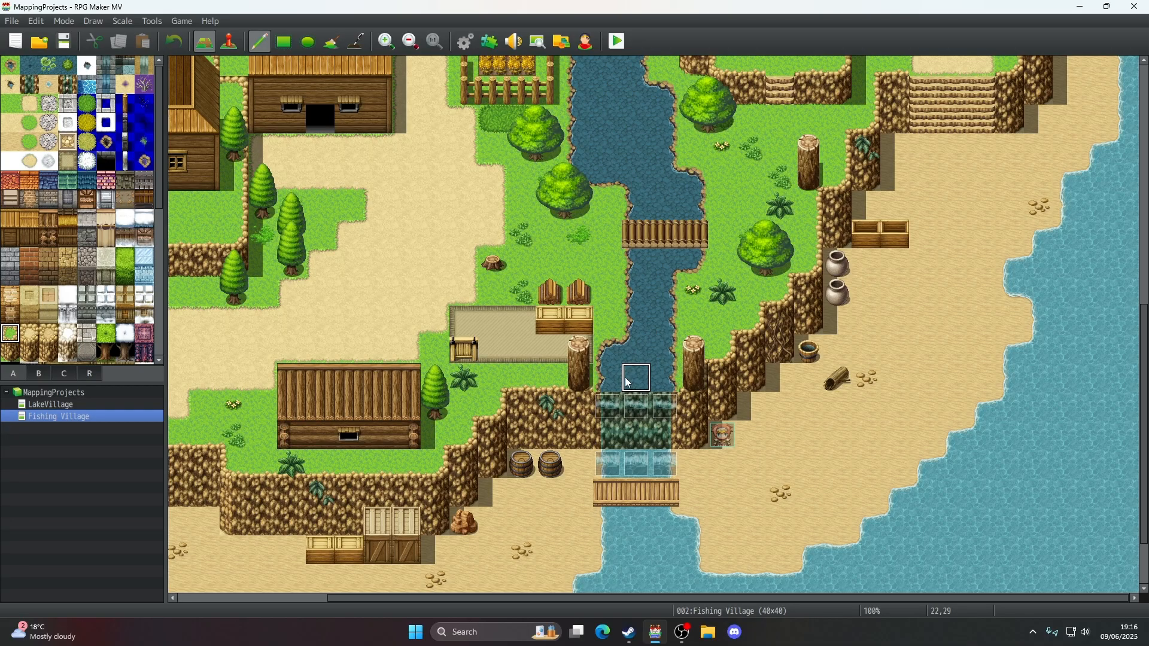
{"action": "left_click_drag", "start_coordinate": [614, 378], "coordinate": [663, 379]}
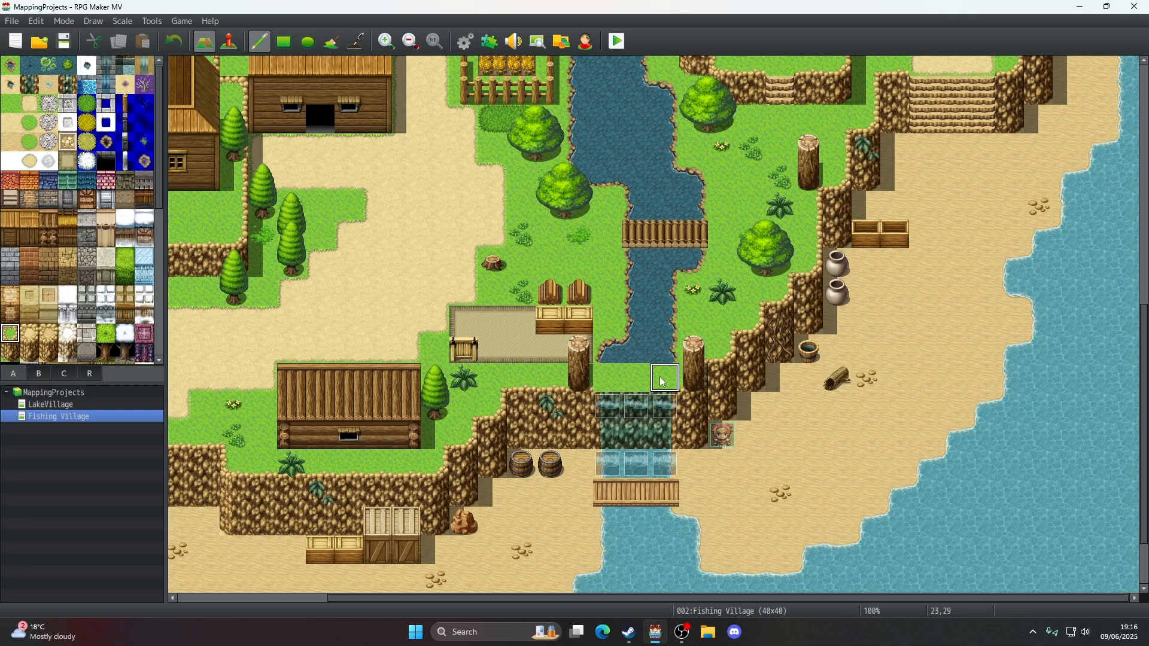
{"action": "key", "text": "ctrl+z"}
{"action": "mouse_move", "coordinate": [980, 323]}
{"action": "left_mouse_down"}
{"action": "mouse_move", "coordinate": [954, 323]}
{"action": "mouse_move", "coordinate": [971, 352]}
{"action": "mouse_move", "coordinate": [935, 319]}
{"action": "mouse_move", "coordinate": [979, 375]}
{"action": "left_mouse_up"}
{"action": "key", "text": "ctrl+z"}
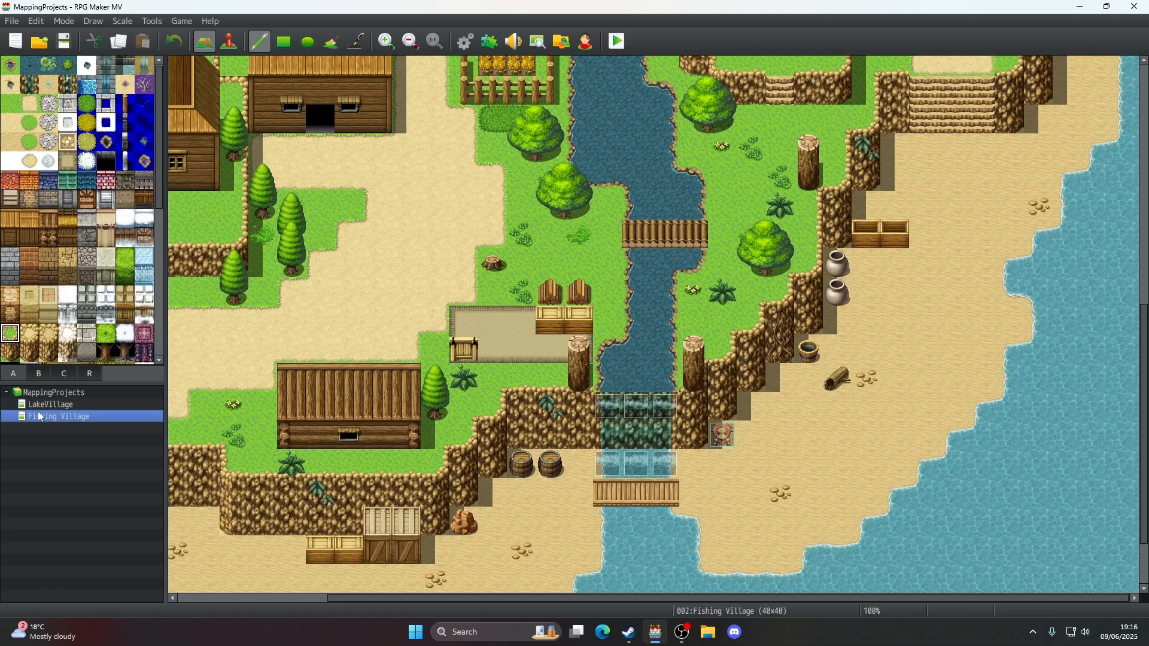
{"action": "left_click", "coordinate": [40, 406]}
- Try painting two four-tile-wide water strips side by side on the grass above the cliff, and undo both
{"action": "scroll", "coordinate": [518, 199], "scroll_direction": "up", "scroll_amount": 10}
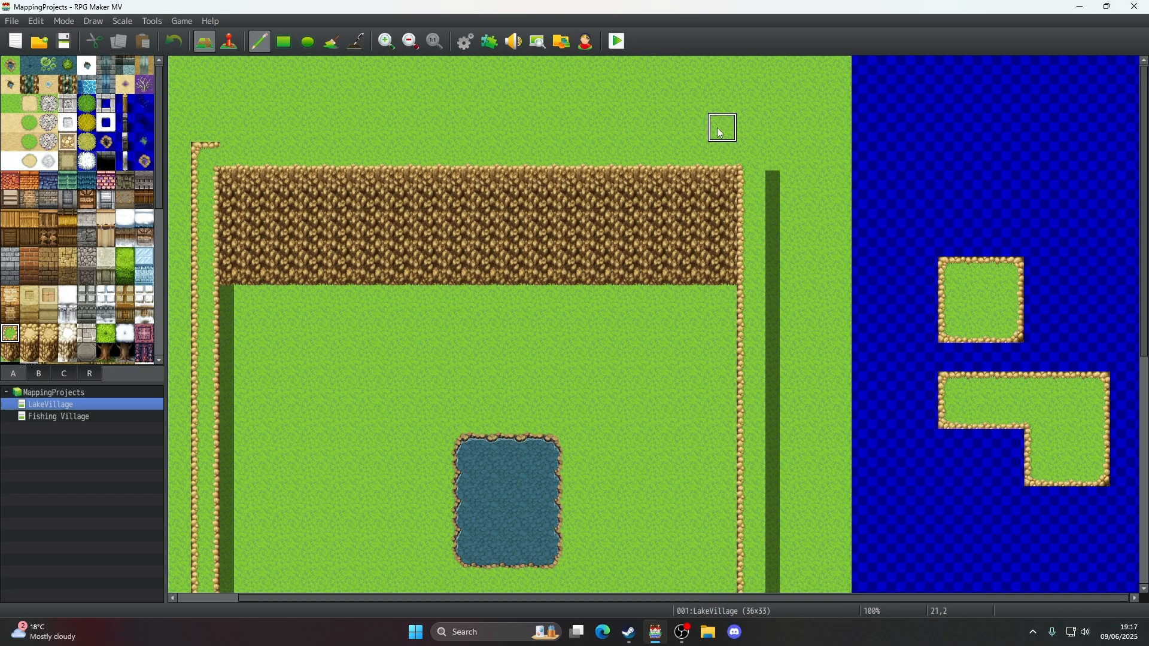
{"action": "left_click", "coordinate": [125, 104]}
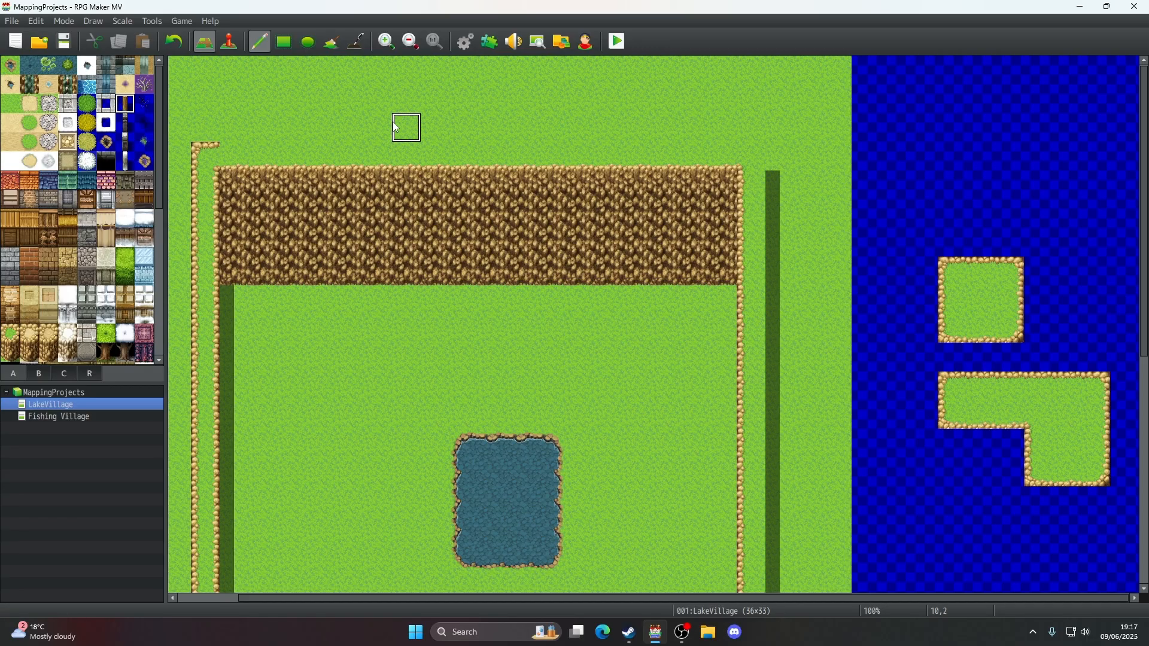
{"action": "left_click", "coordinate": [405, 127]}
{"action": "left_click", "coordinate": [174, 41]}
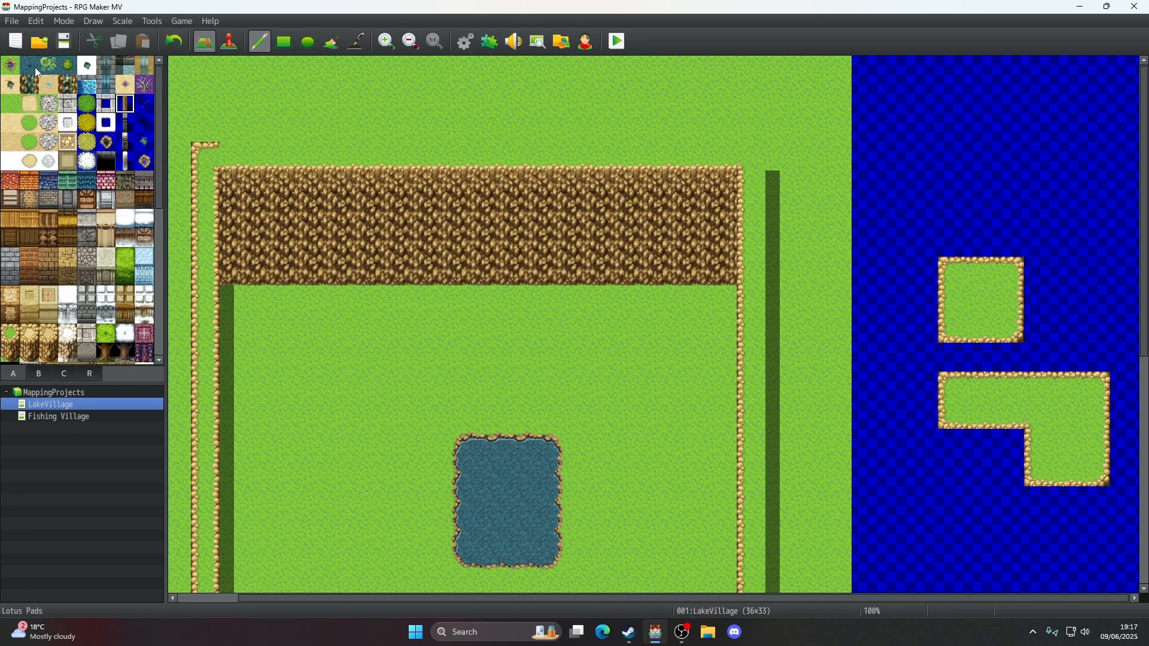
{"action": "left_click", "coordinate": [10, 65]}
{"action": "left_click_drag", "start_coordinate": [462, 127], "coordinate": [553, 128]}
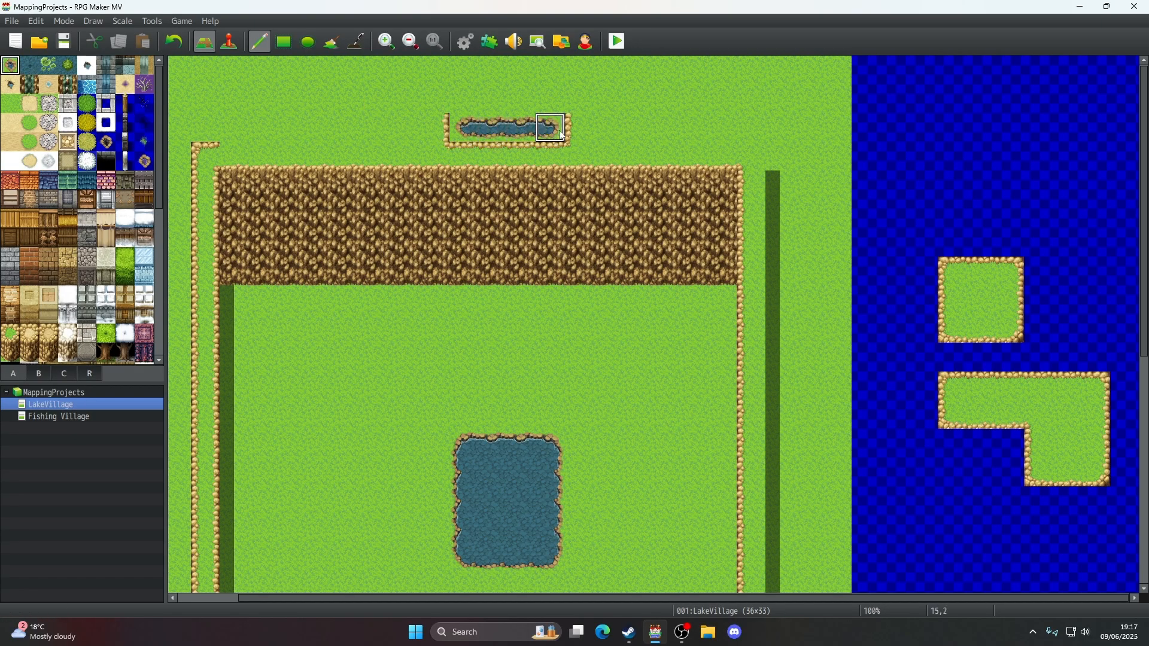
{"action": "left_click_drag", "start_coordinate": [420, 133], "coordinate": [443, 126]}
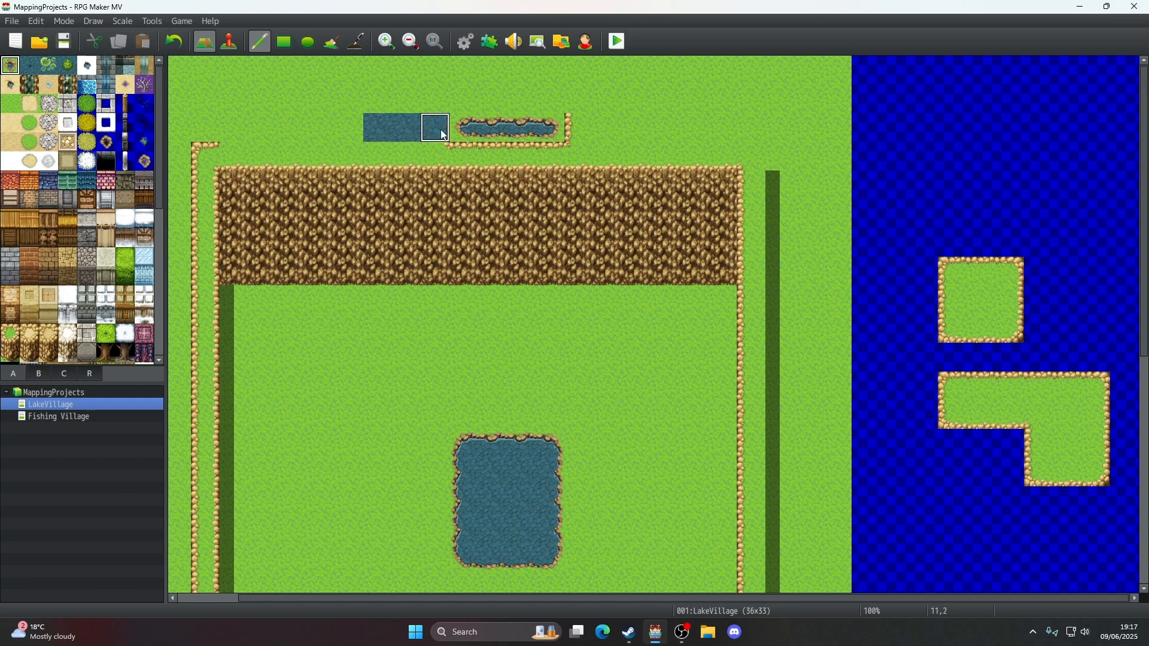
{"action": "left_click", "coordinate": [173, 41]}
{"action": "left_click_drag", "start_coordinate": [319, 128], "coordinate": [405, 127]}
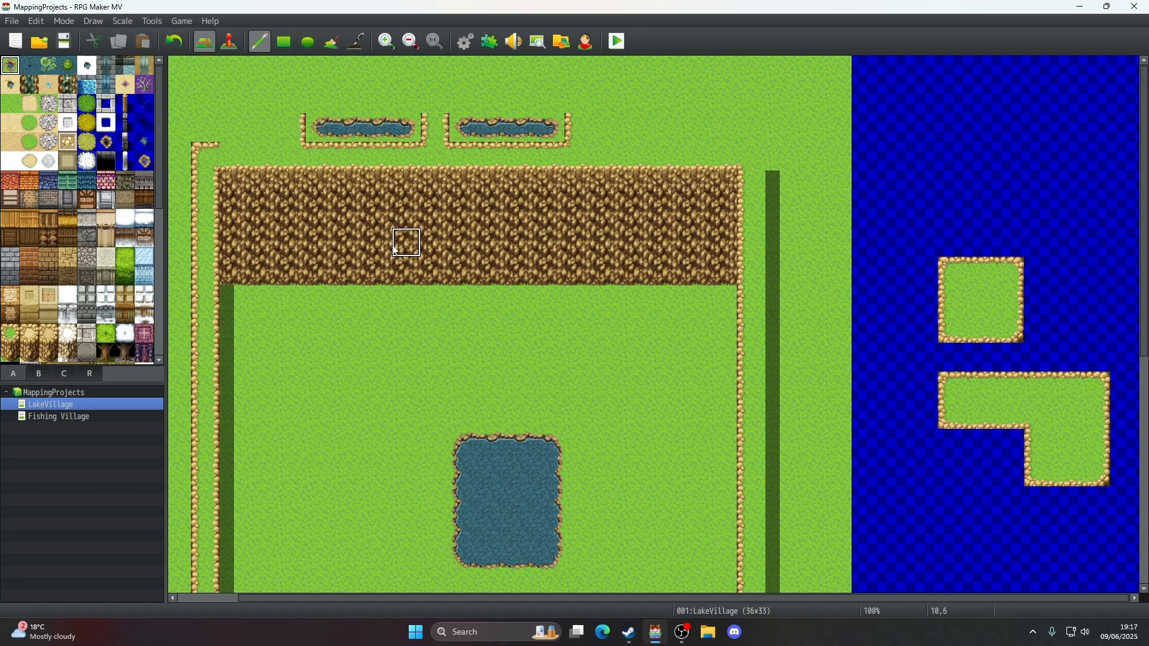
{"action": "left_click", "coordinate": [177, 41]}
{"action": "left_click", "coordinate": [177, 41]}
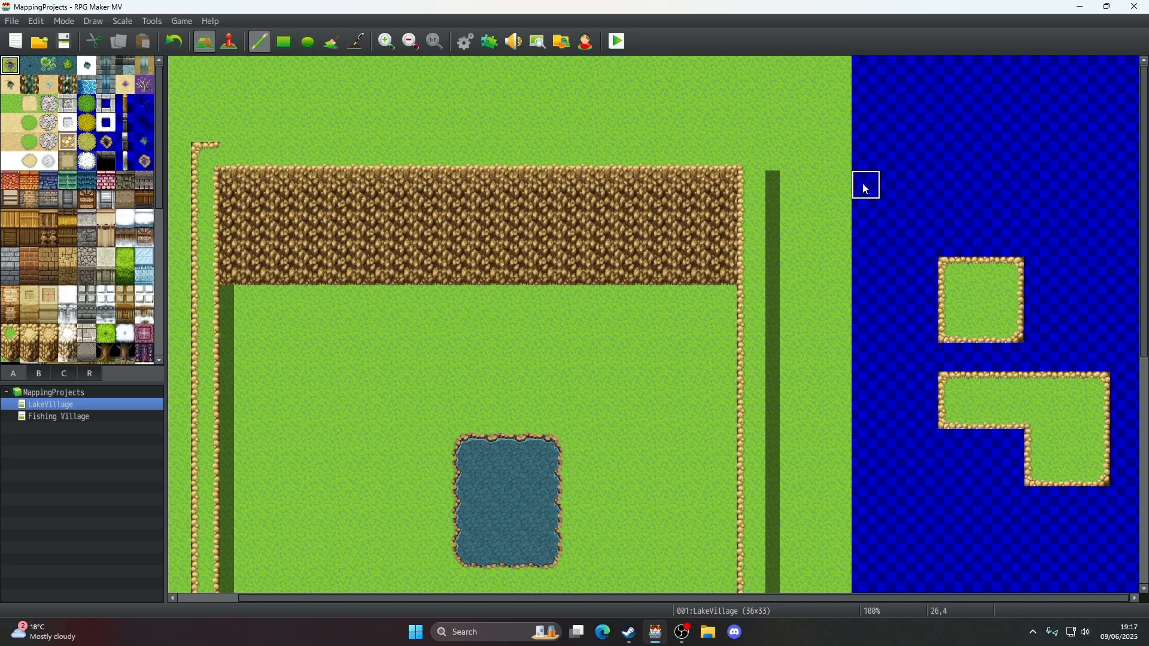
- Draw an L-shaped raised grass ledge, 6 tiles wide and 4 high with its upright leg on the east, below the ledges in the blank area
{"action": "scroll", "coordinate": [866, 190], "scroll_direction": "down", "scroll_amount": 3}
{"action": "scroll", "coordinate": [866, 190], "scroll_direction": "up", "scroll_amount": 1}
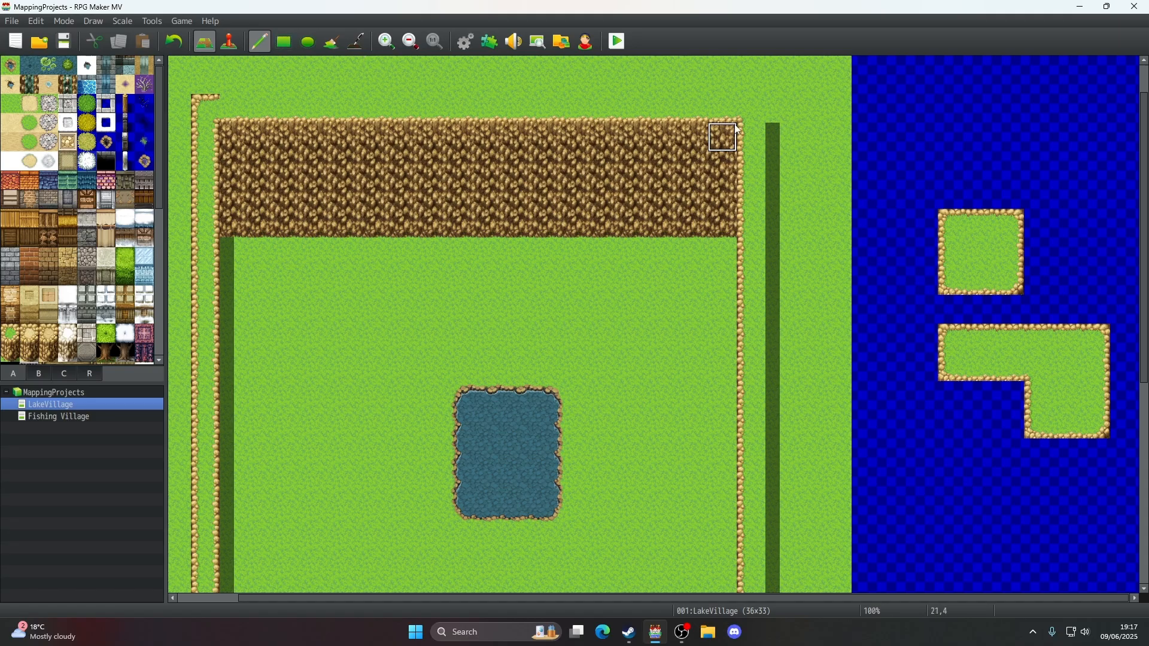
{"action": "scroll", "coordinate": [749, 176], "scroll_direction": "down", "scroll_amount": 5}
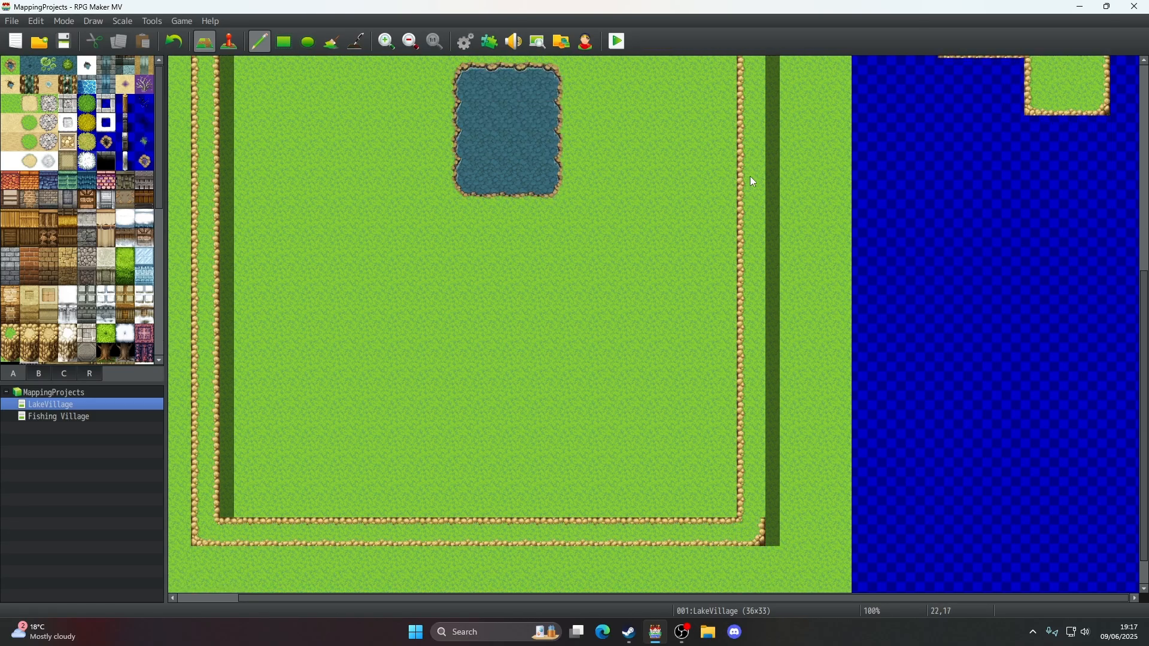
{"action": "scroll", "coordinate": [749, 176], "scroll_direction": "down", "scroll_amount": 1}
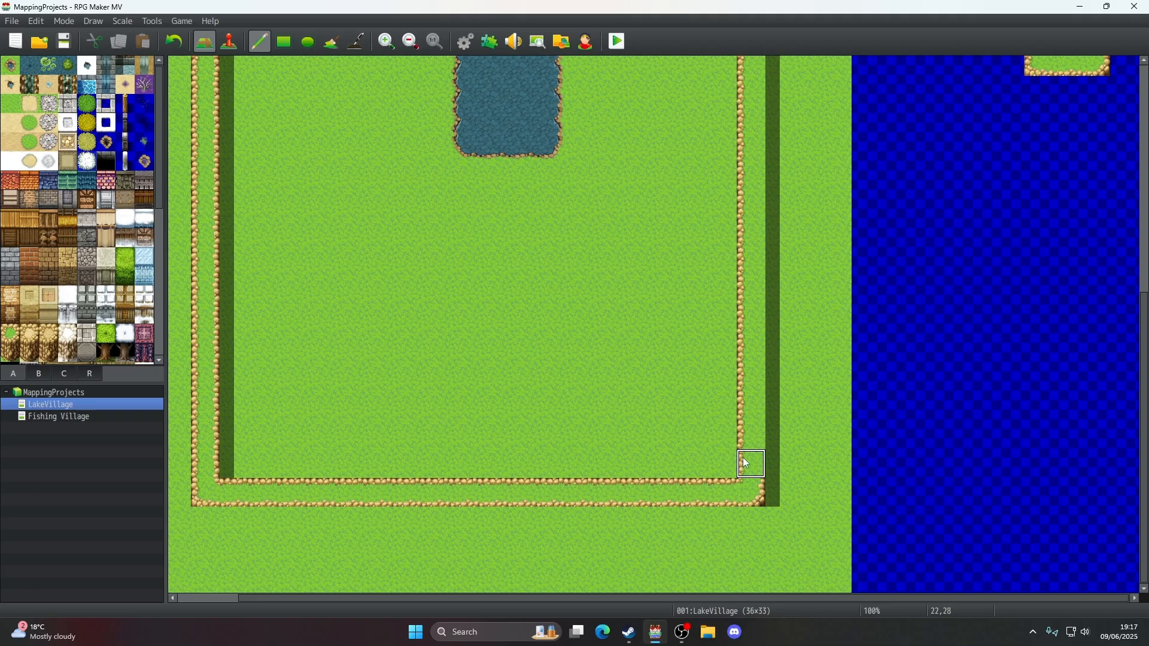
{"action": "scroll", "coordinate": [803, 324], "scroll_direction": "up", "scroll_amount": 3}
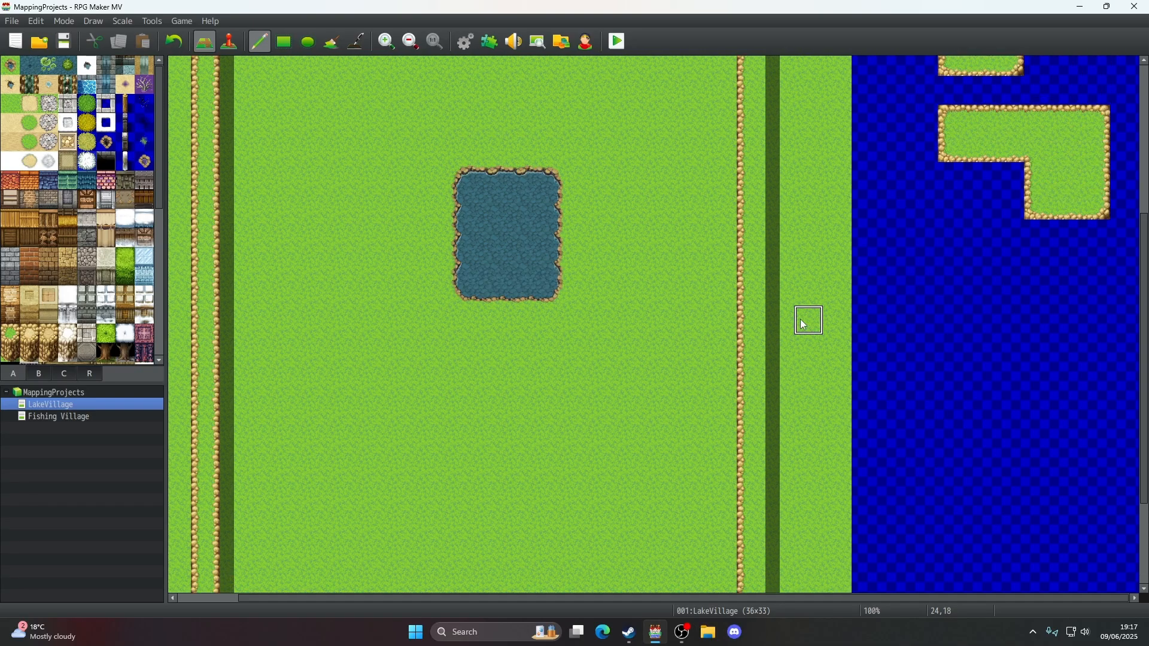
{"action": "scroll", "coordinate": [949, 285], "scroll_direction": "down", "scroll_amount": 3}
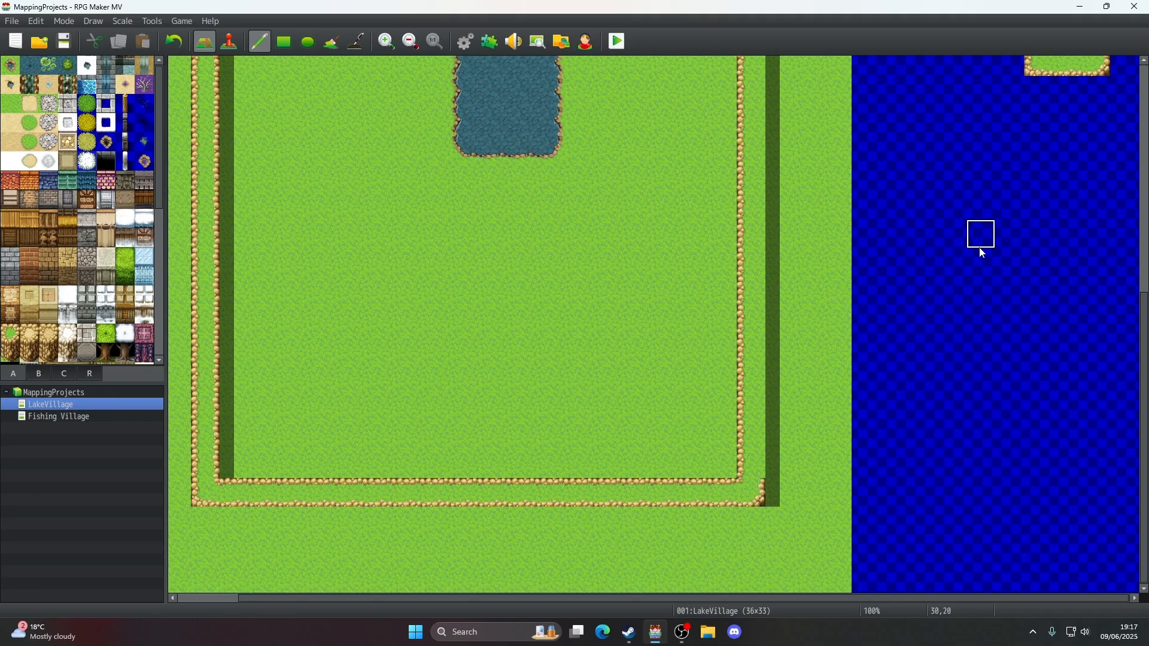
{"action": "scroll", "coordinate": [979, 247], "scroll_direction": "up", "scroll_amount": 2}
{"action": "scroll", "coordinate": [981, 251], "scroll_direction": "down", "scroll_amount": 1}
{"action": "scroll", "coordinate": [981, 245], "scroll_direction": "up", "scroll_amount": 3}
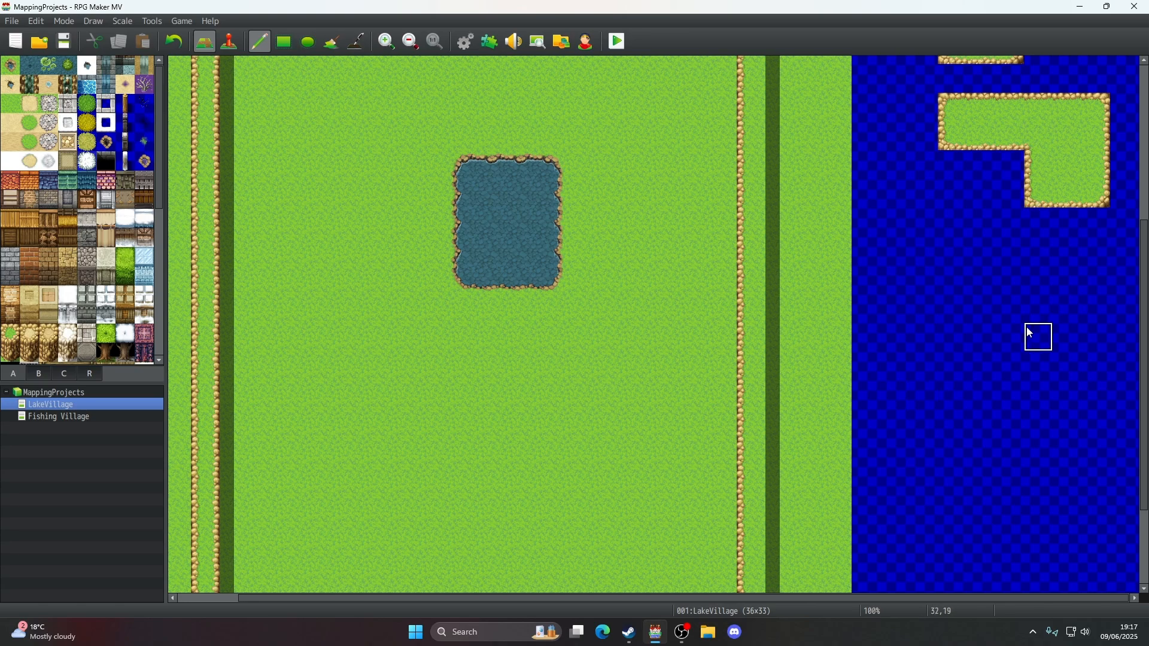
{"action": "mouse_move", "coordinate": [990, 340]}
{"action": "left_mouse_down"}
{"action": "mouse_move", "coordinate": [1095, 335]}
{"action": "mouse_move", "coordinate": [1005, 308]}
{"action": "mouse_move", "coordinate": [1095, 279]}
{"action": "mouse_move", "coordinate": [1051, 288]}
{"action": "mouse_move", "coordinate": [1097, 256]}
{"action": "left_mouse_up"}
- Paint copied borderless grass over the ring's southeast corner and along its south side to remove the outer rock edge
{"action": "scroll", "coordinate": [852, 359], "scroll_direction": "down", "scroll_amount": 5}
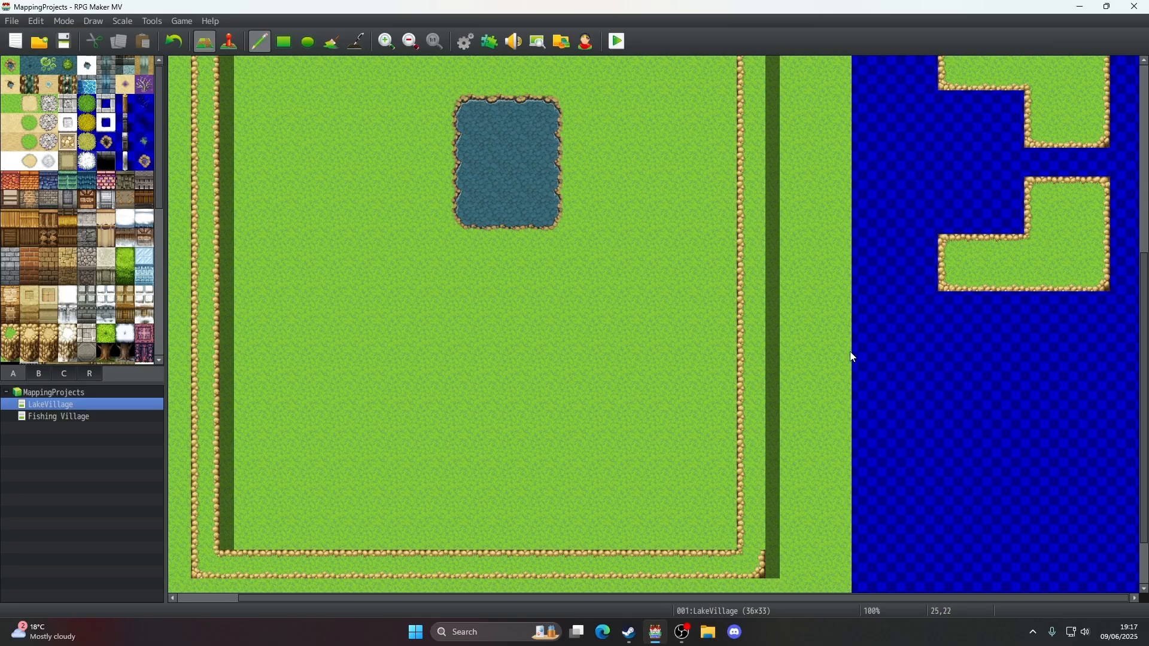
{"action": "left_click_drag", "start_coordinate": [805, 452], "coordinate": [751, 493]}
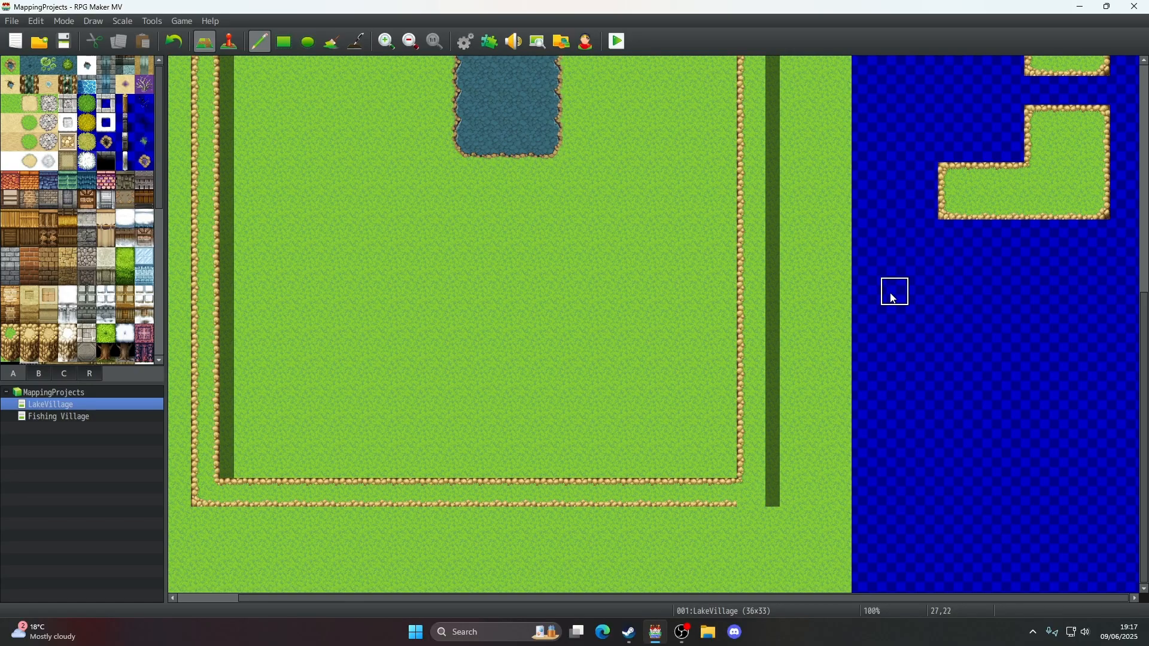
{"action": "scroll", "coordinate": [894, 298], "scroll_direction": "up", "scroll_amount": 2}
{"action": "scroll", "coordinate": [712, 437], "scroll_direction": "down", "scroll_amount": 2}
{"action": "left_click_drag", "start_coordinate": [707, 483], "coordinate": [225, 485]}
- Draw another L-shaped raised grass ledge, 6 tiles wide and 4 high with its upright leg on the west, at the lower end of the blank area
{"action": "scroll", "coordinate": [526, 428], "scroll_direction": "up", "scroll_amount": 2}
{"action": "scroll", "coordinate": [527, 428], "scroll_direction": "up", "scroll_amount": 2}
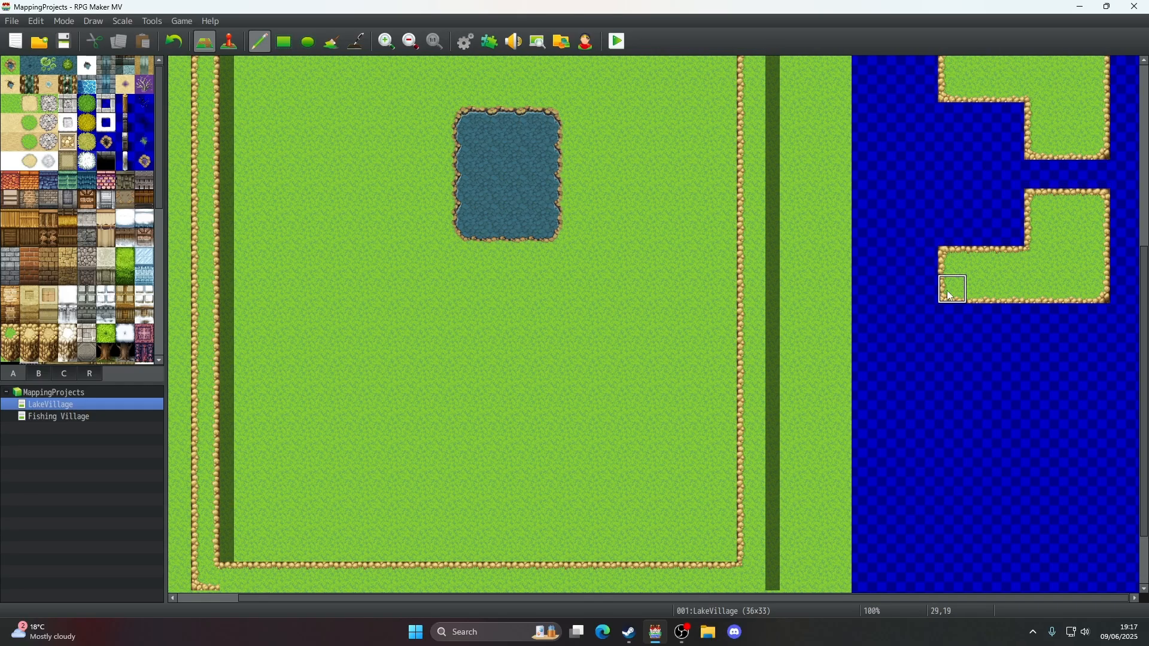
{"action": "scroll", "coordinate": [931, 315], "scroll_direction": "down", "scroll_amount": 3}
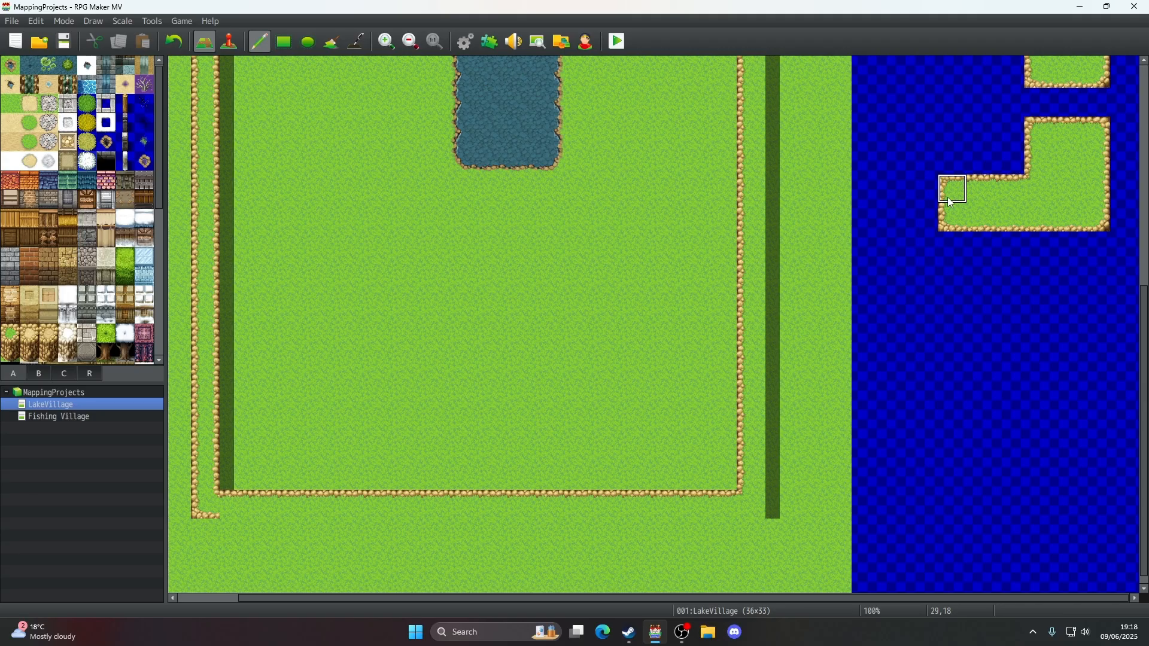
{"action": "scroll", "coordinate": [949, 202], "scroll_direction": "up", "scroll_amount": 4}
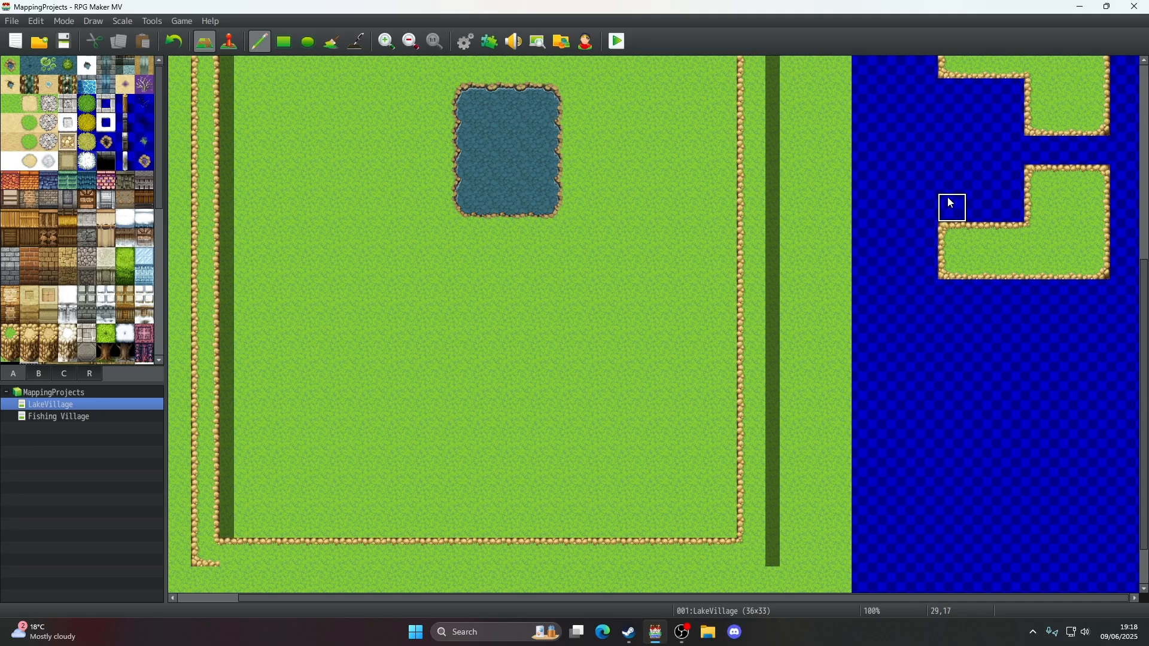
{"action": "scroll", "coordinate": [951, 197], "scroll_direction": "down", "scroll_amount": 2}
{"action": "mouse_move", "coordinate": [953, 325]}
{"action": "left_mouse_down"}
{"action": "mouse_move", "coordinate": [1012, 312]}
{"action": "mouse_move", "coordinate": [1009, 337]}
{"action": "mouse_move", "coordinate": [952, 355]}
{"action": "mouse_move", "coordinate": [1012, 383]}
{"action": "mouse_move", "coordinate": [951, 392]}
{"action": "mouse_move", "coordinate": [1087, 397]}
{"action": "mouse_move", "coordinate": [1090, 367]}
{"action": "mouse_move", "coordinate": [961, 384]}
{"action": "left_mouse_up"}
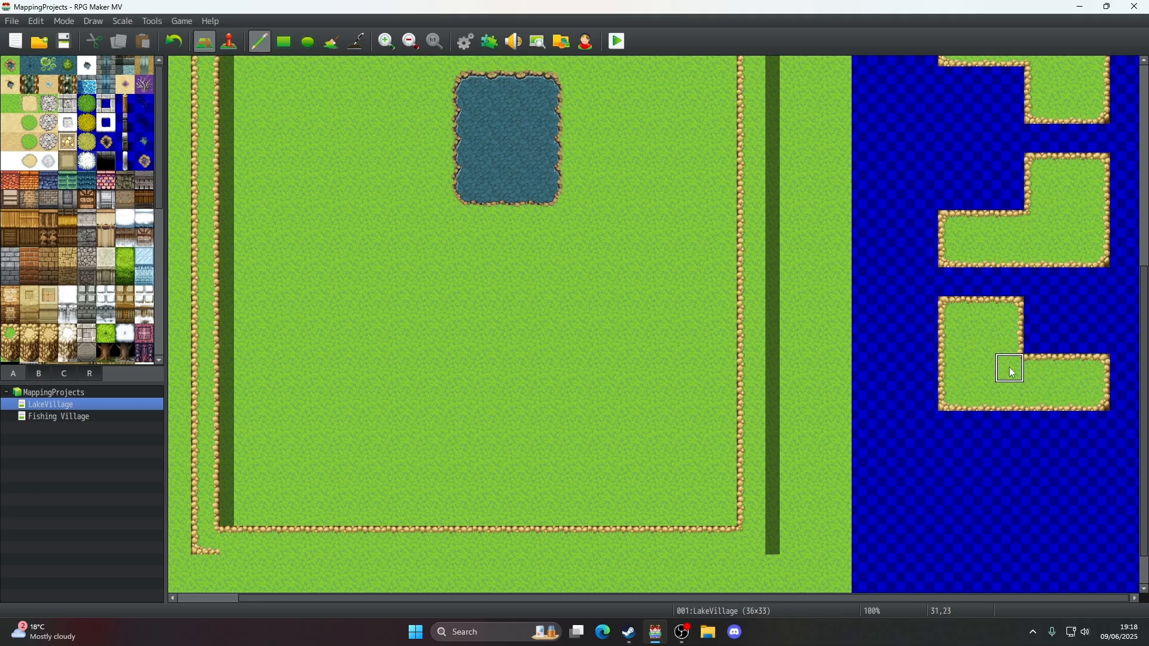
- Paint copied borderless grass over the ring's southwest corner, and undo the stroke made up the west side
{"action": "left_click", "coordinate": [205, 540]}
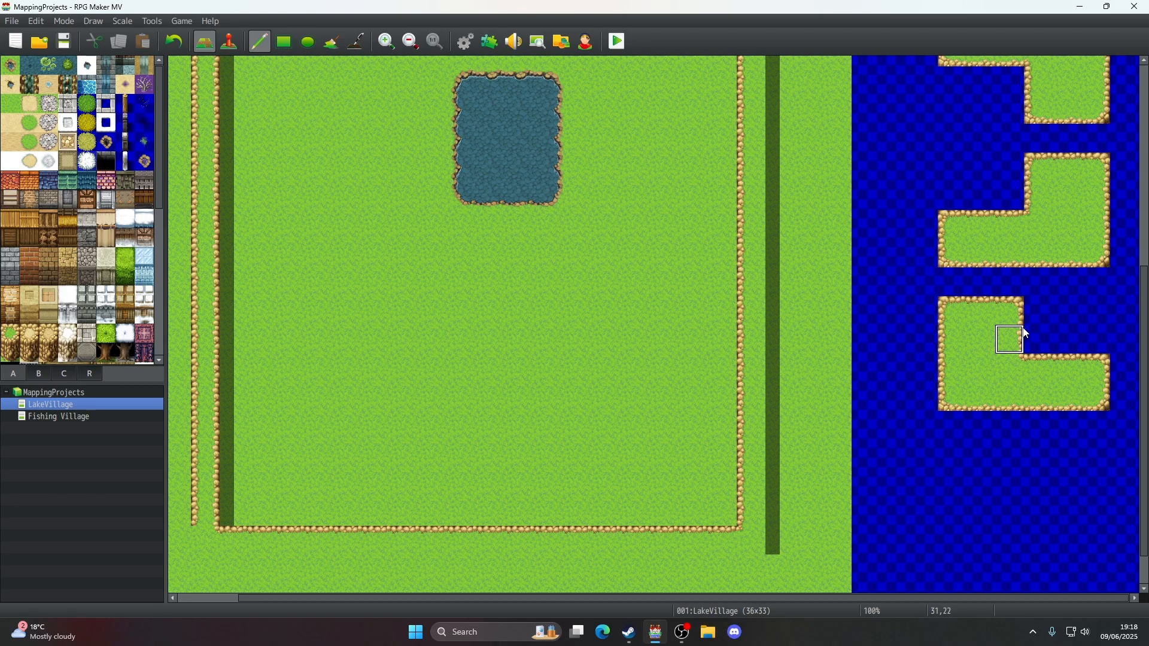
{"action": "left_click_drag", "start_coordinate": [202, 512], "coordinate": [195, 300]}
{"action": "scroll", "coordinate": [203, 486], "scroll_direction": "up", "scroll_amount": 10}
{"action": "scroll", "coordinate": [202, 484], "scroll_direction": "up", "scroll_amount": 4}
{"action": "key", "text": "ctrl+z"}
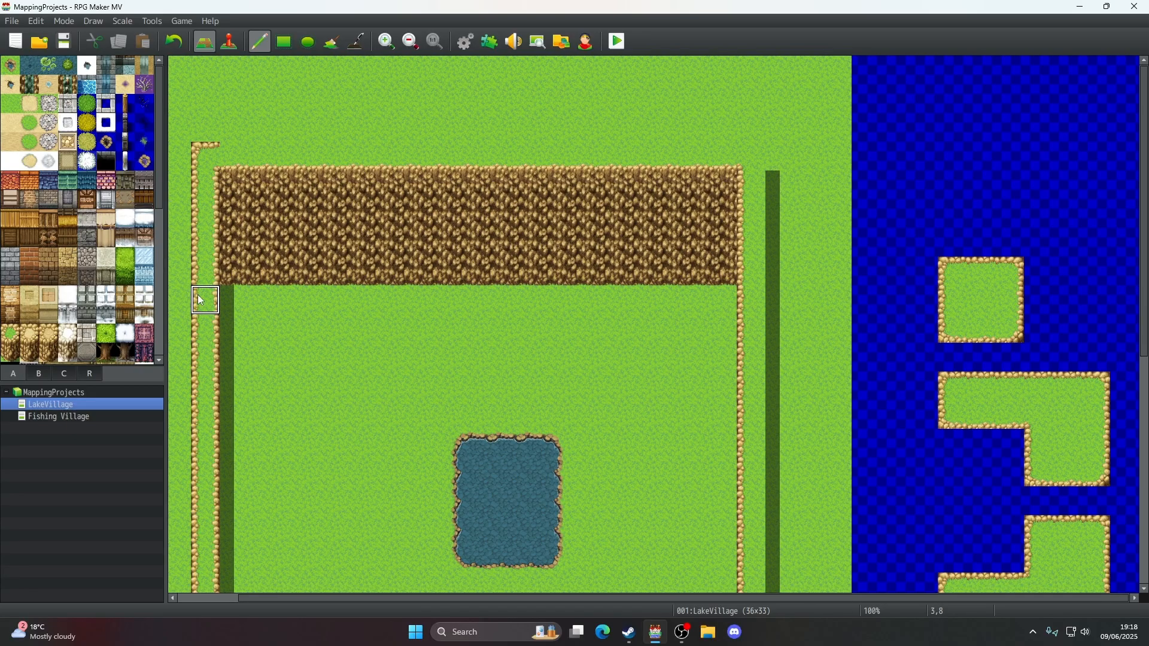
- Fill the ring's west side with copied borderless grass using the Rectangle tool to remove its outer rock edge up to the northwest corner
{"action": "scroll", "coordinate": [198, 295], "scroll_direction": "down", "scroll_amount": 3}
{"action": "left_click", "coordinate": [285, 41]}
{"action": "scroll", "coordinate": [304, 229], "scroll_direction": "down", "scroll_amount": 10}
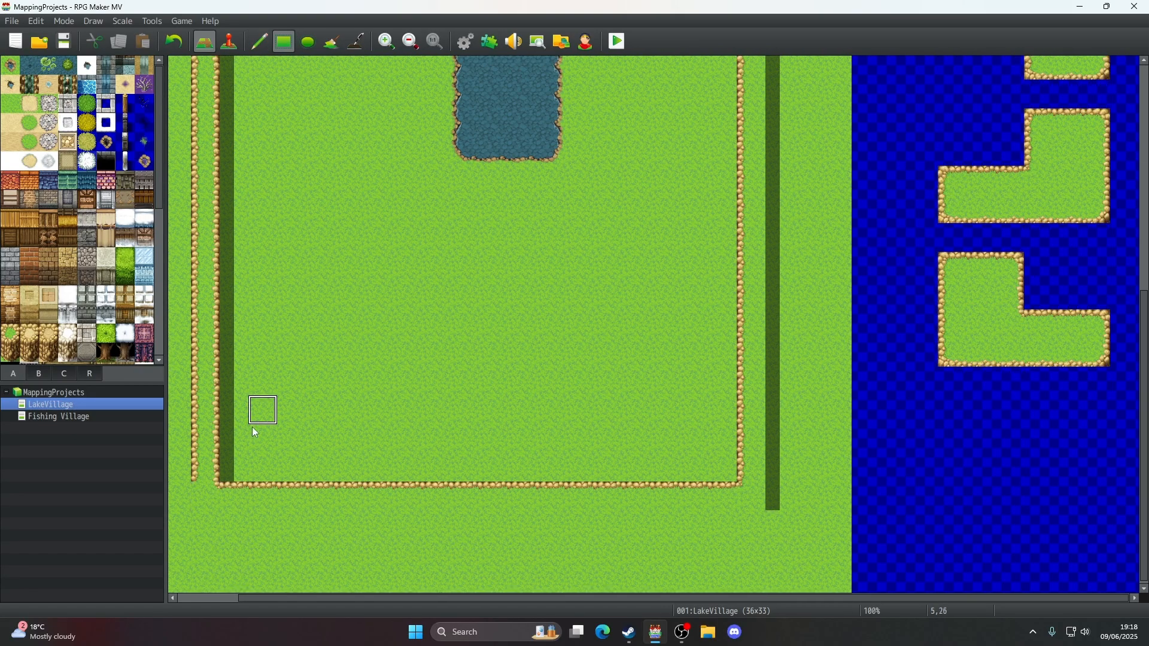
{"action": "scroll", "coordinate": [206, 389], "scroll_direction": "up", "scroll_amount": 14}
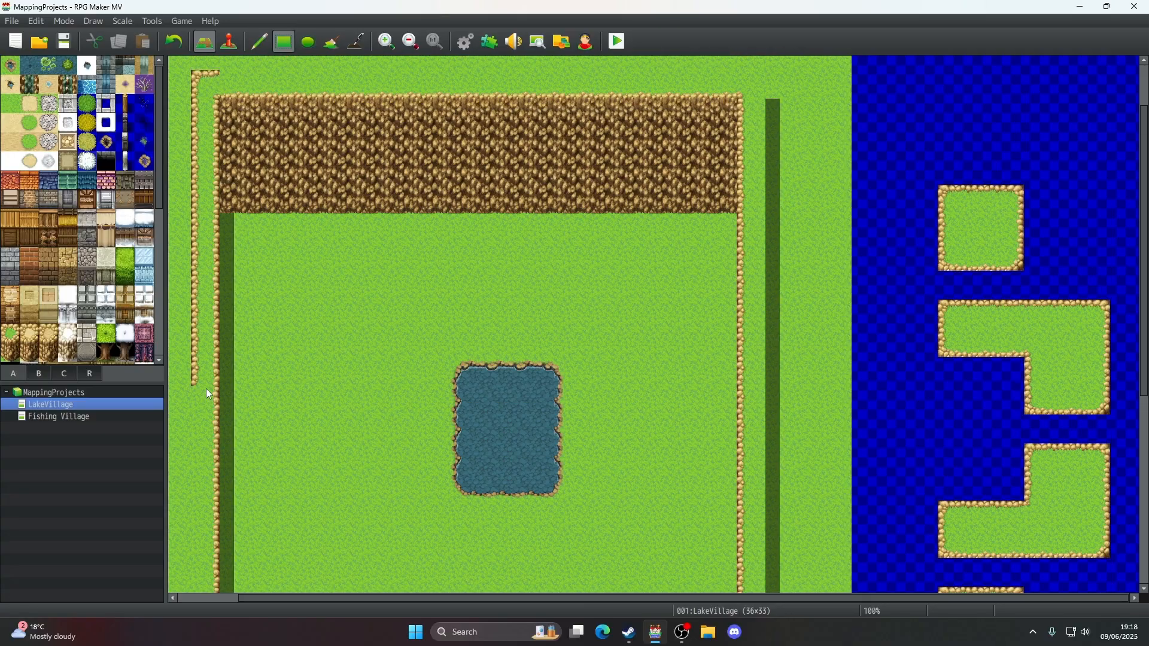
{"action": "left_click_drag", "start_coordinate": [206, 389], "coordinate": [206, 176]}
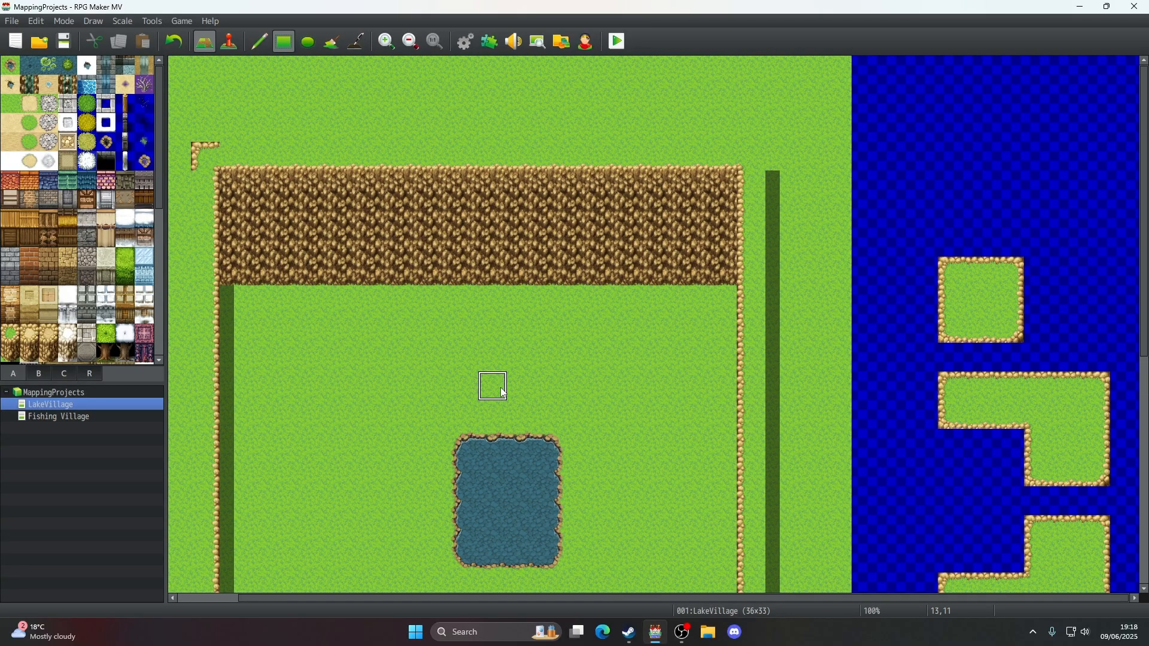
- Draw another L-shaped raised grass ledge, 6 tiles wide and 4 high with its leg pointing down on the west, below the other ledges
{"action": "scroll", "coordinate": [500, 386], "scroll_direction": "down", "scroll_amount": 3}
{"action": "scroll", "coordinate": [501, 386], "scroll_direction": "up", "scroll_amount": 2}
{"action": "scroll", "coordinate": [503, 389], "scroll_direction": "down", "scroll_amount": 3}
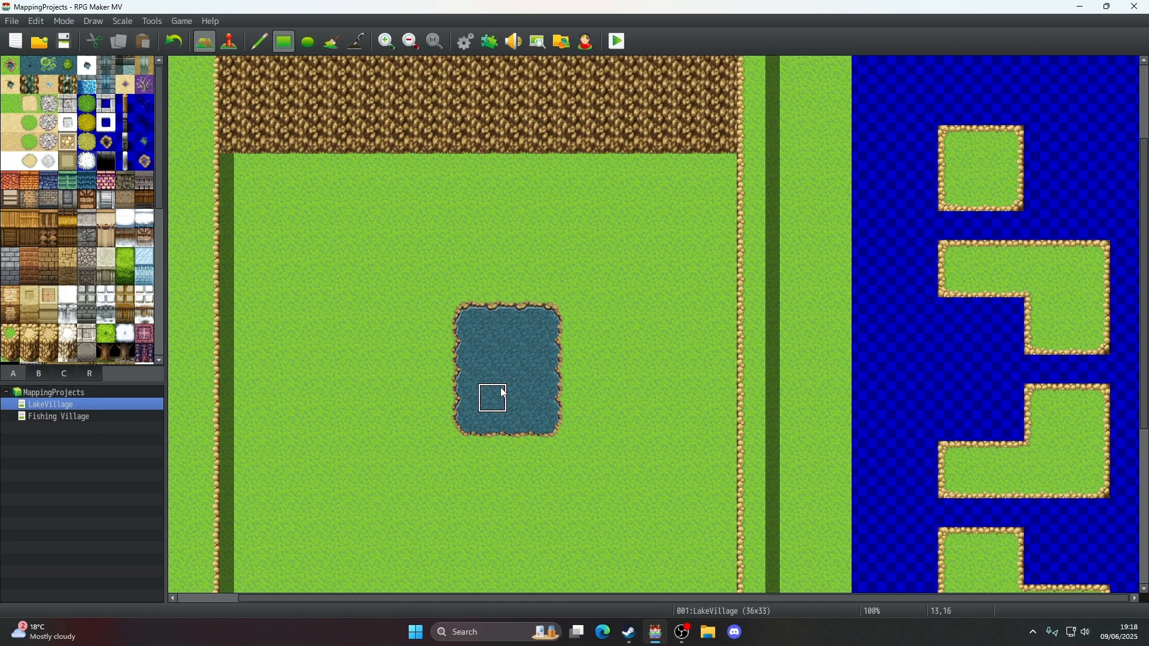
{"action": "scroll", "coordinate": [504, 393], "scroll_direction": "down", "scroll_amount": 3}
{"action": "left_click", "coordinate": [259, 42]}
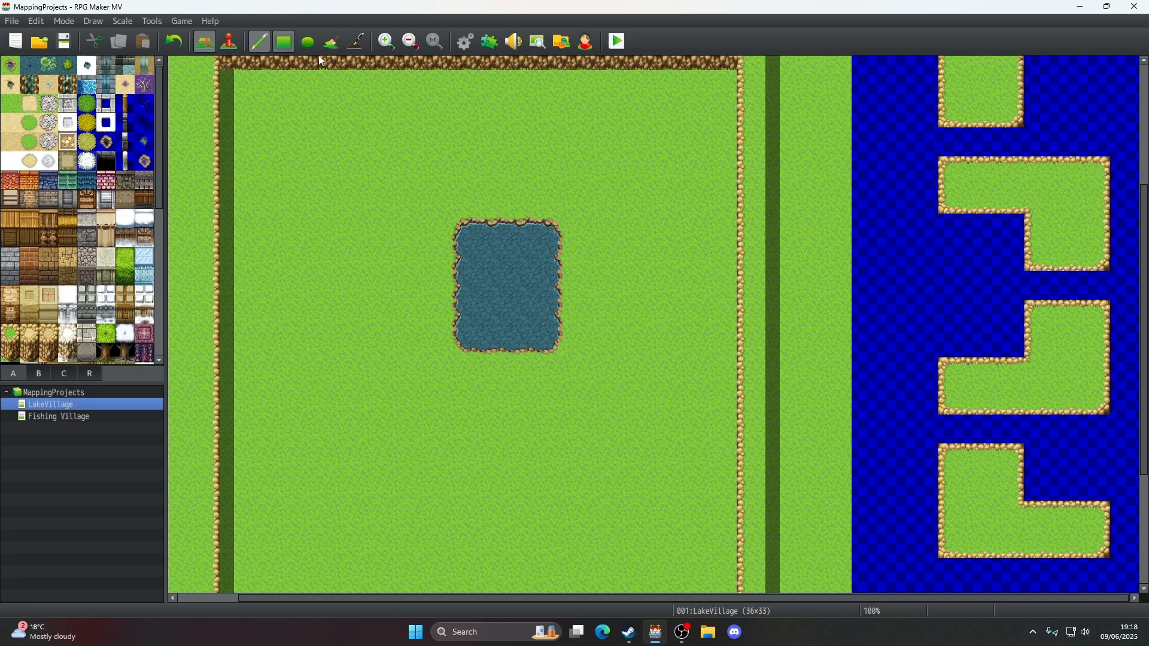
{"action": "scroll", "coordinate": [965, 295], "scroll_direction": "down", "scroll_amount": 1}
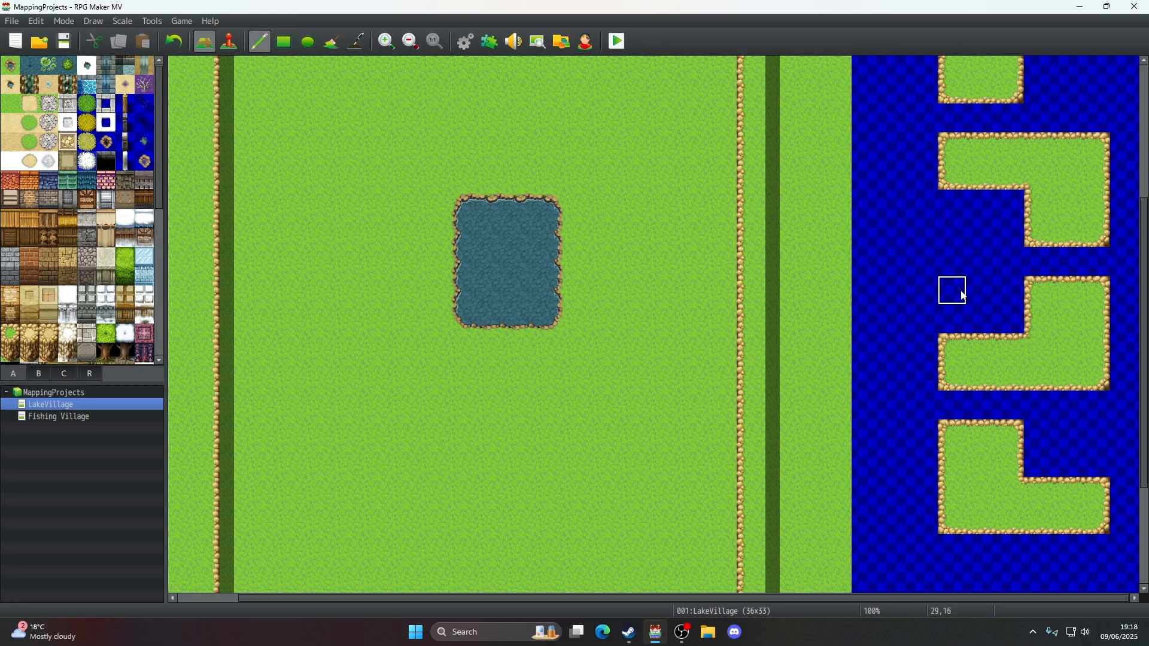
{"action": "scroll", "coordinate": [962, 295], "scroll_direction": "down", "scroll_amount": 3}
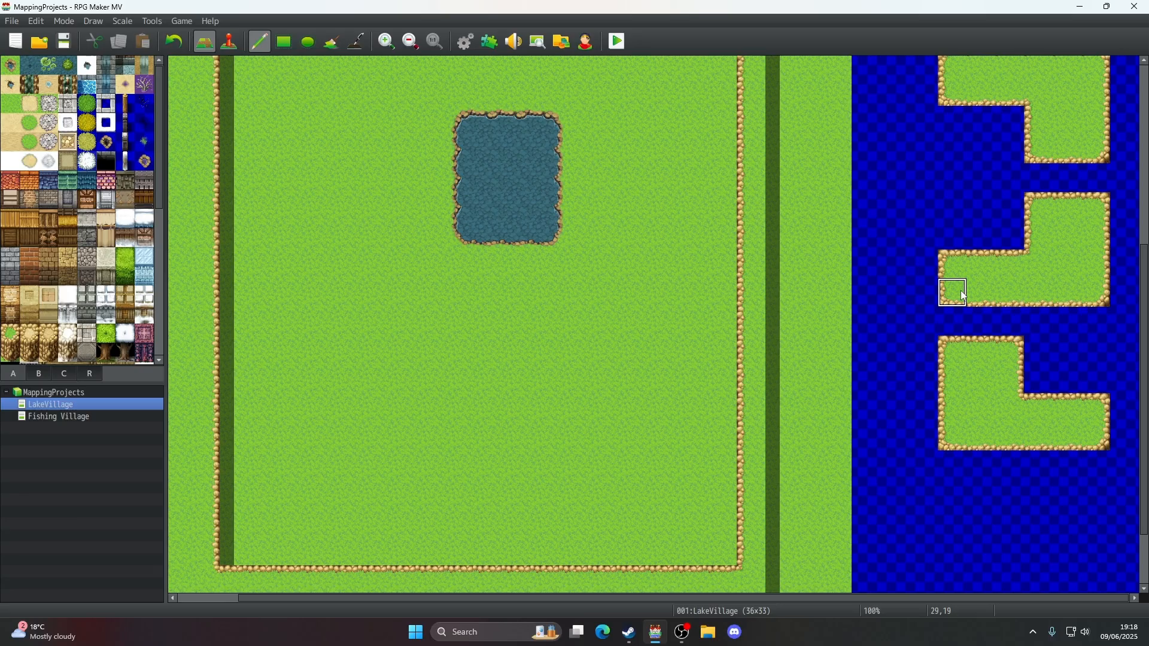
{"action": "scroll", "coordinate": [961, 295], "scroll_direction": "up", "scroll_amount": 1}
{"action": "scroll", "coordinate": [960, 311], "scroll_direction": "down", "scroll_amount": 2}
{"action": "mouse_move", "coordinate": [956, 484]}
{"action": "left_mouse_down"}
{"action": "mouse_move", "coordinate": [981, 486]}
{"action": "mouse_move", "coordinate": [1011, 515]}
{"action": "mouse_move", "coordinate": [956, 522]}
{"action": "mouse_move", "coordinate": [1007, 534]}
{"action": "mouse_move", "coordinate": [1005, 568]}
{"action": "mouse_move", "coordinate": [1040, 485]}
{"action": "mouse_move", "coordinate": [1102, 485]}
{"action": "mouse_move", "coordinate": [1043, 515]}
{"action": "left_mouse_up"}
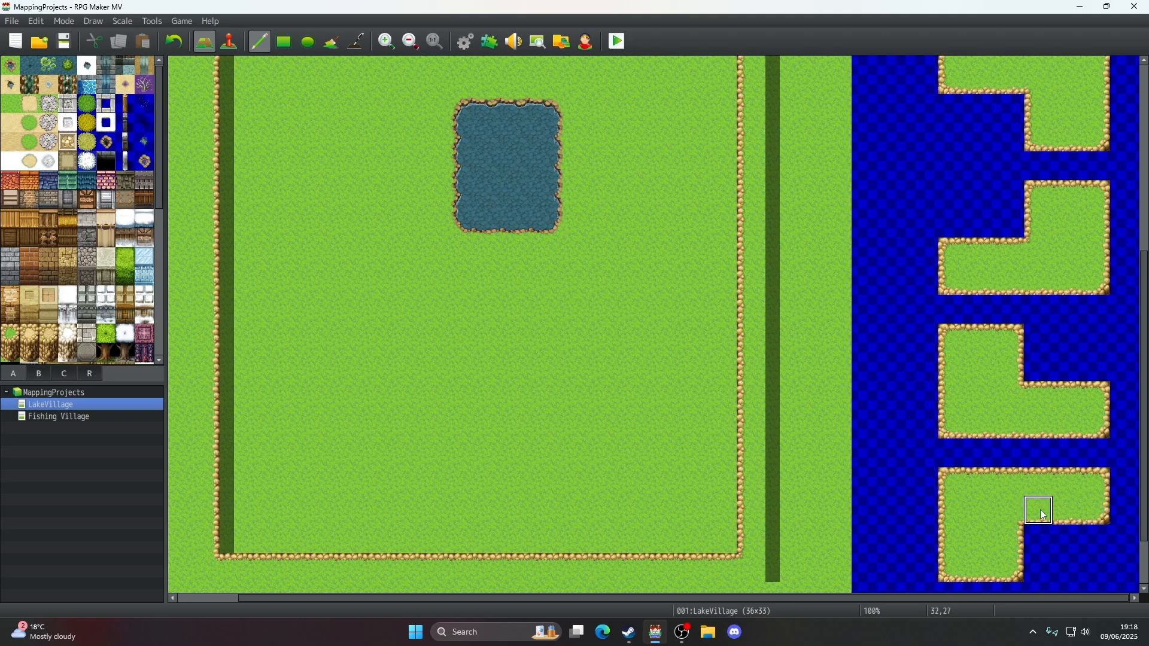
- Erase the whole stray shadow strip on the grass east of the village cliff edge with the Shadow Pen
{"action": "scroll", "coordinate": [546, 327], "scroll_direction": "up", "scroll_amount": 5}
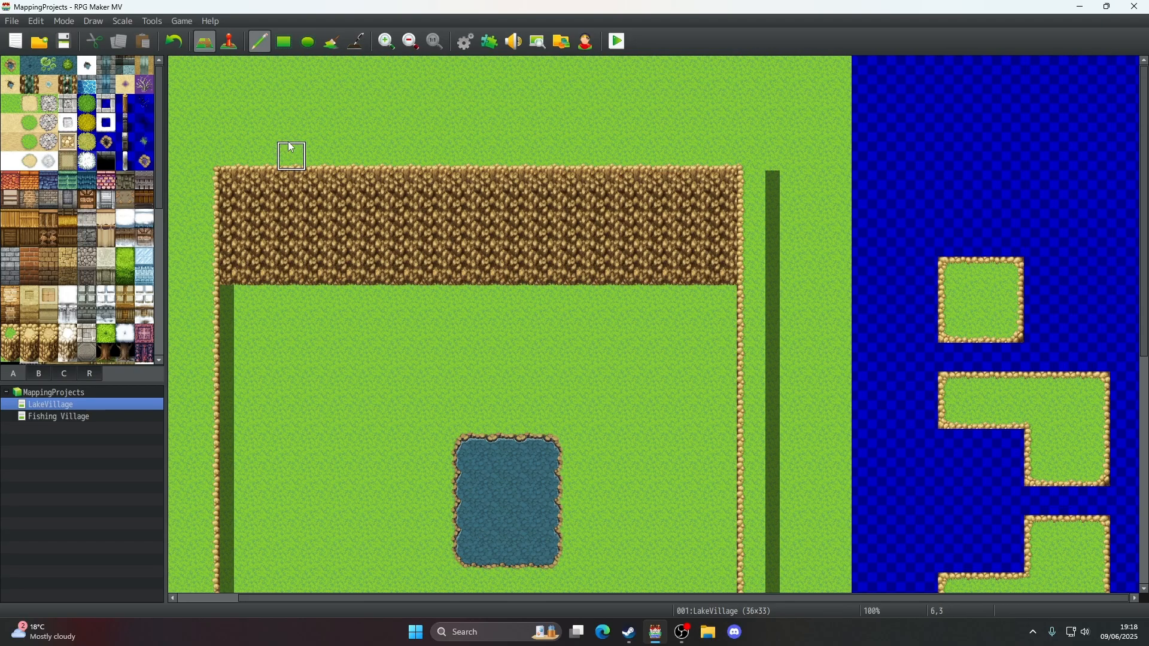
{"action": "left_click", "coordinate": [332, 41]}
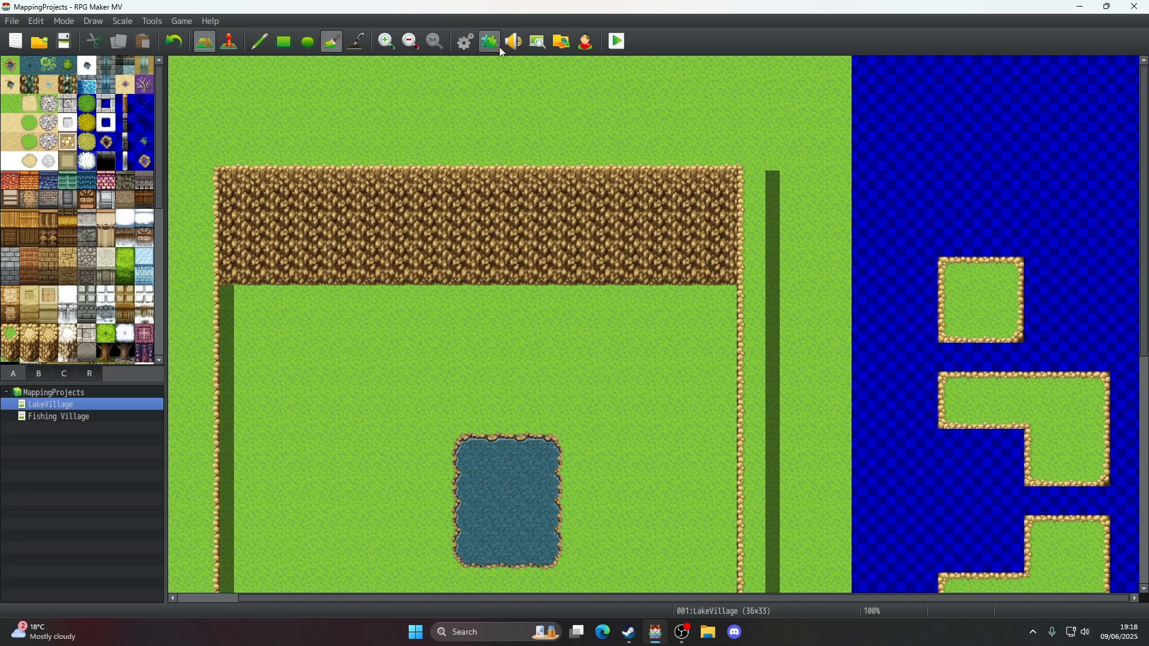
{"action": "left_click", "coordinate": [411, 41]}
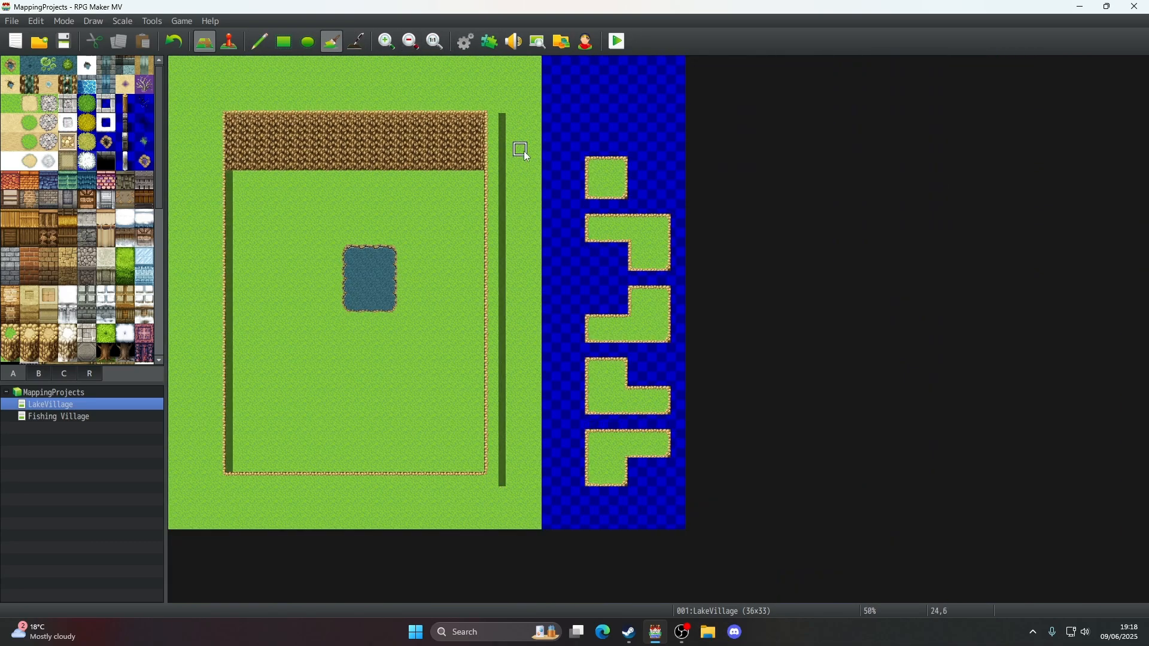
{"action": "left_click", "coordinate": [356, 42]}
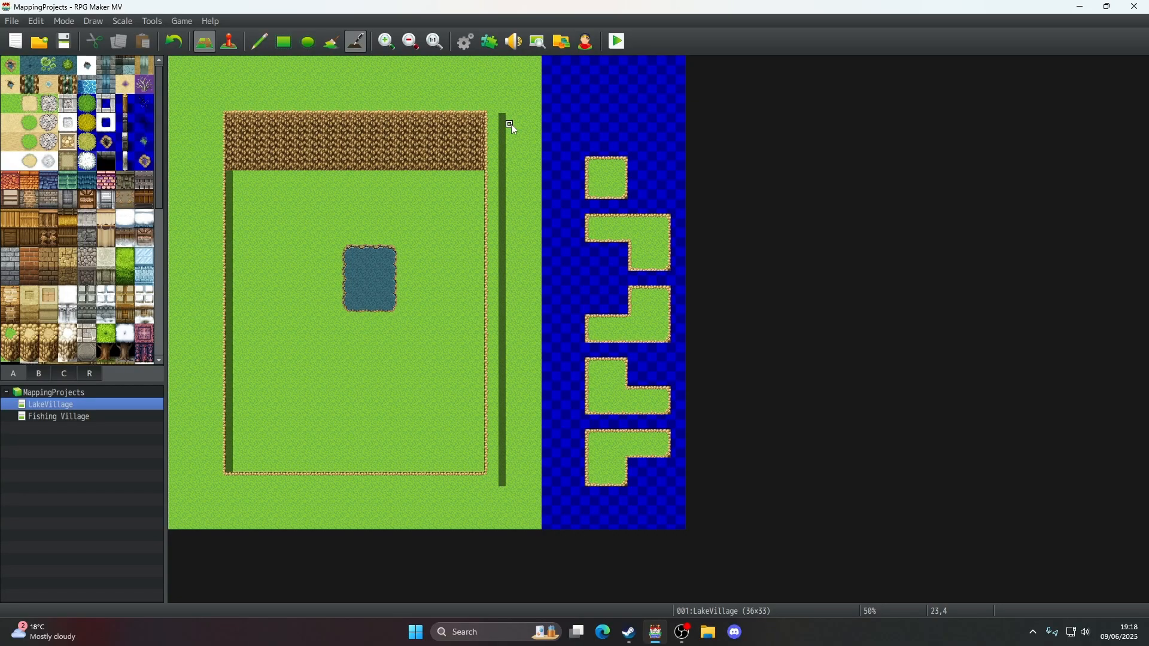
{"action": "left_click_drag", "start_coordinate": [503, 120], "coordinate": [501, 321]}
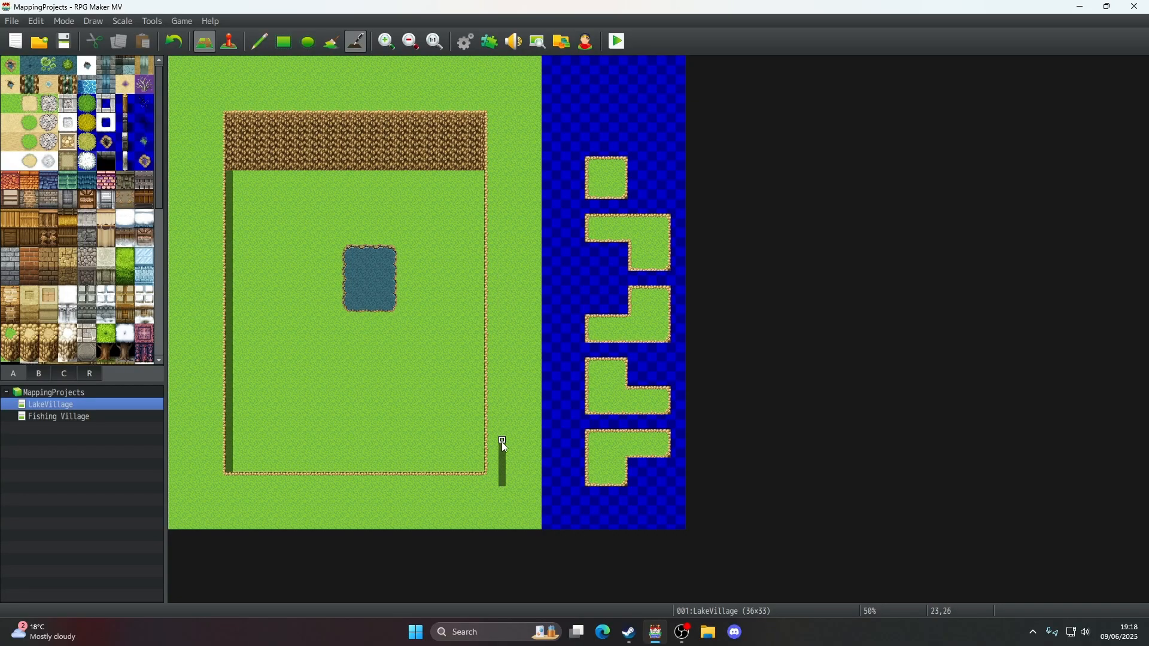
{"action": "left_click_drag", "start_coordinate": [502, 441], "coordinate": [503, 483]}
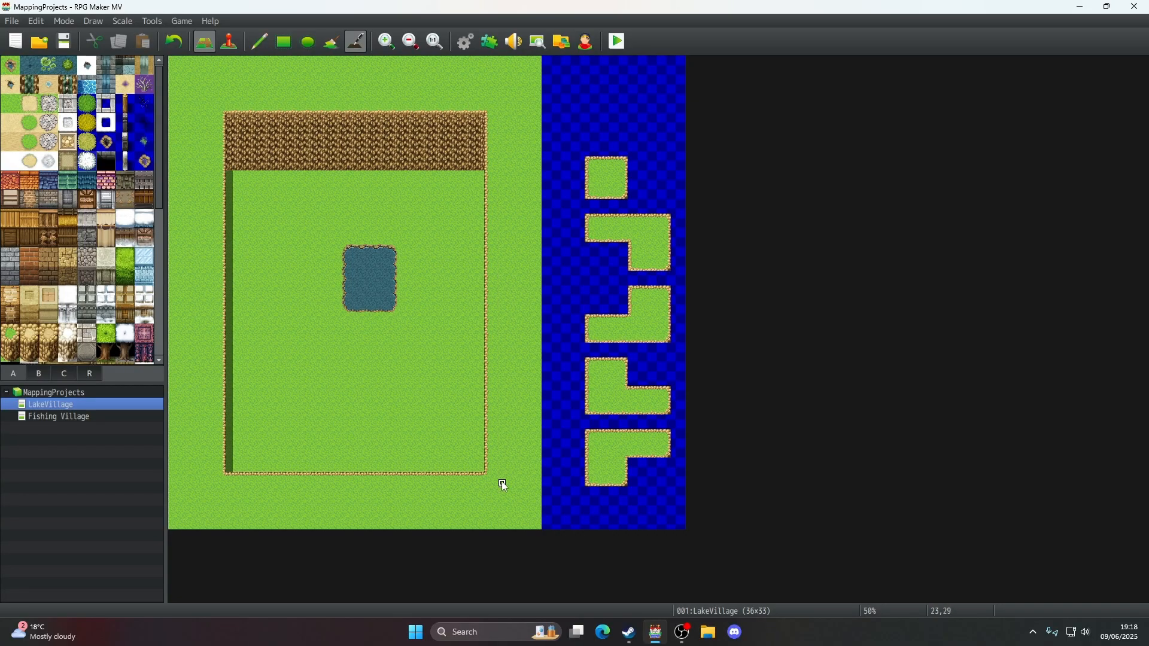
- Try painting Water A (Meadow) tiles with the Pencil on the grass above the cliff, undoing each attempt
{"action": "left_click", "coordinate": [436, 41]}
{"action": "middle_click_drag", "start_coordinate": [602, 364], "coordinate": [552, 299]}
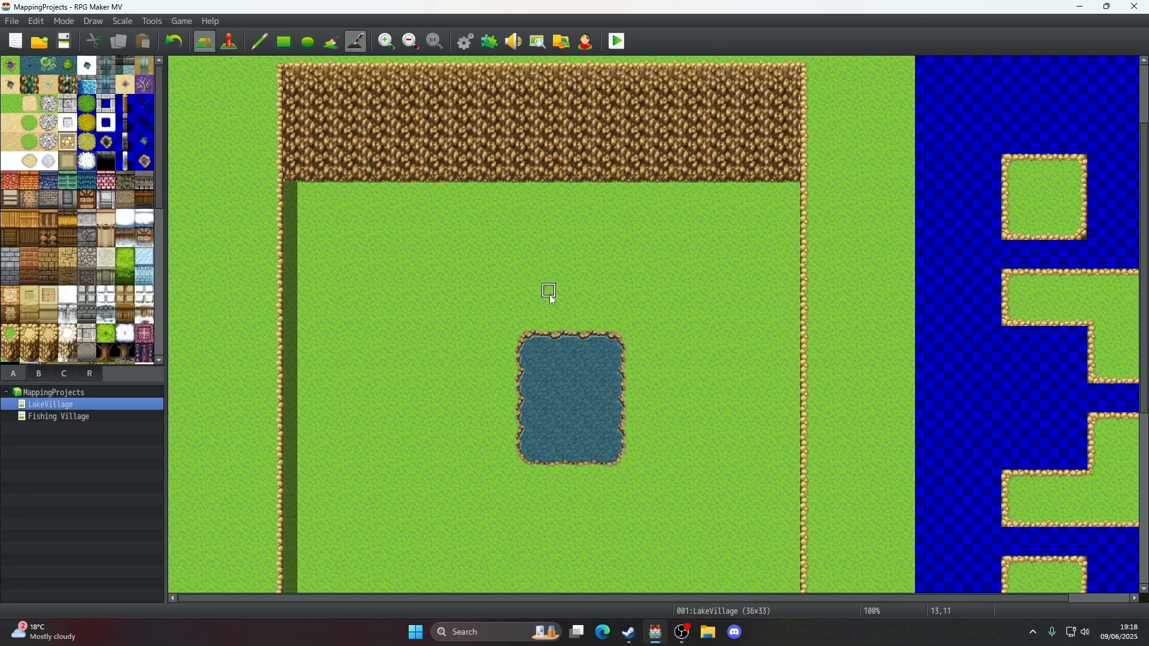
{"action": "scroll", "coordinate": [317, 247], "scroll_direction": "down", "scroll_amount": 10}
{"action": "middle_click_drag", "start_coordinate": [617, 468], "coordinate": [587, 302]}
{"action": "left_click", "coordinate": [10, 64]}
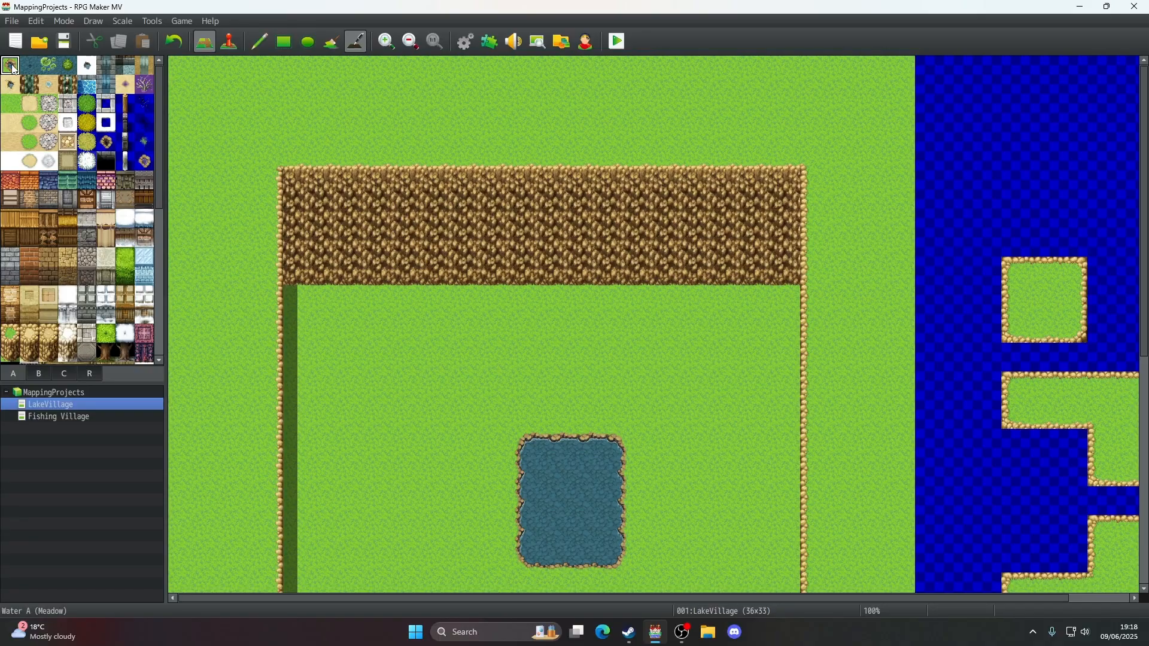
{"action": "left_click", "coordinate": [260, 41]}
{"action": "left_click", "coordinate": [527, 99]}
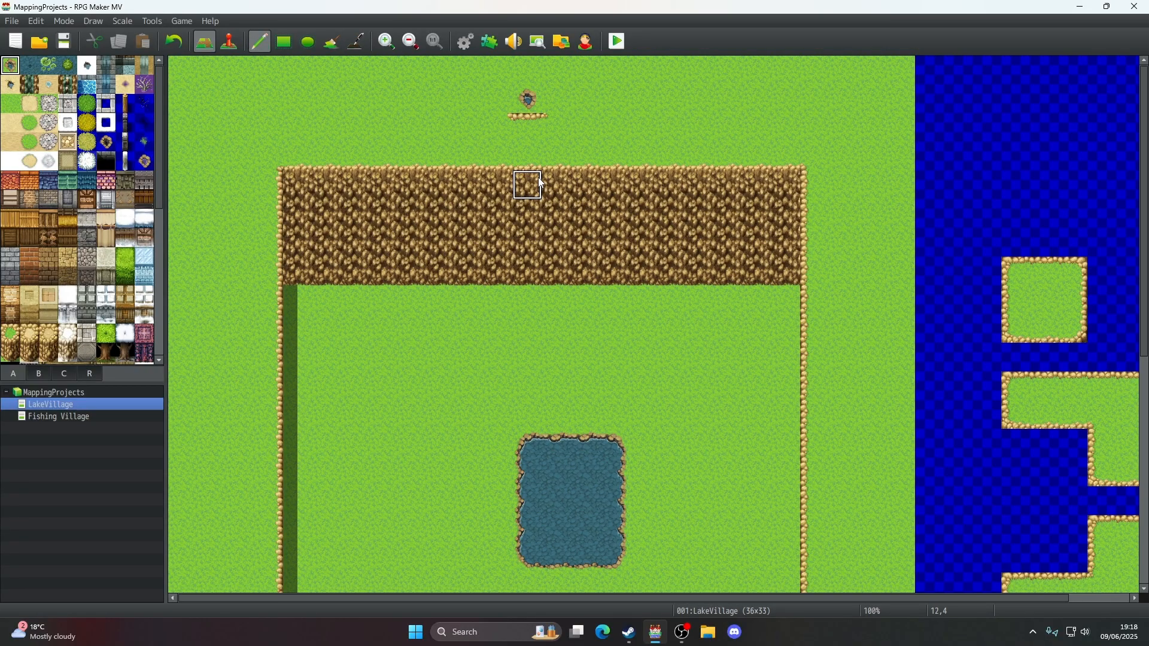
{"action": "key", "text": "ctrl+z"}
{"action": "left_click", "coordinate": [503, 70]}
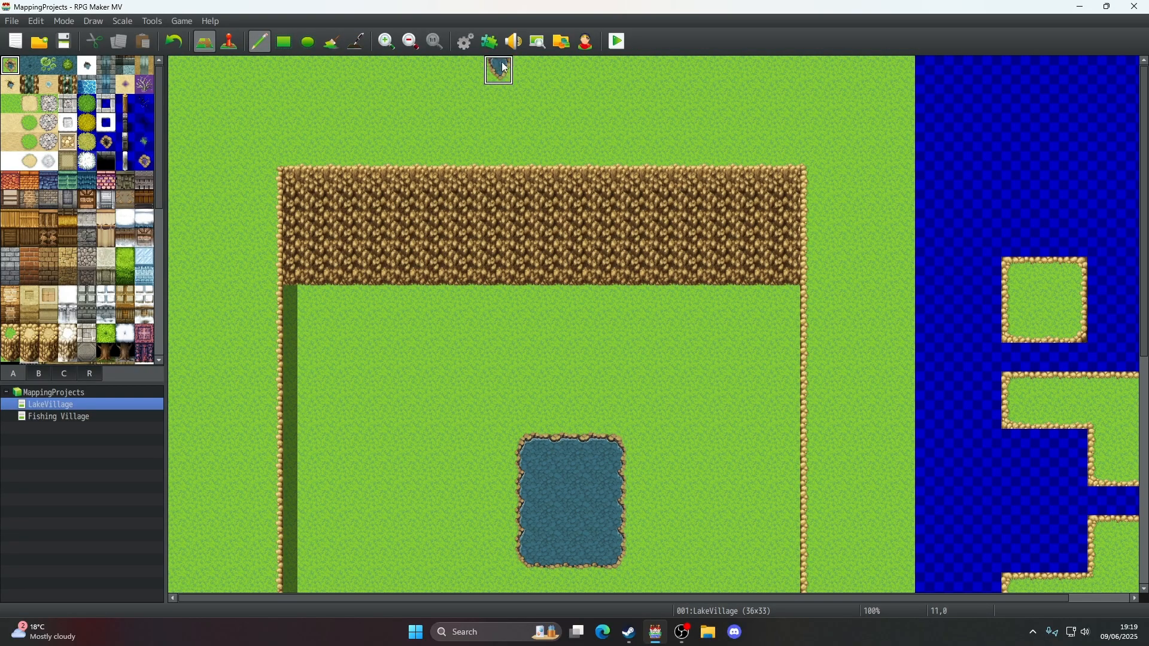
{"action": "left_click", "coordinate": [556, 70]}
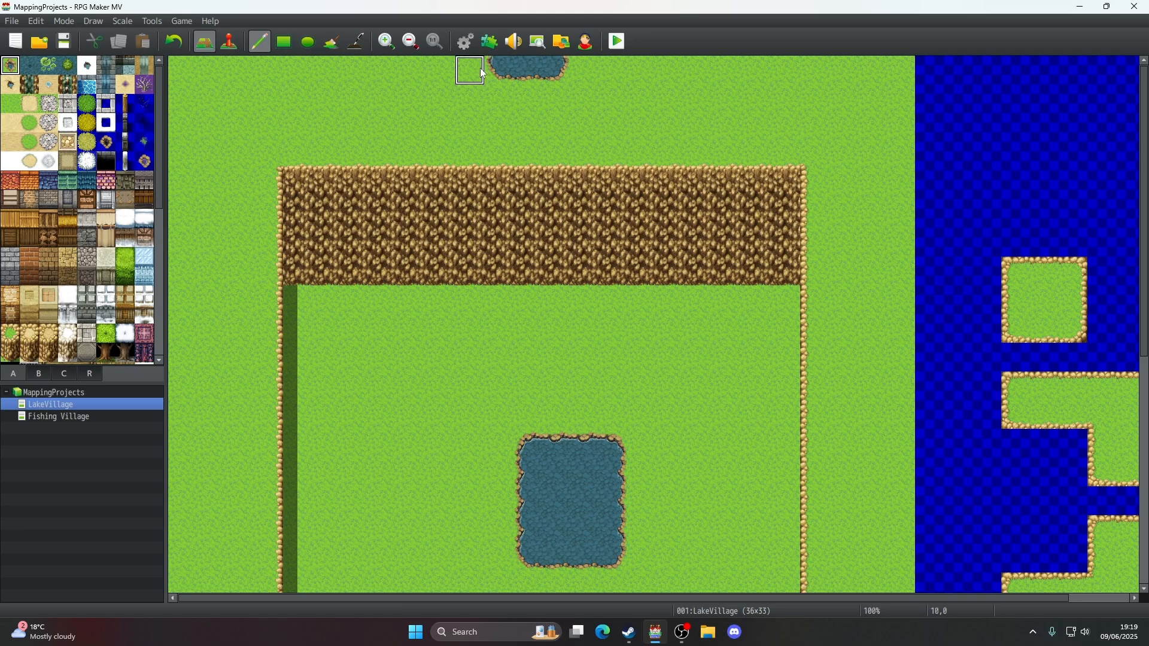
{"action": "left_click", "coordinate": [170, 42]}
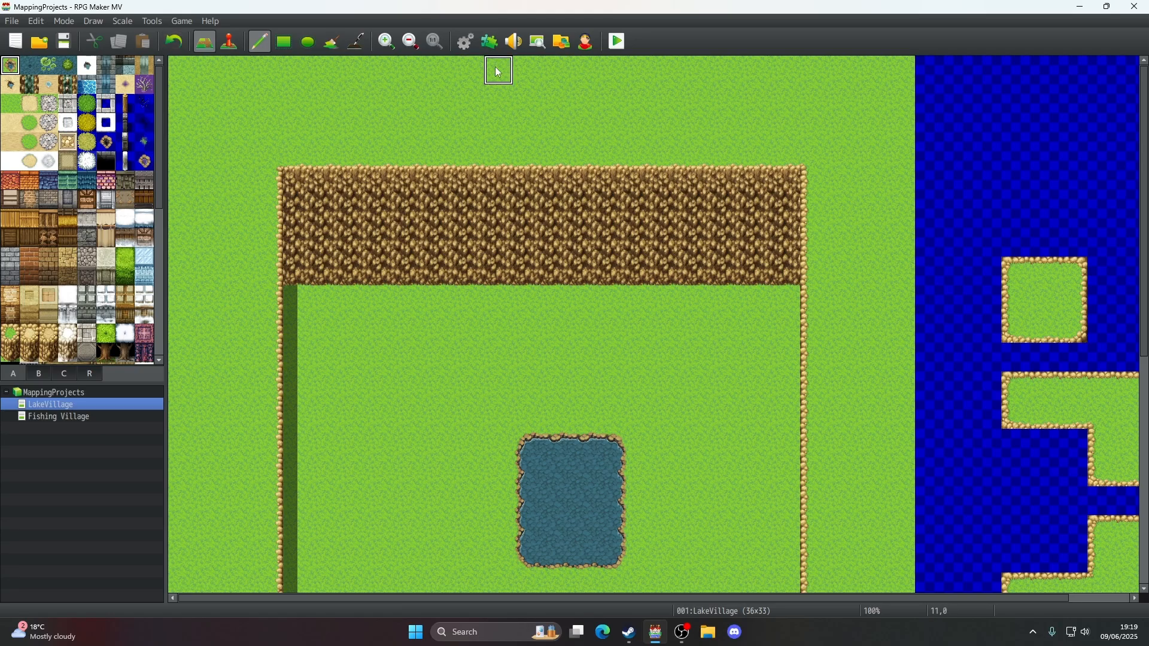
{"action": "left_click_drag", "start_coordinate": [498, 71], "coordinate": [511, 96]}
{"action": "key", "text": "ctrl+z"}
- Try painting Meadow tiles at several spots on the grass above the cliff, undoing each attempt
{"action": "left_click", "coordinate": [10, 104]}
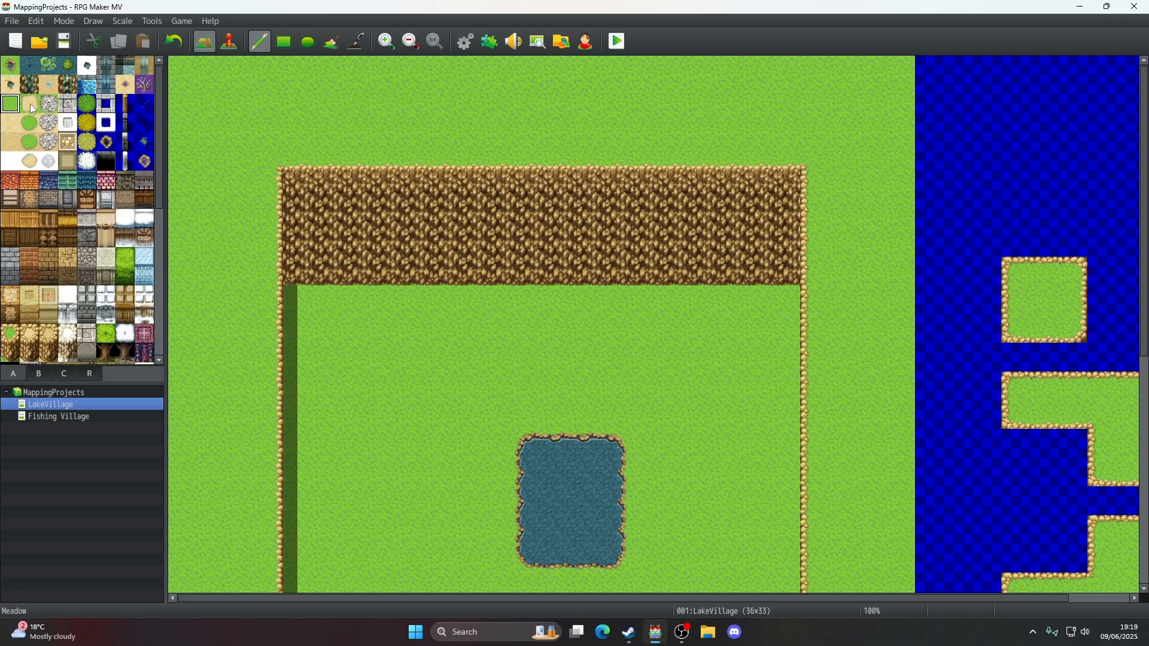
{"action": "left_click", "coordinate": [500, 100]}
{"action": "key", "text": "ctrl+z"}
{"action": "left_click_drag", "start_coordinate": [475, 123], "coordinate": [497, 120]}
{"action": "key", "text": "ctrl+z"}
{"action": "left_click", "coordinate": [476, 100]}
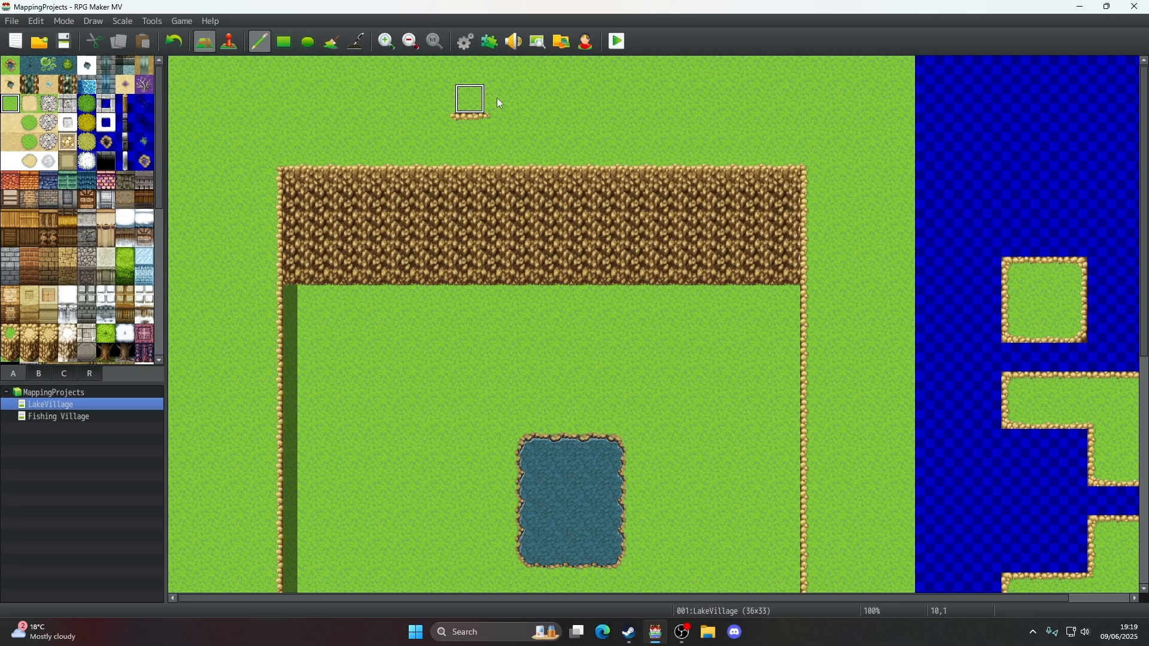
{"action": "key", "text": "ctrl+z"}
{"action": "left_click", "coordinate": [528, 127]}
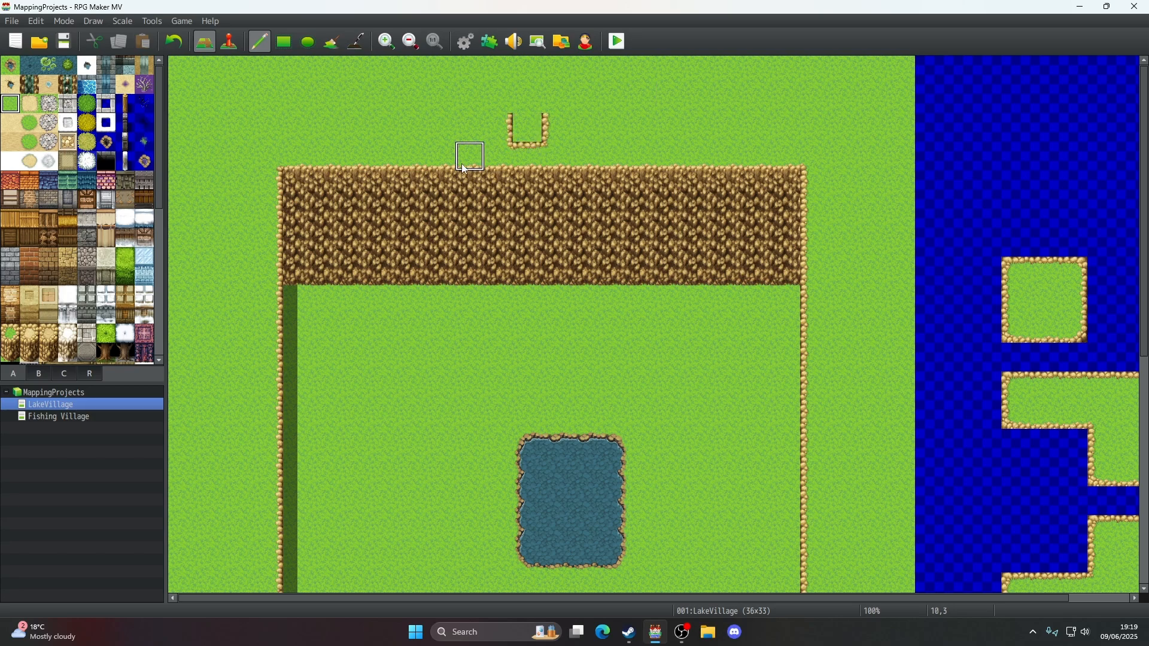
{"action": "key", "text": "ctrl+z"}
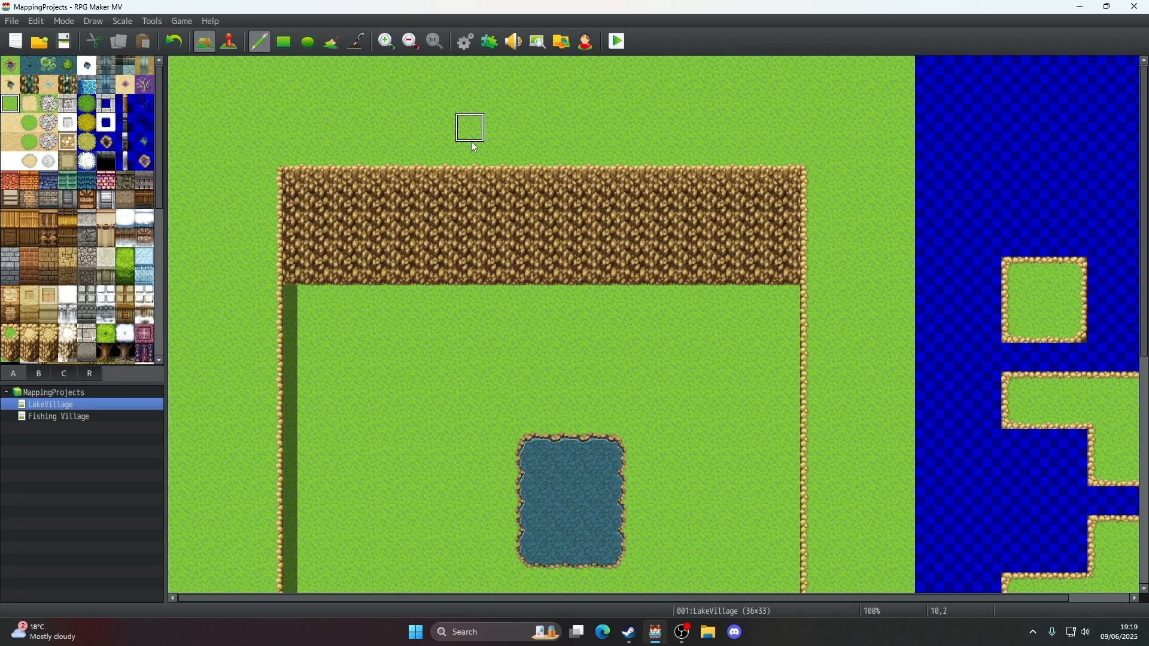
- Try flood-filling the outer grass around the village with Water A (Meadow), and undo the fill
{"action": "scroll", "coordinate": [472, 141], "scroll_direction": "down", "scroll_amount": 2}
{"action": "scroll", "coordinate": [467, 139], "scroll_direction": "up", "scroll_amount": 2}
{"action": "left_click", "coordinate": [10, 65]}
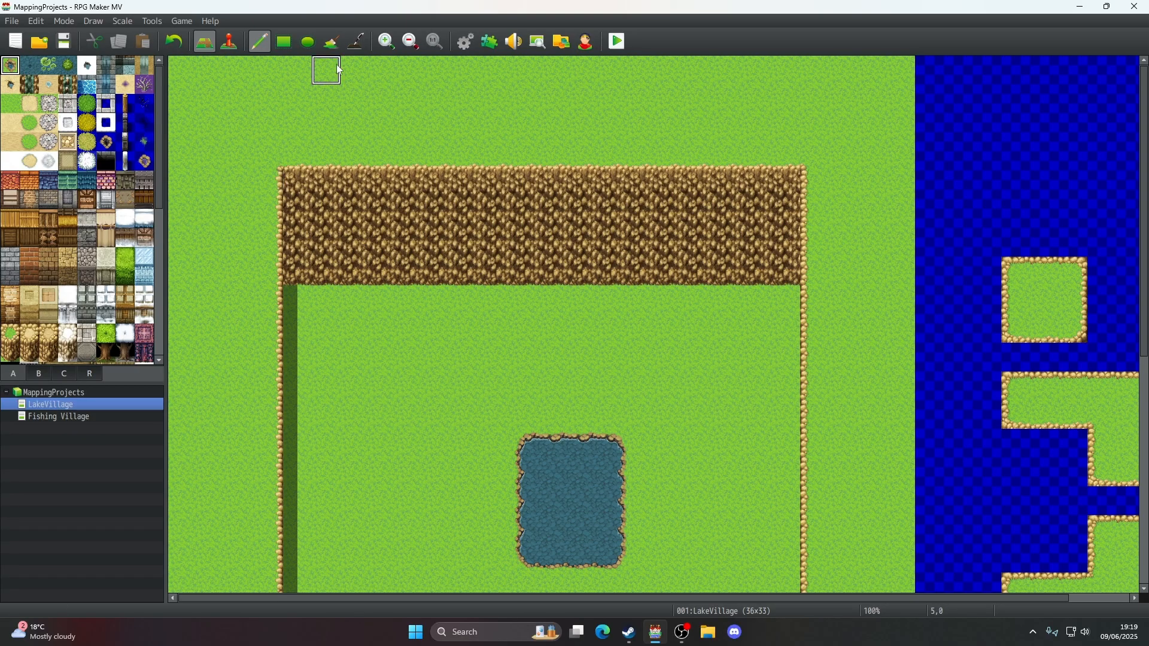
{"action": "left_click", "coordinate": [332, 41]}
{"action": "left_click", "coordinate": [342, 93]}
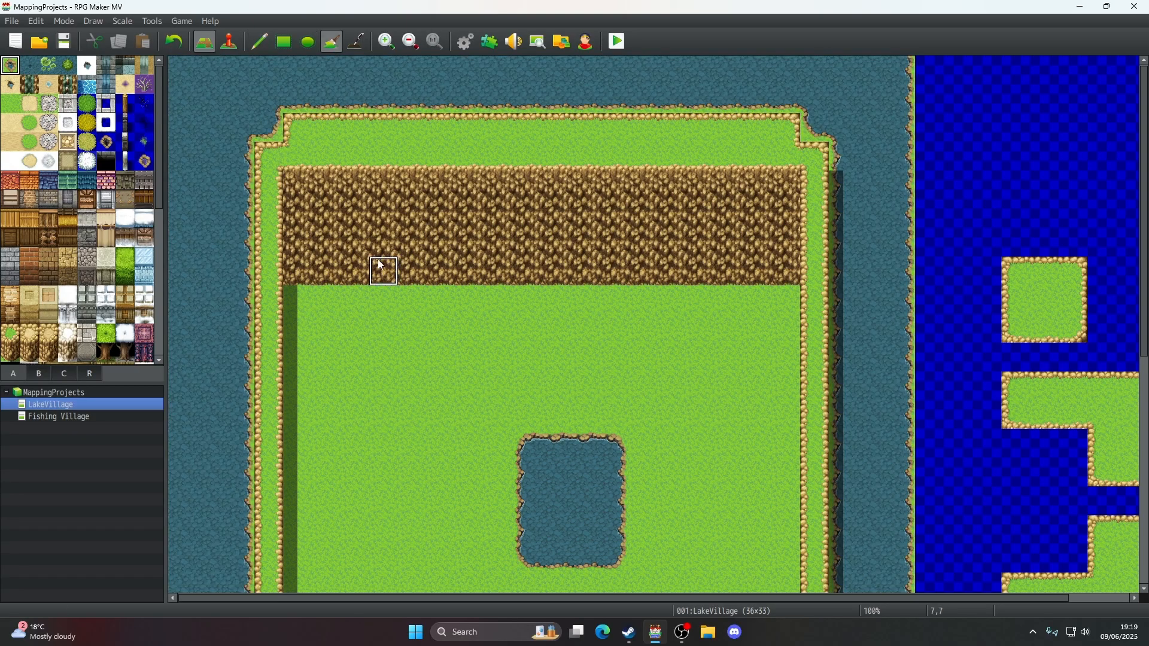
{"action": "left_click", "coordinate": [174, 41]}
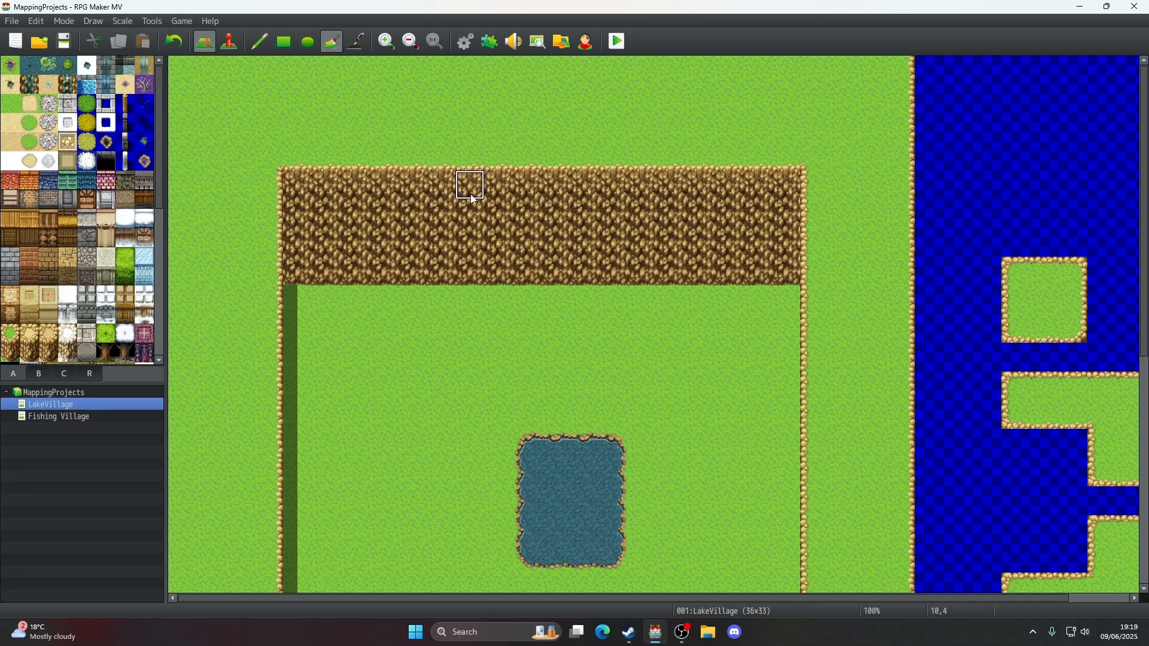
{"action": "left_click", "coordinate": [183, 46]}
{"action": "scroll", "coordinate": [510, 188], "scroll_direction": "down", "scroll_amount": 4}
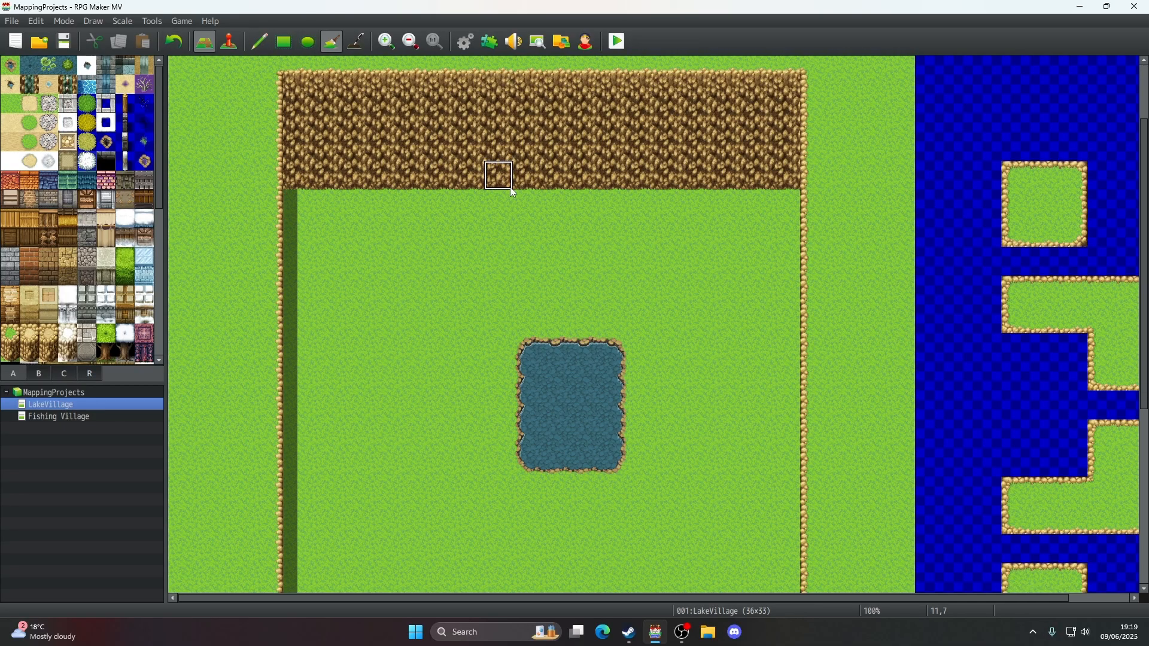
{"action": "scroll", "coordinate": [511, 188], "scroll_direction": "up", "scroll_amount": 3}
{"action": "scroll", "coordinate": [509, 187], "scroll_direction": "up", "scroll_amount": 1}
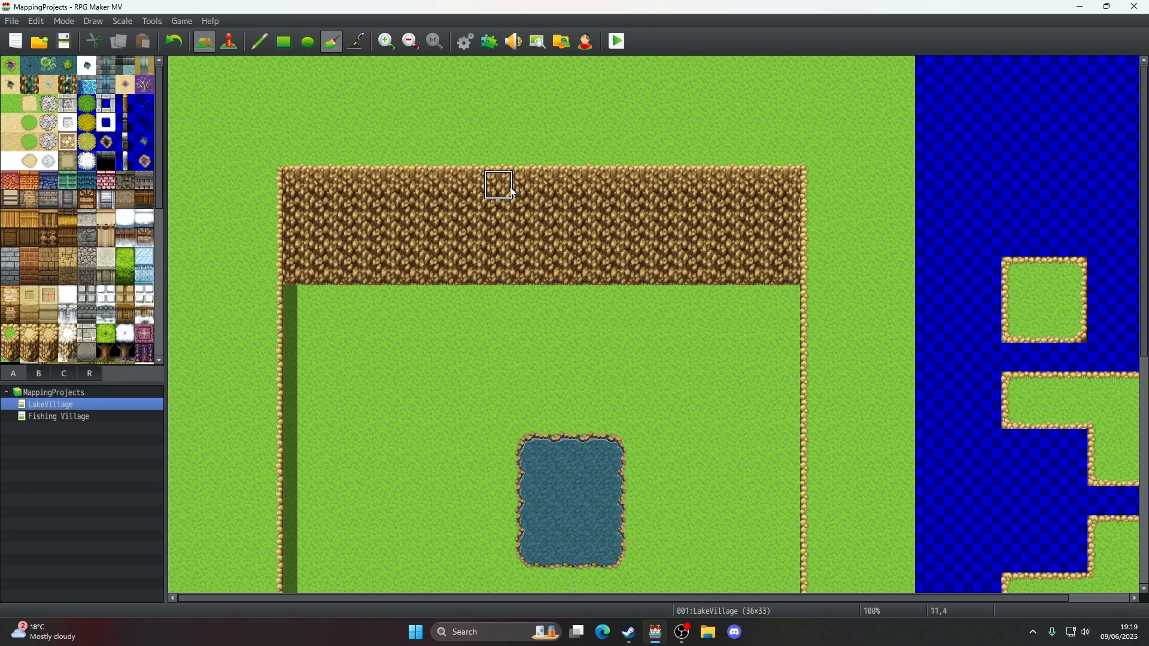
{"action": "left_click", "coordinate": [416, 41]}
{"action": "left_click", "coordinate": [416, 41]}
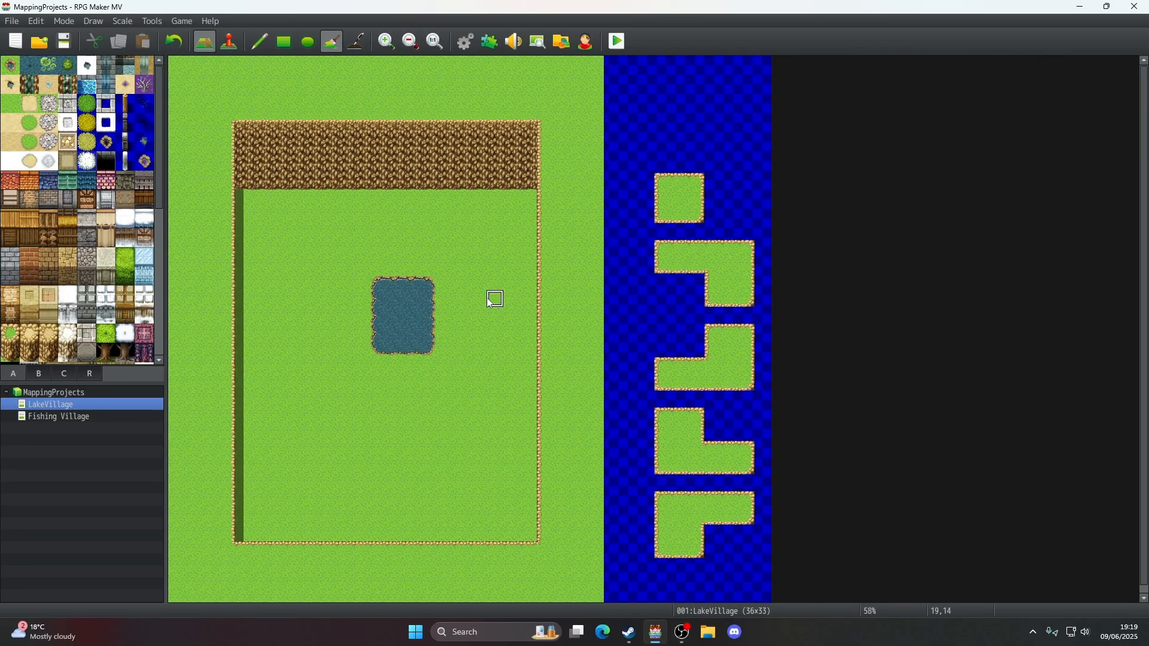
- Create a new map named Storage directly under the MappingProjects project
{"action": "right_click", "coordinate": [121, 410]}
{"action": "left_click", "coordinate": [117, 405]}
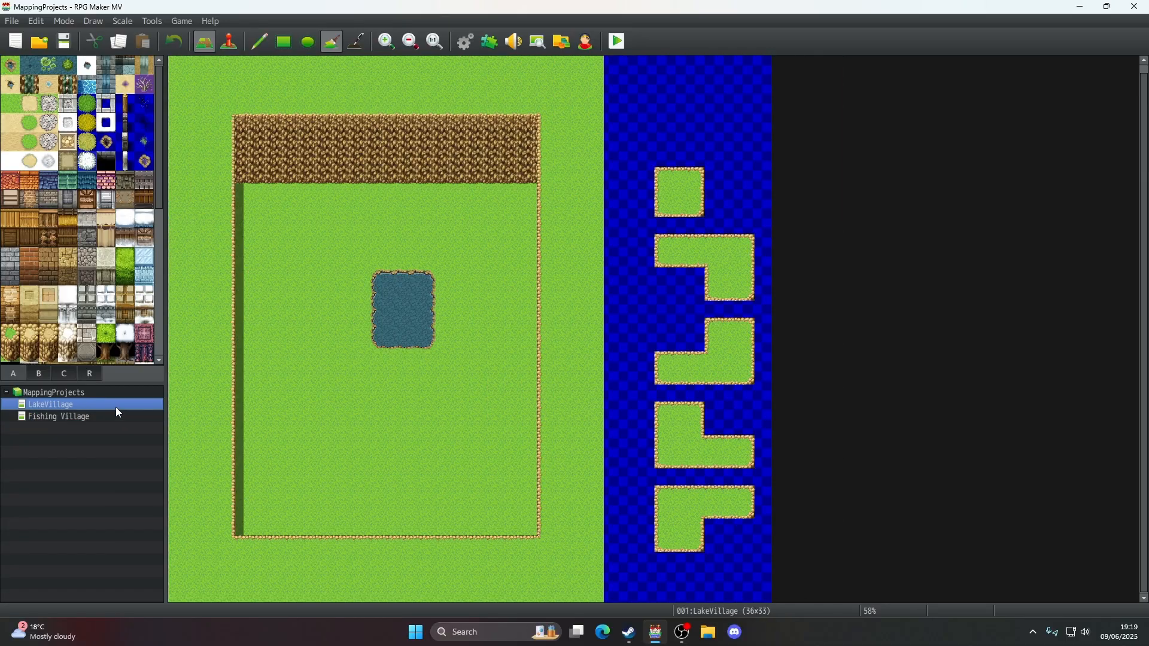
{"action": "right_click", "coordinate": [116, 408]}
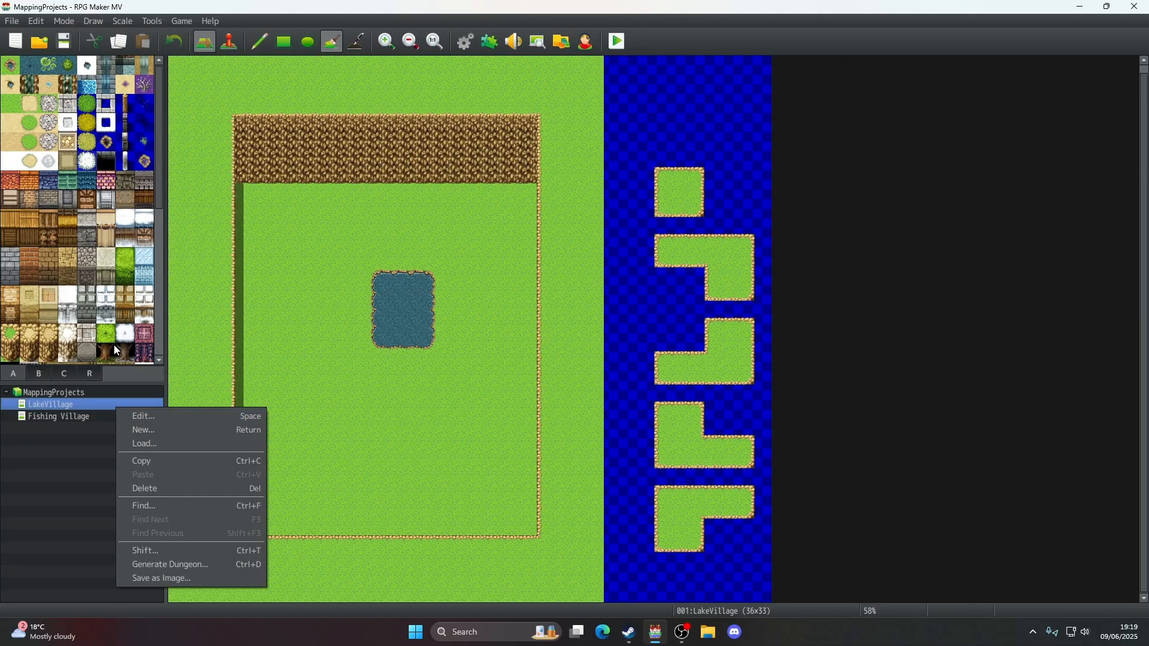
{"action": "right_click", "coordinate": [64, 393]}
{"action": "left_click", "coordinate": [86, 413]}
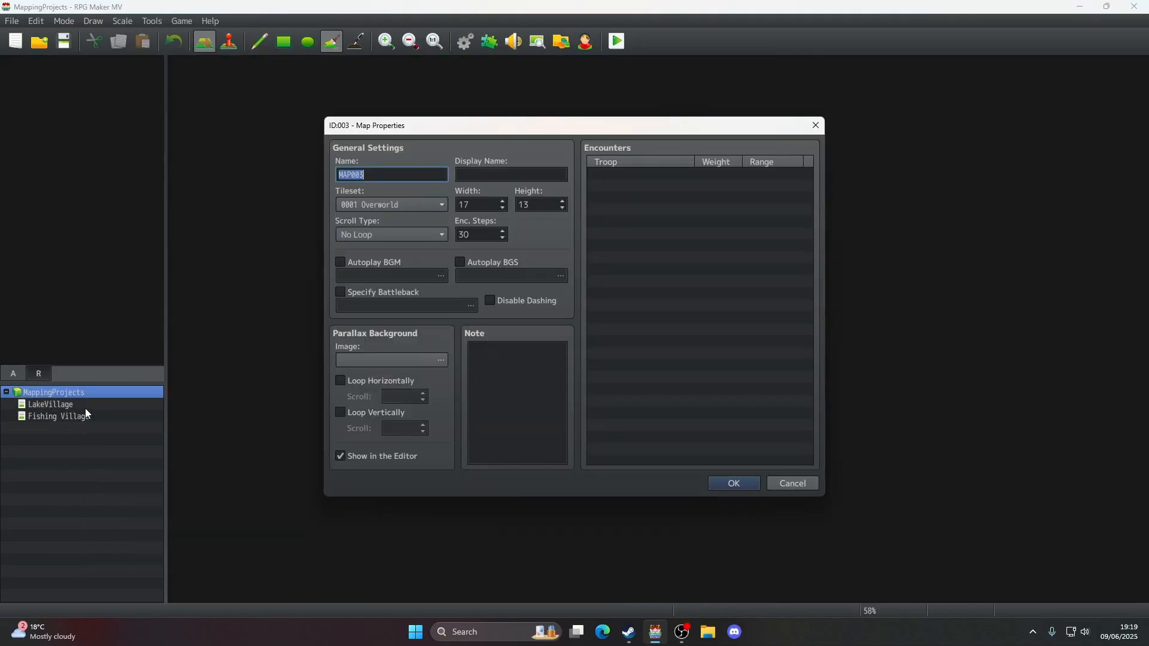
{"action": "type", "text": "Storage"}
{"action": "key", "text": "Return"}
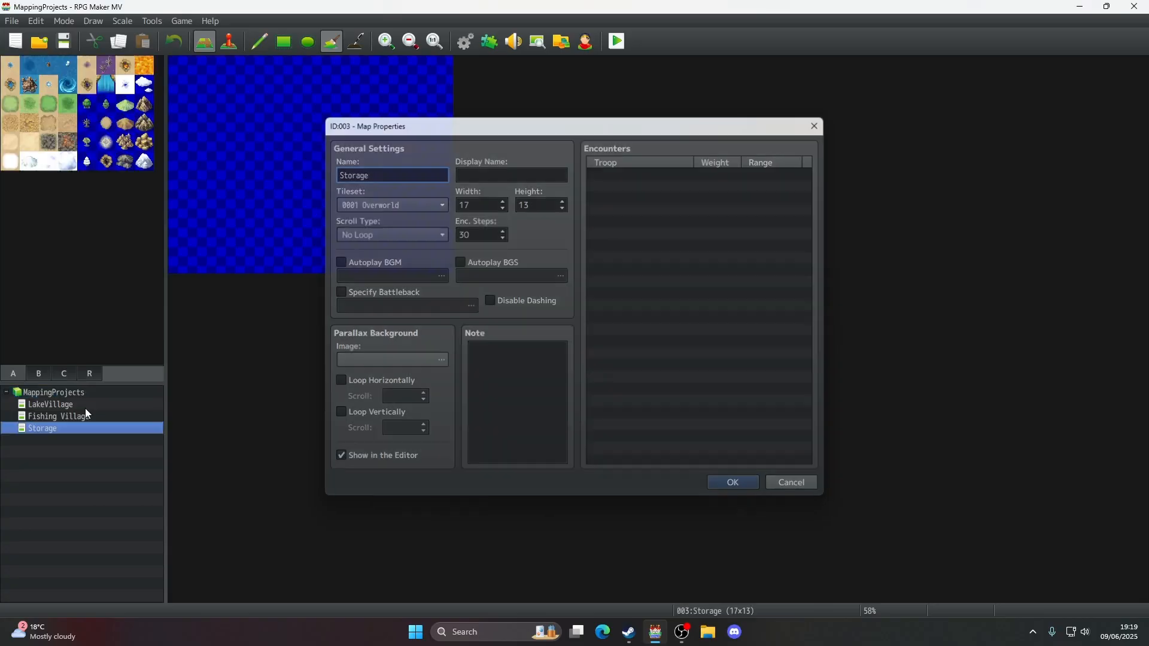
- Change the Storage map's tileset to 0002 Outside
{"action": "right_click", "coordinate": [52, 428]}
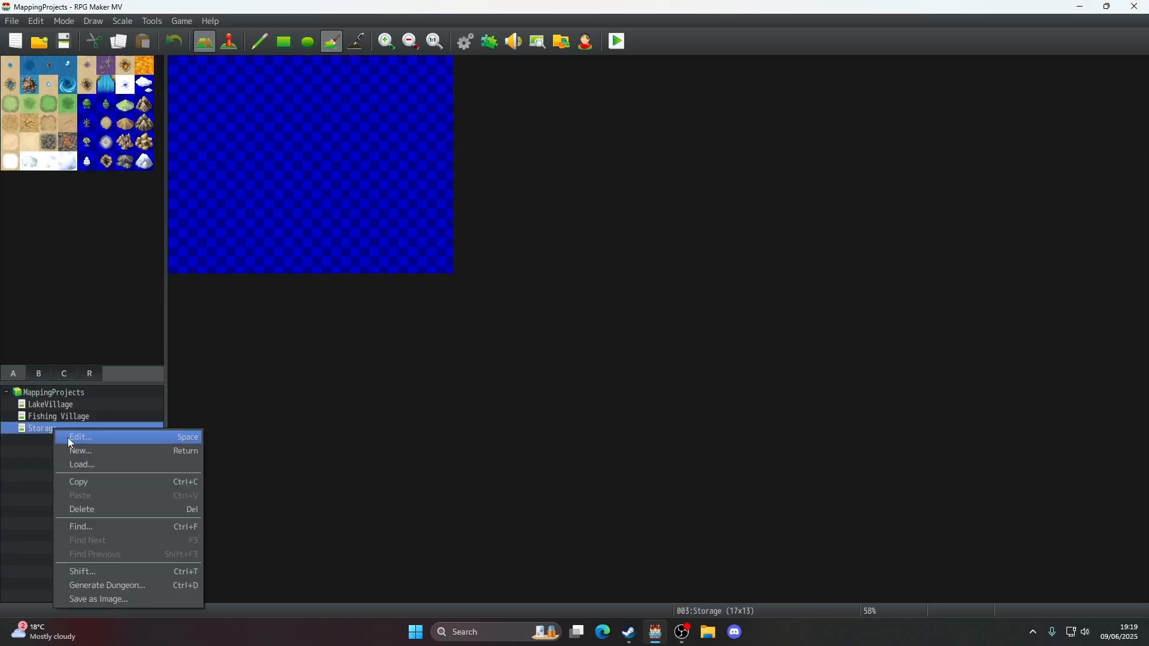
{"action": "left_click", "coordinate": [69, 441]}
{"action": "left_click", "coordinate": [369, 208]}
{"action": "left_click", "coordinate": [371, 235]}
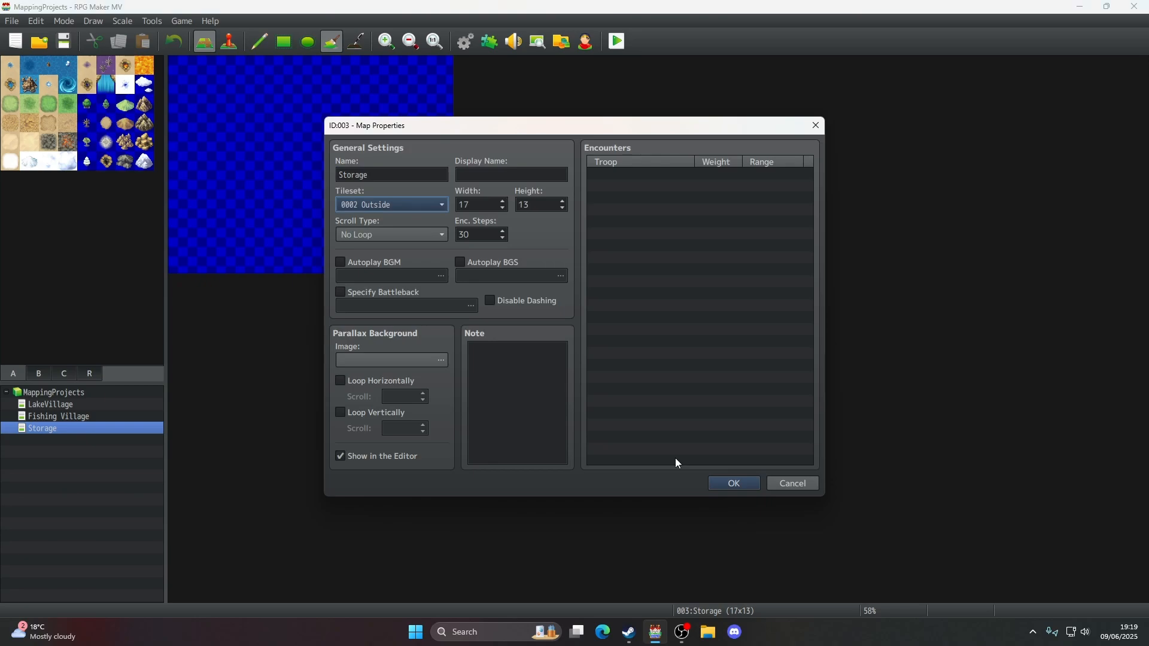
{"action": "left_click", "coordinate": [734, 483]}
- Resize the Storage map to a width of 24 and a height of 26
{"action": "left_click", "coordinate": [48, 404]}
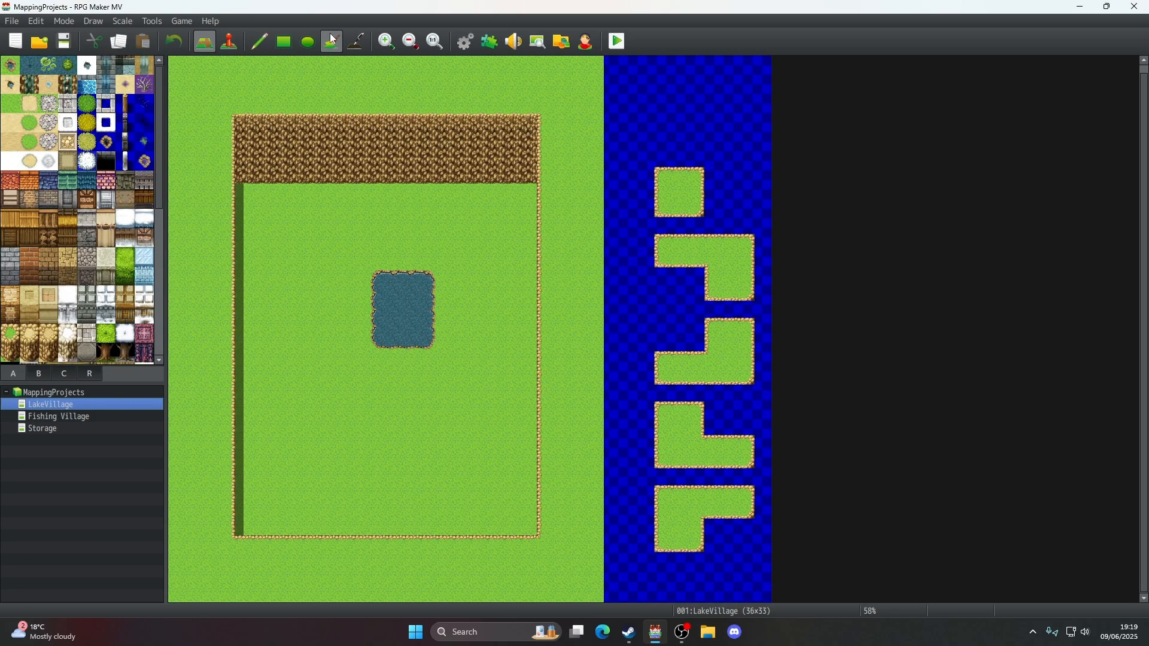
{"action": "right_click", "coordinate": [53, 431]}
{"action": "left_click", "coordinate": [69, 441]}
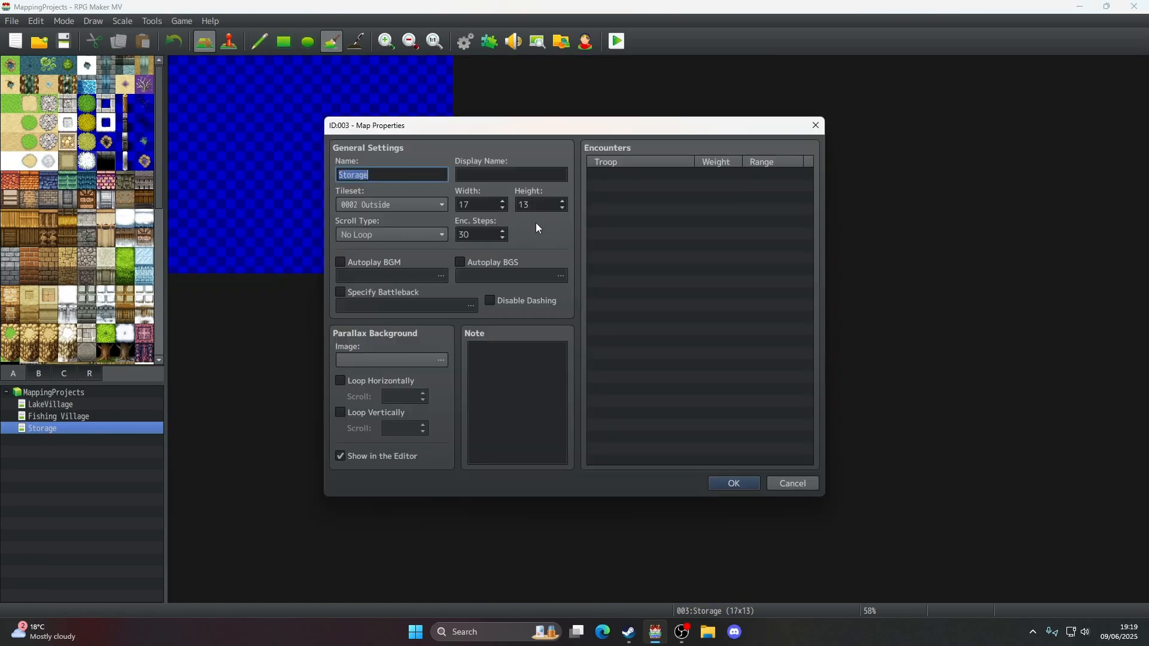
{"action": "double_click", "coordinate": [487, 206]}
{"action": "type", "text": "24"}
{"action": "key", "text": "Tab"}
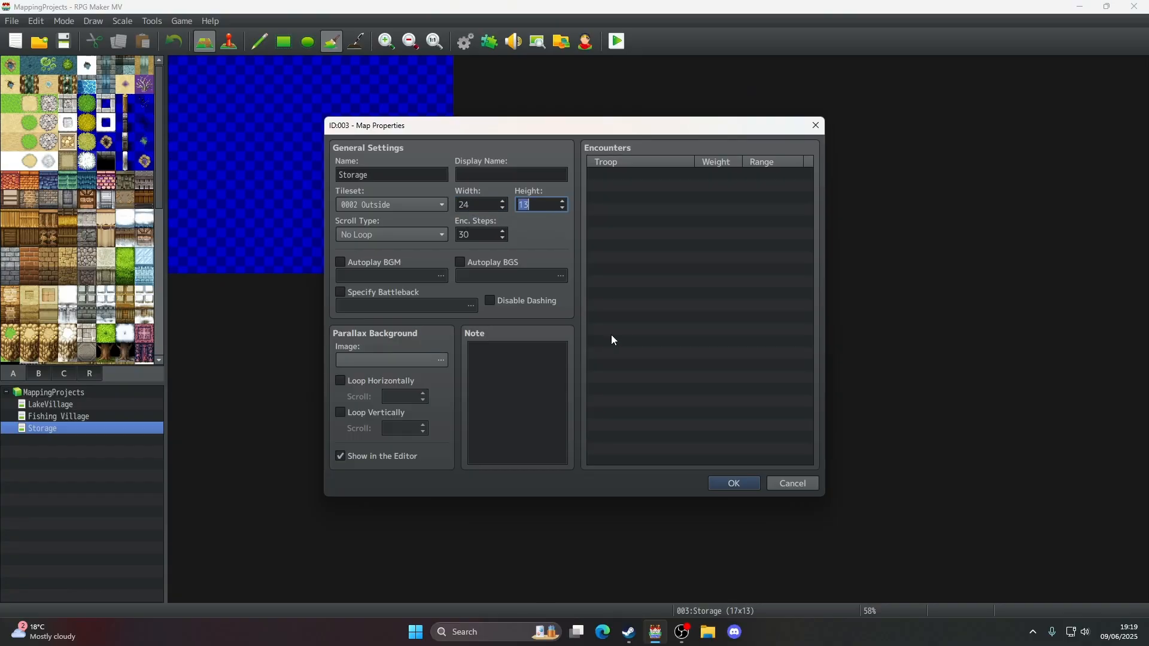
{"action": "type", "text": "26"}
{"action": "left_click", "coordinate": [728, 482]}
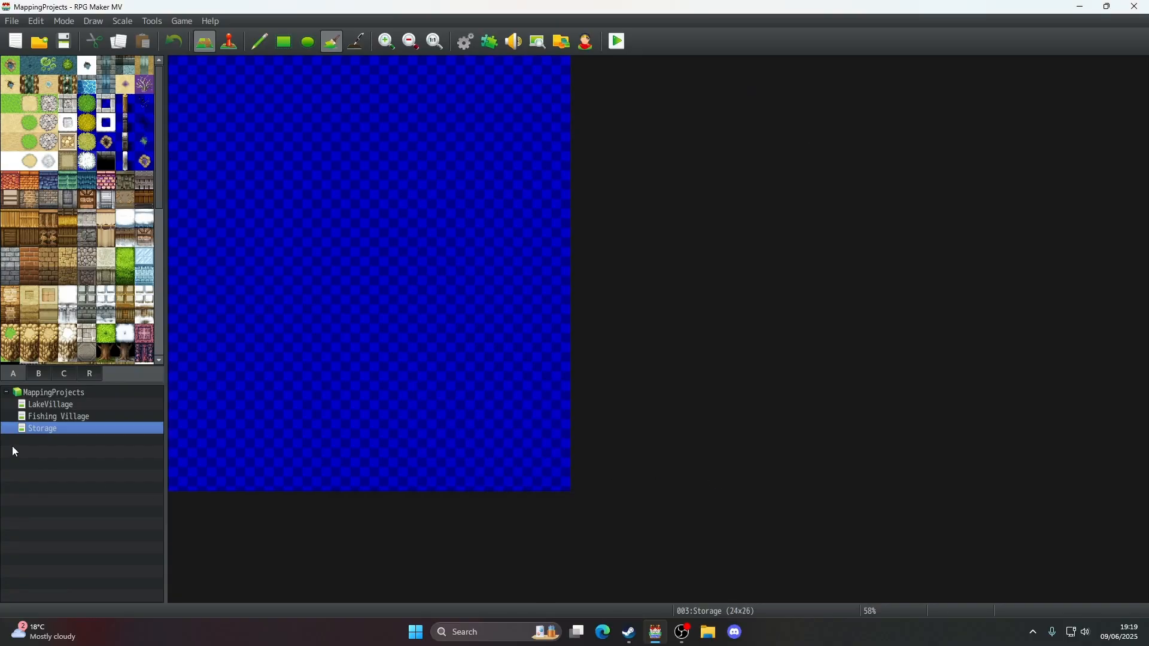
- Copy the five grass ledge pieces beside the LakeVillage map and paste them onto the Storage map
{"action": "left_click", "coordinate": [48, 405]}
{"action": "right_click_drag", "start_coordinate": [658, 170], "coordinate": [753, 562]}
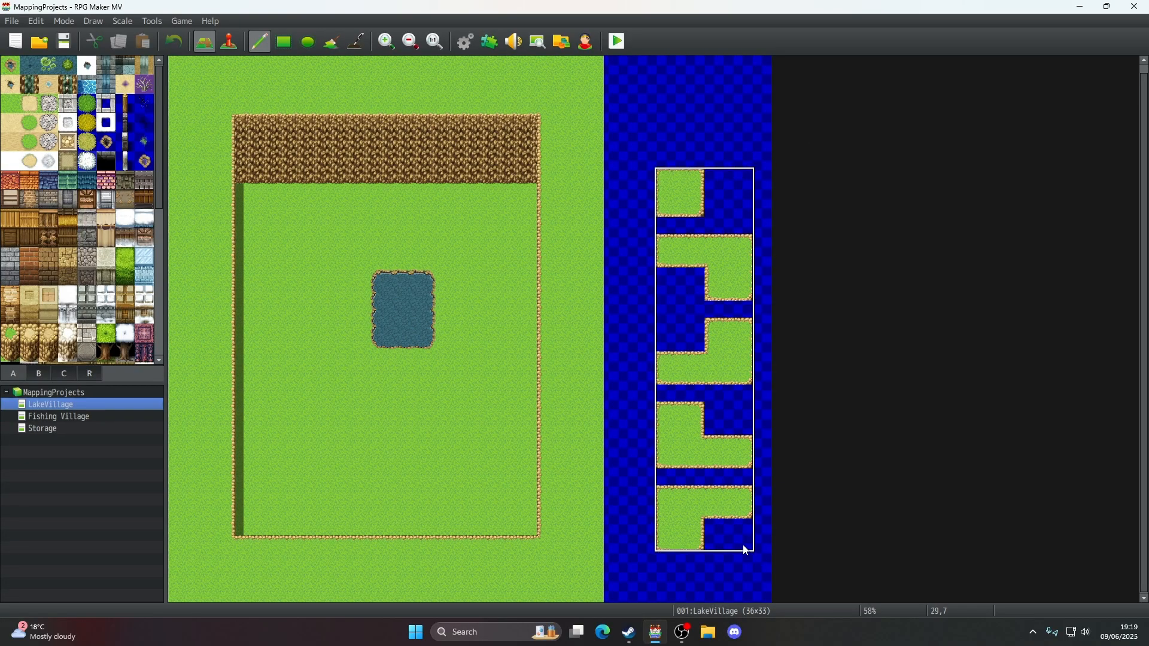
{"action": "left_click", "coordinate": [119, 429]}
{"action": "left_click", "coordinate": [409, 440]}
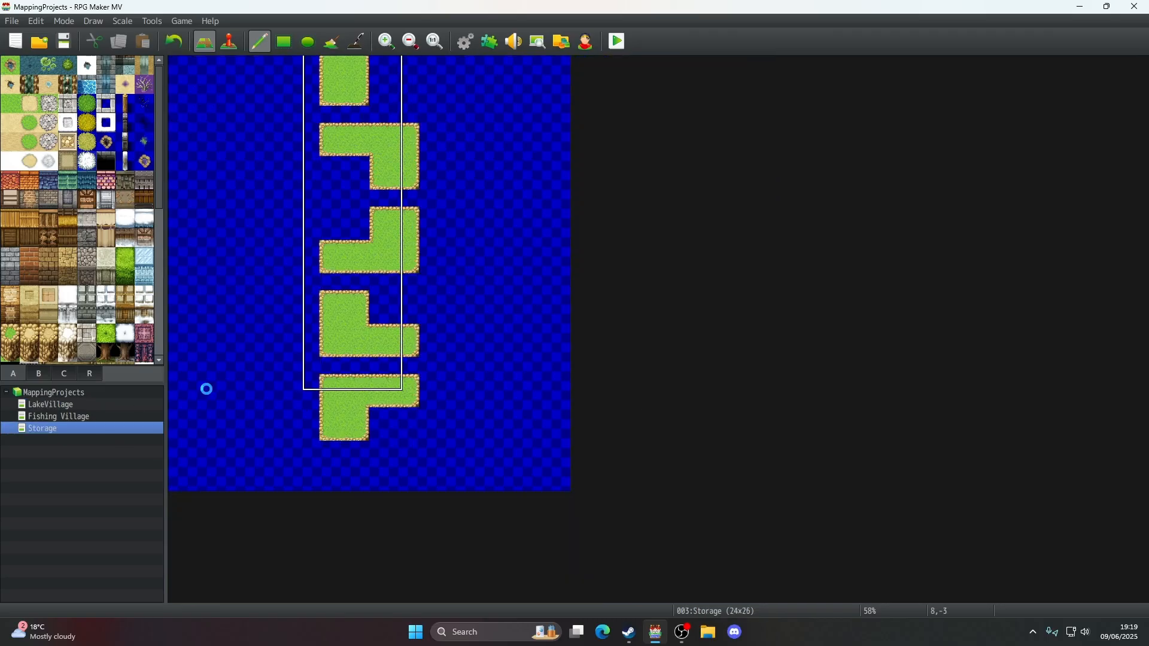
- Reduce the LakeVillage map's width to 26, cropping off the strip that holds the ledge pieces
{"action": "left_click", "coordinate": [77, 406]}
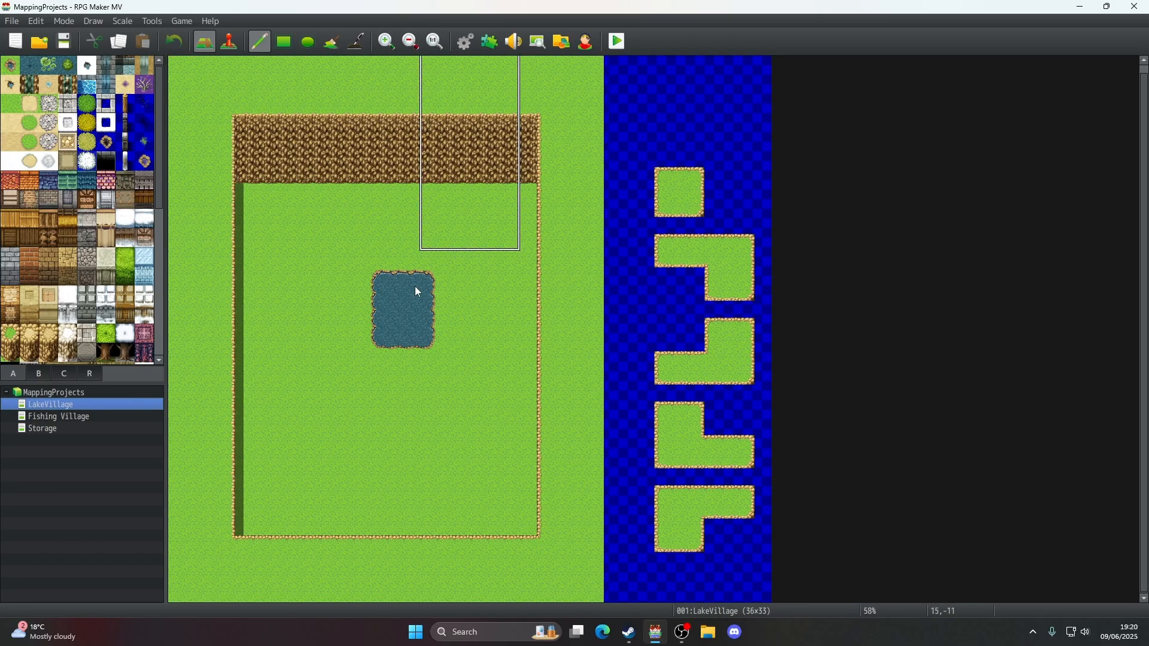
{"action": "double_click", "coordinate": [44, 409]}
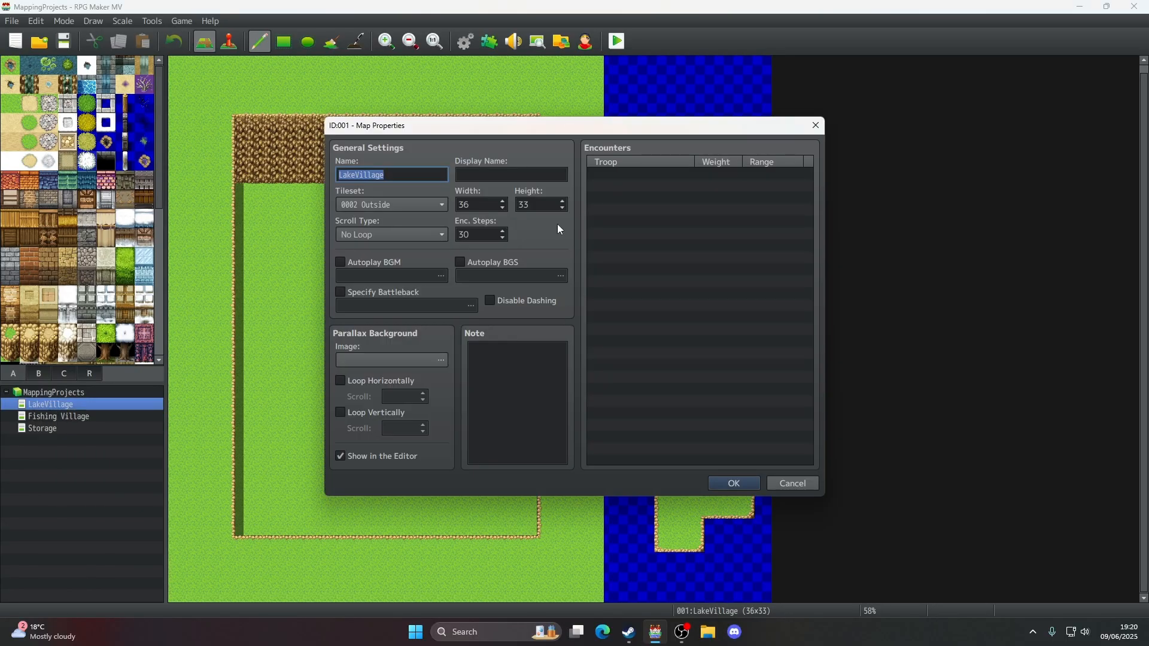
{"action": "double_click", "coordinate": [486, 206]}
{"action": "type", "text": "26"}
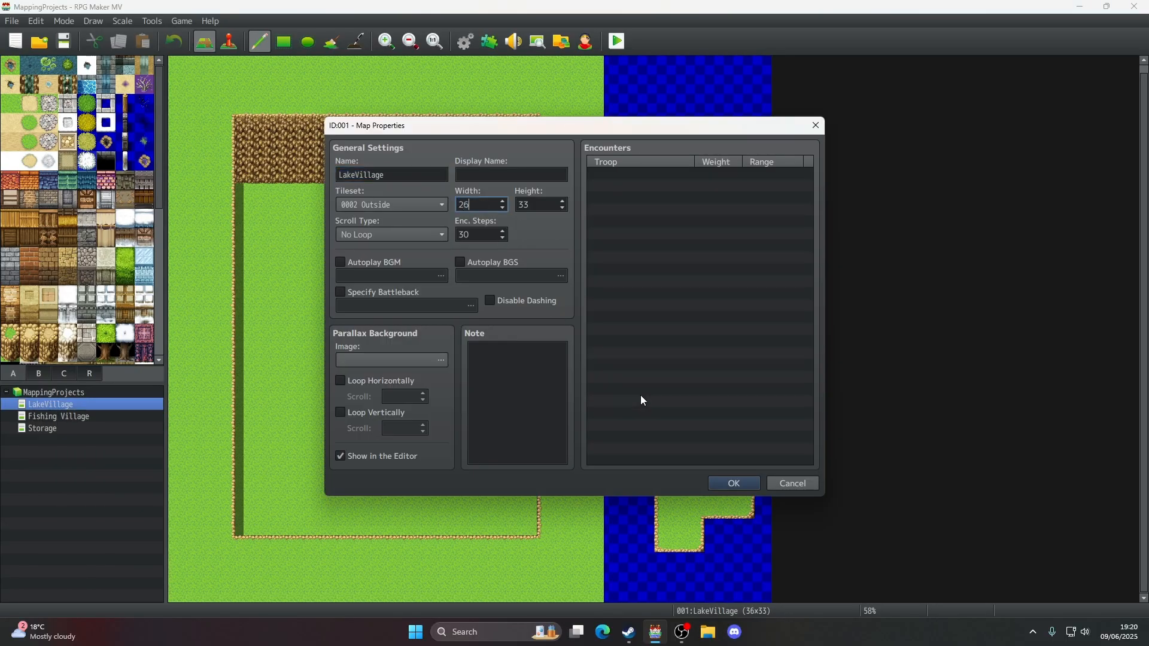
{"action": "left_click", "coordinate": [725, 479]}
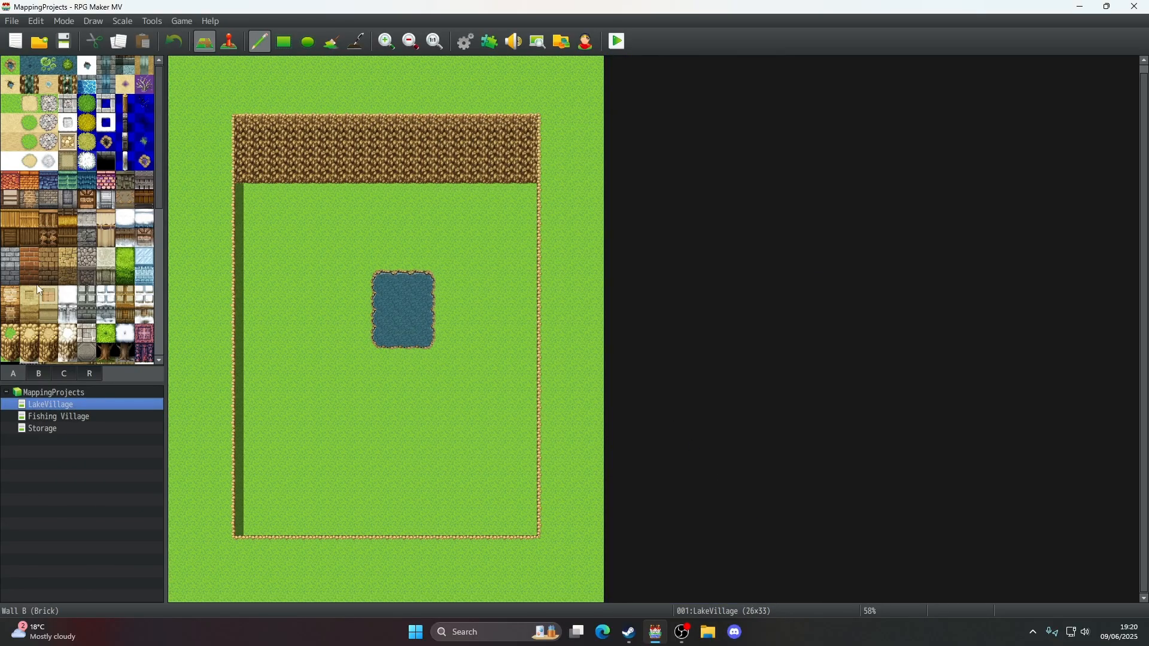
{"action": "left_click", "coordinate": [10, 334]}
{"action": "left_click", "coordinate": [331, 41]}
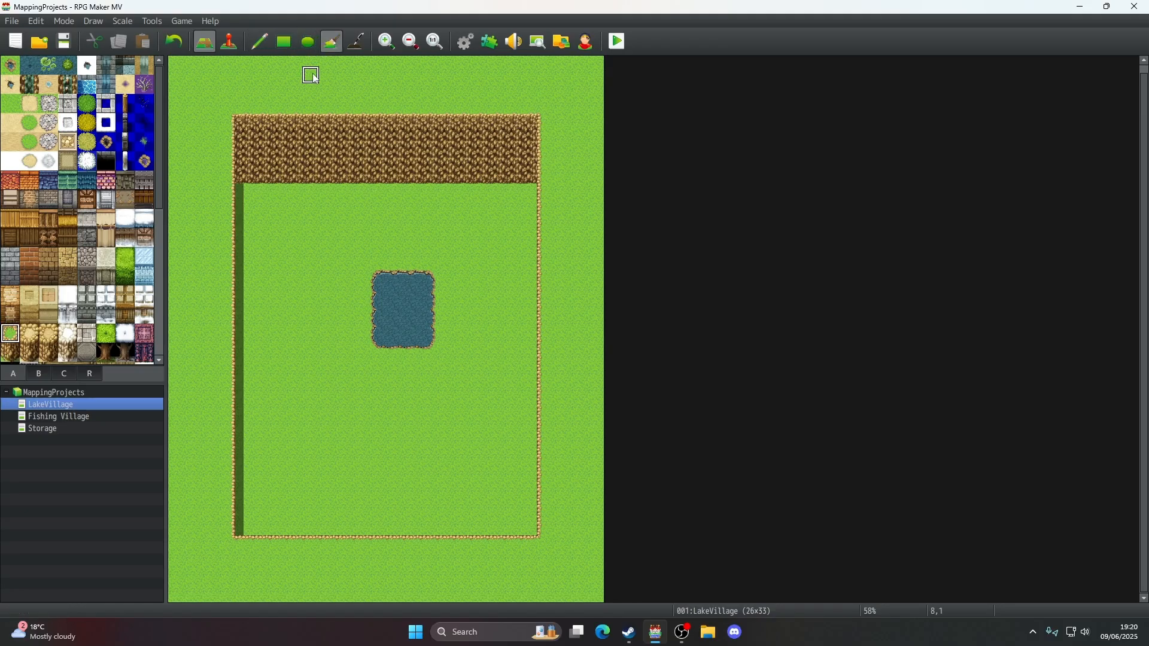
{"action": "left_click", "coordinate": [259, 42]}
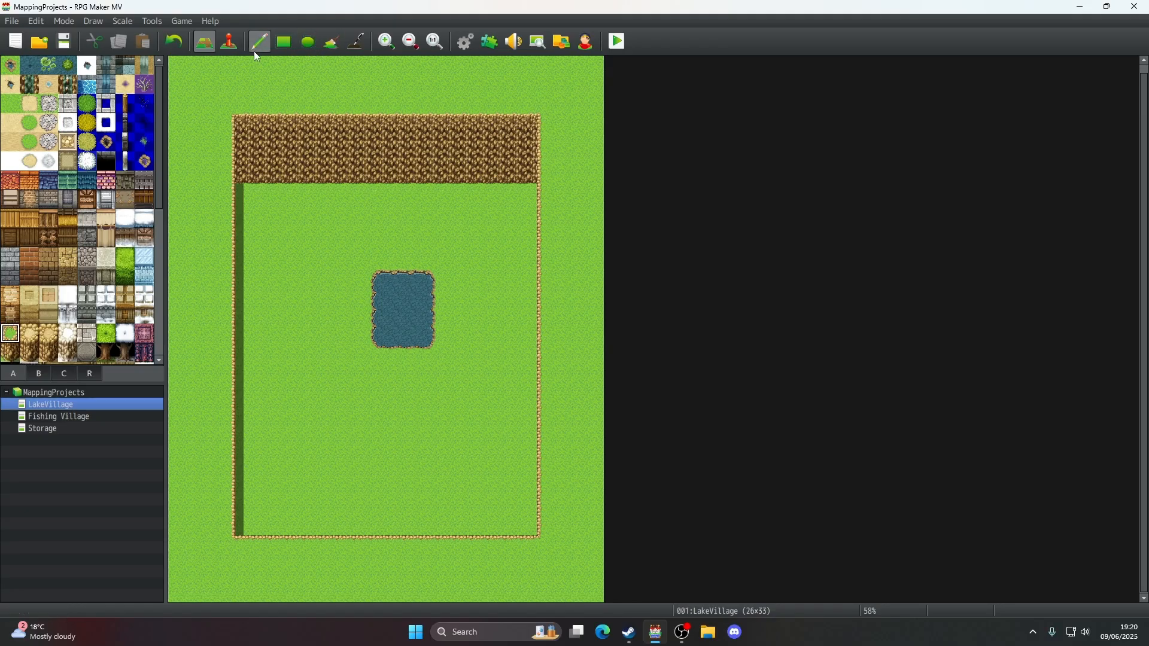
{"action": "left_click", "coordinate": [58, 418]}
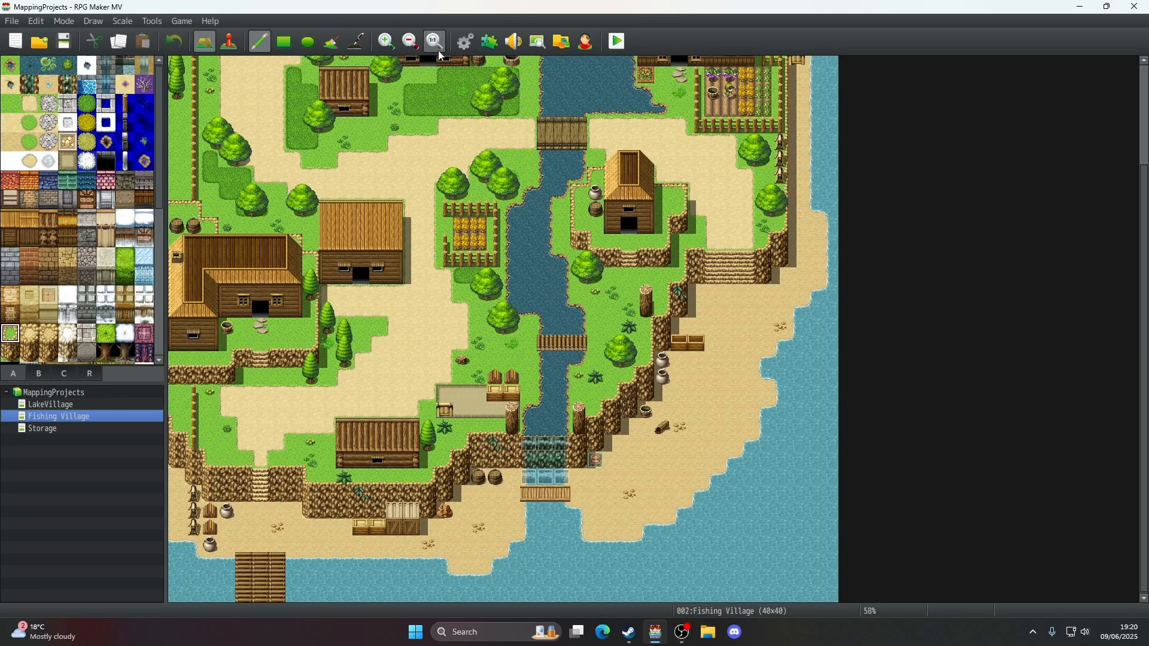
{"action": "left_click", "coordinate": [80, 406]}
- Try stamping a copied block of tiles as a river on the grass above LakeVillage's cliff, undoing each attempt
{"action": "scroll", "coordinate": [265, 276], "scroll_direction": "up", "scroll_amount": 1}
{"action": "scroll", "coordinate": [359, 262], "scroll_direction": "up", "scroll_amount": 5, "text": "ctrl"}
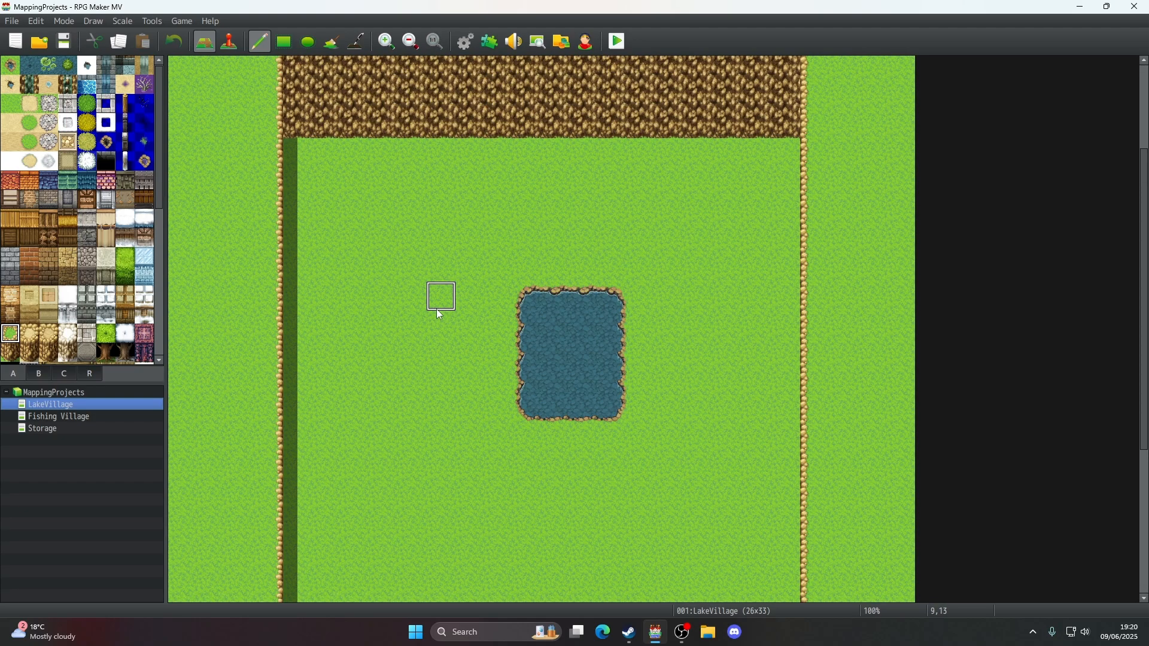
{"action": "right_click_drag", "start_coordinate": [538, 388], "coordinate": [604, 324]}
{"action": "scroll", "coordinate": [604, 324], "scroll_direction": "up", "scroll_amount": 5}
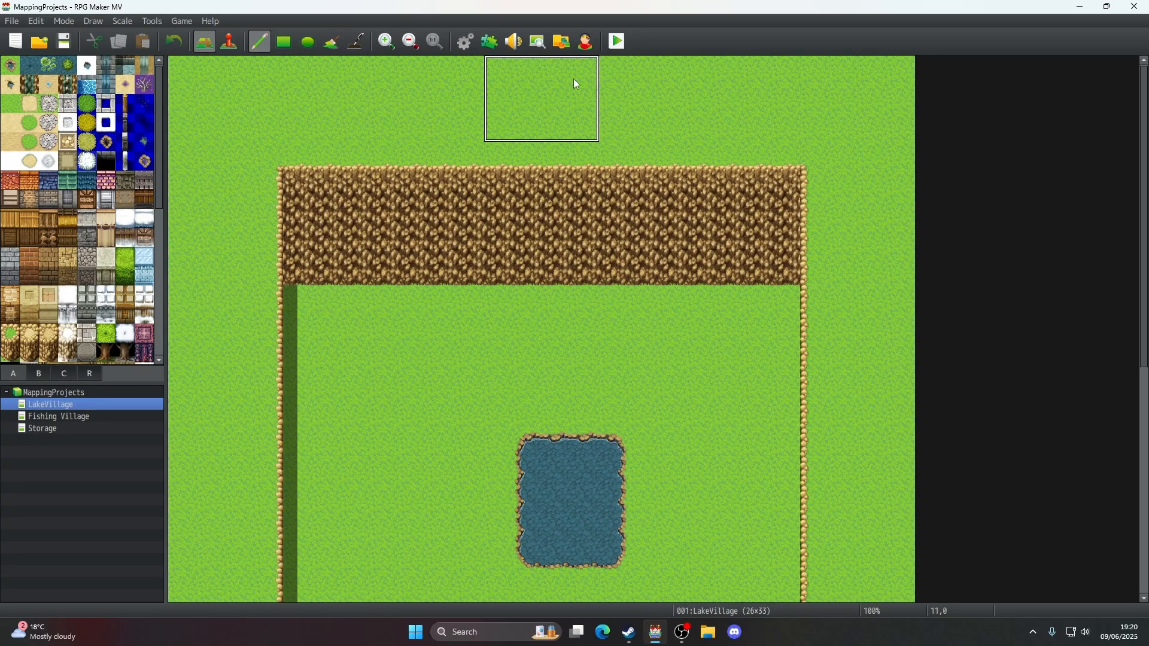
{"action": "left_click", "coordinate": [575, 77]}
{"action": "key", "text": "ctrl+z"}
{"action": "left_click", "coordinate": [576, 77]}
{"action": "left_click", "coordinate": [574, 102]}
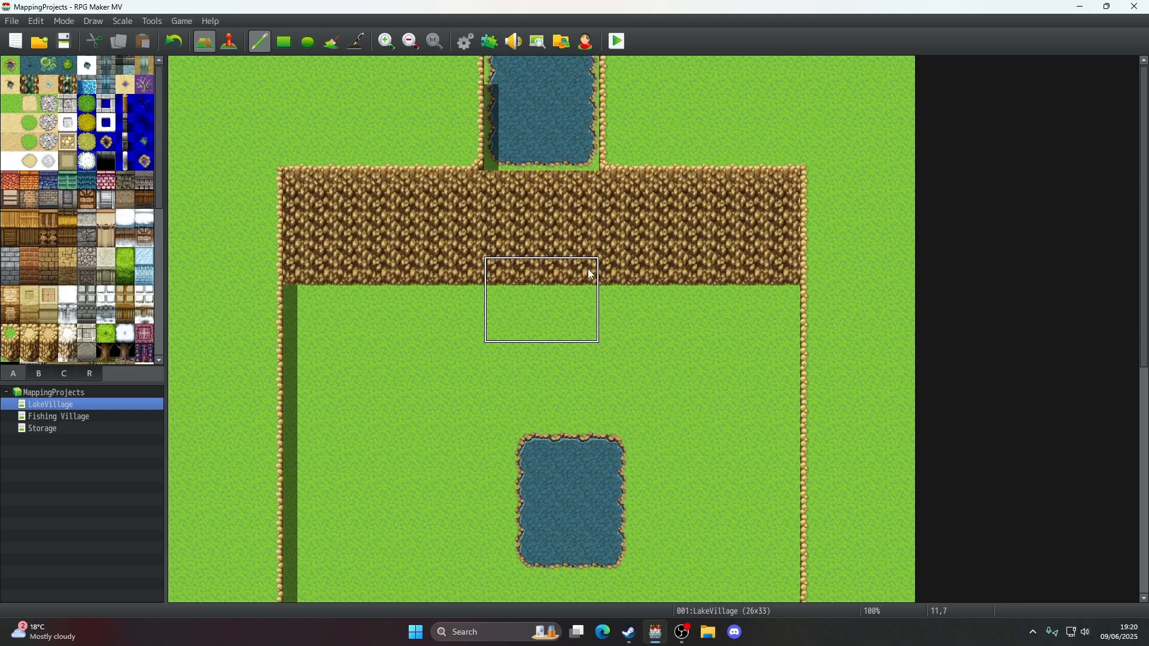
{"action": "key", "text": "ctrl+z"}
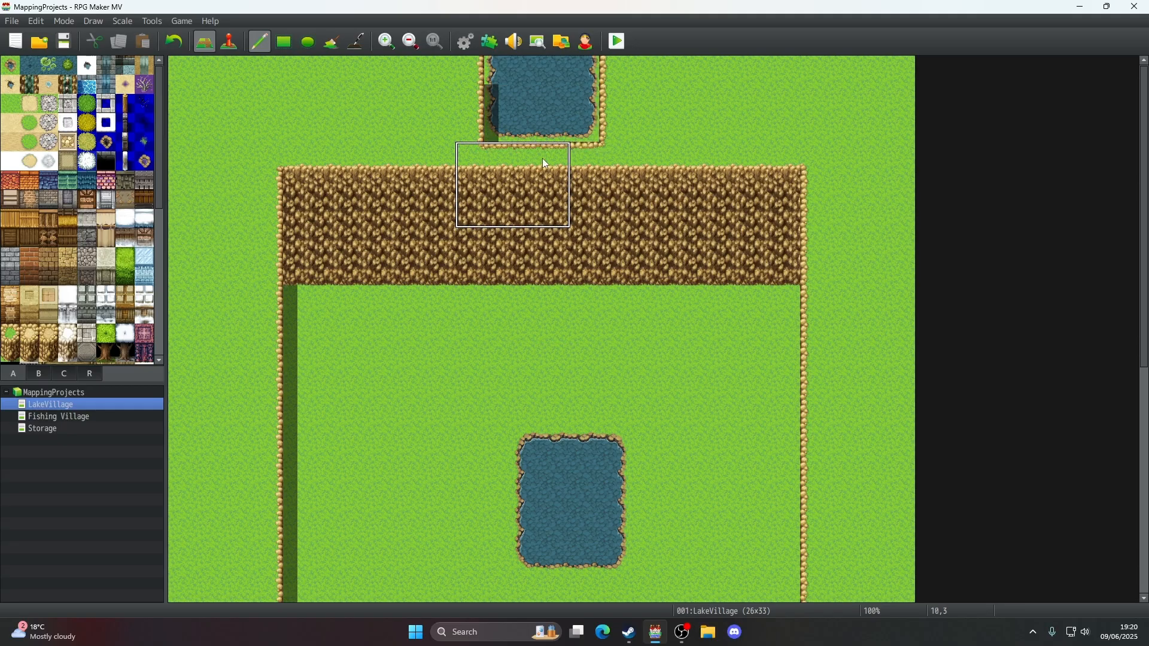
{"action": "key", "text": "ctrl+z"}
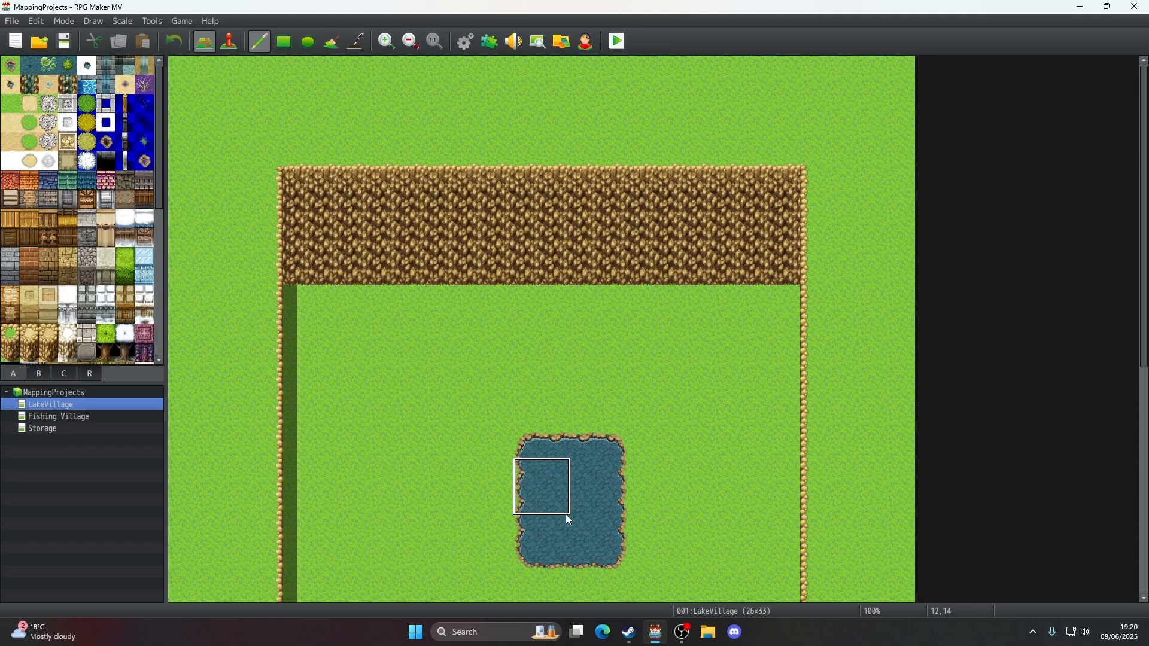
- Stamp a four-tile-wide river above the cliff, and extend it with its copied lowest row down to the cliff edge
{"action": "left_click", "coordinate": [586, 131]}
{"action": "right_click_drag", "start_coordinate": [472, 71], "coordinate": [281, 74]}
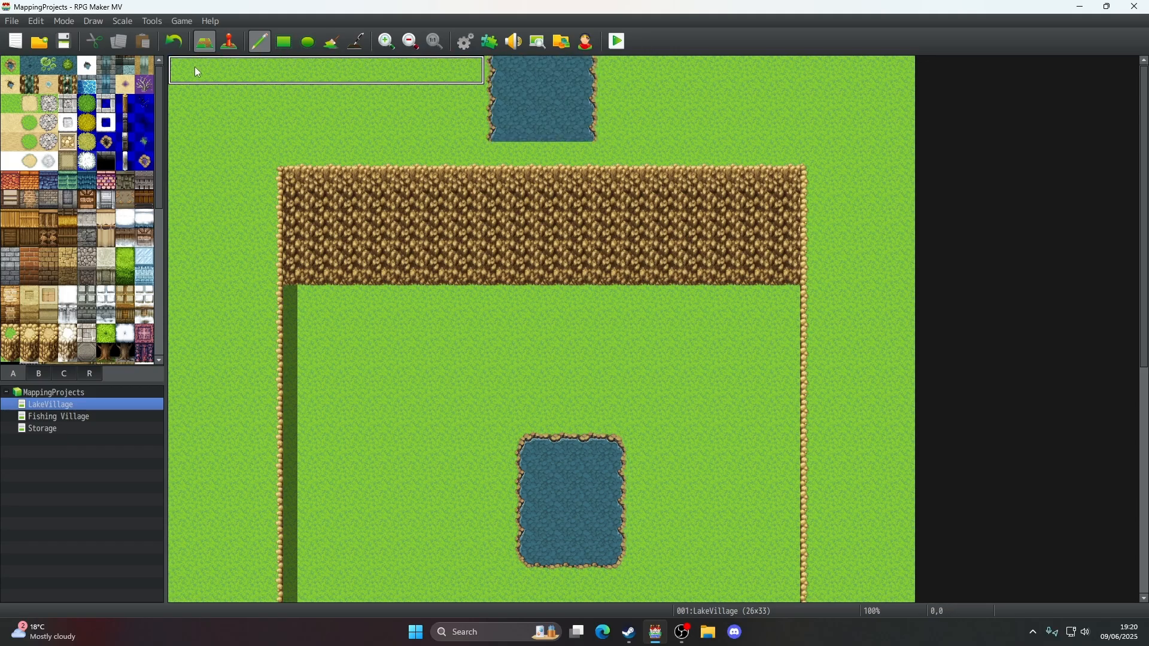
{"action": "right_click_drag", "start_coordinate": [498, 127], "coordinate": [579, 141]}
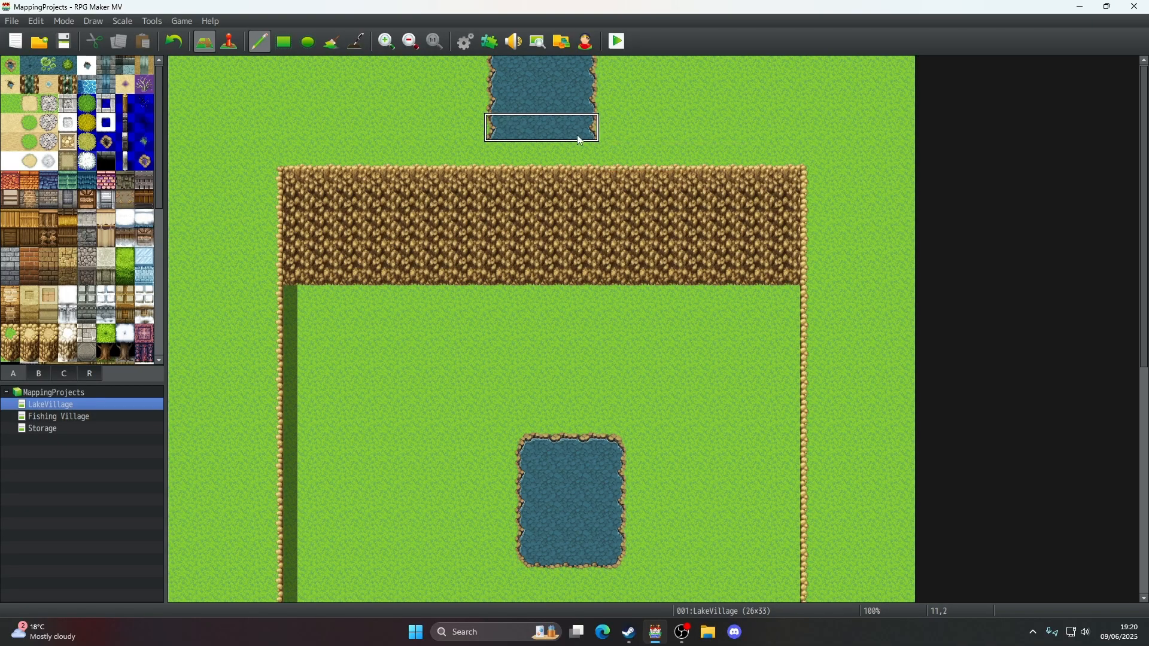
{"action": "left_click", "coordinate": [587, 156]}
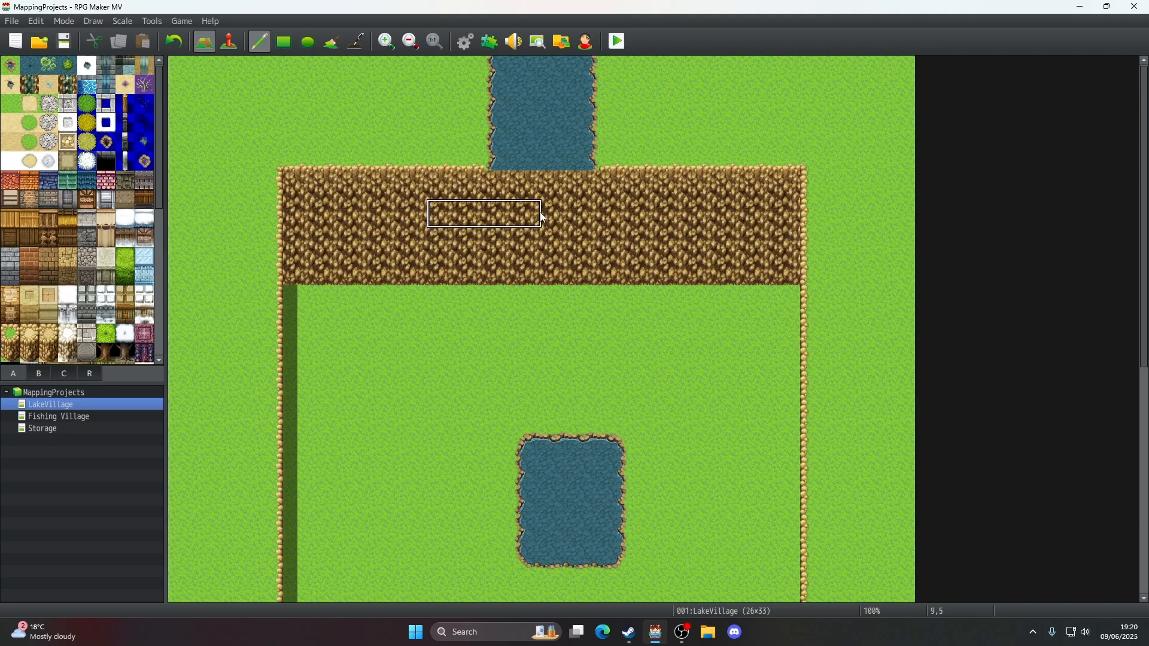
{"action": "right_click", "coordinate": [476, 161]}
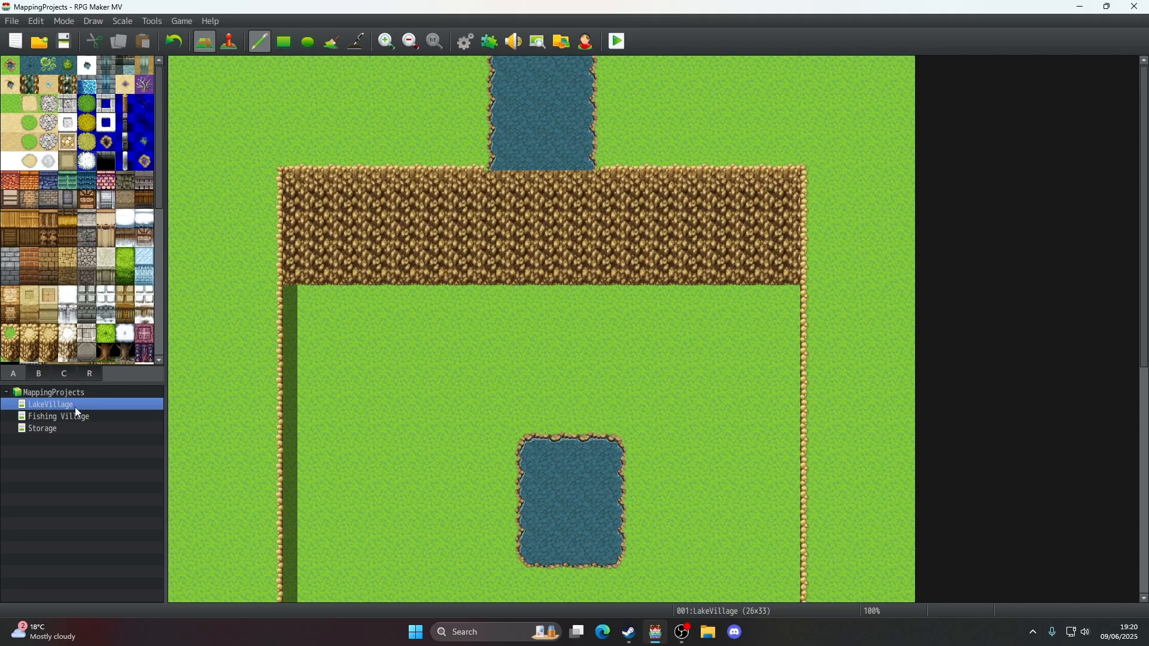
- Examine how the river meets the waterfall on the Fishing Village map and compare it with LakeVillage's cliff
{"action": "left_click", "coordinate": [64, 417]}
{"action": "scroll", "coordinate": [493, 396], "scroll_direction": "down", "scroll_amount": 2}
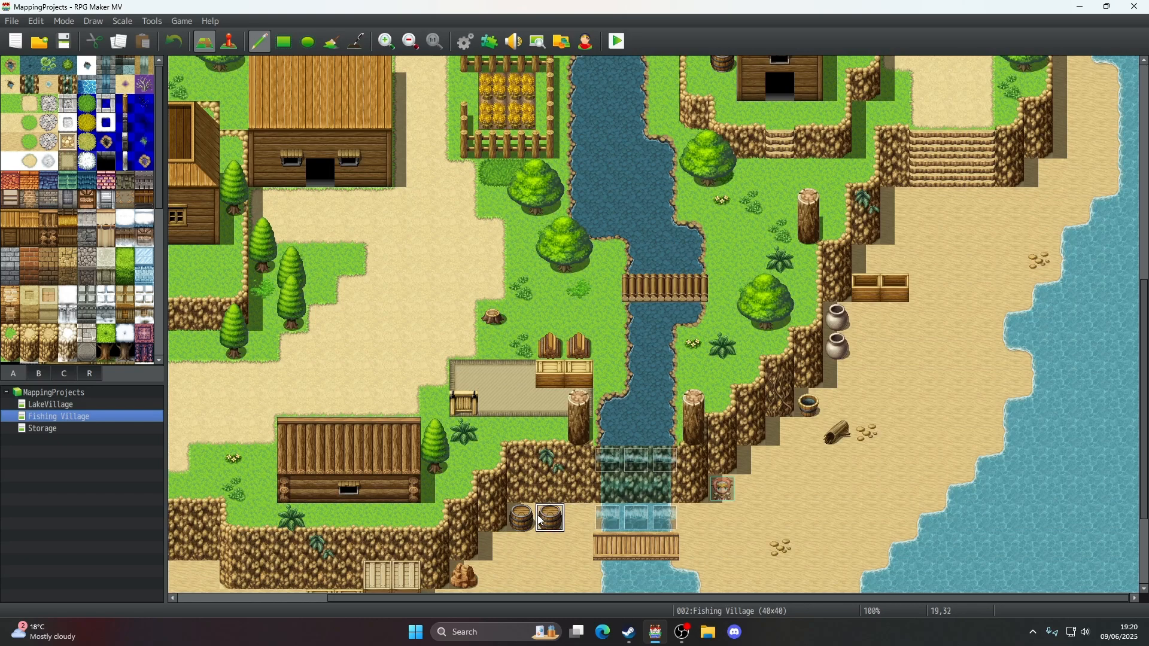
{"action": "left_click", "coordinate": [55, 405]}
{"action": "scroll", "coordinate": [389, 252], "scroll_direction": "up", "scroll_amount": 13}
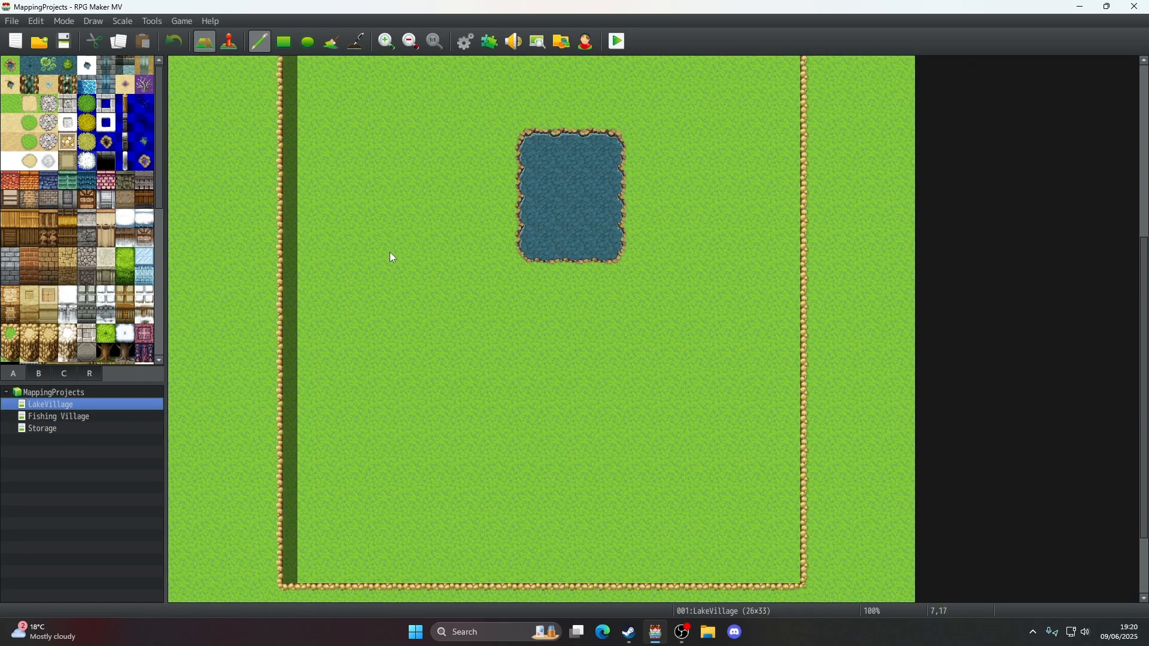
{"action": "scroll", "coordinate": [393, 259], "scroll_direction": "up", "scroll_amount": 1}
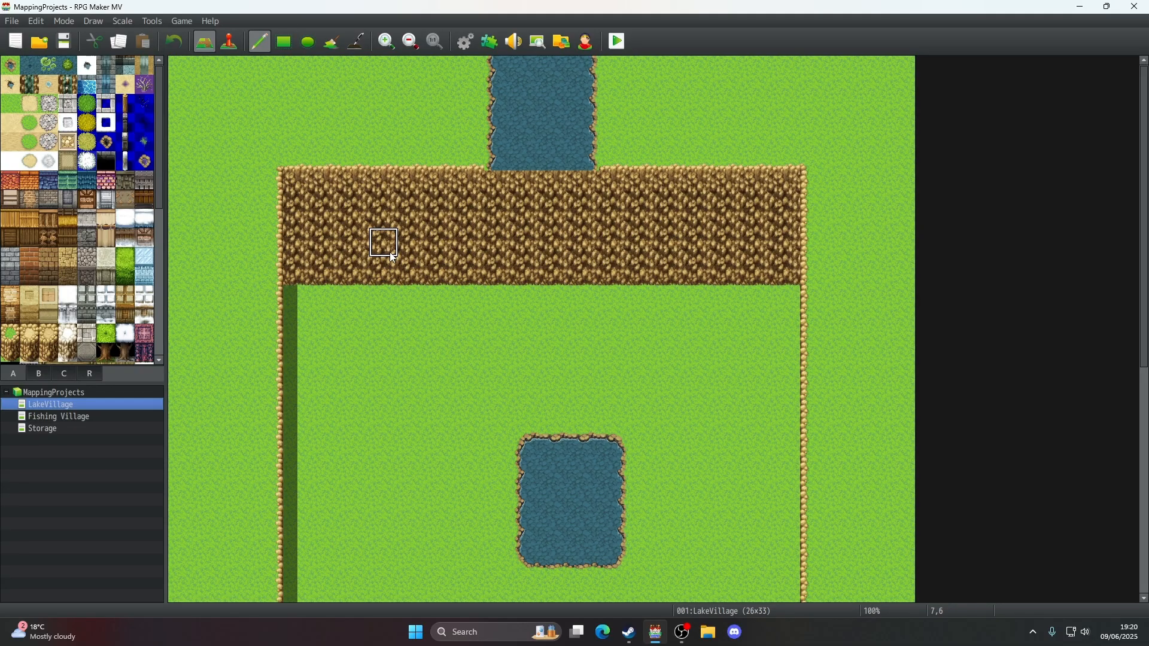
- Playtest the project to examine the Fishing Village waterfall in the game, and close the playtest
{"action": "left_click", "coordinate": [49, 419]}
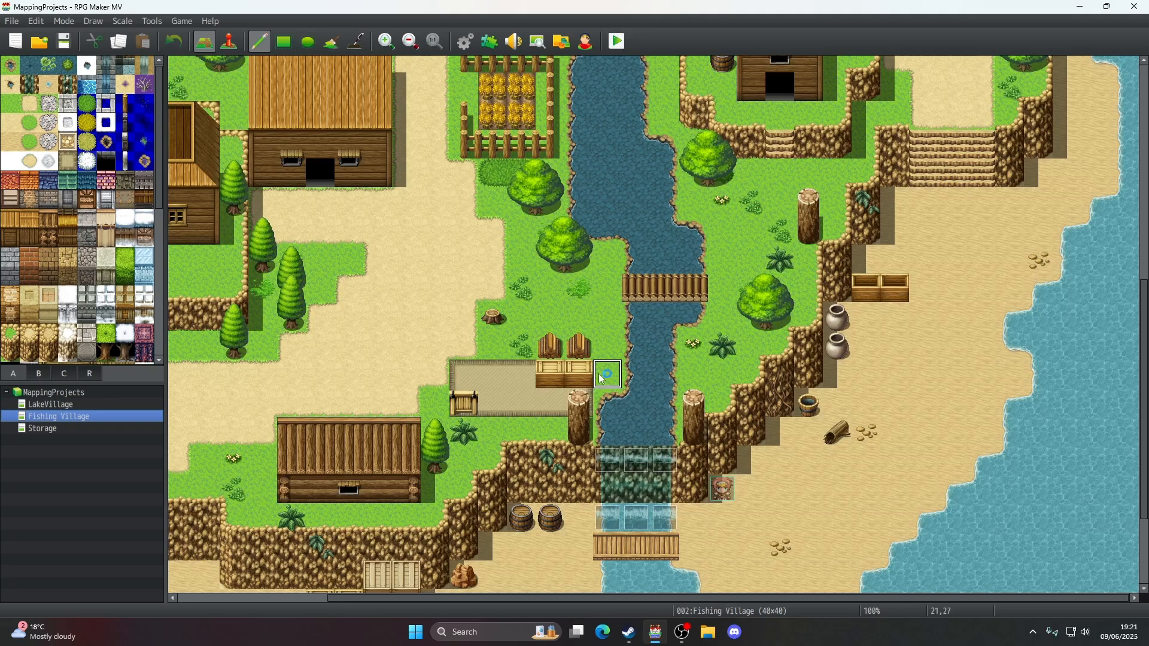
{"action": "key", "text": "ctrl+r"}
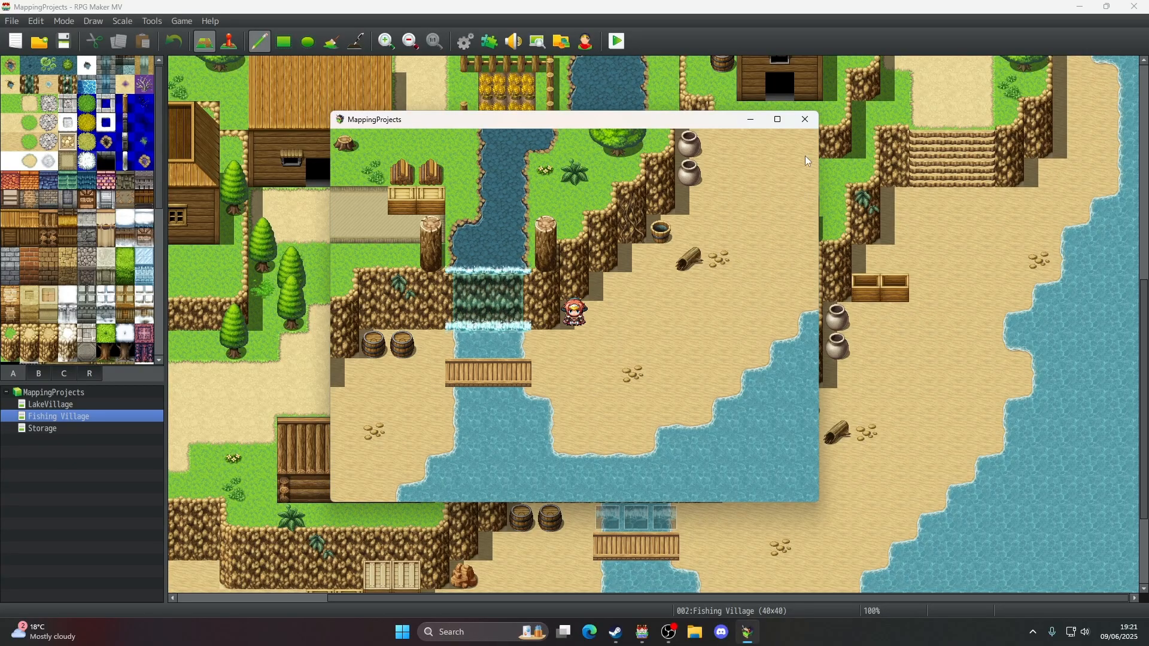
{"action": "left_click", "coordinate": [806, 119]}
- Compare the LakeVillage river with the Fishing Village waterfall, and look over the ledge pieces on the Storage map
{"action": "left_click", "coordinate": [50, 405]}
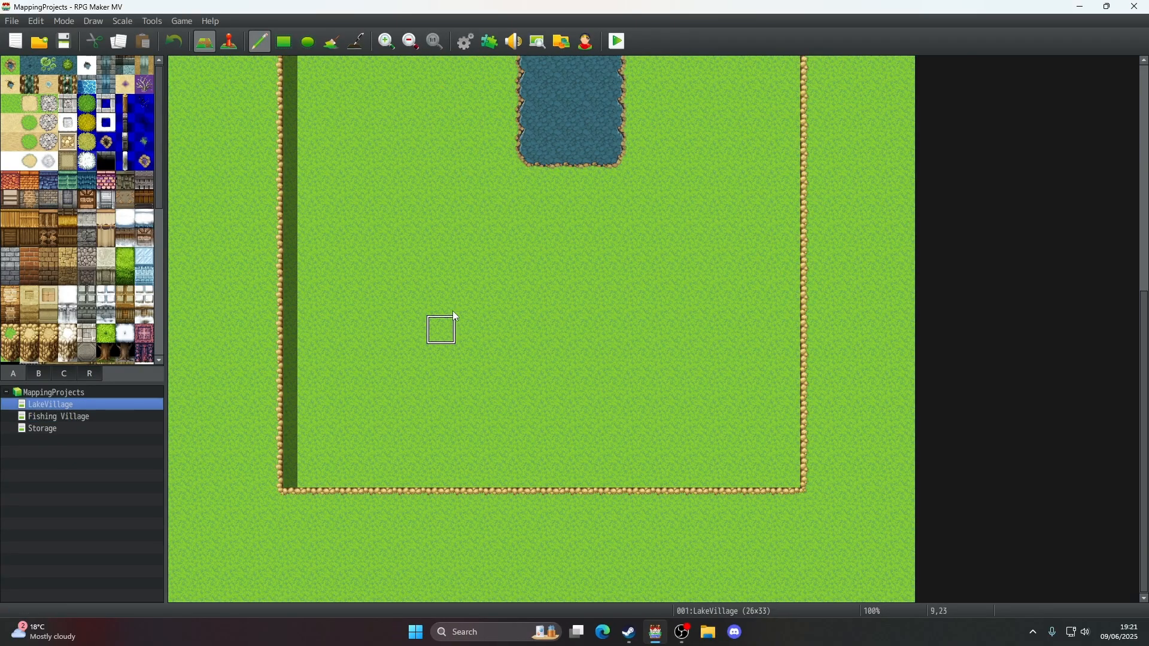
{"action": "scroll", "coordinate": [452, 310], "scroll_direction": "up", "scroll_amount": 5}
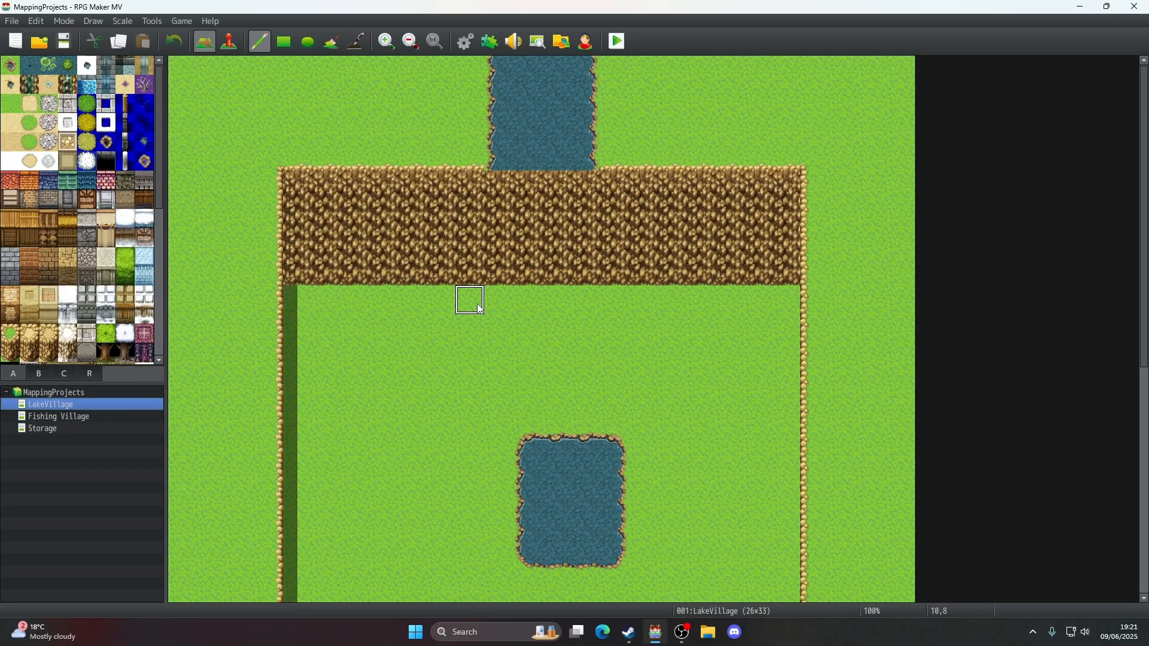
{"action": "left_click", "coordinate": [45, 416]}
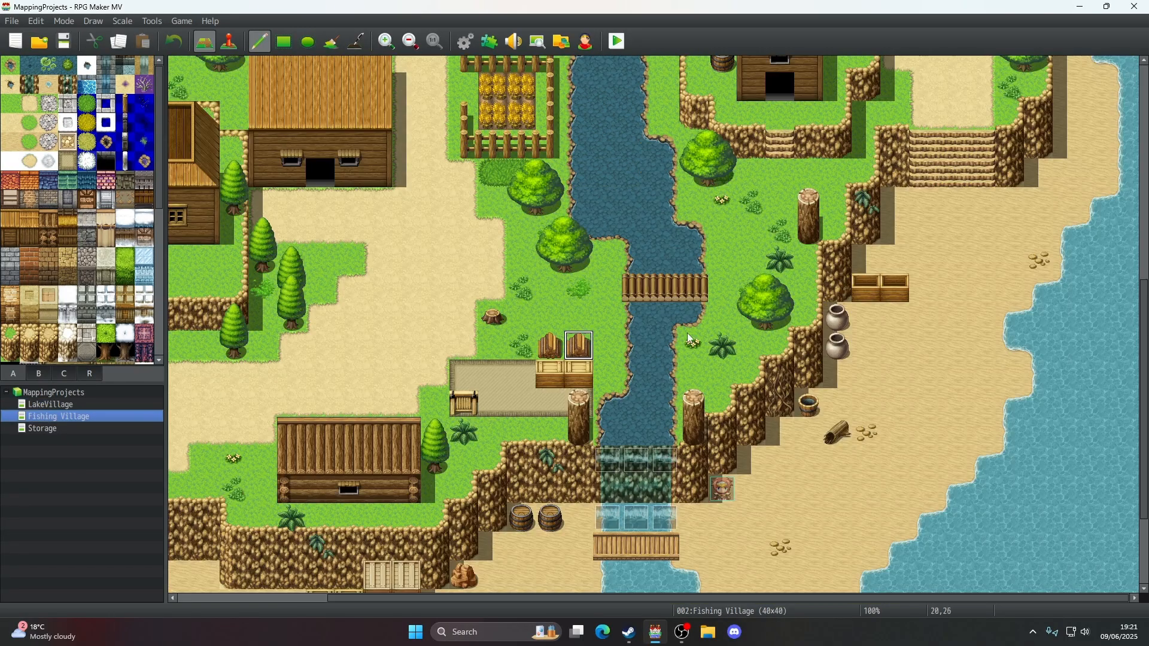
{"action": "left_click", "coordinate": [38, 428]}
{"action": "scroll", "coordinate": [494, 275], "scroll_direction": "up", "scroll_amount": 3}
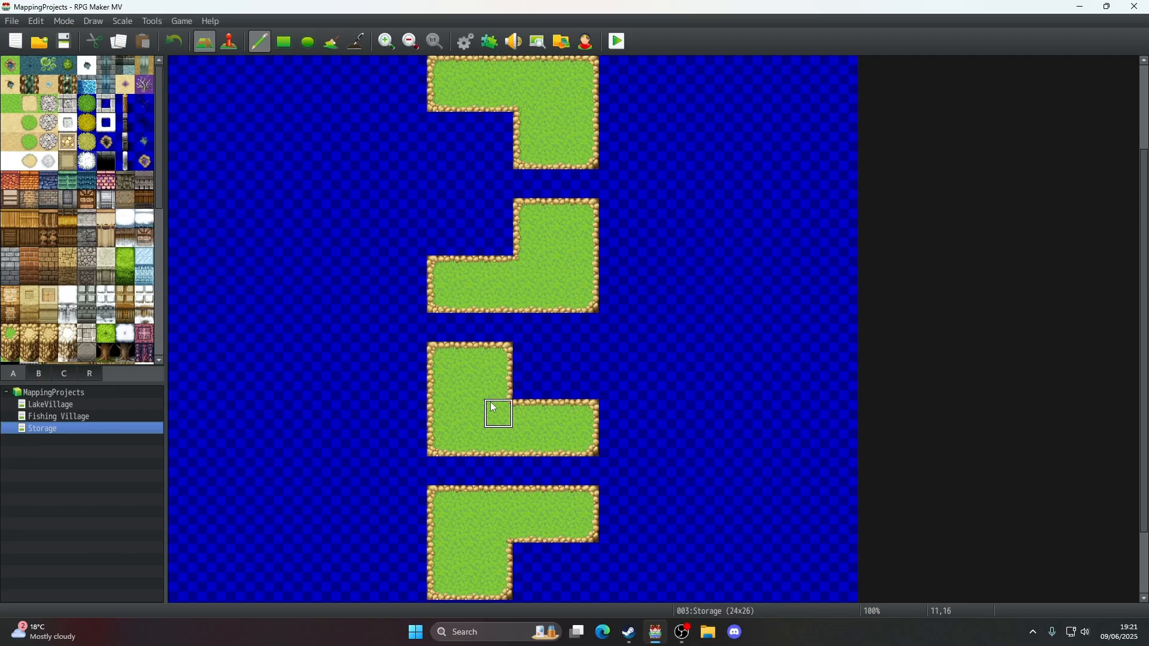
{"action": "left_click", "coordinate": [63, 417]}
- Try painting a single tile on LakeVillage's grass beside the river just above the cliff, and undo it
{"action": "left_click", "coordinate": [81, 407]}
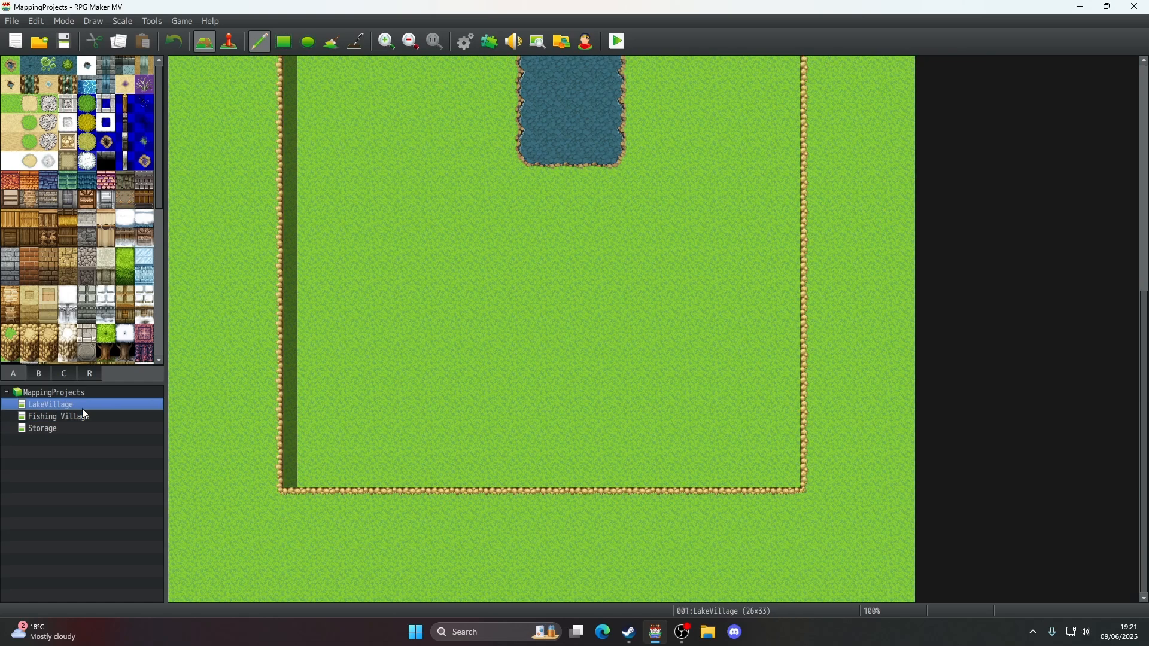
{"action": "scroll", "coordinate": [465, 220], "scroll_direction": "up", "scroll_amount": 14}
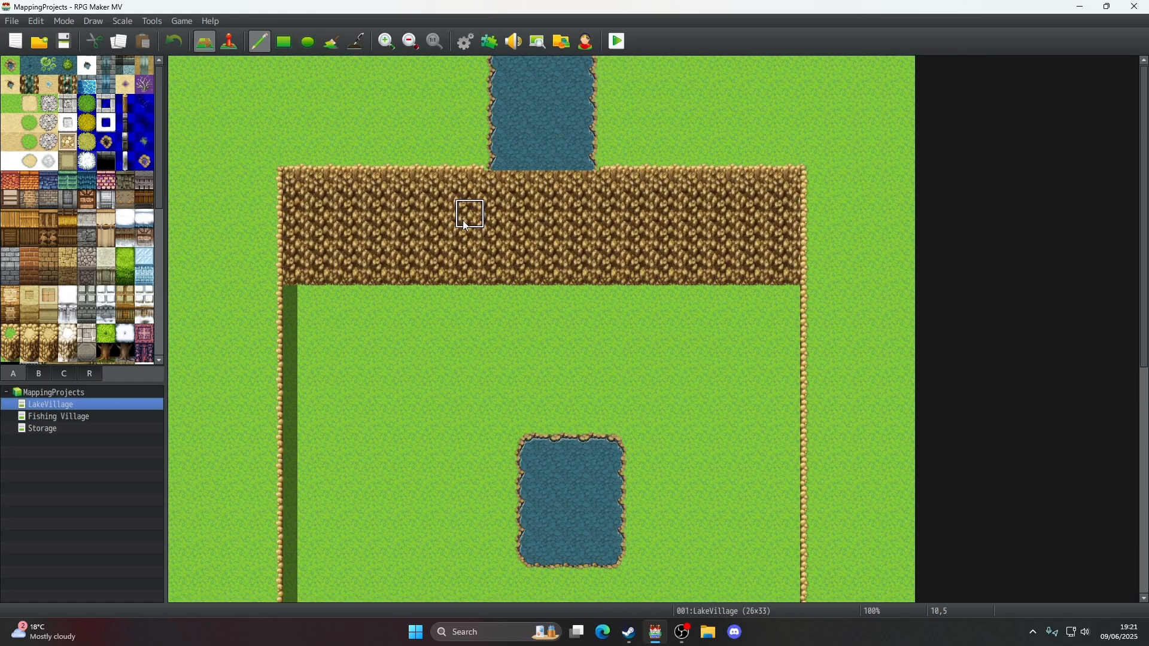
{"action": "left_click", "coordinate": [469, 154]}
{"action": "key", "text": "ctrl+z"}
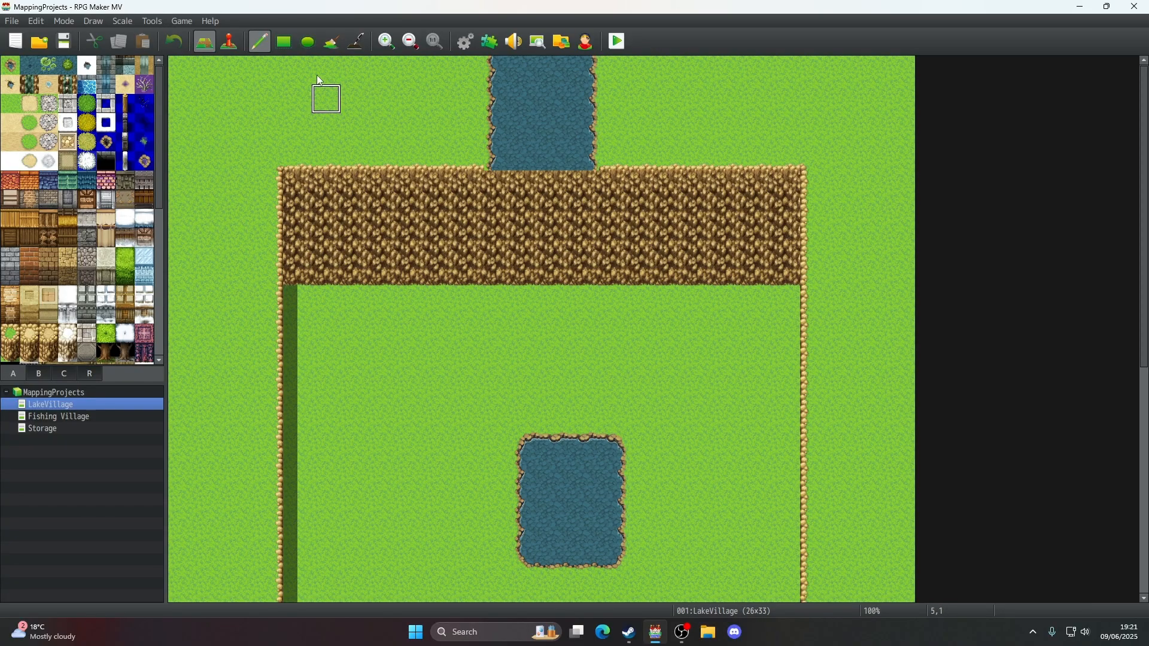
- Create an event named SplashEffect on LakeVillage, on the river's west edge tile just above the cliff
{"action": "left_click", "coordinate": [239, 47]}
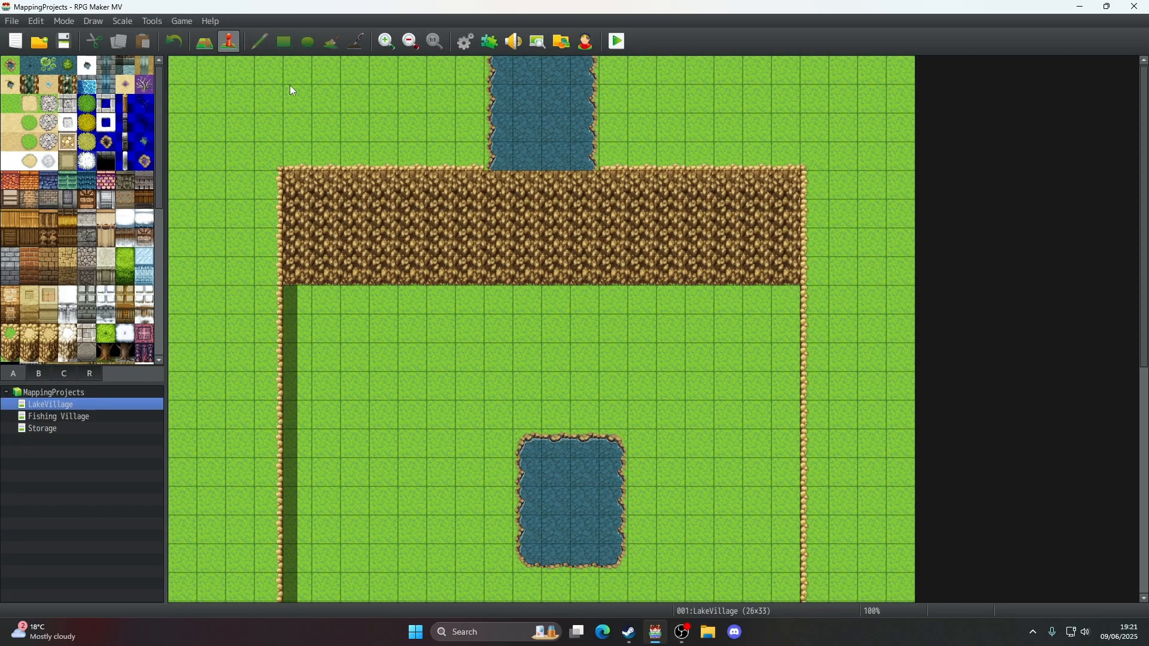
{"action": "right_click", "coordinate": [491, 167]}
{"action": "left_click", "coordinate": [507, 184]}
{"action": "type", "text": "Sp"}
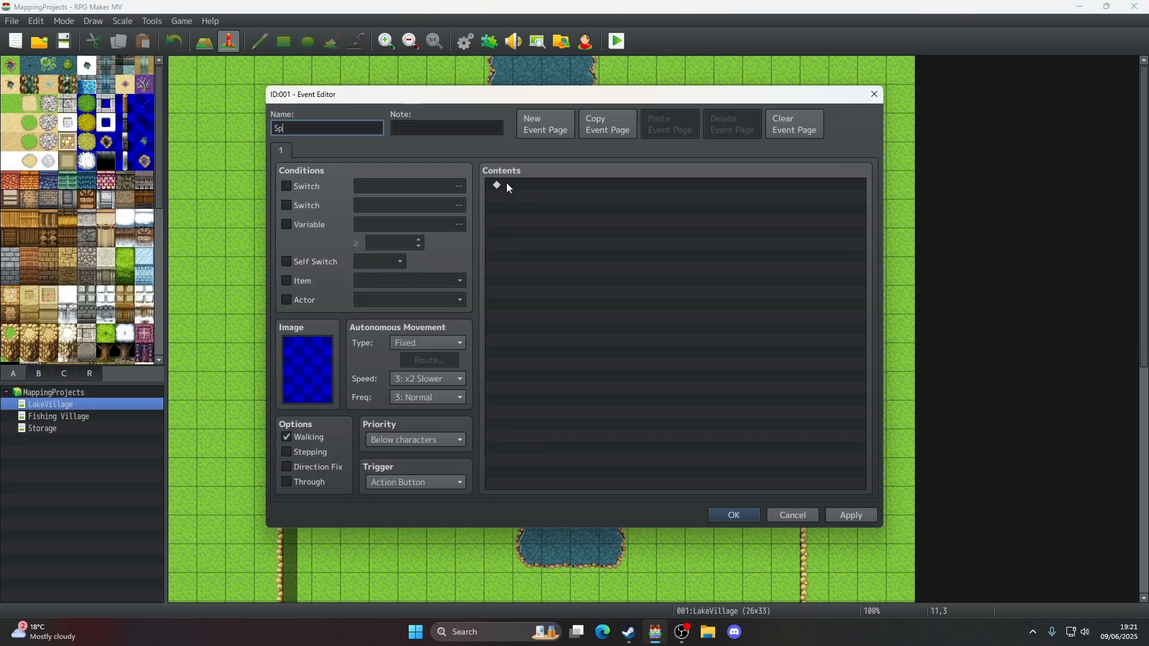
{"action": "type", "text": "asl"}
{"action": "key", "text": "ctrl+a"}
{"action": "type", "text": "s"}
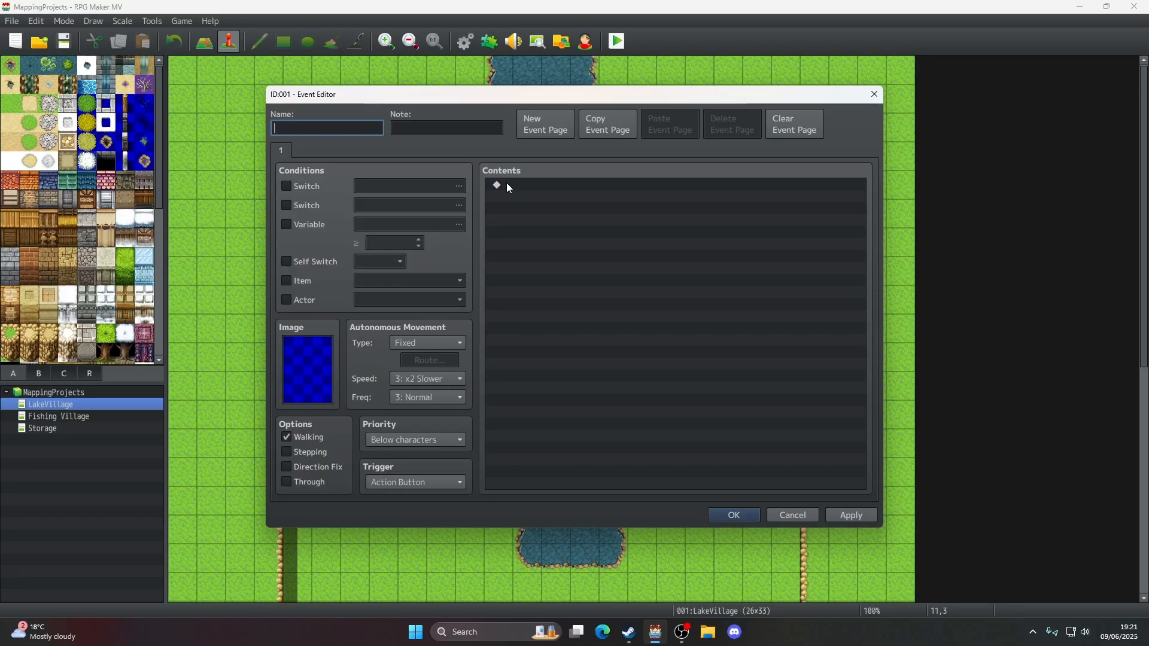
{"action": "key", "text": "BackSpace"}
{"action": "type", "text": "SplashEffect"}
- Give the SplashEffect event the white water-splash image, enable Stepping and Direction Fix, and save it
{"action": "double_click", "coordinate": [325, 374]}
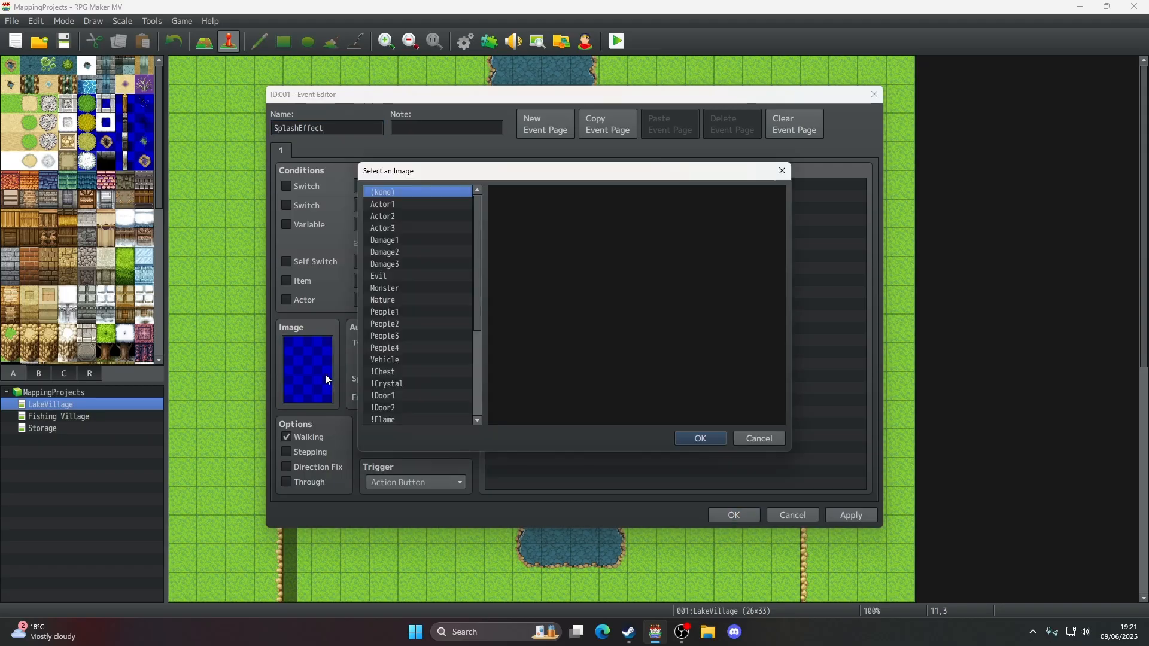
{"action": "scroll", "coordinate": [426, 278], "scroll_direction": "down", "scroll_amount": 3}
{"action": "left_click", "coordinate": [395, 359]}
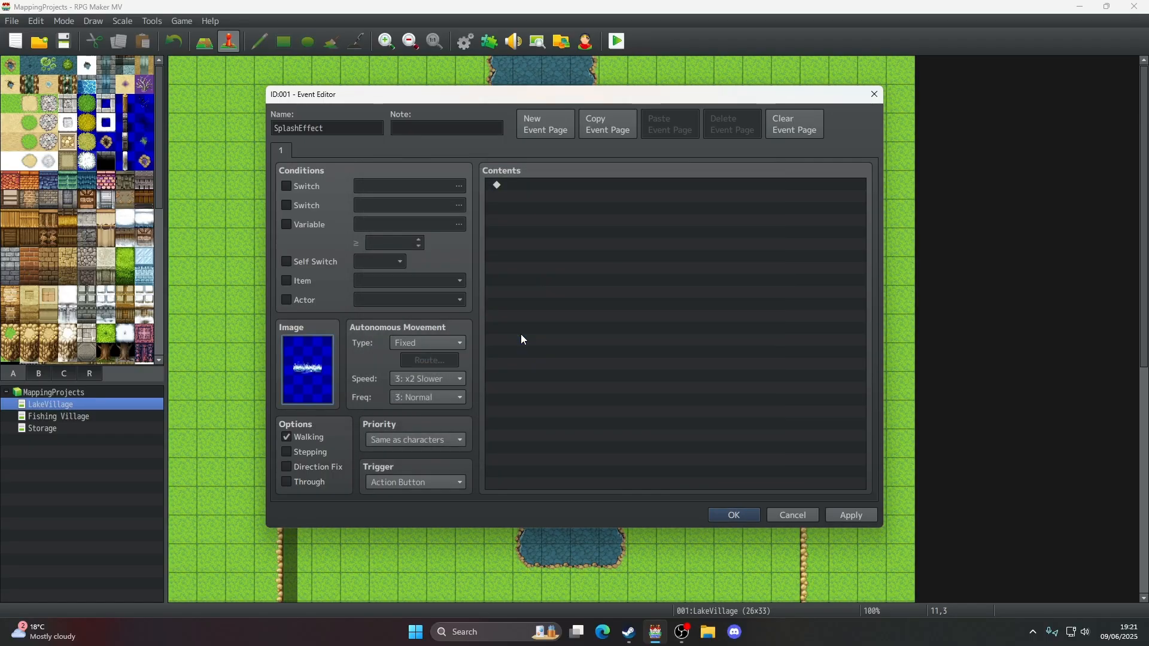
{"action": "left_click", "coordinate": [318, 452]}
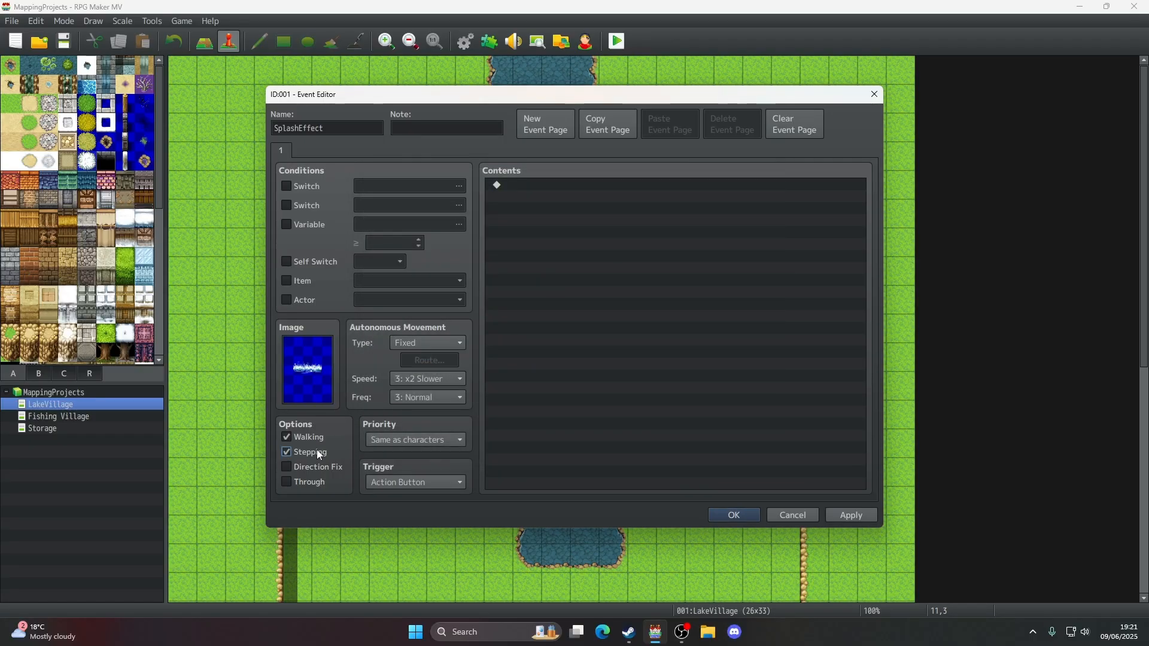
{"action": "left_click", "coordinate": [317, 468]}
{"action": "left_click", "coordinate": [725, 513]}
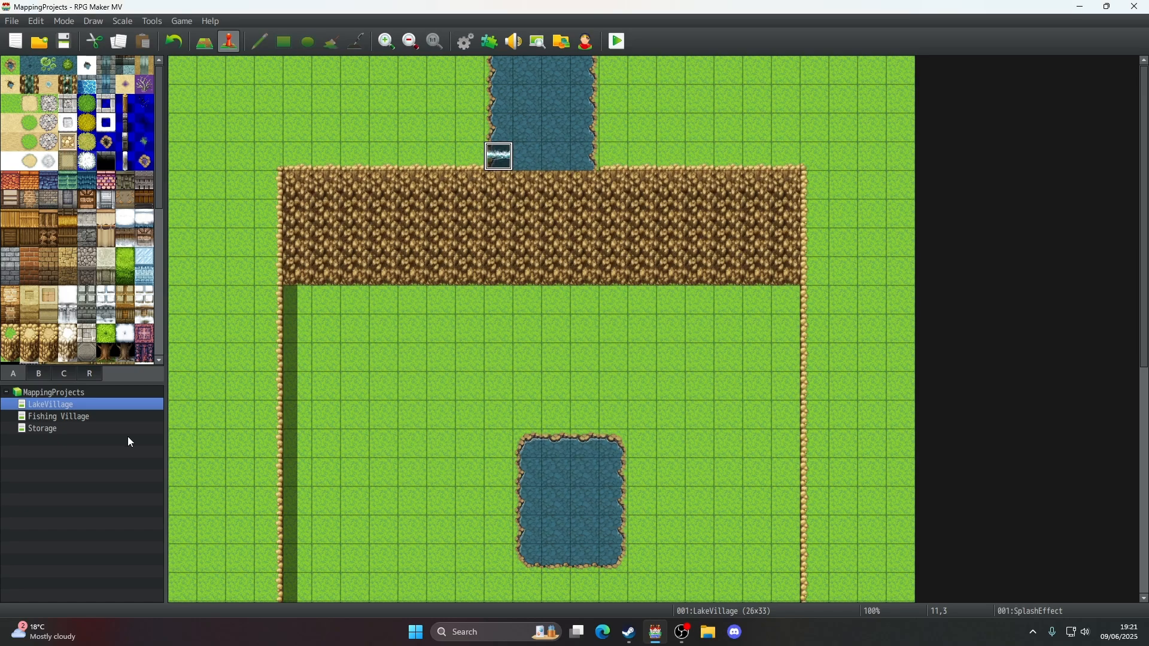
- Examine the settings of the splash event on the Fishing Village waterfall and compare its placement with LakeVillage's event
{"action": "left_click", "coordinate": [89, 414]}
{"action": "double_click", "coordinate": [615, 464]}
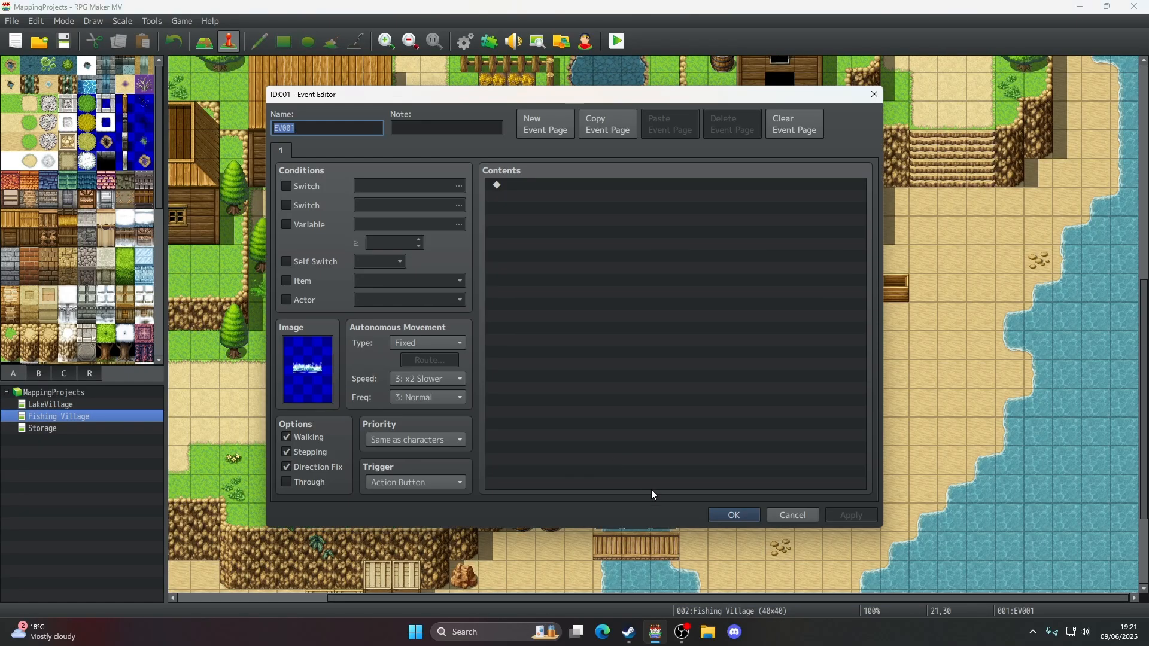
{"action": "left_click", "coordinate": [727, 516]}
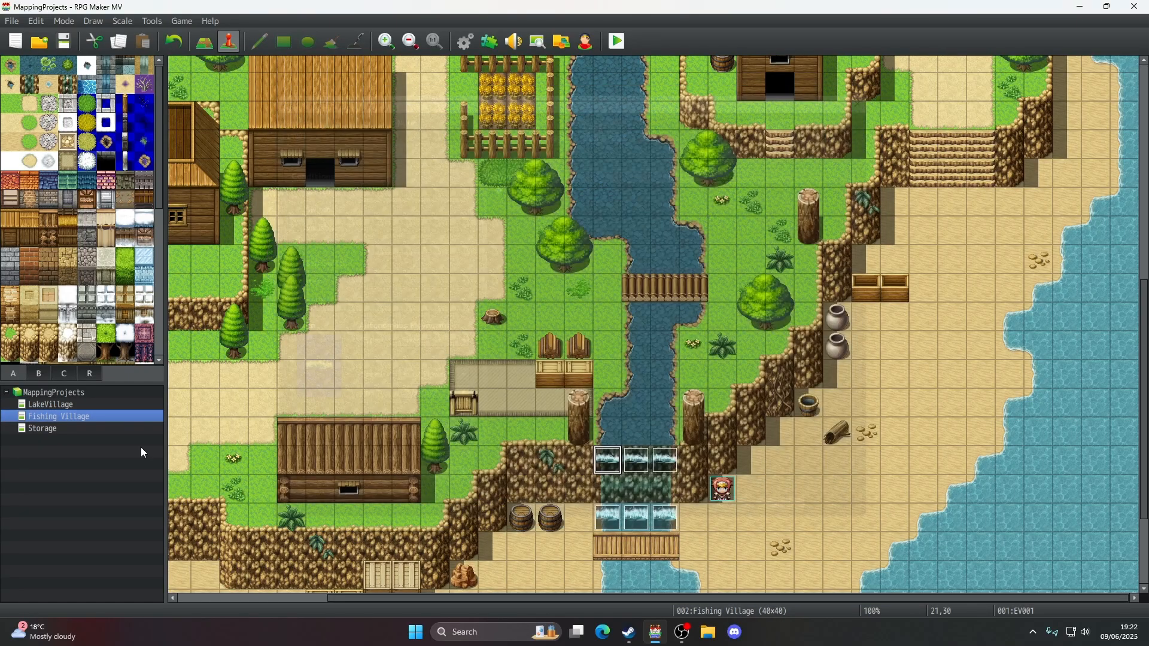
{"action": "left_click", "coordinate": [86, 429]}
{"action": "left_click", "coordinate": [81, 417]}
{"action": "left_click", "coordinate": [78, 410]}
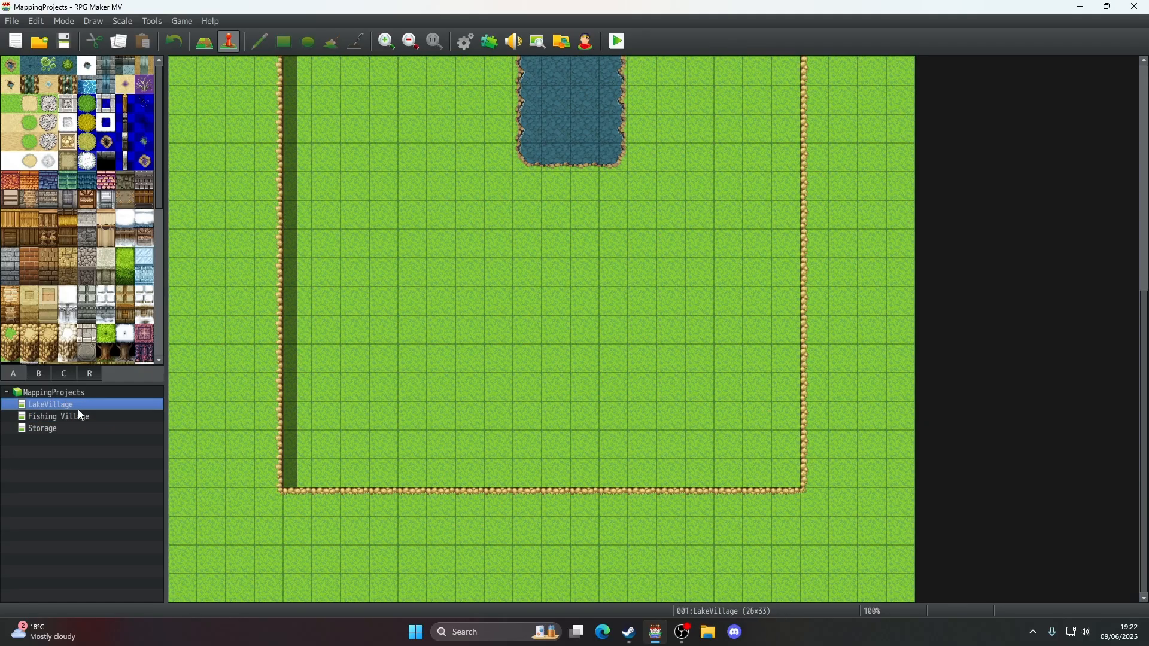
{"action": "scroll", "coordinate": [460, 267], "scroll_direction": "up", "scroll_amount": 5}
{"action": "left_click", "coordinate": [60, 417]}
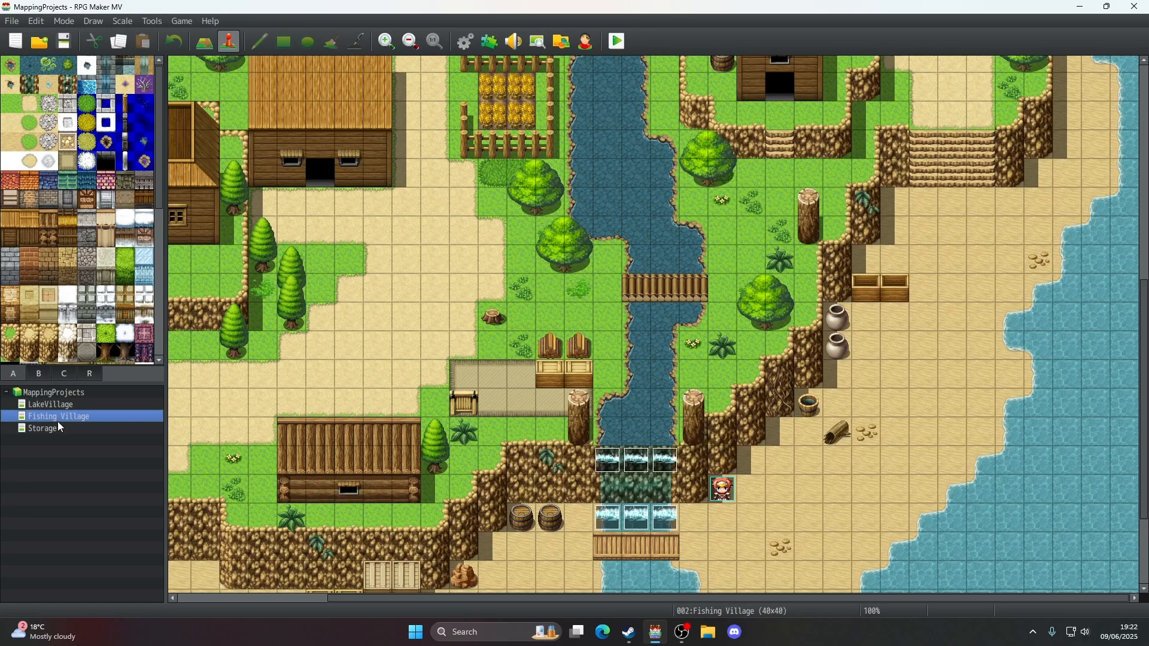
{"action": "double_click", "coordinate": [601, 461]}
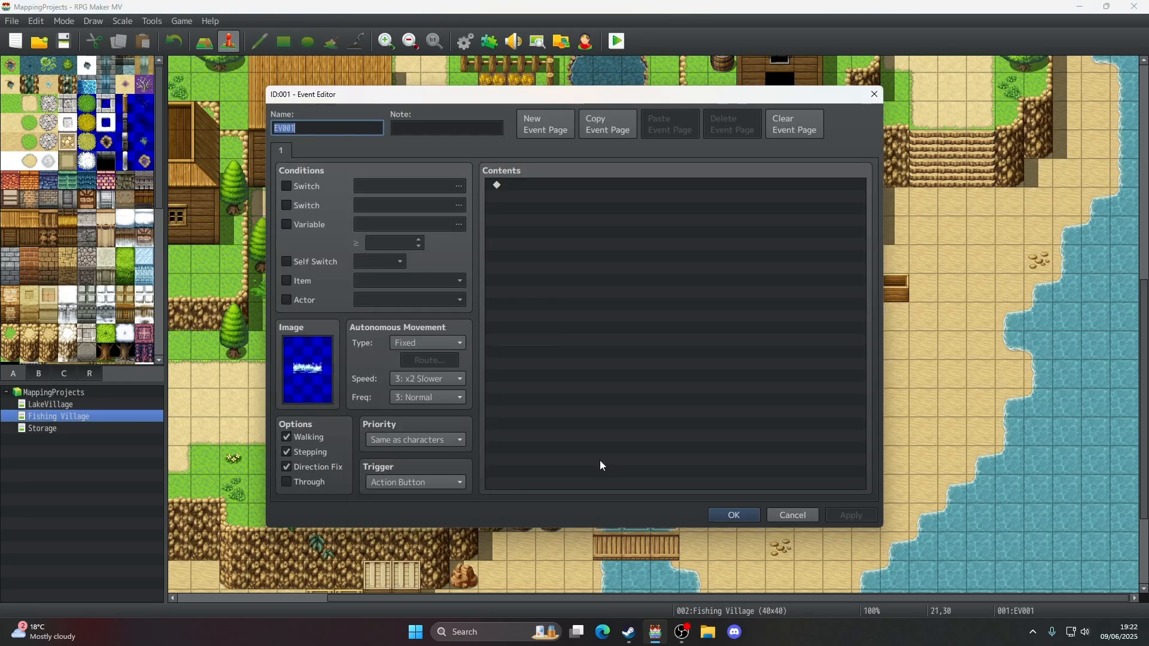
{"action": "left_click", "coordinate": [729, 516]}
{"action": "left_click", "coordinate": [84, 402]}
{"action": "scroll", "coordinate": [333, 332], "scroll_direction": "up", "scroll_amount": 10}
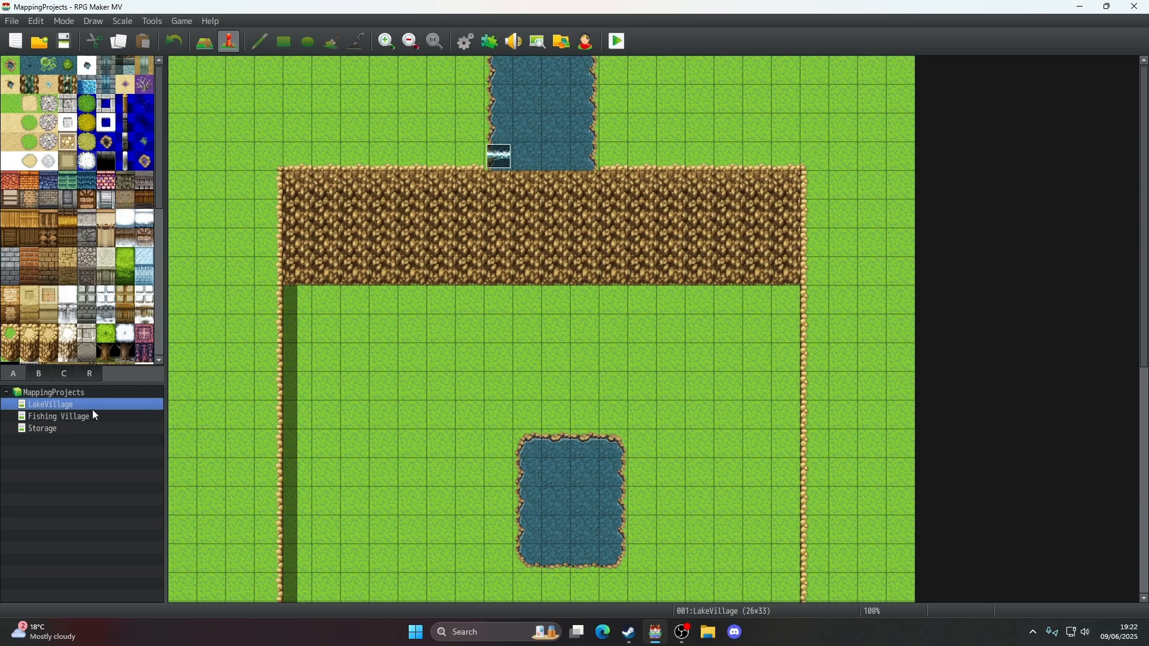
- Move the SplashEffect event two tiles west onto the grass beside LakeVillage's river, and return to map editing
{"action": "left_click", "coordinate": [90, 416]}
{"action": "left_click", "coordinate": [85, 405]}
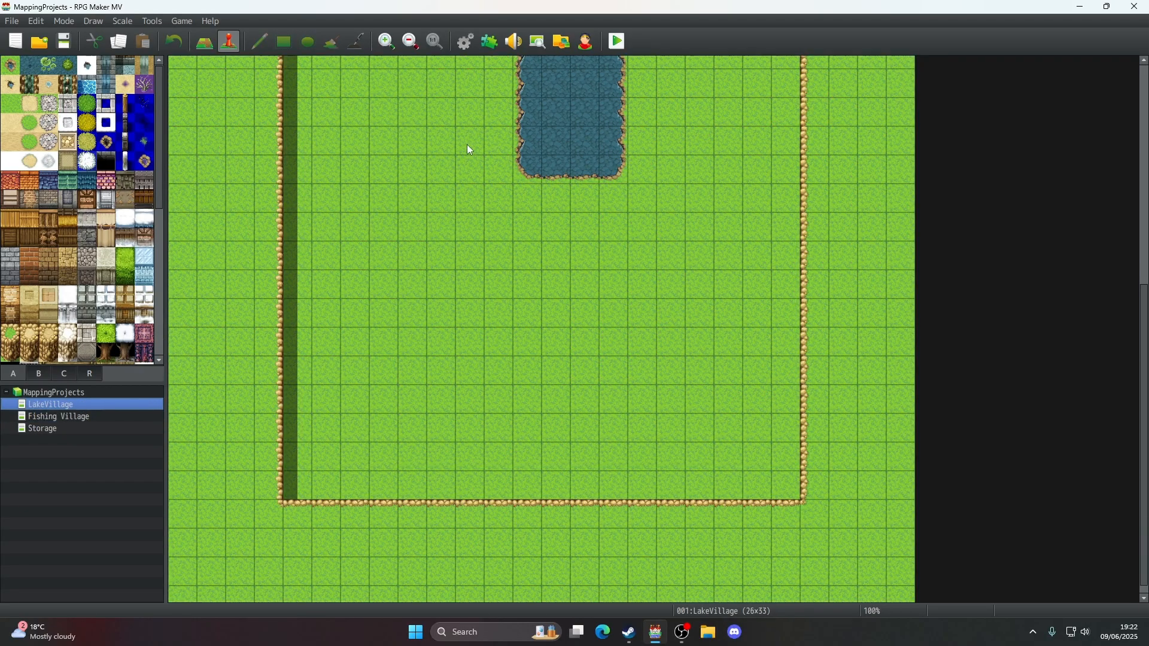
{"action": "scroll", "coordinate": [467, 146], "scroll_direction": "up", "scroll_amount": 8}
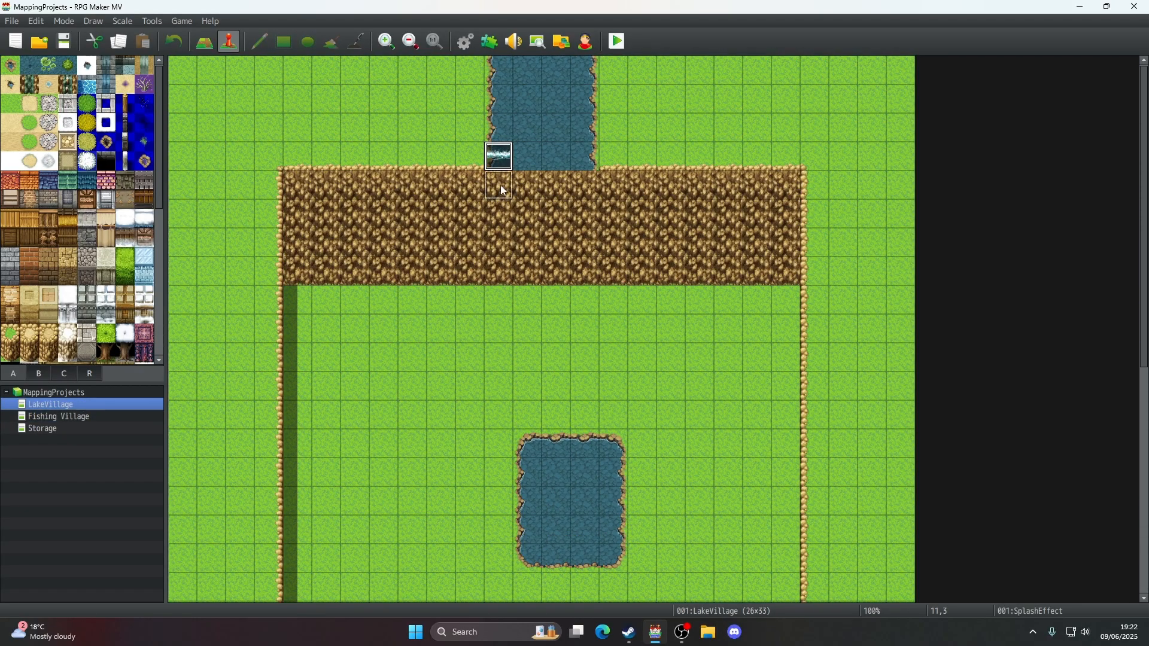
{"action": "left_click_drag", "start_coordinate": [500, 156], "coordinate": [442, 157]}
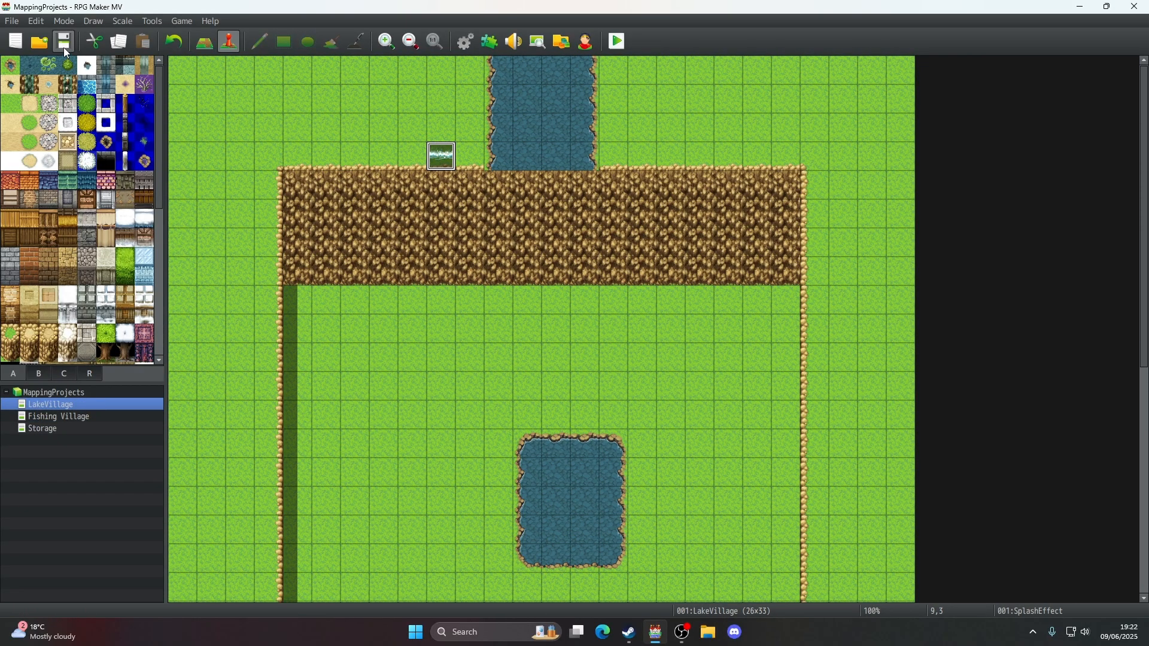
{"action": "left_click", "coordinate": [209, 41]}
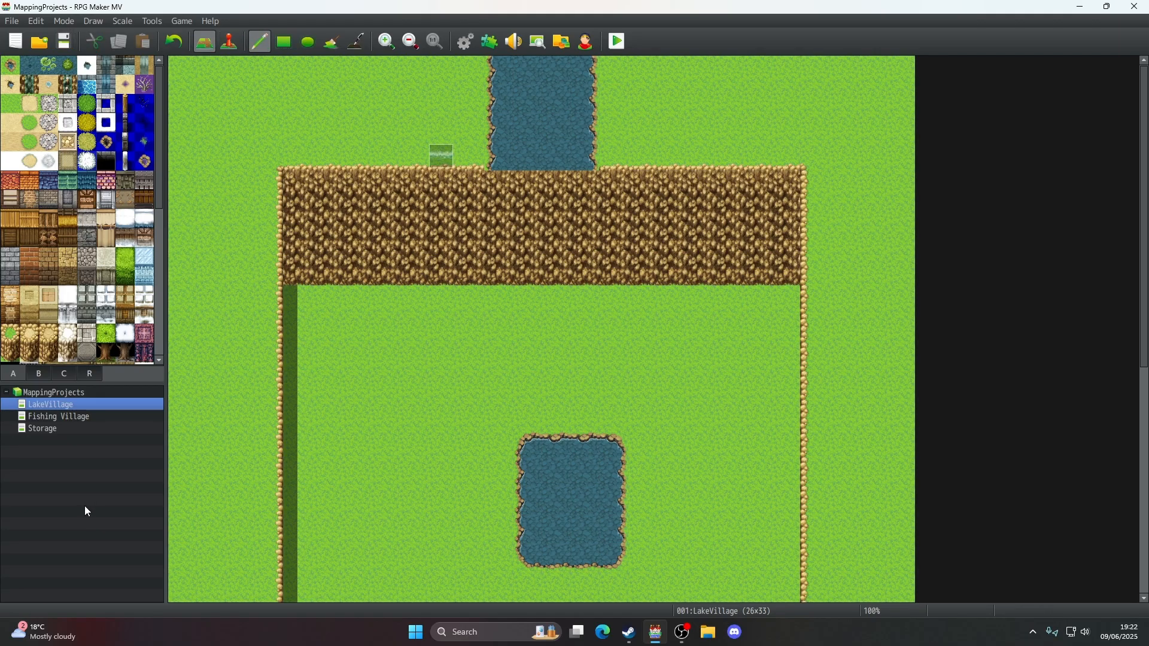
- Try painting a two-tile column of Waterfall C (Cliff) on the Fishing Village cliff west of the waterfall, and undo it
{"action": "left_click", "coordinate": [53, 429]}
{"action": "left_click", "coordinate": [55, 419]}
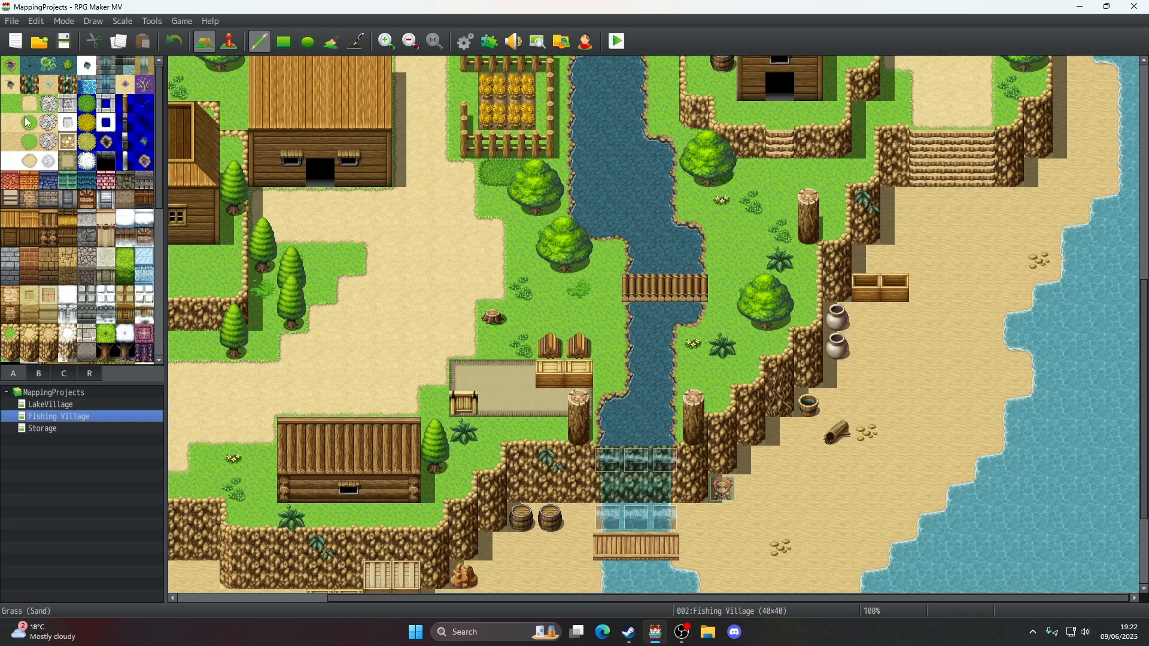
{"action": "left_click", "coordinate": [29, 84]}
{"action": "left_click_drag", "start_coordinate": [519, 486], "coordinate": [519, 468]}
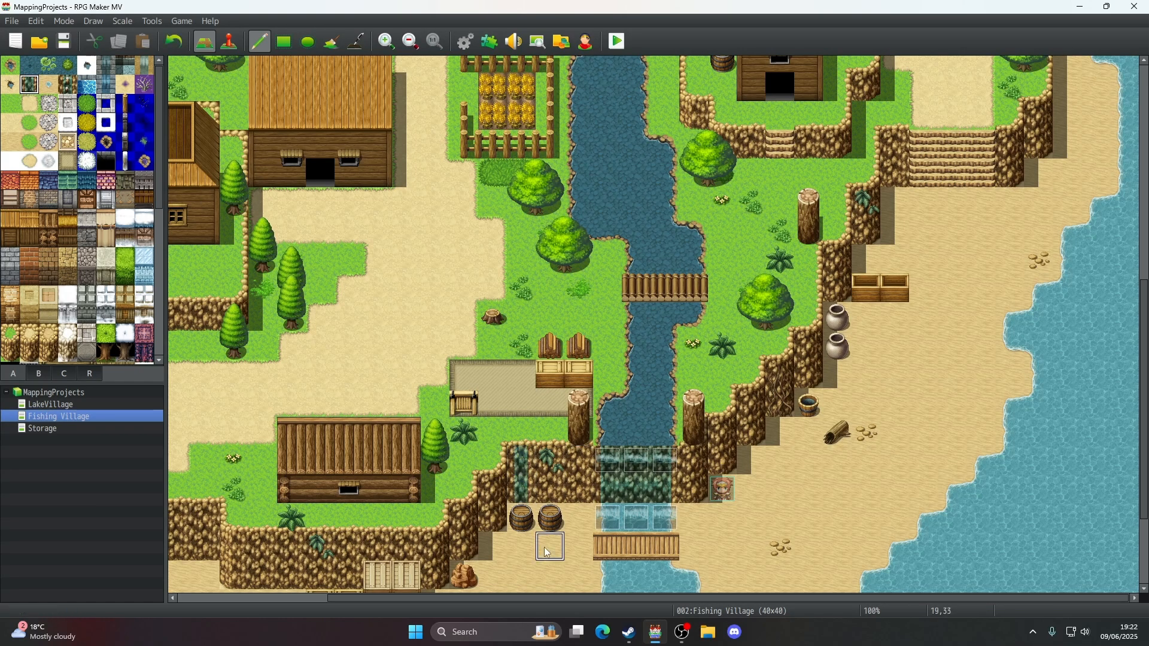
{"action": "left_click", "coordinate": [174, 43]}
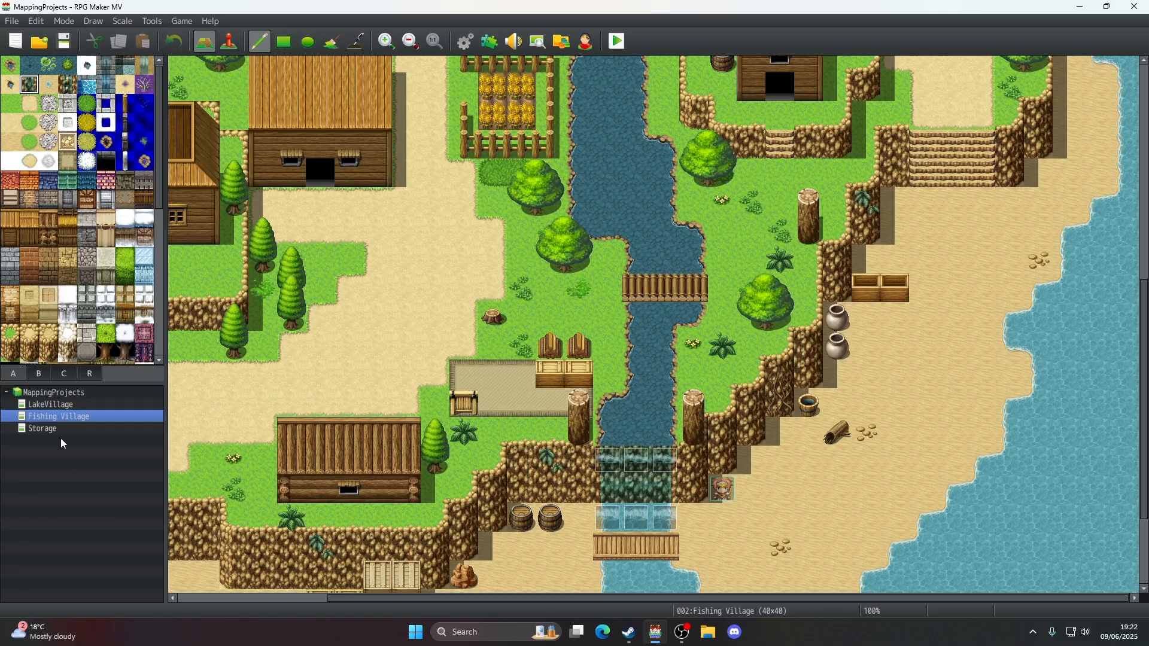
- Try painting Waterfall C (Cliff) on LakeVillage's cliff, at the river's west edge and at the cliff base, undoing both attempts
{"action": "left_click", "coordinate": [54, 407]}
{"action": "scroll", "coordinate": [503, 193], "scroll_direction": "up", "scroll_amount": 8}
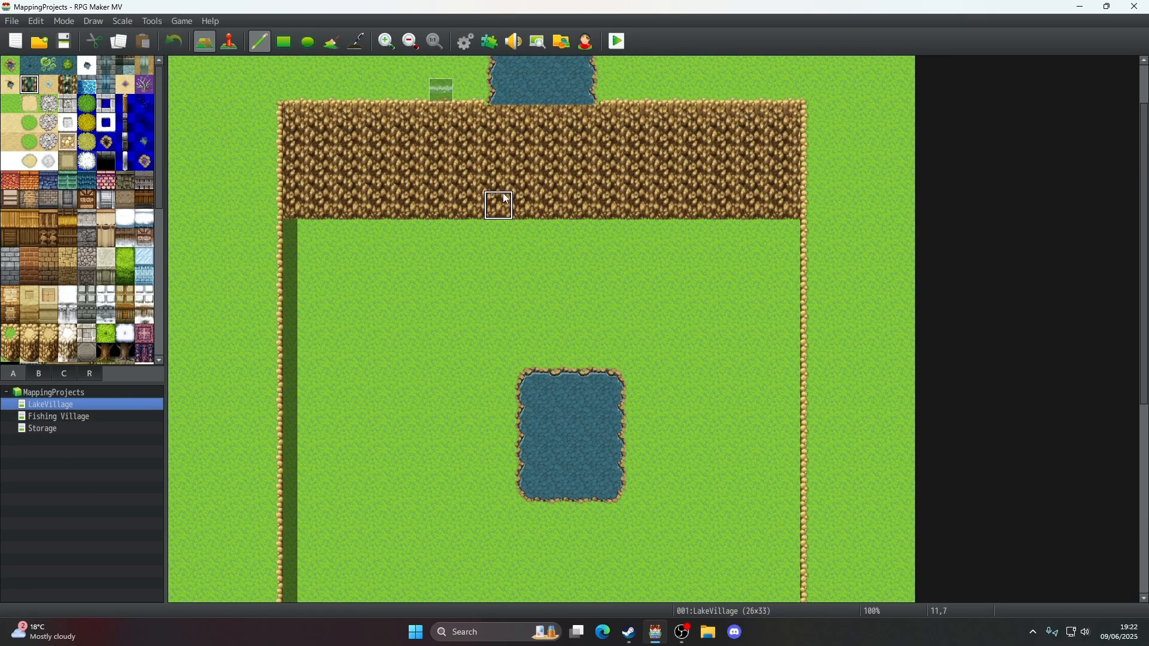
{"action": "left_click_drag", "start_coordinate": [498, 90], "coordinate": [499, 121]}
{"action": "left_click", "coordinate": [176, 41]}
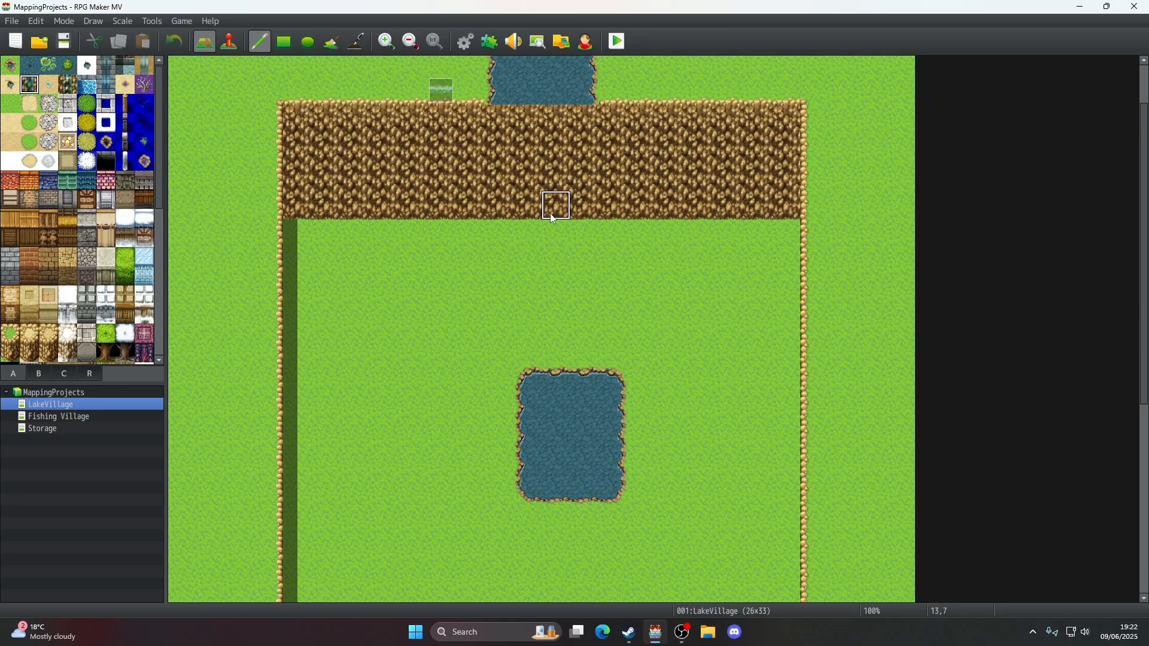
{"action": "left_click", "coordinate": [555, 206]}
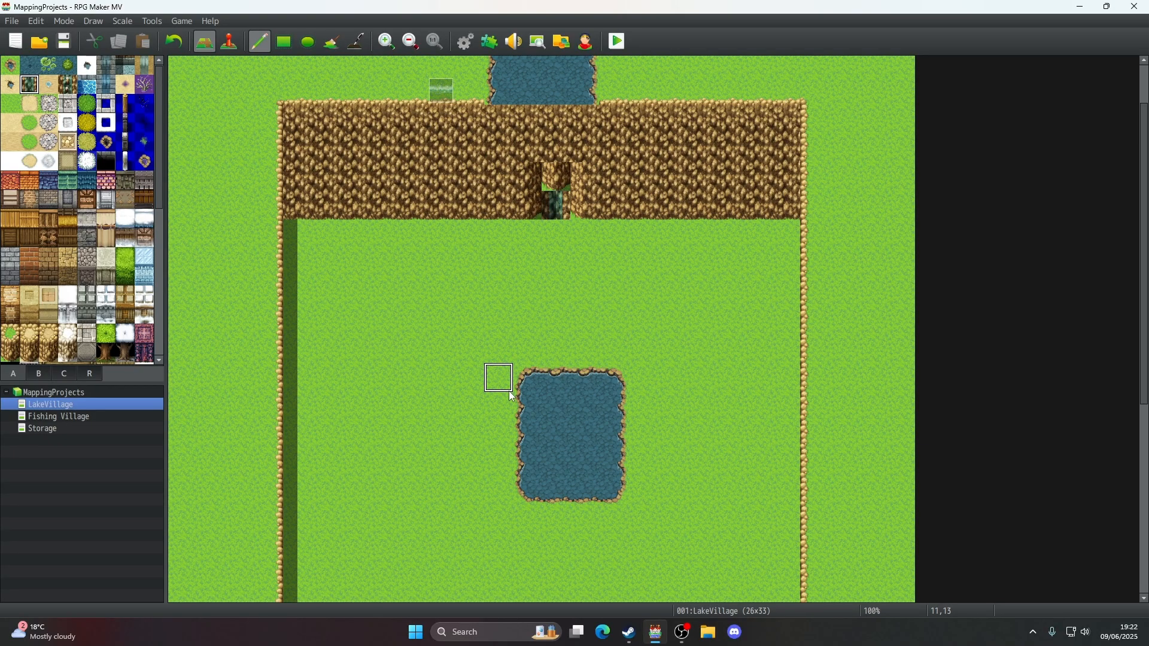
{"action": "left_click", "coordinate": [174, 41]}
- Look through the available terrain tiles and examine the waterfall and surrounding cliffs on the Fishing Village map
{"action": "scroll", "coordinate": [80, 199], "scroll_direction": "down", "scroll_amount": 1}
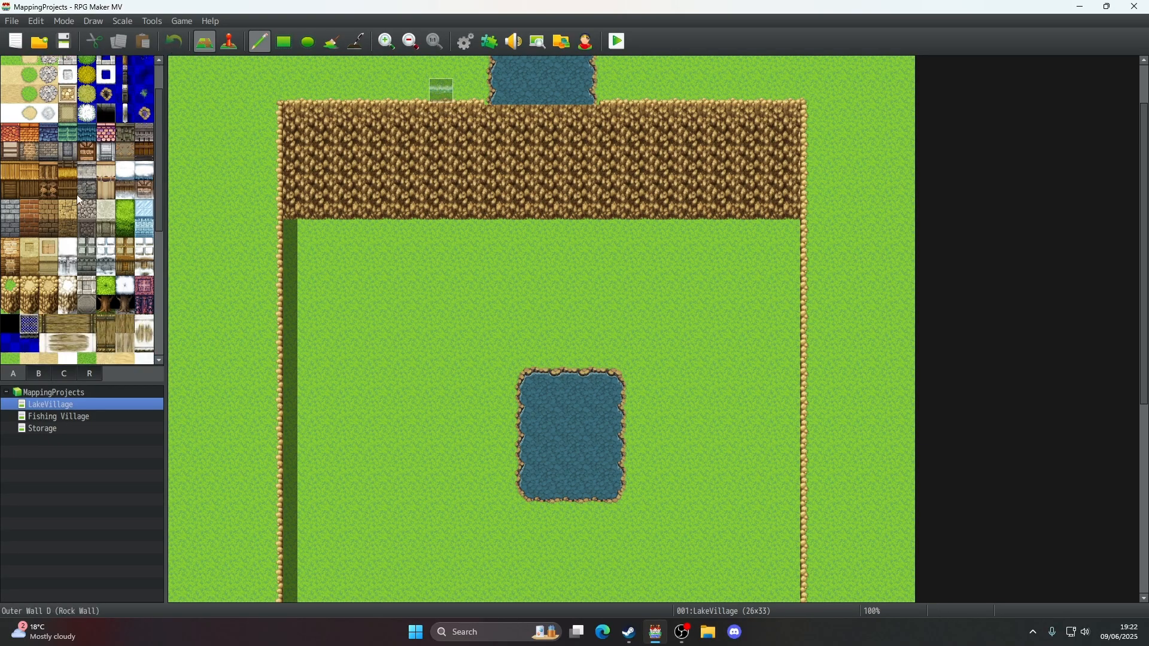
{"action": "scroll", "coordinate": [76, 195], "scroll_direction": "down", "scroll_amount": 3}
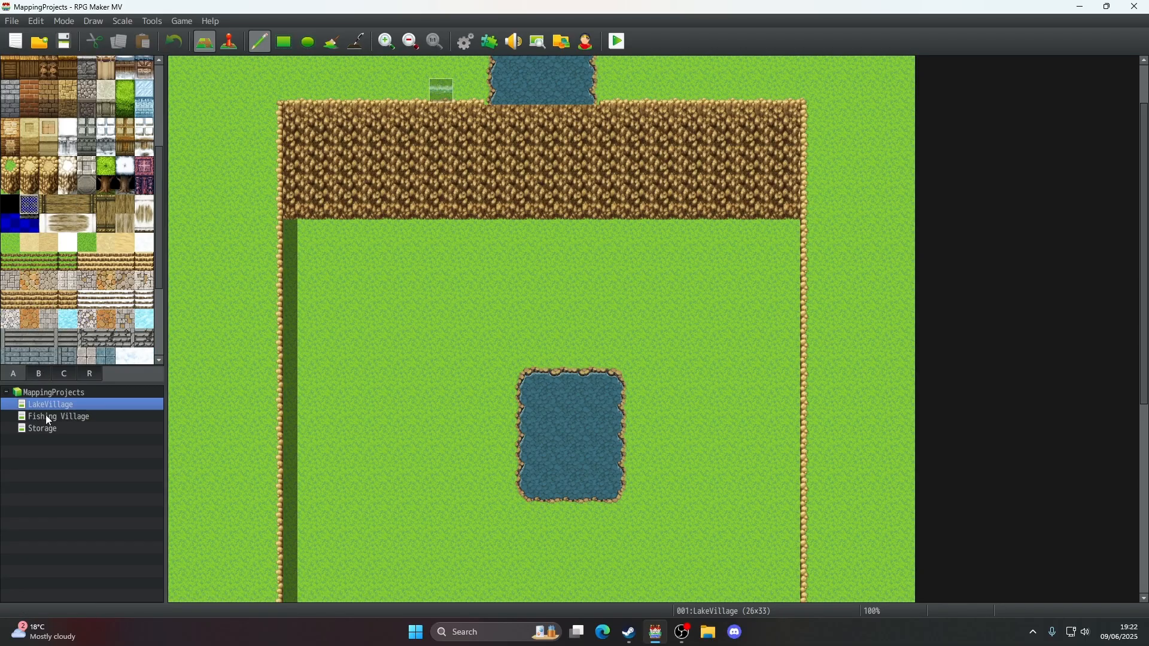
{"action": "scroll", "coordinate": [102, 256], "scroll_direction": "up", "scroll_amount": 3}
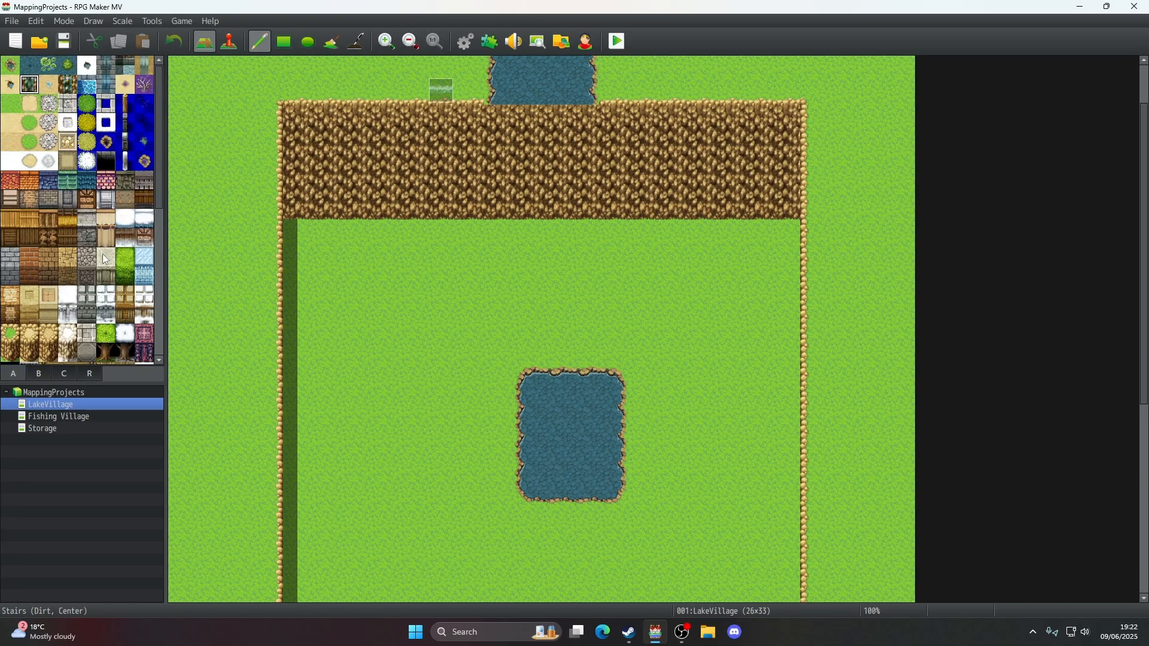
{"action": "left_click", "coordinate": [88, 419]}
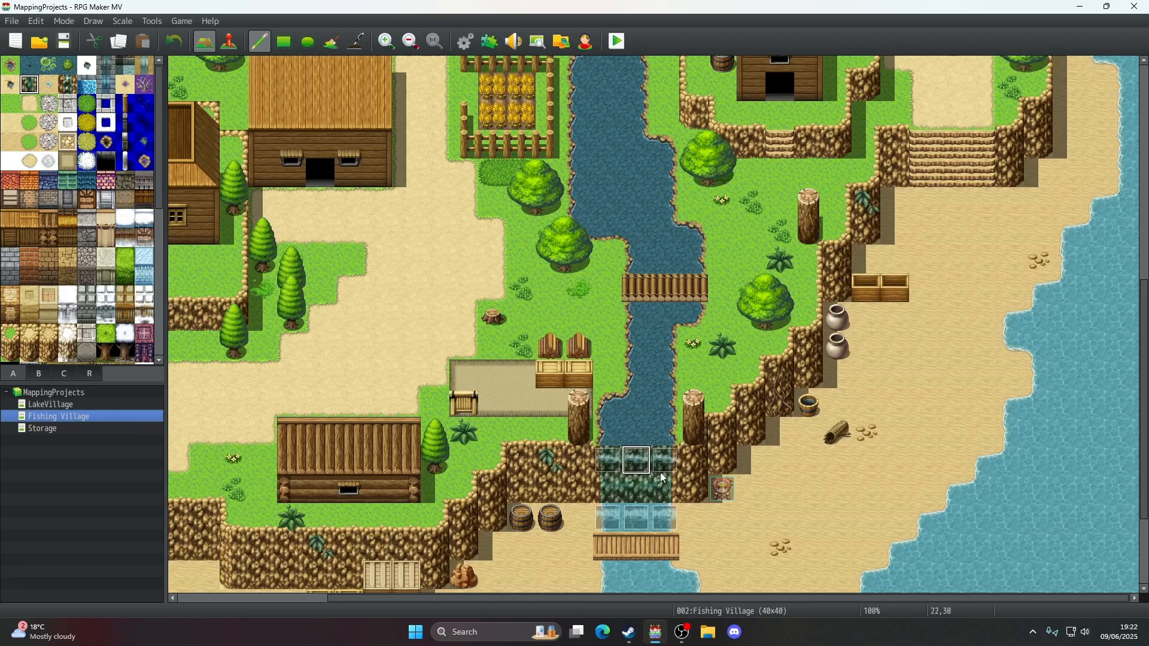
{"action": "scroll", "coordinate": [660, 483], "scroll_direction": "down", "scroll_amount": 1}
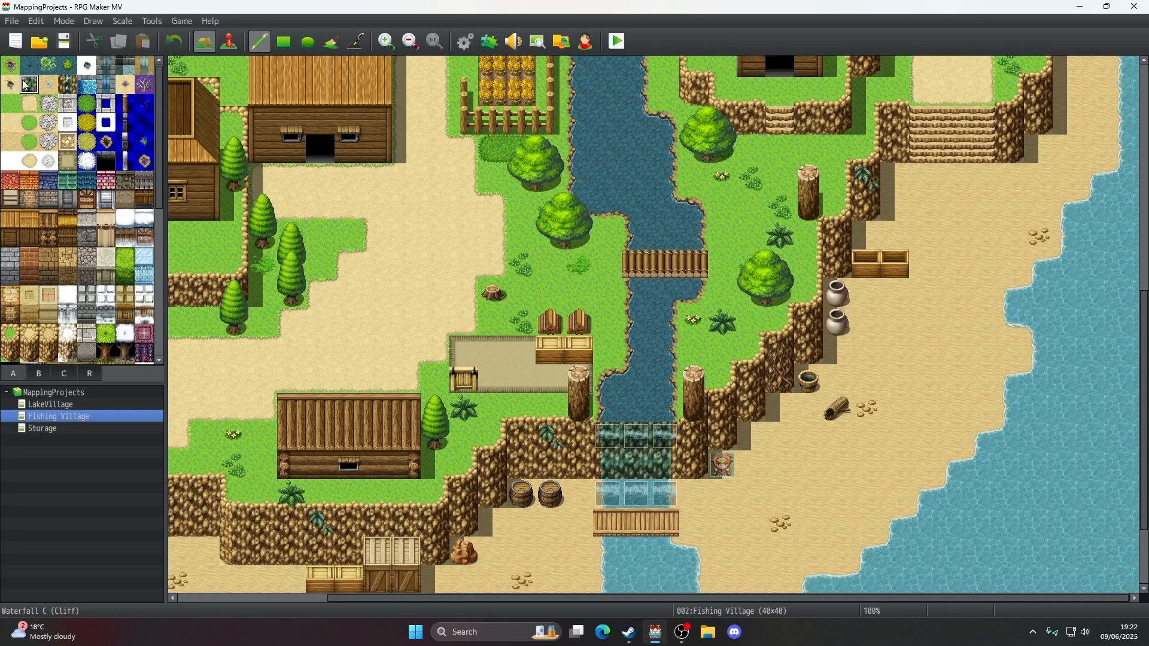
{"action": "scroll", "coordinate": [240, 489], "scroll_direction": "down", "scroll_amount": 1}
{"action": "scroll", "coordinate": [240, 489], "scroll_direction": "down", "scroll_amount": 1}
{"action": "middle_click_drag", "start_coordinate": [449, 490], "coordinate": [299, 502]}
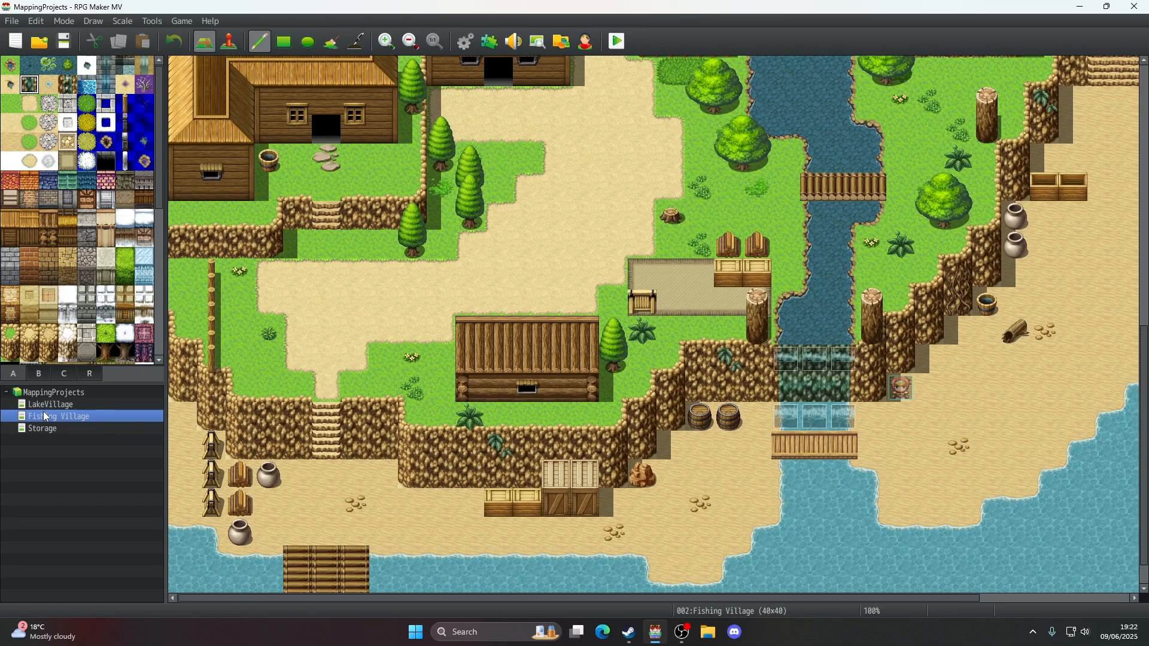
- Try painting a Waterfall C (Cliff) column down the full height of LakeVillage's cliff west of the river, and undo it
{"action": "left_click", "coordinate": [71, 405]}
{"action": "scroll", "coordinate": [410, 238], "scroll_direction": "up", "scroll_amount": 5}
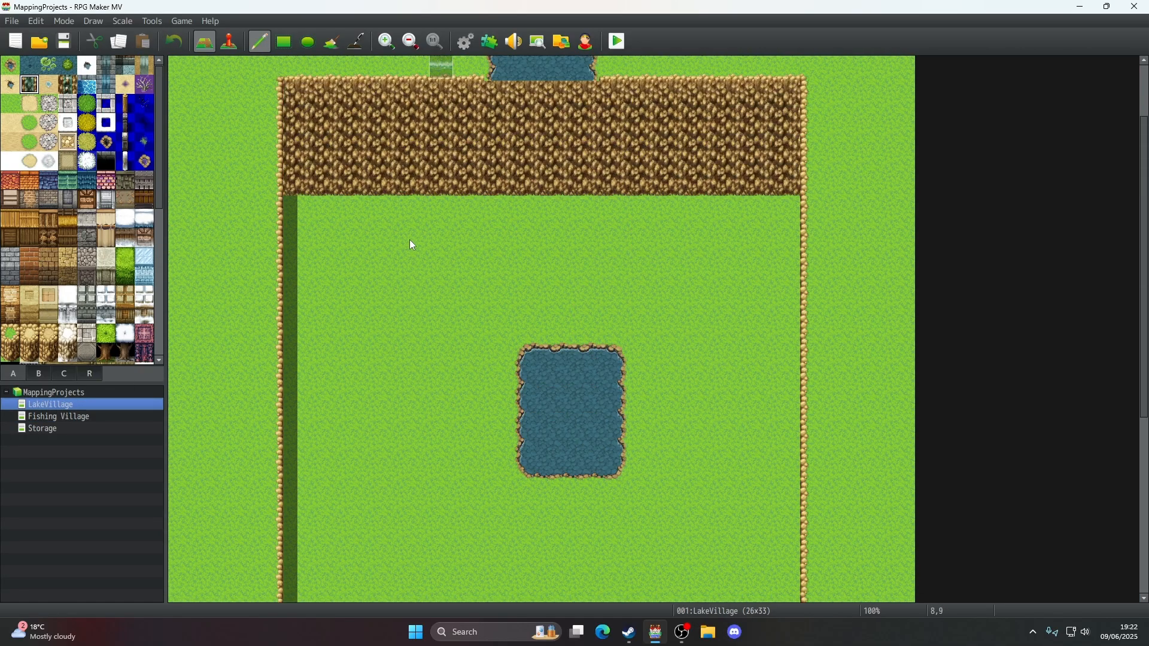
{"action": "scroll", "coordinate": [409, 239], "scroll_direction": "up", "scroll_amount": 3}
{"action": "mouse_move", "coordinate": [410, 239]}
{"action": "left_mouse_down"}
{"action": "mouse_move", "coordinate": [407, 259]}
{"action": "mouse_move", "coordinate": [410, 218]}
{"action": "mouse_move", "coordinate": [393, 263]}
{"action": "mouse_move", "coordinate": [383, 180]}
{"action": "left_mouse_up"}
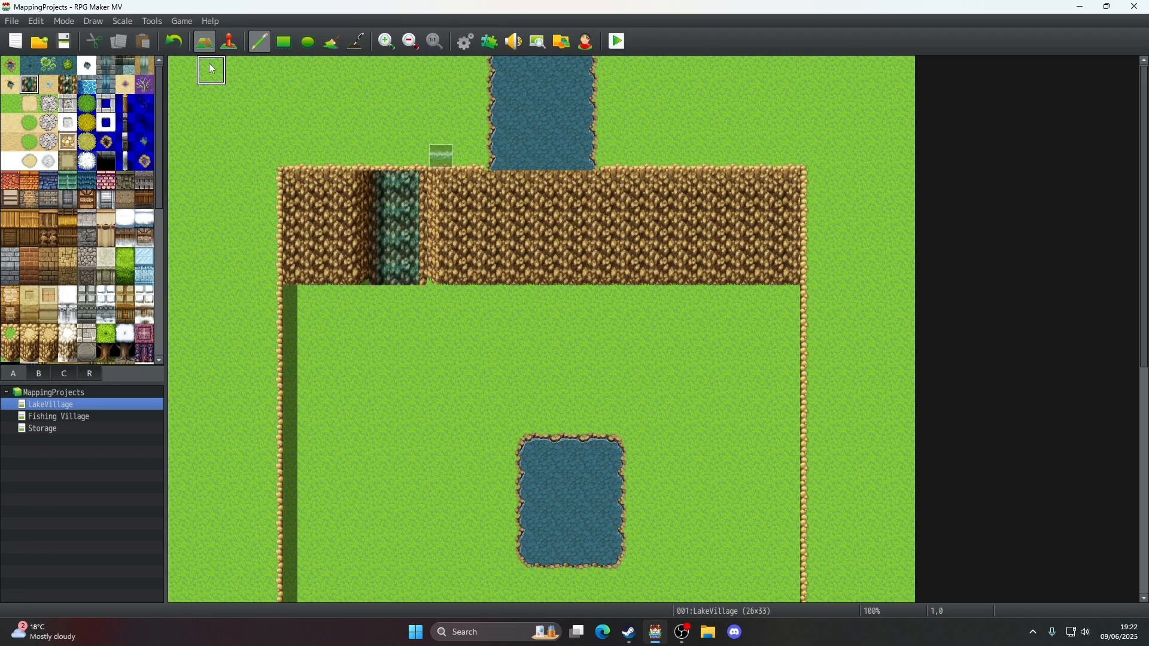
{"action": "left_click", "coordinate": [183, 43]}
{"action": "left_click", "coordinate": [176, 40]}
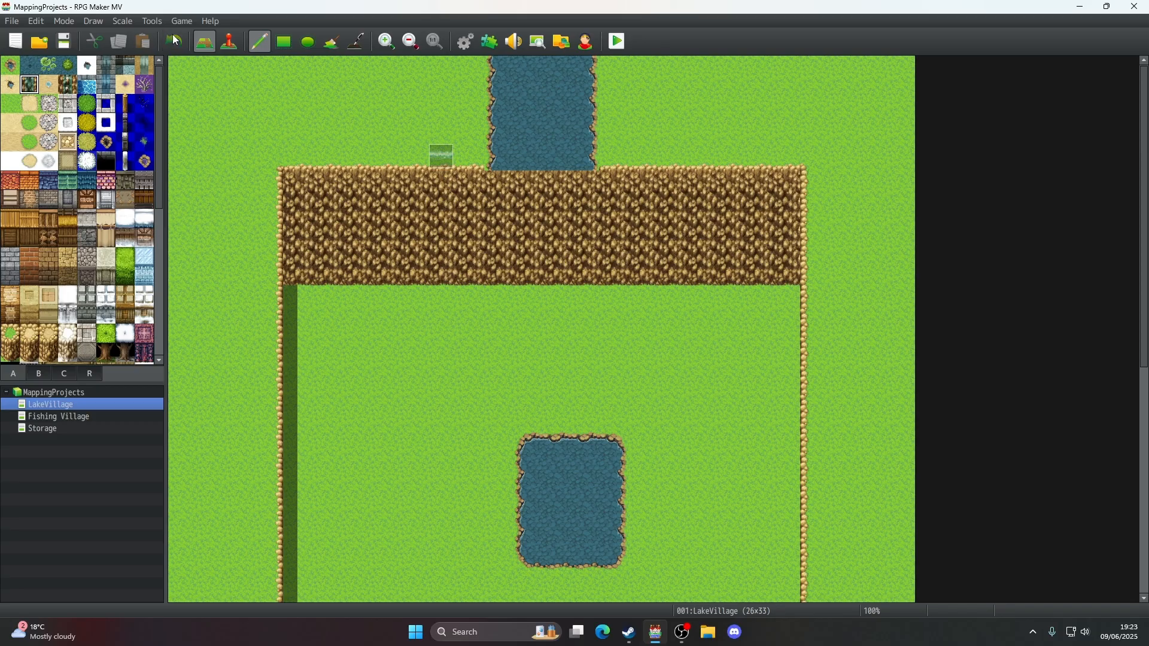
- Try painting a single dirt cliff wall tile at the base of LakeVillage's cliff near its west end, and undo it
{"action": "scroll", "coordinate": [109, 206], "scroll_direction": "down", "scroll_amount": 3}
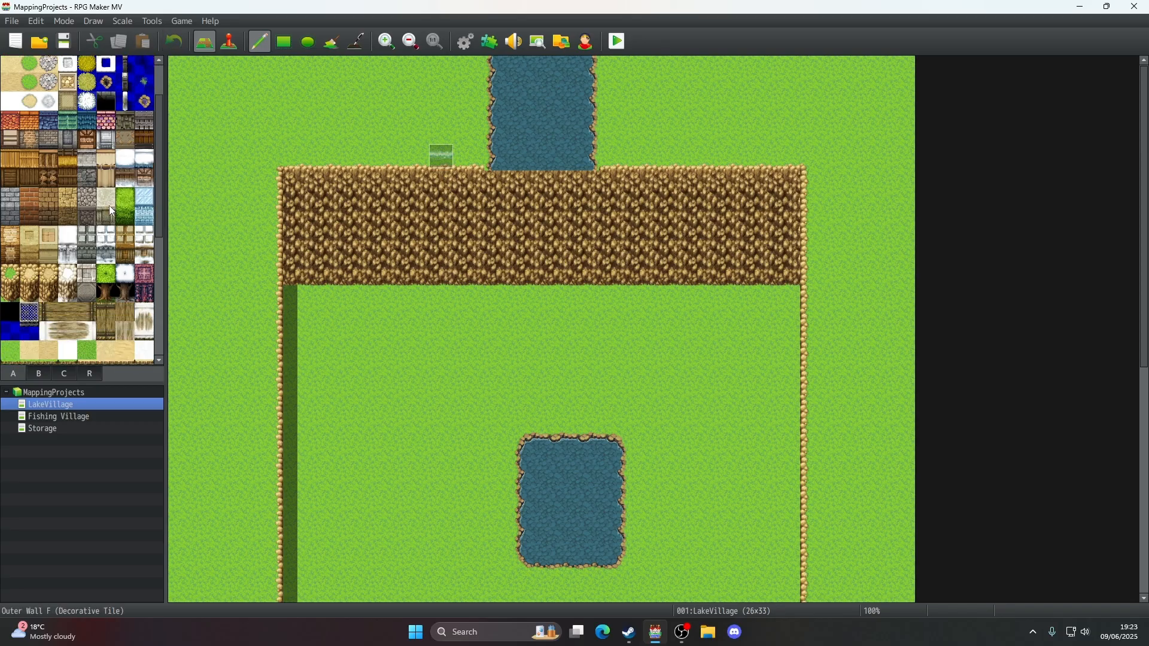
{"action": "left_click", "coordinate": [29, 280]}
{"action": "left_click", "coordinate": [355, 271]}
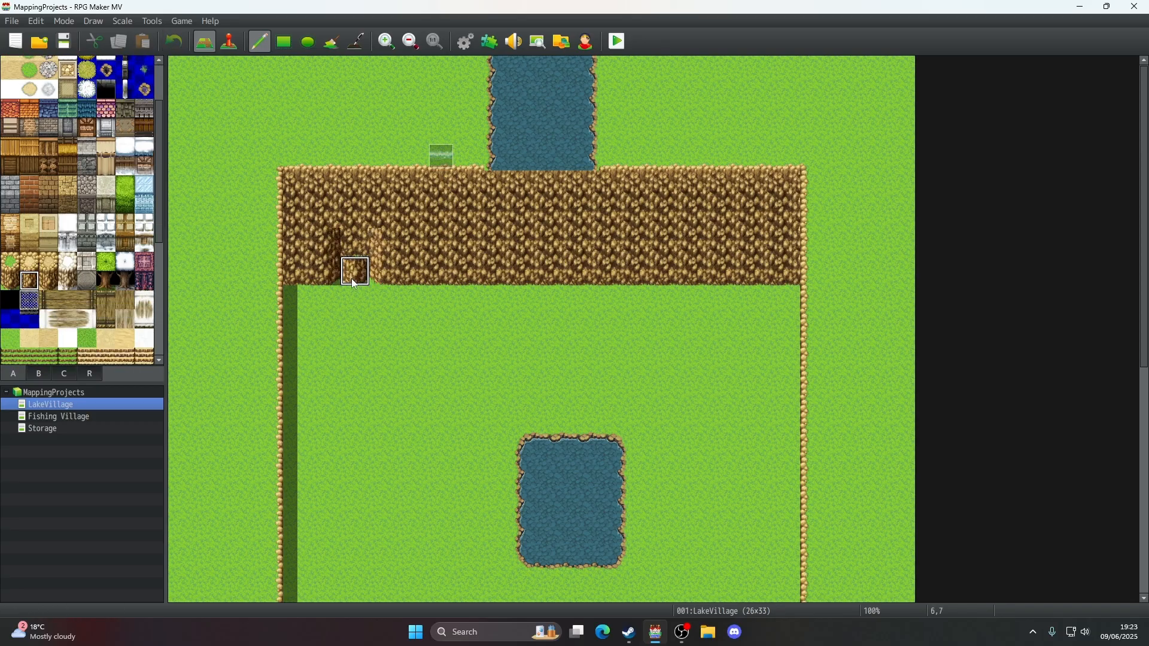
{"action": "left_click", "coordinate": [175, 43]}
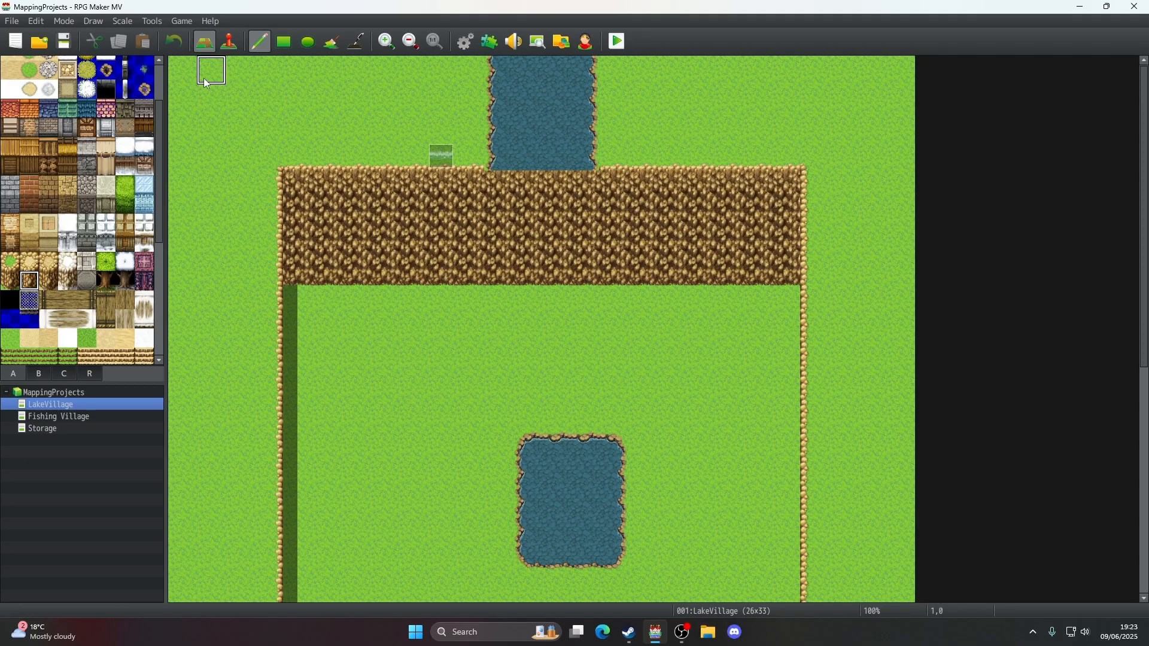
- Repaint LakeVillage's cliff face with the dirt cliff wall tile, try a short Waterfall C (Cliff) strip west of the river, and undo the strip
{"action": "left_click", "coordinate": [284, 42]}
{"action": "left_click_drag", "start_coordinate": [298, 216], "coordinate": [792, 276]}
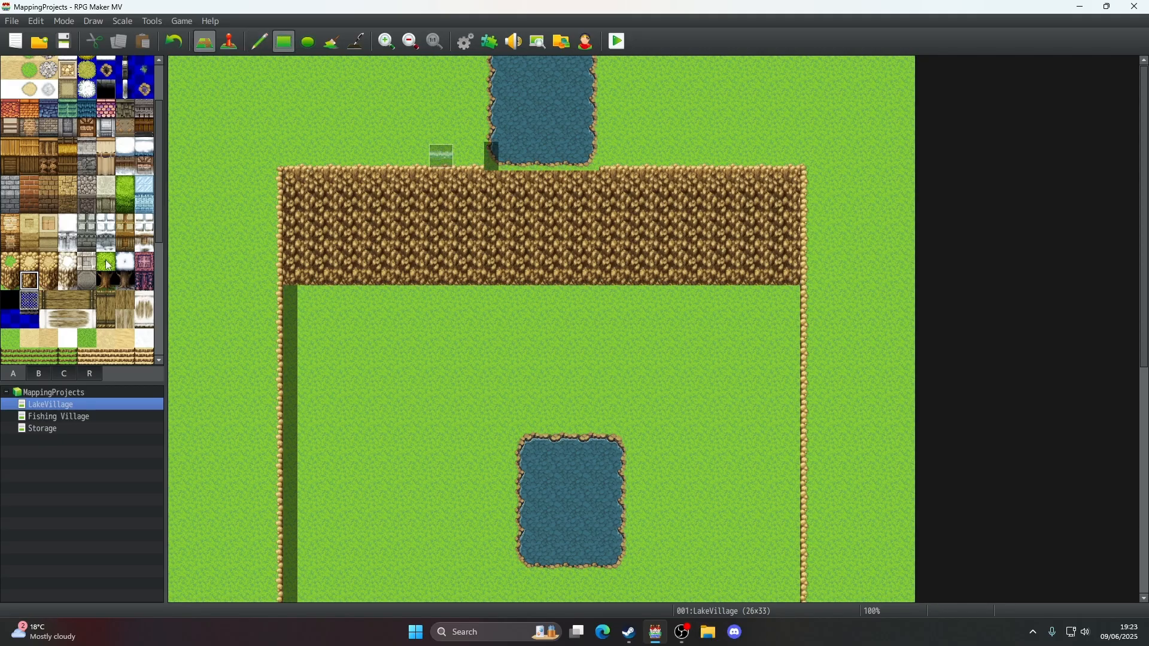
{"action": "scroll", "coordinate": [25, 94], "scroll_direction": "up", "scroll_amount": 1}
{"action": "left_click", "coordinate": [26, 90]}
{"action": "left_click_drag", "start_coordinate": [460, 205], "coordinate": [495, 210]}
{"action": "left_click", "coordinate": [173, 39]}
- Try a different cliff wall tile, then a Waterfall C (Cliff) strip across the cliff's western part, and undo the strip
{"action": "scroll", "coordinate": [77, 266], "scroll_direction": "down", "scroll_amount": 2}
{"action": "left_click", "coordinate": [333, 41]}
{"action": "scroll", "coordinate": [91, 196], "scroll_direction": "up", "scroll_amount": 1}
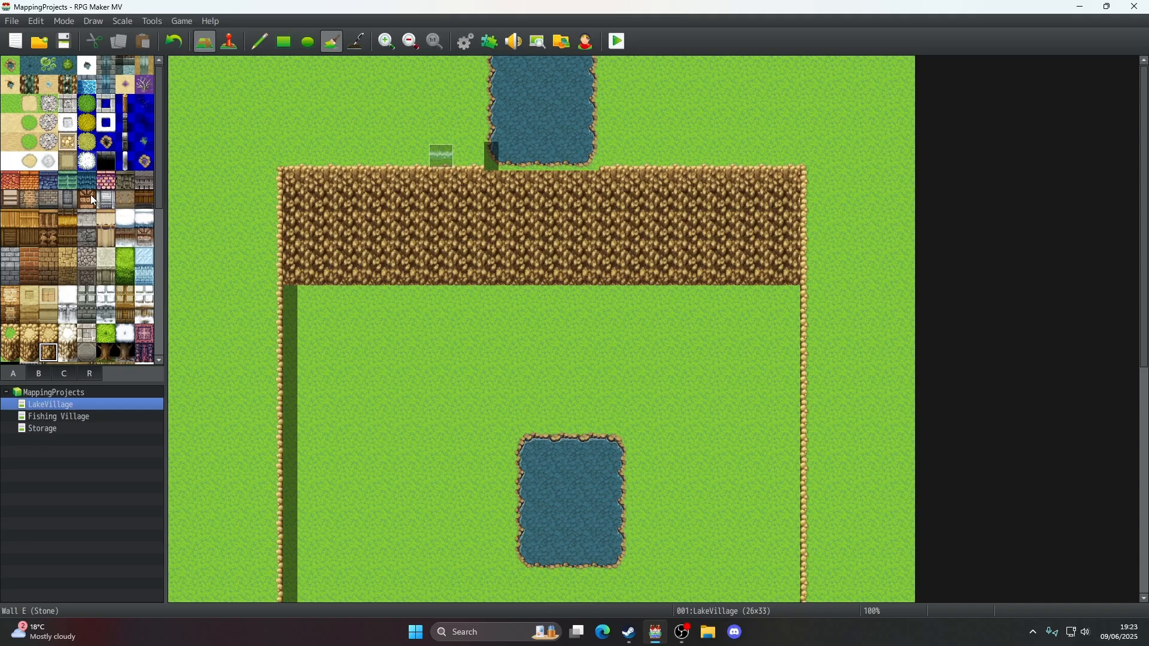
{"action": "left_click", "coordinate": [32, 85]}
{"action": "left_click", "coordinate": [292, 41]}
{"action": "left_click_drag", "start_coordinate": [375, 237], "coordinate": [436, 242]}
{"action": "left_click", "coordinate": [175, 41]}
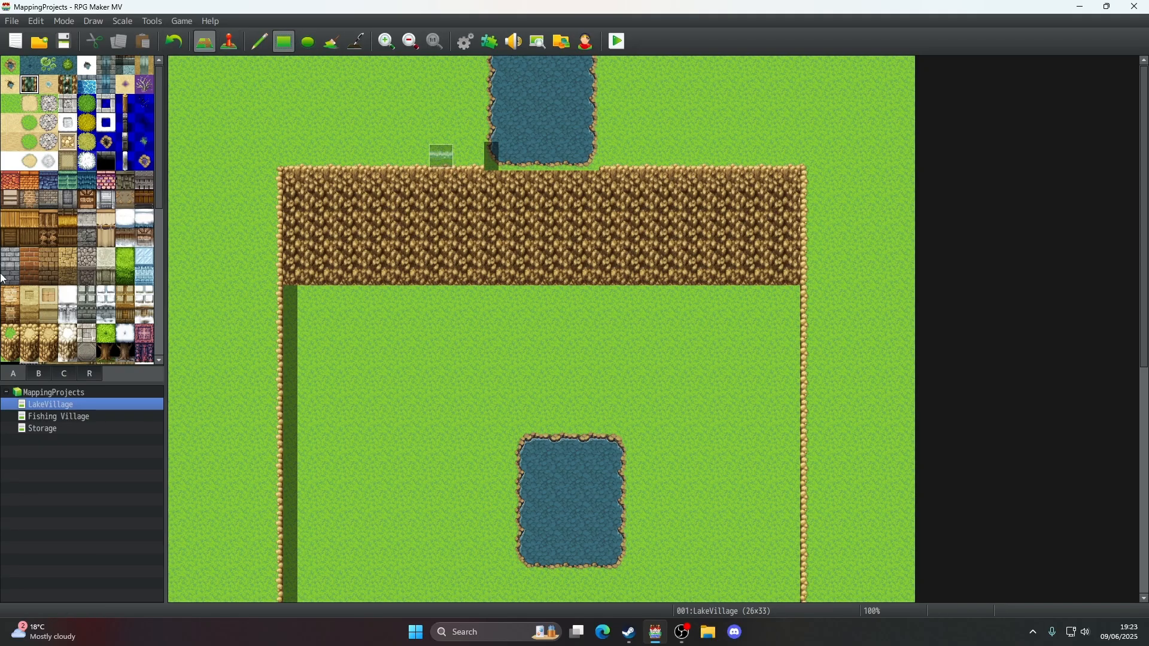
- Check the Fishing Village cliff, try flood-filling LakeVillage's cliff face with the grass-topped cliff's wall tile, and undo the fill
{"action": "left_click", "coordinate": [10, 353]}
{"action": "left_click", "coordinate": [337, 38]}
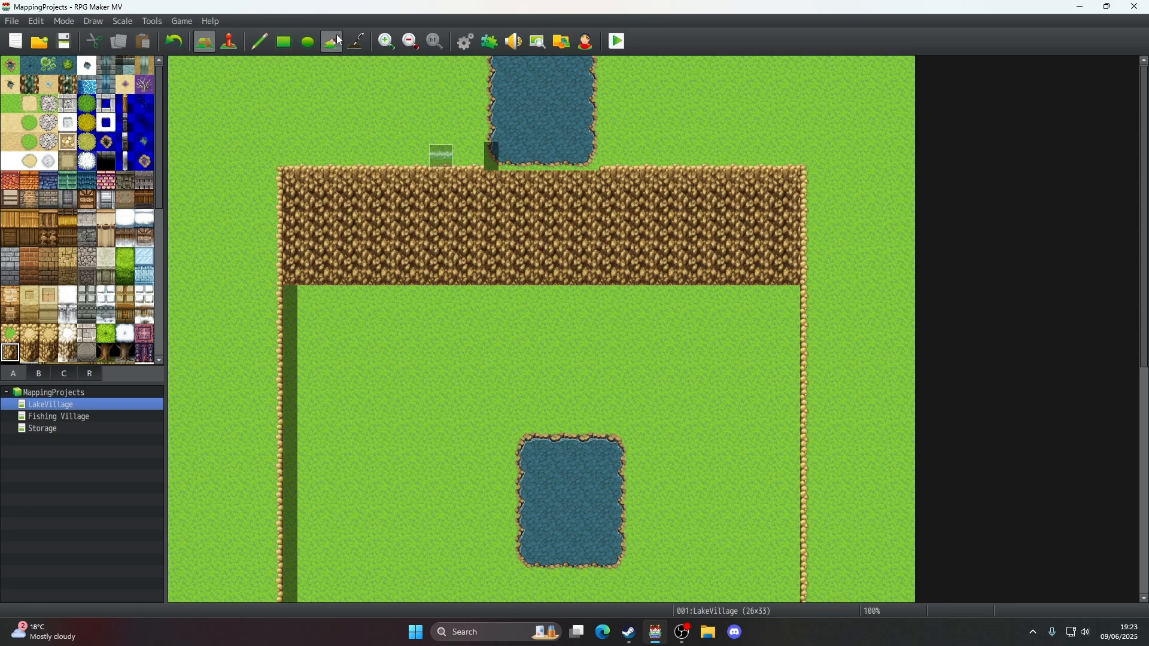
{"action": "left_click", "coordinate": [55, 416]}
{"action": "left_click", "coordinate": [259, 42]}
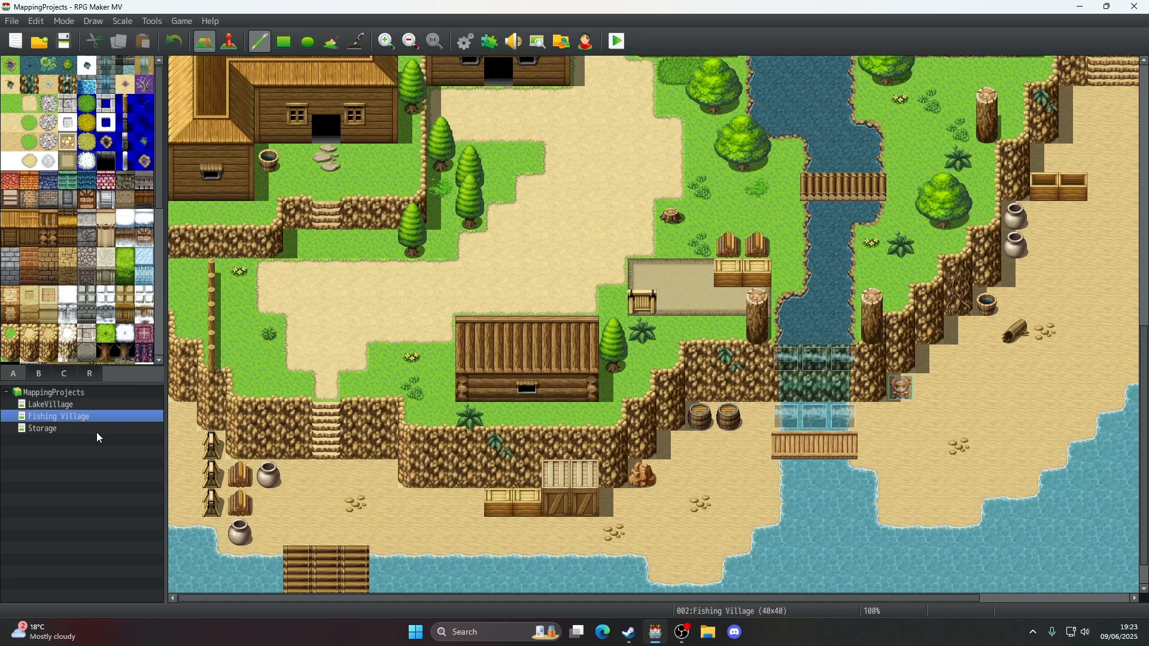
{"action": "left_click", "coordinate": [66, 406]}
{"action": "scroll", "coordinate": [235, 278], "scroll_direction": "up", "scroll_amount": 5}
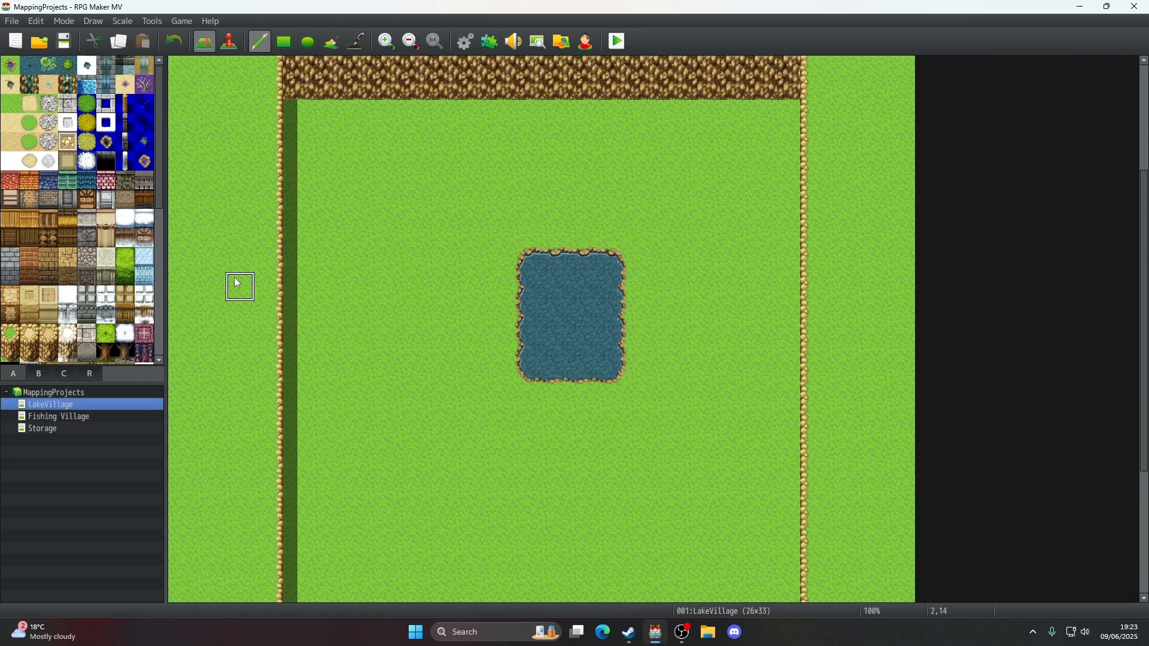
{"action": "left_click", "coordinate": [332, 42]}
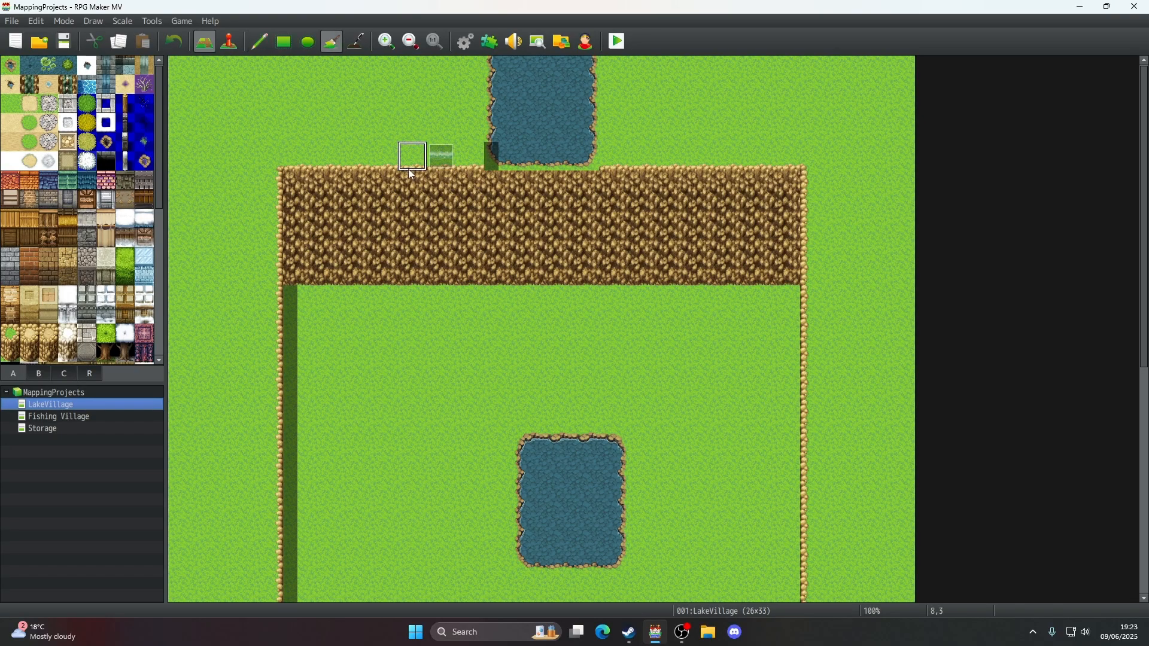
{"action": "left_click", "coordinate": [418, 222]}
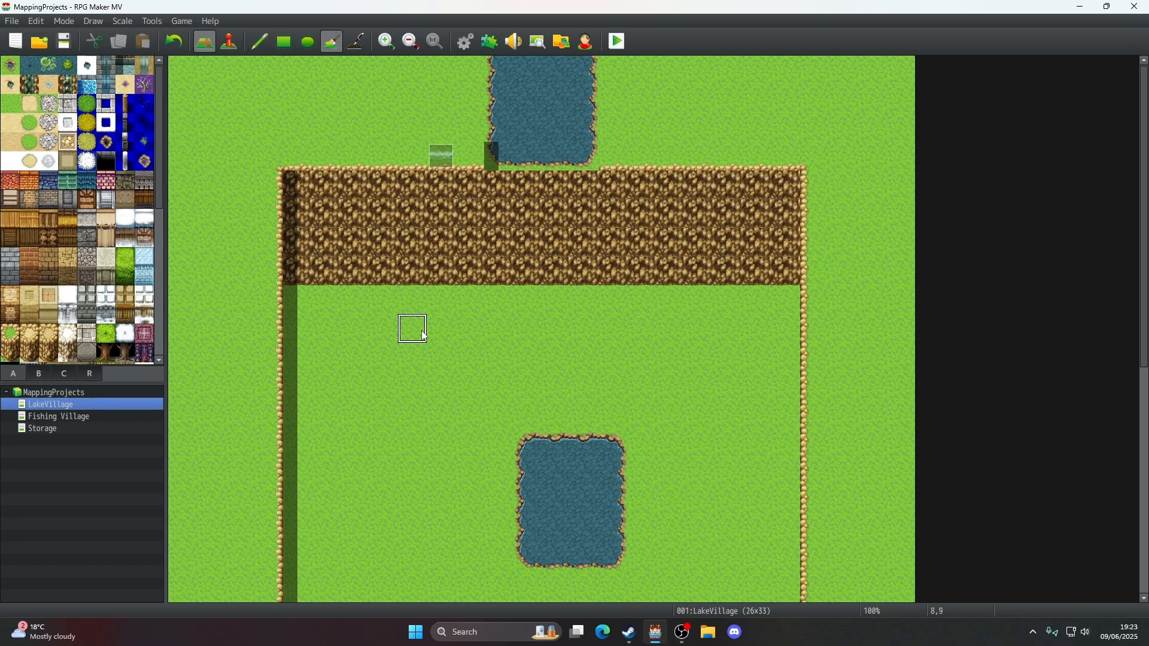
{"action": "left_click", "coordinate": [170, 44]}
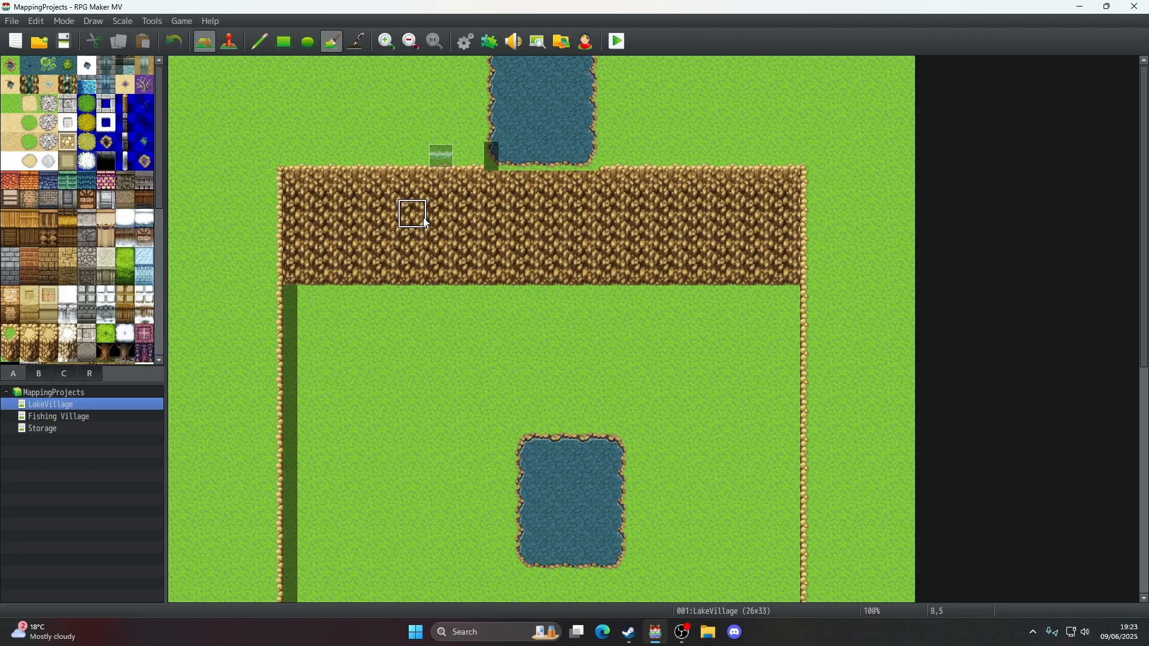
- Compare LakeVillage's cliff with the cliff and waterfall on the Fishing Village map
{"action": "left_click", "coordinate": [260, 41]}
{"action": "left_click", "coordinate": [383, 386]}
{"action": "mouse_move", "coordinate": [414, 388]}
{"action": "left_mouse_down"}
{"action": "mouse_move", "coordinate": [527, 388]}
{"action": "mouse_move", "coordinate": [386, 359]}
{"action": "mouse_move", "coordinate": [517, 366]}
{"action": "mouse_move", "coordinate": [533, 390]}
{"action": "mouse_move", "coordinate": [387, 378]}
{"action": "mouse_move", "coordinate": [517, 357]}
{"action": "left_mouse_up"}
{"action": "left_click", "coordinate": [82, 418]}
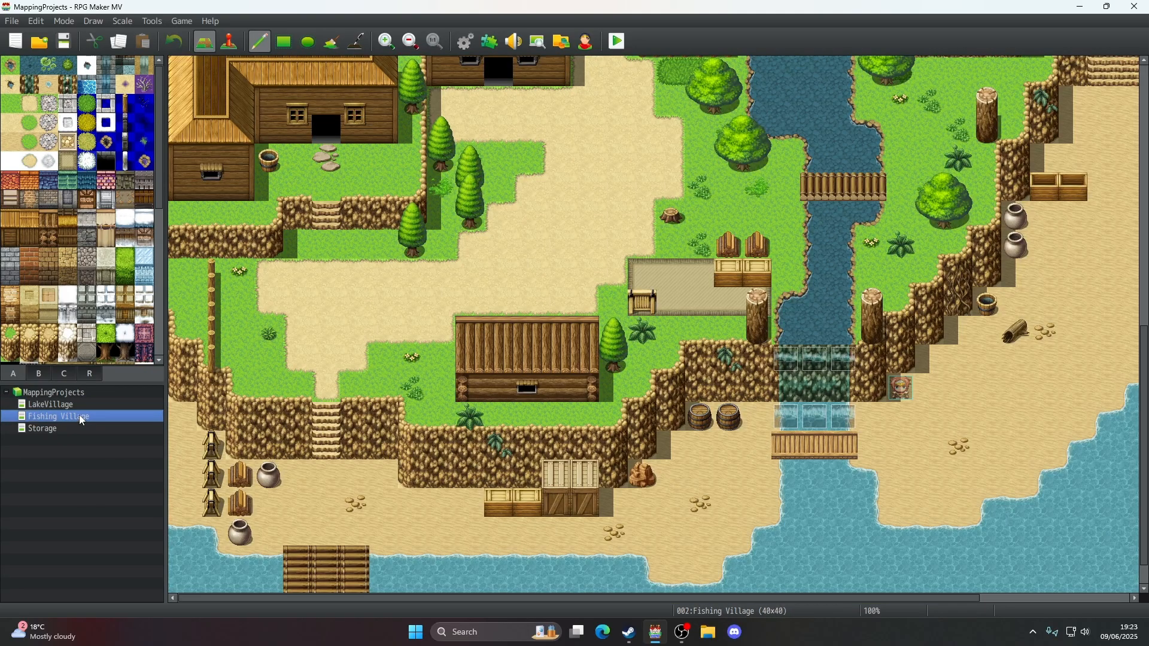
{"action": "left_click", "coordinate": [73, 401]}
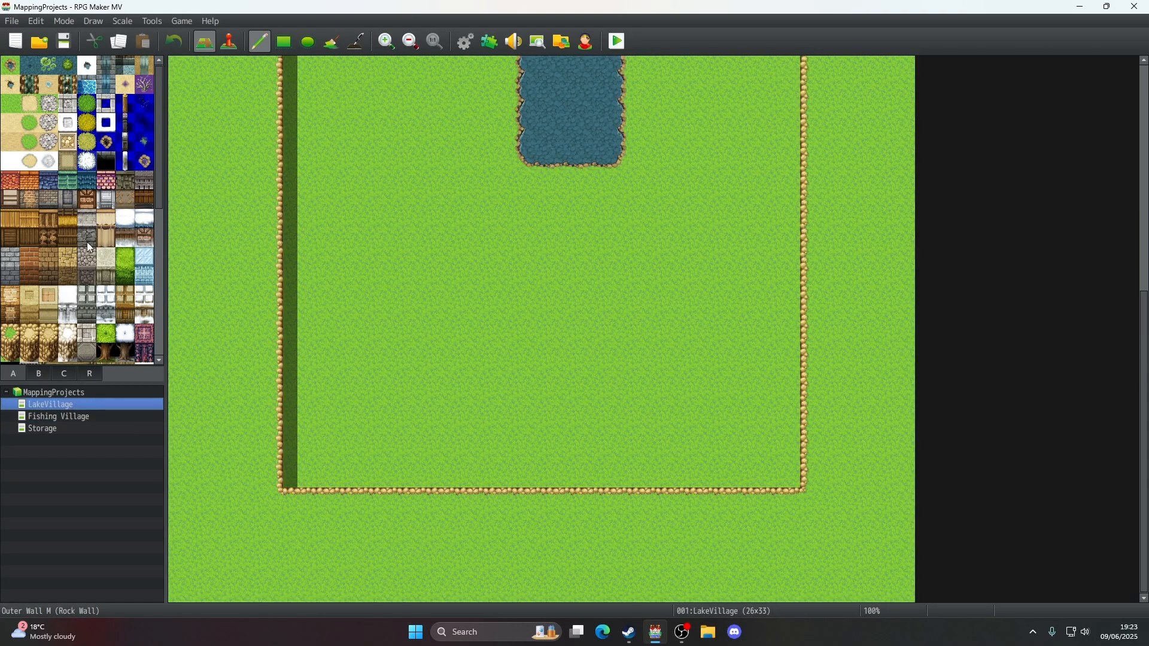
{"action": "scroll", "coordinate": [377, 246], "scroll_direction": "up", "scroll_amount": 5}
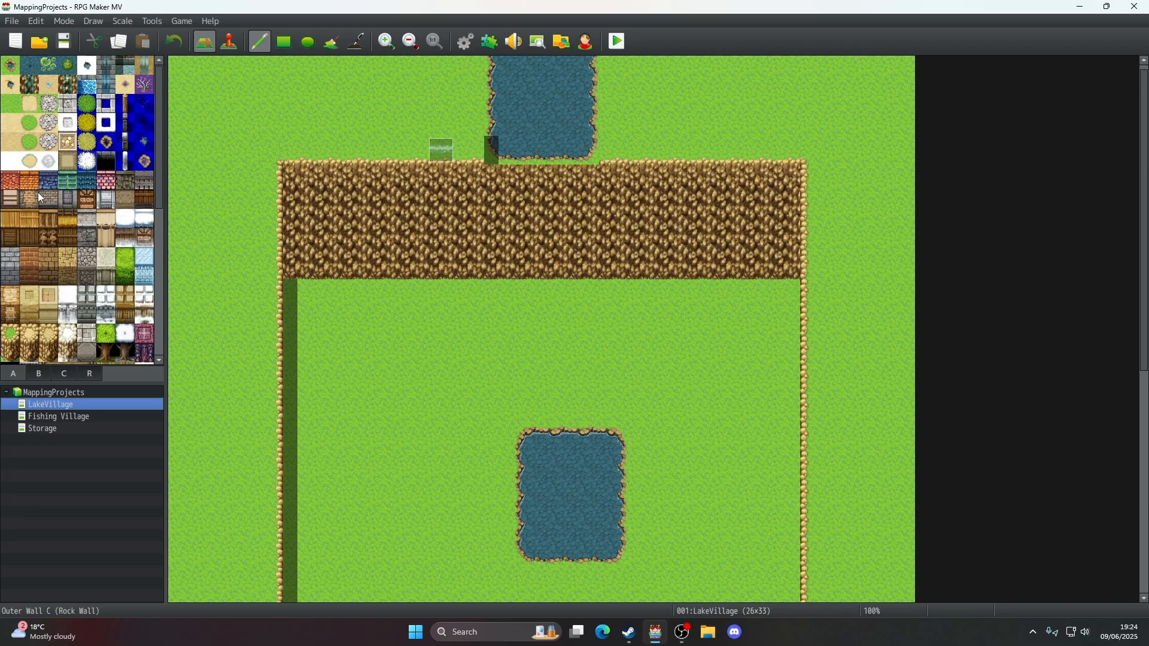
- Paint a test column two tiles high with the Cliff (Dirt) tile on the grass between the cliff and the pond
{"action": "scroll", "coordinate": [100, 332], "scroll_direction": "down", "scroll_amount": 5}
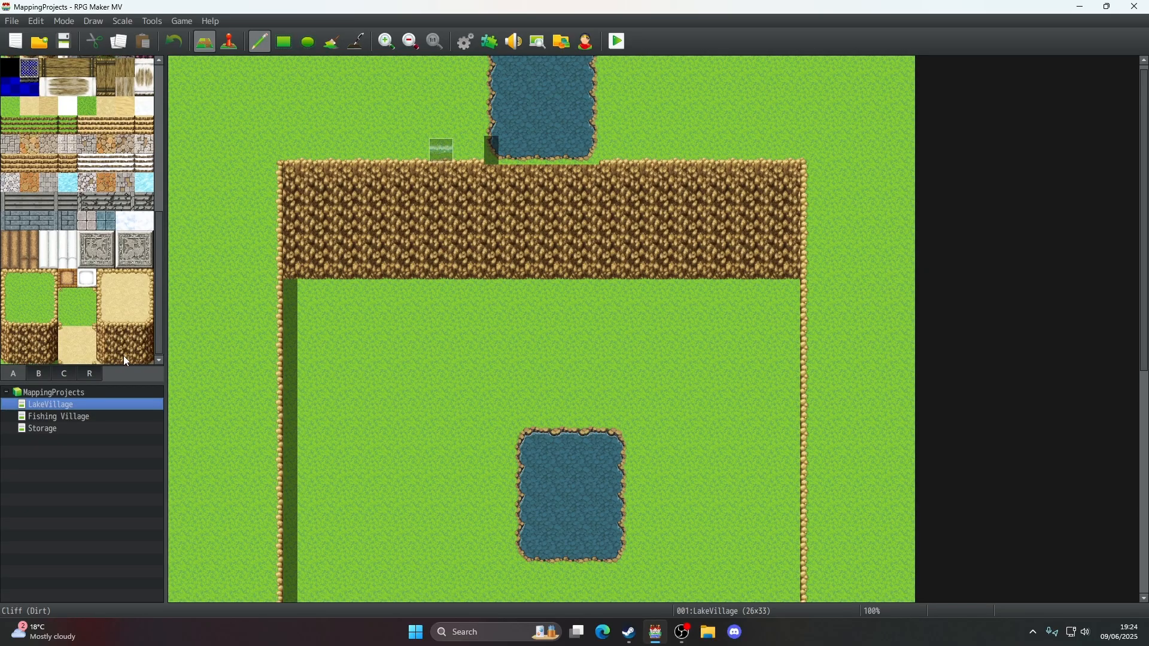
{"action": "left_click", "coordinate": [126, 358]}
{"action": "left_click", "coordinate": [470, 353]}
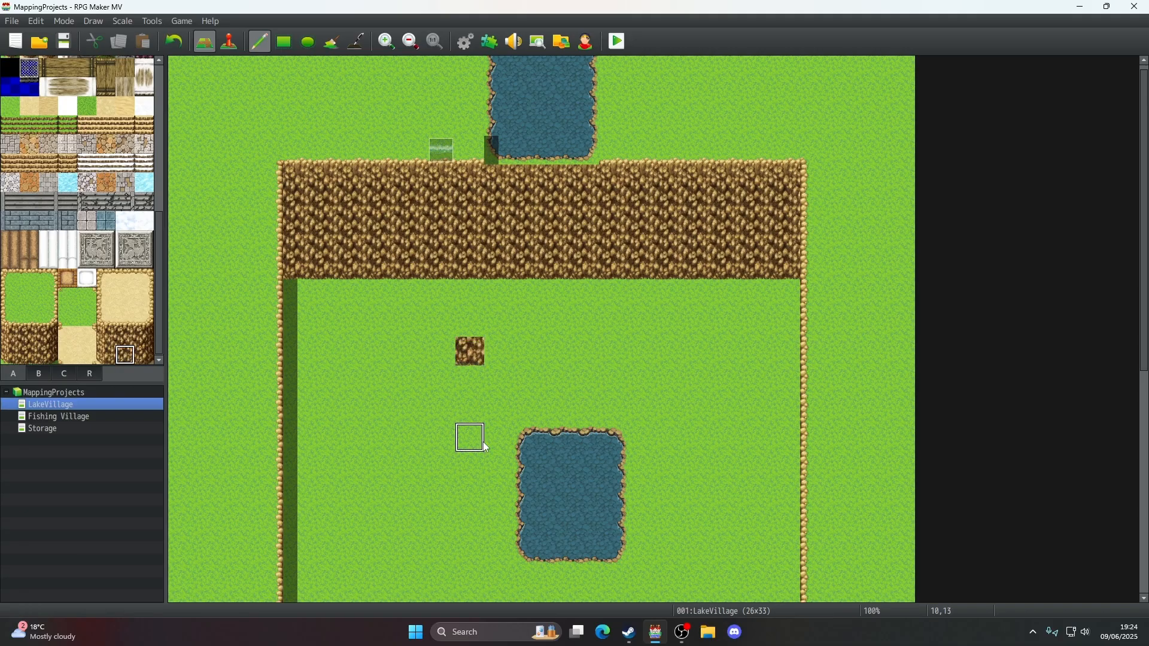
{"action": "left_click", "coordinate": [470, 323]}
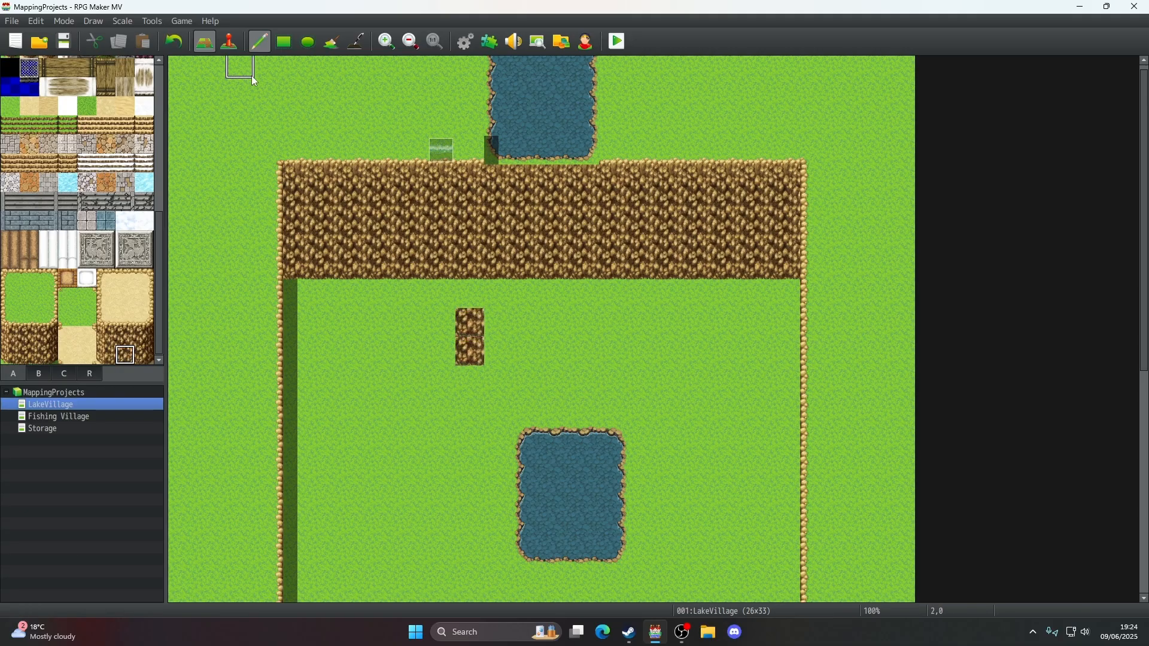
- Check the Fishing Village cliff again and paint a second two-tile cliff test column on LakeVillage's grass, just east of the first
{"action": "left_click", "coordinate": [96, 418]}
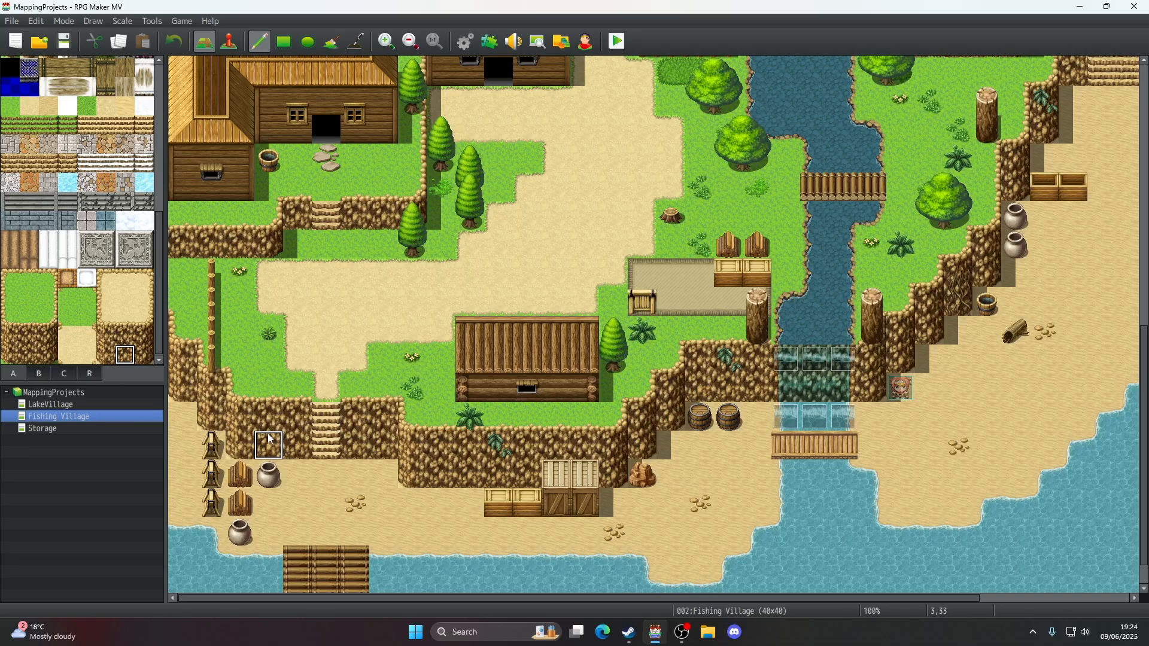
{"action": "left_click", "coordinate": [45, 405]}
{"action": "scroll", "coordinate": [466, 361], "scroll_direction": "up", "scroll_amount": 10}
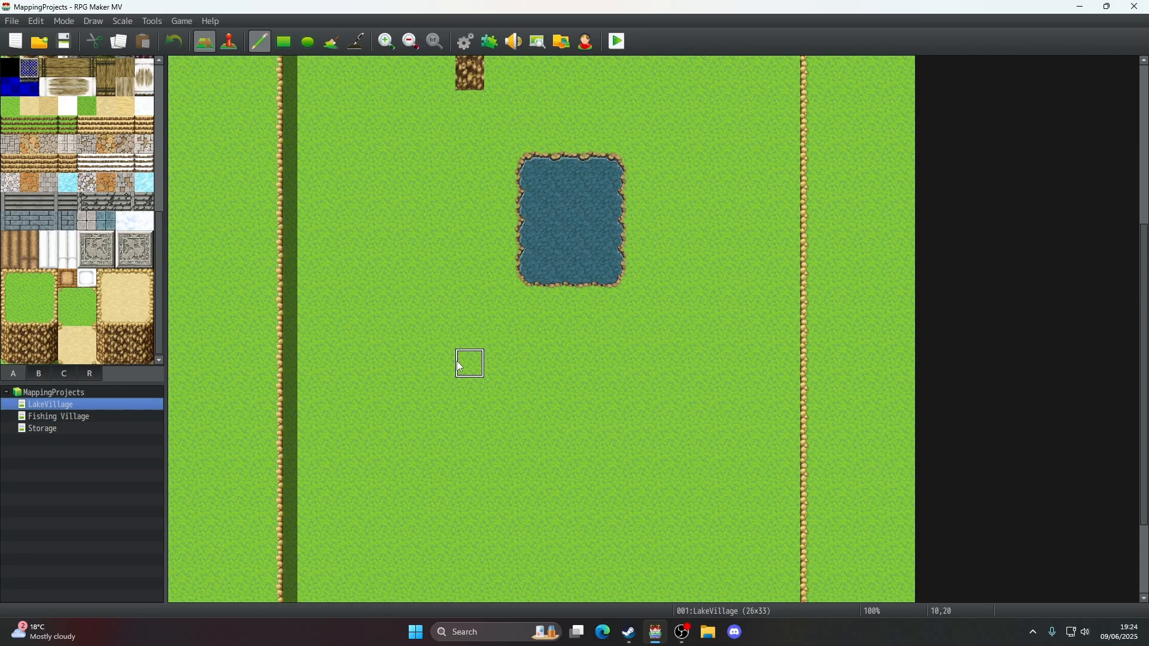
{"action": "left_click_drag", "start_coordinate": [526, 290], "coordinate": [527, 262]}
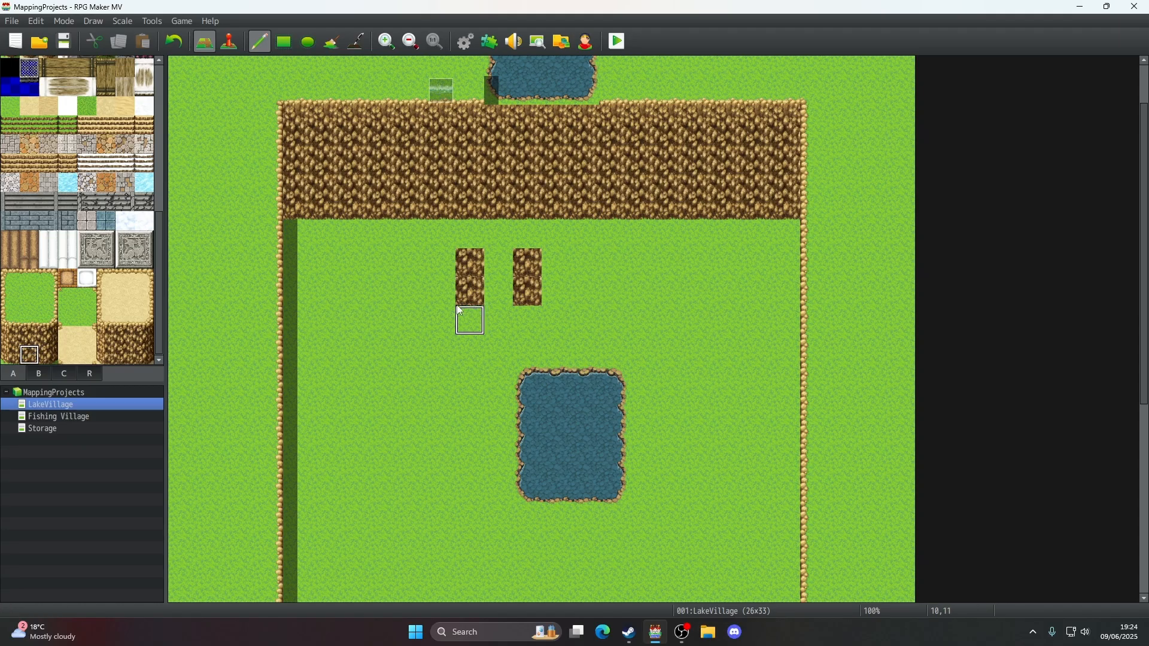
- Paint another two-tile test column west of the first, using the upper cliff tile from beneath the Ledge (Meadow) block
{"action": "left_click", "coordinate": [29, 335]}
{"action": "left_click", "coordinate": [528, 299]}
{"action": "left_click", "coordinate": [383, 320]}
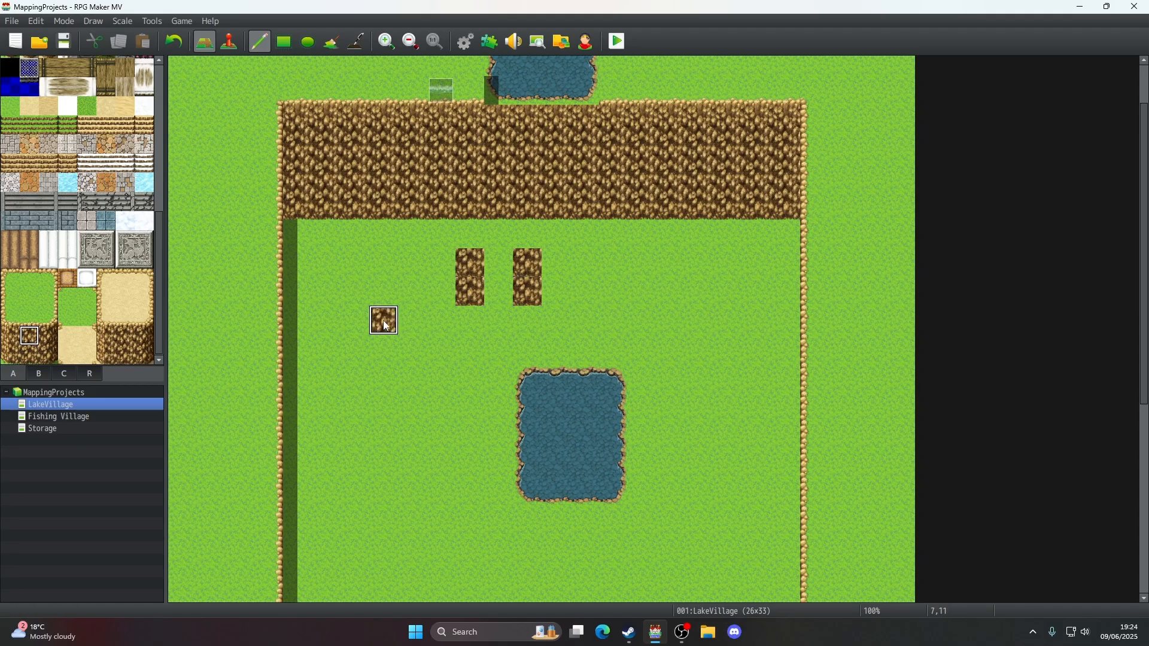
{"action": "left_click", "coordinate": [383, 291]}
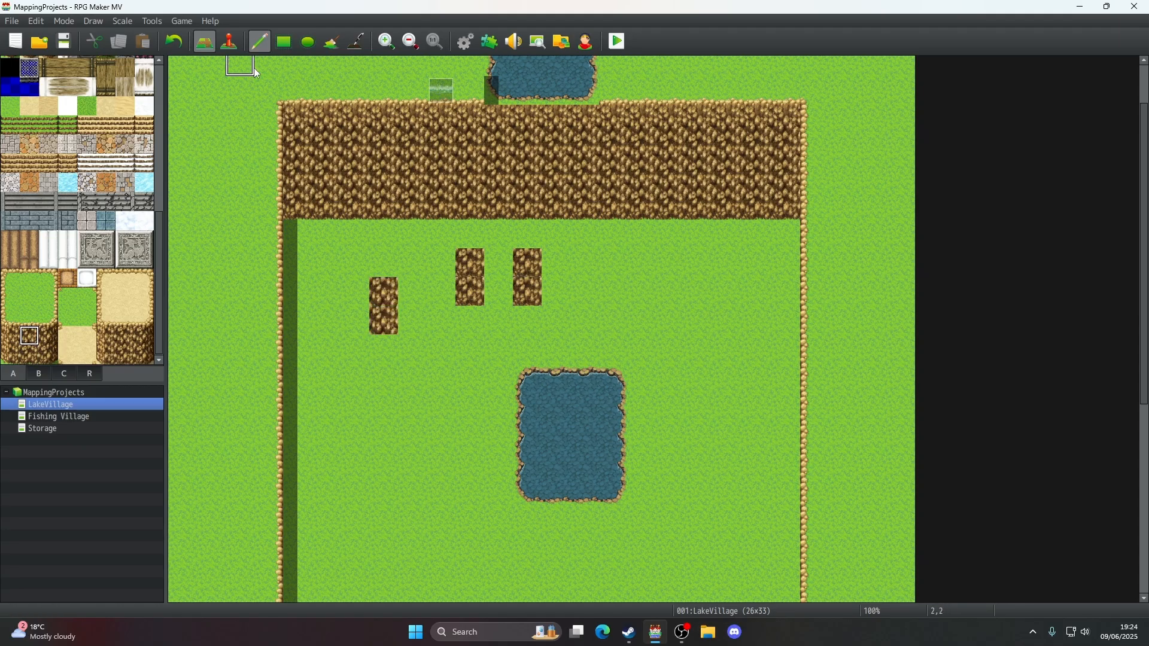
- Fill LakeVillage's cliff face with the upper cliff tile from beneath Ledge (Meadow), and erase the shadow at the river's southwest corner
{"action": "left_click", "coordinate": [285, 41]}
{"action": "left_click_drag", "start_coordinate": [296, 114], "coordinate": [778, 201]}
{"action": "scroll", "coordinate": [532, 326], "scroll_direction": "up", "scroll_amount": 3}
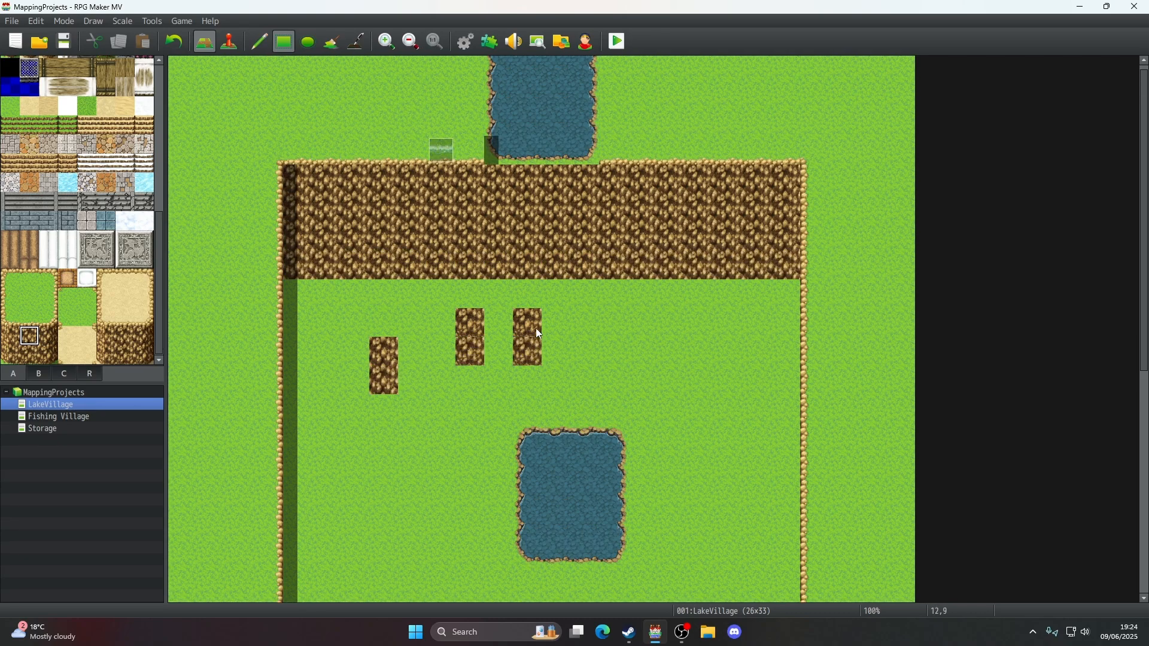
{"action": "left_click", "coordinate": [360, 43]}
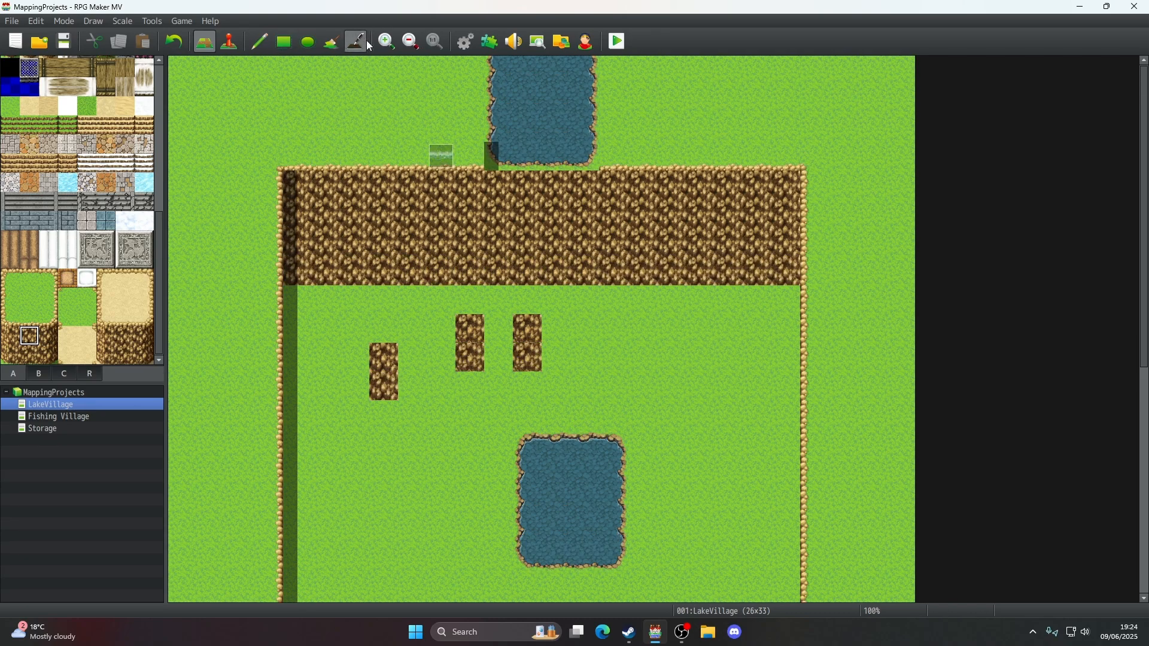
{"action": "left_click", "coordinate": [491, 160]}
- Paint a Waterfall C (Cliff) rectangle four tiles wide and four high down the cliff face below the river
{"action": "scroll", "coordinate": [66, 173], "scroll_direction": "up", "scroll_amount": 4}
{"action": "scroll", "coordinate": [68, 177], "scroll_direction": "up", "scroll_amount": 1}
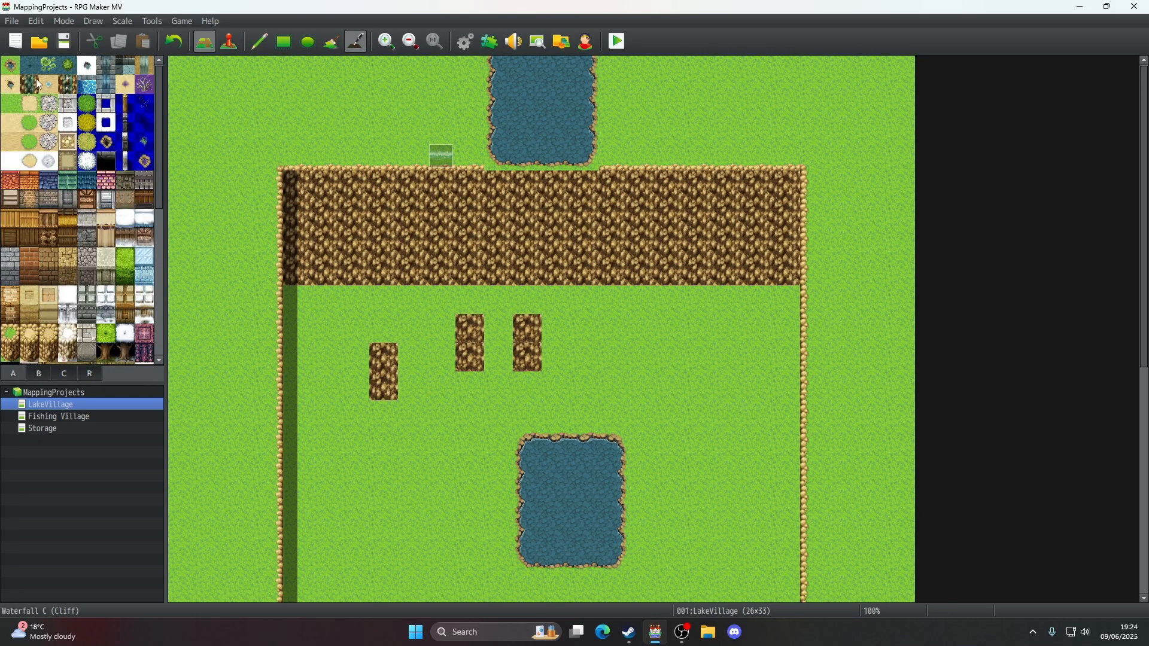
{"action": "left_click", "coordinate": [319, 42]}
{"action": "left_click", "coordinate": [293, 41]}
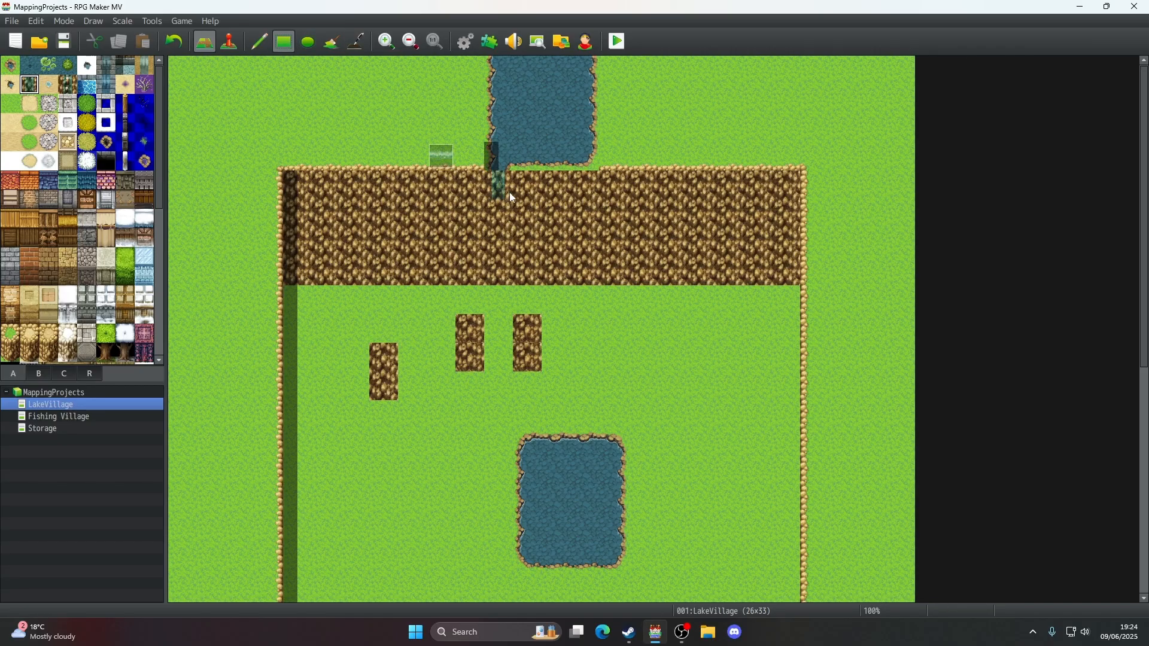
{"action": "left_click_drag", "start_coordinate": [508, 192], "coordinate": [582, 279]}
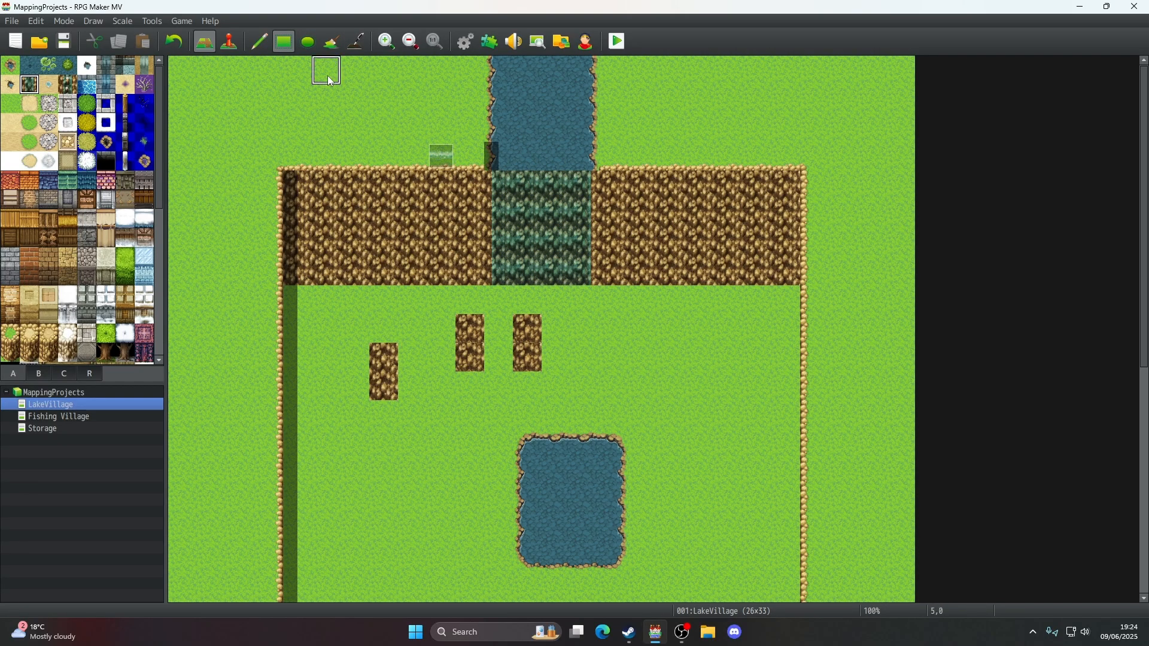
- Look over the Ledge (Meadow) and neighbouring terrain tiles, and undo the Waterfall C (Cliff) rectangle on the cliff
{"action": "left_click", "coordinate": [250, 43]}
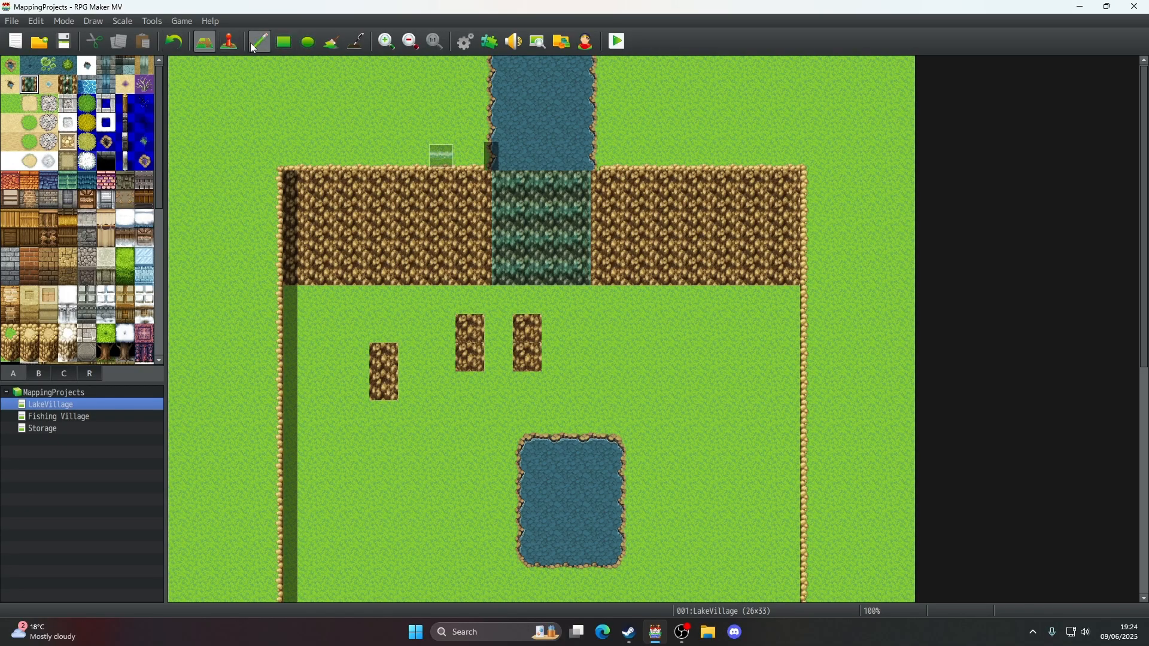
{"action": "scroll", "coordinate": [134, 285], "scroll_direction": "down", "scroll_amount": 10}
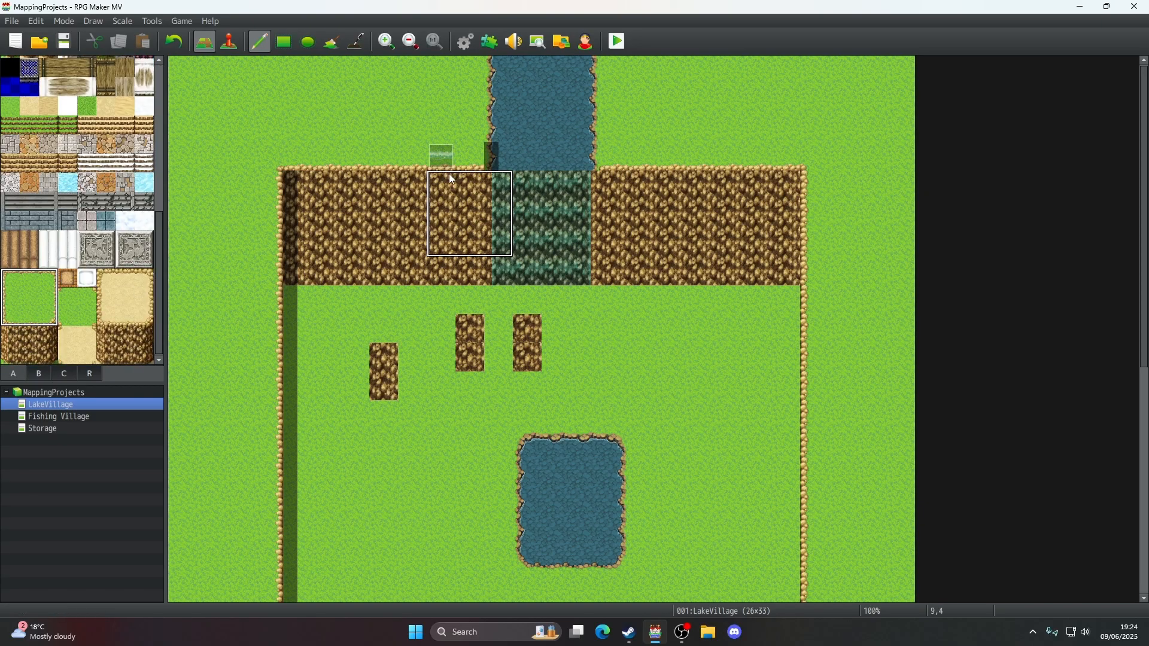
{"action": "scroll", "coordinate": [361, 288], "scroll_direction": "down", "scroll_amount": 1}
{"action": "scroll", "coordinate": [361, 288], "scroll_direction": "up", "scroll_amount": 1}
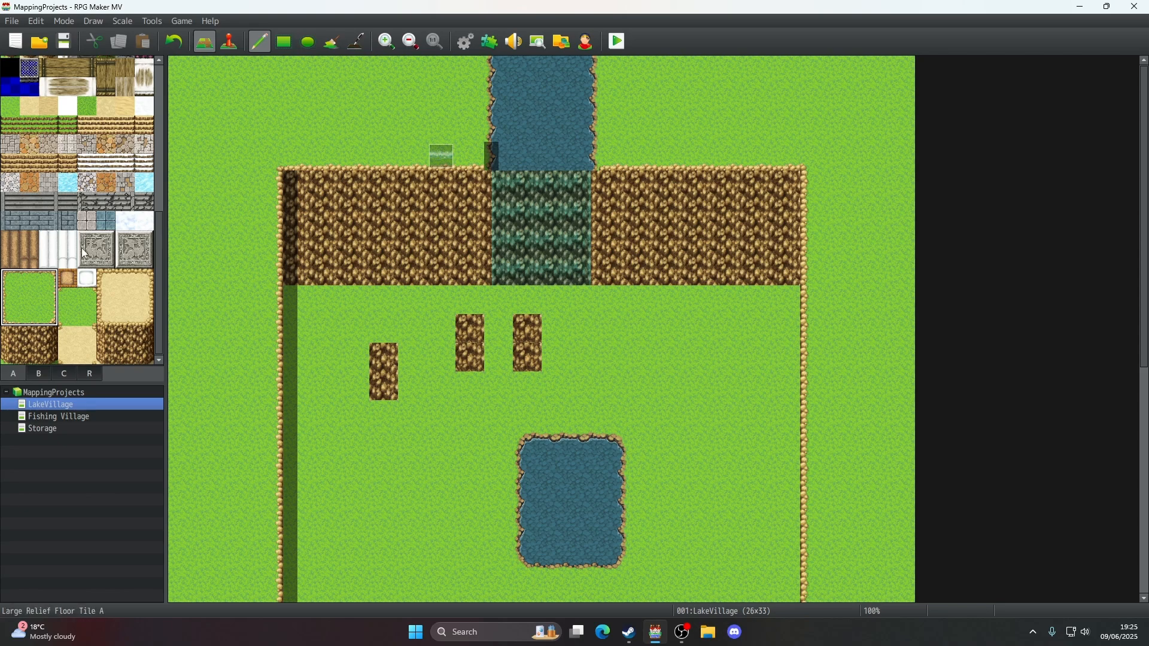
{"action": "scroll", "coordinate": [325, 253], "scroll_direction": "down", "scroll_amount": 1}
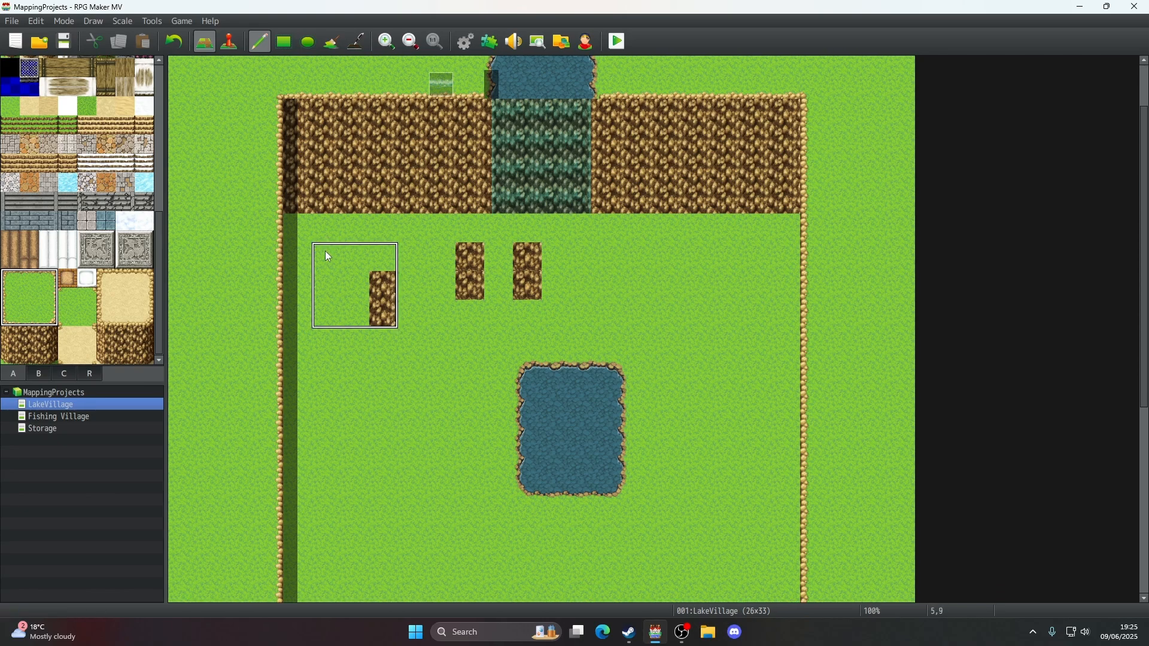
{"action": "scroll", "coordinate": [328, 256], "scroll_direction": "up", "scroll_amount": 1}
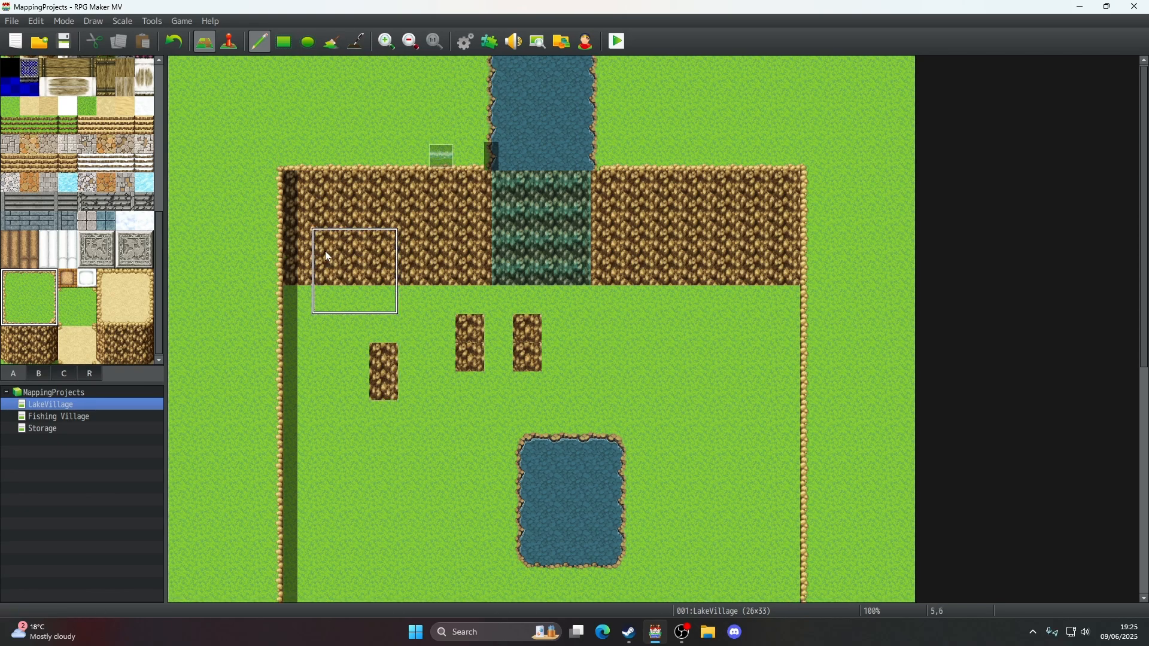
{"action": "left_click", "coordinate": [184, 46]}
- Sample the grass tile and paint over the test cliff columns and the river above the cliff
{"action": "right_click", "coordinate": [385, 333]}
{"action": "mouse_move", "coordinate": [385, 352]}
{"action": "left_mouse_down"}
{"action": "mouse_move", "coordinate": [384, 365]}
{"action": "mouse_move", "coordinate": [493, 344]}
{"action": "mouse_move", "coordinate": [531, 361]}
{"action": "mouse_move", "coordinate": [474, 336]}
{"action": "left_mouse_up"}
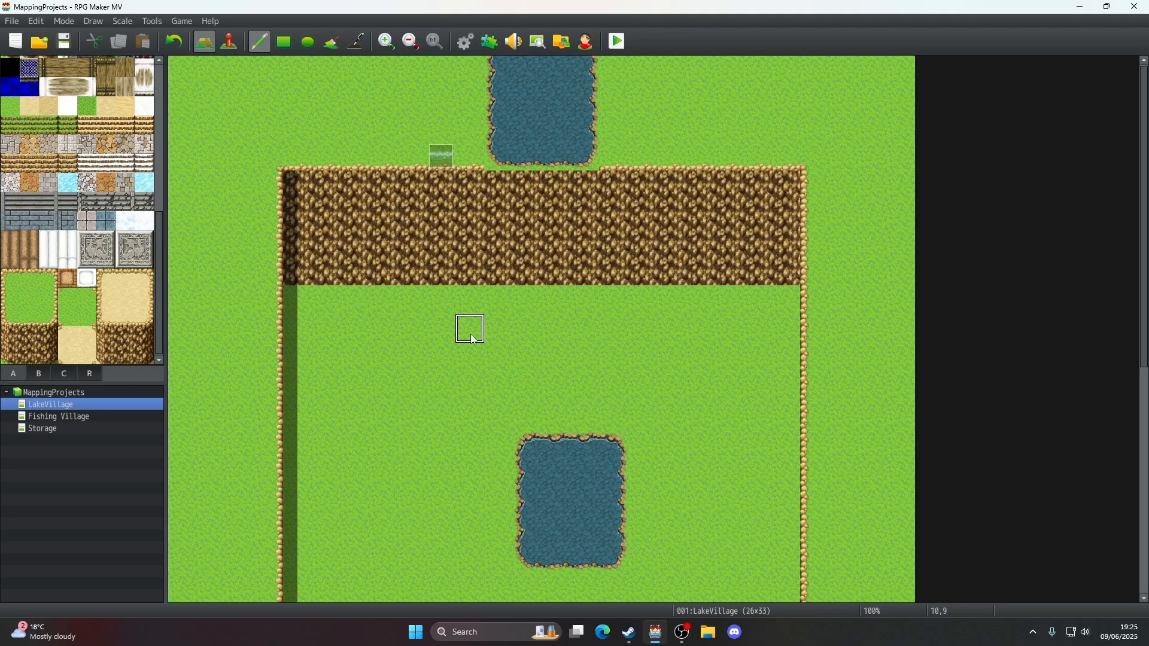
{"action": "mouse_move", "coordinate": [479, 101]}
{"action": "left_mouse_down"}
{"action": "mouse_move", "coordinate": [526, 76]}
{"action": "mouse_move", "coordinate": [493, 114]}
{"action": "mouse_move", "coordinate": [591, 146]}
{"action": "mouse_move", "coordinate": [506, 162]}
{"action": "left_mouse_up"}
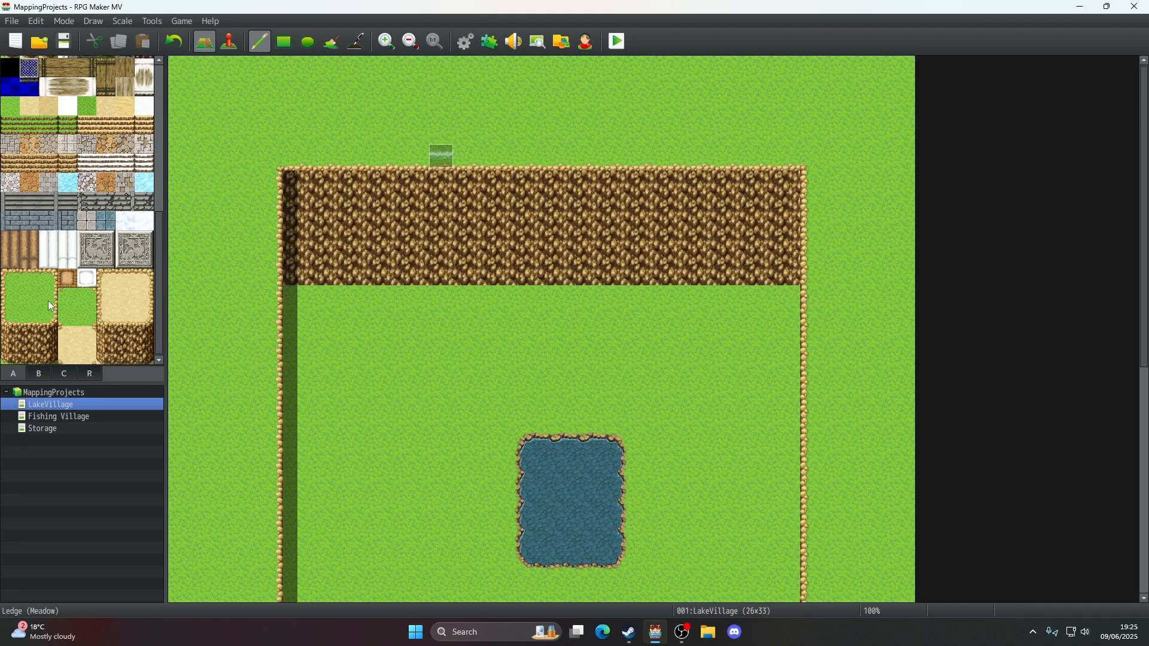
- Repaint LakeVillage's whole cliff face as a rectangle with the grass-topped cliff's wall tile
{"action": "scroll", "coordinate": [41, 317], "scroll_direction": "up", "scroll_amount": 4}
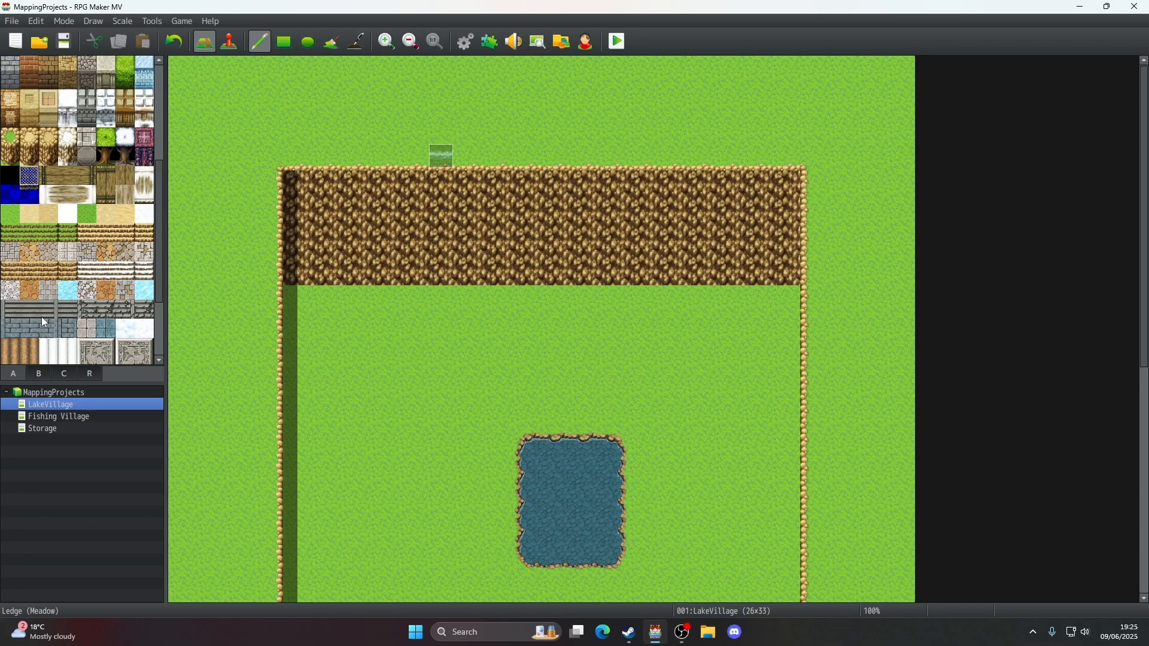
{"action": "left_click", "coordinate": [10, 264]}
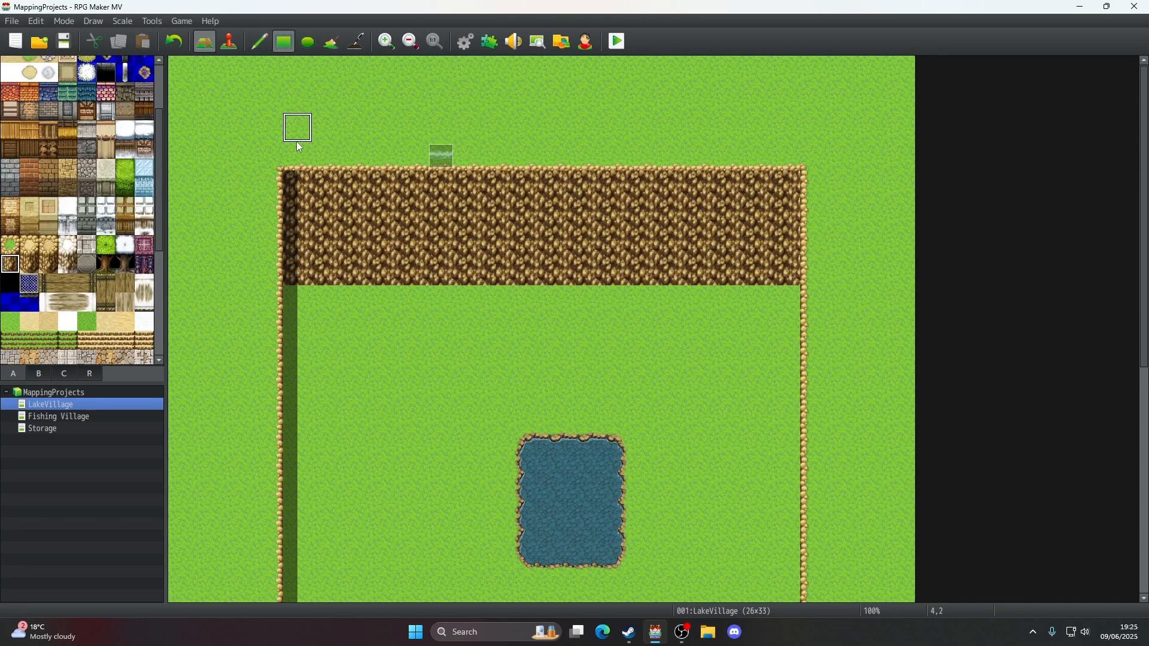
{"action": "mouse_move", "coordinate": [292, 173]}
{"action": "left_mouse_down"}
{"action": "mouse_move", "coordinate": [652, 272]}
{"action": "mouse_move", "coordinate": [771, 275]}
{"action": "mouse_move", "coordinate": [757, 284]}
{"action": "left_mouse_up"}
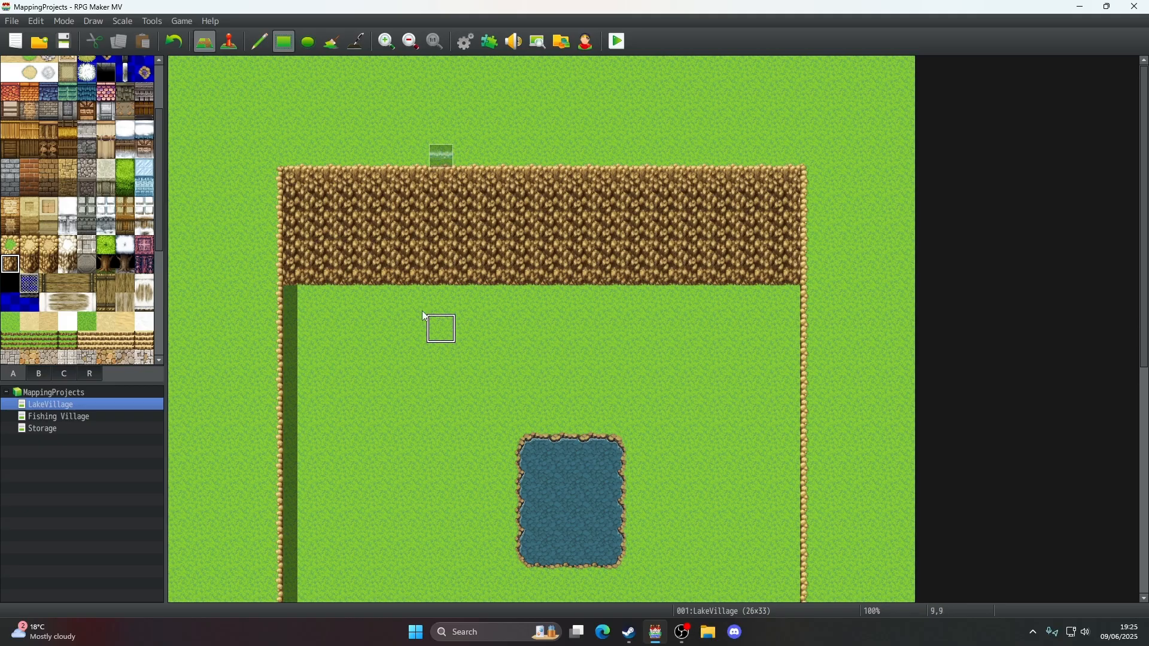
- Try a short strip of Meadow A tiles above the cliff face and undo it
{"action": "left_click", "coordinate": [252, 48]}
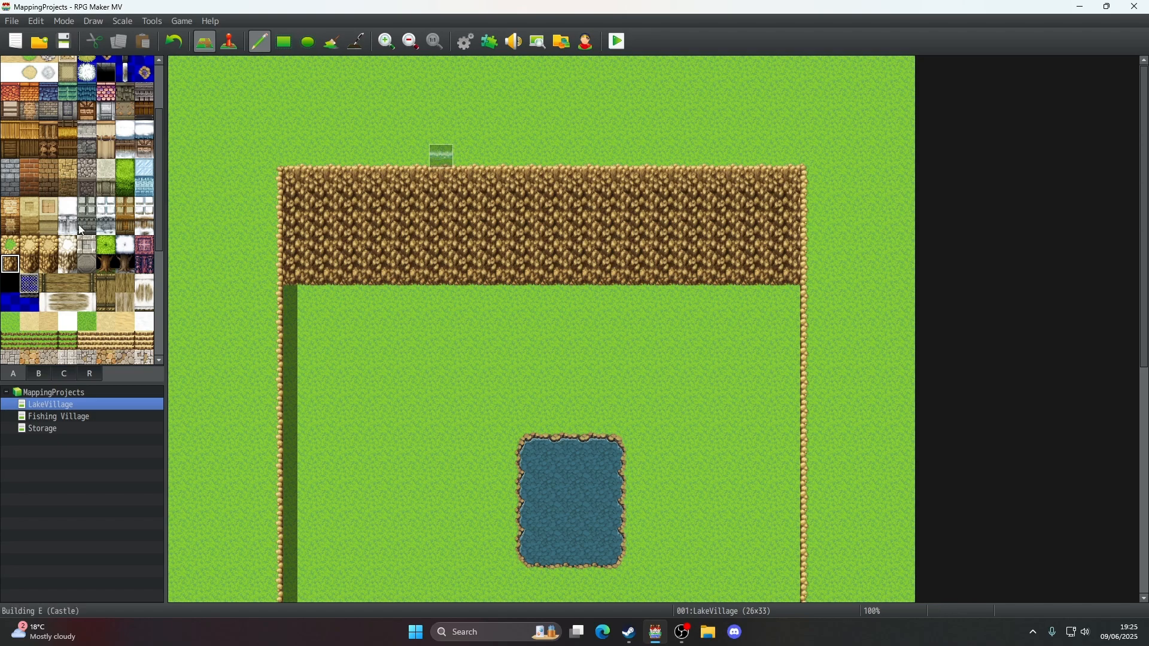
{"action": "scroll", "coordinate": [76, 299], "scroll_direction": "down", "scroll_amount": 3}
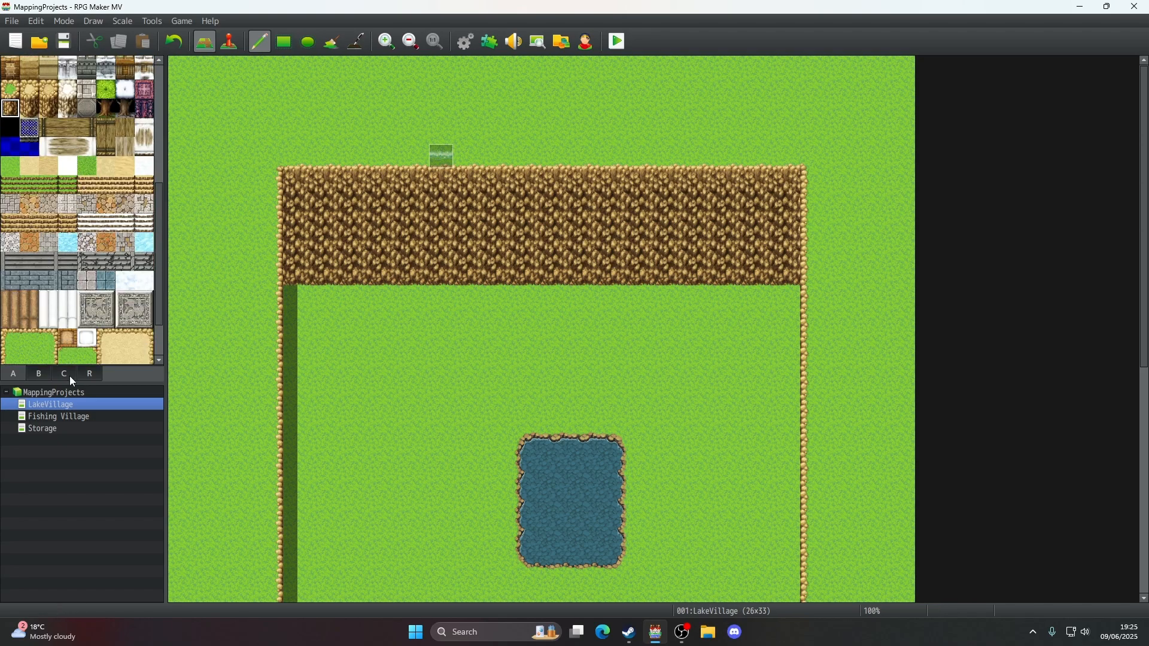
{"action": "left_click", "coordinate": [12, 165]}
{"action": "left_click_drag", "start_coordinate": [326, 99], "coordinate": [386, 104]}
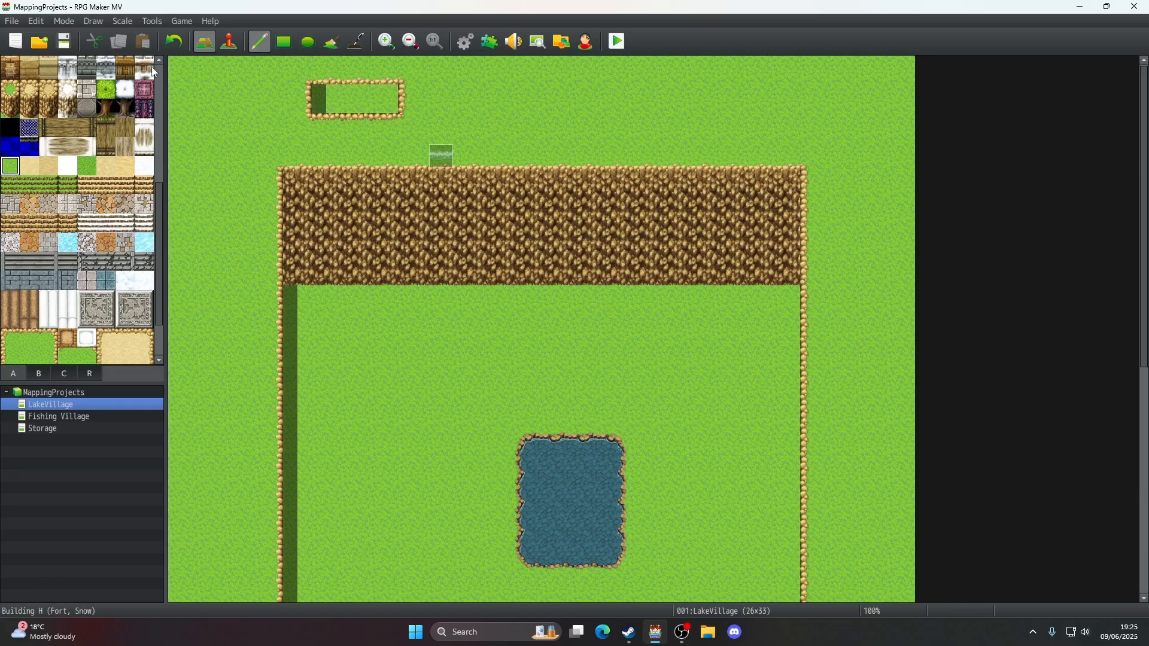
{"action": "left_click", "coordinate": [168, 42]}
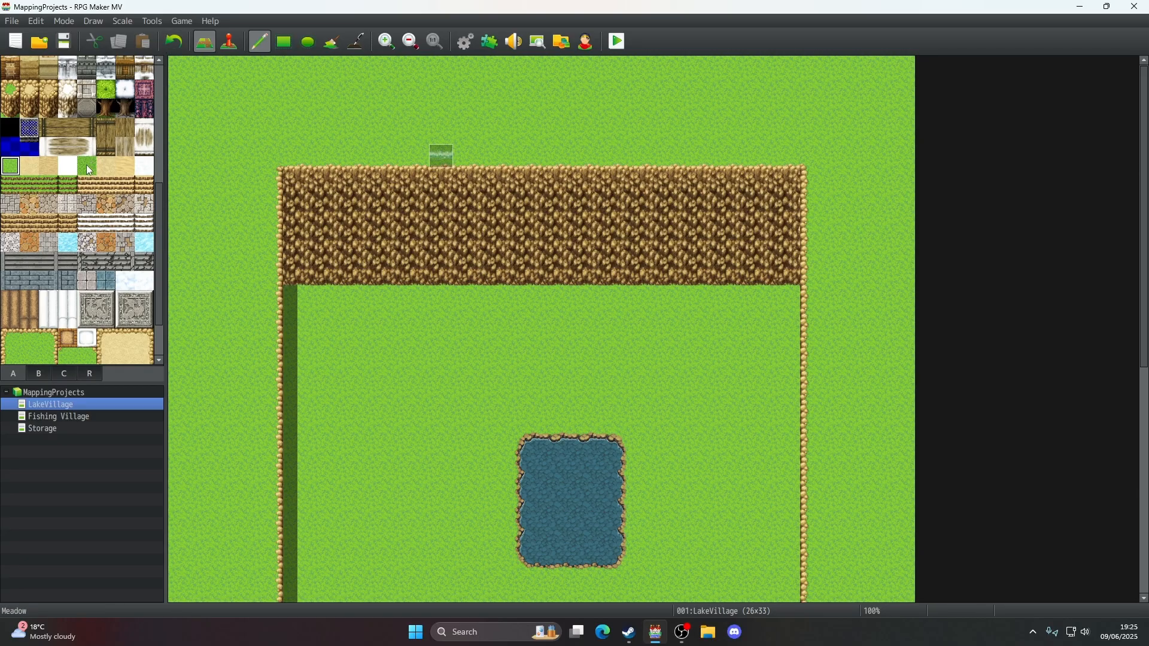
- Paint the plateau above the cliff face with Ledge (Meadow) tiles, across the cliff's full width and up to the map's top edge
{"action": "scroll", "coordinate": [89, 171], "scroll_direction": "up", "scroll_amount": 5}
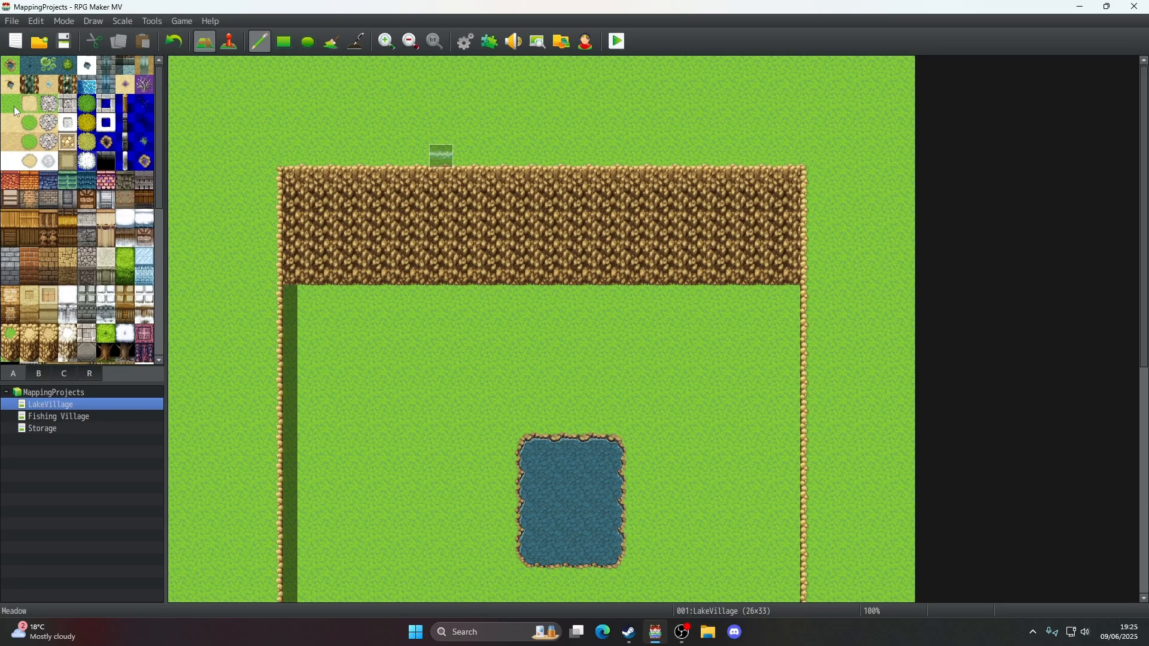
{"action": "scroll", "coordinate": [16, 112], "scroll_direction": "down", "scroll_amount": 5}
{"action": "left_click", "coordinate": [10, 182]}
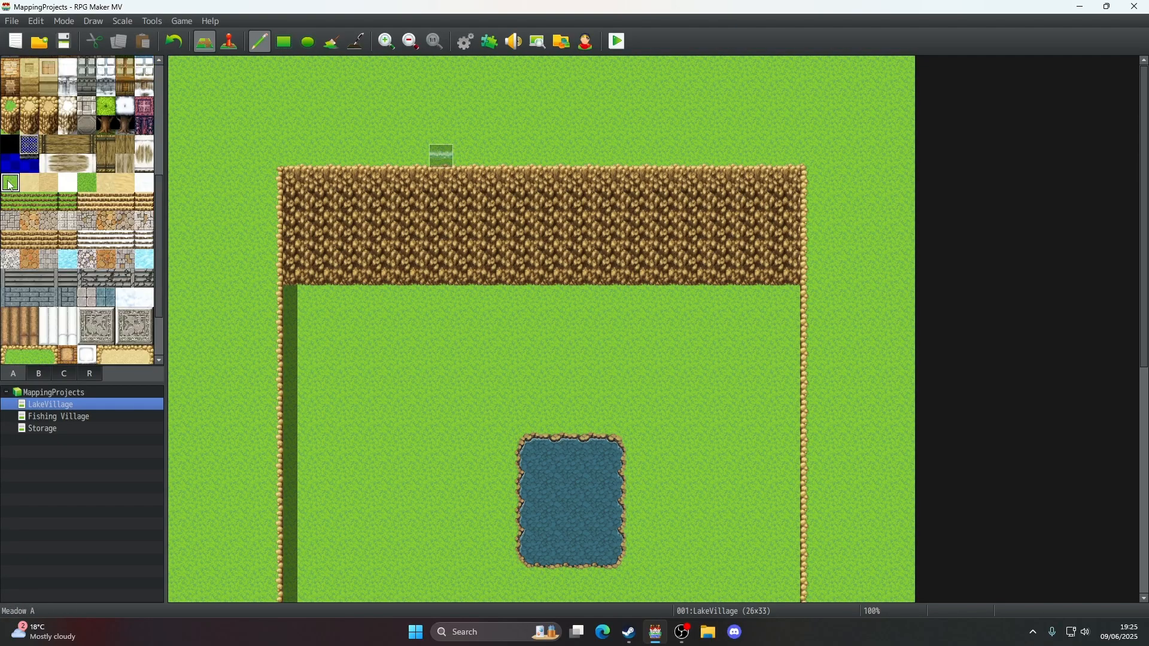
{"action": "scroll", "coordinate": [24, 251], "scroll_direction": "down", "scroll_amount": 2}
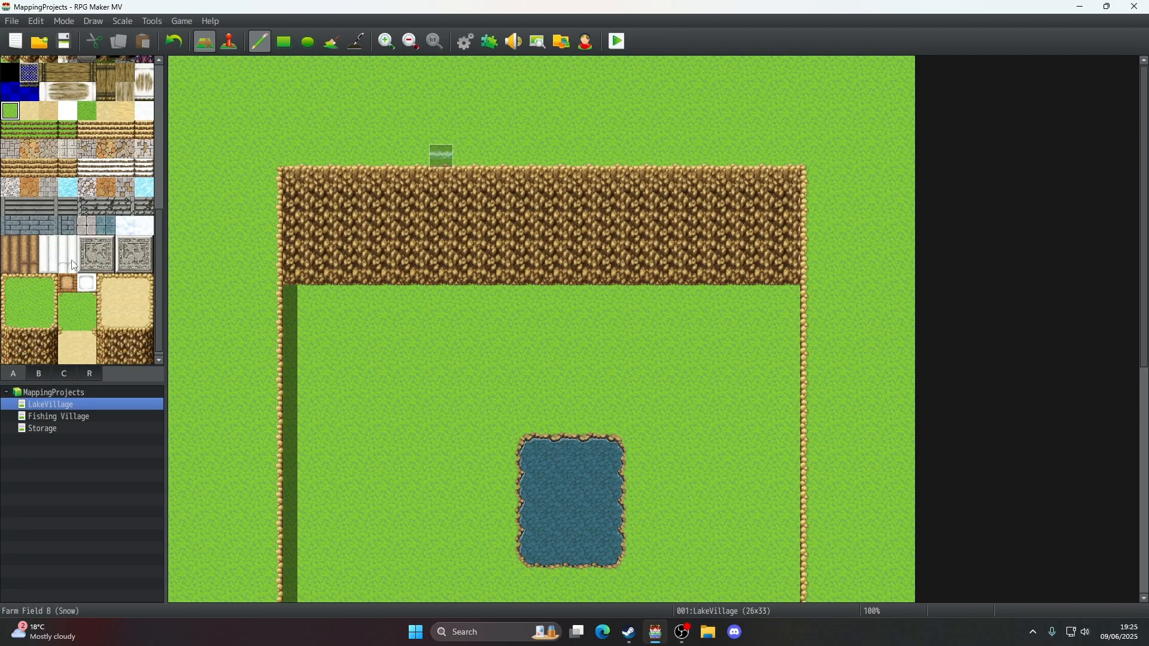
{"action": "left_click", "coordinate": [31, 313]}
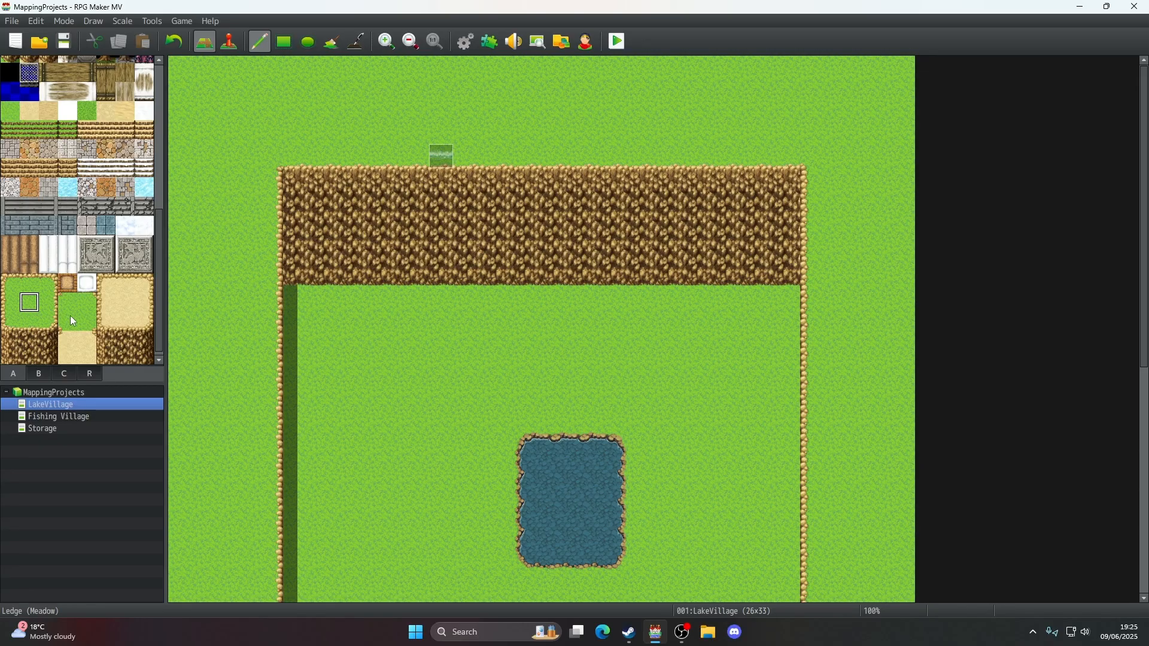
{"action": "left_click", "coordinate": [288, 153]}
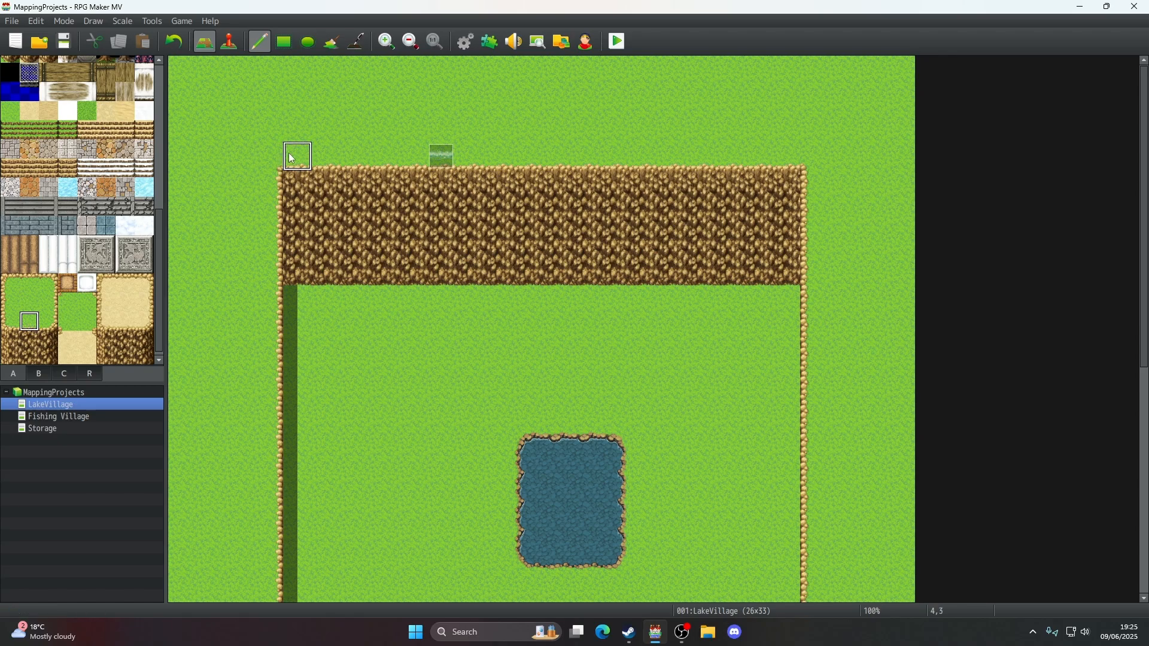
{"action": "left_click_drag", "start_coordinate": [326, 154], "coordinate": [792, 156]}
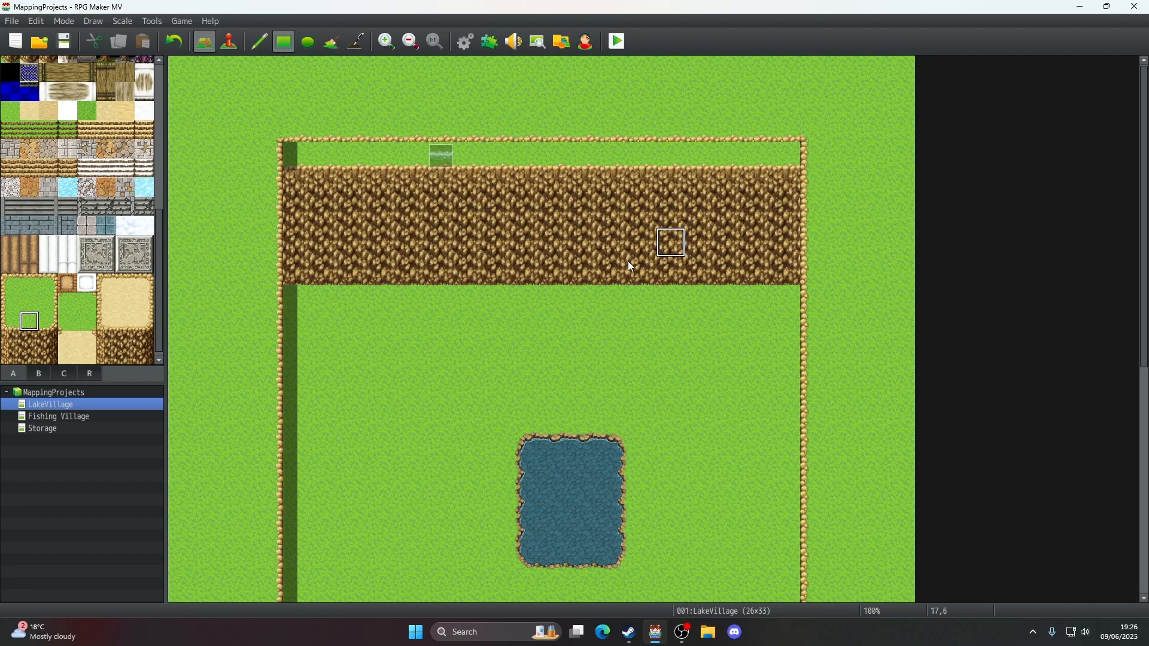
{"action": "left_click", "coordinate": [29, 302]}
{"action": "mouse_move", "coordinate": [307, 127]}
{"action": "left_mouse_down"}
{"action": "mouse_move", "coordinate": [309, 70]}
{"action": "mouse_move", "coordinate": [773, 72]}
{"action": "left_mouse_up"}
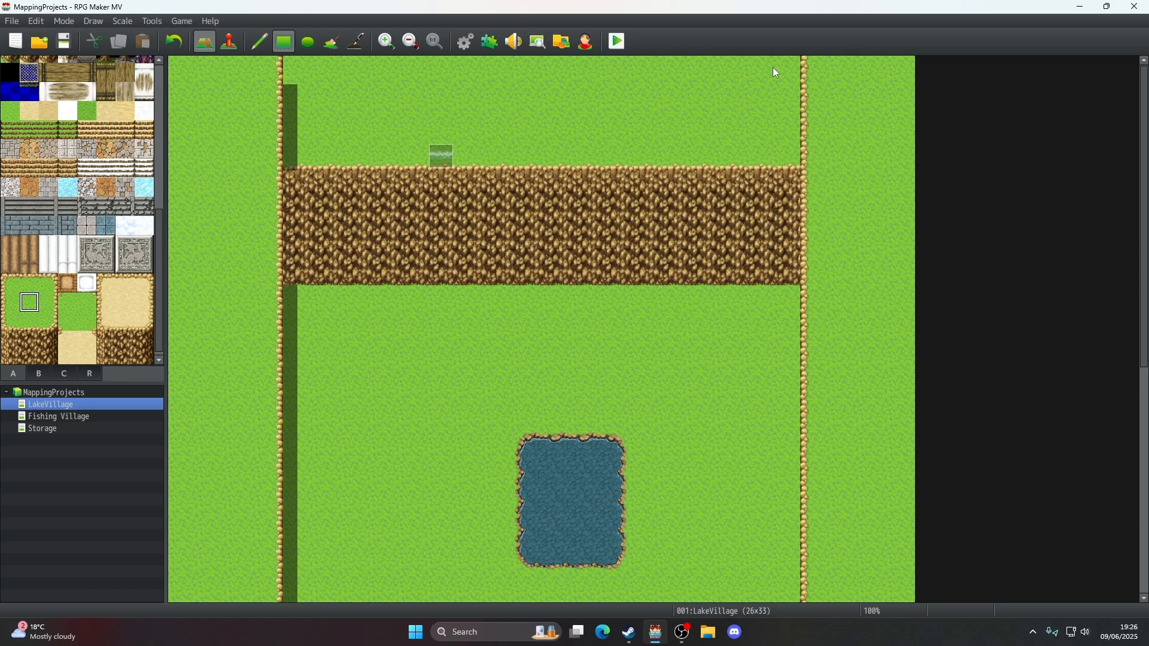
- Paint a rock-edged water river four tiles wide from the map's top edge down to the cliff top
{"action": "scroll", "coordinate": [52, 230], "scroll_direction": "up", "scroll_amount": 5}
{"action": "scroll", "coordinate": [51, 230], "scroll_direction": "up", "scroll_amount": 2}
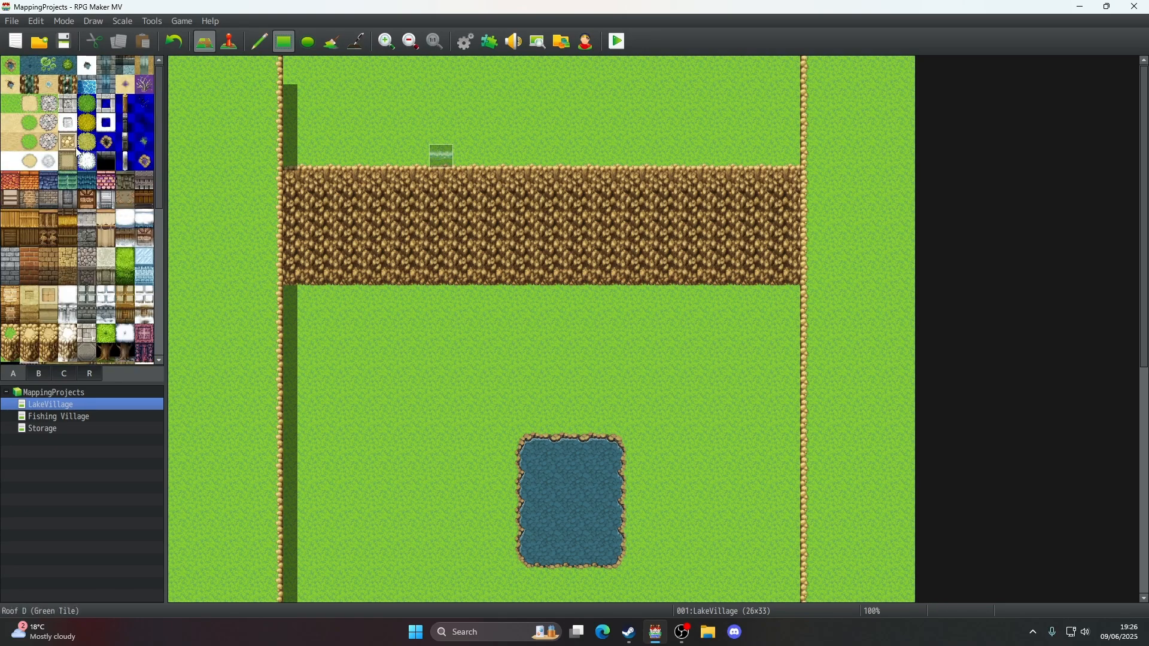
{"action": "left_click", "coordinate": [16, 68]}
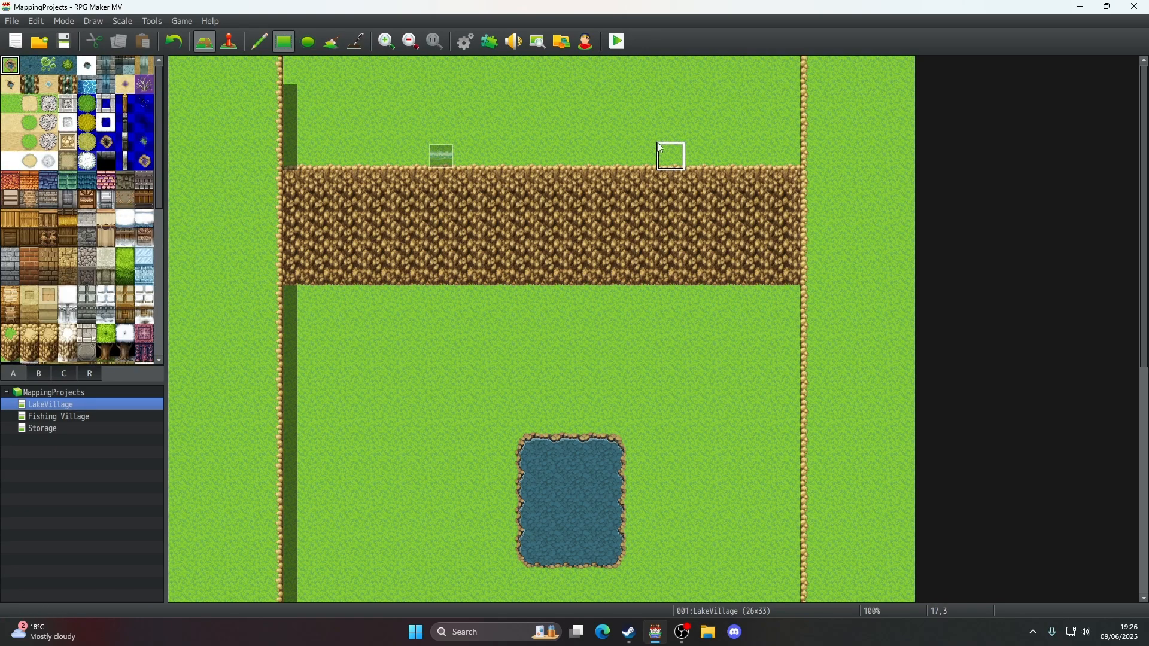
{"action": "mouse_move", "coordinate": [526, 68]}
{"action": "left_mouse_down"}
{"action": "mouse_move", "coordinate": [586, 67]}
{"action": "mouse_move", "coordinate": [507, 72]}
{"action": "left_mouse_up"}
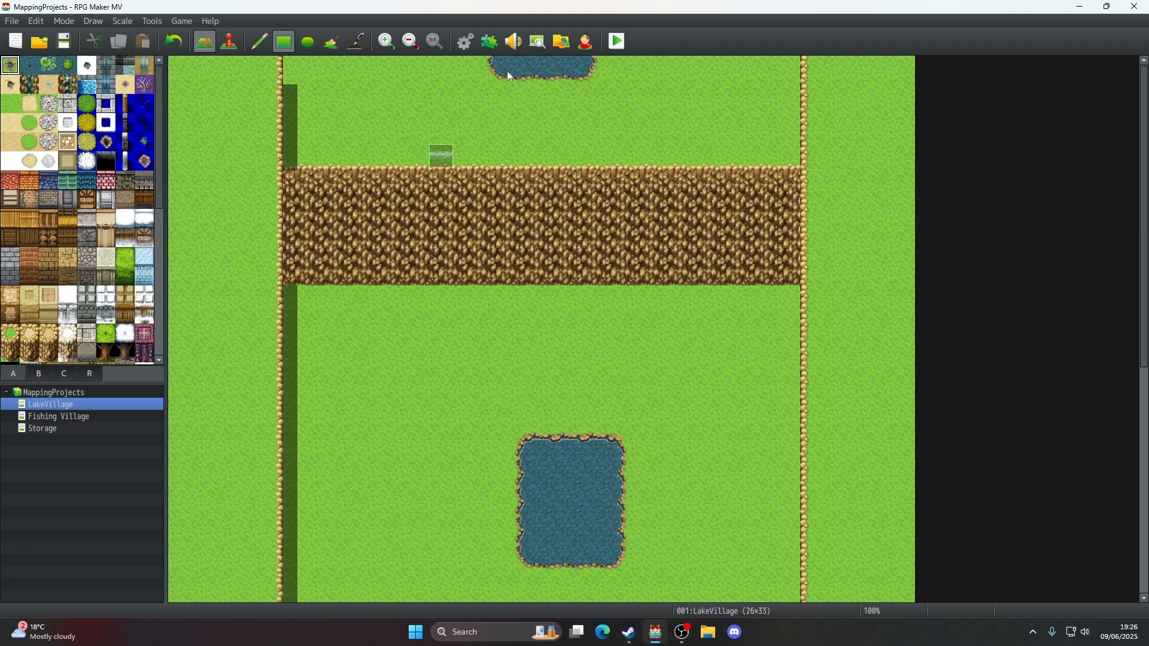
{"action": "left_click_drag", "start_coordinate": [575, 96], "coordinate": [583, 147]}
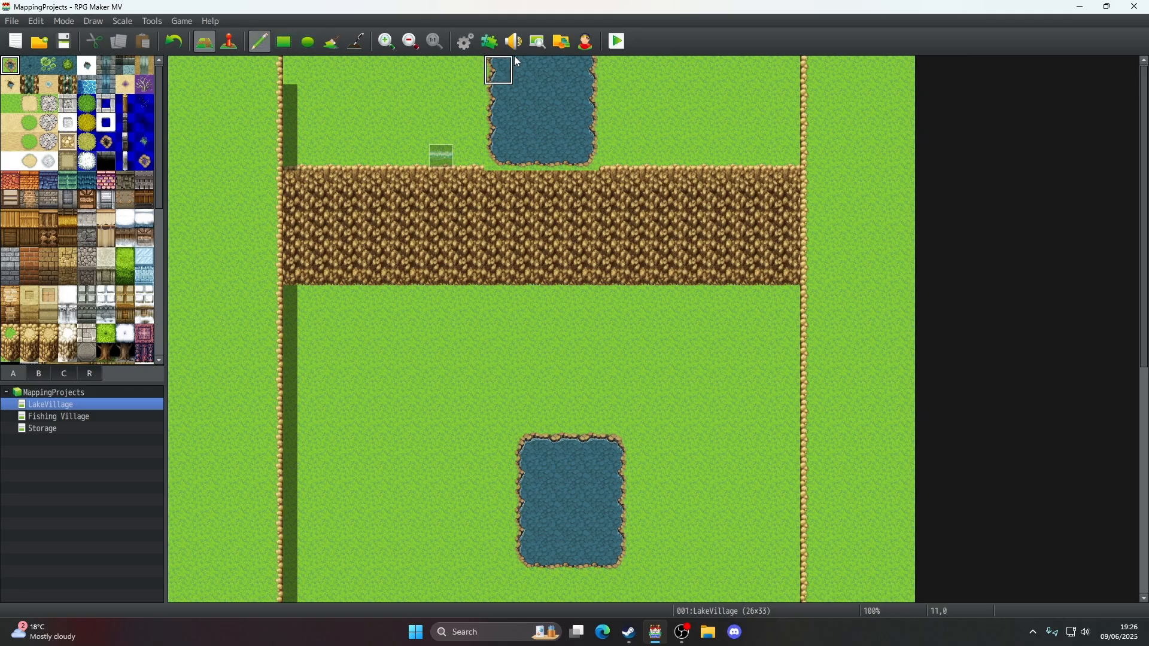
- Undo the river's lower rows and redraw them as a rectangle four tiles wide down to the cliff top
{"action": "left_click", "coordinate": [174, 41]}
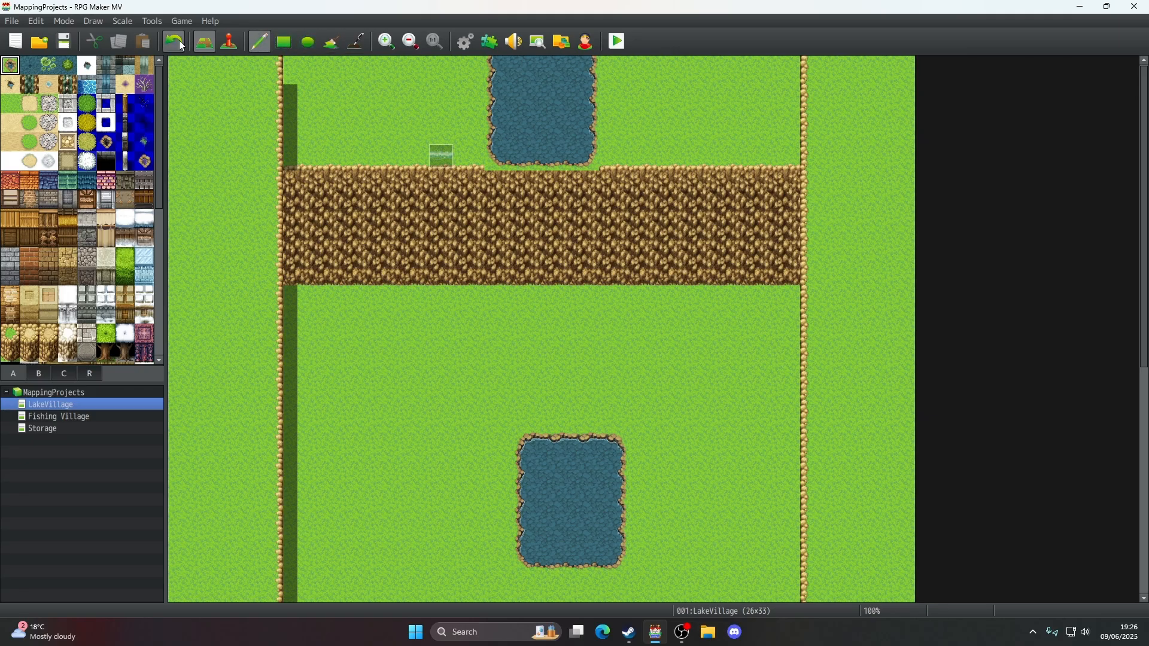
{"action": "left_click", "coordinate": [499, 99]}
{"action": "left_click_drag", "start_coordinate": [606, 98], "coordinate": [579, 102]}
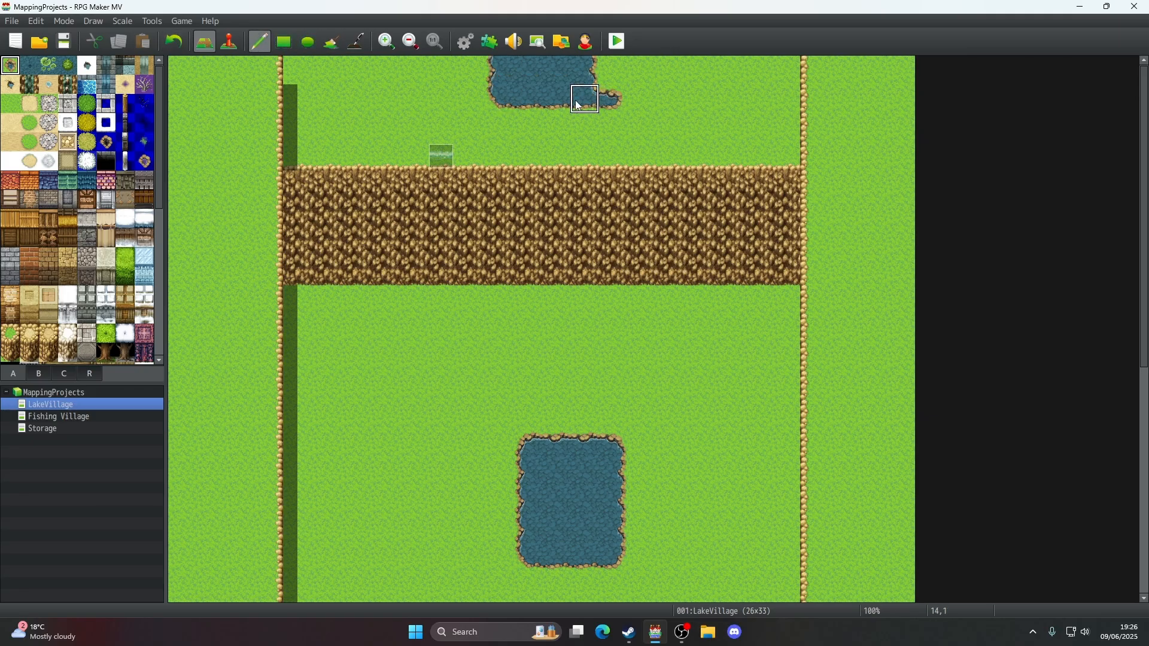
{"action": "left_click", "coordinate": [177, 44]}
{"action": "left_click", "coordinate": [285, 41]}
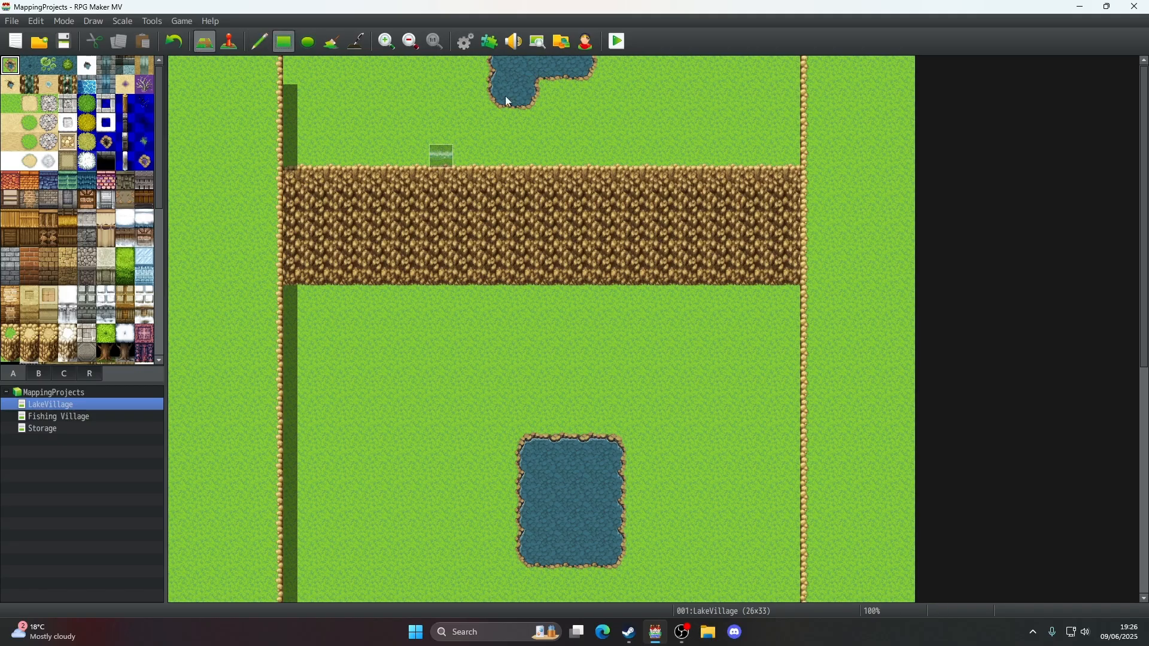
{"action": "left_click_drag", "start_coordinate": [508, 102], "coordinate": [503, 129]}
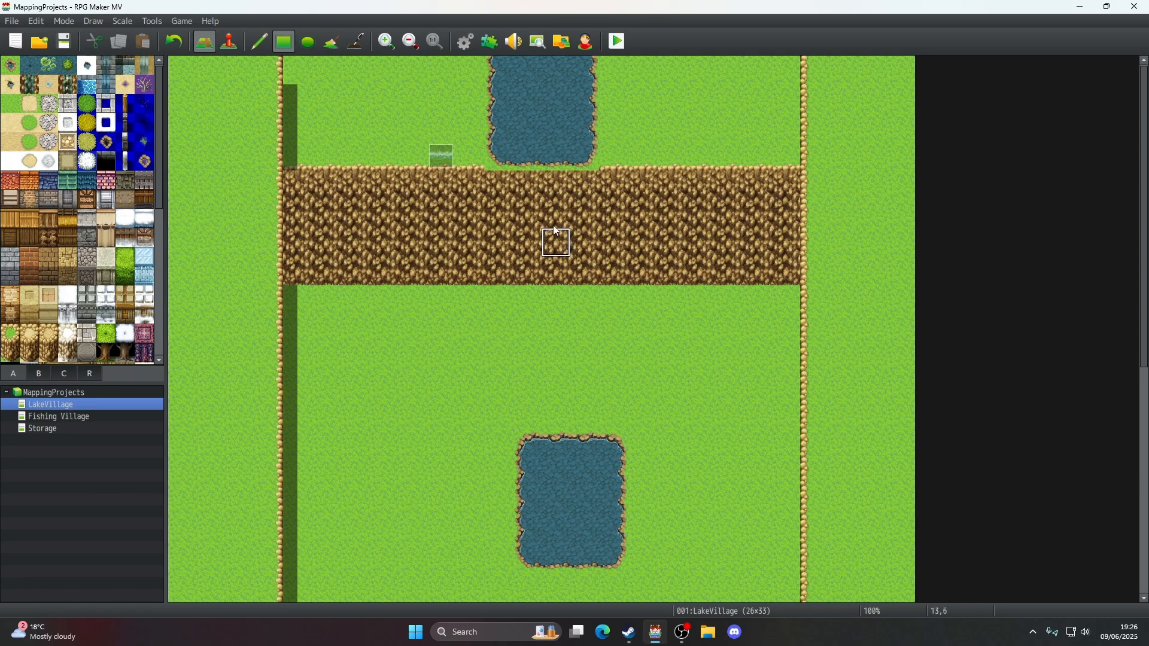
- Undo the river's lowest row and paint over the remaining river above the cliff with Ledge (Meadow)
{"action": "left_click", "coordinate": [174, 41]}
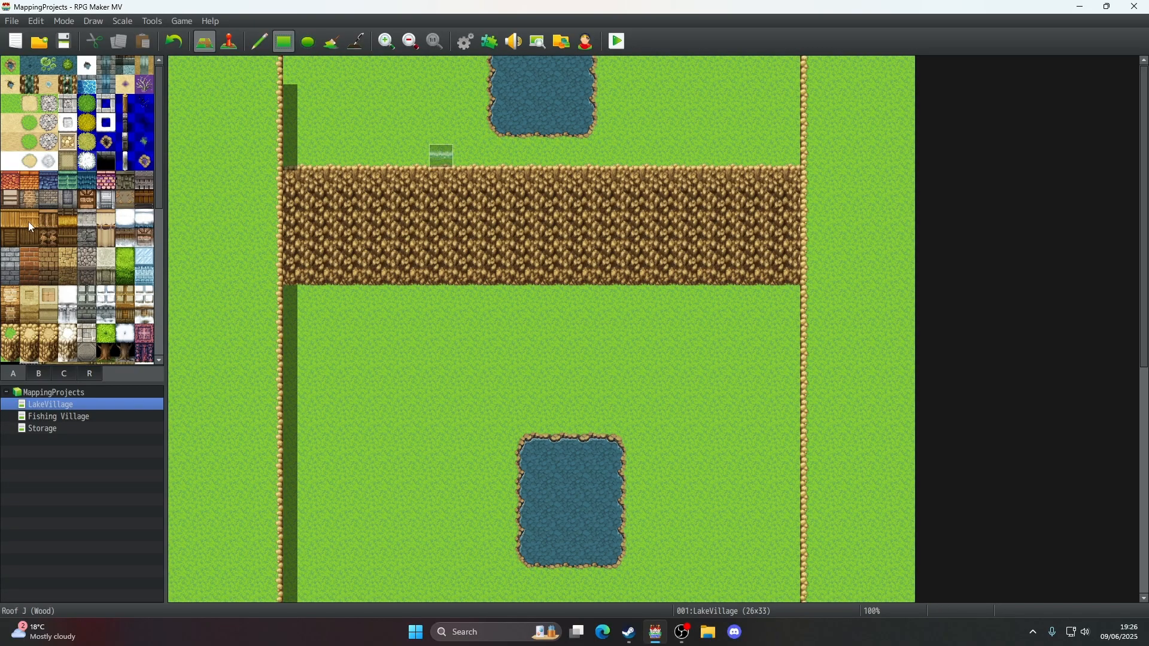
{"action": "scroll", "coordinate": [30, 224], "scroll_direction": "down", "scroll_amount": 4}
{"action": "scroll", "coordinate": [30, 221], "scroll_direction": "down", "scroll_amount": 1}
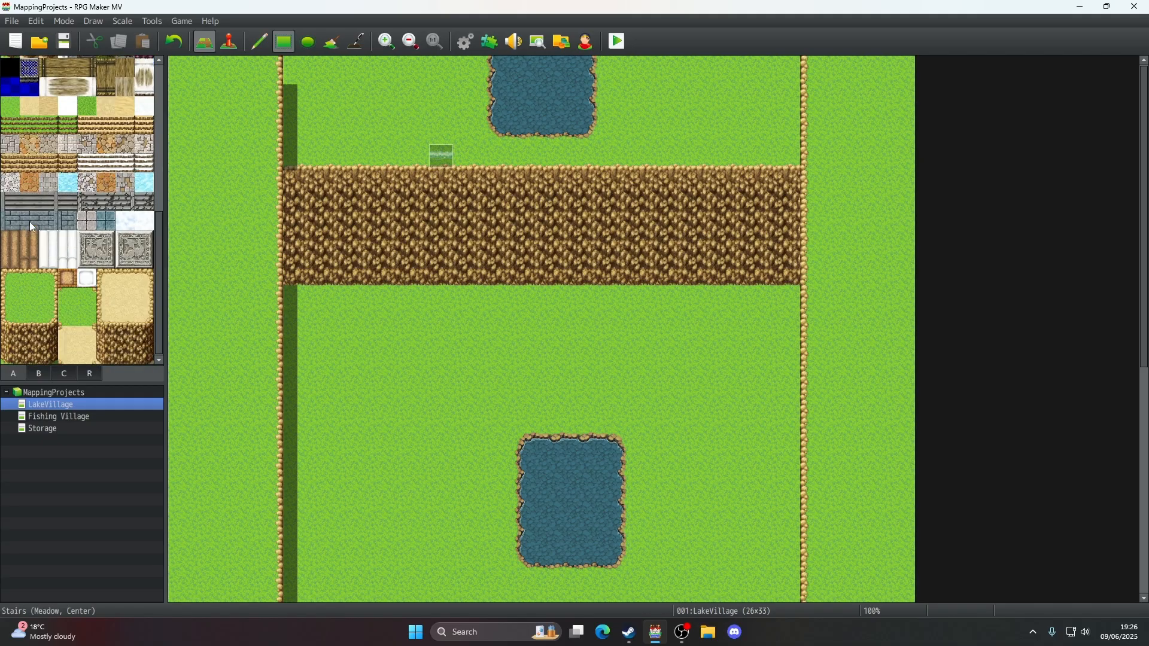
{"action": "left_click", "coordinate": [30, 298]}
{"action": "right_click", "coordinate": [500, 109]}
{"action": "left_click", "coordinate": [471, 128]}
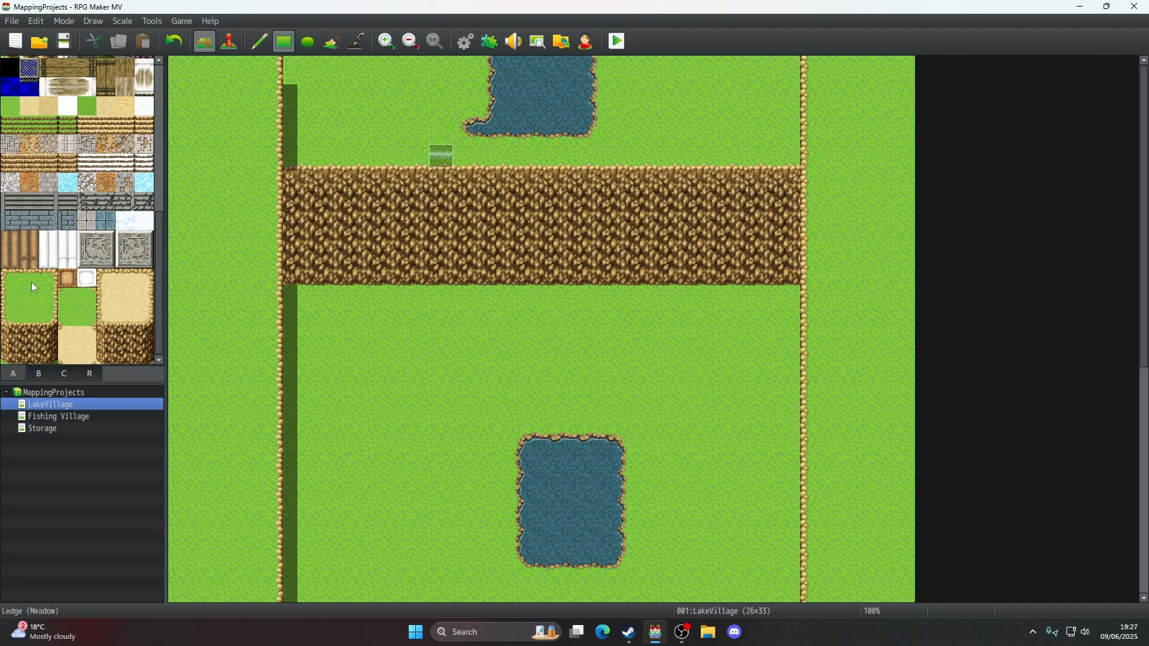
{"action": "mouse_move", "coordinate": [475, 124]}
{"action": "left_mouse_down"}
{"action": "mouse_move", "coordinate": [618, 112]}
{"action": "mouse_move", "coordinate": [557, 66]}
{"action": "mouse_move", "coordinate": [585, 126]}
{"action": "left_mouse_up"}
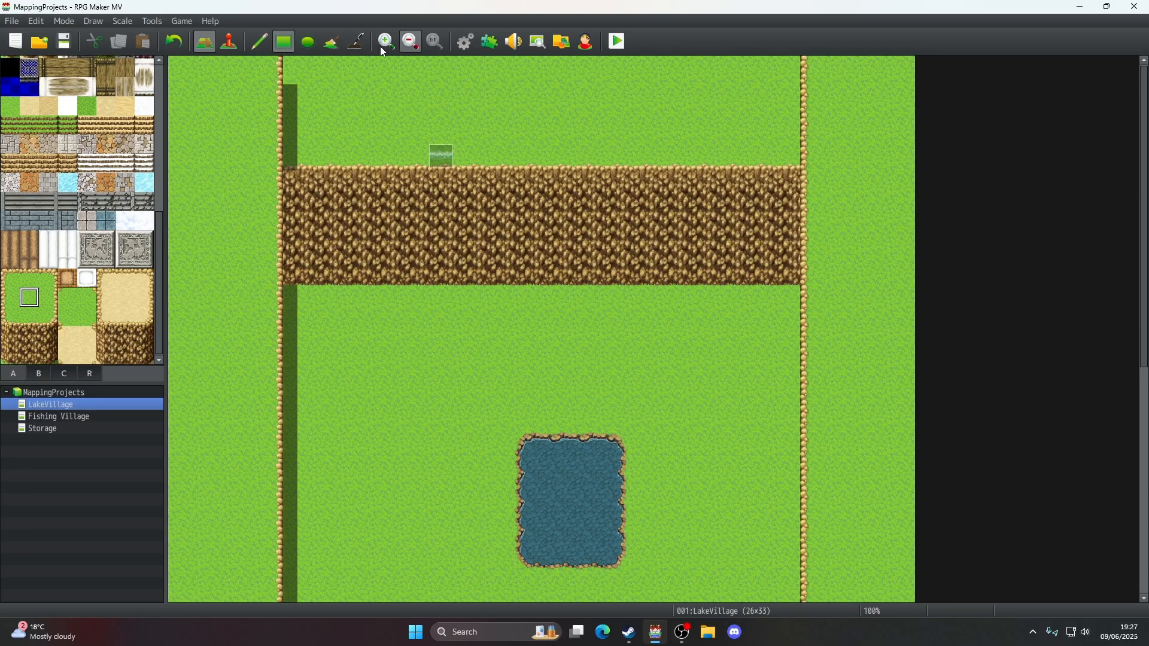
- Fill the ground on both outer sides of the map with the sampled plateau tile, leaving a one-tile-wide strip beside each cliff end
{"action": "right_click", "coordinate": [280, 79]}
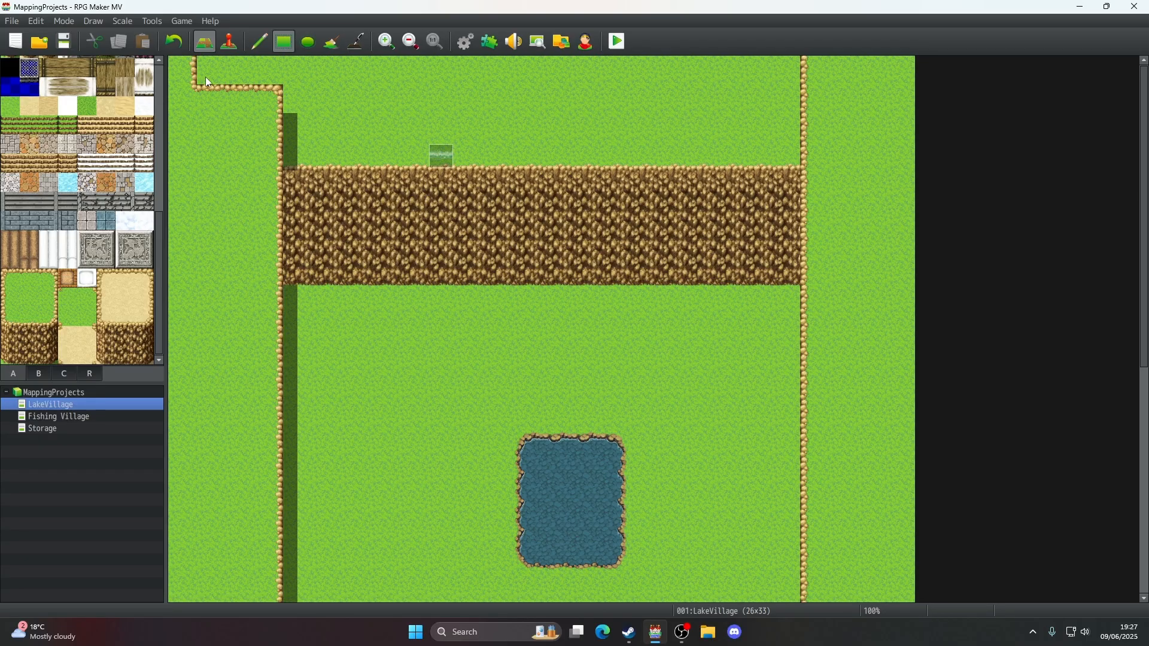
{"action": "mouse_move", "coordinate": [205, 76]}
{"action": "left_mouse_down"}
{"action": "mouse_move", "coordinate": [178, 100]}
{"action": "mouse_move", "coordinate": [179, 156]}
{"action": "left_mouse_up"}
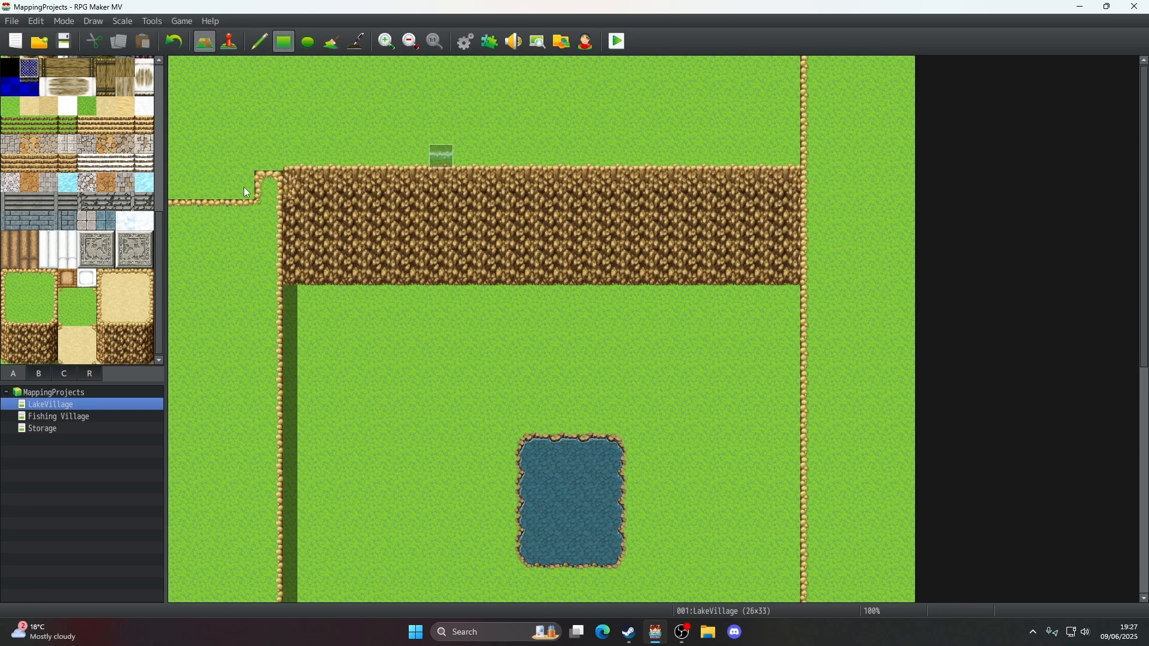
{"action": "mouse_move", "coordinate": [249, 191]}
{"action": "left_mouse_down"}
{"action": "mouse_move", "coordinate": [210, 466]}
{"action": "mouse_move", "coordinate": [223, 606]}
{"action": "mouse_move", "coordinate": [254, 584]}
{"action": "mouse_move", "coordinate": [942, 591]}
{"action": "mouse_move", "coordinate": [938, 535]}
{"action": "mouse_move", "coordinate": [901, 505]}
{"action": "mouse_move", "coordinate": [851, 343]}
{"action": "mouse_move", "coordinate": [859, 79]}
{"action": "mouse_move", "coordinate": [842, 24]}
{"action": "mouse_move", "coordinate": [816, 151]}
{"action": "left_mouse_up"}
{"action": "scroll", "coordinate": [244, 226], "scroll_direction": "down", "scroll_amount": 5}
{"action": "scroll", "coordinate": [851, 343], "scroll_direction": "up", "scroll_amount": 5}
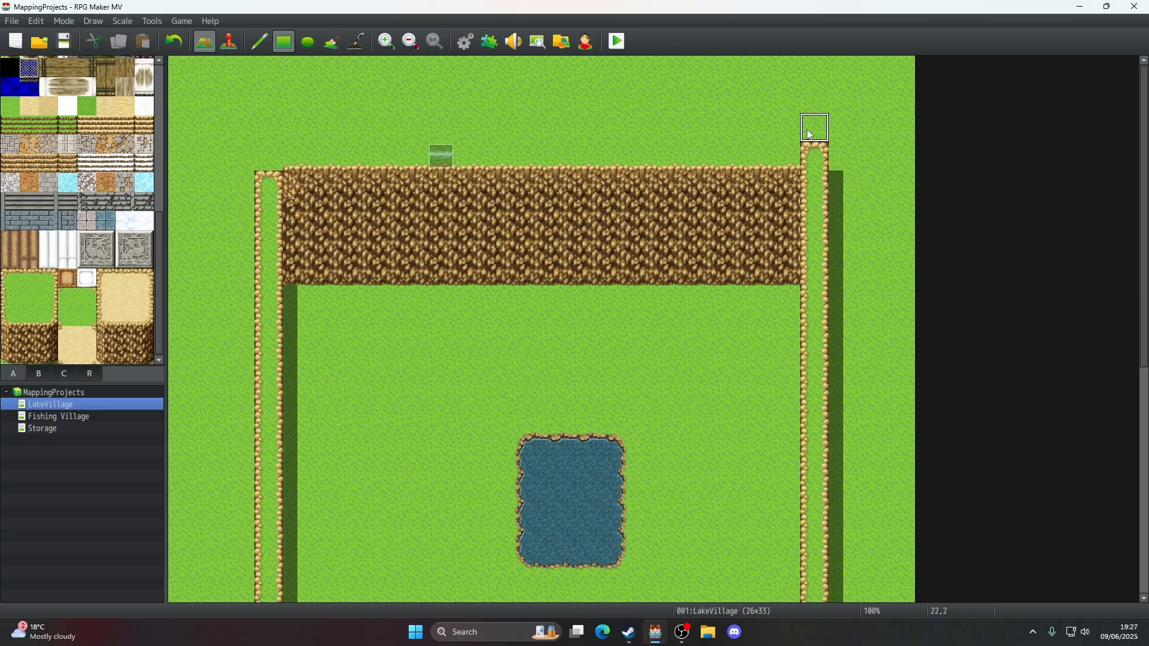
- Shade the top of the cliff face's right-hand end with the Shadow Pen
{"action": "left_click", "coordinate": [356, 42]}
{"action": "left_click", "coordinate": [788, 193]}
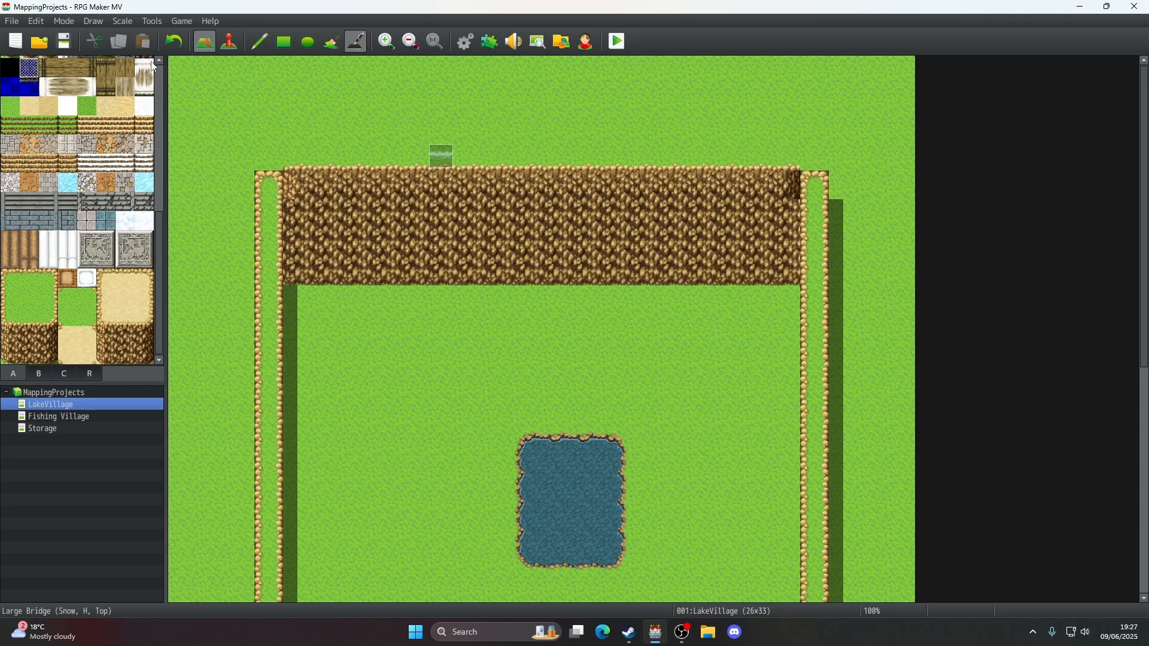
- Paint Ledge (Meadow) tiles with the pencil down the one-tile-wide strip along the cliff's right-hand side
{"action": "left_click", "coordinate": [258, 41]}
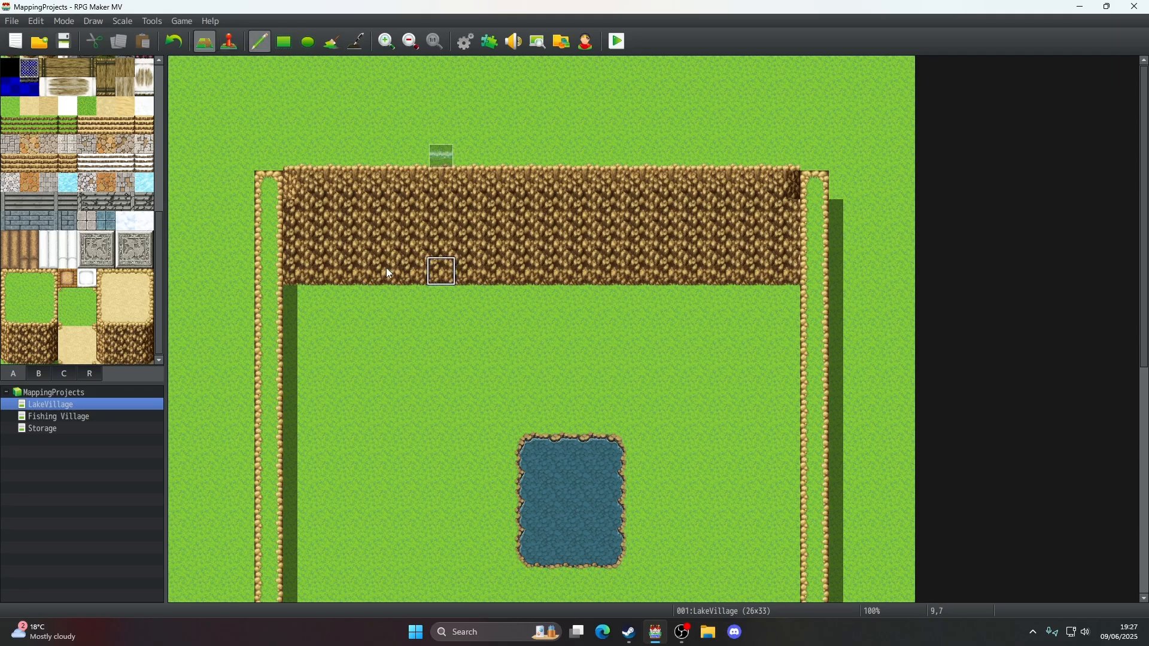
{"action": "left_click", "coordinate": [60, 321]}
{"action": "left_click", "coordinate": [812, 171]}
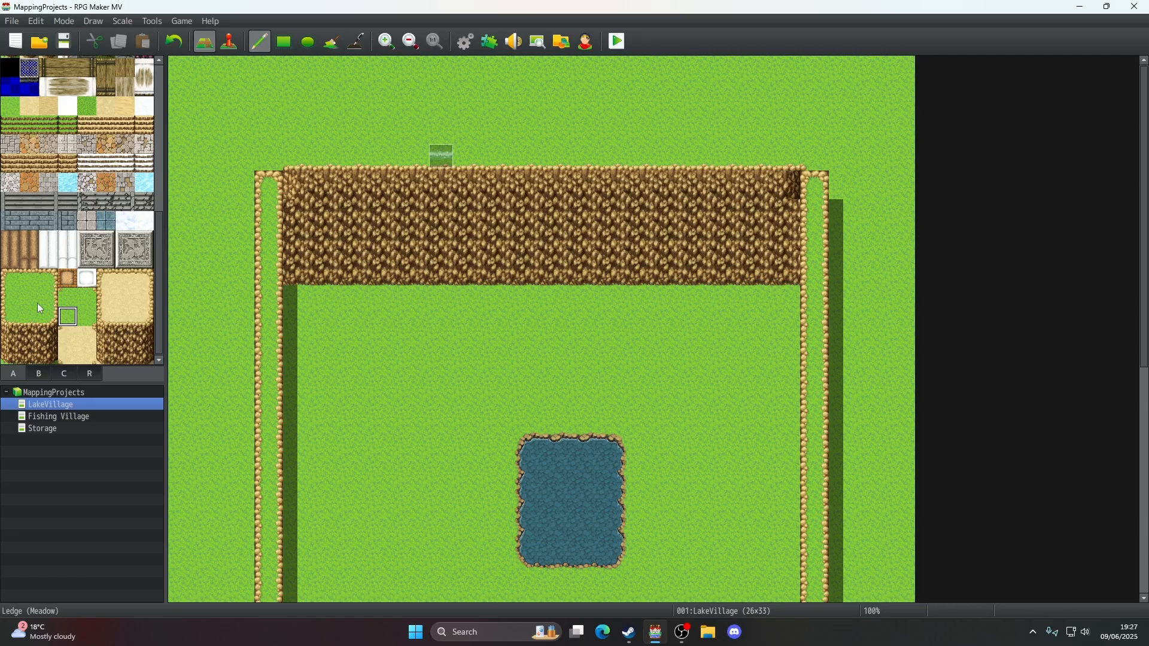
{"action": "left_click", "coordinate": [10, 297]}
{"action": "left_click_drag", "start_coordinate": [818, 187], "coordinate": [821, 220]}
{"action": "scroll", "coordinate": [821, 220], "scroll_direction": "down", "scroll_amount": 5}
{"action": "scroll", "coordinate": [821, 220], "scroll_direction": "down", "scroll_amount": 4}
{"action": "scroll", "coordinate": [814, 206], "scroll_direction": "up", "scroll_amount": 6}
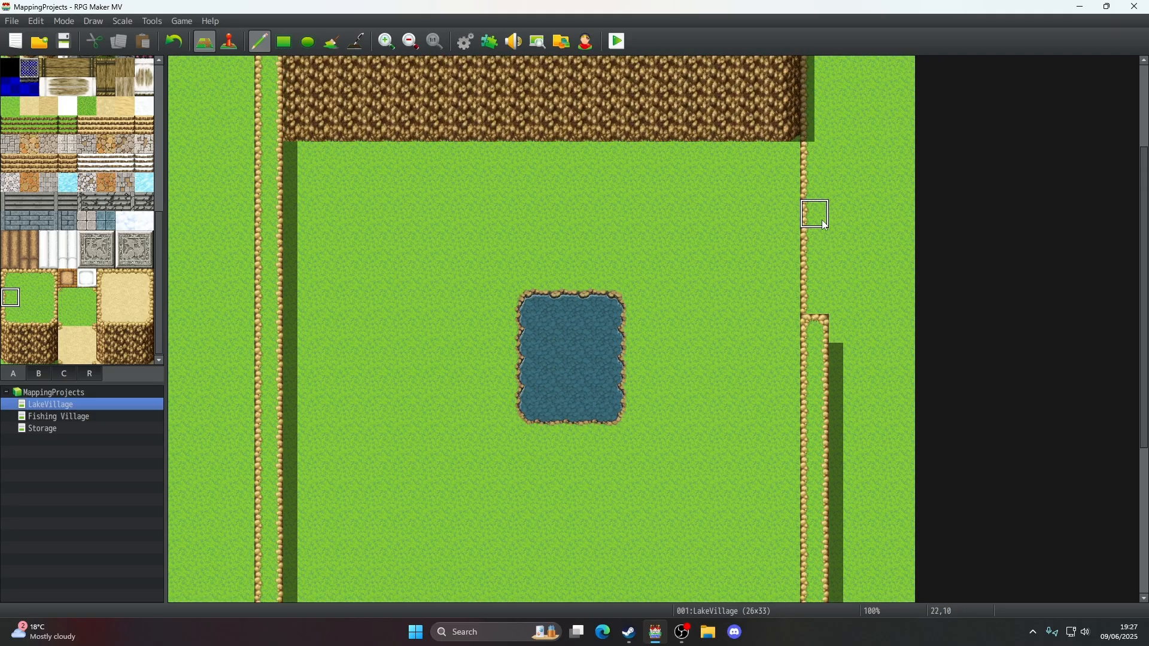
- Erase the shadow beside the cliff's east end and the extra one-tile ledge strip down the map's east side, including its southeast corner
{"action": "left_click", "coordinate": [356, 42]}
{"action": "left_click_drag", "start_coordinate": [805, 183], "coordinate": [807, 132]}
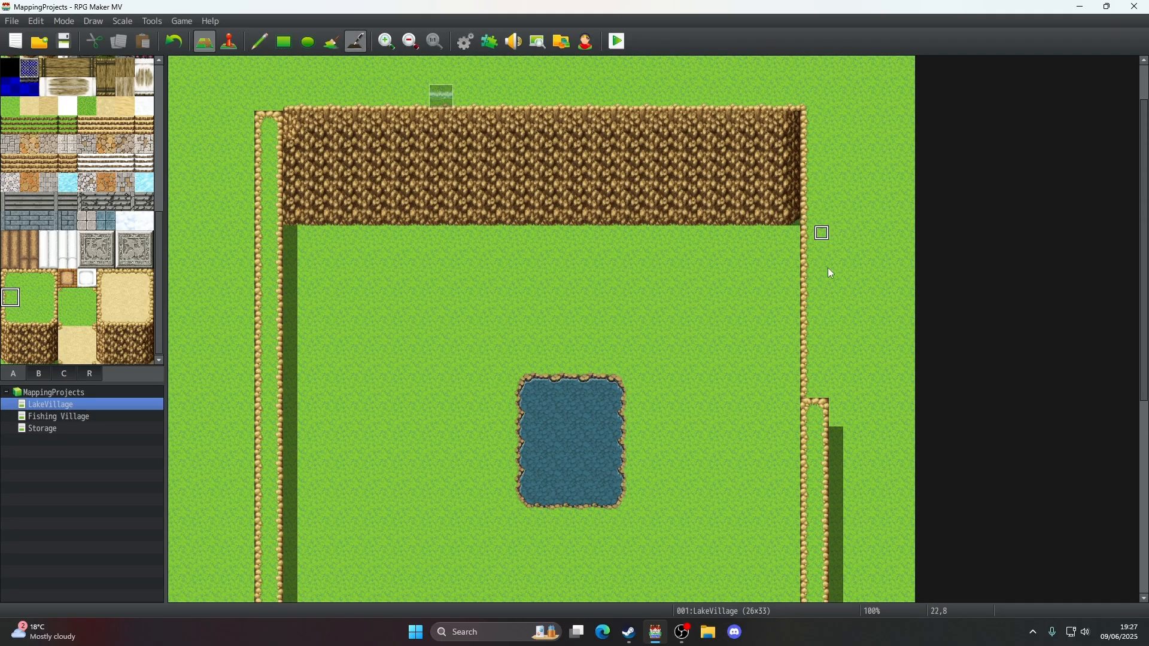
{"action": "left_click", "coordinate": [260, 42]}
{"action": "scroll", "coordinate": [817, 326], "scroll_direction": "down", "scroll_amount": 5}
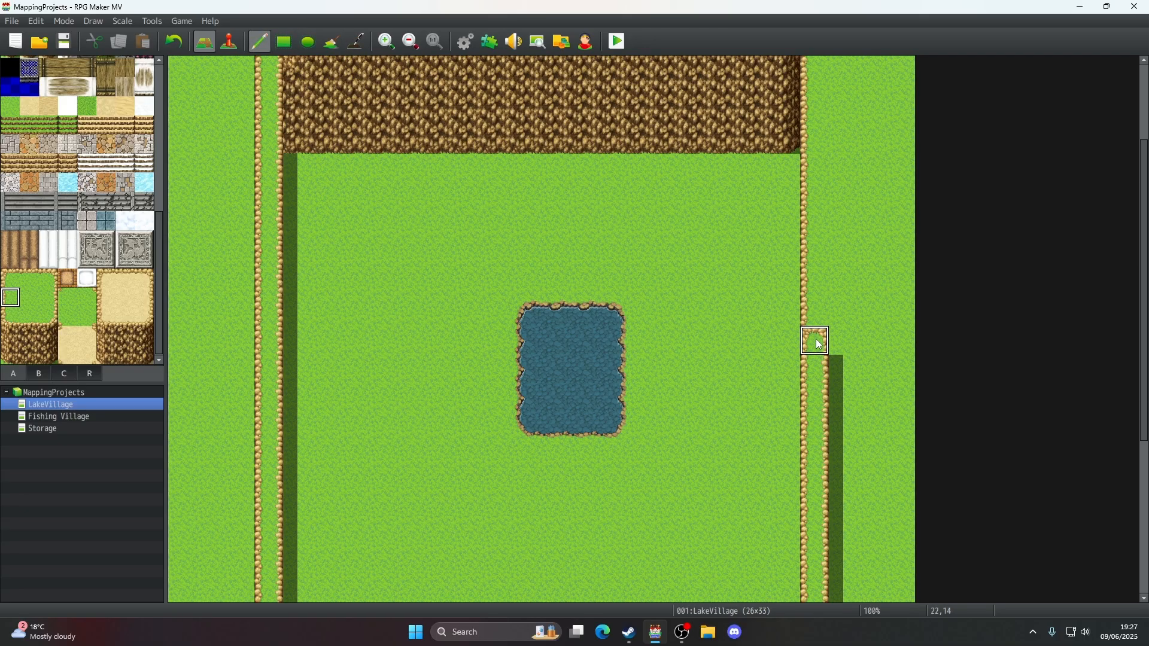
{"action": "scroll", "coordinate": [820, 346], "scroll_direction": "down", "scroll_amount": 5}
{"action": "left_click_drag", "start_coordinate": [819, 346], "coordinate": [817, 497]}
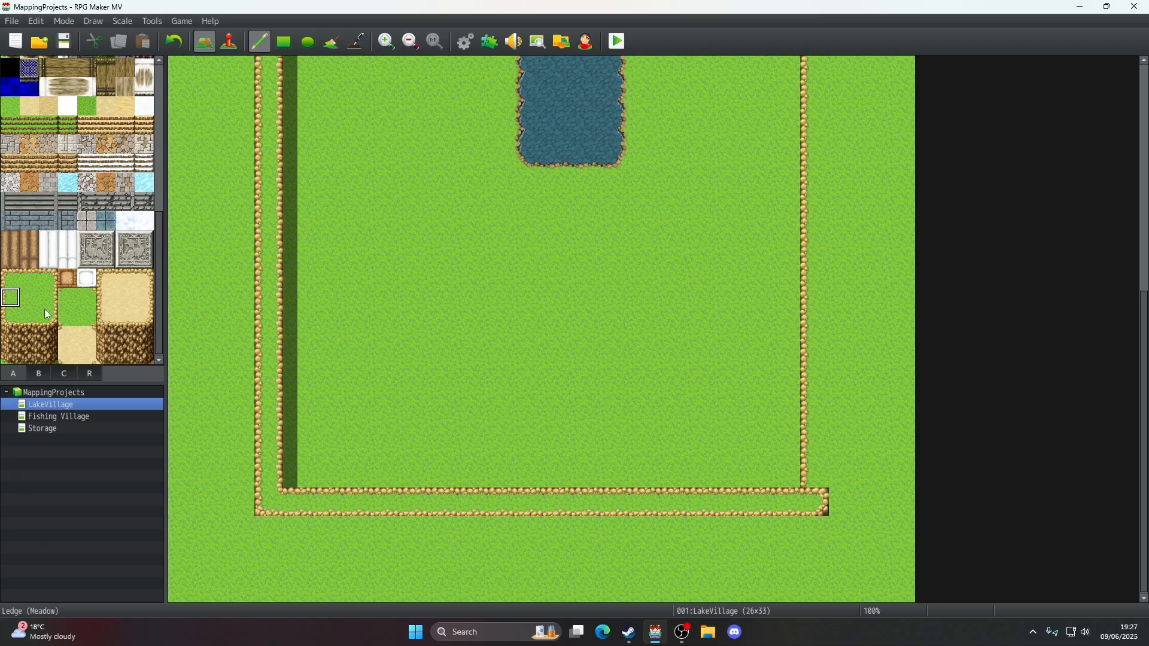
{"action": "left_click", "coordinate": [68, 298]}
{"action": "left_click", "coordinate": [814, 501]}
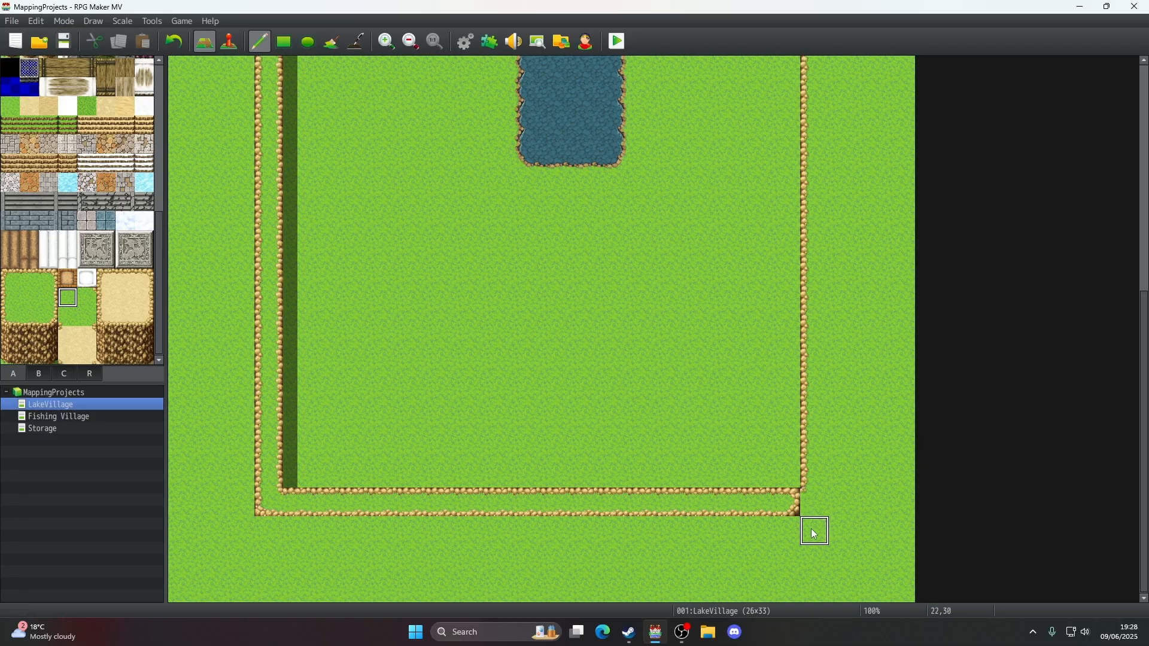
{"action": "left_click", "coordinate": [38, 374]}
{"action": "scroll", "coordinate": [69, 218], "scroll_direction": "up", "scroll_amount": 5}
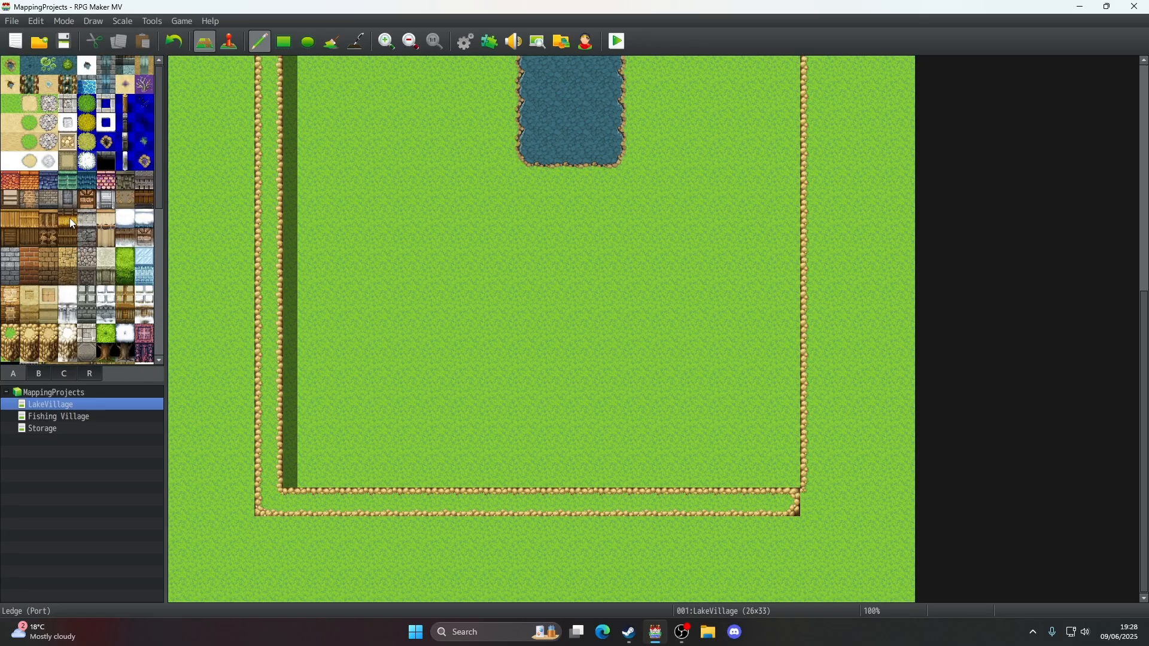
{"action": "scroll", "coordinate": [70, 217], "scroll_direction": "down", "scroll_amount": 2}
{"action": "left_click", "coordinate": [106, 307]}
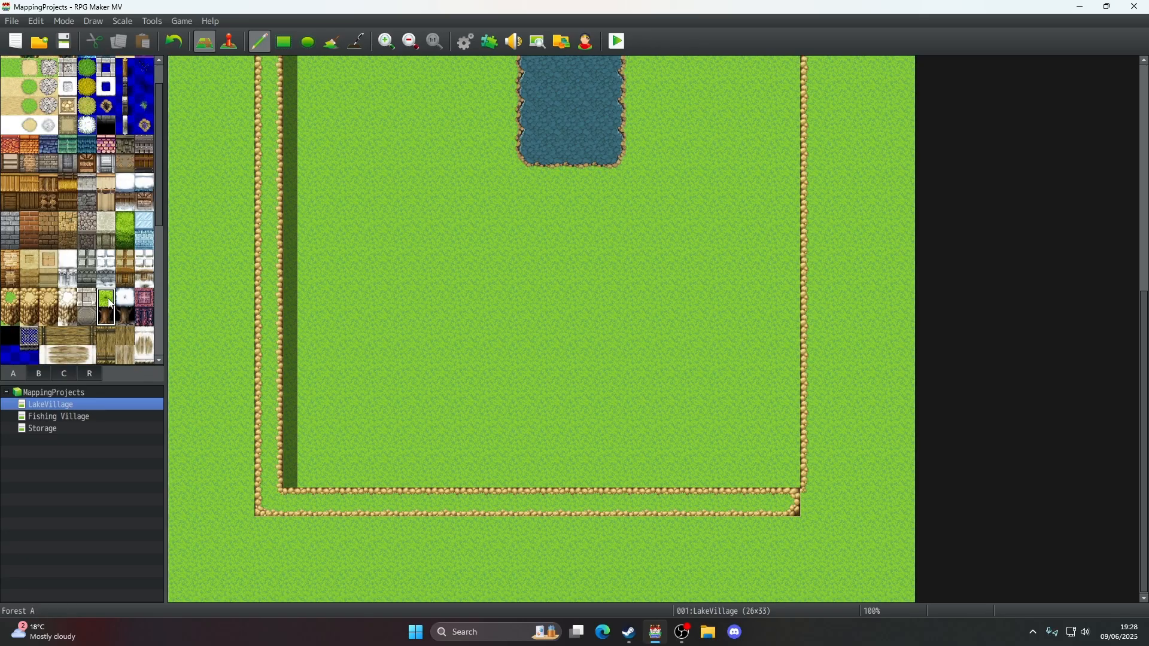
{"action": "left_click", "coordinate": [174, 42]}
- Remove the outer ledge row along the map's south side by filling it with a rectangle of meadow ledge tiles, and trim the southwest corner
{"action": "scroll", "coordinate": [34, 283], "scroll_direction": "down", "scroll_amount": 2}
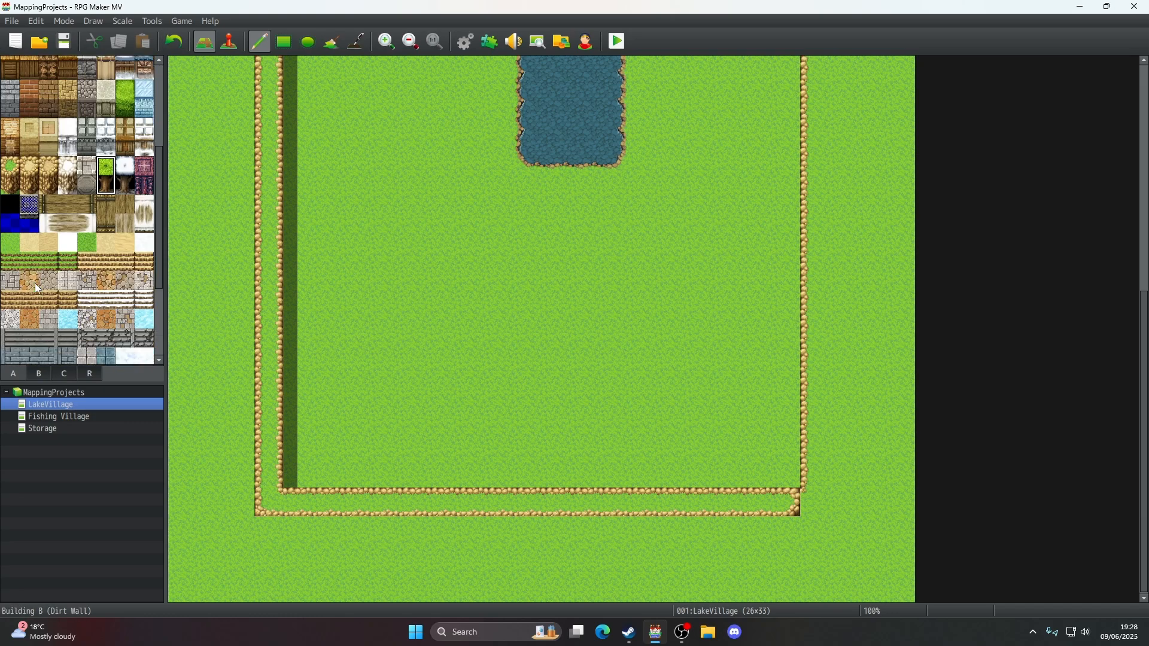
{"action": "scroll", "coordinate": [34, 282], "scroll_direction": "down", "scroll_amount": 2}
{"action": "left_click", "coordinate": [34, 282]}
{"action": "left_click", "coordinate": [284, 41]}
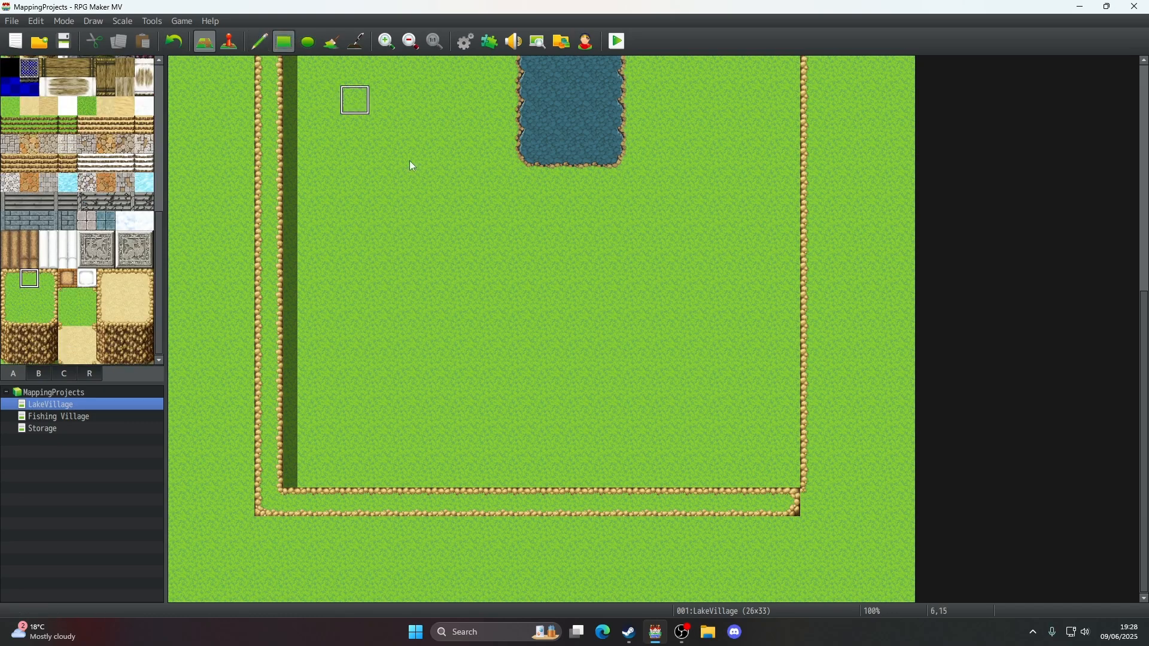
{"action": "left_click_drag", "start_coordinate": [784, 474], "coordinate": [300, 509]}
{"action": "left_click", "coordinate": [87, 299]}
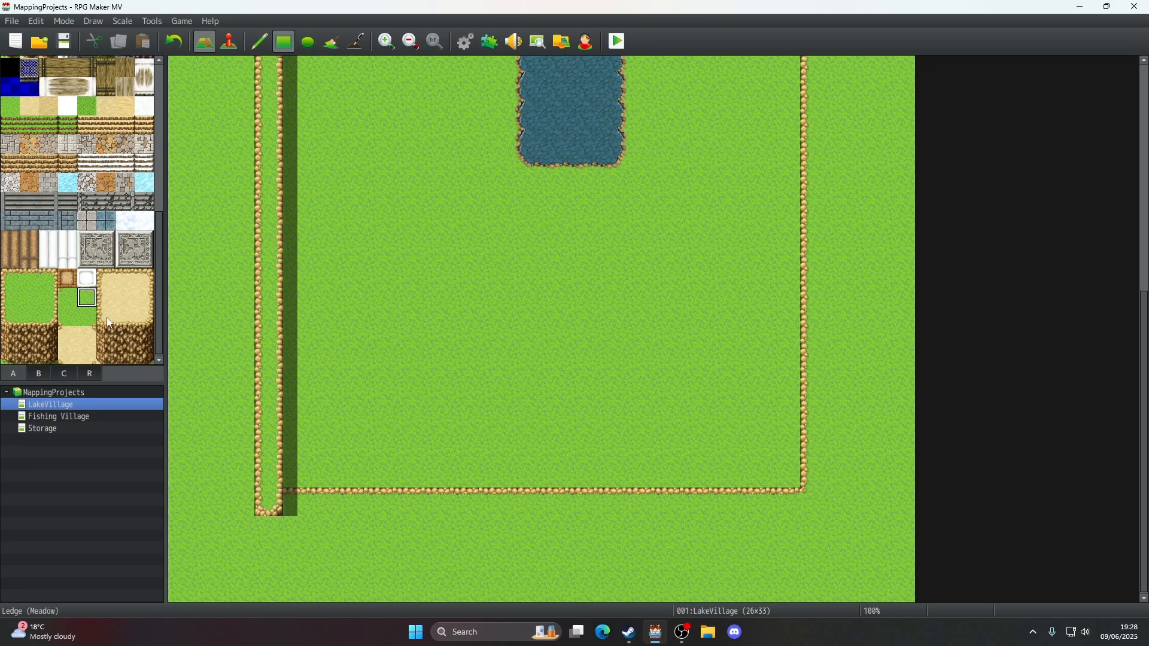
{"action": "left_click", "coordinate": [269, 502]}
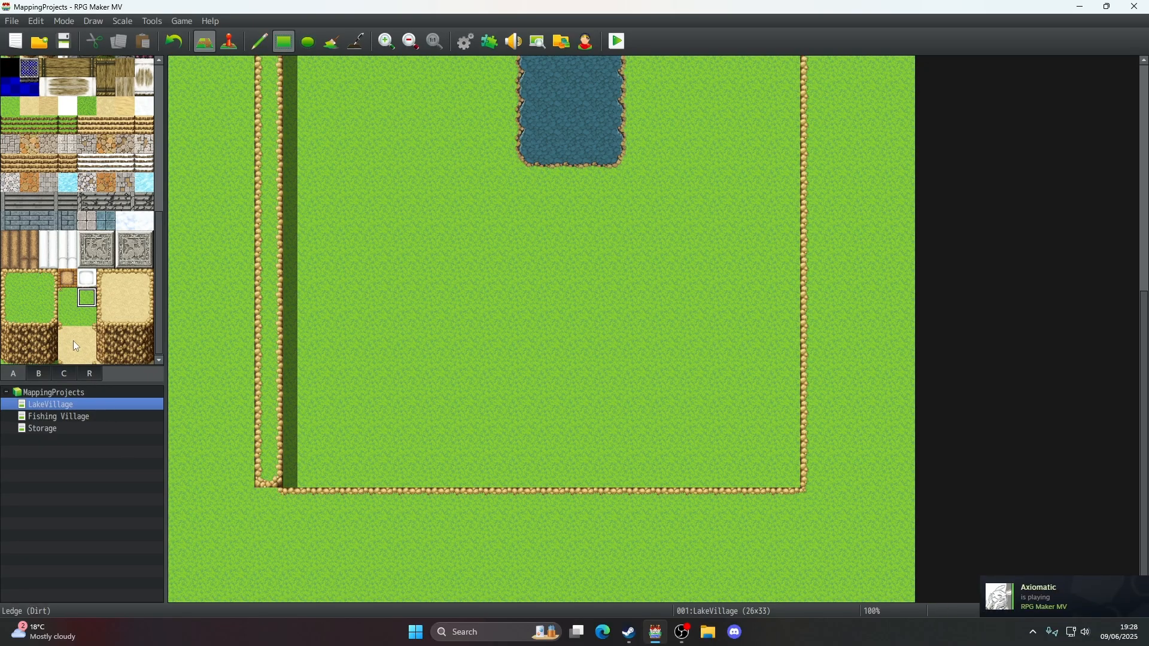
- Remove the outer one-tile ledge strip along the full west side of the enclosure up to the cliff
{"action": "left_click_drag", "start_coordinate": [258, 470], "coordinate": [261, 185]}
{"action": "scroll", "coordinate": [256, 370], "scroll_direction": "up", "scroll_amount": 5}
{"action": "scroll", "coordinate": [256, 369], "scroll_direction": "up", "scroll_amount": 3}
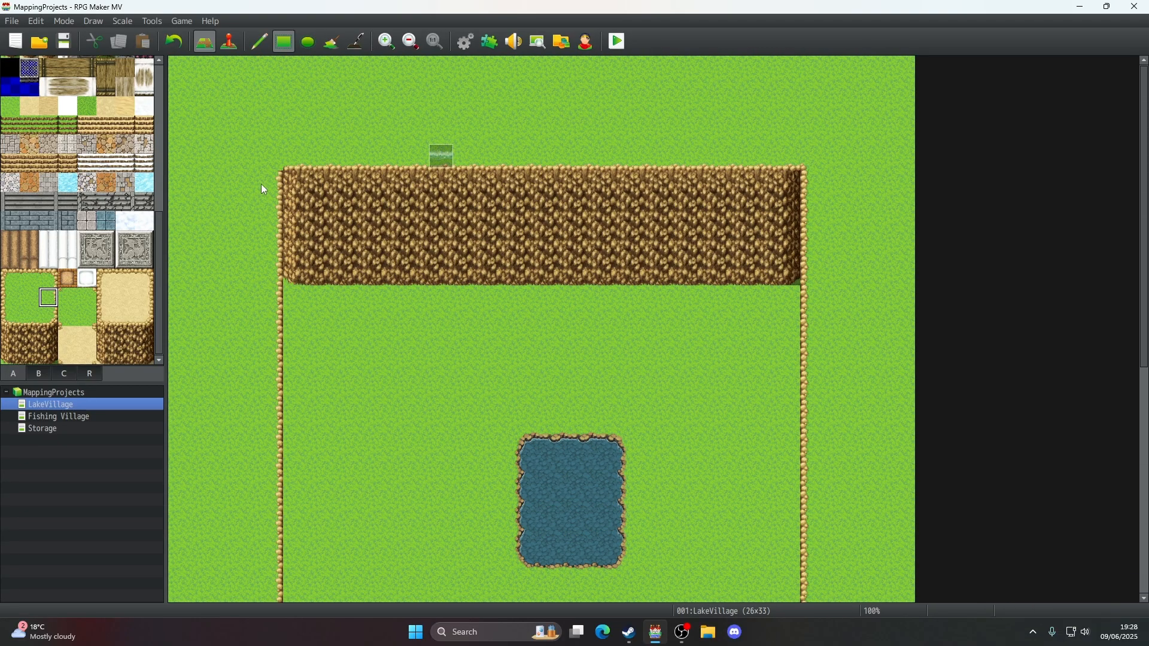
- Erase the pond in the middle of the enclosure by painting over it with the surrounding grass using the Pencil
{"action": "left_click", "coordinate": [86, 317]}
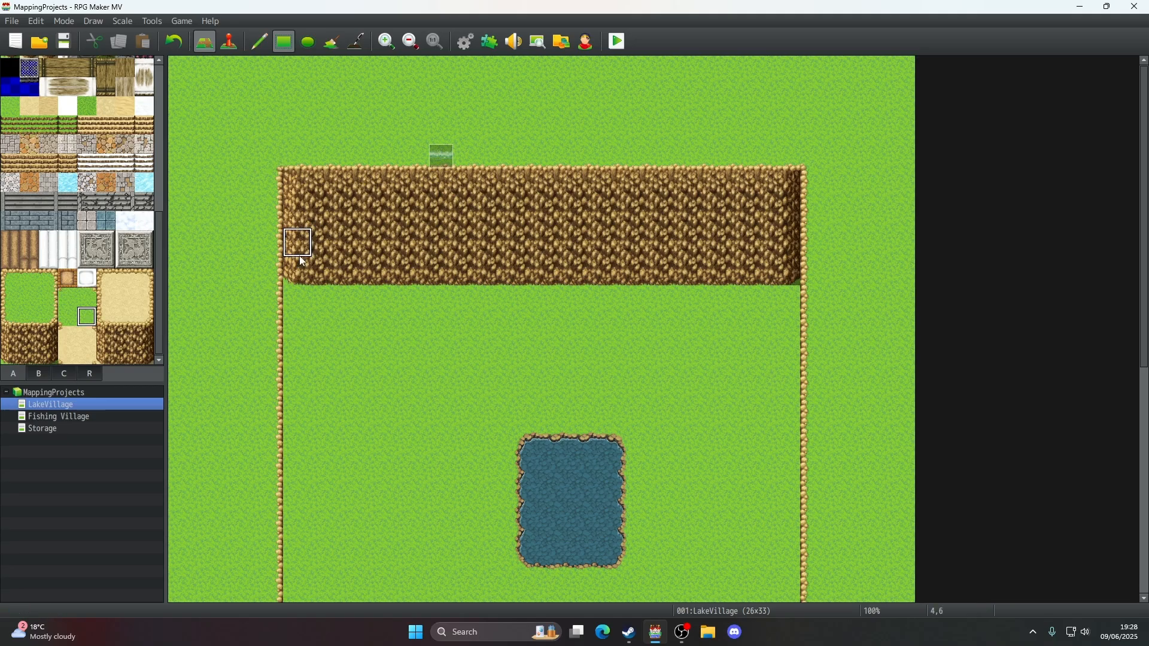
{"action": "left_click", "coordinate": [259, 42]}
{"action": "right_click", "coordinate": [532, 423]}
{"action": "mouse_move", "coordinate": [538, 456]}
{"action": "left_mouse_down"}
{"action": "mouse_move", "coordinate": [555, 471]}
{"action": "mouse_move", "coordinate": [557, 556]}
{"action": "mouse_move", "coordinate": [611, 557]}
{"action": "mouse_move", "coordinate": [569, 545]}
{"action": "left_mouse_up"}
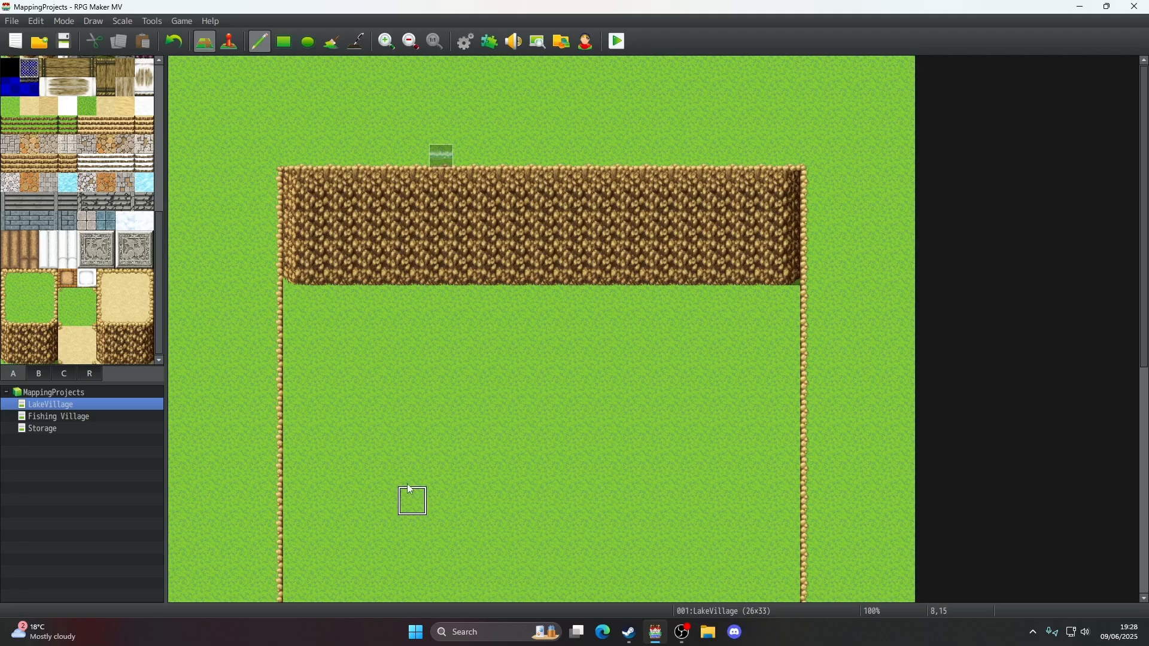
{"action": "left_click", "coordinate": [87, 107]}
{"action": "left_click_drag", "start_coordinate": [215, 126], "coordinate": [230, 188]}
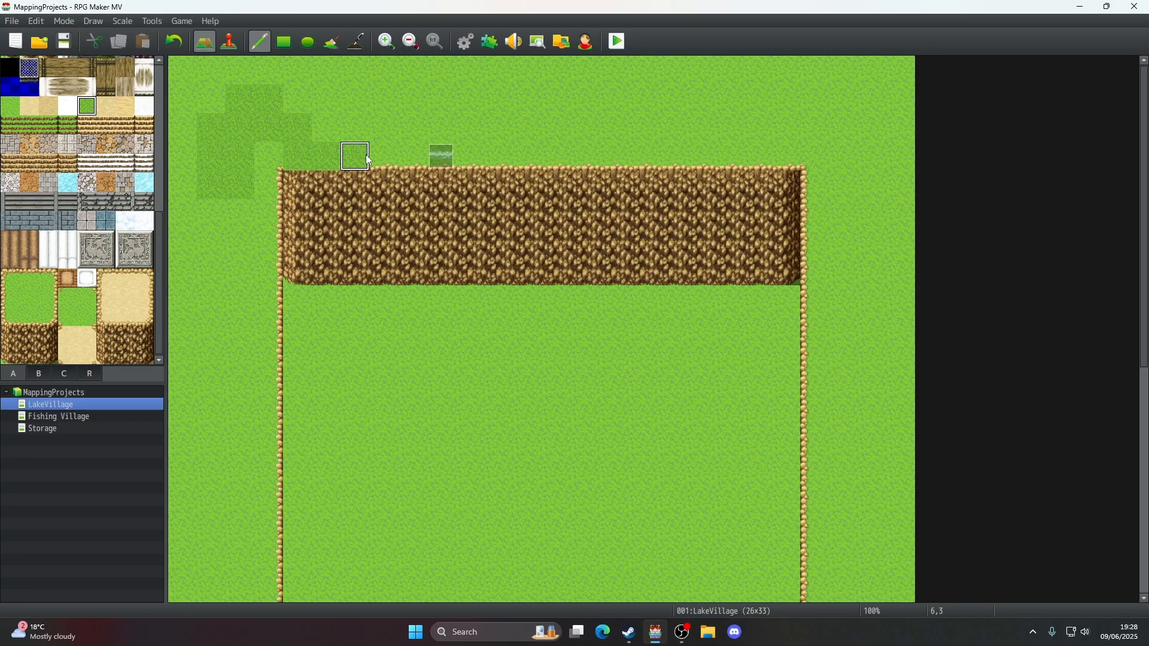
{"action": "left_click_drag", "start_coordinate": [365, 155], "coordinate": [266, 98]}
{"action": "left_click", "coordinate": [173, 40]}
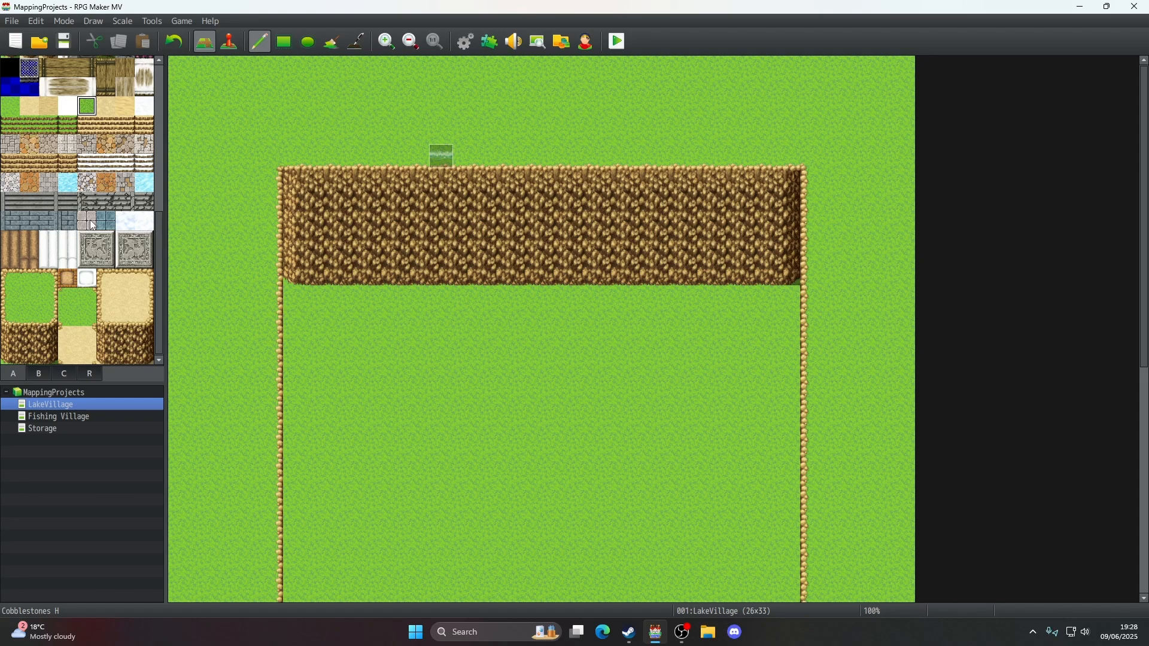
- Paint a four-tile-wide river of Water A (Meadow) from the map's north edge down to the top of the cliff
{"action": "scroll", "coordinate": [90, 221], "scroll_direction": "up", "scroll_amount": 5}
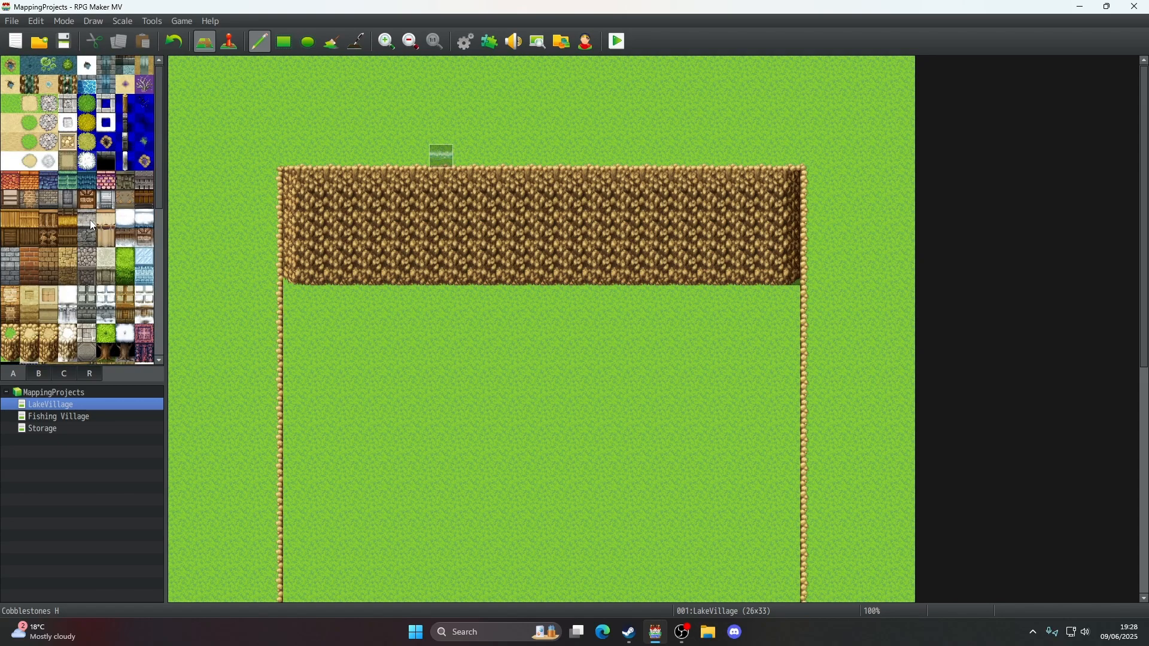
{"action": "left_click", "coordinate": [12, 66]}
{"action": "left_click", "coordinate": [522, 159]}
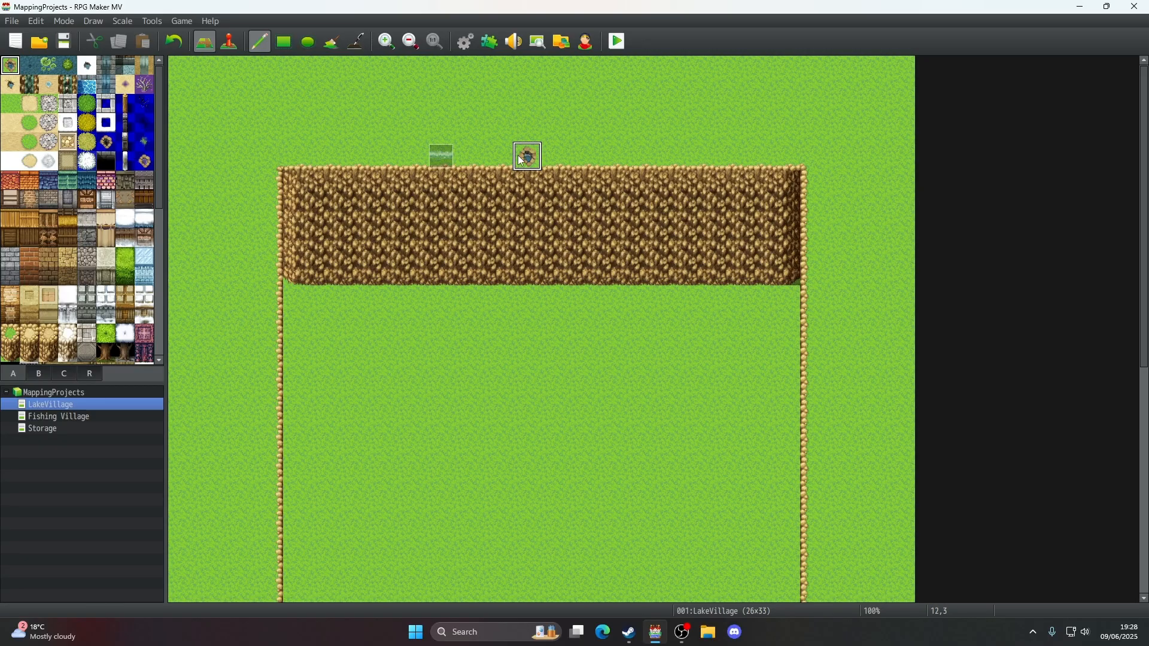
{"action": "key", "text": "ctrl+z"}
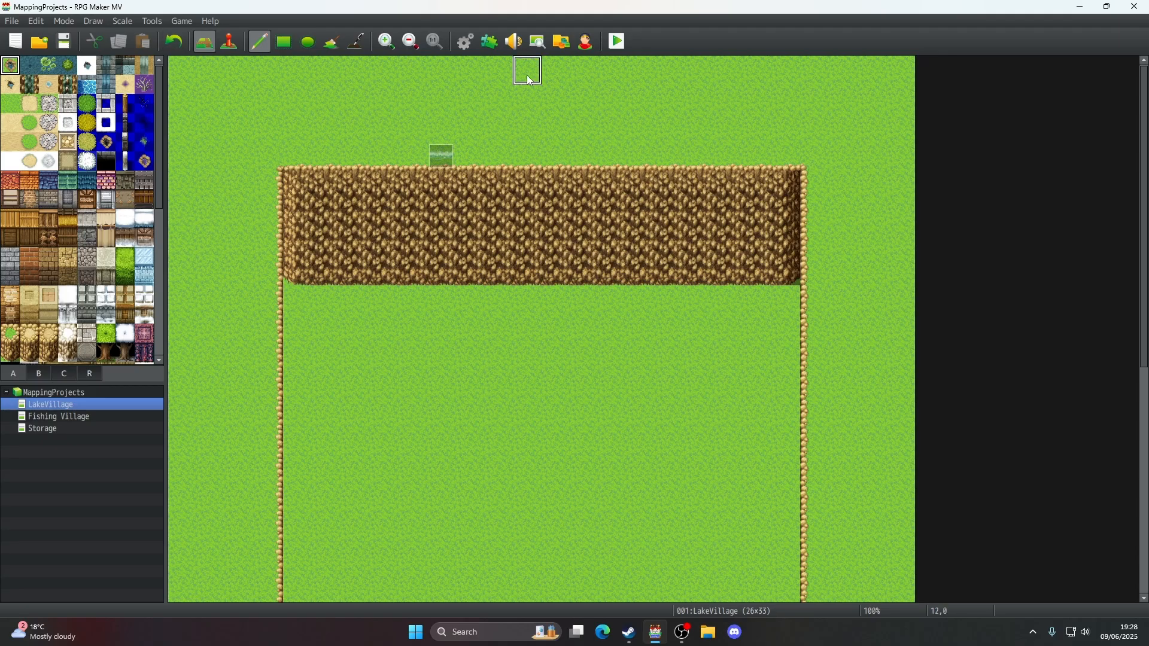
{"action": "left_click_drag", "start_coordinate": [505, 74], "coordinate": [582, 71]}
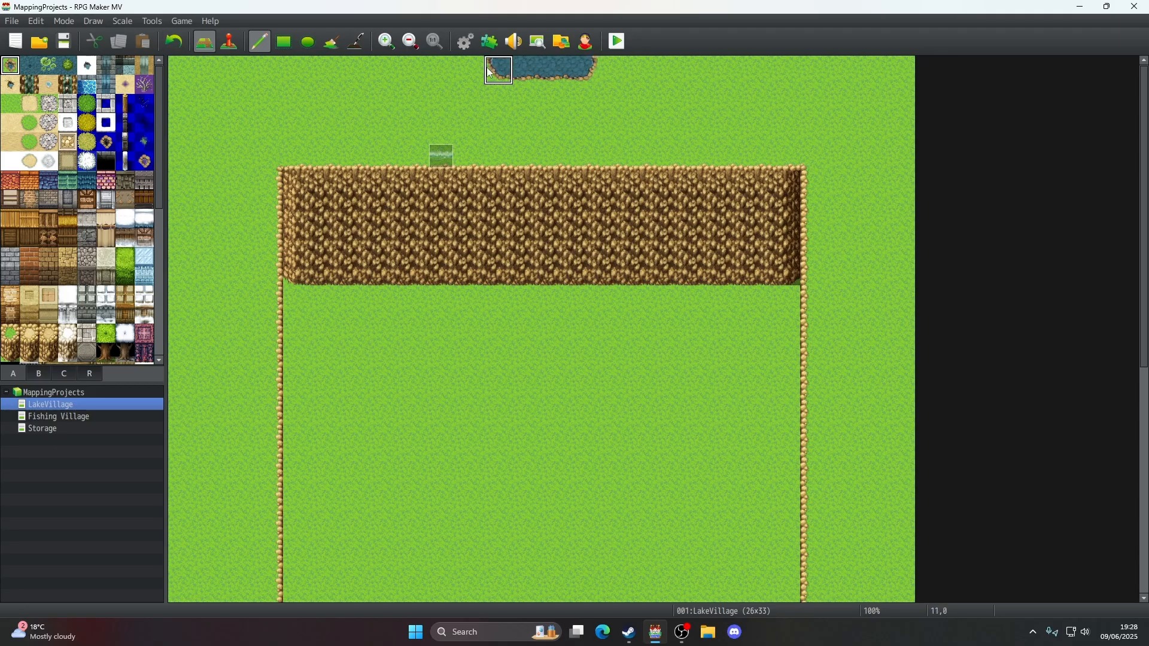
{"action": "right_click_drag", "start_coordinate": [490, 73], "coordinate": [199, 73]}
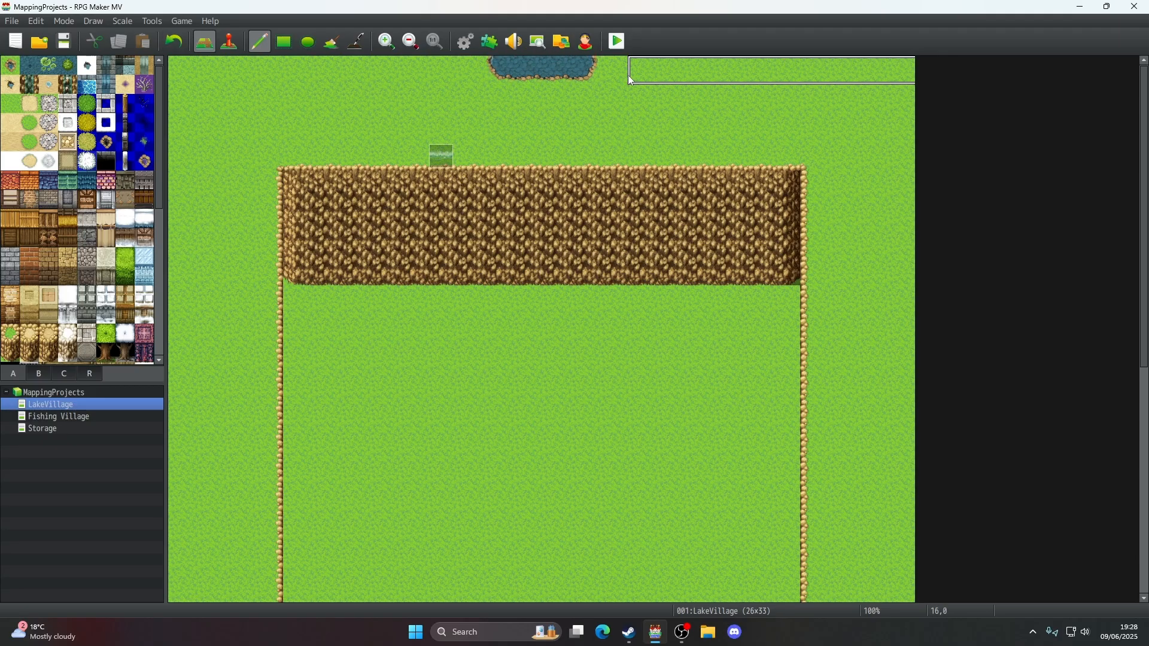
{"action": "right_click", "coordinate": [491, 77]}
{"action": "mouse_move", "coordinate": [499, 94]}
{"action": "left_mouse_down"}
{"action": "mouse_move", "coordinate": [581, 97]}
{"action": "mouse_move", "coordinate": [550, 121]}
{"action": "mouse_move", "coordinate": [511, 119]}
{"action": "mouse_move", "coordinate": [497, 146]}
{"action": "mouse_move", "coordinate": [560, 151]}
{"action": "left_mouse_up"}
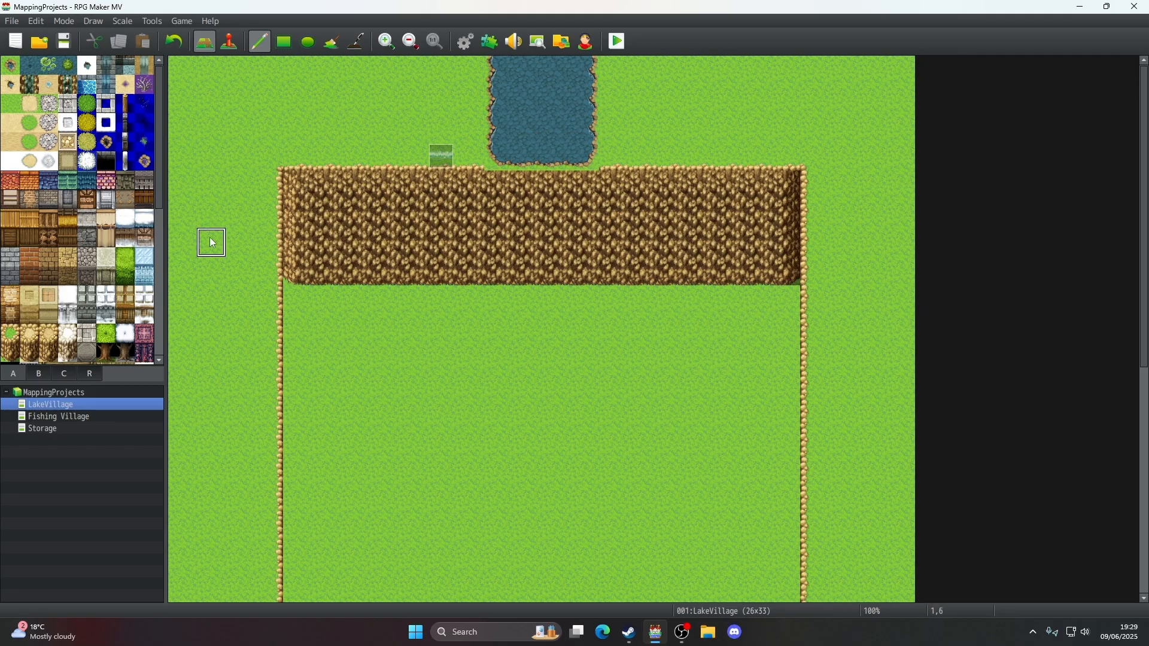
- Paint the first waterfall tile on the cliff face directly below the river's west edge
{"action": "left_click", "coordinate": [33, 84]}
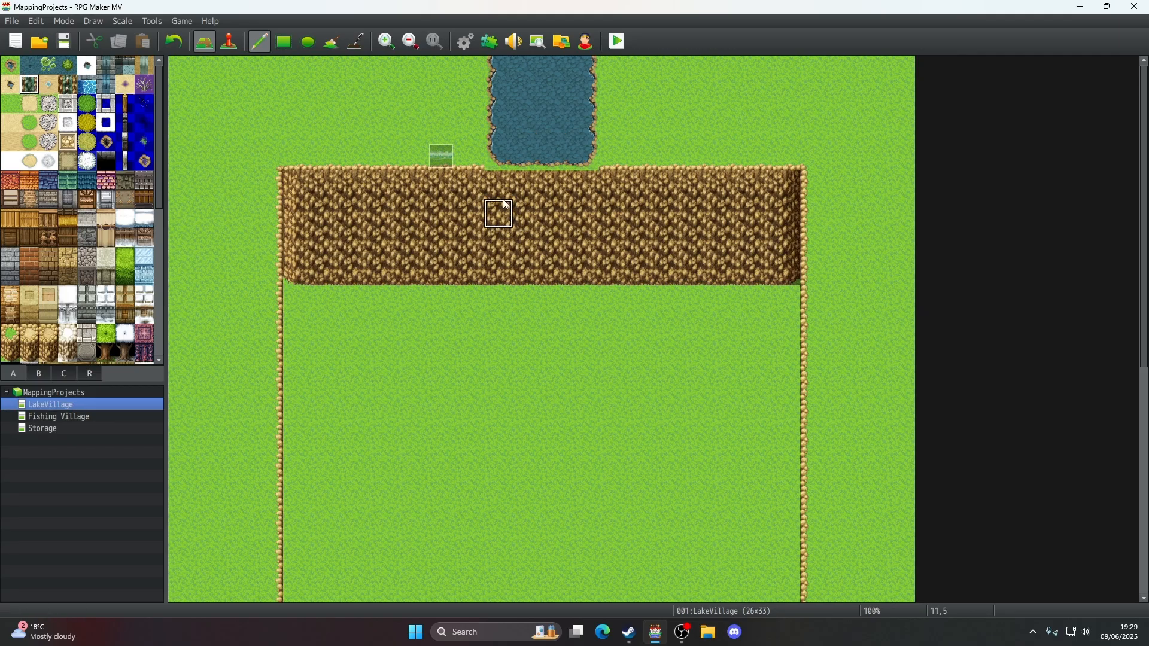
{"action": "left_click_drag", "start_coordinate": [499, 214], "coordinate": [499, 184]}
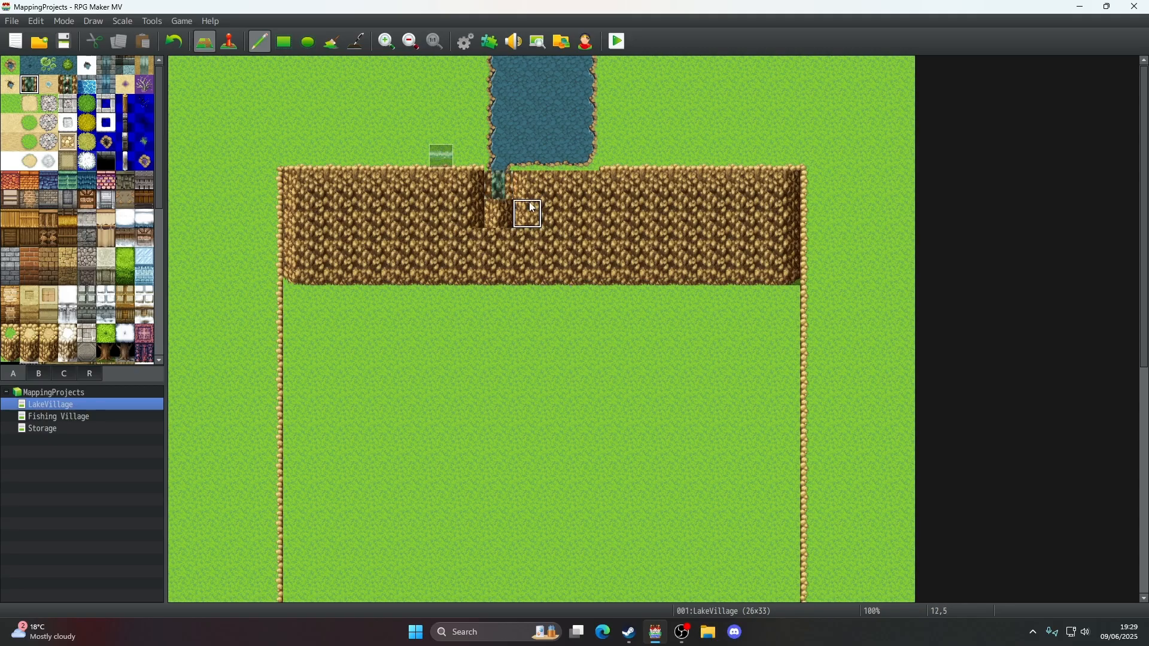
{"action": "left_click", "coordinate": [29, 65]}
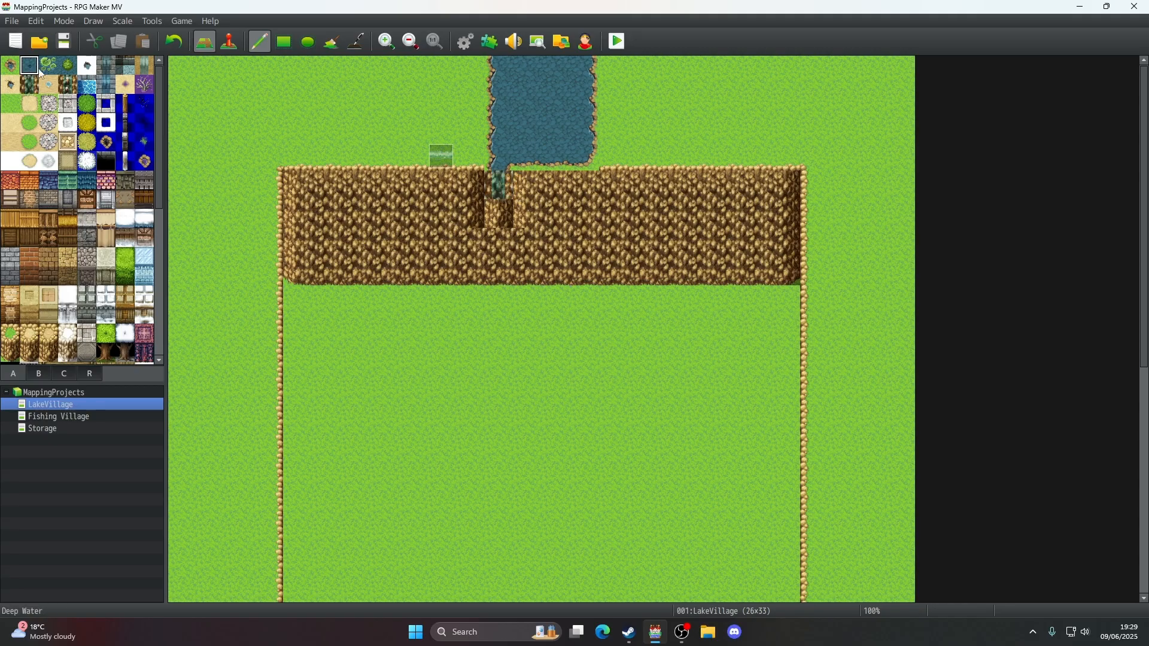
{"action": "left_click", "coordinate": [414, 127]}
{"action": "left_click_drag", "start_coordinate": [436, 124], "coordinate": [441, 69]}
{"action": "right_click", "coordinate": [402, 121]}
{"action": "right_click", "coordinate": [395, 122]}
{"action": "mouse_move", "coordinate": [412, 123]}
{"action": "left_mouse_down"}
{"action": "mouse_move", "coordinate": [422, 121]}
{"action": "mouse_move", "coordinate": [412, 79]}
{"action": "left_mouse_up"}
{"action": "left_click", "coordinate": [411, 105]}
- Check the waterfall on the Fishing Village map for reference and return to the LakeVillage map
{"action": "left_click", "coordinate": [70, 415]}
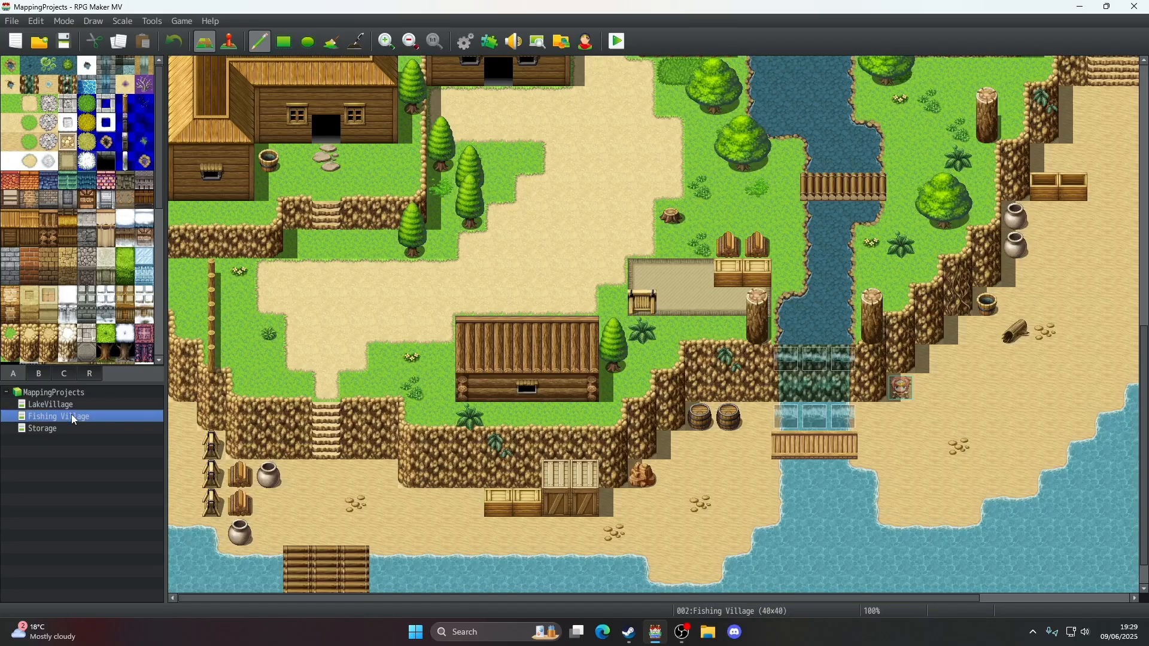
{"action": "left_click", "coordinate": [70, 405]}
{"action": "scroll", "coordinate": [470, 234], "scroll_direction": "down", "scroll_amount": 2}
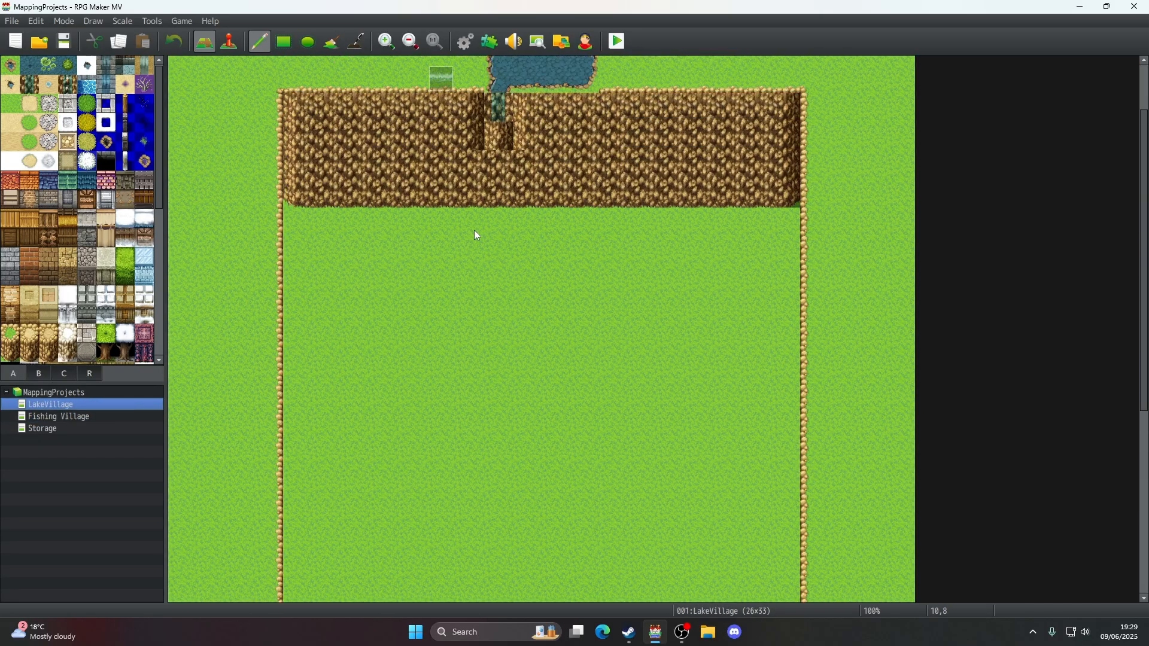
{"action": "scroll", "coordinate": [477, 234], "scroll_direction": "up", "scroll_amount": 3}
- Extend the waterfall to the river's full four-tile width and down the whole height of the cliff
{"action": "left_click", "coordinate": [10, 64]}
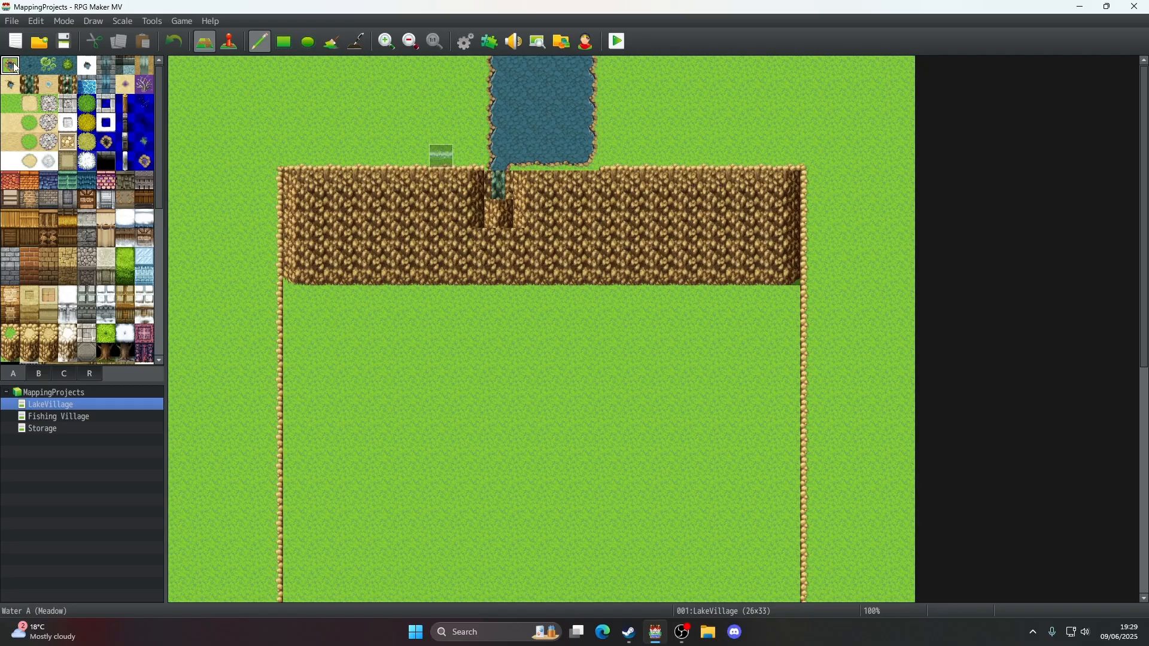
{"action": "scroll", "coordinate": [498, 181], "scroll_direction": "down", "scroll_amount": 4}
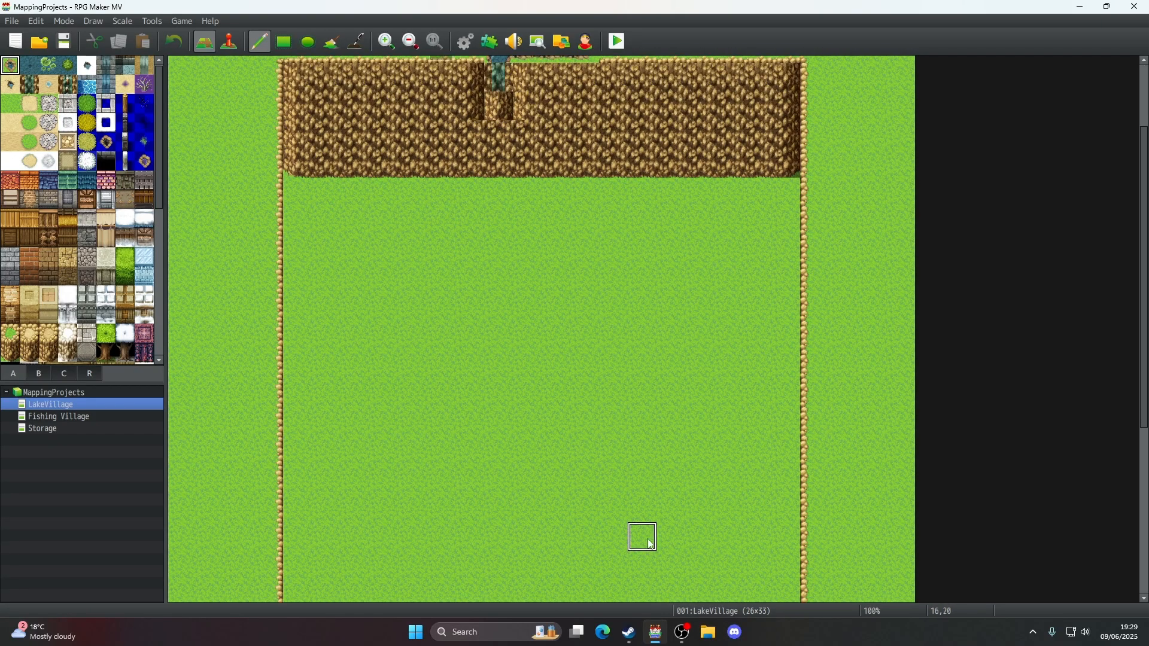
{"action": "scroll", "coordinate": [595, 428], "scroll_direction": "down", "scroll_amount": 14}
{"action": "scroll", "coordinate": [595, 428], "scroll_direction": "up", "scroll_amount": 18}
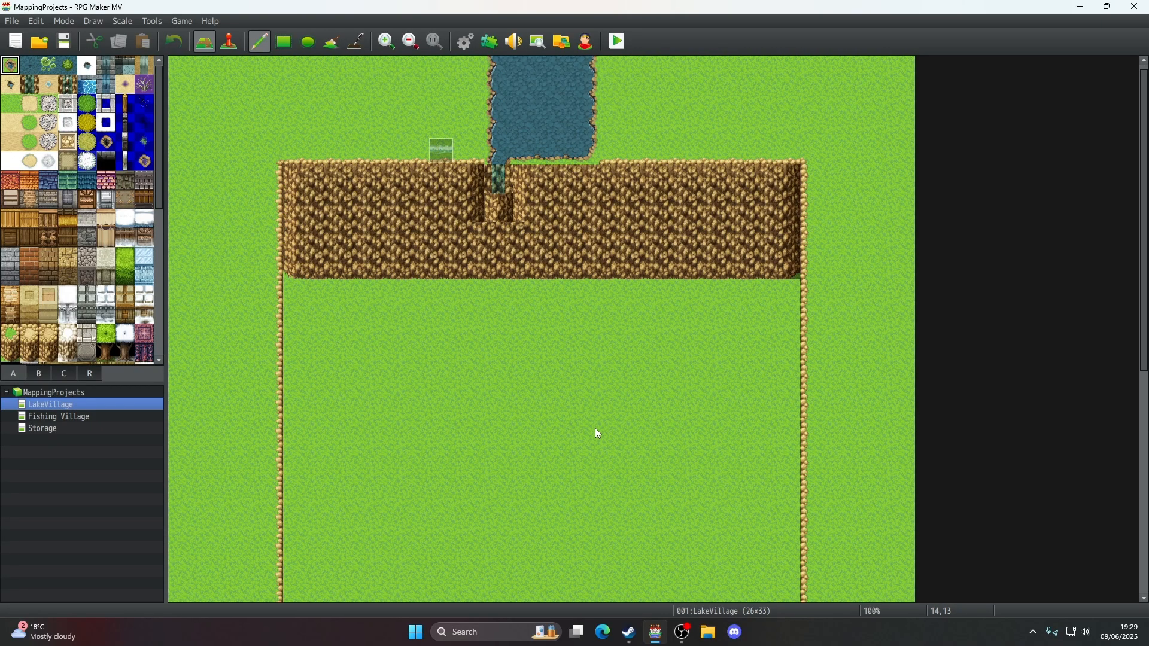
{"action": "left_click", "coordinate": [538, 188]}
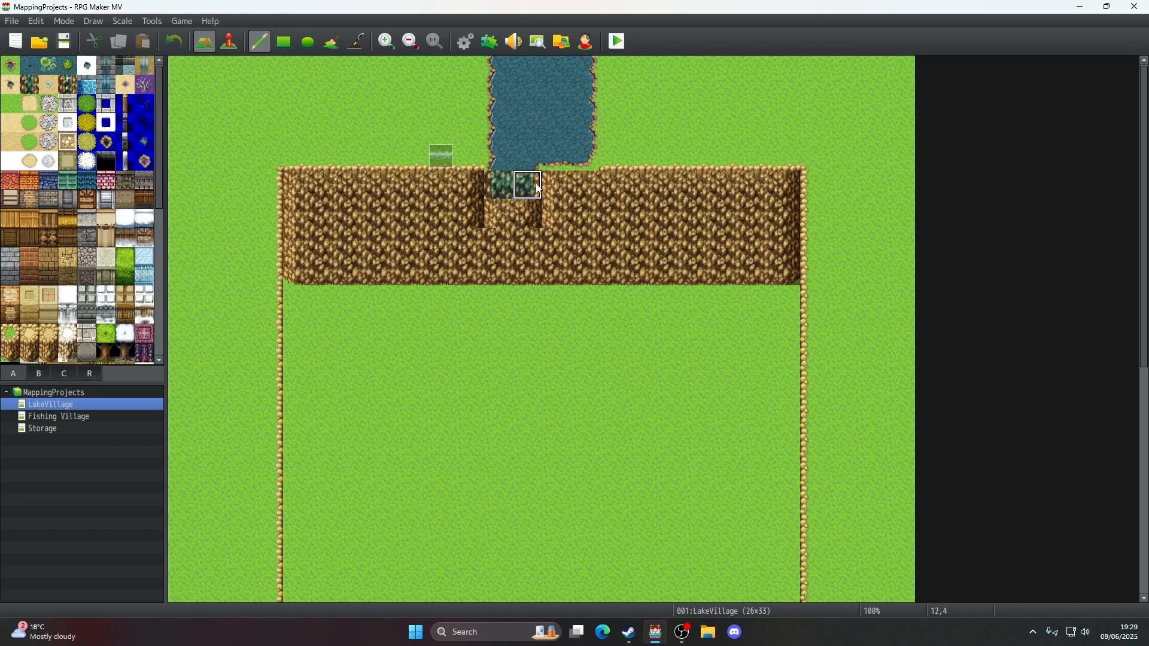
{"action": "mouse_move", "coordinate": [538, 188]}
{"action": "left_mouse_down"}
{"action": "mouse_move", "coordinate": [584, 180]}
{"action": "mouse_move", "coordinate": [520, 213]}
{"action": "mouse_move", "coordinate": [495, 243]}
{"action": "mouse_move", "coordinate": [587, 247]}
{"action": "mouse_move", "coordinate": [542, 270]}
{"action": "mouse_move", "coordinate": [496, 271]}
{"action": "left_mouse_up"}
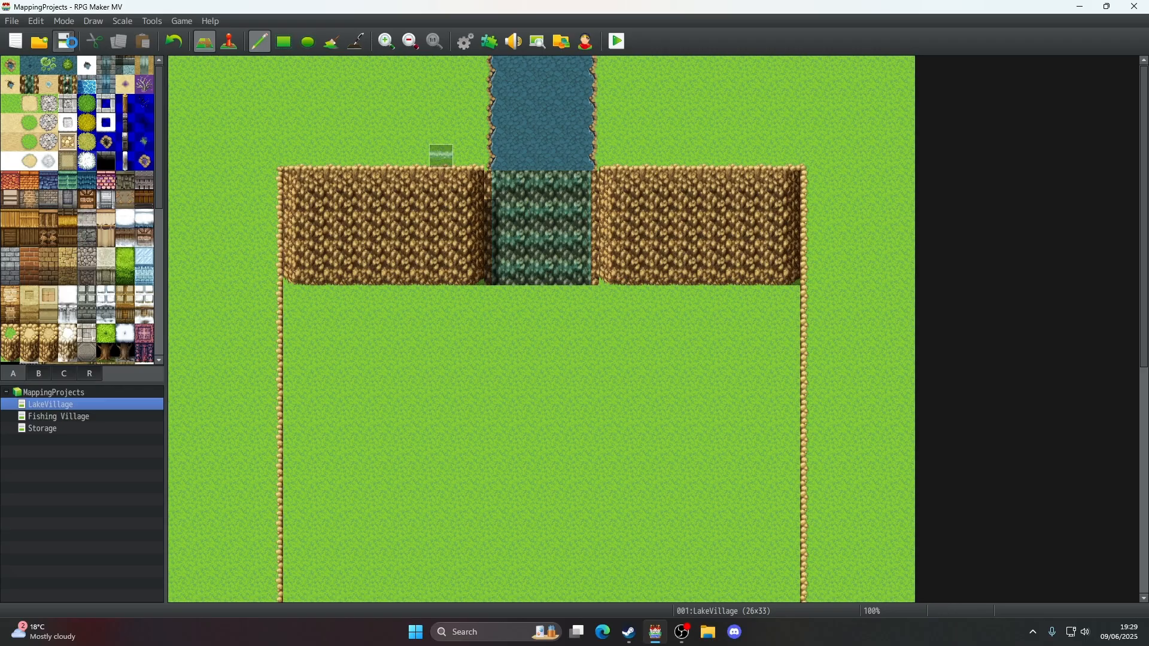
- Move the SplashEffect event onto the waterfall's top west tile and paste copies onto the three tiles east of it
{"action": "left_click", "coordinate": [229, 41]}
{"action": "left_click_drag", "start_coordinate": [442, 157], "coordinate": [508, 192]}
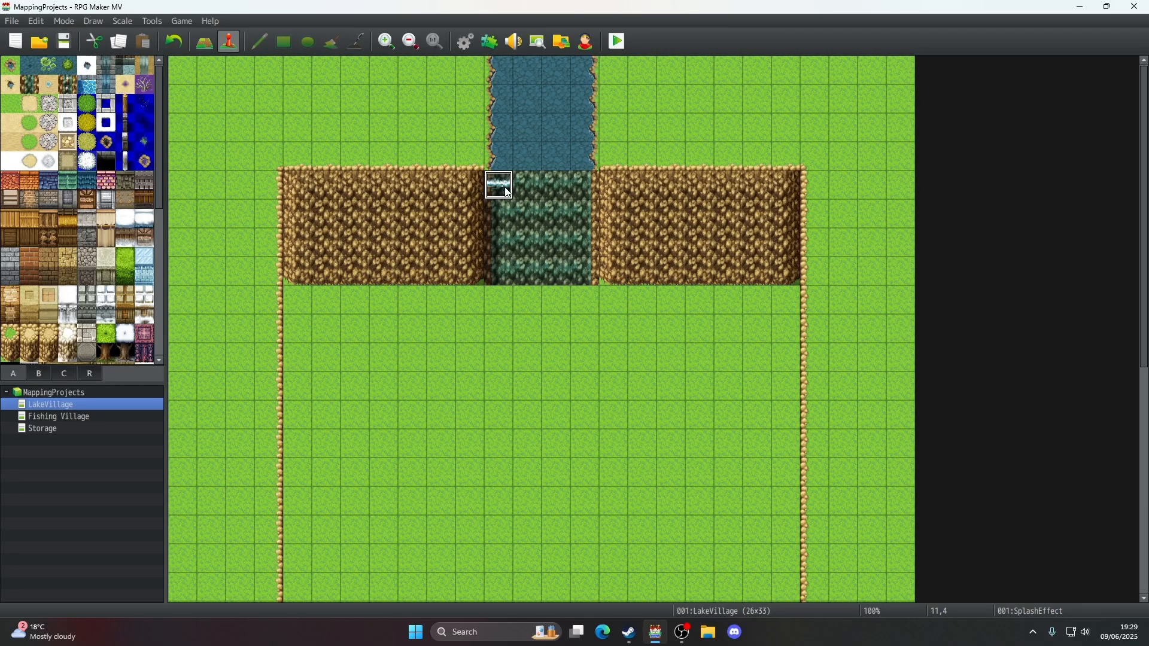
{"action": "left_click", "coordinate": [529, 189]}
{"action": "key", "text": "ctrl+v"}
{"action": "left_click", "coordinate": [557, 188]}
{"action": "key", "text": "ctrl+v"}
{"action": "left_click", "coordinate": [584, 188]}
{"action": "key", "text": "ctrl+v"}
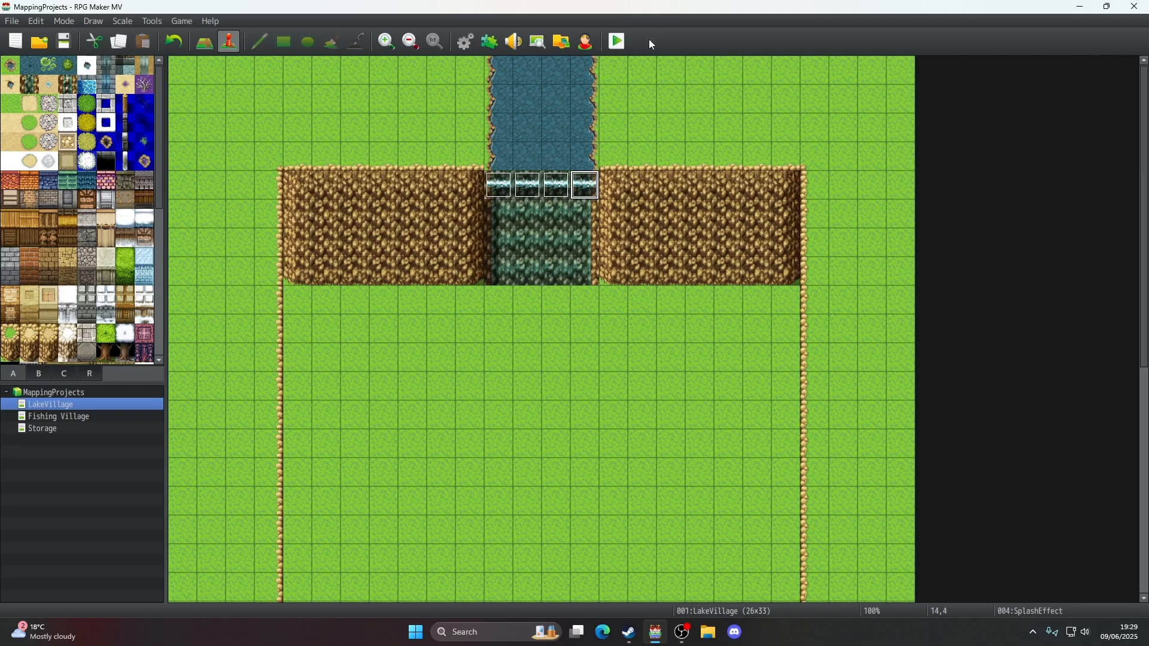
- Set the player's starting position on the grass south of the waterfall at 10,11 and launch a playtest
{"action": "right_click", "coordinate": [486, 384]}
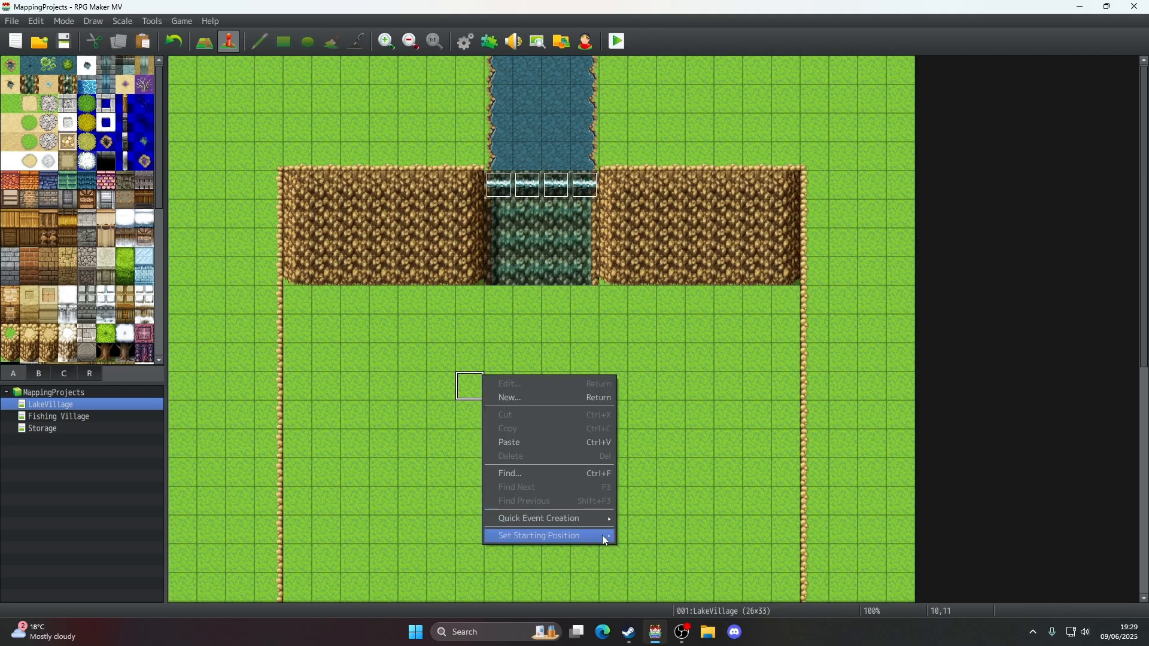
{"action": "mouse_move", "coordinate": [604, 536]}
{"action": "left_click", "coordinate": [649, 536]}
{"action": "left_click", "coordinate": [617, 42]}
{"action": "left_click", "coordinate": [527, 332]}
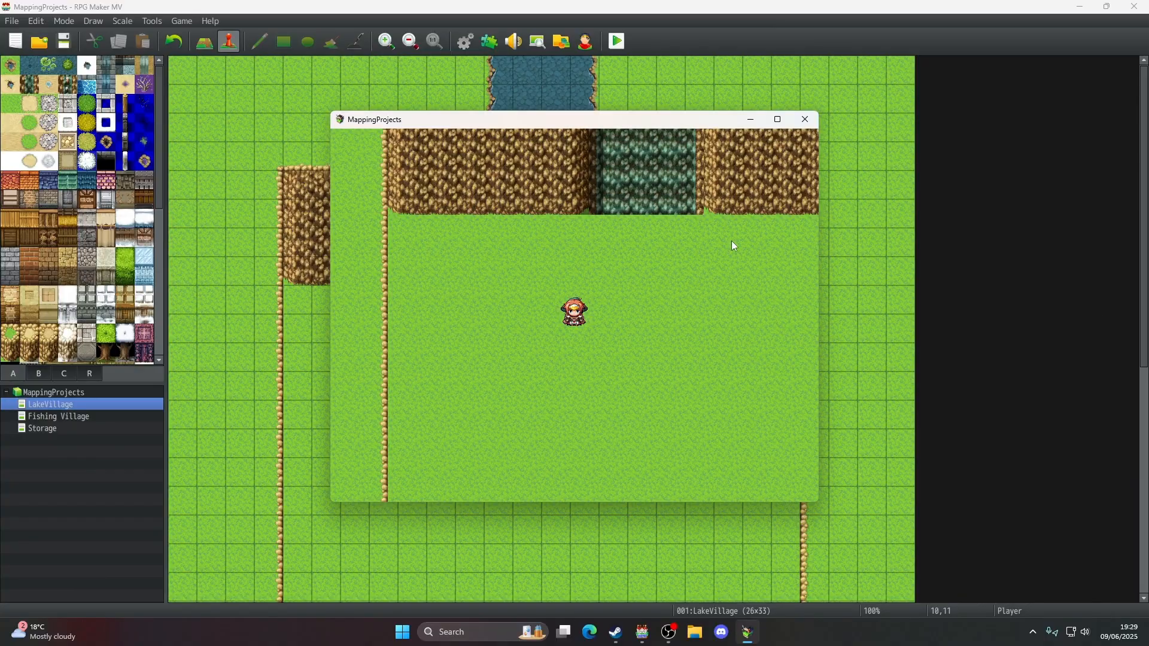
- Switch the playtest to full screen and walk the party up to the cliff and east along the foot of the waterfall
{"action": "key", "text": "F4"}
{"action": "key", "text": "Up"}
{"action": "key", "text": "Up"}
{"action": "key", "text": "Up"}
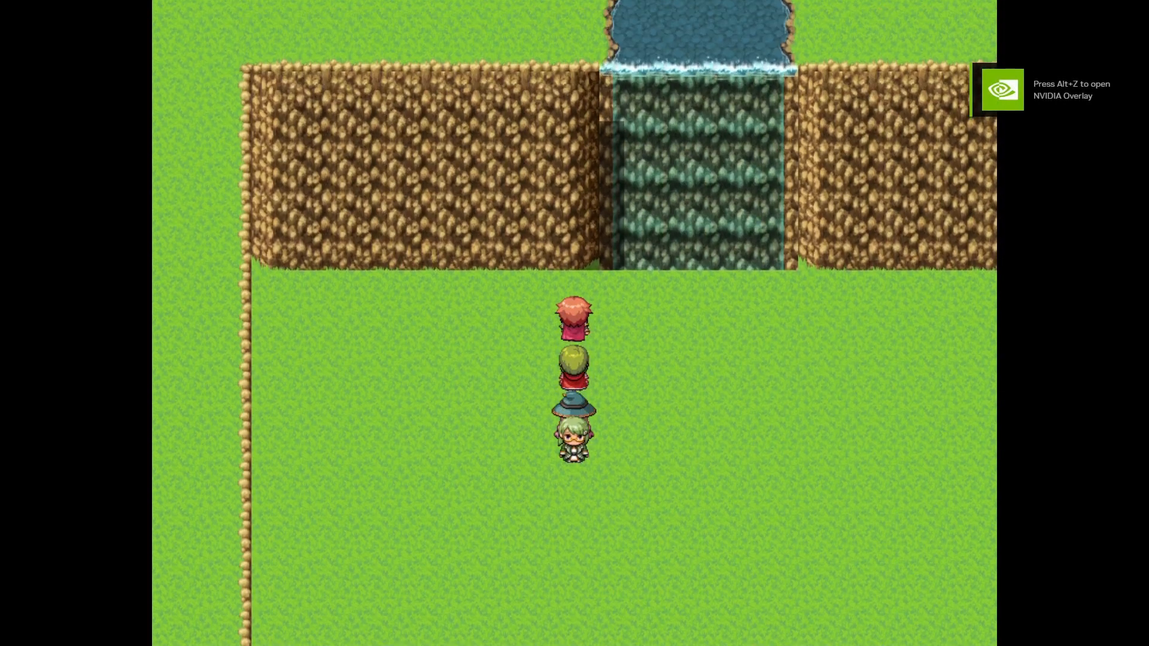
{"action": "key", "text": "Right"}
{"action": "key", "text": "Right"}
{"action": "key", "text": "Right"}
{"action": "key", "text": "Right"}
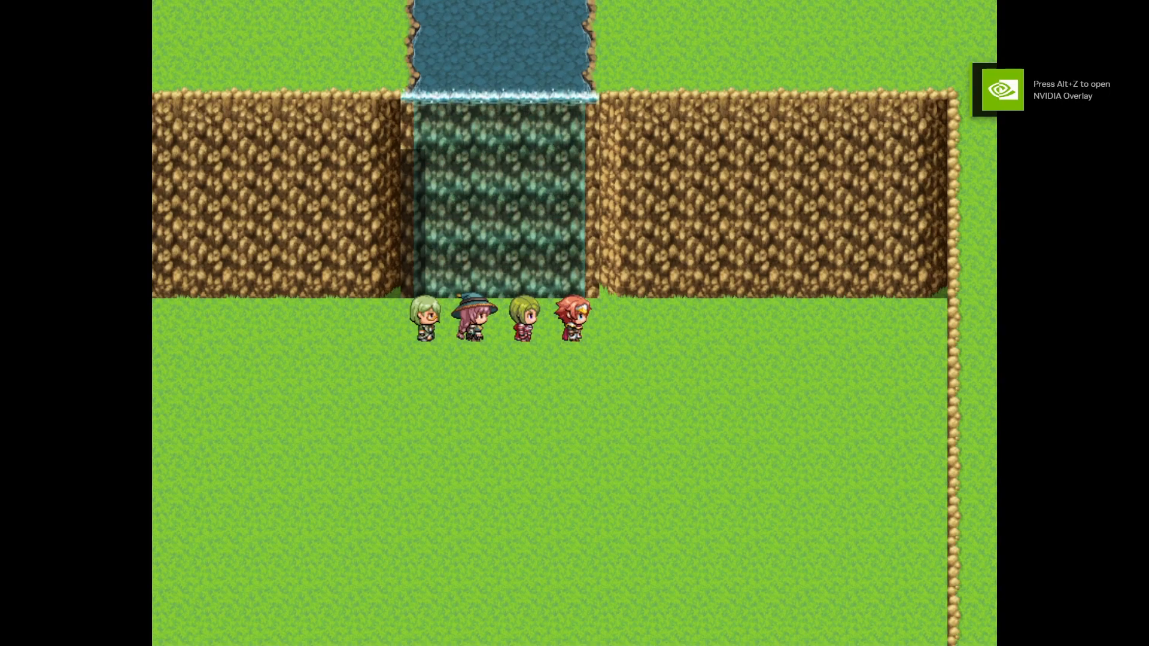
- Walk the party back west and up the cliff face beside the waterfall to test whether the wall tiles block movement
{"action": "key", "text": "Left"}
{"action": "key", "text": "Left"}
{"action": "key", "text": "Left"}
{"action": "key", "text": "Up"}
{"action": "key", "text": "Up"}
{"action": "key", "text": "Up"}
{"action": "key", "text": "Up"}
{"action": "key", "text": "Left"}
{"action": "key", "text": "Left"}
{"action": "key", "text": "Left"}
{"action": "key", "text": "Left"}
{"action": "key", "text": "Left"}
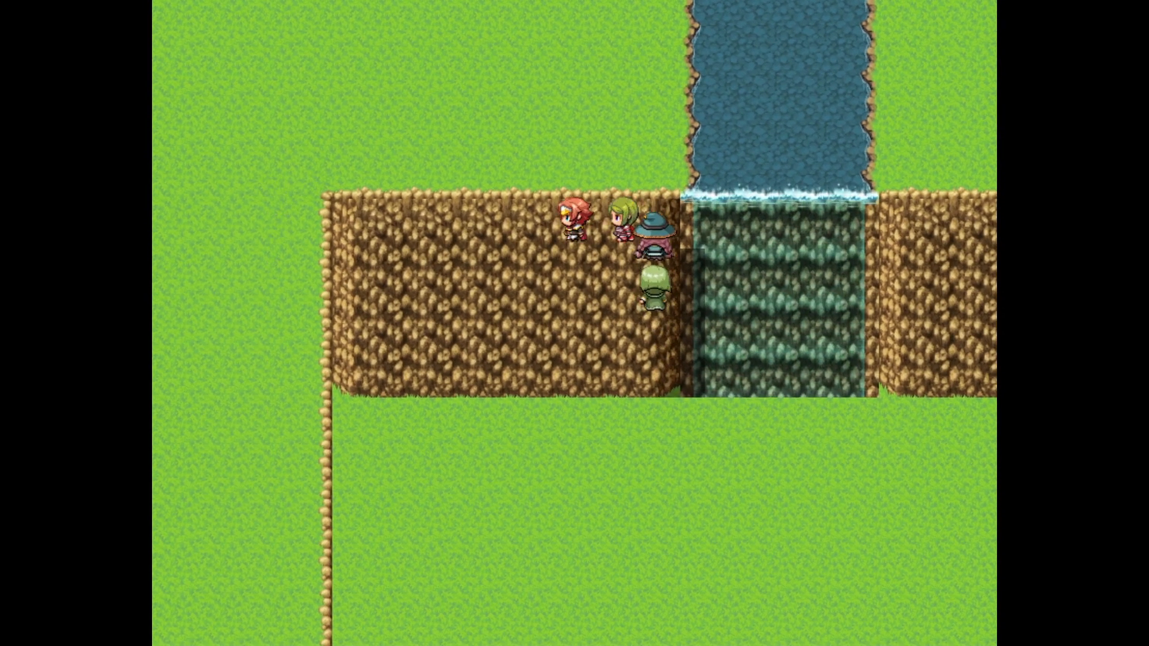
- Walk the party down and east across the waterfall's base, close the playtest and return to map editing
{"action": "key", "text": "Down"}
{"action": "key", "text": "Down"}
{"action": "key", "text": "Down"}
{"action": "key", "text": "Down"}
{"action": "key", "text": "Right"}
{"action": "key", "text": "Right"}
{"action": "key", "text": "Right"}
{"action": "key", "text": "Right"}
{"action": "key", "text": "Right"}
{"action": "key", "text": "Right"}
{"action": "key", "text": "Right"}
{"action": "key", "text": "Right"}
{"action": "key", "text": "Right"}
{"action": "key", "text": "Right"}
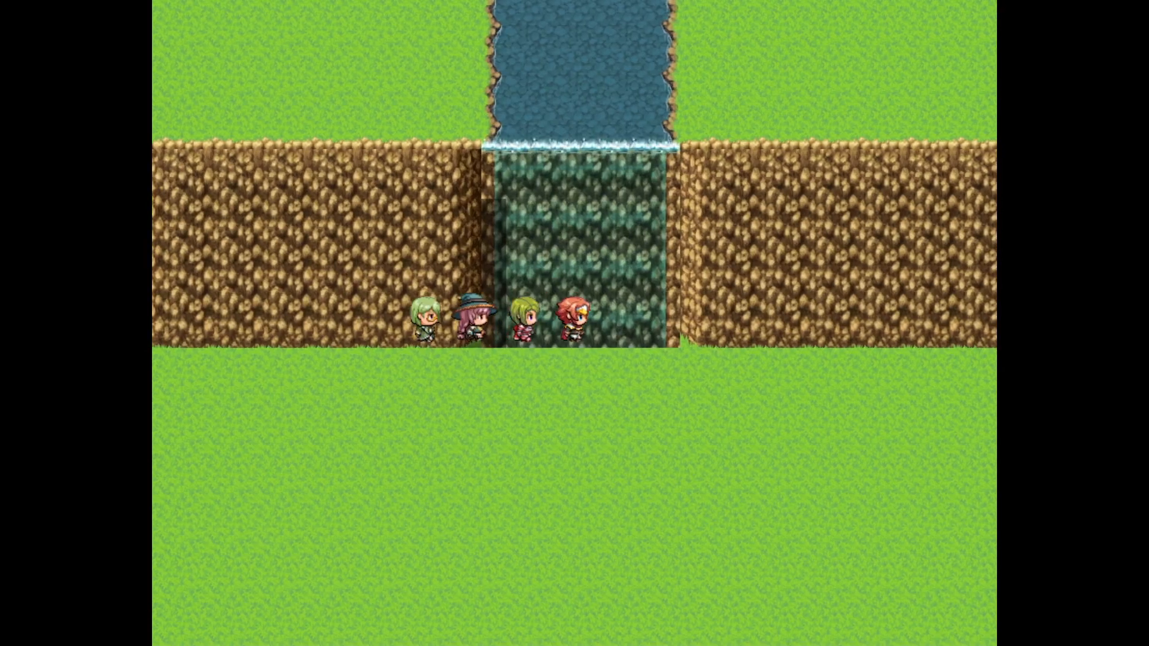
{"action": "key", "text": "Down"}
{"action": "key", "text": "Down"}
{"action": "key", "text": "Down"}
{"action": "key", "text": "F4"}
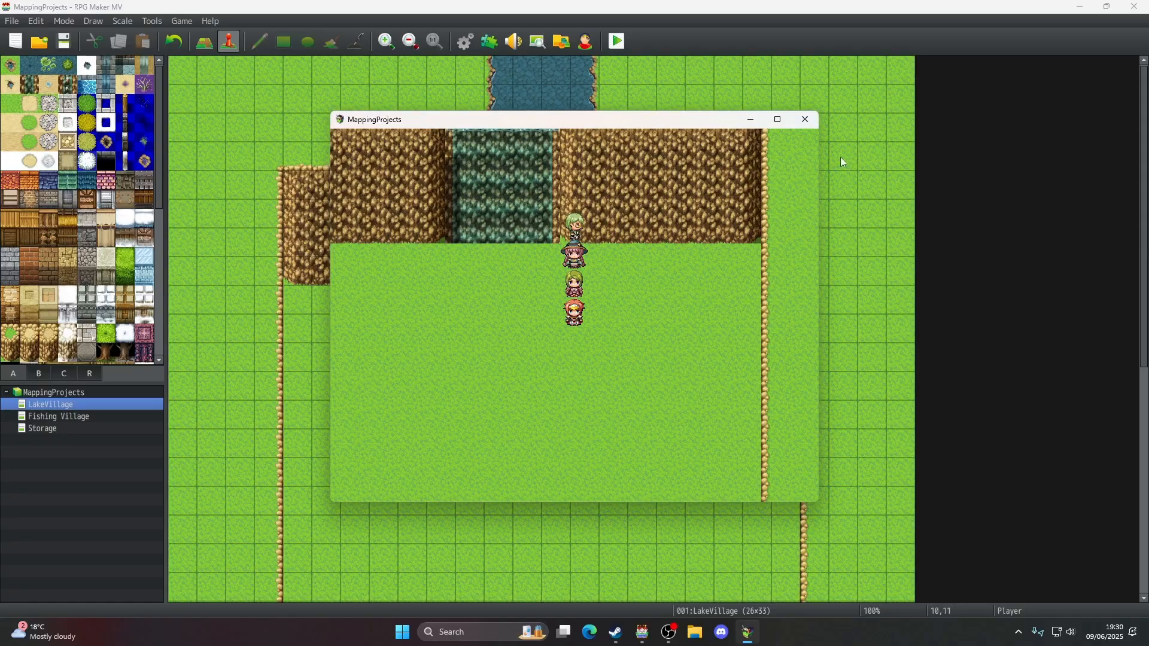
{"action": "left_click", "coordinate": [805, 120]}
{"action": "left_click", "coordinate": [204, 41]}
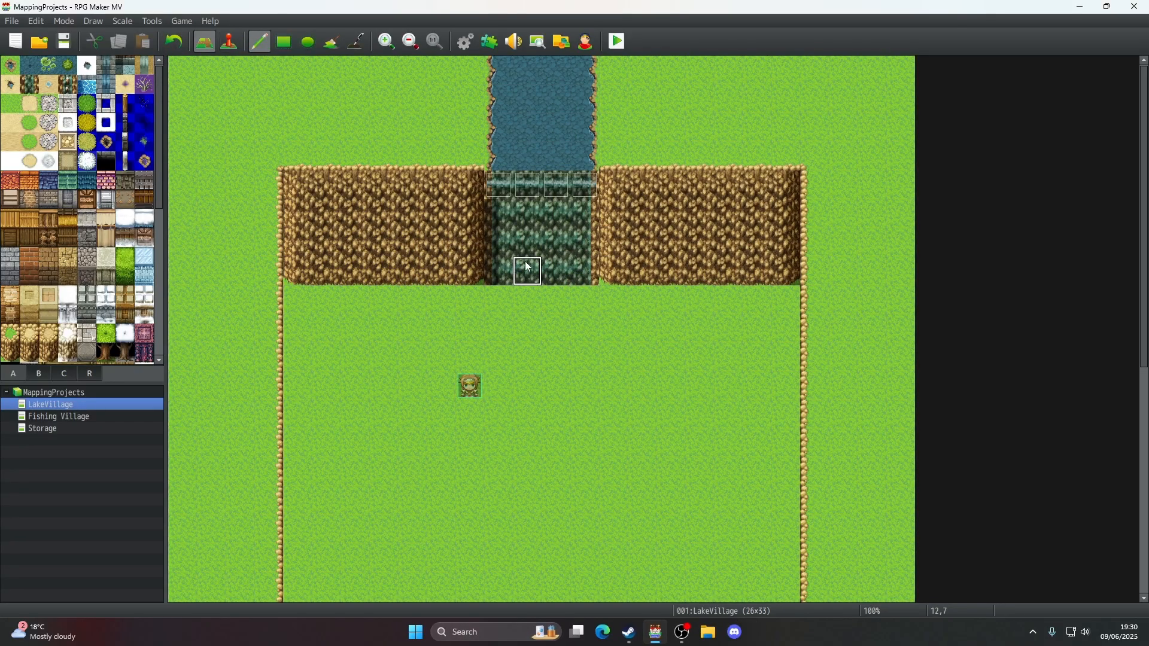
- Repaint the cliff's west end column with the left-edge Cliff tiles, using the bottom corner piece at 4,7 and side pieces above it
{"action": "mouse_move", "coordinate": [469, 264]}
{"action": "left_mouse_down"}
{"action": "mouse_move", "coordinate": [582, 264]}
{"action": "mouse_move", "coordinate": [505, 243]}
{"action": "mouse_move", "coordinate": [492, 212]}
{"action": "mouse_move", "coordinate": [586, 214]}
{"action": "mouse_move", "coordinate": [467, 244]}
{"action": "mouse_move", "coordinate": [584, 261]}
{"action": "left_mouse_up"}
{"action": "left_click", "coordinate": [182, 44]}
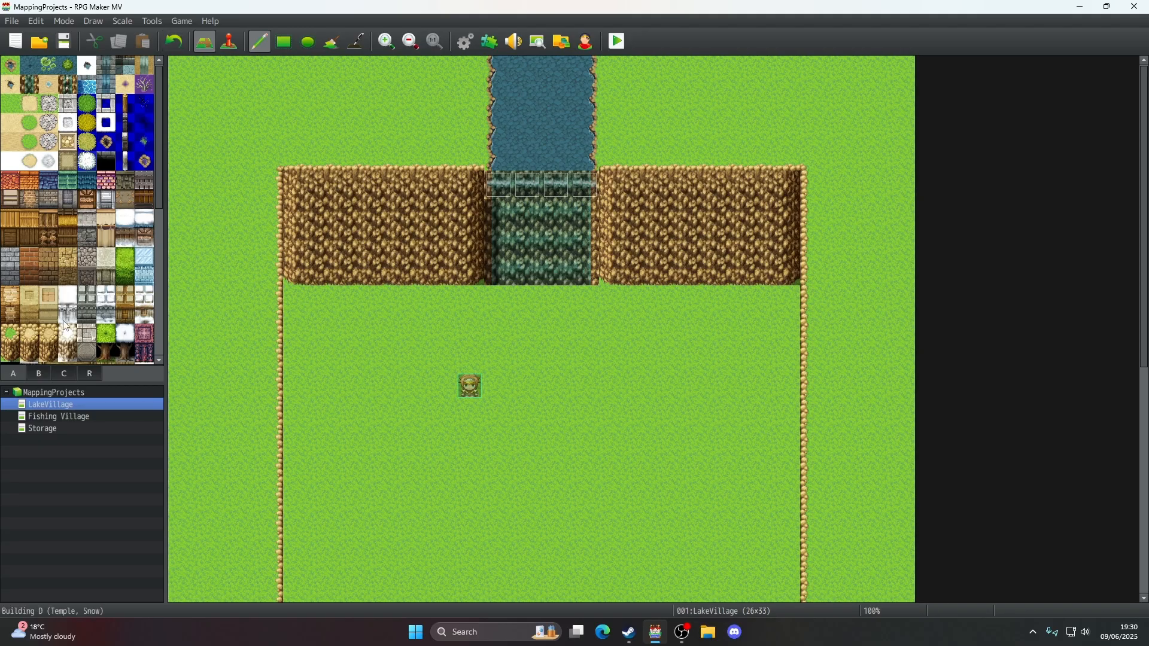
{"action": "scroll", "coordinate": [45, 249], "scroll_direction": "down", "scroll_amount": 4}
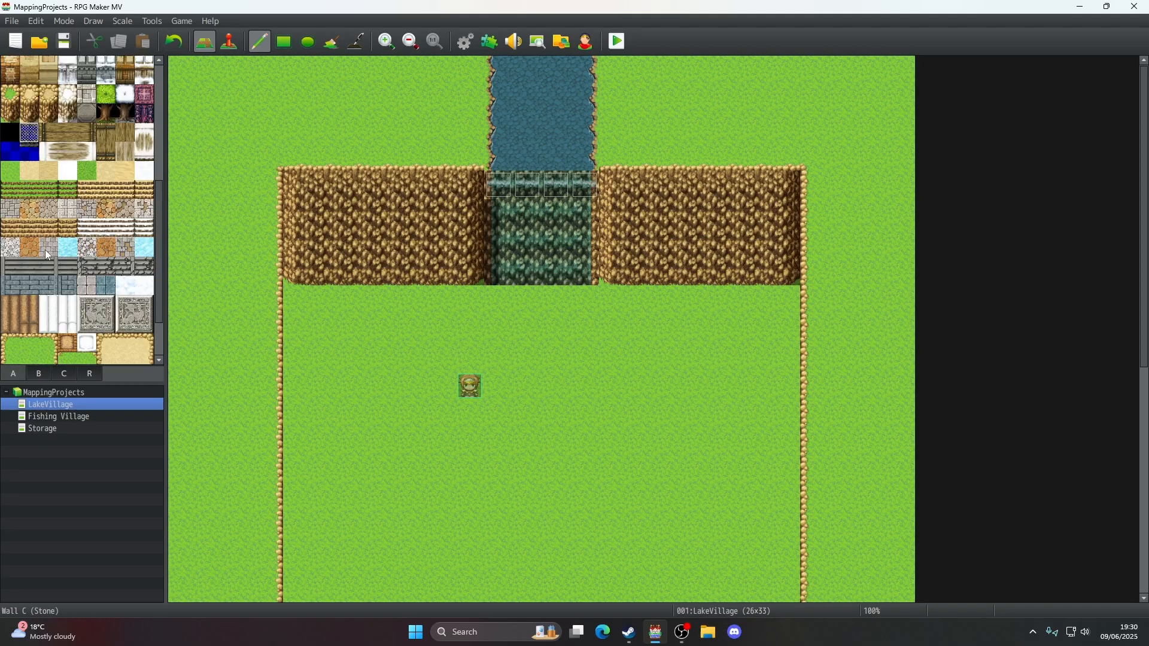
{"action": "scroll", "coordinate": [45, 249], "scroll_direction": "down", "scroll_amount": 1}
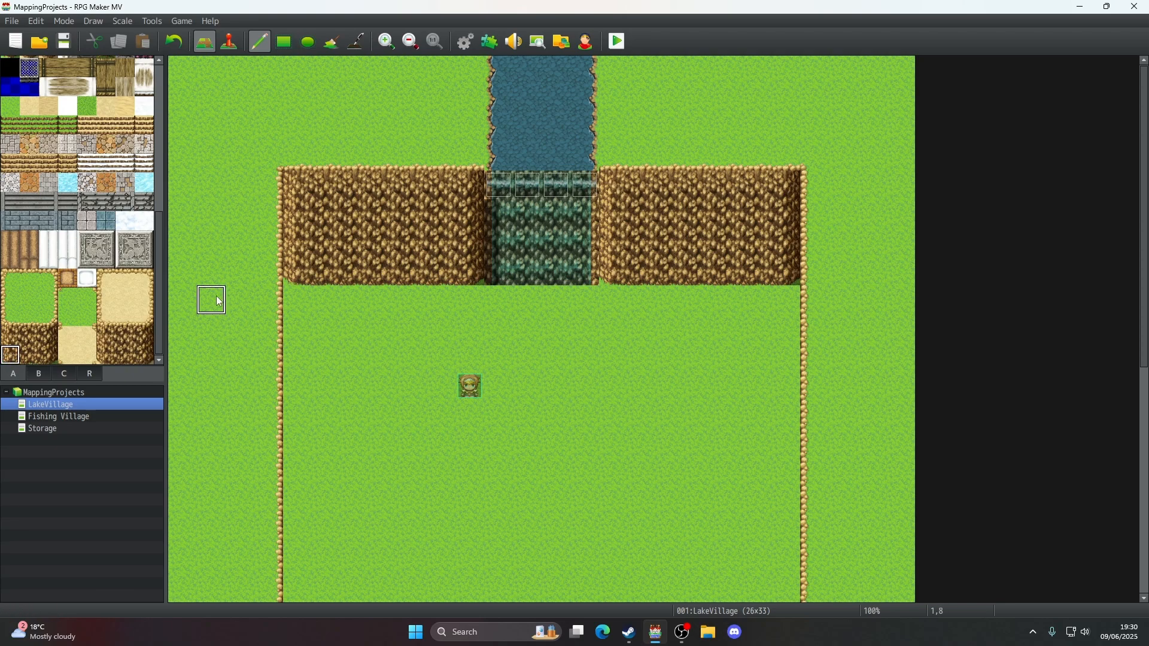
{"action": "left_click", "coordinate": [294, 281]}
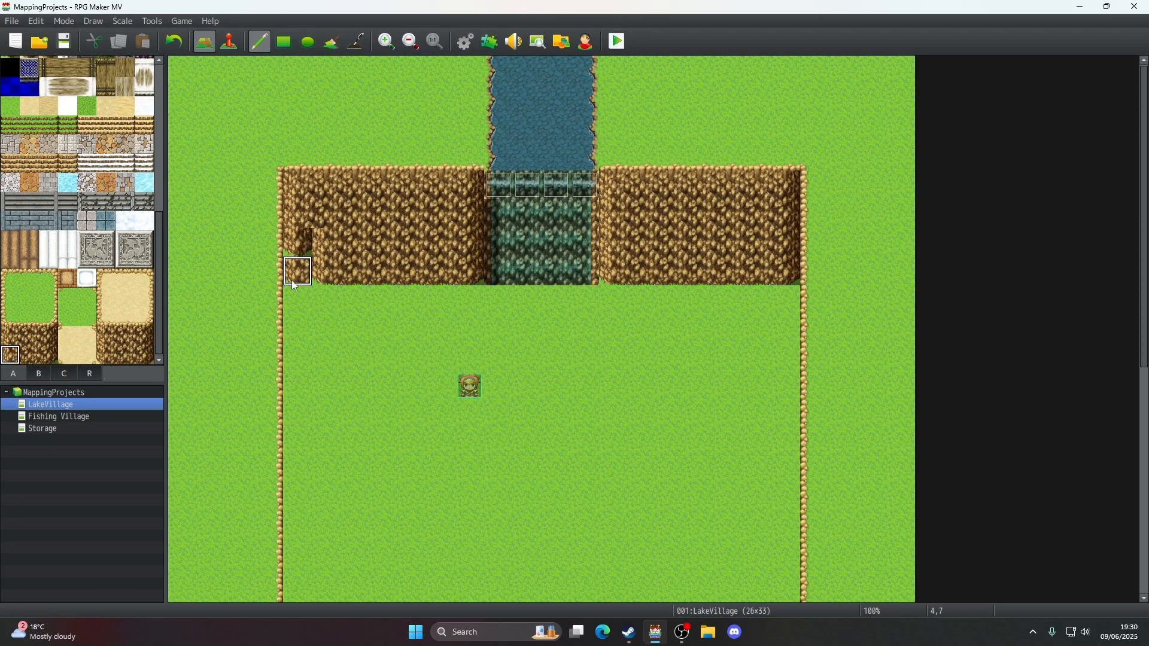
{"action": "left_click", "coordinate": [11, 336]}
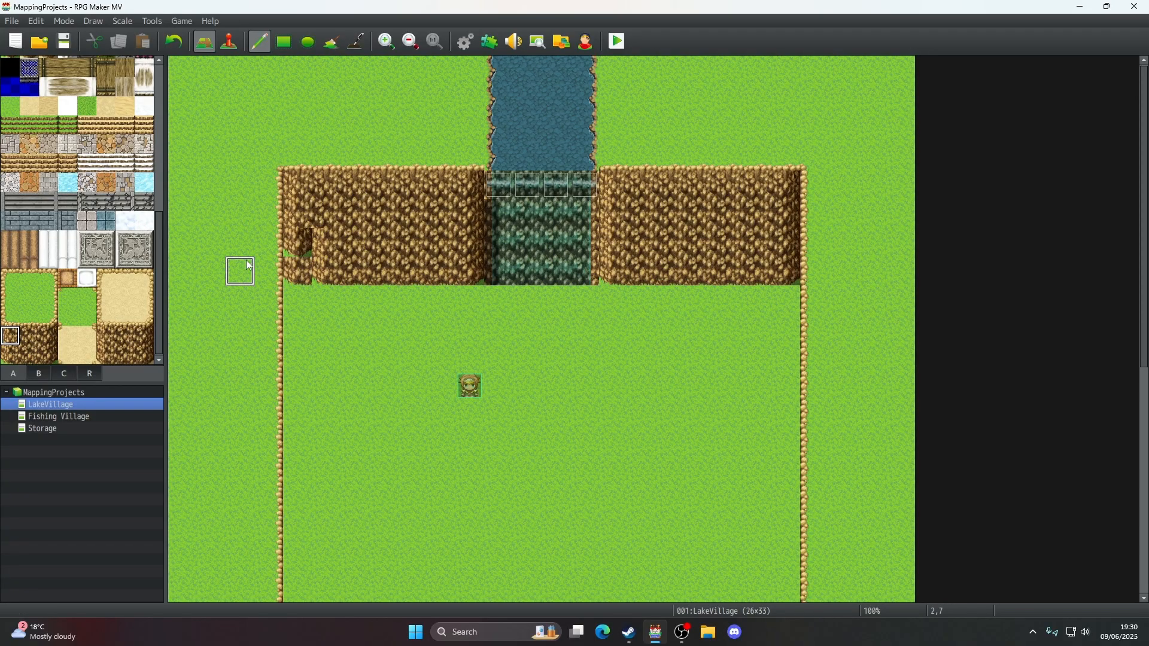
{"action": "left_click", "coordinate": [300, 223]}
{"action": "left_click", "coordinate": [300, 213]}
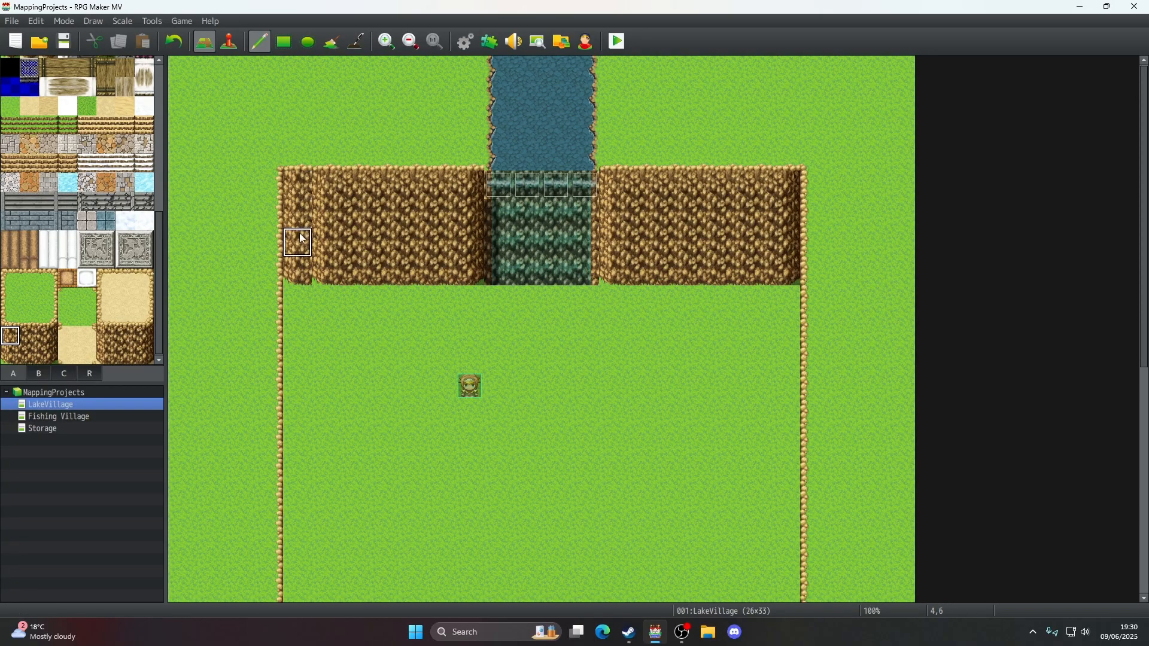
- Repaint the cliff's east end column with the right-edge Cliff tiles, using the bottom corner piece in the lowest row
{"action": "left_click", "coordinate": [789, 270]}
{"action": "left_click", "coordinate": [48, 336]}
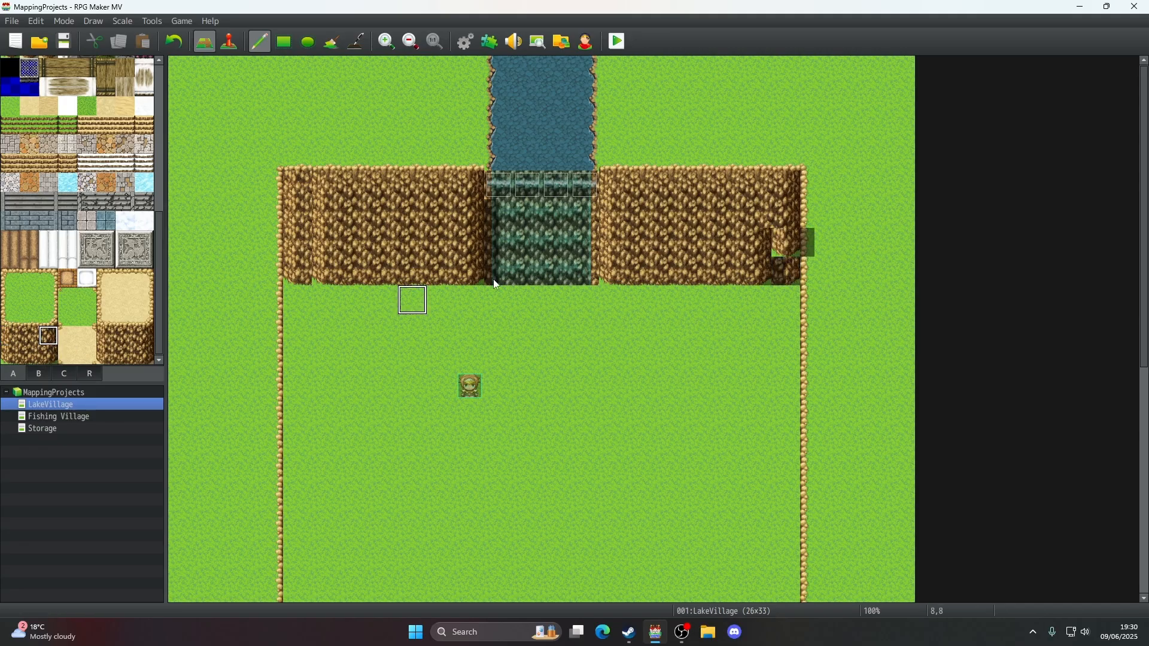
{"action": "left_click", "coordinate": [788, 213]}
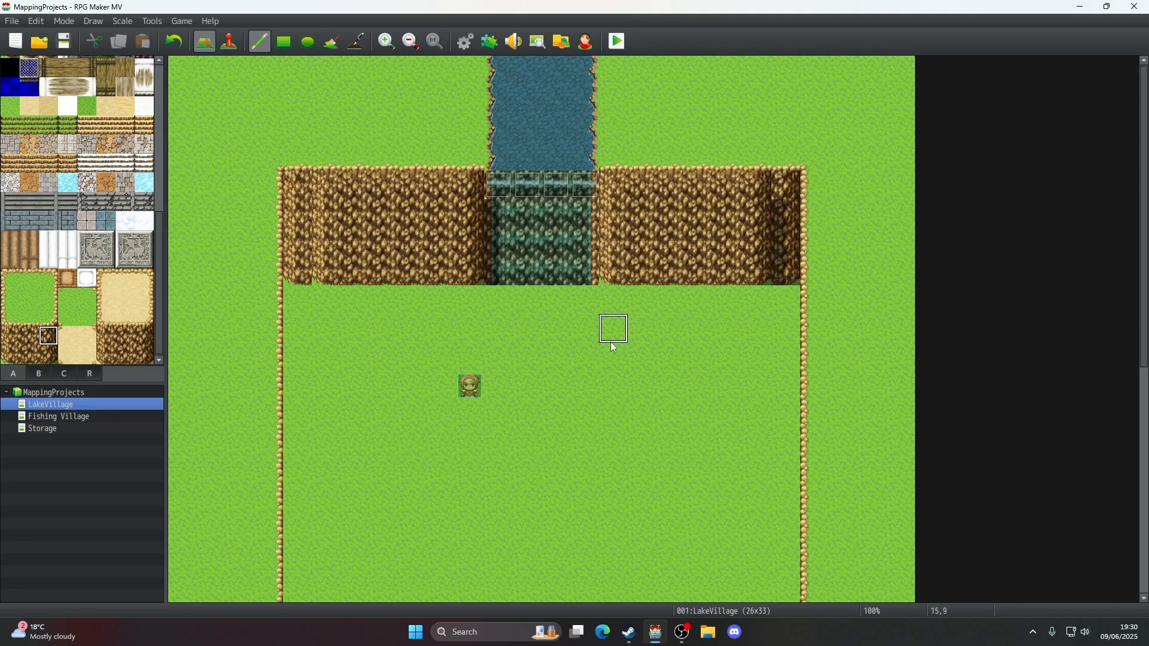
- Repaint the cliff's bottom row on both sides of the waterfall with the bottom-middle Cliff tile, between the two end columns
{"action": "left_click", "coordinate": [30, 350]}
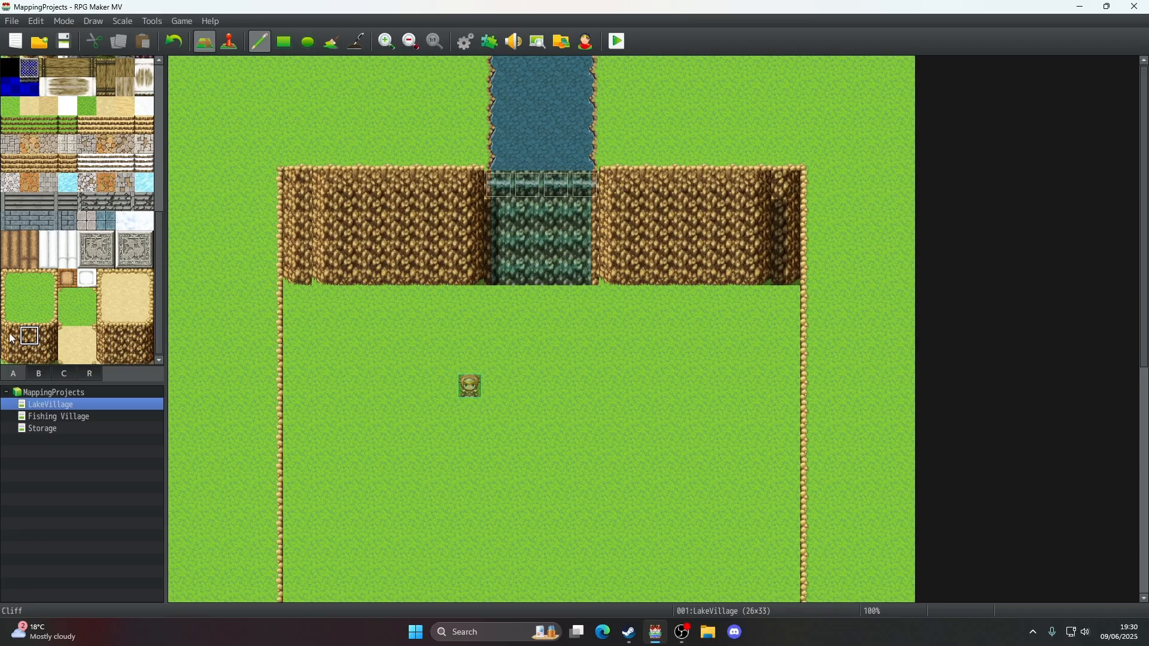
{"action": "left_click", "coordinate": [34, 357]}
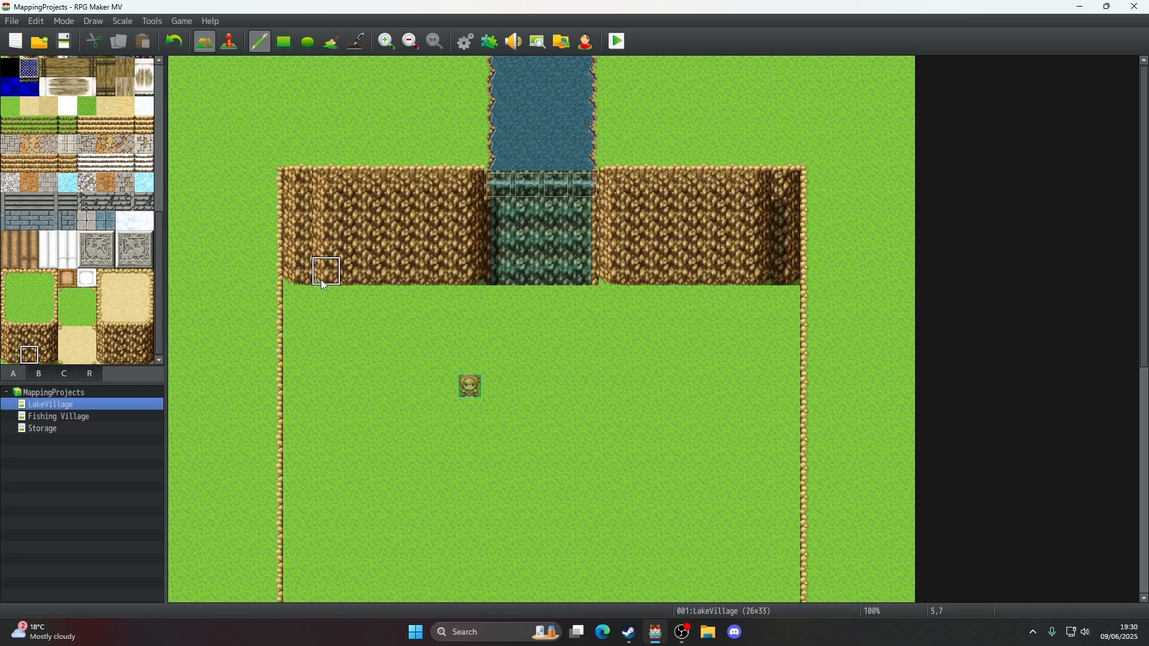
{"action": "left_click_drag", "start_coordinate": [327, 273], "coordinate": [383, 279]}
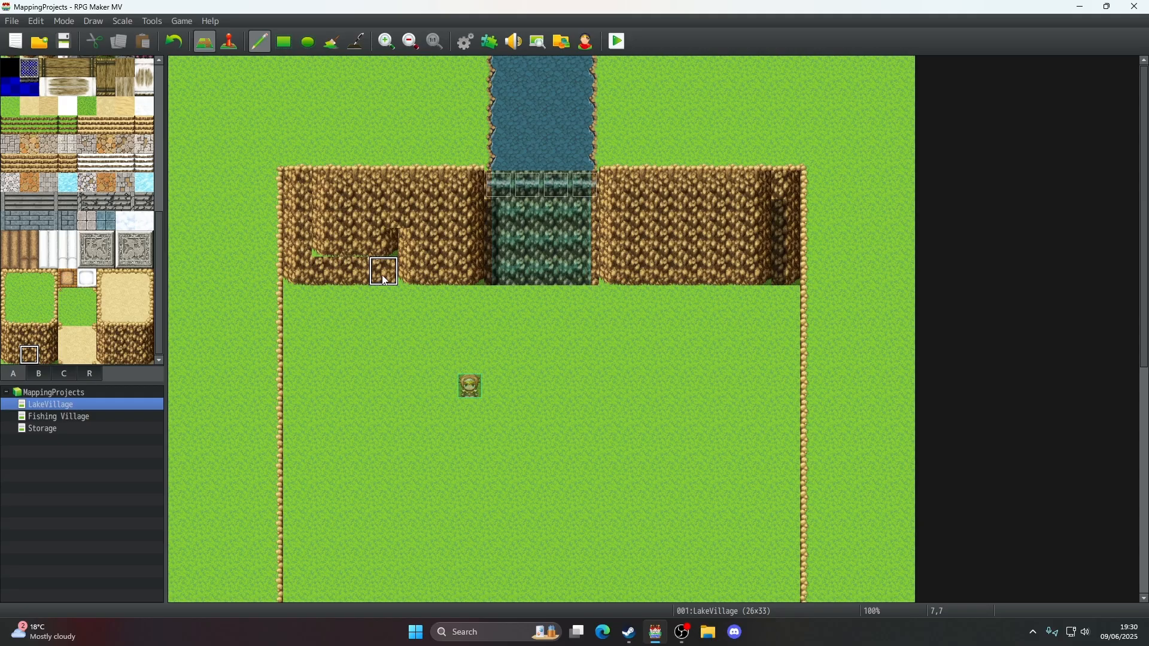
{"action": "left_click", "coordinate": [175, 42]}
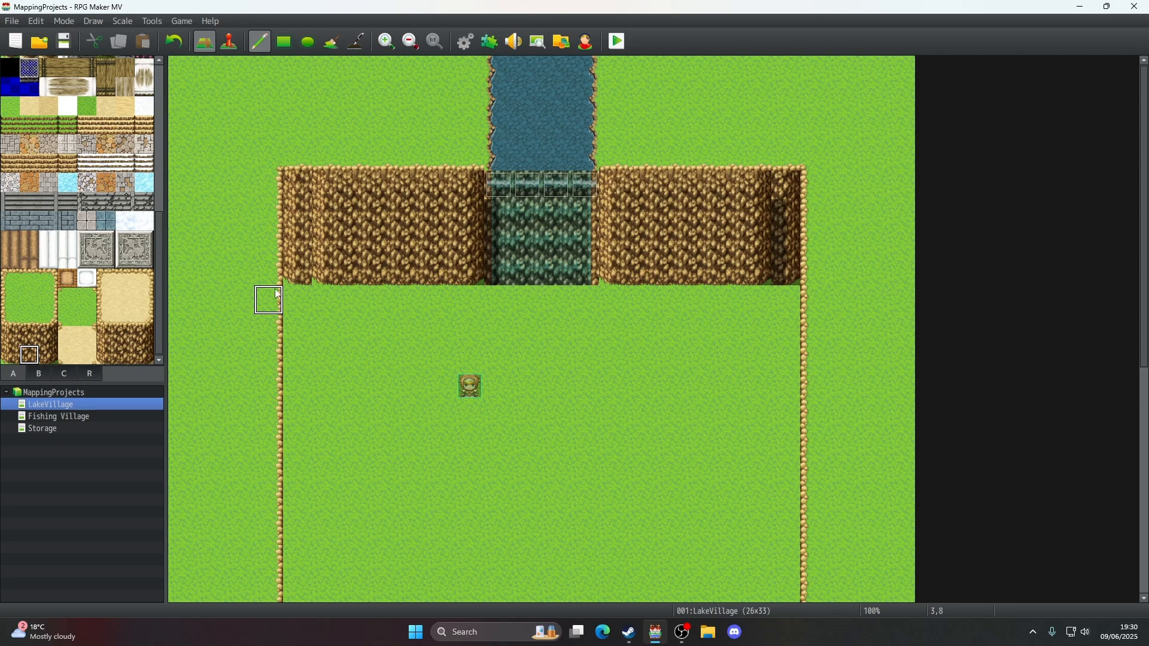
{"action": "left_click_drag", "start_coordinate": [333, 278], "coordinate": [475, 272]}
{"action": "left_click_drag", "start_coordinate": [612, 273], "coordinate": [771, 271]}
- Fill the remaining cliff rows on both sides of the waterfall with the seamless upper-middle Cliff tile and save the project
{"action": "left_click", "coordinate": [30, 336]}
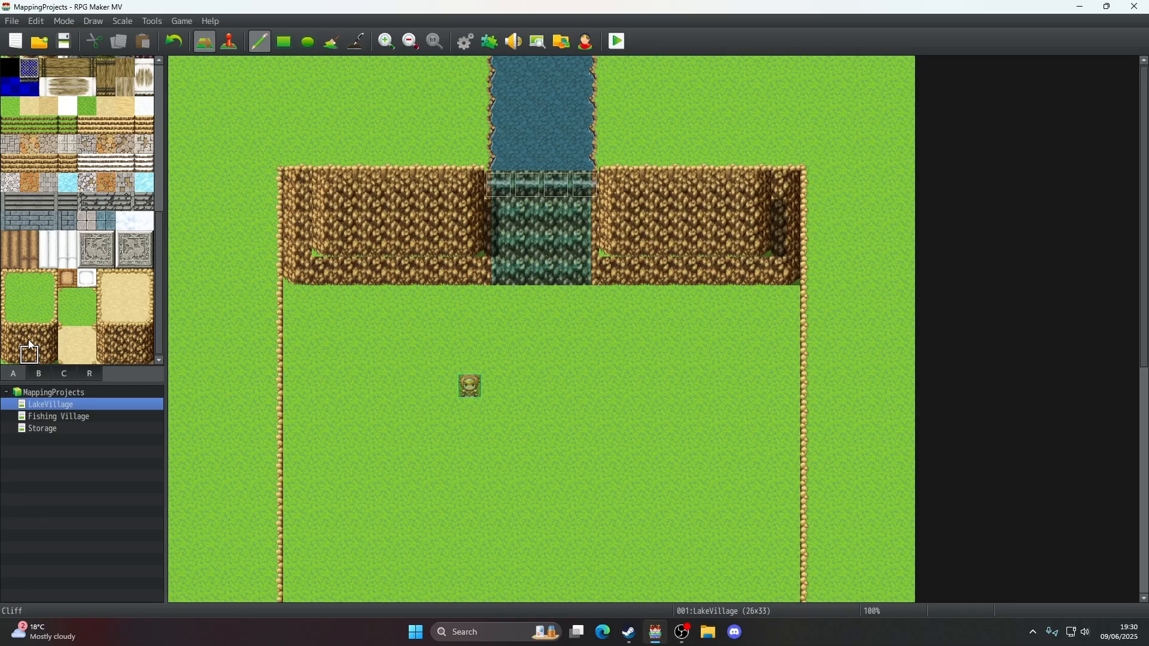
{"action": "left_click", "coordinate": [329, 249]}
{"action": "mouse_move", "coordinate": [329, 249]}
{"action": "left_mouse_down"}
{"action": "mouse_move", "coordinate": [461, 238]}
{"action": "mouse_move", "coordinate": [469, 222]}
{"action": "mouse_move", "coordinate": [329, 221]}
{"action": "mouse_move", "coordinate": [323, 185]}
{"action": "mouse_move", "coordinate": [449, 191]}
{"action": "left_mouse_up"}
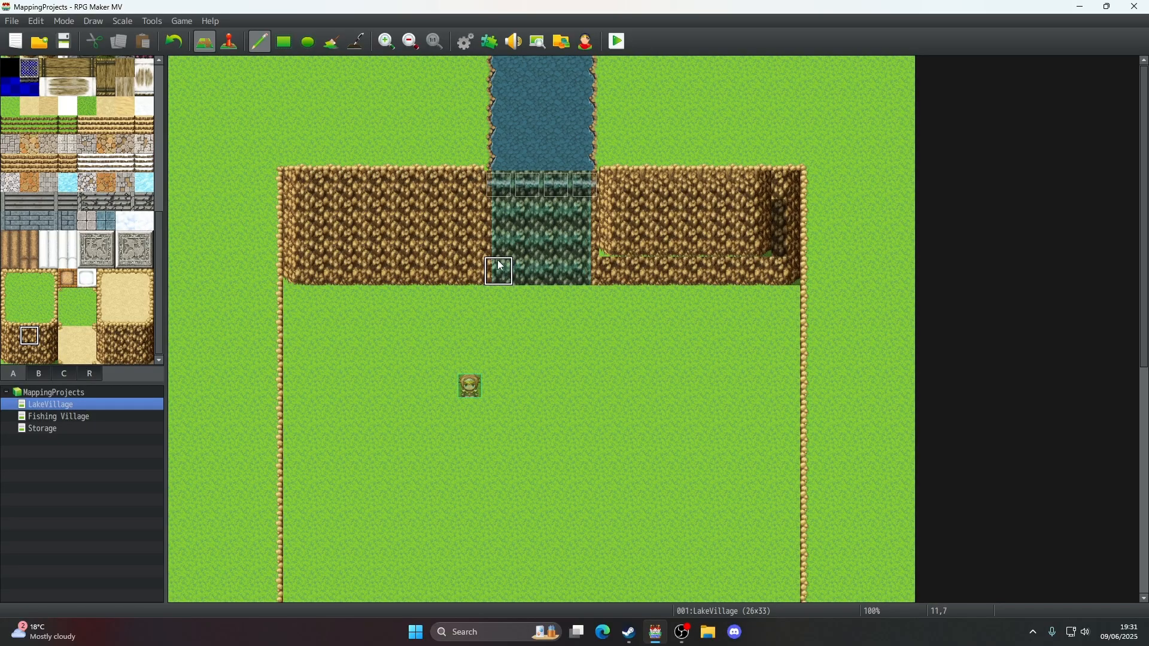
{"action": "mouse_move", "coordinate": [618, 205]}
{"action": "left_mouse_down"}
{"action": "mouse_move", "coordinate": [615, 192]}
{"action": "mouse_move", "coordinate": [756, 185]}
{"action": "mouse_move", "coordinate": [692, 215]}
{"action": "mouse_move", "coordinate": [616, 213]}
{"action": "mouse_move", "coordinate": [751, 239]}
{"action": "mouse_move", "coordinate": [727, 242]}
{"action": "left_mouse_up"}
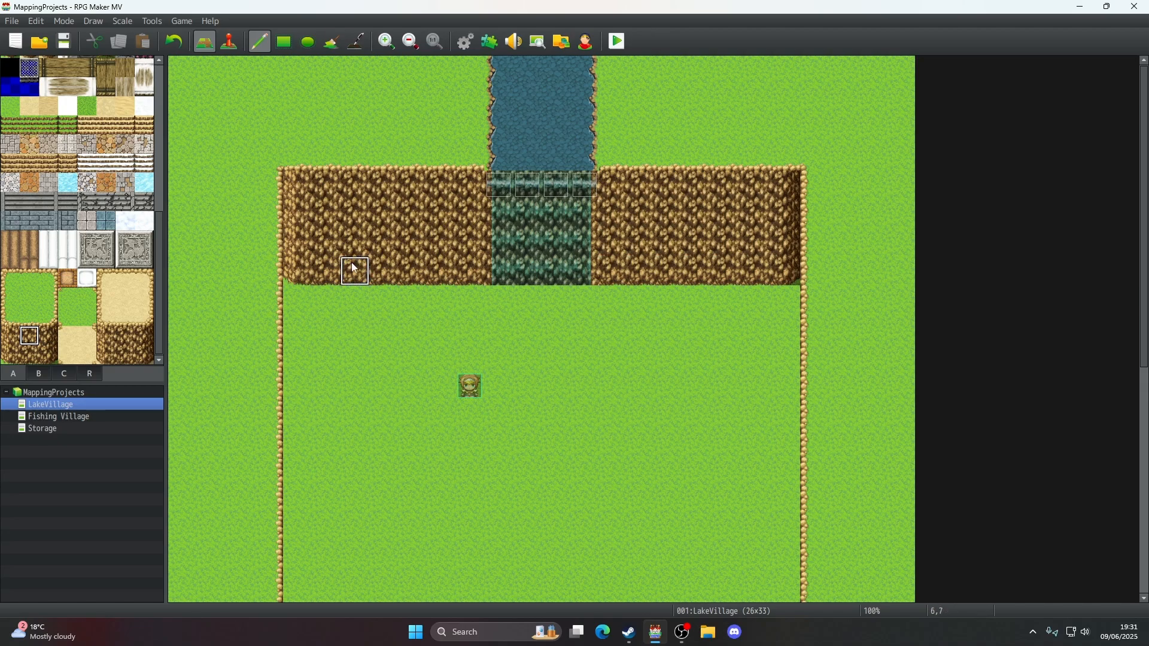
{"action": "left_click", "coordinate": [63, 41]}
- Playtest a new game in full screen, walk the party to the foot of the waterfall to inspect the cliff, and close the game
{"action": "left_click", "coordinate": [620, 43]}
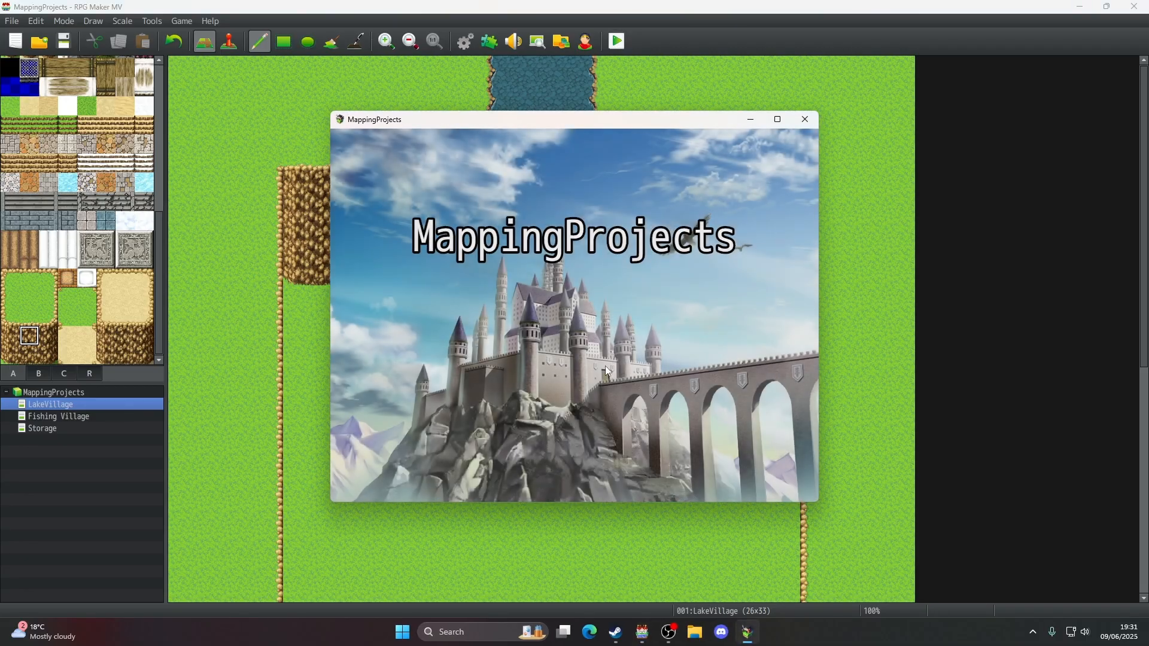
{"action": "left_click", "coordinate": [601, 371]}
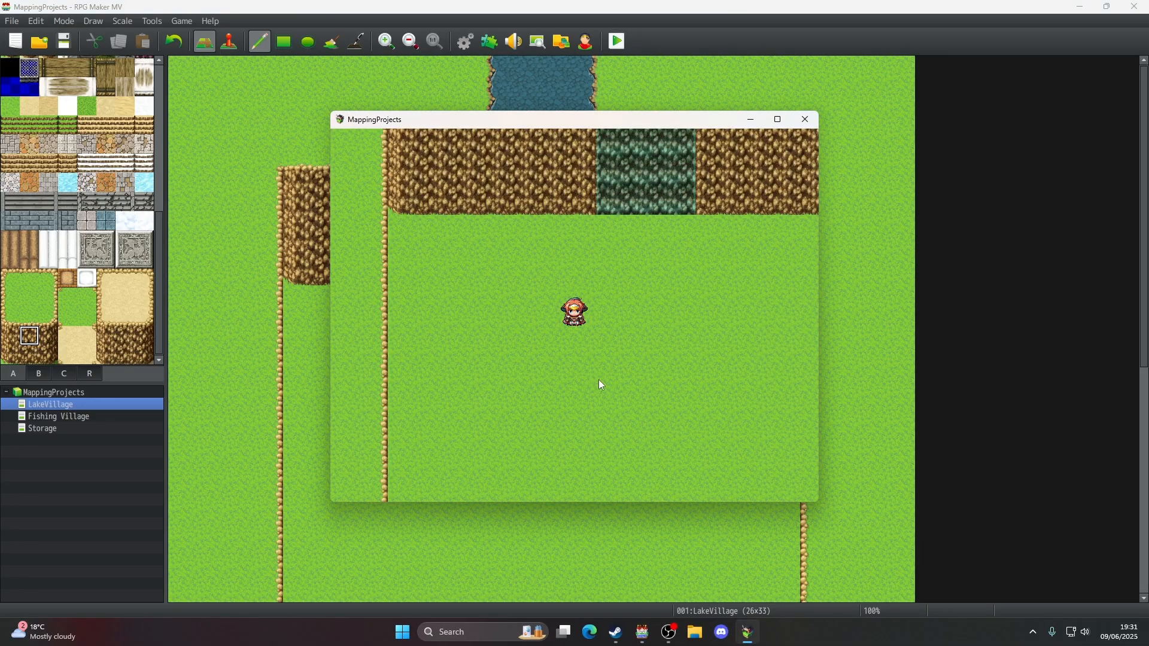
{"action": "key", "text": "F4"}
{"action": "key", "text": "Up"}
{"action": "key", "text": "Right"}
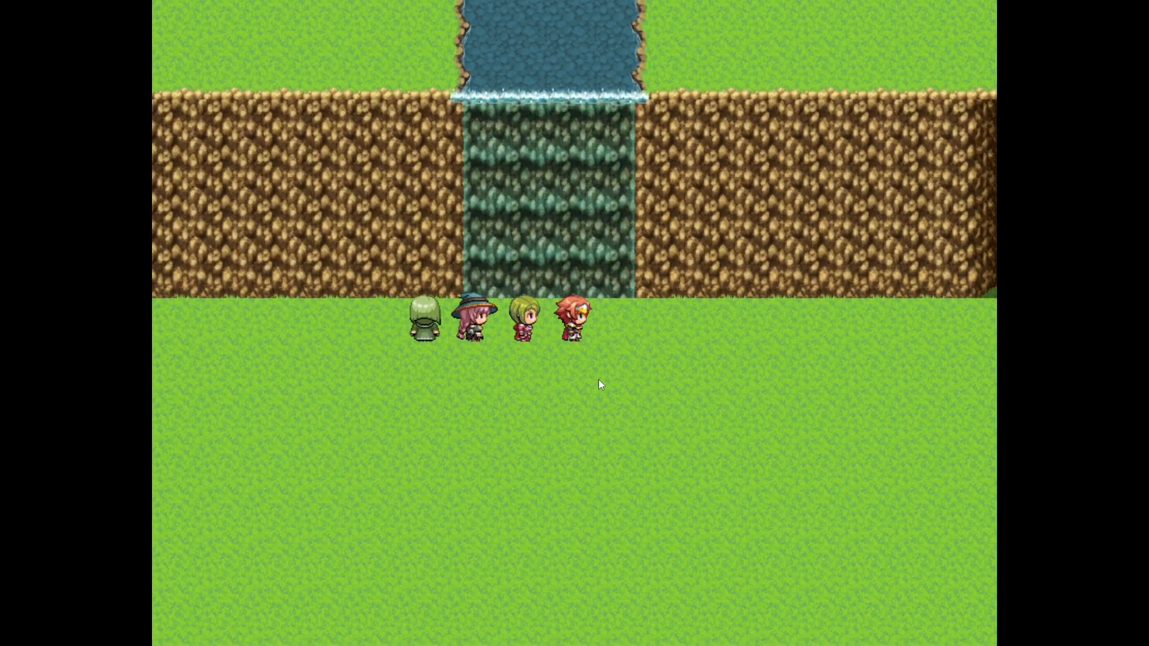
{"action": "key", "text": "F4"}
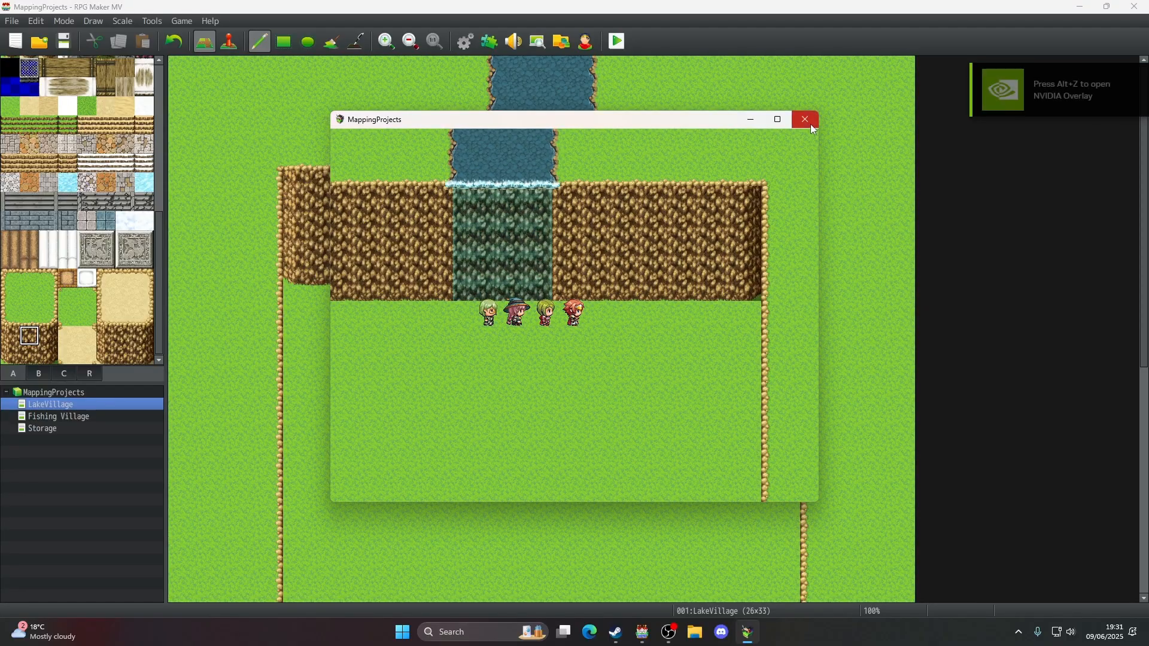
{"action": "left_click", "coordinate": [808, 119]}
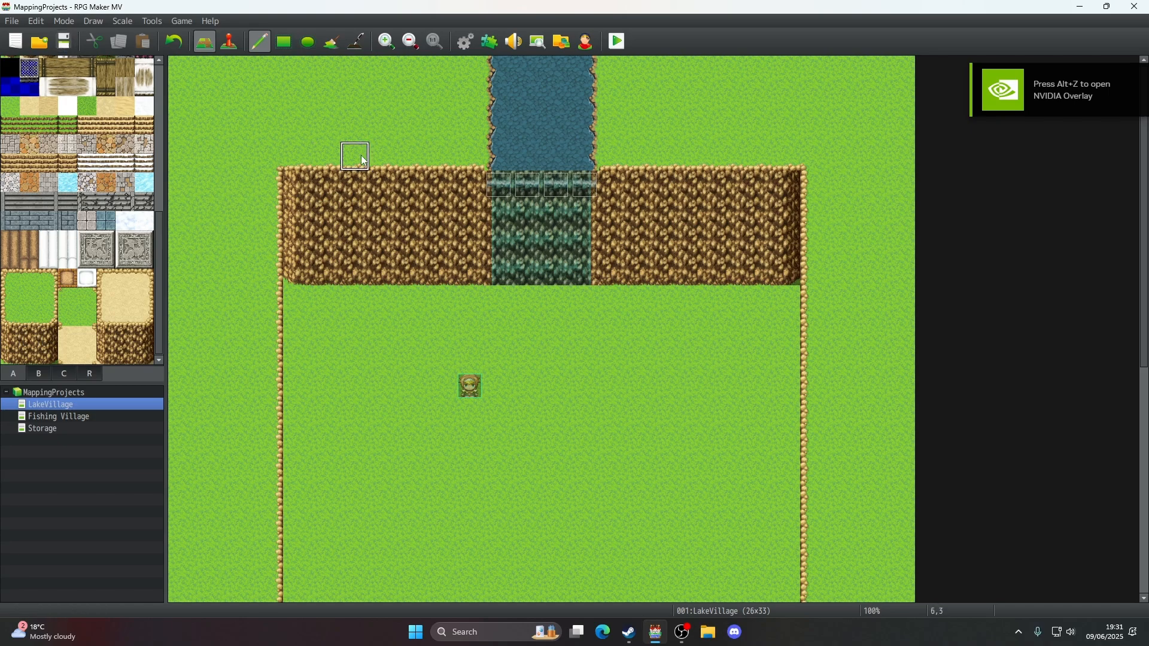
{"action": "left_click_drag", "start_coordinate": [364, 160], "coordinate": [372, 181]}
{"action": "left_click", "coordinate": [175, 40]}
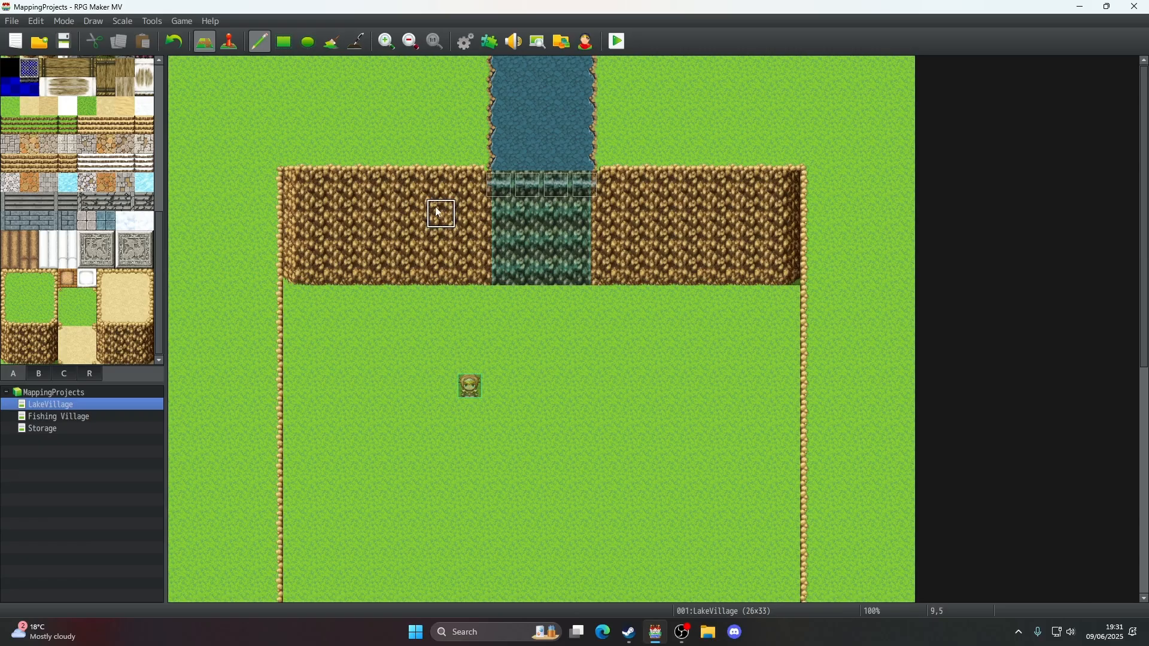
{"action": "scroll", "coordinate": [436, 243], "scroll_direction": "down", "scroll_amount": 4}
{"action": "scroll", "coordinate": [437, 243], "scroll_direction": "up", "scroll_amount": 3}
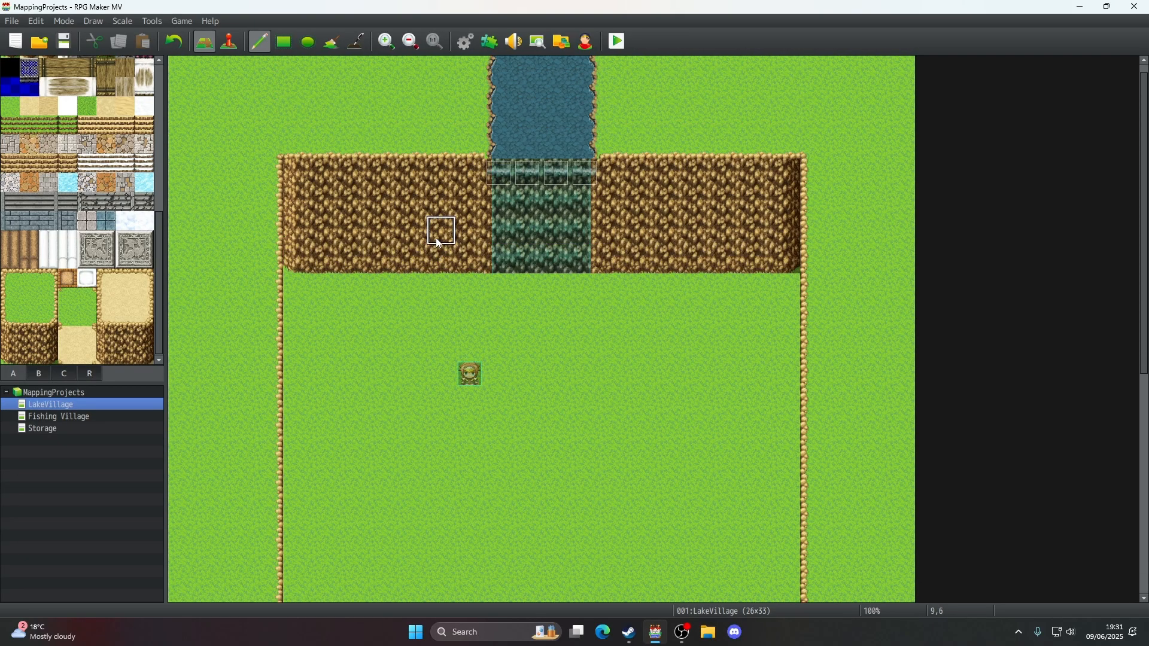
{"action": "scroll", "coordinate": [438, 243], "scroll_direction": "up", "scroll_amount": 1}
{"action": "scroll", "coordinate": [73, 206], "scroll_direction": "down", "scroll_amount": 5}
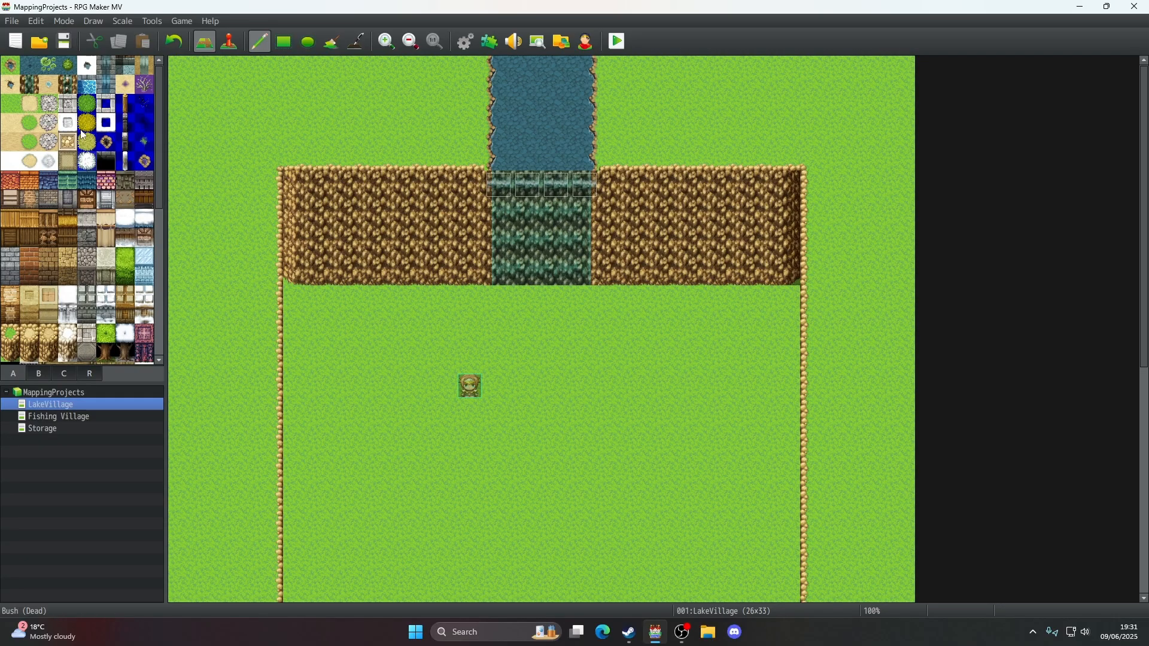
- Paint a pool of water four tiles wide and two tiles deep directly beneath the waterfall
{"action": "left_click", "coordinate": [13, 69]}
{"action": "scroll", "coordinate": [464, 311], "scroll_direction": "down", "scroll_amount": 3}
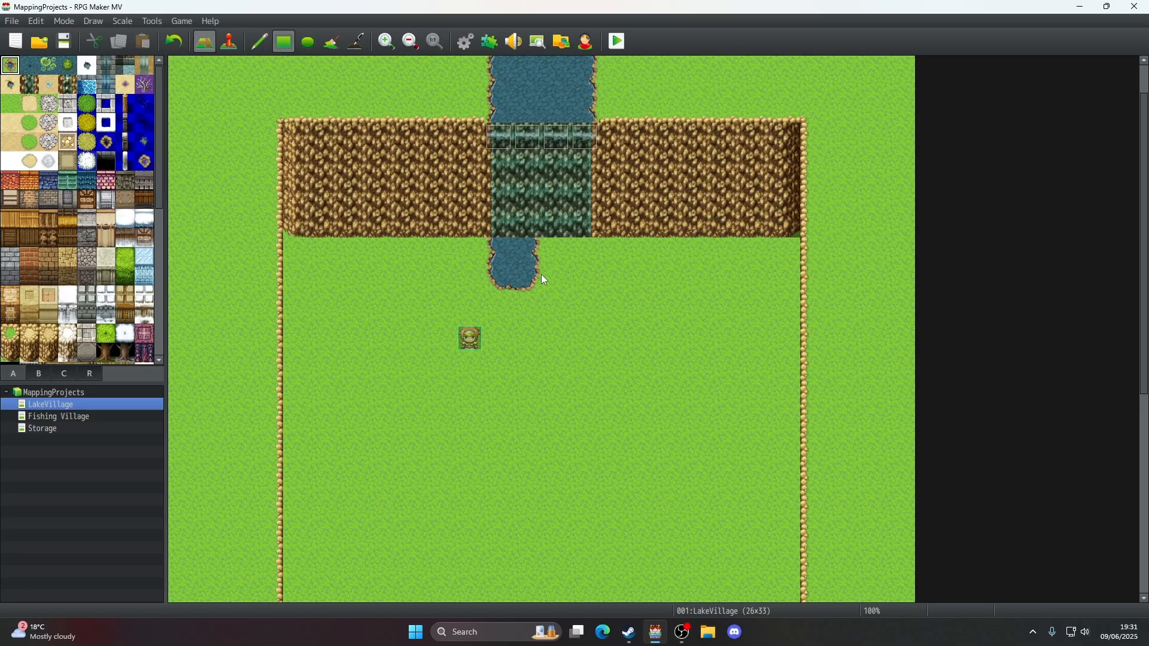
{"action": "left_click_drag", "start_coordinate": [542, 274], "coordinate": [580, 275]}
- Try to extend the four-tile-wide river straight south from the pool through the southern ledge, and undo it
{"action": "scroll", "coordinate": [579, 275], "scroll_direction": "down", "scroll_amount": 5}
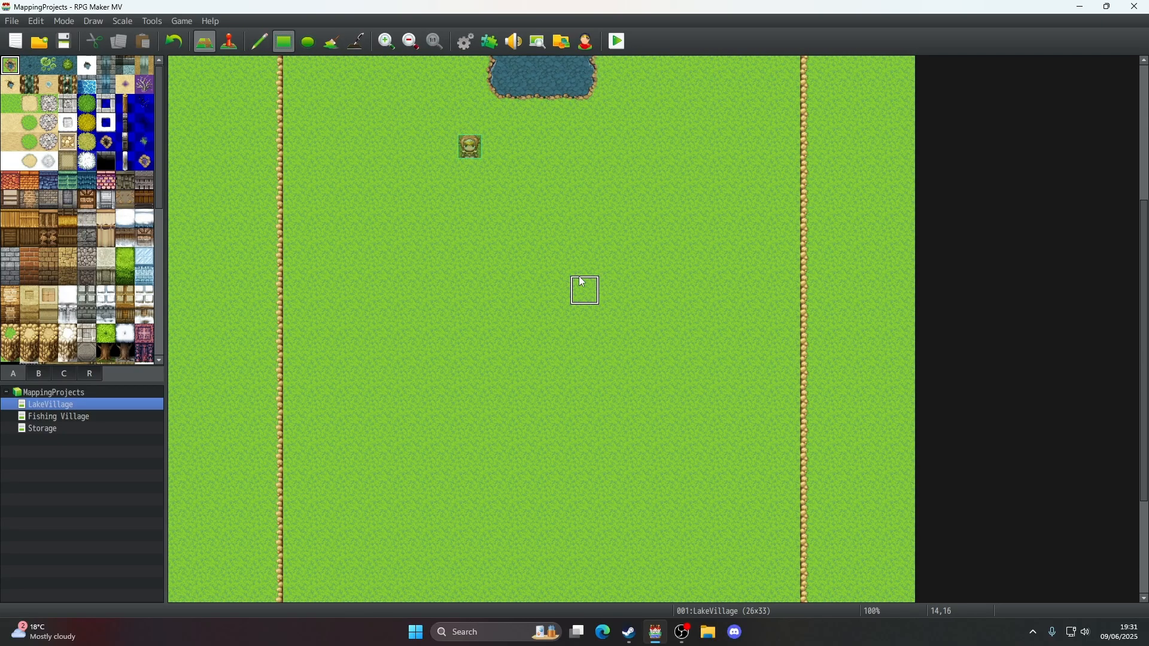
{"action": "left_click", "coordinate": [410, 41]}
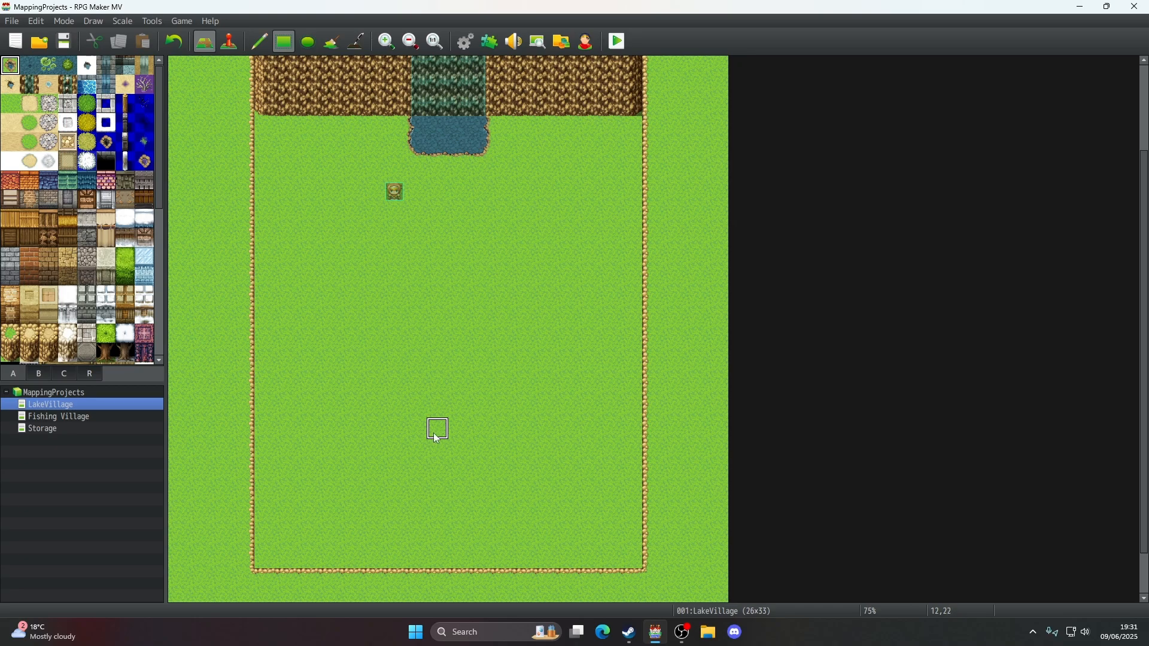
{"action": "scroll", "coordinate": [437, 219], "scroll_direction": "down", "scroll_amount": 2}
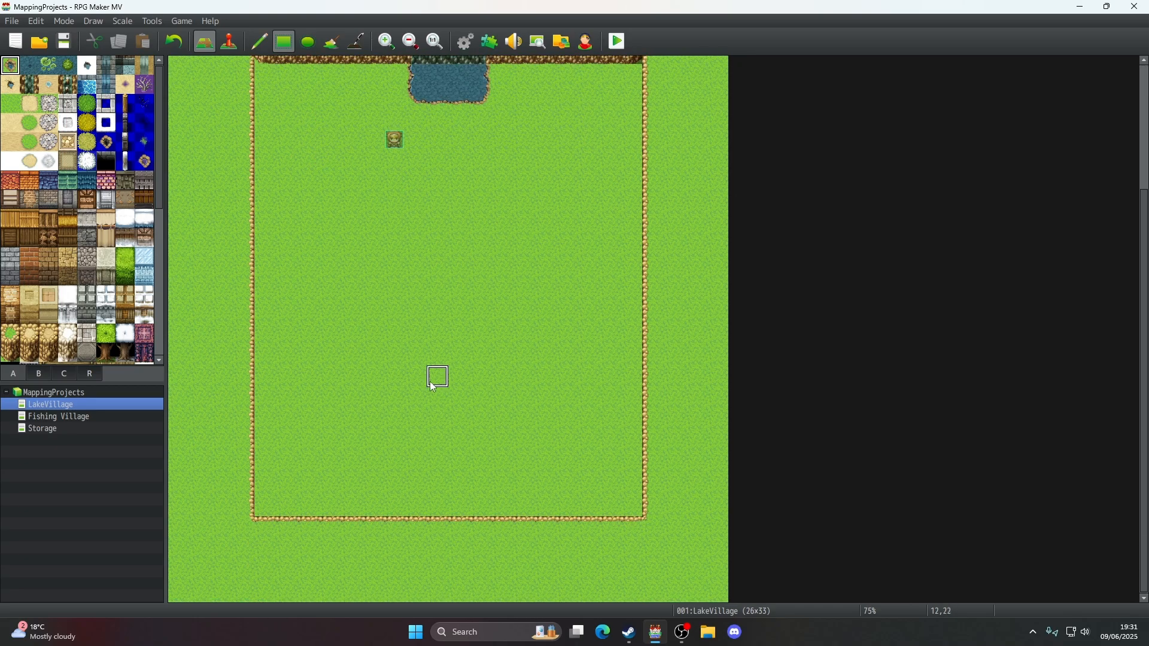
{"action": "mouse_move", "coordinate": [418, 108]}
{"action": "left_mouse_down"}
{"action": "mouse_move", "coordinate": [483, 492]}
{"action": "mouse_move", "coordinate": [502, 510]}
{"action": "mouse_move", "coordinate": [480, 525]}
{"action": "left_mouse_up"}
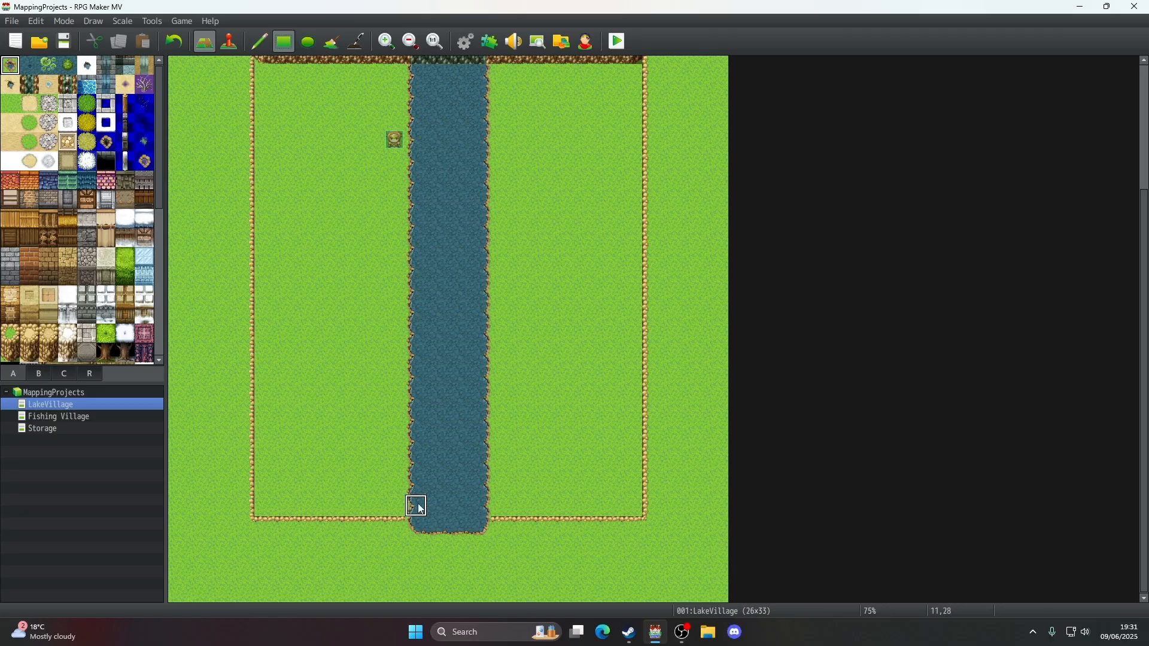
{"action": "left_click", "coordinate": [174, 41]}
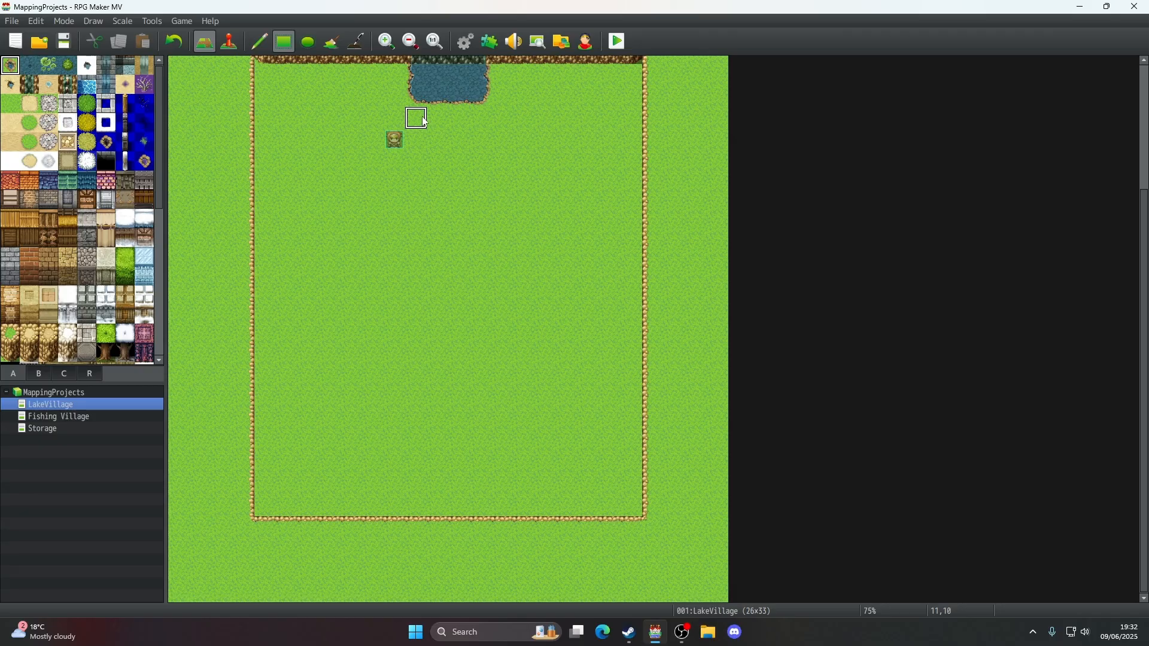
- Extend the four-tile-wide river south from the waterfall pool and end it in a lake six tiles wide and four tiles deep
{"action": "left_click_drag", "start_coordinate": [480, 120], "coordinate": [472, 307]}
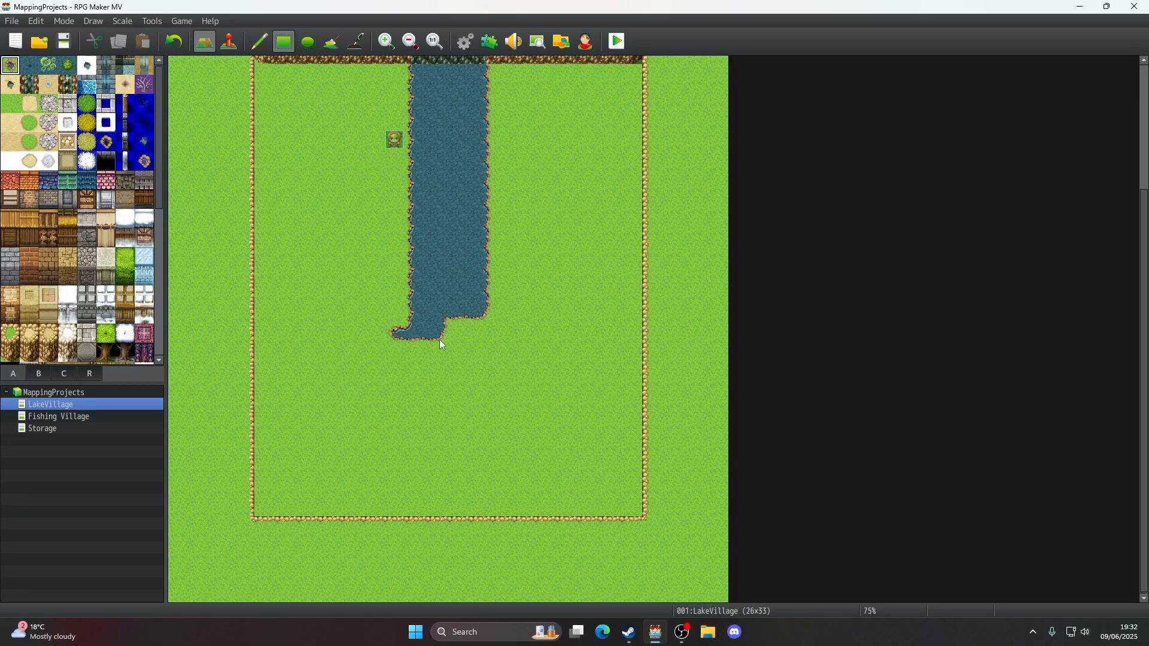
{"action": "left_click", "coordinate": [502, 335]}
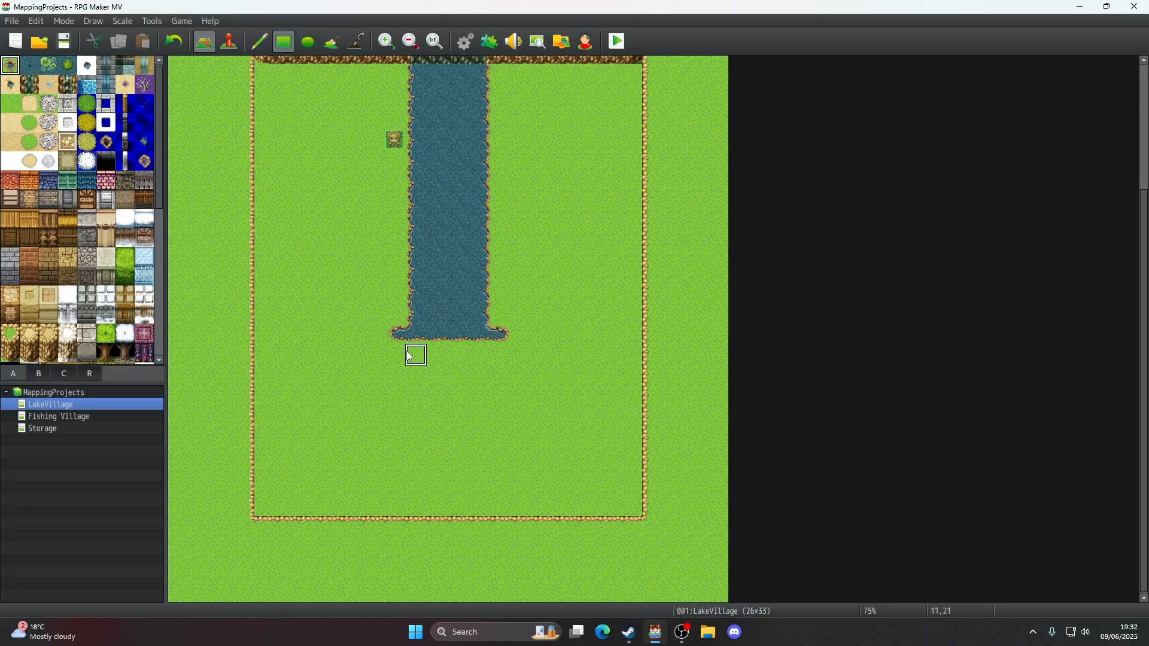
{"action": "left_click", "coordinate": [496, 359]}
{"action": "mouse_move", "coordinate": [405, 379]}
{"action": "left_mouse_down"}
{"action": "mouse_move", "coordinate": [497, 379]}
{"action": "mouse_move", "coordinate": [400, 393]}
{"action": "left_mouse_up"}
- Widen the lake by one tile on each side to eight tiles and deepen it southward to five tiles
{"action": "scroll", "coordinate": [481, 425], "scroll_direction": "up", "scroll_amount": 3}
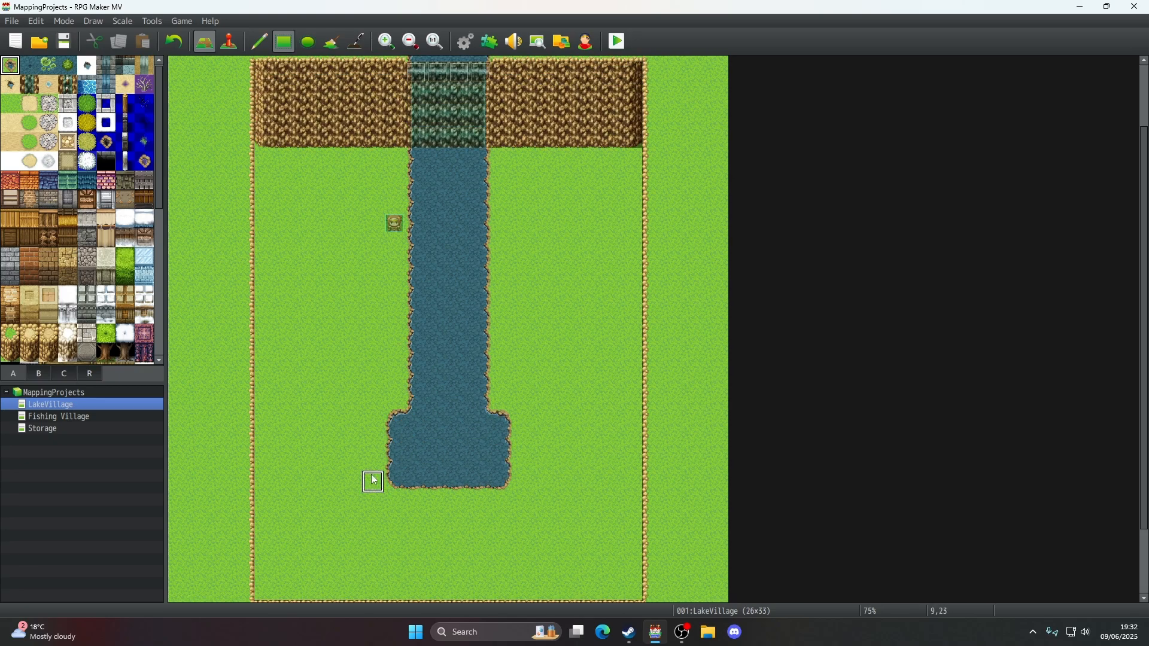
{"action": "left_click_drag", "start_coordinate": [375, 477], "coordinate": [379, 429]}
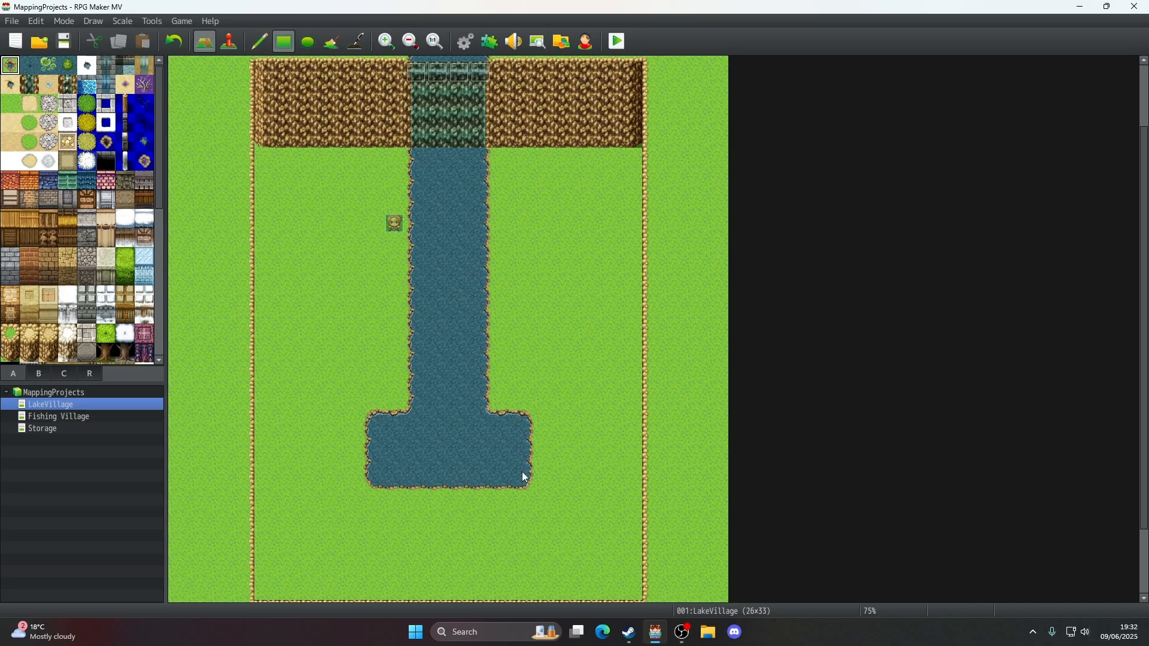
{"action": "scroll", "coordinate": [523, 476], "scroll_direction": "down", "scroll_amount": 3}
{"action": "left_click_drag", "start_coordinate": [521, 414], "coordinate": [388, 422]}
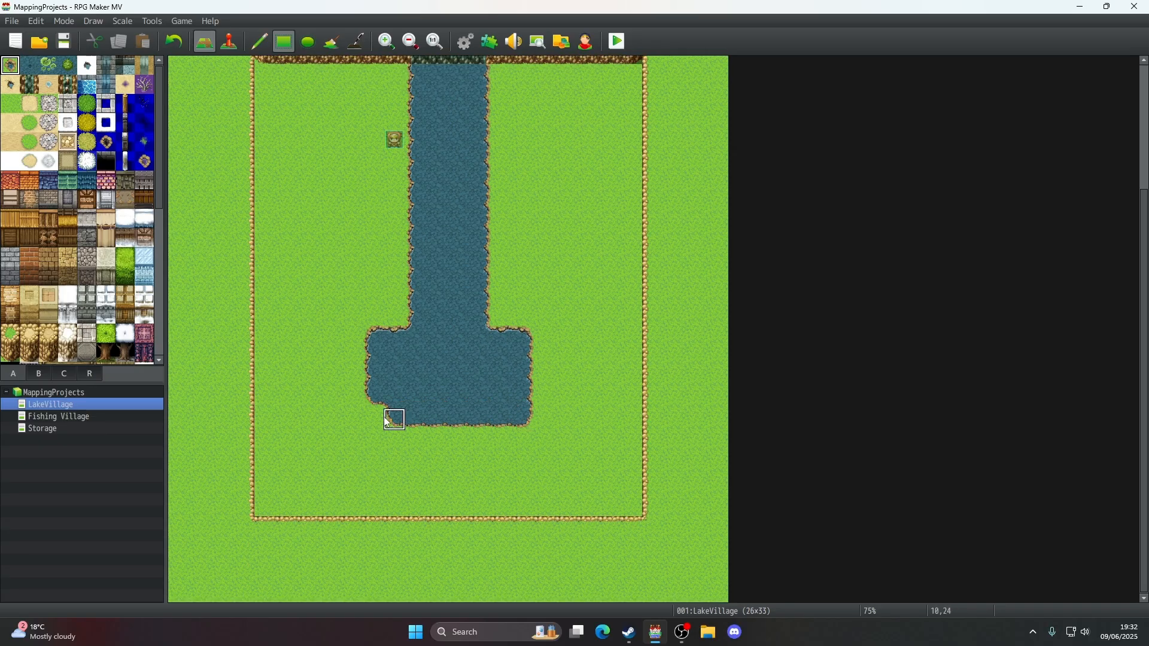
{"action": "scroll", "coordinate": [490, 442], "scroll_direction": "up", "scroll_amount": 3}
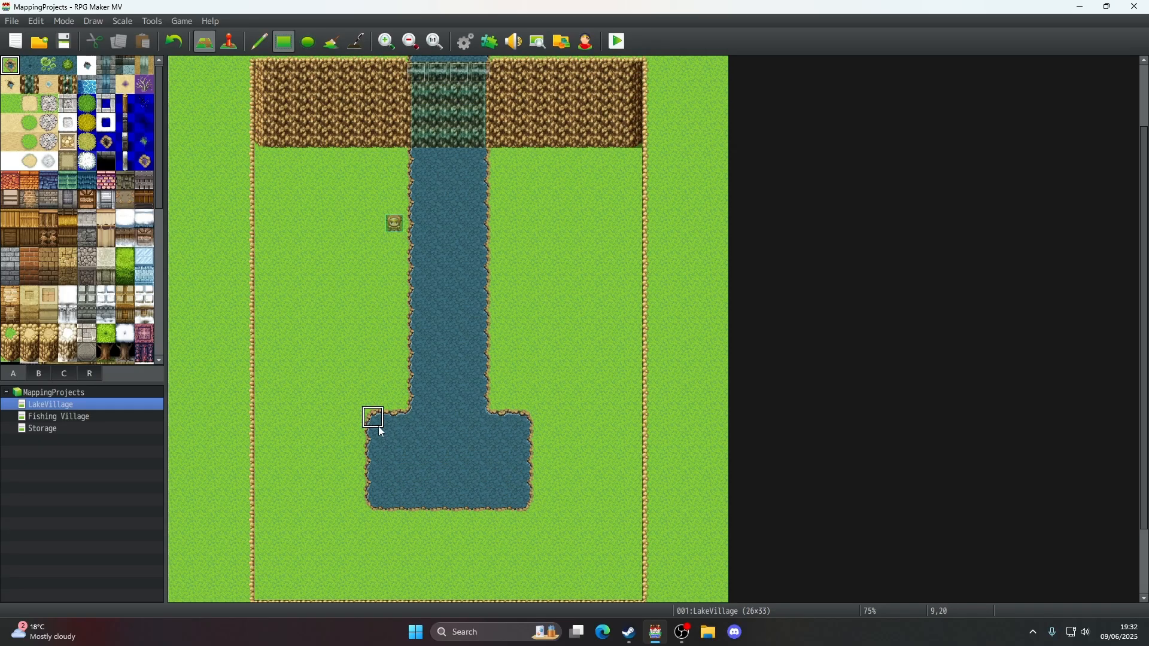
{"action": "mouse_move", "coordinate": [383, 419]}
{"action": "left_mouse_down"}
{"action": "mouse_move", "coordinate": [436, 418]}
{"action": "mouse_move", "coordinate": [375, 416]}
{"action": "left_mouse_up"}
{"action": "scroll", "coordinate": [383, 359], "scroll_direction": "down", "scroll_amount": 3}
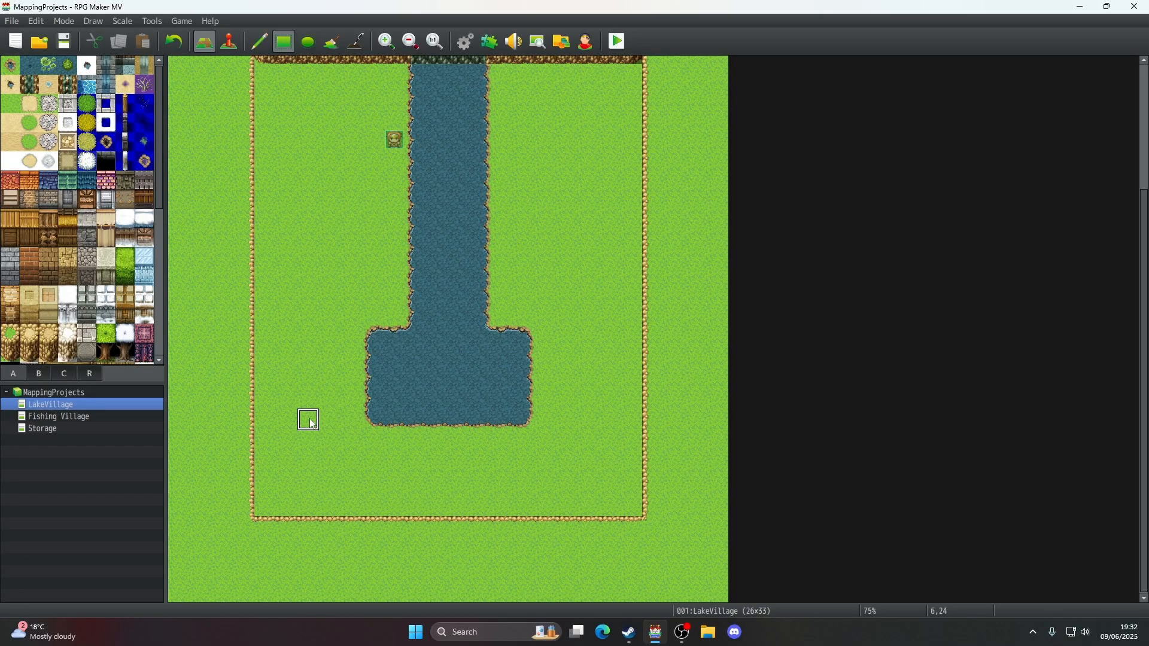
- Try to replace the lake's southernmost row of water with grass, and undo it
{"action": "scroll", "coordinate": [572, 471], "scroll_direction": "up", "scroll_amount": 1}
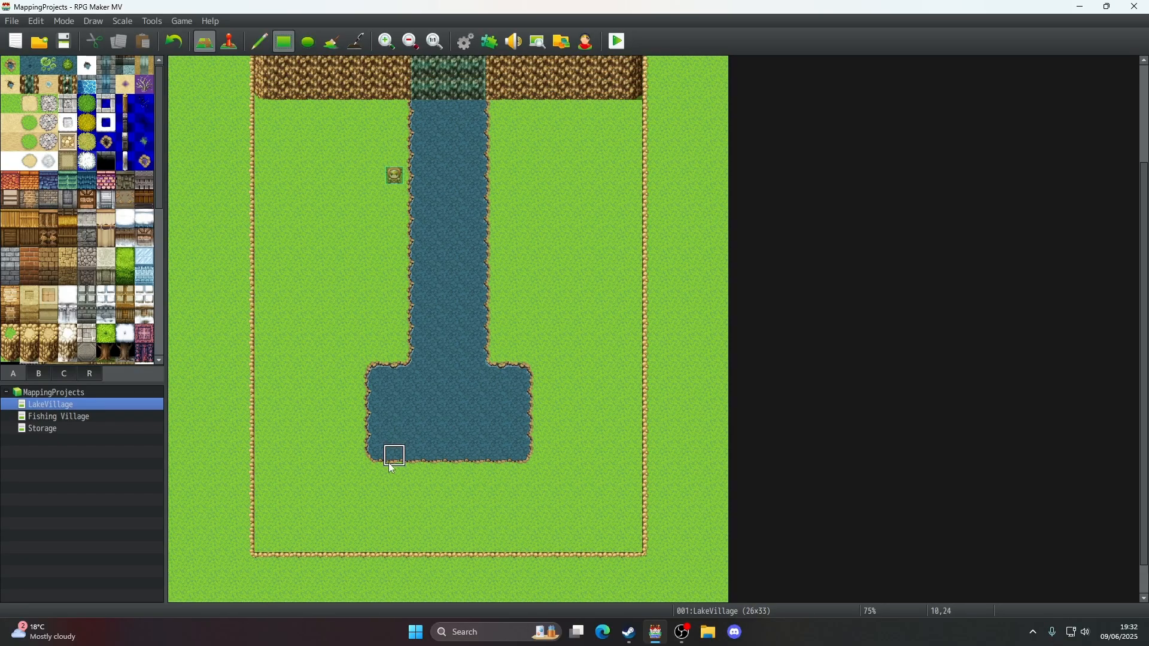
{"action": "left_click_drag", "start_coordinate": [355, 459], "coordinate": [514, 460]}
{"action": "left_click", "coordinate": [515, 460]}
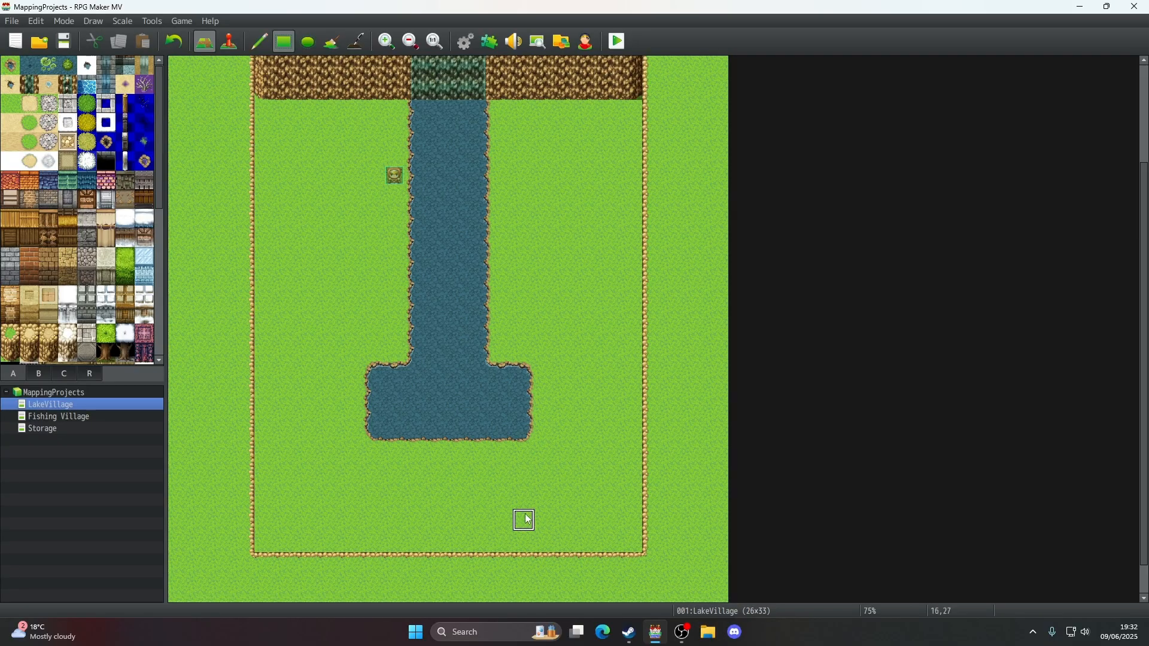
{"action": "left_click", "coordinate": [174, 41]}
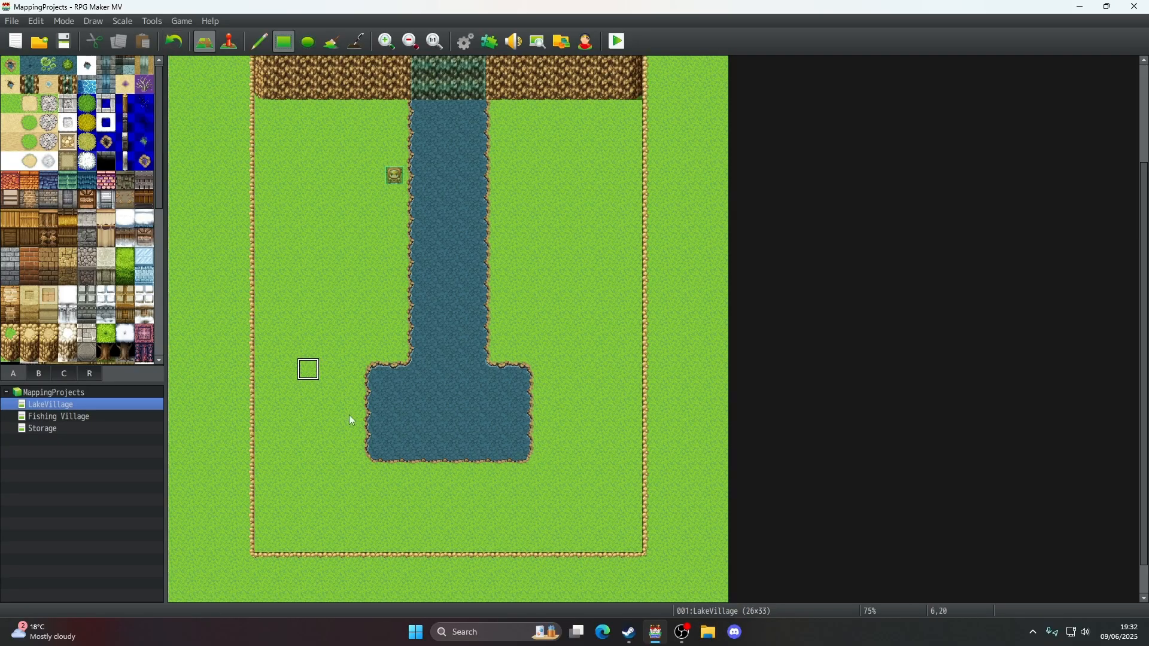
- Widen the lake by one tile on each side to ten tiles, and undo a trial row of water added along its southern edge
{"action": "left_click_drag", "start_coordinate": [353, 376], "coordinate": [342, 459]}
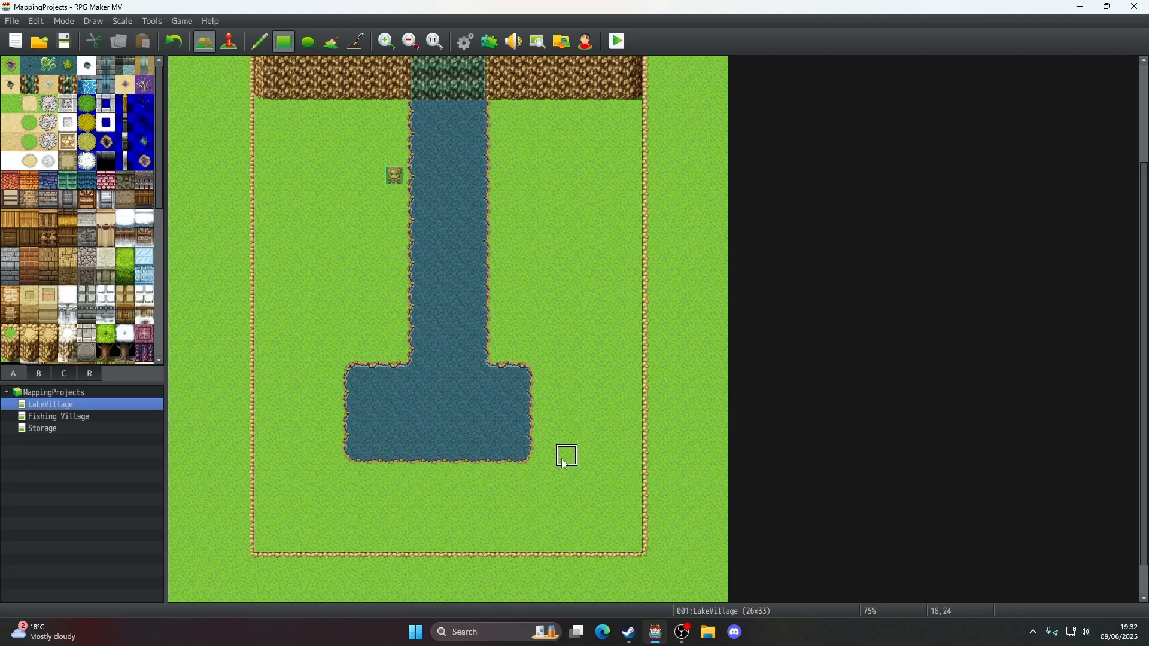
{"action": "left_click", "coordinate": [541, 458]}
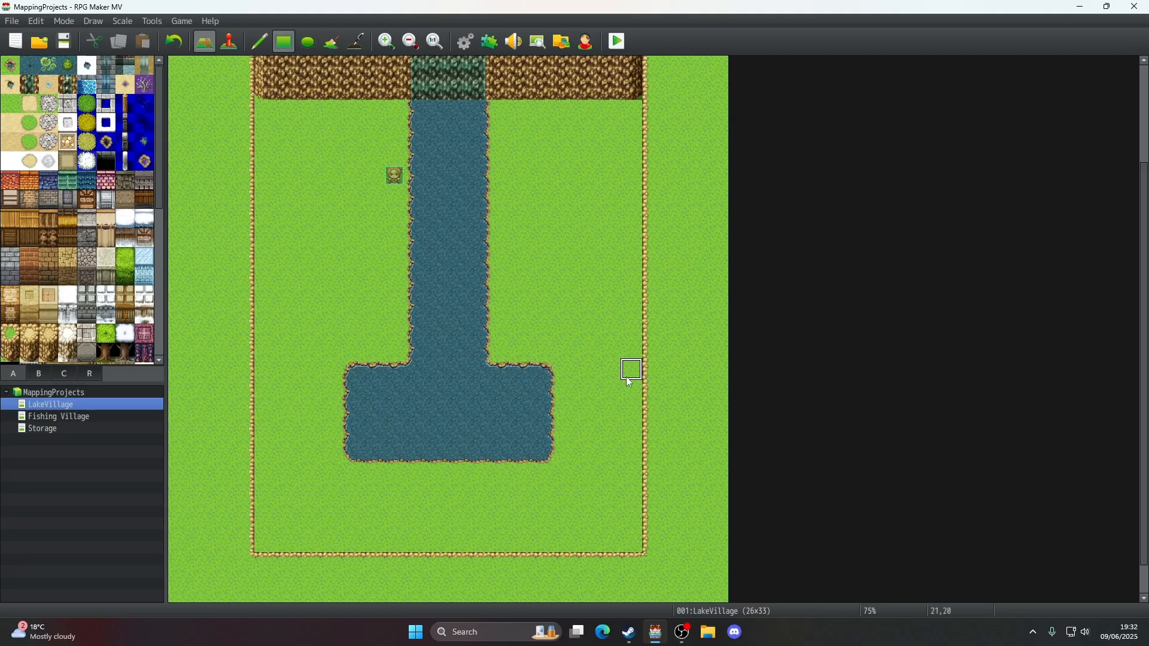
{"action": "left_click_drag", "start_coordinate": [545, 474], "coordinate": [366, 472]}
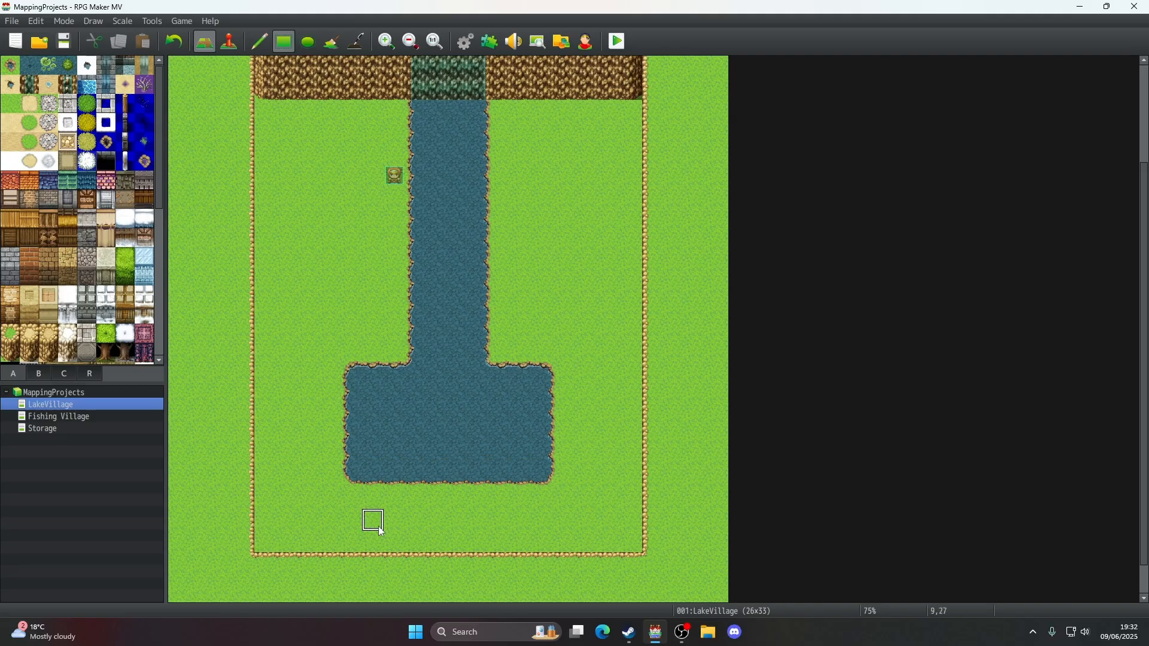
{"action": "key", "text": "ctrl+z"}
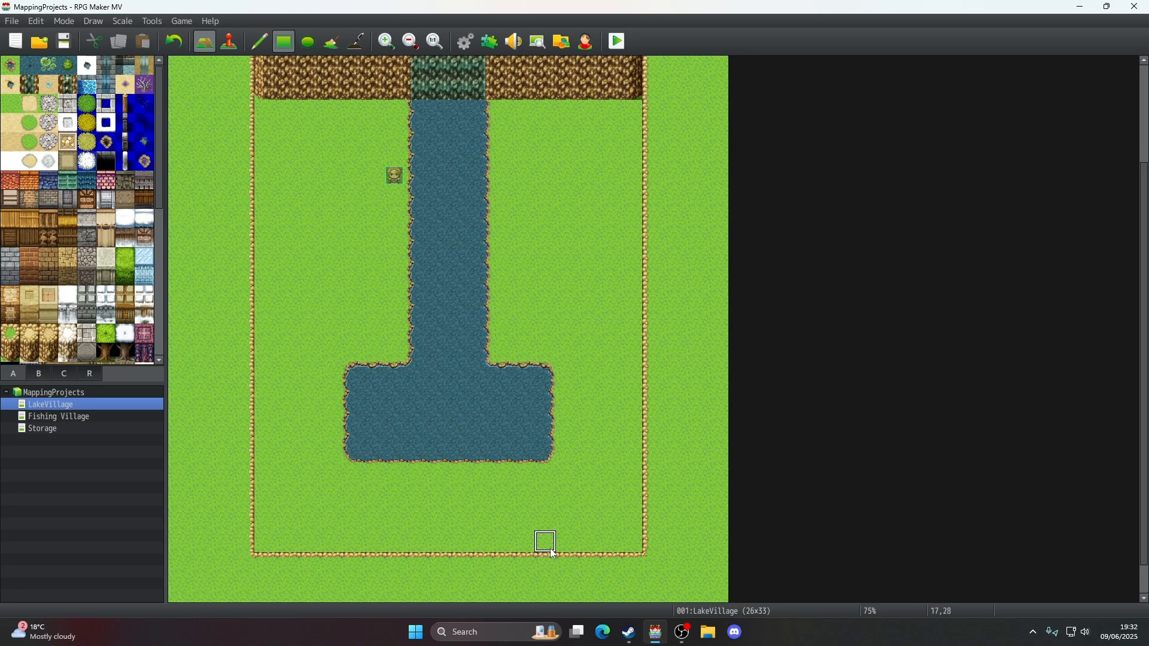
- Look over the river and lake from the waterfall down to the southern ledge, and save the project
{"action": "right_click_drag", "start_coordinate": [438, 476], "coordinate": [441, 547]}
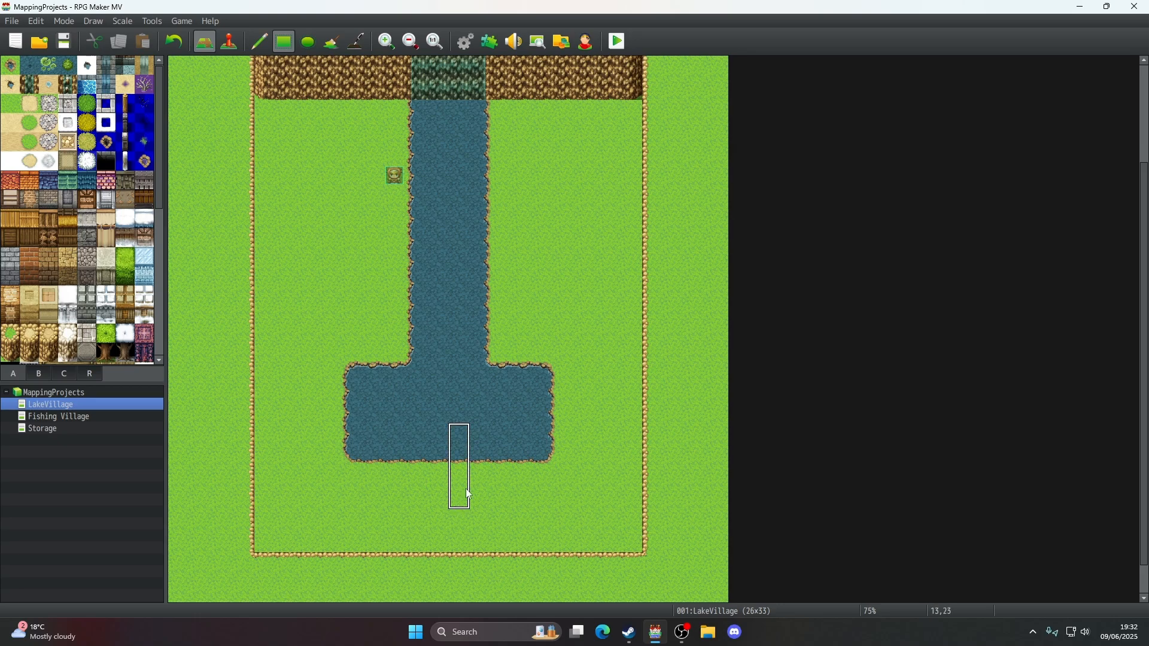
{"action": "scroll", "coordinate": [536, 347], "scroll_direction": "down", "scroll_amount": 1}
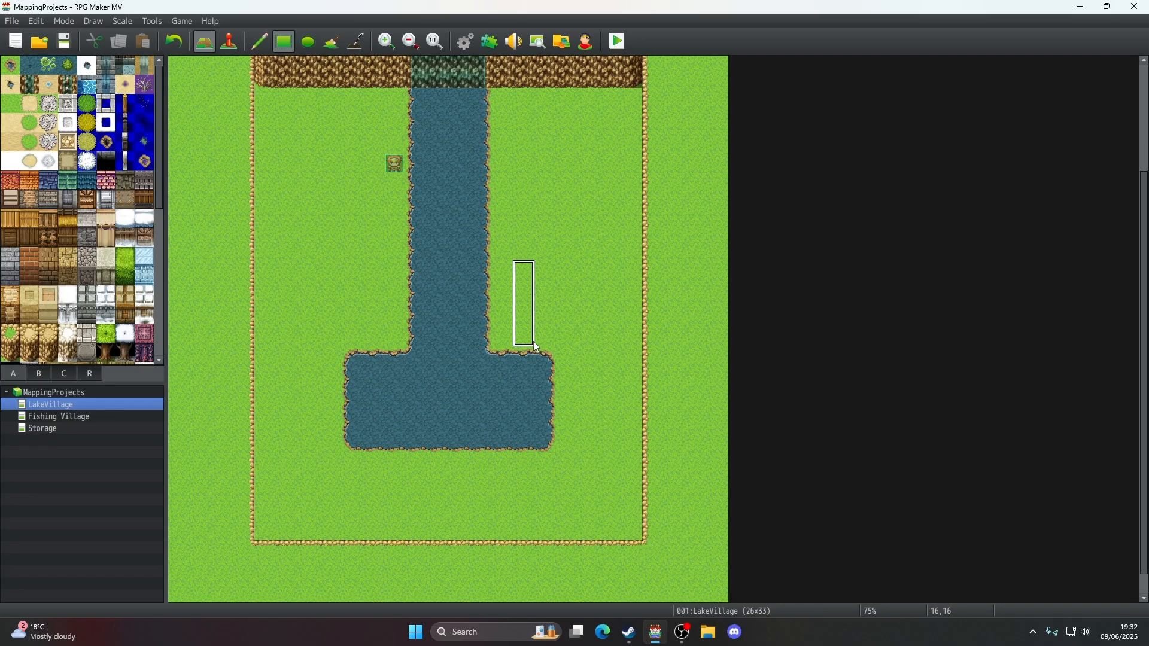
{"action": "right_click", "coordinate": [533, 343]}
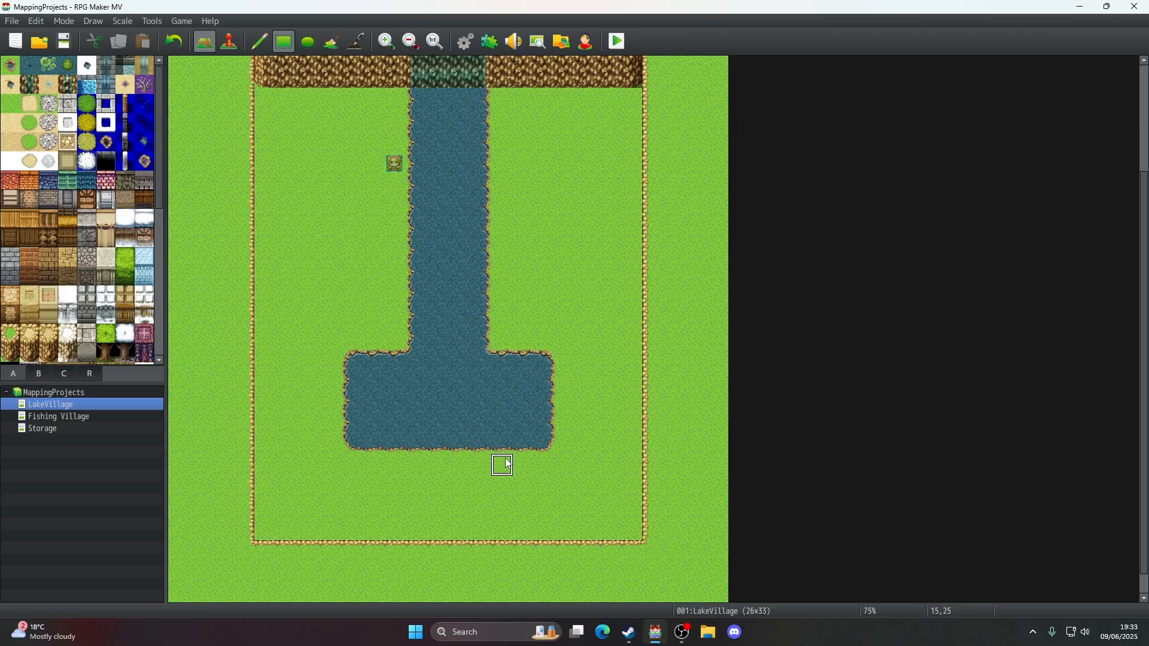
{"action": "scroll", "coordinate": [509, 464], "scroll_direction": "up", "scroll_amount": 4}
{"action": "scroll", "coordinate": [509, 465], "scroll_direction": "down", "scroll_amount": 5}
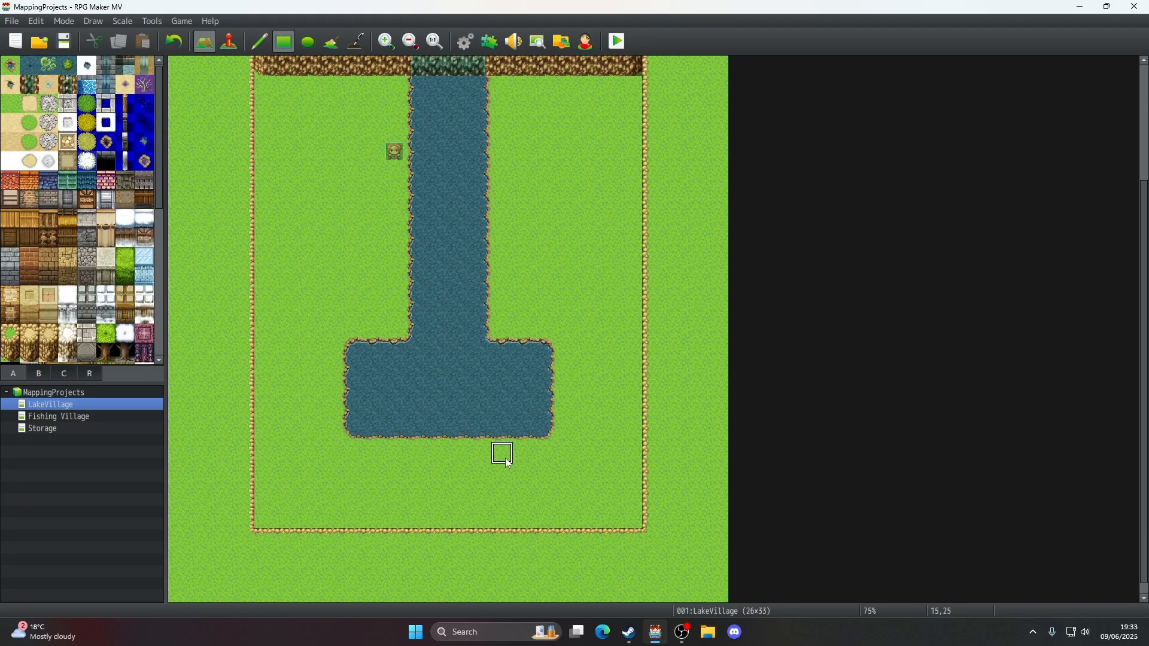
{"action": "scroll", "coordinate": [425, 367], "scroll_direction": "up", "scroll_amount": 5}
{"action": "scroll", "coordinate": [428, 363], "scroll_direction": "down", "scroll_amount": 5}
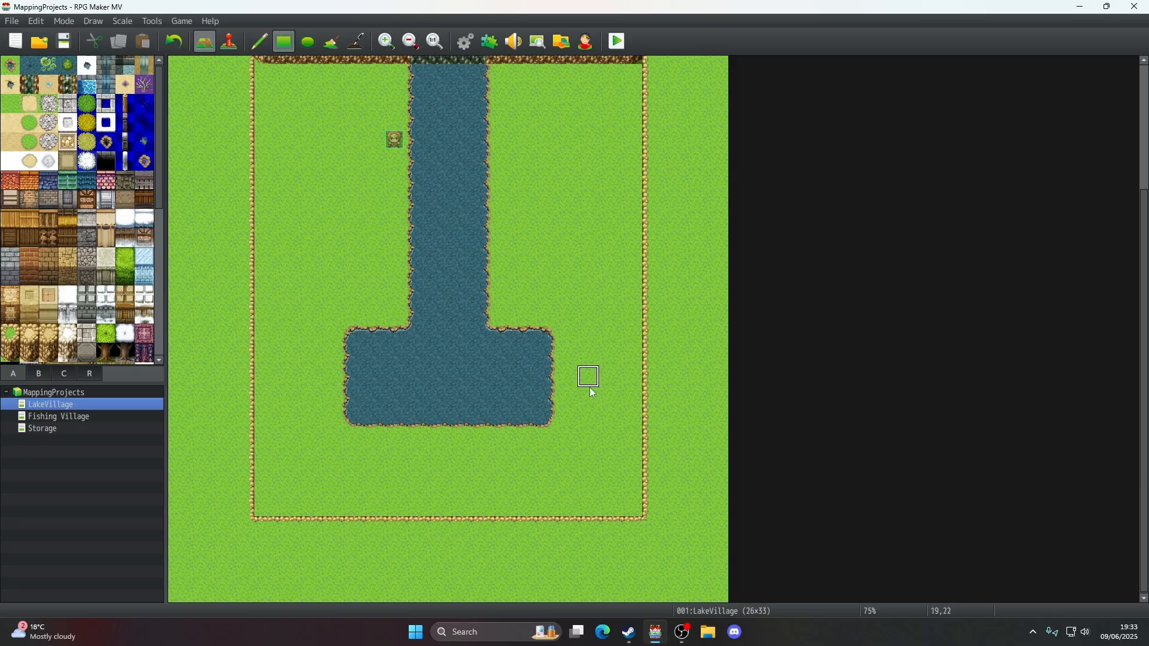
{"action": "scroll", "coordinate": [423, 417], "scroll_direction": "up", "scroll_amount": 2}
{"action": "scroll", "coordinate": [424, 417], "scroll_direction": "up", "scroll_amount": 2}
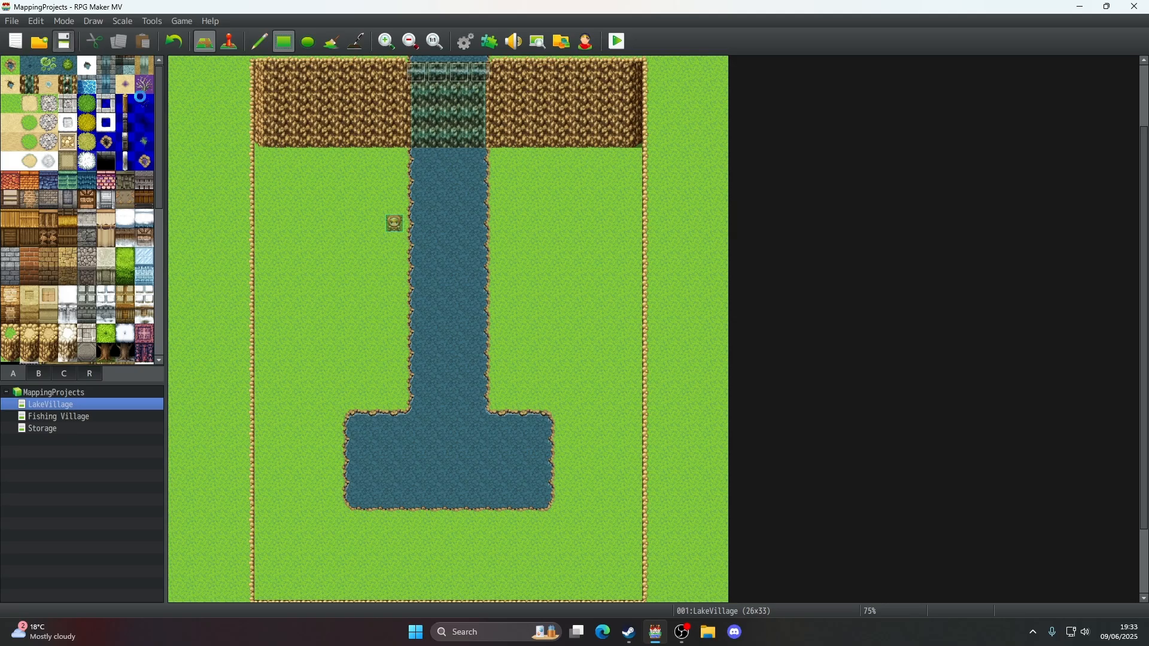
{"action": "scroll", "coordinate": [345, 228], "scroll_direction": "up", "scroll_amount": 3}
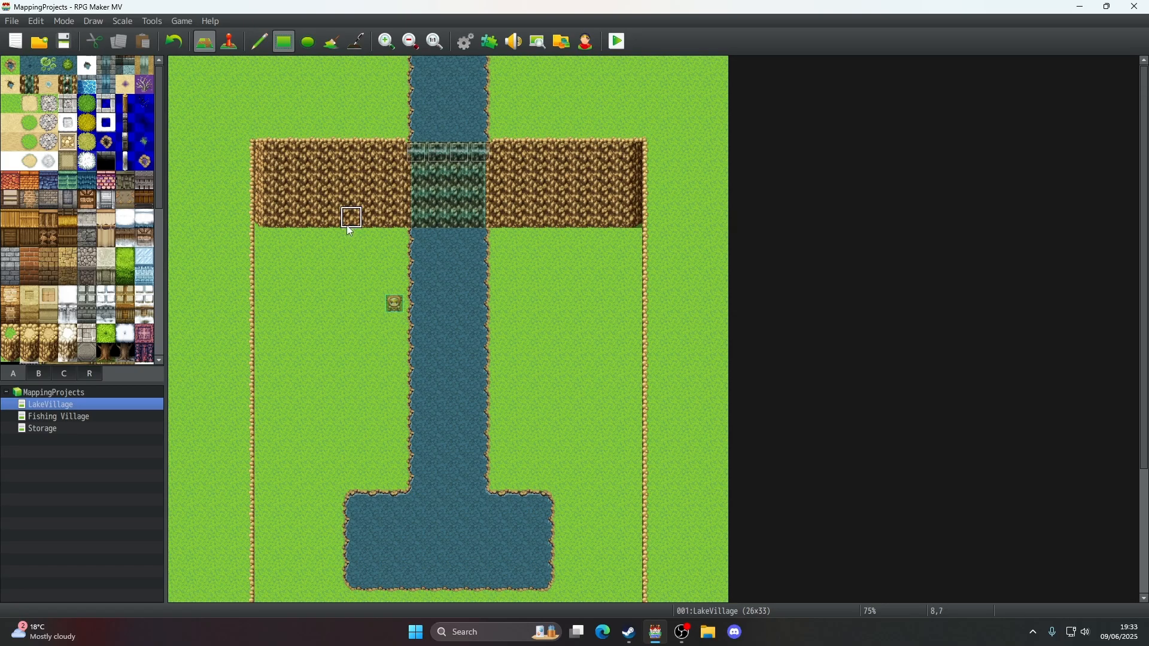
- Switch to the Pencil tool at 100% map scale and examine the land between the cliff and the lake
{"action": "left_click", "coordinate": [430, 49]}
{"action": "scroll", "coordinate": [651, 341], "scroll_direction": "down", "scroll_amount": 5}
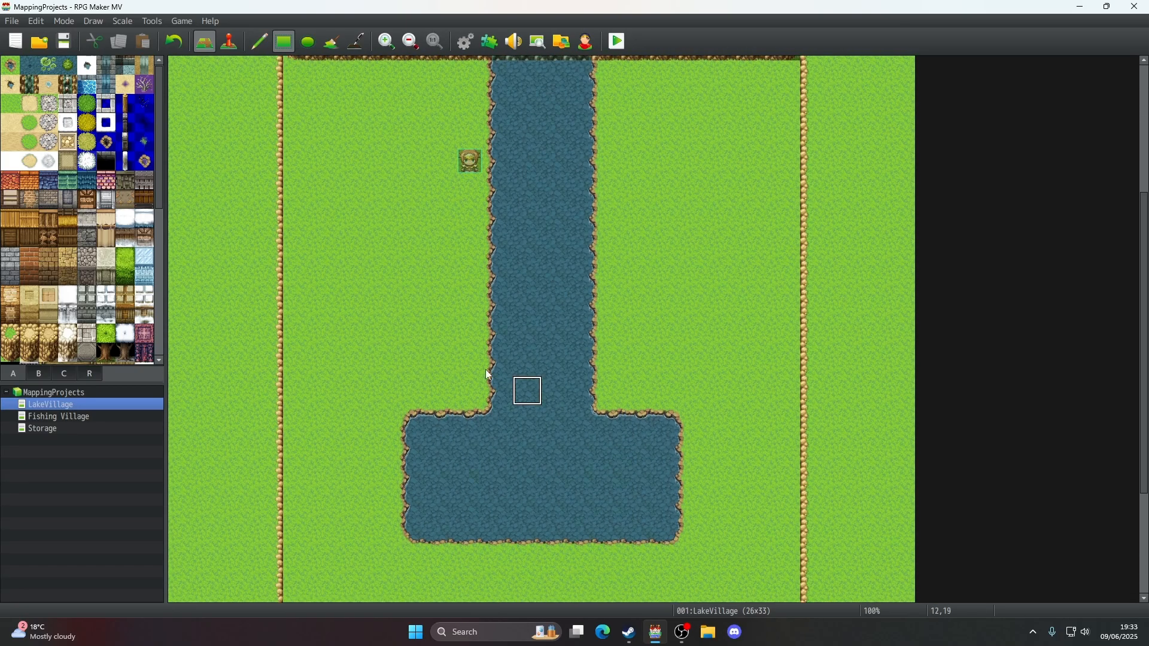
{"action": "left_click", "coordinate": [260, 41]}
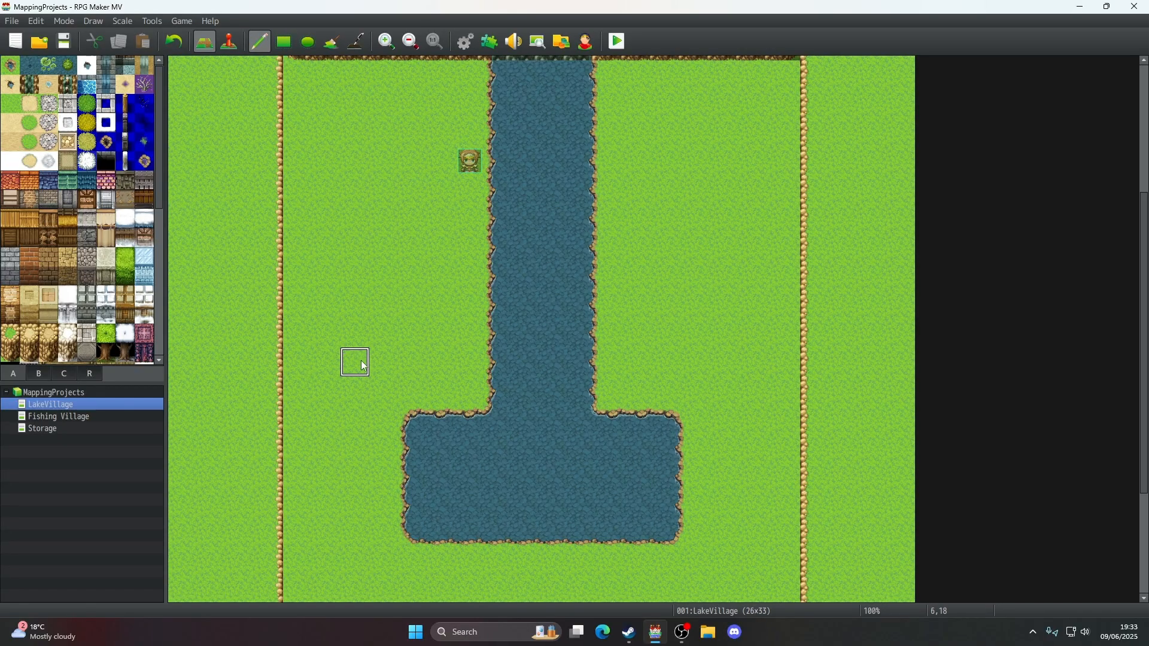
{"action": "scroll", "coordinate": [362, 365], "scroll_direction": "up", "scroll_amount": 2}
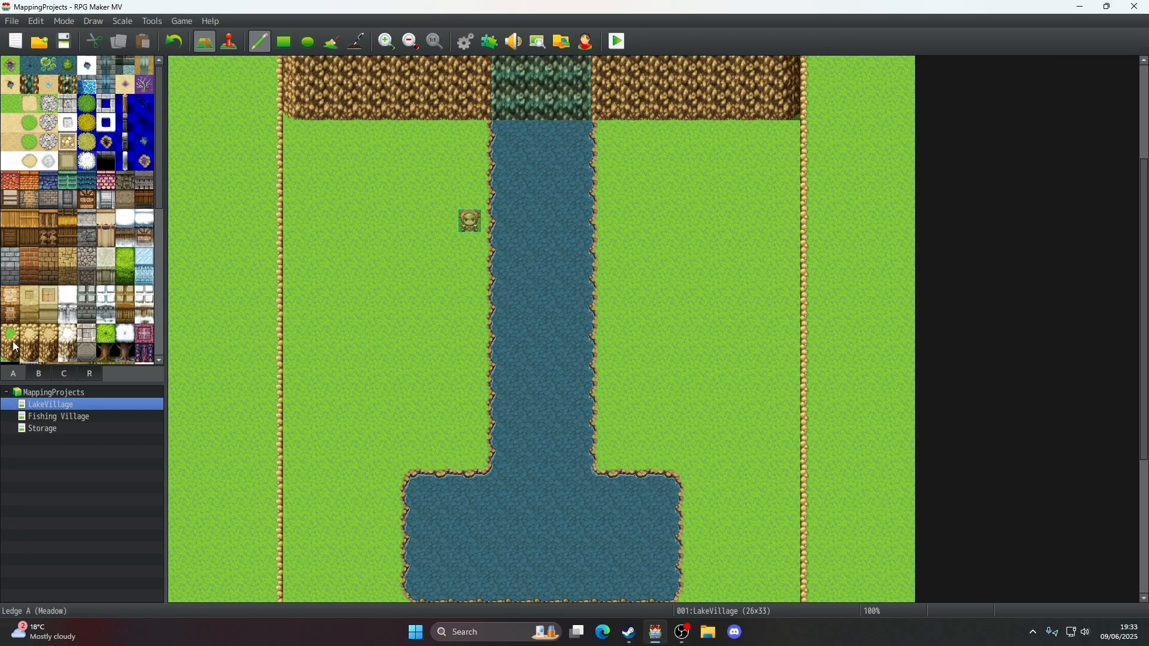
{"action": "scroll", "coordinate": [341, 213], "scroll_direction": "up", "scroll_amount": 5}
{"action": "scroll", "coordinate": [344, 219], "scroll_direction": "down", "scroll_amount": 3}
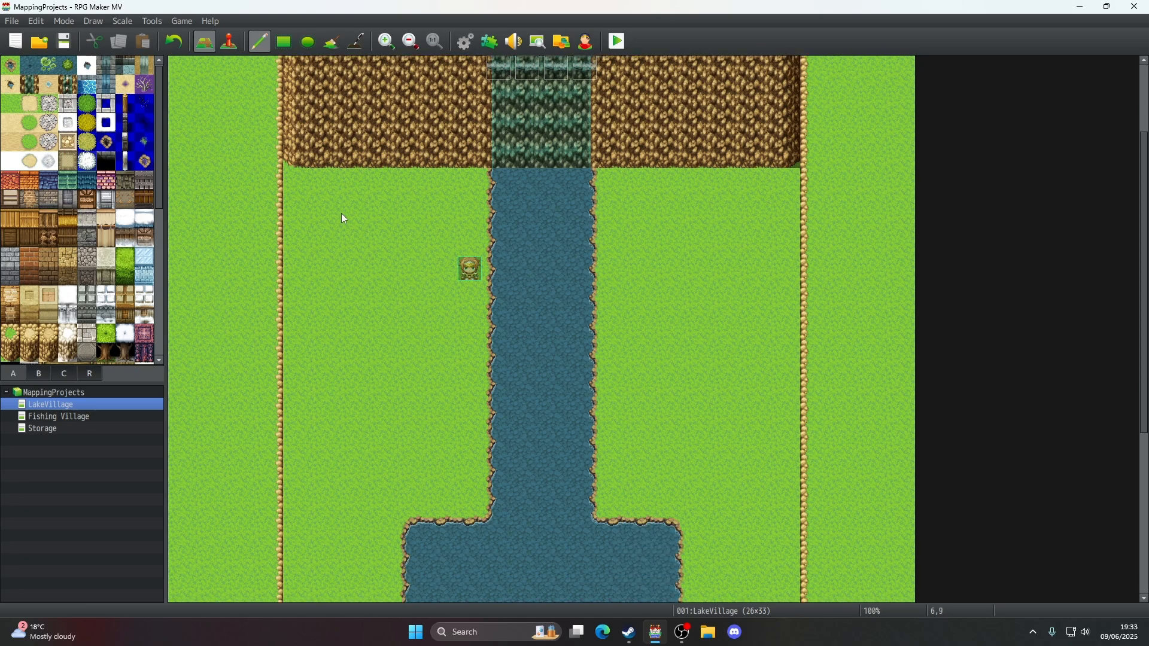
{"action": "scroll", "coordinate": [357, 250], "scroll_direction": "up", "scroll_amount": 4}
{"action": "scroll", "coordinate": [355, 231], "scroll_direction": "down", "scroll_amount": 4}
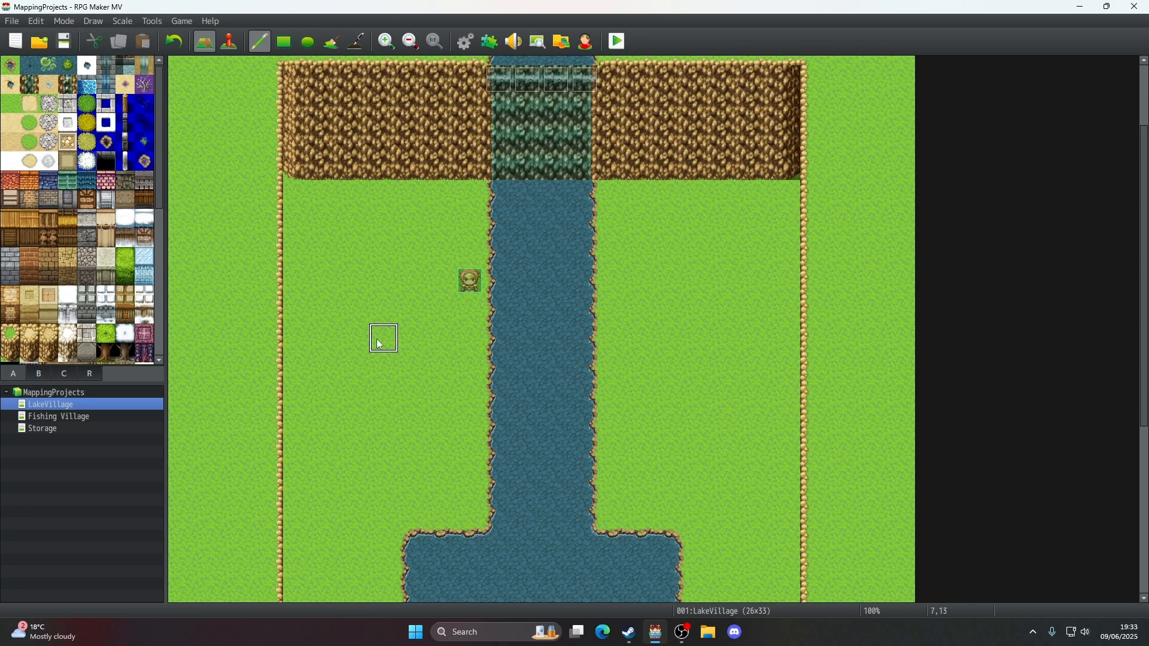
{"action": "scroll", "coordinate": [380, 345], "scroll_direction": "down", "scroll_amount": 4}
{"action": "scroll", "coordinate": [380, 345], "scroll_direction": "down", "scroll_amount": 1}
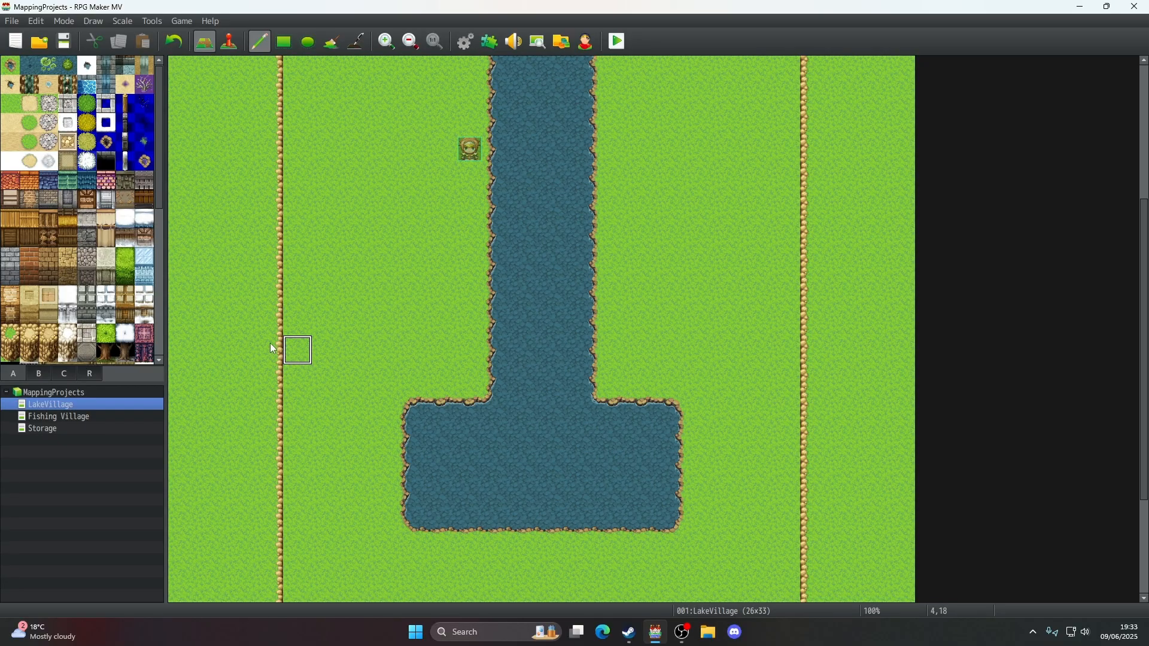
- Try the lower-left corner piece of the Ledge (Meadow) tile against the western ledge above the lake, and undo it
{"action": "scroll", "coordinate": [144, 332], "scroll_direction": "down", "scroll_amount": 5}
{"action": "scroll", "coordinate": [143, 332], "scroll_direction": "down", "scroll_amount": 2}
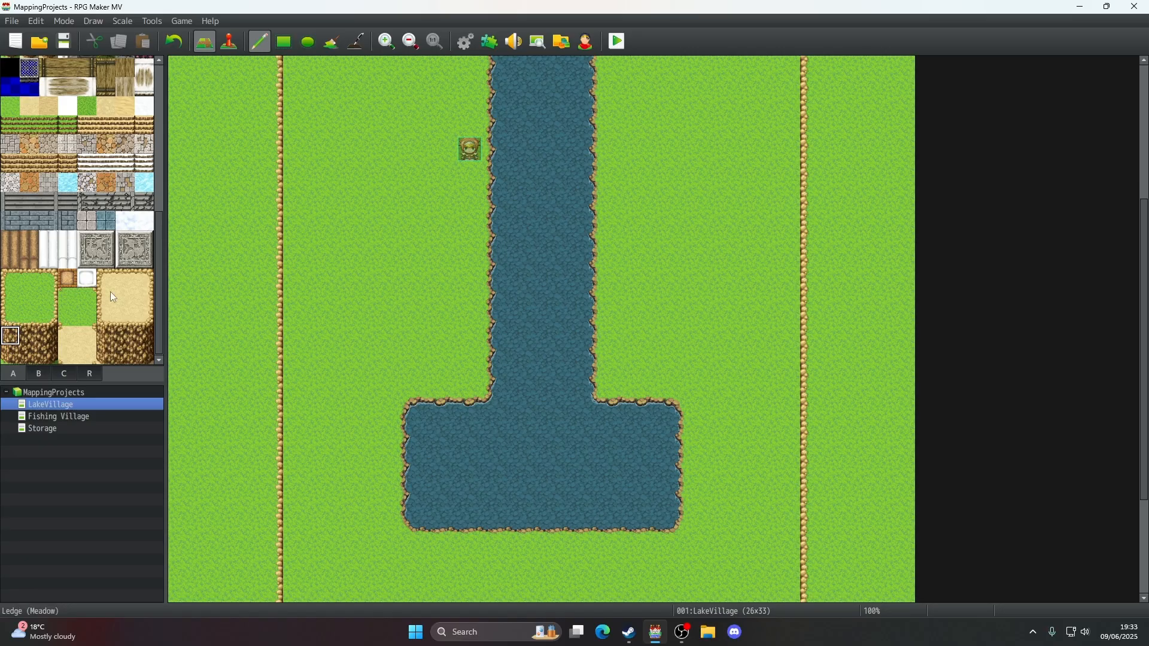
{"action": "left_click", "coordinate": [11, 317]}
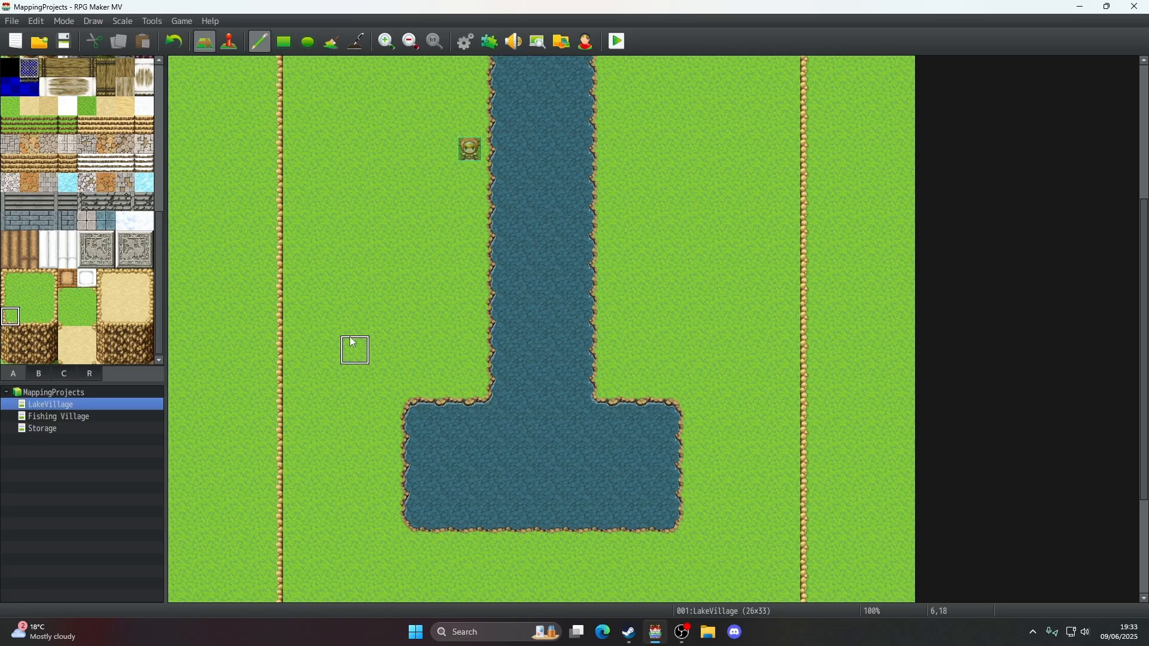
{"action": "left_click", "coordinate": [302, 270]}
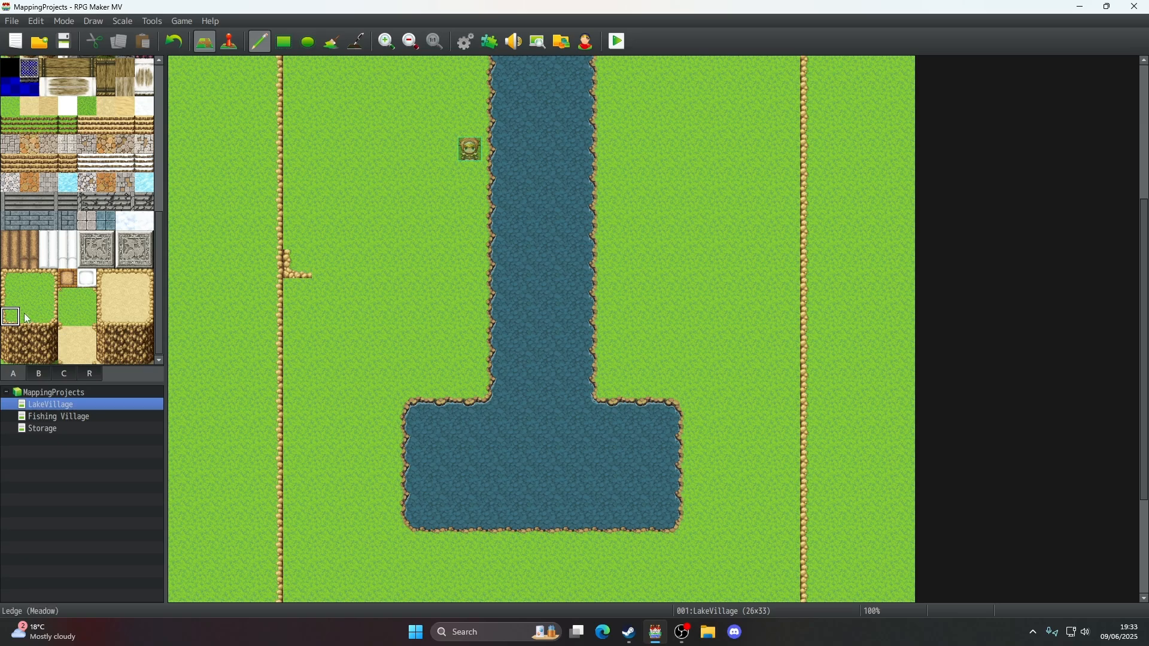
{"action": "left_click", "coordinate": [175, 42]}
- Paint a seven-tile horizontal ledge from the western ledge to the river bank with the lower-middle Ledge (Meadow) piece
{"action": "left_click", "coordinate": [29, 316]}
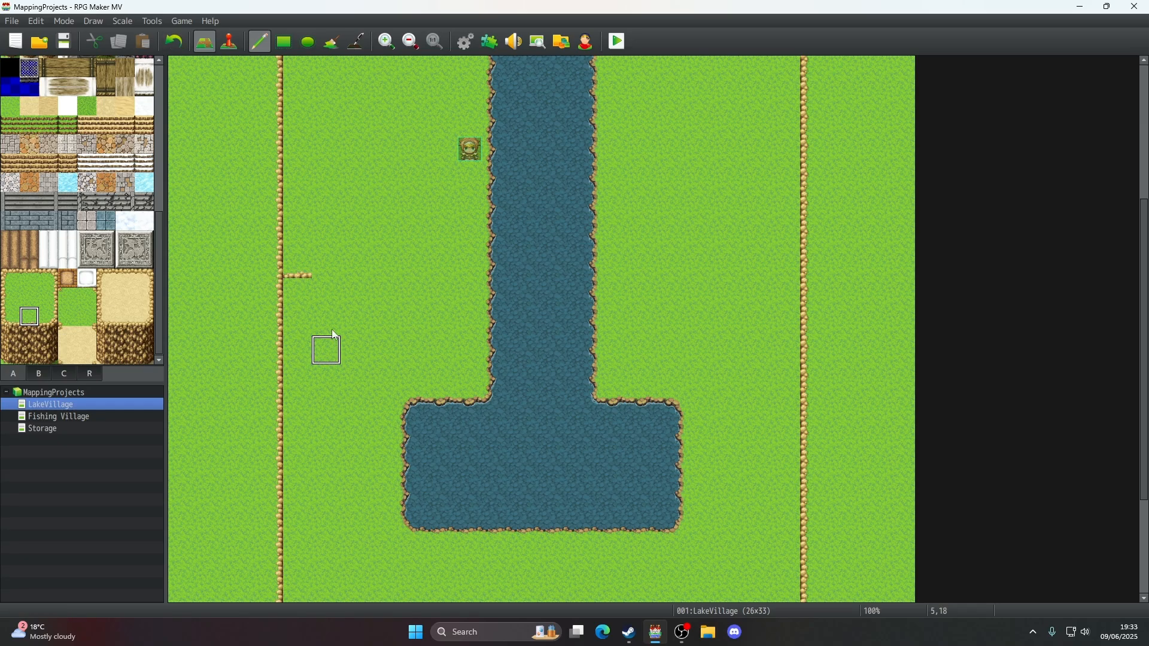
{"action": "left_click_drag", "start_coordinate": [323, 276], "coordinate": [467, 277]}
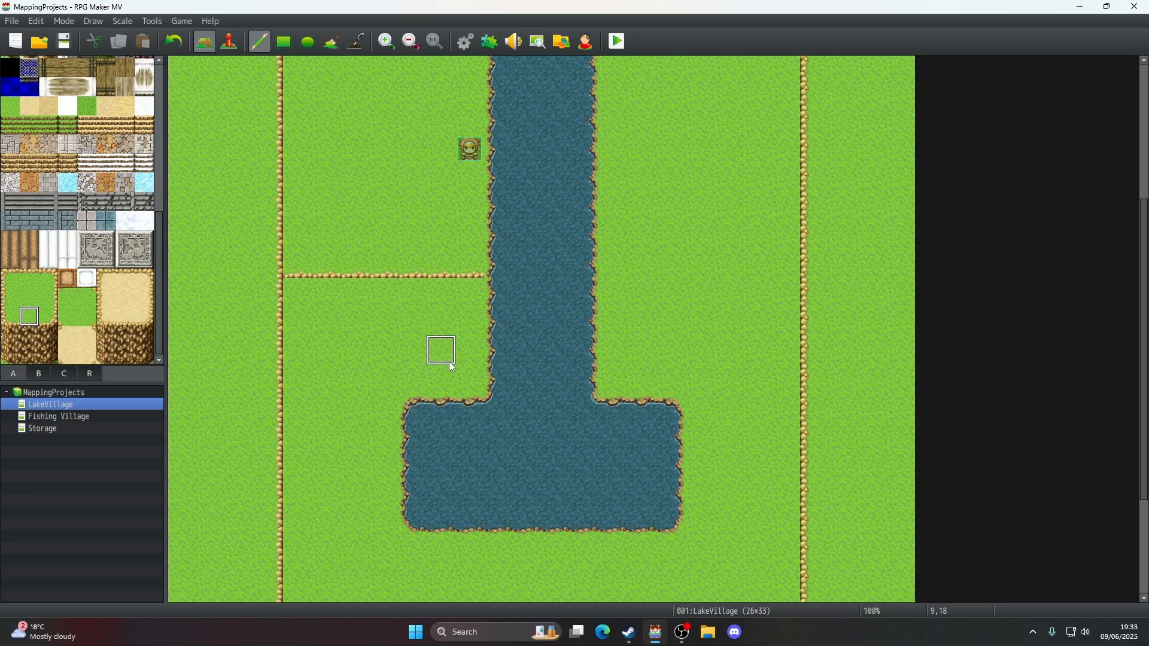
- Save the changes to the game and start a playtest of the LakeVillage map
{"action": "scroll", "coordinate": [450, 364], "scroll_direction": "up", "scroll_amount": 3}
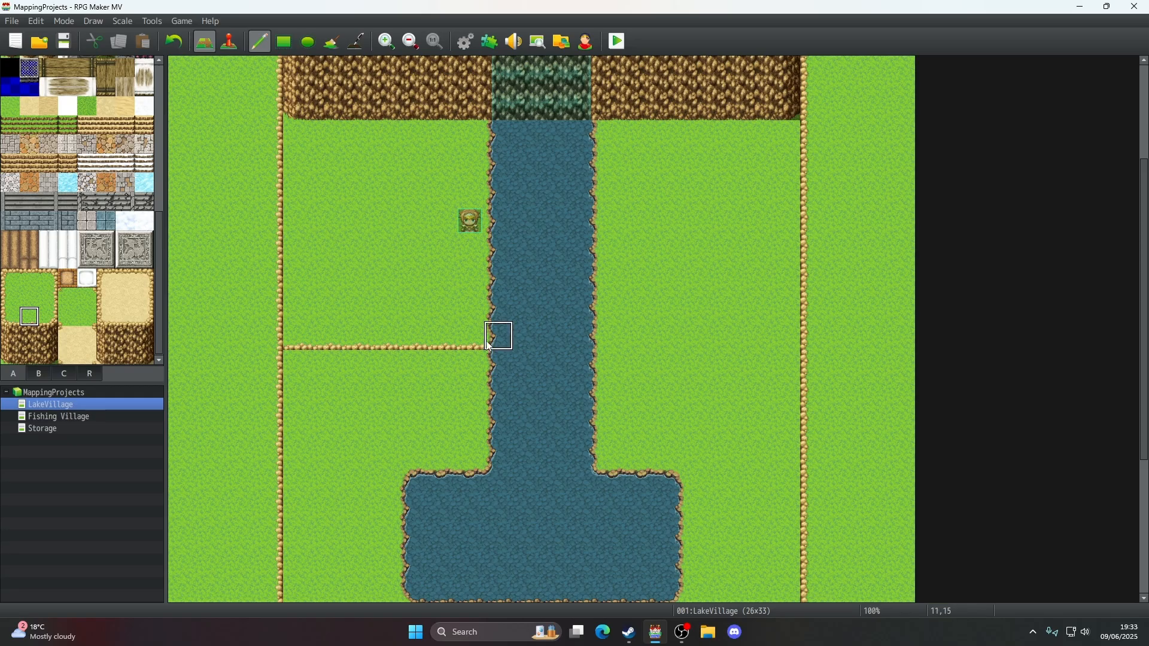
{"action": "scroll", "coordinate": [547, 408], "scroll_direction": "up", "scroll_amount": 4}
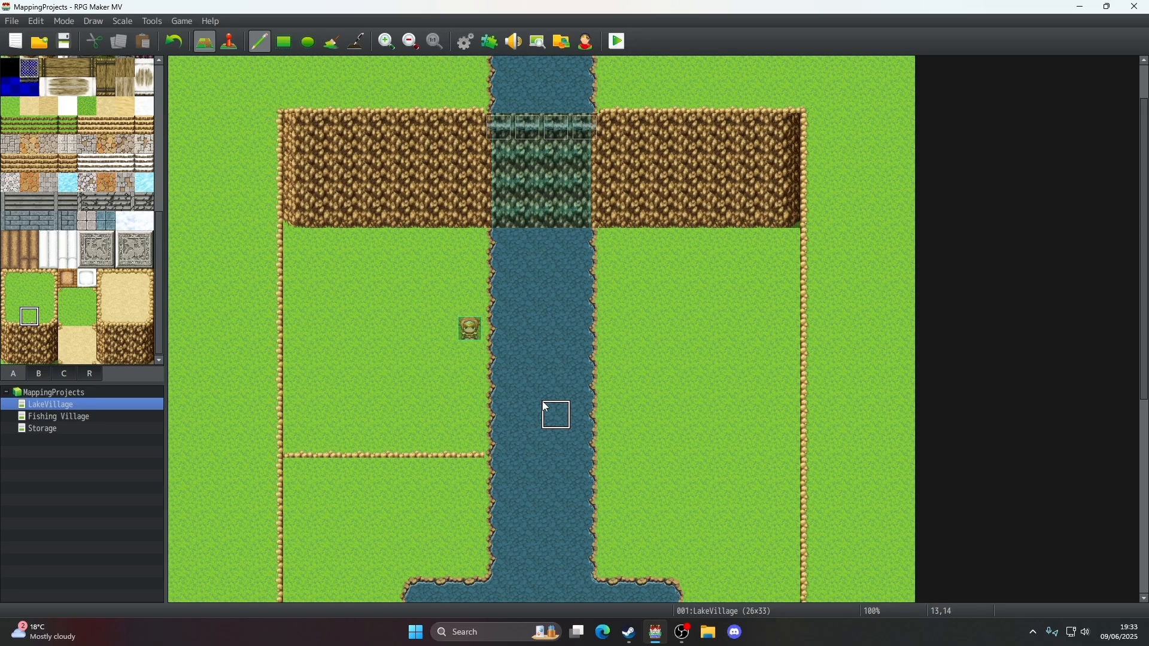
{"action": "left_click", "coordinate": [616, 42]}
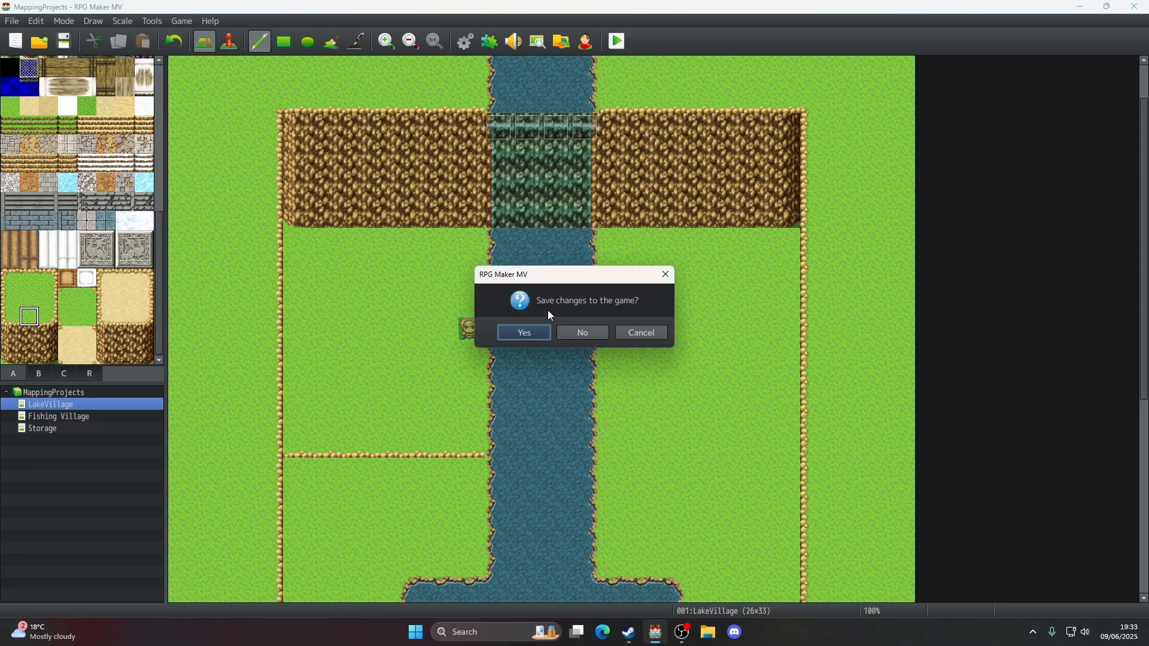
{"action": "left_click", "coordinate": [524, 331]}
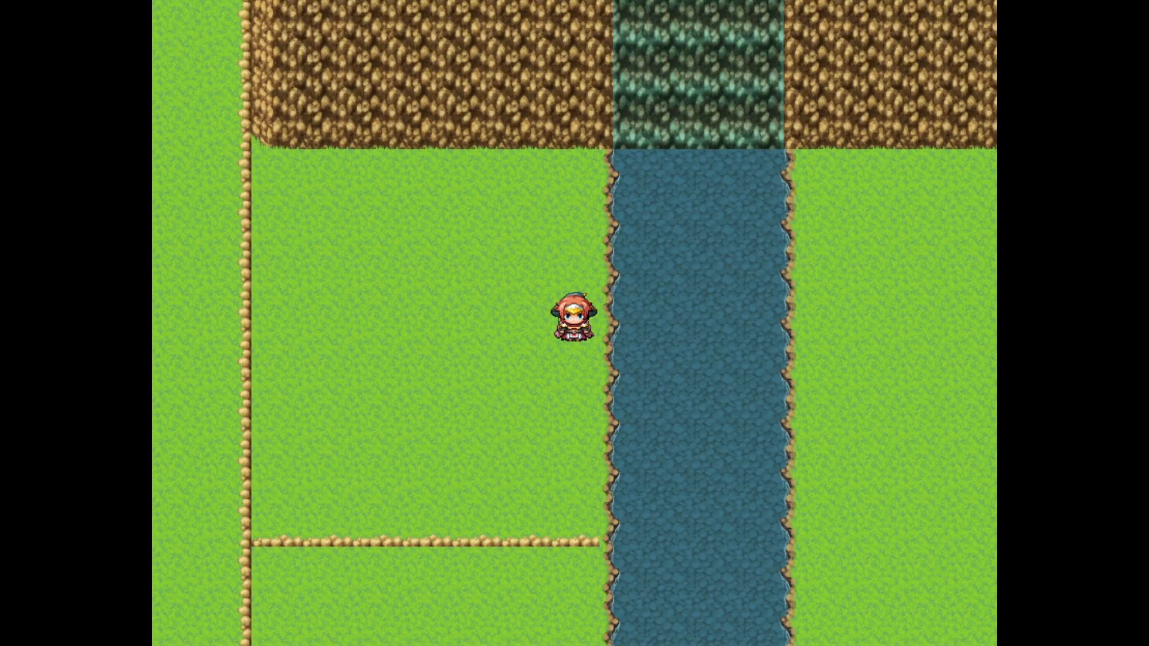
- Walk the party up to the cliff and back down across the horizontal ledge beside the river, and end the playtest
{"action": "key", "text": "Up"}
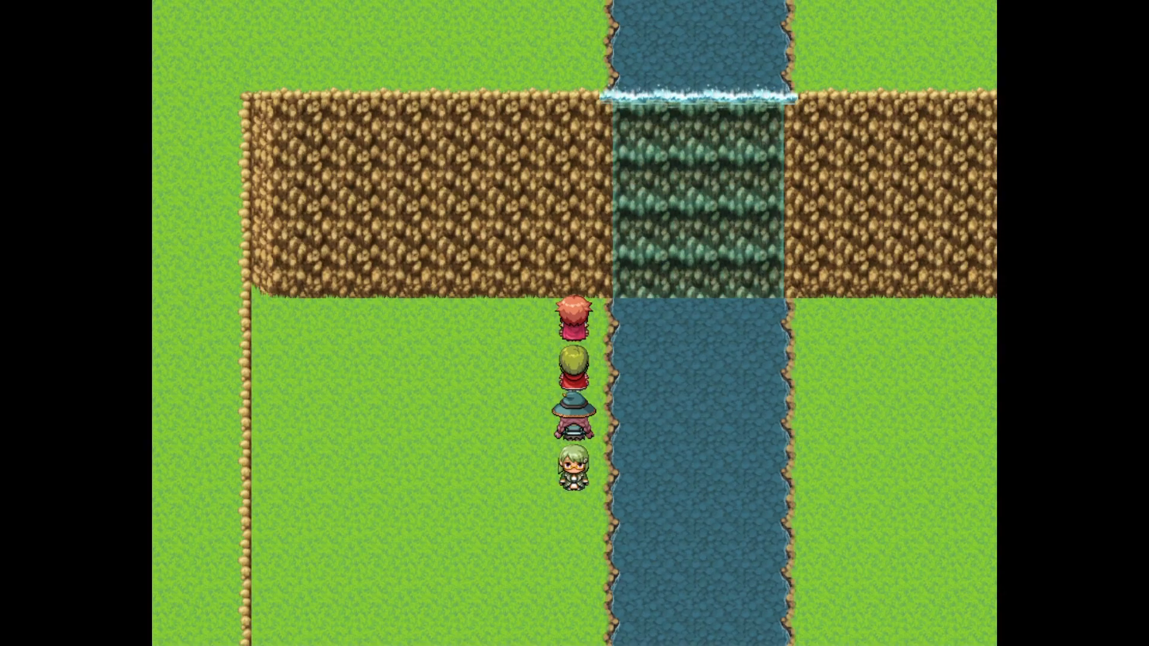
{"action": "key", "text": "Down"}
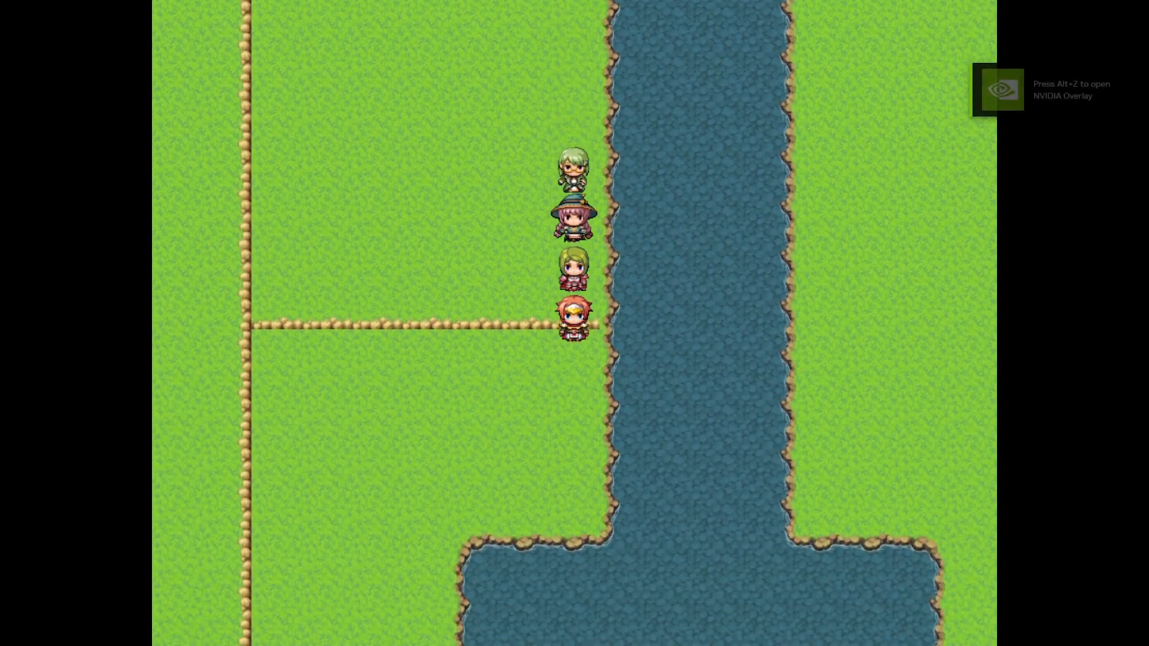
{"action": "key", "text": "Up"}
{"action": "key", "text": "Left"}
{"action": "key", "text": "Up"}
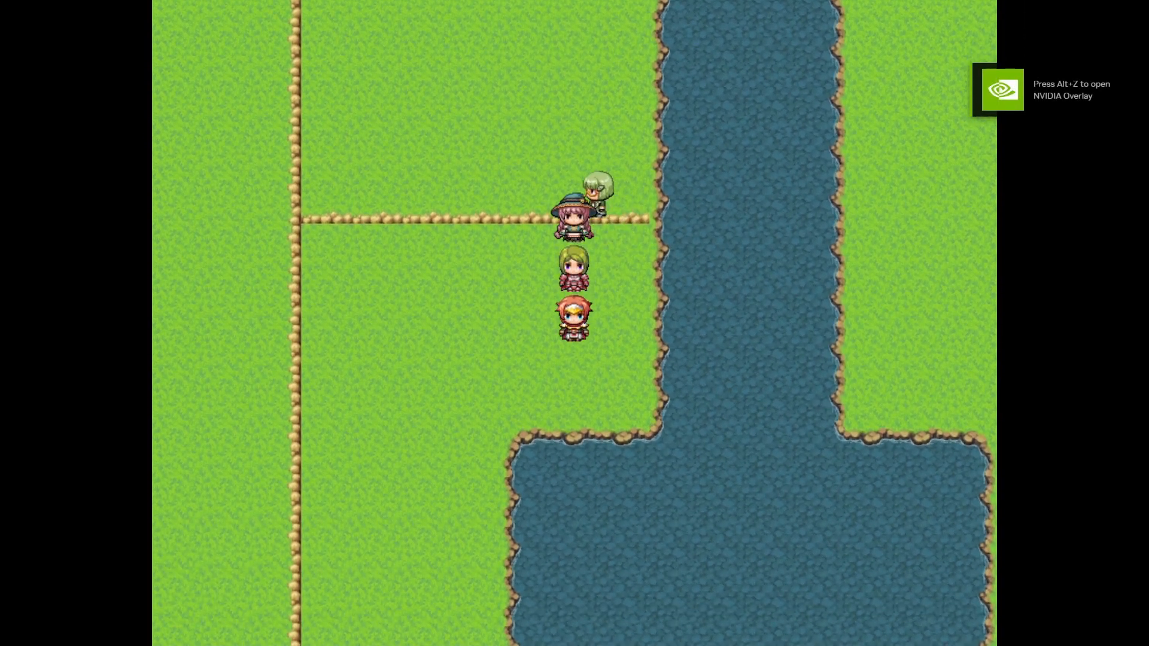
{"action": "key", "text": "F4"}
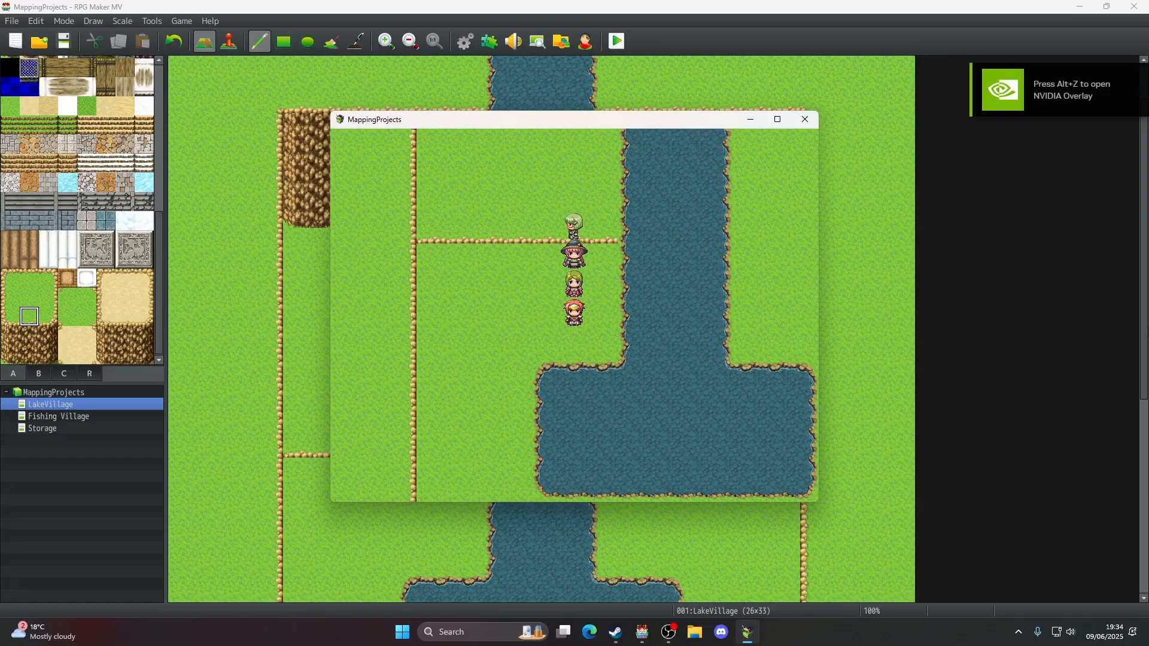
{"action": "left_click", "coordinate": [808, 122]}
- Save the project and erase the horizontal ledge's last tile beside the river bank with plain meadow
{"action": "scroll", "coordinate": [527, 310], "scroll_direction": "down", "scroll_amount": 5}
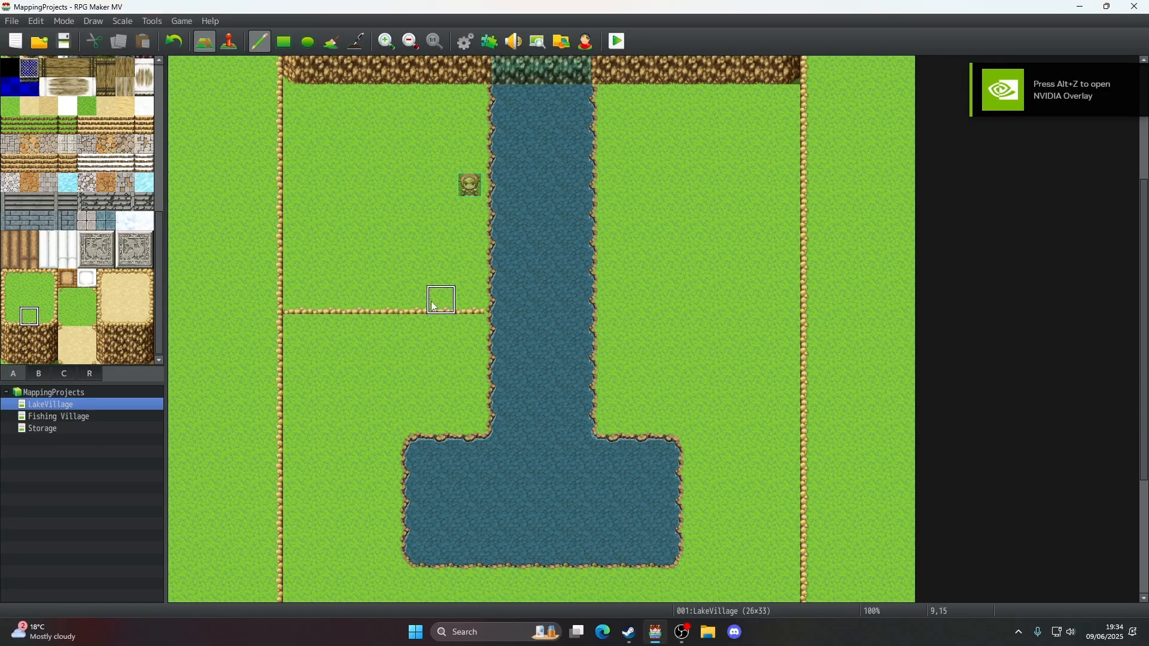
{"action": "left_click", "coordinate": [66, 43]}
{"action": "right_click", "coordinate": [468, 302]}
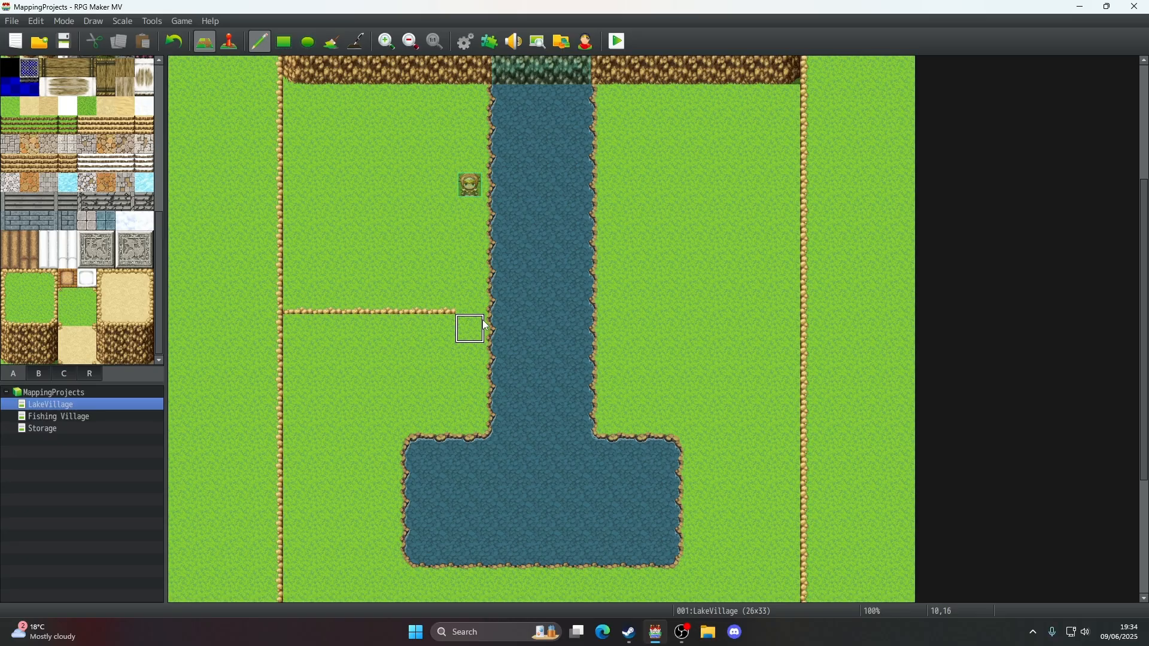
- End the horizontal ledge with the lower-right Ledge (Meadow) corner and paint a vertical ledge from it up to the cliff
{"action": "scroll", "coordinate": [479, 326], "scroll_direction": "up", "scroll_amount": 5}
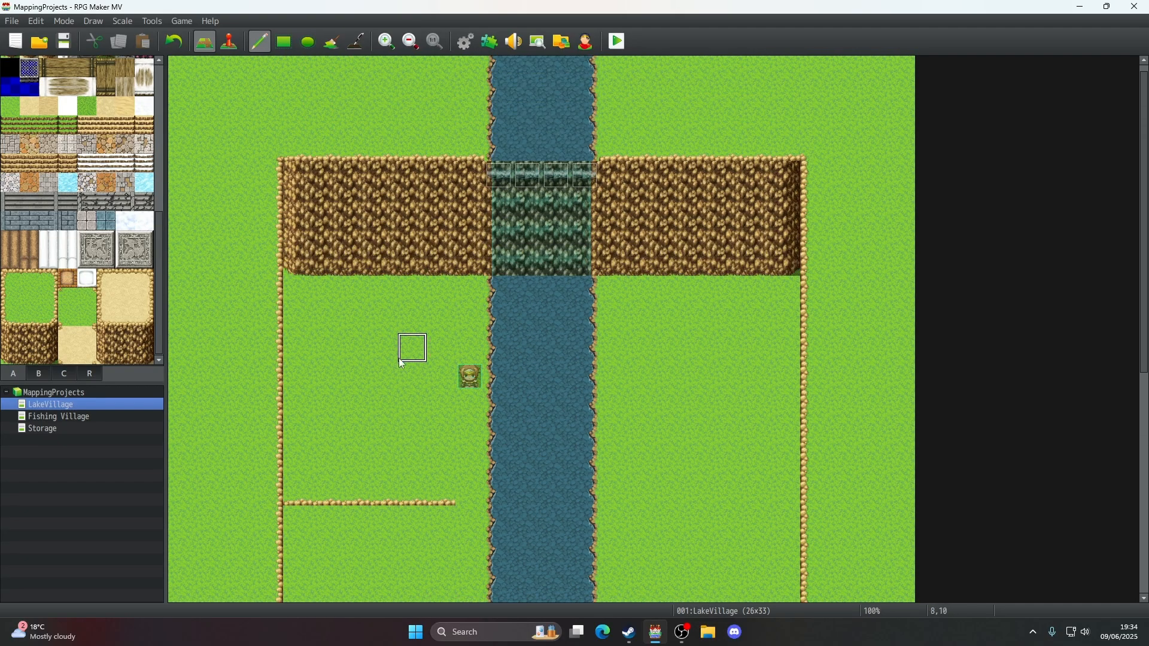
{"action": "right_click_drag", "start_coordinate": [338, 496], "coordinate": [384, 496]}
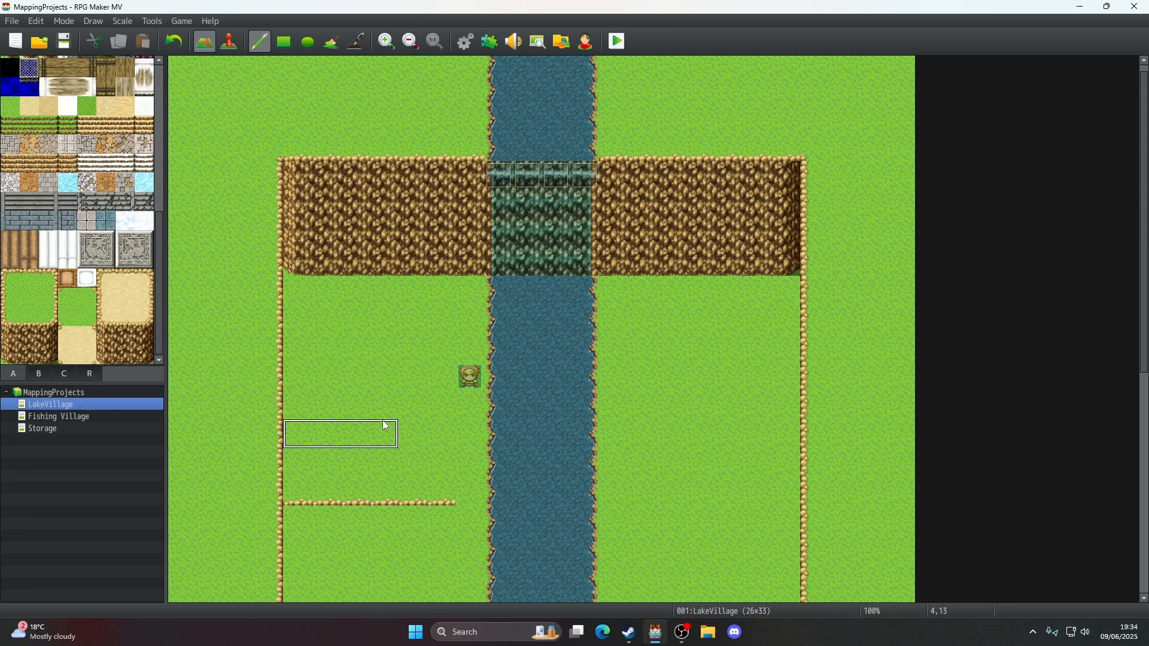
{"action": "scroll", "coordinate": [385, 423], "scroll_direction": "down", "scroll_amount": 2}
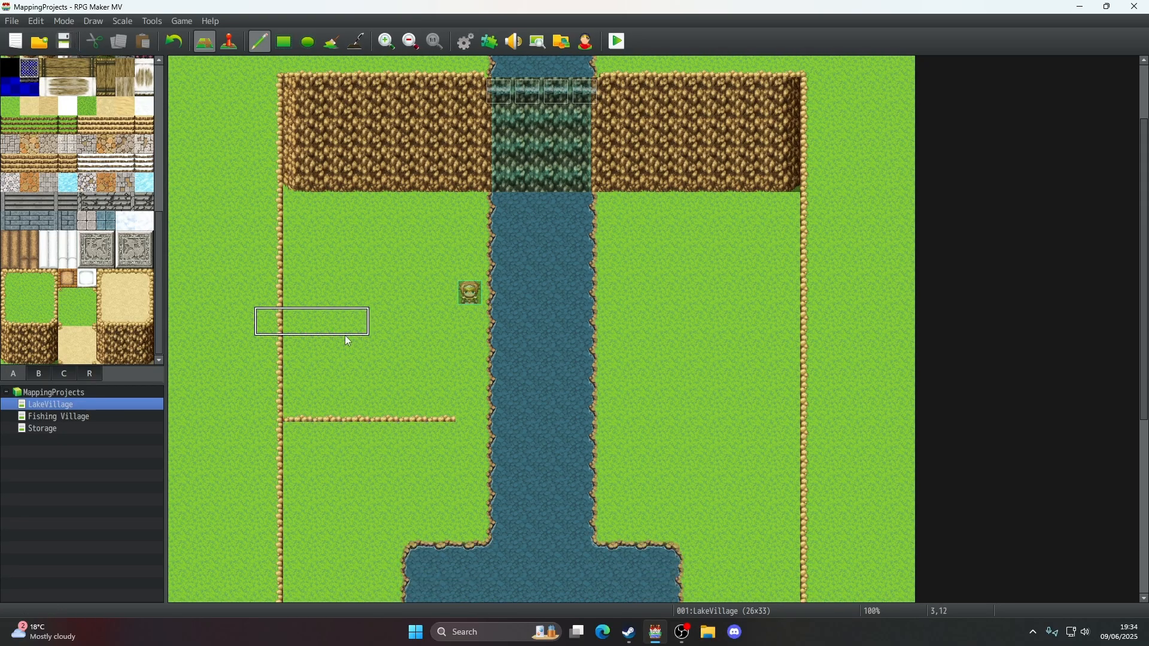
{"action": "left_click", "coordinate": [52, 320]}
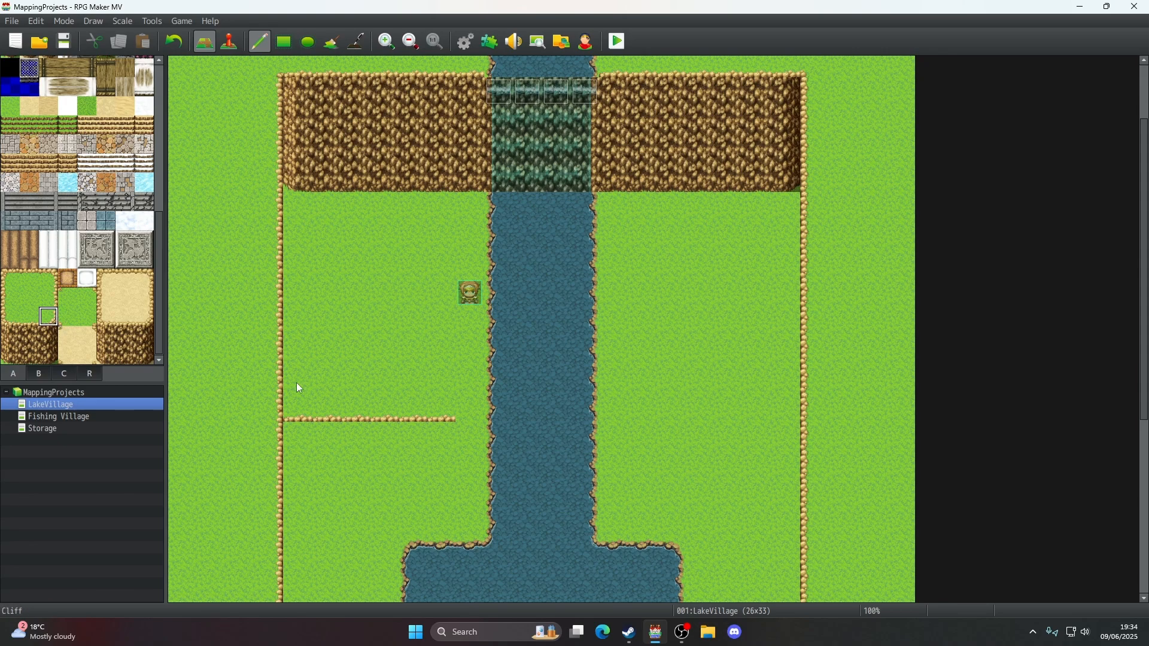
{"action": "left_click", "coordinate": [443, 409]}
{"action": "left_click", "coordinate": [48, 298]}
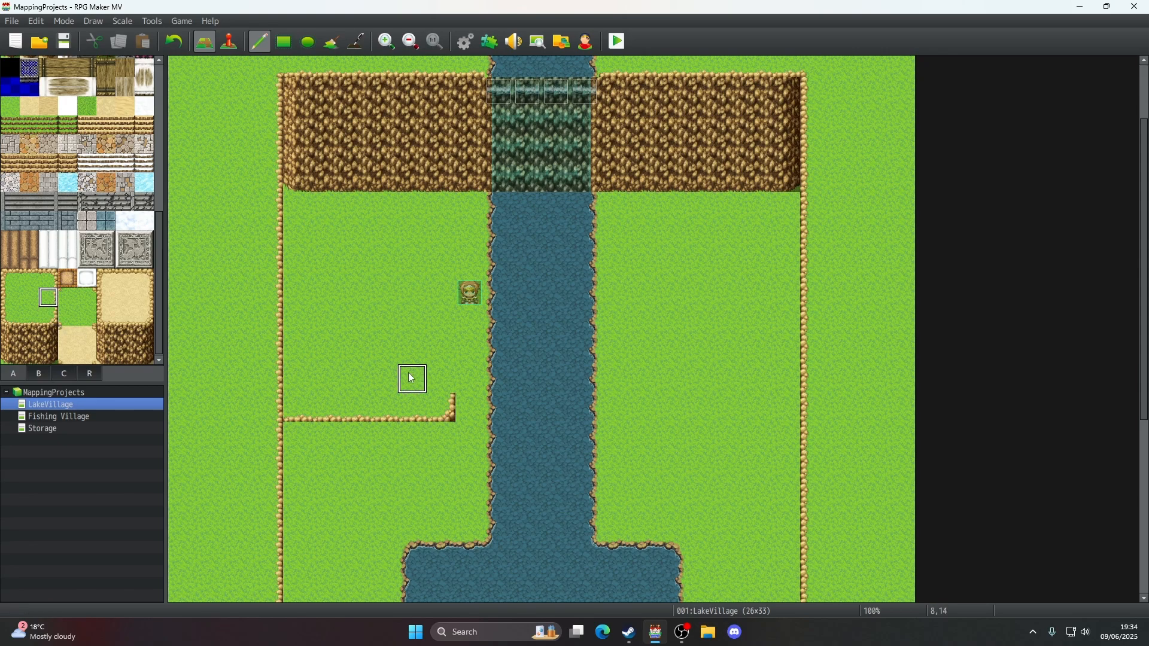
{"action": "left_click_drag", "start_coordinate": [442, 377], "coordinate": [441, 207]}
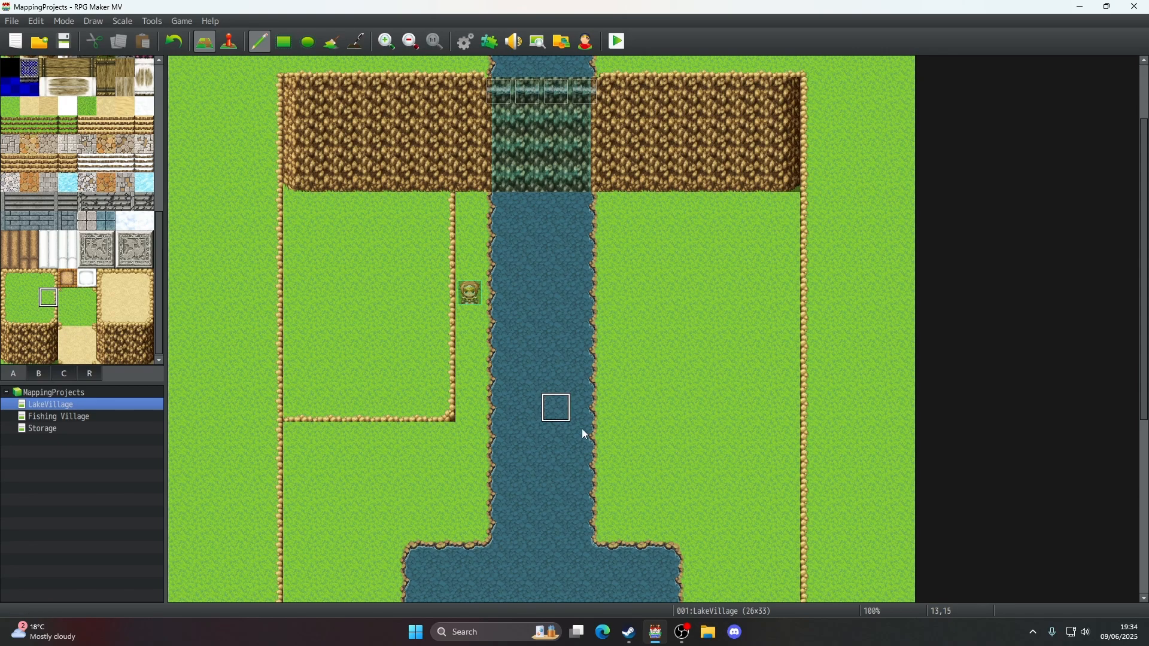
- Fill the area enclosed by the ledges below the western cliff with the centre Ledge (Meadow) piece using the Rectangle tool
{"action": "scroll", "coordinate": [596, 456], "scroll_direction": "down", "scroll_amount": 1}
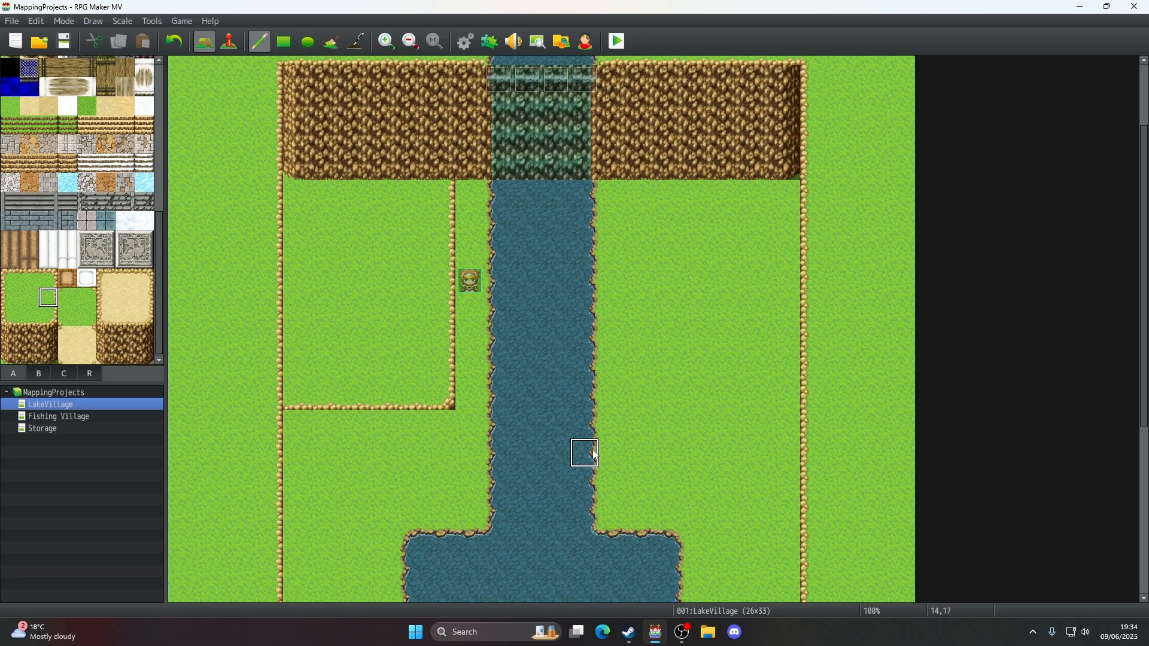
{"action": "left_click", "coordinate": [30, 298]}
{"action": "left_click", "coordinate": [283, 42]}
{"action": "mouse_move", "coordinate": [297, 192]}
{"action": "left_mouse_down"}
{"action": "mouse_move", "coordinate": [436, 387]}
{"action": "mouse_move", "coordinate": [430, 378]}
{"action": "left_mouse_up"}
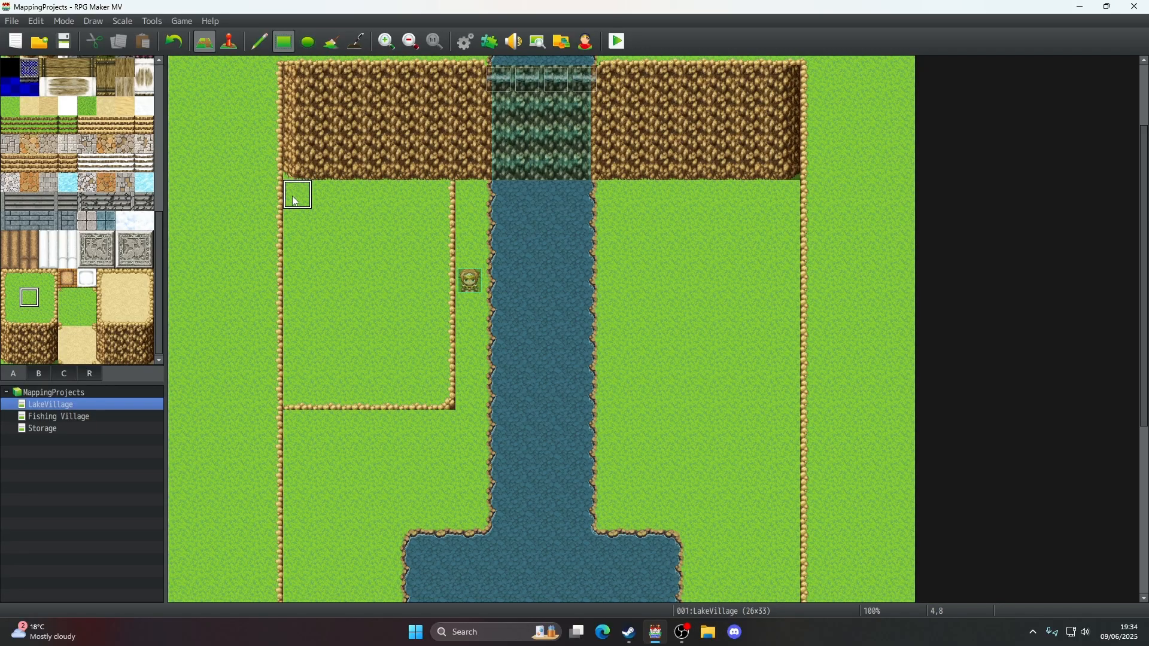
{"action": "scroll", "coordinate": [641, 371], "scroll_direction": "down", "scroll_amount": 2}
{"action": "scroll", "coordinate": [643, 368], "scroll_direction": "up", "scroll_amount": 2}
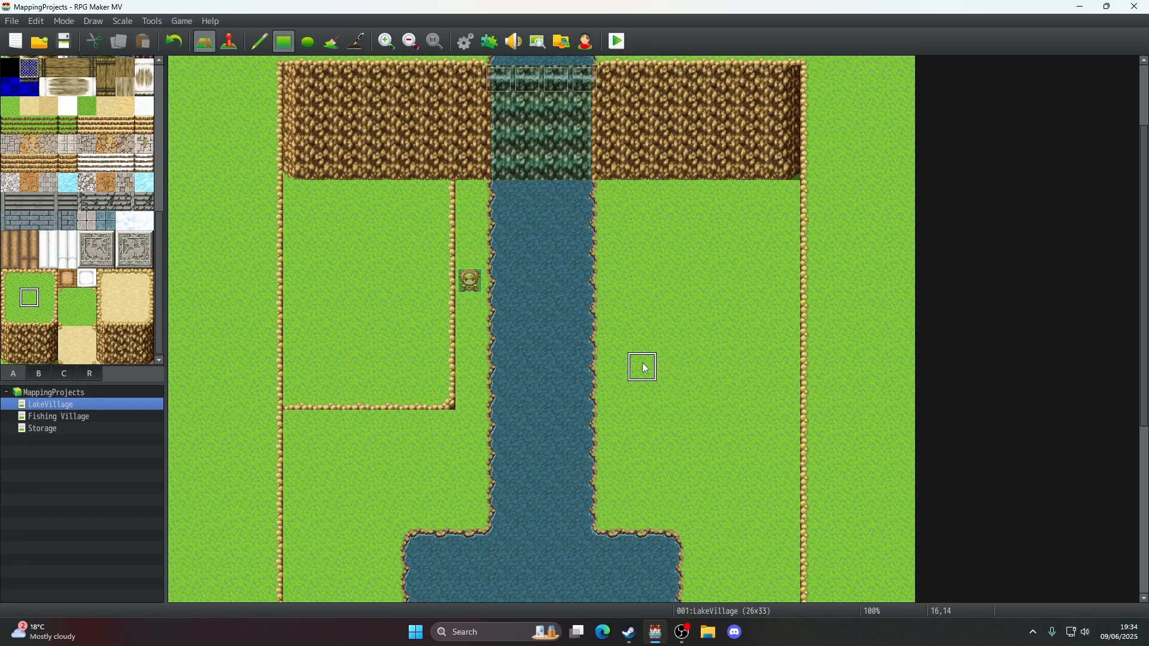
{"action": "scroll", "coordinate": [494, 353], "scroll_direction": "down", "scroll_amount": 3}
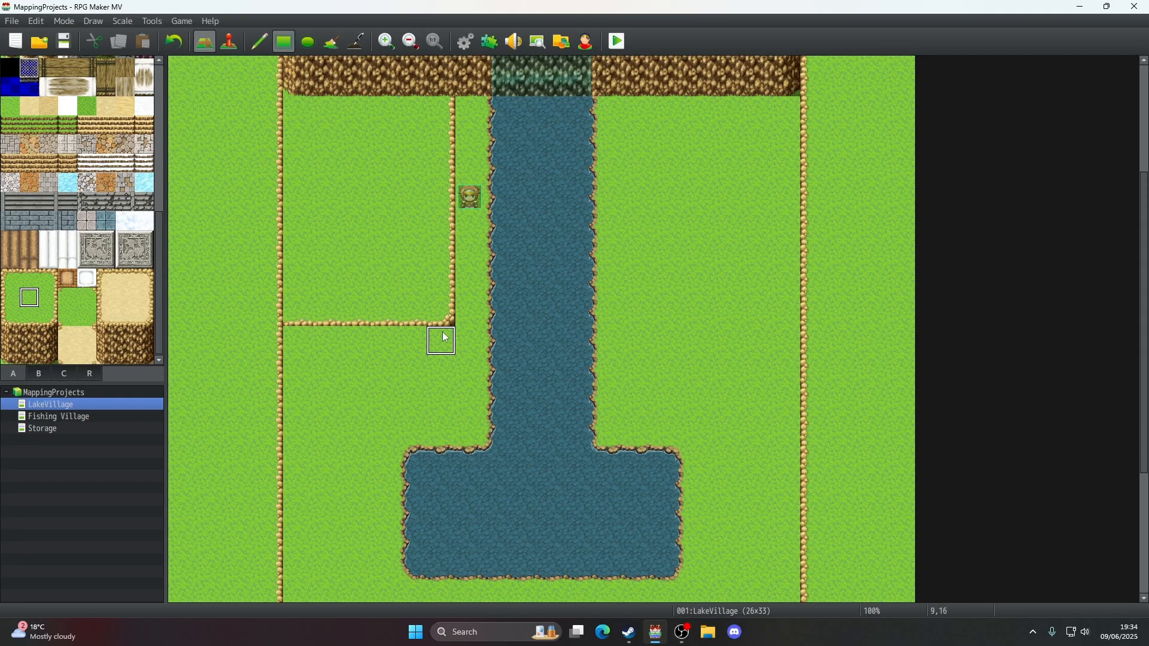
- Clear the horizontal ledge and rebuild it two tiles higher with the lower-right corner and lower-middle Ledge (Meadow) pieces
{"action": "key", "text": "ctrl+z"}
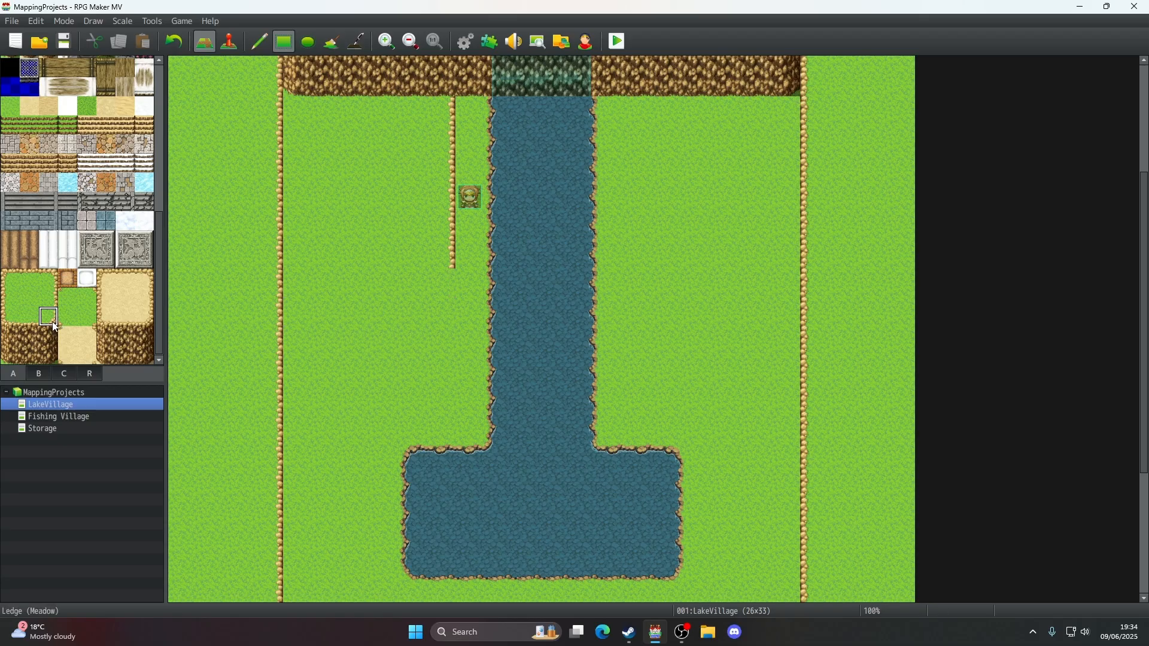
{"action": "left_click", "coordinate": [447, 261]}
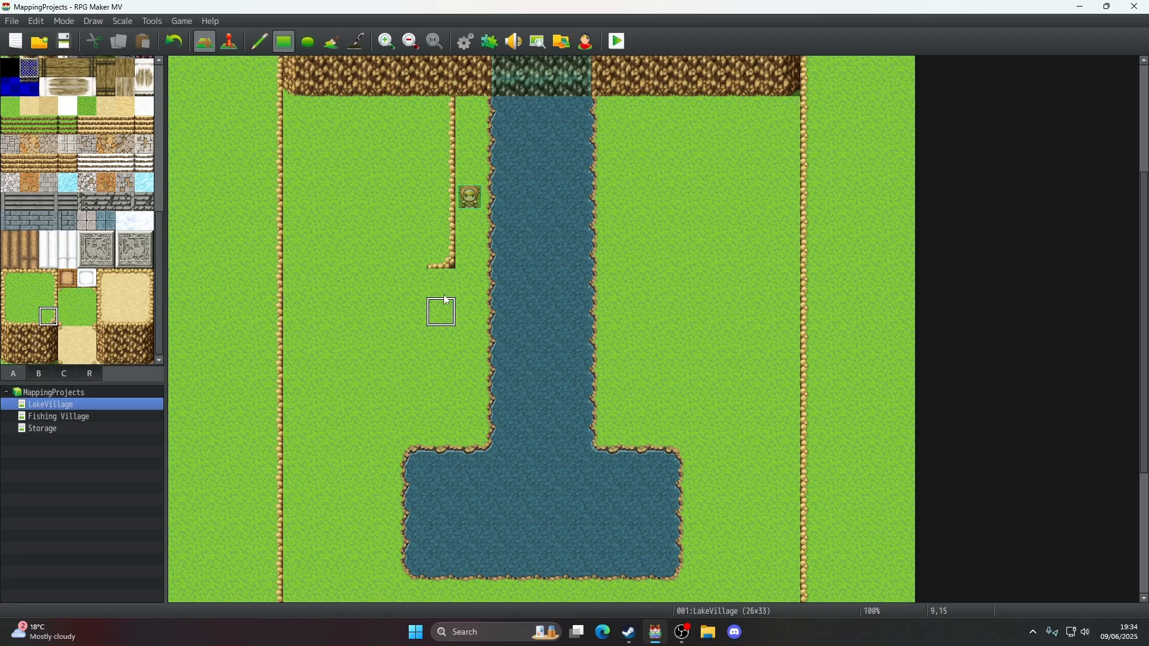
{"action": "left_click_drag", "start_coordinate": [446, 283], "coordinate": [448, 372]}
{"action": "left_click_drag", "start_coordinate": [448, 421], "coordinate": [446, 419]}
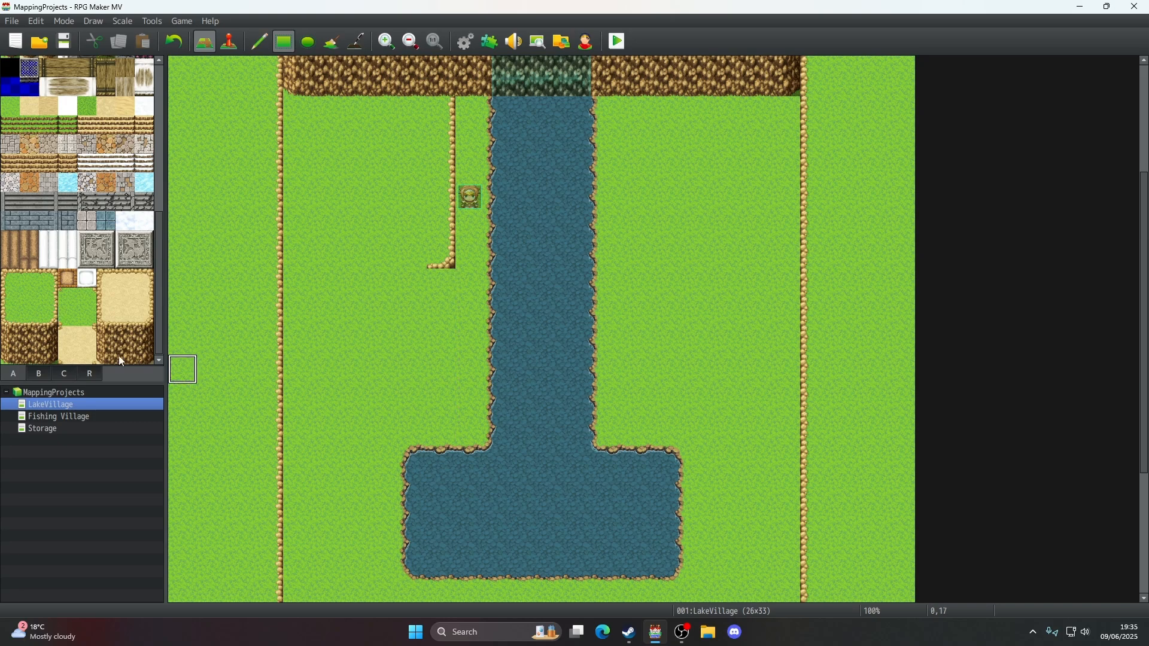
{"action": "left_click", "coordinate": [251, 41]}
{"action": "scroll", "coordinate": [495, 389], "scroll_direction": "down", "scroll_amount": 1}
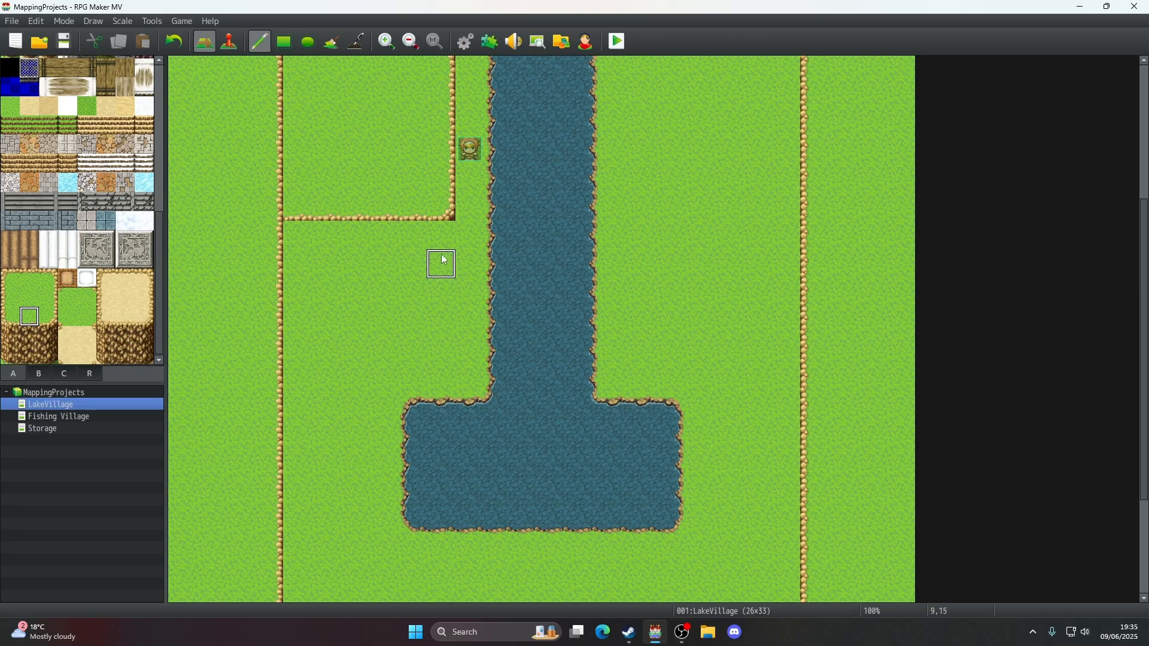
- Examine the tile spacing below the corner ledge, beside the lake, past the southern ledge and around the cliff
{"action": "right_click_drag", "start_coordinate": [440, 235], "coordinate": [451, 373]}
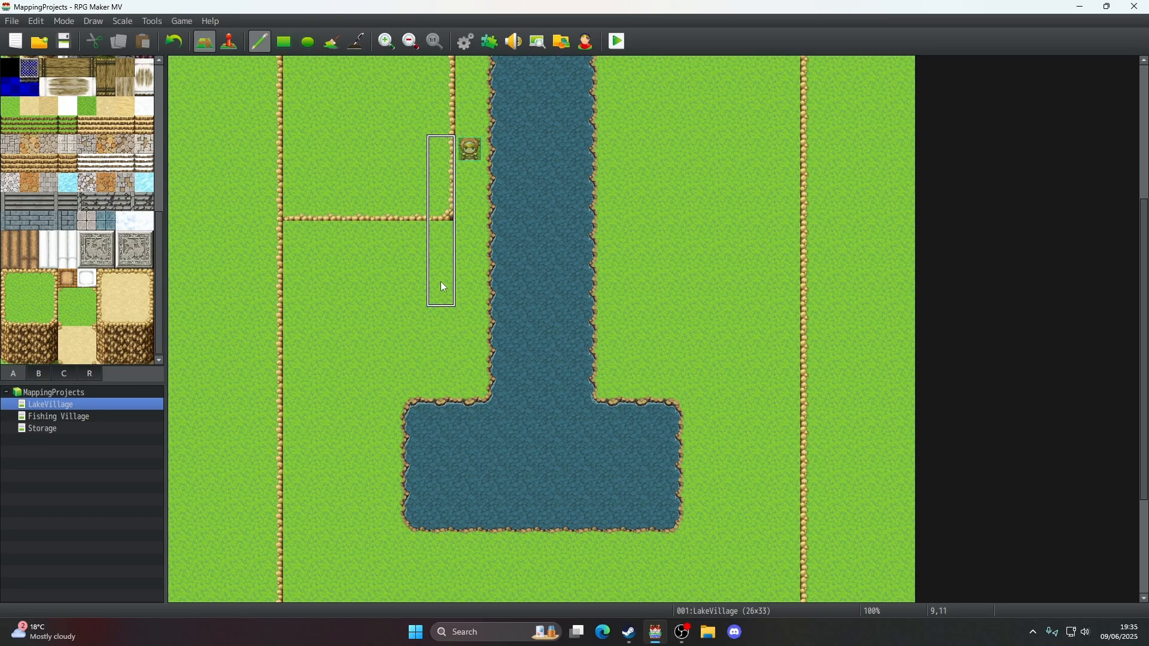
{"action": "right_click_drag", "start_coordinate": [440, 281], "coordinate": [297, 241]}
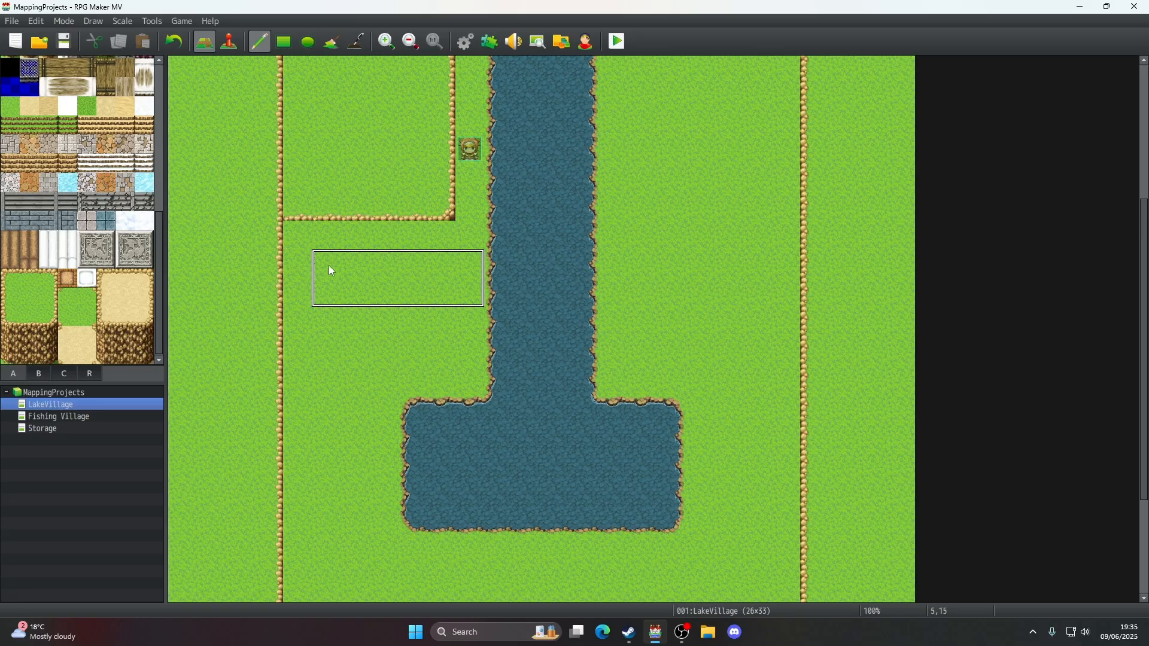
{"action": "right_click", "coordinate": [442, 307]}
{"action": "mouse_move", "coordinate": [442, 308]}
{"action": "right_mouse_down"}
{"action": "mouse_move", "coordinate": [439, 371]}
{"action": "mouse_move", "coordinate": [380, 384]}
{"action": "mouse_move", "coordinate": [298, 377]}
{"action": "right_mouse_up"}
{"action": "scroll", "coordinate": [439, 371], "scroll_direction": "down", "scroll_amount": 5}
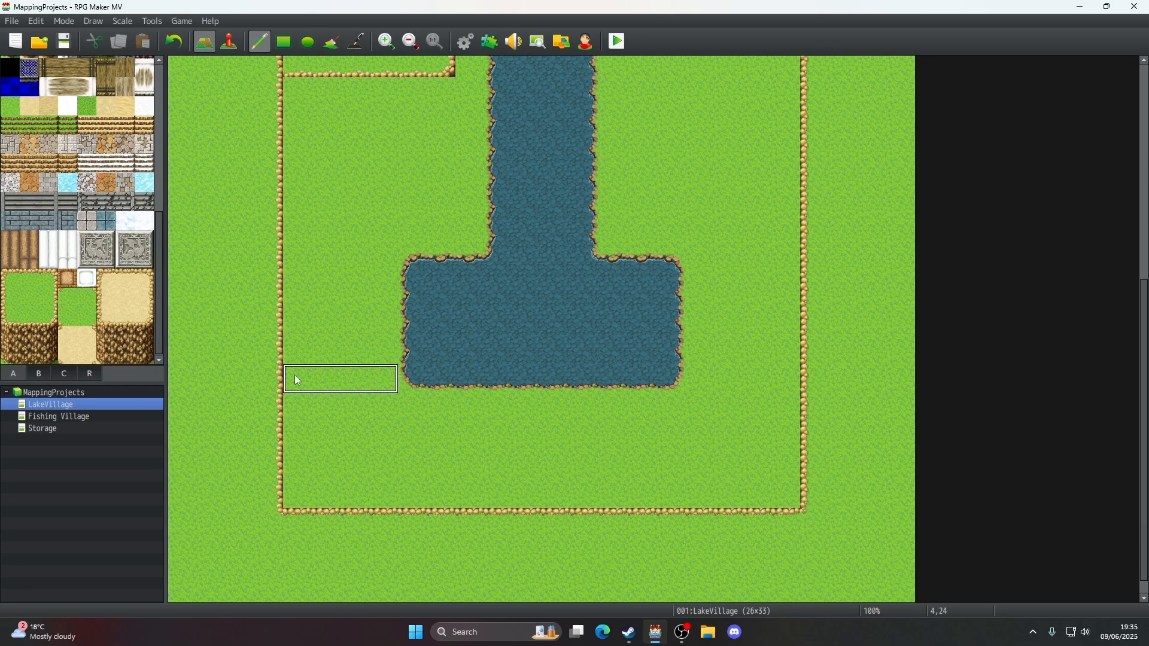
{"action": "scroll", "coordinate": [710, 347], "scroll_direction": "down", "scroll_amount": 1}
{"action": "right_click_drag", "start_coordinate": [509, 531], "coordinate": [507, 554]}
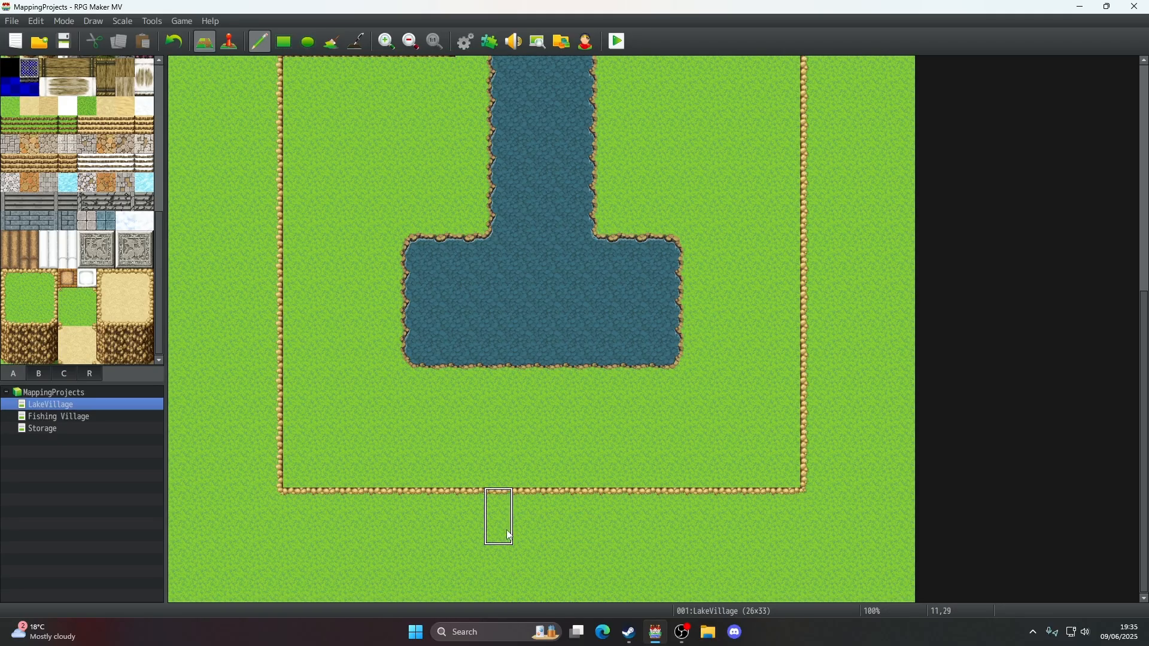
{"action": "right_click_drag", "start_coordinate": [506, 508], "coordinate": [504, 575]}
{"action": "left_click_drag", "start_coordinate": [1145, 362], "coordinate": [1146, 133]}
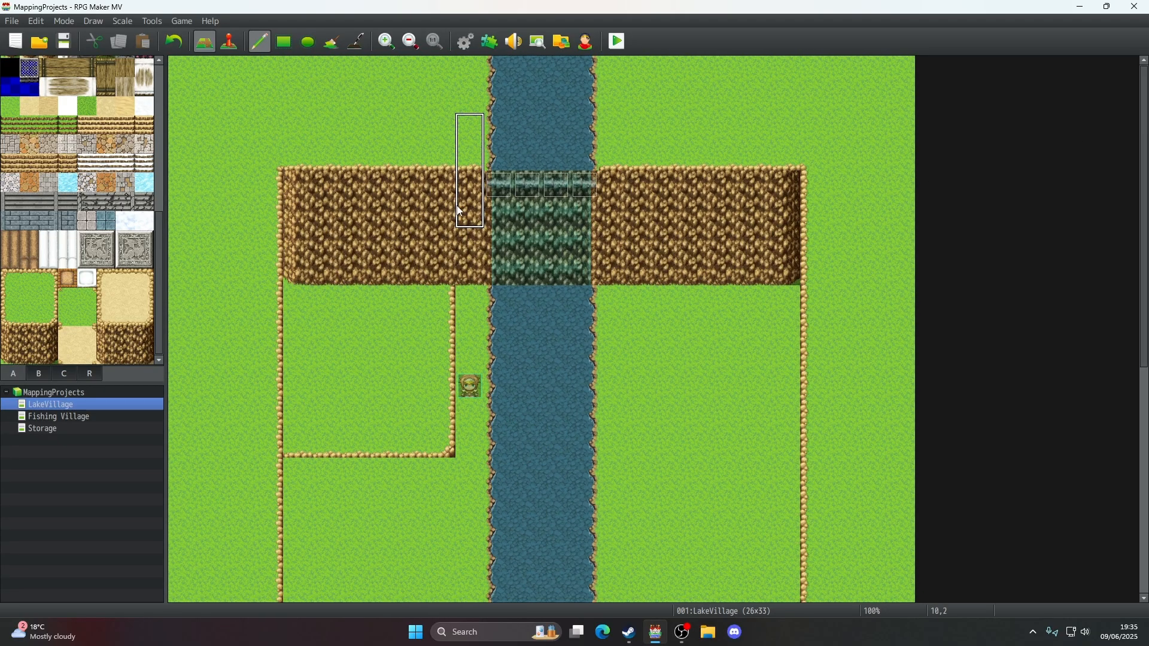
{"action": "scroll", "coordinate": [587, 379], "scroll_direction": "down", "scroll_amount": 5}
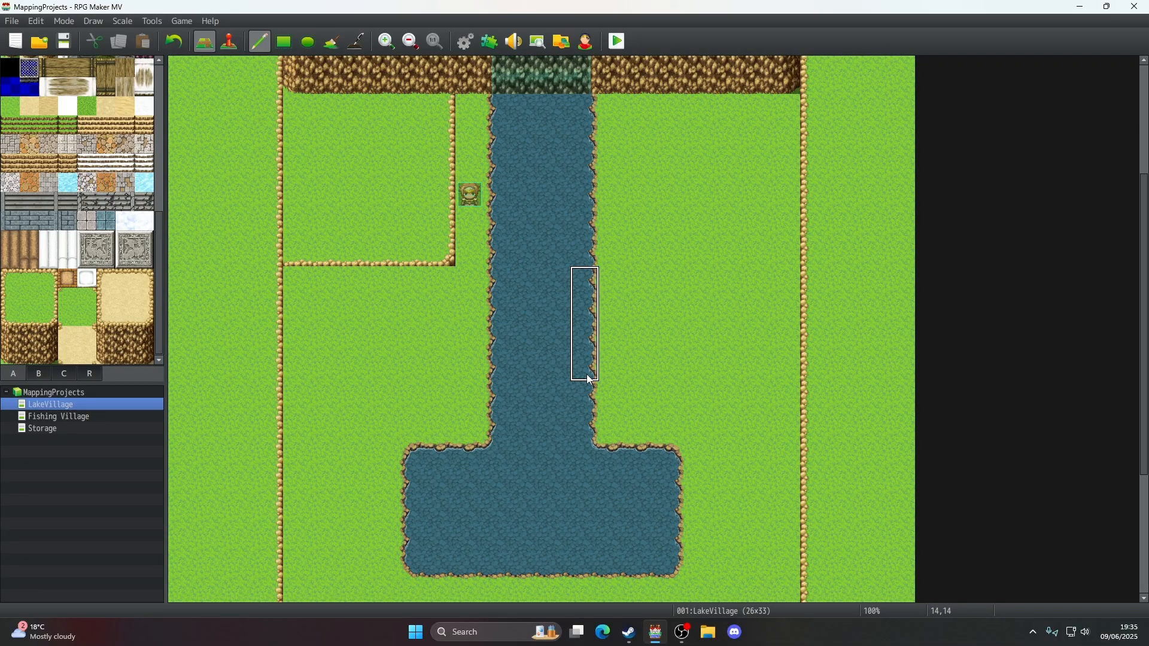
{"action": "right_click", "coordinate": [438, 435]}
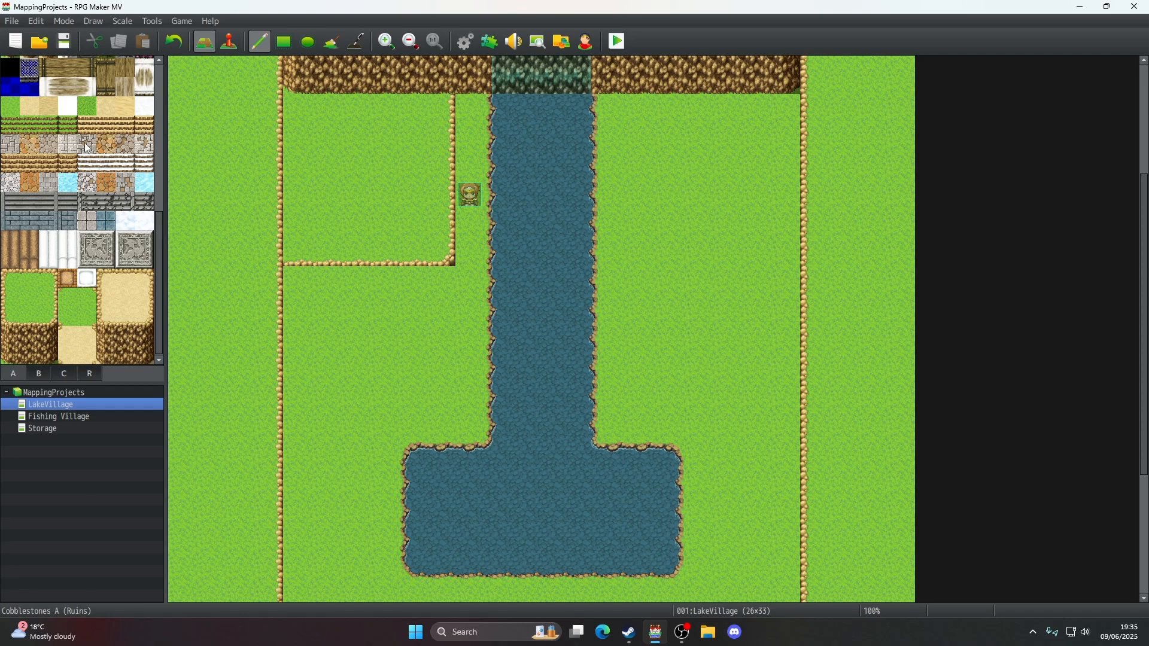
- Paint a six-tile row of cliff wall two tiles below the horizontal ledge, using the lower-left corner and lower-middle Cliff pieces
{"action": "scroll", "coordinate": [381, 305], "scroll_direction": "up", "scroll_amount": 2}
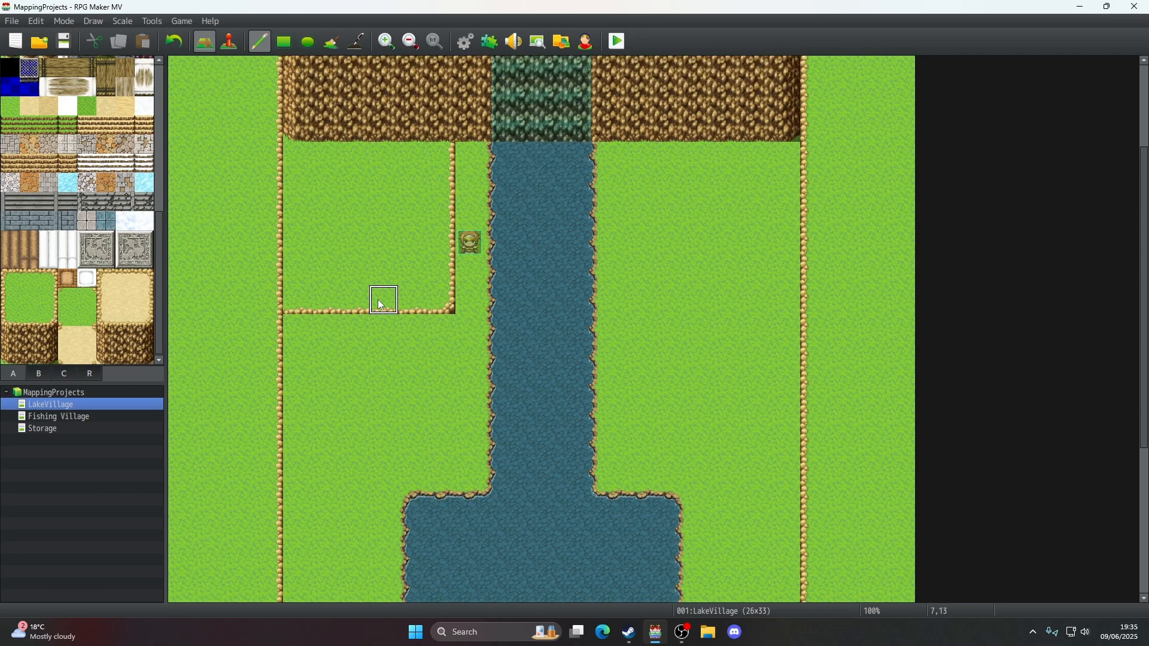
{"action": "left_click", "coordinate": [5, 360]}
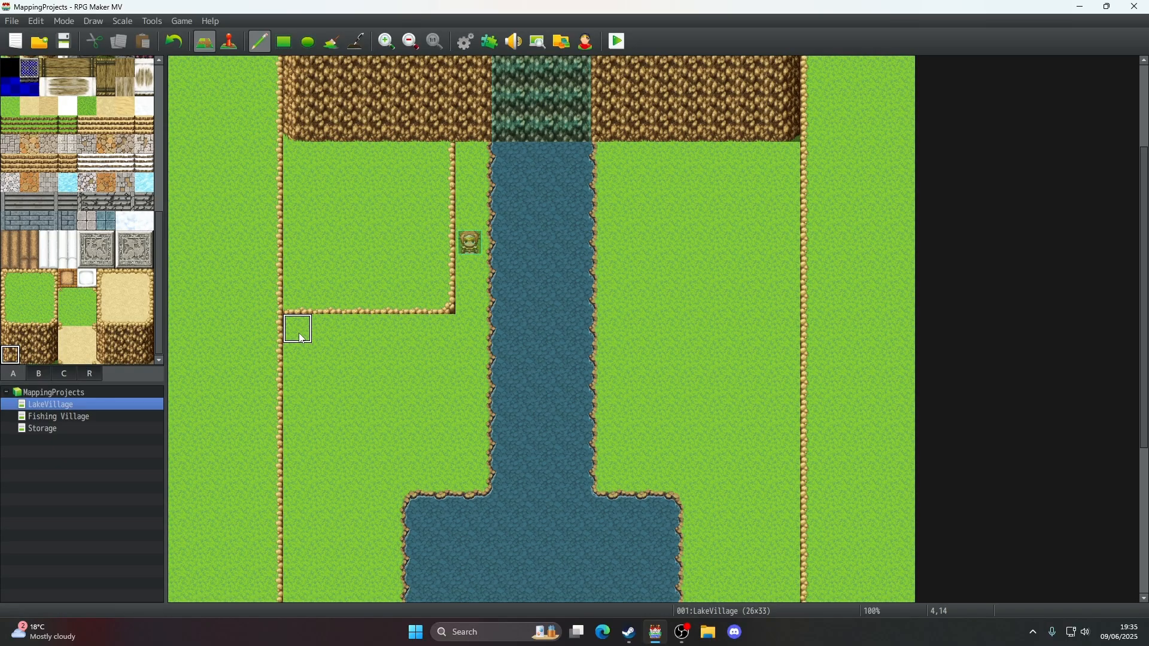
{"action": "left_click", "coordinate": [297, 357]}
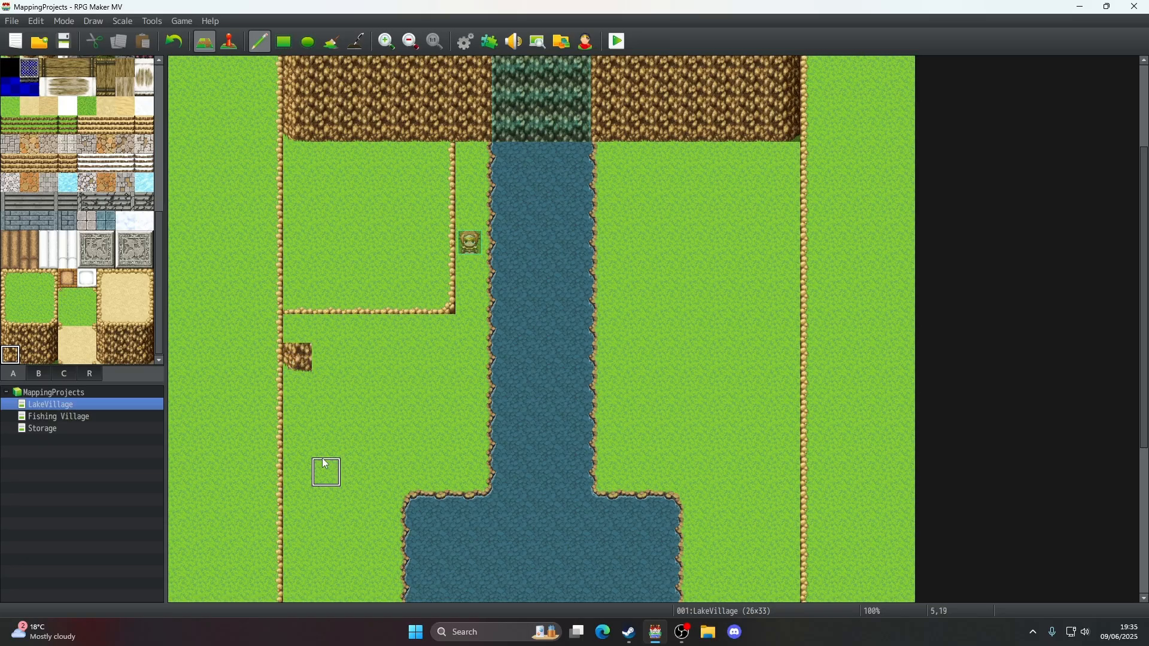
{"action": "left_click", "coordinate": [28, 356]}
{"action": "left_click_drag", "start_coordinate": [323, 359], "coordinate": [446, 359]}
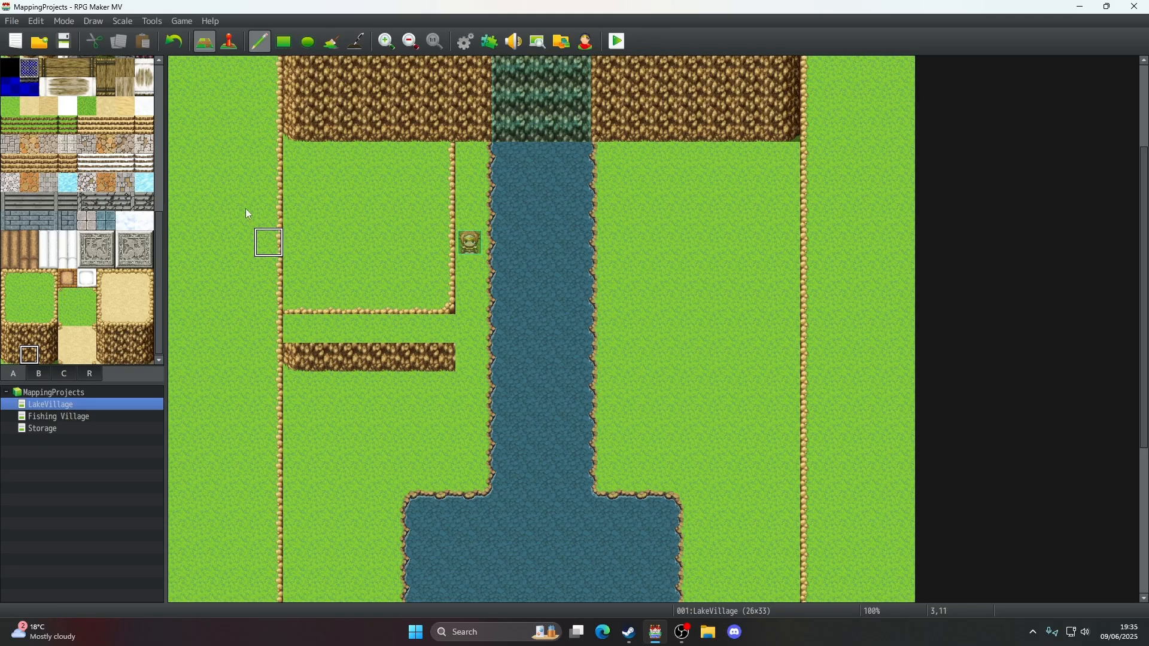
- Undo most of the lower cliff row and repaint it with lower-middle Cliff pieces, ending in the lower-right corner piece
{"action": "left_click", "coordinate": [173, 42]}
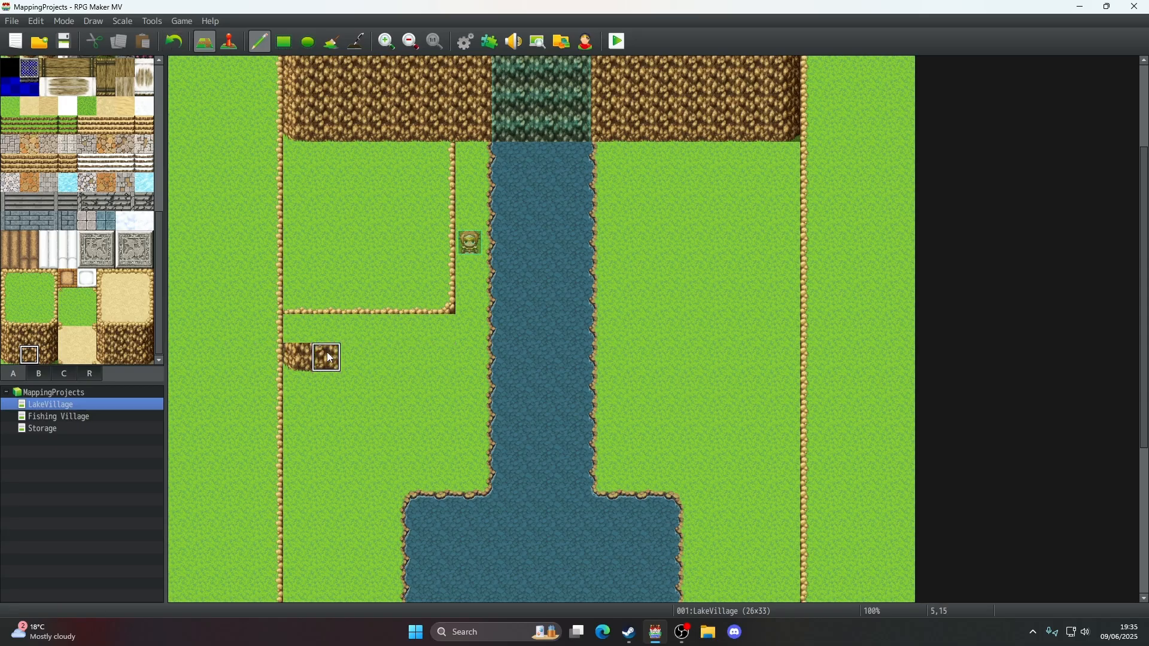
{"action": "left_click_drag", "start_coordinate": [330, 358], "coordinate": [411, 358]}
{"action": "left_click", "coordinate": [48, 355]}
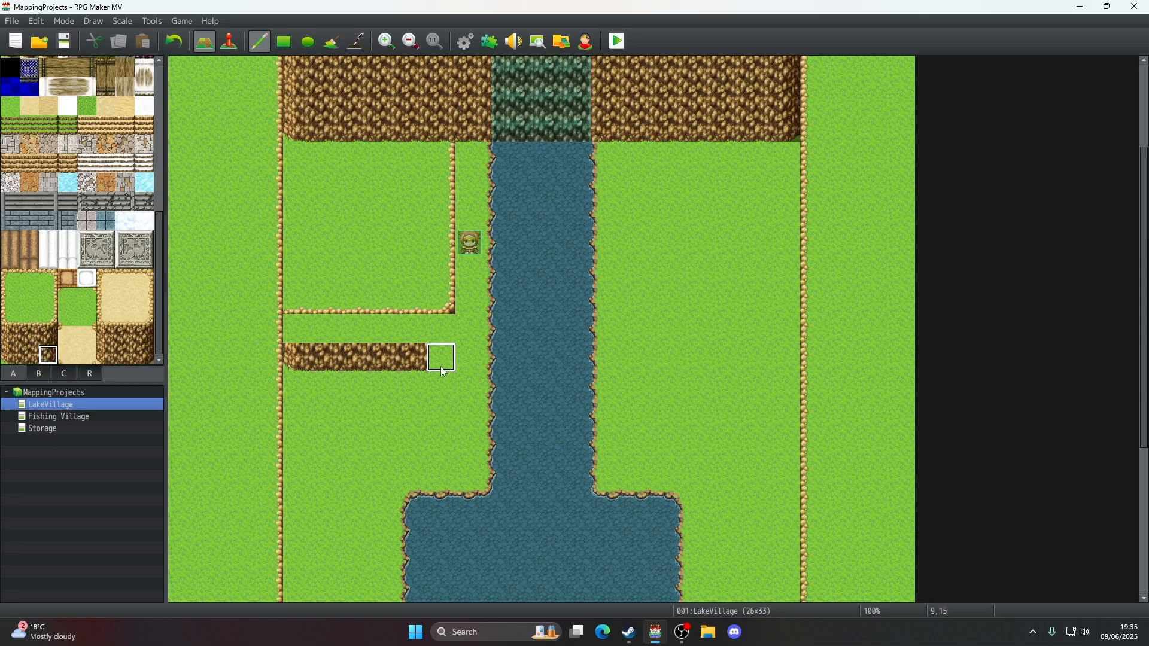
{"action": "left_click", "coordinate": [443, 369]}
- Fill the gap between the horizontal ledge and the lower cliff row with the upper-right, upper-middle and upper-left Cliff pieces
{"action": "left_click", "coordinate": [48, 337]}
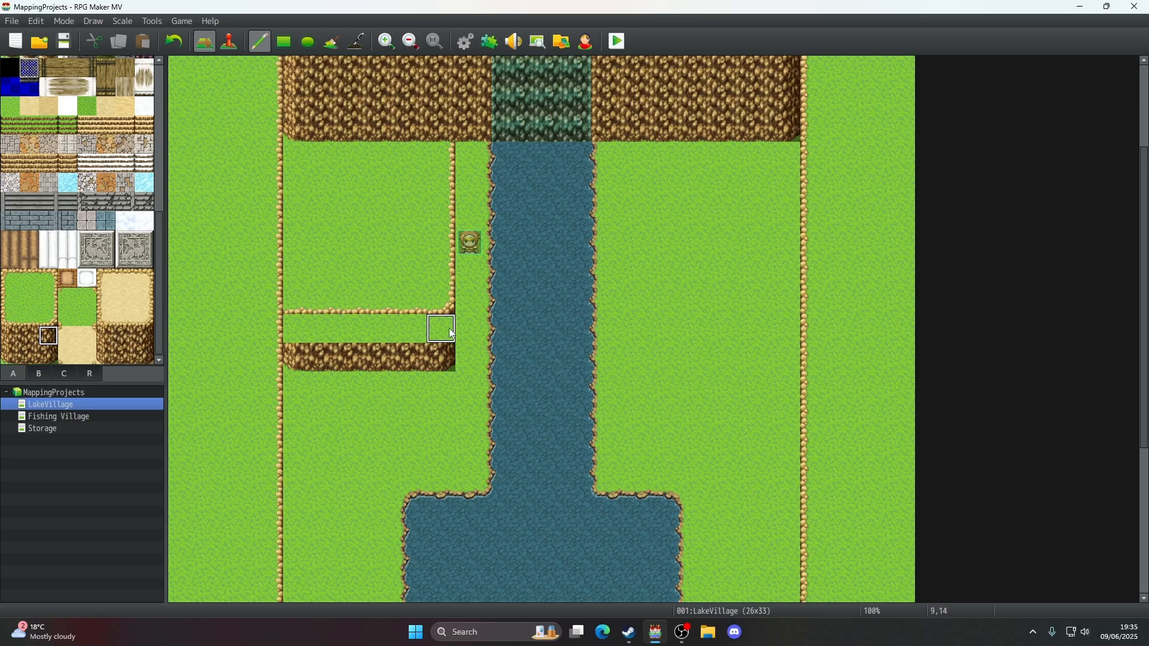
{"action": "left_click", "coordinate": [450, 329]}
{"action": "left_click", "coordinate": [29, 336]}
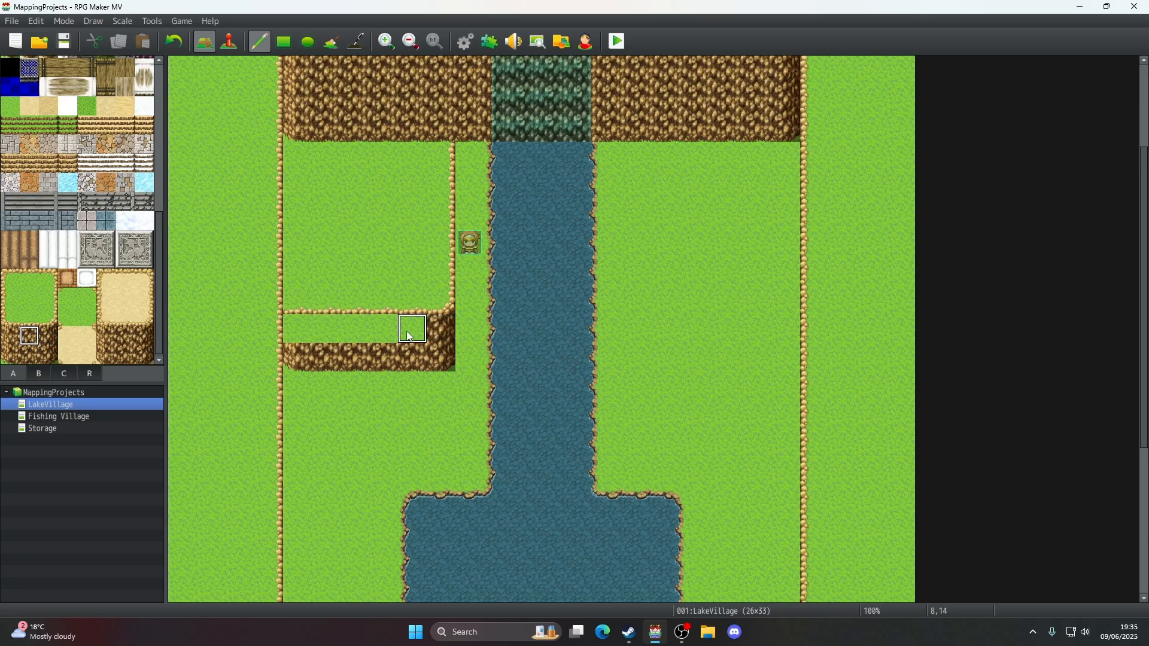
{"action": "left_click_drag", "start_coordinate": [411, 336], "coordinate": [299, 330]}
{"action": "left_click", "coordinate": [10, 337]}
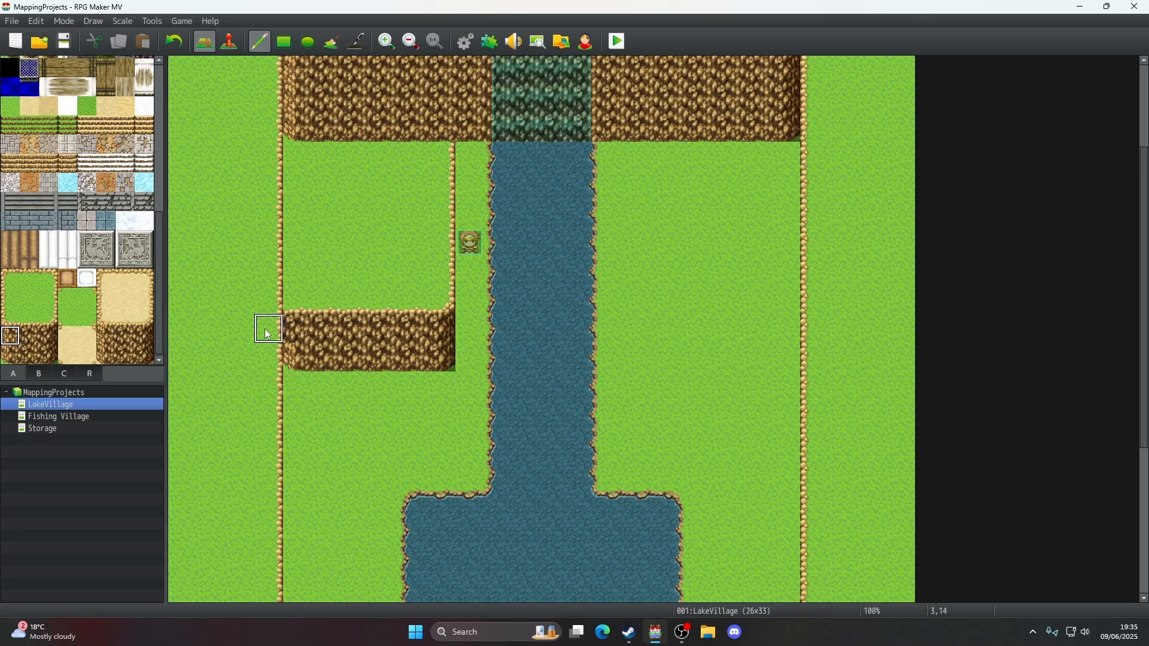
{"action": "left_click", "coordinate": [268, 333]}
{"action": "left_click", "coordinate": [174, 41]}
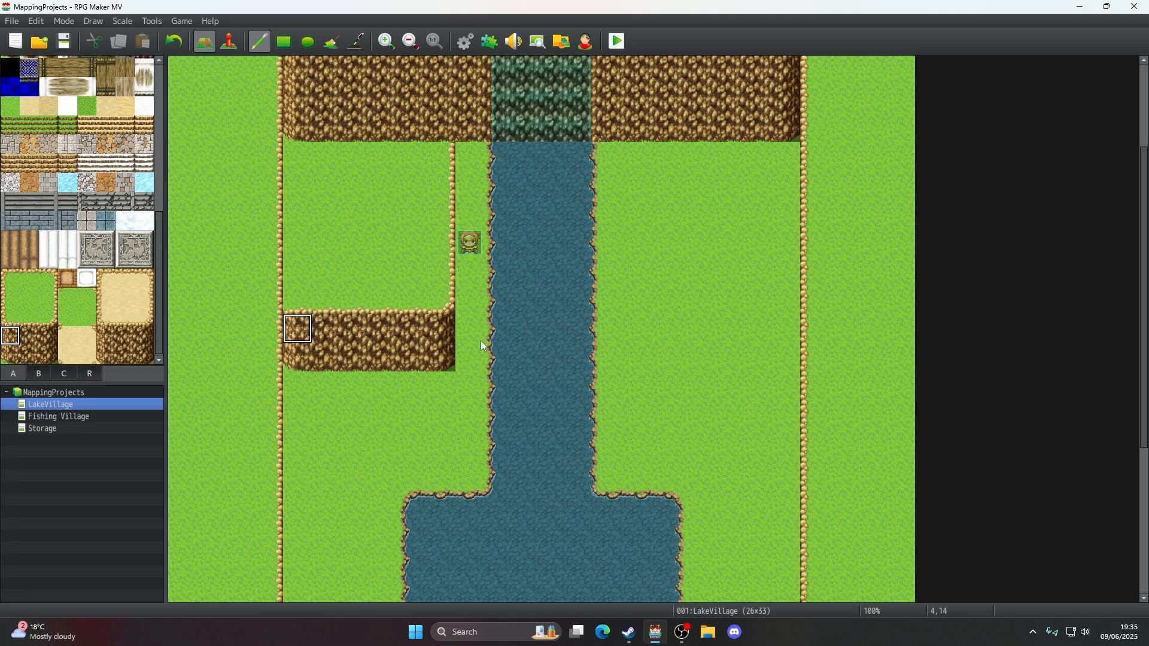
- Try to line the terrace's inner western edge with the lower-left and middle-left Ledge (Meadow) pieces
{"action": "scroll", "coordinate": [729, 353], "scroll_direction": "up", "scroll_amount": 5}
{"action": "scroll", "coordinate": [733, 354], "scroll_direction": "down", "scroll_amount": 3}
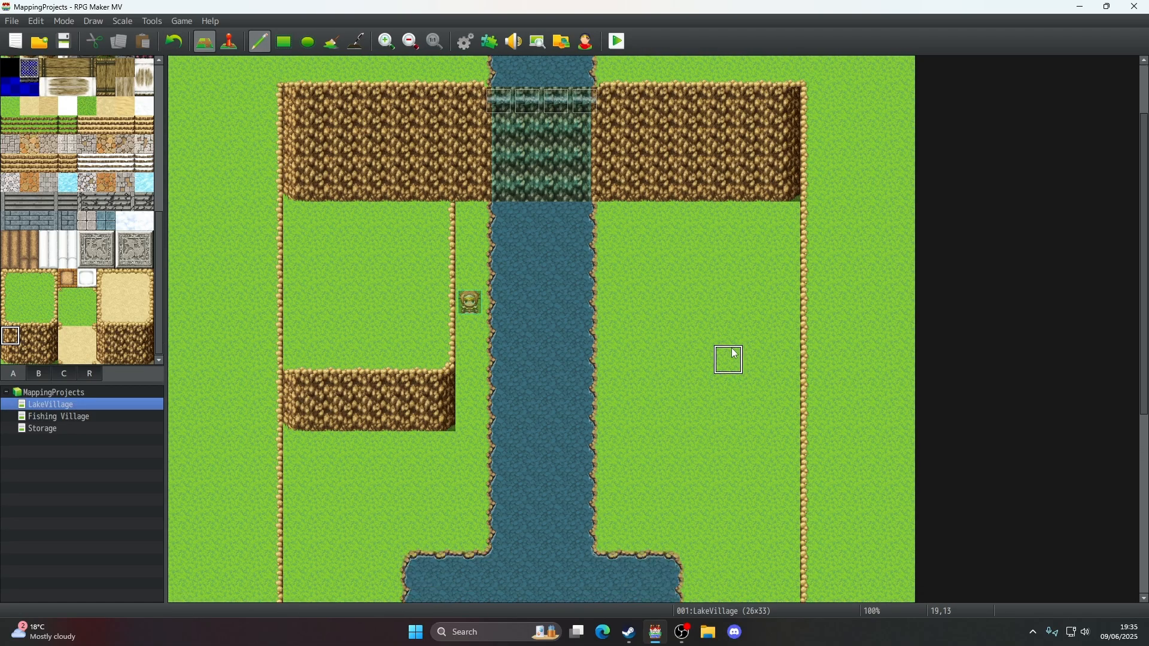
{"action": "scroll", "coordinate": [733, 356], "scroll_direction": "down", "scroll_amount": 5}
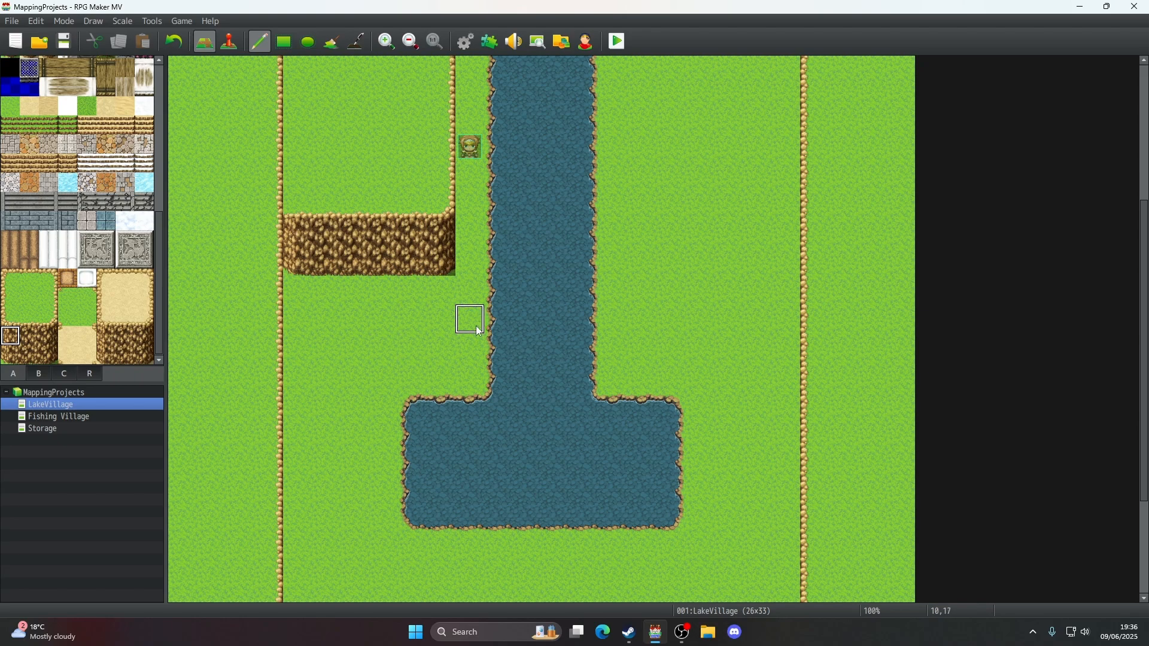
{"action": "scroll", "coordinate": [479, 331], "scroll_direction": "up", "scroll_amount": 5}
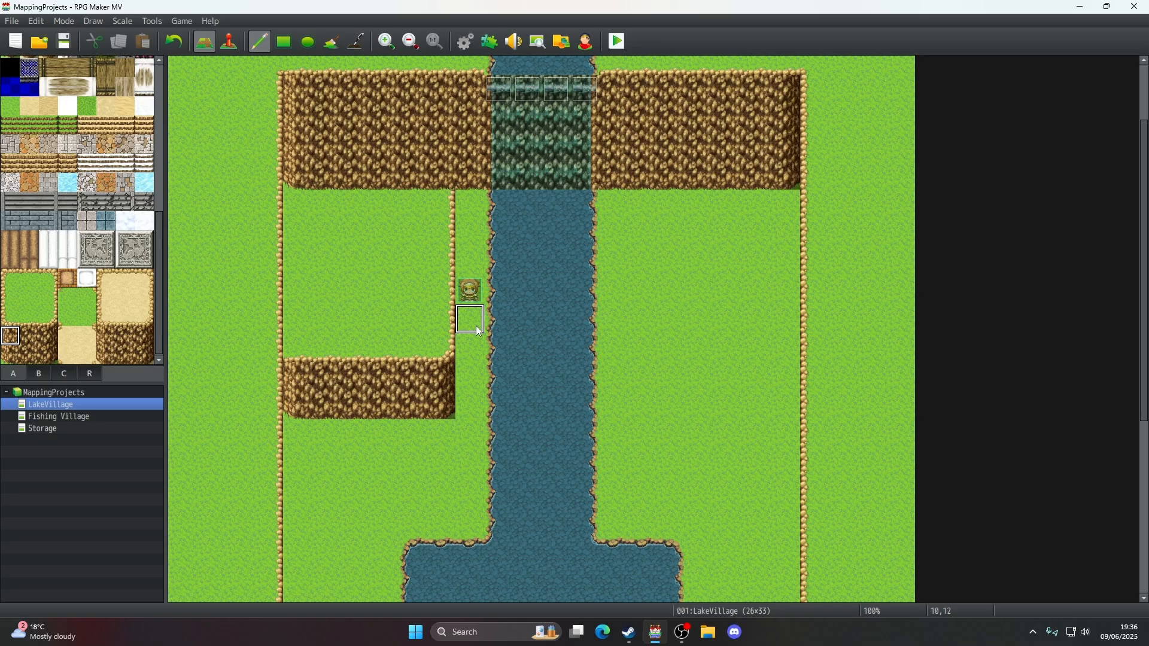
{"action": "left_click", "coordinate": [10, 317]}
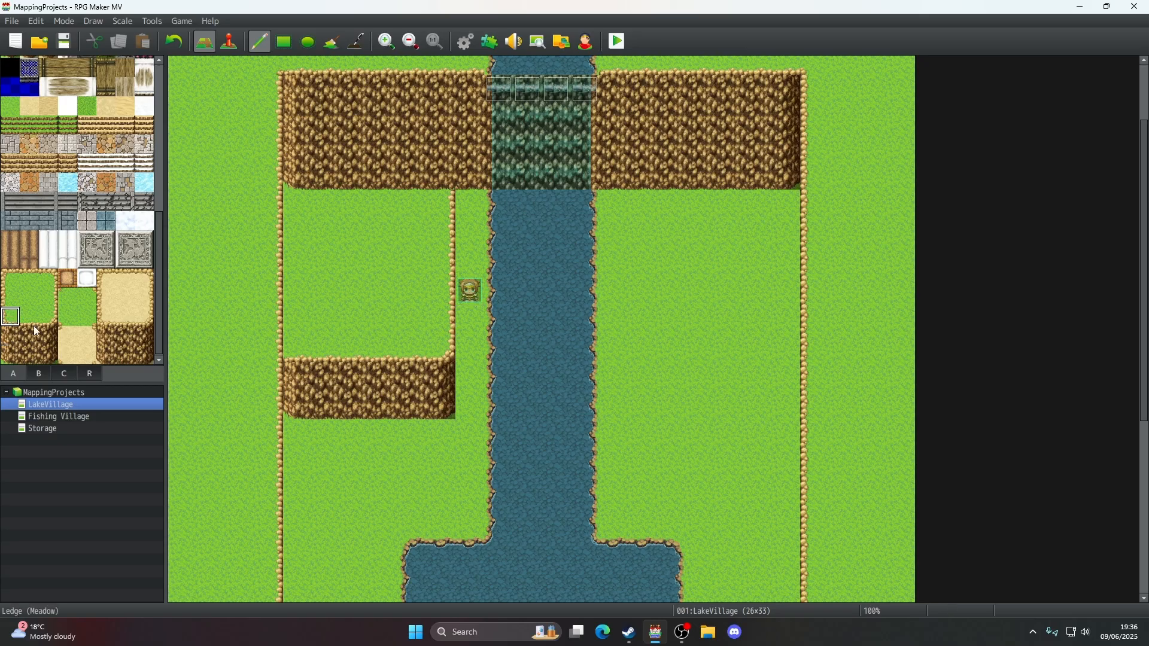
{"action": "left_click", "coordinate": [291, 346]}
{"action": "left_click", "coordinate": [9, 298]}
{"action": "left_click_drag", "start_coordinate": [289, 317], "coordinate": [289, 258]}
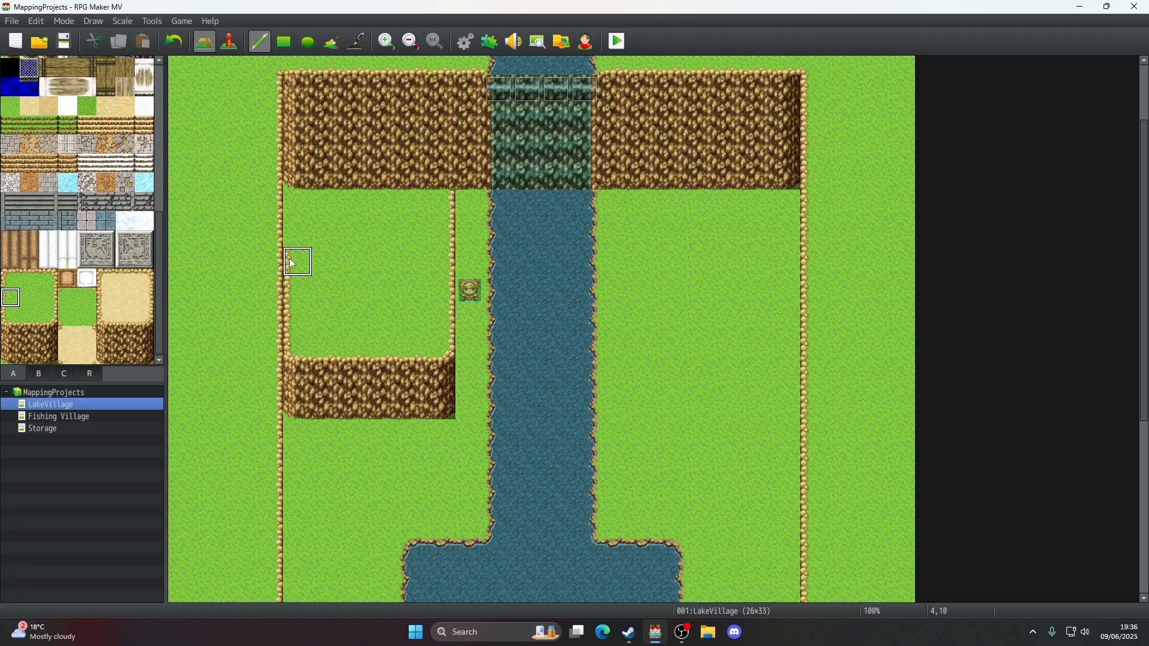
{"action": "left_click", "coordinate": [170, 45]}
{"action": "left_click", "coordinate": [168, 43]}
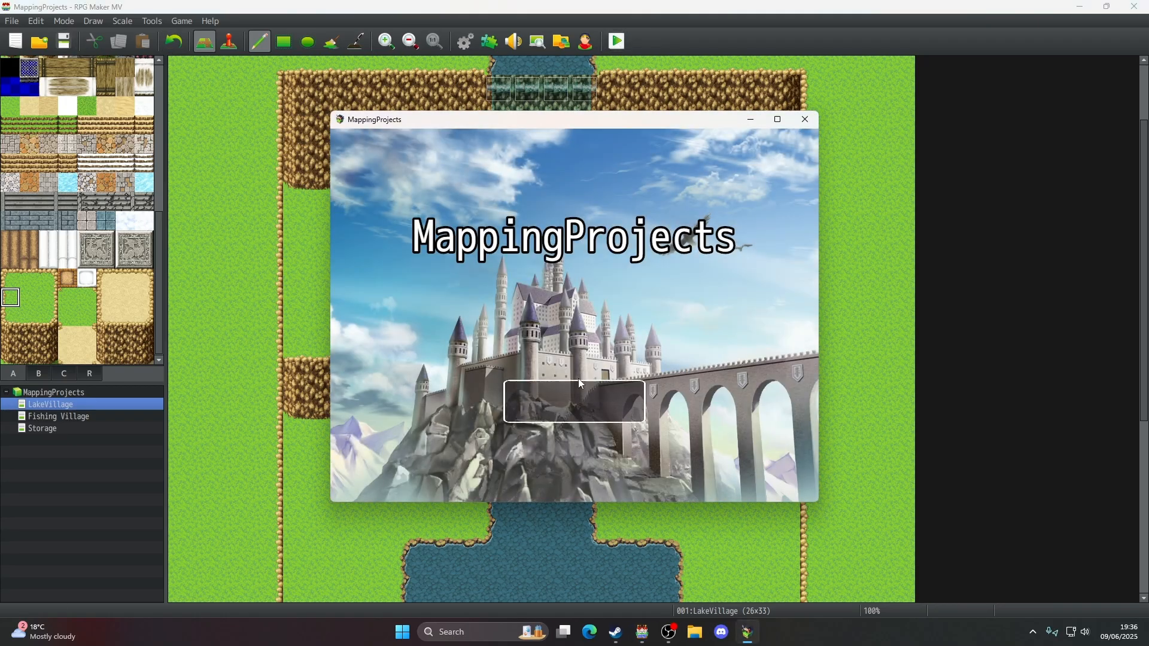
- Start a new game in a full-screen playtest and walk the party along the river and onto the terrace
{"action": "left_click", "coordinate": [578, 379]}
{"action": "key", "text": "F4"}
{"action": "key", "text": "Left"}
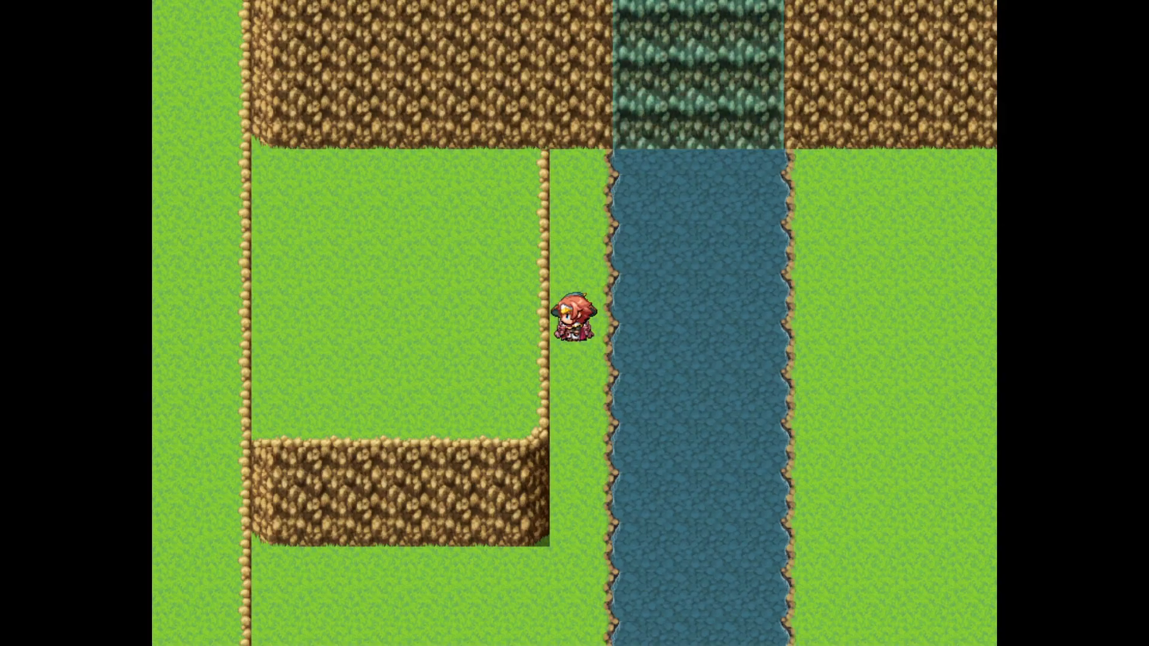
{"action": "key", "text": "Up"}
{"action": "key", "text": "Down"}
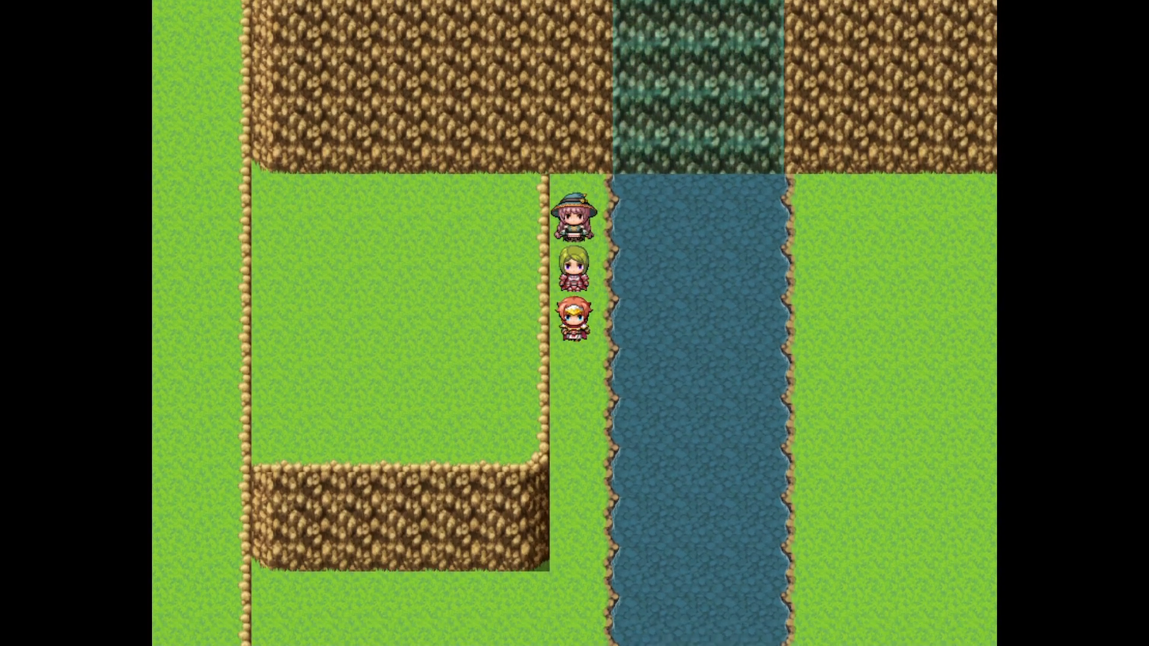
{"action": "key", "text": "Up"}
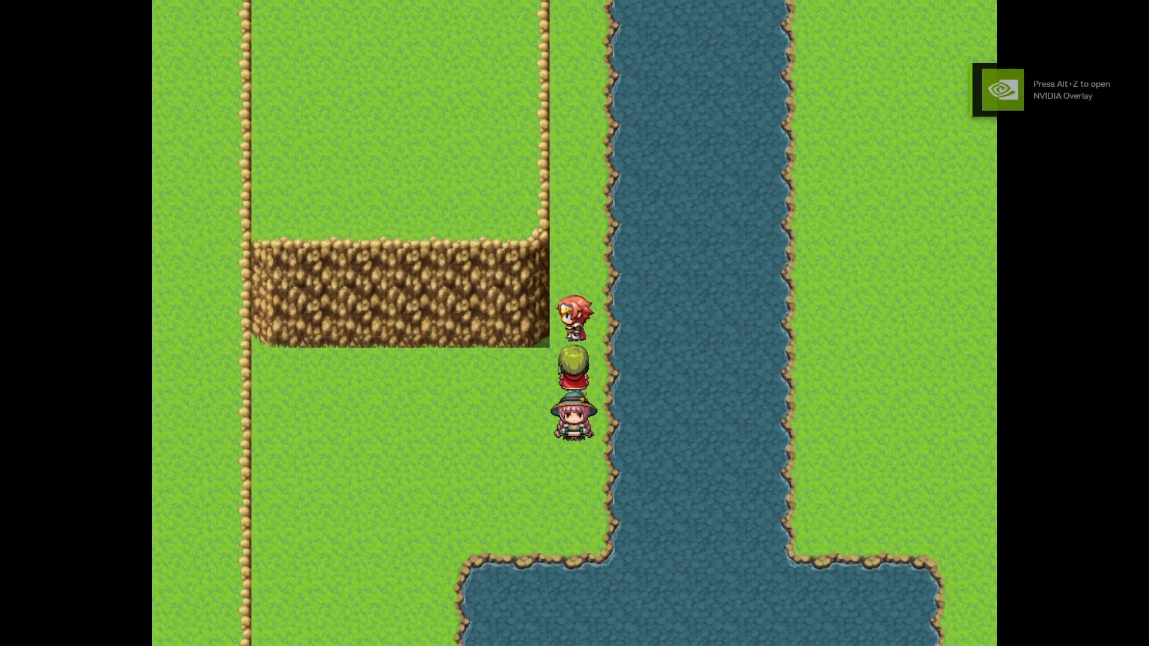
{"action": "key", "text": "Left"}
{"action": "key", "text": "Up"}
{"action": "key", "text": "Left"}
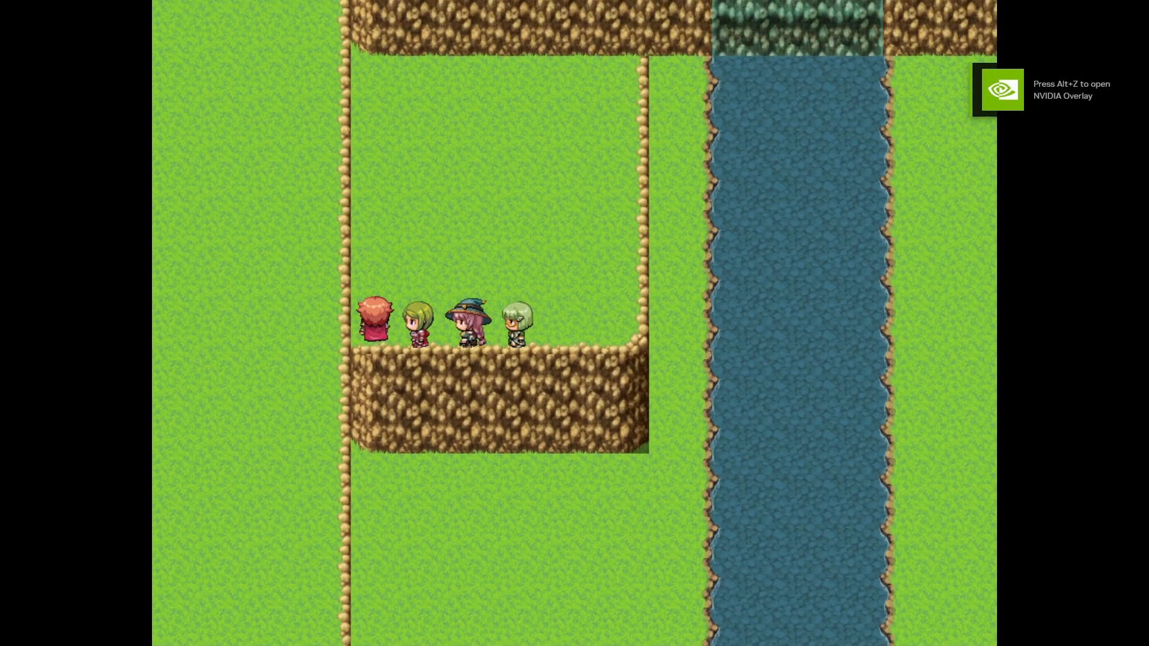
- Test walking the party across the terrace's cliff wall and the western ledge, and close the playtest
{"action": "key", "text": "Up"}
{"action": "key", "text": "Down"}
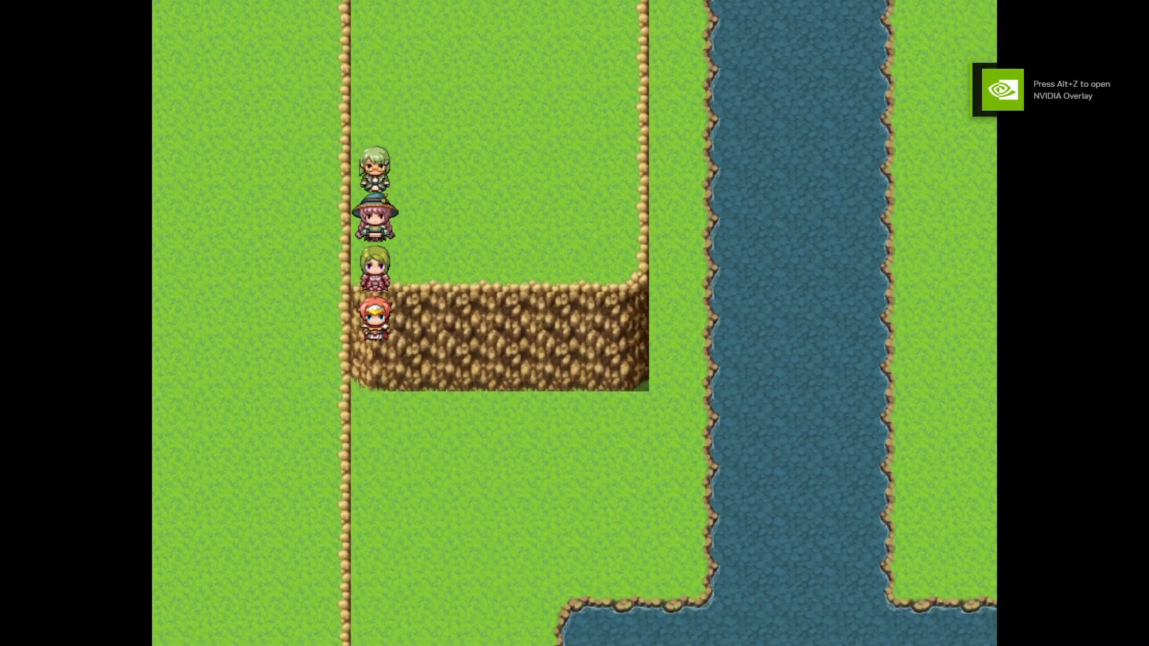
{"action": "key", "text": "Left"}
{"action": "key", "text": "Up"}
{"action": "key", "text": "Right"}
{"action": "key", "text": "Left"}
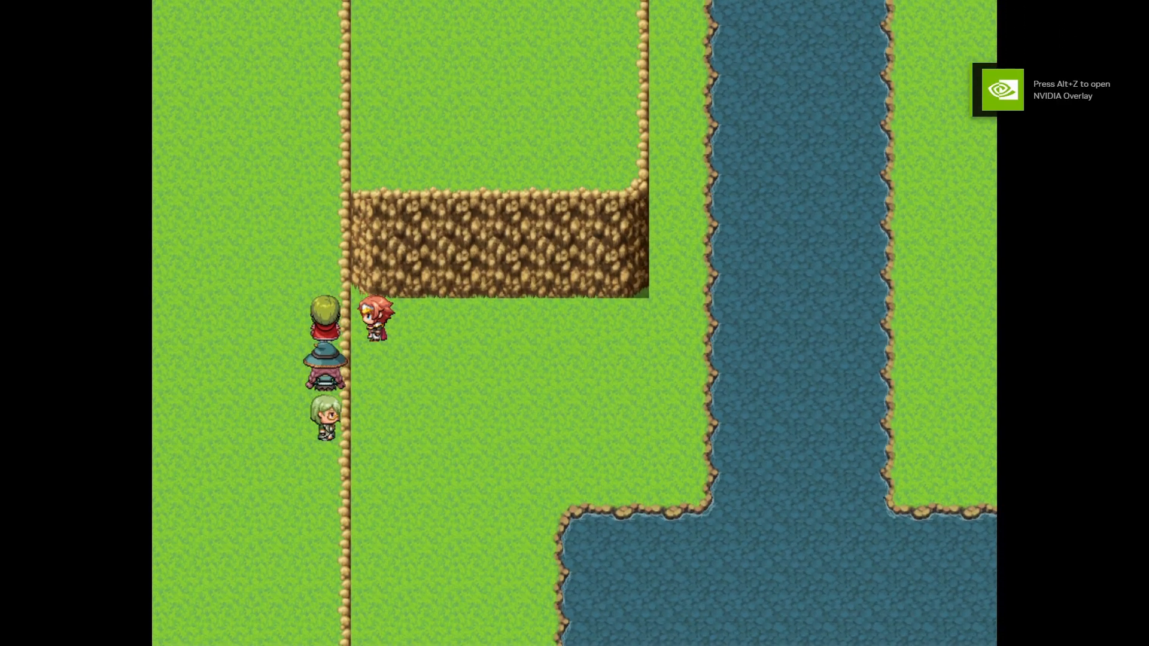
{"action": "key", "text": "Right"}
{"action": "key", "text": "Left"}
{"action": "key", "text": "Down"}
{"action": "key", "text": "Up"}
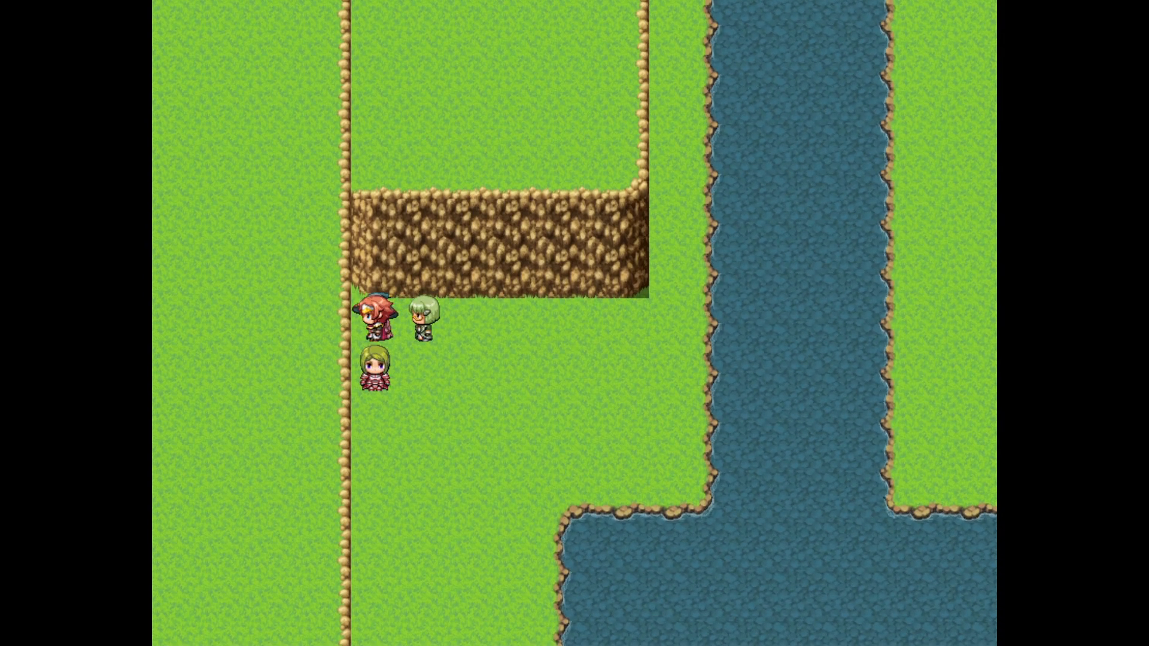
{"action": "key", "text": "F4"}
{"action": "left_click", "coordinate": [807, 121]}
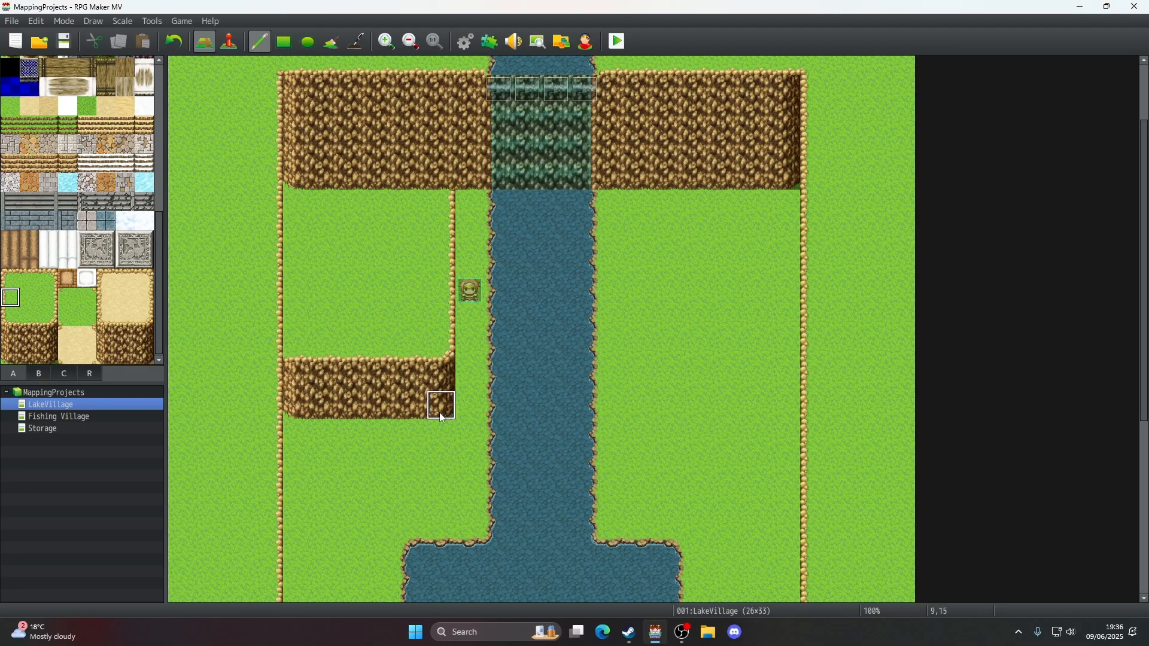
- Reduce the terrace's cliff wall to one tile high by moving its bottom row up and covering the old row with grass; save the project
{"action": "right_click_drag", "start_coordinate": [443, 407], "coordinate": [301, 410]}
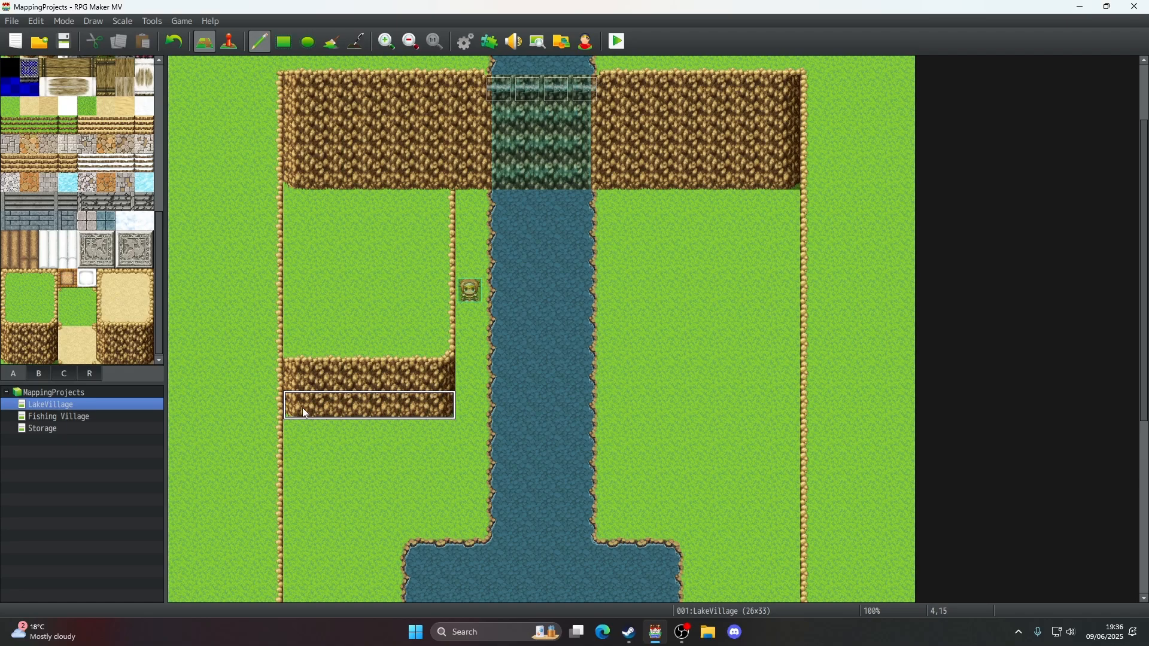
{"action": "right_click", "coordinate": [303, 441]}
{"action": "left_click_drag", "start_coordinate": [301, 413], "coordinate": [444, 408]}
{"action": "scroll", "coordinate": [450, 468], "scroll_direction": "down", "scroll_amount": 3}
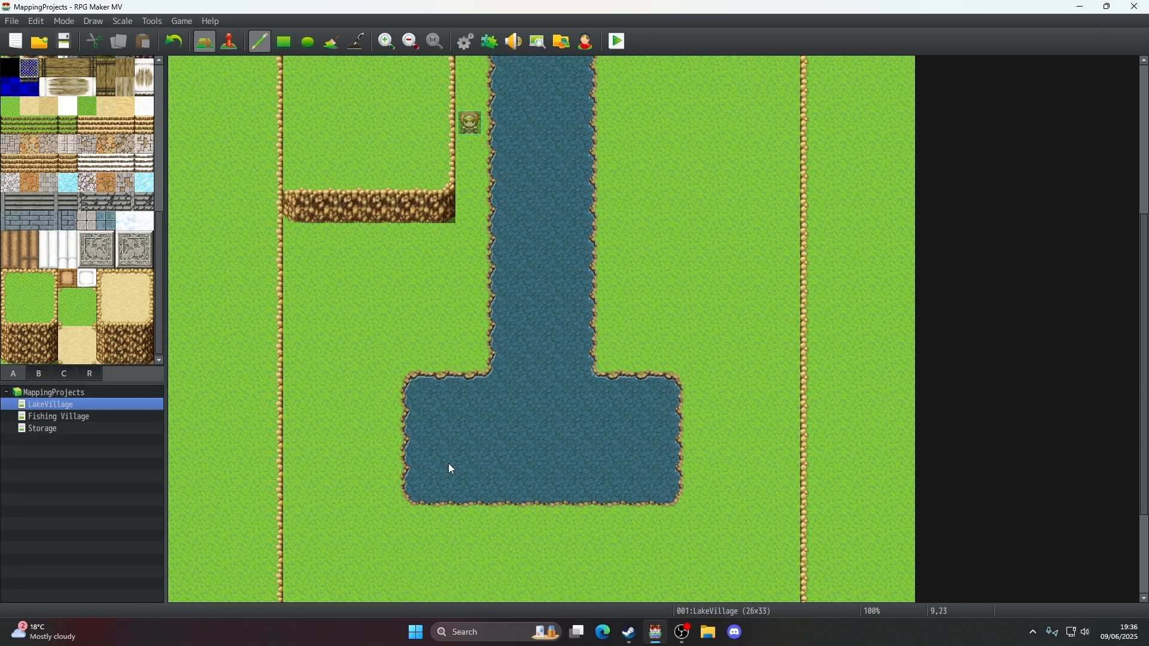
{"action": "left_click", "coordinate": [63, 47]}
{"action": "scroll", "coordinate": [441, 259], "scroll_direction": "up", "scroll_amount": 2}
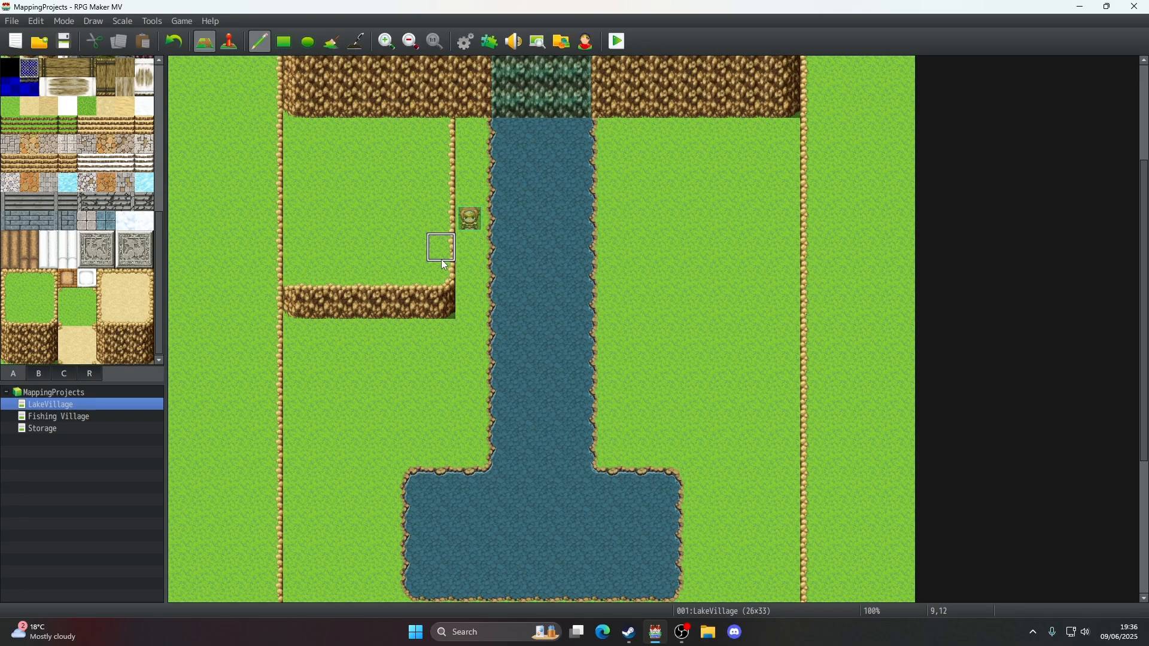
{"action": "scroll", "coordinate": [442, 262], "scroll_direction": "up", "scroll_amount": 1}
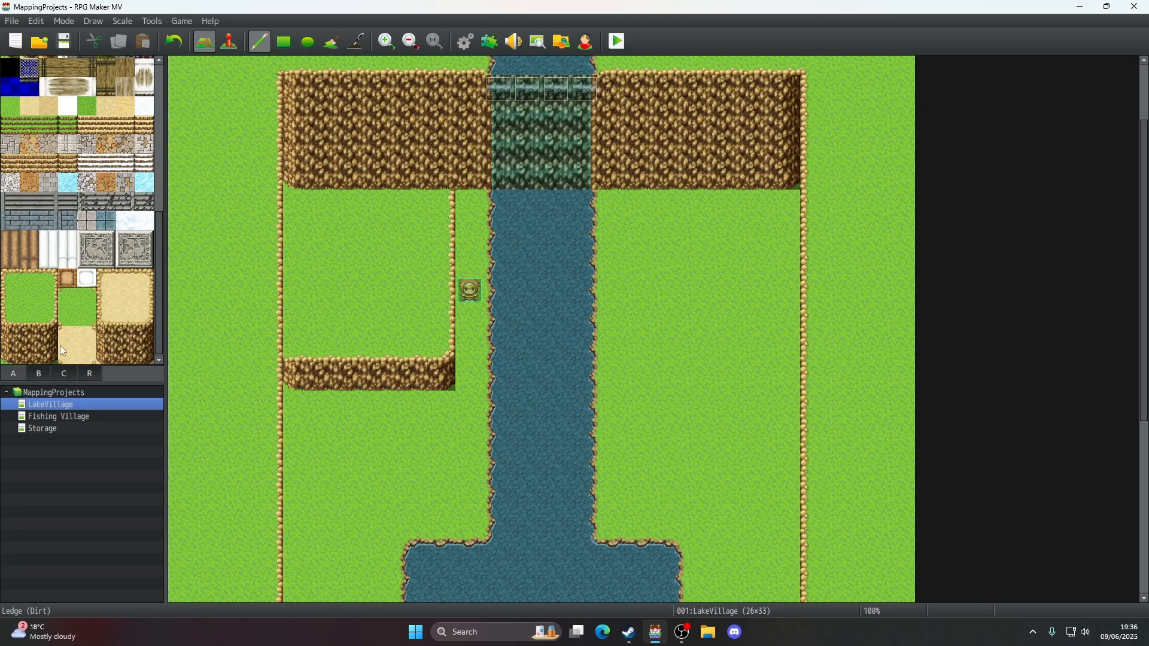
{"action": "mouse_move", "coordinate": [8, 355]}
{"action": "left_mouse_down"}
{"action": "mouse_move", "coordinate": [48, 357]}
{"action": "mouse_move", "coordinate": [11, 355]}
{"action": "left_mouse_up"}
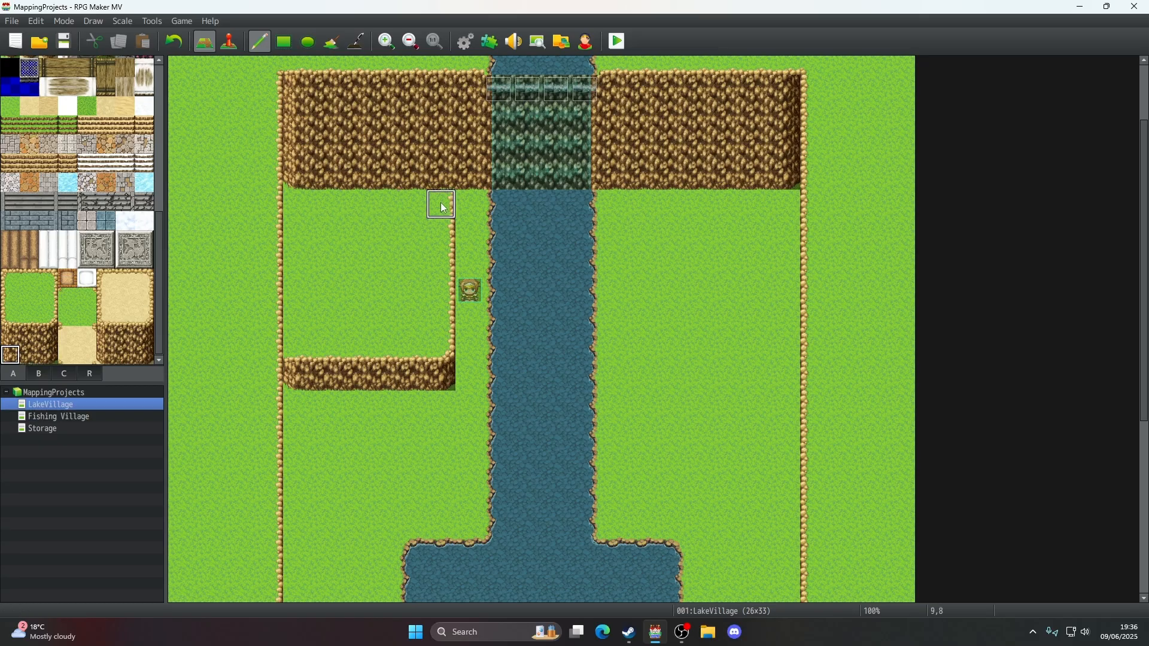
{"action": "right_click_drag", "start_coordinate": [444, 269], "coordinate": [444, 329]}
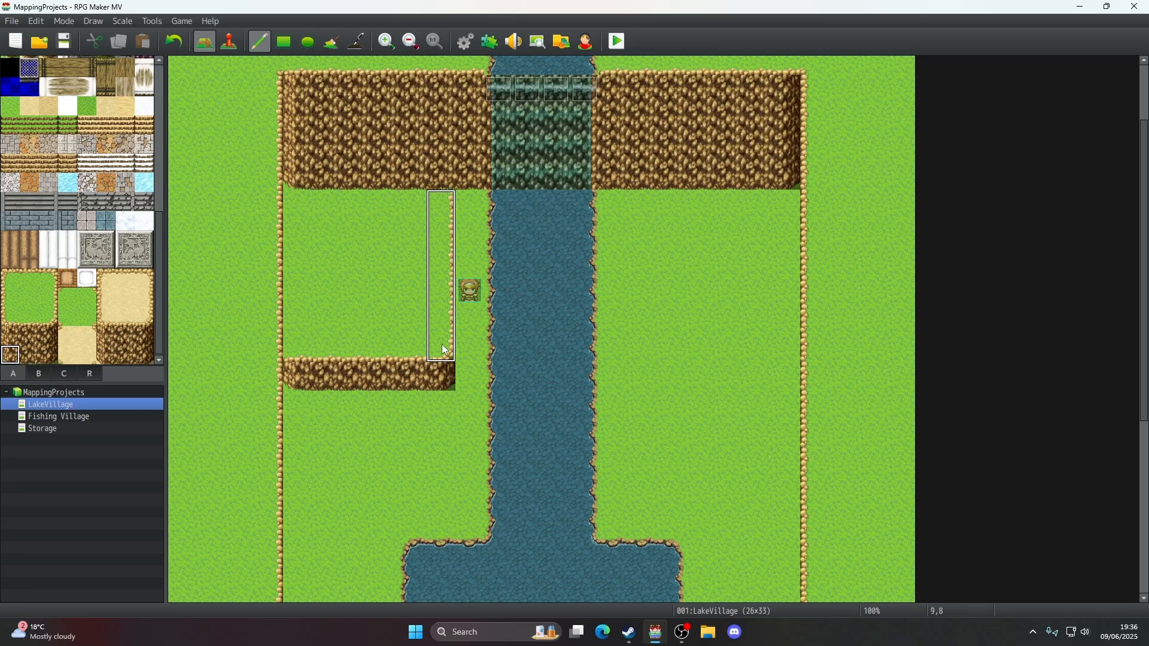
{"action": "right_click_drag", "start_coordinate": [443, 399], "coordinate": [443, 399]}
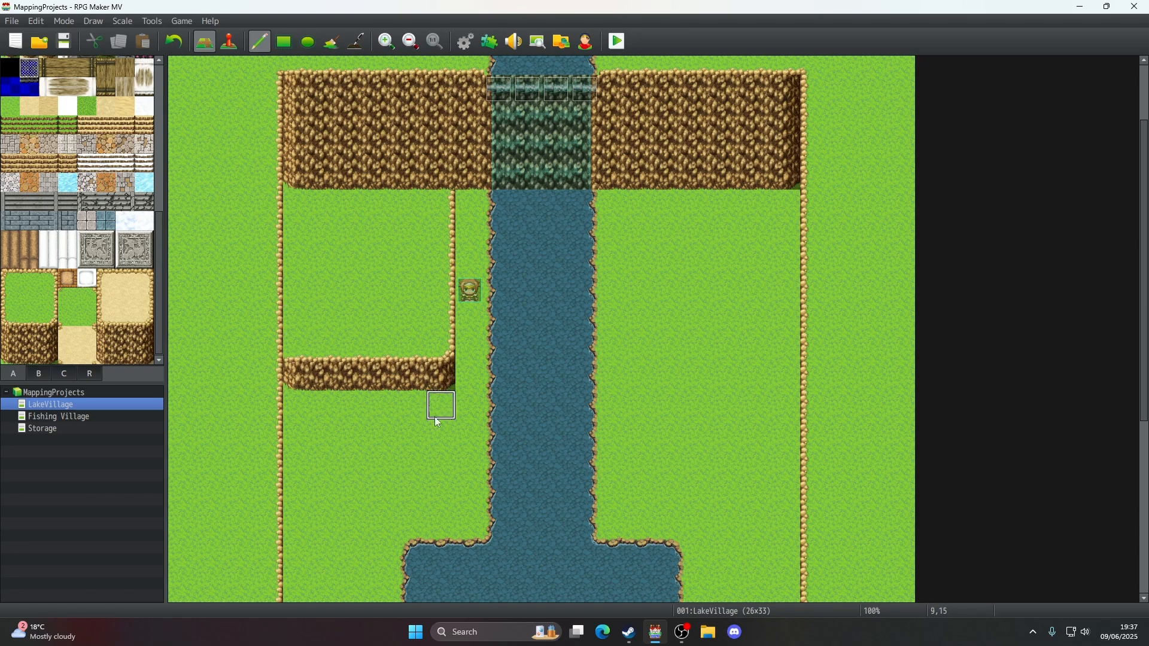
- Mark a six-tile row of grey stone floor directly below the terrace's cliff wall, replacing the row painted one tile lower with grass
{"action": "left_click", "coordinate": [89, 223]}
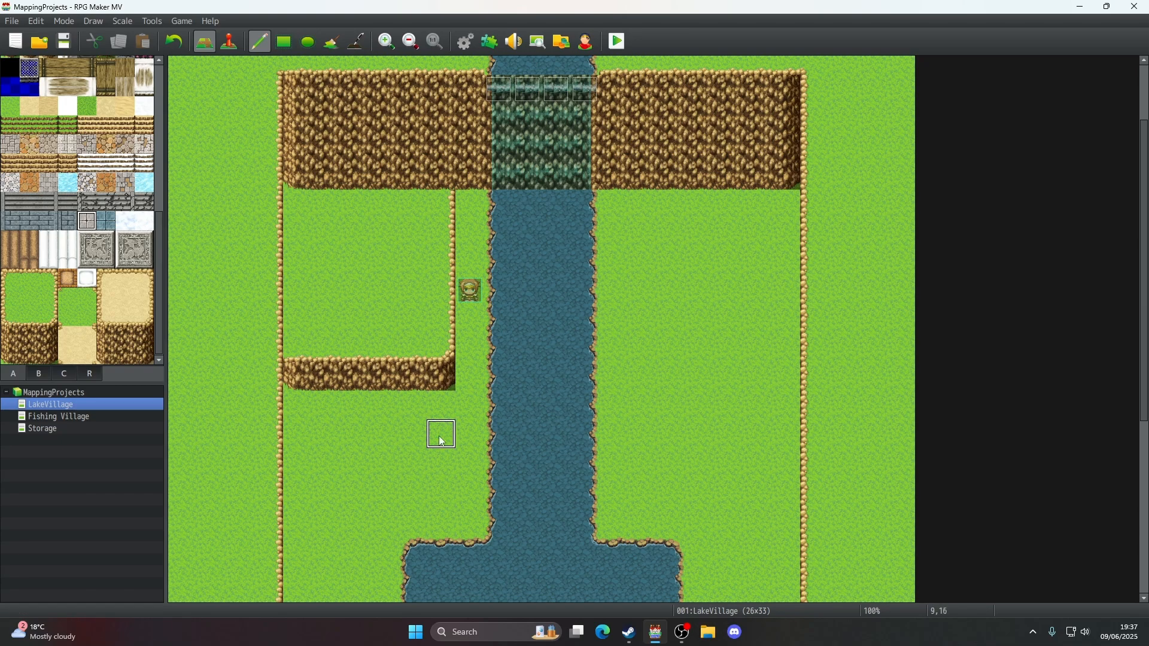
{"action": "left_click_drag", "start_coordinate": [441, 434], "coordinate": [298, 434]}
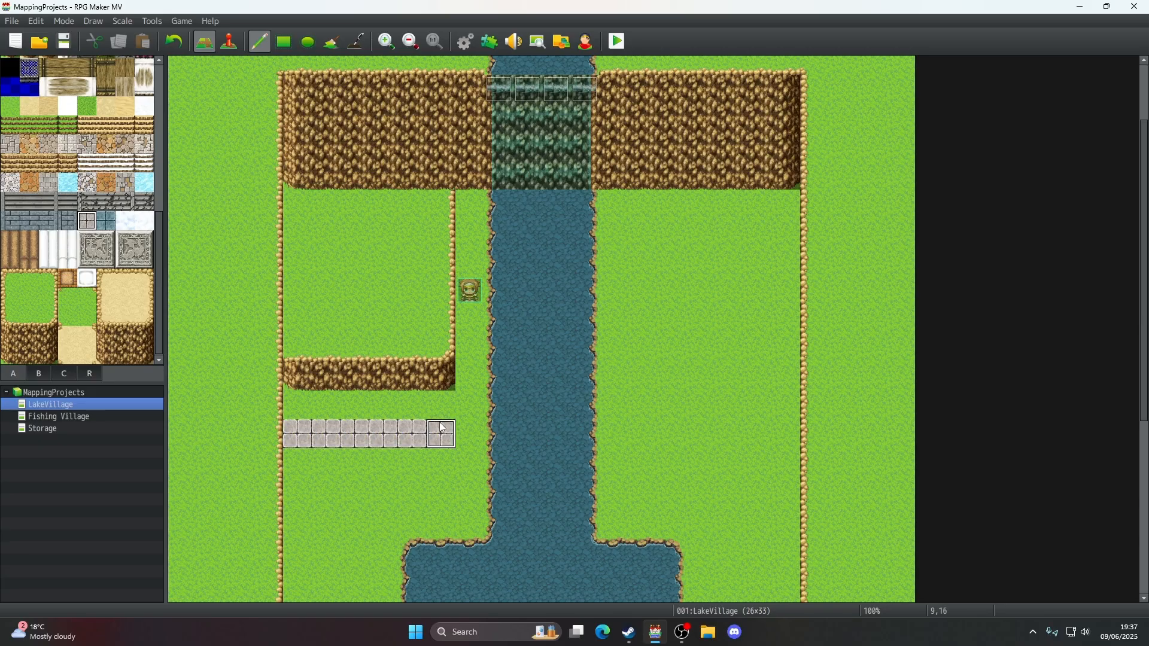
{"action": "mouse_move", "coordinate": [441, 405]}
{"action": "left_mouse_down"}
{"action": "mouse_move", "coordinate": [299, 408]}
{"action": "mouse_move", "coordinate": [443, 432]}
{"action": "left_mouse_up"}
{"action": "right_click", "coordinate": [301, 456]}
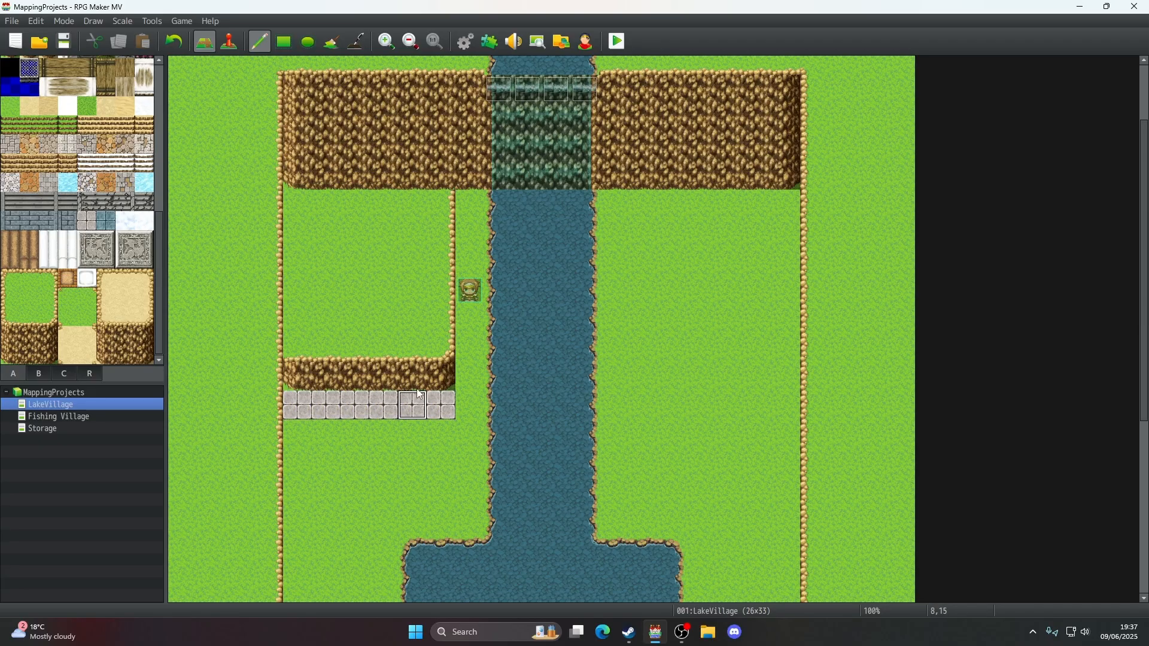
- Clear the terrace's eastern ledge, horizontal ledge and cliff wall with grass, keeping the grey stone marker row
{"action": "left_click_drag", "start_coordinate": [453, 382], "coordinate": [453, 239]}
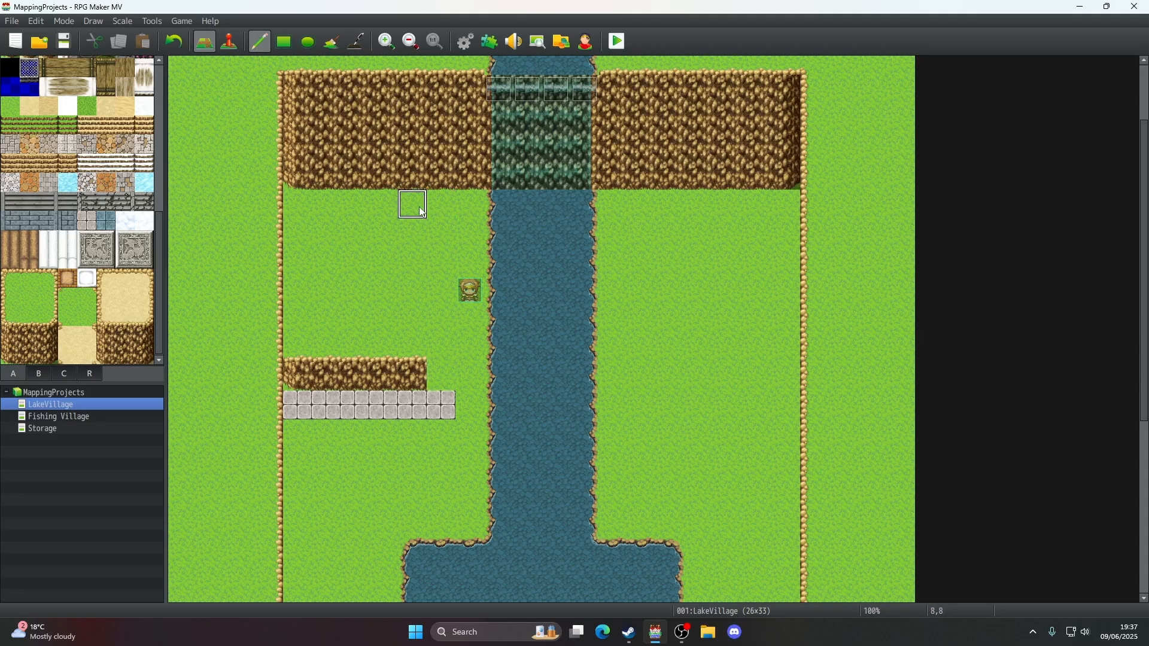
{"action": "mouse_move", "coordinate": [413, 376]}
{"action": "left_mouse_down"}
{"action": "mouse_move", "coordinate": [303, 376]}
{"action": "mouse_move", "coordinate": [389, 349]}
{"action": "left_mouse_up"}
{"action": "left_click", "coordinate": [283, 41]}
{"action": "left_click", "coordinate": [310, 181]}
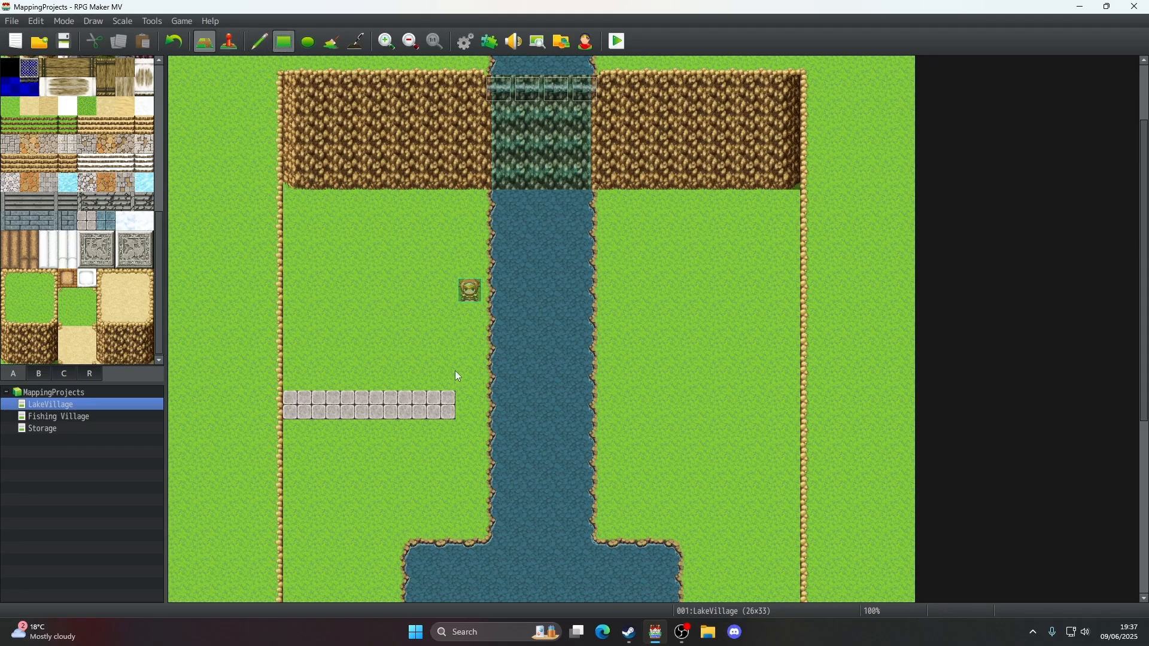
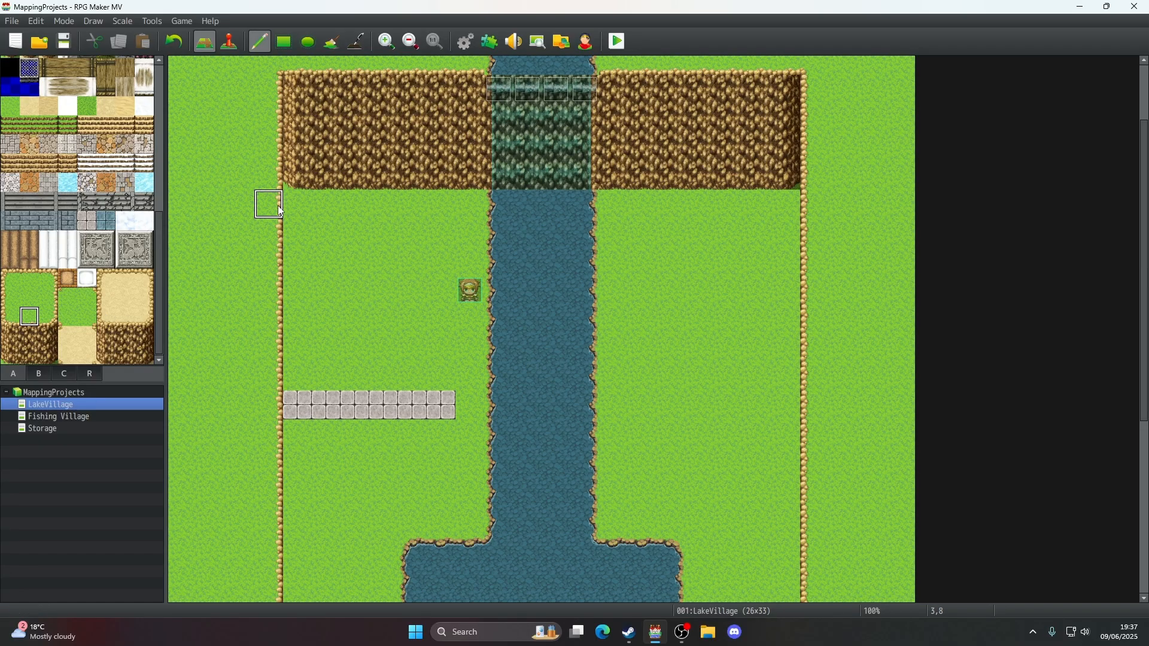
- Paint a five-tile horizontal ledge one tile below the main cliff from the western edge, using the lower-middle Ledge (Meadow) piece
{"action": "left_click", "coordinate": [303, 236]}
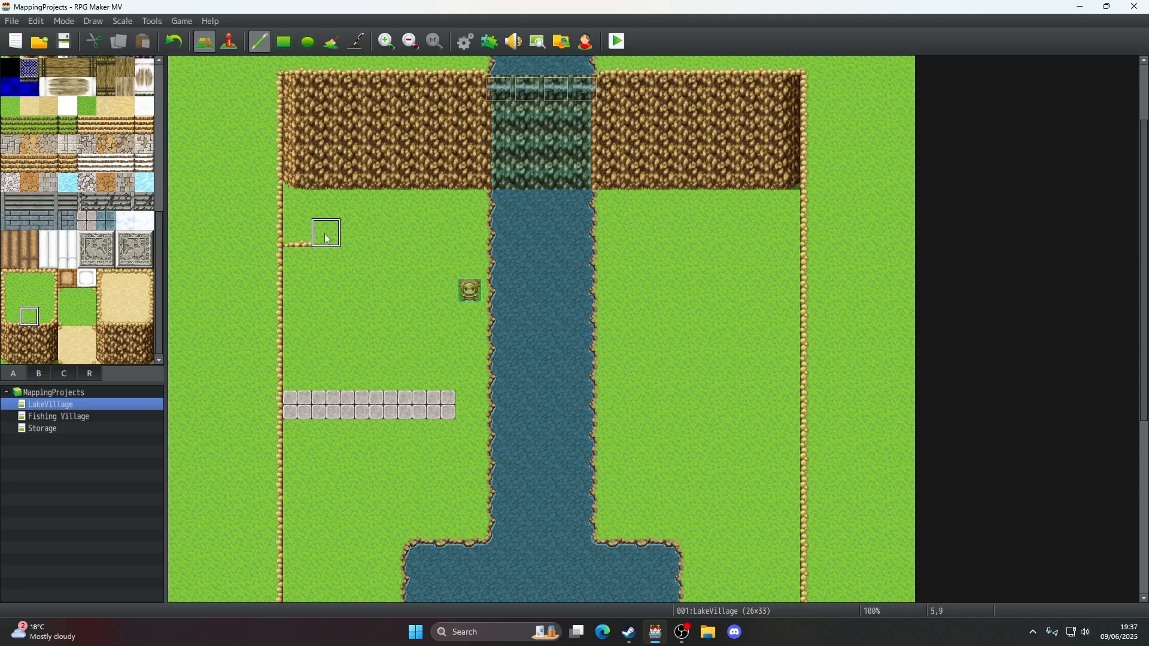
{"action": "left_click", "coordinate": [173, 41]}
{"action": "left_click", "coordinate": [297, 207]}
{"action": "left_click_drag", "start_coordinate": [316, 204], "coordinate": [422, 210]}
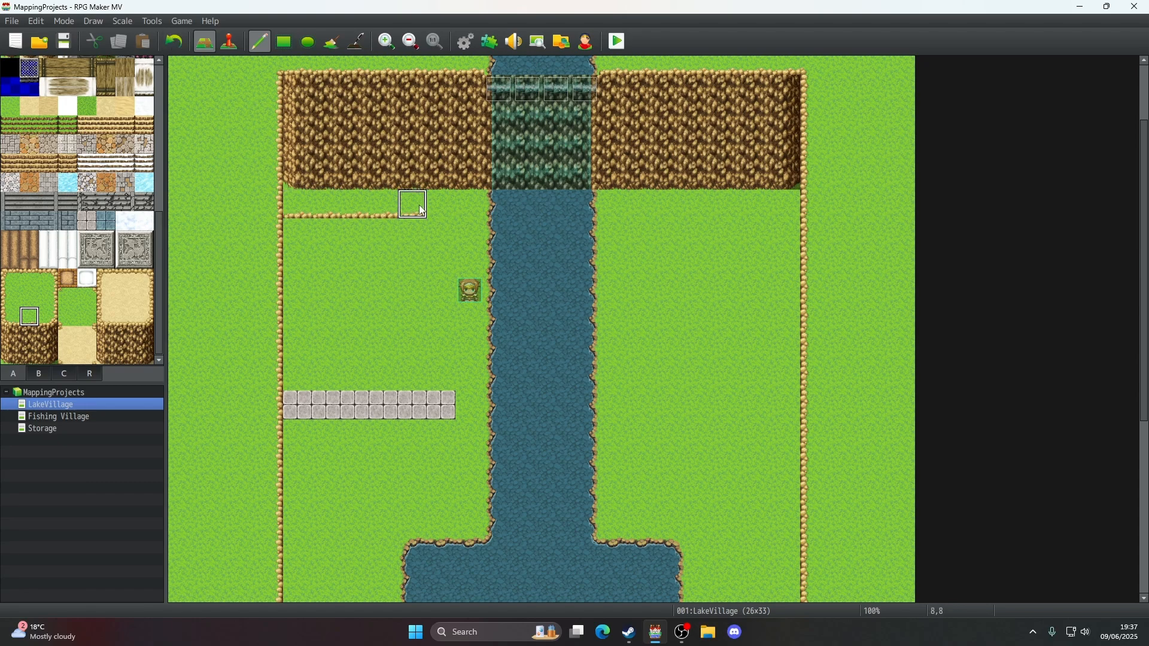
- Extend the horizontal ledge below the main cliff to six tiles, ending it with the lower-right Ledge (Meadow) corner piece
{"action": "scroll", "coordinate": [441, 286], "scroll_direction": "up", "scroll_amount": 1}
{"action": "left_click", "coordinate": [442, 236]}
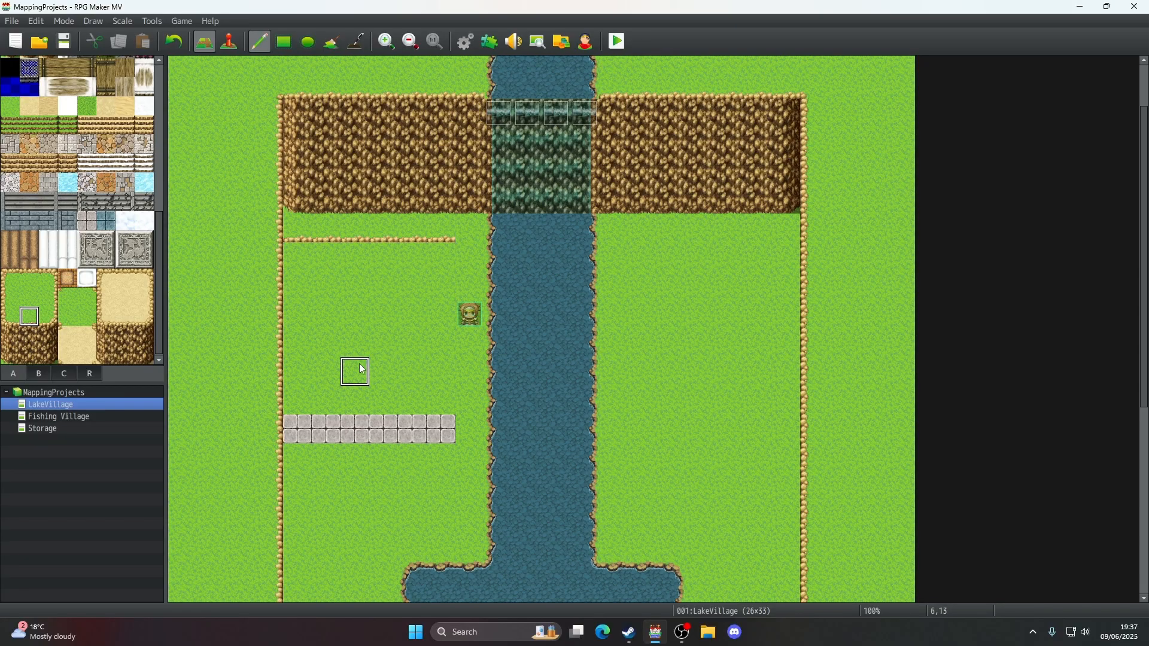
{"action": "left_click", "coordinate": [49, 316]}
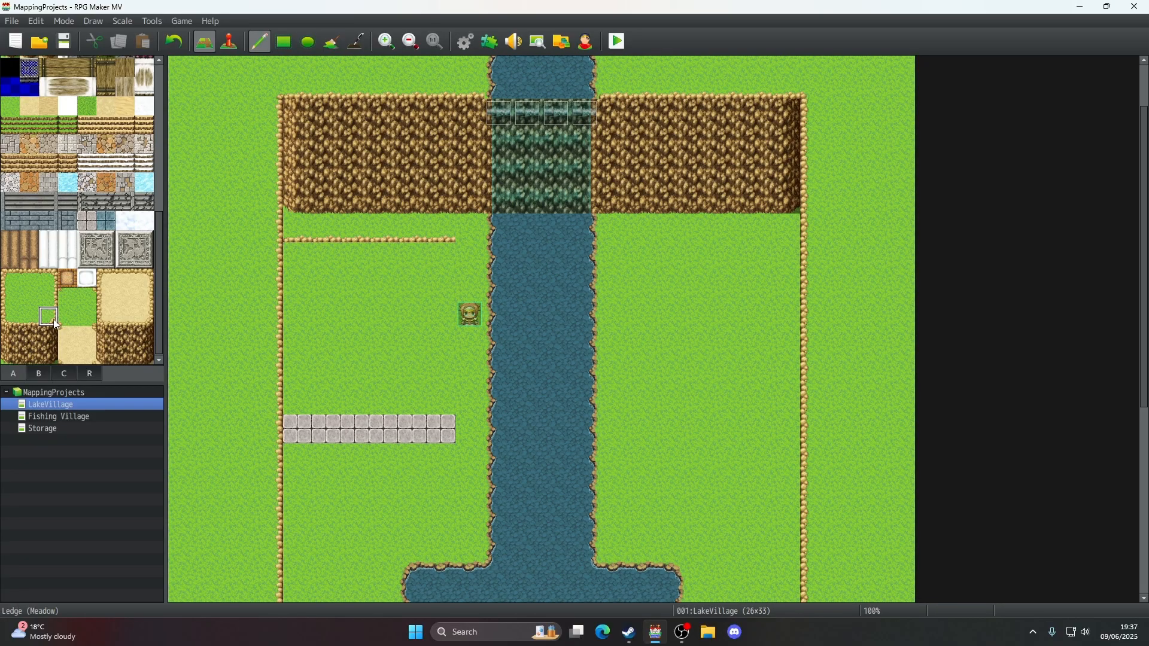
{"action": "left_click", "coordinate": [479, 235]}
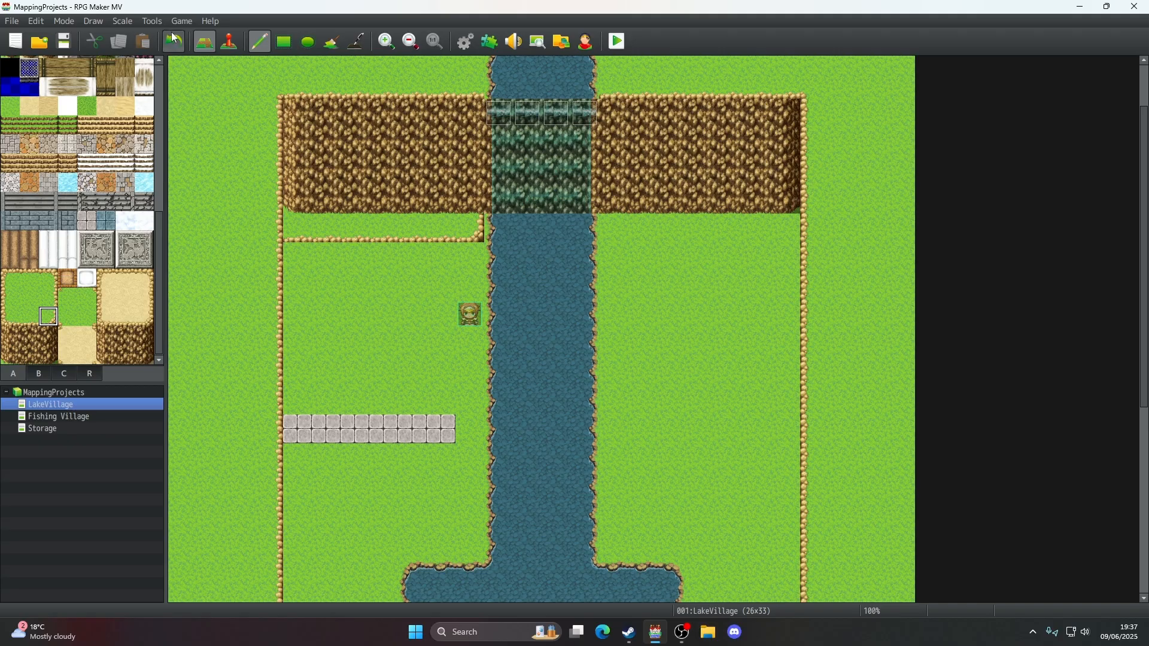
{"action": "key", "text": "ctrl+z"}
{"action": "left_click", "coordinate": [443, 233]}
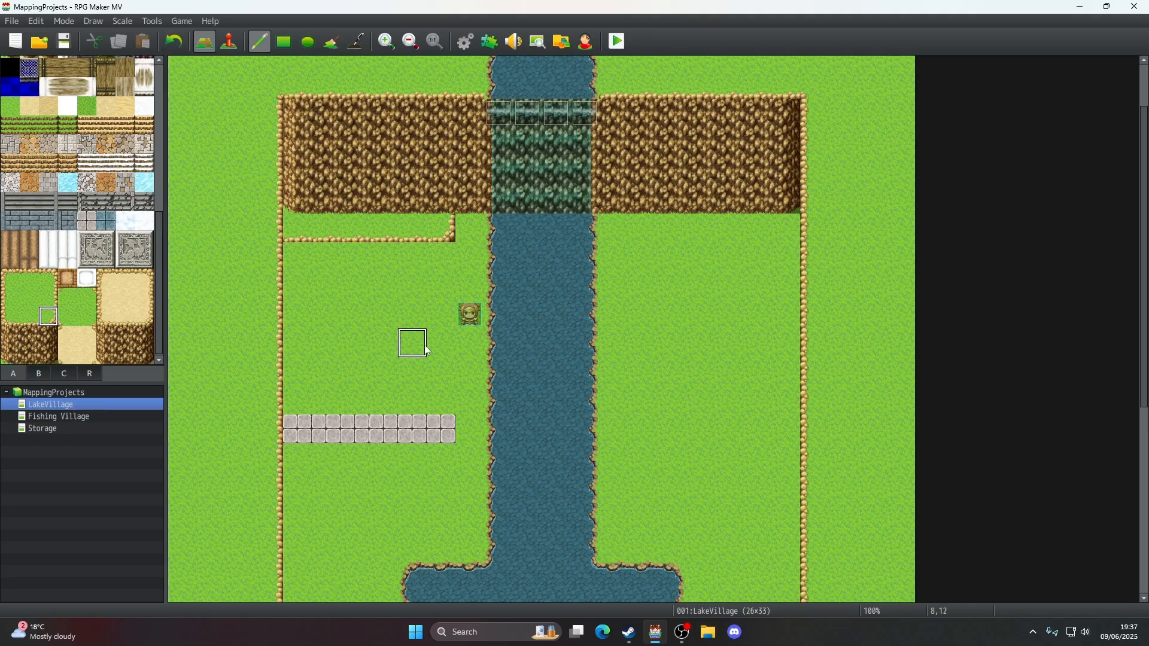
- Paint a cliff wall one tile high and six tiles wide beneath the ledge, using the lower Cliff (Meadow) pieces
{"action": "scroll", "coordinate": [419, 346], "scroll_direction": "down", "scroll_amount": 1}
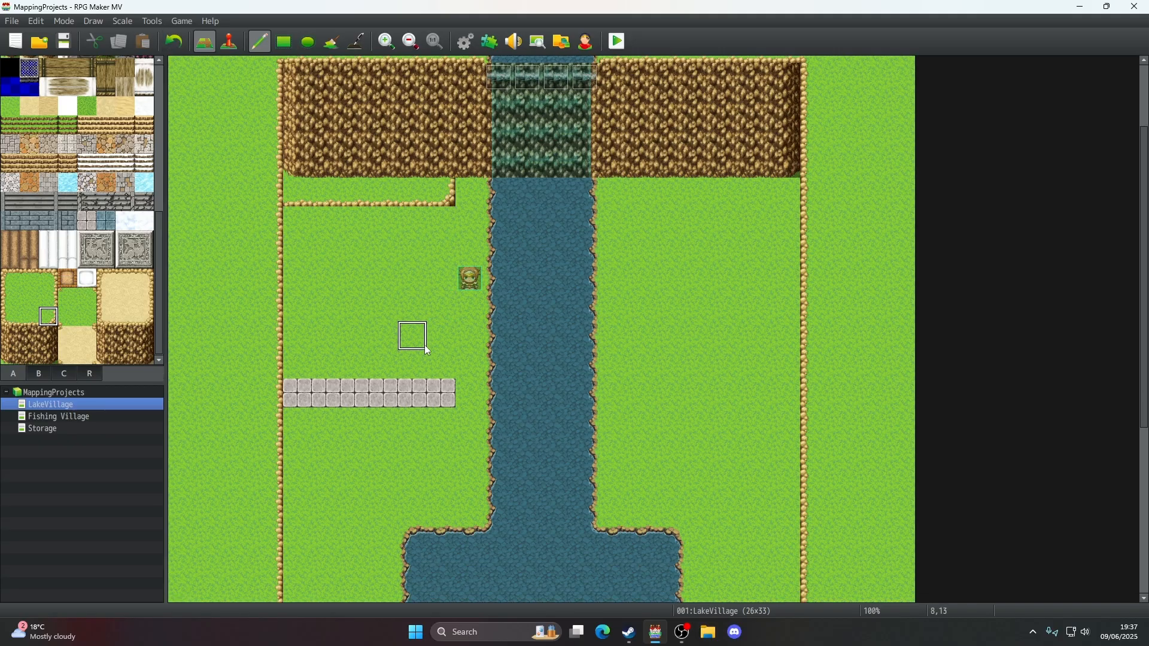
{"action": "left_click", "coordinate": [29, 356]}
{"action": "left_click", "coordinate": [297, 220]}
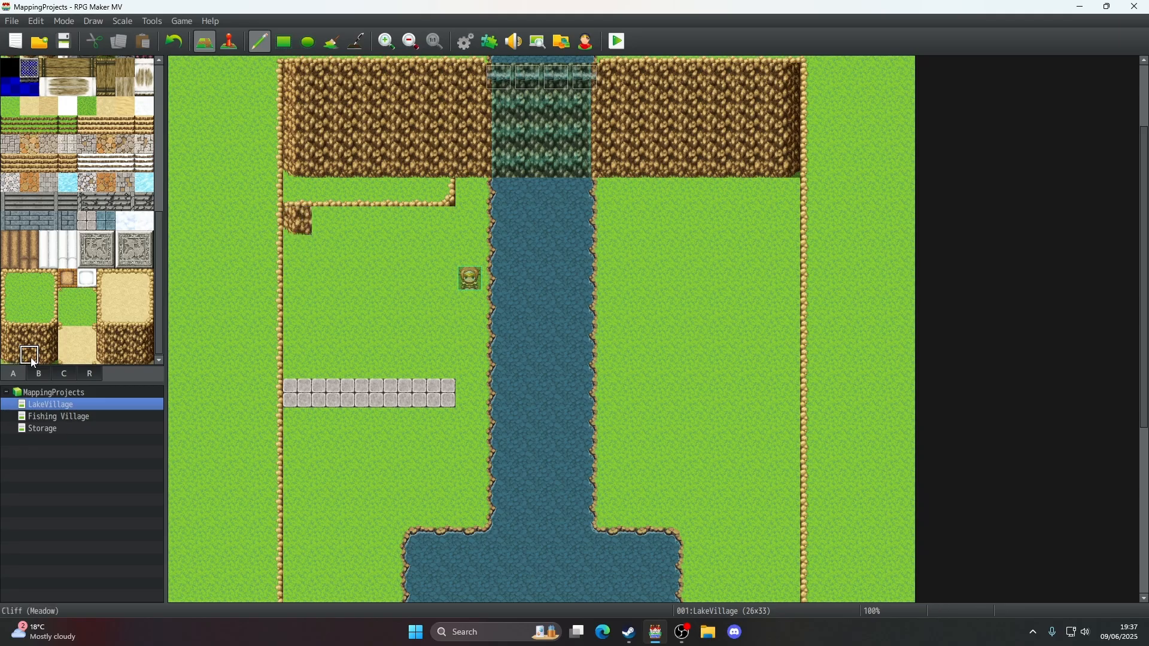
{"action": "left_click_drag", "start_coordinate": [303, 221], "coordinate": [422, 220]}
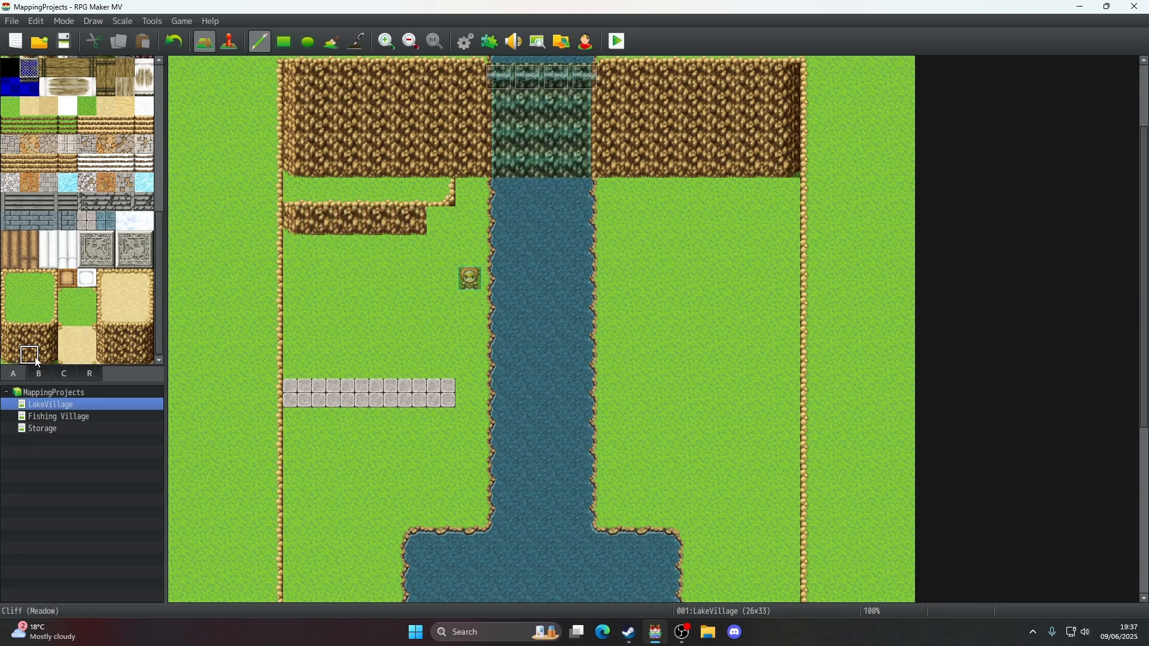
{"action": "left_click", "coordinate": [443, 221]}
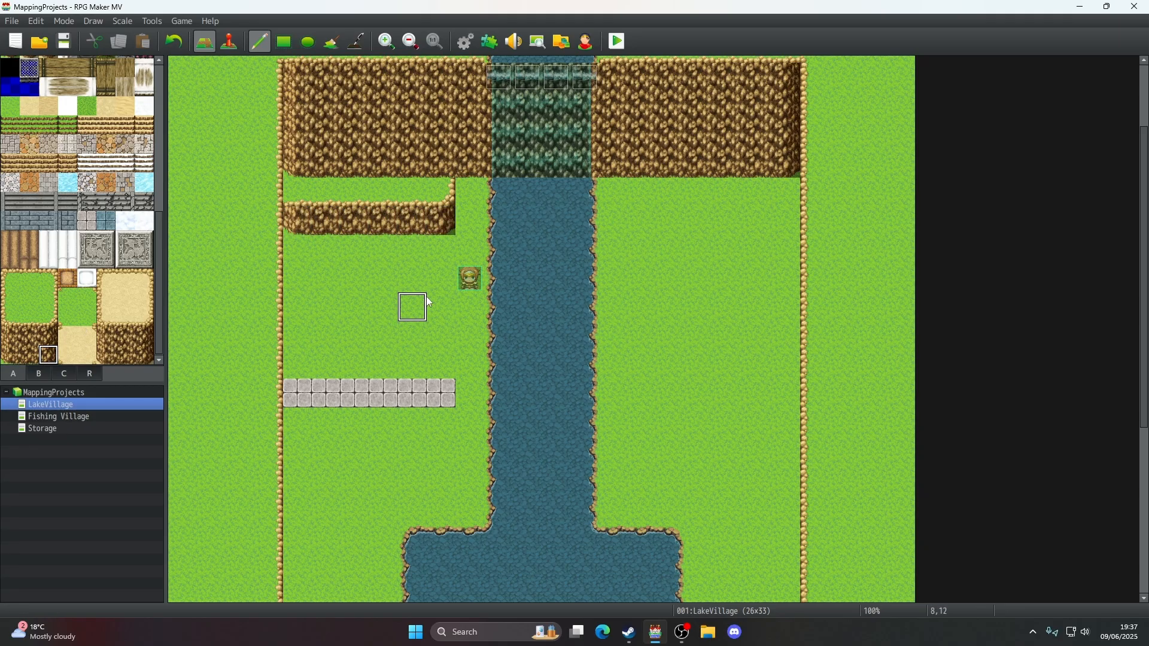
- Copy the two-row ledge and cliff wall and stamp it three times directly below itself, down to the grey marker row
{"action": "scroll", "coordinate": [426, 302], "scroll_direction": "up", "scroll_amount": 2}
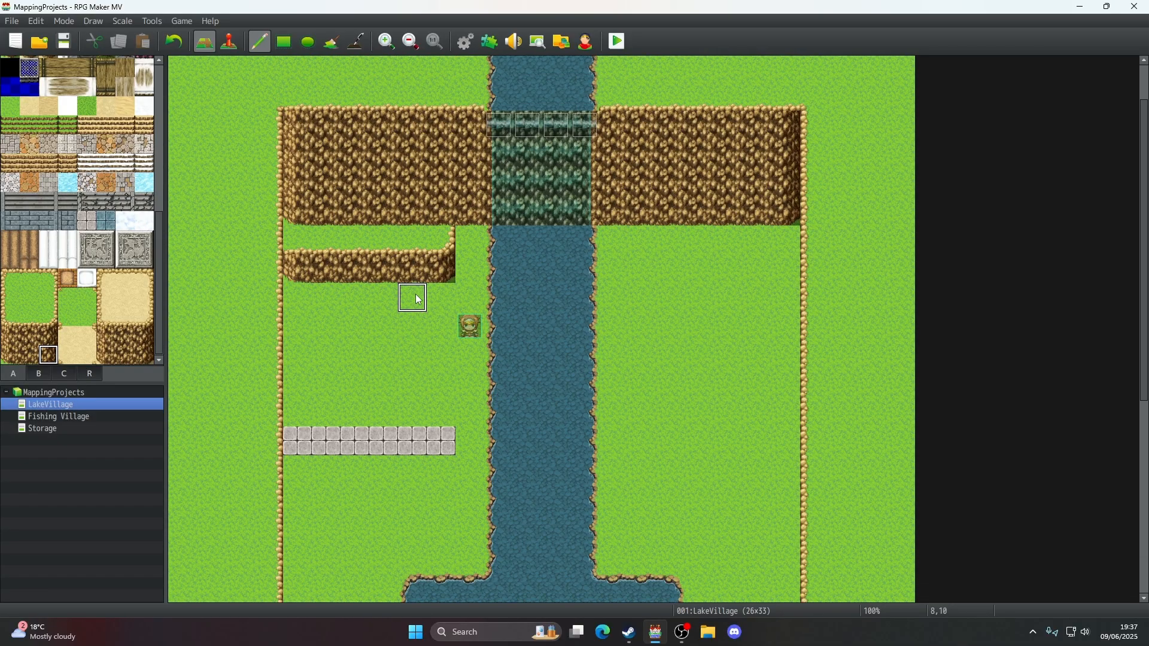
{"action": "scroll", "coordinate": [415, 297], "scroll_direction": "down", "scroll_amount": 2}
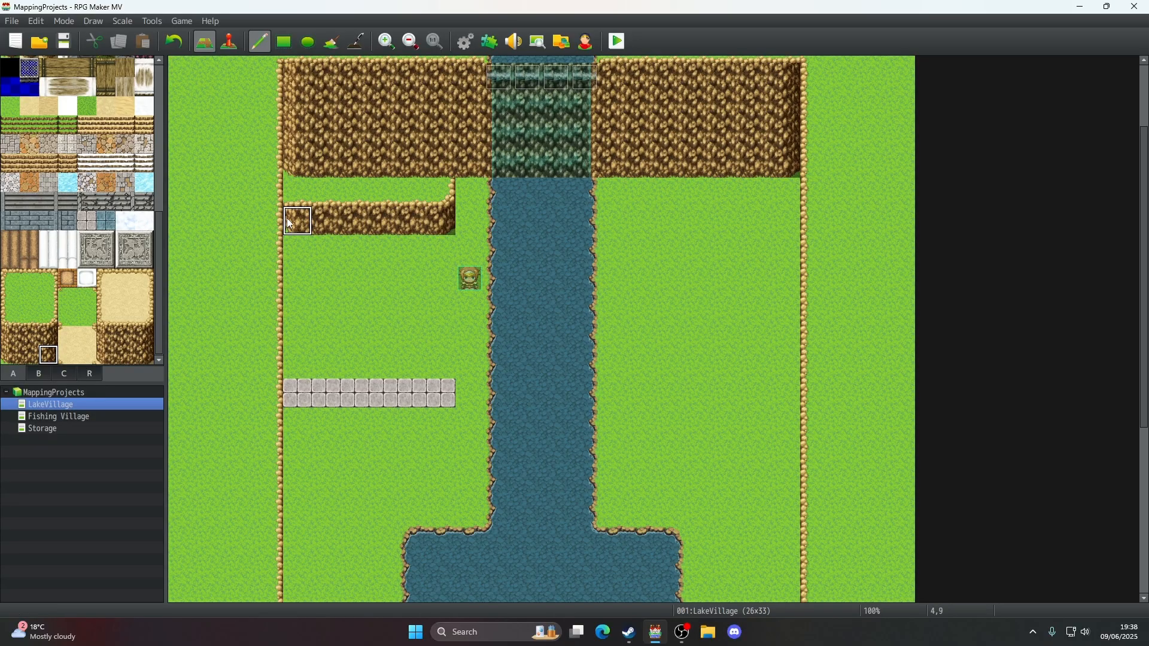
{"action": "right_click_drag", "start_coordinate": [286, 218], "coordinate": [444, 239]}
{"action": "left_click", "coordinate": [443, 254]}
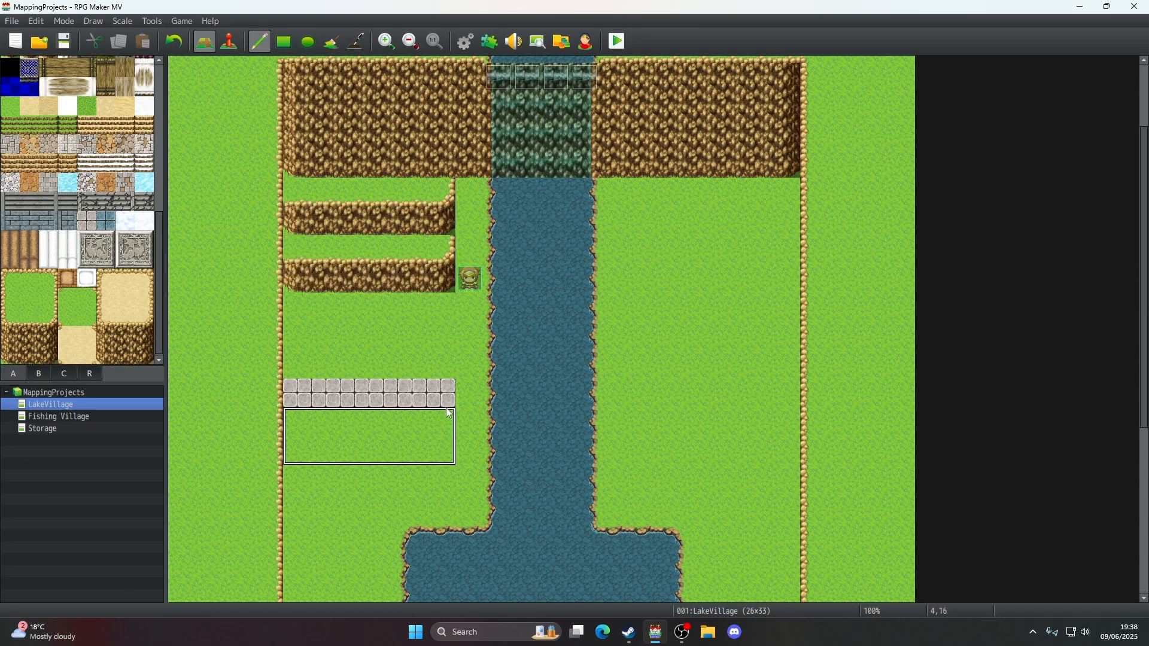
{"action": "left_click", "coordinate": [449, 316]}
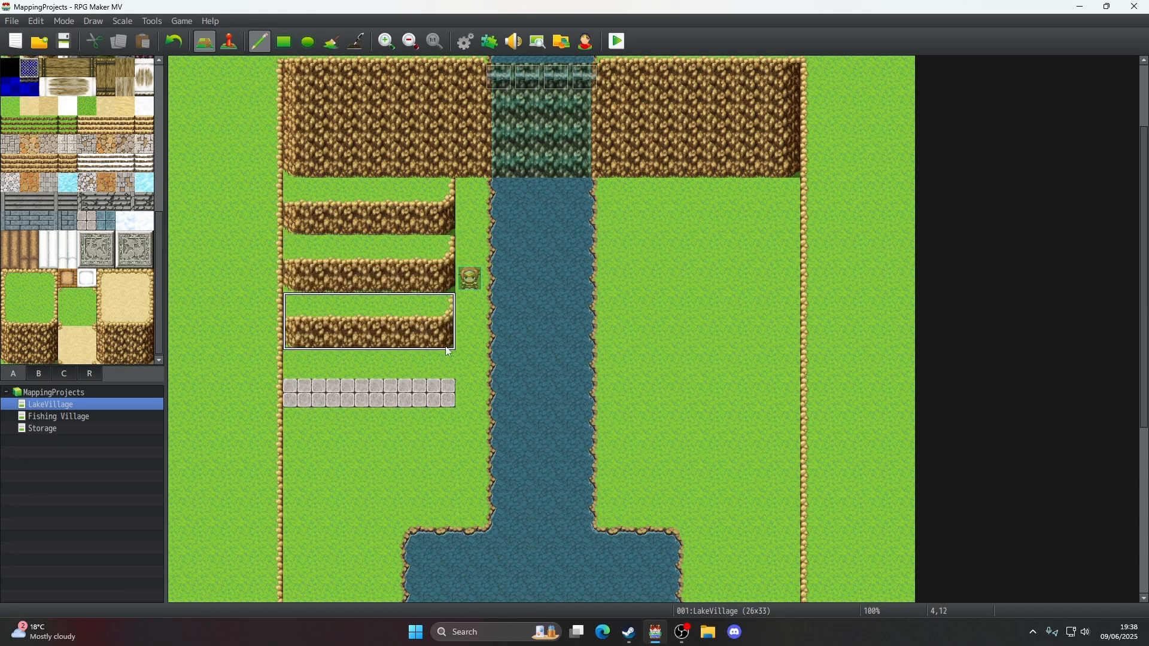
{"action": "left_click", "coordinate": [449, 372]}
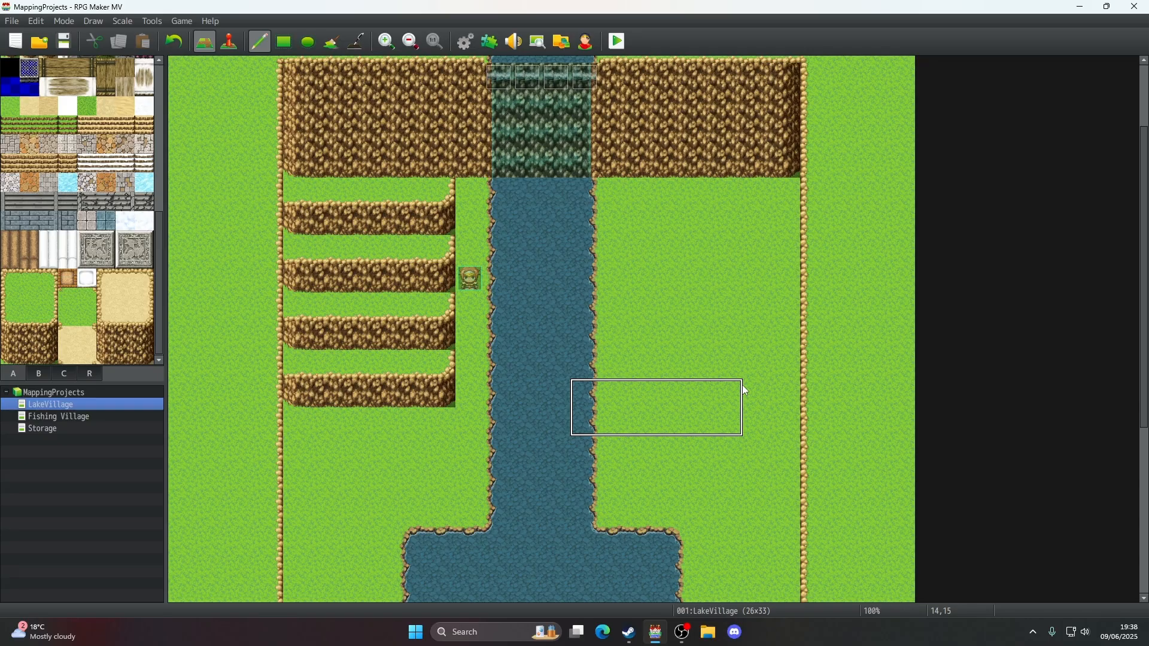
- Undo the three stamped copies of the ledge and cliff wall
{"action": "left_click", "coordinate": [177, 42]}
{"action": "left_click", "coordinate": [177, 42]}
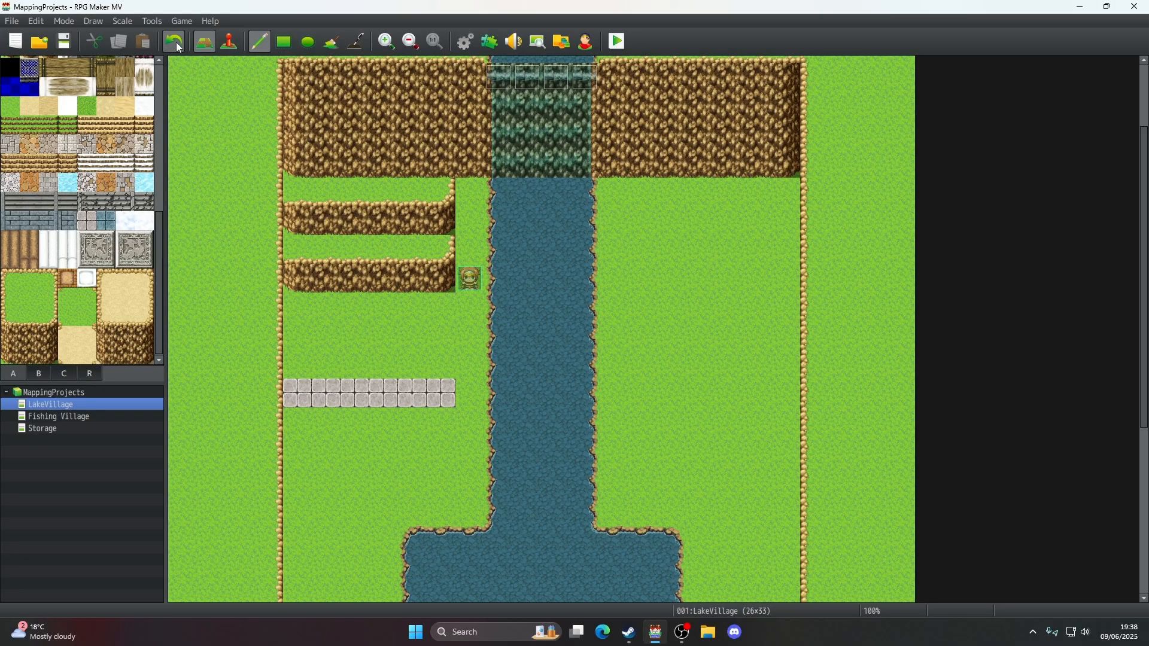
{"action": "left_click", "coordinate": [176, 43]}
- Clear the remaining ledge and cliff wall below the main cliff with grass, keeping the grey marker row
{"action": "right_click_drag", "start_coordinate": [440, 188], "coordinate": [443, 228]}
{"action": "right_click_drag", "start_coordinate": [444, 318], "coordinate": [449, 395]}
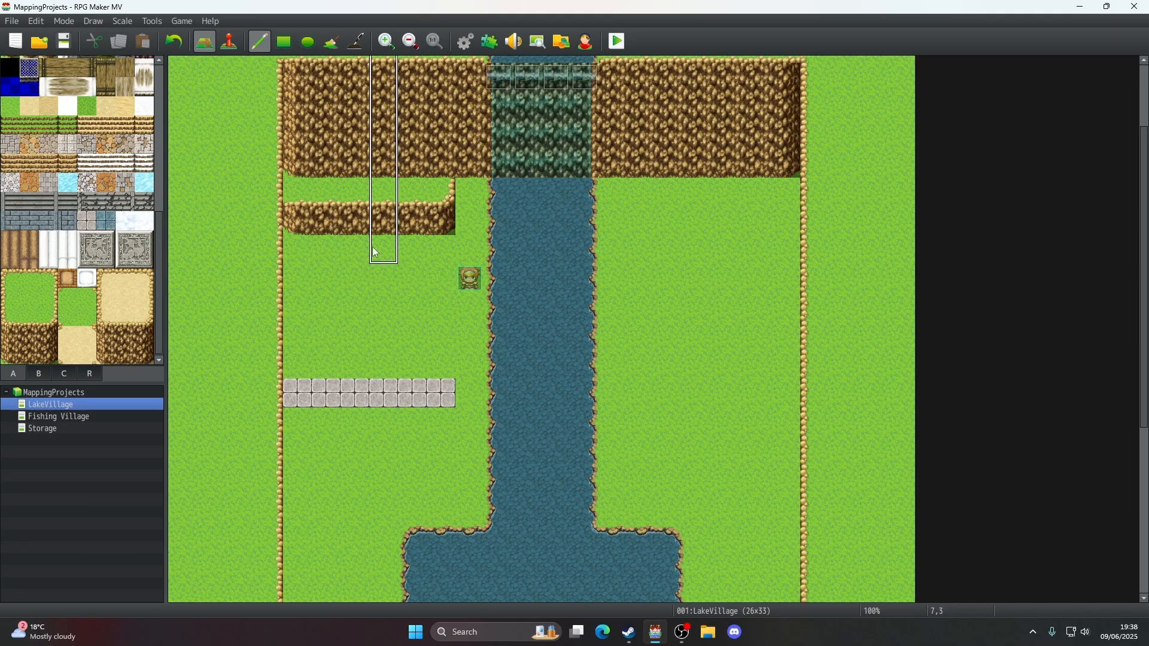
{"action": "right_click", "coordinate": [298, 192]}
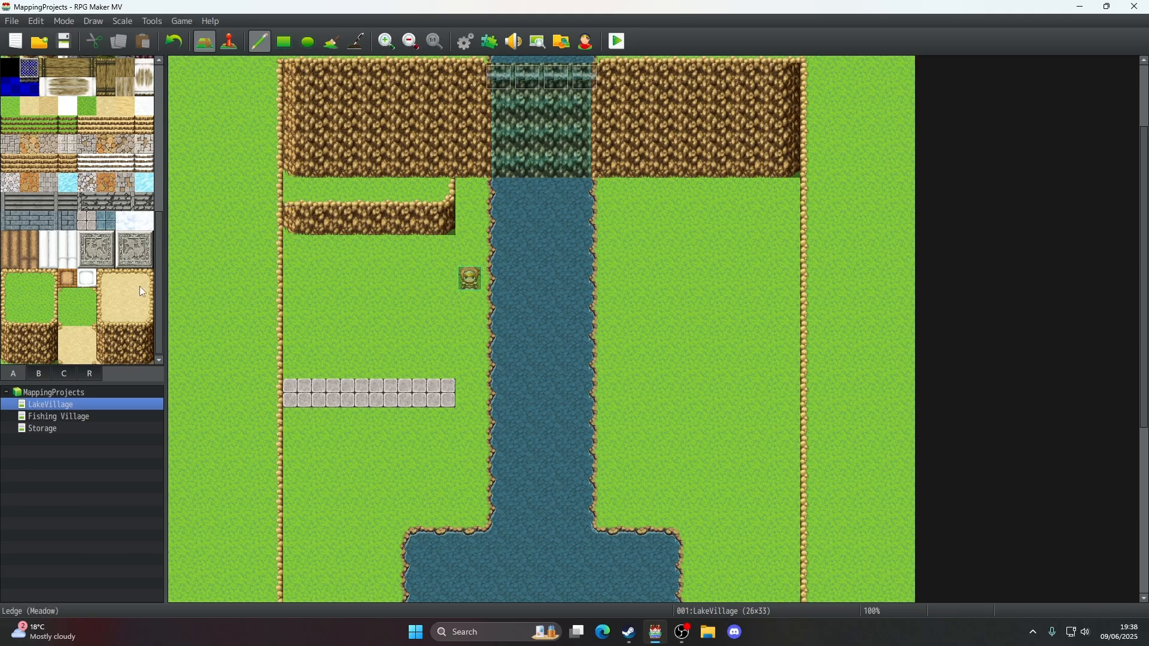
{"action": "mouse_move", "coordinate": [443, 192]}
{"action": "left_mouse_down"}
{"action": "mouse_move", "coordinate": [443, 219]}
{"action": "mouse_move", "coordinate": [323, 217]}
{"action": "mouse_move", "coordinate": [422, 200]}
{"action": "left_mouse_up"}
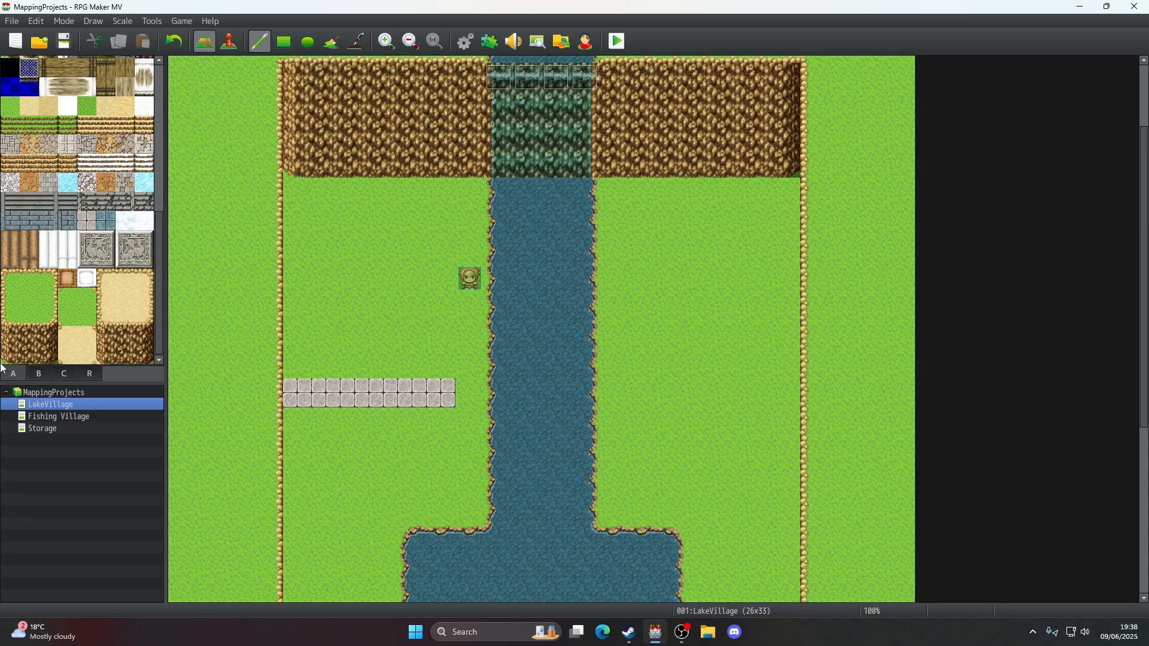
- Outline a three-tile-deep terrace with a six-tile Ledge (Meadow) row from the western edge and an eastern ledge up to the main cliff
{"action": "left_click", "coordinate": [11, 316]}
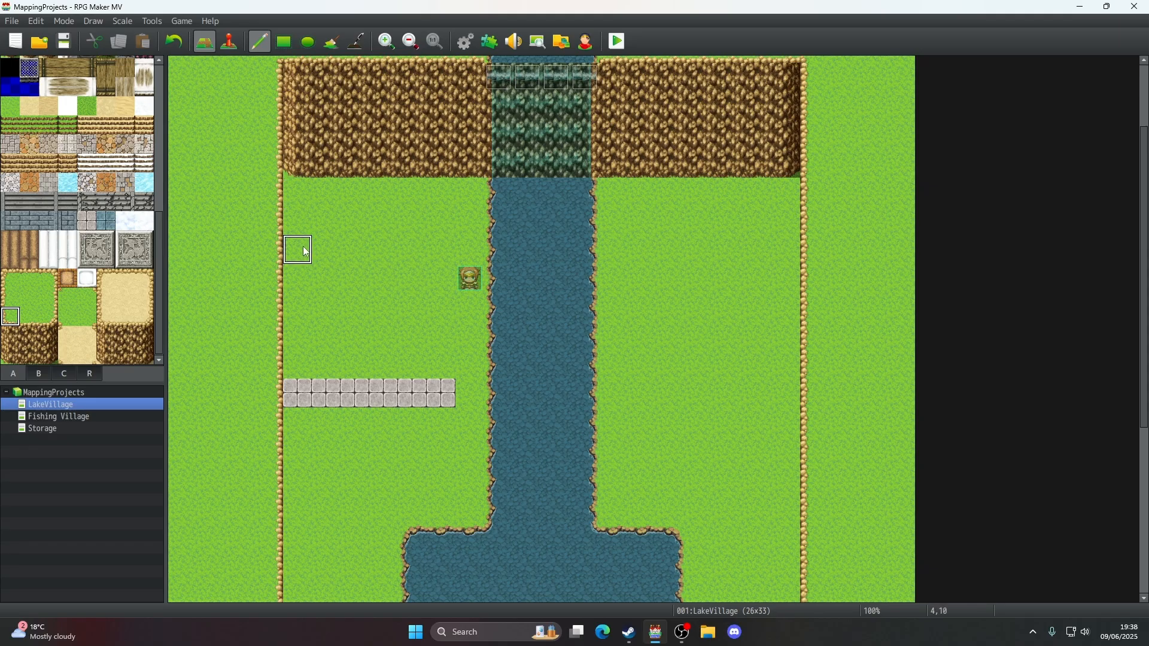
{"action": "left_click", "coordinate": [29, 317]}
{"action": "left_click_drag", "start_coordinate": [298, 259], "coordinate": [407, 263]}
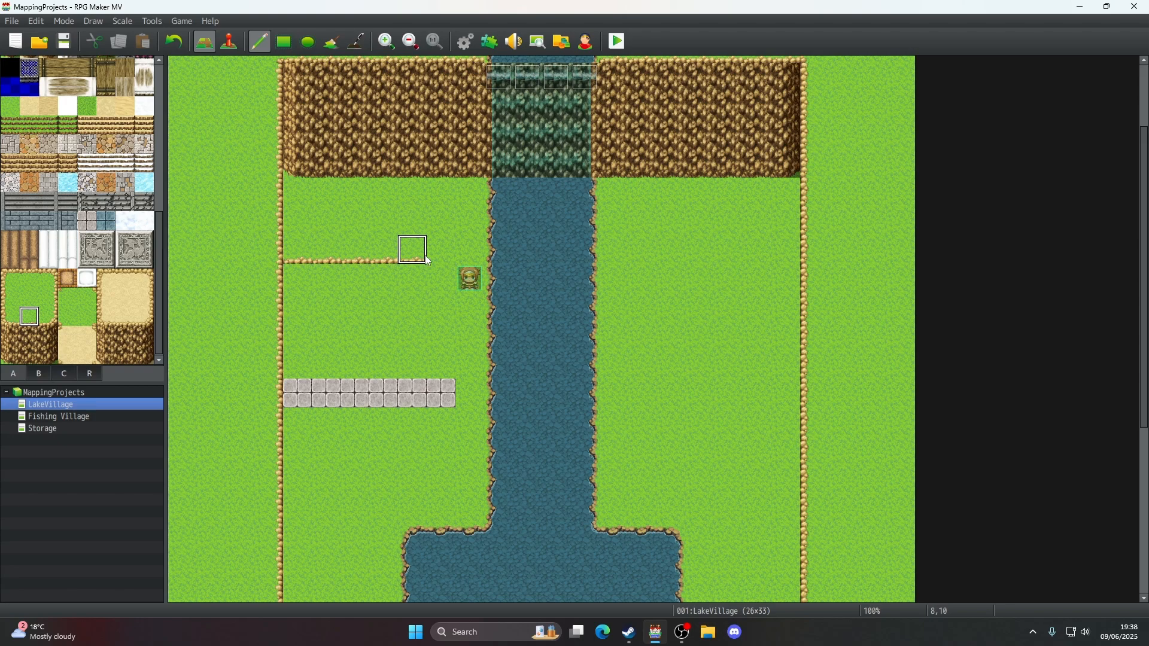
{"action": "left_click", "coordinate": [48, 317]}
{"action": "left_click", "coordinate": [441, 250]}
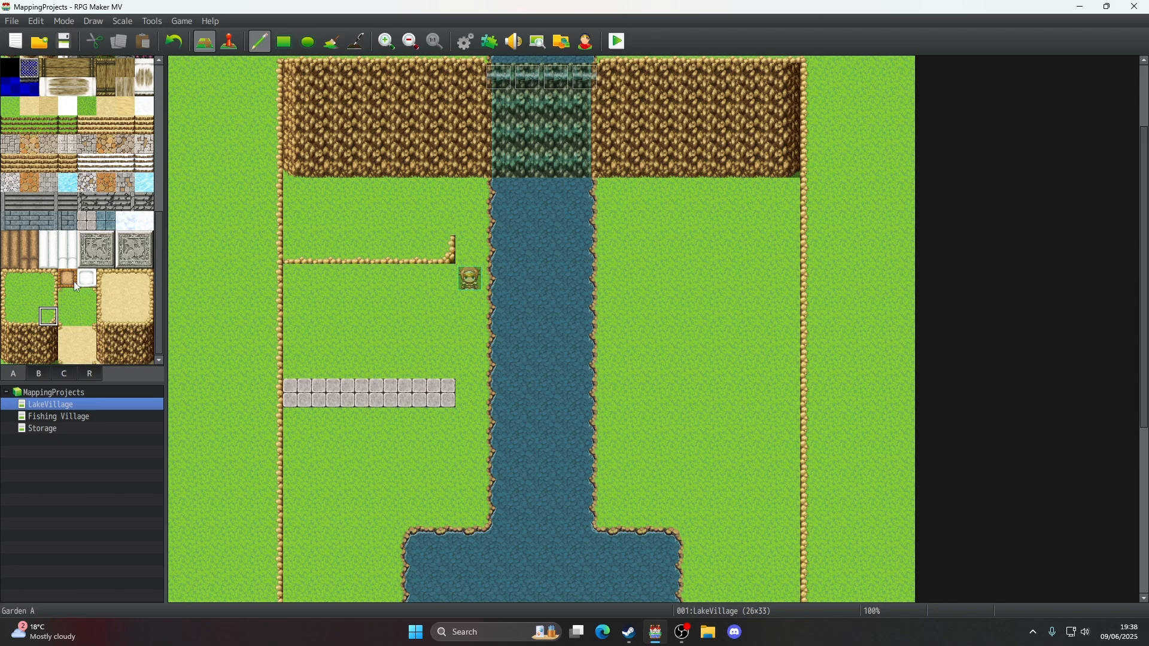
{"action": "left_click", "coordinate": [49, 297]}
{"action": "left_click_drag", "start_coordinate": [443, 222], "coordinate": [443, 193]}
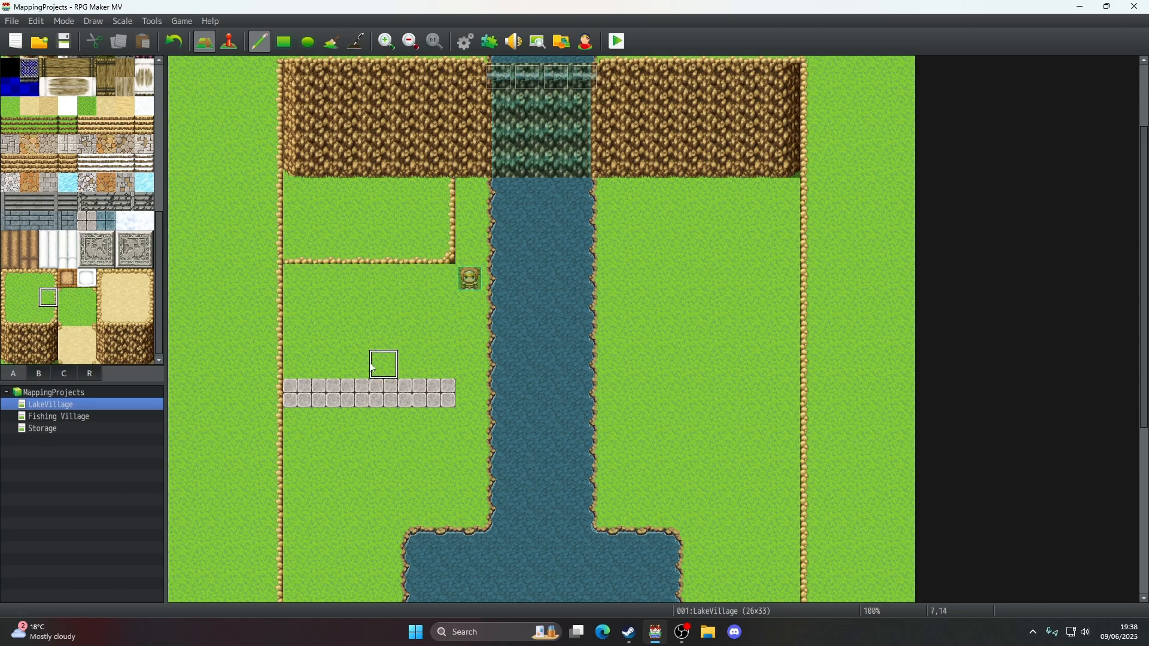
- Paint a cliff wall one tile high and six tiles wide beneath the terrace ledge, using the lower Cliff (Meadow) corner and middle pieces
{"action": "left_click", "coordinate": [9, 354]}
{"action": "left_click", "coordinate": [299, 279]}
{"action": "left_click", "coordinate": [30, 354]}
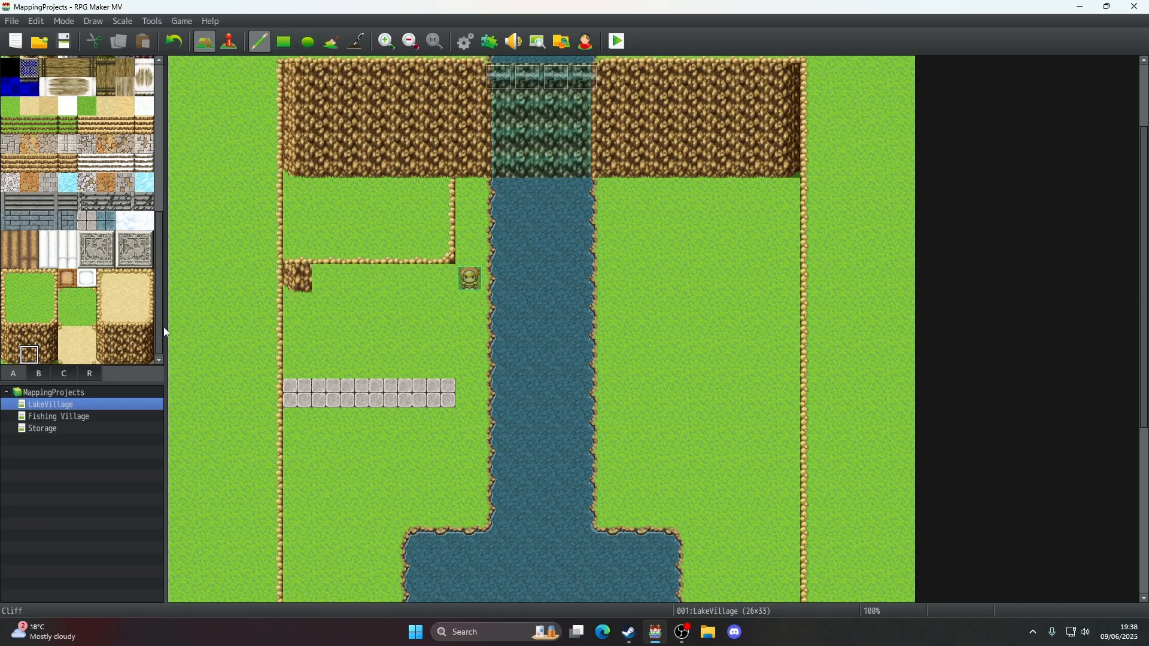
{"action": "left_click_drag", "start_coordinate": [319, 289], "coordinate": [410, 286]}
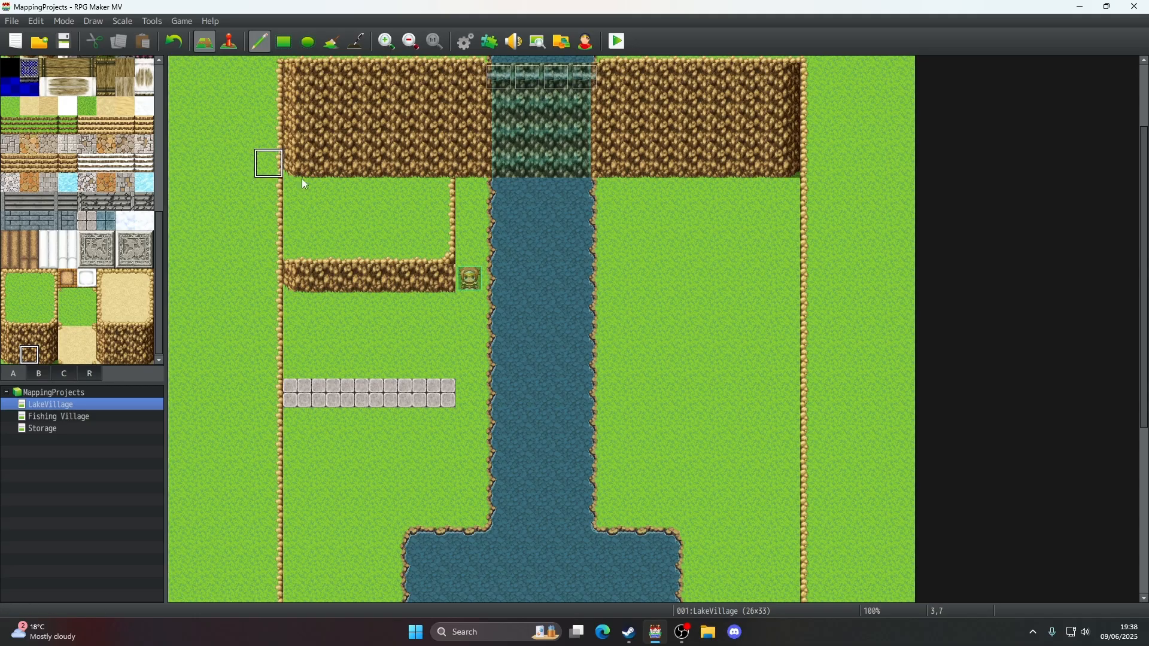
{"action": "right_click", "coordinate": [437, 304]}
{"action": "left_click", "coordinate": [440, 282]}
{"action": "left_click", "coordinate": [49, 354]}
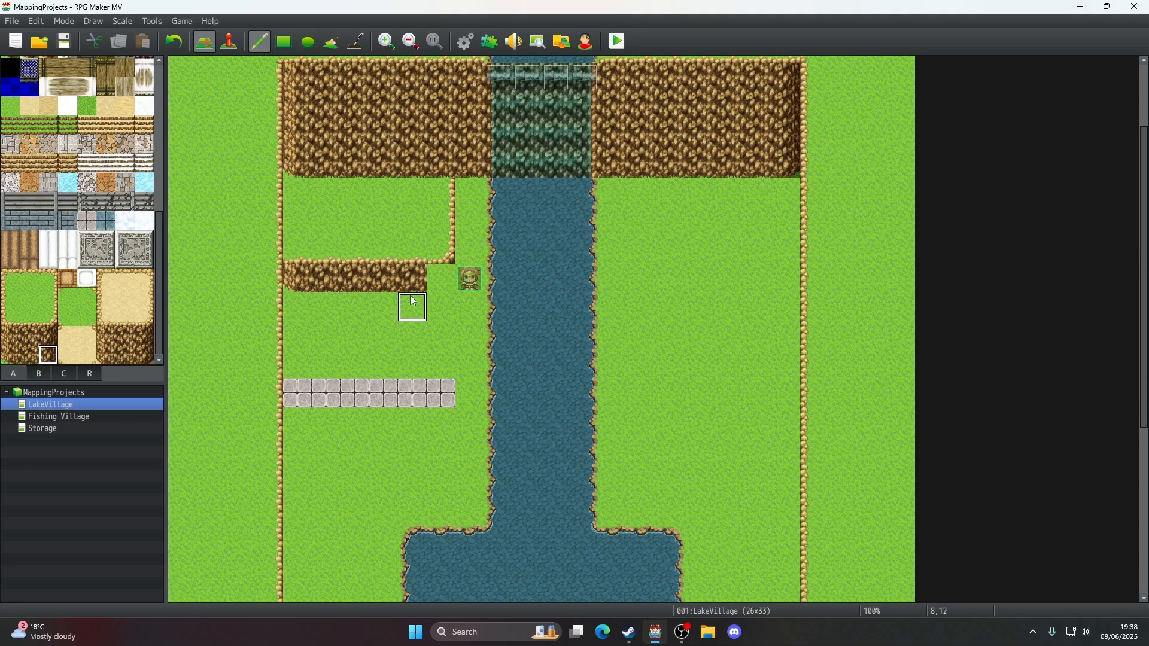
{"action": "left_click", "coordinate": [442, 278]}
{"action": "scroll", "coordinate": [440, 361], "scroll_direction": "down", "scroll_amount": 2}
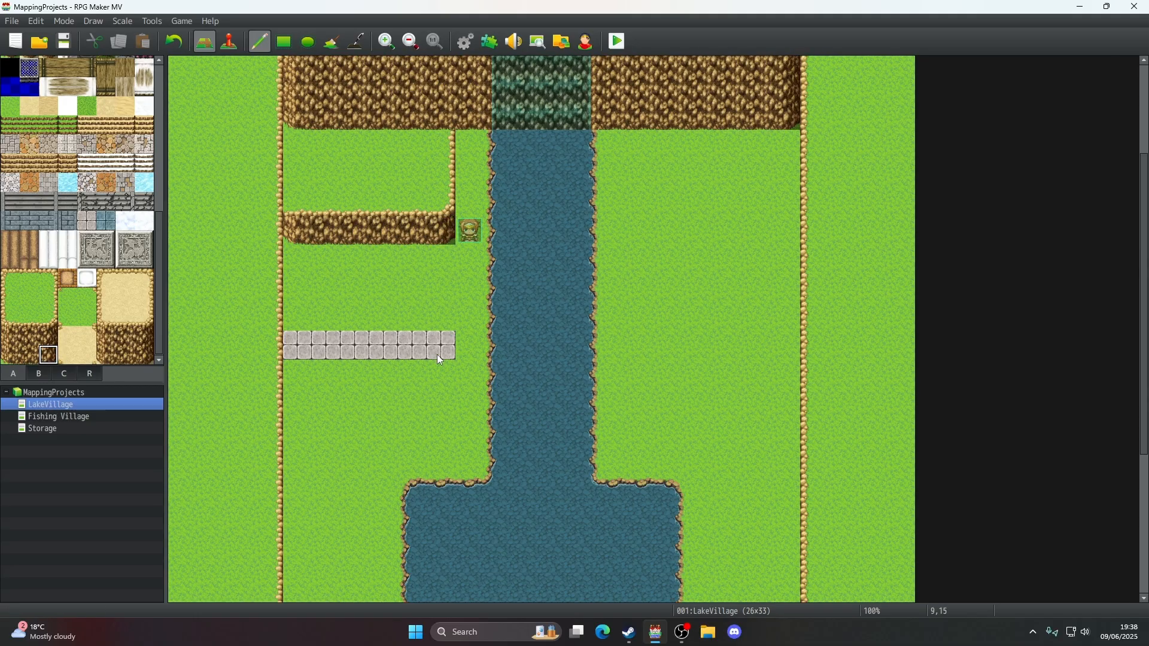
{"action": "left_click", "coordinate": [29, 297]}
{"action": "left_click", "coordinate": [284, 42]}
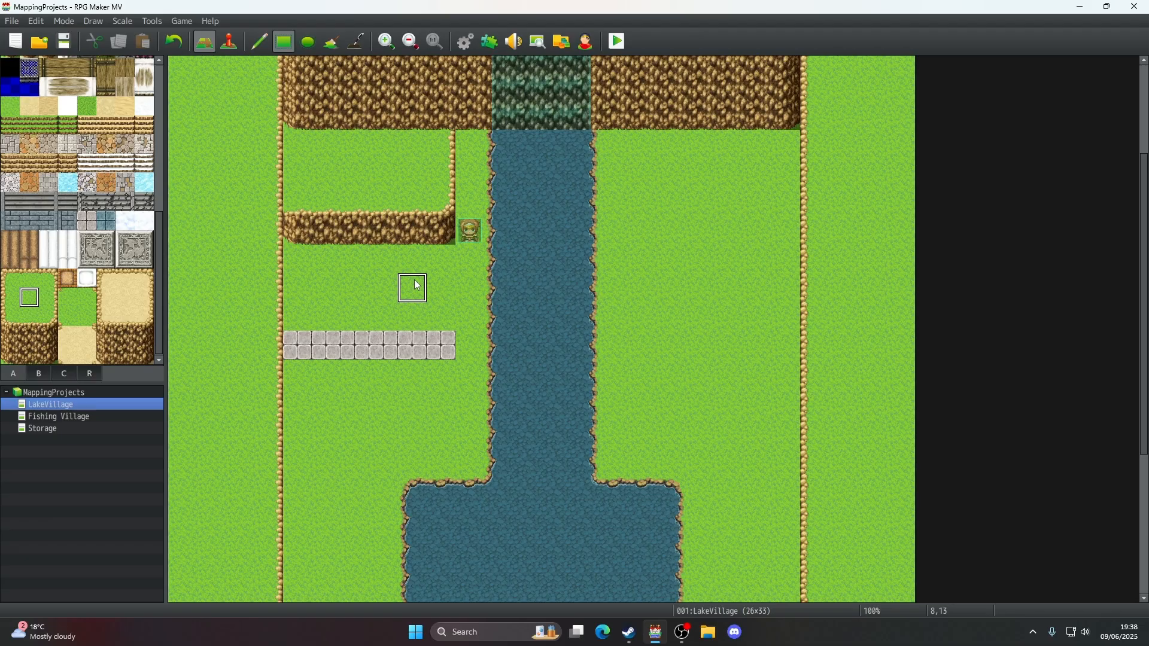
{"action": "scroll", "coordinate": [413, 281], "scroll_direction": "down", "scroll_amount": 1}
{"action": "scroll", "coordinate": [380, 274], "scroll_direction": "up", "scroll_amount": 3}
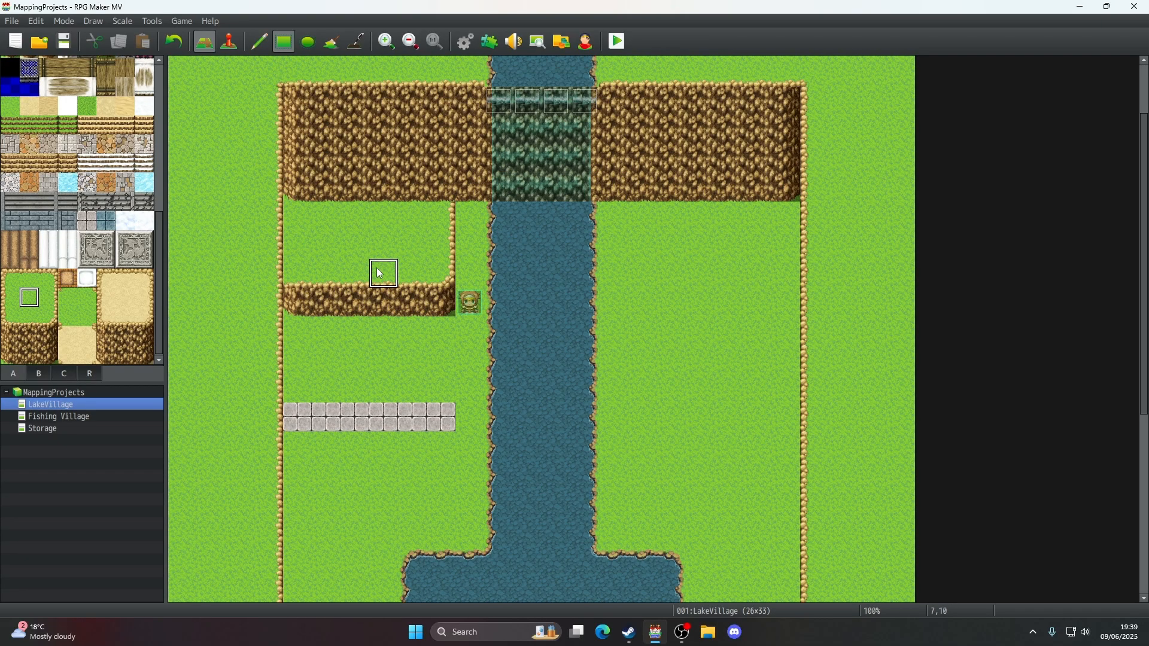
{"action": "left_click", "coordinate": [254, 41]}
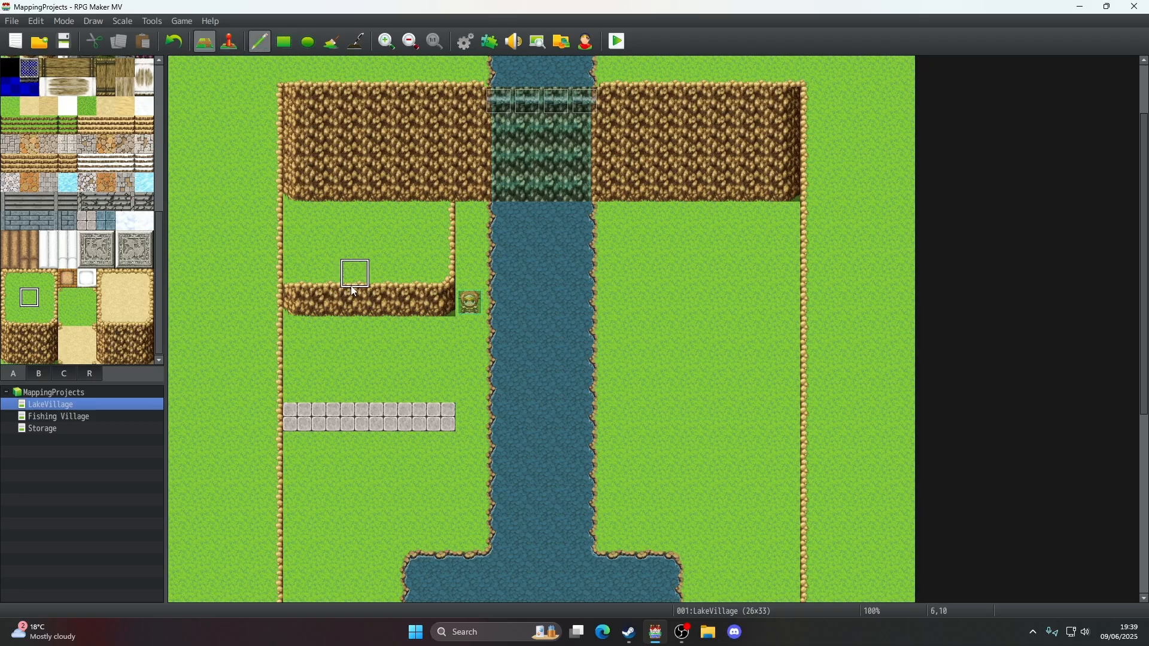
{"action": "scroll", "coordinate": [354, 292], "scroll_direction": "up", "scroll_amount": 3}
{"action": "scroll", "coordinate": [354, 292], "scroll_direction": "down", "scroll_amount": 3}
{"action": "scroll", "coordinate": [554, 305], "scroll_direction": "down", "scroll_amount": 10}
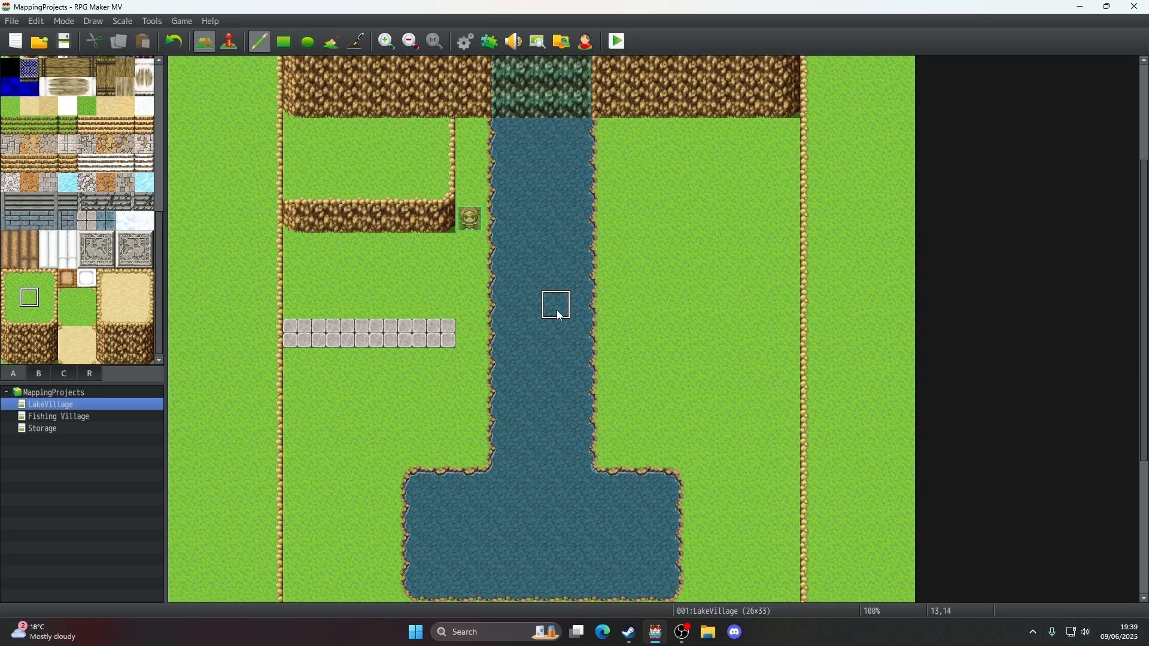
- Outline a second terrace with a six-tile ledge directly above the grey marker row and an eastern ledge up to the upper terrace's wall
{"action": "scroll", "coordinate": [560, 316], "scroll_direction": "up", "scroll_amount": 8}
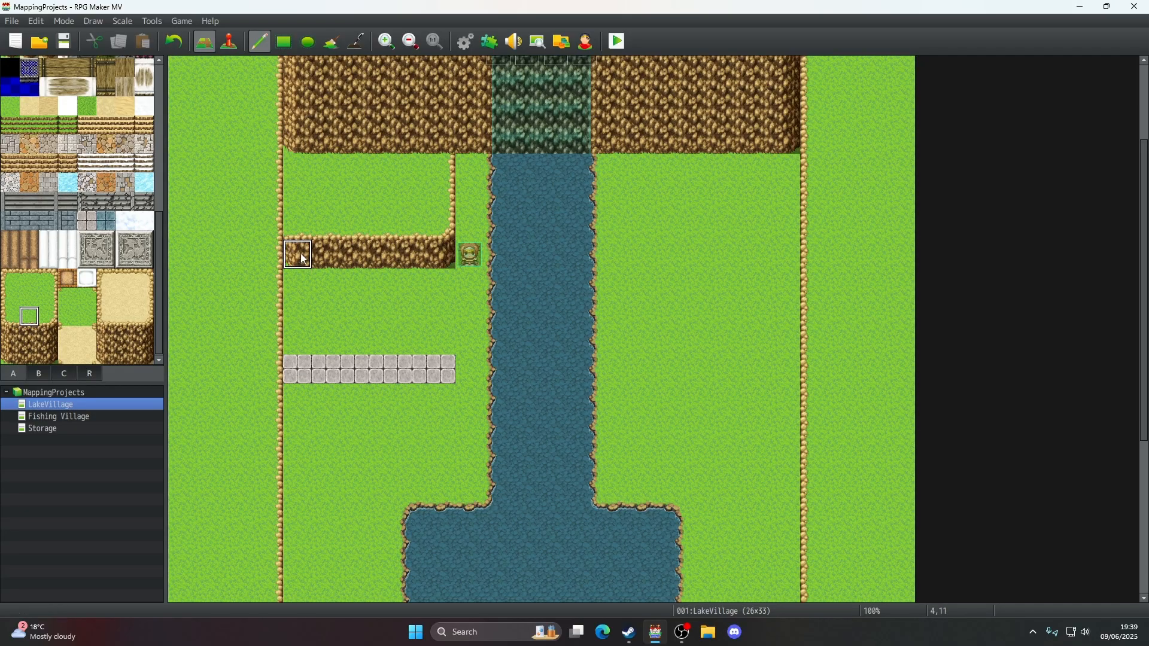
{"action": "left_click", "coordinate": [297, 341]}
{"action": "left_click_drag", "start_coordinate": [330, 343], "coordinate": [413, 342]}
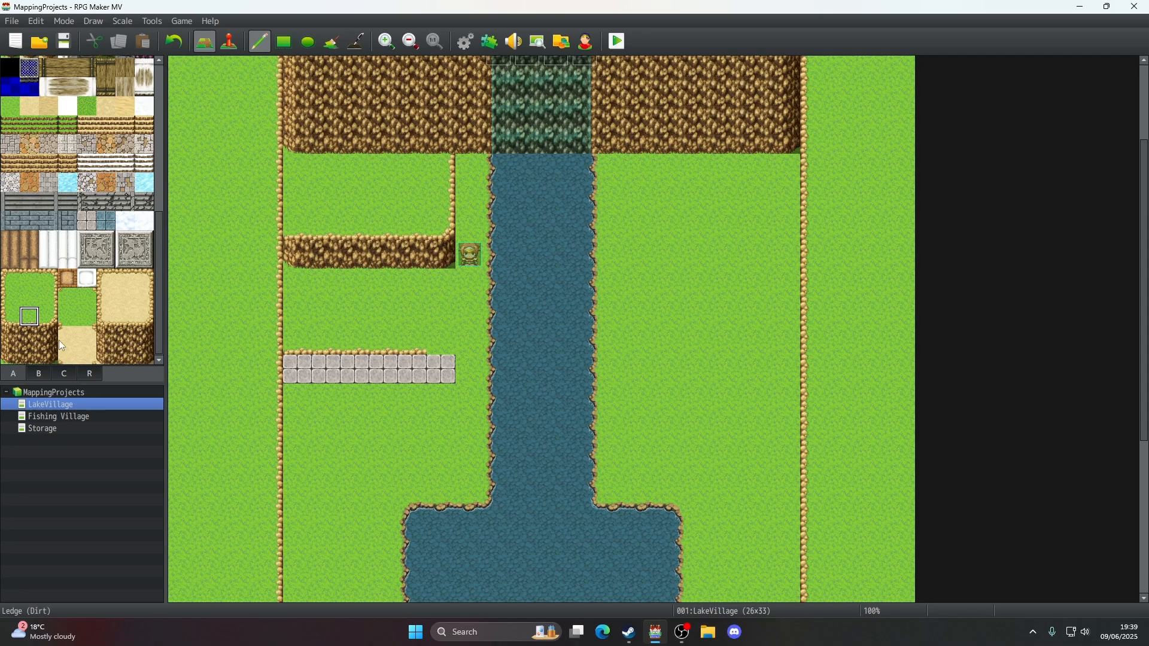
{"action": "left_click", "coordinate": [46, 325]}
{"action": "left_click", "coordinate": [441, 340]}
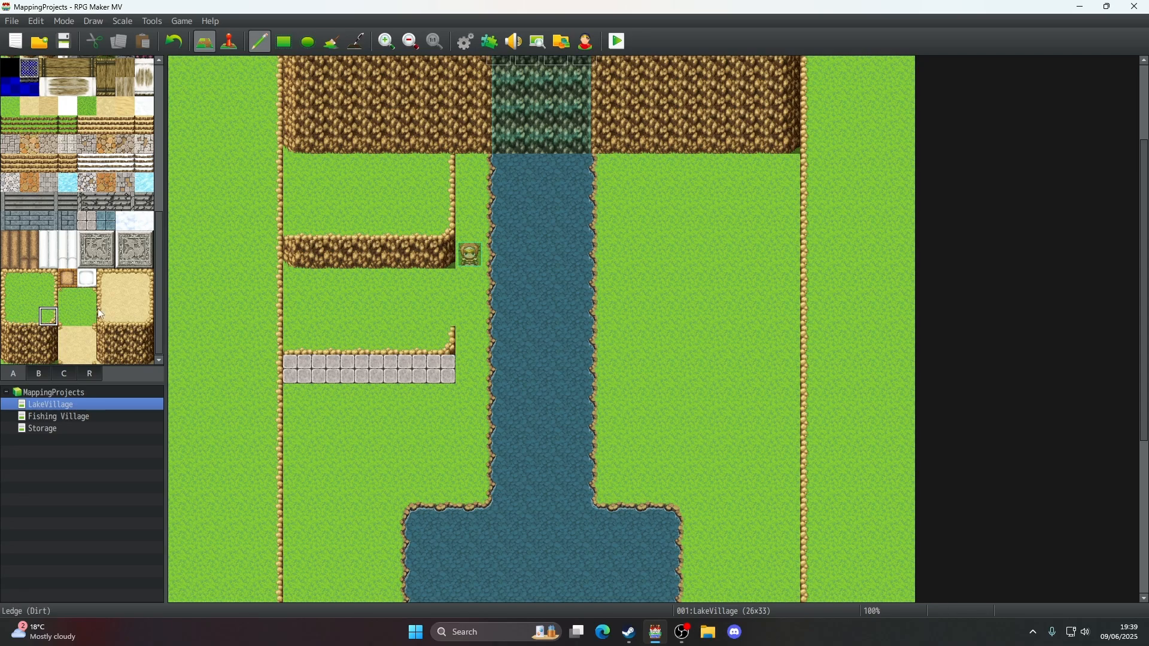
{"action": "left_click", "coordinate": [47, 302]}
{"action": "left_click_drag", "start_coordinate": [442, 281], "coordinate": [444, 312]}
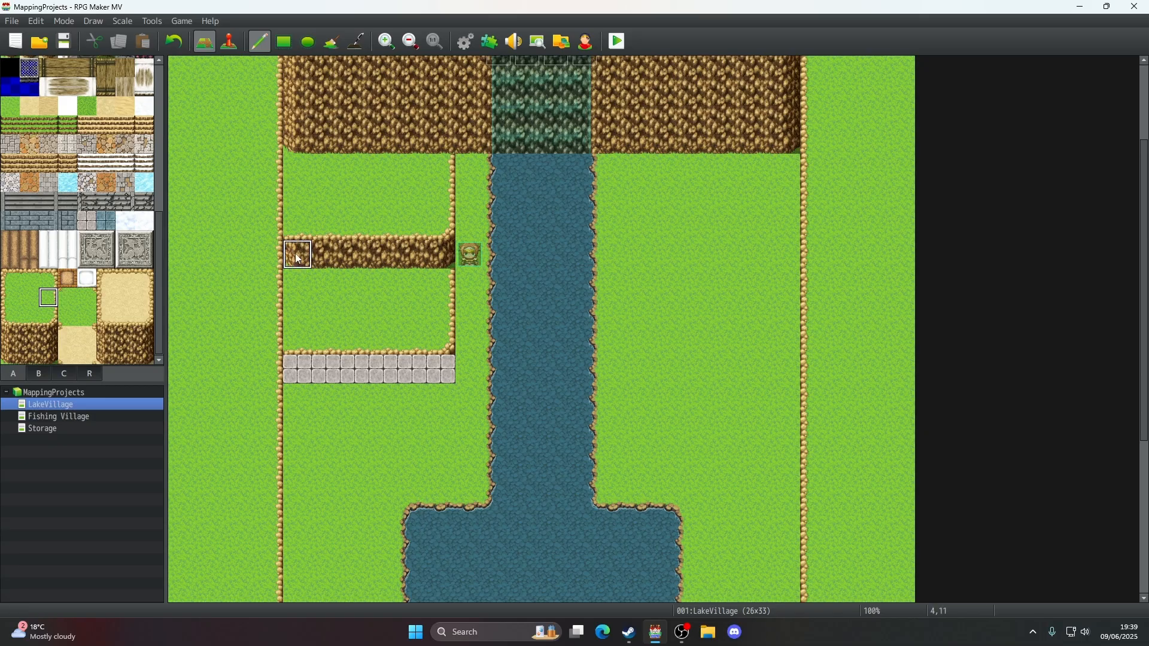
- Copy the upper terrace with its ledges and cliff wall directly below itself, covering the grey marker row with the wall
{"action": "right_click_drag", "start_coordinate": [298, 167], "coordinate": [446, 258]}
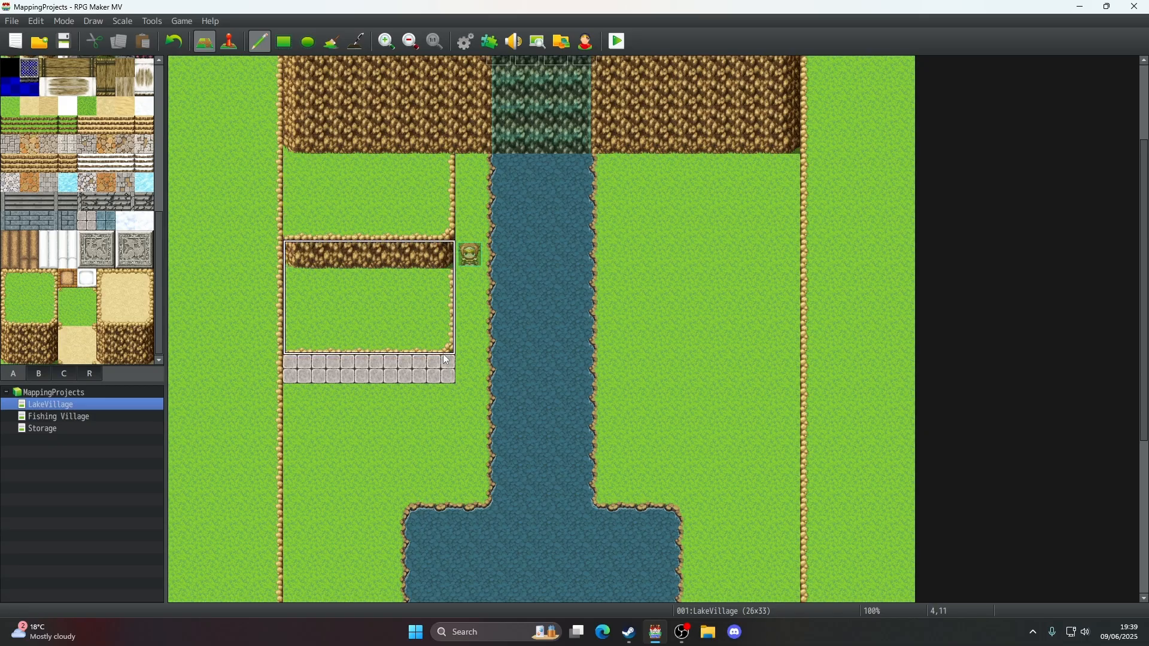
{"action": "left_click", "coordinate": [446, 375]}
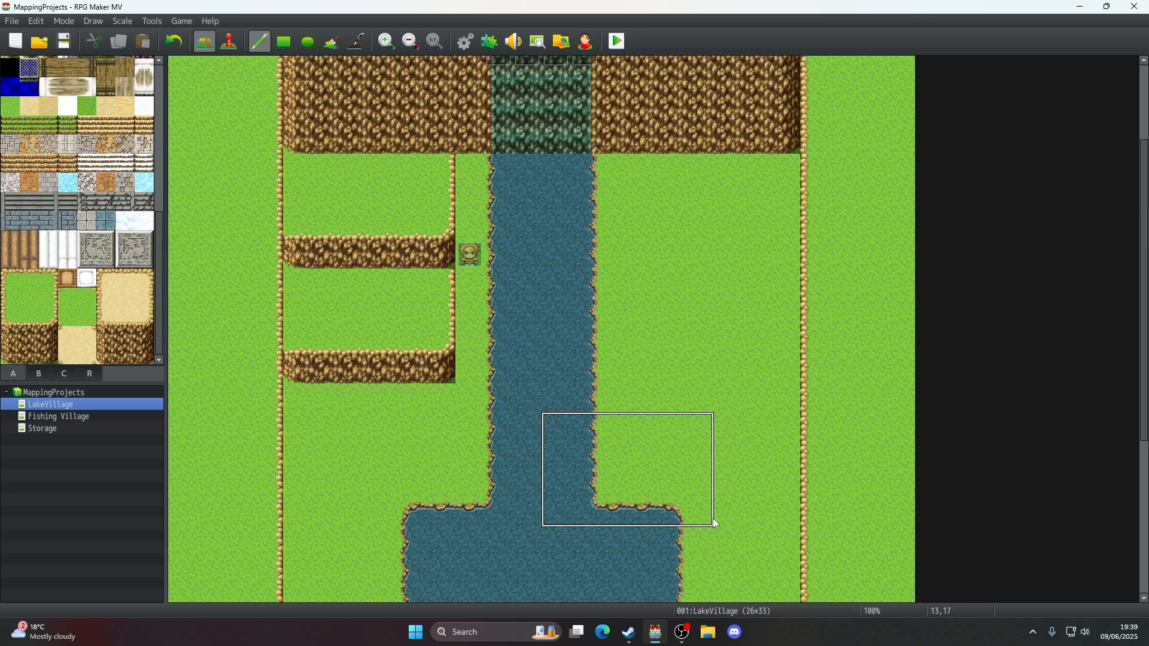
- Save the map changes and start a new game in a full-screen playtest
{"action": "right_click", "coordinate": [439, 444]}
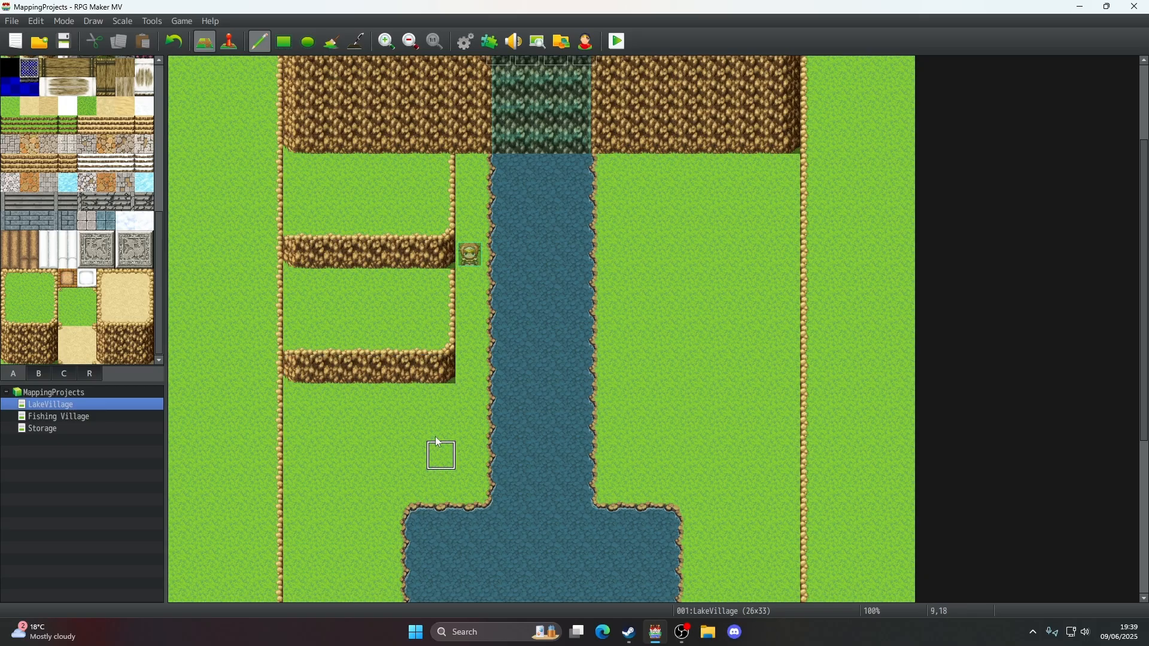
{"action": "left_click", "coordinate": [617, 41]}
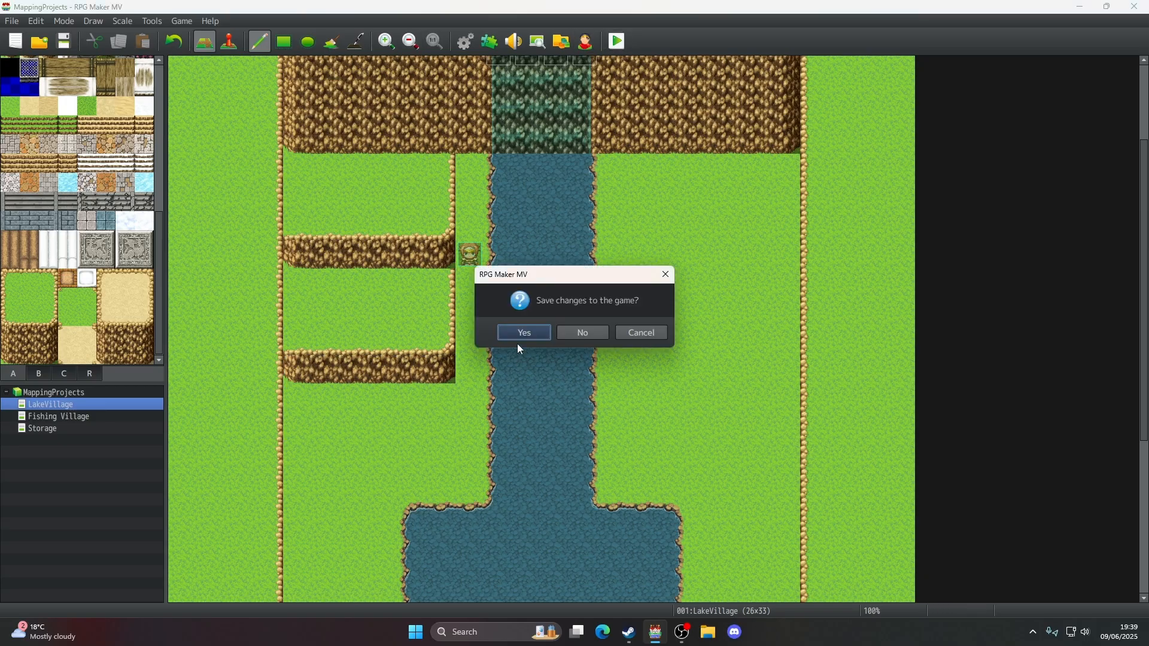
{"action": "left_click", "coordinate": [519, 334]}
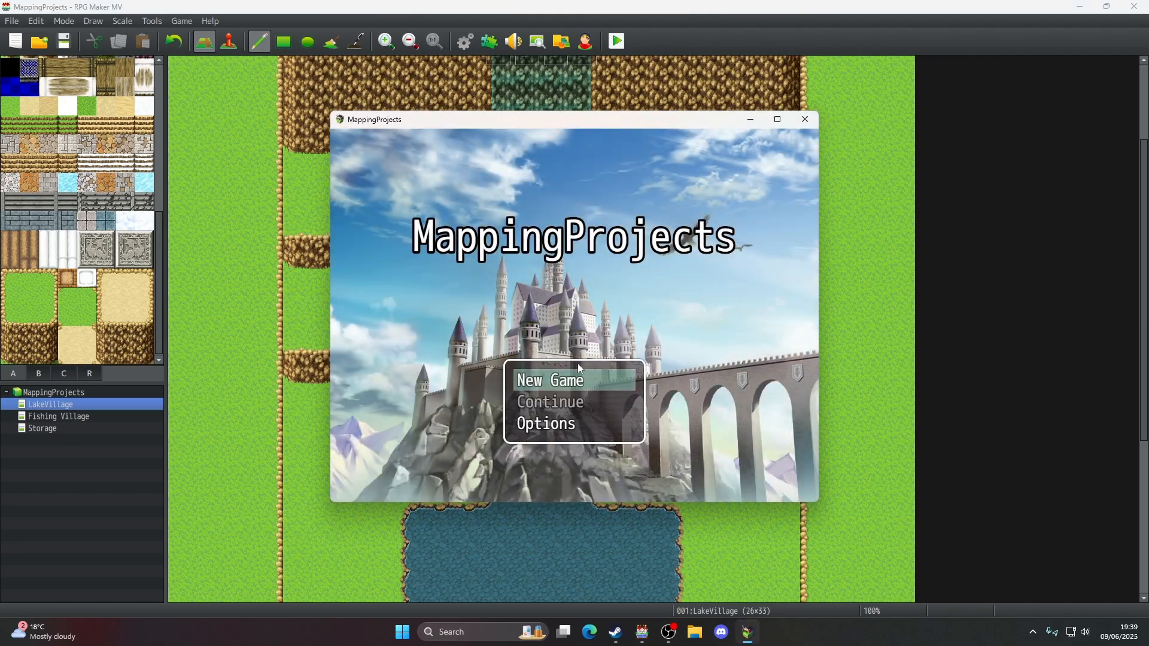
{"action": "left_click", "coordinate": [577, 375]}
{"action": "key", "text": "F4"}
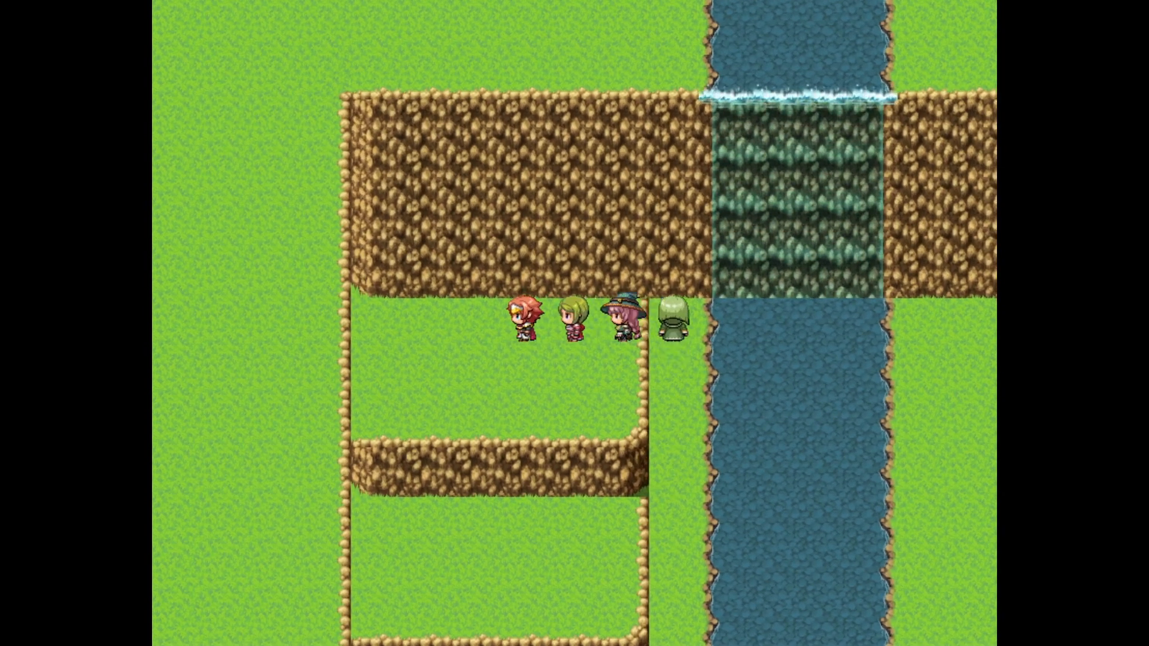
- Walk the party across both western terraces and over the cliff wall between them, and close the playtest
{"action": "key", "text": "Down"}
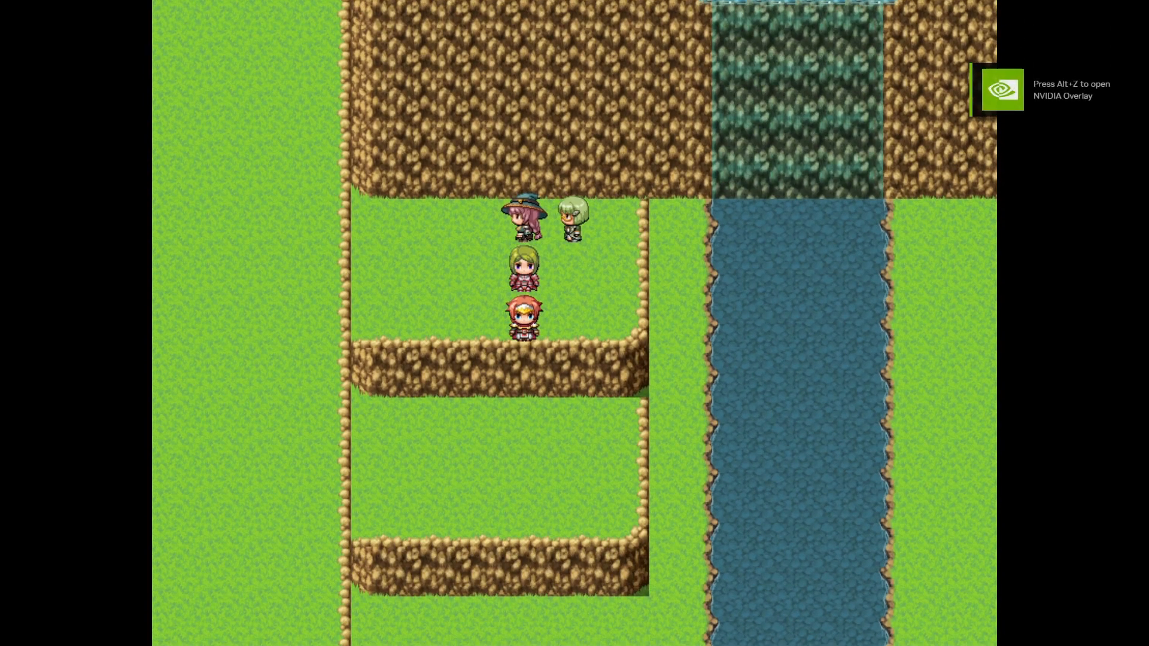
{"action": "key", "text": "Up"}
{"action": "key", "text": "Left"}
{"action": "key", "text": "Down"}
{"action": "key", "text": "Right"}
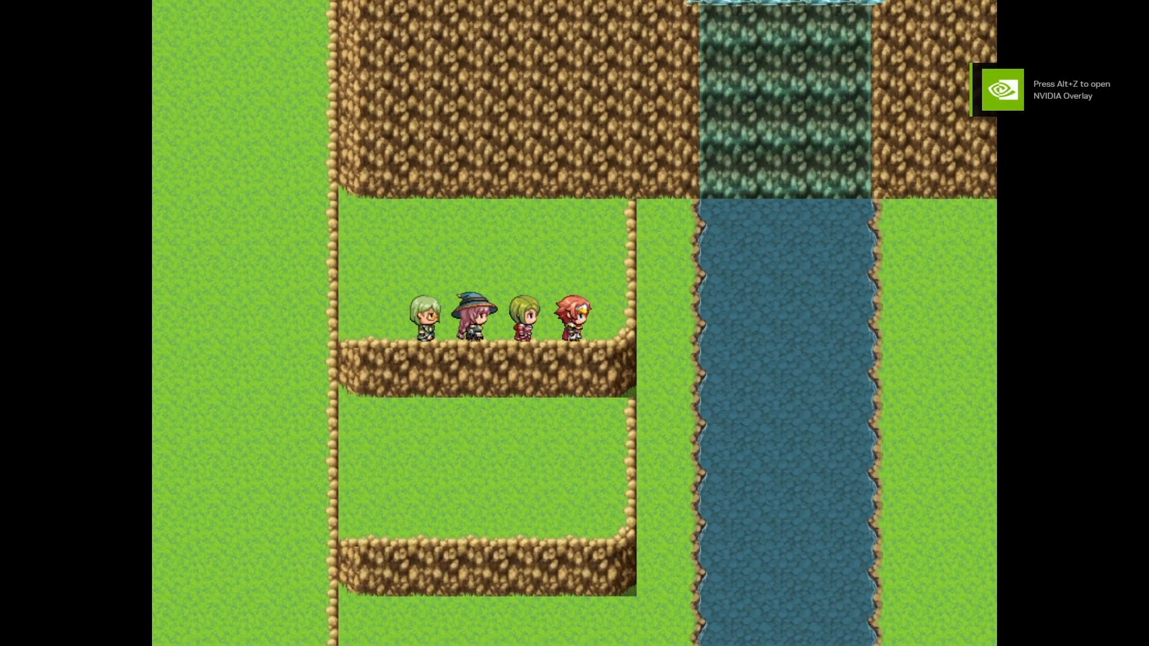
{"action": "key", "text": "Down"}
{"action": "key", "text": "Left"}
{"action": "key", "text": "Down"}
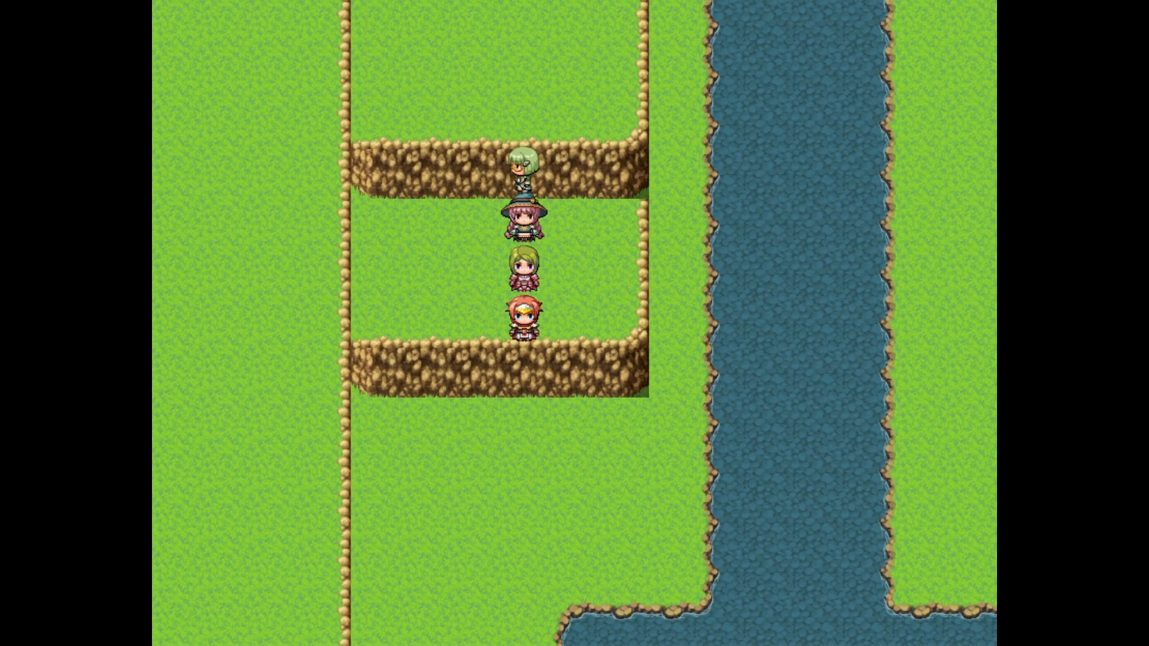
{"action": "key", "text": "Up"}
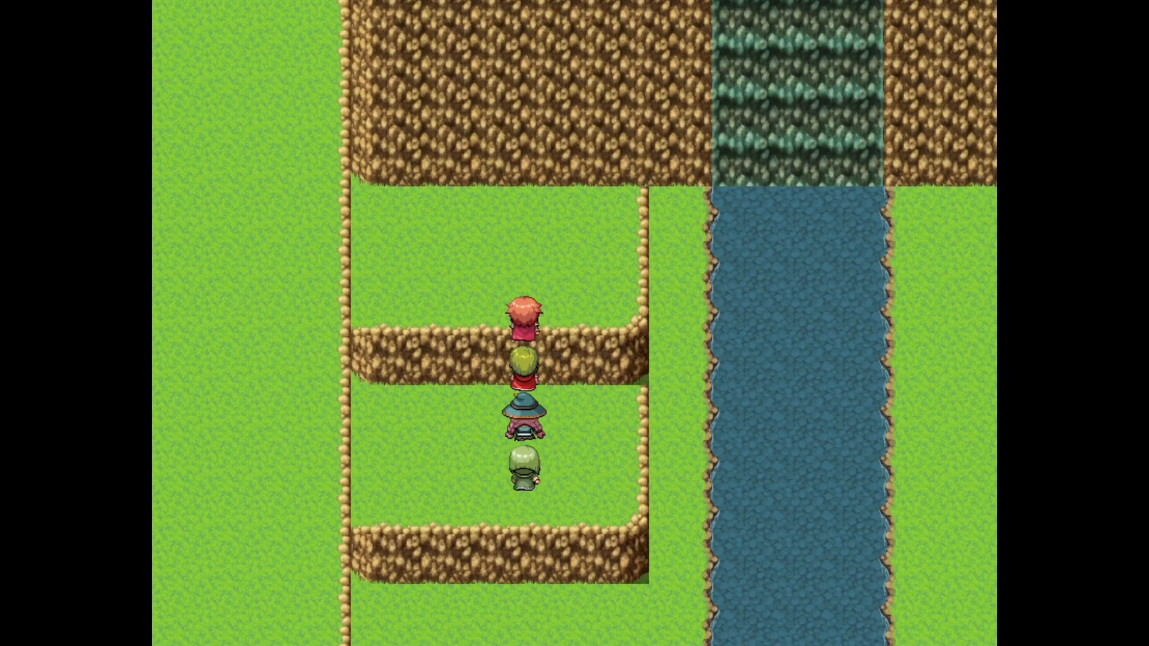
{"action": "key", "text": "F4"}
{"action": "left_click", "coordinate": [805, 120]}
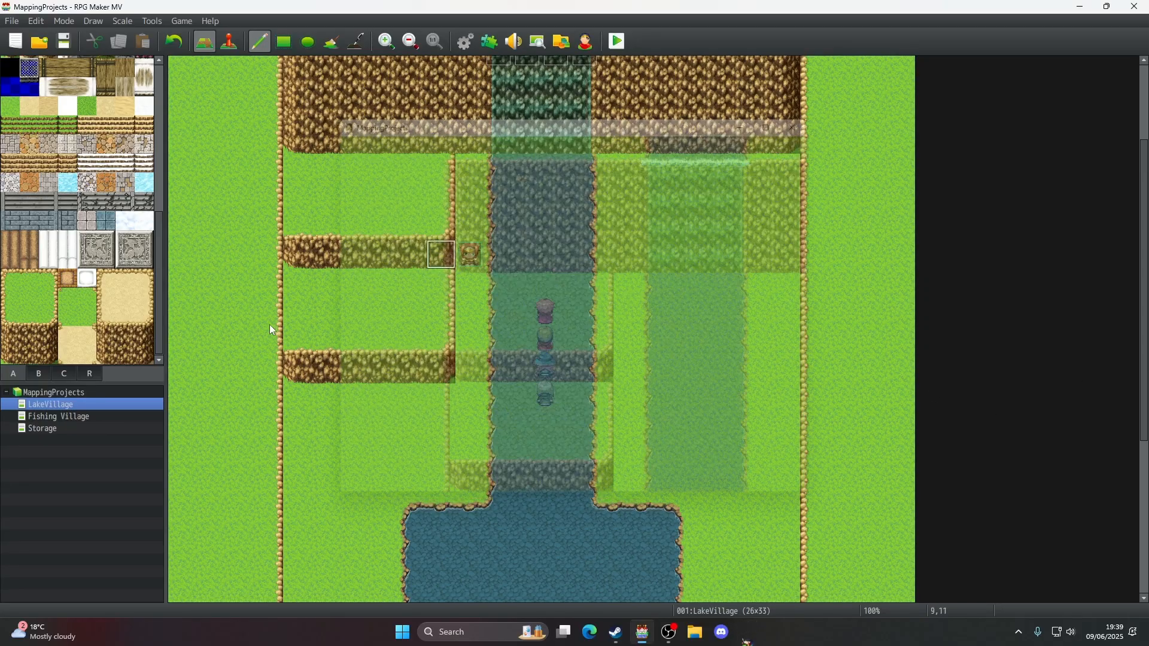
- Try a two-tile-tall tree over the eastern end of the upper terrace's cliff wall and playtest the map
{"action": "left_click", "coordinate": [35, 375]}
{"action": "left_click", "coordinate": [106, 295]}
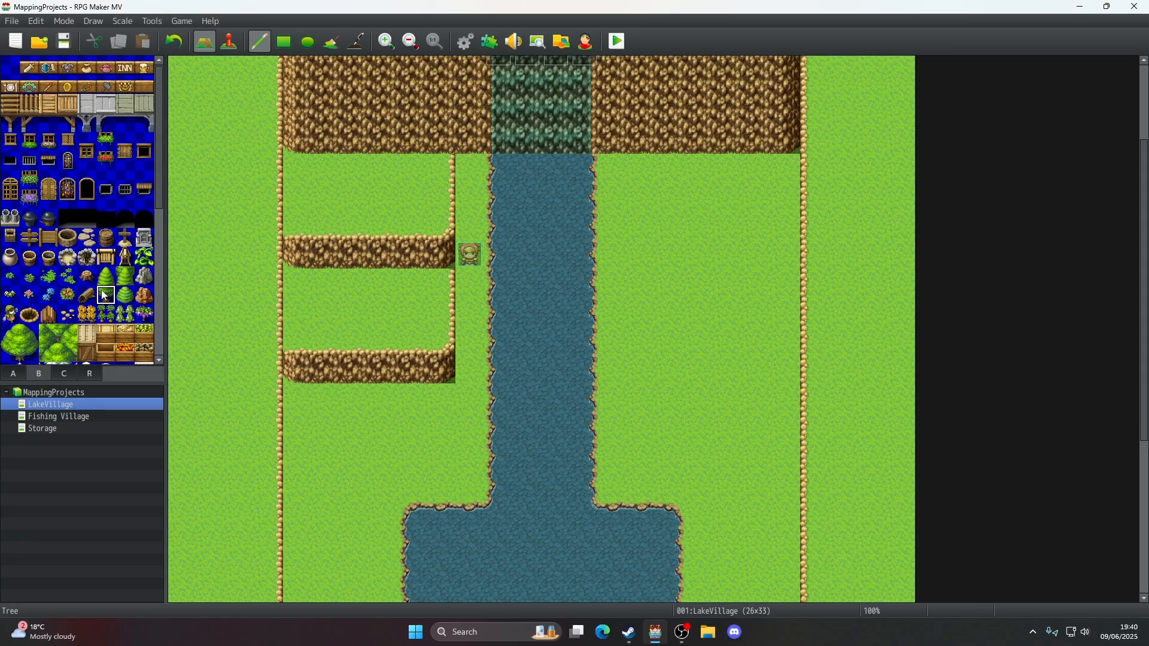
{"action": "left_click_drag", "start_coordinate": [106, 295], "coordinate": [105, 276]}
{"action": "left_click", "coordinate": [440, 255]}
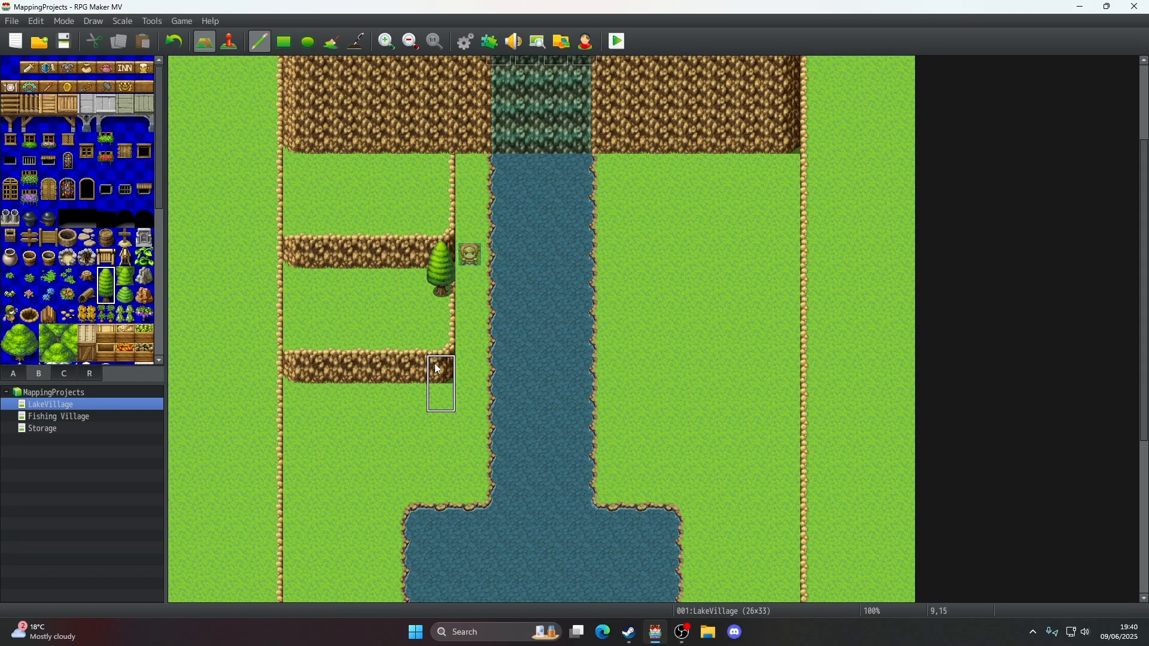
{"action": "left_click", "coordinate": [586, 47]}
{"action": "left_click", "coordinate": [506, 333]}
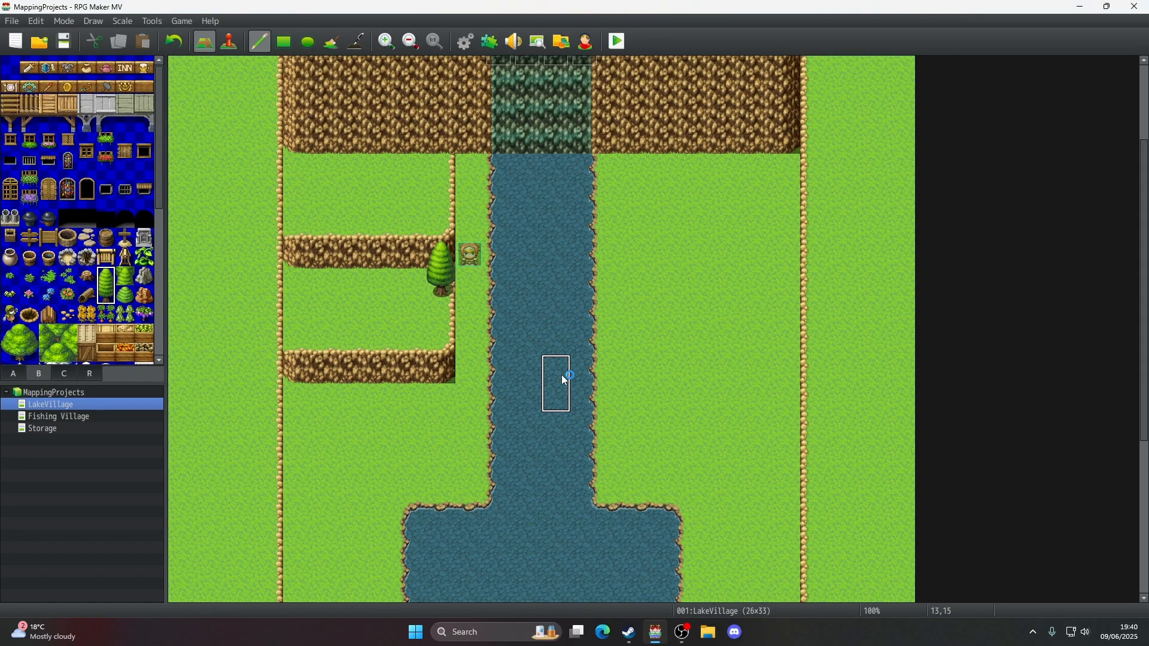
{"action": "left_click", "coordinate": [577, 381]}
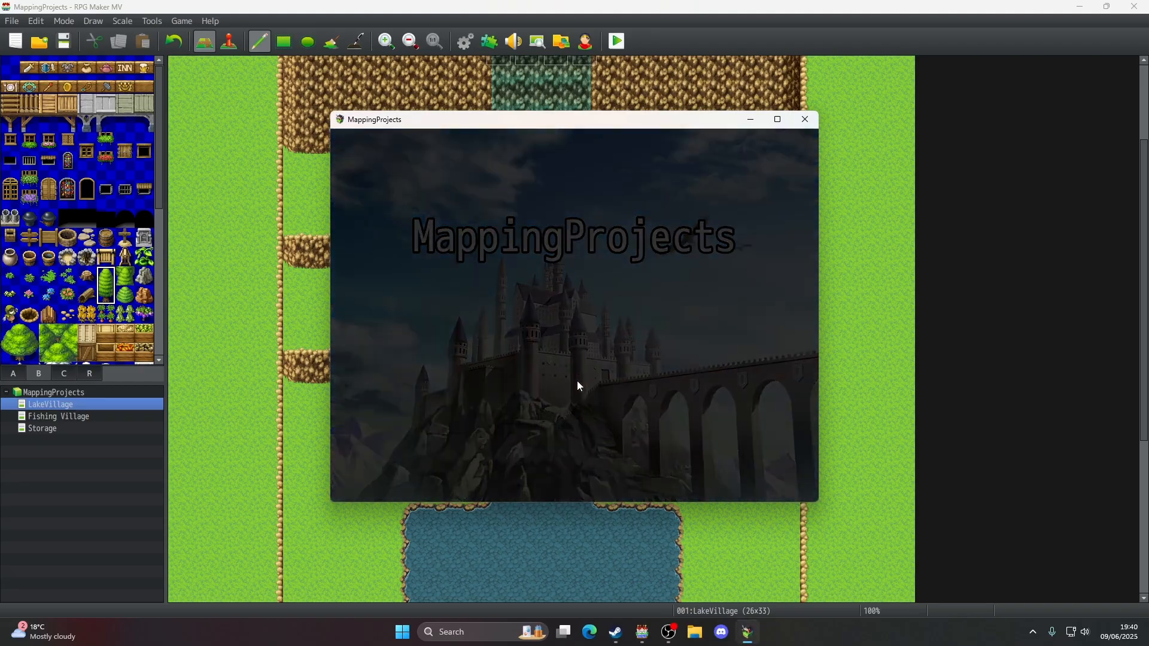
- Switch to event editing and compare the waterfall events of the Fishing Village map with those in LakeVillage
{"action": "scroll", "coordinate": [519, 357], "scroll_direction": "up", "scroll_amount": 3}
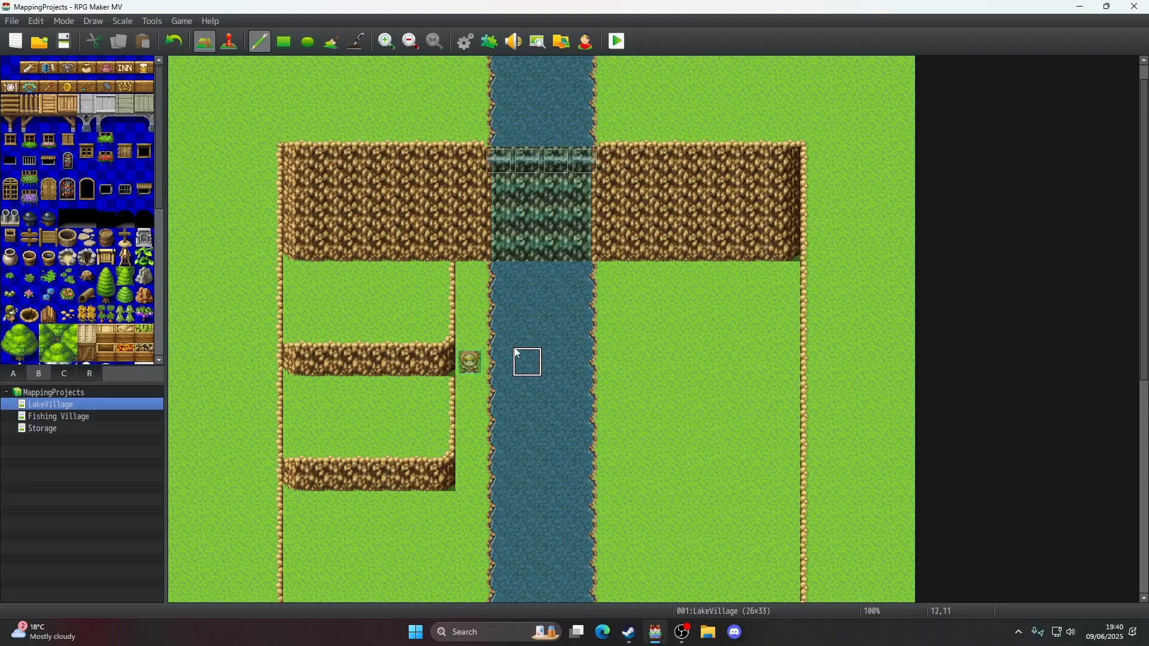
{"action": "scroll", "coordinate": [490, 290], "scroll_direction": "down", "scroll_amount": 3}
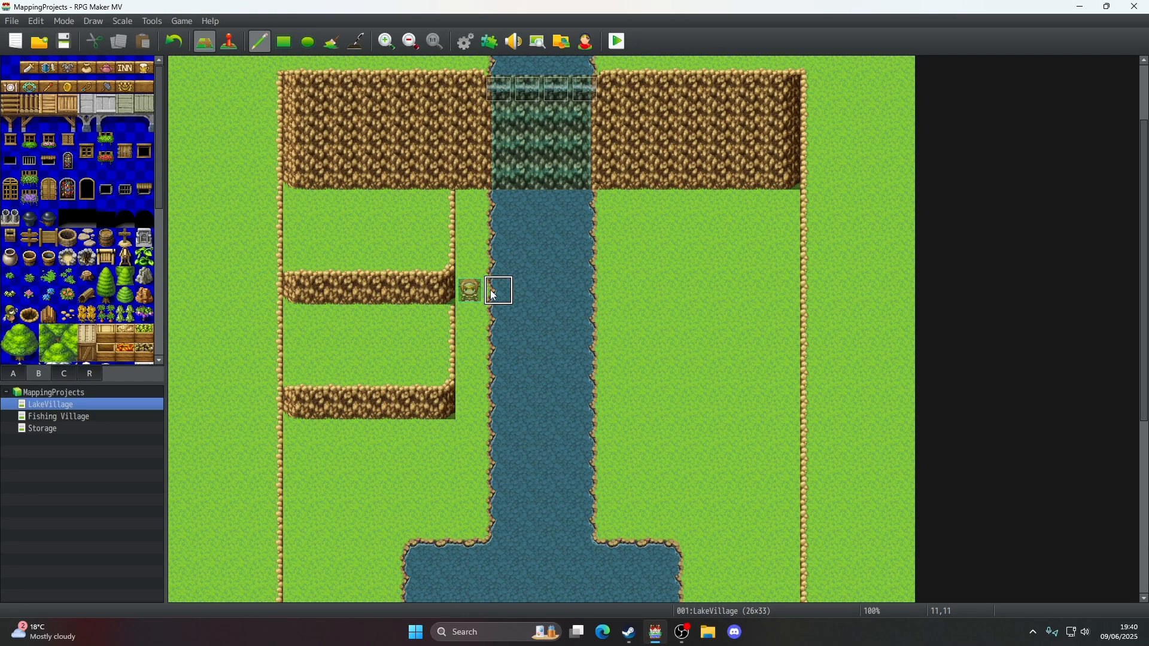
{"action": "left_click", "coordinate": [229, 41]}
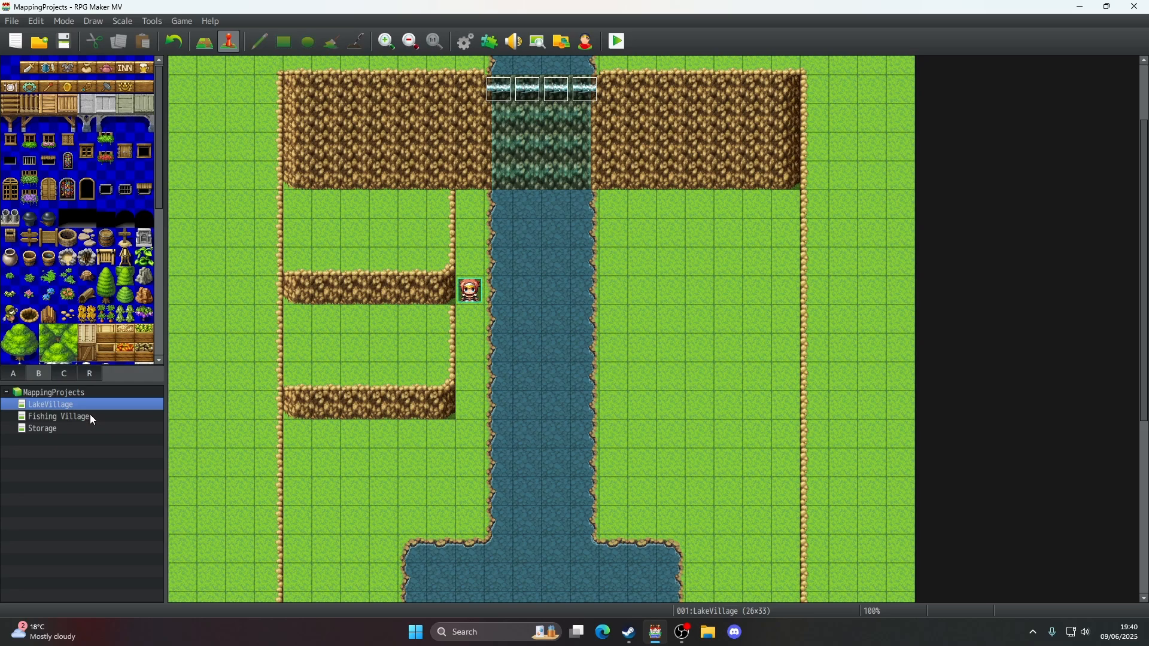
{"action": "left_click", "coordinate": [89, 416]}
{"action": "left_click", "coordinate": [89, 405]}
{"action": "scroll", "coordinate": [542, 287], "scroll_direction": "up", "scroll_amount": 3}
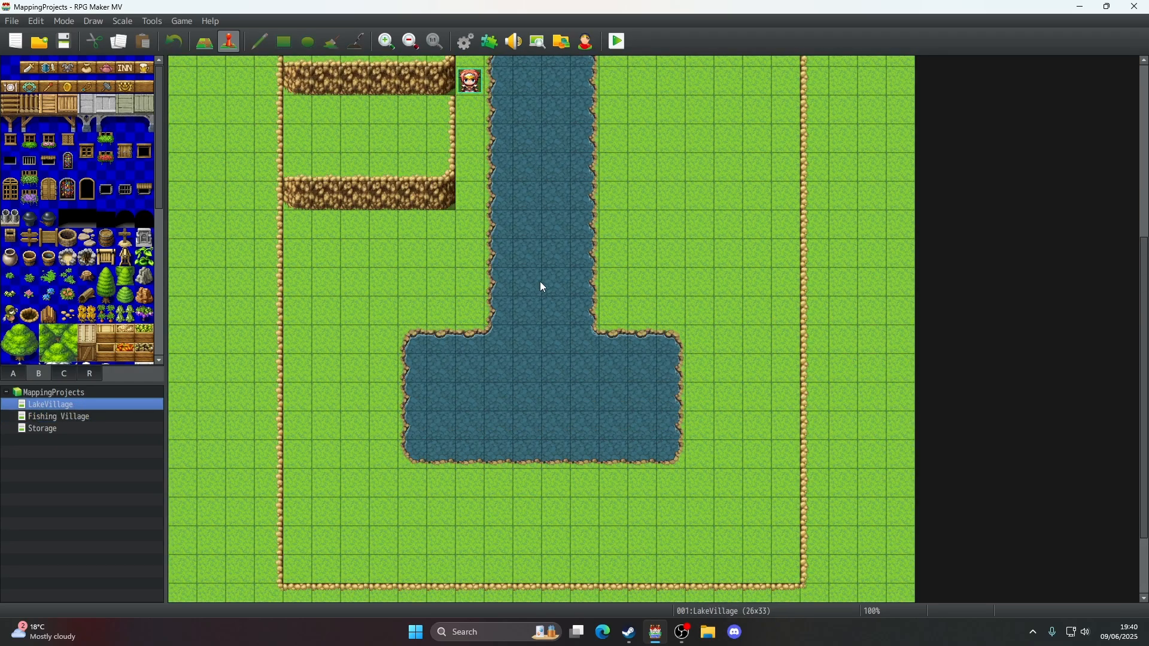
{"action": "left_click", "coordinate": [60, 418]}
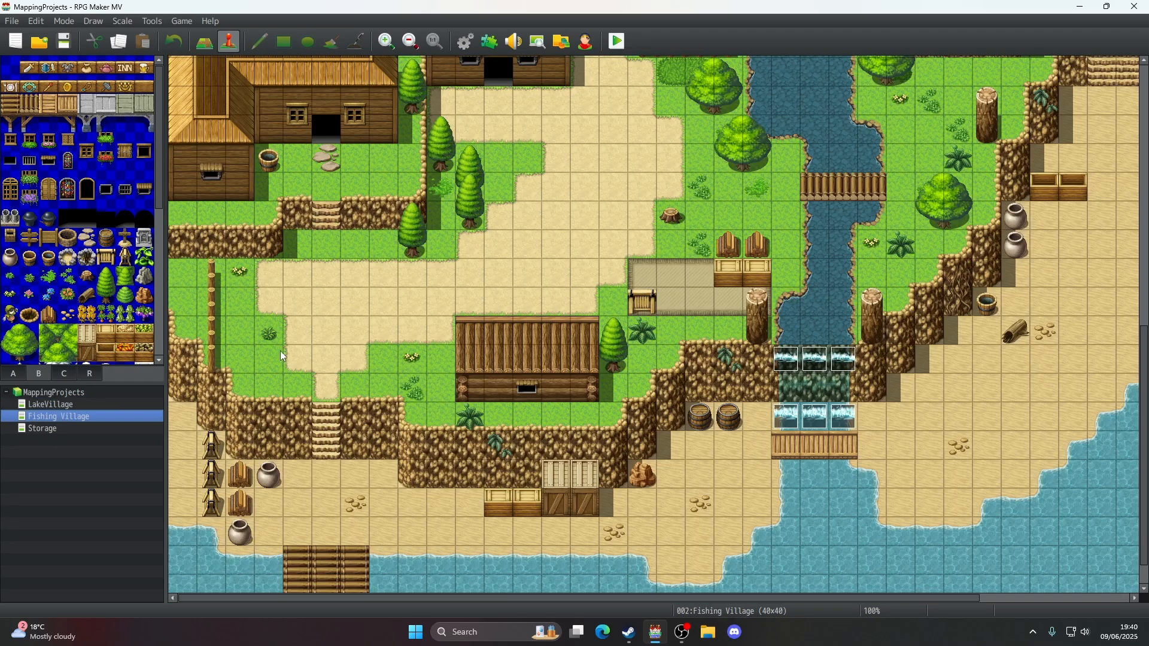
{"action": "left_click", "coordinate": [96, 404]}
{"action": "scroll", "coordinate": [556, 321], "scroll_direction": "up", "scroll_amount": 5}
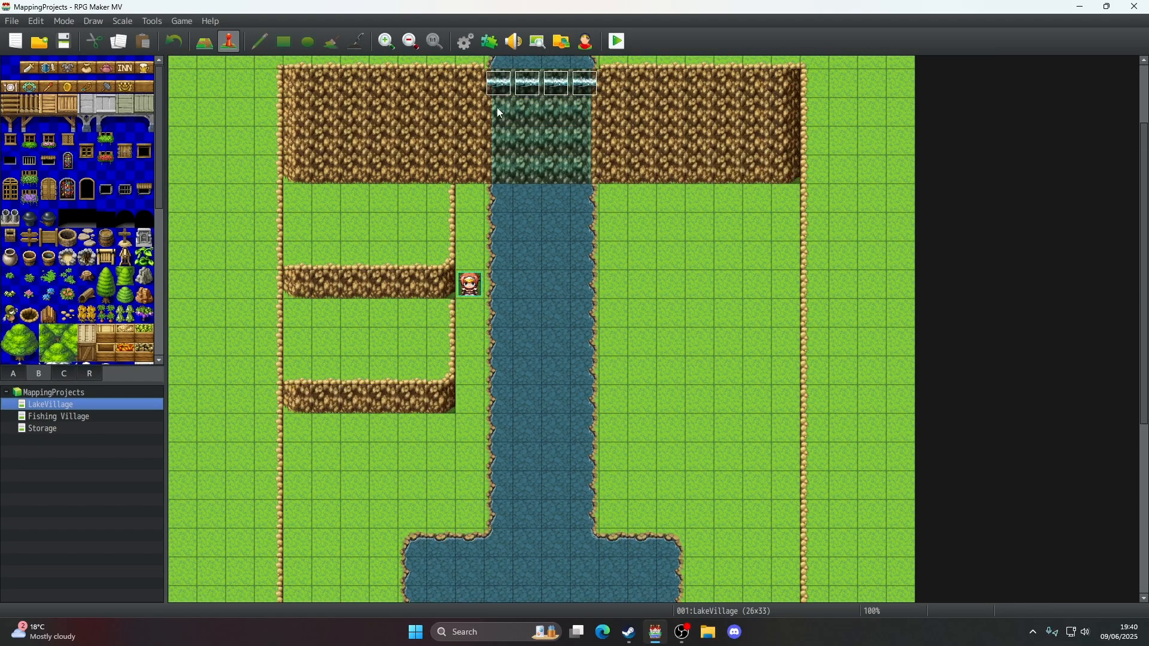
- Paste a waterfall event onto each of the four river tiles directly beneath the main cliff
{"action": "left_click", "coordinate": [500, 198]}
{"action": "key", "text": "ctrl+v"}
{"action": "left_click", "coordinate": [529, 198]}
{"action": "key", "text": "ctrl+v"}
{"action": "left_click", "coordinate": [557, 198]}
{"action": "key", "text": "ctrl+v"}
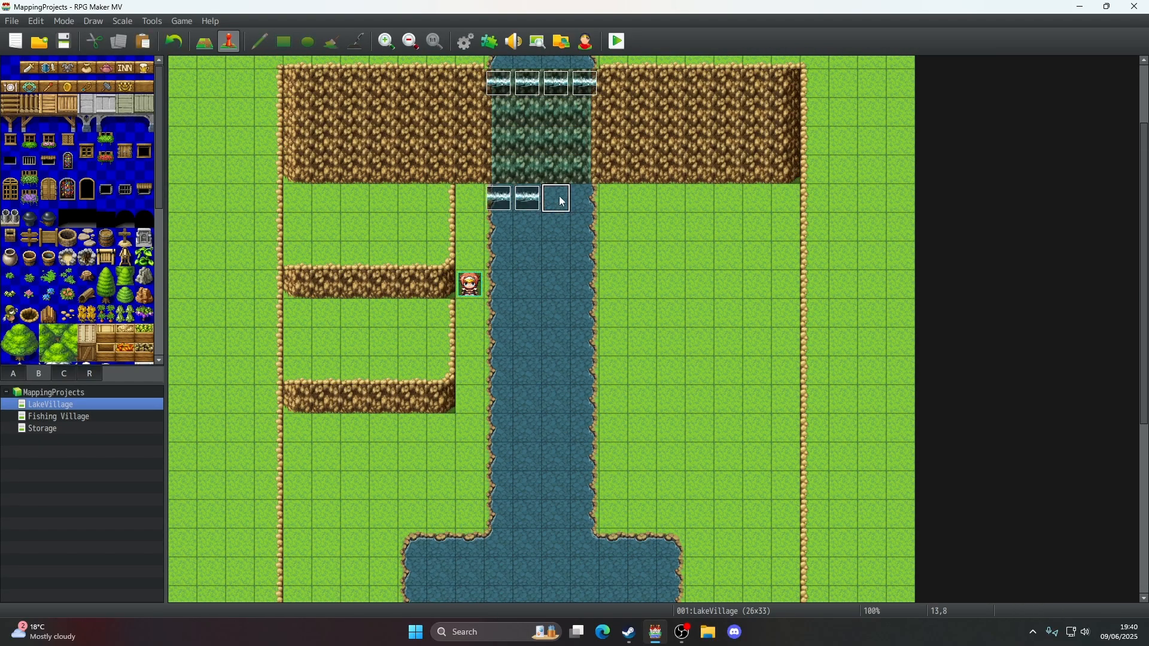
{"action": "left_click", "coordinate": [585, 198]}
{"action": "key", "text": "ctrl+v"}
{"action": "left_click", "coordinate": [606, 338]}
{"action": "scroll", "coordinate": [605, 339], "scroll_direction": "down", "scroll_amount": 4}
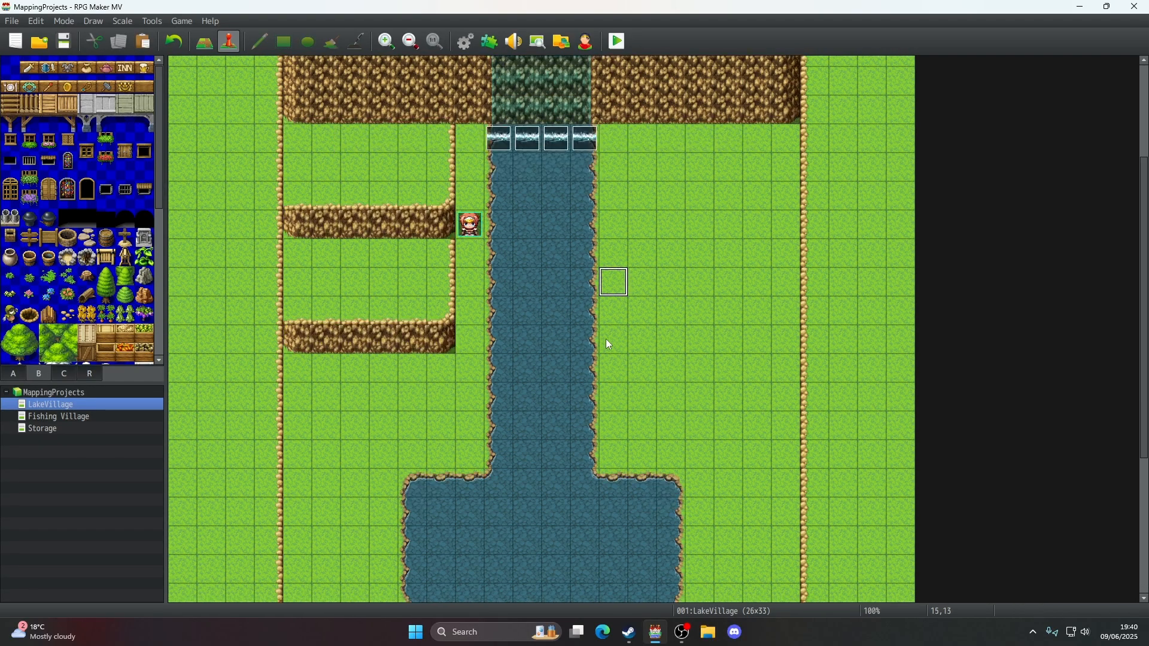
- Try drawing Deep Water across the river in map editing and undo it
{"action": "left_click", "coordinate": [12, 374]}
{"action": "scroll", "coordinate": [128, 128], "scroll_direction": "up", "scroll_amount": 4}
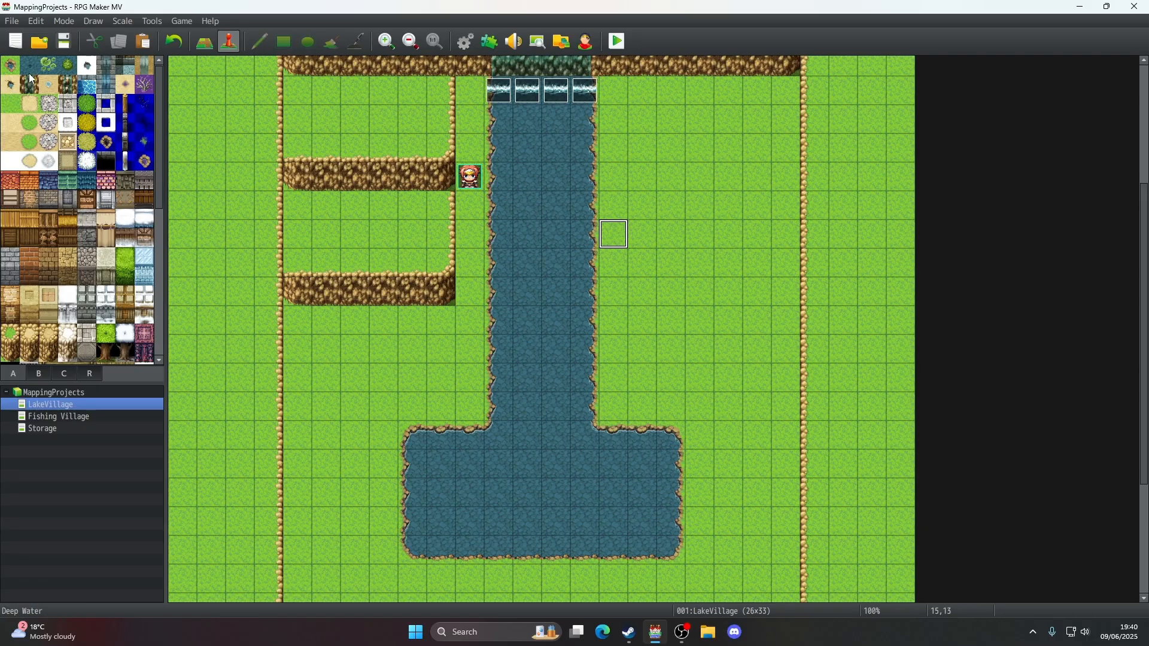
{"action": "left_click", "coordinate": [28, 70]}
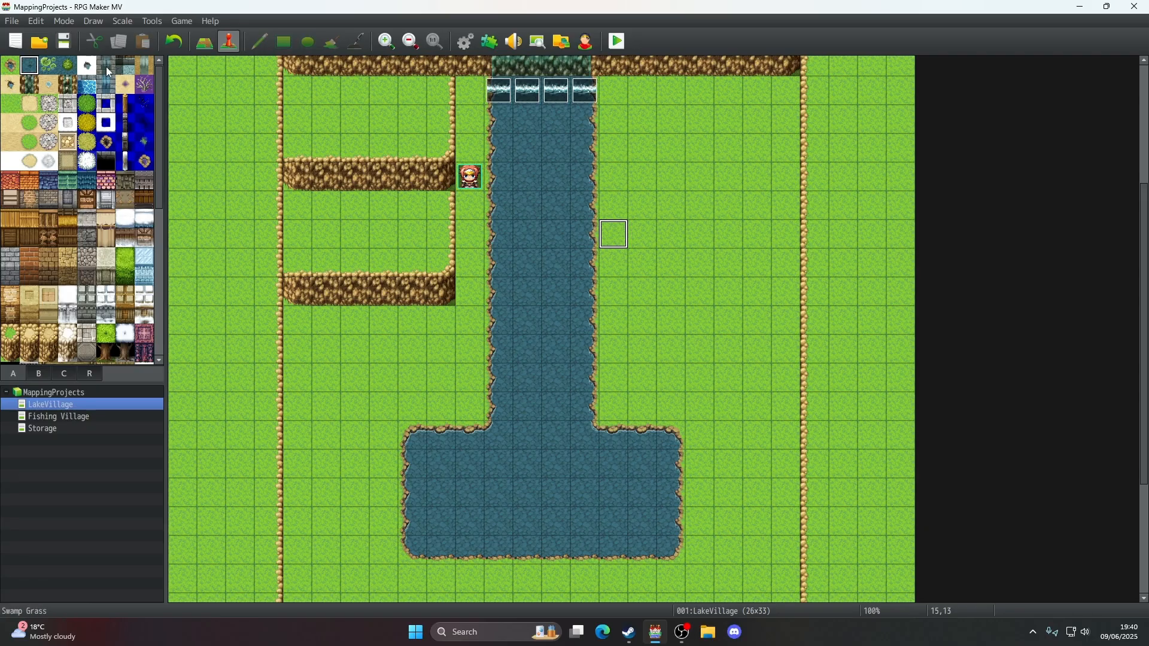
{"action": "left_click", "coordinate": [204, 42]}
{"action": "left_click_drag", "start_coordinate": [526, 264], "coordinate": [584, 272]}
{"action": "left_click", "coordinate": [175, 43]}
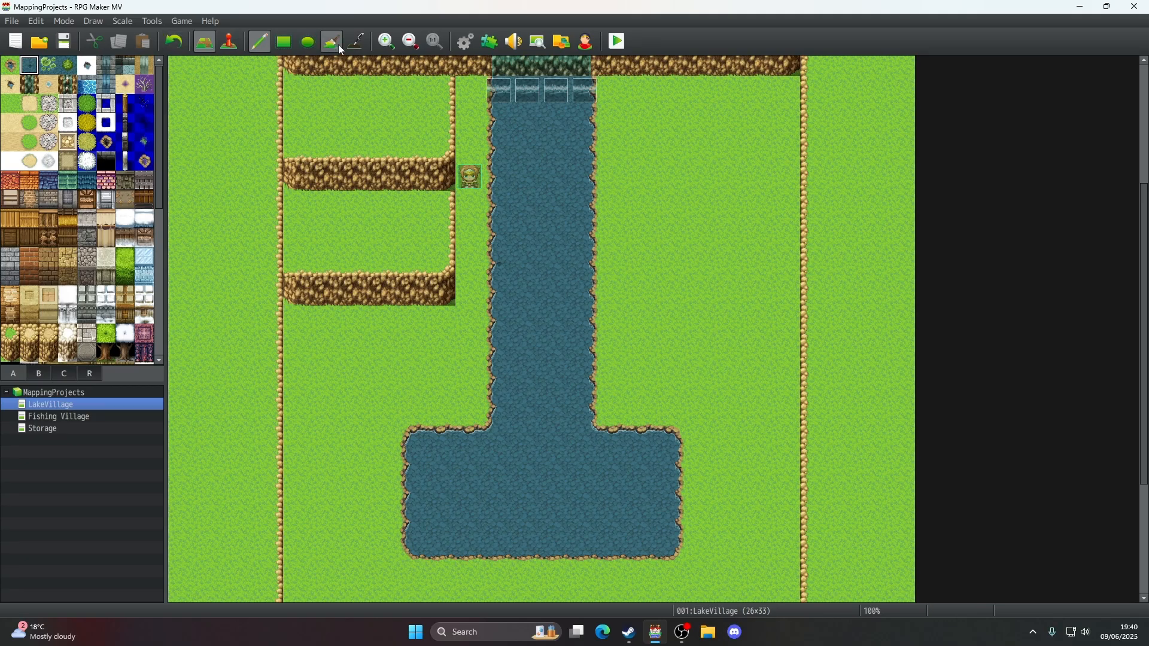
- Fill the whole lake with a Deep Water rectangle, inspect the transition at the river, and undo the fill
{"action": "left_click", "coordinate": [293, 46]}
{"action": "left_click_drag", "start_coordinate": [410, 441], "coordinate": [678, 540]}
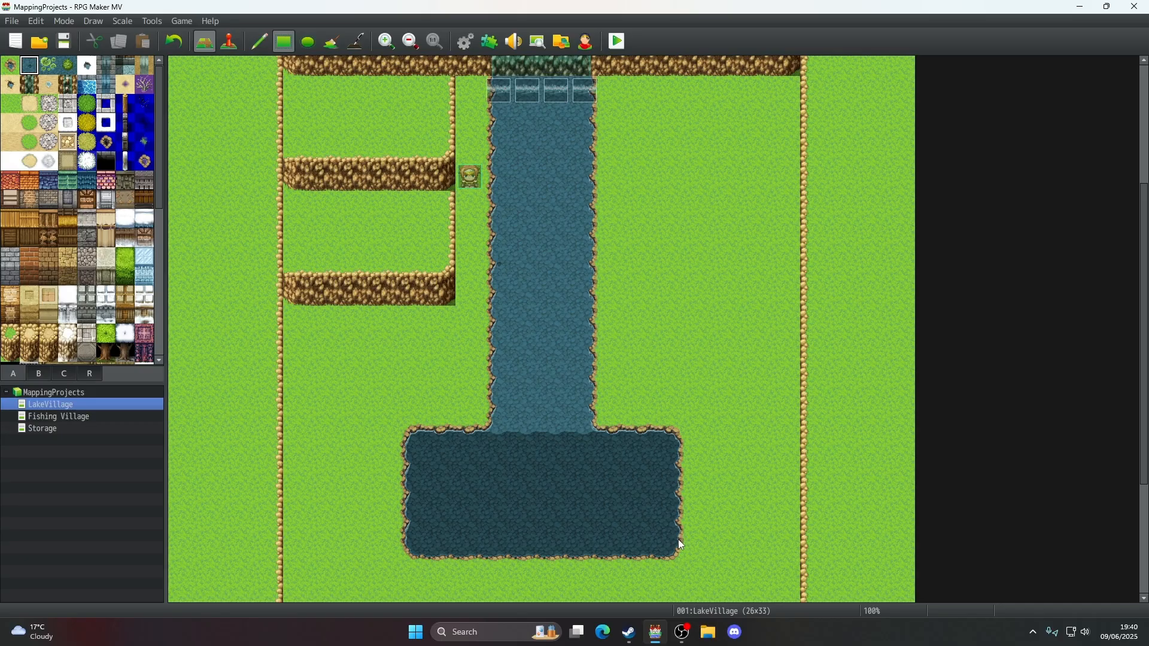
{"action": "scroll", "coordinate": [712, 361], "scroll_direction": "up", "scroll_amount": 3}
{"action": "scroll", "coordinate": [704, 364], "scroll_direction": "down", "scroll_amount": 2}
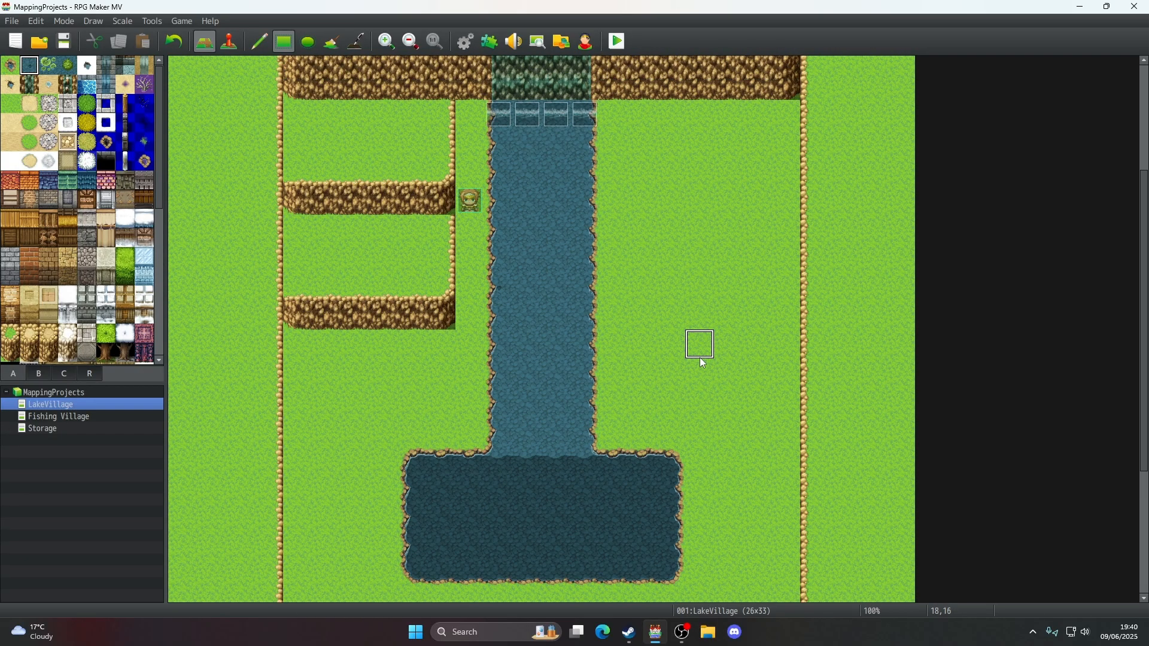
{"action": "scroll", "coordinate": [700, 359], "scroll_direction": "down", "scroll_amount": 4}
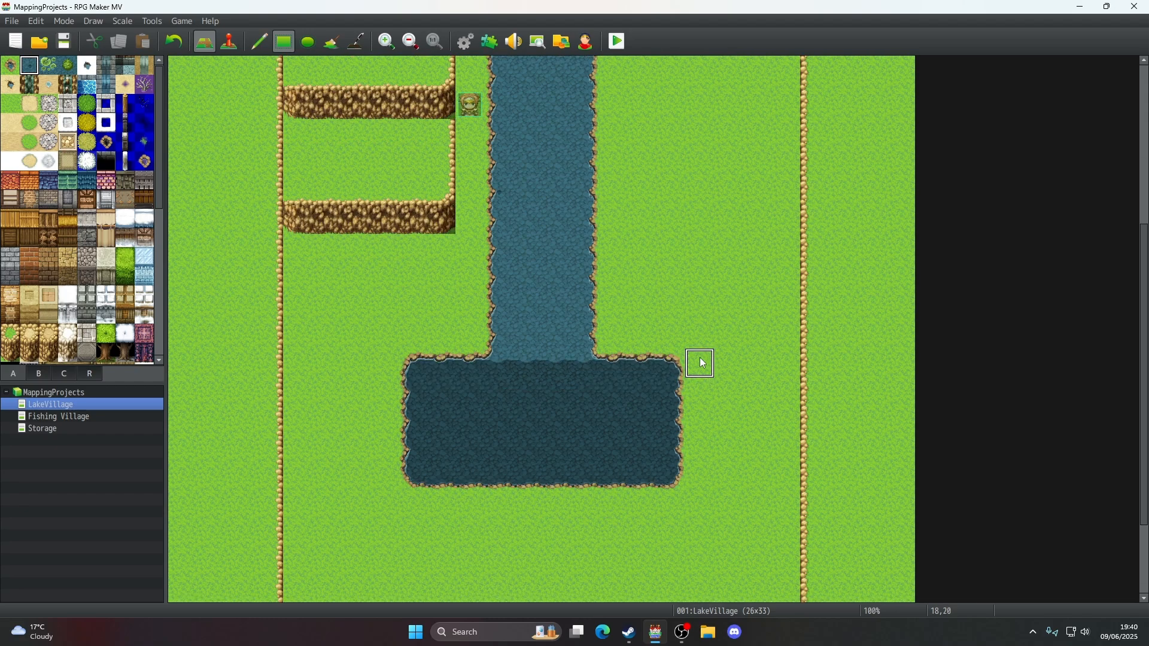
{"action": "left_click", "coordinate": [174, 42]}
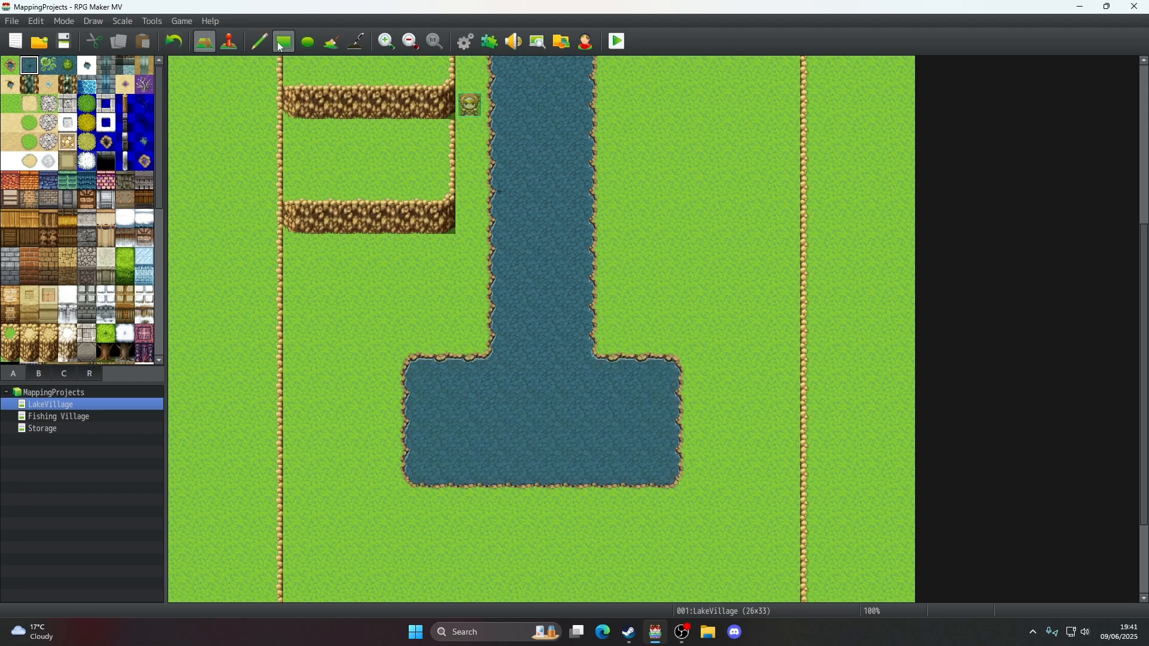
{"action": "left_click", "coordinate": [267, 41]}
{"action": "scroll", "coordinate": [520, 271], "scroll_direction": "up", "scroll_amount": 10}
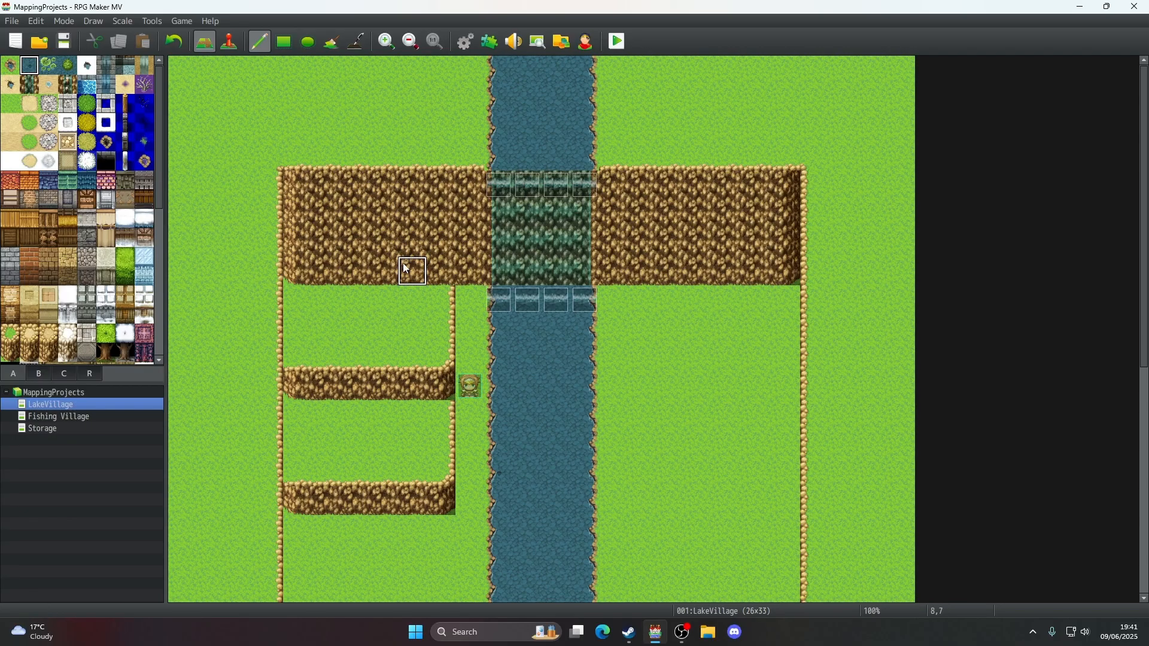
{"action": "mouse_move", "coordinate": [297, 184]}
{"action": "right_mouse_down"}
{"action": "mouse_move", "coordinate": [473, 246]}
{"action": "mouse_move", "coordinate": [472, 264]}
{"action": "right_mouse_up"}
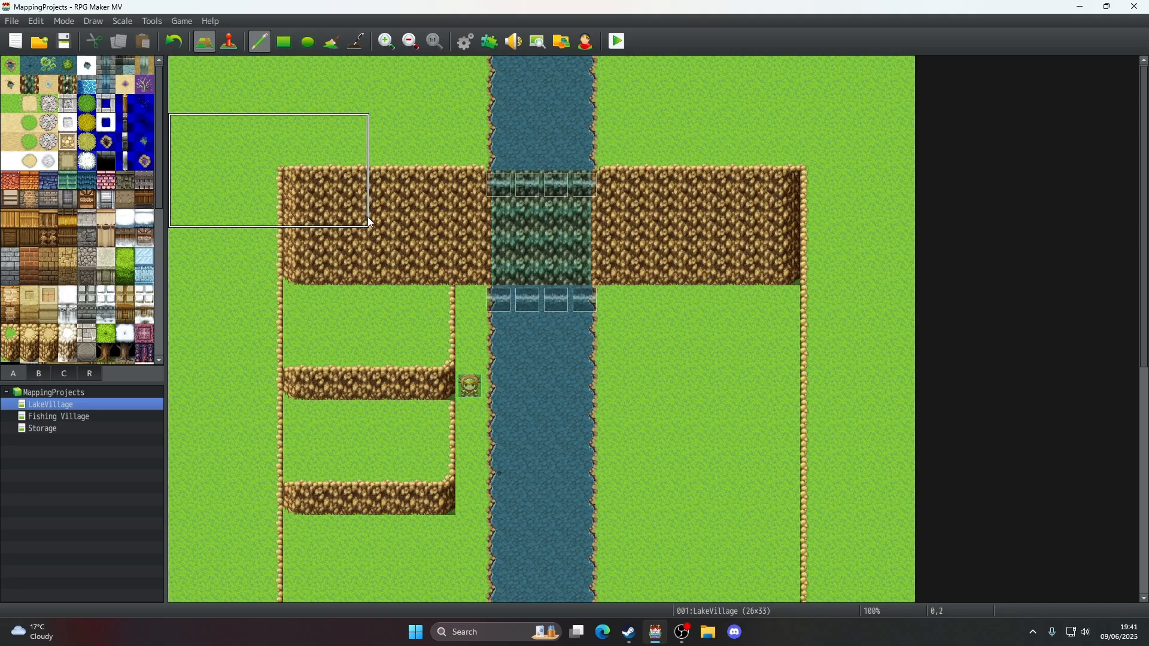
{"action": "scroll", "coordinate": [367, 220], "scroll_direction": "down", "scroll_amount": 2}
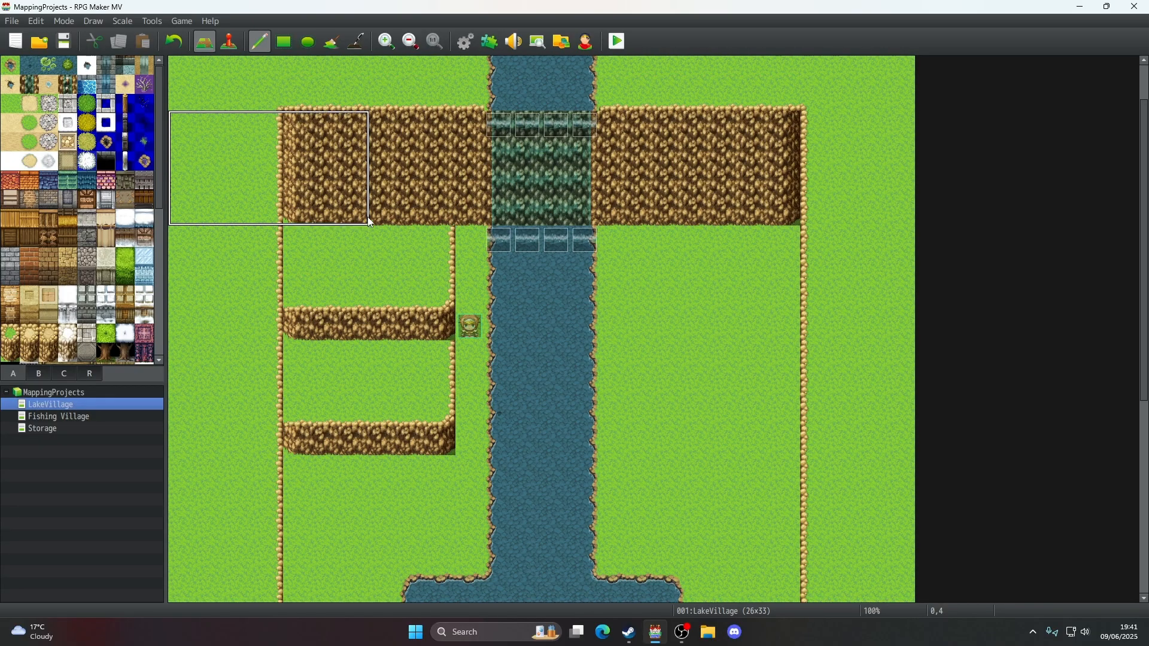
{"action": "right_click", "coordinate": [322, 125]}
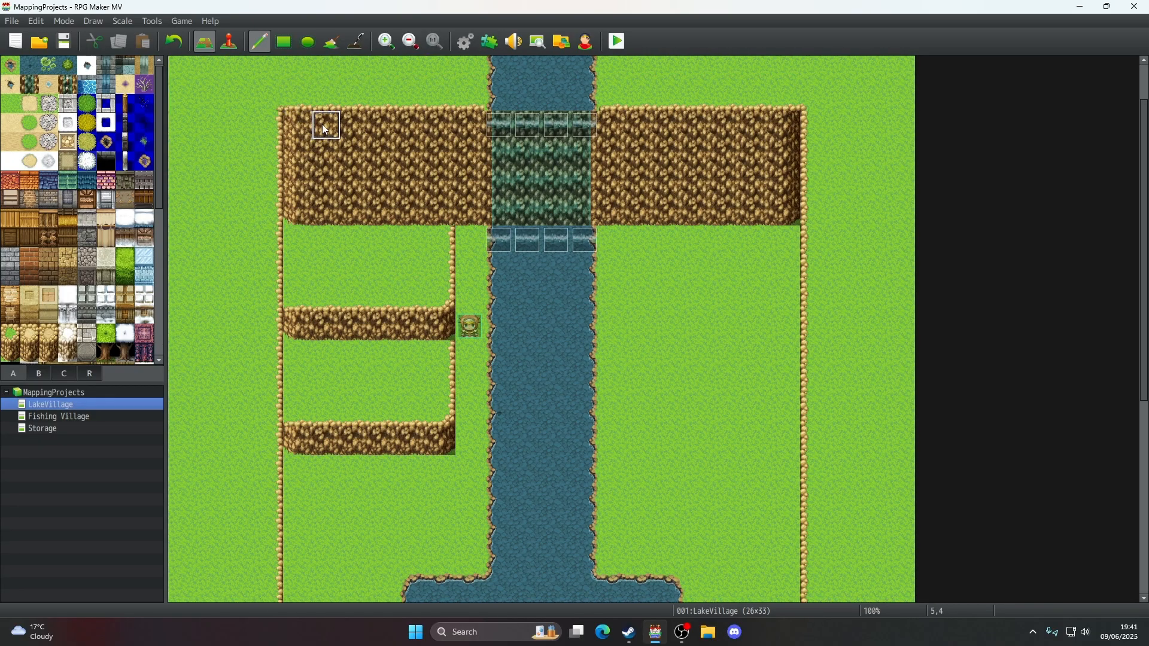
- Lay a four-tile-wide row of Meadow stairs with left, center and right pieces along the top of the western main cliff
{"action": "scroll", "coordinate": [326, 130], "scroll_direction": "up", "scroll_amount": 2}
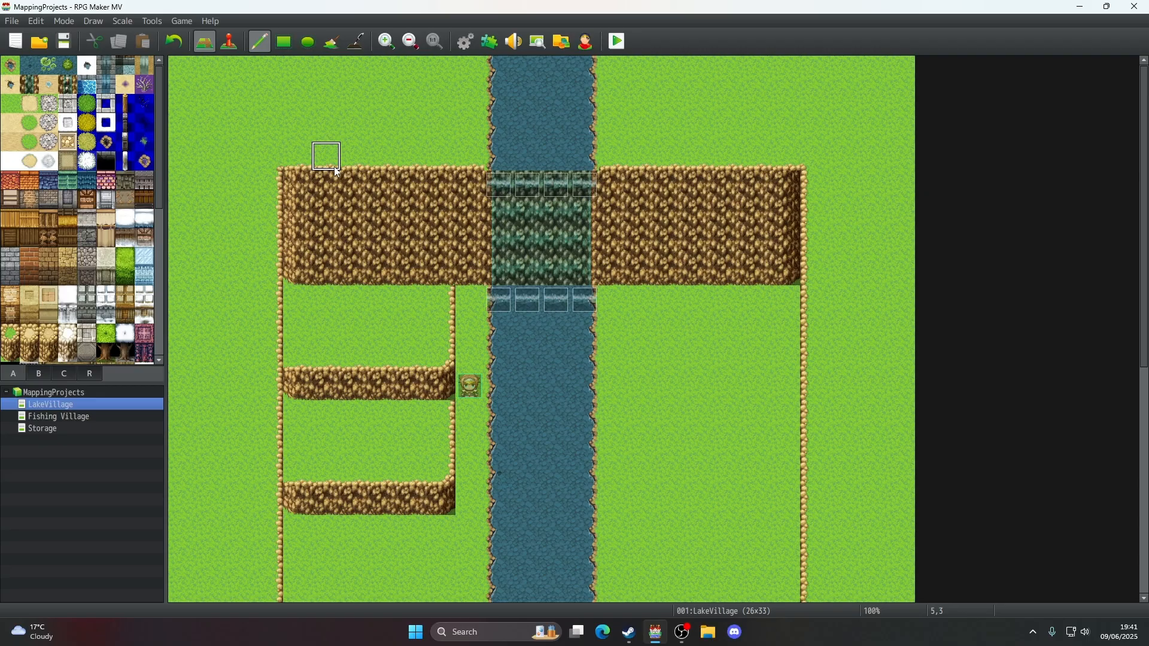
{"action": "scroll", "coordinate": [36, 306], "scroll_direction": "down", "scroll_amount": 2}
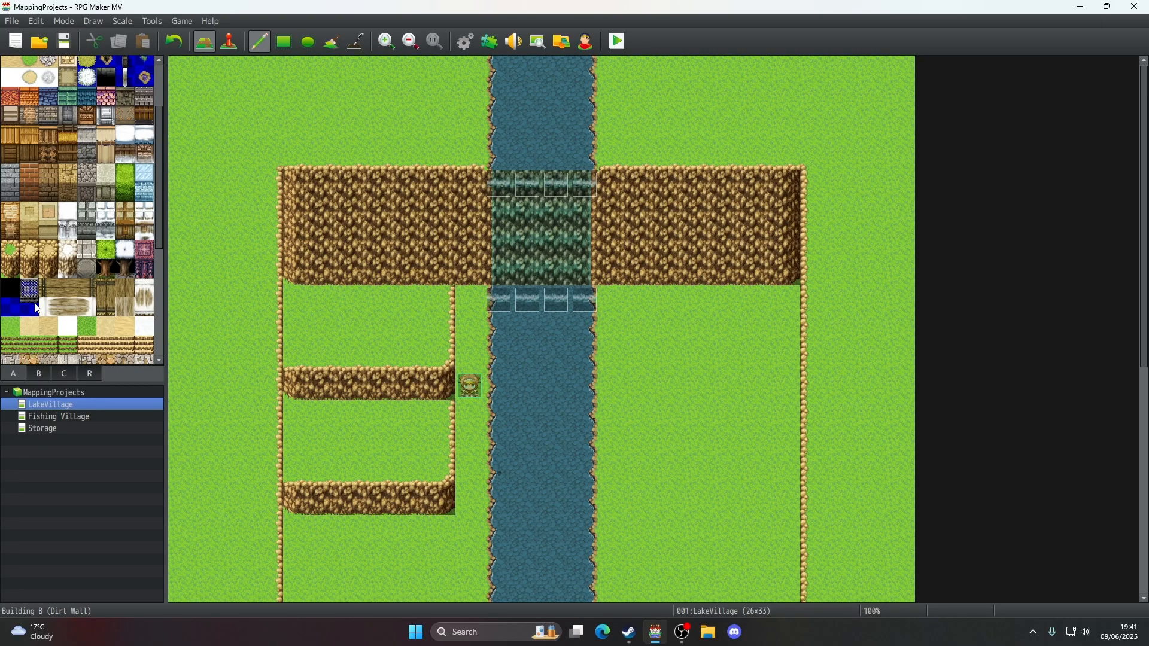
{"action": "left_click", "coordinate": [10, 309]}
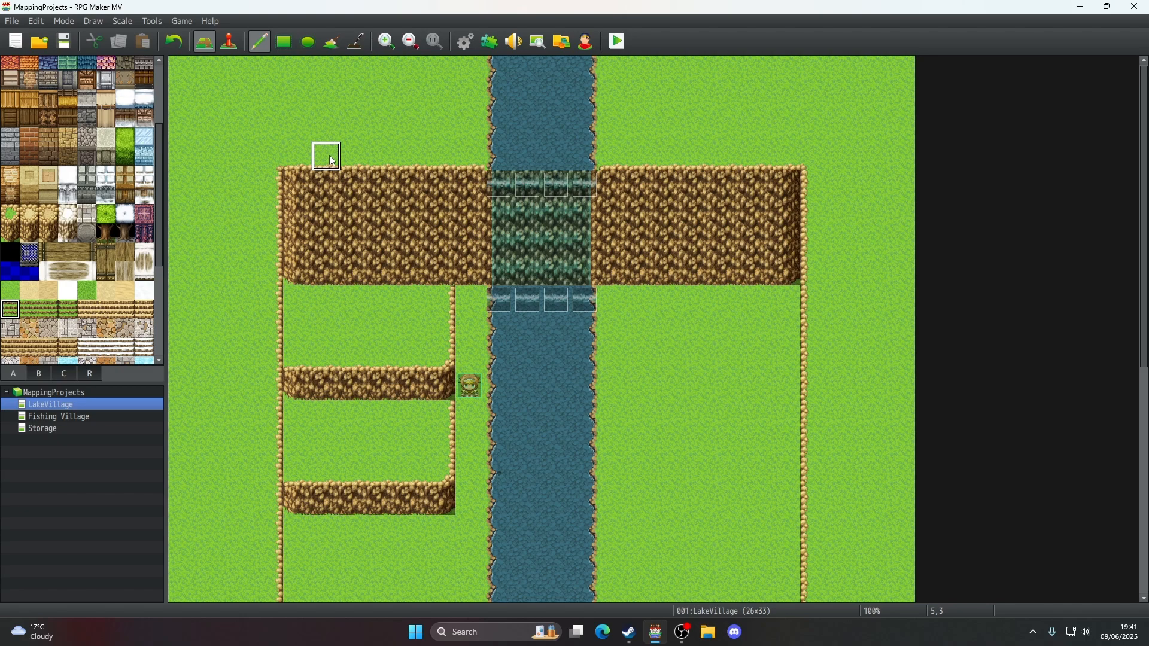
{"action": "left_click", "coordinate": [332, 160]}
{"action": "left_click", "coordinate": [173, 41]}
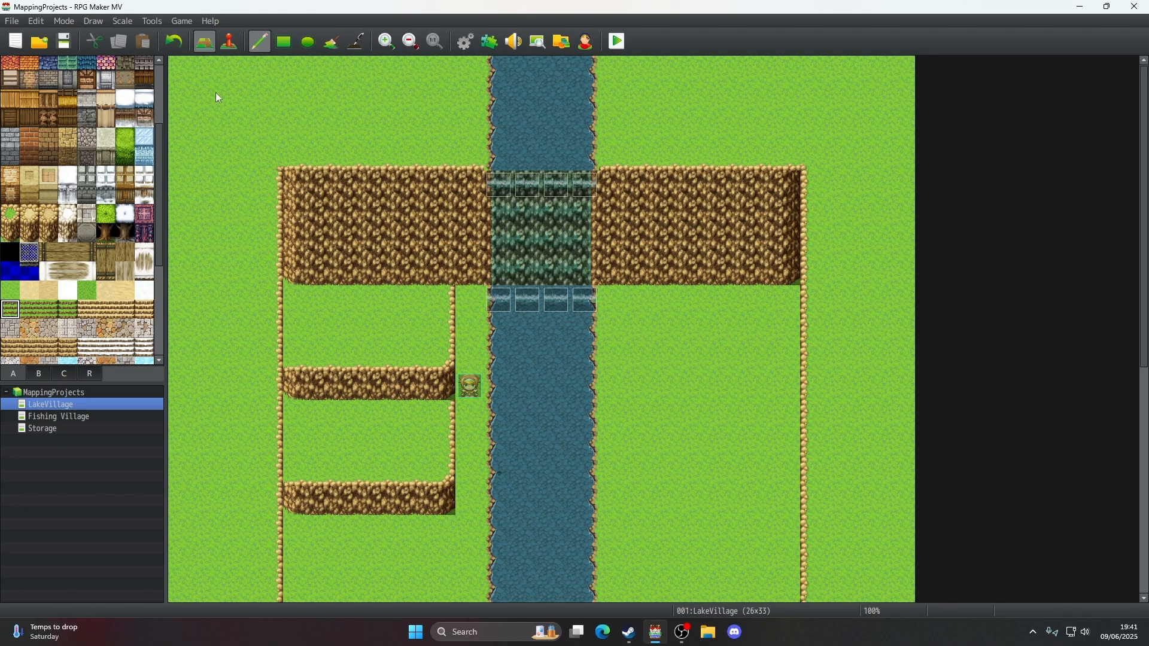
{"action": "left_click", "coordinate": [334, 192]}
{"action": "left_click", "coordinate": [30, 310]}
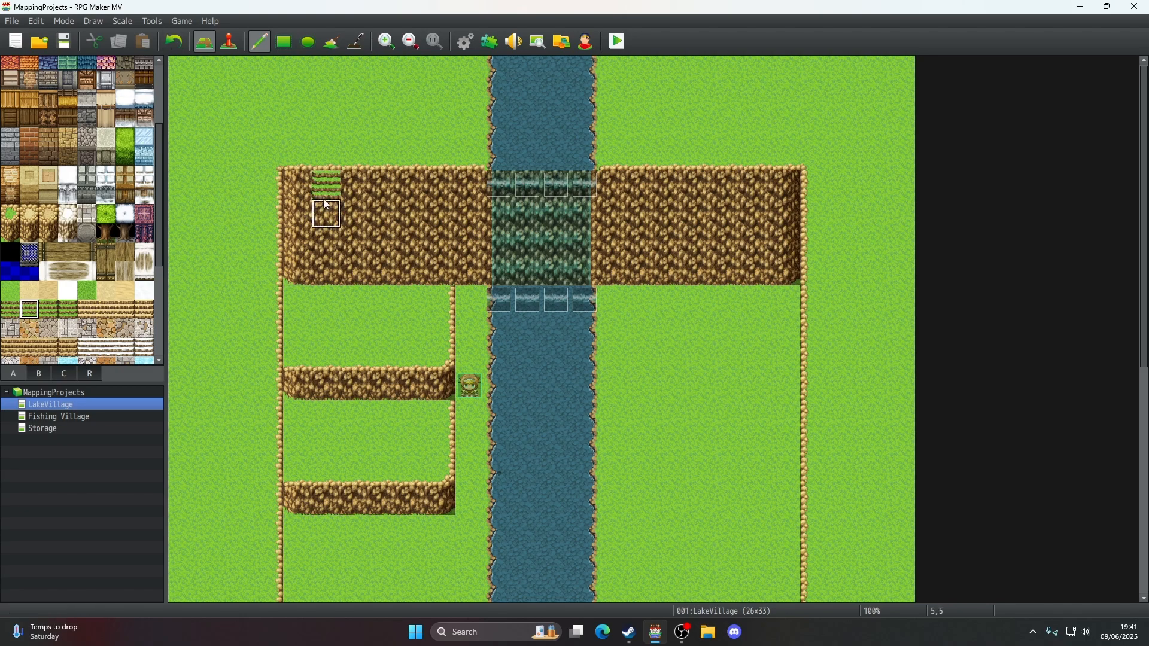
{"action": "left_click", "coordinate": [362, 192]}
{"action": "left_click", "coordinate": [386, 191]}
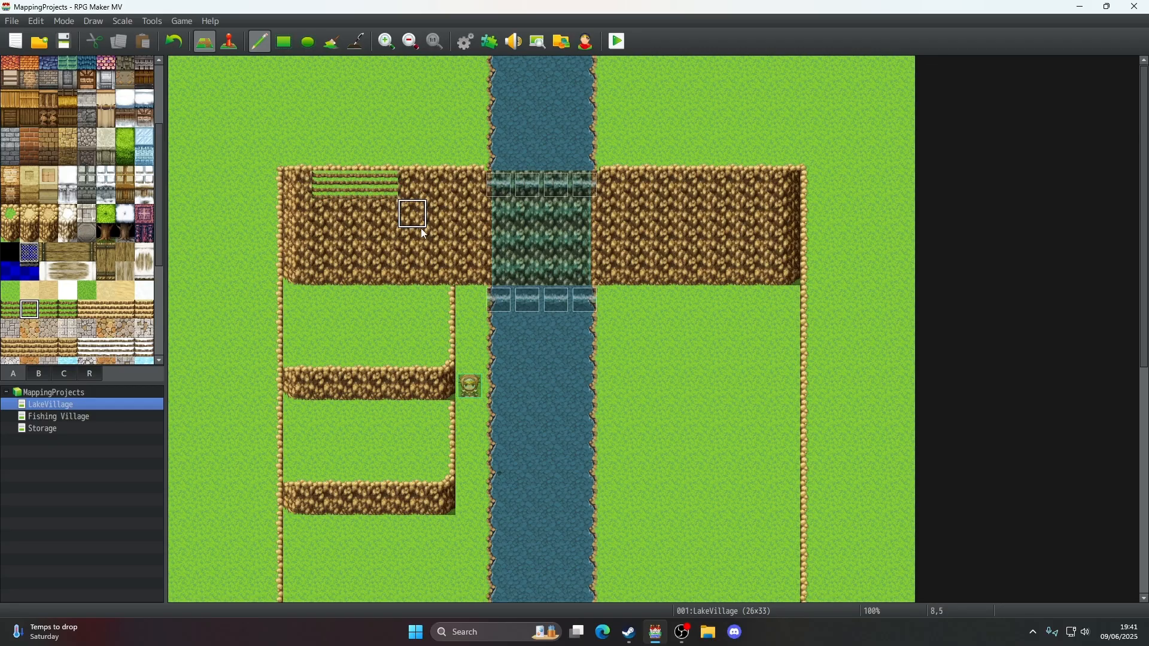
{"action": "left_click", "coordinate": [51, 310]}
{"action": "left_click", "coordinate": [410, 190]}
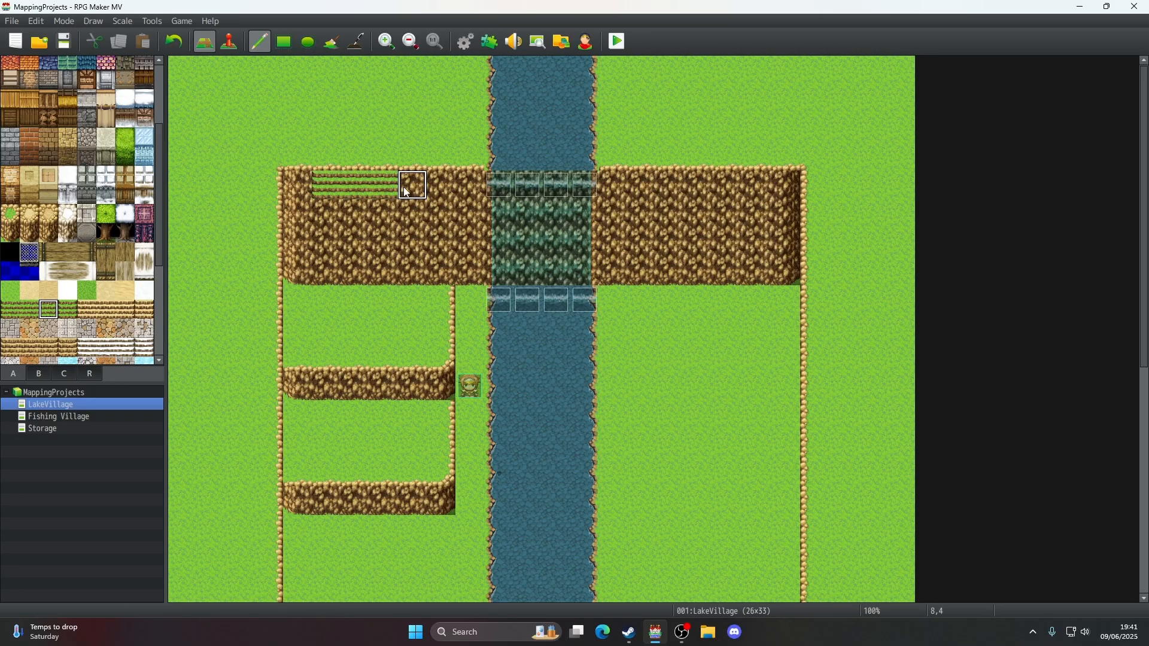
- Try replacing the stair row with repeated single-width Meadow stairs tiles and undo it
{"action": "left_click_drag", "start_coordinate": [10, 309], "coordinate": [53, 312]}
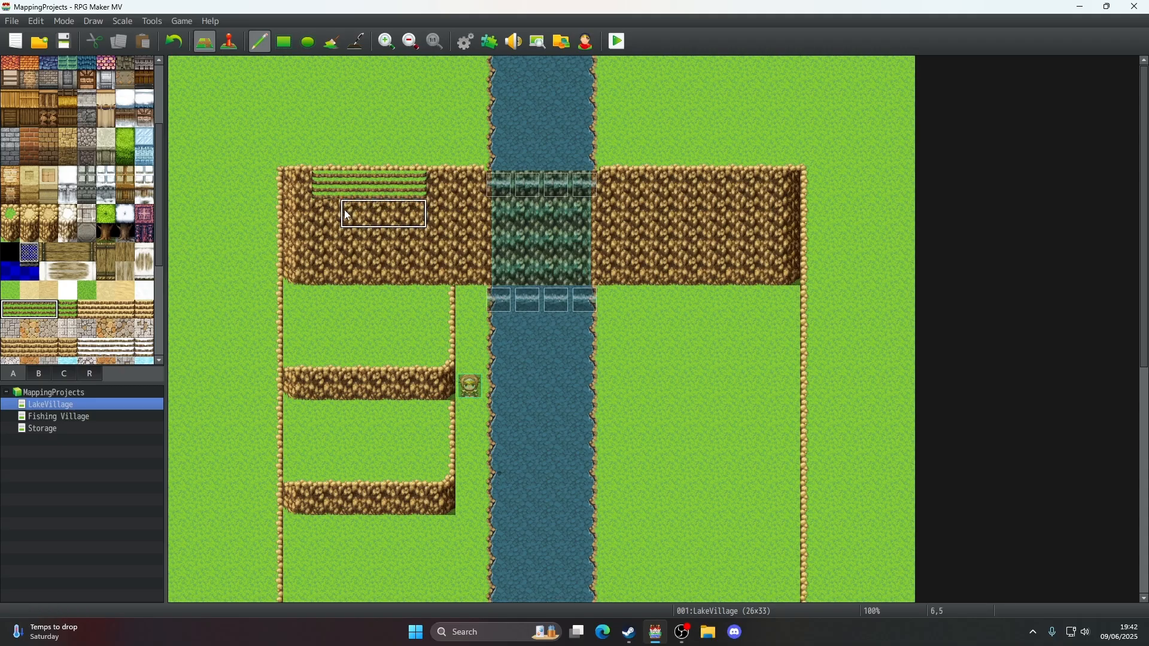
{"action": "left_click", "coordinate": [72, 310]}
{"action": "left_click_drag", "start_coordinate": [329, 197], "coordinate": [377, 192]}
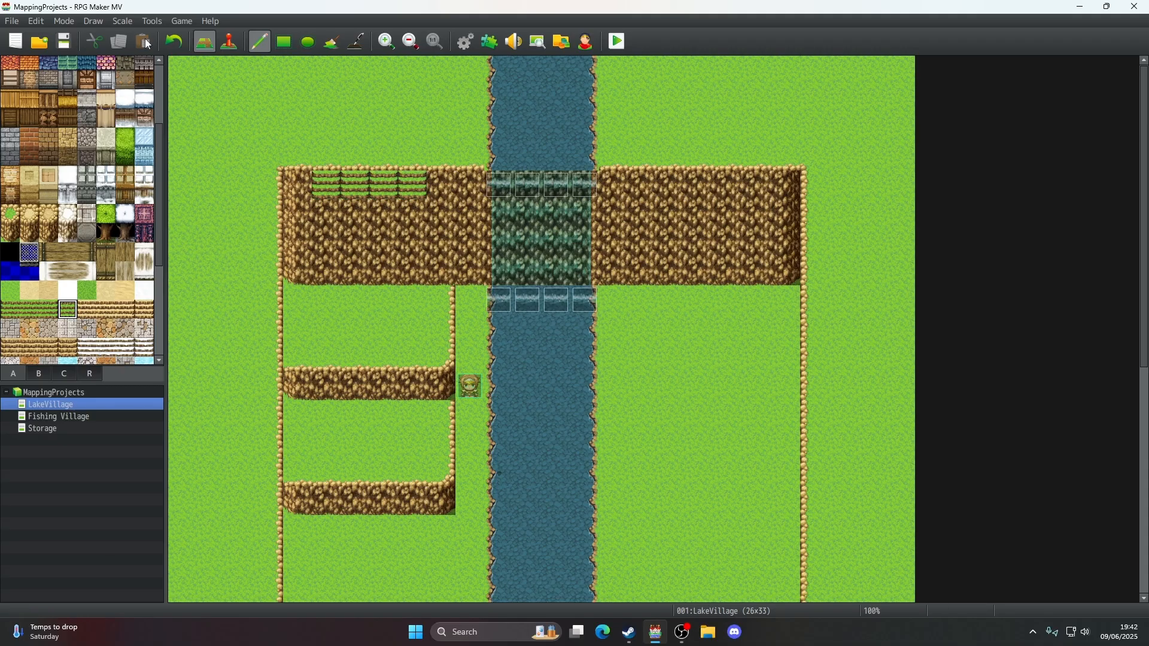
{"action": "left_click", "coordinate": [173, 42]}
- Extend the four-tile-wide Meadow stairs down the full four-tile height of the main cliff
{"action": "left_click_drag", "start_coordinate": [14, 309], "coordinate": [34, 310]}
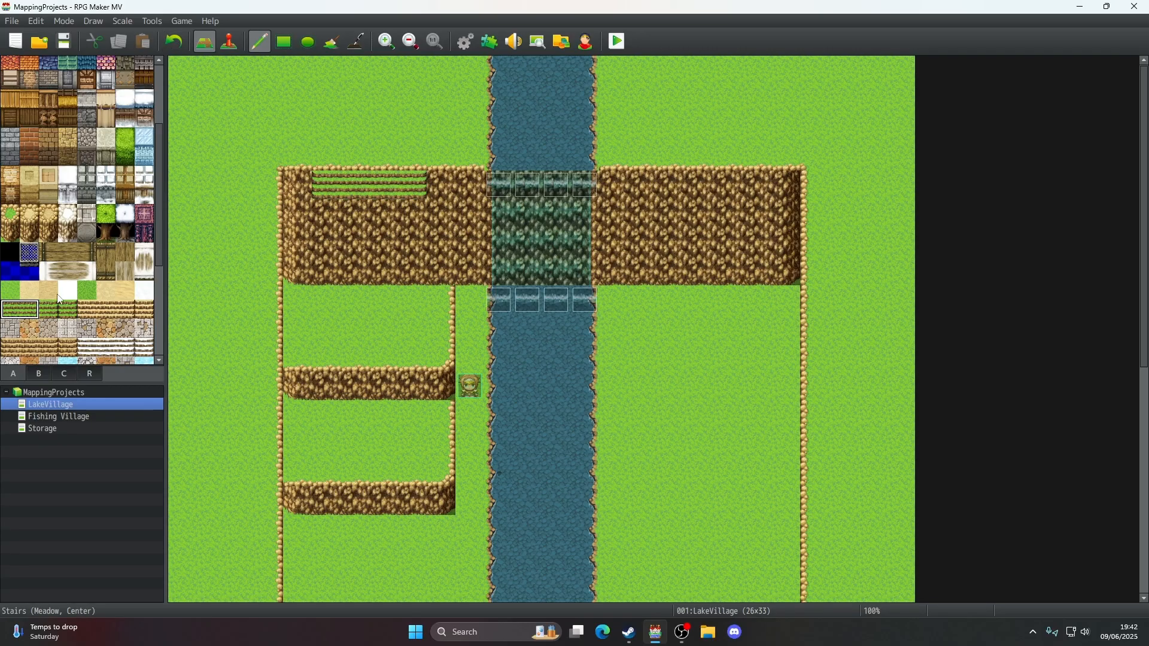
{"action": "left_click_drag", "start_coordinate": [405, 186], "coordinate": [405, 273]}
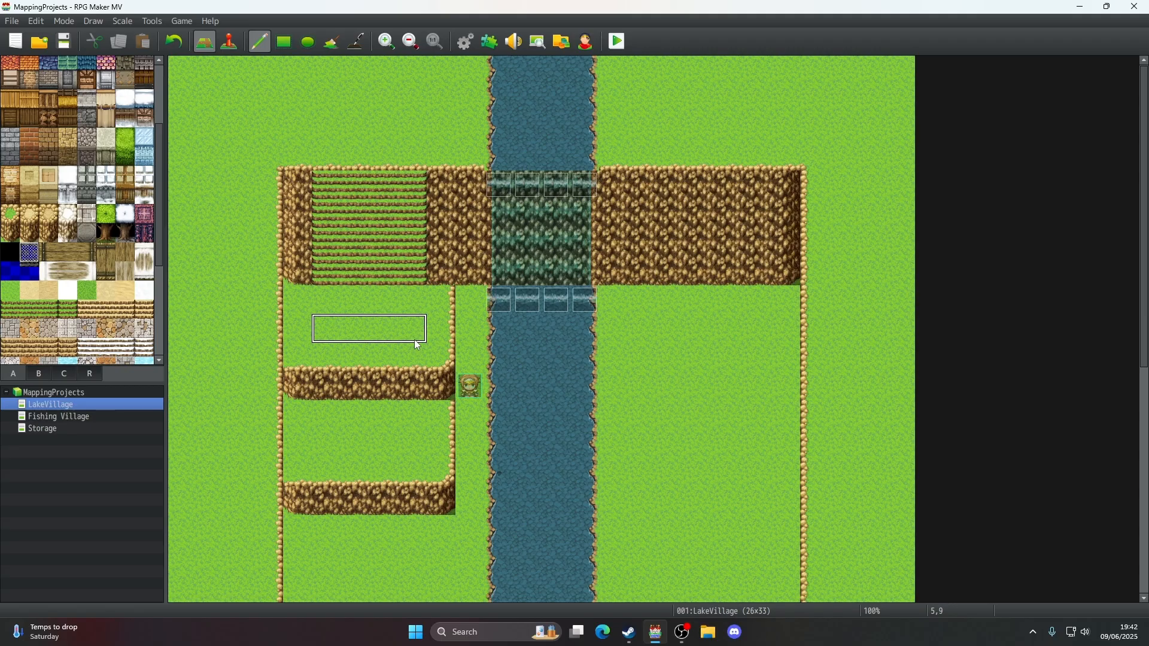
- Place a one-tile-high, four-tile-wide row of Meadow stairs on each of the two lower western terrace cliffs
{"action": "left_click", "coordinate": [411, 383]}
{"action": "scroll", "coordinate": [461, 383], "scroll_direction": "down", "scroll_amount": 2}
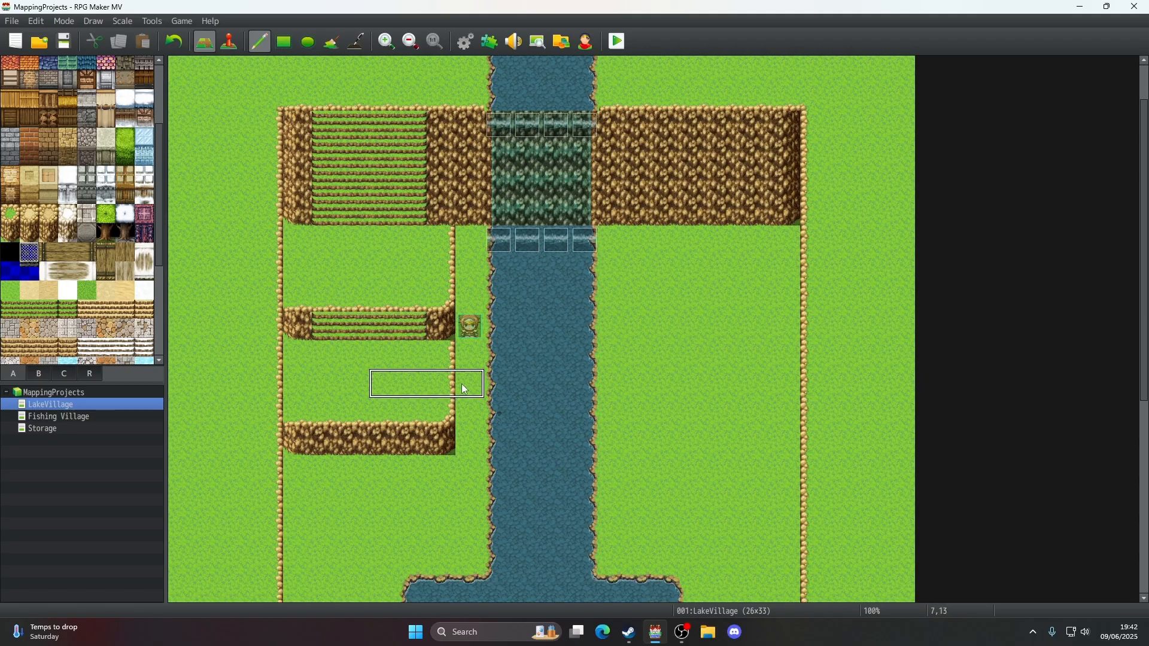
{"action": "left_click", "coordinate": [404, 437]}
- Examine how the terrace cliff and stair heights compare with the main cliff
{"action": "scroll", "coordinate": [602, 242], "scroll_direction": "down", "scroll_amount": 1}
{"action": "scroll", "coordinate": [602, 243], "scroll_direction": "down", "scroll_amount": 2}
{"action": "scroll", "coordinate": [603, 243], "scroll_direction": "up", "scroll_amount": 3}
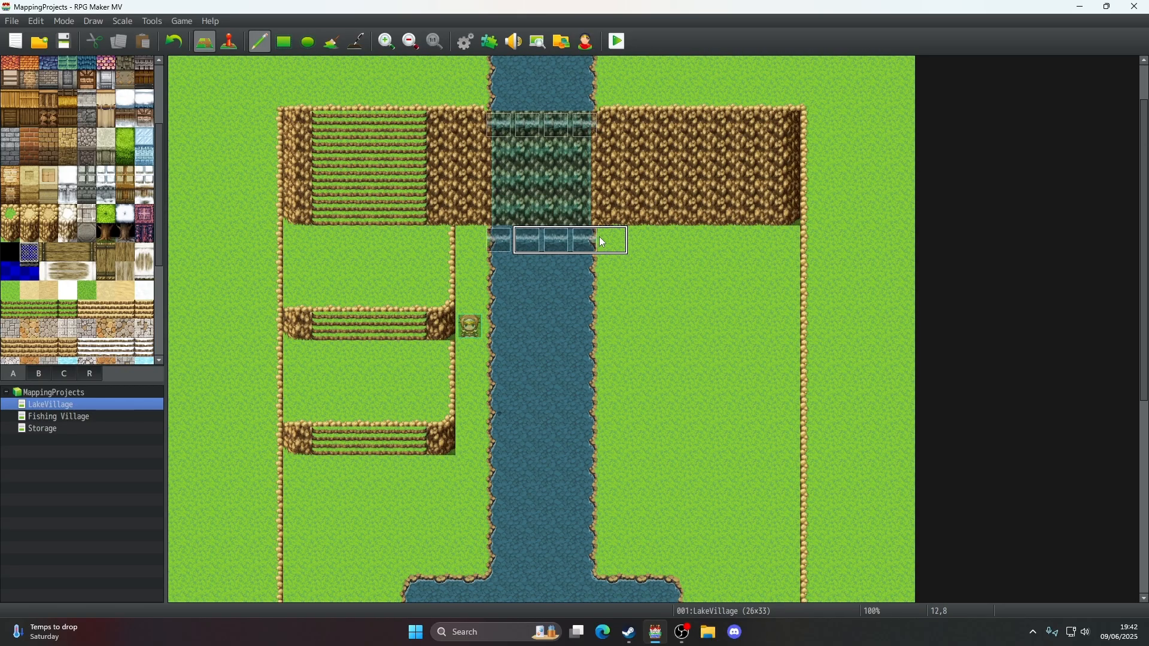
{"action": "scroll", "coordinate": [603, 243], "scroll_direction": "up", "scroll_amount": 1}
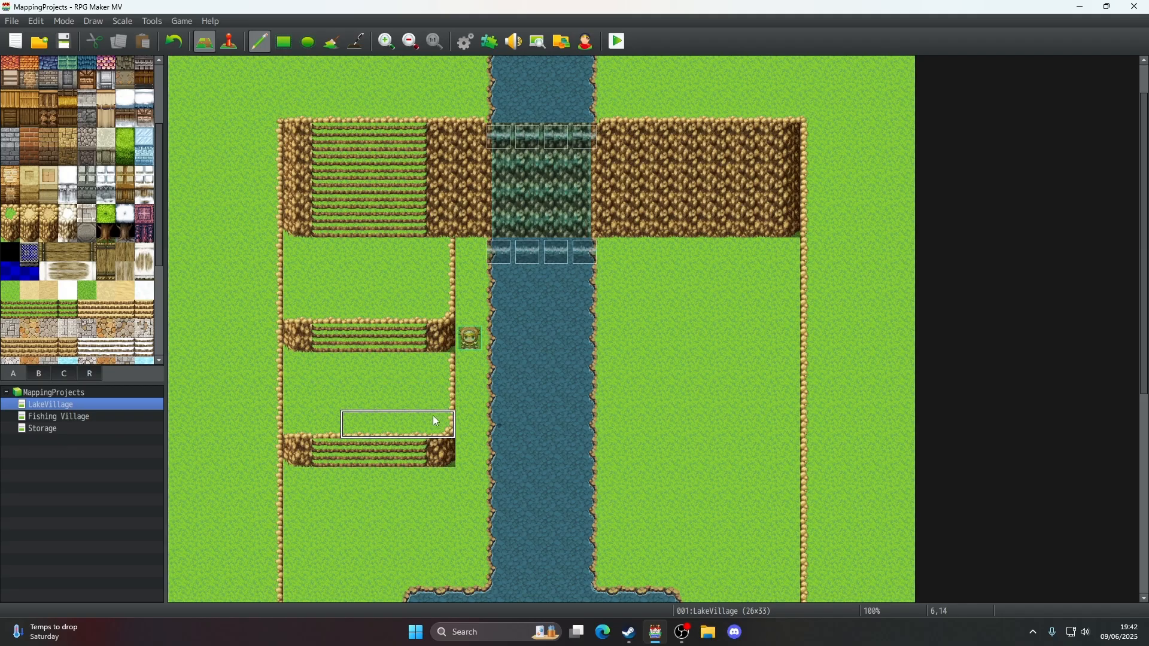
{"action": "scroll", "coordinate": [436, 421], "scroll_direction": "down", "scroll_amount": 6}
{"action": "scroll", "coordinate": [436, 421], "scroll_direction": "up", "scroll_amount": 5}
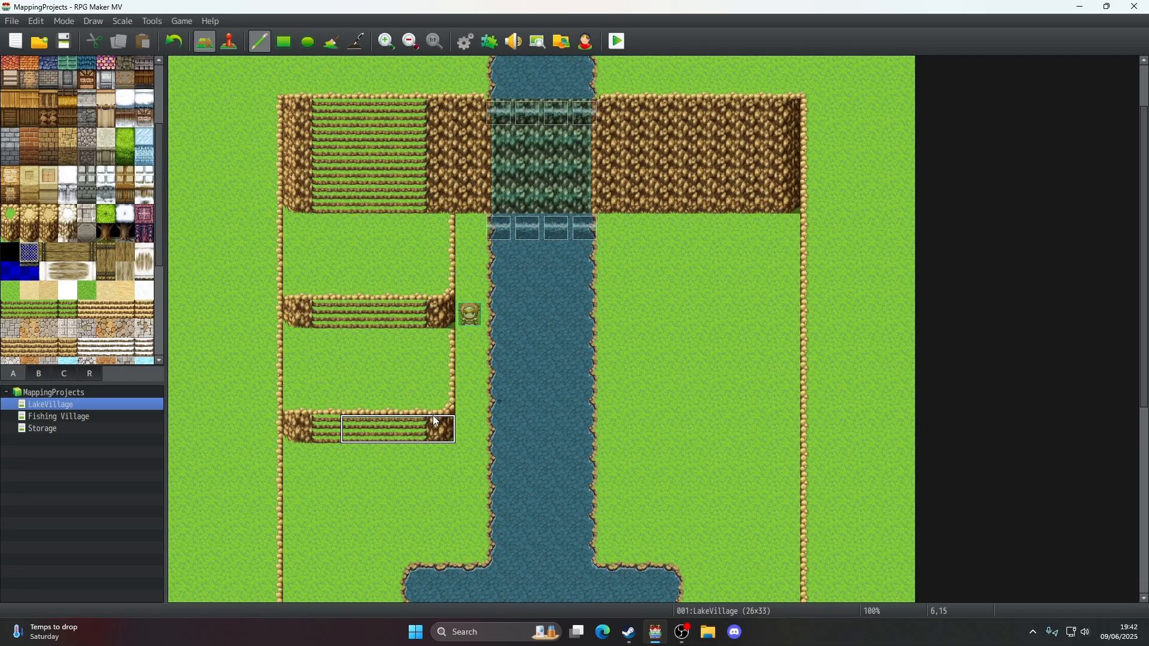
{"action": "scroll", "coordinate": [436, 421], "scroll_direction": "up", "scroll_amount": 2}
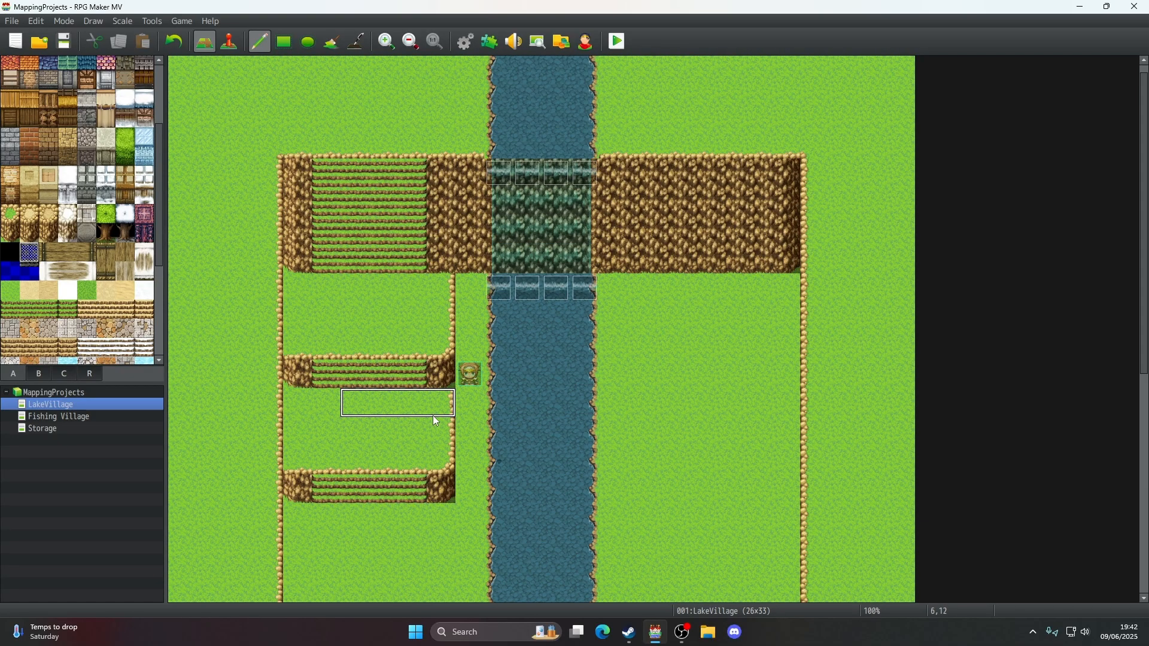
{"action": "scroll", "coordinate": [435, 421], "scroll_direction": "down", "scroll_amount": 2}
{"action": "scroll", "coordinate": [435, 420], "scroll_direction": "up", "scroll_amount": 1}
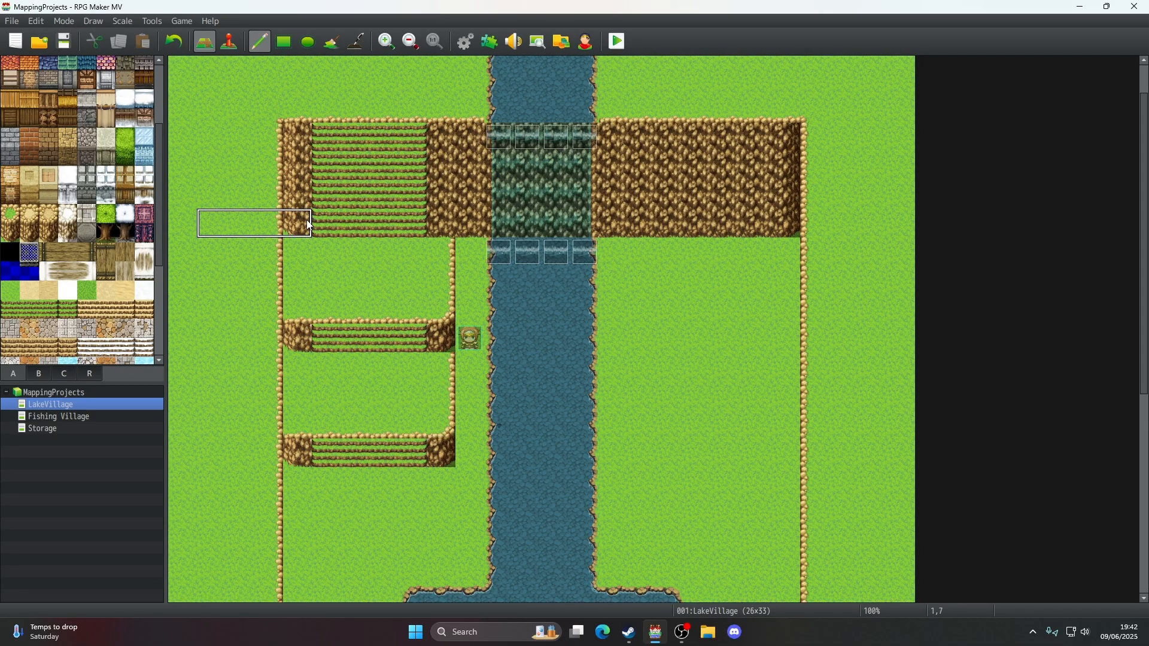
- Undo the stairs placed on the two lower terrace cliffs
{"action": "left_click", "coordinate": [183, 45]}
{"action": "left_click", "coordinate": [184, 45]}
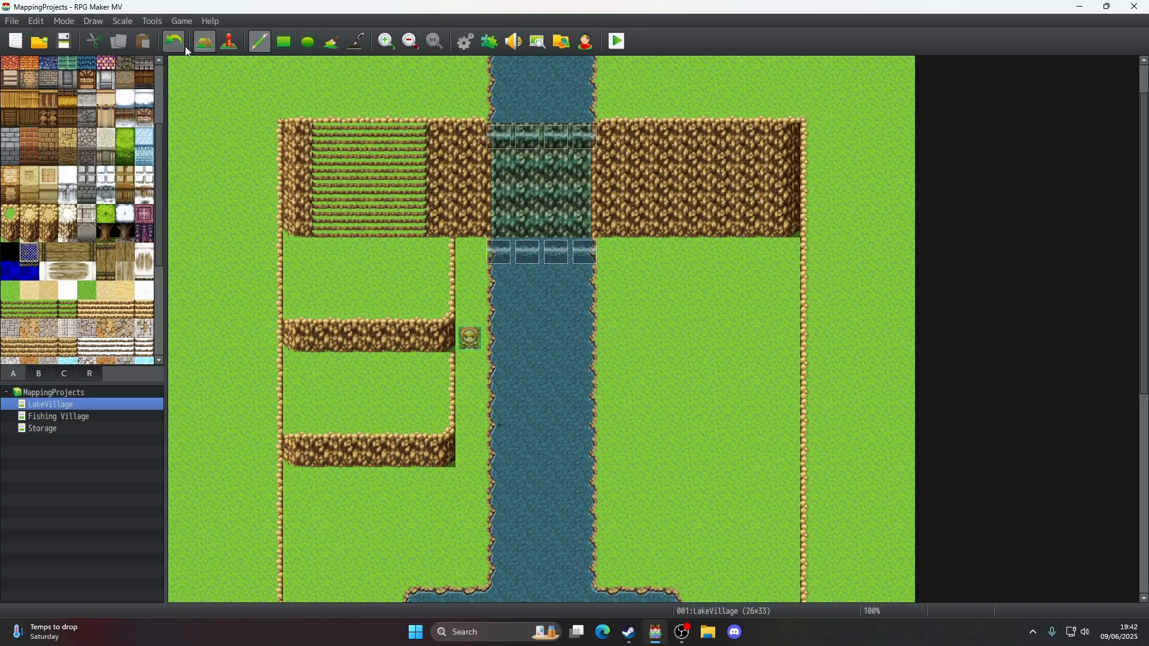
- Raise the upper western terrace's cliff to two tiles high with a row of left, middle and right Cliff tiles
{"action": "scroll", "coordinate": [425, 347], "scroll_direction": "up", "scroll_amount": 1}
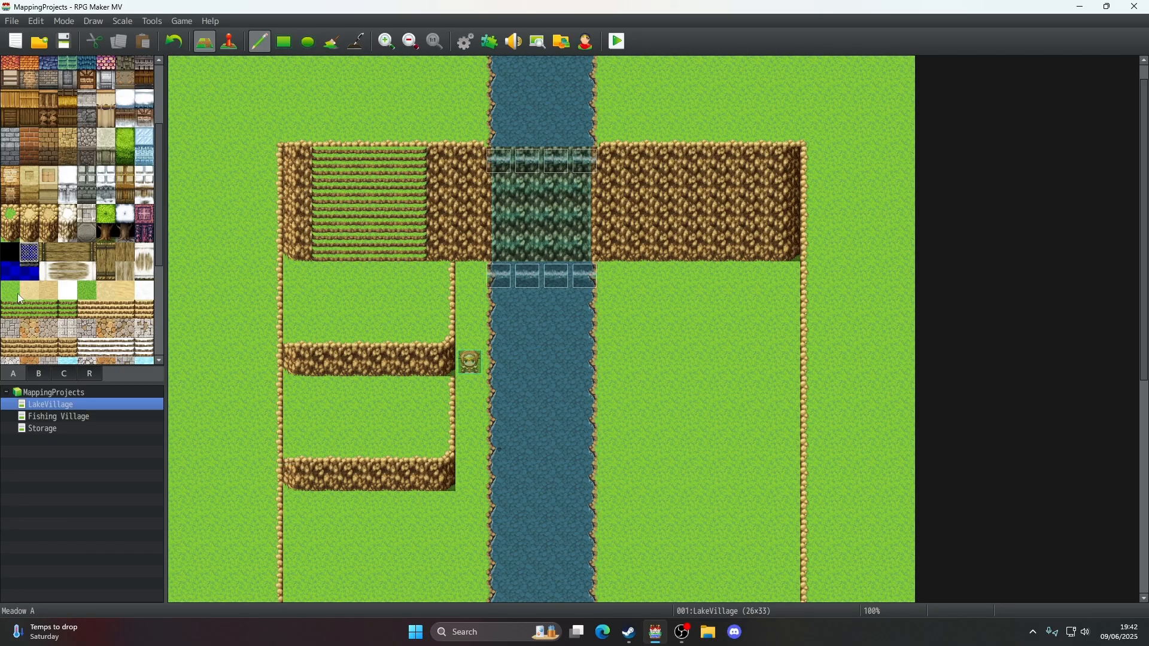
{"action": "scroll", "coordinate": [38, 256], "scroll_direction": "down", "scroll_amount": 3}
{"action": "scroll", "coordinate": [37, 250], "scroll_direction": "down", "scroll_amount": 1}
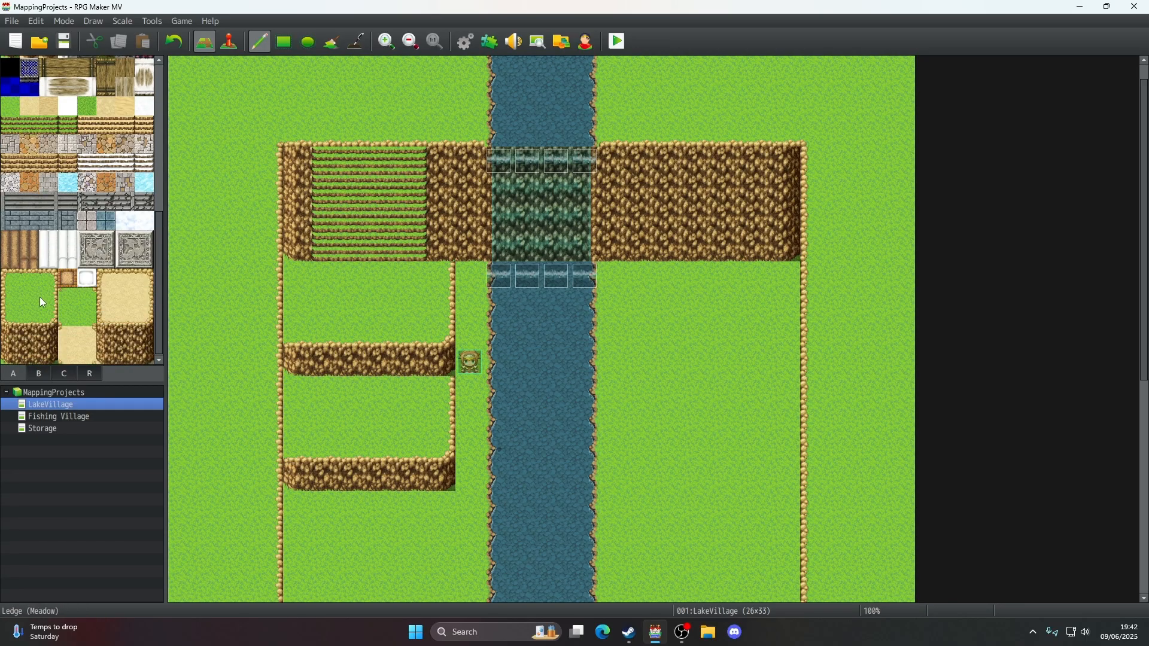
{"action": "left_click", "coordinate": [30, 337]}
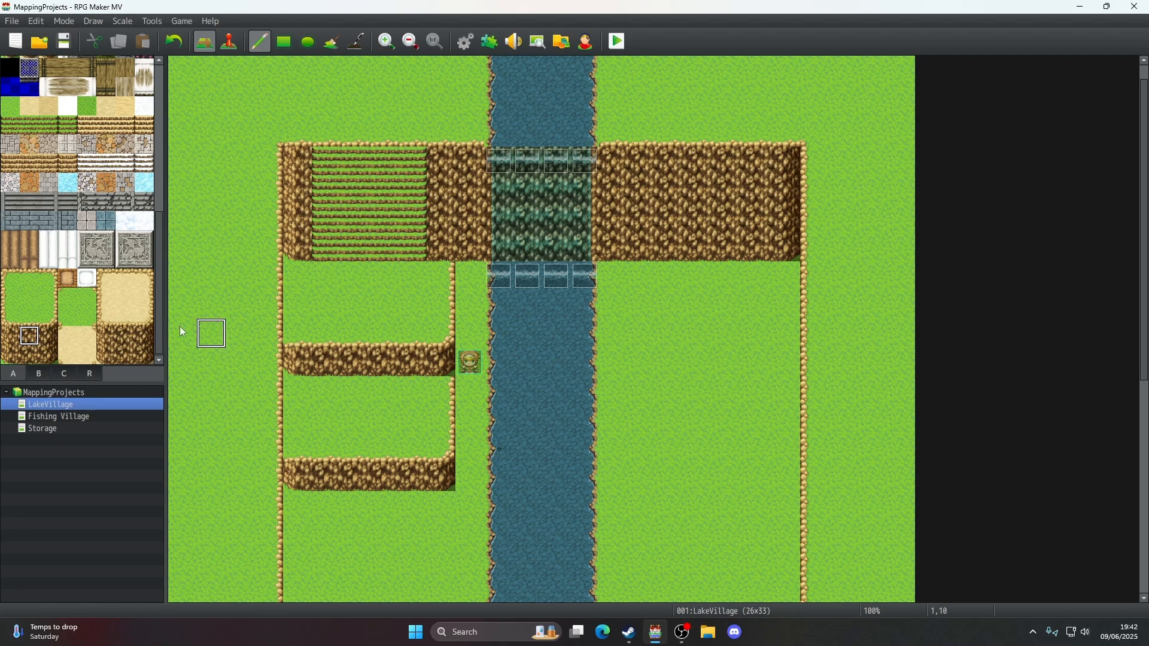
{"action": "left_click", "coordinate": [10, 336]}
{"action": "left_click", "coordinate": [298, 334]}
{"action": "left_click", "coordinate": [29, 336]}
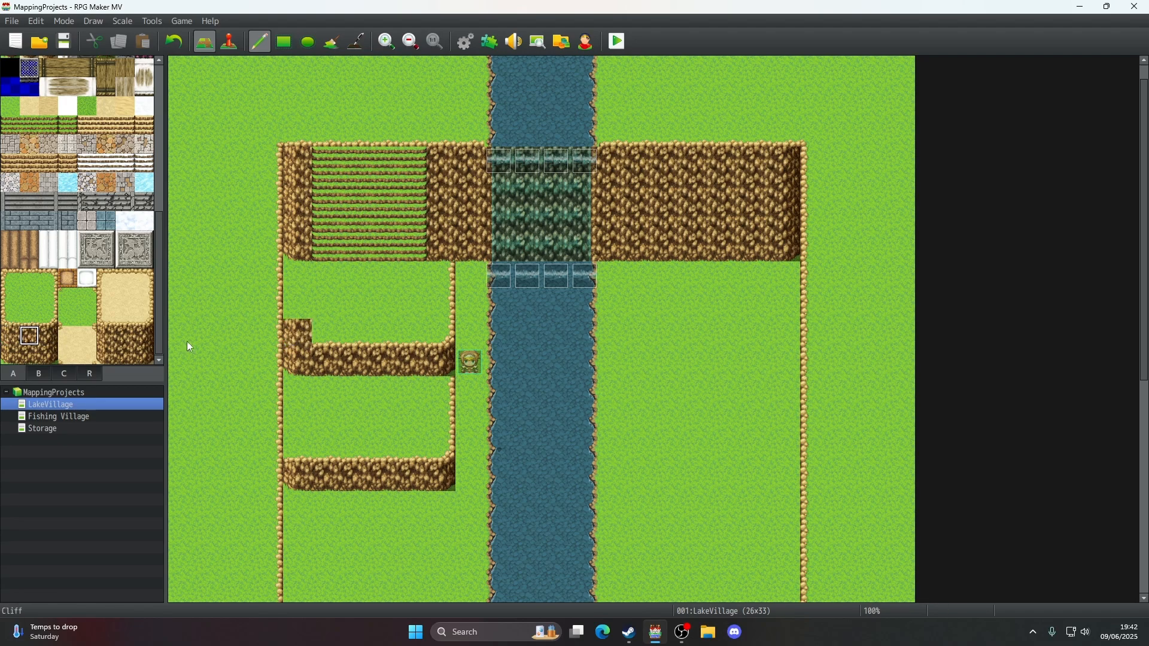
{"action": "left_click_drag", "start_coordinate": [316, 335], "coordinate": [425, 343]}
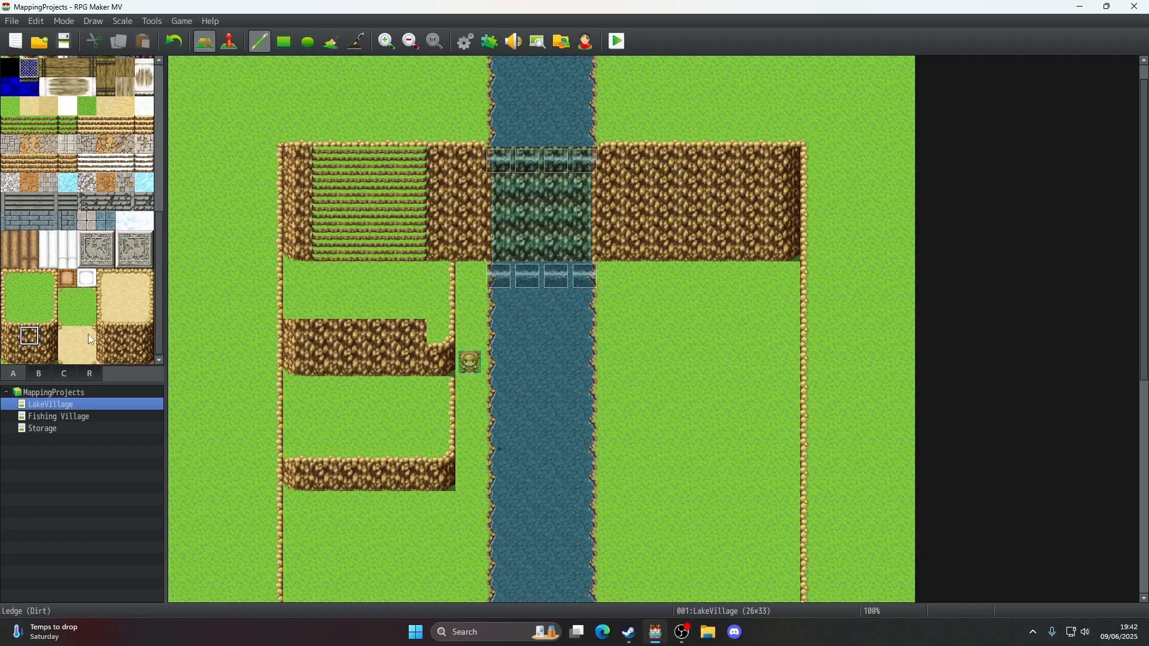
{"action": "left_click", "coordinate": [49, 336]}
{"action": "left_click", "coordinate": [441, 333]}
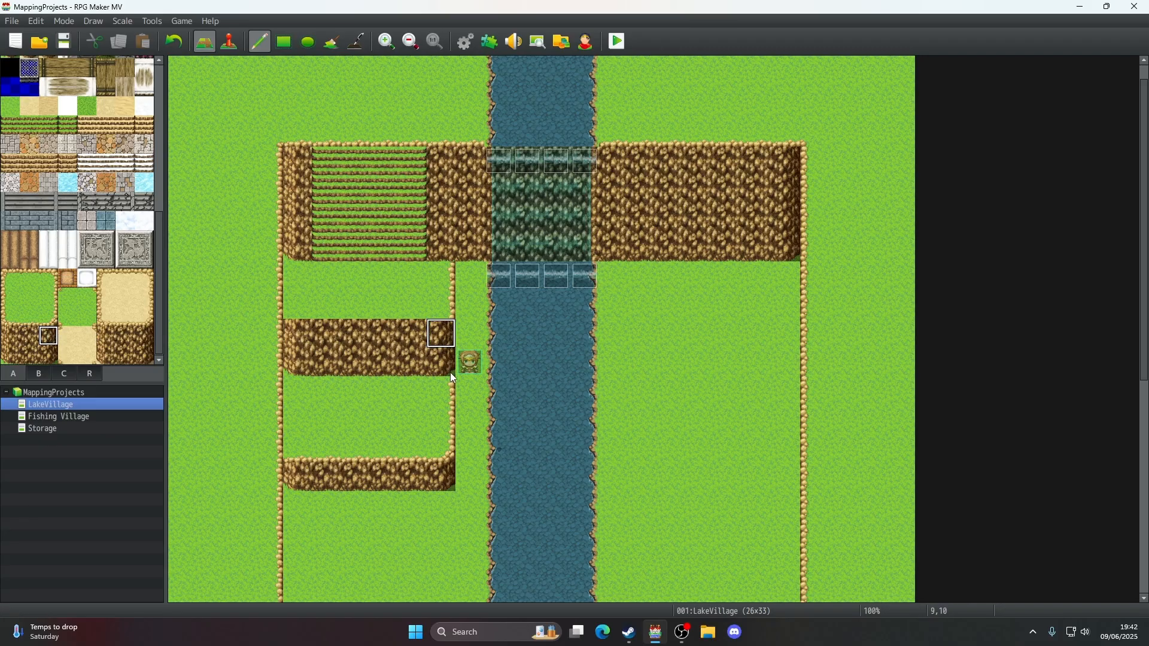
- Draw the Meadow ledge border along the top of the raised upper terrace cliff, including its eastern corner
{"action": "left_click", "coordinate": [47, 317]}
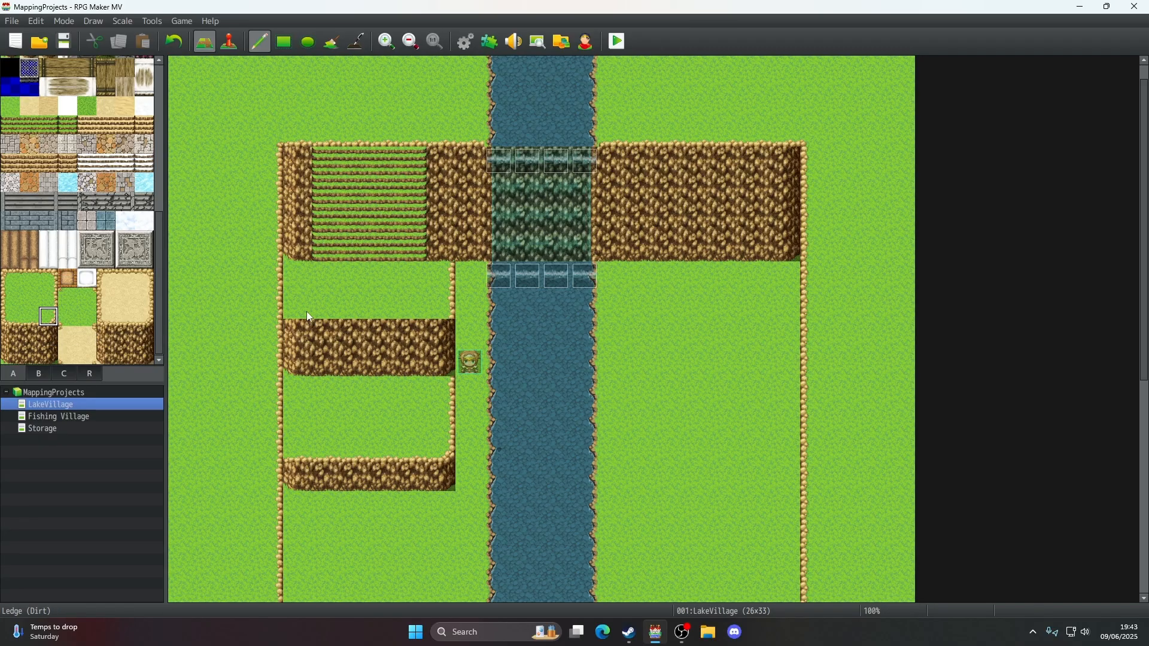
{"action": "left_click", "coordinate": [441, 304]}
{"action": "left_click", "coordinate": [31, 317]}
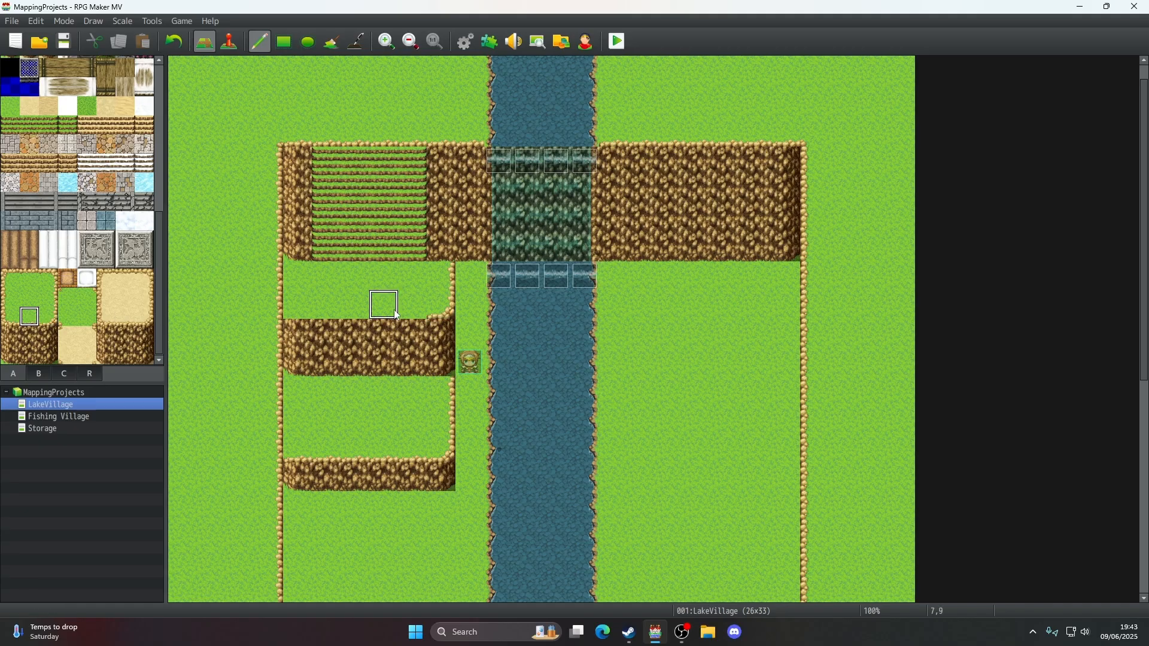
{"action": "left_click_drag", "start_coordinate": [407, 310], "coordinate": [299, 309]}
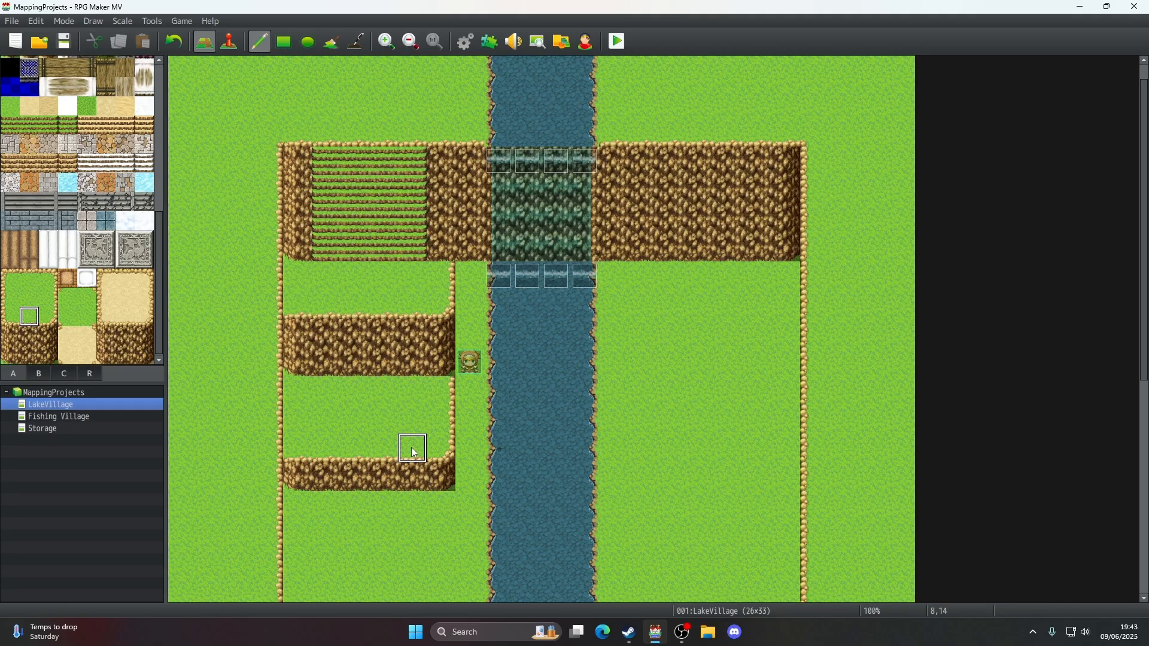
- Copy the whole upper terrace block, six tiles wide and four high, onto the lower terrace
{"action": "right_click_drag", "start_coordinate": [297, 275], "coordinate": [435, 361]}
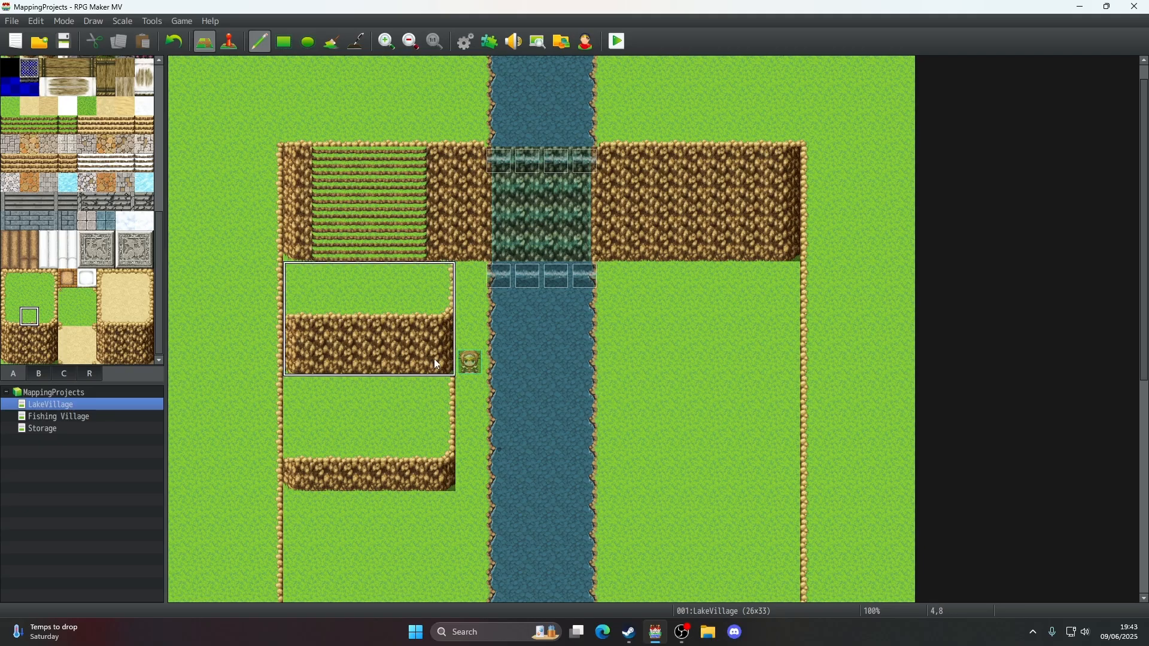
{"action": "left_click_drag", "start_coordinate": [435, 361], "coordinate": [440, 475]}
{"action": "scroll", "coordinate": [740, 446], "scroll_direction": "down", "scroll_amount": 2}
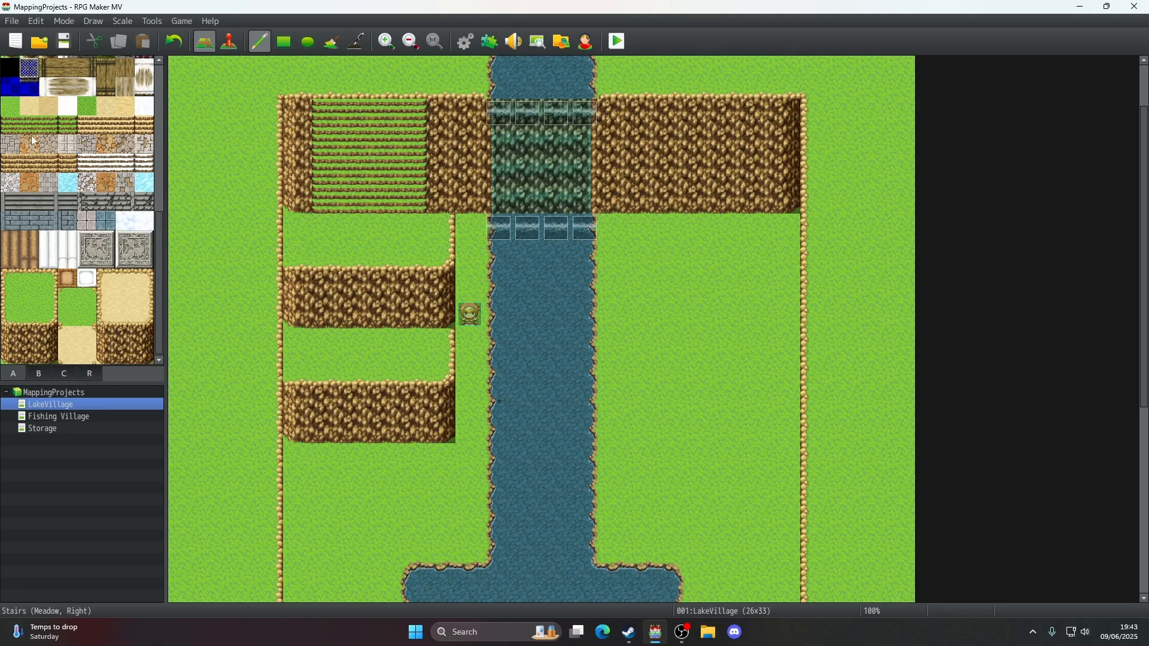
- Copy a four-by-two block of Meadow stairs from the main cliff onto both terrace cliffs
{"action": "right_click", "coordinate": [320, 107]}
{"action": "right_click_drag", "start_coordinate": [322, 107], "coordinate": [403, 186]}
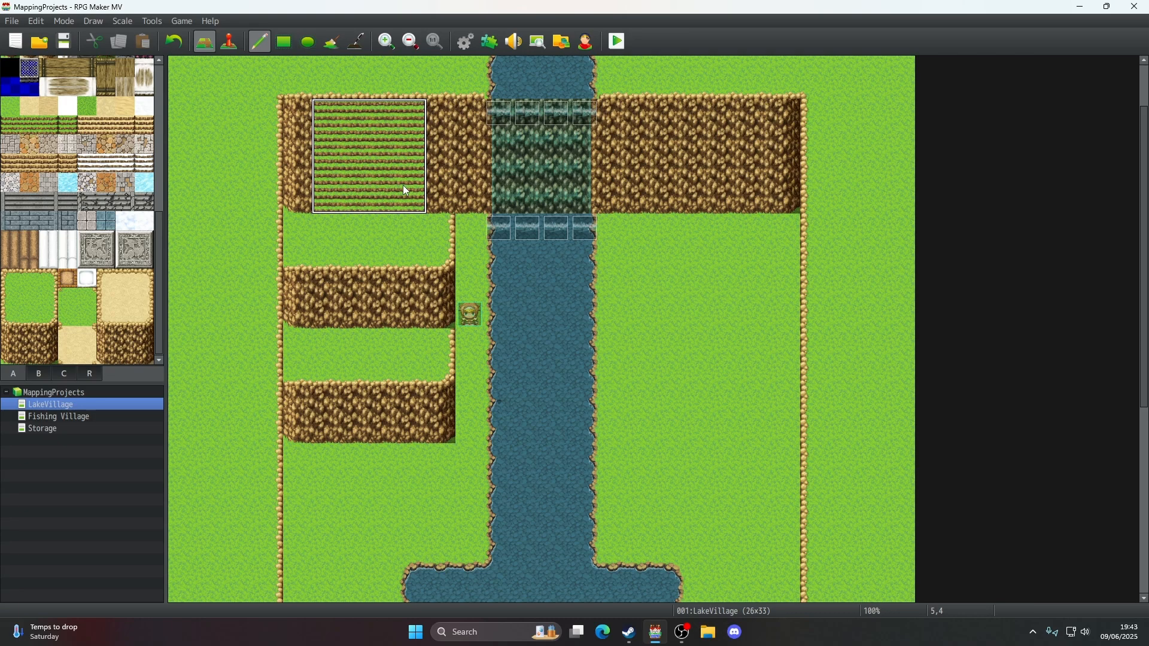
{"action": "right_click_drag", "start_coordinate": [327, 114], "coordinate": [406, 147]}
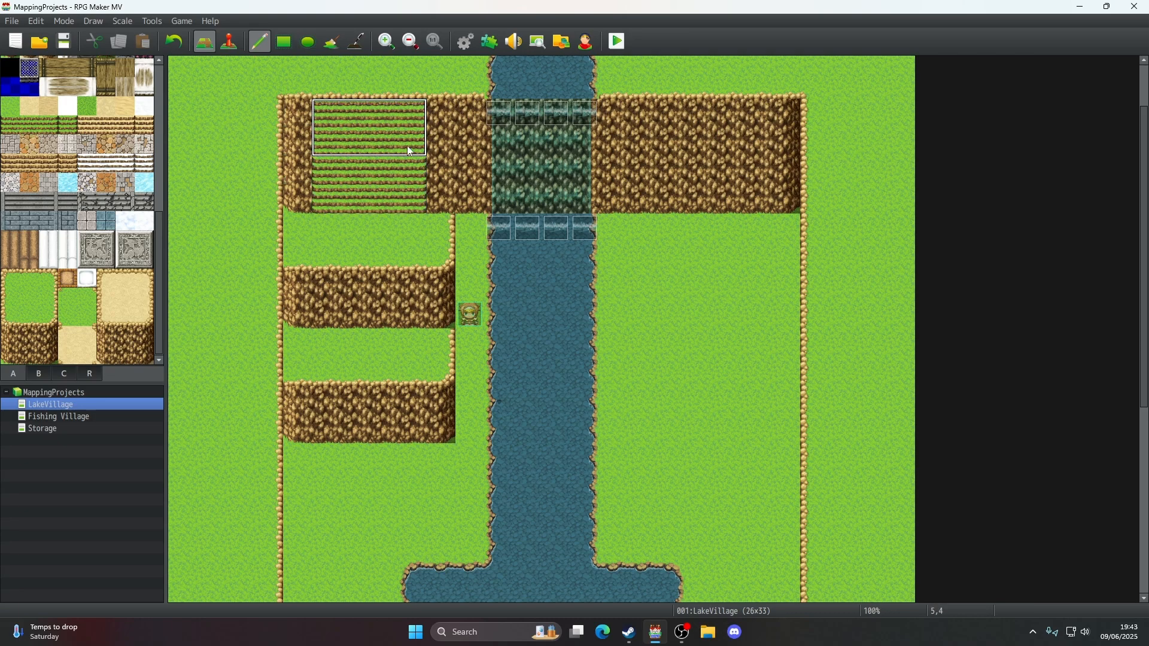
{"action": "left_click", "coordinate": [400, 300]}
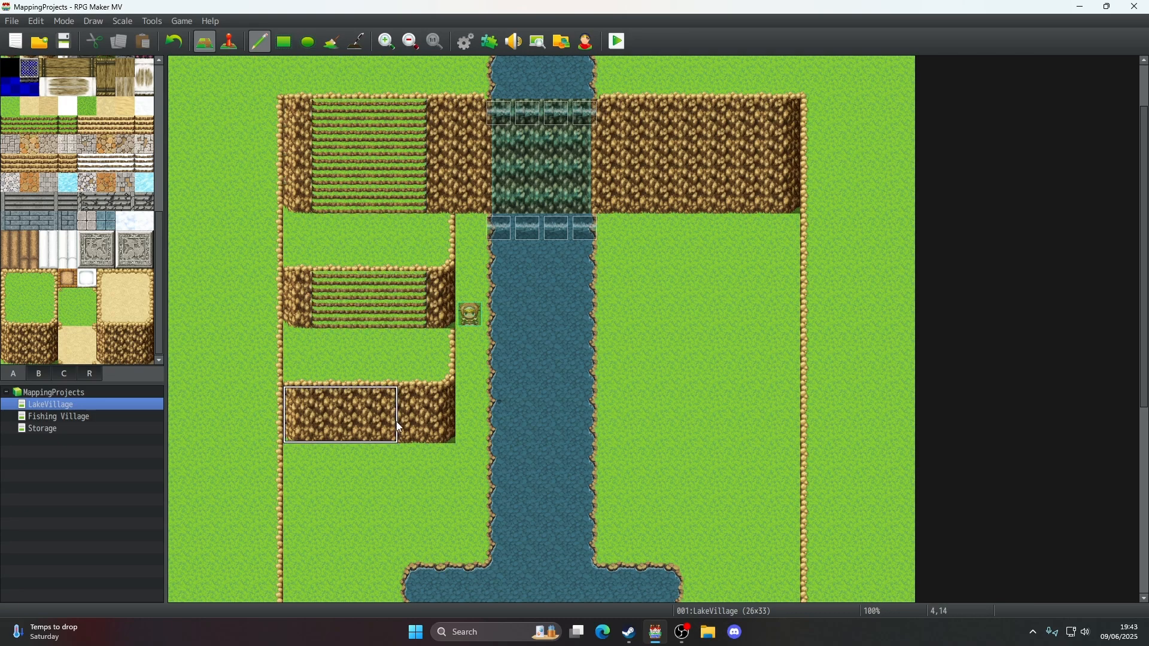
{"action": "left_click", "coordinate": [412, 423]}
{"action": "scroll", "coordinate": [702, 324], "scroll_direction": "up", "scroll_amount": 3}
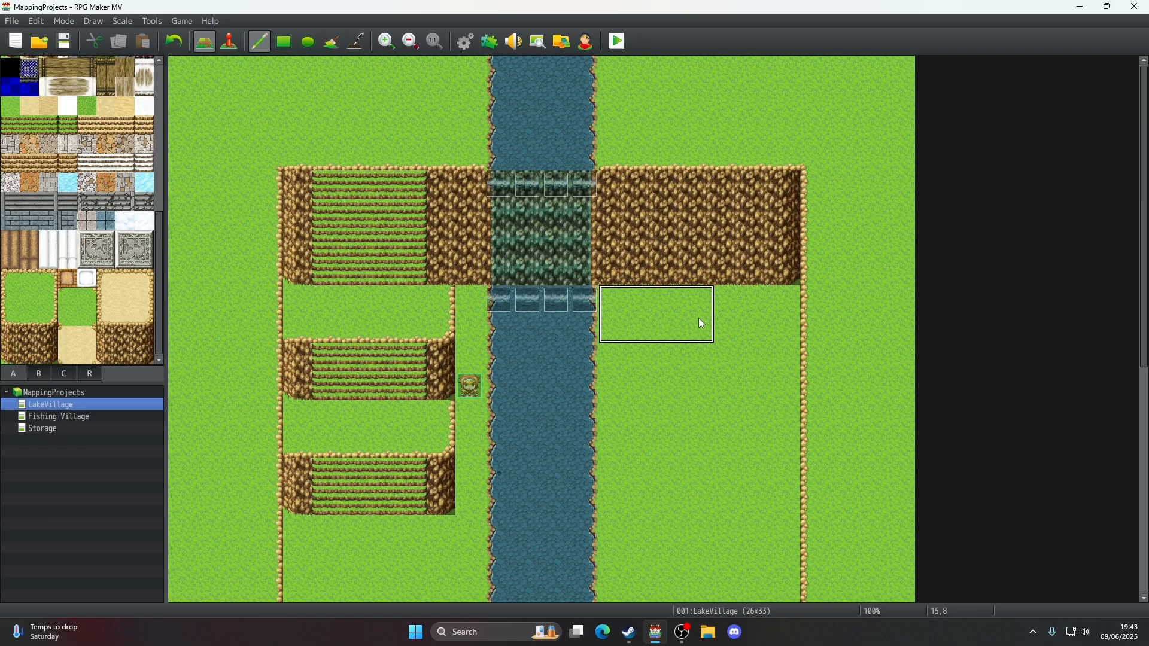
{"action": "right_click_drag", "start_coordinate": [442, 386], "coordinate": [437, 310]}
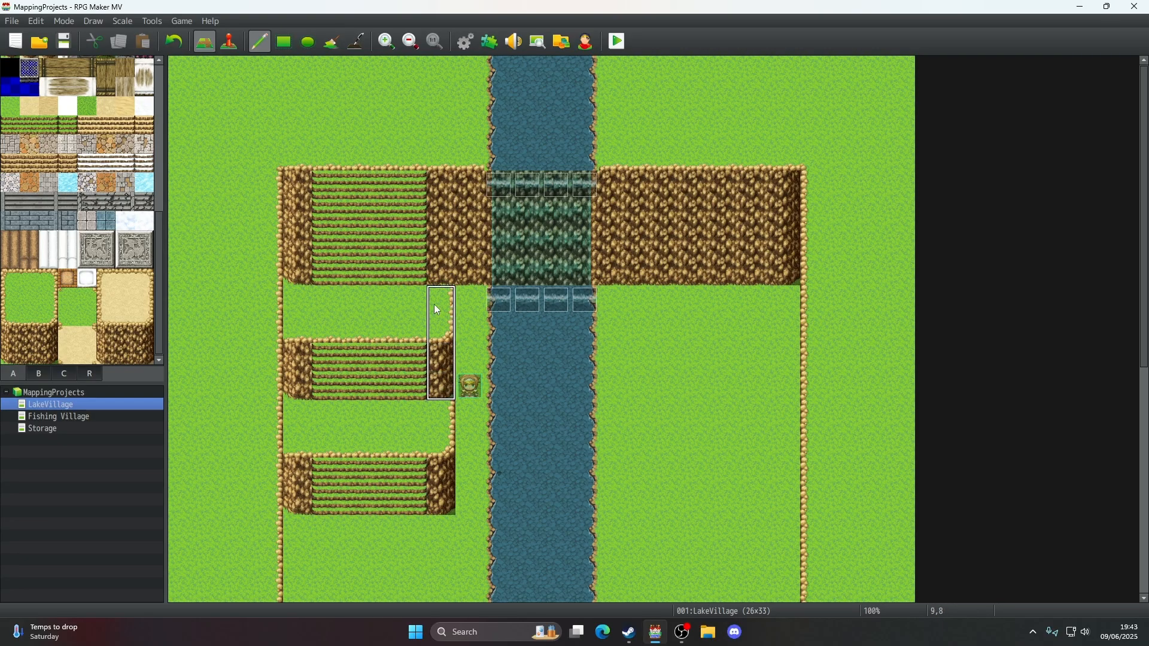
{"action": "right_click", "coordinate": [436, 490]}
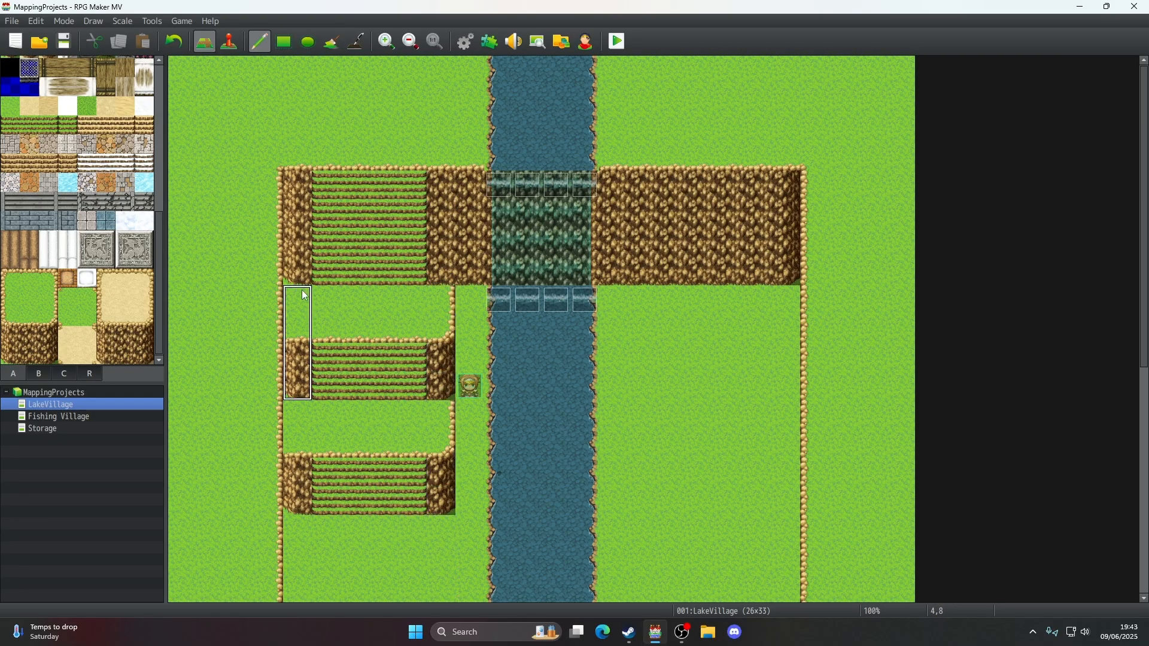
{"action": "mouse_move", "coordinate": [292, 268]}
{"action": "right_mouse_down"}
{"action": "mouse_move", "coordinate": [406, 248]}
{"action": "mouse_move", "coordinate": [433, 159]}
{"action": "right_mouse_up"}
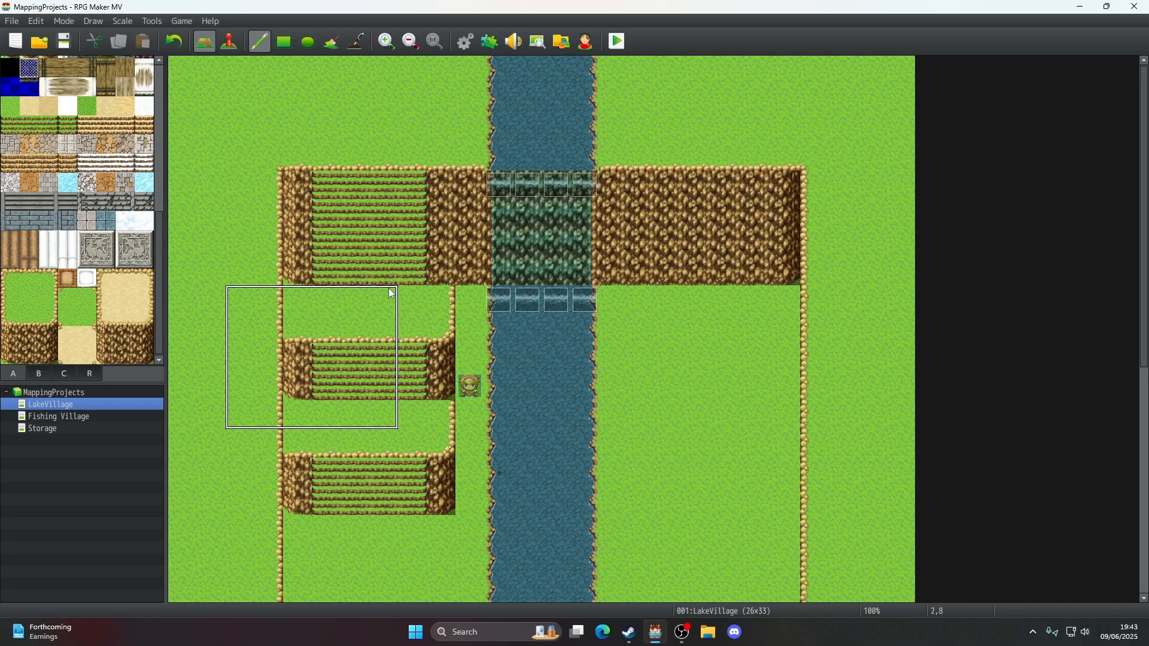
- Undo the stairs on both western terraces, the terrace block copy, and the raised upper terrace cliff with its ledge border
{"action": "scroll", "coordinate": [378, 289], "scroll_direction": "down", "scroll_amount": 2}
{"action": "left_click", "coordinate": [181, 47]}
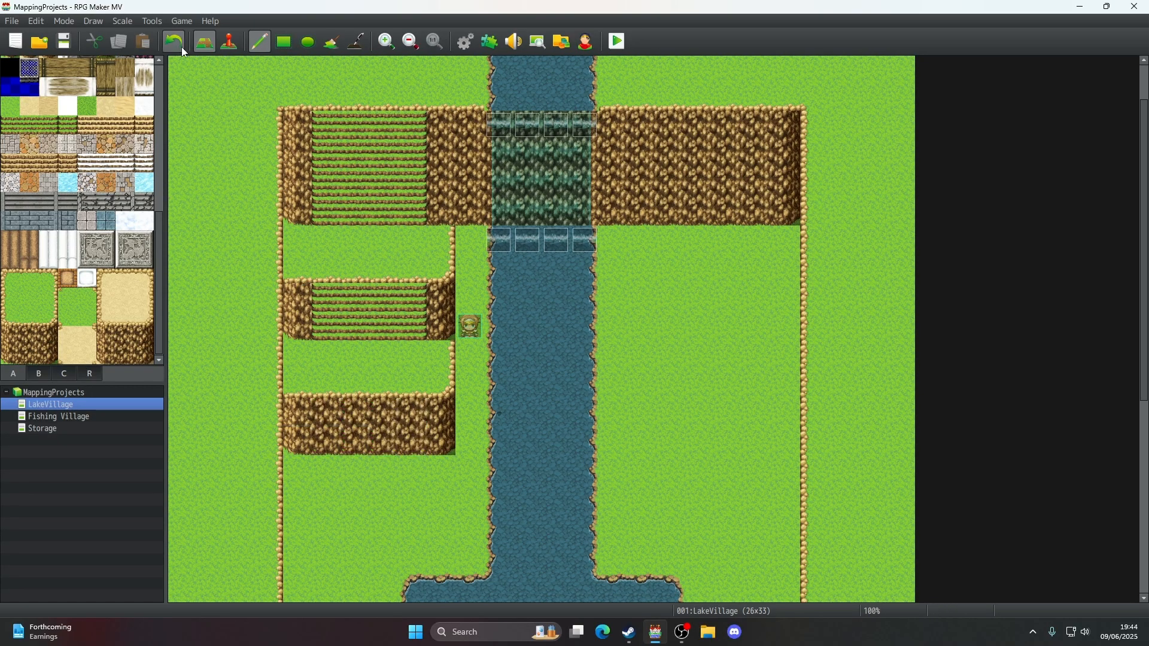
{"action": "left_click", "coordinate": [182, 47]}
{"action": "left_click", "coordinate": [174, 41]}
{"action": "left_click", "coordinate": [174, 41]}
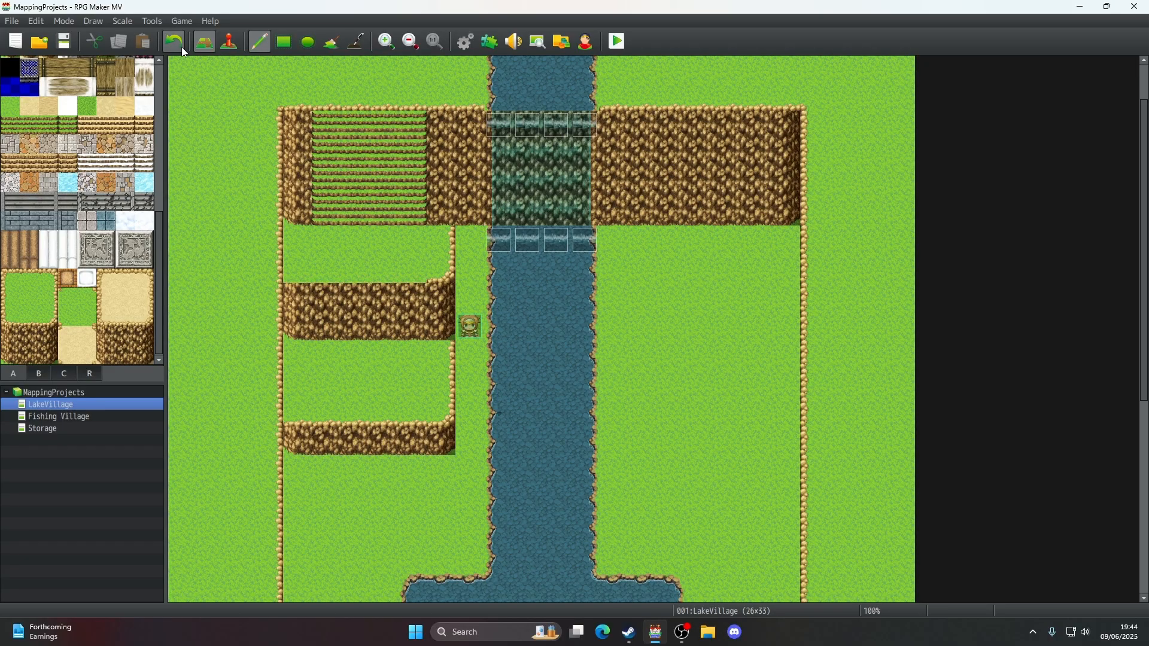
{"action": "left_click", "coordinate": [181, 47]}
{"action": "left_click", "coordinate": [182, 46]}
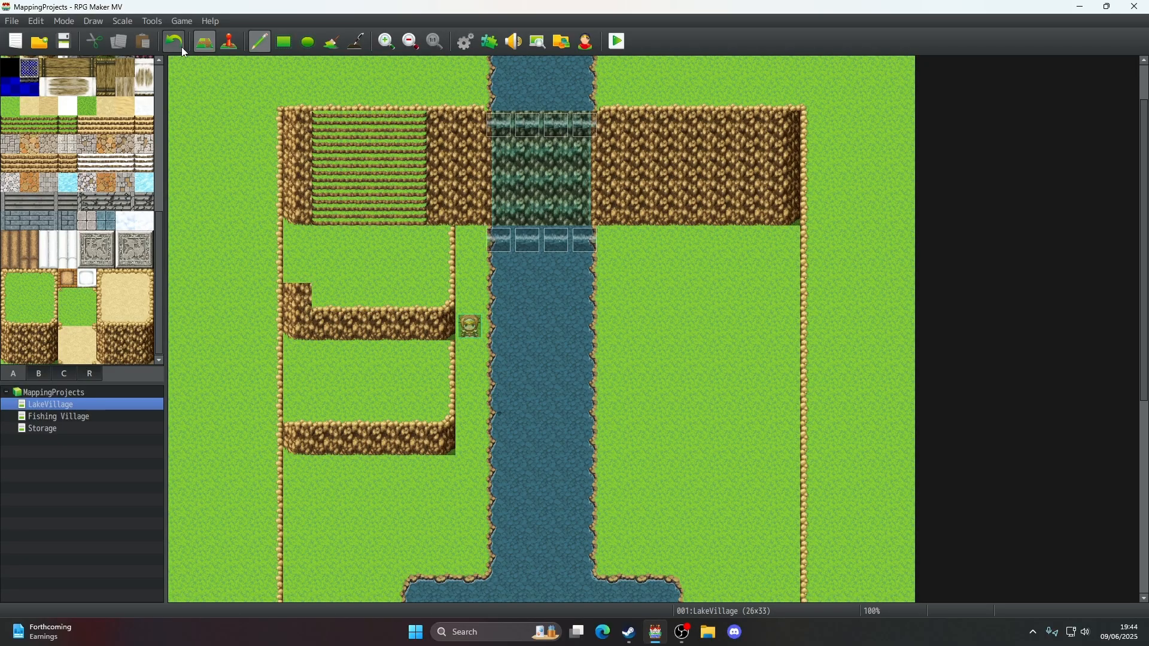
{"action": "left_click", "coordinate": [181, 47]}
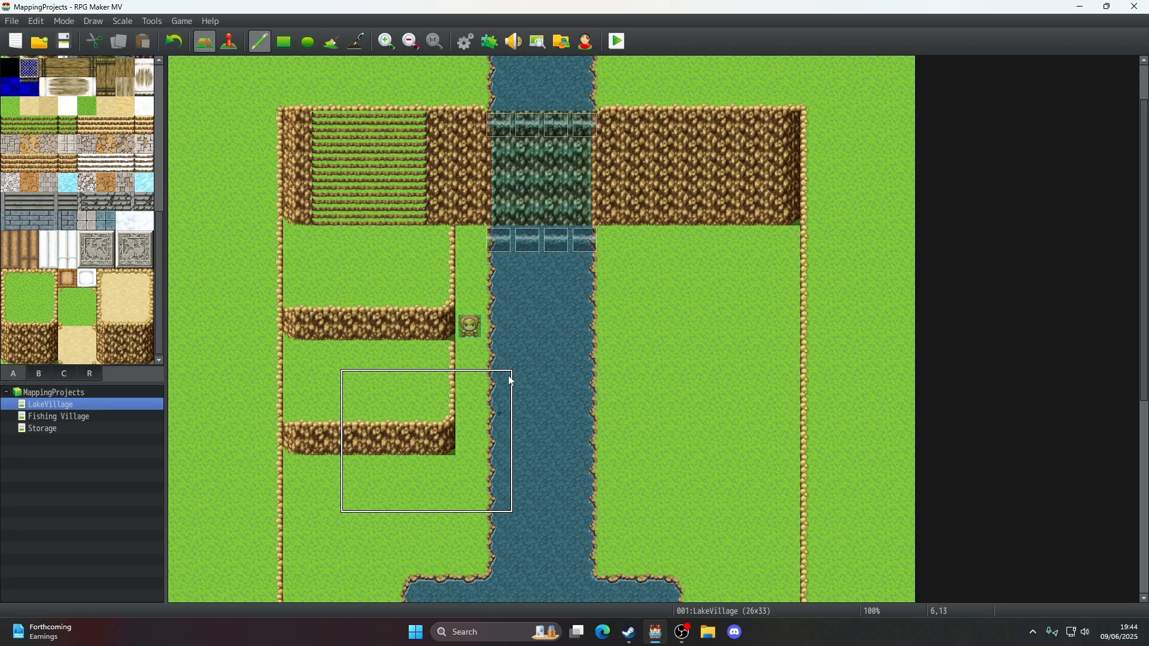
{"action": "right_click", "coordinate": [432, 544]}
{"action": "left_click_drag", "start_coordinate": [310, 232], "coordinate": [448, 437]}
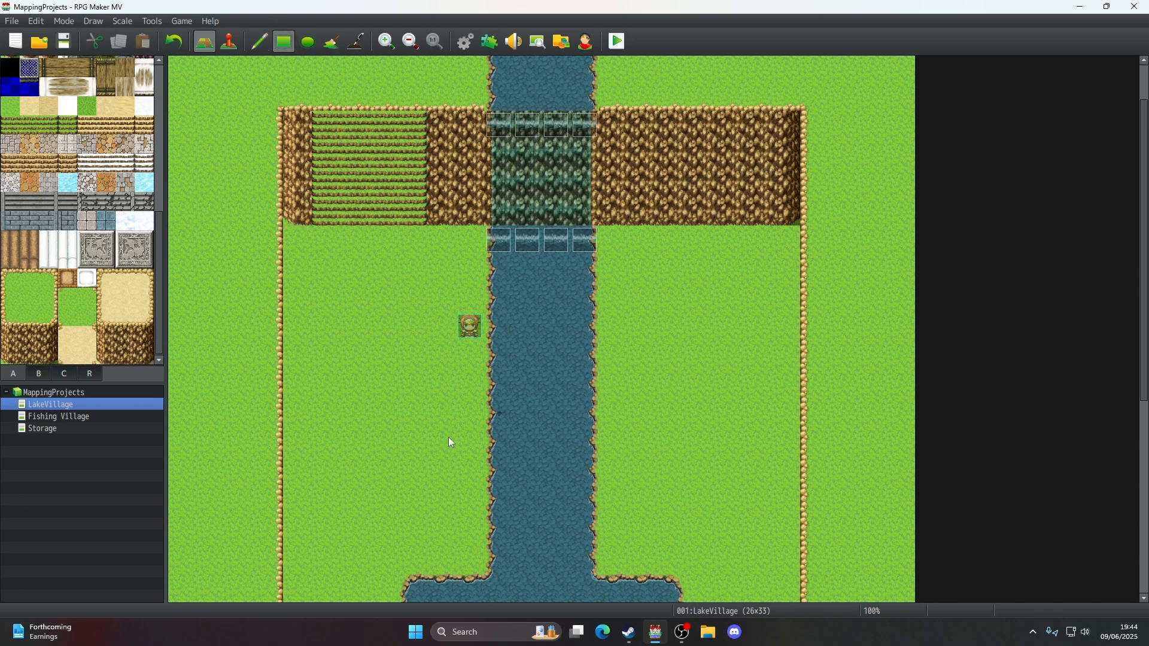
{"action": "left_click", "coordinate": [173, 41]}
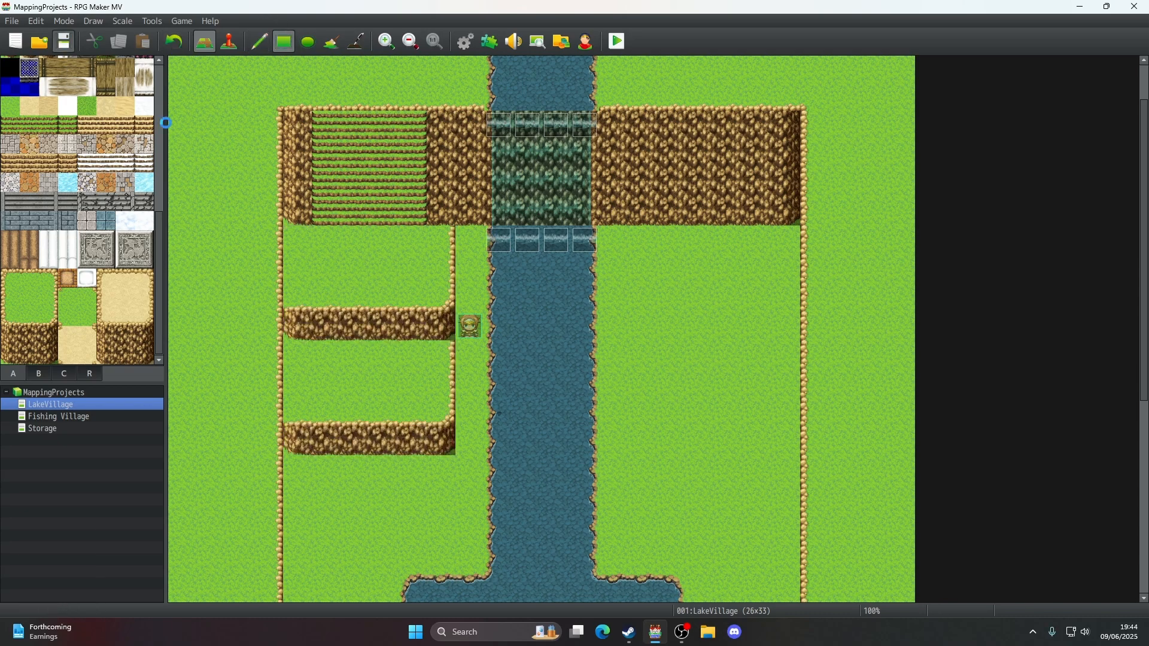
- Replace the four-tile-wide stairs on the main western cliff with middle Meadow Cliff tiles, using the bottom-edge tile for the lowest row
{"action": "scroll", "coordinate": [556, 297], "scroll_direction": "up", "scroll_amount": 2}
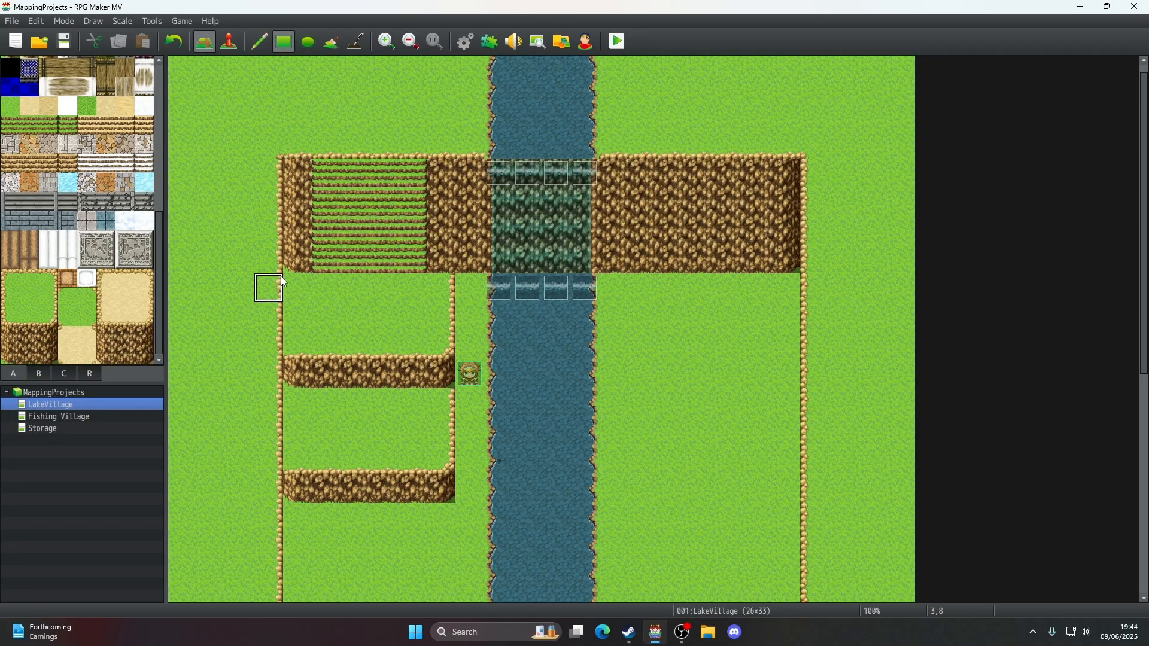
{"action": "left_click", "coordinate": [31, 353]}
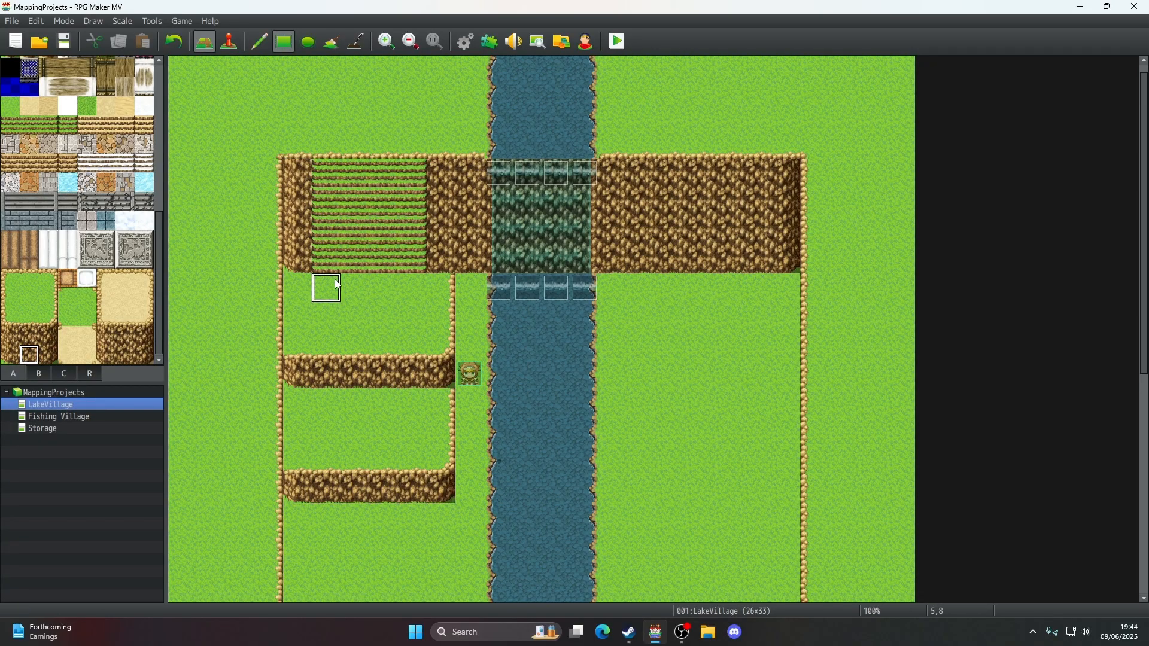
{"action": "left_click", "coordinate": [347, 260]}
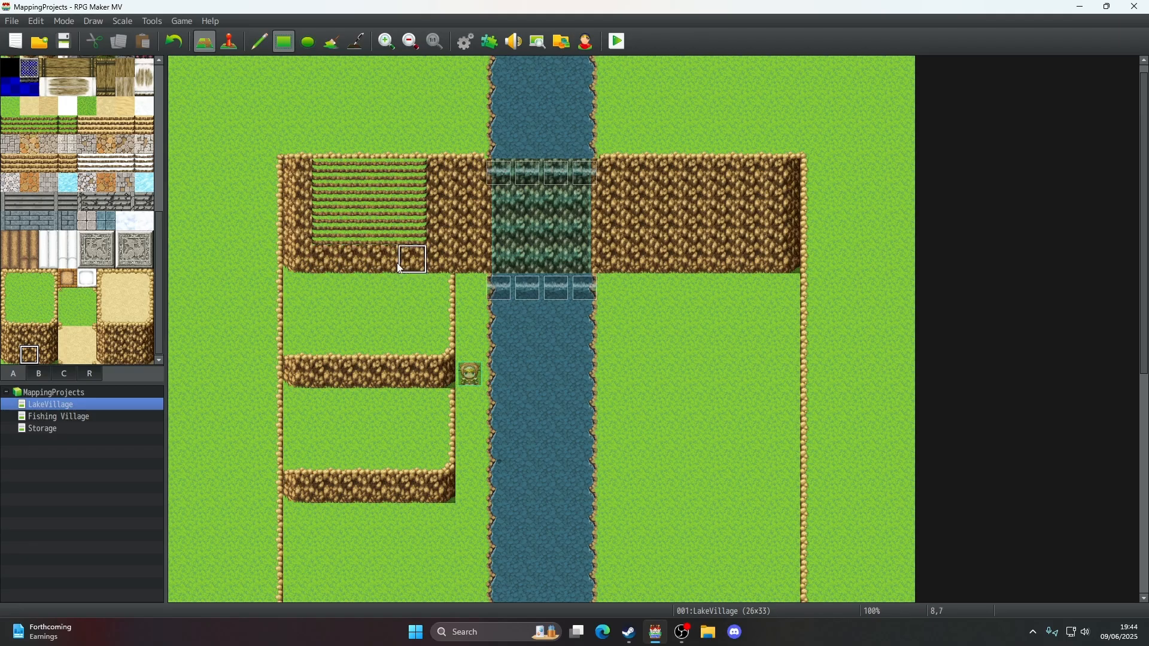
{"action": "left_click", "coordinate": [29, 336]}
{"action": "left_click_drag", "start_coordinate": [310, 238], "coordinate": [409, 239]}
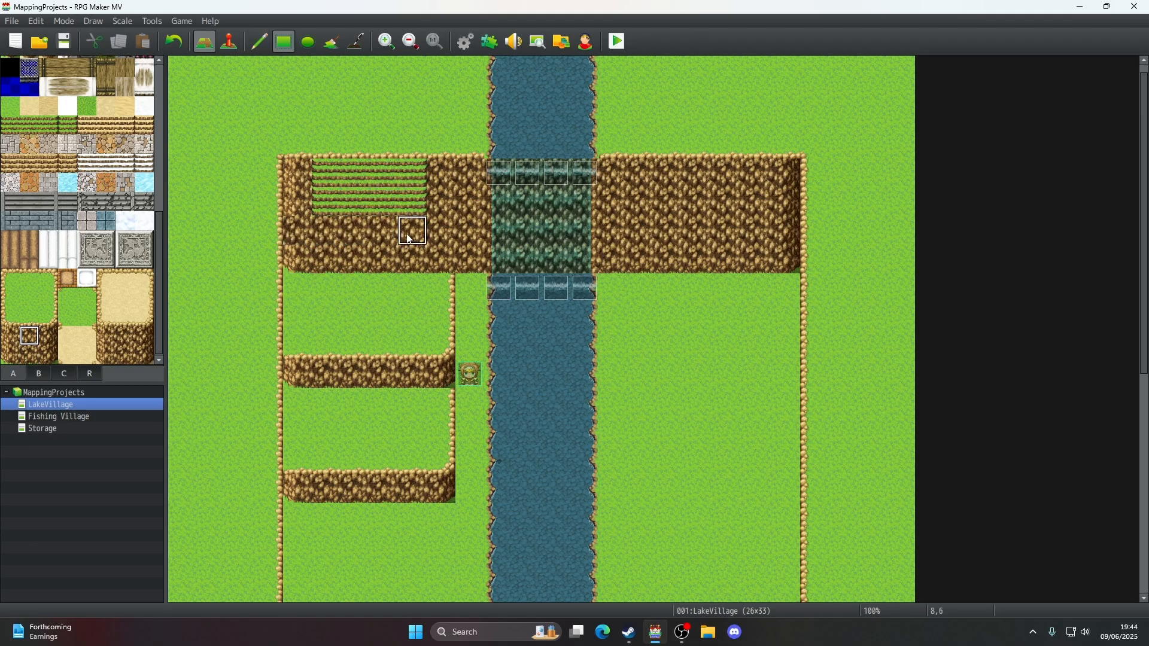
{"action": "mouse_move", "coordinate": [323, 234]}
{"action": "left_mouse_down"}
{"action": "mouse_move", "coordinate": [330, 207]}
{"action": "mouse_move", "coordinate": [405, 175]}
{"action": "left_mouse_up"}
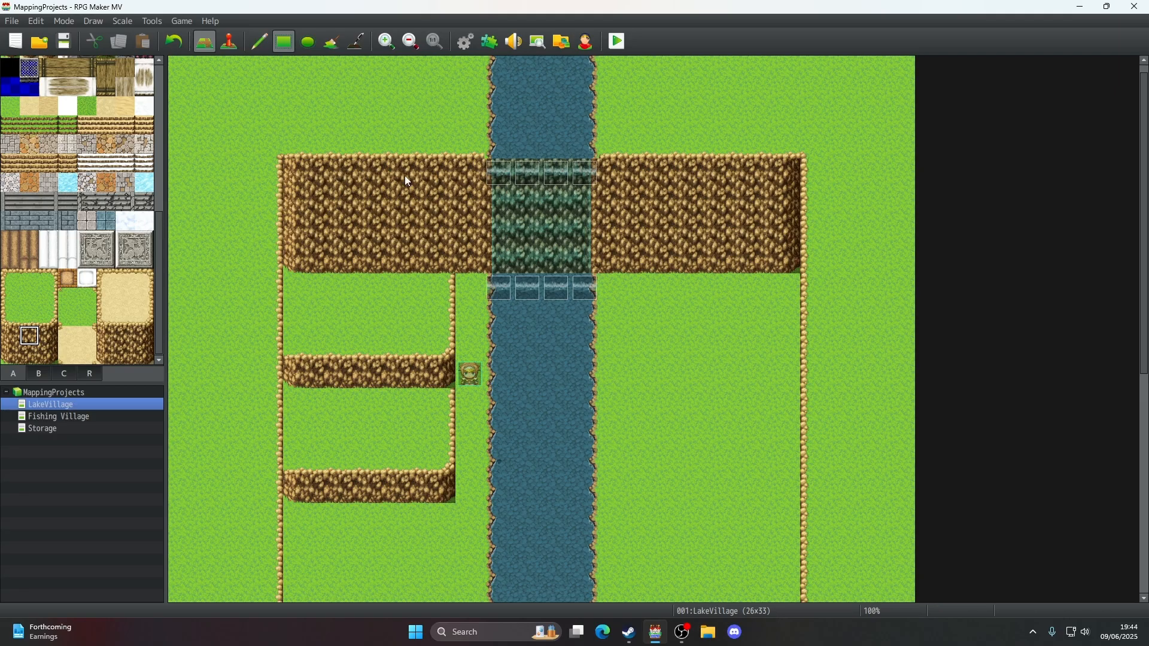
- Switch to the Pencil and compare the sizes of the western terraces and their cliffs using rectangular tile selections
{"action": "left_click", "coordinate": [260, 41]}
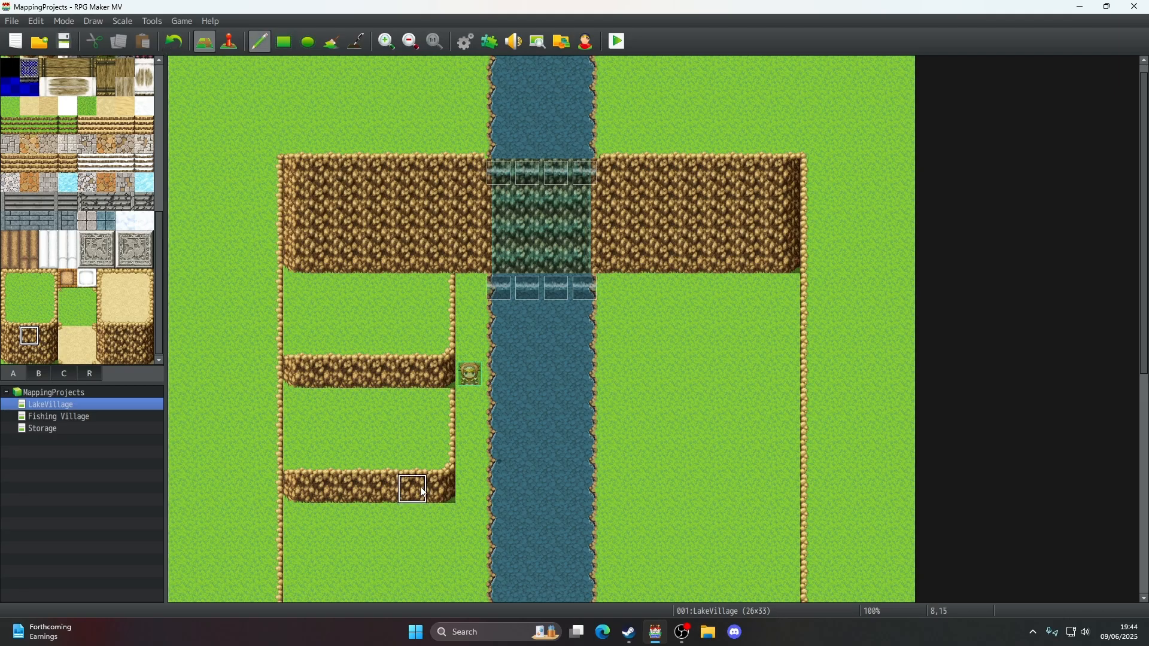
{"action": "right_click_drag", "start_coordinate": [436, 483], "coordinate": [308, 298]}
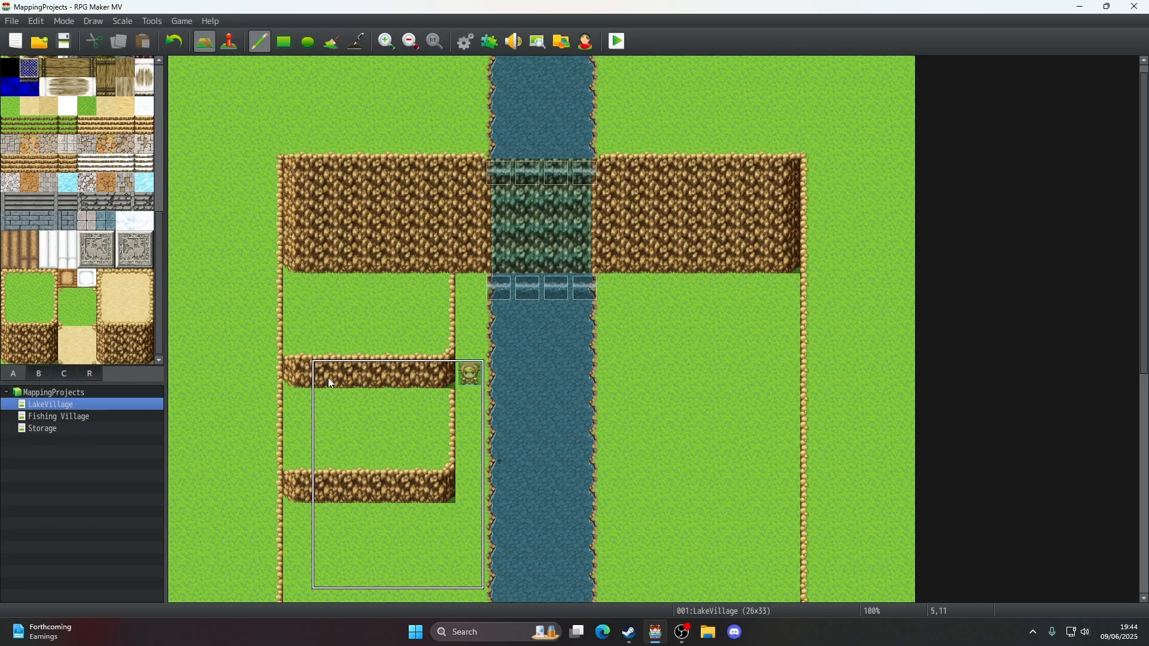
{"action": "right_click_drag", "start_coordinate": [296, 375], "coordinate": [440, 386]}
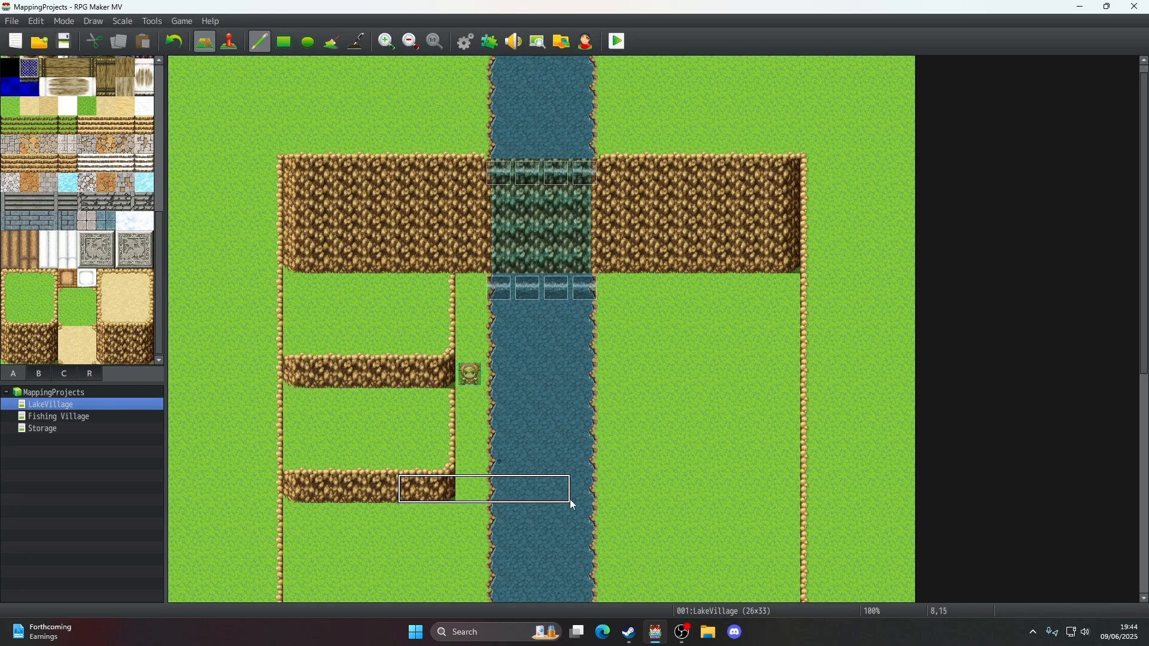
{"action": "scroll", "coordinate": [576, 364], "scroll_direction": "down", "scroll_amount": 1}
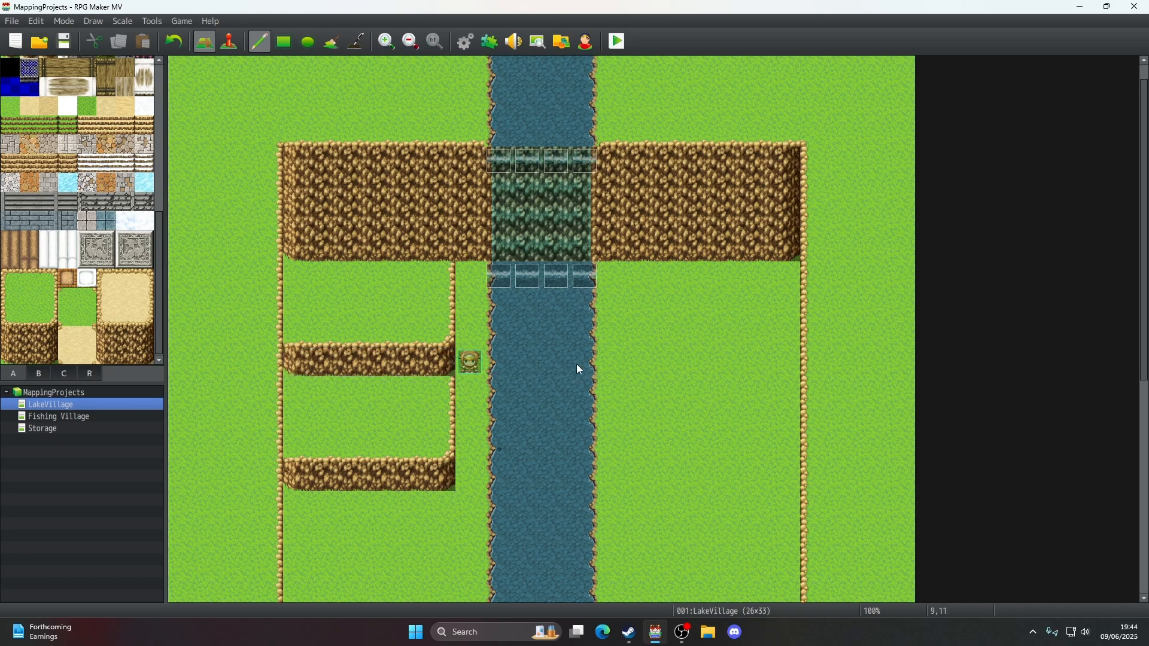
{"action": "scroll", "coordinate": [576, 364], "scroll_direction": "up", "scroll_amount": 2}
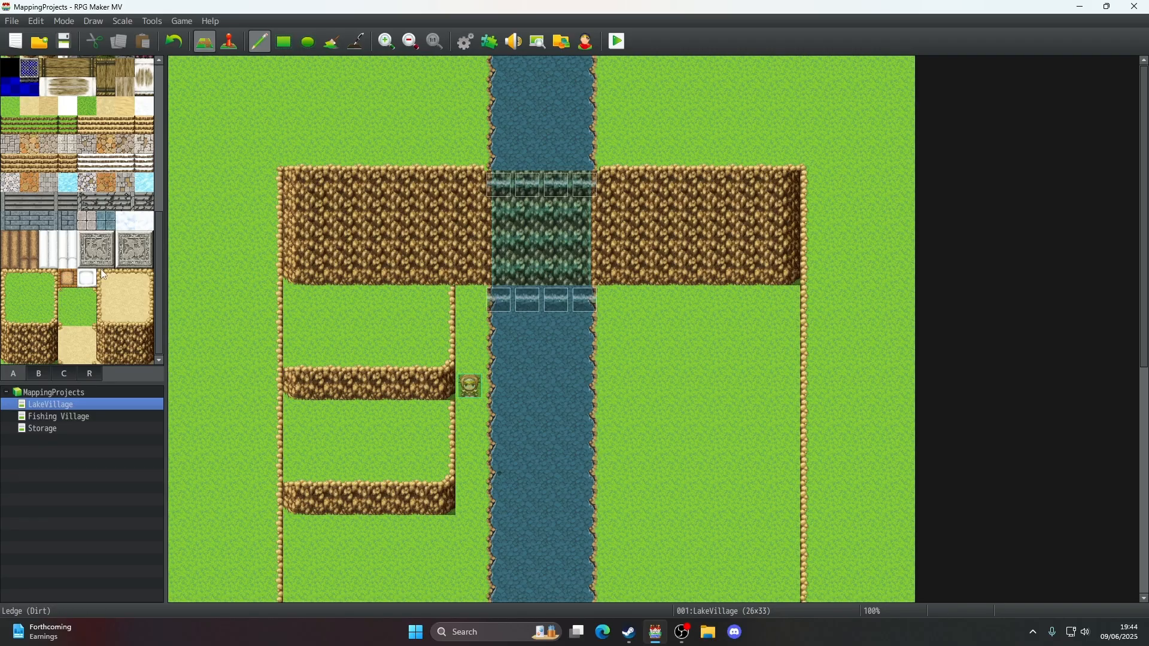
- Outline an eastern terrace six tiles wide and three high below the main cliff with Meadow ledge bottom, corner and left-edge tiles
{"action": "scroll", "coordinate": [65, 183], "scroll_direction": "up", "scroll_amount": 5}
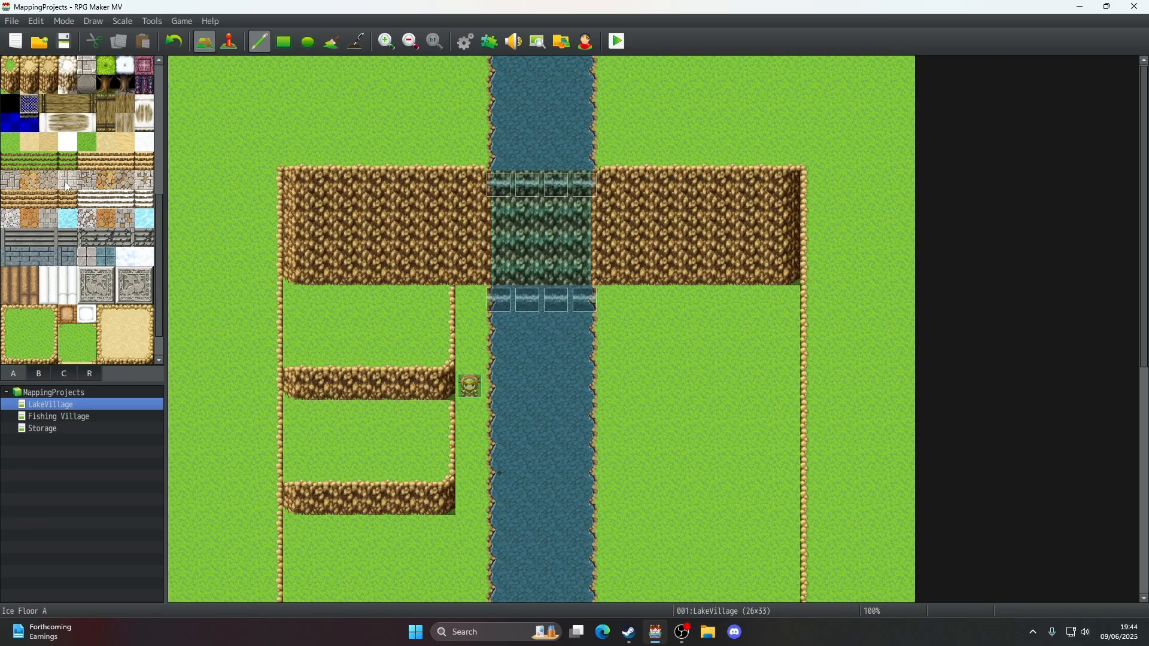
{"action": "left_click", "coordinate": [43, 369]}
{"action": "left_click", "coordinate": [19, 373]}
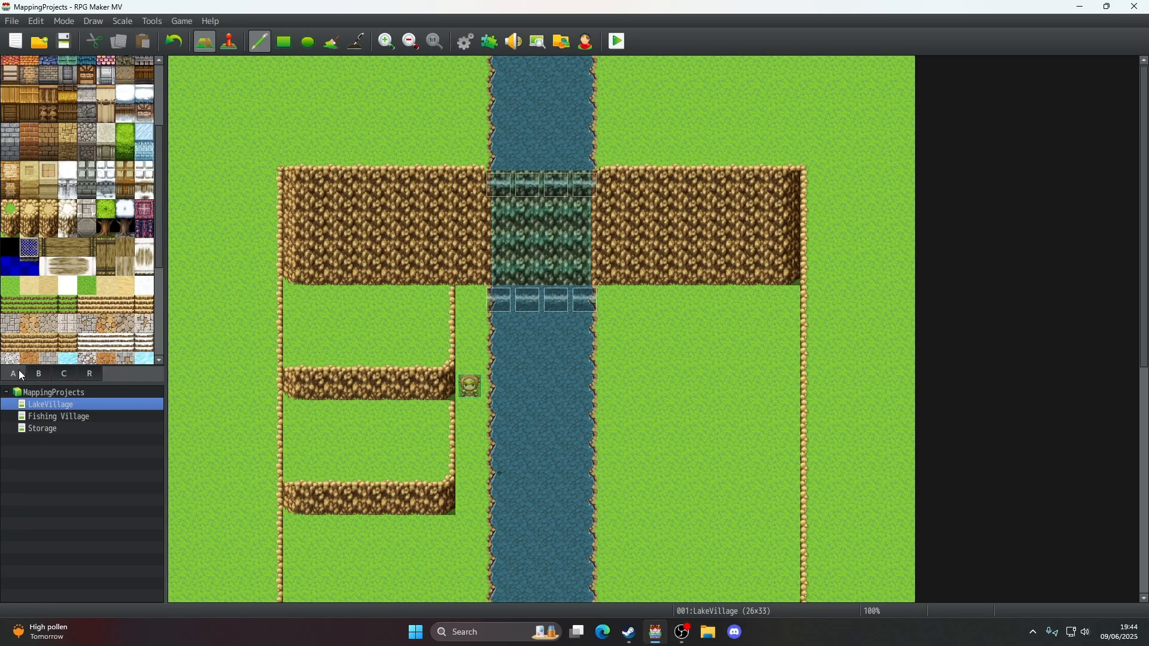
{"action": "scroll", "coordinate": [38, 307], "scroll_direction": "down", "scroll_amount": 5}
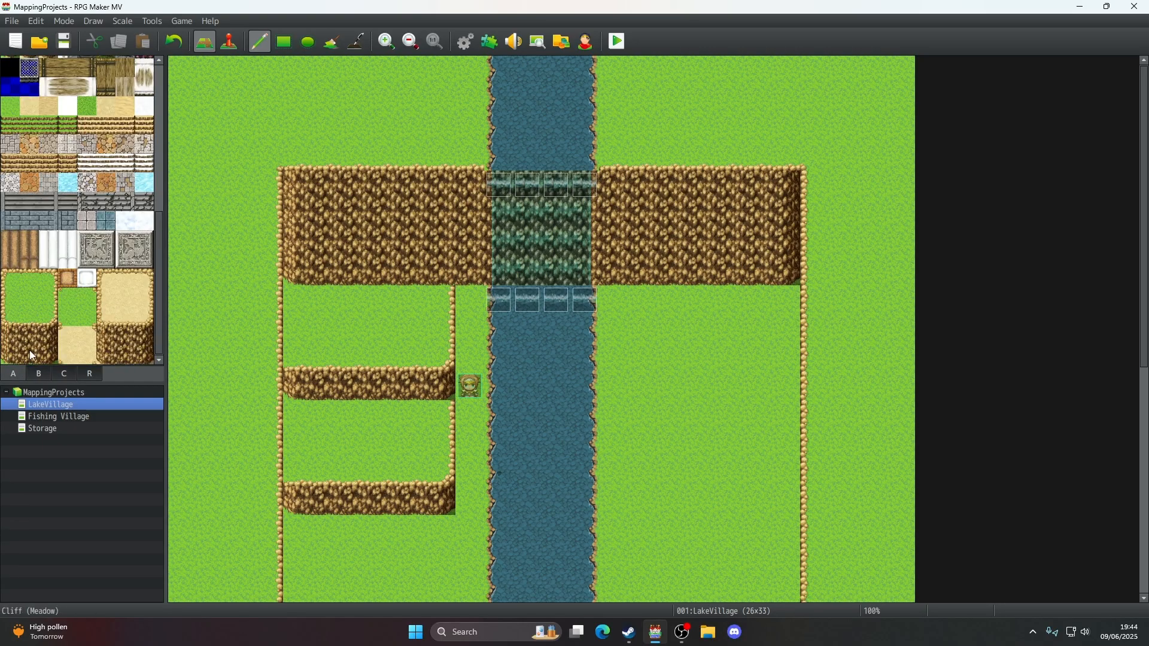
{"action": "left_click", "coordinate": [30, 318]}
{"action": "mouse_move", "coordinate": [757, 354]}
{"action": "left_mouse_down"}
{"action": "mouse_move", "coordinate": [778, 354]}
{"action": "mouse_move", "coordinate": [641, 359]}
{"action": "left_mouse_up"}
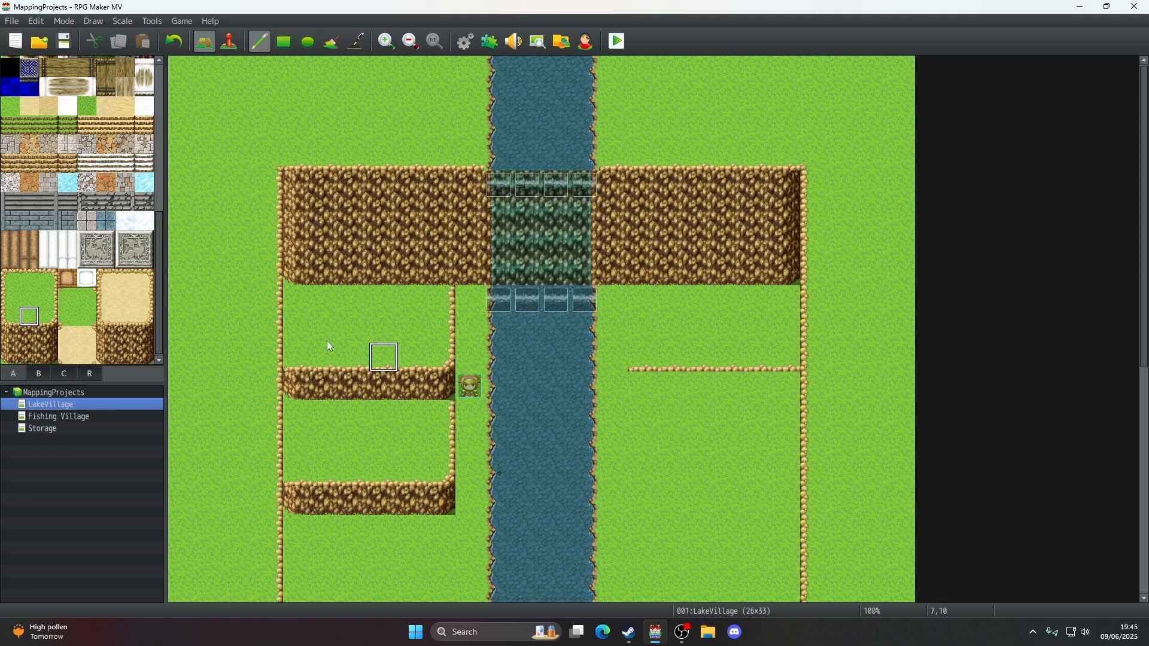
{"action": "left_click", "coordinate": [3, 316]}
{"action": "left_click", "coordinate": [631, 354]}
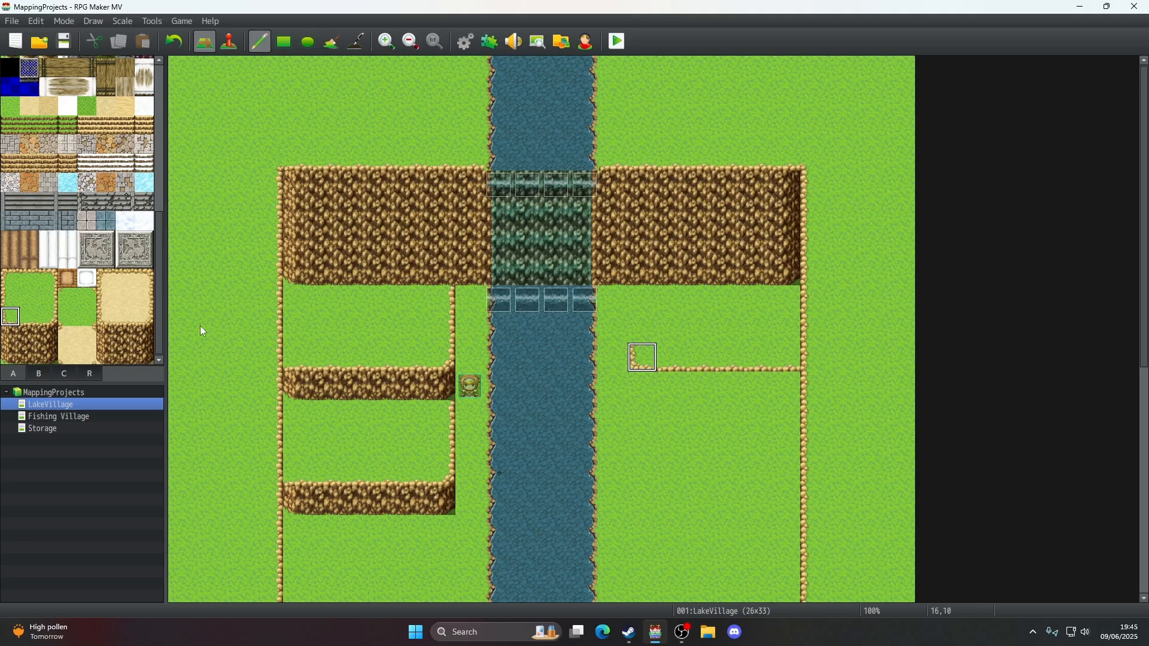
{"action": "left_click", "coordinate": [6, 304]}
{"action": "left_click_drag", "start_coordinate": [645, 332], "coordinate": [644, 309]}
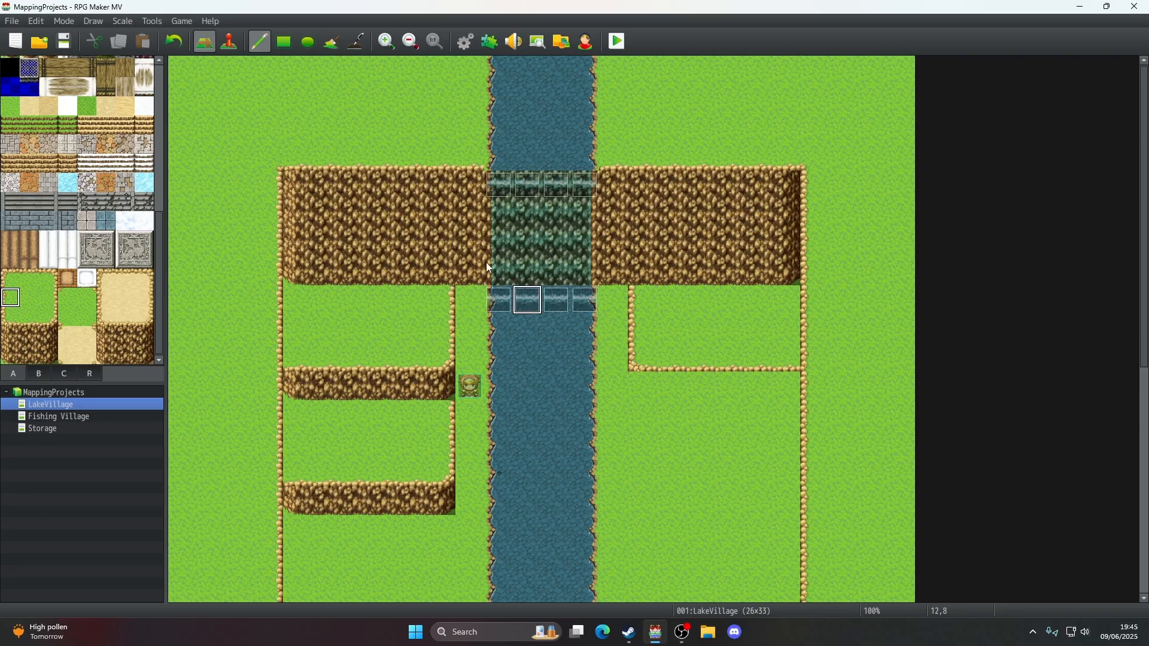
- Draw Shadow Pen shadows along the eastern side of both western terraces, from the main cliff's base to the lower terrace cliff's foot
{"action": "left_click", "coordinate": [349, 47]}
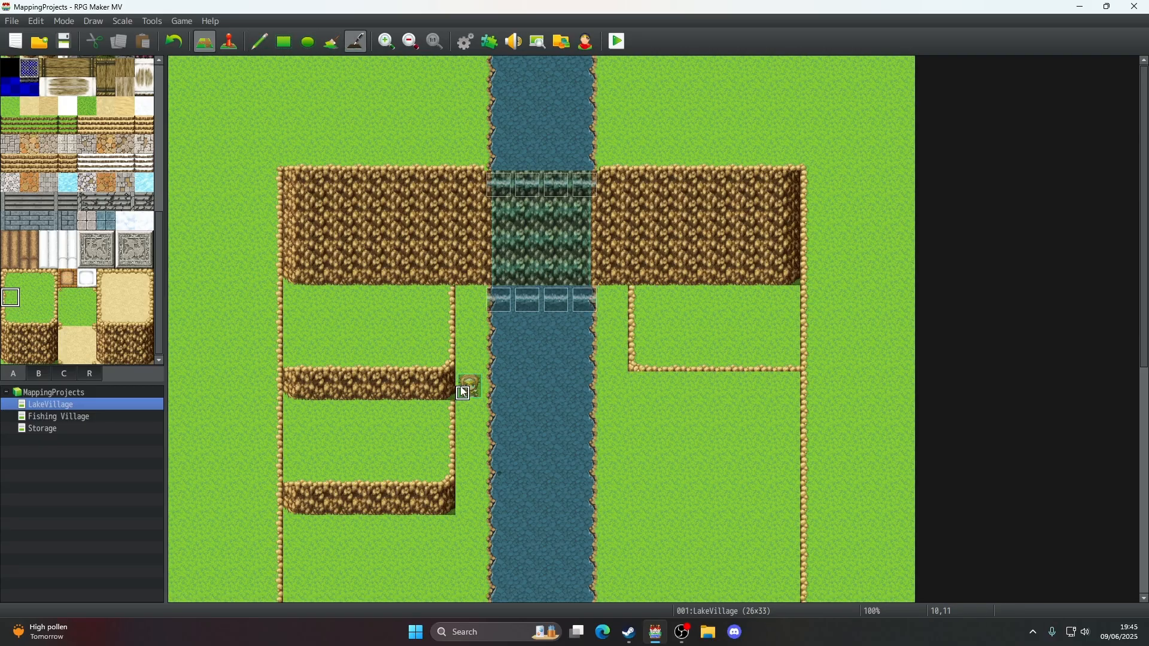
{"action": "left_click_drag", "start_coordinate": [459, 373], "coordinate": [463, 309]}
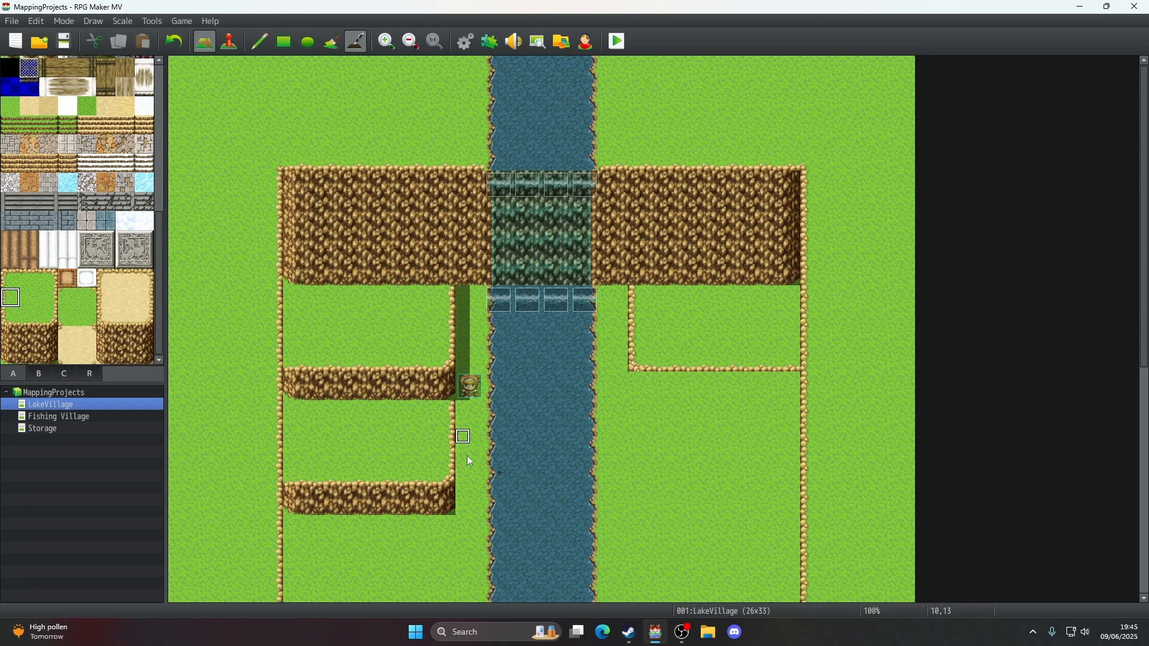
{"action": "left_click_drag", "start_coordinate": [462, 508], "coordinate": [463, 404]}
{"action": "scroll", "coordinate": [562, 485], "scroll_direction": "down", "scroll_amount": 3}
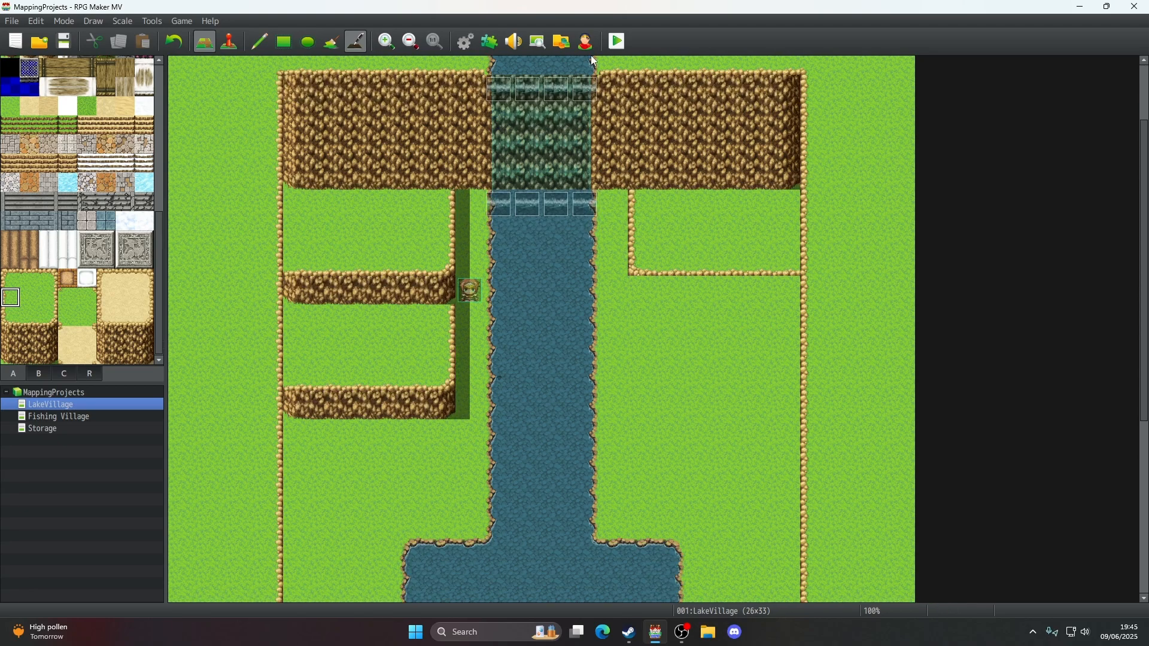
- Save the changes and playtest the map, walking the party down and back up beside the western terraces, and close the game
{"action": "left_click", "coordinate": [620, 42]}
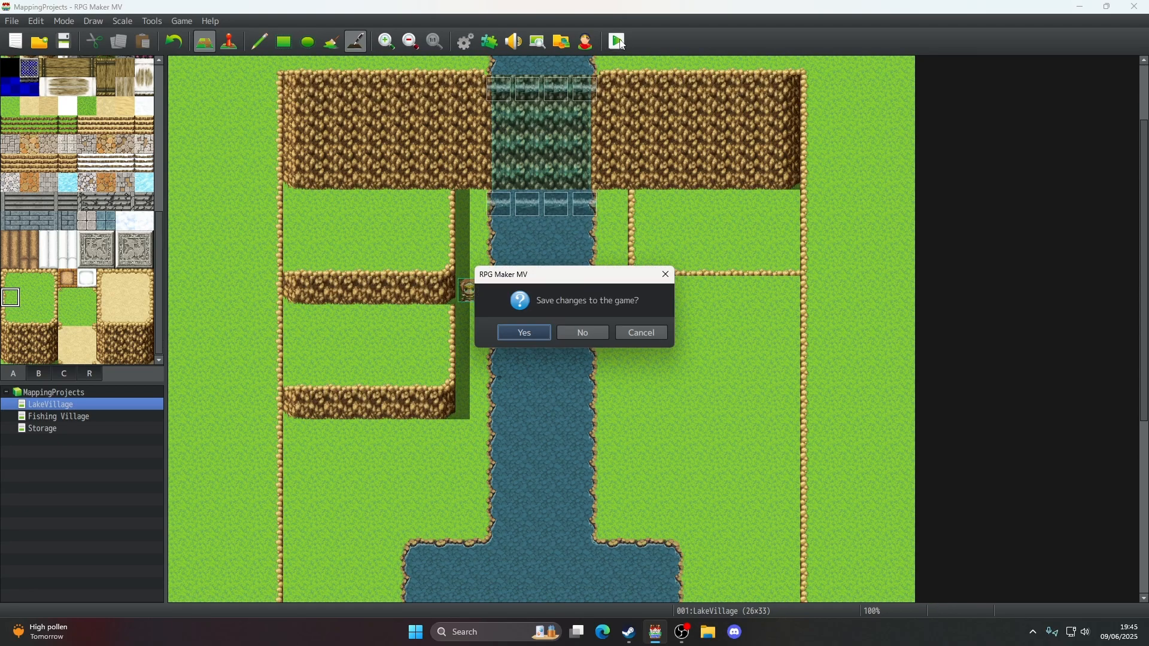
{"action": "left_click", "coordinate": [509, 333]}
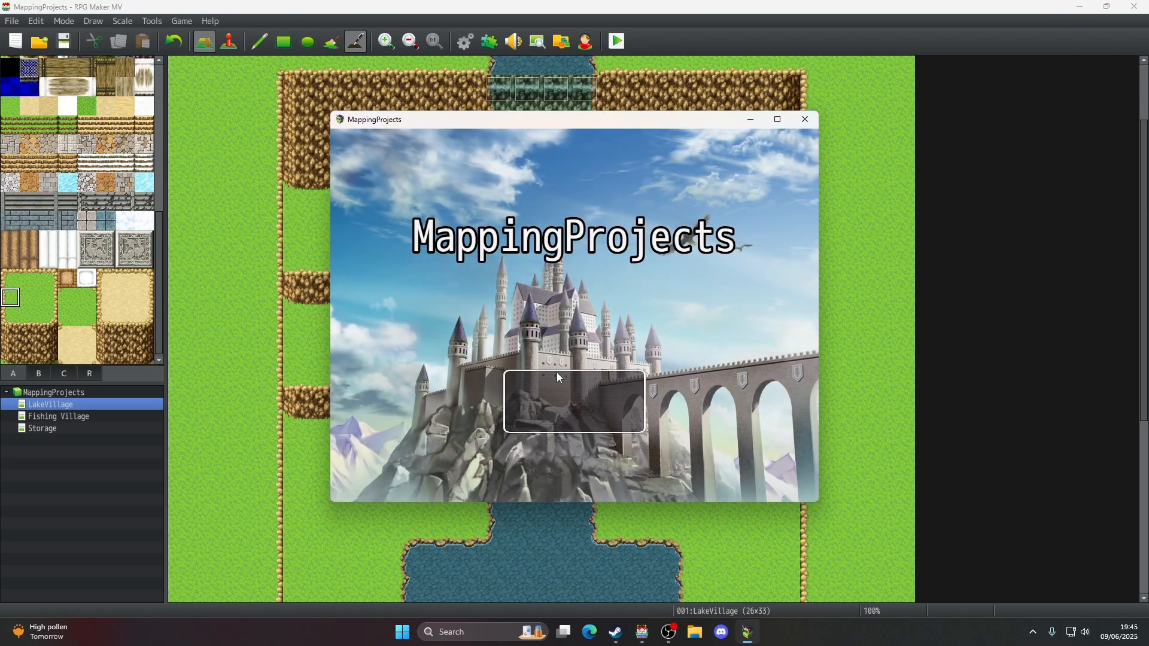
{"action": "left_click", "coordinate": [557, 373]}
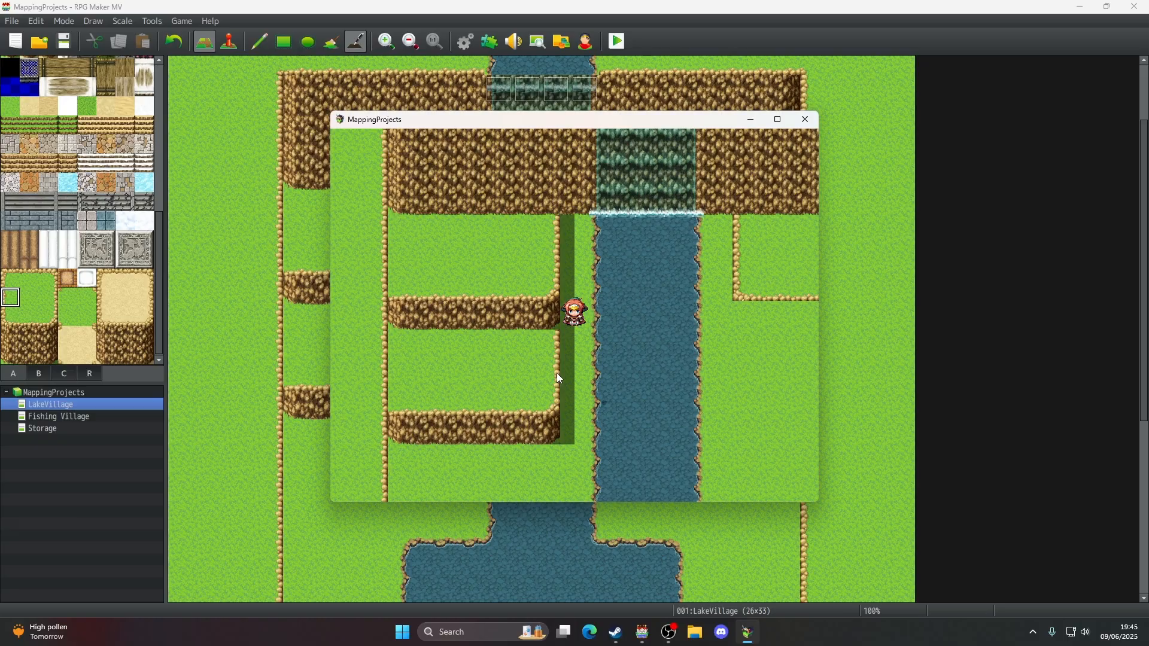
{"action": "left_click", "coordinate": [578, 448]}
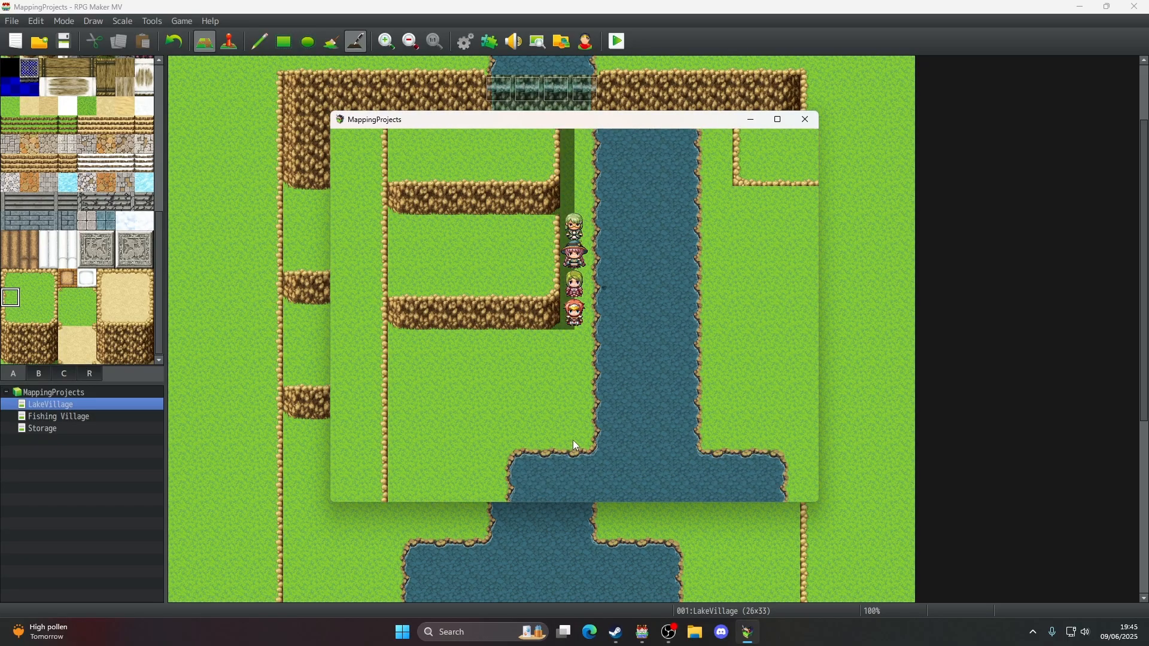
{"action": "left_click", "coordinate": [577, 254]}
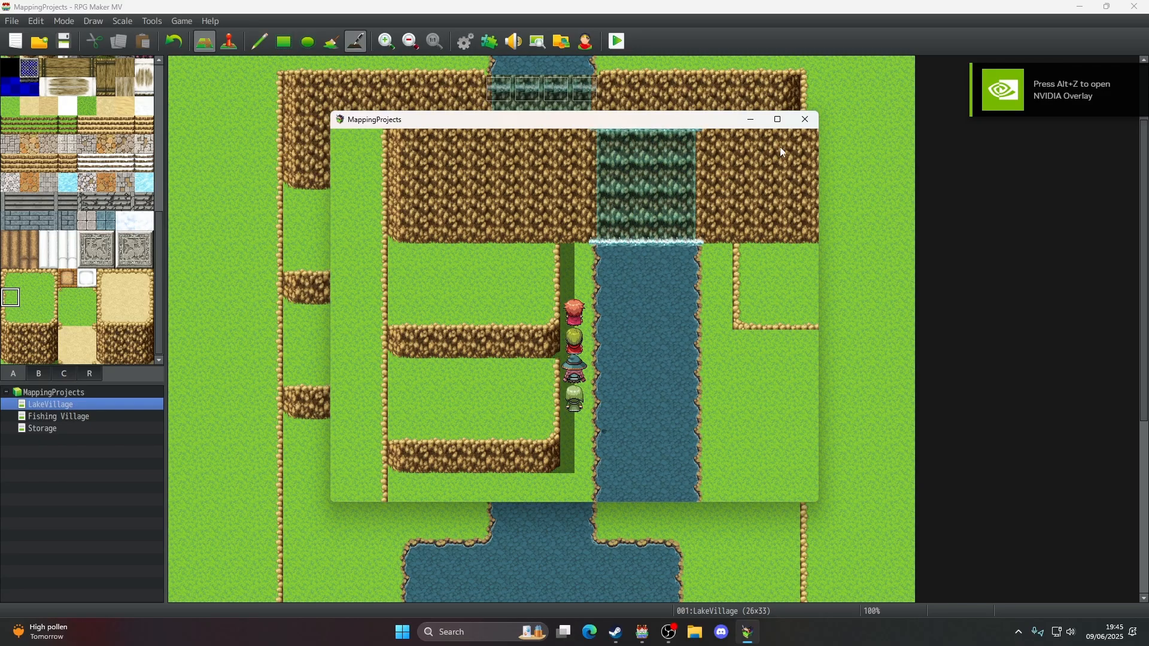
{"action": "left_click", "coordinate": [804, 119]}
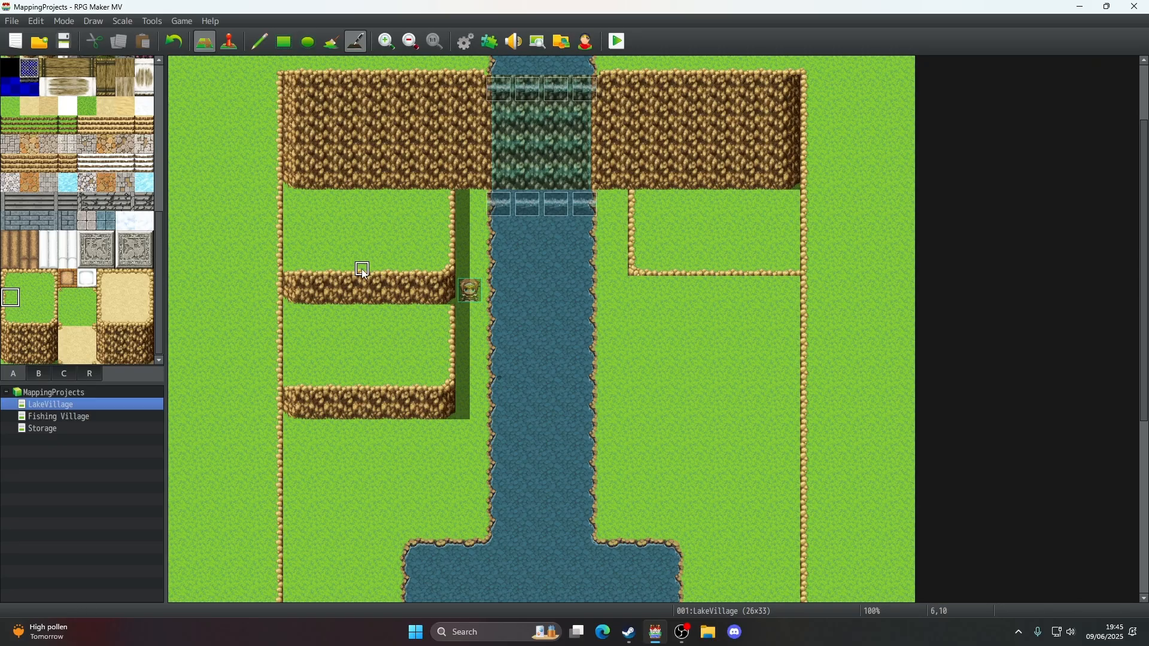
- Switch to the Pencil and square off the western ends of both western terrace cliffs with the Cliff (Meadow) bottom-centre tile
{"action": "scroll", "coordinate": [362, 299], "scroll_direction": "up", "scroll_amount": 3}
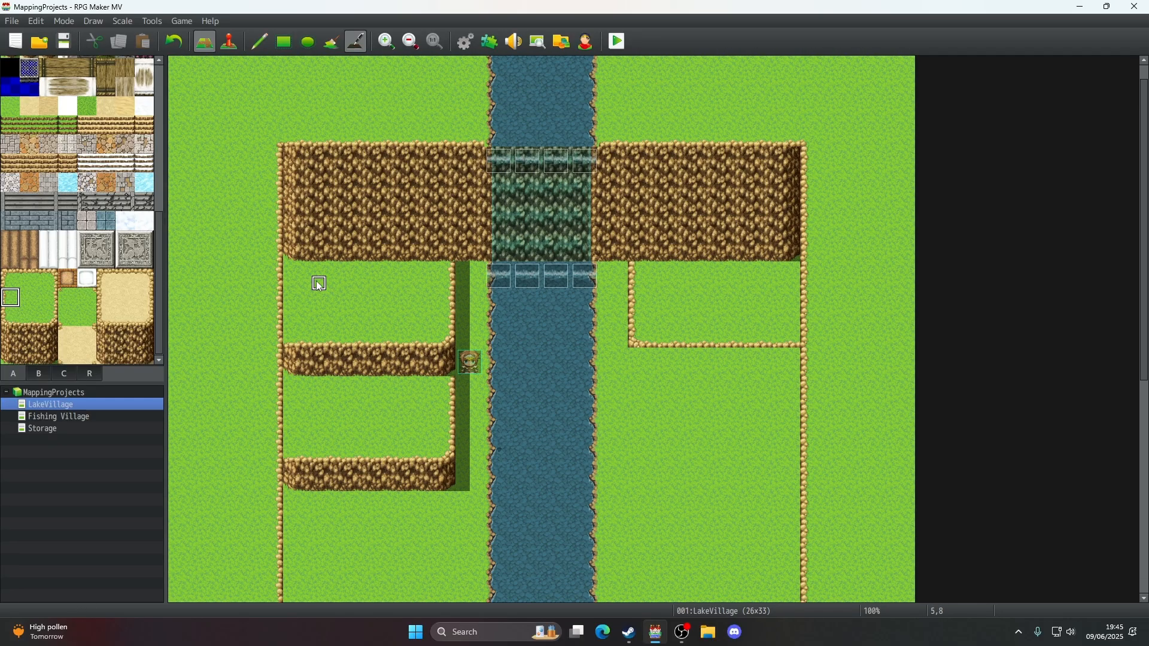
{"action": "left_click", "coordinate": [260, 49]}
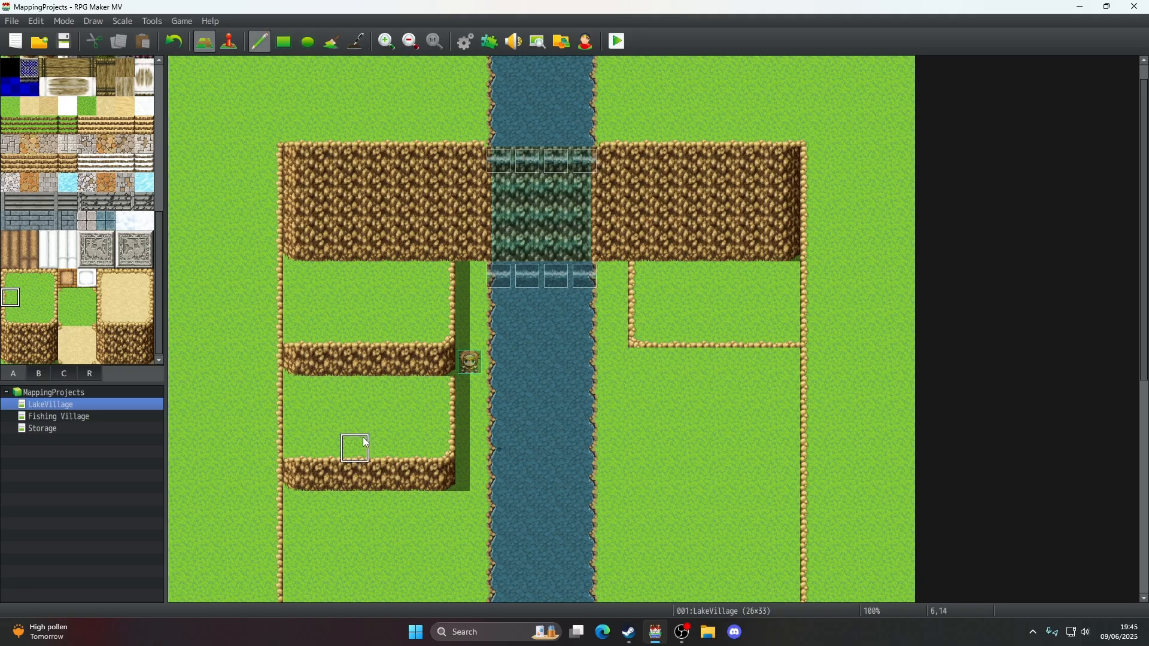
{"action": "left_click", "coordinate": [26, 357]}
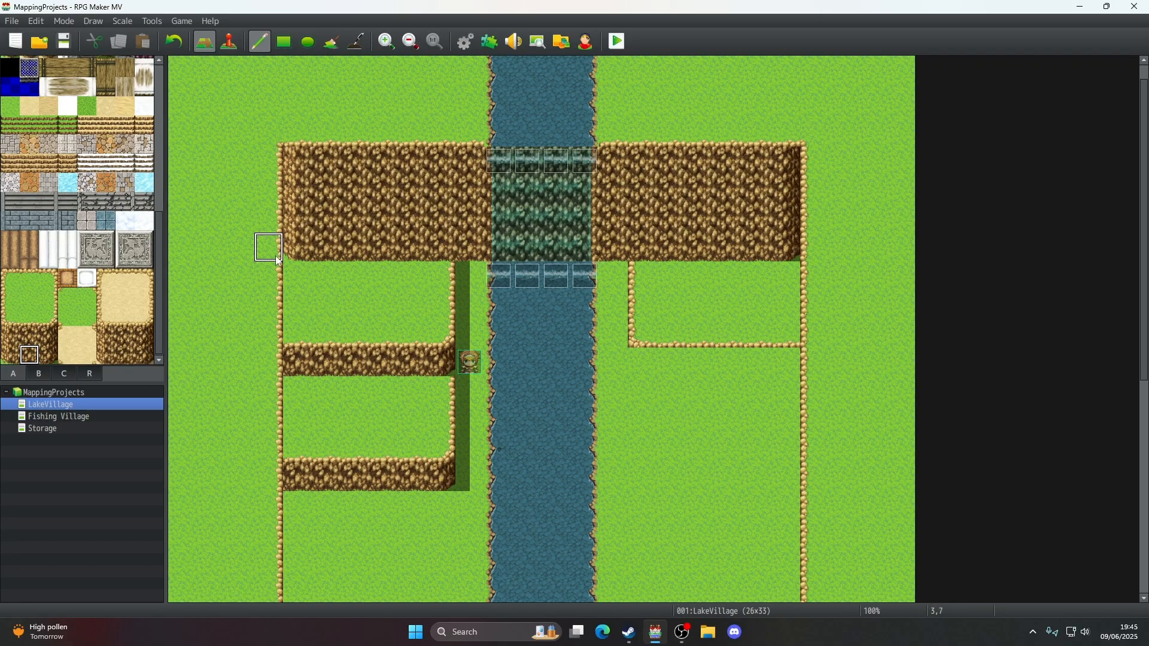
- Save the changes and playtest the map to check the western terrace cliffs, and close the game
{"action": "left_click", "coordinate": [618, 37]}
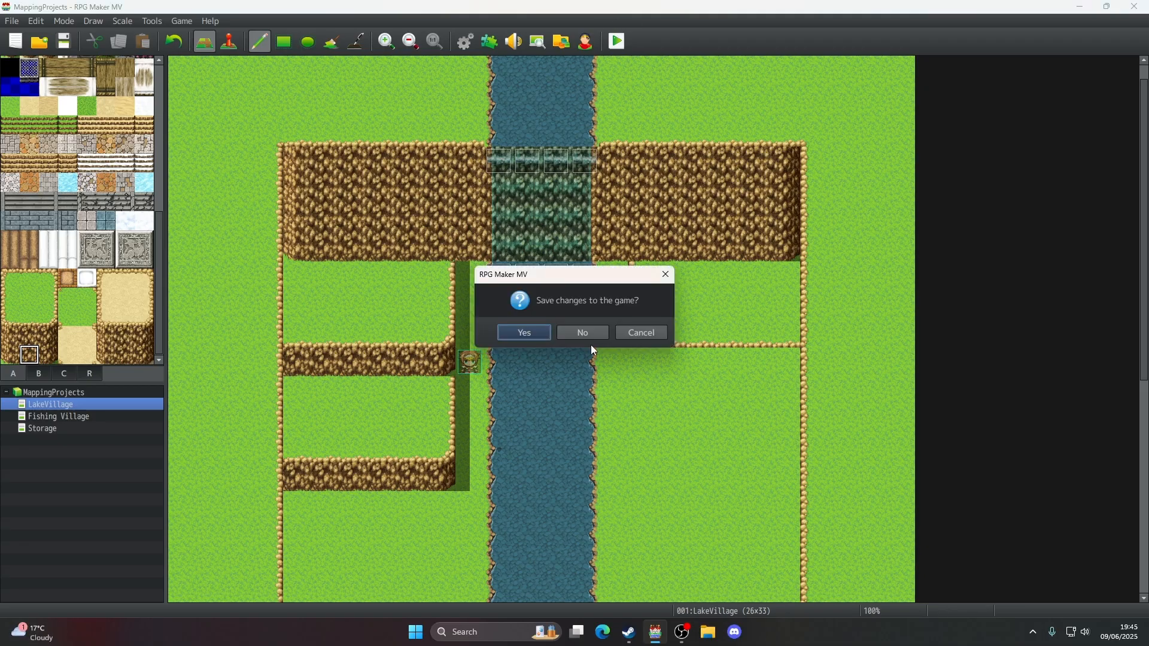
{"action": "left_click", "coordinate": [526, 335]}
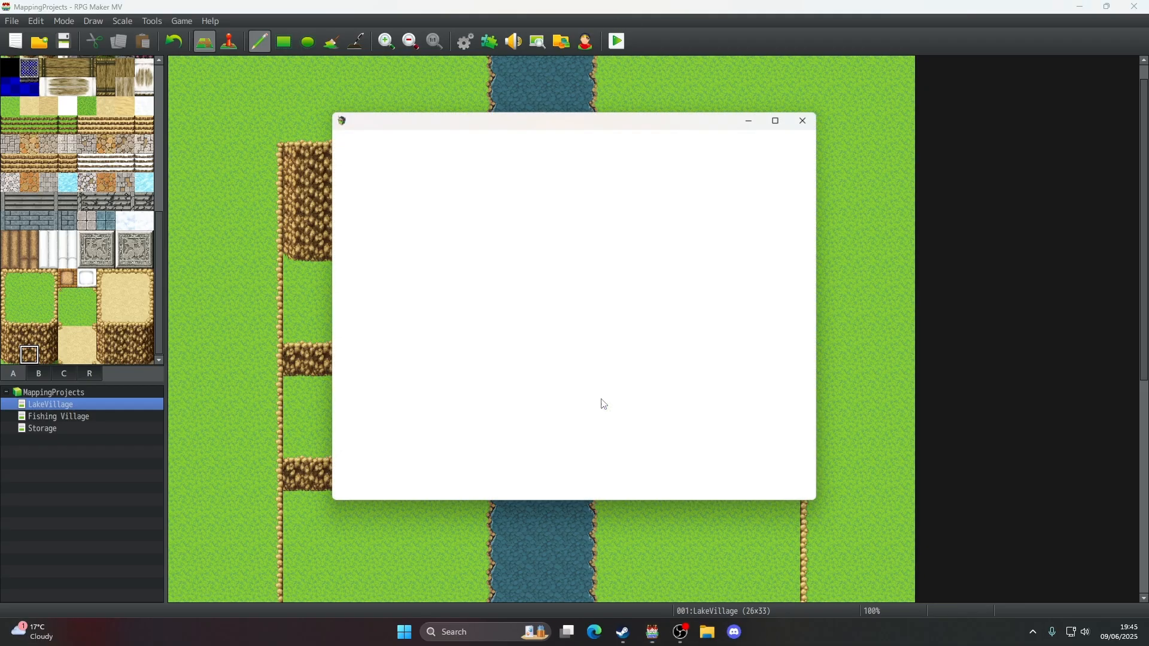
{"action": "key", "text": "Return"}
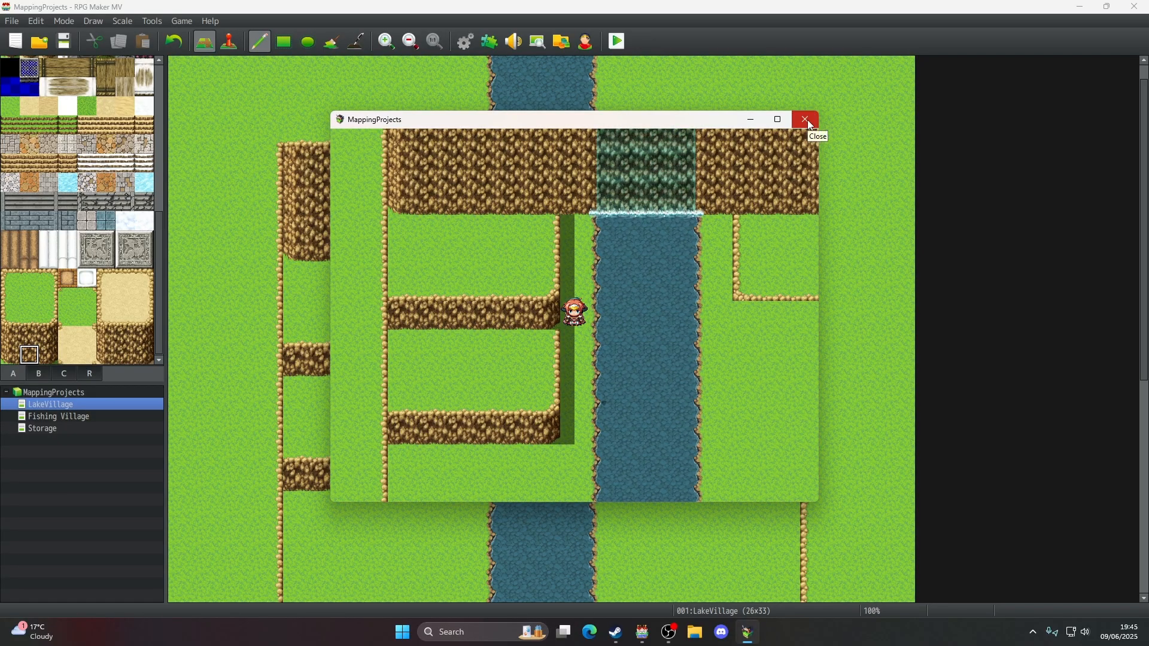
{"action": "left_click", "coordinate": [809, 122]}
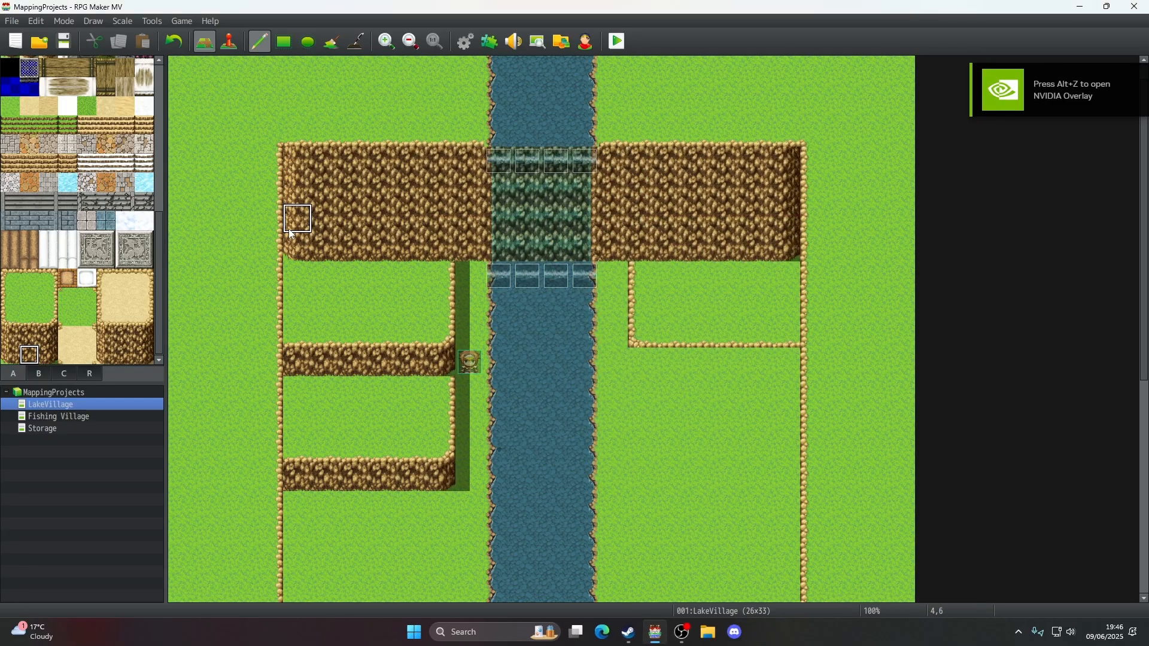
- Square off the main cliff's western end using Cliff (Meadow) centre tiles down the column and a bottom-centre tile at its foot
{"action": "left_click", "coordinate": [35, 337]}
{"action": "left_click", "coordinate": [290, 164]}
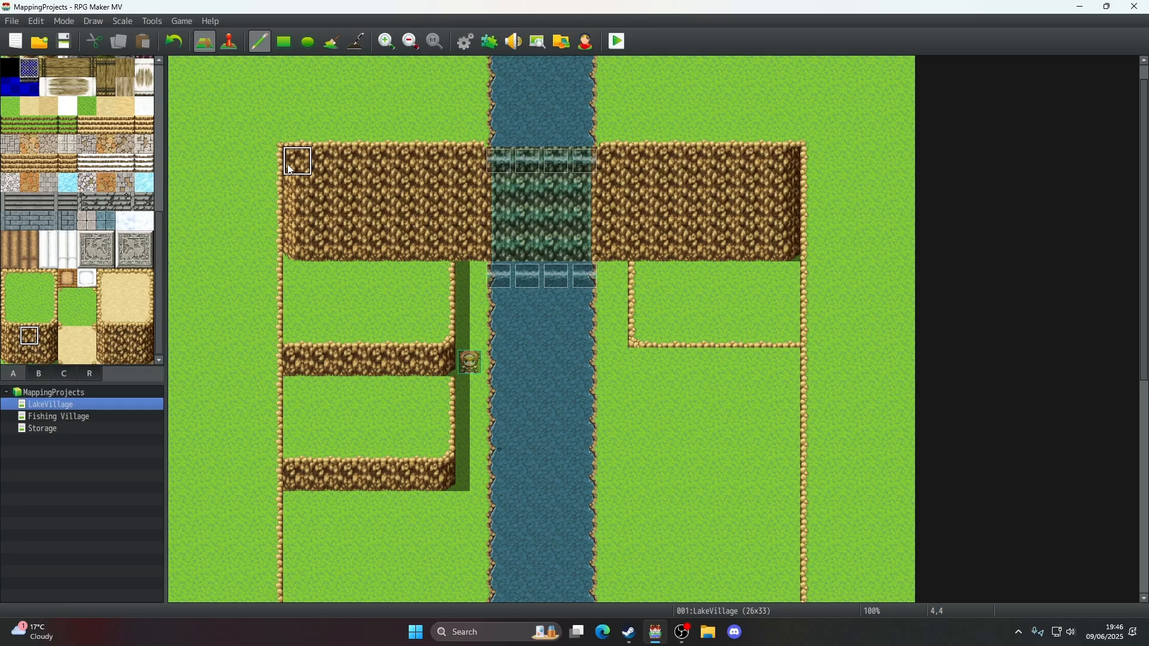
{"action": "left_click", "coordinate": [25, 358]}
{"action": "left_click_drag", "start_coordinate": [303, 187], "coordinate": [305, 245]}
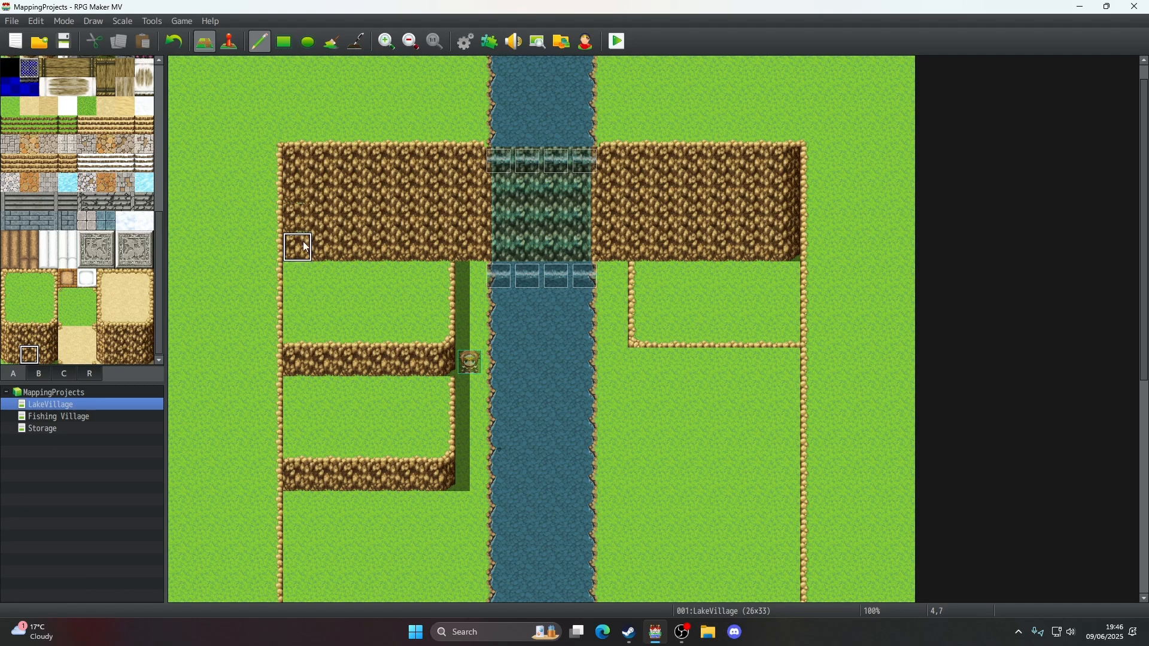
{"action": "left_click", "coordinate": [185, 49]}
{"action": "left_click", "coordinate": [30, 336]}
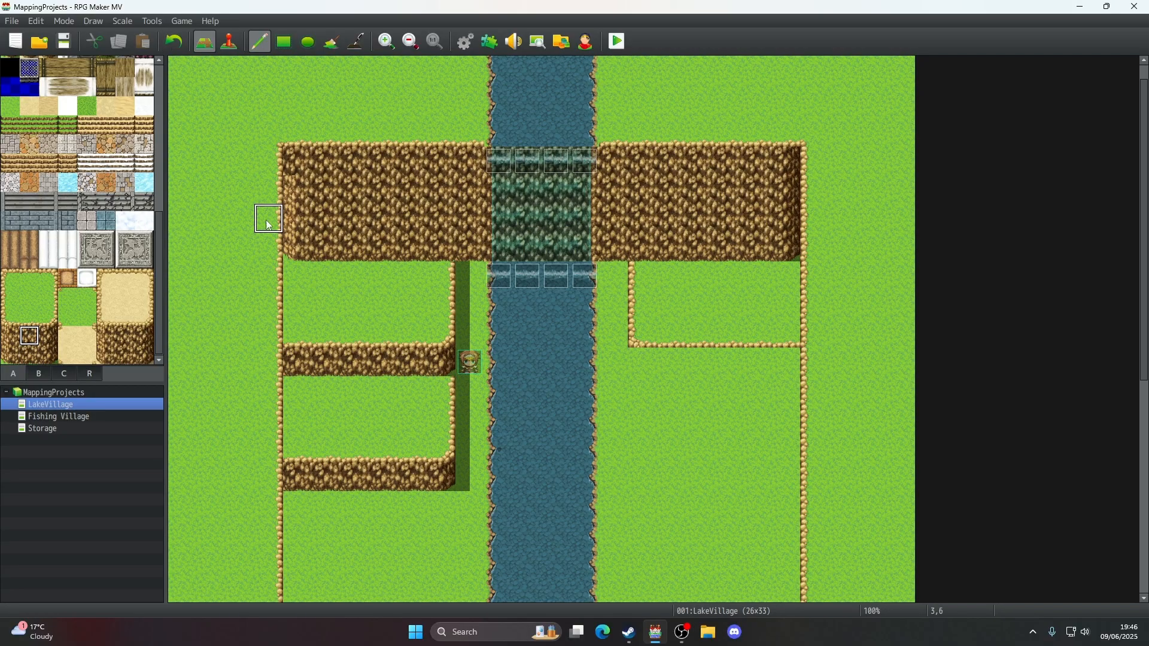
{"action": "left_click", "coordinate": [29, 354]}
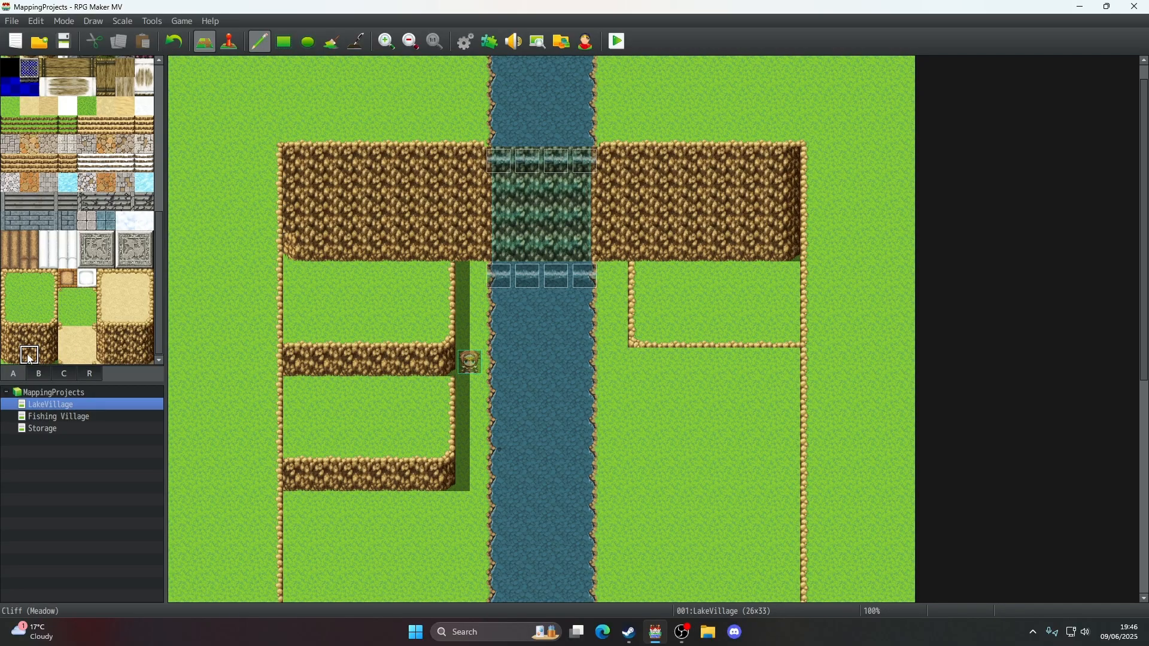
- Square off the main cliff's eastern end with a Cliff (Meadow) bottom-centre tile at the foot and centre tiles above it
{"action": "left_click", "coordinate": [757, 220]}
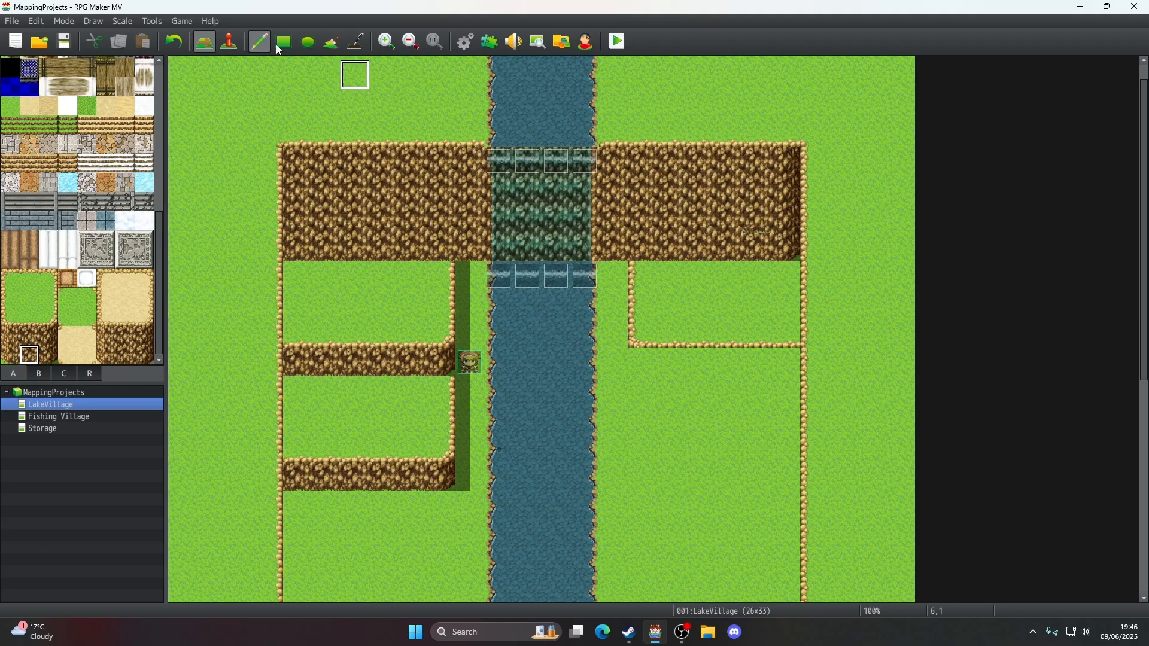
{"action": "left_click", "coordinate": [785, 247]}
{"action": "left_click", "coordinate": [29, 334]}
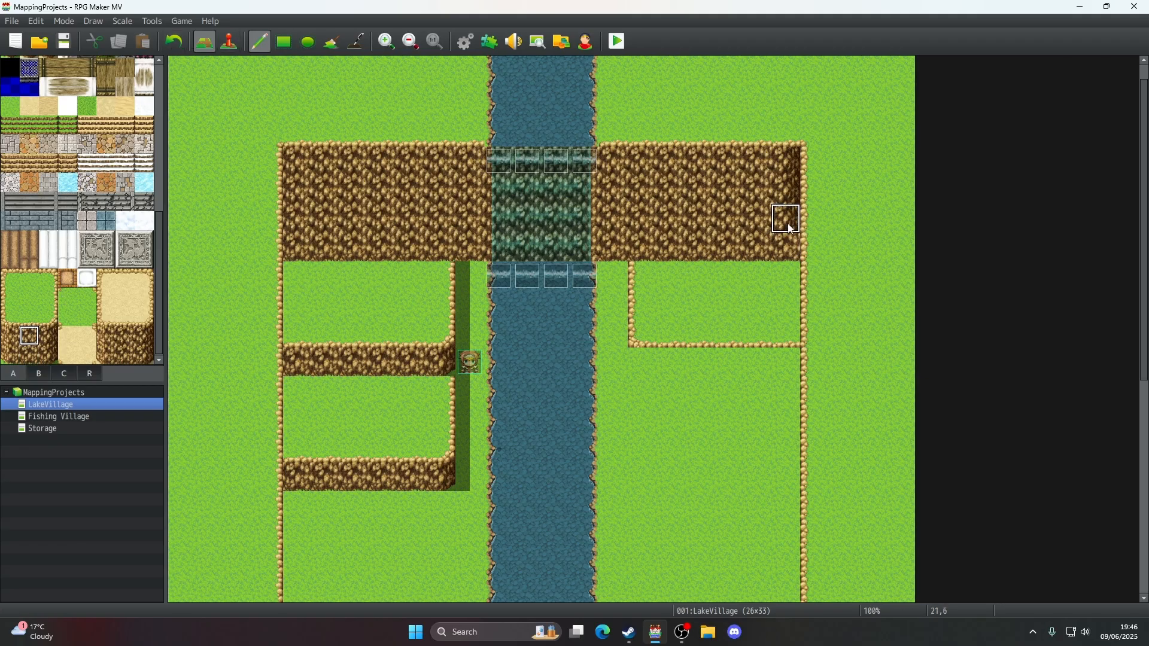
{"action": "left_click_drag", "start_coordinate": [785, 221], "coordinate": [785, 166]}
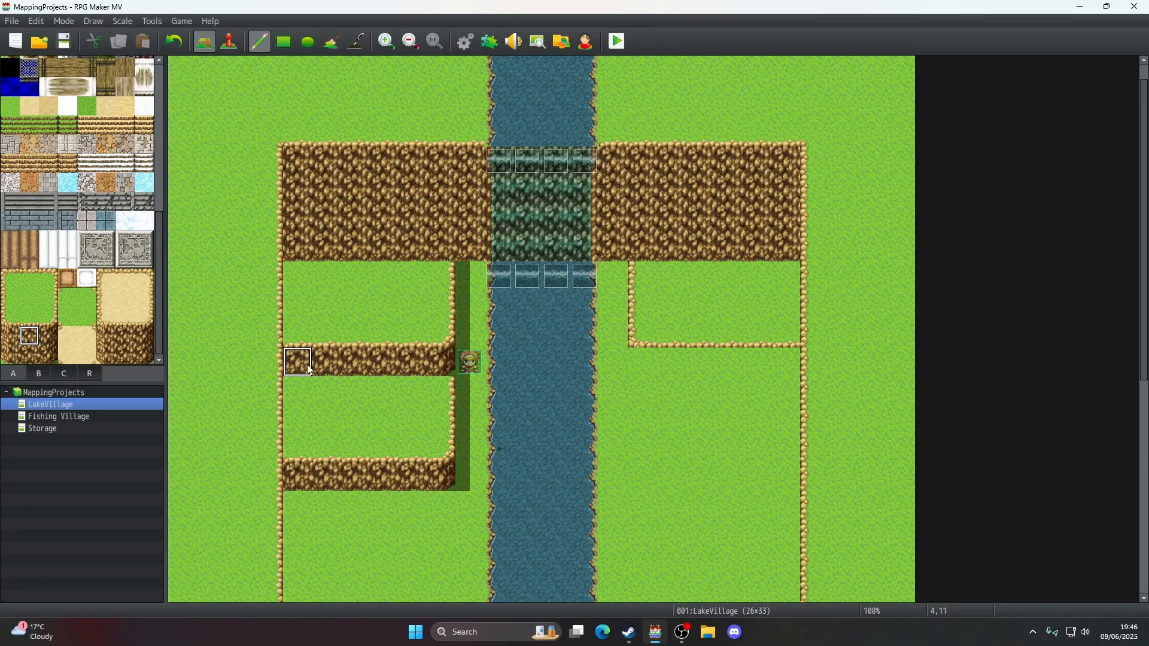
- Try squaring off the upper western terrace cliff's eastern end and redrawing its shadow with the Shadow Pen, and undo both
{"action": "left_click", "coordinate": [437, 367]}
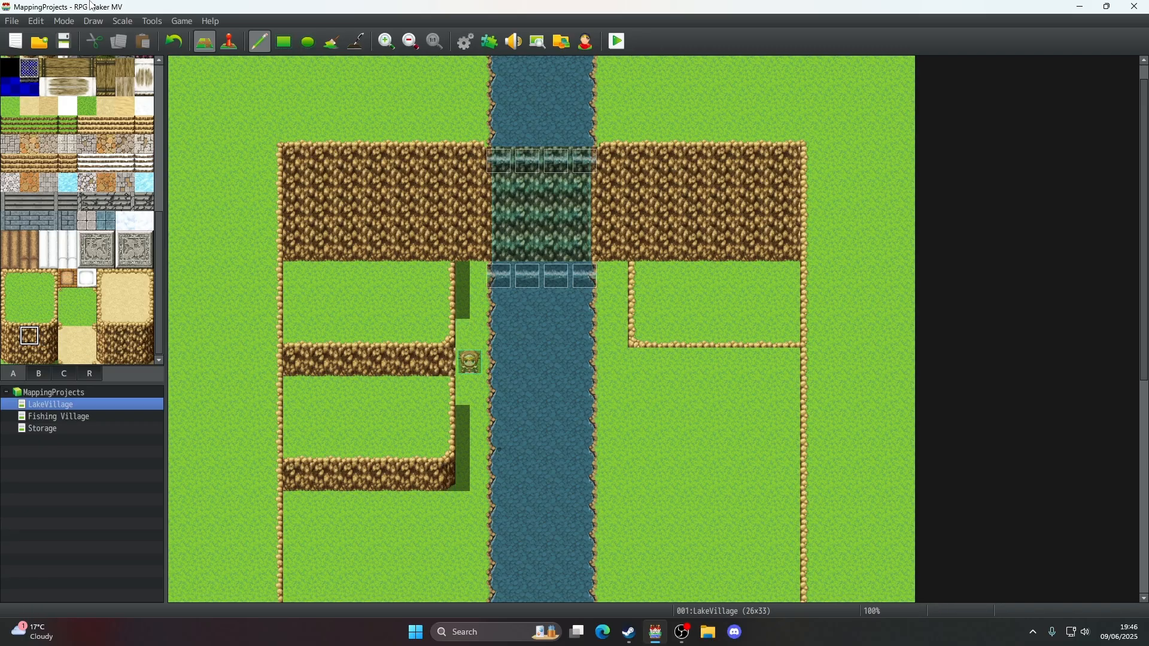
{"action": "left_click", "coordinate": [180, 42]}
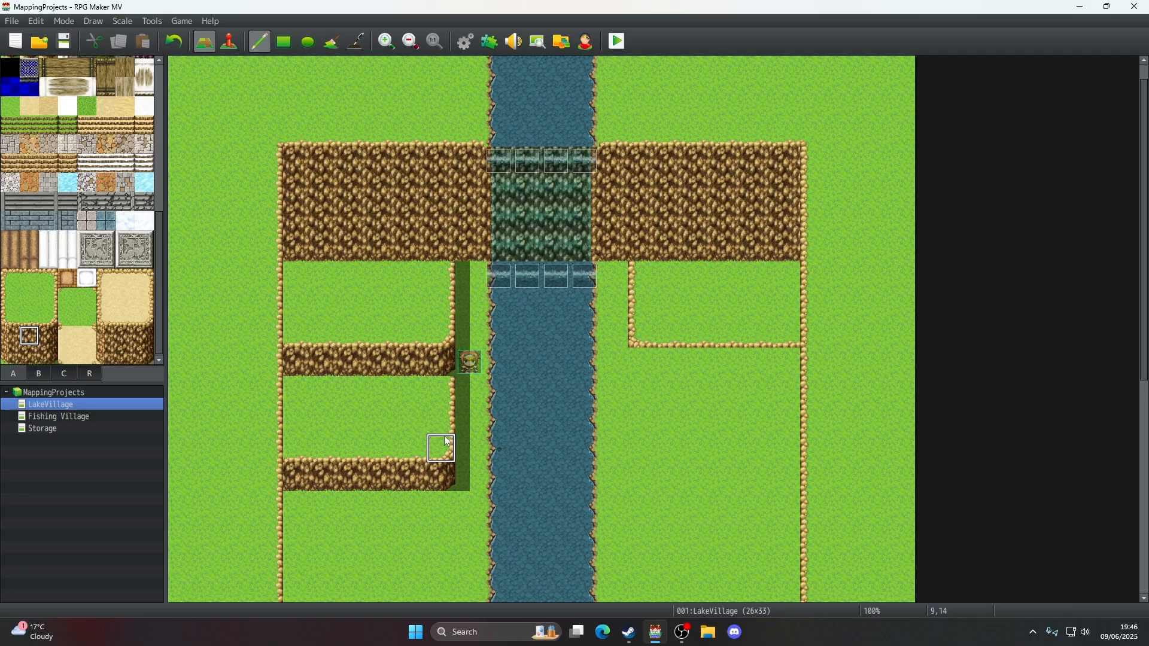
{"action": "left_click", "coordinate": [385, 43]}
{"action": "left_click", "coordinate": [382, 47]}
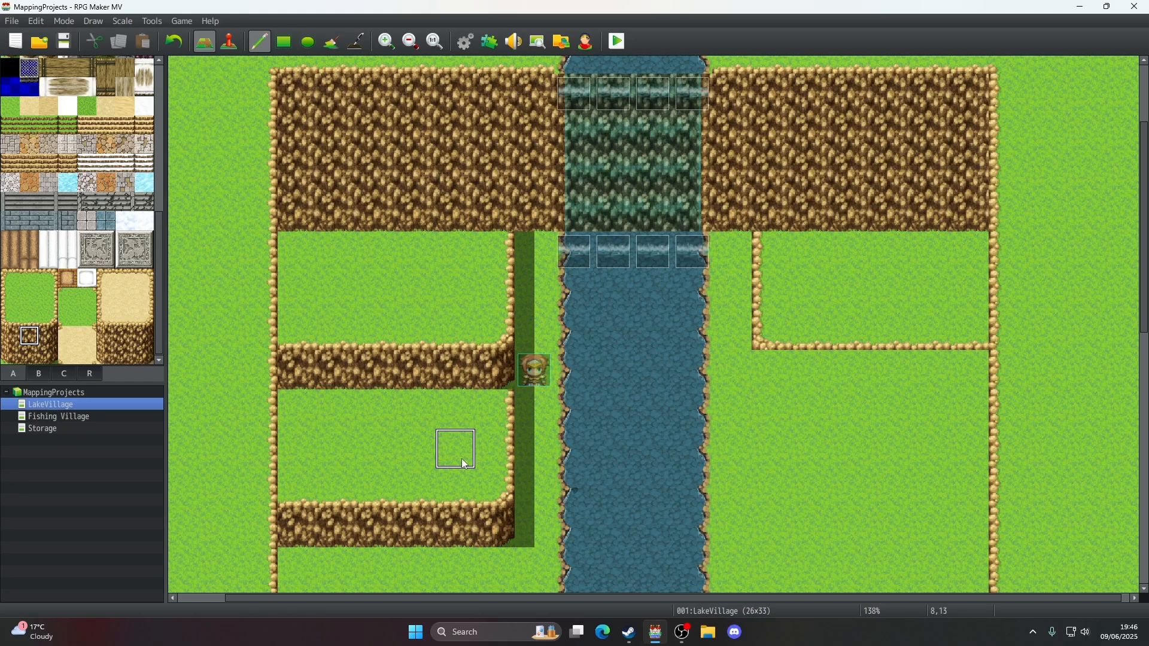
{"action": "left_click", "coordinate": [491, 368]}
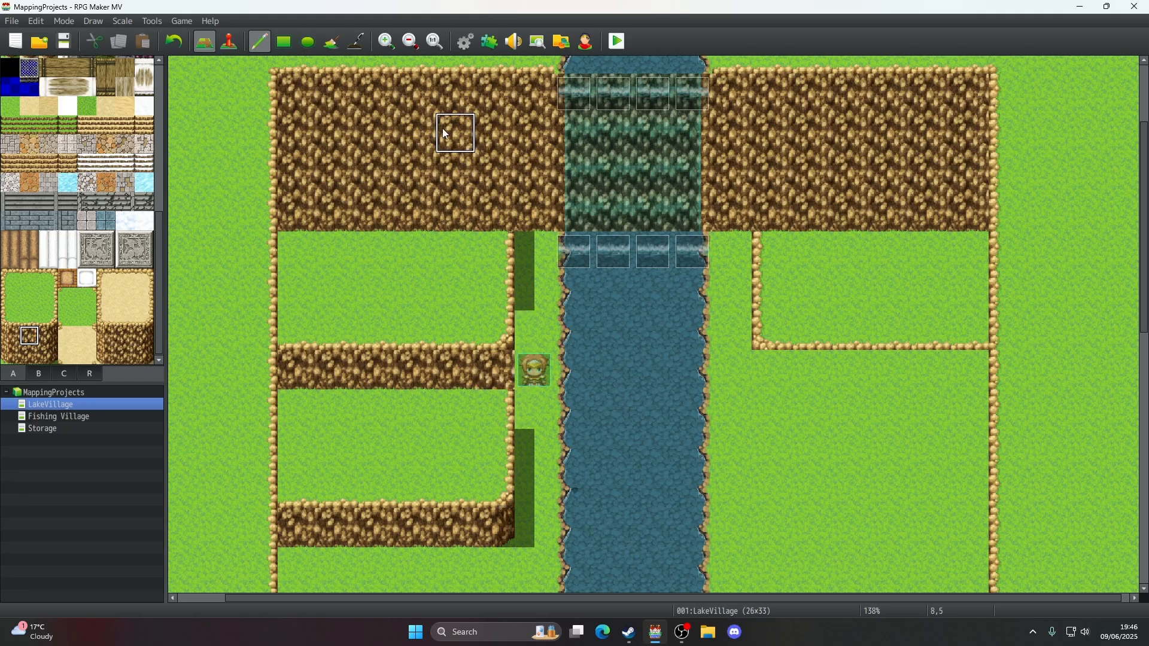
{"action": "left_click", "coordinate": [355, 52]}
{"action": "left_click_drag", "start_coordinate": [526, 321], "coordinate": [529, 422]}
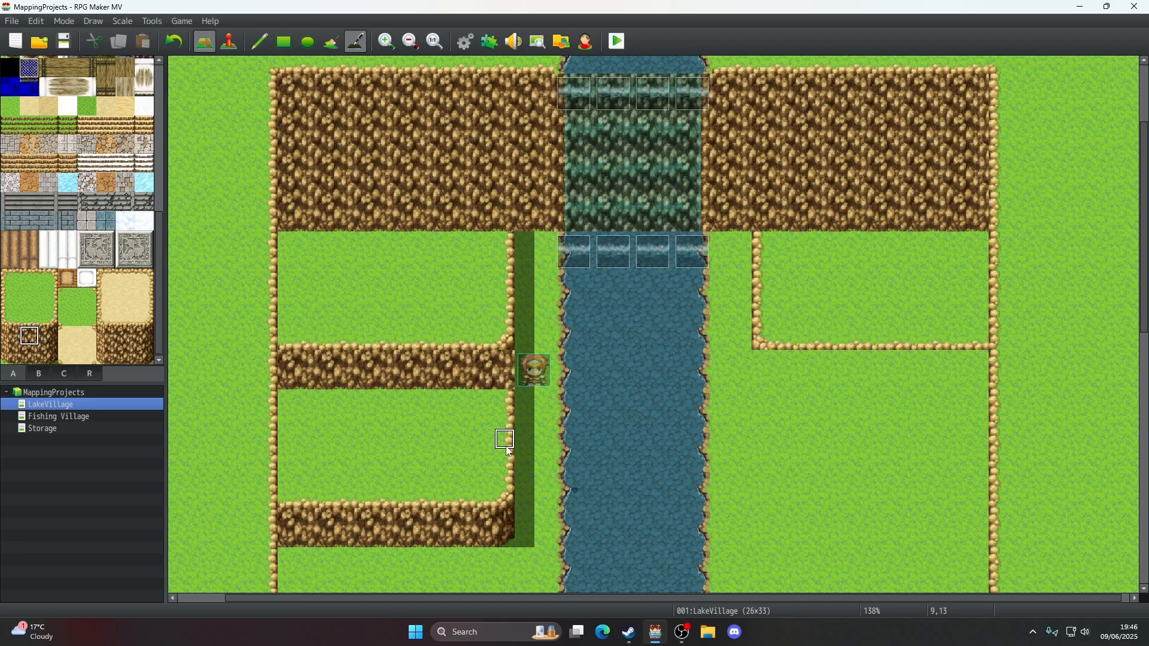
{"action": "left_click", "coordinate": [170, 43]}
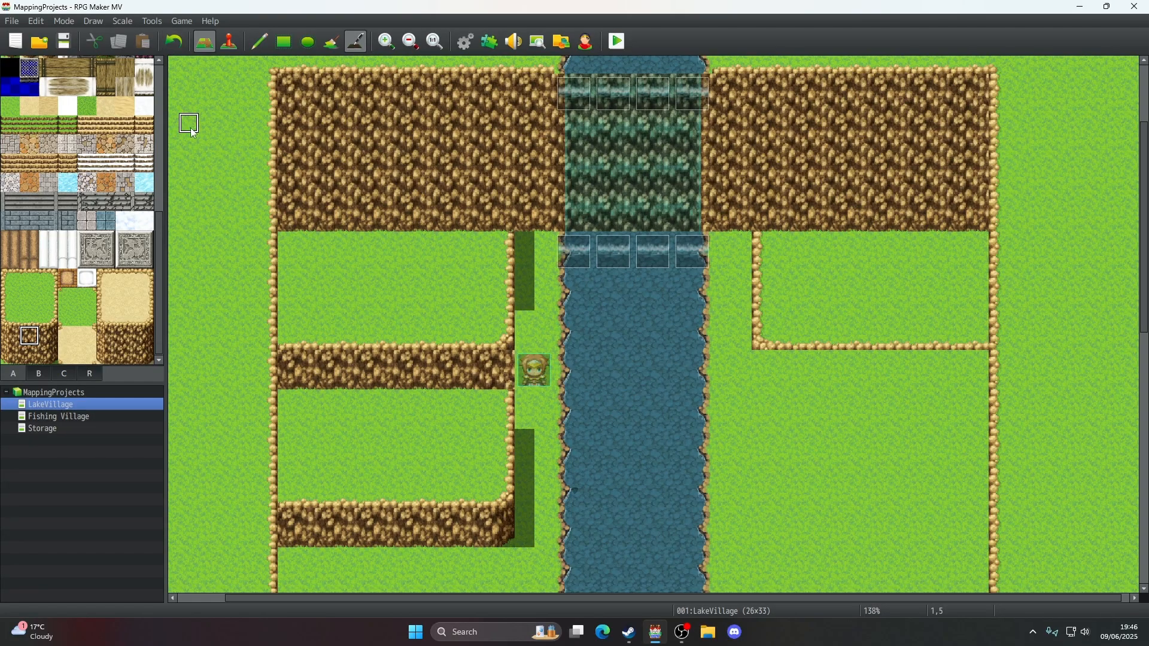
{"action": "left_click", "coordinate": [174, 40]}
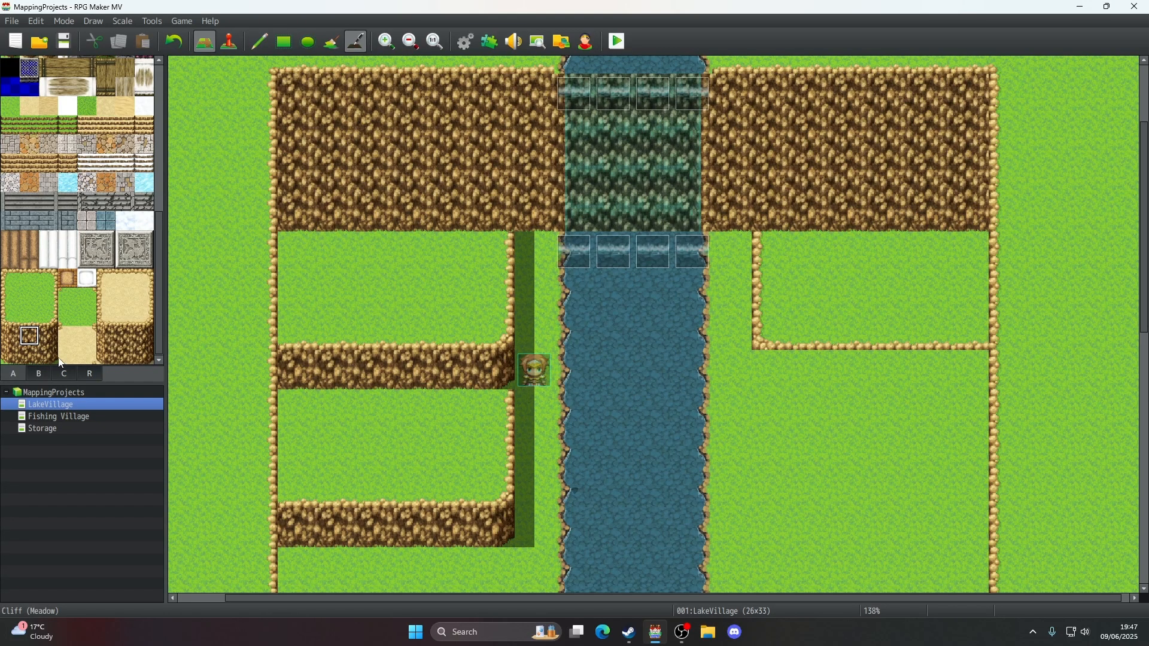
- Try painting a plain meadow tile over the lower western terrace's upper eastern edge, undo it, and restore the map to actual size
{"action": "left_click", "coordinate": [65, 298]}
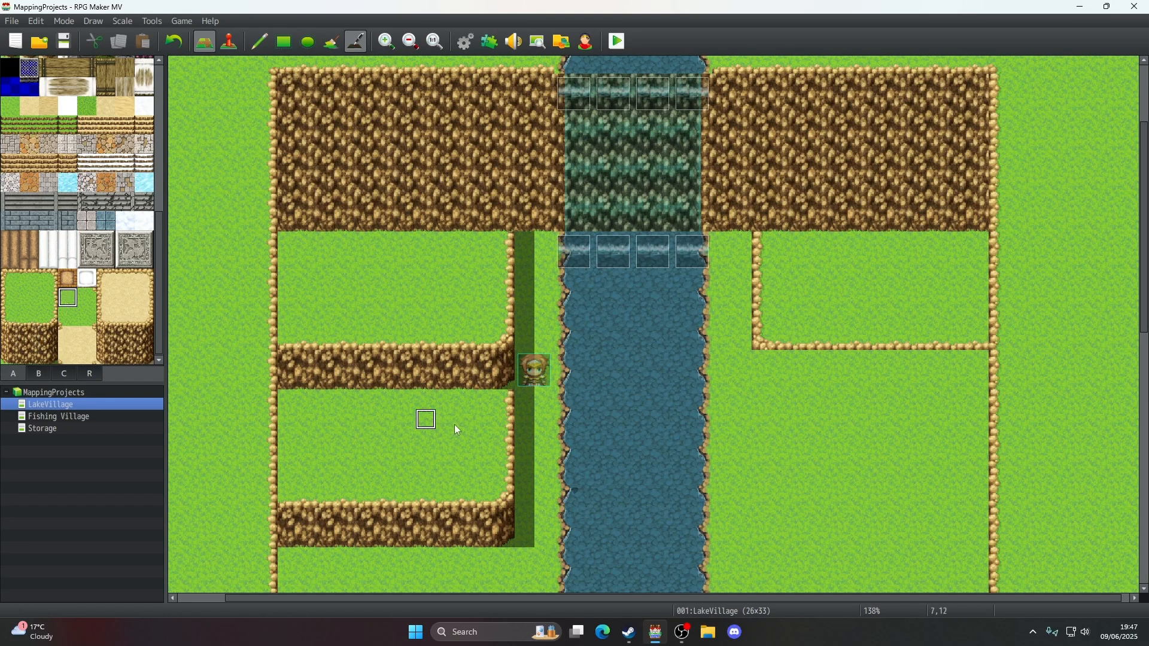
{"action": "left_click", "coordinate": [258, 42]}
{"action": "left_click", "coordinate": [495, 411]}
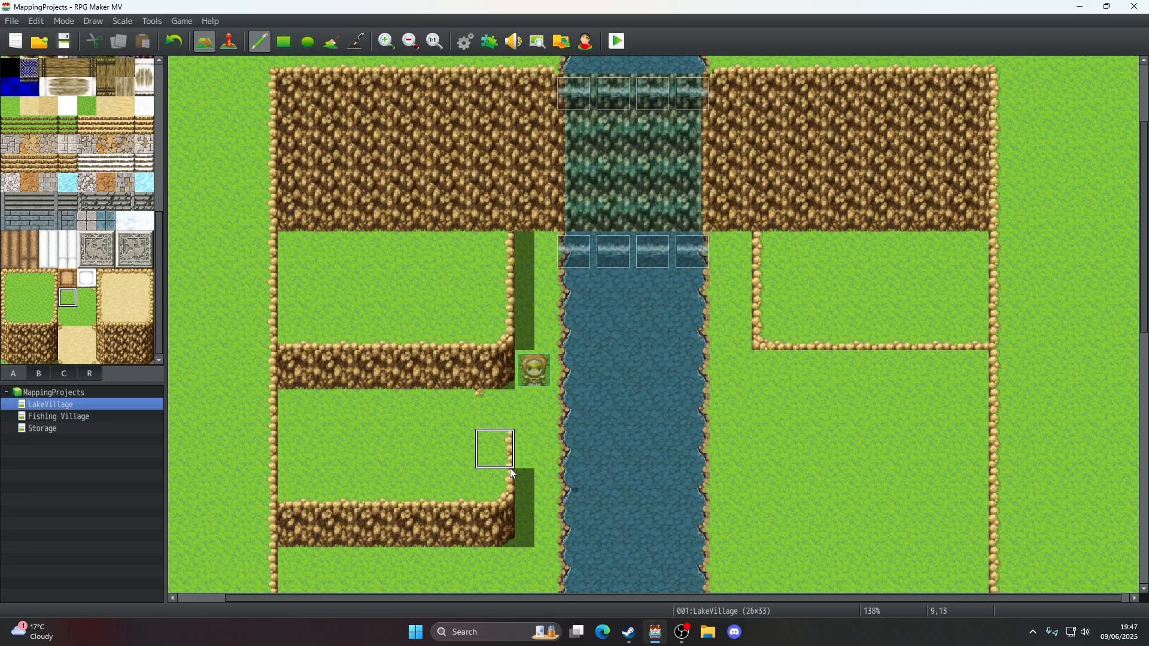
{"action": "left_click", "coordinate": [175, 41]}
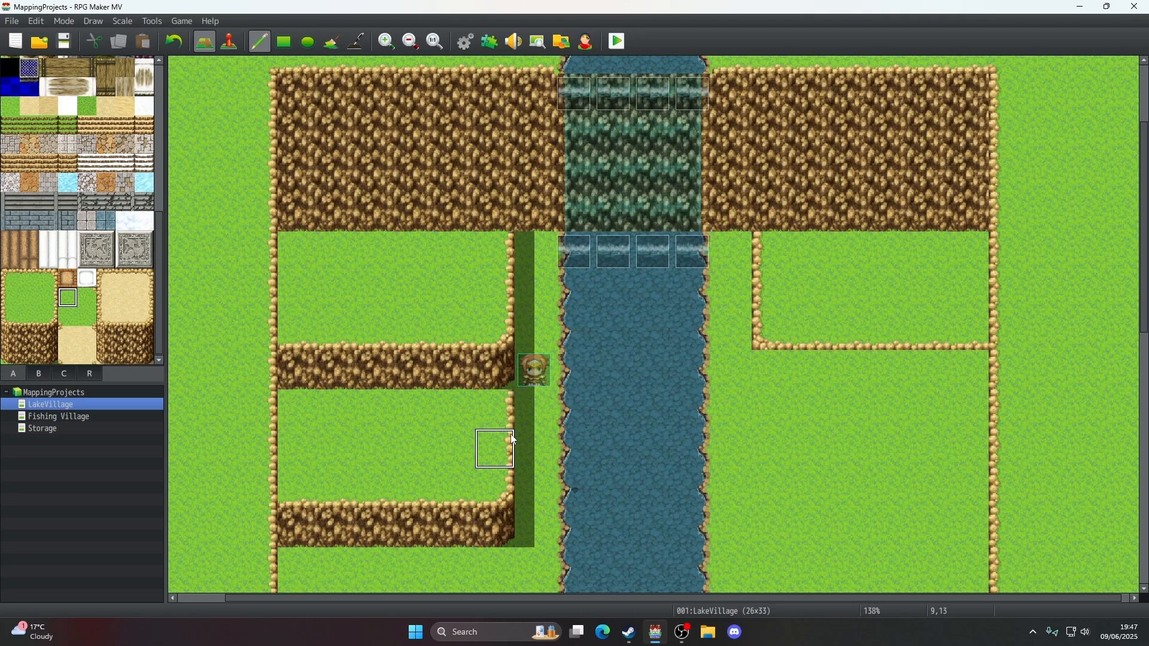
{"action": "left_click", "coordinate": [439, 39]}
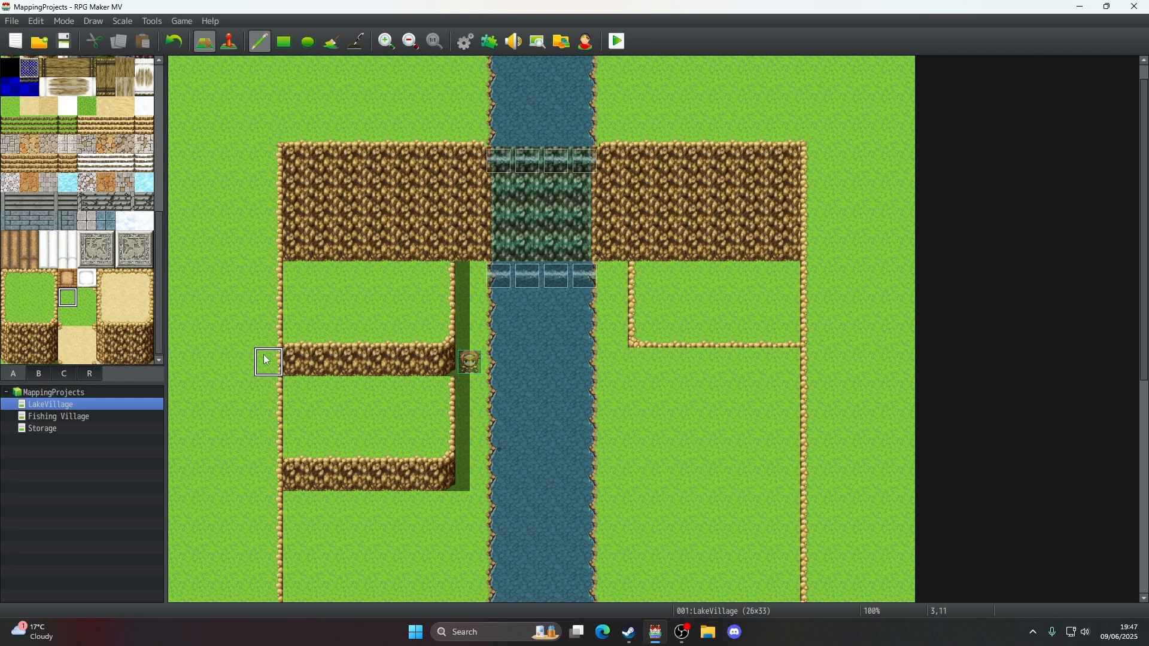
- Paint a six-tile cliff along the eastern terrace's lower edge with Cliff (Meadow) bottom-centre tiles and a bottom-left corner at its western end
{"action": "left_click", "coordinate": [48, 354]}
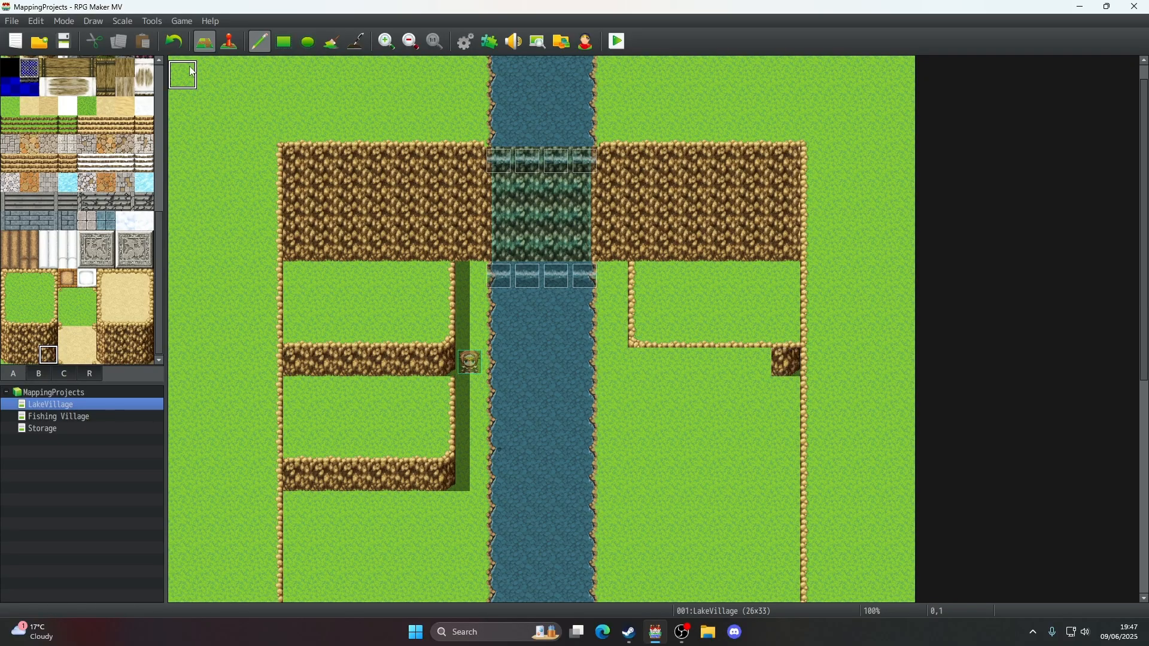
{"action": "left_click", "coordinate": [174, 44]}
{"action": "left_click", "coordinate": [29, 356]}
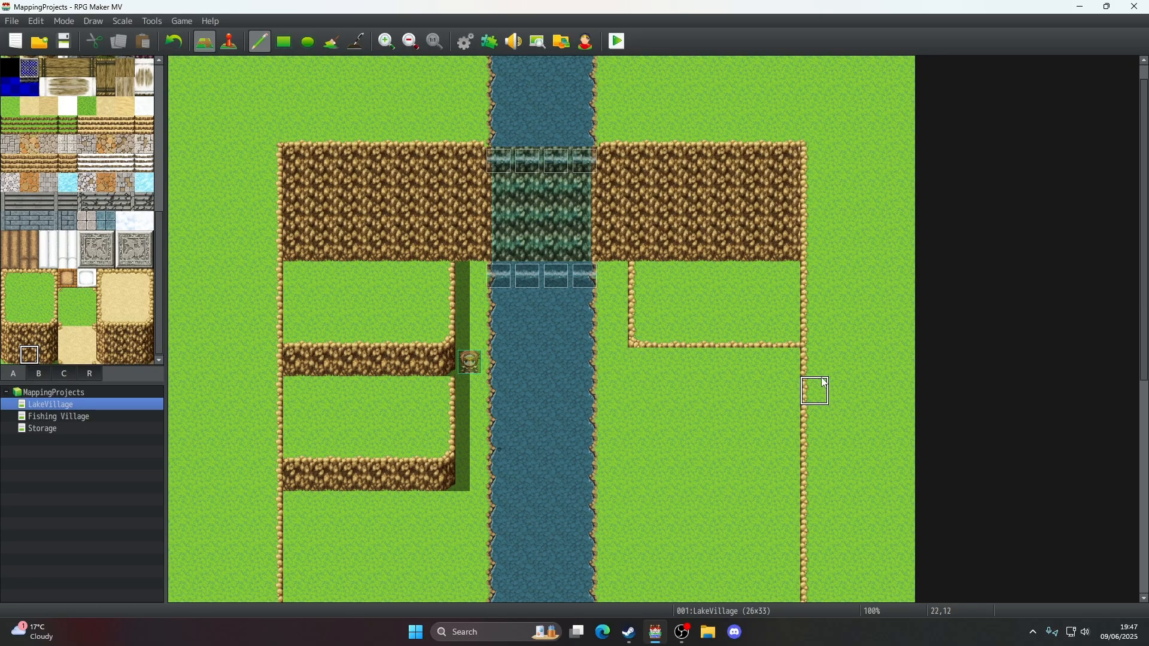
{"action": "left_click_drag", "start_coordinate": [791, 363], "coordinate": [674, 361]}
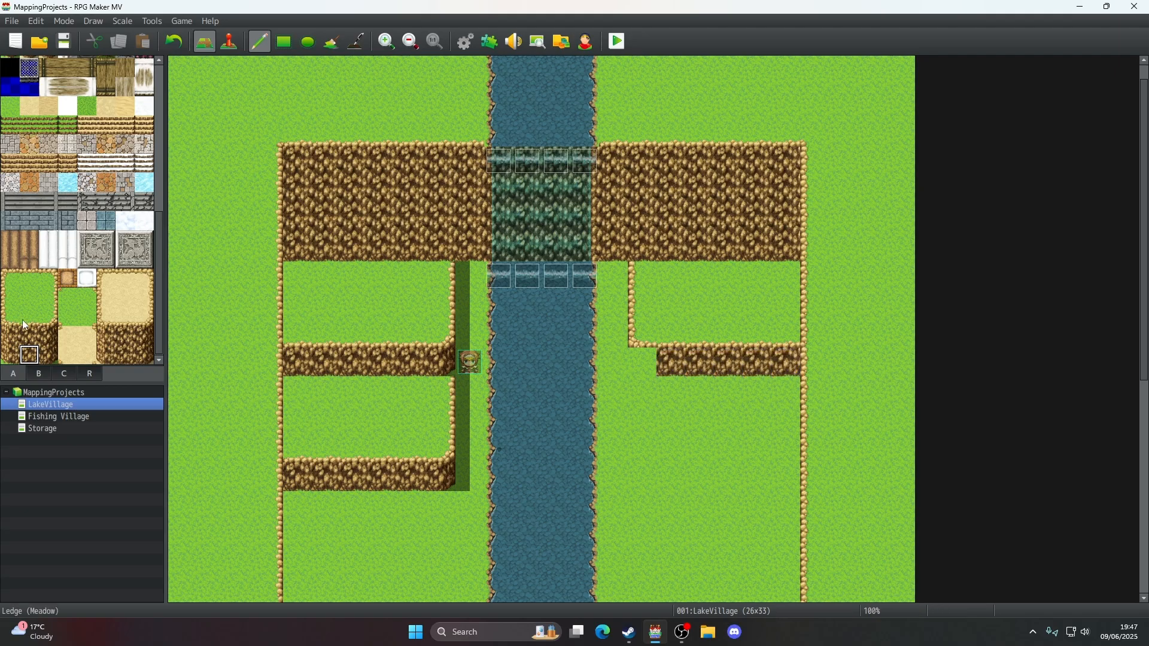
{"action": "left_click", "coordinate": [16, 352]}
{"action": "left_click", "coordinate": [646, 360]}
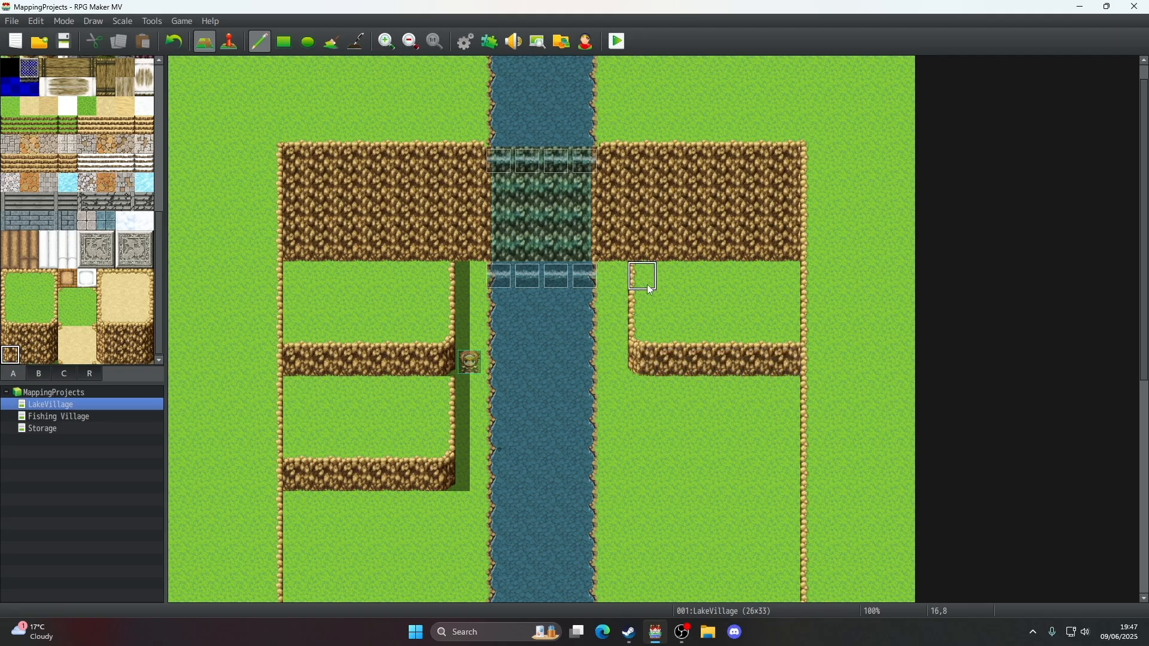
- Copy the eastern terrace with its cliff, six tiles wide and four high, and place the copy directly below it
{"action": "right_click_drag", "start_coordinate": [647, 282], "coordinate": [783, 372]}
{"action": "left_click", "coordinate": [788, 462]}
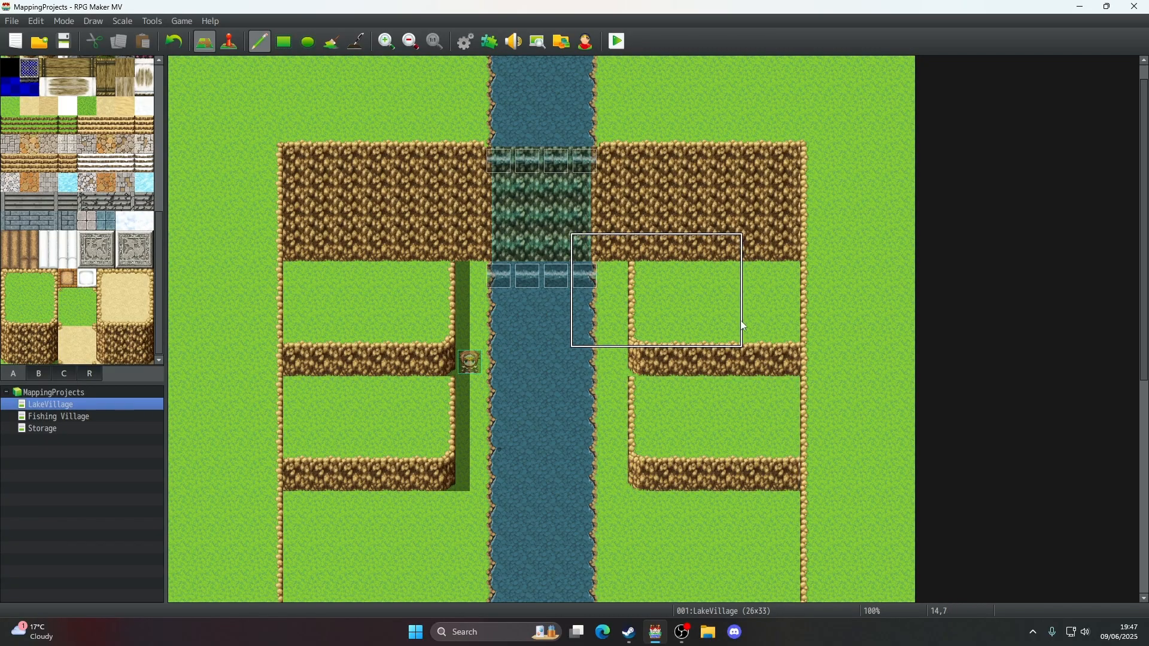
{"action": "scroll", "coordinate": [743, 326], "scroll_direction": "down", "scroll_amount": 5}
{"action": "scroll", "coordinate": [743, 326], "scroll_direction": "up", "scroll_amount": 5}
{"action": "scroll", "coordinate": [743, 326], "scroll_direction": "down", "scroll_amount": 3}
{"action": "scroll", "coordinate": [741, 321], "scroll_direction": "up", "scroll_amount": 4}
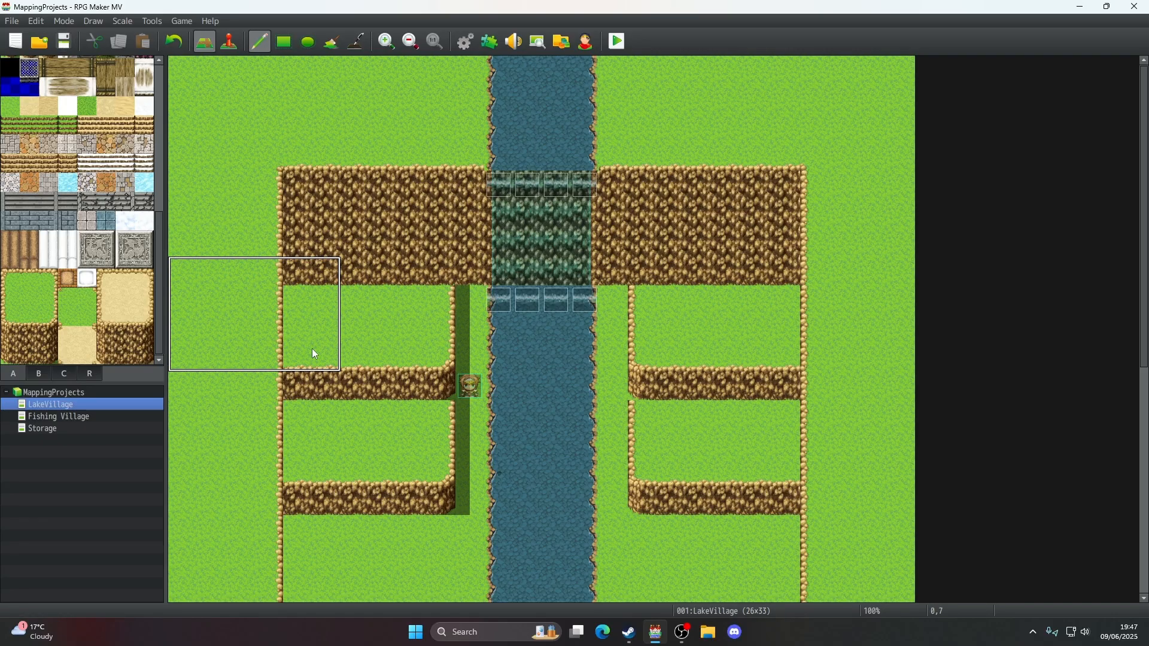
- Paint a Stairs (Meadow) flight two tiles wide and four high down the main cliff, one tile in from its western end
{"action": "scroll", "coordinate": [20, 248], "scroll_direction": "up", "scroll_amount": 3}
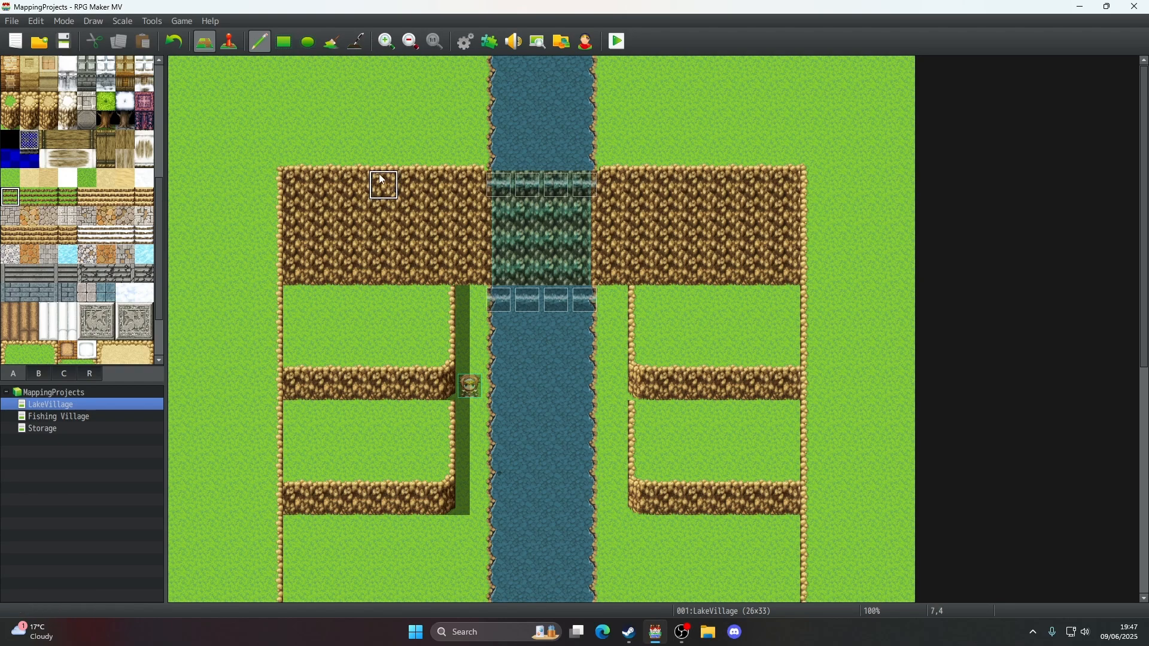
{"action": "left_click", "coordinate": [324, 177]}
{"action": "left_click", "coordinate": [62, 202]}
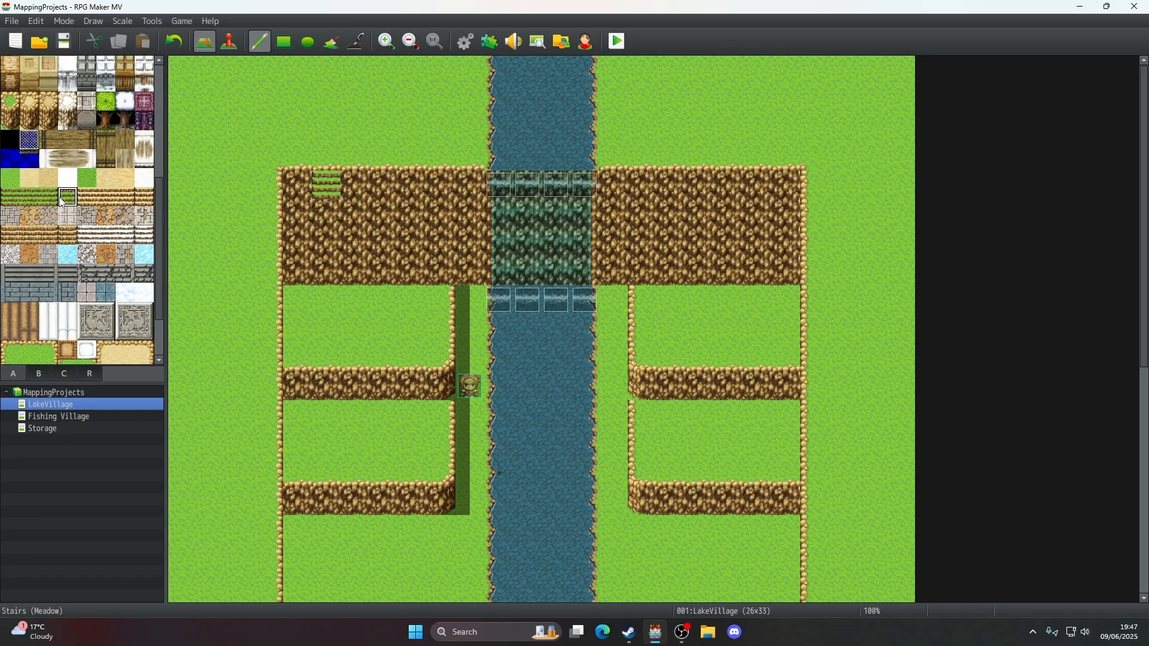
{"action": "left_click", "coordinate": [50, 198]}
{"action": "left_click", "coordinate": [354, 185]}
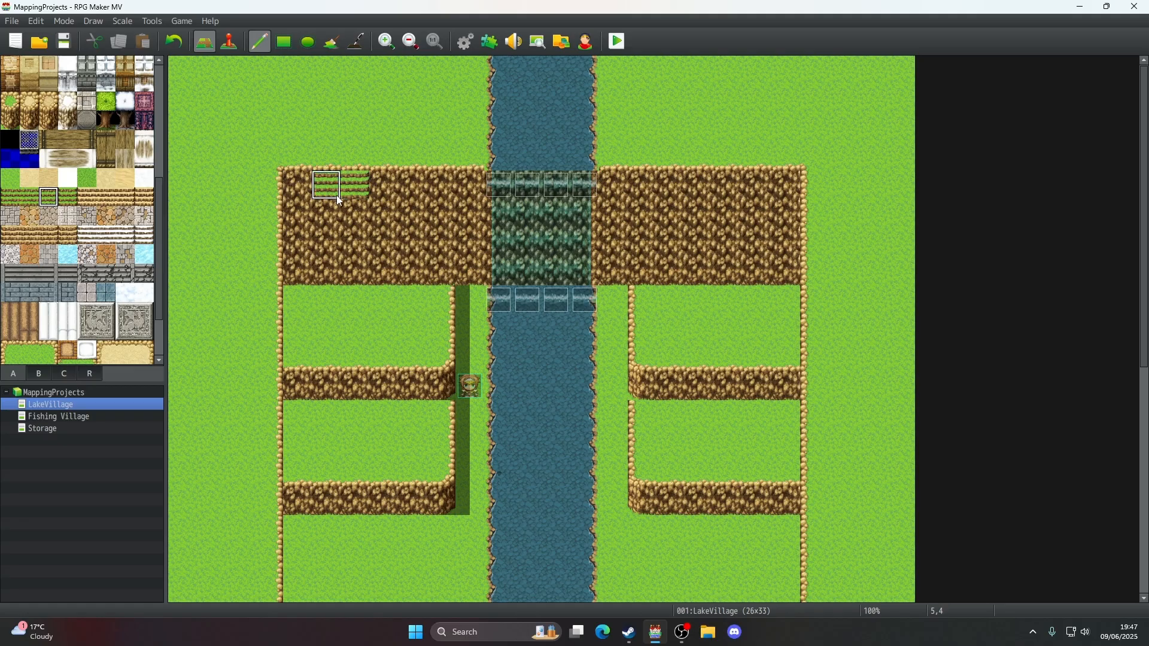
{"action": "left_click_drag", "start_coordinate": [354, 190], "coordinate": [356, 273]}
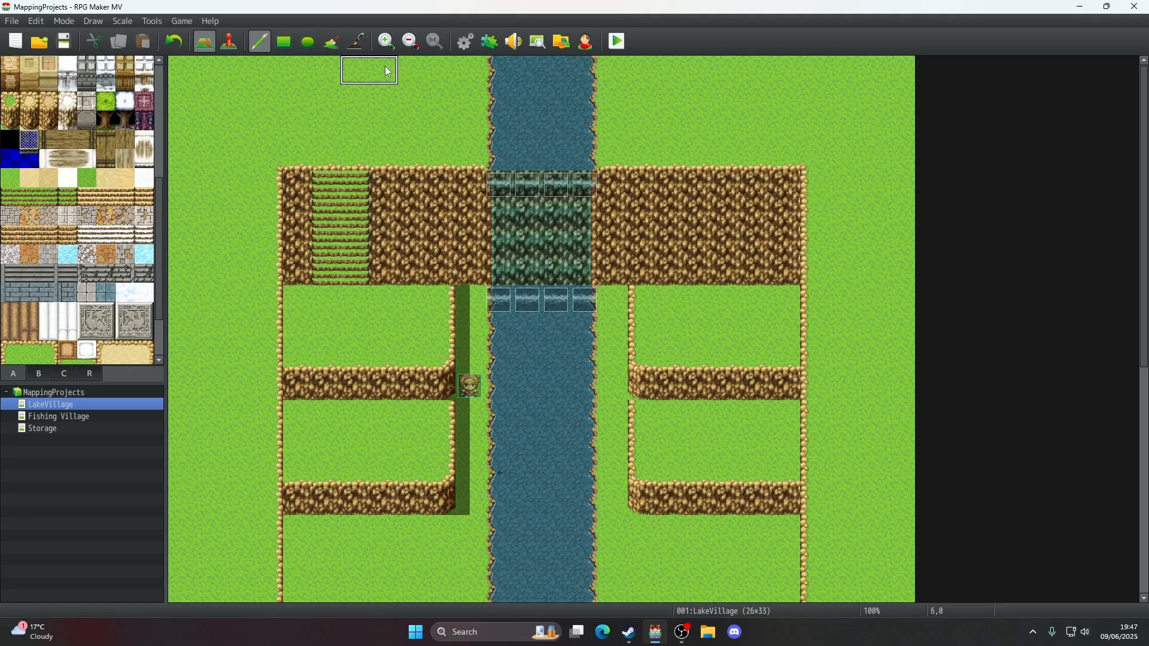
- Shade the western edge of the western main-cliff stairs with the Shadow Pen along the full four-tile height
{"action": "left_click", "coordinate": [358, 43]}
{"action": "left_click_drag", "start_coordinate": [318, 180], "coordinate": [320, 261]}
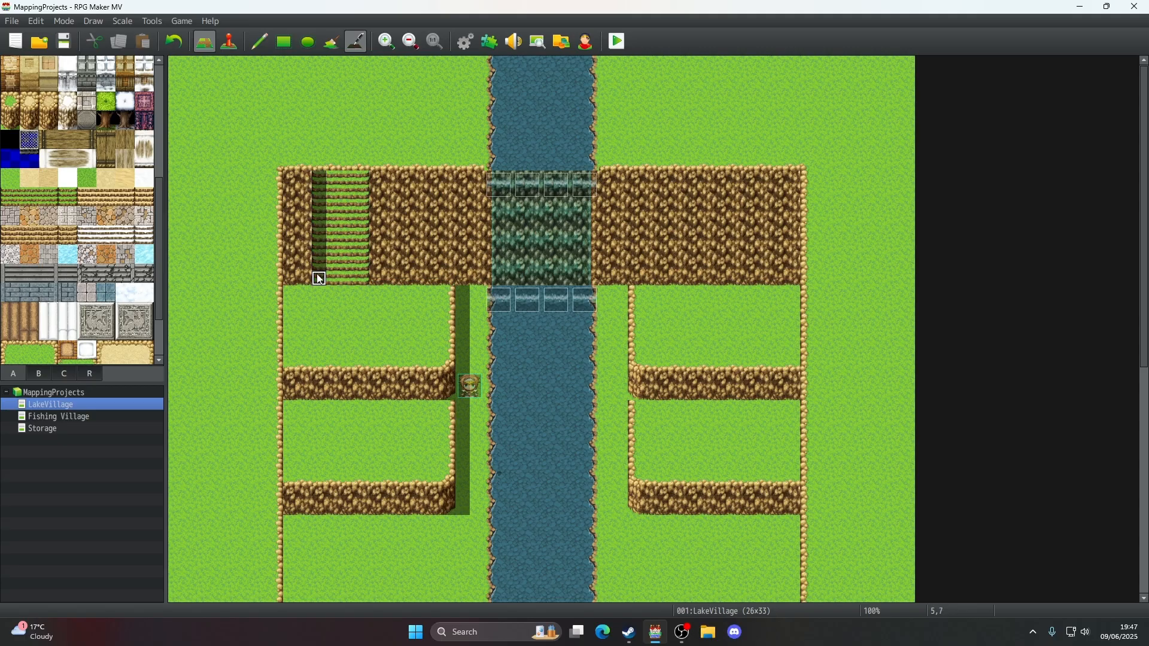
{"action": "left_click", "coordinate": [319, 278]}
{"action": "left_click", "coordinate": [185, 47]}
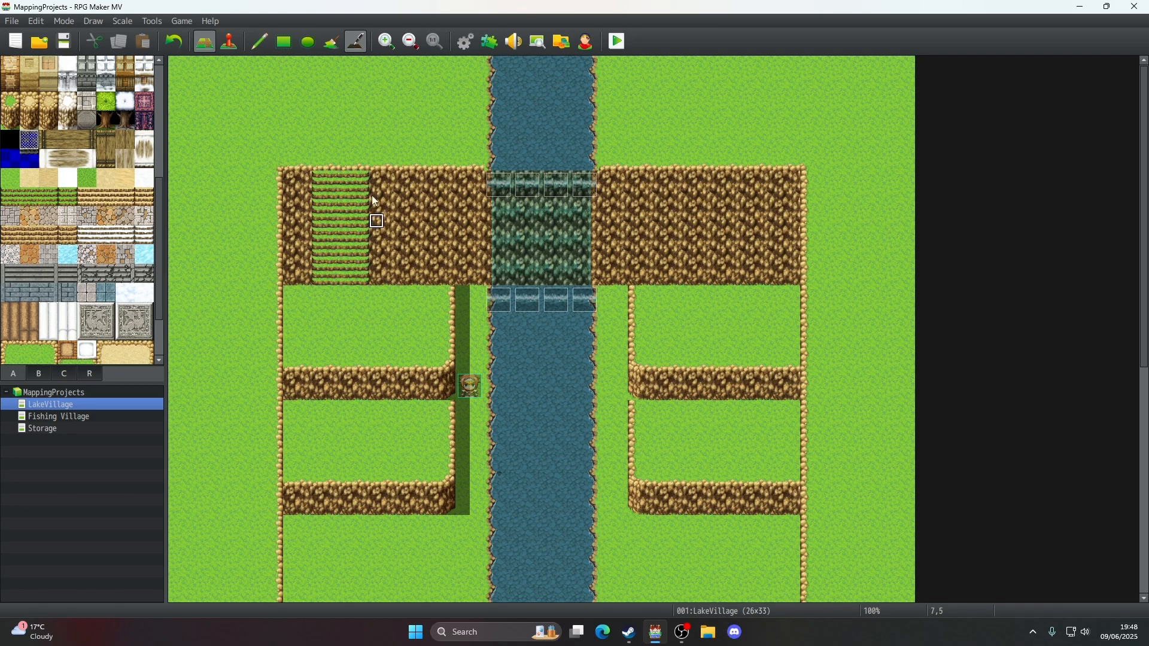
{"action": "left_click_drag", "start_coordinate": [319, 278], "coordinate": [320, 185]}
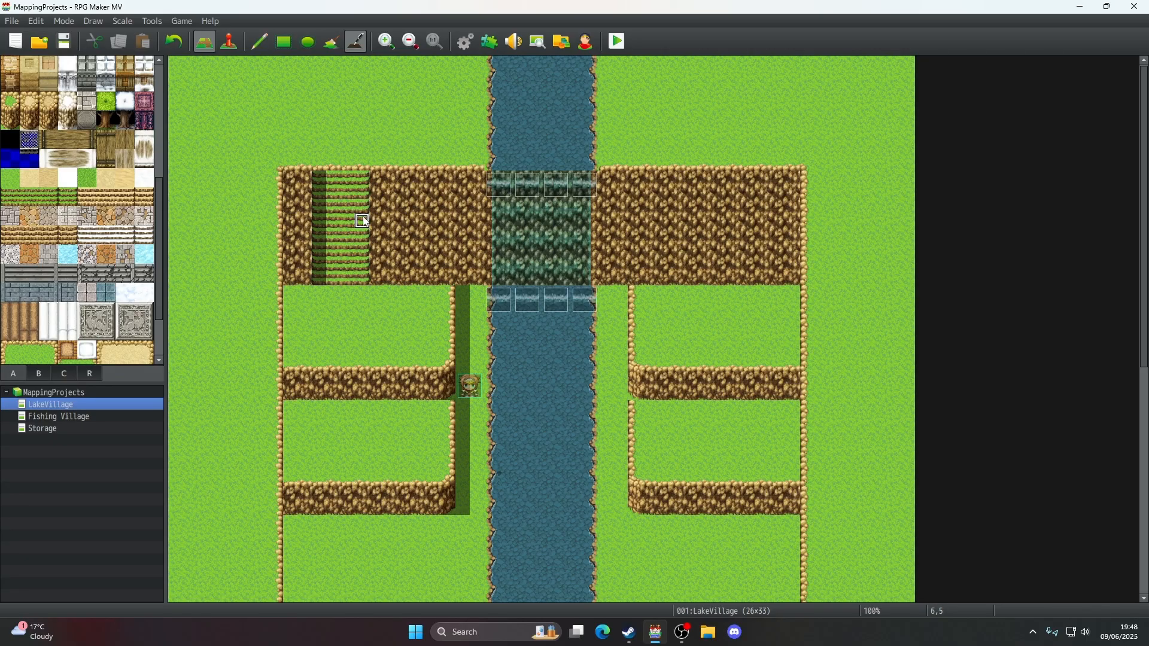
- Copy the two-by-four-tile stair flight to the main cliff's eastern side, one tile in from its eastern end
{"action": "left_click", "coordinate": [257, 42]}
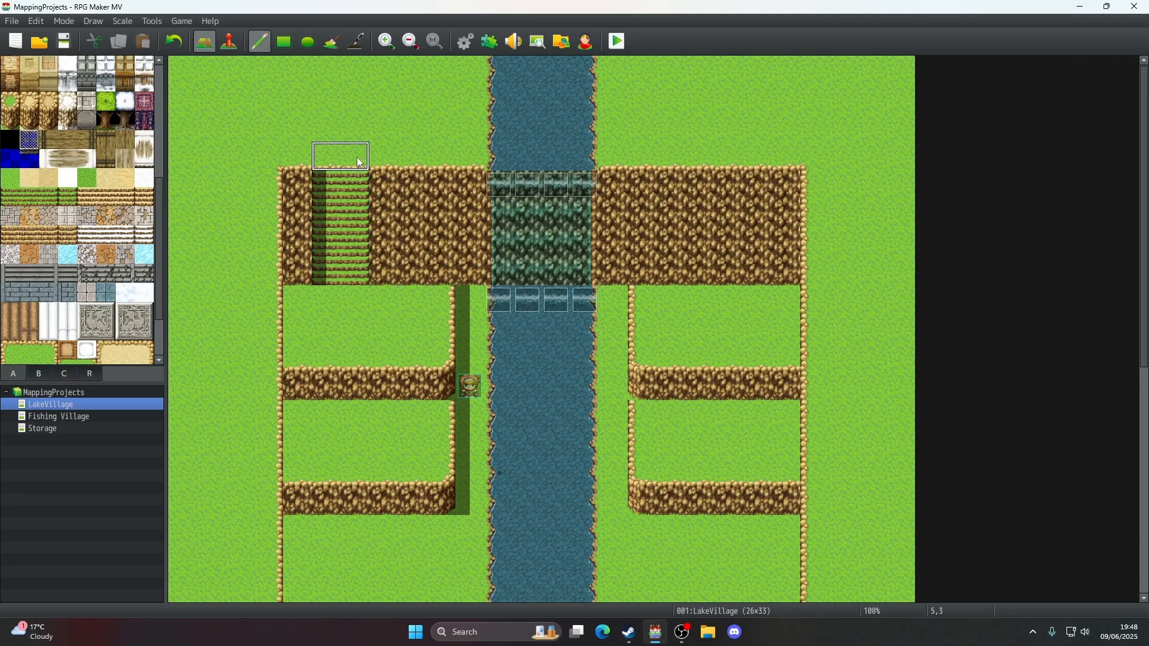
{"action": "right_click_drag", "start_coordinate": [336, 186], "coordinate": [359, 272]}
{"action": "left_click", "coordinate": [757, 272]}
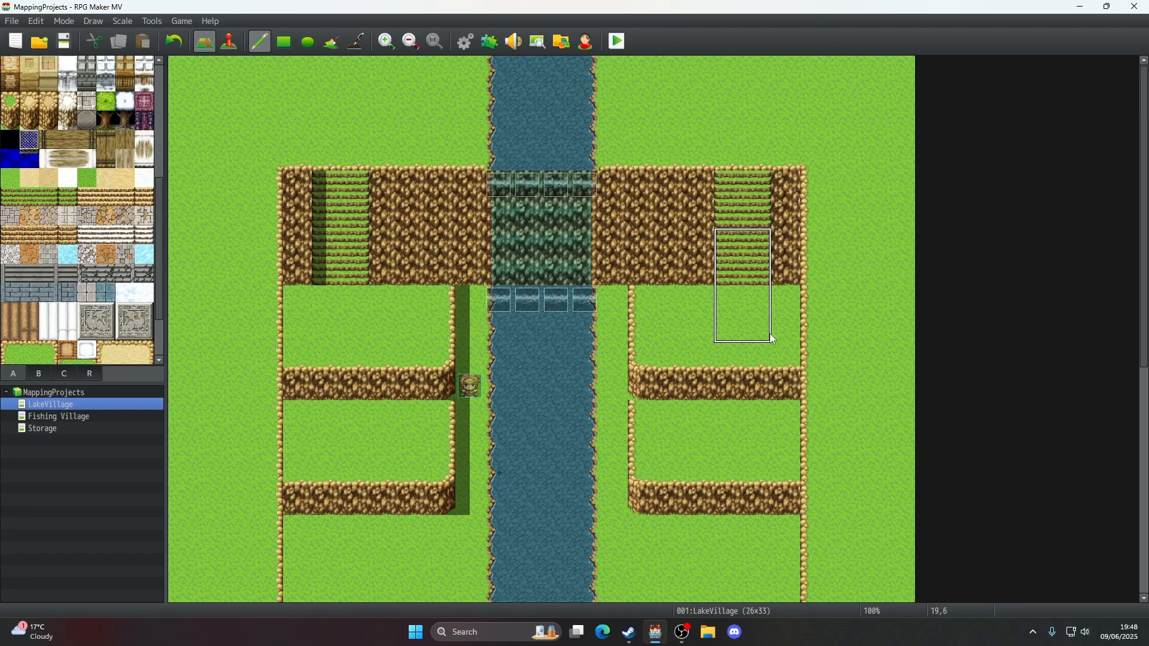
- Paint a single Stairs (Meadow) tile into each terrace cliff, near the river on the upper cliffs and near the outer edges on the lower ones
{"action": "scroll", "coordinate": [770, 336], "scroll_direction": "down", "scroll_amount": 1}
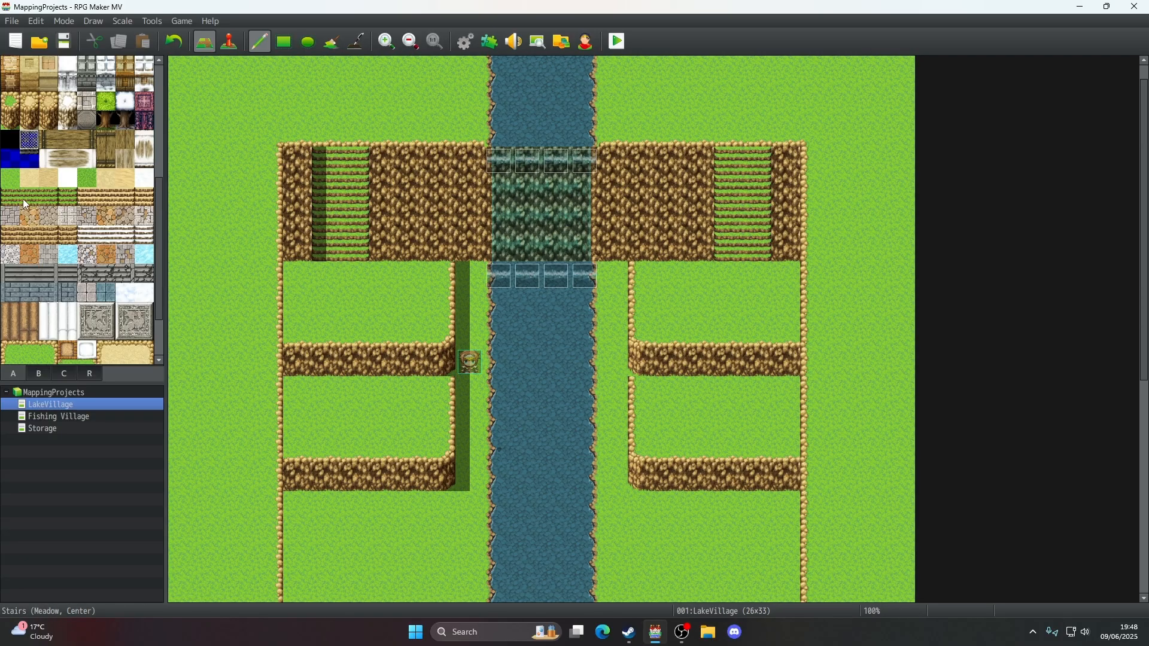
{"action": "left_click", "coordinate": [68, 198]}
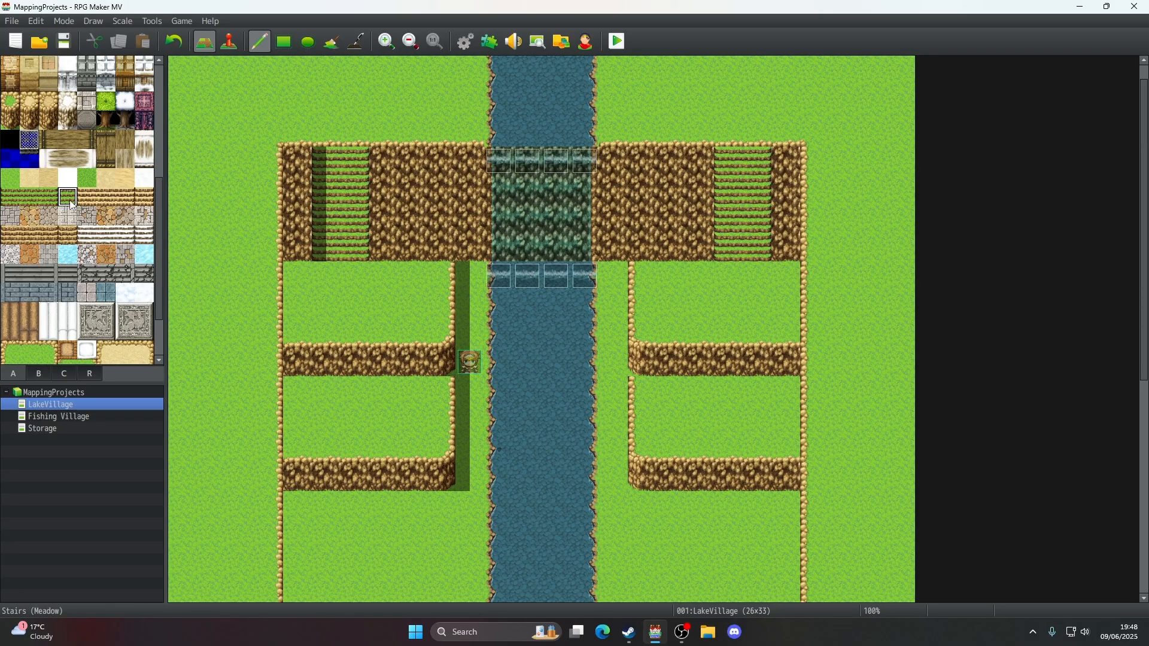
{"action": "left_click", "coordinate": [413, 362]}
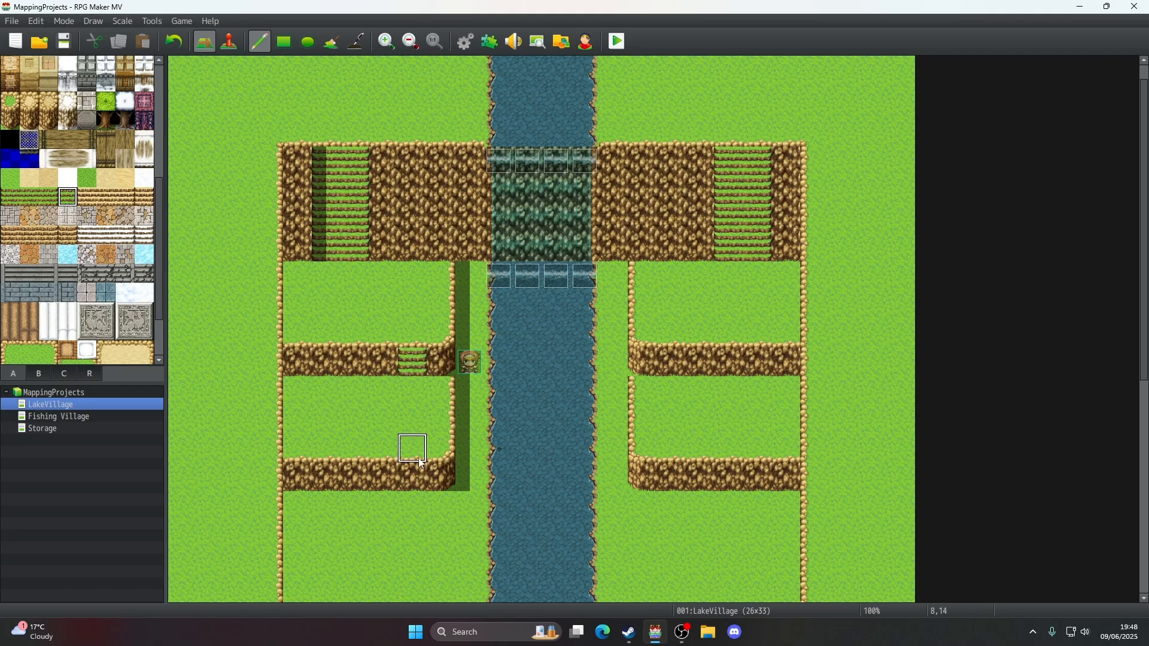
{"action": "left_click", "coordinate": [326, 477]}
{"action": "left_click", "coordinate": [670, 362]}
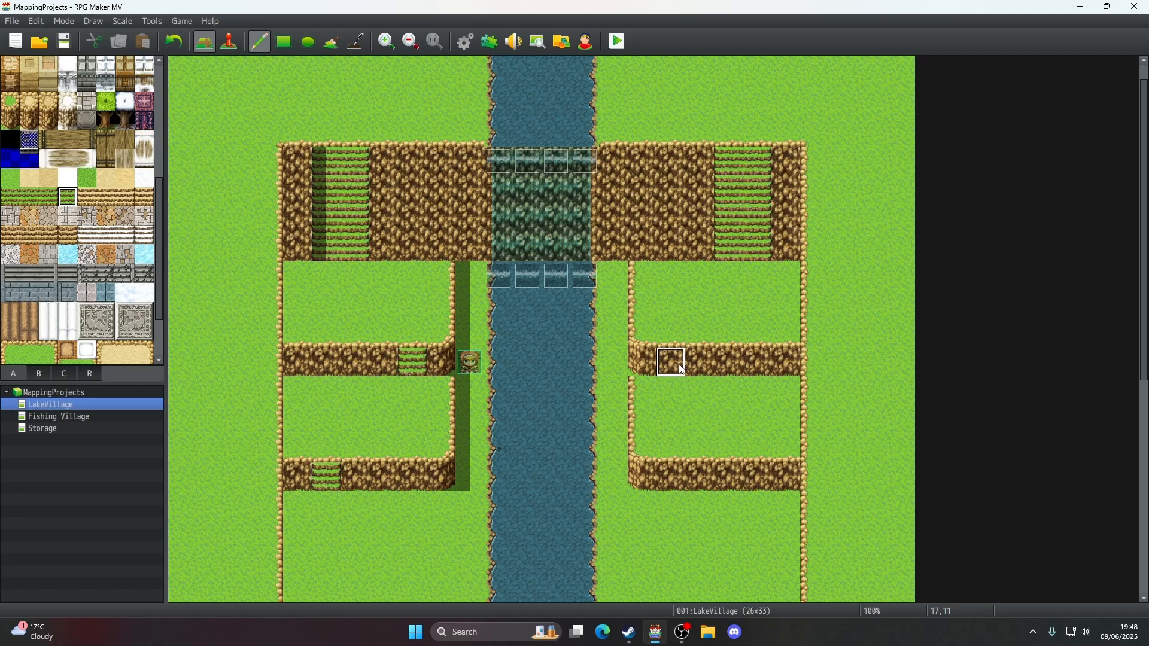
{"action": "left_click", "coordinate": [748, 473]}
- Save the project with the new terrace stairs
{"action": "scroll", "coordinate": [739, 376], "scroll_direction": "down", "scroll_amount": 3}
{"action": "scroll", "coordinate": [740, 376], "scroll_direction": "up", "scroll_amount": 2}
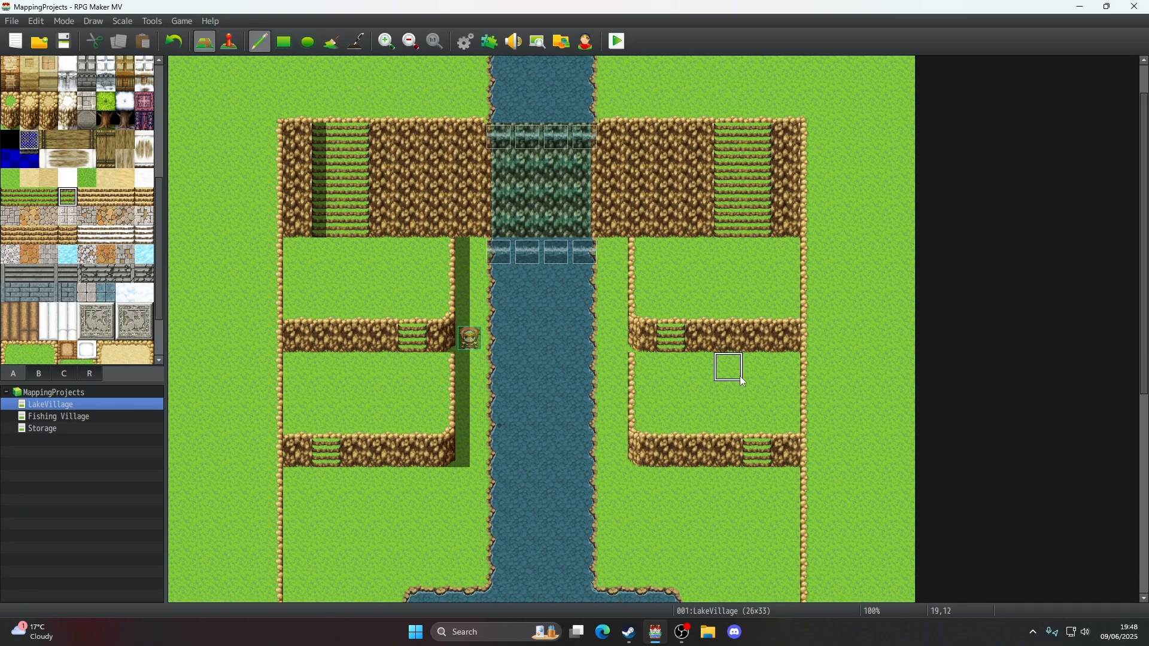
{"action": "scroll", "coordinate": [739, 376], "scroll_direction": "up", "scroll_amount": 2}
{"action": "scroll", "coordinate": [740, 376], "scroll_direction": "down", "scroll_amount": 4}
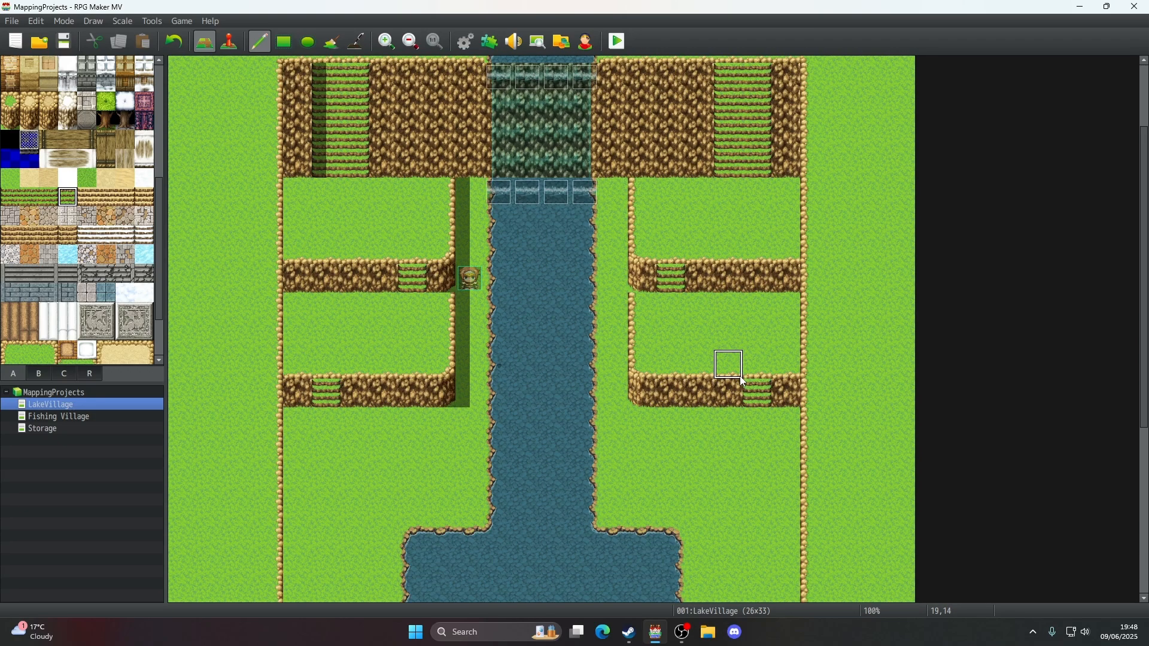
{"action": "scroll", "coordinate": [740, 376], "scroll_direction": "down", "scroll_amount": 3}
{"action": "scroll", "coordinate": [739, 376], "scroll_direction": "up", "scroll_amount": 6}
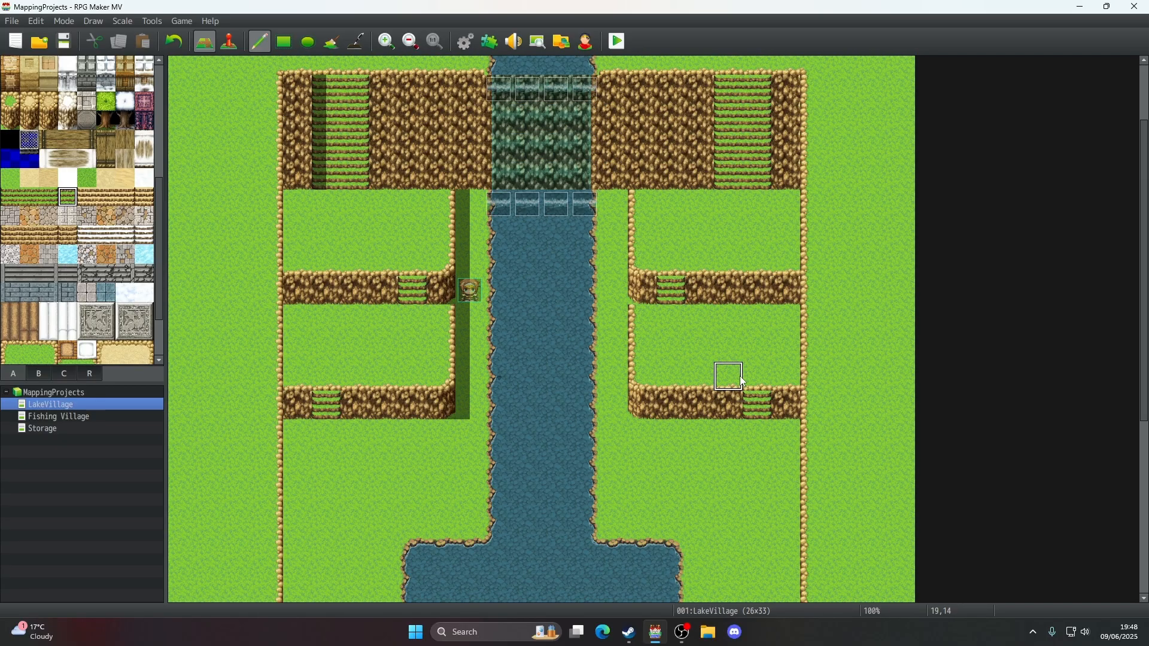
{"action": "left_click", "coordinate": [73, 45]}
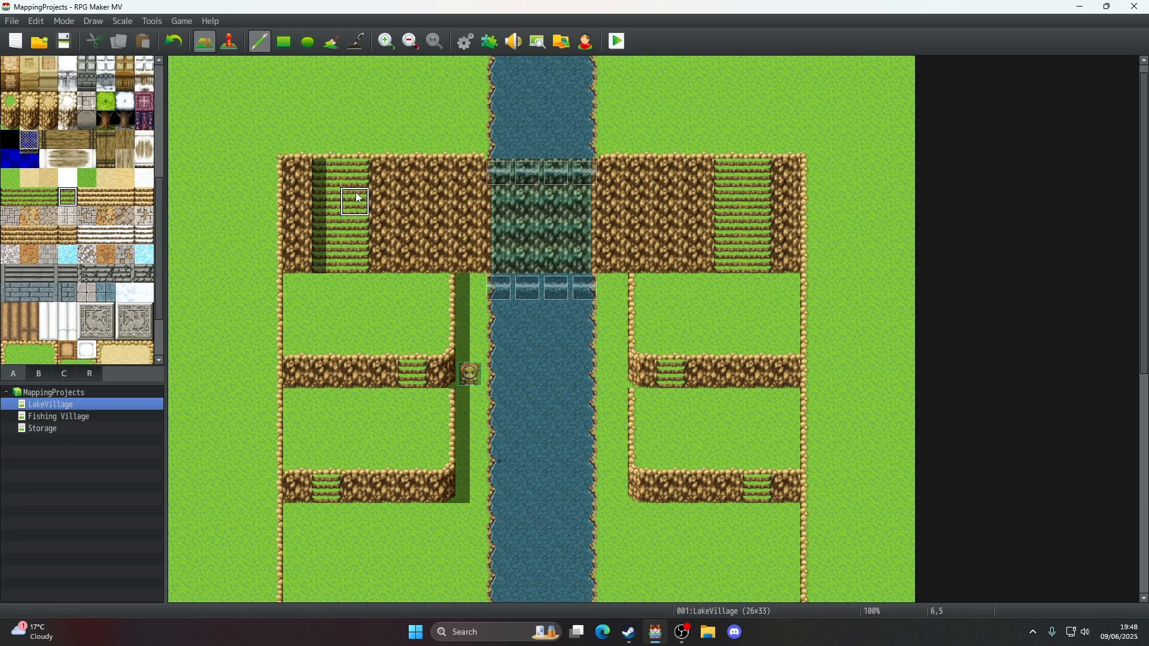
- Paint Ledge (Meadow) centre tiles directly above both main-cliff stair flights to open the rocky rim over them
{"action": "scroll", "coordinate": [112, 256], "scroll_direction": "up", "scroll_amount": 3}
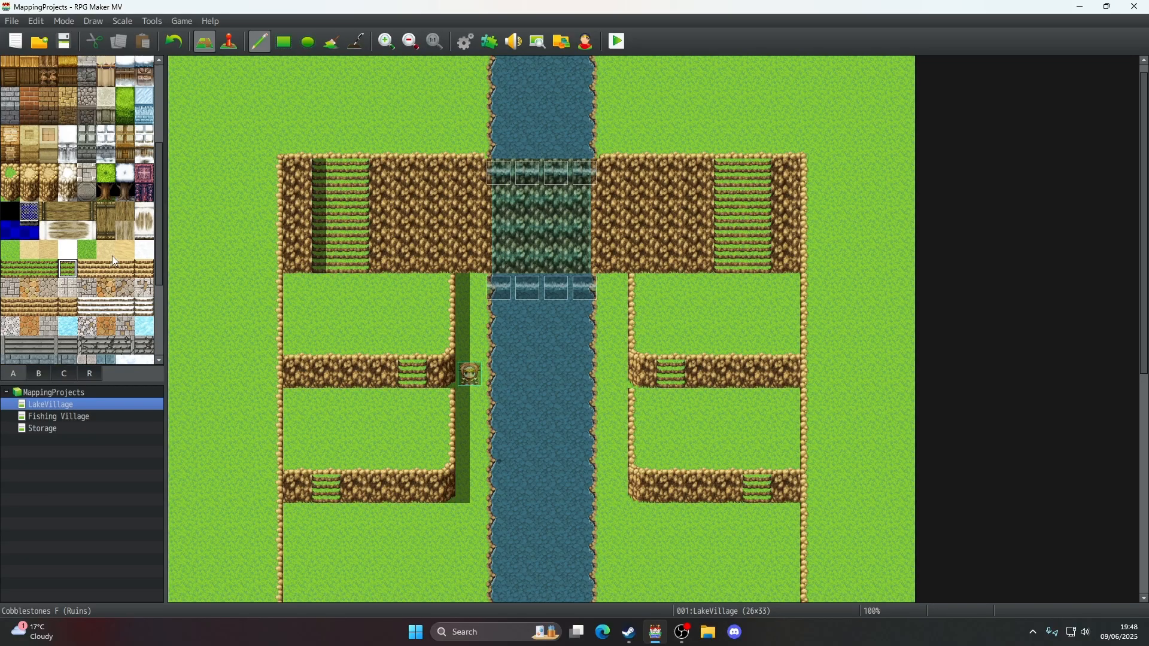
{"action": "scroll", "coordinate": [71, 355], "scroll_direction": "down", "scroll_amount": 2}
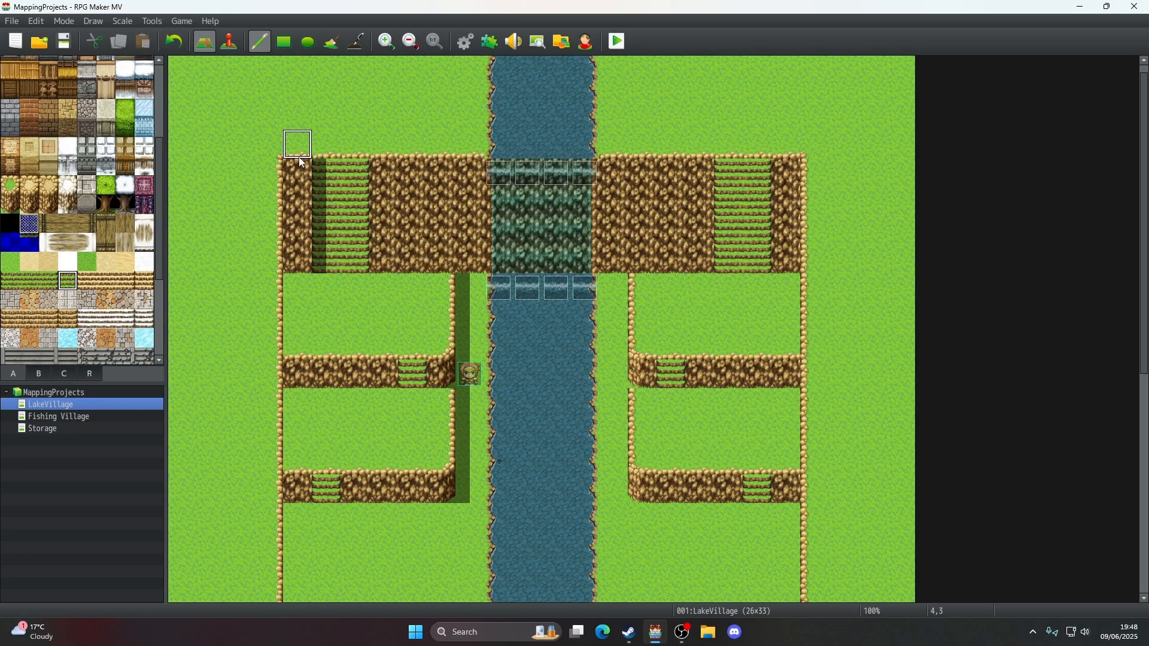
{"action": "scroll", "coordinate": [47, 350], "scroll_direction": "down", "scroll_amount": 3}
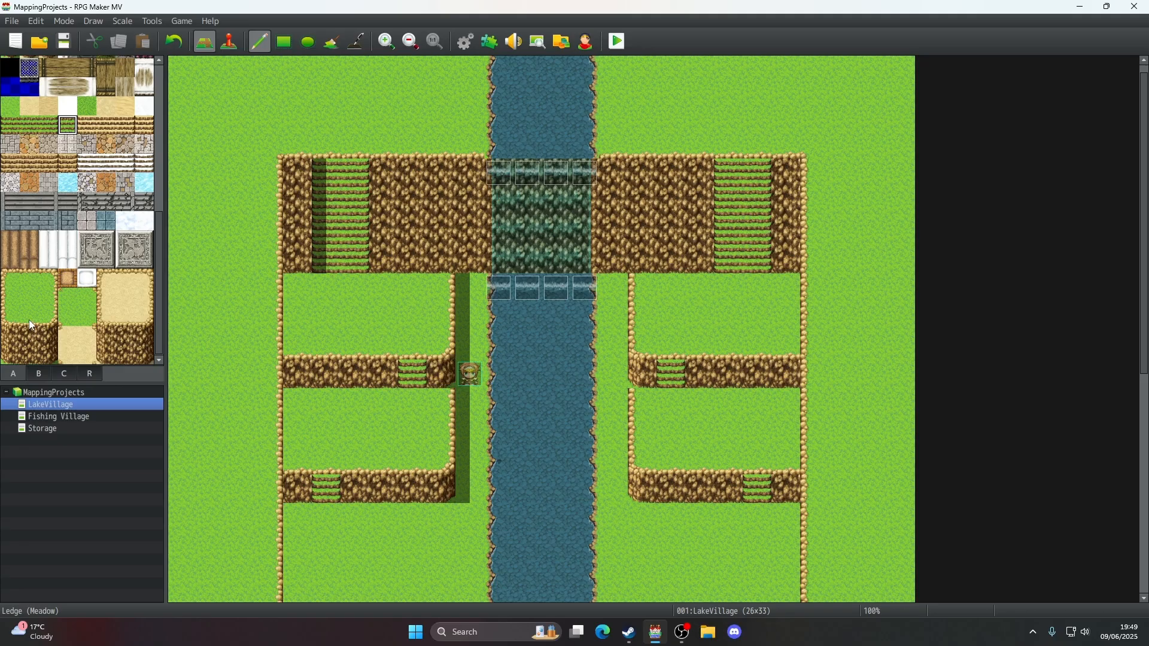
{"action": "left_click", "coordinate": [29, 297]}
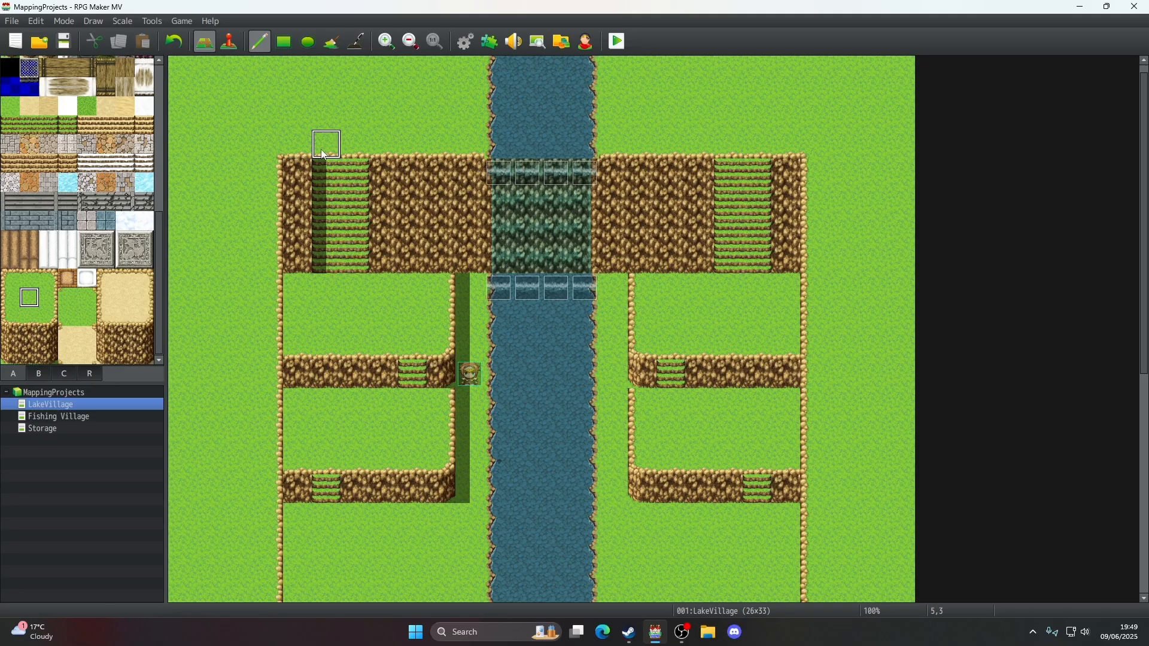
{"action": "left_click", "coordinate": [324, 153]}
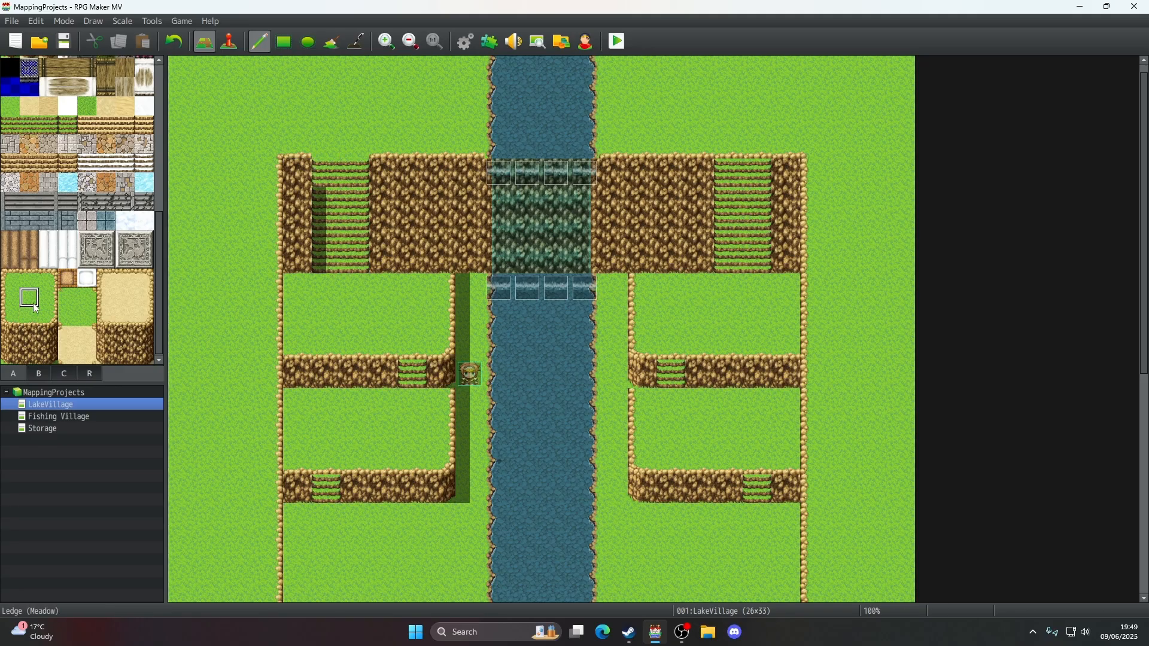
{"action": "left_click", "coordinate": [88, 321]}
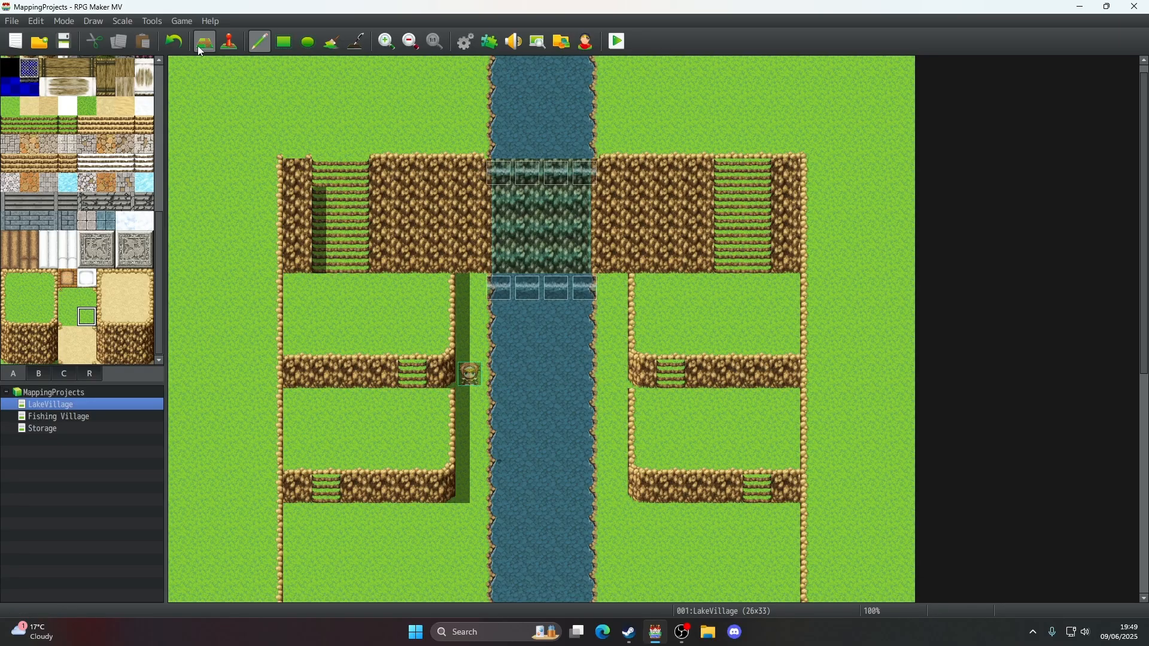
{"action": "left_click", "coordinate": [28, 317]}
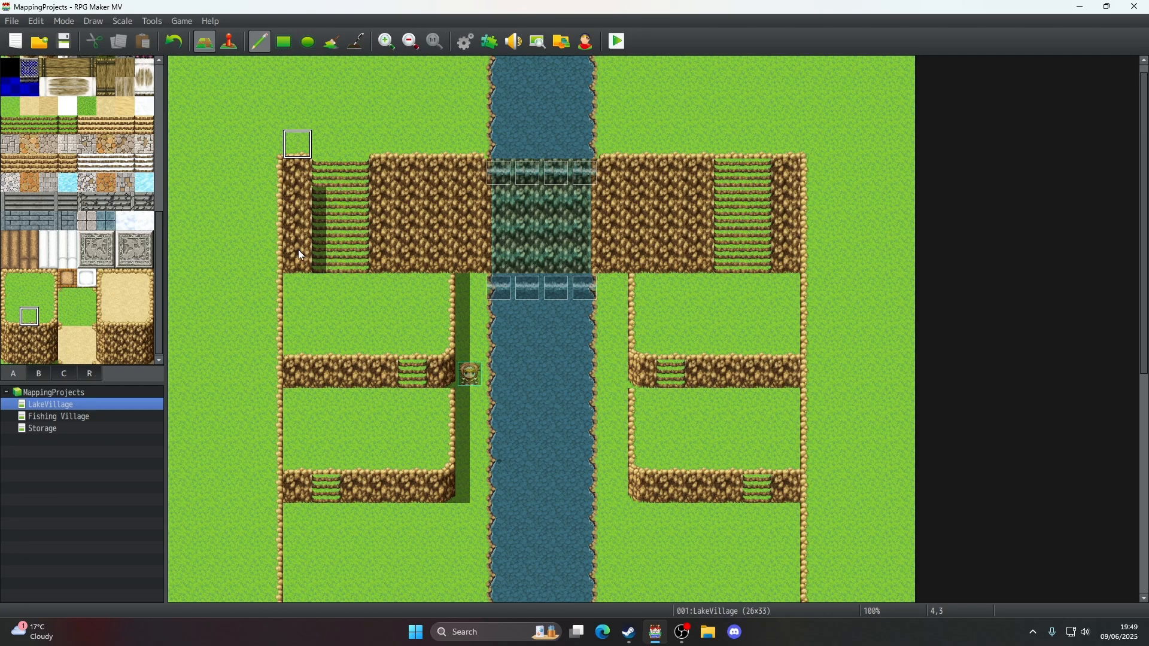
{"action": "left_click", "coordinate": [49, 316]}
{"action": "left_click", "coordinate": [26, 323]}
- Complete the western main stairs' shadow at the top, shade the western edges of both western terrace stairs, and save the project
{"action": "left_click", "coordinate": [356, 41]}
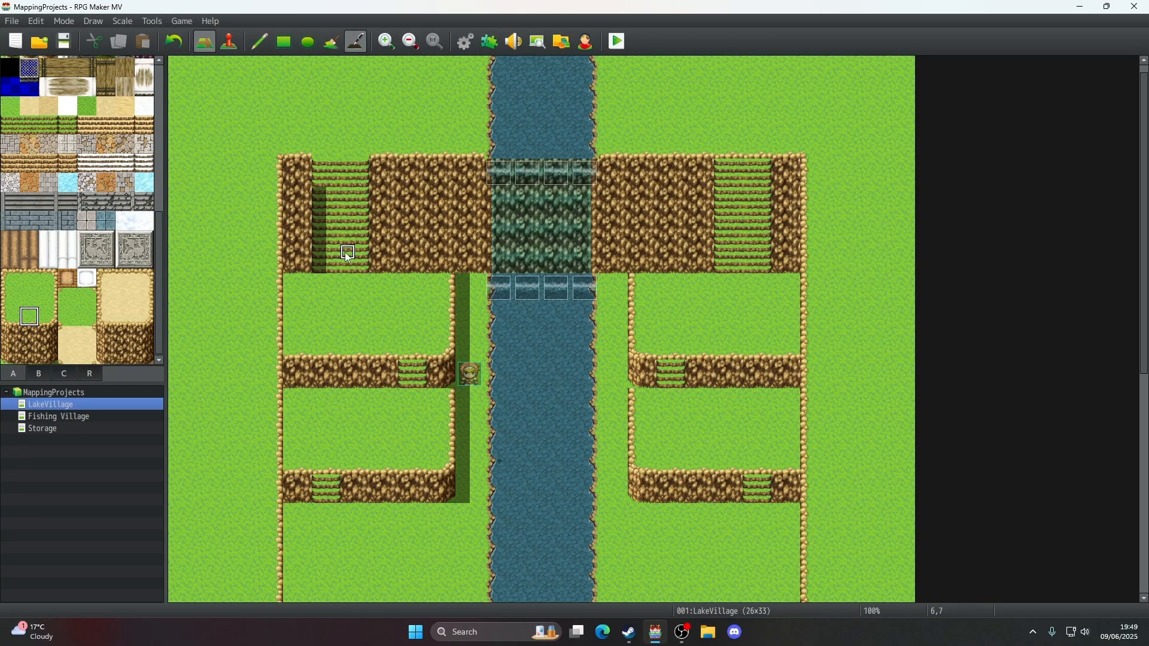
{"action": "left_click", "coordinate": [320, 205]}
{"action": "left_click_drag", "start_coordinate": [317, 182], "coordinate": [316, 167]}
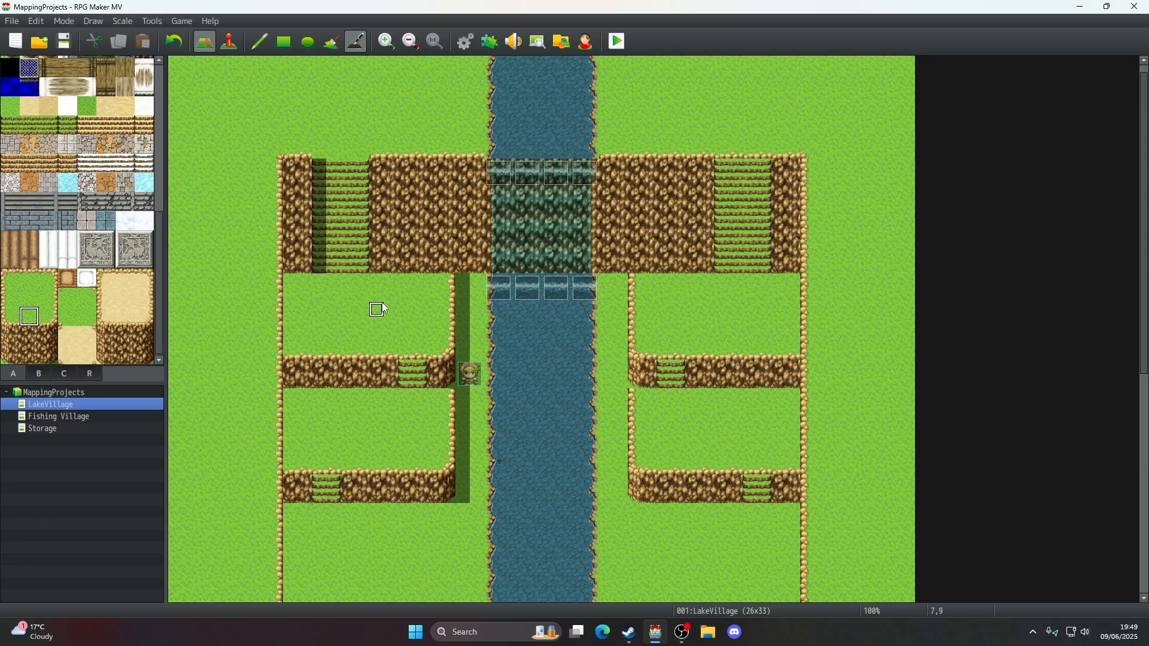
{"action": "left_click_drag", "start_coordinate": [403, 381], "coordinate": [404, 367]}
{"action": "left_click_drag", "start_coordinate": [313, 503], "coordinate": [316, 478]}
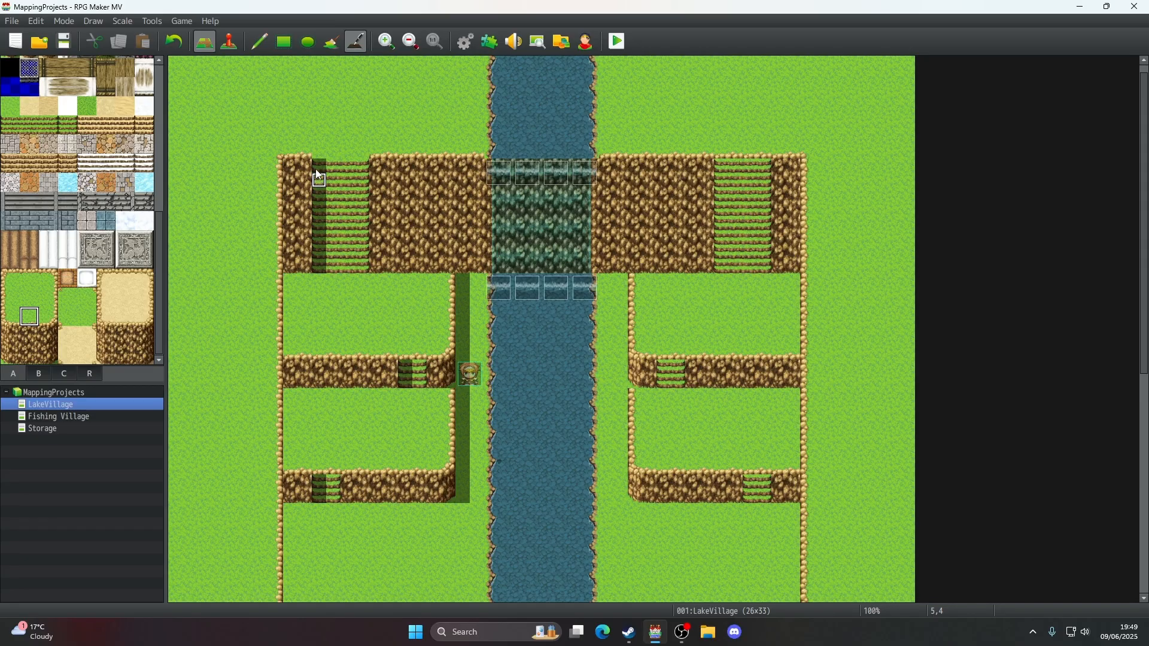
{"action": "left_click_drag", "start_coordinate": [316, 177], "coordinate": [316, 166]}
{"action": "left_click", "coordinate": [62, 42]}
- Shade the western edges of the eastern main-cliff stairs and both eastern terrace stairs, save the project, and return to the Pencil
{"action": "scroll", "coordinate": [511, 377], "scroll_direction": "down", "scroll_amount": 3}
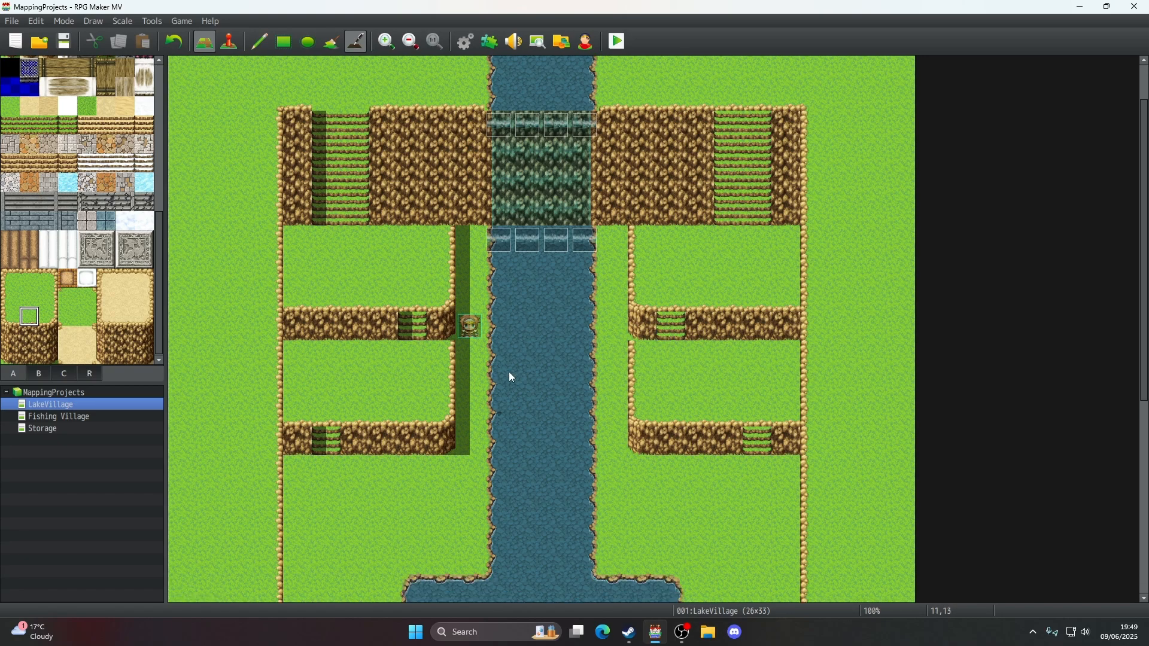
{"action": "scroll", "coordinate": [512, 377], "scroll_direction": "up", "scroll_amount": 2}
{"action": "scroll", "coordinate": [513, 377], "scroll_direction": "up", "scroll_amount": 1}
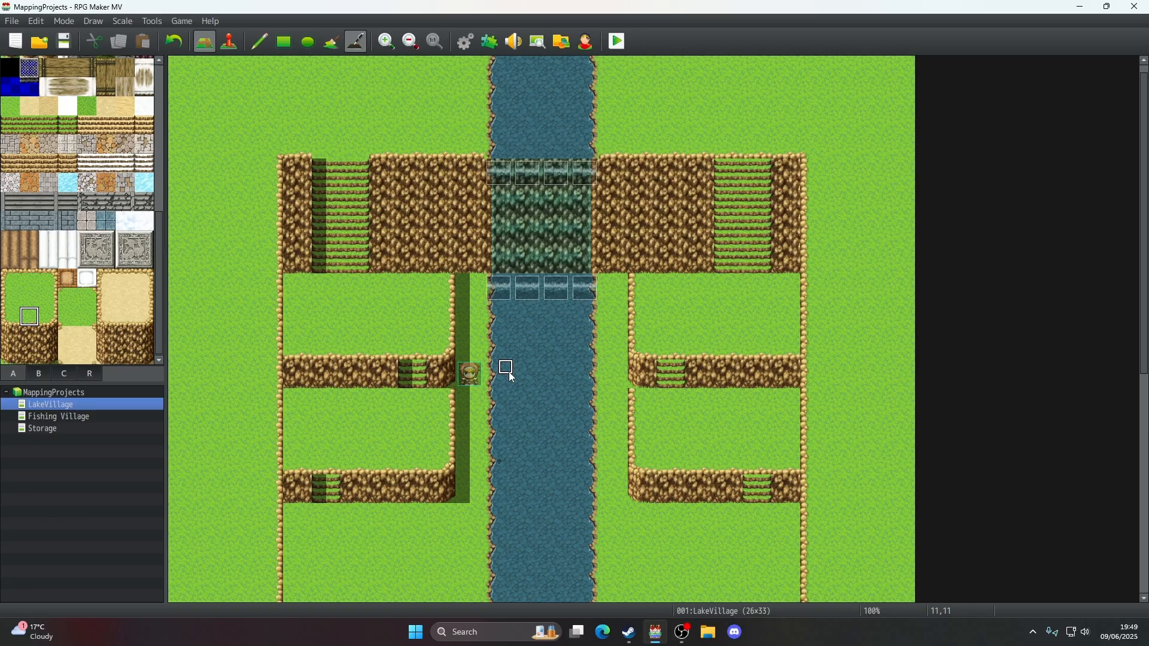
{"action": "left_click_drag", "start_coordinate": [720, 273], "coordinate": [720, 169]}
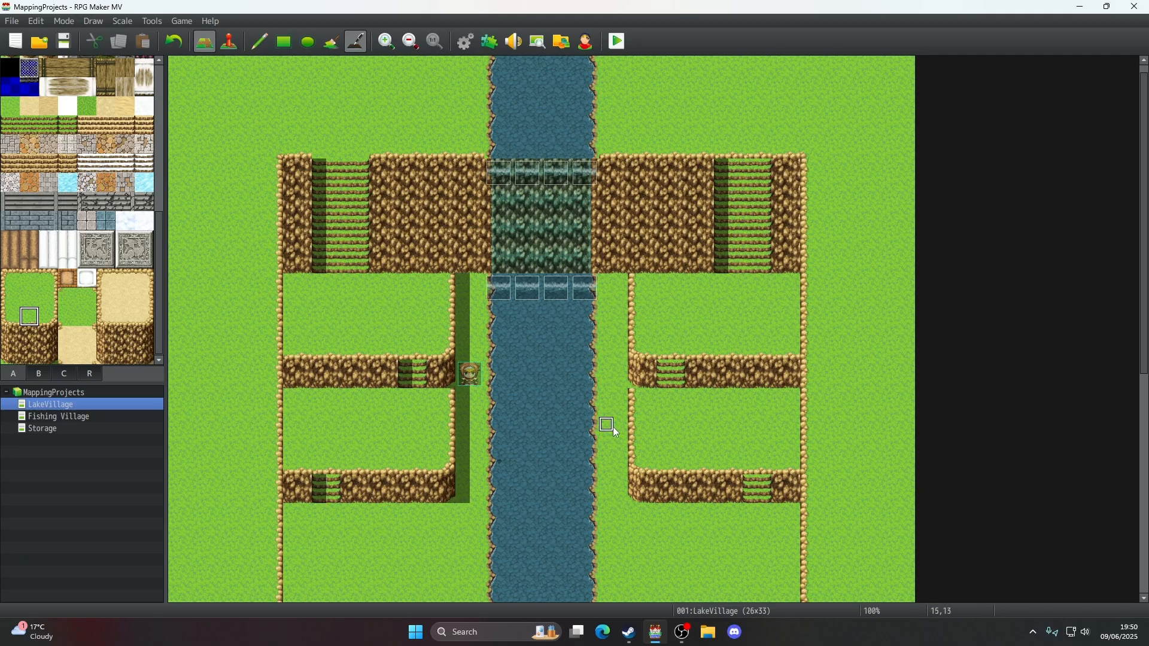
{"action": "left_click_drag", "start_coordinate": [656, 378], "coordinate": [663, 379]}
{"action": "left_click", "coordinate": [173, 41]}
{"action": "left_click_drag", "start_coordinate": [749, 478], "coordinate": [749, 497]}
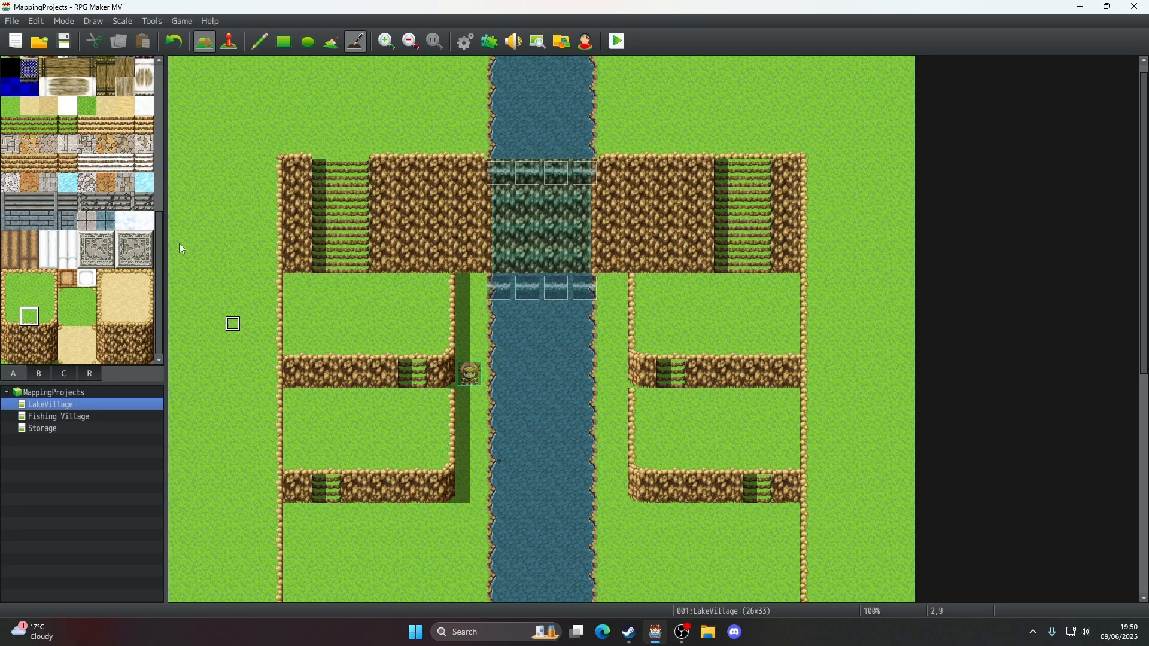
{"action": "left_click", "coordinate": [64, 42]}
{"action": "left_click", "coordinate": [262, 42]}
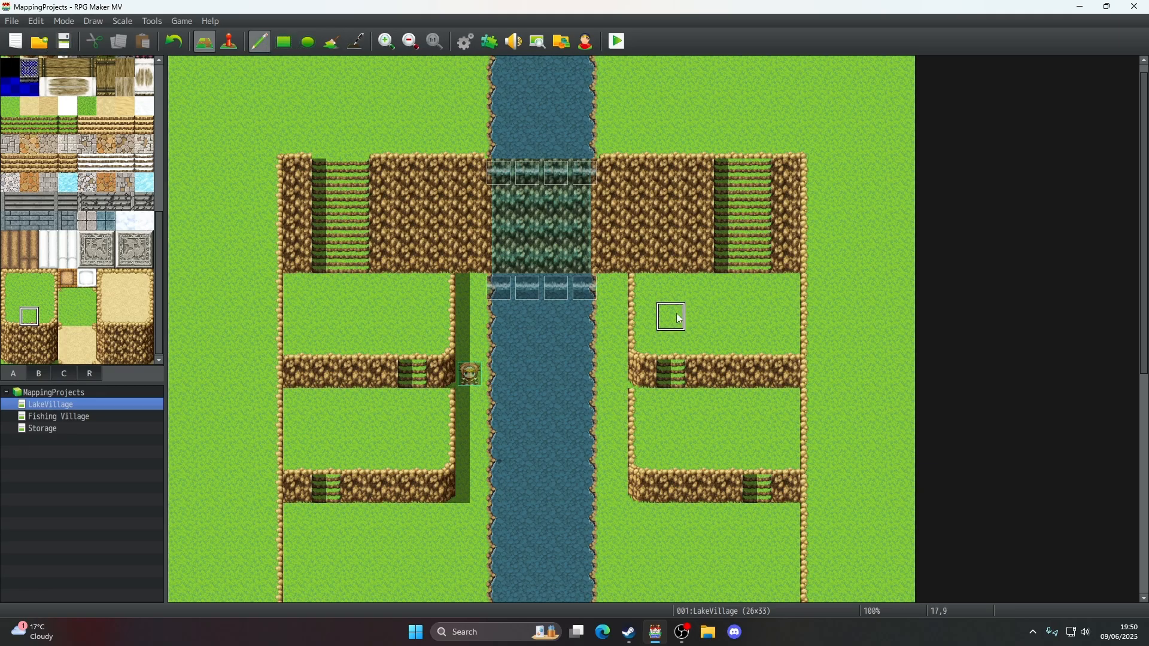
{"action": "scroll", "coordinate": [674, 317], "scroll_direction": "up", "scroll_amount": 1}
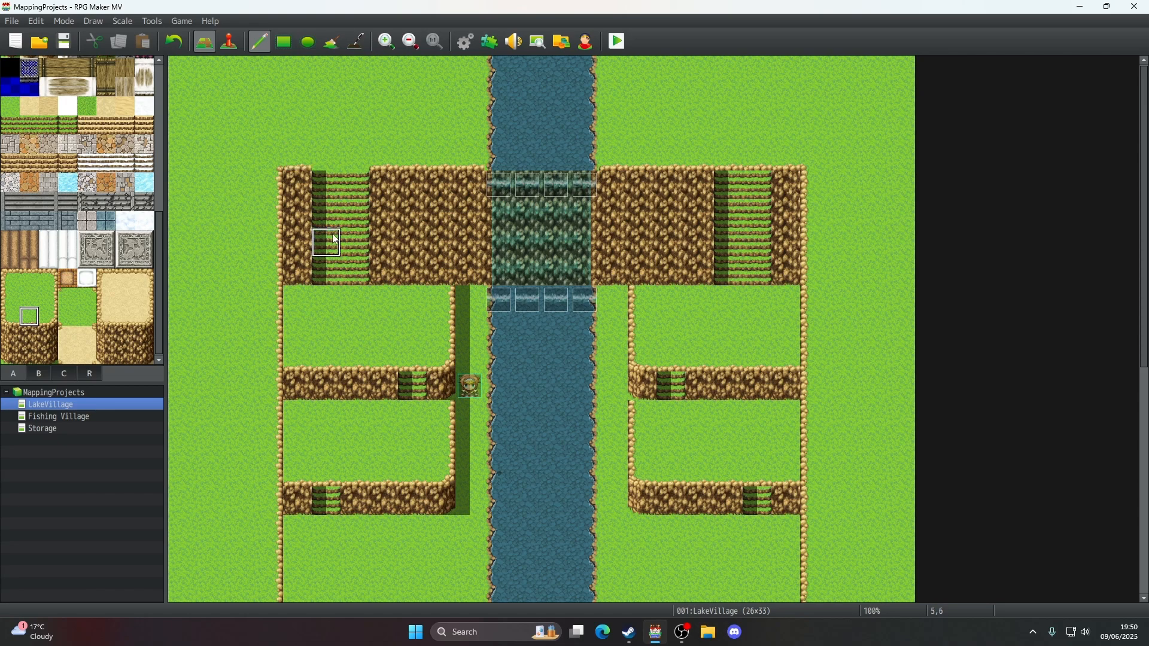
{"action": "left_click", "coordinate": [30, 298]}
{"action": "left_click", "coordinate": [290, 162]}
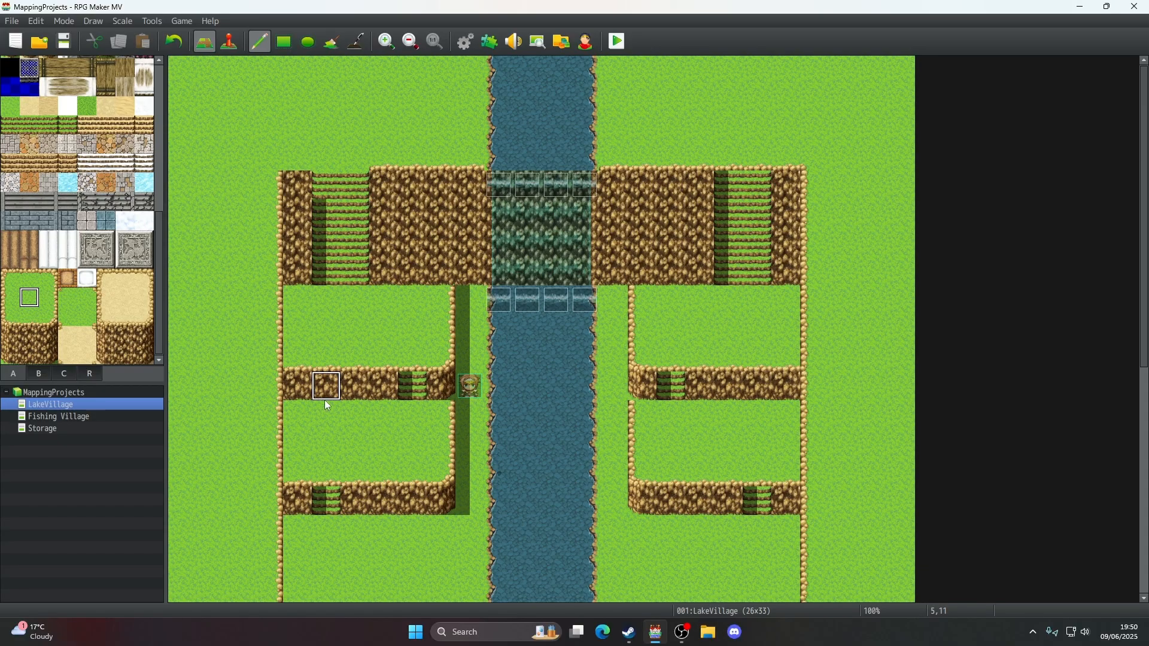
{"action": "left_click", "coordinate": [164, 46]}
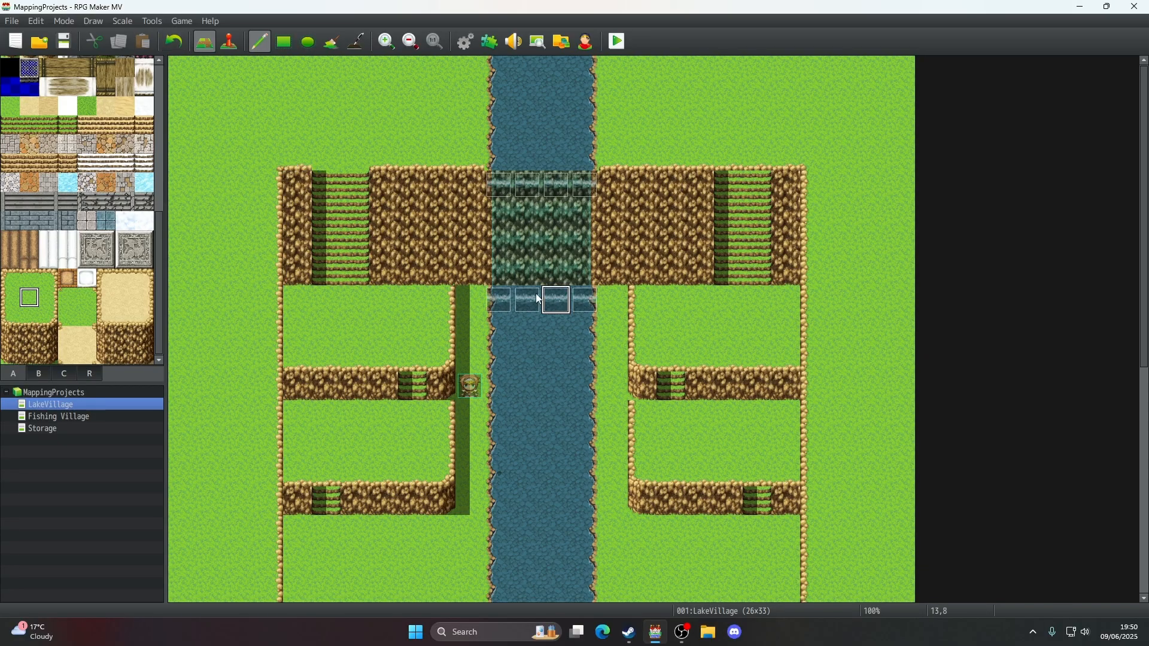
{"action": "left_click", "coordinate": [75, 283]}
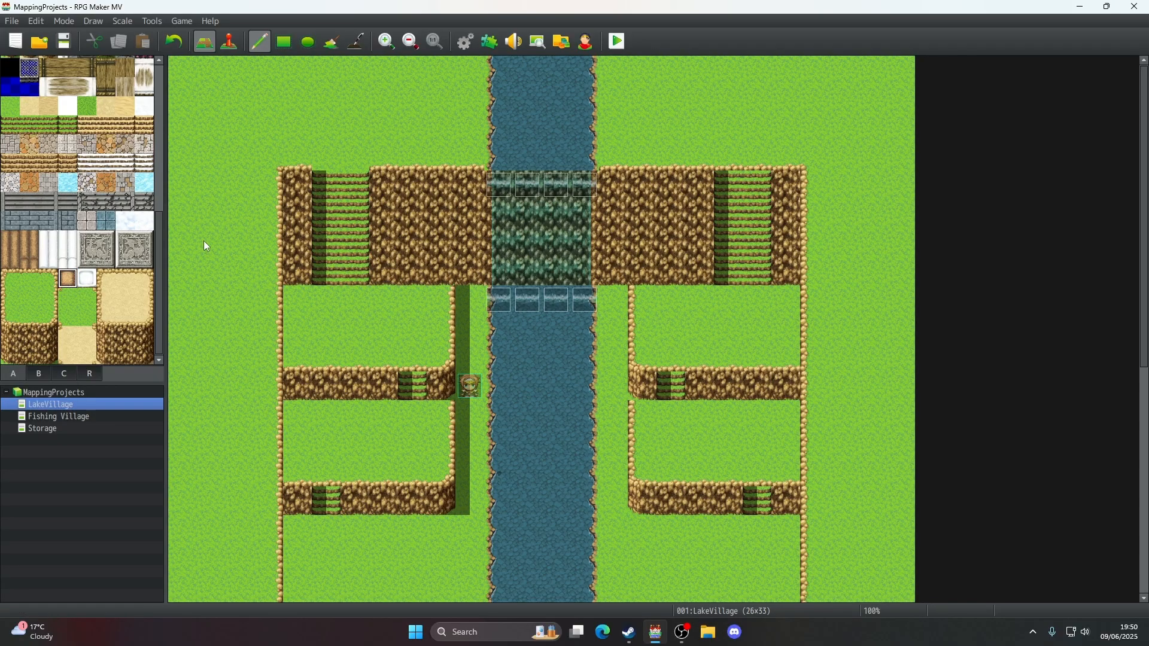
{"action": "mouse_move", "coordinate": [203, 240]}
{"action": "left_mouse_down"}
{"action": "mouse_move", "coordinate": [212, 300]}
{"action": "mouse_move", "coordinate": [240, 258]}
{"action": "mouse_move", "coordinate": [240, 300]}
{"action": "left_mouse_up"}
{"action": "left_click", "coordinate": [174, 41]}
- Restore the shadow along the left edge of the tall staircase in the right half of the main cliff
{"action": "left_click", "coordinate": [34, 305]}
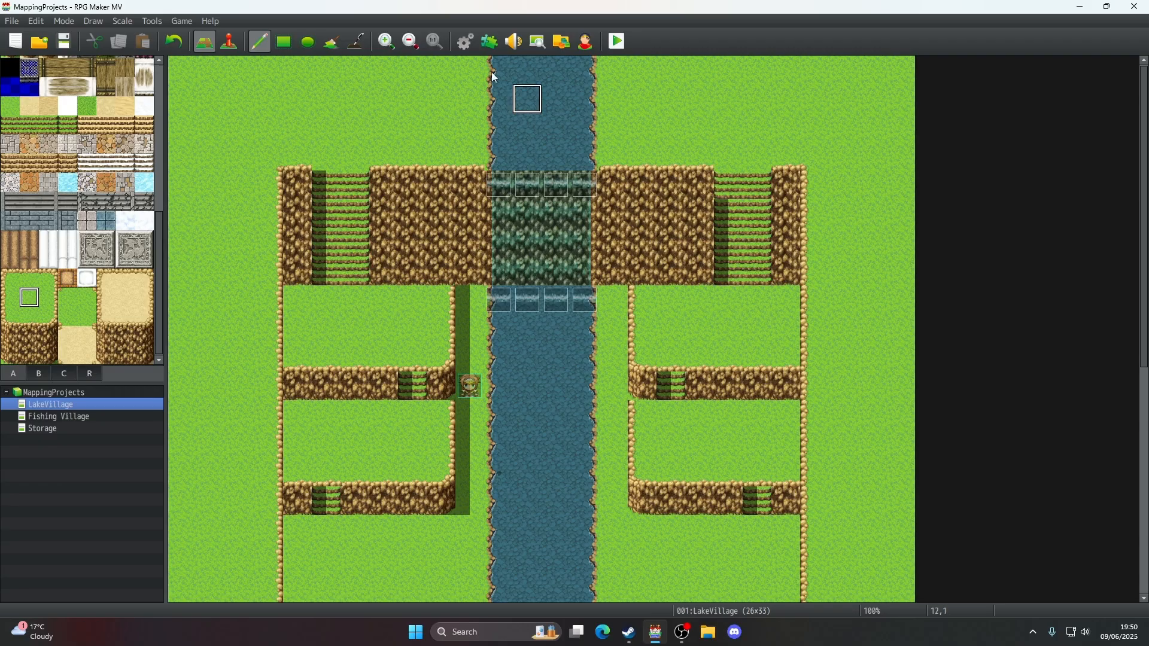
{"action": "left_click", "coordinate": [356, 41]}
{"action": "left_click", "coordinate": [718, 198]}
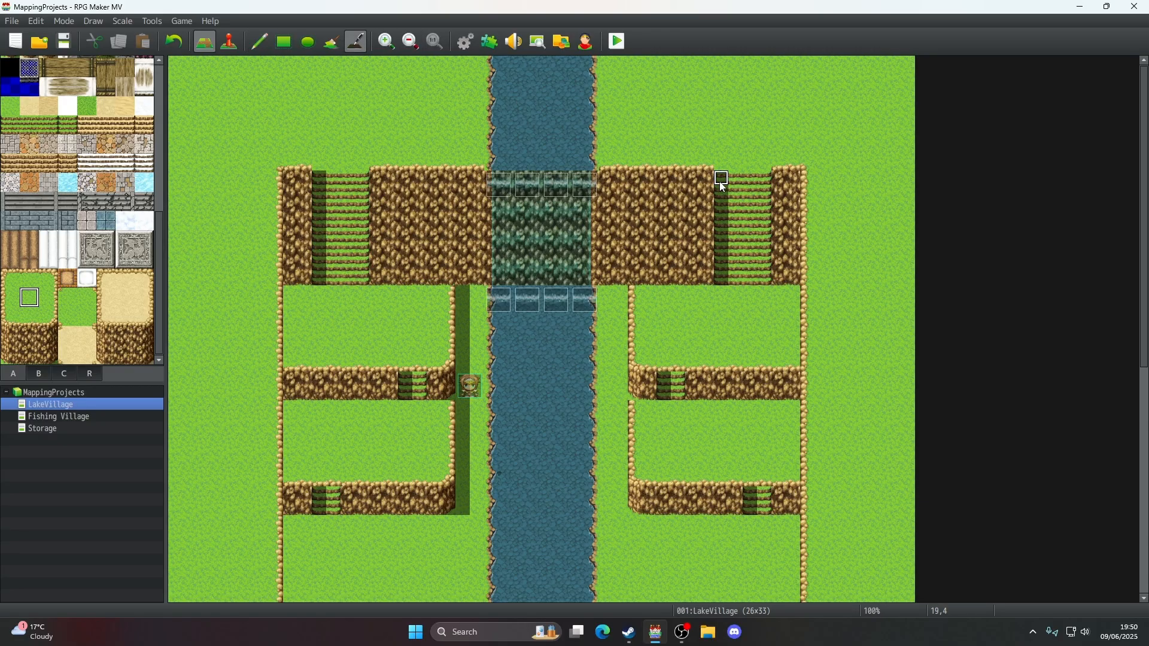
{"action": "left_click", "coordinate": [260, 44]}
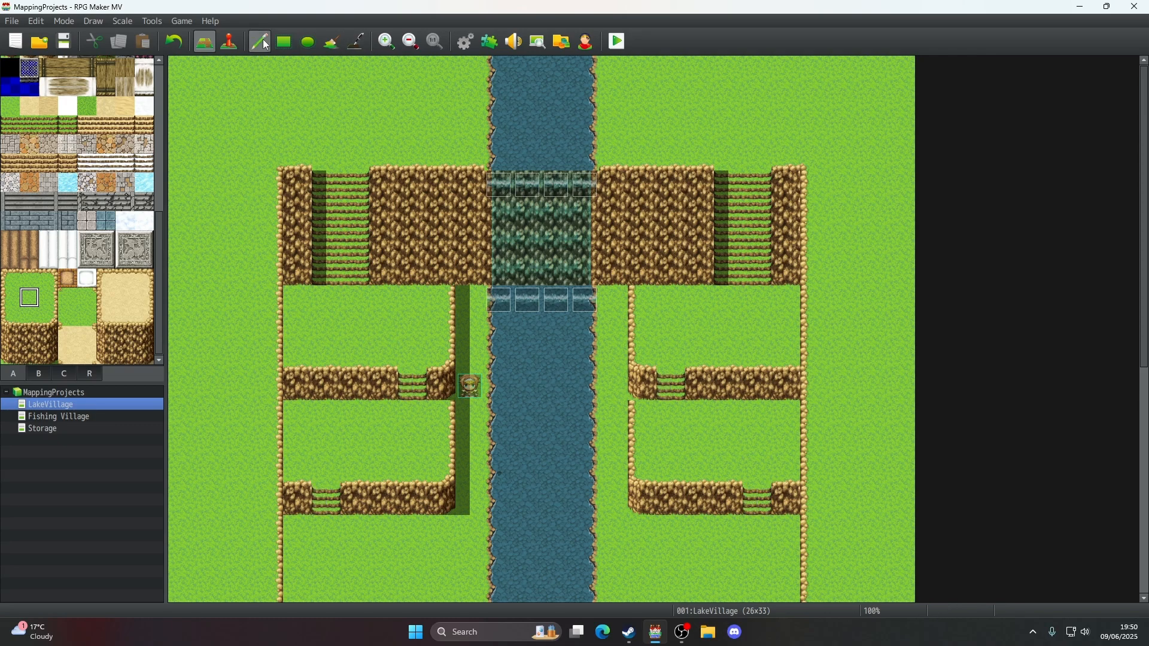
- Add shadows over the left half of the four short staircases in the terrace walls on both sides of the river
{"action": "left_click", "coordinate": [356, 41]}
{"action": "left_click", "coordinate": [405, 393]}
{"action": "left_click", "coordinate": [405, 378]}
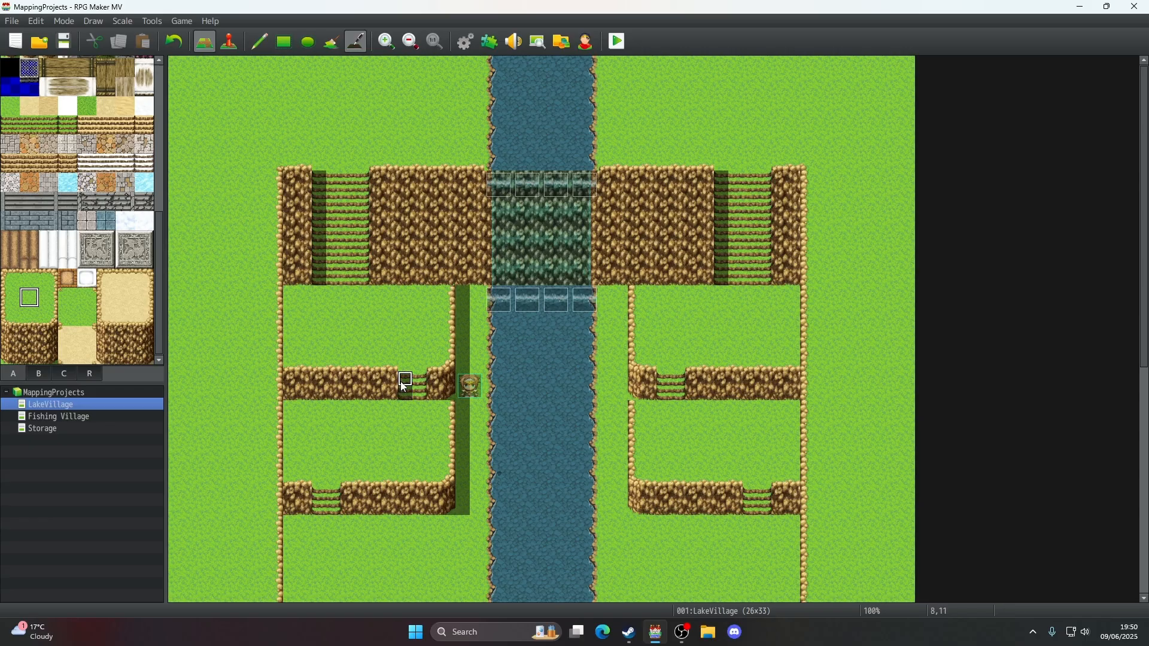
{"action": "left_click", "coordinate": [319, 509]}
{"action": "left_click", "coordinate": [319, 494]}
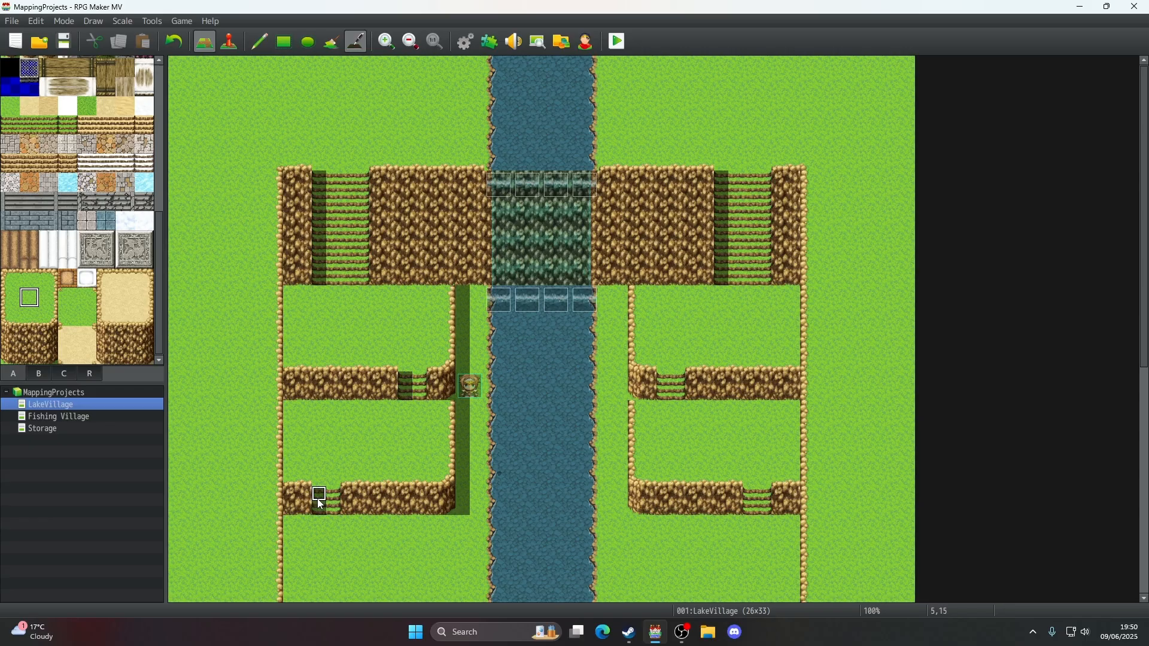
{"action": "left_click", "coordinate": [750, 508]}
{"action": "left_click", "coordinate": [750, 494]}
{"action": "left_click", "coordinate": [669, 394]}
{"action": "left_click", "coordinate": [667, 385]}
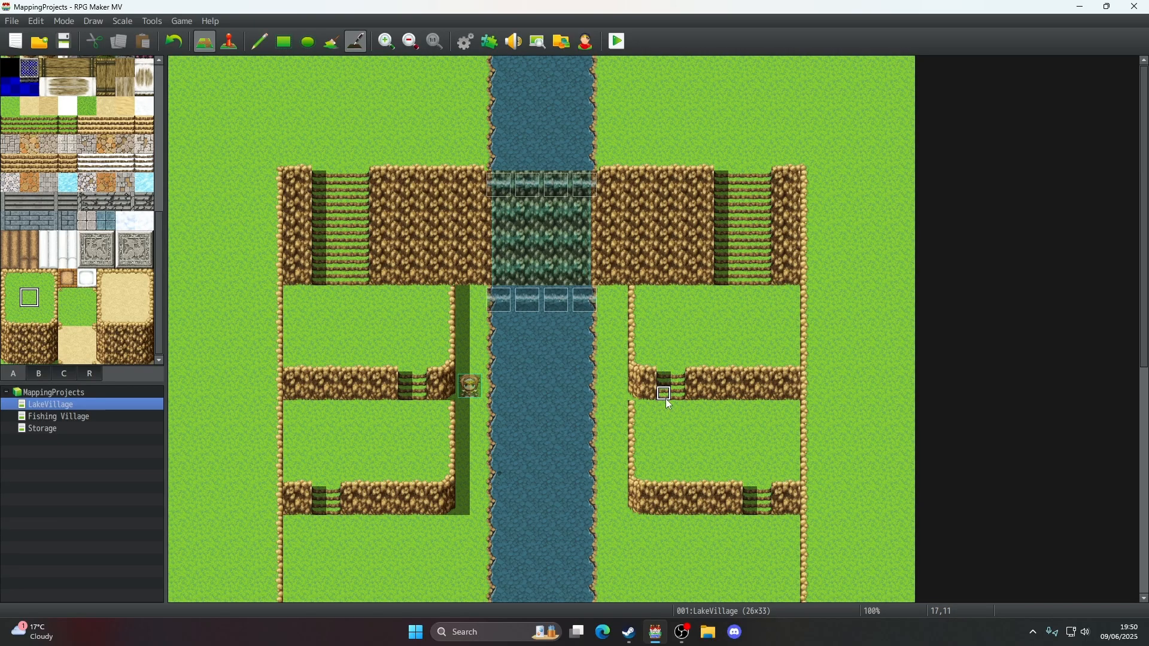
- Start a playtest of the map and walk the party down the riverbank beside the left terraces
{"action": "left_click", "coordinate": [618, 41]}
{"action": "left_click", "coordinate": [567, 384]}
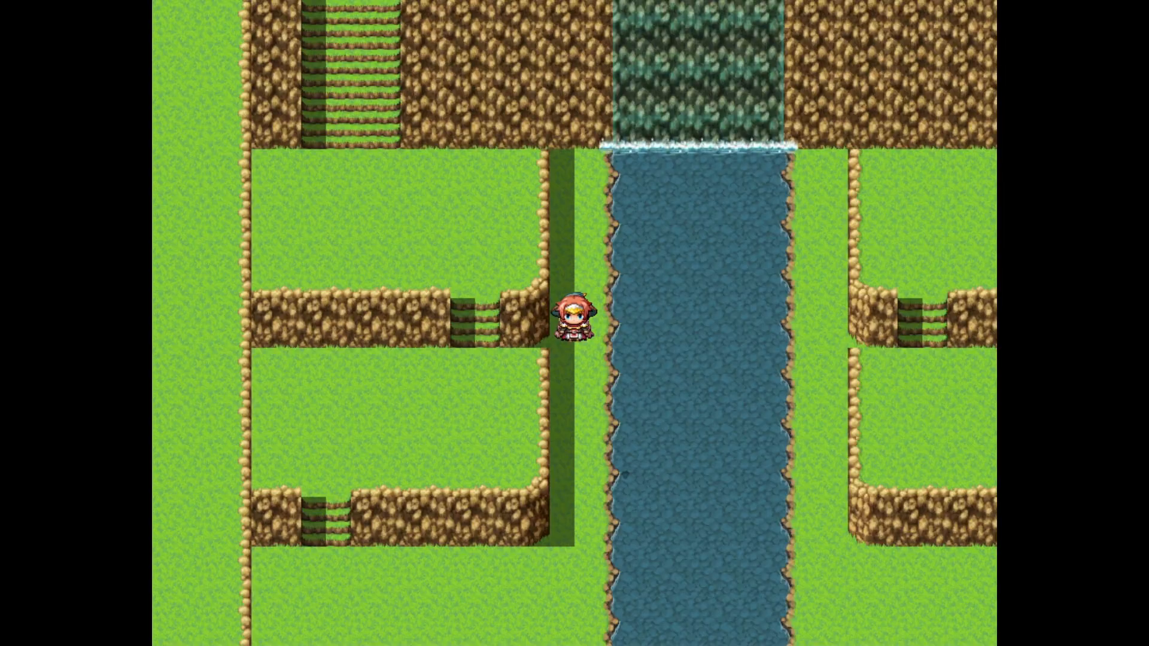
{"action": "key", "text": "Down"}
{"action": "key", "text": "Down"}
{"action": "key", "text": "Down"}
{"action": "key", "text": "Down"}
{"action": "key", "text": "Down"}
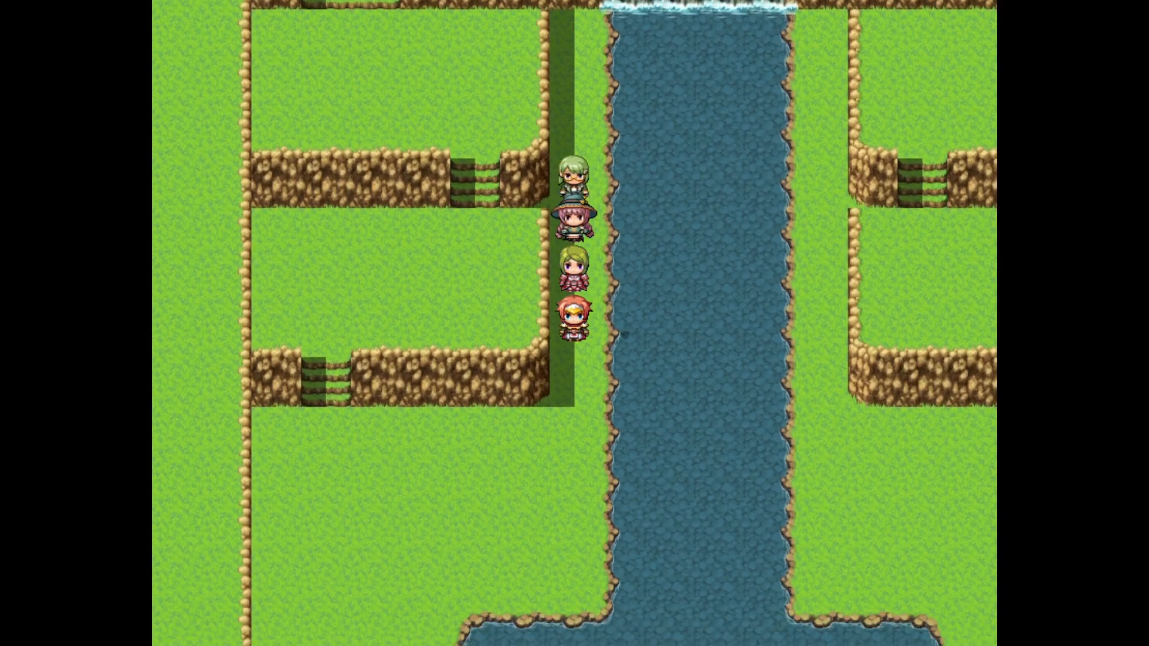
- Walk the party up the lowest staircase west of the river and across the lower terrace
{"action": "key", "text": "Left"}
{"action": "key", "text": "Left"}
{"action": "key", "text": "Left"}
{"action": "key", "text": "Left"}
{"action": "key", "text": "Left"}
{"action": "key", "text": "Up"}
{"action": "key", "text": "Up"}
{"action": "key", "text": "Up"}
{"action": "key", "text": "Up"}
{"action": "key", "text": "Right"}
{"action": "key", "text": "Right"}
{"action": "key", "text": "Right"}
{"action": "key", "text": "Right"}
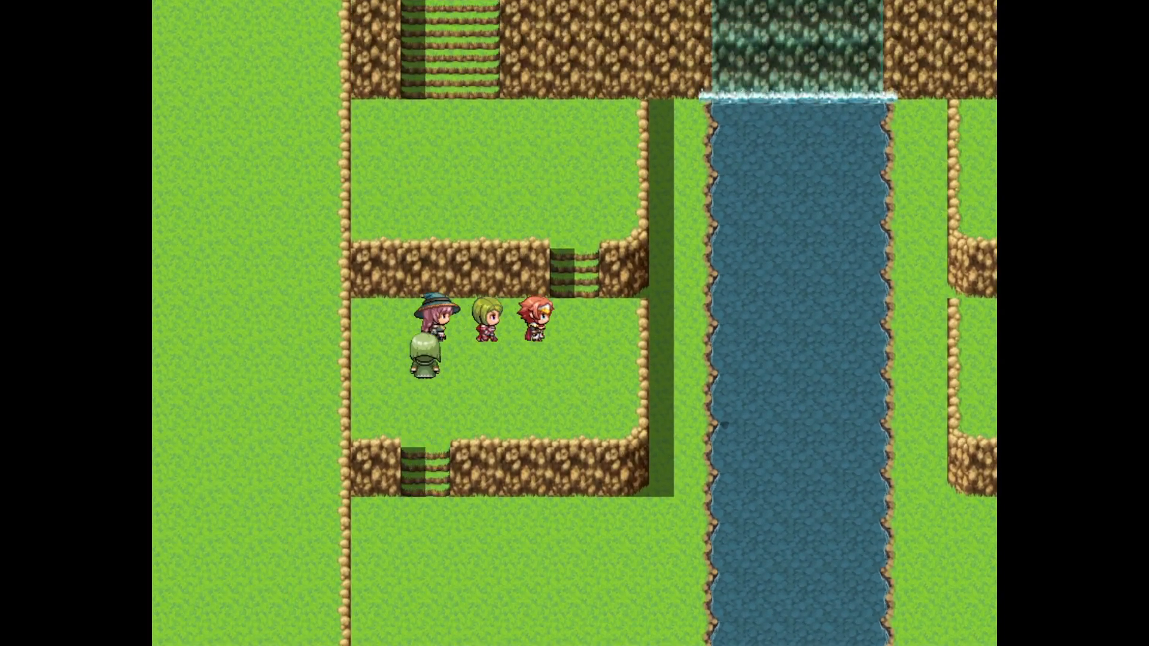
- Walk the party up the middle staircase, across the upper terrace and onto the tall cliff staircase
{"action": "key", "text": "Left"}
{"action": "key", "text": "Up"}
{"action": "key", "text": "Up"}
{"action": "key", "text": "Up"}
{"action": "key", "text": "Left"}
{"action": "key", "text": "Left"}
{"action": "key", "text": "Up"}
{"action": "key", "text": "Up"}
{"action": "key", "text": "Up"}
{"action": "key", "text": "Up"}
{"action": "key", "text": "Up"}
{"action": "key", "text": "Up"}
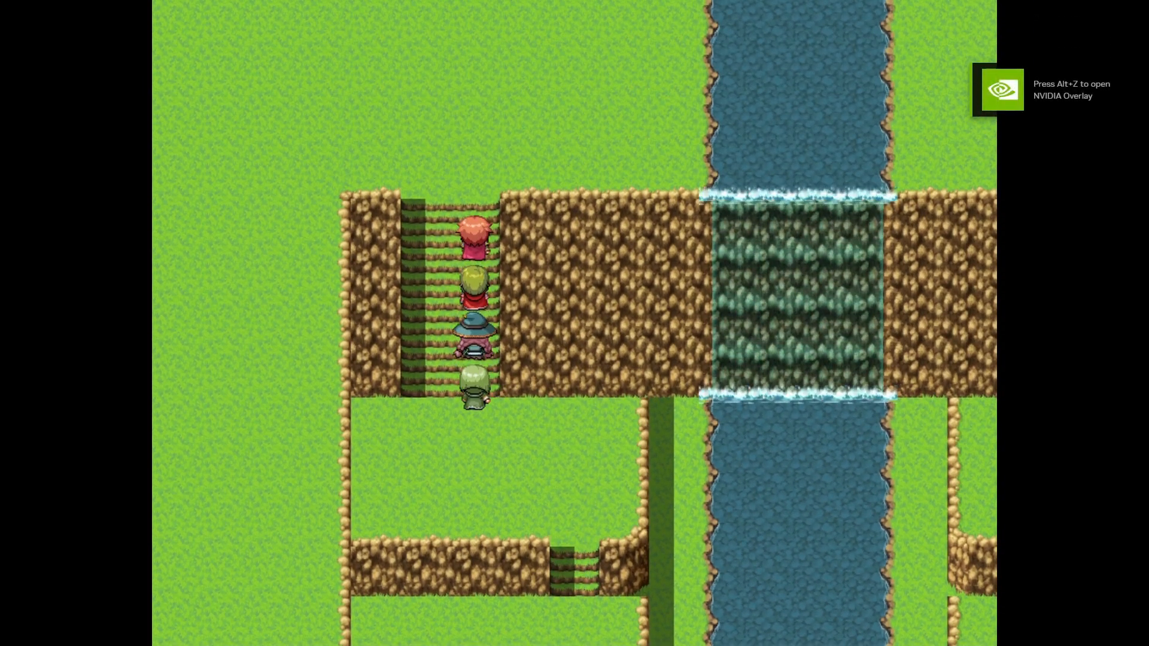
- Walk the party to the river above the waterfall, leave full screen and close the playtest
{"action": "key", "text": "Right"}
{"action": "key", "text": "Right"}
{"action": "key", "text": "Up"}
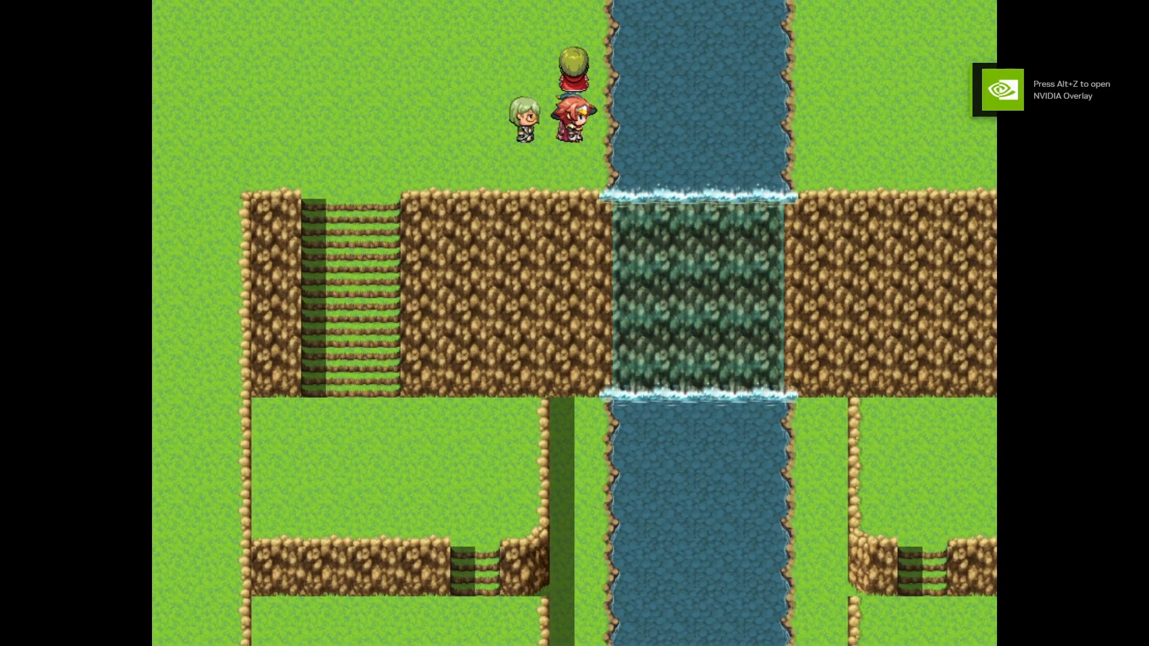
{"action": "key", "text": "F4"}
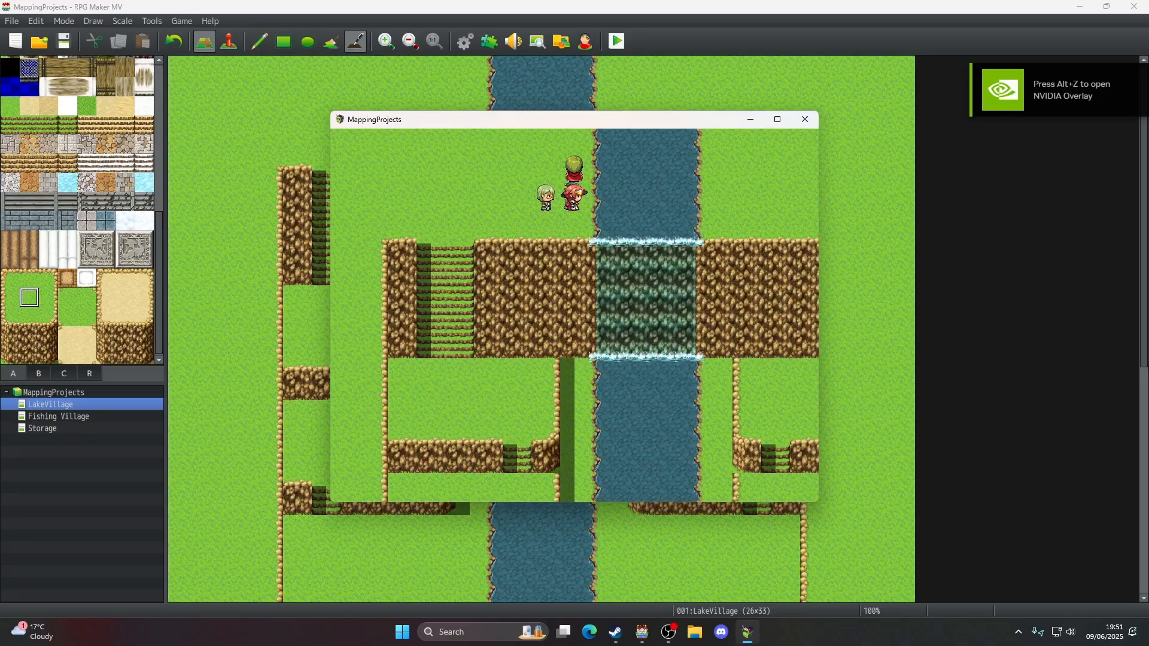
{"action": "left_click", "coordinate": [806, 124]}
- Examine the map from the waterfall to the southern border, checking the terraces, the lake's position and the free space around it
{"action": "scroll", "coordinate": [788, 175], "scroll_direction": "down", "scroll_amount": 6}
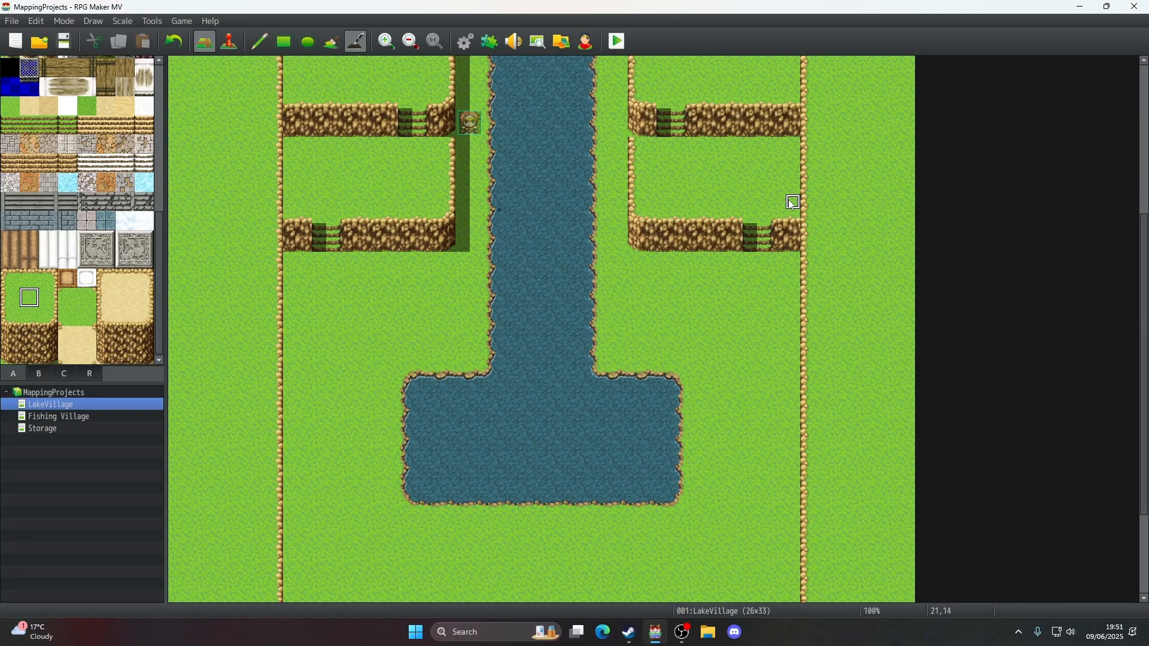
{"action": "scroll", "coordinate": [783, 208], "scroll_direction": "down", "scroll_amount": 1}
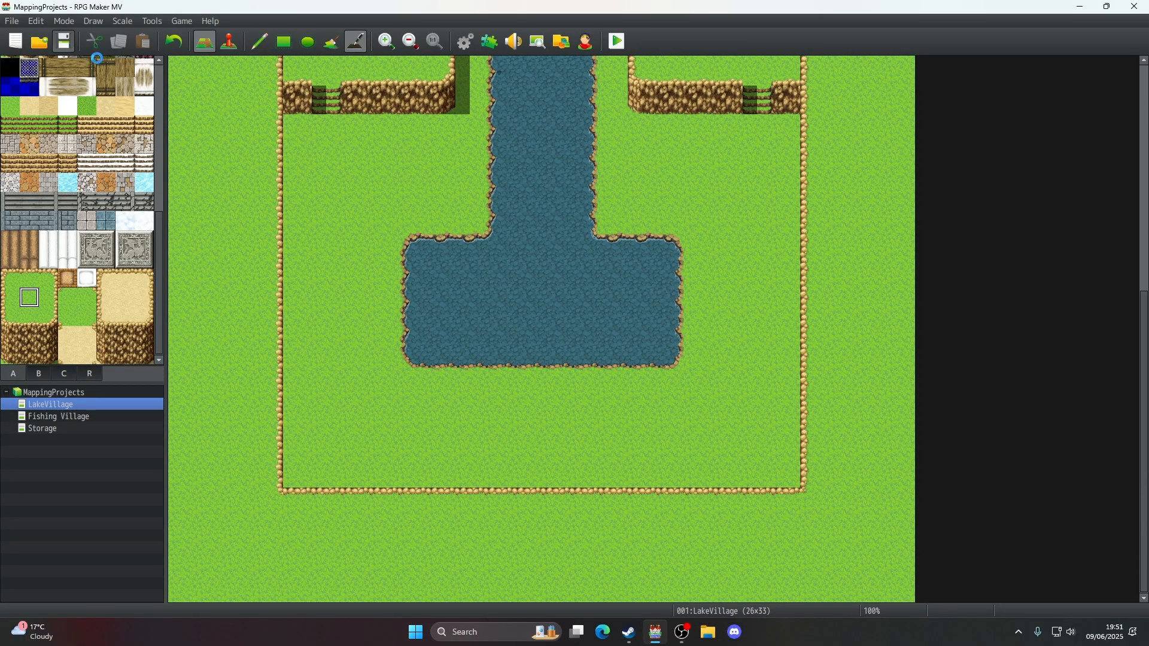
{"action": "scroll", "coordinate": [382, 220], "scroll_direction": "up", "scroll_amount": 4}
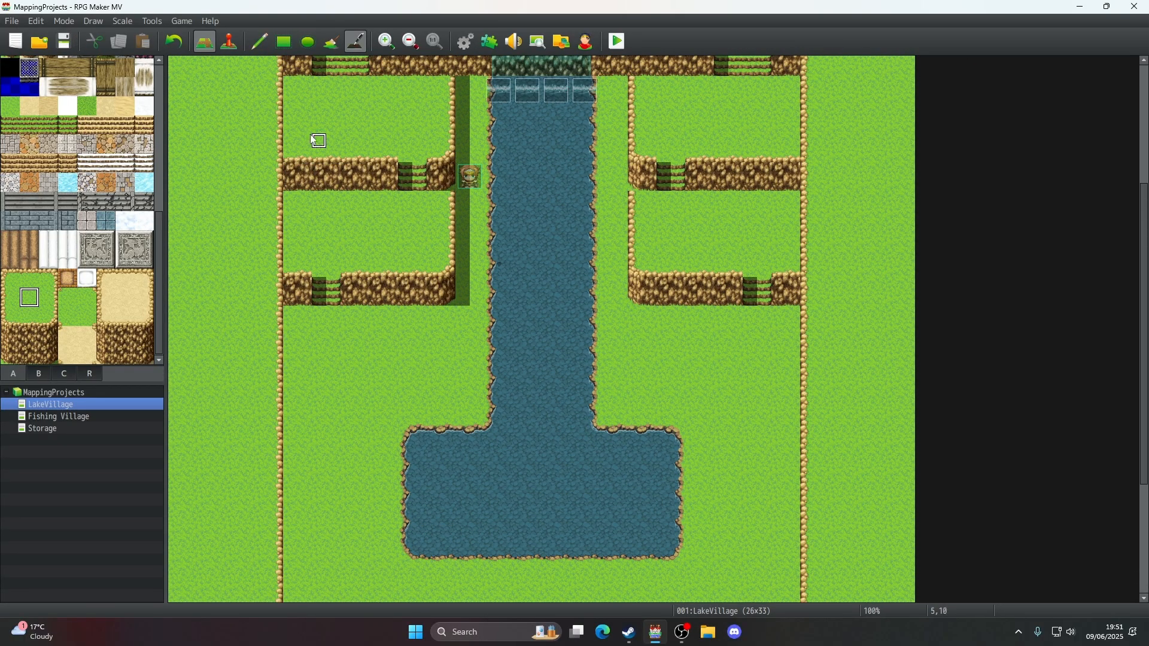
{"action": "left_click", "coordinate": [250, 42]}
{"action": "scroll", "coordinate": [508, 310], "scroll_direction": "down", "scroll_amount": 3}
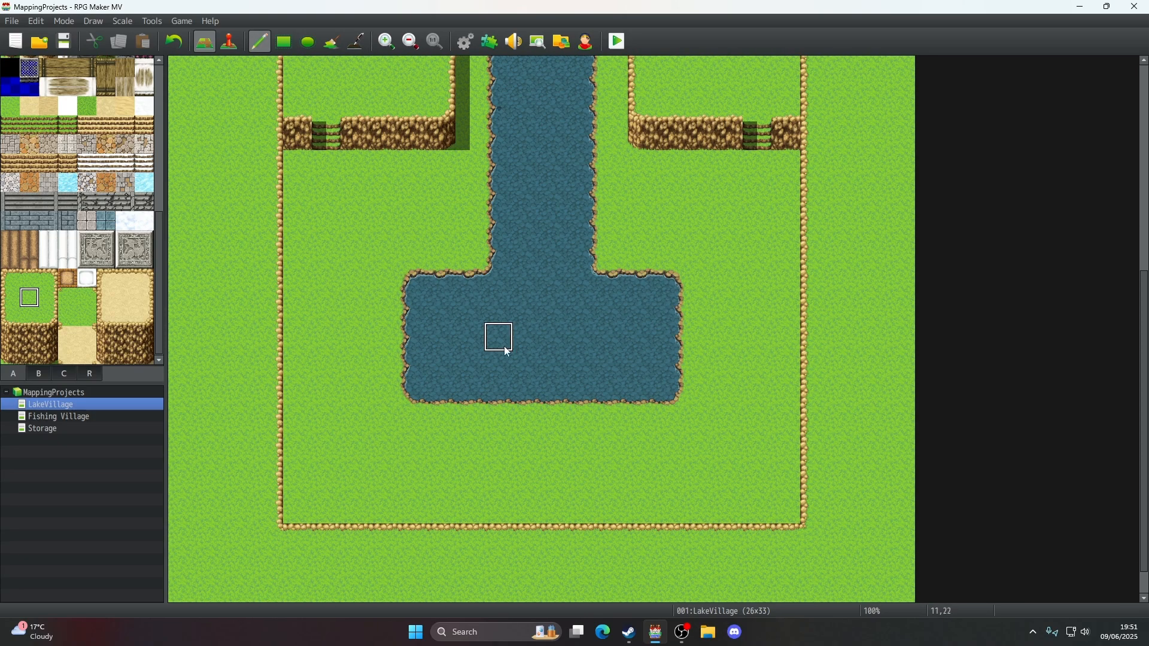
{"action": "scroll", "coordinate": [508, 353], "scroll_direction": "down", "scroll_amount": 1}
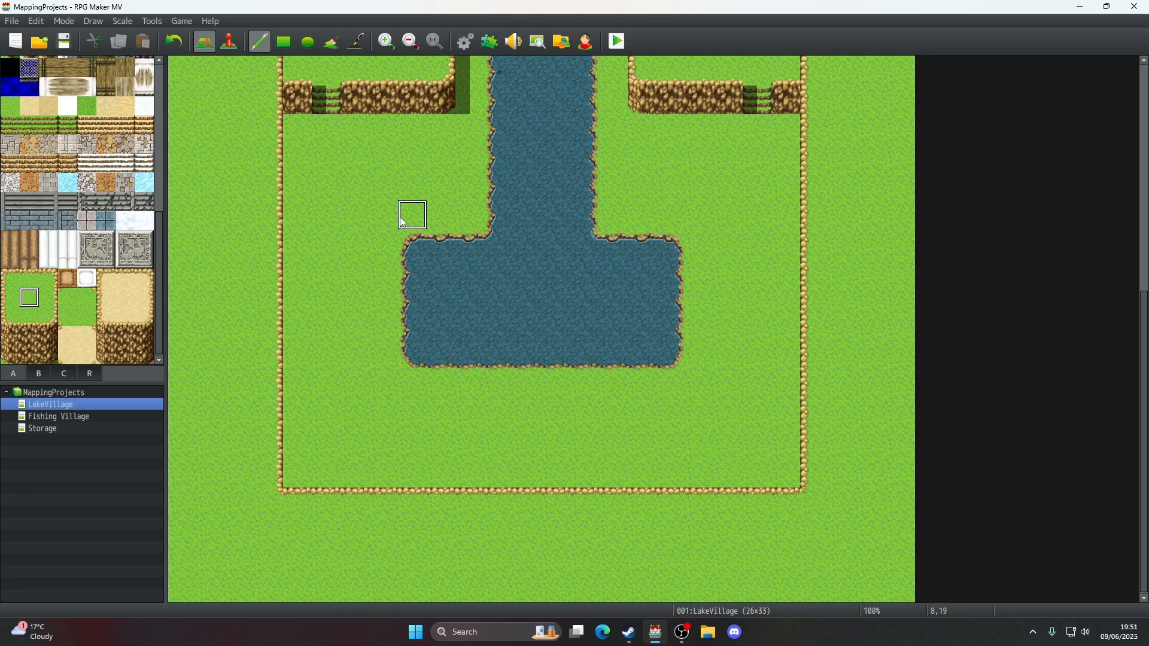
{"action": "right_click_drag", "start_coordinate": [403, 223], "coordinate": [404, 195]}
{"action": "right_click_drag", "start_coordinate": [402, 150], "coordinate": [407, 137]}
{"action": "right_click", "coordinate": [479, 355]}
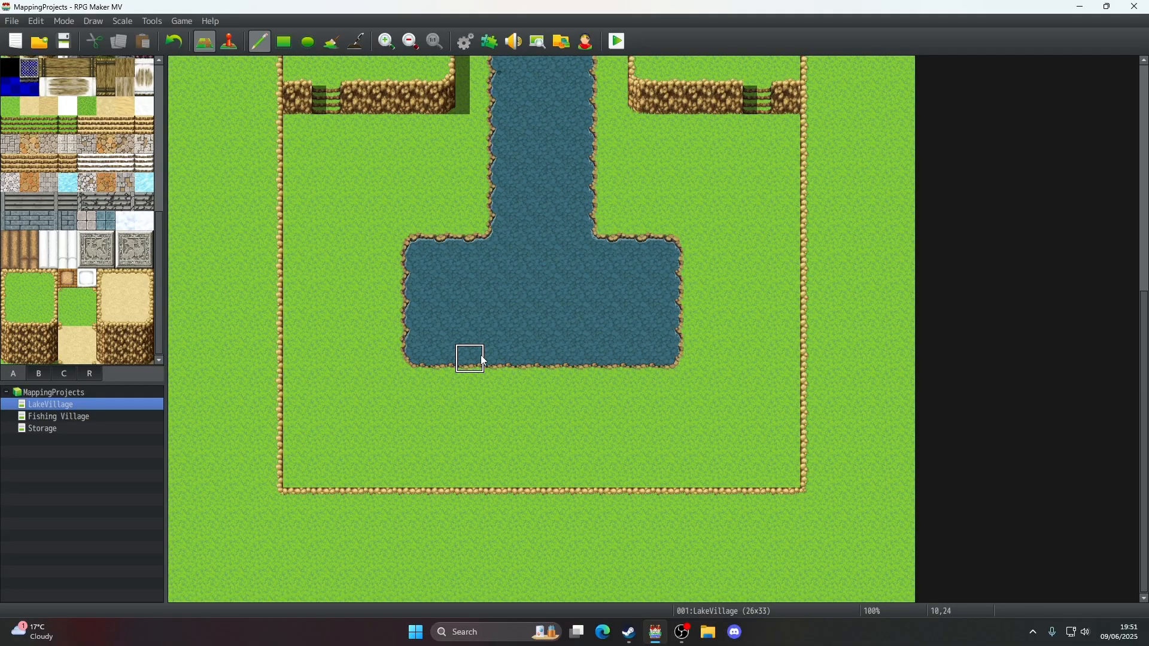
{"action": "scroll", "coordinate": [476, 395], "scroll_direction": "up", "scroll_amount": 4}
{"action": "scroll", "coordinate": [480, 399], "scroll_direction": "up", "scroll_amount": 2}
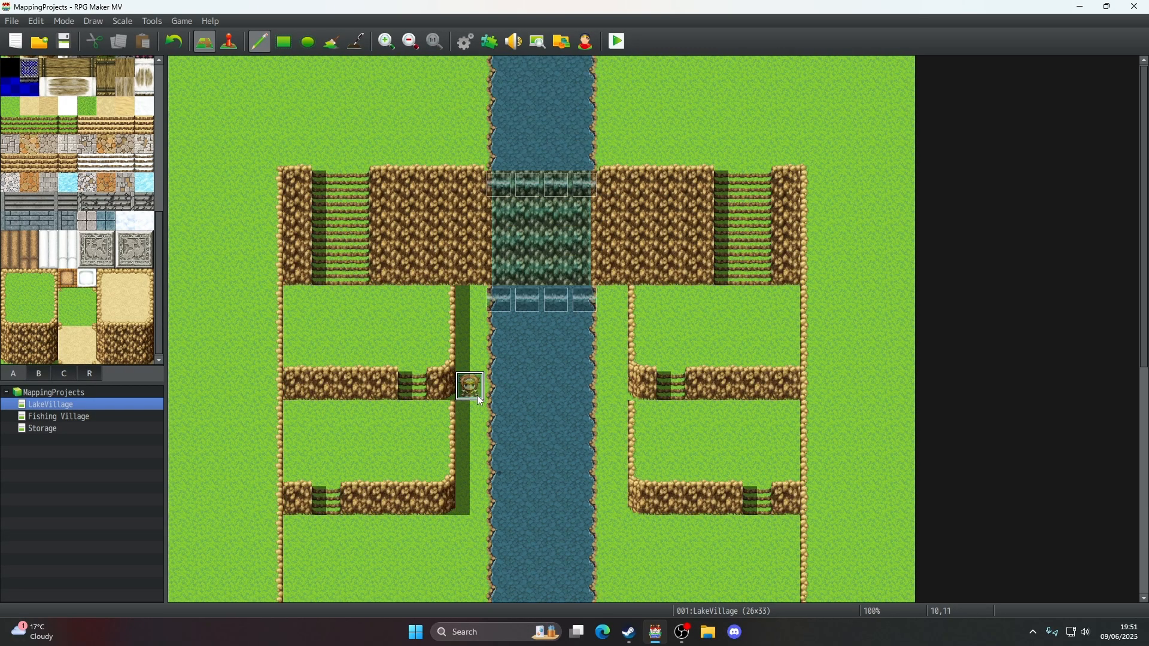
{"action": "scroll", "coordinate": [480, 400], "scroll_direction": "down", "scroll_amount": 6}
{"action": "scroll", "coordinate": [582, 391], "scroll_direction": "up", "scroll_amount": 10}
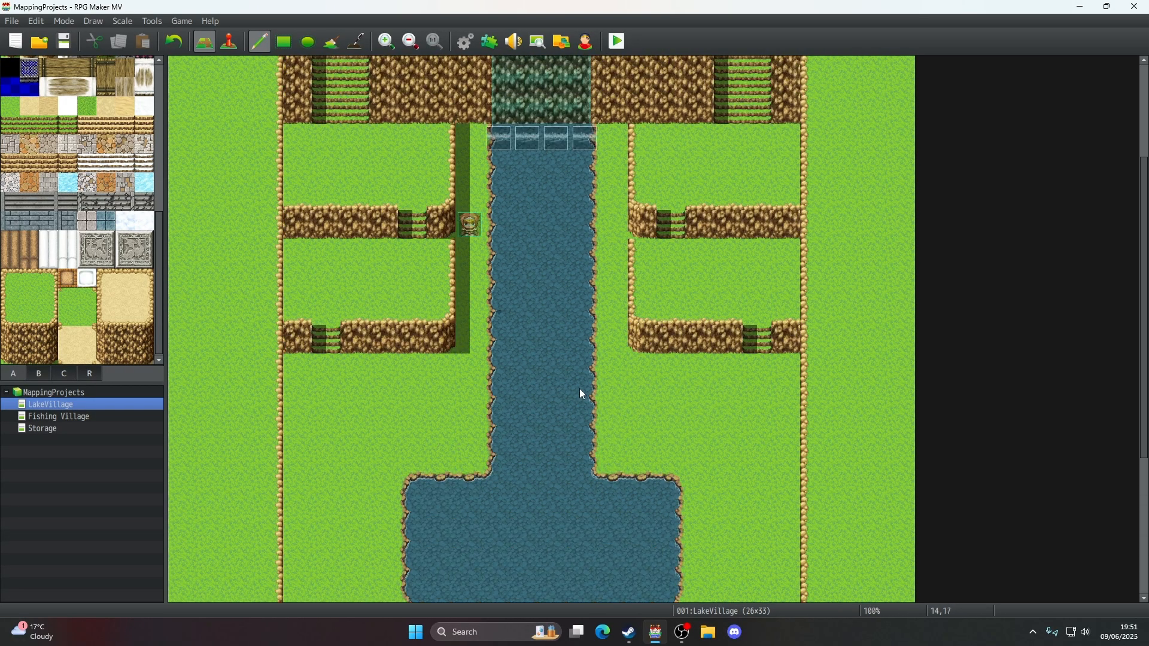
{"action": "scroll", "coordinate": [583, 393], "scroll_direction": "down", "scroll_amount": 10}
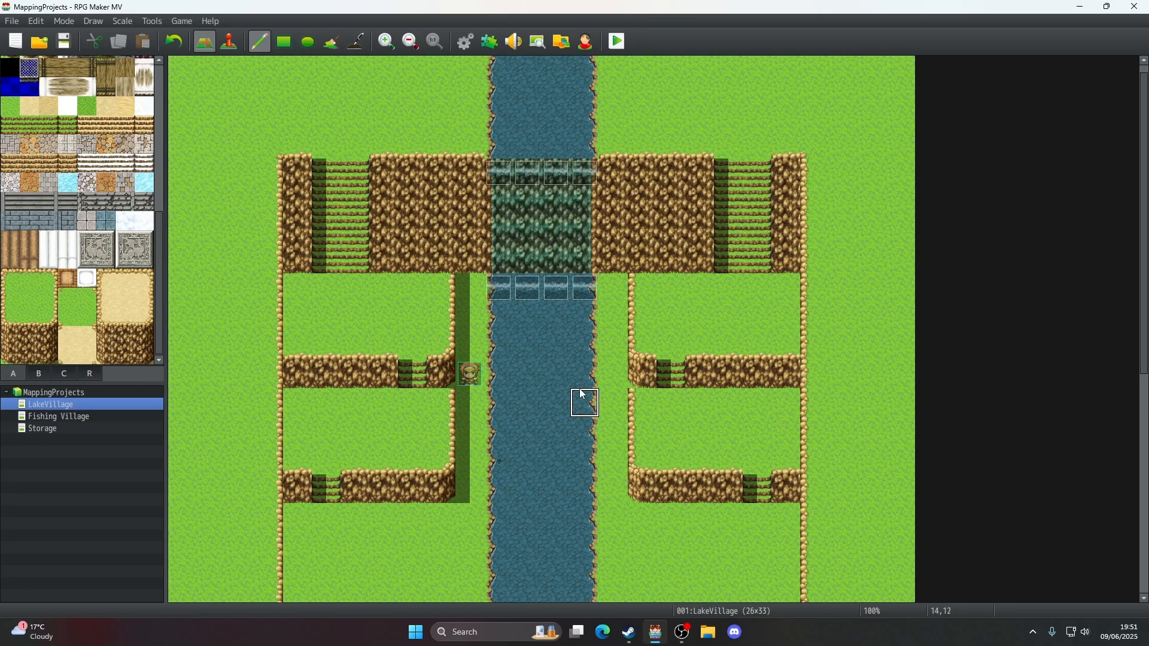
{"action": "scroll", "coordinate": [584, 395], "scroll_direction": "down", "scroll_amount": 2}
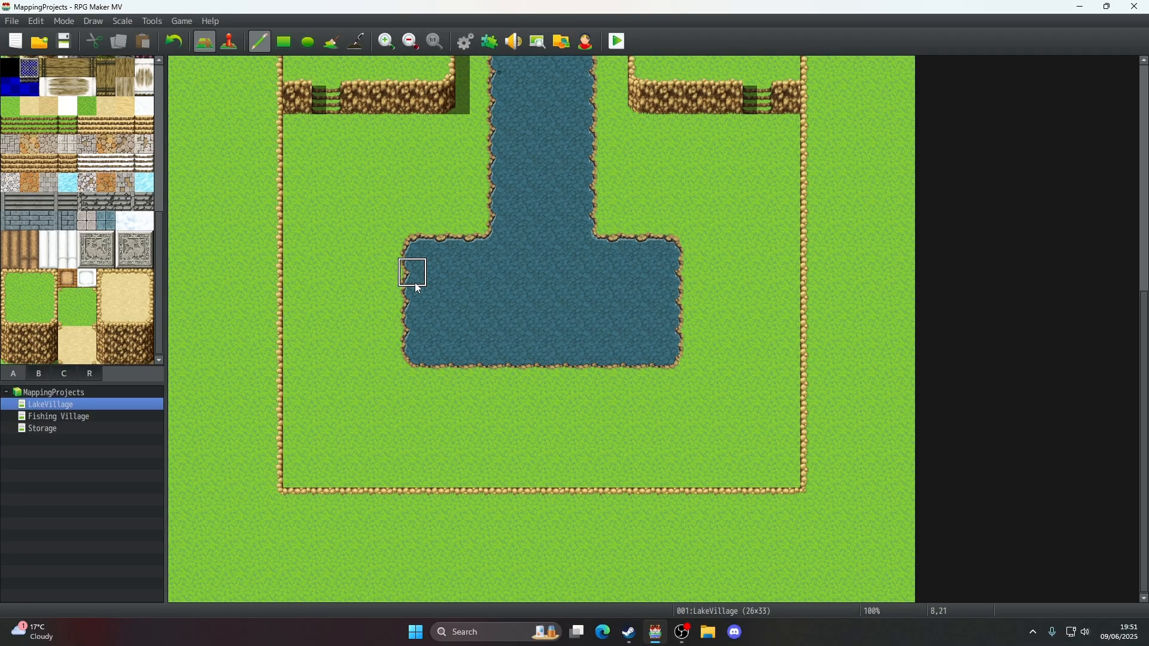
- Extend the lake two tiles south across its full width, using water tiles sampled from the existing lake
{"action": "right_click_drag", "start_coordinate": [410, 242], "coordinate": [660, 343]}
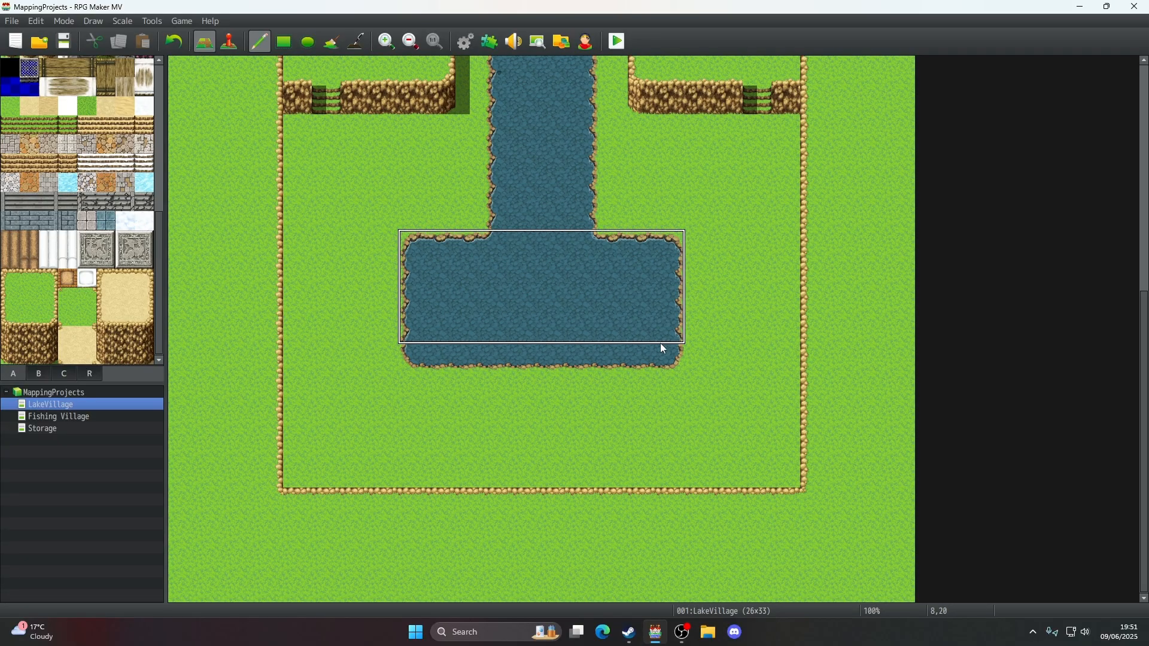
{"action": "left_click_drag", "start_coordinate": [668, 377], "coordinate": [423, 388]}
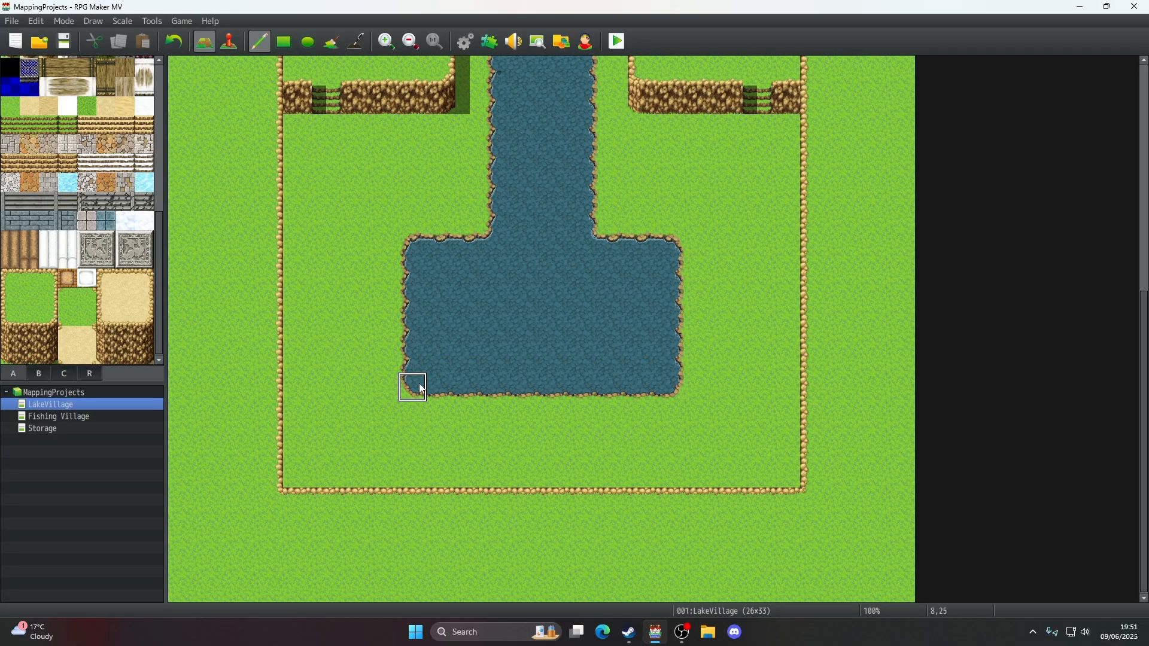
{"action": "left_click_drag", "start_coordinate": [477, 415], "coordinate": [671, 414]}
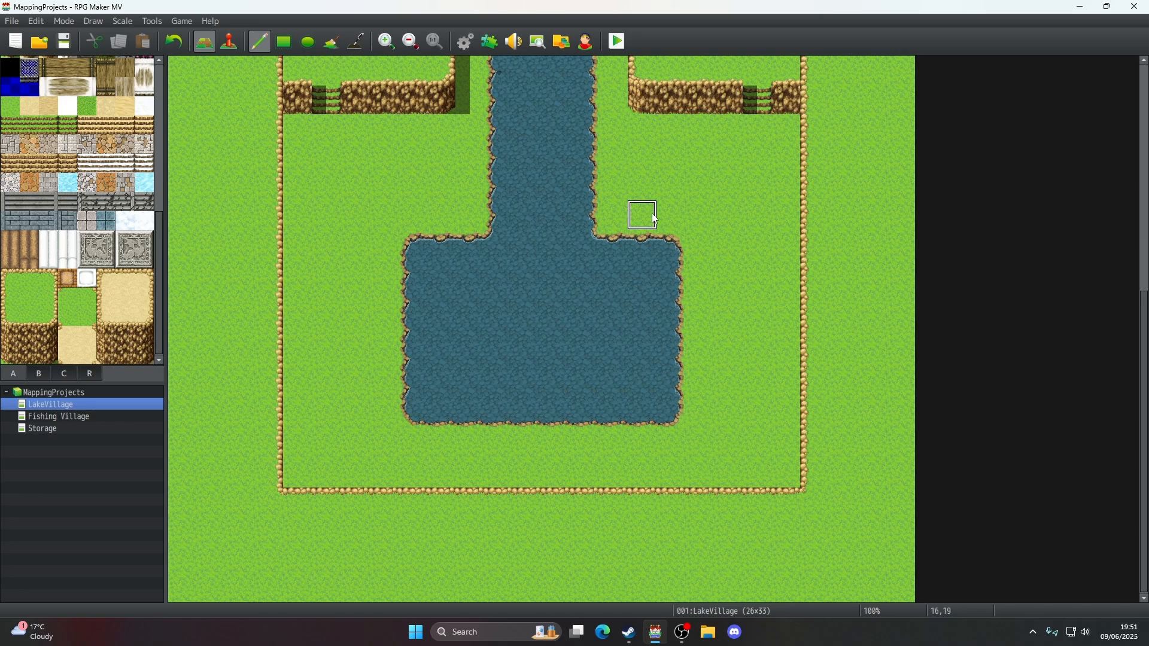
- Paint grass over the lake's two northernmost rows on both sides of the river, keeping the river's width
{"action": "left_click", "coordinate": [672, 245]}
{"action": "mouse_move", "coordinate": [671, 255]}
{"action": "left_mouse_down"}
{"action": "mouse_move", "coordinate": [615, 267]}
{"action": "mouse_move", "coordinate": [670, 274]}
{"action": "left_mouse_up"}
{"action": "mouse_move", "coordinate": [474, 247]}
{"action": "left_mouse_down"}
{"action": "mouse_move", "coordinate": [456, 249]}
{"action": "mouse_move", "coordinate": [449, 280]}
{"action": "mouse_move", "coordinate": [469, 275]}
{"action": "left_mouse_up"}
{"action": "scroll", "coordinate": [536, 510], "scroll_direction": "up", "scroll_amount": 5}
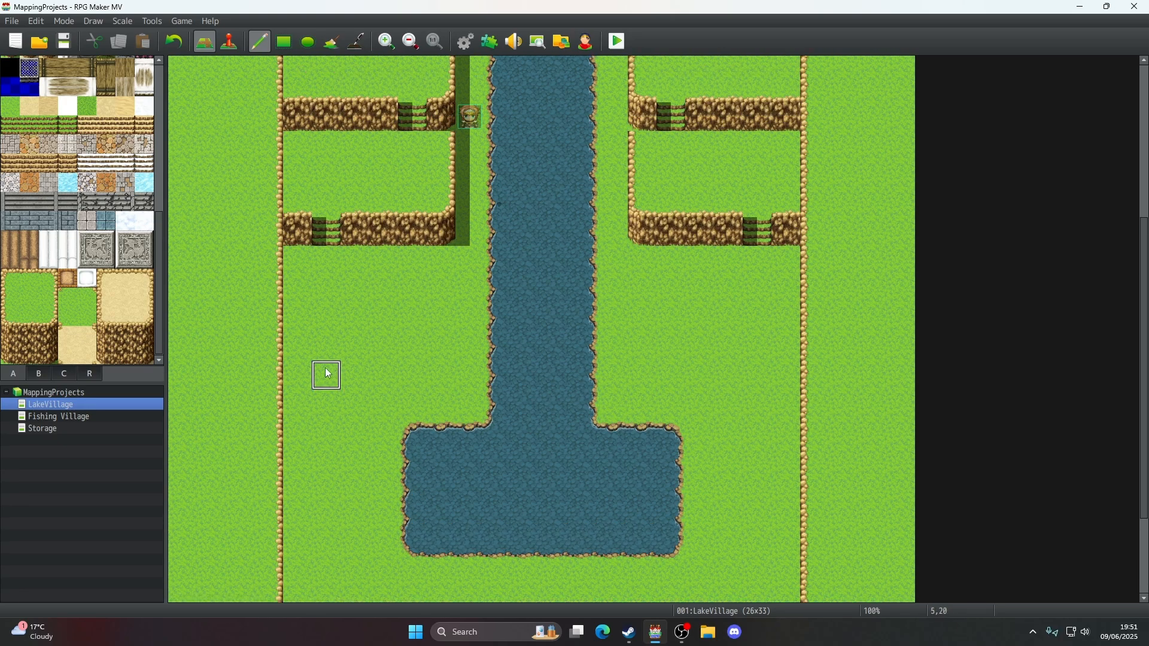
{"action": "scroll", "coordinate": [412, 395], "scroll_direction": "down", "scroll_amount": 5}
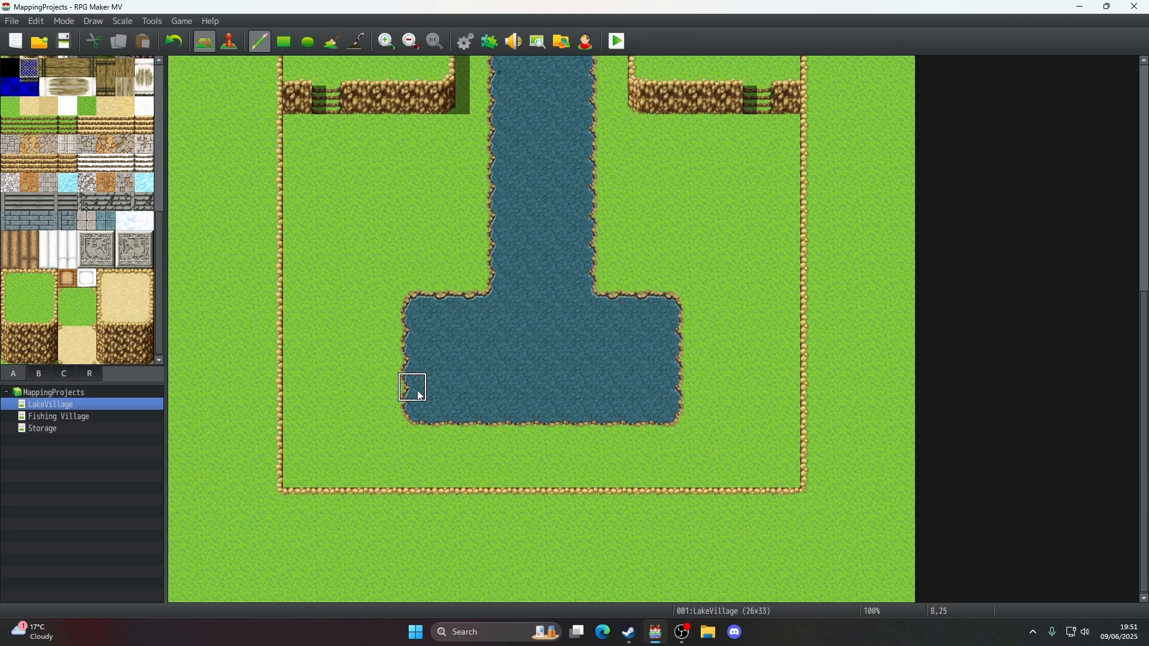
- Set the LakeVillage map's height to 43 in its map properties and apply the change
{"action": "right_click_drag", "start_coordinate": [416, 272], "coordinate": [416, 193]}
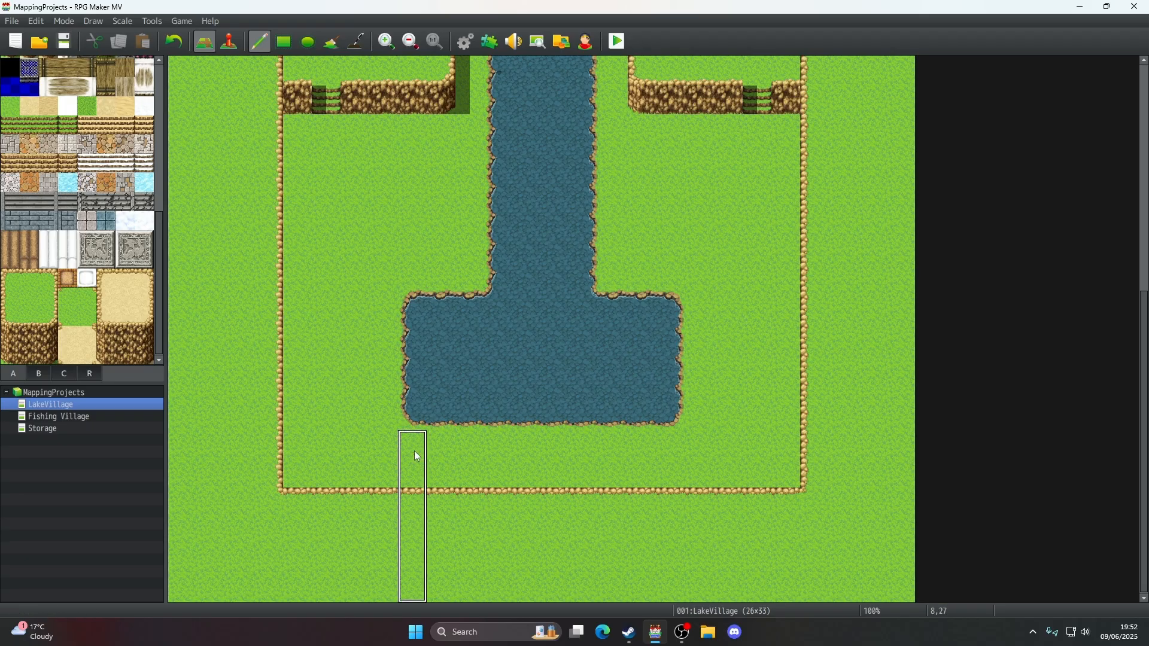
{"action": "right_click", "coordinate": [106, 404]}
{"action": "left_click", "coordinate": [143, 413]}
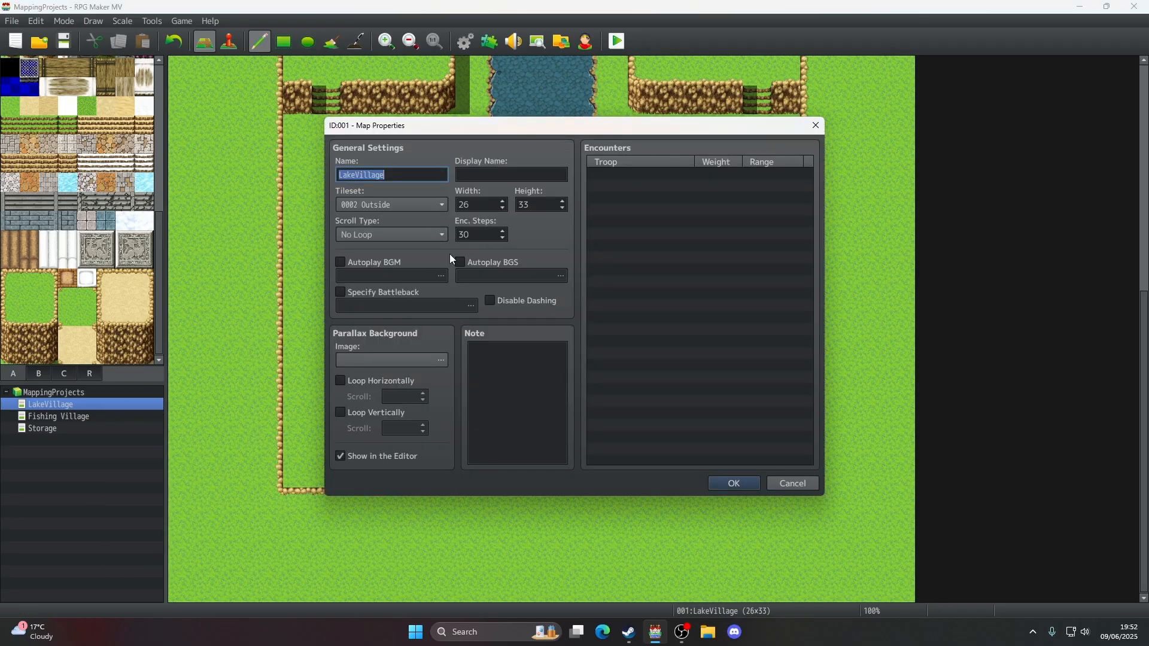
{"action": "left_click", "coordinate": [539, 198]}
{"action": "type", "text": "4"}
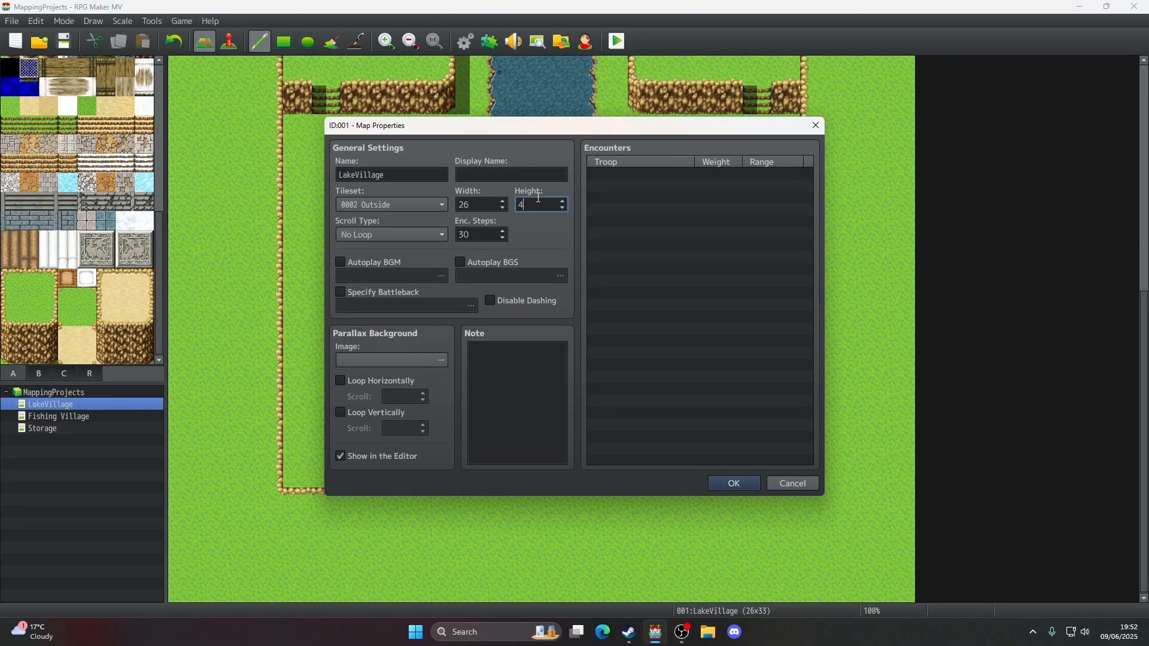
{"action": "type", "text": "3"}
{"action": "left_click", "coordinate": [716, 485]}
{"action": "scroll", "coordinate": [688, 446], "scroll_direction": "down", "scroll_amount": 3}
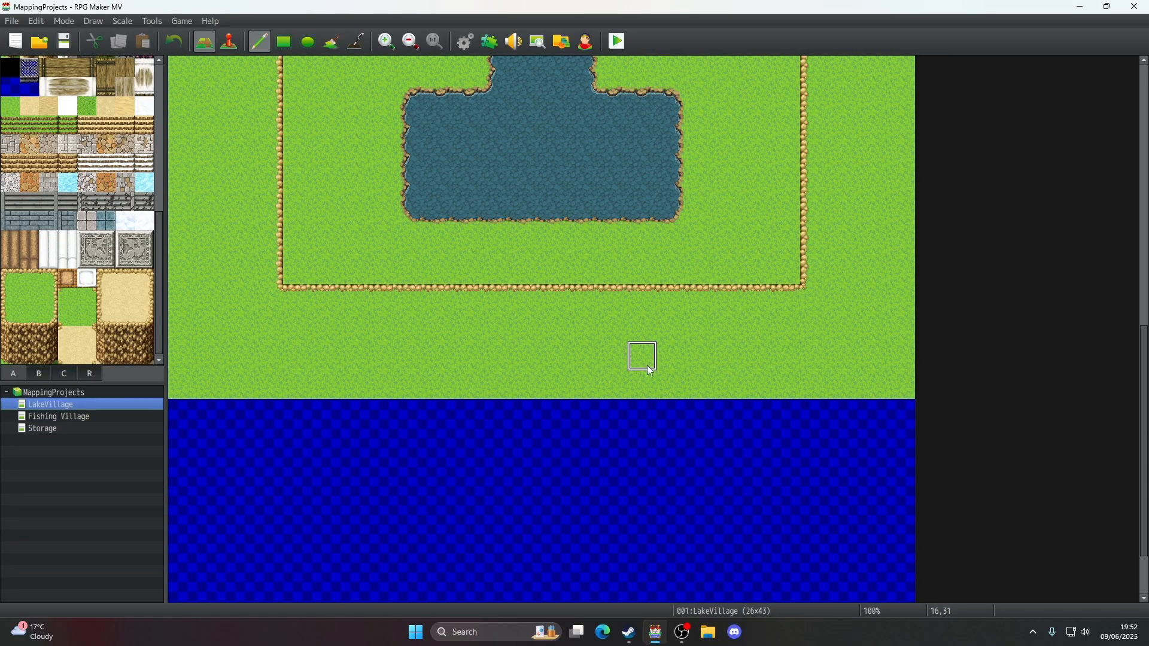
- Flood-fill the empty strip at the map's southern end with grass and return to freehand drawing
{"action": "left_click", "coordinate": [332, 41]}
{"action": "left_click", "coordinate": [562, 473]}
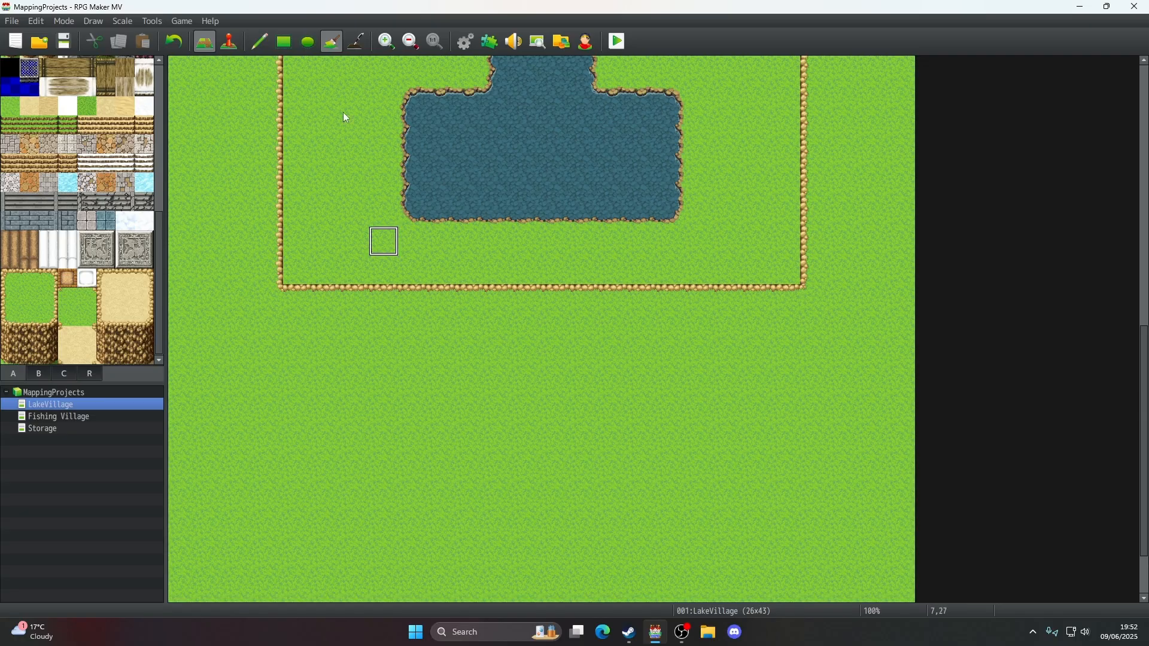
{"action": "left_click", "coordinate": [261, 41]}
- Build a house five tiles wide west of the river, with a two-row dark plank wall and a two-row light wooden roof
{"action": "scroll", "coordinate": [425, 235], "scroll_direction": "up", "scroll_amount": 3}
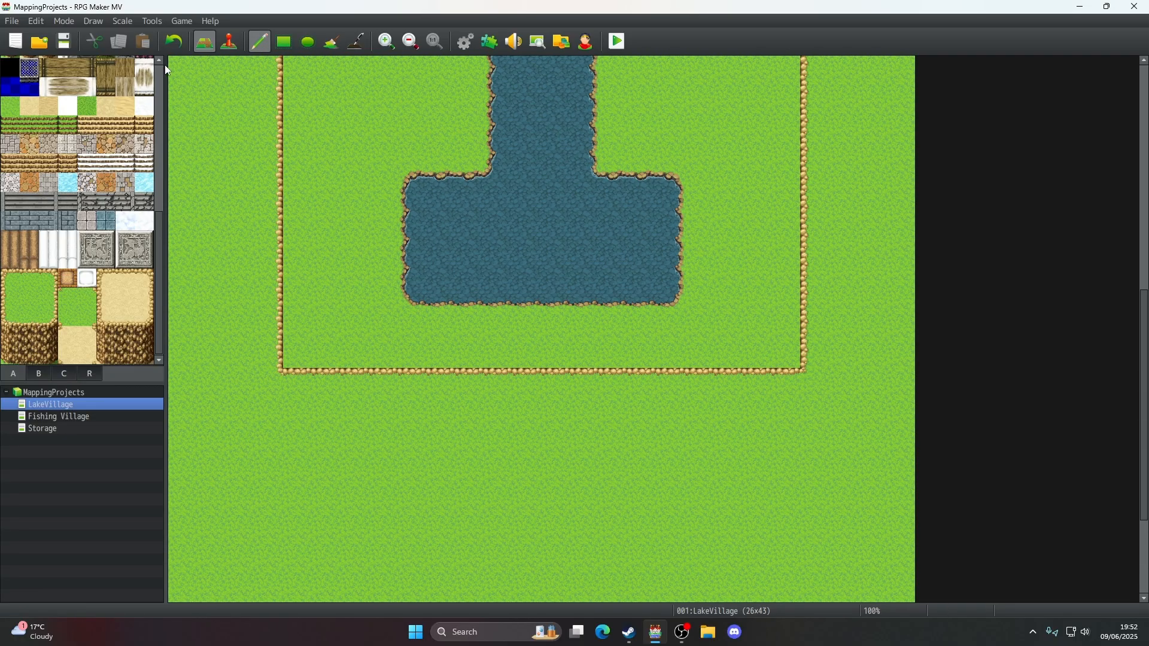
{"action": "scroll", "coordinate": [354, 362], "scroll_direction": "up", "scroll_amount": 6}
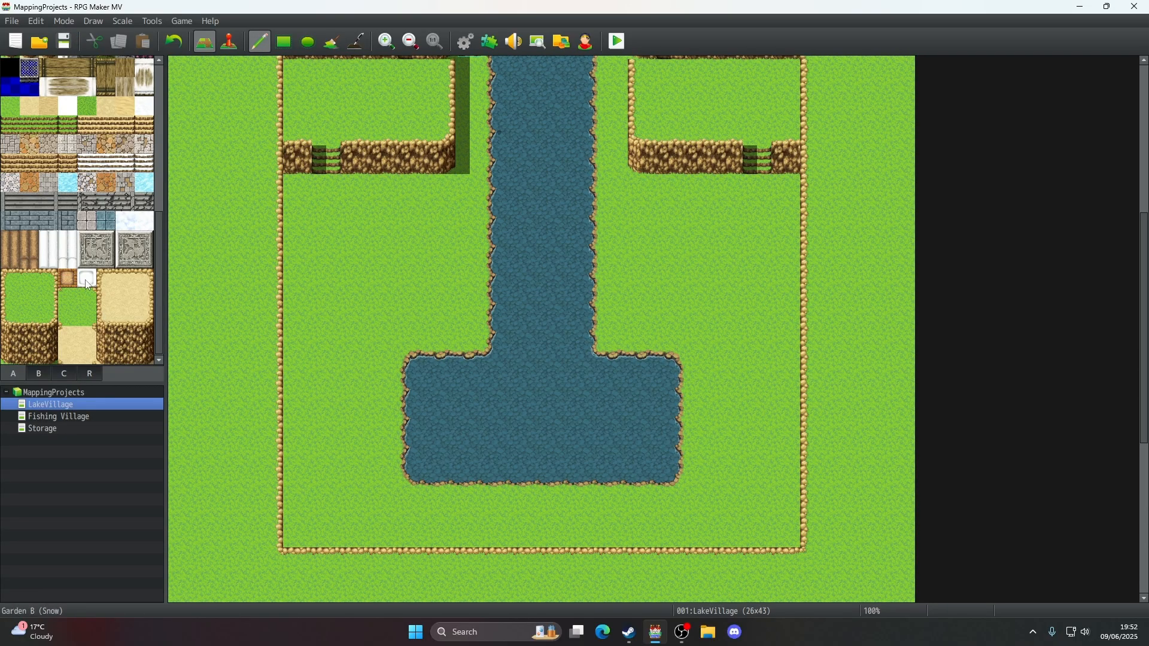
{"action": "scroll", "coordinate": [85, 279], "scroll_direction": "up", "scroll_amount": 6}
{"action": "scroll", "coordinate": [88, 285], "scroll_direction": "up", "scroll_amount": 2}
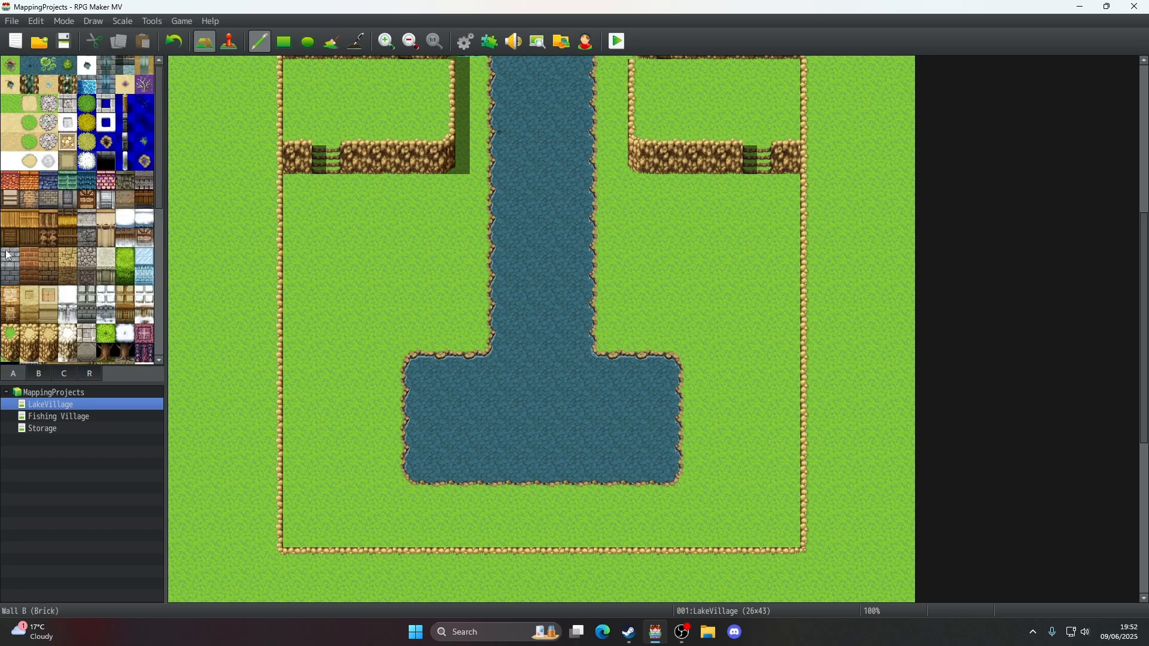
{"action": "left_click", "coordinate": [10, 237]}
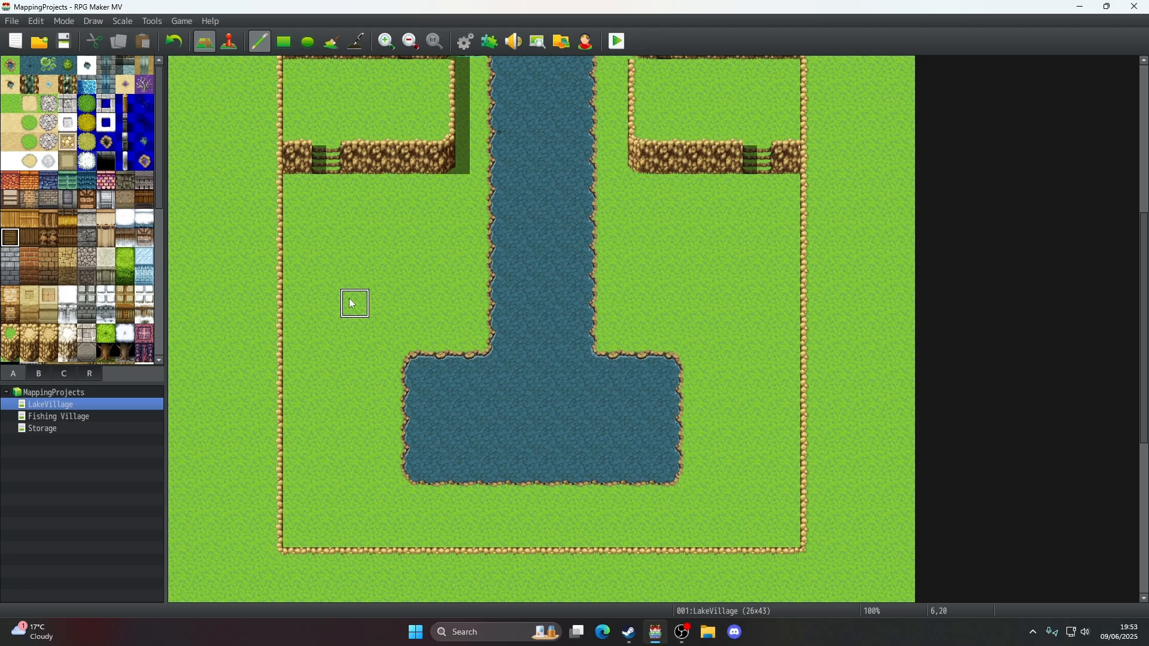
{"action": "left_click", "coordinate": [338, 305]}
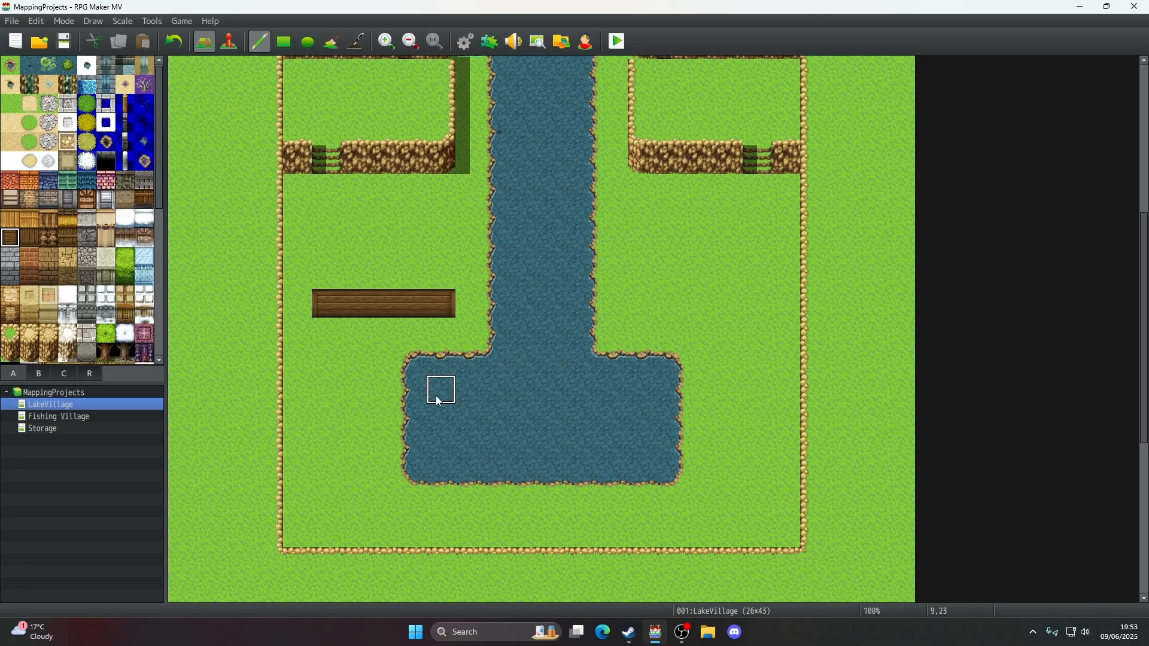
{"action": "mouse_move", "coordinate": [440, 276]}
{"action": "left_mouse_down"}
{"action": "mouse_move", "coordinate": [328, 275]}
{"action": "mouse_move", "coordinate": [324, 244]}
{"action": "mouse_move", "coordinate": [436, 247]}
{"action": "mouse_move", "coordinate": [326, 218]}
{"action": "left_mouse_up"}
{"action": "left_click", "coordinate": [10, 218]}
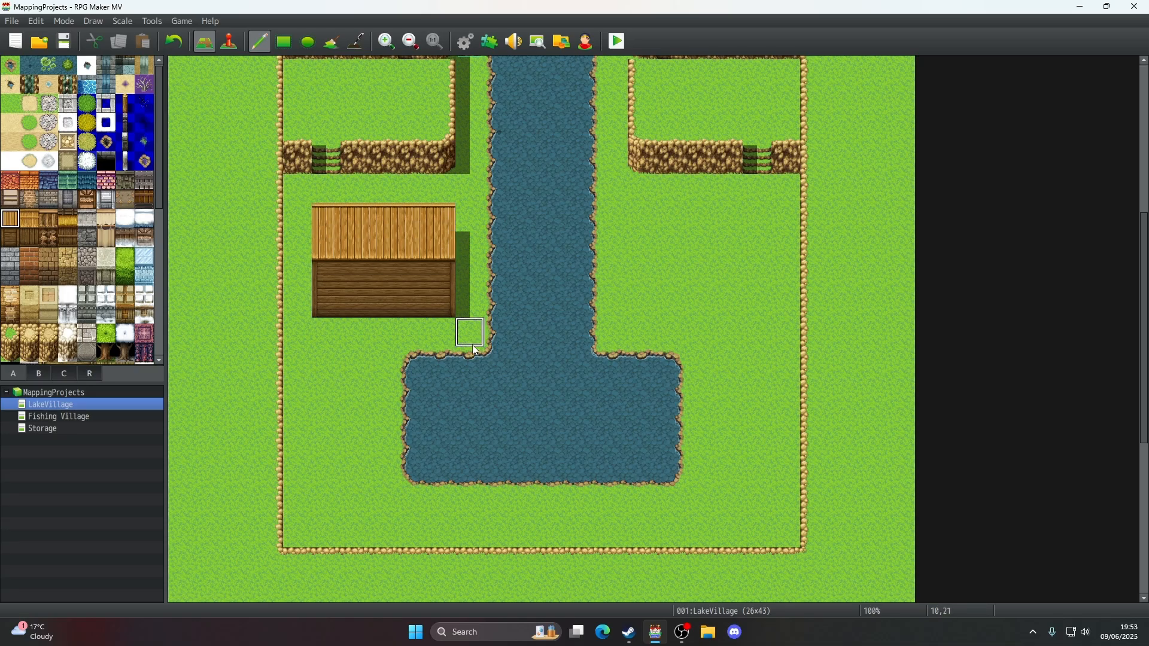
- Undo the roof and both wall rows of the plank house
{"action": "scroll", "coordinate": [472, 345], "scroll_direction": "down", "scroll_amount": 1}
{"action": "scroll", "coordinate": [472, 345], "scroll_direction": "up", "scroll_amount": 5}
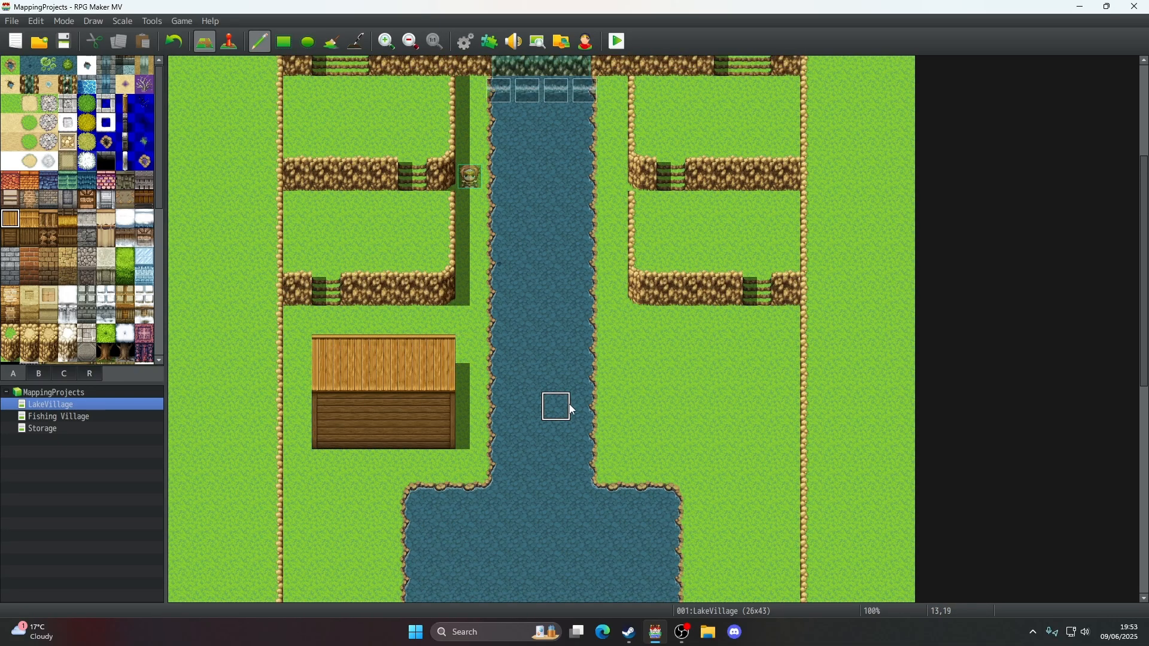
{"action": "scroll", "coordinate": [572, 408], "scroll_direction": "down", "scroll_amount": 6}
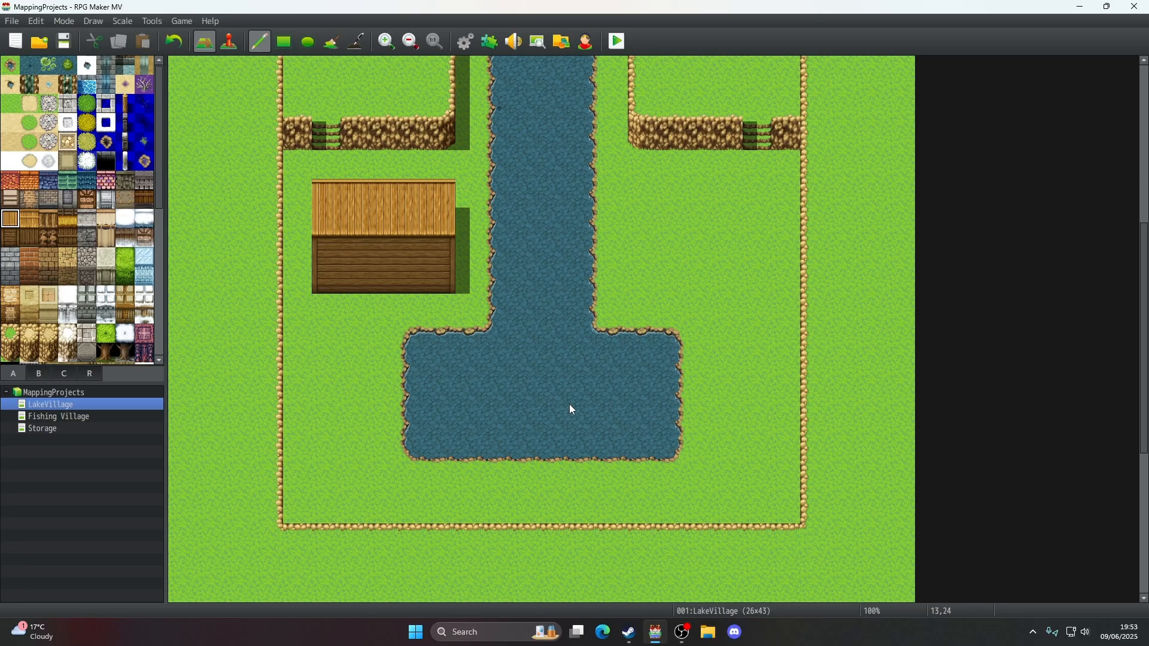
{"action": "left_click", "coordinate": [180, 52]}
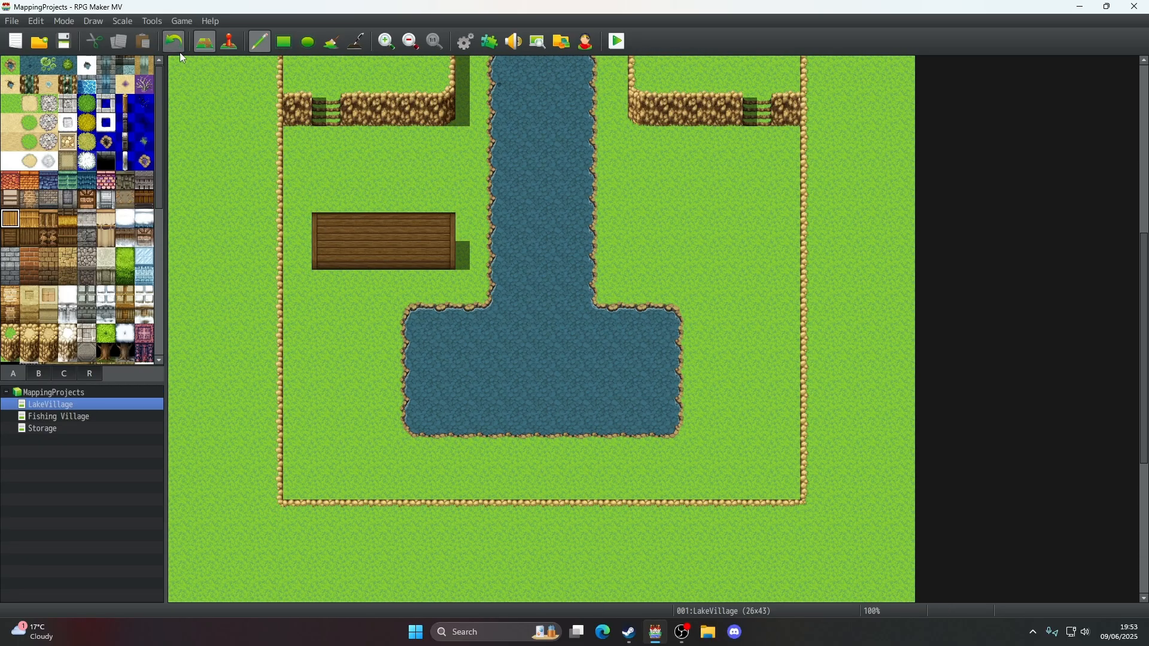
{"action": "left_click", "coordinate": [179, 51]}
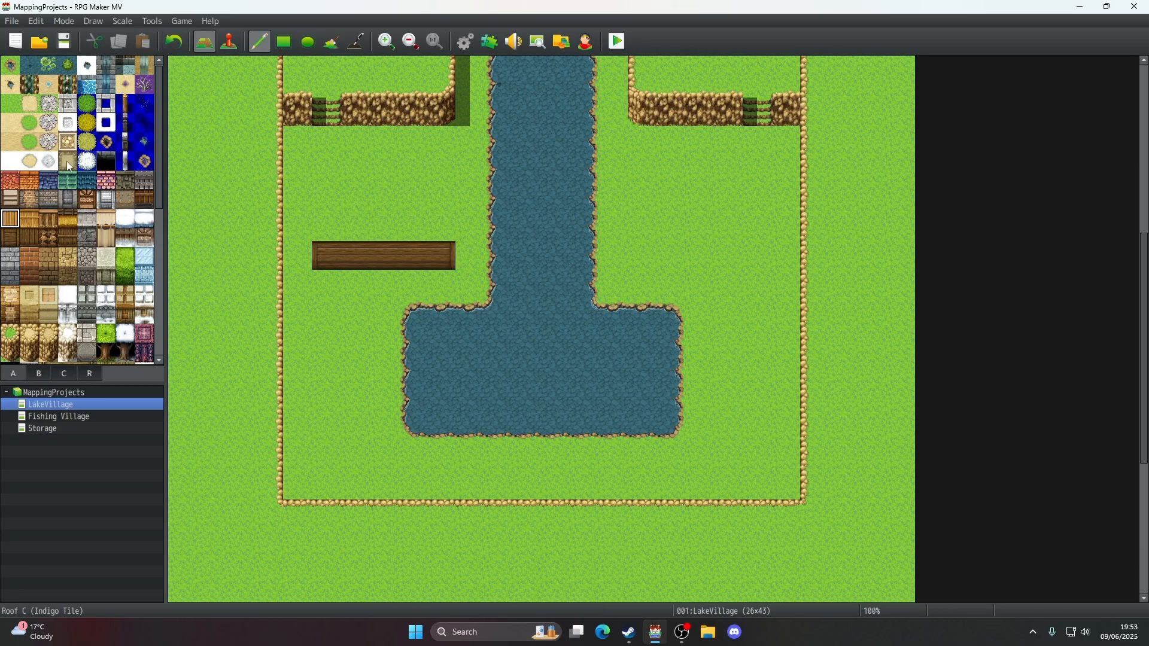
{"action": "left_click", "coordinate": [174, 42]}
- Draw a one-row plank wall three tiles wide west of the river and top it with the bottom and top rows of Roof D (Wood)
{"action": "left_click", "coordinate": [11, 238]}
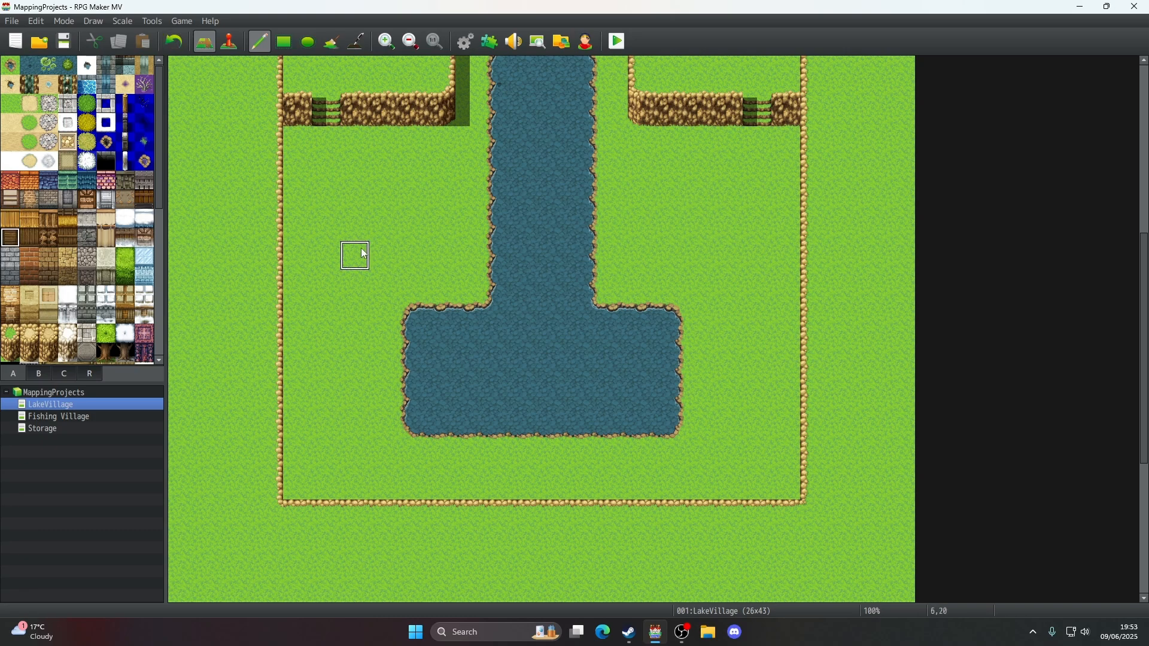
{"action": "left_click_drag", "start_coordinate": [361, 251], "coordinate": [409, 253]}
{"action": "scroll", "coordinate": [123, 357], "scroll_direction": "down", "scroll_amount": 15}
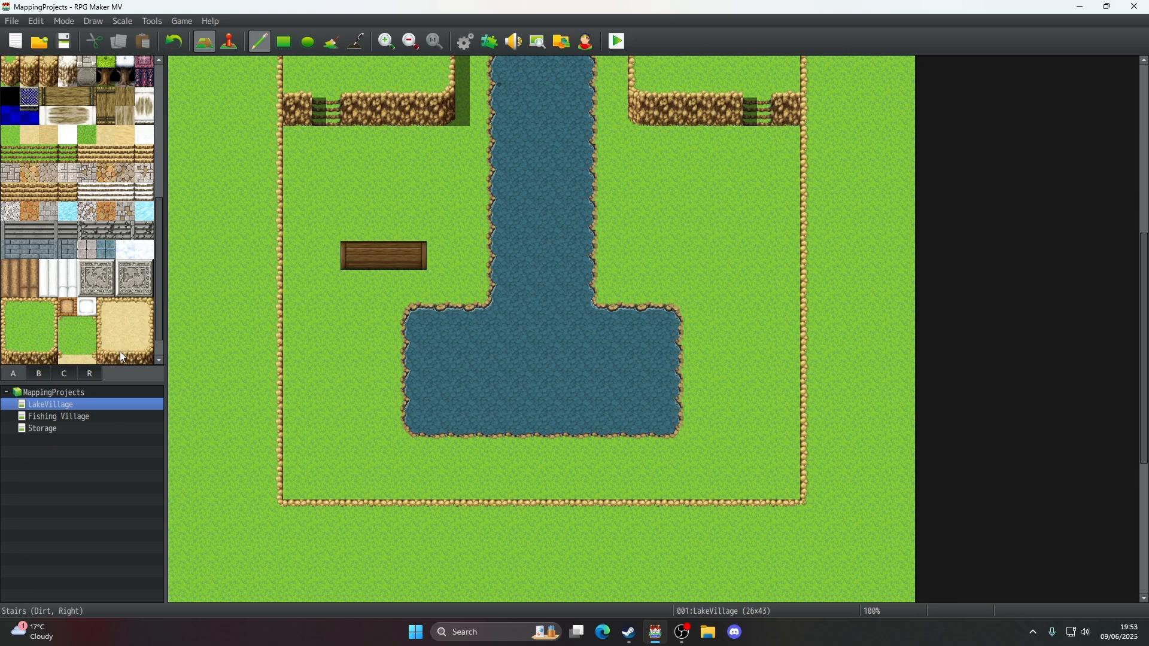
{"action": "scroll", "coordinate": [90, 331], "scroll_direction": "down", "scroll_amount": 5}
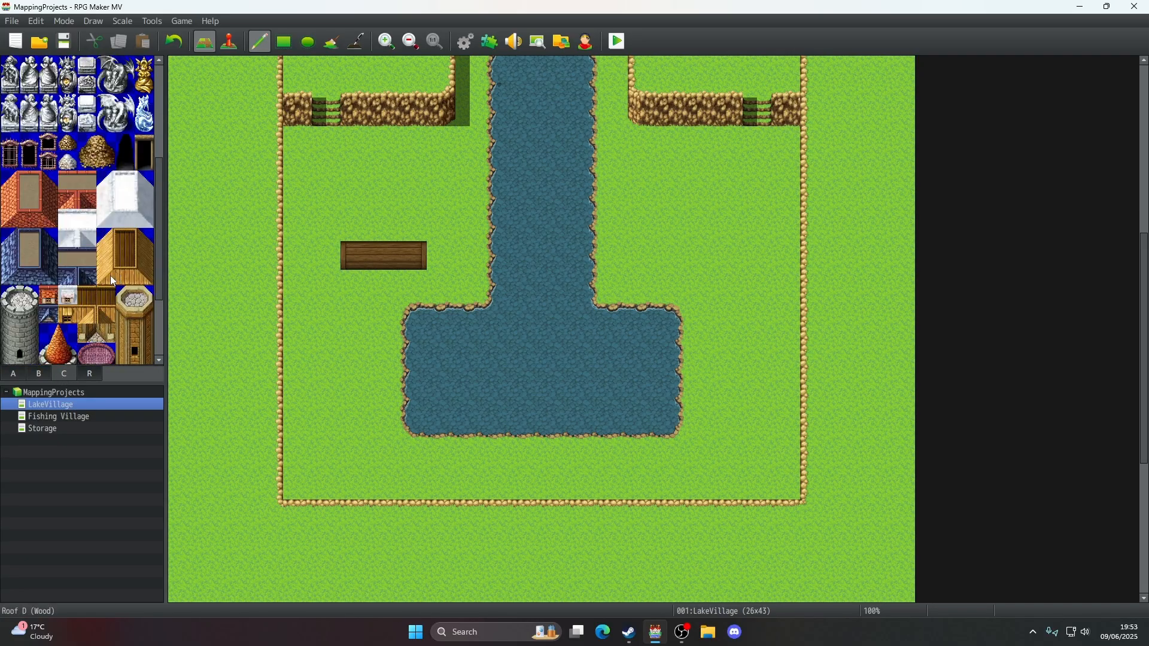
{"action": "left_click_drag", "start_coordinate": [110, 275], "coordinate": [146, 279]}
{"action": "left_click", "coordinate": [353, 227]}
{"action": "left_click_drag", "start_coordinate": [108, 238], "coordinate": [145, 238]}
{"action": "left_click", "coordinate": [355, 208]}
- Place the complete three-by-three Roof D (Wood) on the small plank house
{"action": "scroll", "coordinate": [453, 271], "scroll_direction": "up", "scroll_amount": 5}
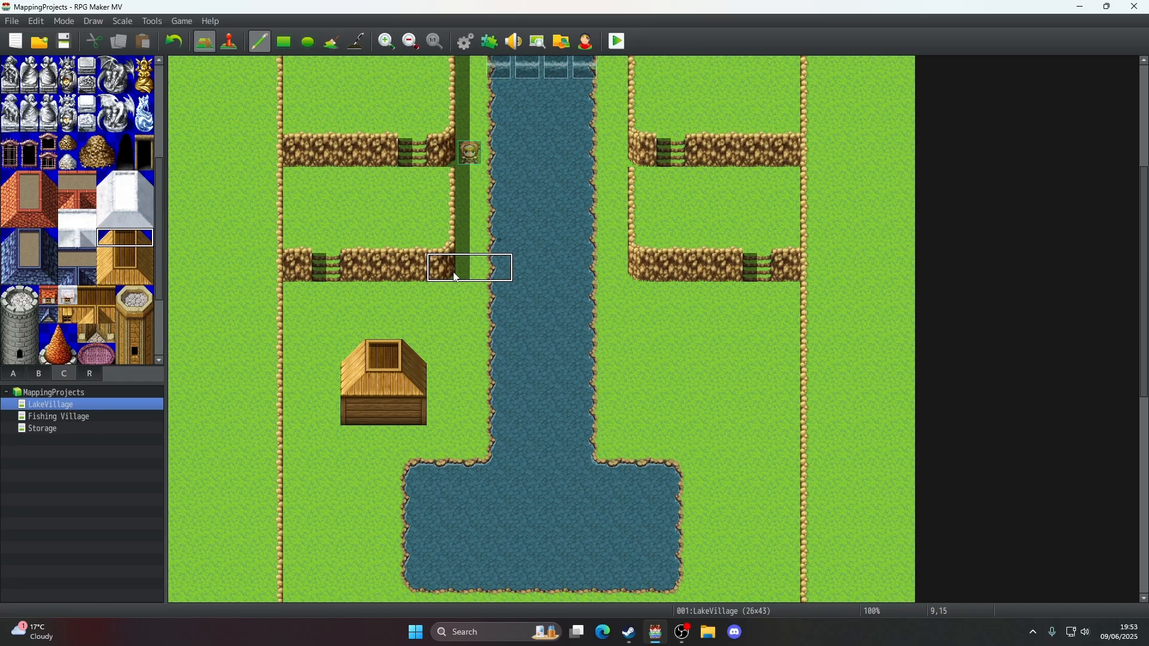
{"action": "left_click_drag", "start_coordinate": [127, 267], "coordinate": [146, 237]}
{"action": "left_click", "coordinate": [350, 323]}
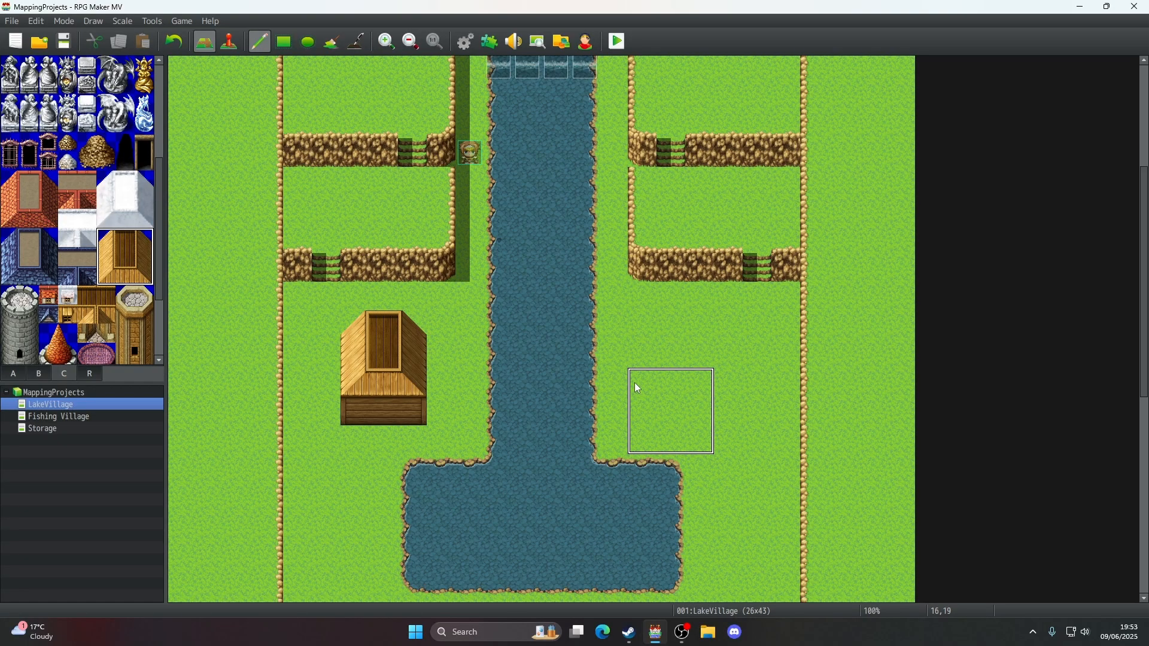
- Shorten the small house's roof to two rows by placing its top row one tile lower and painting grass above it
{"action": "scroll", "coordinate": [638, 389], "scroll_direction": "down", "scroll_amount": 5}
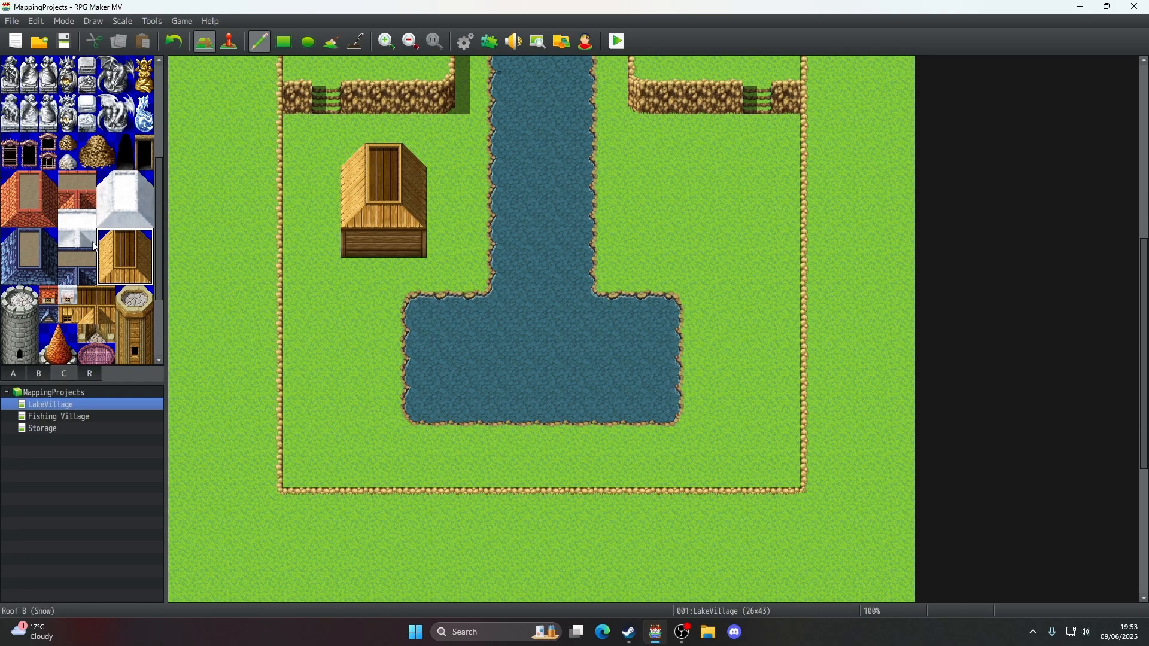
{"action": "mouse_move", "coordinate": [93, 243]}
{"action": "left_mouse_down"}
{"action": "mouse_move", "coordinate": [138, 240]}
{"action": "mouse_move", "coordinate": [105, 239]}
{"action": "left_mouse_up"}
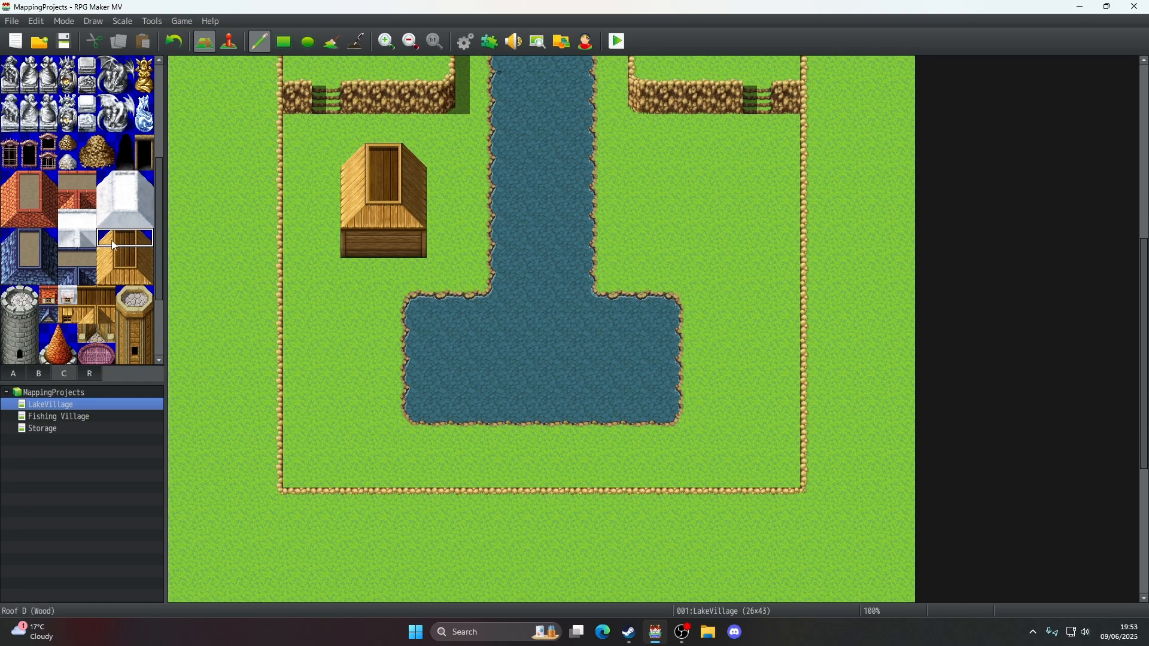
{"action": "left_click", "coordinate": [349, 185]}
{"action": "right_click", "coordinate": [331, 162]}
{"action": "left_click_drag", "start_coordinate": [350, 162], "coordinate": [412, 163]}
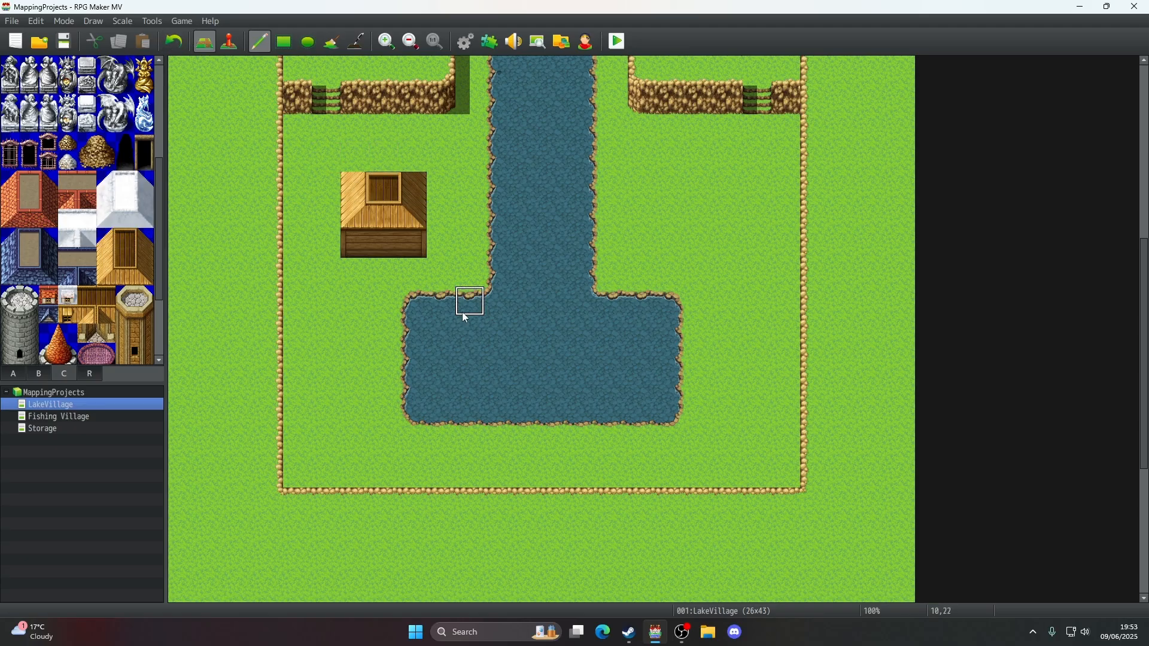
- Remove the small plank house completely, leaving plain grass in its place
{"action": "scroll", "coordinate": [467, 318], "scroll_direction": "up", "scroll_amount": 4}
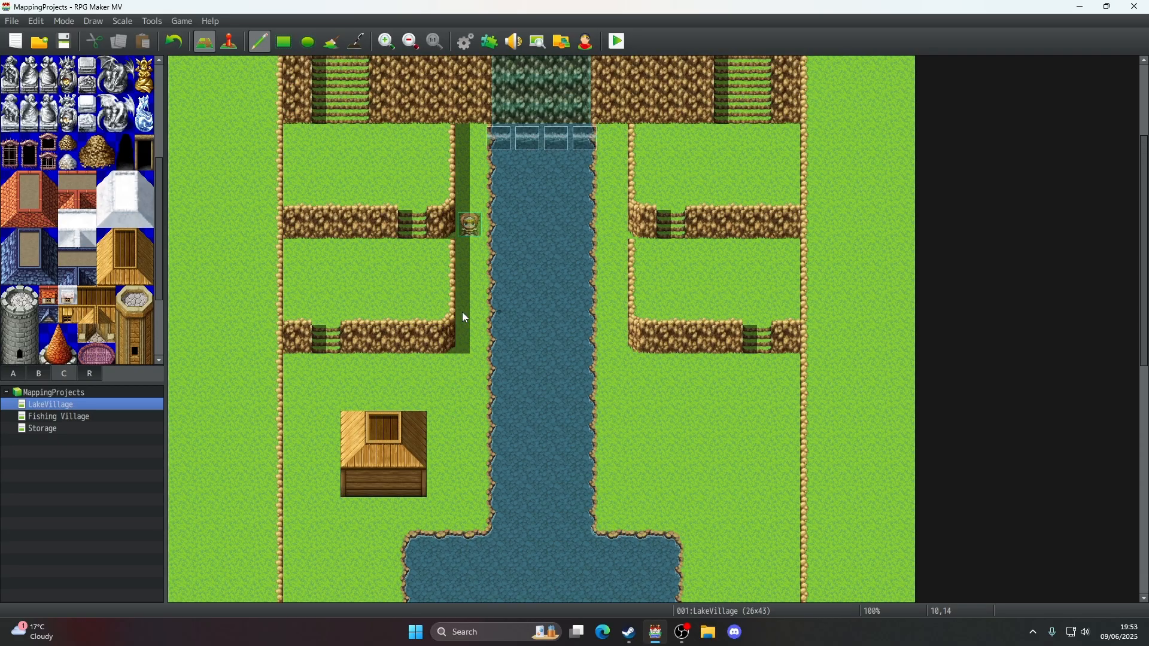
{"action": "scroll", "coordinate": [443, 376], "scroll_direction": "down", "scroll_amount": 1}
{"action": "mouse_move", "coordinate": [443, 376]}
{"action": "left_mouse_down"}
{"action": "mouse_move", "coordinate": [413, 365]}
{"action": "mouse_move", "coordinate": [353, 423]}
{"action": "left_mouse_up"}
- Build a log cabin five tiles wide west of the river, with a two-row log wall and a two-row log roof, and save the project
{"action": "left_click", "coordinate": [14, 374]}
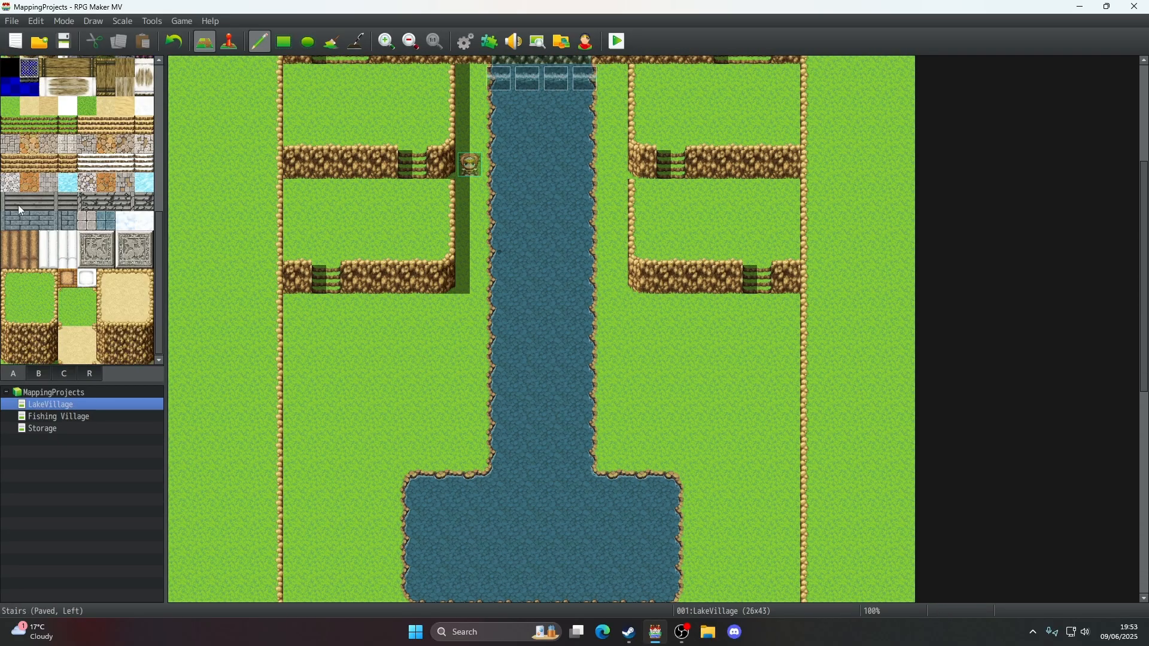
{"action": "scroll", "coordinate": [18, 205], "scroll_direction": "down", "scroll_amount": 3}
{"action": "scroll", "coordinate": [18, 204], "scroll_direction": "up", "scroll_amount": 2}
{"action": "left_click", "coordinate": [47, 209]}
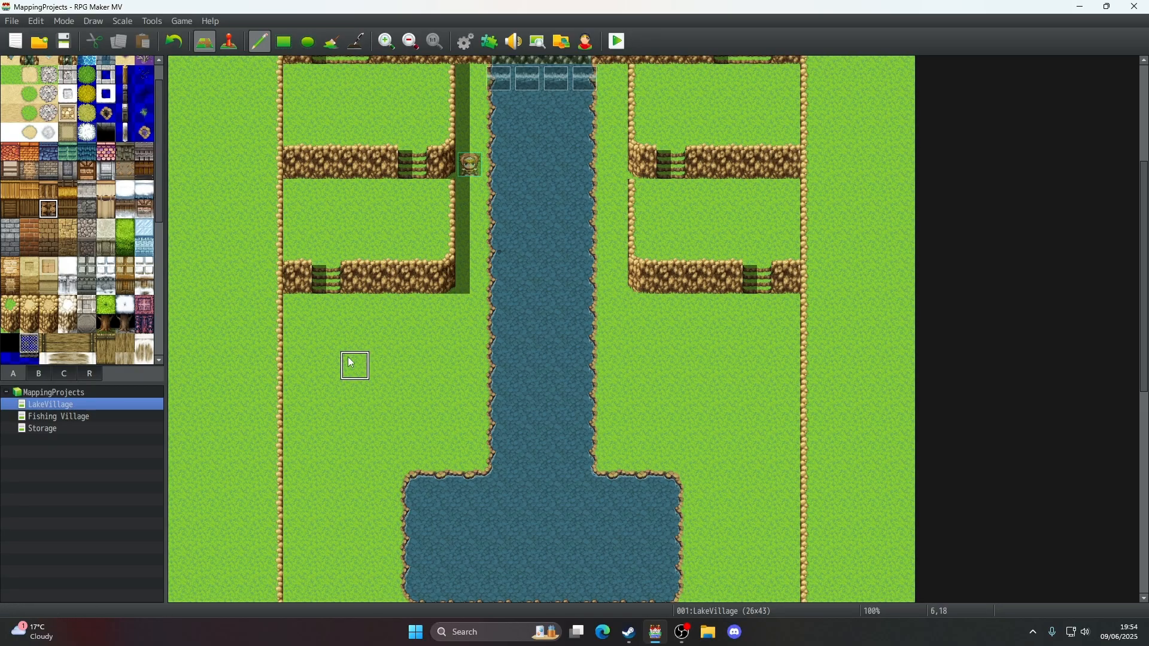
{"action": "mouse_move", "coordinate": [325, 423]}
{"action": "left_mouse_down"}
{"action": "mouse_move", "coordinate": [442, 426]}
{"action": "mouse_move", "coordinate": [441, 394]}
{"action": "mouse_move", "coordinate": [337, 405]}
{"action": "mouse_move", "coordinate": [443, 366]}
{"action": "mouse_move", "coordinate": [441, 335]}
{"action": "mouse_move", "coordinate": [333, 346]}
{"action": "left_mouse_up"}
{"action": "left_click", "coordinate": [43, 192]}
{"action": "scroll", "coordinate": [541, 473], "scroll_direction": "down", "scroll_amount": 3}
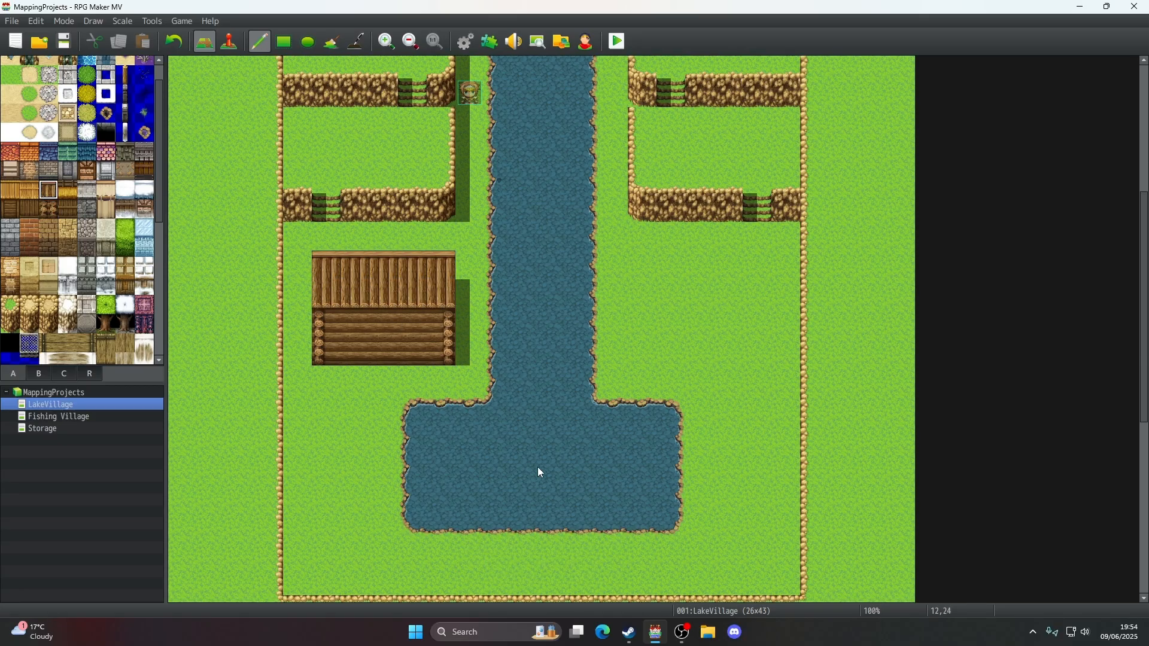
{"action": "left_click", "coordinate": [64, 42]}
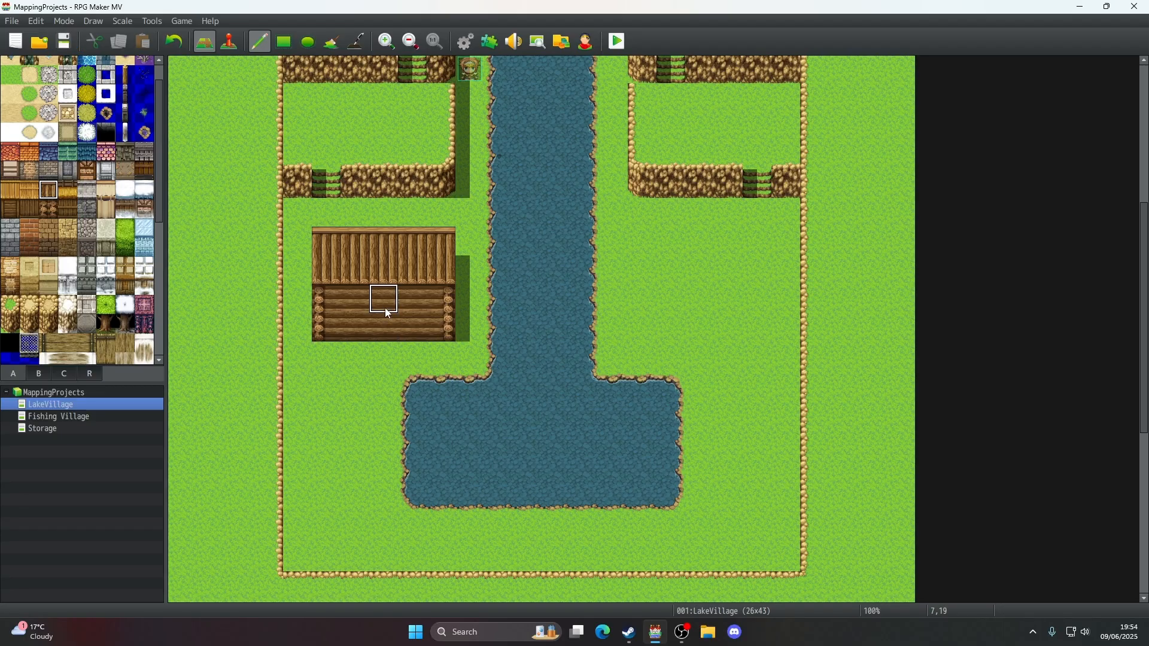
- Try a wooden post tile directly below the log cabin's southwest corner and undo it
{"action": "scroll", "coordinate": [386, 306], "scroll_direction": "up", "scroll_amount": 6}
{"action": "scroll", "coordinate": [385, 306], "scroll_direction": "down", "scroll_amount": 8}
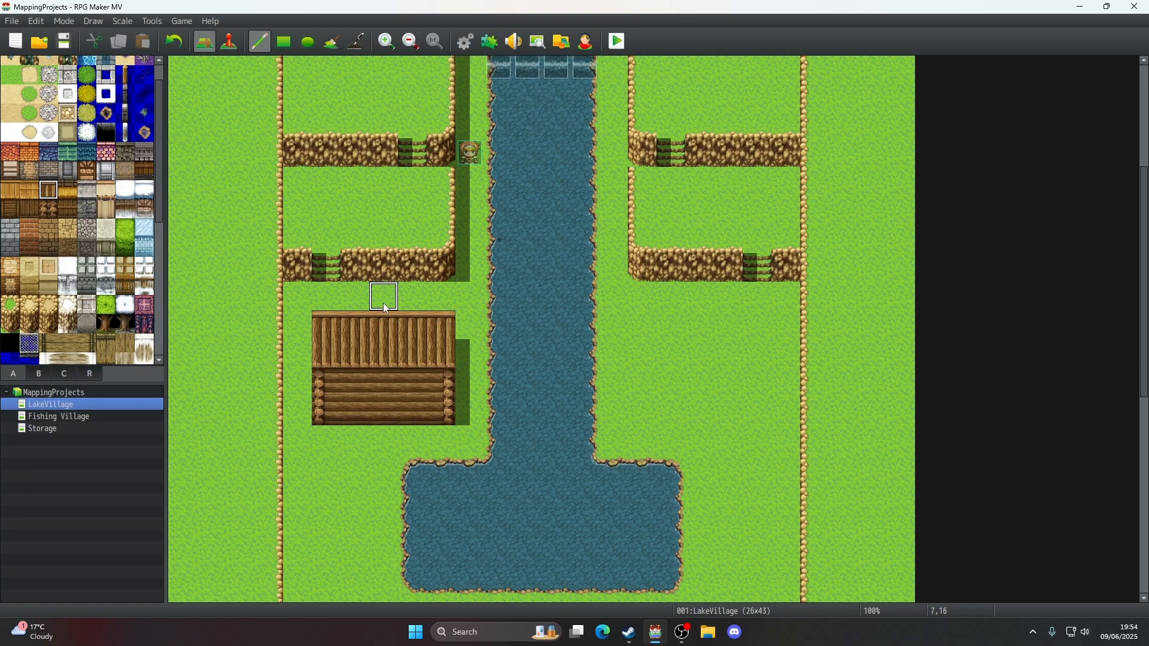
{"action": "scroll", "coordinate": [387, 308], "scroll_direction": "down", "scroll_amount": 2}
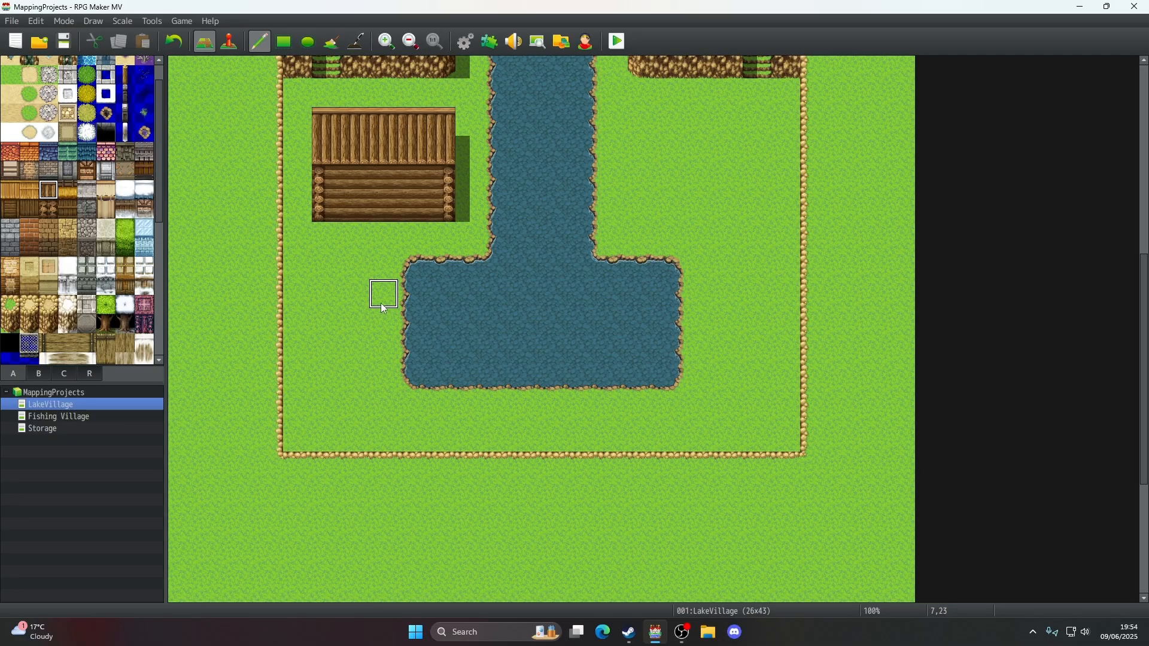
{"action": "scroll", "coordinate": [497, 323], "scroll_direction": "up", "scroll_amount": 4}
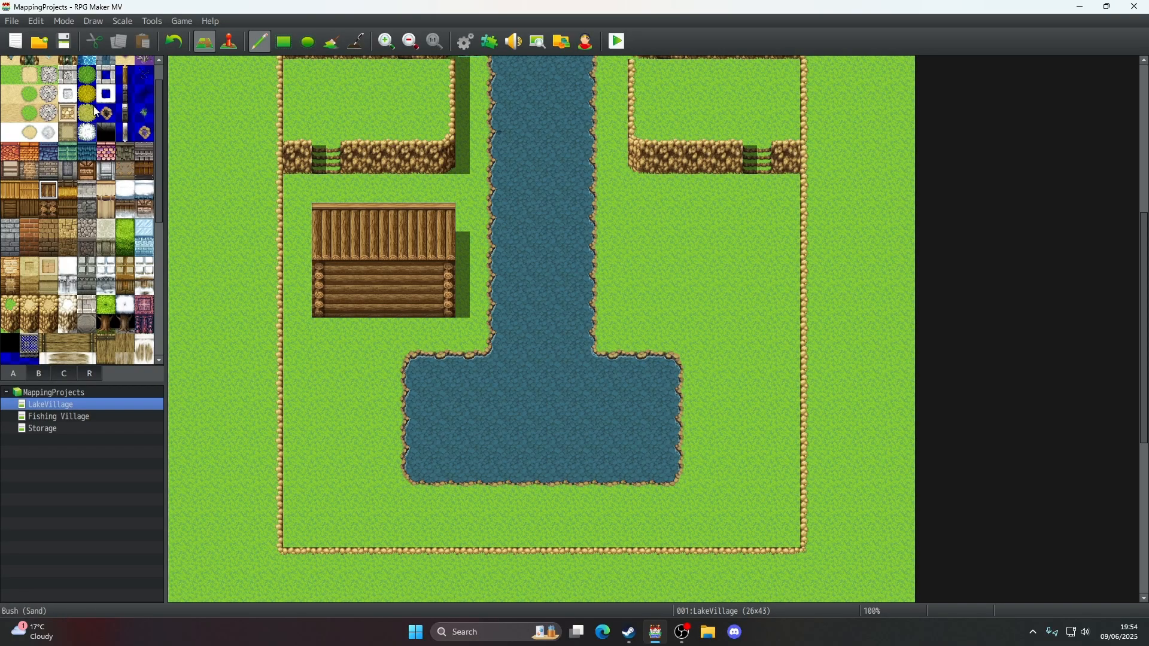
{"action": "left_click", "coordinate": [125, 75]}
{"action": "left_click", "coordinate": [327, 332]}
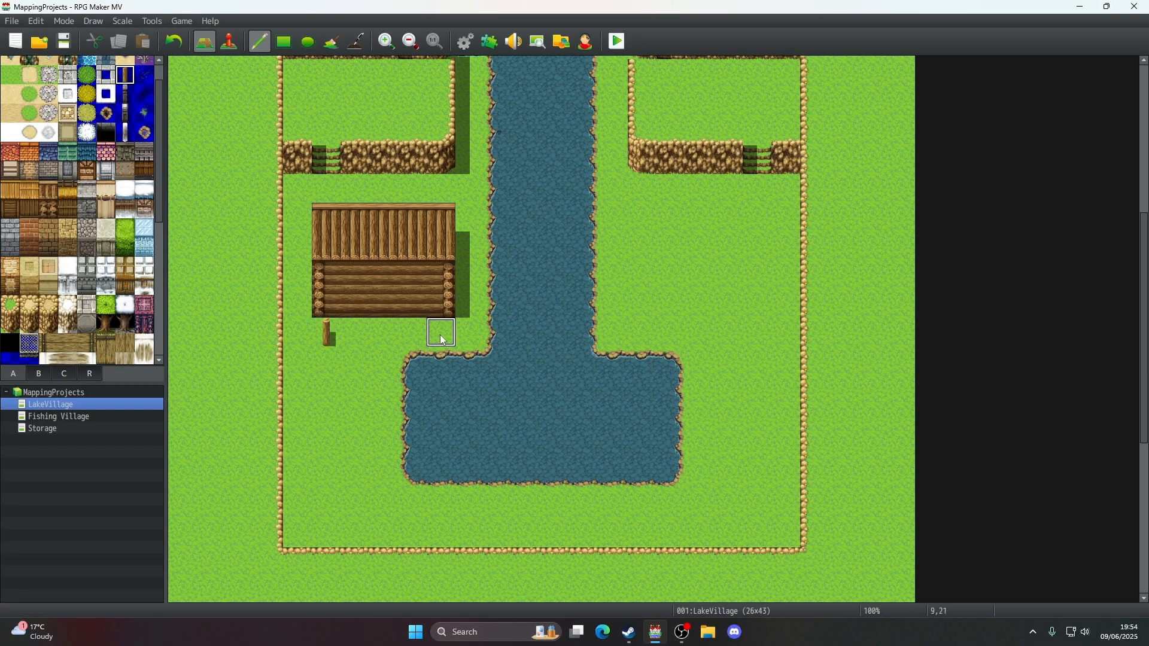
{"action": "left_click", "coordinate": [174, 42]}
{"action": "left_click", "coordinate": [174, 41]}
- Try a two-tile wooden post west of the lake and copies of it below the cabin's southwest corner, removing them all again
{"action": "left_click_drag", "start_coordinate": [326, 419], "coordinate": [326, 448]}
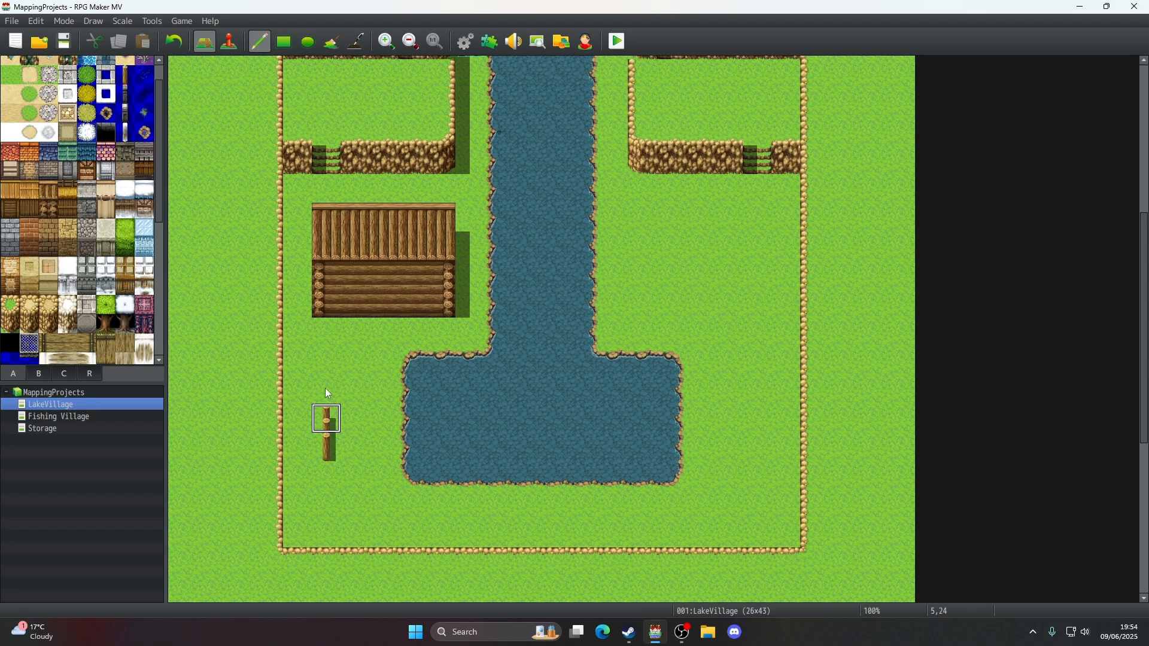
{"action": "left_click", "coordinate": [327, 332]}
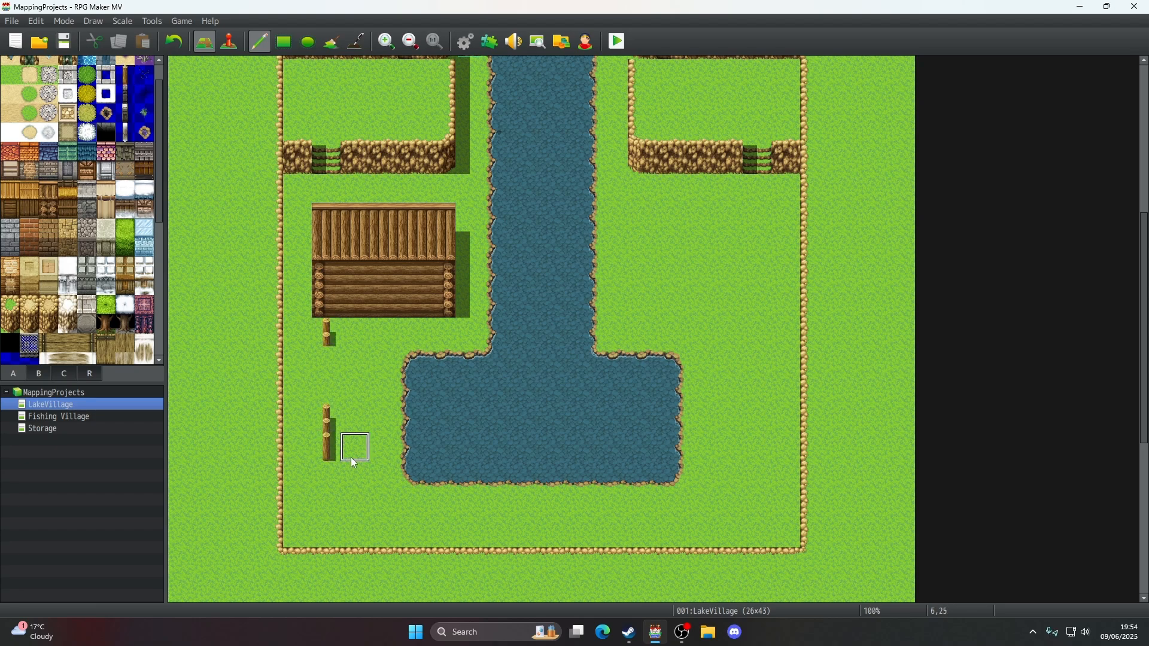
{"action": "key", "text": "ctrl+z"}
{"action": "left_click", "coordinate": [328, 332]}
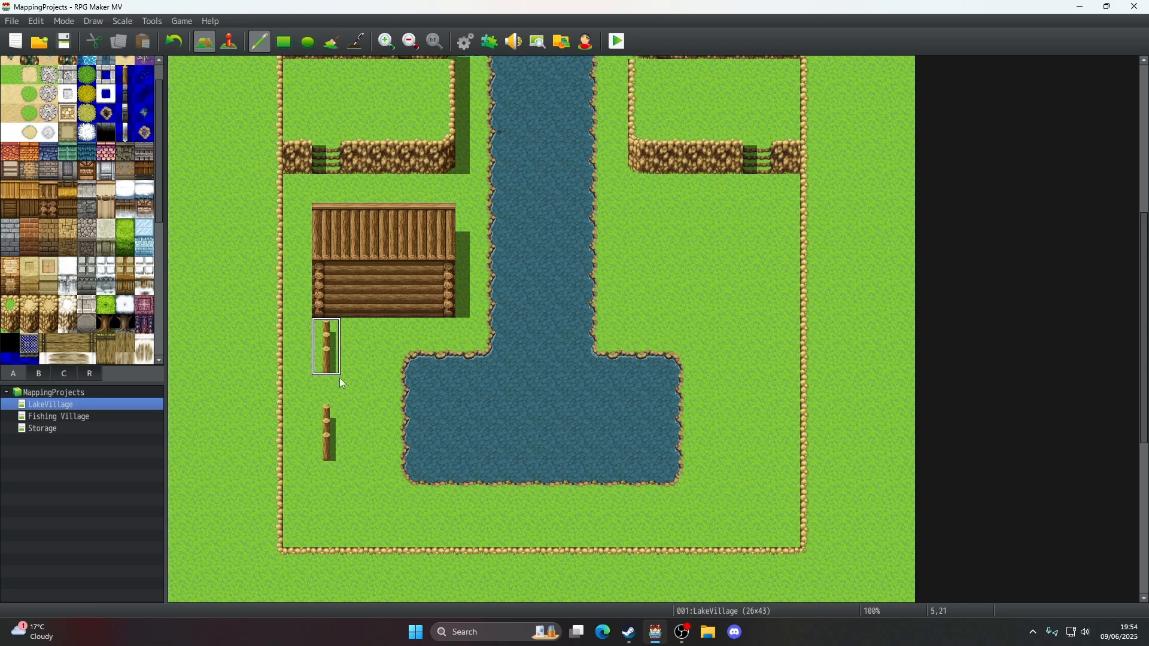
{"action": "key", "text": "ctrl+z"}
{"action": "right_click", "coordinate": [351, 410]}
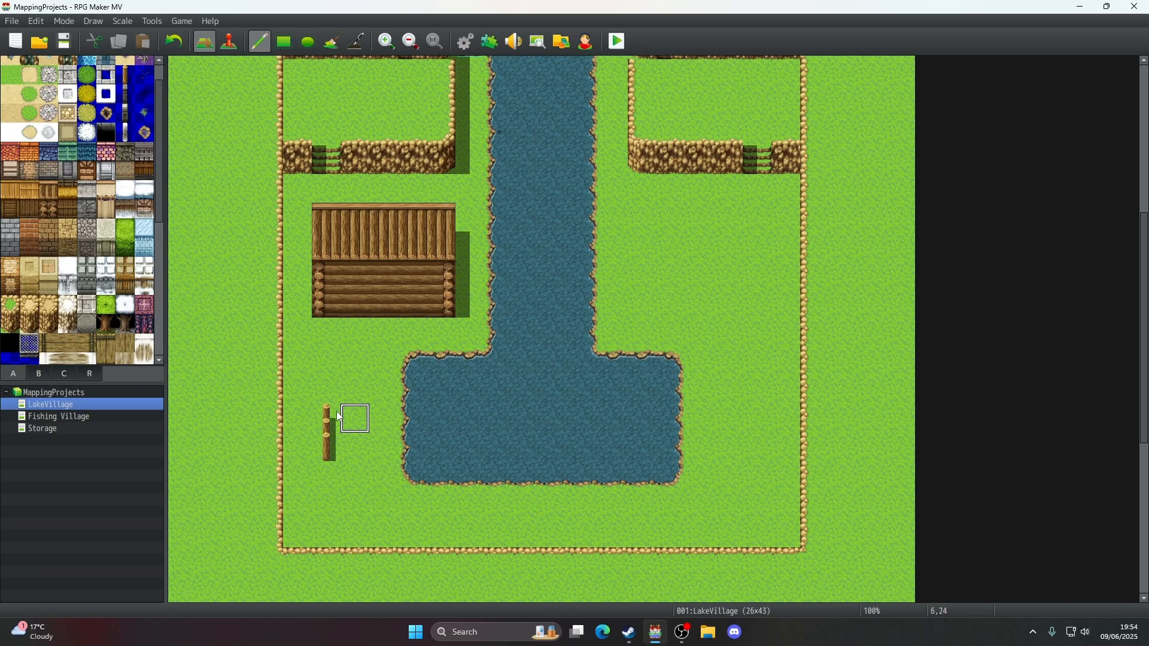
{"action": "left_click_drag", "start_coordinate": [327, 415], "coordinate": [326, 436]}
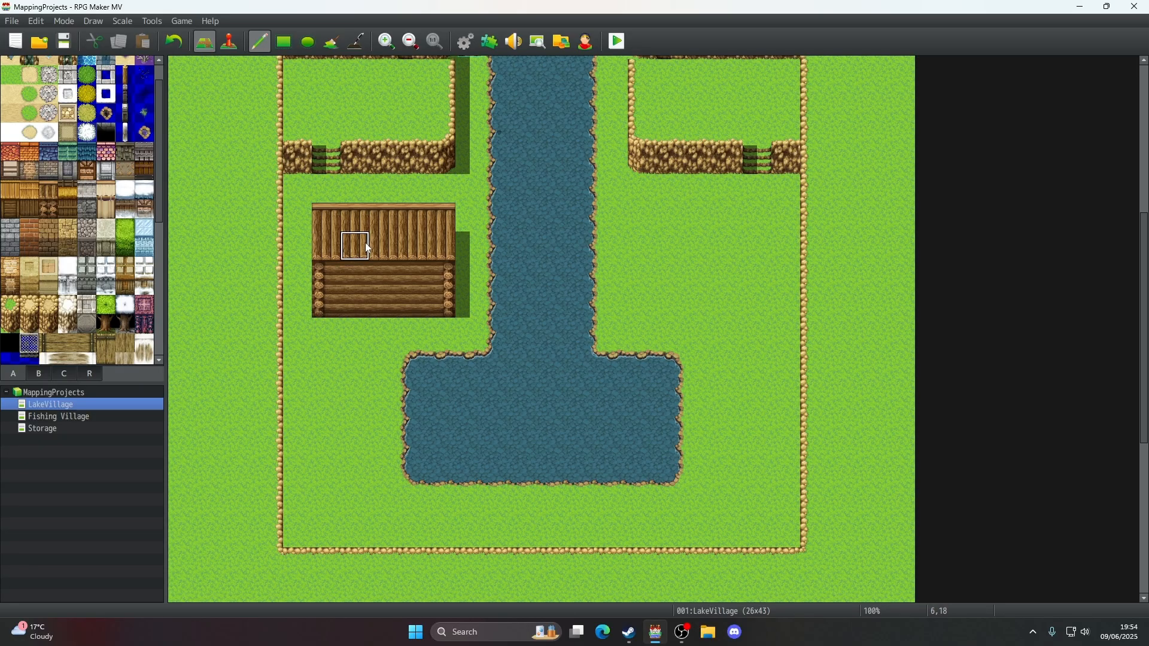
{"action": "scroll", "coordinate": [391, 307], "scroll_direction": "up", "scroll_amount": 5}
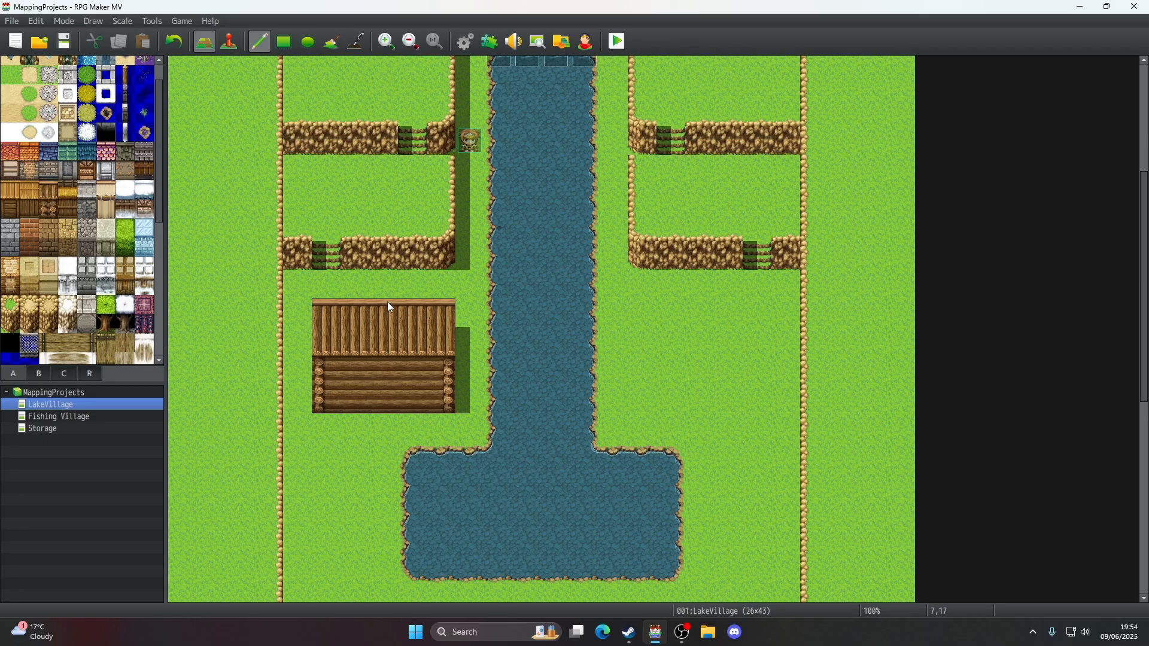
{"action": "scroll", "coordinate": [388, 303], "scroll_direction": "down", "scroll_amount": 5}
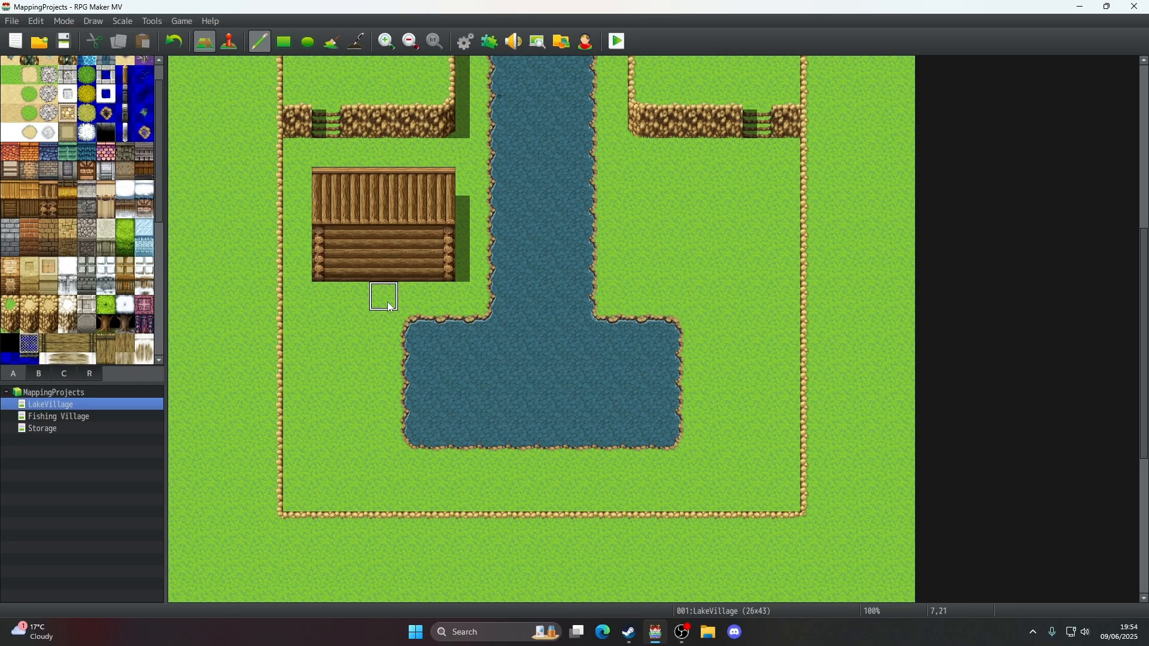
{"action": "scroll", "coordinate": [390, 307], "scroll_direction": "up", "scroll_amount": 3}
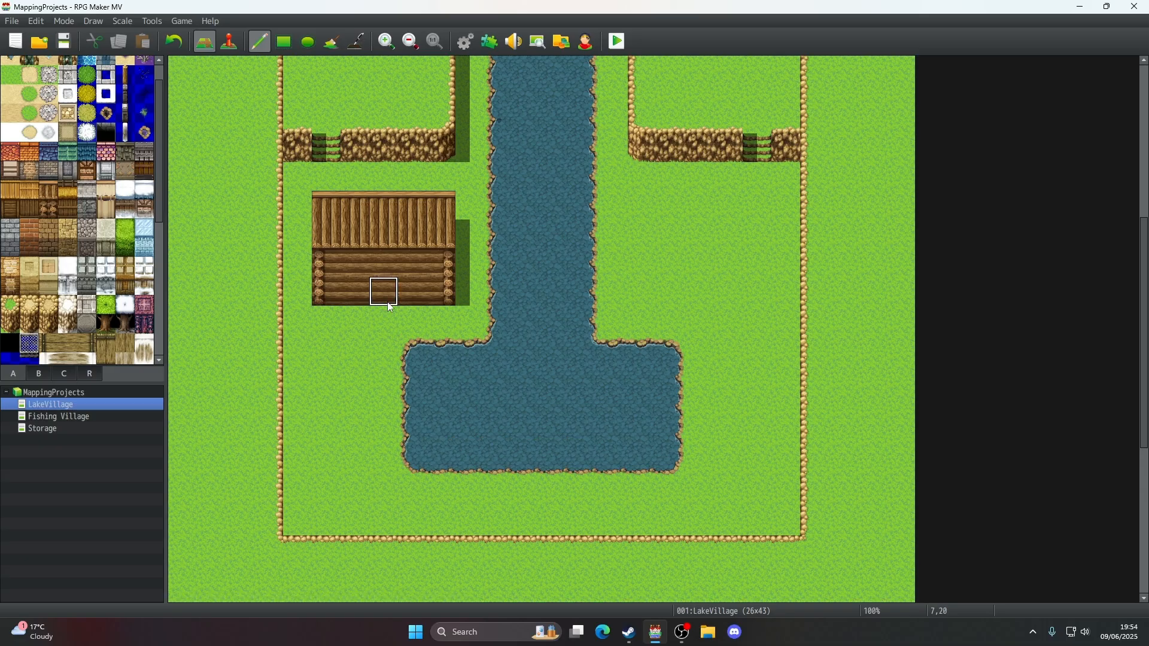
{"action": "scroll", "coordinate": [390, 307], "scroll_direction": "down", "scroll_amount": 2}
{"action": "scroll", "coordinate": [390, 307], "scroll_direction": "down", "scroll_amount": 3}
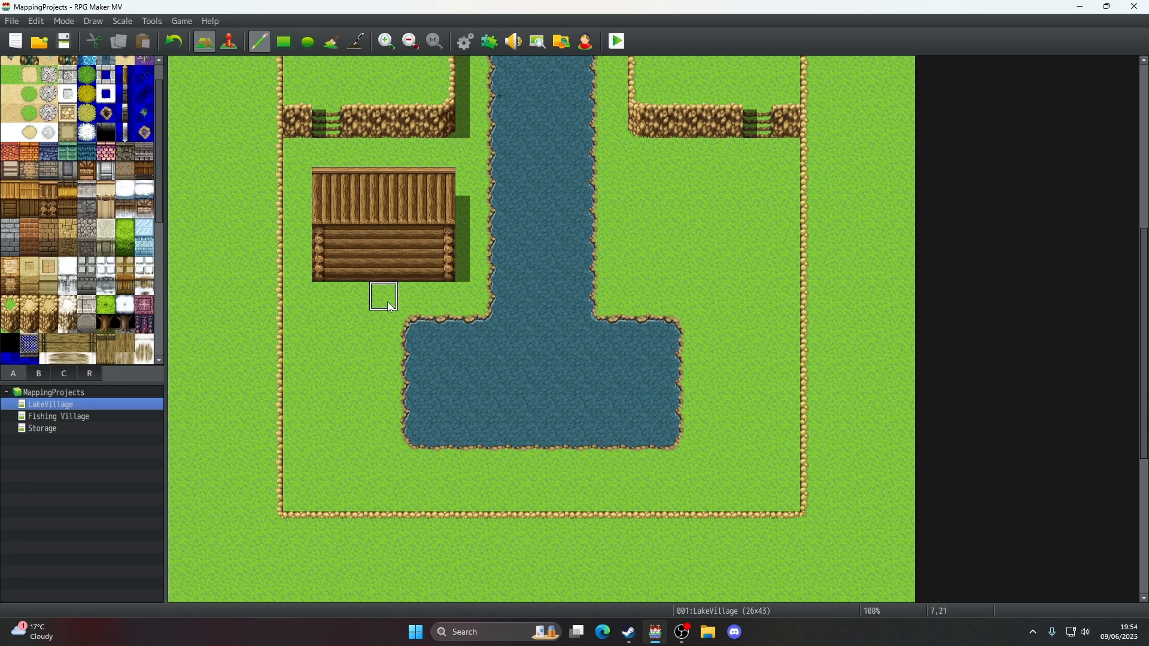
{"action": "scroll", "coordinate": [387, 302], "scroll_direction": "up", "scroll_amount": 5}
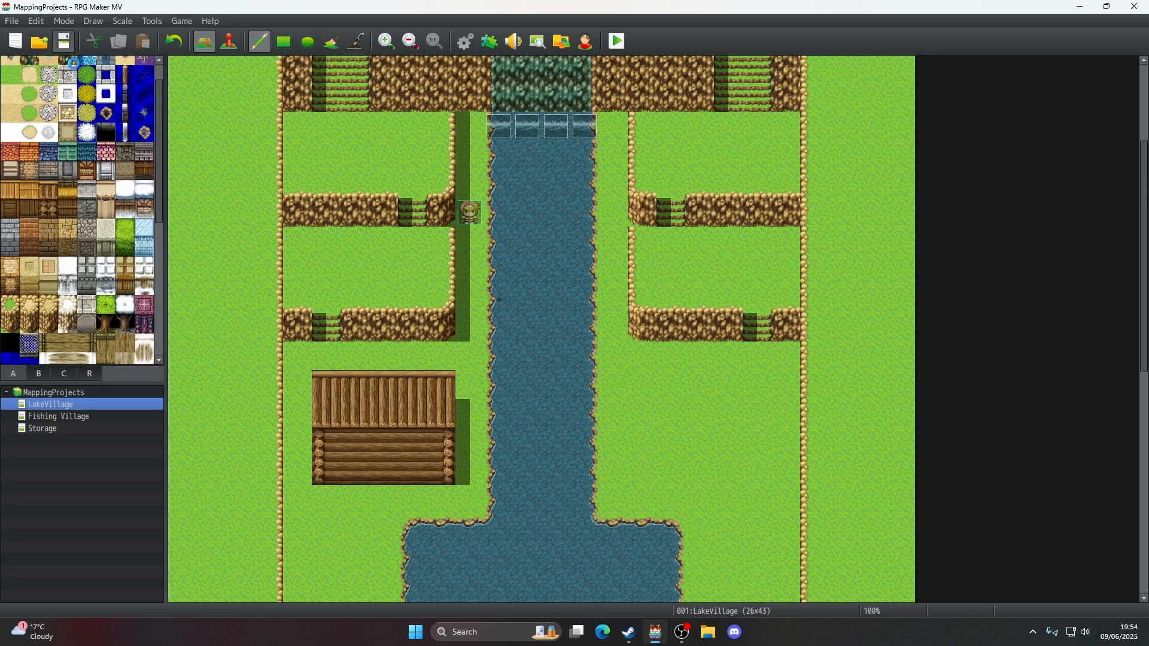
{"action": "scroll", "coordinate": [454, 316], "scroll_direction": "down", "scroll_amount": 5}
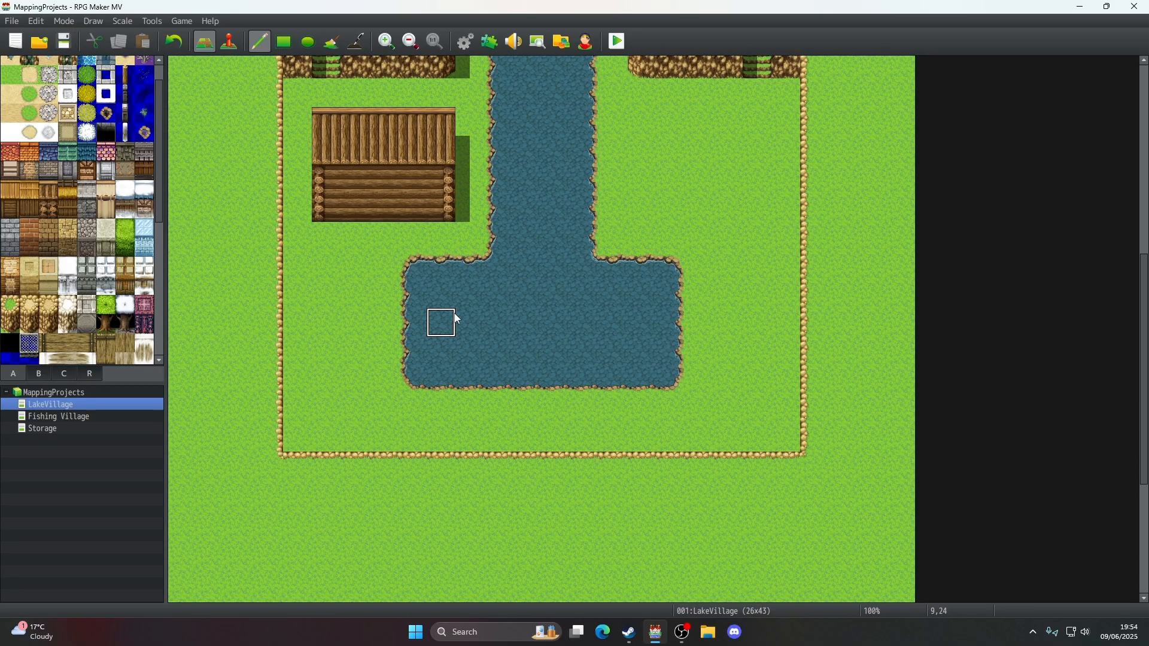
- Try shifting the log cabin east of the river one tile south and undo the shift
{"action": "scroll", "coordinate": [443, 329], "scroll_direction": "up", "scroll_amount": 3}
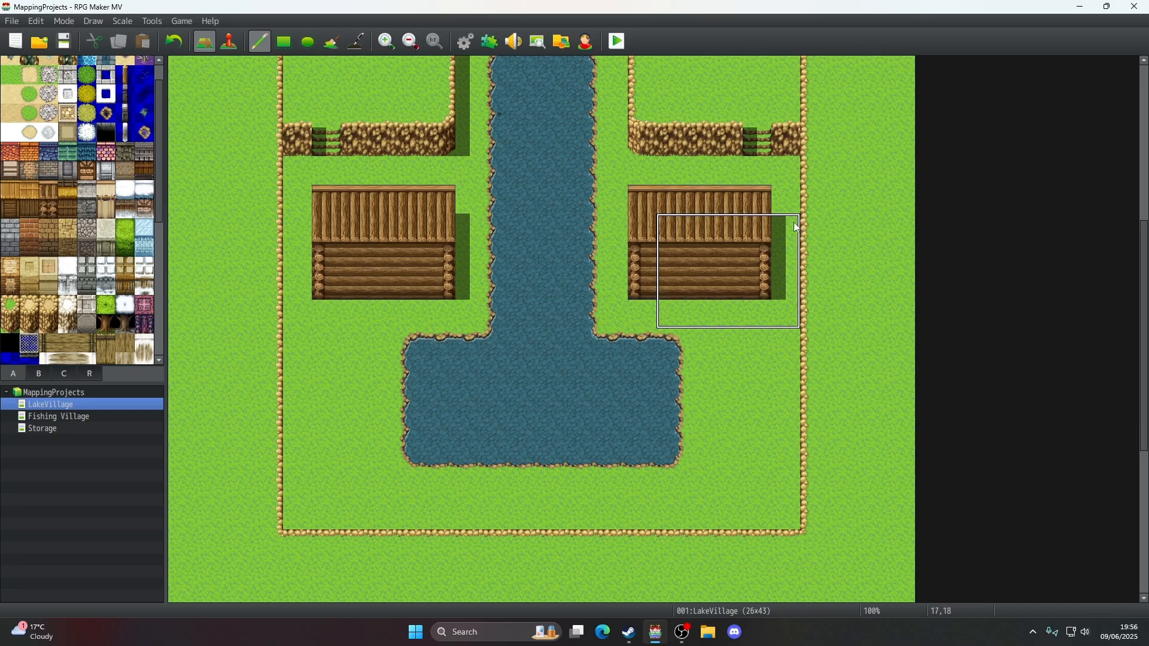
{"action": "left_click", "coordinate": [744, 221]}
{"action": "right_click", "coordinate": [642, 152]}
{"action": "mouse_move", "coordinate": [642, 195]}
{"action": "left_mouse_down"}
{"action": "mouse_move", "coordinate": [747, 196]}
{"action": "mouse_move", "coordinate": [654, 196]}
{"action": "left_mouse_up"}
{"action": "right_click", "coordinate": [747, 179]}
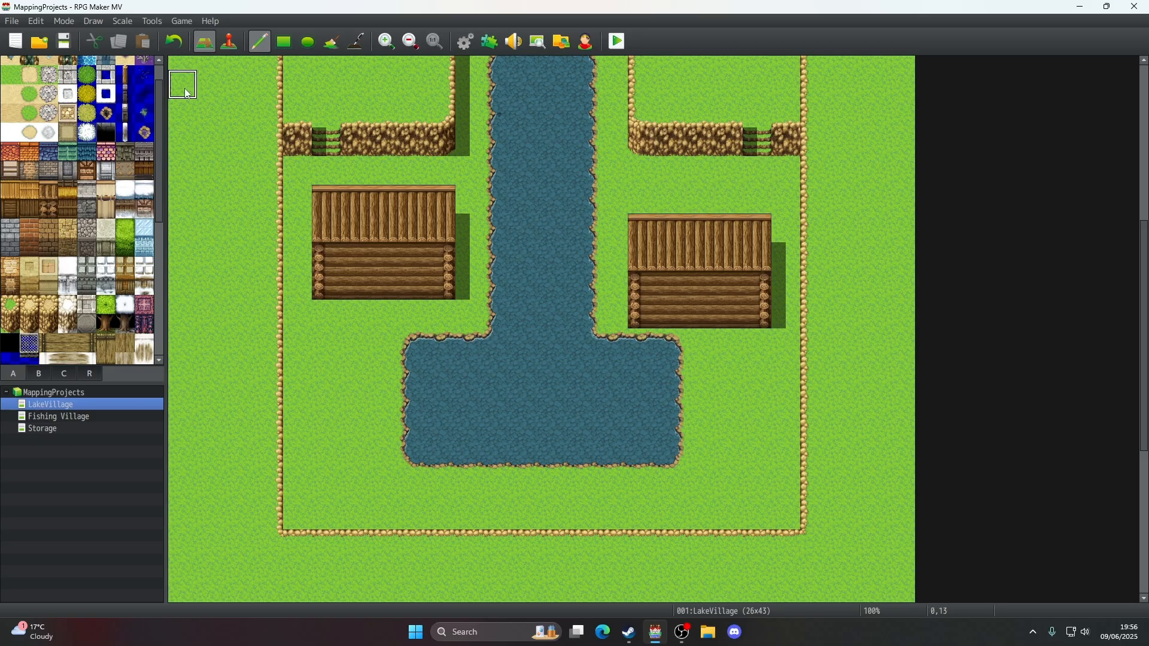
{"action": "left_click", "coordinate": [173, 44]}
{"action": "left_click", "coordinate": [173, 44]}
{"action": "left_click", "coordinate": [174, 43]}
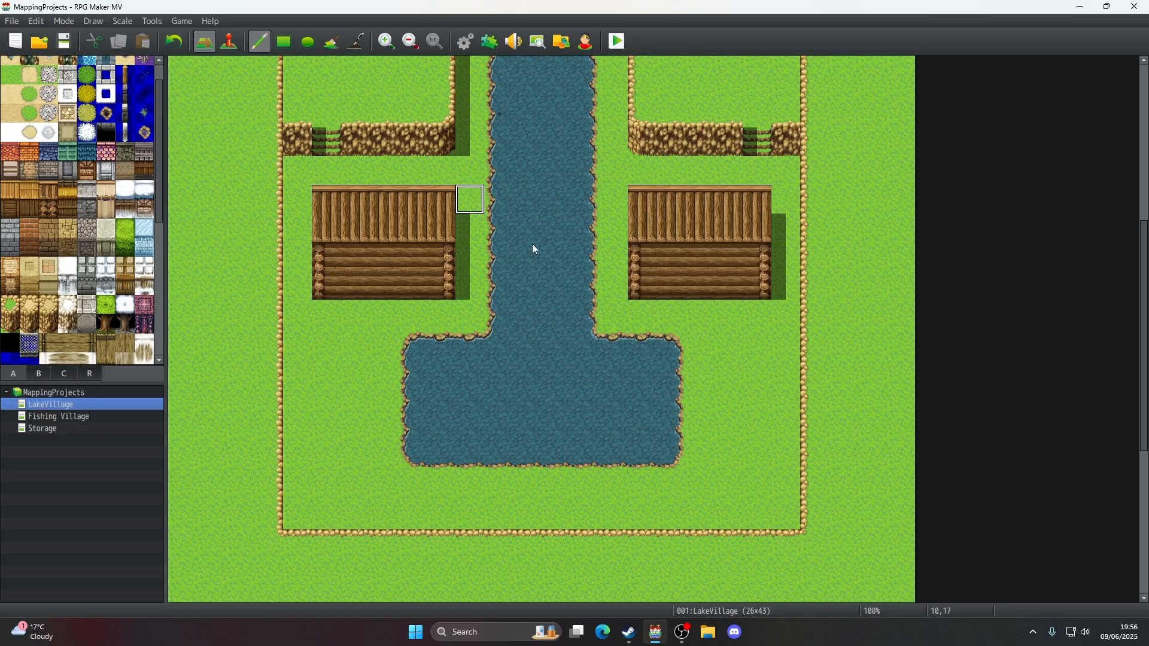
- Remove the log cabins on both sides of the river, leaving plain grass, and save the project
{"action": "left_click", "coordinate": [656, 290]}
{"action": "mouse_move", "coordinate": [658, 294]}
{"action": "left_mouse_down"}
{"action": "mouse_move", "coordinate": [756, 281]}
{"action": "mouse_move", "coordinate": [641, 250]}
{"action": "mouse_move", "coordinate": [730, 227]}
{"action": "mouse_move", "coordinate": [633, 199]}
{"action": "left_mouse_up"}
{"action": "mouse_move", "coordinate": [458, 284]}
{"action": "left_mouse_down"}
{"action": "mouse_move", "coordinate": [351, 282]}
{"action": "mouse_move", "coordinate": [375, 257]}
{"action": "mouse_move", "coordinate": [340, 233]}
{"action": "mouse_move", "coordinate": [442, 199]}
{"action": "mouse_move", "coordinate": [356, 257]}
{"action": "mouse_move", "coordinate": [326, 256]}
{"action": "mouse_move", "coordinate": [265, 174]}
{"action": "left_mouse_up"}
{"action": "left_click", "coordinate": [64, 43]}
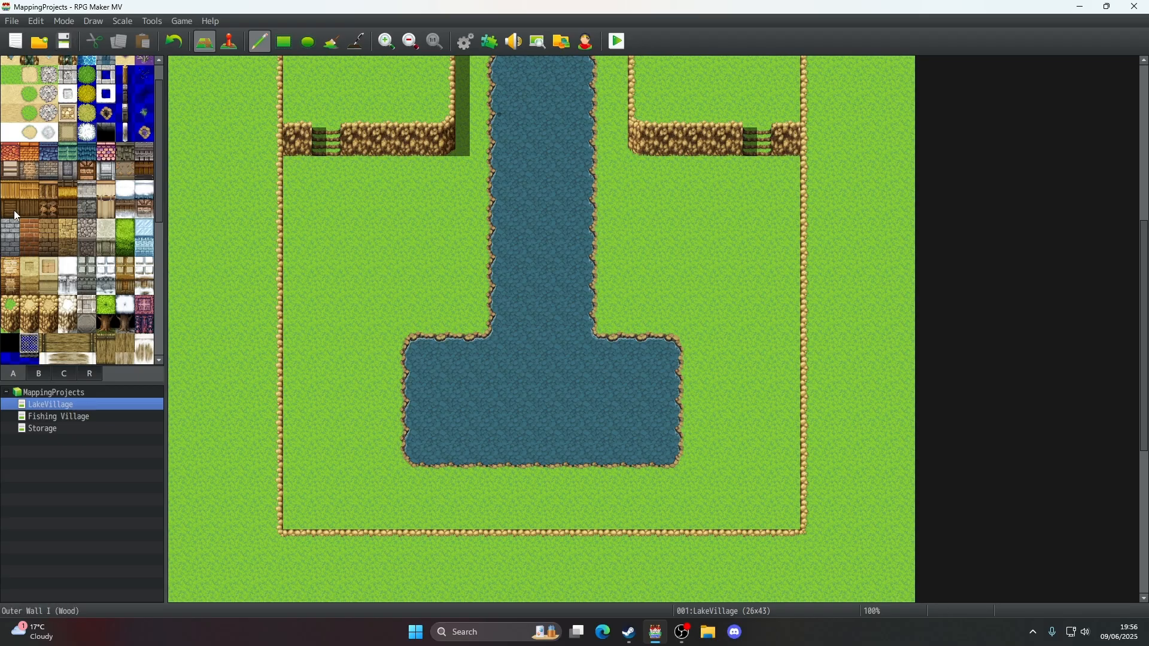
- Build a log cabin five tiles wide west of the river, with a two-row log wall and a two-row log roof
{"action": "left_click", "coordinate": [57, 209]}
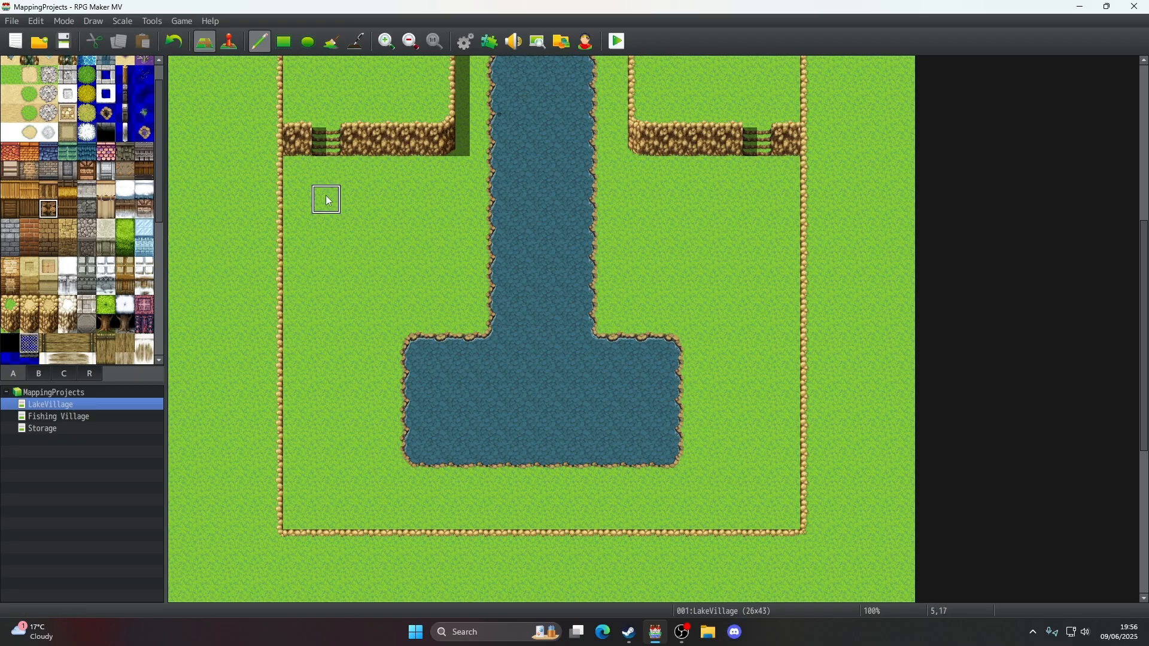
{"action": "mouse_move", "coordinate": [326, 285]}
{"action": "left_mouse_down"}
{"action": "mouse_move", "coordinate": [436, 291]}
{"action": "mouse_move", "coordinate": [440, 257]}
{"action": "mouse_move", "coordinate": [317, 262]}
{"action": "mouse_move", "coordinate": [326, 227]}
{"action": "mouse_move", "coordinate": [432, 221]}
{"action": "mouse_move", "coordinate": [330, 206]}
{"action": "left_mouse_up"}
{"action": "left_click", "coordinate": [48, 189]}
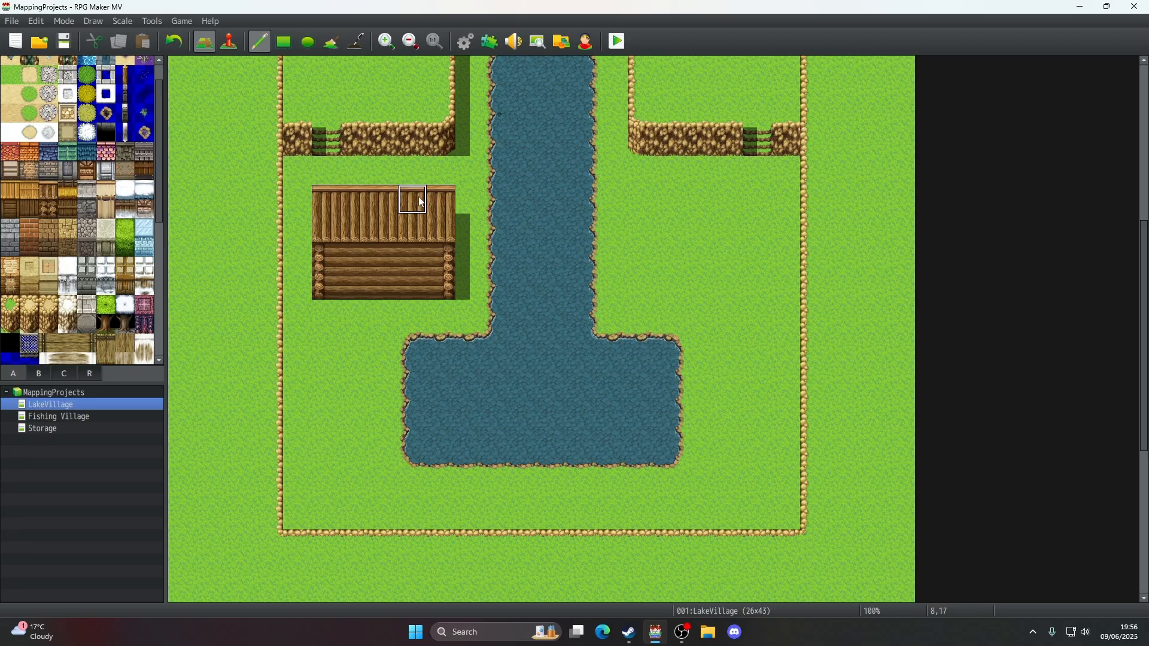
- Try a taller wall section on the cabin's two eastern columns with an extra roof row above, and undo these changes
{"action": "left_click", "coordinate": [439, 237]}
{"action": "left_click", "coordinate": [412, 231]}
{"action": "left_click", "coordinate": [404, 287]}
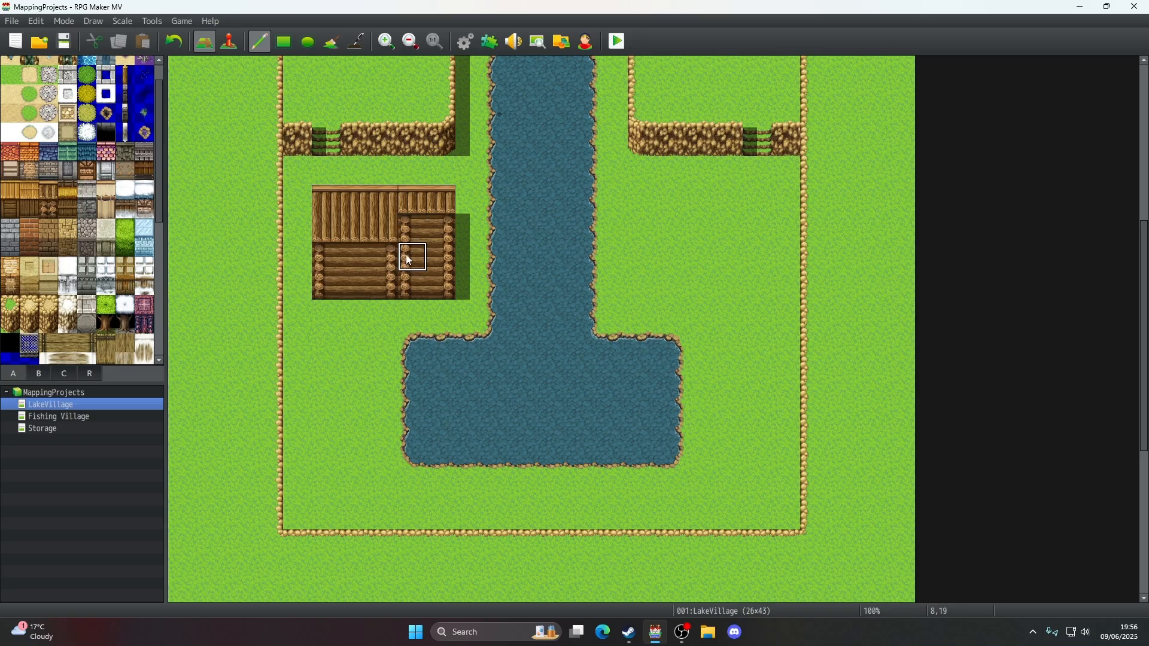
{"action": "right_click", "coordinate": [441, 191]}
{"action": "left_click_drag", "start_coordinate": [436, 172], "coordinate": [351, 172]}
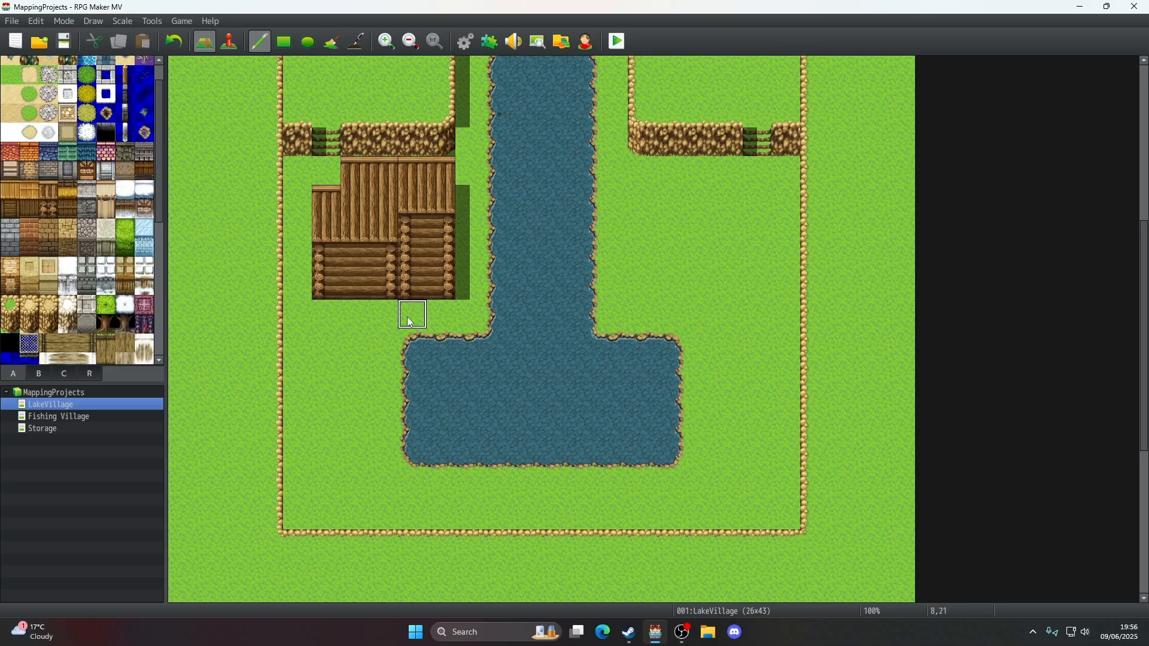
{"action": "left_click", "coordinate": [167, 44]}
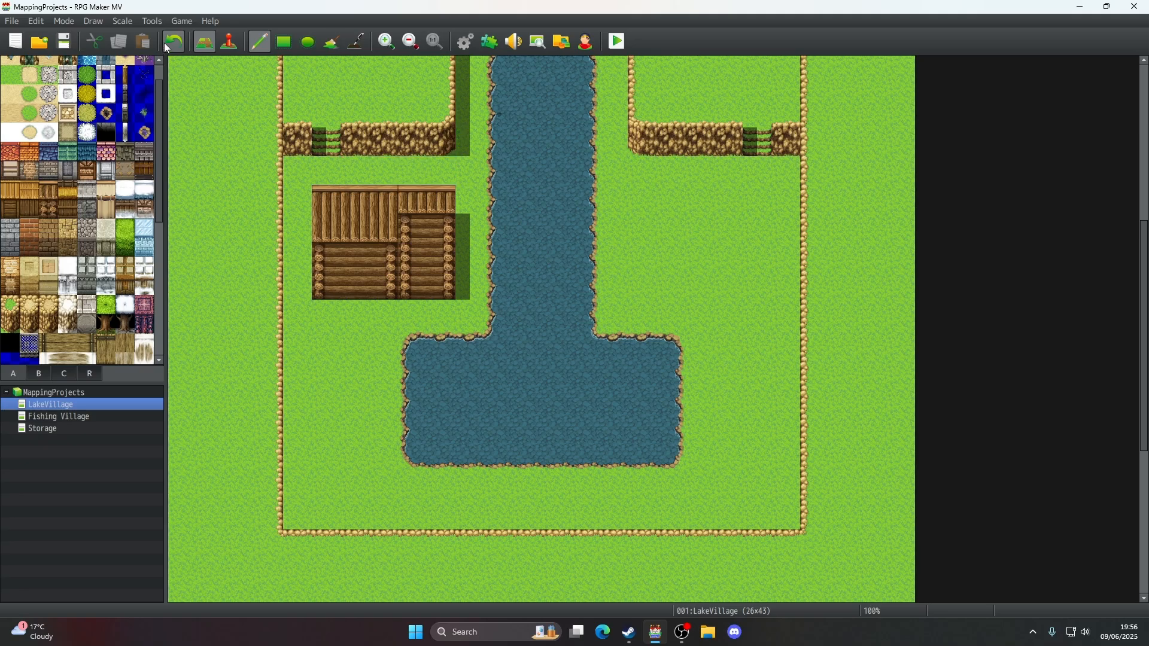
{"action": "left_click", "coordinate": [166, 43]}
{"action": "left_click", "coordinate": [166, 43]}
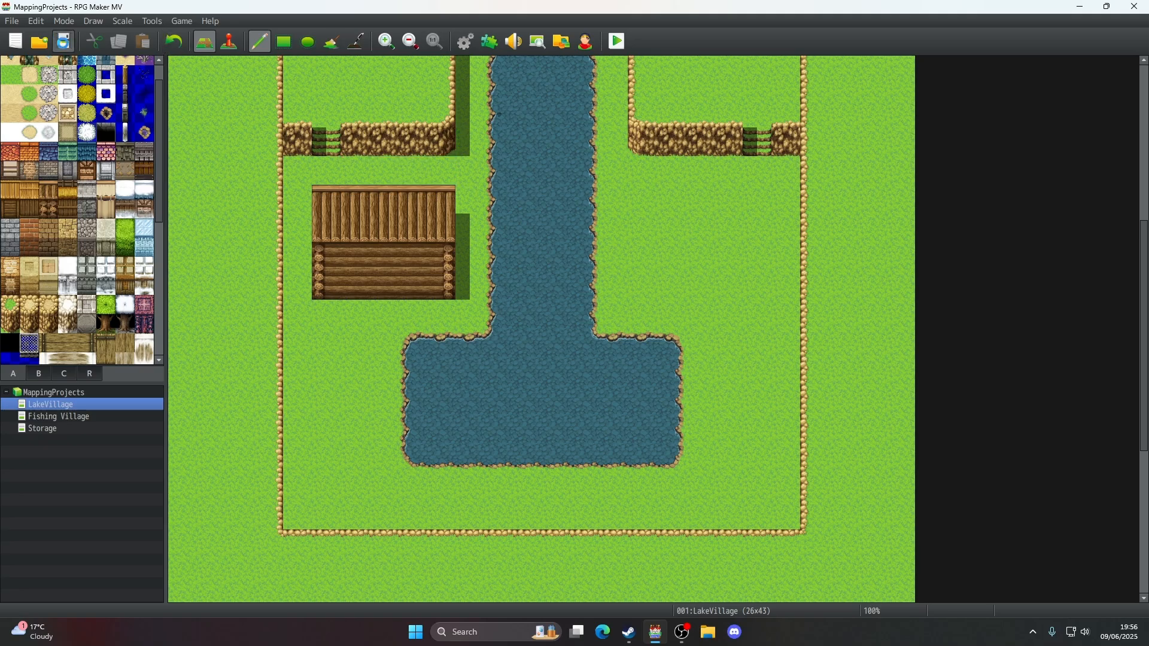
- Move the log cabin west of the river one tile south and fill its former top row with grass
{"action": "scroll", "coordinate": [388, 295], "scroll_direction": "down", "scroll_amount": 2}
{"action": "scroll", "coordinate": [389, 294], "scroll_direction": "up", "scroll_amount": 3}
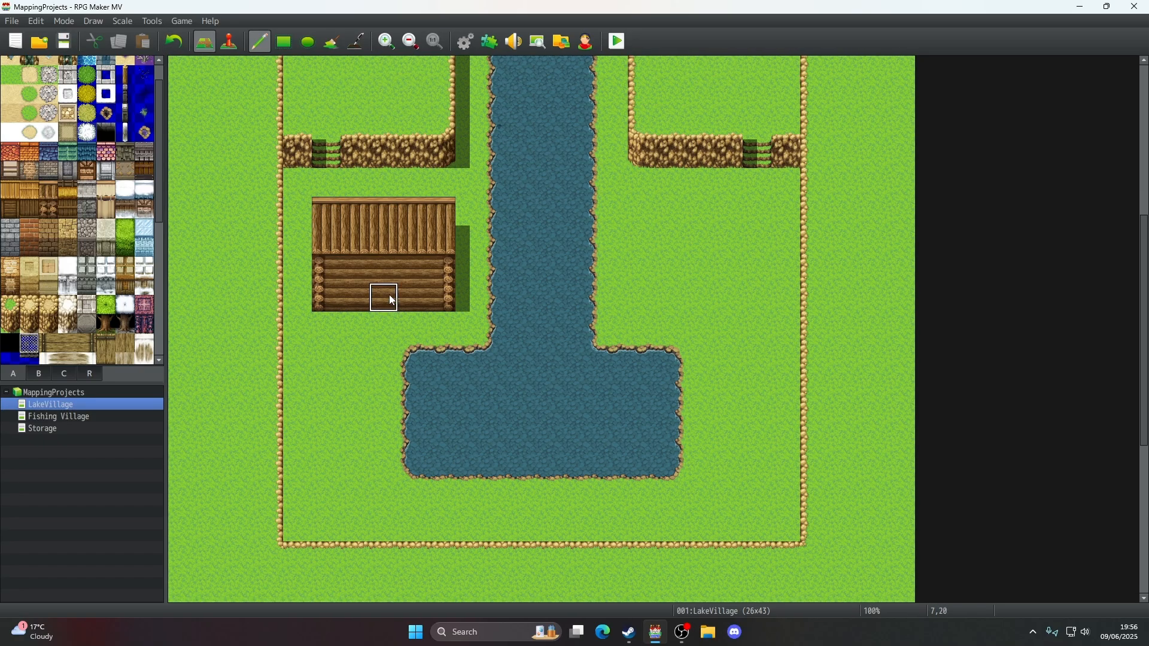
{"action": "right_click_drag", "start_coordinate": [312, 182], "coordinate": [461, 189]}
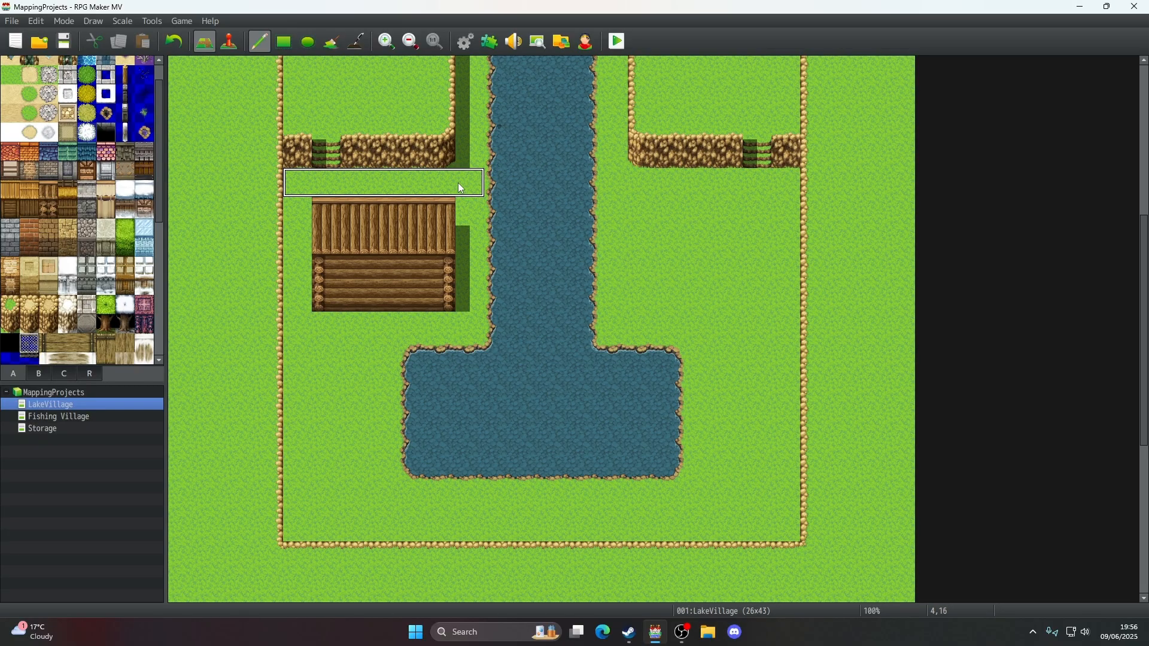
{"action": "right_click_drag", "start_coordinate": [457, 326], "coordinate": [318, 328]}
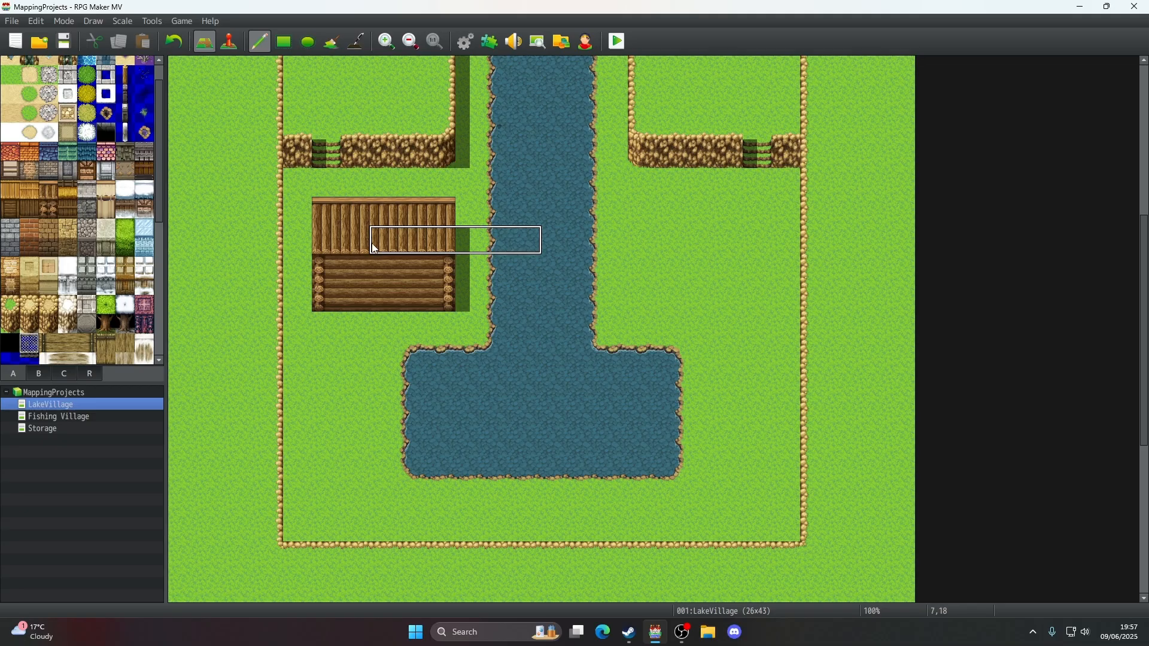
{"action": "right_click_drag", "start_coordinate": [335, 210], "coordinate": [428, 298]}
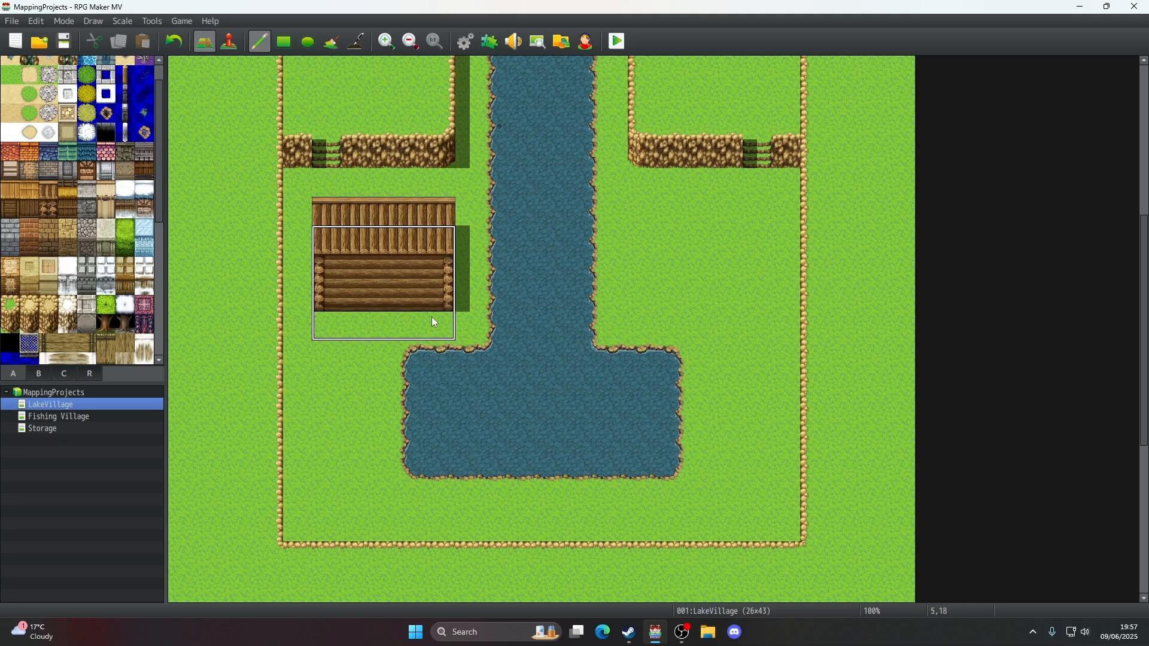
{"action": "left_click", "coordinate": [432, 317]}
{"action": "right_click_drag", "start_coordinate": [453, 208], "coordinate": [452, 206]}
{"action": "right_click", "coordinate": [457, 210]}
{"action": "left_click_drag", "start_coordinate": [457, 210], "coordinate": [330, 210]}
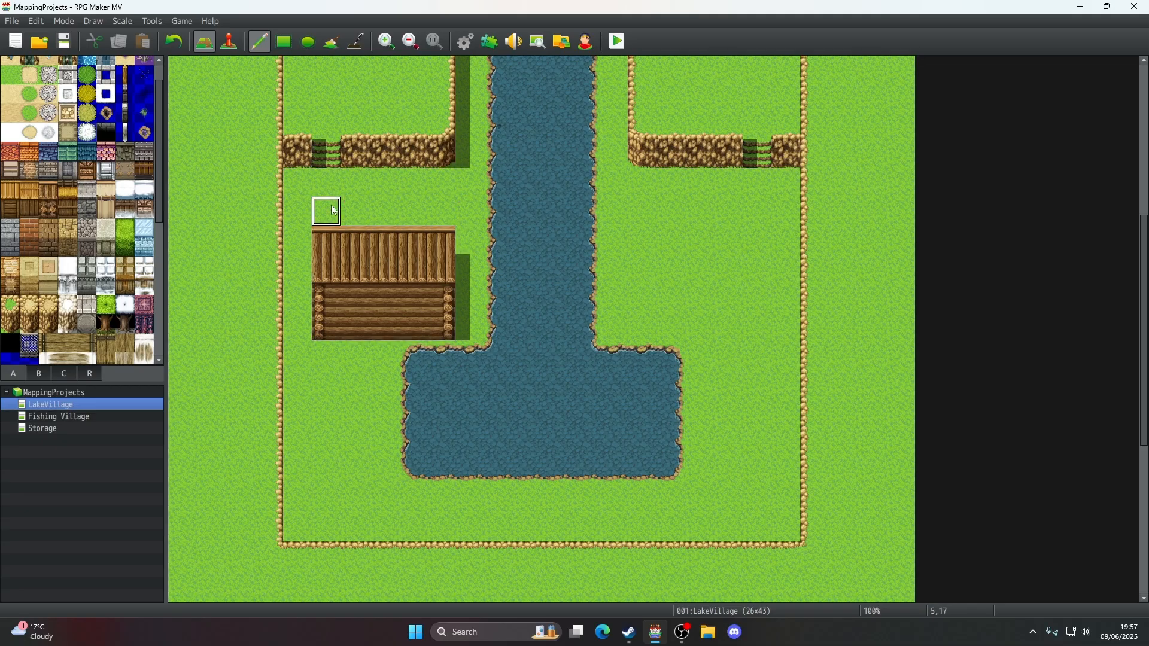
- Extend the lake two tiles further south across its full width
{"action": "scroll", "coordinate": [505, 309], "scroll_direction": "down", "scroll_amount": 2}
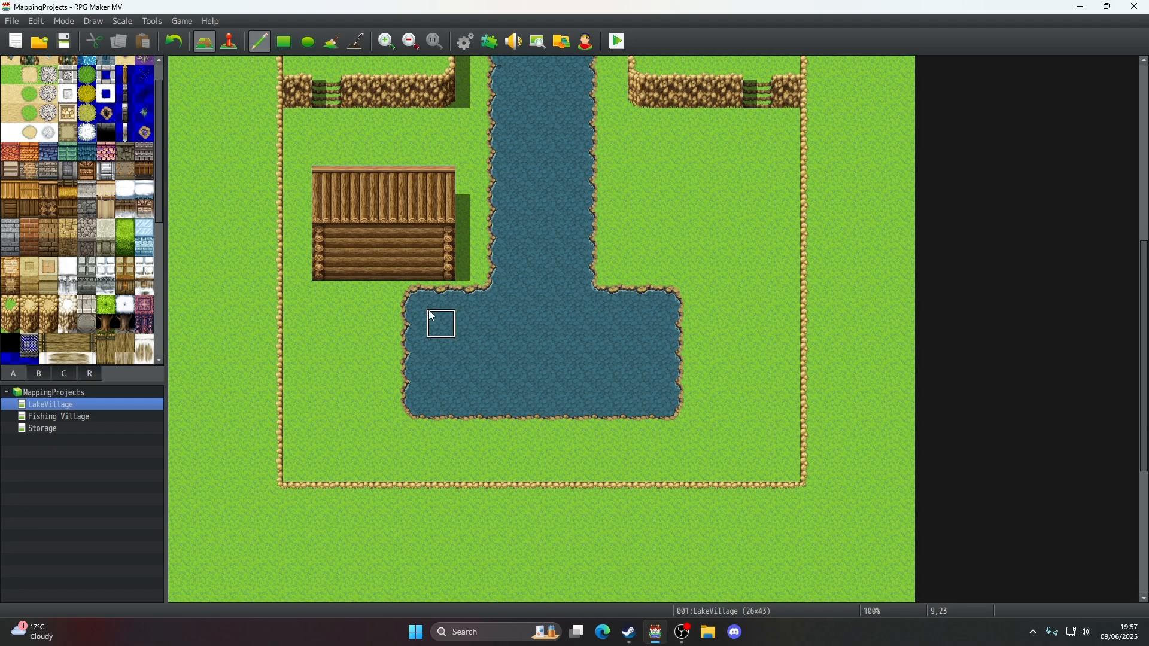
{"action": "mouse_move", "coordinate": [422, 440]}
{"action": "left_mouse_down"}
{"action": "mouse_move", "coordinate": [662, 447]}
{"action": "mouse_move", "coordinate": [441, 465]}
{"action": "mouse_move", "coordinate": [408, 441]}
{"action": "left_mouse_up"}
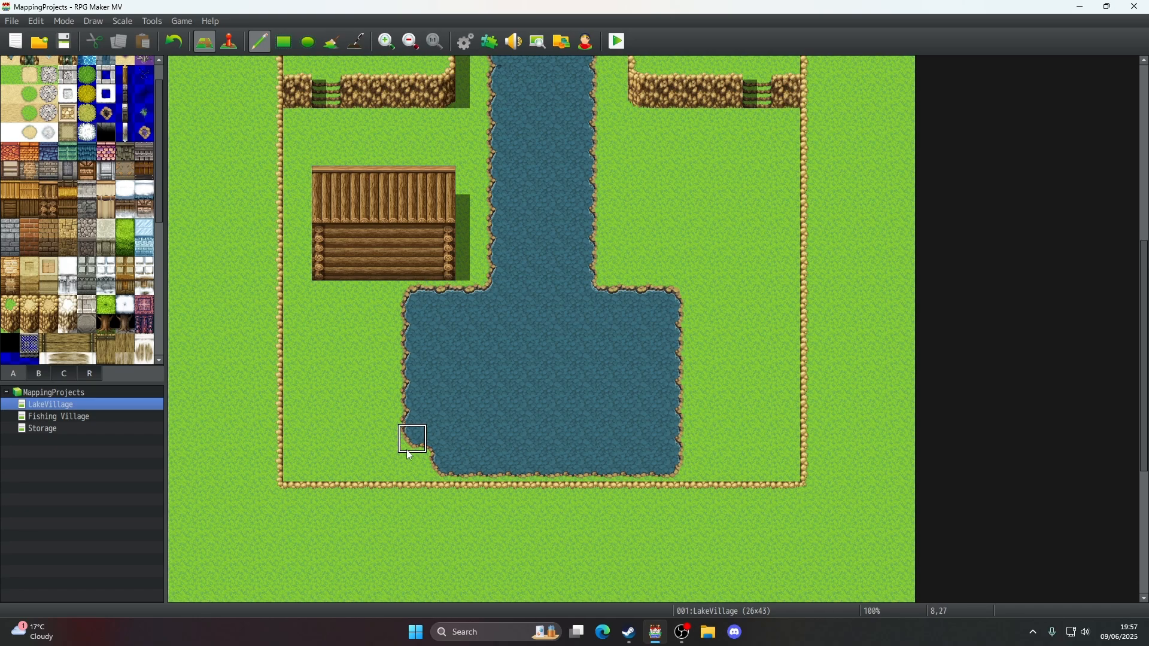
{"action": "left_click", "coordinate": [411, 439]}
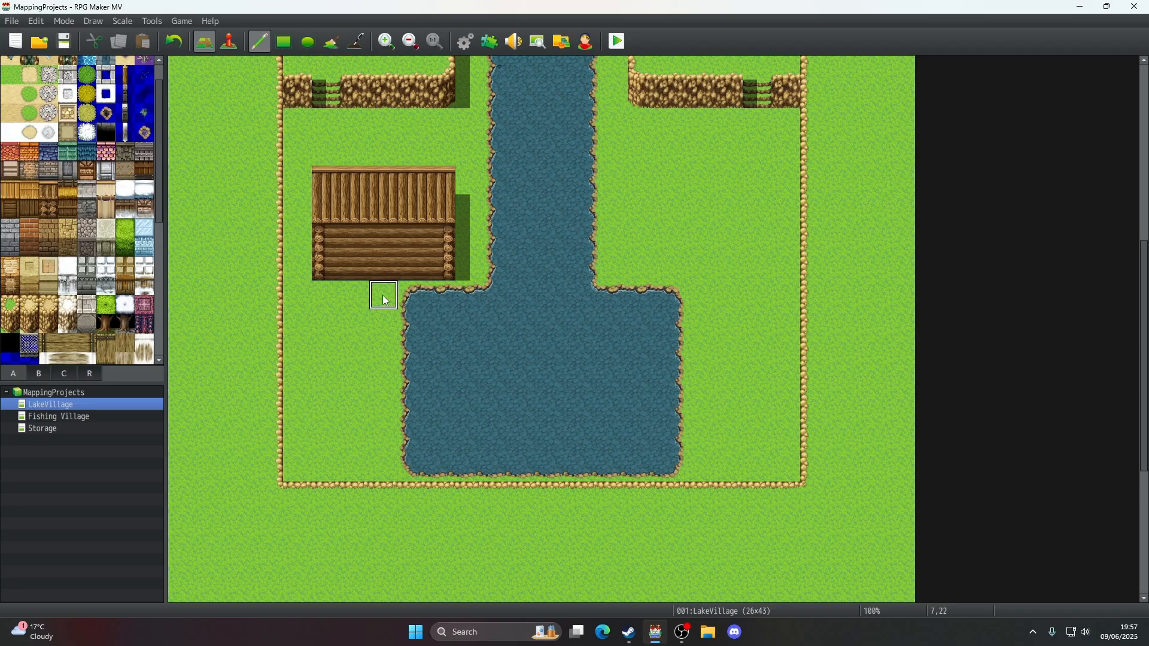
- Replace the lake's two northernmost rows with grass on both sides of the river
{"action": "mouse_move", "coordinate": [386, 301]}
{"action": "left_mouse_down"}
{"action": "mouse_move", "coordinate": [443, 299]}
{"action": "mouse_move", "coordinate": [470, 324]}
{"action": "mouse_move", "coordinate": [413, 326]}
{"action": "left_mouse_up"}
{"action": "left_click", "coordinate": [622, 298]}
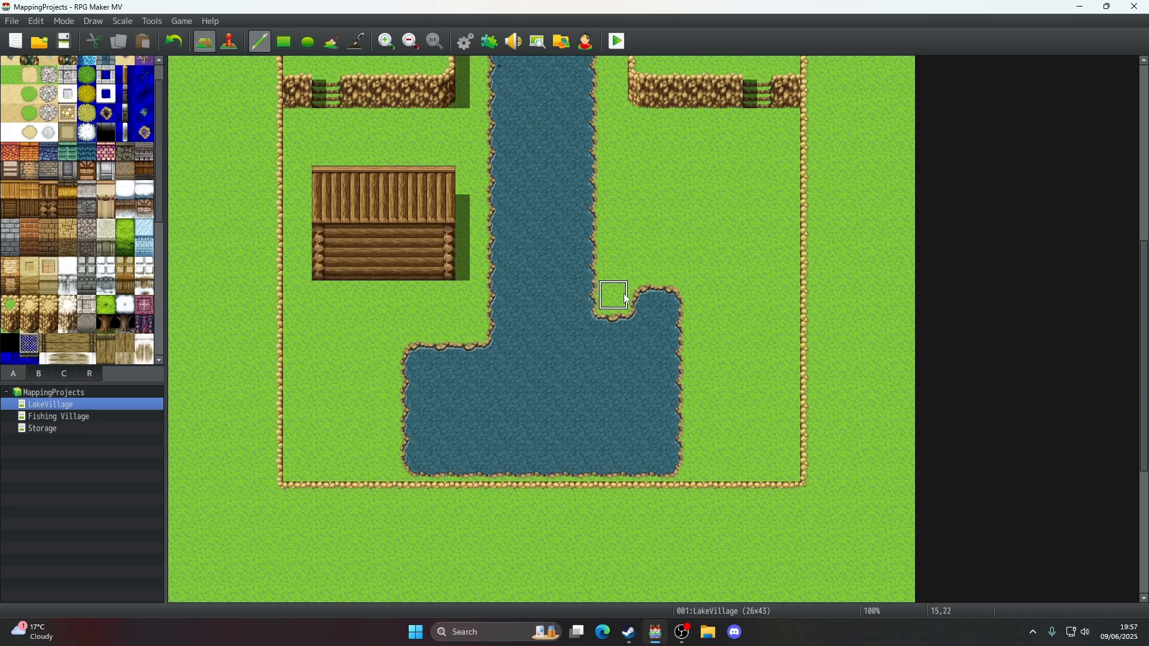
{"action": "left_click_drag", "start_coordinate": [627, 299], "coordinate": [611, 323]}
- Place a copy of the western log cabin on the grass east of the river, level with the original
{"action": "scroll", "coordinate": [694, 374], "scroll_direction": "up", "scroll_amount": 3}
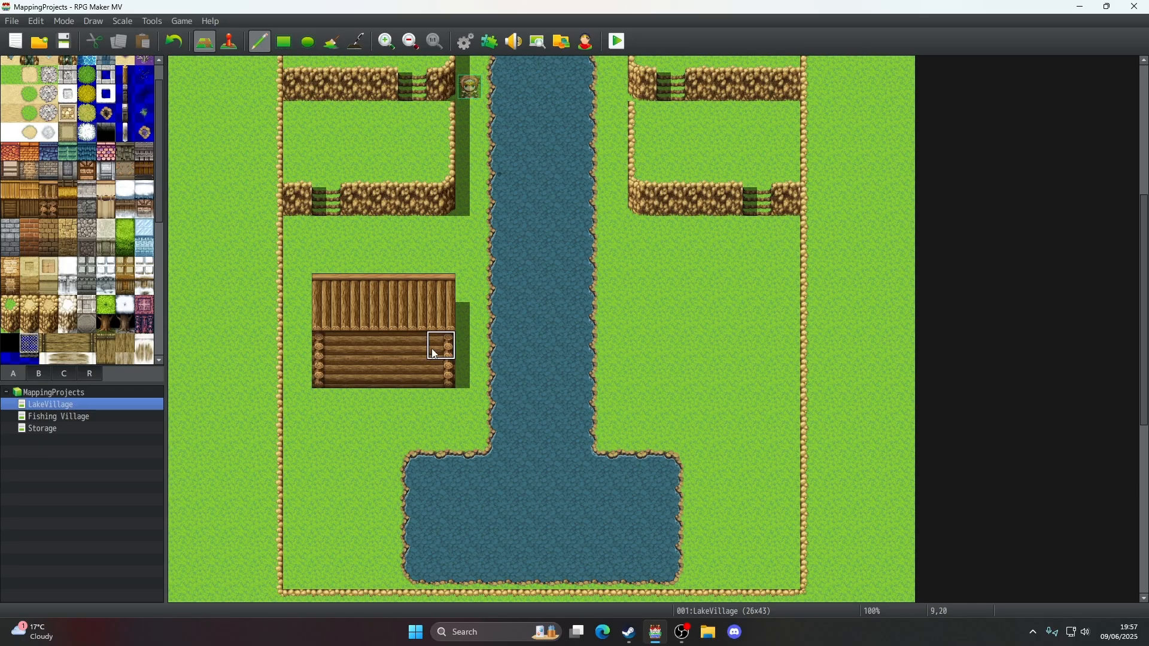
{"action": "right_click_drag", "start_coordinate": [440, 376], "coordinate": [331, 297]}
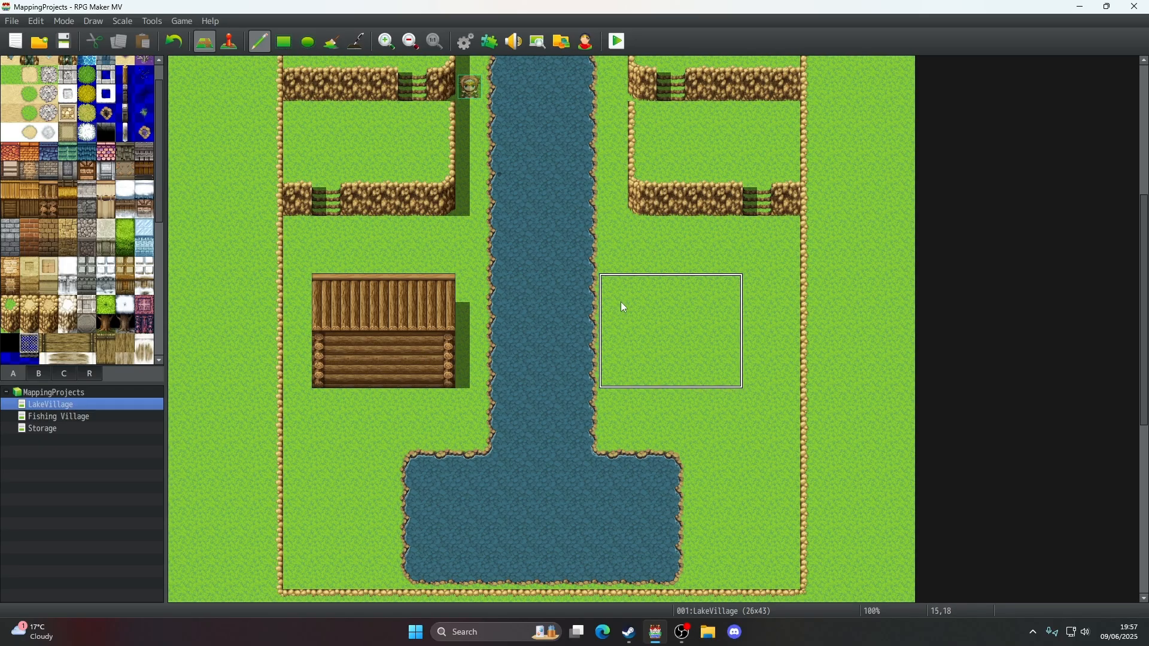
{"action": "left_click", "coordinate": [634, 261]}
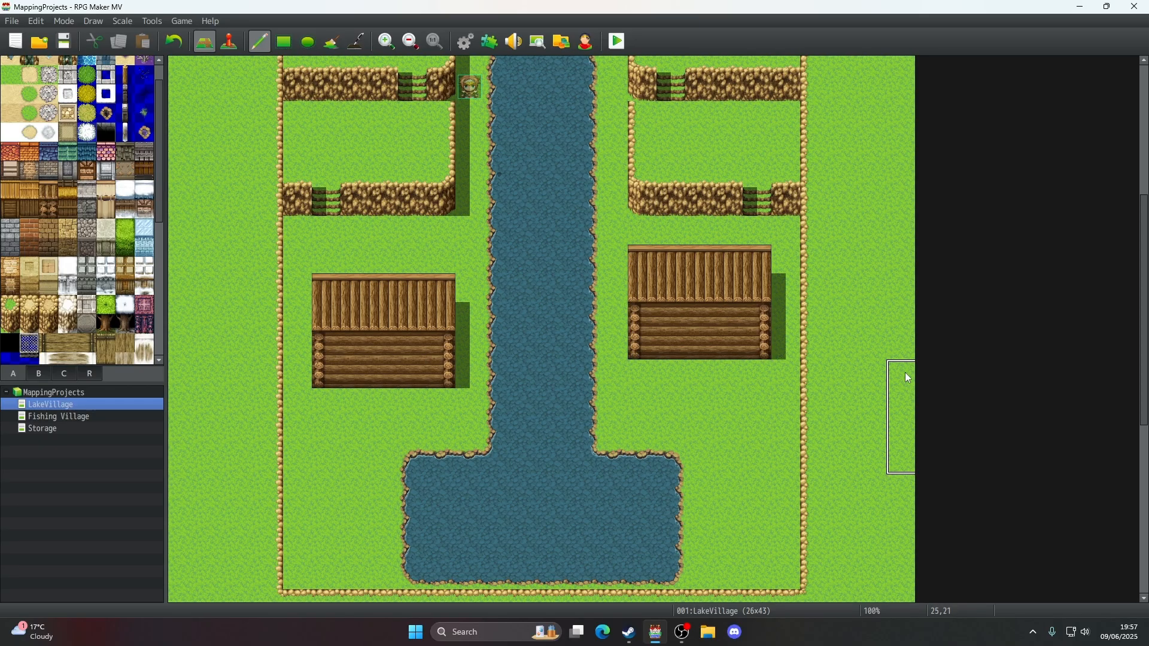
{"action": "scroll", "coordinate": [905, 375], "scroll_direction": "down", "scroll_amount": 3}
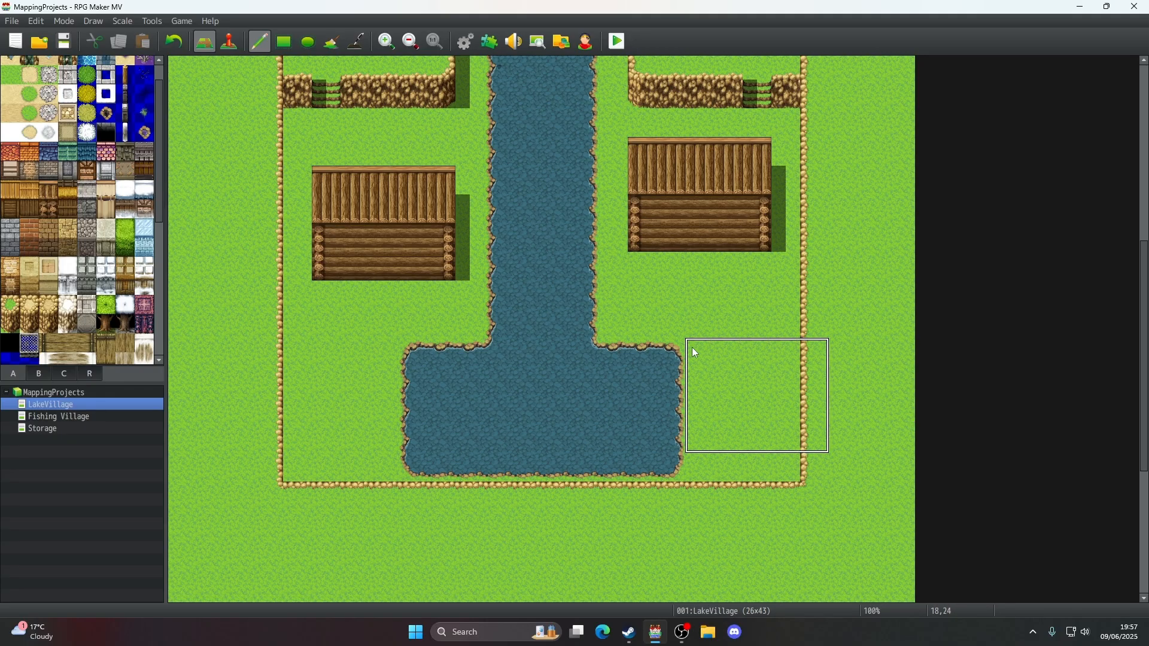
{"action": "left_click", "coordinate": [174, 41]}
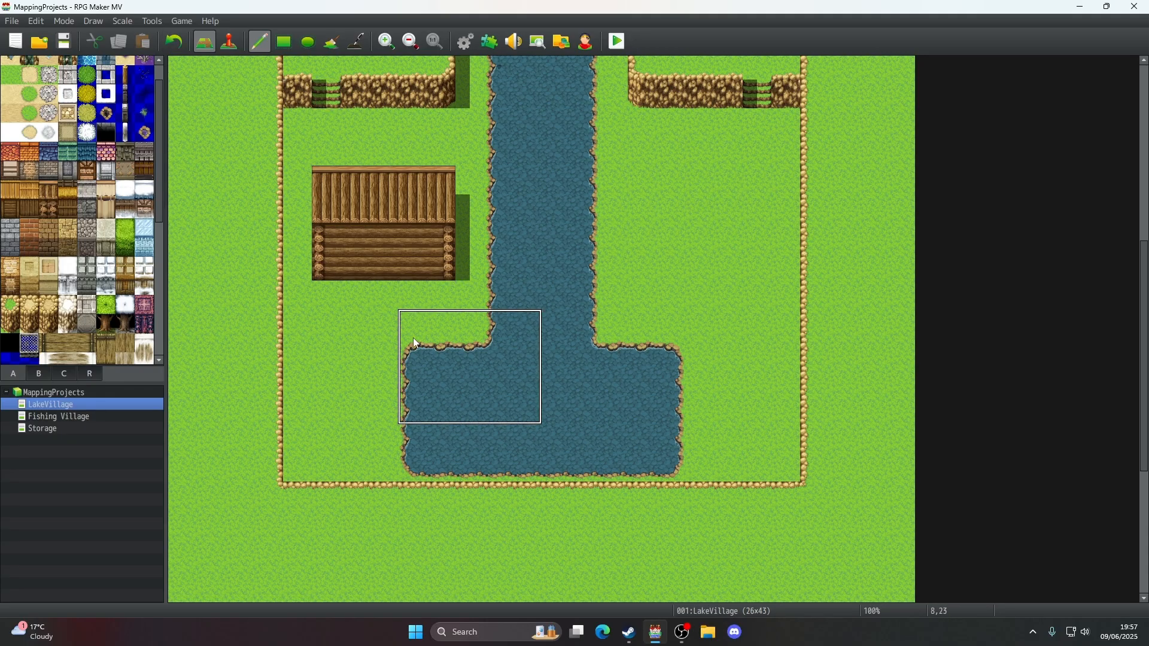
{"action": "scroll", "coordinate": [416, 342], "scroll_direction": "up", "scroll_amount": 3}
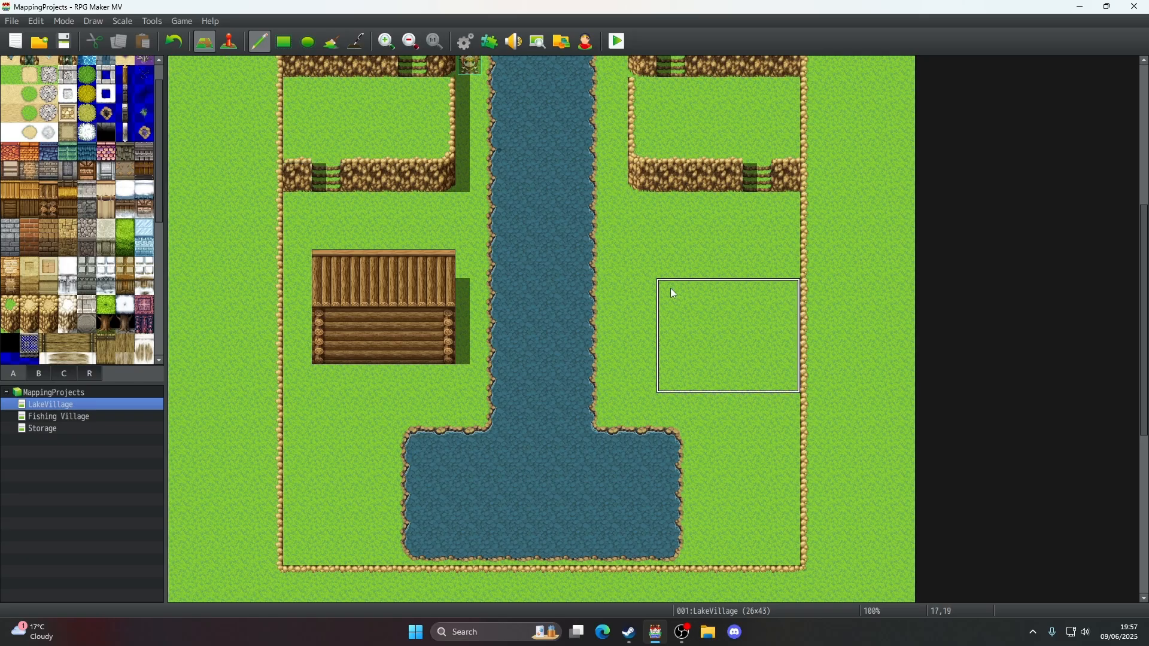
{"action": "scroll", "coordinate": [624, 274], "scroll_direction": "down", "scroll_amount": 2}
{"action": "scroll", "coordinate": [624, 273], "scroll_direction": "up", "scroll_amount": 1}
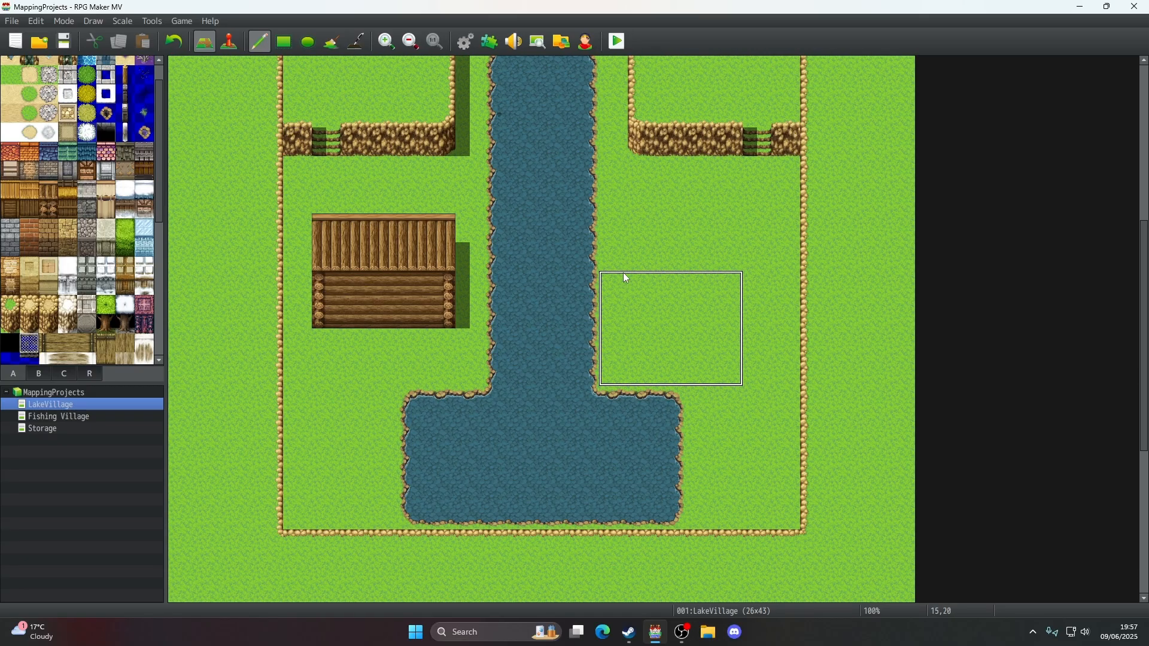
{"action": "left_click", "coordinate": [651, 222]}
- Examine the tile spacing between the lake, the western cabin and the cliff, and the open grass south of the lake
{"action": "scroll", "coordinate": [650, 279], "scroll_direction": "down", "scroll_amount": 3}
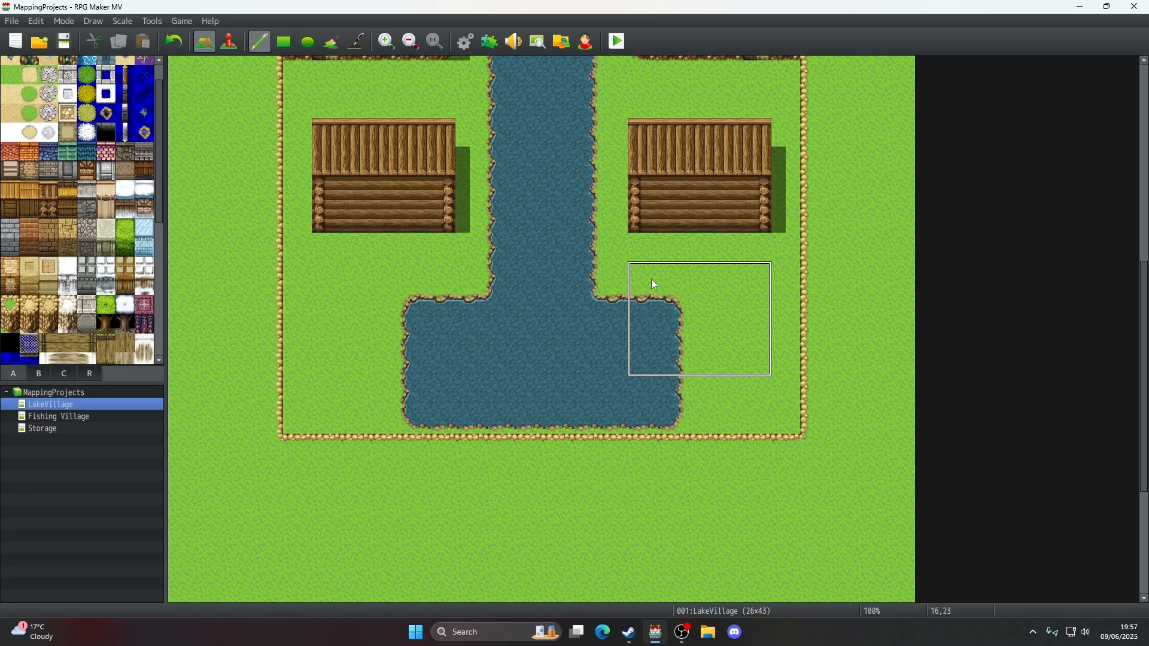
{"action": "scroll", "coordinate": [462, 296], "scroll_direction": "up", "scroll_amount": 2}
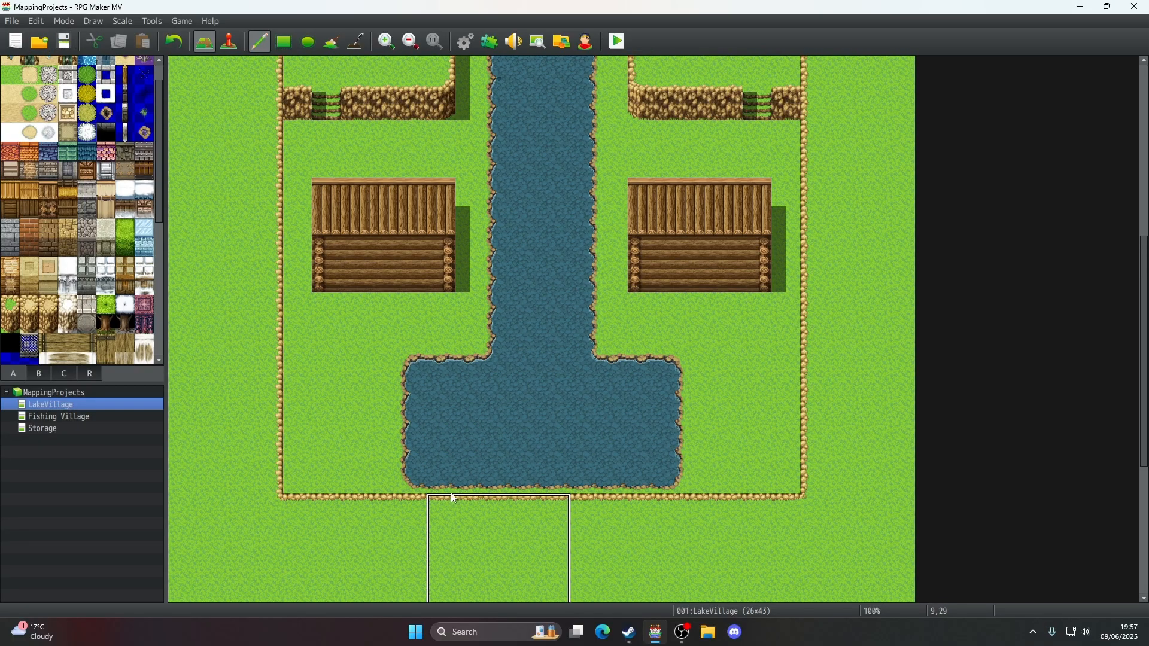
{"action": "right_click_drag", "start_coordinate": [439, 336], "coordinate": [438, 315]}
{"action": "right_click_drag", "start_coordinate": [440, 256], "coordinate": [440, 227]}
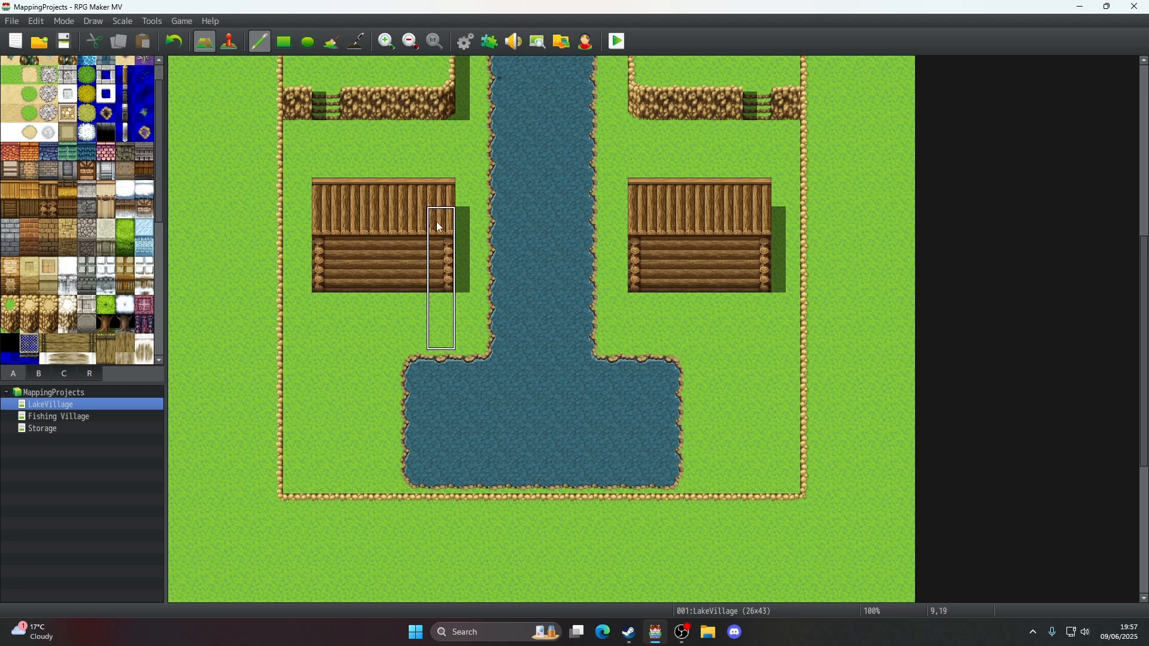
{"action": "right_click_drag", "start_coordinate": [435, 169], "coordinate": [437, 142]}
{"action": "scroll", "coordinate": [509, 372], "scroll_direction": "down", "scroll_amount": 5}
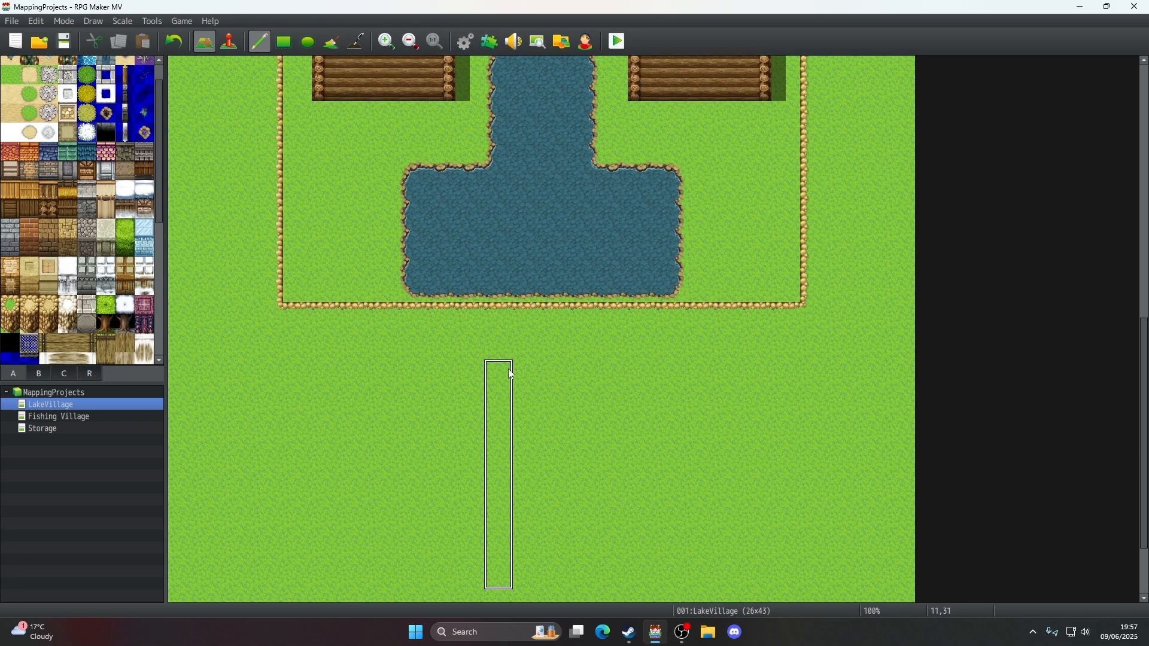
{"action": "scroll", "coordinate": [508, 372], "scroll_direction": "up", "scroll_amount": 3}
{"action": "scroll", "coordinate": [509, 374], "scroll_direction": "down", "scroll_amount": 4}
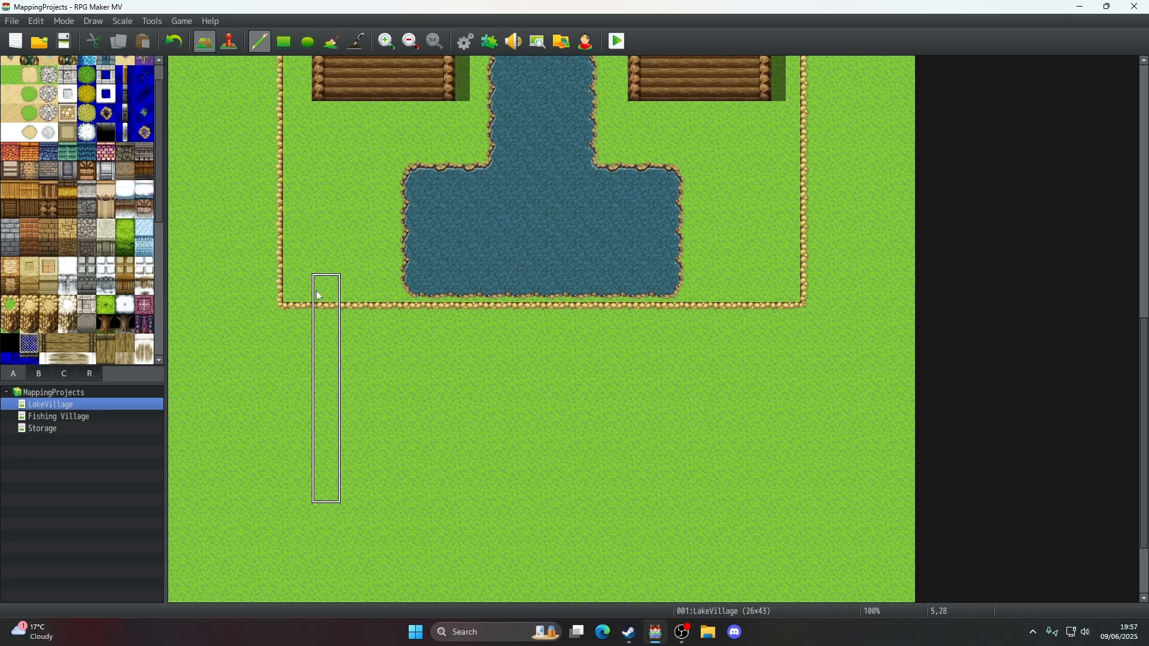
- Extend the western cliff edge ten tiles south past the existing southwest corner
{"action": "right_click", "coordinate": [296, 288]}
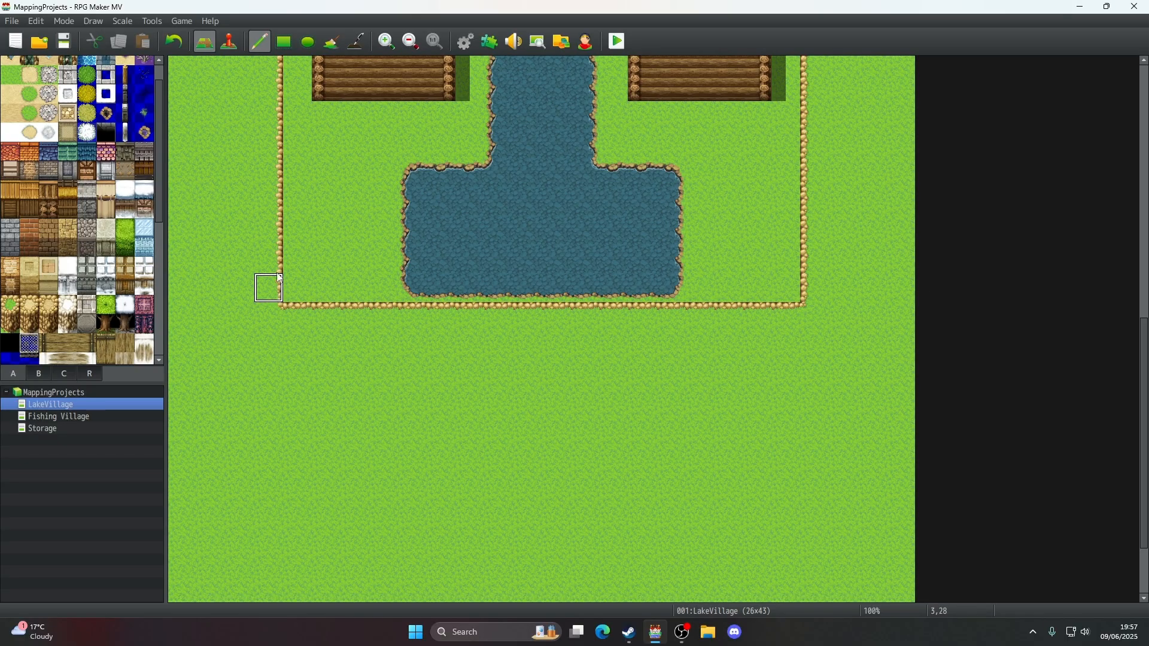
{"action": "left_click", "coordinate": [284, 41]}
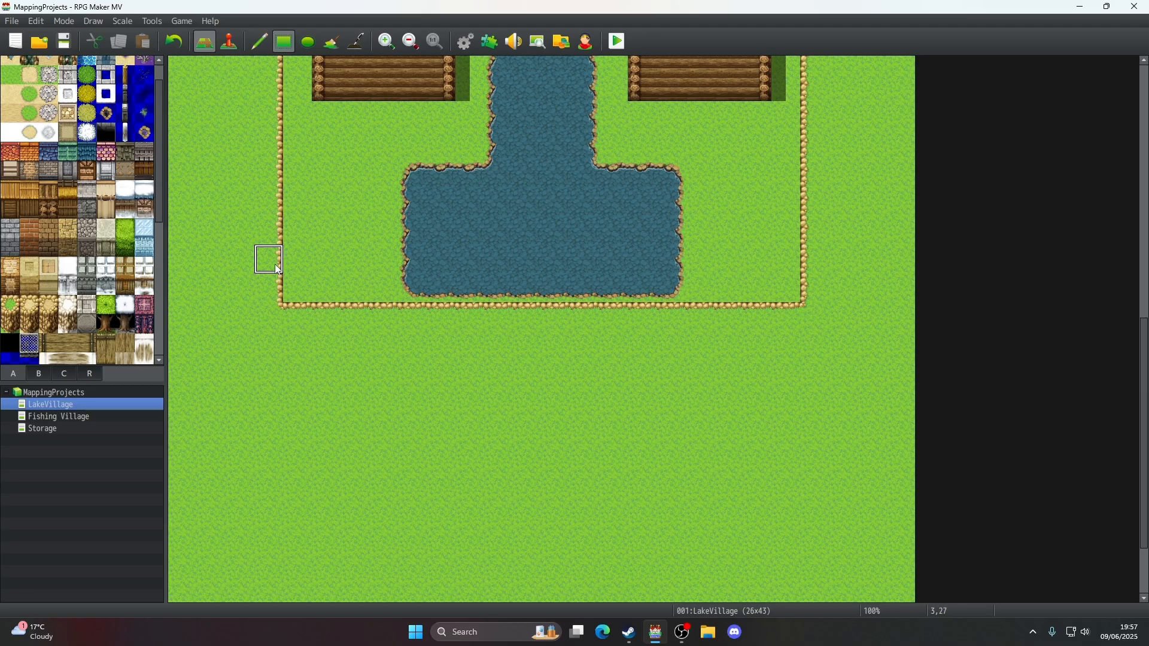
{"action": "left_click_drag", "start_coordinate": [277, 280], "coordinate": [279, 573]}
{"action": "scroll", "coordinate": [274, 336], "scroll_direction": "down", "scroll_amount": 3}
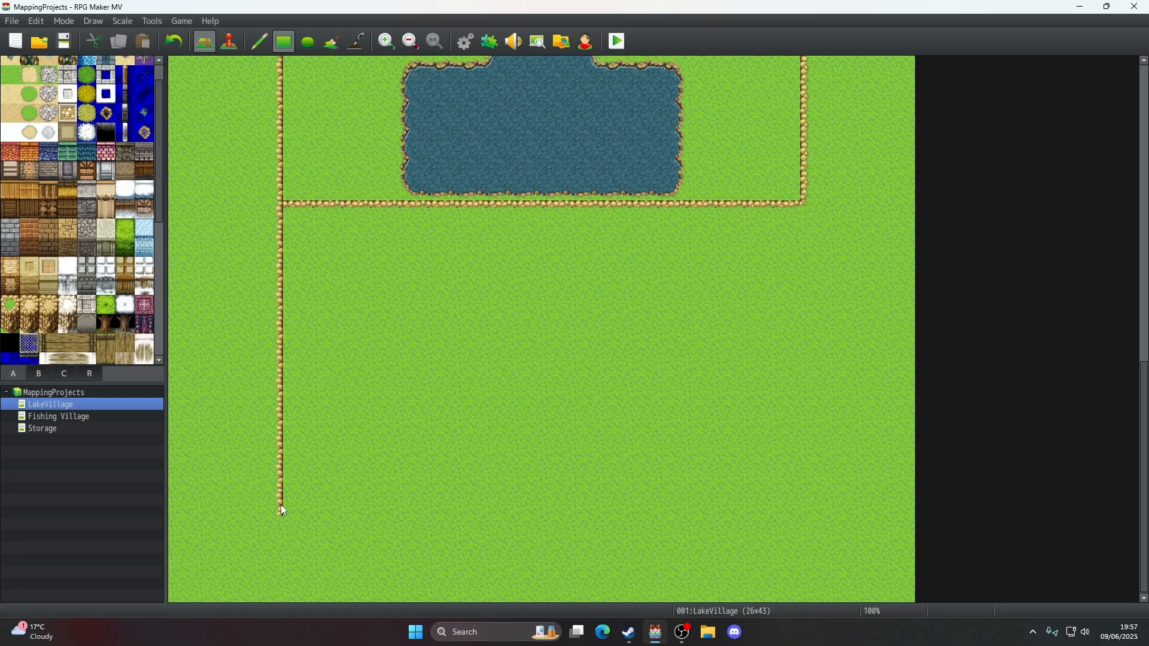
{"action": "left_click_drag", "start_coordinate": [281, 511], "coordinate": [281, 479]}
- Try the meadow ledge's two lower corner tiles at the extension's southern end and undo them together with the extension
{"action": "scroll", "coordinate": [53, 308], "scroll_direction": "down", "scroll_amount": 6}
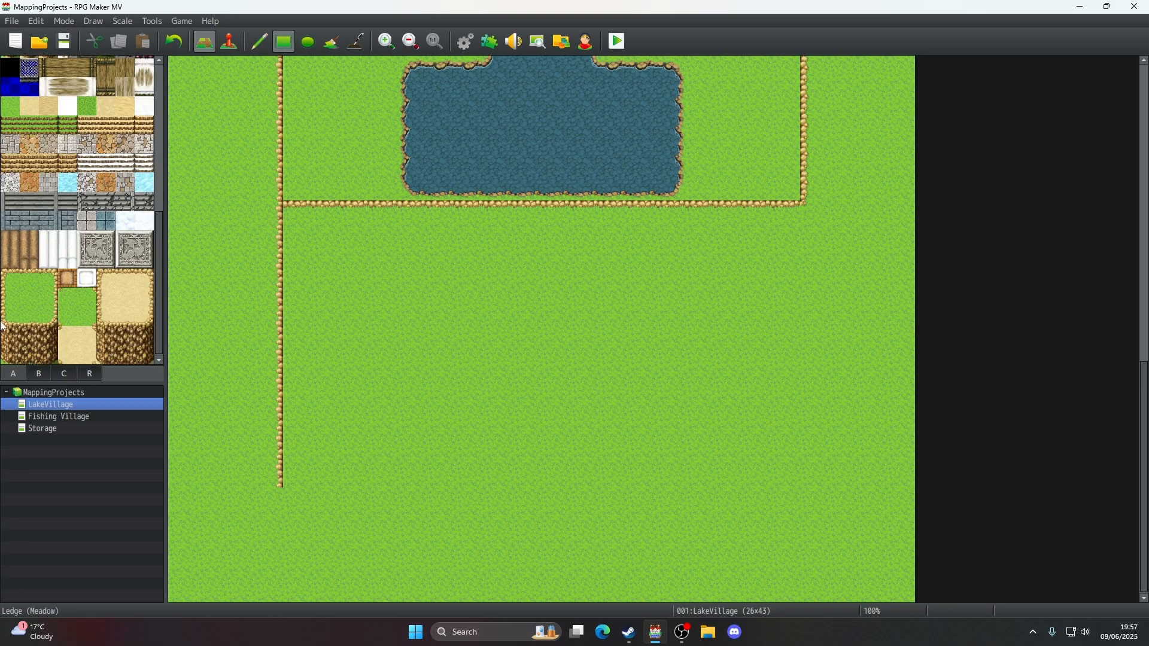
{"action": "left_click", "coordinate": [6, 320]}
{"action": "left_click", "coordinate": [269, 474]}
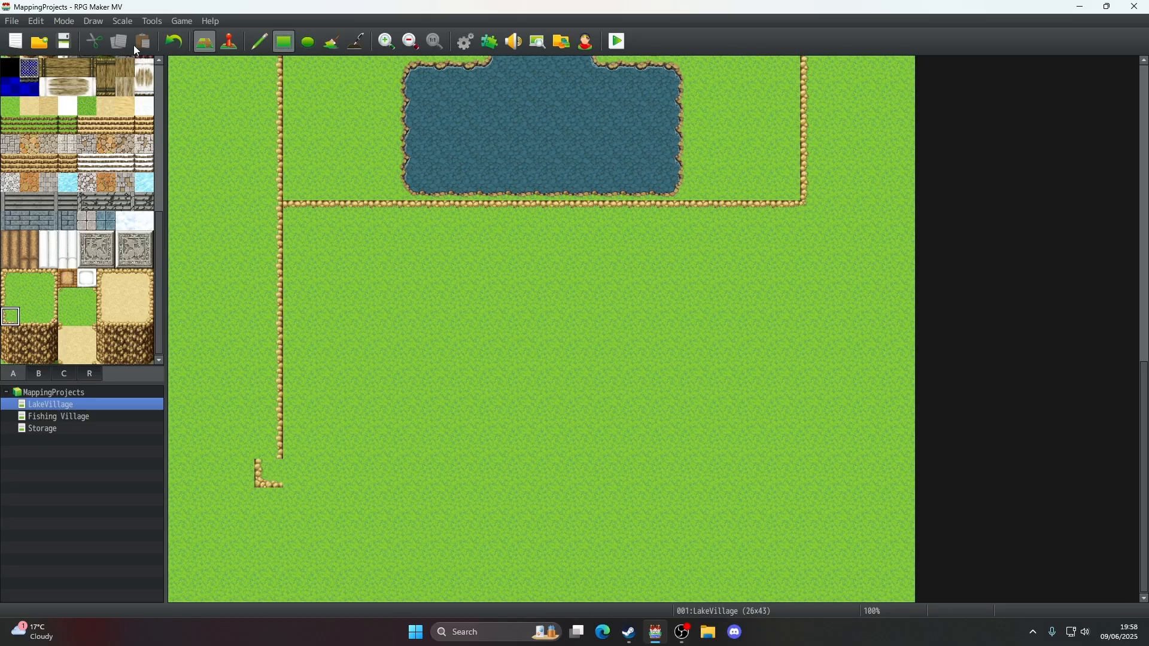
{"action": "left_click", "coordinate": [173, 42]}
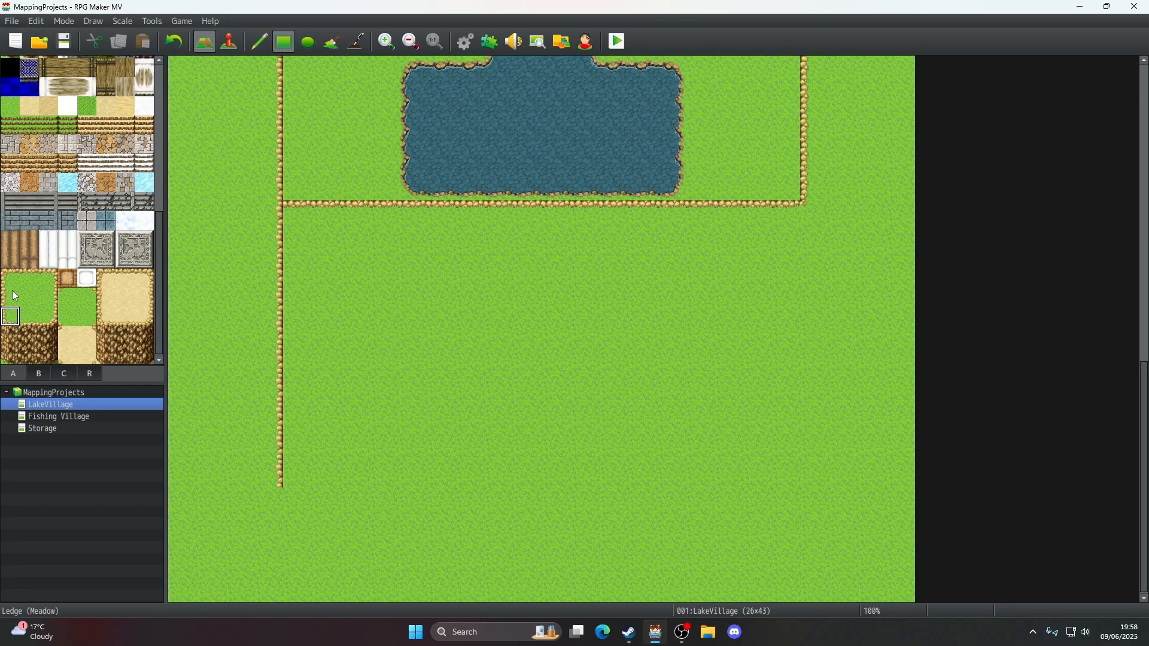
{"action": "left_click", "coordinate": [49, 316]}
{"action": "left_click", "coordinate": [269, 473]}
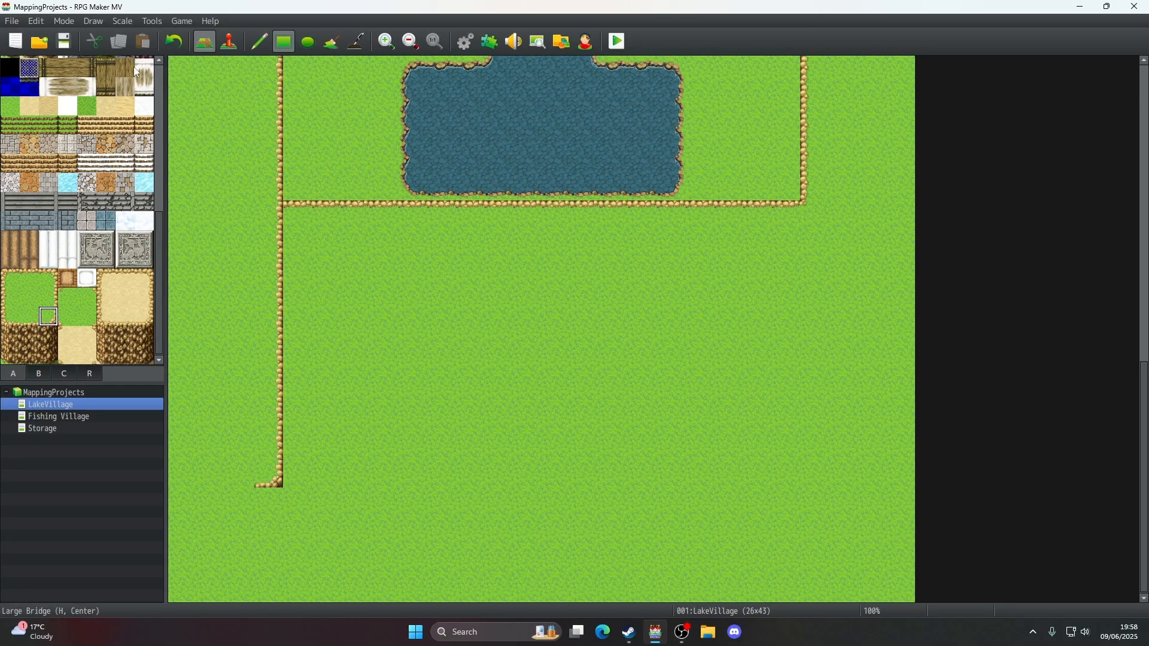
{"action": "left_click", "coordinate": [174, 41]}
{"action": "left_click", "coordinate": [11, 316]}
{"action": "left_click", "coordinate": [280, 477]}
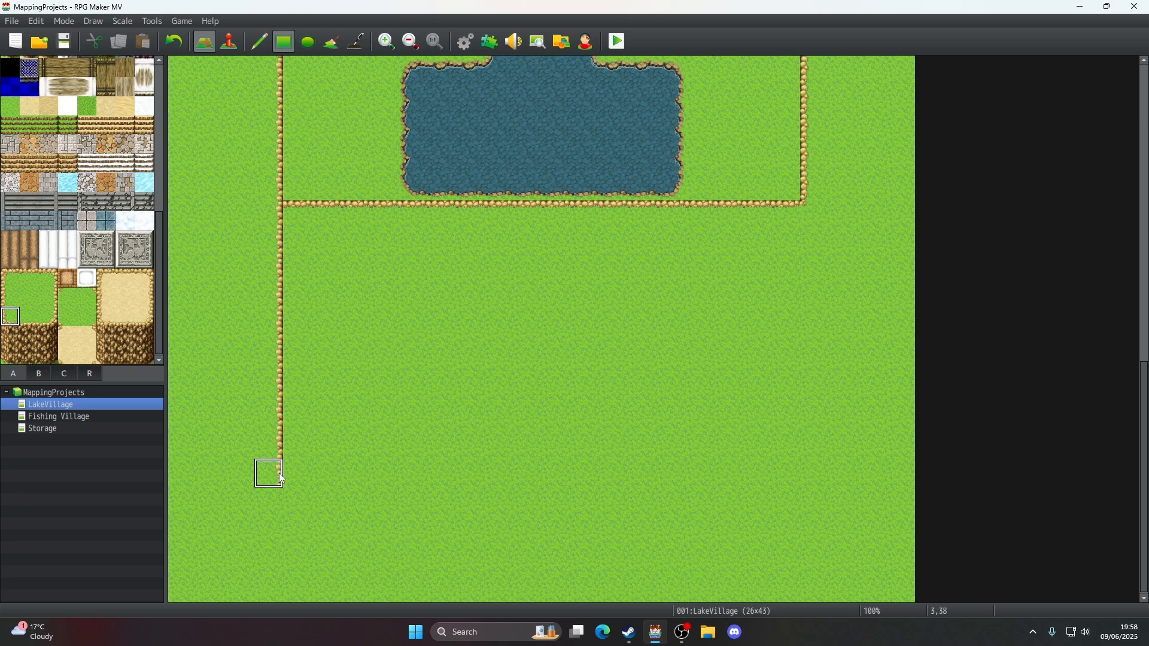
{"action": "left_click", "coordinate": [183, 44]}
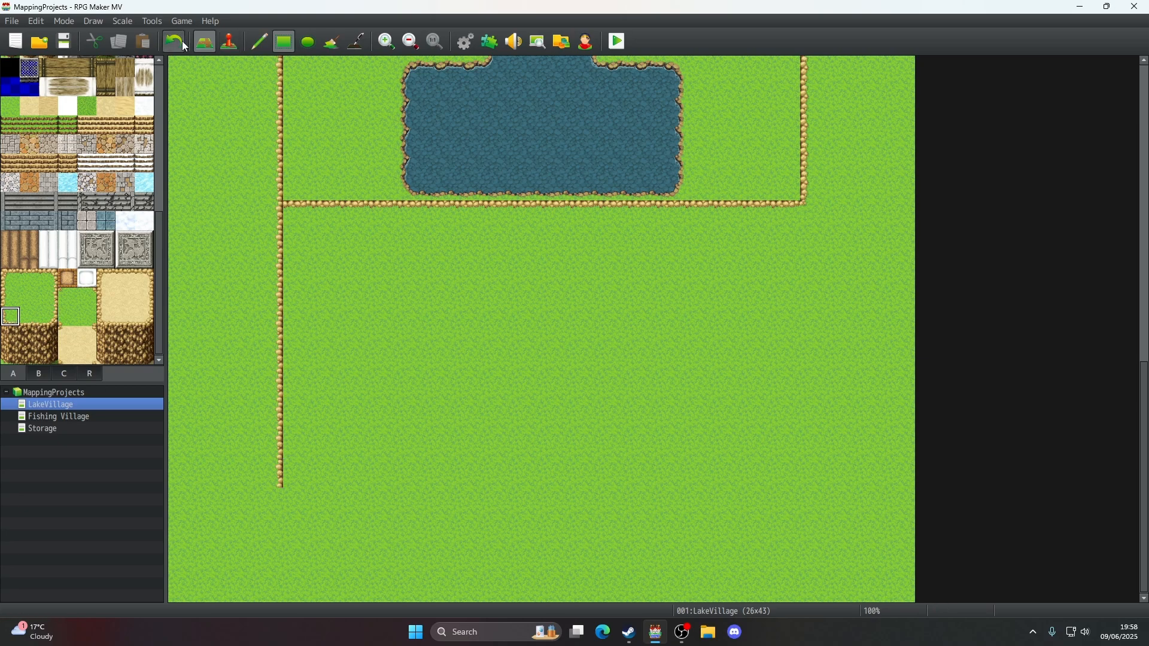
{"action": "left_click", "coordinate": [183, 45]}
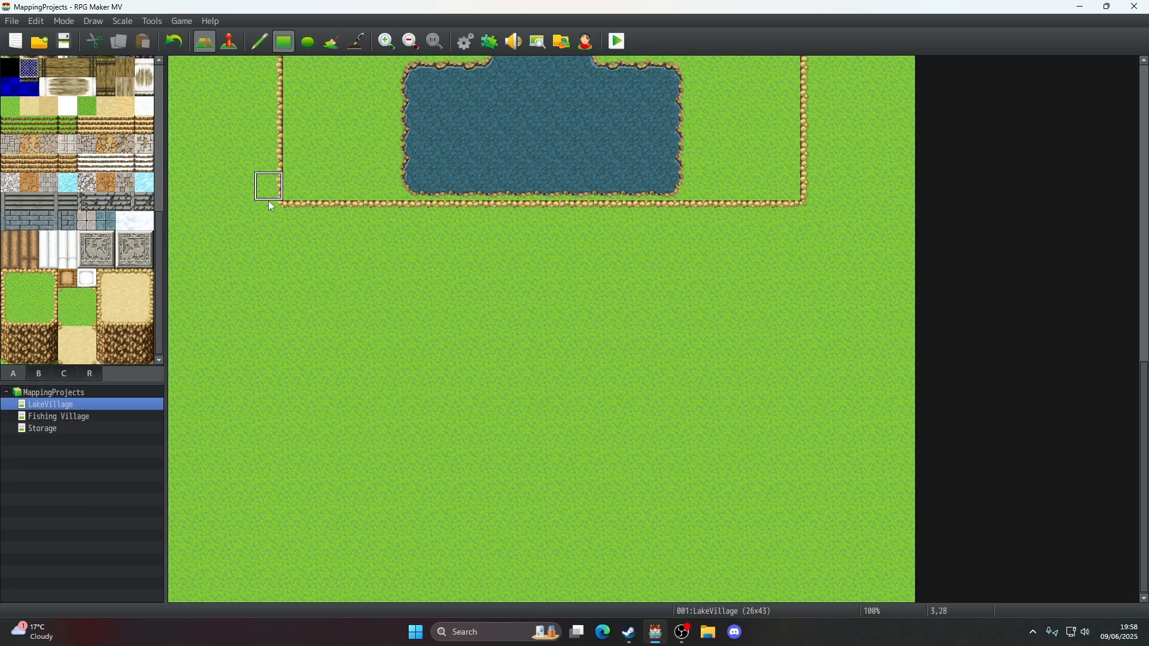
- Redraw the western cliff edge ten tiles further south and finish its end with a matching small corner tile
{"action": "left_click_drag", "start_coordinate": [274, 209], "coordinate": [281, 575]}
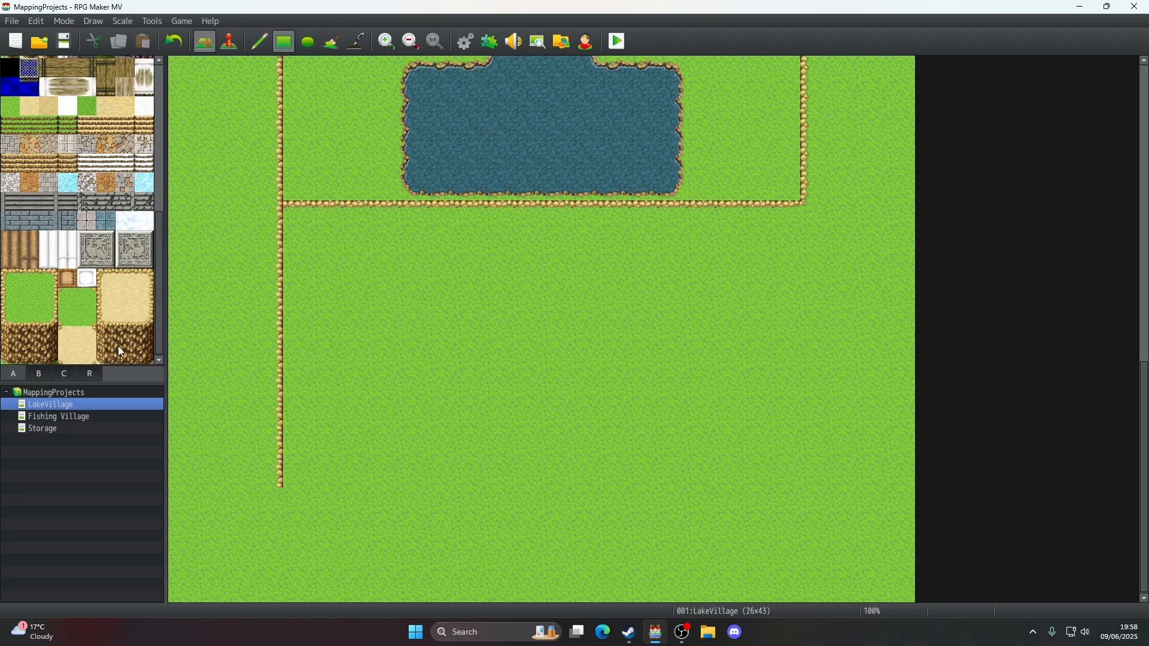
{"action": "left_click", "coordinate": [68, 297]}
{"action": "left_click", "coordinate": [87, 317]}
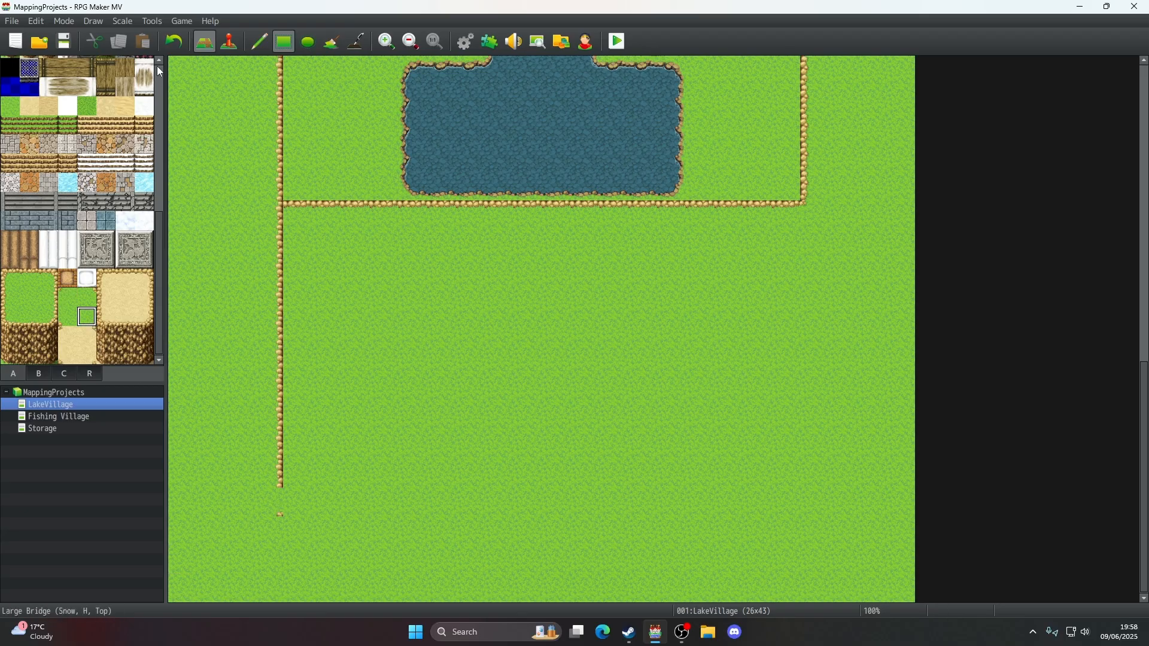
{"action": "left_click", "coordinate": [87, 279]}
{"action": "left_click", "coordinate": [87, 297]}
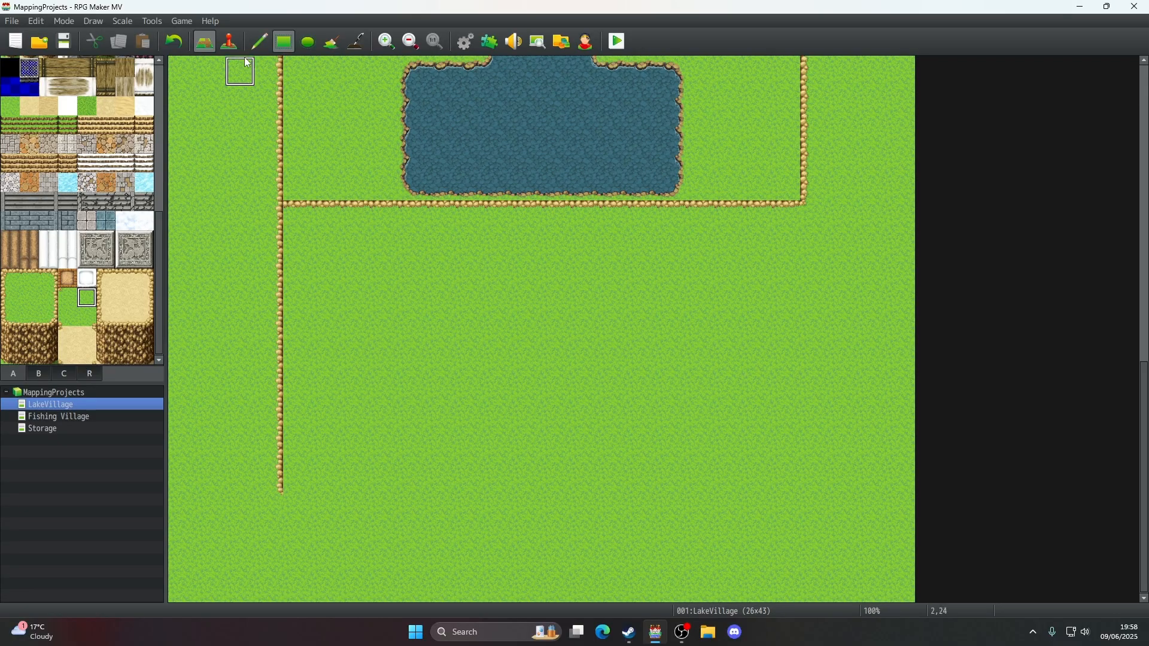
- Draw a new southern cliff edge 17 tiles eastward from the new southwest corner
{"action": "left_click", "coordinate": [24, 277]}
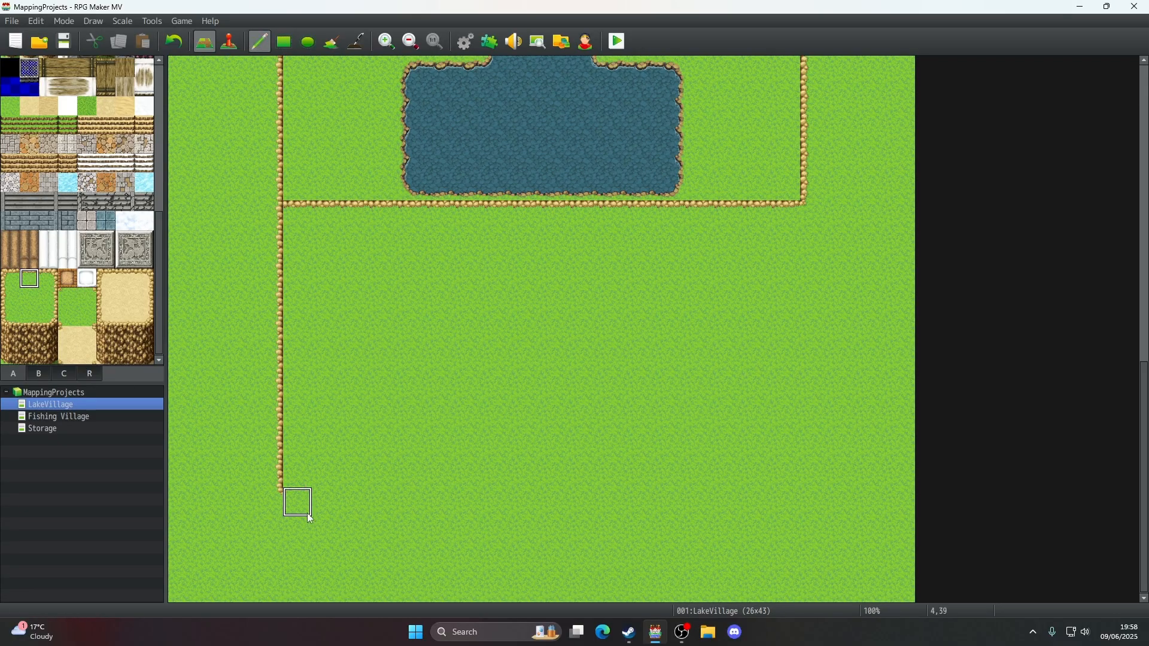
{"action": "left_click", "coordinate": [326, 503]}
{"action": "left_click", "coordinate": [284, 41]}
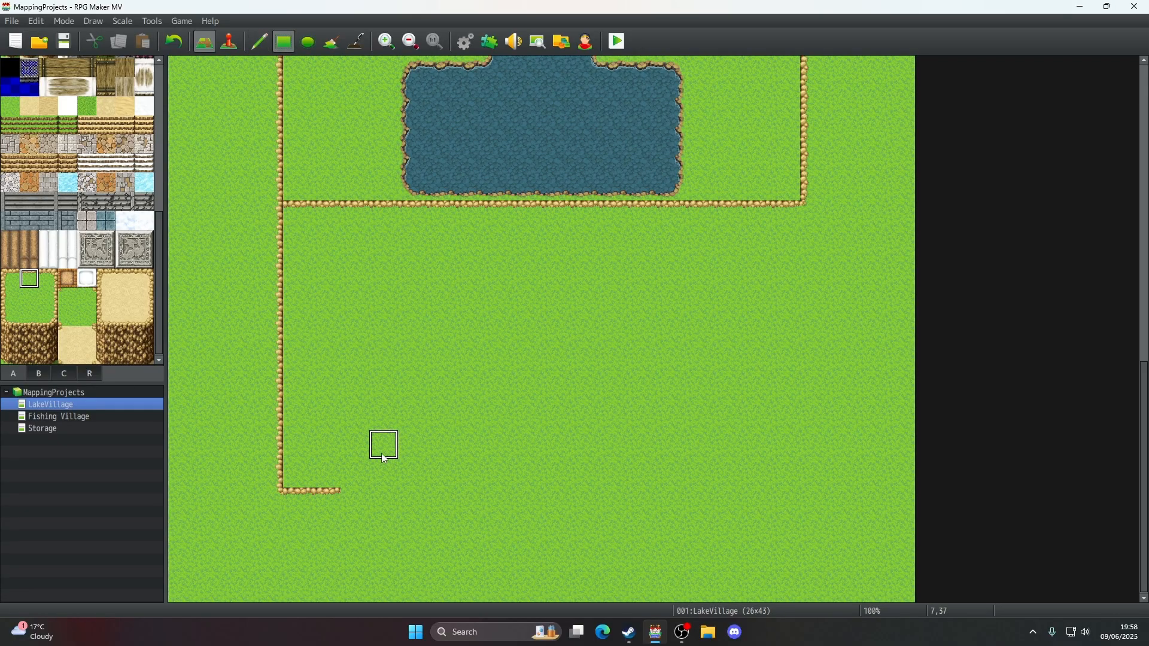
{"action": "left_click_drag", "start_coordinate": [364, 500], "coordinate": [758, 501]}
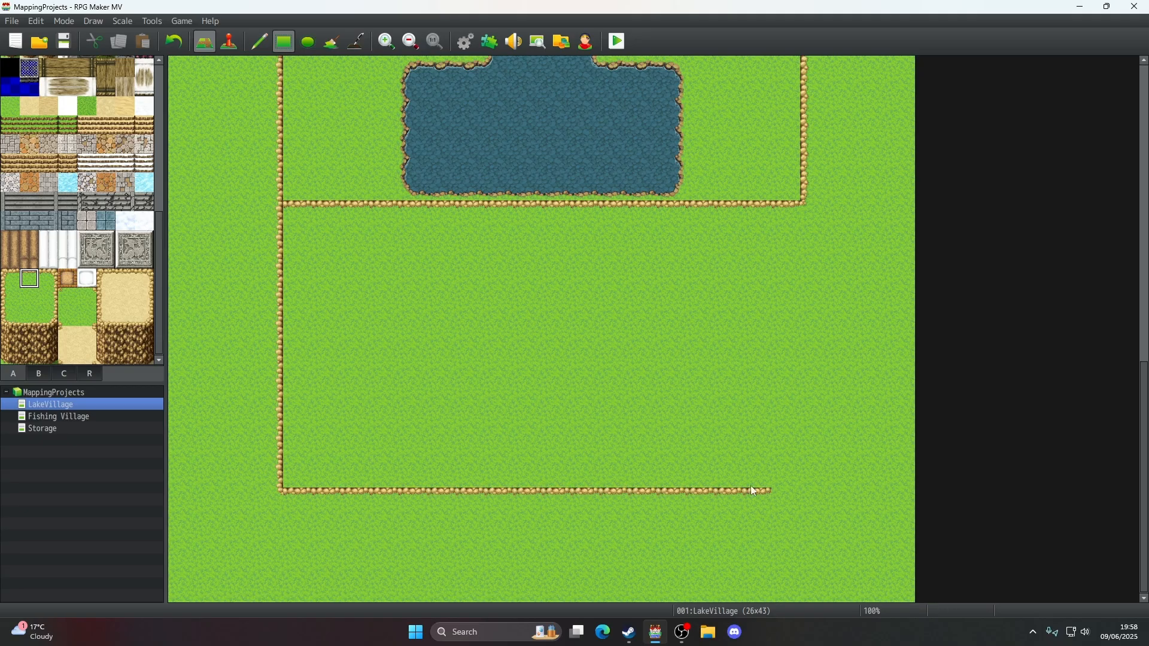
- Extend the eastern cliff edge south to the new southern edge and close the southeast corner
{"action": "left_click", "coordinate": [795, 226]}
{"action": "left_click", "coordinate": [799, 218]}
{"action": "left_click", "coordinate": [10, 299]}
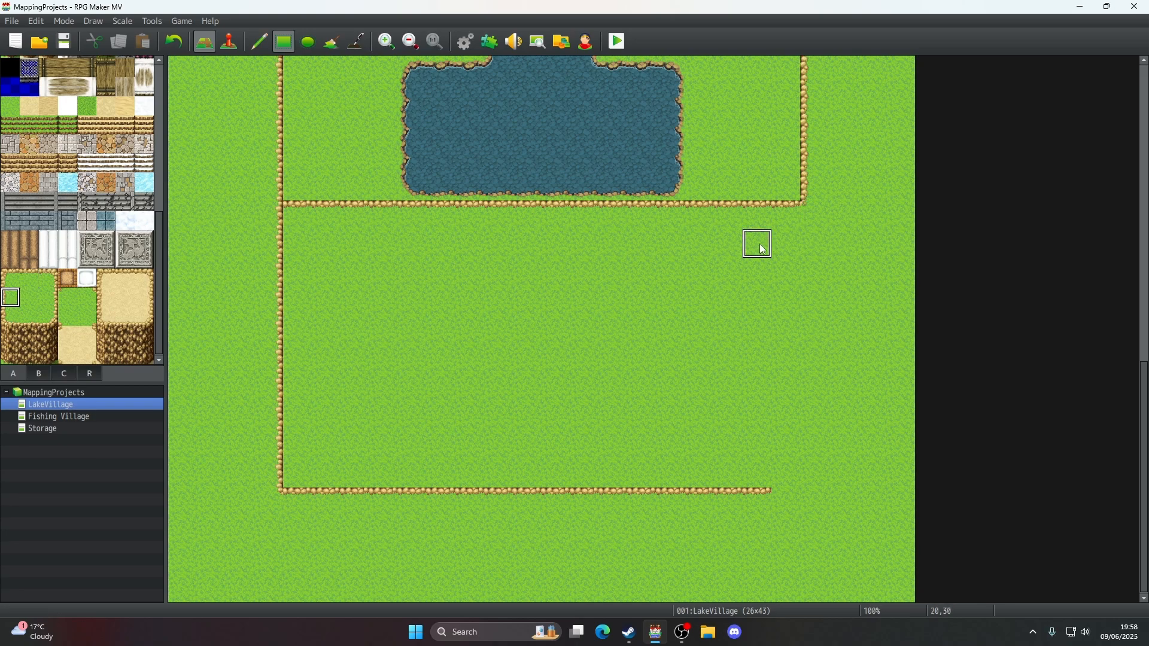
{"action": "mouse_move", "coordinate": [805, 210]}
{"action": "left_mouse_down"}
{"action": "mouse_move", "coordinate": [816, 217]}
{"action": "mouse_move", "coordinate": [809, 394]}
{"action": "left_mouse_up"}
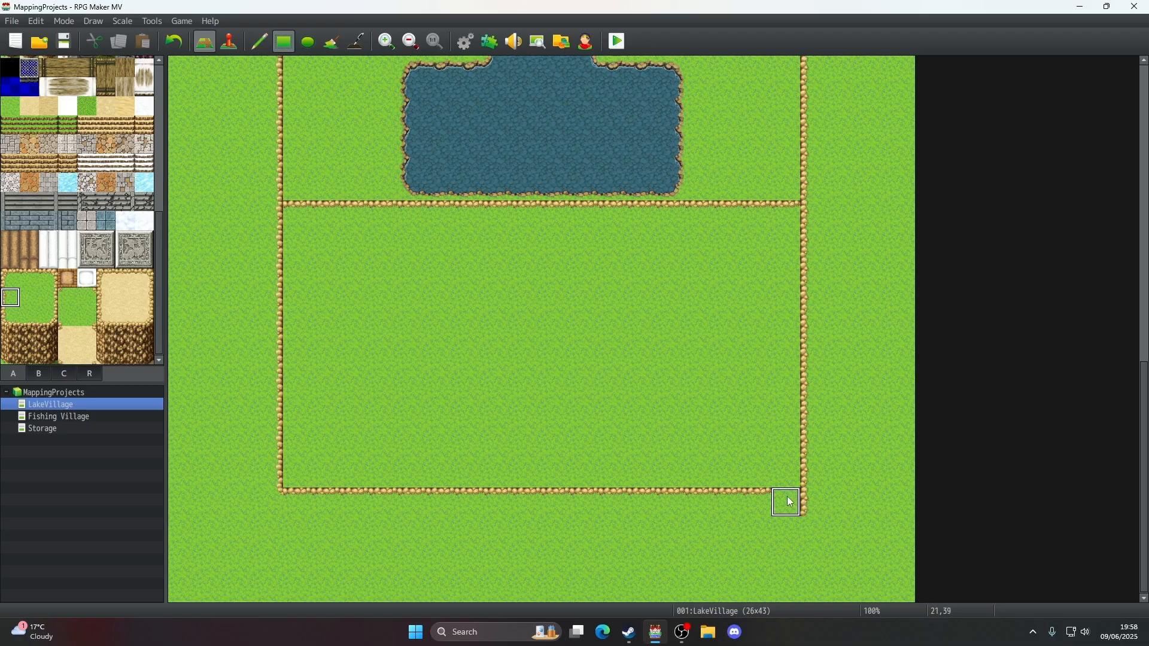
{"action": "left_click", "coordinate": [69, 299]}
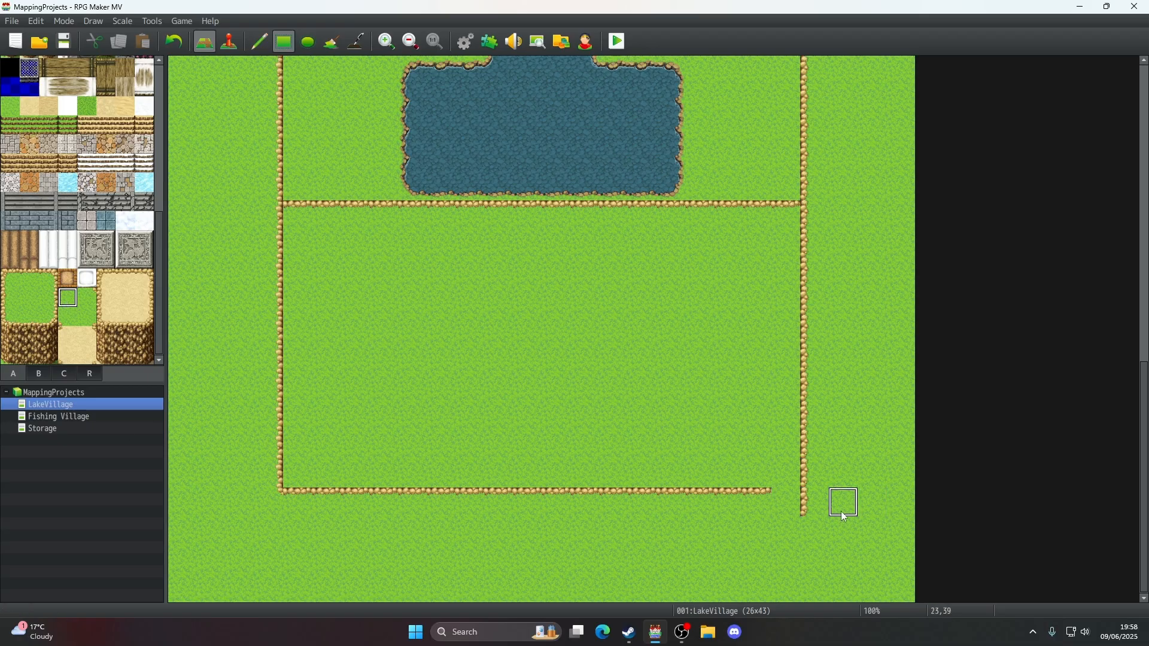
{"action": "left_click", "coordinate": [30, 279]}
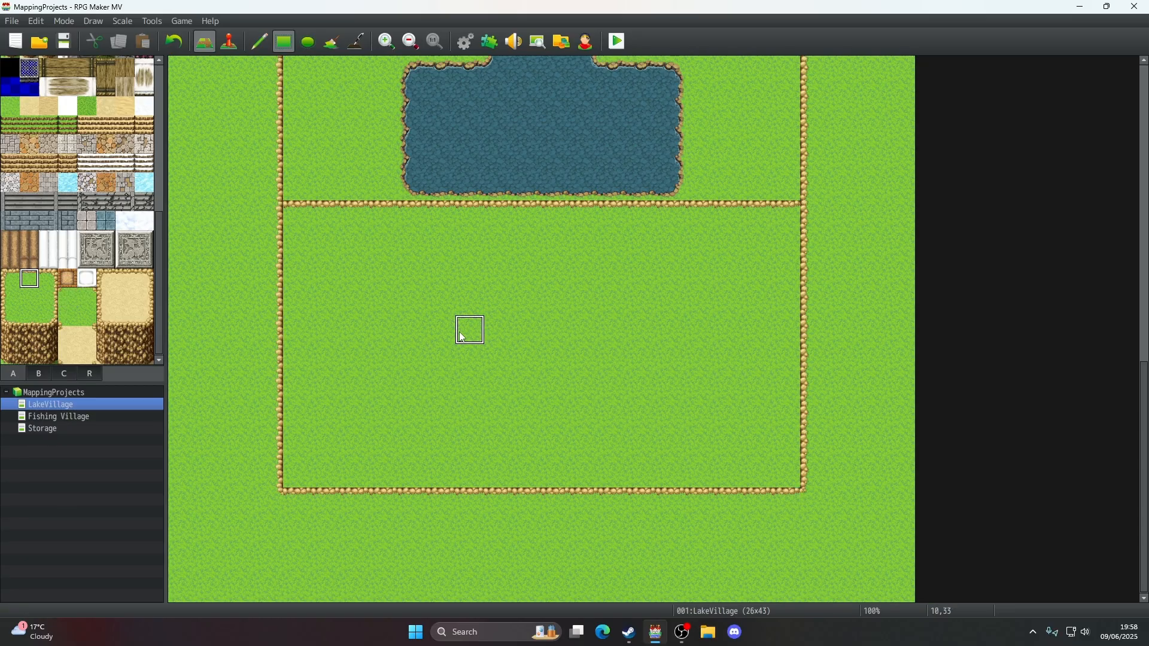
- Replace the old cliff edge directly south of the lake with plain grass across the whole enclosure
{"action": "scroll", "coordinate": [443, 330], "scroll_direction": "up", "scroll_amount": 4}
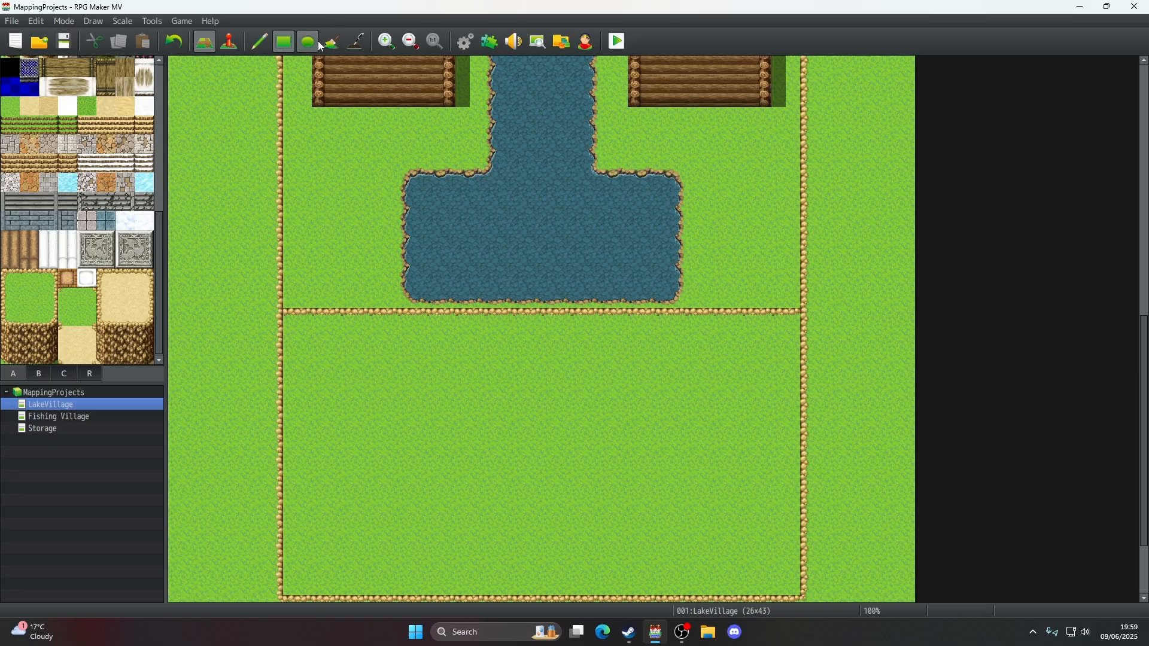
{"action": "left_click_drag", "start_coordinate": [309, 329], "coordinate": [789, 492]}
{"action": "scroll", "coordinate": [545, 412], "scroll_direction": "down", "scroll_amount": 3}
{"action": "scroll", "coordinate": [569, 368], "scroll_direction": "up", "scroll_amount": 3}
- Lengthen the lake southward by two more tile rows across its full width
{"action": "left_click", "coordinate": [260, 42]}
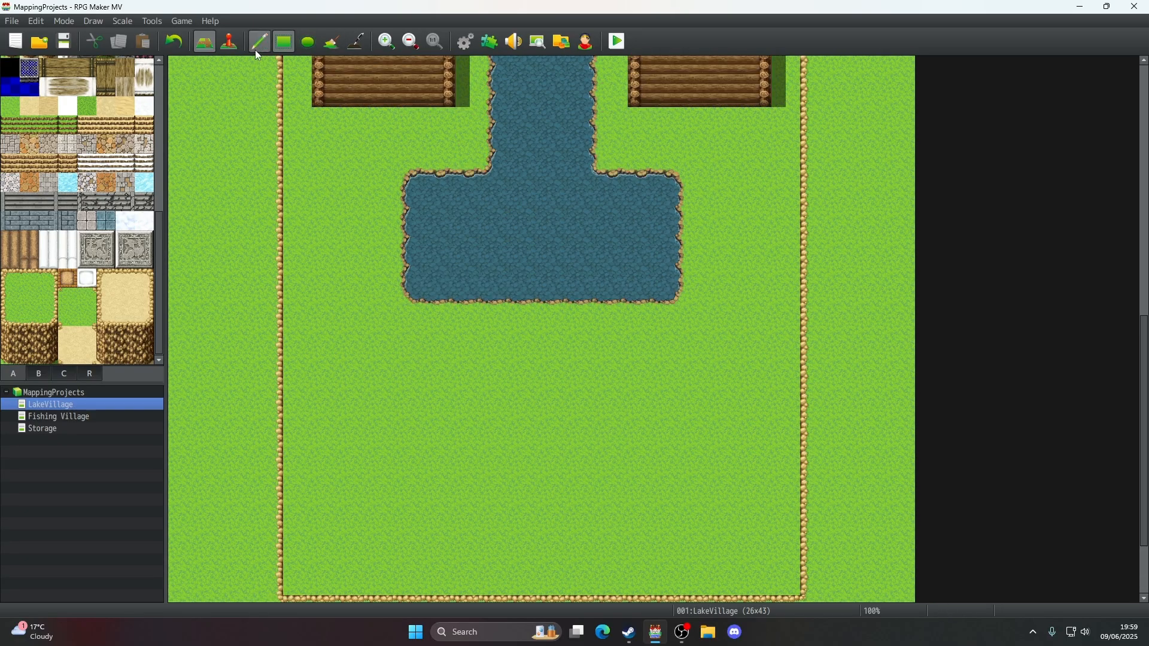
{"action": "right_click_drag", "start_coordinate": [440, 345], "coordinate": [432, 329]}
{"action": "scroll", "coordinate": [432, 330], "scroll_direction": "down", "scroll_amount": 1}
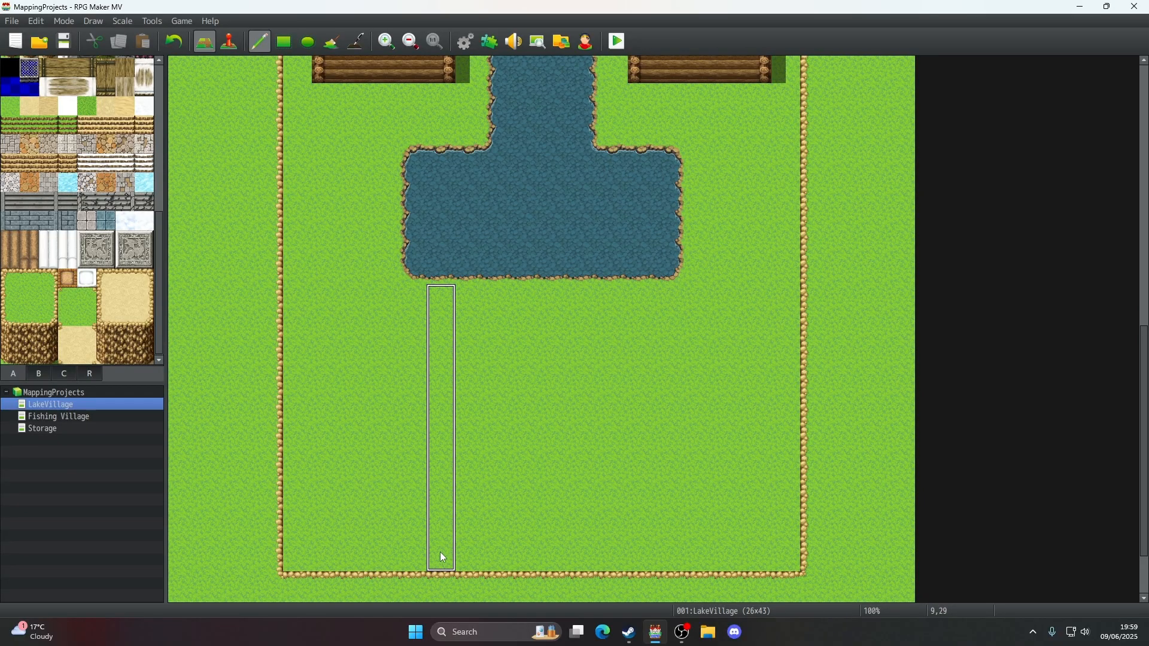
{"action": "right_click_drag", "start_coordinate": [415, 272], "coordinate": [649, 277]}
{"action": "left_click_drag", "start_coordinate": [668, 276], "coordinate": [669, 321]}
{"action": "scroll", "coordinate": [667, 198], "scroll_direction": "up", "scroll_amount": 5}
{"action": "scroll", "coordinate": [668, 197], "scroll_direction": "down", "scroll_amount": 5}
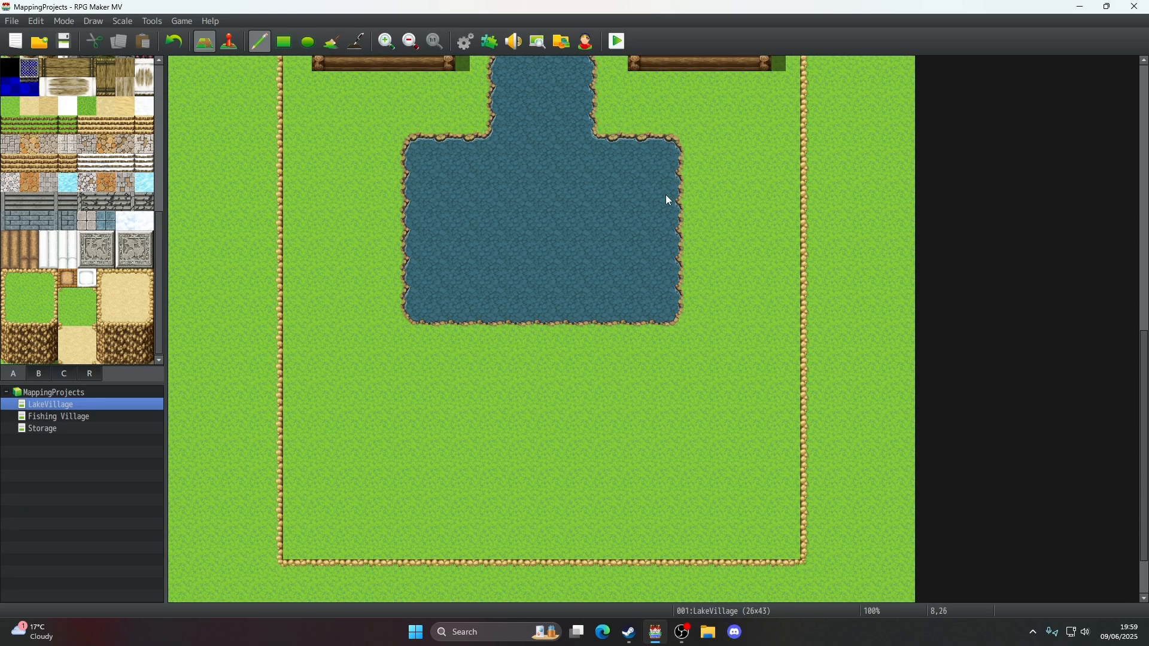
{"action": "scroll", "coordinate": [668, 198], "scroll_direction": "up", "scroll_amount": 2}
{"action": "scroll", "coordinate": [666, 195], "scroll_direction": "up", "scroll_amount": 3}
{"action": "scroll", "coordinate": [666, 196], "scroll_direction": "down", "scroll_amount": 4}
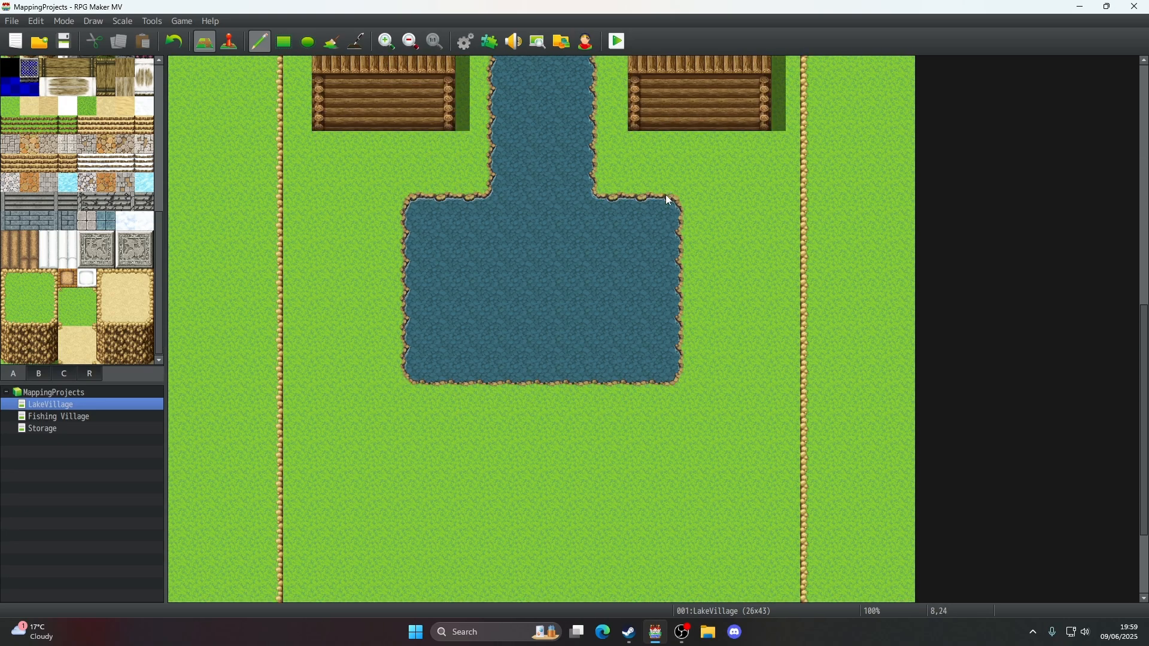
- Place a copy of the western log cabin two tiles south of the lake, directly below the original
{"action": "scroll", "coordinate": [669, 201], "scroll_direction": "up", "scroll_amount": 5}
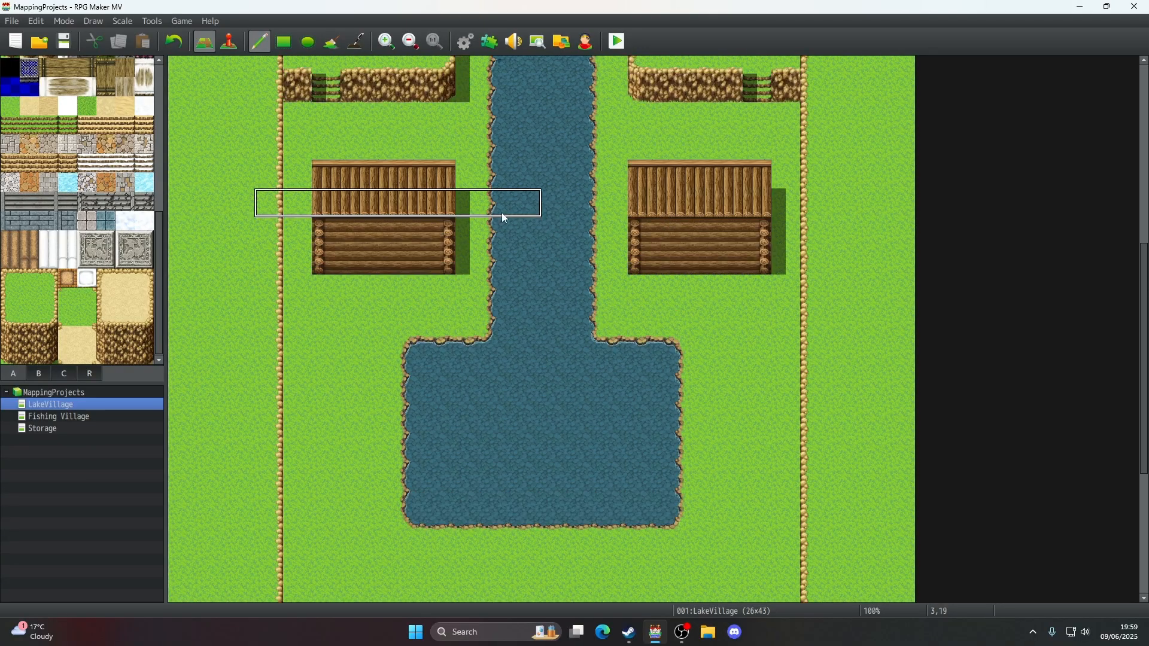
{"action": "right_click_drag", "start_coordinate": [441, 257], "coordinate": [332, 175]}
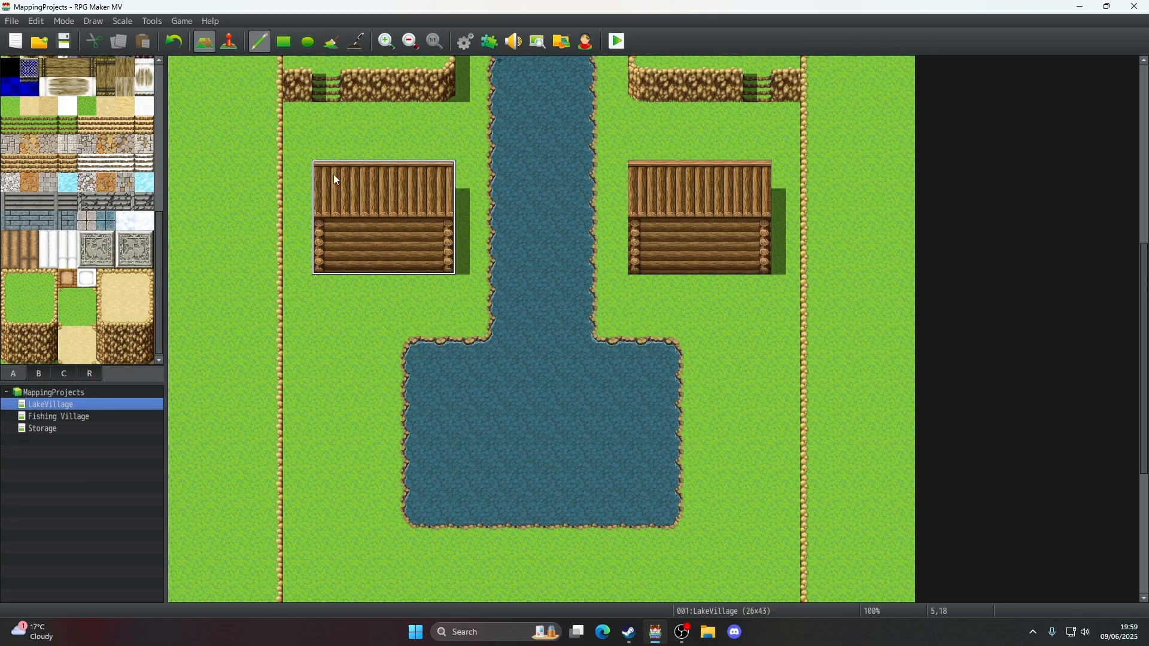
{"action": "scroll", "coordinate": [333, 174], "scroll_direction": "down", "scroll_amount": 5}
{"action": "scroll", "coordinate": [334, 177], "scroll_direction": "down", "scroll_amount": 2}
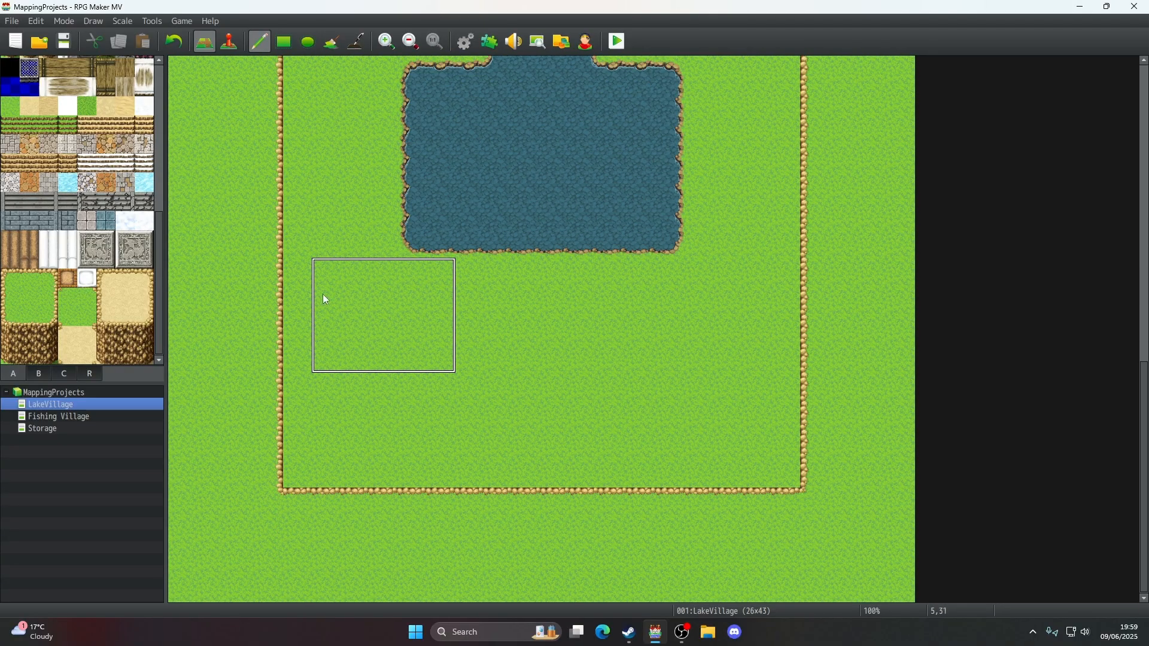
{"action": "left_click", "coordinate": [323, 327]}
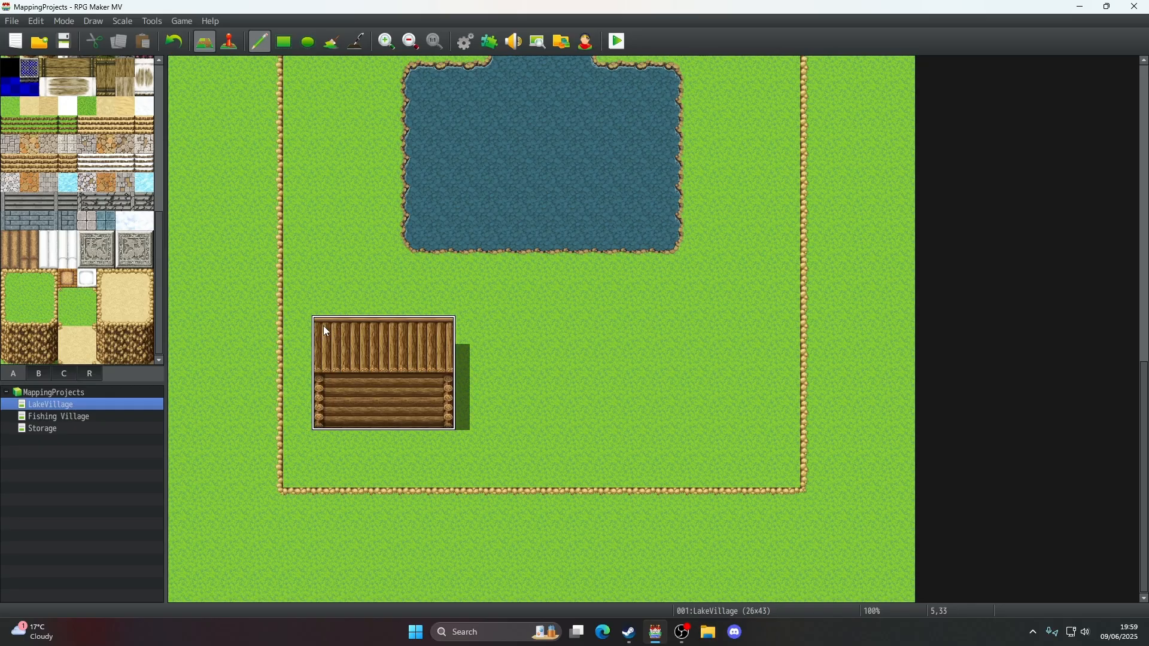
- Try a cabin copy southeast of the lake, one tile west of the eastern cabin's column, and undo it
{"action": "left_click", "coordinate": [607, 339]}
{"action": "scroll", "coordinate": [499, 195], "scroll_direction": "up", "scroll_amount": 3}
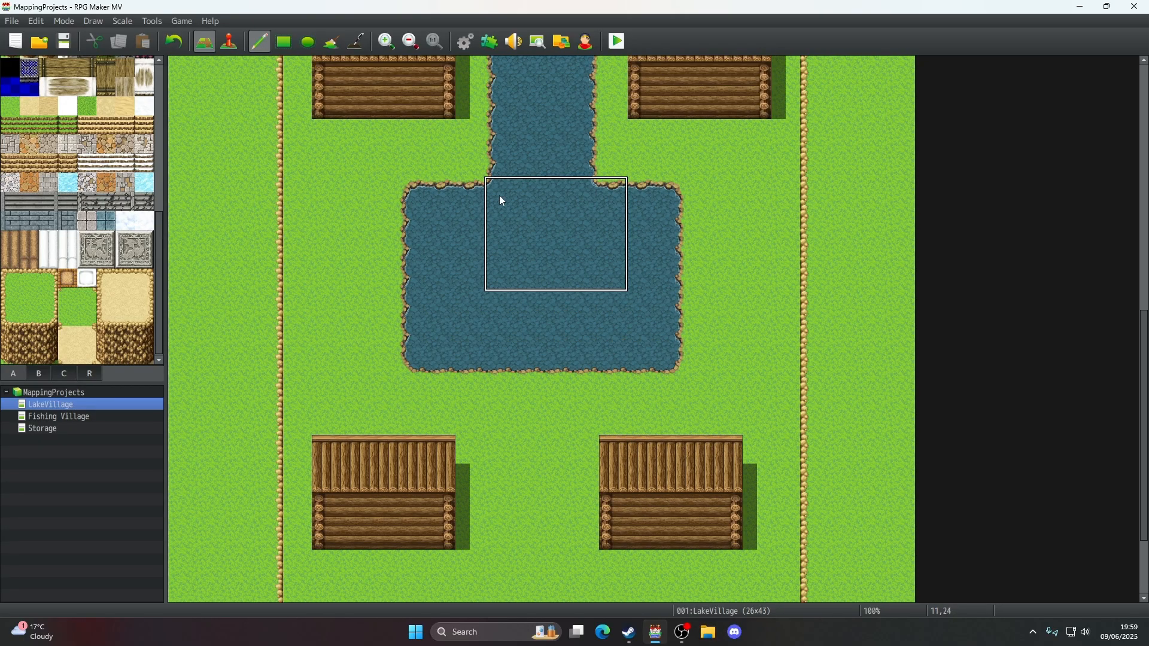
{"action": "left_click", "coordinate": [177, 44]}
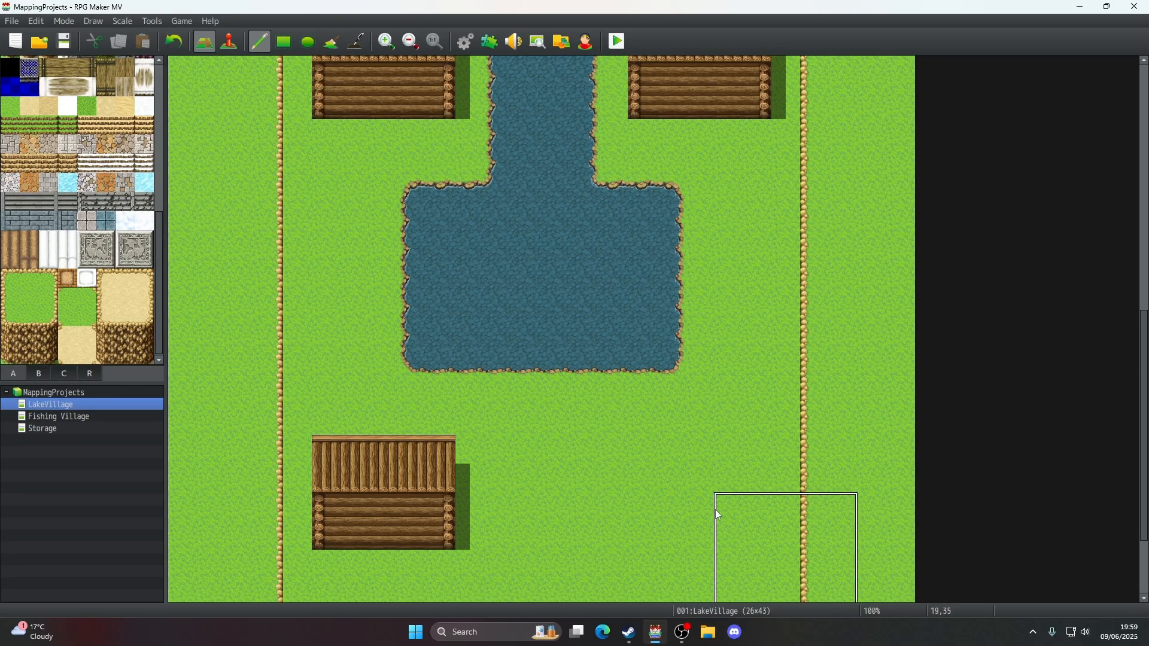
- Place a cabin copy southeast of the lake, directly below the eastern cabin and level with the southwestern one
{"action": "left_click", "coordinate": [641, 461]}
{"action": "scroll", "coordinate": [472, 251], "scroll_direction": "down", "scroll_amount": 3}
{"action": "scroll", "coordinate": [450, 228], "scroll_direction": "down", "scroll_amount": 1}
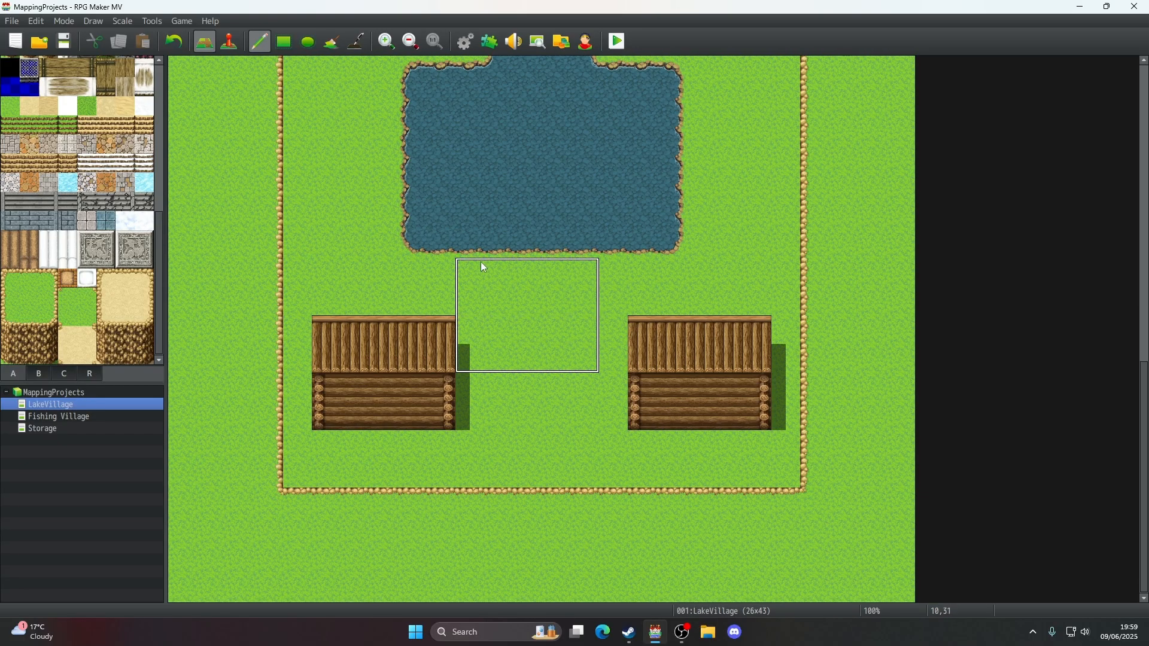
- Try a third cabin copy between the two southern cabins, overlapping the lake's southern shore, and undo it
{"action": "left_click", "coordinate": [500, 246]}
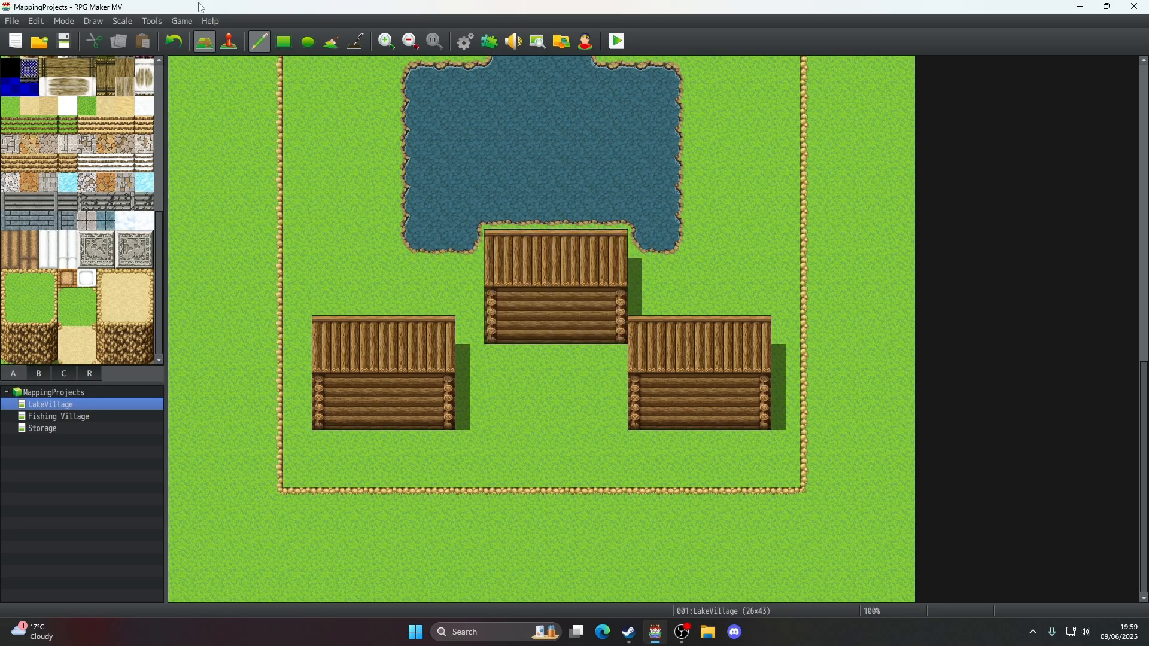
{"action": "left_click", "coordinate": [174, 42]}
{"action": "scroll", "coordinate": [497, 218], "scroll_direction": "up", "scroll_amount": 1}
{"action": "scroll", "coordinate": [494, 217], "scroll_direction": "up", "scroll_amount": 7}
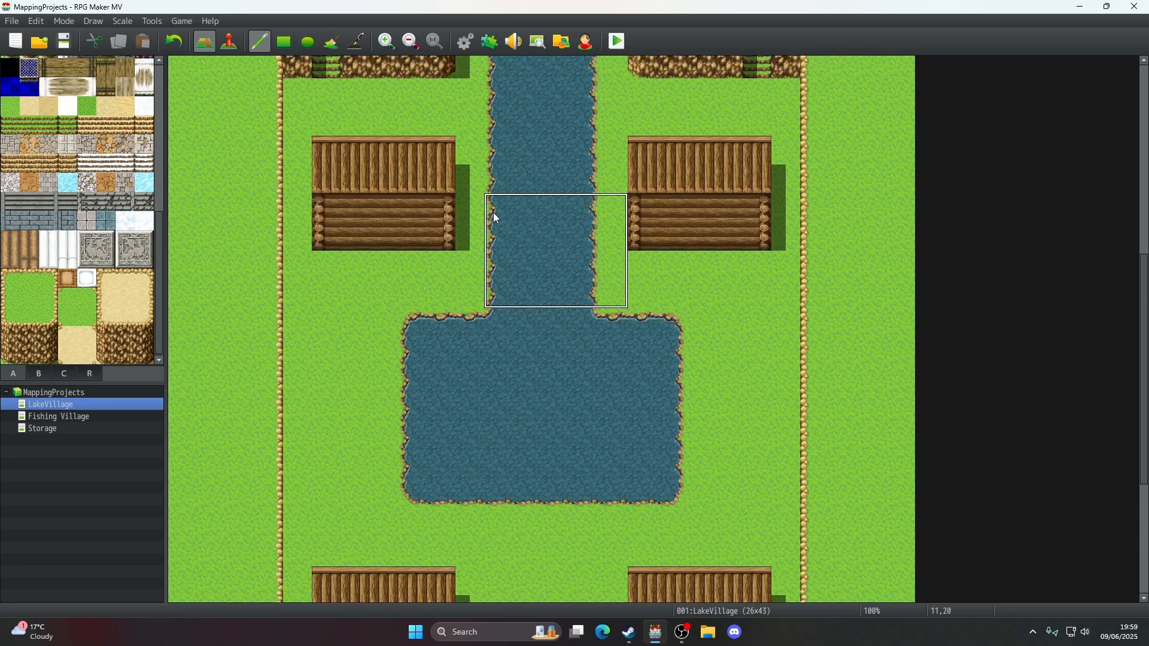
{"action": "scroll", "coordinate": [493, 226], "scroll_direction": "down", "scroll_amount": 4}
{"action": "scroll", "coordinate": [533, 239], "scroll_direction": "down", "scroll_amount": 3}
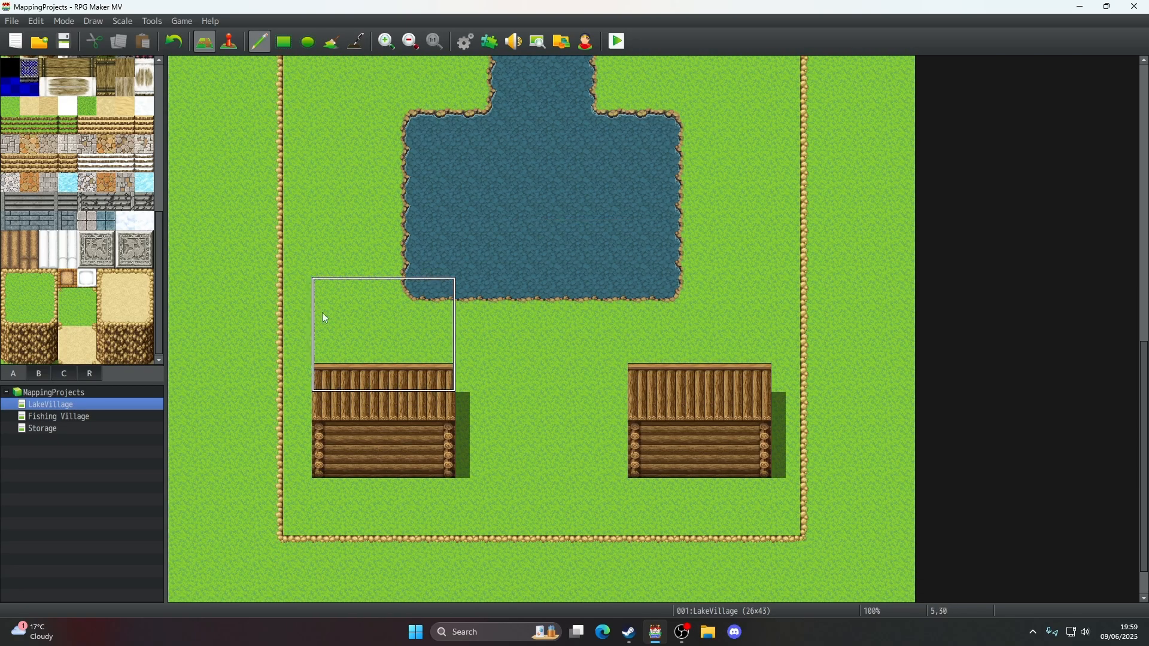
- Look over the village layout from the waterfall terraces to the southern cliff edge, checking the cabins' spacing around the river and lake
{"action": "scroll", "coordinate": [335, 305], "scroll_direction": "up", "scroll_amount": 6}
{"action": "scroll", "coordinate": [400, 273], "scroll_direction": "up", "scroll_amount": 2}
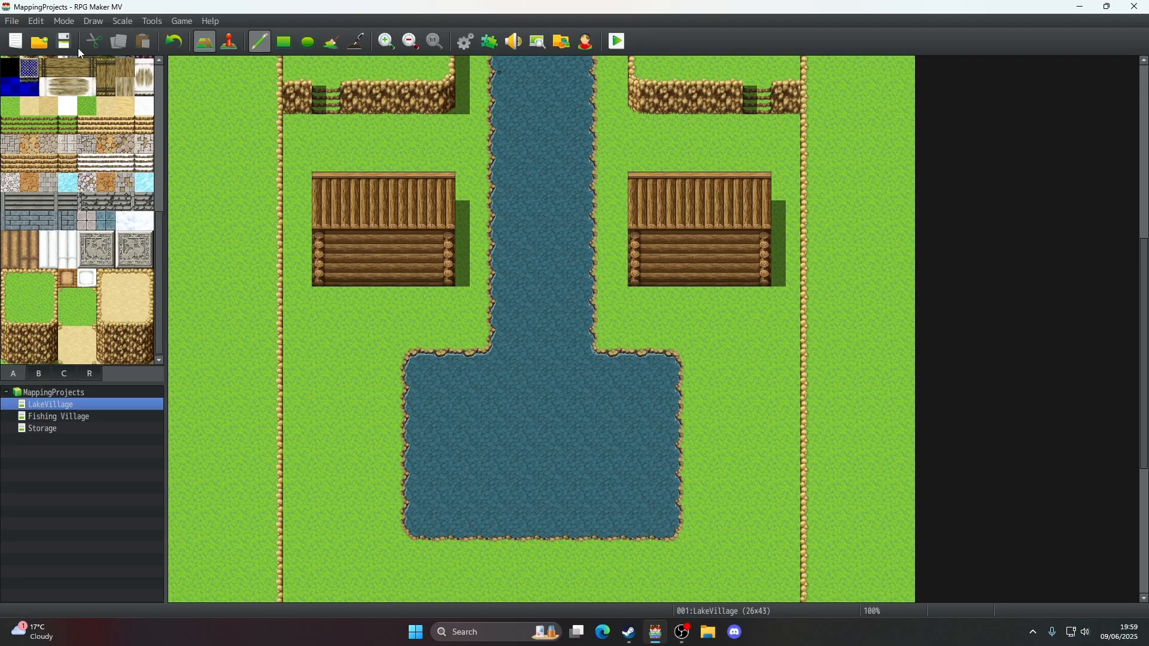
{"action": "scroll", "coordinate": [469, 320], "scroll_direction": "down", "scroll_amount": 3}
{"action": "scroll", "coordinate": [488, 311], "scroll_direction": "down", "scroll_amount": 6}
{"action": "scroll", "coordinate": [530, 297], "scroll_direction": "up", "scroll_amount": 1}
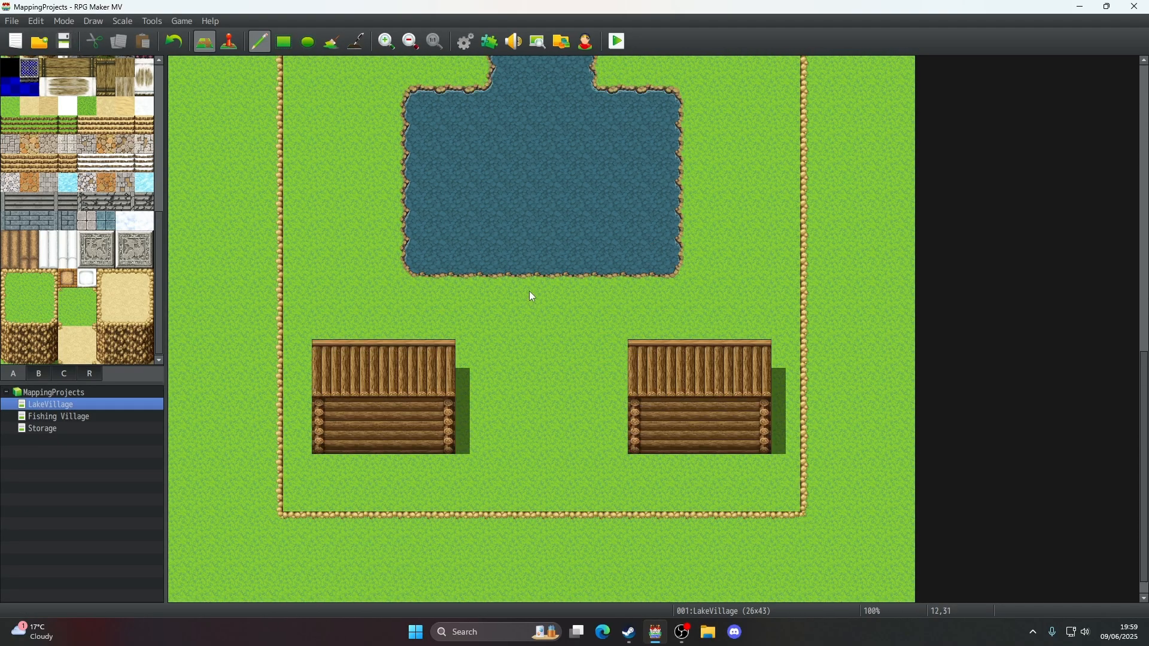
{"action": "scroll", "coordinate": [509, 383], "scroll_direction": "down", "scroll_amount": 1}
{"action": "right_click_drag", "start_coordinate": [497, 501], "coordinate": [501, 591]}
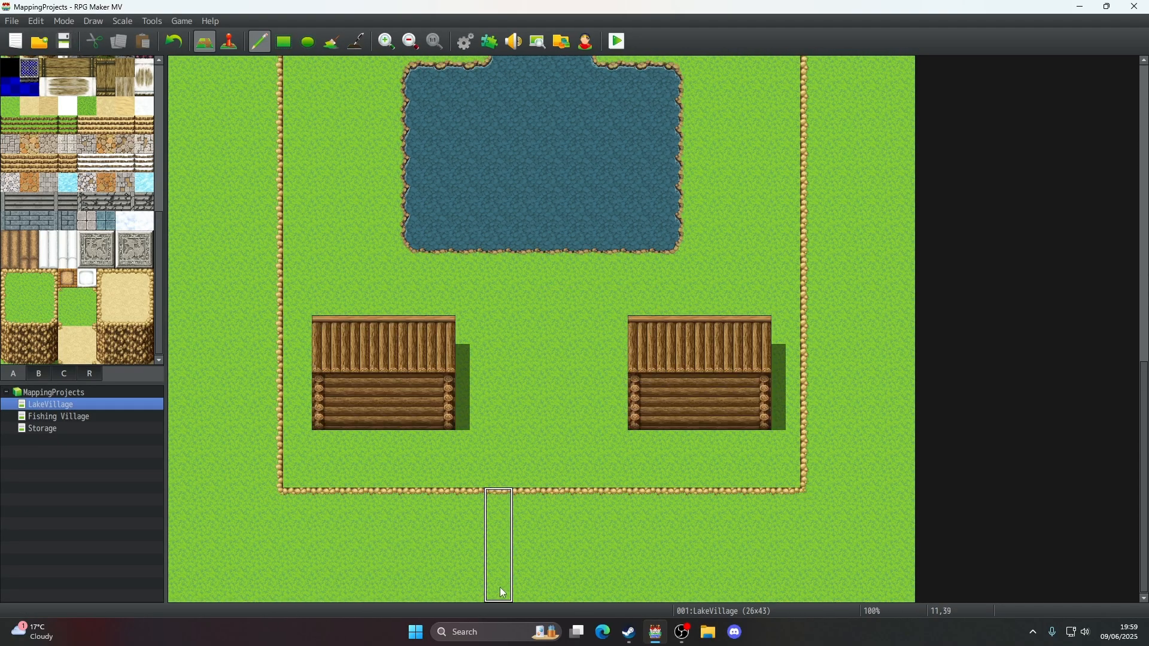
{"action": "right_click", "coordinate": [545, 360]}
{"action": "scroll", "coordinate": [545, 359], "scroll_direction": "up", "scroll_amount": 3}
{"action": "scroll", "coordinate": [545, 358], "scroll_direction": "up", "scroll_amount": 12}
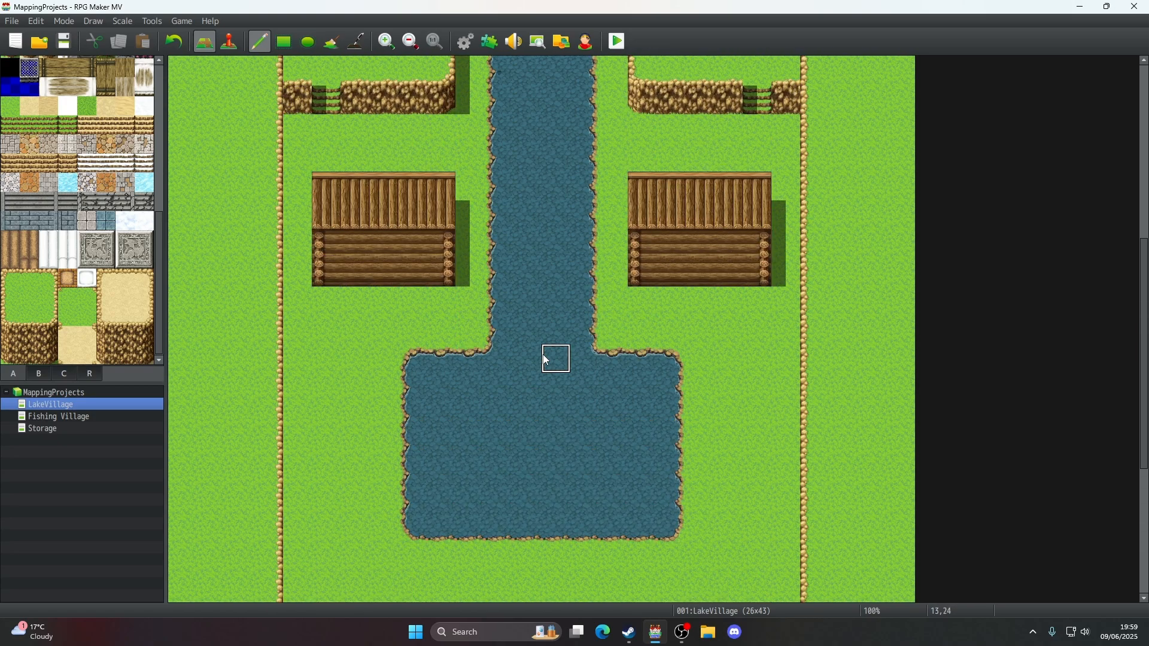
{"action": "scroll", "coordinate": [545, 359], "scroll_direction": "up", "scroll_amount": 4}
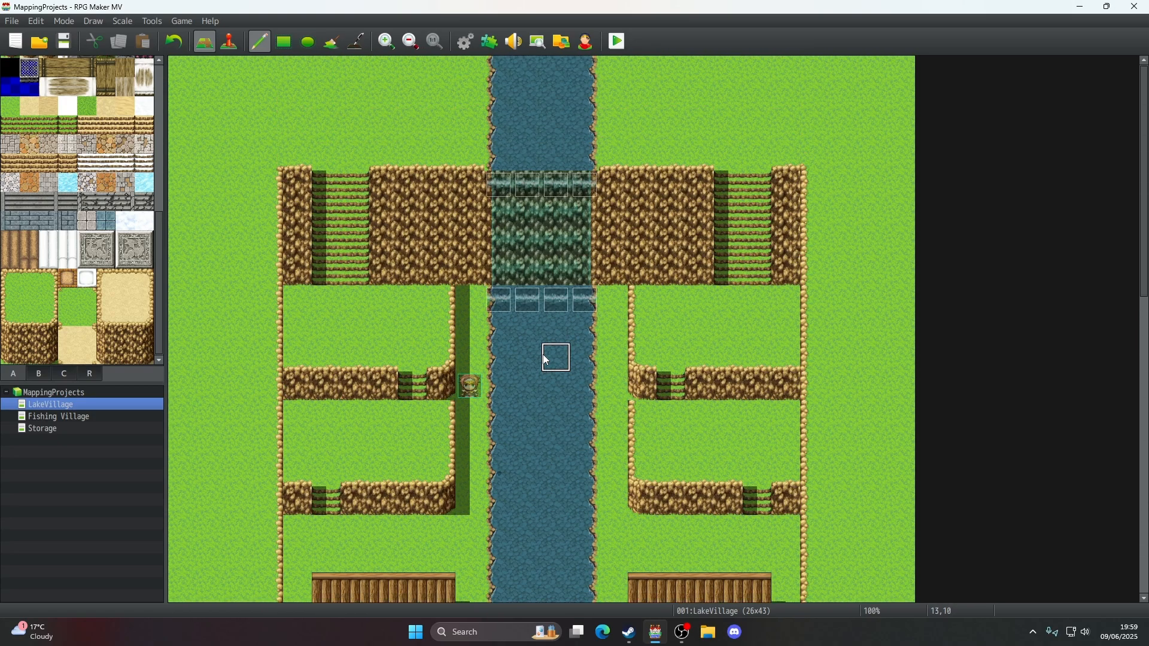
{"action": "scroll", "coordinate": [545, 359], "scroll_direction": "down", "scroll_amount": 7}
{"action": "scroll", "coordinate": [546, 360], "scroll_direction": "down", "scroll_amount": 4}
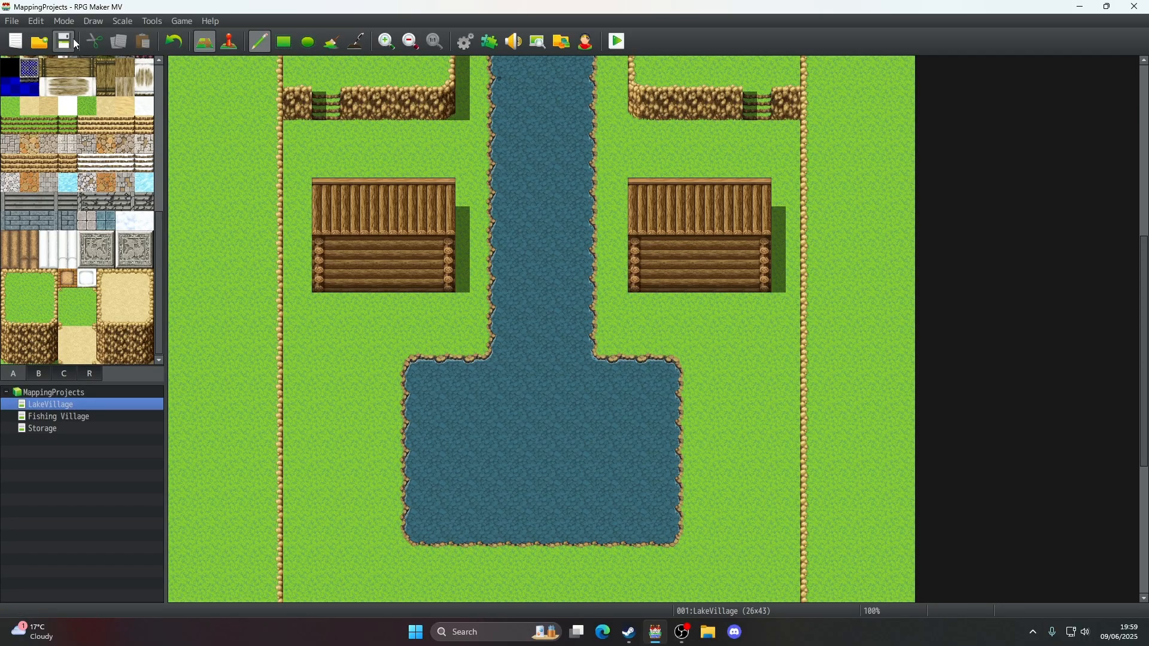
{"action": "scroll", "coordinate": [545, 314], "scroll_direction": "down", "scroll_amount": 3}
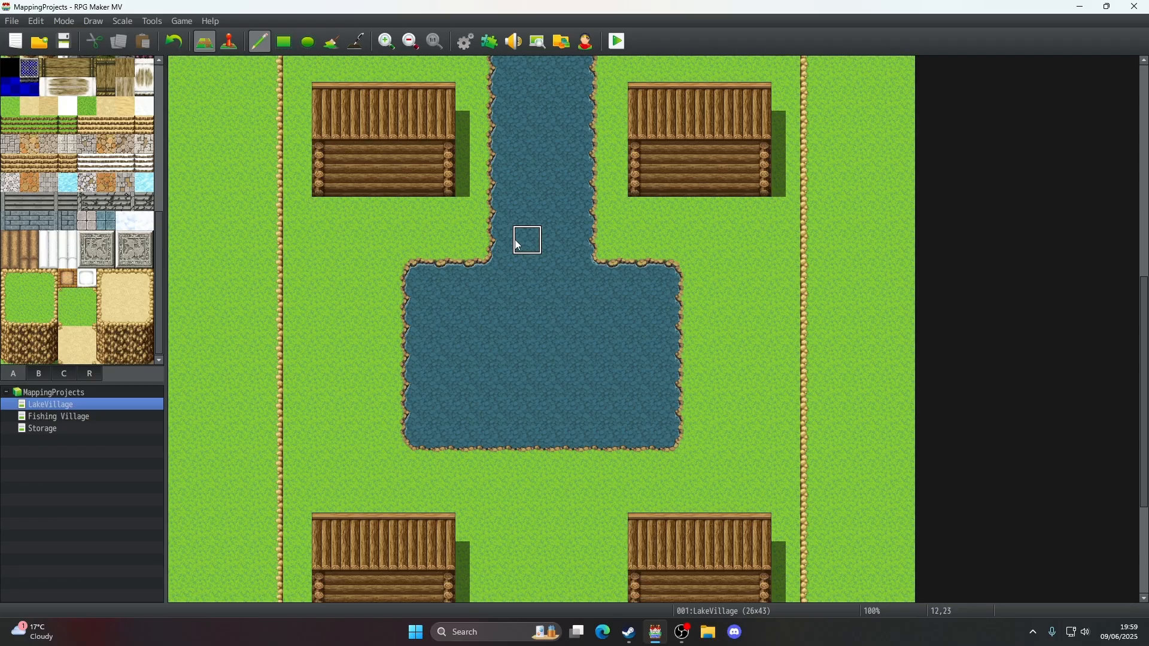
- Move the northwestern log cabin one tile north by placing a copy and clearing the leftover wall row beneath it
{"action": "scroll", "coordinate": [514, 243], "scroll_direction": "up", "scroll_amount": 5}
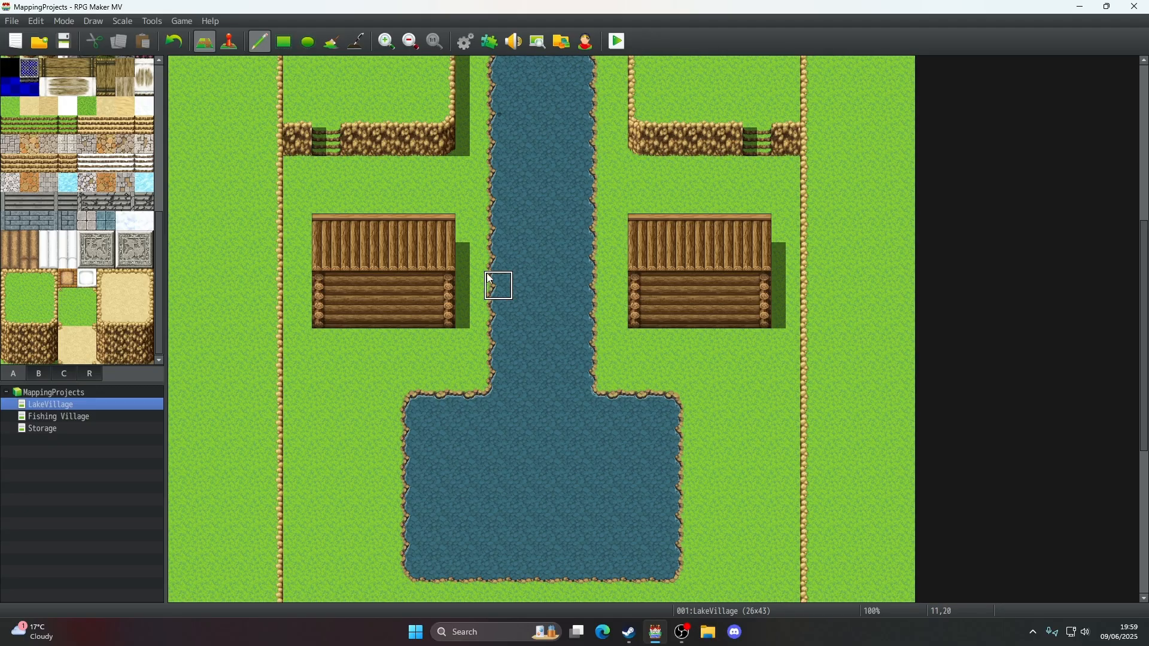
{"action": "right_click_drag", "start_coordinate": [407, 281], "coordinate": [335, 232]}
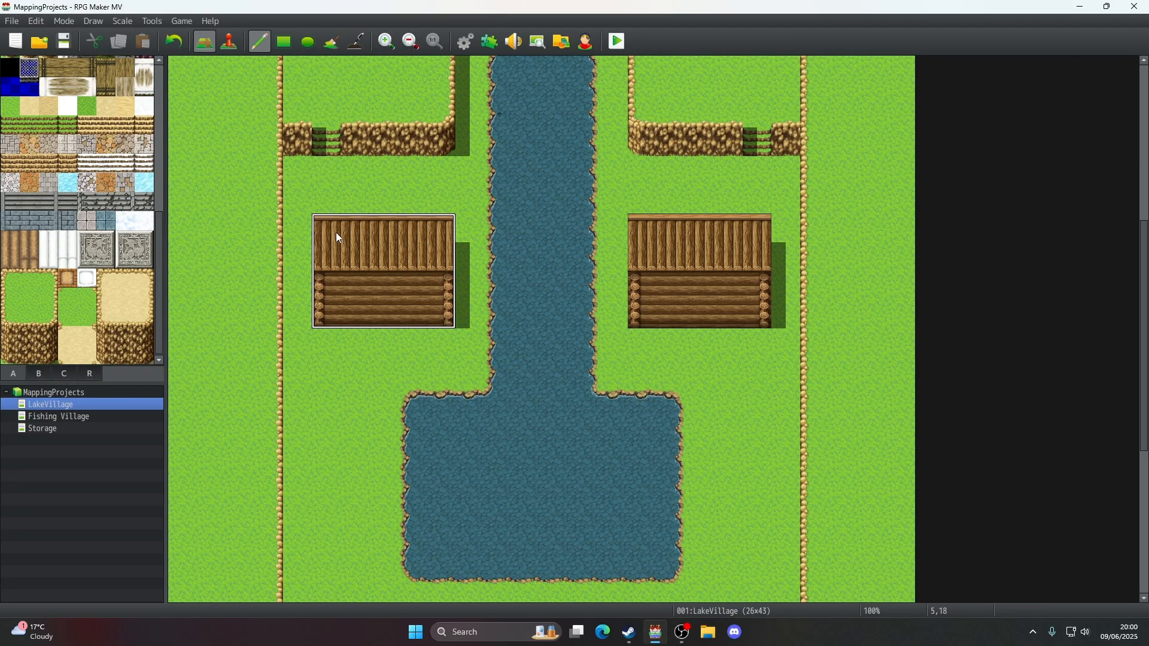
{"action": "left_click", "coordinate": [331, 204]}
{"action": "left_click_drag", "start_coordinate": [443, 314], "coordinate": [324, 320]}
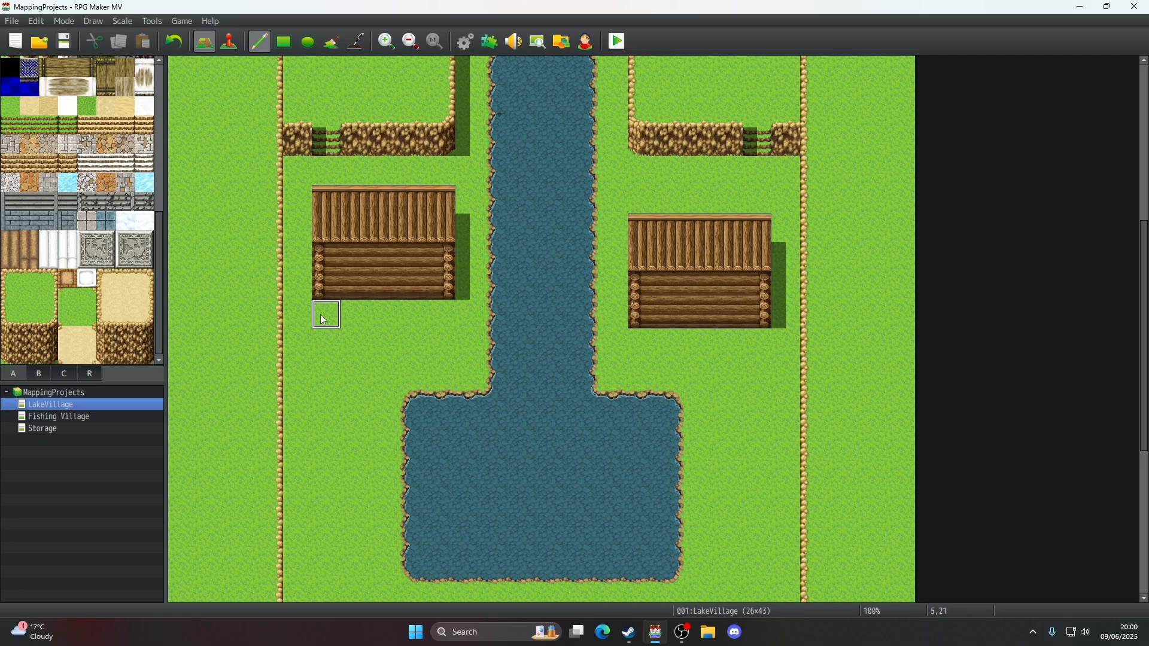
- Move the northeastern log cabin one tile south by placing a copy and clearing the leftover roof row above it
{"action": "scroll", "coordinate": [552, 363], "scroll_direction": "down", "scroll_amount": 3}
{"action": "scroll", "coordinate": [551, 368], "scroll_direction": "up", "scroll_amount": 3}
{"action": "right_click_drag", "start_coordinate": [641, 312], "coordinate": [744, 232]}
{"action": "left_click", "coordinate": [748, 250]}
{"action": "right_click", "coordinate": [775, 233]}
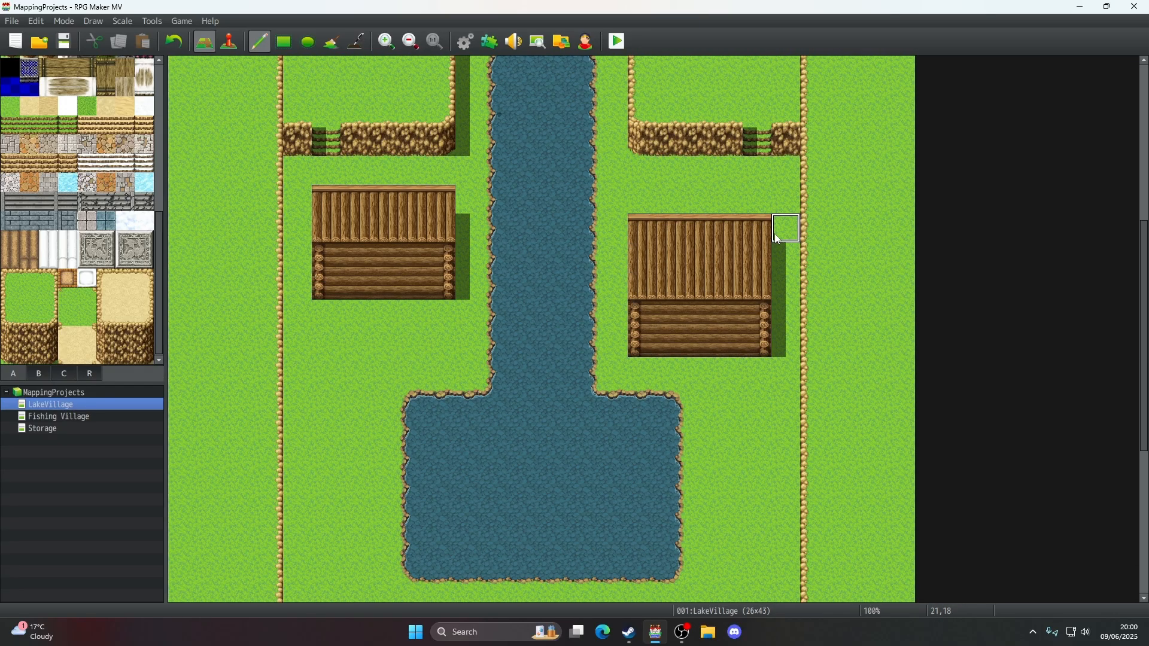
{"action": "left_click_drag", "start_coordinate": [774, 234], "coordinate": [640, 236]}
{"action": "scroll", "coordinate": [770, 395], "scroll_direction": "down", "scroll_amount": 3}
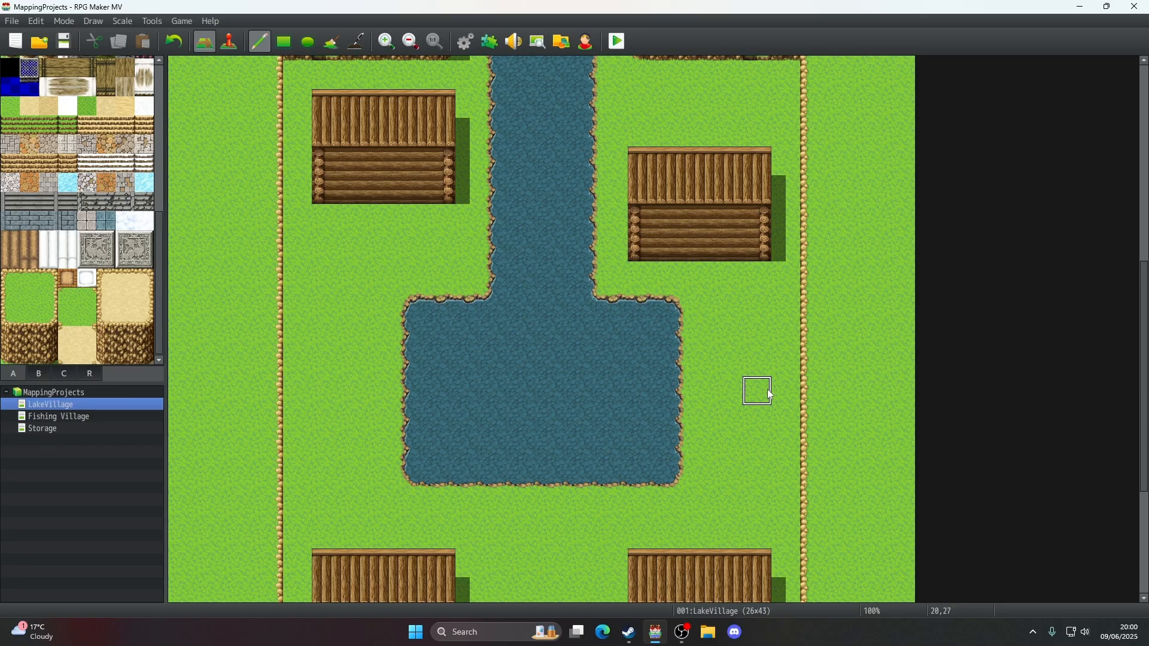
{"action": "scroll", "coordinate": [760, 391], "scroll_direction": "down", "scroll_amount": 3}
{"action": "right_click_drag", "start_coordinate": [441, 506], "coordinate": [333, 426]}
{"action": "scroll", "coordinate": [332, 422], "scroll_direction": "up", "scroll_amount": 4}
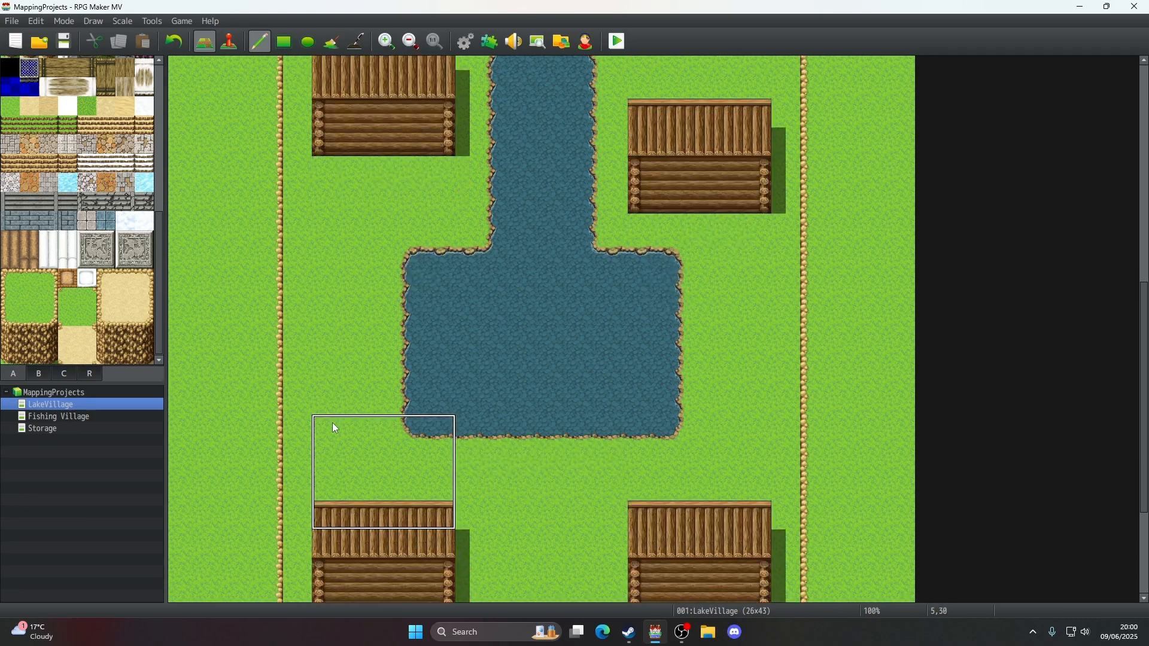
{"action": "scroll", "coordinate": [332, 422], "scroll_direction": "down", "scroll_amount": 4}
{"action": "scroll", "coordinate": [329, 396], "scroll_direction": "up", "scroll_amount": 4}
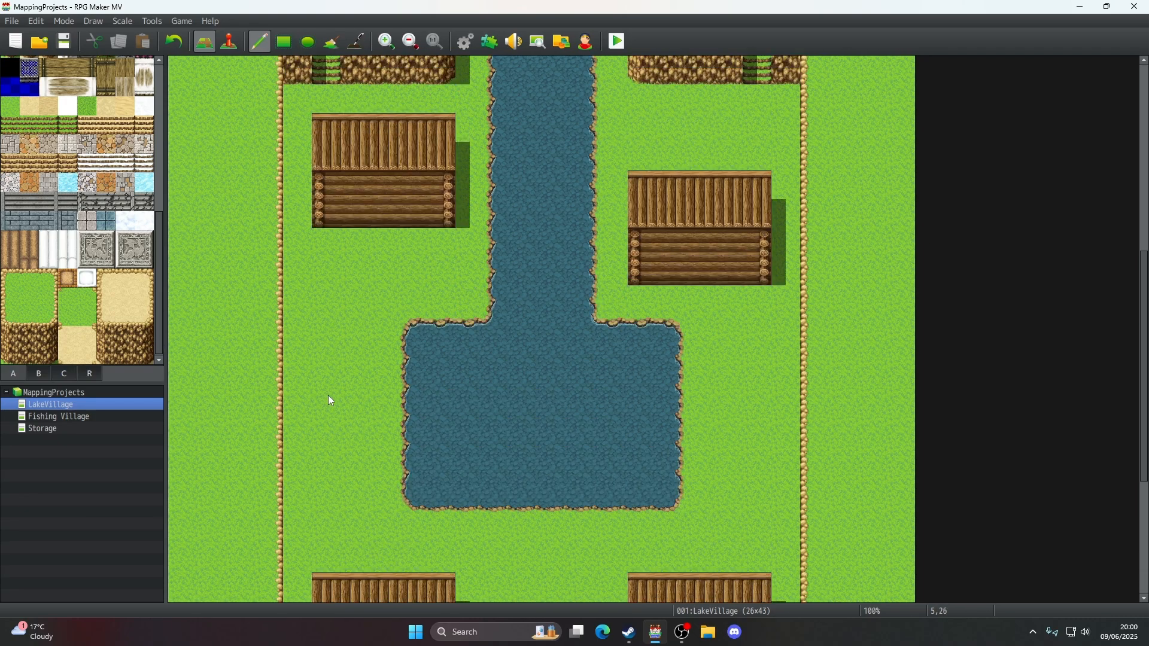
{"action": "scroll", "coordinate": [329, 396], "scroll_direction": "down", "scroll_amount": 4}
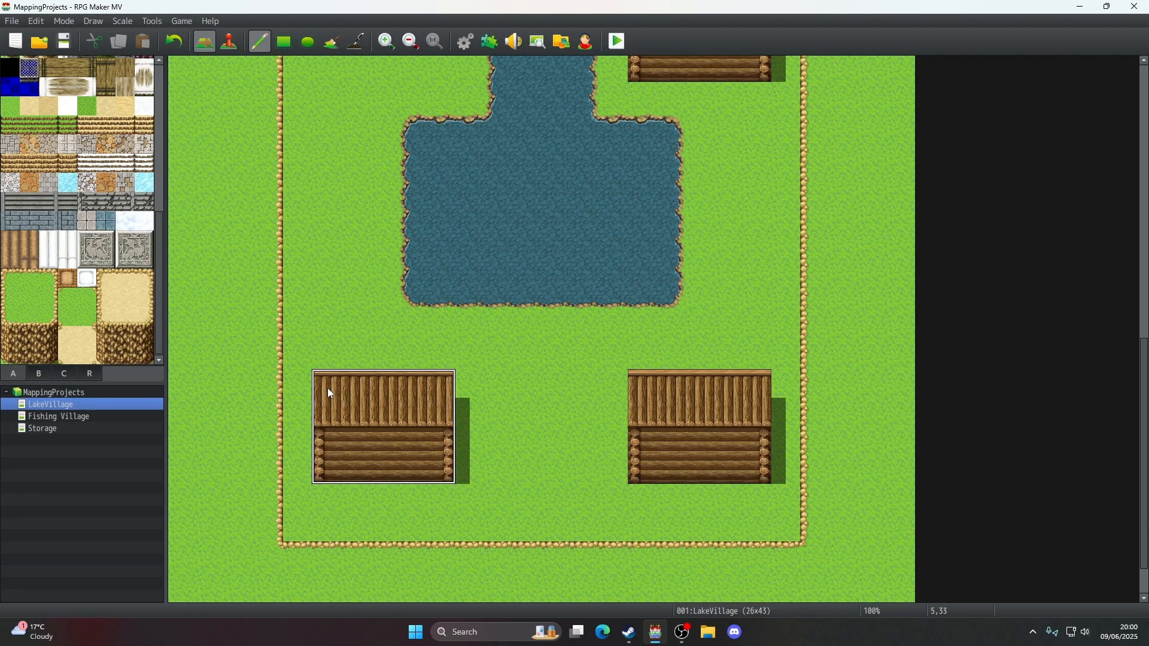
- Move the southeastern log cabin one tile north and pick up grass for clearing the leftover wall row beneath it
{"action": "scroll", "coordinate": [331, 394], "scroll_direction": "up", "scroll_amount": 3}
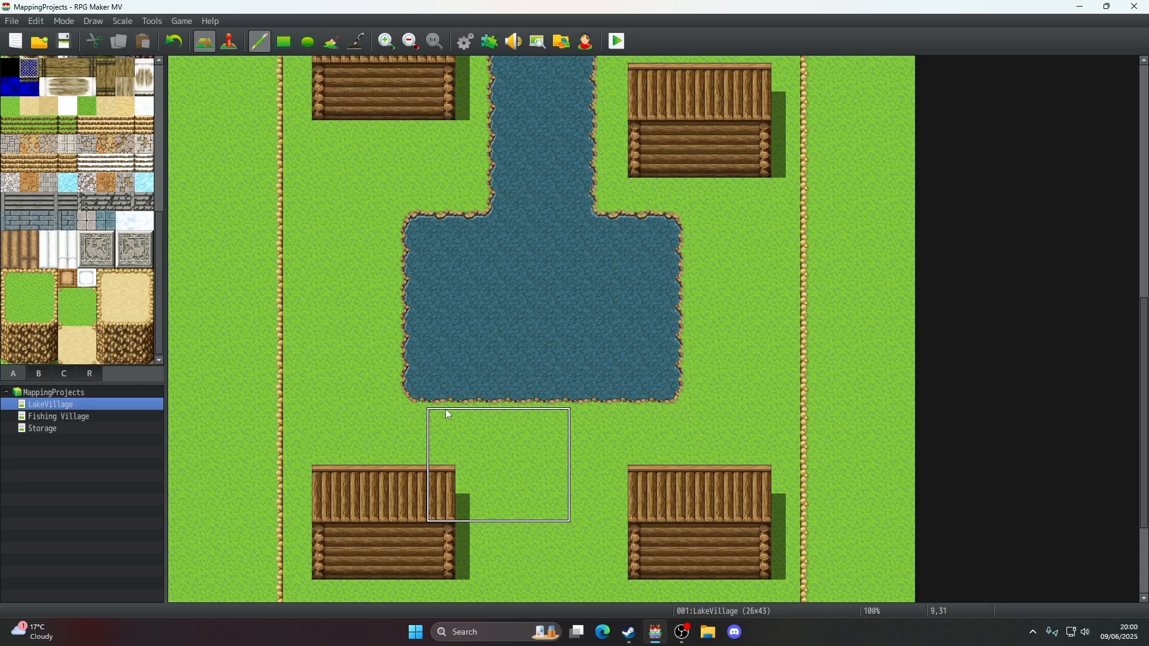
{"action": "right_click_drag", "start_coordinate": [639, 538], "coordinate": [749, 443]}
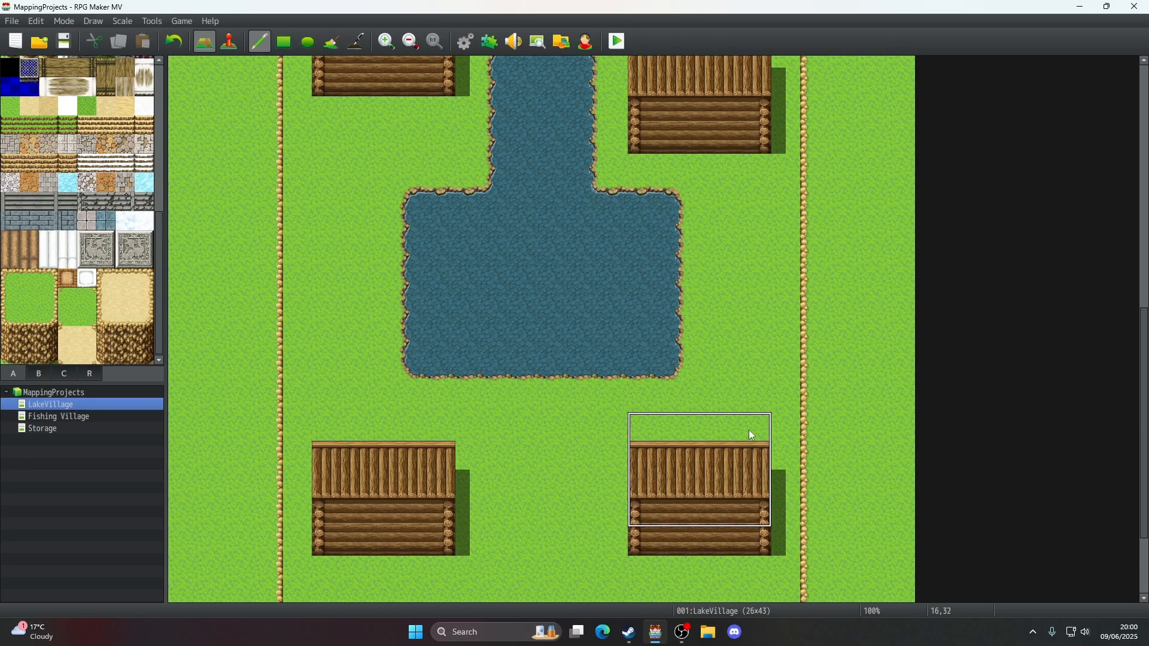
{"action": "left_click", "coordinate": [750, 431]}
{"action": "right_click", "coordinate": [582, 515]}
{"action": "scroll", "coordinate": [721, 395], "scroll_direction": "up", "scroll_amount": 9}
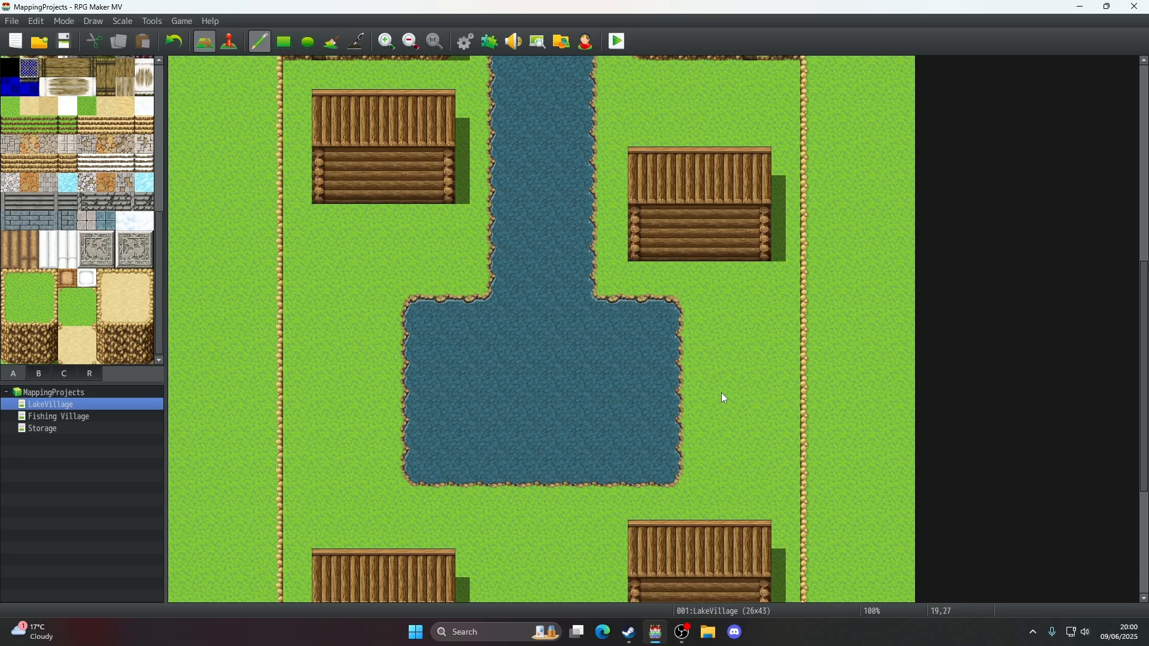
{"action": "scroll", "coordinate": [725, 399], "scroll_direction": "down", "scroll_amount": 8}
{"action": "scroll", "coordinate": [726, 398], "scroll_direction": "up", "scroll_amount": 5}
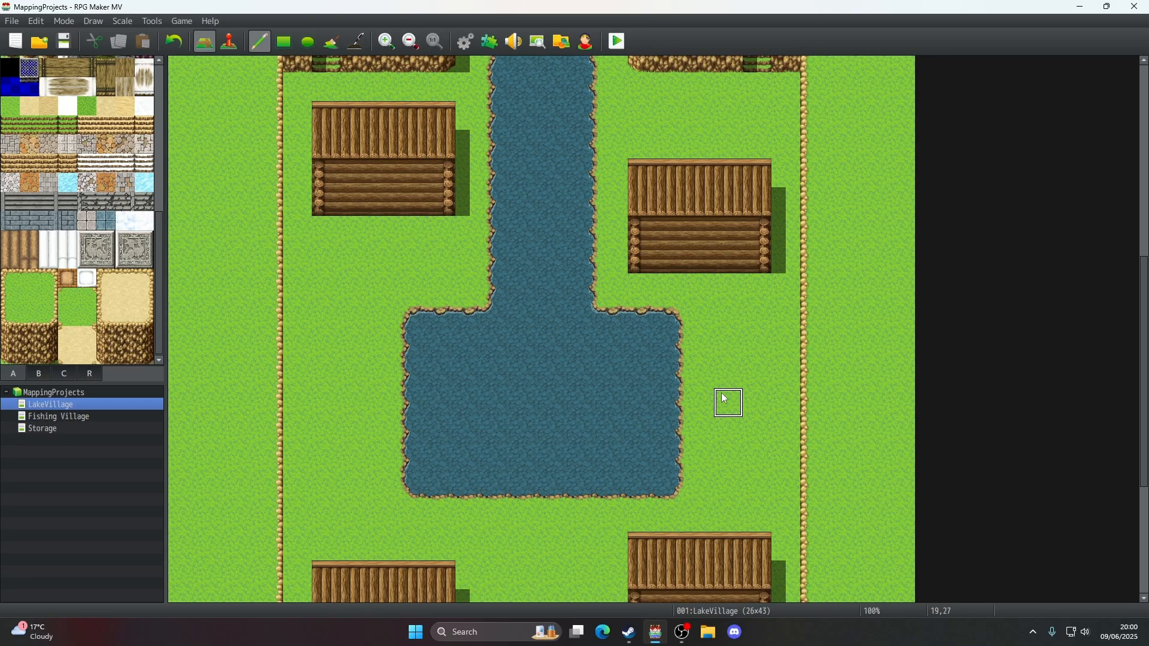
{"action": "scroll", "coordinate": [725, 399], "scroll_direction": "down", "scroll_amount": 8}
{"action": "scroll", "coordinate": [725, 398], "scroll_direction": "up", "scroll_amount": 8}
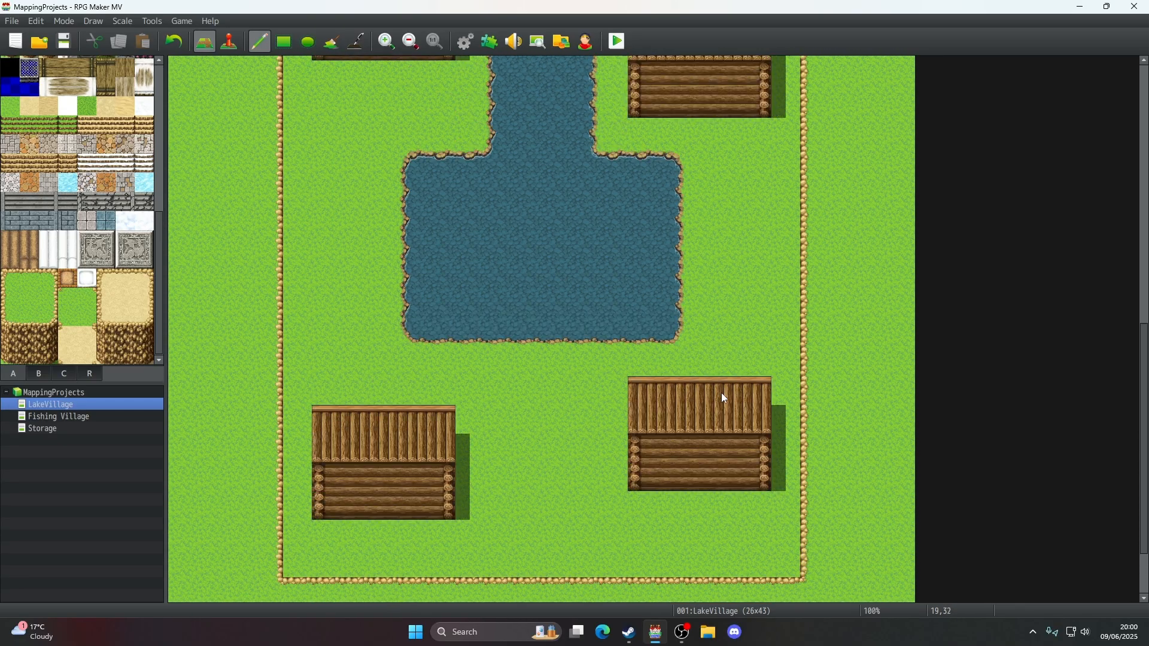
- Try two different single wooden bridge tiles in the river above the waterfall, undoing each placement
{"action": "scroll", "coordinate": [726, 398], "scroll_direction": "up", "scroll_amount": 13}
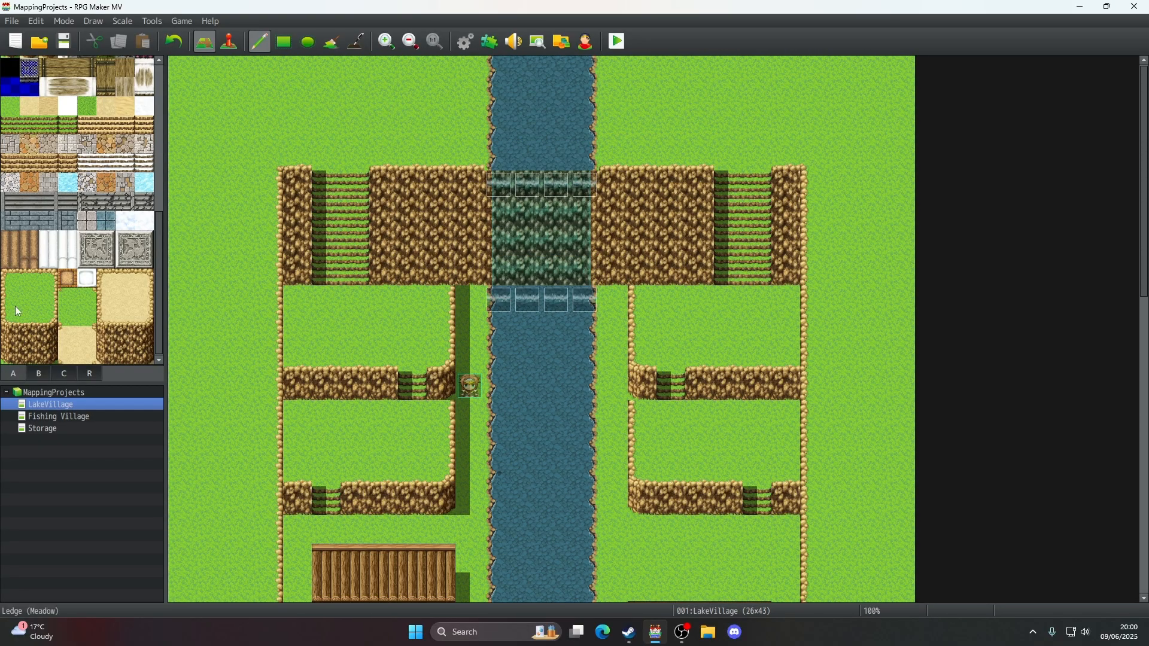
{"action": "scroll", "coordinate": [18, 274], "scroll_direction": "up", "scroll_amount": 5}
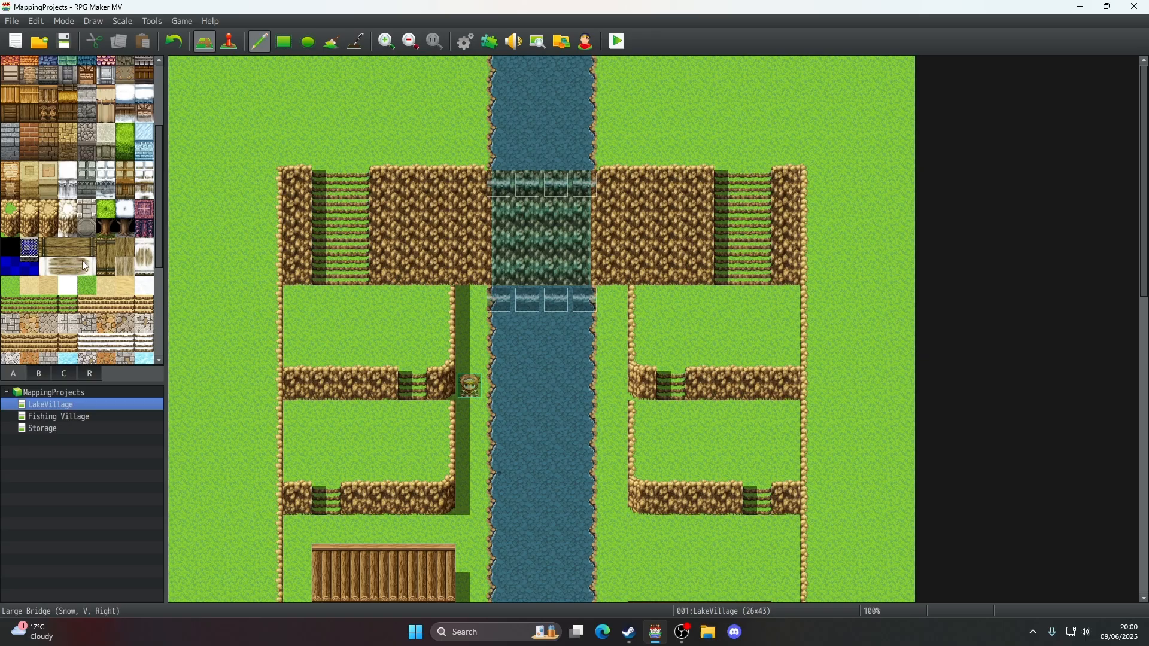
{"action": "left_click", "coordinate": [106, 247]}
{"action": "left_click", "coordinate": [518, 102]}
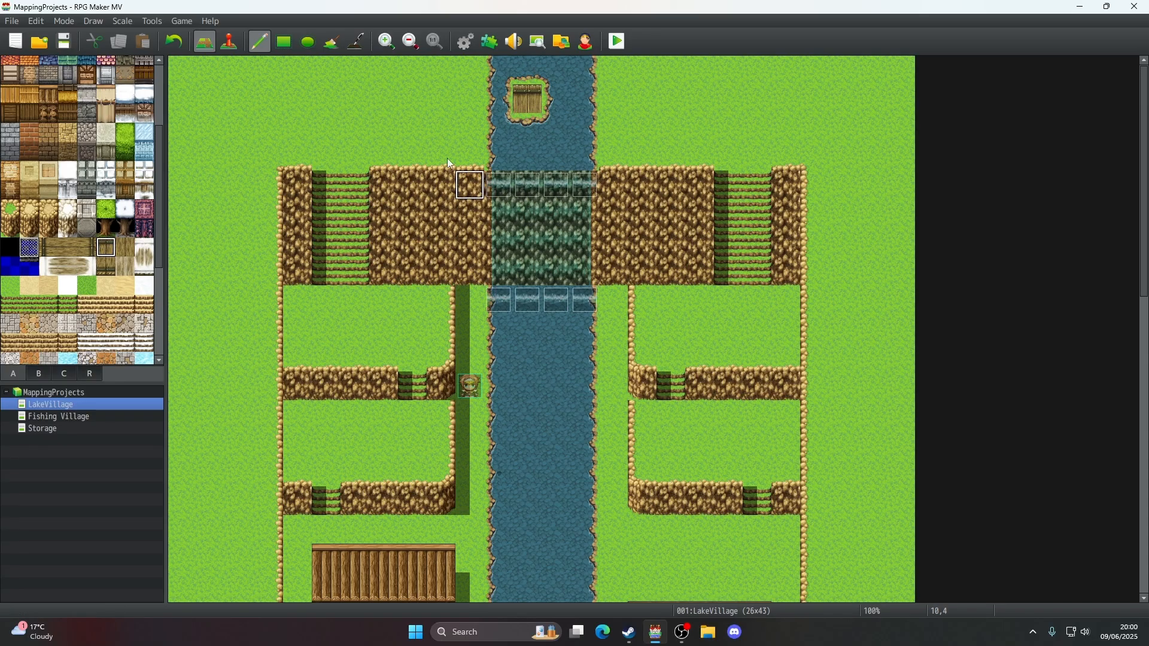
{"action": "left_click", "coordinate": [178, 41]}
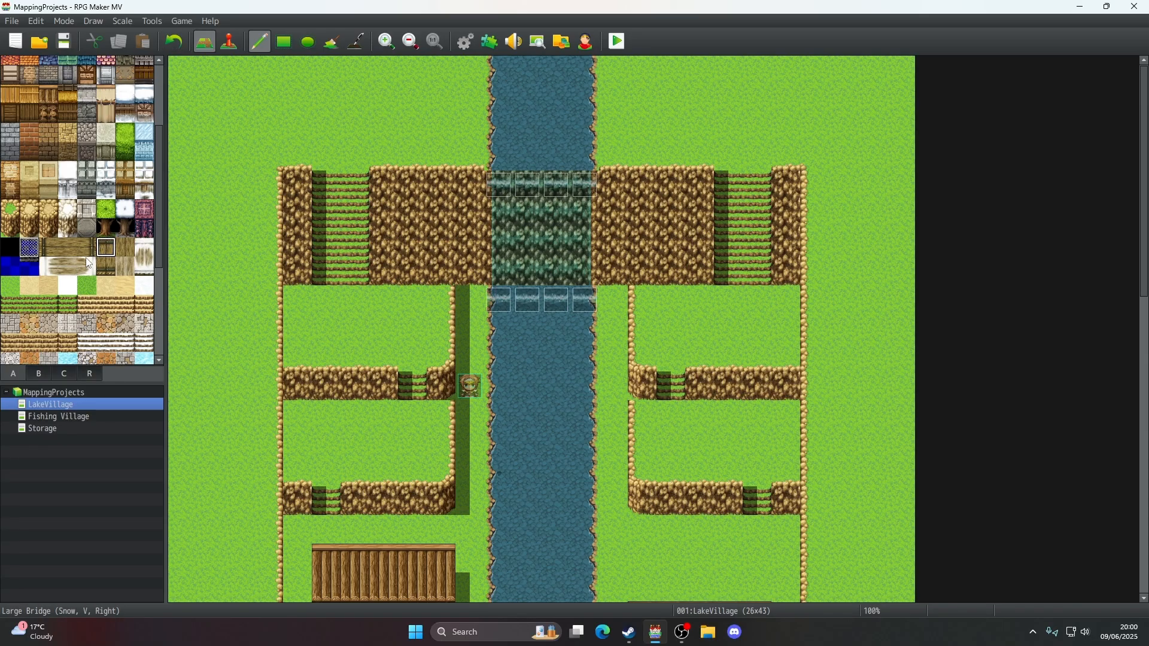
{"action": "left_click", "coordinate": [125, 248]}
{"action": "left_click", "coordinate": [528, 99]}
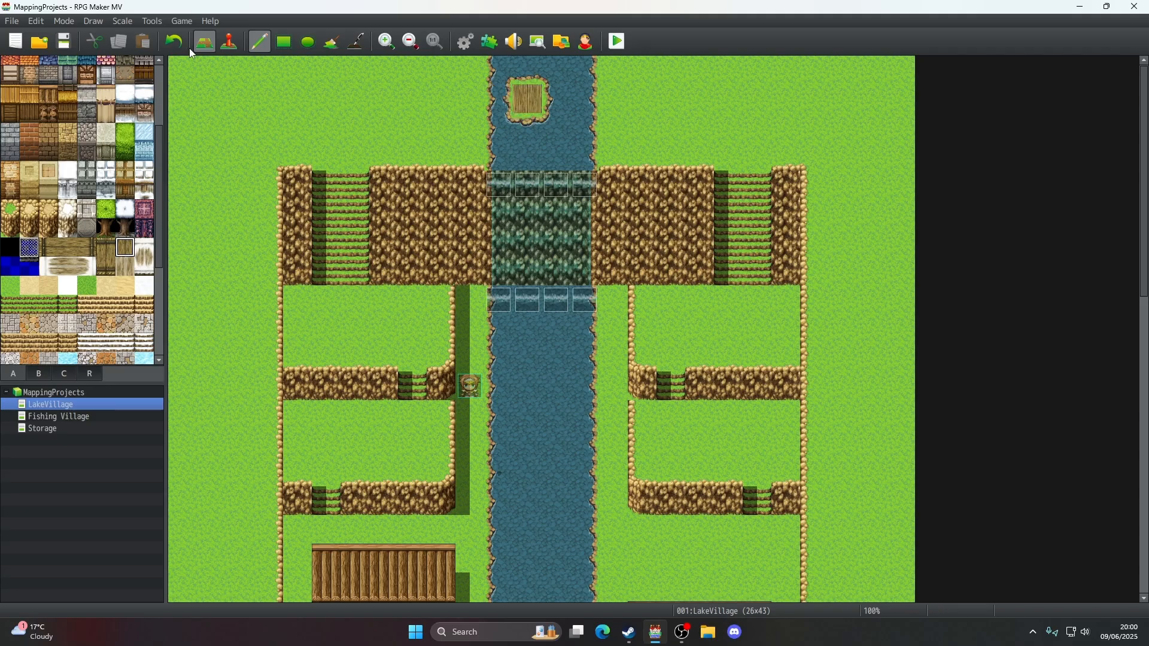
{"action": "left_click", "coordinate": [174, 41]}
- Try a two-tile-deep wooden bridge spanning the river above the waterfall, and undo it
{"action": "left_click", "coordinate": [105, 255]}
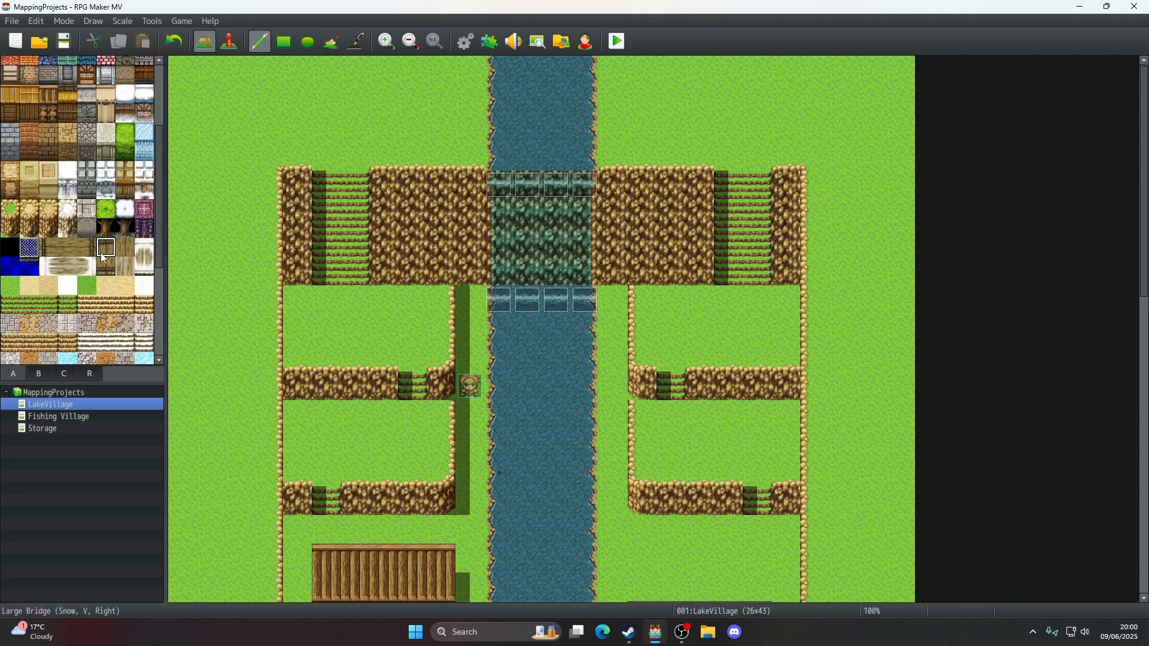
{"action": "left_click_drag", "start_coordinate": [103, 258], "coordinate": [105, 268]}
{"action": "left_click_drag", "start_coordinate": [499, 103], "coordinate": [576, 113]}
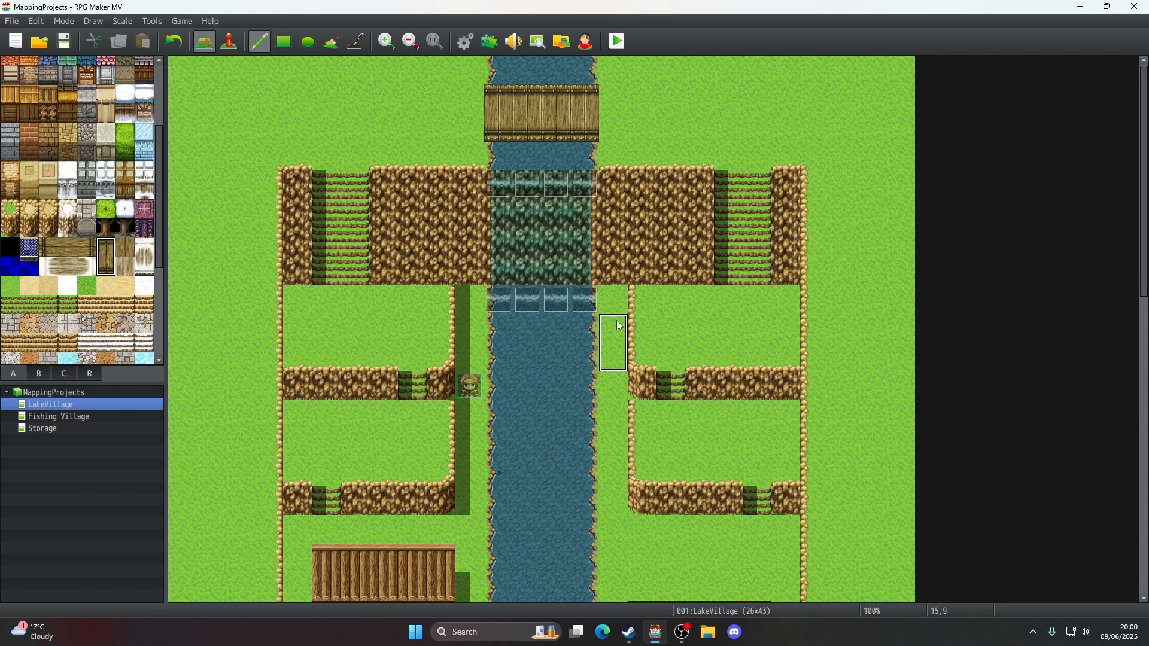
{"action": "key", "text": "ctrl+z"}
- Place a log bridge tile on the river's western bank beside the northwestern cabin, with a wooden support tile directly below it
{"action": "scroll", "coordinate": [527, 285], "scroll_direction": "down", "scroll_amount": 5}
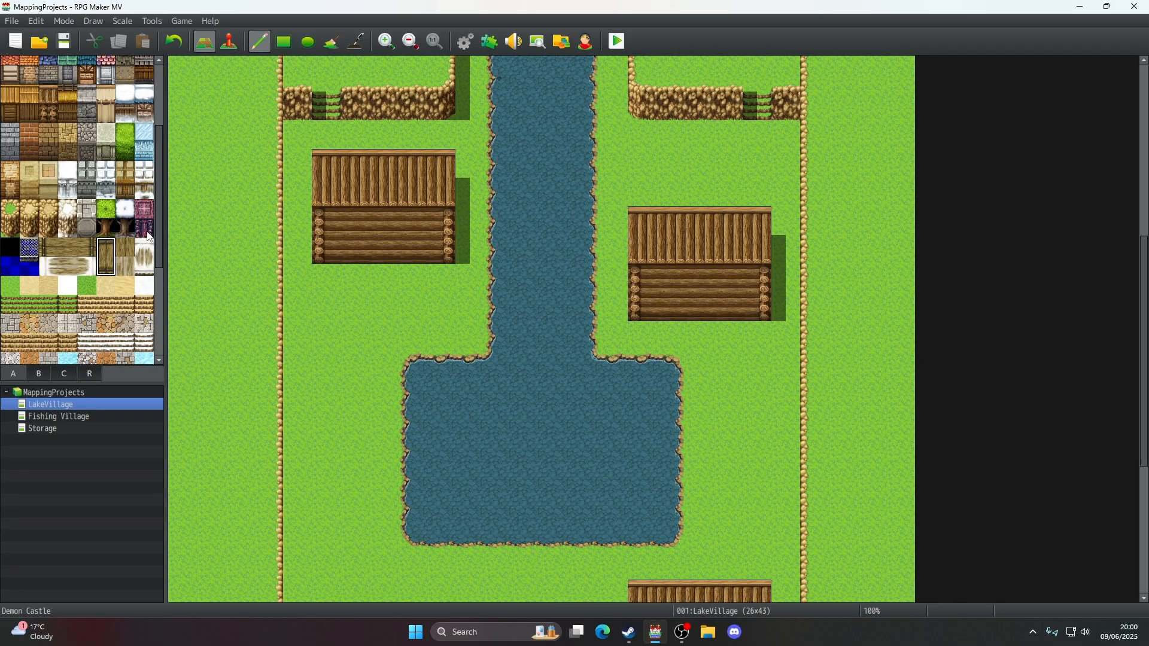
{"action": "scroll", "coordinate": [150, 237], "scroll_direction": "down", "scroll_amount": 5}
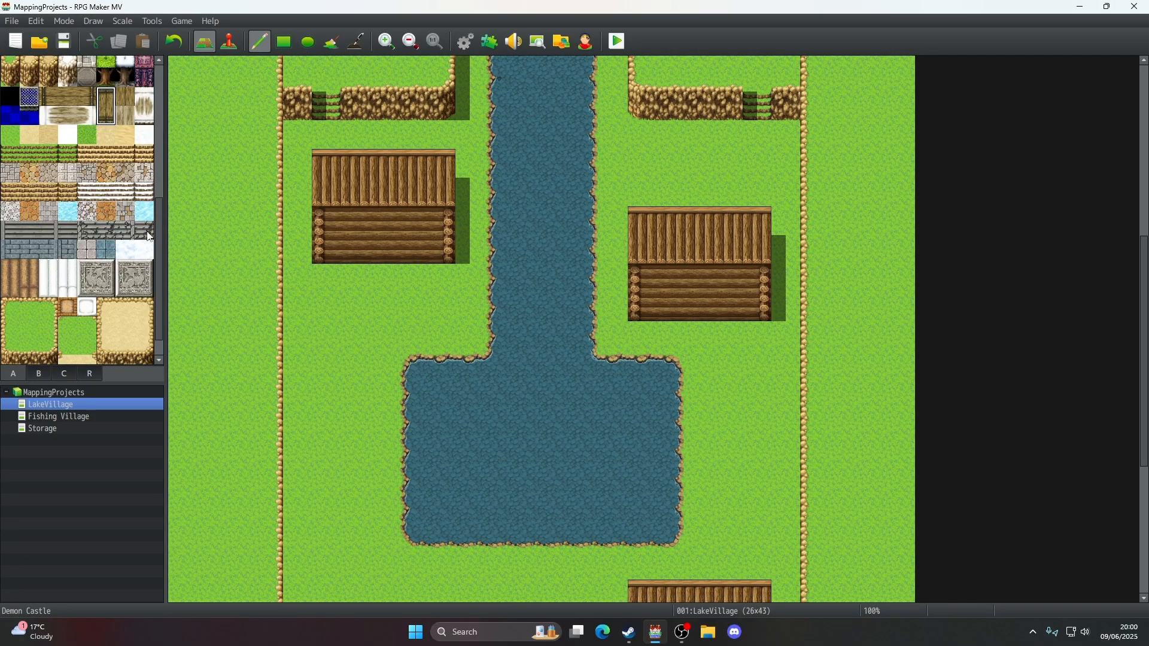
{"action": "left_click", "coordinate": [39, 374]}
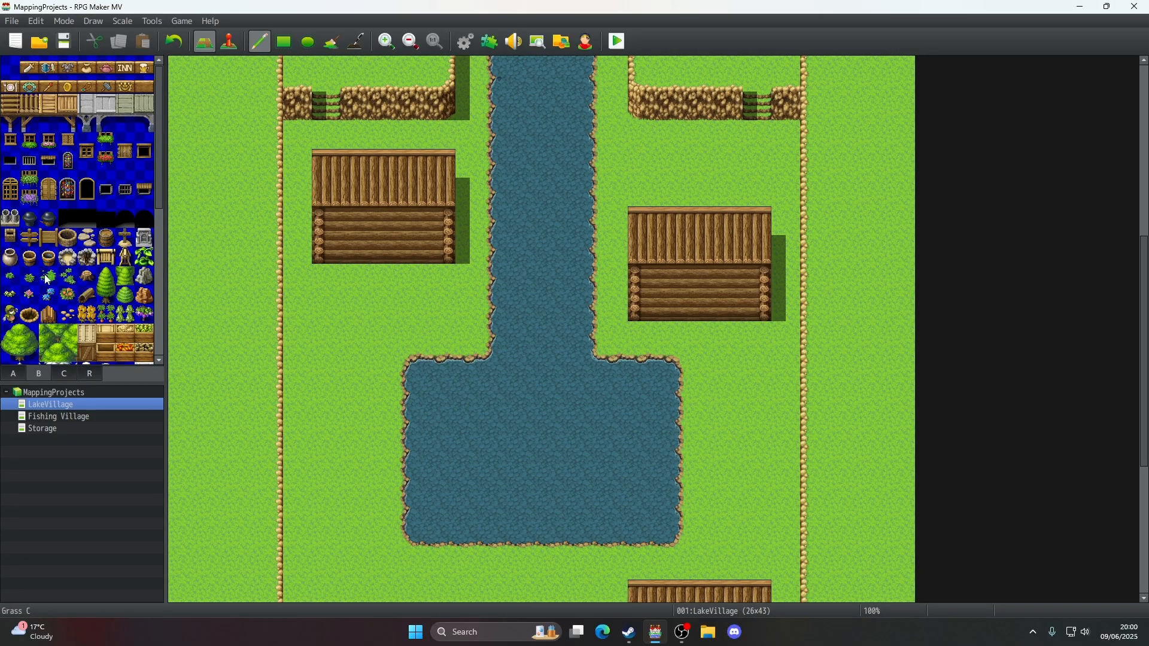
{"action": "scroll", "coordinate": [45, 277], "scroll_direction": "down", "scroll_amount": 8}
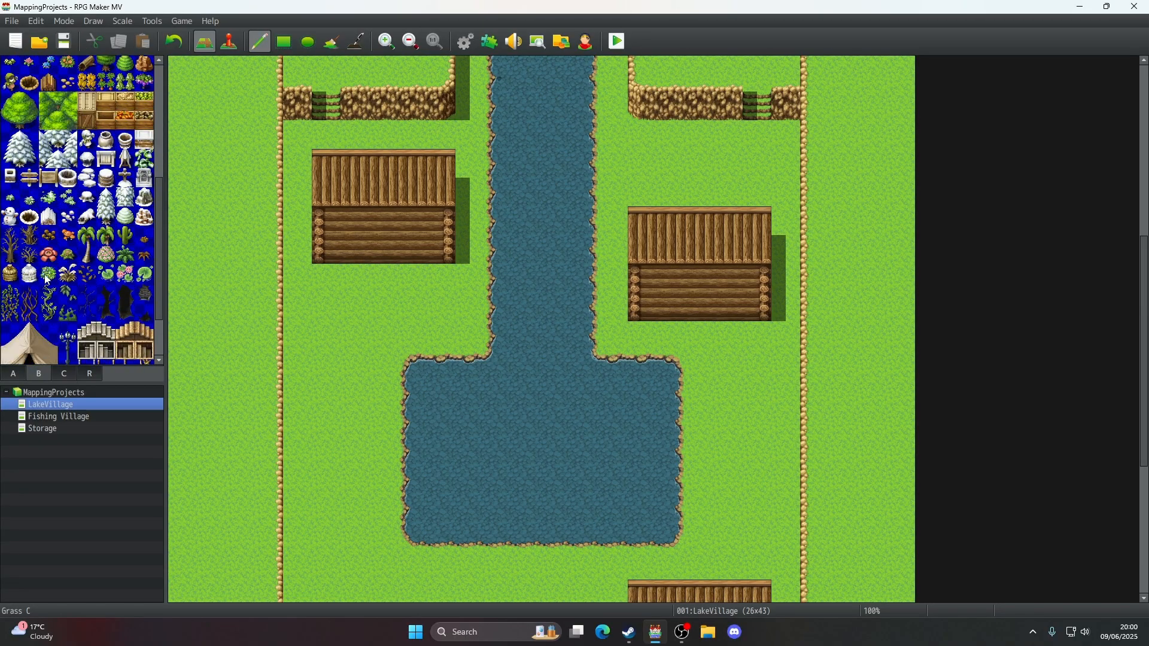
{"action": "scroll", "coordinate": [47, 279], "scroll_direction": "up", "scroll_amount": 8}
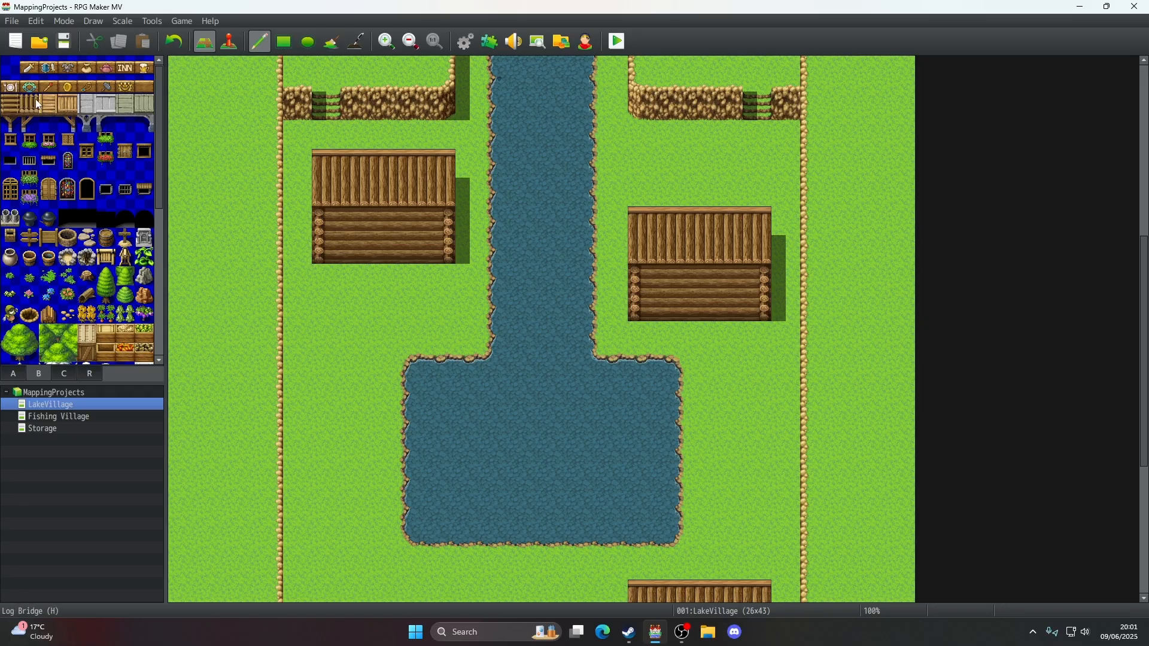
{"action": "left_click", "coordinate": [499, 221]}
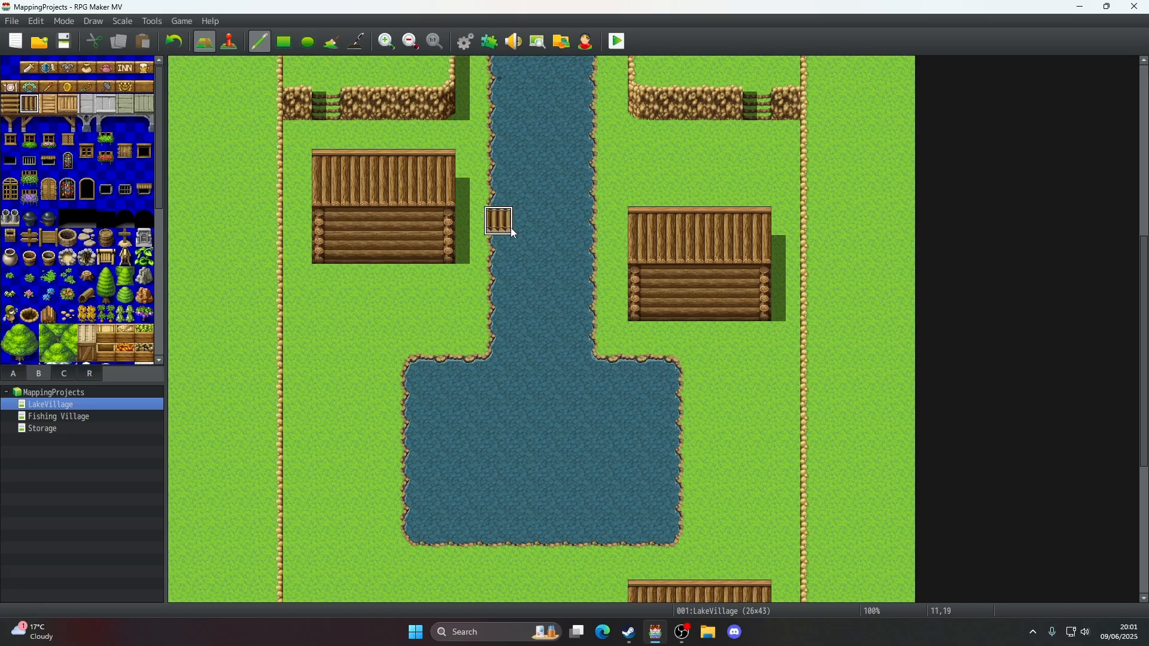
{"action": "left_click", "coordinate": [30, 123]}
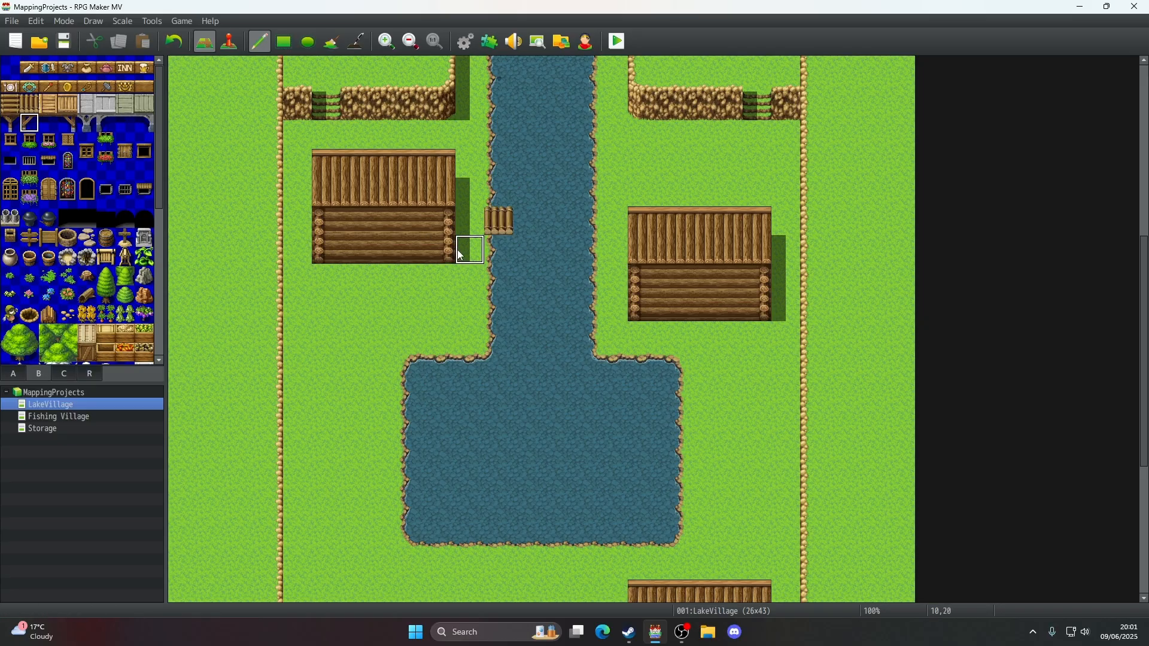
{"action": "left_click", "coordinate": [499, 249]}
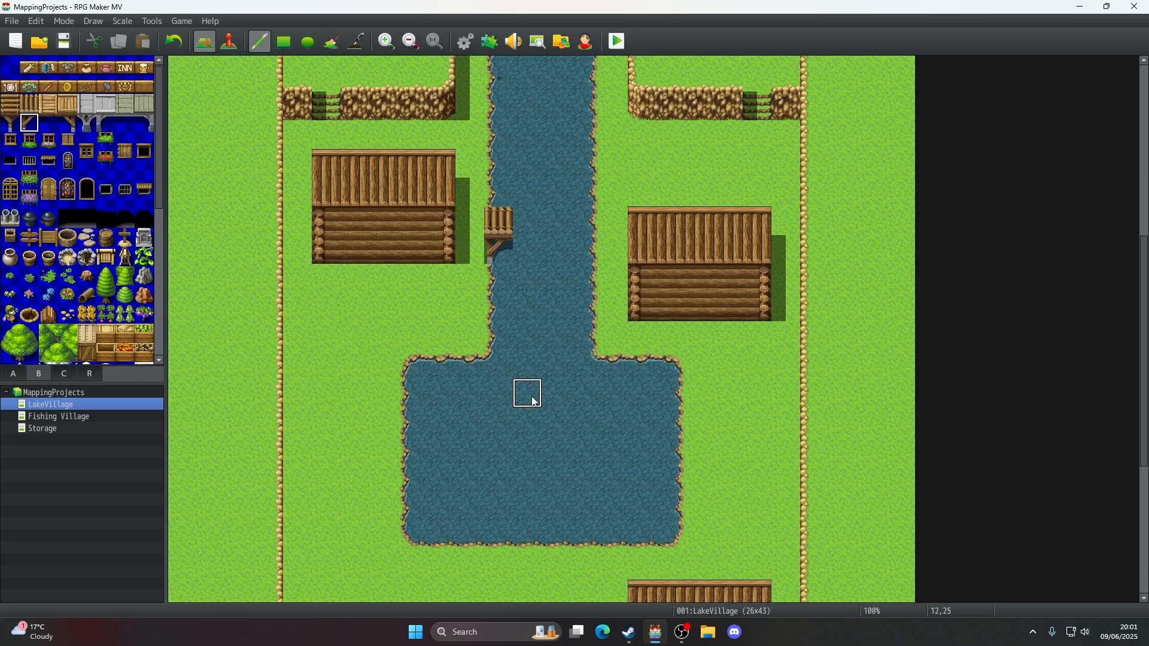
- Undo the log bridge tile and its wooden support on the river's western bank beside the northwestern cabin
{"action": "left_click", "coordinate": [180, 41]}
{"action": "left_click", "coordinate": [180, 41]}
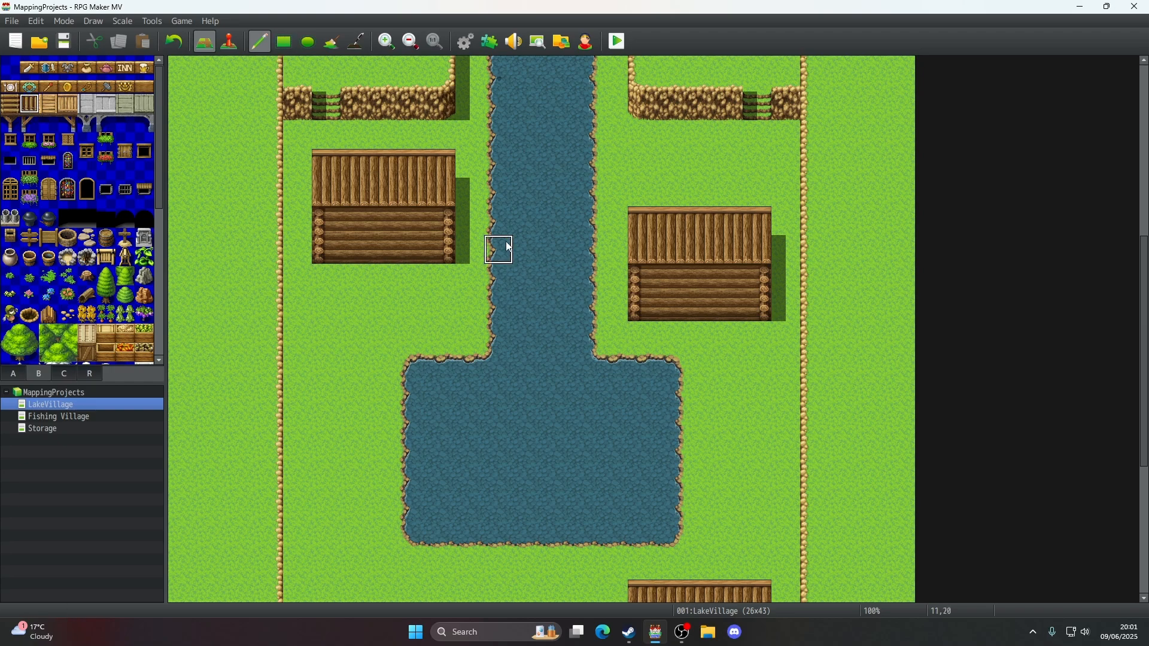
- Try a log bridge across the river beside the northwestern cabin with a wooden fence post tile on its upper side, and undo everything
{"action": "left_click_drag", "start_coordinate": [509, 247], "coordinate": [586, 248]}
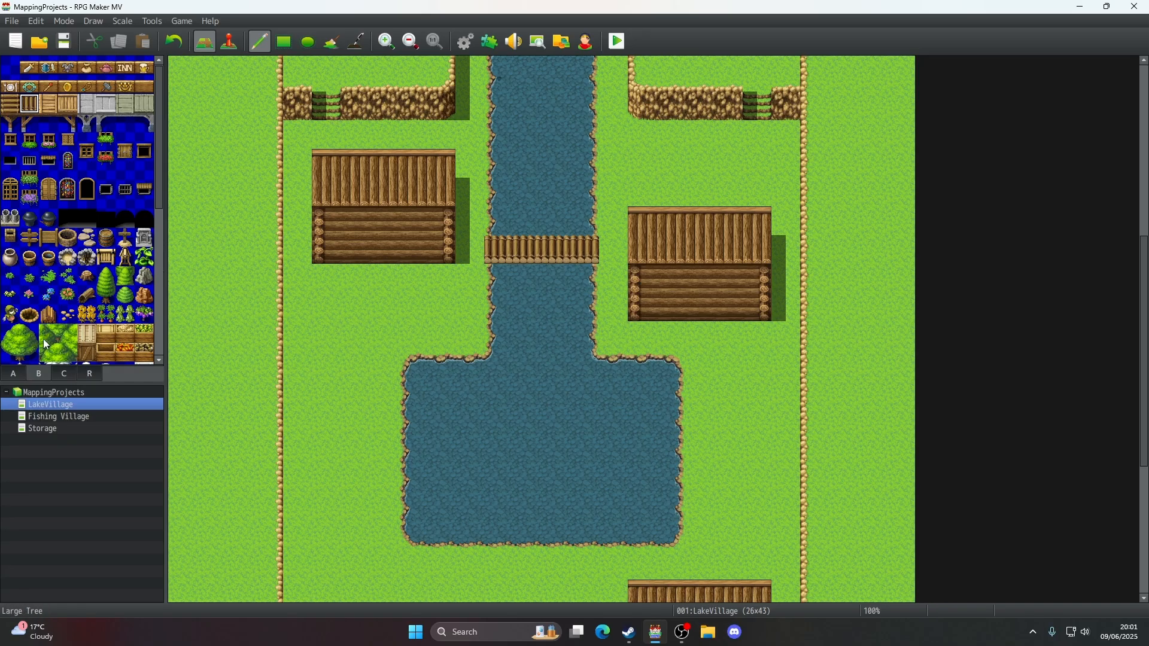
{"action": "left_click", "coordinate": [13, 374]}
{"action": "scroll", "coordinate": [123, 109], "scroll_direction": "up", "scroll_amount": 5}
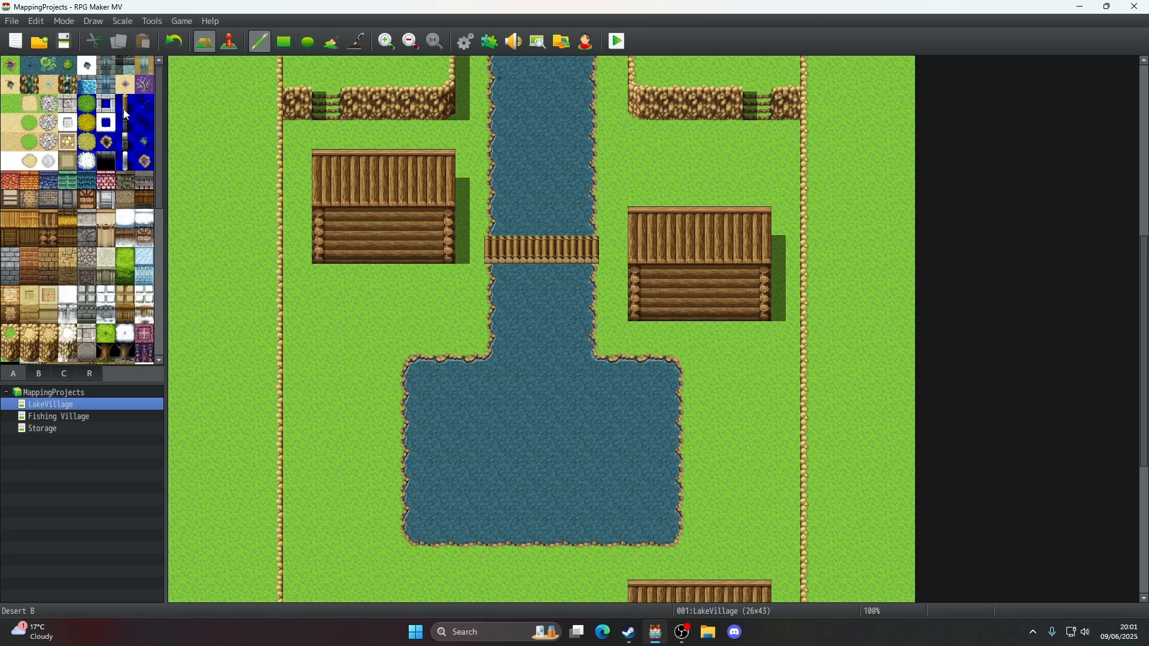
{"action": "left_click", "coordinate": [123, 109]}
{"action": "left_click", "coordinate": [459, 220]}
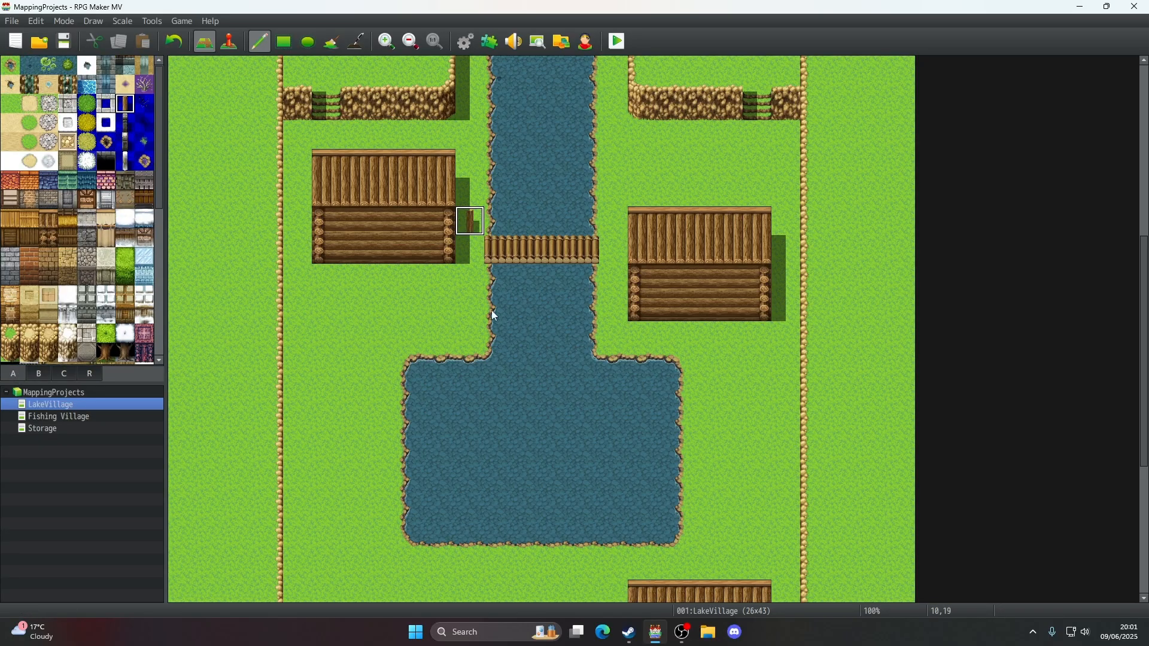
{"action": "left_click", "coordinate": [177, 44]}
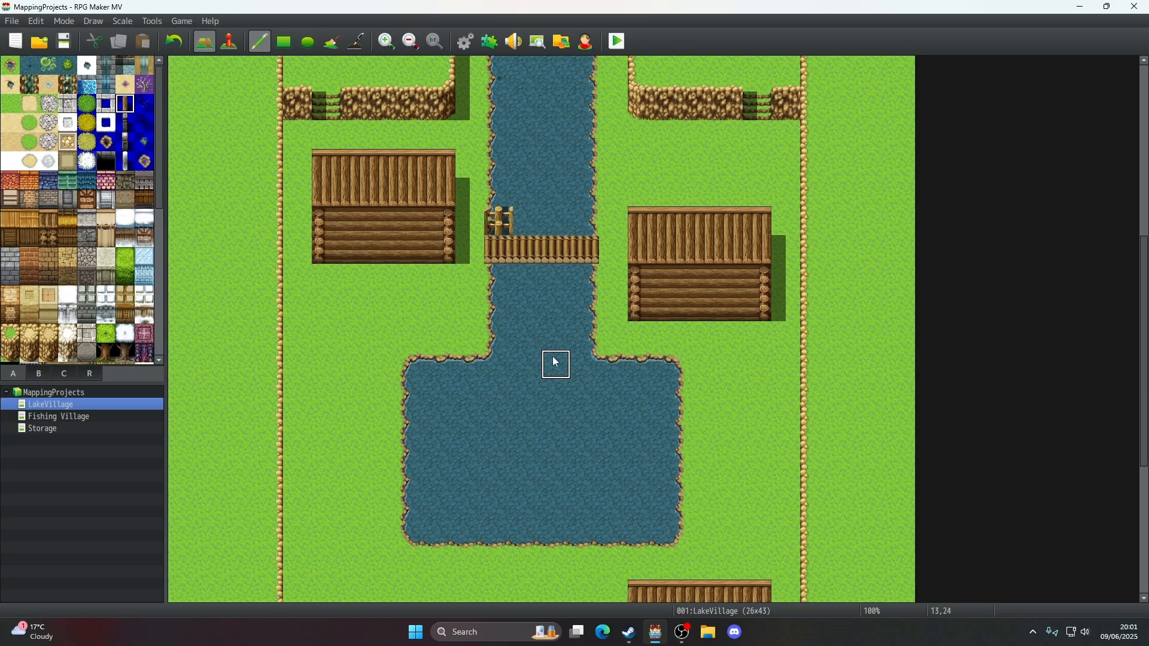
{"action": "left_click", "coordinate": [501, 223]}
{"action": "key", "text": "ctrl+z"}
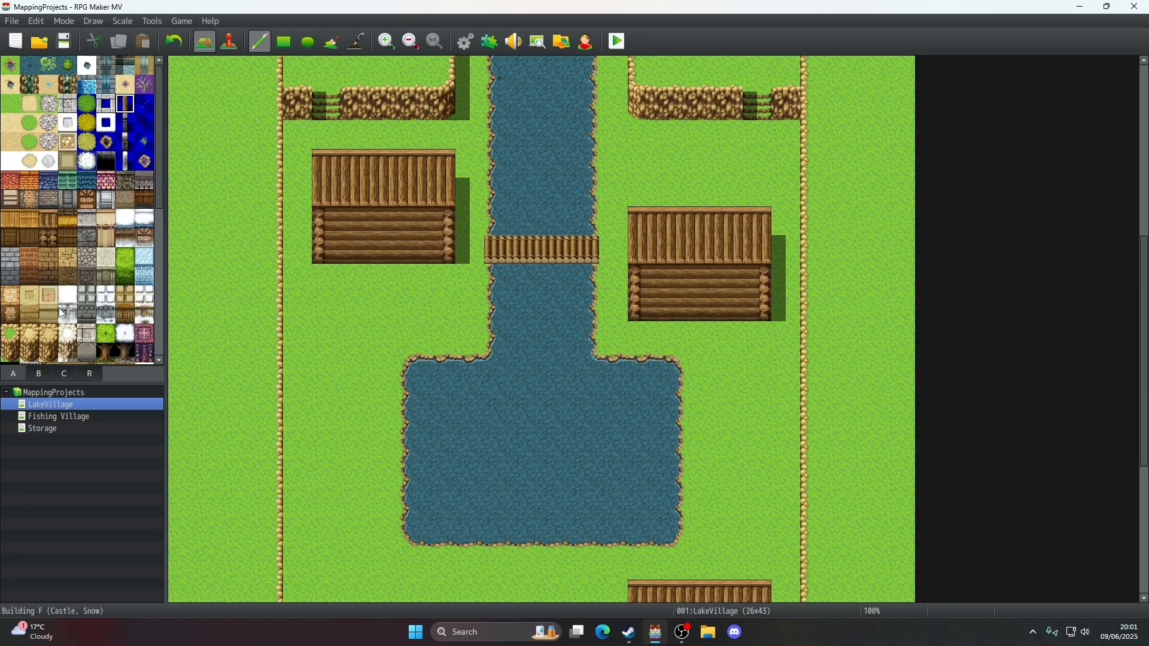
{"action": "key", "text": "ctrl+z"}
- Try a light plank bridge and a log bridge two tiles south of it across the river between the upper cabins, and undo both
{"action": "left_click", "coordinate": [31, 375]}
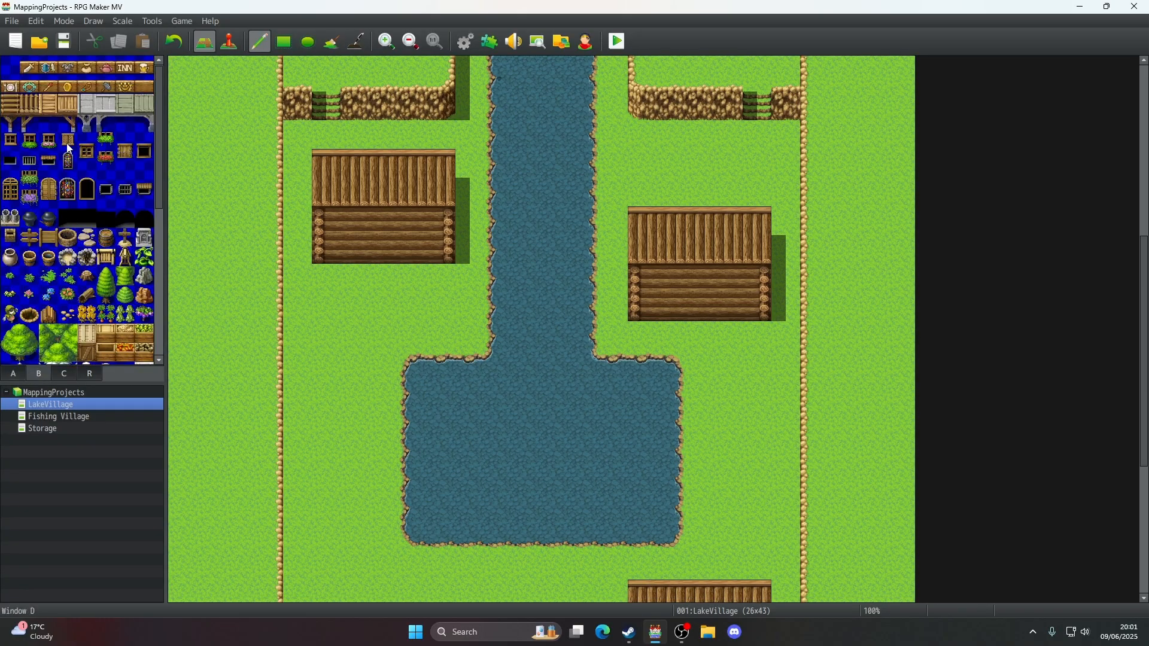
{"action": "left_click_drag", "start_coordinate": [498, 250], "coordinate": [586, 250]}
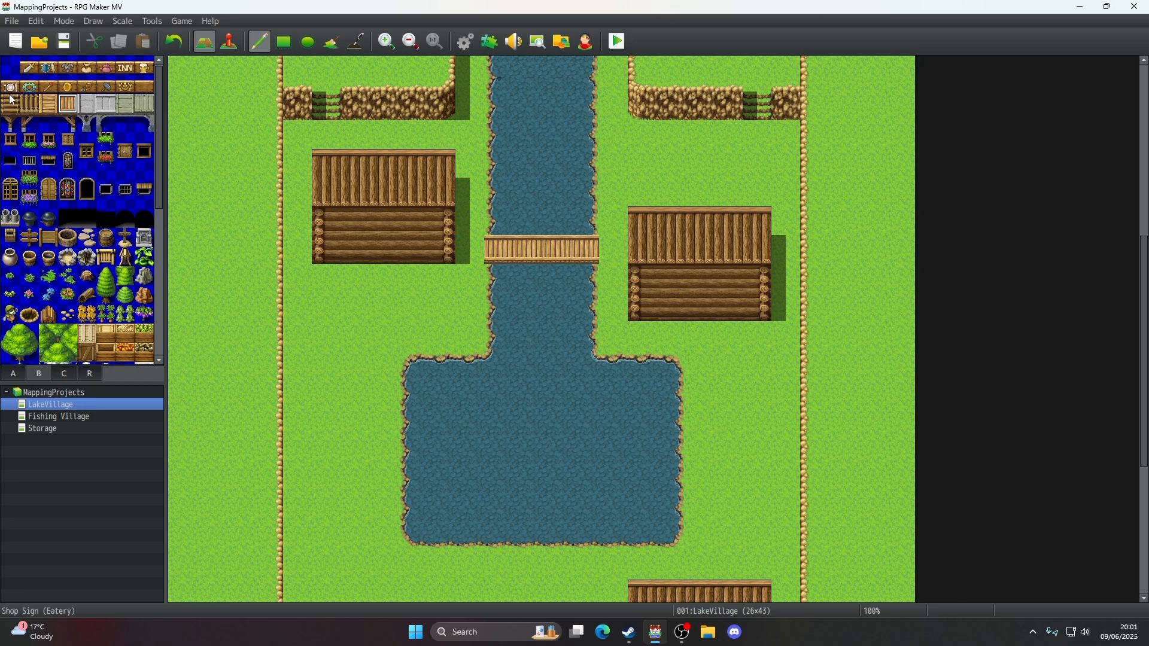
{"action": "left_click", "coordinate": [29, 104]}
{"action": "left_click_drag", "start_coordinate": [497, 308], "coordinate": [585, 311]}
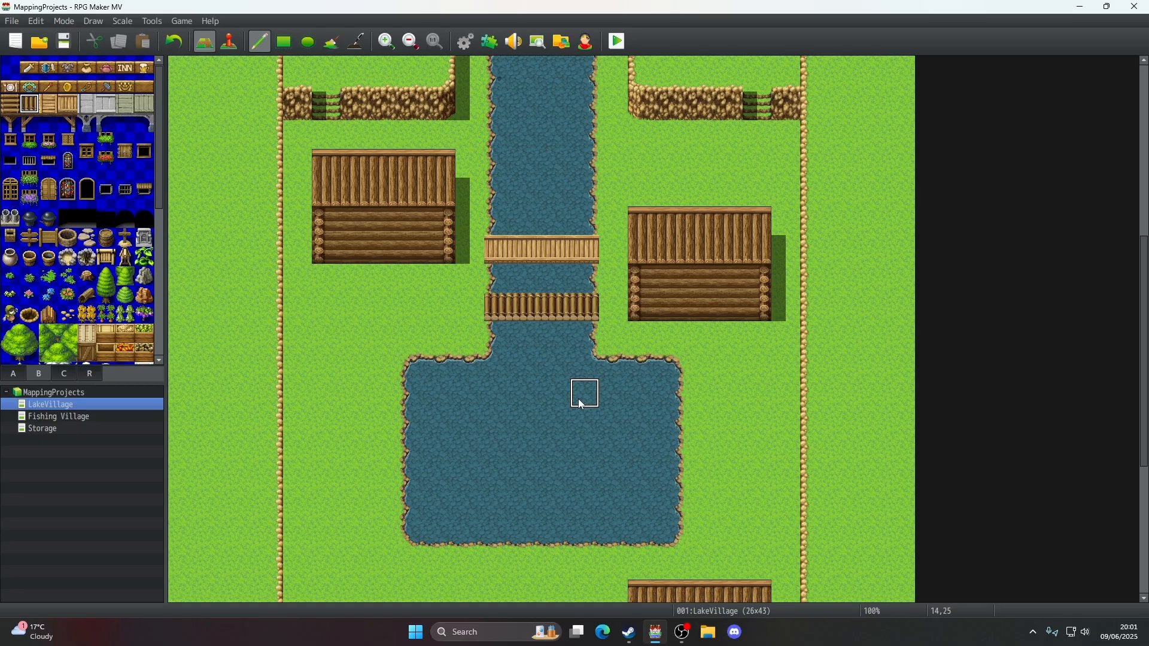
{"action": "scroll", "coordinate": [574, 395], "scroll_direction": "up", "scroll_amount": 5}
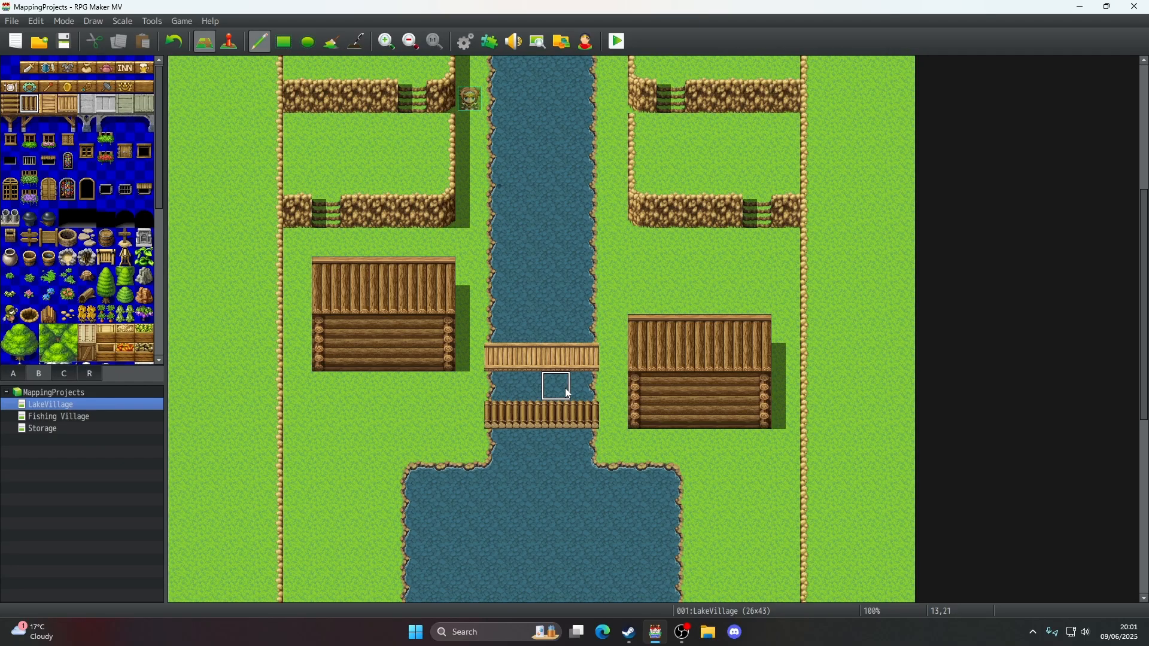
{"action": "key", "text": "ctrl+z"}
{"action": "key", "text": "ctrl+z"}
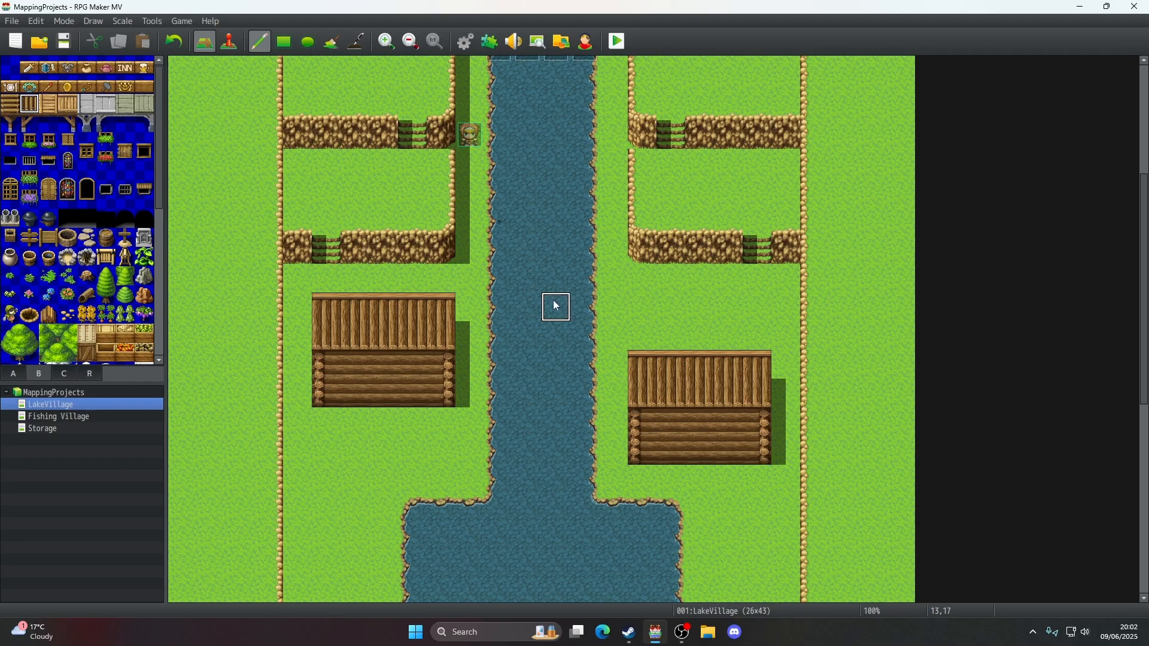
- Examine the river's course from the waterfall down to the lake and cabins for a suitable bridge location
{"action": "scroll", "coordinate": [554, 304], "scroll_direction": "down", "scroll_amount": 11}
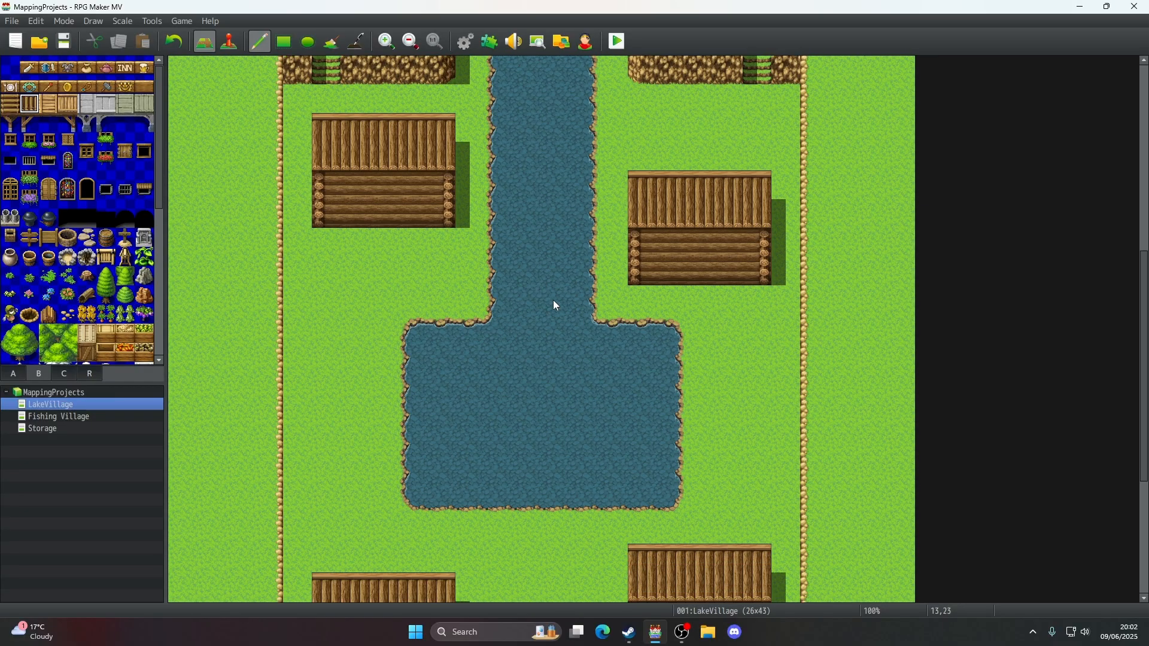
{"action": "scroll", "coordinate": [556, 307], "scroll_direction": "up", "scroll_amount": 7}
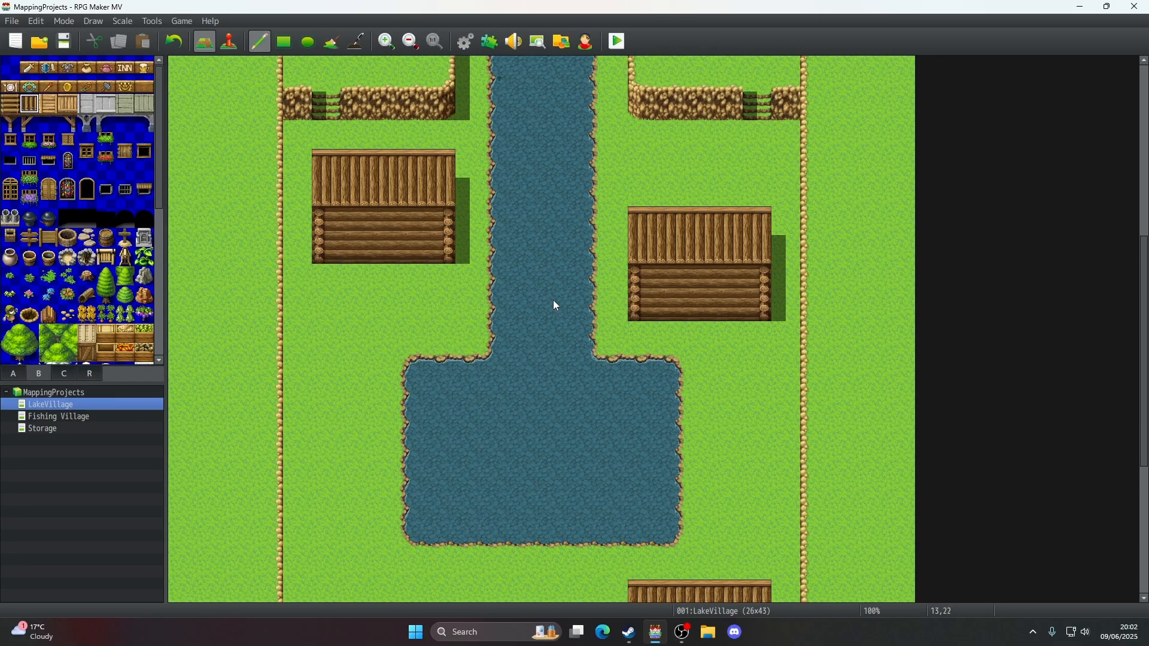
{"action": "scroll", "coordinate": [556, 306], "scroll_direction": "down", "scroll_amount": 5}
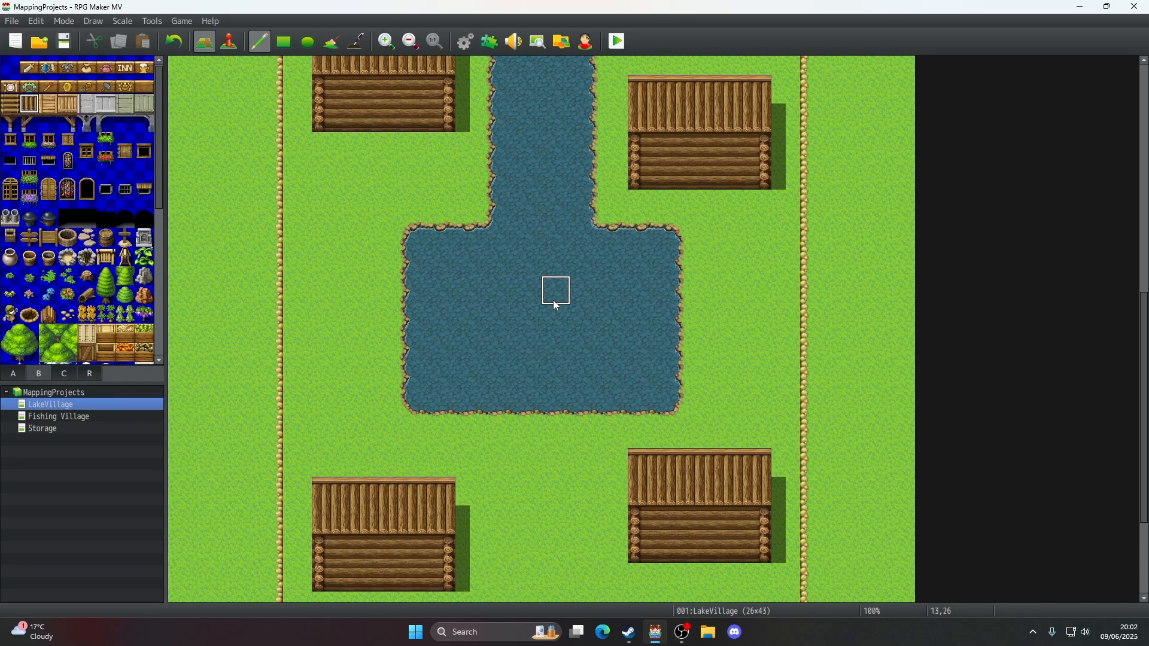
{"action": "scroll", "coordinate": [556, 306], "scroll_direction": "up", "scroll_amount": 18}
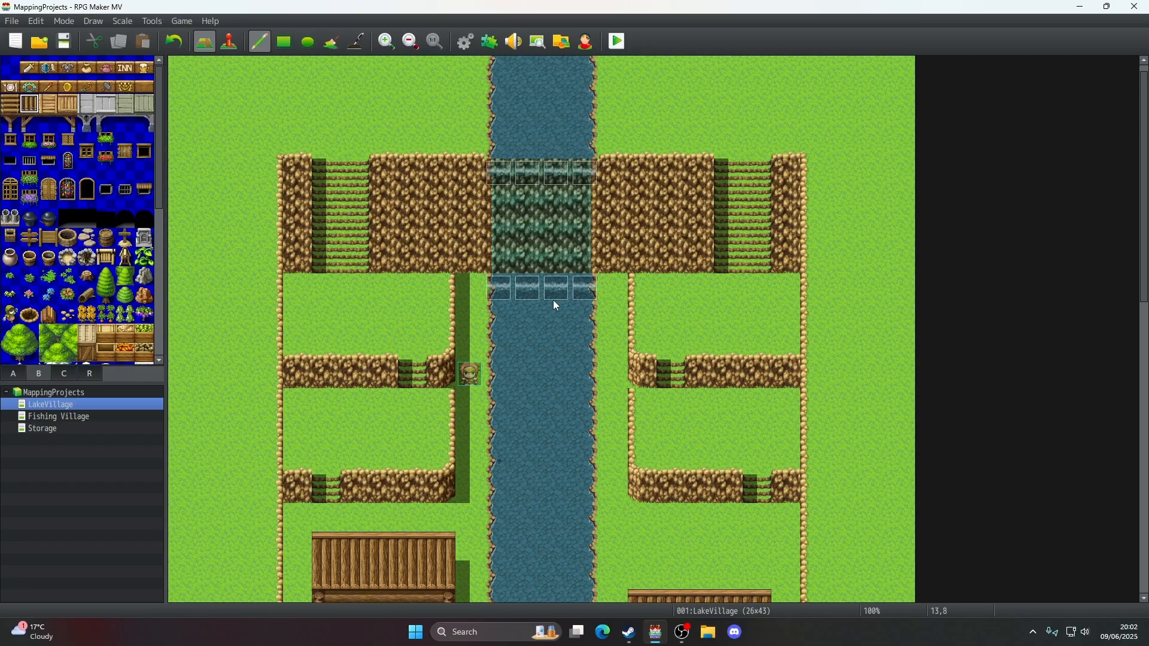
{"action": "scroll", "coordinate": [553, 305], "scroll_direction": "up", "scroll_amount": 1}
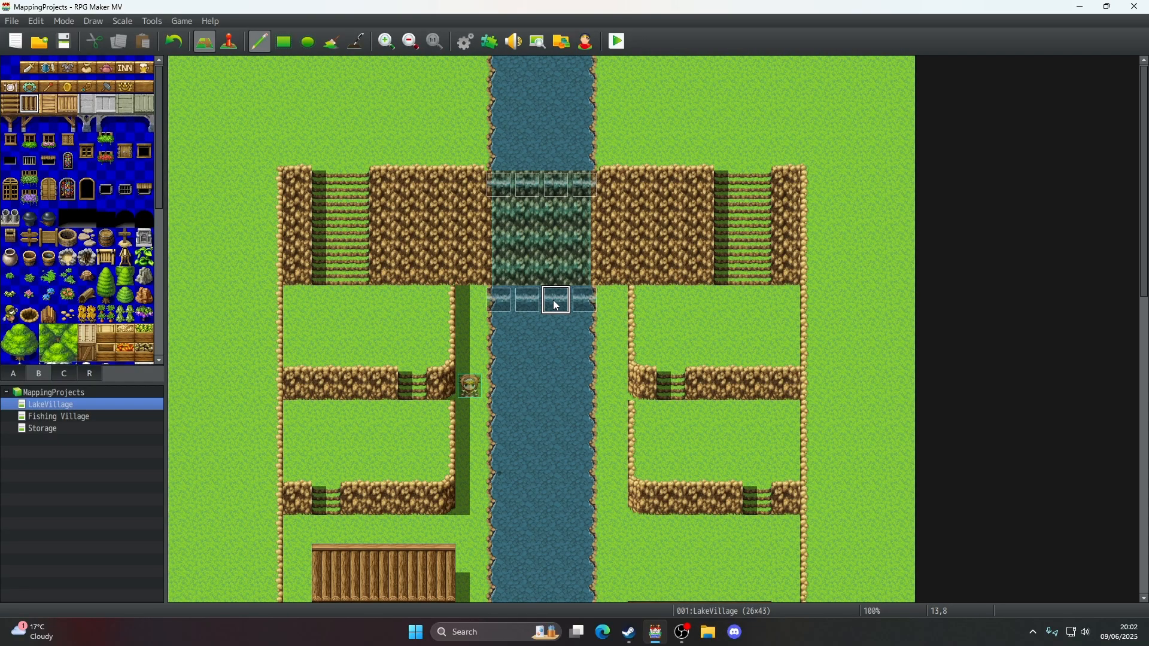
{"action": "scroll", "coordinate": [556, 305], "scroll_direction": "down", "scroll_amount": 17}
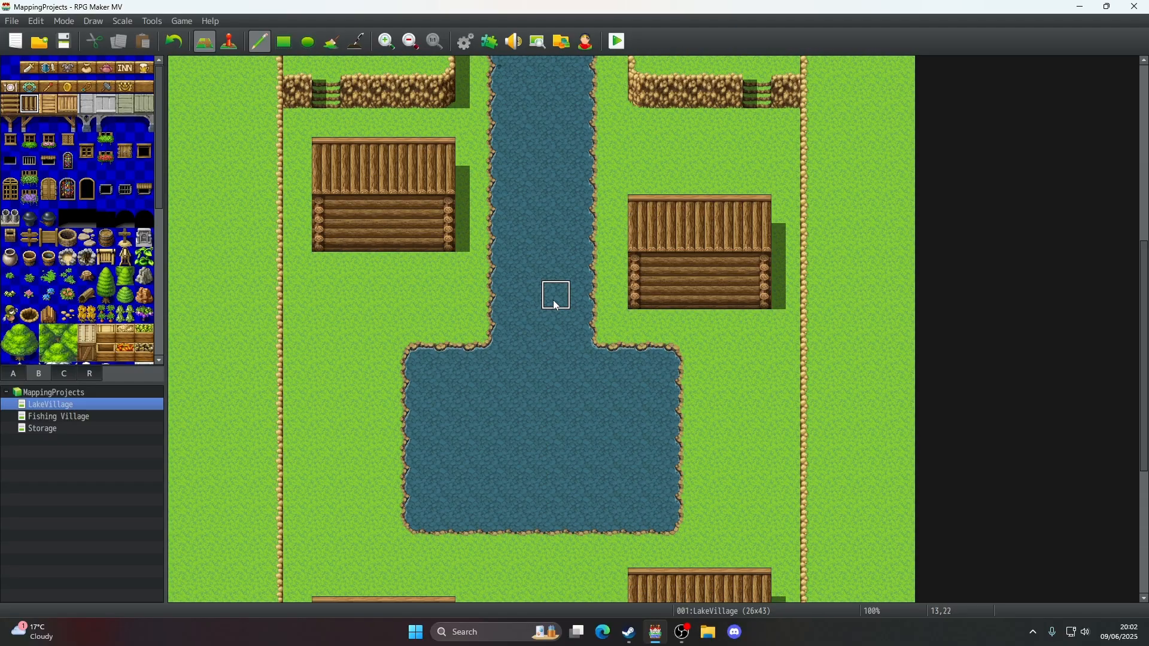
{"action": "scroll", "coordinate": [478, 198], "scroll_direction": "up", "scroll_amount": 3}
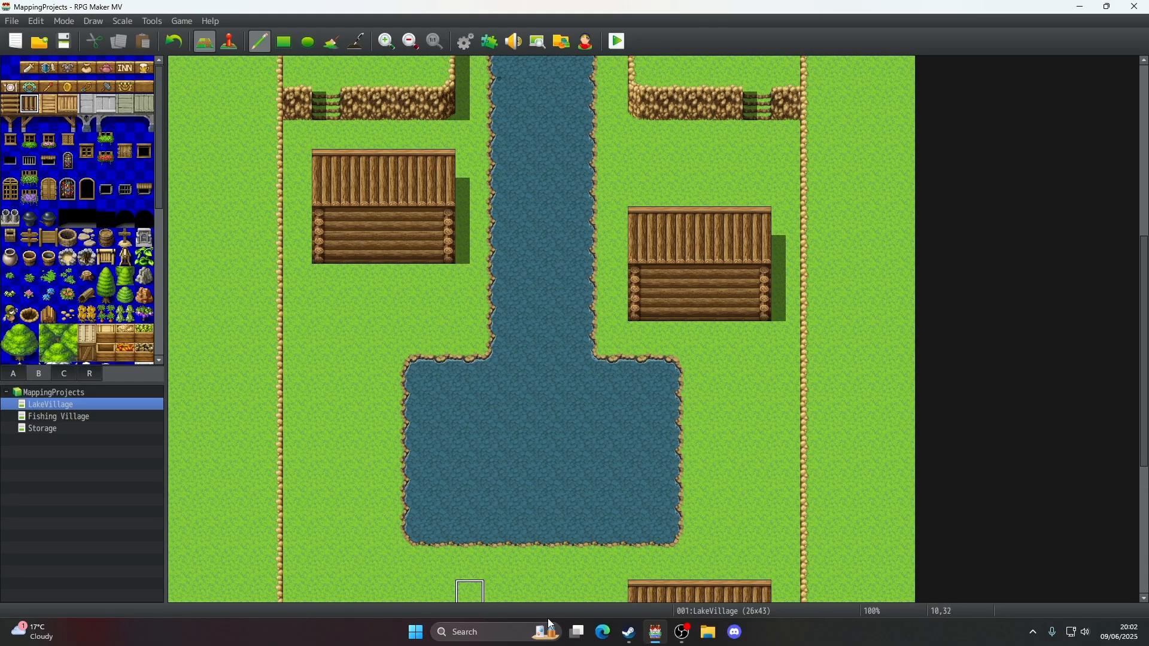
{"action": "scroll", "coordinate": [620, 359], "scroll_direction": "up", "scroll_amount": 14}
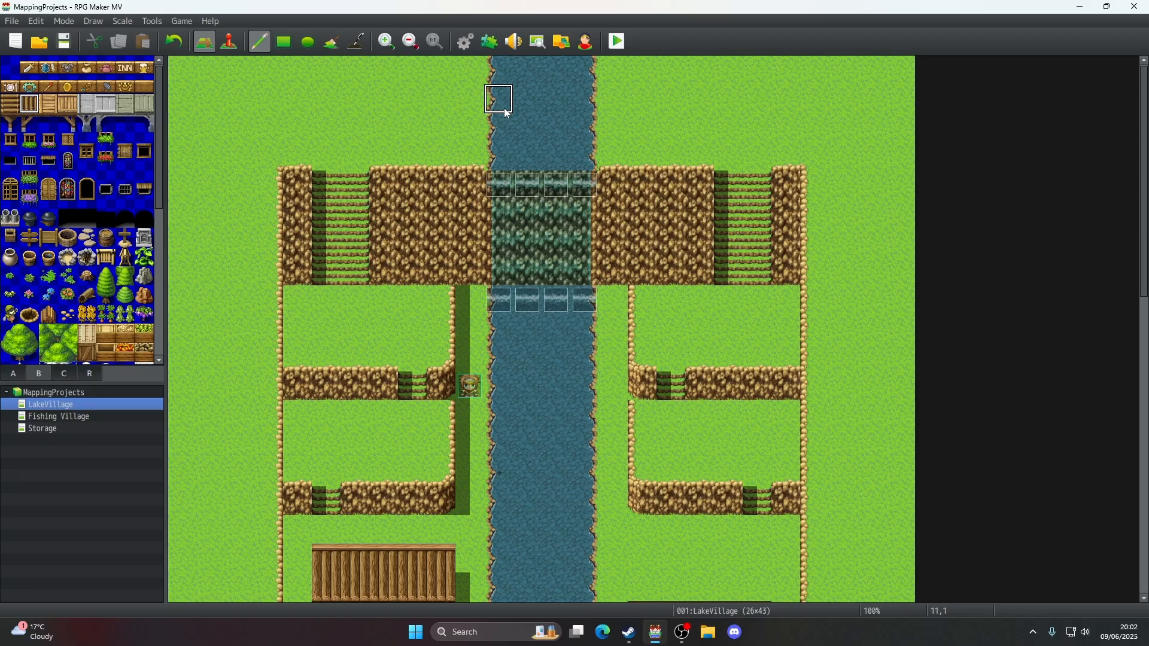
- Try a one-tile-deep log bridge across the river above the waterfall, and undo it
{"action": "scroll", "coordinate": [507, 113], "scroll_direction": "down", "scroll_amount": 3}
{"action": "scroll", "coordinate": [507, 114], "scroll_direction": "up", "scroll_amount": 3}
{"action": "scroll", "coordinate": [507, 114], "scroll_direction": "down", "scroll_amount": 7}
{"action": "scroll", "coordinate": [507, 113], "scroll_direction": "up", "scroll_amount": 7}
{"action": "left_click_drag", "start_coordinate": [499, 128], "coordinate": [581, 130]}
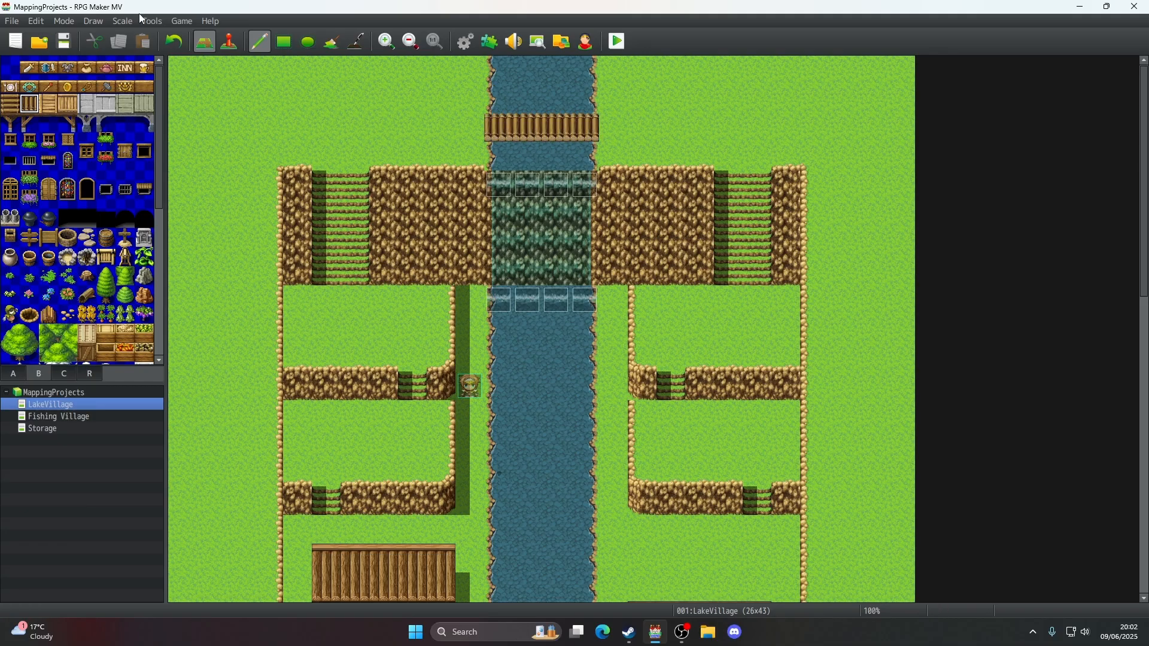
{"action": "left_click", "coordinate": [173, 42]}
- Try a two-tile-deep wooden plank bridge with side rails across the river above the waterfall, and undo it
{"action": "scroll", "coordinate": [64, 268], "scroll_direction": "down", "scroll_amount": 4}
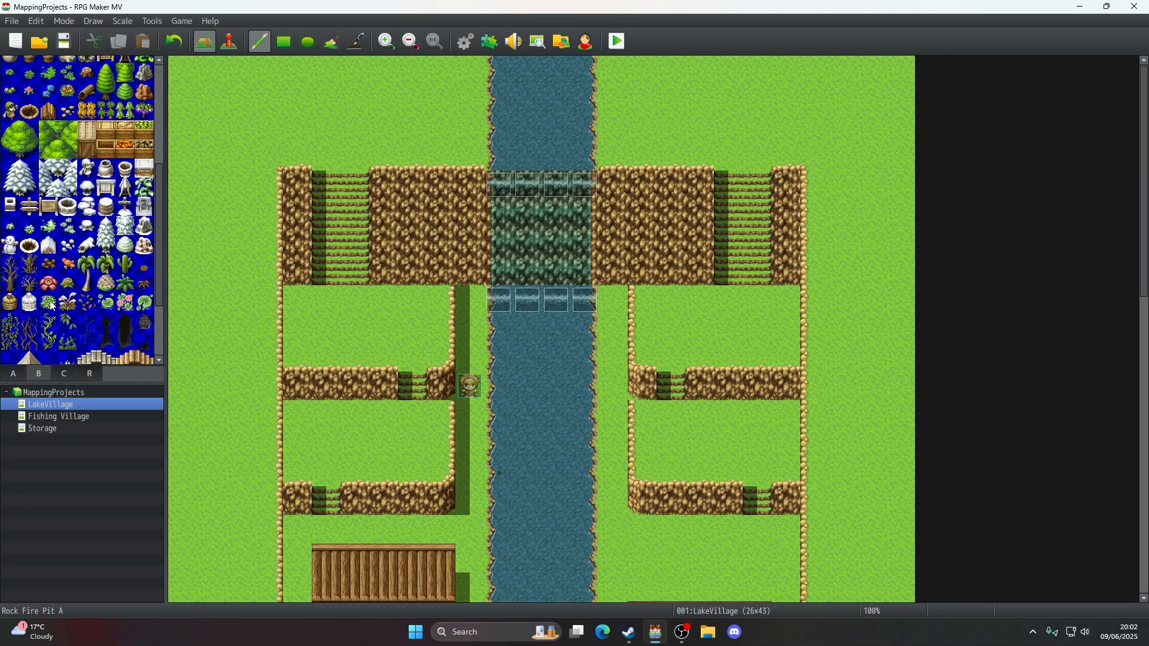
{"action": "left_click", "coordinate": [12, 378]}
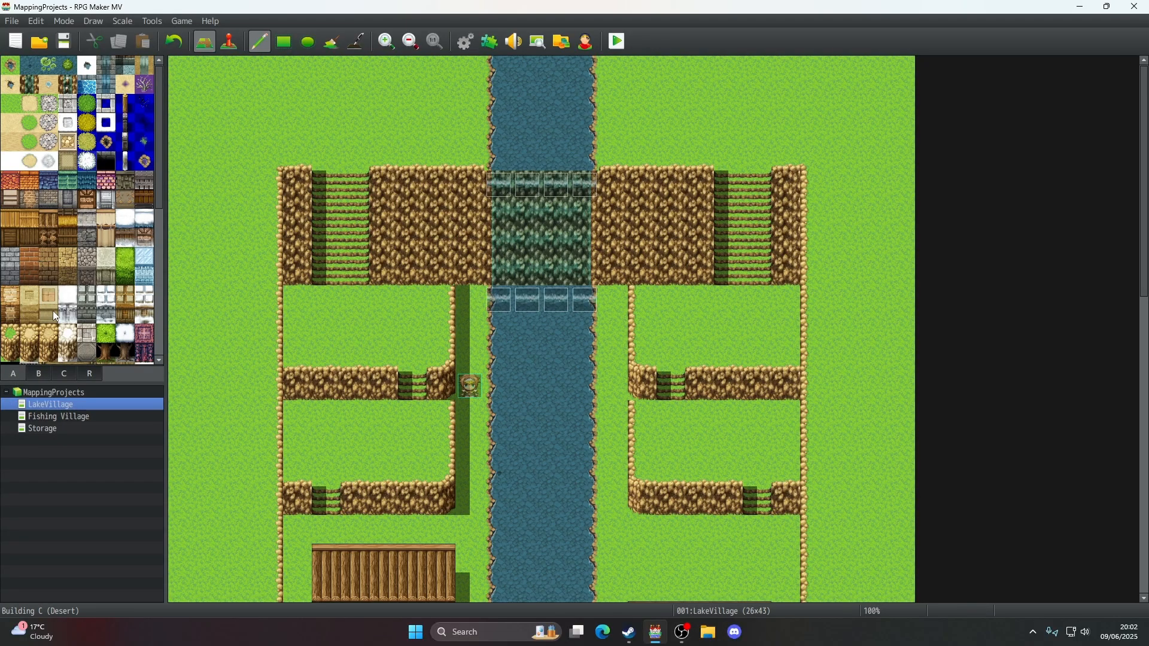
{"action": "scroll", "coordinate": [55, 316], "scroll_direction": "down", "scroll_amount": 4}
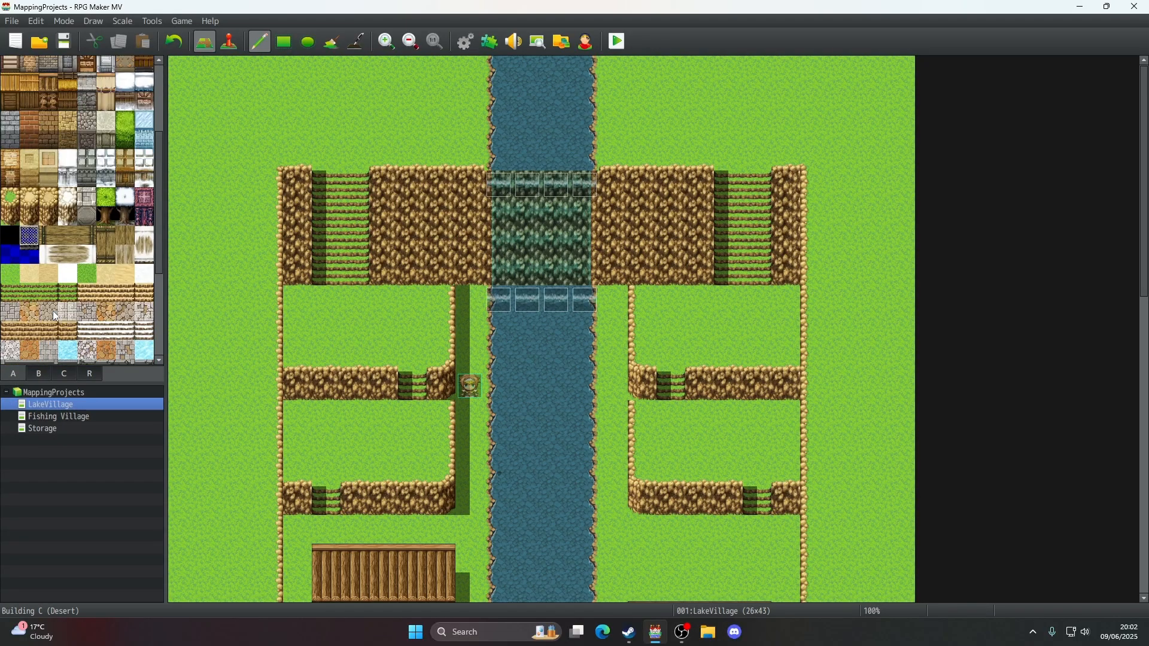
{"action": "left_click_drag", "start_coordinate": [105, 259], "coordinate": [105, 237]}
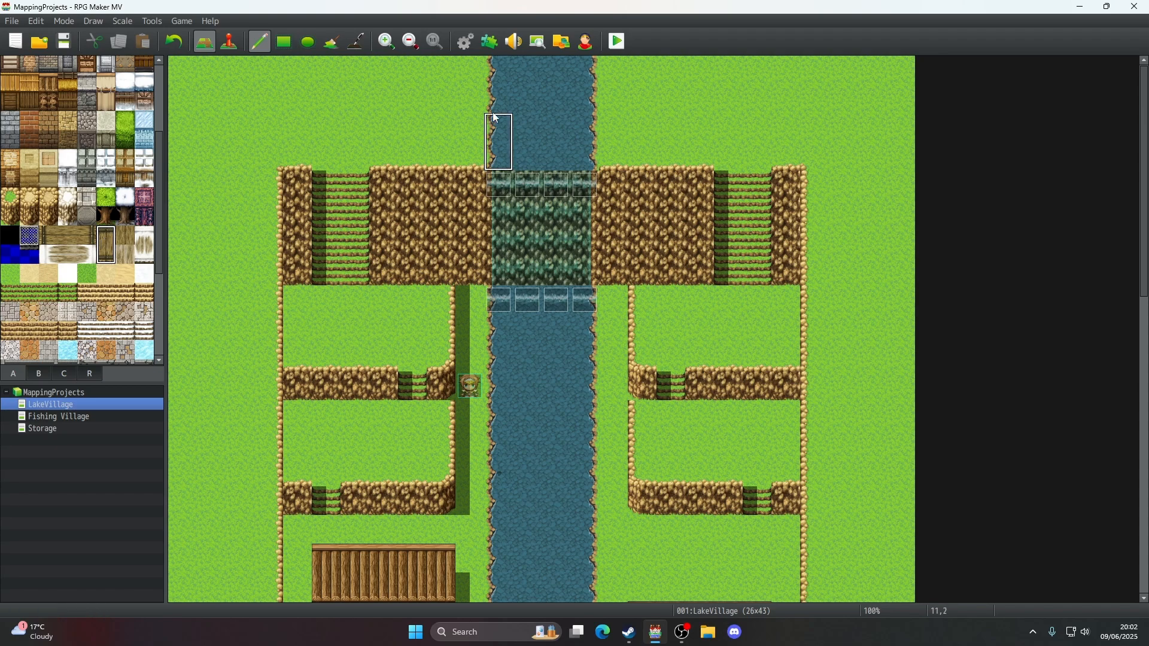
{"action": "left_click_drag", "start_coordinate": [499, 105], "coordinate": [587, 102]}
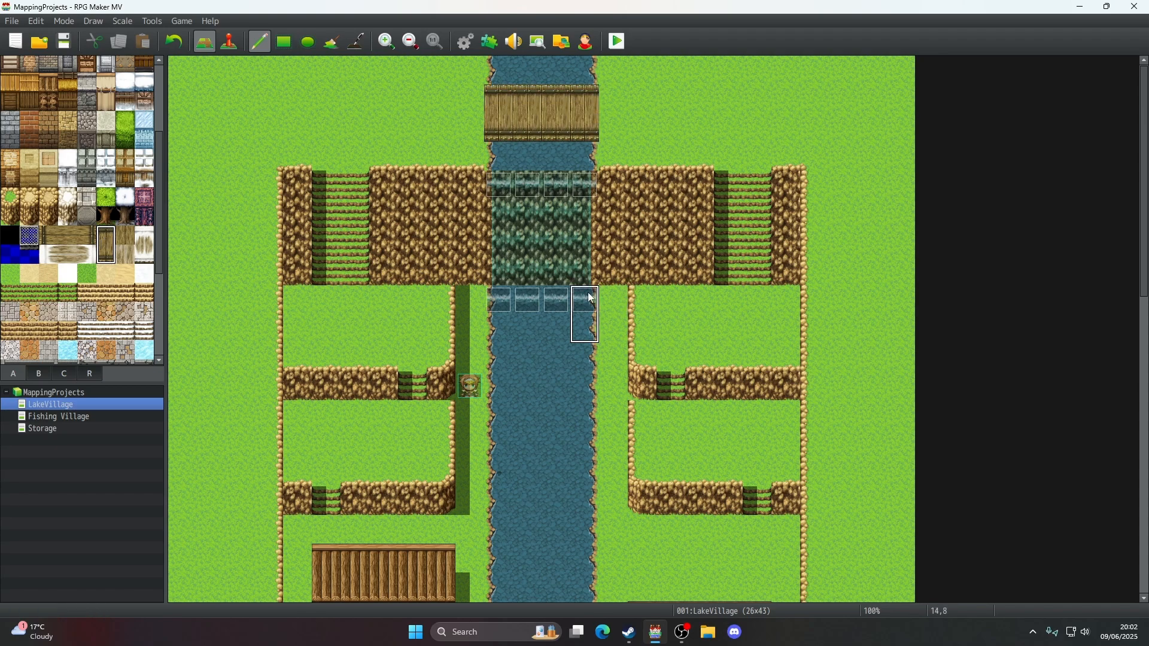
{"action": "key", "text": "ctrl+z"}
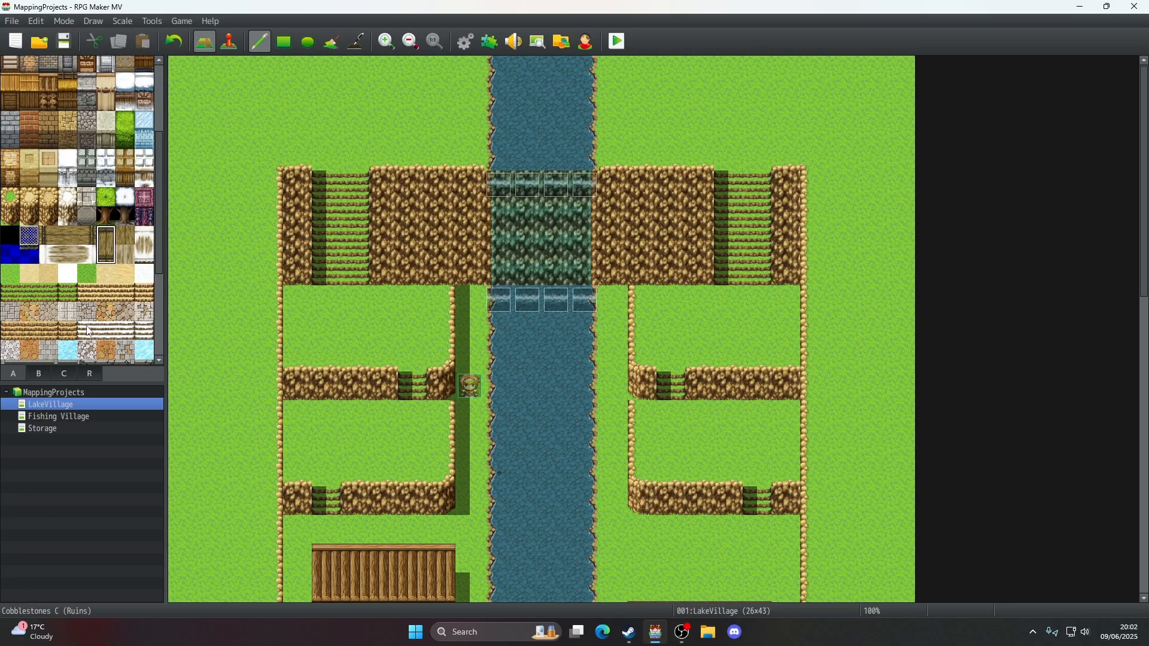
- Lay a one-tile-deep Log Bridge (H) across the river above the waterfall, leaving one row of water between the bridge and the falls
{"action": "left_click", "coordinate": [40, 372]}
{"action": "left_click", "coordinate": [61, 374]}
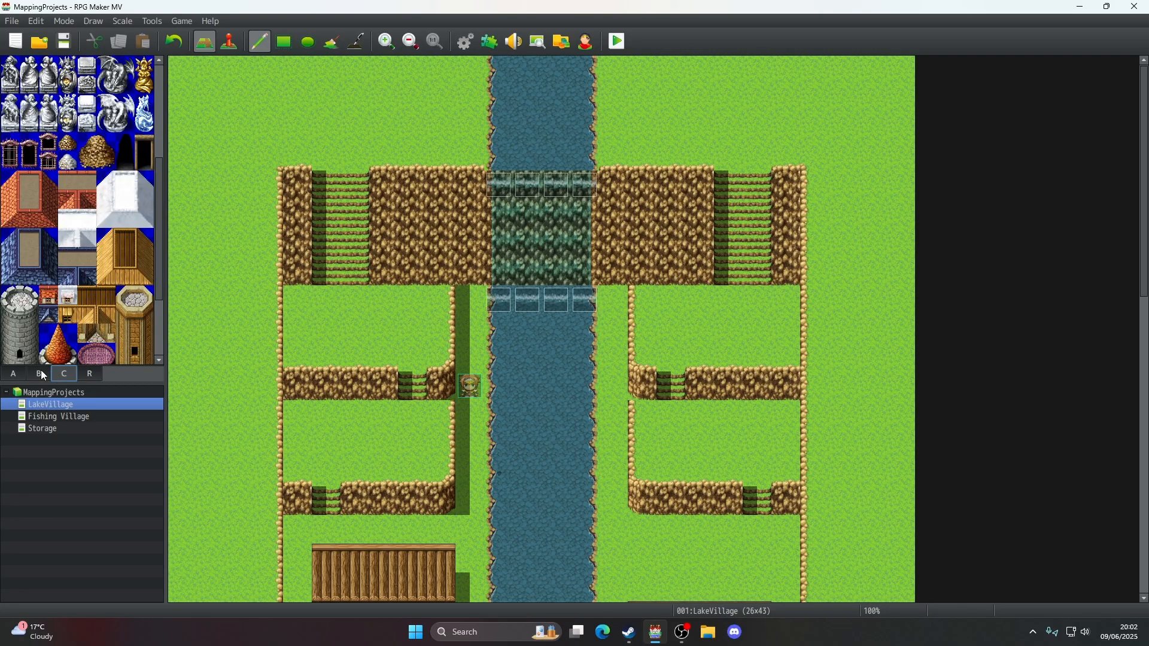
{"action": "left_click", "coordinate": [38, 374]}
{"action": "scroll", "coordinate": [67, 299], "scroll_direction": "down", "scroll_amount": 3}
{"action": "scroll", "coordinate": [67, 300], "scroll_direction": "up", "scroll_amount": 5}
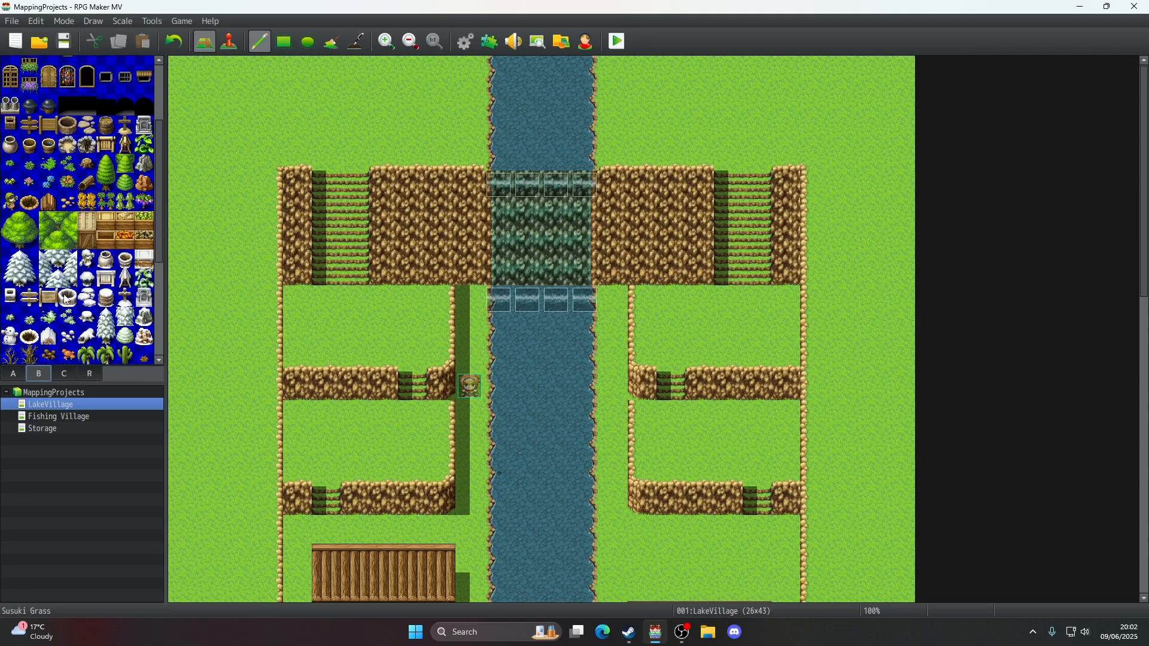
{"action": "left_click", "coordinate": [30, 104]}
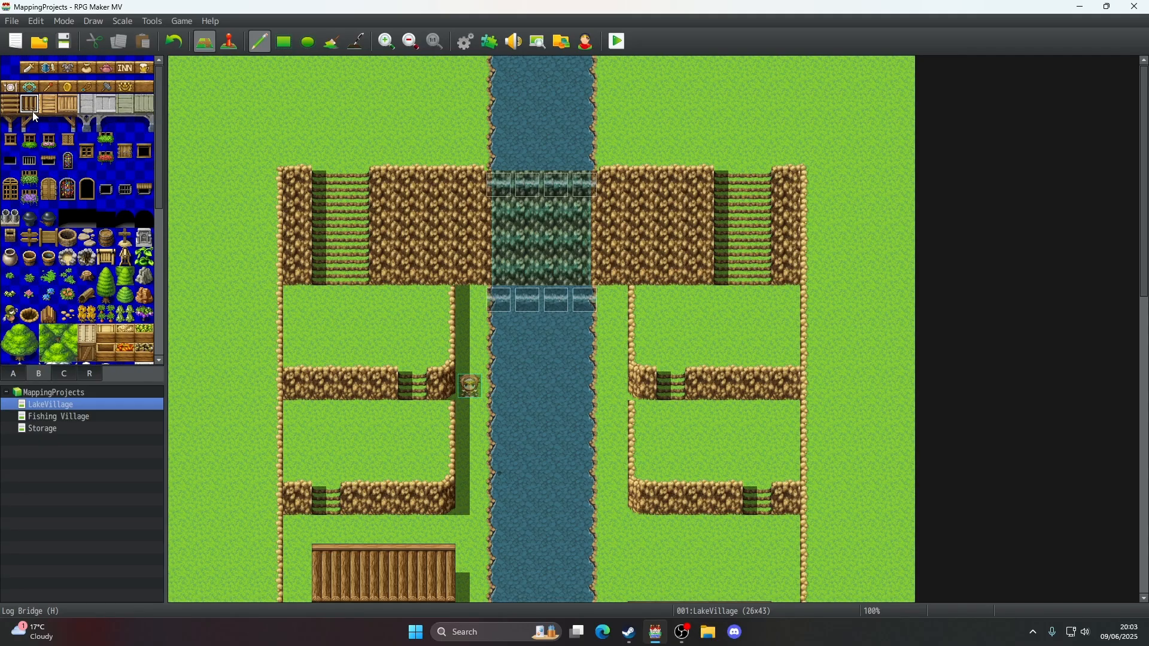
{"action": "left_click_drag", "start_coordinate": [498, 127], "coordinate": [551, 141]}
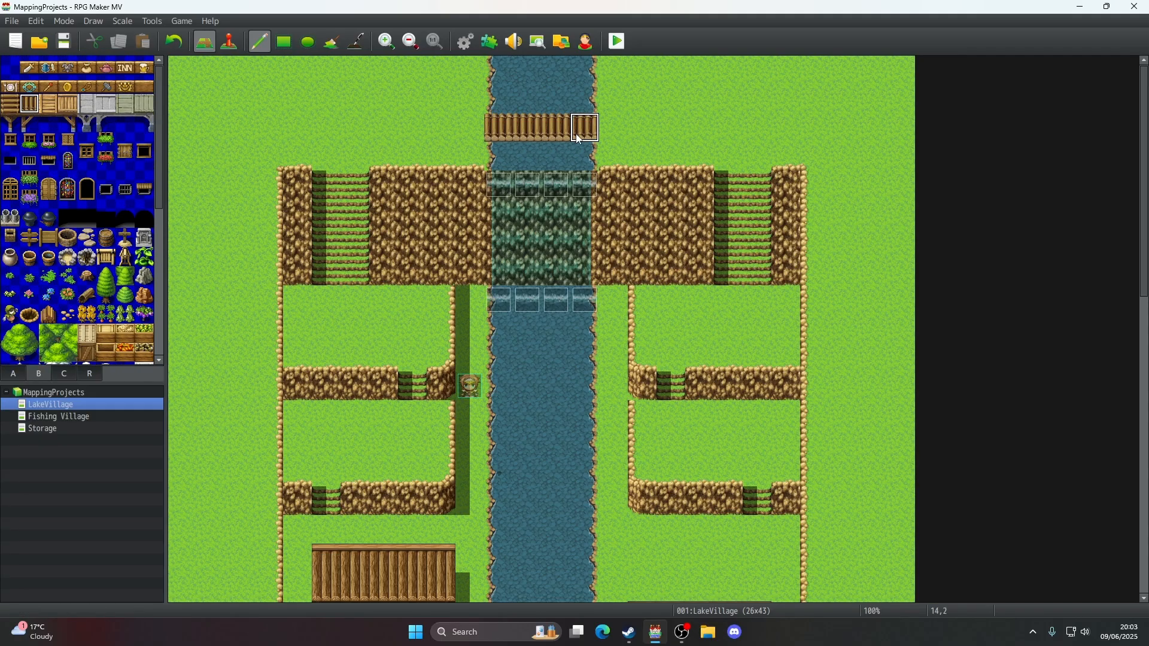
{"action": "key", "text": "ctrl+z"}
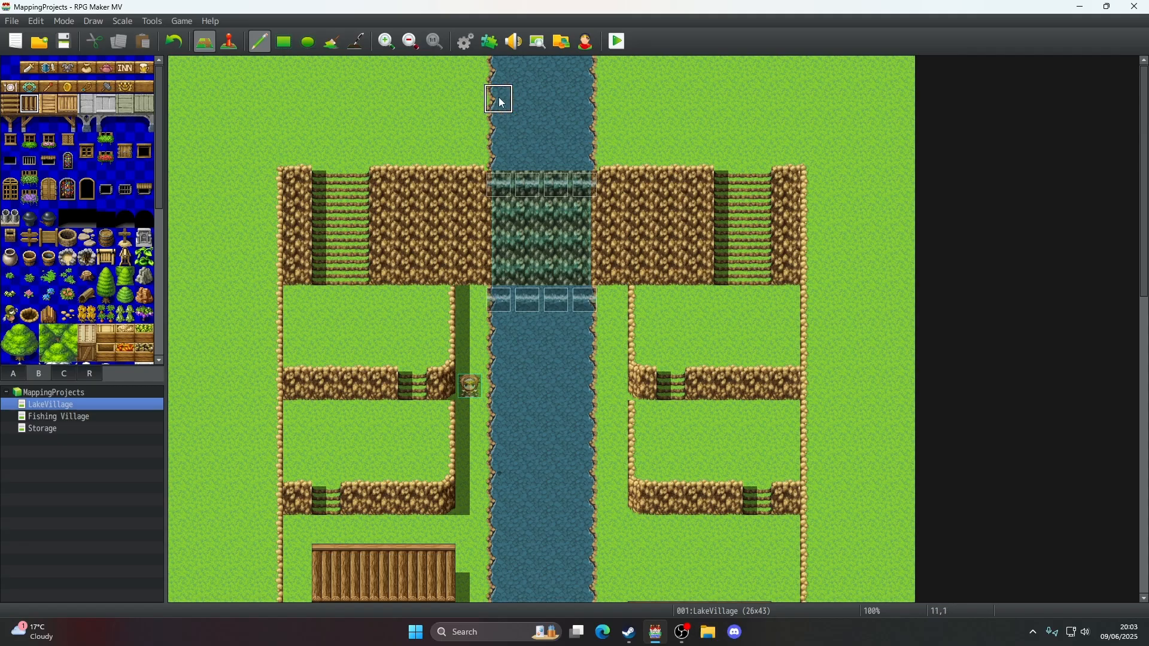
{"action": "mouse_move", "coordinate": [497, 97]}
{"action": "left_mouse_down"}
{"action": "mouse_move", "coordinate": [586, 97]}
{"action": "mouse_move", "coordinate": [499, 127]}
{"action": "left_mouse_up"}
{"action": "key", "text": "ctrl+z"}
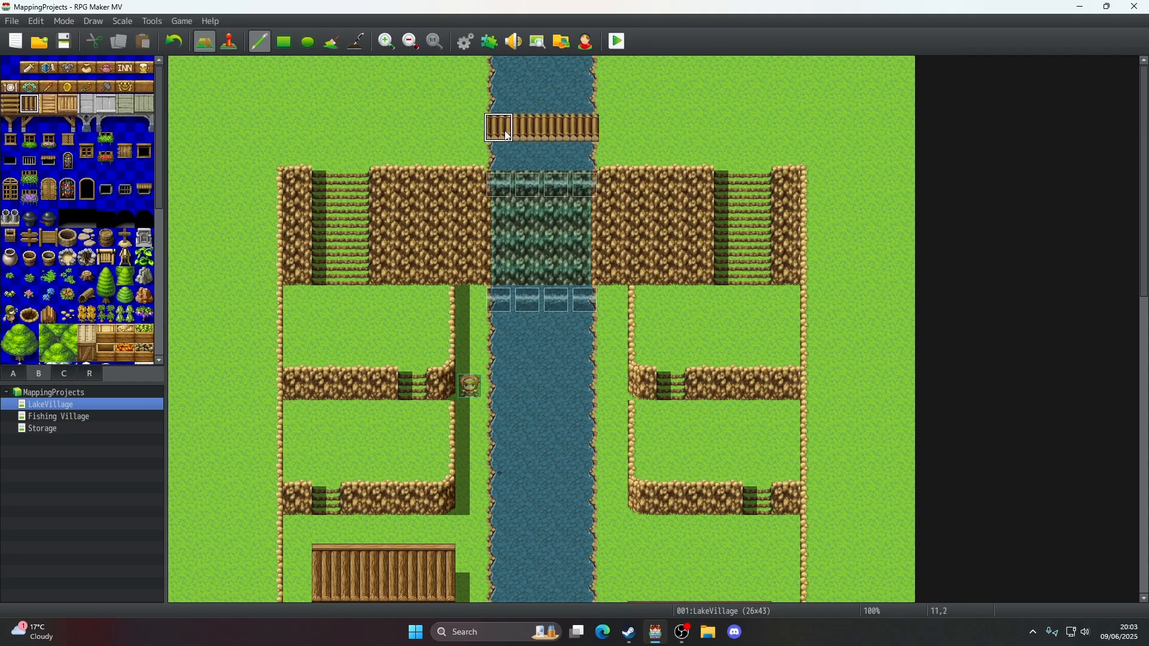
{"action": "scroll", "coordinate": [579, 203], "scroll_direction": "down", "scroll_amount": 2}
{"action": "scroll", "coordinate": [577, 207], "scroll_direction": "up", "scroll_amount": 2}
- Try a strip of shadow on the water along the log bridge's southern edge, and undo it
{"action": "left_click", "coordinate": [361, 39]}
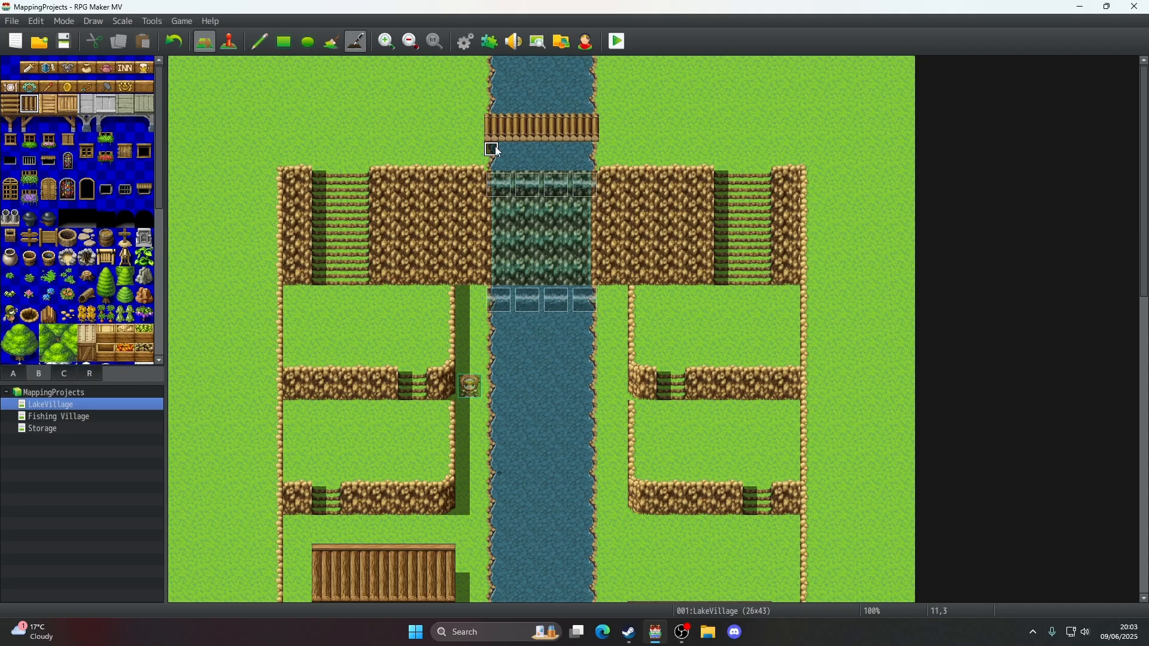
{"action": "left_click_drag", "start_coordinate": [572, 152], "coordinate": [591, 150]}
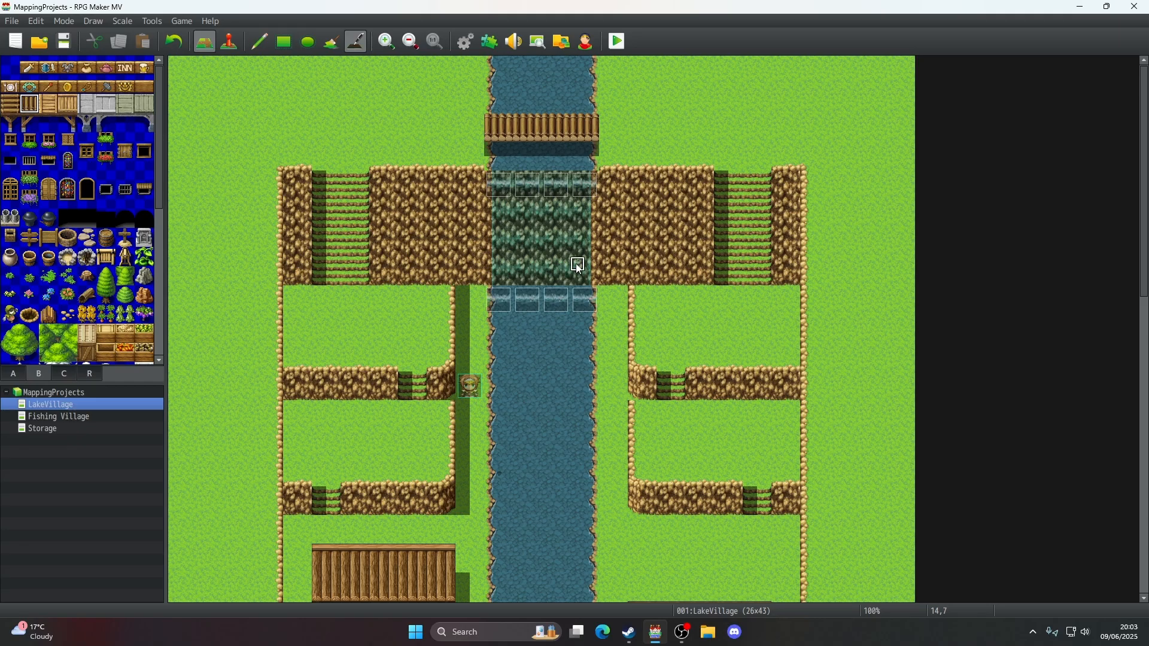
{"action": "left_click", "coordinate": [174, 41]}
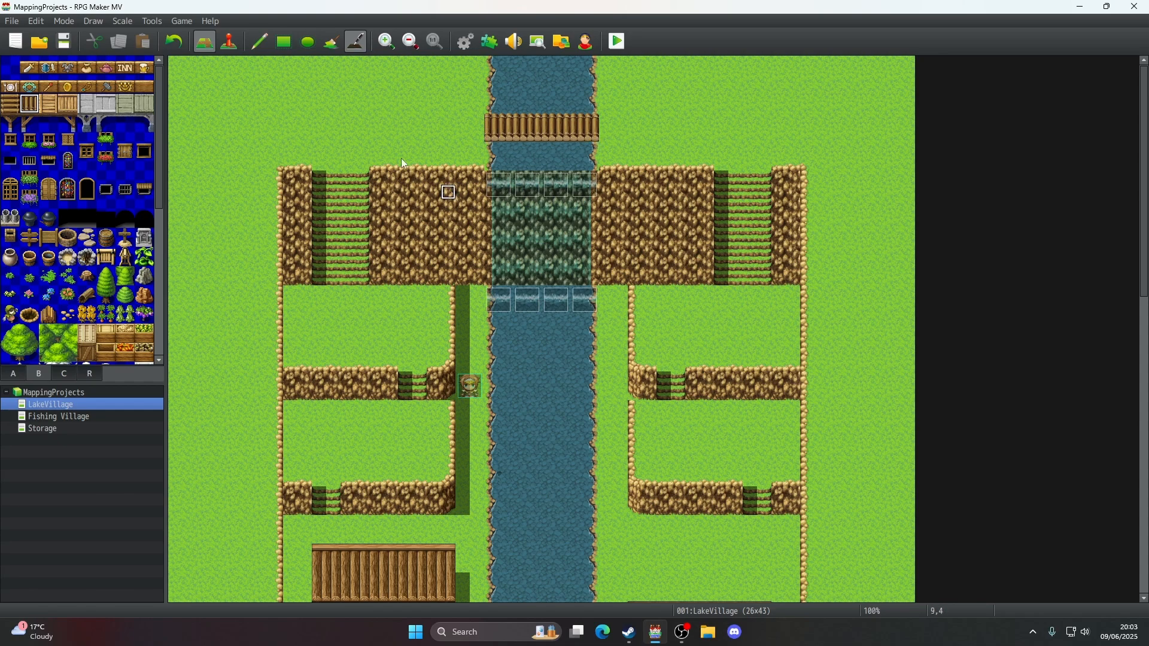
- Undo the log bridge across the river above the waterfall and review the map down to its southern cliff edge
{"action": "left_click", "coordinate": [175, 42]}
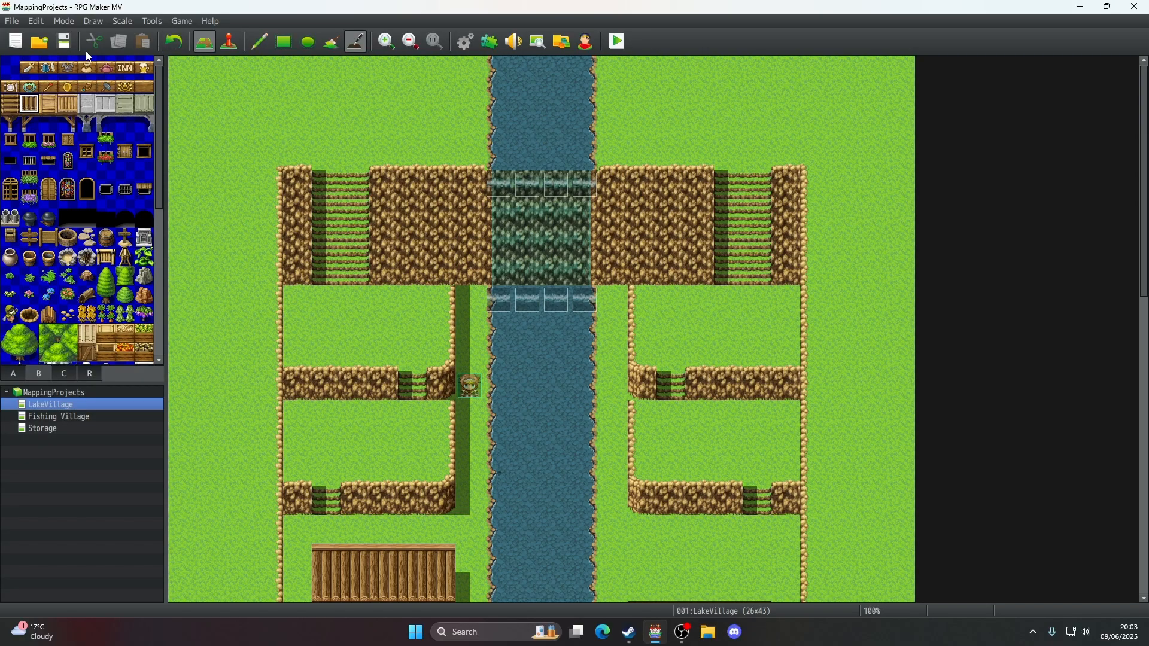
{"action": "left_click", "coordinate": [259, 41]}
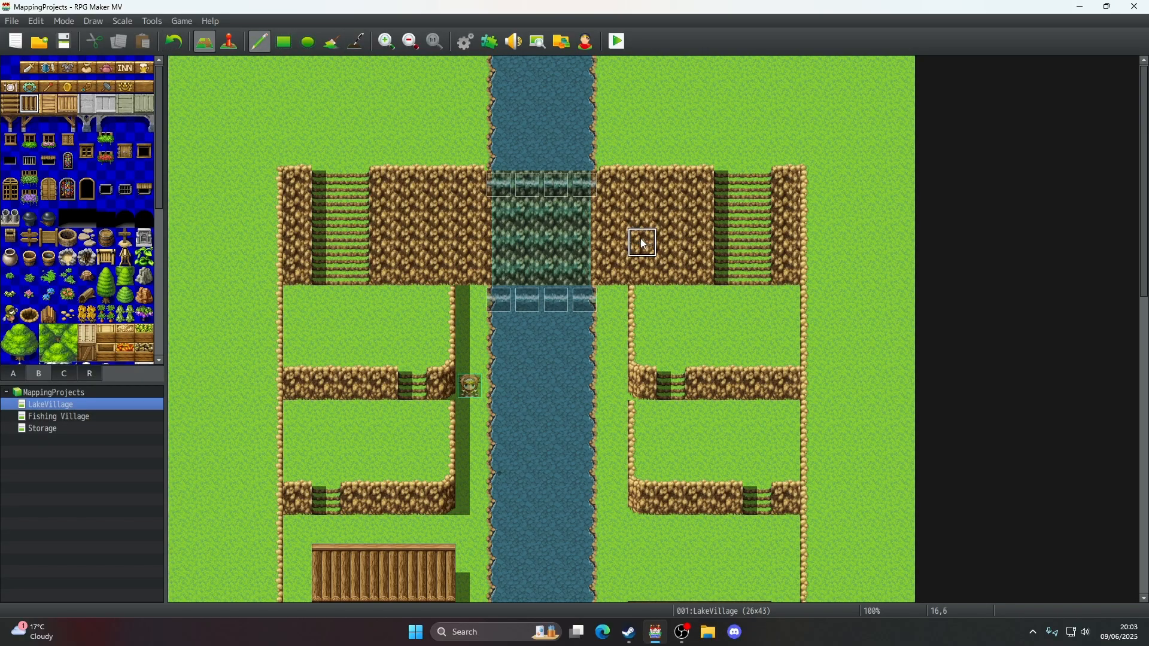
{"action": "scroll", "coordinate": [644, 241], "scroll_direction": "down", "scroll_amount": 5}
{"action": "scroll", "coordinate": [644, 241], "scroll_direction": "down", "scroll_amount": 3}
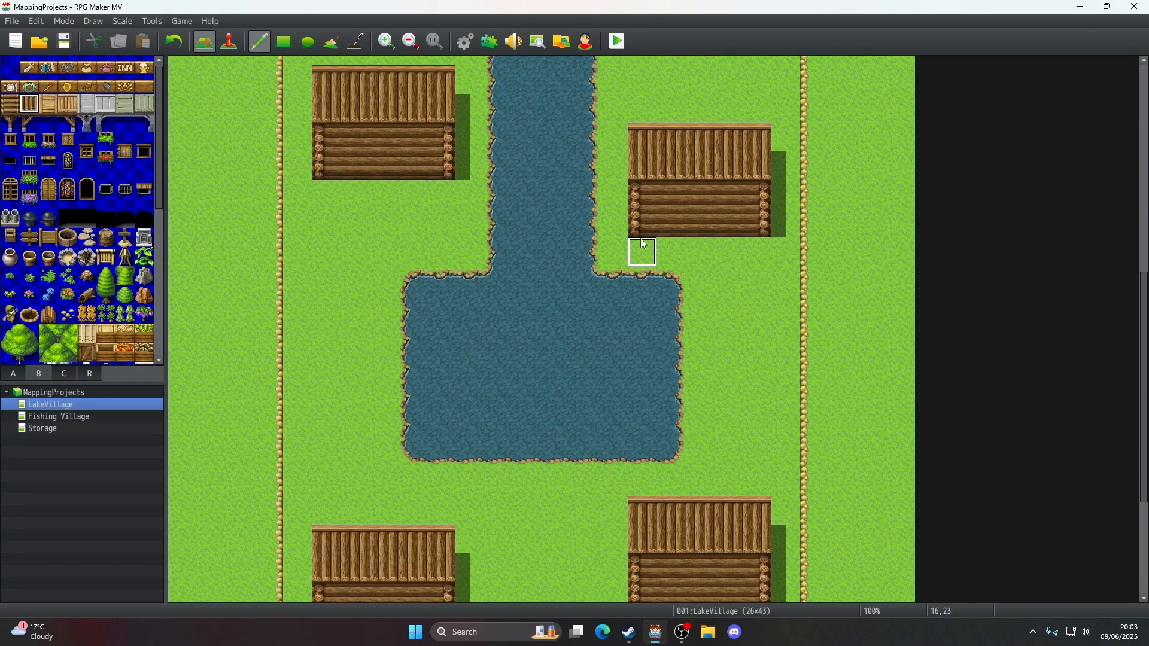
{"action": "scroll", "coordinate": [644, 243], "scroll_direction": "down", "scroll_amount": 1}
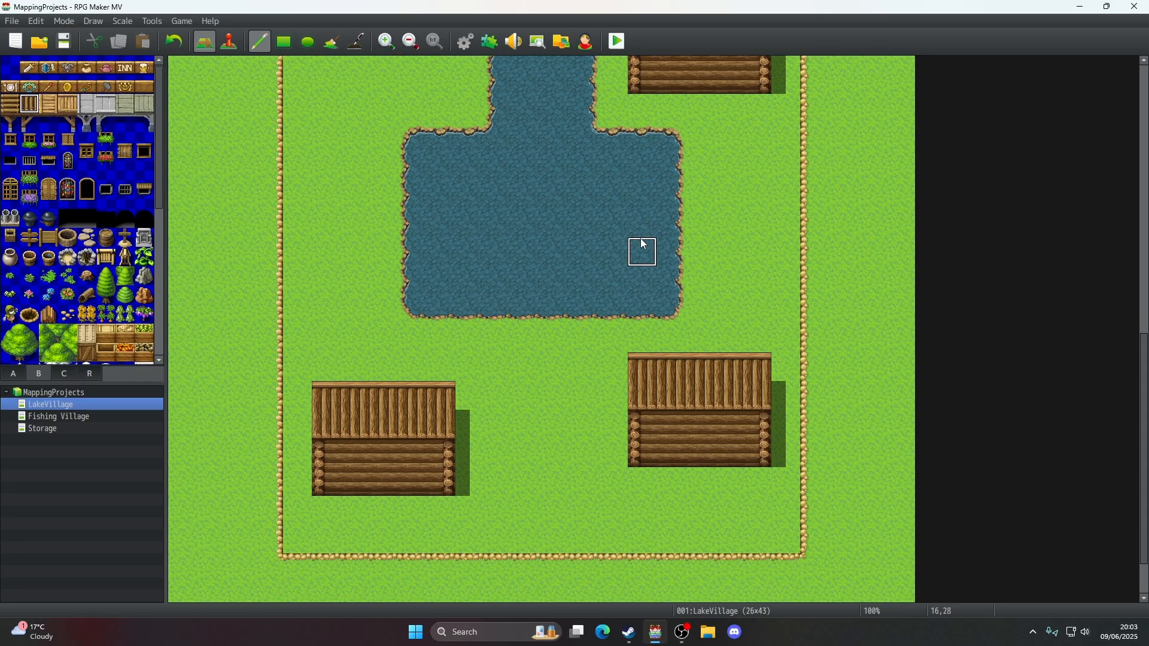
{"action": "scroll", "coordinate": [643, 244], "scroll_direction": "down", "scroll_amount": 1}
{"action": "scroll", "coordinate": [643, 244], "scroll_direction": "up", "scroll_amount": 10}
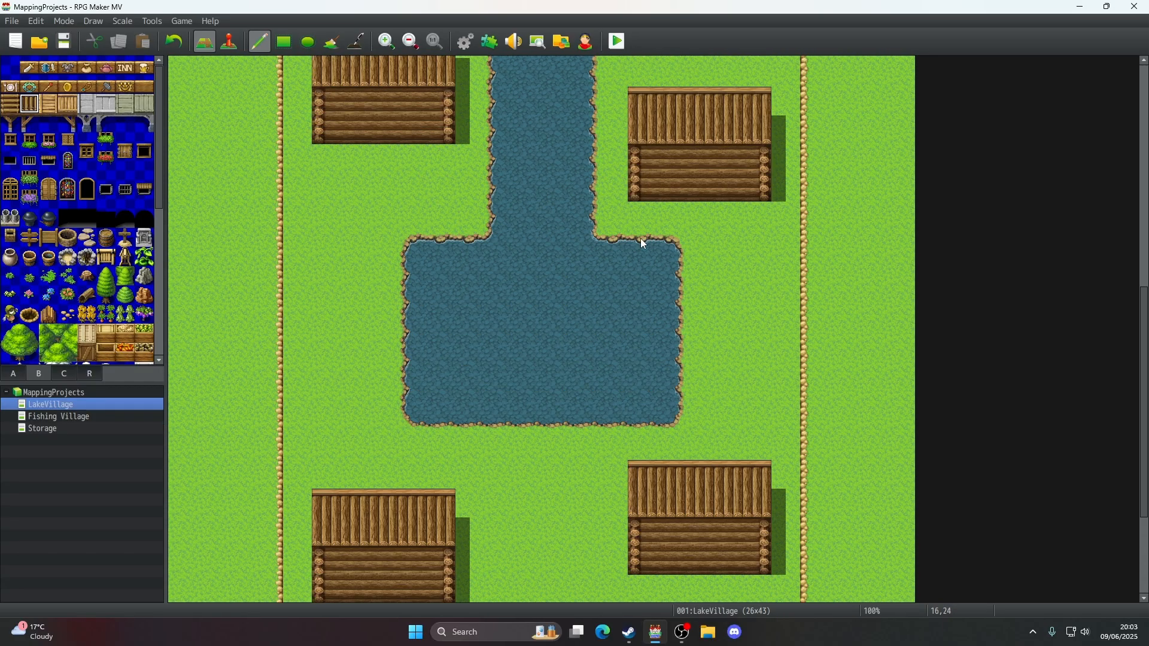
{"action": "scroll", "coordinate": [644, 244], "scroll_direction": "up", "scroll_amount": 2}
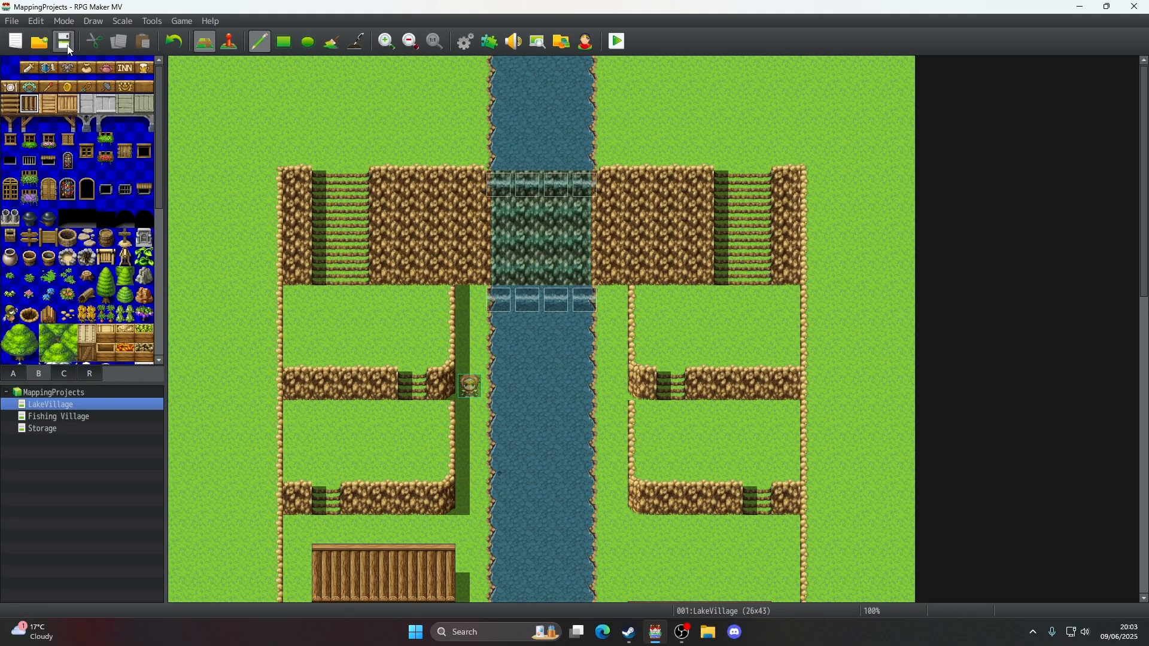
- Duplicate the LakeVillage map by copying it and pasting it under the MappingProjects root
{"action": "right_click", "coordinate": [72, 403]}
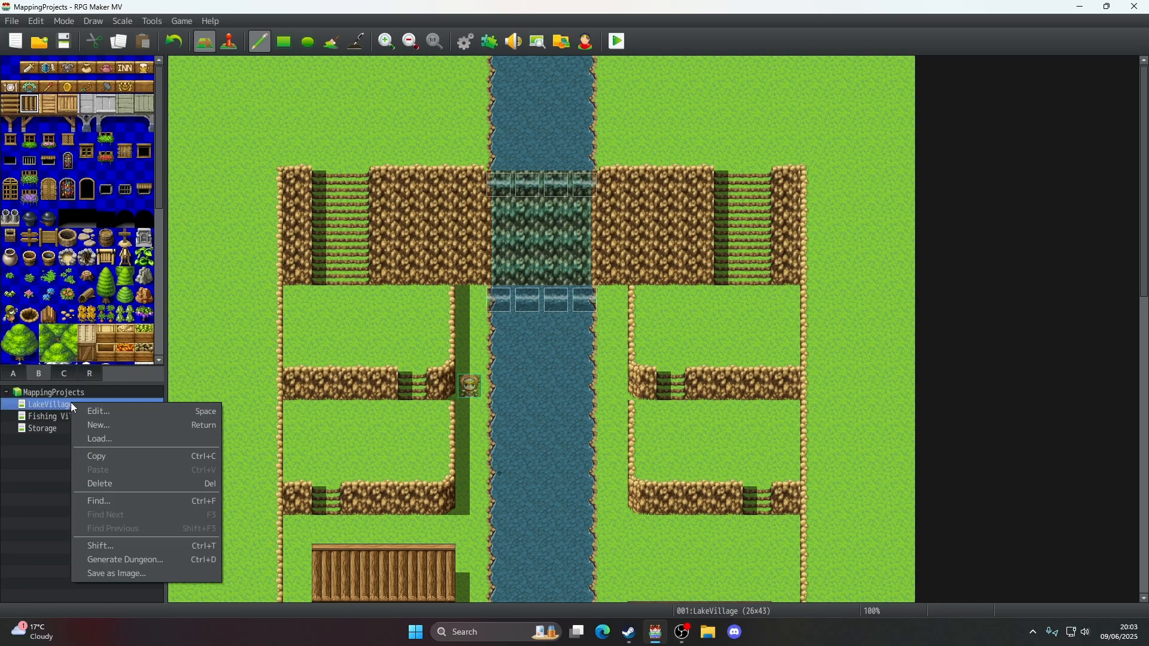
{"action": "left_click", "coordinate": [88, 452]}
{"action": "left_click", "coordinate": [78, 393]}
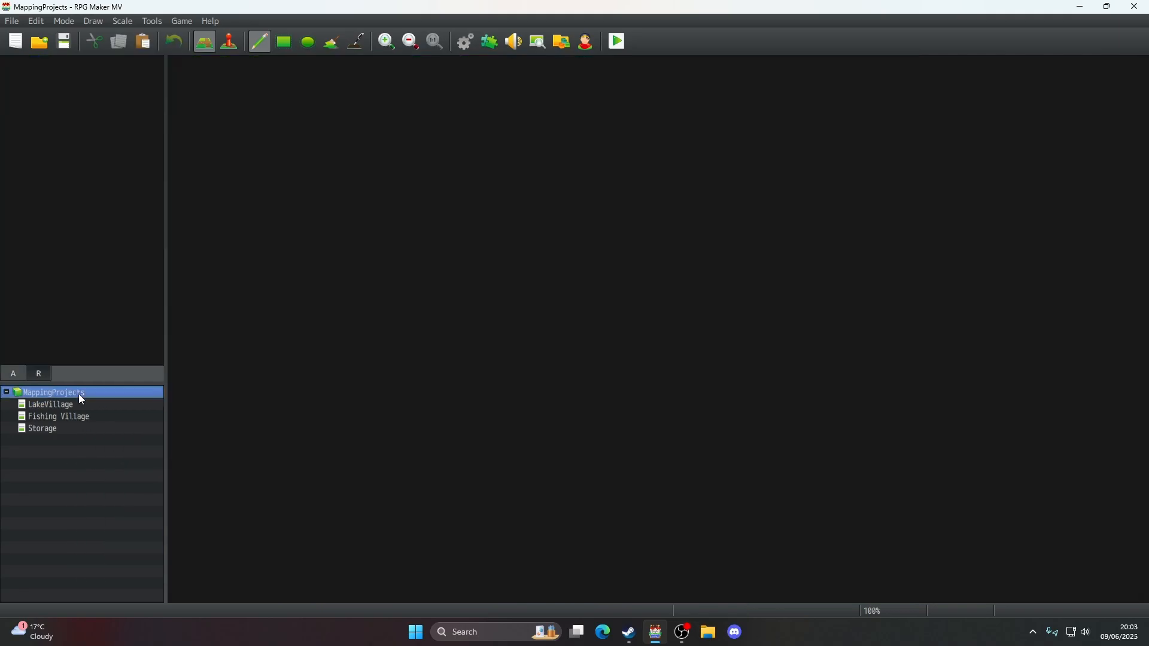
{"action": "right_click", "coordinate": [79, 396]}
{"action": "left_click", "coordinate": [103, 465]}
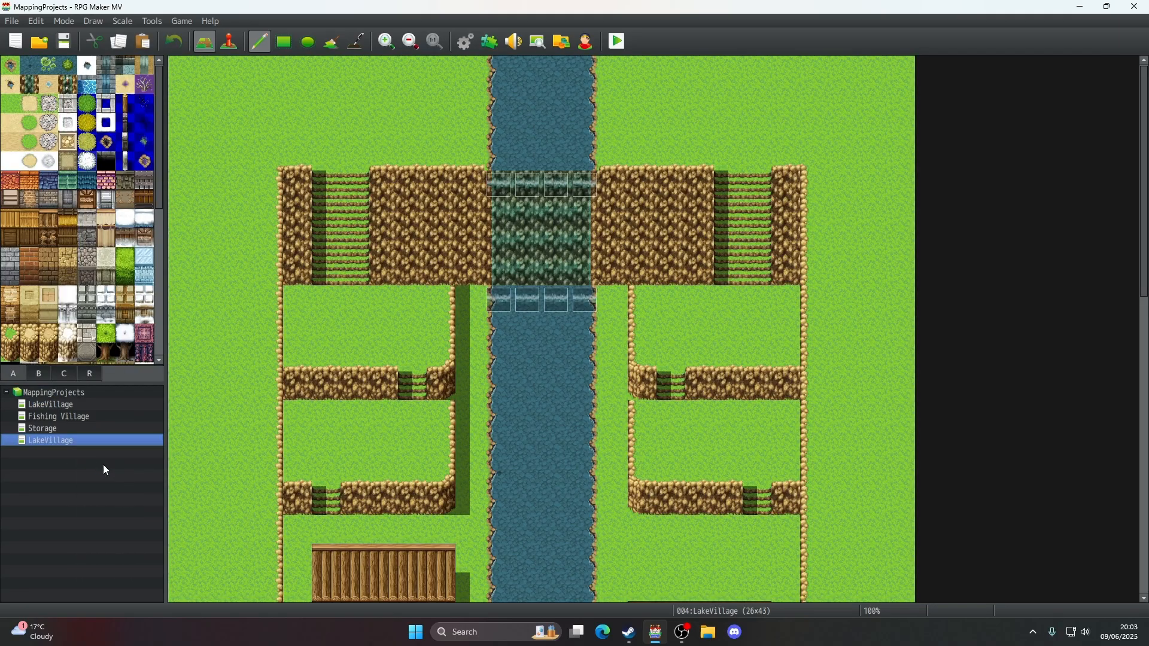
{"action": "right_click", "coordinate": [73, 439]}
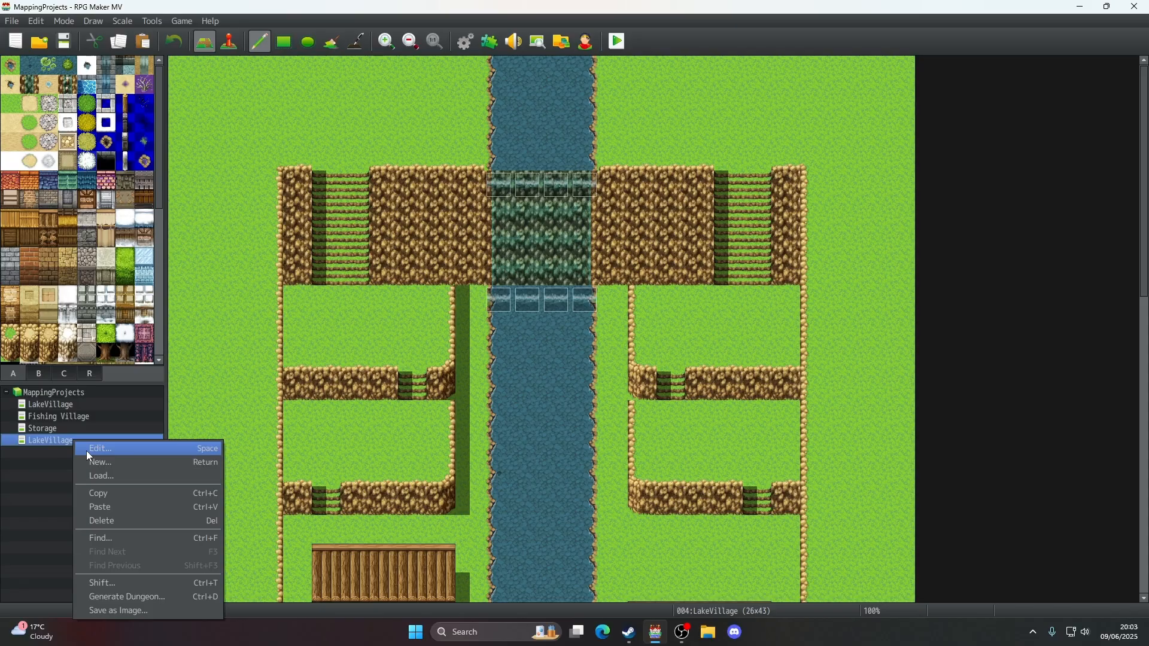
{"action": "left_click", "coordinate": [86, 450]}
{"action": "left_click", "coordinate": [409, 174]}
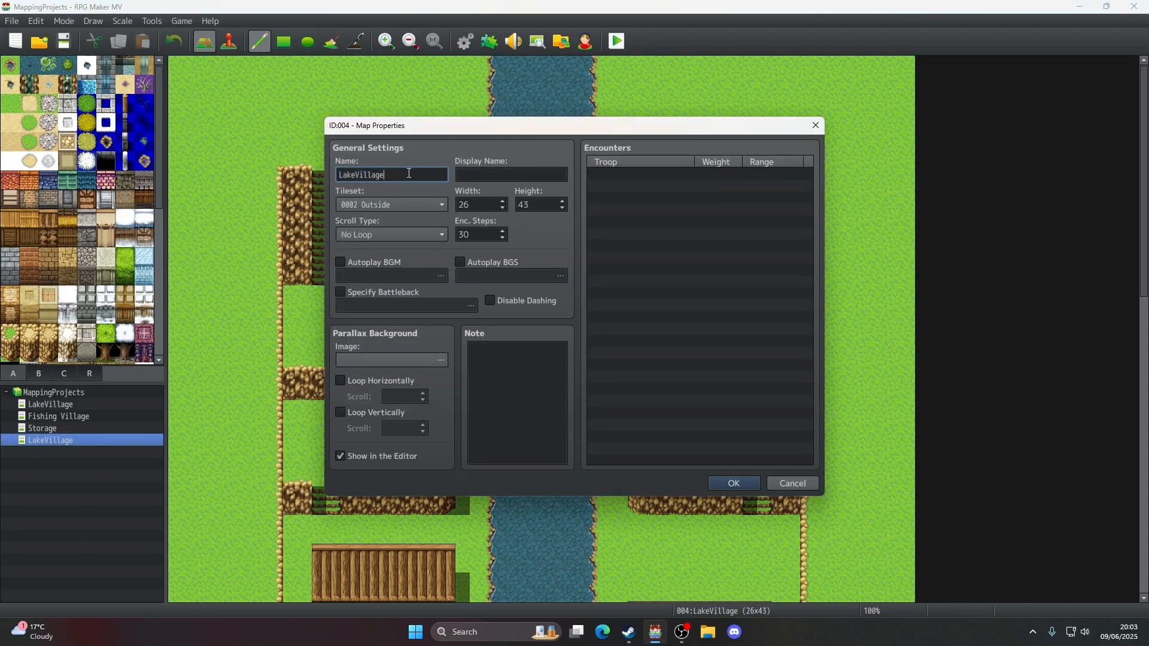
{"action": "left_click", "coordinate": [734, 484]}
- Rename the original LakeVillage map as LakeVillageBlock
{"action": "left_click", "coordinate": [77, 405]}
{"action": "right_click", "coordinate": [76, 405]}
{"action": "left_click", "coordinate": [90, 416]}
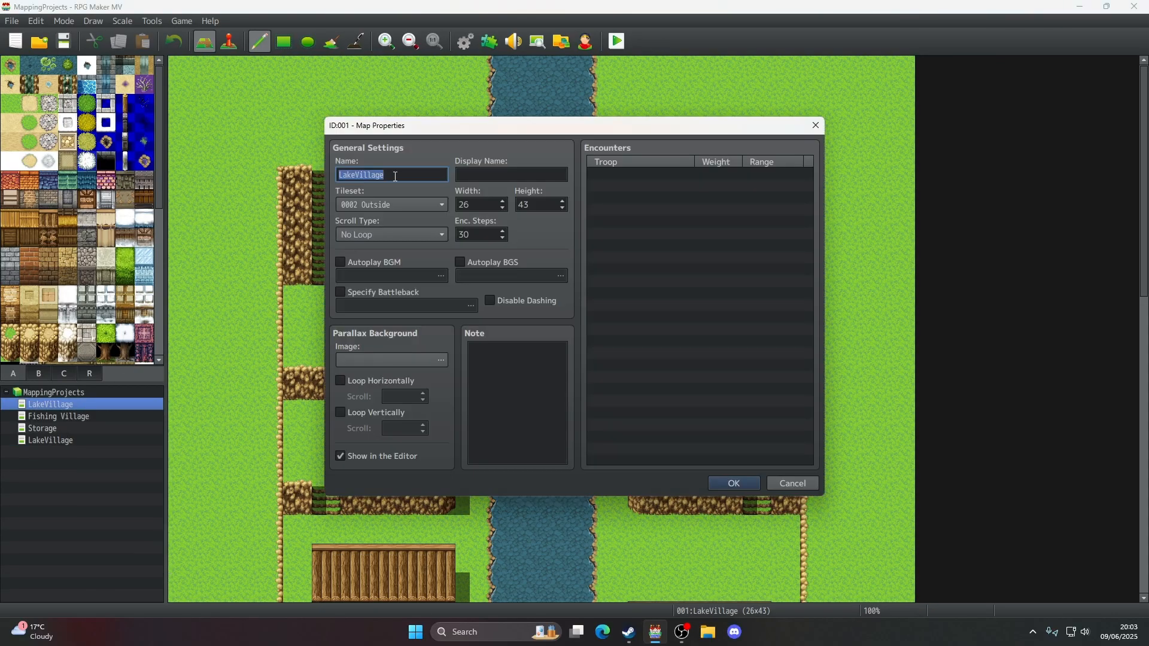
{"action": "left_click", "coordinate": [395, 176]}
{"action": "left_click", "coordinate": [733, 483]}
{"action": "scroll", "coordinate": [480, 450], "scroll_direction": "down", "scroll_amount": 5}
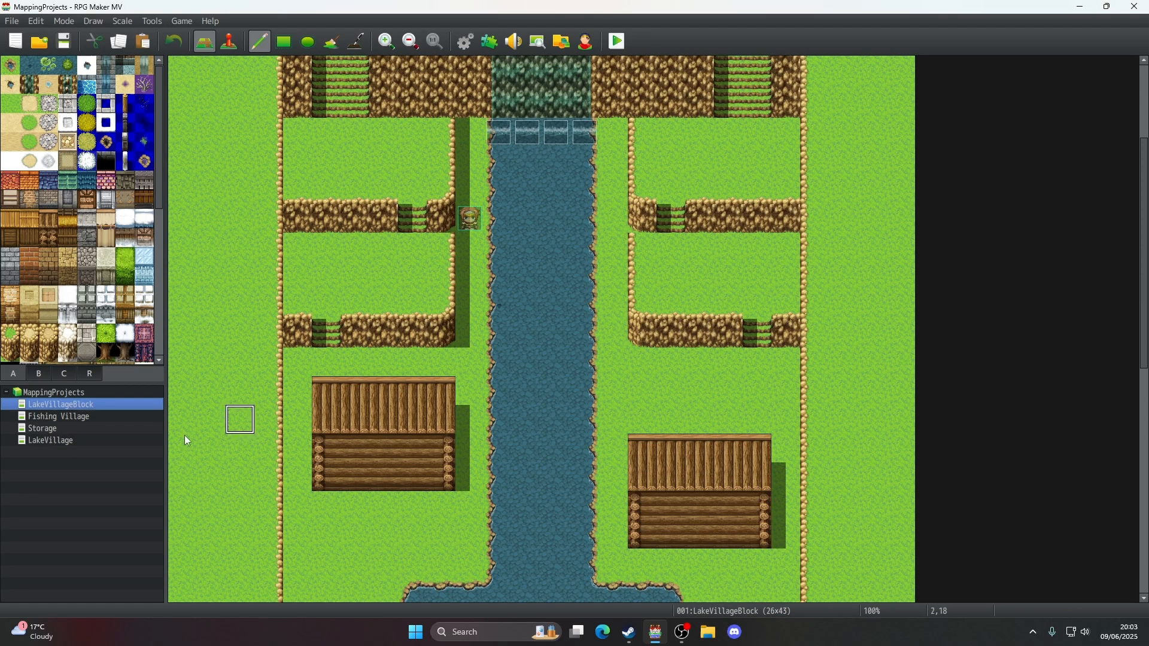
- Set the player's starting position in the copied LakeVillage map at tile 10,8, beside the foot of the waterfall, and return to map editing
{"action": "left_click", "coordinate": [66, 441]}
{"action": "left_click", "coordinate": [229, 41]}
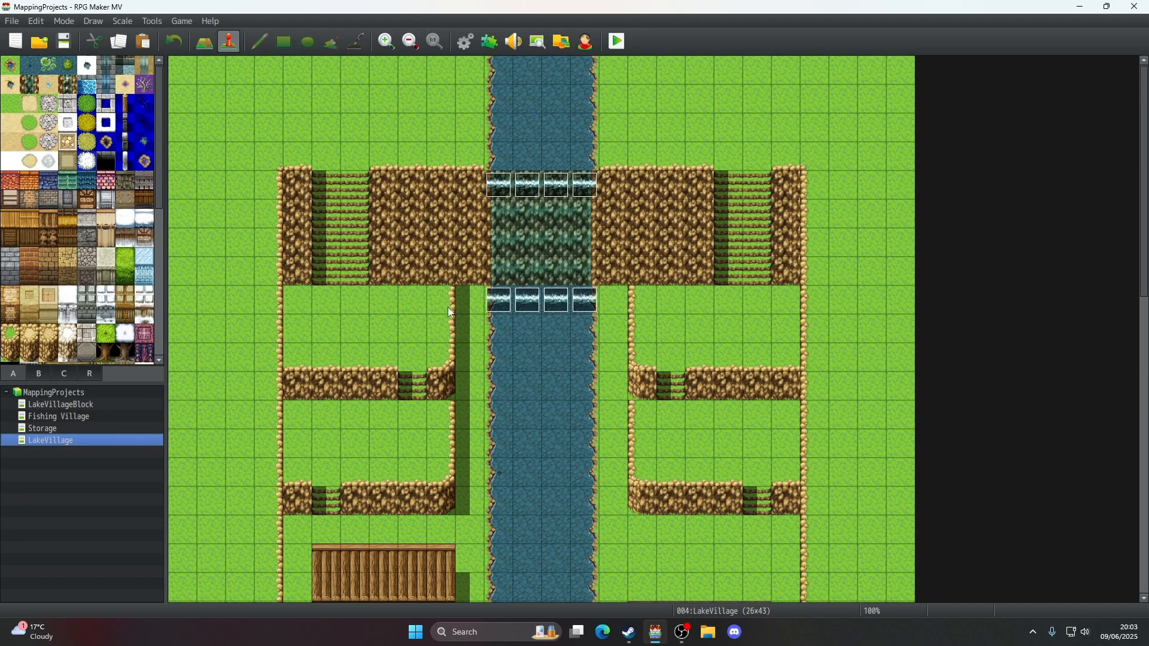
{"action": "right_click", "coordinate": [463, 307]}
{"action": "mouse_move", "coordinate": [538, 467]}
{"action": "left_click", "coordinate": [632, 466]}
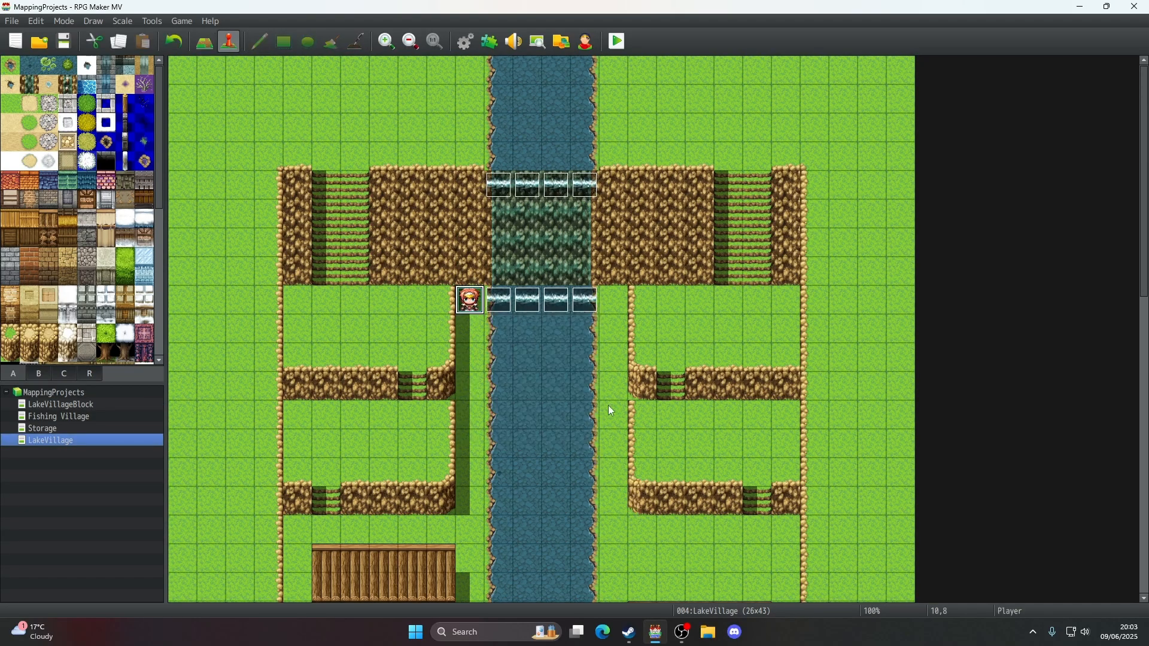
{"action": "left_click", "coordinate": [213, 44]}
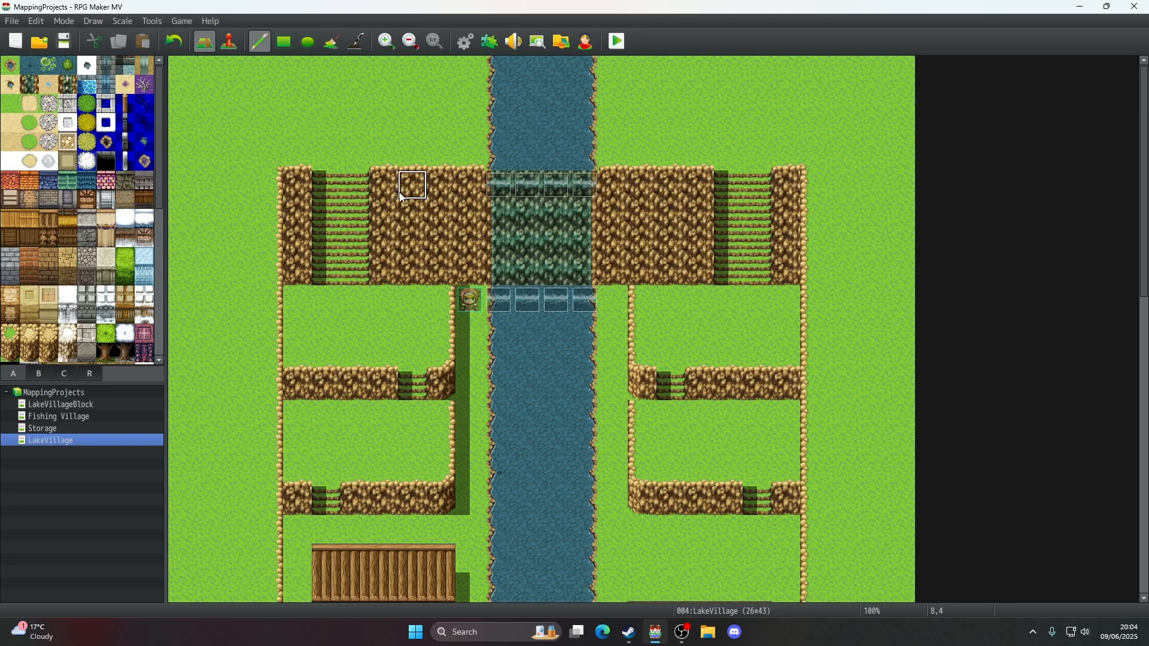
- Try a meadow cliff tile just below the northern cliff face west of the waterfall, and undo it
{"action": "scroll", "coordinate": [432, 336], "scroll_direction": "down", "scroll_amount": 5}
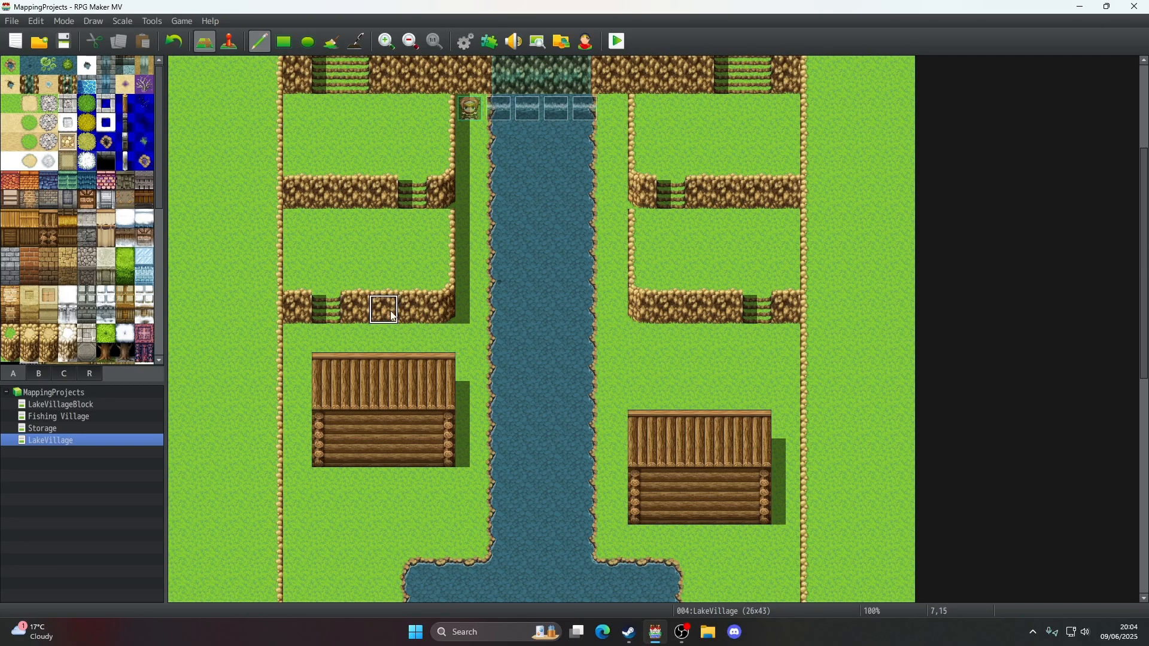
{"action": "scroll", "coordinate": [425, 340], "scroll_direction": "up", "scroll_amount": 4}
{"action": "scroll", "coordinate": [424, 341], "scroll_direction": "up", "scroll_amount": 1}
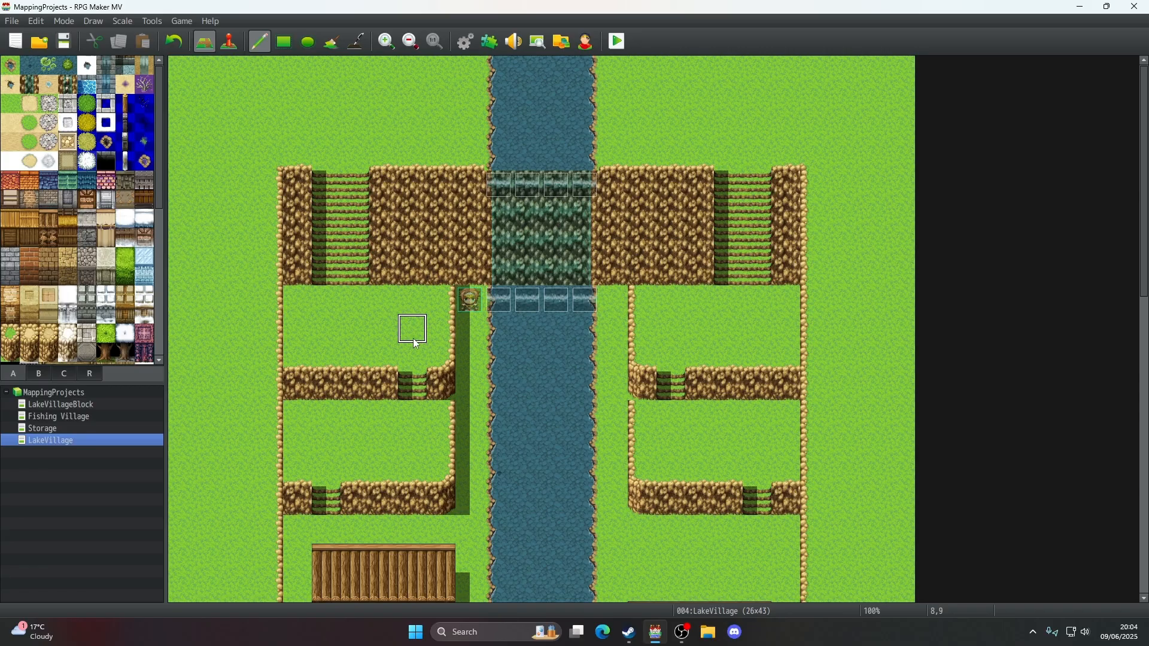
{"action": "scroll", "coordinate": [53, 296], "scroll_direction": "down", "scroll_amount": 6}
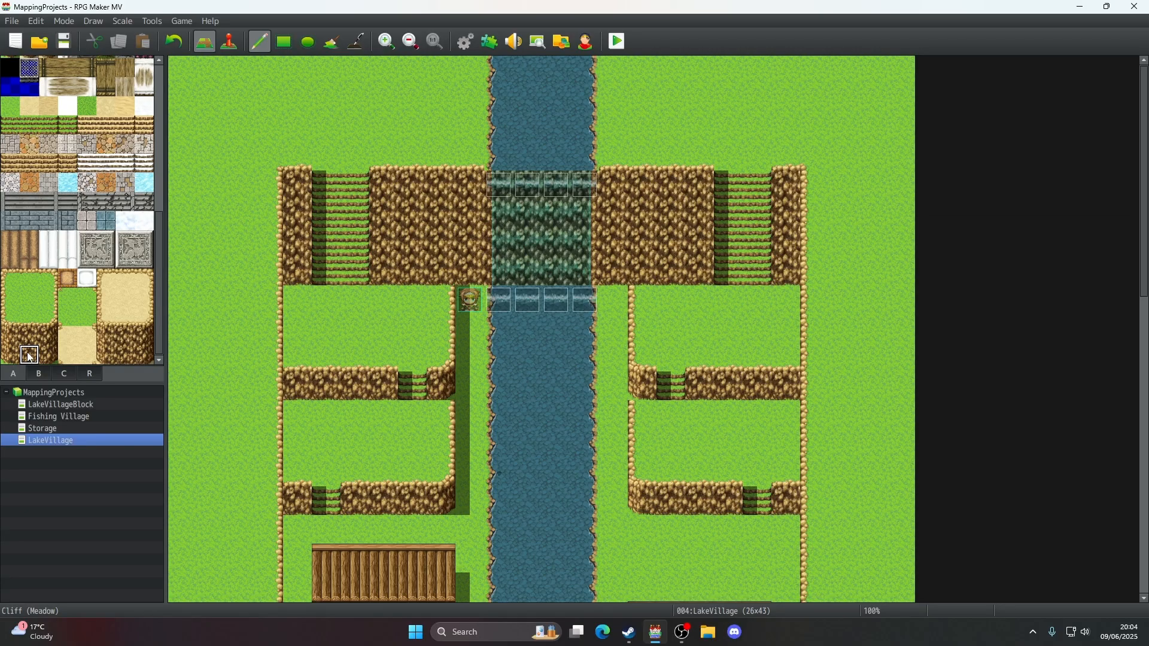
{"action": "left_click", "coordinate": [404, 288]}
{"action": "key", "text": "ctrl+z"}
- Try cliff wall tiles on the southern cliff of the Fishing Village map beside its staircase, and undo them
{"action": "left_click", "coordinate": [58, 419]}
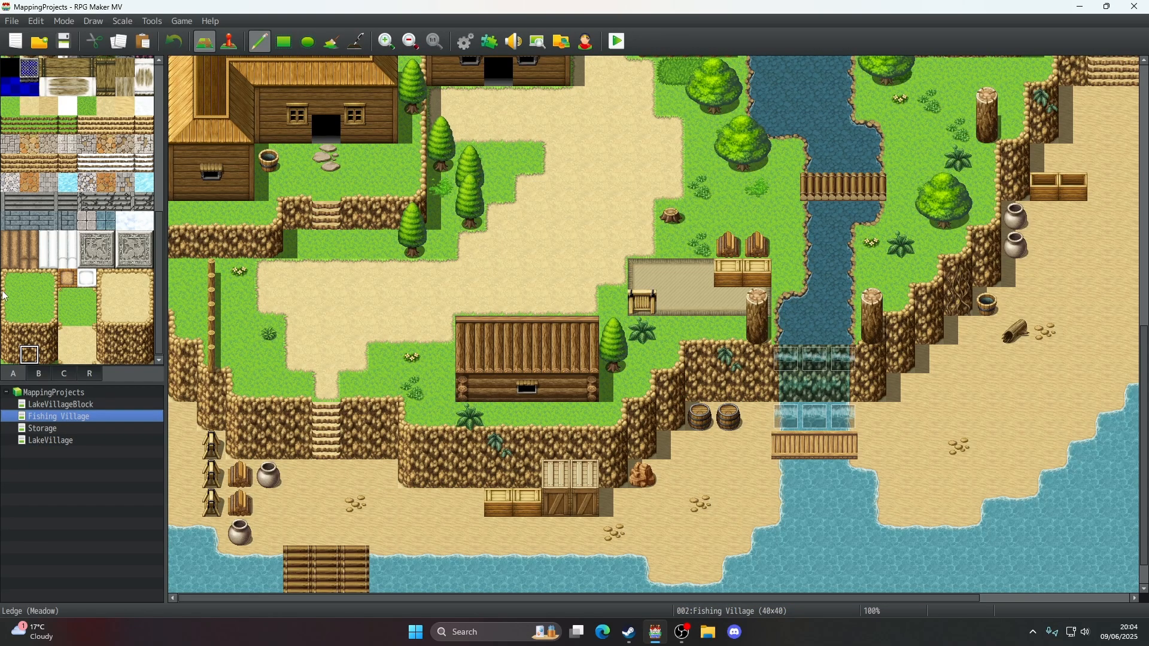
{"action": "scroll", "coordinate": [16, 178], "scroll_direction": "up", "scroll_amount": 3}
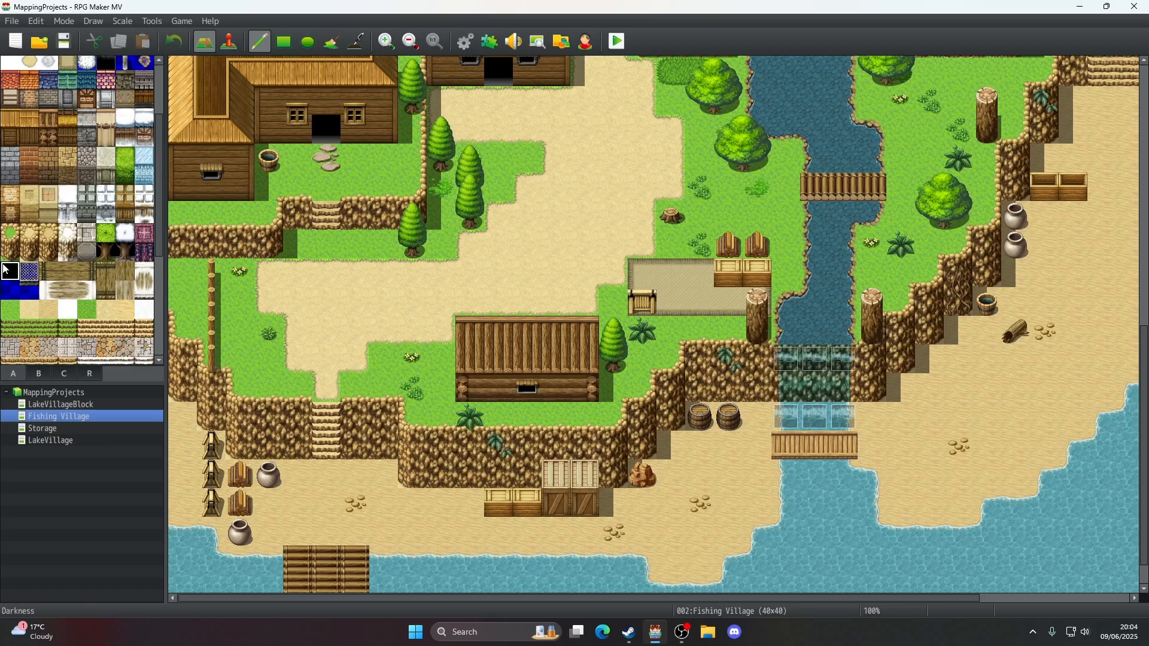
{"action": "mouse_move", "coordinate": [412, 471]}
{"action": "left_mouse_down"}
{"action": "mouse_move", "coordinate": [412, 448]}
{"action": "mouse_move", "coordinate": [387, 416]}
{"action": "left_mouse_up"}
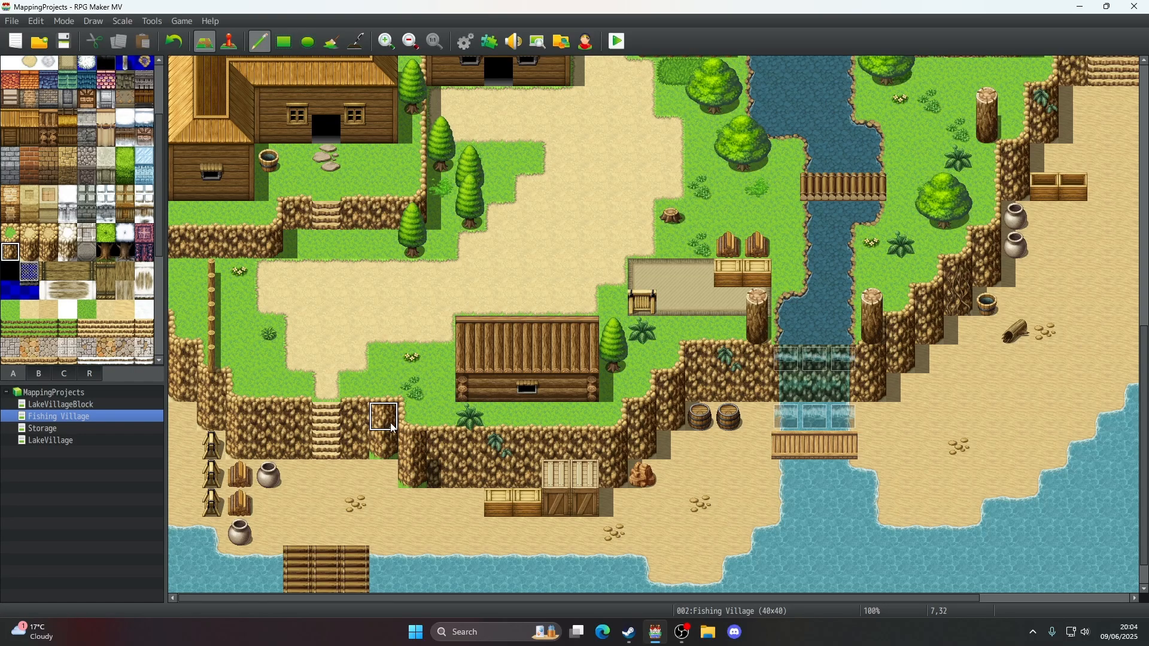
{"action": "key", "text": "ctrl+z"}
{"action": "key", "text": "ctrl+z"}
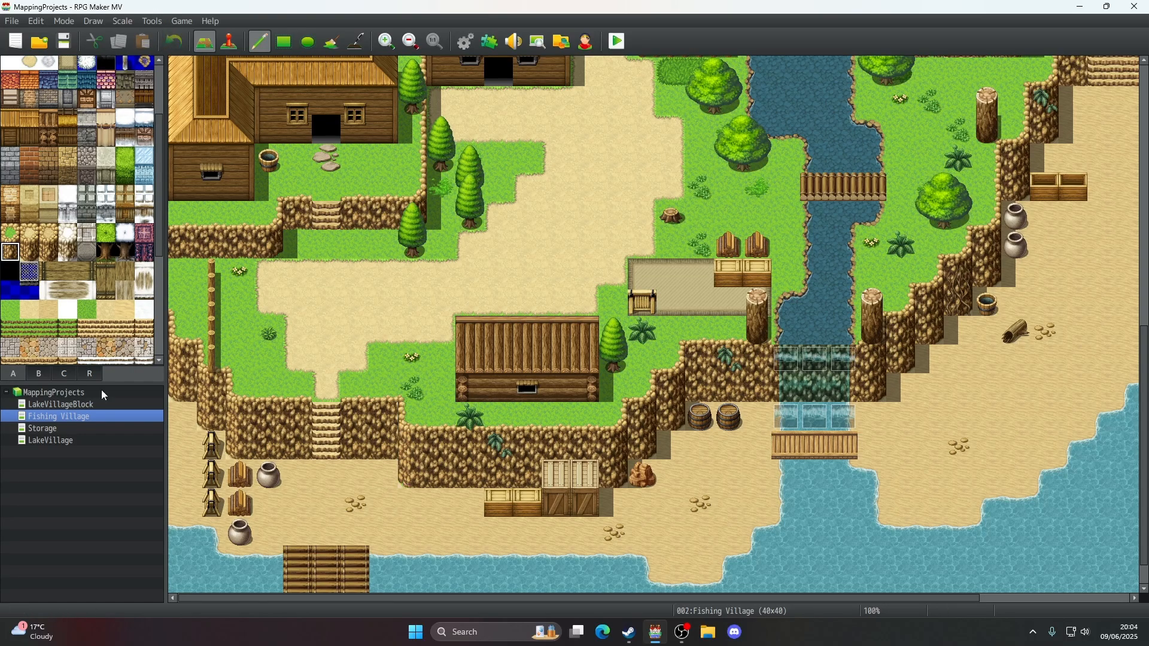
- Try a one-tile-wide cliff column projecting from LakeVillage's northern cliff west of the waterfall, and undo it
{"action": "left_click", "coordinate": [71, 428]}
{"action": "left_click", "coordinate": [67, 441]}
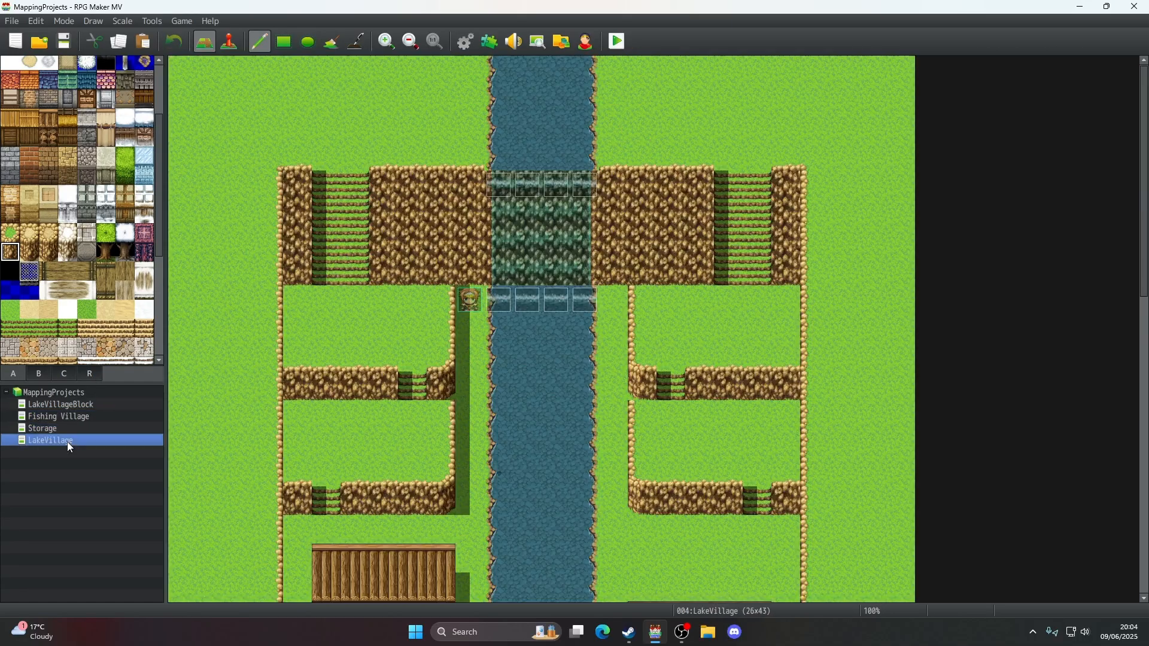
{"action": "scroll", "coordinate": [329, 342], "scroll_direction": "down", "scroll_amount": 3}
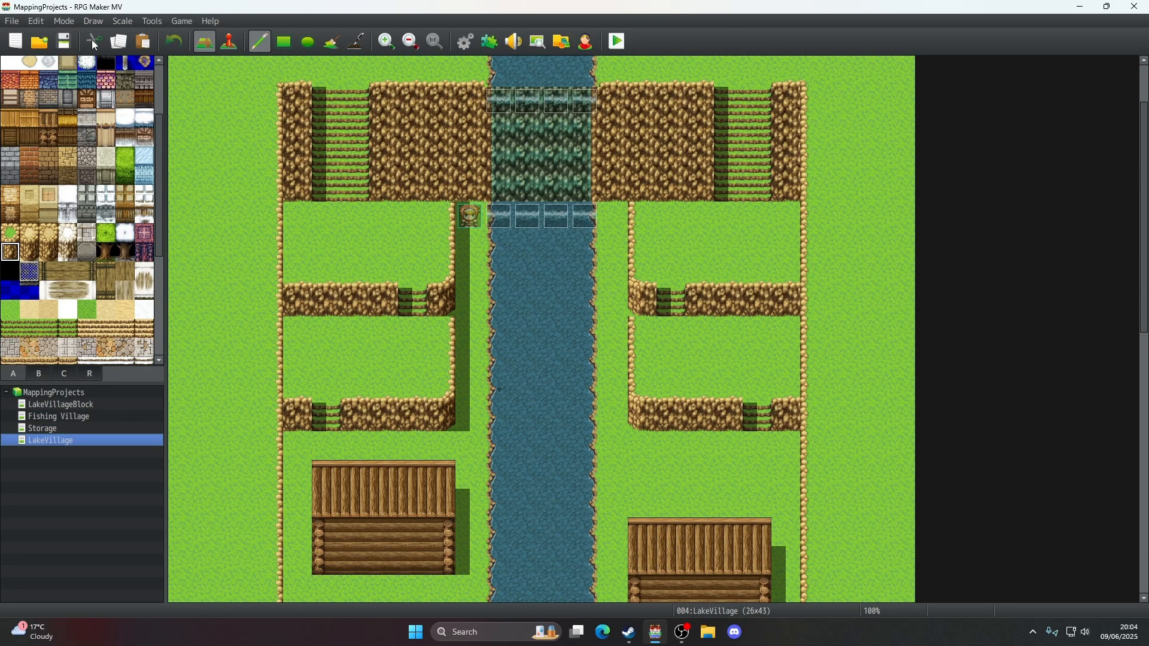
{"action": "scroll", "coordinate": [395, 269], "scroll_direction": "up", "scroll_amount": 3}
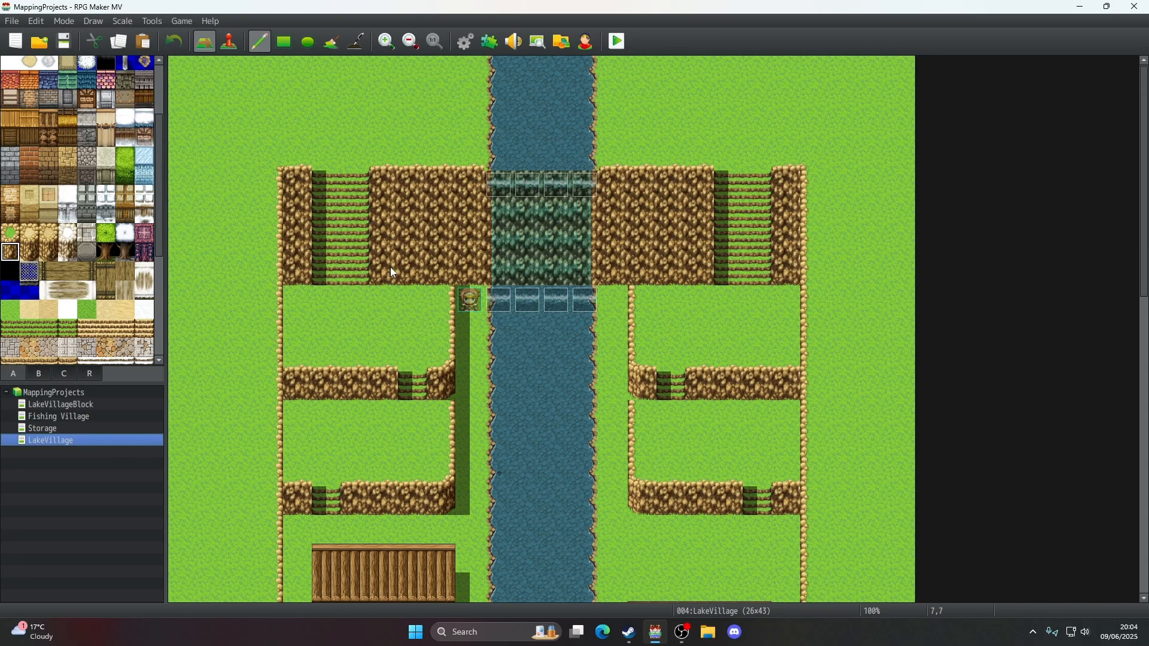
{"action": "scroll", "coordinate": [101, 203], "scroll_direction": "down", "scroll_amount": 3}
{"action": "scroll", "coordinate": [101, 203], "scroll_direction": "down", "scroll_amount": 1}
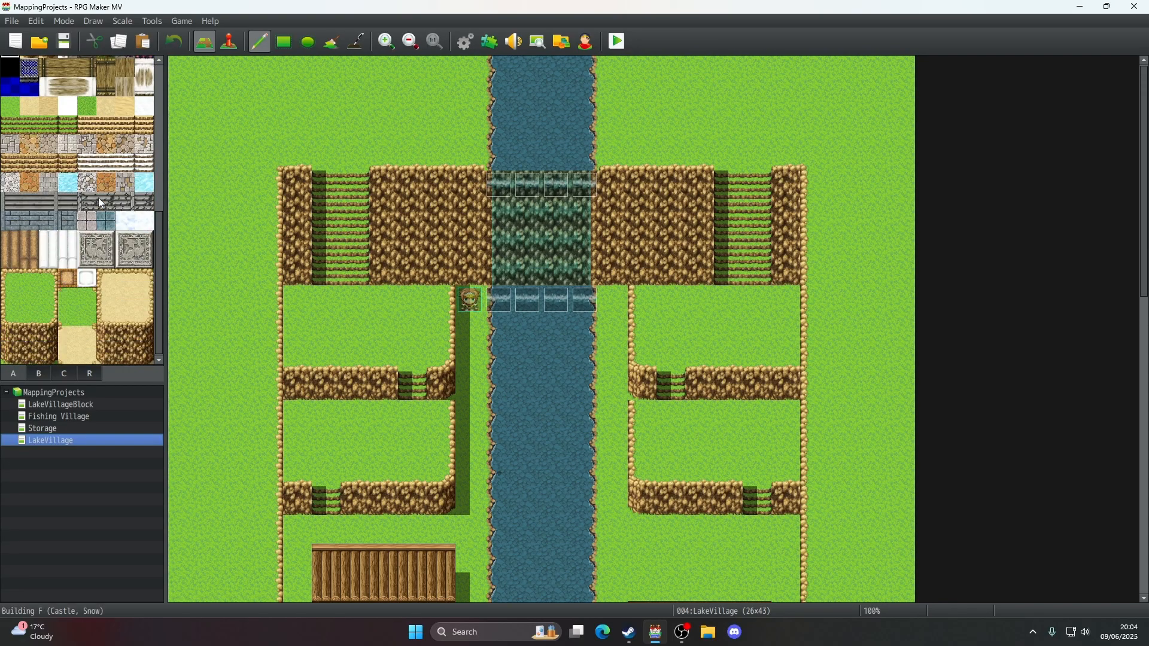
{"action": "left_click", "coordinate": [407, 299]}
{"action": "mouse_move", "coordinate": [410, 295]}
{"action": "left_mouse_down"}
{"action": "mouse_move", "coordinate": [411, 201]}
{"action": "mouse_move", "coordinate": [385, 179]}
{"action": "mouse_move", "coordinate": [388, 264]}
{"action": "mouse_move", "coordinate": [441, 266]}
{"action": "mouse_move", "coordinate": [410, 185]}
{"action": "mouse_move", "coordinate": [411, 264]}
{"action": "mouse_move", "coordinate": [410, 185]}
{"action": "mouse_move", "coordinate": [412, 198]}
{"action": "left_mouse_up"}
{"action": "right_click", "coordinate": [412, 163]}
{"action": "left_click", "coordinate": [412, 186]}
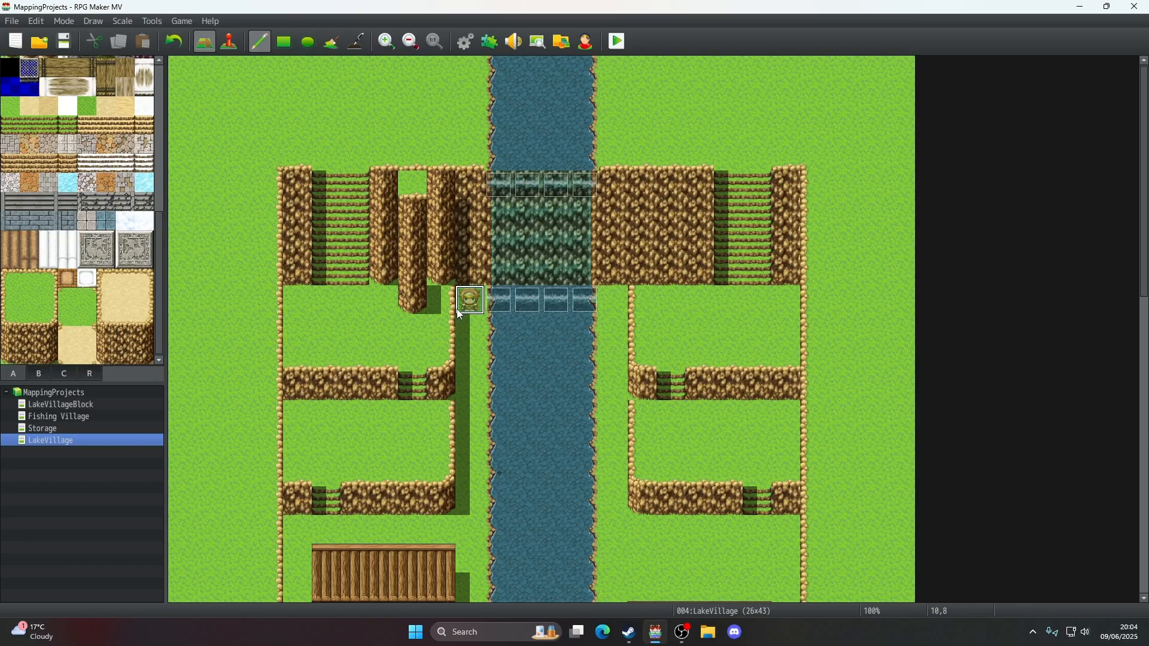
{"action": "left_click", "coordinate": [174, 42]}
{"action": "left_click", "coordinate": [175, 42]}
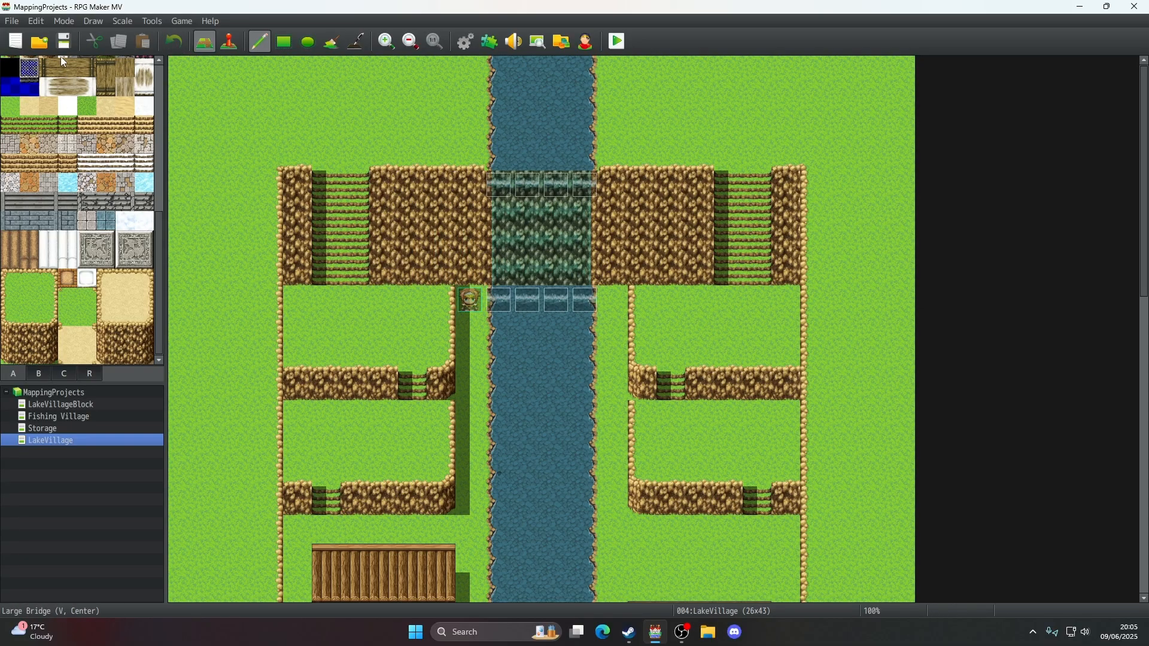
- Paint a four-by-four-tile block of cliff wall in the empty area west of the grass ledge pieces in the Storage map
{"action": "left_click", "coordinate": [43, 427]}
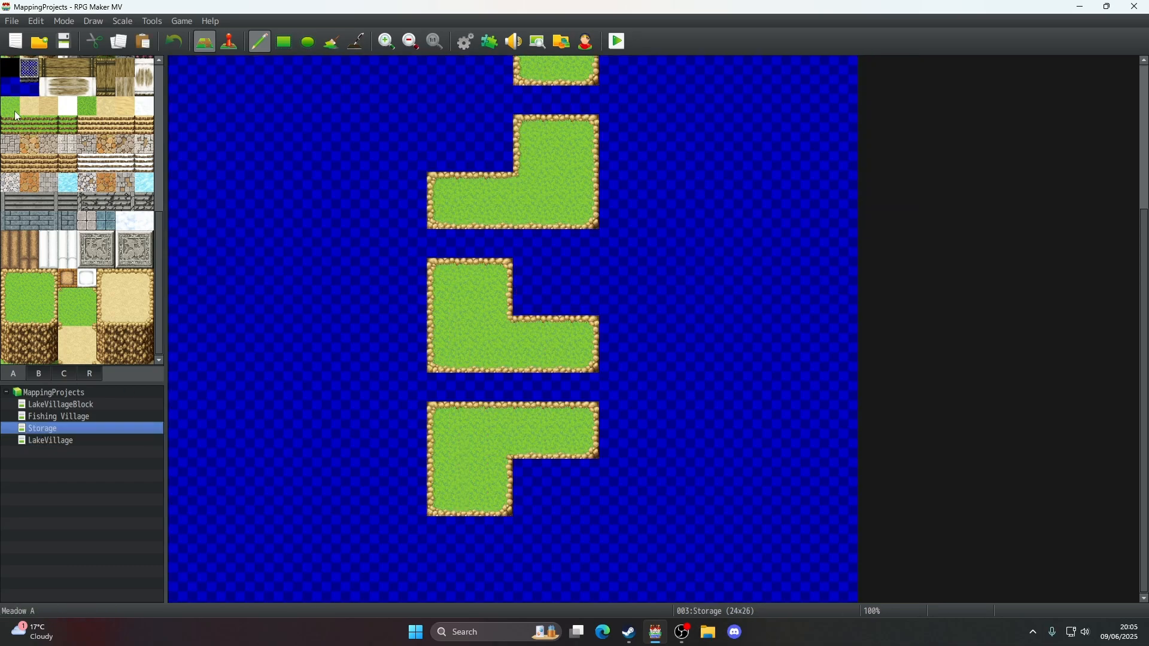
{"action": "scroll", "coordinate": [17, 143], "scroll_direction": "up", "scroll_amount": 1}
{"action": "scroll", "coordinate": [17, 143], "scroll_direction": "up", "scroll_amount": 2}
{"action": "left_click", "coordinate": [10, 131]}
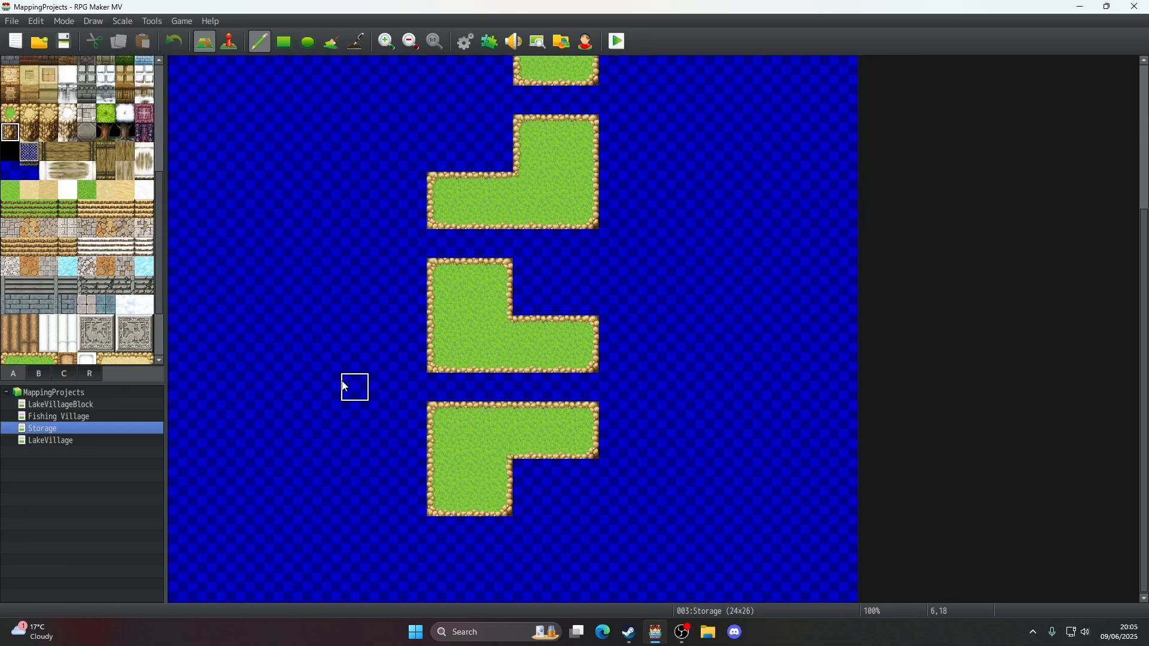
{"action": "left_click", "coordinate": [84, 441]}
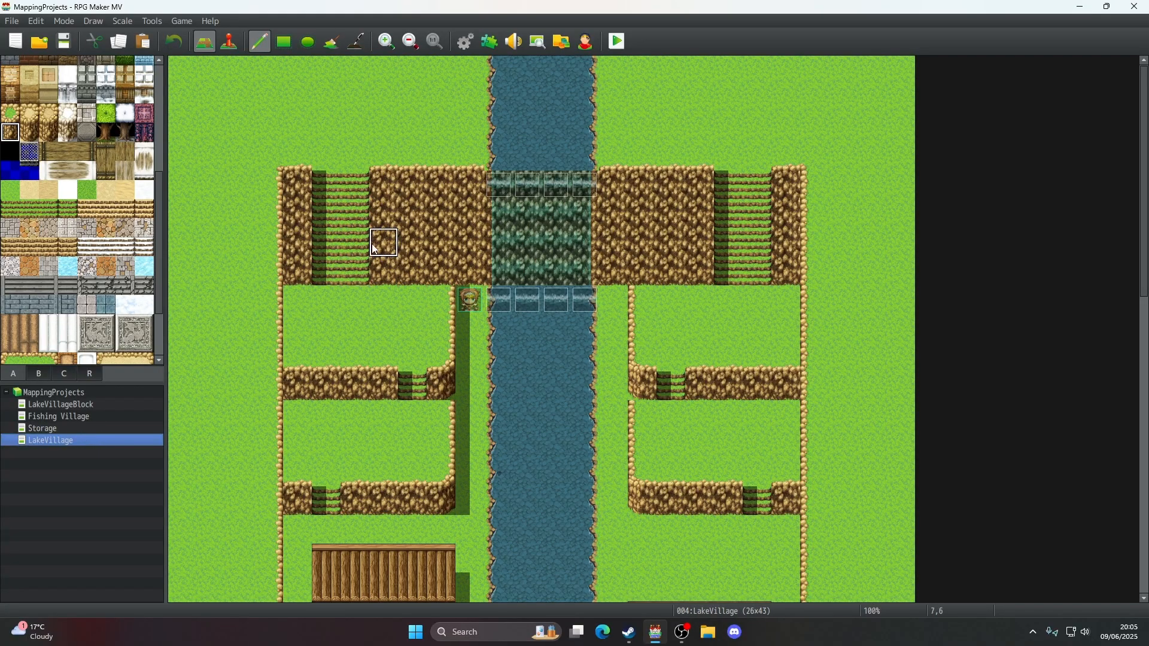
{"action": "left_click", "coordinate": [110, 429]}
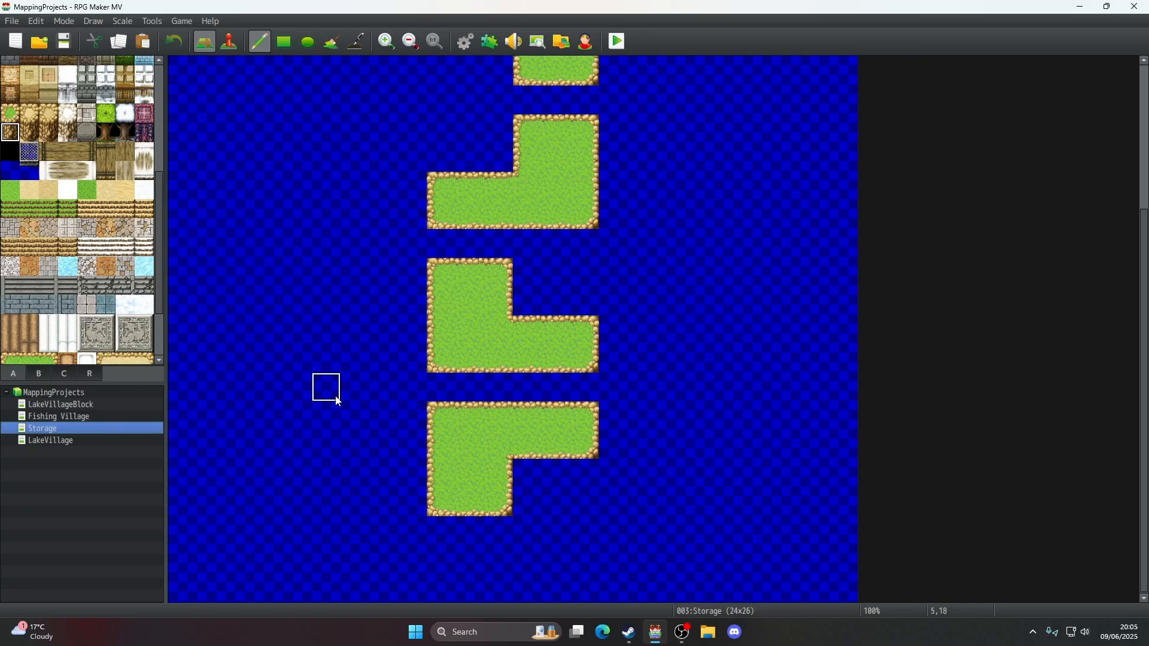
{"action": "mouse_move", "coordinate": [240, 415]}
{"action": "left_mouse_down"}
{"action": "mouse_move", "coordinate": [326, 415]}
{"action": "mouse_move", "coordinate": [246, 386]}
{"action": "mouse_move", "coordinate": [303, 365]}
{"action": "mouse_move", "coordinate": [276, 331]}
{"action": "mouse_move", "coordinate": [239, 329]}
{"action": "left_mouse_up"}
{"action": "left_click", "coordinate": [114, 441]}
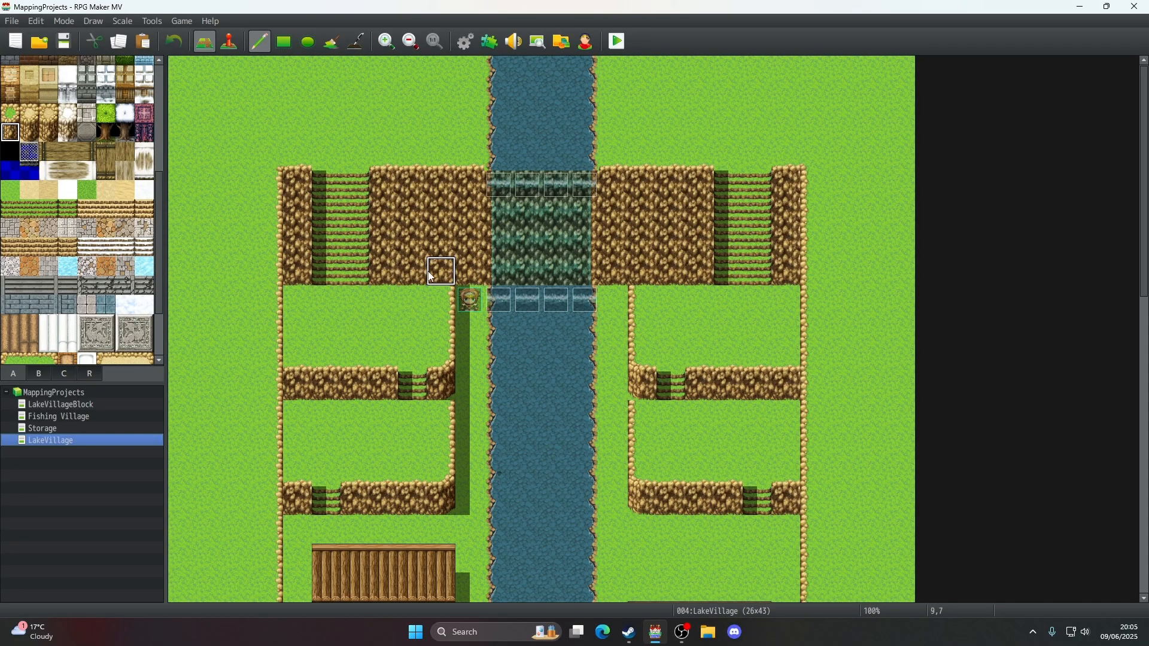
{"action": "left_click", "coordinate": [66, 427]}
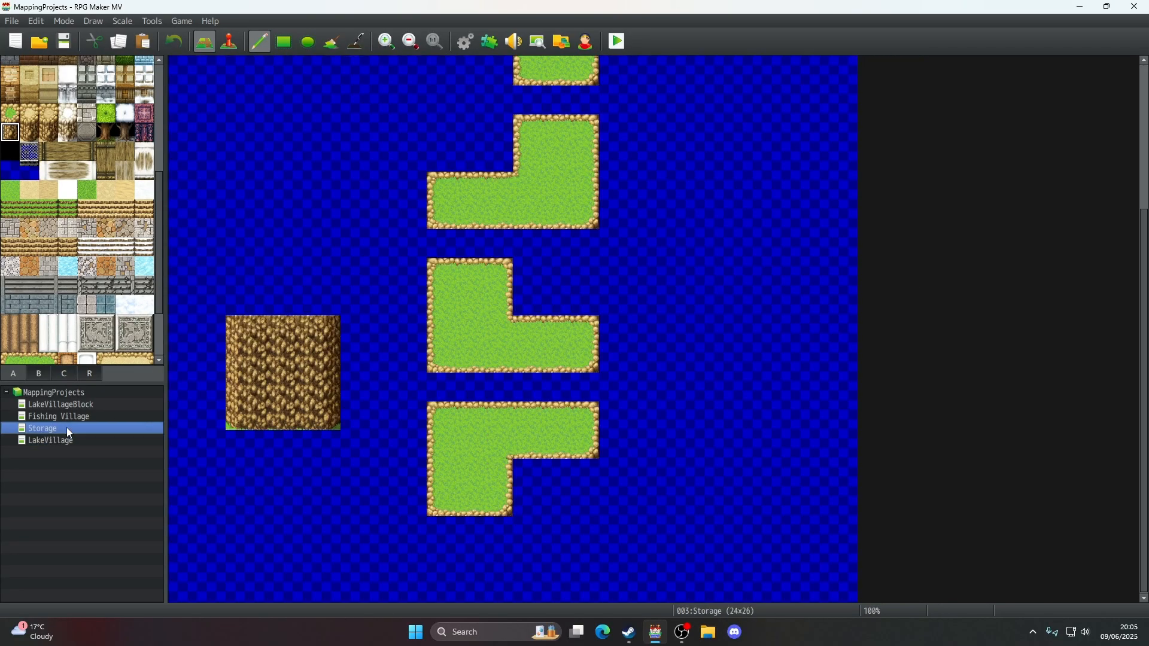
- Top the cliff wall block with a three-tile-deep meadow ledge and narrow the whole piece to three tiles wide
{"action": "left_click", "coordinate": [10, 113]}
{"action": "mouse_move", "coordinate": [277, 303]}
{"action": "left_mouse_down"}
{"action": "mouse_move", "coordinate": [297, 274]}
{"action": "mouse_move", "coordinate": [233, 239]}
{"action": "mouse_move", "coordinate": [327, 242]}
{"action": "left_mouse_up"}
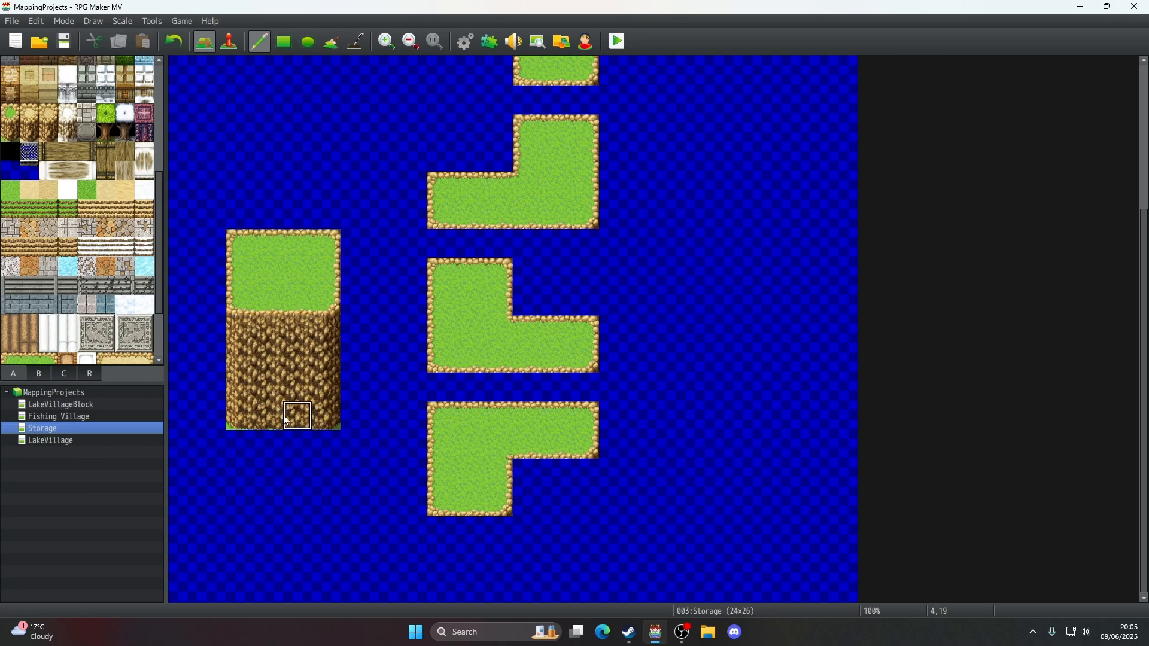
{"action": "left_click_drag", "start_coordinate": [333, 285], "coordinate": [328, 245]}
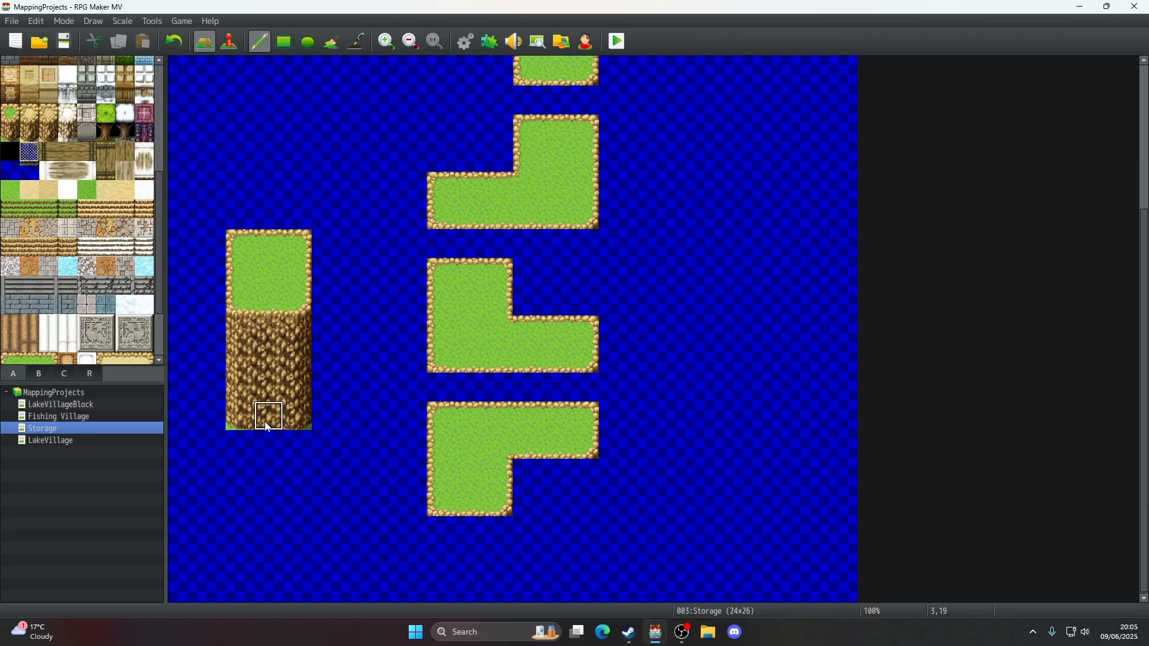
- Try shifting the block's middle cliff column one tile south, extend the shift to the east column, and undo that extension
{"action": "left_click", "coordinate": [267, 444]}
{"action": "left_click", "coordinate": [267, 330]}
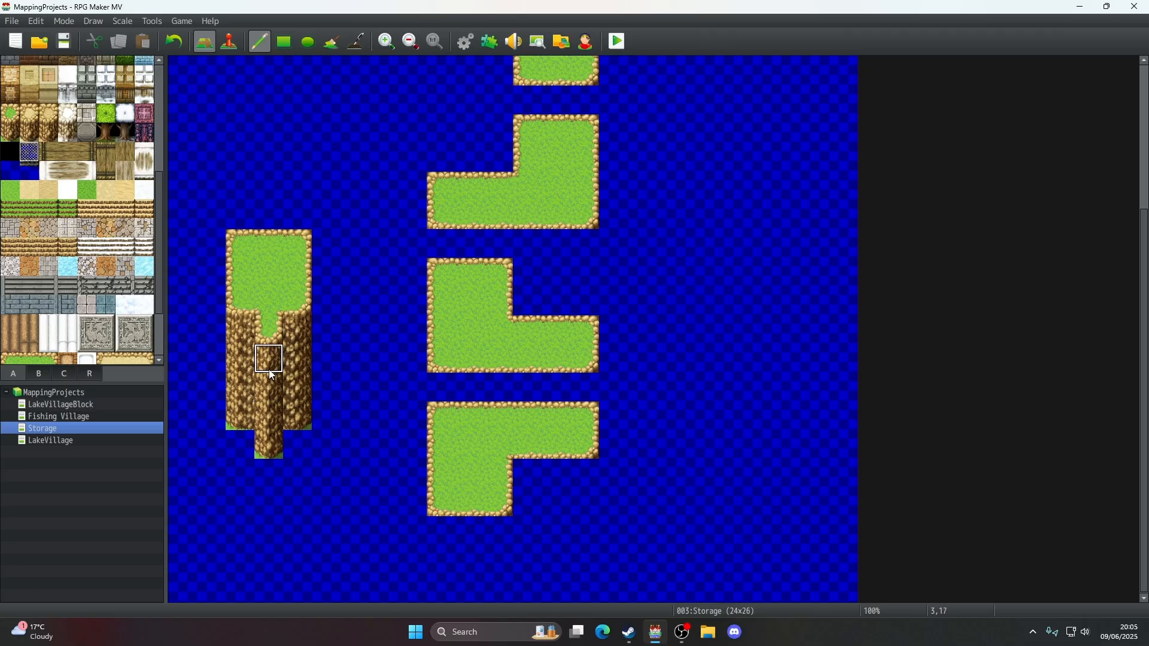
{"action": "left_click", "coordinate": [297, 411]}
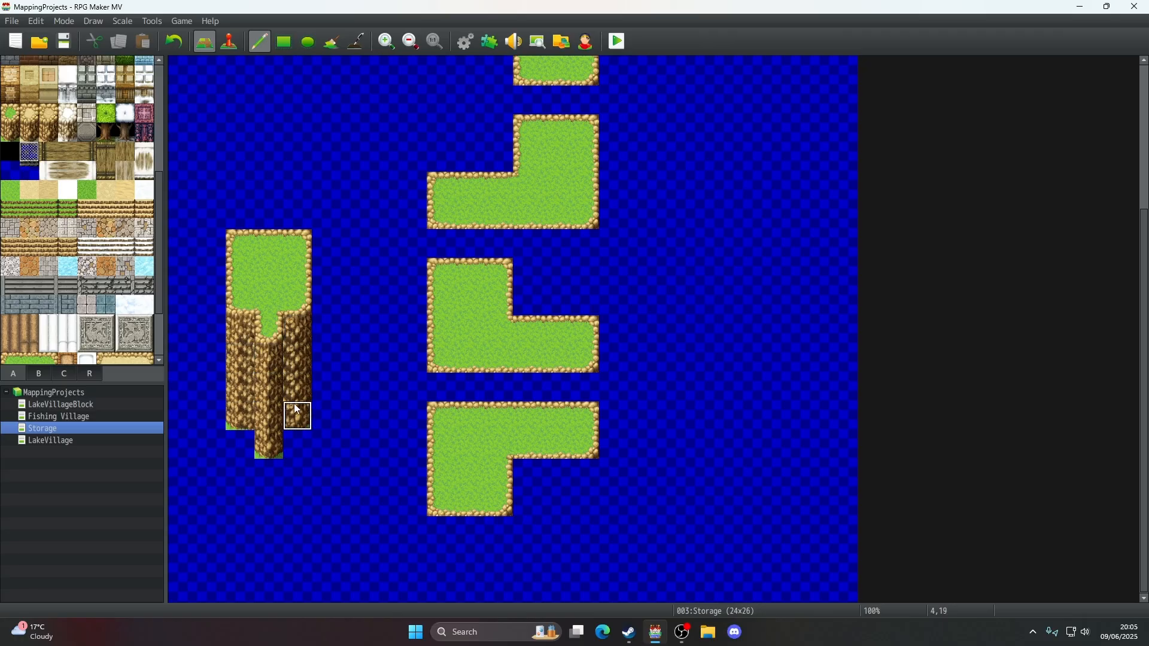
{"action": "left_click", "coordinate": [295, 444]}
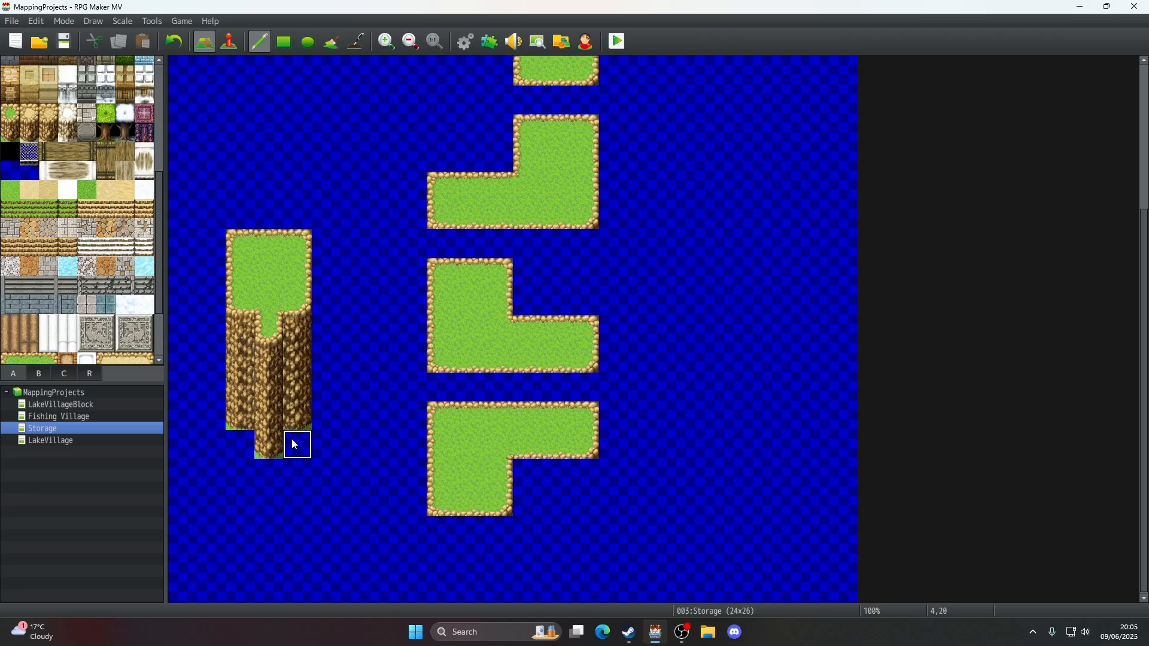
{"action": "left_click", "coordinate": [291, 355]}
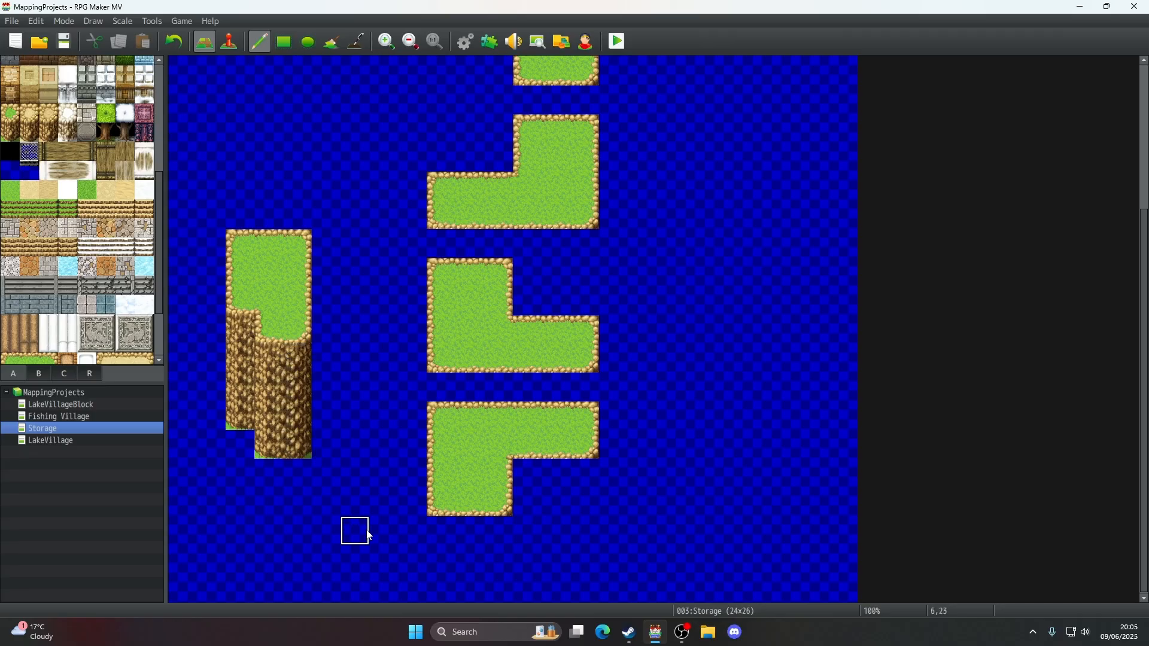
{"action": "left_click", "coordinate": [166, 46]}
{"action": "left_click", "coordinate": [166, 46]}
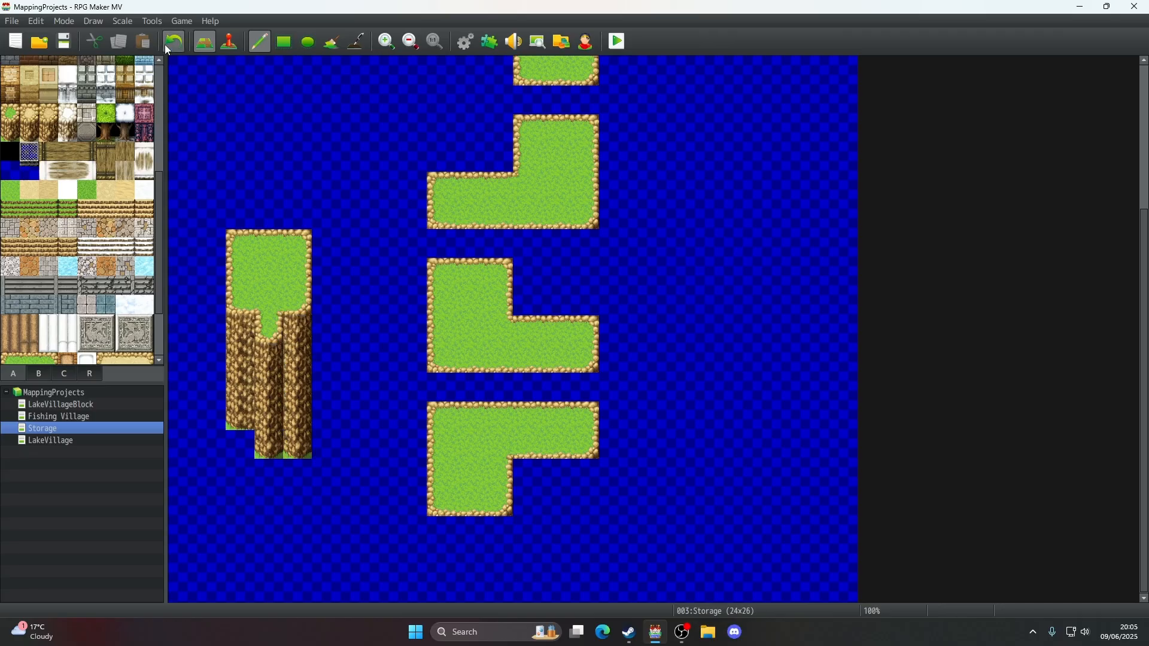
{"action": "left_click", "coordinate": [166, 45]}
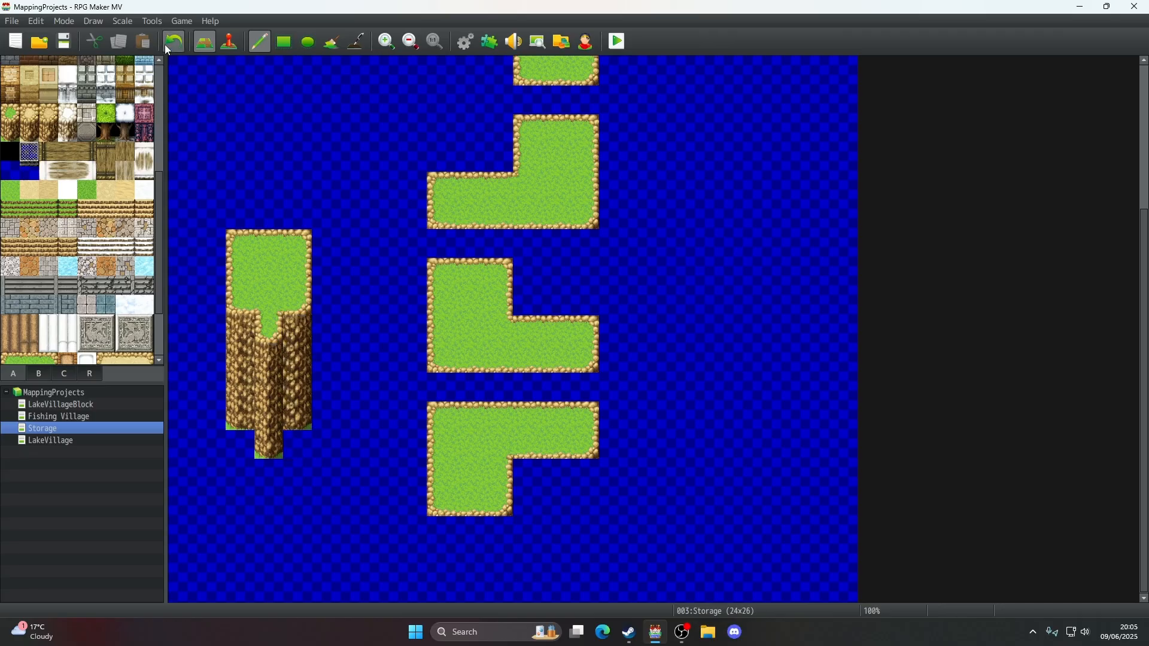
- Examine the LakeVillage map from the waterfall down to the southern houses and compare it with the cliff piece in the Storage map
{"action": "left_click", "coordinate": [61, 441]}
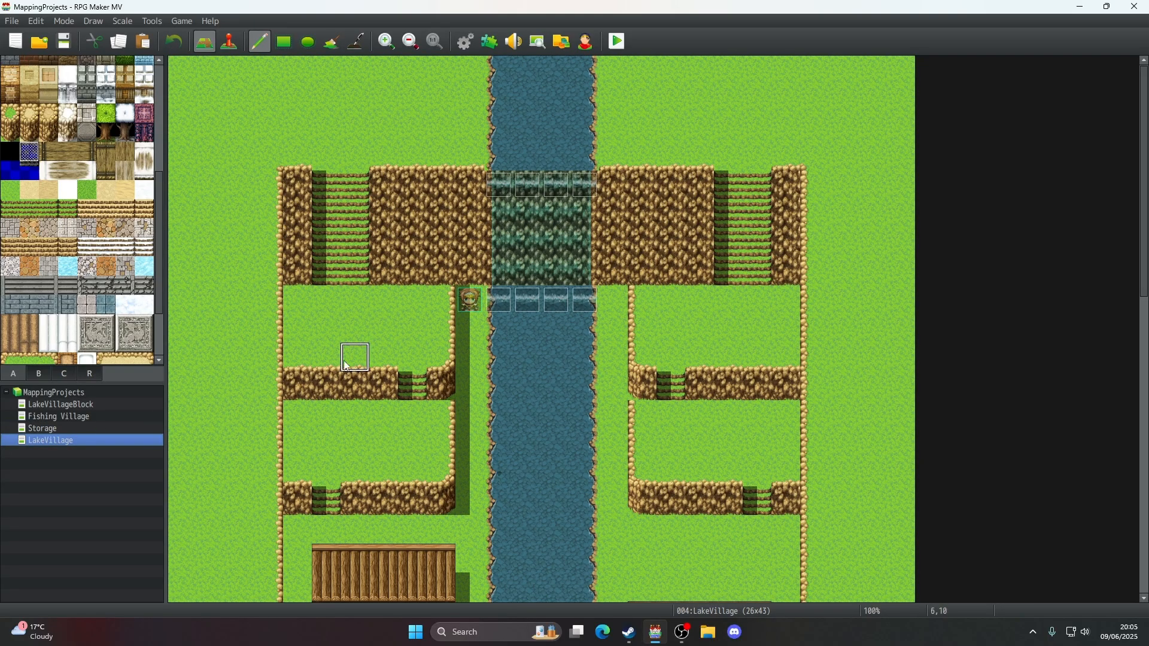
{"action": "scroll", "coordinate": [347, 365], "scroll_direction": "down", "scroll_amount": 3}
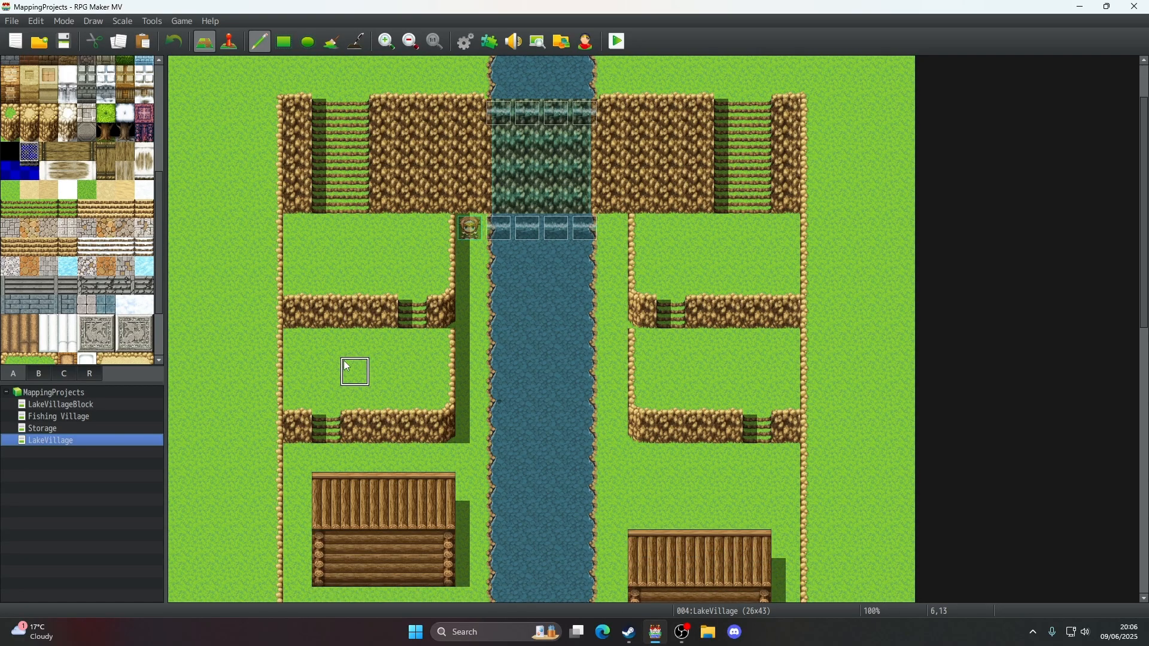
{"action": "scroll", "coordinate": [347, 366], "scroll_direction": "up", "scroll_amount": 3}
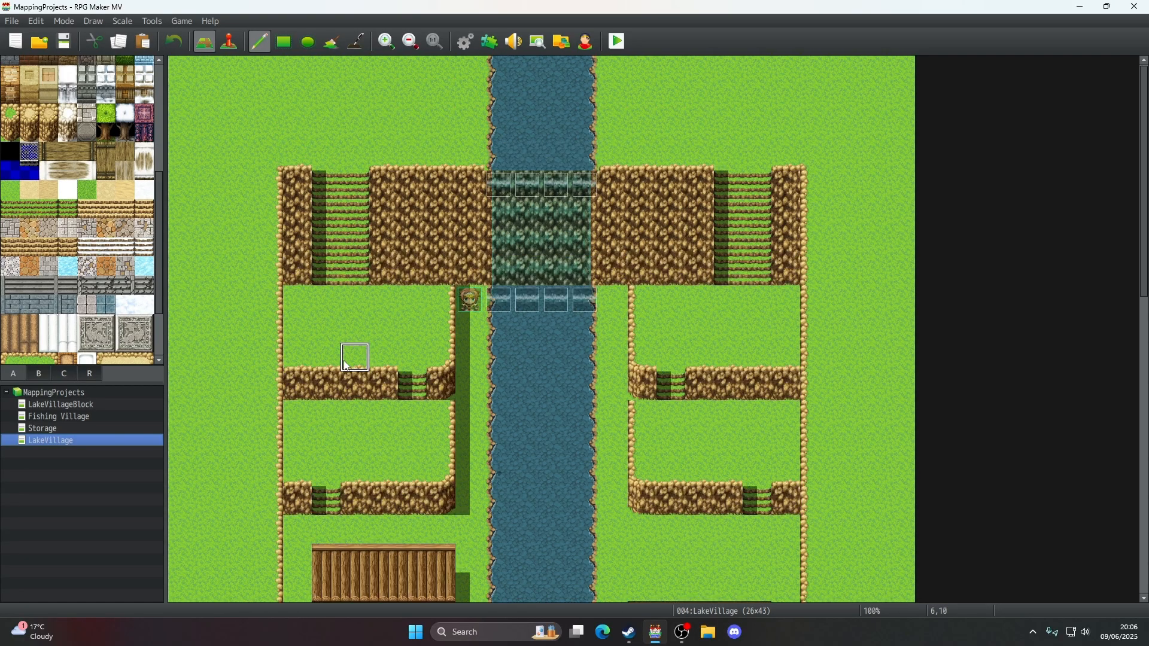
{"action": "scroll", "coordinate": [347, 364], "scroll_direction": "down", "scroll_amount": 9}
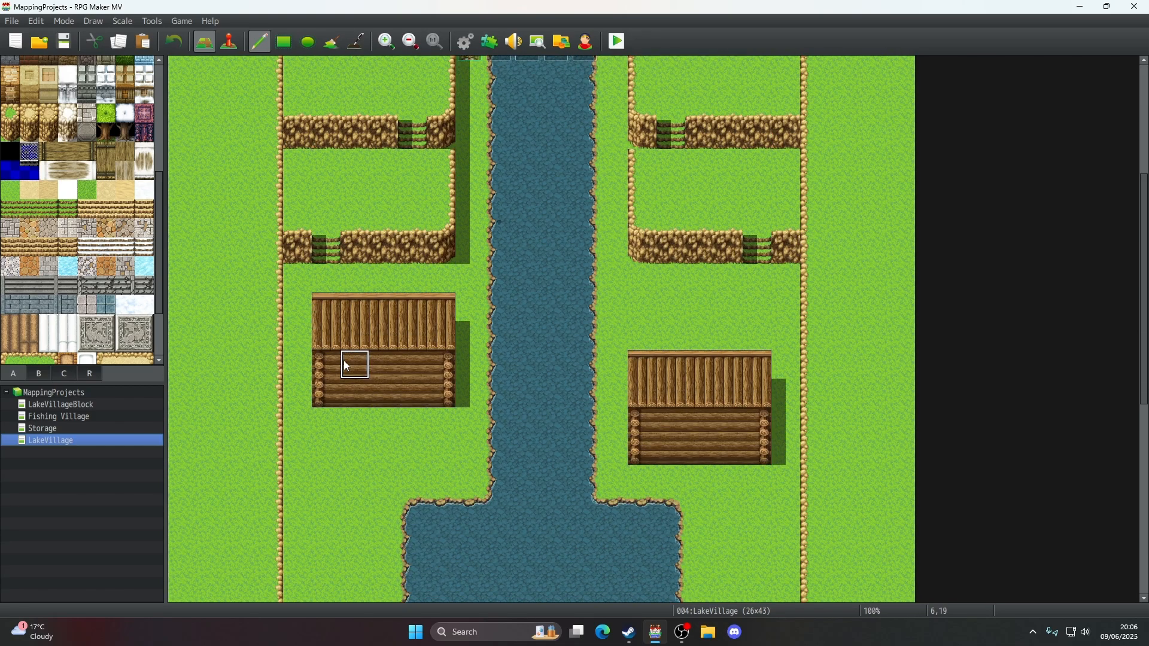
{"action": "scroll", "coordinate": [345, 365], "scroll_direction": "down", "scroll_amount": 14}
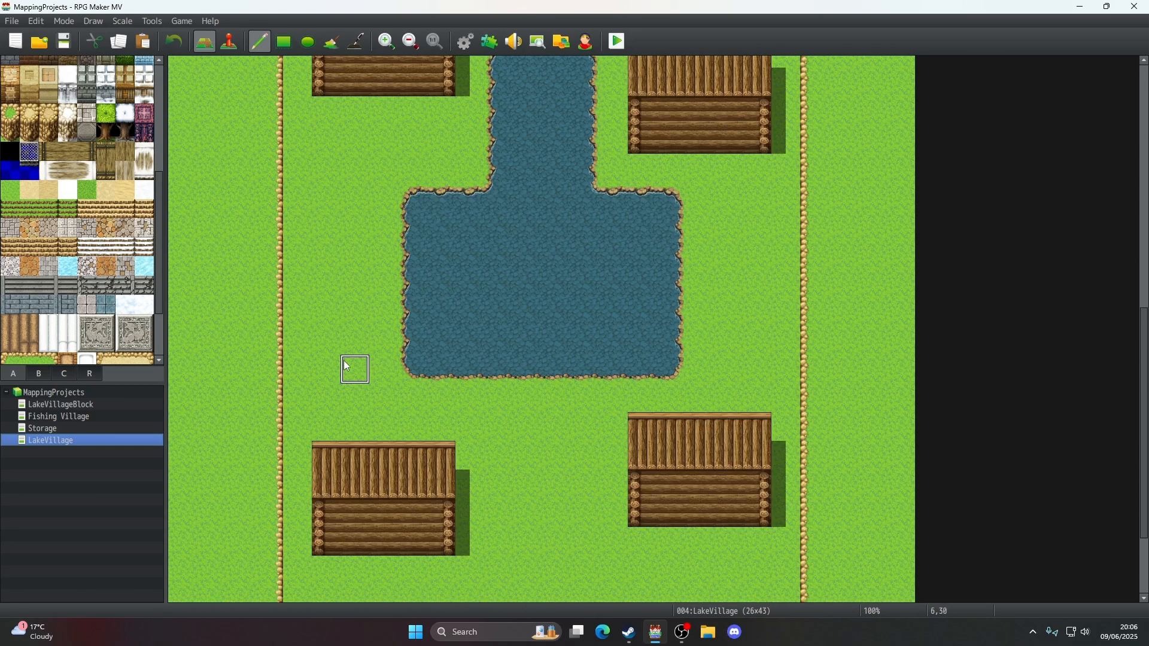
{"action": "scroll", "coordinate": [346, 366], "scroll_direction": "up", "scroll_amount": 11}
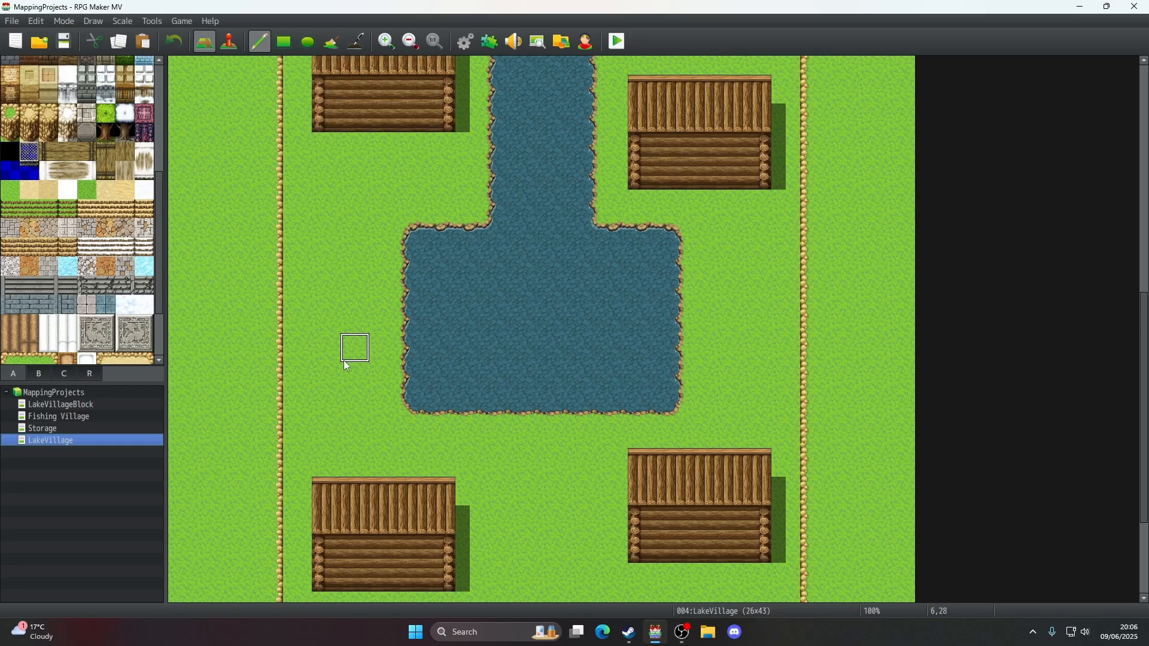
{"action": "scroll", "coordinate": [346, 366], "scroll_direction": "up", "scroll_amount": 10}
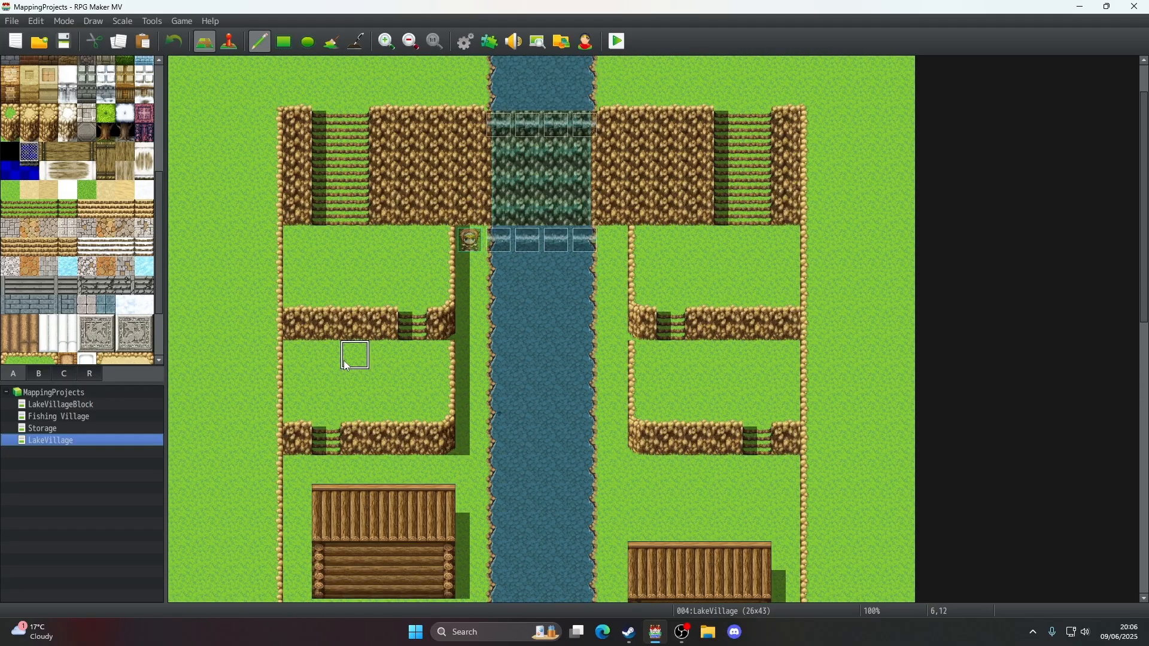
{"action": "left_click", "coordinate": [45, 428]}
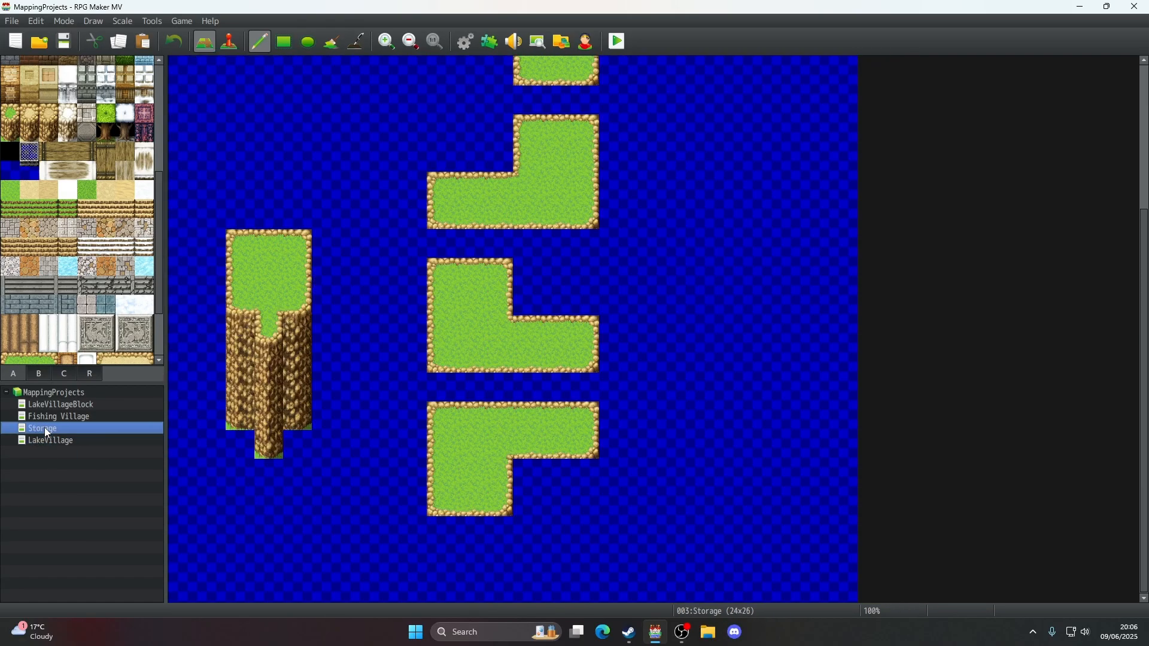
{"action": "left_click", "coordinate": [53, 440]}
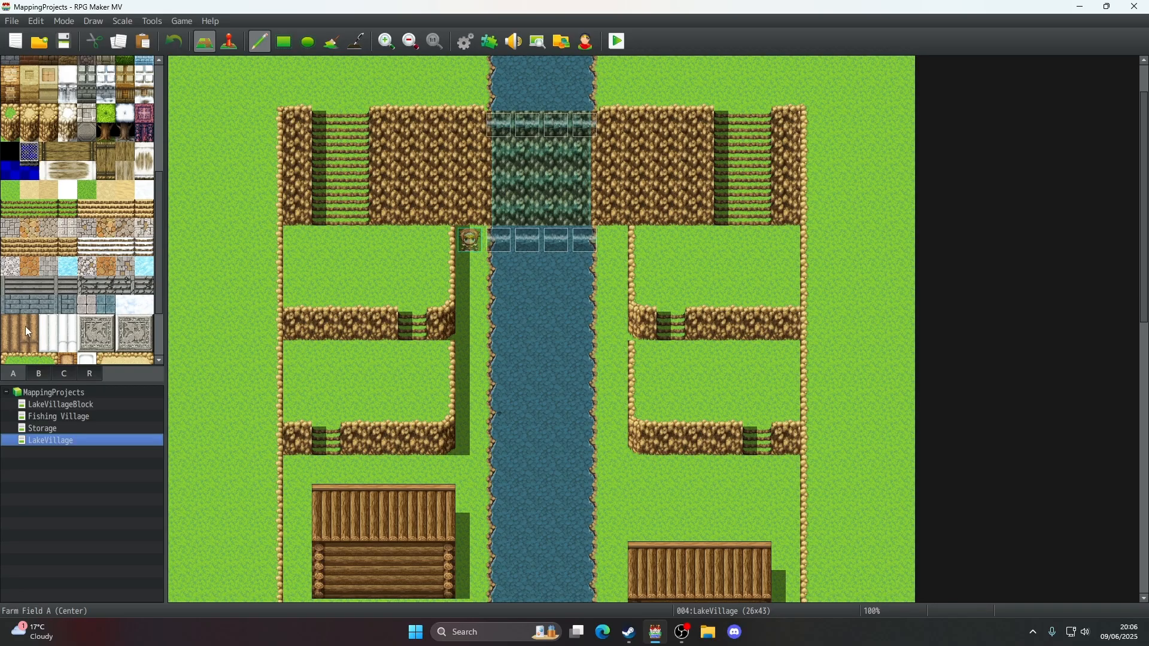
- Try a single cliff tile directly below LakeVillage's northern cliff west of the waterfall, and undo it
{"action": "scroll", "coordinate": [25, 326], "scroll_direction": "down", "scroll_amount": 3}
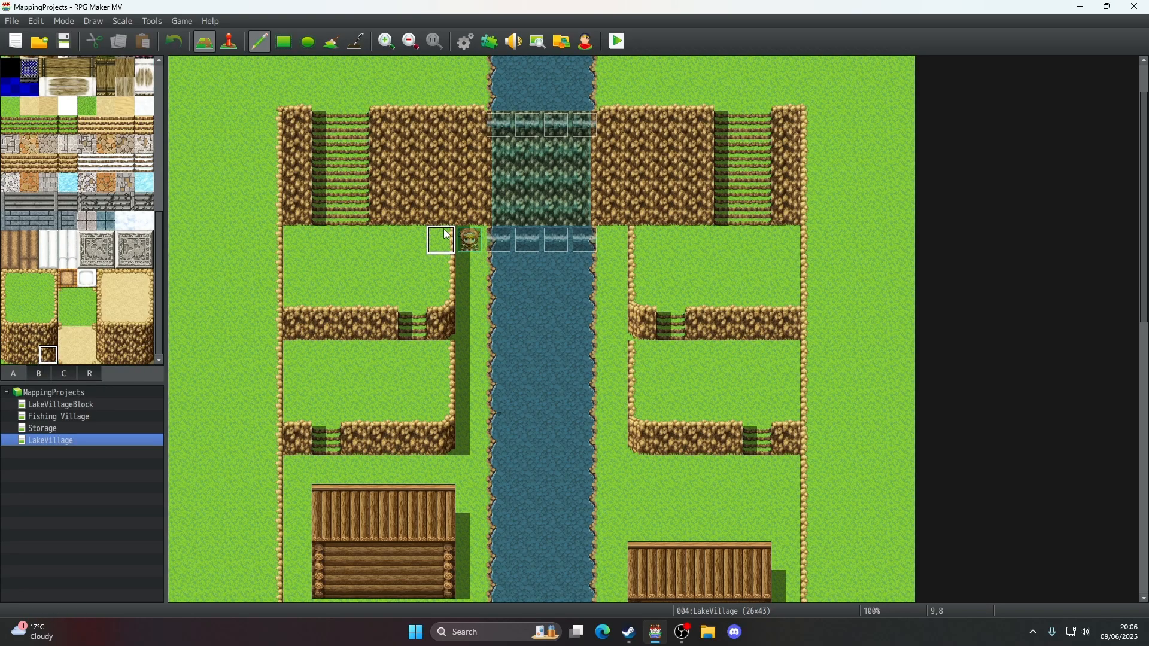
{"action": "left_click", "coordinate": [448, 234]}
{"action": "left_click", "coordinate": [49, 336]}
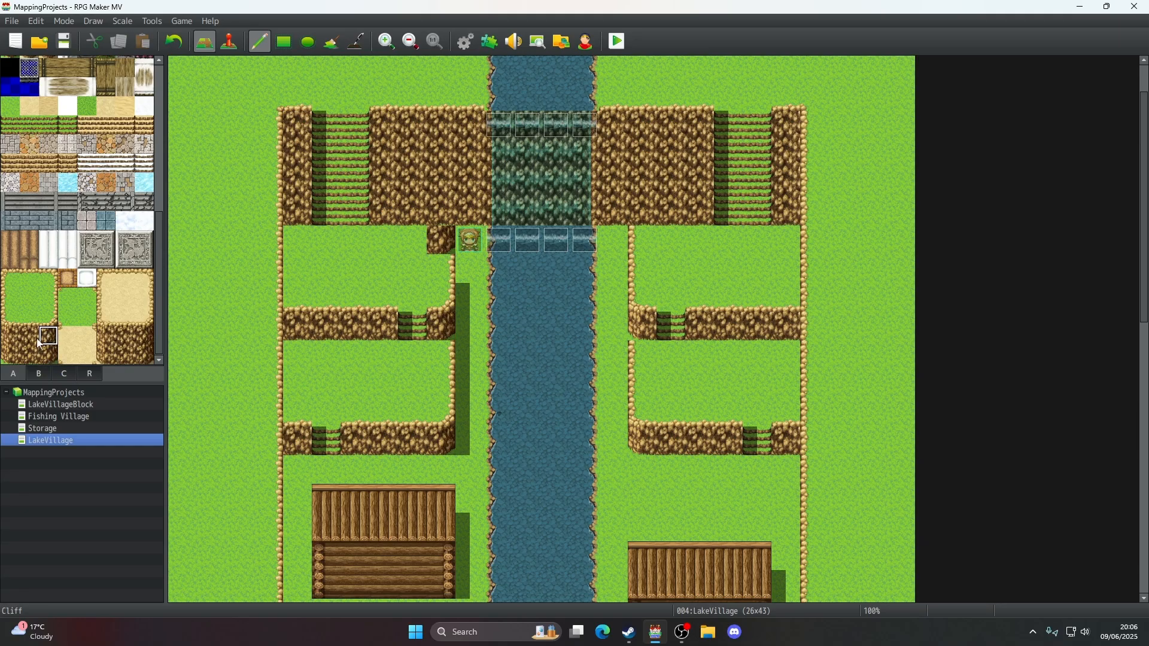
{"action": "left_click", "coordinate": [176, 39]}
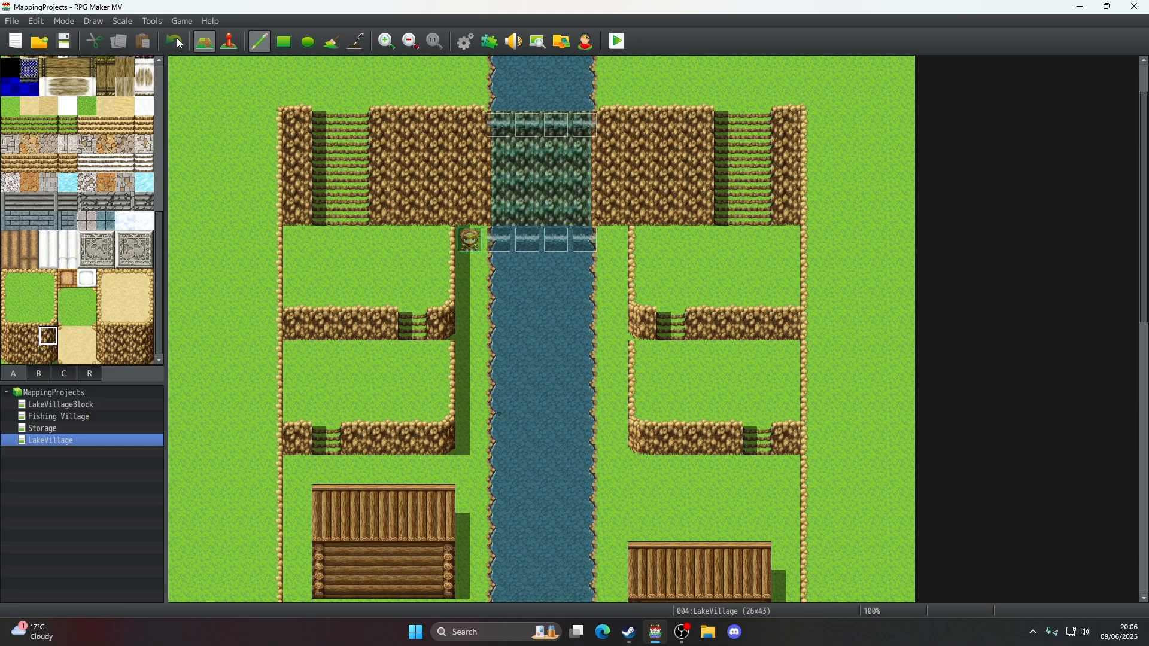
- Try a two-tile-wide cliff bulge below LakeVillage's northern cliff west of the waterfall, with varied corner tiles, and undo it
{"action": "left_click", "coordinate": [441, 239]}
{"action": "left_click", "coordinate": [29, 336]}
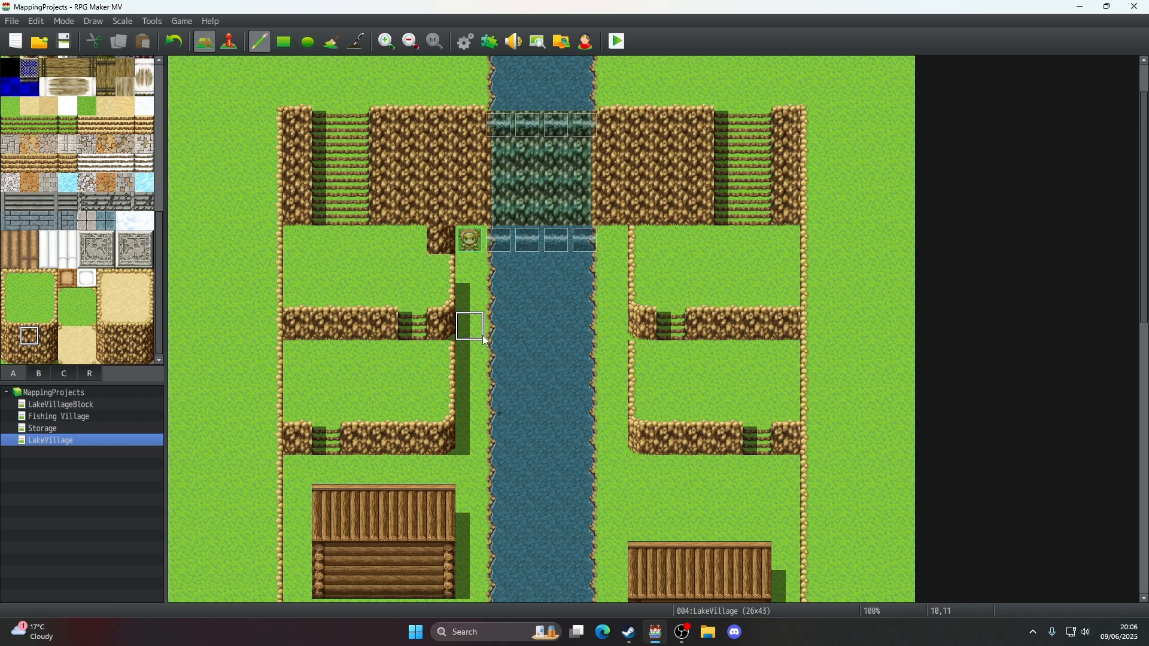
{"action": "left_click", "coordinate": [47, 356]}
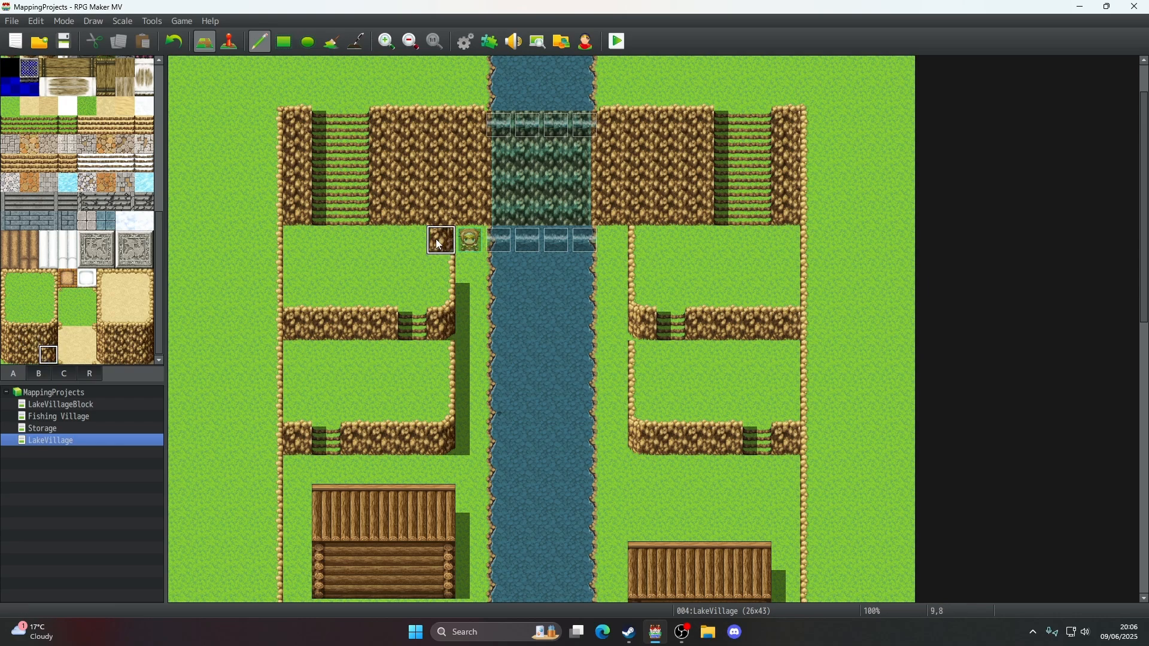
{"action": "left_click", "coordinate": [450, 333]}
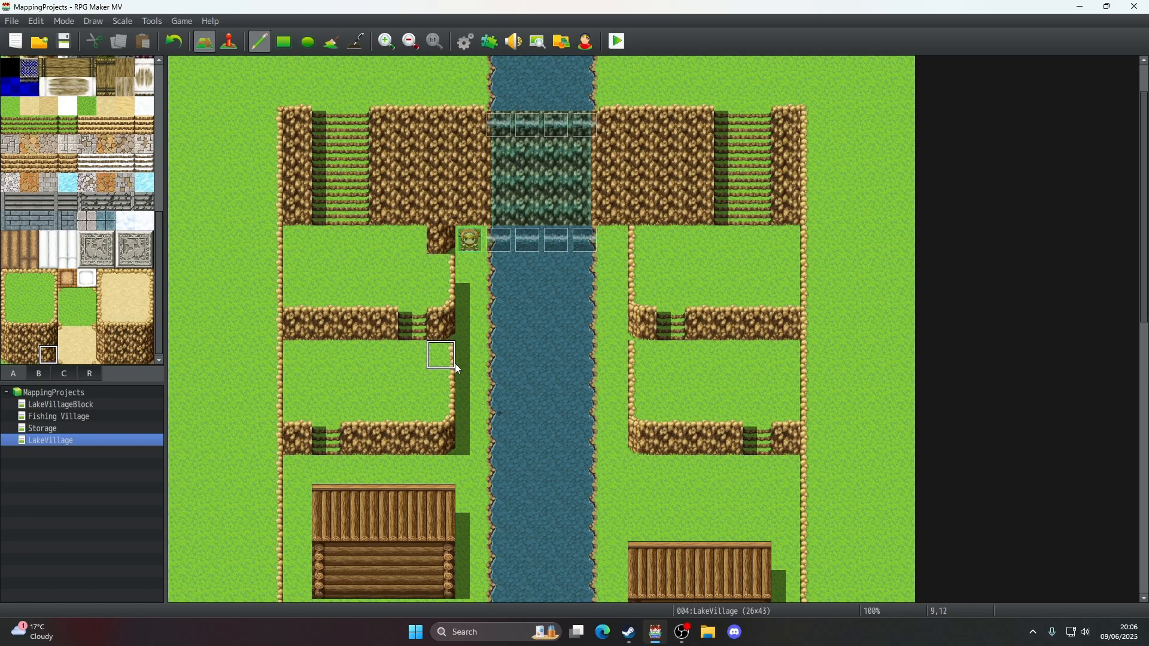
{"action": "left_click", "coordinate": [12, 356]}
{"action": "left_click", "coordinate": [413, 239]}
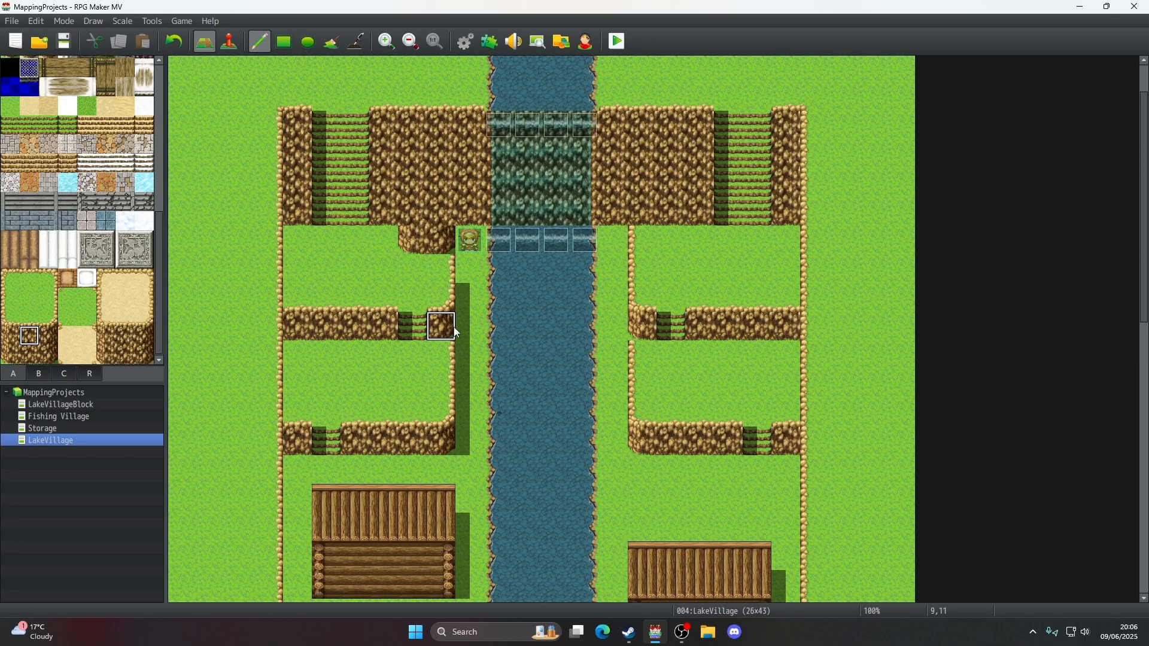
{"action": "left_click", "coordinate": [414, 239]}
{"action": "left_click", "coordinate": [175, 42]}
{"action": "left_click", "coordinate": [12, 335]}
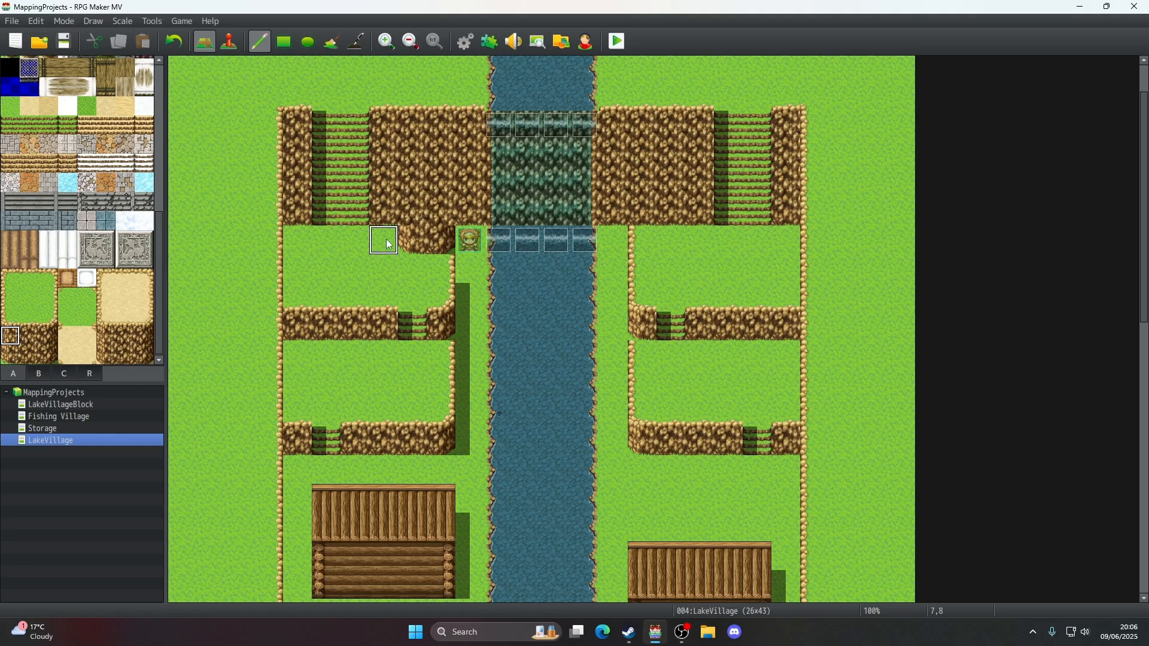
{"action": "left_click", "coordinate": [171, 44]}
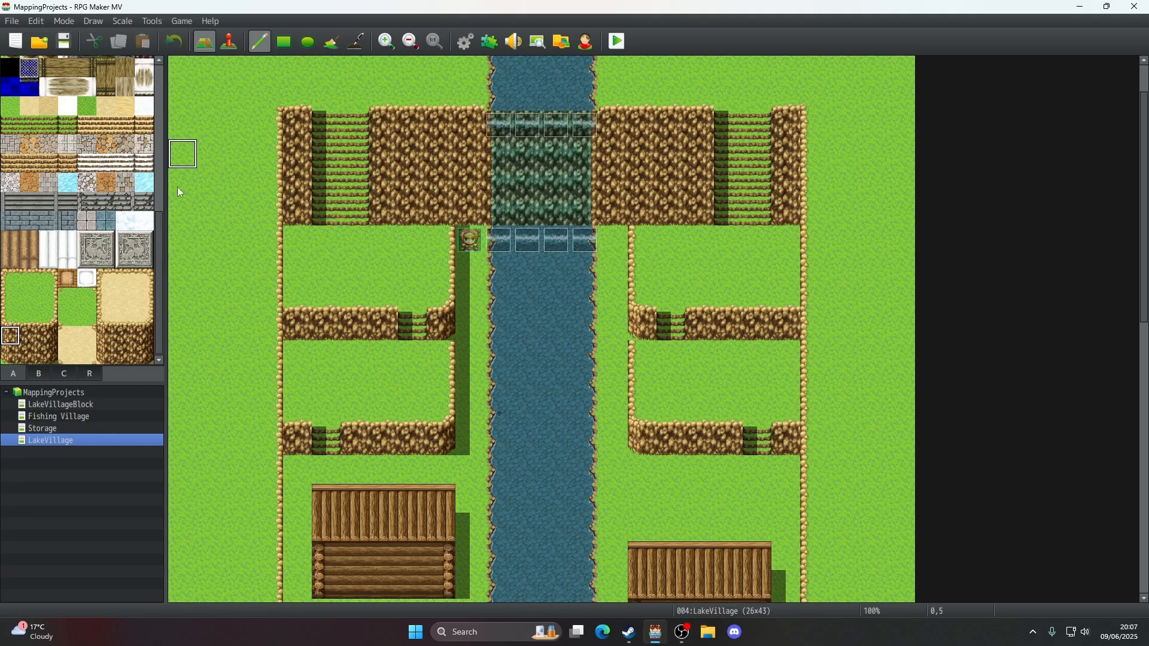
- Flatten the Storage cliff piece into an even wall three tiles wide and four tiles high, clearing the tile projecting from its base
{"action": "left_click", "coordinate": [66, 426]}
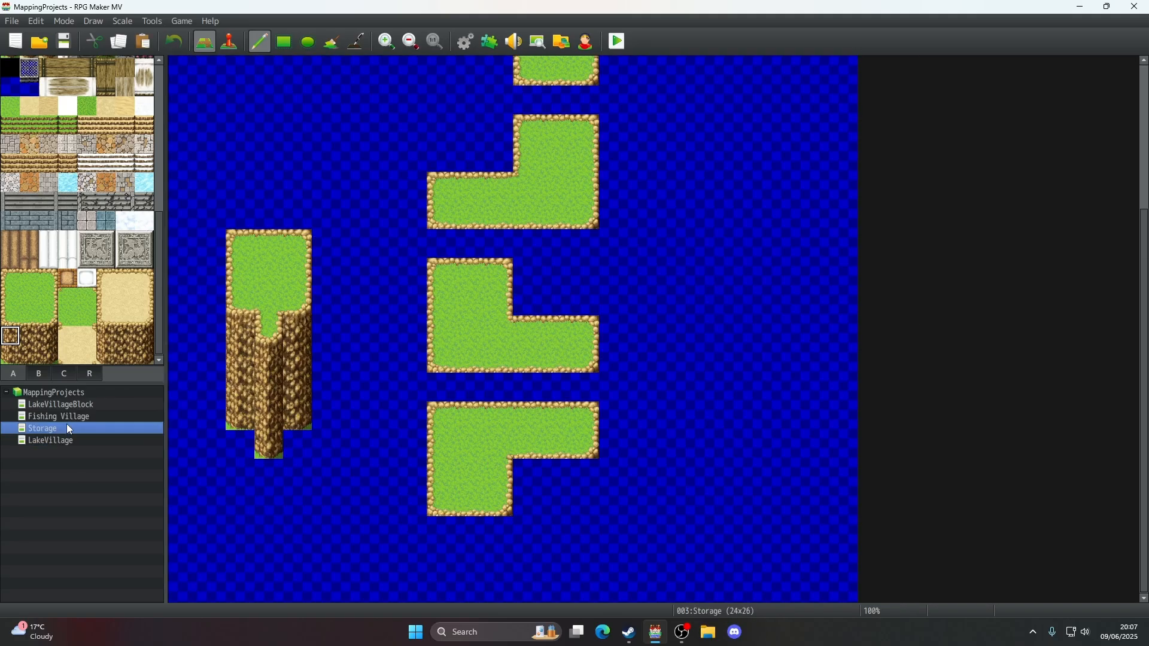
{"action": "left_click", "coordinate": [267, 330]}
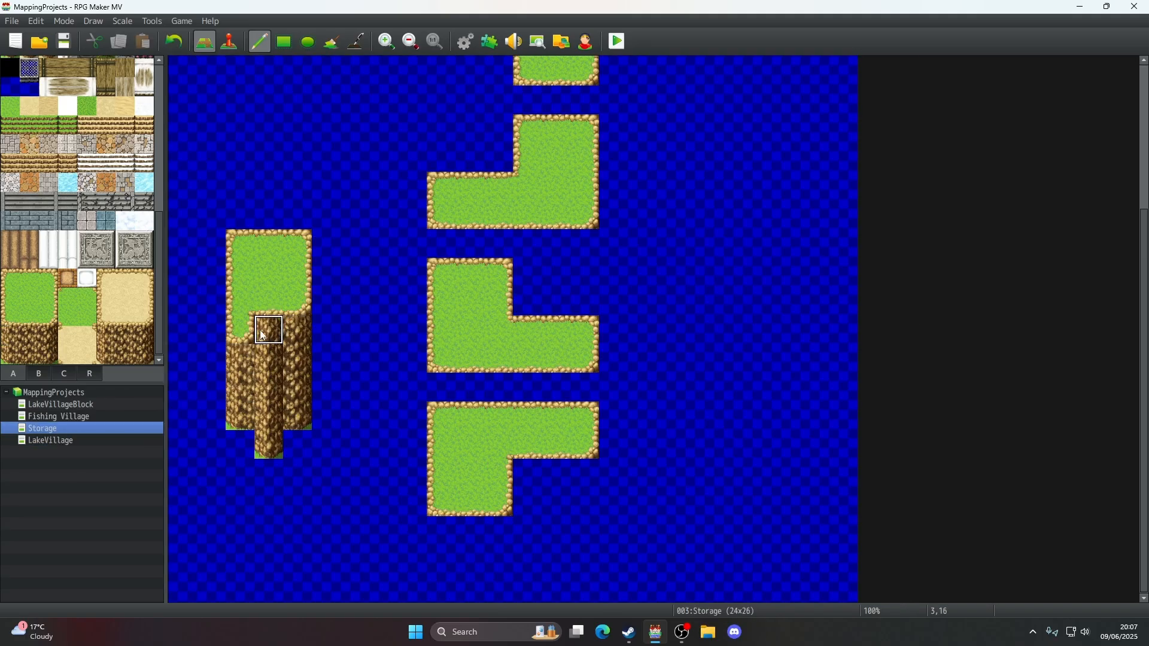
{"action": "left_click", "coordinate": [243, 331]}
{"action": "right_click", "coordinate": [238, 436]}
{"action": "left_click", "coordinate": [263, 441]}
{"action": "right_click", "coordinate": [238, 410]}
{"action": "left_click", "coordinate": [273, 413]}
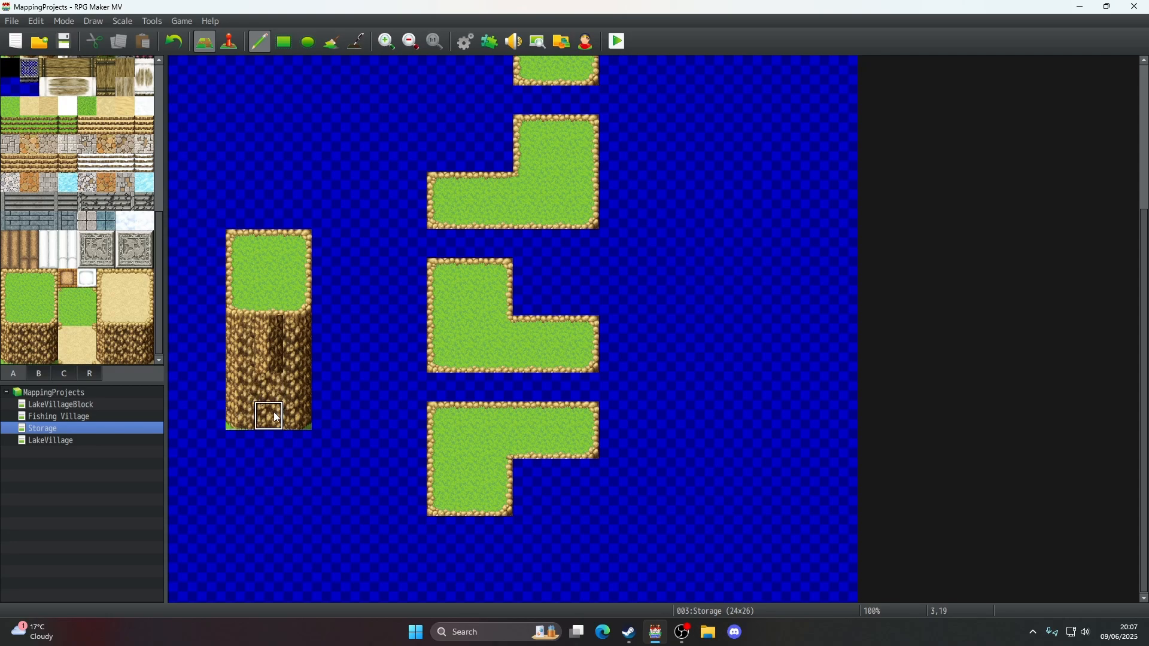
{"action": "left_click", "coordinate": [276, 418]}
- Compare the Storage cliff piece with LakeVillage and examine that map's northern cliff, terraces and river down to the lake
{"action": "left_click", "coordinate": [87, 442]}
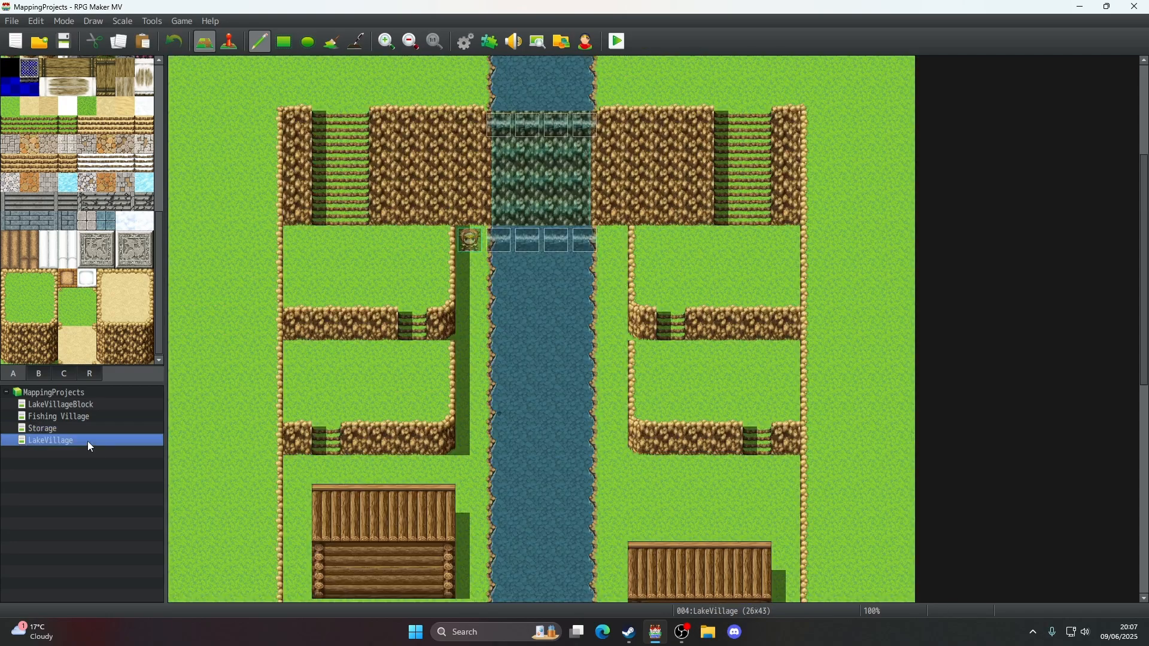
{"action": "left_click", "coordinate": [80, 429]}
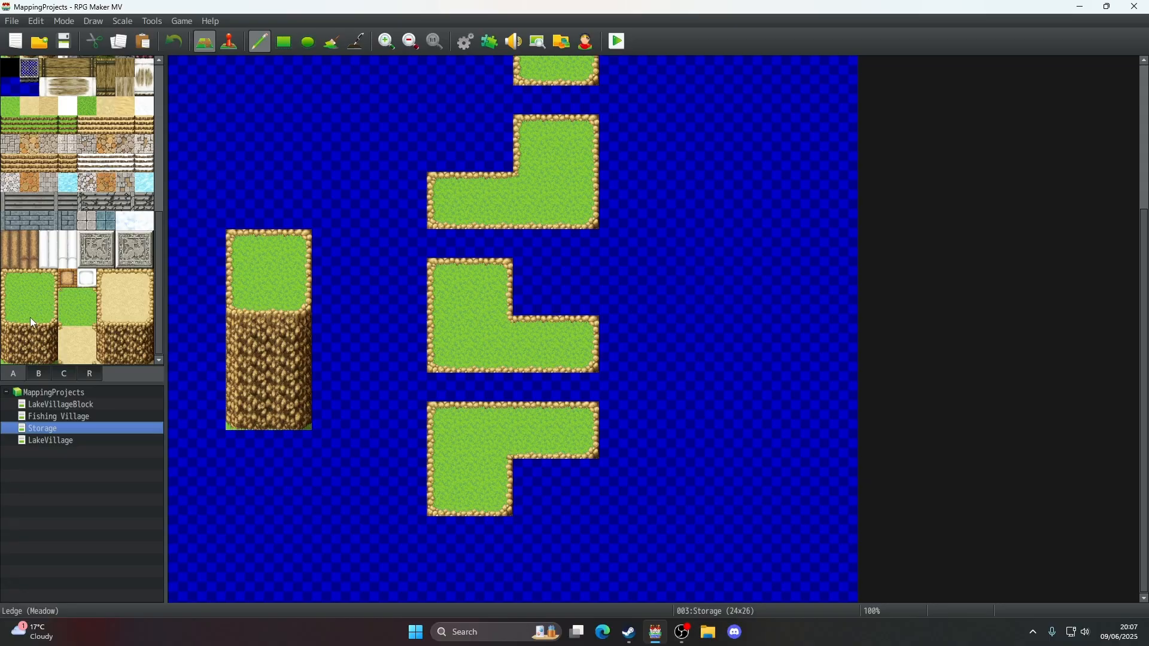
{"action": "left_click", "coordinate": [29, 439]}
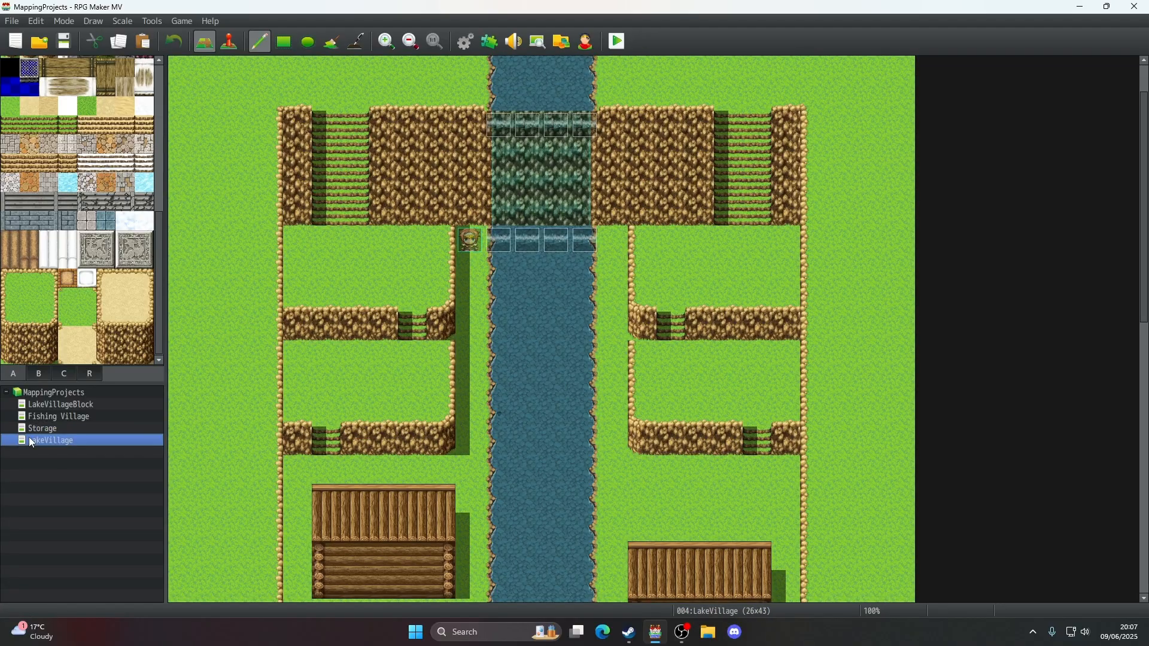
{"action": "scroll", "coordinate": [502, 299], "scroll_direction": "down", "scroll_amount": 5}
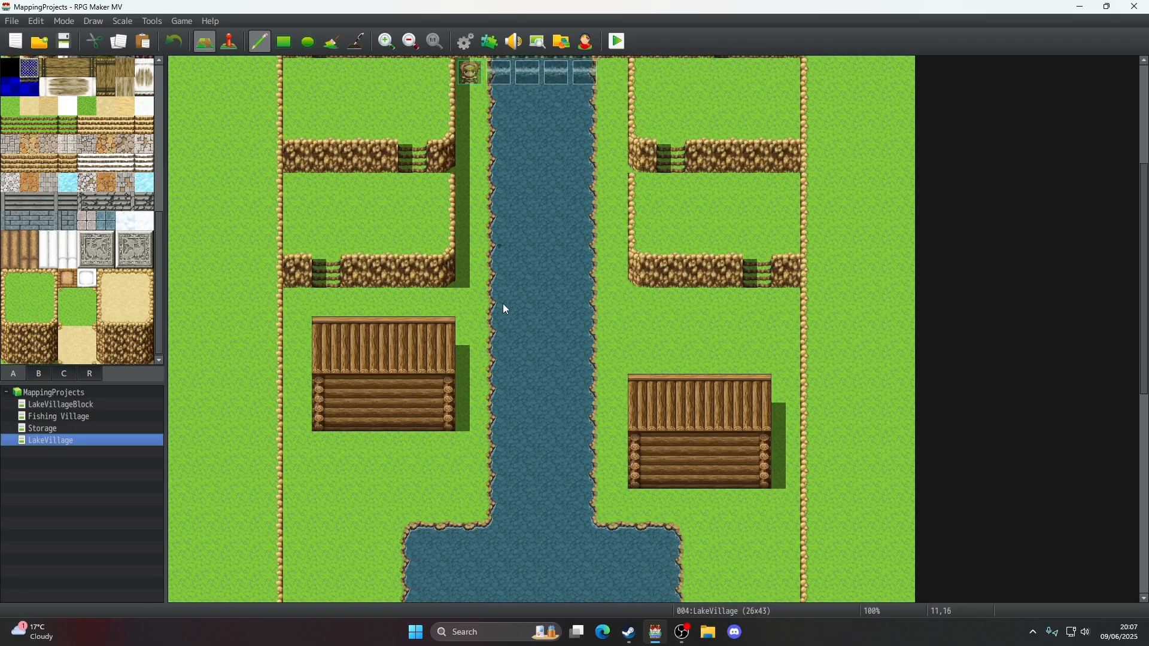
{"action": "scroll", "coordinate": [502, 304], "scroll_direction": "down", "scroll_amount": 2}
{"action": "scroll", "coordinate": [503, 304], "scroll_direction": "up", "scroll_amount": 6}
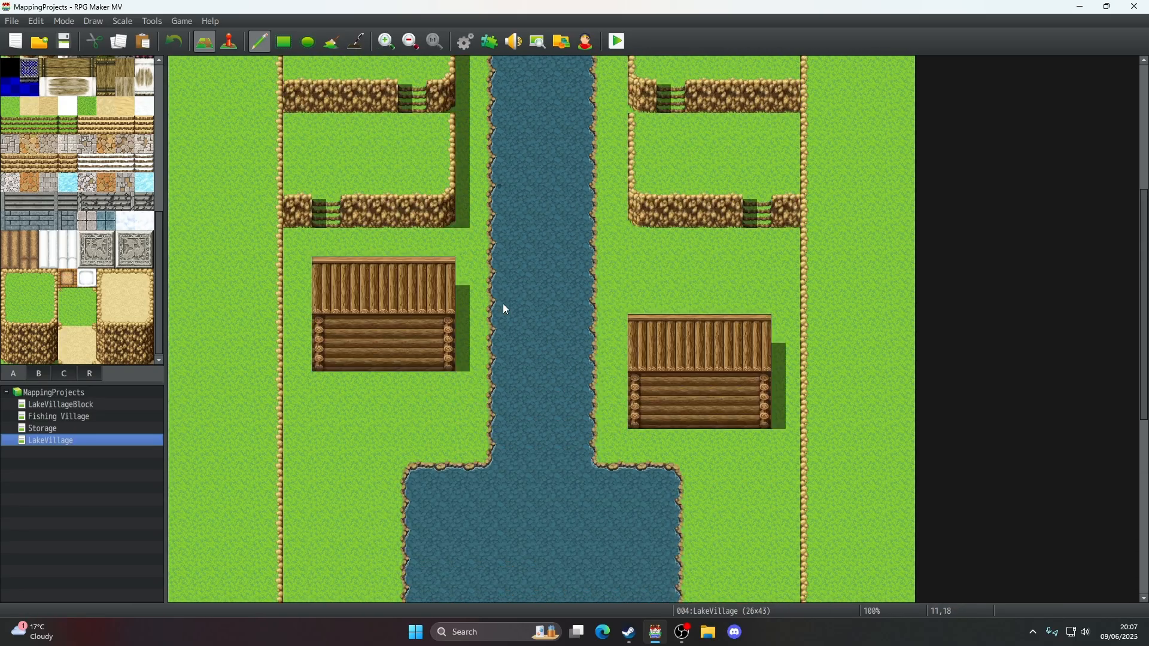
{"action": "scroll", "coordinate": [503, 304], "scroll_direction": "up", "scroll_amount": 3}
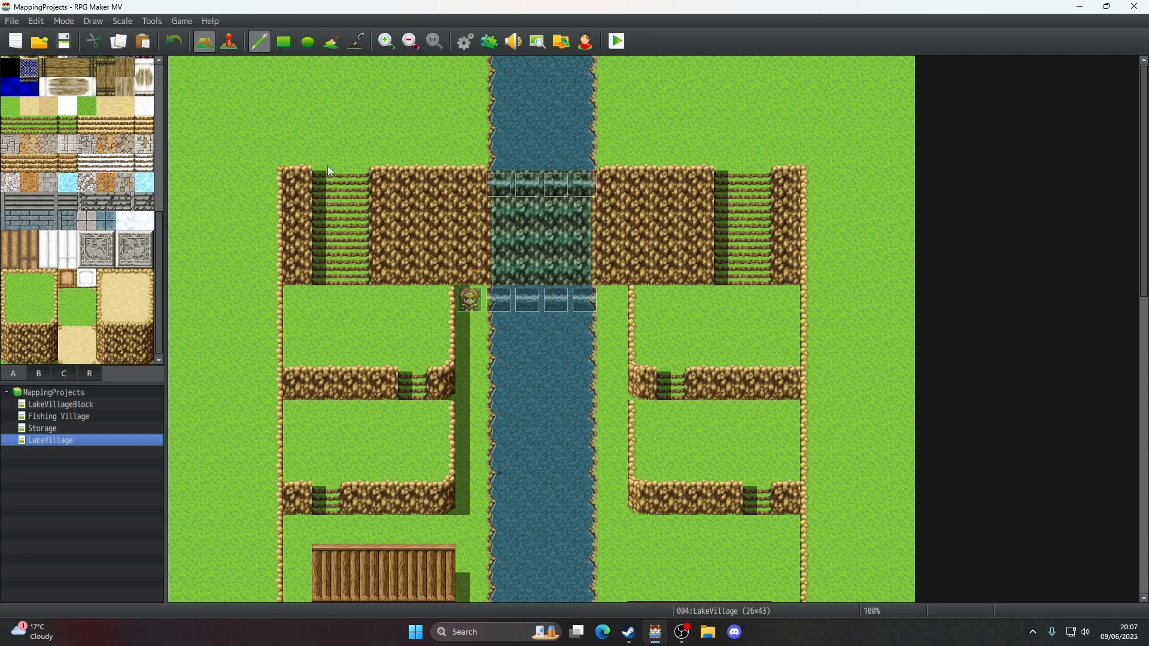
{"action": "left_click", "coordinate": [67, 297]}
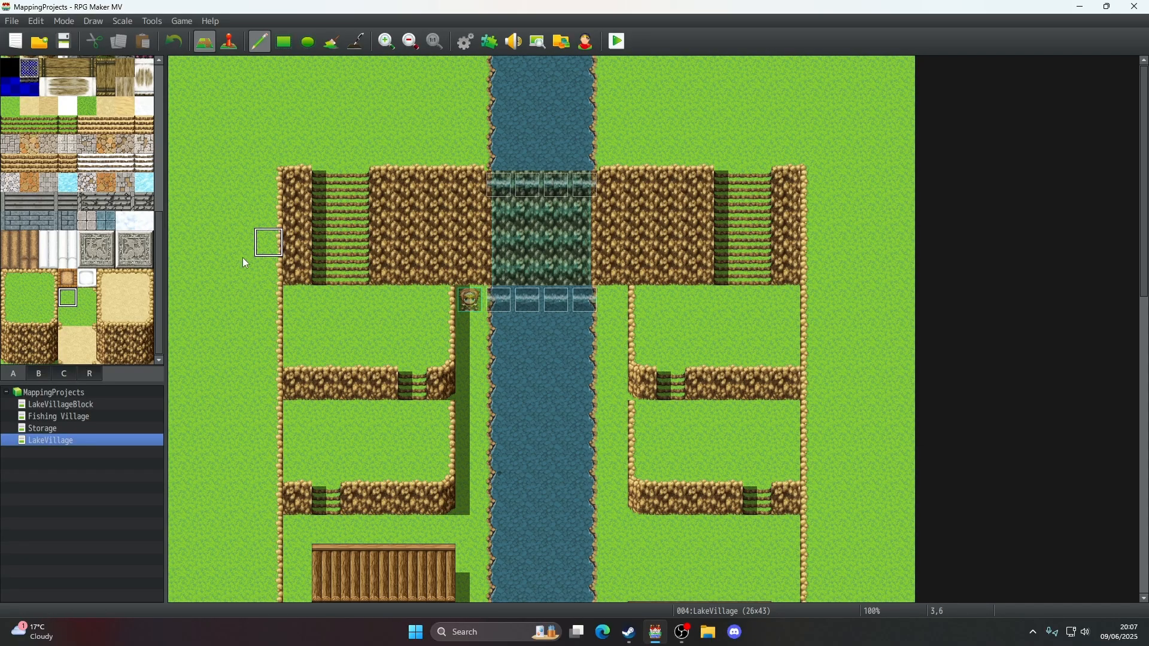
{"action": "left_click", "coordinate": [413, 157]}
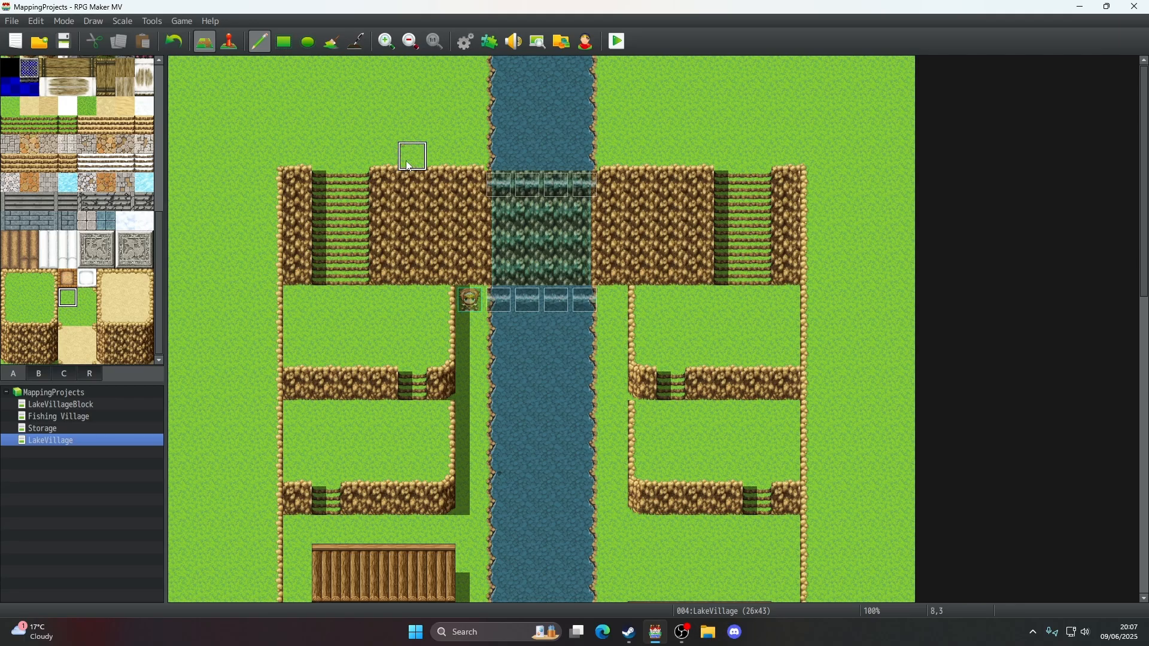
{"action": "left_click", "coordinate": [174, 42]}
- In the Storage map, extend the two eastern columns of the cliff piece's grass top and wall one tile south, keeping the wall four tiles high
{"action": "left_click", "coordinate": [67, 316]}
{"action": "left_click", "coordinate": [52, 430]}
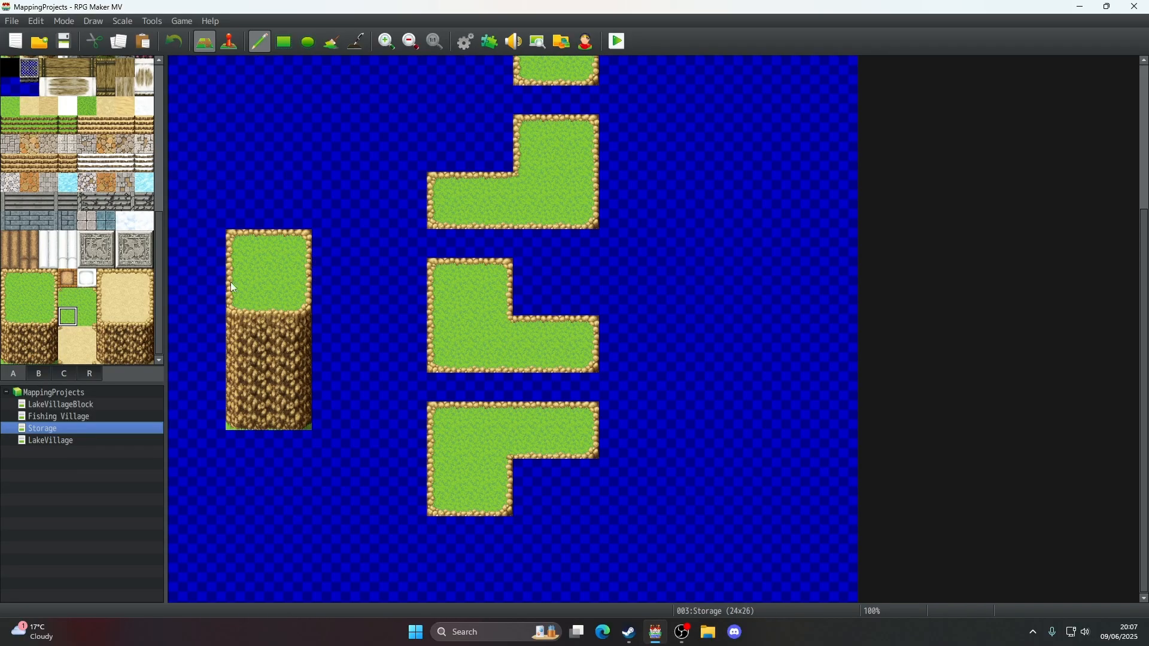
{"action": "left_click", "coordinate": [269, 329]}
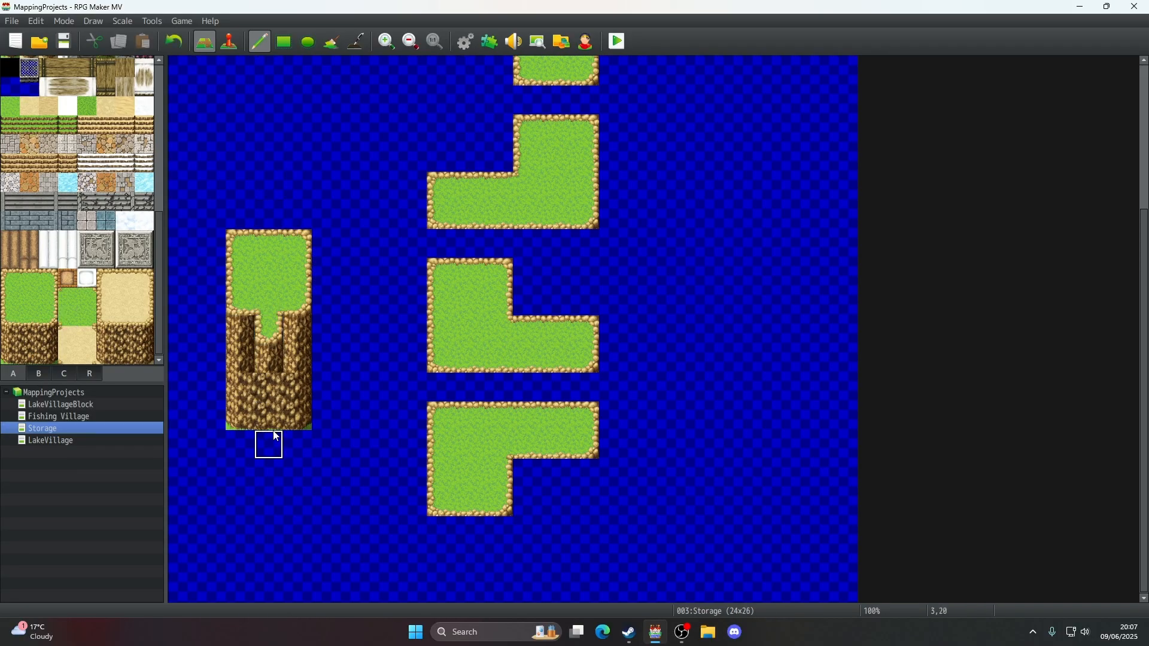
{"action": "left_click_drag", "start_coordinate": [276, 437], "coordinate": [276, 367]}
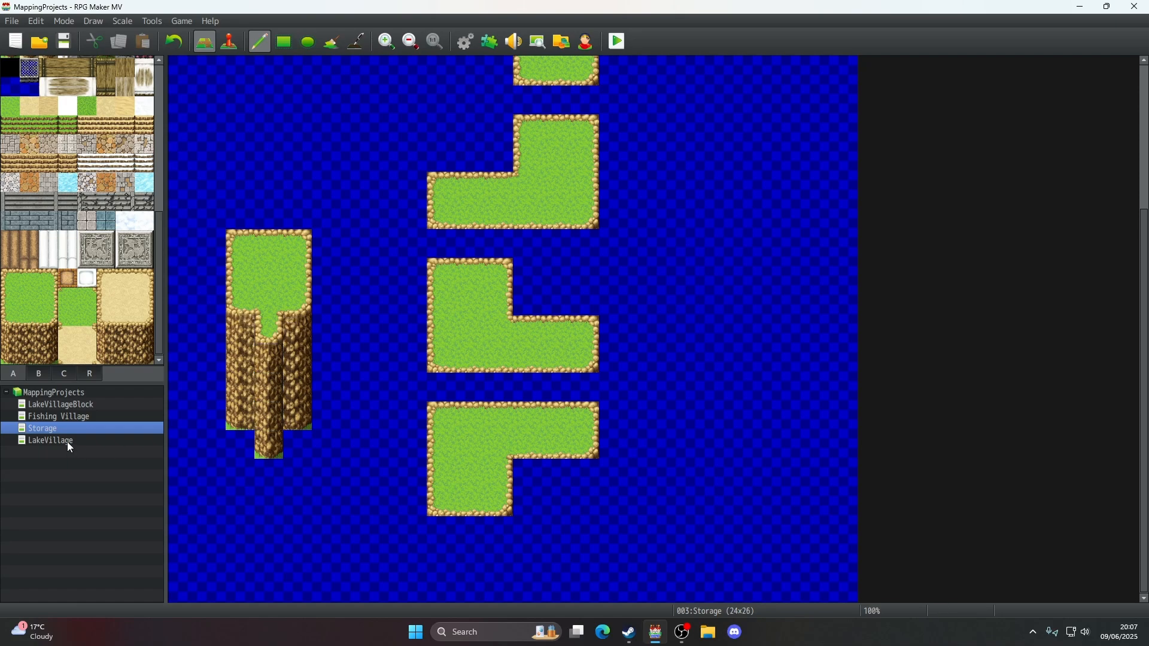
{"action": "mouse_move", "coordinate": [296, 446]}
{"action": "left_mouse_down"}
{"action": "mouse_move", "coordinate": [307, 329]}
{"action": "mouse_move", "coordinate": [286, 359]}
{"action": "mouse_move", "coordinate": [283, 409]}
{"action": "left_mouse_up"}
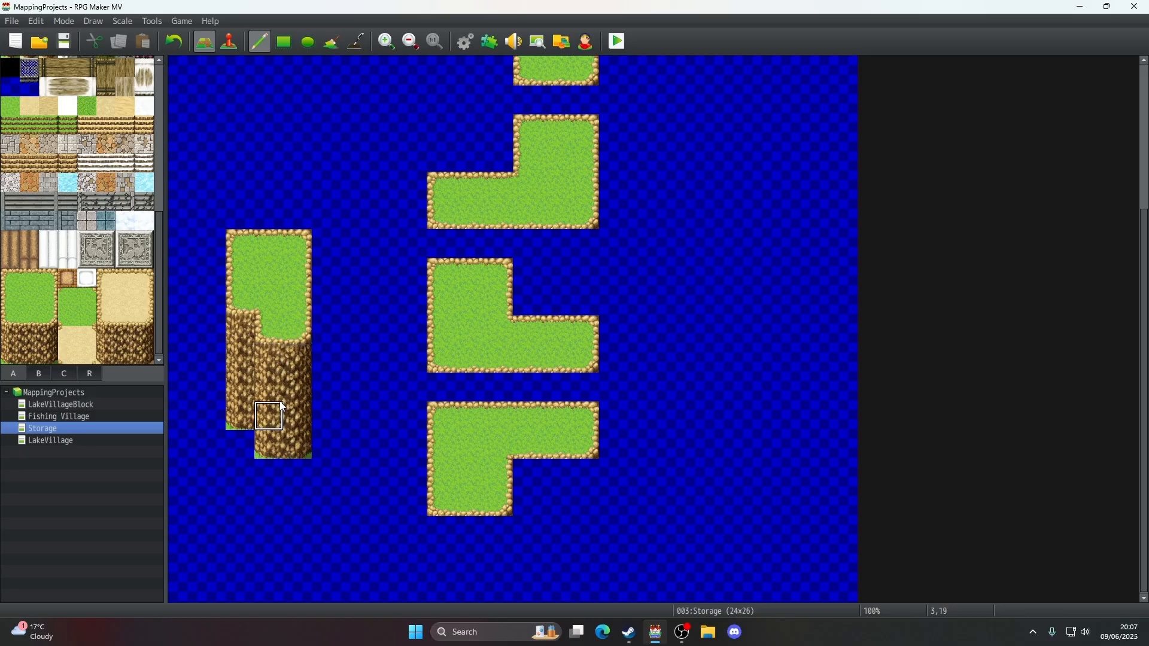
- Cut a two-tile-wide grass notch one tile deep into the top of LakeVillage's northern cliff west of the waterfall, with rounded lower corners
{"action": "left_click", "coordinate": [67, 443]}
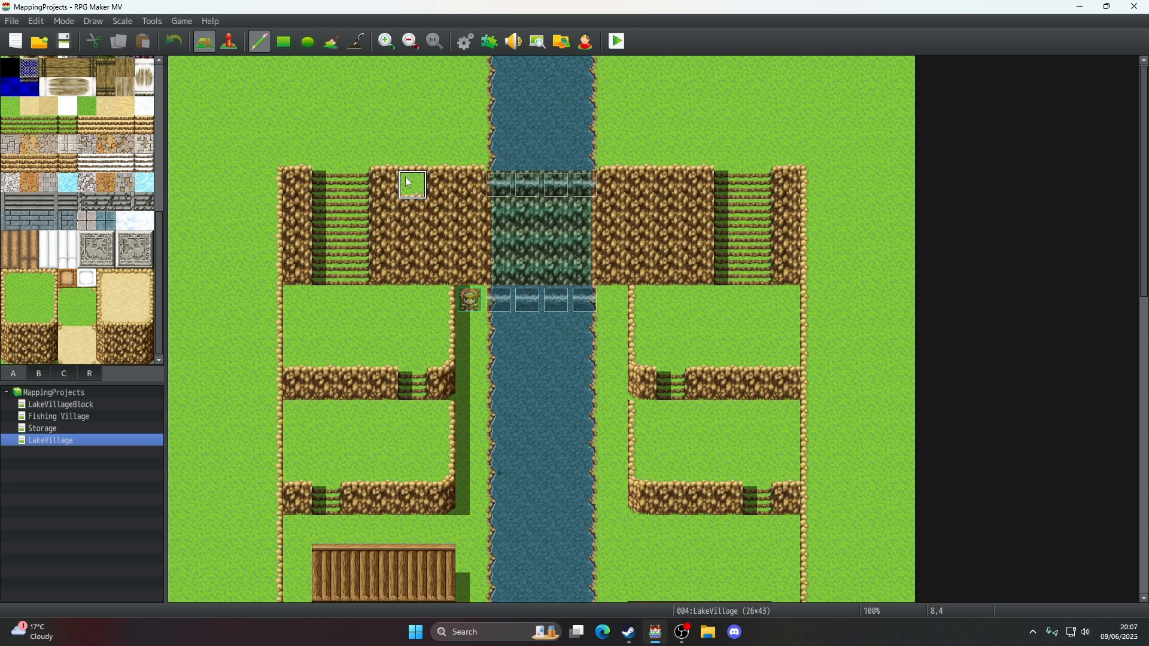
{"action": "left_click", "coordinate": [430, 179]}
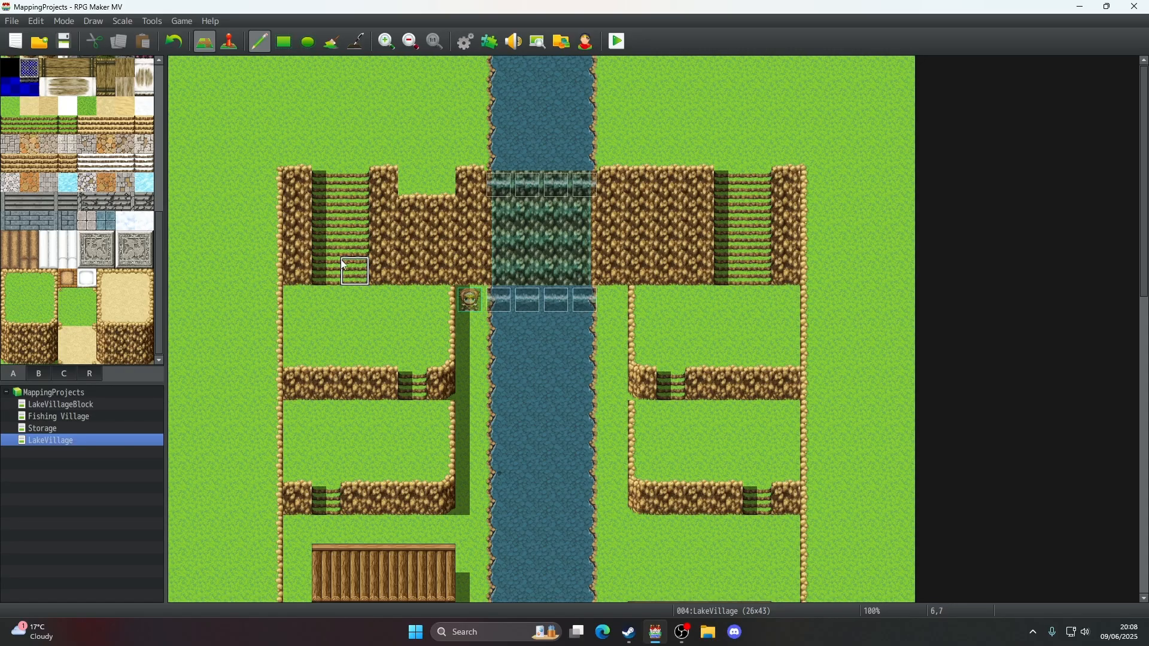
{"action": "left_click", "coordinate": [68, 317]}
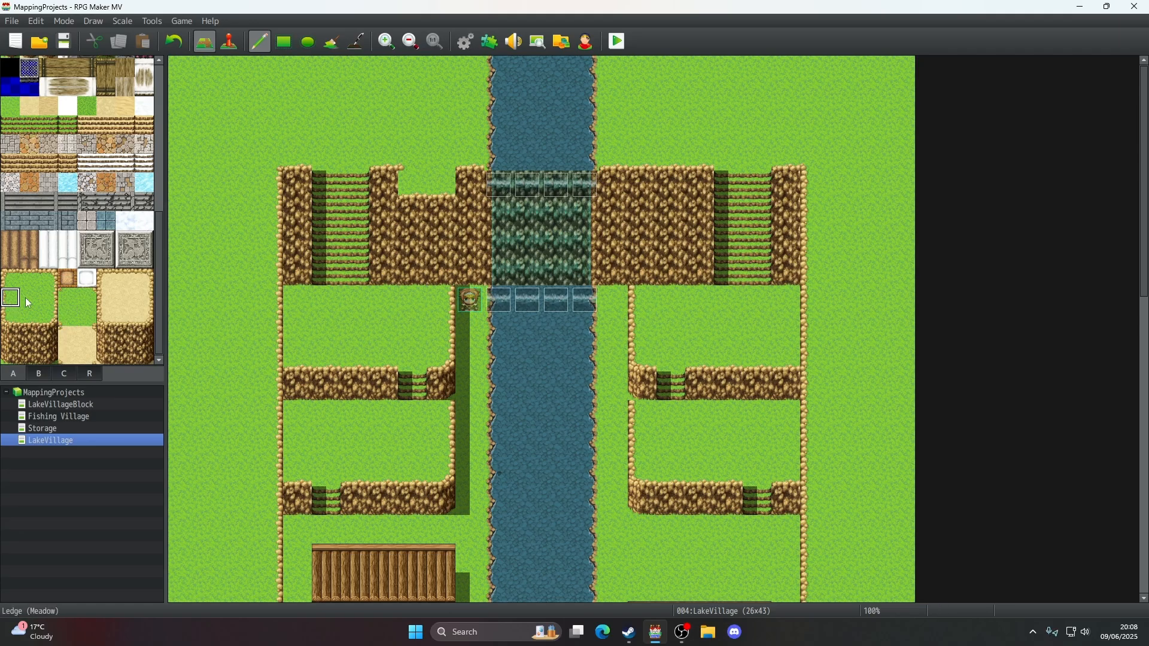
{"action": "left_click", "coordinate": [413, 187]}
{"action": "left_click", "coordinate": [11, 316]}
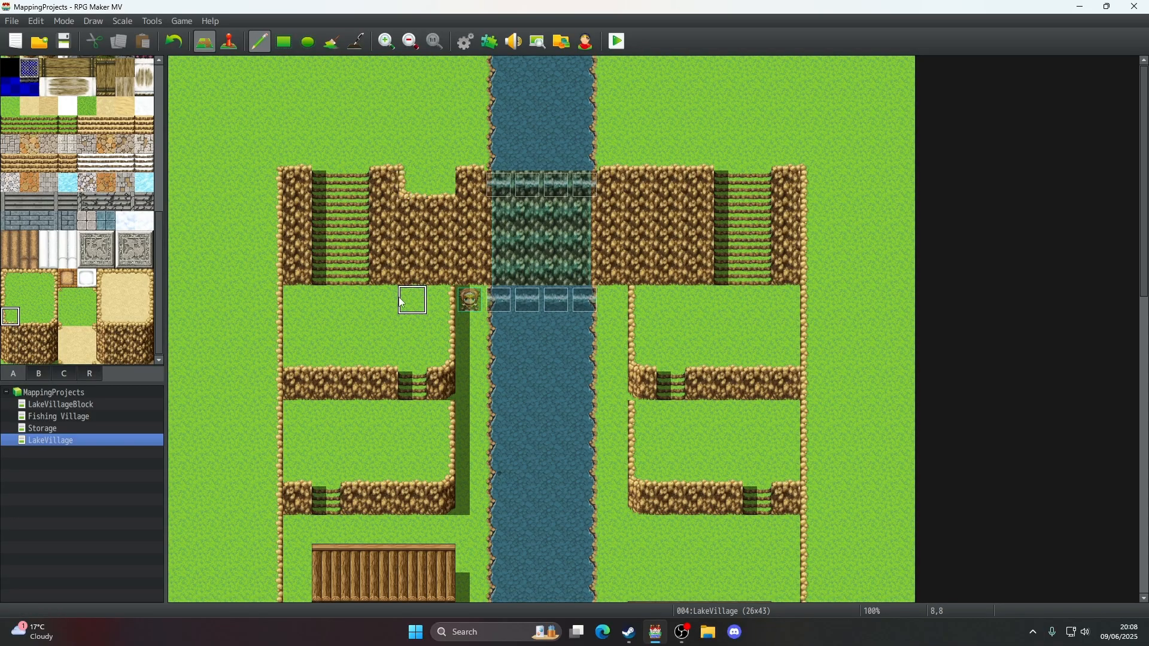
{"action": "left_click", "coordinate": [49, 316]}
{"action": "left_click", "coordinate": [441, 187]}
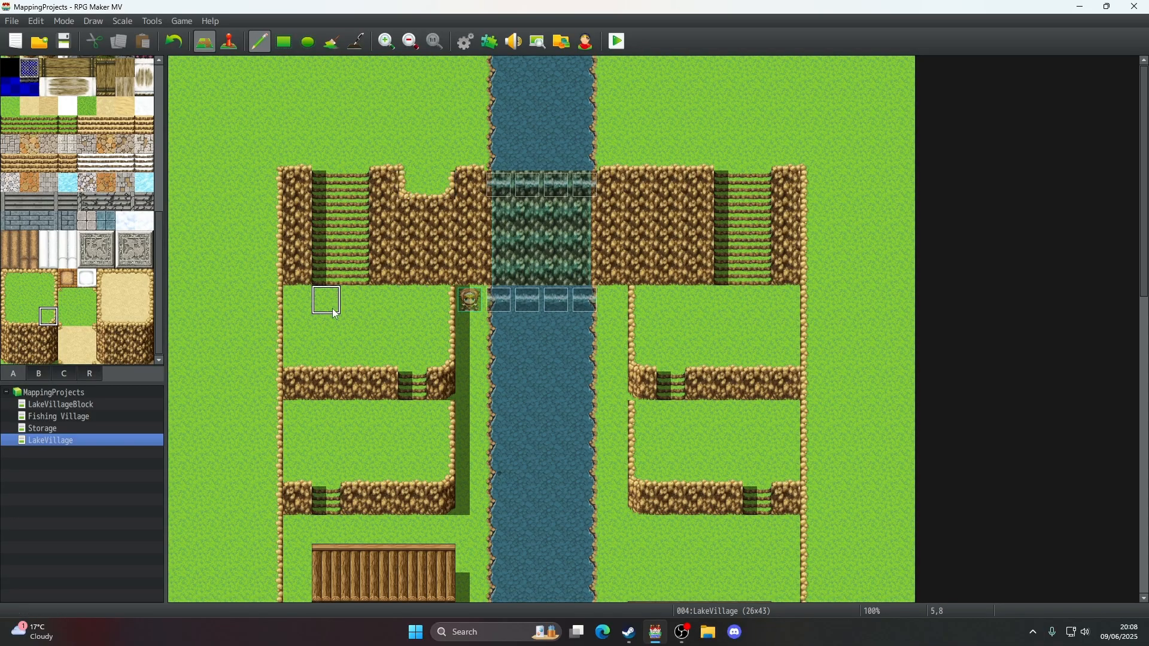
- Extend the cliff base one tile south below the notch, two tiles wide, using a rounded corner tile at its western end
{"action": "left_click", "coordinate": [89, 320]}
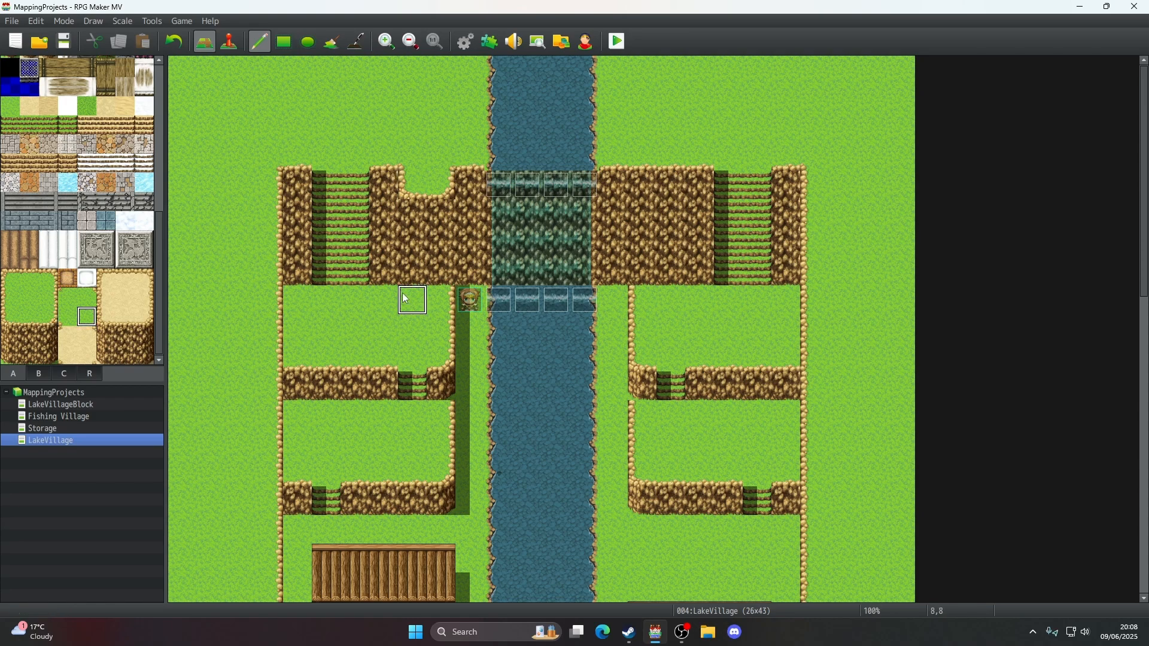
{"action": "scroll", "coordinate": [406, 299], "scroll_direction": "down", "scroll_amount": 3}
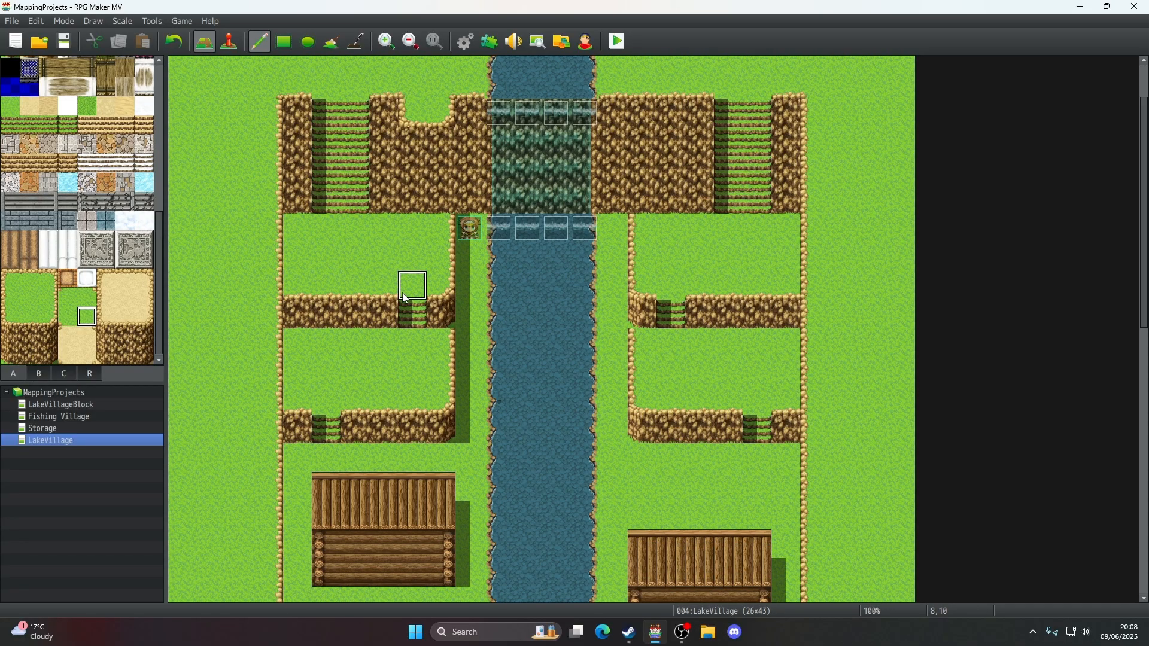
{"action": "scroll", "coordinate": [406, 299], "scroll_direction": "up", "scroll_amount": 3}
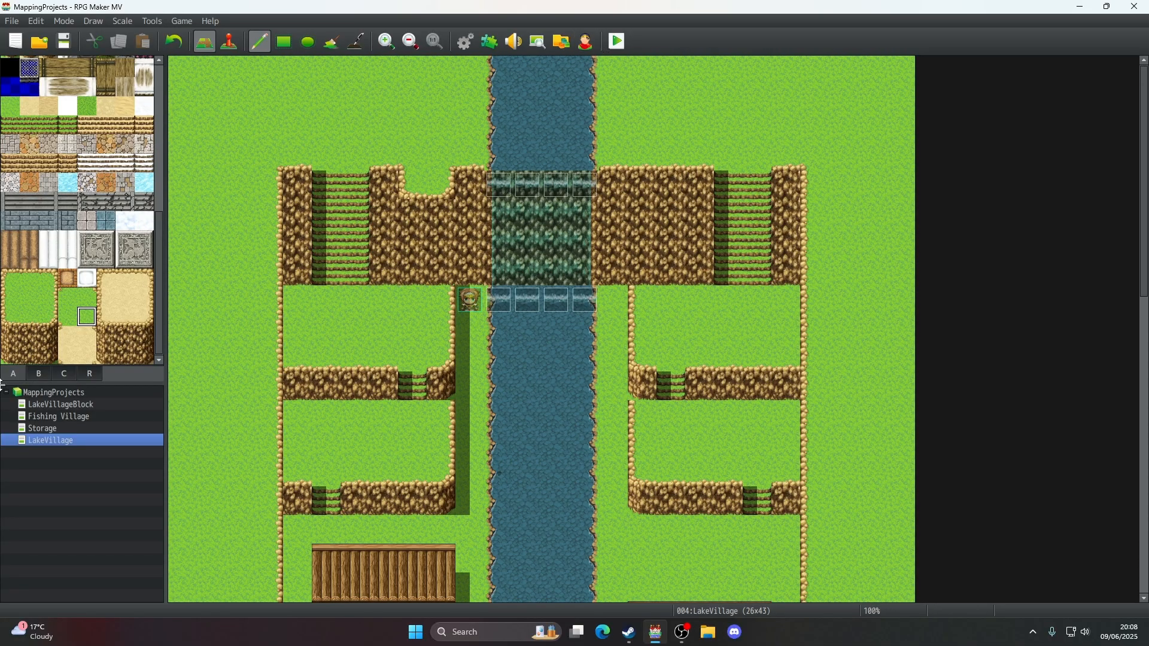
{"action": "left_click", "coordinate": [30, 354]}
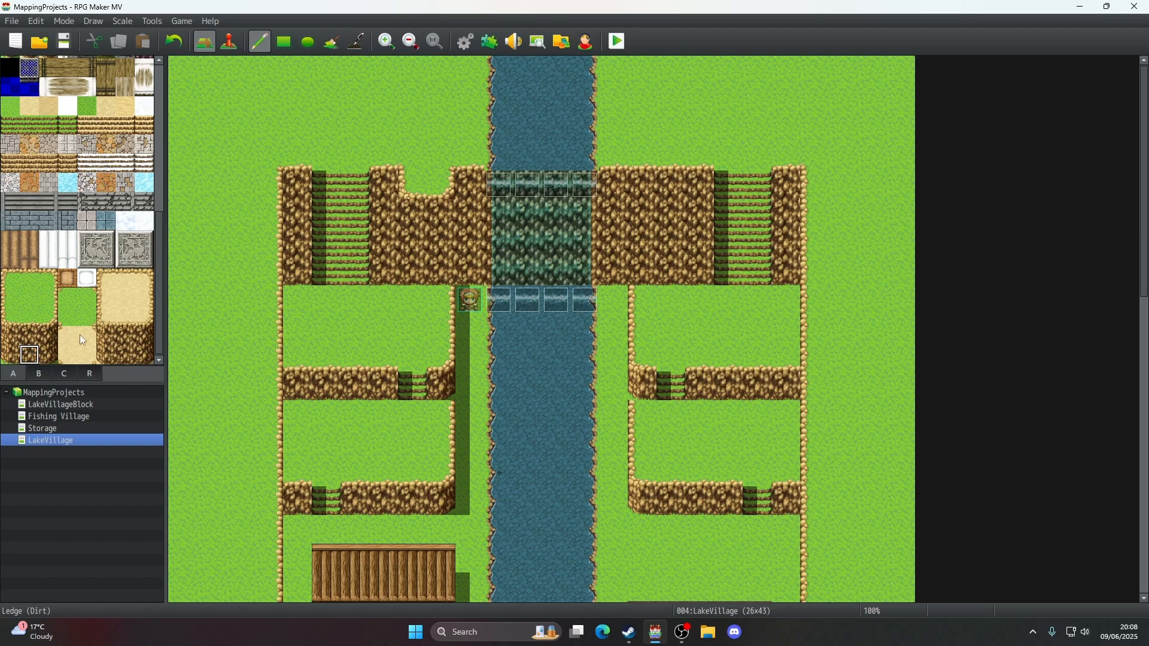
{"action": "left_click", "coordinate": [29, 336]}
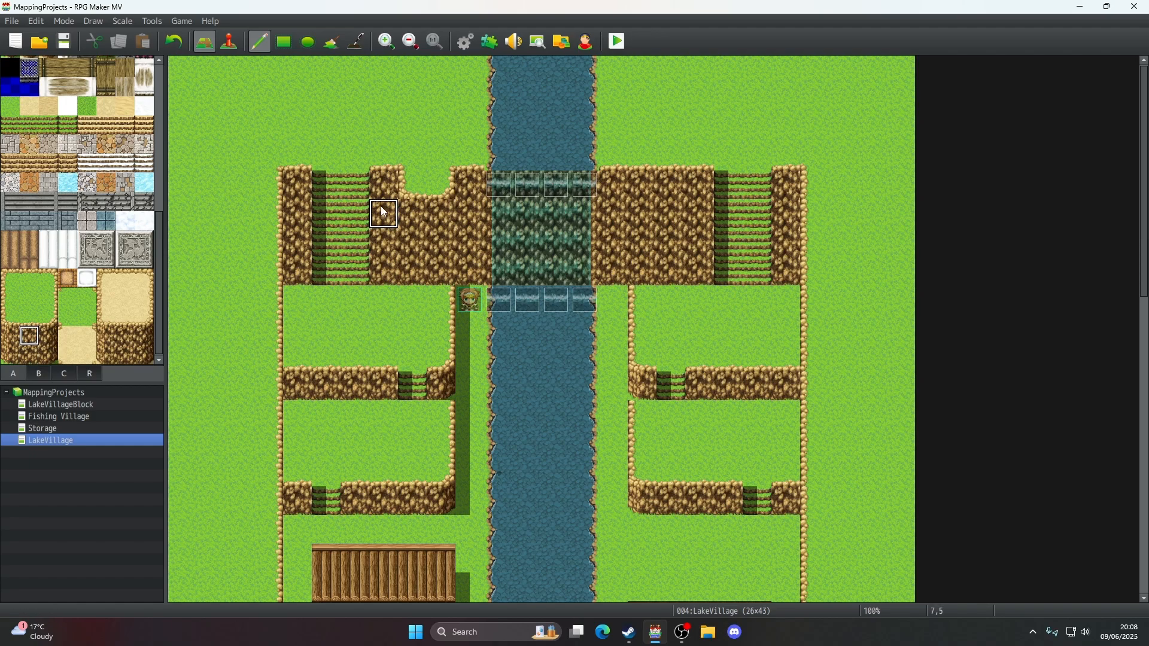
{"action": "left_click", "coordinate": [29, 354]}
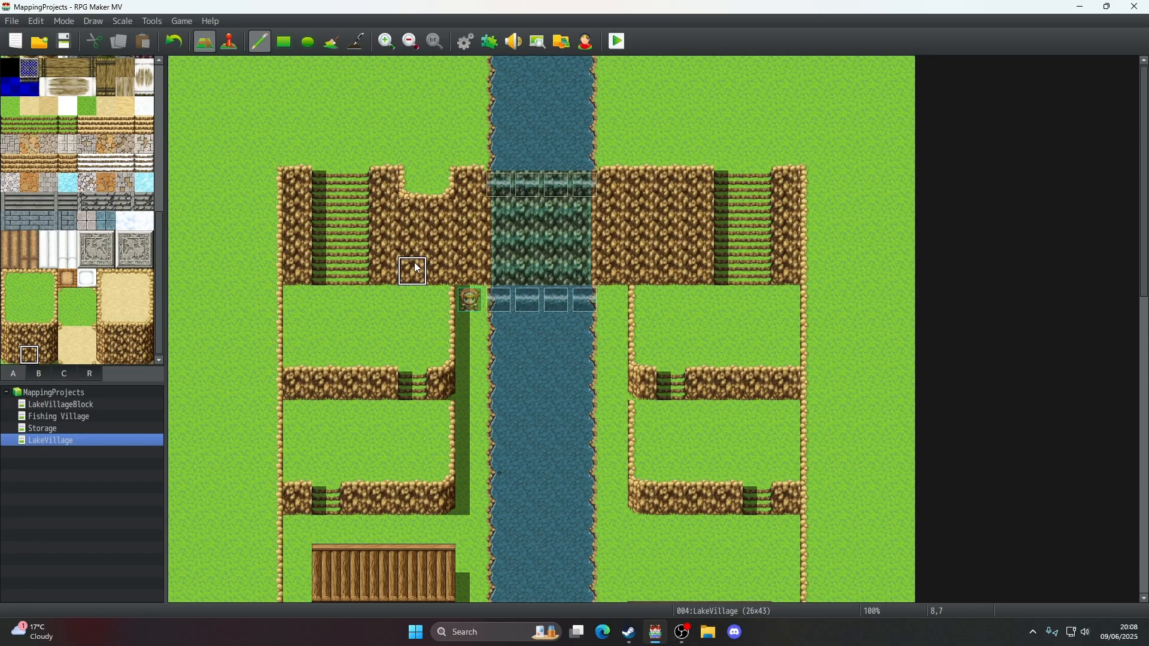
{"action": "left_click", "coordinate": [29, 342]}
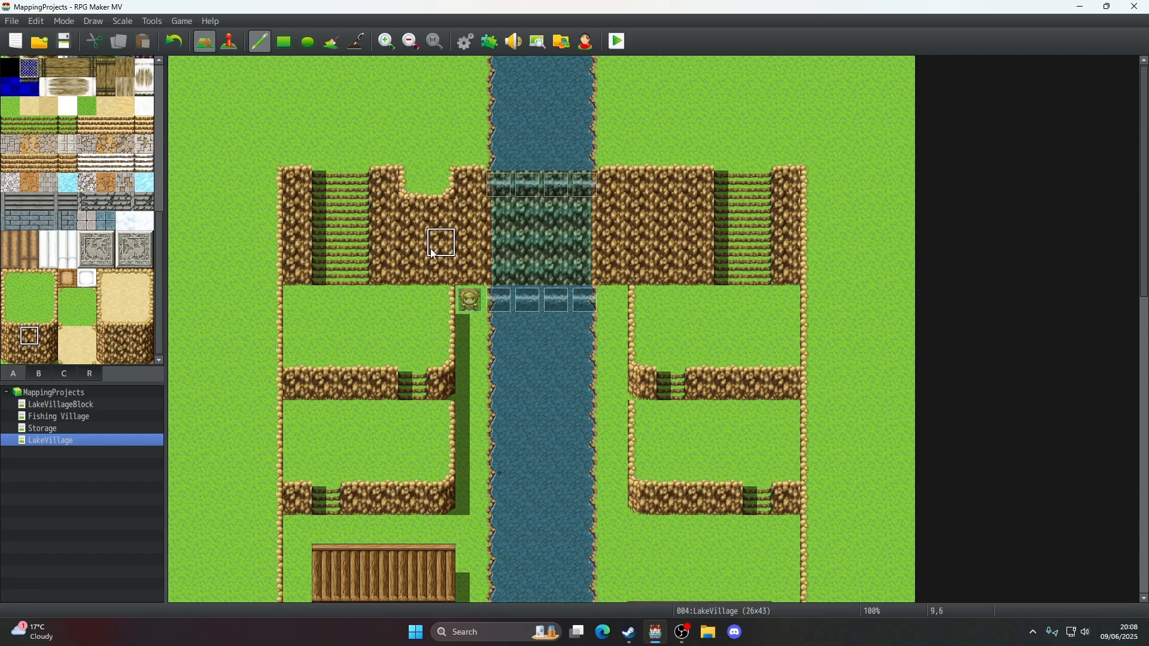
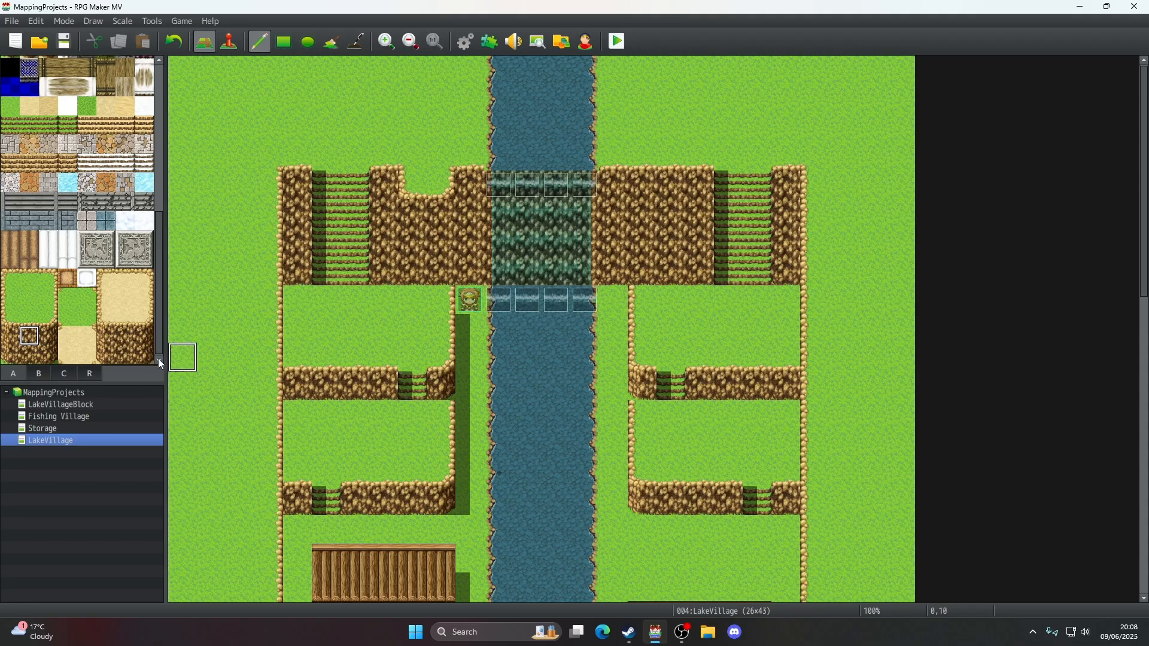
{"action": "right_click_drag", "start_coordinate": [411, 272], "coordinate": [438, 273]}
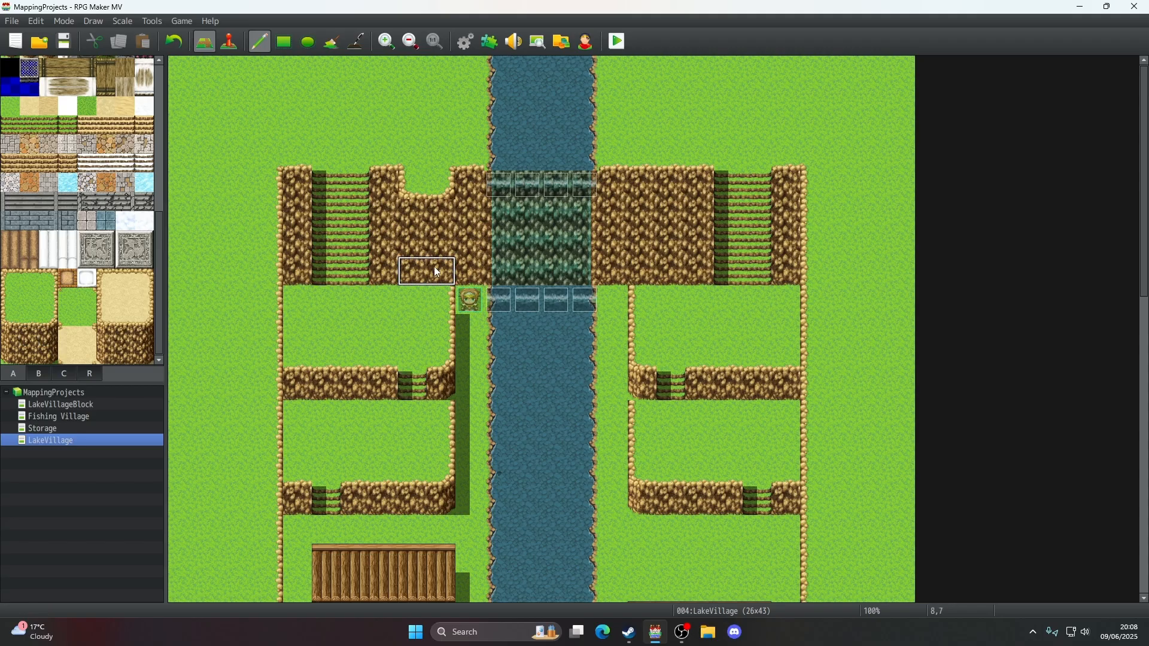
{"action": "left_click", "coordinate": [436, 297]}
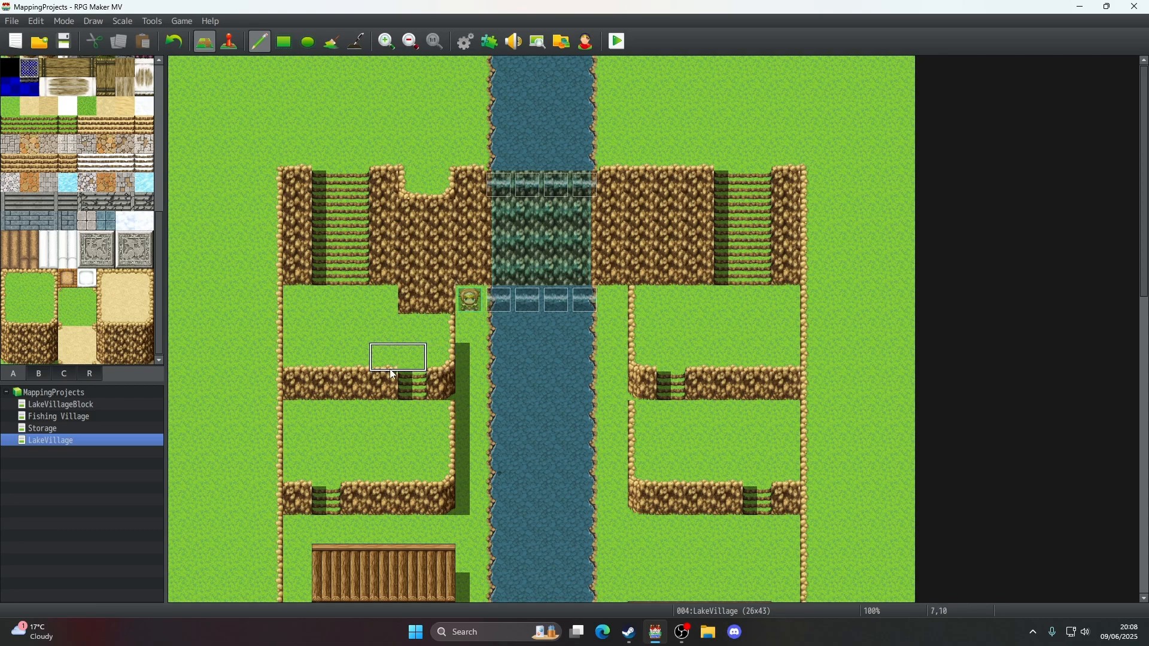
{"action": "left_click", "coordinate": [7, 351]}
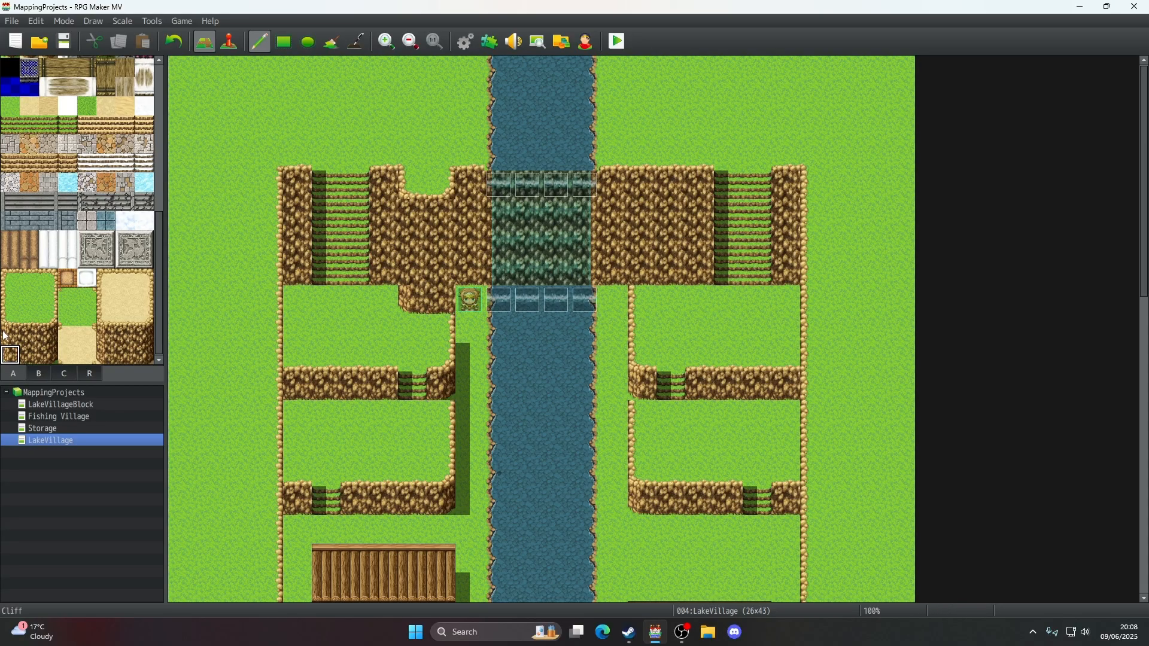
- Save the project and start a new game playtest to inspect the protruding cliff beside the waterfall, and close the playtest
{"action": "left_click", "coordinate": [613, 45]}
{"action": "left_click", "coordinate": [534, 332]}
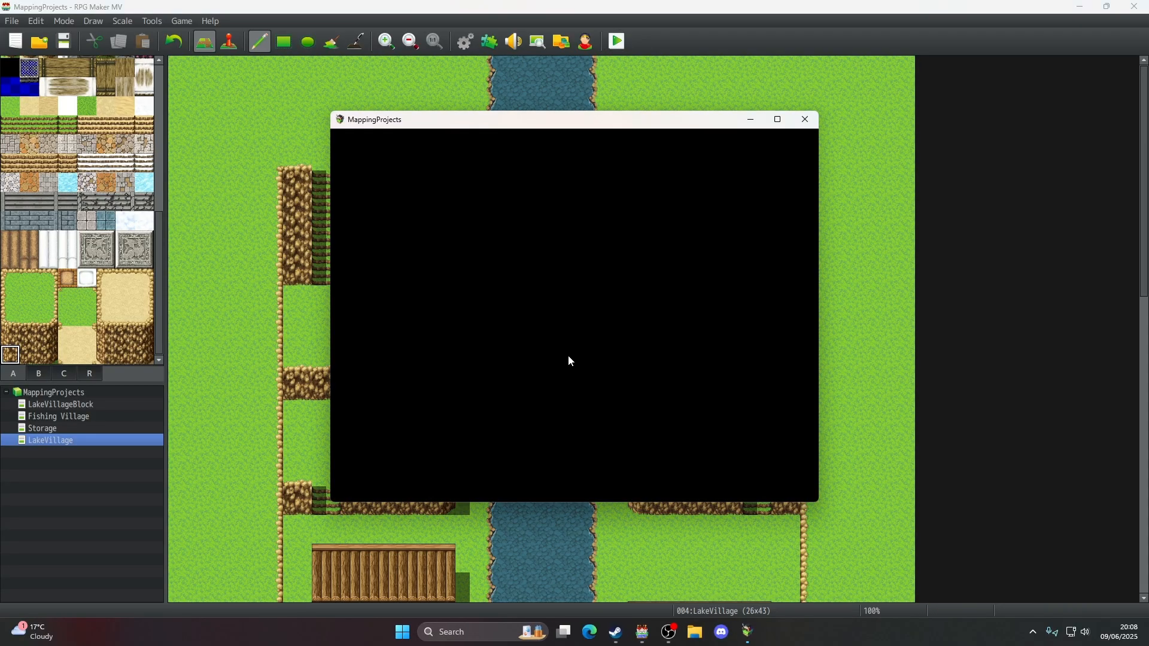
{"action": "left_click", "coordinate": [548, 384]}
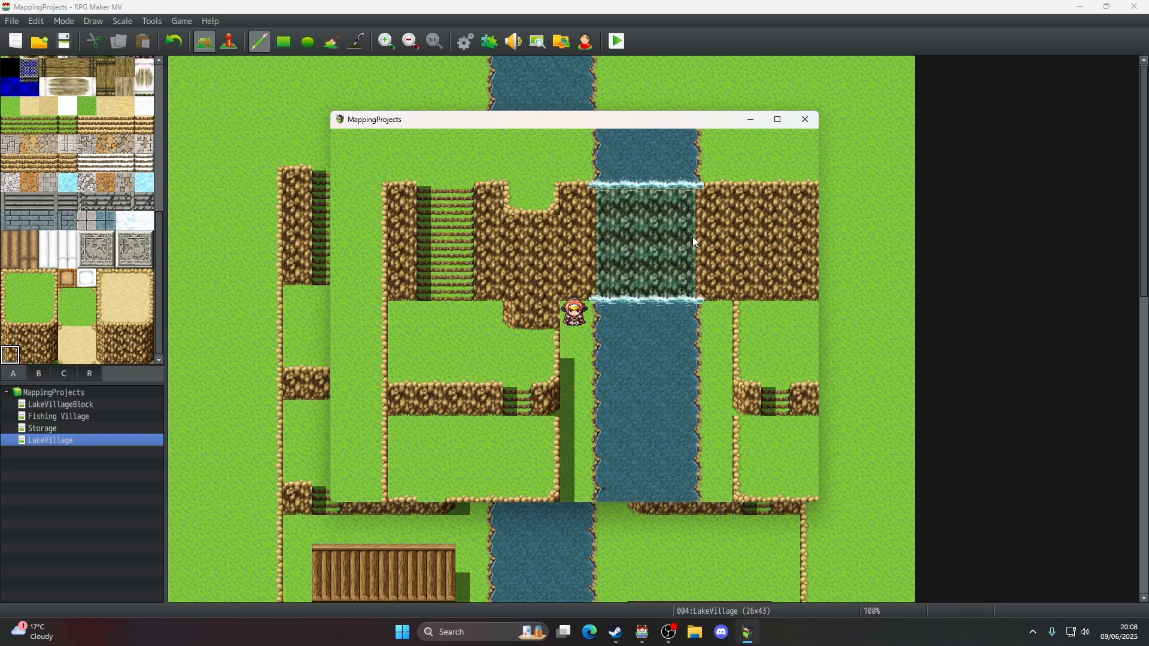
{"action": "left_click", "coordinate": [795, 121]}
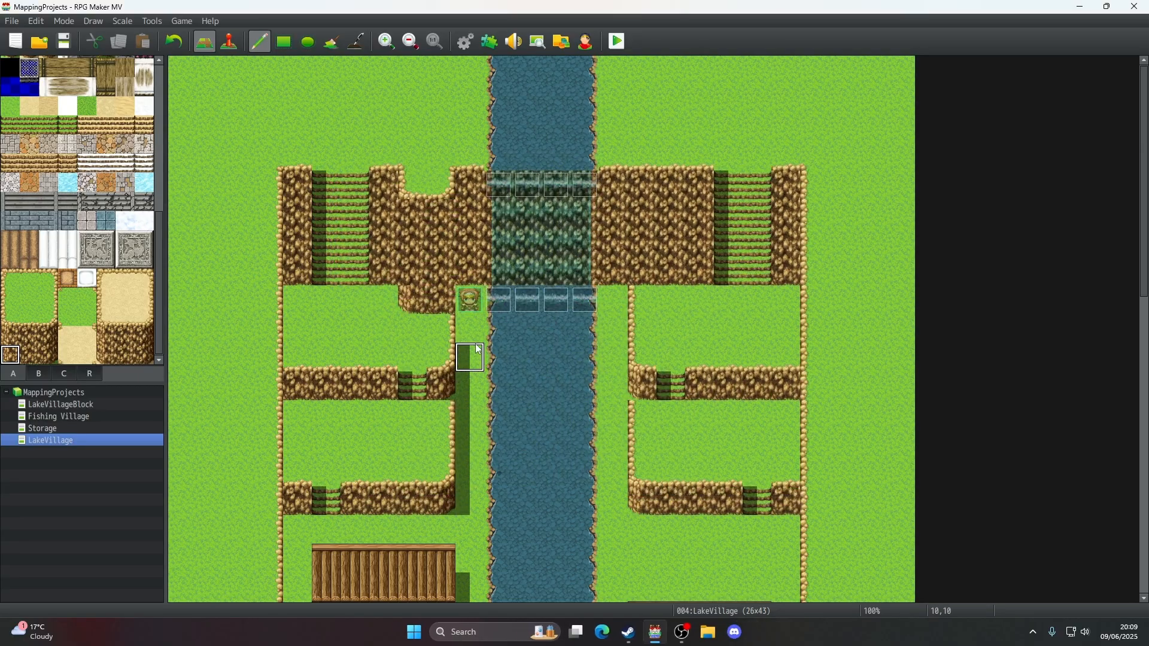
- Using the Storage piece as reference, line the western side of LakeVillage's protruding cliff with edge tiles from its base up to the notch
{"action": "left_click", "coordinate": [96, 431]}
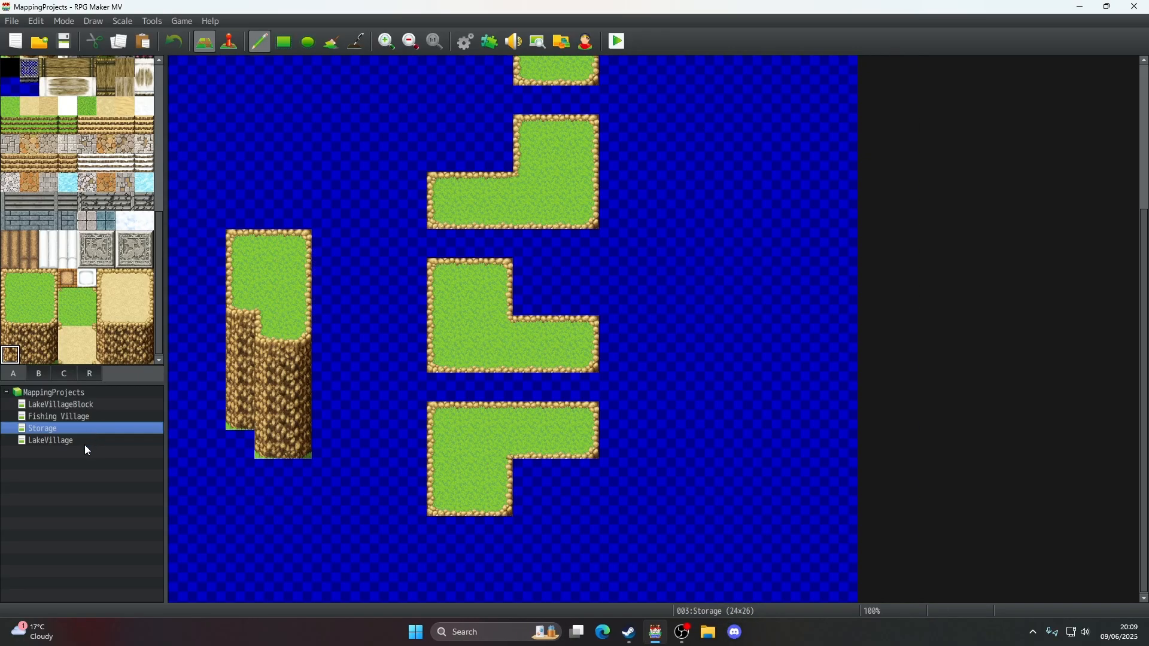
{"action": "left_click", "coordinate": [84, 444]}
{"action": "left_click", "coordinate": [17, 342]}
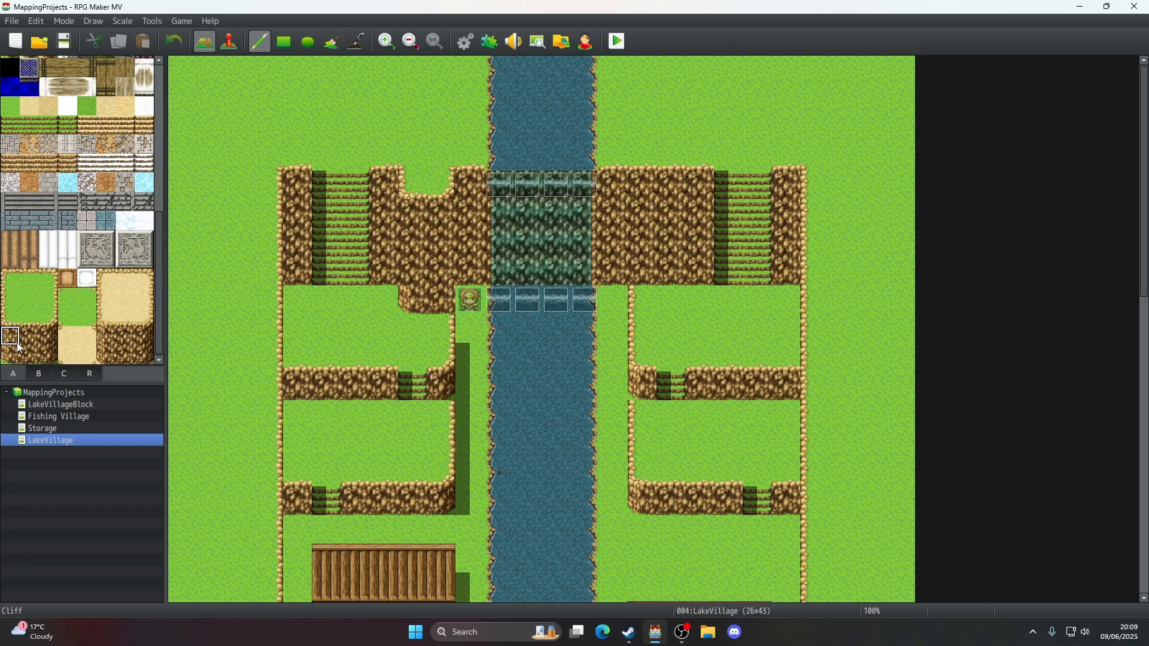
{"action": "left_click", "coordinate": [423, 267]}
{"action": "left_click", "coordinate": [419, 248]}
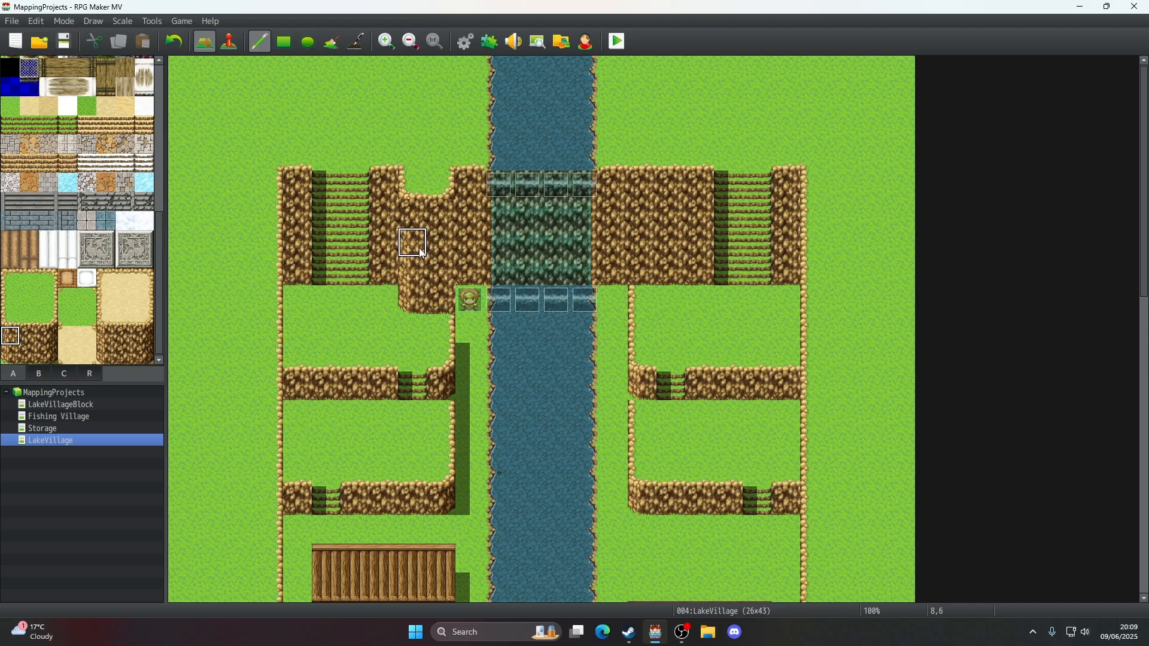
{"action": "left_click", "coordinate": [416, 214]}
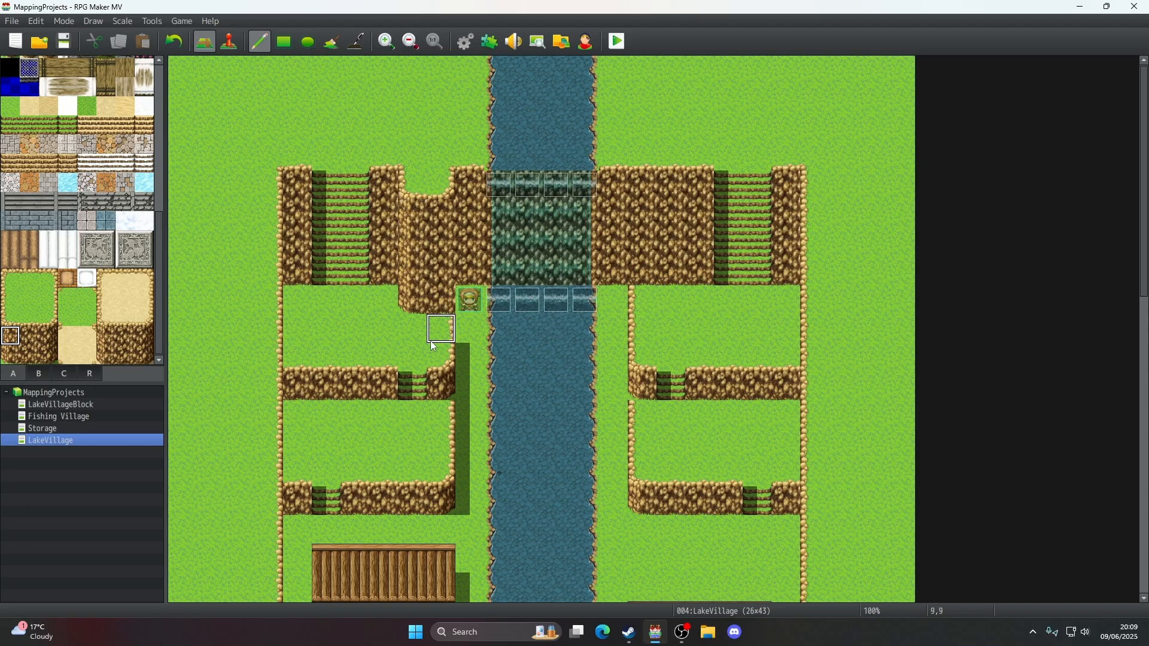
- Round the protruding cliff's southeastern corner and line its eastern side with edge tiles up to the notch
{"action": "left_click", "coordinate": [43, 356]}
{"action": "left_click", "coordinate": [438, 296]}
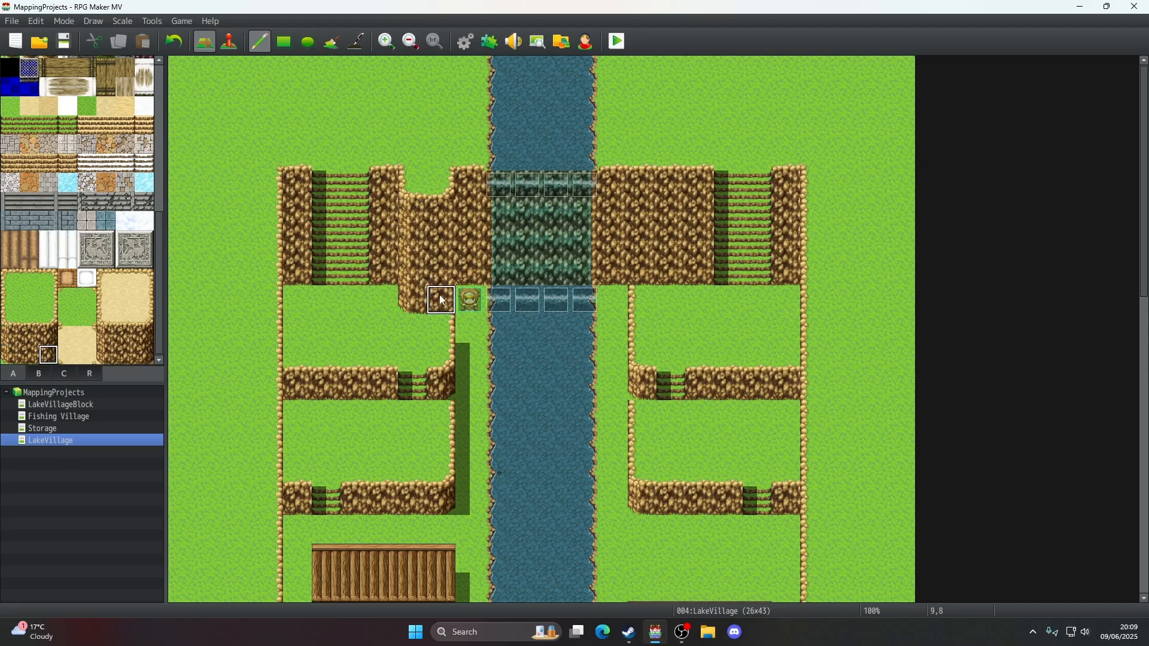
{"action": "left_click", "coordinate": [58, 434]}
{"action": "left_click", "coordinate": [79, 445]}
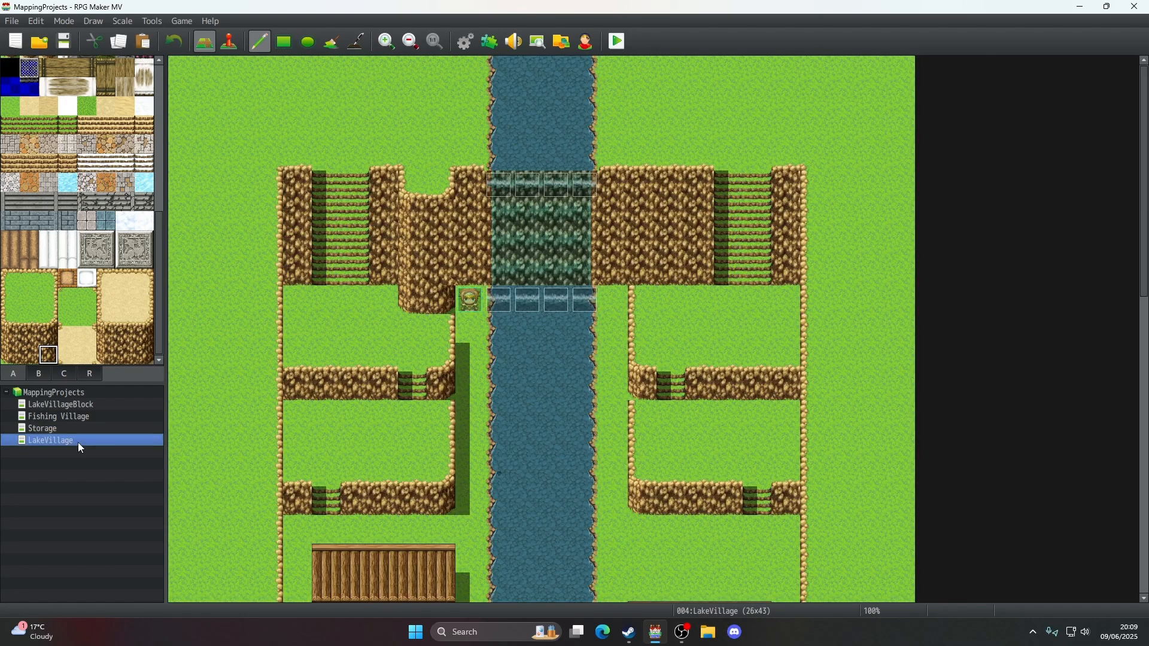
{"action": "left_click", "coordinate": [57, 338]}
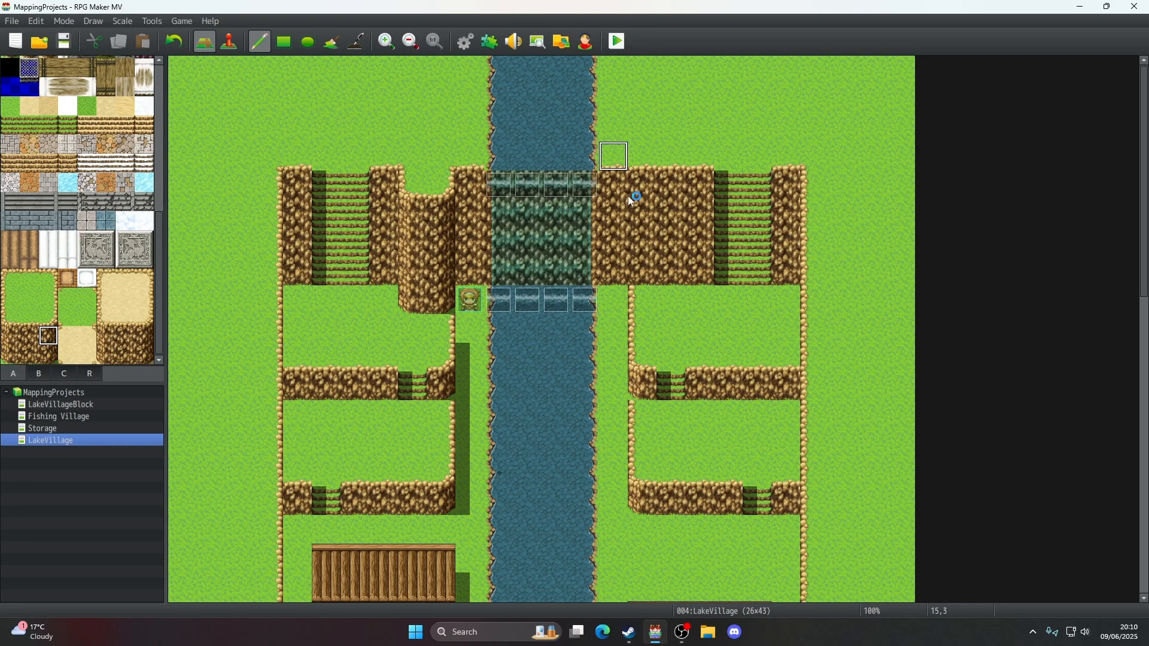
- Start a full-screen playtest and walk the party from the waterfall up through the western terraces to the tall northern staircase
{"action": "key", "text": "ctrl+r"}
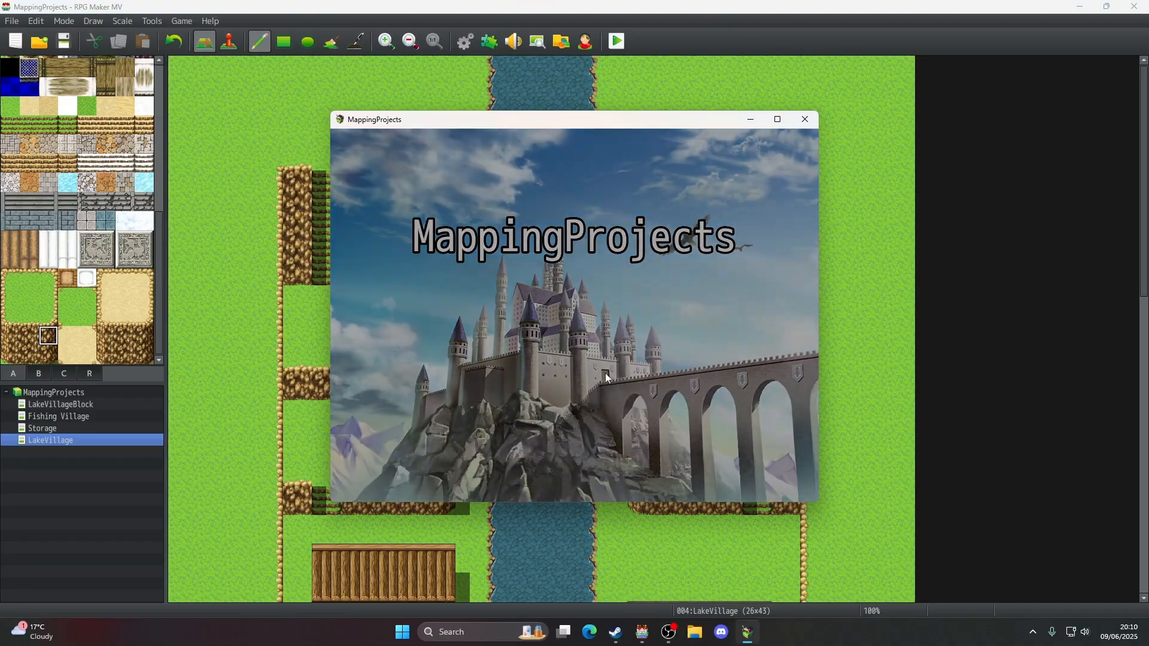
{"action": "key", "text": "F4"}
{"action": "key", "text": "Down"}
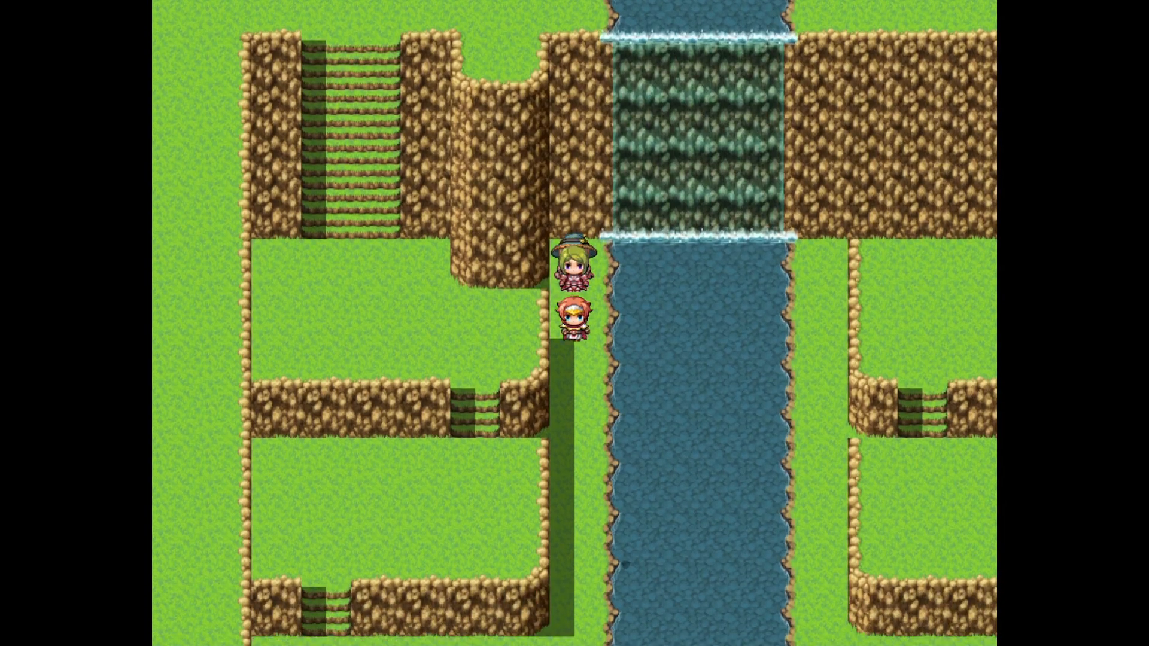
{"action": "key", "text": "Left"}
{"action": "key", "text": "Up"}
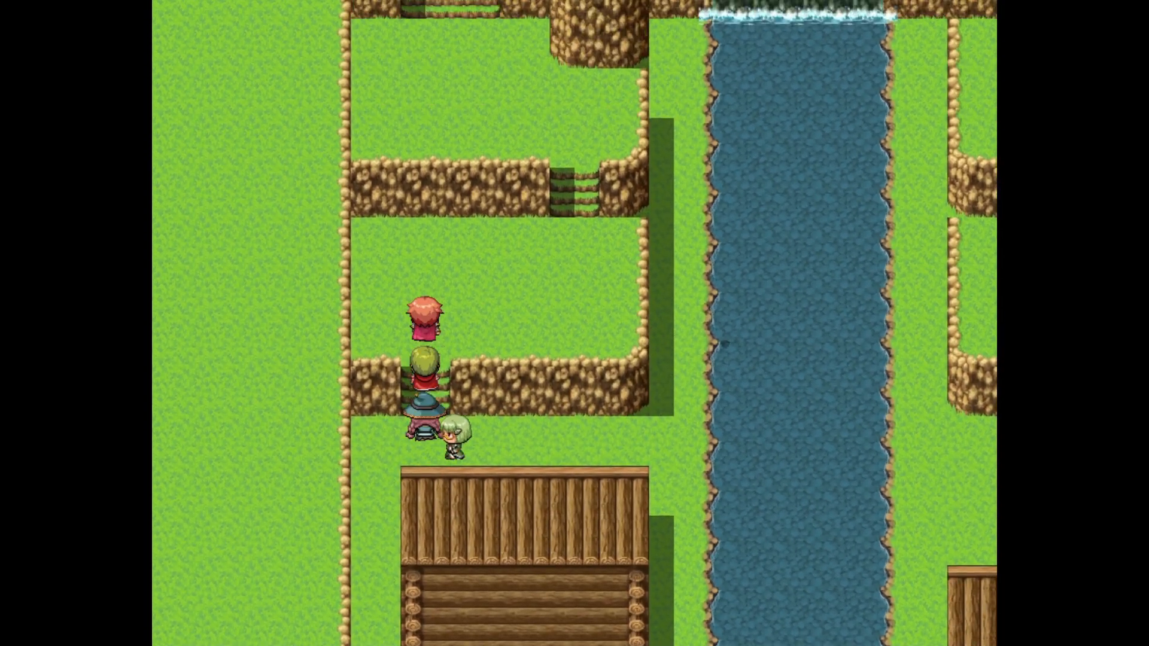
{"action": "key", "text": "Right"}
{"action": "key", "text": "Up"}
{"action": "key", "text": "Left"}
{"action": "key", "text": "Up"}
{"action": "key", "text": "Left"}
{"action": "key", "text": "Up"}
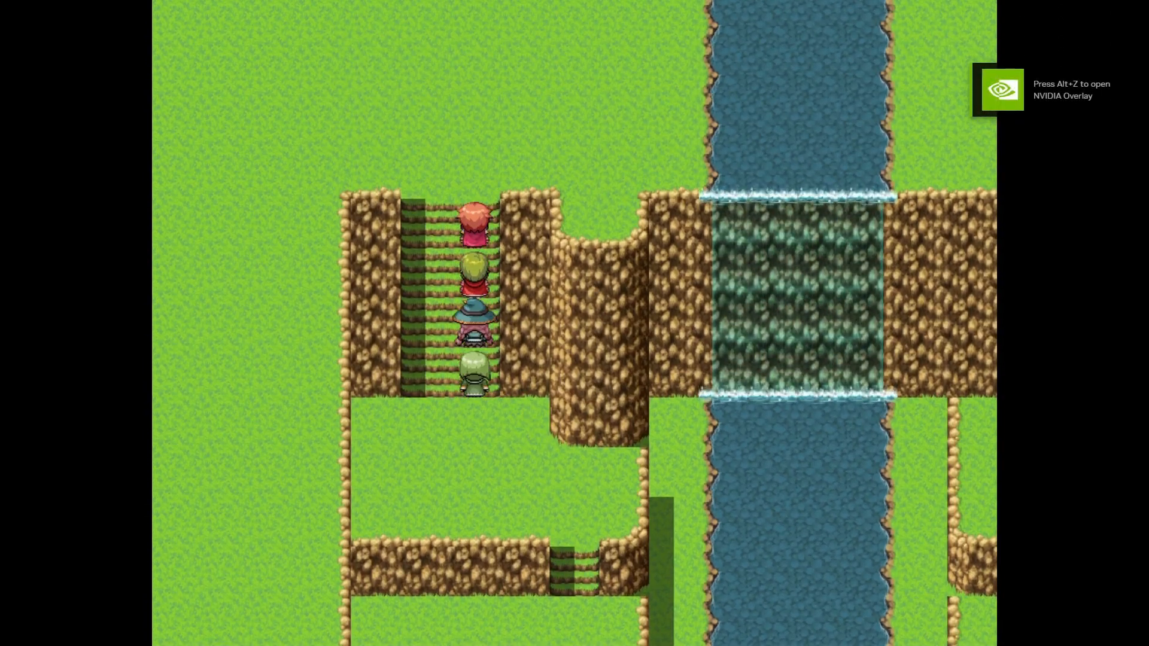
- Walk the party into the notch on top of the protruding cliff, and go back down the tall staircase
{"action": "key", "text": "Right"}
{"action": "key", "text": "Down"}
{"action": "key", "text": "Right"}
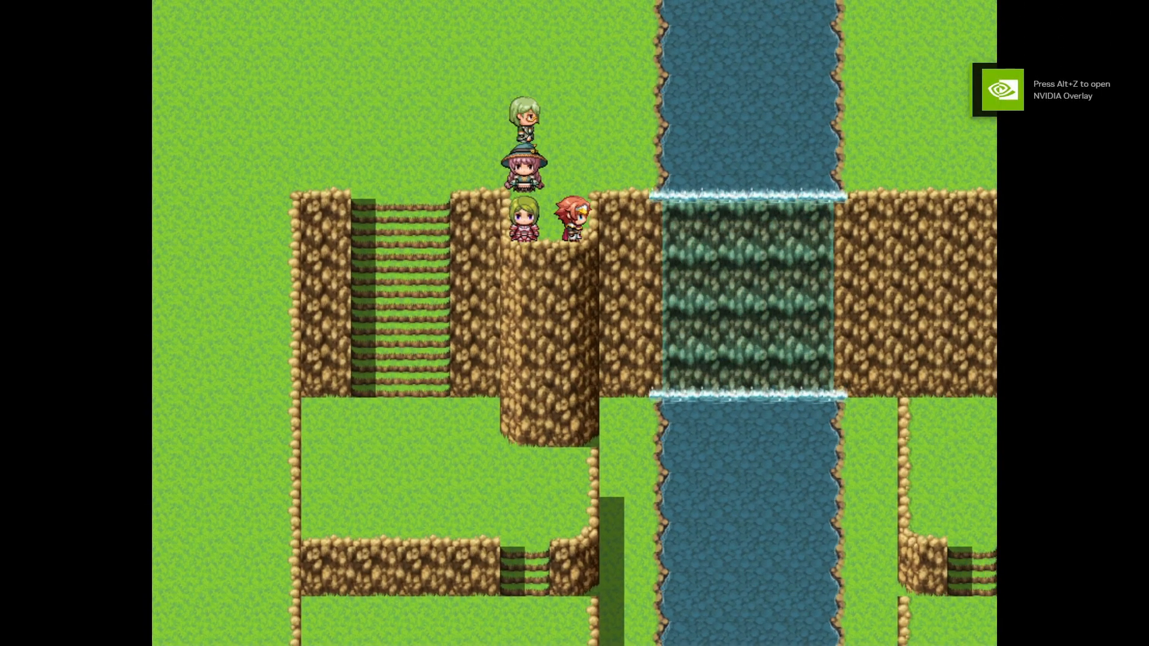
{"action": "key", "text": "Left"}
{"action": "key", "text": "Up"}
{"action": "key", "text": "Left"}
{"action": "key", "text": "Down"}
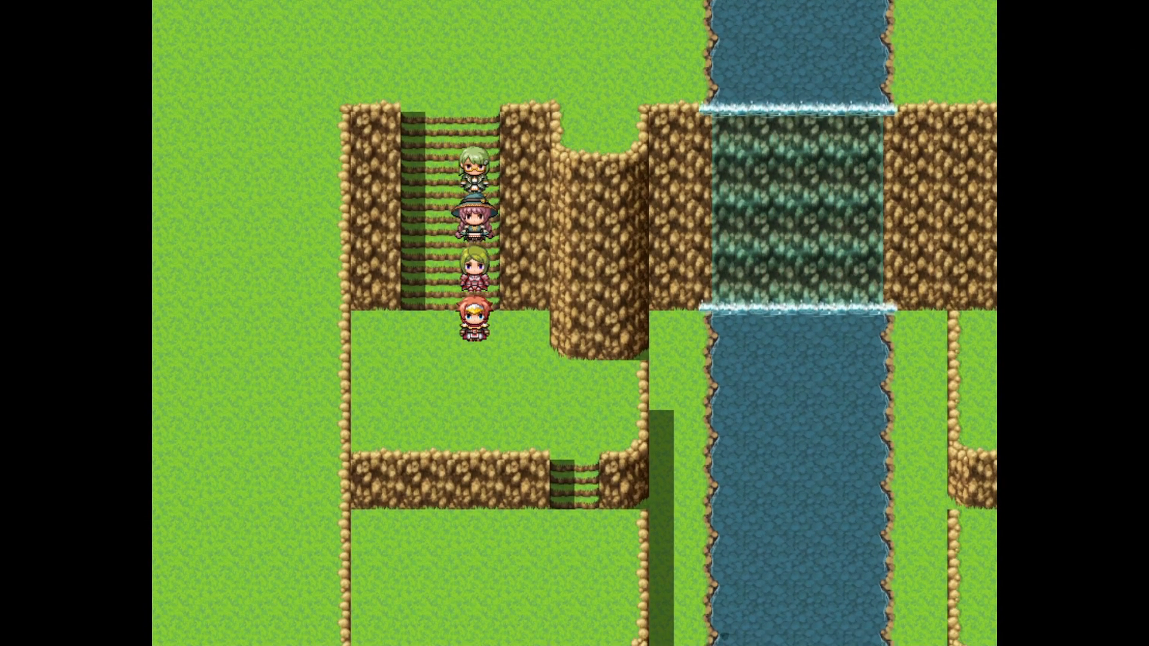
- Inspect the protruding cliff from the upper western terrace by walking the stairs again and circling around its base
{"action": "key", "text": "Down"}
{"action": "key", "text": "Right"}
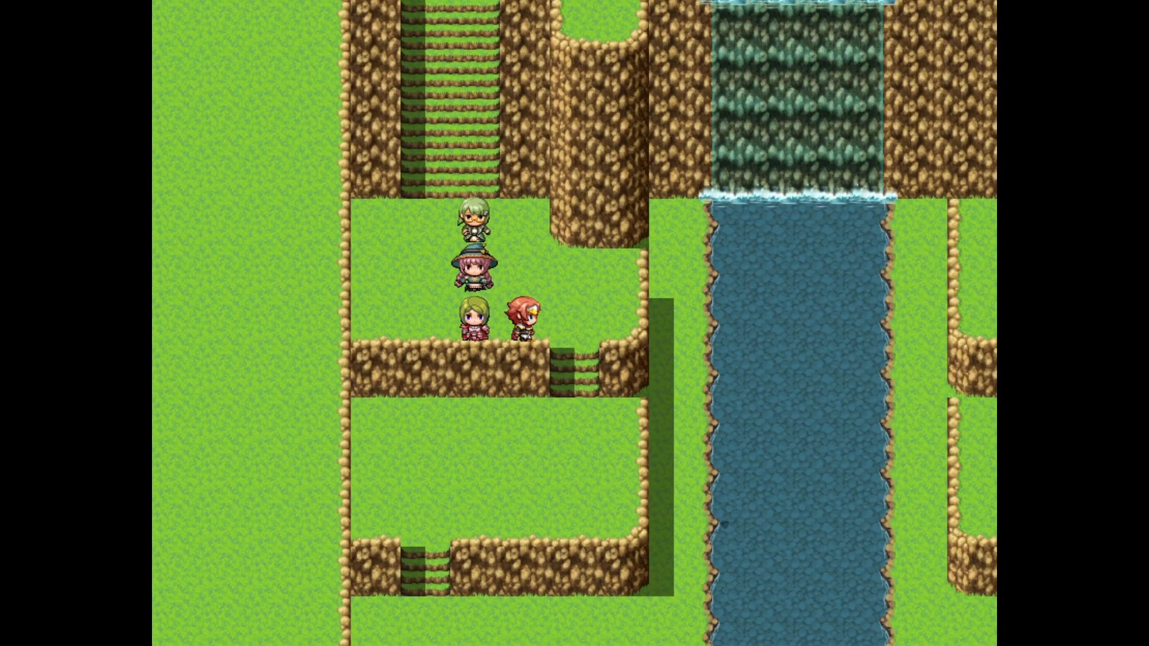
{"action": "key", "text": "Up"}
{"action": "key", "text": "Left"}
{"action": "key", "text": "Up"}
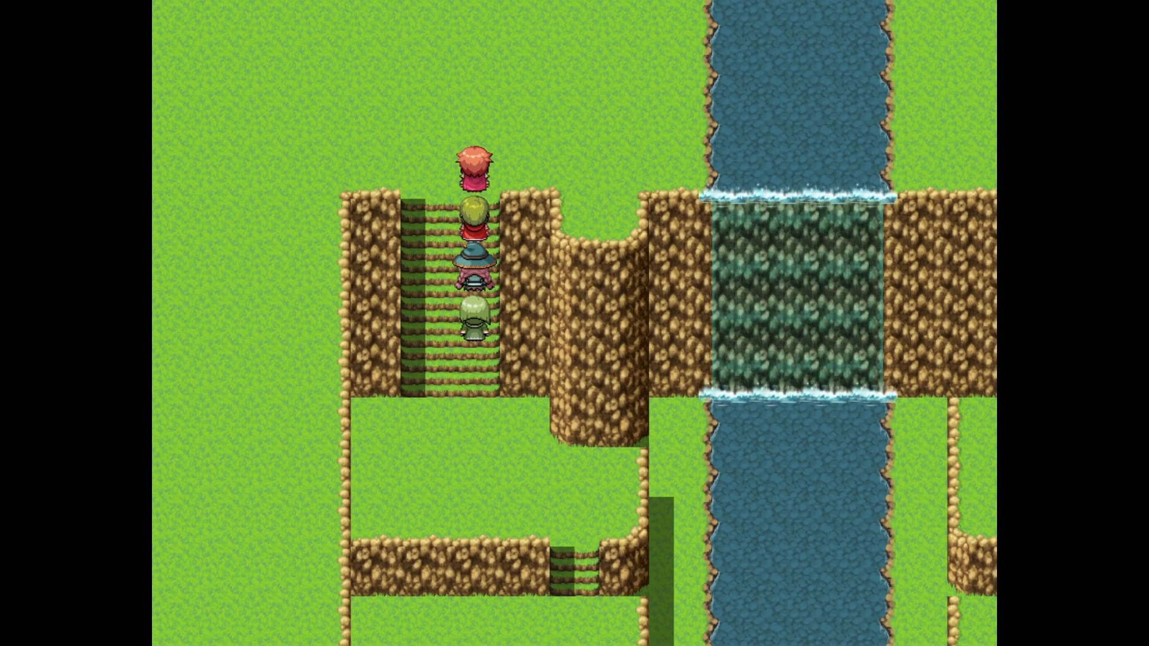
{"action": "key", "text": "Down"}
{"action": "key", "text": "Right"}
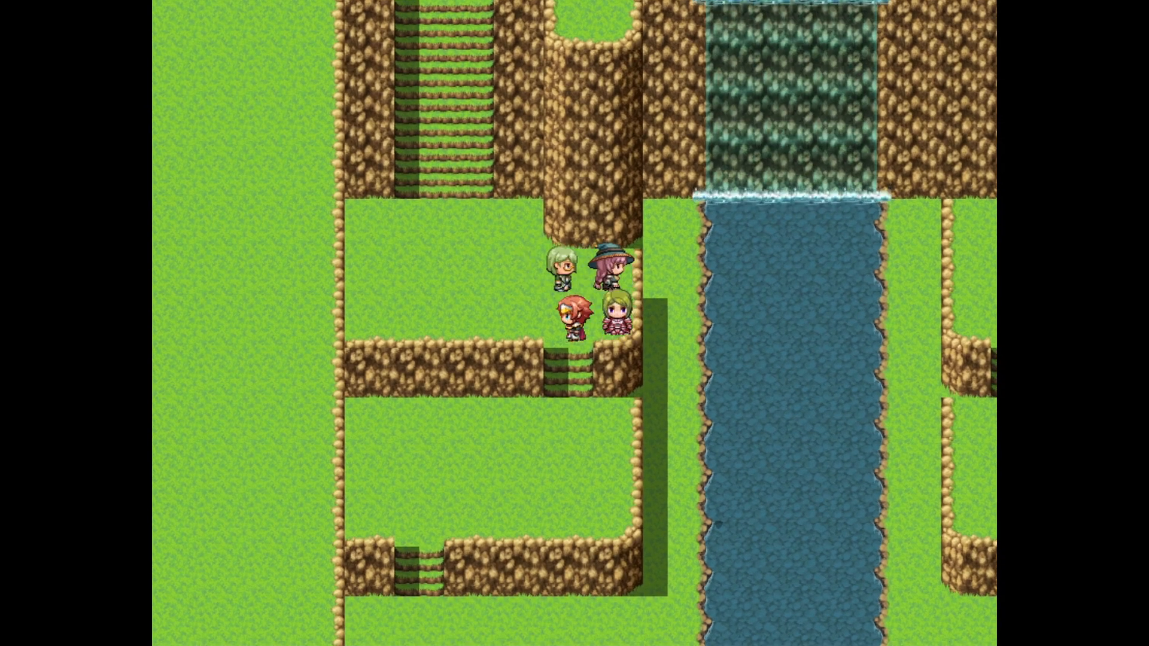
{"action": "key", "text": "Left"}
{"action": "key", "text": "Right"}
{"action": "key", "text": "Down"}
{"action": "key", "text": "Up"}
{"action": "key", "text": "Right"}
{"action": "key", "text": "Down"}
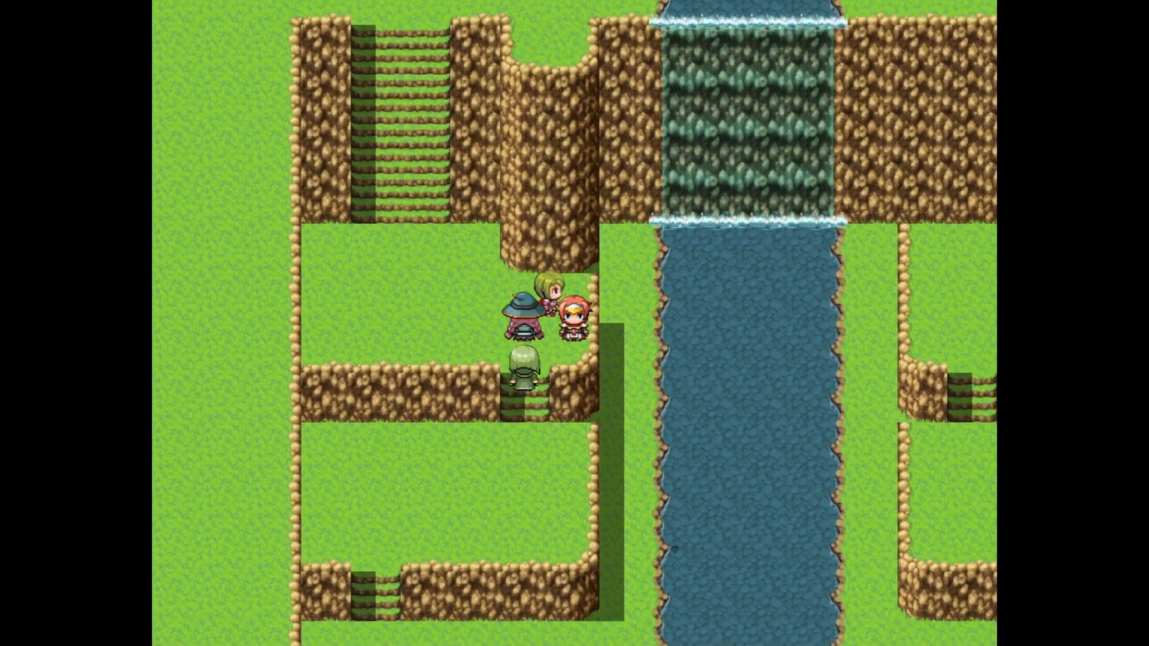
- Walk down past the log house and along the riverbank to the cliff's foot, and close the playtest
{"action": "key", "text": "Left"}
{"action": "key", "text": "Down"}
{"action": "key", "text": "Left"}
{"action": "key", "text": "Down"}
{"action": "key", "text": "Right"}
{"action": "key", "text": "Down"}
{"action": "key", "text": "Right"}
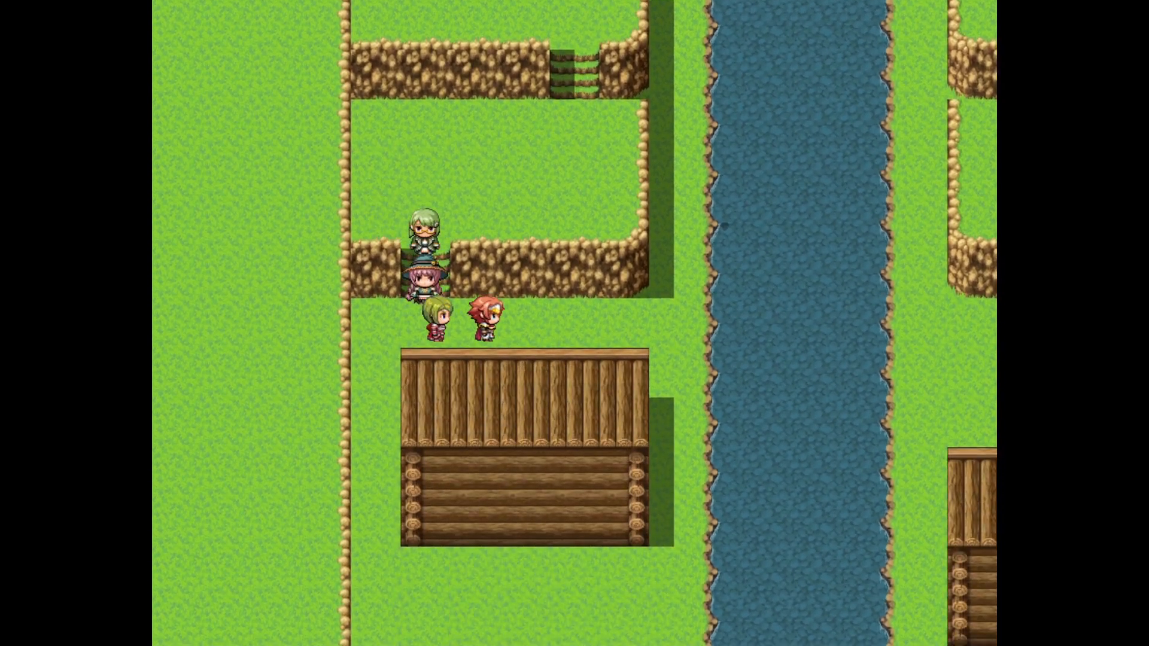
{"action": "key", "text": "Right"}
{"action": "key", "text": "Up"}
{"action": "key", "text": "Down"}
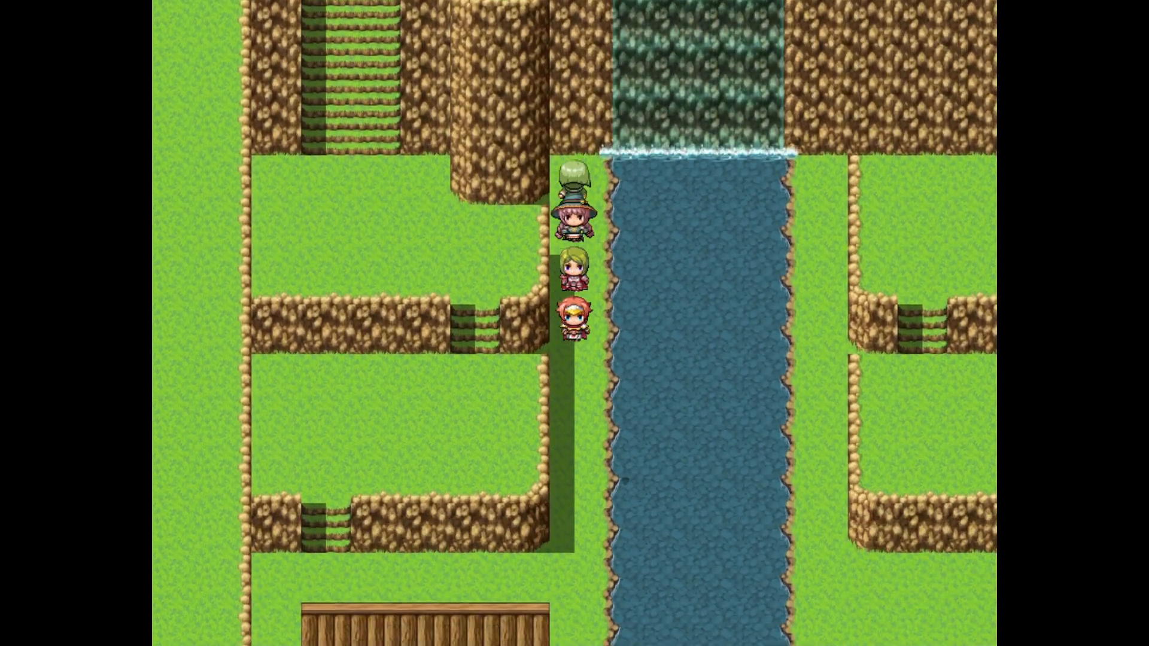
{"action": "key", "text": "F4"}
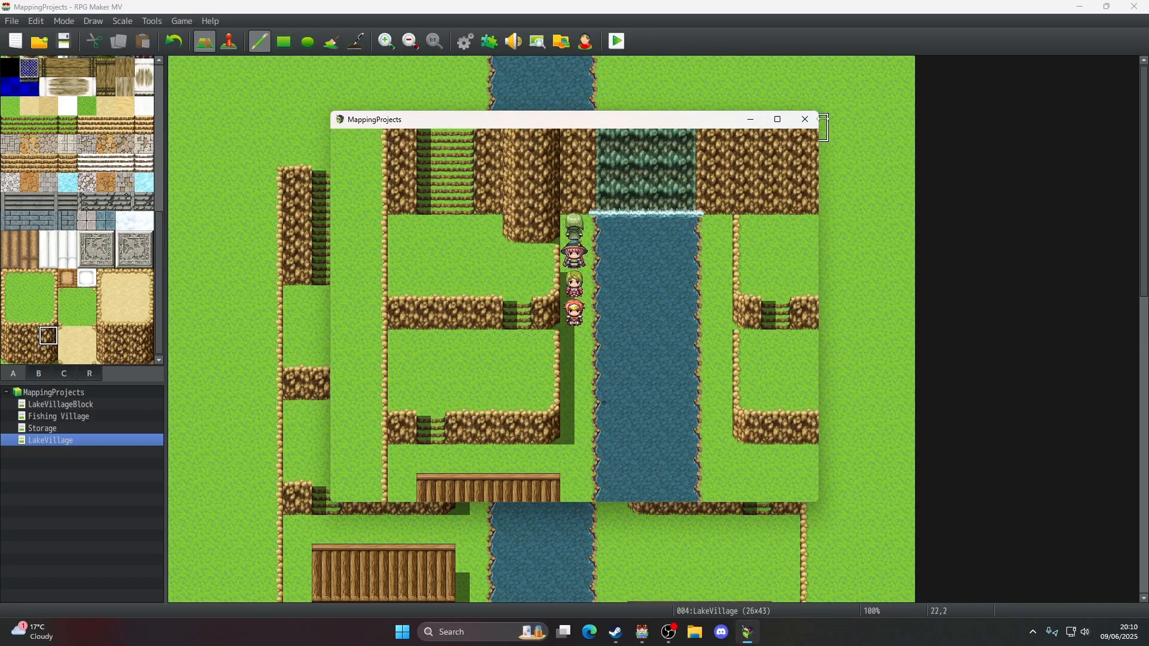
{"action": "left_click", "coordinate": [805, 119]}
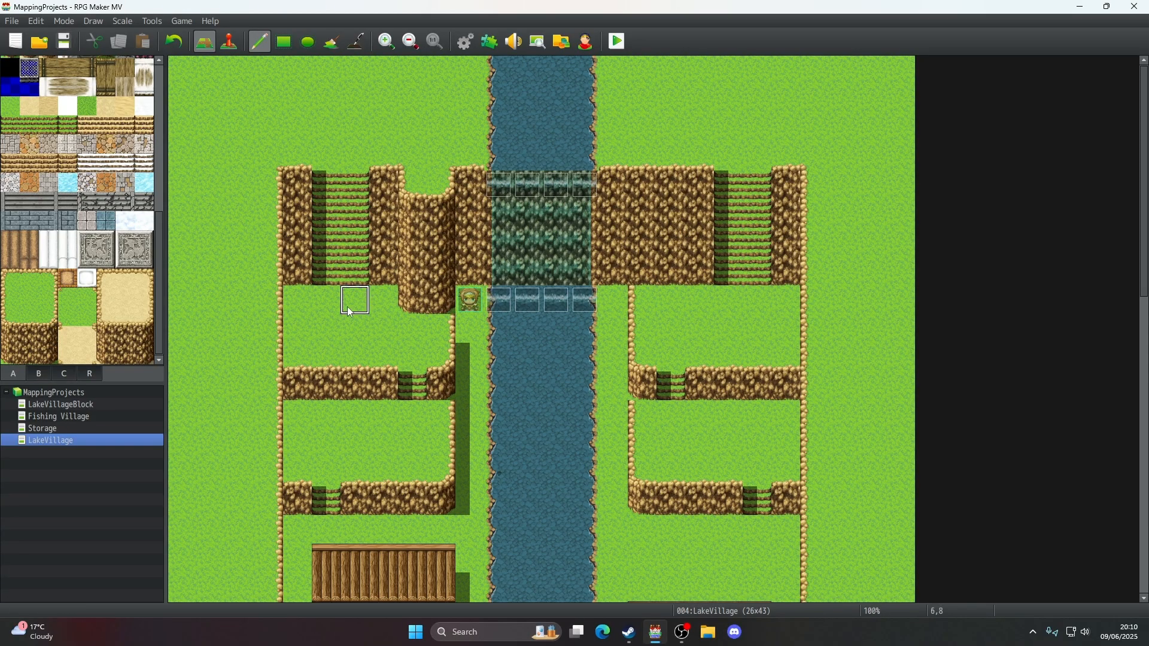
- Open the Storage map and narrow the lowest protruding section of the cliff piece to one tile wide
{"action": "scroll", "coordinate": [350, 312], "scroll_direction": "down", "scroll_amount": 3}
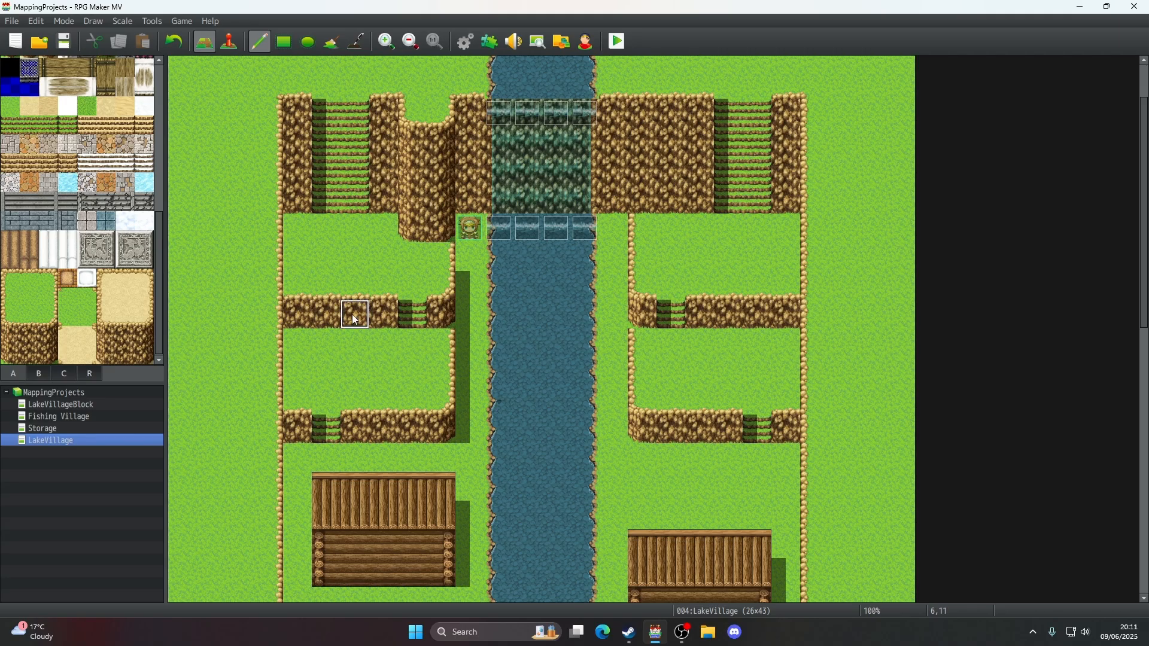
{"action": "left_click", "coordinate": [67, 429]}
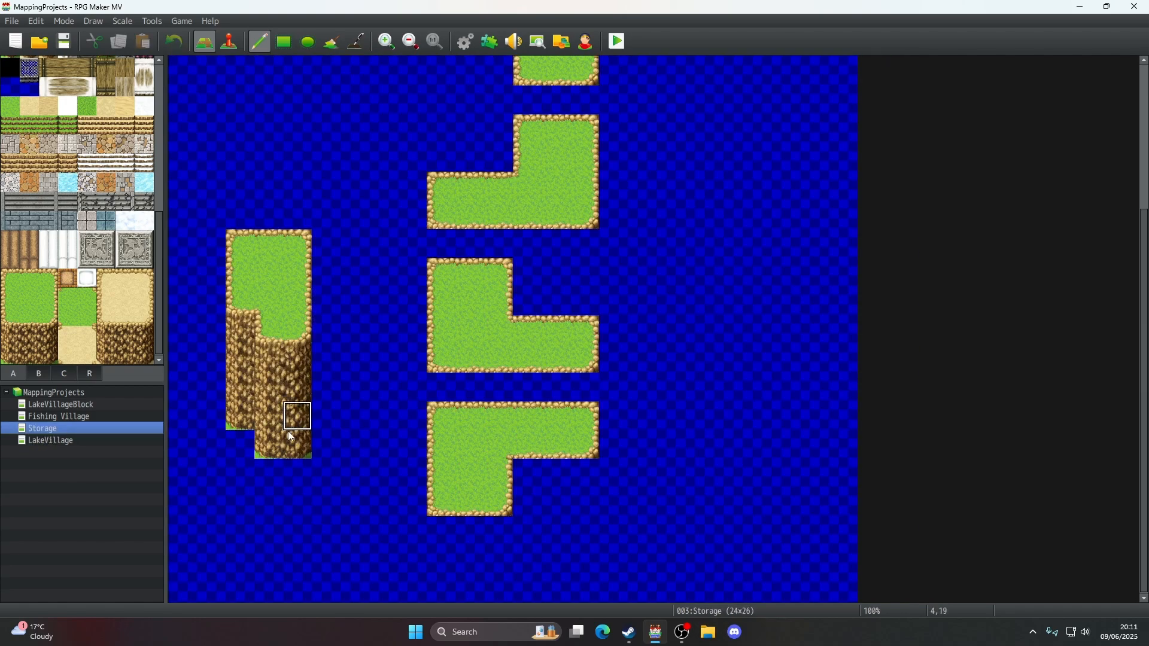
{"action": "left_click", "coordinate": [292, 453]}
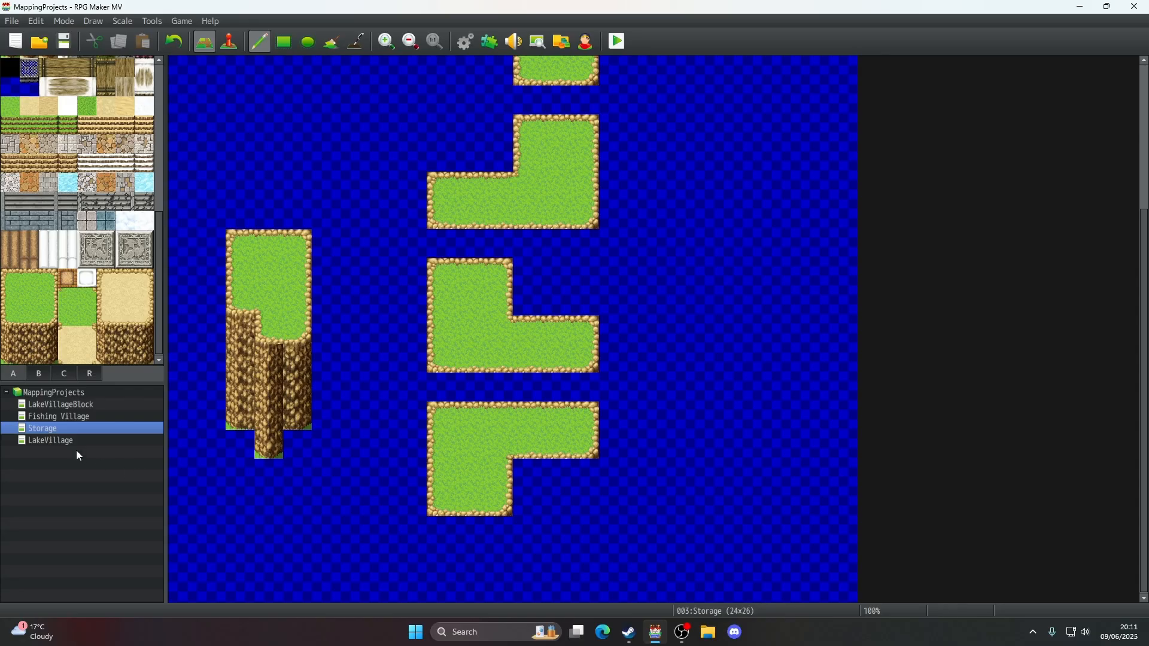
- Try three Cliff (Meadow) wall tiles directly below the protruding column in Storage, and erase the test tile
{"action": "left_click", "coordinate": [10, 354]}
{"action": "left_click", "coordinate": [269, 474]}
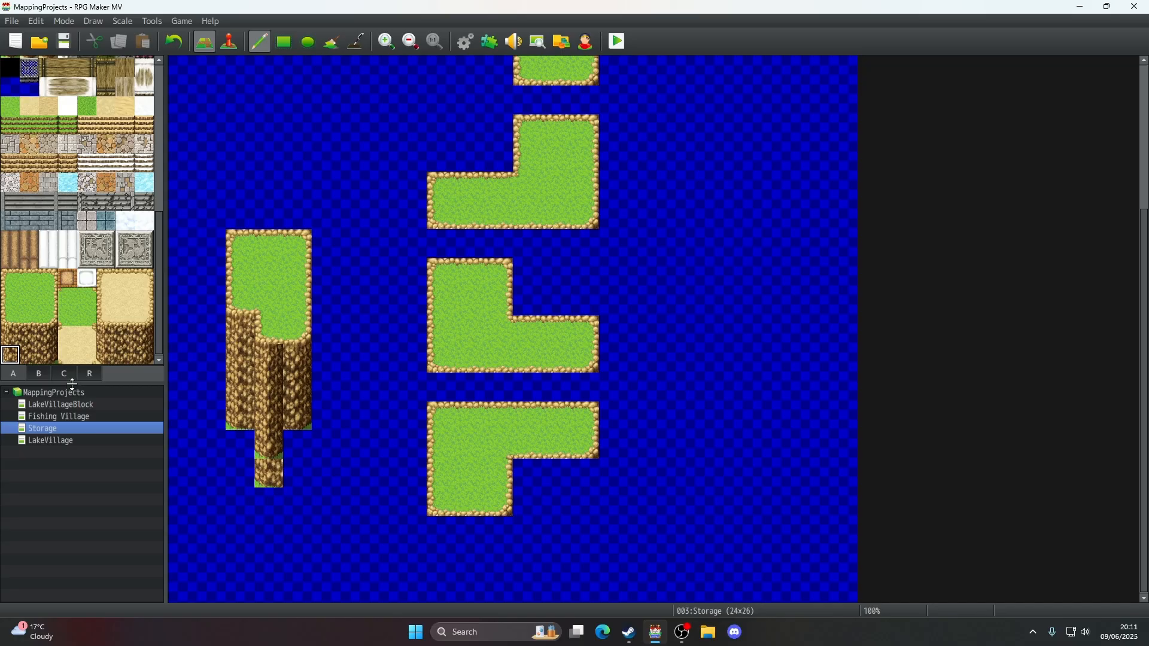
{"action": "left_click", "coordinate": [30, 356]}
{"action": "left_click", "coordinate": [267, 477]}
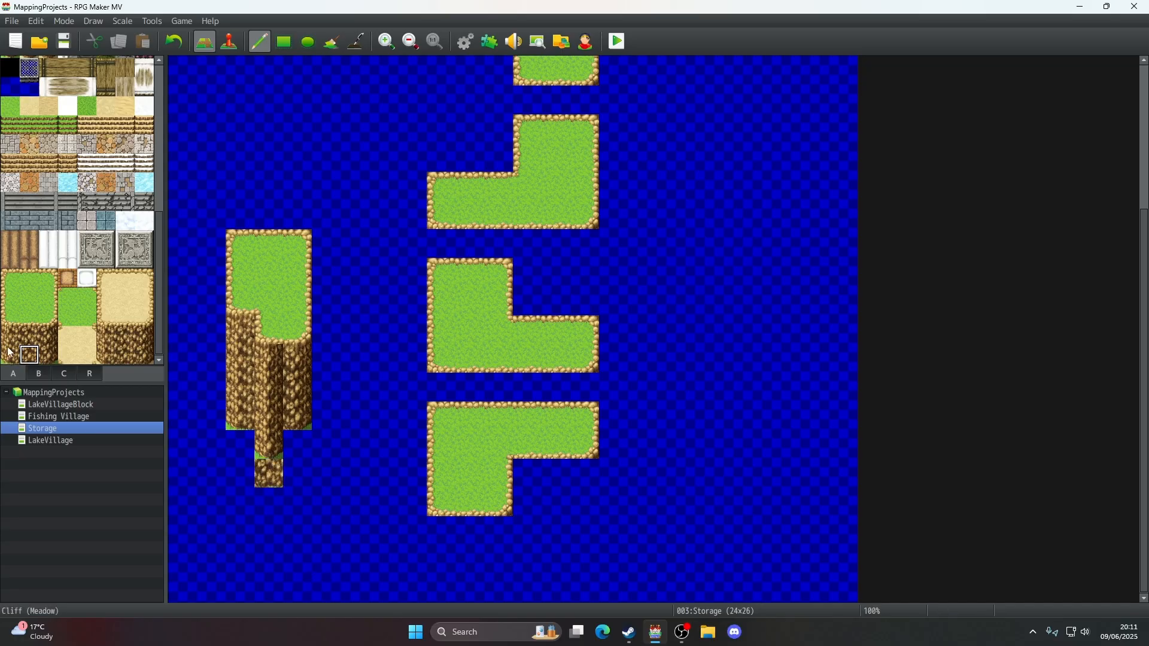
{"action": "left_click", "coordinate": [49, 354]}
{"action": "left_click", "coordinate": [269, 474]}
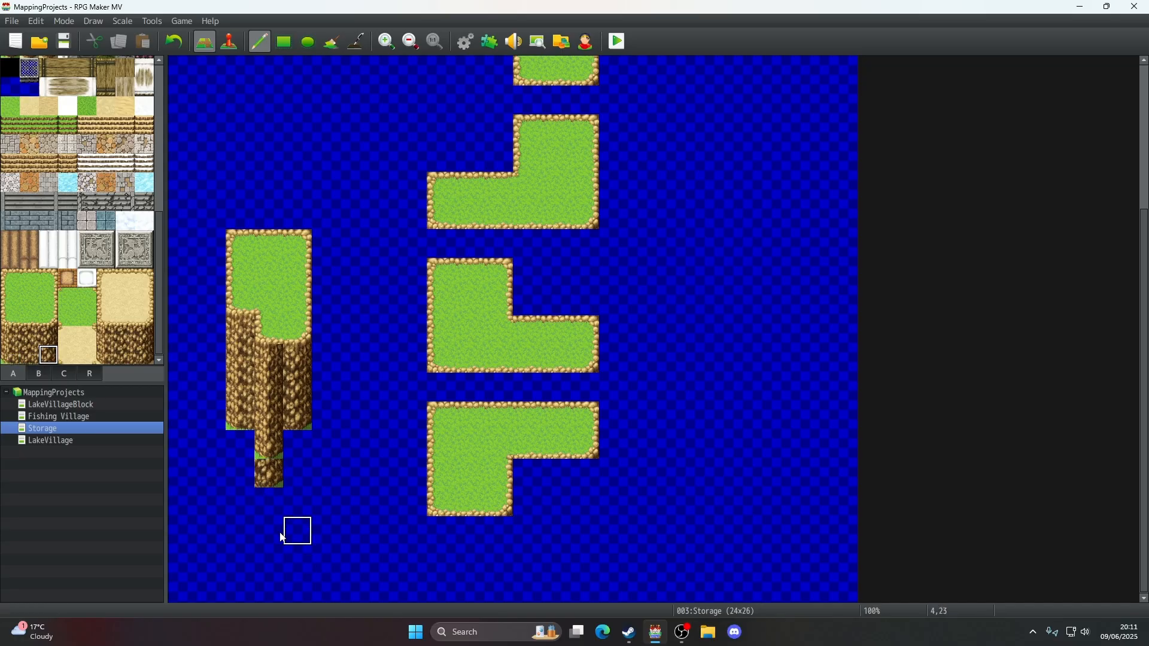
{"action": "right_click", "coordinate": [295, 531]}
{"action": "left_click", "coordinate": [267, 479]}
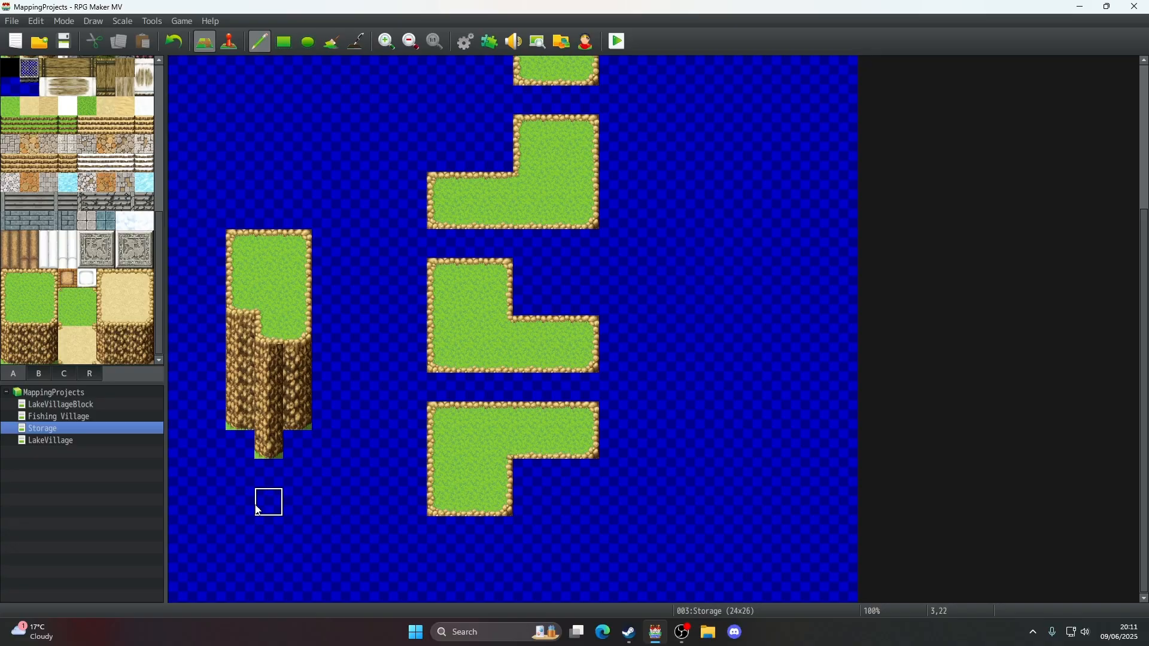
- Try a separate Cliff A (Meadow) wall column, four tiles tall, east of the Storage cliff piece, and erase it
{"action": "left_click", "coordinate": [261, 453]}
{"action": "mouse_move", "coordinate": [258, 447]}
{"action": "left_mouse_down"}
{"action": "mouse_move", "coordinate": [267, 358]}
{"action": "mouse_move", "coordinate": [267, 440]}
{"action": "mouse_move", "coordinate": [271, 368]}
{"action": "left_mouse_up"}
{"action": "right_click", "coordinate": [249, 359]}
{"action": "right_click_drag", "start_coordinate": [275, 447], "coordinate": [275, 361]}
{"action": "left_click_drag", "start_coordinate": [162, 312], "coordinate": [158, 247]}
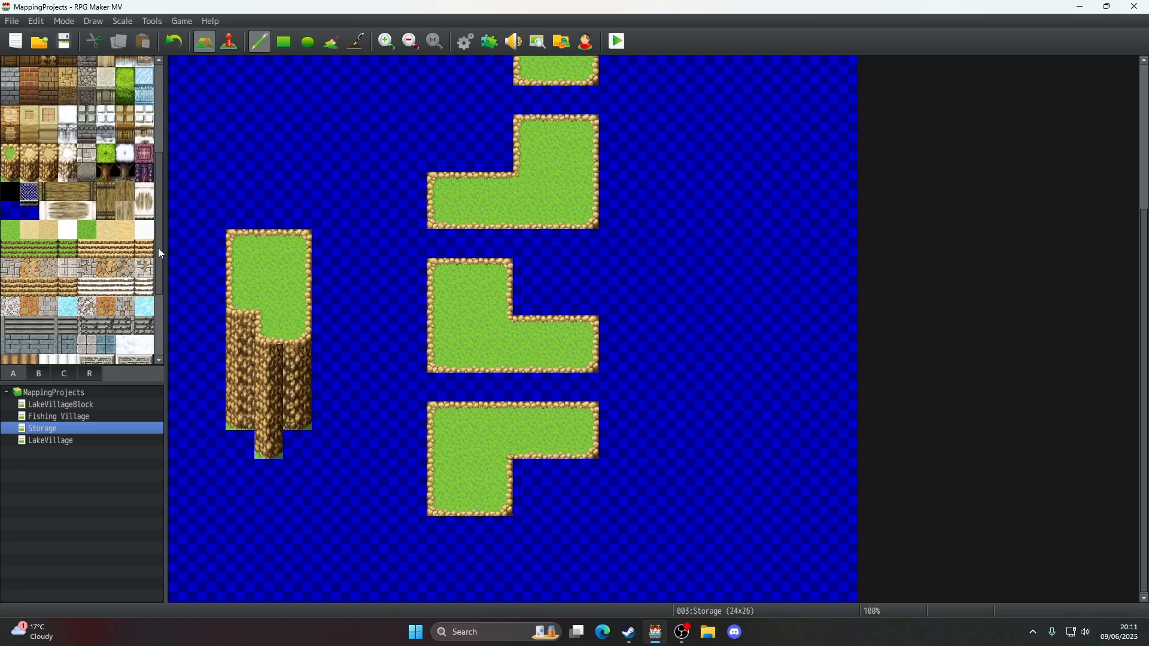
{"action": "left_click", "coordinate": [9, 176]}
{"action": "left_click_drag", "start_coordinate": [355, 444], "coordinate": [353, 359]}
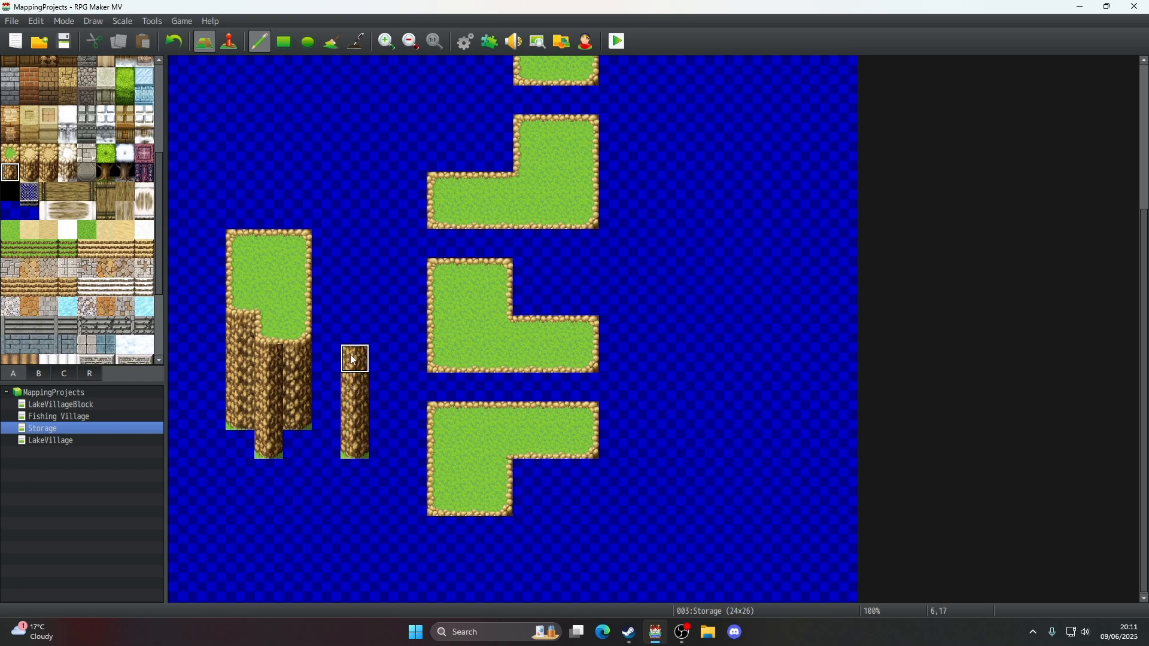
{"action": "right_click", "coordinate": [352, 465]}
{"action": "left_click_drag", "start_coordinate": [352, 450], "coordinate": [353, 360]}
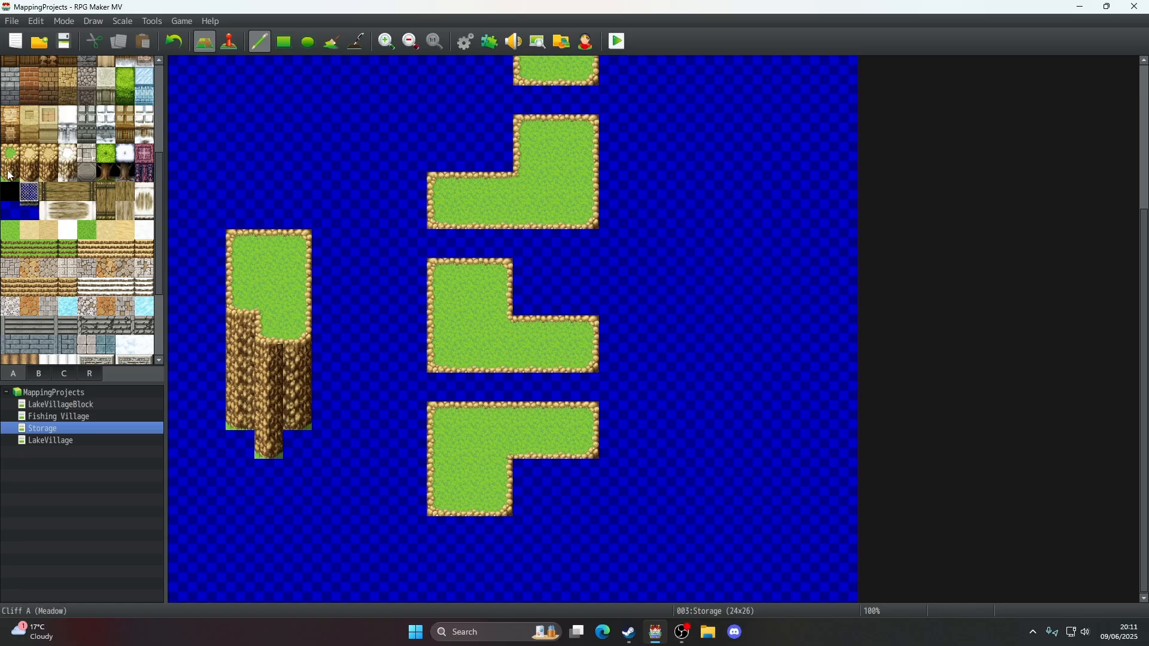
- In LakeVillage, raise the first two edge tiles of the upper western terrace by one row and join them with corner tiles
{"action": "left_click_drag", "start_coordinate": [161, 292], "coordinate": [165, 348]}
{"action": "left_click", "coordinate": [70, 438]}
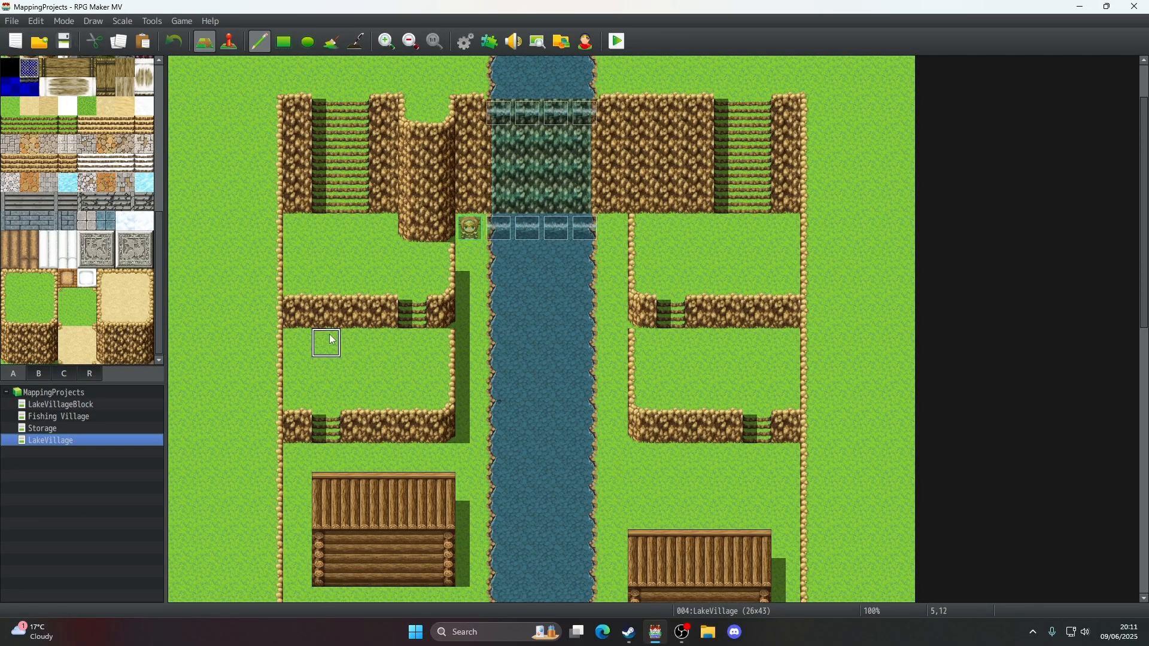
{"action": "right_click_drag", "start_coordinate": [320, 289], "coordinate": [306, 286]}
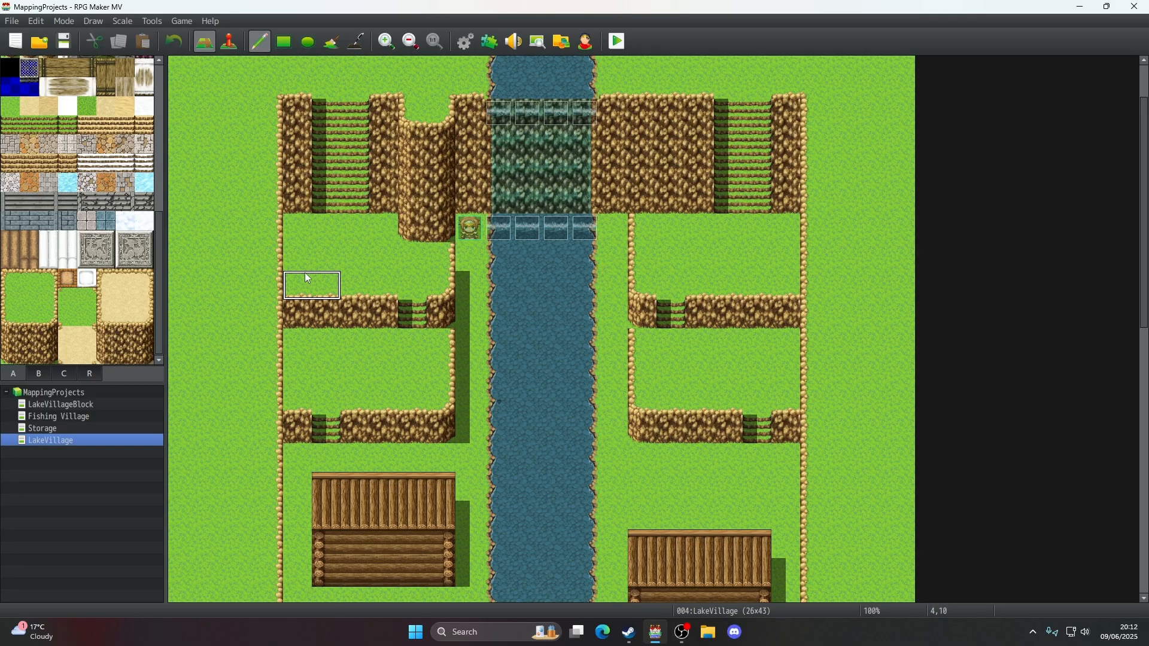
{"action": "left_click", "coordinate": [304, 268]}
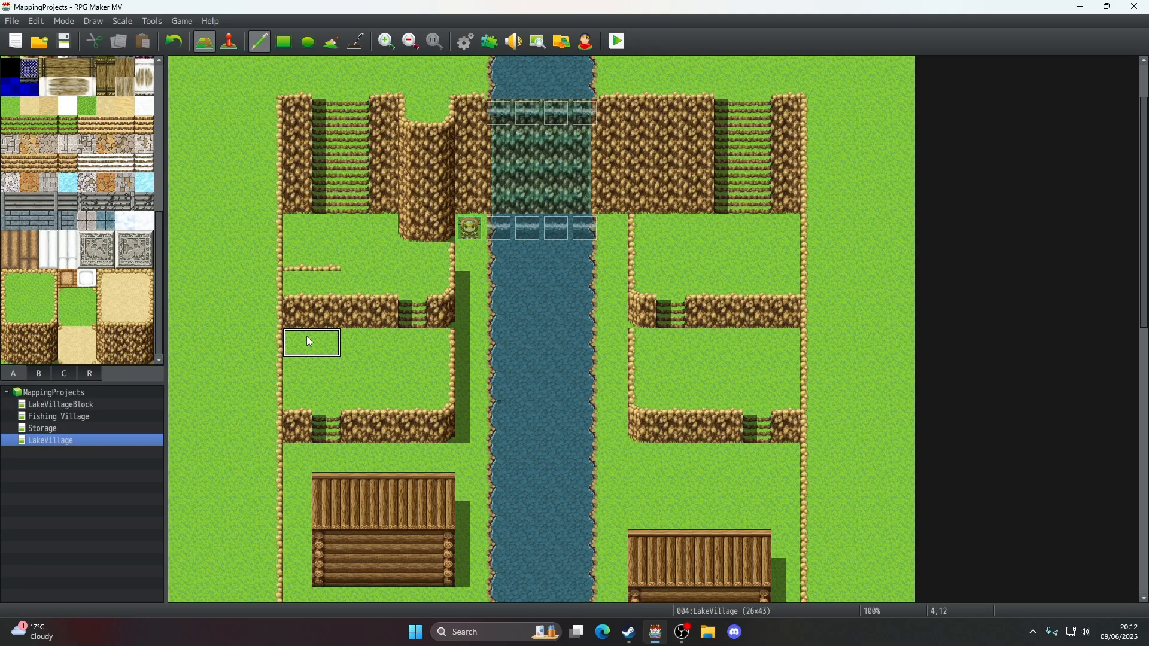
{"action": "left_click", "coordinate": [13, 321]}
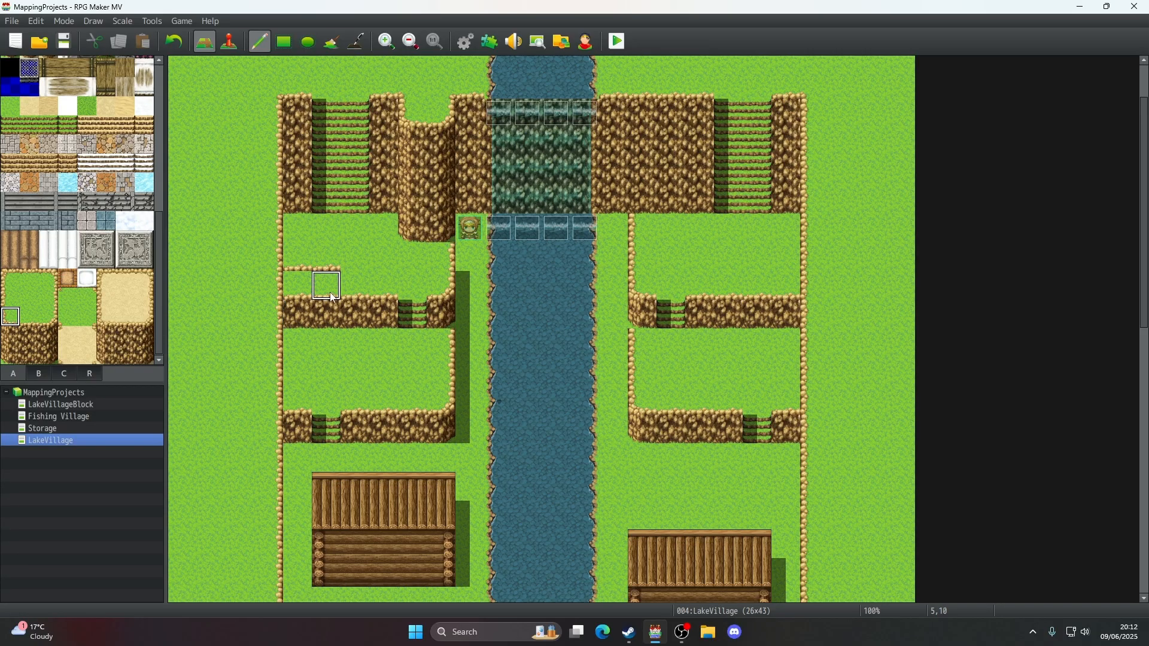
{"action": "left_click", "coordinate": [351, 294]}
{"action": "left_click", "coordinate": [66, 318]}
{"action": "left_click", "coordinate": [355, 258]}
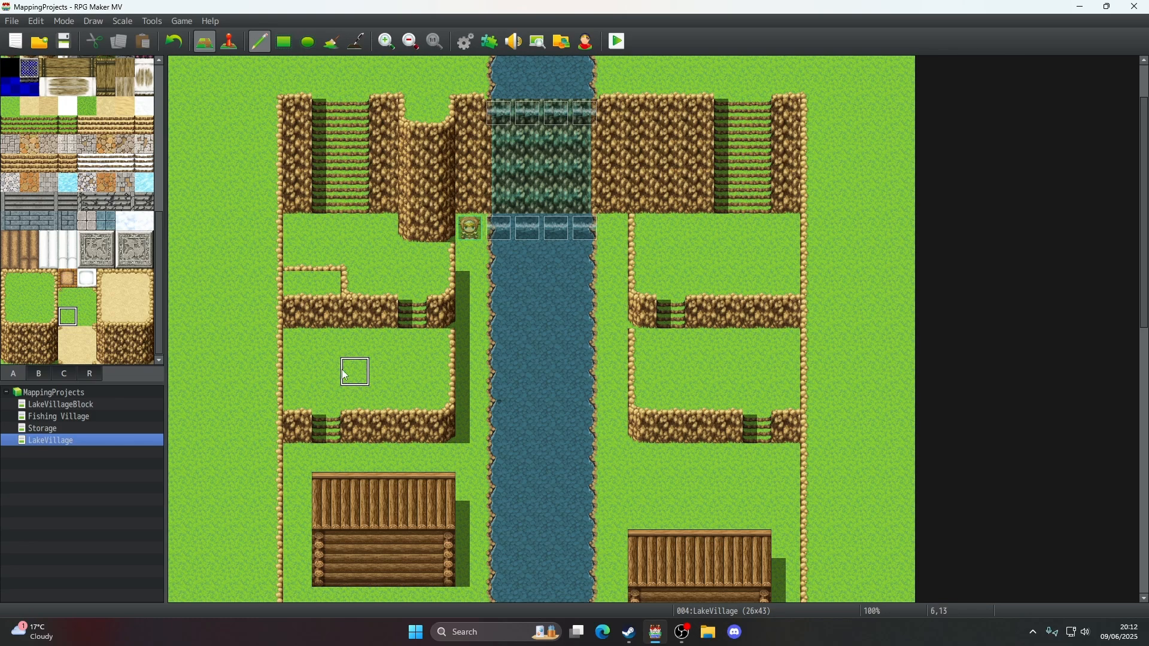
- Replace the terrace's two westernmost wall tiles with grass, round the remaining wall's western corner, and add wall under the raised edge
{"action": "left_click_drag", "start_coordinate": [326, 314], "coordinate": [298, 314]}
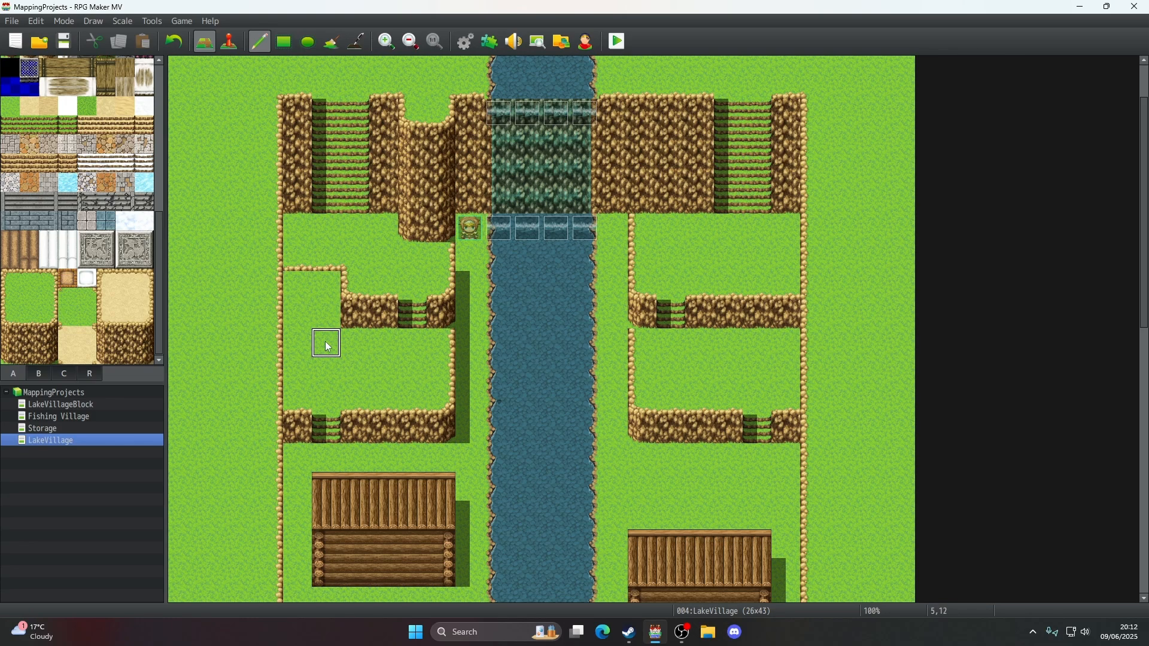
{"action": "right_click", "coordinate": [358, 310]}
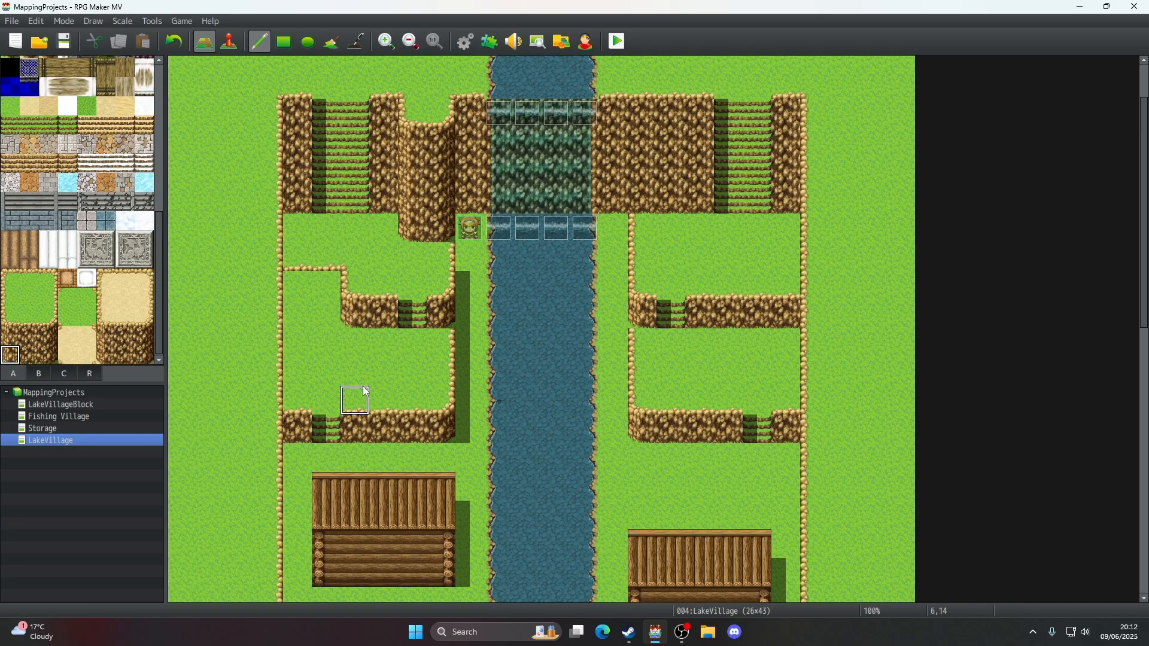
{"action": "left_click", "coordinate": [29, 355]}
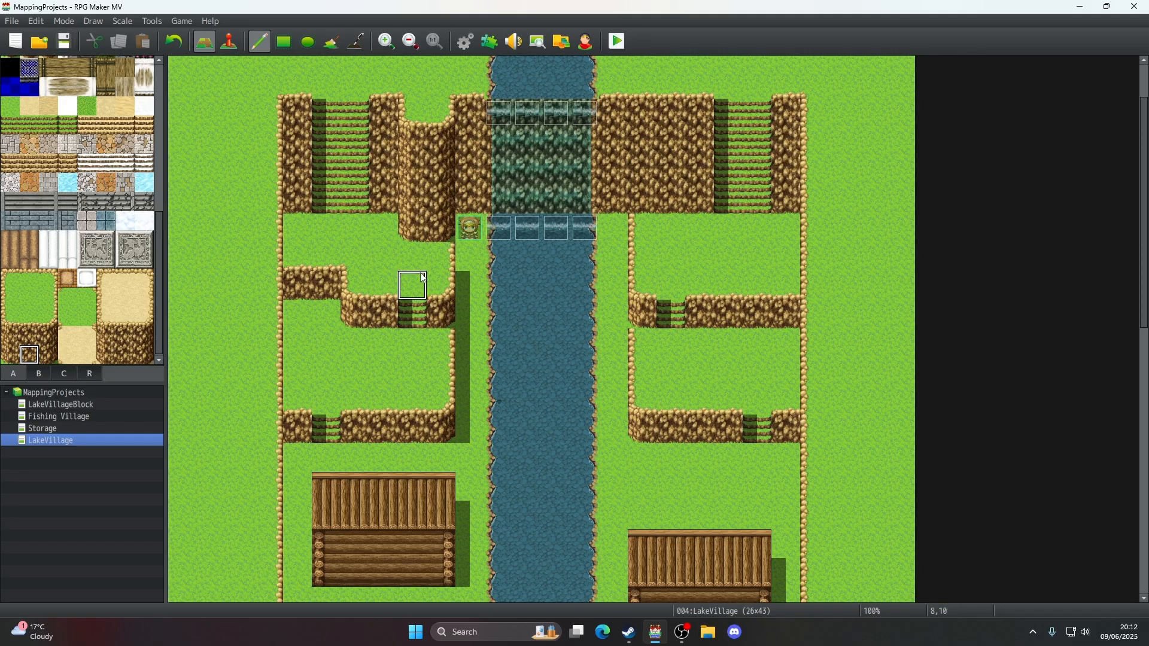
- Raise the two easternmost edge tiles of the lower western terrace by one row and join them with a corner tile
{"action": "right_click_drag", "start_coordinate": [413, 413], "coordinate": [431, 409]}
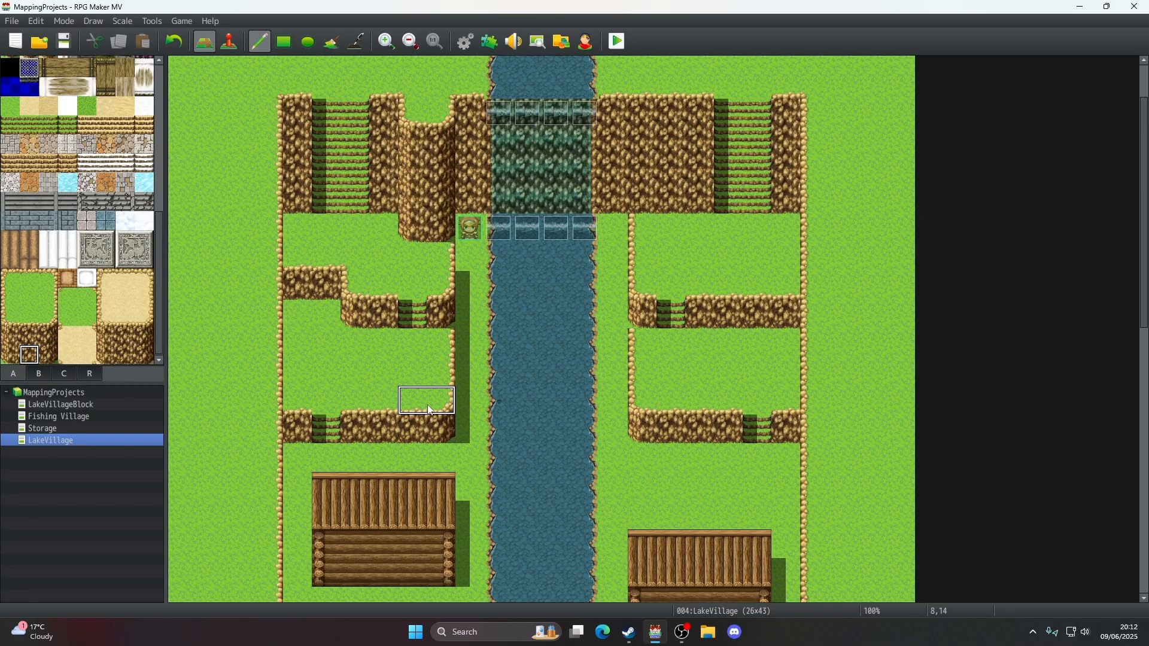
{"action": "left_click", "coordinate": [429, 379]}
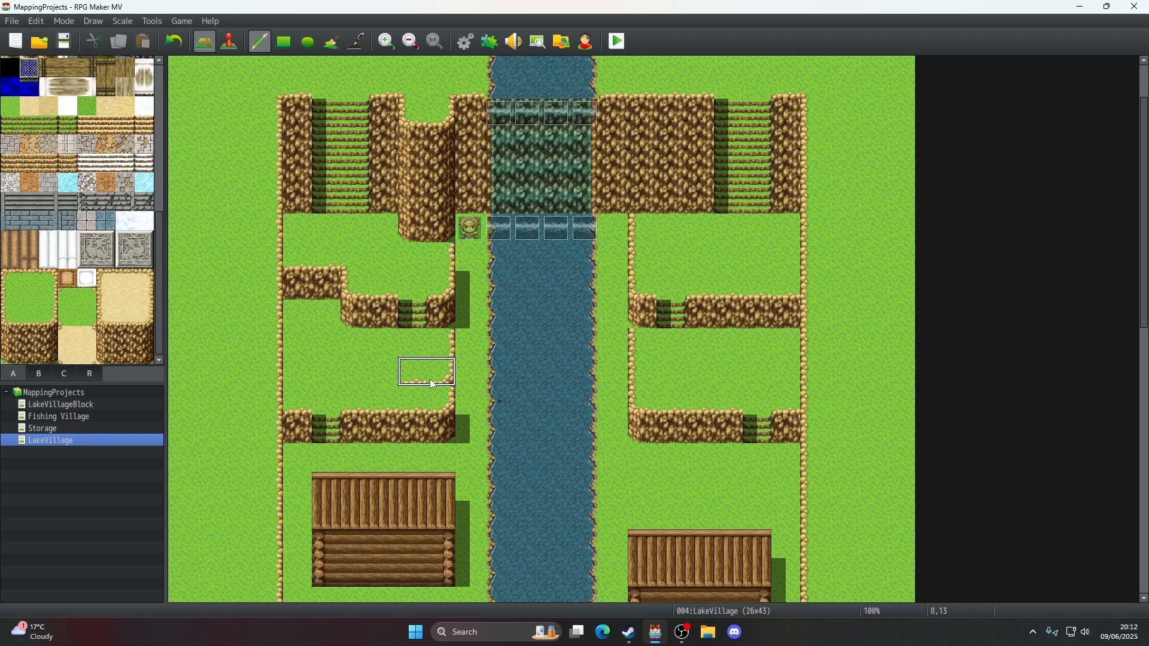
{"action": "left_click", "coordinate": [47, 317]}
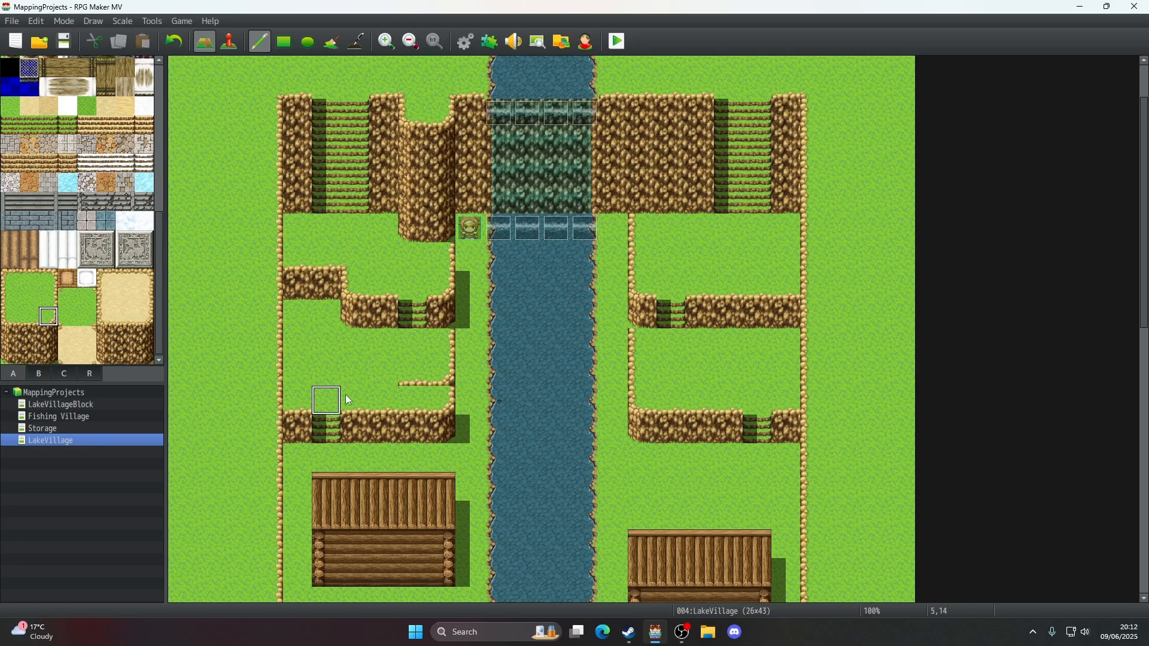
{"action": "left_click", "coordinate": [386, 400]}
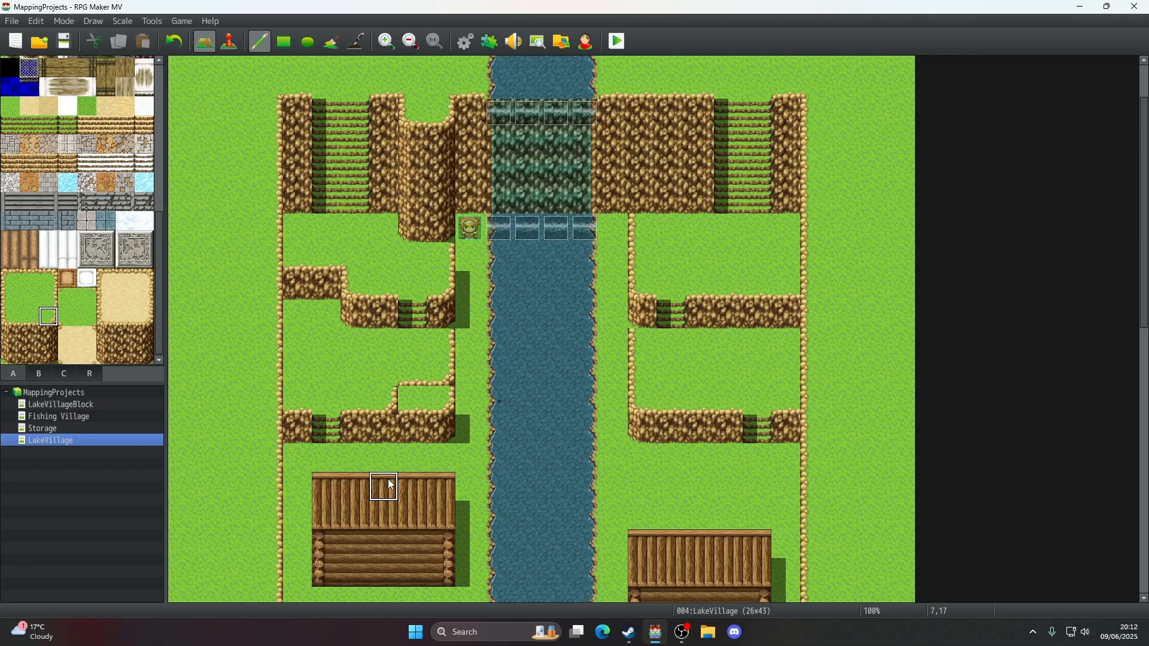
- Replace the lower western terrace's two easternmost wall tiles with grass, and add cliff wall under the raised edge
{"action": "left_click", "coordinate": [69, 317]}
{"action": "left_click", "coordinate": [92, 320]}
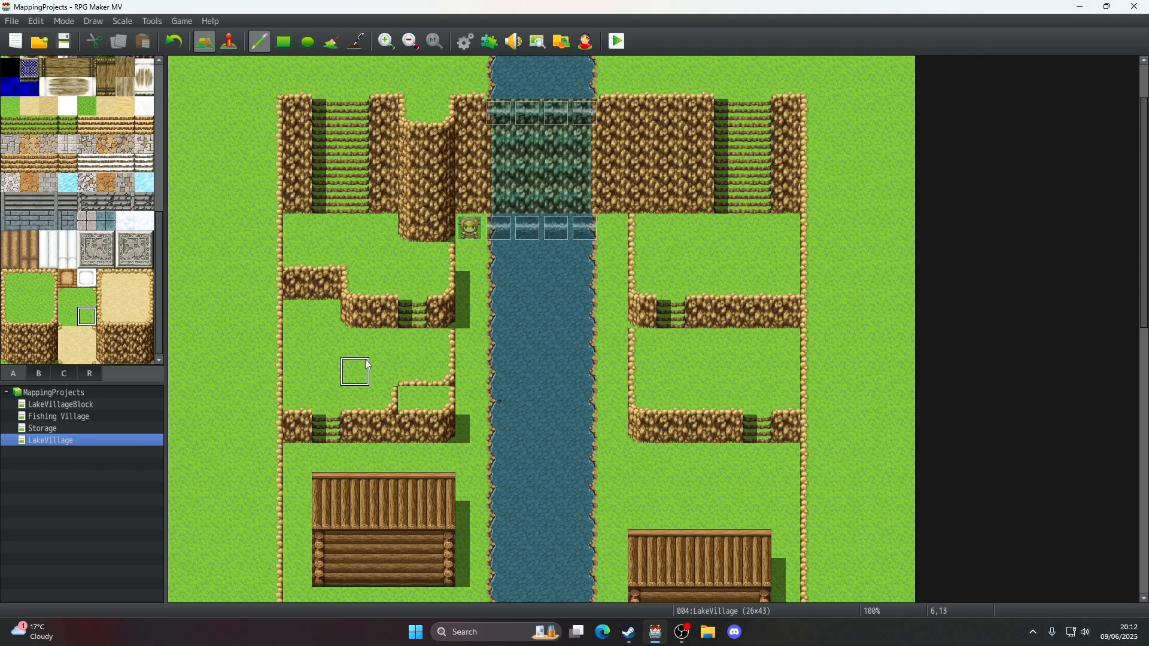
{"action": "mouse_move", "coordinate": [418, 429]}
{"action": "left_mouse_down"}
{"action": "mouse_move", "coordinate": [440, 400]}
{"action": "mouse_move", "coordinate": [416, 401]}
{"action": "left_mouse_up"}
{"action": "left_click", "coordinate": [48, 355]}
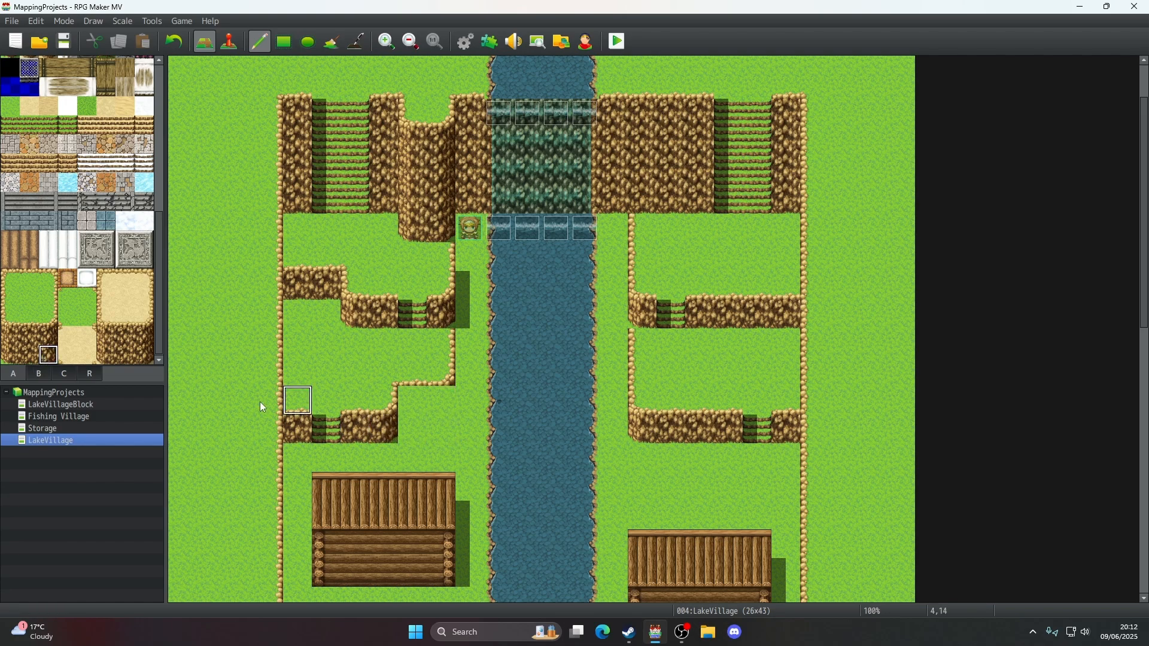
{"action": "left_click", "coordinate": [441, 401]}
{"action": "left_click", "coordinate": [29, 354]}
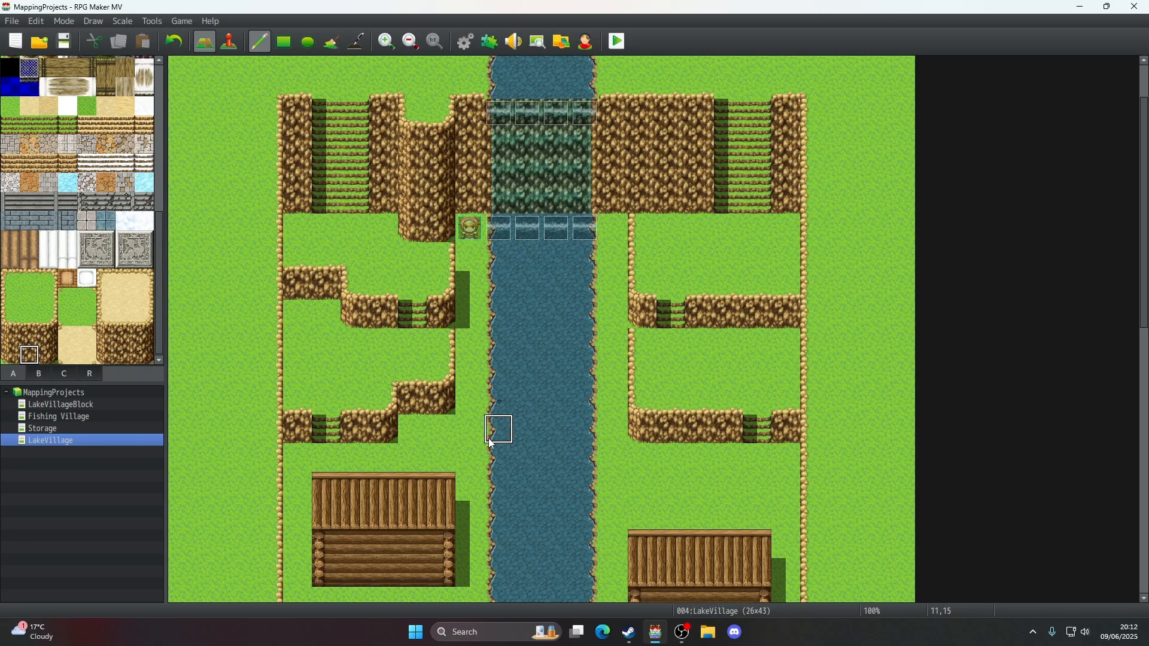
- Look over the stepped western terraces and save the project
{"action": "scroll", "coordinate": [499, 455], "scroll_direction": "down", "scroll_amount": 1}
{"action": "scroll", "coordinate": [492, 444], "scroll_direction": "up", "scroll_amount": 2}
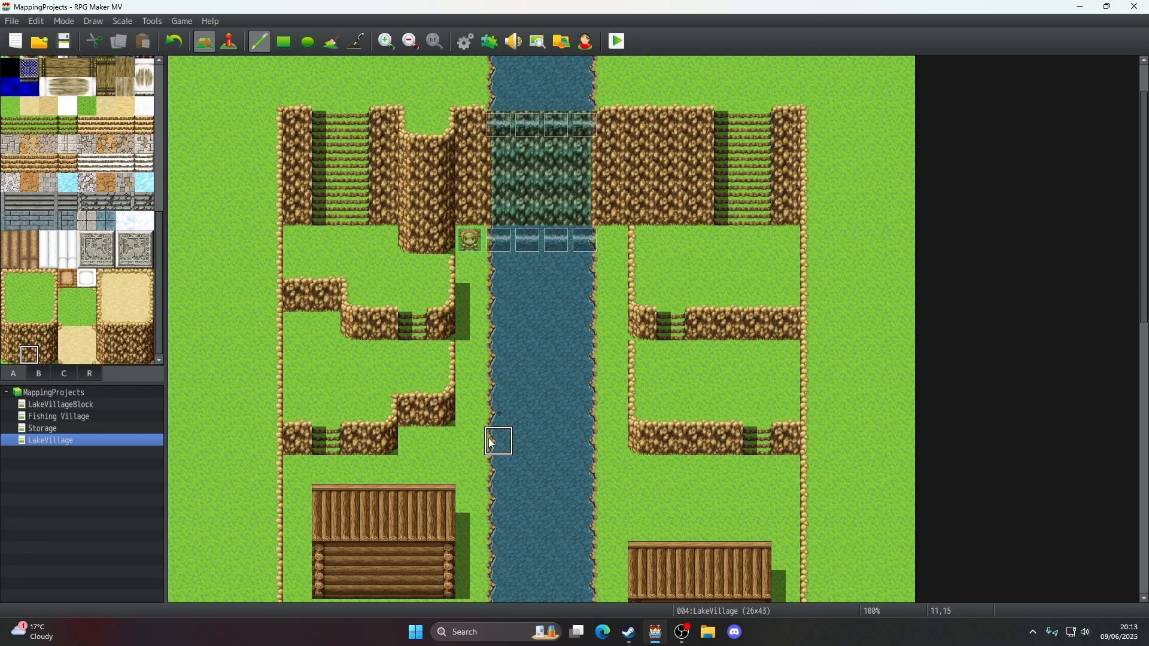
{"action": "scroll", "coordinate": [492, 443], "scroll_direction": "up", "scroll_amount": 2}
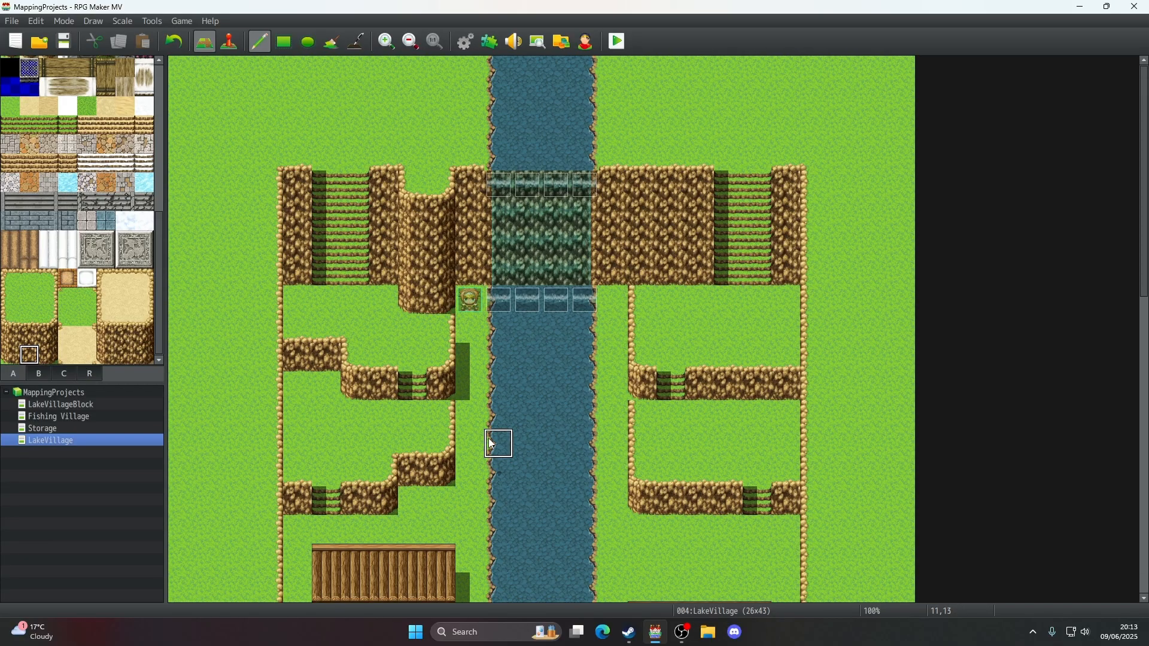
{"action": "scroll", "coordinate": [491, 444], "scroll_direction": "down", "scroll_amount": 4}
{"action": "left_click", "coordinate": [64, 42]}
{"action": "scroll", "coordinate": [615, 262], "scroll_direction": "up", "scroll_amount": 4}
{"action": "left_click", "coordinate": [645, 279]}
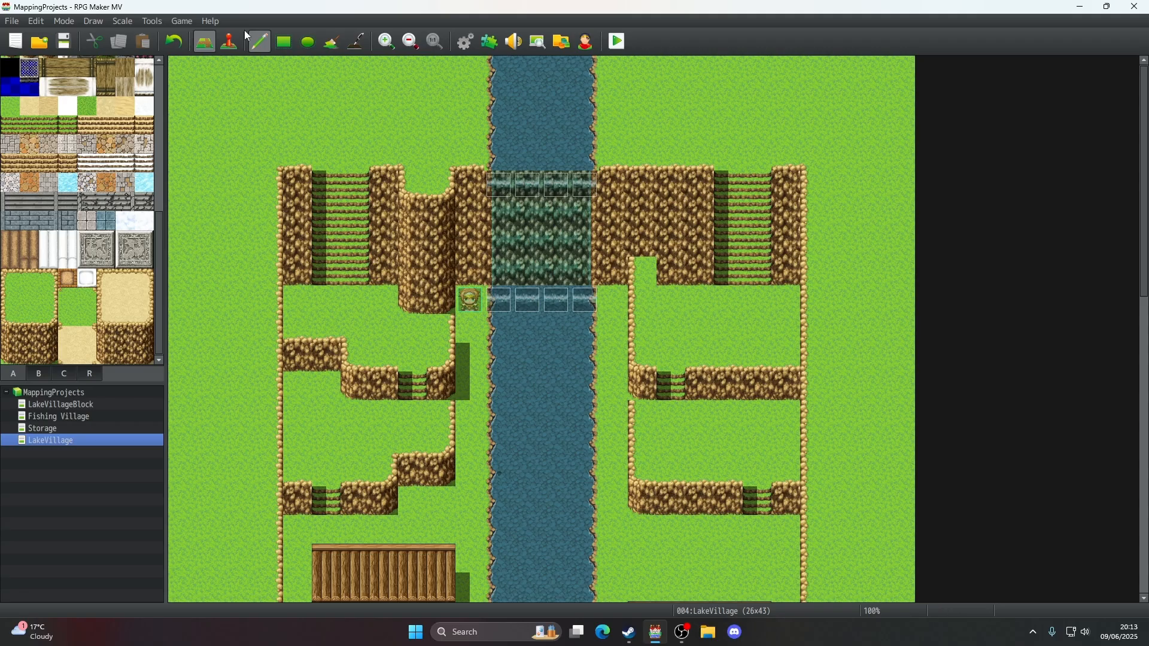
{"action": "left_click", "coordinate": [174, 53]}
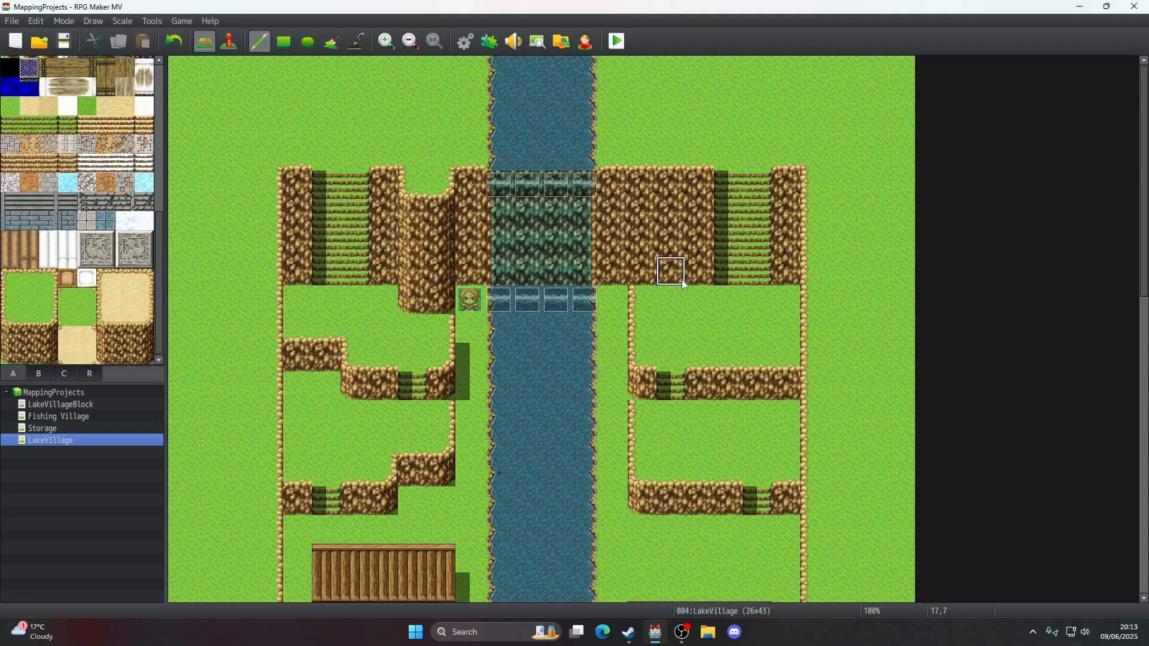
{"action": "left_click", "coordinate": [650, 278]}
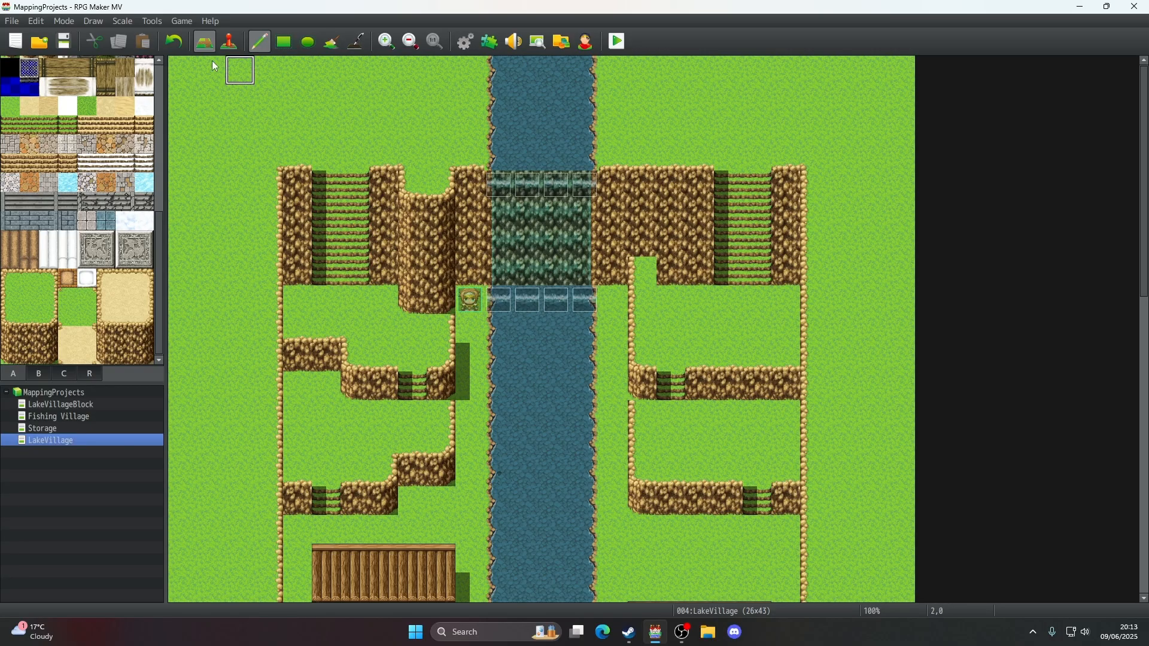
{"action": "left_click", "coordinate": [178, 51]}
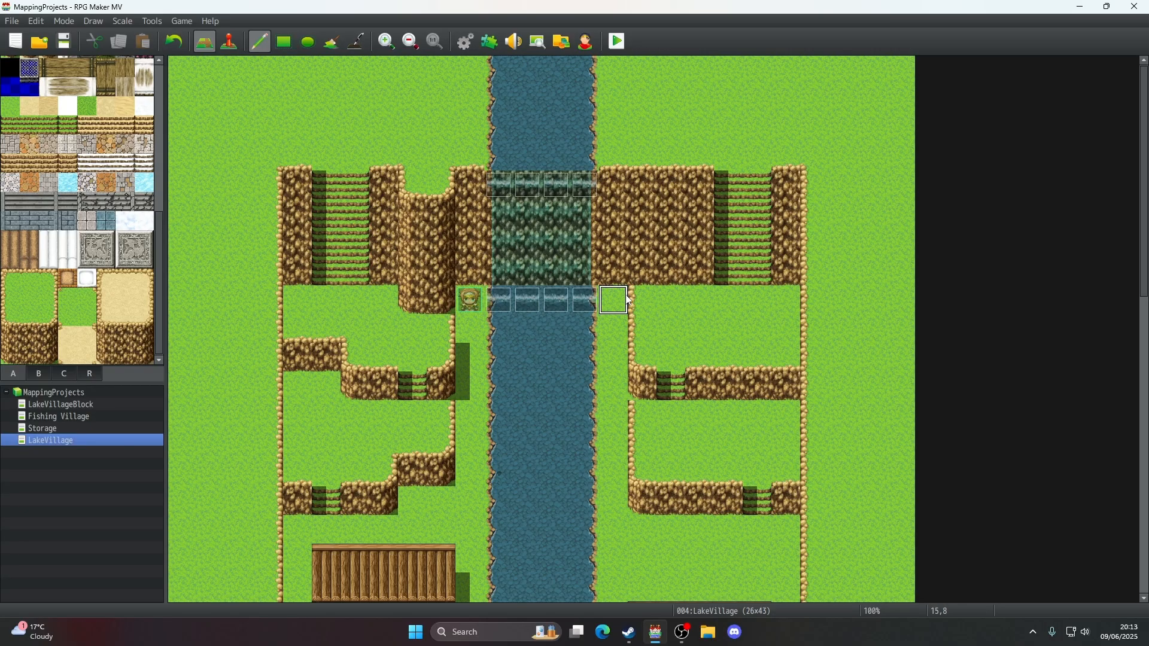
- Cut a two-tile-wide notch into the northern cliff's bottom row east of the waterfall, and round the lower corners of the wall above it
{"action": "left_click", "coordinate": [641, 299]}
{"action": "left_click", "coordinate": [664, 268]}
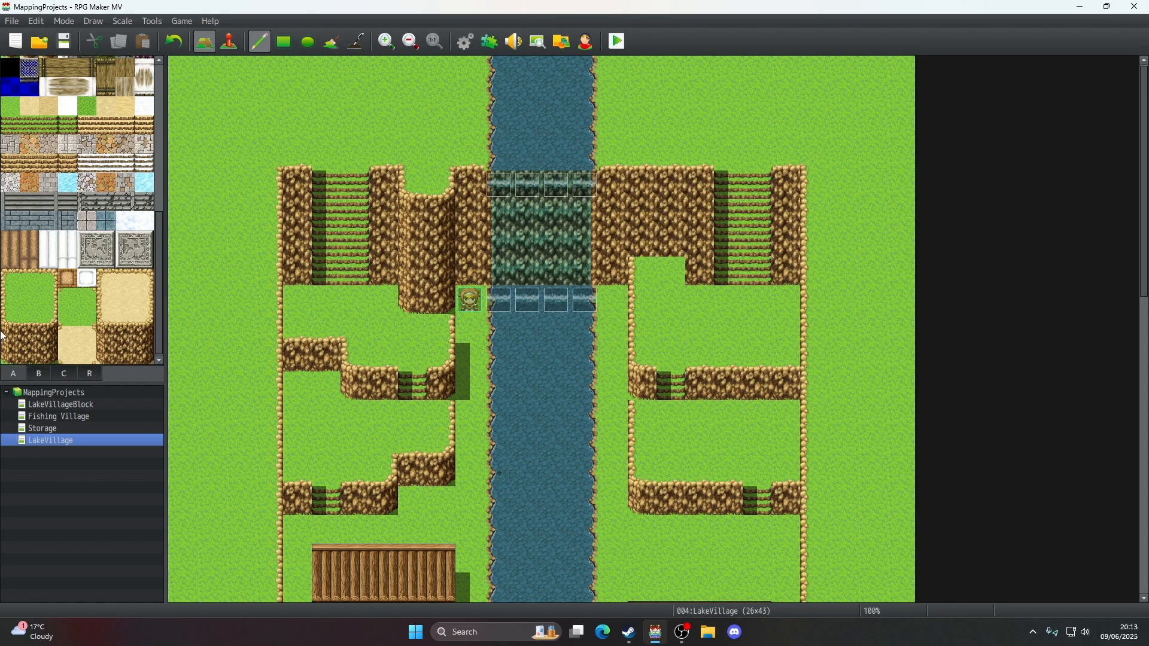
{"action": "left_click", "coordinate": [11, 355]}
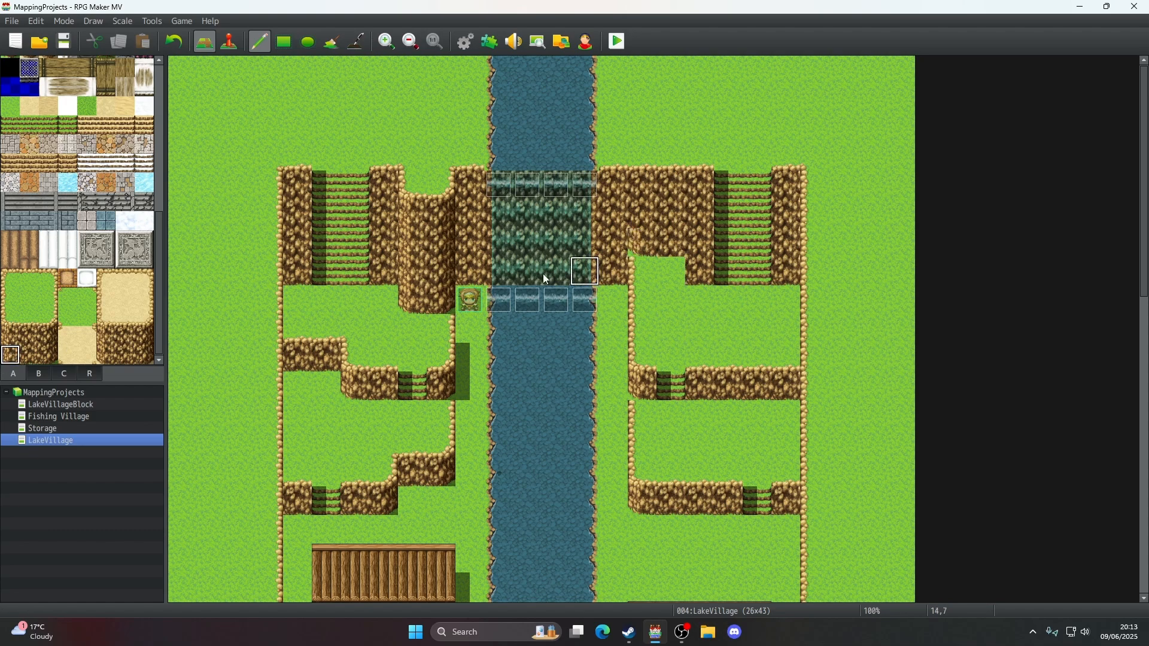
{"action": "left_click", "coordinate": [49, 354]}
{"action": "left_click", "coordinate": [643, 242]}
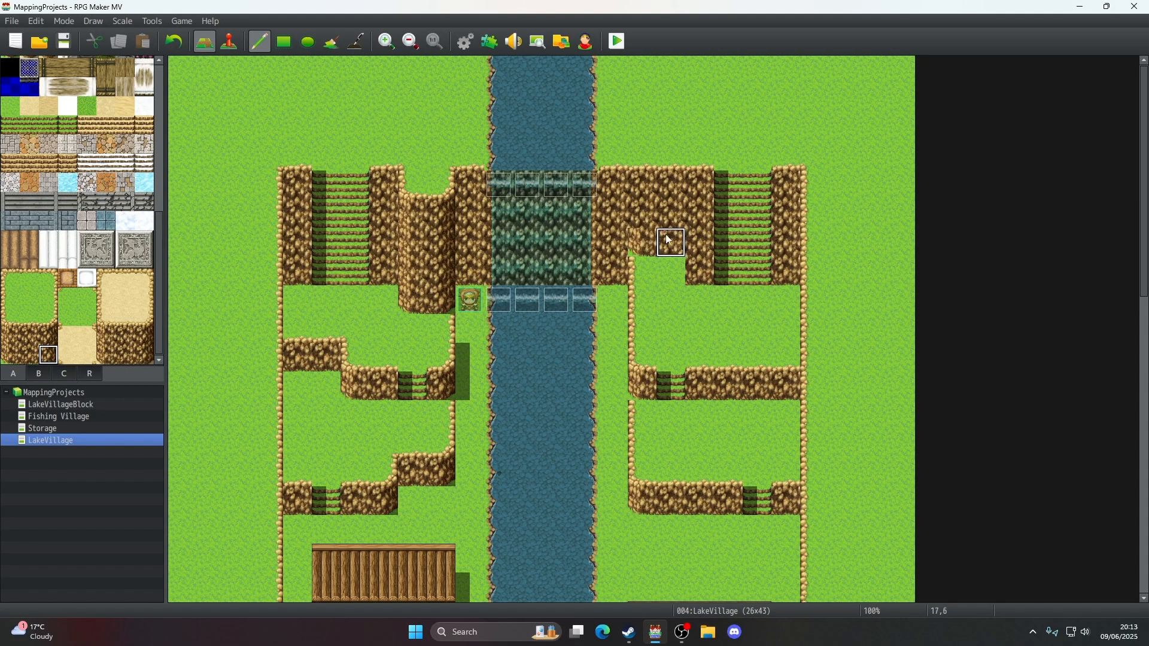
{"action": "left_click", "coordinate": [670, 241]}
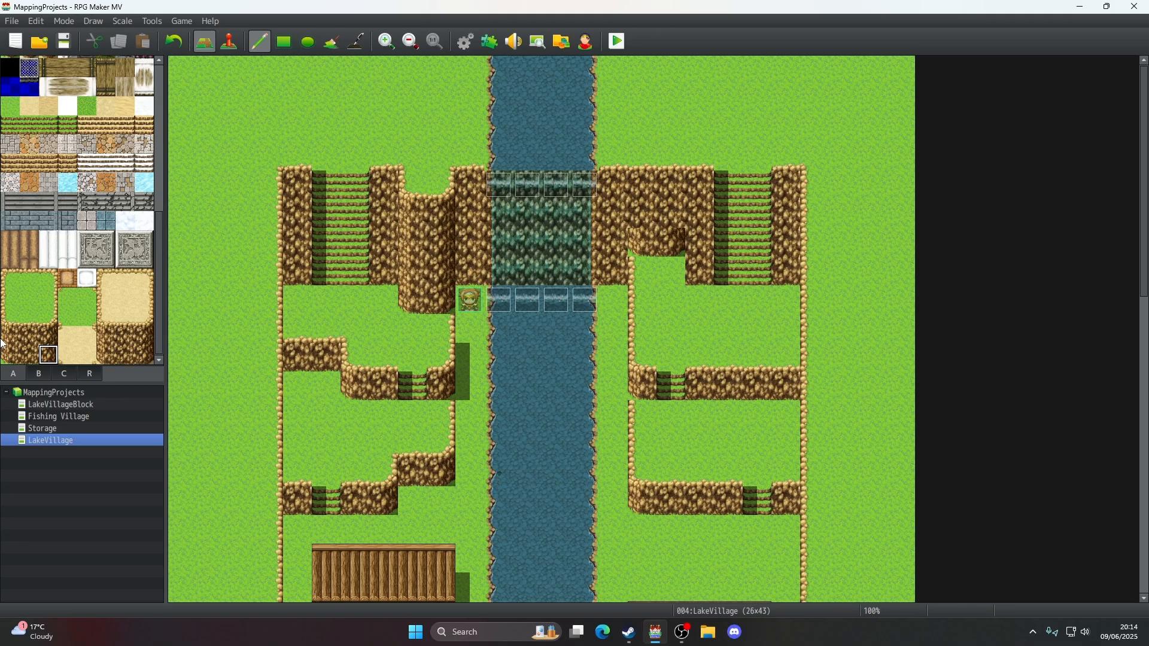
- Give the two-tile-wide wall above the notch western and eastern edge tiles up to the cliff top
{"action": "left_click", "coordinate": [29, 336]}
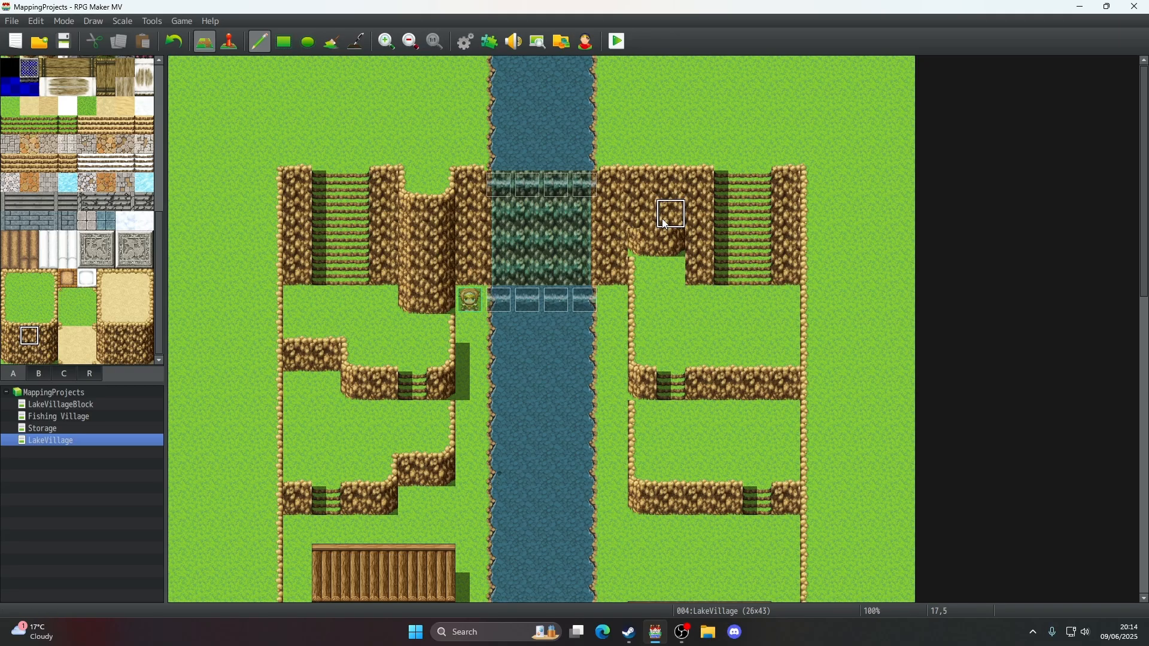
{"action": "left_click", "coordinate": [18, 344]}
{"action": "left_click", "coordinate": [639, 214]}
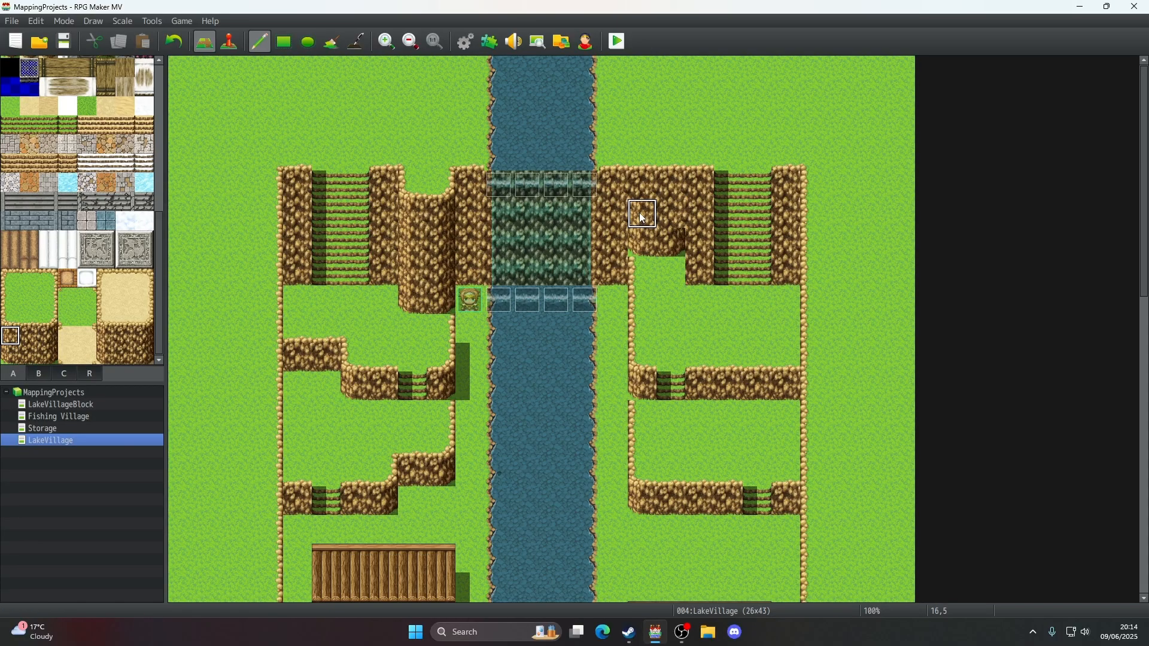
{"action": "left_click", "coordinate": [643, 215]}
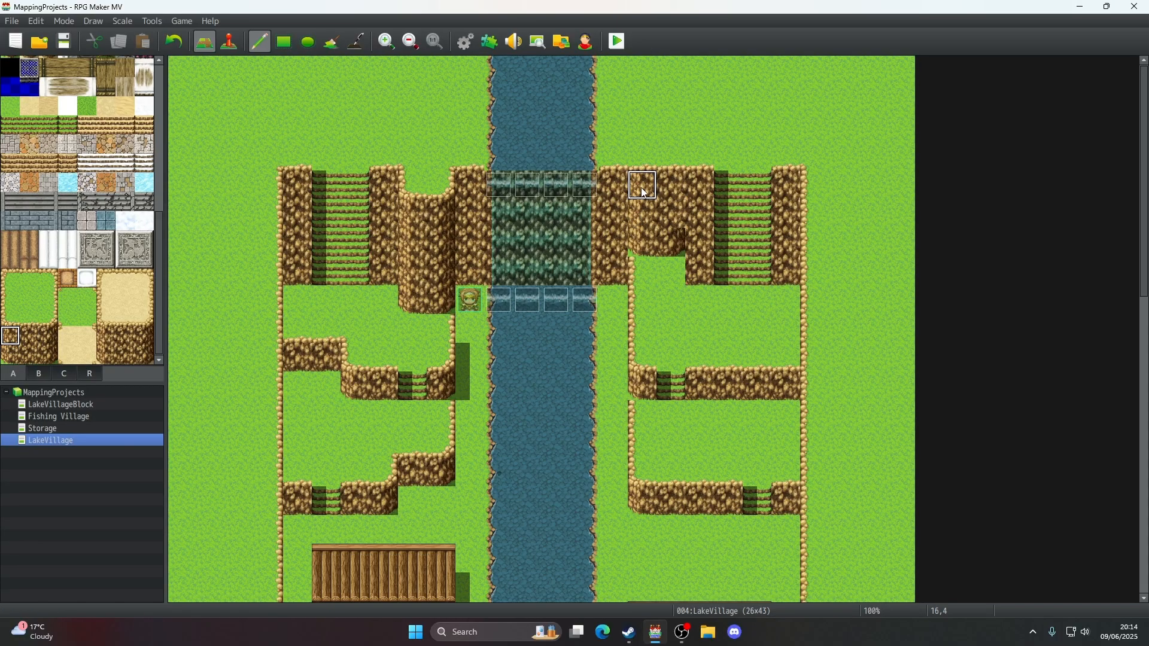
{"action": "left_click", "coordinate": [40, 338]}
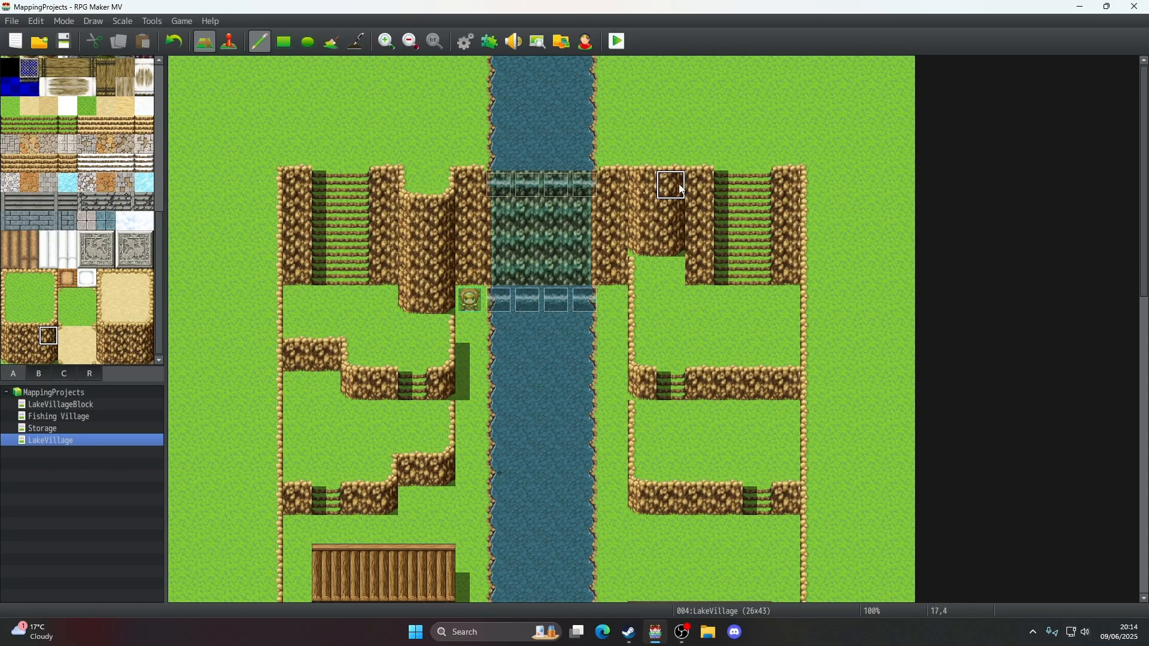
- Round the lower western corner of the wall column beside the eastern stairs and run western edge tiles up to the cliff top
{"action": "left_click", "coordinate": [9, 356]}
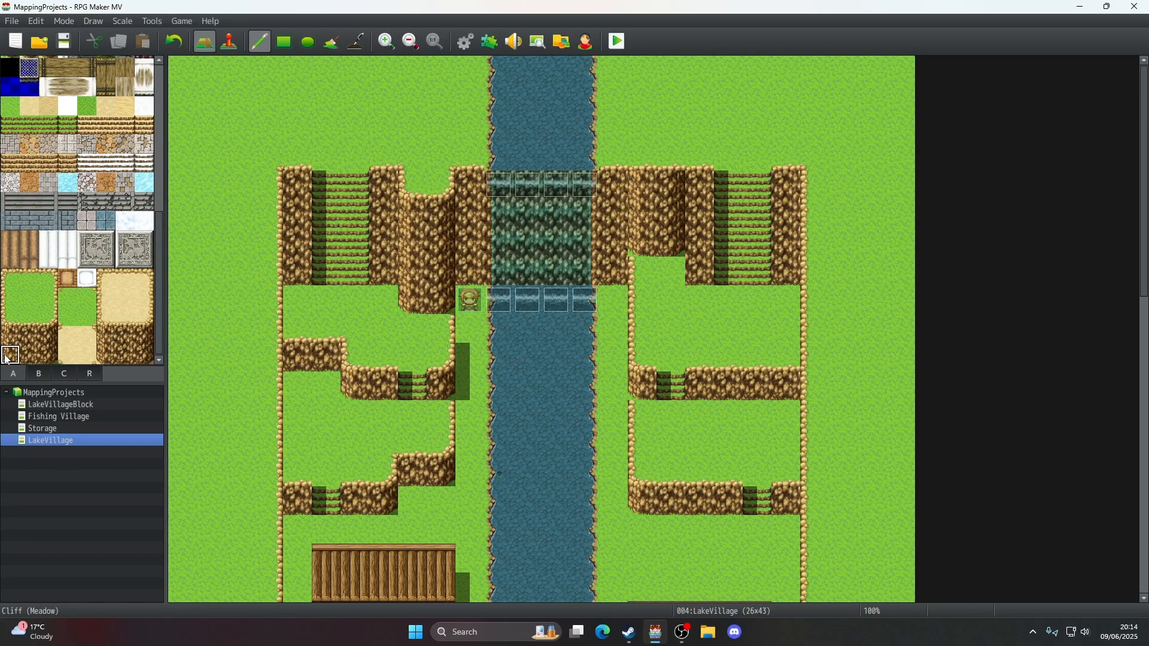
{"action": "left_click", "coordinate": [683, 281]}
{"action": "left_click", "coordinate": [13, 342]}
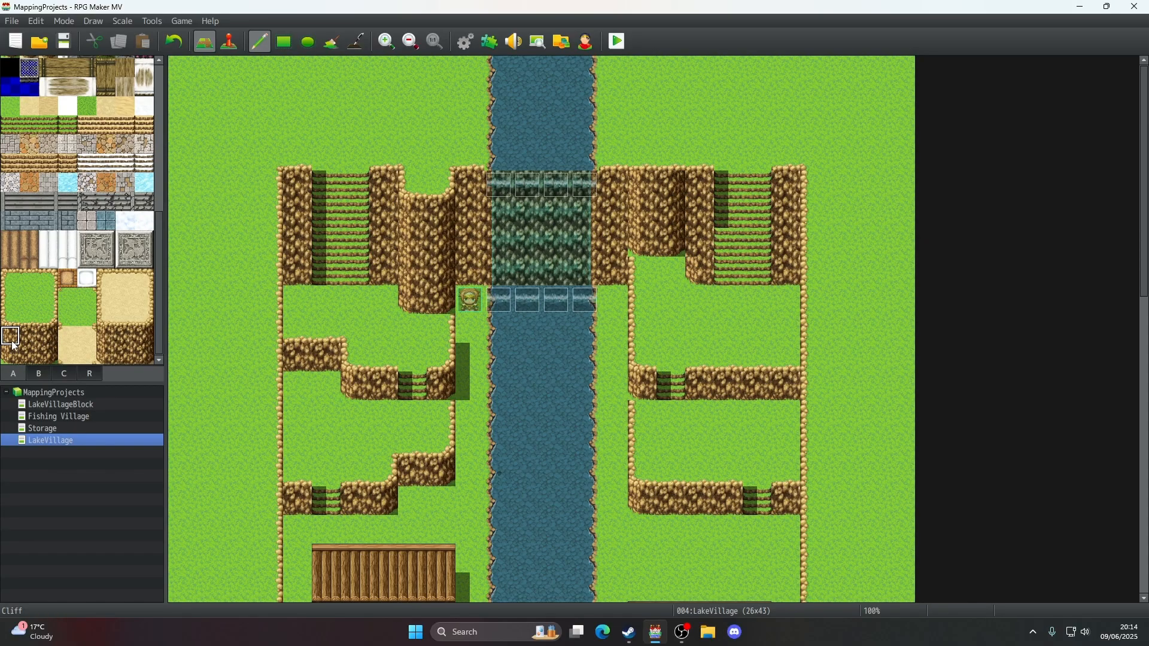
{"action": "left_click_drag", "start_coordinate": [693, 242], "coordinate": [708, 189]}
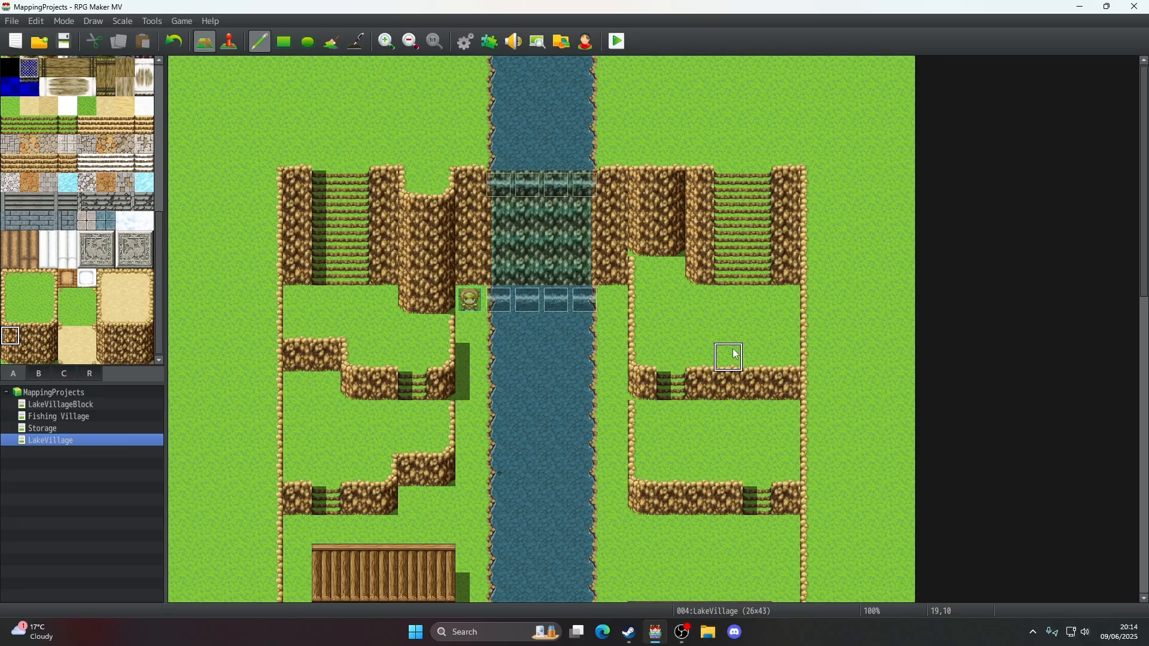
- Round the lower eastern corner of the cliff wall between the waterfall and the notch
{"action": "left_click", "coordinate": [46, 353]}
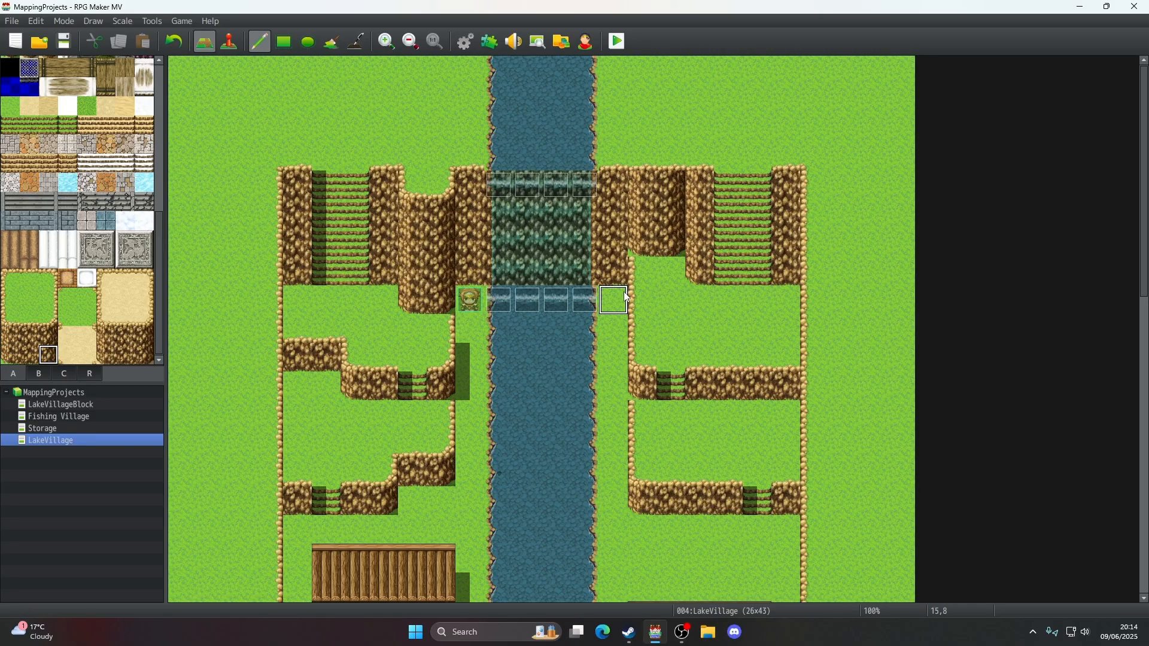
- Undo the earlier cliff edits beside the waterfall until the wall up to the eastern stairs is flat again
{"action": "left_click", "coordinate": [45, 337]}
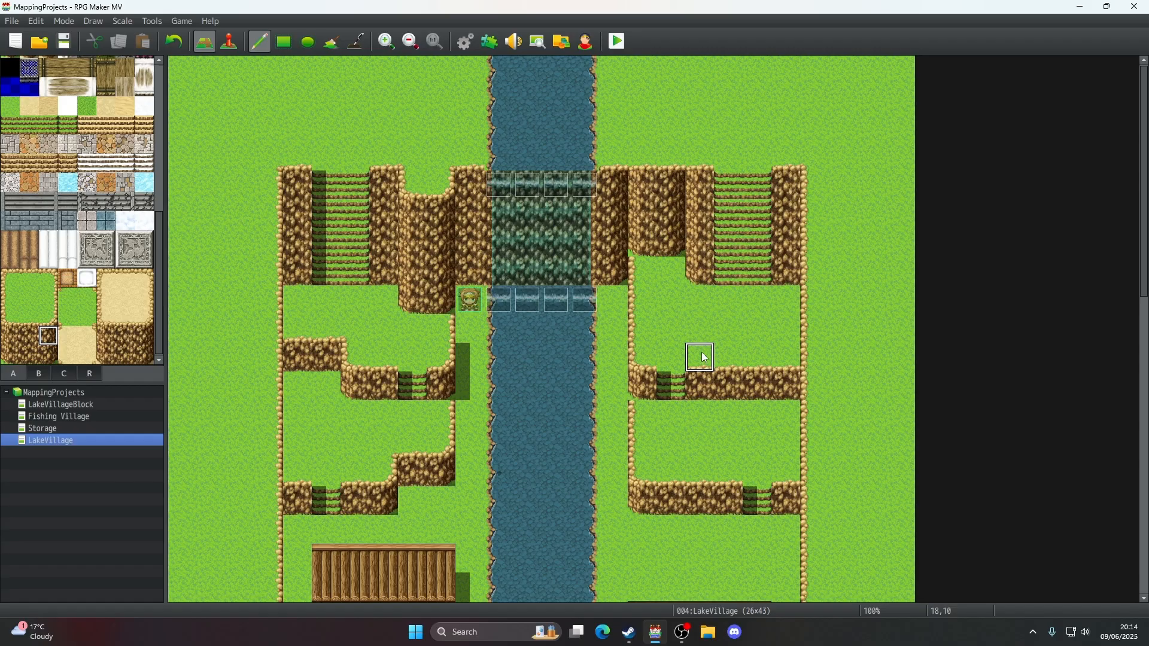
{"action": "left_click", "coordinate": [183, 46]}
{"action": "left_click", "coordinate": [183, 46]}
{"action": "left_click", "coordinate": [186, 46]}
{"action": "left_click", "coordinate": [185, 47]}
{"action": "left_click", "coordinate": [186, 46]}
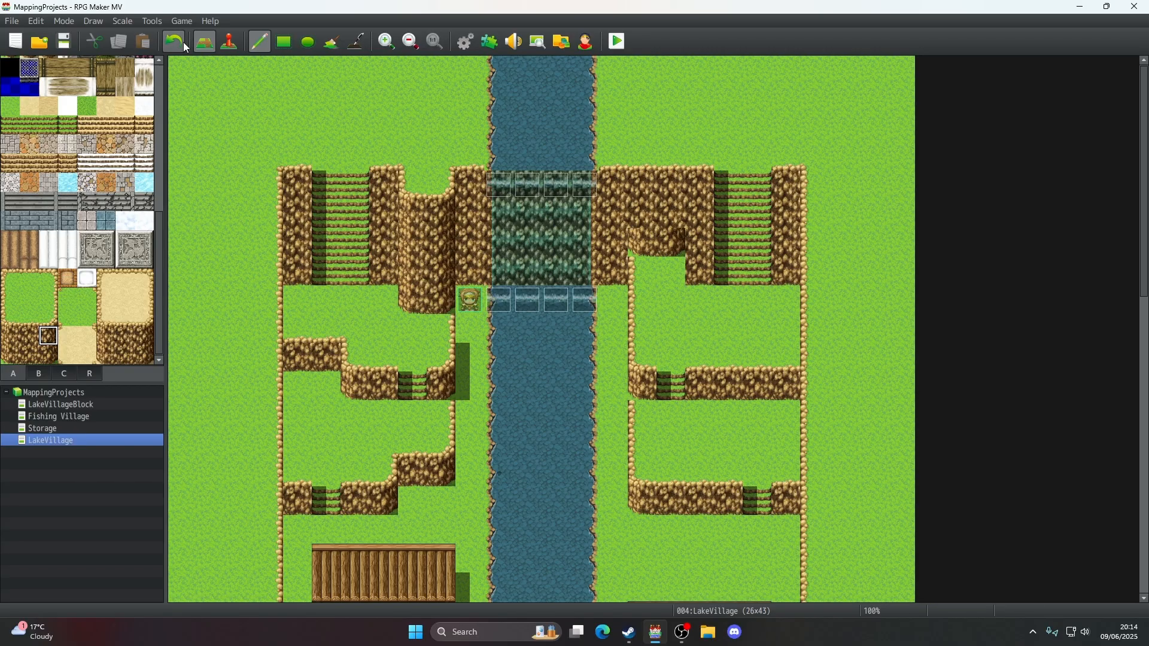
{"action": "left_click", "coordinate": [186, 46]}
{"action": "left_click", "coordinate": [186, 47]}
{"action": "left_click", "coordinate": [186, 47]}
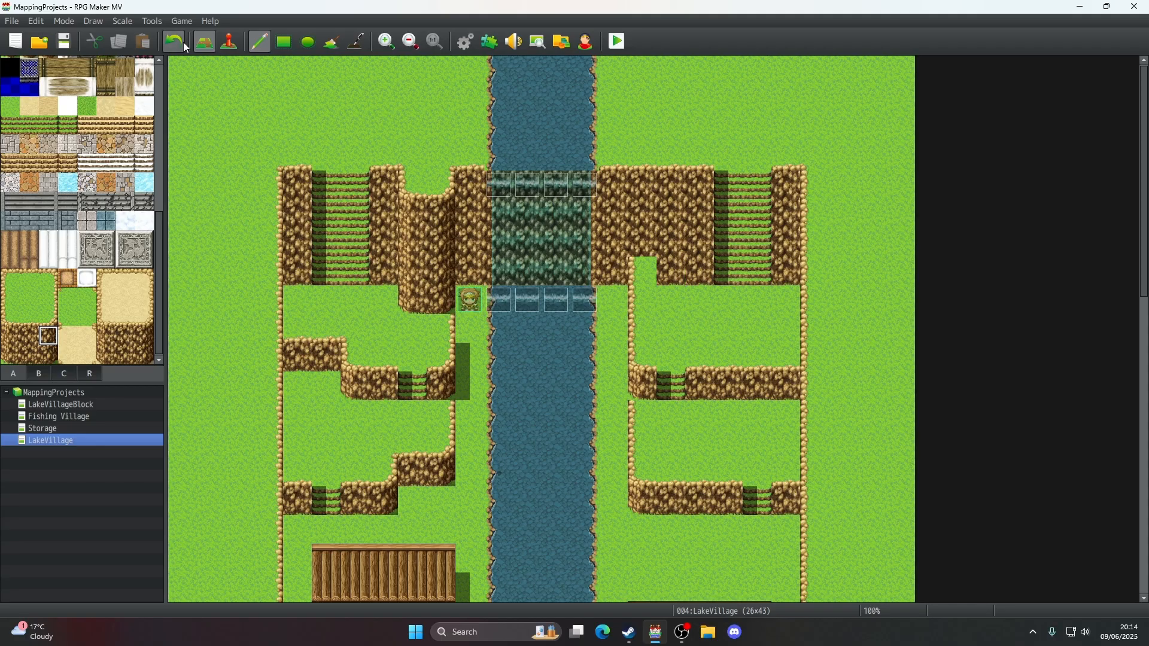
{"action": "left_click", "coordinate": [185, 47]}
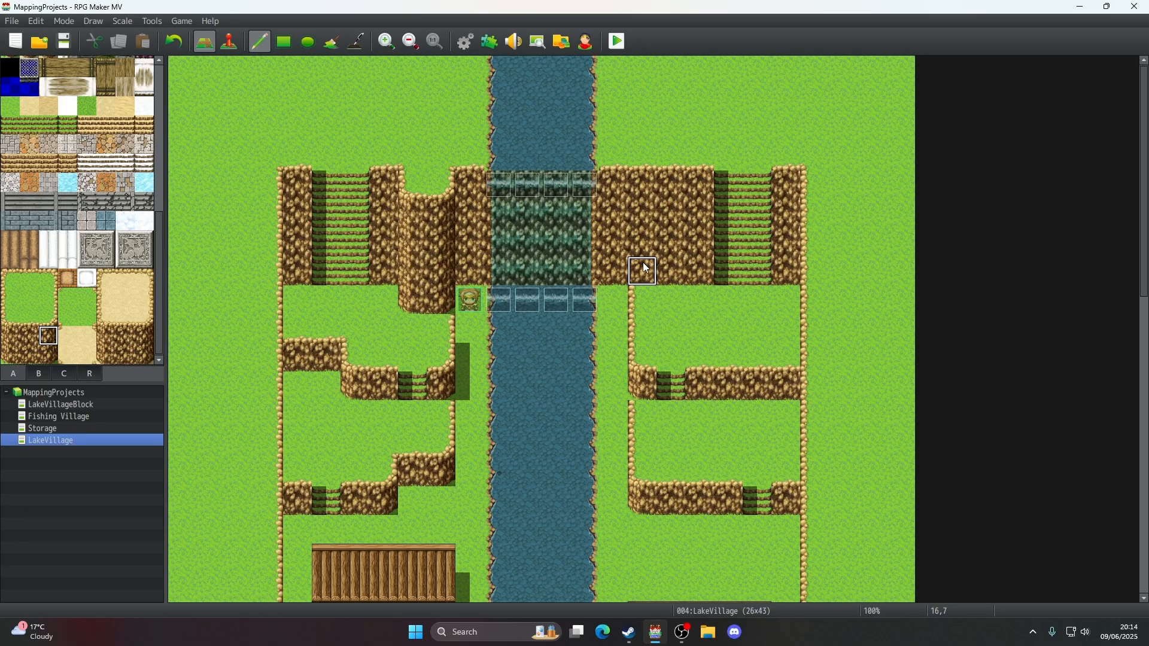
- Examine the cliffs, waterfall and buildings on the Fishing Village map for reference, and return to the LakeVillage map
{"action": "left_click", "coordinate": [36, 419]}
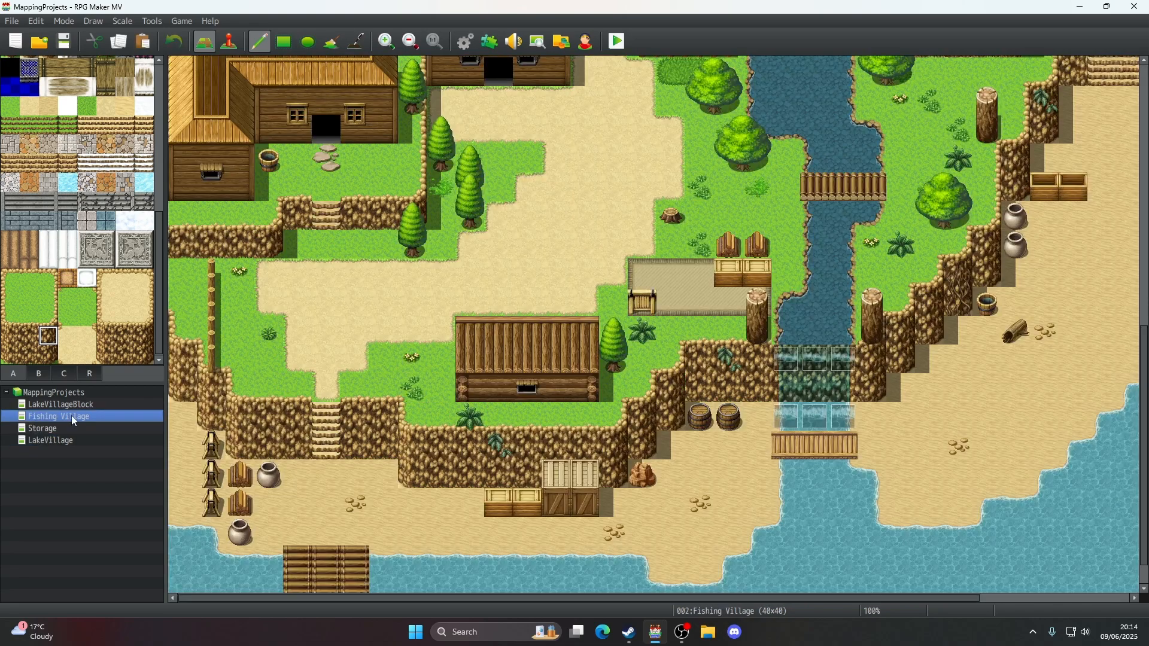
{"action": "middle_click", "coordinate": [480, 438]}
{"action": "middle_click", "coordinate": [406, 440]}
{"action": "left_click_drag", "start_coordinate": [390, 601], "coordinate": [673, 604]}
{"action": "scroll", "coordinate": [749, 478], "scroll_direction": "up", "scroll_amount": 10}
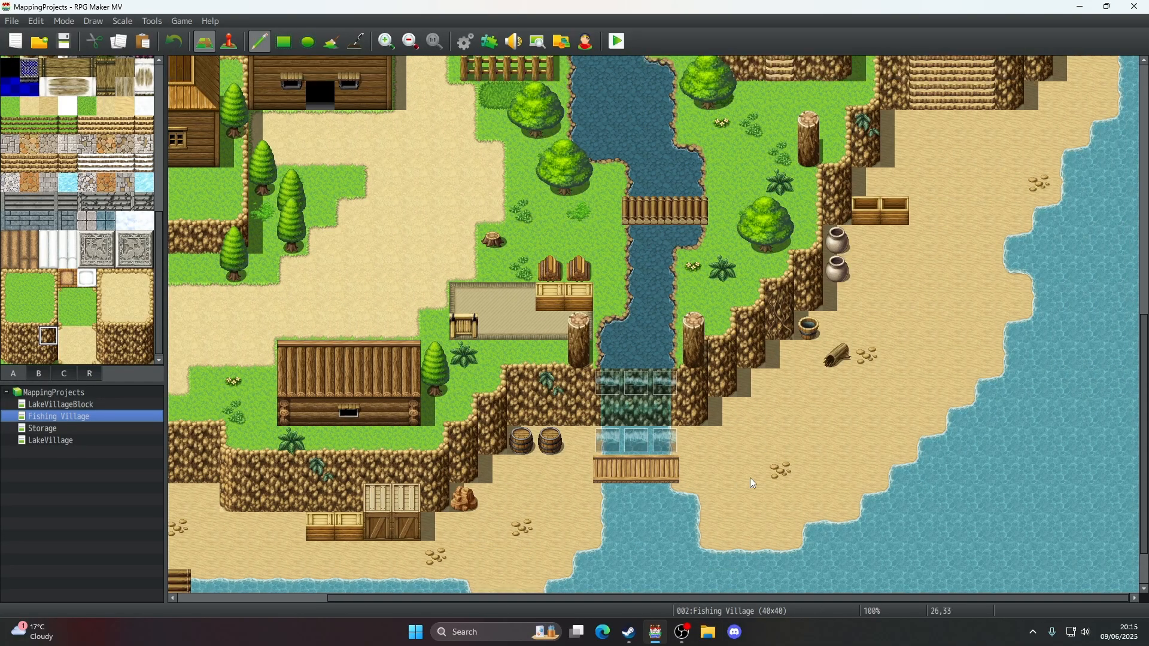
{"action": "scroll", "coordinate": [750, 477], "scroll_direction": "up", "scroll_amount": 5}
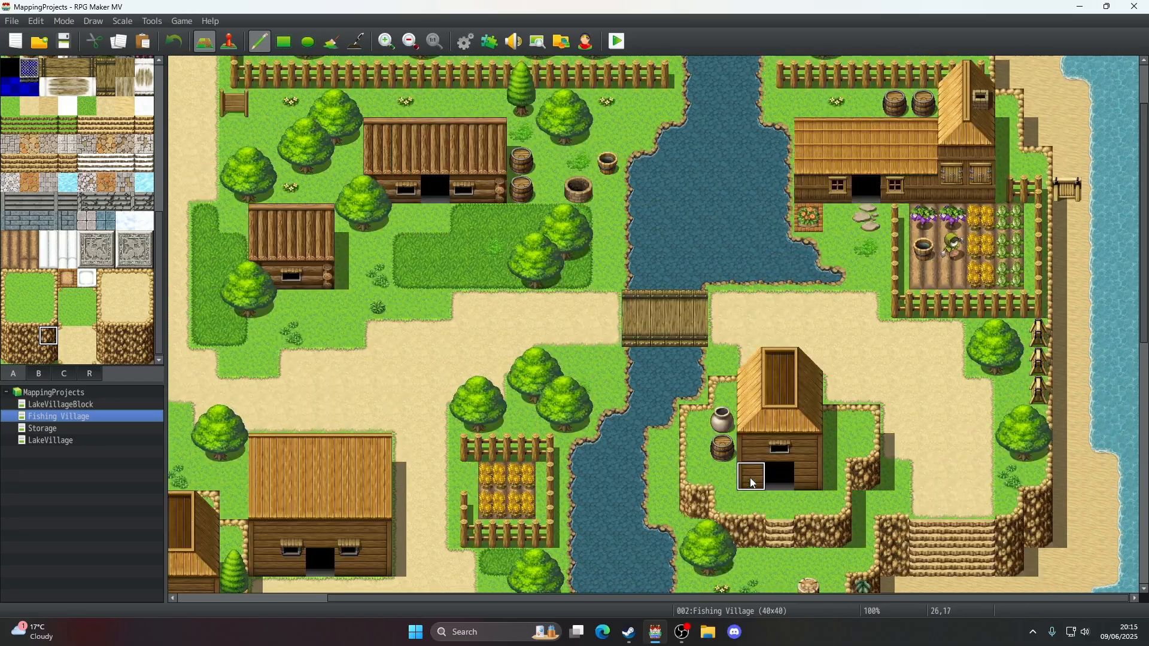
{"action": "left_click_drag", "start_coordinate": [673, 600], "coordinate": [389, 604]}
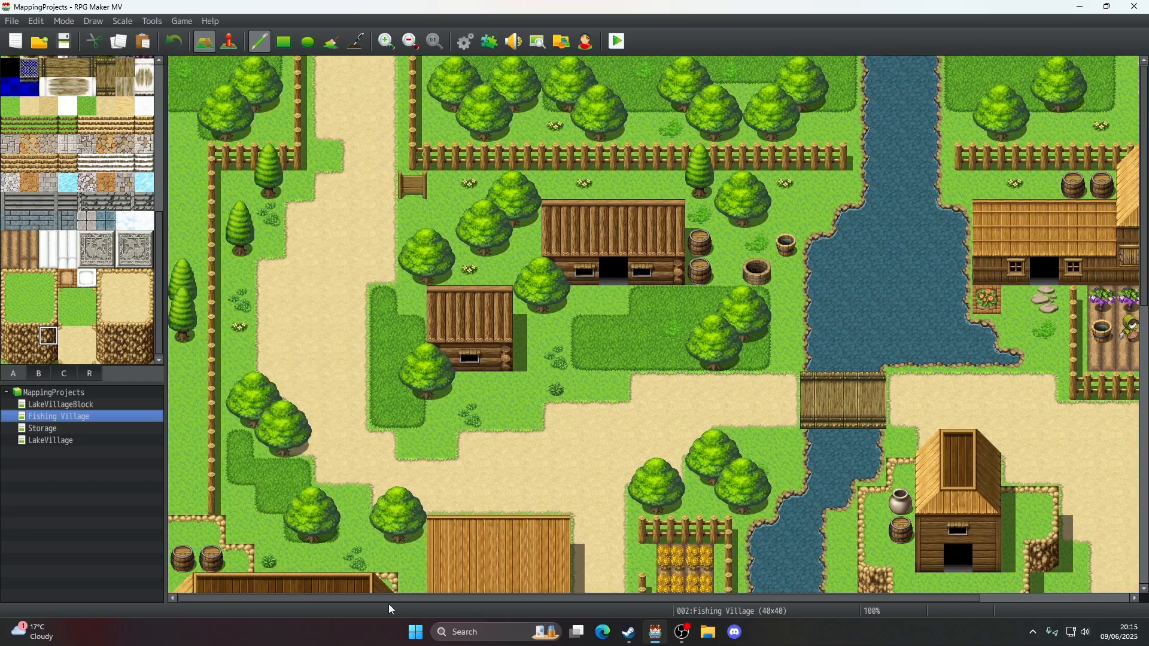
{"action": "scroll", "coordinate": [521, 404], "scroll_direction": "down", "scroll_amount": 8}
{"action": "scroll", "coordinate": [522, 404], "scroll_direction": "down", "scroll_amount": 2}
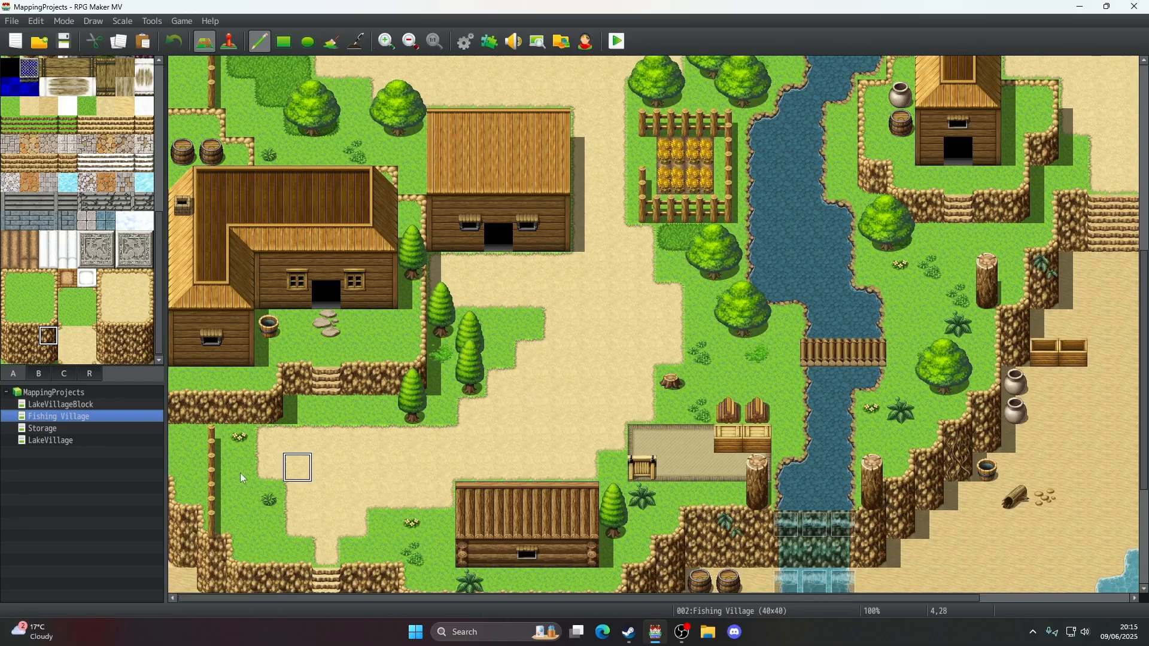
{"action": "scroll", "coordinate": [614, 537], "scroll_direction": "down", "scroll_amount": 2}
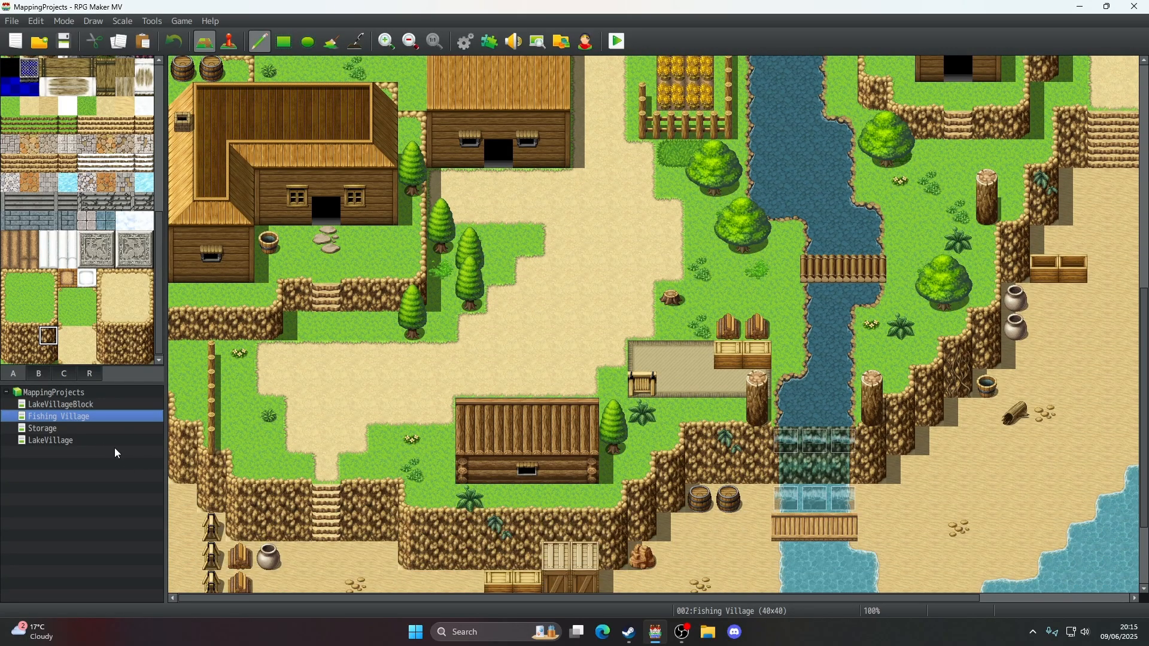
{"action": "left_click", "coordinate": [110, 442]}
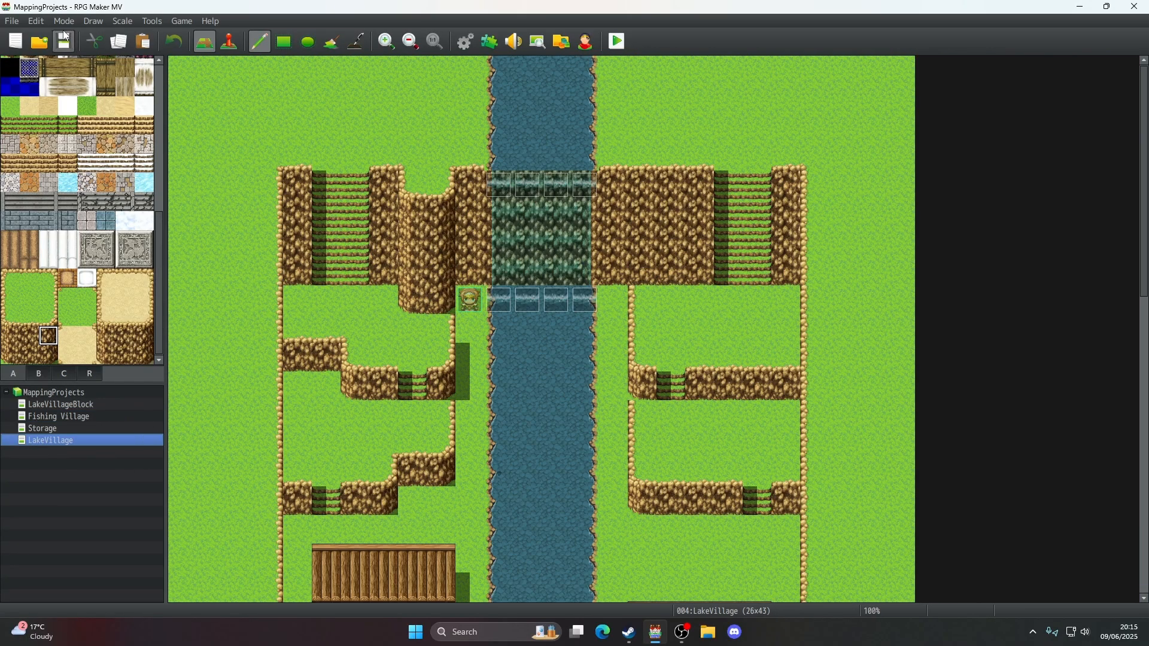
- Paint the east edge of a cliff outcrop beside the eastern stairs, extending one tile below the wall
{"action": "scroll", "coordinate": [566, 225], "scroll_direction": "down", "scroll_amount": 2}
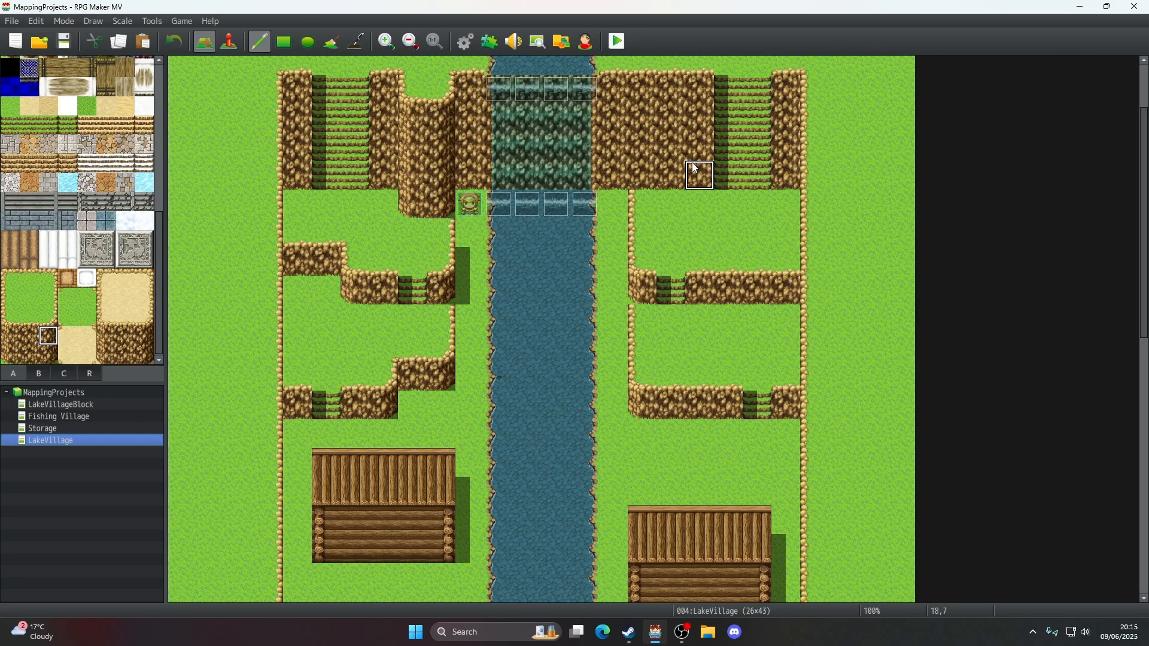
{"action": "scroll", "coordinate": [688, 170], "scroll_direction": "up", "scroll_amount": 2}
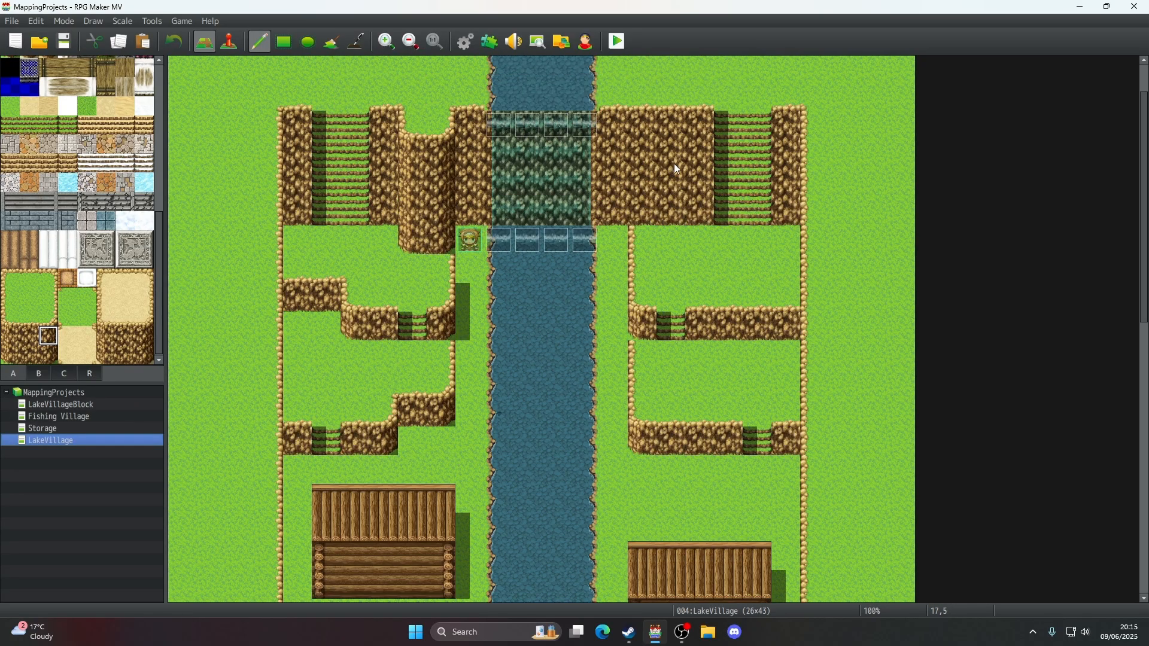
{"action": "scroll", "coordinate": [678, 170], "scroll_direction": "down", "scroll_amount": 2}
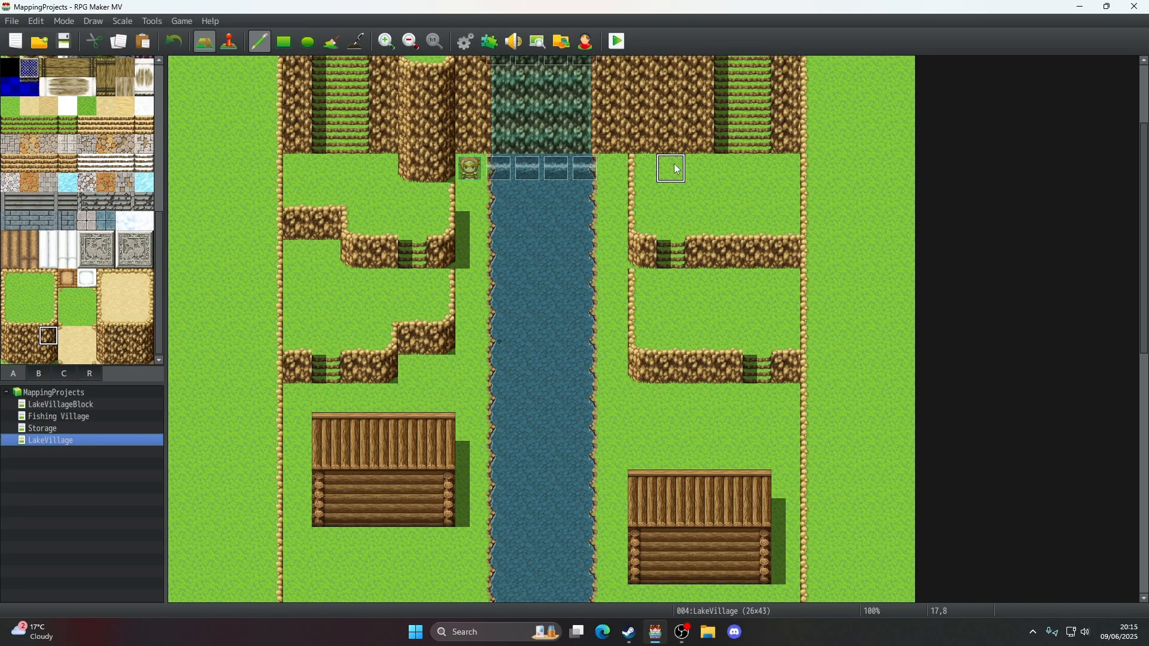
{"action": "scroll", "coordinate": [677, 170], "scroll_direction": "up", "scroll_amount": 2}
{"action": "scroll", "coordinate": [677, 169], "scroll_direction": "down", "scroll_amount": 2}
{"action": "scroll", "coordinate": [677, 170], "scroll_direction": "up", "scroll_amount": 2}
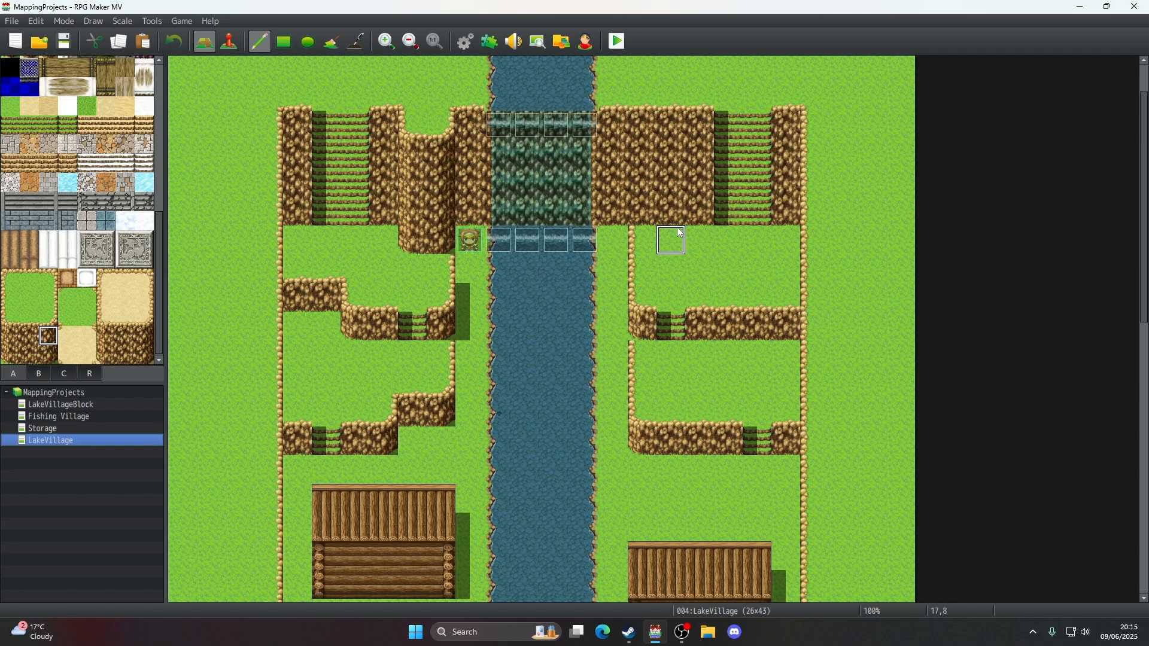
{"action": "left_click", "coordinate": [52, 355]}
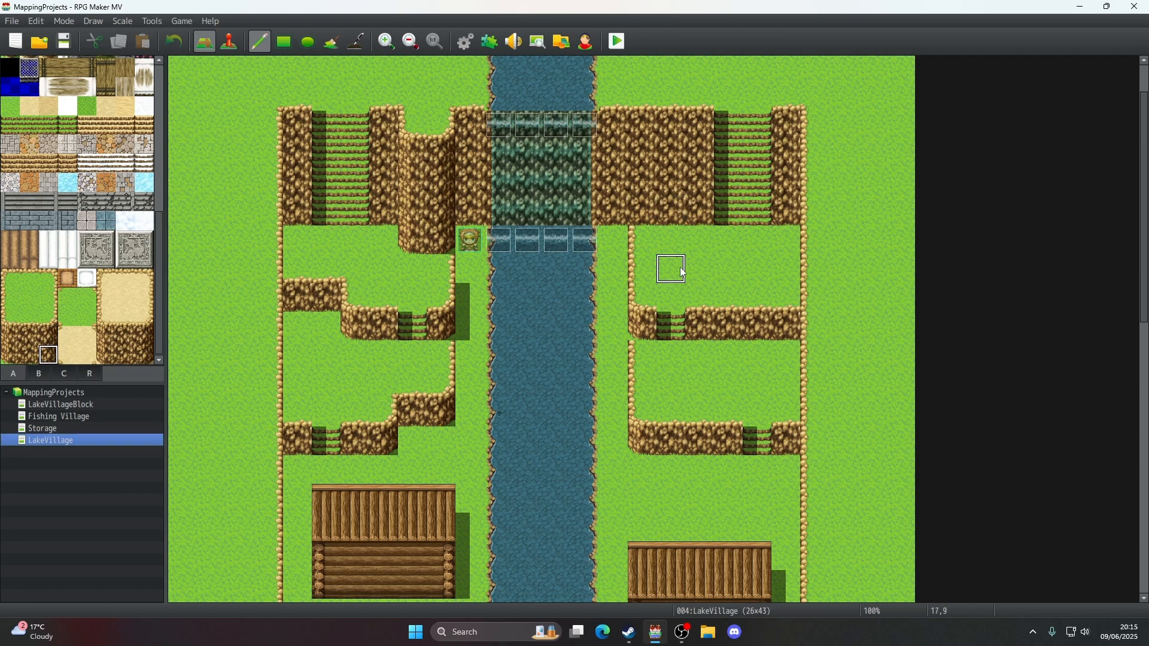
{"action": "left_click", "coordinate": [717, 235]}
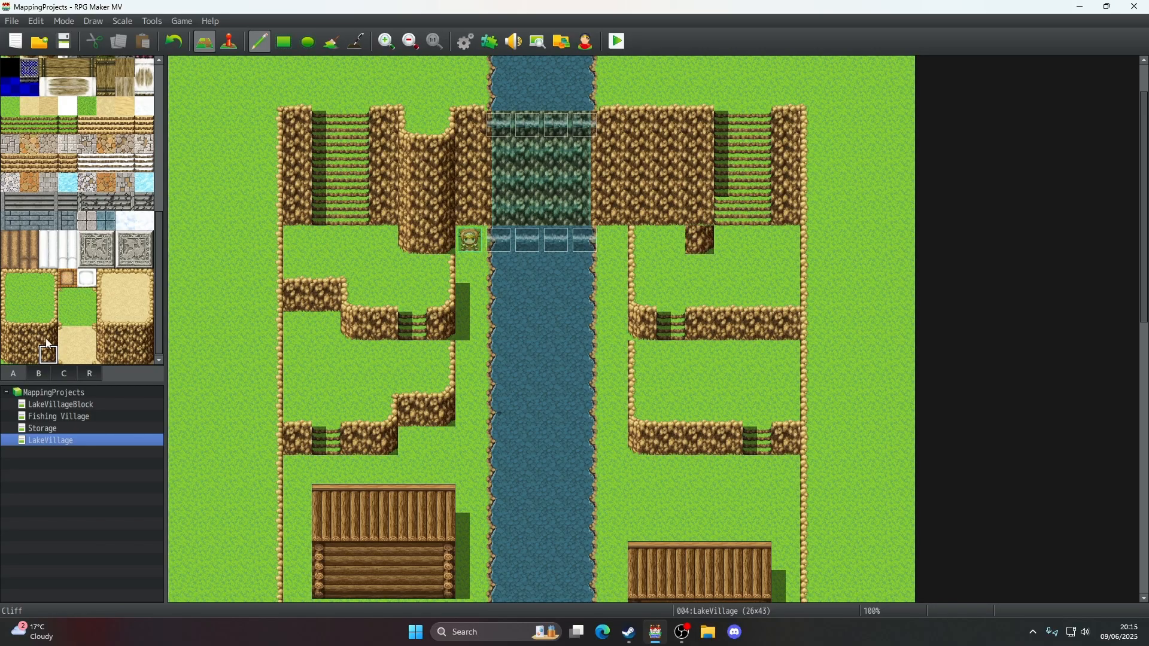
{"action": "right_click", "coordinate": [670, 184]}
{"action": "left_click_drag", "start_coordinate": [700, 210], "coordinate": [705, 132]}
- Paint the outcrop's west edge with left-side cliff tiles, making it two tiles wide from base to top
{"action": "left_click", "coordinate": [10, 355]}
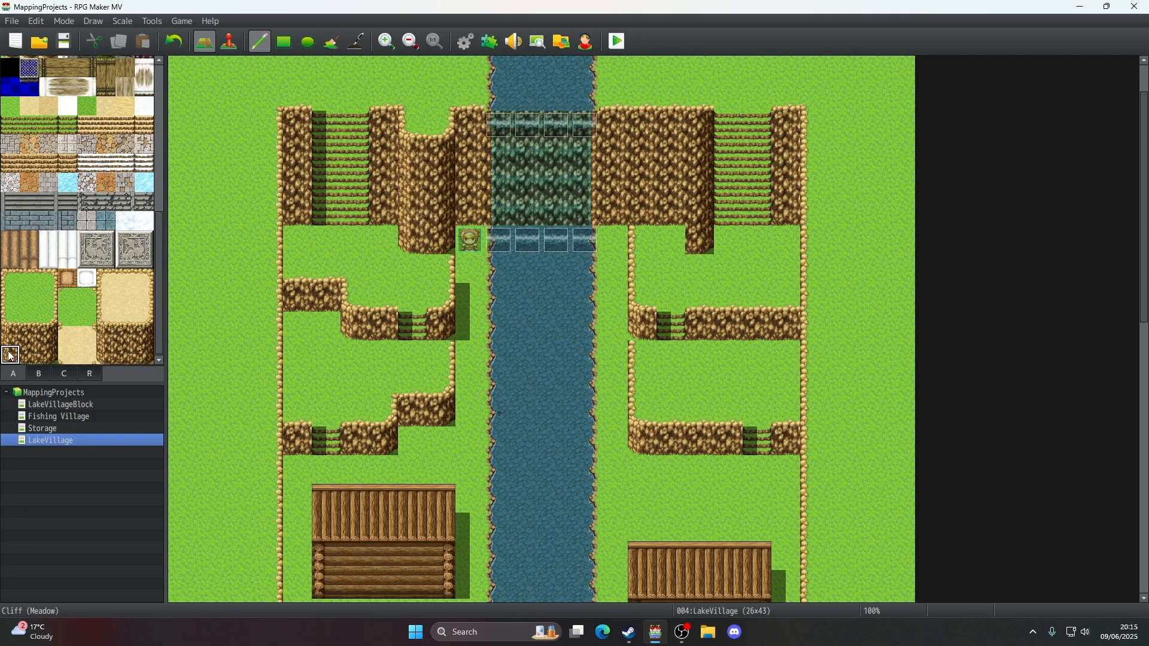
{"action": "left_click", "coordinate": [680, 246]}
{"action": "left_click", "coordinate": [10, 337]}
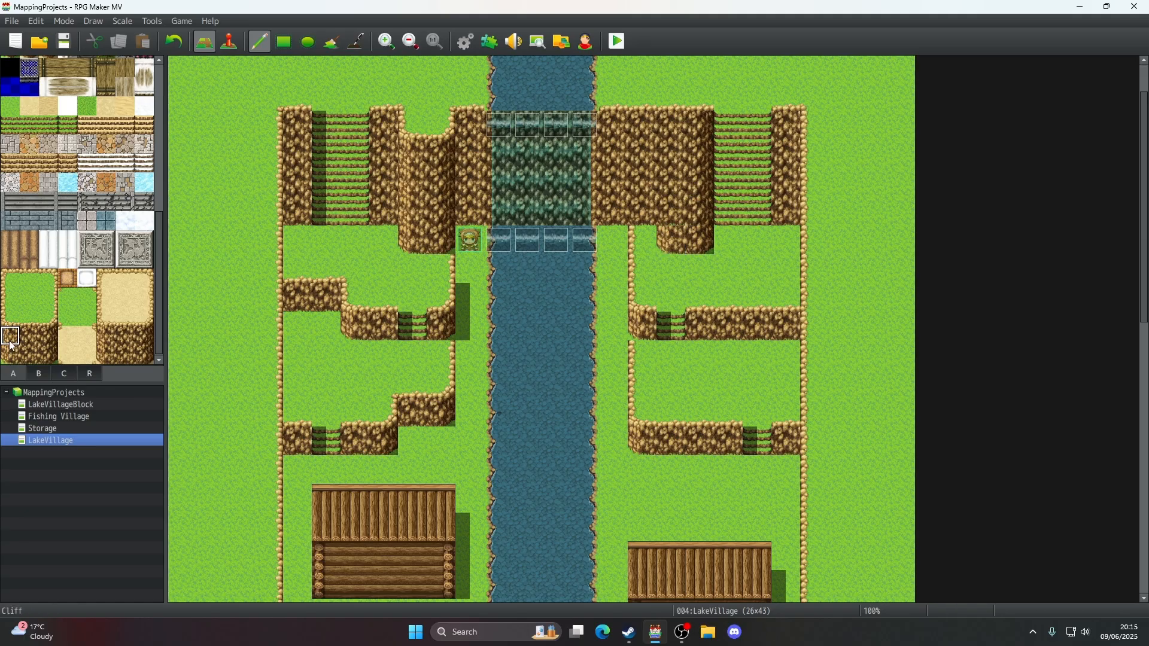
{"action": "left_click", "coordinate": [671, 214]}
{"action": "left_click_drag", "start_coordinate": [665, 197], "coordinate": [671, 126]}
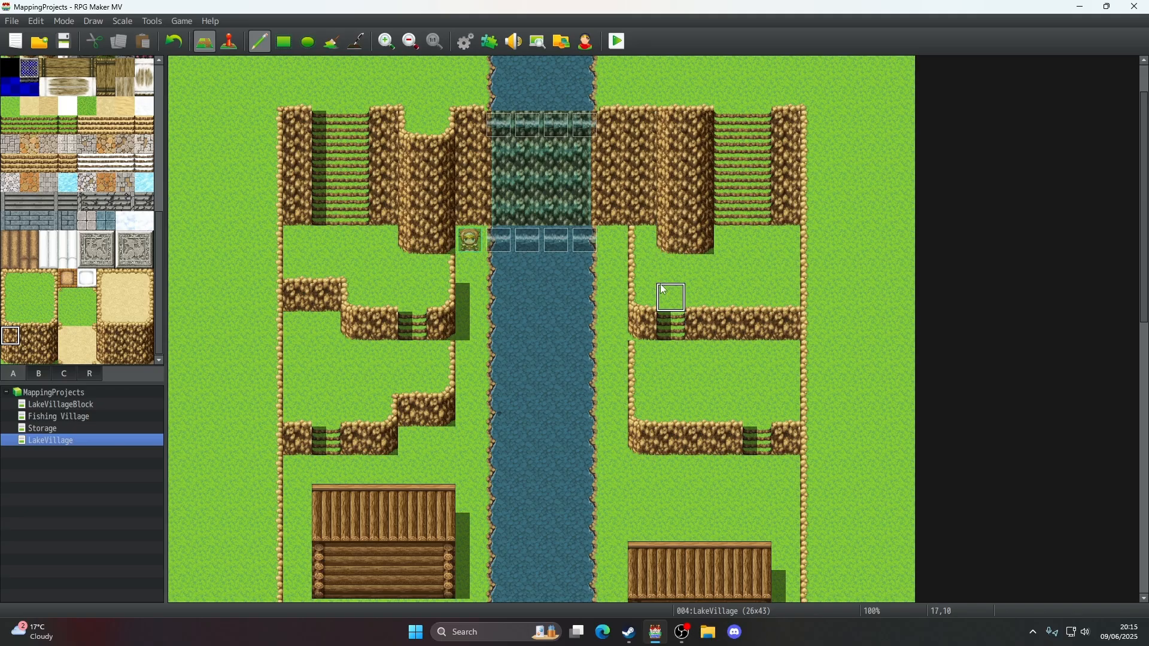
- Draw a shadow along the outcrop's east side, across the stairs and down to the grass below them
{"action": "left_click", "coordinate": [356, 42]}
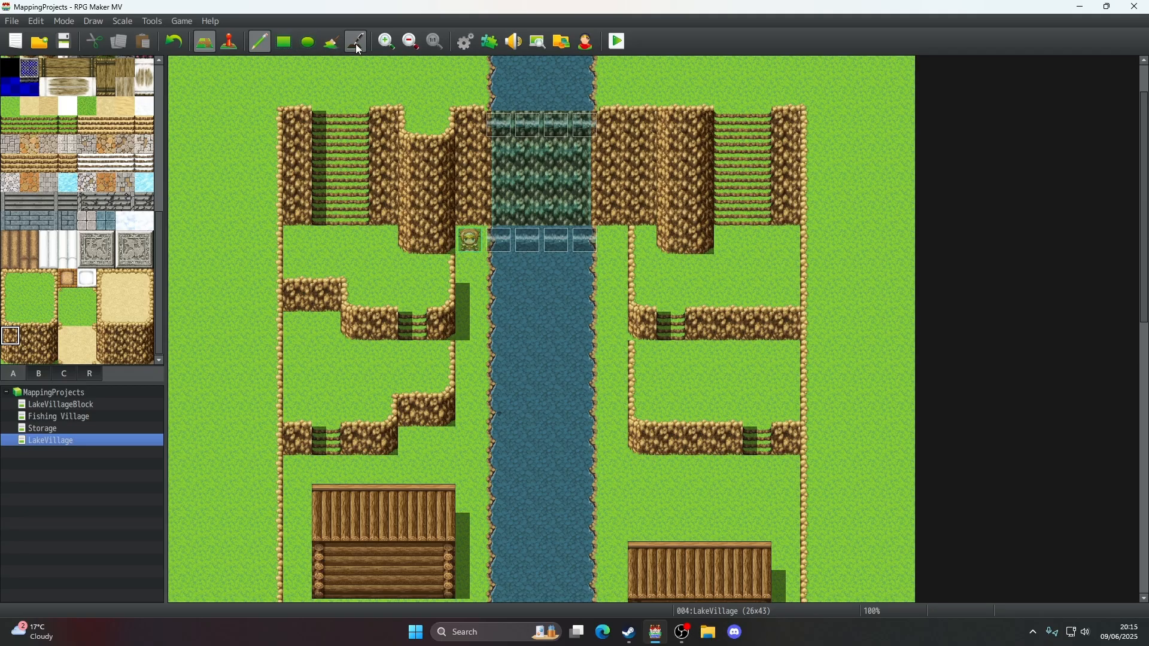
{"action": "left_click_drag", "start_coordinate": [717, 252], "coordinate": [727, 128]}
{"action": "scroll", "coordinate": [744, 245], "scroll_direction": "up", "scroll_amount": 2}
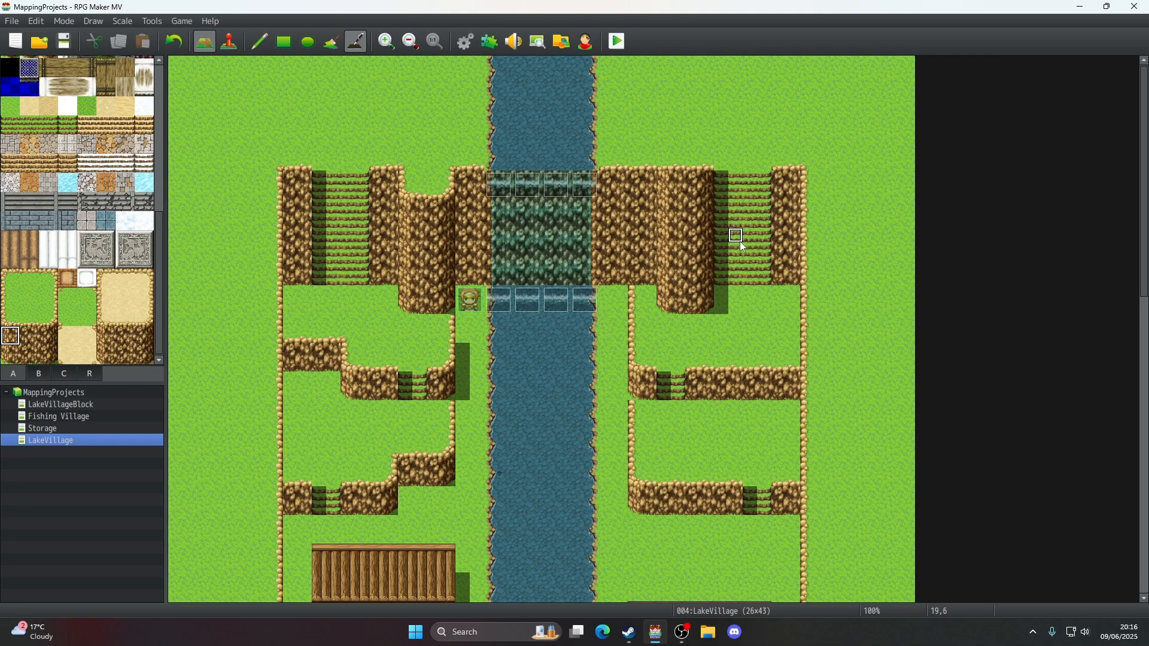
- Replace the outcrop's top row with meadow and paint raised cliff-edge tiles on both sides of the resulting notch
{"action": "left_click", "coordinate": [260, 42]}
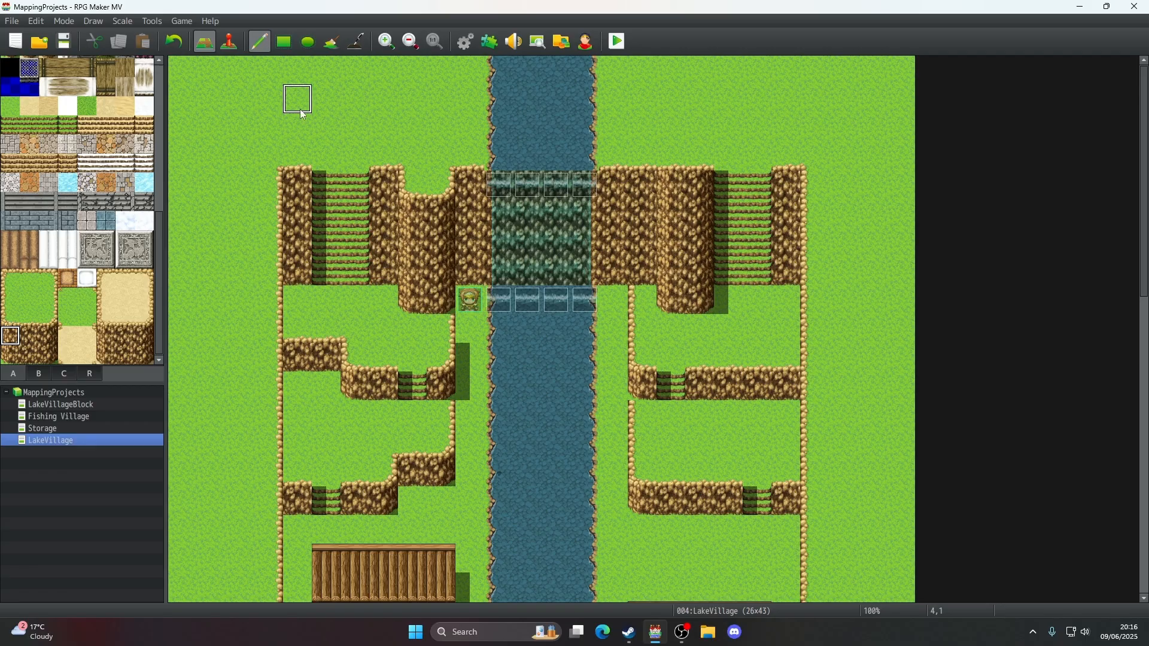
{"action": "left_click", "coordinate": [682, 179]}
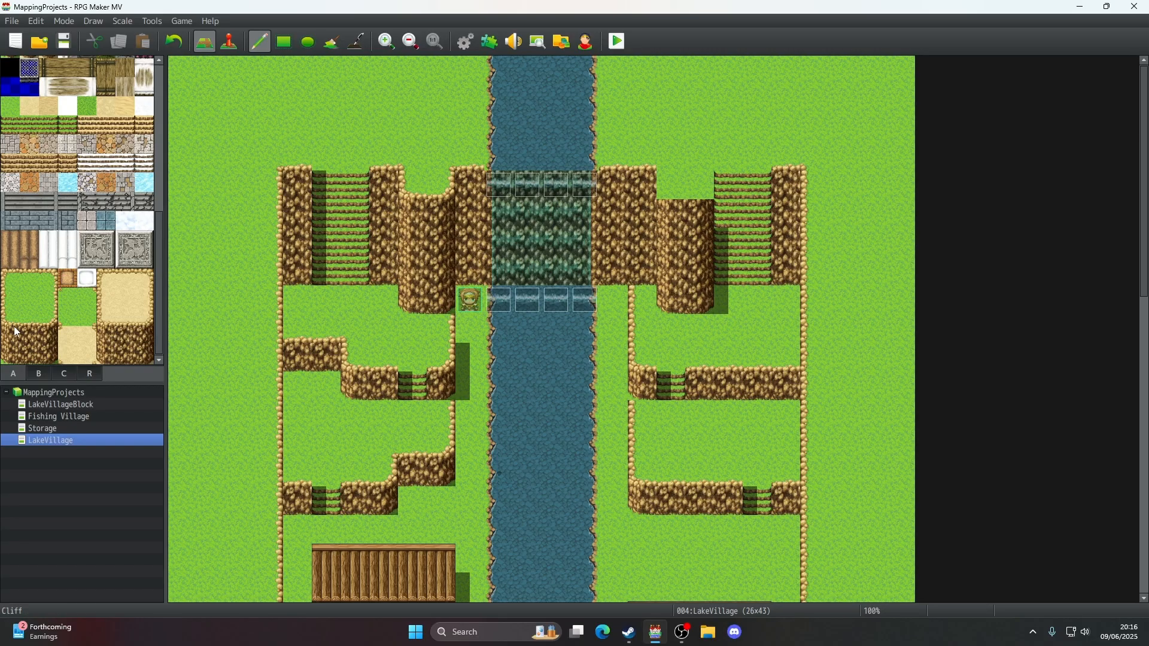
{"action": "left_click", "coordinate": [67, 298]}
{"action": "left_click", "coordinate": [67, 317]}
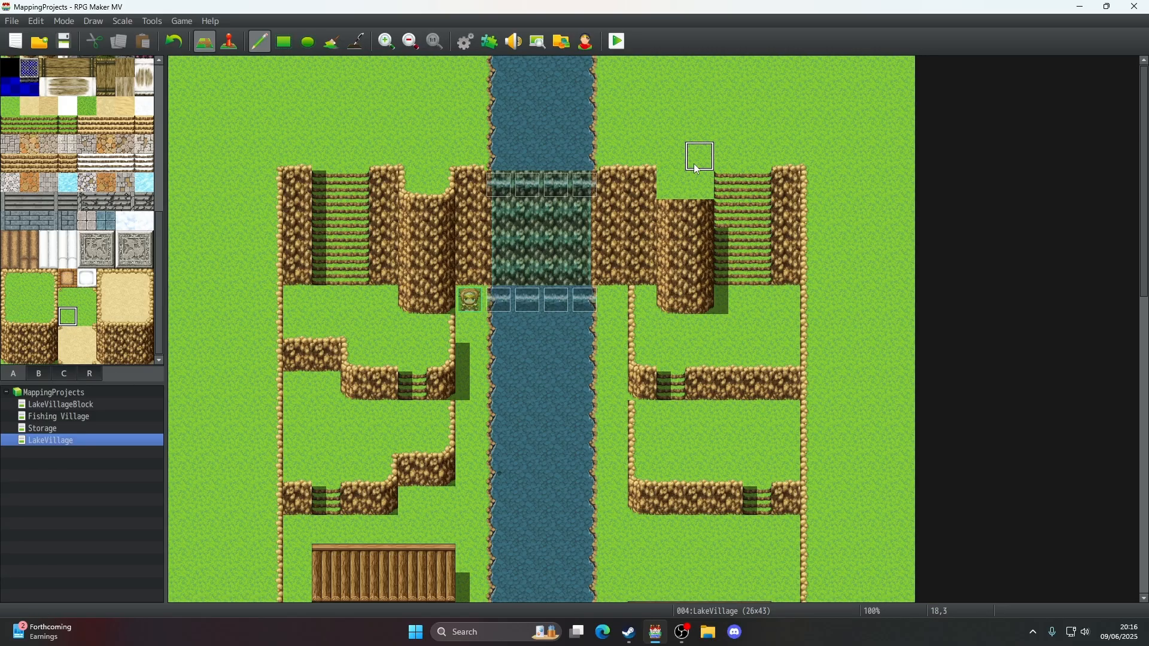
{"action": "left_click", "coordinate": [11, 317]}
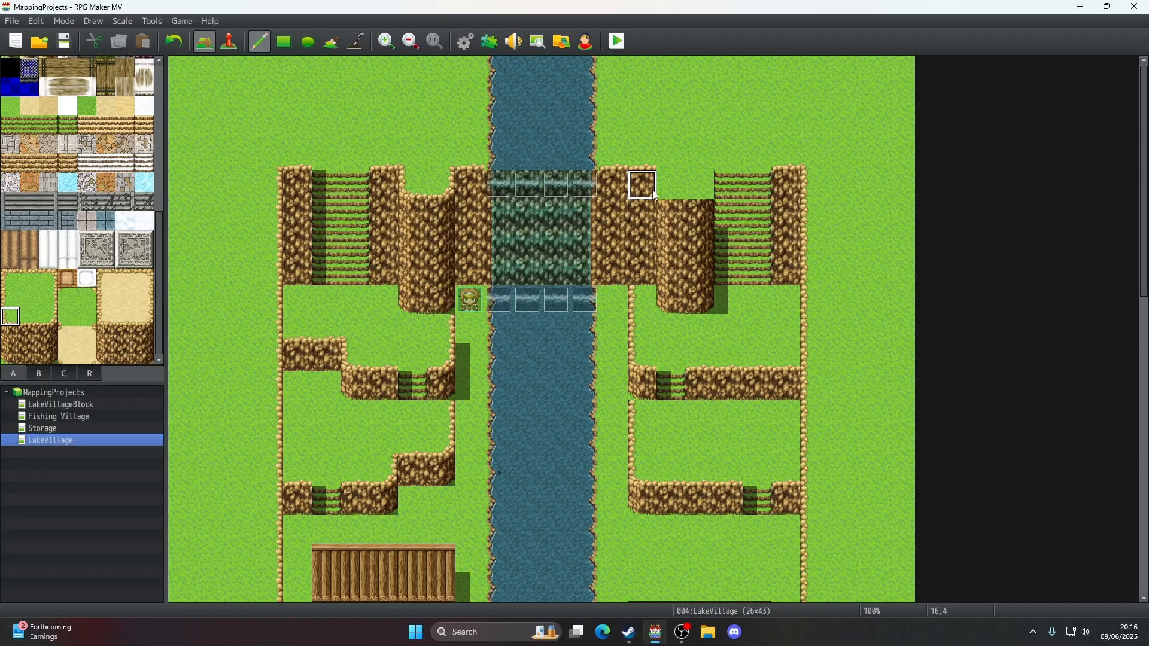
{"action": "left_click", "coordinate": [65, 315]}
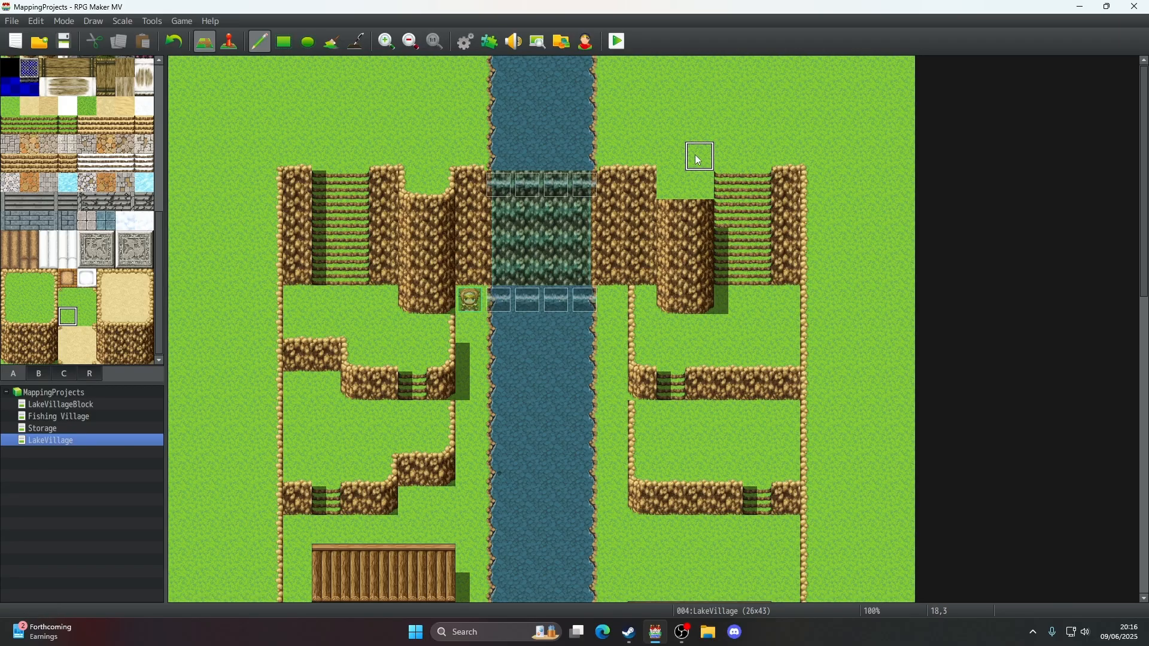
{"action": "left_click", "coordinate": [671, 159]}
{"action": "left_click", "coordinate": [9, 321]}
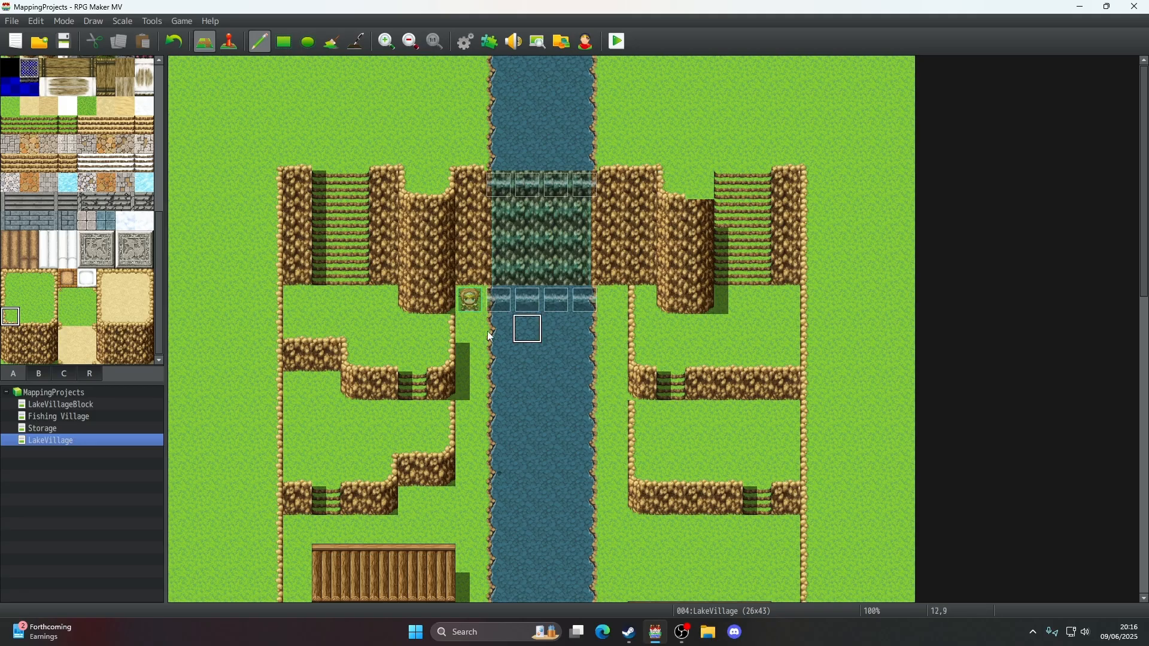
{"action": "left_click", "coordinate": [50, 317]}
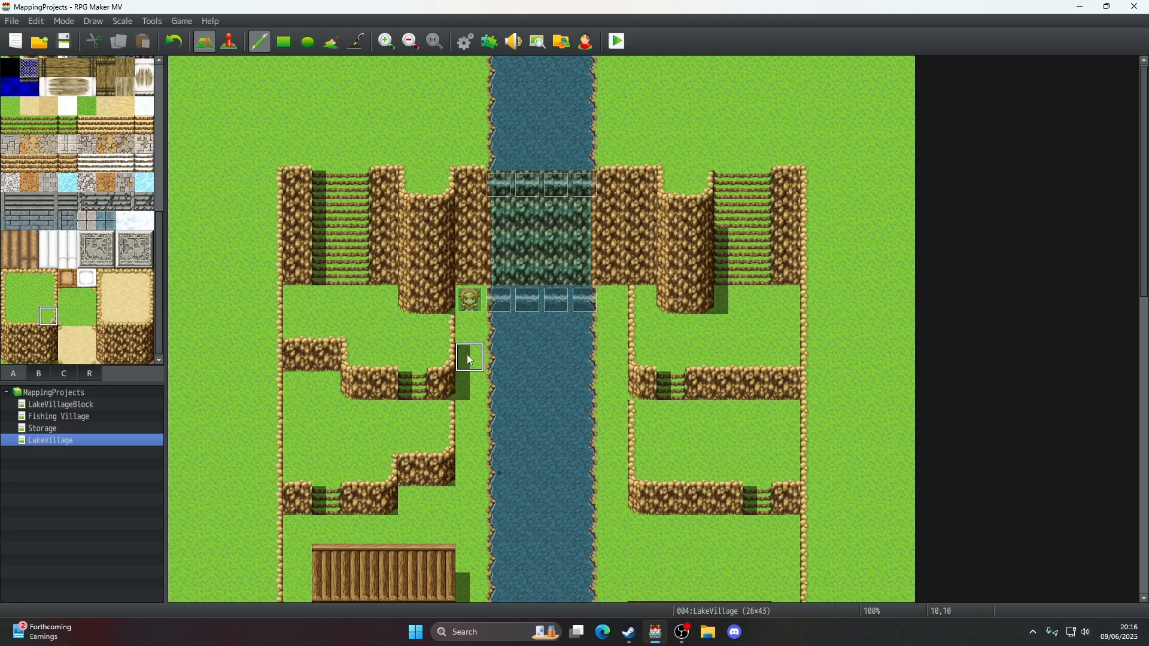
{"action": "left_click", "coordinate": [87, 317]}
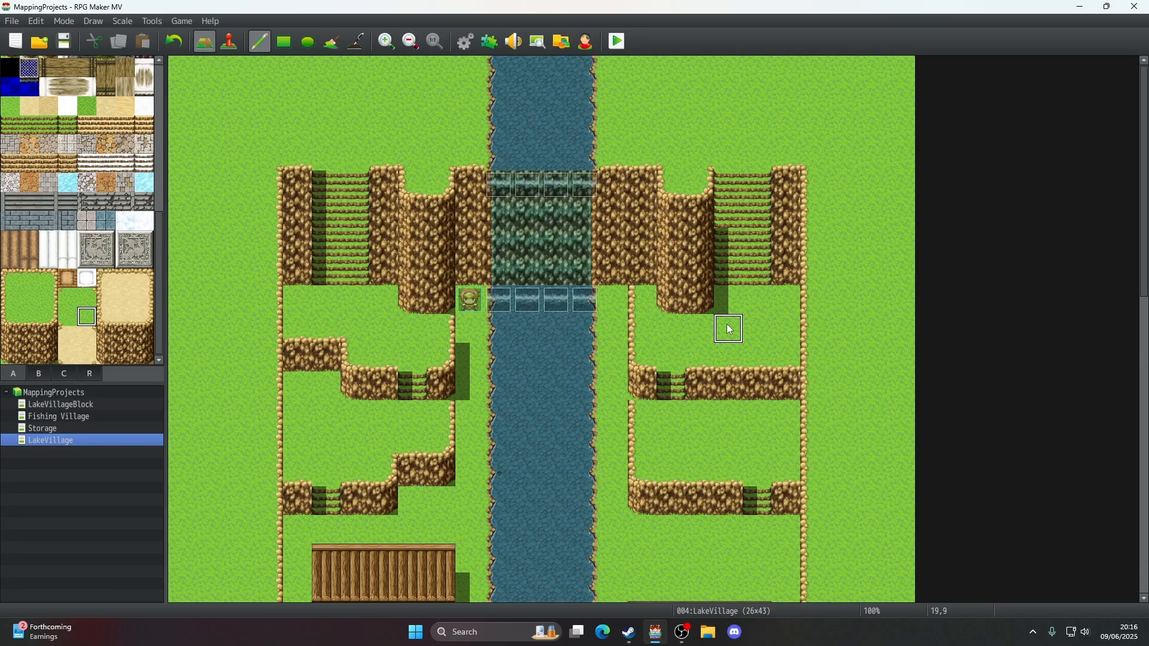
- Extend the outcrop's shadow up the west side of the eastern stairs to their top, and return to the pencil
{"action": "left_click", "coordinate": [357, 41]}
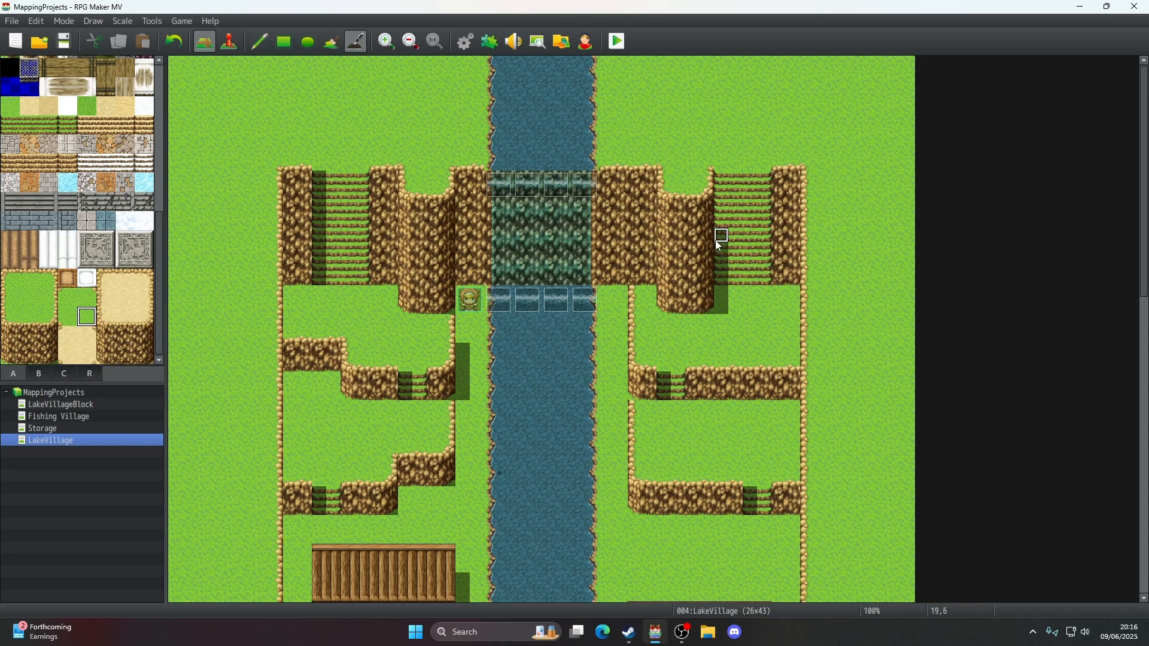
{"action": "left_click_drag", "start_coordinate": [718, 239], "coordinate": [720, 175]}
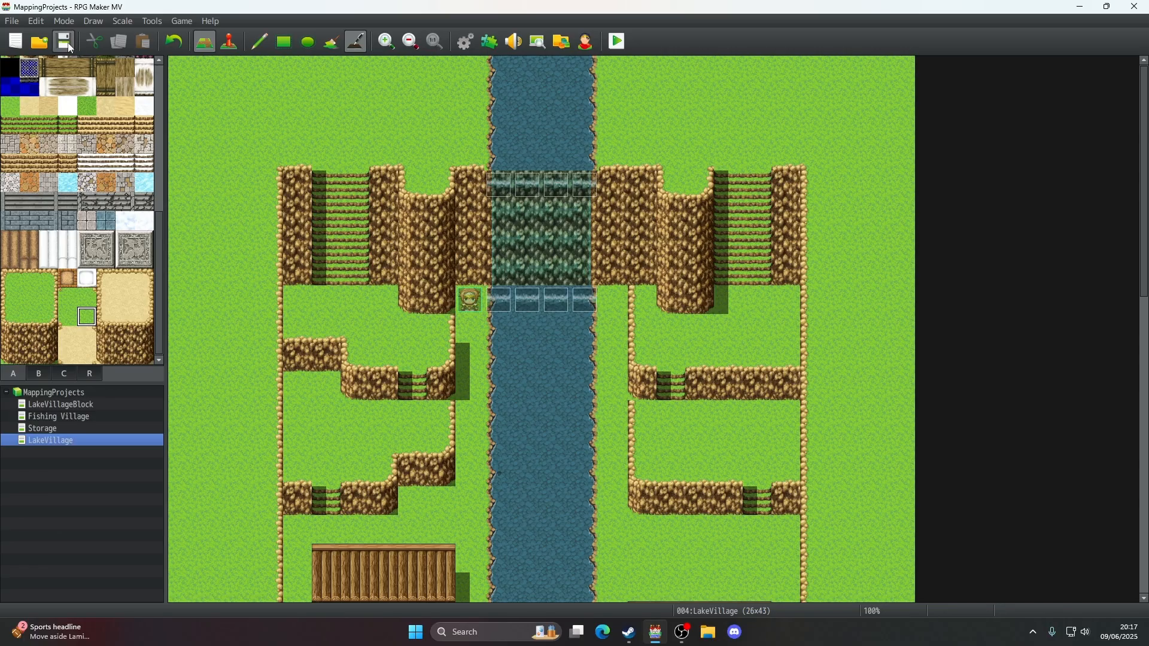
{"action": "left_click", "coordinate": [259, 41]}
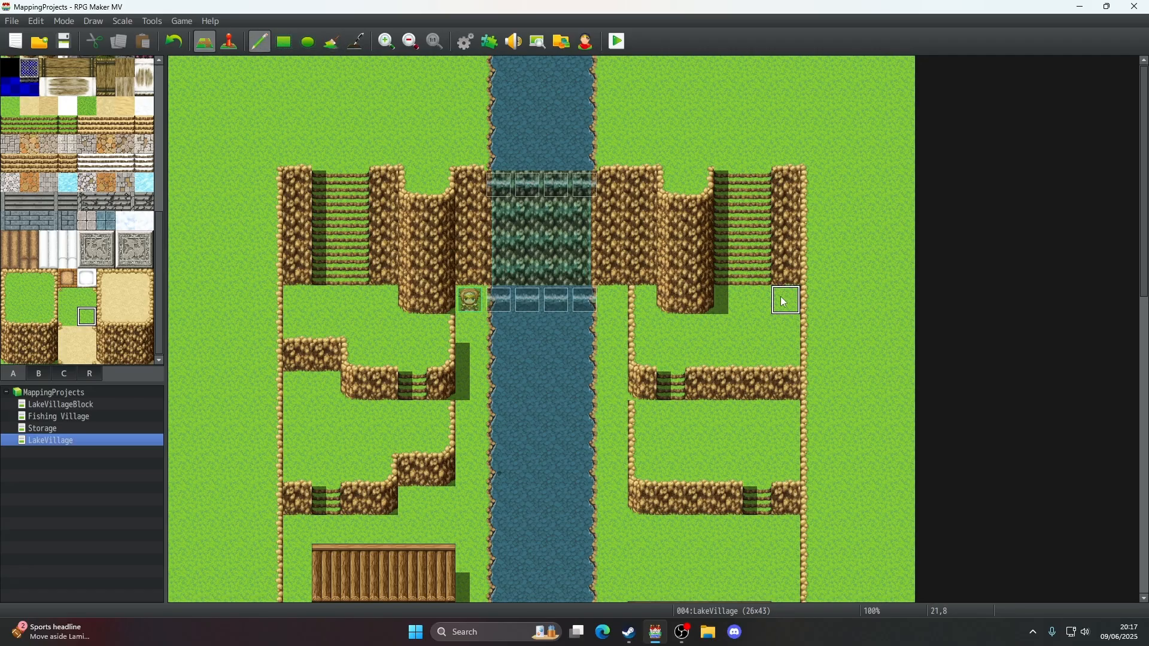
{"action": "scroll", "coordinate": [780, 296], "scroll_direction": "down", "scroll_amount": 2}
{"action": "scroll", "coordinate": [780, 296], "scroll_direction": "down", "scroll_amount": 2}
{"action": "scroll", "coordinate": [781, 297], "scroll_direction": "up", "scroll_amount": 4}
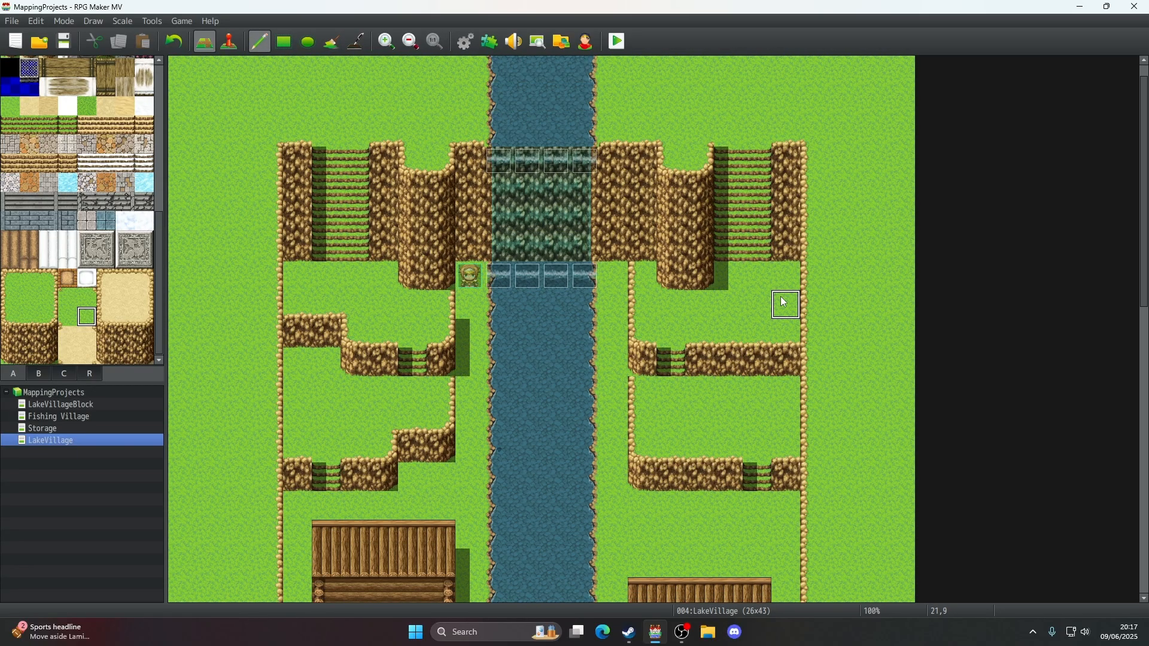
{"action": "scroll", "coordinate": [729, 288], "scroll_direction": "down", "scroll_amount": 2}
{"action": "scroll", "coordinate": [730, 288], "scroll_direction": "down", "scroll_amount": 1}
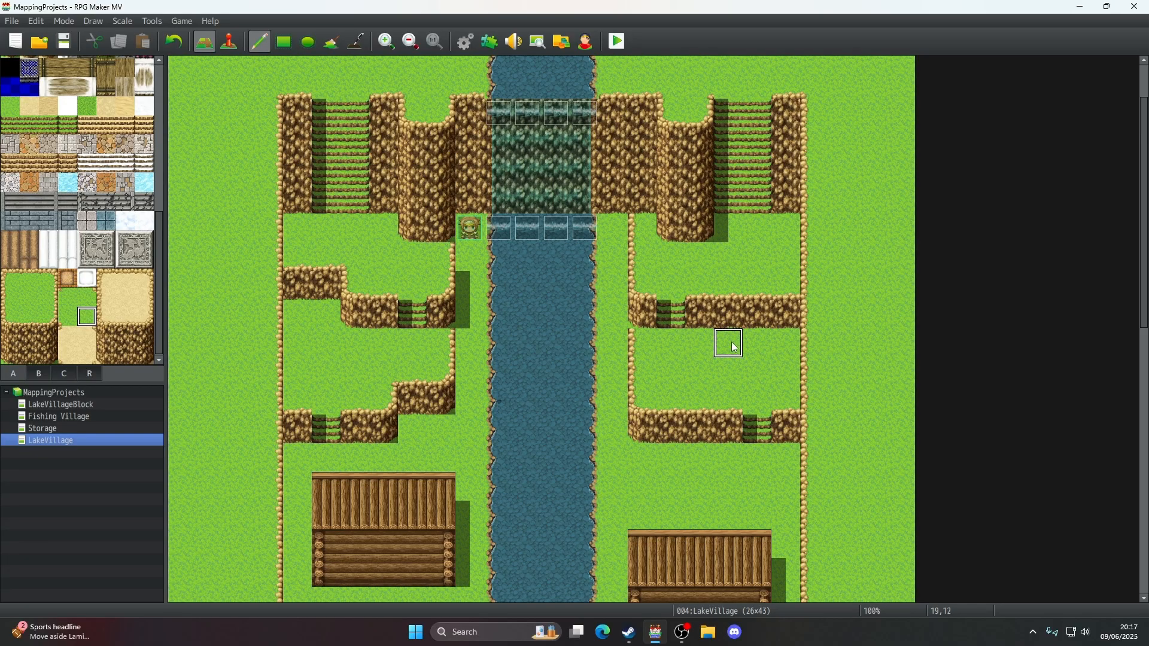
- Paint a cliff outcrop two tiles wide and two tall, protruding one row below the upper eastern ledge, east of its small stairs
{"action": "left_click", "coordinate": [11, 354]}
{"action": "left_click", "coordinate": [731, 339]}
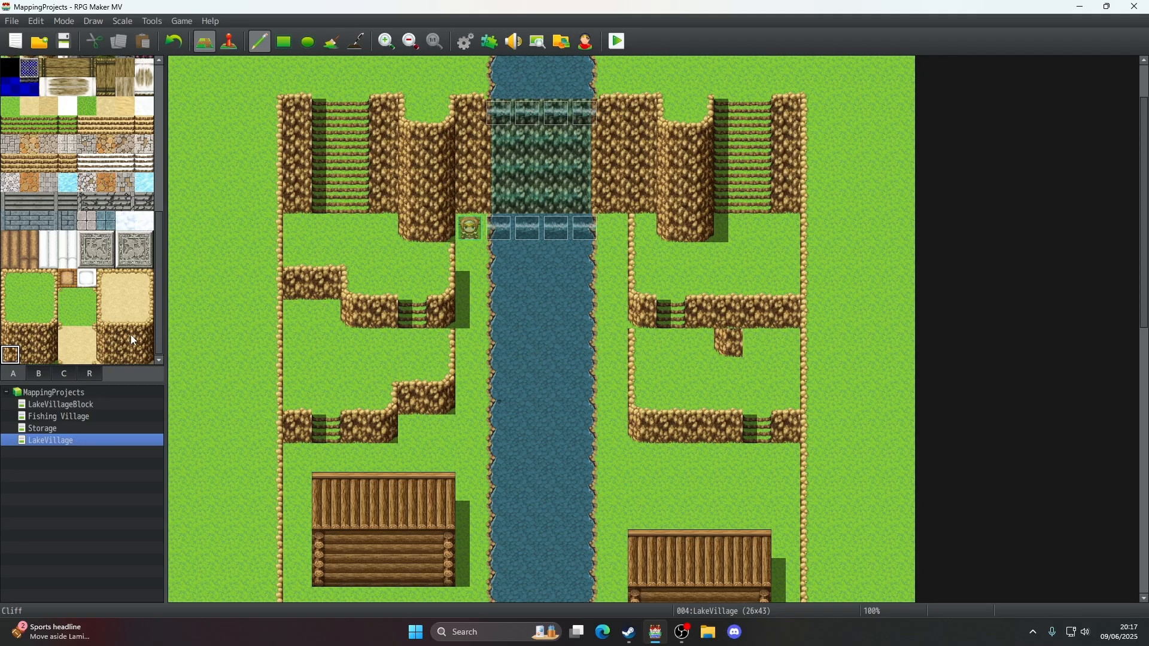
{"action": "left_click", "coordinate": [19, 341]}
{"action": "left_click", "coordinate": [728, 315]}
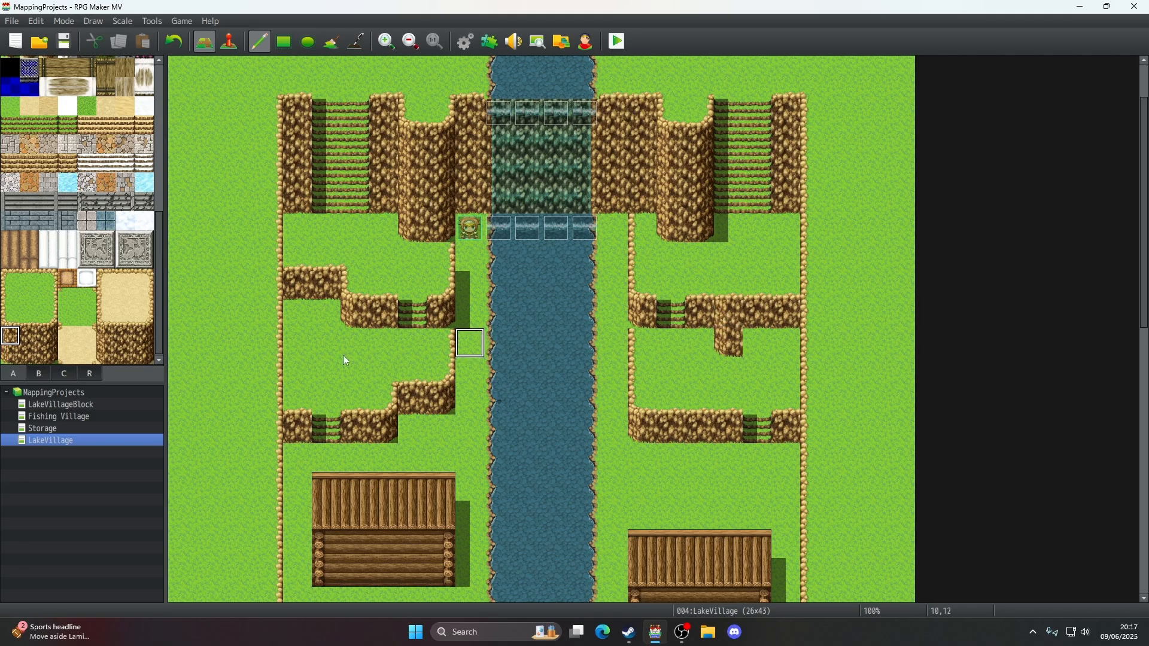
{"action": "left_click", "coordinate": [48, 355]}
{"action": "left_click", "coordinate": [755, 345]}
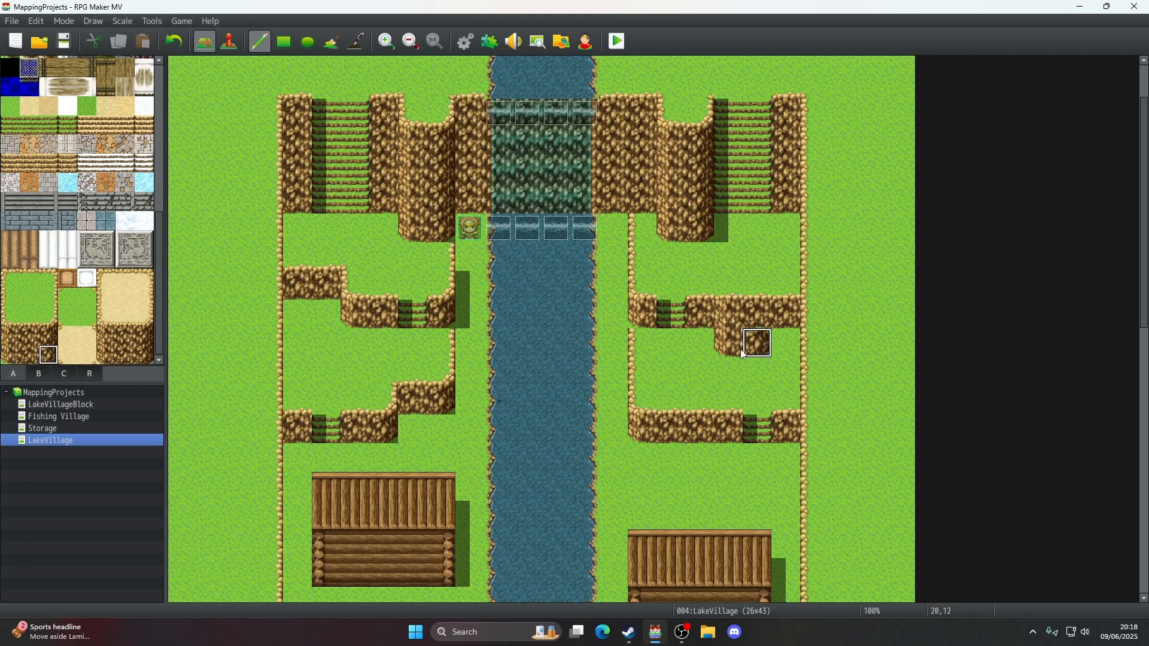
{"action": "left_click", "coordinate": [48, 336]}
{"action": "left_click", "coordinate": [757, 314]}
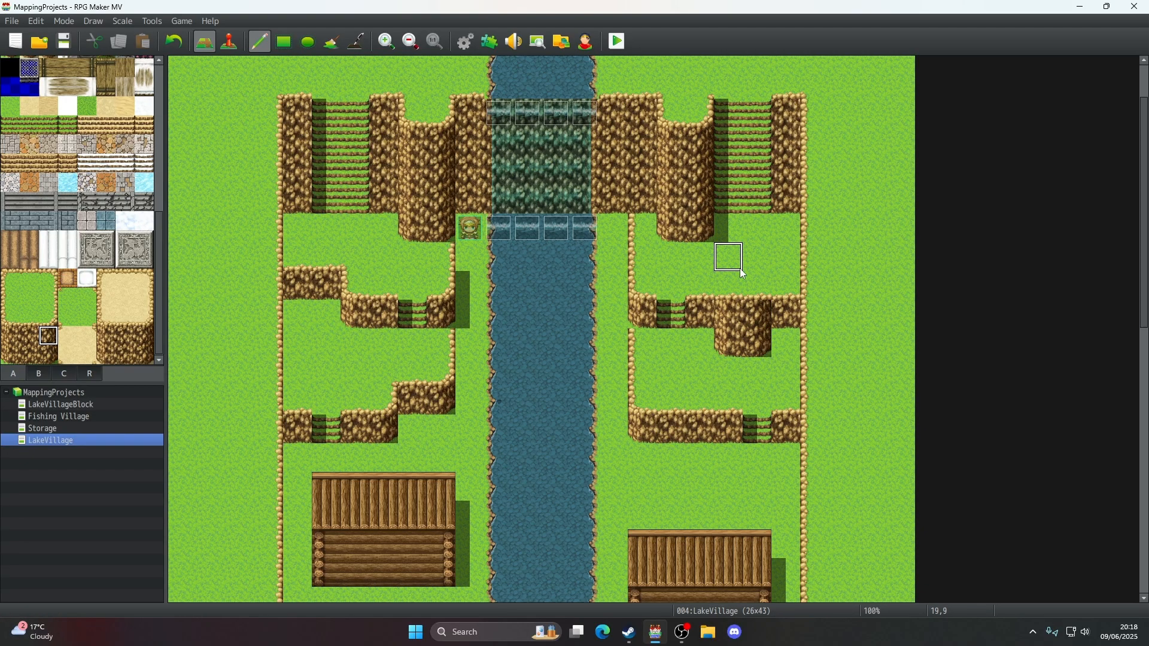
- Replace the outcrop's upper two tiles with meadow and paint raised cliff edges on both sides of the resulting notch
{"action": "right_click", "coordinate": [729, 256]}
{"action": "left_click", "coordinate": [729, 314]}
{"action": "left_click", "coordinate": [758, 314]}
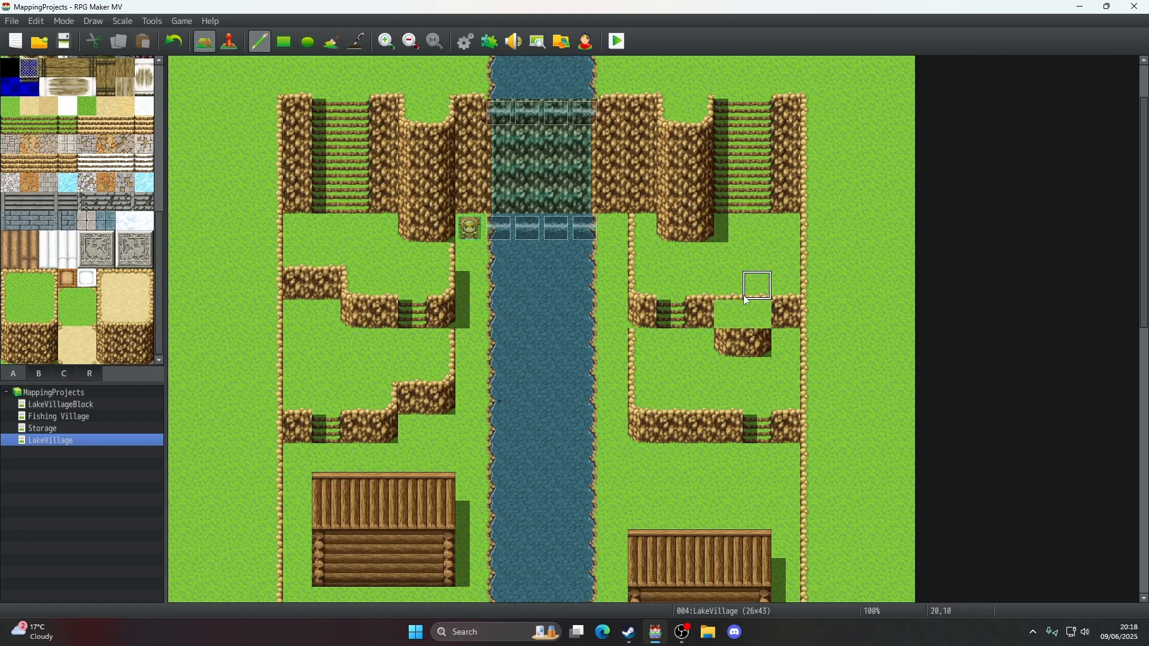
{"action": "left_click", "coordinate": [67, 316]}
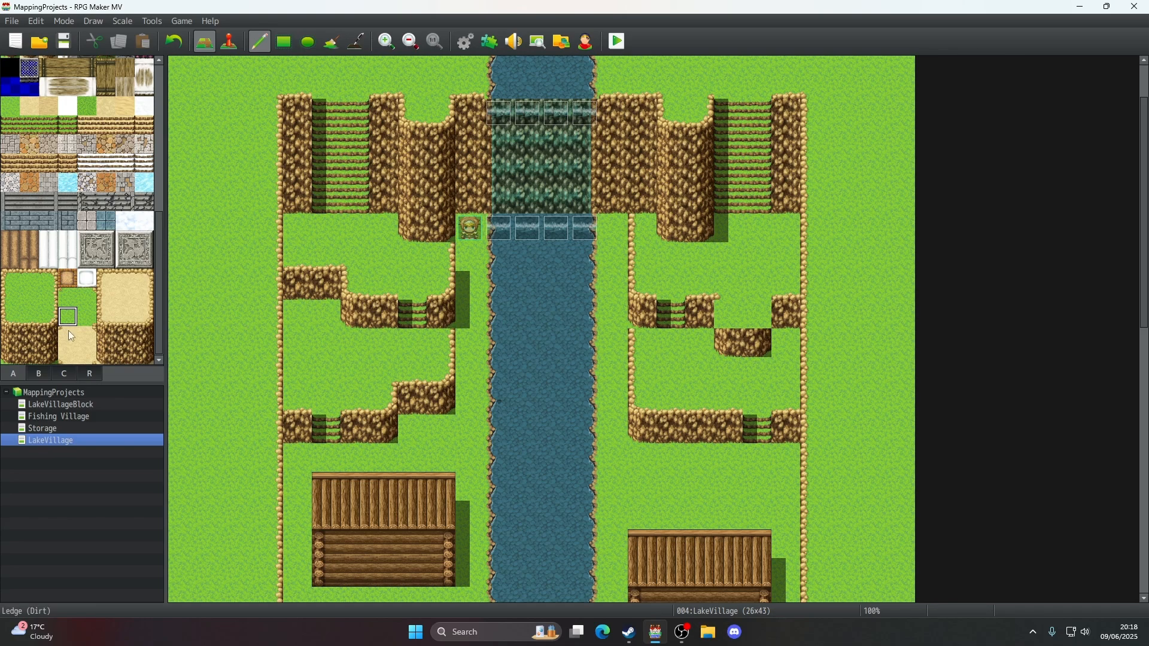
{"action": "left_click", "coordinate": [13, 317]}
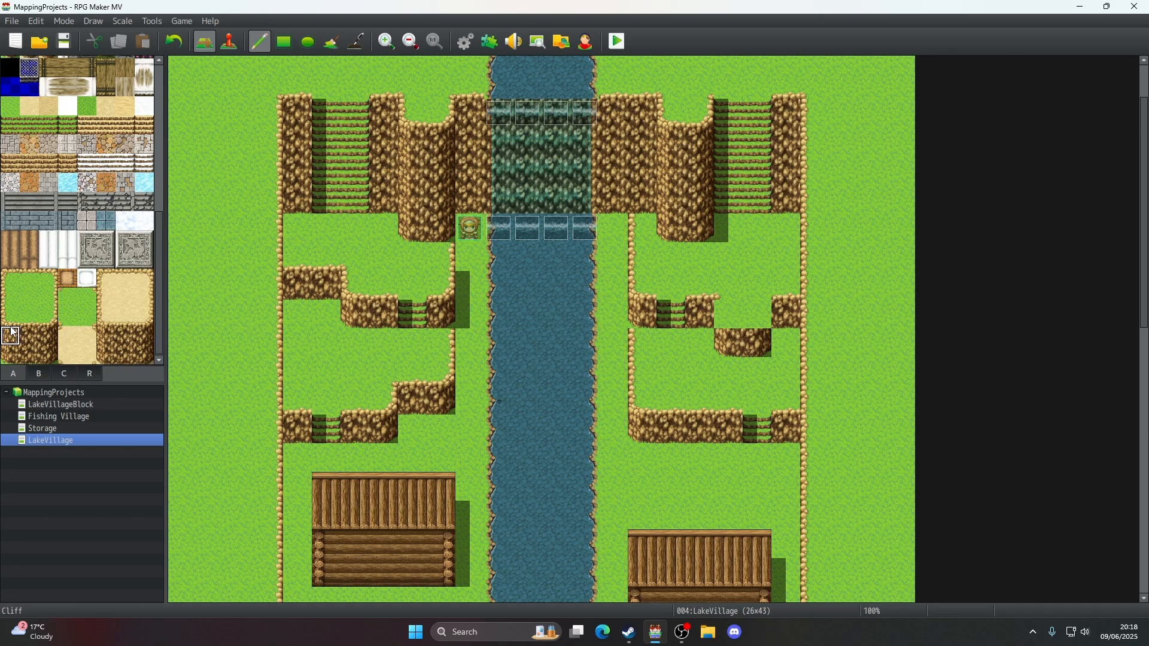
{"action": "left_click", "coordinate": [768, 341]}
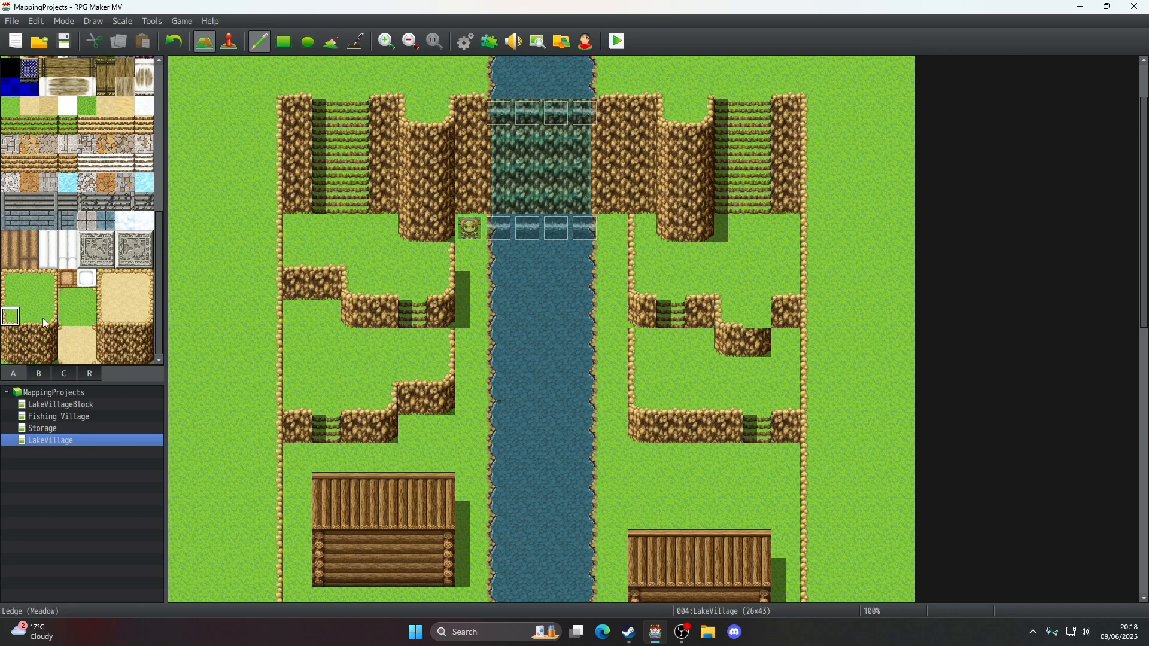
{"action": "left_click", "coordinate": [87, 318]}
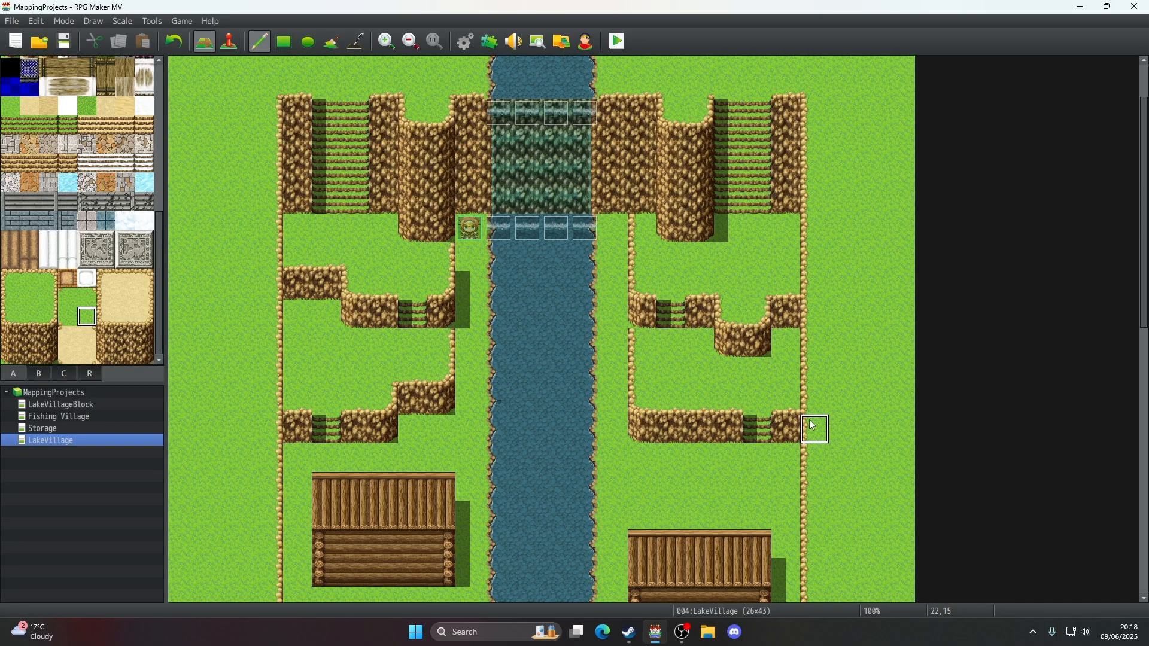
{"action": "scroll", "coordinate": [813, 426], "scroll_direction": "up", "scroll_amount": 3}
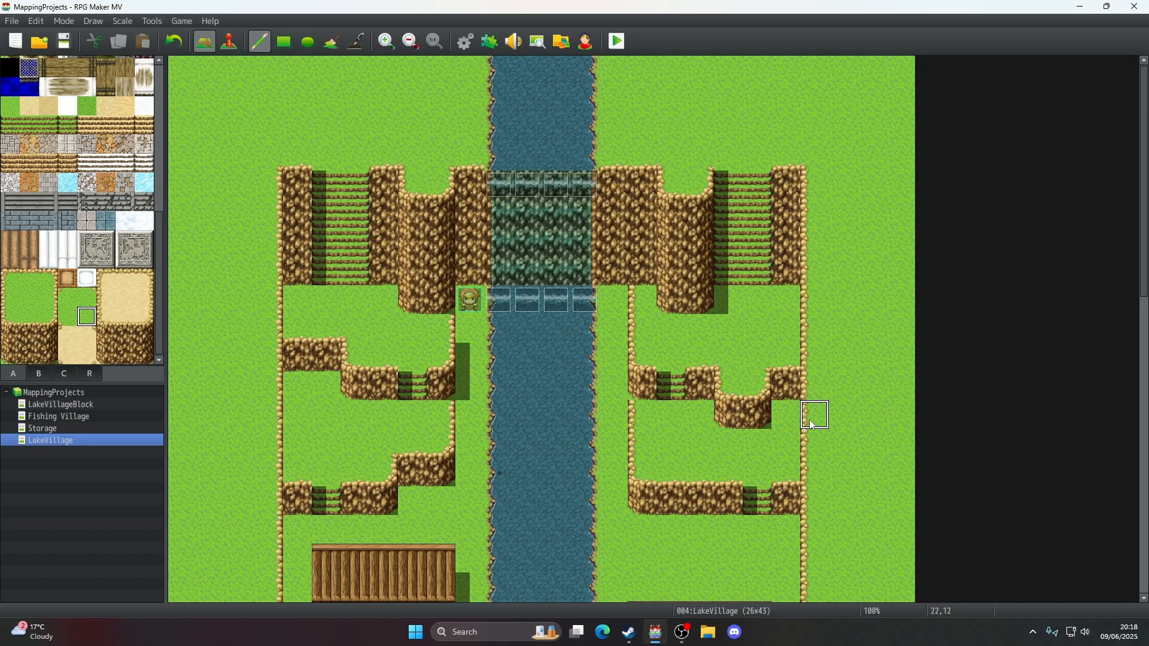
{"action": "scroll", "coordinate": [813, 426], "scroll_direction": "down", "scroll_amount": 4}
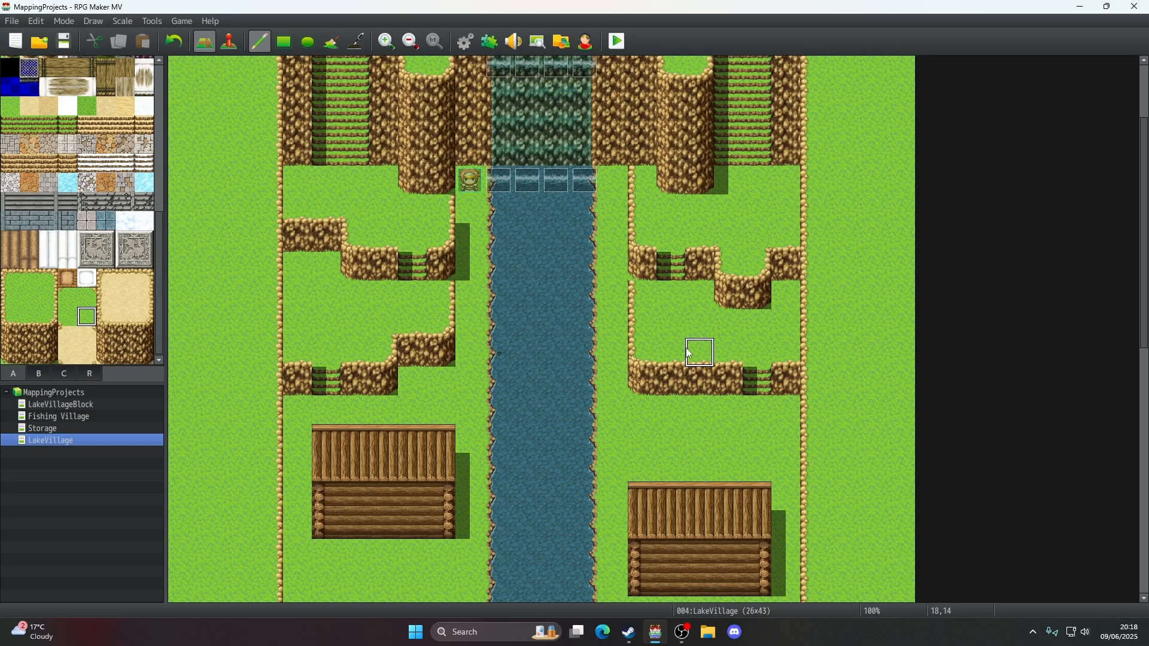
{"action": "mouse_move", "coordinate": [690, 354]}
{"action": "right_mouse_down"}
{"action": "mouse_move", "coordinate": [663, 359]}
{"action": "mouse_move", "coordinate": [697, 361]}
{"action": "right_mouse_up"}
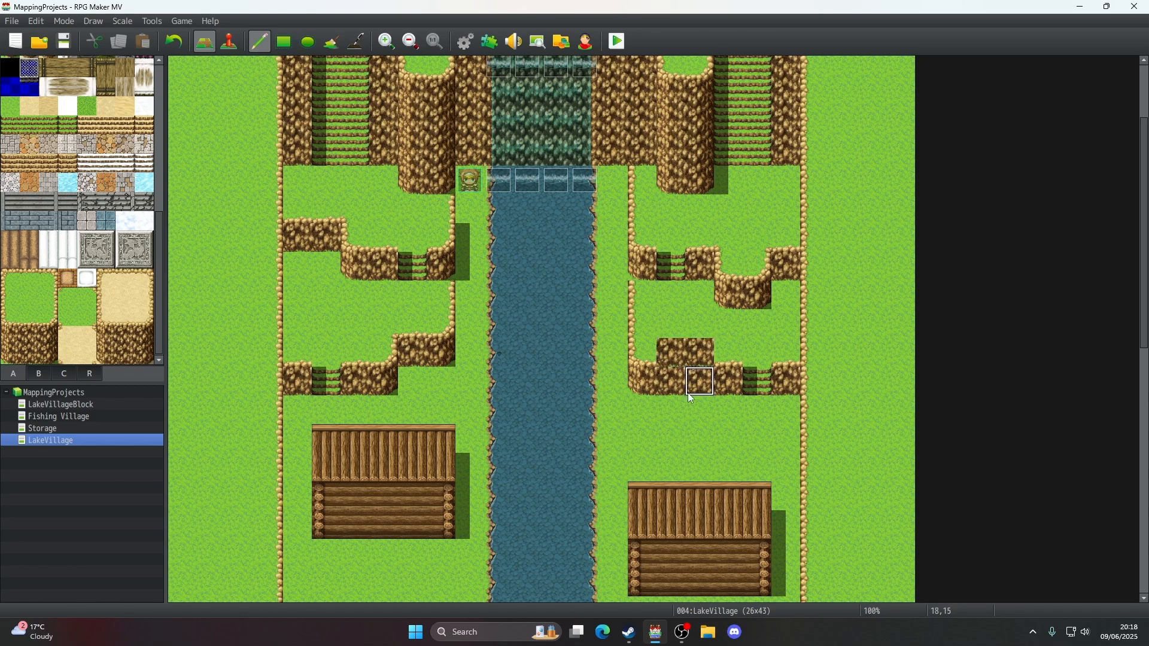
{"action": "left_click_drag", "start_coordinate": [692, 400], "coordinate": [662, 385]}
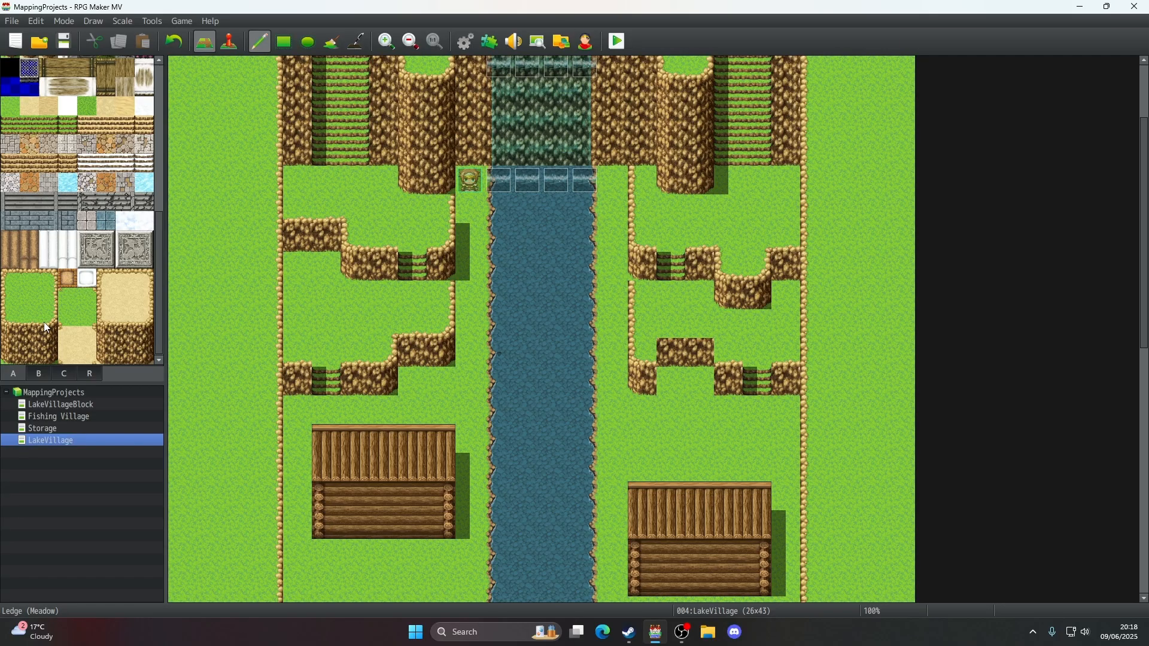
{"action": "left_click", "coordinate": [180, 46]}
{"action": "left_click", "coordinate": [180, 47]}
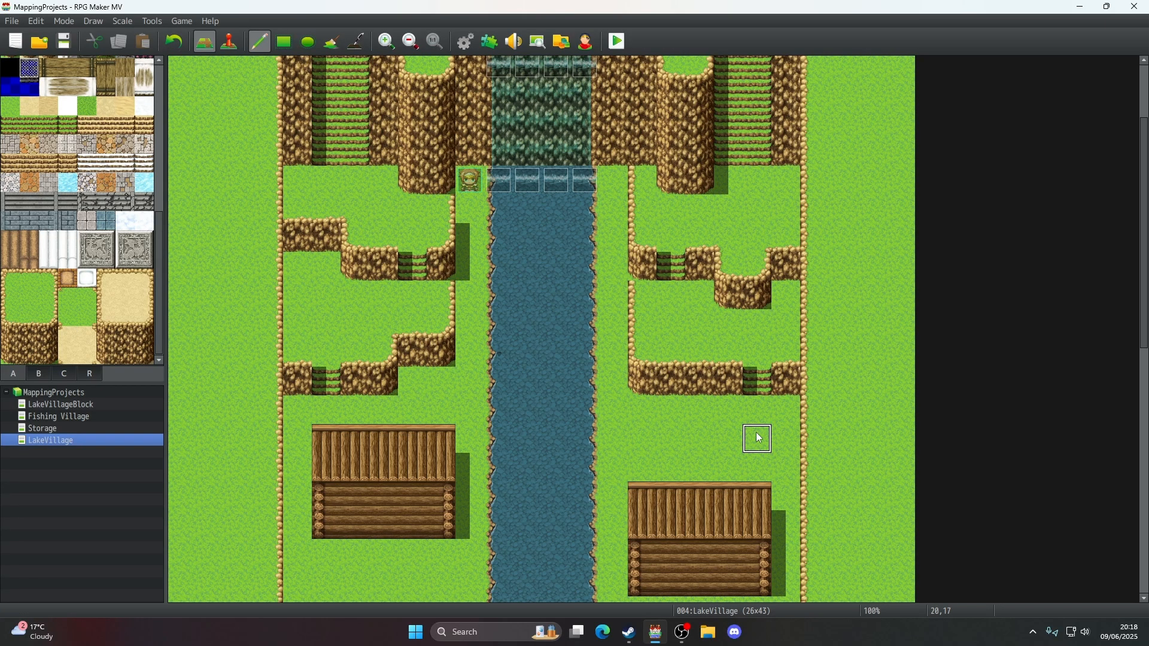
{"action": "scroll", "coordinate": [573, 298], "scroll_direction": "up", "scroll_amount": 2}
{"action": "scroll", "coordinate": [575, 299], "scroll_direction": "down", "scroll_amount": 4}
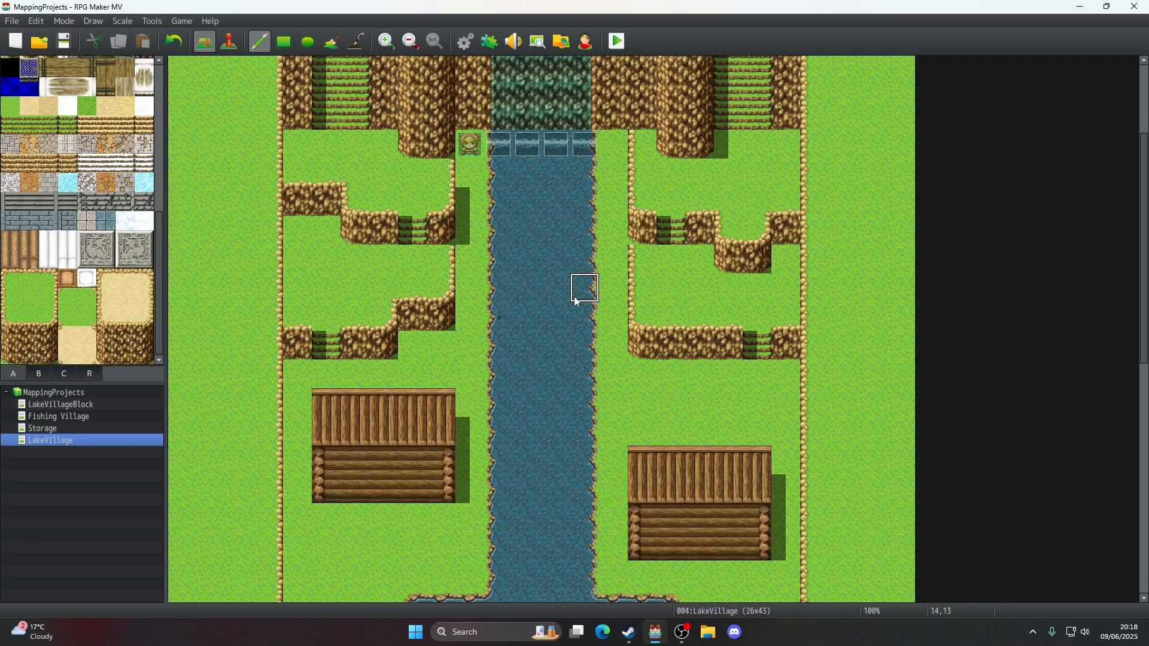
- Look at the Storage and Fishing Village maps for reference, and return to the LakeVillage map
{"action": "left_click", "coordinate": [65, 428]}
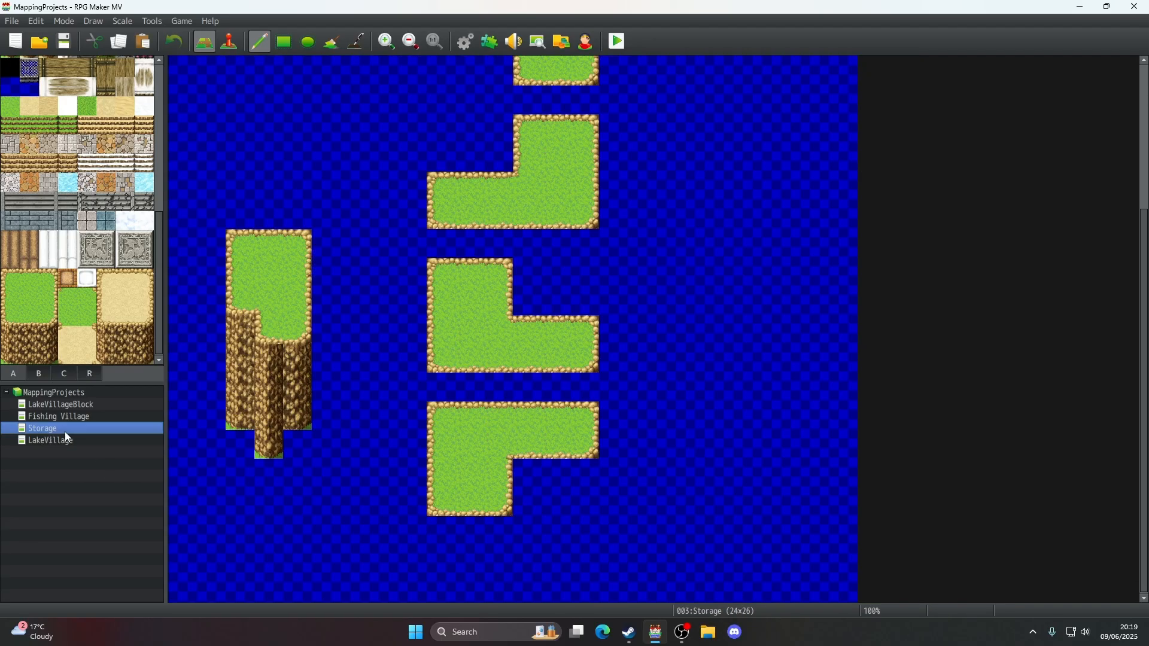
{"action": "left_click", "coordinate": [67, 418]}
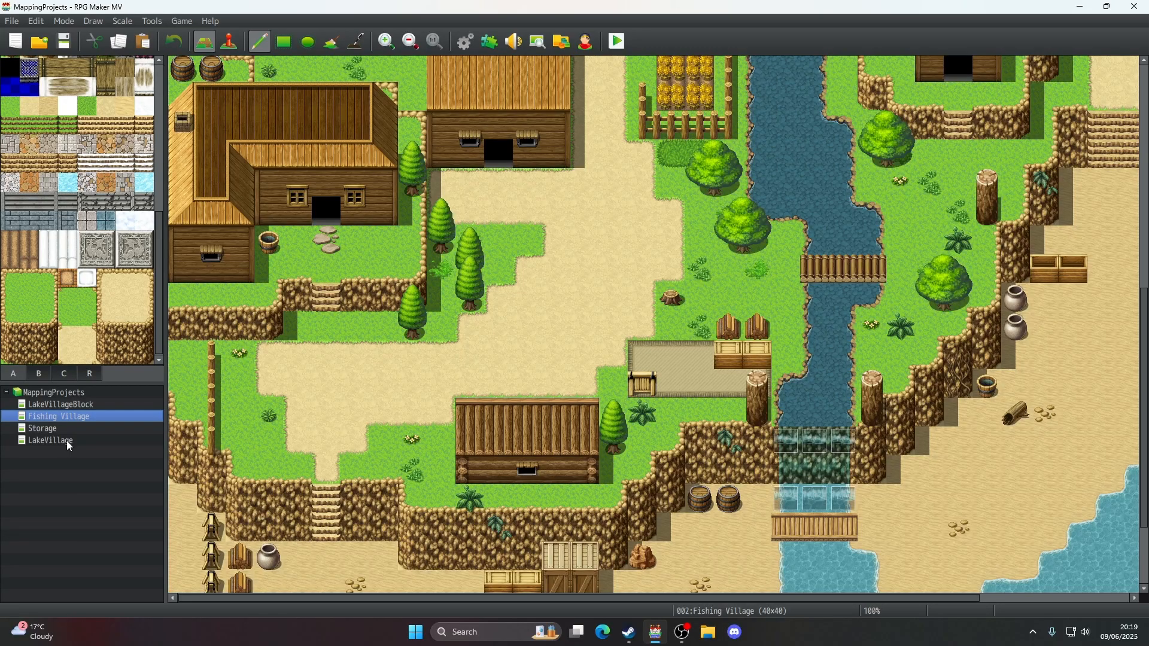
{"action": "left_click", "coordinate": [67, 443]}
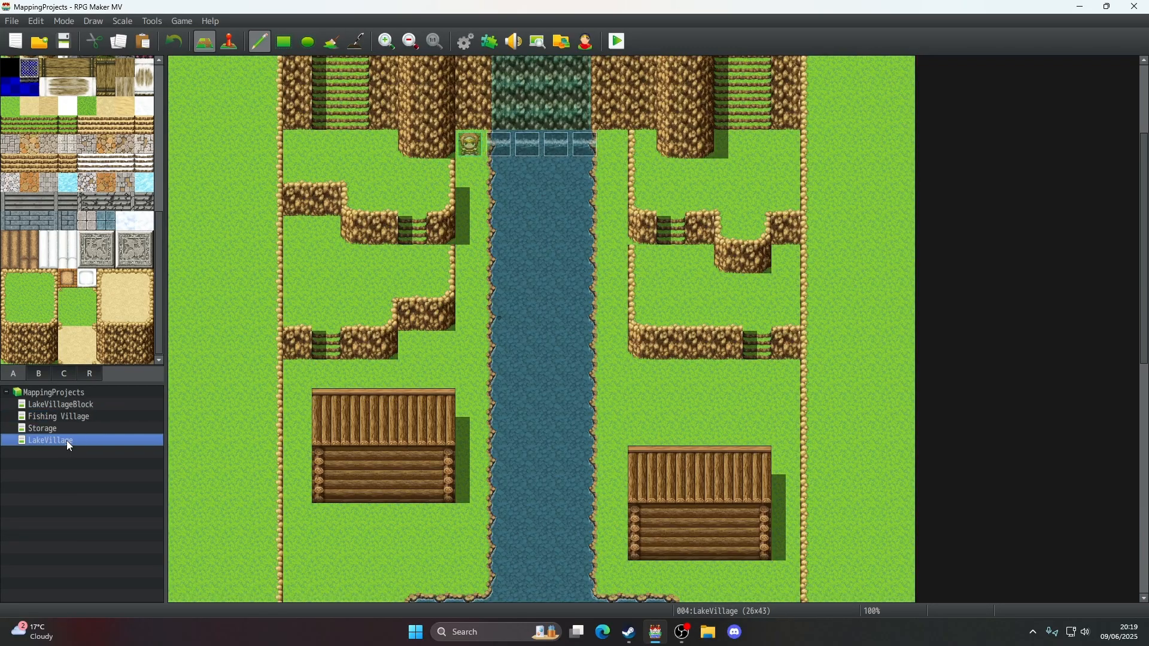
{"action": "left_click_drag", "start_coordinate": [697, 317], "coordinate": [670, 317]}
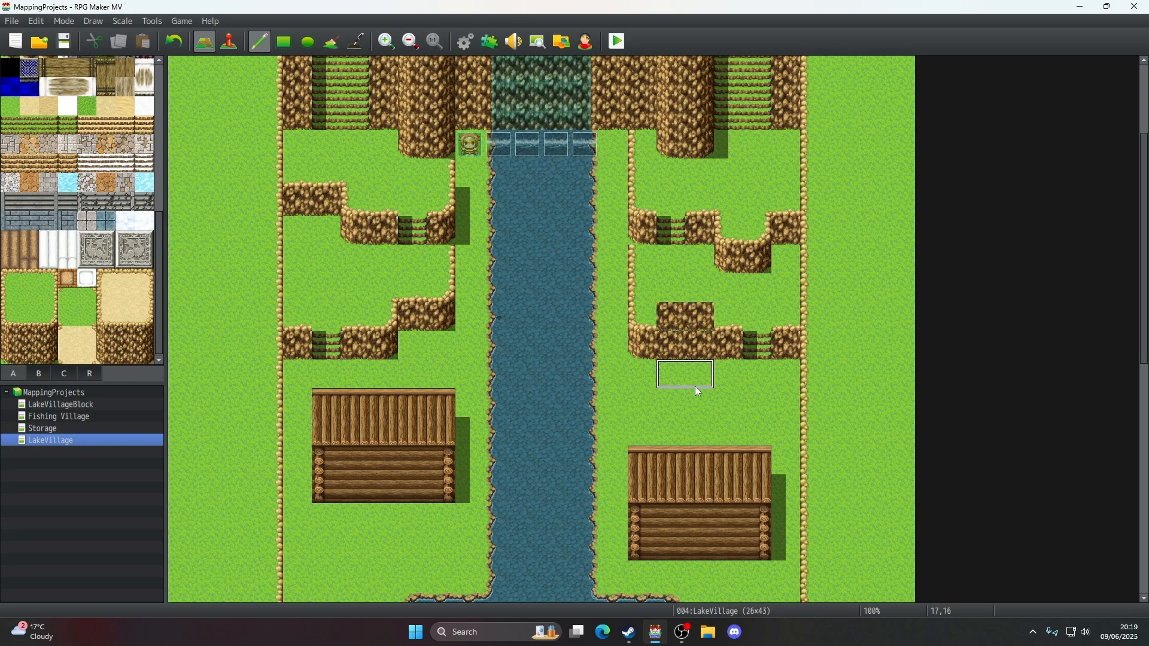
{"action": "left_click", "coordinate": [9, 323]}
{"action": "left_click_drag", "start_coordinate": [670, 346], "coordinate": [700, 347]}
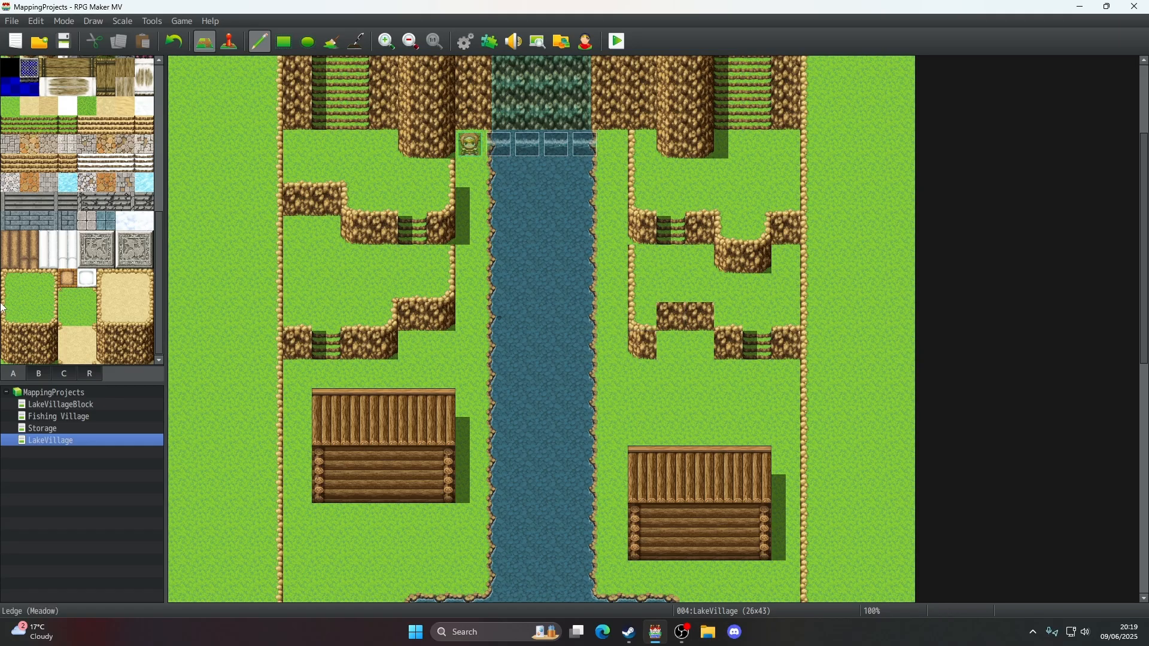
{"action": "left_click", "coordinate": [48, 297]}
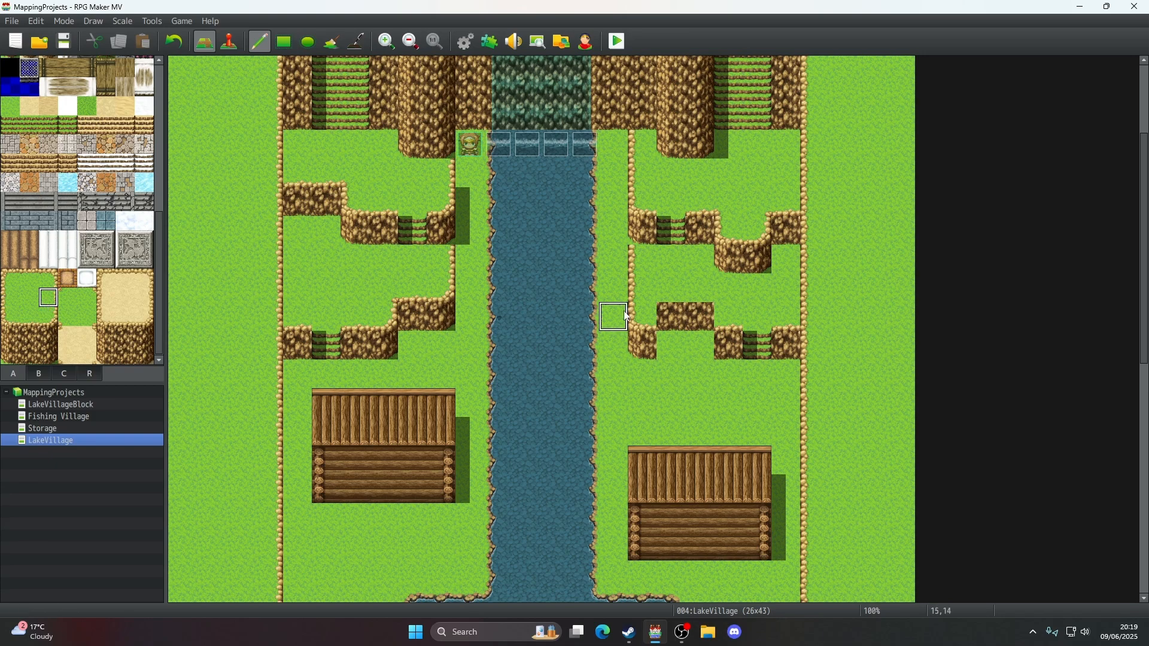
{"action": "left_click", "coordinate": [641, 316]}
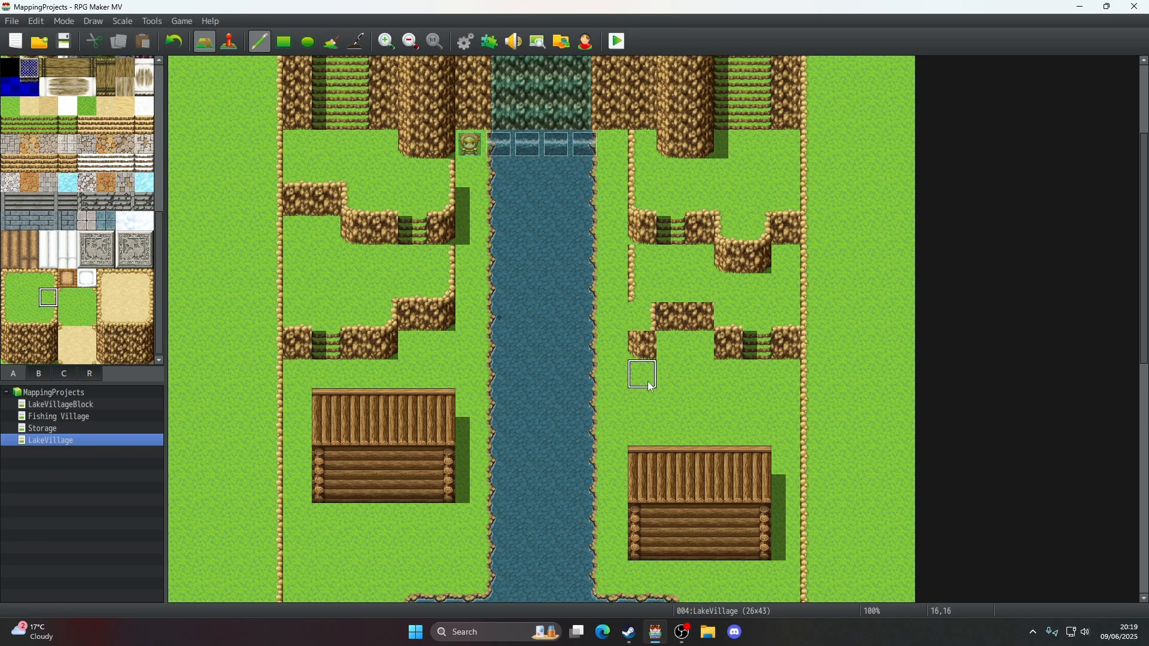
{"action": "left_click", "coordinate": [168, 40]}
{"action": "left_click", "coordinate": [641, 316]}
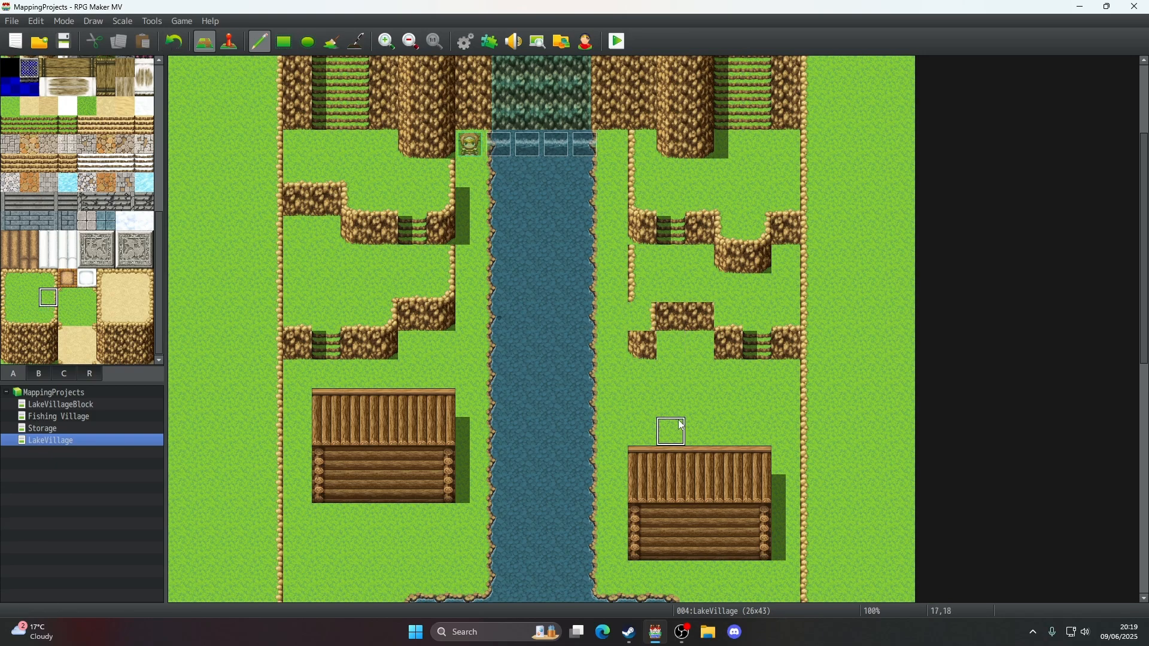
{"action": "left_click", "coordinate": [172, 46]}
{"action": "left_click", "coordinate": [644, 327]}
{"action": "key", "text": "ctrl+z"}
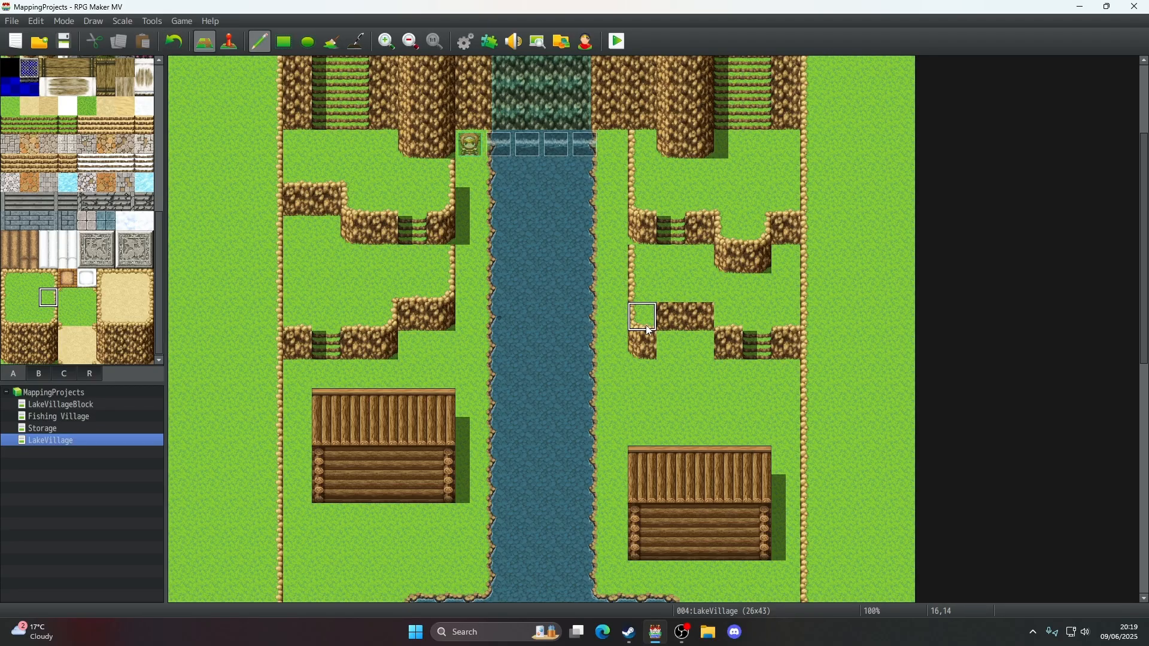
{"action": "left_click", "coordinate": [648, 325]}
{"action": "key", "text": "ctrl+z"}
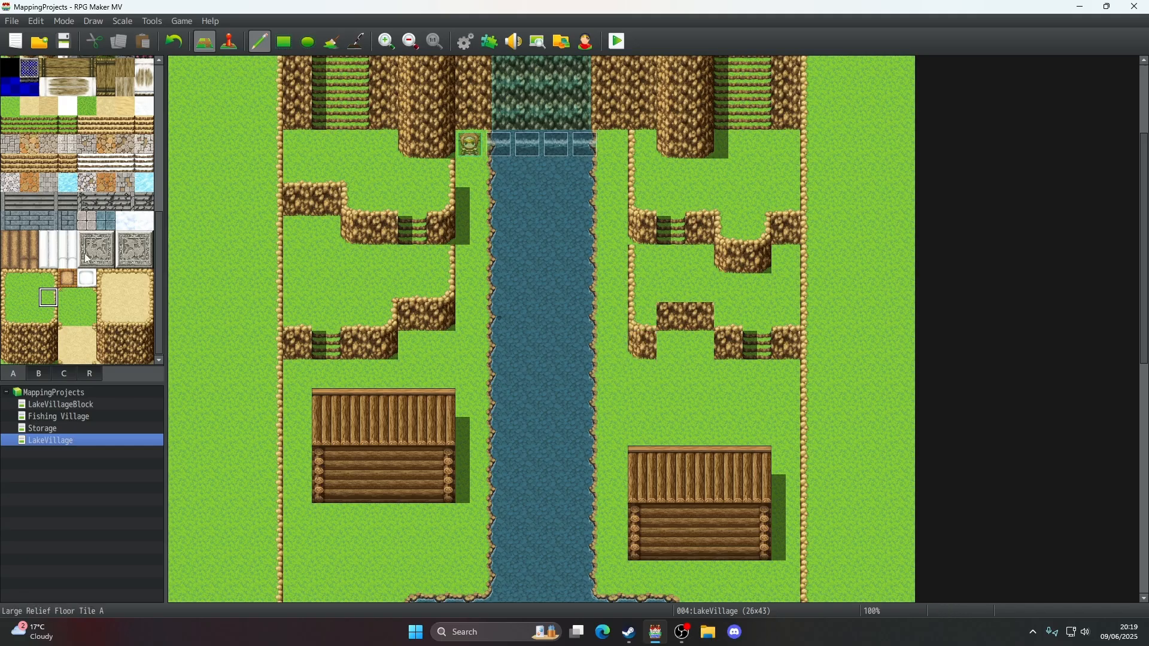
{"action": "scroll", "coordinate": [70, 225], "scroll_direction": "up", "scroll_amount": 3}
{"action": "scroll", "coordinate": [26, 177], "scroll_direction": "down", "scroll_amount": 3}
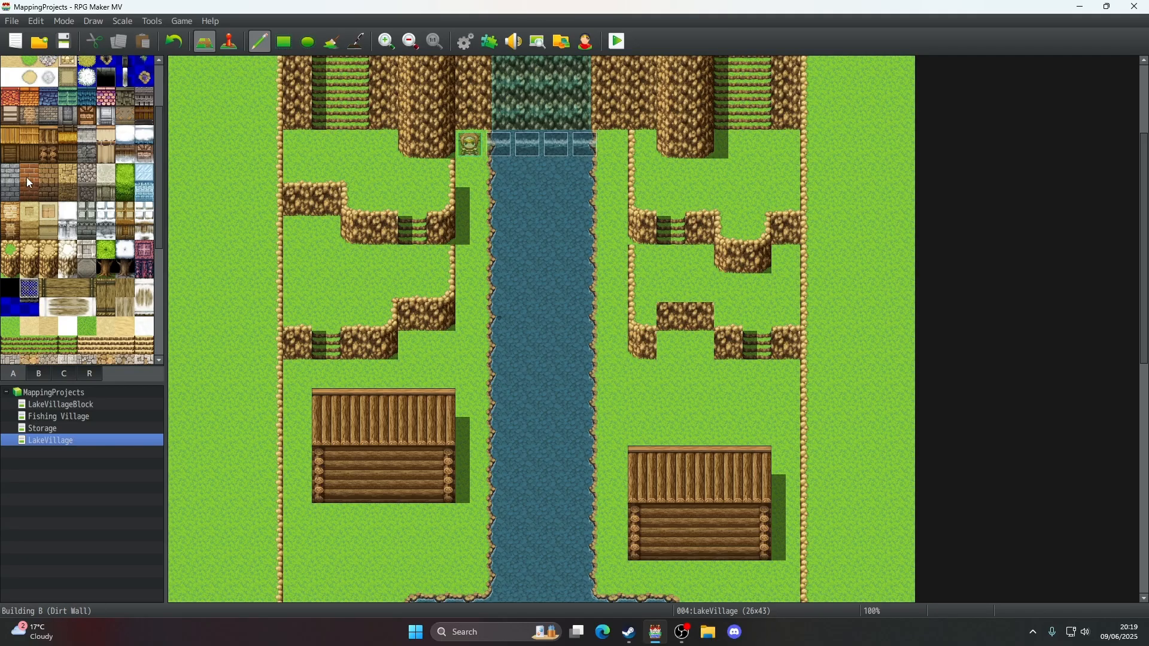
{"action": "scroll", "coordinate": [26, 177], "scroll_direction": "down", "scroll_amount": 1}
{"action": "left_click", "coordinate": [174, 38]}
{"action": "left_click", "coordinate": [174, 38]}
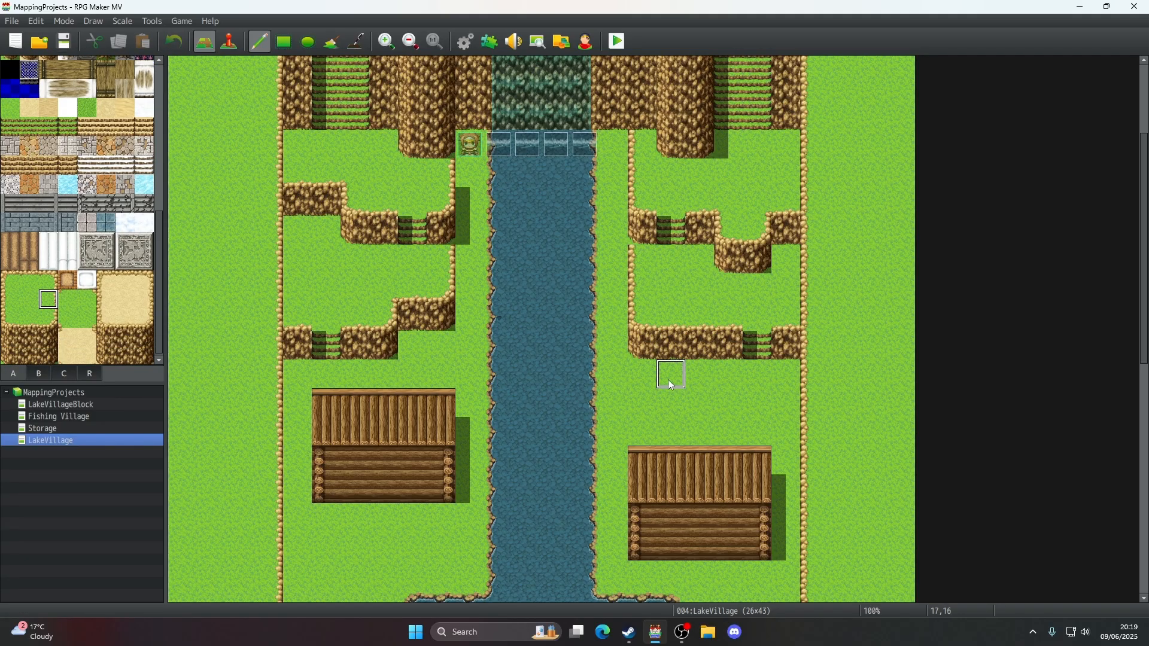
- Look through the B and C tile sets, and return to the A set's ledge and cliff tiles
{"action": "left_click", "coordinate": [39, 374]}
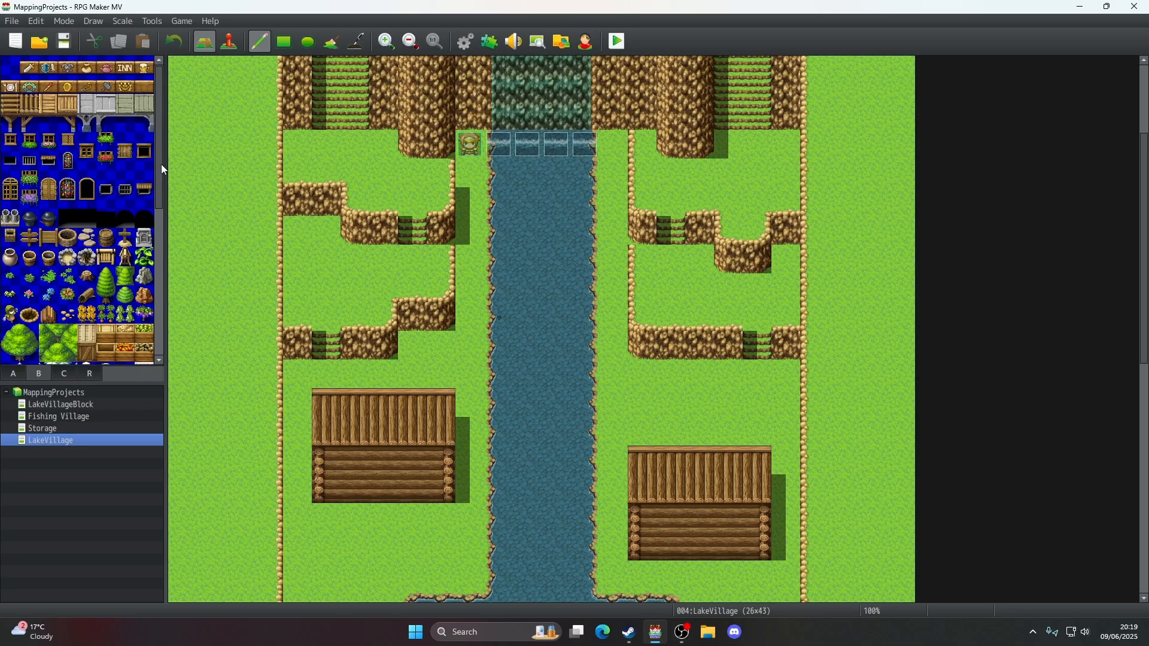
{"action": "scroll", "coordinate": [159, 165], "scroll_direction": "down", "scroll_amount": 2}
{"action": "left_click", "coordinate": [67, 375]}
{"action": "left_click_drag", "start_coordinate": [159, 162], "coordinate": [158, 258]}
{"action": "scroll", "coordinate": [161, 262], "scroll_direction": "up", "scroll_amount": 1}
{"action": "left_click", "coordinate": [39, 374]}
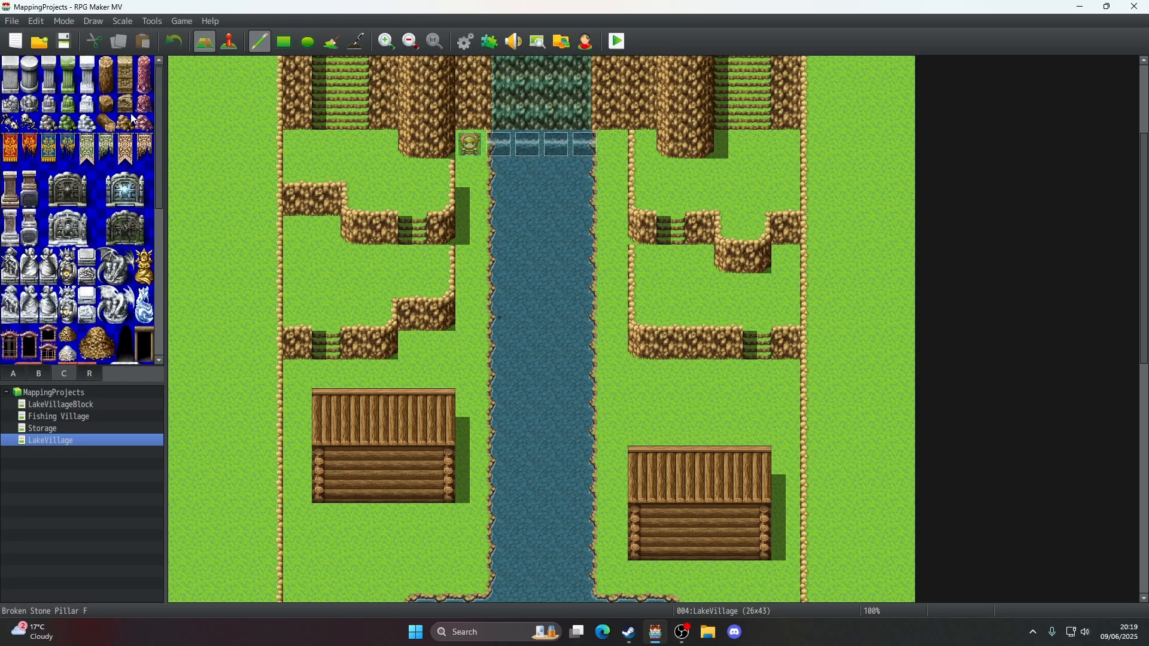
{"action": "left_click", "coordinate": [18, 374]}
{"action": "scroll", "coordinate": [697, 289], "scroll_direction": "down", "scroll_amount": 2}
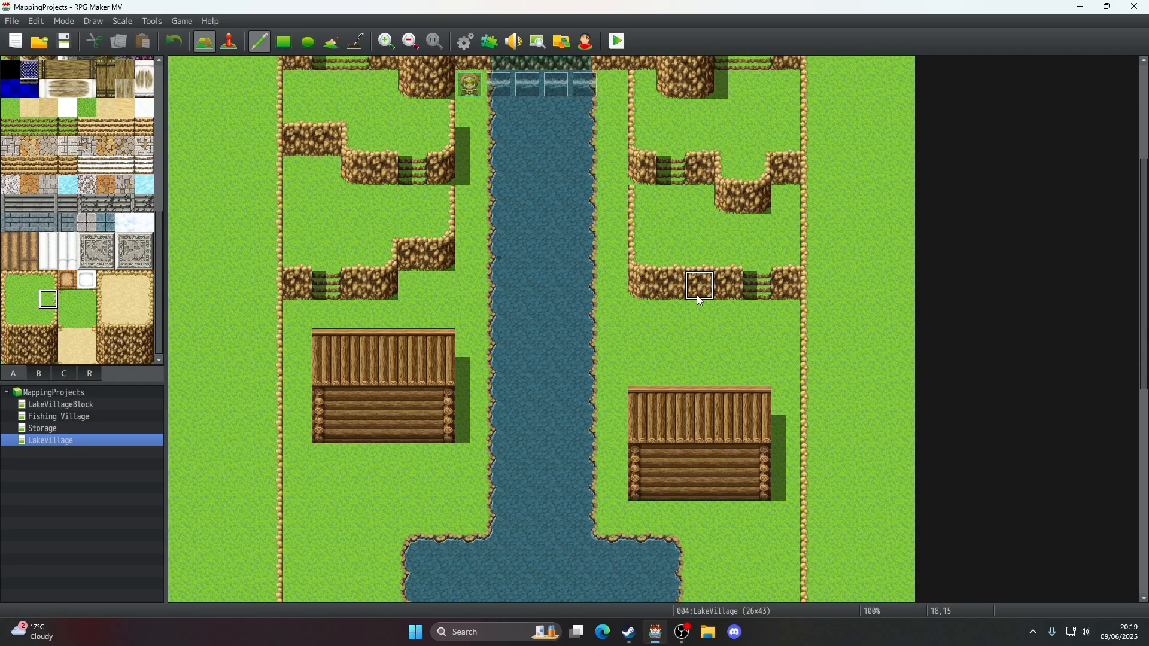
- Raise the two westernmost tiles of the lower eastern cliff by one row, replacing their former positions with meadow
{"action": "scroll", "coordinate": [640, 300], "scroll_direction": "up", "scroll_amount": 3}
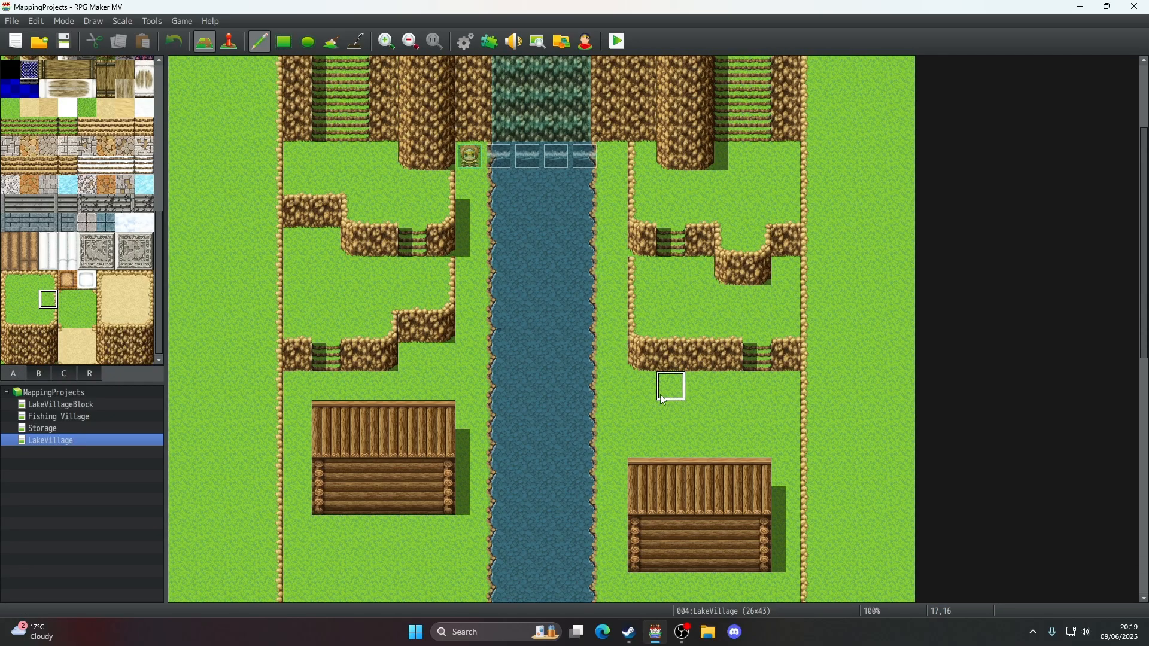
{"action": "scroll", "coordinate": [652, 385], "scroll_direction": "up", "scroll_amount": 4}
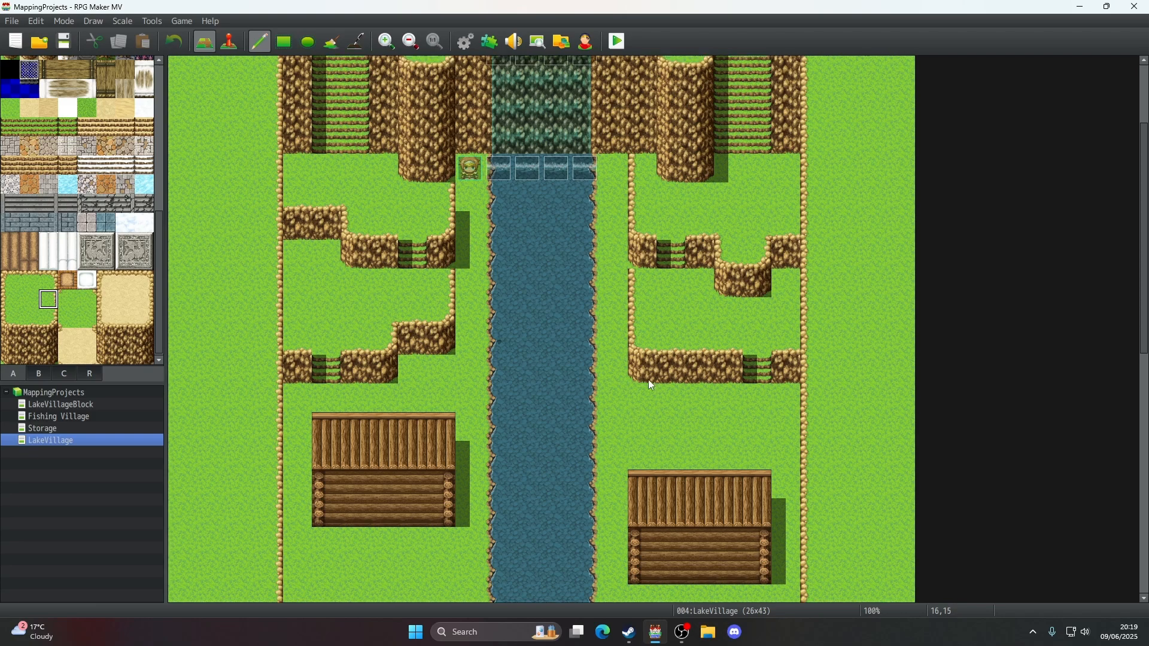
{"action": "scroll", "coordinate": [651, 384], "scroll_direction": "down", "scroll_amount": 3}
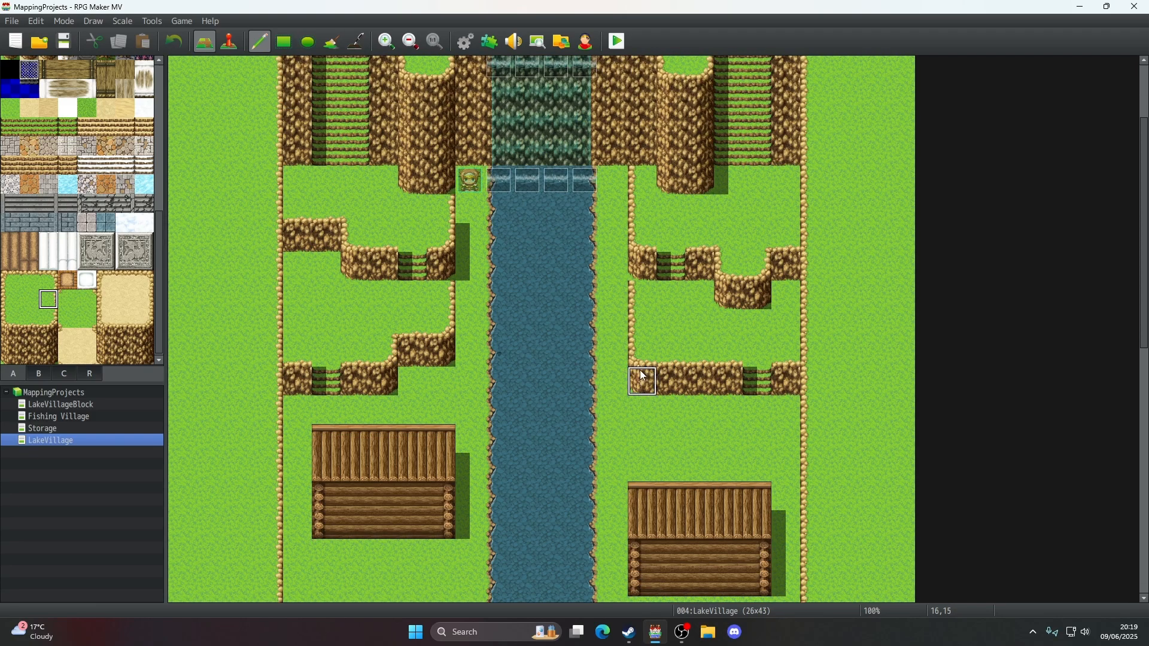
{"action": "right_click_drag", "start_coordinate": [661, 377], "coordinate": [660, 372]}
{"action": "left_click", "coordinate": [660, 356]}
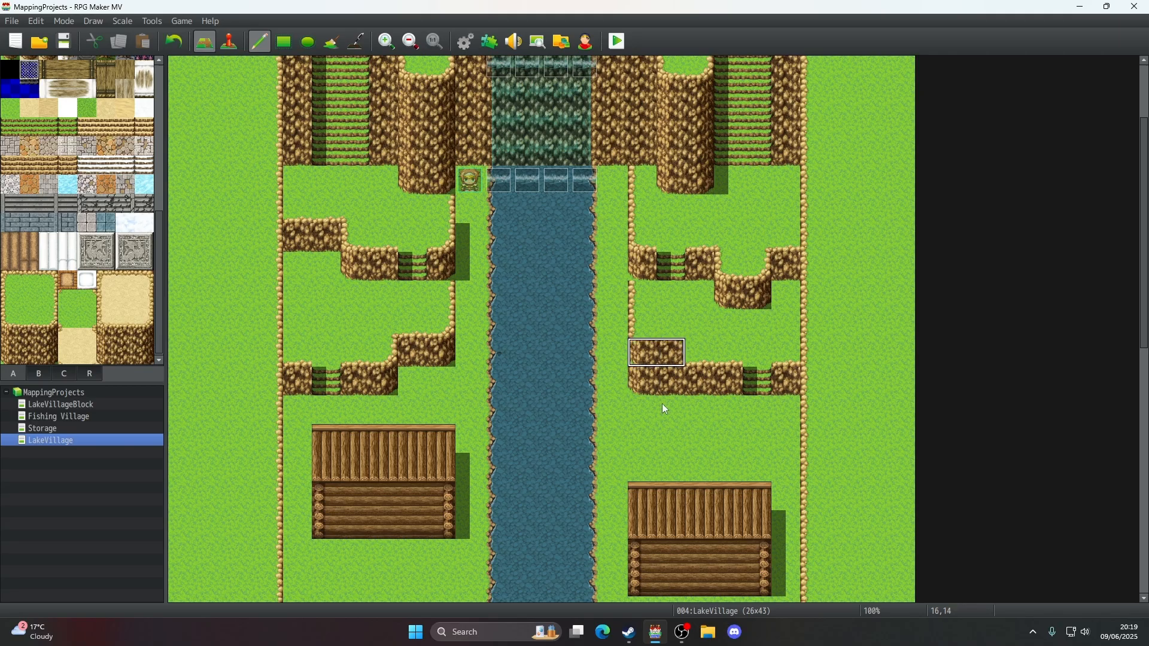
{"action": "right_click", "coordinate": [662, 406]}
{"action": "left_click_drag", "start_coordinate": [666, 385], "coordinate": [643, 384]}
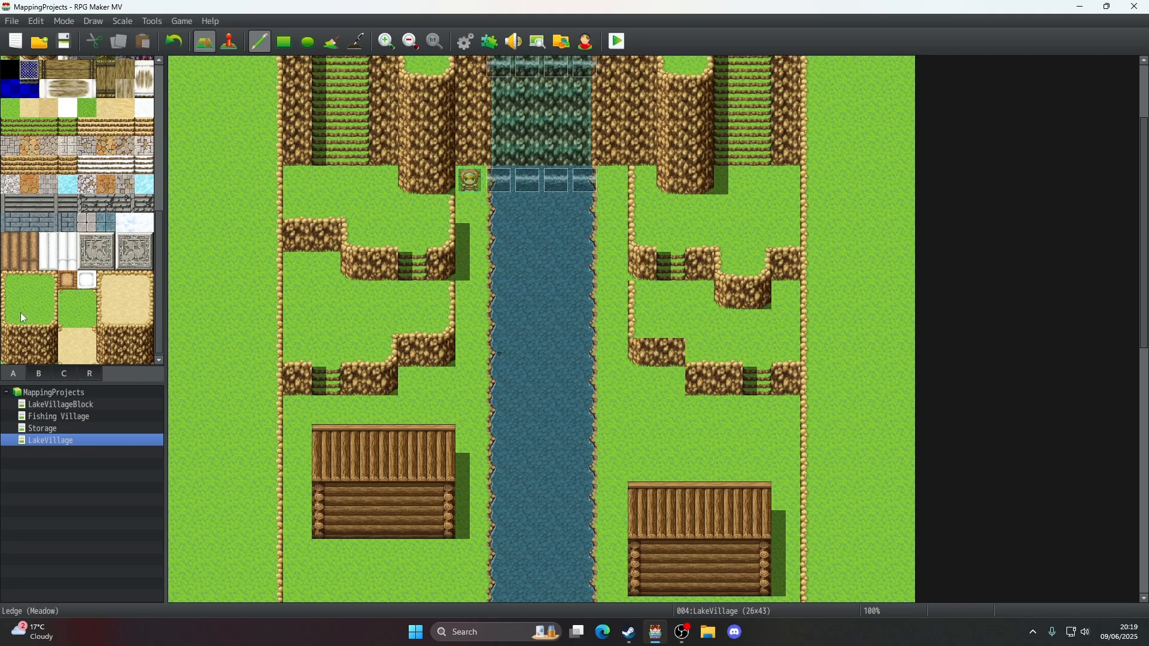
- Paint meadow ledge edges along the top of the lower eastern cliff's raised two-tile section, with a corner piece at its western end
{"action": "left_click", "coordinate": [699, 353]}
{"action": "left_click", "coordinate": [63, 322]}
{"action": "left_click", "coordinate": [643, 324]}
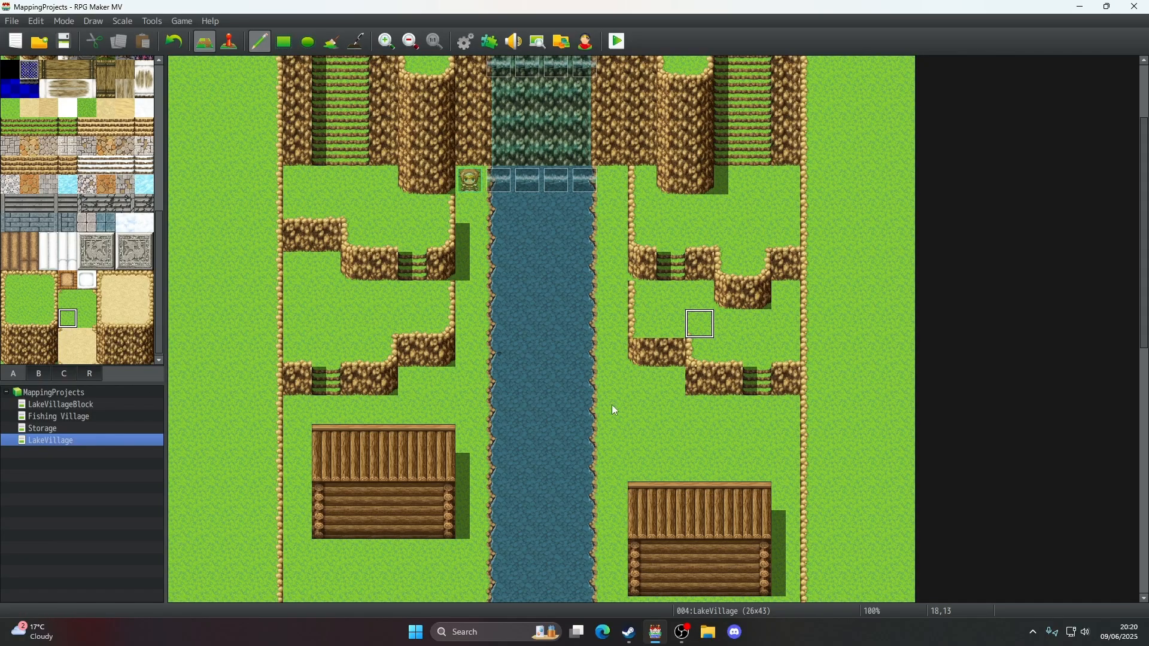
{"action": "left_click", "coordinate": [29, 320]}
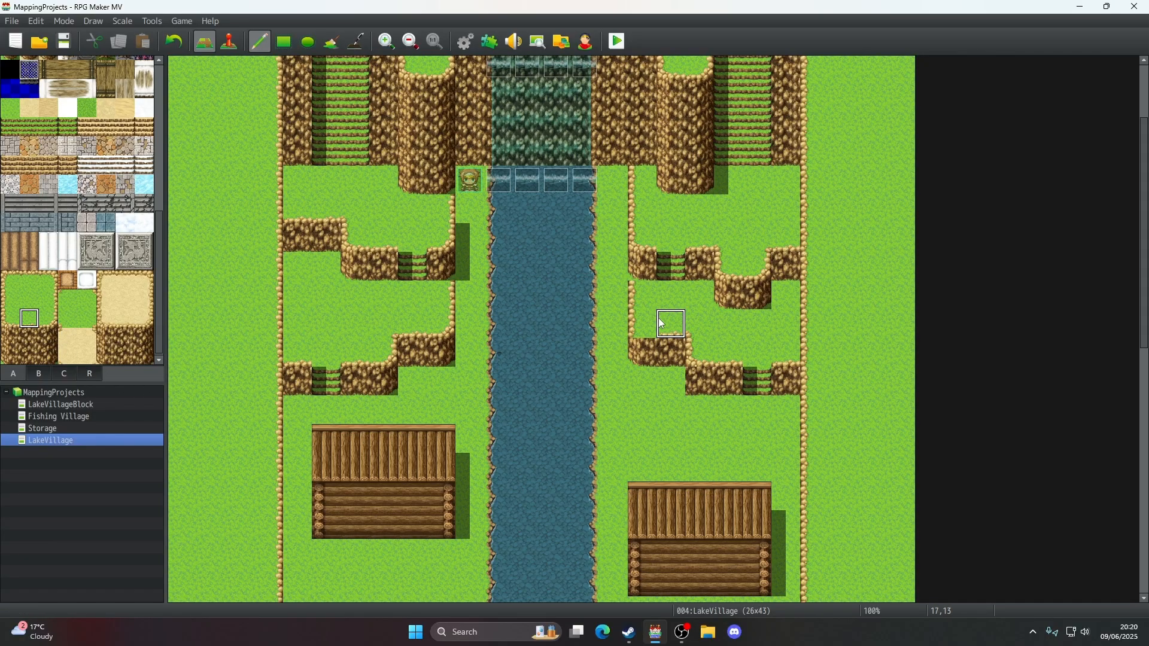
{"action": "right_click", "coordinate": [640, 295]}
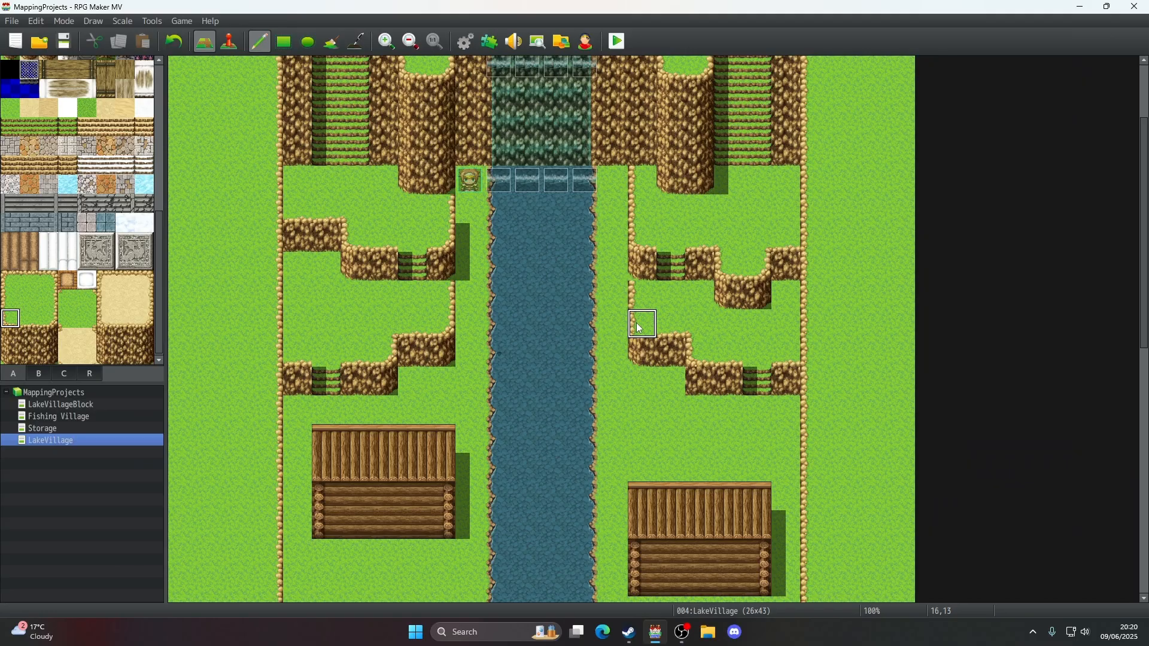
{"action": "right_click", "coordinate": [413, 432]}
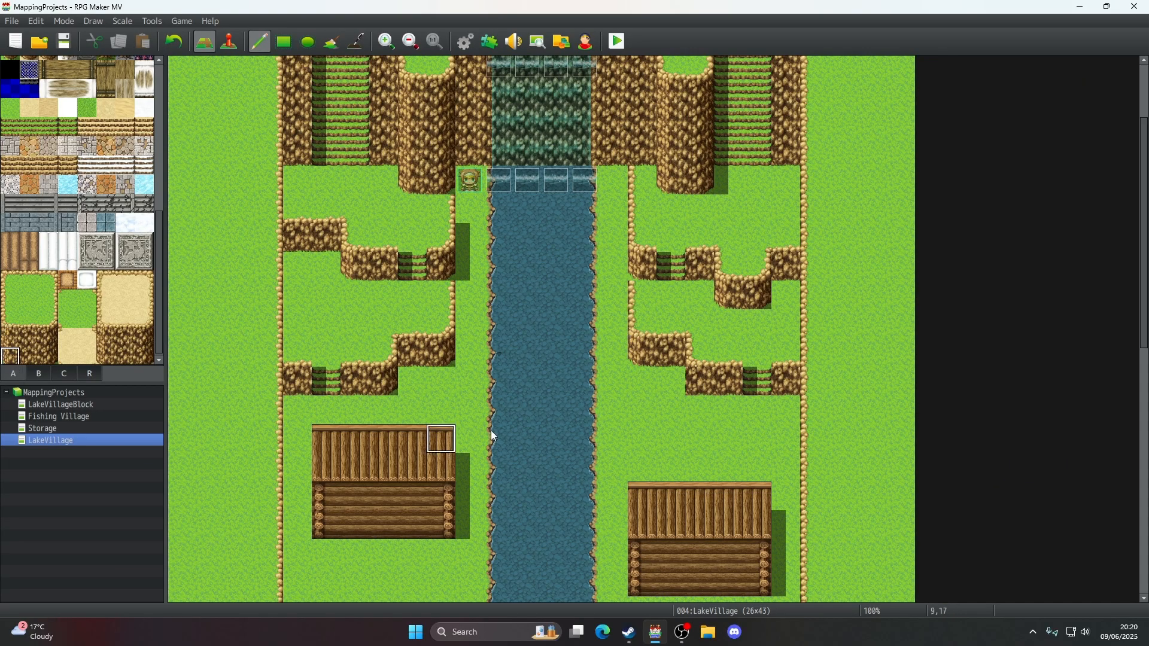
{"action": "left_click", "coordinate": [710, 387]}
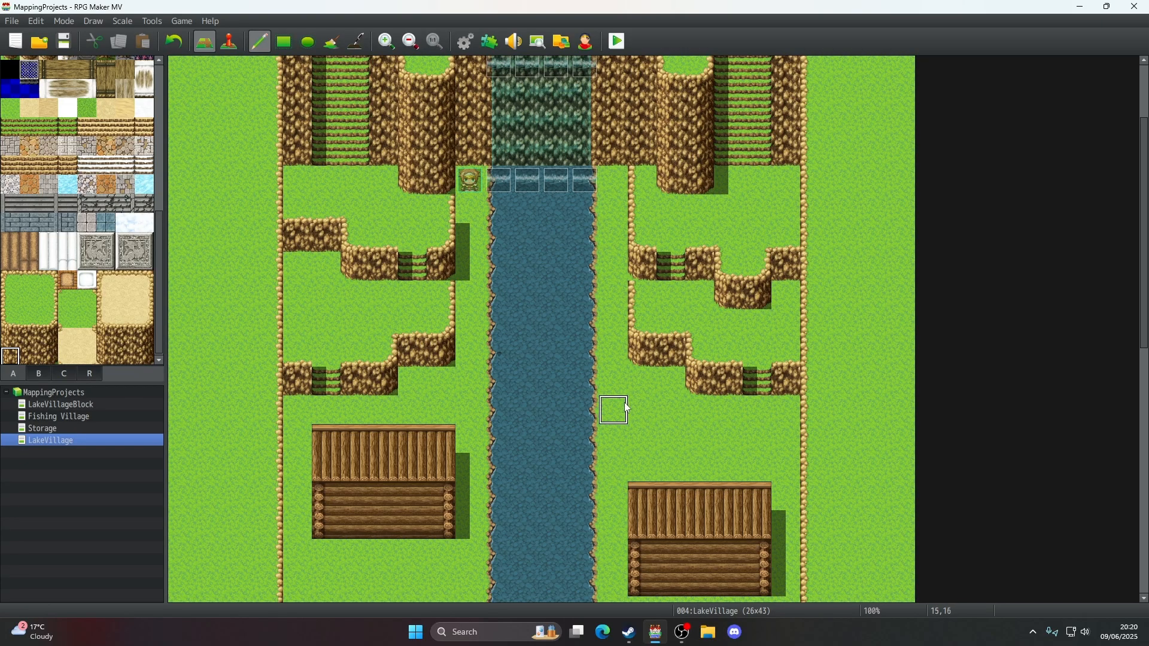
- Look over the village from the eastern ledges down past the lake to the southern boundary
{"action": "scroll", "coordinate": [626, 408], "scroll_direction": "up", "scroll_amount": 3}
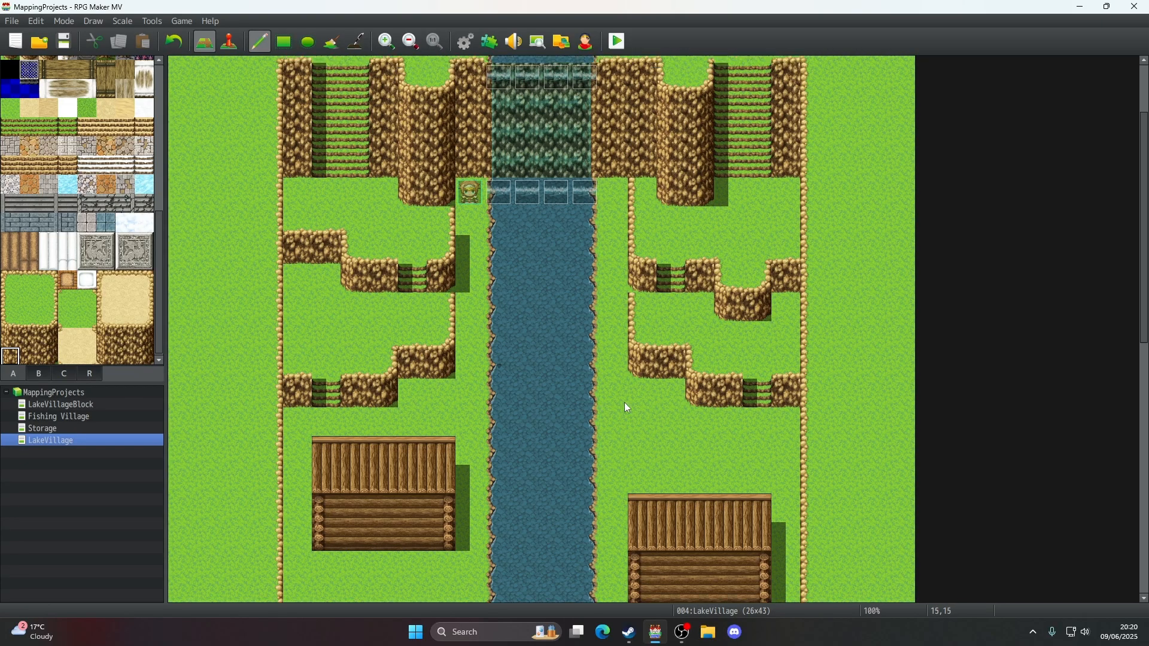
{"action": "scroll", "coordinate": [626, 409], "scroll_direction": "down", "scroll_amount": 5}
{"action": "scroll", "coordinate": [626, 409], "scroll_direction": "down", "scroll_amount": 2}
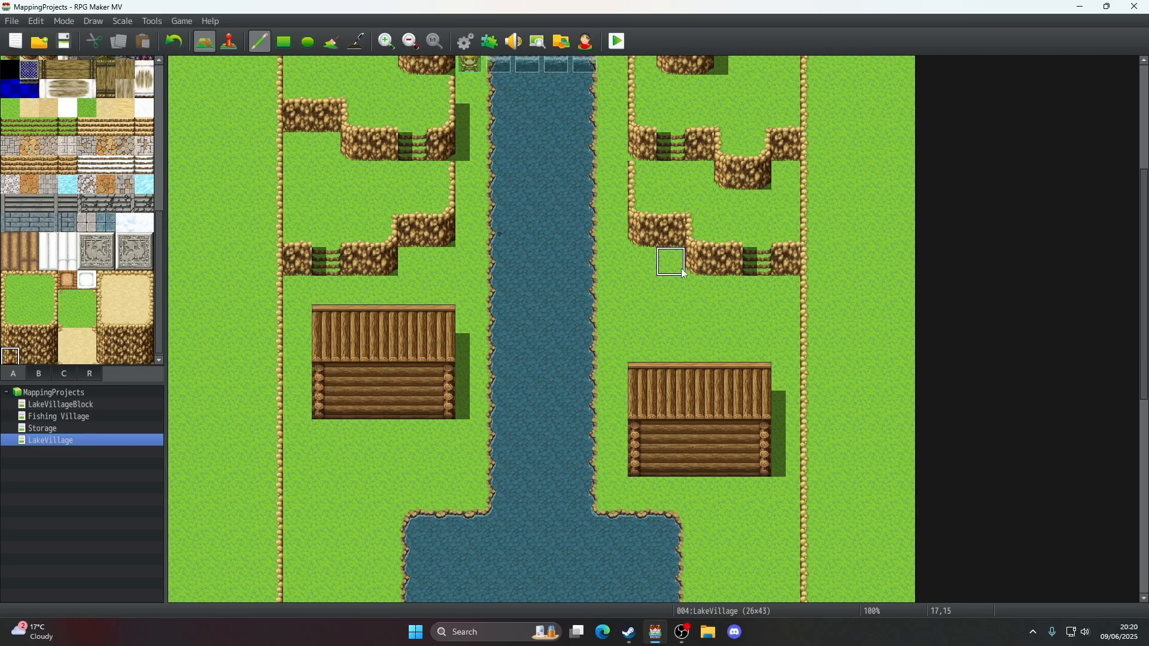
{"action": "scroll", "coordinate": [676, 263], "scroll_direction": "up", "scroll_amount": 3}
{"action": "scroll", "coordinate": [673, 270], "scroll_direction": "down", "scroll_amount": 10}
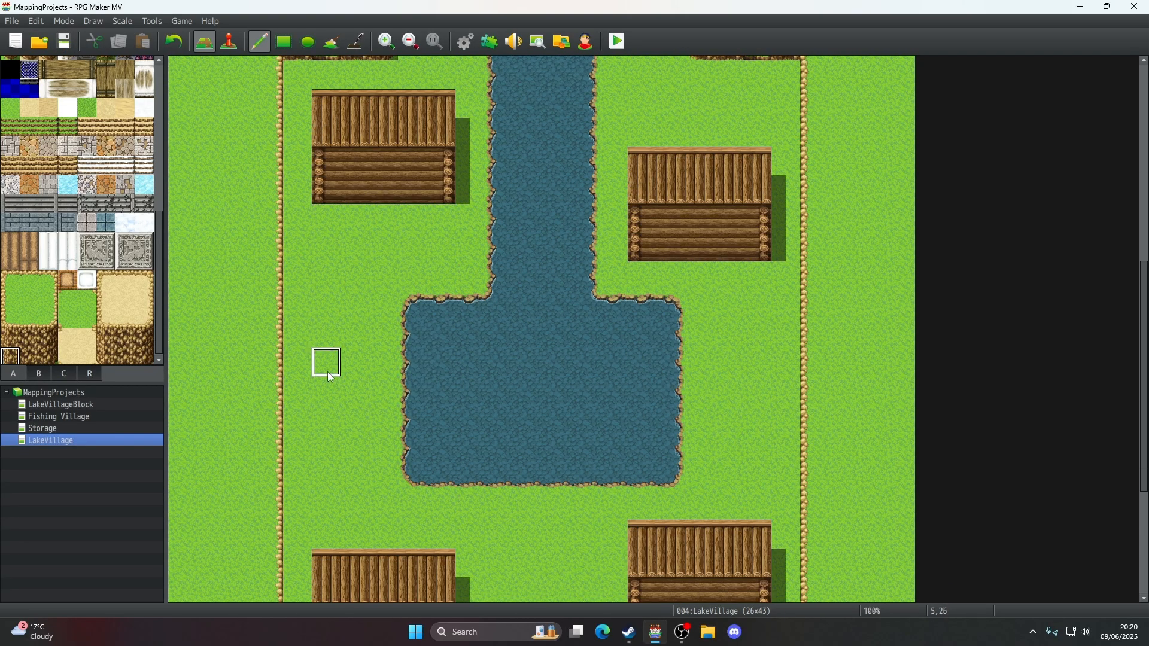
{"action": "scroll", "coordinate": [402, 398], "scroll_direction": "down", "scroll_amount": 4}
{"action": "scroll", "coordinate": [402, 398], "scroll_direction": "up", "scroll_amount": 3}
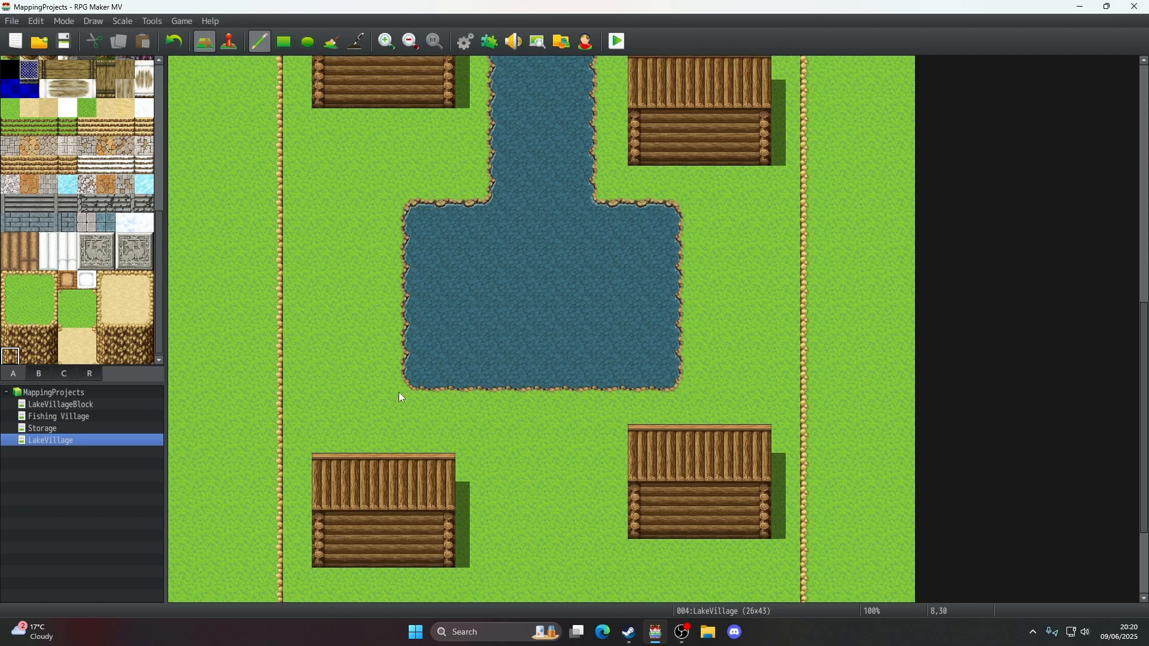
{"action": "scroll", "coordinate": [402, 398], "scroll_direction": "up", "scroll_amount": 5}
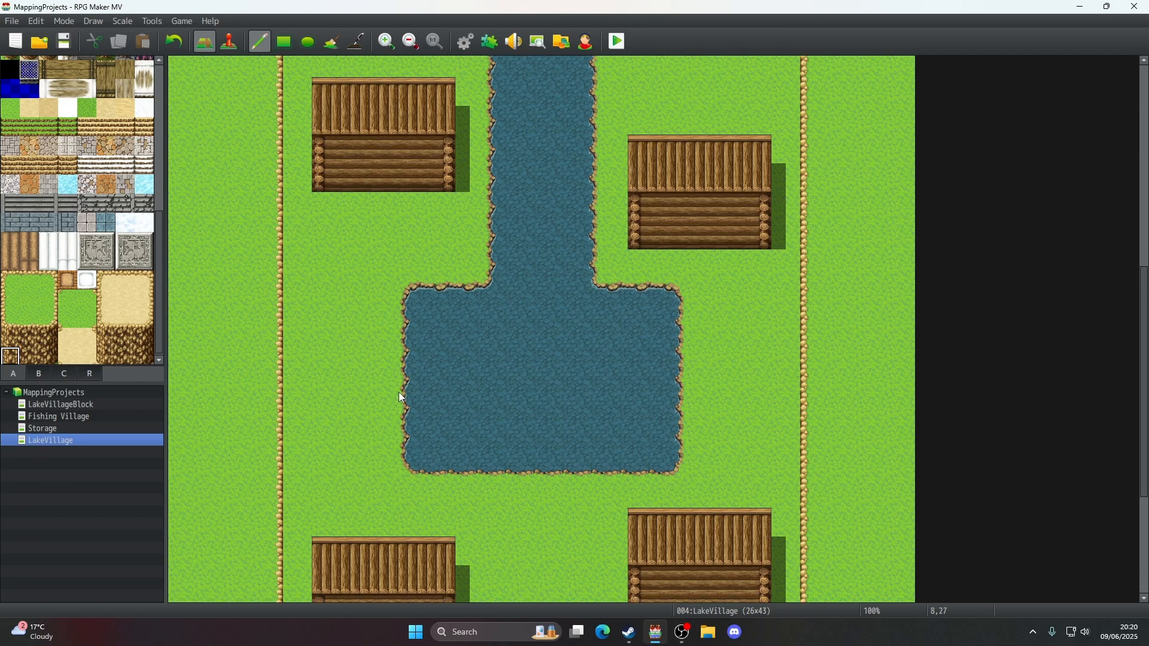
{"action": "scroll", "coordinate": [402, 398], "scroll_direction": "down", "scroll_amount": 11}
{"action": "scroll", "coordinate": [402, 398], "scroll_direction": "down", "scroll_amount": 2}
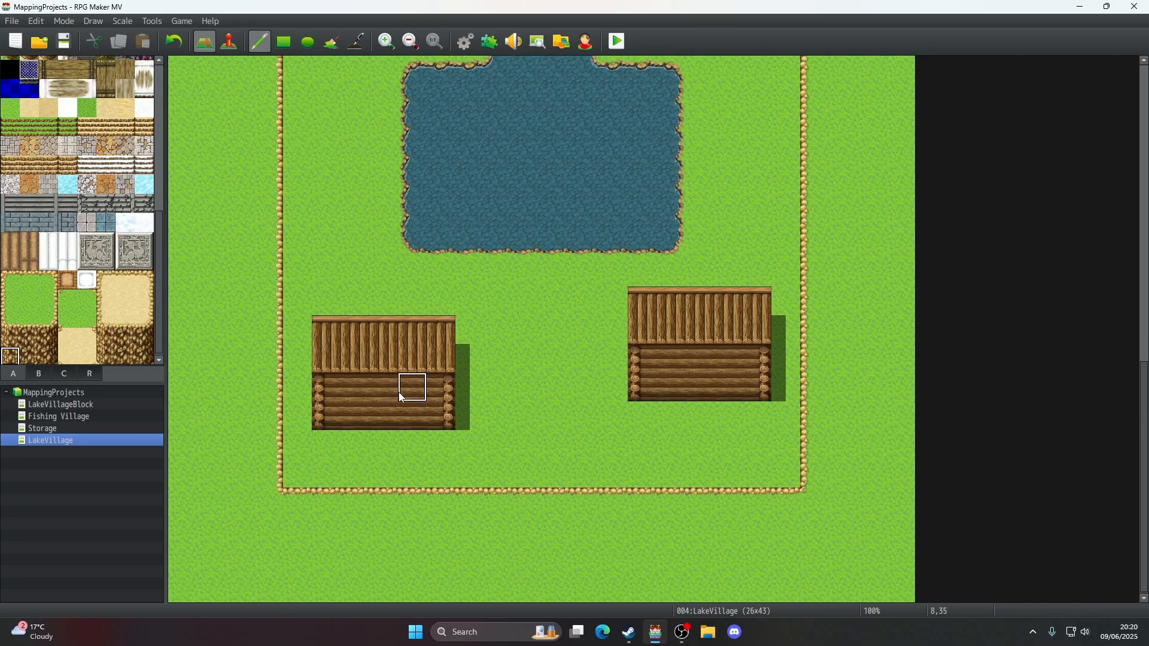
{"action": "scroll", "coordinate": [402, 398], "scroll_direction": "up", "scroll_amount": 7}
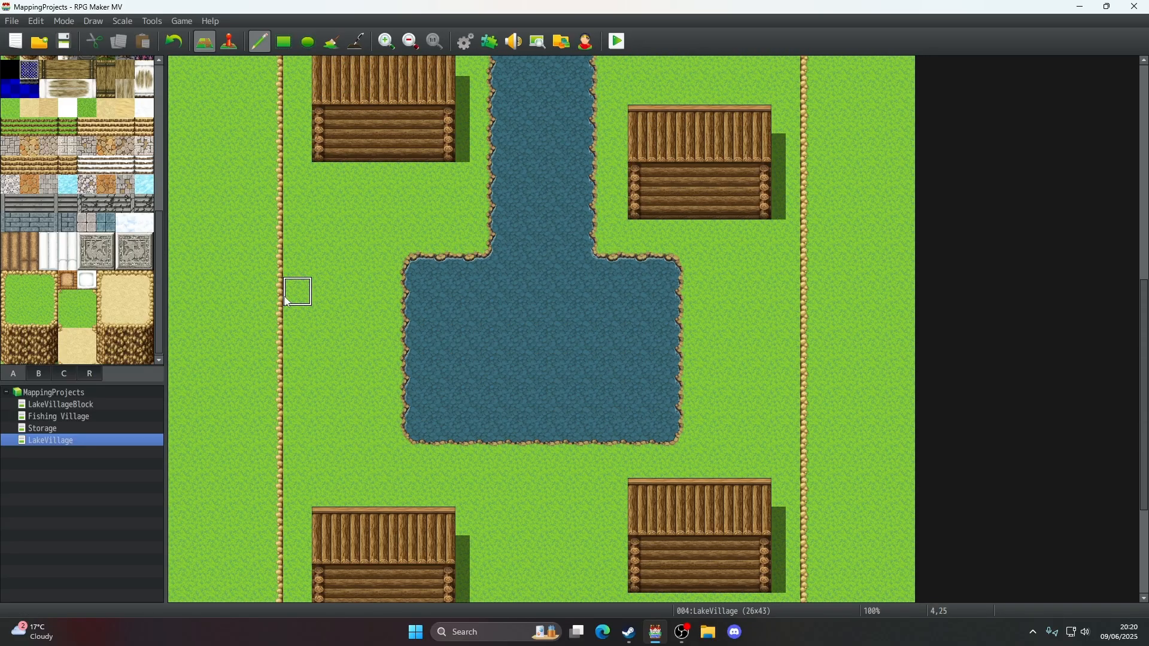
- Try a three-tile-wide cliff outcrop against the western boundary beside the lake, clearing its top edge back to meadow
{"action": "mouse_move", "coordinate": [296, 259]}
{"action": "left_mouse_down"}
{"action": "mouse_move", "coordinate": [342, 278]}
{"action": "mouse_move", "coordinate": [299, 287]}
{"action": "left_mouse_up"}
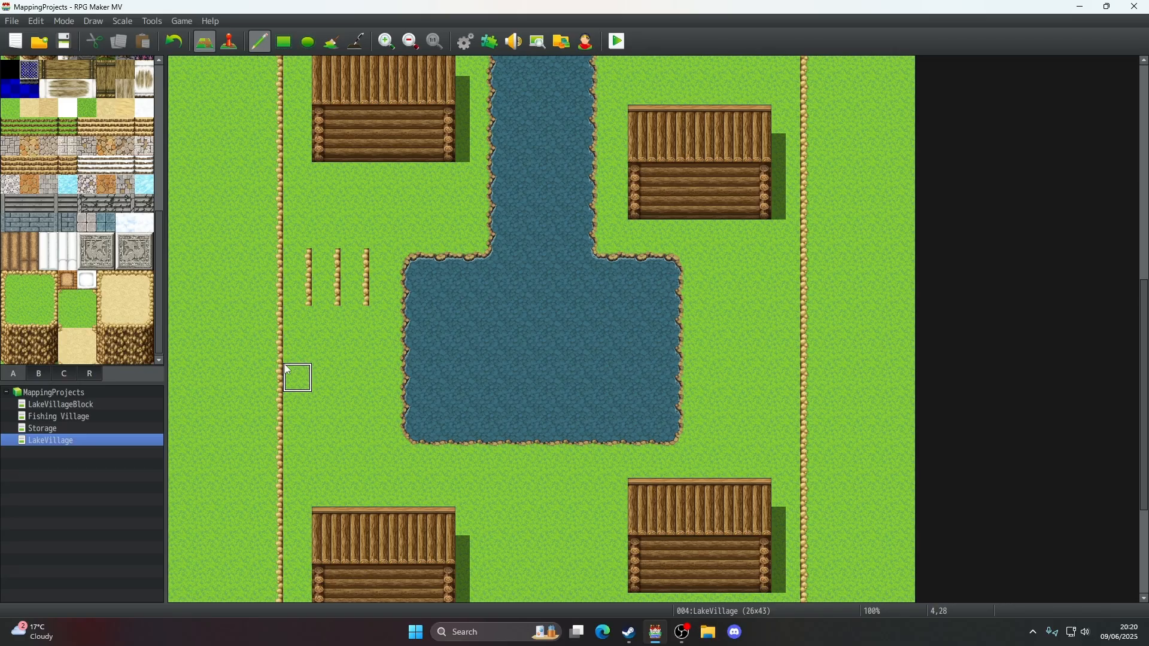
{"action": "left_click", "coordinate": [174, 41]}
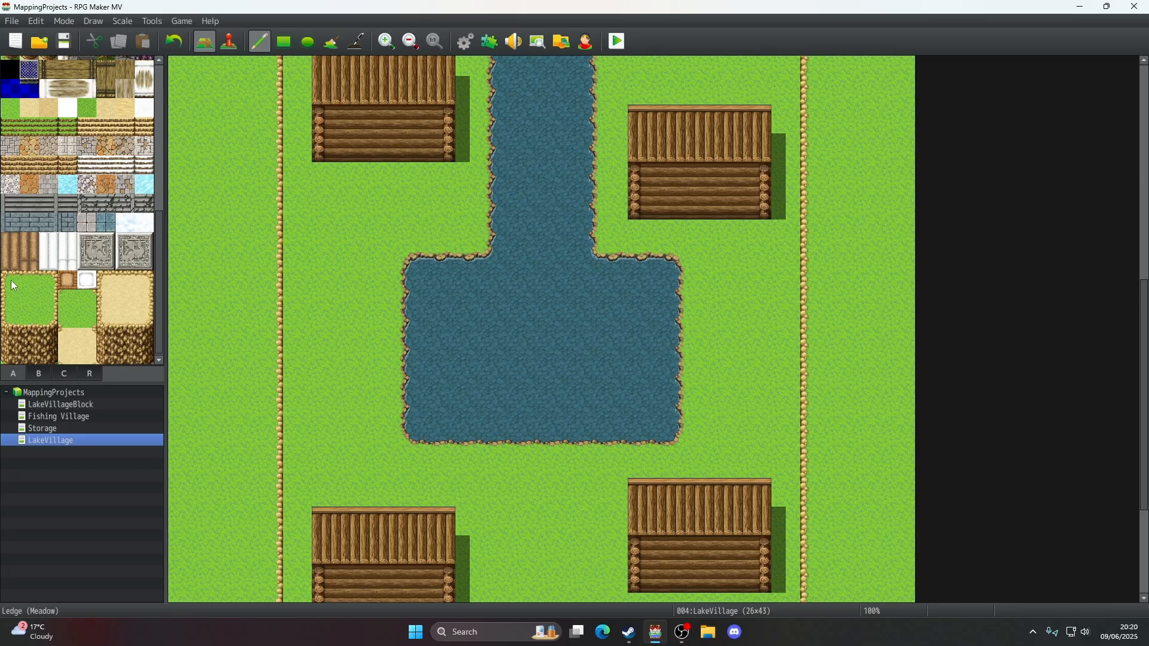
{"action": "right_click", "coordinate": [301, 291]}
{"action": "mouse_move", "coordinate": [301, 292]}
{"action": "left_mouse_down"}
{"action": "mouse_move", "coordinate": [354, 289]}
{"action": "mouse_move", "coordinate": [297, 320]}
{"action": "mouse_move", "coordinate": [349, 347]}
{"action": "mouse_move", "coordinate": [303, 378]}
{"action": "left_mouse_up"}
{"action": "left_click", "coordinate": [10, 289]}
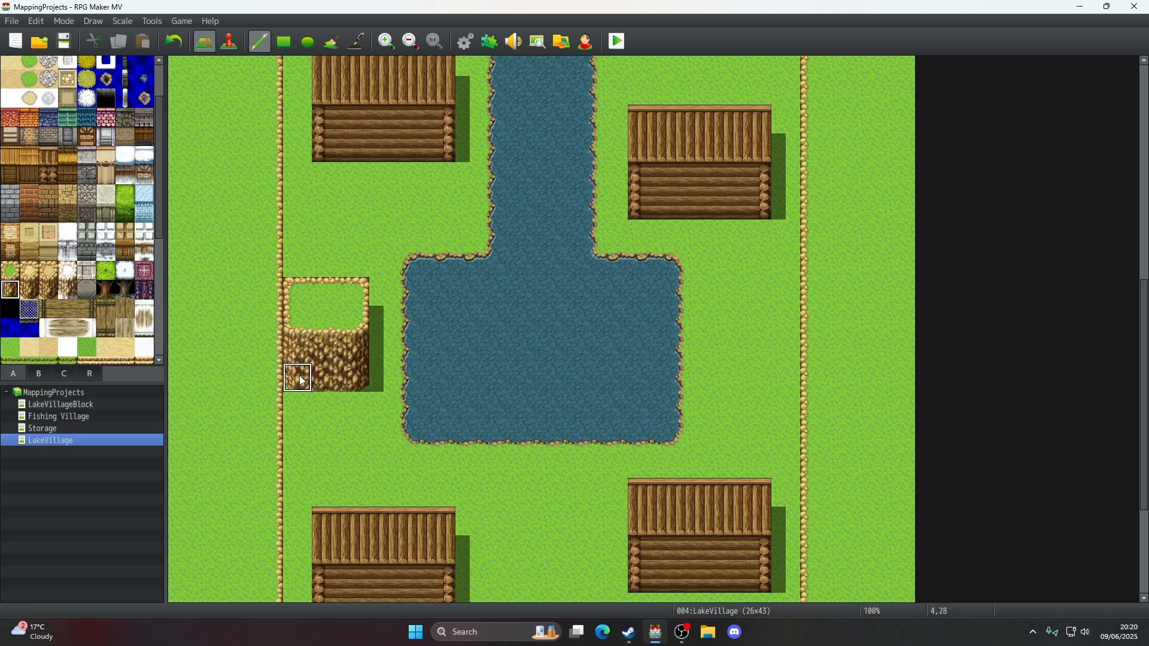
{"action": "right_click", "coordinate": [315, 262], "text": "shift"}
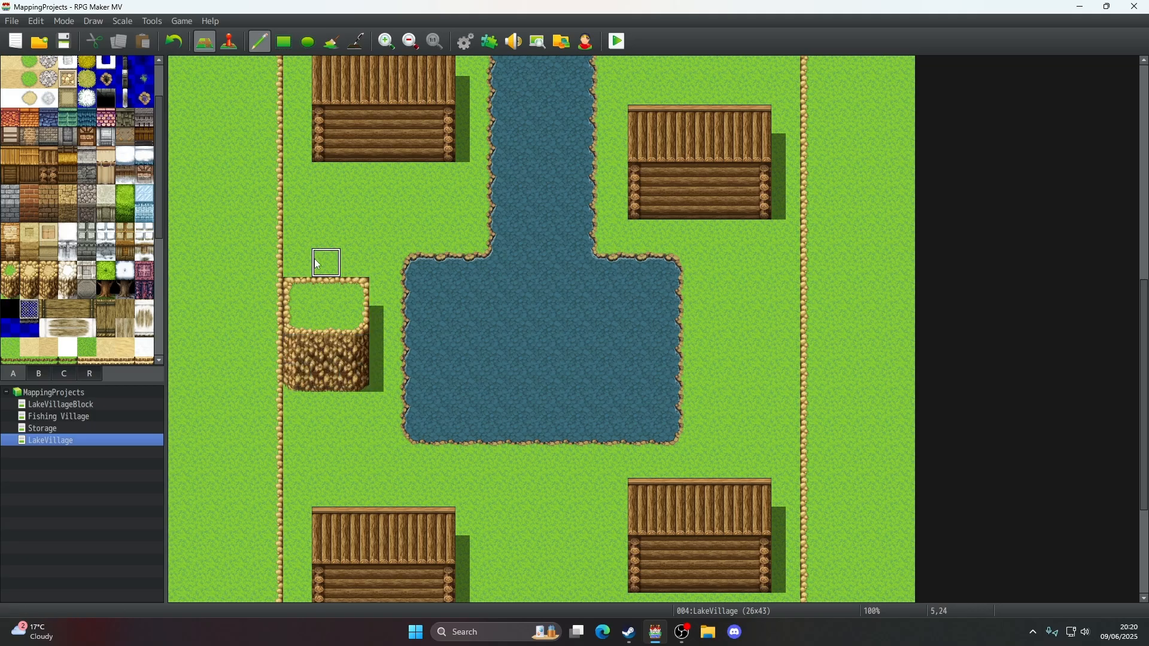
{"action": "left_click_drag", "start_coordinate": [298, 287], "coordinate": [354, 291]}
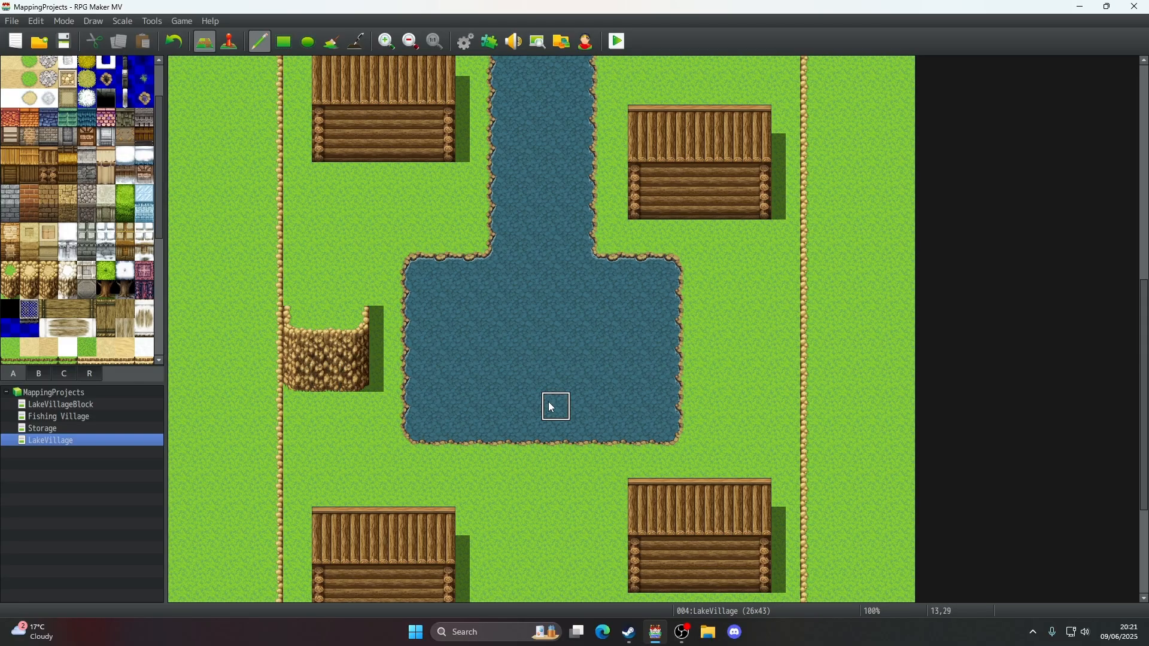
- Undo the cliff outcrop painted against the western boundary beside the lake
{"action": "scroll", "coordinate": [552, 408], "scroll_direction": "up", "scroll_amount": 3}
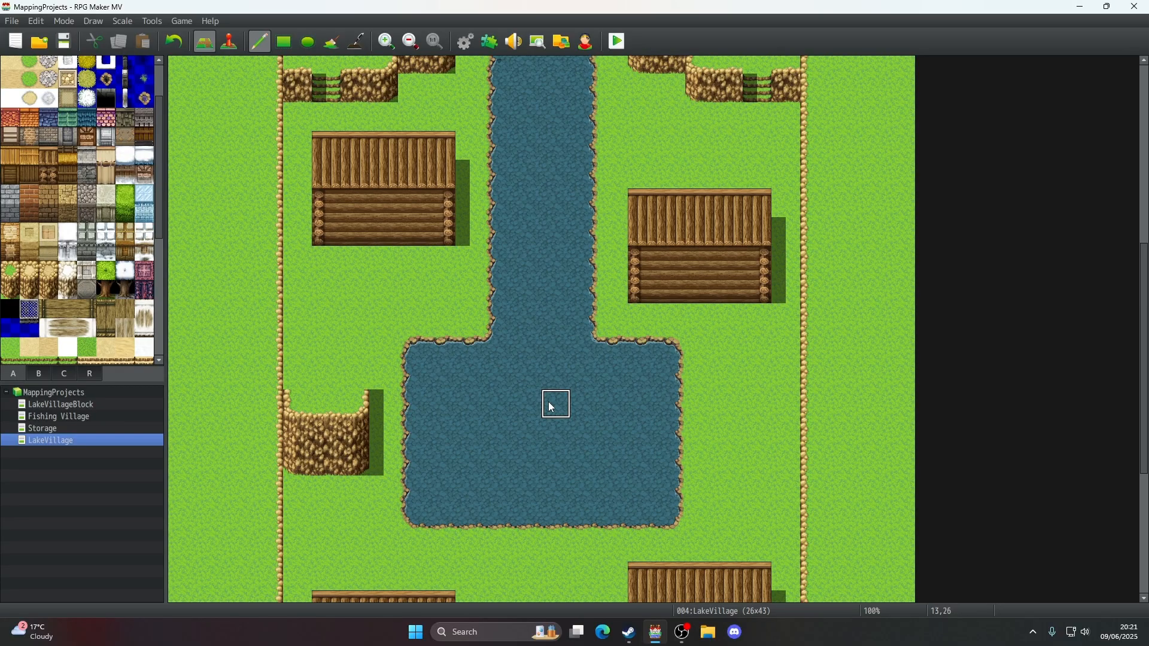
{"action": "left_click", "coordinate": [175, 42]}
{"action": "left_click", "coordinate": [176, 41]}
{"action": "left_click", "coordinate": [175, 42]}
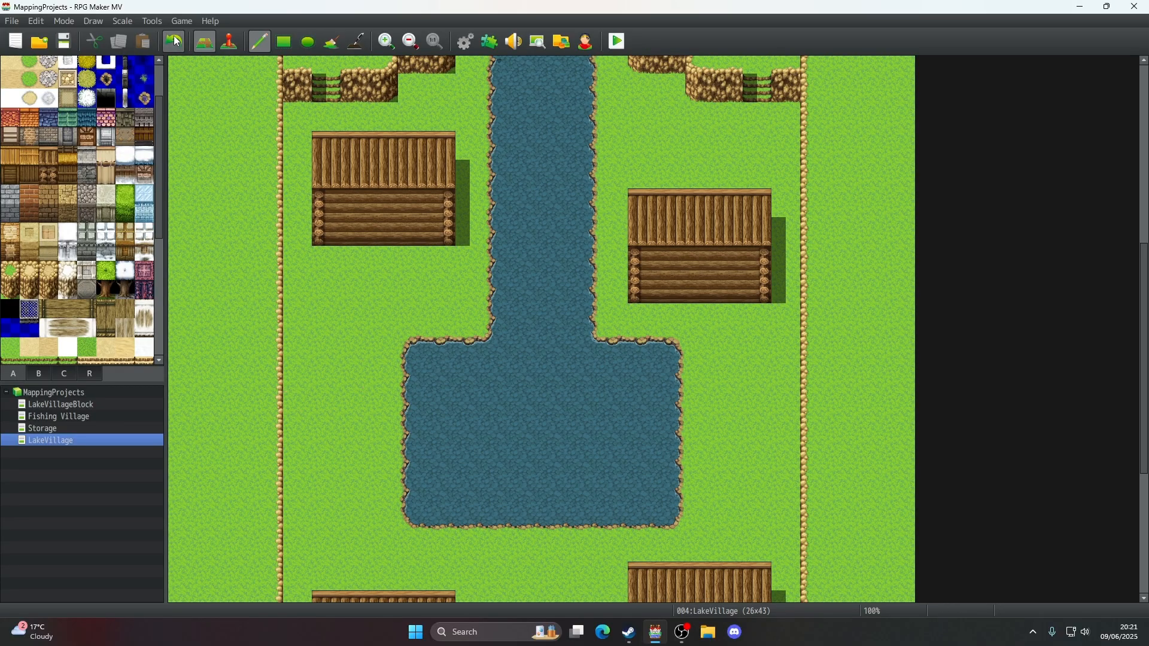
- Paint a two-tile ledge edge ending in a corner, eastward from the western boundary northwest of the lake, and open the boundary beside it
{"action": "scroll", "coordinate": [541, 240], "scroll_direction": "up", "scroll_amount": 5}
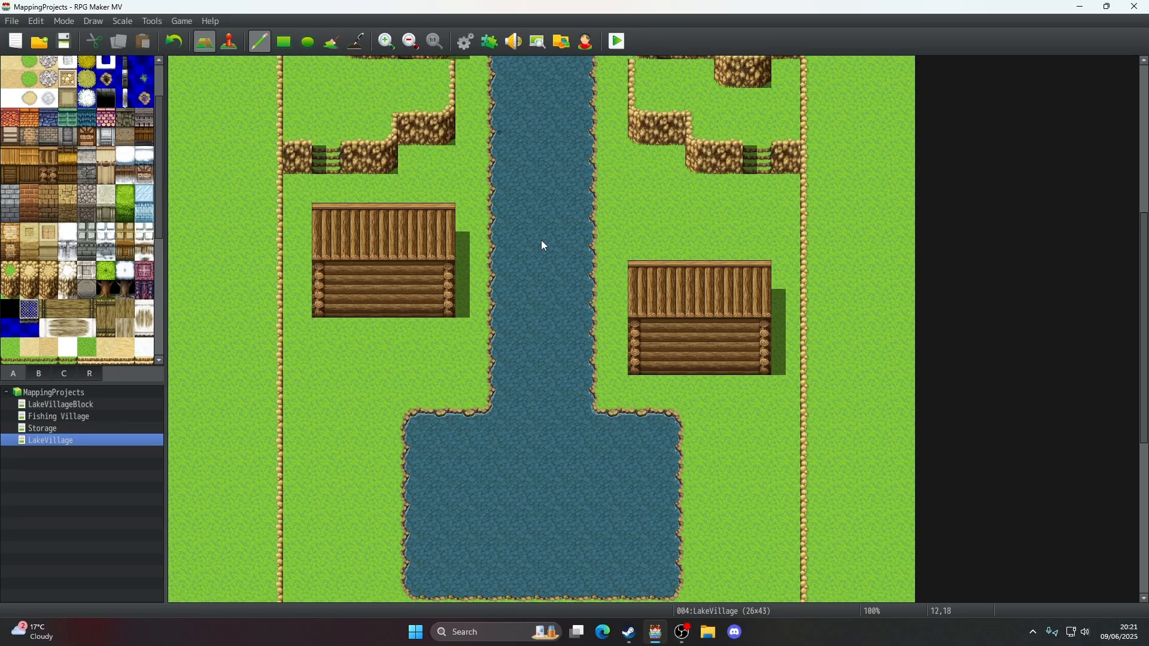
{"action": "scroll", "coordinate": [541, 241], "scroll_direction": "down", "scroll_amount": 9}
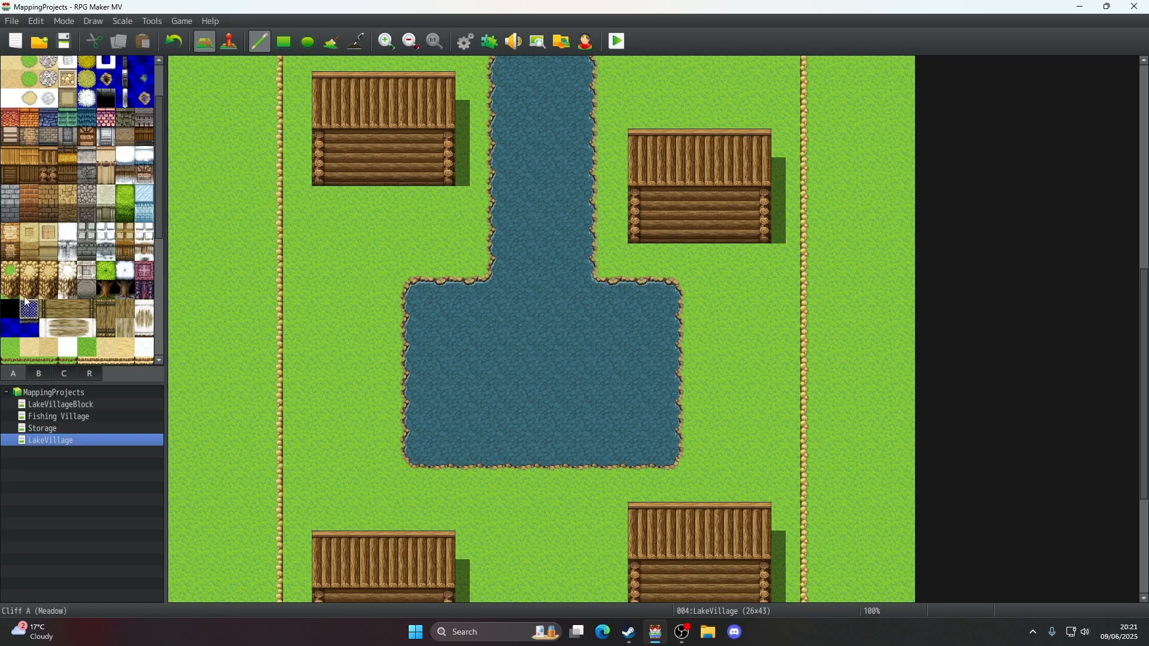
{"action": "scroll", "coordinate": [26, 302], "scroll_direction": "down", "scroll_amount": 6}
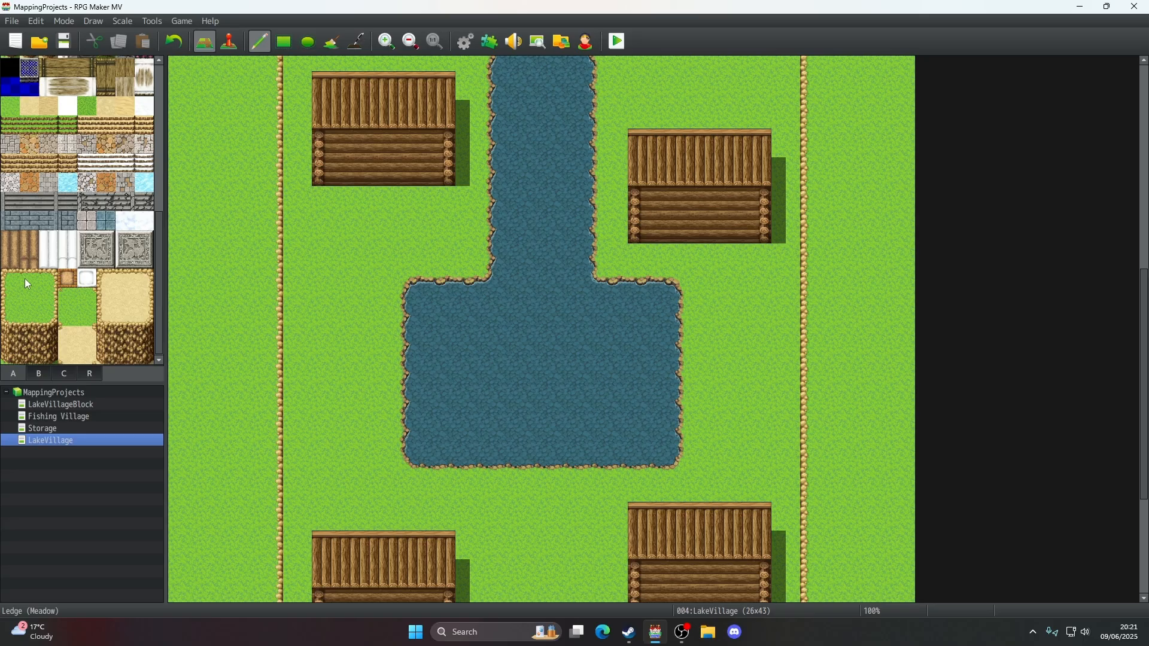
{"action": "left_click", "coordinate": [24, 279]}
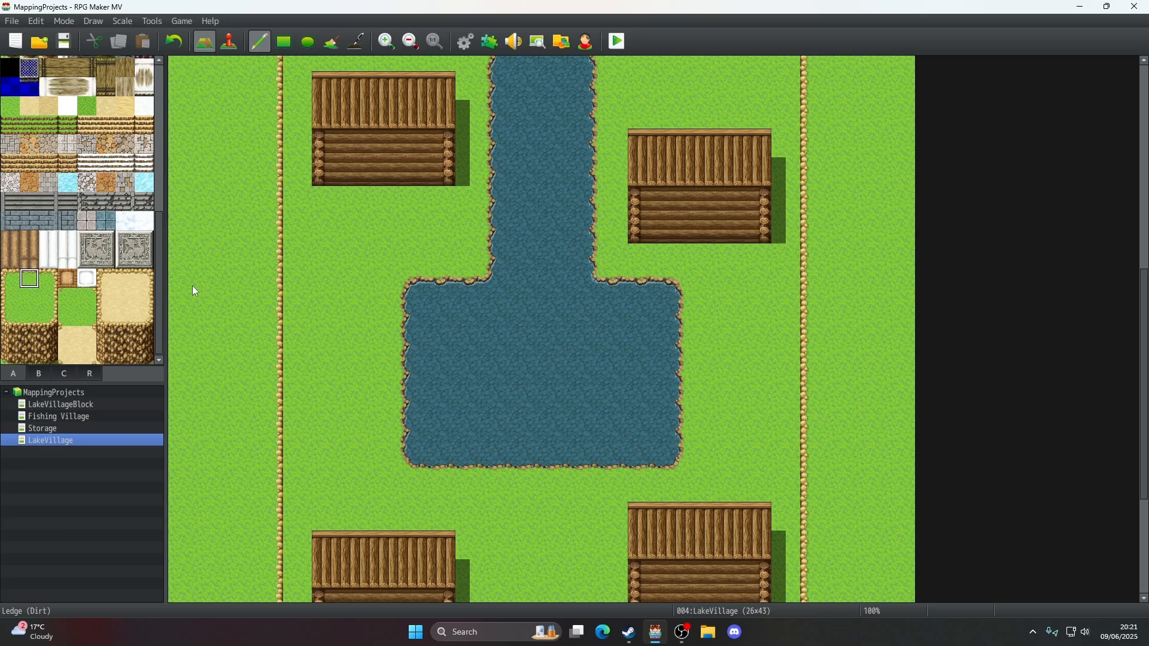
{"action": "left_click", "coordinate": [299, 267]}
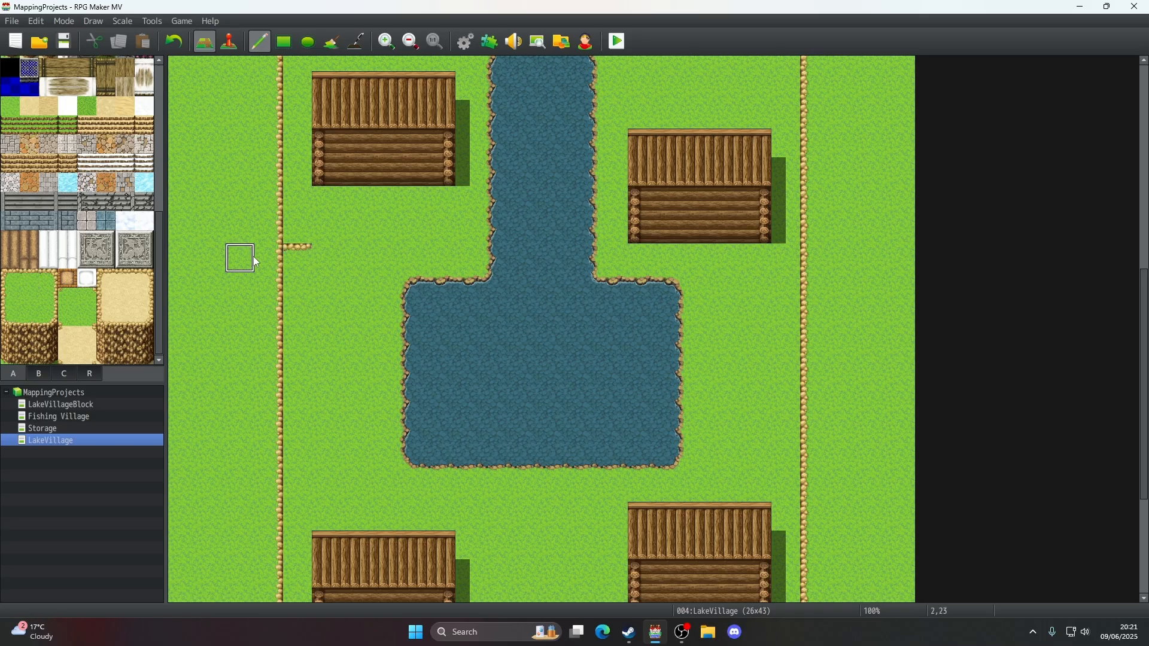
{"action": "left_click", "coordinate": [87, 297]}
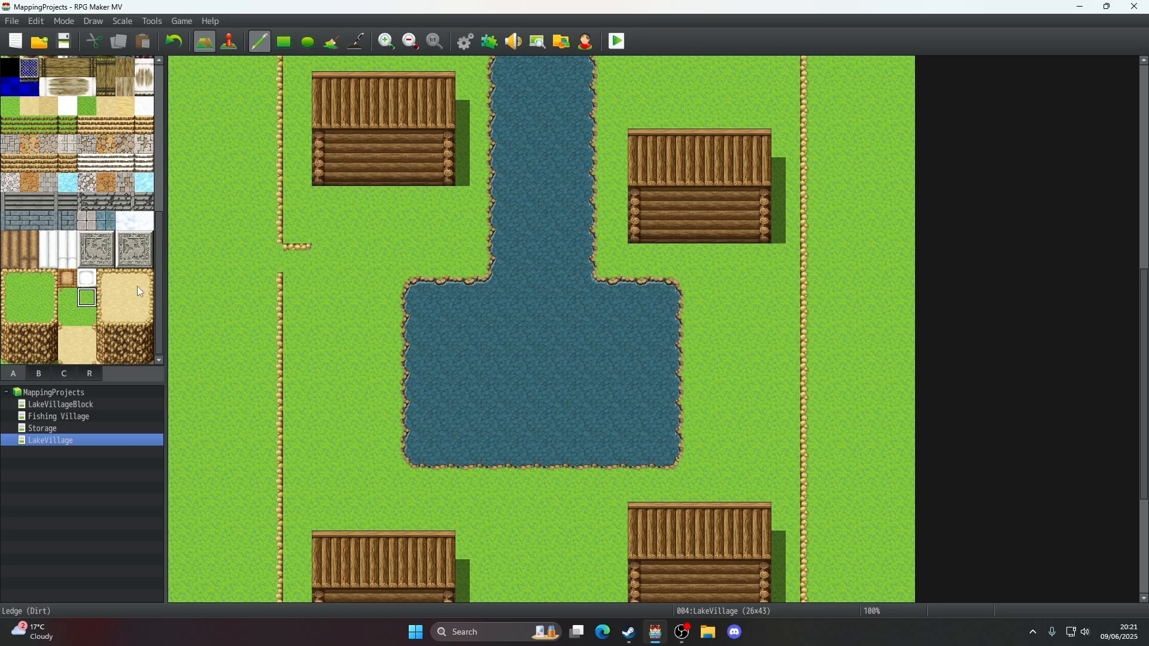
{"action": "right_click", "coordinate": [290, 262]}
{"action": "left_click", "coordinate": [323, 262]}
{"action": "left_click", "coordinate": [48, 278]}
{"action": "left_click", "coordinate": [355, 257]}
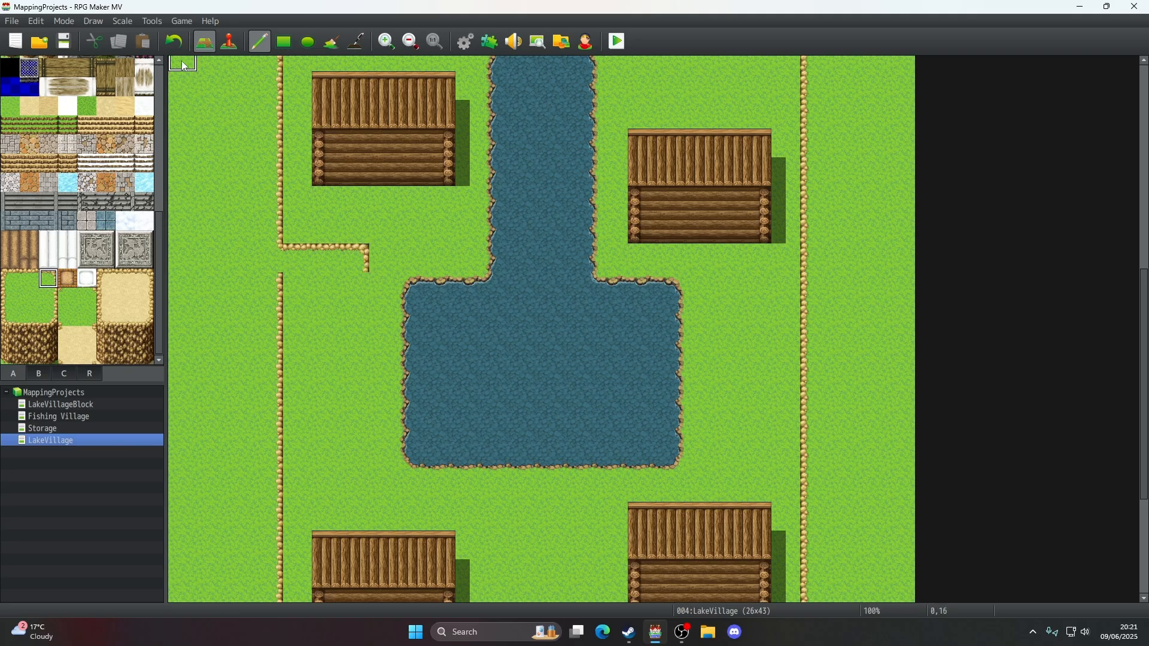
{"action": "left_click", "coordinate": [174, 41]}
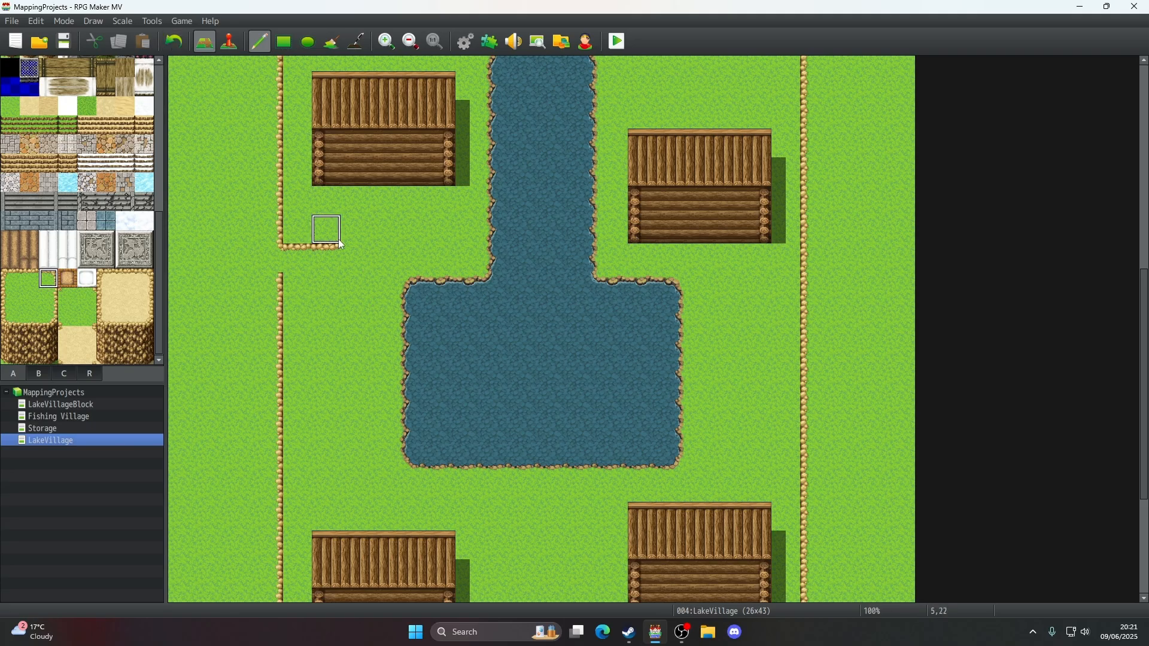
{"action": "left_click", "coordinate": [328, 259]}
- Close the two-by-two-tile boundary bulge with eastern and southern ledge edges, and replace the remaining boundary tile behind it with meadow
{"action": "left_click", "coordinate": [49, 298]}
{"action": "left_click", "coordinate": [326, 288]}
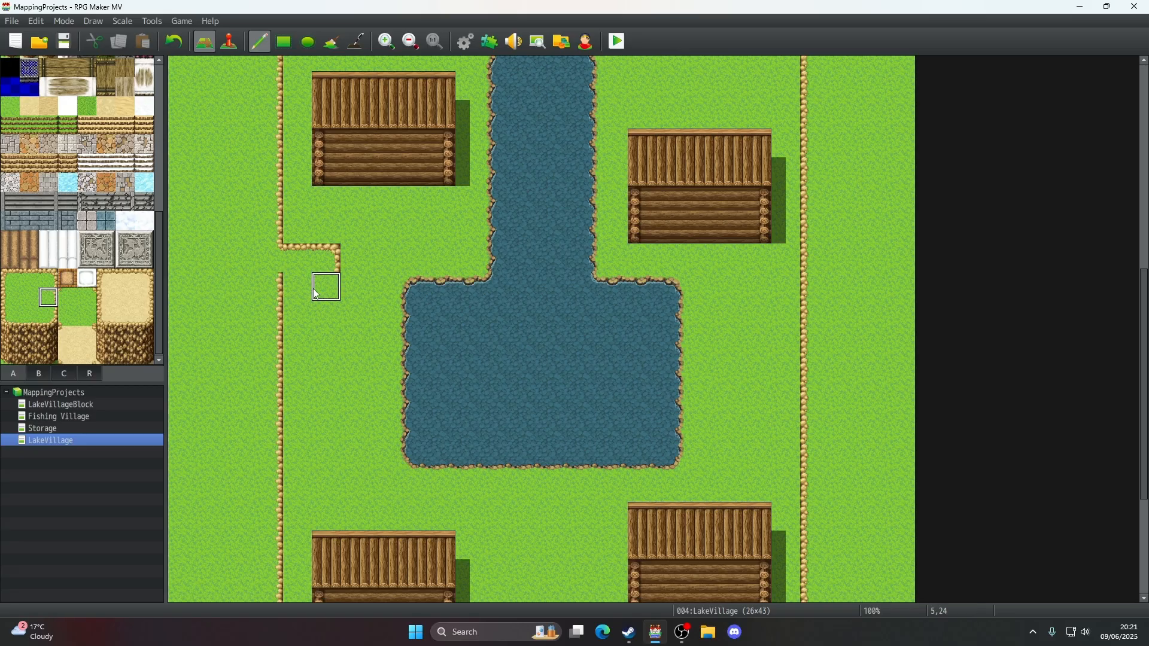
{"action": "left_click", "coordinate": [43, 318]}
{"action": "left_click", "coordinate": [331, 292]}
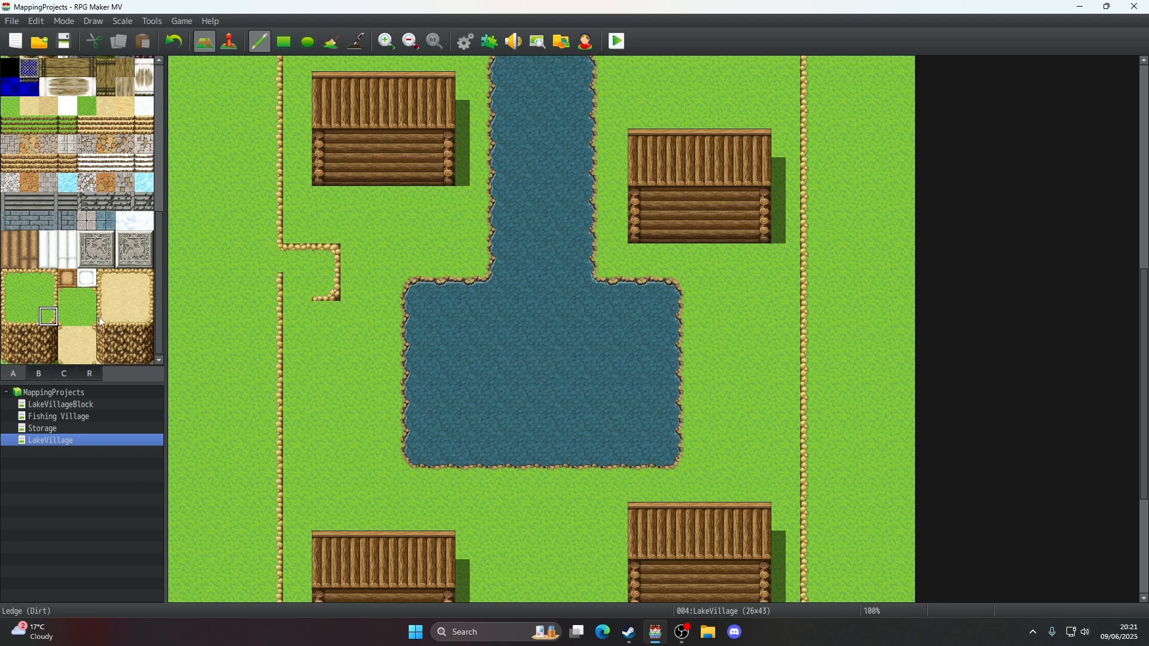
{"action": "left_click", "coordinate": [32, 319]}
{"action": "left_click", "coordinate": [306, 293]}
{"action": "right_click", "coordinate": [244, 276]}
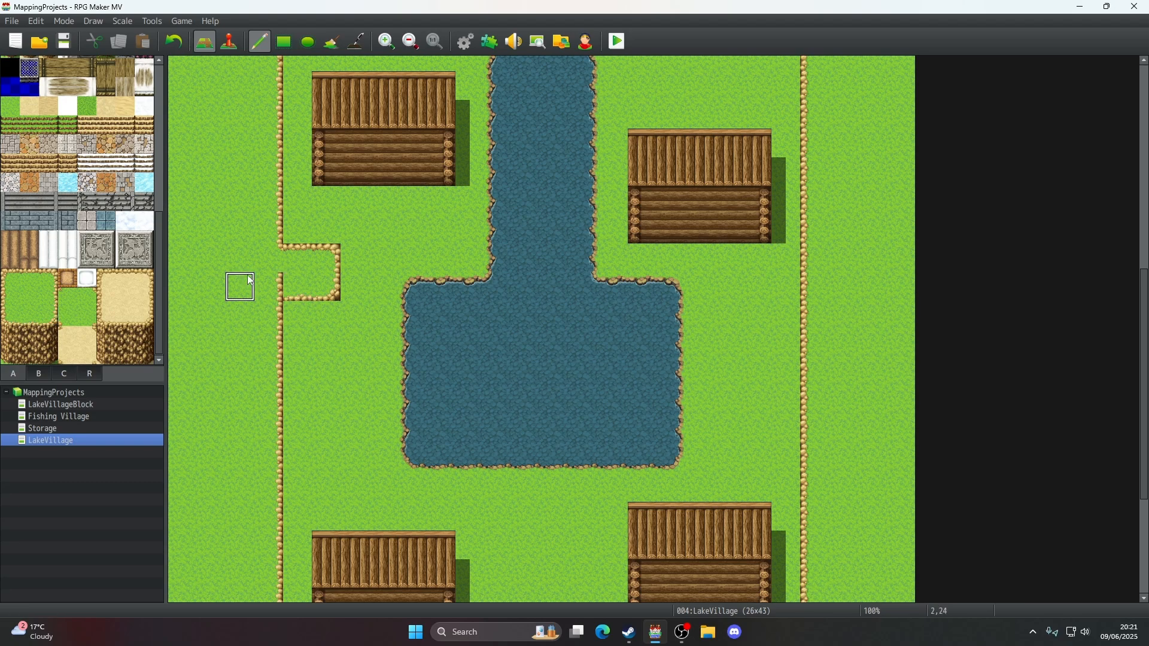
{"action": "left_click", "coordinate": [268, 276]}
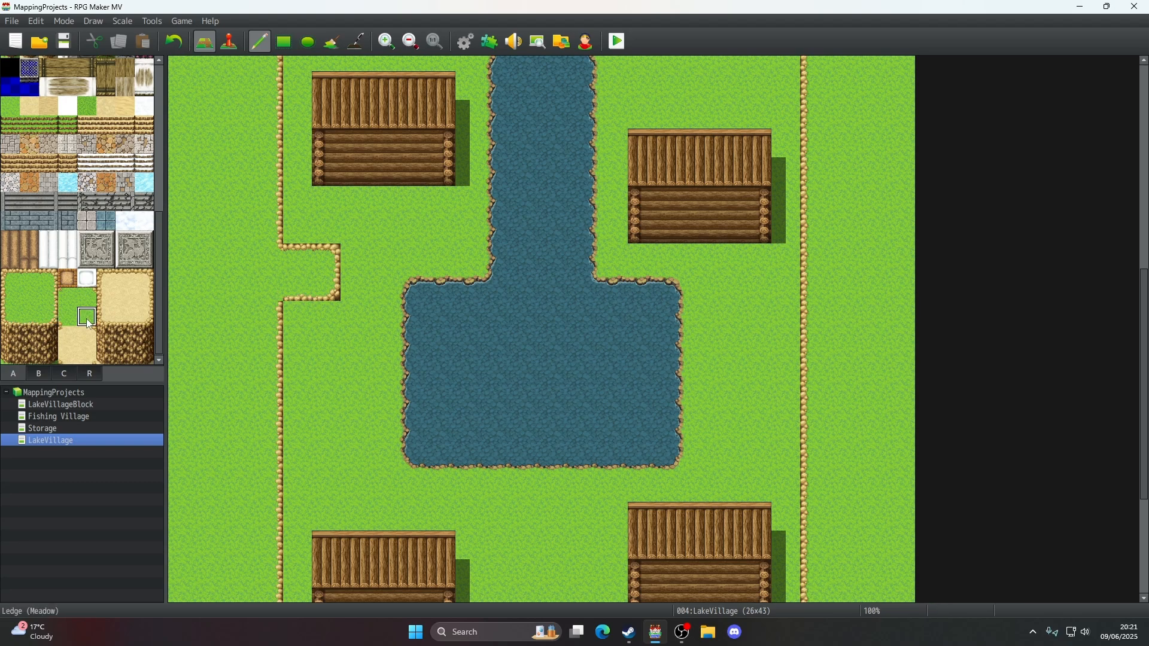
{"action": "scroll", "coordinate": [407, 372], "scroll_direction": "up", "scroll_amount": 3}
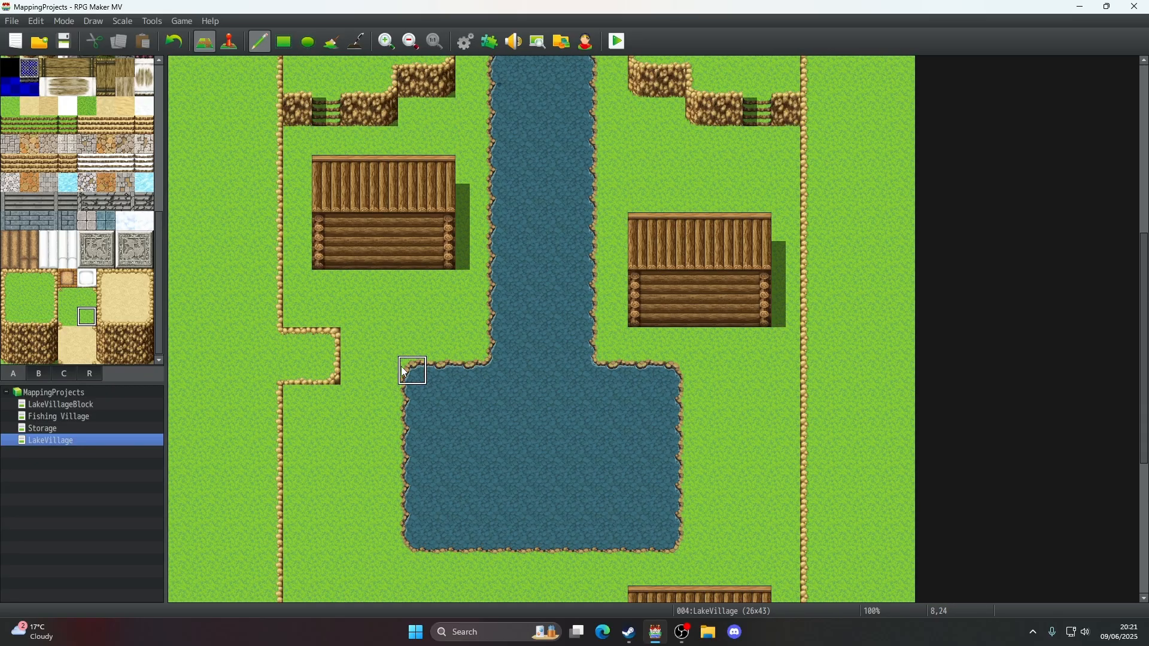
{"action": "scroll", "coordinate": [405, 372], "scroll_direction": "up", "scroll_amount": 8}
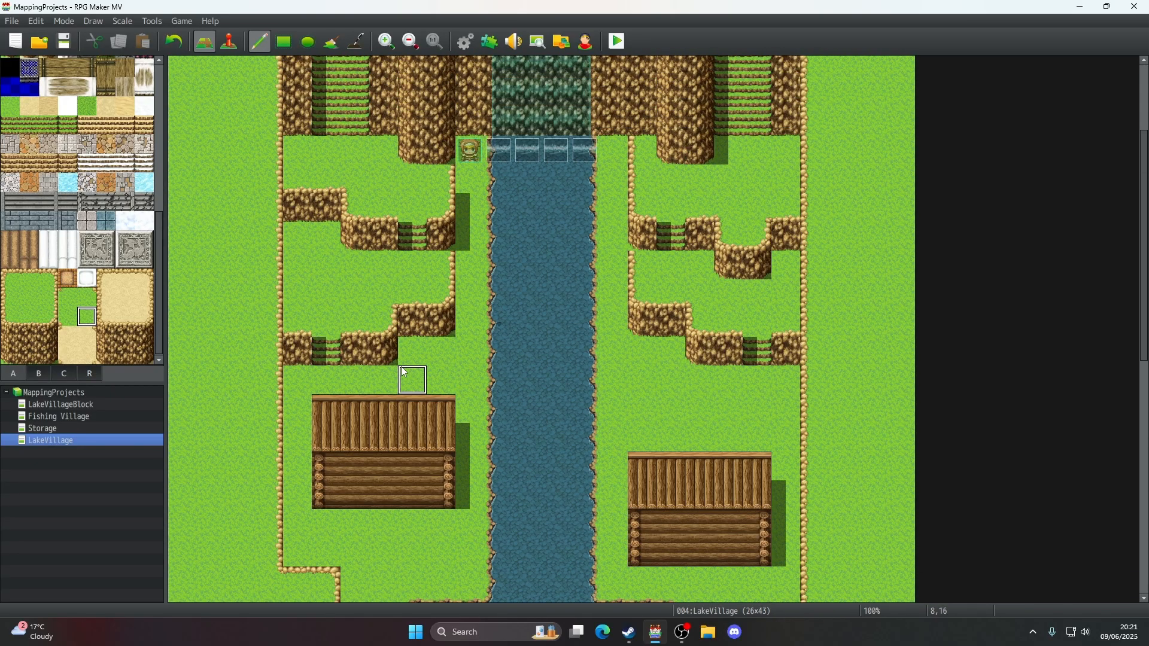
{"action": "scroll", "coordinate": [405, 372], "scroll_direction": "down", "scroll_amount": 4}
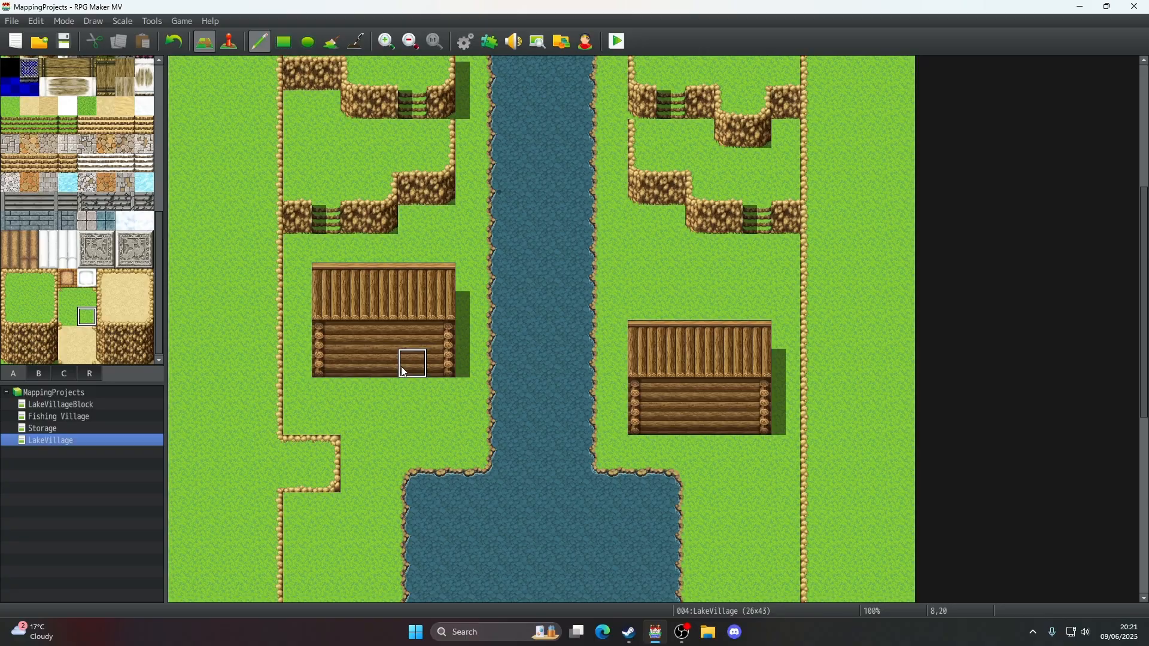
{"action": "scroll", "coordinate": [405, 372], "scroll_direction": "up", "scroll_amount": 7}
{"action": "scroll", "coordinate": [351, 364], "scroll_direction": "down", "scroll_amount": 3}
{"action": "scroll", "coordinate": [407, 203], "scroll_direction": "up", "scroll_amount": 3}
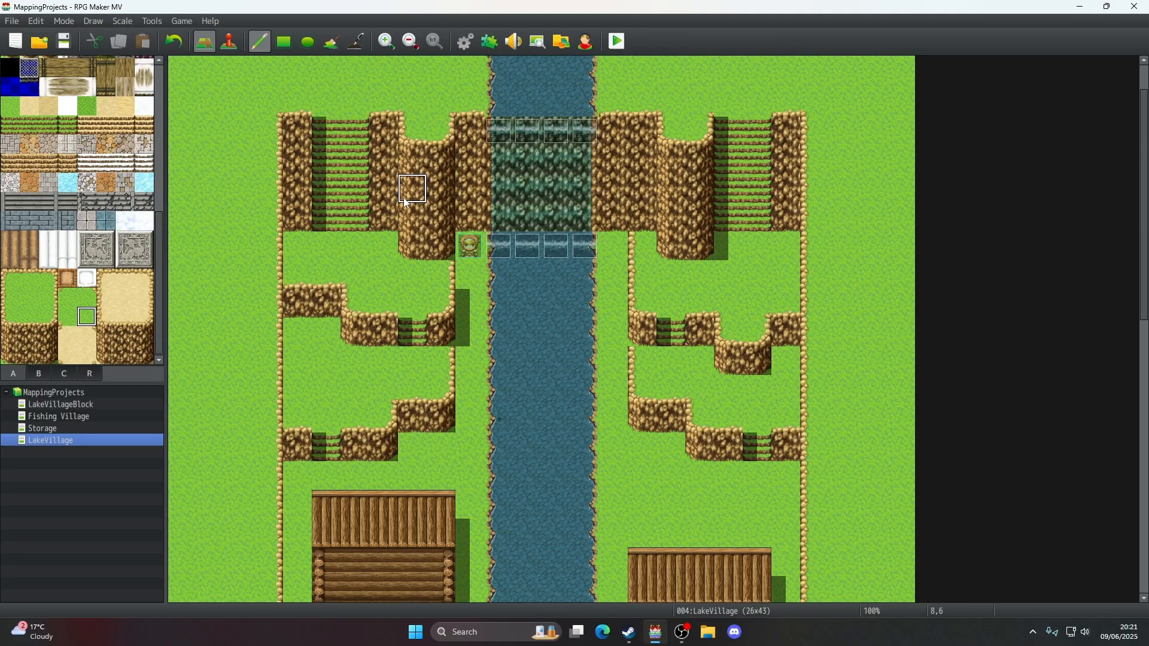
- Copy a four-tile-high column of the waterfall cliff and paint it as a two-tile-wide cliff face beneath the western boundary's bulge
{"action": "mouse_move", "coordinate": [380, 209]}
{"action": "right_mouse_down"}
{"action": "mouse_move", "coordinate": [380, 165]}
{"action": "mouse_move", "coordinate": [381, 220]}
{"action": "right_mouse_up"}
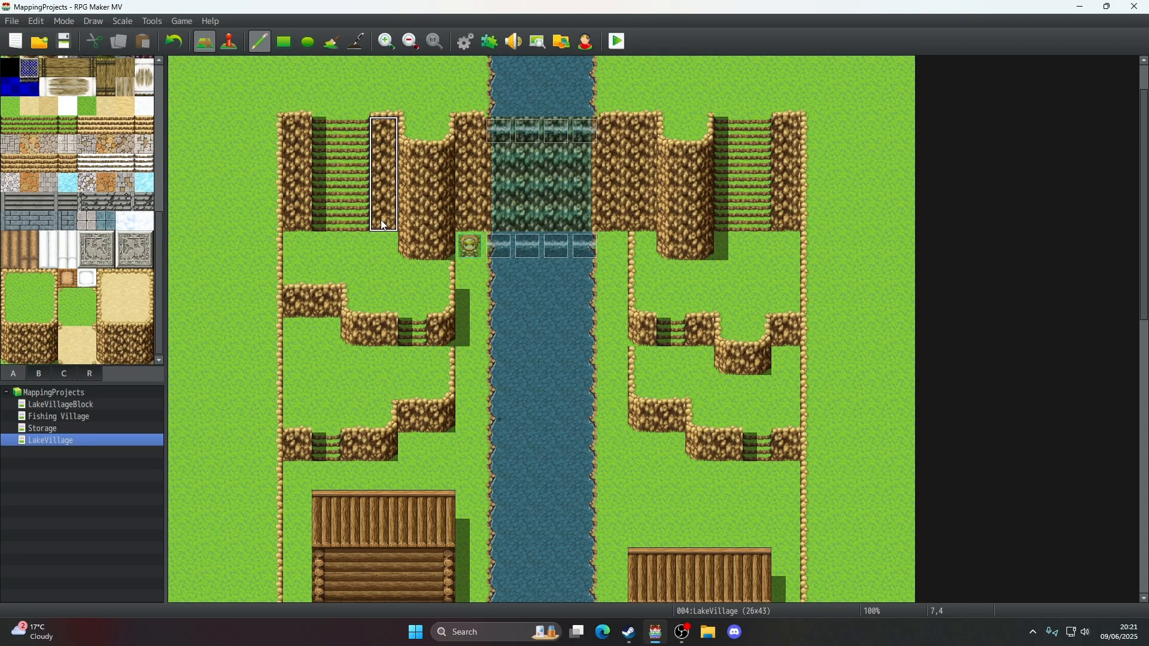
{"action": "scroll", "coordinate": [384, 226], "scroll_direction": "down", "scroll_amount": 12}
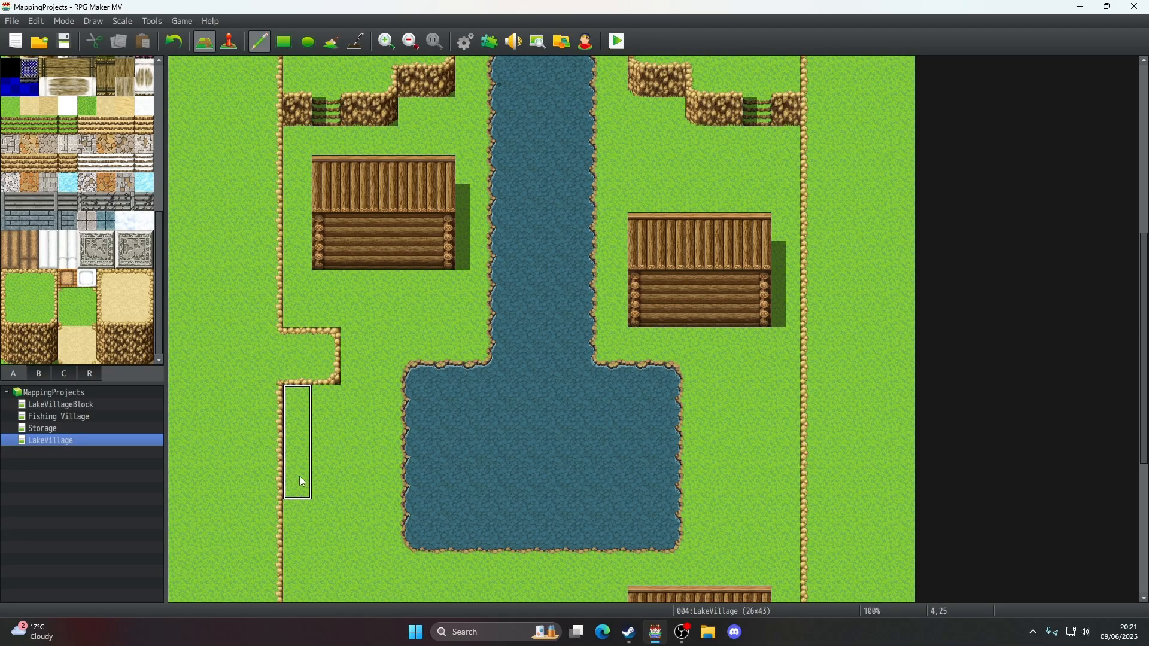
{"action": "left_click_drag", "start_coordinate": [302, 482], "coordinate": [328, 482]}
{"action": "scroll", "coordinate": [553, 490], "scroll_direction": "down", "scroll_amount": 3}
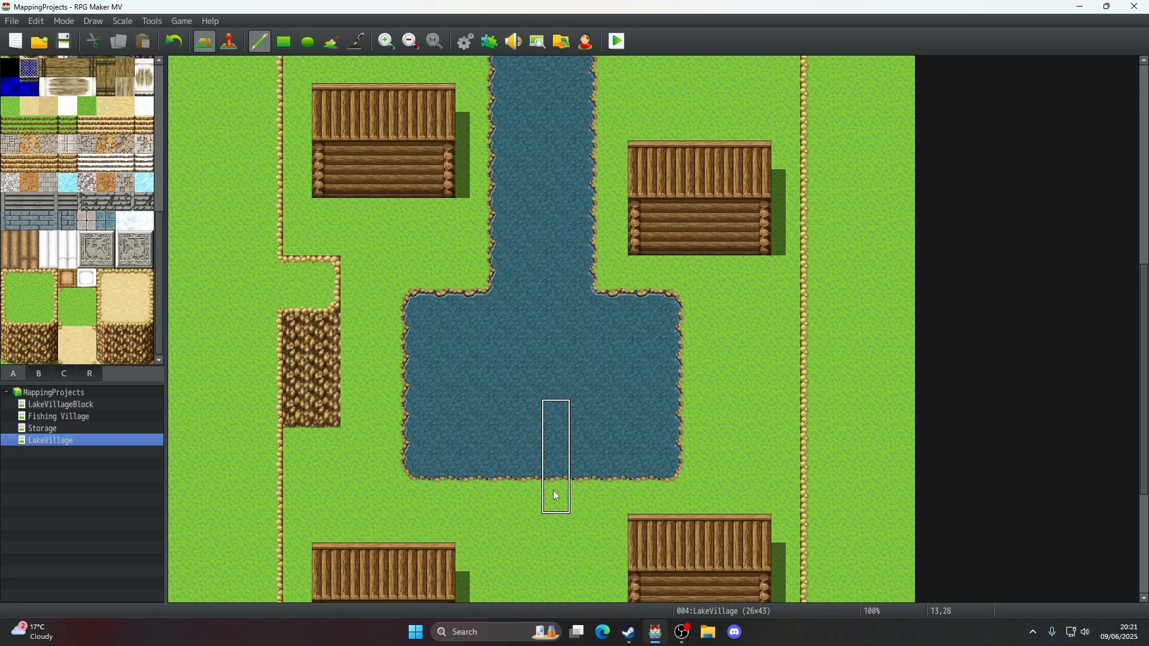
- Compare the new western cliff face with the waterfall cliffs and the village ledges
{"action": "scroll", "coordinate": [557, 497], "scroll_direction": "up", "scroll_amount": 3}
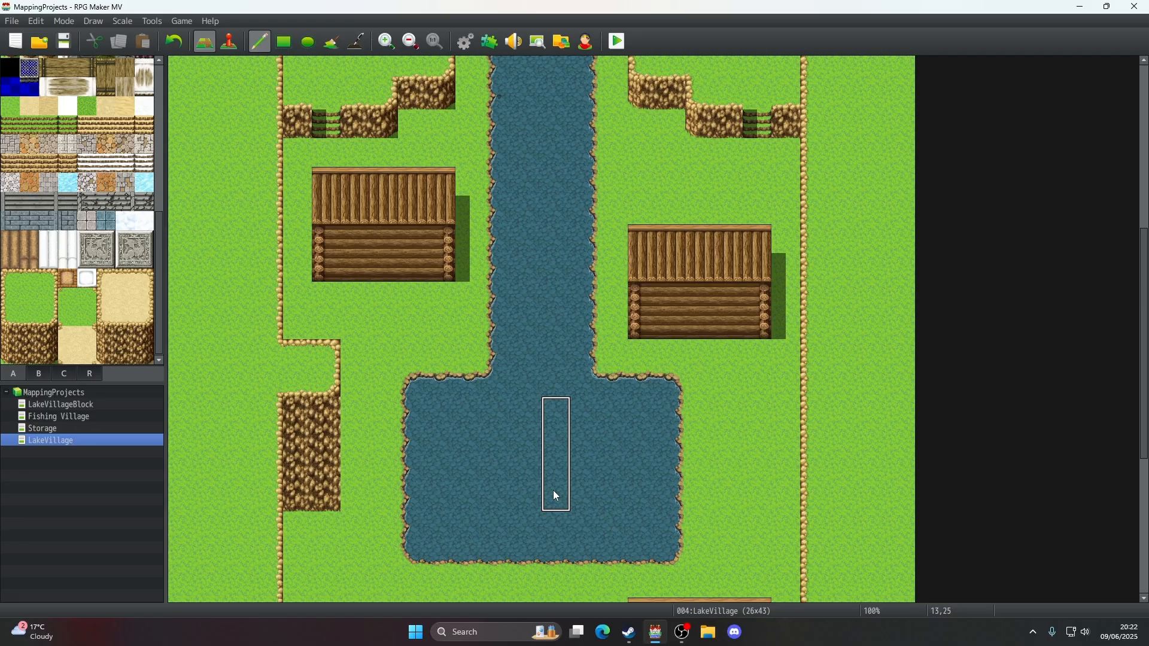
{"action": "scroll", "coordinate": [557, 497], "scroll_direction": "up", "scroll_amount": 7}
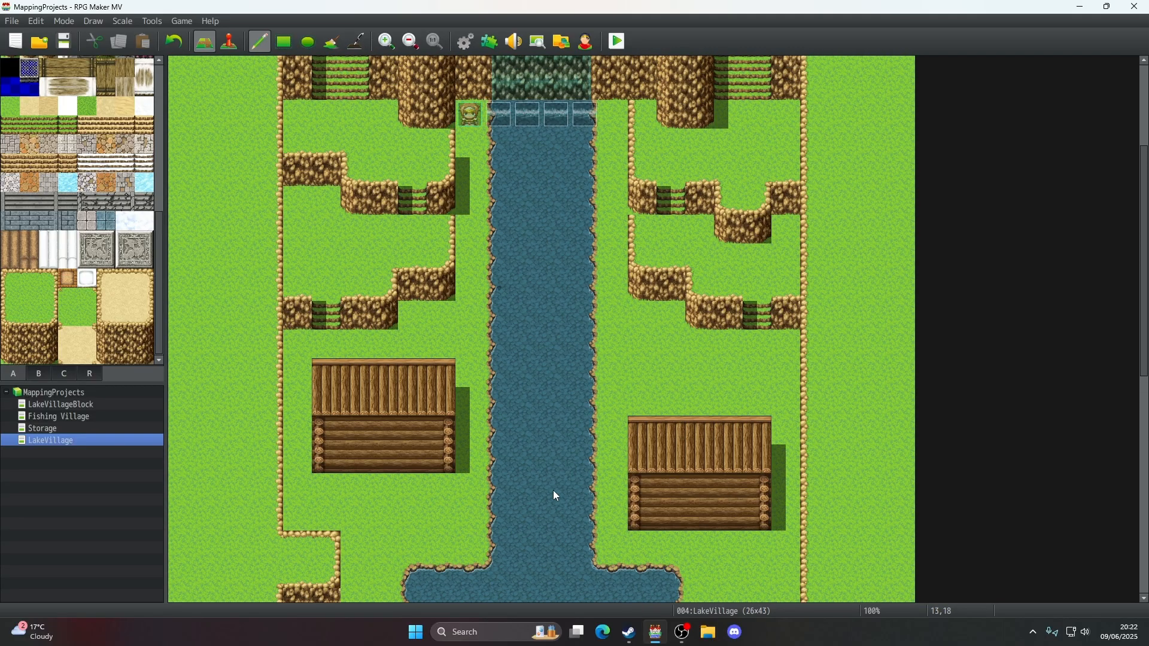
{"action": "scroll", "coordinate": [557, 497], "scroll_direction": "down", "scroll_amount": 3}
{"action": "scroll", "coordinate": [555, 495], "scroll_direction": "up", "scroll_amount": 5}
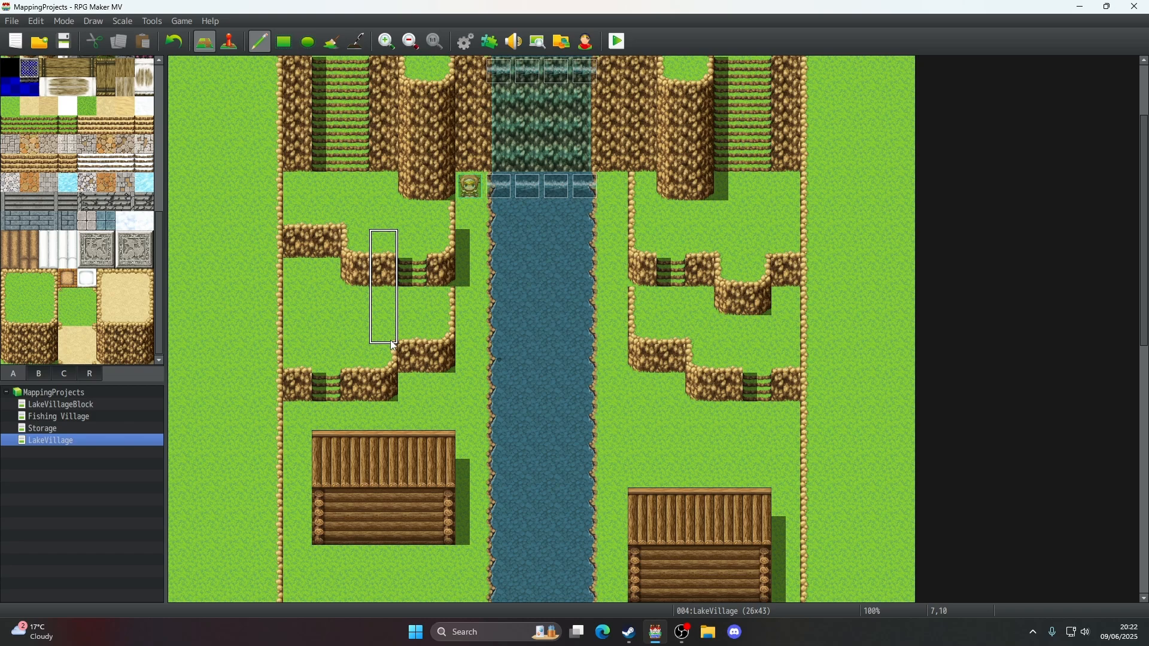
{"action": "scroll", "coordinate": [413, 252], "scroll_direction": "up", "scroll_amount": 2}
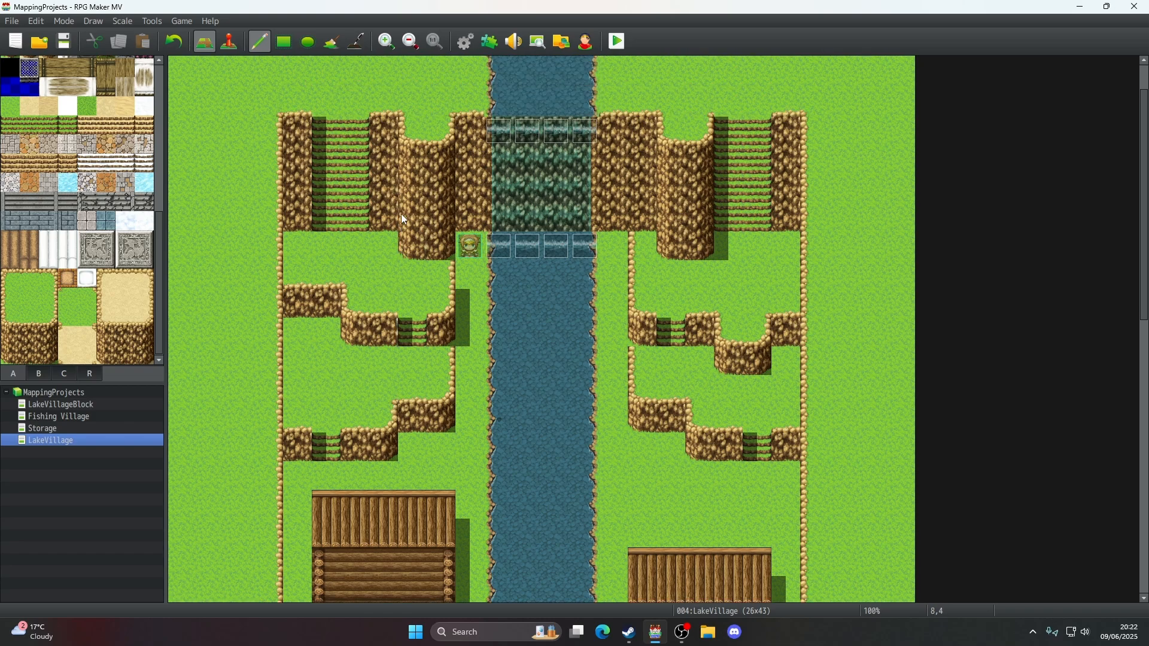
{"action": "scroll", "coordinate": [413, 252], "scroll_direction": "down", "scroll_amount": 1}
{"action": "scroll", "coordinate": [412, 250], "scroll_direction": "down", "scroll_amount": 10}
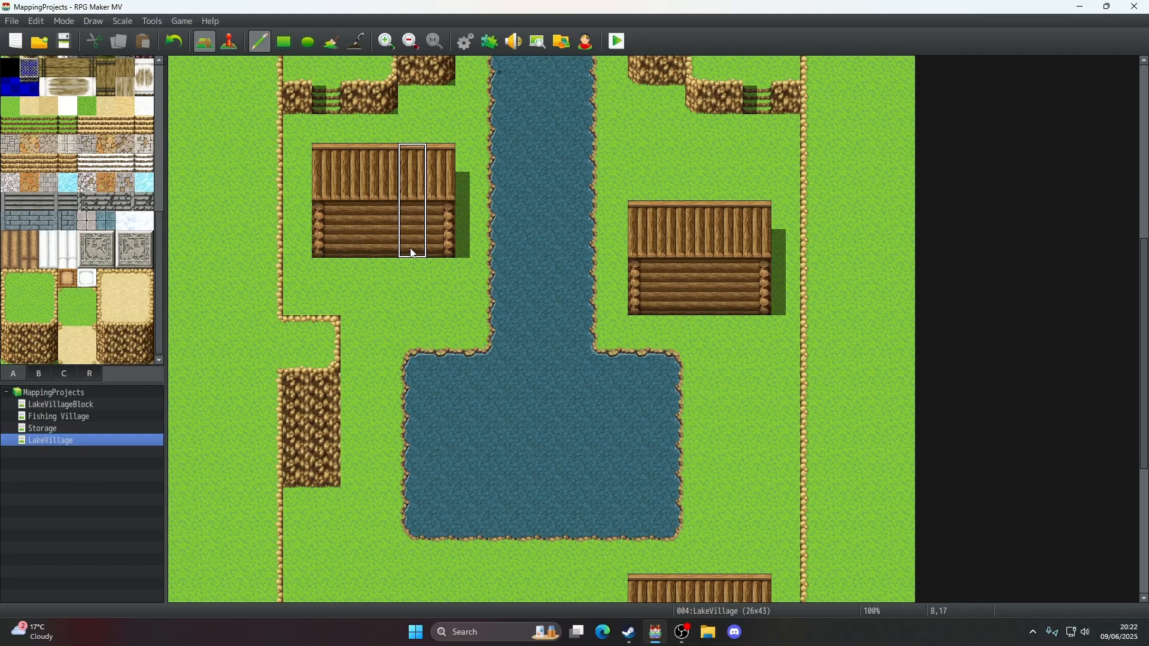
- View the map at 50% zoom and examine how the western cliff face fits the whole village layout
{"action": "left_click", "coordinate": [418, 47]}
{"action": "left_click", "coordinate": [412, 42]}
{"action": "left_click", "coordinate": [411, 42]}
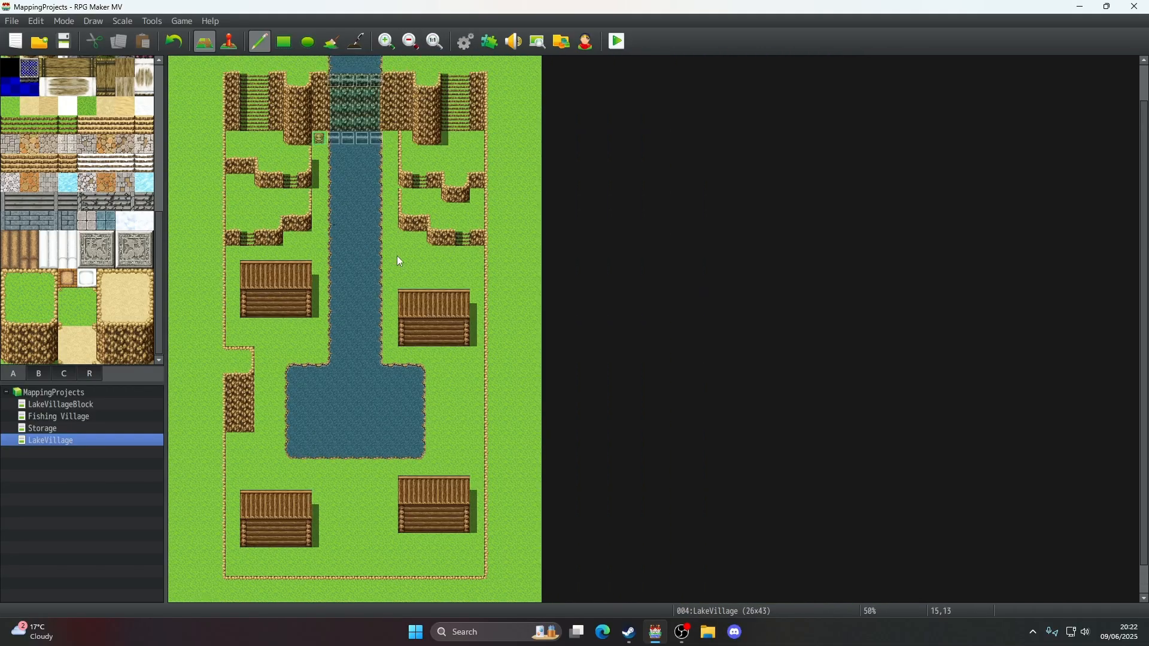
{"action": "scroll", "coordinate": [397, 256], "scroll_direction": "up", "scroll_amount": 1}
{"action": "right_click_drag", "start_coordinate": [274, 283], "coordinate": [233, 191]}
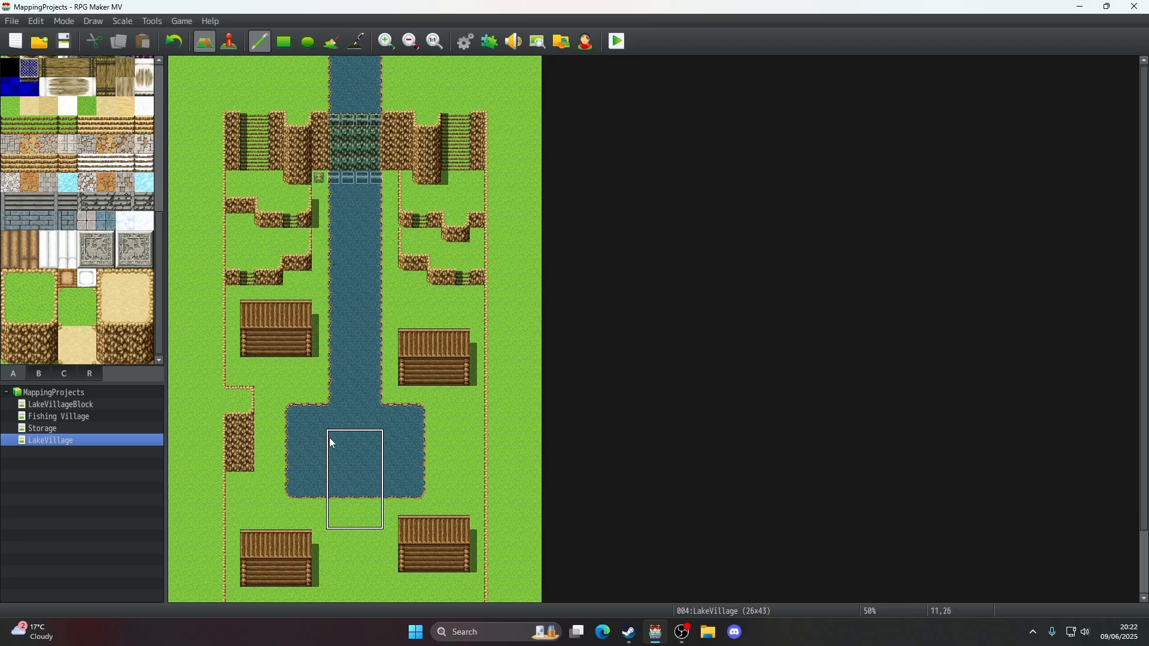
{"action": "scroll", "coordinate": [332, 443], "scroll_direction": "down", "scroll_amount": 2}
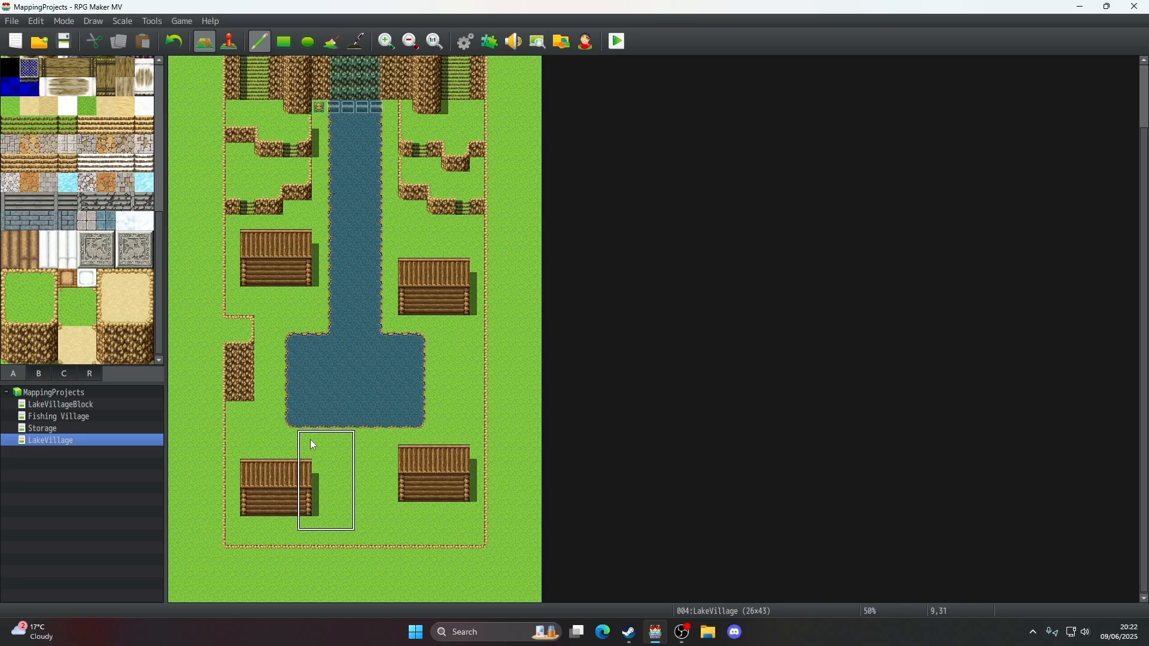
{"action": "right_click", "coordinate": [249, 385]}
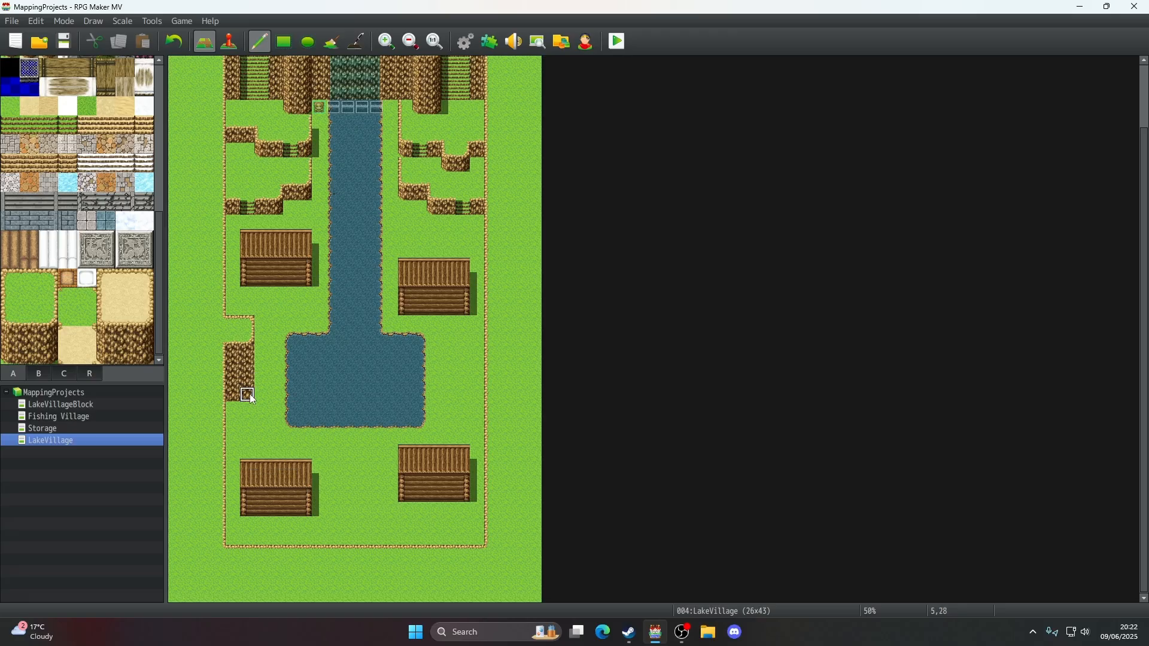
{"action": "right_click_drag", "start_coordinate": [249, 394], "coordinate": [251, 357]}
{"action": "scroll", "coordinate": [250, 357], "scroll_direction": "up", "scroll_amount": 2}
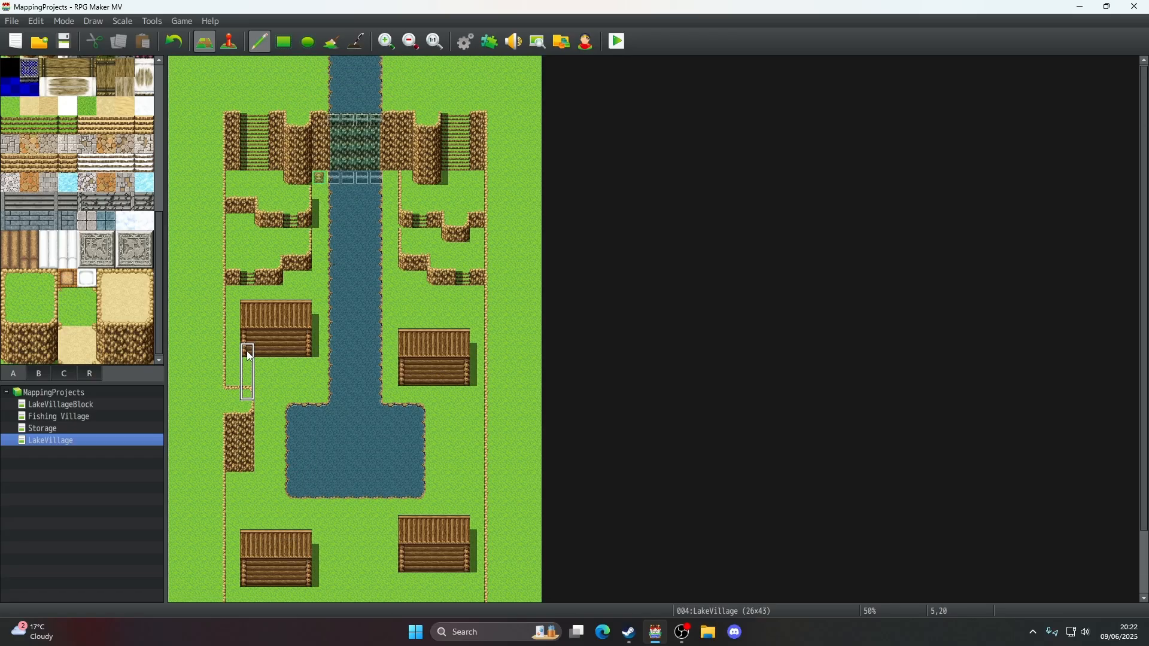
- Retouch the western cliff face with a southeast corner tile and right-edge cliff tiles along its eastern side
{"action": "left_click", "coordinate": [286, 127]}
{"action": "left_click", "coordinate": [416, 44]}
{"action": "left_click", "coordinate": [427, 45]}
{"action": "middle_click", "coordinate": [507, 197]}
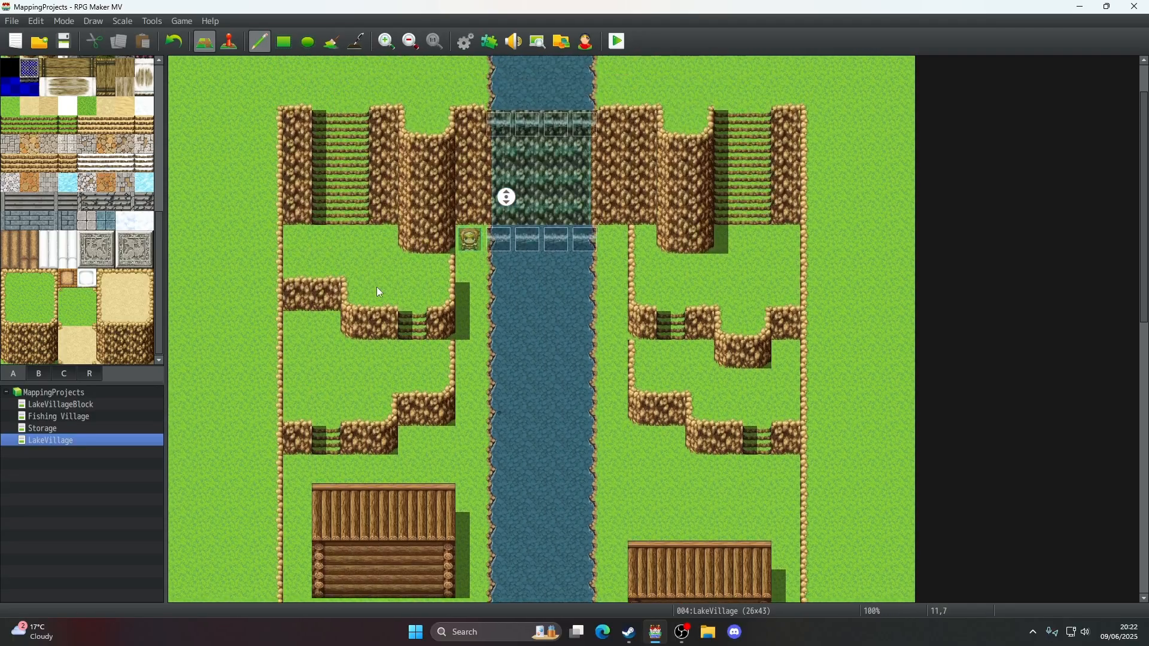
{"action": "middle_click", "coordinate": [377, 363]}
{"action": "scroll", "coordinate": [376, 364], "scroll_direction": "up", "scroll_amount": 3}
{"action": "scroll", "coordinate": [375, 336], "scroll_direction": "up", "scroll_amount": 1}
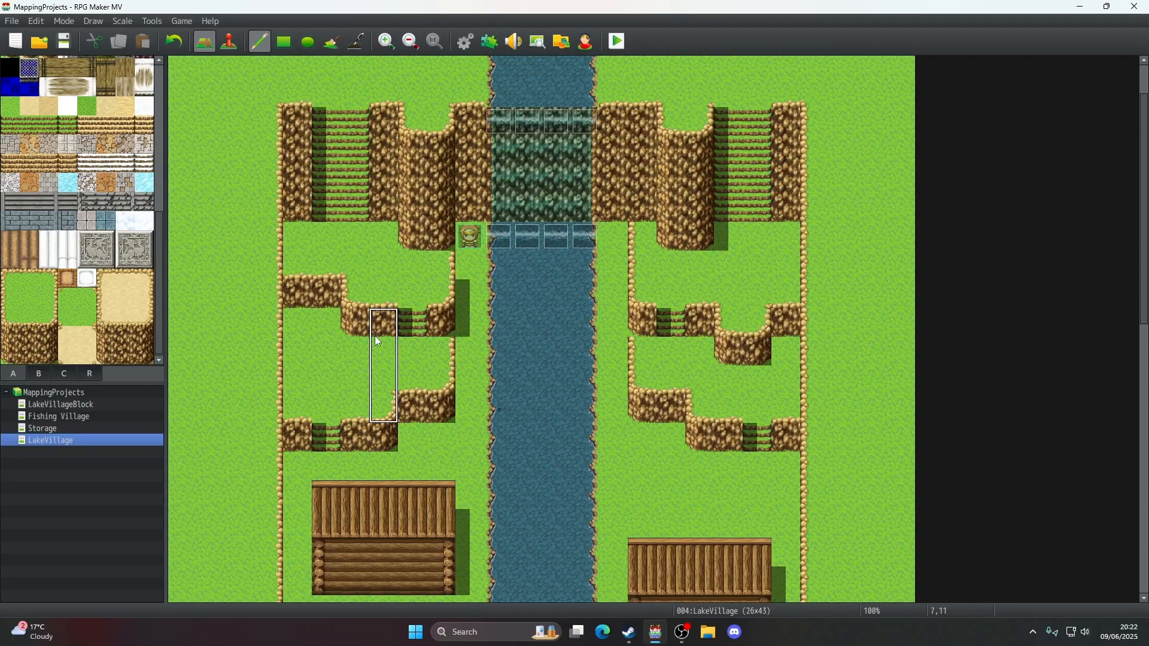
{"action": "scroll", "coordinate": [374, 336], "scroll_direction": "down", "scroll_amount": 6}
{"action": "scroll", "coordinate": [374, 371], "scroll_direction": "down", "scroll_amount": 1}
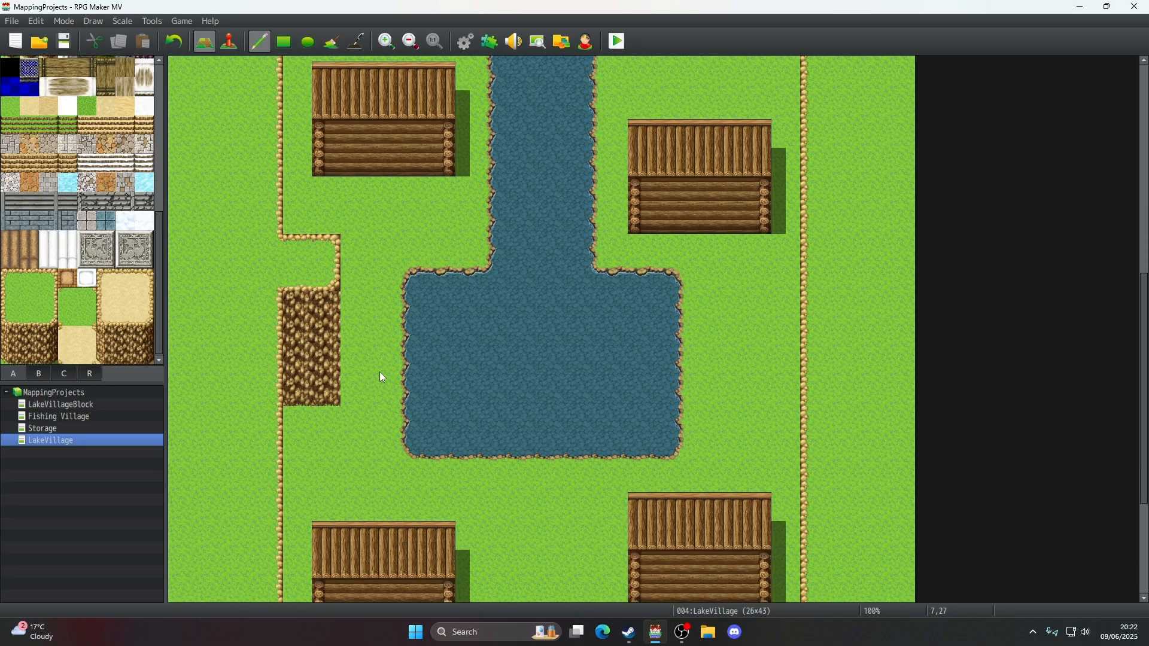
{"action": "left_click", "coordinate": [30, 353]}
{"action": "left_click", "coordinate": [48, 359]}
{"action": "left_click", "coordinate": [329, 387]}
{"action": "left_click", "coordinate": [48, 340]}
{"action": "left_click_drag", "start_coordinate": [337, 365], "coordinate": [327, 302]}
{"action": "scroll", "coordinate": [469, 365], "scroll_direction": "up", "scroll_amount": 2}
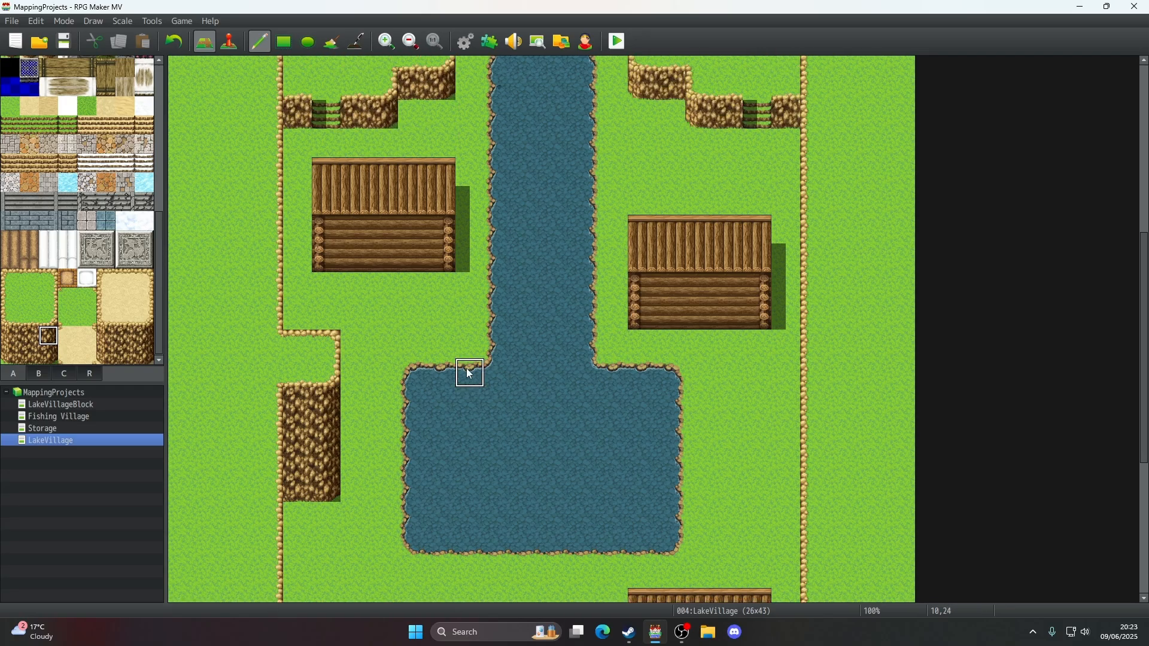
- Replace the western bulge and its cliff face with a rectangle of meadow, and close the gap in the boundary line
{"action": "scroll", "coordinate": [468, 372], "scroll_direction": "down", "scroll_amount": 2}
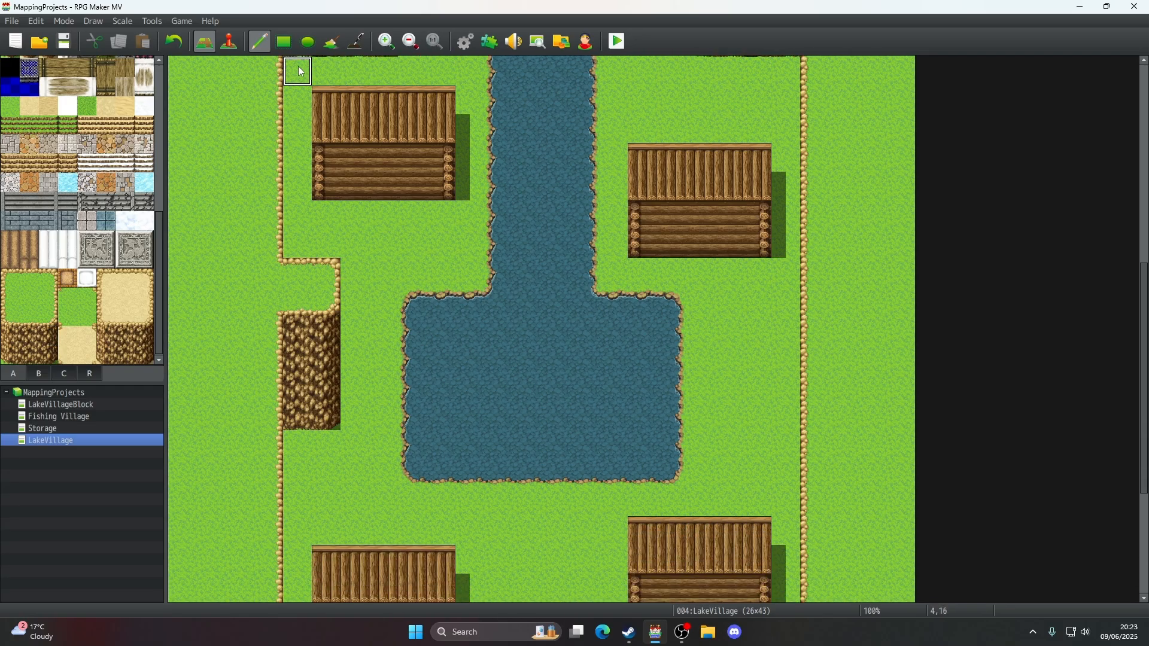
{"action": "left_click", "coordinate": [284, 42]}
{"action": "left_click_drag", "start_coordinate": [336, 296], "coordinate": [306, 418]}
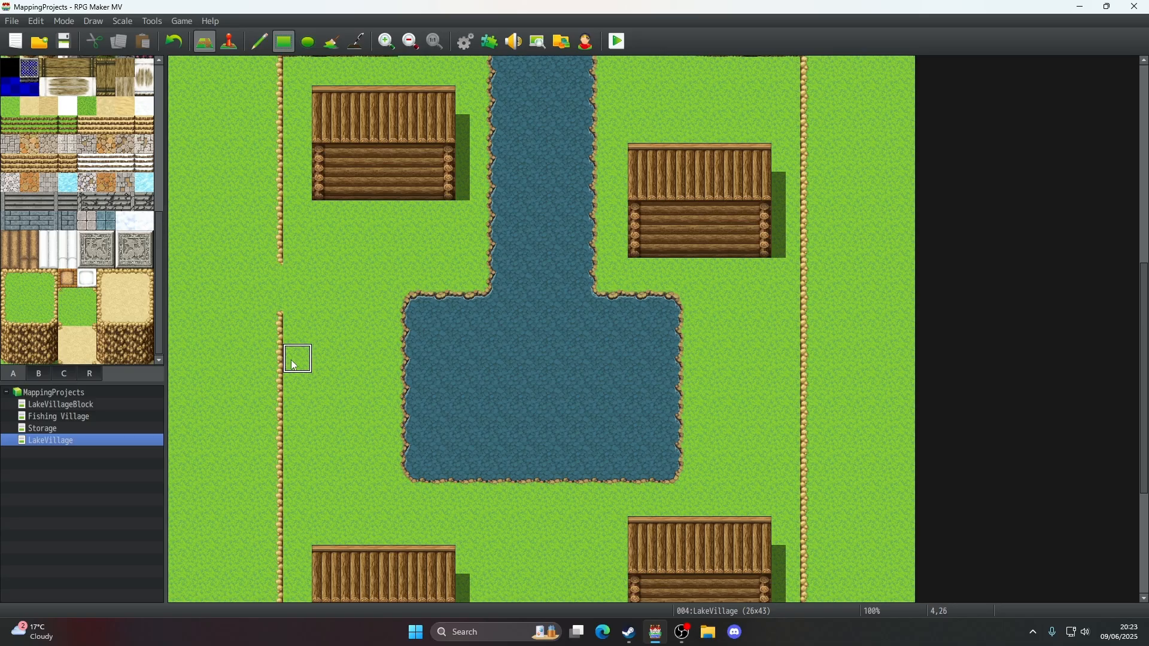
{"action": "left_click", "coordinate": [265, 41]}
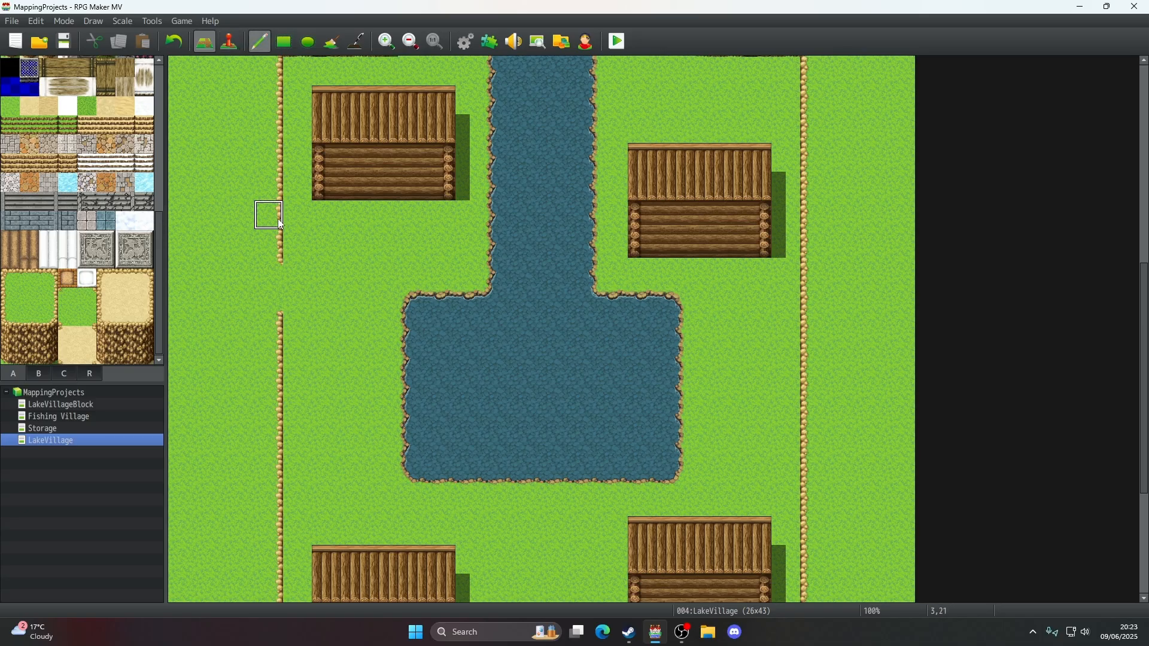
{"action": "scroll", "coordinate": [411, 297], "scroll_direction": "down", "scroll_amount": 5}
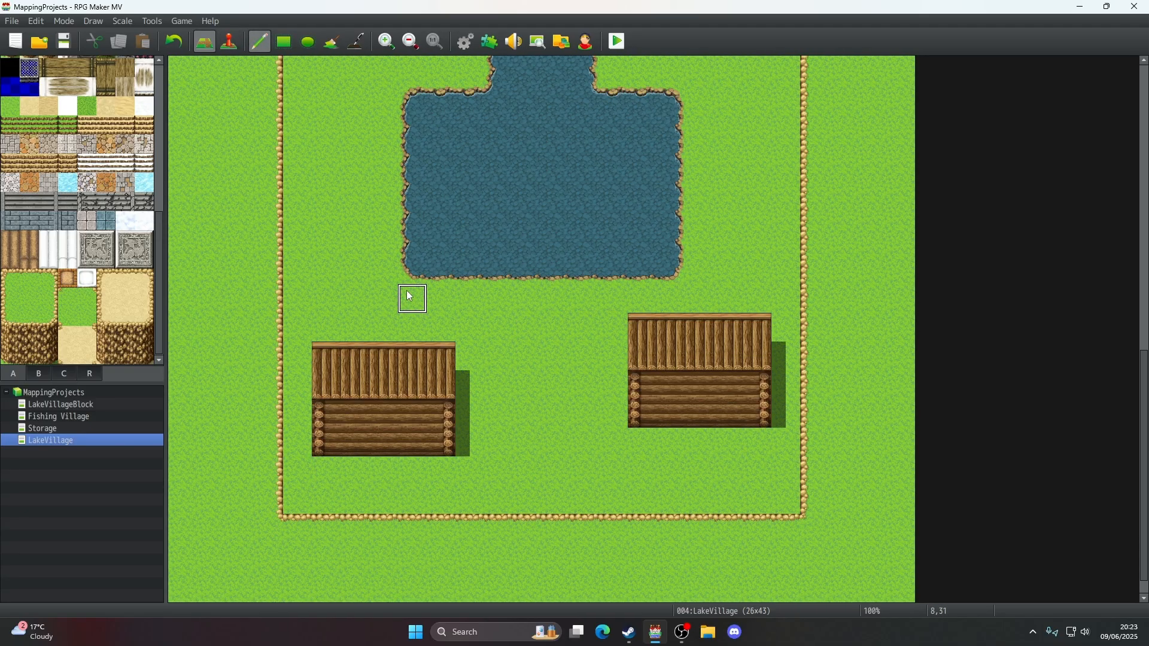
- Paint a one-tile meadow bump into the river's western bank between the two ledges, undoing the extra tile below it
{"action": "scroll", "coordinate": [410, 297], "scroll_direction": "up", "scroll_amount": 8}
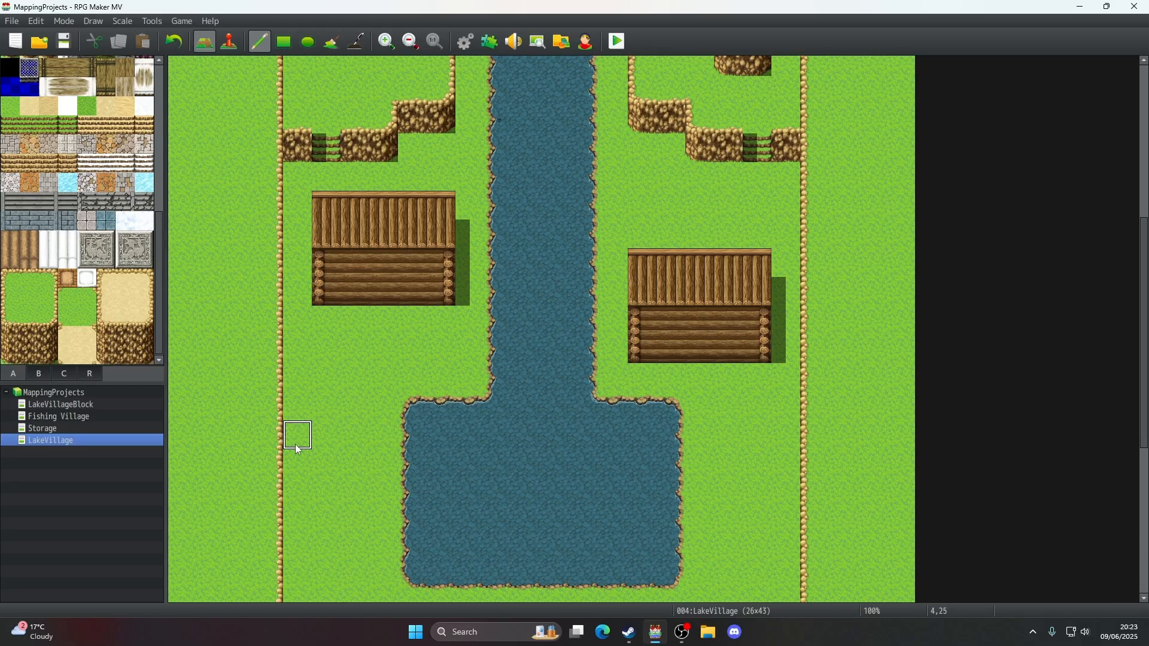
{"action": "scroll", "coordinate": [296, 444], "scroll_direction": "up", "scroll_amount": 9}
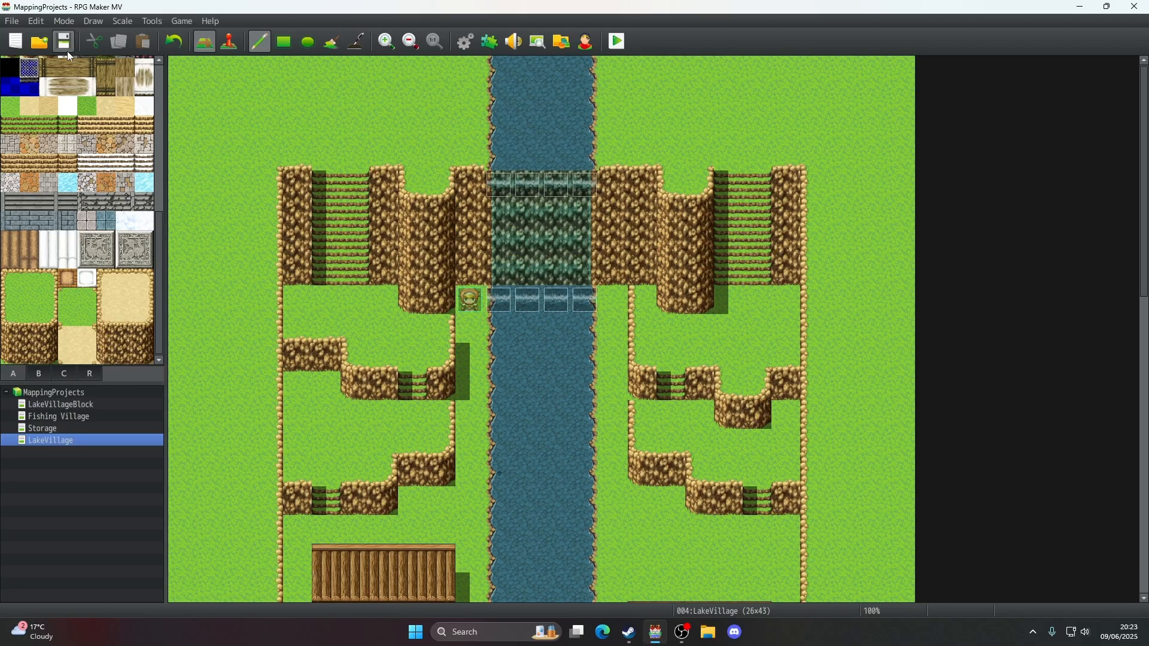
{"action": "scroll", "coordinate": [418, 312], "scroll_direction": "down", "scroll_amount": 10}
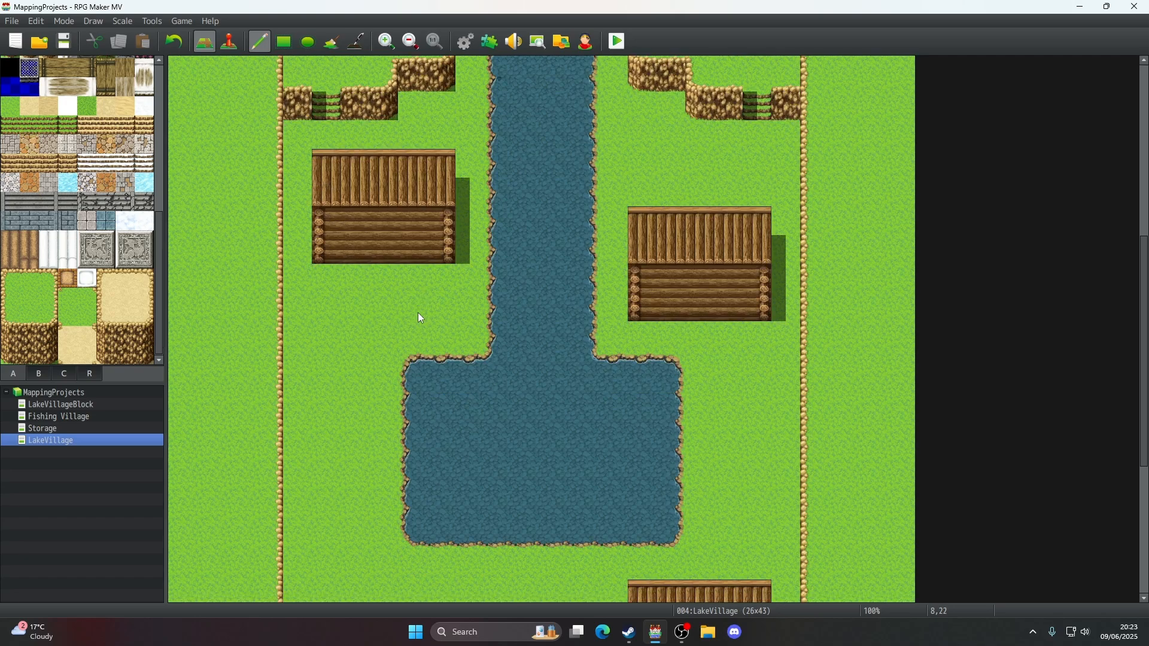
{"action": "scroll", "coordinate": [421, 313], "scroll_direction": "up", "scroll_amount": 6}
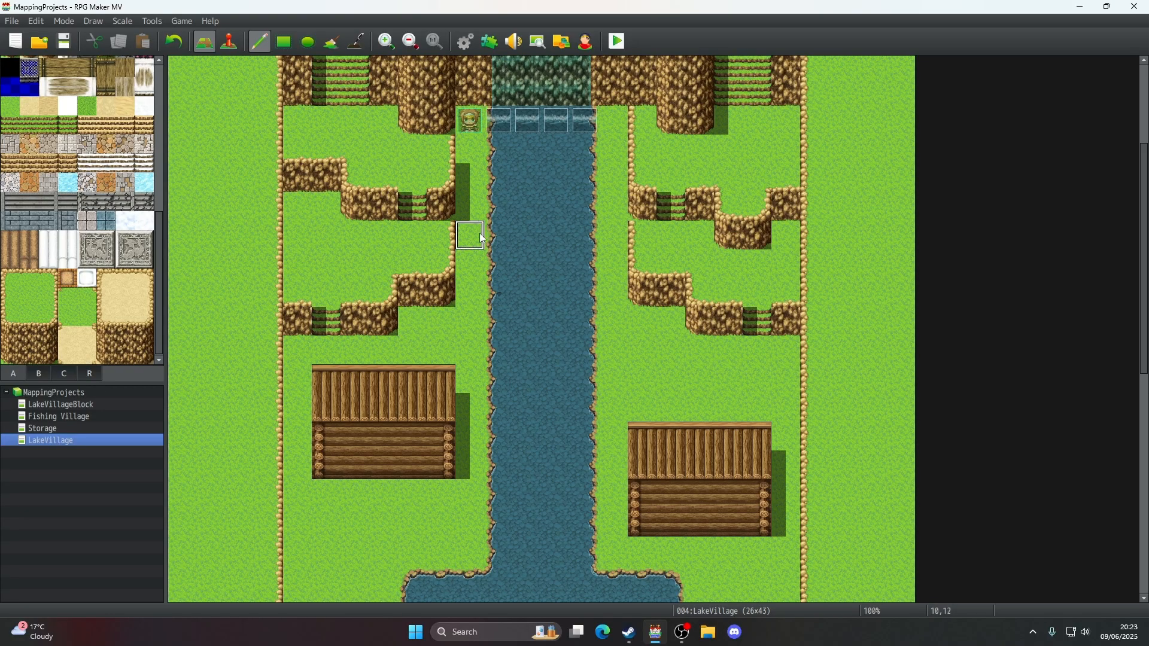
{"action": "left_click_drag", "start_coordinate": [499, 243], "coordinate": [505, 269]}
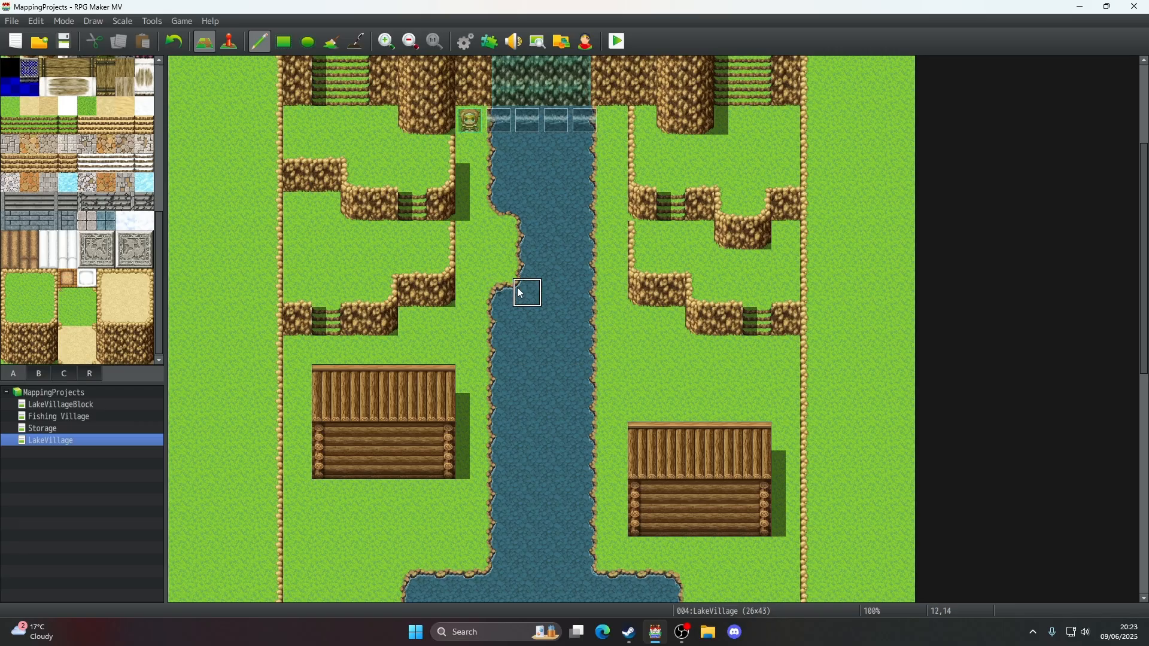
{"action": "left_click", "coordinate": [174, 41]}
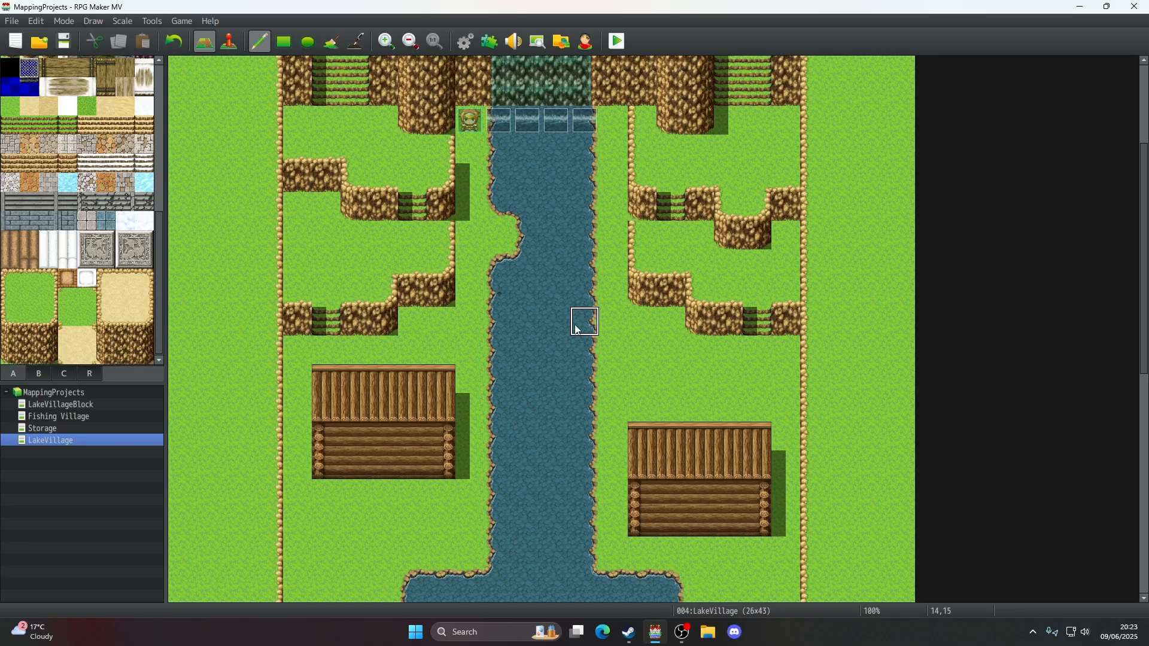
- Add a one-tile meadow bump to the river's eastern bank below the ledges and a two-tile bump to the western bank beside the house
{"action": "left_click", "coordinate": [579, 347]}
{"action": "scroll", "coordinate": [633, 334], "scroll_direction": "down", "scroll_amount": 3}
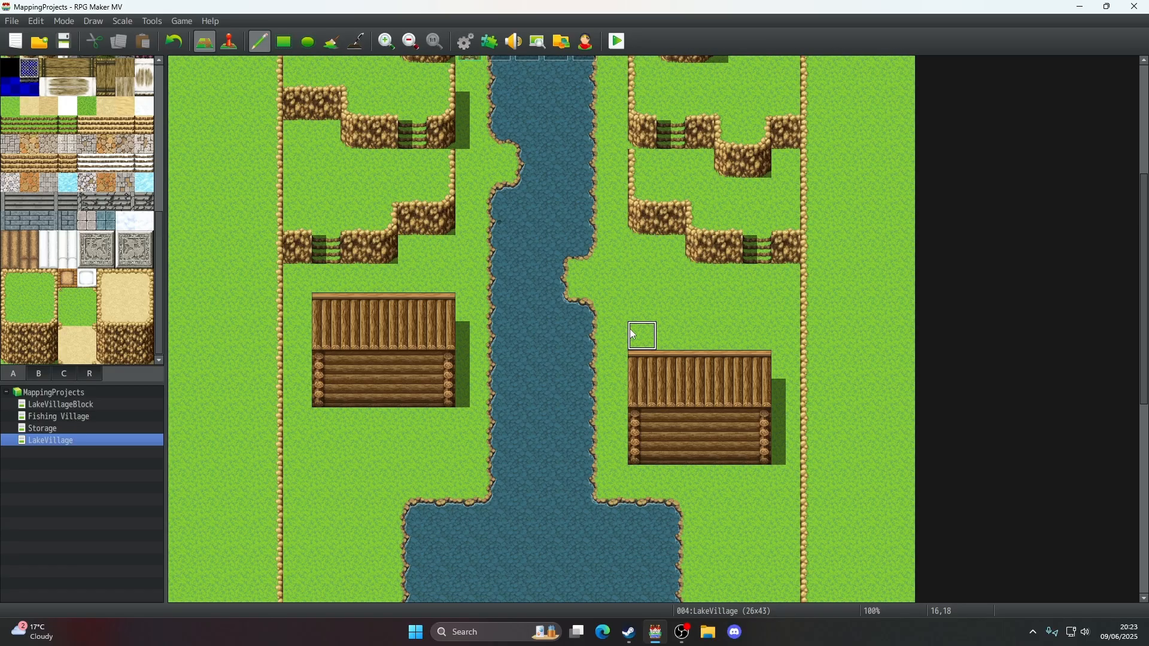
{"action": "left_click_drag", "start_coordinate": [502, 364], "coordinate": [499, 392]}
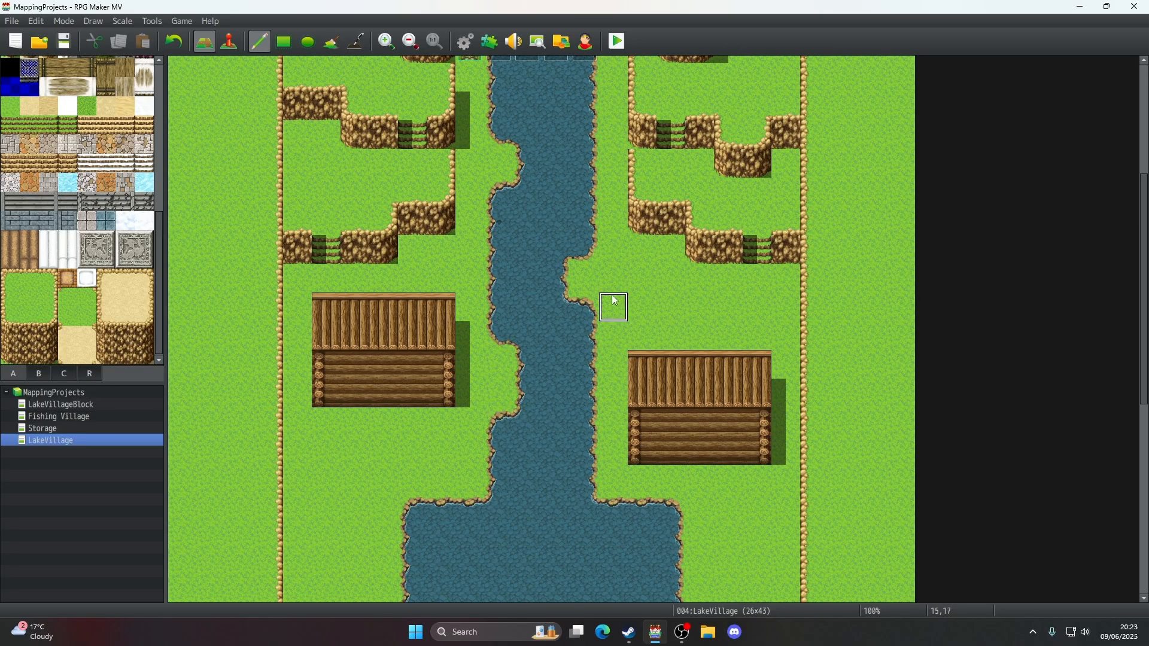
- Cut off the lake's four corners with one meadow tile each, undoing the extra tiles painted along its northeastern shore
{"action": "scroll", "coordinate": [611, 294], "scroll_direction": "up", "scroll_amount": 3}
{"action": "scroll", "coordinate": [612, 295], "scroll_direction": "down", "scroll_amount": 12}
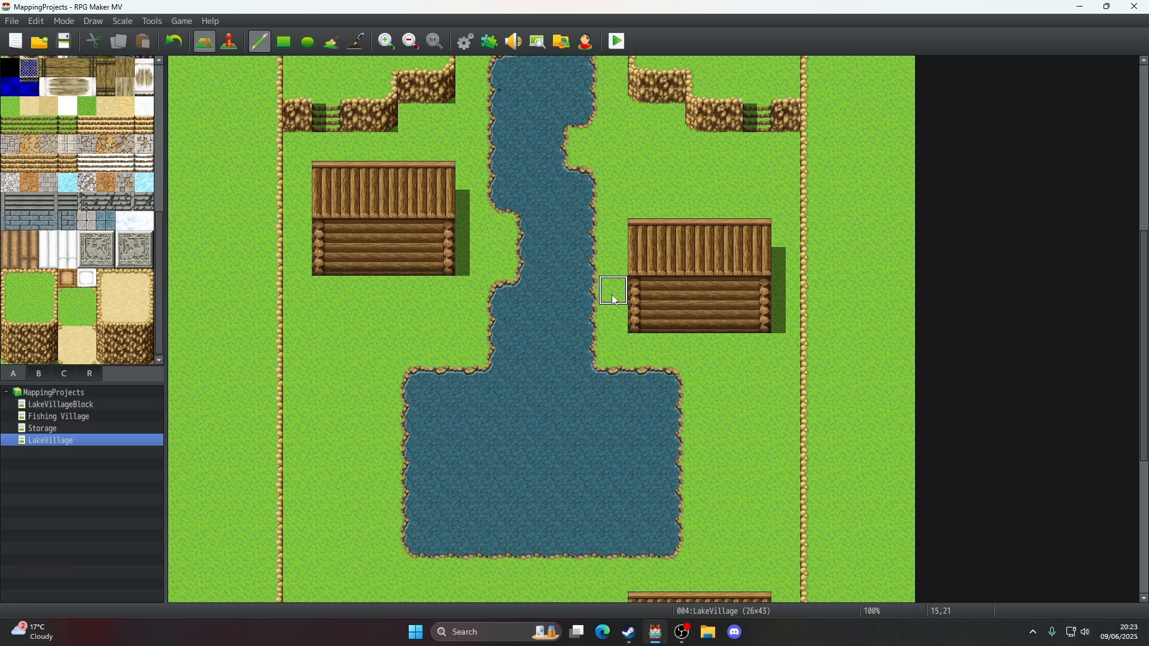
{"action": "scroll", "coordinate": [497, 309], "scroll_direction": "down", "scroll_amount": 4}
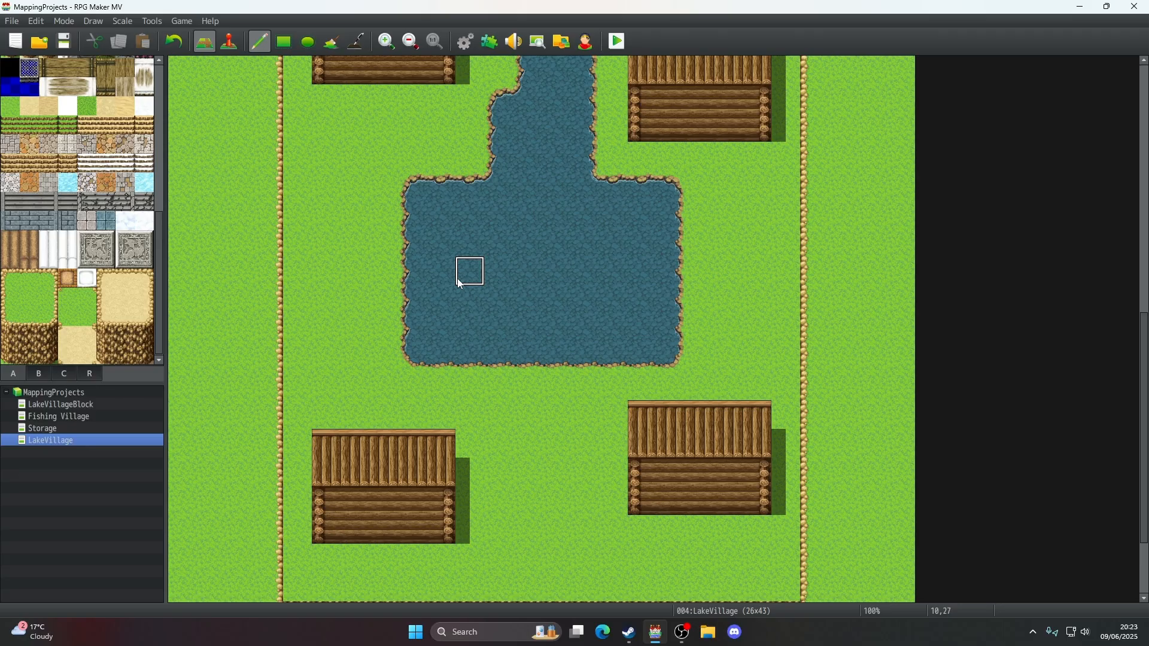
{"action": "scroll", "coordinate": [465, 311], "scroll_direction": "up", "scroll_amount": 3}
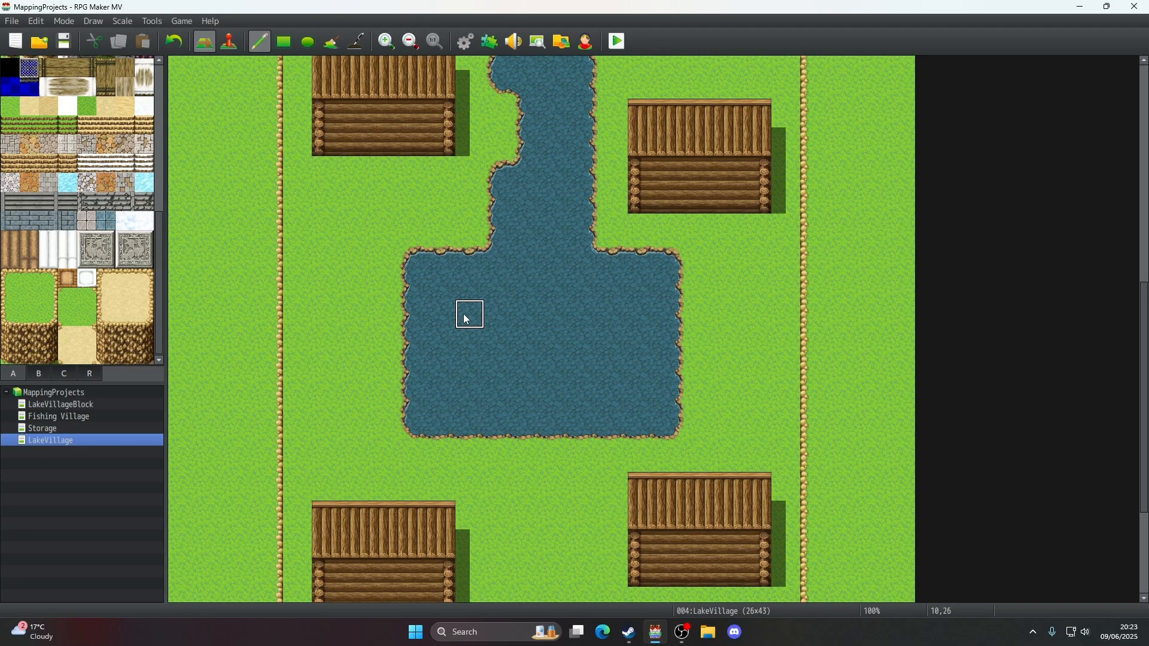
{"action": "scroll", "coordinate": [464, 314], "scroll_direction": "up", "scroll_amount": 3}
{"action": "scroll", "coordinate": [464, 314], "scroll_direction": "down", "scroll_amount": 4}
{"action": "left_click", "coordinate": [417, 238]}
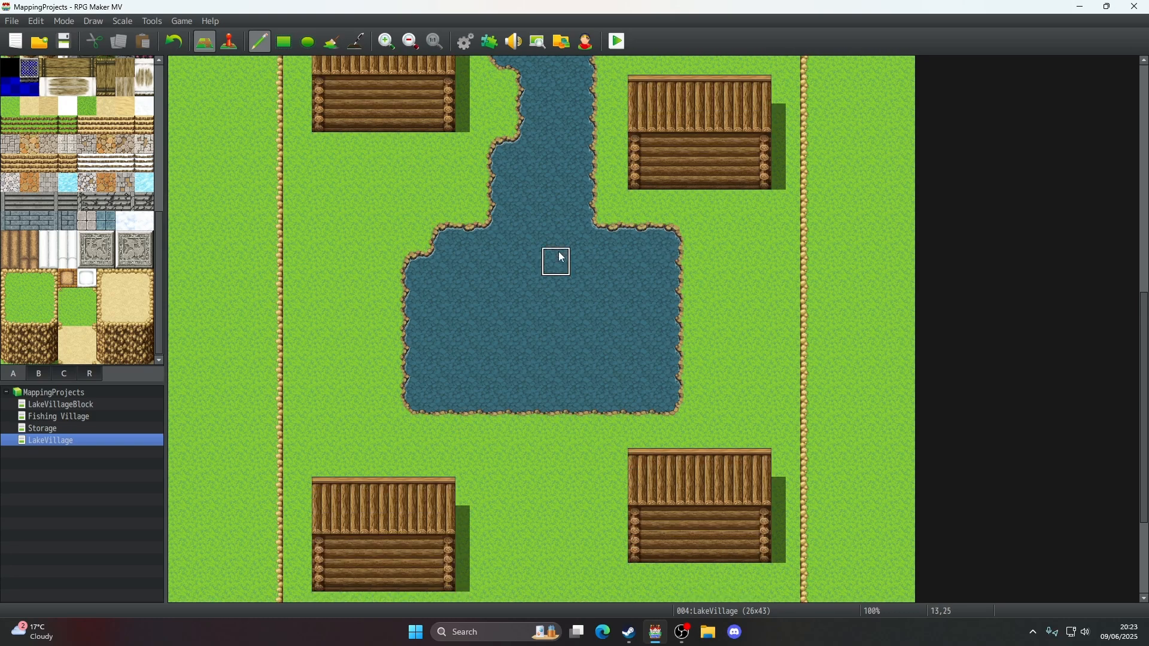
{"action": "left_click_drag", "start_coordinate": [612, 235], "coordinate": [641, 236]}
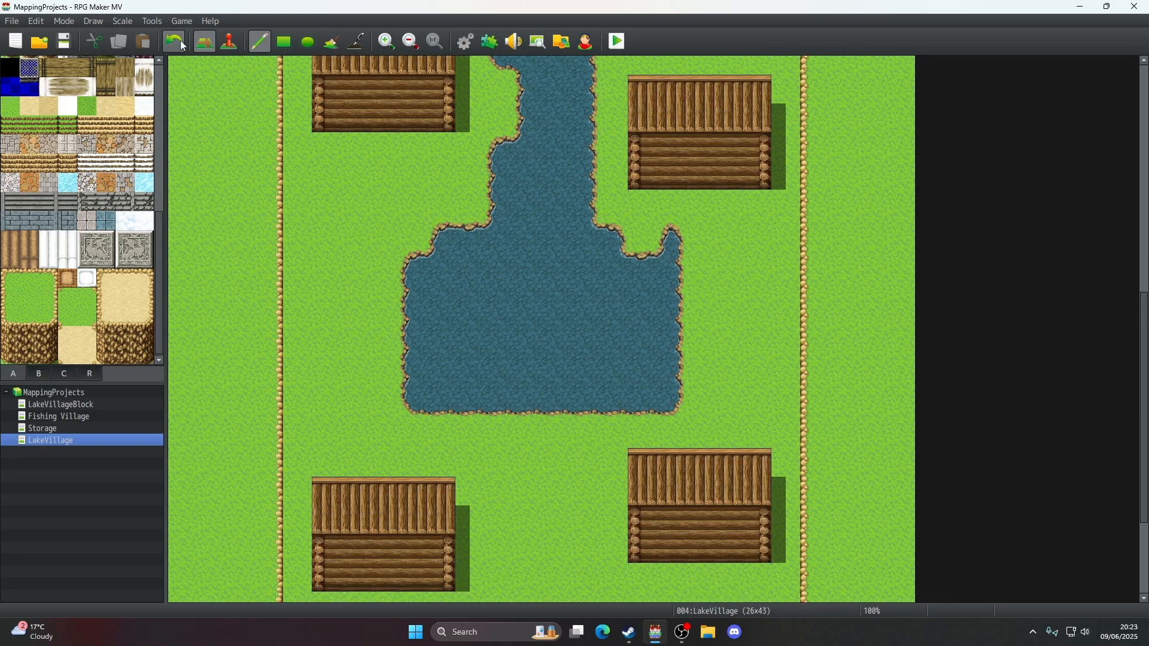
{"action": "left_click", "coordinate": [174, 41]}
{"action": "left_click", "coordinate": [670, 232]}
{"action": "left_click", "coordinate": [670, 404]}
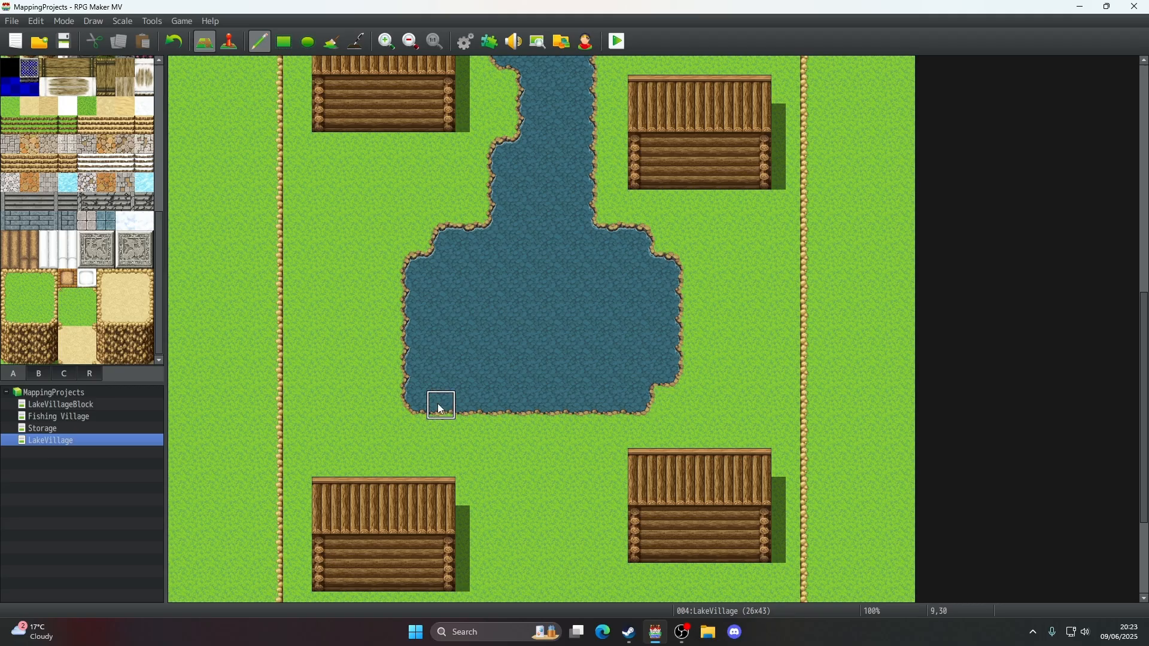
{"action": "scroll", "coordinate": [581, 257], "scroll_direction": "up", "scroll_amount": 3}
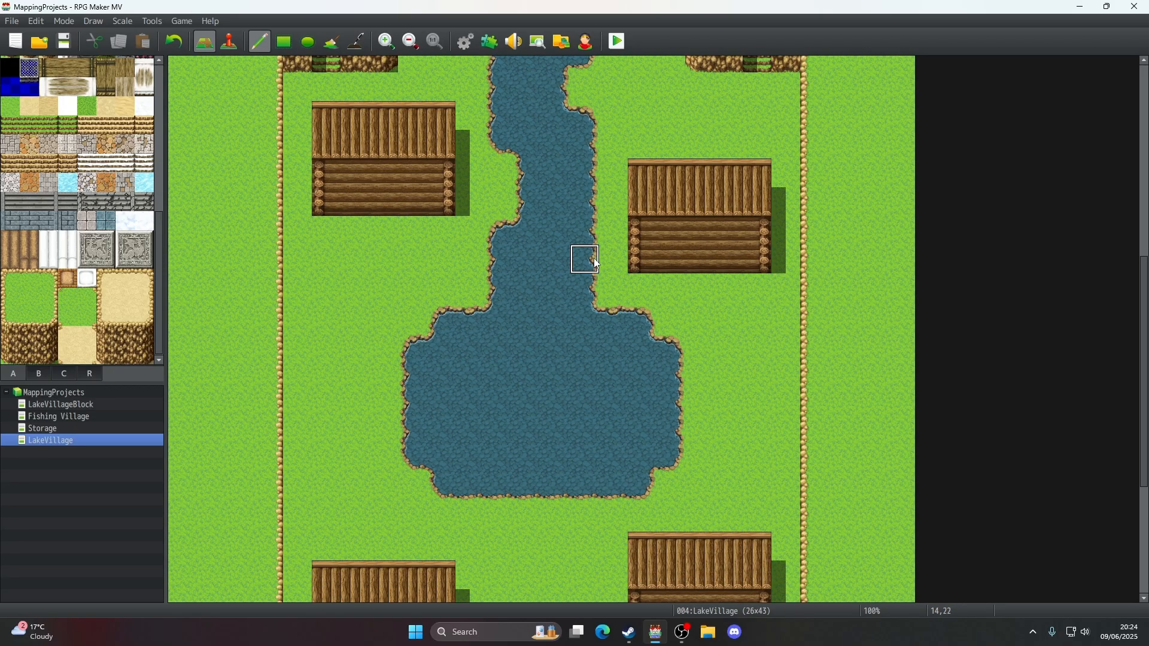
- Paint a two-tile-wide meadow bump into the lake's southern shore, just east of its middle
{"action": "scroll", "coordinate": [597, 263], "scroll_direction": "up", "scroll_amount": 3}
{"action": "scroll", "coordinate": [597, 263], "scroll_direction": "down", "scroll_amount": 8}
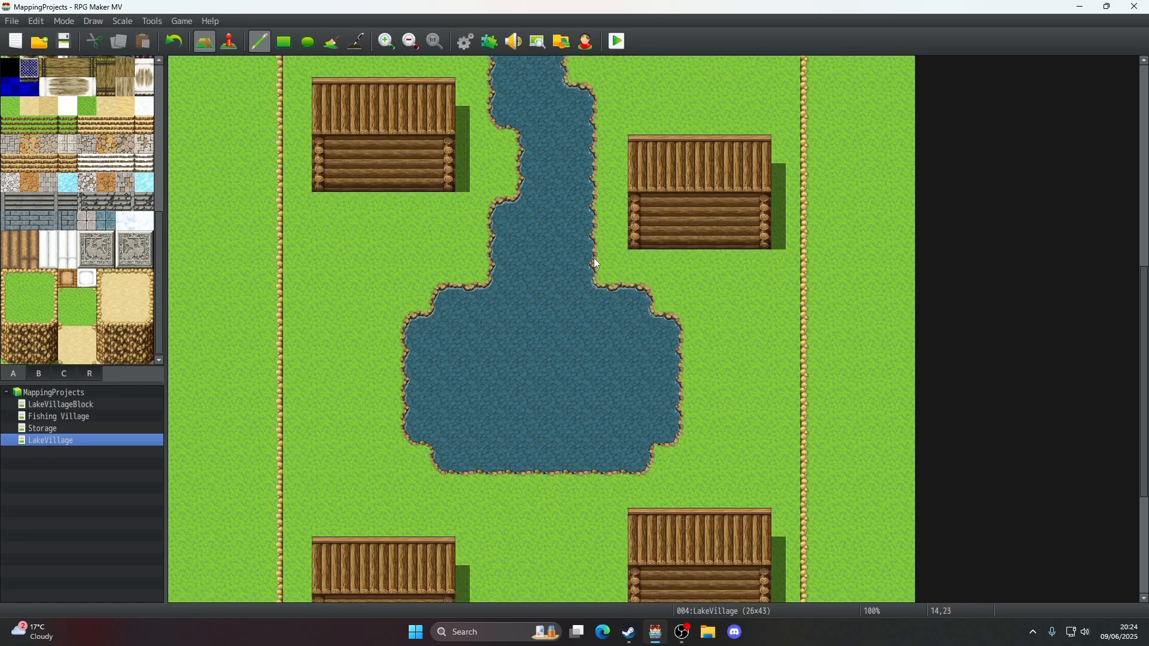
{"action": "scroll", "coordinate": [536, 347], "scroll_direction": "up", "scroll_amount": 1}
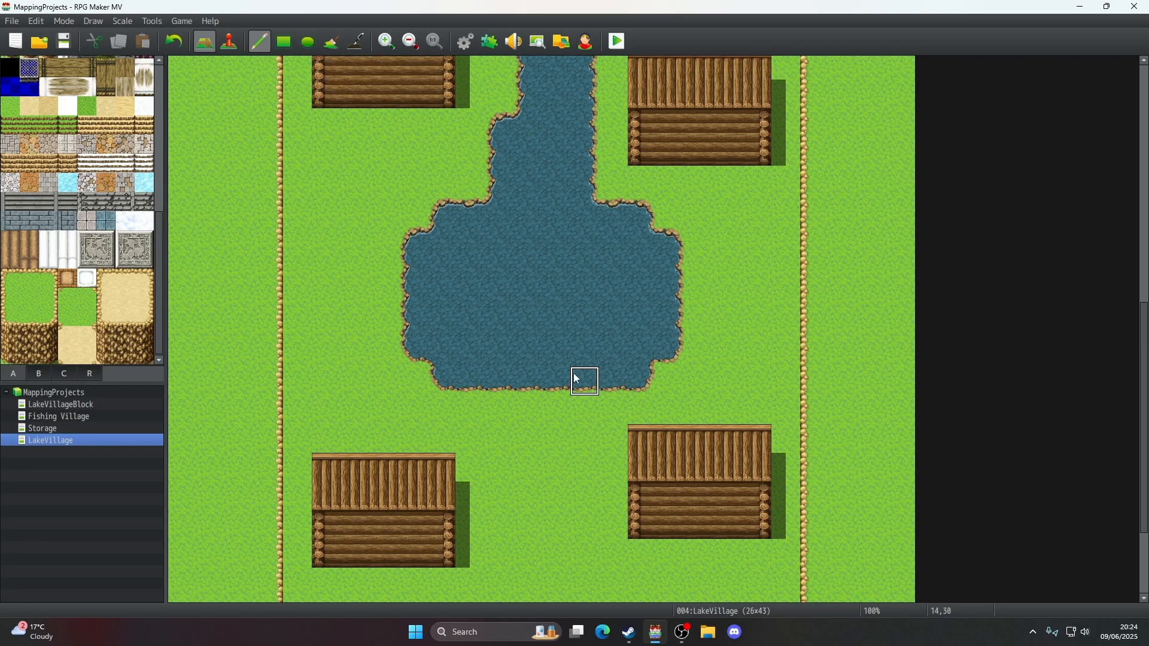
{"action": "left_click", "coordinate": [577, 379]}
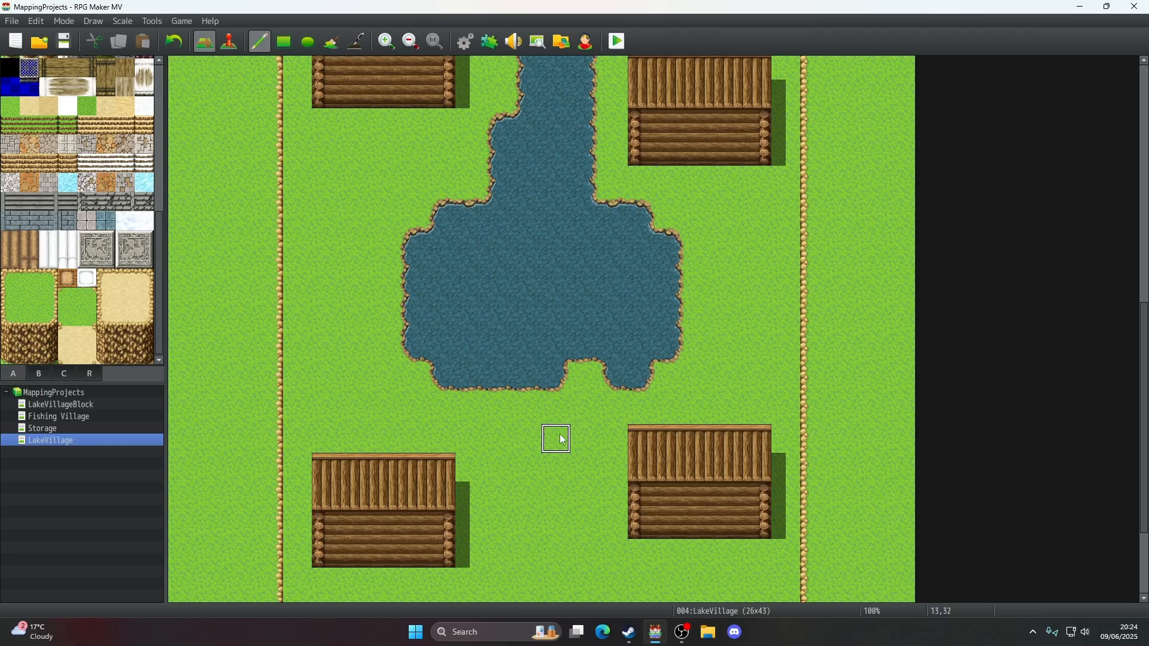
{"action": "left_click", "coordinate": [556, 381]}
{"action": "scroll", "coordinate": [563, 428], "scroll_direction": "up", "scroll_amount": 2}
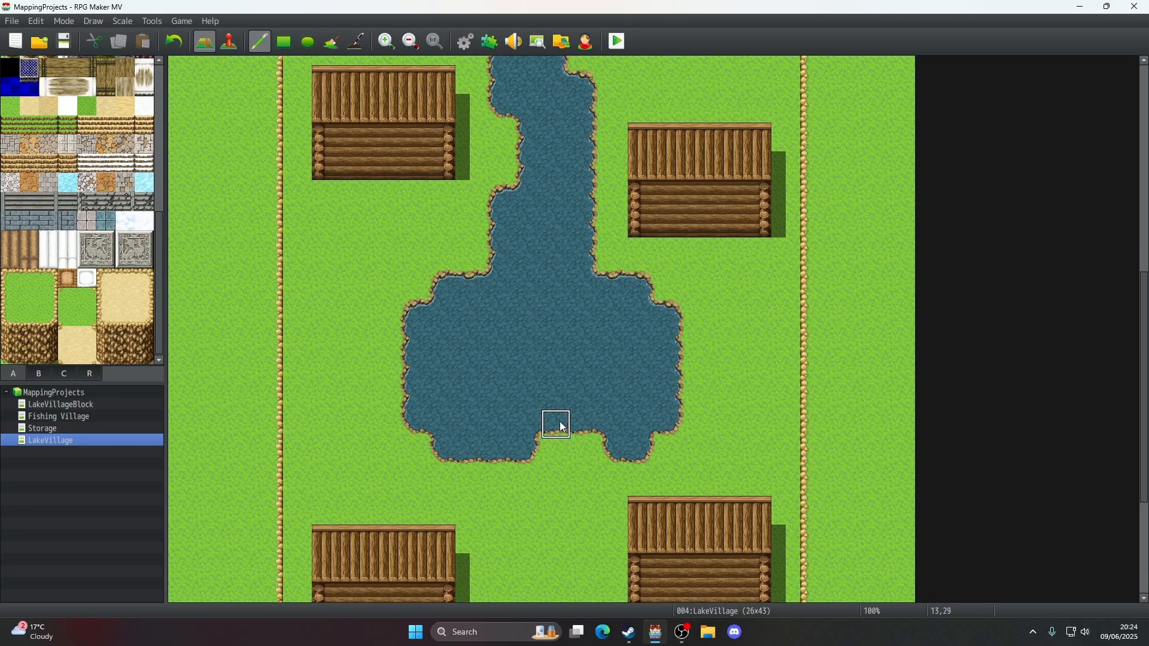
- Add a one-tile meadow bump midway along the lake's western shore, undoing the first tile placed too far north
{"action": "left_click", "coordinate": [420, 352]}
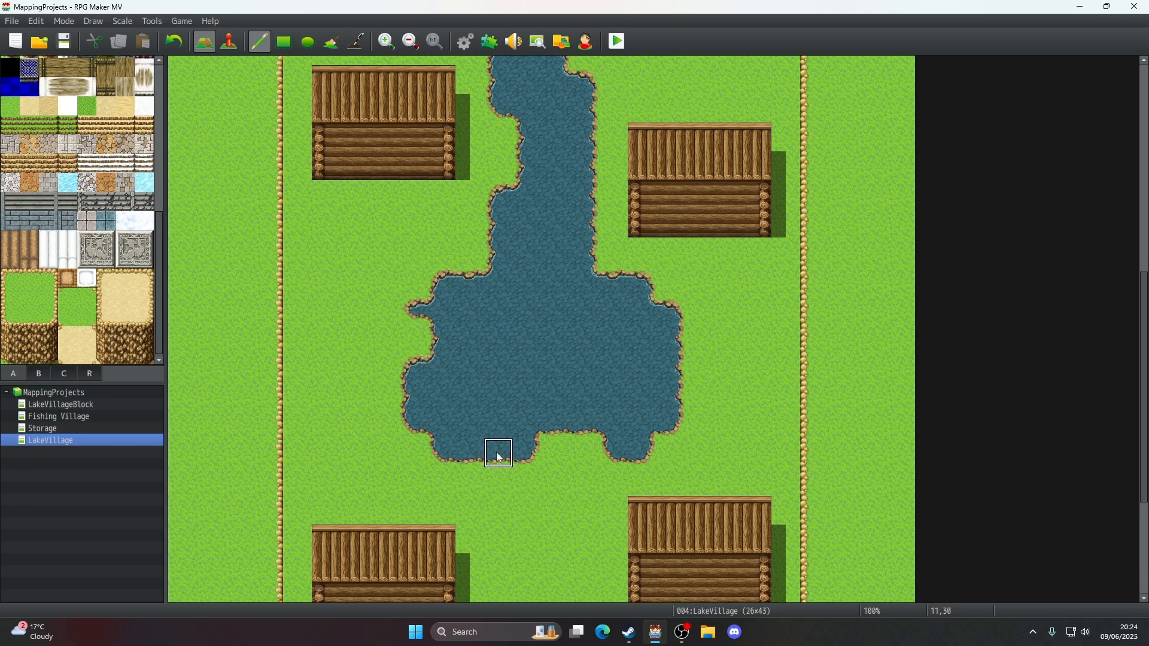
{"action": "left_click", "coordinate": [174, 41]}
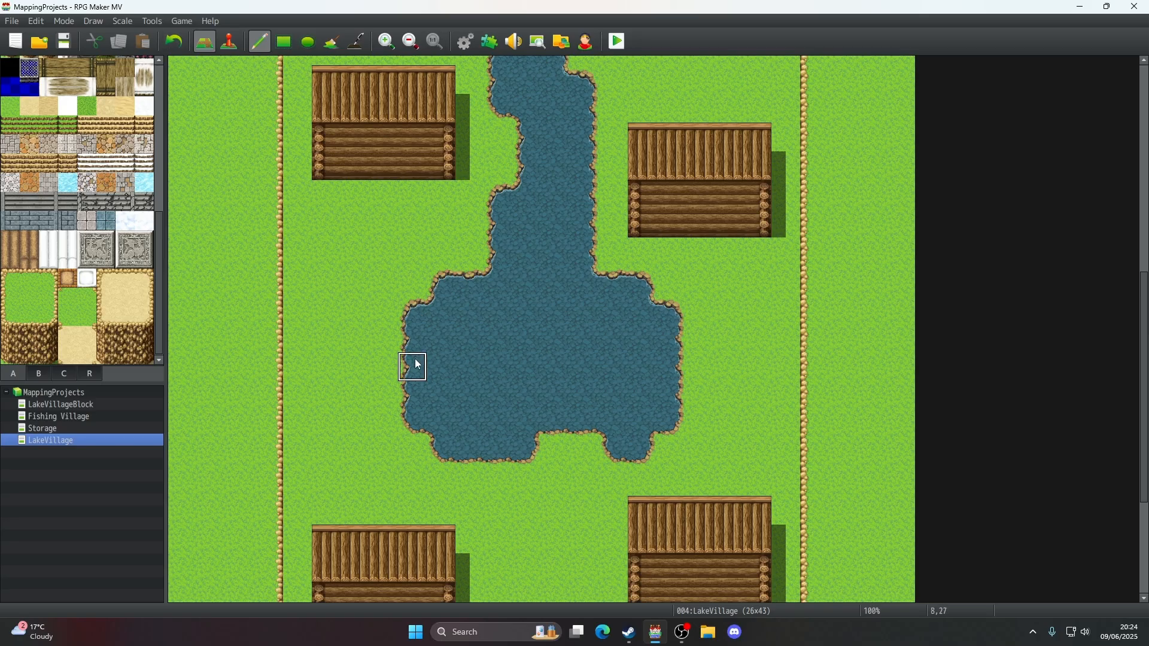
{"action": "left_click", "coordinate": [421, 372]}
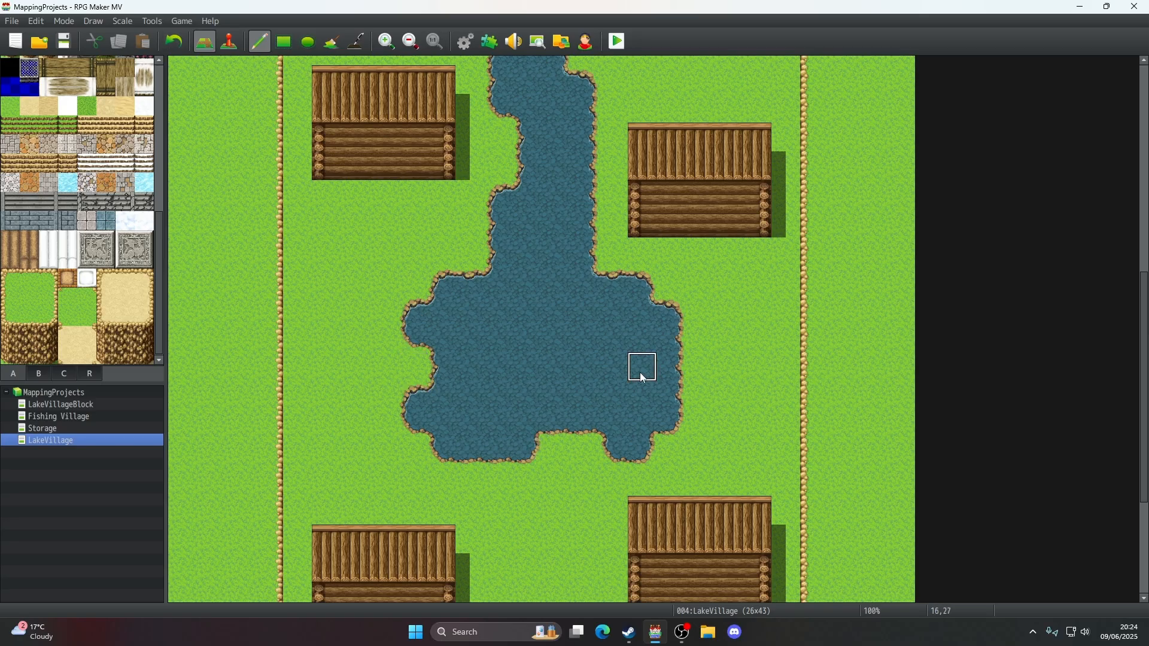
- Try meadow bumps at different heights along the lake's eastern shore, and undo them
{"action": "left_click", "coordinate": [669, 347]}
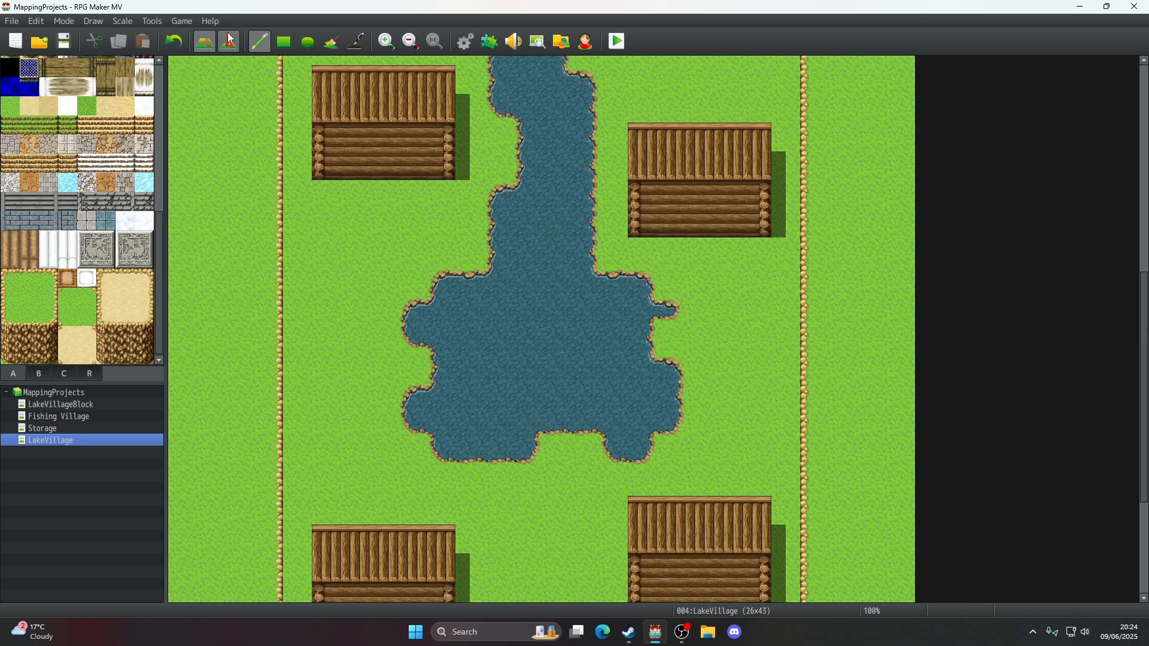
{"action": "left_click", "coordinate": [173, 41]}
{"action": "left_click", "coordinate": [666, 388]}
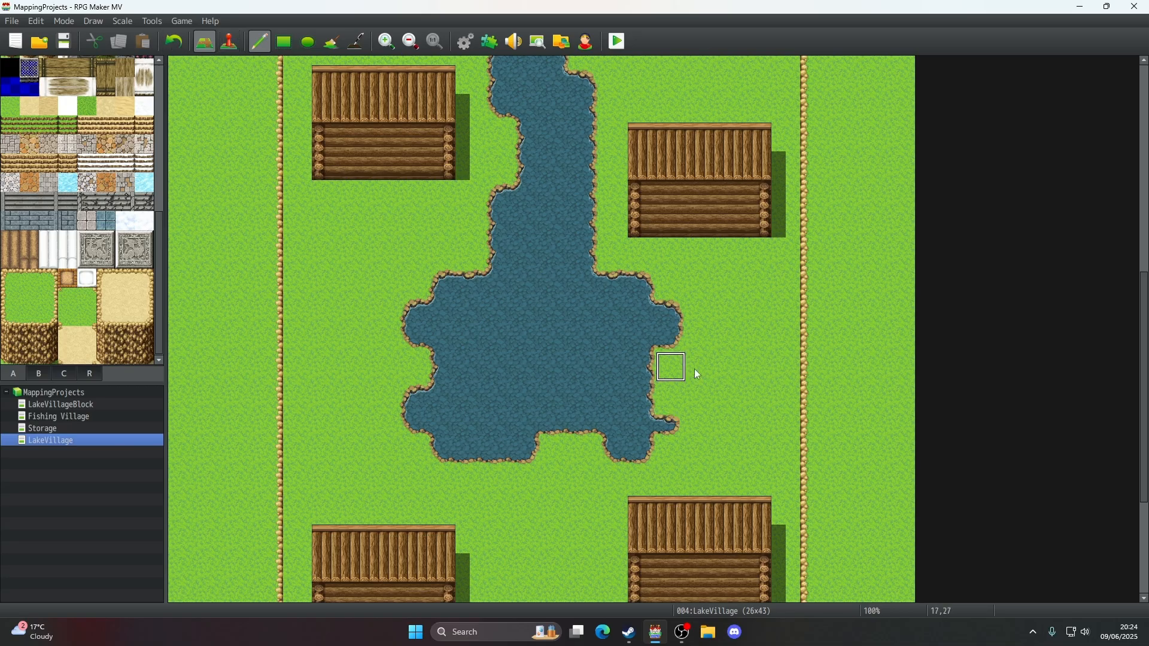
{"action": "scroll", "coordinate": [787, 376], "scroll_direction": "up", "scroll_amount": 1}
{"action": "scroll", "coordinate": [788, 376], "scroll_direction": "up", "scroll_amount": 3}
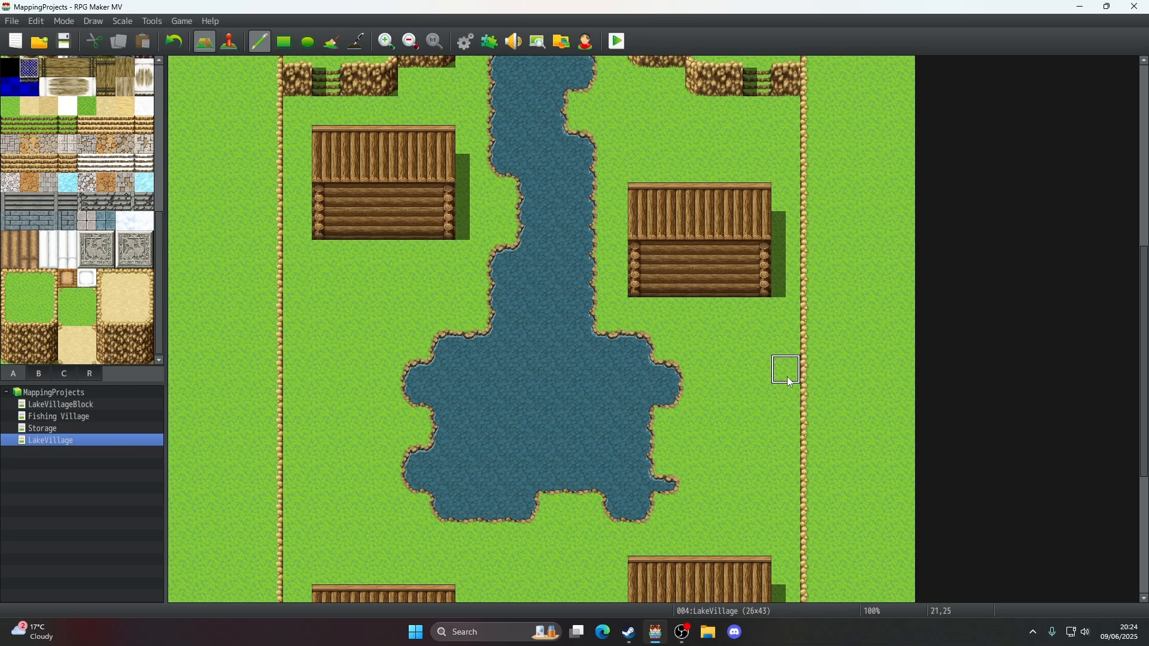
{"action": "left_click", "coordinate": [179, 46]}
{"action": "left_click", "coordinate": [180, 47]}
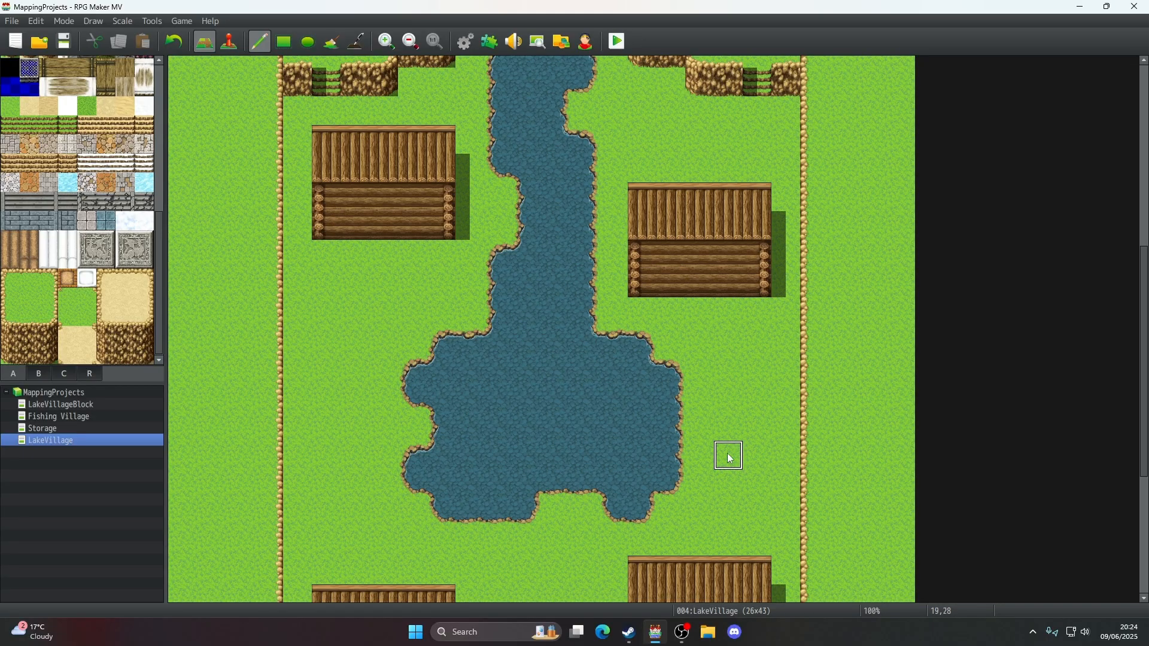
- Review the map from the waterfall down to the southern boundary, checking the river and lake shorelines
{"action": "scroll", "coordinate": [727, 454], "scroll_direction": "up", "scroll_amount": 3}
{"action": "scroll", "coordinate": [727, 454], "scroll_direction": "down", "scroll_amount": 8}
{"action": "scroll", "coordinate": [728, 456], "scroll_direction": "up", "scroll_amount": 10}
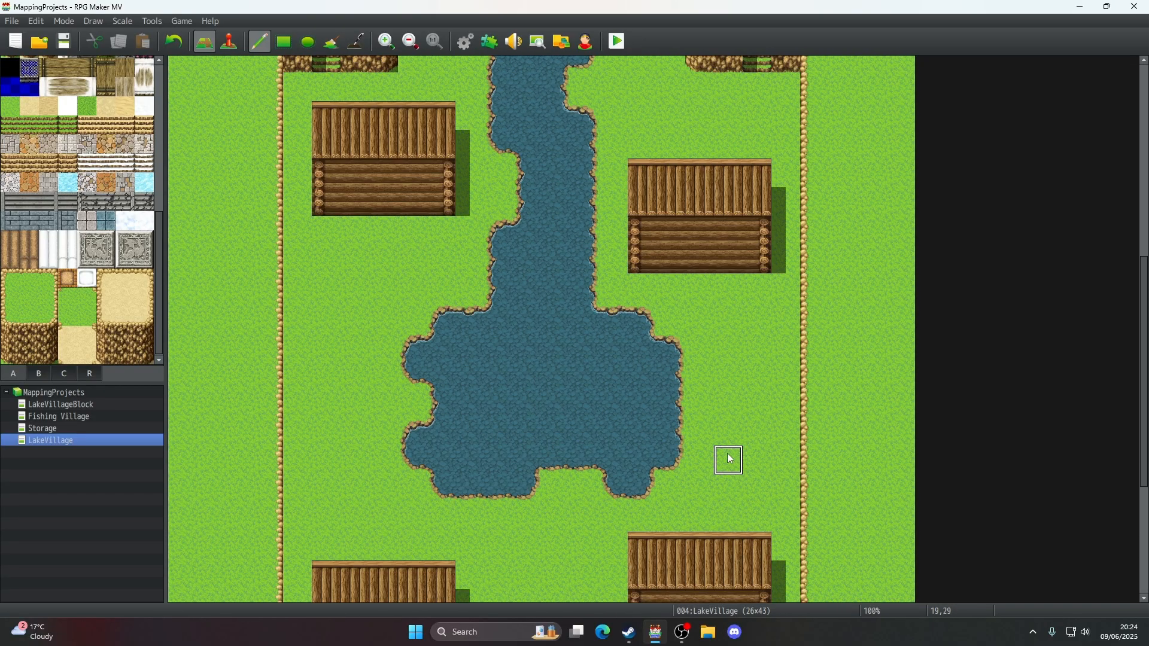
{"action": "scroll", "coordinate": [727, 454], "scroll_direction": "up", "scroll_amount": 2}
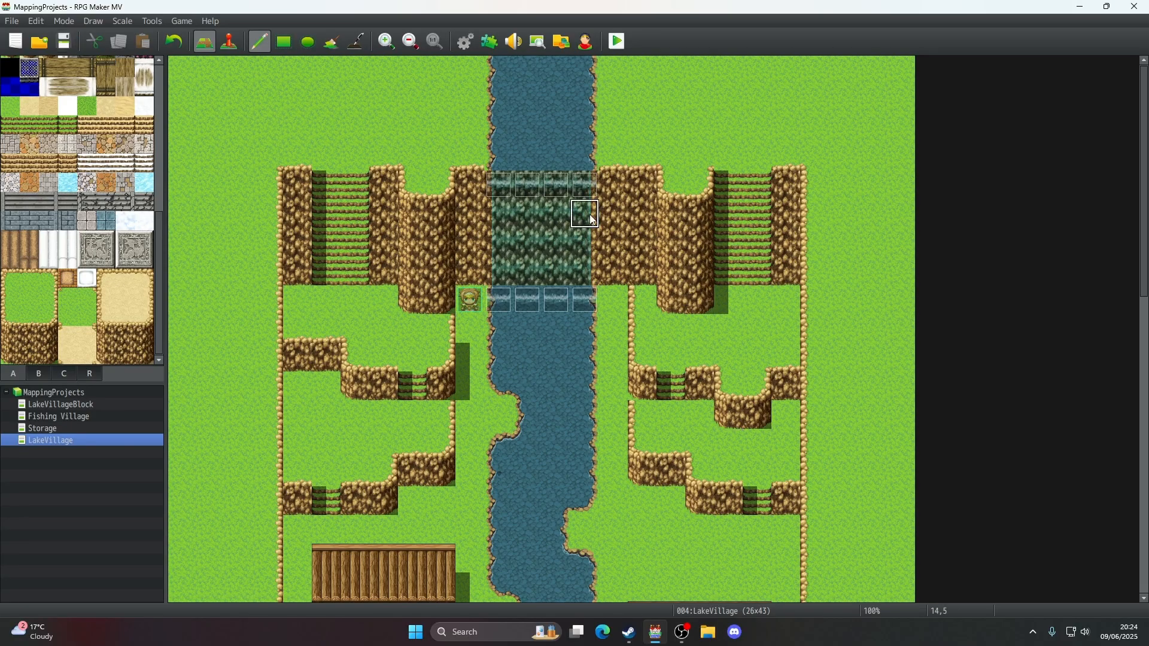
{"action": "scroll", "coordinate": [590, 214], "scroll_direction": "down", "scroll_amount": 8}
{"action": "scroll", "coordinate": [591, 217], "scroll_direction": "down", "scroll_amount": 10}
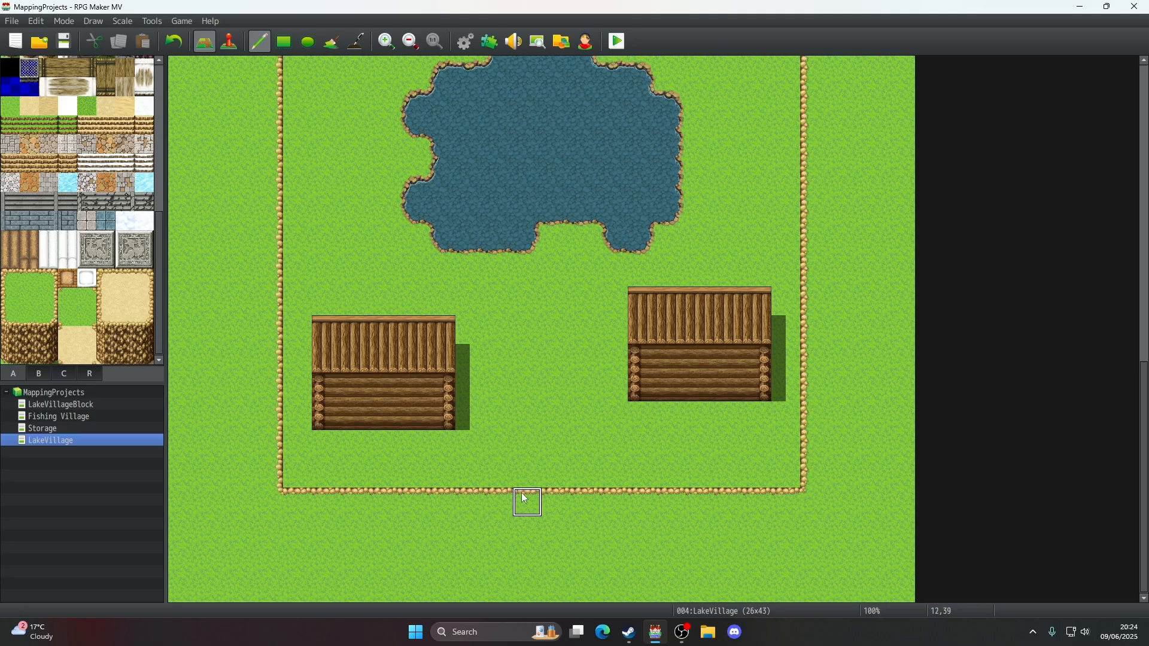
{"action": "scroll", "coordinate": [524, 499], "scroll_direction": "up", "scroll_amount": 5}
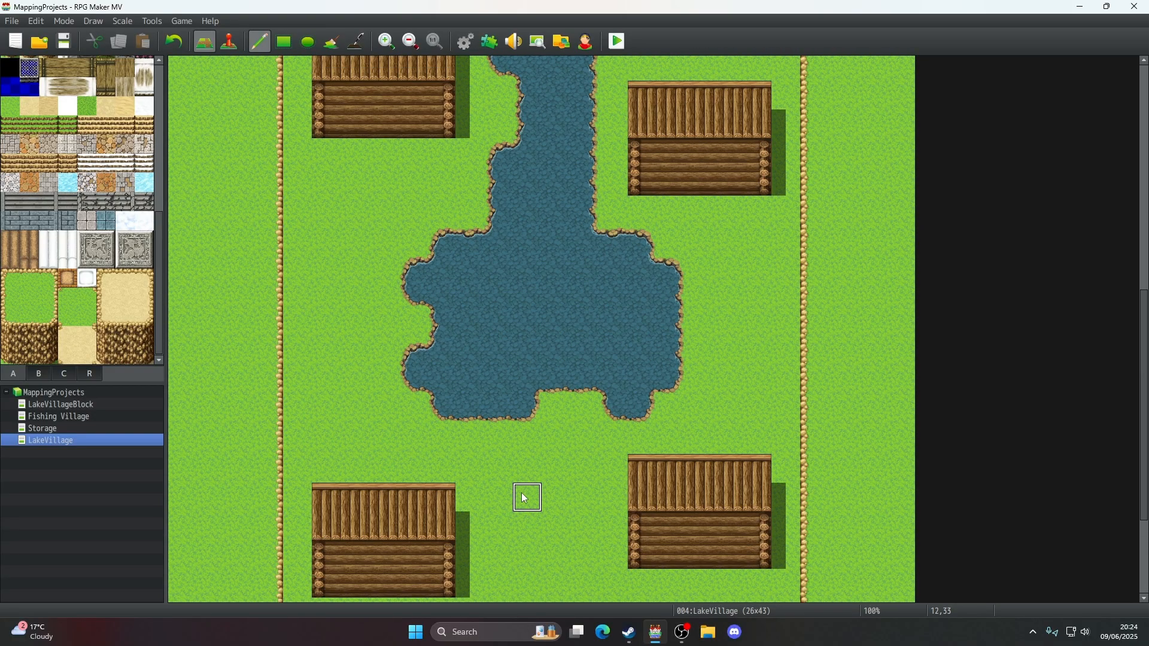
- Open a one-tile gap in the southern boundary and run a two-tile ledge edge north from it, ending in a northwest corner tile
{"action": "scroll", "coordinate": [524, 498], "scroll_direction": "down", "scroll_amount": 5}
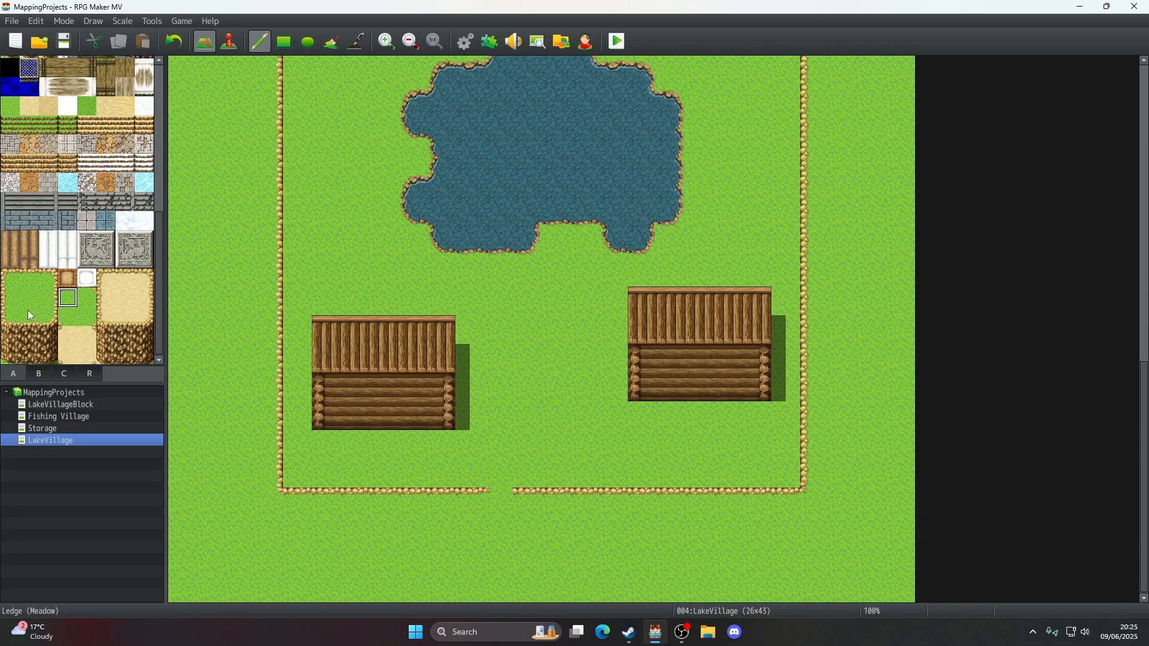
{"action": "left_click", "coordinate": [12, 307]}
{"action": "left_click", "coordinate": [499, 476]}
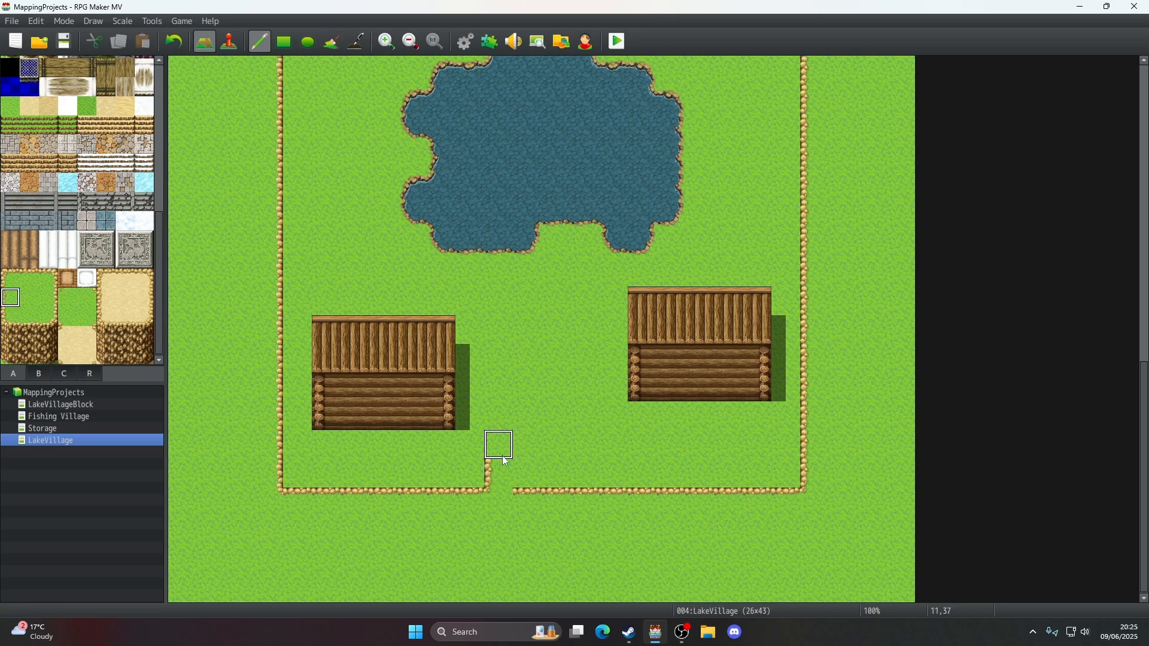
{"action": "left_click", "coordinate": [11, 279]}
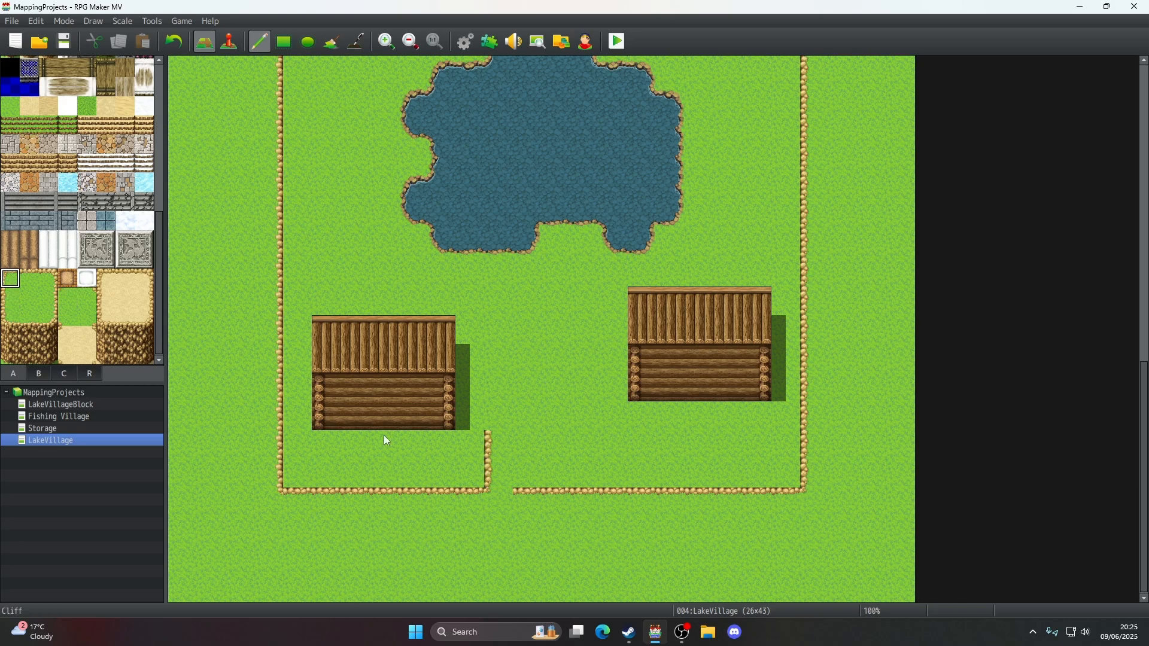
{"action": "left_click", "coordinate": [499, 445]}
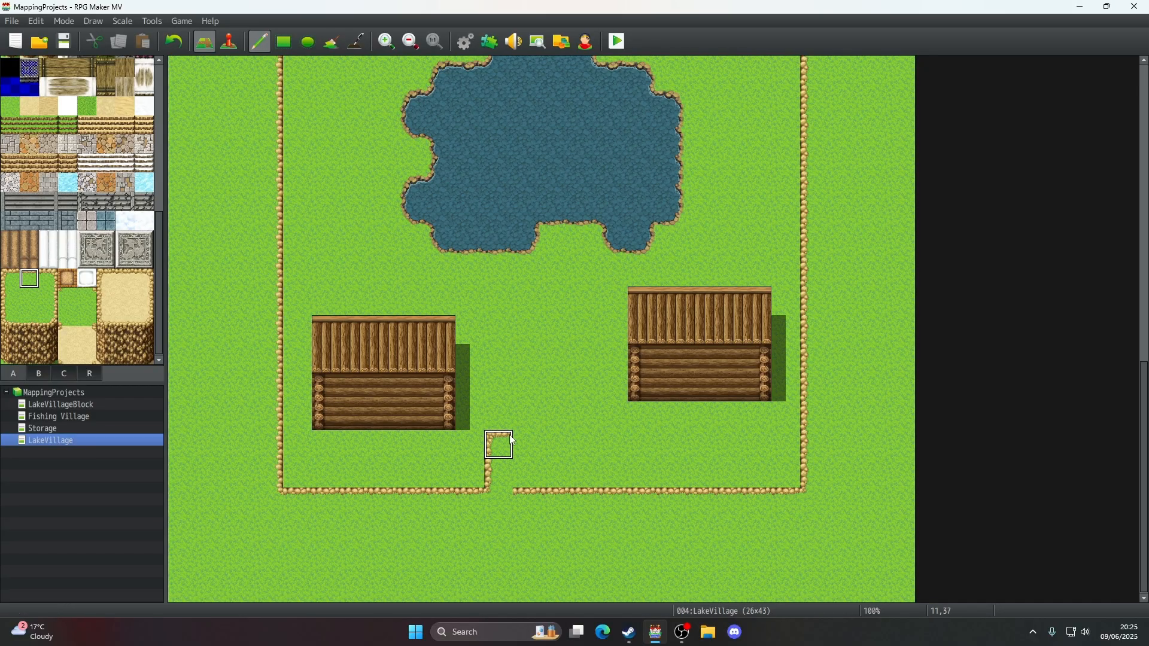
- Extend the ledge east and step it down southeast to the boundary, clearing the old boundary line beneath it and closing the remaining gap
{"action": "left_click", "coordinate": [534, 439]}
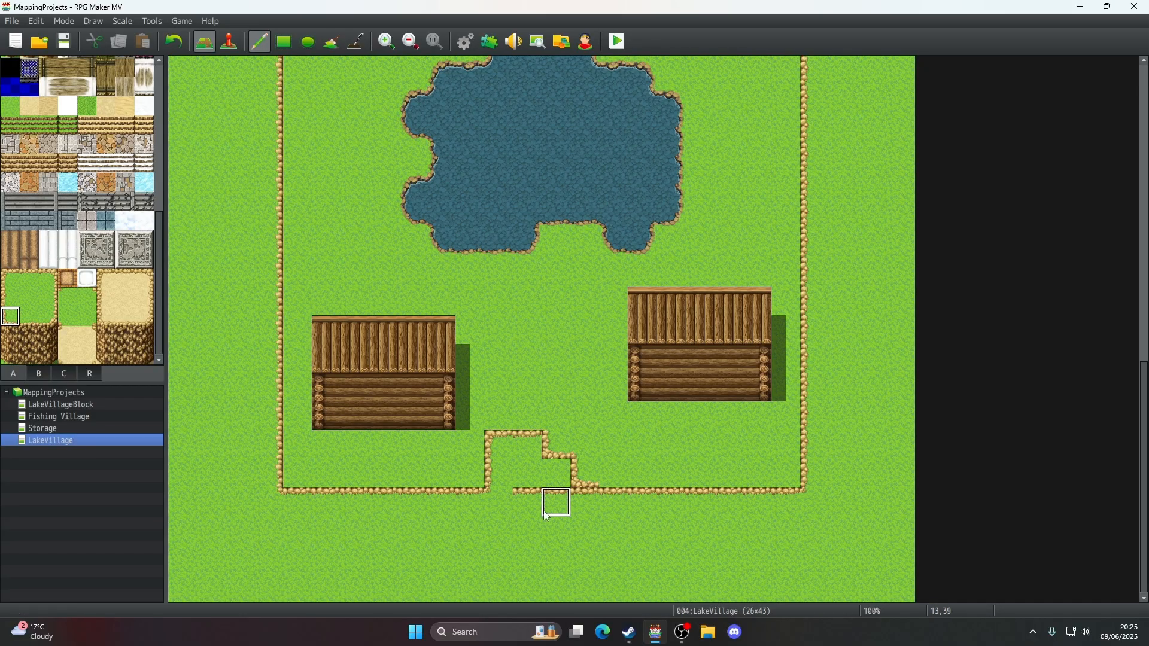
{"action": "right_click", "coordinate": [524, 476]}
{"action": "left_click_drag", "start_coordinate": [527, 498], "coordinate": [549, 499]}
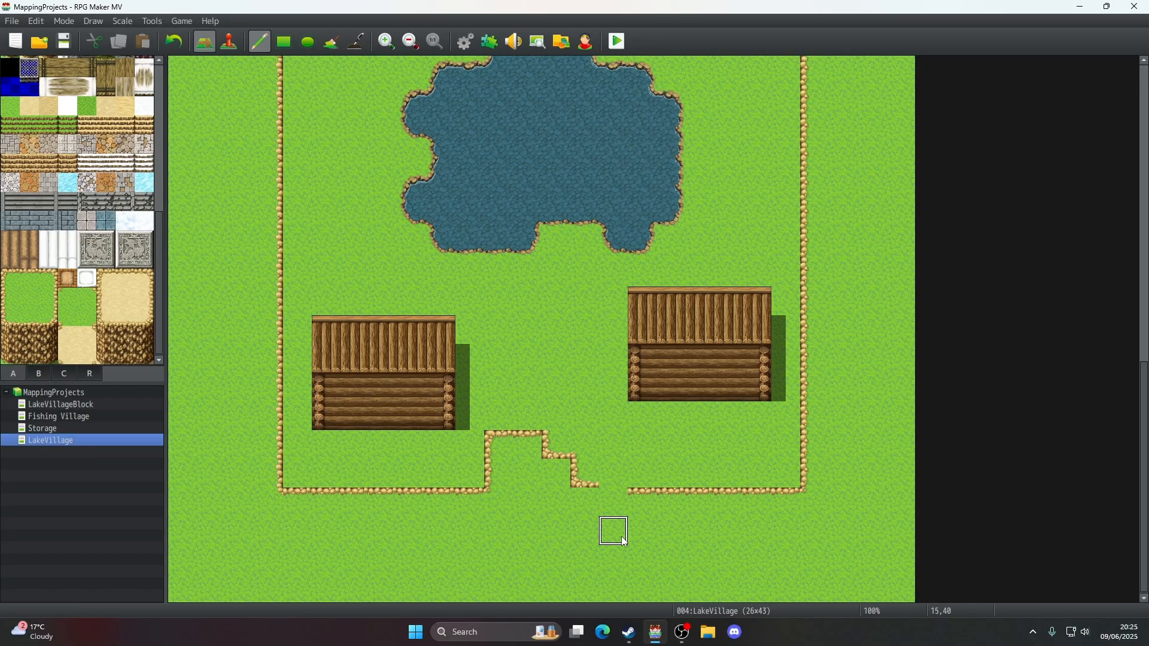
{"action": "left_click", "coordinate": [621, 502]}
{"action": "scroll", "coordinate": [414, 385], "scroll_direction": "up", "scroll_amount": 3}
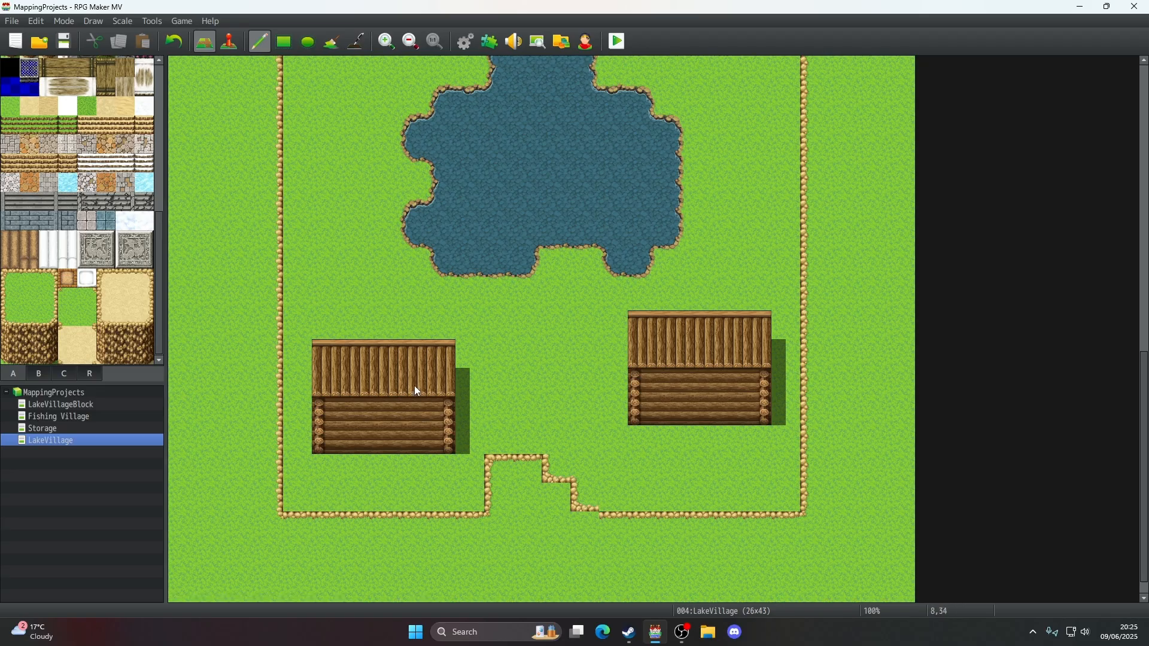
{"action": "scroll", "coordinate": [418, 392], "scroll_direction": "down", "scroll_amount": 3}
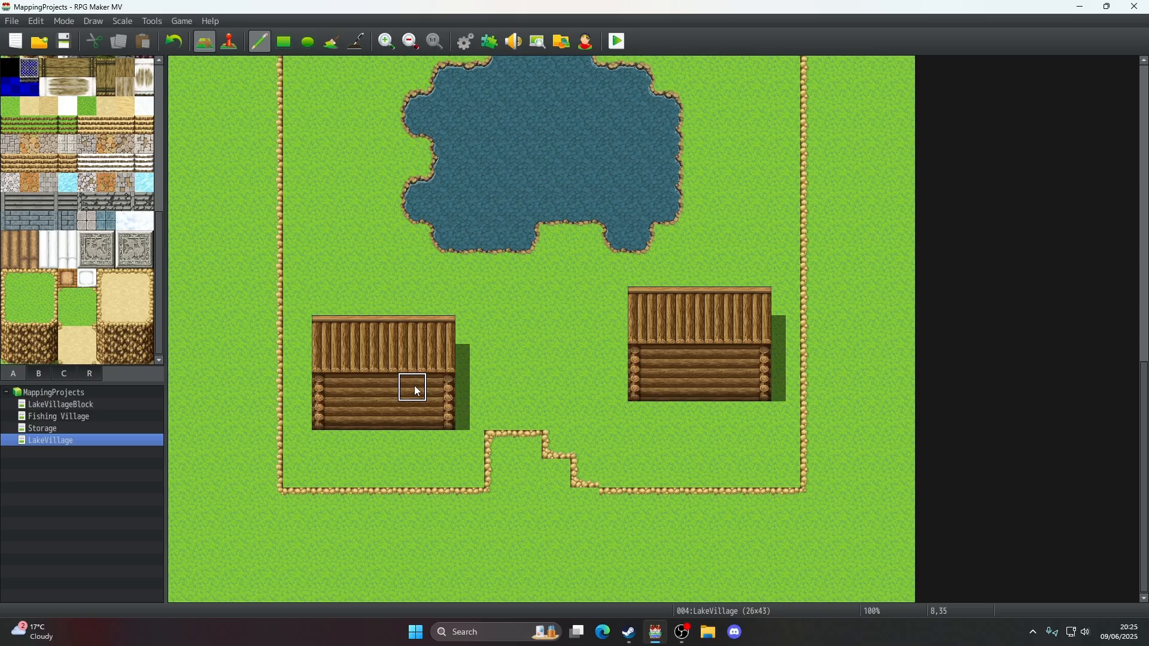
- Undo the stepped indentation in the southern boundary
{"action": "left_click", "coordinate": [174, 41]}
{"action": "left_click", "coordinate": [175, 41]}
{"action": "left_click", "coordinate": [174, 42]}
{"action": "left_click", "coordinate": [175, 42]}
{"action": "left_click", "coordinate": [174, 41]}
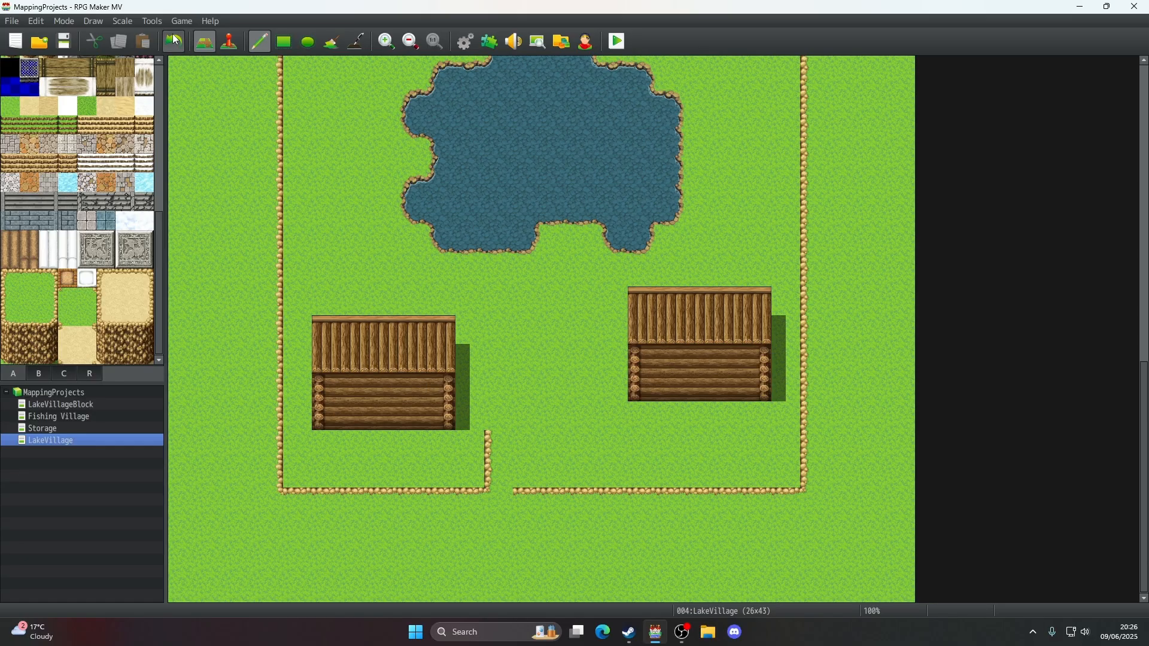
{"action": "left_click", "coordinate": [174, 41]}
{"action": "left_click", "coordinate": [174, 42]}
{"action": "scroll", "coordinate": [548, 255], "scroll_direction": "up", "scroll_amount": 17}
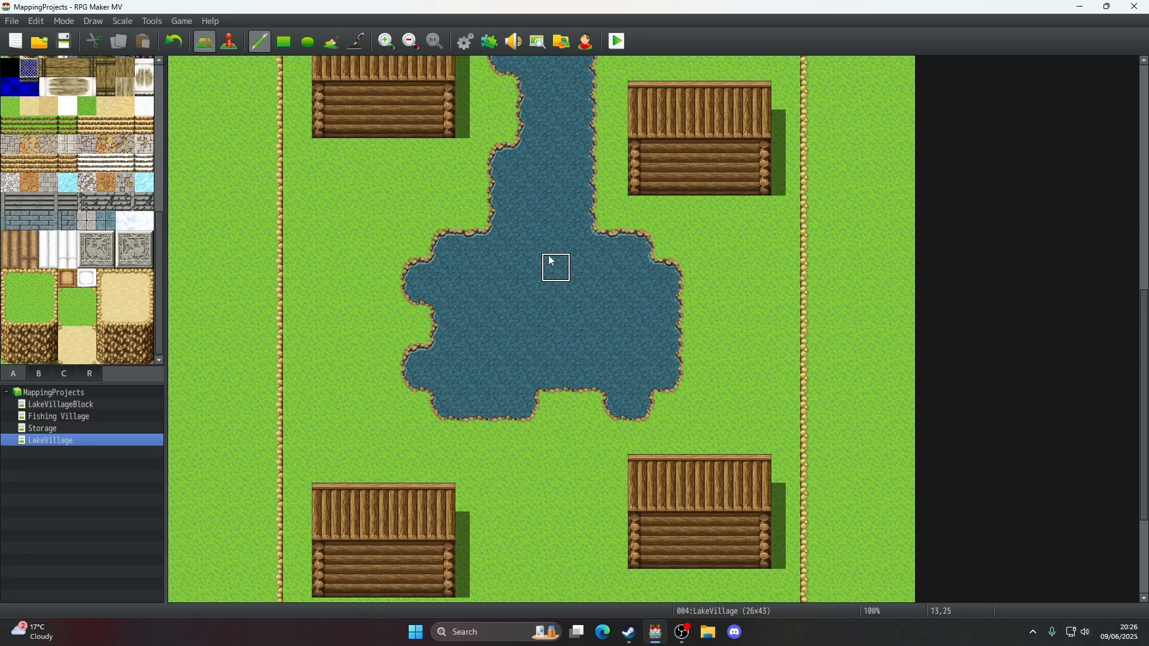
{"action": "scroll", "coordinate": [551, 259], "scroll_direction": "up", "scroll_amount": 5}
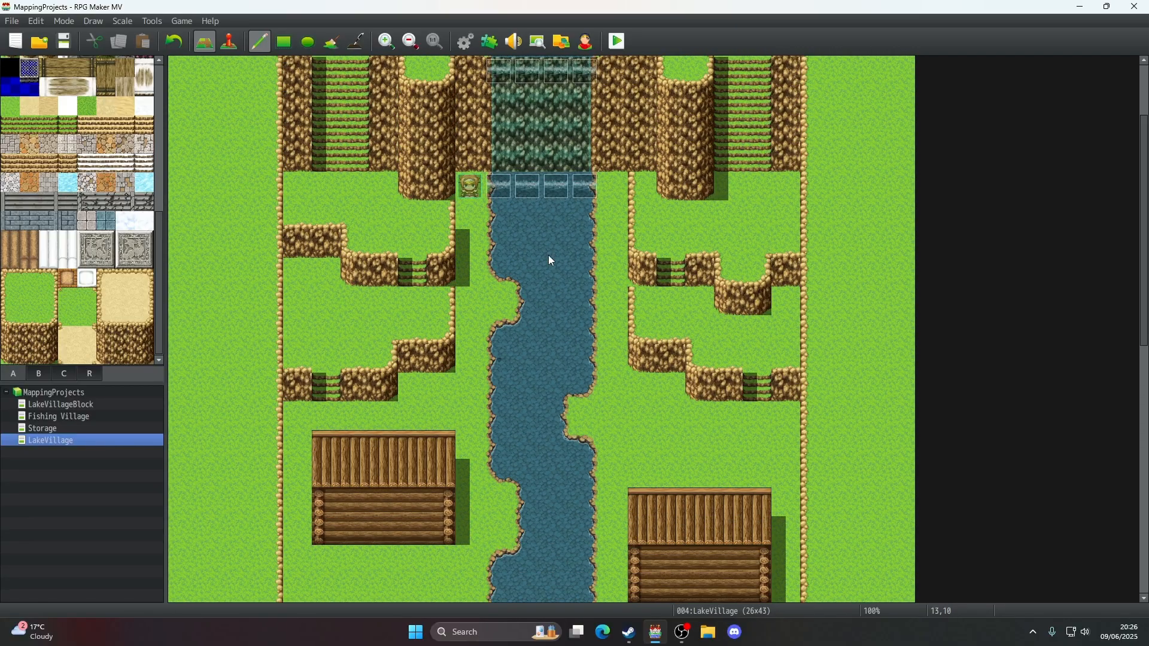
{"action": "scroll", "coordinate": [550, 259], "scroll_direction": "down", "scroll_amount": 14}
{"action": "scroll", "coordinate": [526, 257], "scroll_direction": "down", "scroll_amount": 4}
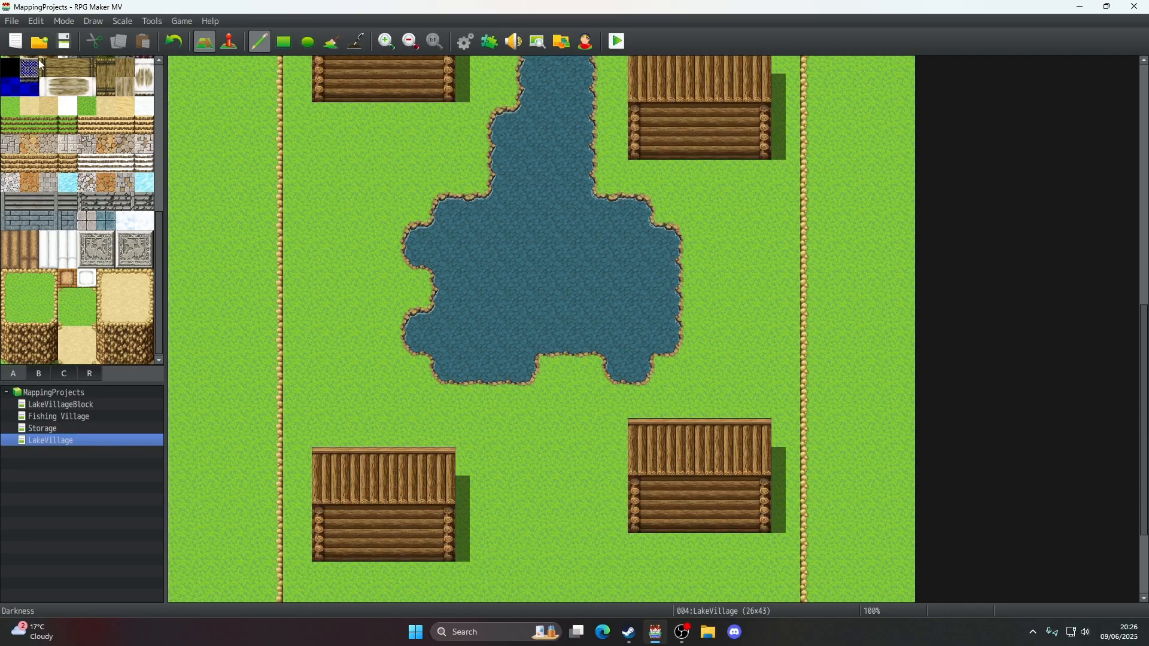
{"action": "scroll", "coordinate": [518, 320], "scroll_direction": "down", "scroll_amount": 1}
{"action": "scroll", "coordinate": [519, 320], "scroll_direction": "up", "scroll_amount": 15}
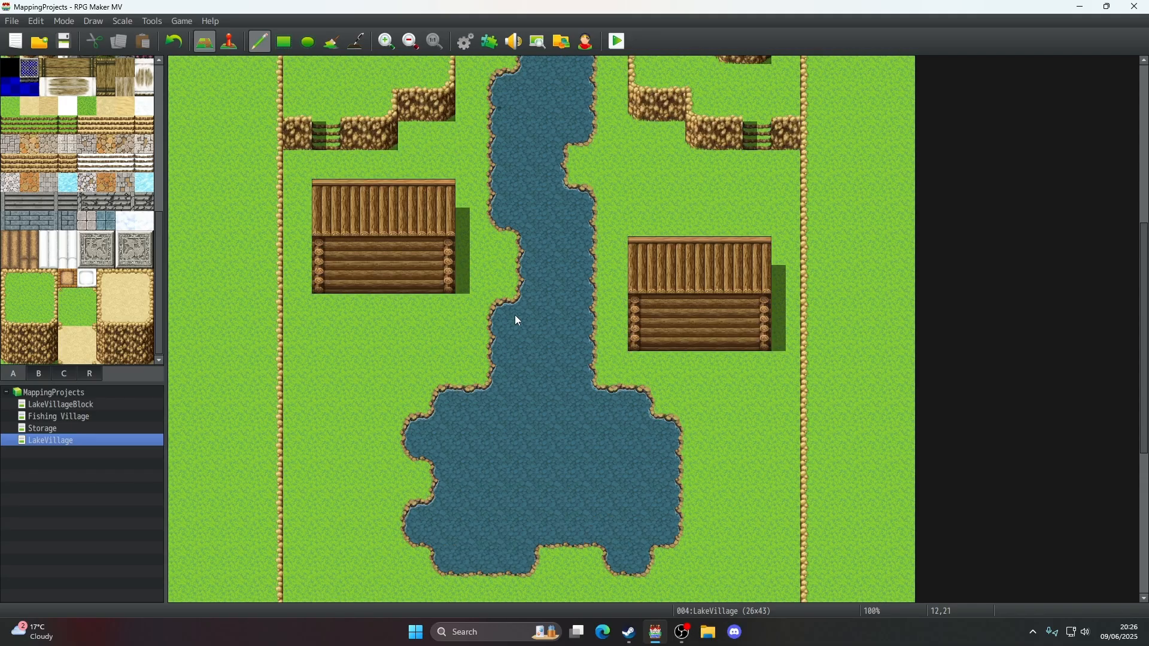
- Paint grass into both river banks above the waterfall, staggering an indentation on the west and east shorelines
{"action": "scroll", "coordinate": [518, 321], "scroll_direction": "up", "scroll_amount": 5}
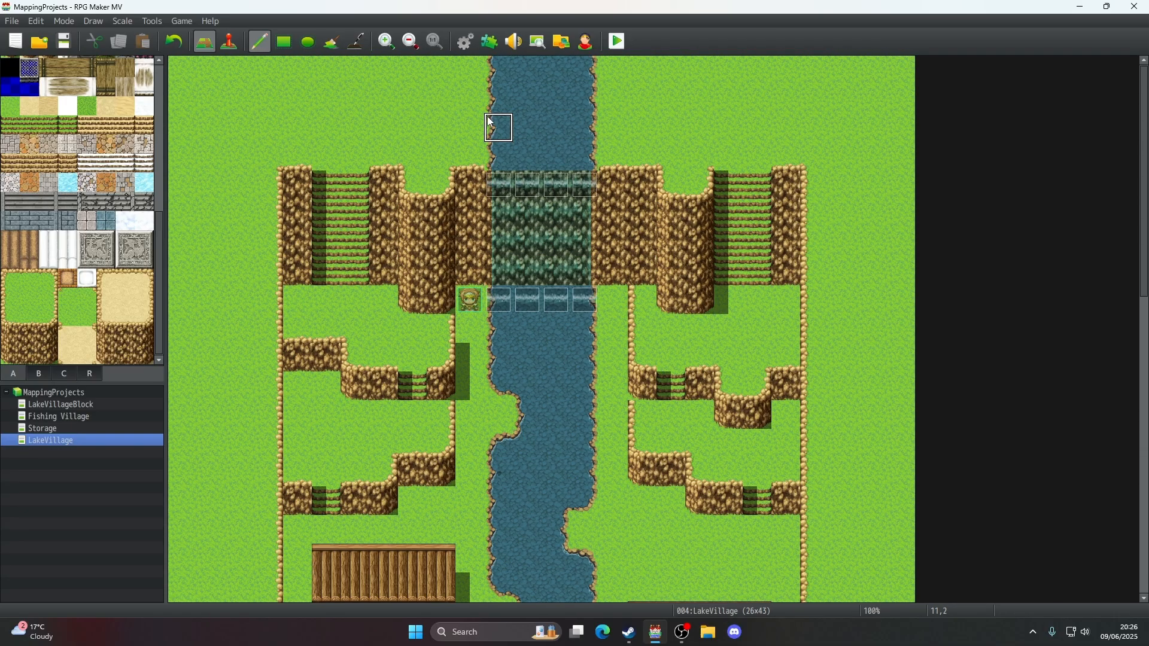
{"action": "left_click", "coordinate": [500, 70]}
{"action": "left_click", "coordinate": [585, 99]}
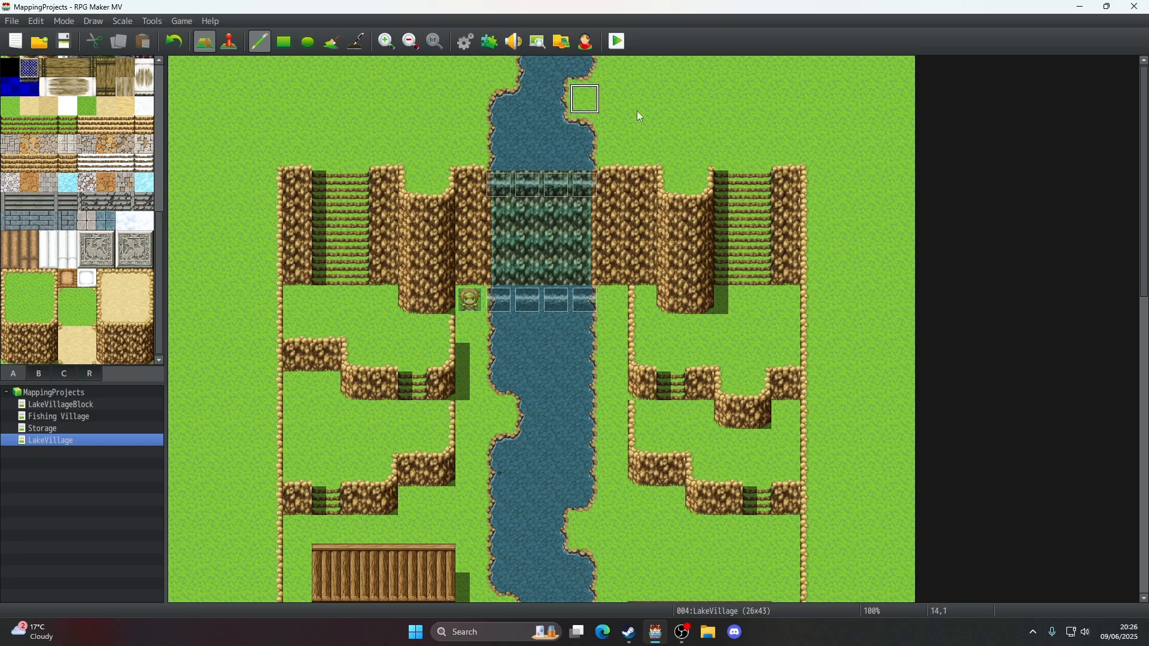
- Check the map's overall layout from the upper river and cliffs down to the houses at the southern boundary
{"action": "scroll", "coordinate": [673, 124], "scroll_direction": "down", "scroll_amount": 3}
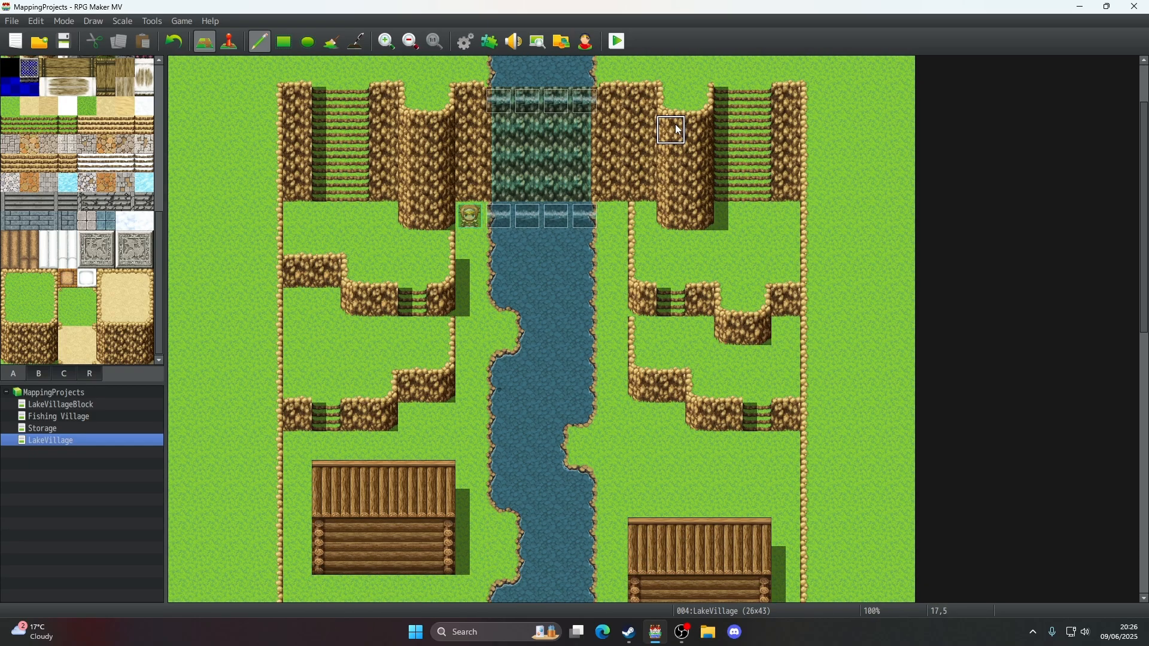
{"action": "scroll", "coordinate": [675, 126], "scroll_direction": "down", "scroll_amount": 3}
{"action": "scroll", "coordinate": [675, 126], "scroll_direction": "up", "scroll_amount": 5}
{"action": "scroll", "coordinate": [674, 126], "scroll_direction": "down", "scroll_amount": 4}
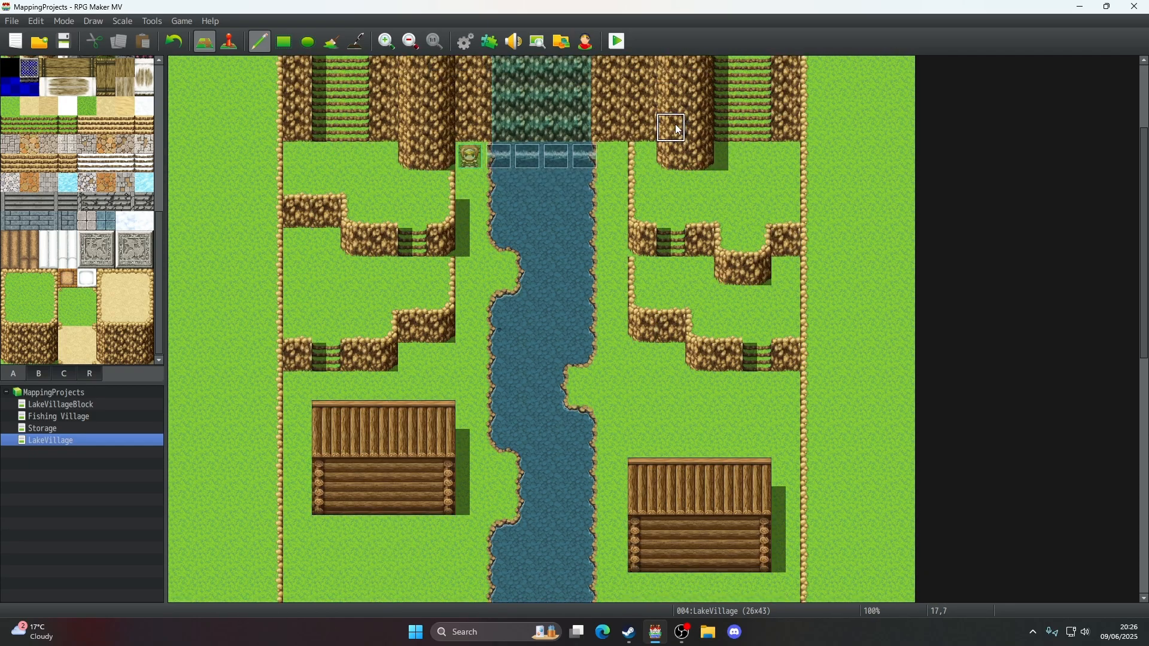
{"action": "scroll", "coordinate": [675, 128], "scroll_direction": "down", "scroll_amount": 6}
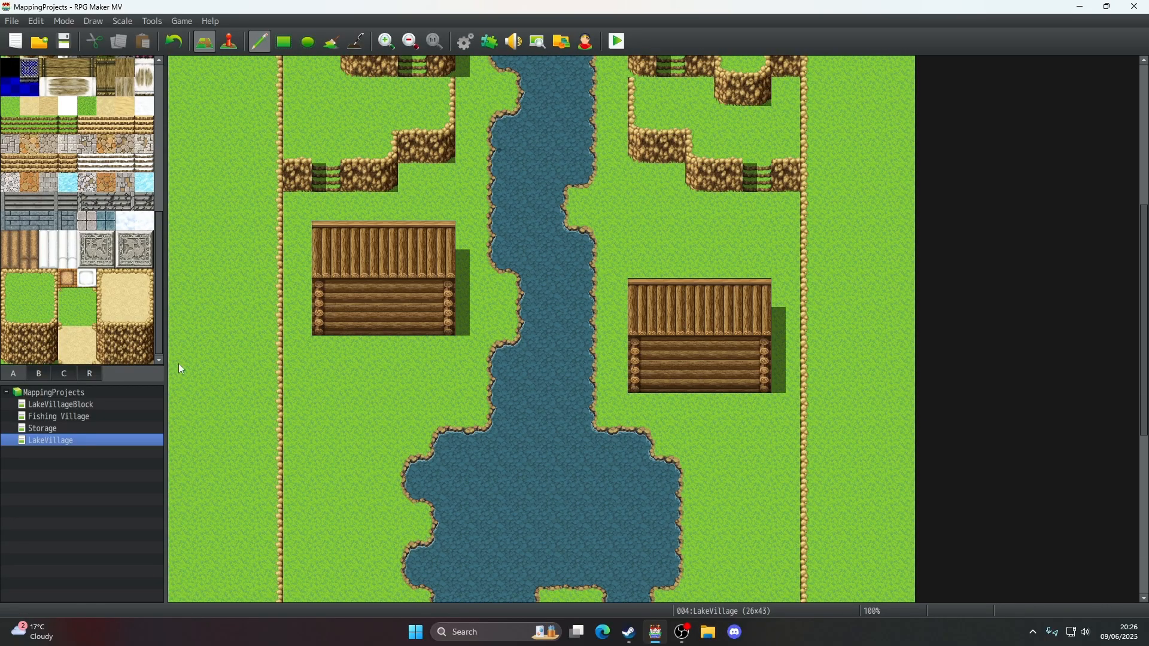
{"action": "scroll", "coordinate": [323, 334], "scroll_direction": "down", "scroll_amount": 9}
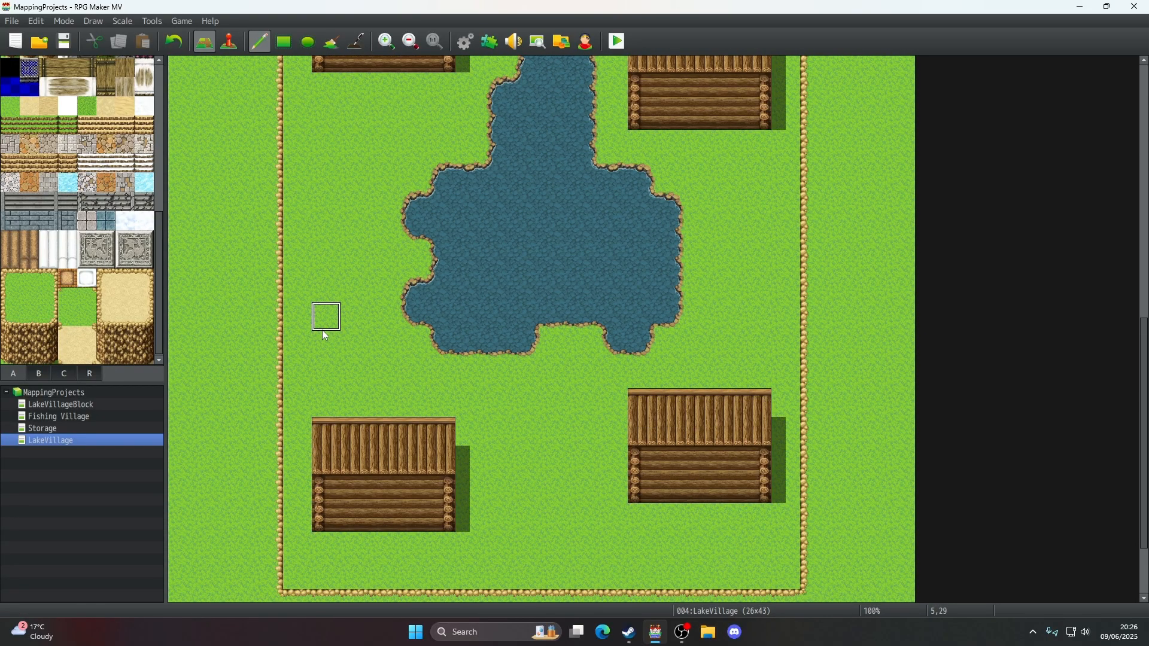
- Display the door and window tiles of tile set B
{"action": "left_click", "coordinate": [37, 374]}
{"action": "scroll", "coordinate": [78, 216], "scroll_direction": "down", "scroll_amount": 3}
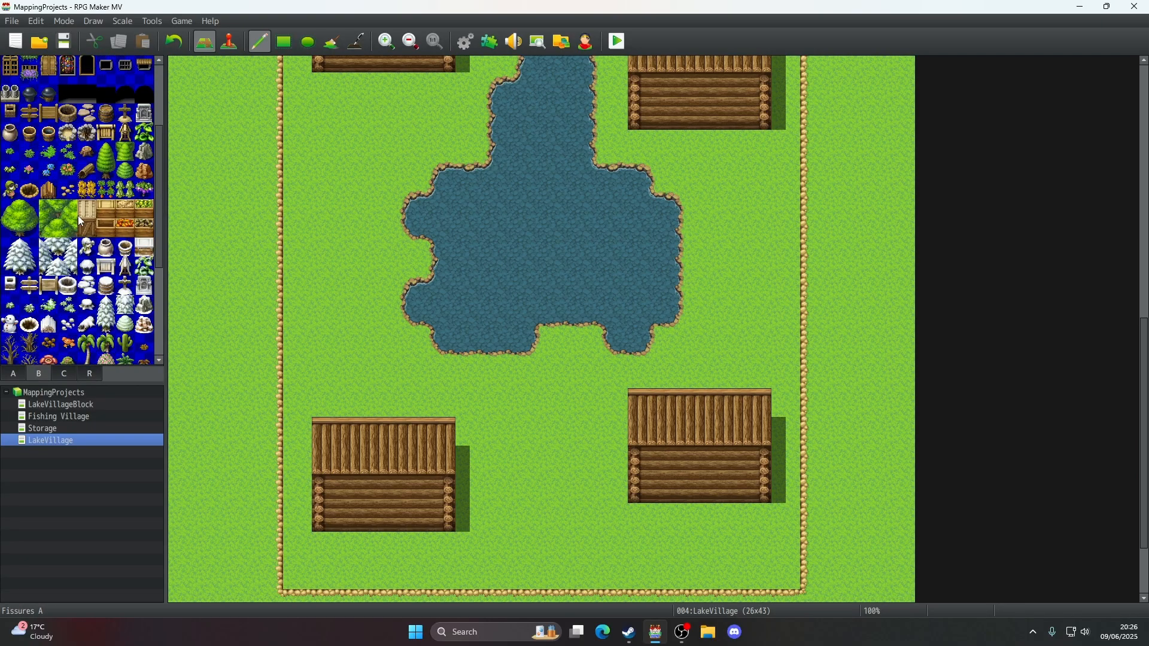
{"action": "scroll", "coordinate": [78, 216], "scroll_direction": "up", "scroll_amount": 3}
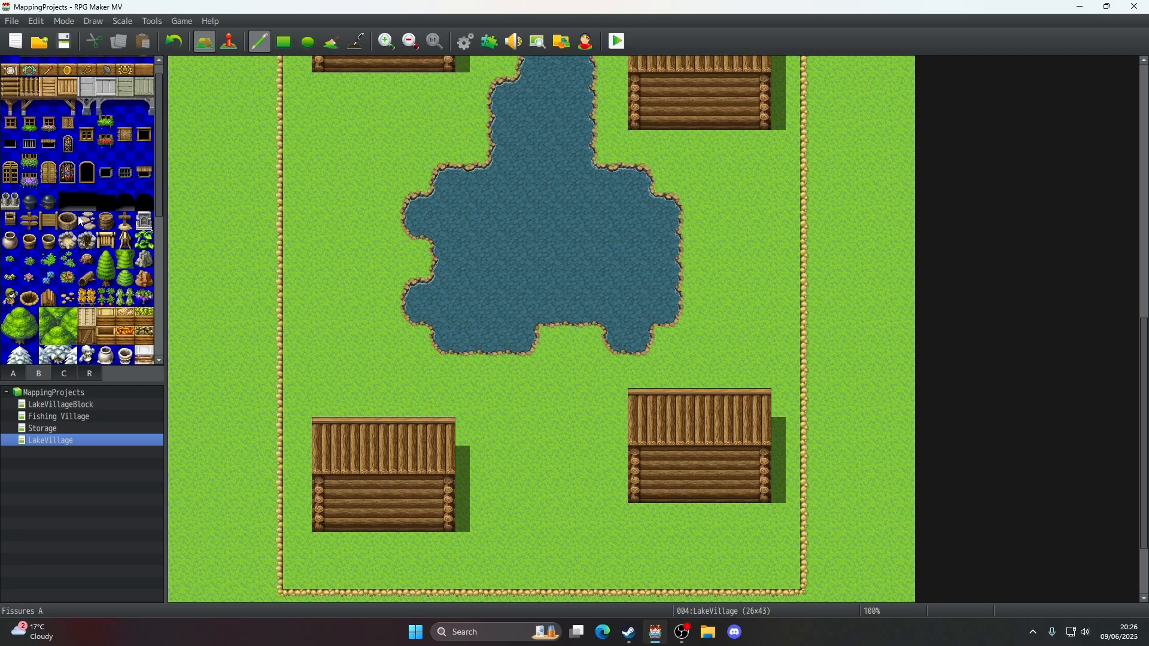
{"action": "left_click", "coordinate": [230, 42]}
{"action": "double_click", "coordinate": [378, 228]}
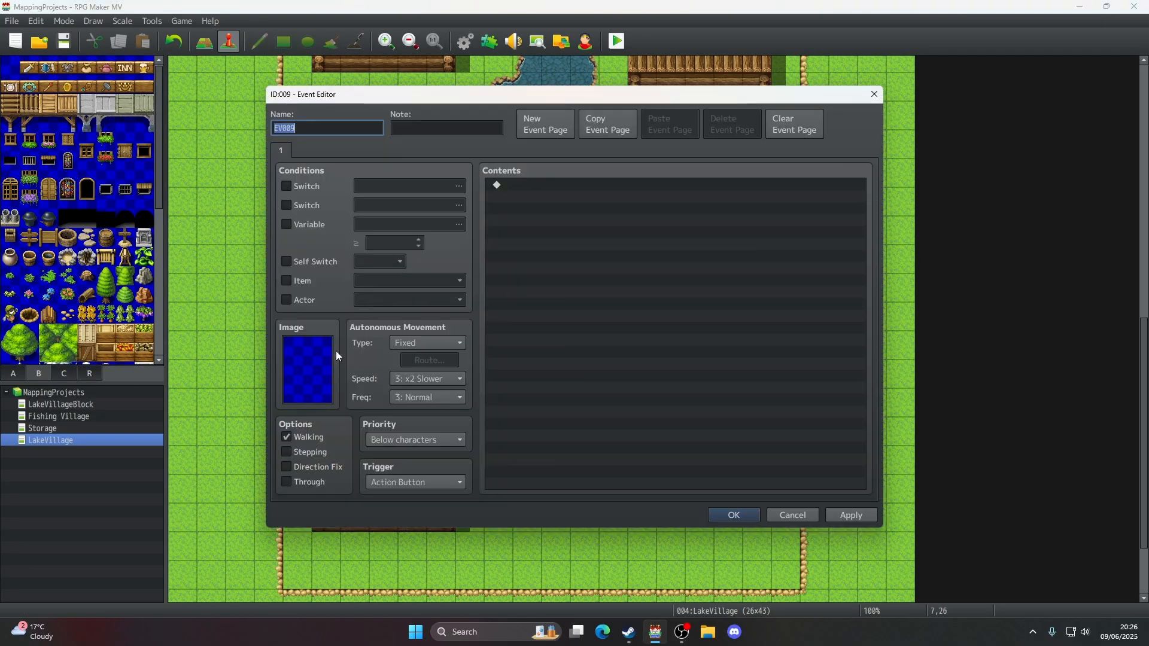
{"action": "double_click", "coordinate": [329, 354]}
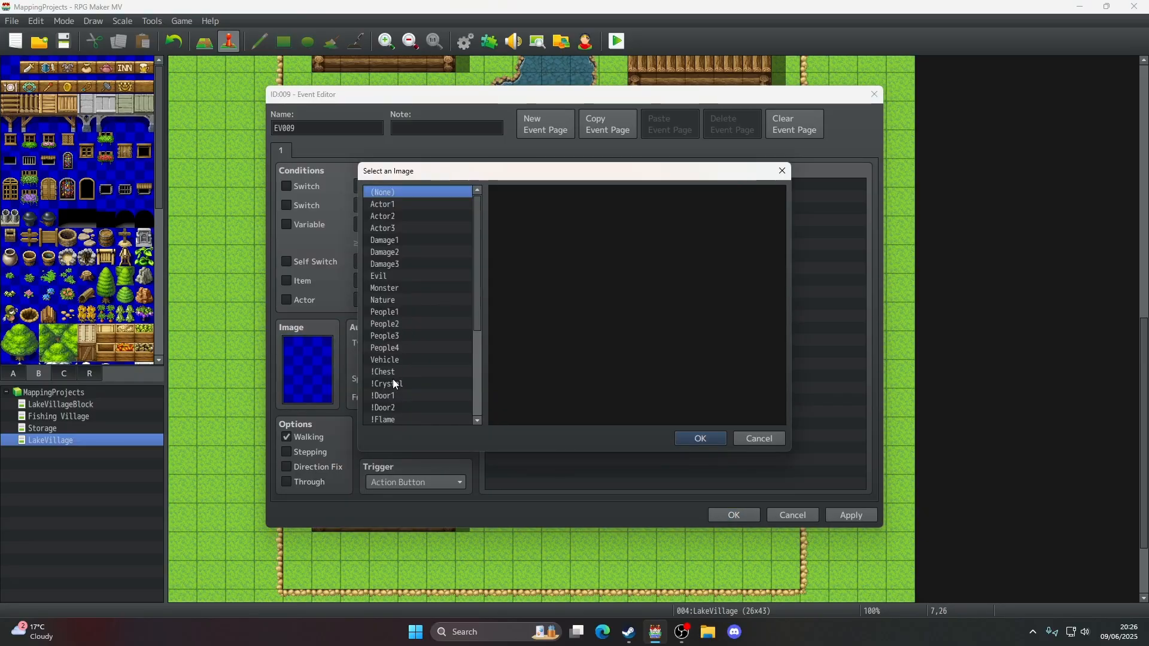
{"action": "left_click", "coordinate": [391, 396]}
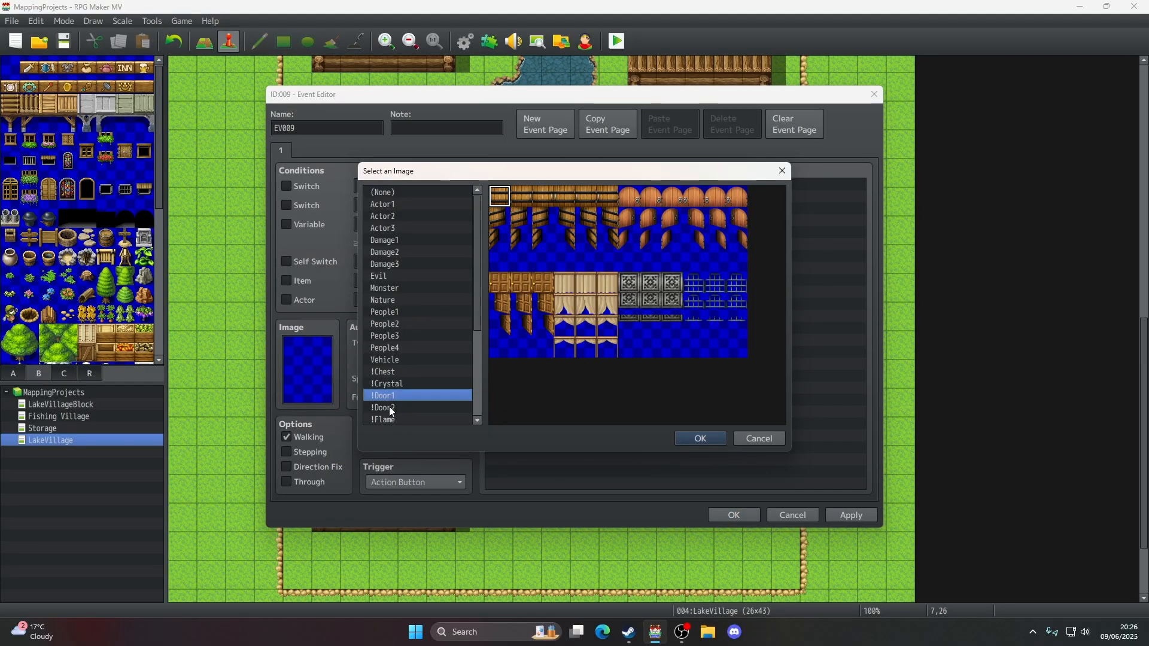
{"action": "left_click", "coordinate": [389, 407]}
{"action": "left_click", "coordinate": [389, 397]}
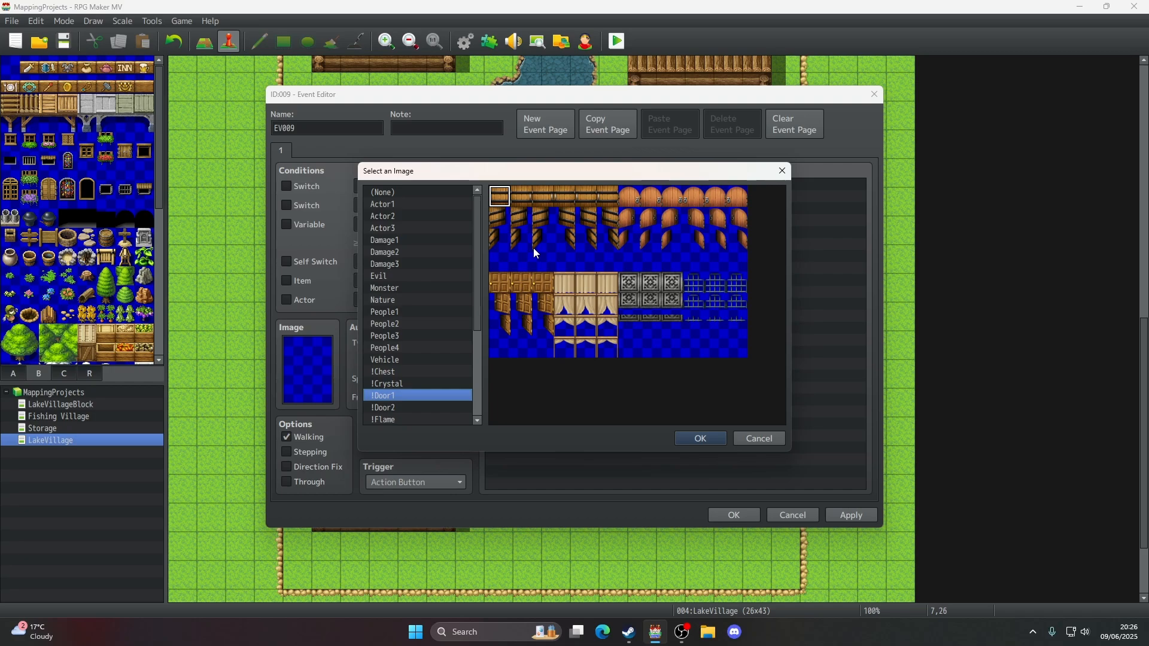
{"action": "left_click", "coordinate": [756, 443]}
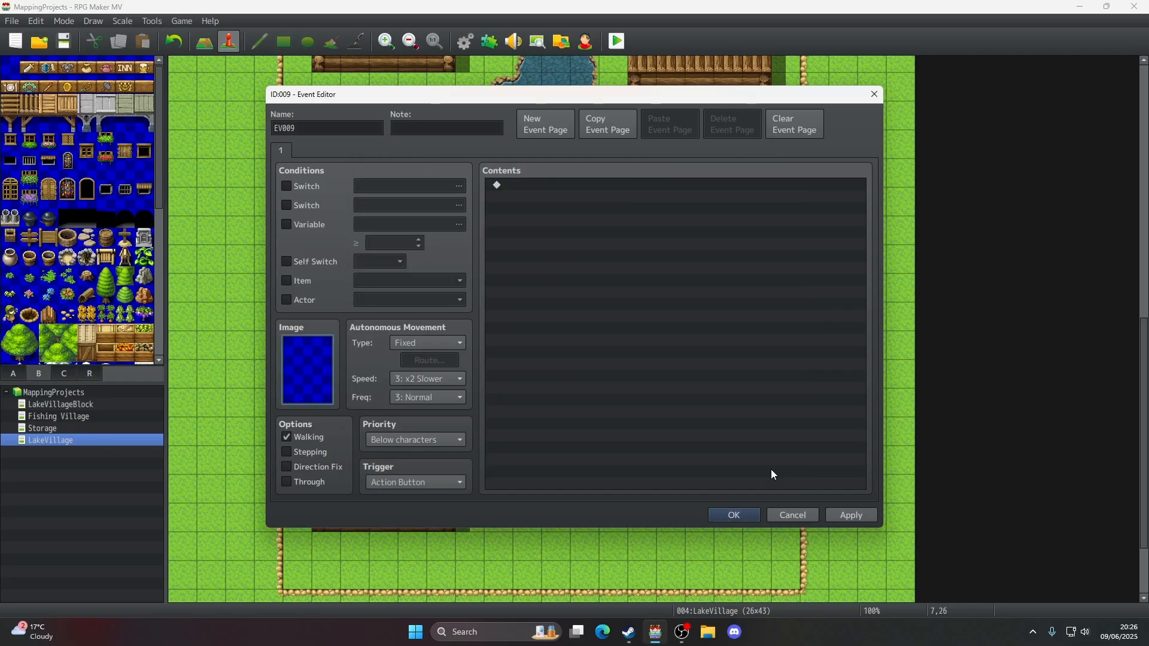
{"action": "left_click", "coordinate": [794, 516]}
- Place a black doorway tile in the bottom wall row of each of the four log houses
{"action": "left_click", "coordinate": [68, 217]}
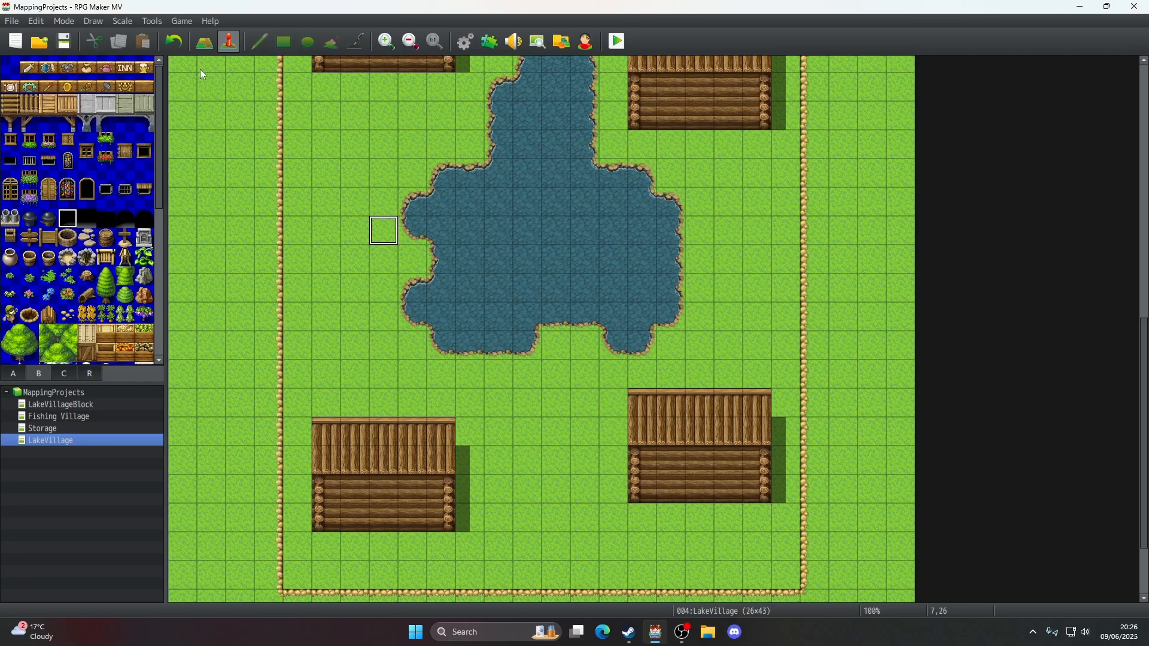
{"action": "left_click", "coordinate": [204, 42]}
{"action": "scroll", "coordinate": [412, 204], "scroll_direction": "up", "scroll_amount": 5}
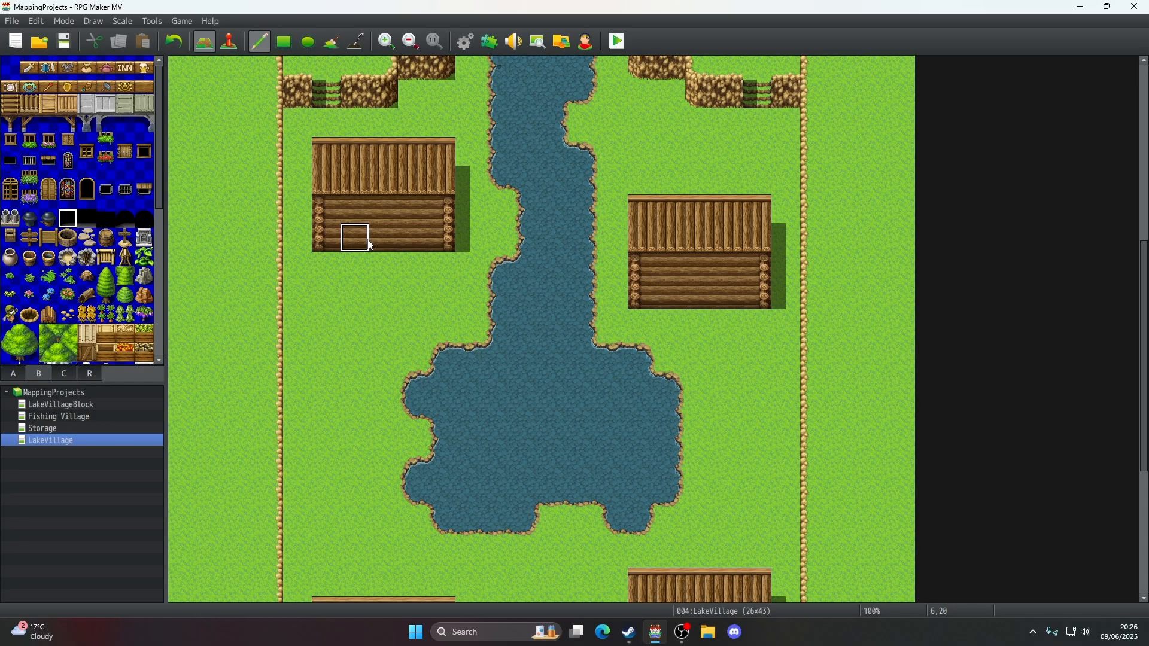
{"action": "left_click", "coordinate": [366, 239]}
{"action": "left_click", "coordinate": [700, 293]}
{"action": "scroll", "coordinate": [725, 436], "scroll_direction": "down", "scroll_amount": 3}
{"action": "scroll", "coordinate": [728, 437], "scroll_direction": "down", "scroll_amount": 2}
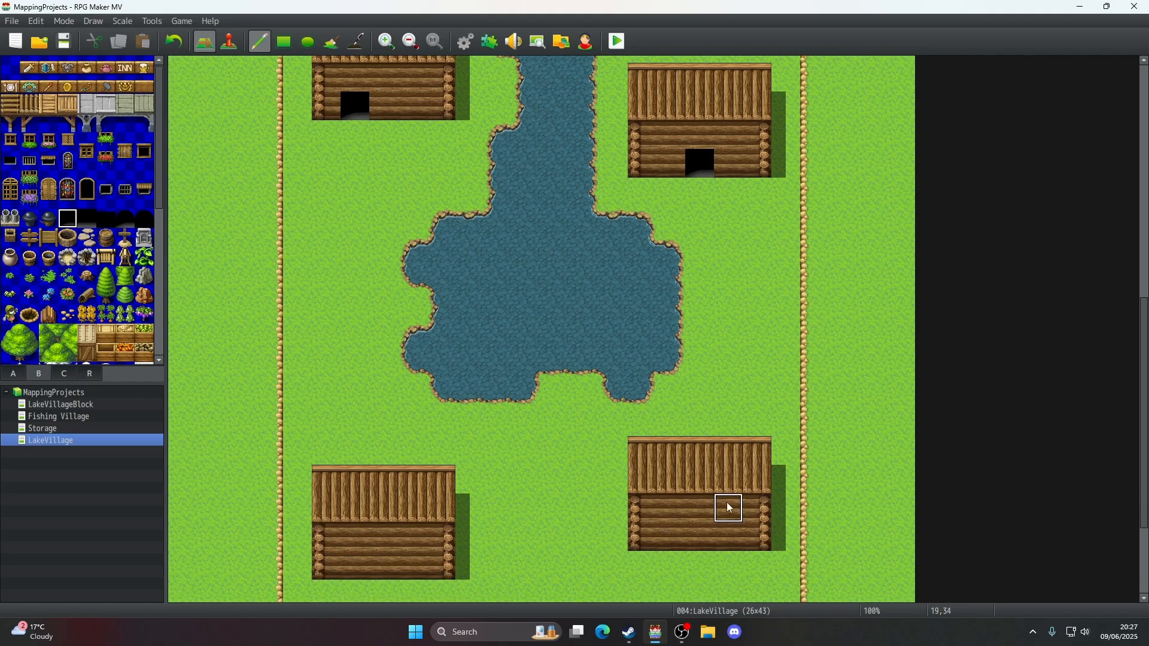
{"action": "left_click", "coordinate": [730, 539]}
{"action": "left_click", "coordinate": [385, 568]}
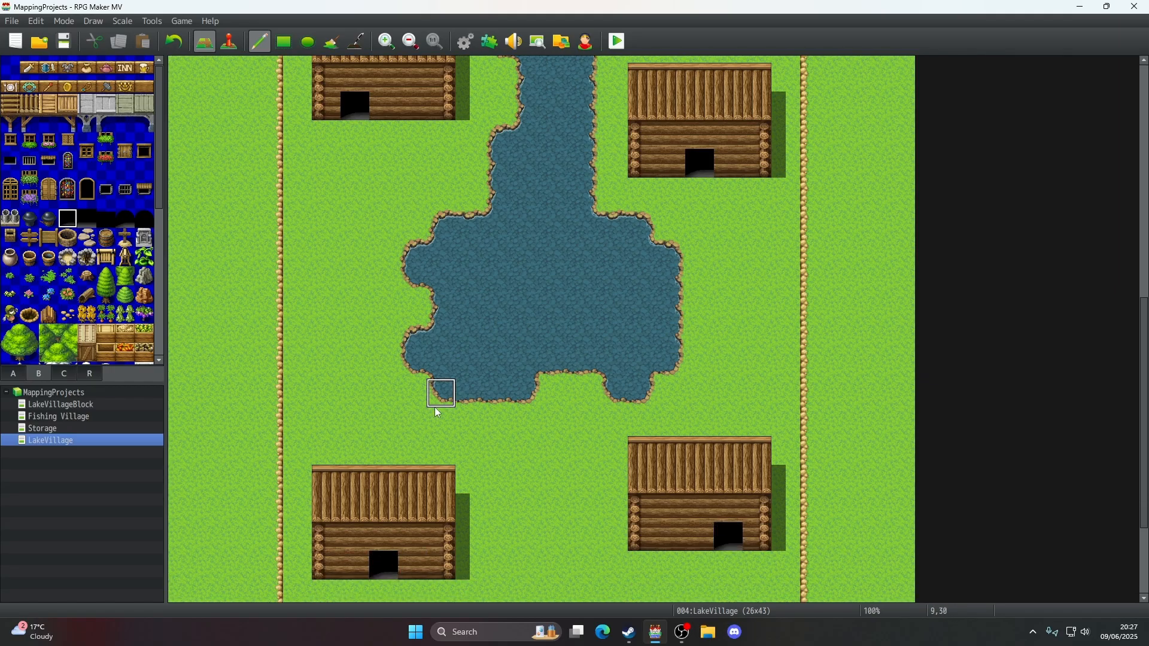
- Try a second doorway at the east corner of the southwest house, and undo it
{"action": "scroll", "coordinate": [434, 407], "scroll_direction": "down", "scroll_amount": 5}
{"action": "scroll", "coordinate": [434, 408], "scroll_direction": "up", "scroll_amount": 4}
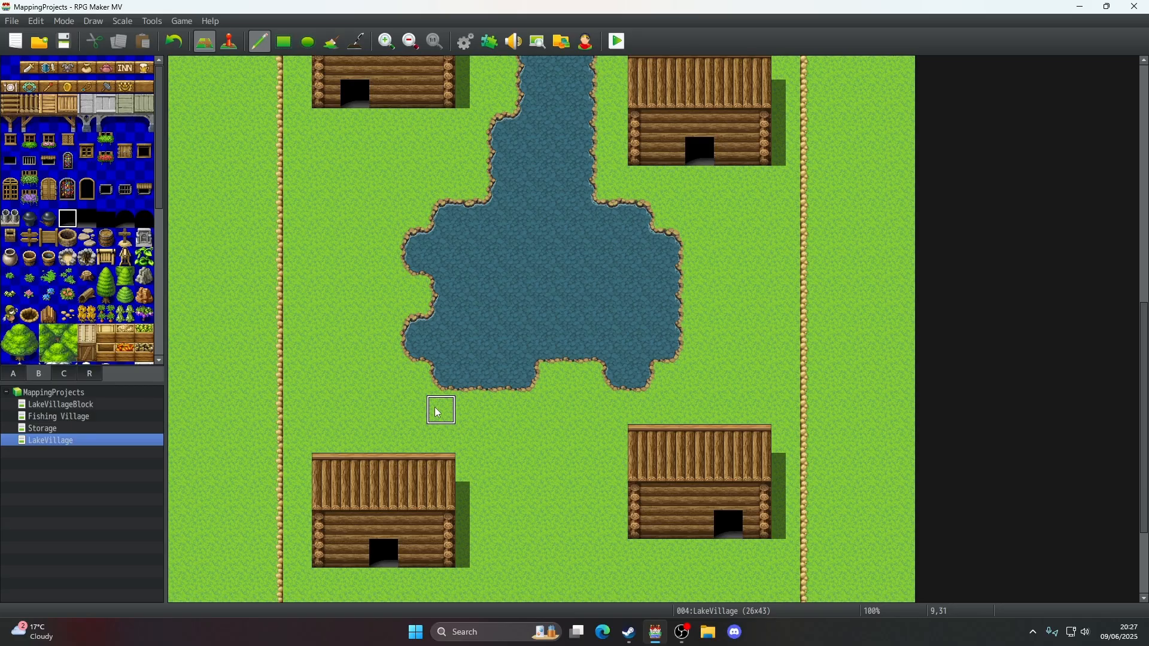
{"action": "scroll", "coordinate": [438, 413], "scroll_direction": "down", "scroll_amount": 2}
{"action": "scroll", "coordinate": [439, 413], "scroll_direction": "up", "scroll_amount": 2}
{"action": "left_click", "coordinate": [442, 553]}
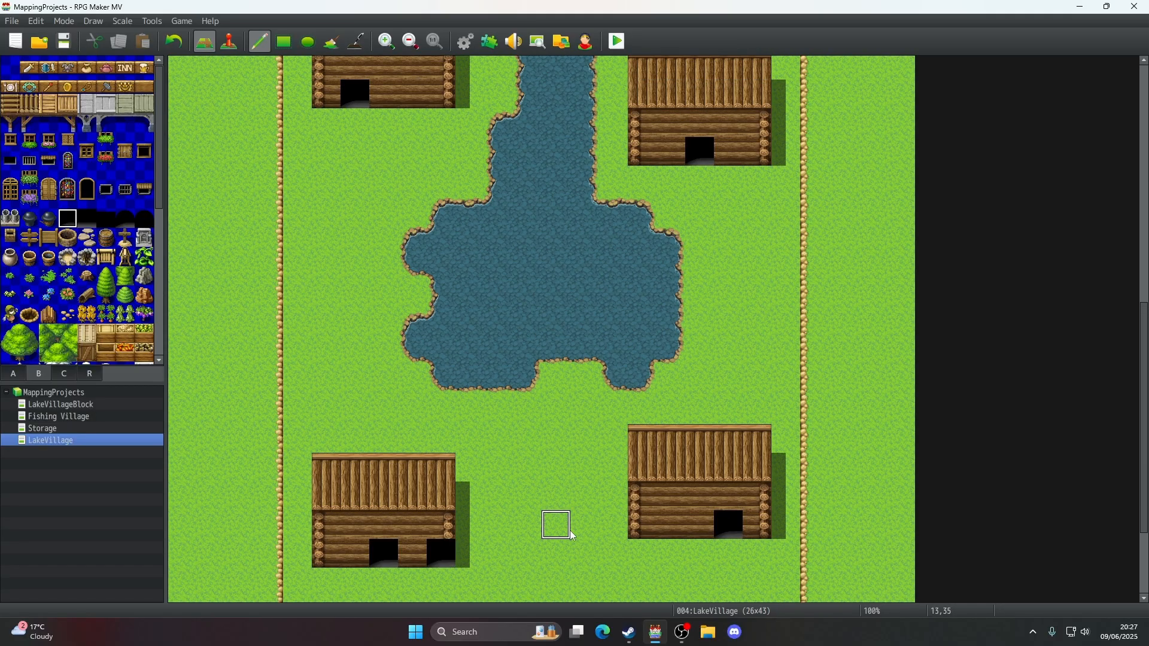
{"action": "left_click", "coordinate": [173, 53]}
- Review the cliffs, river and house doorways over the whole village map
{"action": "scroll", "coordinate": [449, 338], "scroll_direction": "up", "scroll_amount": 5}
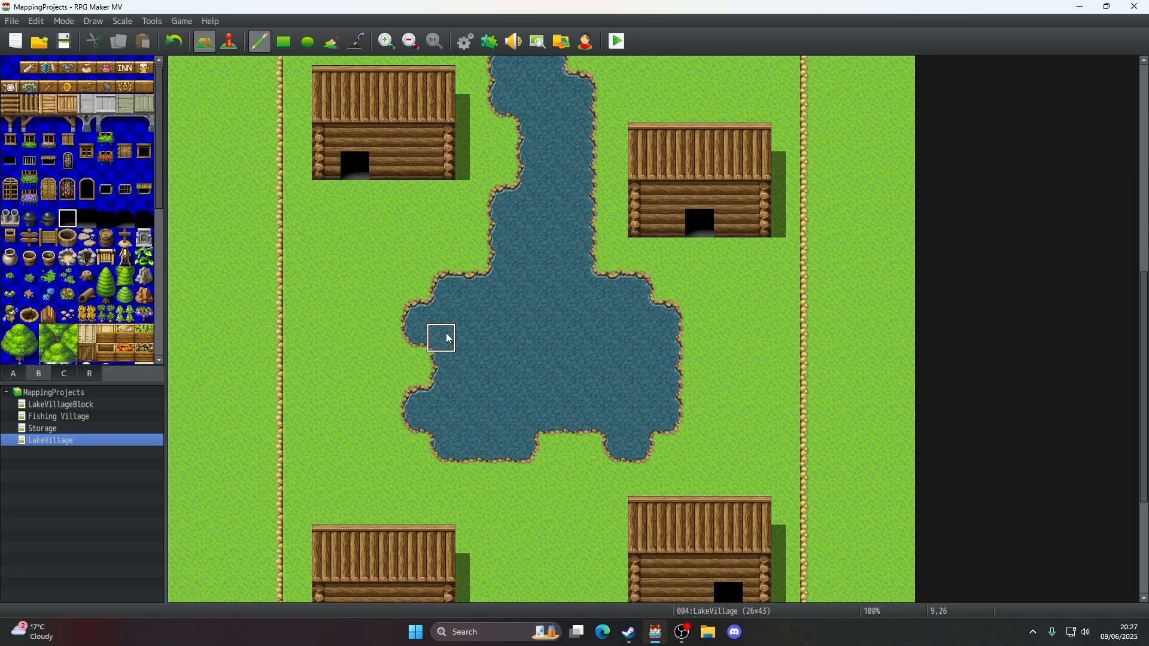
{"action": "scroll", "coordinate": [450, 339], "scroll_direction": "up", "scroll_amount": 1}
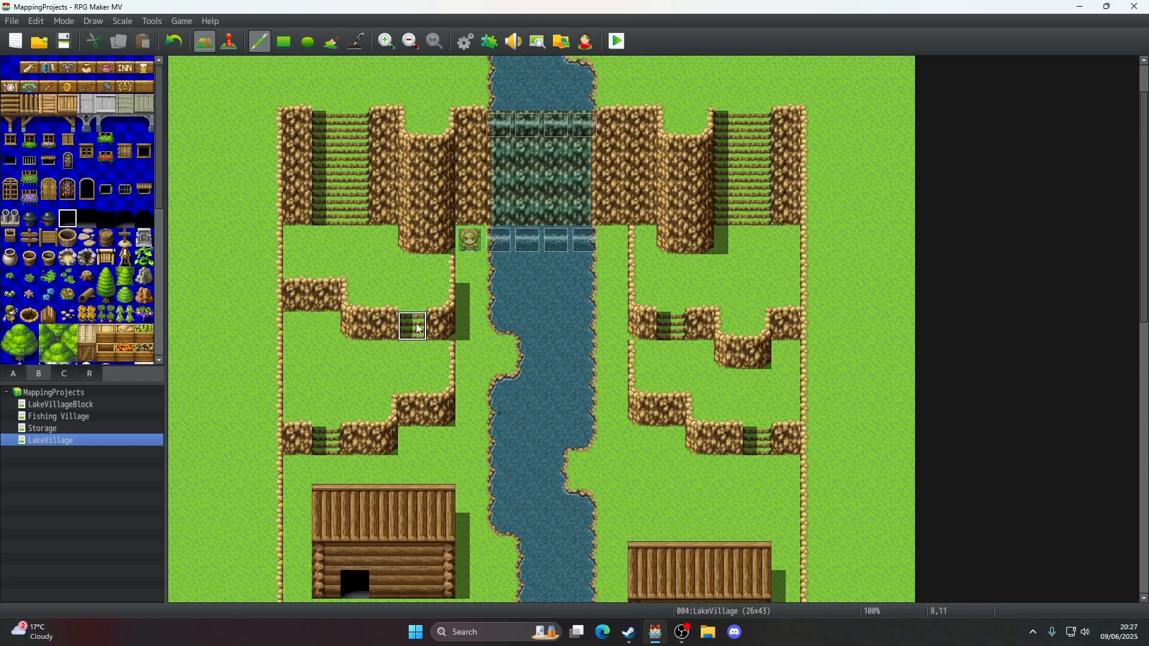
{"action": "scroll", "coordinate": [419, 330], "scroll_direction": "down", "scroll_amount": 5}
{"action": "scroll", "coordinate": [375, 318], "scroll_direction": "up", "scroll_amount": 4}
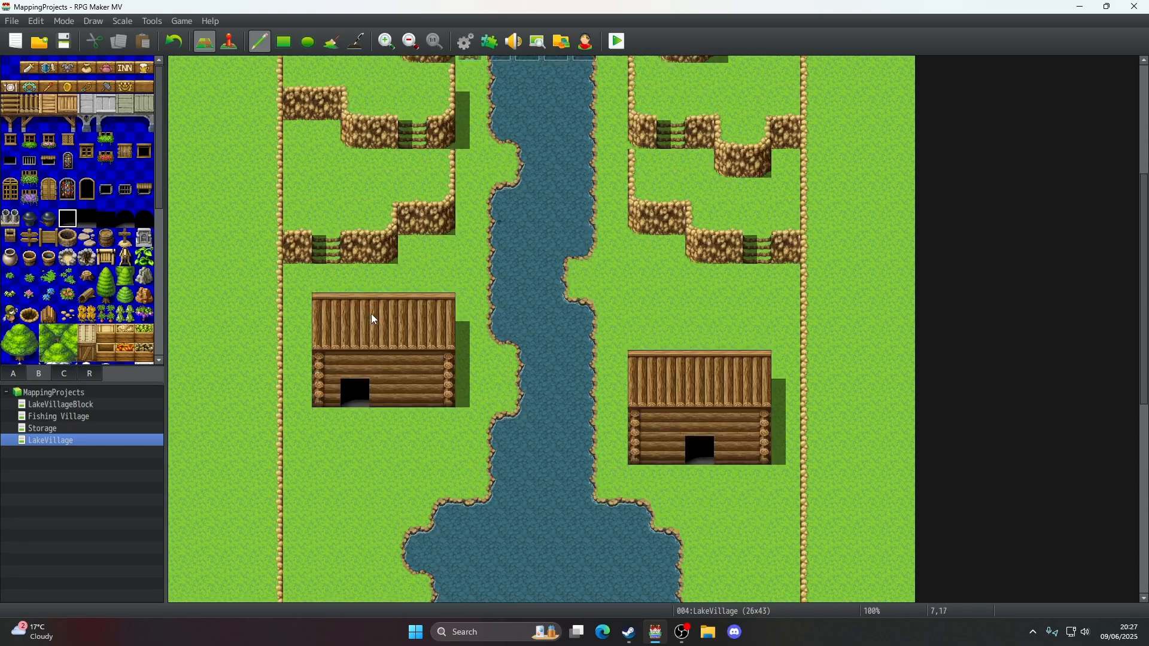
{"action": "scroll", "coordinate": [375, 318], "scroll_direction": "down", "scroll_amount": 7}
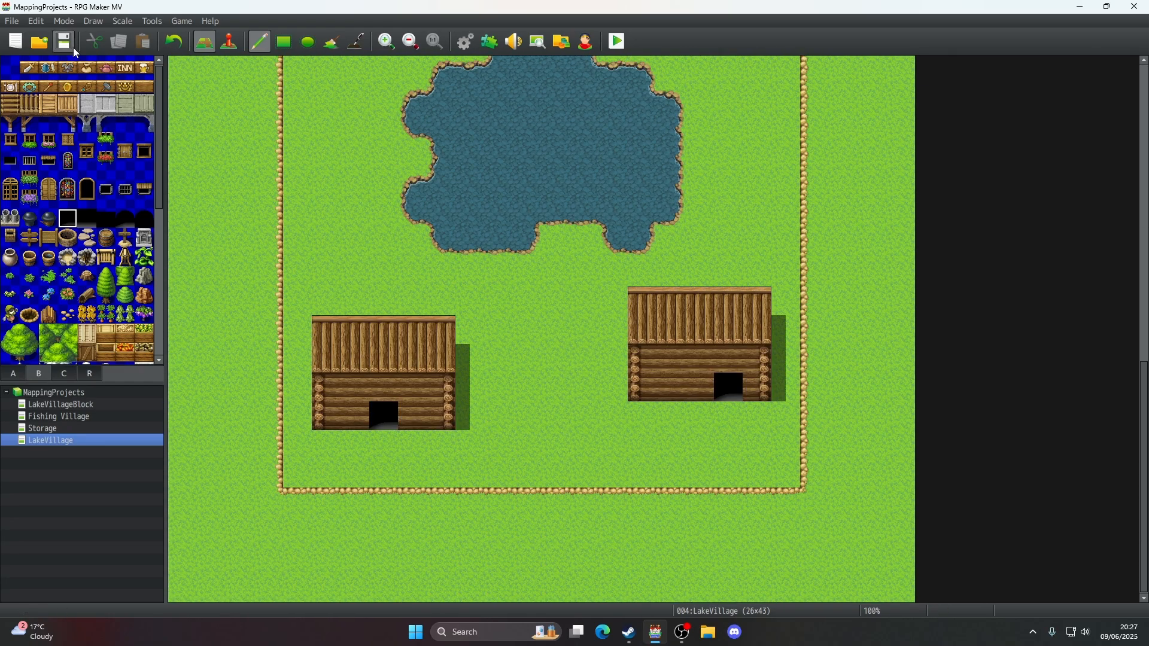
- Duplicate the LakeVillage map by copying it and pasting it under the MappingProjects root
{"action": "right_click", "coordinate": [65, 442]}
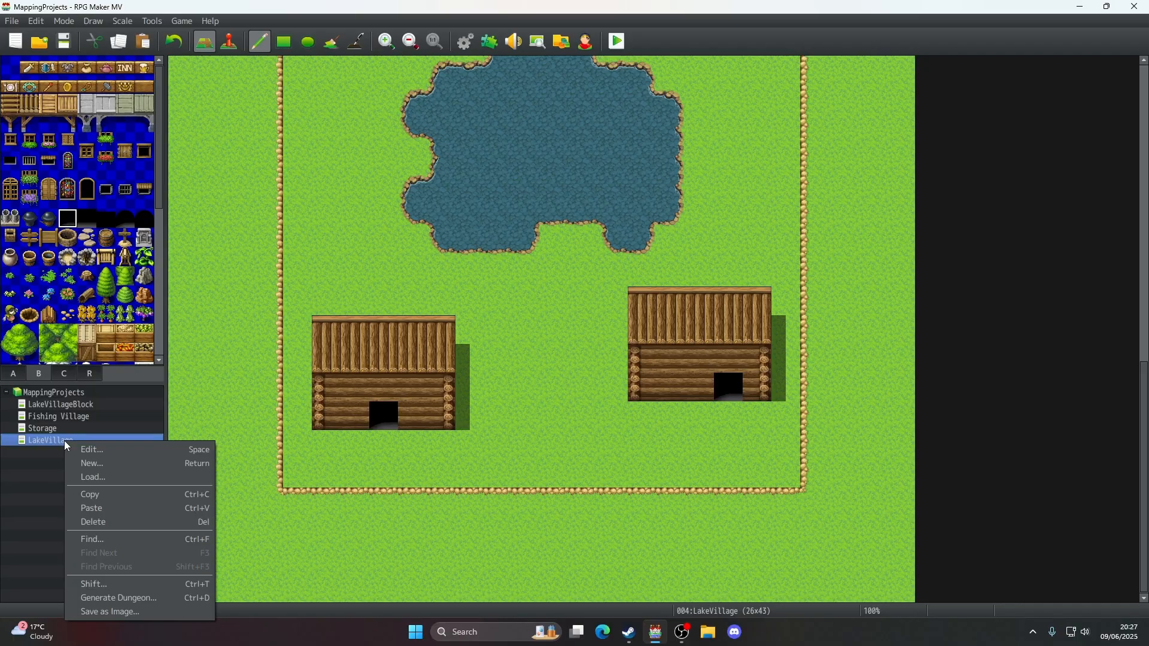
{"action": "left_click", "coordinate": [87, 495]}
{"action": "right_click", "coordinate": [62, 394]}
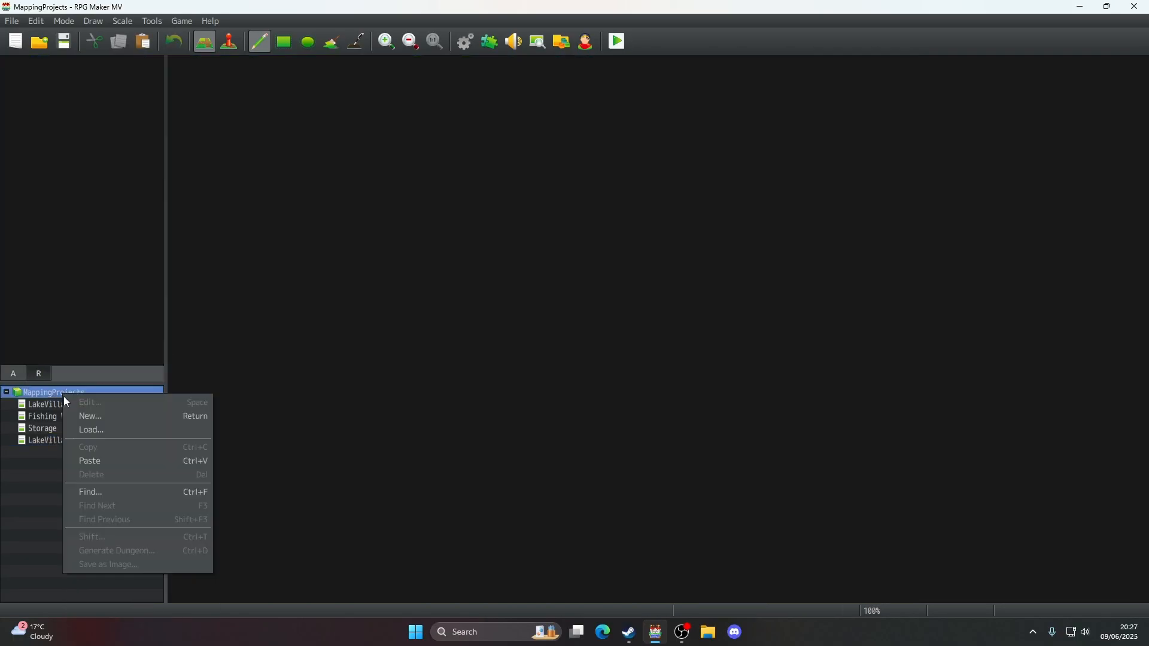
{"action": "left_click", "coordinate": [81, 456]}
{"action": "right_click", "coordinate": [76, 441]}
{"action": "left_click", "coordinate": [96, 449]}
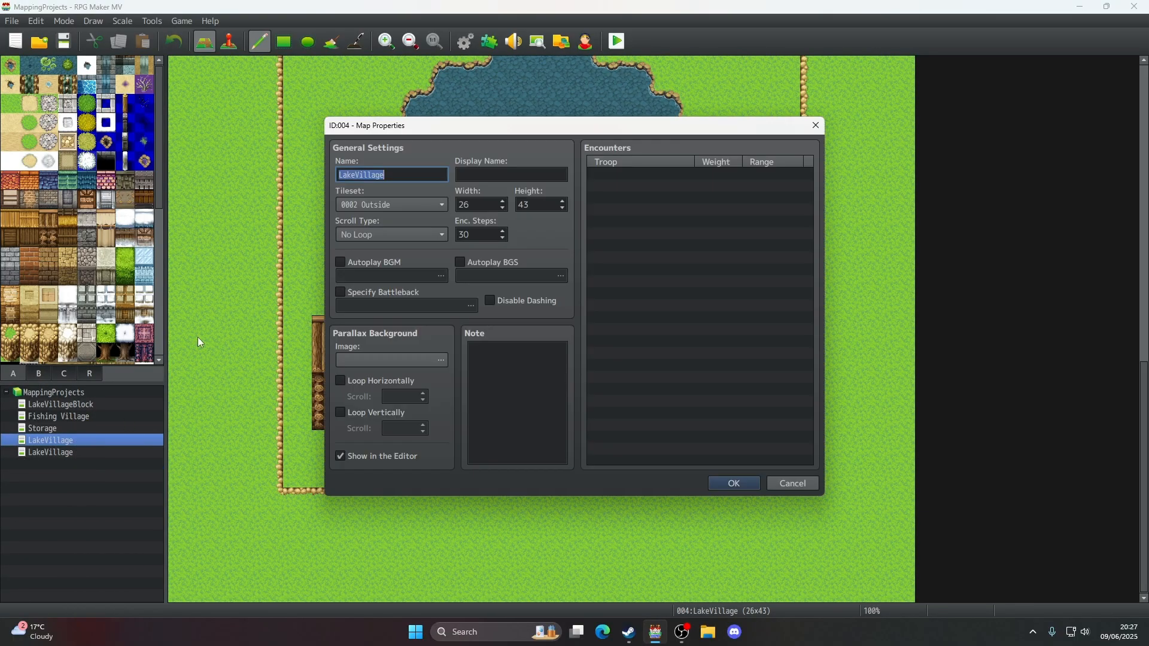
{"action": "left_click", "coordinate": [395, 171]}
{"action": "left_click", "coordinate": [734, 483]}
- Rename the LakeVillageBlock map as LakeVillageBlockStage1
{"action": "left_click", "coordinate": [150, 406]}
{"action": "right_click", "coordinate": [150, 407]}
{"action": "left_click", "coordinate": [157, 412]}
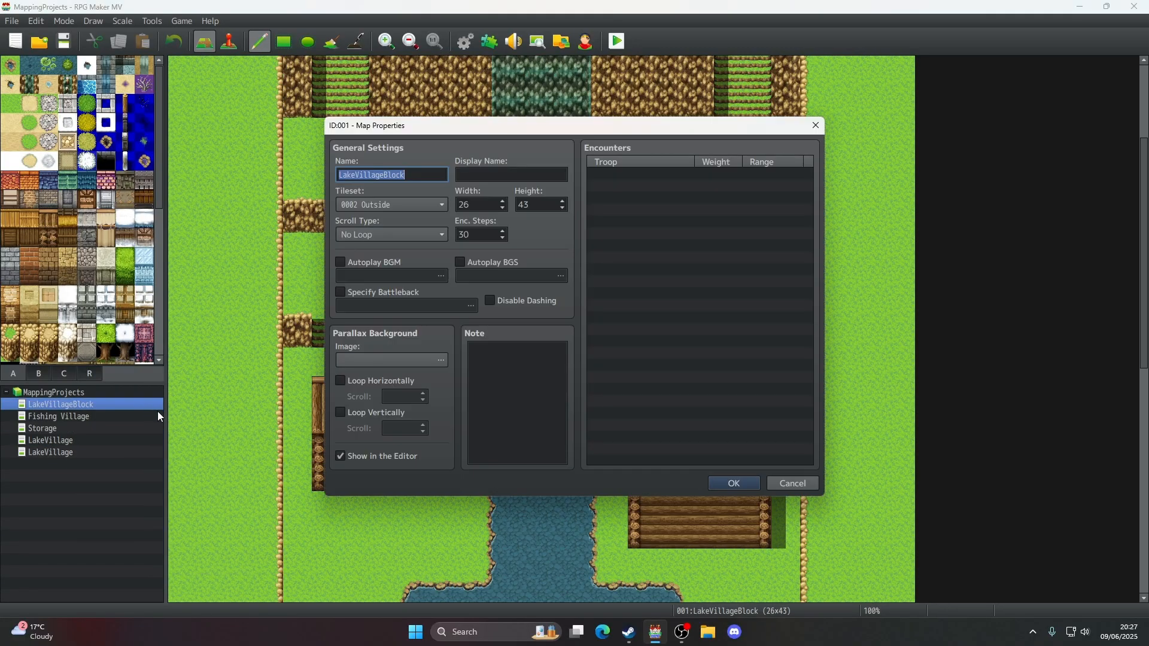
{"action": "left_click", "coordinate": [435, 175]}
{"action": "type", "text": "Stage1"}
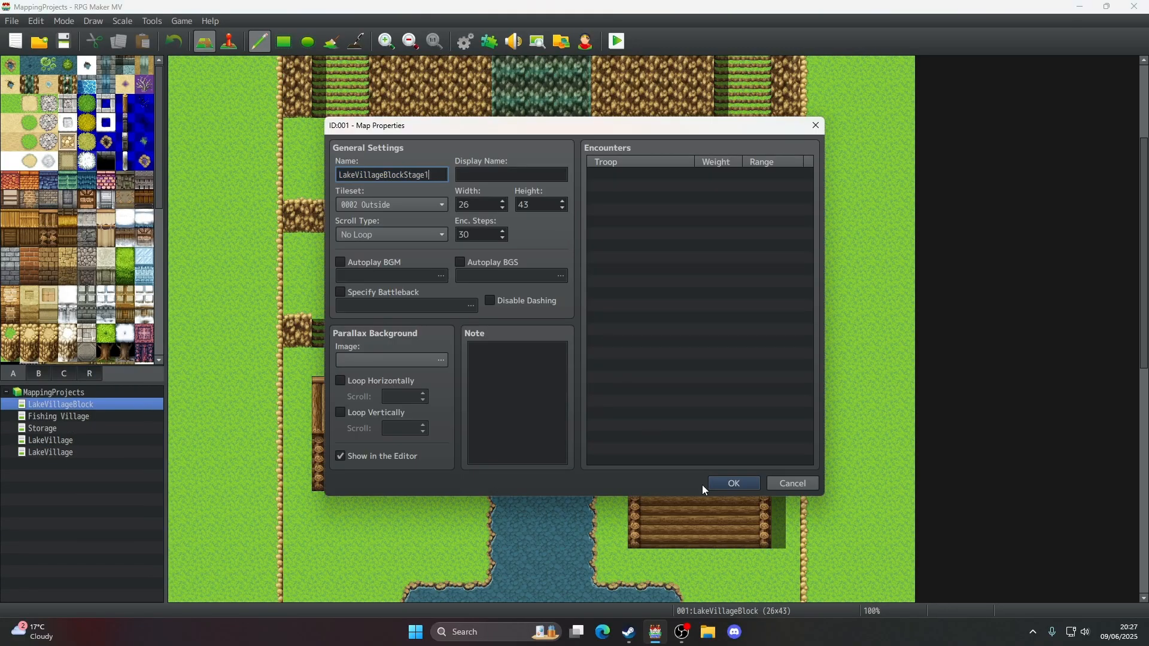
{"action": "left_click", "coordinate": [703, 486]}
- Rename the original LakeVillage map as LakeVillageStage2
{"action": "left_click", "coordinate": [60, 441]}
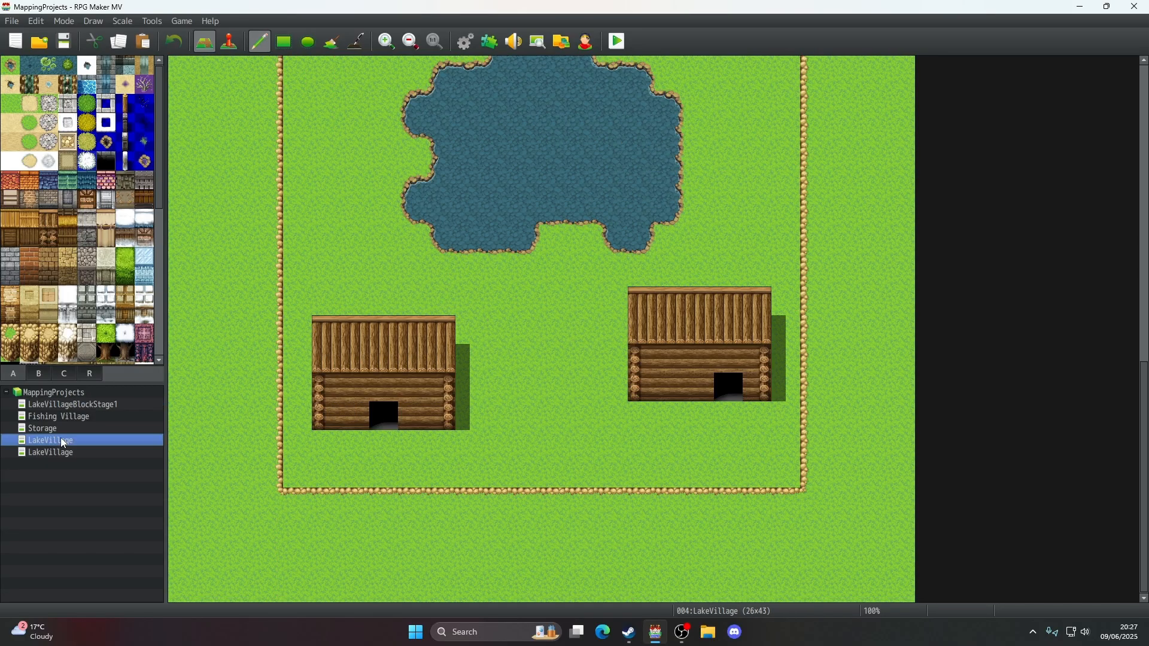
{"action": "right_click", "coordinate": [66, 442]}
{"action": "left_click", "coordinate": [69, 447]}
{"action": "key", "text": "End"}
{"action": "type", "text": "Stage2"}
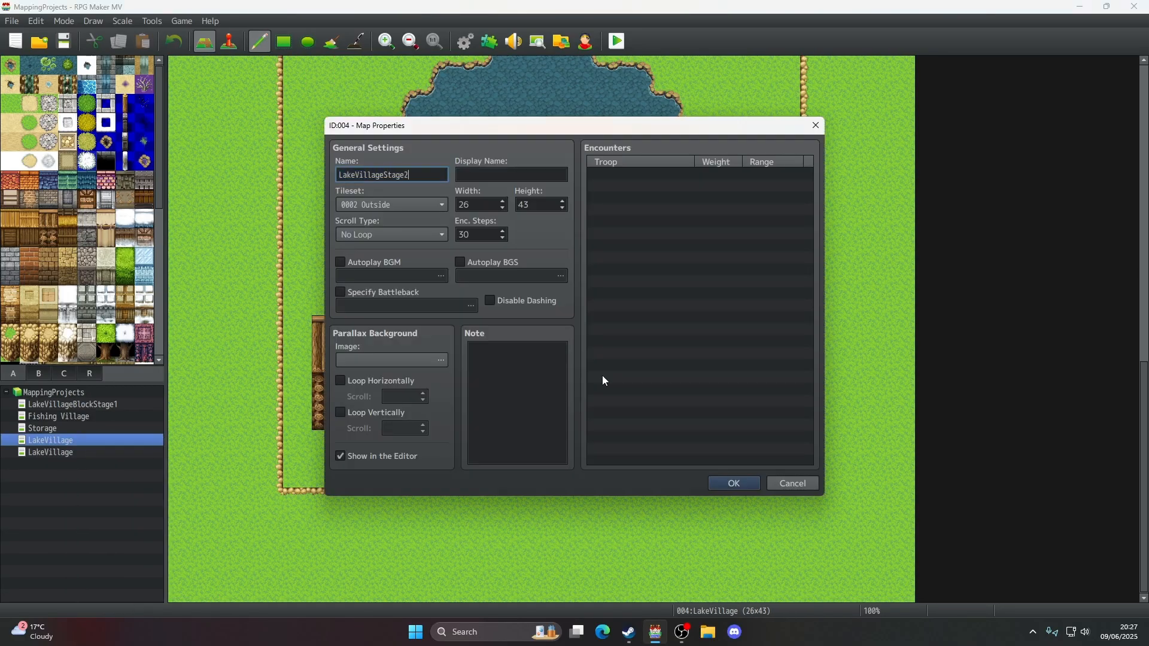
{"action": "left_click", "coordinate": [735, 483]}
- Rename the copied LakeVillage map as LakeVillageStage
{"action": "left_click", "coordinate": [103, 453]}
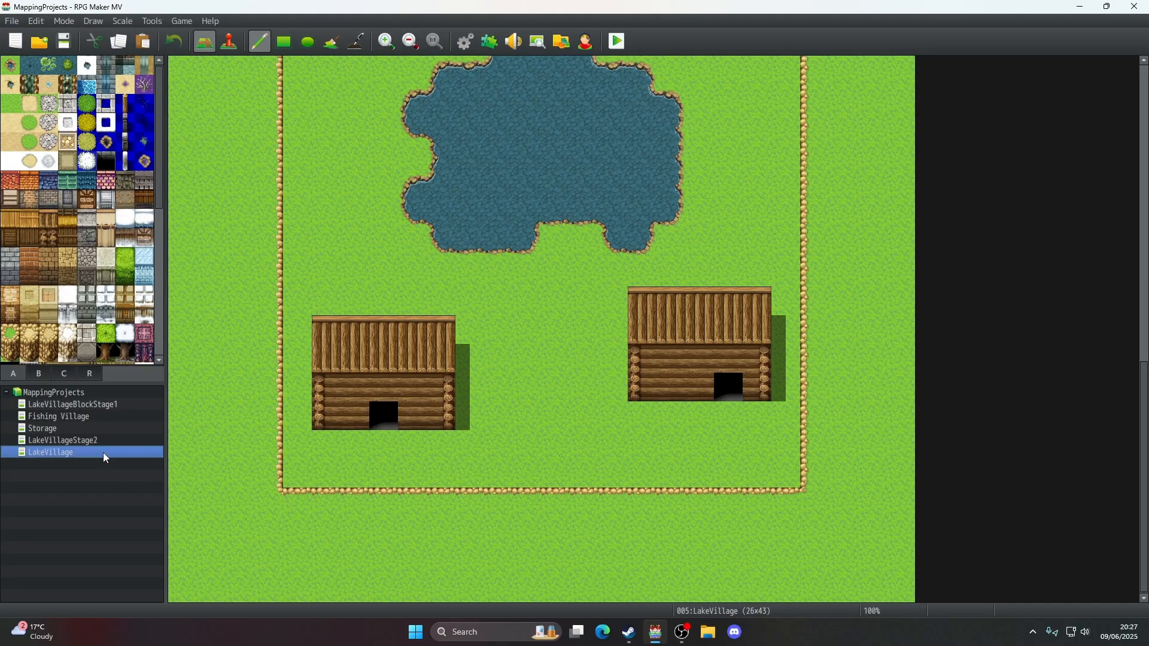
{"action": "double_click", "coordinate": [110, 457]}
{"action": "key", "text": "End"}
{"action": "type", "text": "S"}
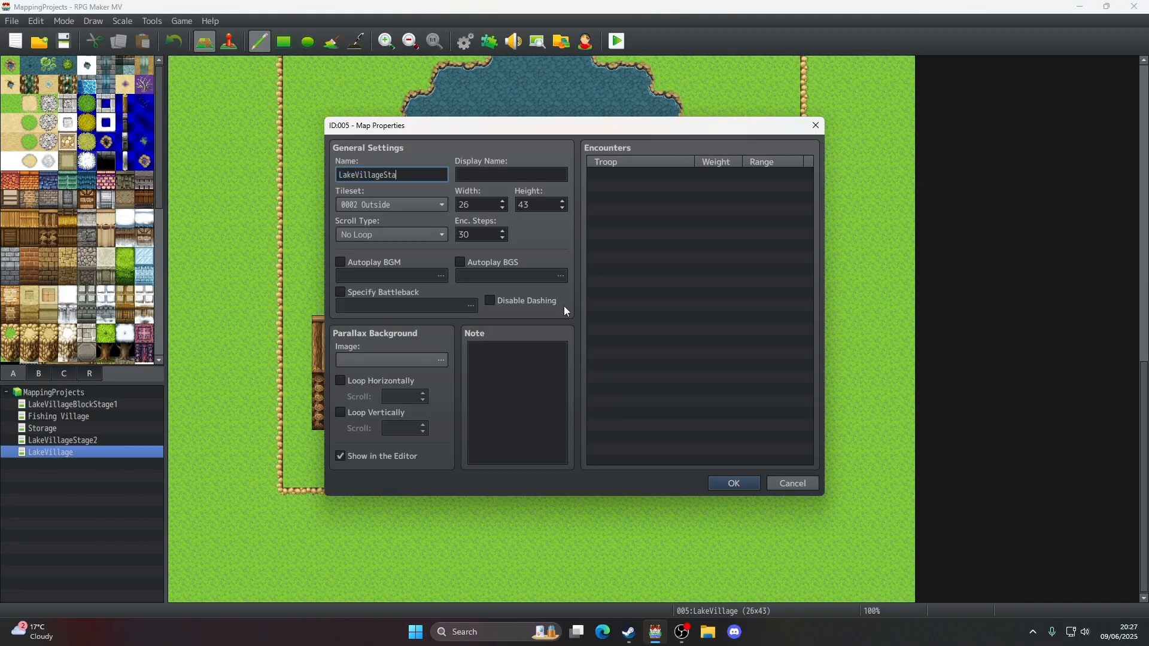
{"action": "left_click", "coordinate": [714, 479]}
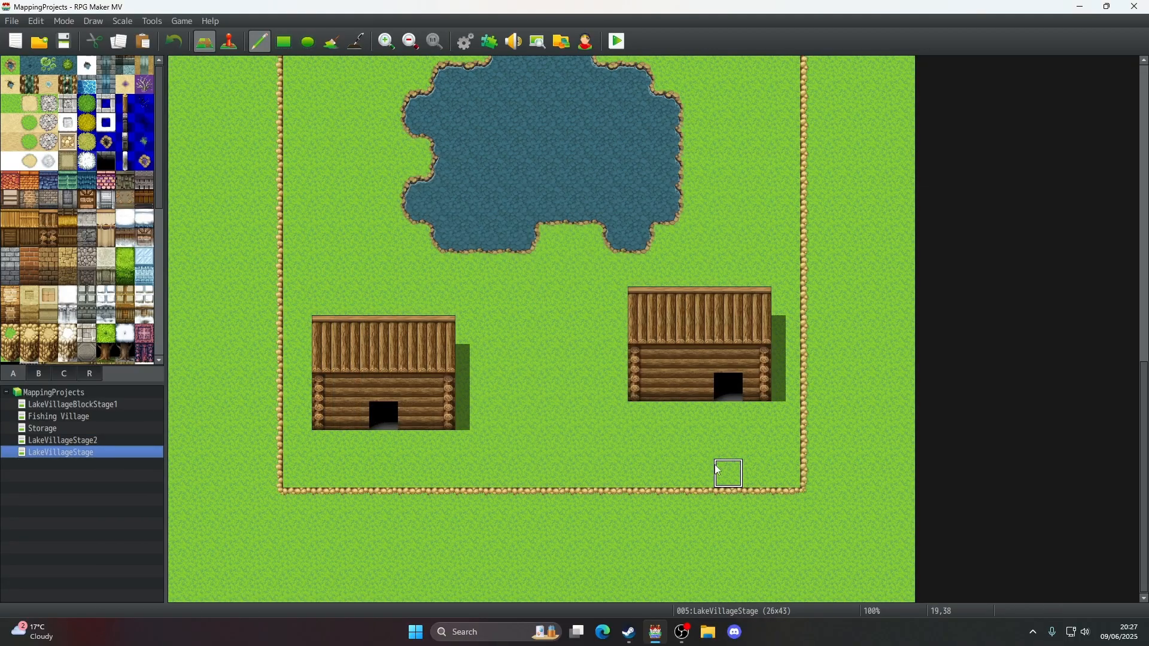
- Add the stage number to the copied map's name, making it LakeVillageStage3
{"action": "right_click", "coordinate": [118, 454]}
{"action": "left_click", "coordinate": [135, 461]}
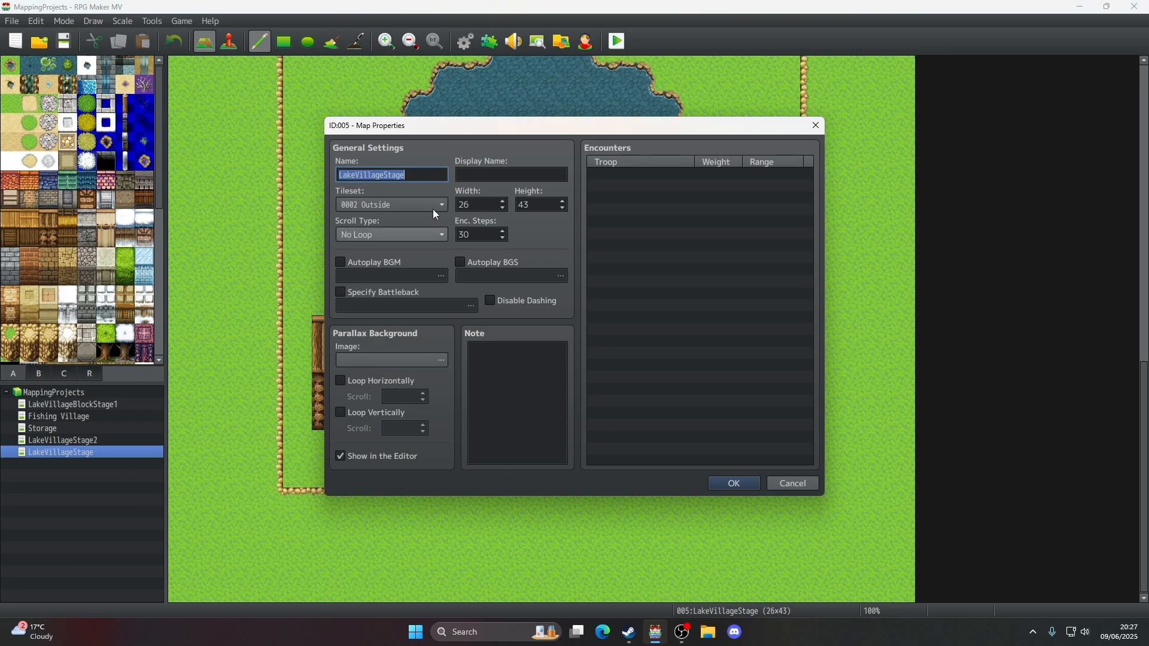
{"action": "left_click", "coordinate": [736, 484]}
{"action": "scroll", "coordinate": [514, 298], "scroll_direction": "up", "scroll_amount": 10}
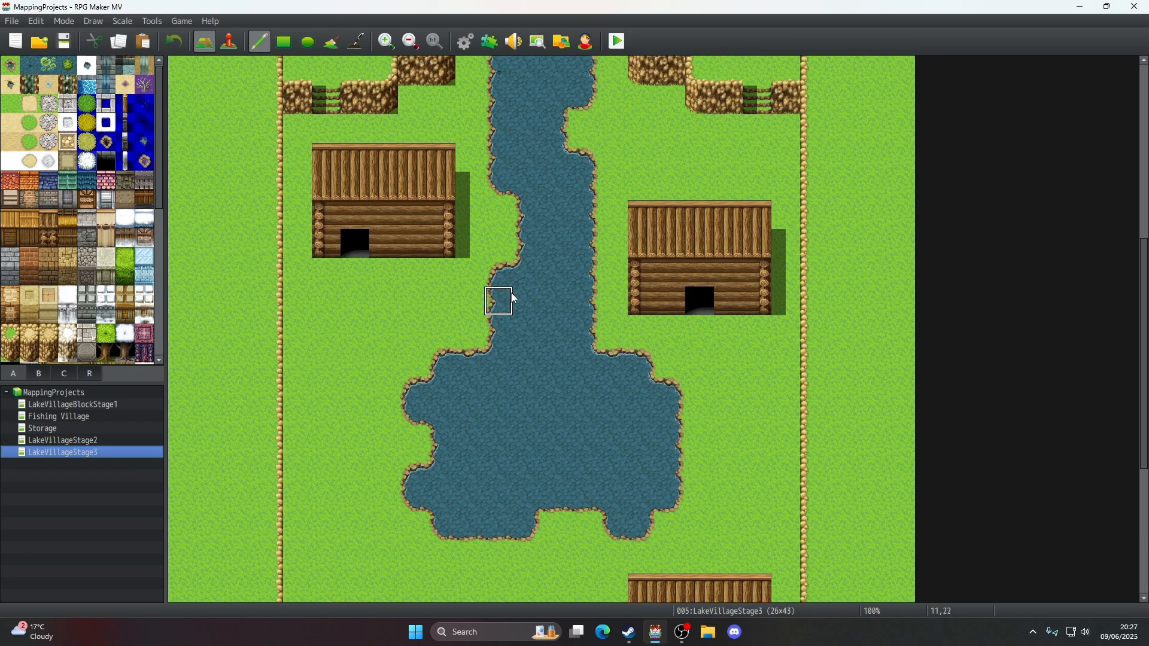
- Set the player's starting position at tile 10,8, on the grass just west of the waterfall's base
{"action": "scroll", "coordinate": [516, 286], "scroll_direction": "up", "scroll_amount": 3}
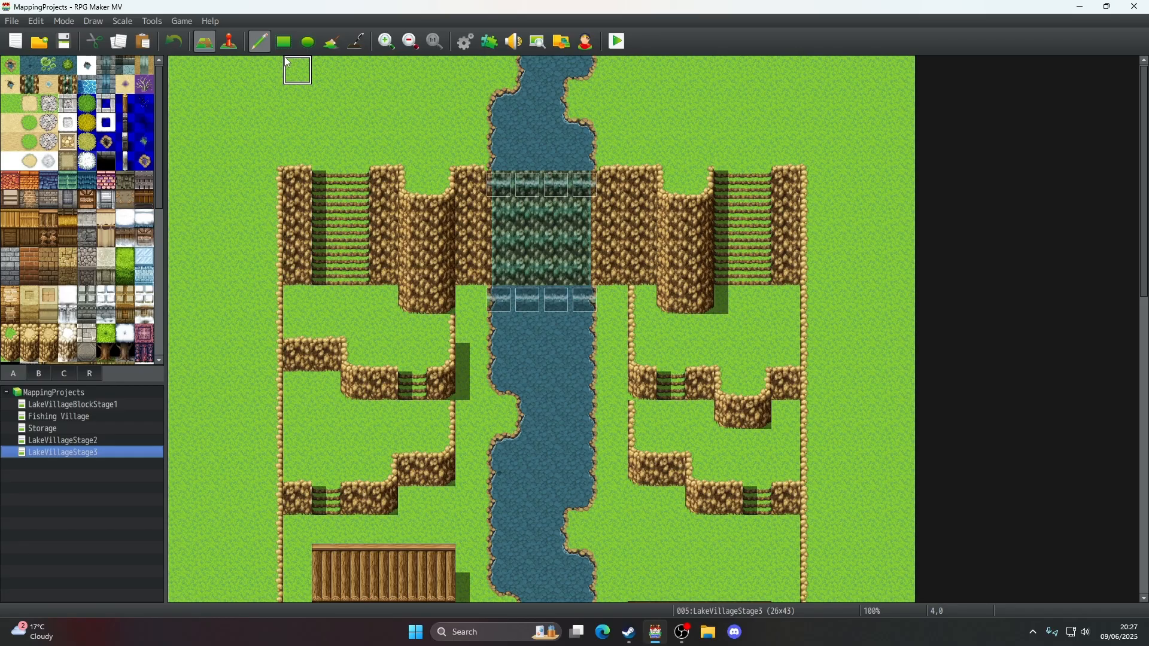
{"action": "left_click", "coordinate": [232, 39]}
{"action": "right_click", "coordinate": [472, 306]}
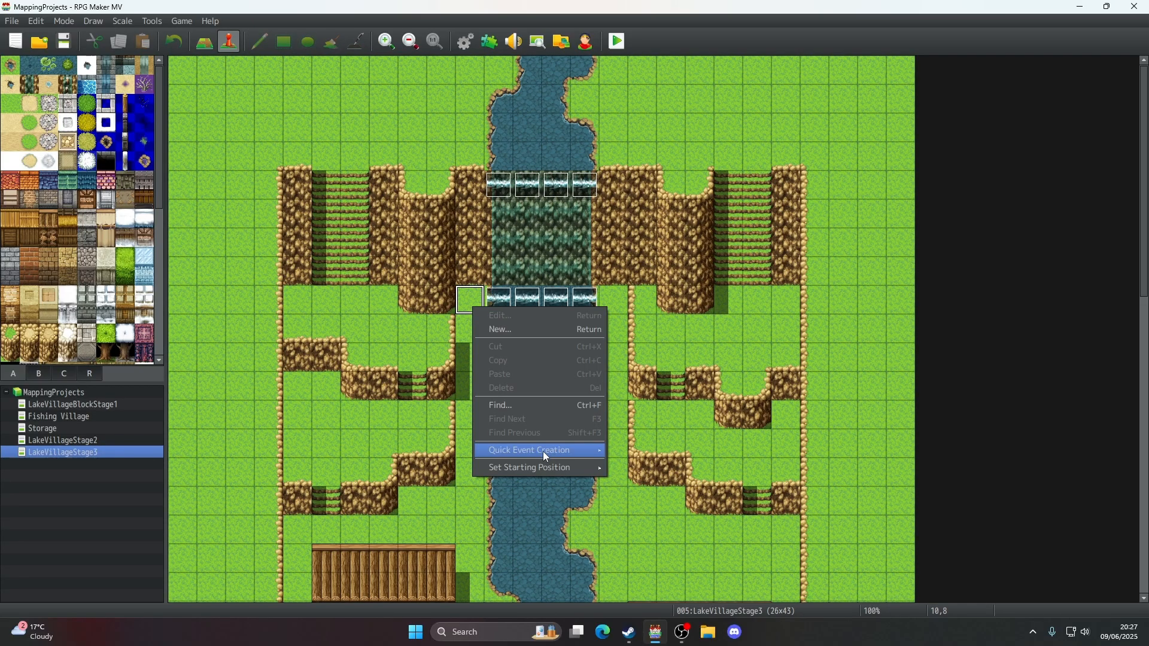
{"action": "left_click", "coordinate": [638, 469]}
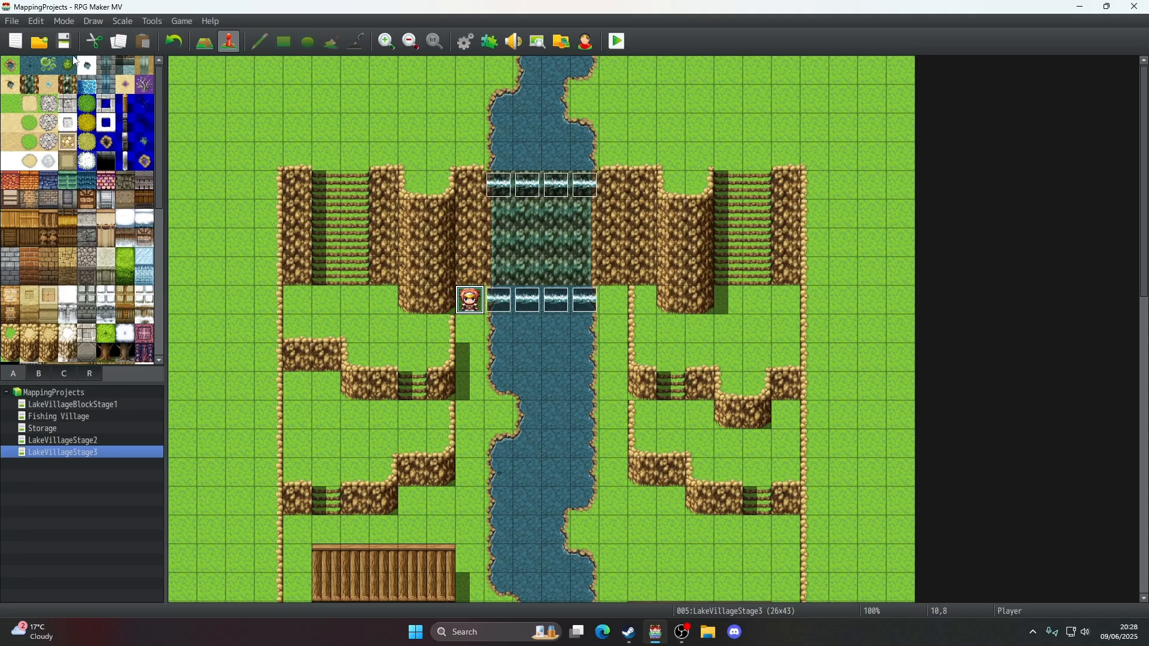
- Paint trial patches of the flat darker grass tile on the plateau near the map's north-west corner
{"action": "left_click", "coordinate": [206, 41]}
{"action": "scroll", "coordinate": [31, 349], "scroll_direction": "down", "scroll_amount": 5}
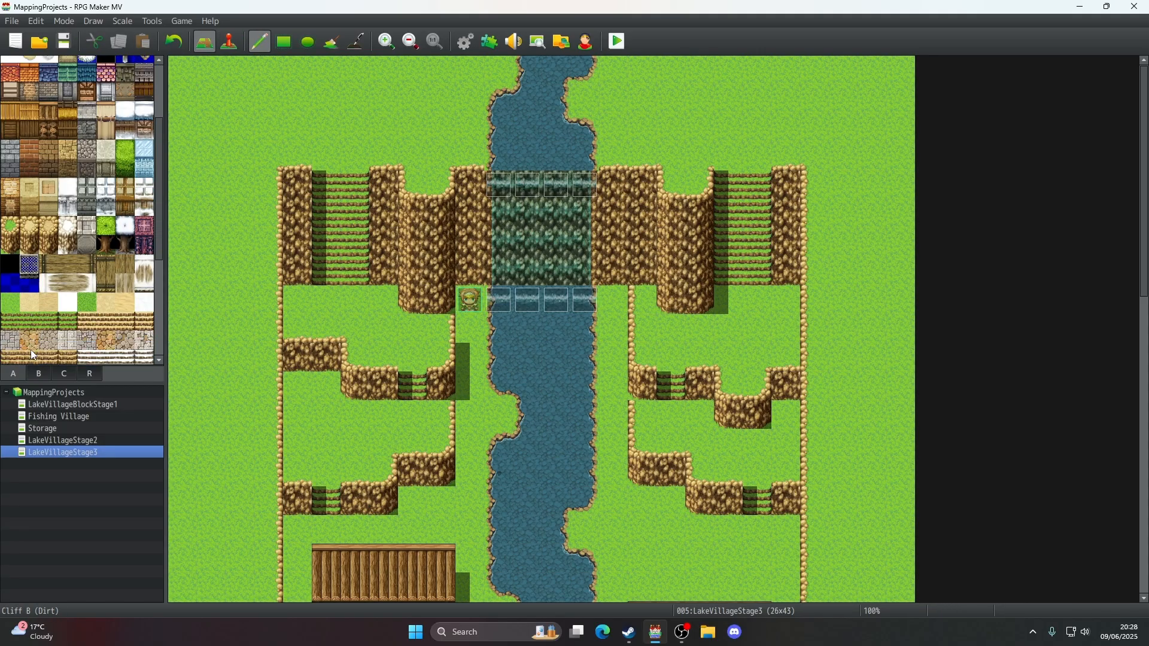
{"action": "left_click", "coordinate": [87, 123]}
{"action": "left_click", "coordinate": [213, 157]}
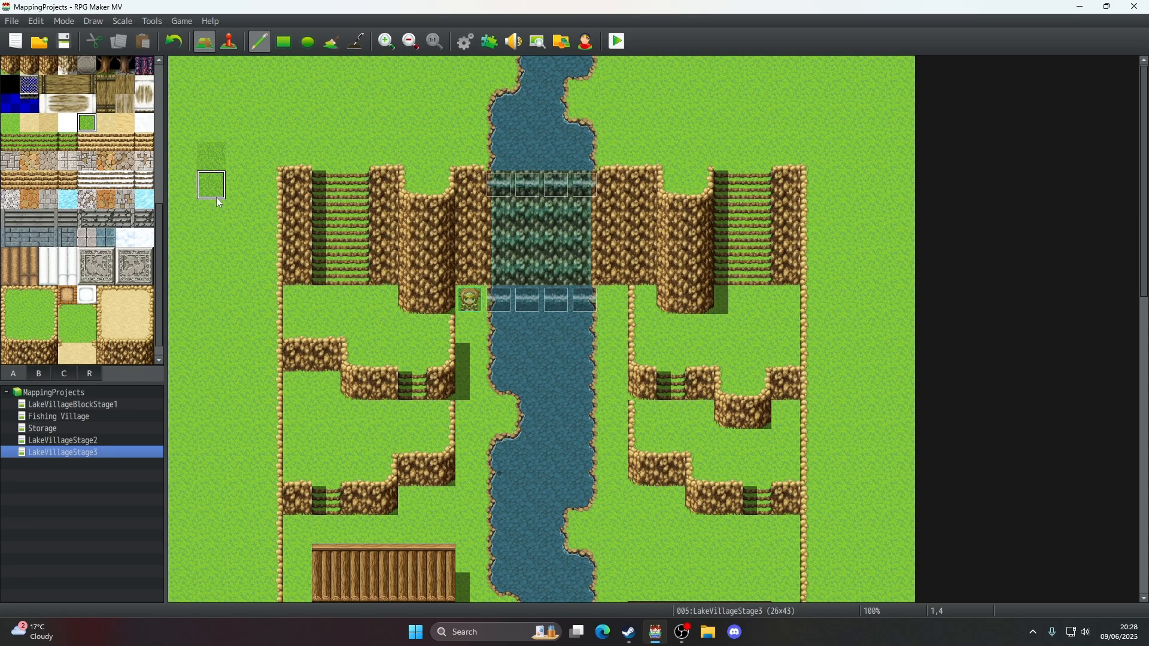
{"action": "left_click", "coordinate": [174, 43]}
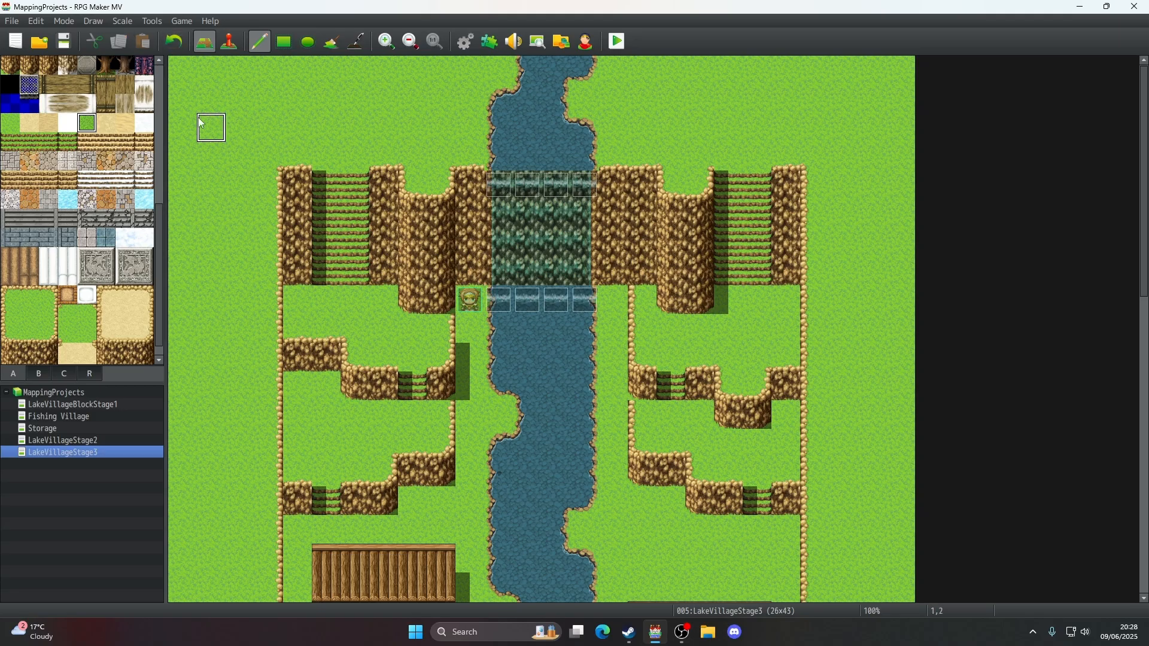
{"action": "mouse_move", "coordinate": [267, 99]}
{"action": "left_mouse_down"}
{"action": "mouse_move", "coordinate": [323, 123]}
{"action": "mouse_move", "coordinate": [267, 128]}
{"action": "left_mouse_up"}
{"action": "left_click", "coordinate": [183, 99]}
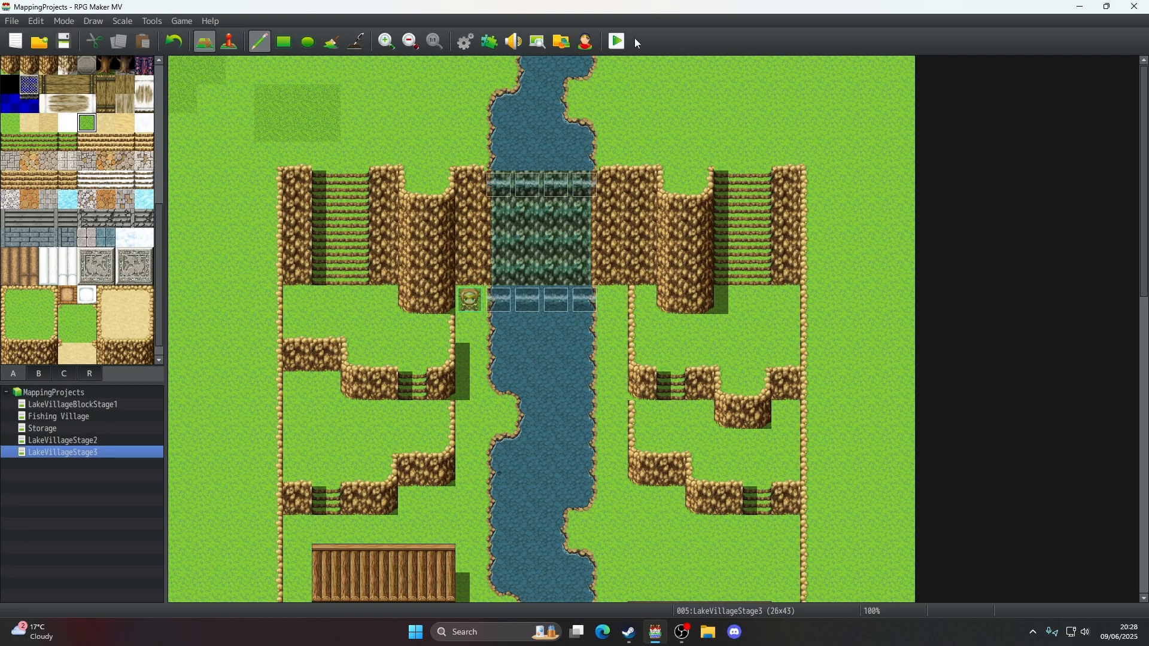
- Playtest the map full screen to examine the darker grass patches above the western stairs, and close the playtest
{"action": "left_click", "coordinate": [617, 40]}
{"action": "left_click", "coordinate": [518, 332]}
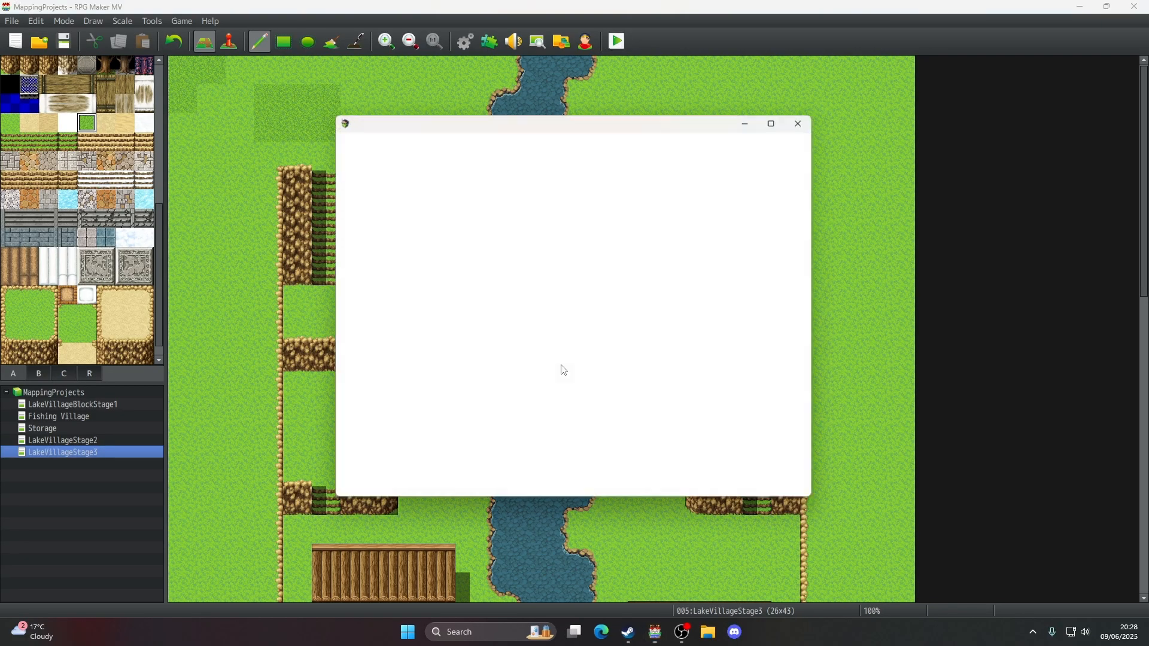
{"action": "key", "text": "F4"}
{"action": "key", "text": "Return"}
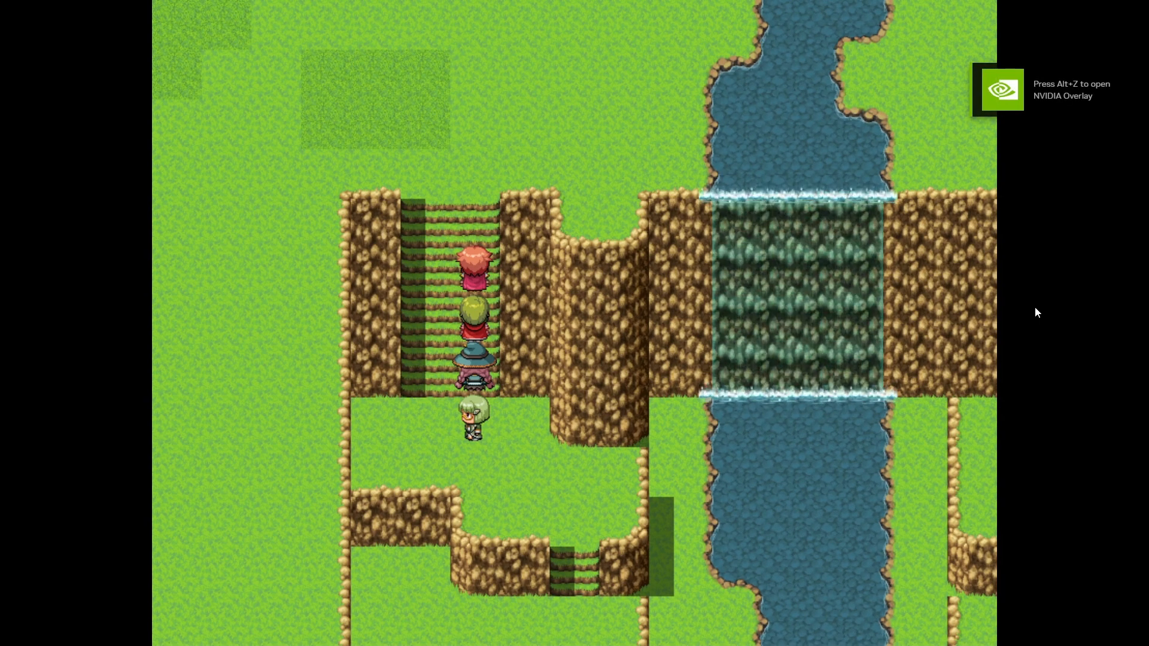
{"action": "key", "text": "F4"}
{"action": "left_click", "coordinate": [804, 119]}
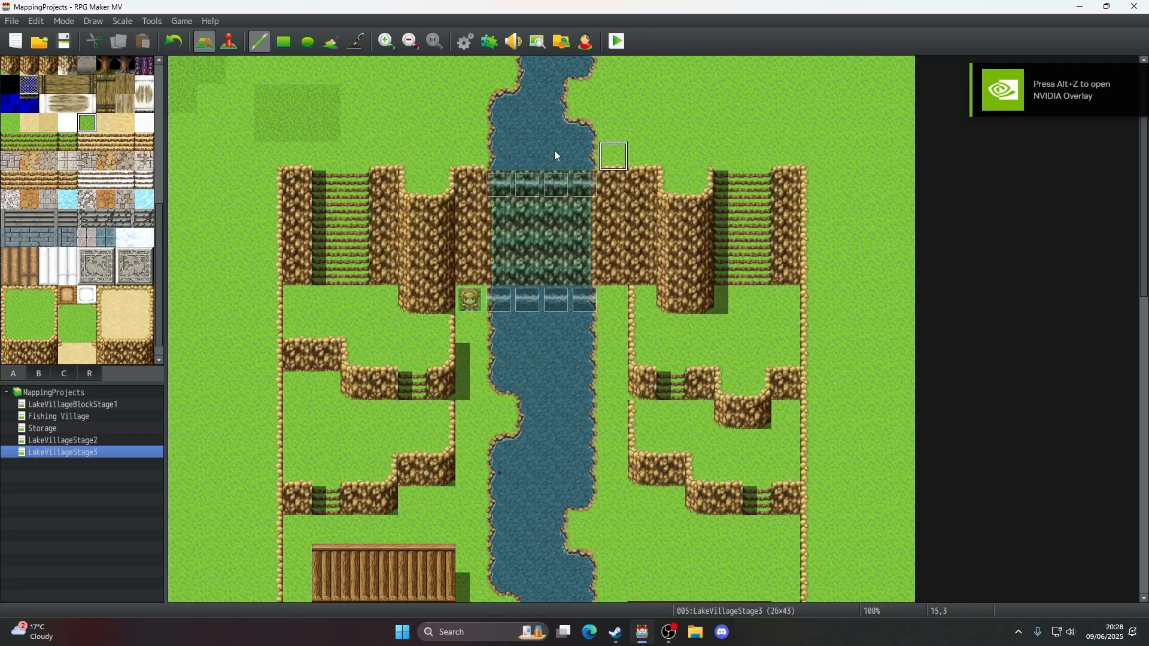
- Clear the trial patches and paint an irregular darker grass area with the Pencil in the map's north-west corner
{"action": "left_click", "coordinate": [172, 43]}
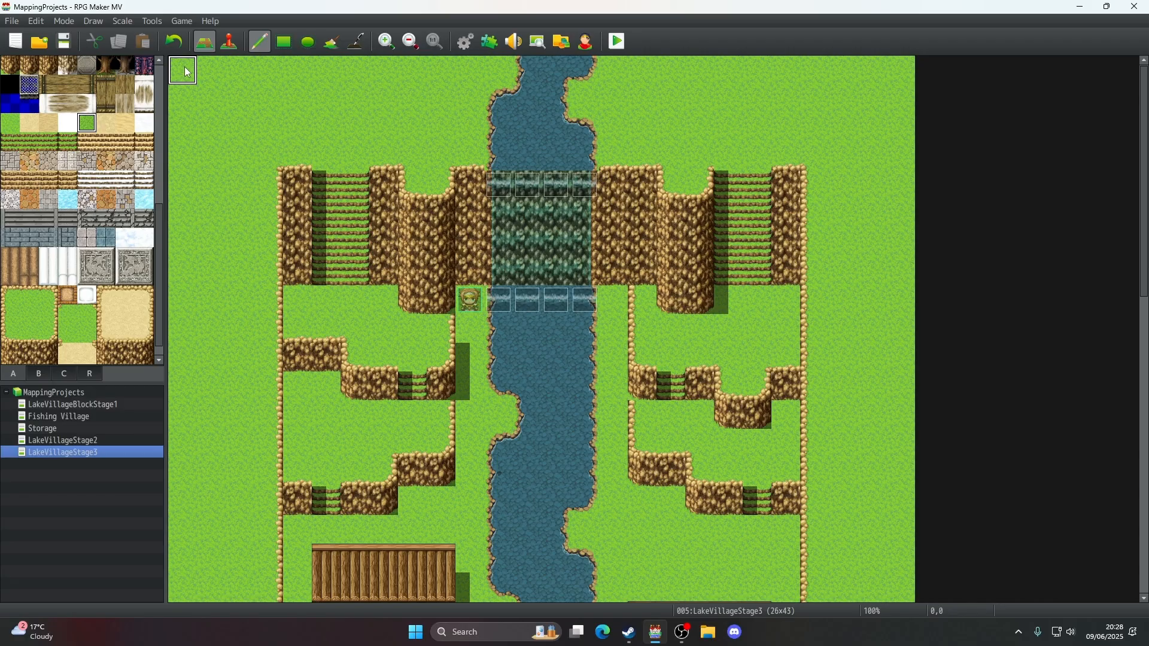
{"action": "left_click_drag", "start_coordinate": [185, 70], "coordinate": [264, 72]}
{"action": "mouse_move", "coordinate": [183, 99]}
{"action": "left_mouse_down"}
{"action": "mouse_move", "coordinate": [183, 119]}
{"action": "mouse_move", "coordinate": [210, 103]}
{"action": "left_mouse_up"}
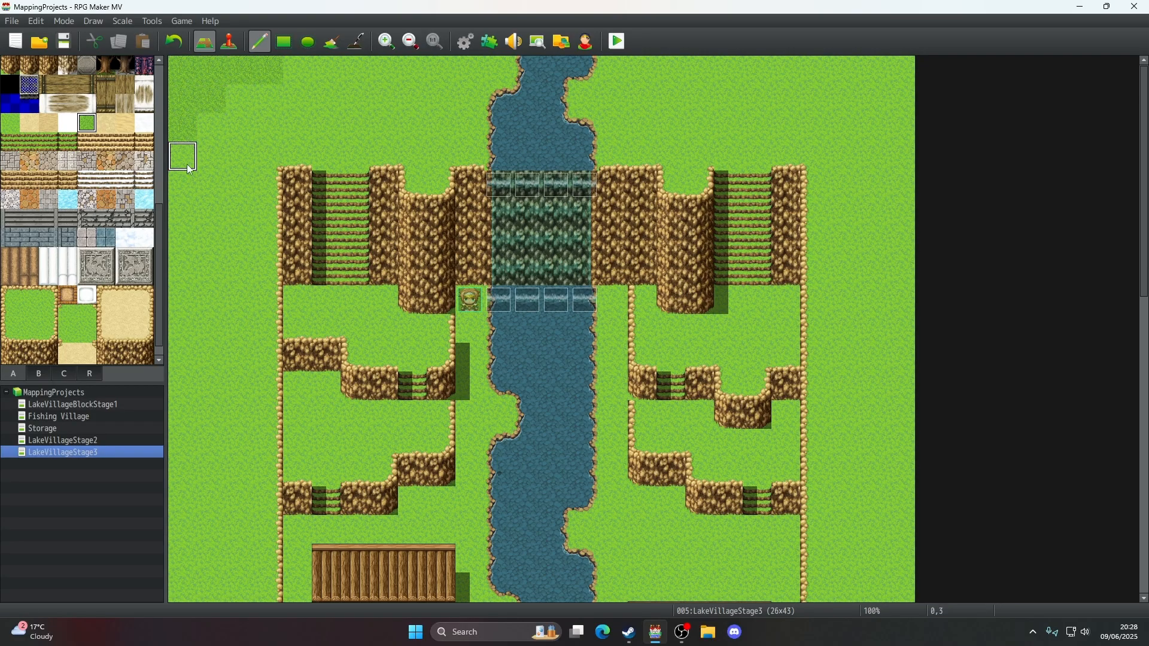
{"action": "left_click", "coordinate": [236, 103]}
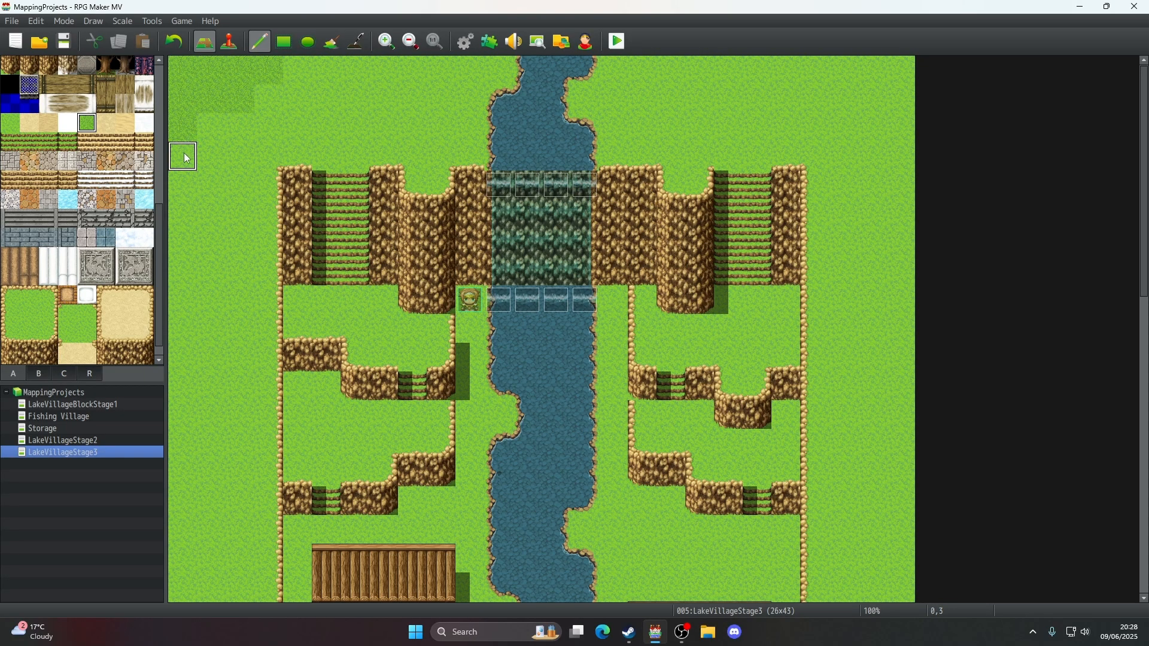
{"action": "left_click", "coordinate": [240, 128]}
{"action": "left_click", "coordinate": [183, 156]}
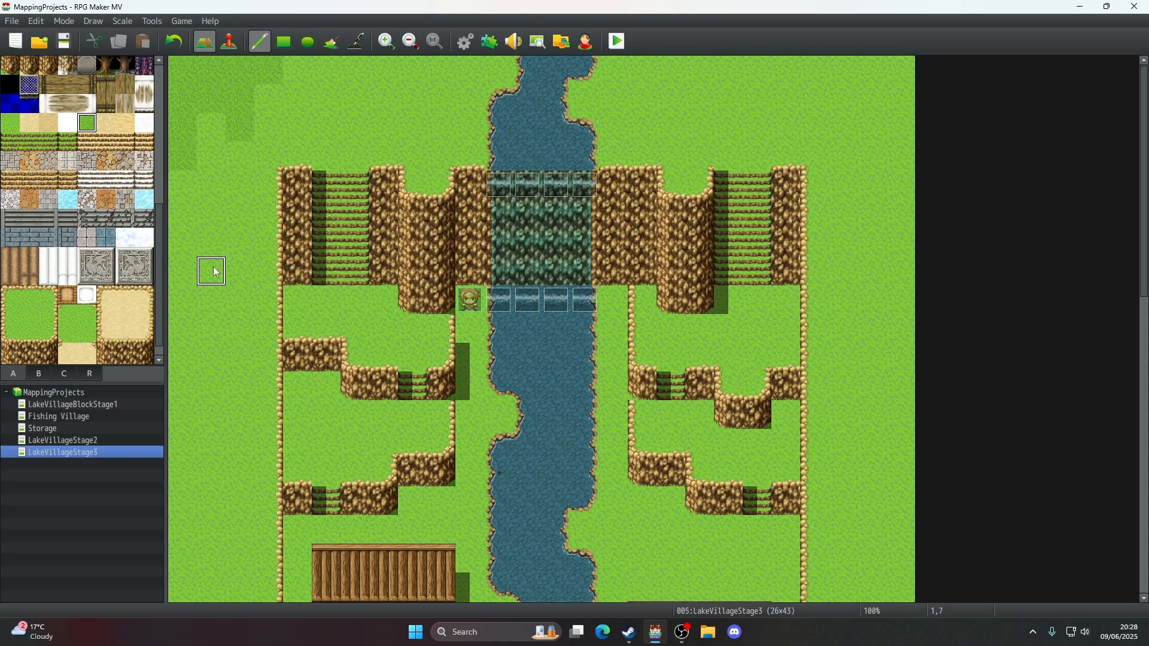
{"action": "left_click", "coordinate": [297, 71]}
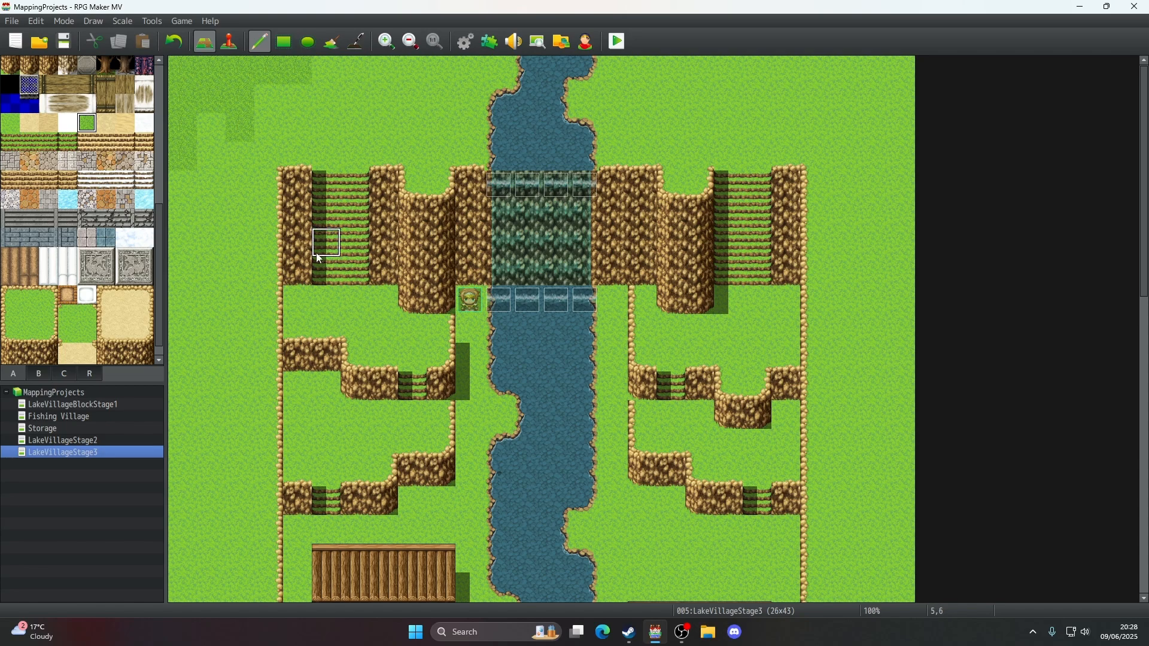
- Try the bushy tall-grass tile beside the darker grass in the north-west corner, and undo it
{"action": "scroll", "coordinate": [320, 257], "scroll_direction": "down", "scroll_amount": 1}
{"action": "scroll", "coordinate": [320, 258], "scroll_direction": "down", "scroll_amount": 1}
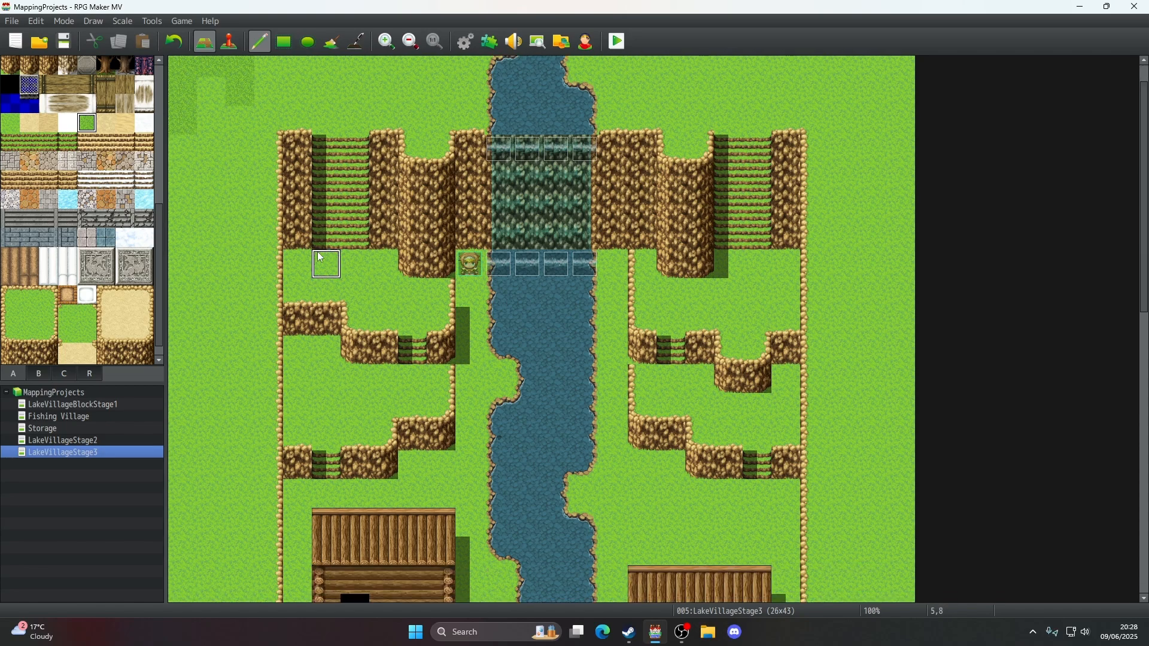
{"action": "scroll", "coordinate": [297, 236], "scroll_direction": "up", "scroll_amount": 2}
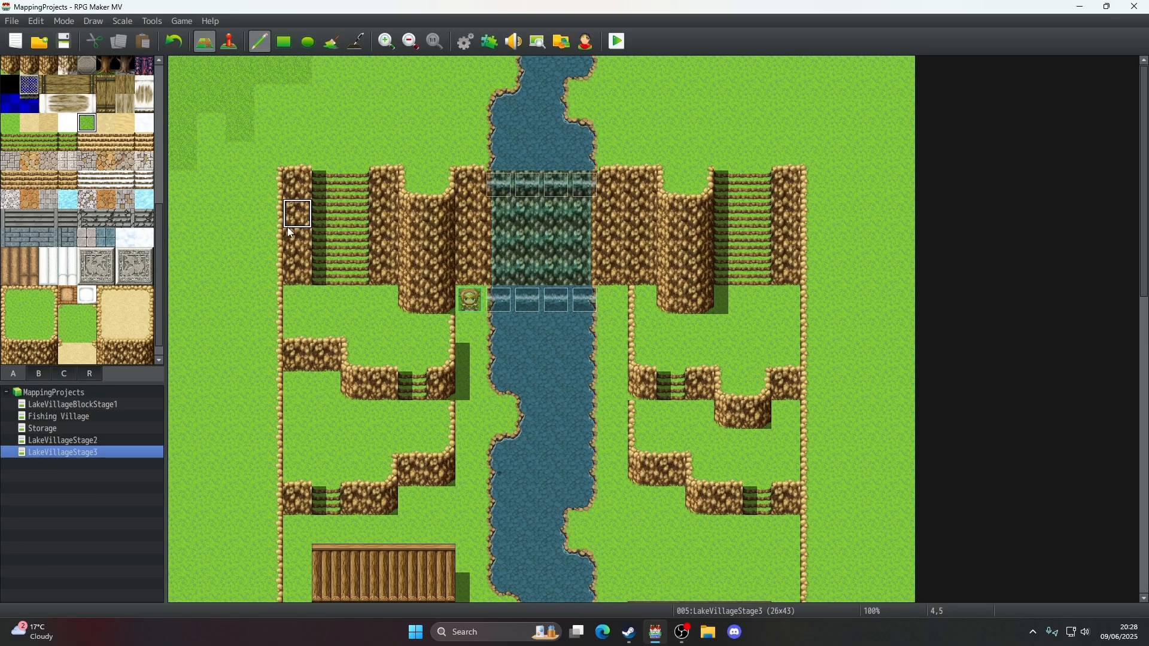
{"action": "scroll", "coordinate": [54, 268], "scroll_direction": "up", "scroll_amount": 10}
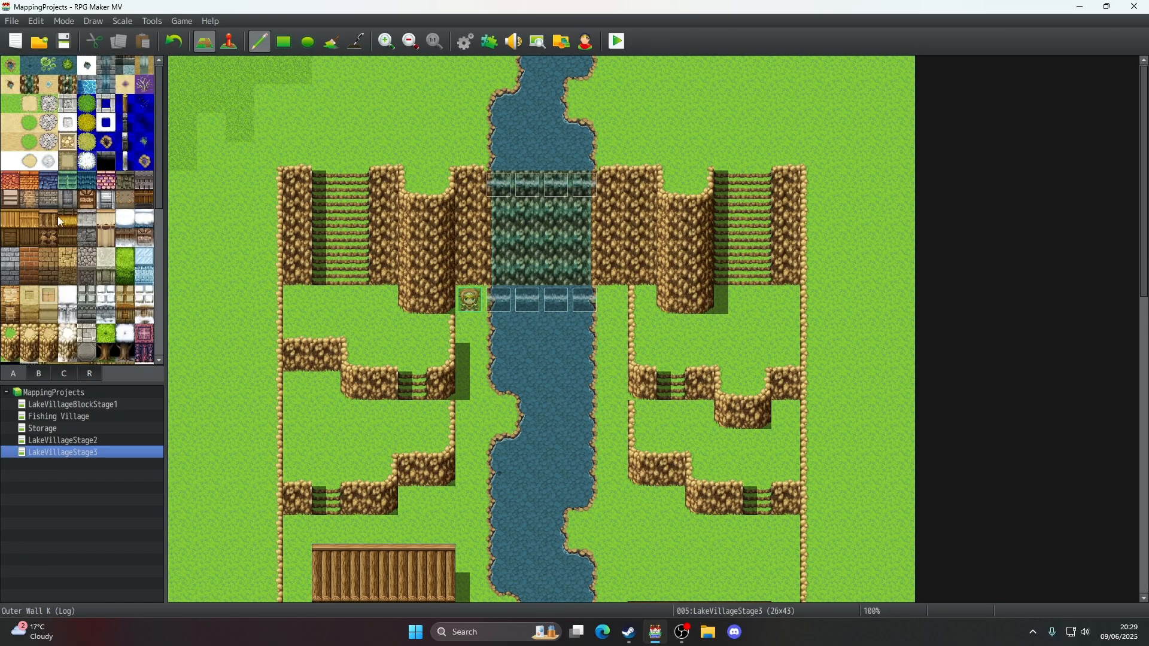
{"action": "left_click", "coordinate": [87, 104]}
{"action": "left_click", "coordinate": [185, 98]}
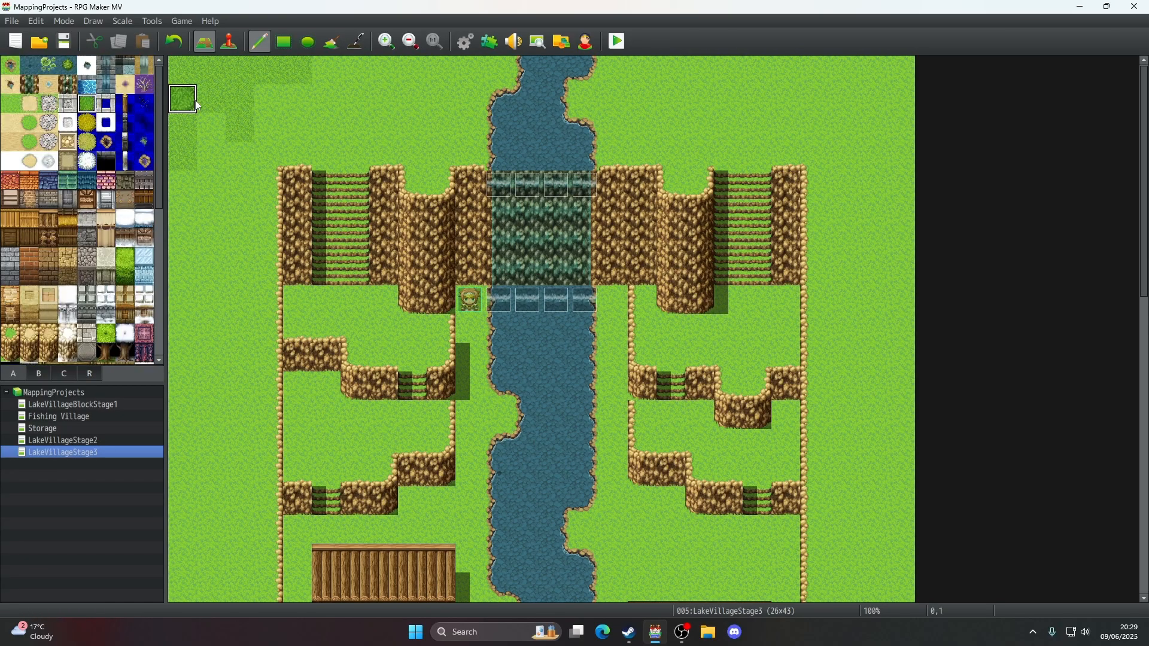
{"action": "left_click", "coordinate": [184, 45]}
{"action": "mouse_move", "coordinate": [328, 67]}
{"action": "left_mouse_down"}
{"action": "mouse_move", "coordinate": [333, 83]}
{"action": "mouse_move", "coordinate": [270, 99]}
{"action": "mouse_move", "coordinate": [355, 116]}
{"action": "mouse_move", "coordinate": [355, 66]}
{"action": "left_mouse_up"}
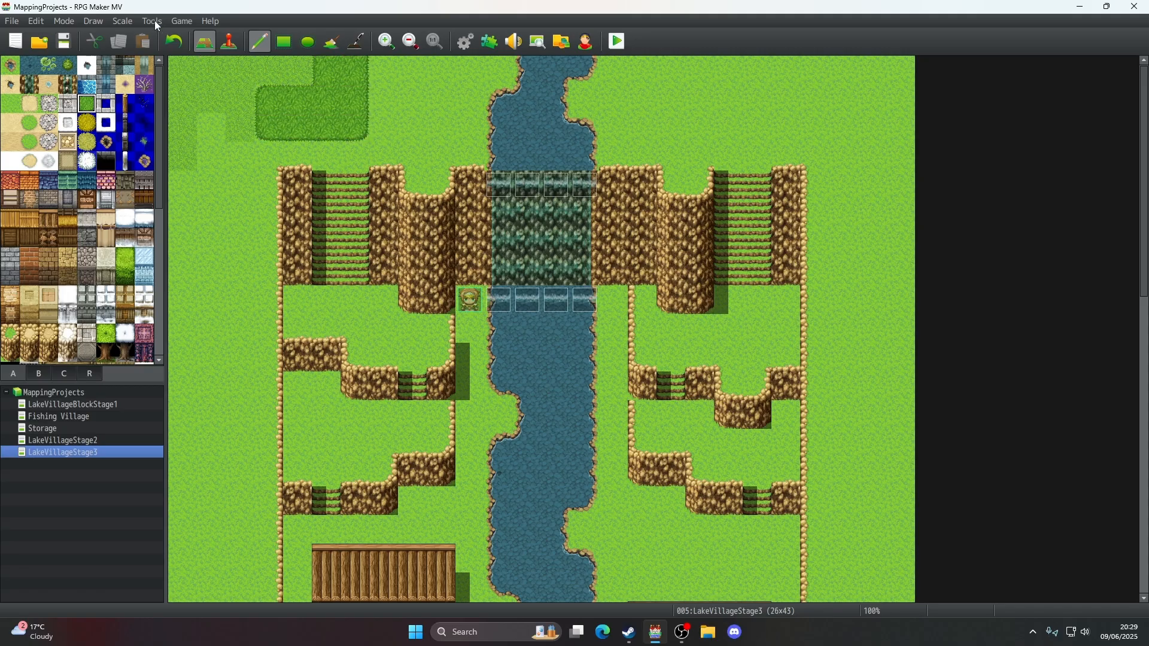
{"action": "left_click", "coordinate": [170, 40]}
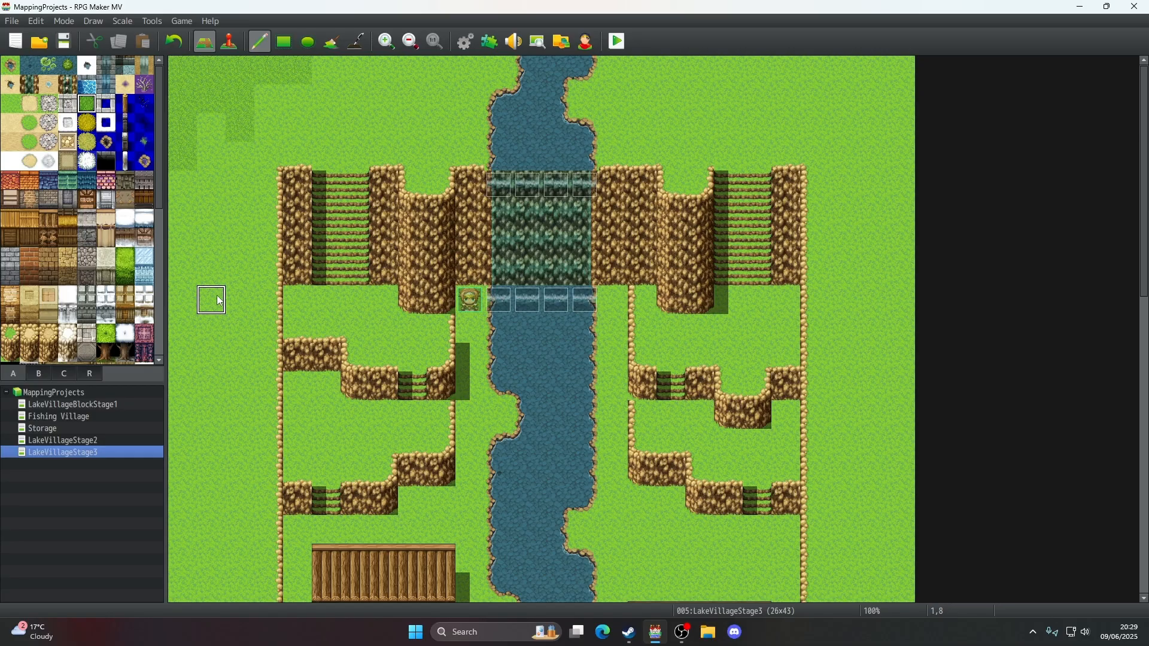
- Try a single bushy tall-grass tile at 1,8 outside the western cliff, and undo it
{"action": "scroll", "coordinate": [217, 295], "scroll_direction": "down", "scroll_amount": 4}
{"action": "scroll", "coordinate": [216, 296], "scroll_direction": "up", "scroll_amount": 4}
{"action": "scroll", "coordinate": [217, 296], "scroll_direction": "down", "scroll_amount": 1}
{"action": "scroll", "coordinate": [218, 295], "scroll_direction": "down", "scroll_amount": 5}
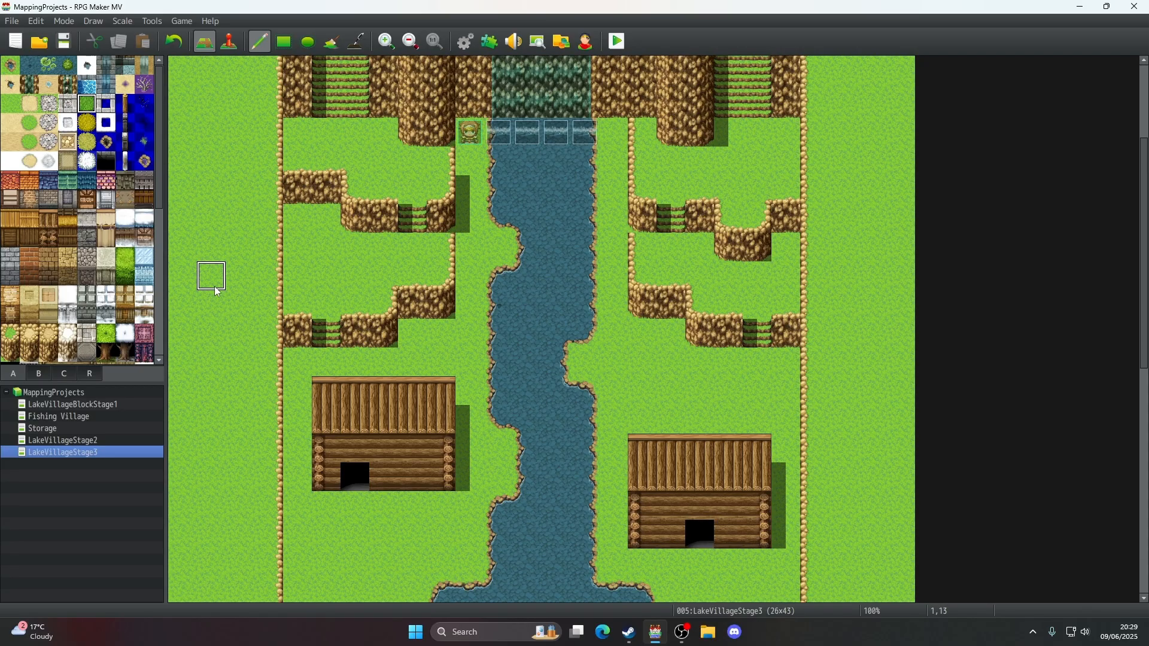
{"action": "scroll", "coordinate": [215, 286], "scroll_direction": "up", "scroll_amount": 3}
{"action": "scroll", "coordinate": [217, 292], "scroll_direction": "up", "scroll_amount": 2}
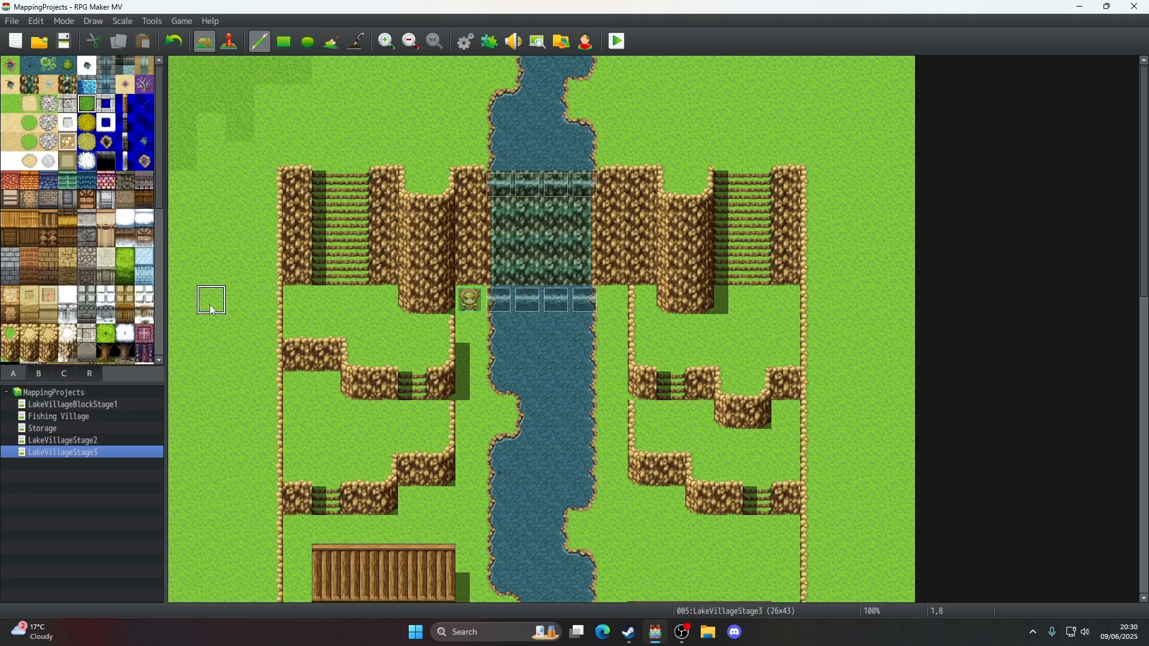
{"action": "left_click", "coordinate": [213, 311]}
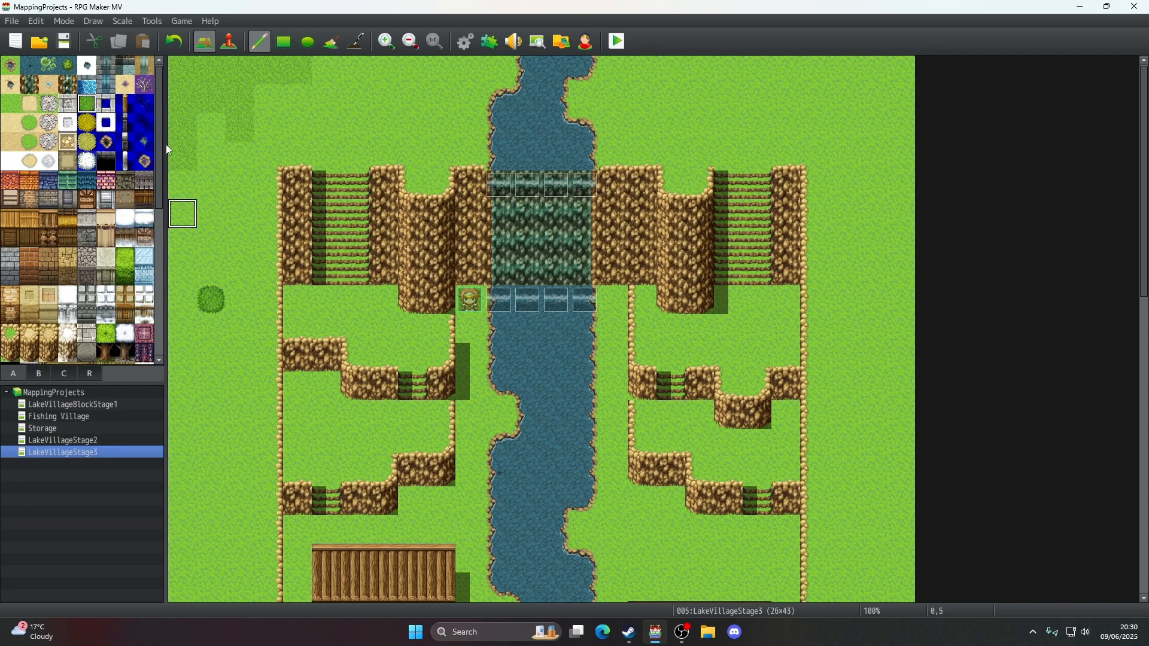
{"action": "left_click", "coordinate": [179, 36]}
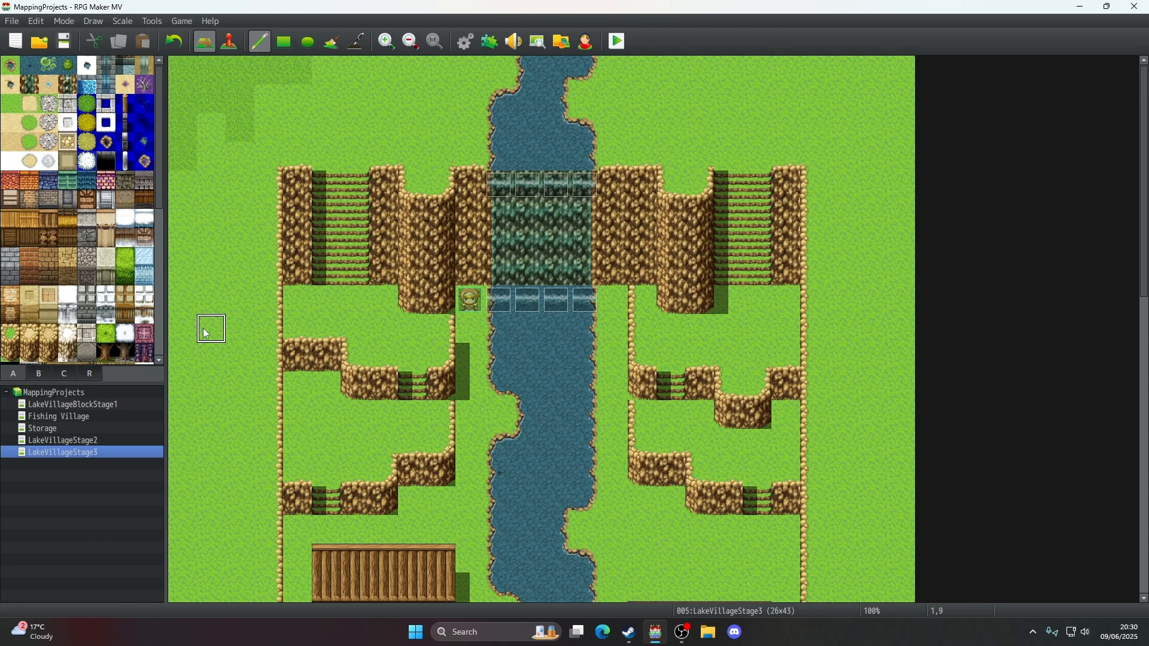
- Paint a two-tile darker grass patch at the map's western edge, level with the upper terrace
{"action": "scroll", "coordinate": [223, 322], "scroll_direction": "down", "scroll_amount": 2}
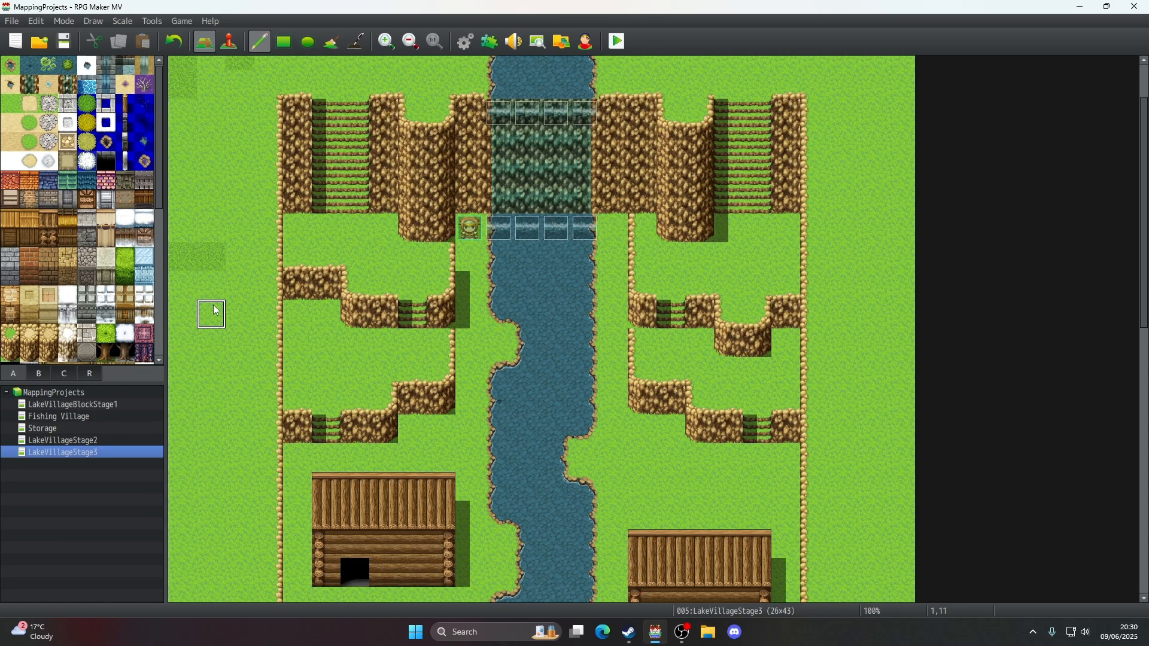
{"action": "scroll", "coordinate": [216, 310], "scroll_direction": "up", "scroll_amount": 2}
{"action": "scroll", "coordinate": [217, 311], "scroll_direction": "down", "scroll_amount": 2}
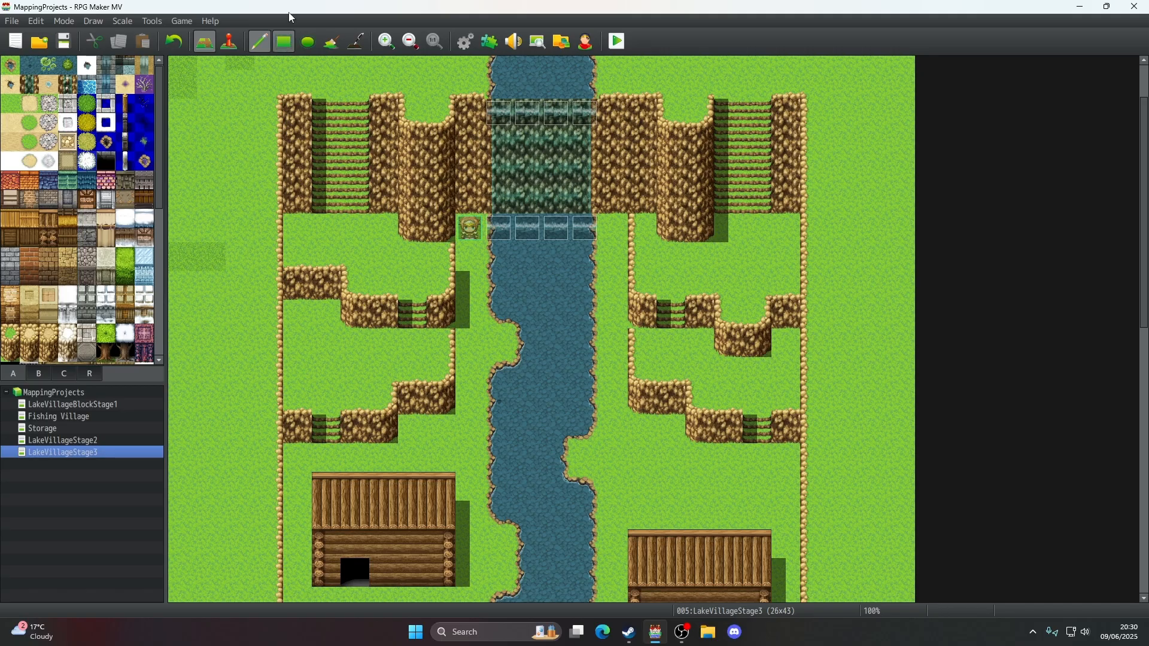
- Try flood-filling the grass outside and inside the cliff walls with darker grass, and undo both fills
{"action": "left_click", "coordinate": [332, 41]}
{"action": "left_click", "coordinate": [229, 187]}
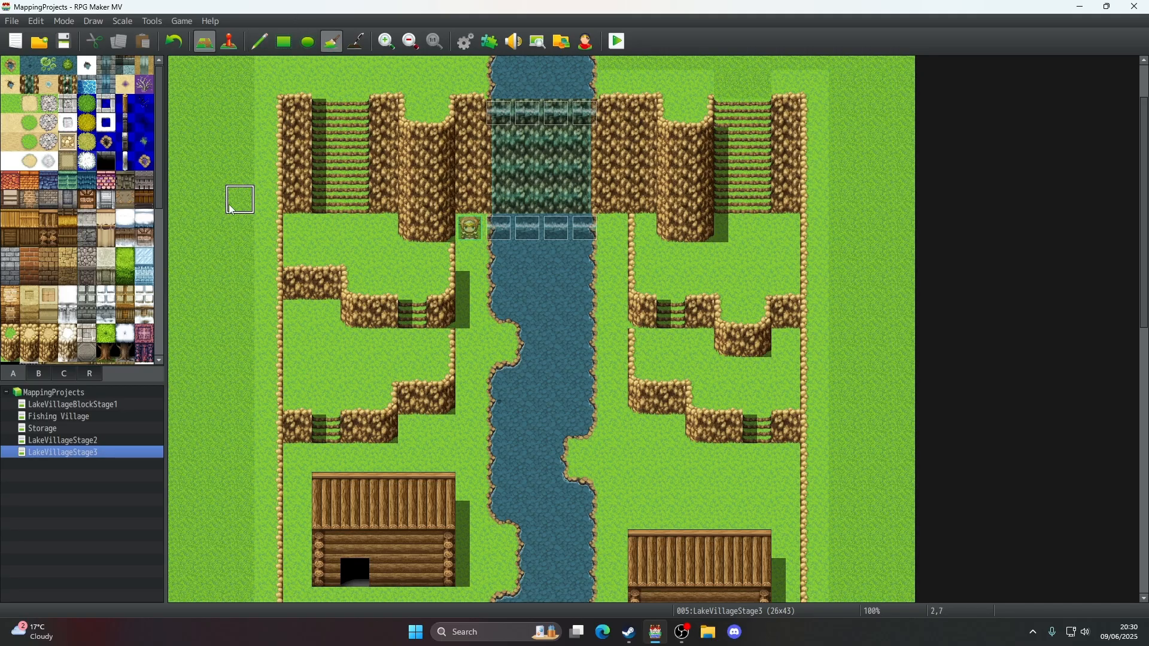
{"action": "scroll", "coordinate": [232, 211], "scroll_direction": "up", "scroll_amount": 2}
{"action": "scroll", "coordinate": [231, 208], "scroll_direction": "down", "scroll_amount": 1}
{"action": "scroll", "coordinate": [231, 207], "scroll_direction": "up", "scroll_amount": 1}
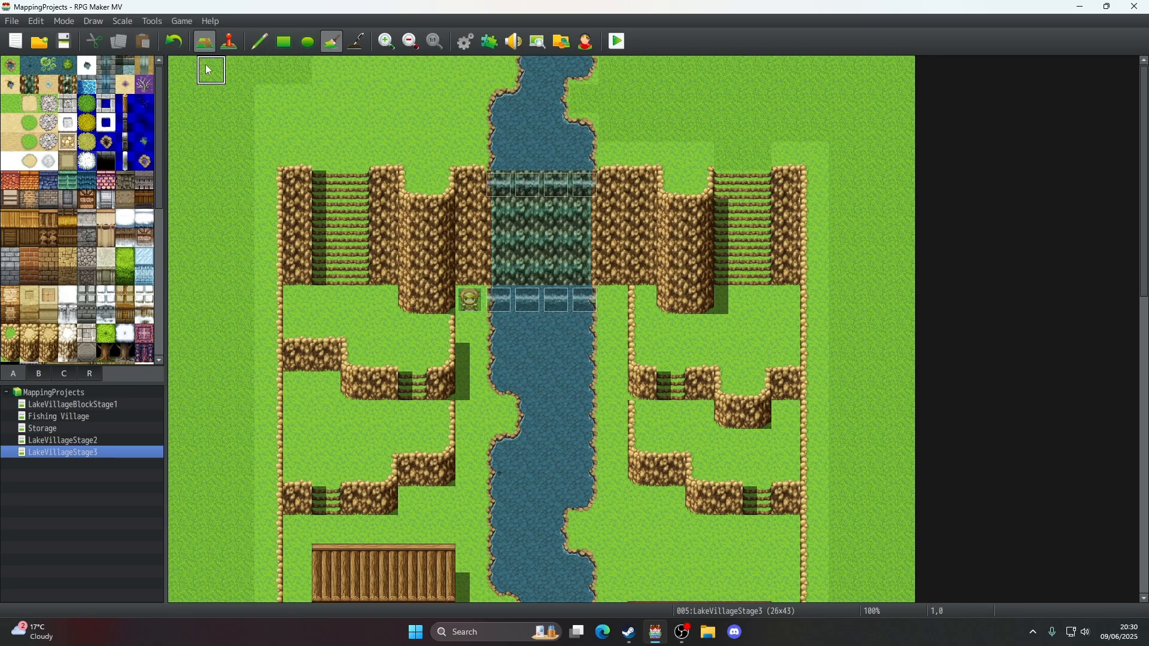
{"action": "left_click", "coordinate": [177, 40]}
{"action": "scroll", "coordinate": [479, 467], "scroll_direction": "down", "scroll_amount": 2}
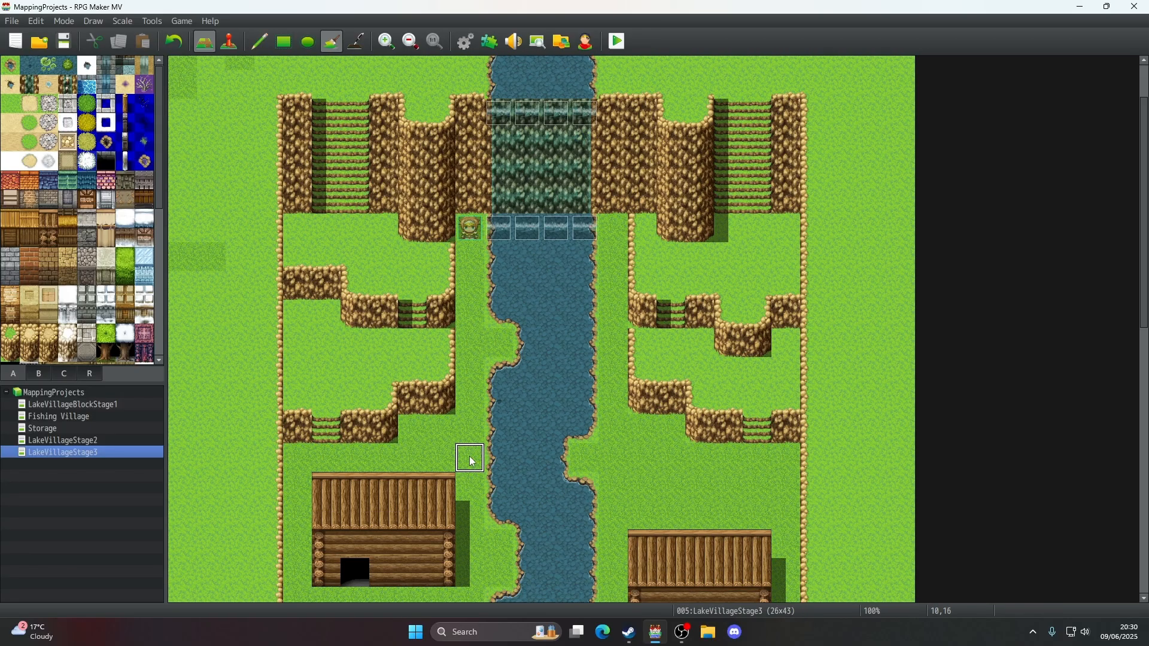
{"action": "left_click", "coordinate": [174, 47]}
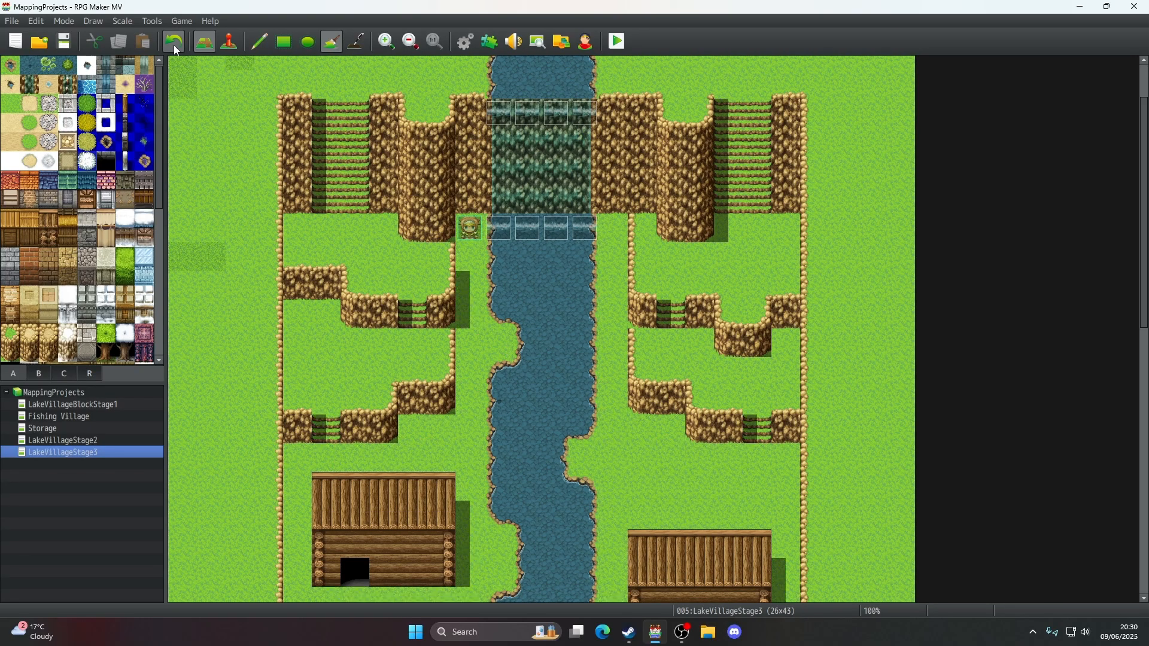
- Extend the darker grass patch along the western map edge with the pencil, giving it an irregular outline beside the cliff terraces
{"action": "left_click", "coordinate": [250, 48]}
{"action": "scroll", "coordinate": [243, 392], "scroll_direction": "up", "scroll_amount": 2}
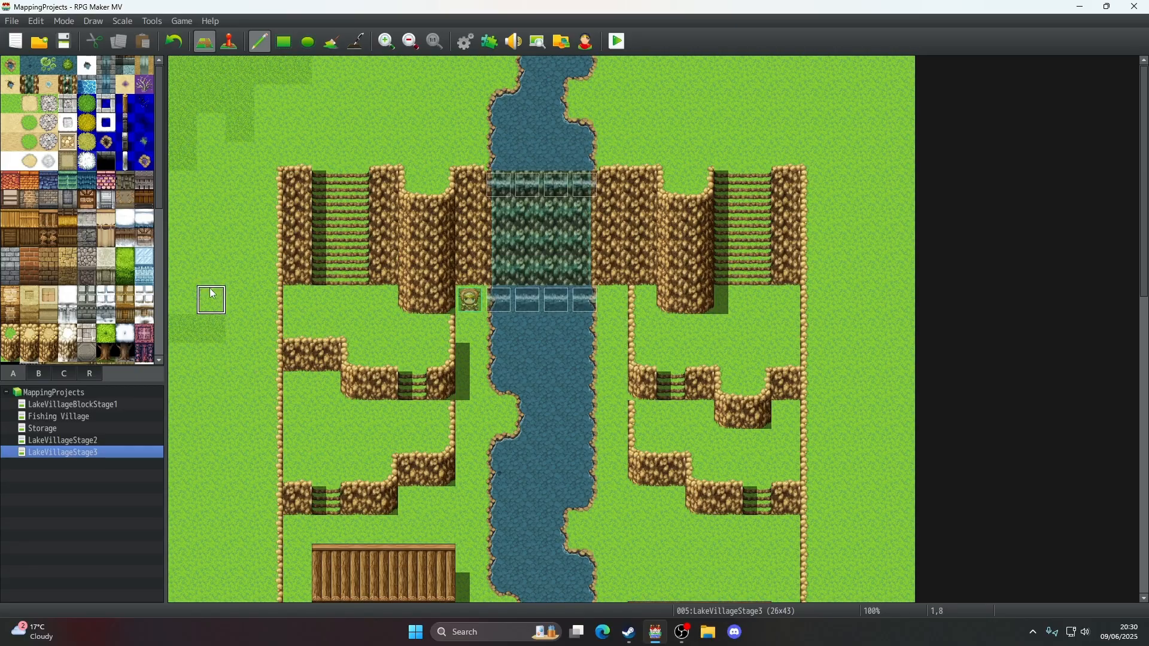
{"action": "left_click", "coordinate": [211, 303]}
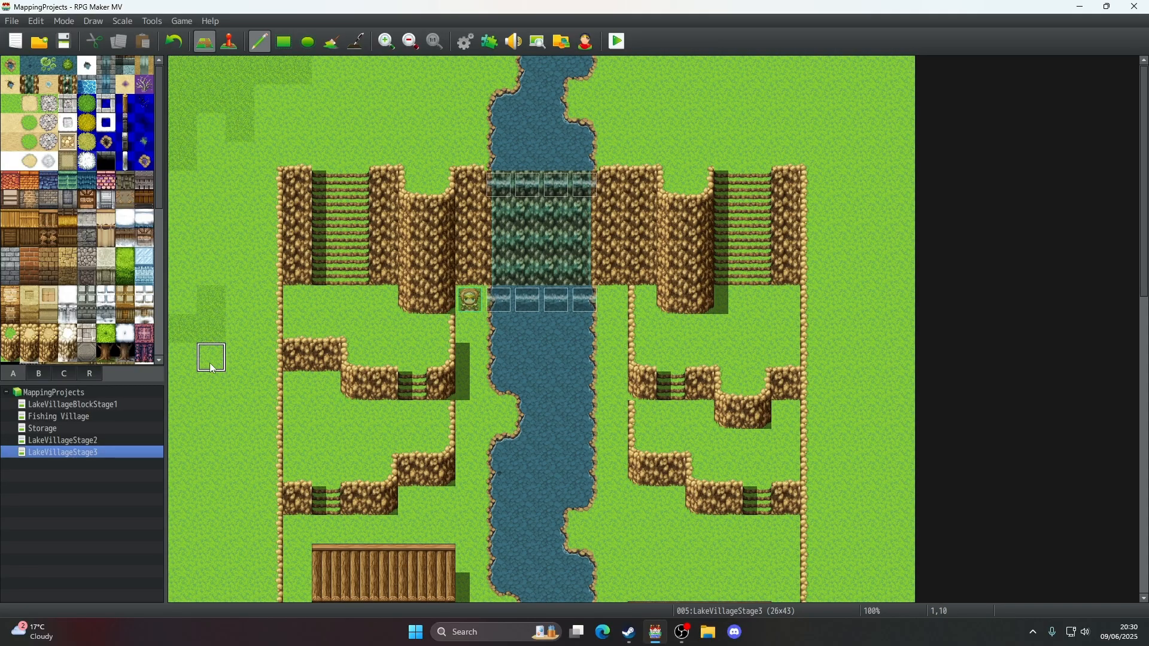
{"action": "left_click_drag", "start_coordinate": [211, 366], "coordinate": [201, 386]}
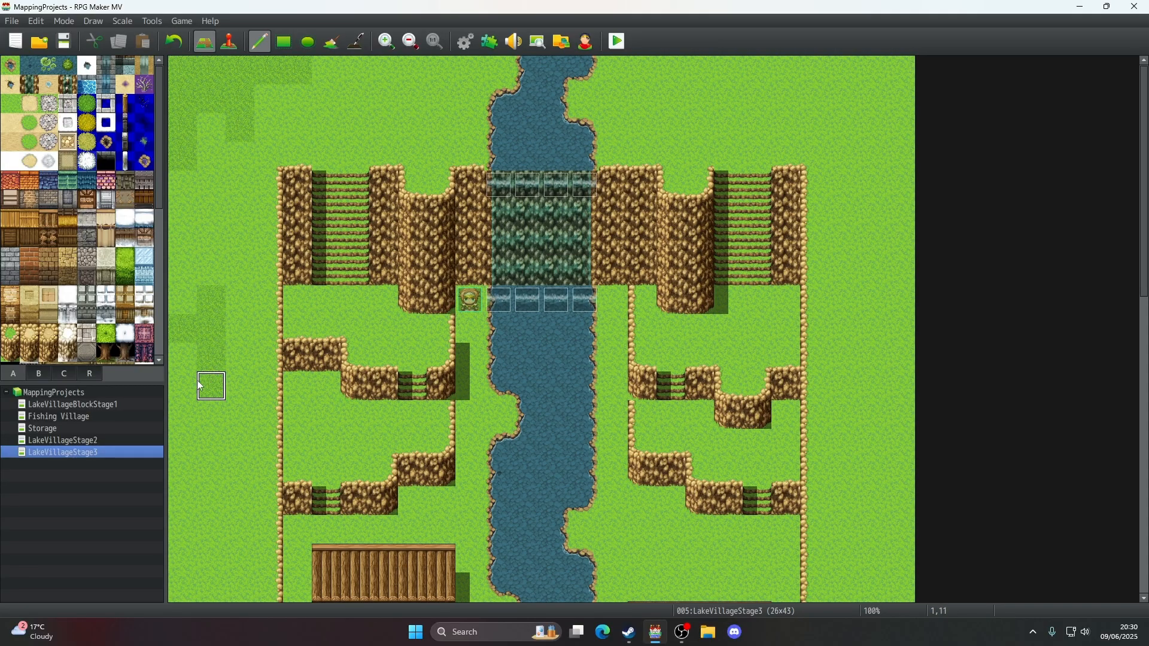
{"action": "scroll", "coordinate": [210, 399], "scroll_direction": "down", "scroll_amount": 2}
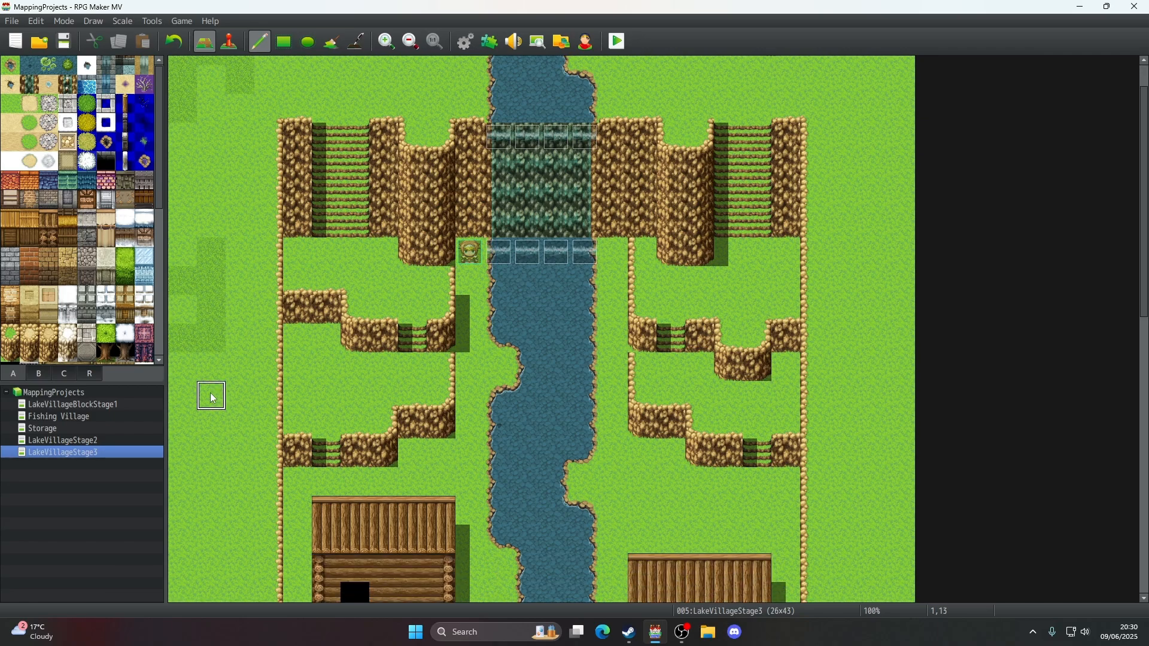
{"action": "mouse_move", "coordinate": [210, 366]}
{"action": "left_mouse_down"}
{"action": "mouse_move", "coordinate": [187, 360]}
{"action": "mouse_move", "coordinate": [190, 392]}
{"action": "left_mouse_up"}
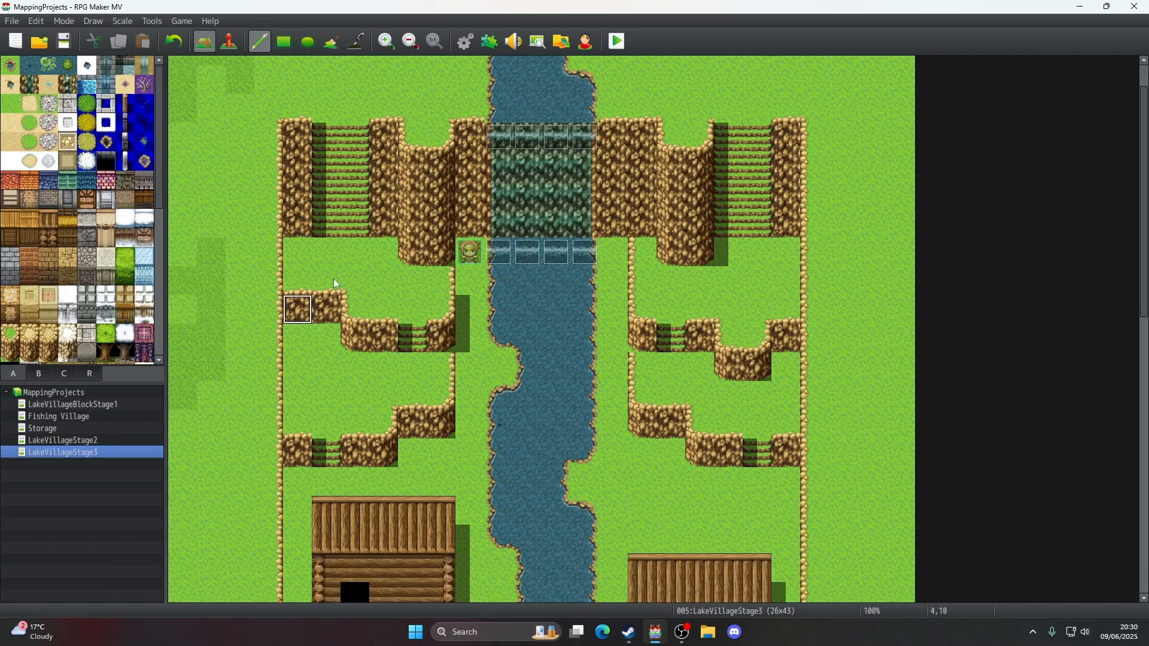
- Paint darker grass tiles at 0,21, 0,22 and 0,24 on the western map edge
{"action": "scroll", "coordinate": [347, 247], "scroll_direction": "up", "scroll_amount": 2}
{"action": "scroll", "coordinate": [412, 303], "scroll_direction": "down", "scroll_amount": 15}
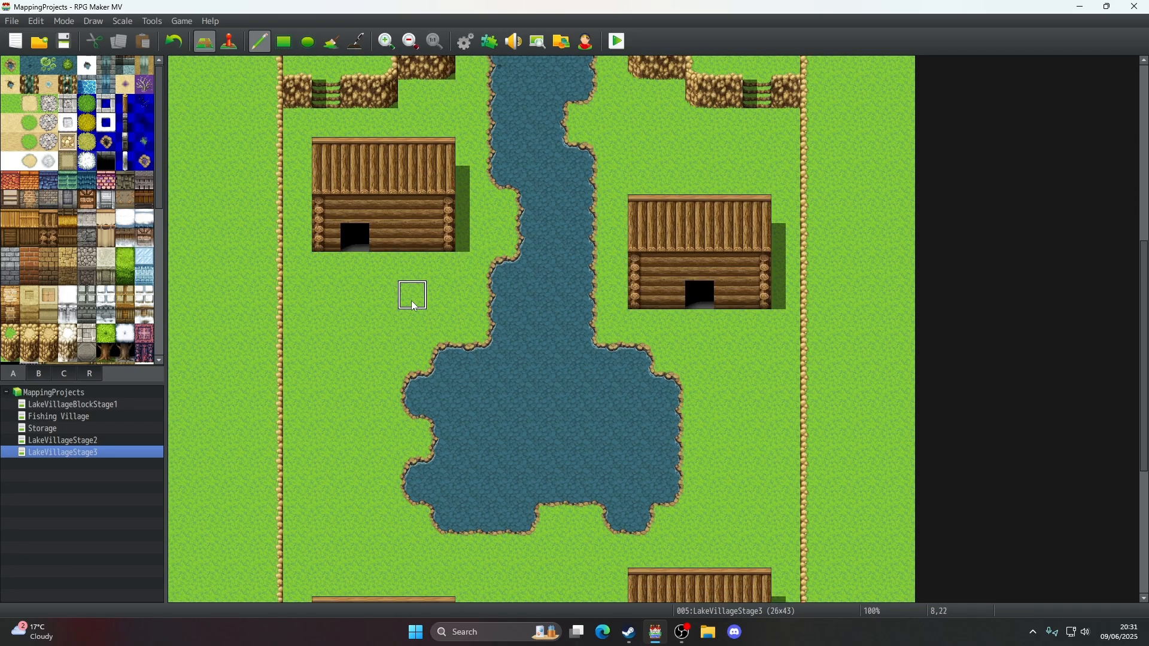
{"action": "scroll", "coordinate": [245, 317], "scroll_direction": "up", "scroll_amount": 4}
{"action": "scroll", "coordinate": [252, 315], "scroll_direction": "down", "scroll_amount": 4}
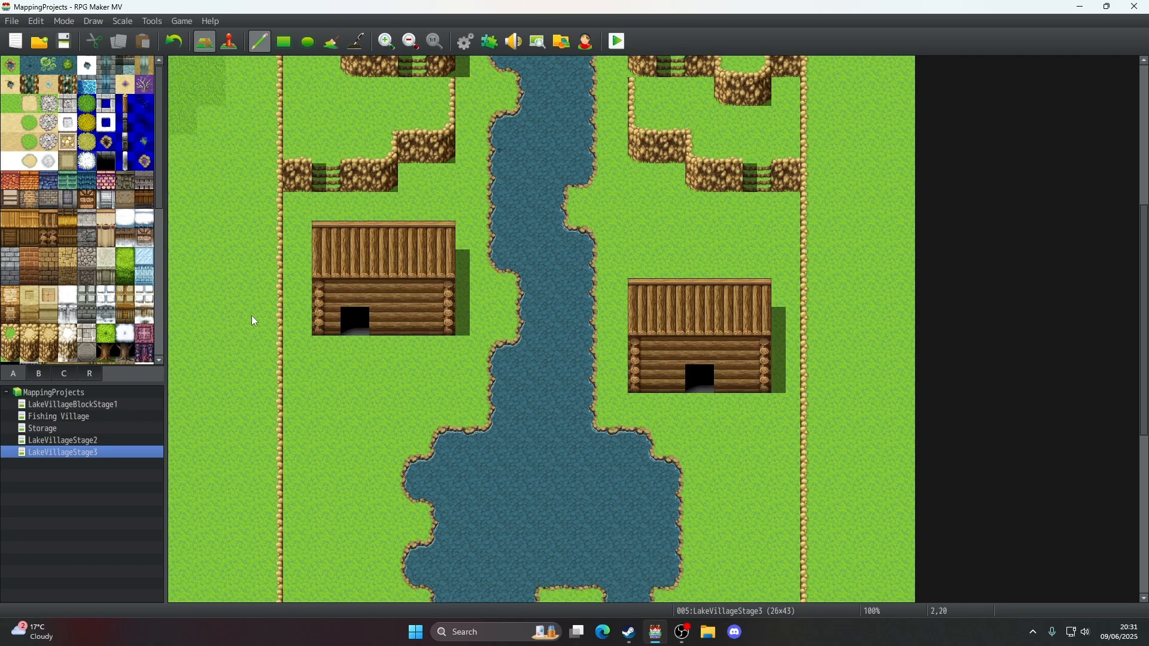
{"action": "left_click", "coordinate": [190, 273]}
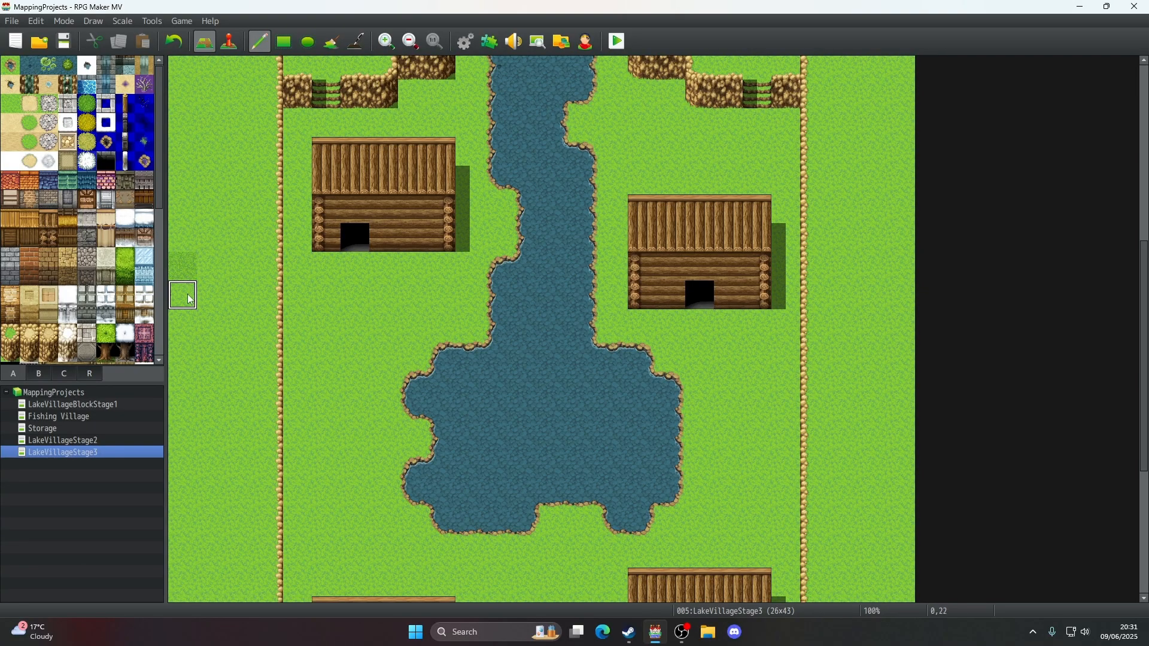
{"action": "left_click", "coordinate": [189, 299]}
{"action": "left_click", "coordinate": [186, 352]}
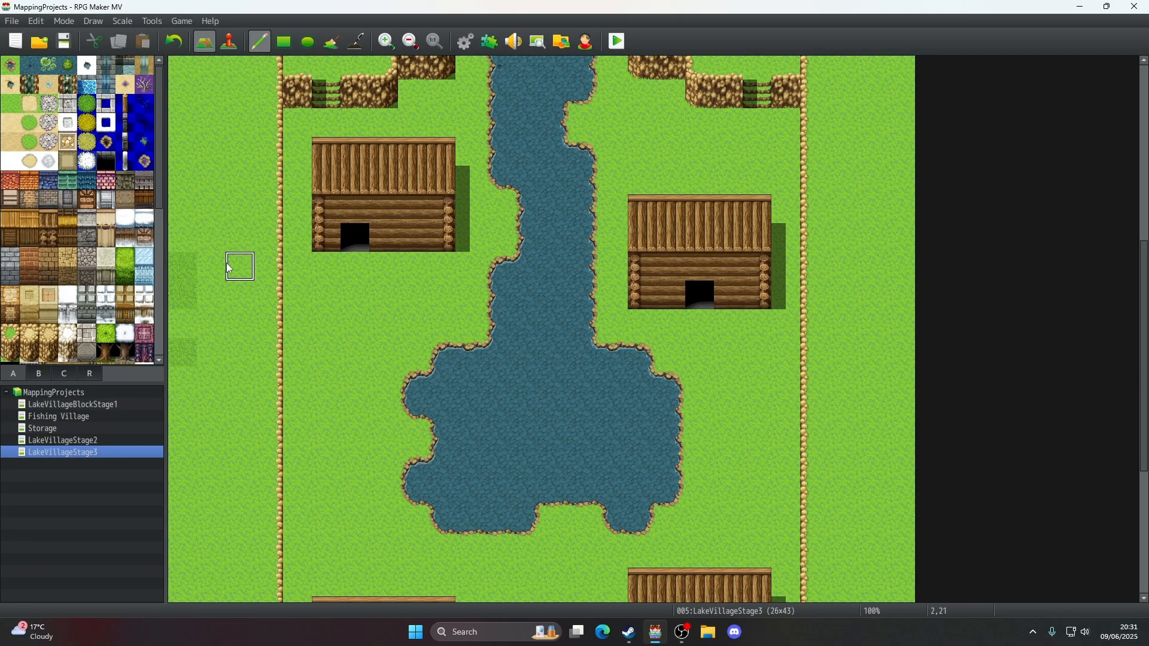
- Paint an irregular darker grass patch in the map's south-west corner and trim its eastern end
{"action": "scroll", "coordinate": [212, 185], "scroll_direction": "up", "scroll_amount": 9}
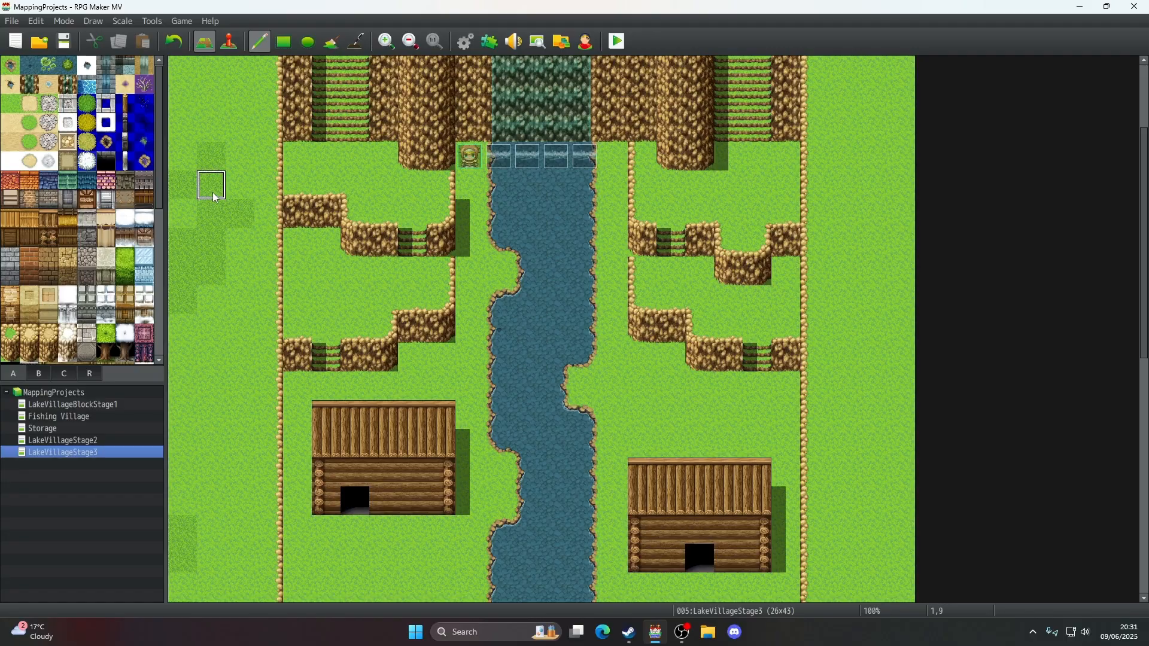
{"action": "scroll", "coordinate": [216, 198], "scroll_direction": "up", "scroll_amount": 5}
{"action": "scroll", "coordinate": [488, 311], "scroll_direction": "down", "scroll_amount": 20}
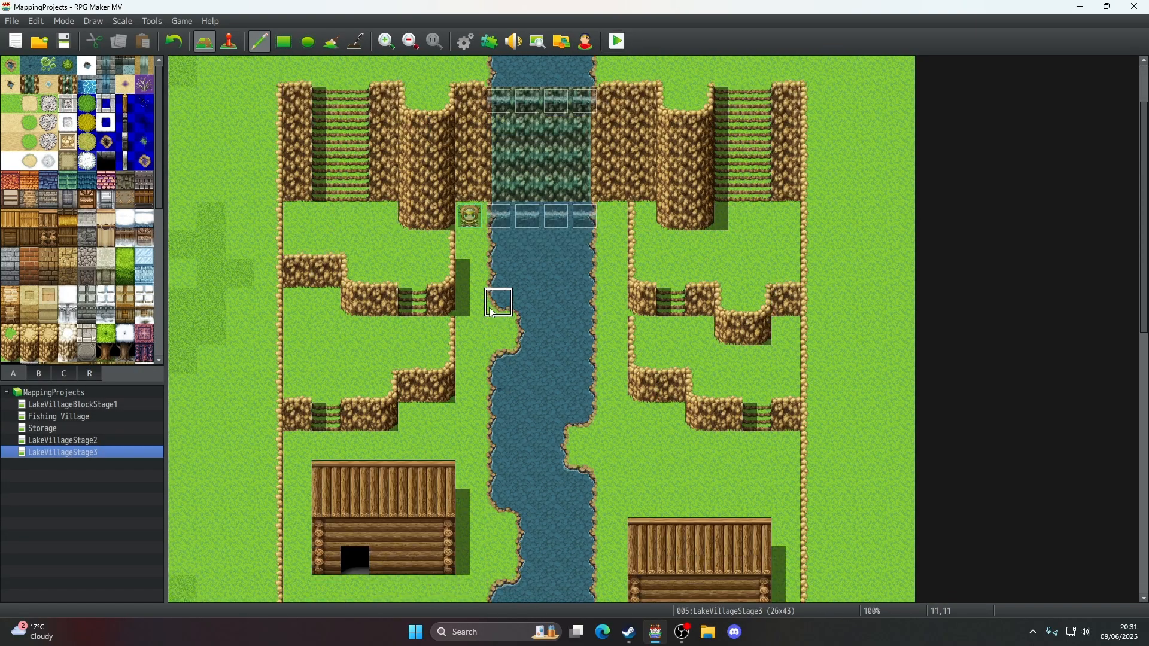
{"action": "scroll", "coordinate": [486, 313], "scroll_direction": "down", "scroll_amount": 1}
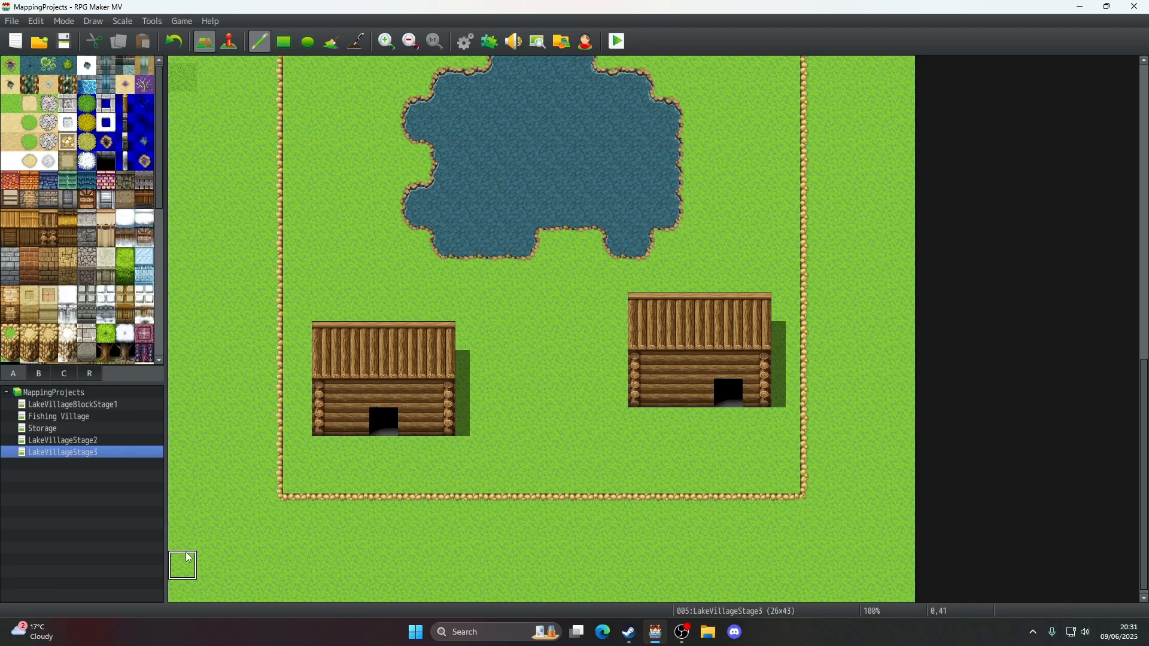
{"action": "scroll", "coordinate": [189, 558], "scroll_direction": "down", "scroll_amount": 1}
{"action": "mouse_move", "coordinate": [189, 557]}
{"action": "left_mouse_down"}
{"action": "mouse_move", "coordinate": [210, 559]}
{"action": "mouse_move", "coordinate": [187, 551]}
{"action": "mouse_move", "coordinate": [213, 584]}
{"action": "mouse_move", "coordinate": [236, 589]}
{"action": "mouse_move", "coordinate": [267, 559]}
{"action": "left_mouse_up"}
{"action": "left_click", "coordinate": [235, 589]}
{"action": "left_click", "coordinate": [269, 586]}
{"action": "left_click", "coordinate": [294, 586]}
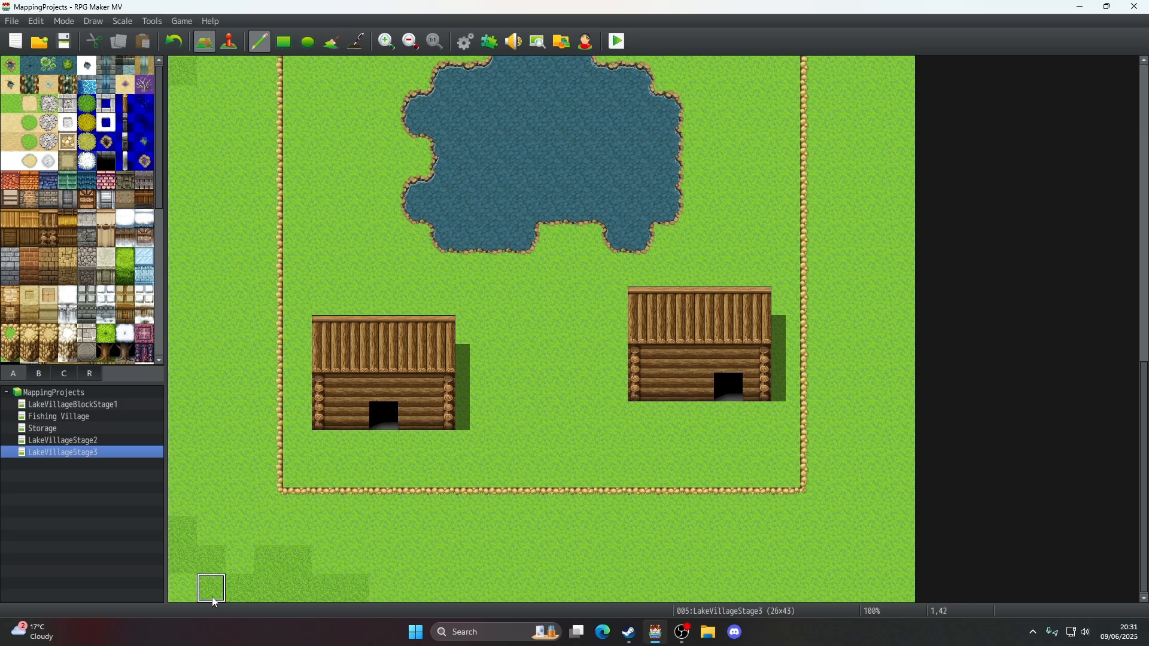
{"action": "right_click", "coordinate": [352, 568]}
{"action": "left_click", "coordinate": [354, 583]}
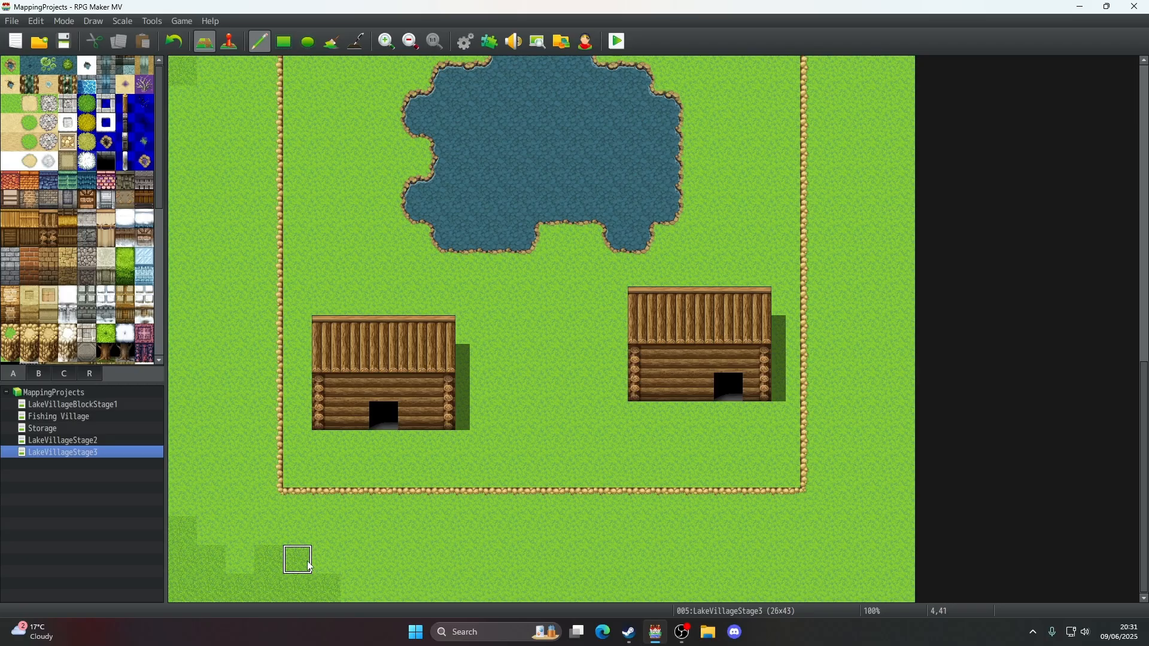
{"action": "left_click", "coordinate": [305, 563]}
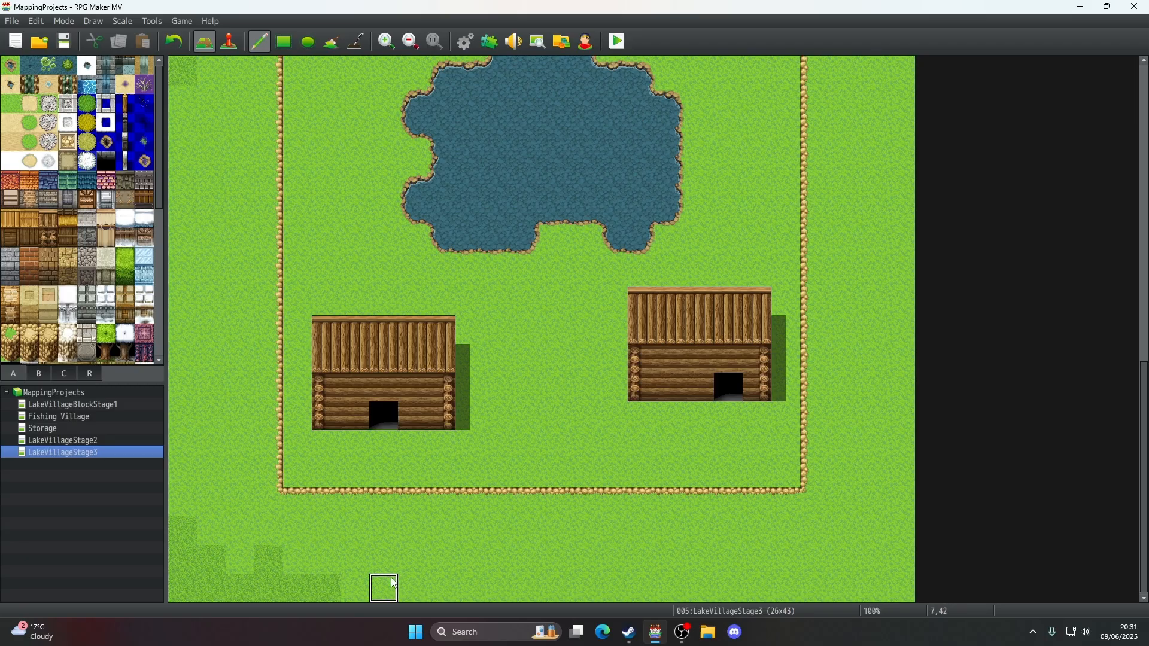
- Start a full-screen playtest and walk the party up the western stairs to view the north-west darker grass
{"action": "left_click", "coordinate": [618, 41]}
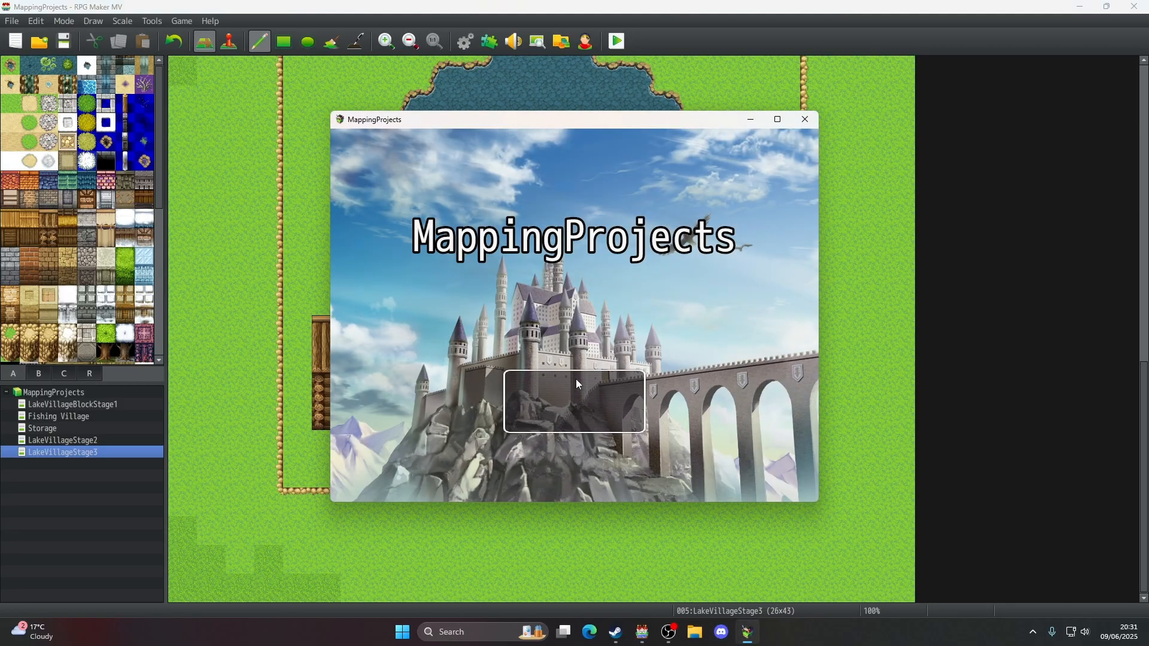
{"action": "left_click", "coordinate": [575, 379]}
{"action": "key", "text": "F4"}
{"action": "key", "text": "Down"}
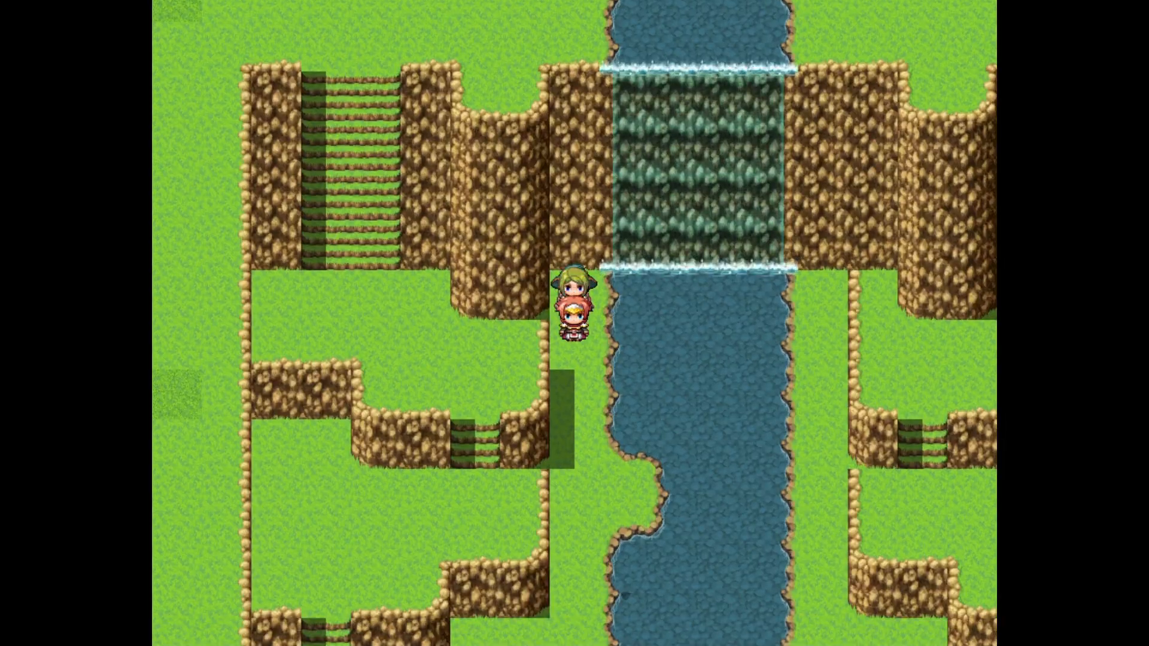
{"action": "key", "text": "Left"}
{"action": "key", "text": "Up"}
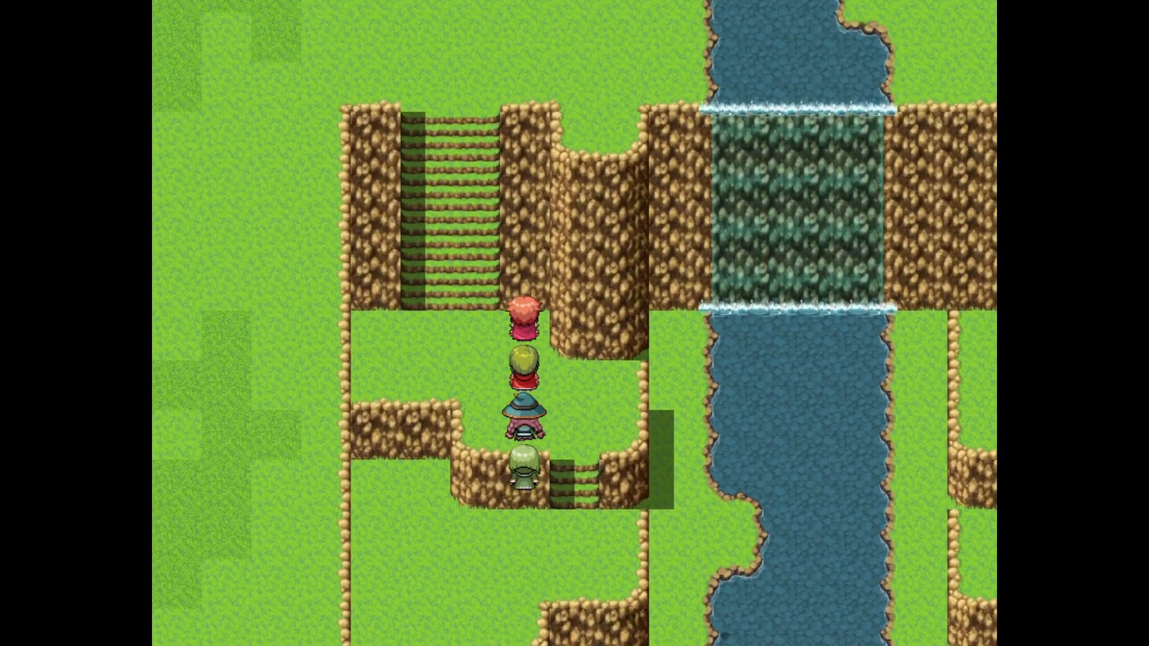
{"action": "key", "text": "Left"}
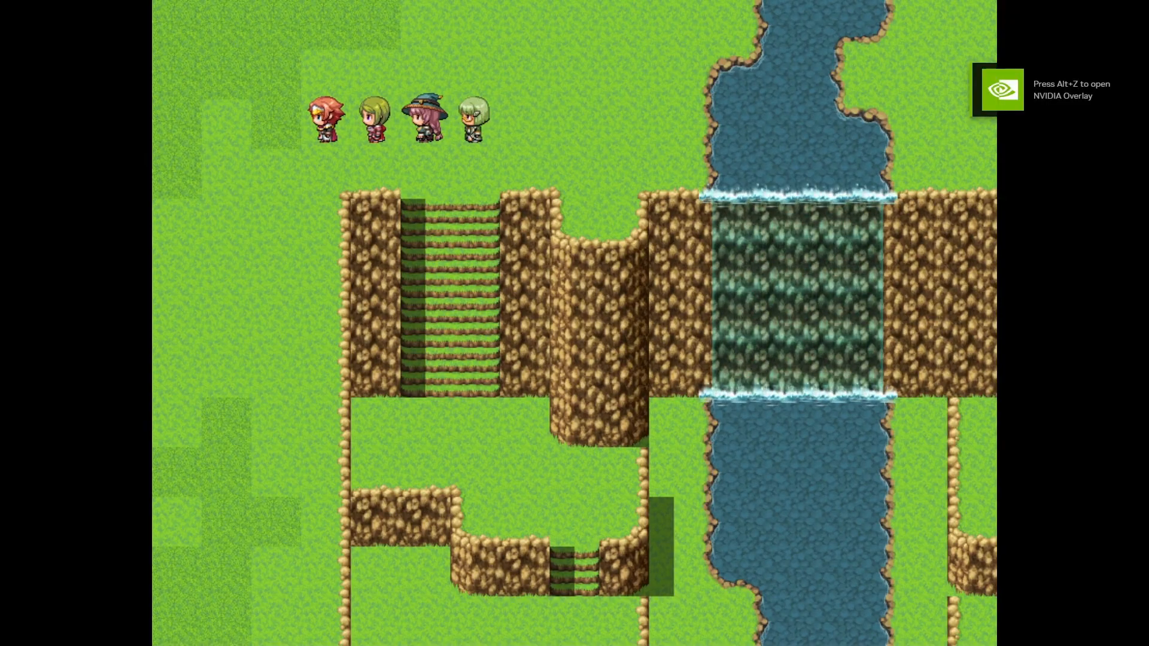
- Walk the party down the western map edge to the south-west corner to inspect the grass patches, and end the playtest
{"action": "key", "text": "Down"}
{"action": "key", "text": "Left"}
{"action": "key", "text": "Down"}
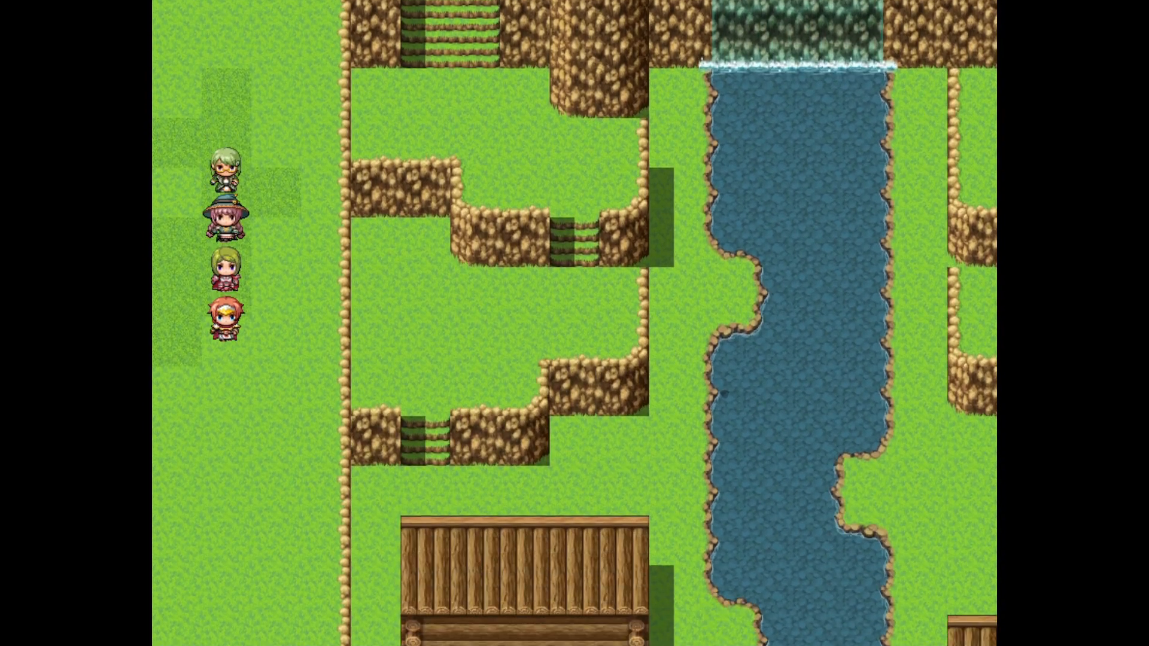
{"action": "key", "text": "Left"}
{"action": "key", "text": "Down"}
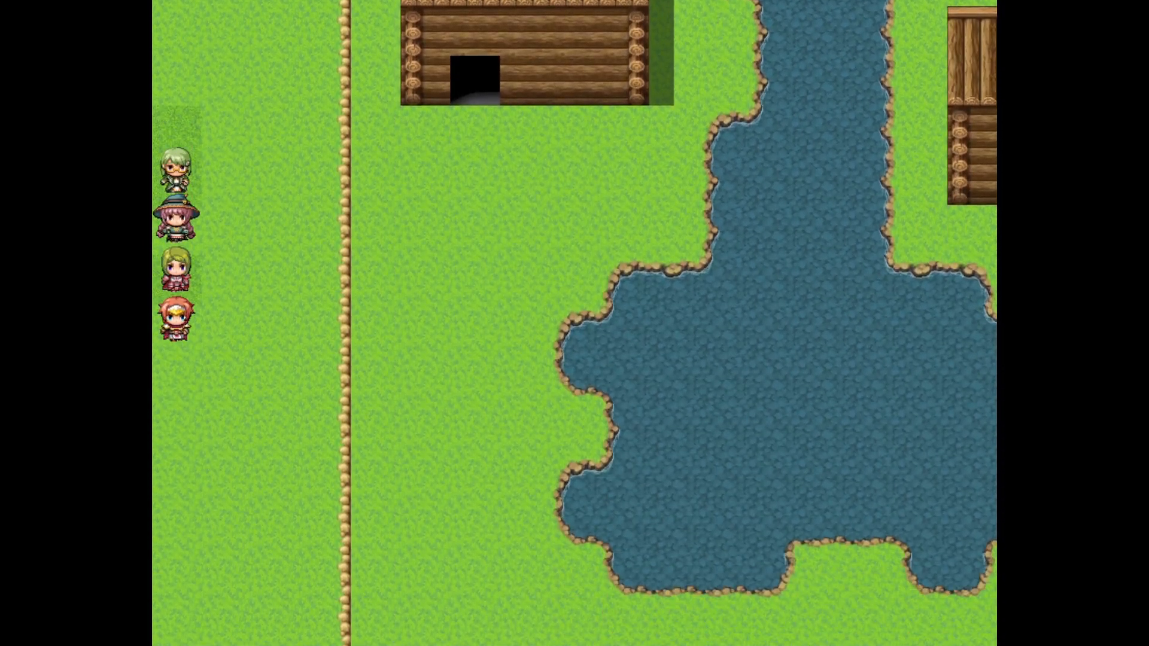
{"action": "key", "text": "Right"}
{"action": "key", "text": "Down"}
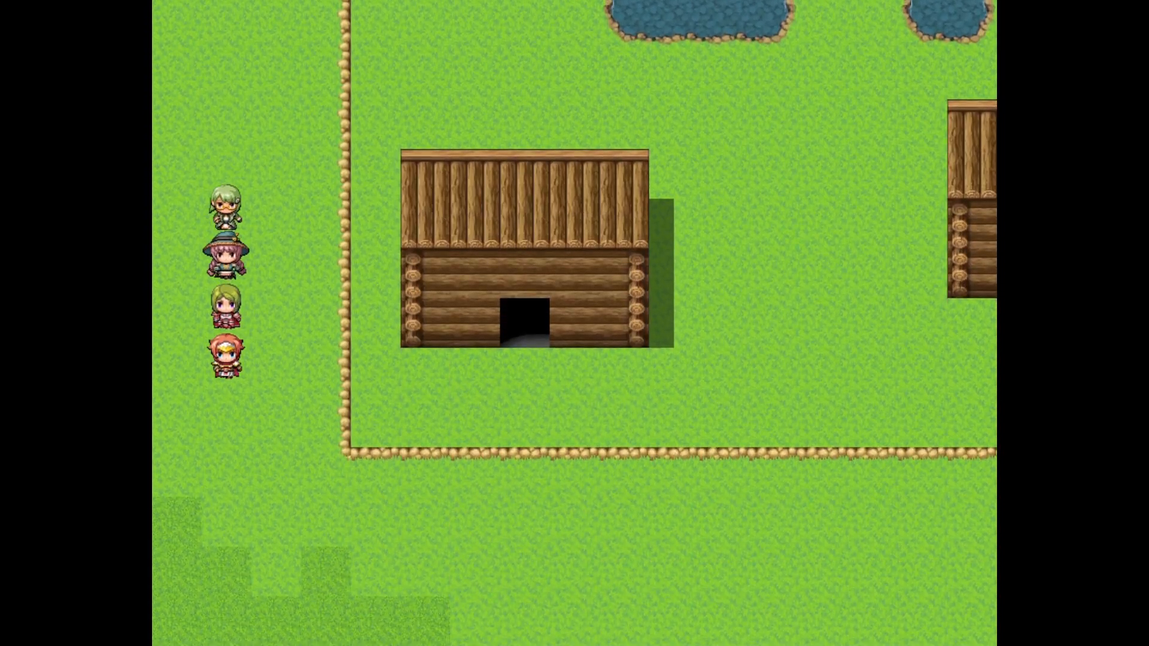
{"action": "key", "text": "Down"}
{"action": "key", "text": "F4"}
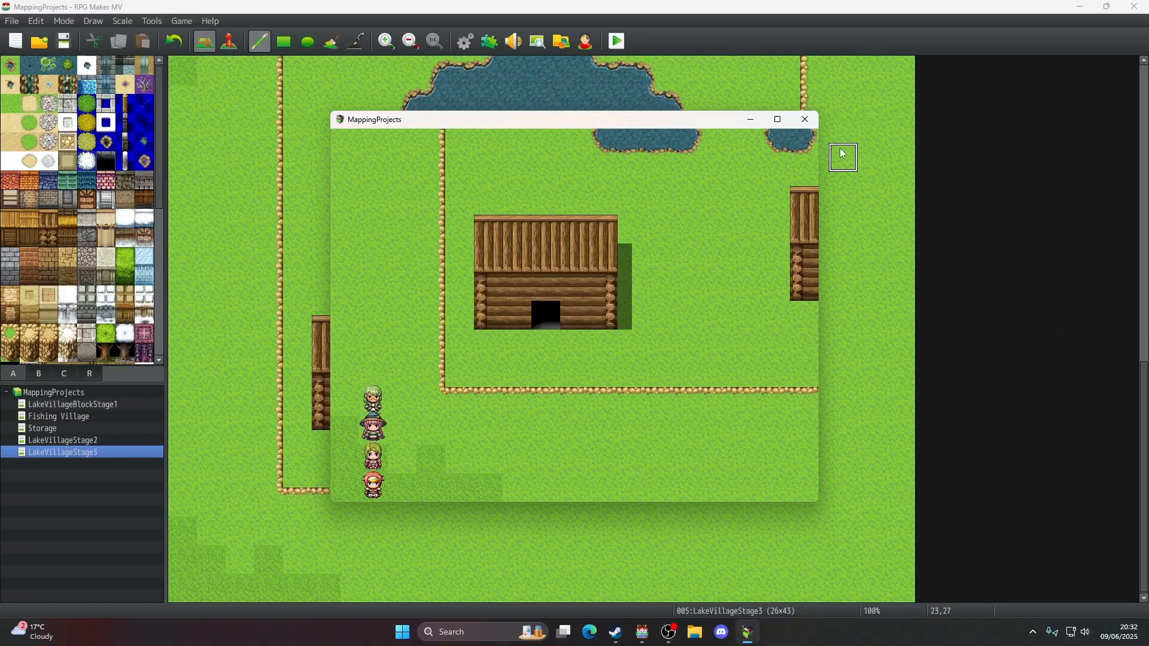
{"action": "left_click", "coordinate": [805, 119]}
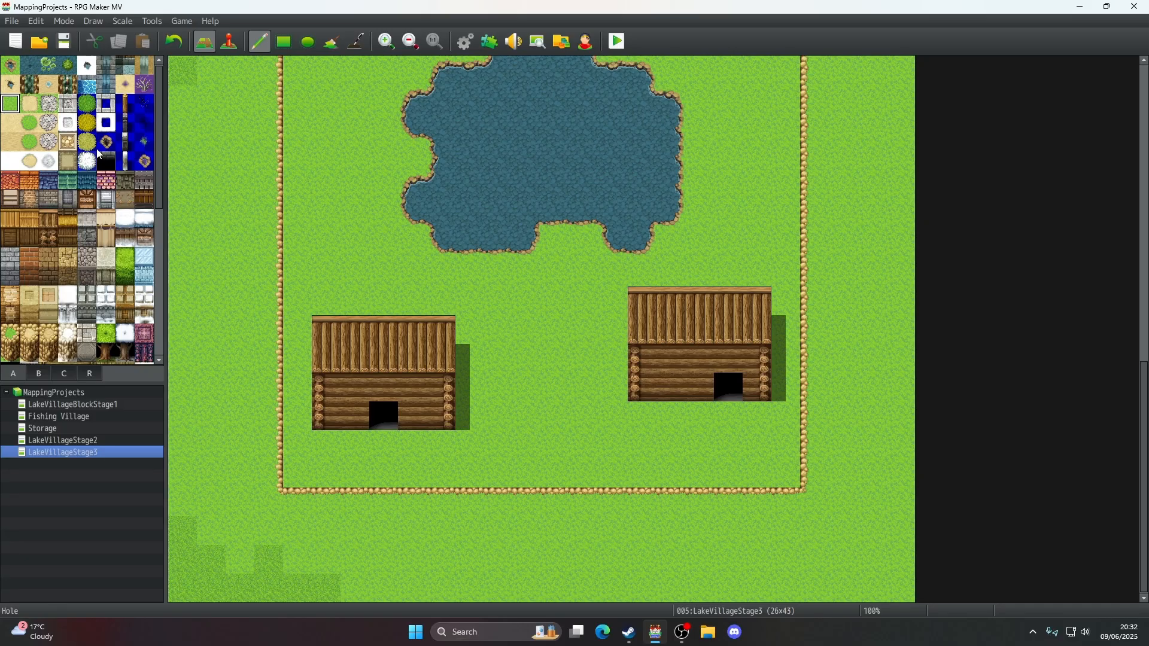
- Paint an irregular darker grass patch outside the eastern cliff wall, spanning rows 5 to 12 at the map's edge
{"action": "scroll", "coordinate": [99, 155], "scroll_direction": "down", "scroll_amount": 3}
{"action": "left_click", "coordinate": [87, 218]}
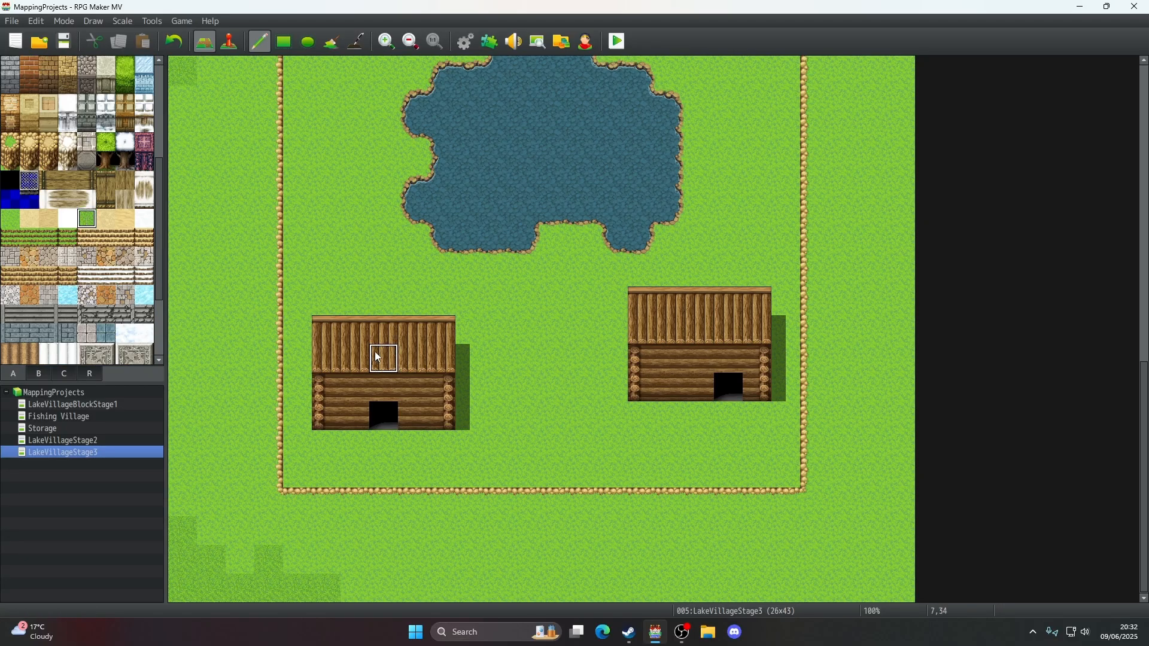
{"action": "scroll", "coordinate": [377, 356], "scroll_direction": "up", "scroll_amount": 7}
{"action": "scroll", "coordinate": [377, 356], "scroll_direction": "up", "scroll_amount": 10}
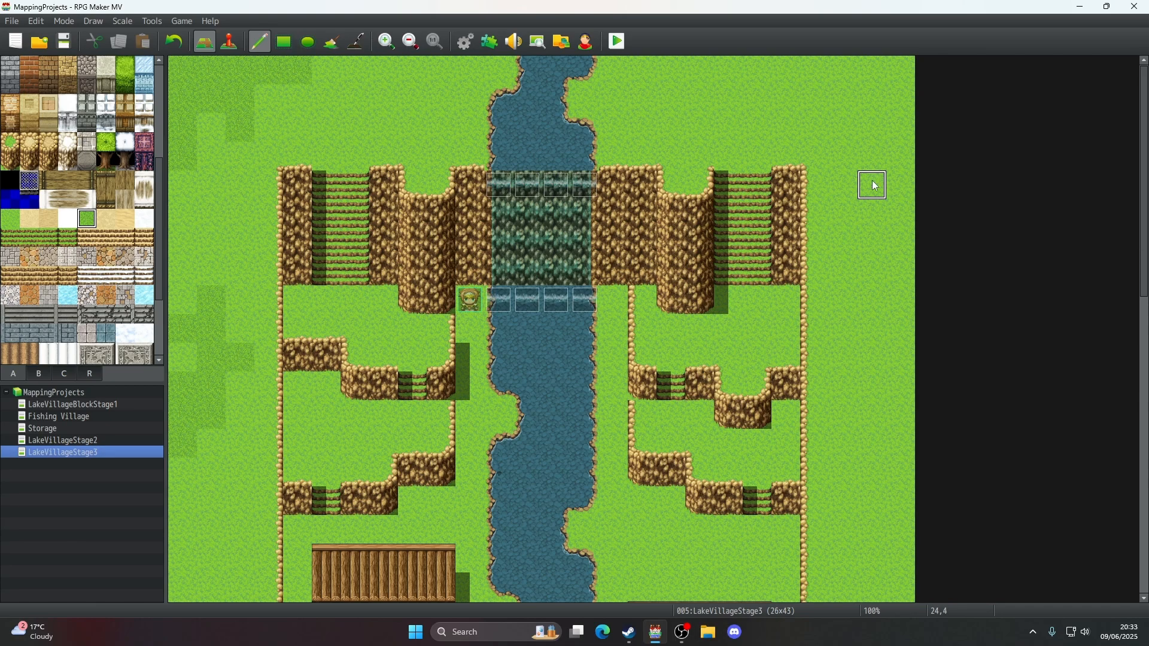
{"action": "mouse_move", "coordinate": [872, 210]}
{"action": "left_mouse_down"}
{"action": "mouse_move", "coordinate": [872, 244]}
{"action": "mouse_move", "coordinate": [898, 276]}
{"action": "mouse_move", "coordinate": [878, 305]}
{"action": "mouse_move", "coordinate": [852, 311]}
{"action": "mouse_move", "coordinate": [898, 331]}
{"action": "mouse_move", "coordinate": [897, 384]}
{"action": "mouse_move", "coordinate": [882, 395]}
{"action": "left_mouse_up"}
{"action": "left_click", "coordinate": [895, 419]}
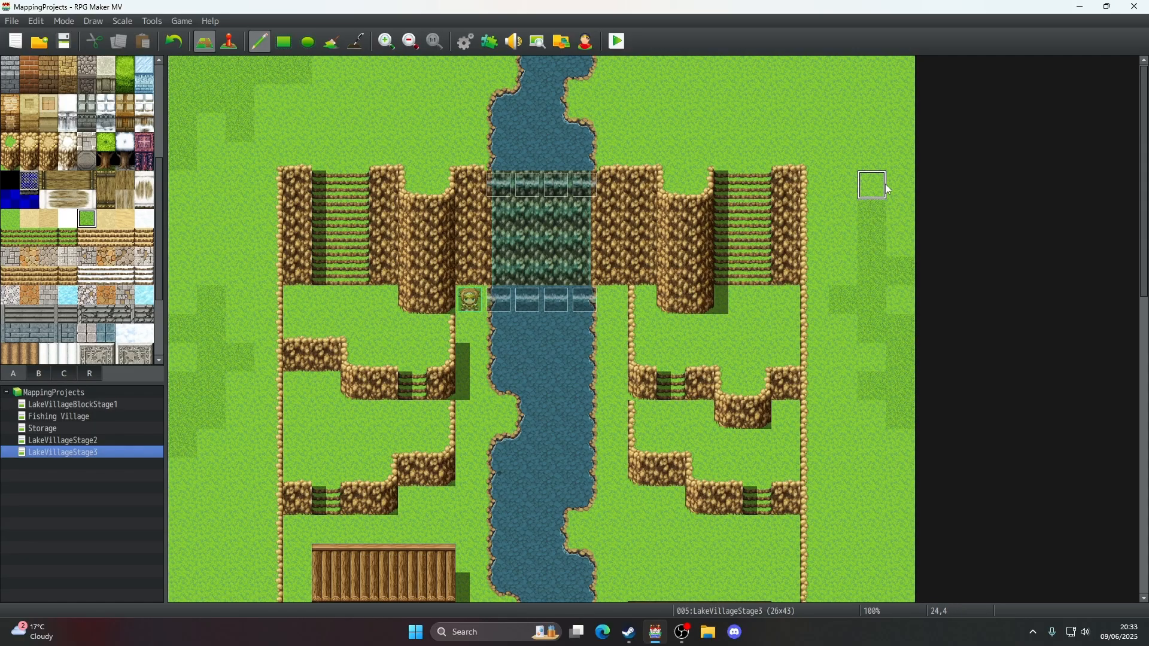
- Try single darker grass tiles at 21,17 and 23,17 on either side of the eastern wall, and undo them
{"action": "scroll", "coordinate": [887, 187], "scroll_direction": "down", "scroll_amount": 2}
{"action": "scroll", "coordinate": [889, 189], "scroll_direction": "down", "scroll_amount": 2}
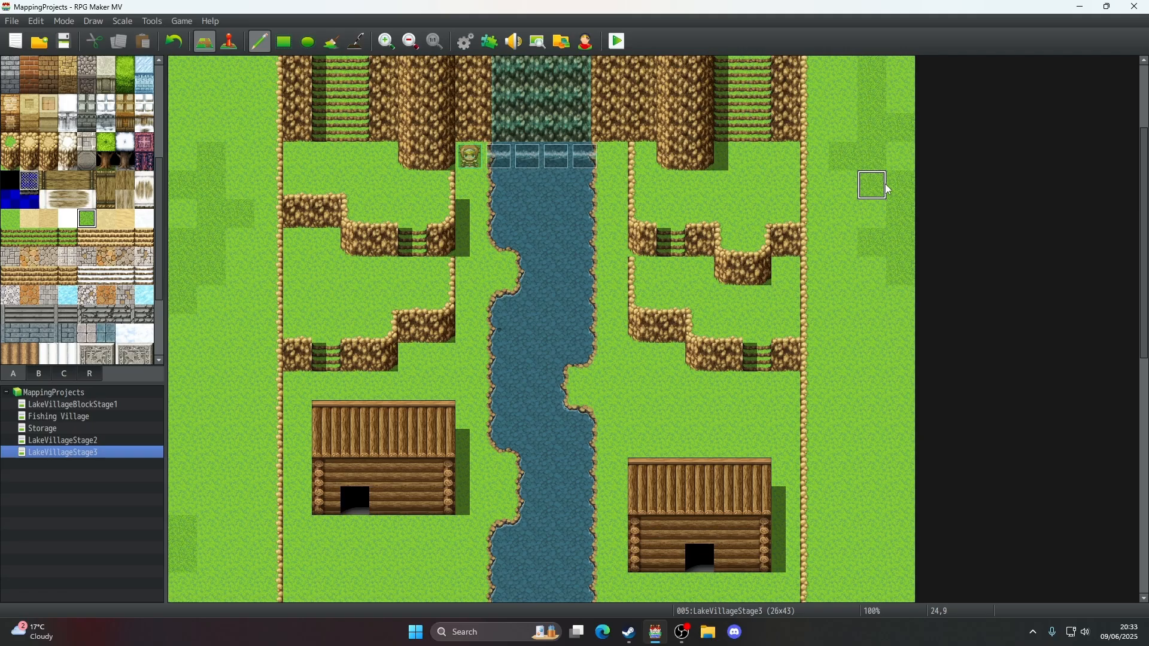
{"action": "scroll", "coordinate": [889, 189], "scroll_direction": "down", "scroll_amount": 5}
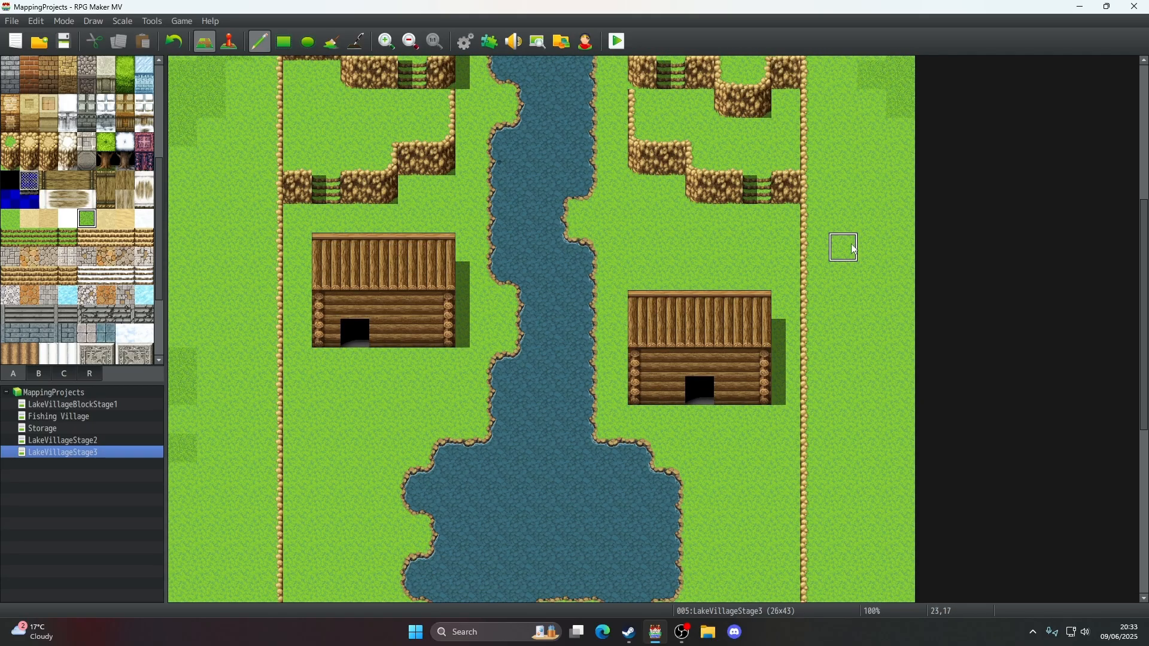
{"action": "left_click", "coordinate": [791, 248]}
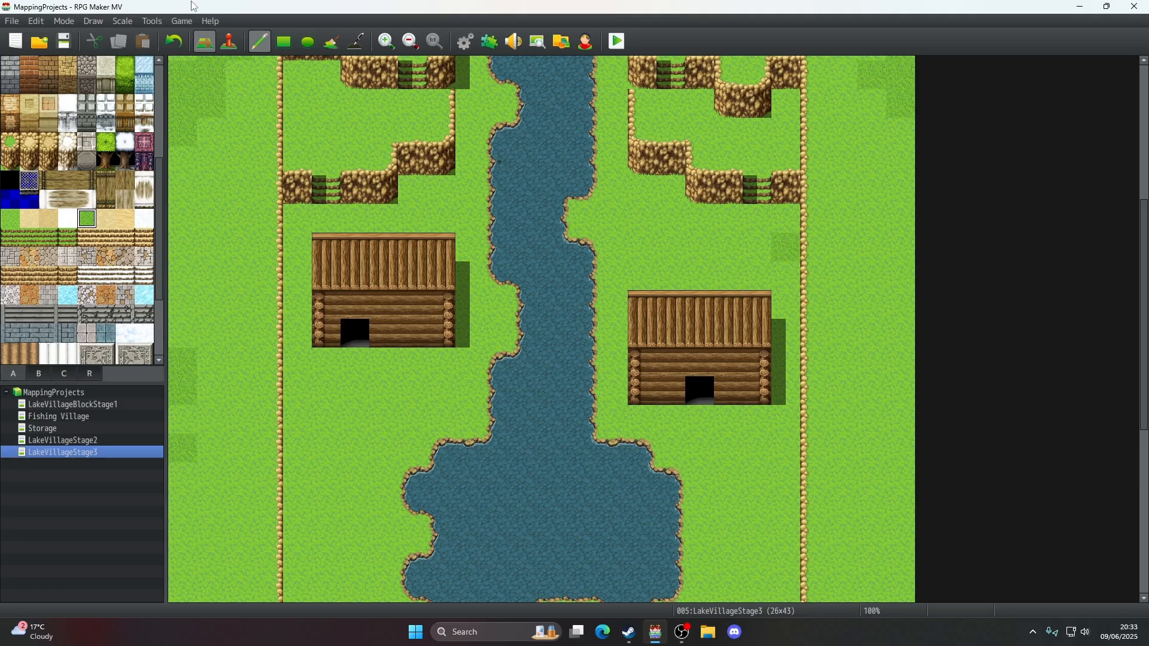
{"action": "left_click", "coordinate": [172, 45]}
{"action": "left_click", "coordinate": [783, 247]}
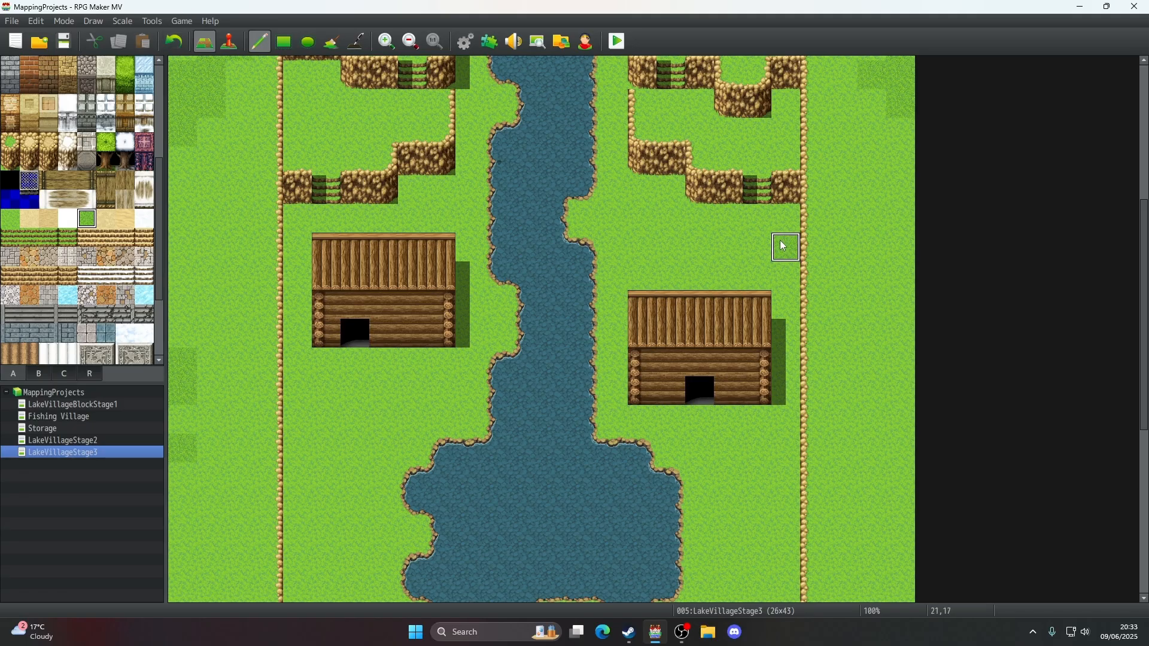
{"action": "left_click", "coordinate": [836, 250]}
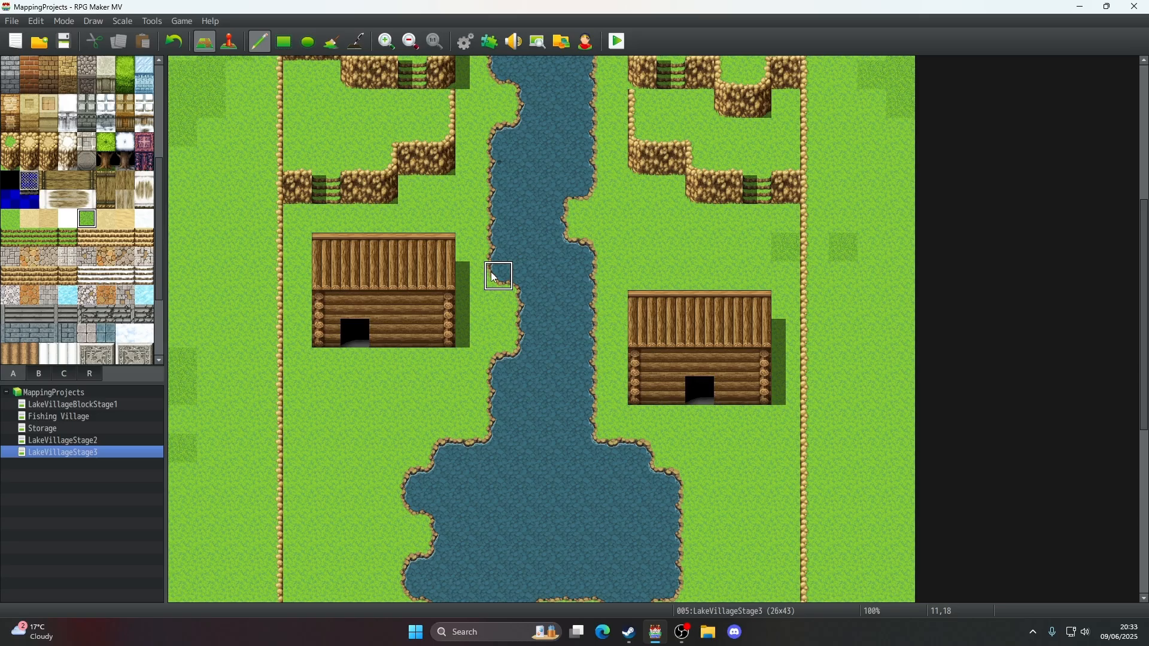
{"action": "left_click", "coordinate": [174, 42]}
{"action": "left_click", "coordinate": [174, 42]}
- Paint a small irregular darker grass patch at the eastern map edge, in rows 15 to 18 beside the upper eastern house
{"action": "scroll", "coordinate": [838, 284], "scroll_direction": "up", "scroll_amount": 2}
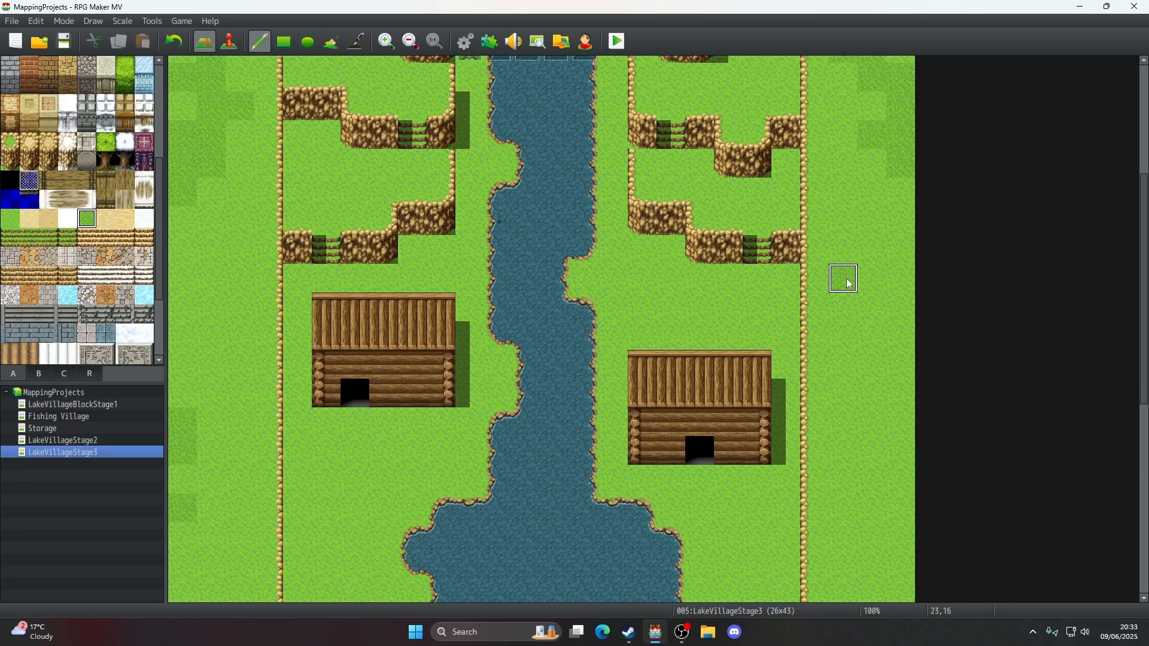
{"action": "mouse_move", "coordinate": [874, 258]}
{"action": "left_mouse_down"}
{"action": "mouse_move", "coordinate": [897, 280]}
{"action": "mouse_move", "coordinate": [883, 313]}
{"action": "left_mouse_up"}
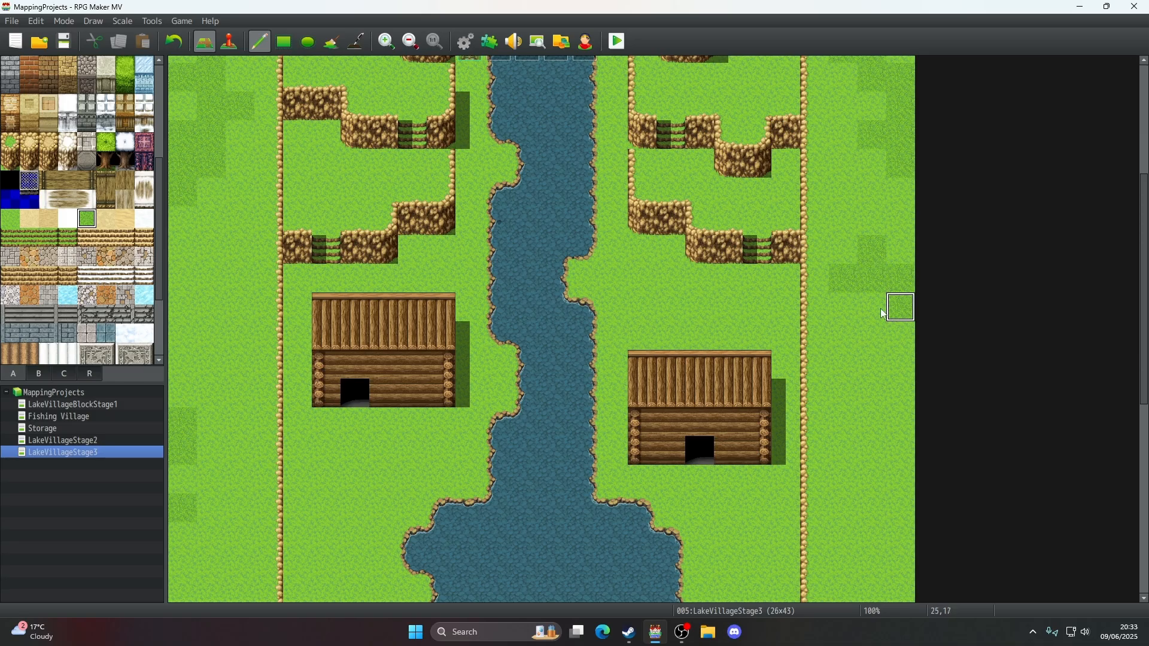
{"action": "scroll", "coordinate": [880, 401], "scroll_direction": "down", "scroll_amount": 5}
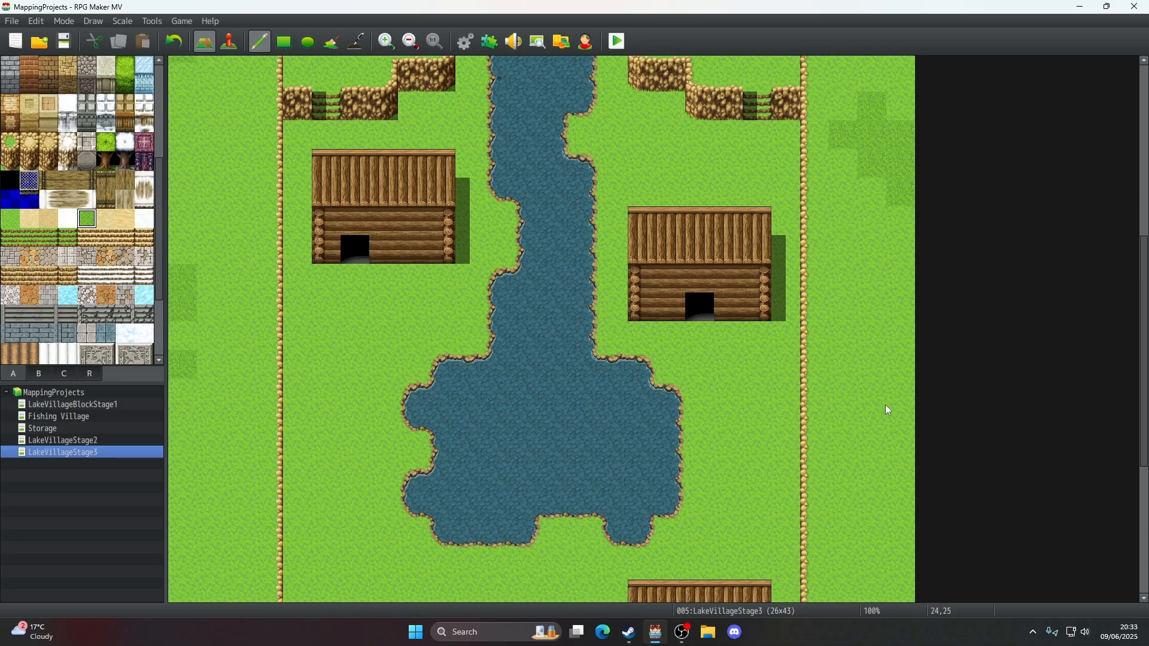
- Paint irregular darker grass patches beside the lower eastern house in rows 32 to 36 and along the southern map edge in rows 40 to 42
{"action": "scroll", "coordinate": [885, 409], "scroll_direction": "down", "scroll_amount": 10}
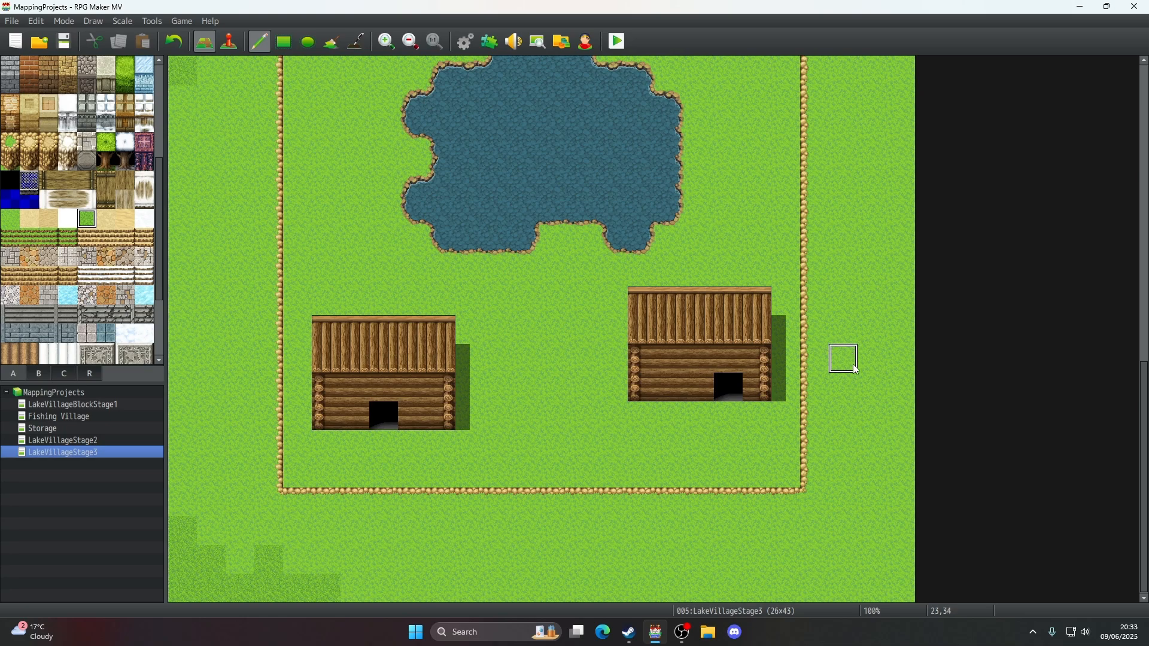
{"action": "mouse_move", "coordinate": [845, 338]}
{"action": "left_mouse_down"}
{"action": "mouse_move", "coordinate": [846, 361]}
{"action": "mouse_move", "coordinate": [896, 411]}
{"action": "mouse_move", "coordinate": [895, 335]}
{"action": "mouse_move", "coordinate": [898, 419]}
{"action": "left_mouse_up"}
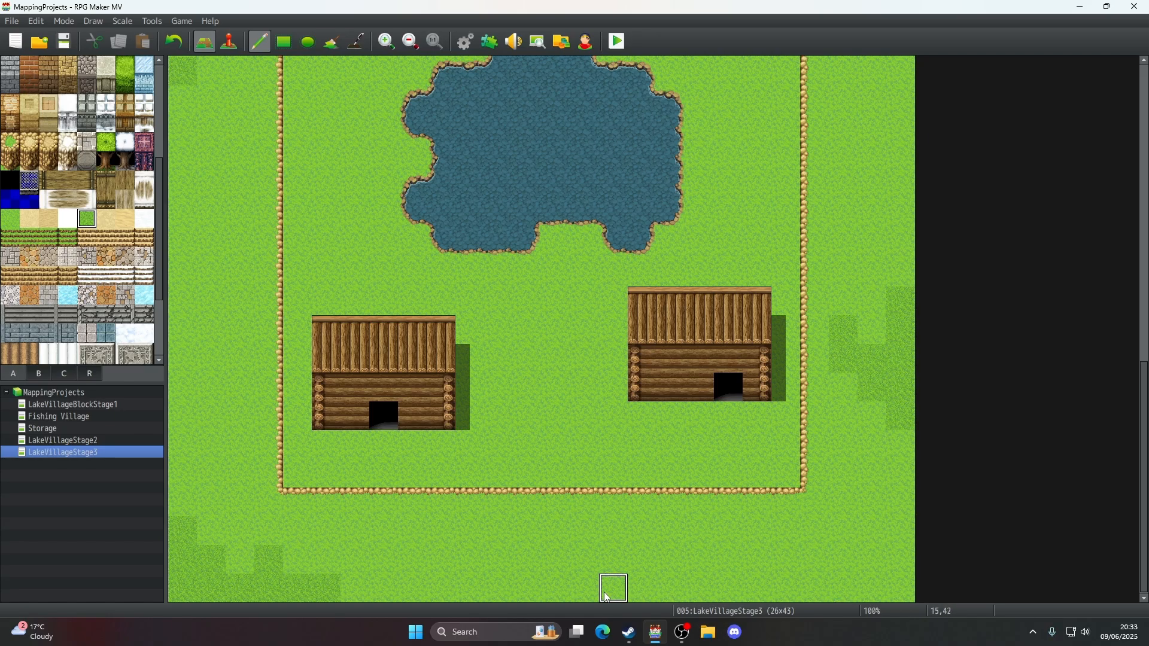
{"action": "mouse_move", "coordinate": [618, 593]}
{"action": "left_mouse_down"}
{"action": "mouse_move", "coordinate": [645, 593]}
{"action": "mouse_move", "coordinate": [674, 565]}
{"action": "mouse_move", "coordinate": [670, 584]}
{"action": "mouse_move", "coordinate": [678, 563]}
{"action": "mouse_move", "coordinate": [695, 586]}
{"action": "mouse_move", "coordinate": [727, 587]}
{"action": "mouse_move", "coordinate": [697, 559]}
{"action": "mouse_move", "coordinate": [560, 592]}
{"action": "mouse_move", "coordinate": [590, 565]}
{"action": "left_mouse_up"}
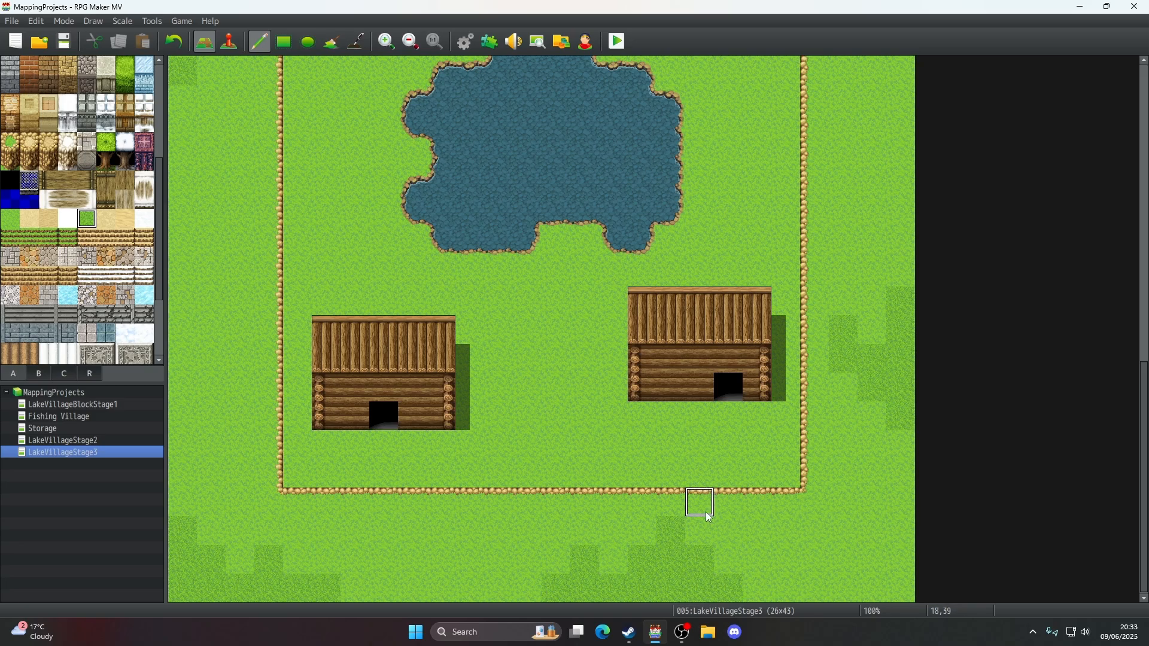
{"action": "scroll", "coordinate": [614, 422], "scroll_direction": "up", "scroll_amount": 2}
{"action": "scroll", "coordinate": [614, 423], "scroll_direction": "down", "scroll_amount": 2}
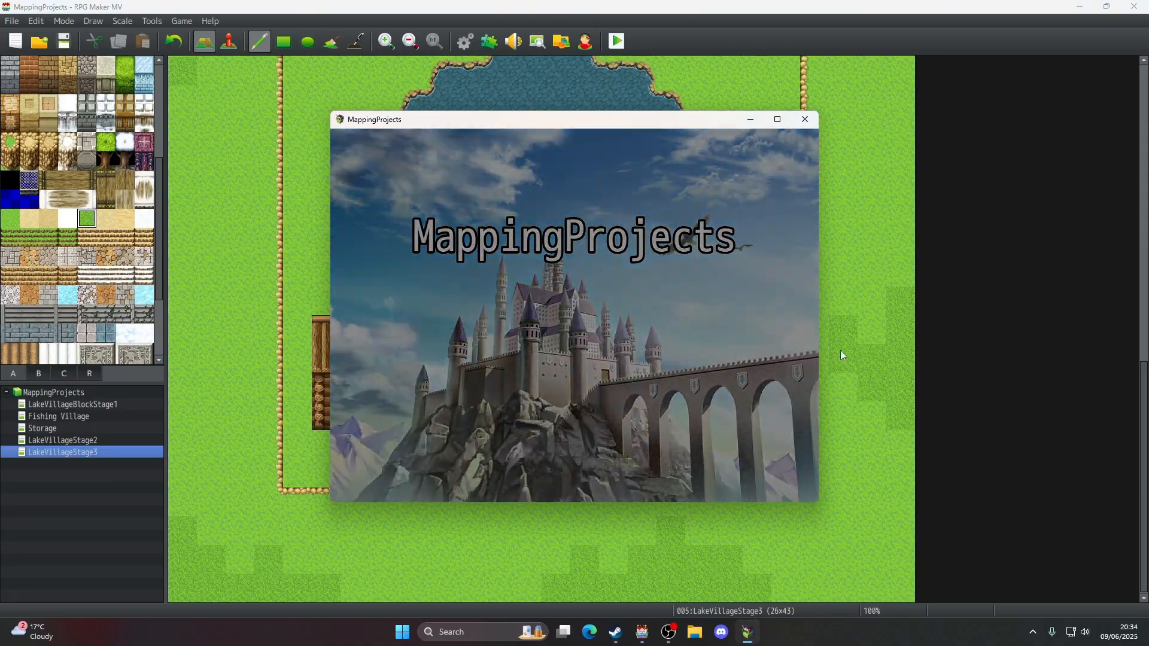
- Playtest the map full screen and walk the party down the western edge to the south-west corner to inspect the grass patches
{"action": "key", "text": "F4"}
{"action": "key", "text": "Down"}
{"action": "key", "text": "Left"}
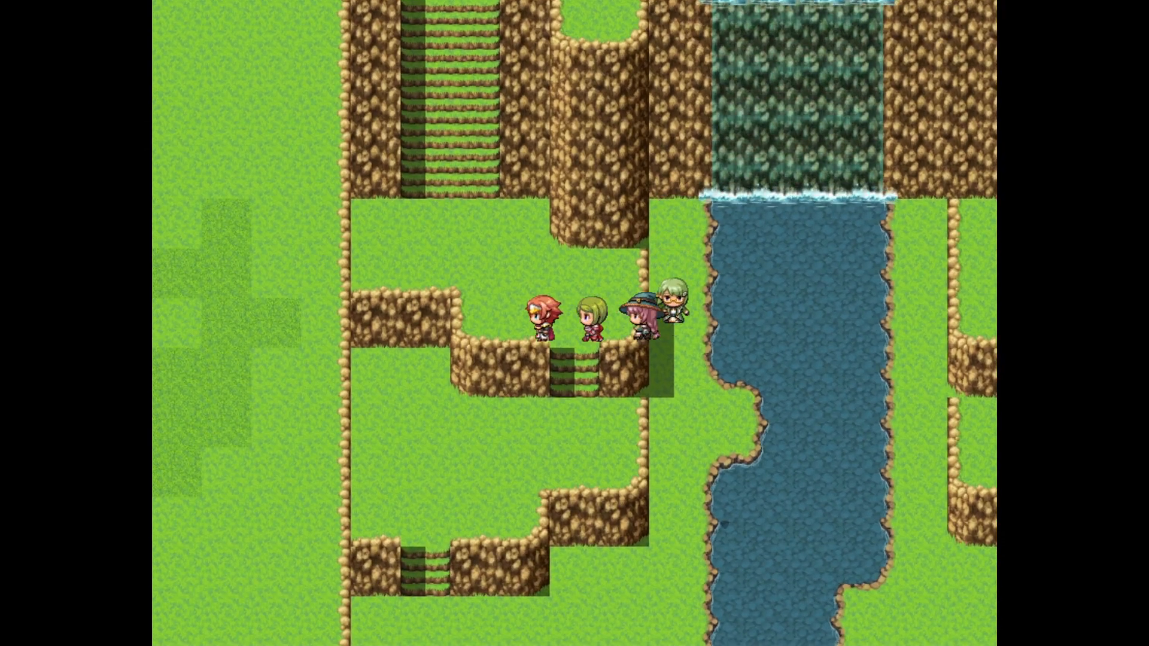
{"action": "key", "text": "Up"}
{"action": "key", "text": "Left"}
{"action": "key", "text": "Down"}
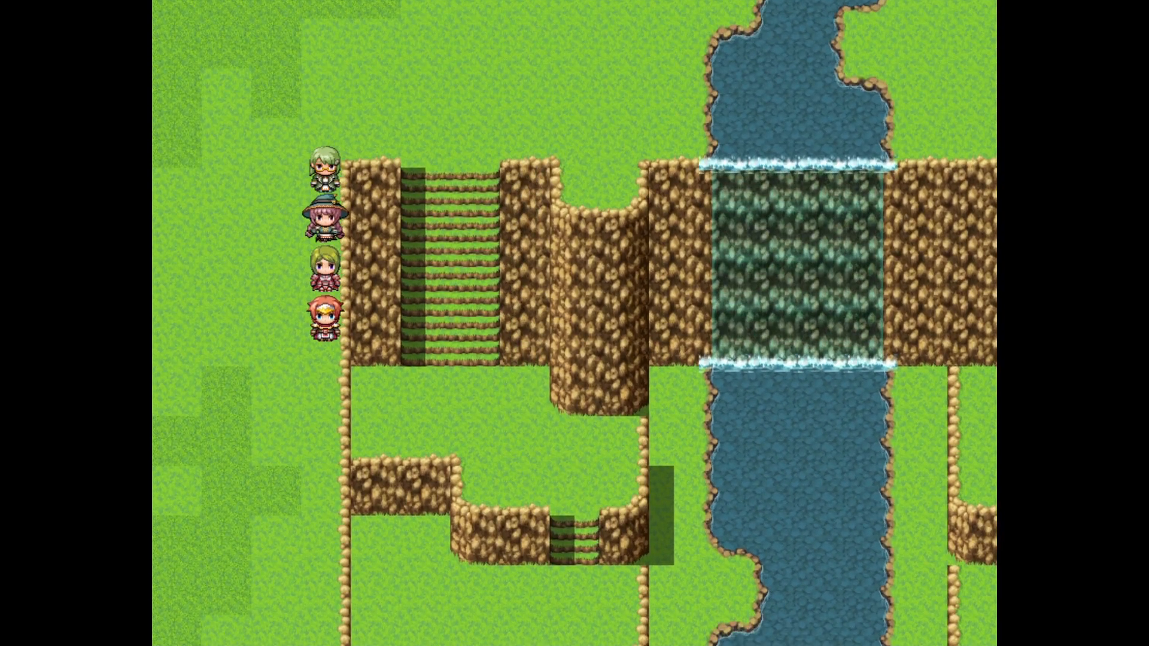
{"action": "key", "text": "Left"}
{"action": "key", "text": "Down"}
{"action": "key", "text": "Right"}
{"action": "key", "text": "Down"}
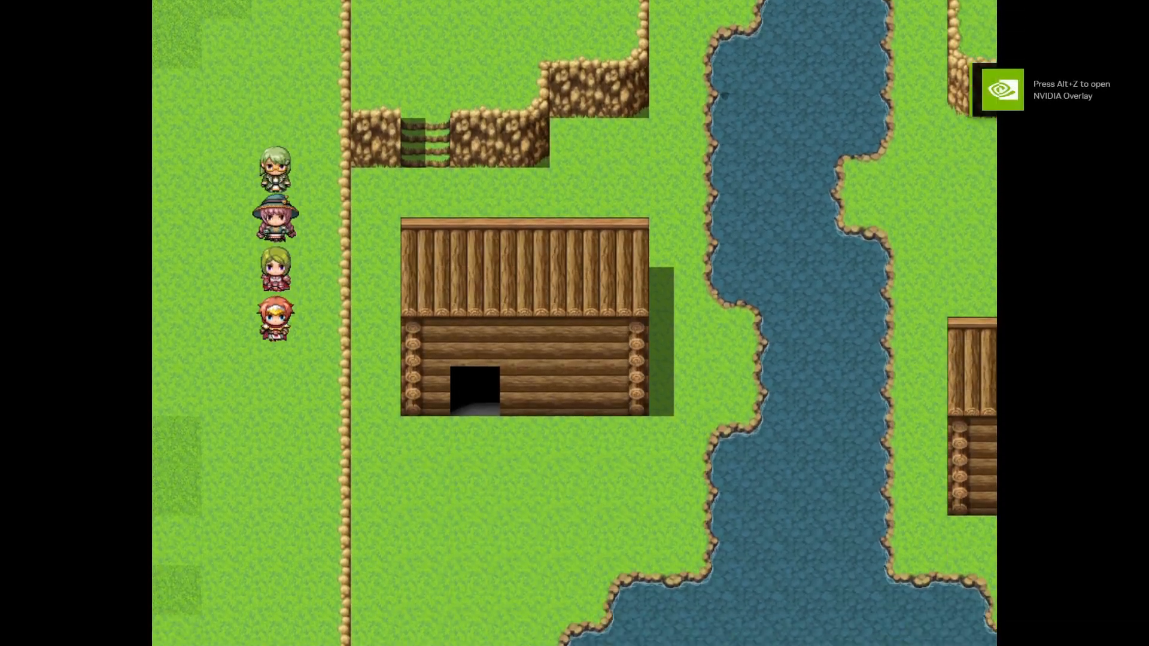
{"action": "key", "text": "Down"}
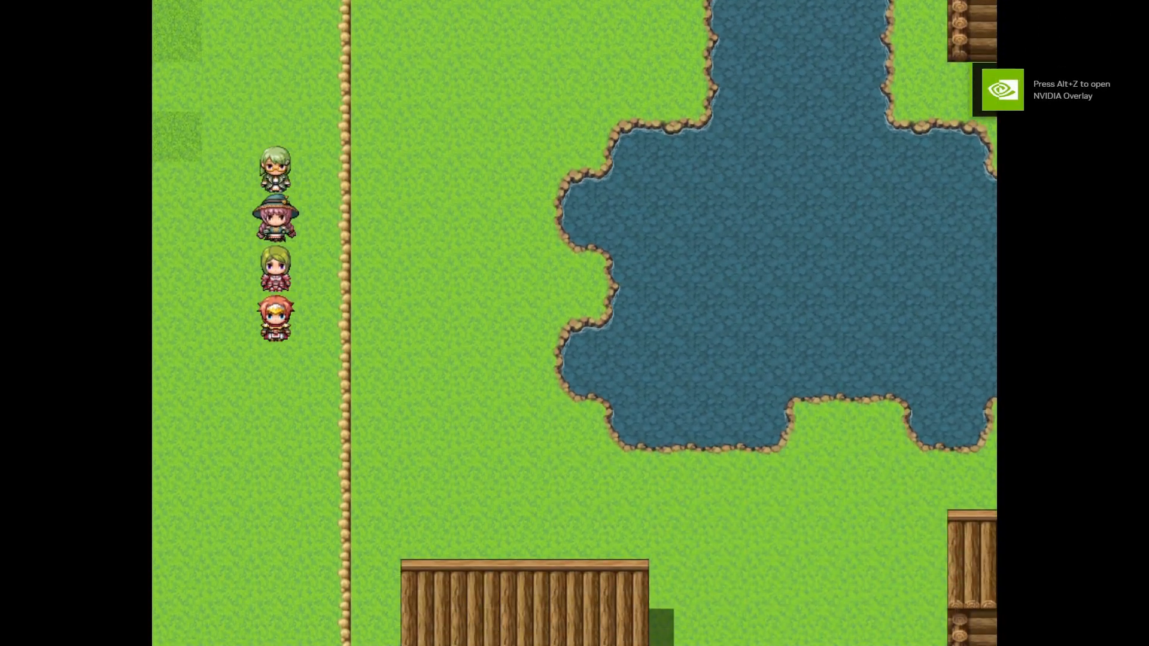
{"action": "key", "text": "Down"}
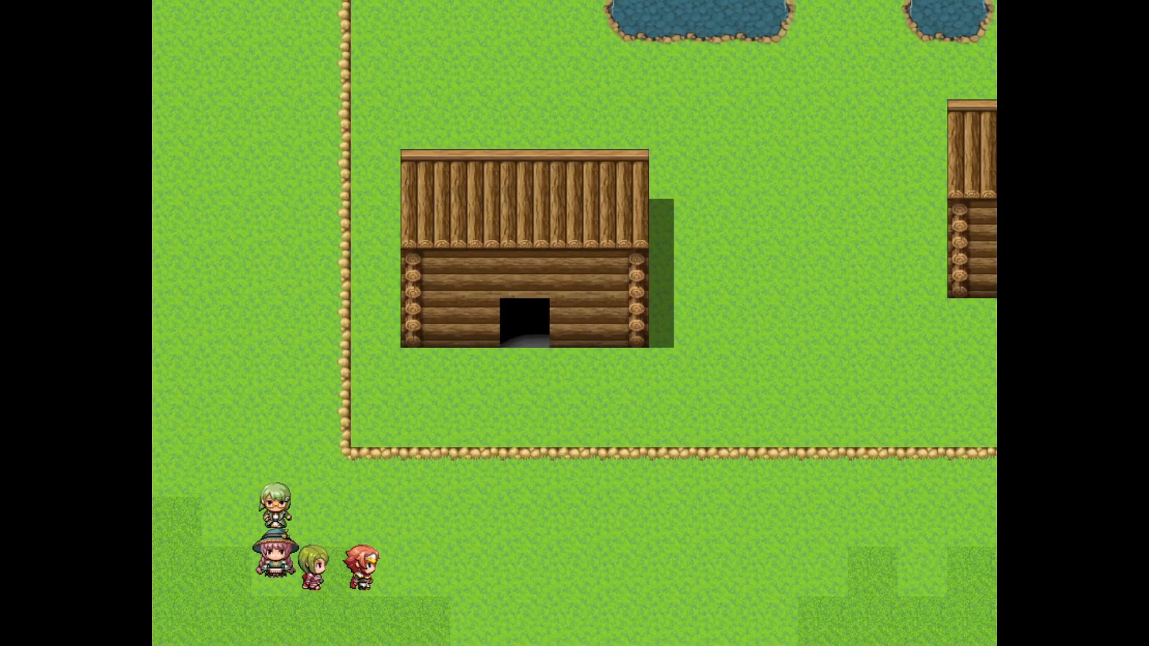
- Walk the party east along the southern map edge and north up the eastern edge to inspect the grass patches there
{"action": "key", "text": "Right"}
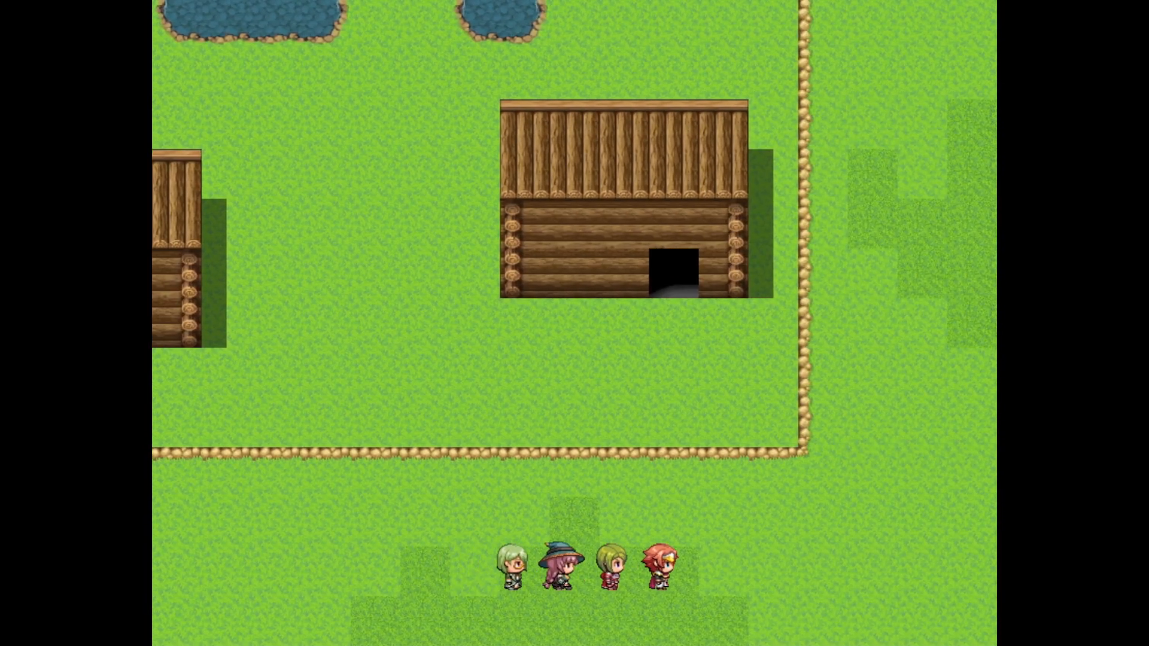
{"action": "key", "text": "Up"}
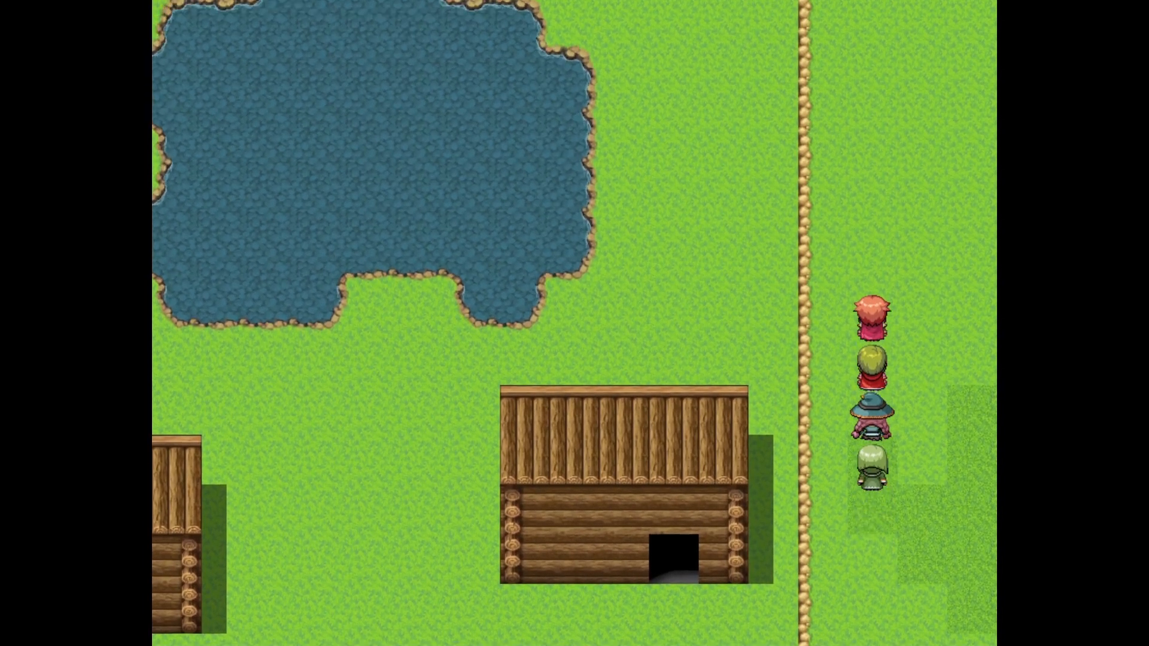
{"action": "key", "text": "Up"}
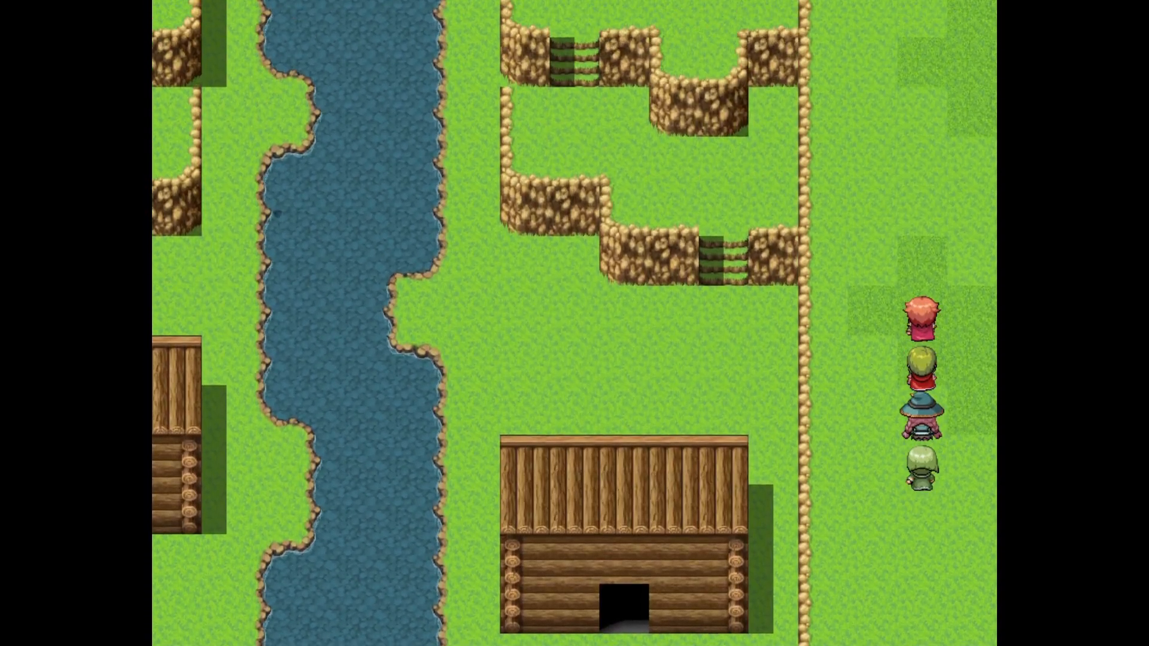
{"action": "key", "text": "Up"}
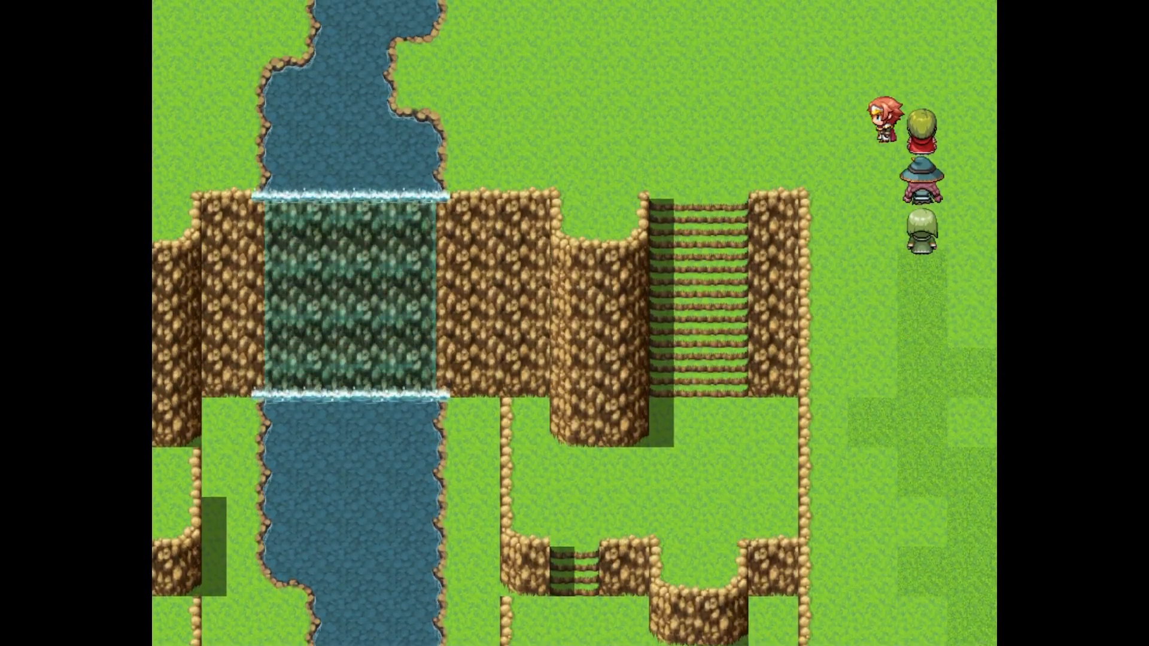
- Walk the party down the eastern stairs and terraces to the river bank beside the upper eastern house, and end the playtest
{"action": "key", "text": "Down"}
{"action": "key", "text": "Left"}
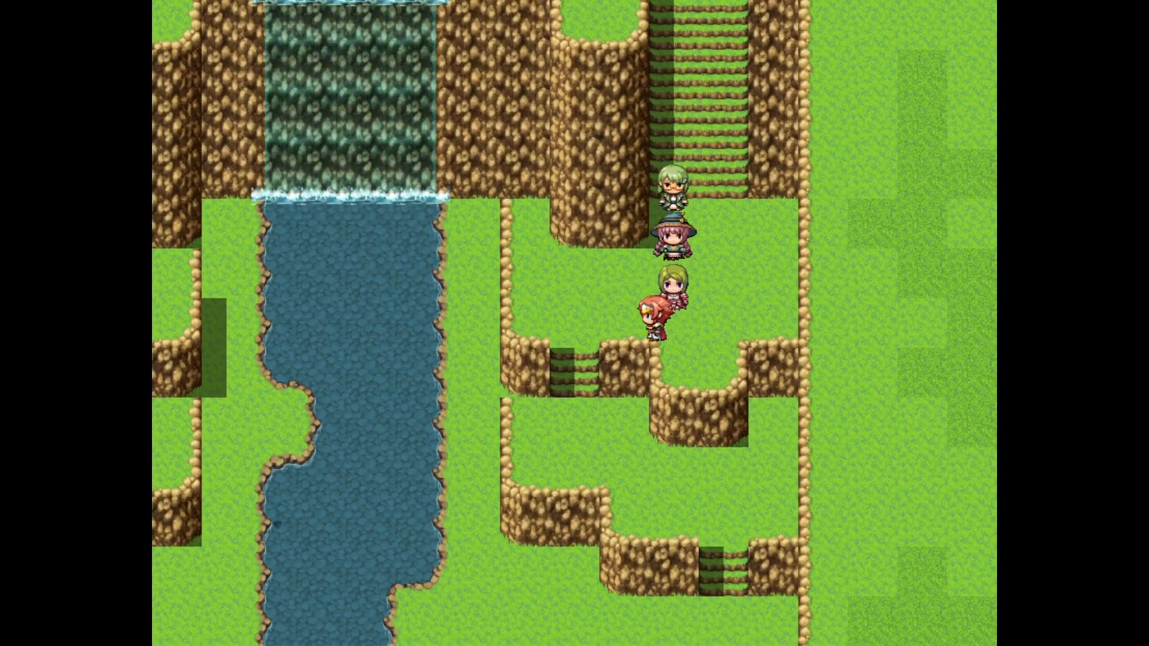
{"action": "key", "text": "Down"}
{"action": "key", "text": "Down"}
{"action": "key", "text": "Right"}
{"action": "key", "text": "Down"}
{"action": "key", "text": "Right"}
{"action": "key", "text": "Left"}
{"action": "key", "text": "Down"}
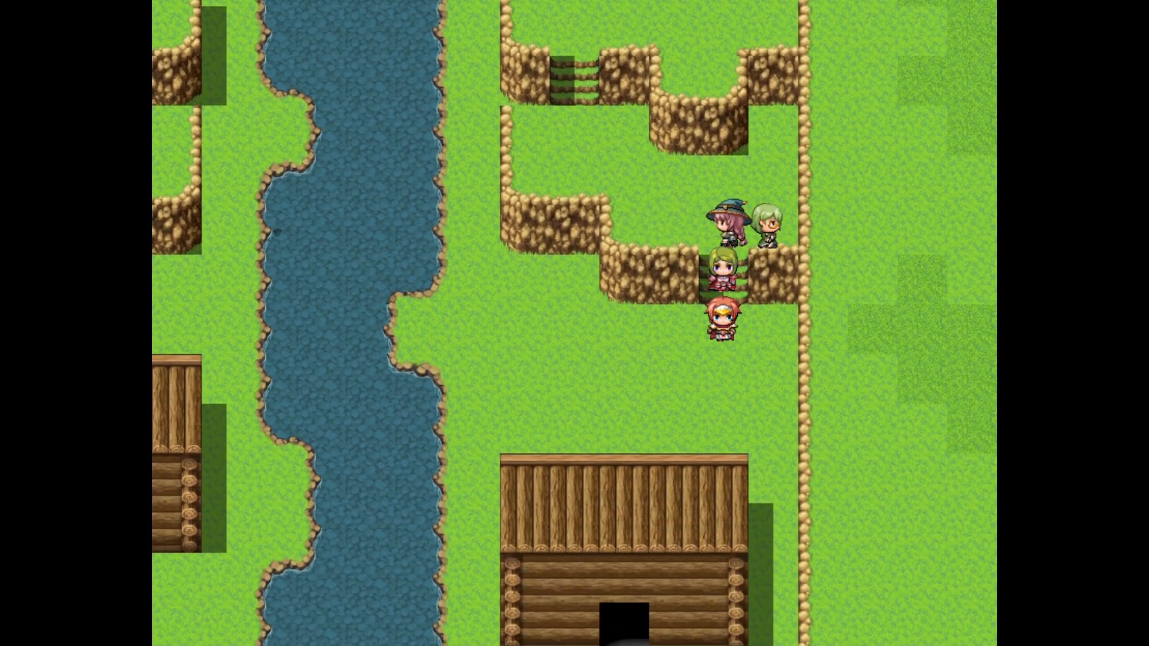
{"action": "key", "text": "Left"}
{"action": "key", "text": "Down"}
{"action": "key", "text": "F4"}
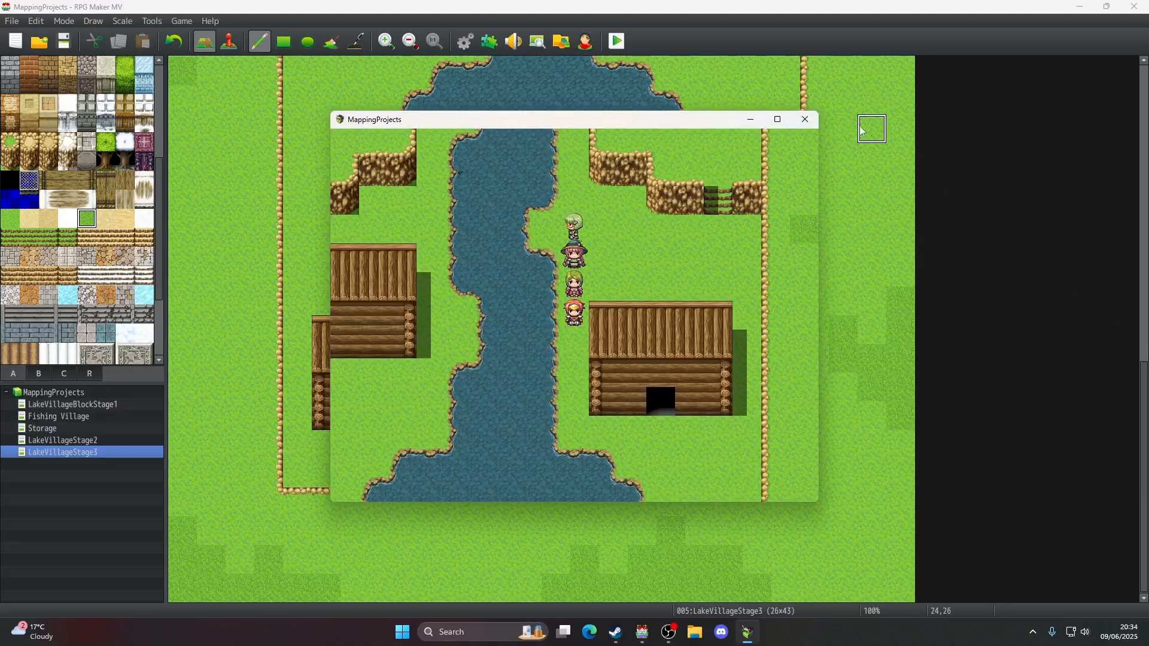
{"action": "left_click", "coordinate": [818, 121]}
- Paint a darker grass strip from 4,8 to 7,8 at the foot of the western cliff, undoing the single test tiles
{"action": "scroll", "coordinate": [668, 325], "scroll_direction": "up", "scroll_amount": 5}
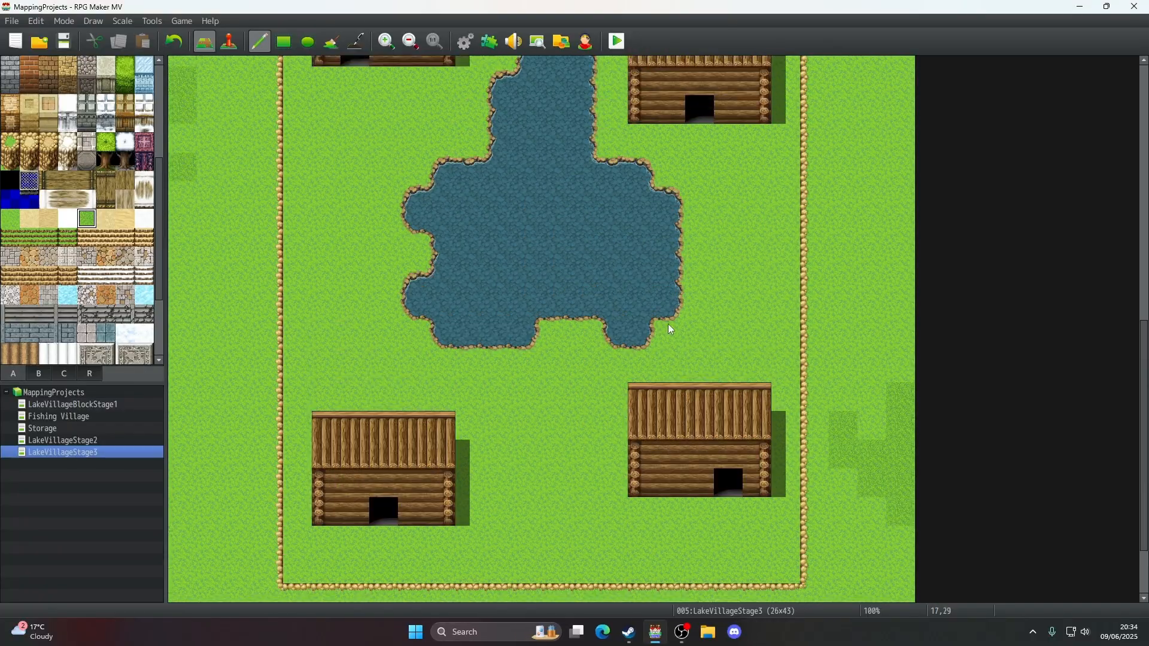
{"action": "scroll", "coordinate": [664, 323], "scroll_direction": "up", "scroll_amount": 5}
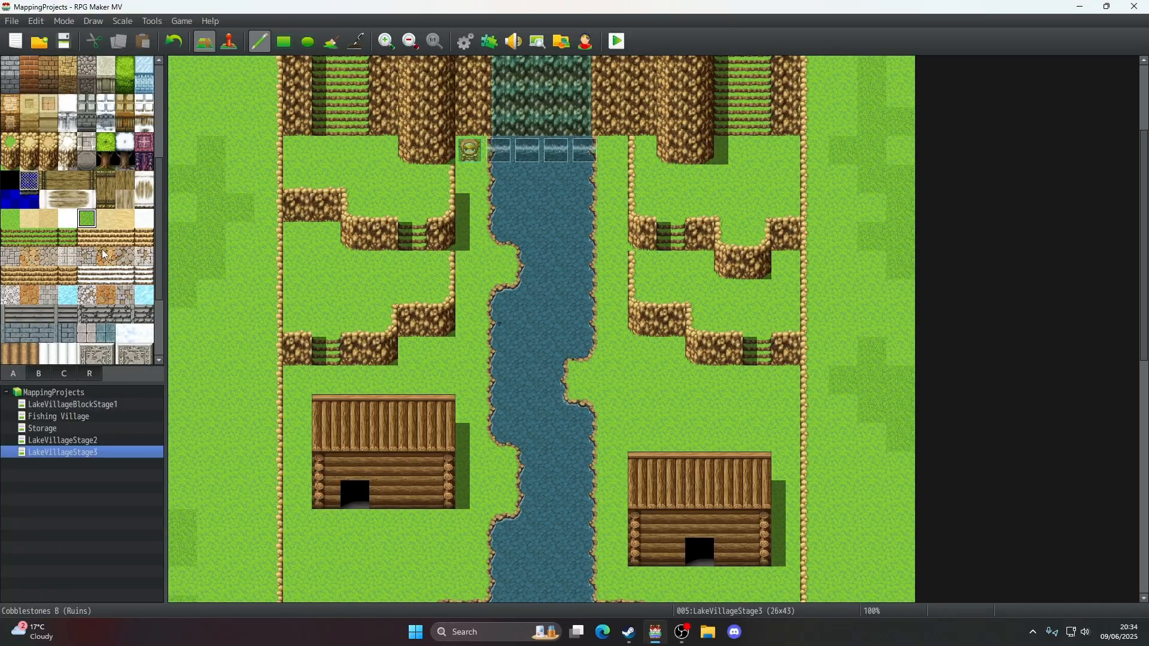
{"action": "scroll", "coordinate": [700, 305], "scroll_direction": "up", "scroll_amount": 5}
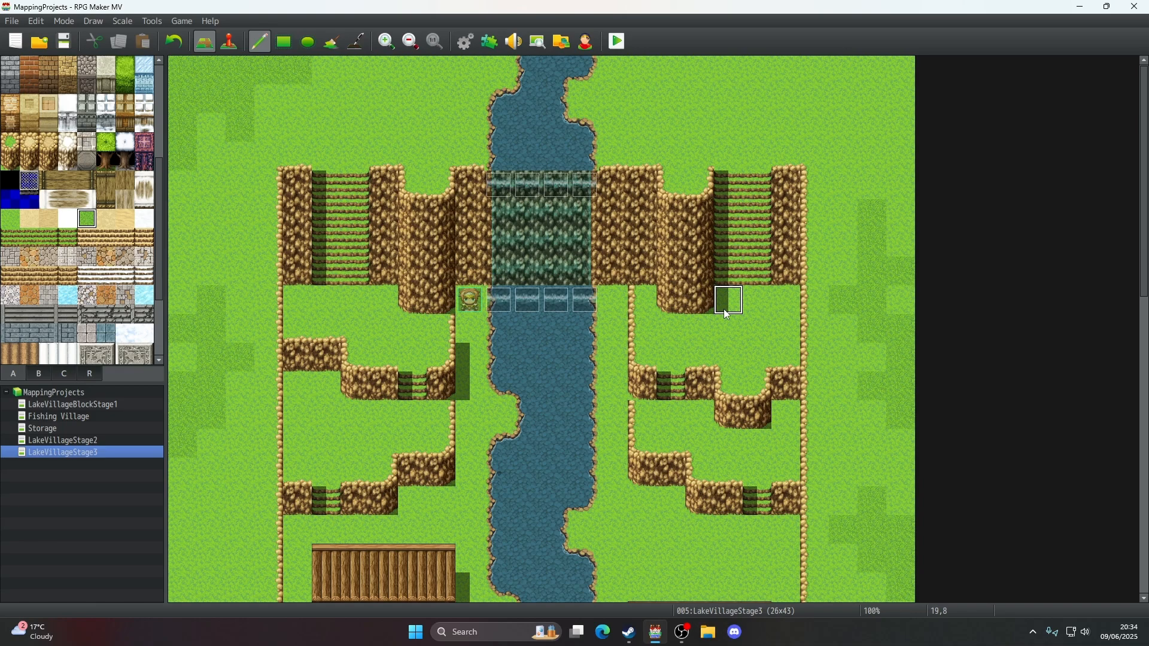
{"action": "left_click", "coordinate": [298, 299]}
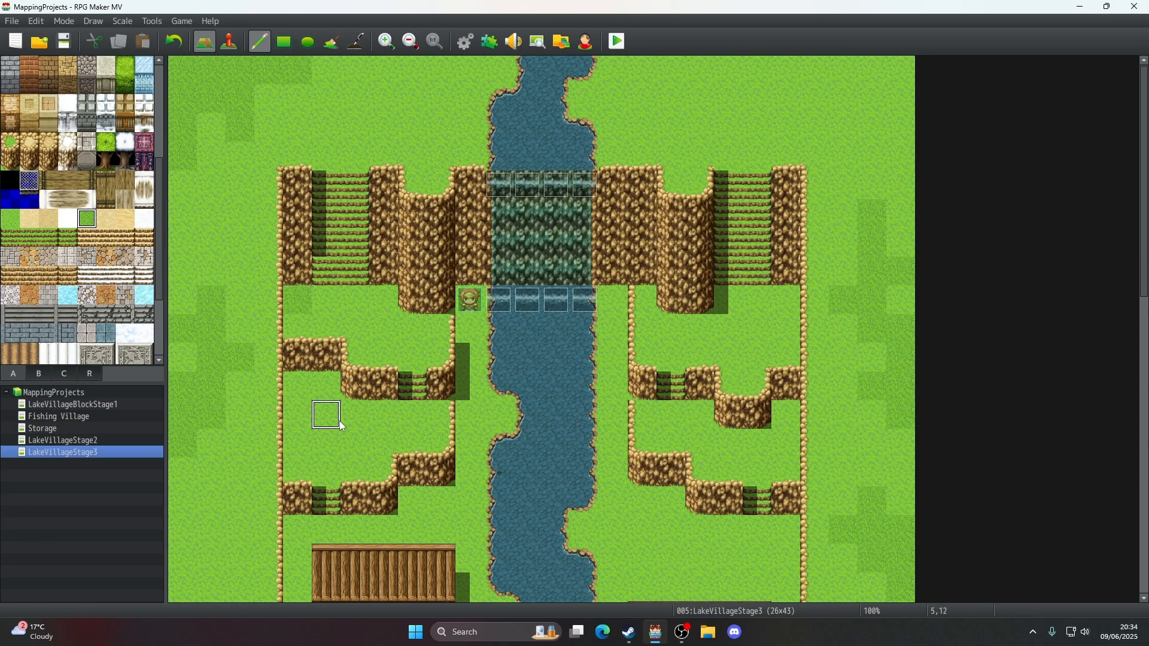
{"action": "left_click", "coordinate": [185, 43]}
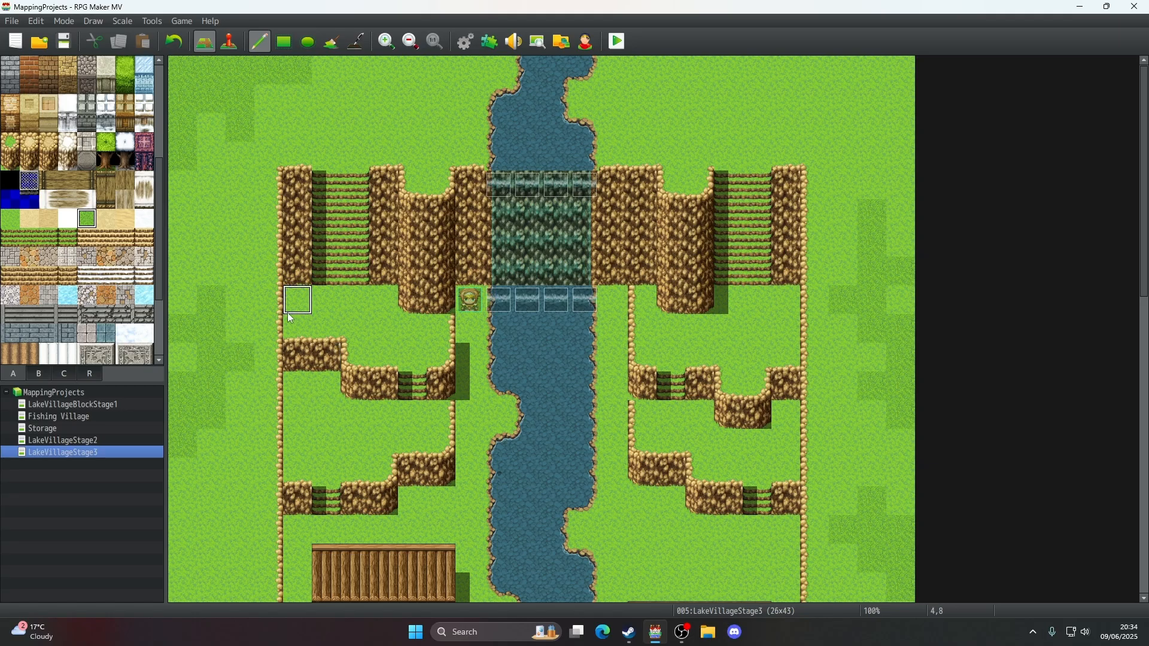
{"action": "left_click_drag", "start_coordinate": [288, 313], "coordinate": [383, 307]}
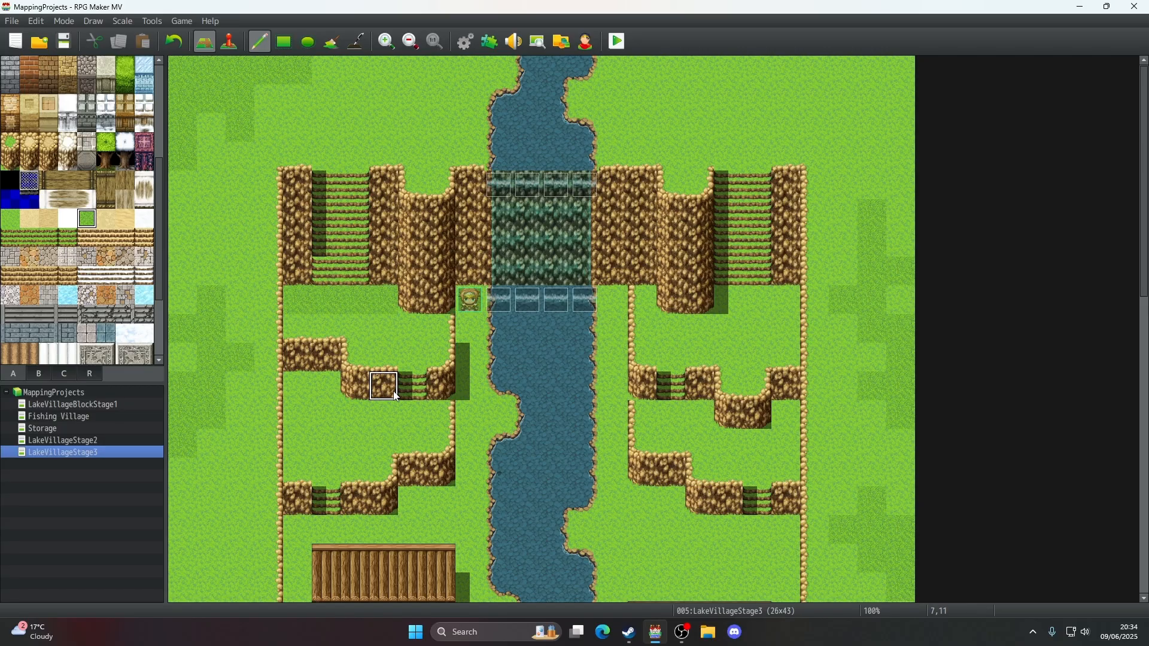
{"action": "left_click", "coordinate": [386, 350]}
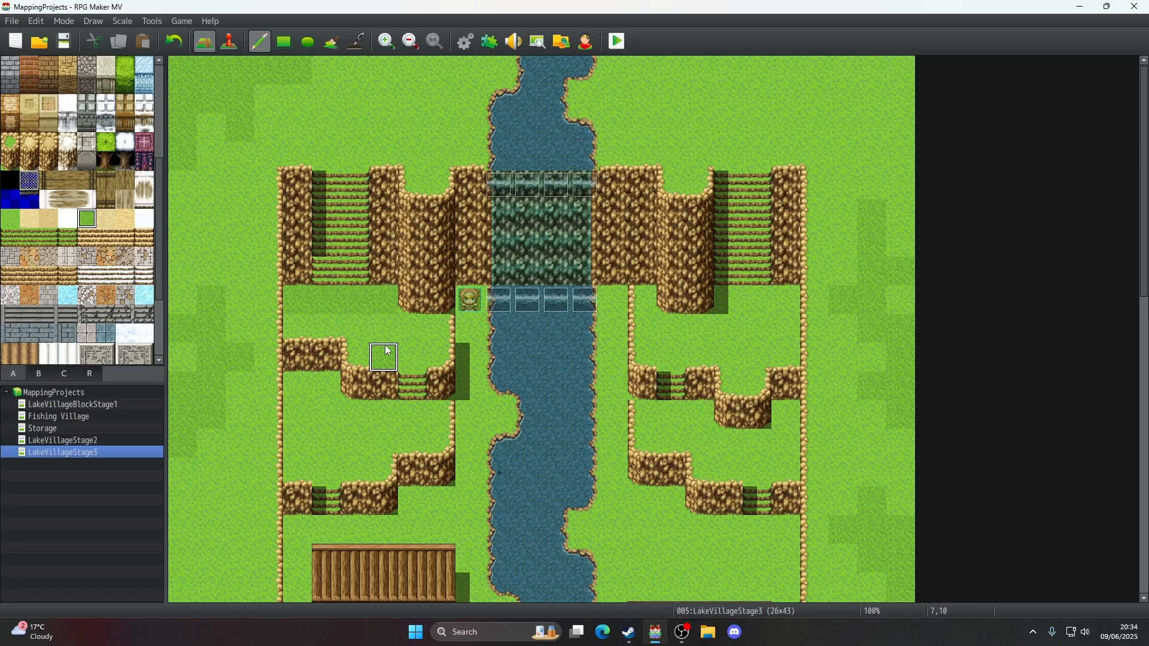
{"action": "left_click", "coordinate": [173, 42]}
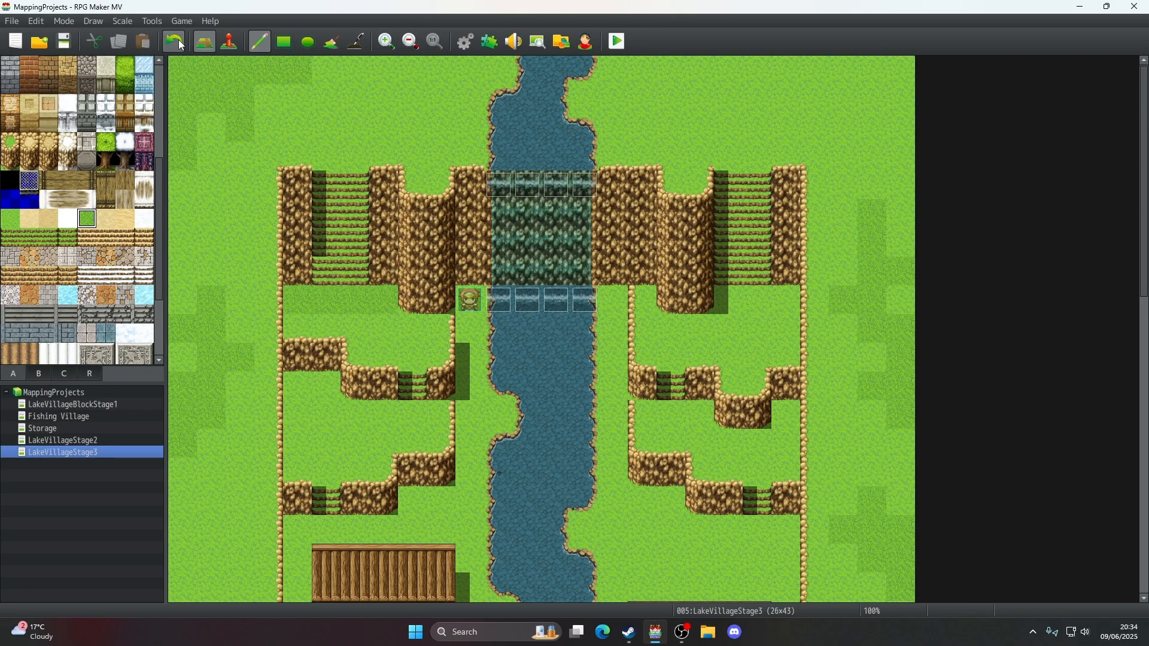
- Paint a small darker grass patch at 5,11, 4,11 and 4,12 in the upper corner of the lower western terrace
{"action": "left_click", "coordinate": [356, 41]}
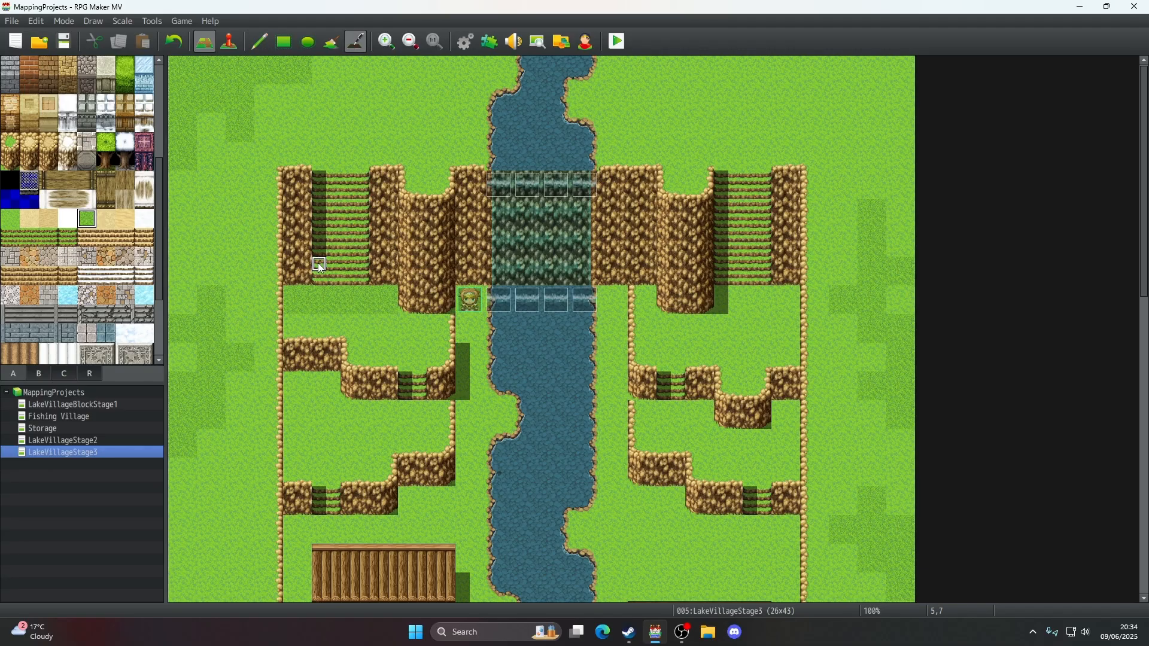
{"action": "left_click", "coordinate": [261, 41]}
{"action": "scroll", "coordinate": [497, 329], "scroll_direction": "down", "scroll_amount": 3}
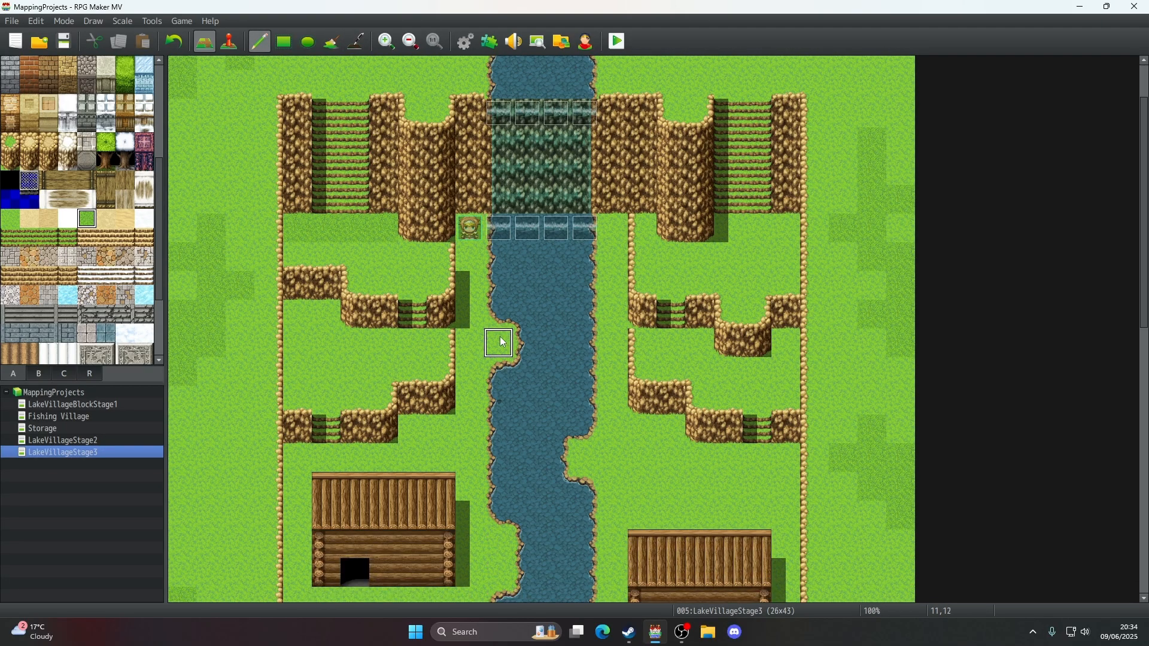
{"action": "left_click", "coordinate": [494, 376]}
{"action": "left_click_drag", "start_coordinate": [325, 317], "coordinate": [301, 314]}
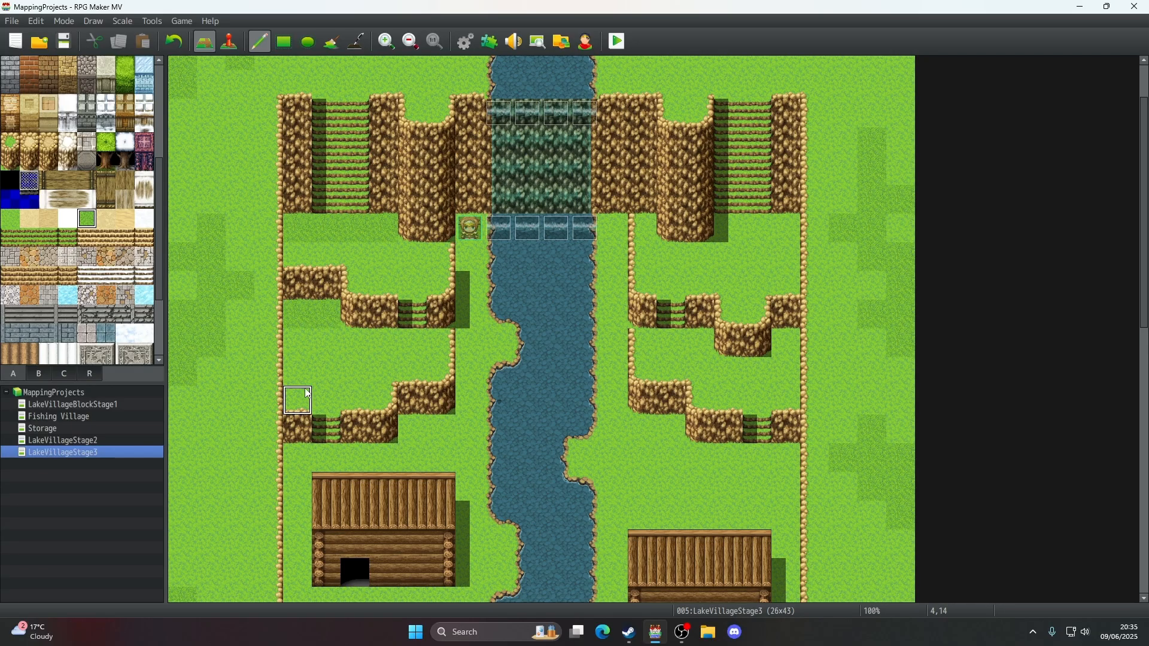
{"action": "left_click", "coordinate": [298, 343]}
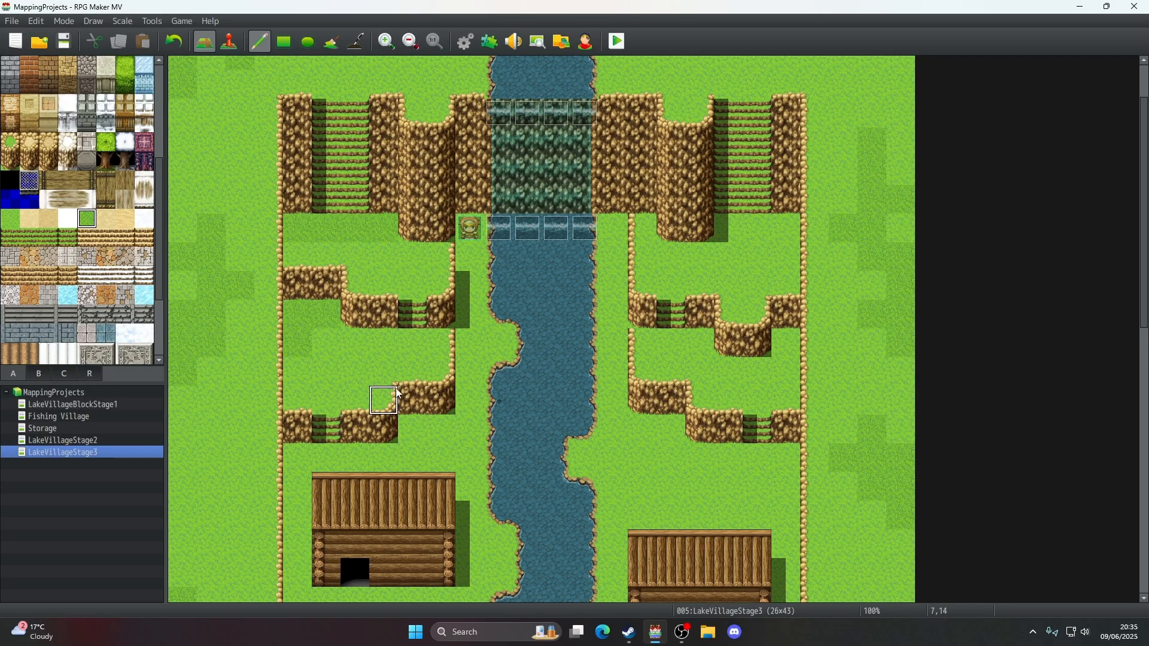
- Extend the shadow along the eastern side of the western terraces down to row 14, and shade the lower cliff step at 8,15
{"action": "scroll", "coordinate": [454, 351], "scroll_direction": "down", "scroll_amount": 3}
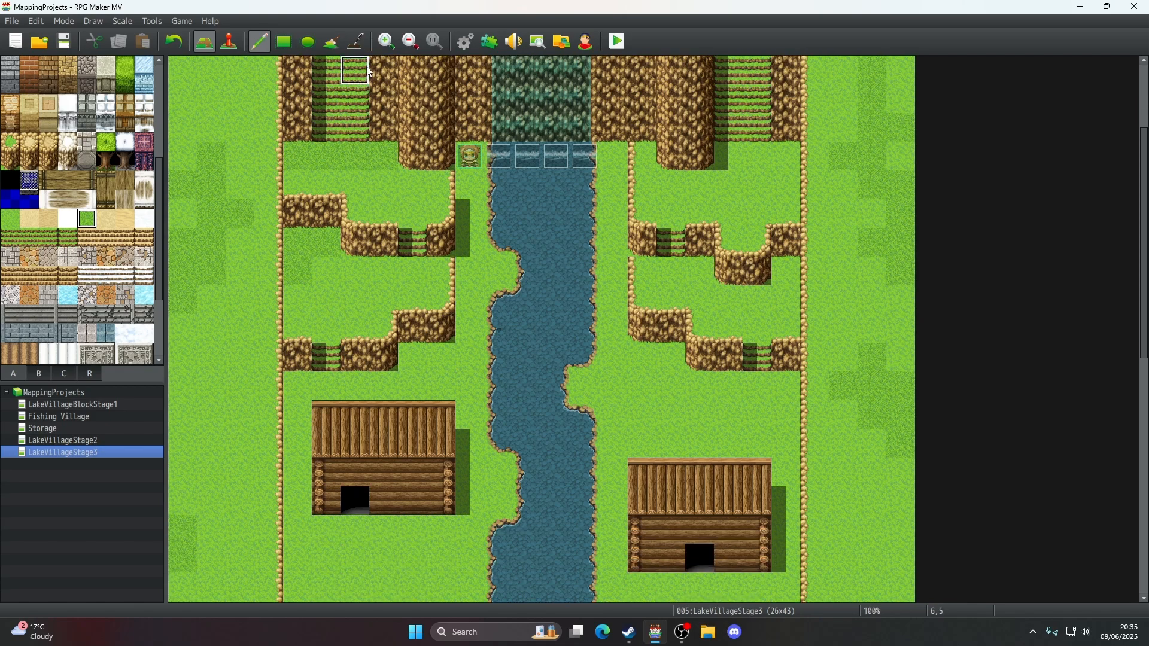
{"action": "left_click", "coordinate": [356, 42]}
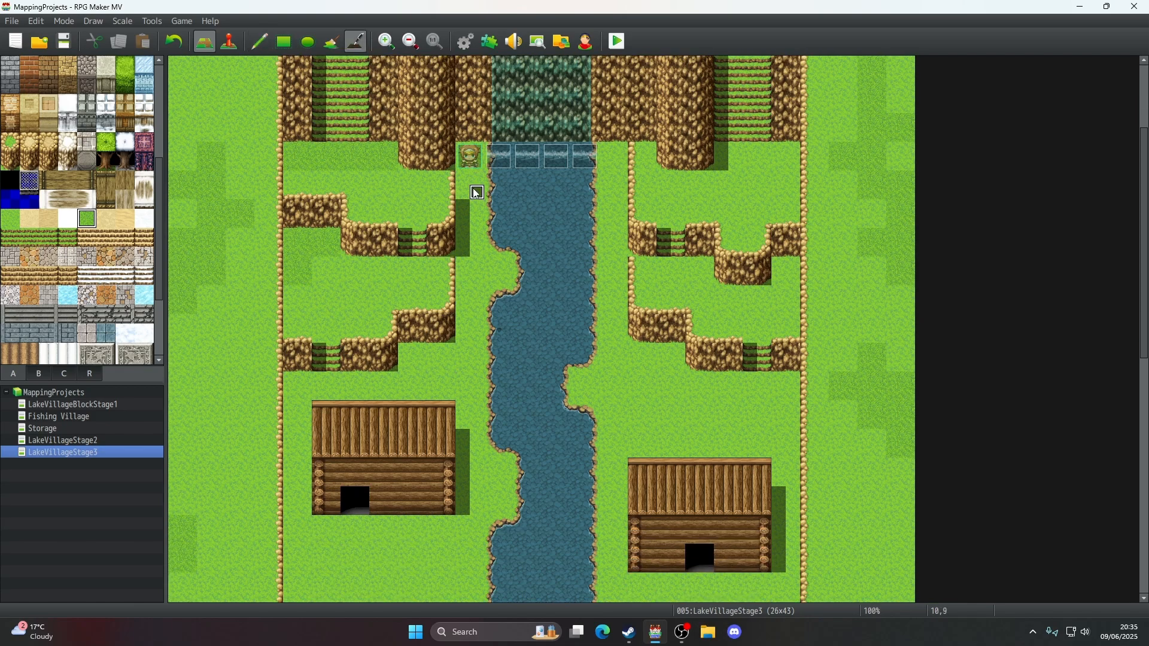
{"action": "left_click", "coordinate": [467, 195]}
{"action": "left_click_drag", "start_coordinate": [464, 339], "coordinate": [461, 251]}
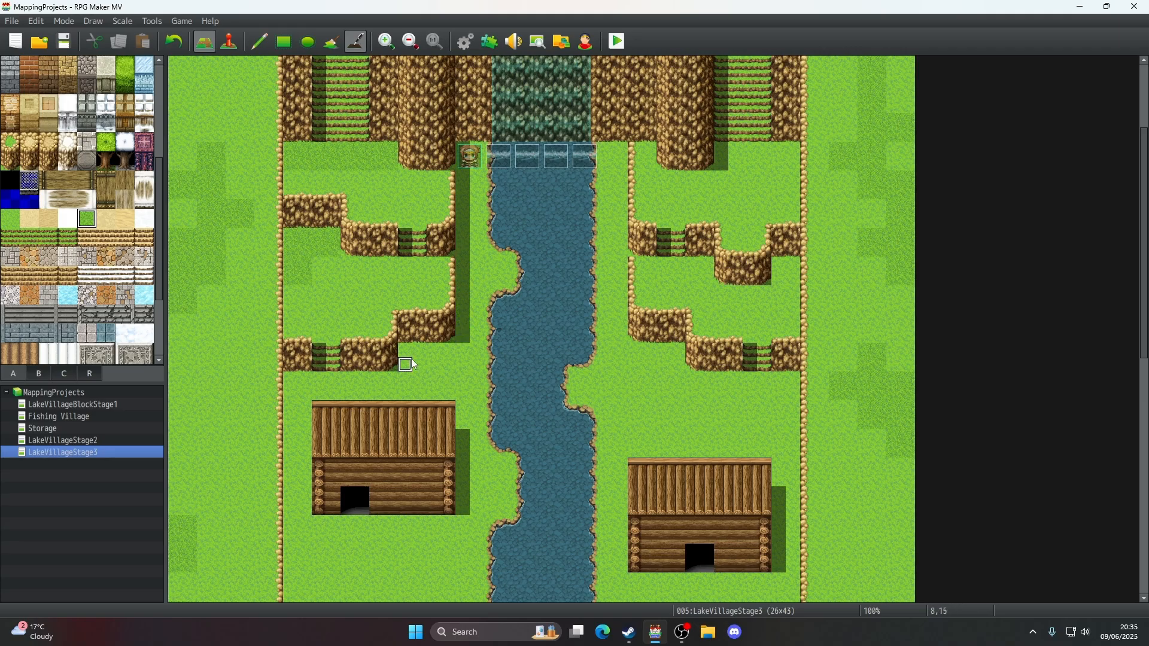
- Paint a darker grass patch below the upper western house from 4,23 to 9,23 and from 6,22 to 8,22
{"action": "scroll", "coordinate": [471, 351], "scroll_direction": "down", "scroll_amount": 4}
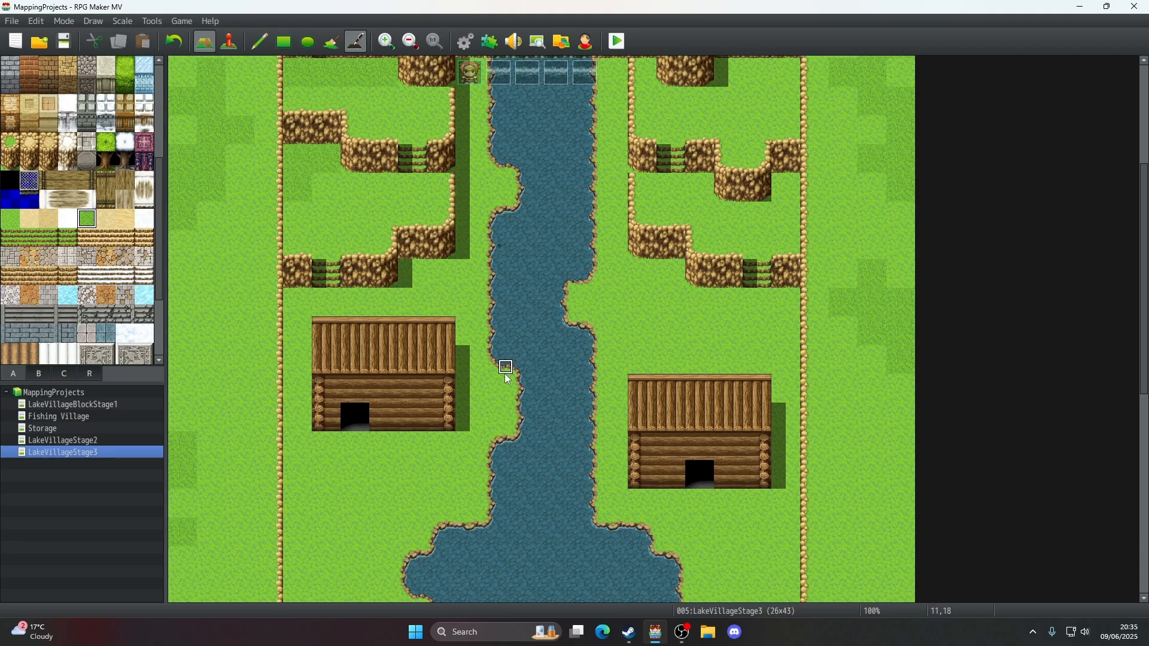
{"action": "scroll", "coordinate": [472, 352], "scroll_direction": "up", "scroll_amount": 3}
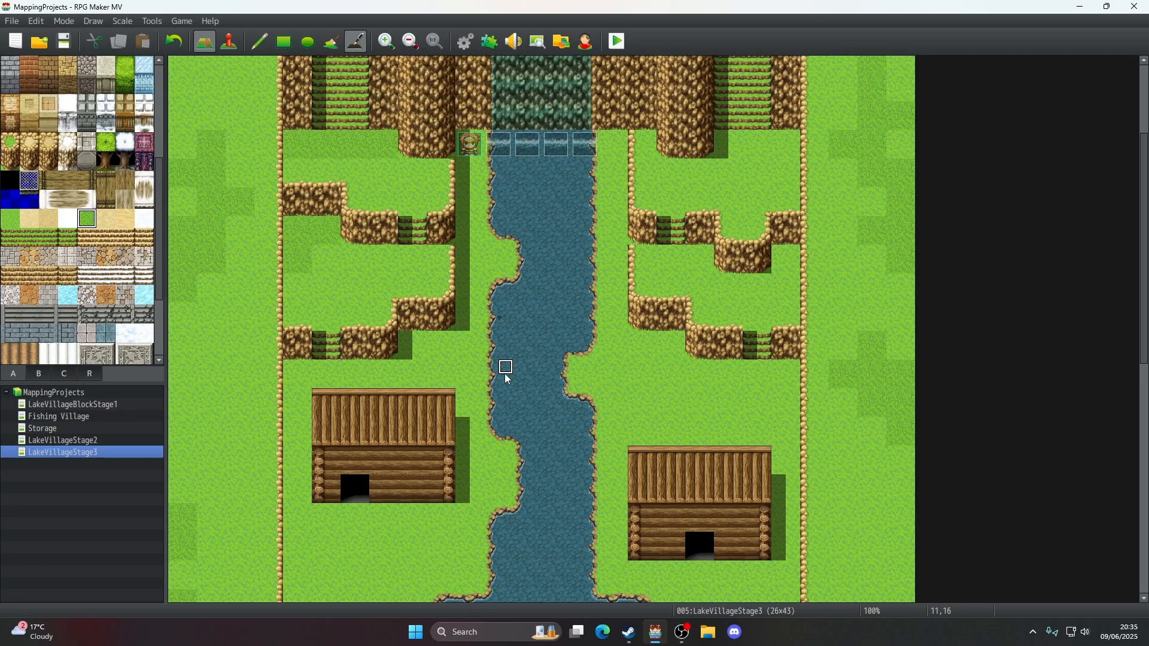
{"action": "scroll", "coordinate": [507, 379], "scroll_direction": "up", "scroll_amount": 3}
{"action": "scroll", "coordinate": [507, 377], "scroll_direction": "up", "scroll_amount": 2}
{"action": "scroll", "coordinate": [505, 374], "scroll_direction": "down", "scroll_amount": 3}
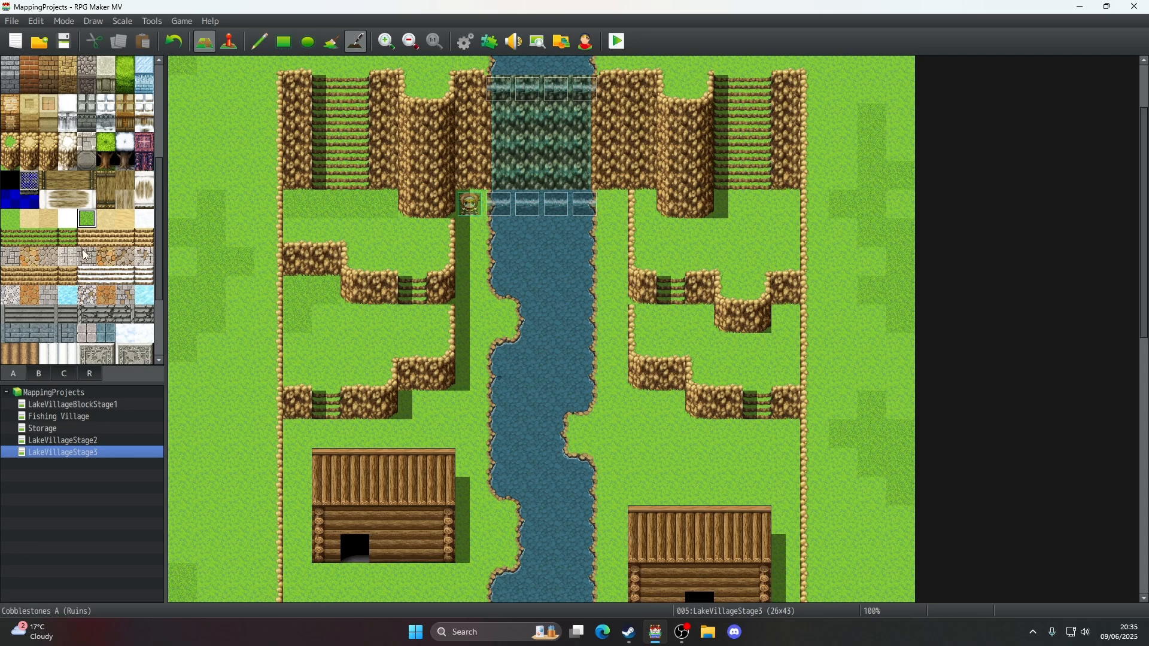
{"action": "left_click", "coordinate": [259, 41]}
{"action": "scroll", "coordinate": [429, 323], "scroll_direction": "down", "scroll_amount": 6}
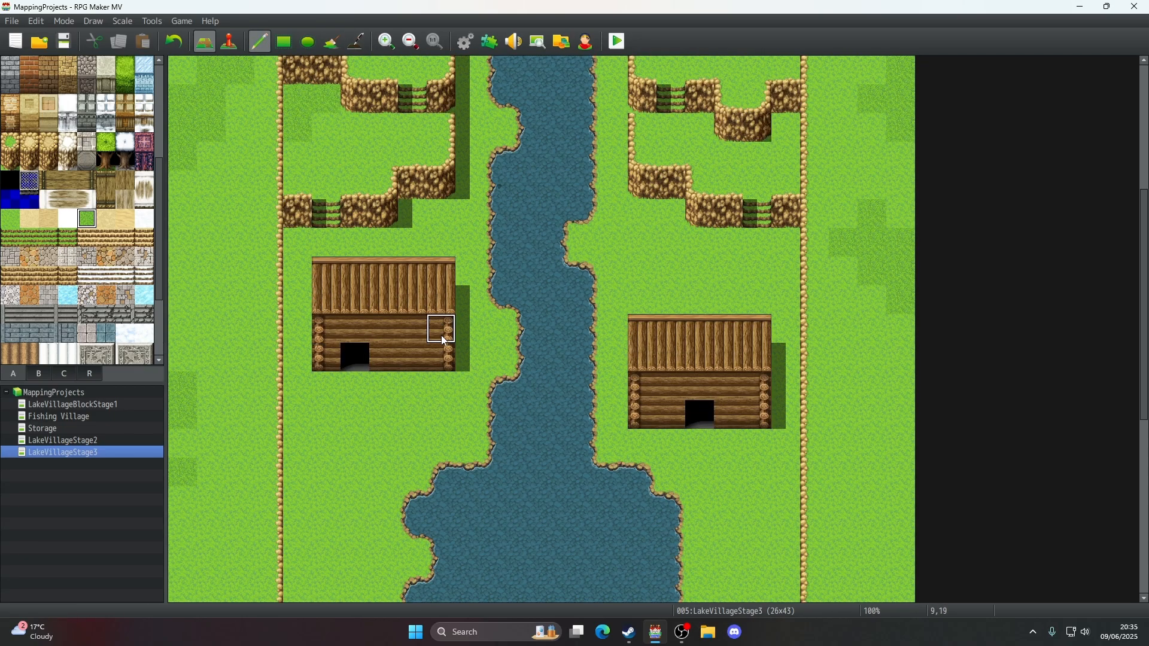
{"action": "scroll", "coordinate": [402, 359], "scroll_direction": "up", "scroll_amount": 2}
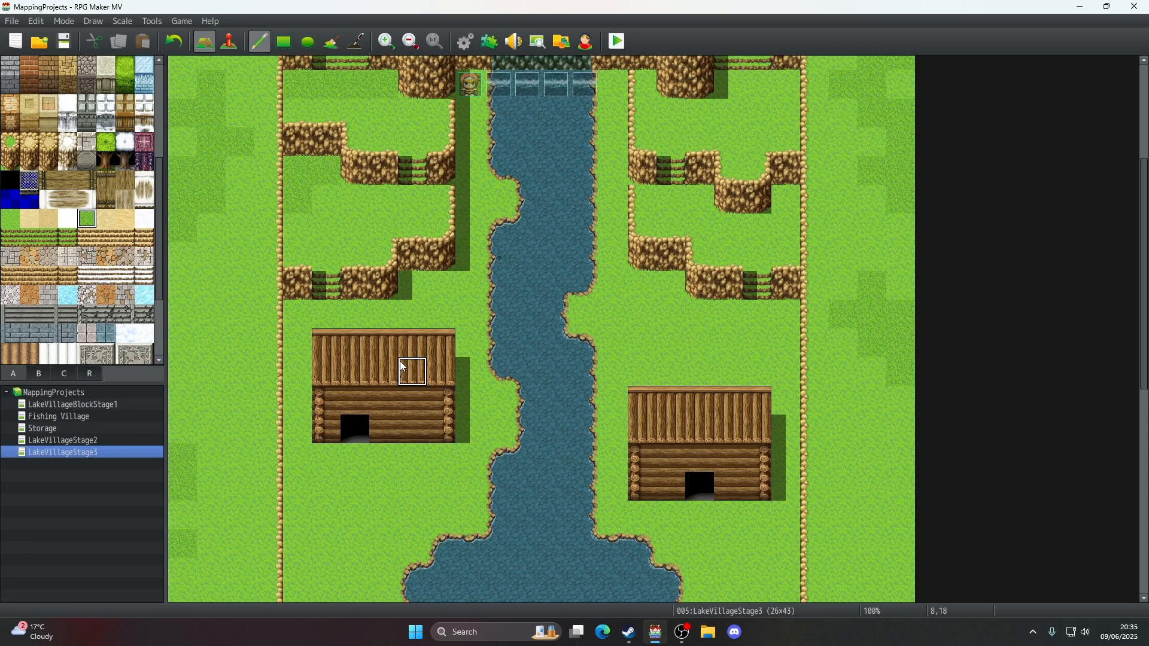
{"action": "scroll", "coordinate": [400, 362], "scroll_direction": "down", "scroll_amount": 4}
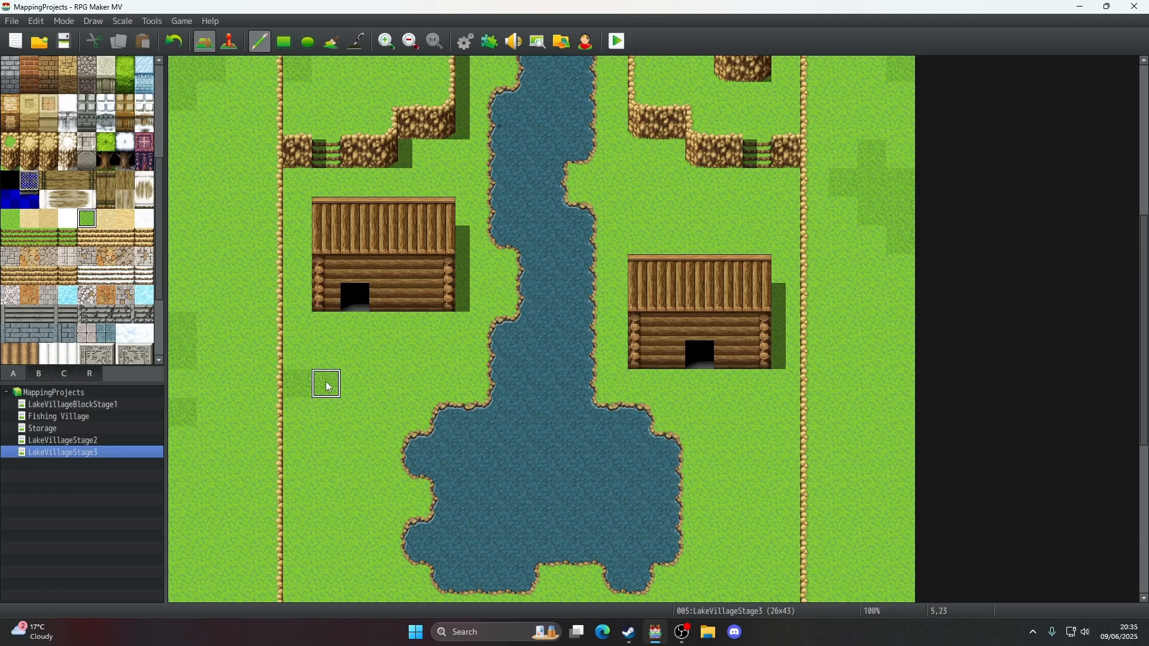
{"action": "left_click_drag", "start_coordinate": [329, 387], "coordinate": [356, 384]}
{"action": "left_click", "coordinate": [370, 369]}
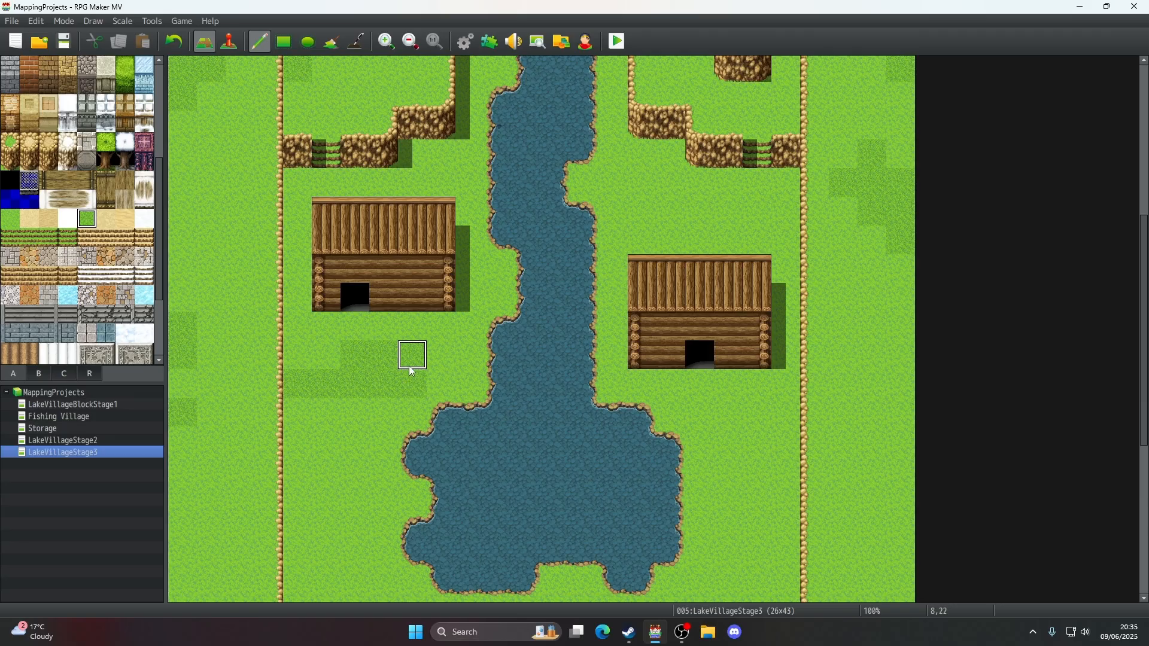
{"action": "left_click", "coordinate": [437, 395]}
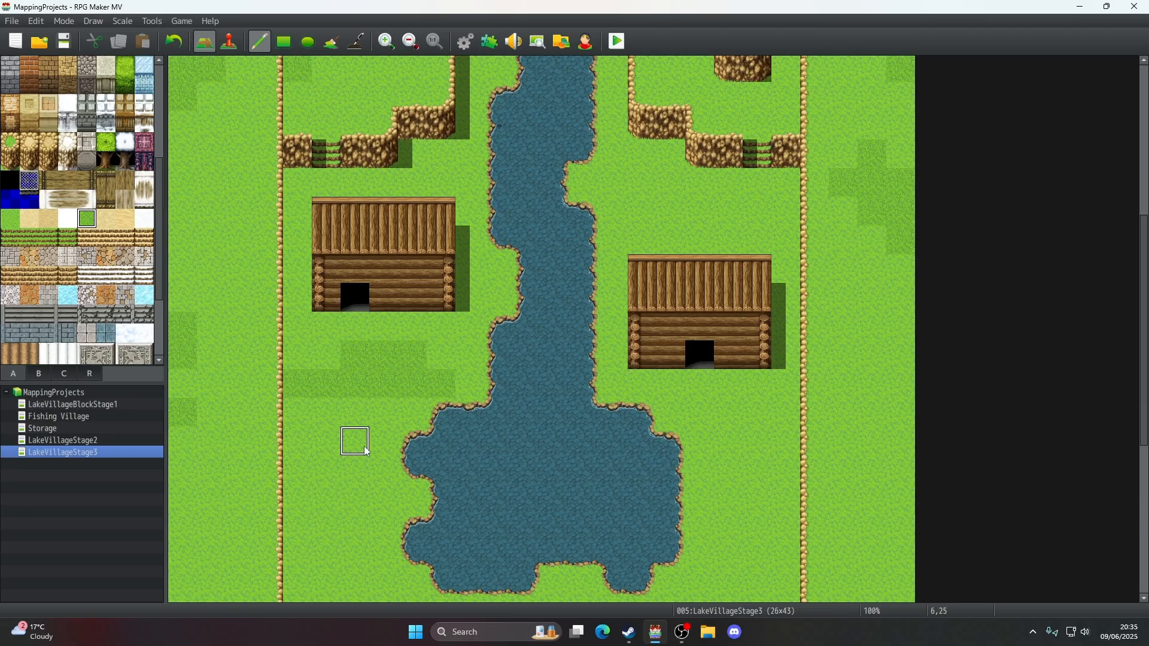
- Reshape the darker patch below the upper western house into an irregular cross around 5,23, spanning rows 22 to 25, and save the project
{"action": "right_click", "coordinate": [433, 361]}
{"action": "left_click_drag", "start_coordinate": [436, 378], "coordinate": [414, 386]}
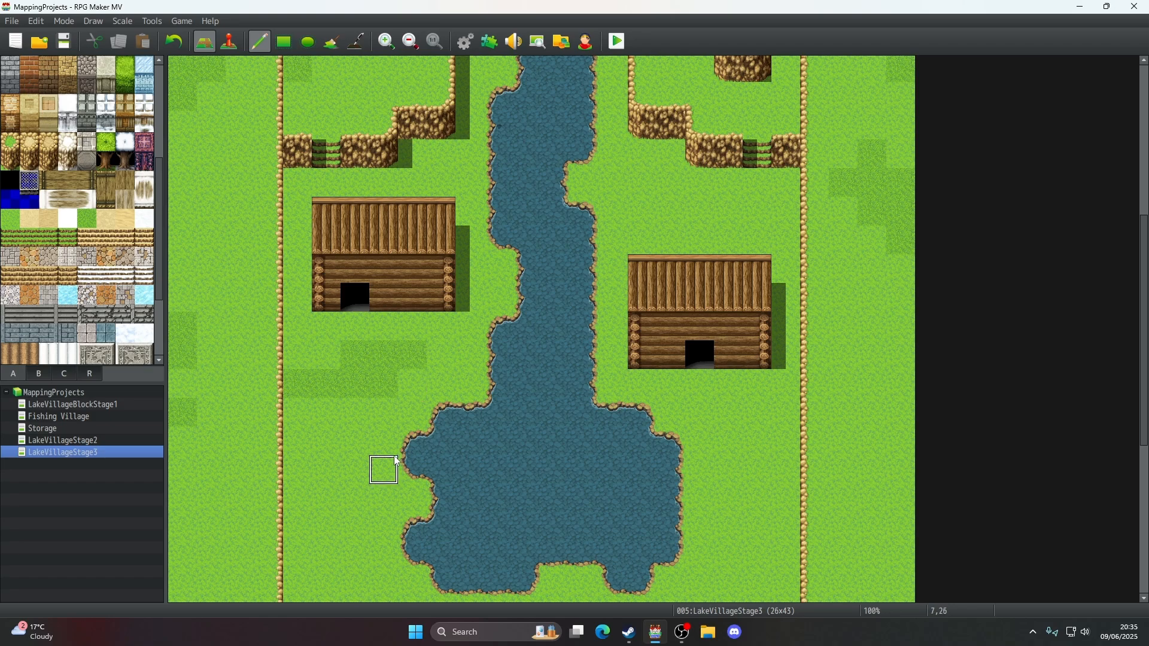
{"action": "left_click", "coordinate": [384, 388]}
{"action": "mouse_move", "coordinate": [357, 415]}
{"action": "left_mouse_down"}
{"action": "mouse_move", "coordinate": [353, 436]}
{"action": "mouse_move", "coordinate": [298, 436]}
{"action": "mouse_move", "coordinate": [326, 413]}
{"action": "left_mouse_up"}
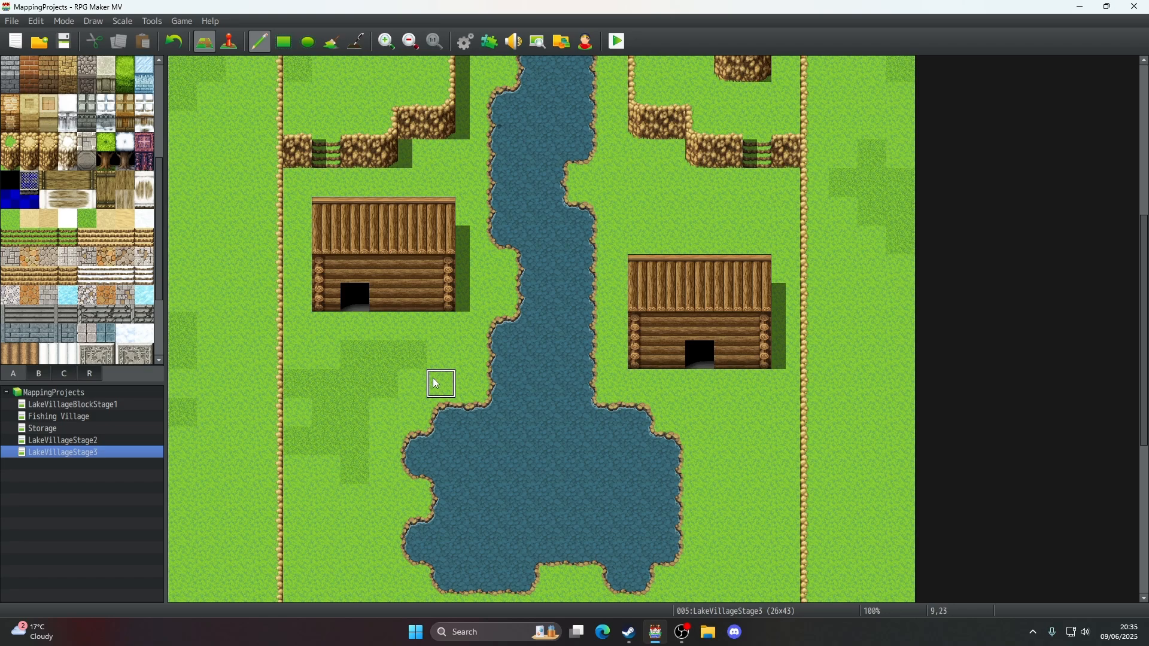
{"action": "scroll", "coordinate": [437, 385], "scroll_direction": "up", "scroll_amount": 2}
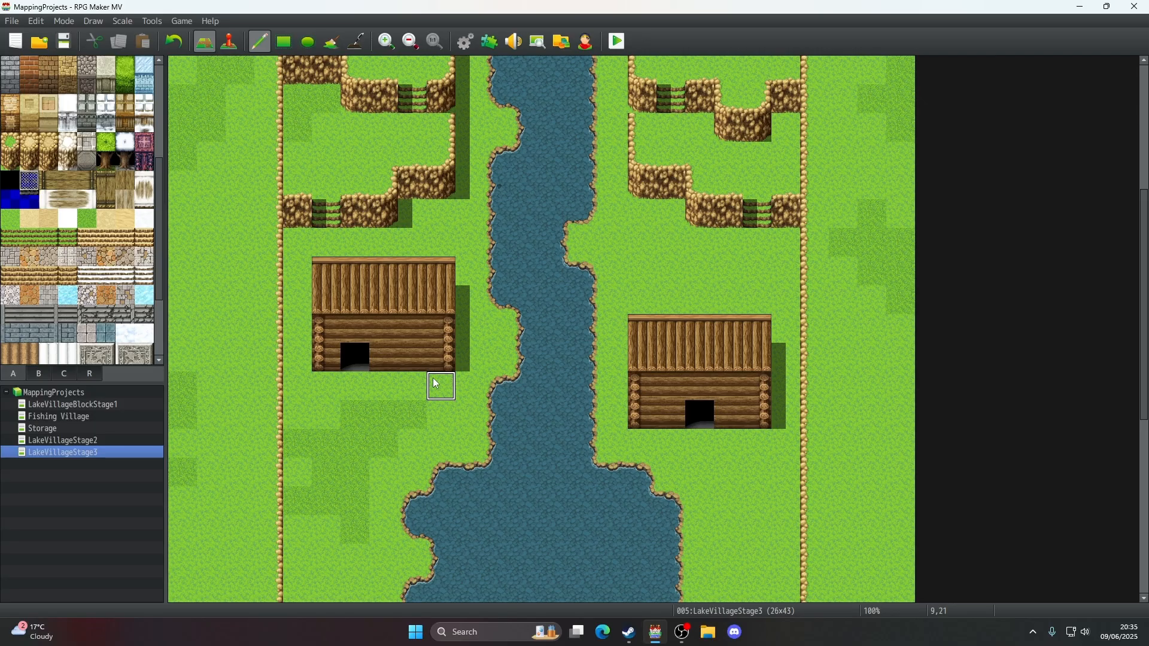
{"action": "scroll", "coordinate": [437, 384], "scroll_direction": "up", "scroll_amount": 1}
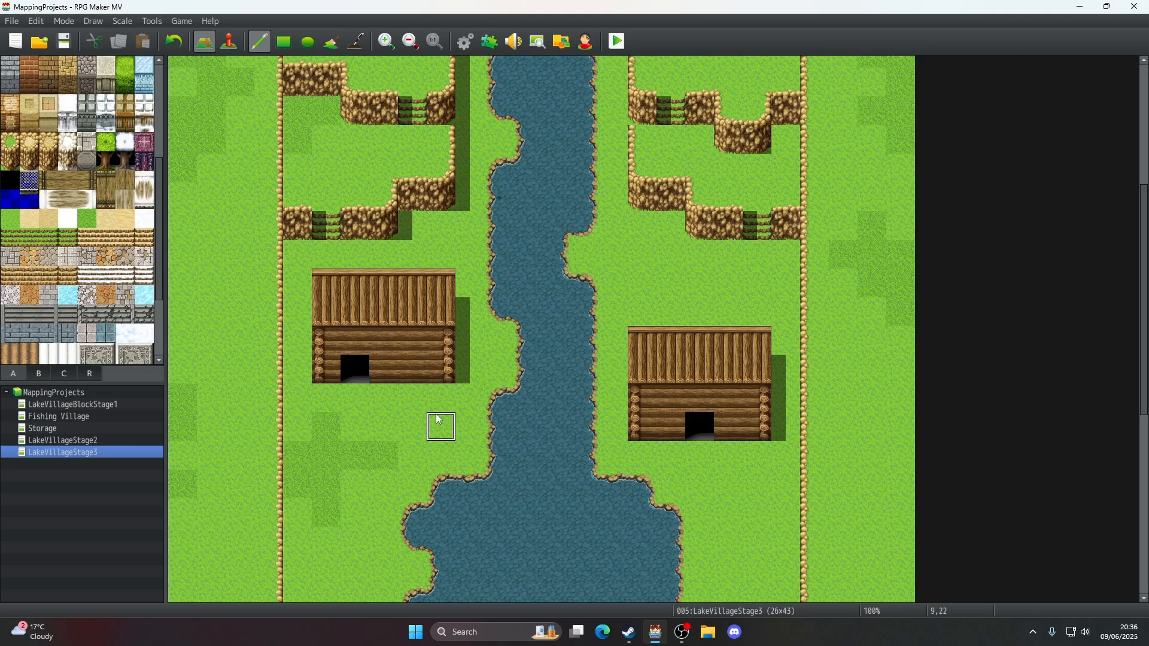
{"action": "scroll", "coordinate": [441, 422], "scroll_direction": "down", "scroll_amount": 3}
{"action": "scroll", "coordinate": [440, 418], "scroll_direction": "down", "scroll_amount": 5}
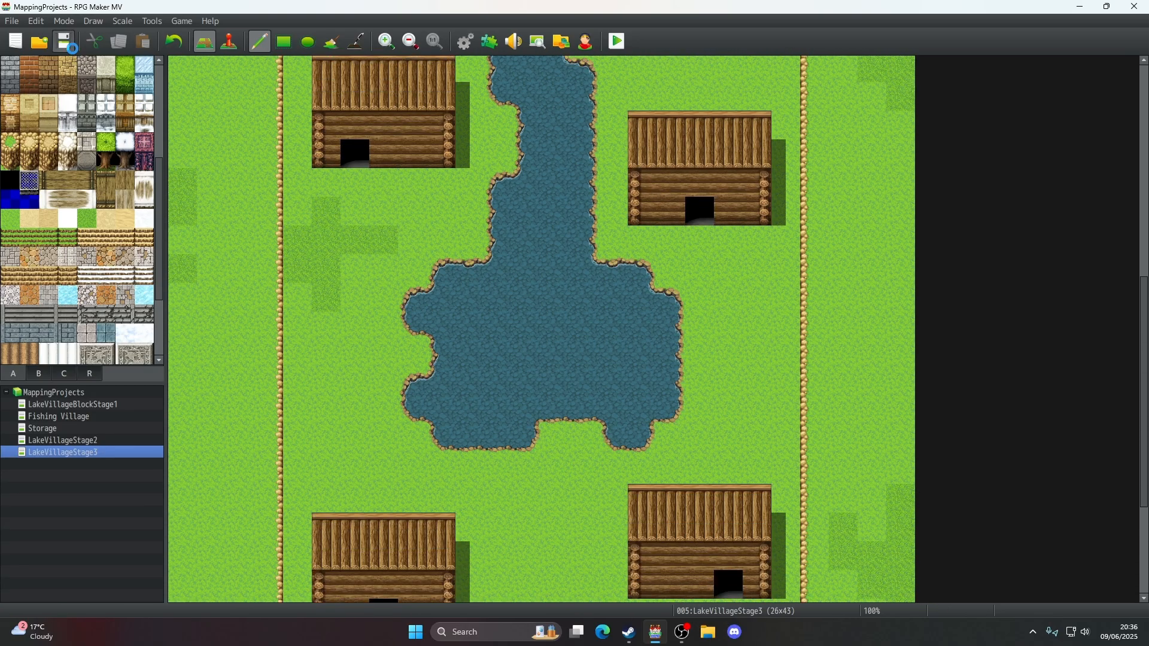
- Paint a small darker grass patch at 4,37, 4,38 and 5,38 in the village's southwestern corner
{"action": "scroll", "coordinate": [60, 257], "scroll_direction": "down", "scroll_amount": 1}
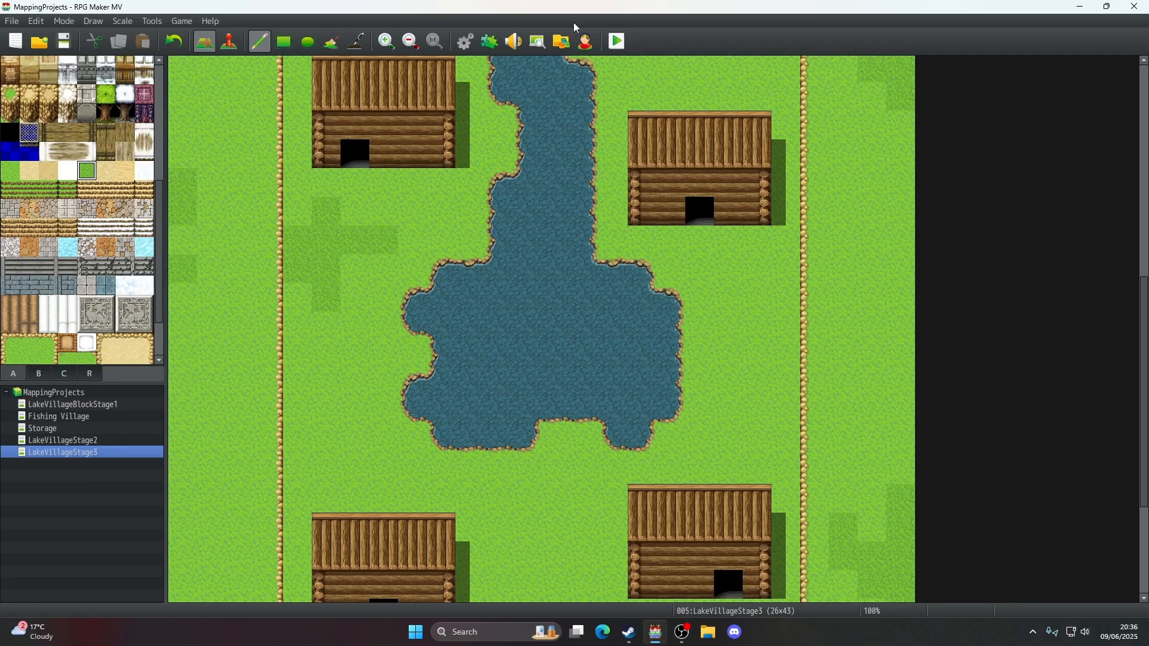
{"action": "scroll", "coordinate": [461, 287], "scroll_direction": "down", "scroll_amount": 6}
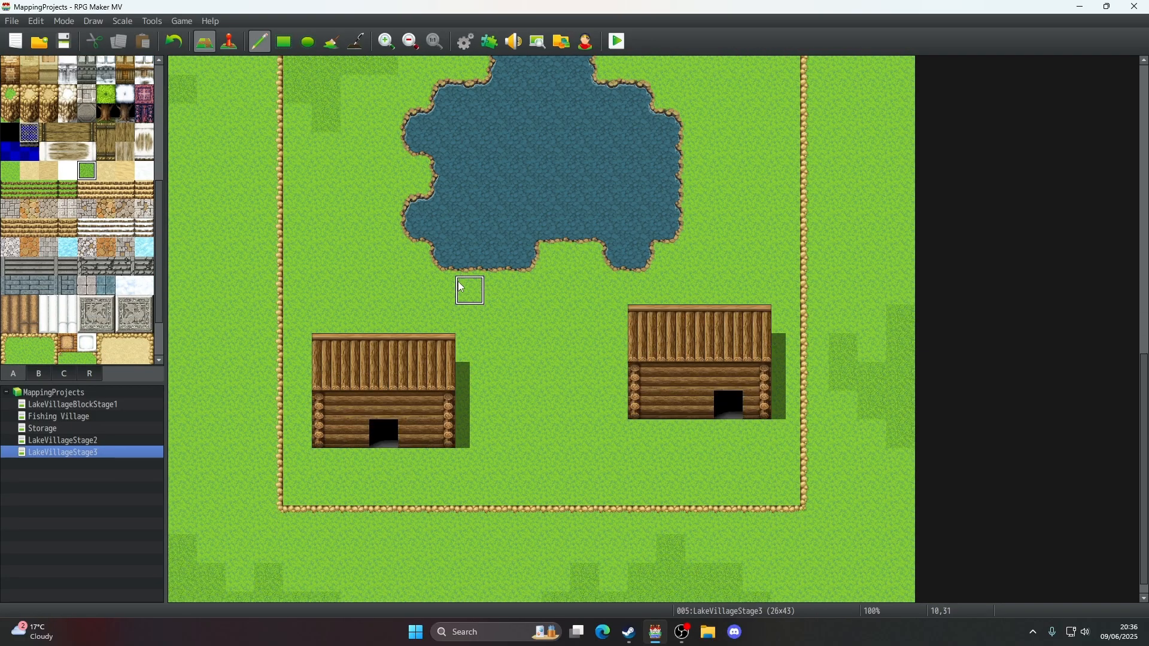
{"action": "scroll", "coordinate": [461, 288], "scroll_direction": "up", "scroll_amount": 6}
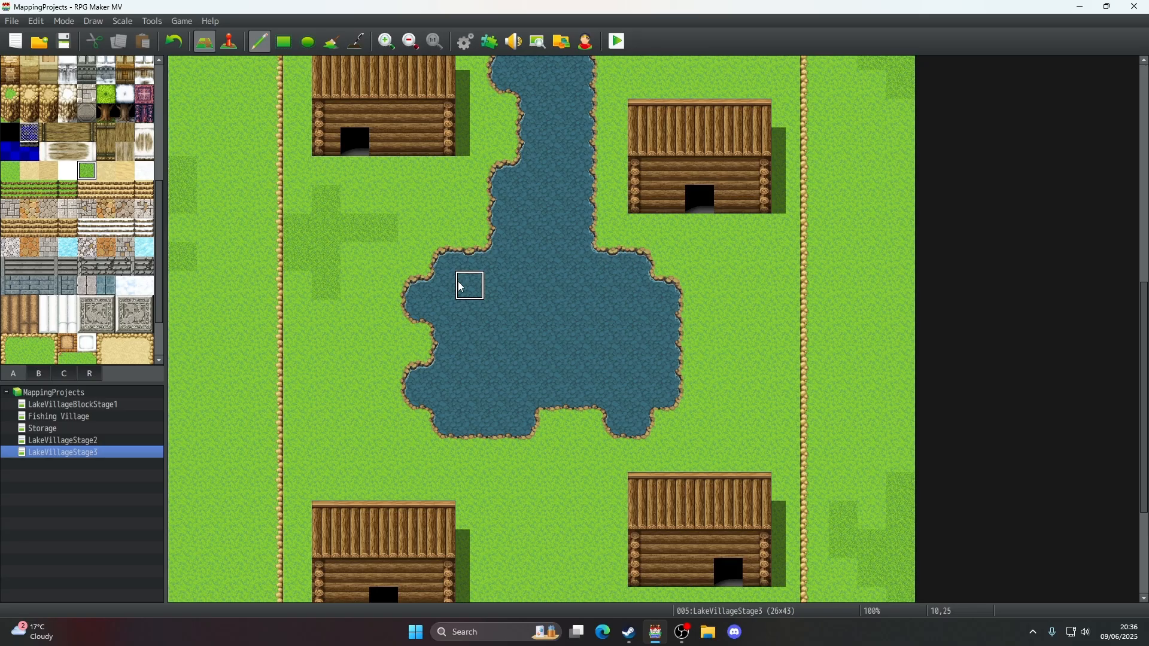
{"action": "scroll", "coordinate": [461, 287], "scroll_direction": "down", "scroll_amount": 3}
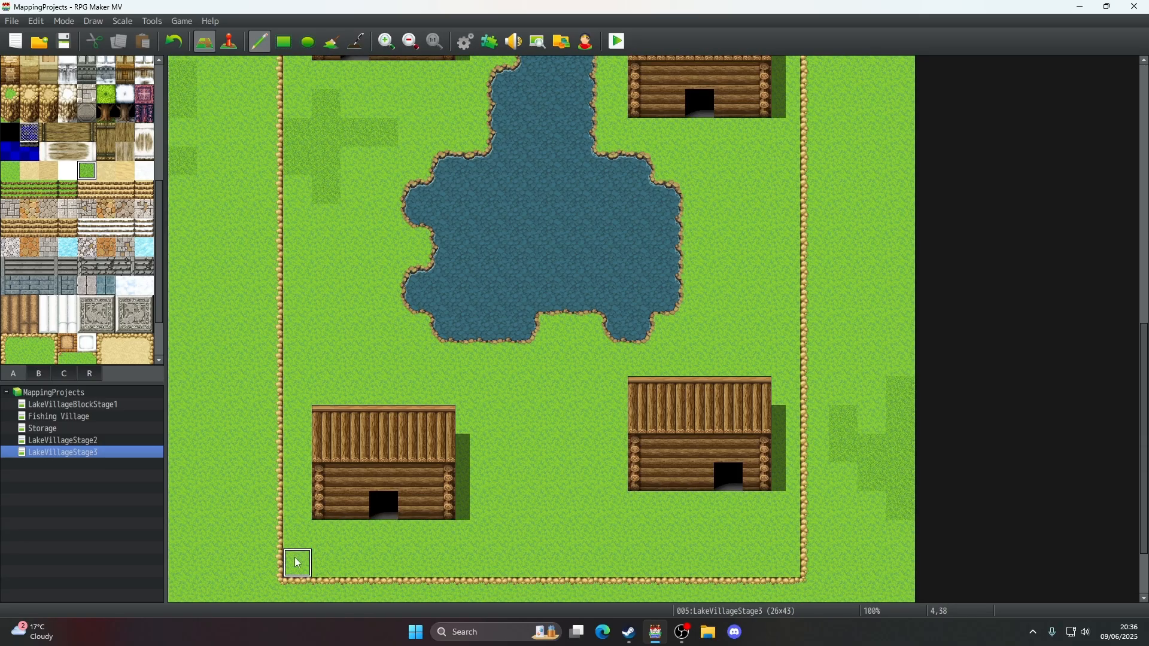
{"action": "mouse_move", "coordinate": [298, 563]}
{"action": "left_mouse_down"}
{"action": "mouse_move", "coordinate": [296, 537]}
{"action": "mouse_move", "coordinate": [312, 528]}
{"action": "mouse_move", "coordinate": [299, 510]}
{"action": "left_mouse_up"}
{"action": "right_click", "coordinate": [346, 538]}
{"action": "left_click", "coordinate": [330, 538]}
{"action": "left_click", "coordinate": [353, 563]}
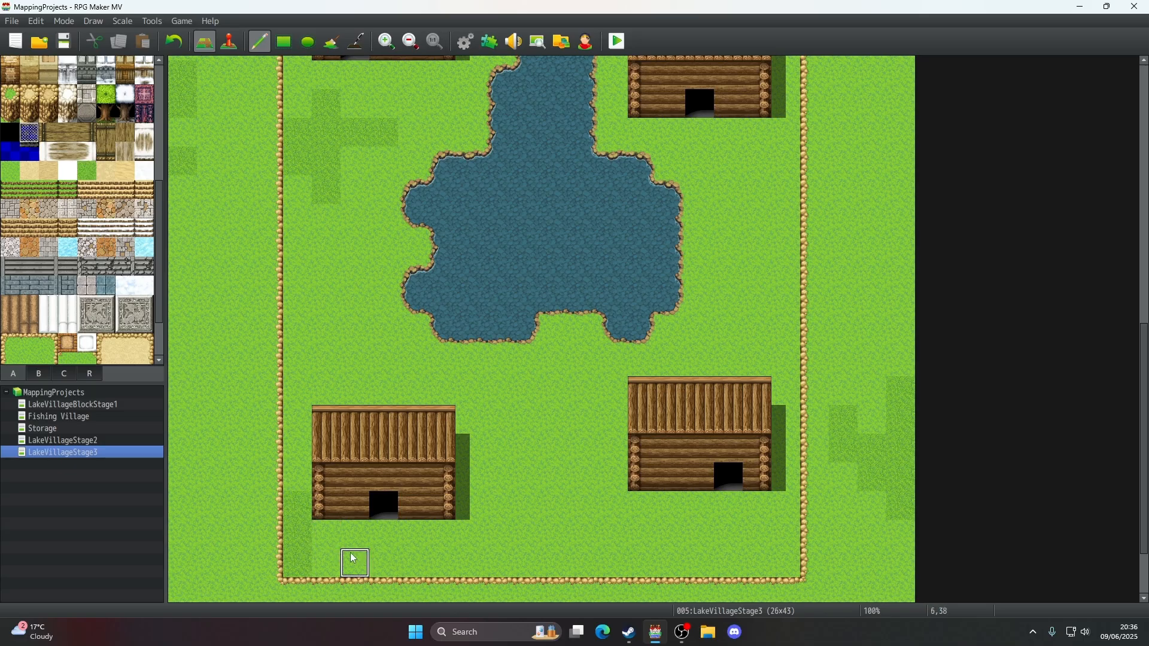
{"action": "left_click", "coordinate": [297, 505]}
{"action": "left_click", "coordinate": [328, 563]}
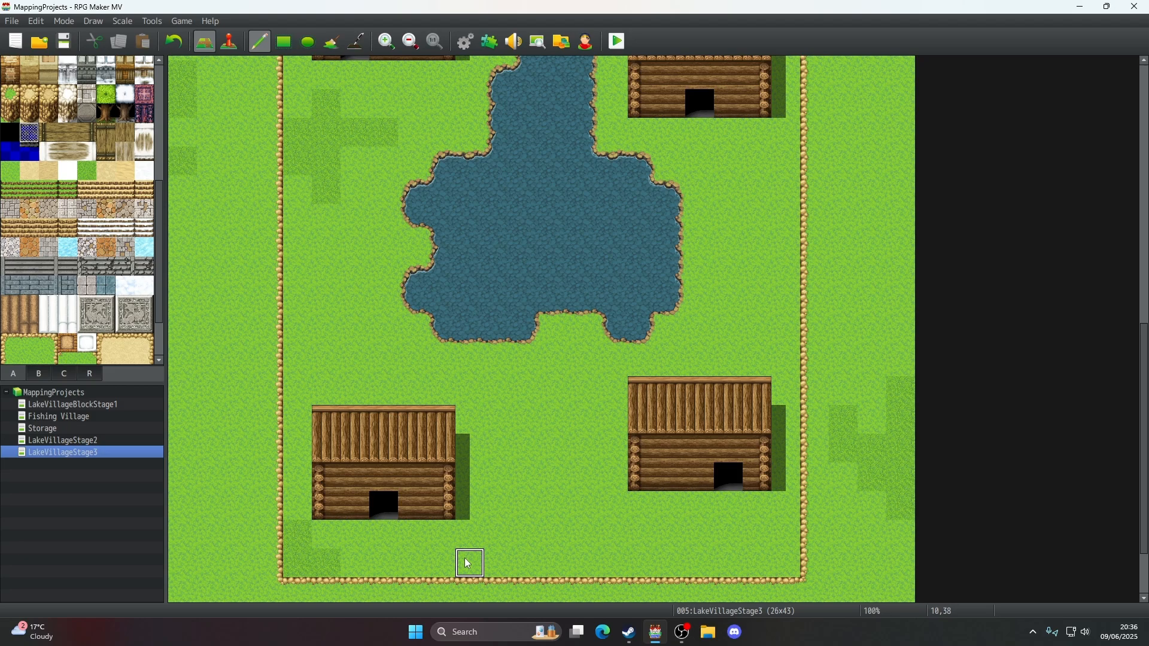
- Paint two irregular darker grass patches between the lower houses, one around 14,33 and one from 11,35 down to 12,37
{"action": "scroll", "coordinate": [468, 563], "scroll_direction": "up", "scroll_amount": 2}
{"action": "scroll", "coordinate": [468, 564], "scroll_direction": "down", "scroll_amount": 3}
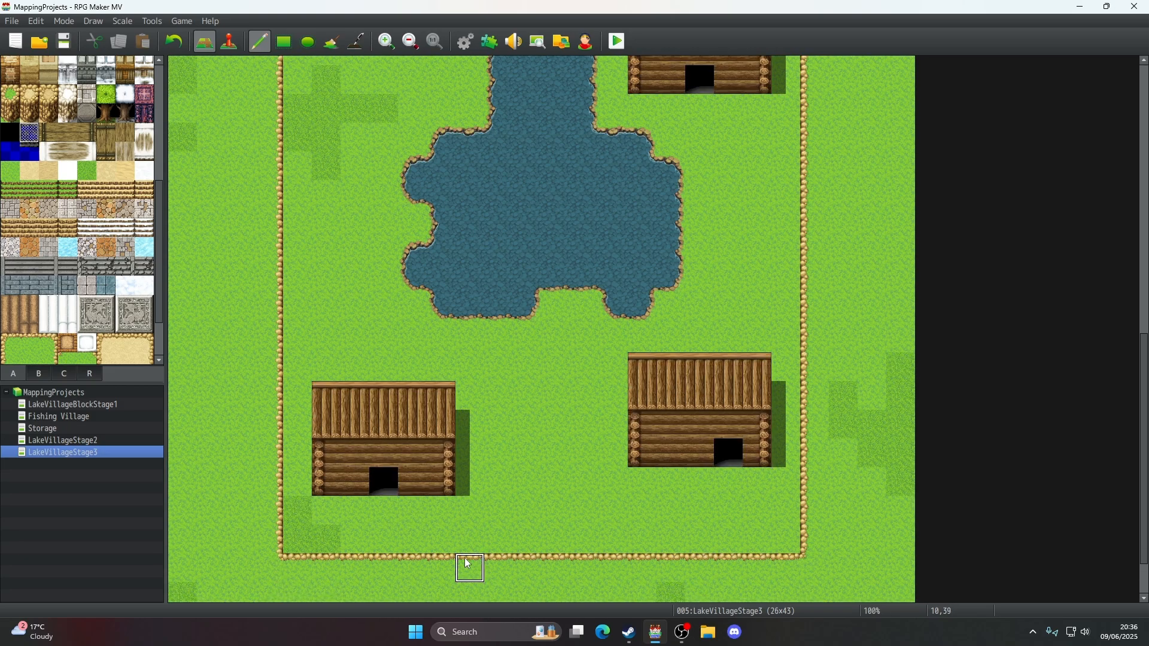
{"action": "scroll", "coordinate": [469, 564], "scroll_direction": "up", "scroll_amount": 2}
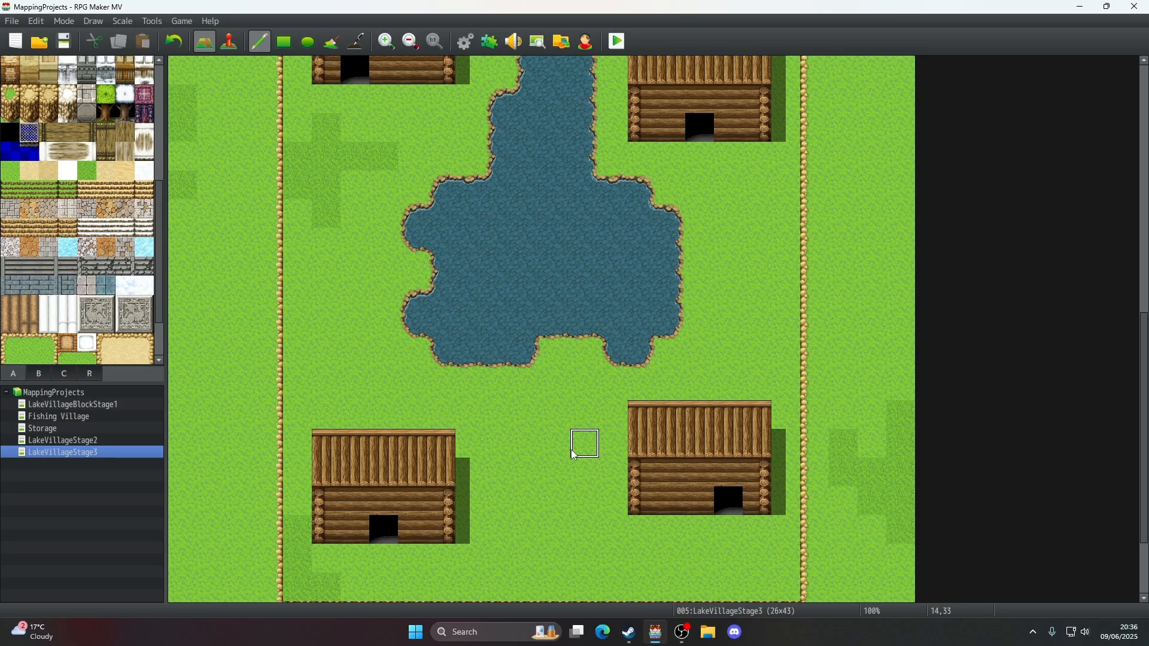
{"action": "mouse_move", "coordinate": [567, 450]}
{"action": "left_mouse_down"}
{"action": "mouse_move", "coordinate": [589, 449]}
{"action": "mouse_move", "coordinate": [590, 475]}
{"action": "left_mouse_up"}
{"action": "left_click_drag", "start_coordinate": [606, 428], "coordinate": [586, 418]}
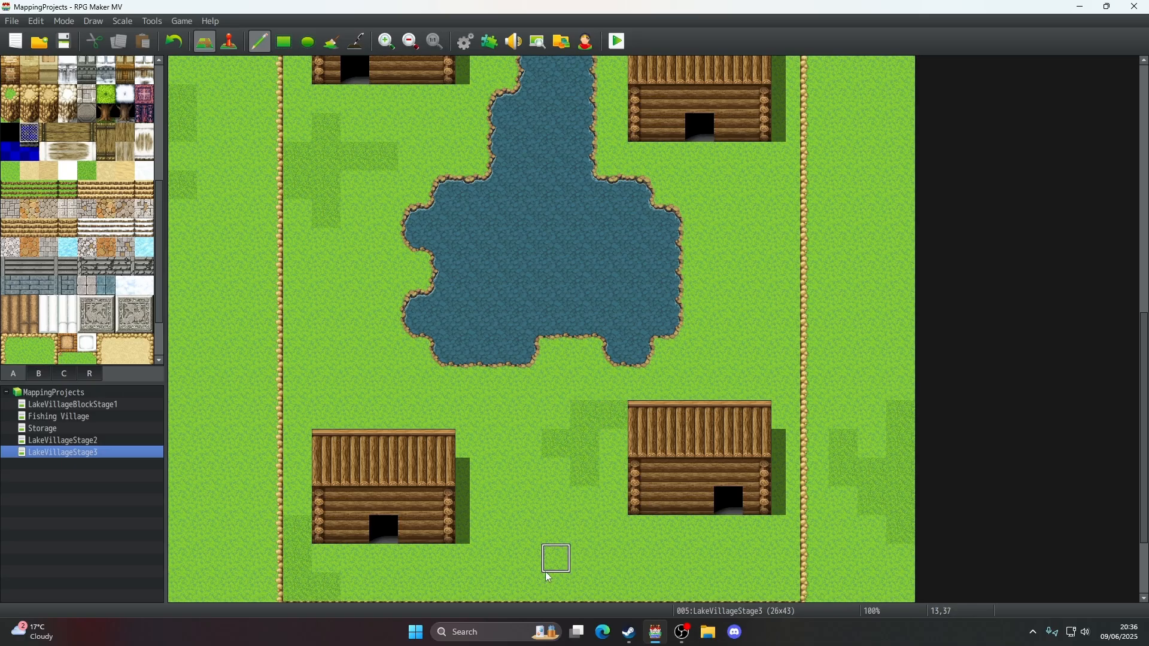
{"action": "mouse_move", "coordinate": [497, 500]}
{"action": "left_mouse_down"}
{"action": "mouse_move", "coordinate": [495, 531]}
{"action": "mouse_move", "coordinate": [526, 556]}
{"action": "left_mouse_up"}
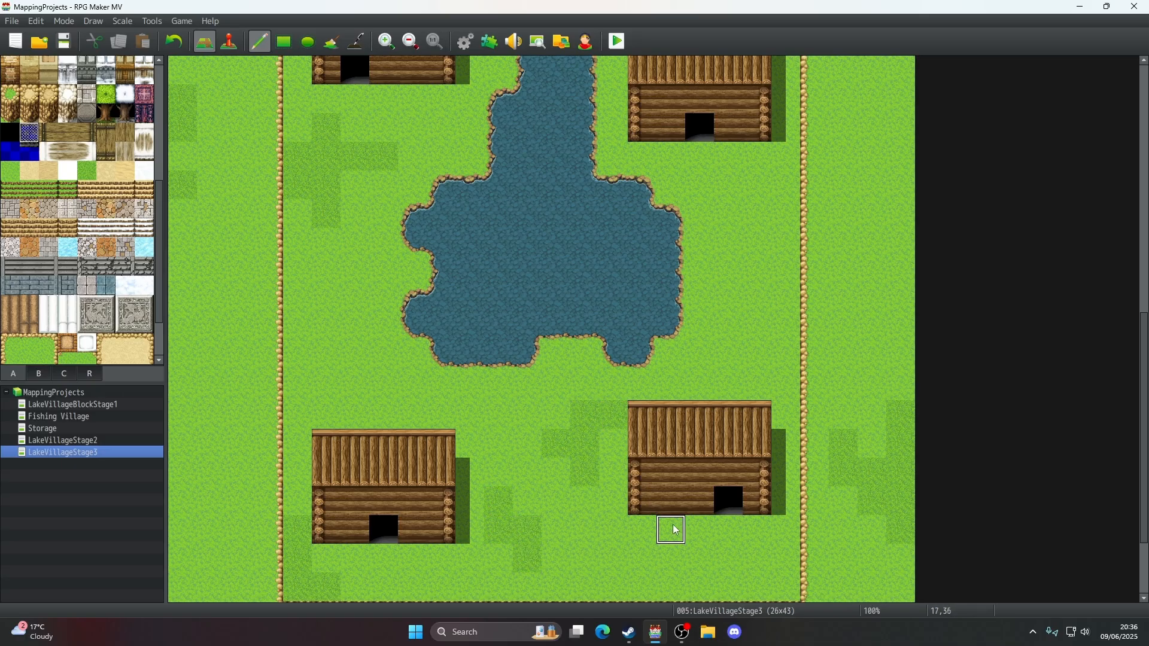
- Paint an irregular darker grass patch on the lake's eastern bank, covering 20,26, 21,26, 19,27, 20,27 and 20,28
{"action": "scroll", "coordinate": [676, 530], "scroll_direction": "down", "scroll_amount": 1}
{"action": "scroll", "coordinate": [676, 530], "scroll_direction": "up", "scroll_amount": 1}
{"action": "scroll", "coordinate": [673, 530], "scroll_direction": "down", "scroll_amount": 1}
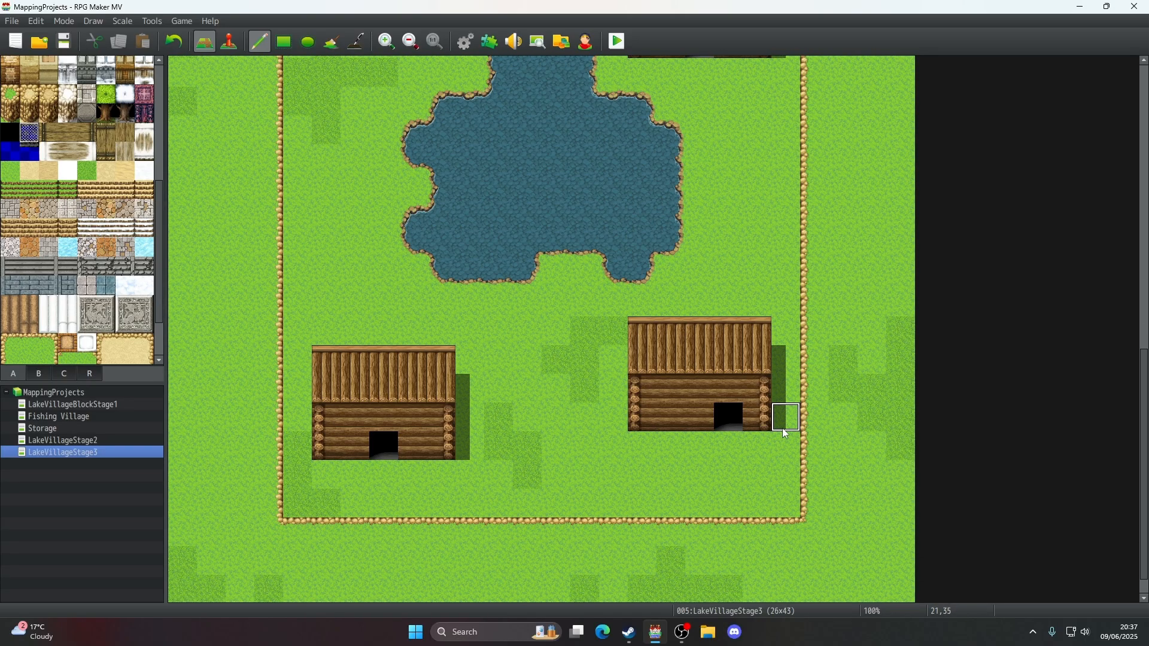
{"action": "scroll", "coordinate": [724, 464], "scroll_direction": "up", "scroll_amount": 2}
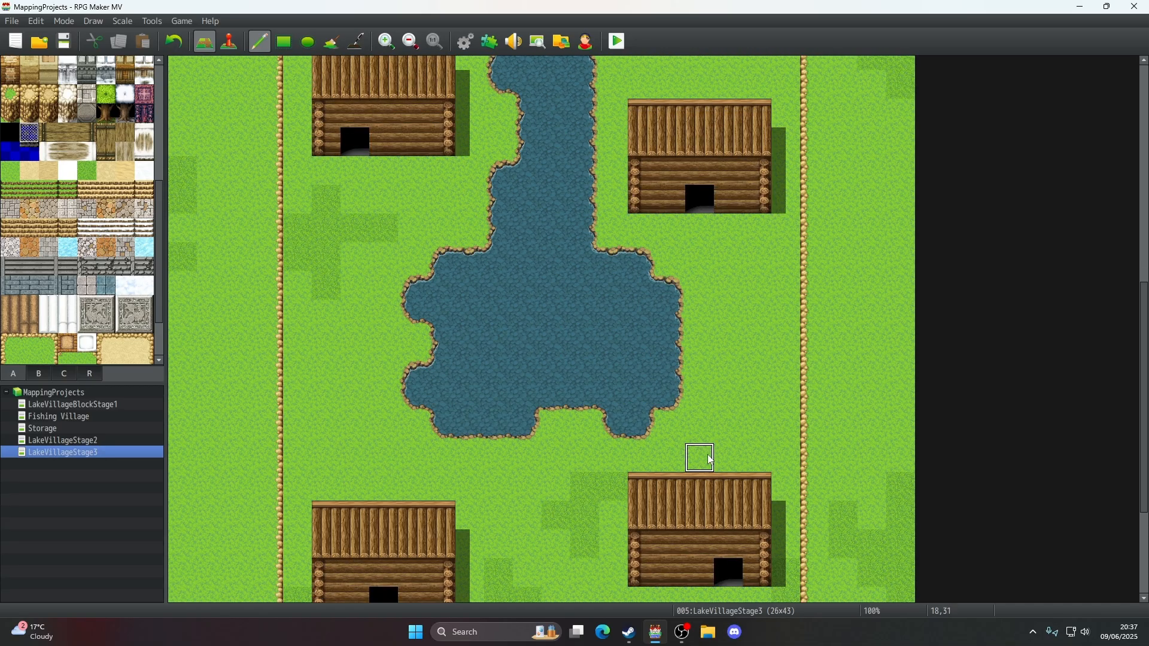
{"action": "scroll", "coordinate": [718, 390], "scroll_direction": "down", "scroll_amount": 1}
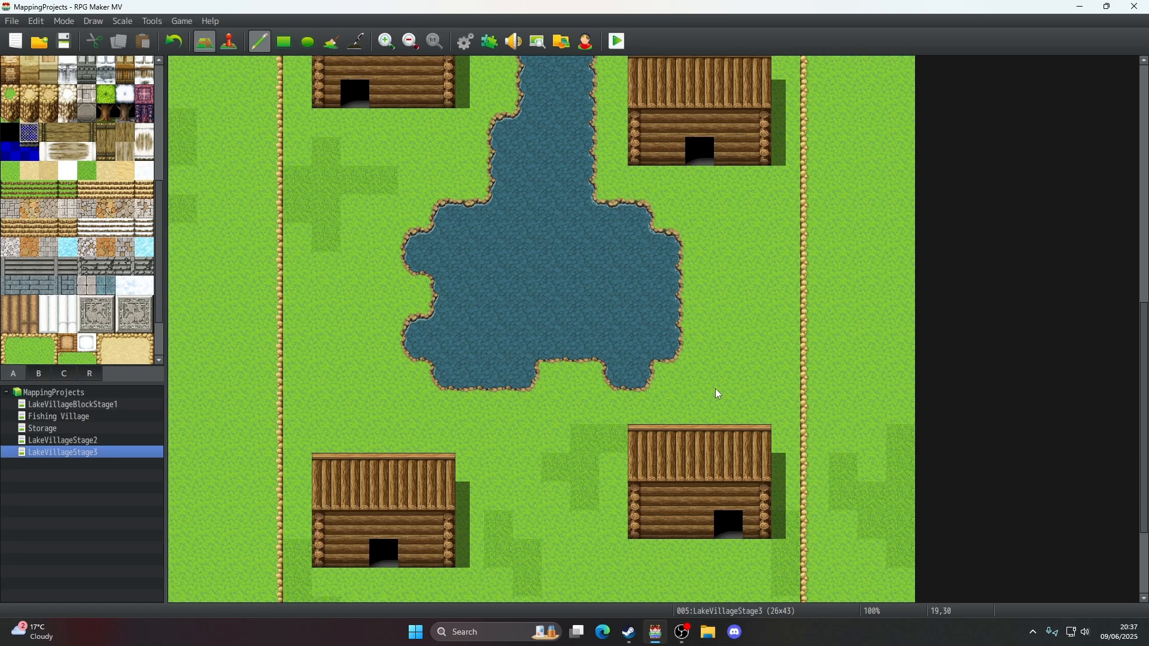
{"action": "scroll", "coordinate": [718, 392], "scroll_direction": "up", "scroll_amount": 1}
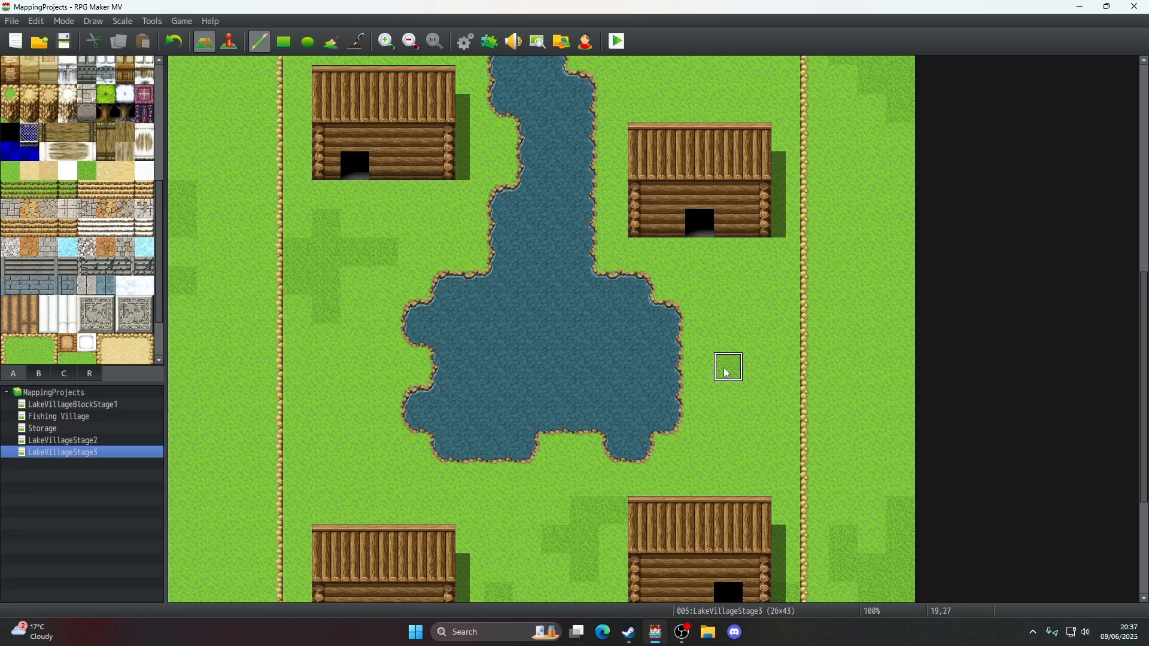
{"action": "mouse_move", "coordinate": [727, 373]}
{"action": "left_mouse_down"}
{"action": "mouse_move", "coordinate": [749, 365]}
{"action": "mouse_move", "coordinate": [753, 392]}
{"action": "left_mouse_up"}
{"action": "left_click", "coordinate": [777, 340]}
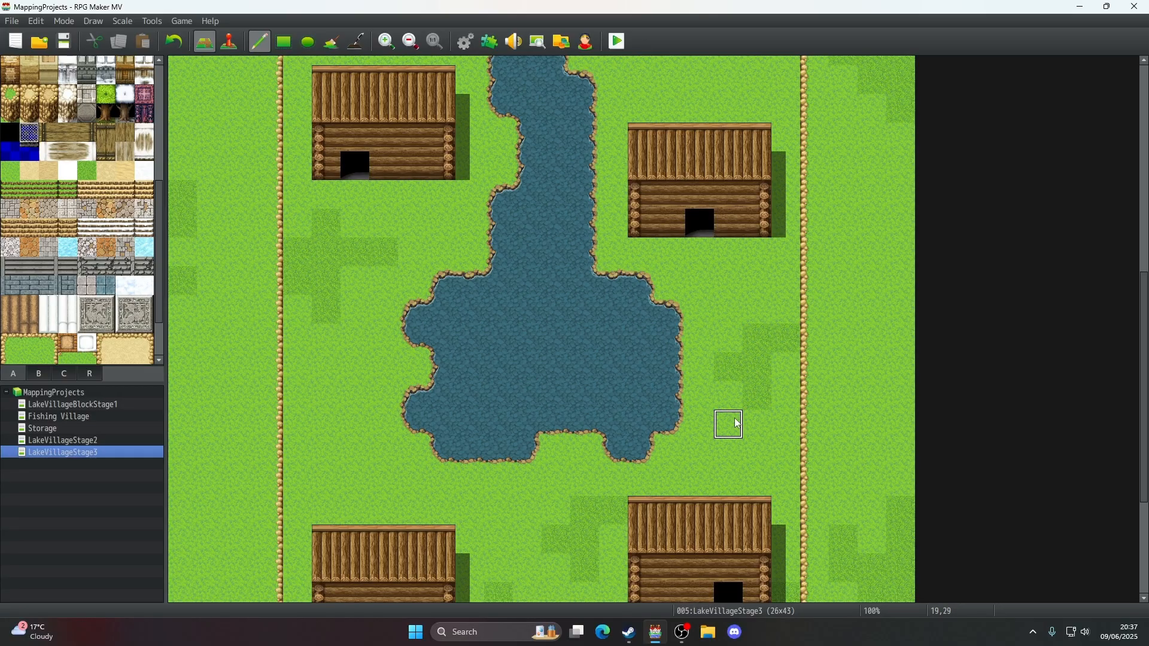
- Paint darker grass below the lower eastern cliff at 16,15 and 17,15 and from 17,16 to 19,16
{"action": "scroll", "coordinate": [737, 423], "scroll_direction": "up", "scroll_amount": 3}
{"action": "scroll", "coordinate": [706, 449], "scroll_direction": "up", "scroll_amount": 5}
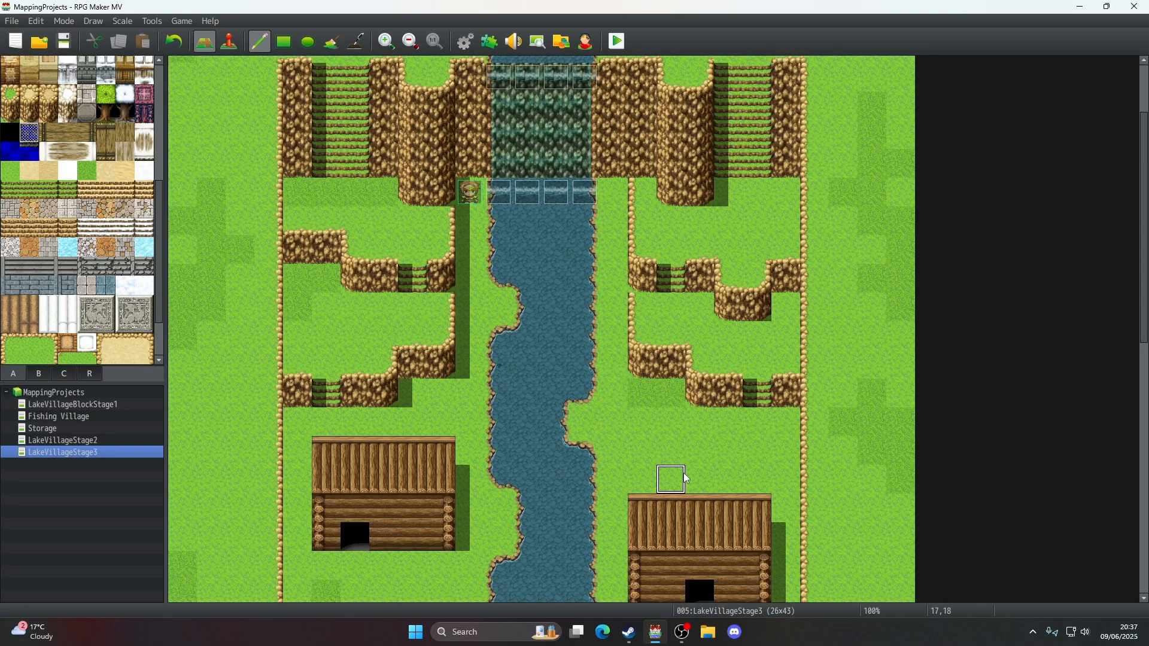
{"action": "scroll", "coordinate": [673, 466], "scroll_direction": "down", "scroll_amount": 2}
{"action": "left_click_drag", "start_coordinate": [690, 357], "coordinate": [726, 351]}
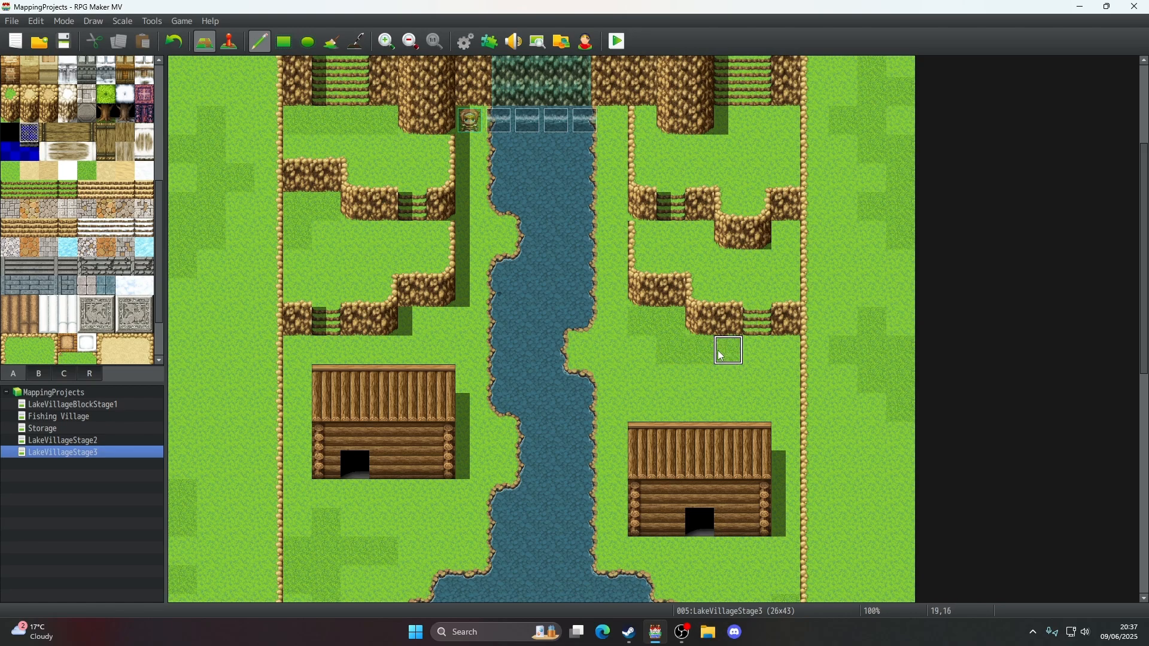
{"action": "left_click", "coordinate": [366, 42]}
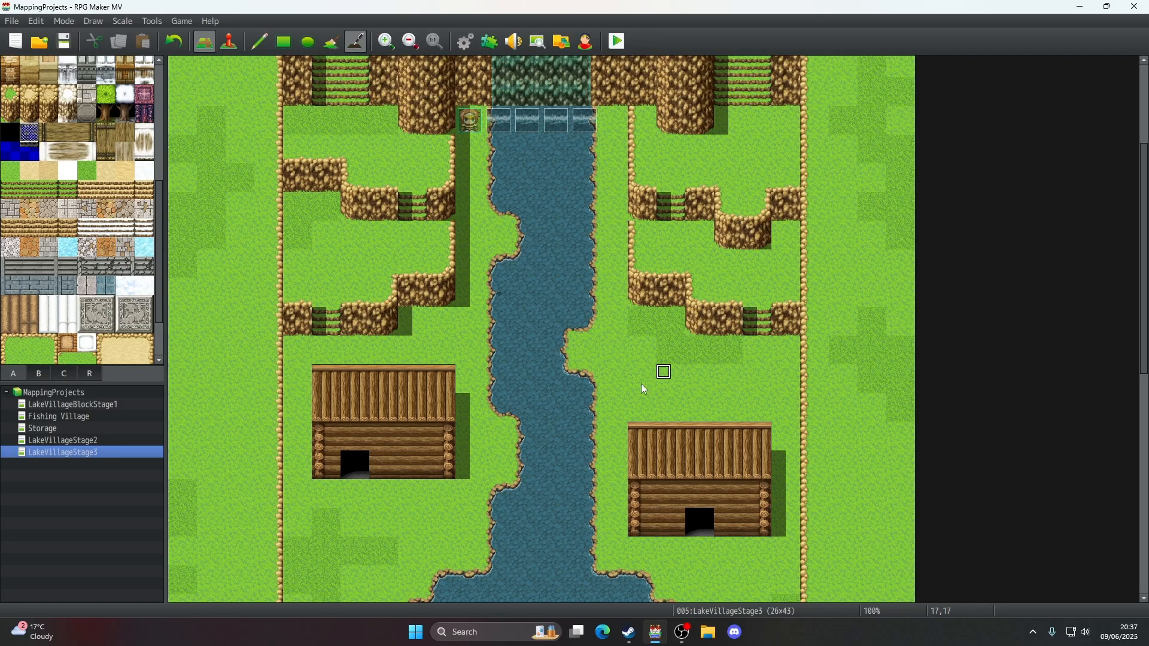
{"action": "left_click", "coordinate": [259, 42]}
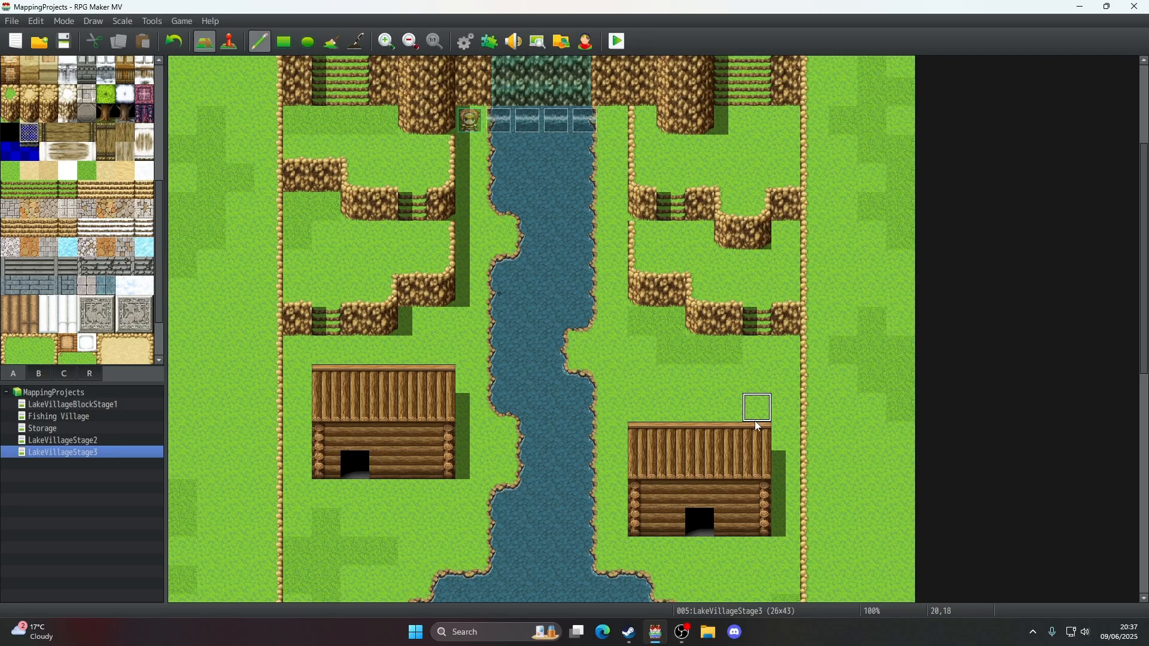
- Paint darker grass below the upper eastern terrace's cliff at 21,12 and 19,13 to 21,13, and at 21,8 beside the eastern stairs
{"action": "scroll", "coordinate": [755, 421], "scroll_direction": "up", "scroll_amount": 2}
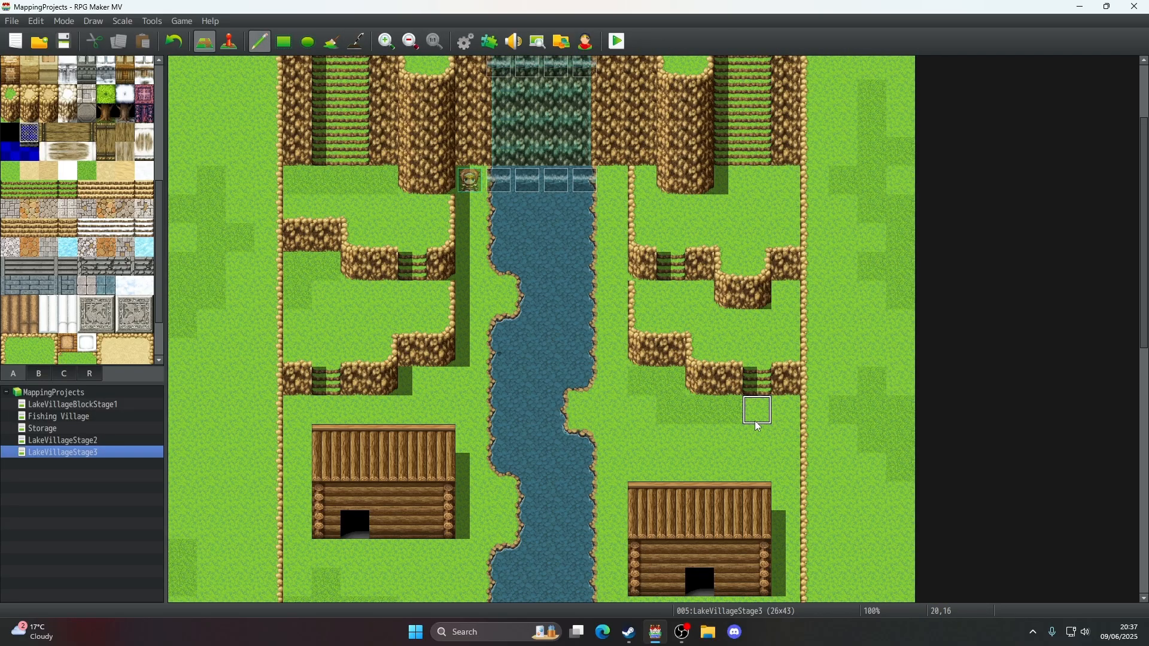
{"action": "left_click", "coordinate": [775, 304]}
{"action": "left_click_drag", "start_coordinate": [777, 331], "coordinate": [733, 329]}
{"action": "scroll", "coordinate": [749, 441], "scroll_direction": "up", "scroll_amount": 3}
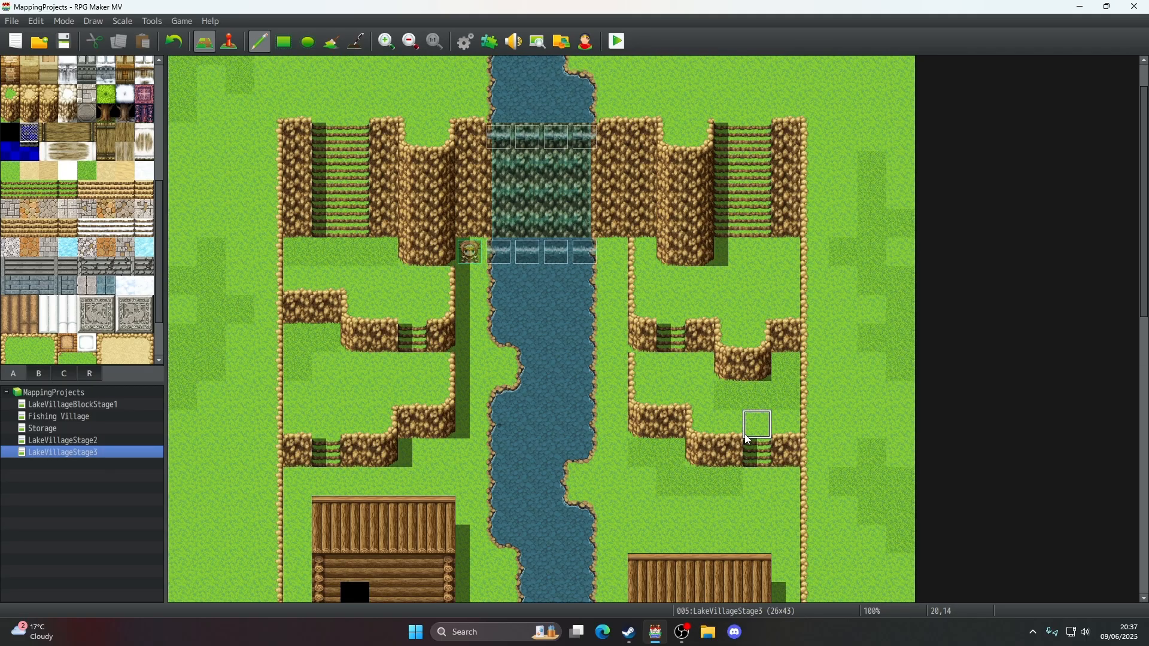
{"action": "left_click", "coordinate": [779, 256]}
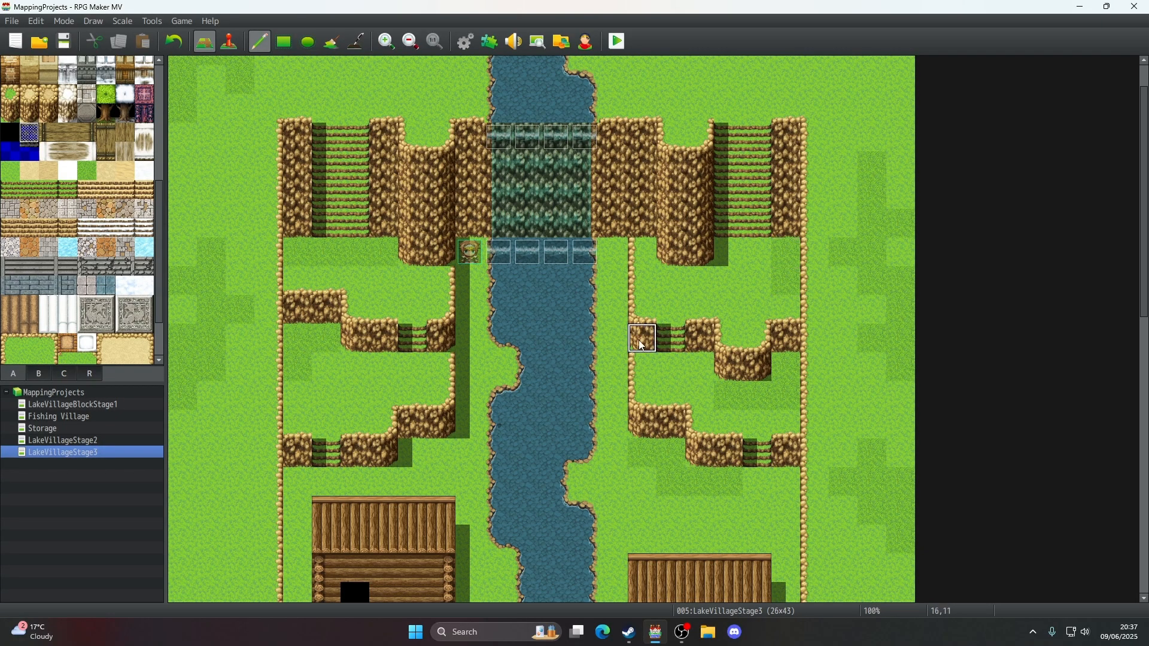
- Paint darker grass at 19,8 below the eastern stairs and pen in the shadow there beside the cliff
{"action": "left_click", "coordinate": [739, 251]}
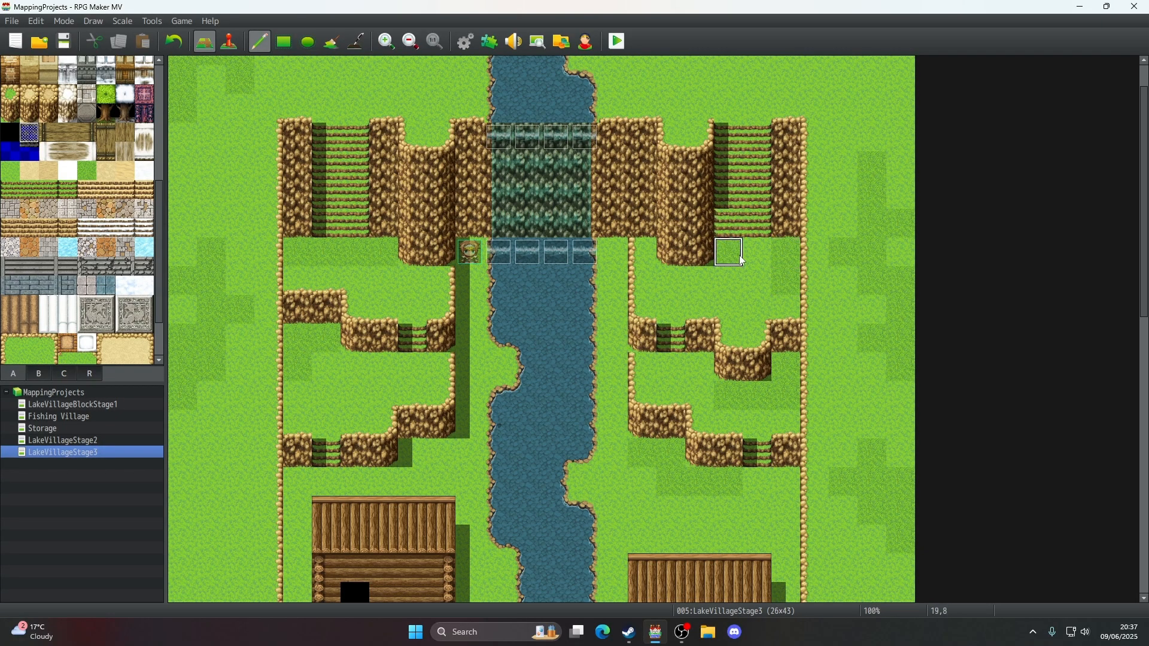
{"action": "left_click", "coordinate": [356, 41]}
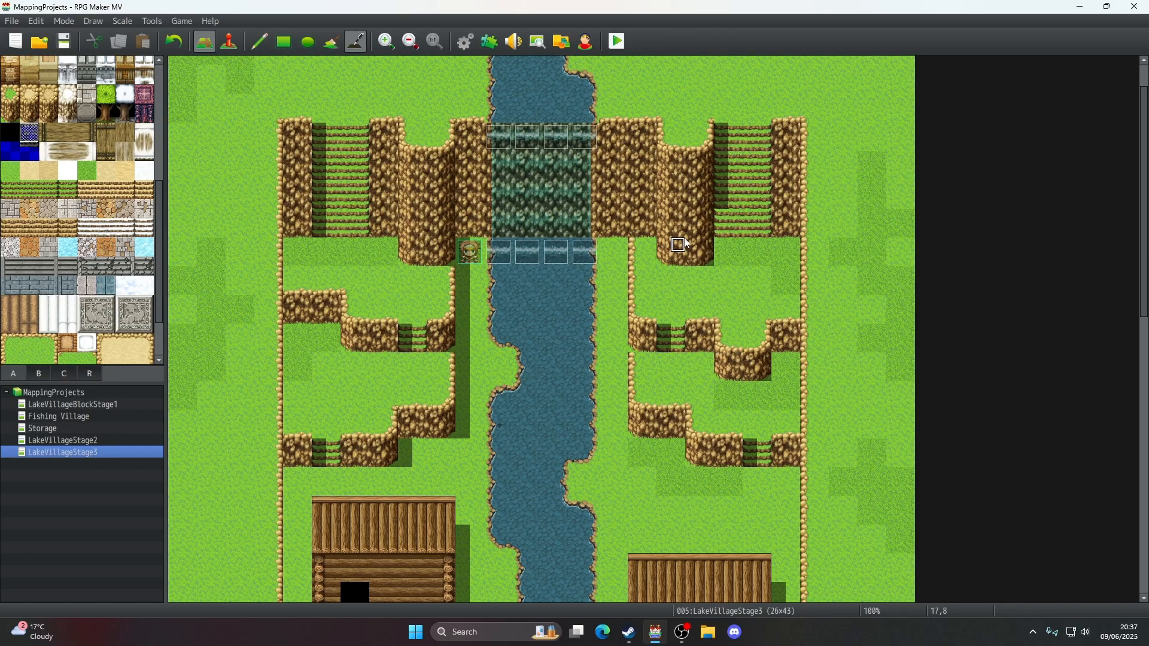
{"action": "left_click", "coordinate": [731, 241]}
- Playtest the map in full screen, walking south along the river's west bank to the lower western house to examine grass and shadows
{"action": "scroll", "coordinate": [784, 192], "scroll_direction": "up", "scroll_amount": 2}
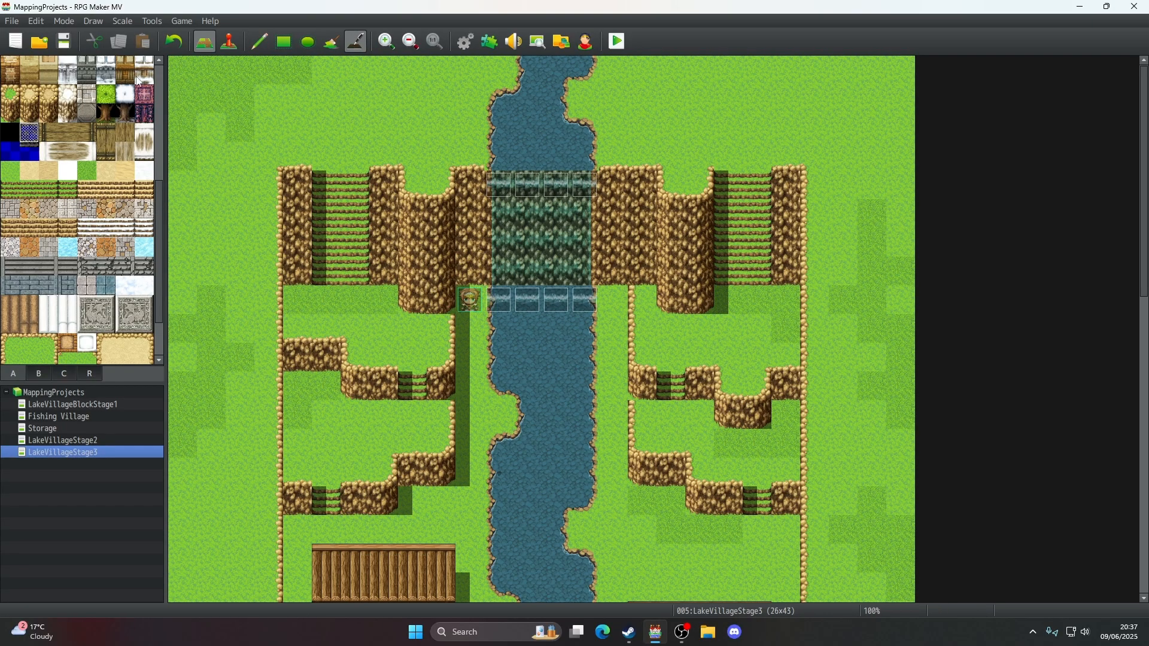
{"action": "key", "text": "ctrl+r"}
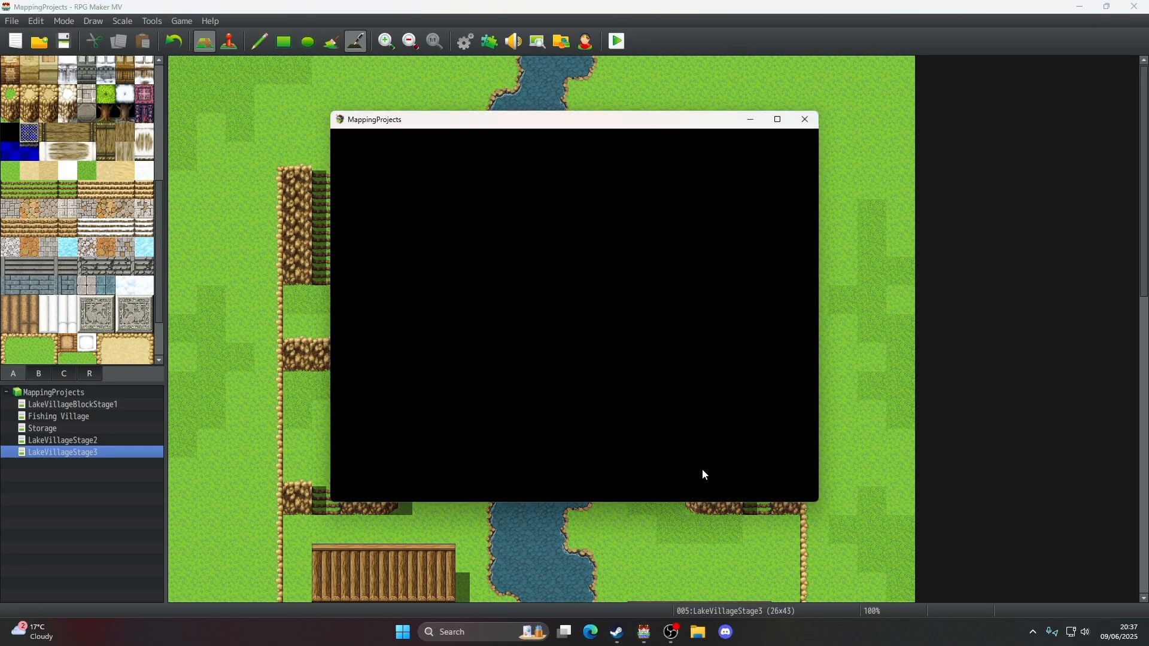
{"action": "key", "text": "F4"}
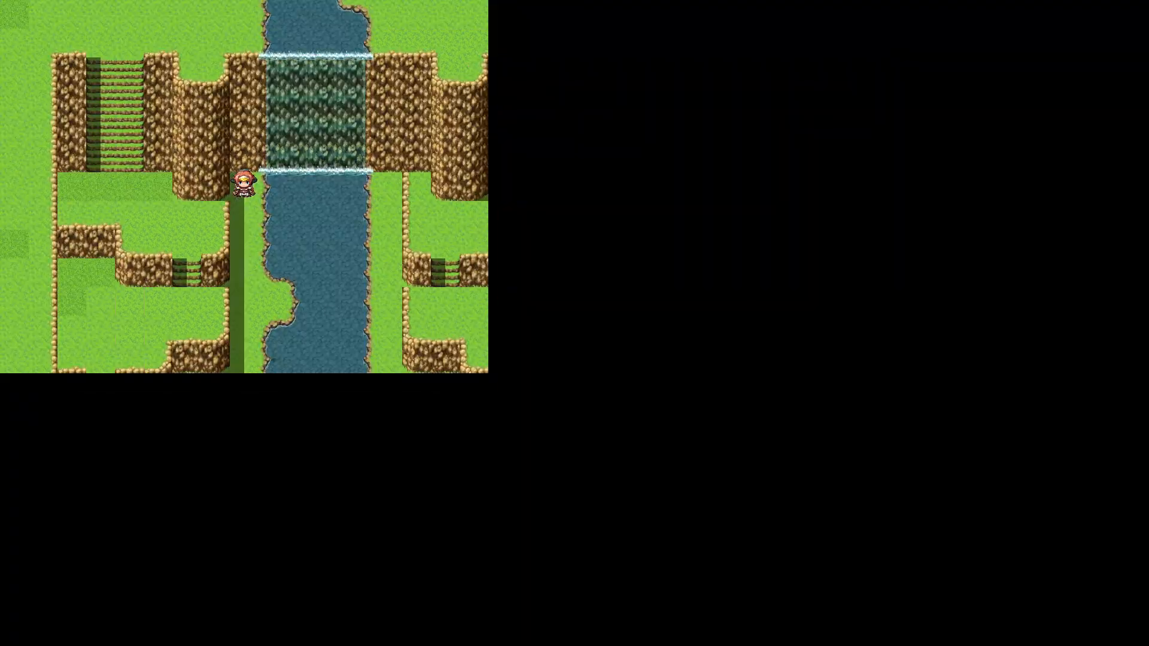
{"action": "key", "text": "Down"}
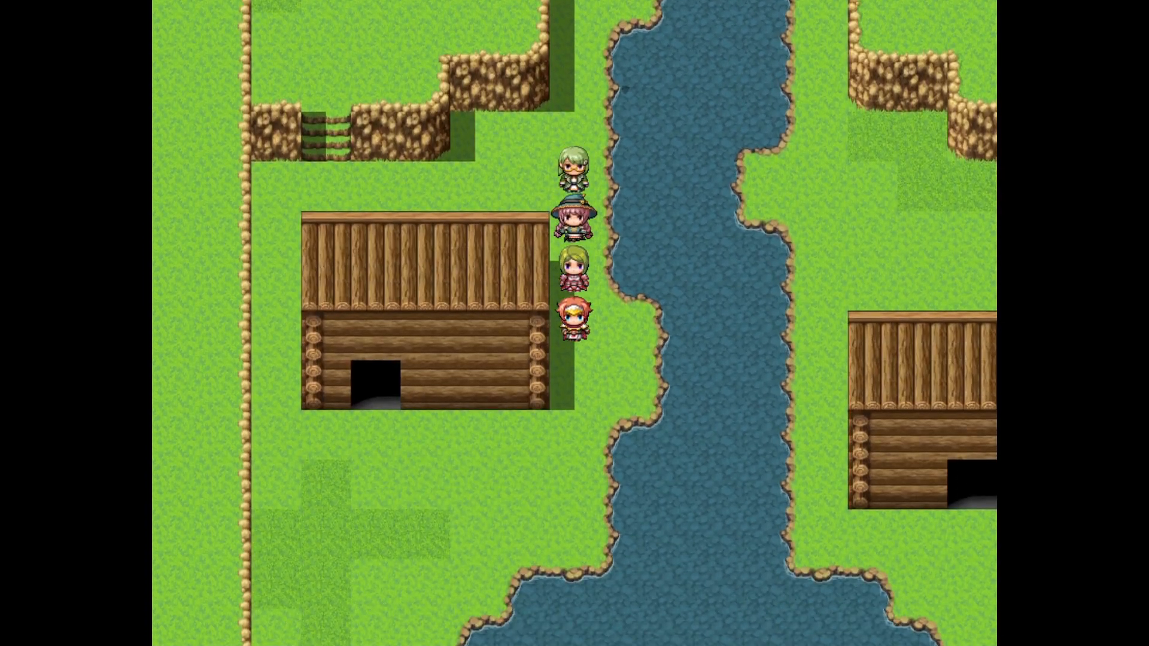
{"action": "key", "text": "Left"}
{"action": "key", "text": "Down"}
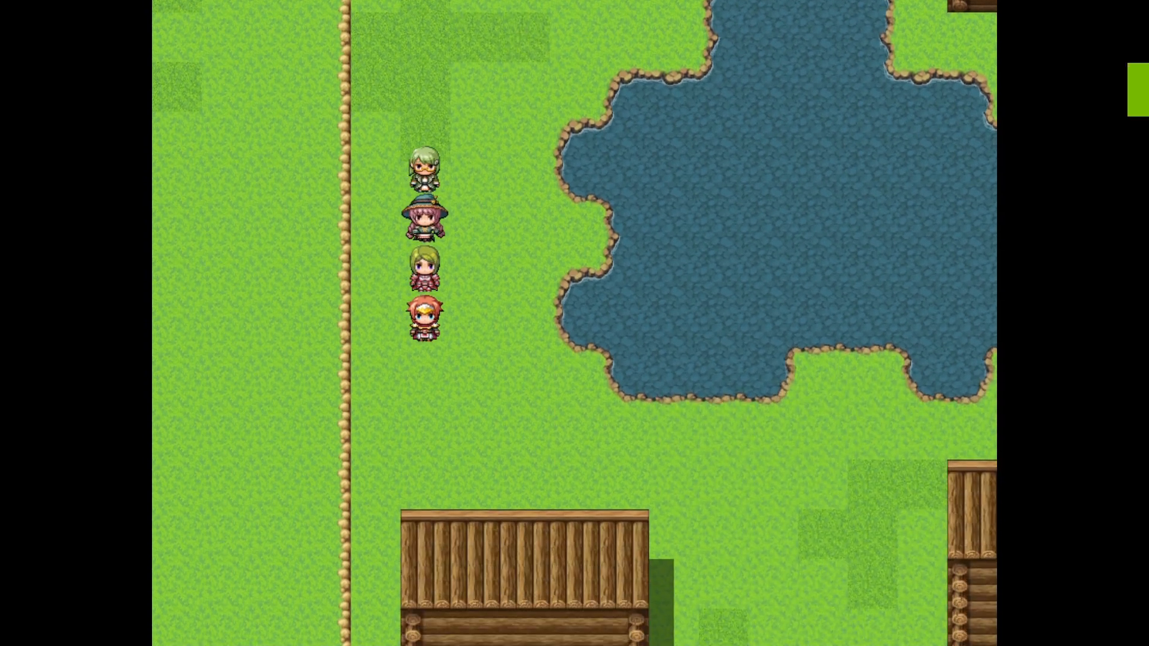
{"action": "key", "text": "Left"}
{"action": "key", "text": "Down"}
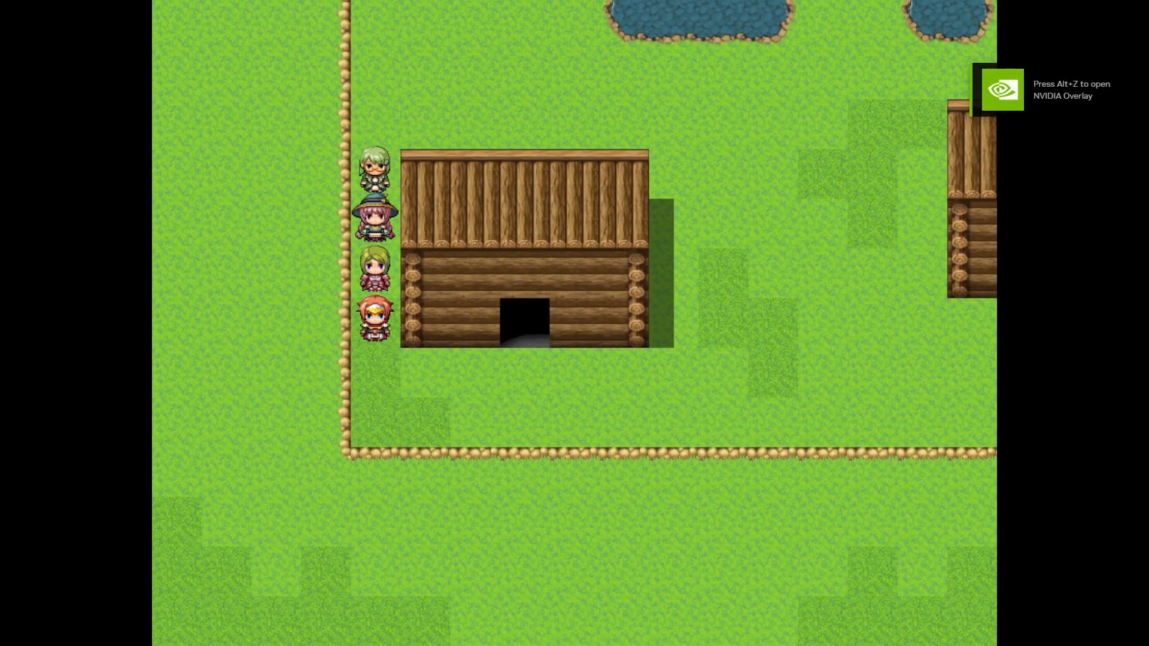
- Walk the party east below the two lower houses and north along the eastern fence to the lower eastern cliff
{"action": "key", "text": "Down"}
{"action": "key", "text": "Right"}
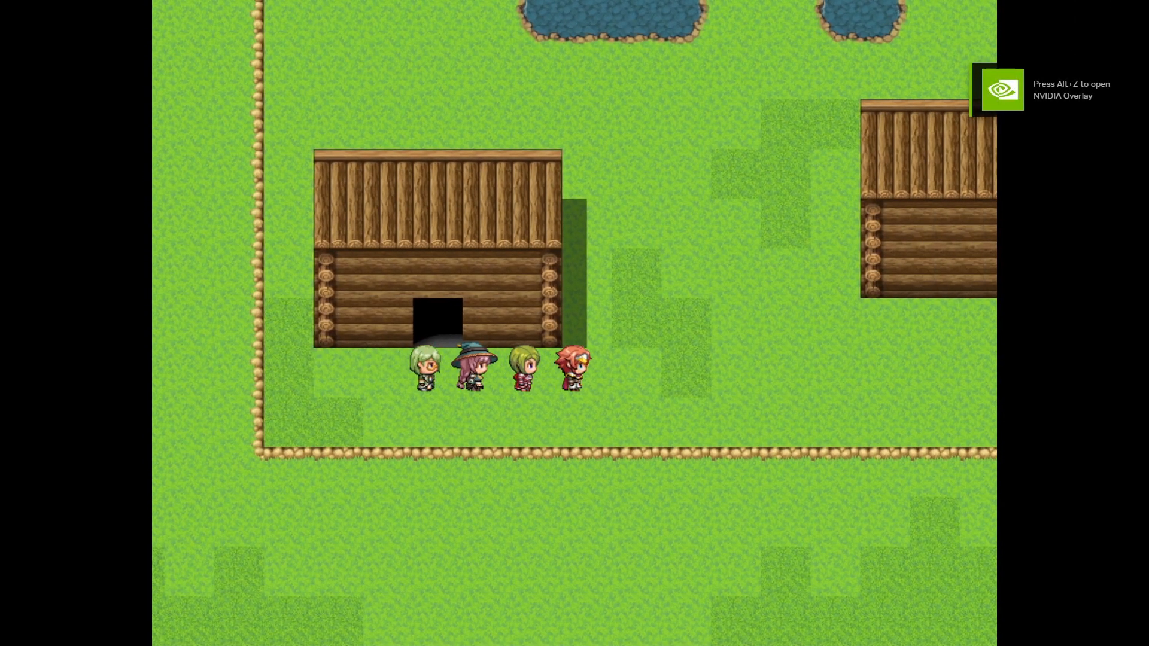
{"action": "key", "text": "Right"}
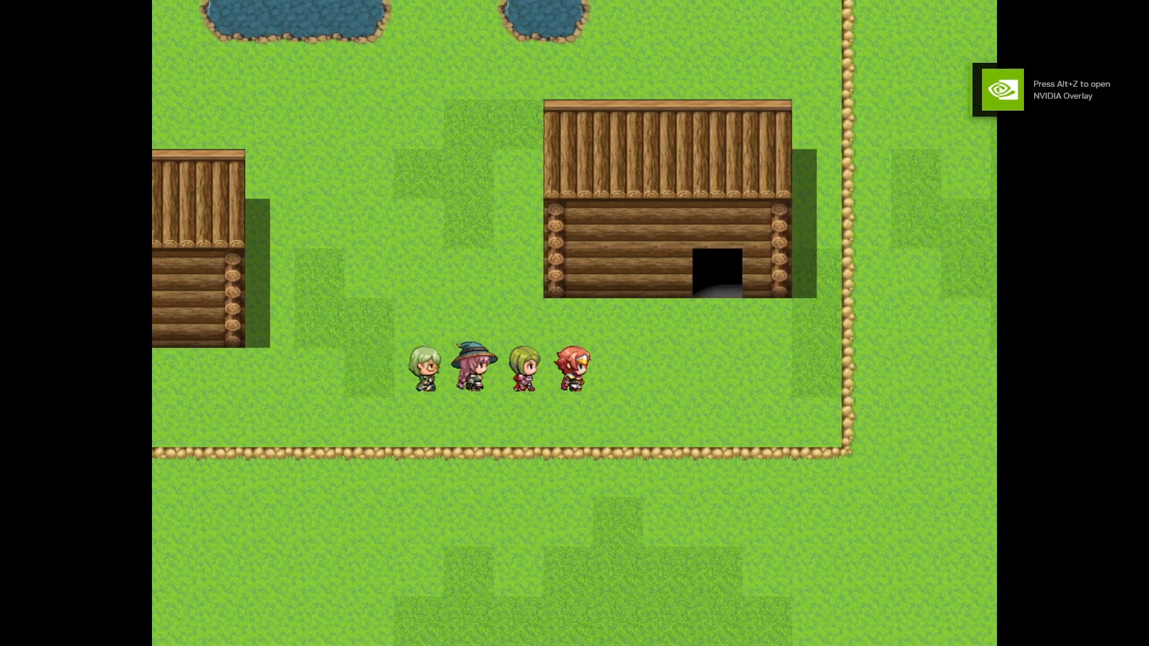
{"action": "key", "text": "Right"}
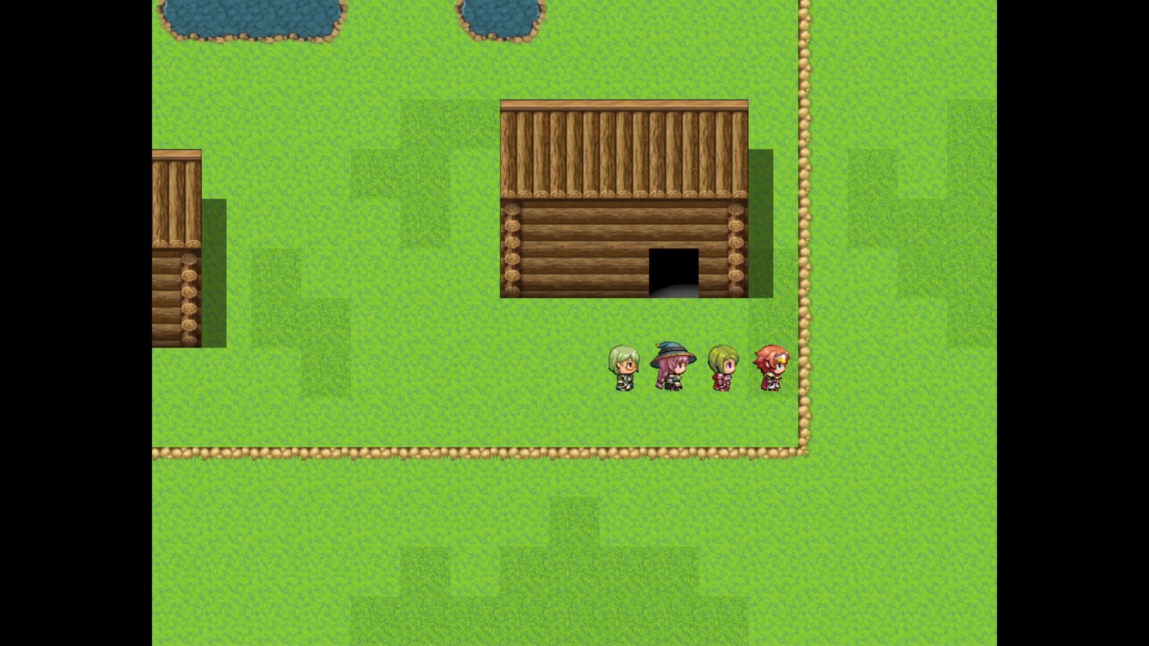
{"action": "key", "text": "Up"}
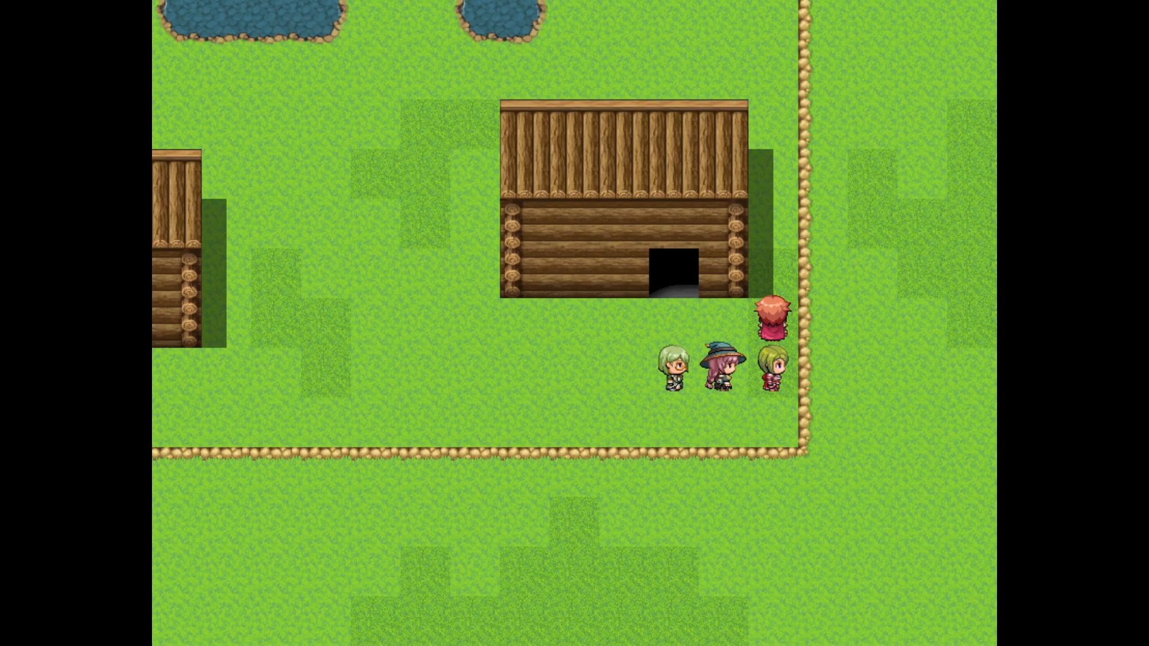
{"action": "key", "text": "Up"}
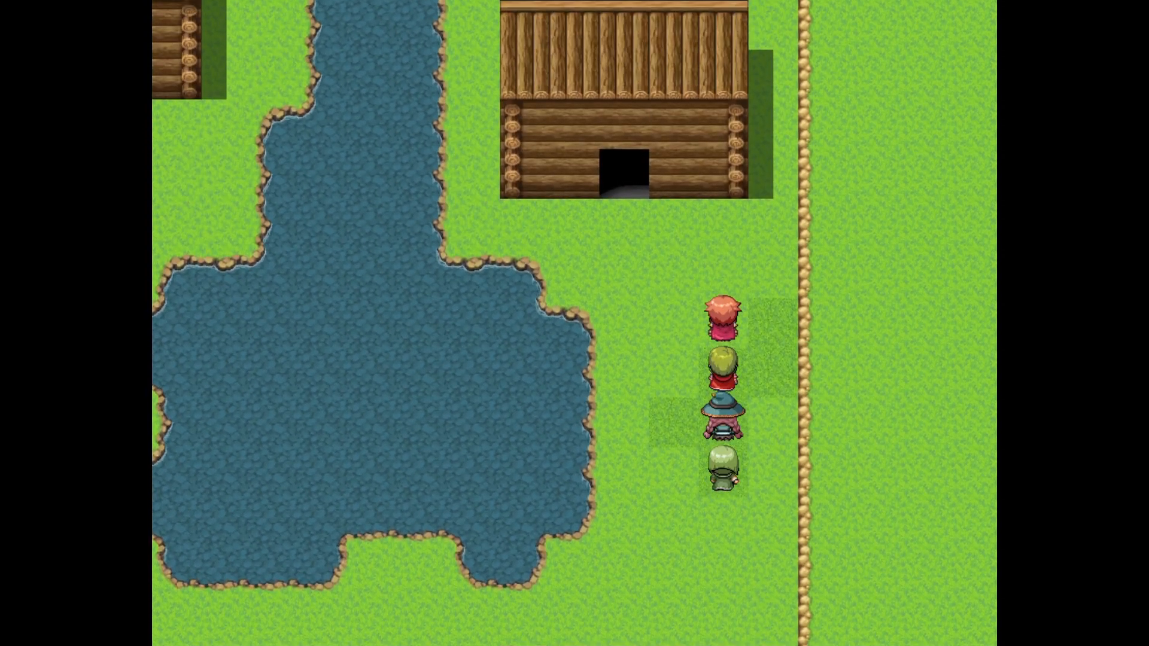
{"action": "key", "text": "Up"}
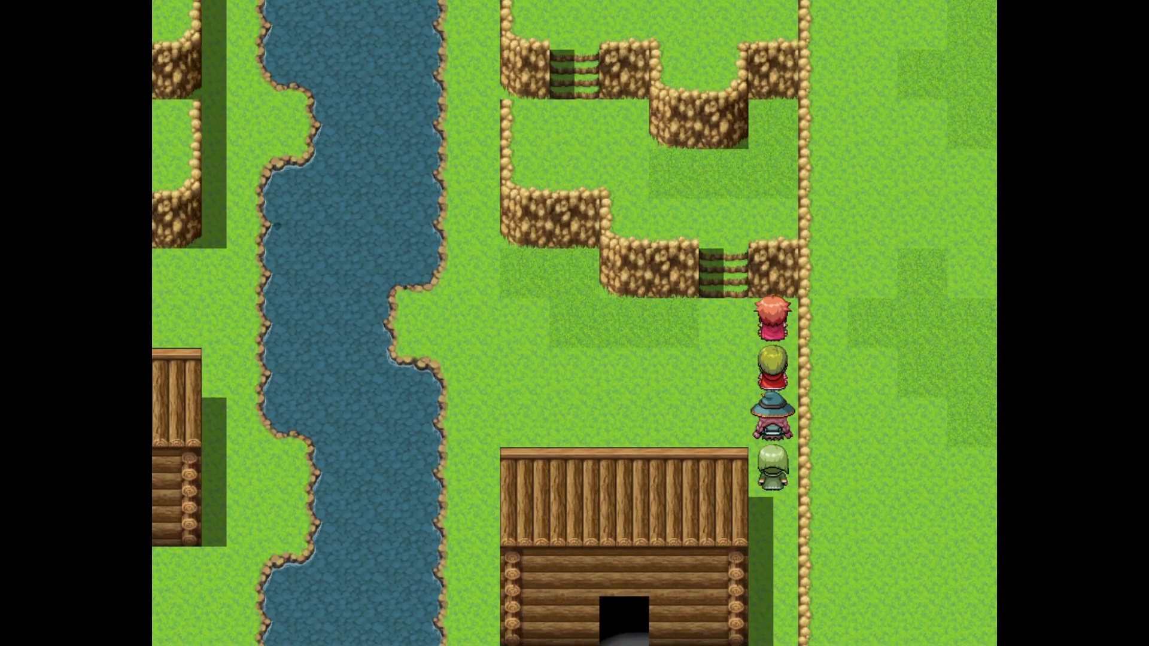
- Walk the party up through both eastern terraces and the tall stairs to inspect the grass patches and shadows
{"action": "key", "text": "Left"}
{"action": "key", "text": "Up"}
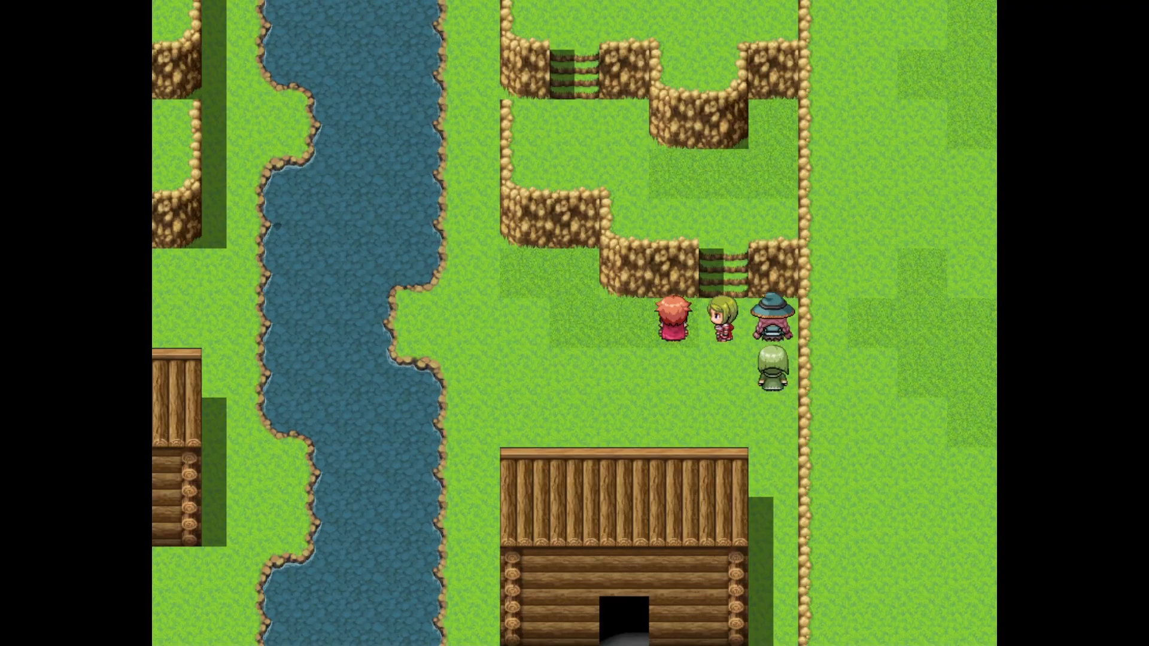
{"action": "key", "text": "Right"}
{"action": "key", "text": "Up"}
{"action": "key", "text": "Left"}
{"action": "key", "text": "Up"}
{"action": "key", "text": "Up"}
{"action": "key", "text": "Right"}
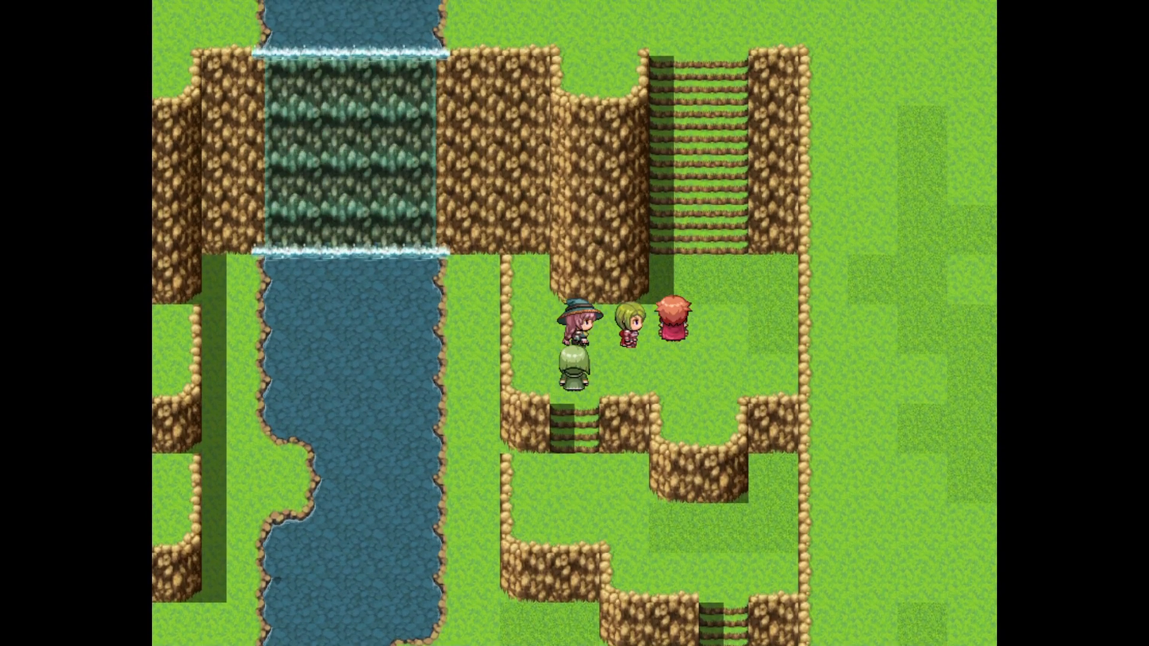
{"action": "key", "text": "Up"}
{"action": "key", "text": "Left"}
{"action": "key", "text": "Right"}
{"action": "key", "text": "Down"}
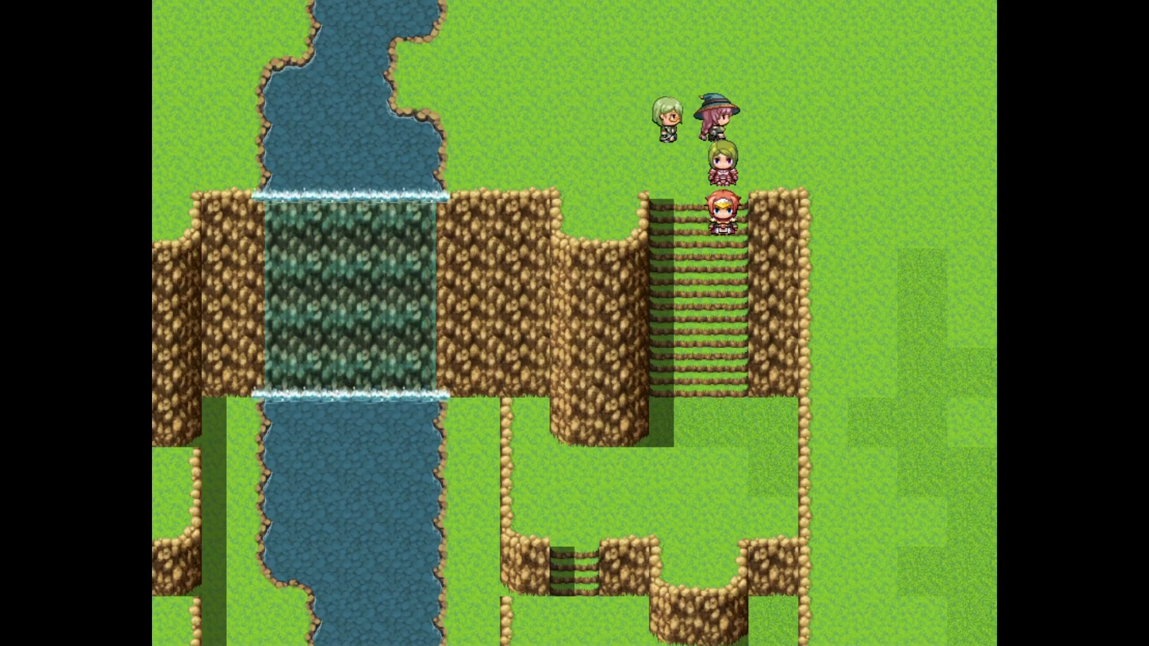
- Walk the party back down the eastern terraces to the upper eastern house and end the playtest
{"action": "key", "text": "Left"}
{"action": "key", "text": "Right"}
{"action": "key", "text": "Down"}
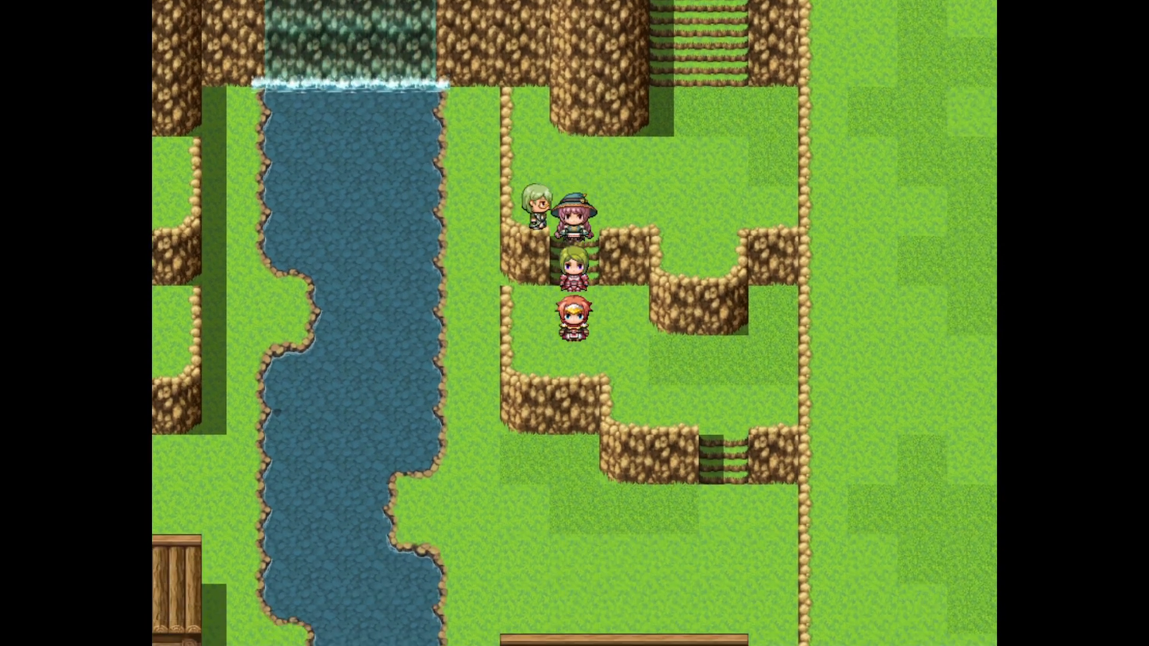
{"action": "key", "text": "Right"}
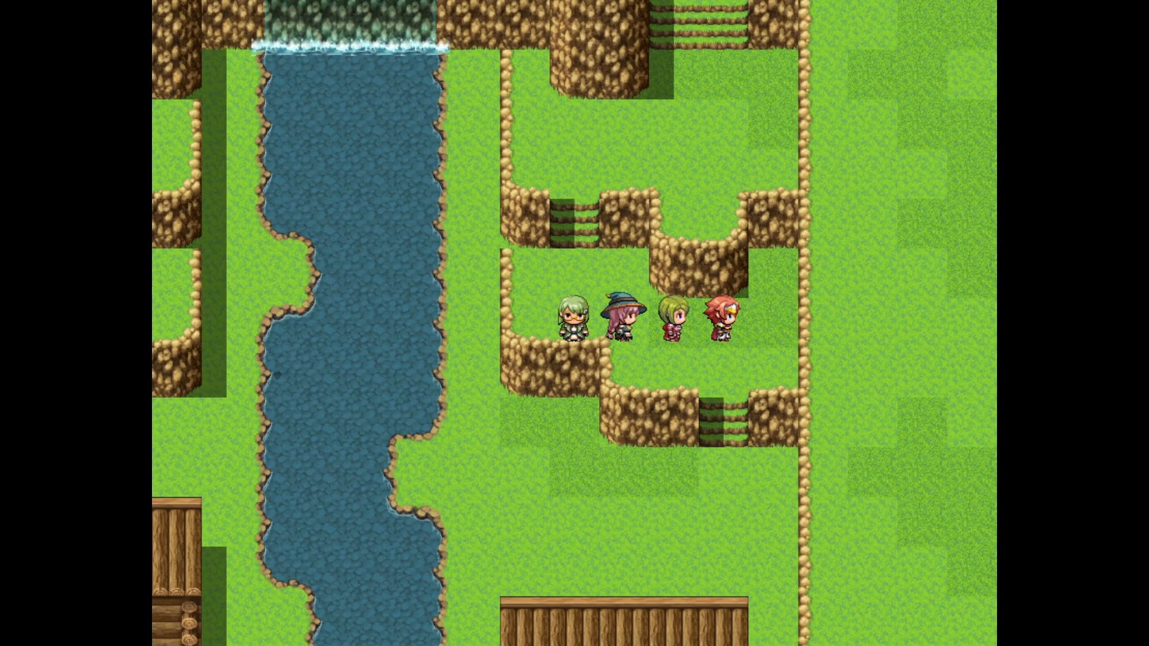
{"action": "key", "text": "Down"}
{"action": "key", "text": "F4"}
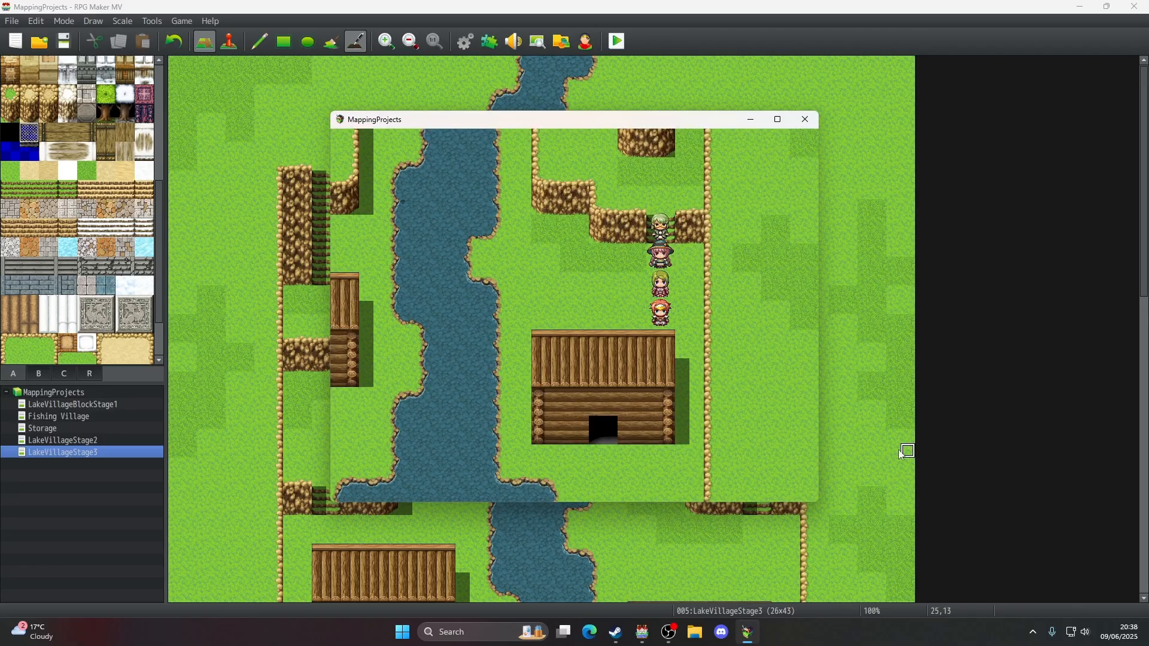
{"action": "left_click", "coordinate": [800, 122]}
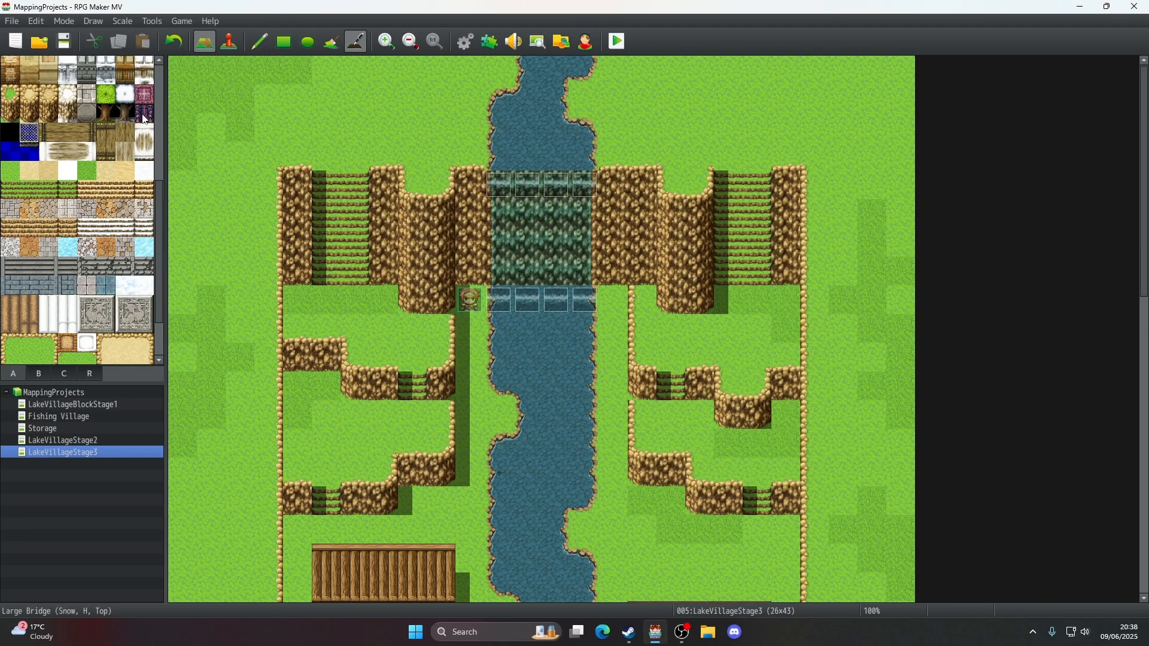
- Try filling the darker grass patches along the map's western edge with the bushy grass tile
{"action": "left_click", "coordinate": [260, 41]}
{"action": "scroll", "coordinate": [120, 132], "scroll_direction": "up", "scroll_amount": 5}
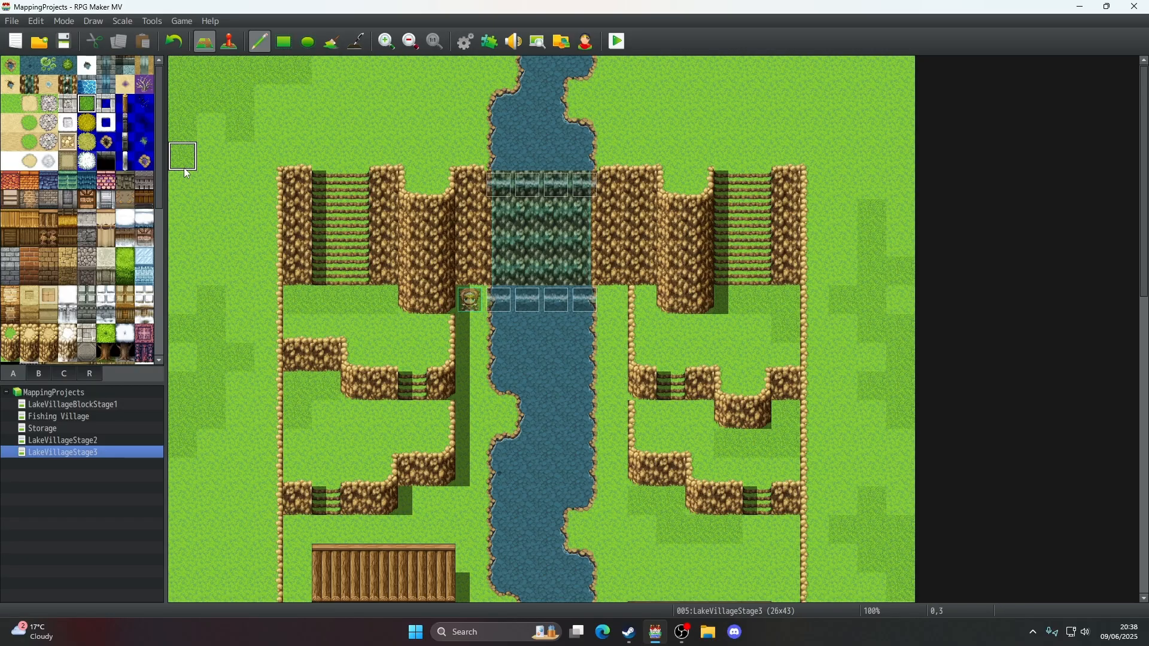
{"action": "left_click", "coordinate": [324, 42]}
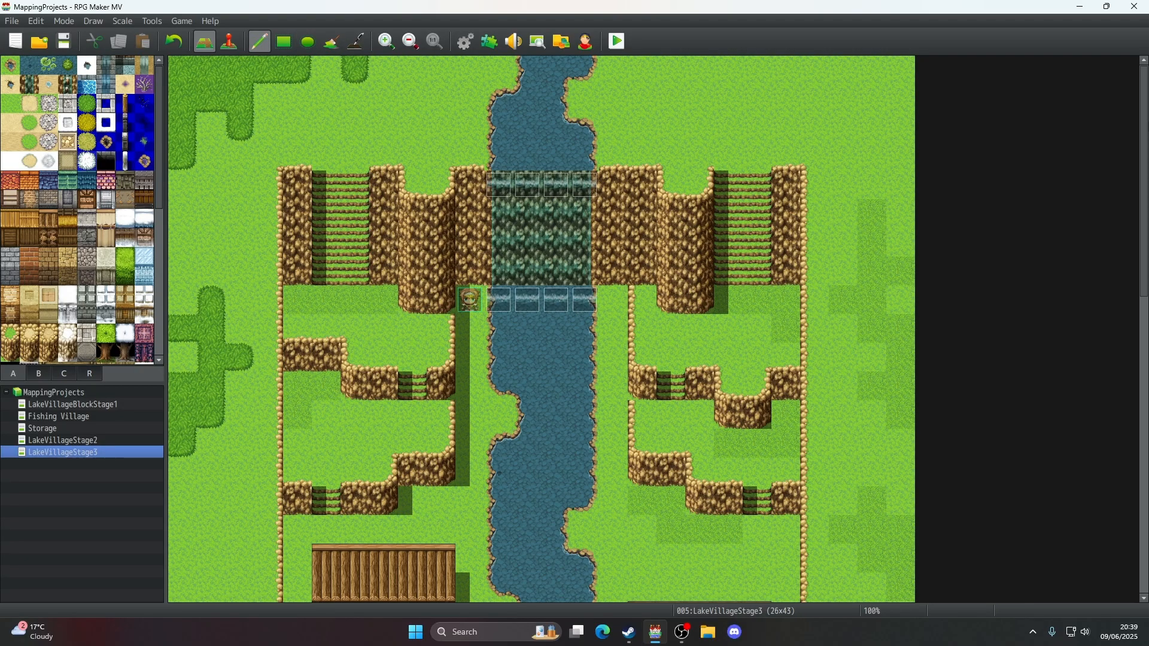
{"action": "left_click_drag", "start_coordinate": [1144, 179], "coordinate": [1144, 477]}
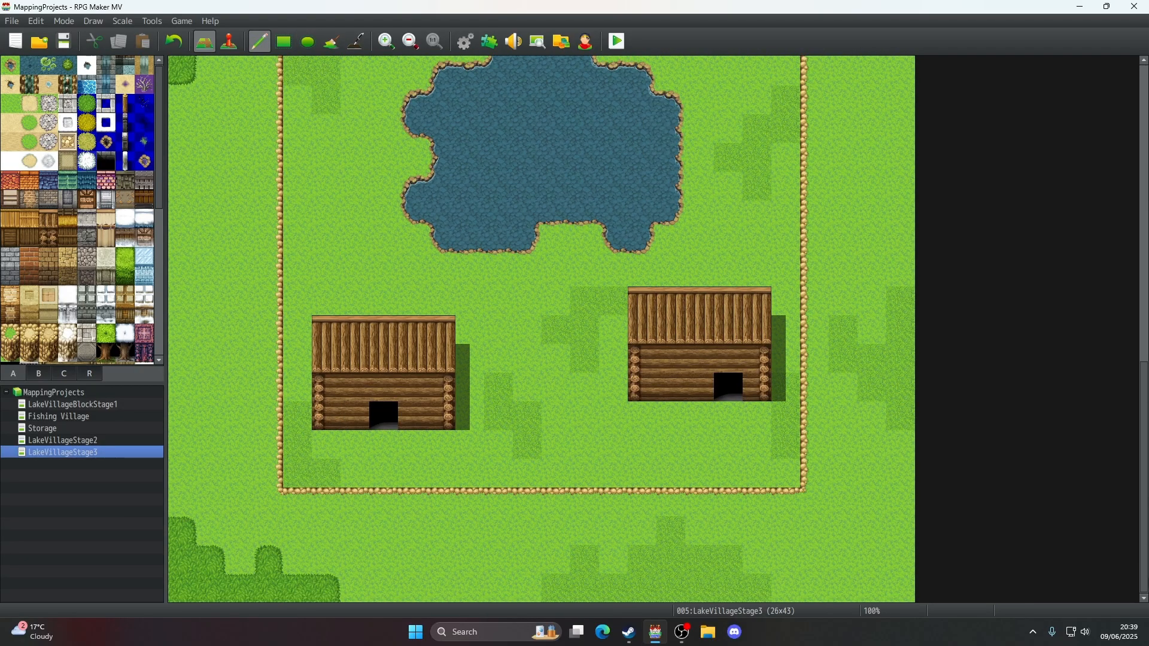
- Overwrite the grass patches along the southern edge and in the southeast outside the fence with plain grass, using rectangles
{"action": "left_click", "coordinate": [284, 41]}
{"action": "left_click_drag", "start_coordinate": [180, 531], "coordinate": [395, 626]}
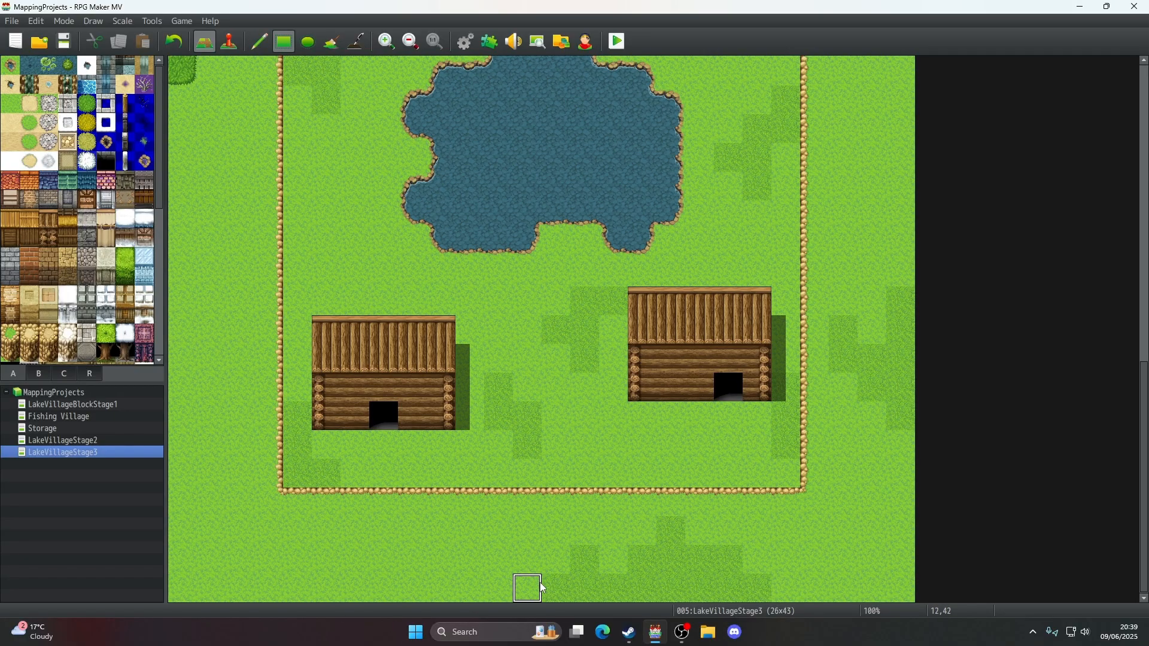
{"action": "left_click_drag", "start_coordinate": [543, 588], "coordinate": [821, 530]}
{"action": "left_click_drag", "start_coordinate": [888, 455], "coordinate": [877, 330]}
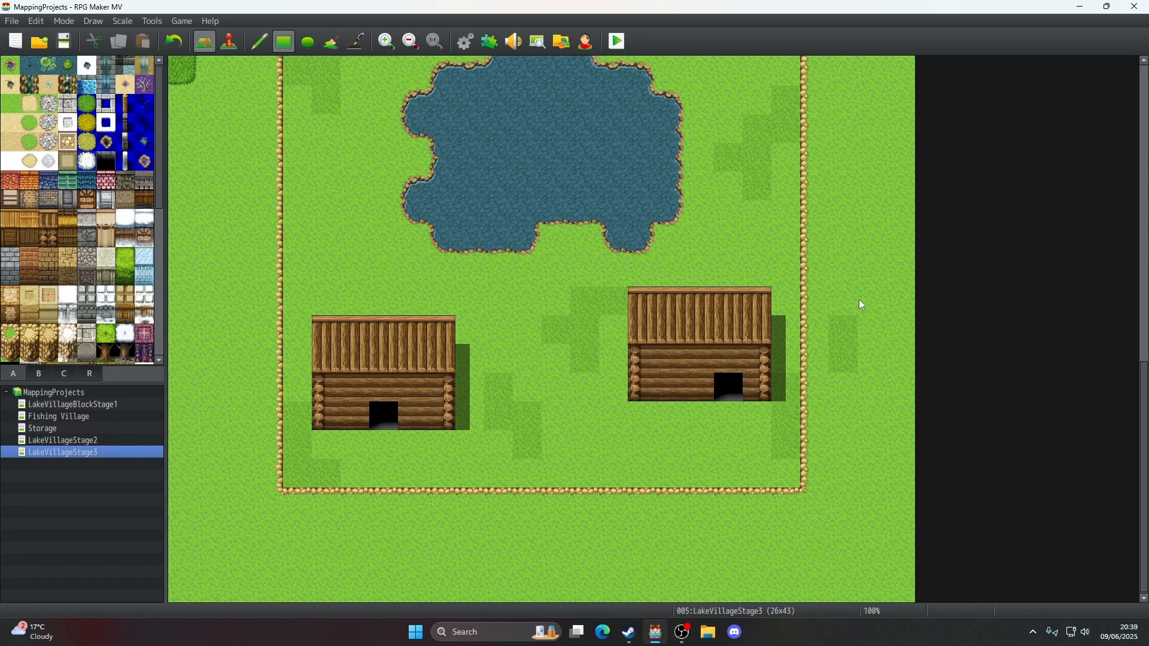
- Overwrite the remaining bushy and darker grass patches outside the western and eastern fences with plain grass
{"action": "scroll", "coordinate": [927, 329], "scroll_direction": "up", "scroll_amount": 8}
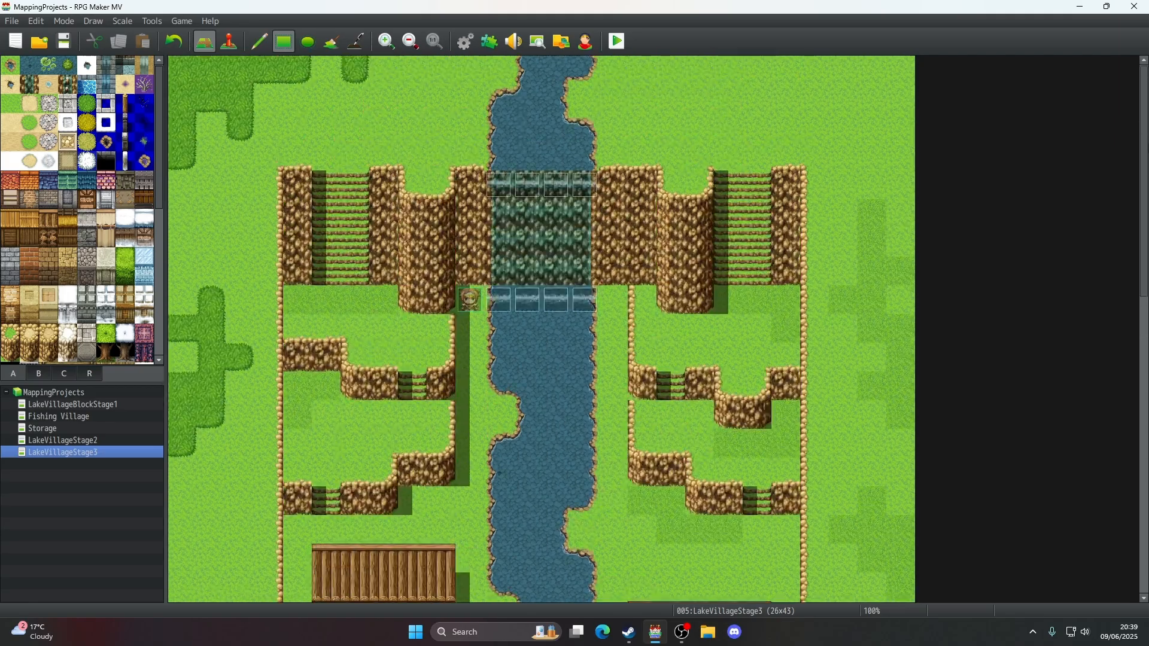
{"action": "scroll", "coordinate": [924, 168], "scroll_direction": "down", "scroll_amount": 6}
{"action": "scroll", "coordinate": [904, 134], "scroll_direction": "up", "scroll_amount": 8}
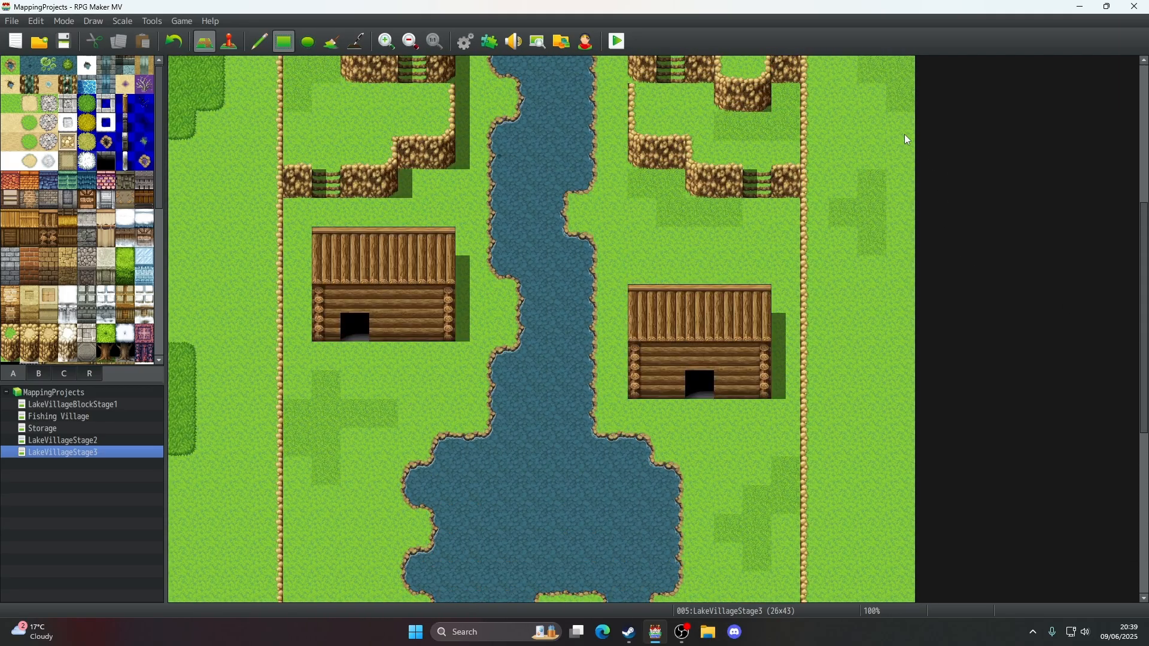
{"action": "scroll", "coordinate": [903, 134], "scroll_direction": "up", "scroll_amount": 1}
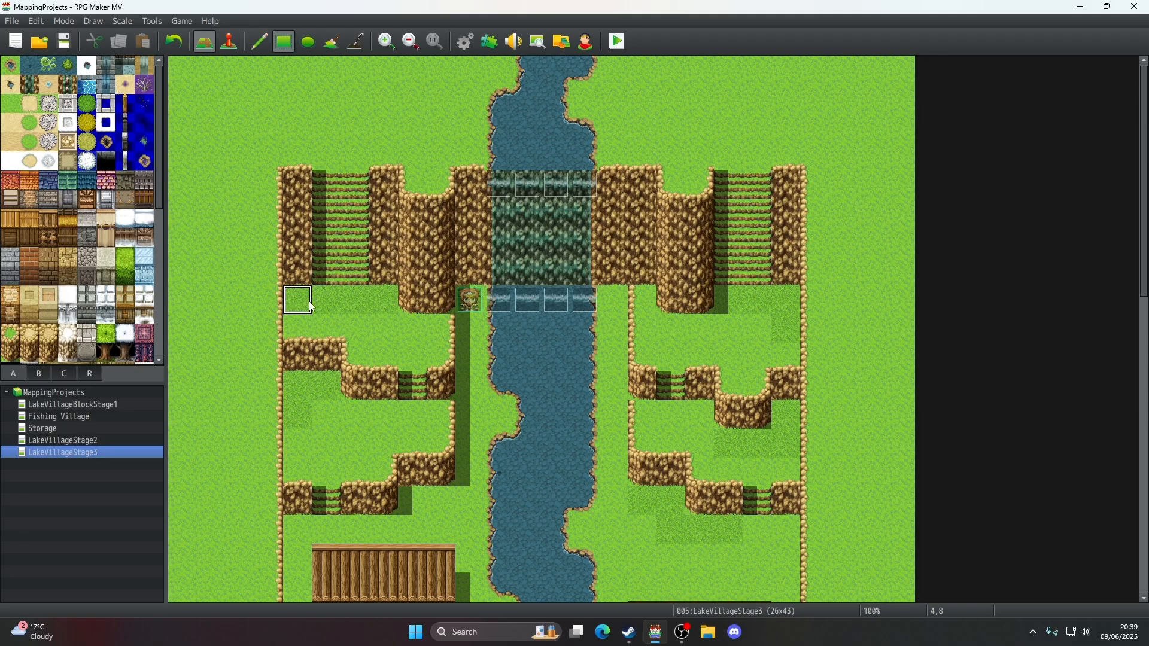
{"action": "scroll", "coordinate": [335, 338], "scroll_direction": "down", "scroll_amount": 2}
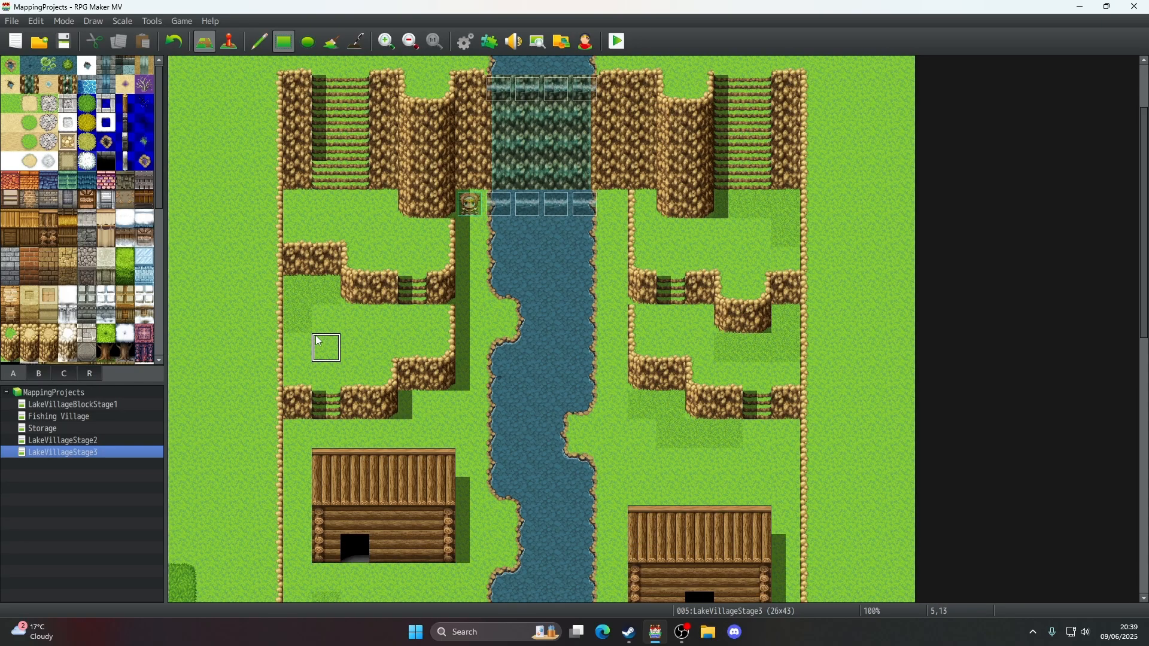
{"action": "scroll", "coordinate": [254, 356], "scroll_direction": "down", "scroll_amount": 4}
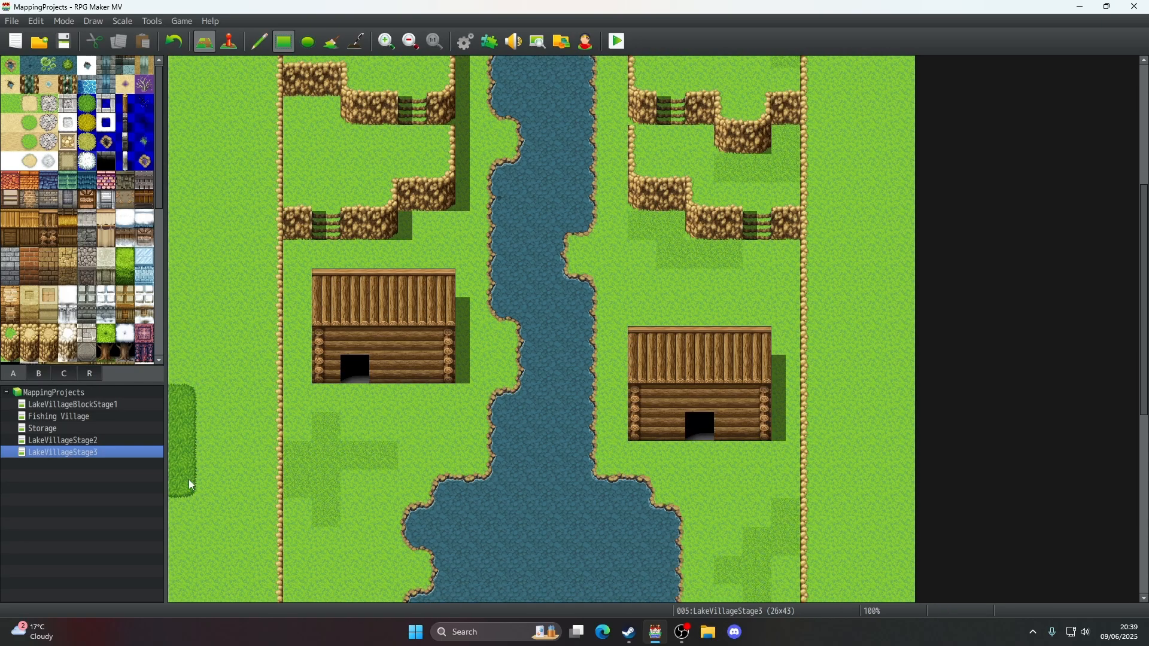
{"action": "scroll", "coordinate": [213, 410], "scroll_direction": "down", "scroll_amount": 4}
- Overwrite the darker grass patches beside the lake on both banks and between the lower houses with plain grass
{"action": "left_click_drag", "start_coordinate": [375, 317], "coordinate": [312, 249]}
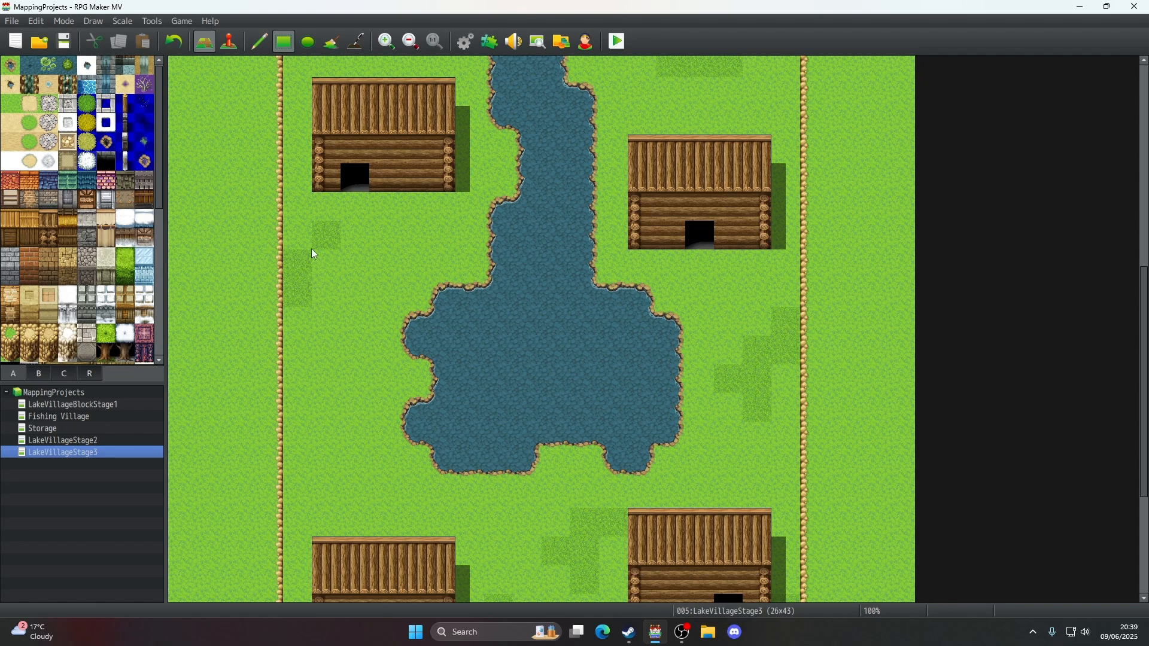
{"action": "mouse_move", "coordinate": [761, 380]}
{"action": "left_mouse_down"}
{"action": "mouse_move", "coordinate": [777, 405]}
{"action": "mouse_move", "coordinate": [738, 321]}
{"action": "left_mouse_up"}
{"action": "scroll", "coordinate": [738, 321], "scroll_direction": "down", "scroll_amount": 5}
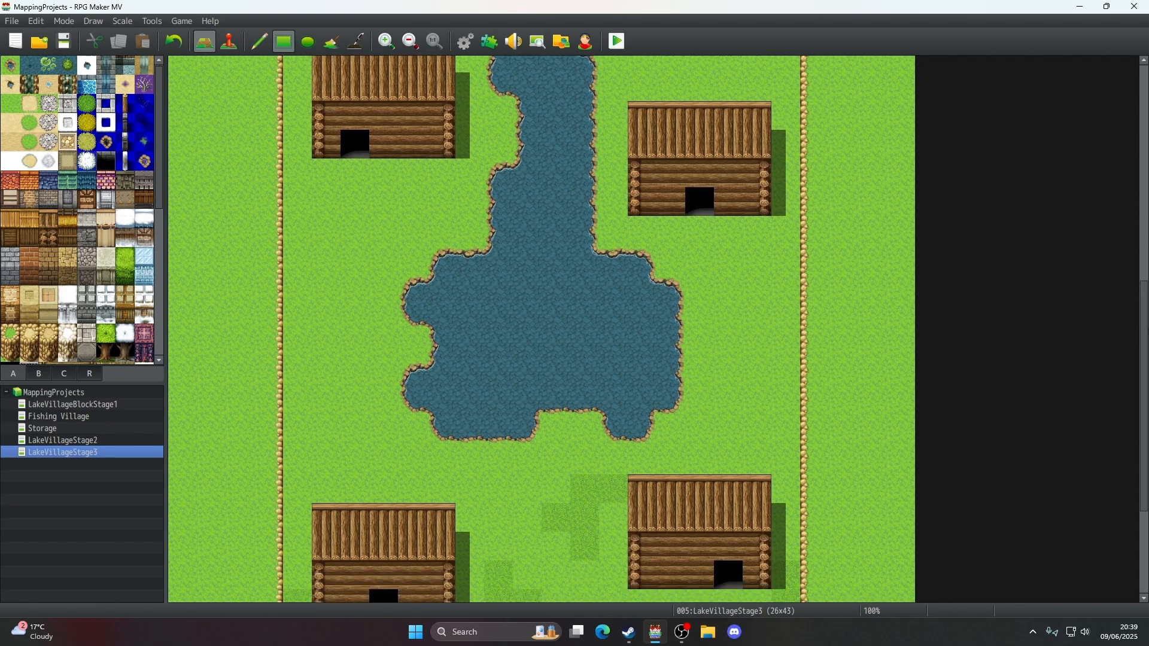
{"action": "mouse_move", "coordinate": [527, 444]}
{"action": "left_mouse_down"}
{"action": "mouse_move", "coordinate": [497, 443]}
{"action": "mouse_move", "coordinate": [592, 315]}
{"action": "left_mouse_up"}
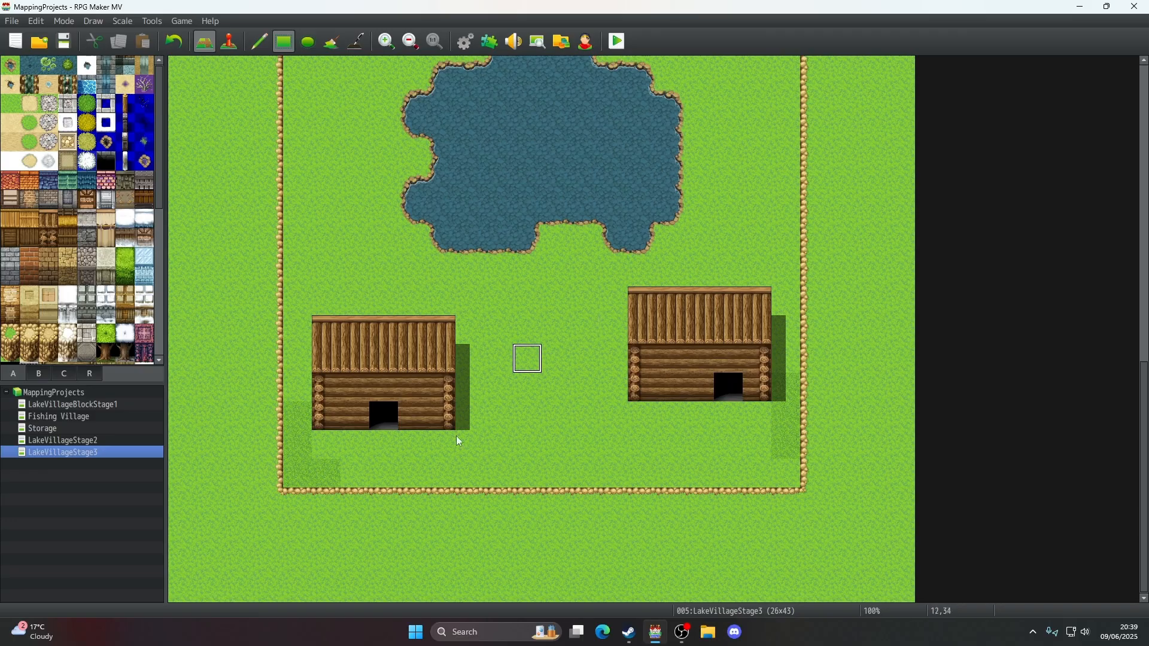
- Paint plain grass rectangles over the stray shadows around the lower houses and on the right-hand terraces of LakeVillageStage3
{"action": "mouse_move", "coordinate": [297, 418]}
{"action": "left_mouse_down"}
{"action": "mouse_move", "coordinate": [297, 477]}
{"action": "mouse_move", "coordinate": [326, 473]}
{"action": "left_mouse_up"}
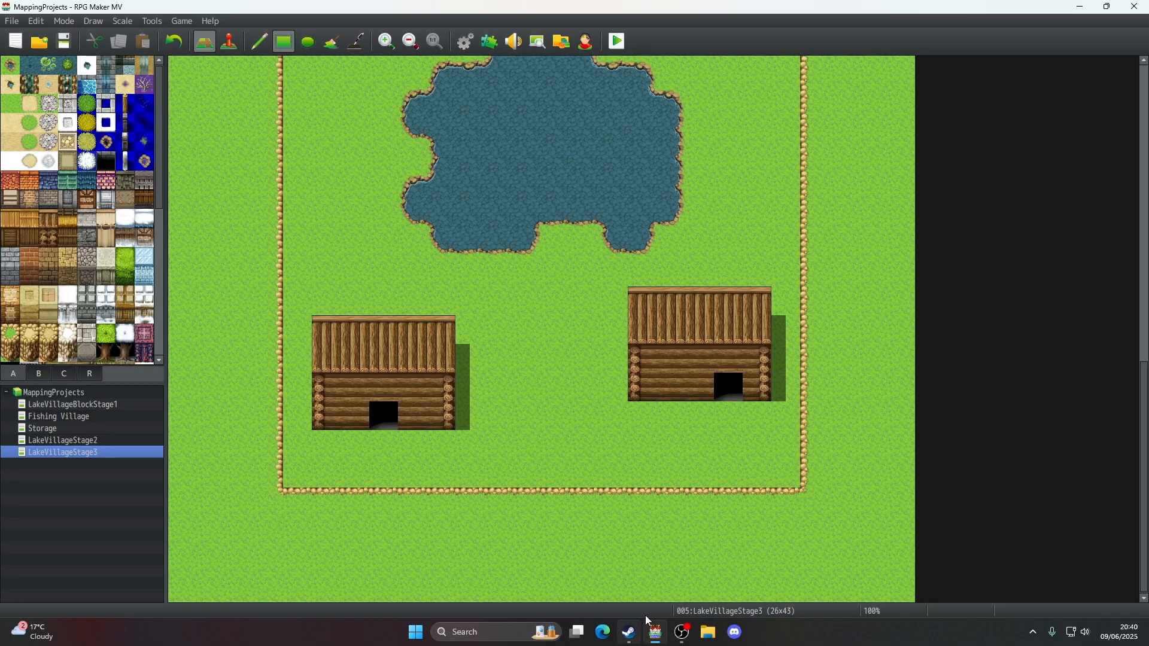
{"action": "left_click", "coordinate": [683, 633]}
{"action": "left_click", "coordinate": [683, 632]}
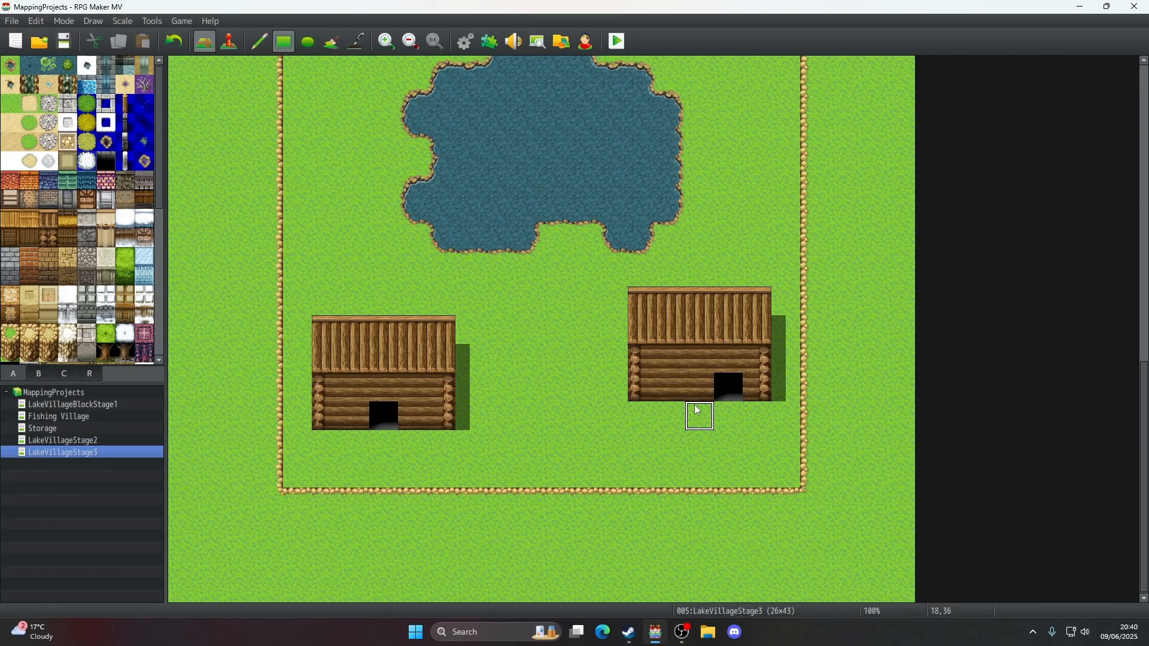
{"action": "scroll", "coordinate": [649, 312], "scroll_direction": "up", "scroll_amount": 10}
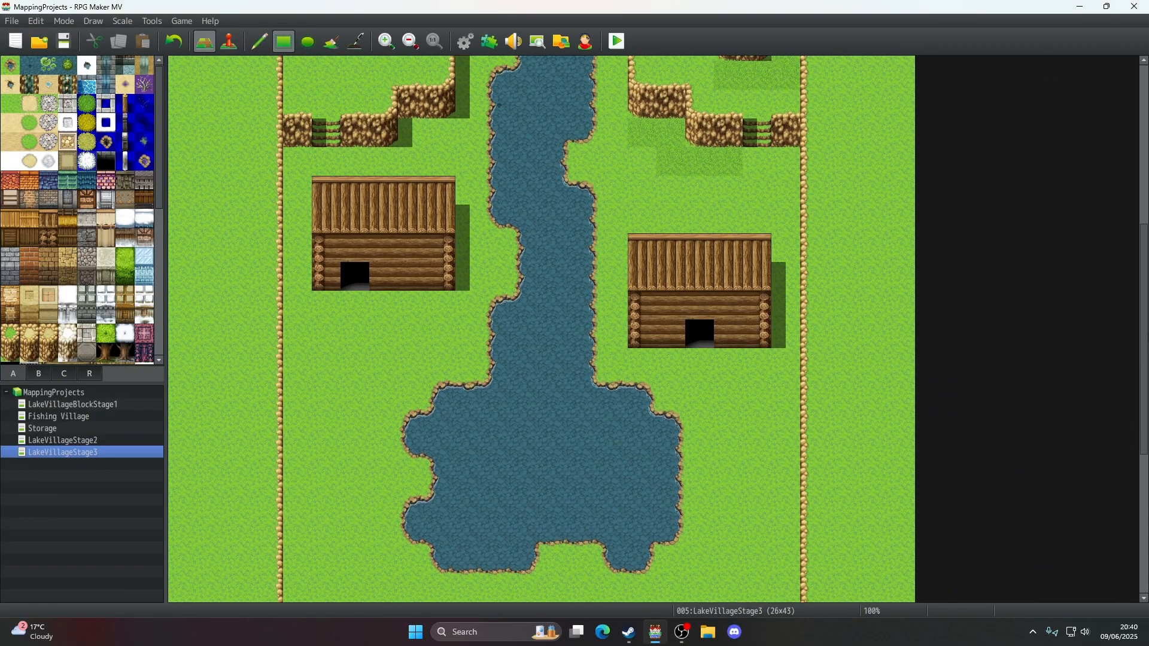
{"action": "mouse_move", "coordinate": [664, 308]}
{"action": "left_mouse_down"}
{"action": "mouse_move", "coordinate": [664, 325]}
{"action": "mouse_move", "coordinate": [729, 328]}
{"action": "left_mouse_up"}
{"action": "left_click_drag", "start_coordinate": [727, 252], "coordinate": [783, 244]}
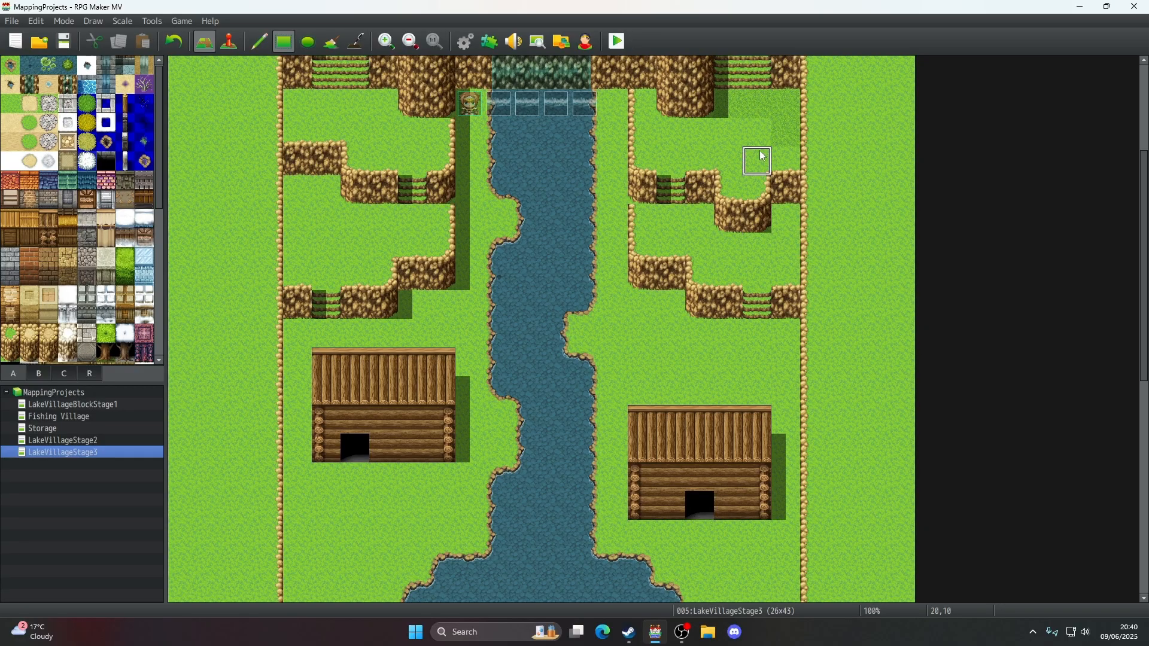
{"action": "scroll", "coordinate": [750, 173], "scroll_direction": "up", "scroll_amount": 2}
{"action": "left_click_drag", "start_coordinate": [757, 203], "coordinate": [787, 229]}
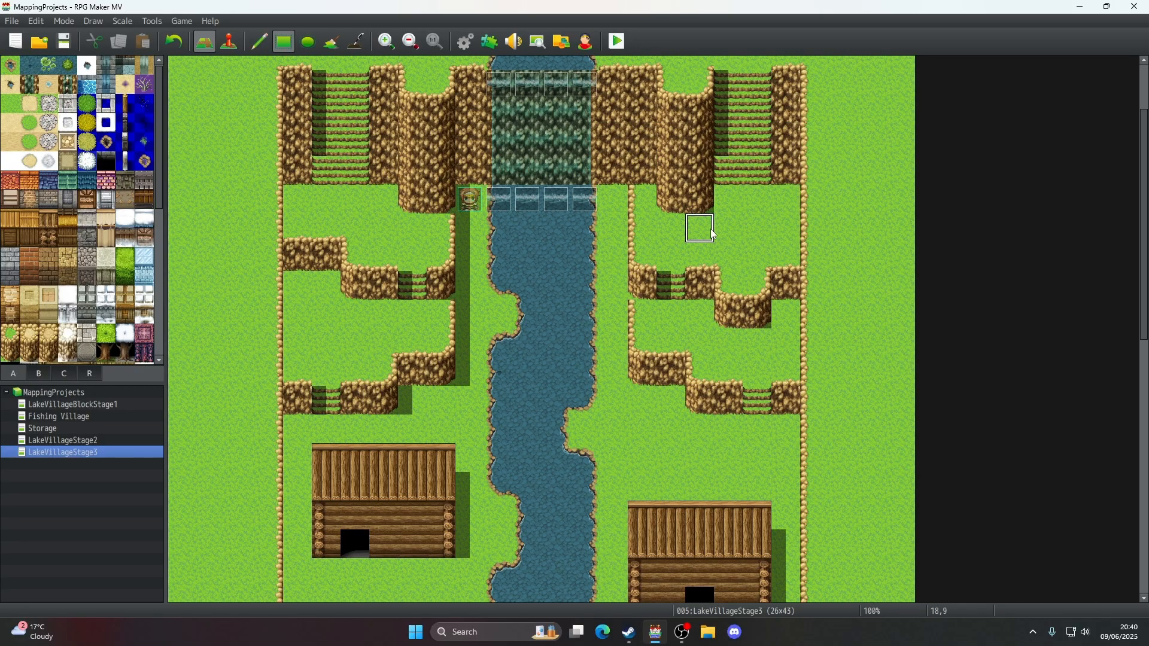
{"action": "scroll", "coordinate": [712, 233], "scroll_direction": "up", "scroll_amount": 2}
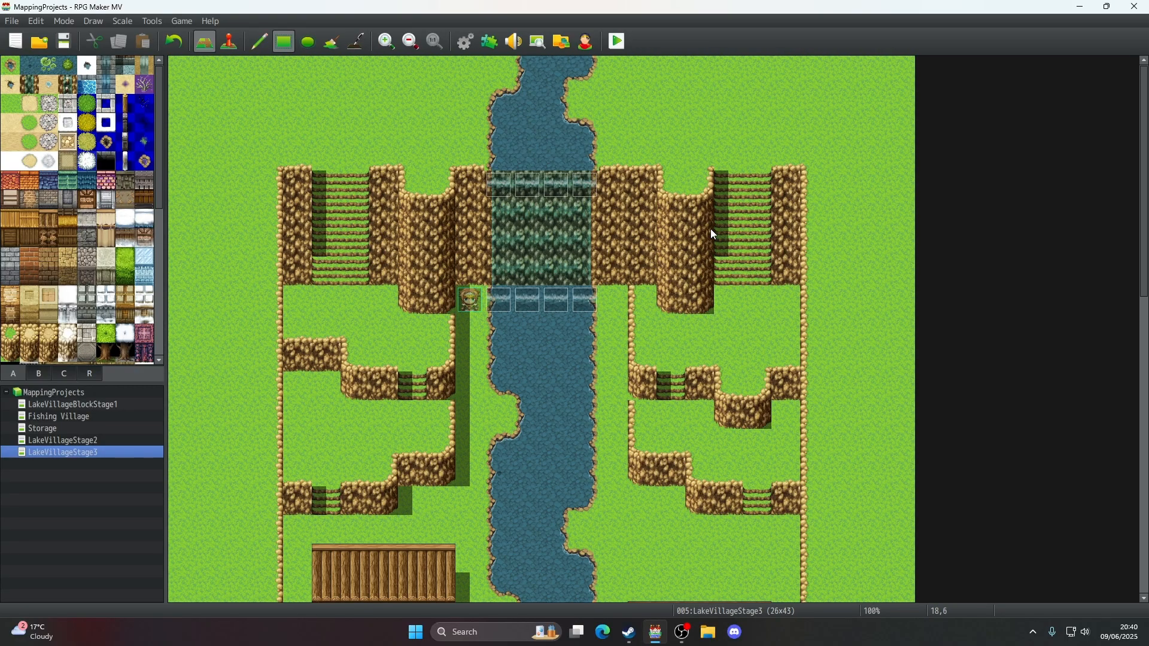
- Draw a shadow with the Shadow Pen on the grass beside the base of the protruding cliff column east of the waterfall
{"action": "left_click", "coordinate": [351, 48]}
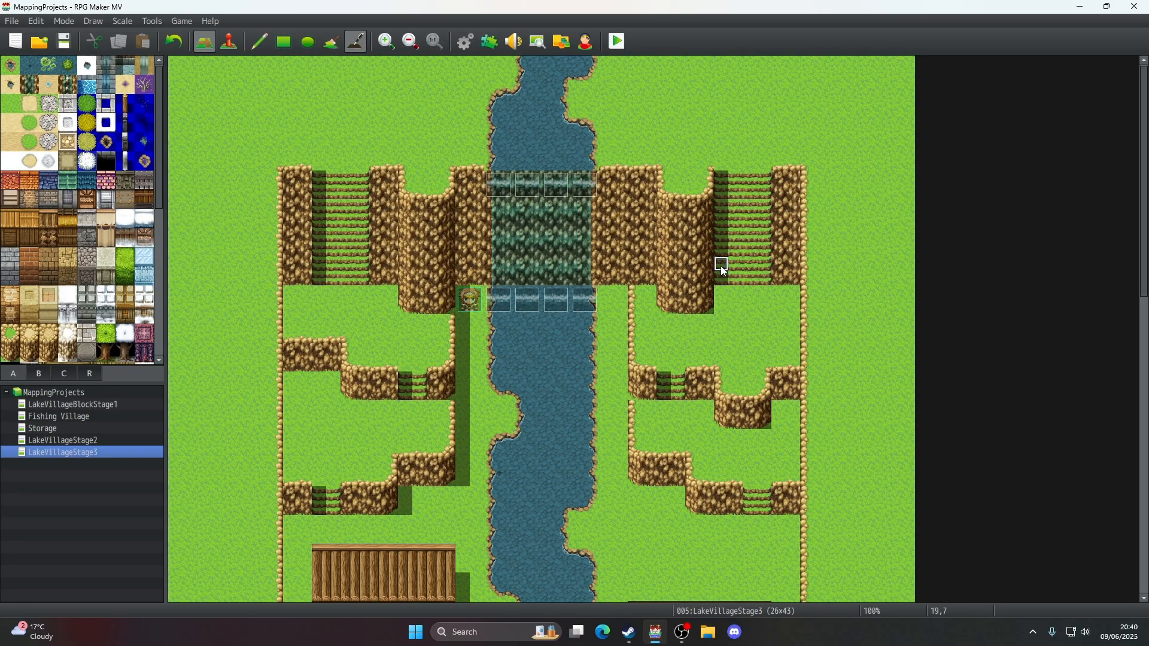
{"action": "left_click_drag", "start_coordinate": [720, 293], "coordinate": [722, 313]}
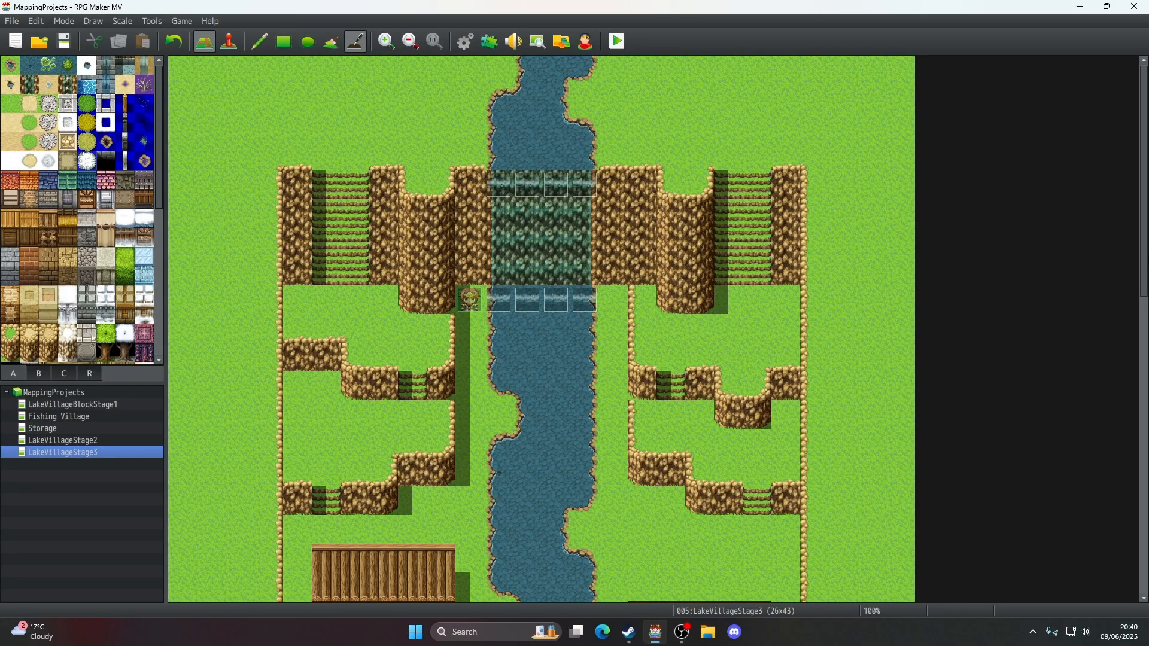
{"action": "scroll", "coordinate": [542, 329], "scroll_direction": "down", "scroll_amount": 10}
{"action": "middle_click_drag", "start_coordinate": [338, 335], "coordinate": [357, 67]}
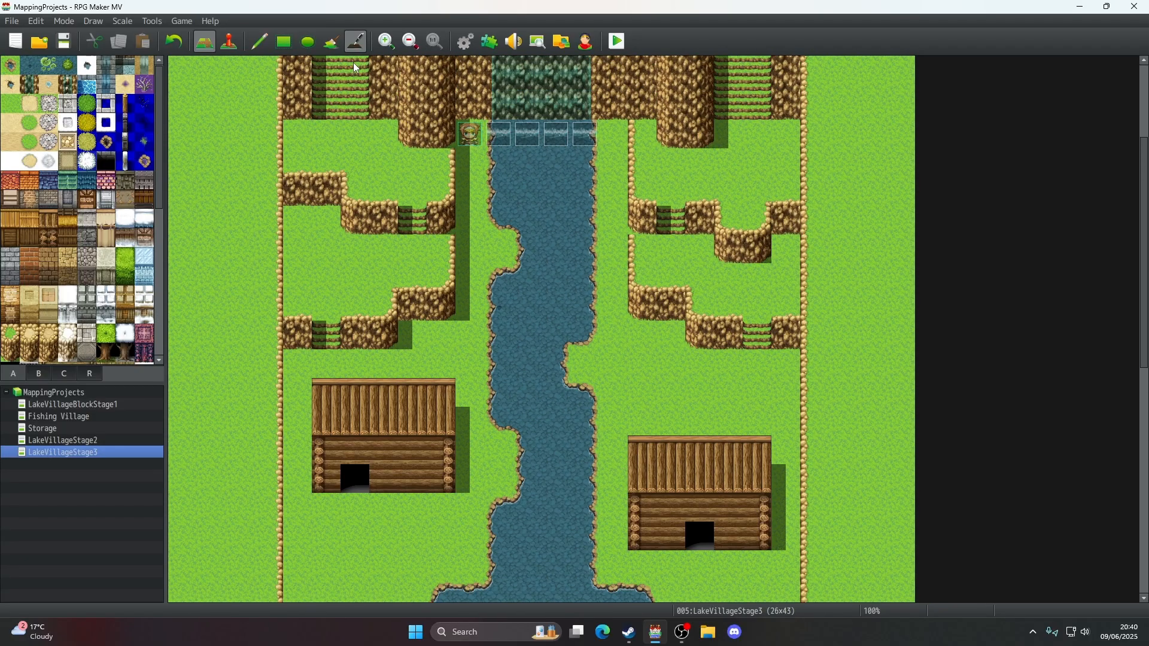
- Paint a four-tile row of Bush along the foot of the western staircase, undoing the extra tile below its west end
{"action": "left_click", "coordinate": [258, 48]}
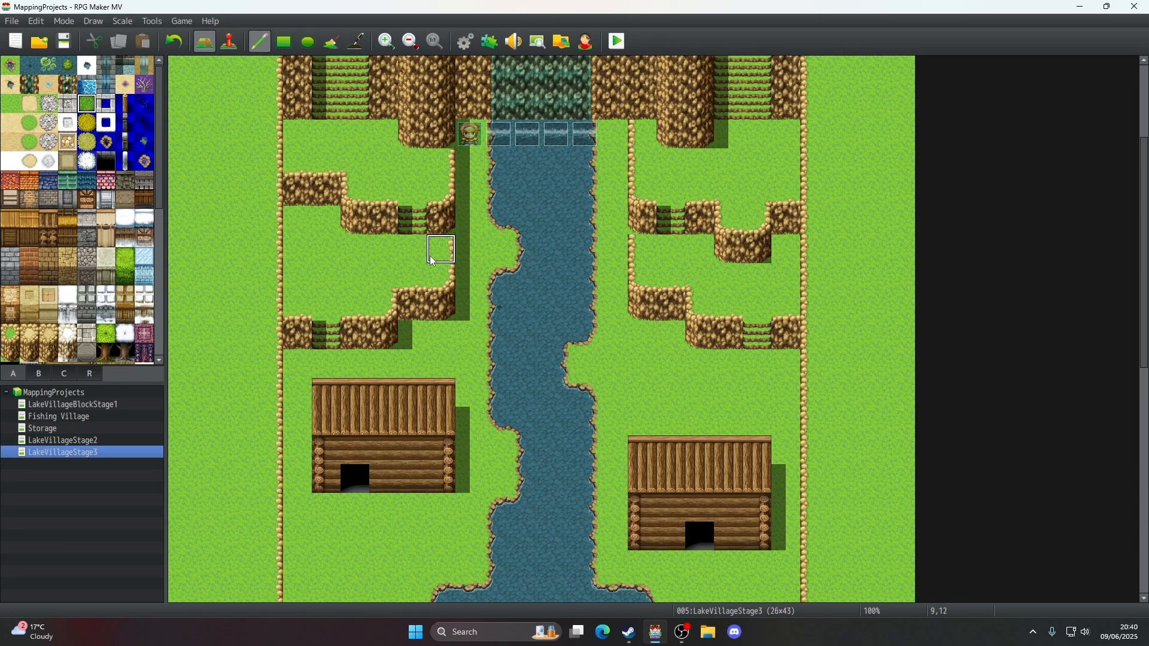
{"action": "scroll", "coordinate": [432, 260], "scroll_direction": "up", "scroll_amount": 5}
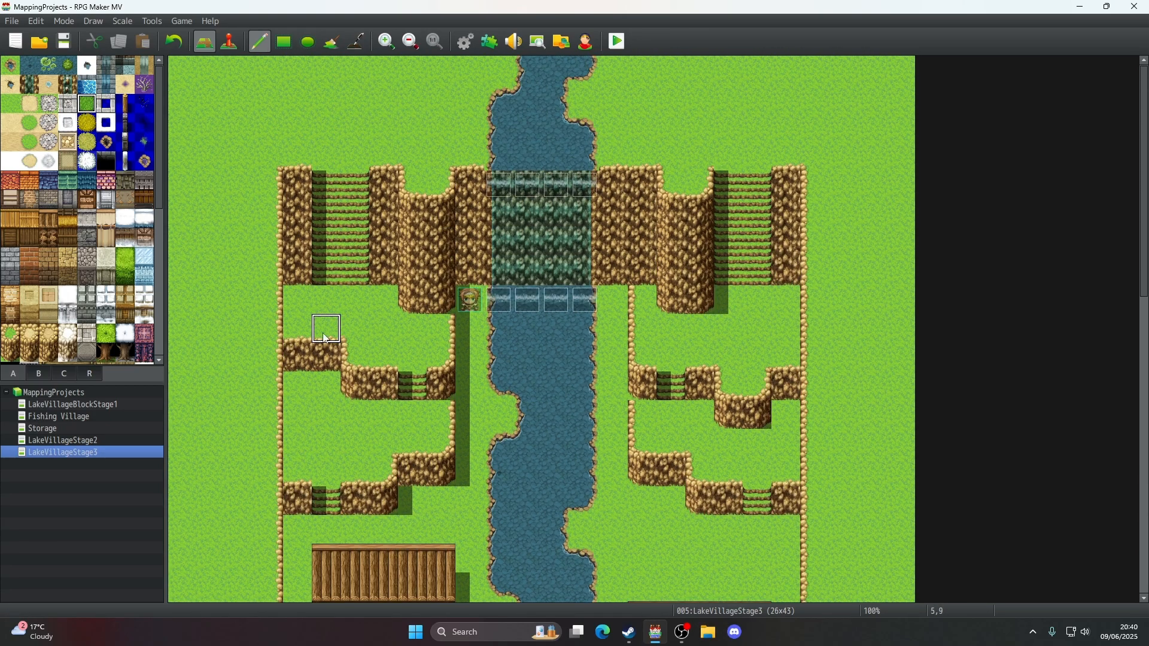
{"action": "left_click_drag", "start_coordinate": [299, 299], "coordinate": [384, 304]}
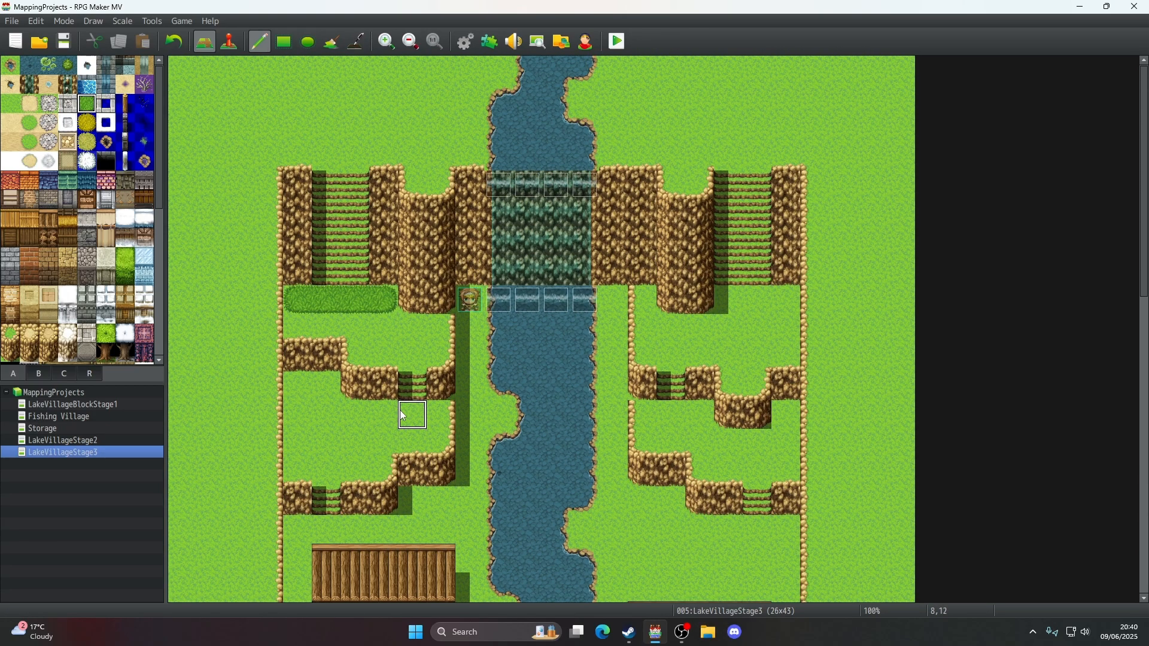
{"action": "left_click", "coordinate": [298, 329]}
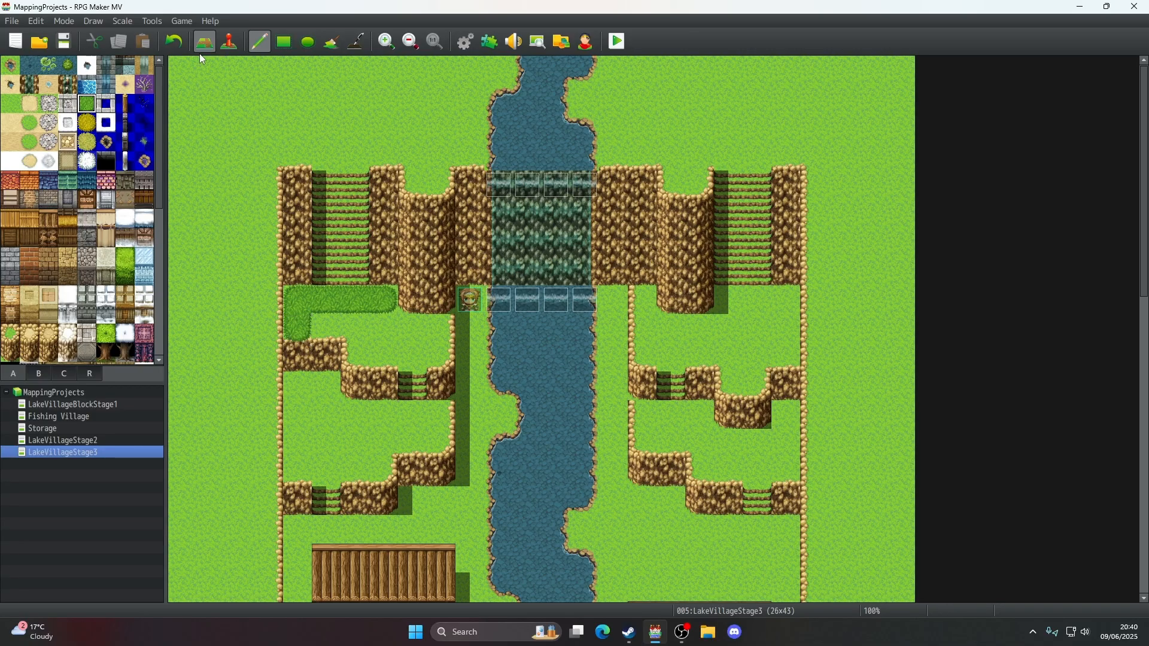
{"action": "left_click", "coordinate": [184, 49]}
- Paint two stacked Bush tiles just outside the western cliff edge, save the changes and start a playtest
{"action": "scroll", "coordinate": [355, 348], "scroll_direction": "down", "scroll_amount": 1}
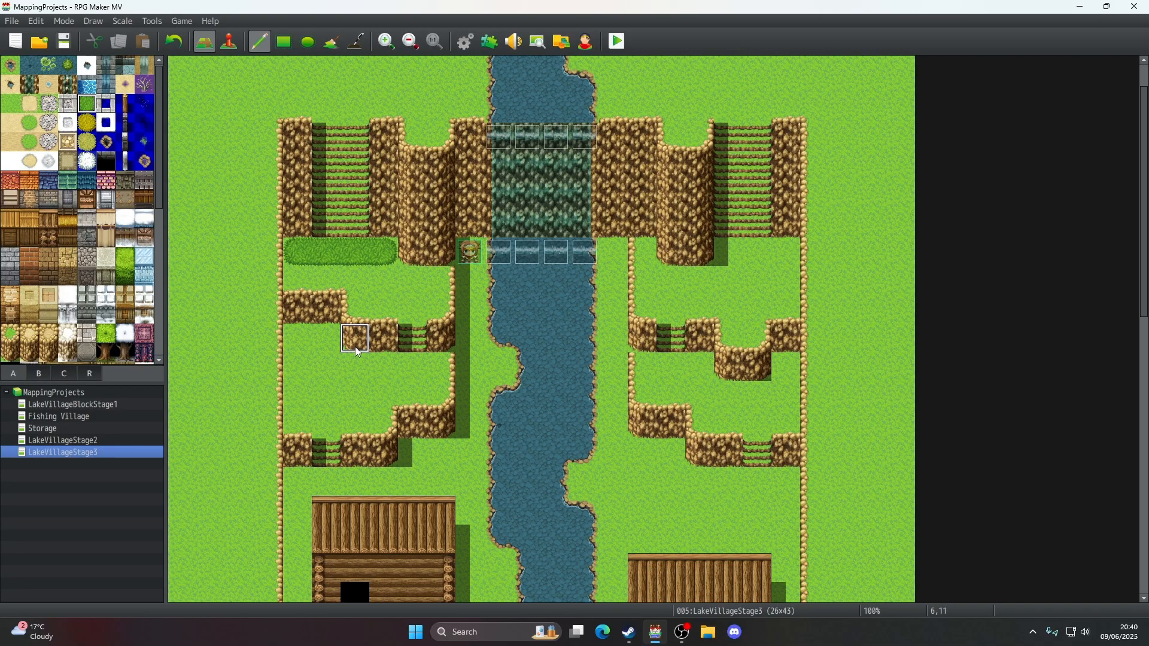
{"action": "left_click_drag", "start_coordinate": [260, 386], "coordinate": [262, 370]}
{"action": "left_click", "coordinate": [617, 42]}
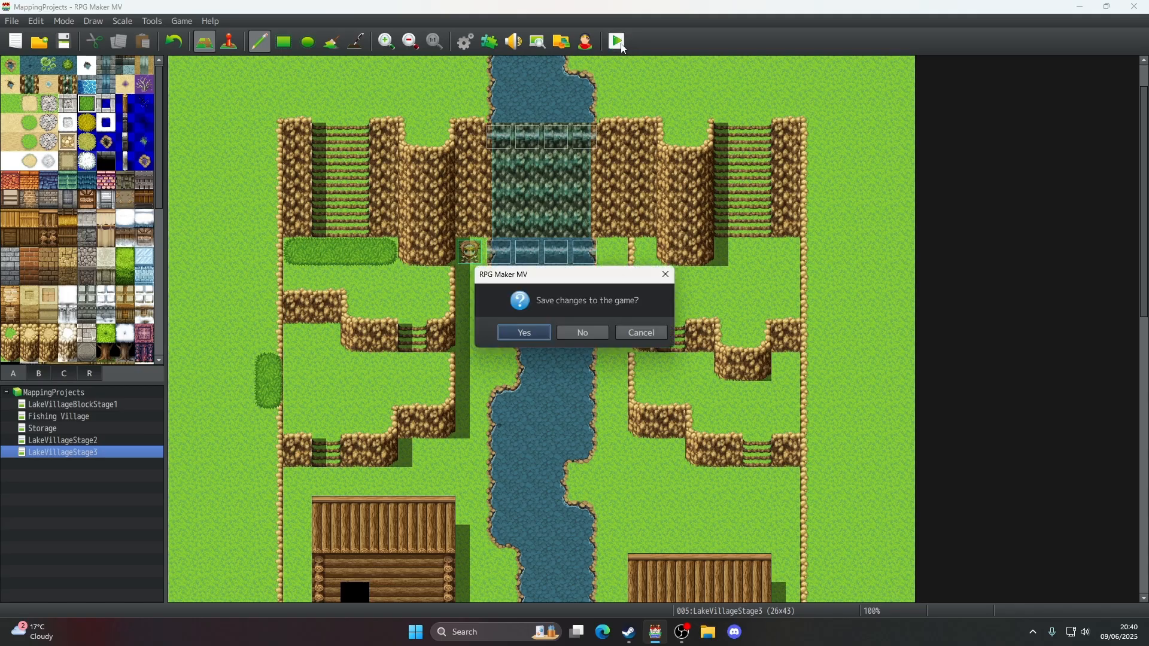
{"action": "key", "text": "Return"}
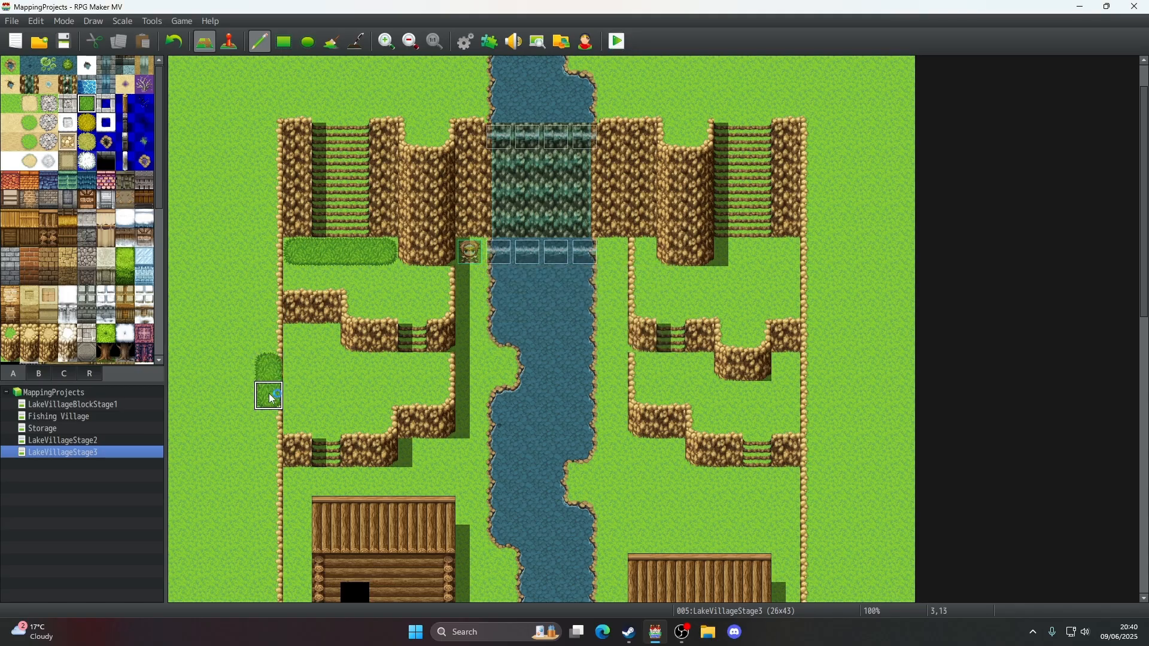
{"action": "key", "text": "Return"}
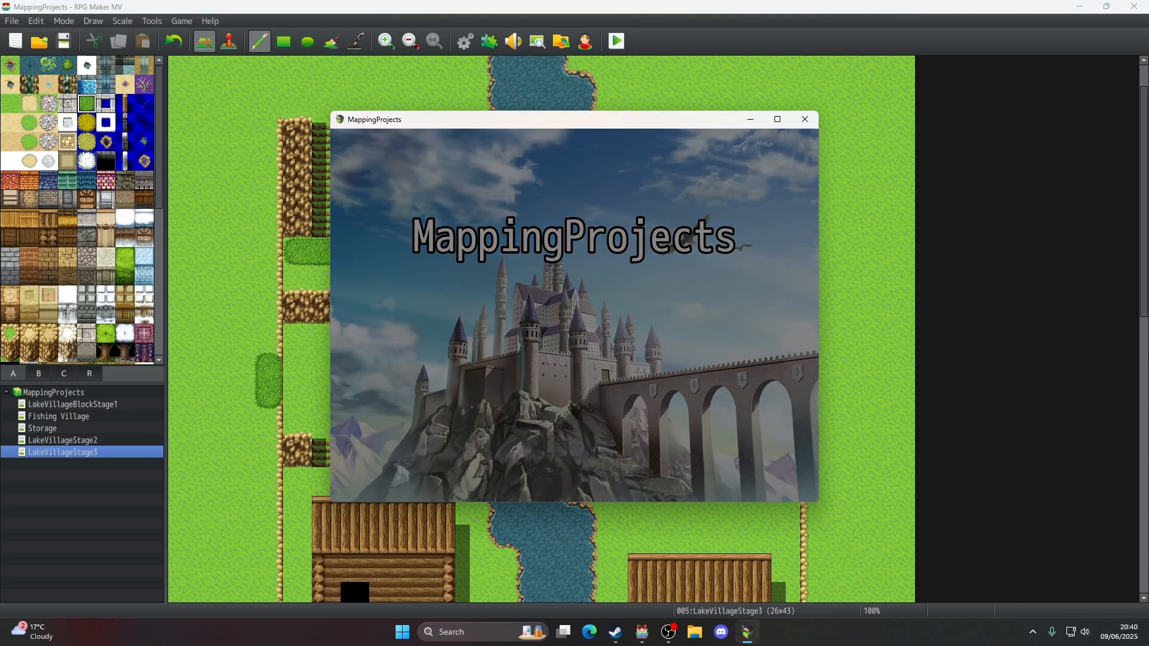
- Walk the party in full screen across the western terrace to the bush outside the cliff edge and back, and close the playtest
{"action": "key", "text": "F4"}
{"action": "key", "text": "shift+Down"}
{"action": "key", "text": "shift+Left"}
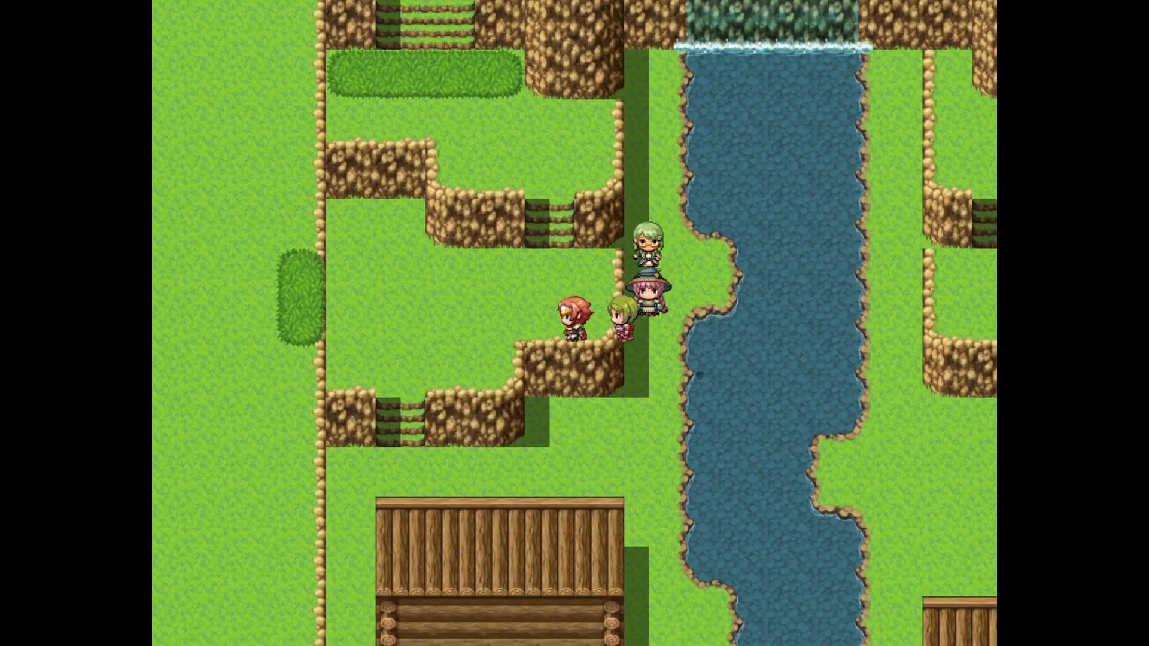
{"action": "key", "text": "shift+Right"}
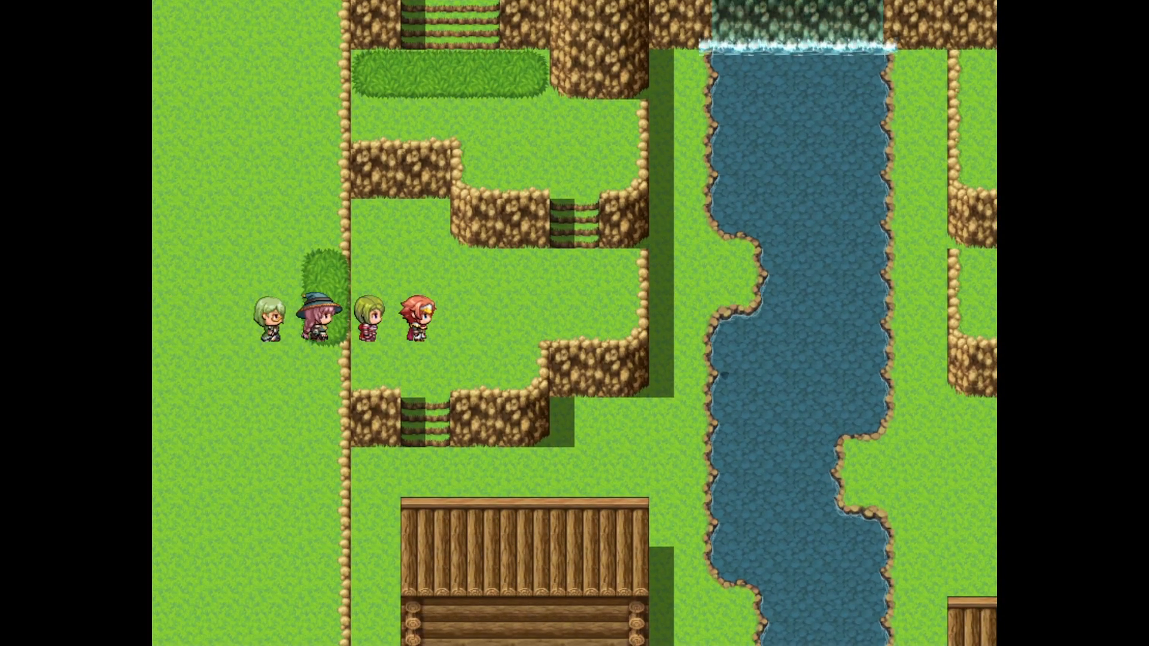
{"action": "key", "text": "F4"}
{"action": "left_click", "coordinate": [805, 119]}
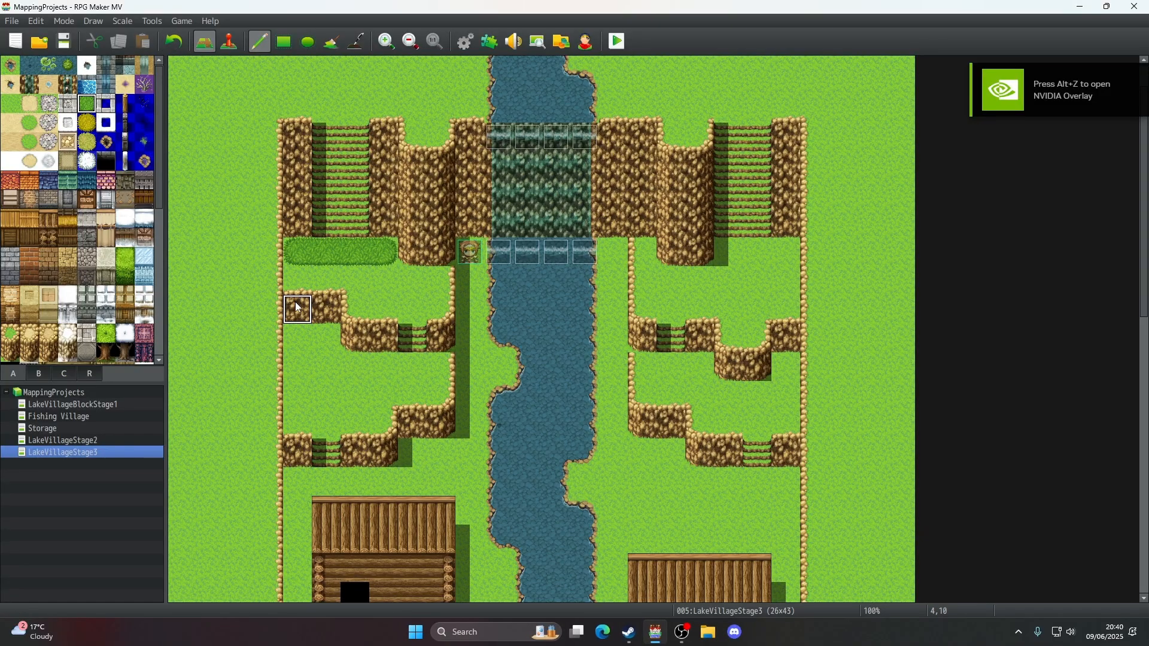
- Playtest the map again in full screen, walking the party west past the bush row and back before closing the game
{"action": "left_click", "coordinate": [617, 42]}
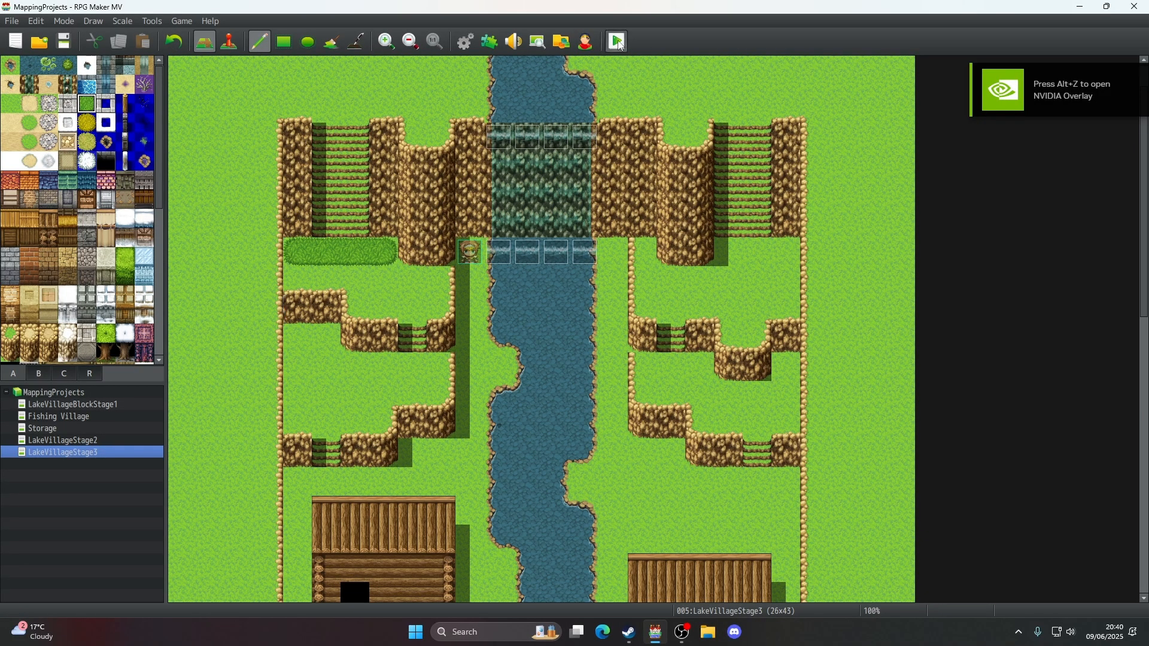
{"action": "left_click", "coordinate": [536, 333]}
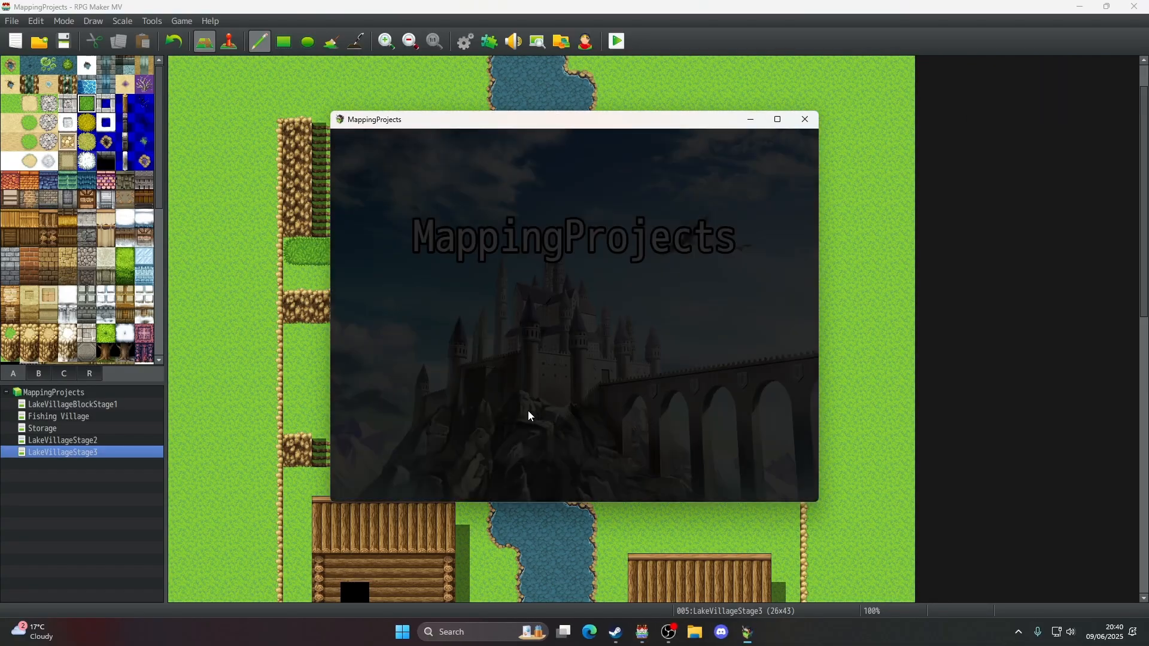
{"action": "key", "text": "Return"}
{"action": "key", "text": "F4"}
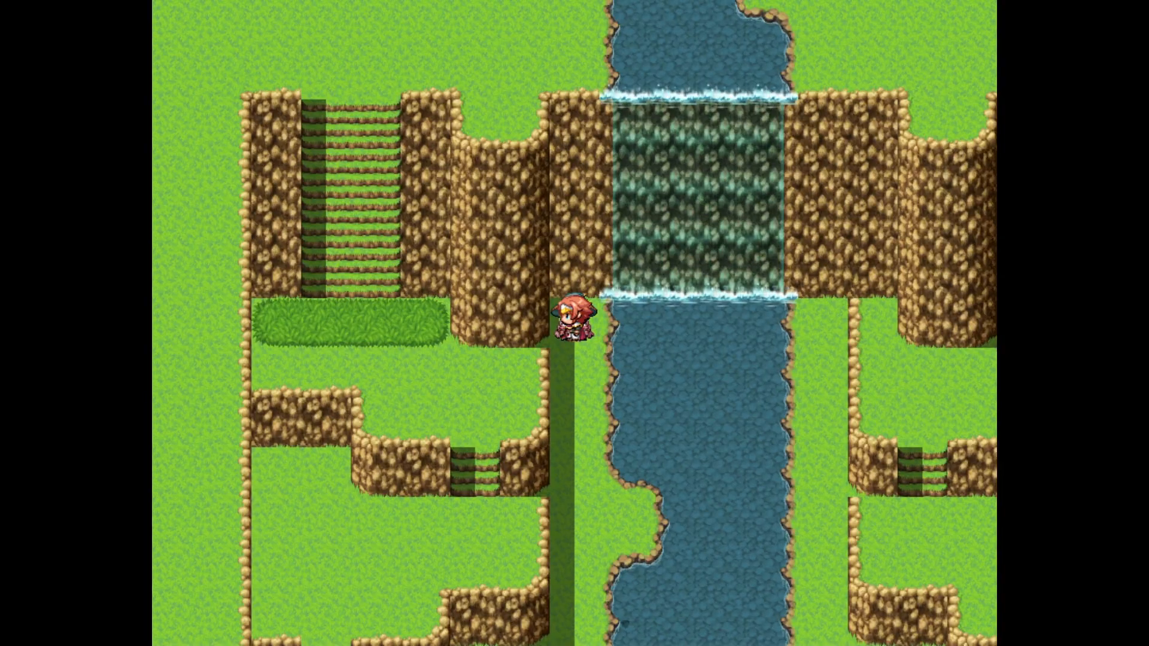
{"action": "key", "text": "Left"}
{"action": "key", "text": "Right"}
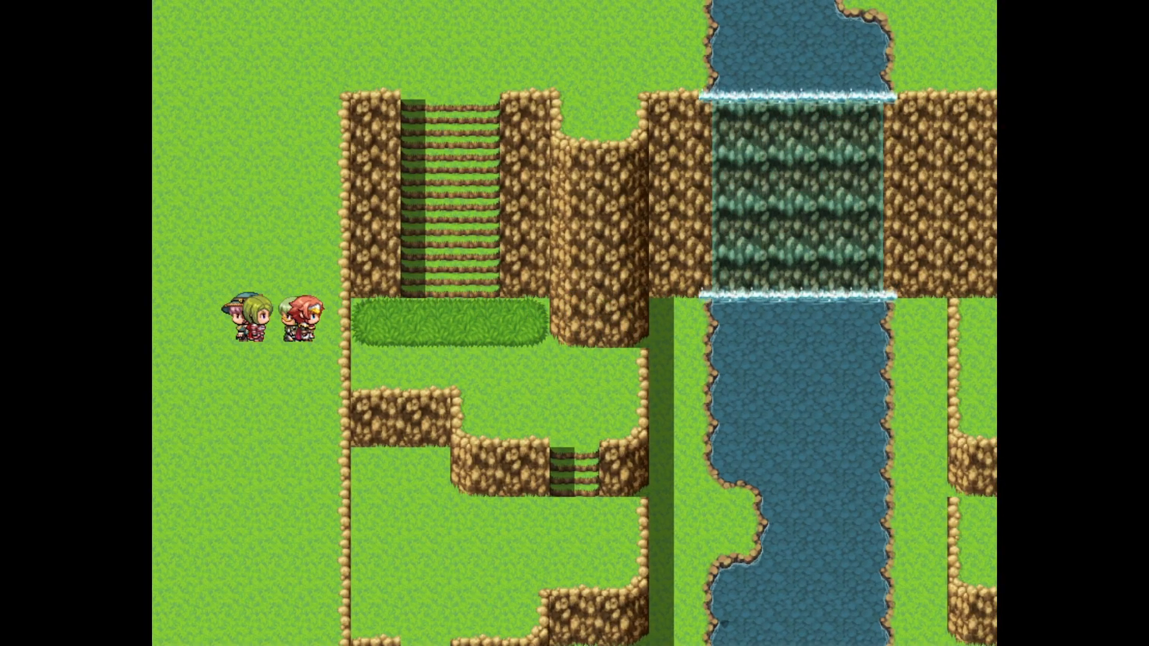
{"action": "key", "text": "F4"}
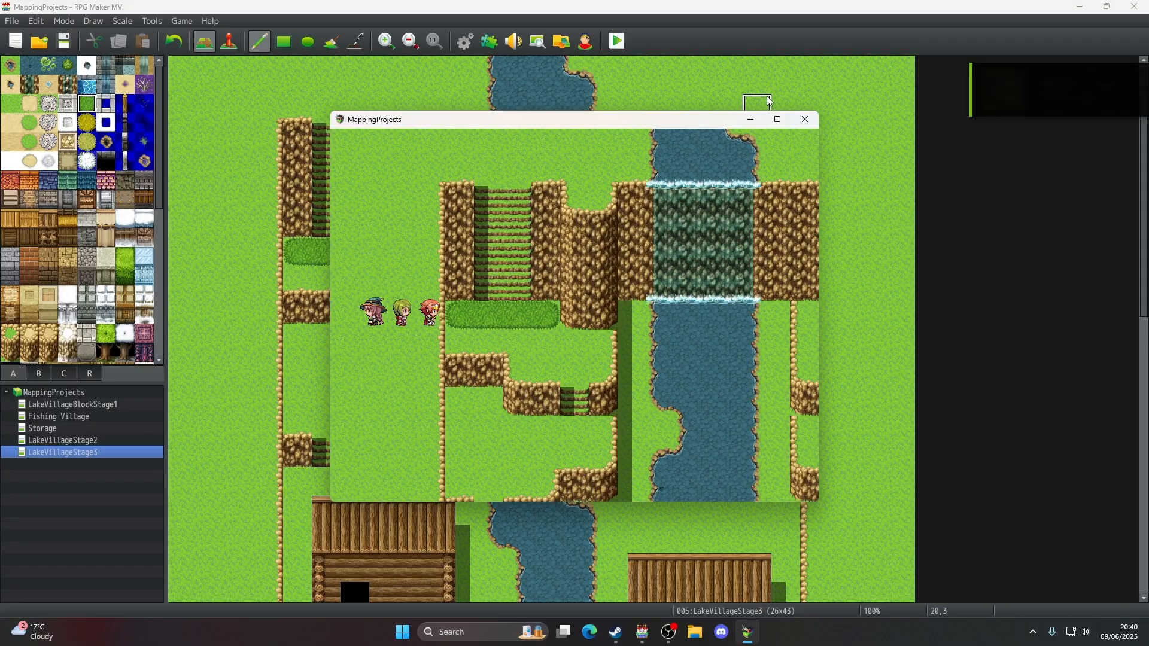
{"action": "left_click", "coordinate": [805, 119]}
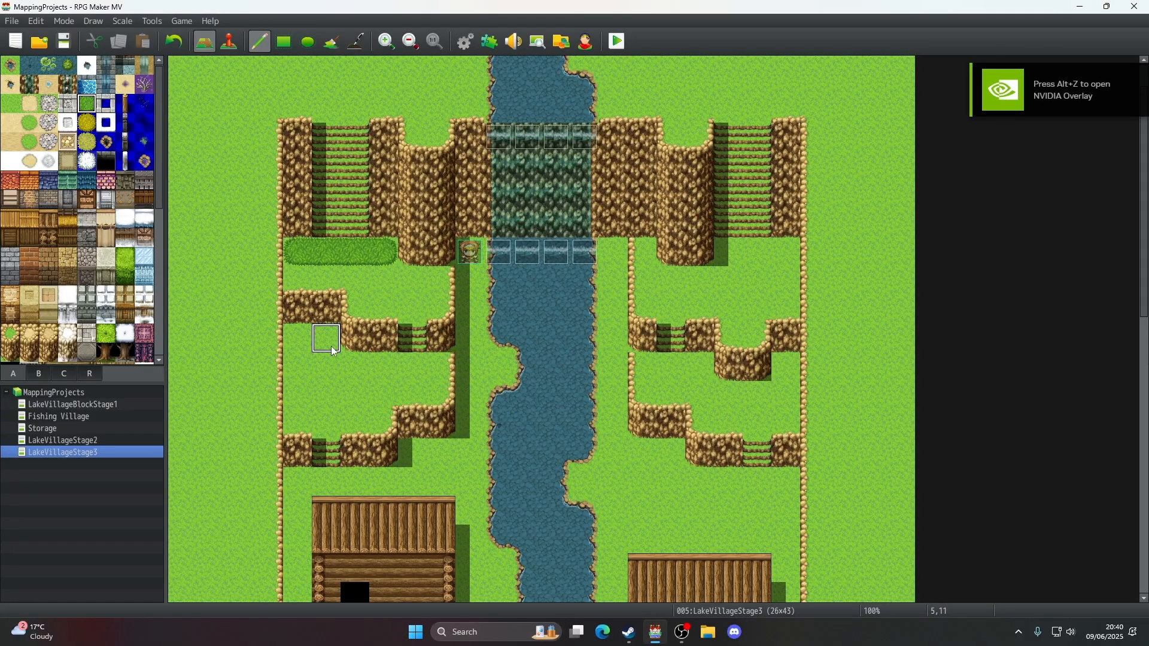
{"action": "right_click", "coordinate": [293, 250]}
{"action": "left_click_drag", "start_coordinate": [296, 275], "coordinate": [313, 275]}
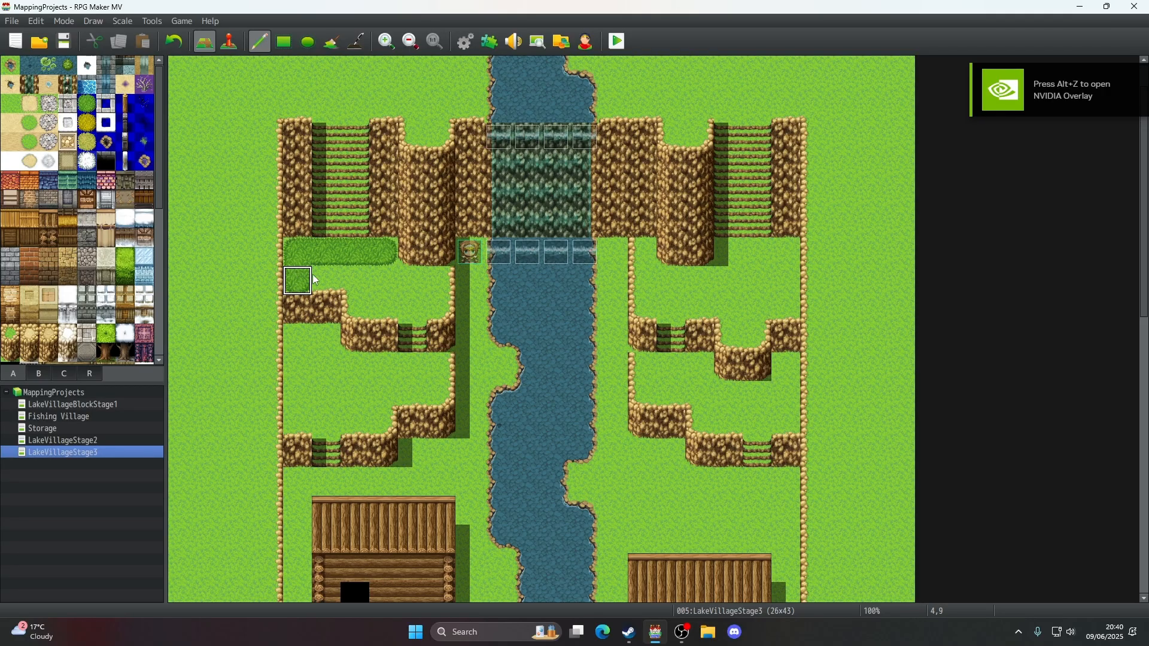
{"action": "key", "text": "ctrl+z"}
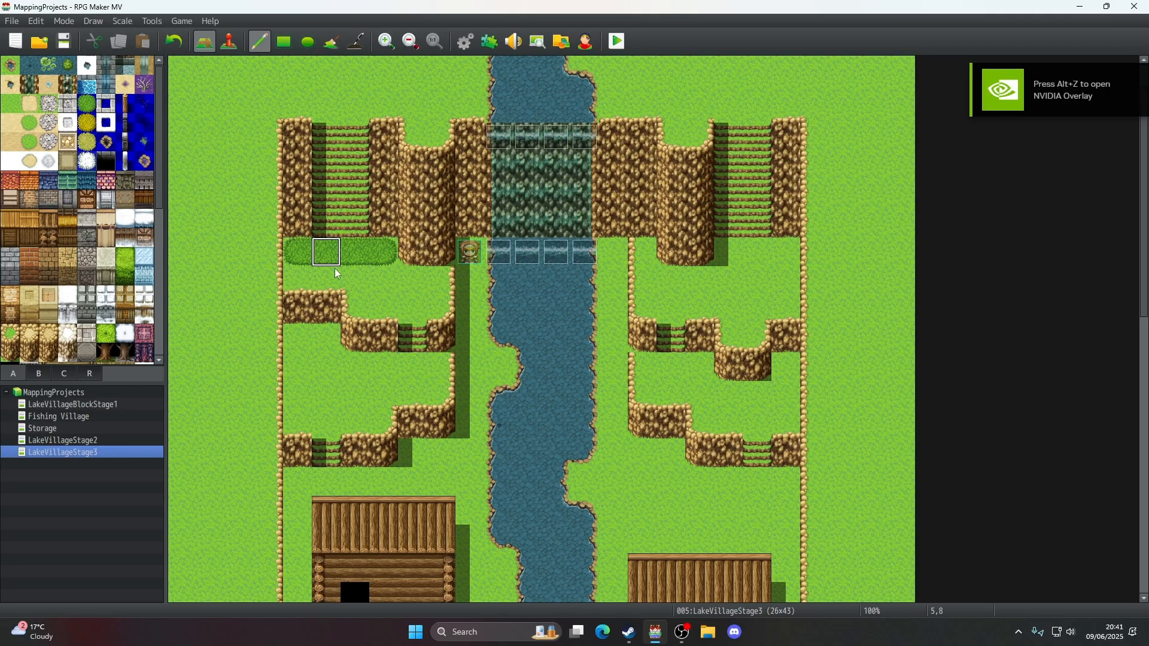
- Paint two more Bush tiles in the row below, starting under the east end of the bush row
{"action": "left_click_drag", "start_coordinate": [385, 278], "coordinate": [413, 280]}
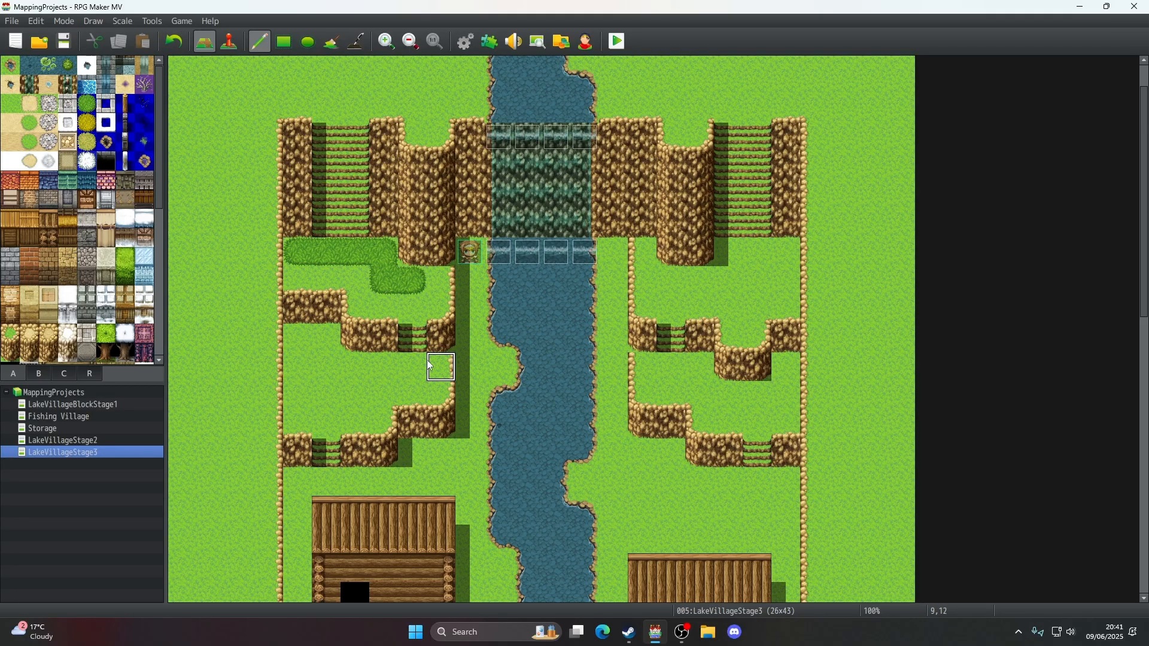
{"action": "scroll", "coordinate": [361, 349], "scroll_direction": "up", "scroll_amount": 1}
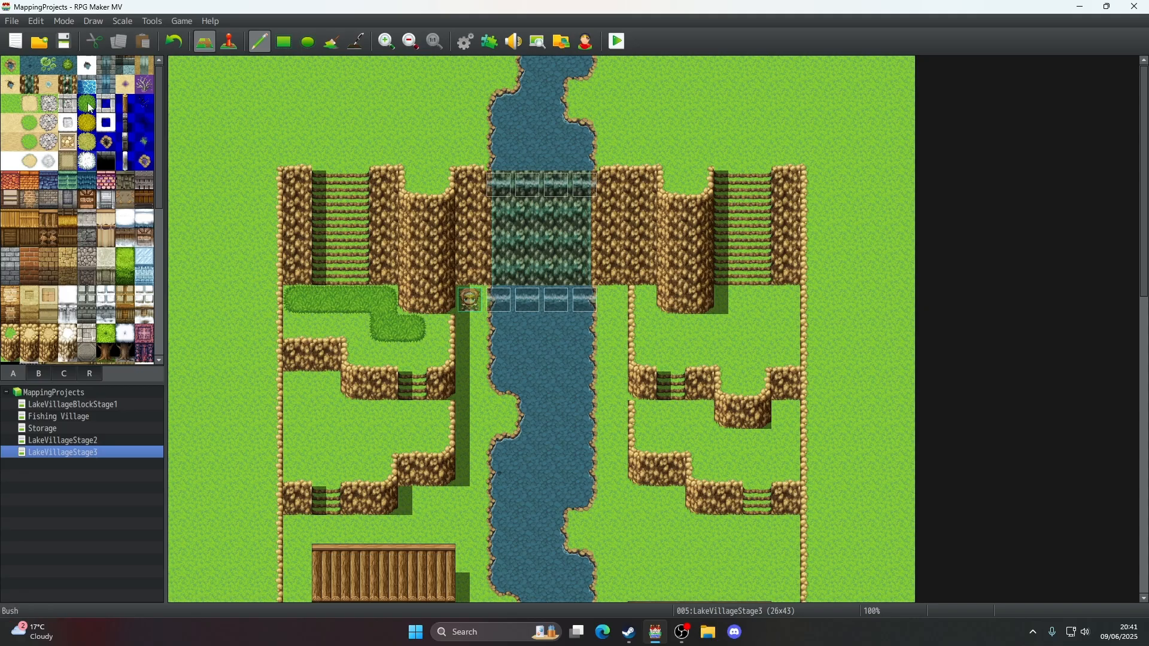
- On the Storage map, paint a block of Bush four tiles wide and two tiles high on the empty area
{"action": "left_click", "coordinate": [112, 429]}
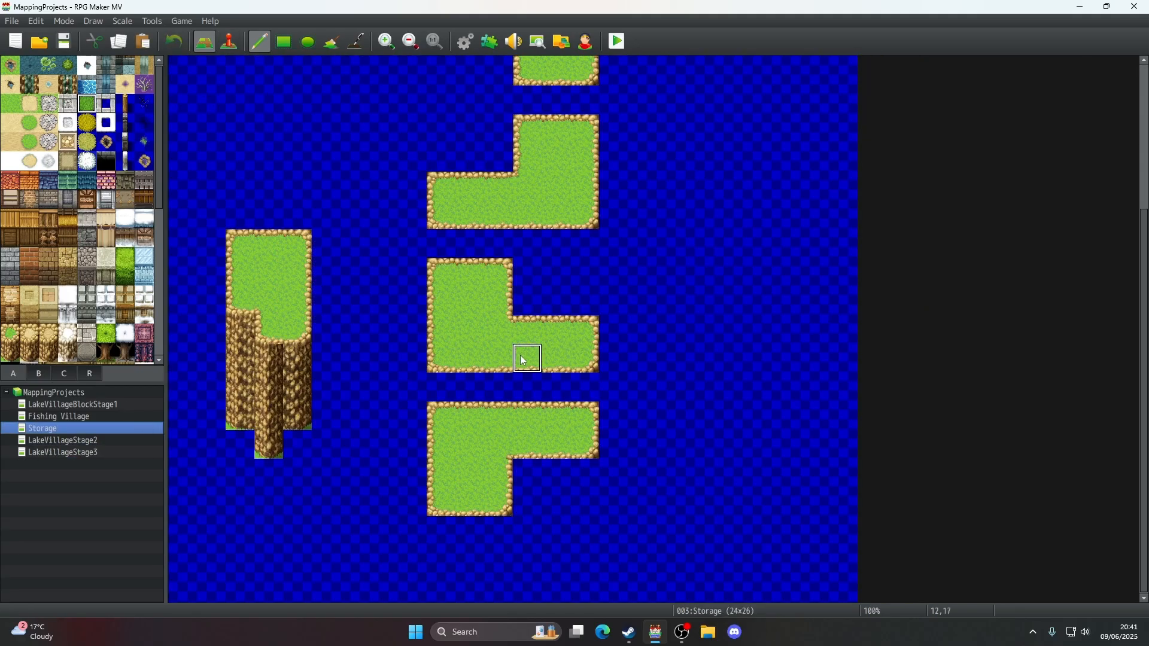
{"action": "left_click", "coordinate": [54, 453]}
{"action": "left_click", "coordinate": [53, 429]}
{"action": "mouse_move", "coordinate": [697, 472]}
{"action": "left_mouse_down"}
{"action": "mouse_move", "coordinate": [786, 475]}
{"action": "mouse_move", "coordinate": [700, 451]}
{"action": "left_mouse_up"}
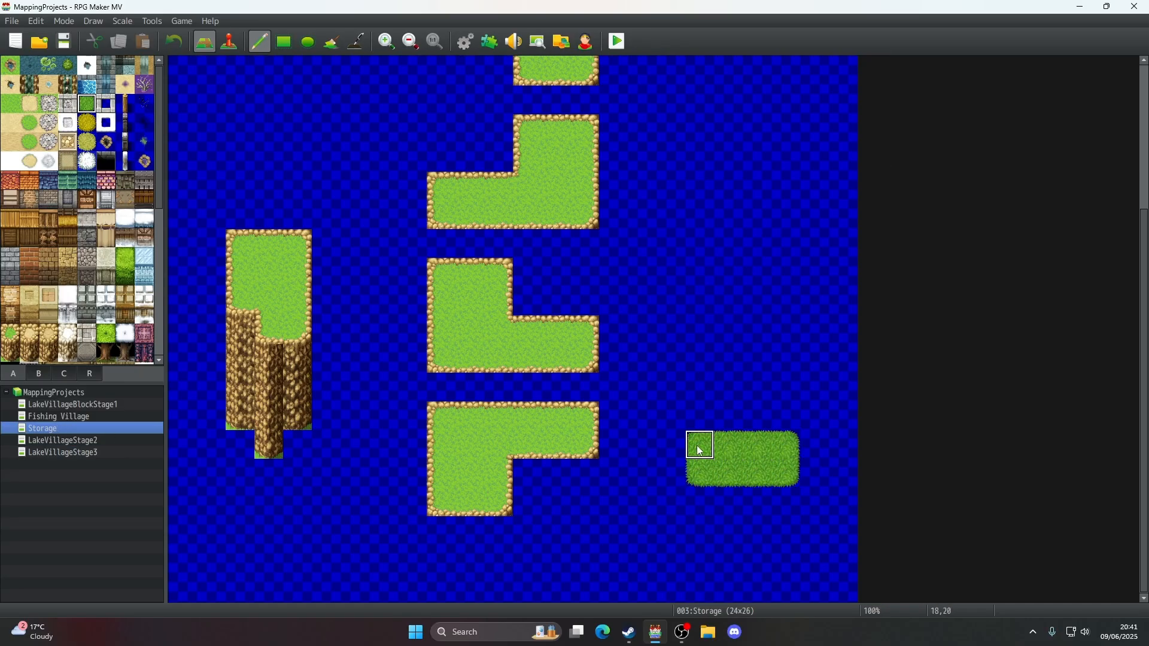
- Try stamping the bottom row of the stored bush block over the upper bush row in LakeVillageStage3, and undo it
{"action": "right_click_drag", "start_coordinate": [740, 468], "coordinate": [779, 469]}
{"action": "left_click", "coordinate": [119, 450]}
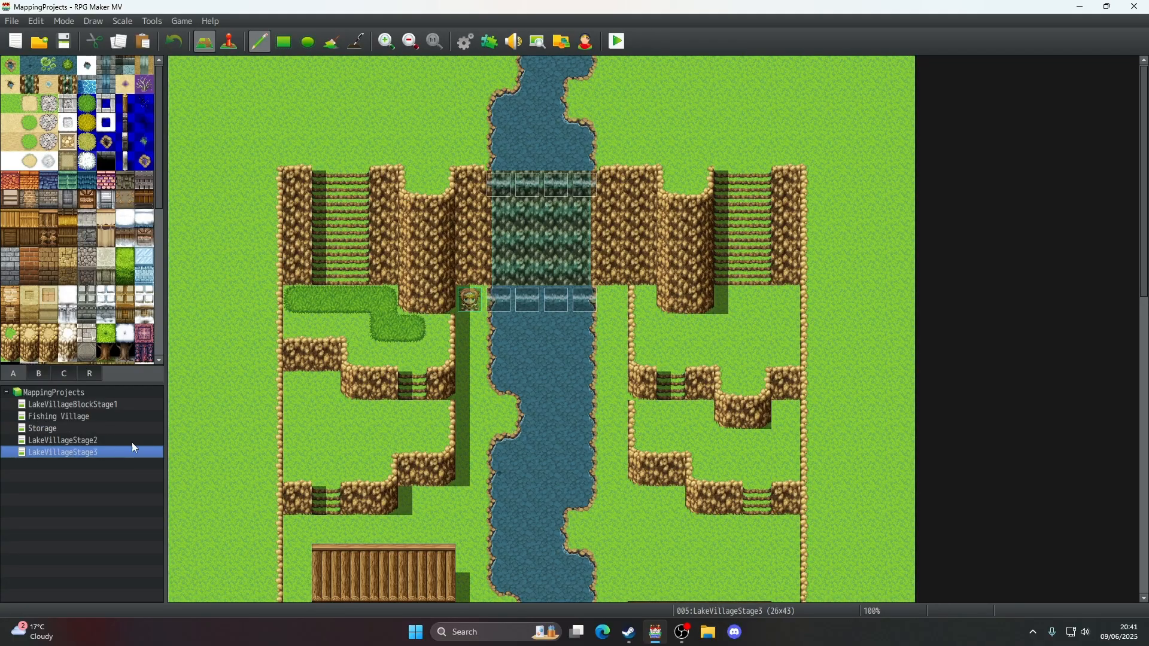
{"action": "left_click", "coordinate": [395, 311]}
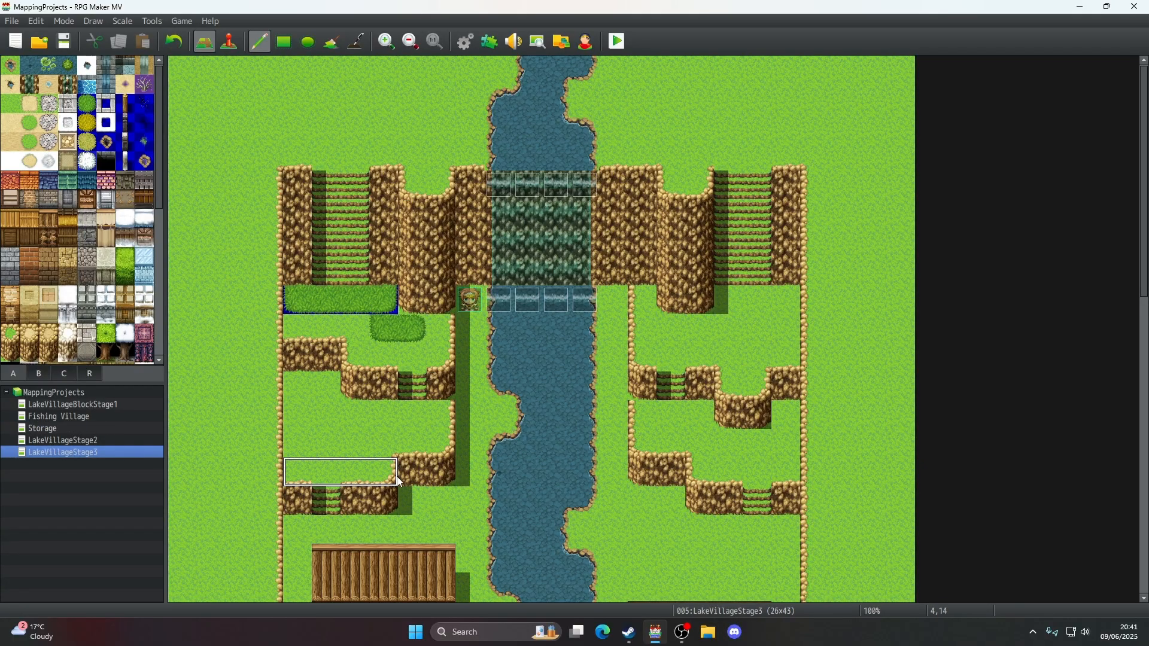
{"action": "key", "text": "ctrl+z"}
{"action": "left_click", "coordinate": [112, 448]}
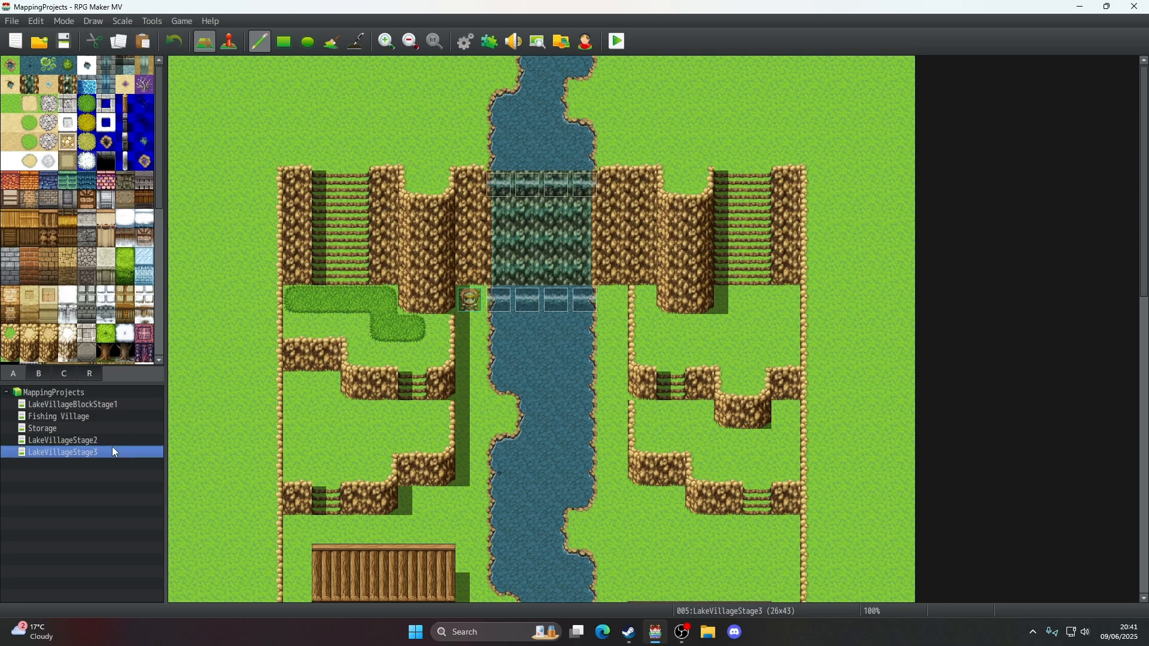
- Try stamping the stored bush row over the upper bush row in LakeVillageStage3 once more, and undo the stamp
{"action": "left_click", "coordinate": [369, 312]}
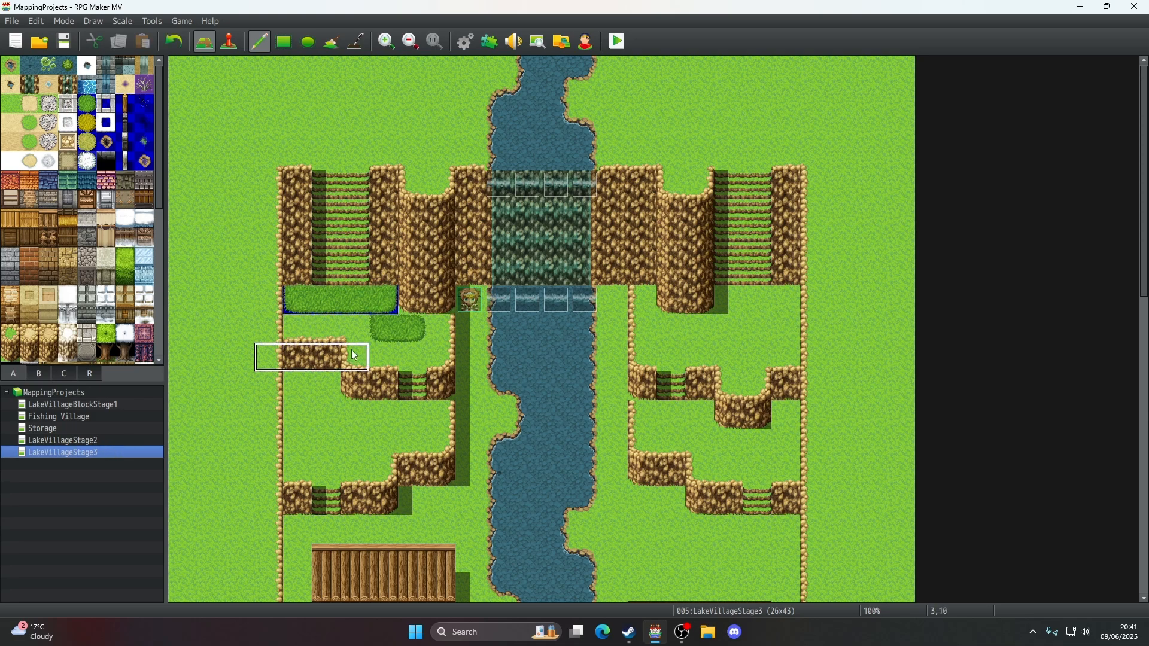
{"action": "left_click", "coordinate": [90, 440]}
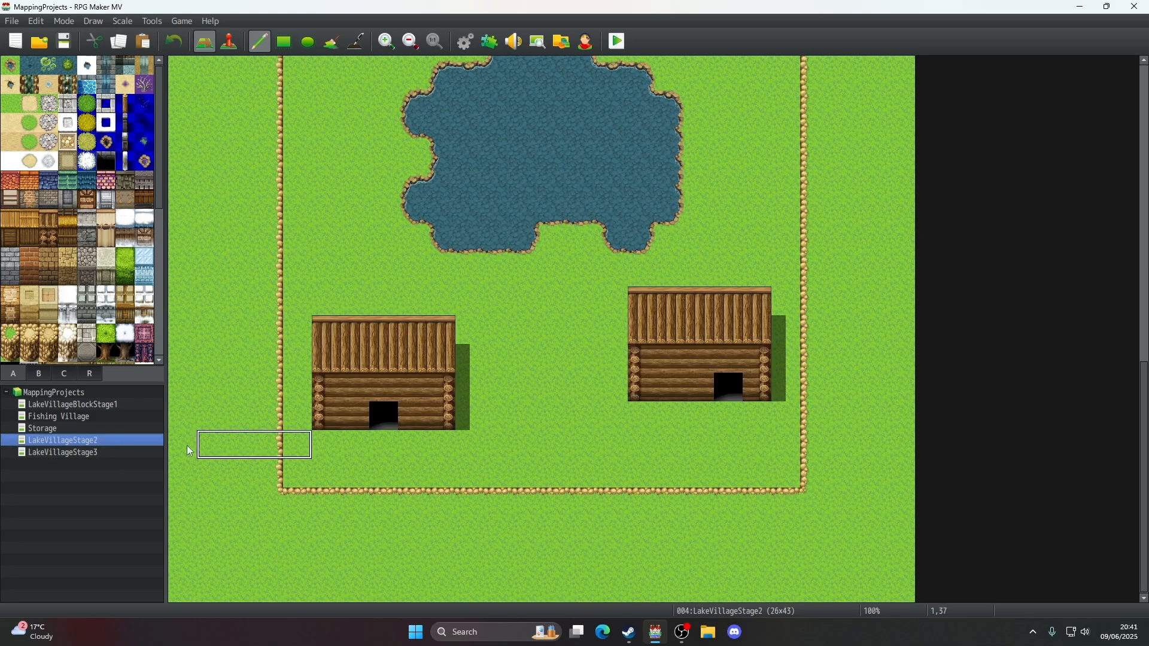
{"action": "key", "text": "Up"}
{"action": "left_click", "coordinate": [82, 454]}
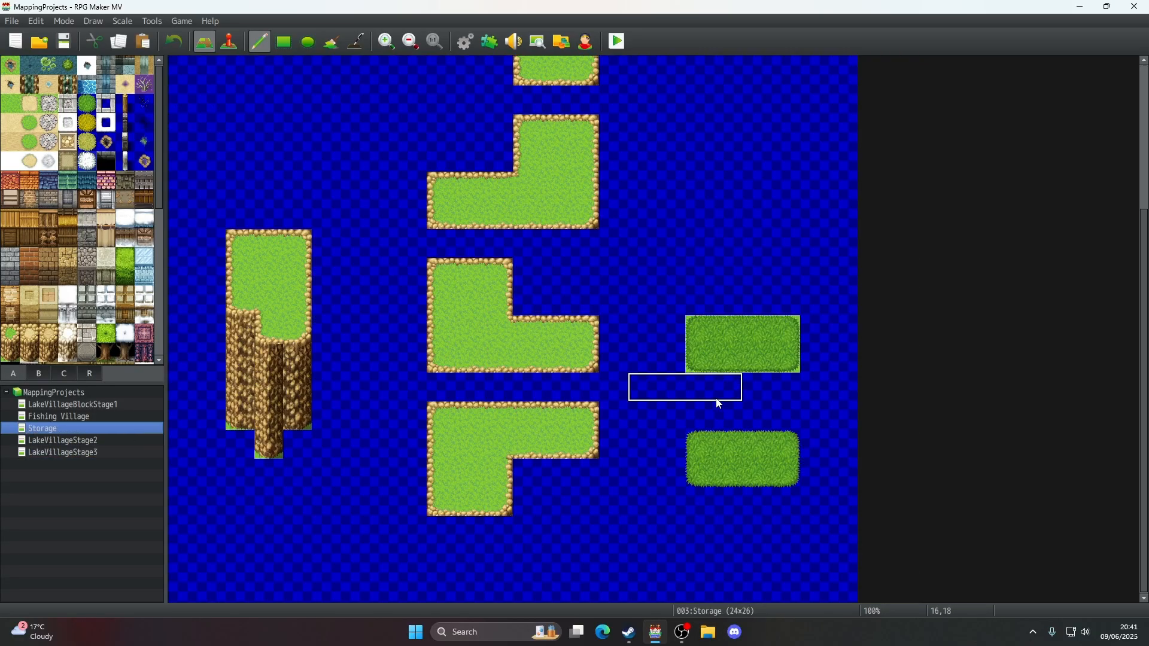
- Clear the sample bush blocks from the Storage map and return to LakeVillageStage3
{"action": "mouse_move", "coordinate": [700, 354]}
{"action": "left_mouse_down"}
{"action": "mouse_move", "coordinate": [726, 307]}
{"action": "mouse_move", "coordinate": [757, 353]}
{"action": "mouse_move", "coordinate": [710, 319]}
{"action": "left_mouse_up"}
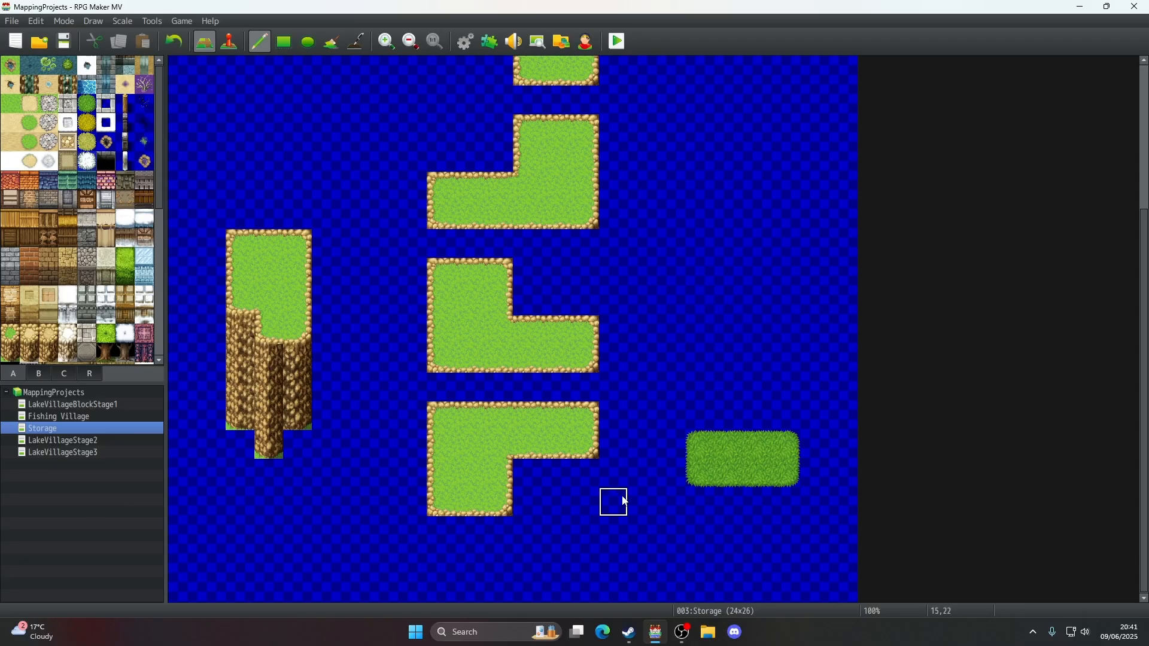
{"action": "mouse_move", "coordinate": [700, 443]}
{"action": "left_mouse_down"}
{"action": "mouse_move", "coordinate": [758, 501]}
{"action": "mouse_move", "coordinate": [697, 476]}
{"action": "left_mouse_up"}
{"action": "left_click", "coordinate": [88, 452]}
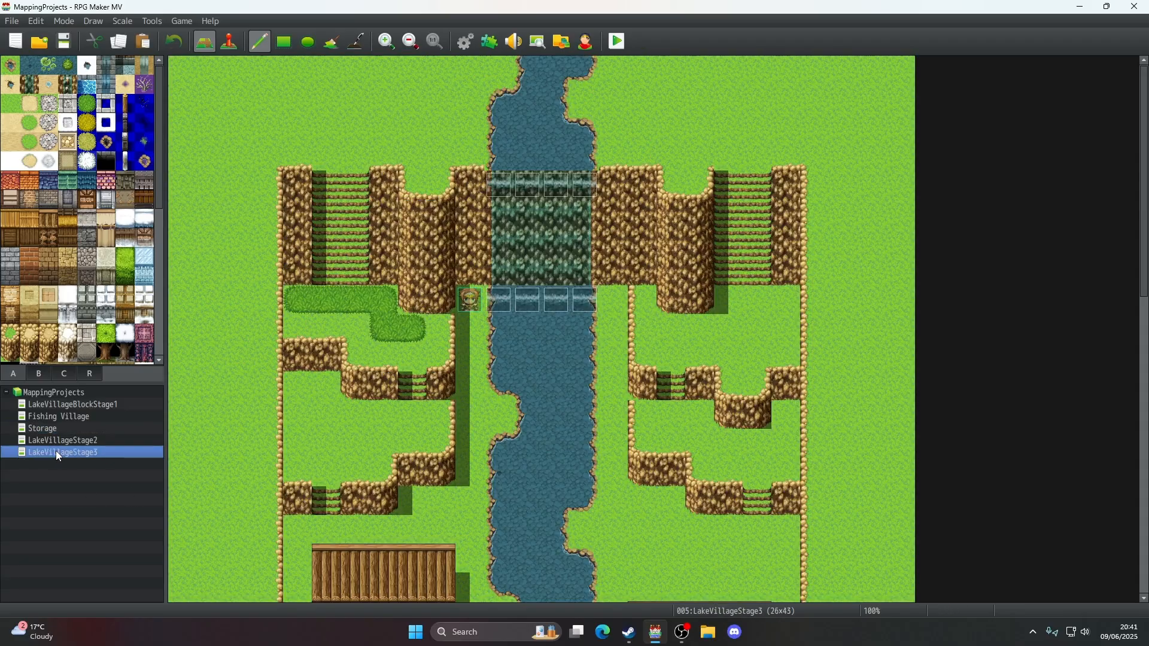
- Paint an L of Bush tiles, three down and two across, in the northwest corner of the second terrace on the west bank
{"action": "left_click", "coordinate": [87, 103]}
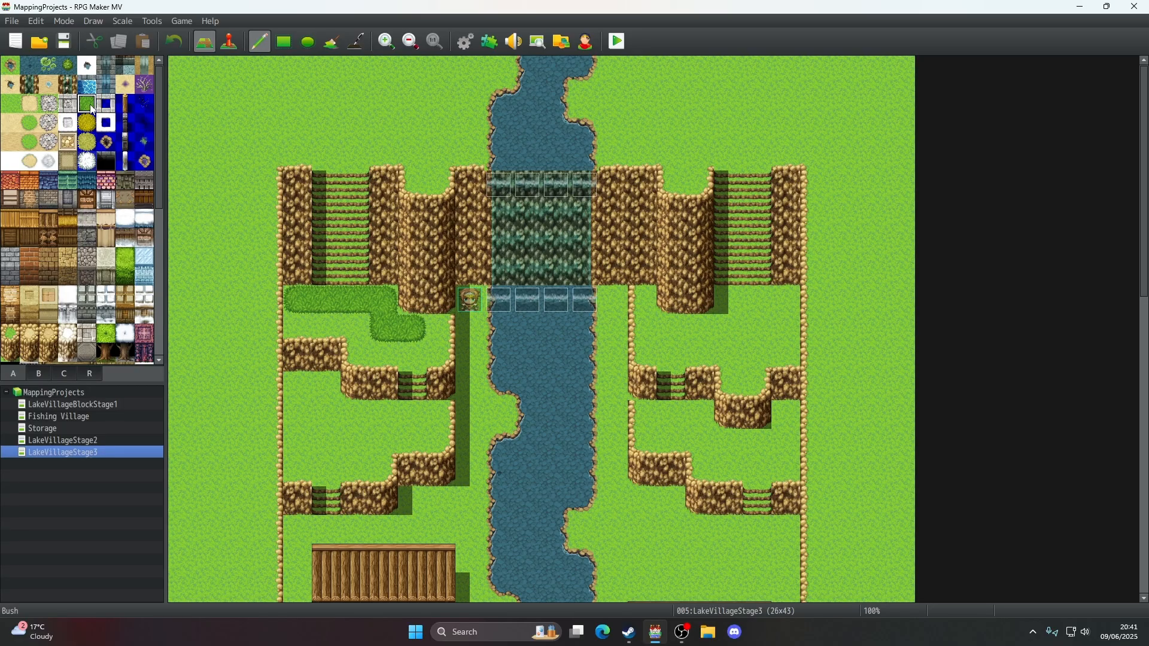
{"action": "scroll", "coordinate": [485, 264], "scroll_direction": "down", "scroll_amount": 2}
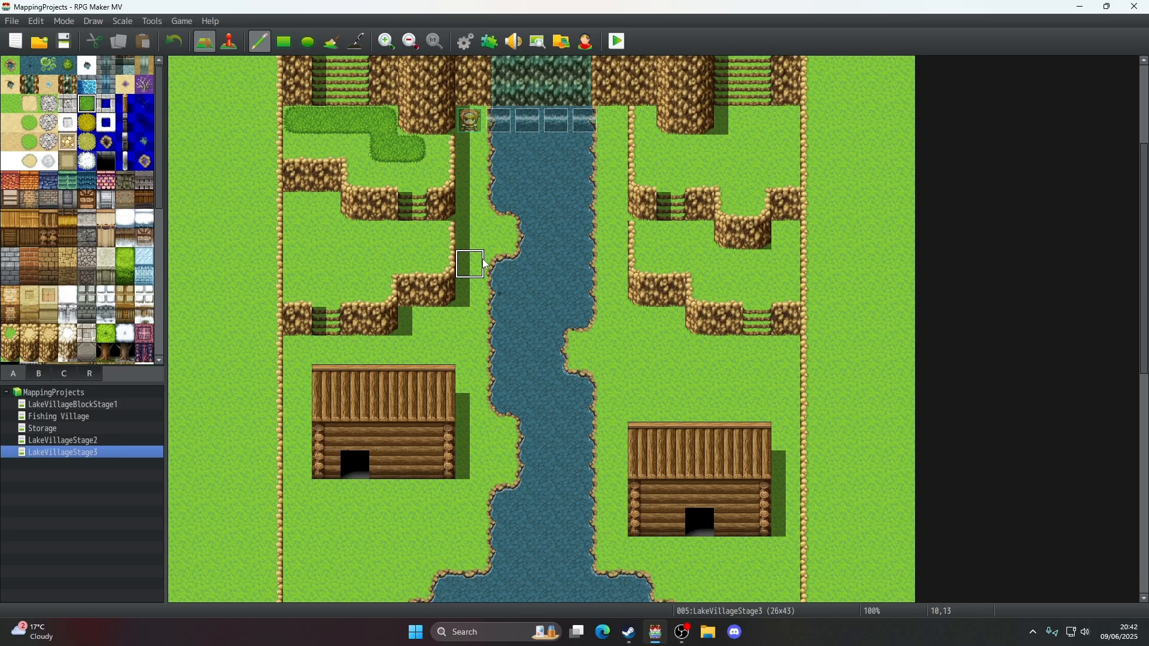
{"action": "scroll", "coordinate": [486, 263], "scroll_direction": "up", "scroll_amount": 1}
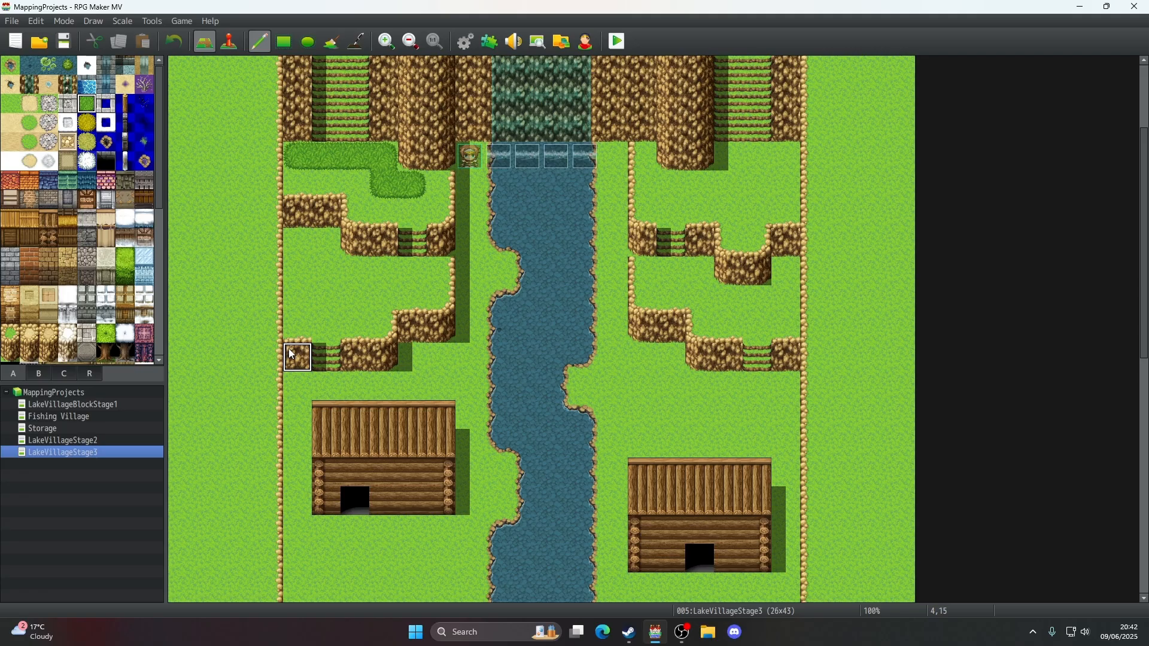
{"action": "mouse_move", "coordinate": [297, 272]}
{"action": "left_mouse_down"}
{"action": "mouse_move", "coordinate": [297, 243]}
{"action": "mouse_move", "coordinate": [326, 242]}
{"action": "left_mouse_up"}
{"action": "scroll", "coordinate": [346, 337], "scroll_direction": "down", "scroll_amount": 1}
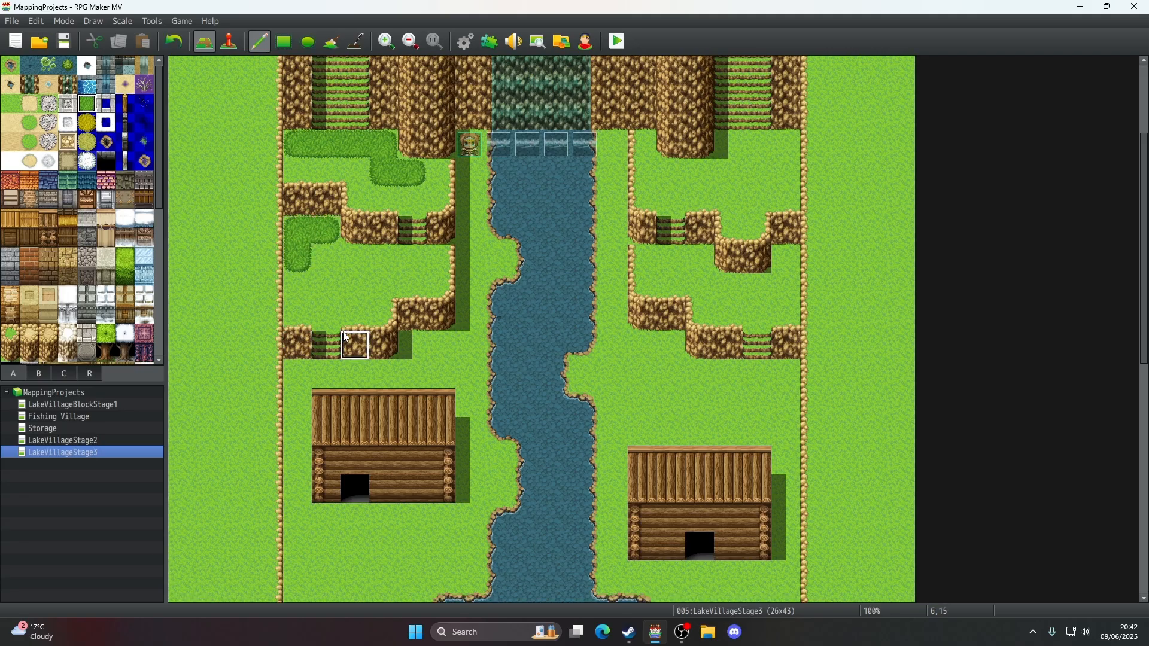
{"action": "scroll", "coordinate": [350, 333], "scroll_direction": "up", "scroll_amount": 2}
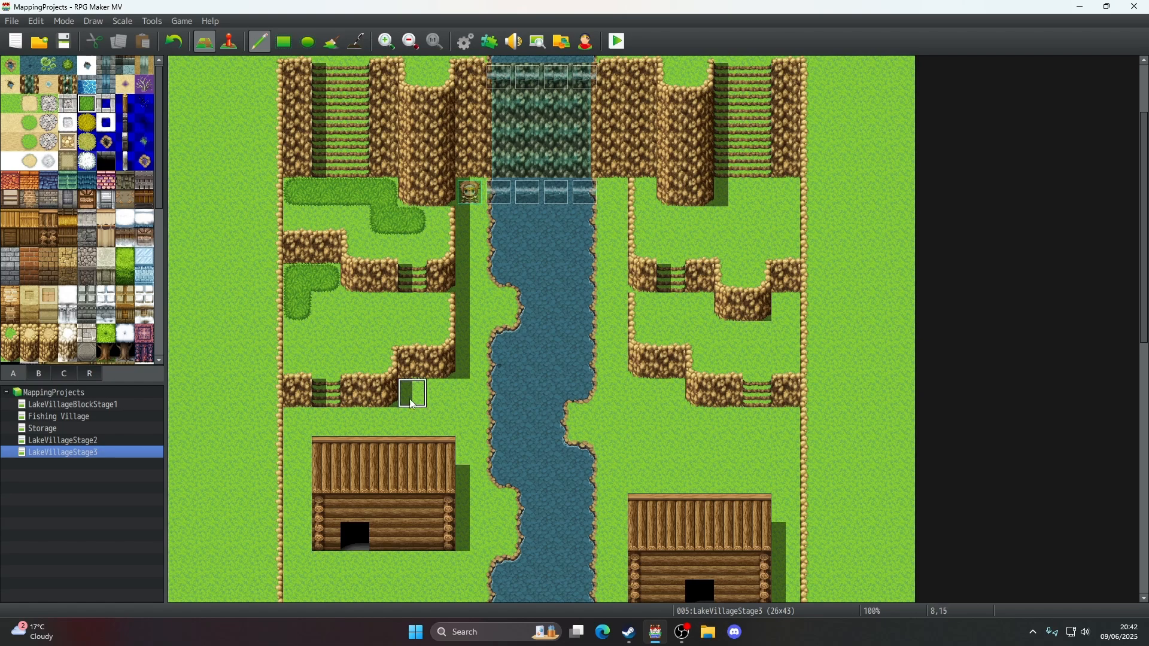
{"action": "left_click", "coordinate": [326, 335]}
{"action": "left_click", "coordinate": [176, 41]}
{"action": "left_click", "coordinate": [297, 335]}
- Paint a column of Bush along the shaded strip between the west cliff and the river, with one extra tile in the bank's bulge
{"action": "scroll", "coordinate": [544, 411], "scroll_direction": "down", "scroll_amount": 2}
{"action": "scroll", "coordinate": [544, 411], "scroll_direction": "up", "scroll_amount": 2}
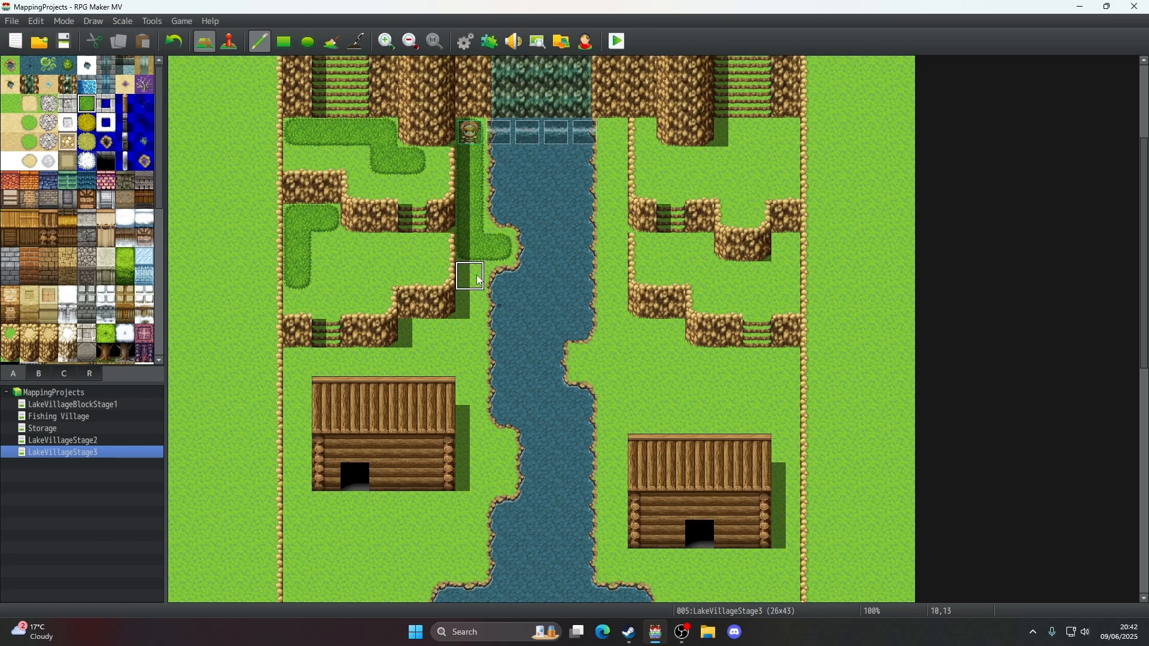
{"action": "left_click", "coordinate": [474, 273]}
{"action": "scroll", "coordinate": [534, 392], "scroll_direction": "down", "scroll_amount": 2}
{"action": "scroll", "coordinate": [534, 391], "scroll_direction": "up", "scroll_amount": 1}
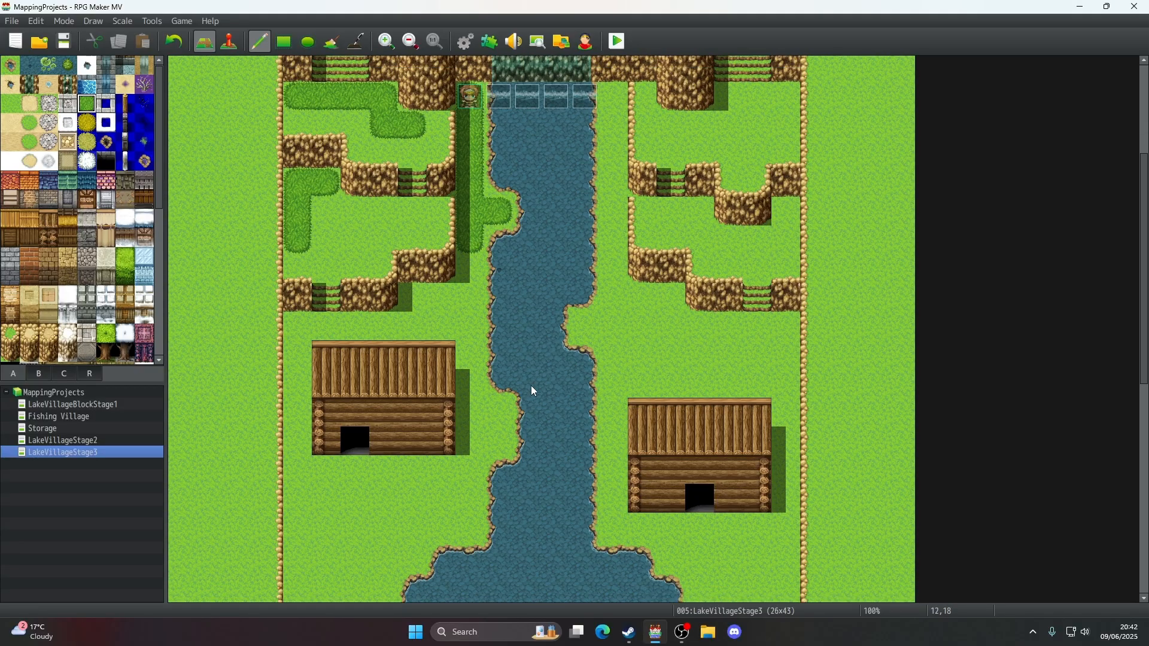
- Paint two stacked Bush tiles in the riverbank bulge east of the upper west house
{"action": "scroll", "coordinate": [534, 391], "scroll_direction": "down", "scroll_amount": 2}
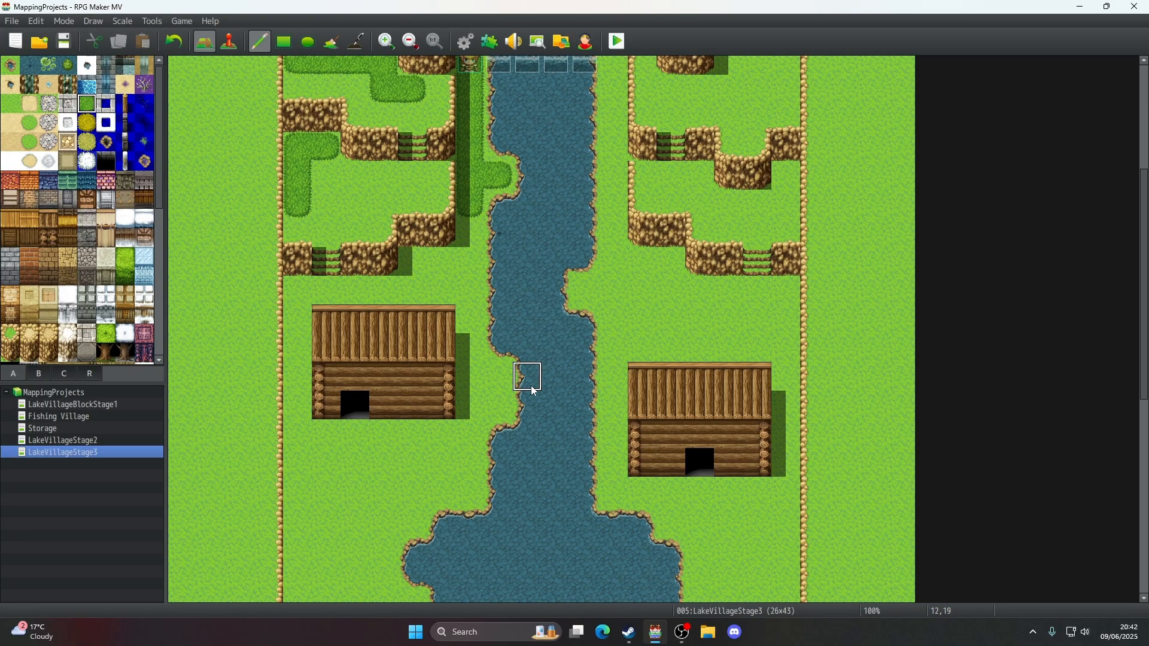
{"action": "left_click", "coordinate": [501, 377]}
{"action": "left_click", "coordinate": [500, 405]}
{"action": "scroll", "coordinate": [636, 412], "scroll_direction": "down", "scroll_amount": 2}
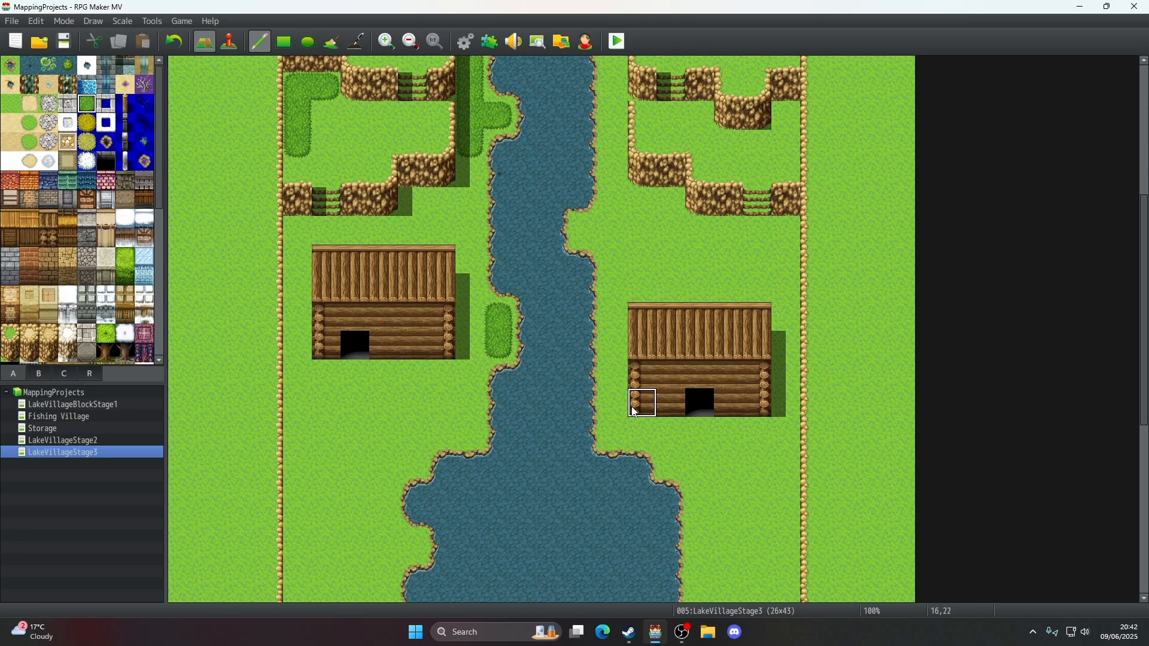
- Look over the map from the waterfall down to the lake for further places to put bushes
{"action": "scroll", "coordinate": [636, 412], "scroll_direction": "down", "scroll_amount": 3}
{"action": "scroll", "coordinate": [564, 405], "scroll_direction": "up", "scroll_amount": 8}
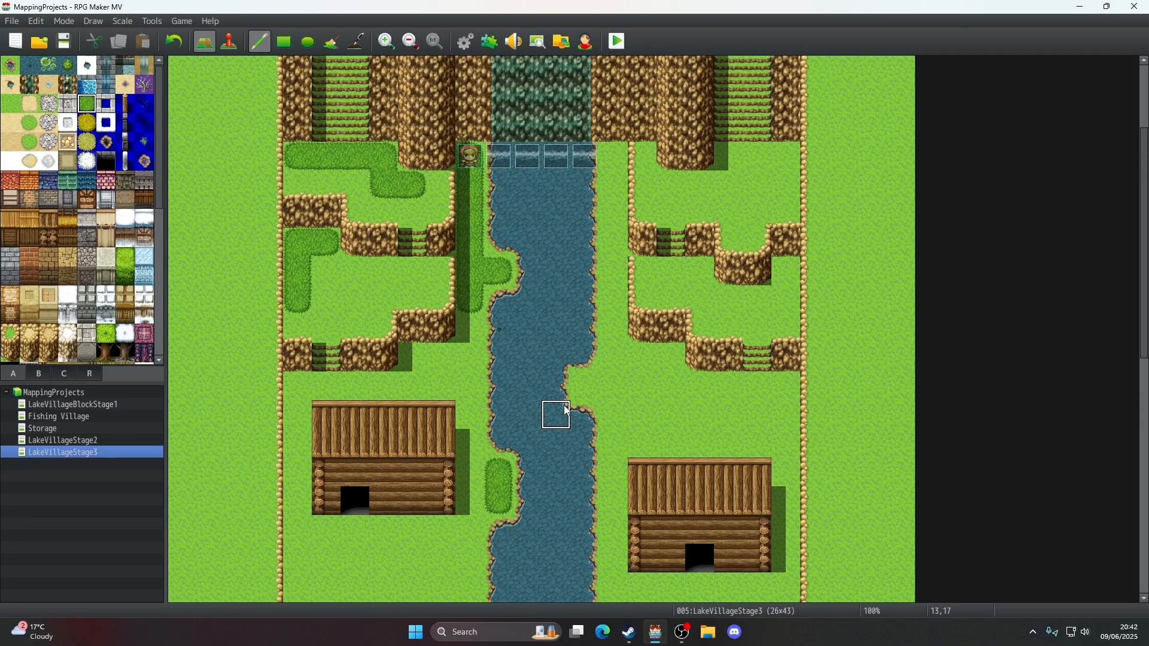
{"action": "scroll", "coordinate": [564, 405], "scroll_direction": "down", "scroll_amount": 8}
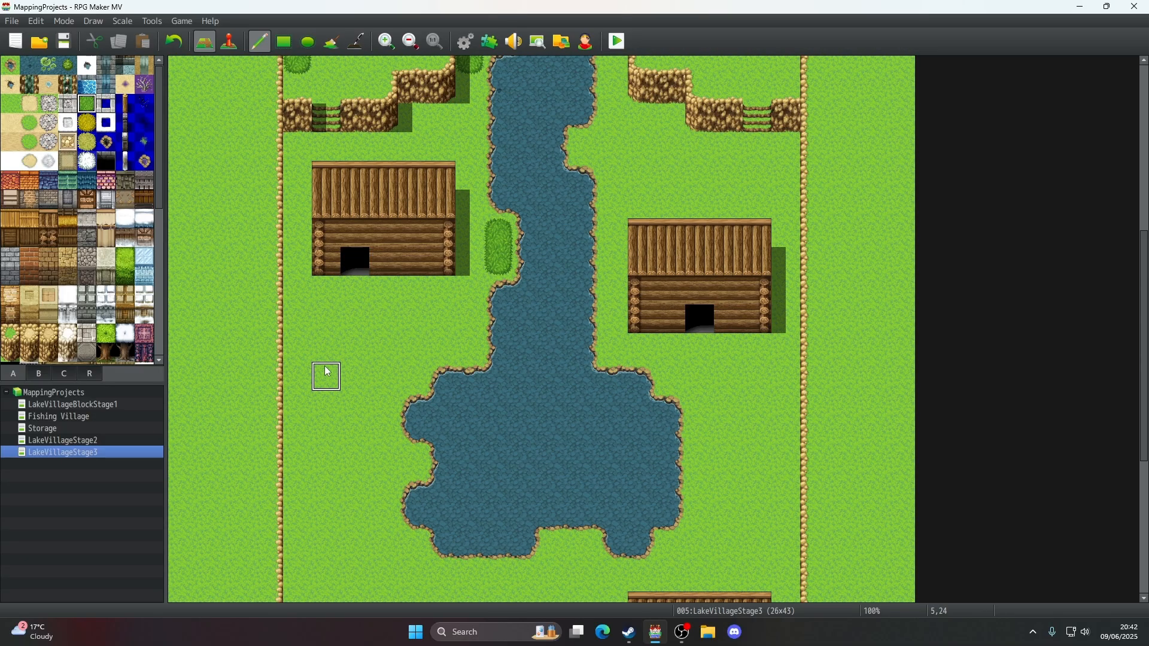
{"action": "scroll", "coordinate": [327, 372], "scroll_direction": "down", "scroll_amount": 2}
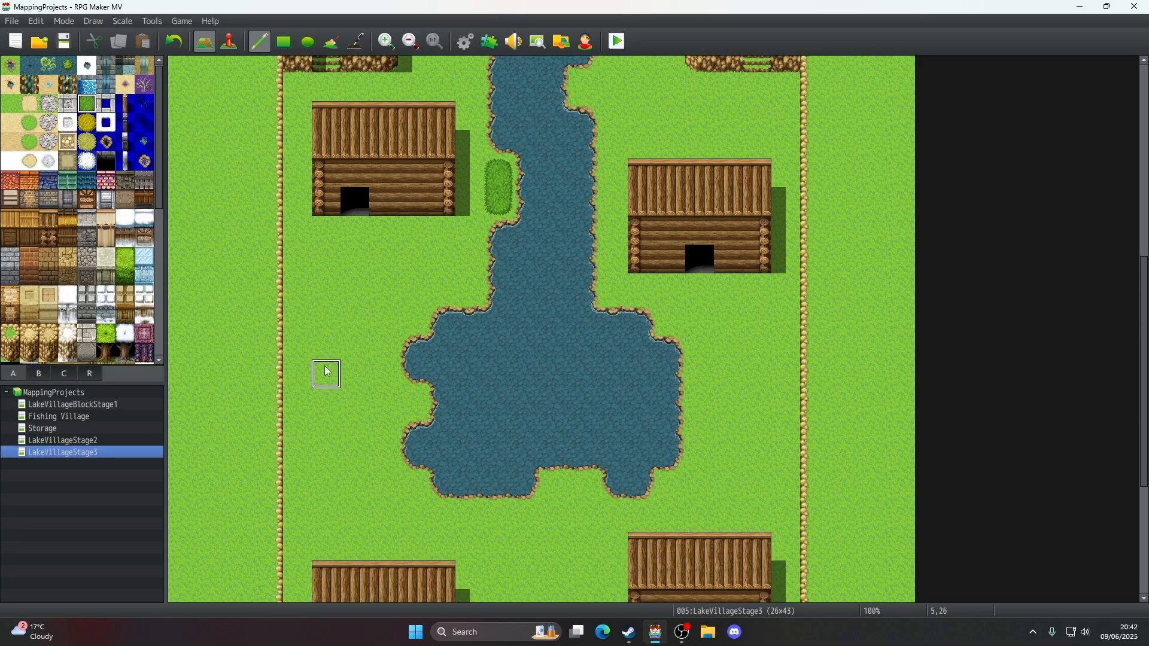
{"action": "scroll", "coordinate": [328, 372], "scroll_direction": "up", "scroll_amount": 5}
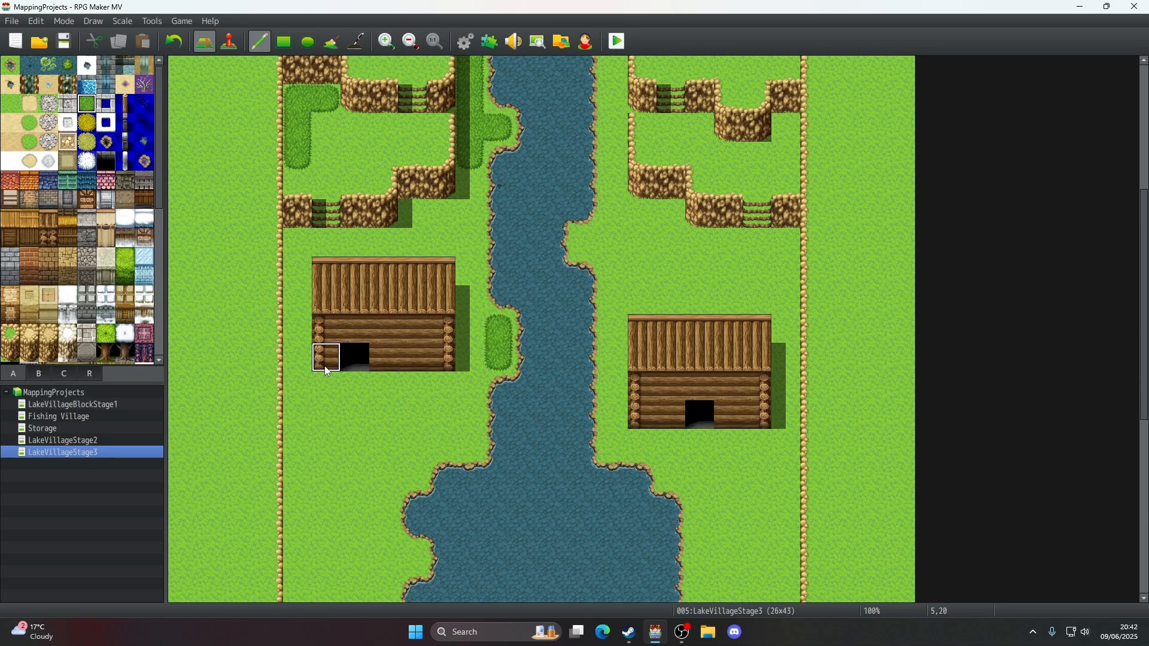
{"action": "scroll", "coordinate": [327, 371], "scroll_direction": "up", "scroll_amount": 6}
{"action": "scroll", "coordinate": [327, 371], "scroll_direction": "down", "scroll_amount": 10}
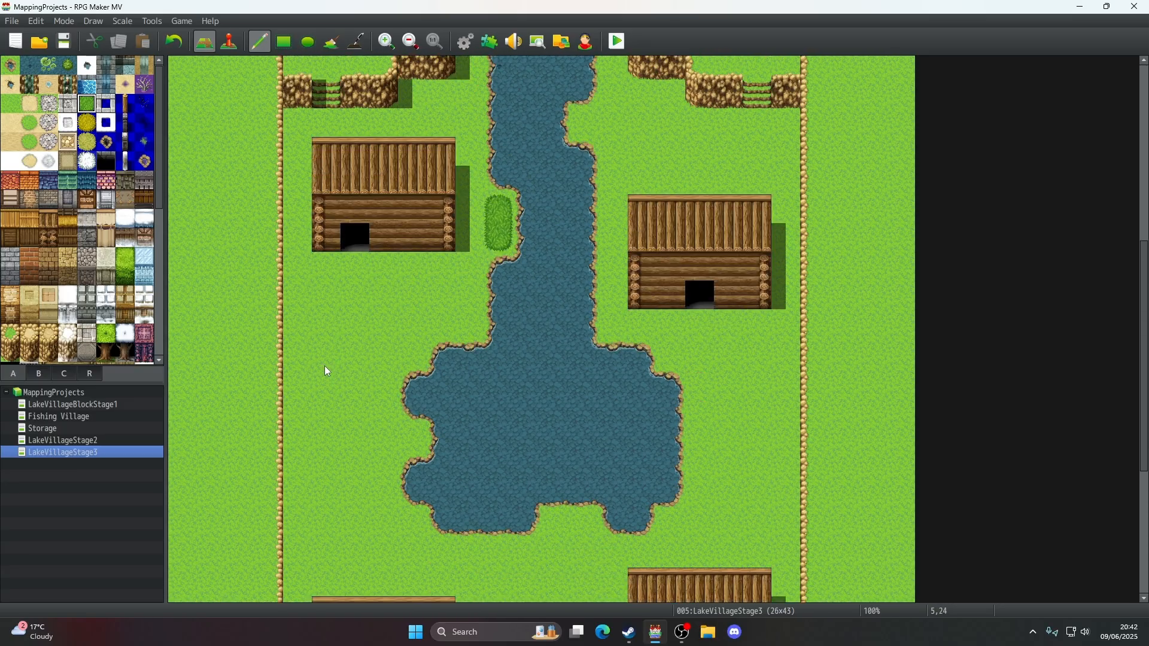
- Paint an L of Bush in the village's southwest corner and a four-tile Bush column up from the southeast corner
{"action": "scroll", "coordinate": [328, 372], "scroll_direction": "down", "scroll_amount": 4}
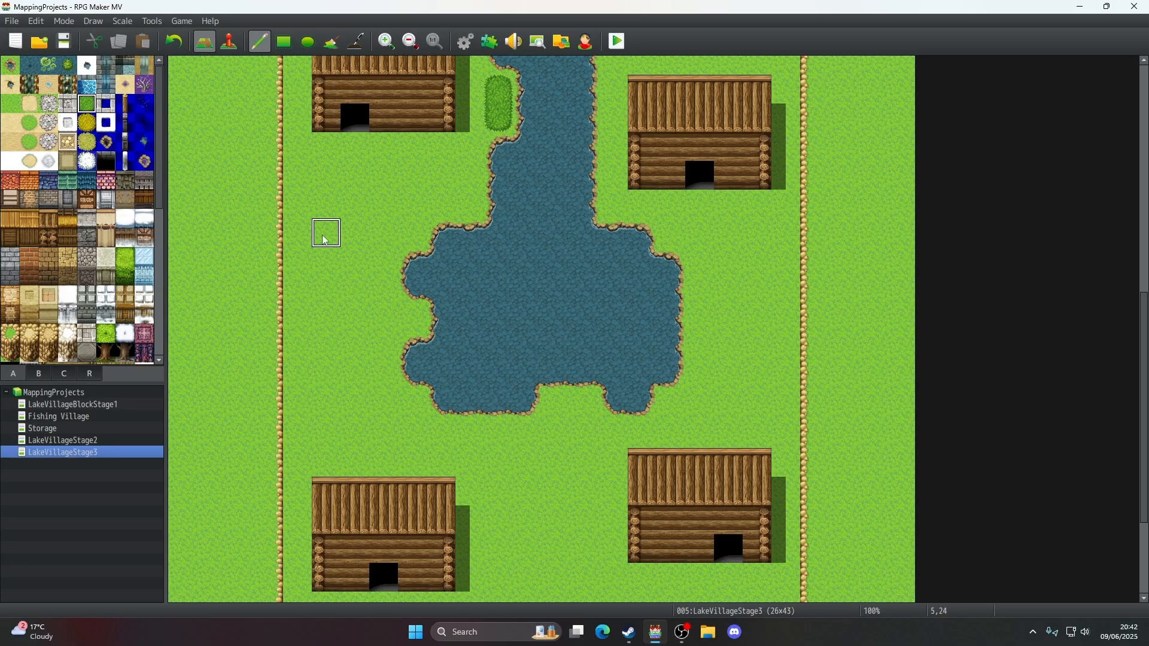
{"action": "scroll", "coordinate": [325, 240], "scroll_direction": "down", "scroll_amount": 3}
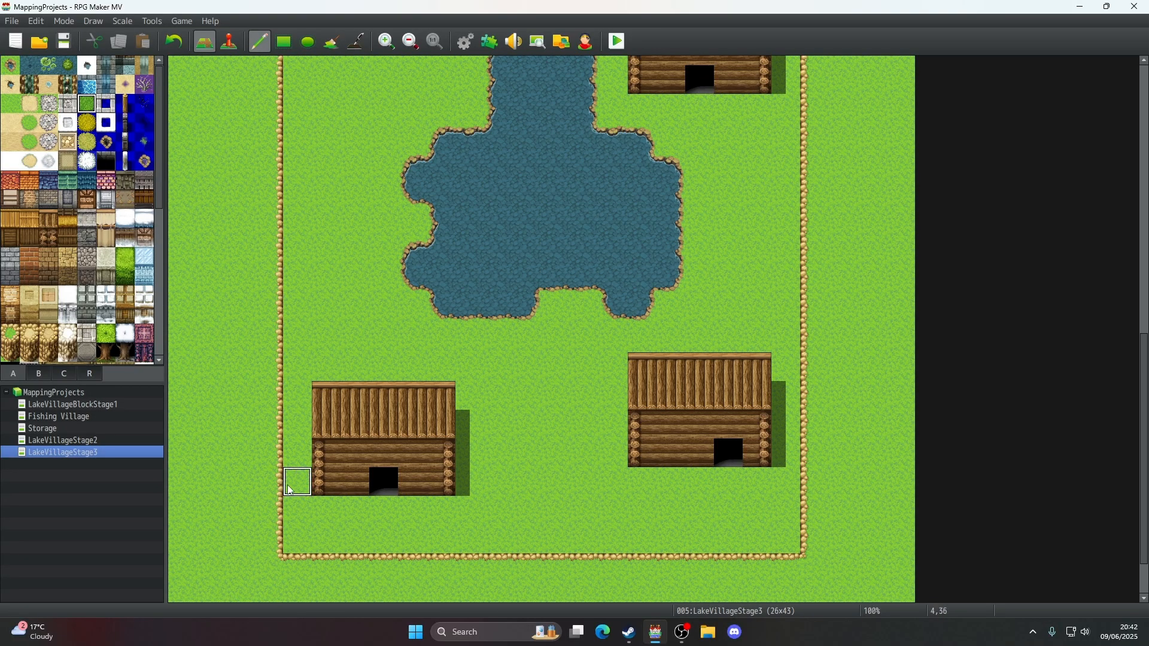
{"action": "mouse_move", "coordinate": [291, 491]}
{"action": "left_mouse_down"}
{"action": "mouse_move", "coordinate": [290, 534]}
{"action": "mouse_move", "coordinate": [335, 538]}
{"action": "left_mouse_up"}
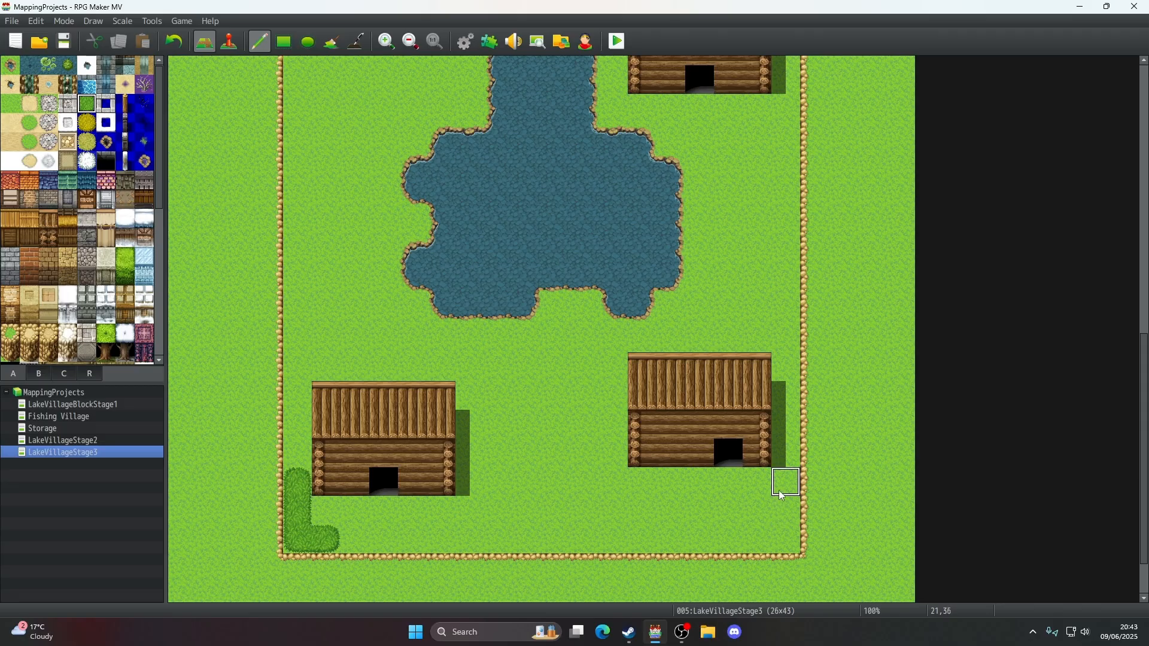
{"action": "mouse_move", "coordinate": [782, 515]}
{"action": "left_mouse_down"}
{"action": "mouse_move", "coordinate": [782, 539]}
{"action": "mouse_move", "coordinate": [784, 473]}
{"action": "left_mouse_up"}
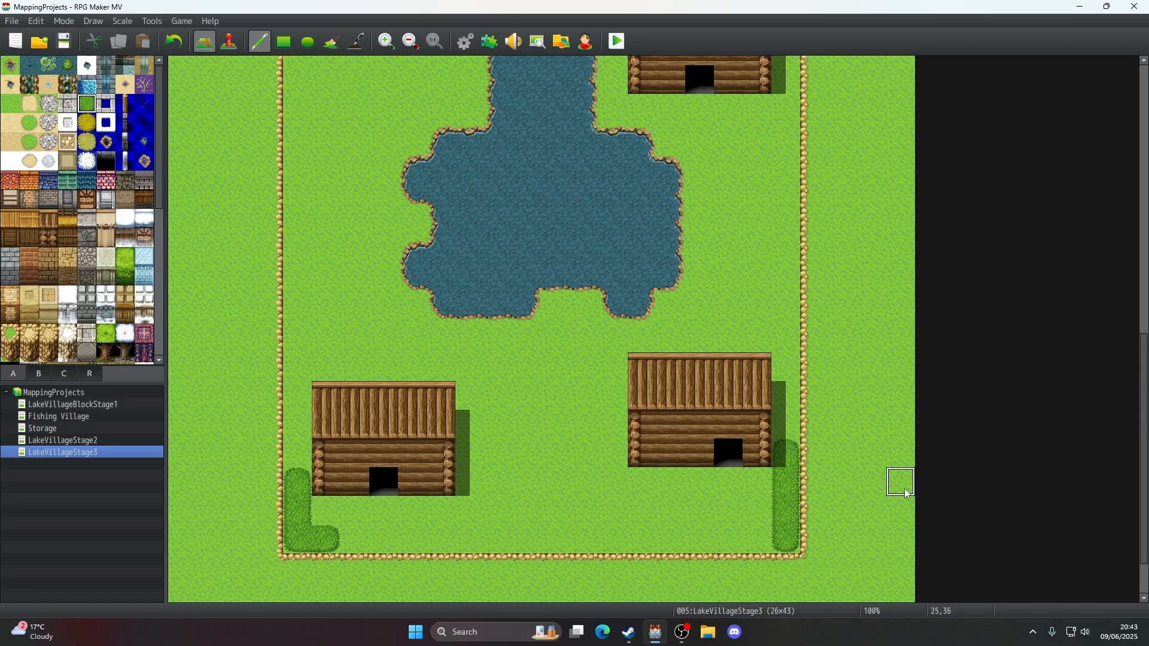
- Try a single Bush tile beside the lower east house's roof, then cover it with grass and reselect Bush
{"action": "left_click", "coordinate": [779, 403]}
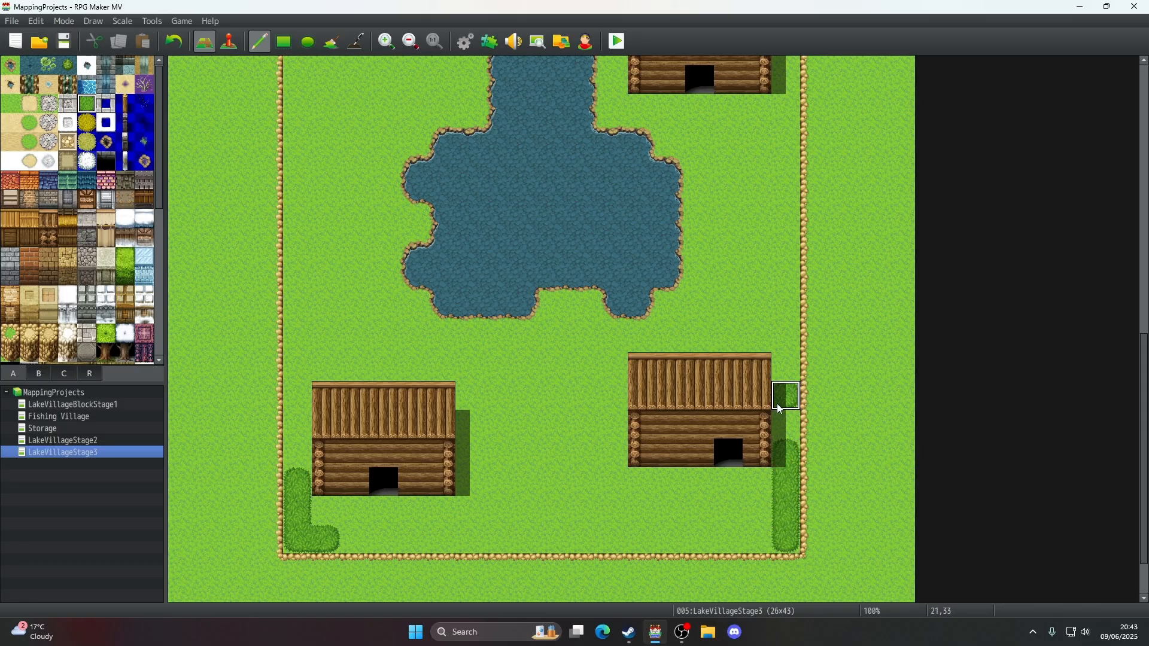
{"action": "right_click", "coordinate": [785, 374]}
{"action": "left_click", "coordinate": [787, 394]}
{"action": "left_click", "coordinate": [87, 104]}
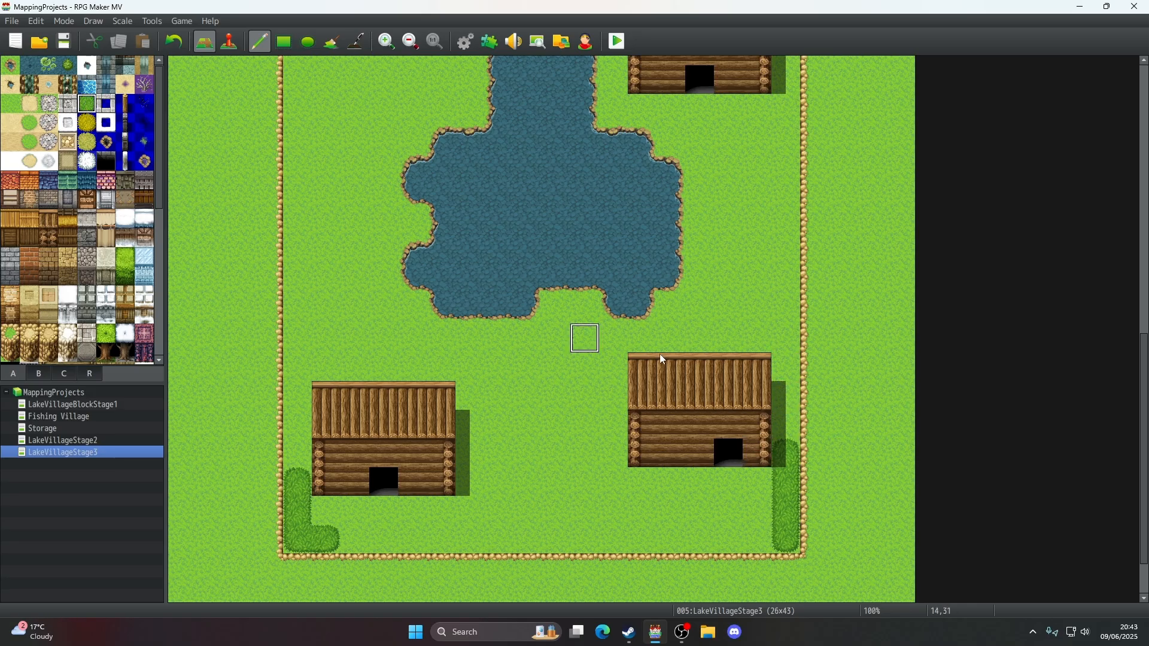
- Paint two single Bush tiles, one tile apart, between the river and the west wall of the upper east house
{"action": "scroll", "coordinate": [662, 357], "scroll_direction": "up", "scroll_amount": 3}
{"action": "scroll", "coordinate": [663, 359], "scroll_direction": "up", "scroll_amount": 4}
{"action": "scroll", "coordinate": [663, 360], "scroll_direction": "down", "scroll_amount": 5}
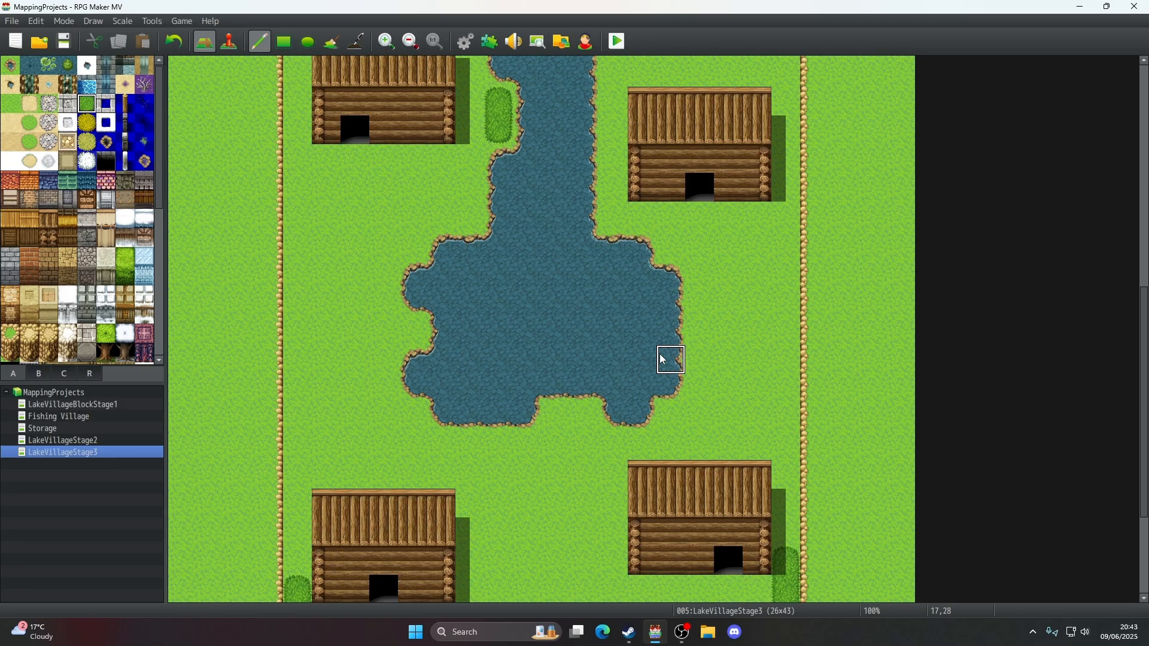
{"action": "scroll", "coordinate": [662, 357], "scroll_direction": "up", "scroll_amount": 10}
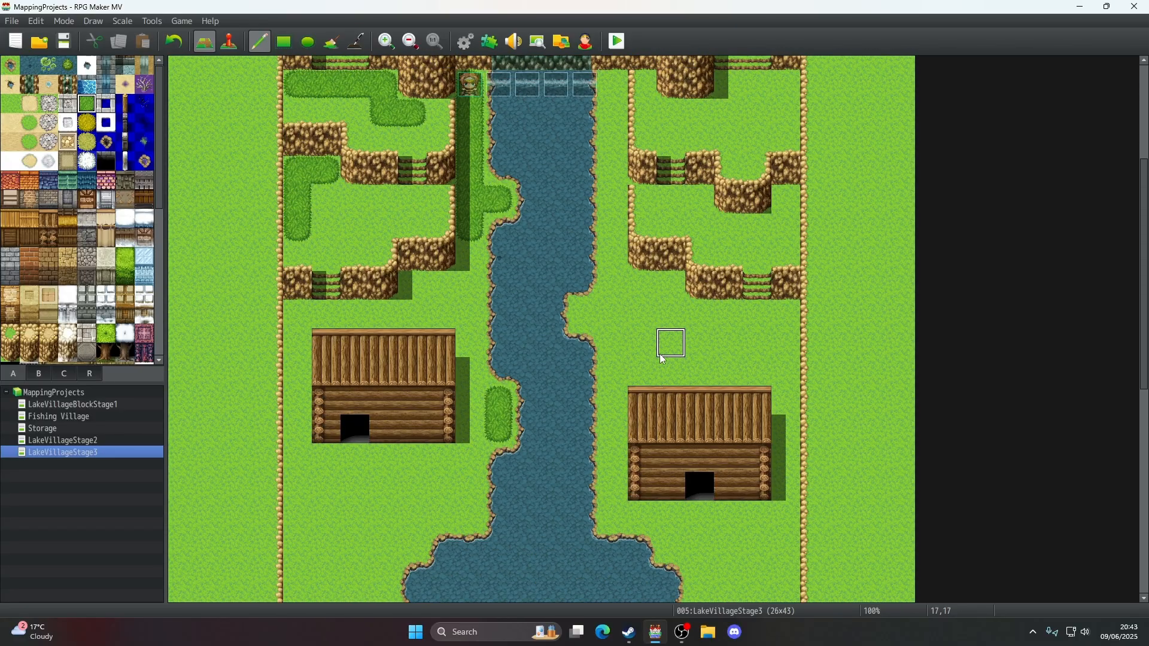
{"action": "scroll", "coordinate": [665, 404], "scroll_direction": "down", "scroll_amount": 1}
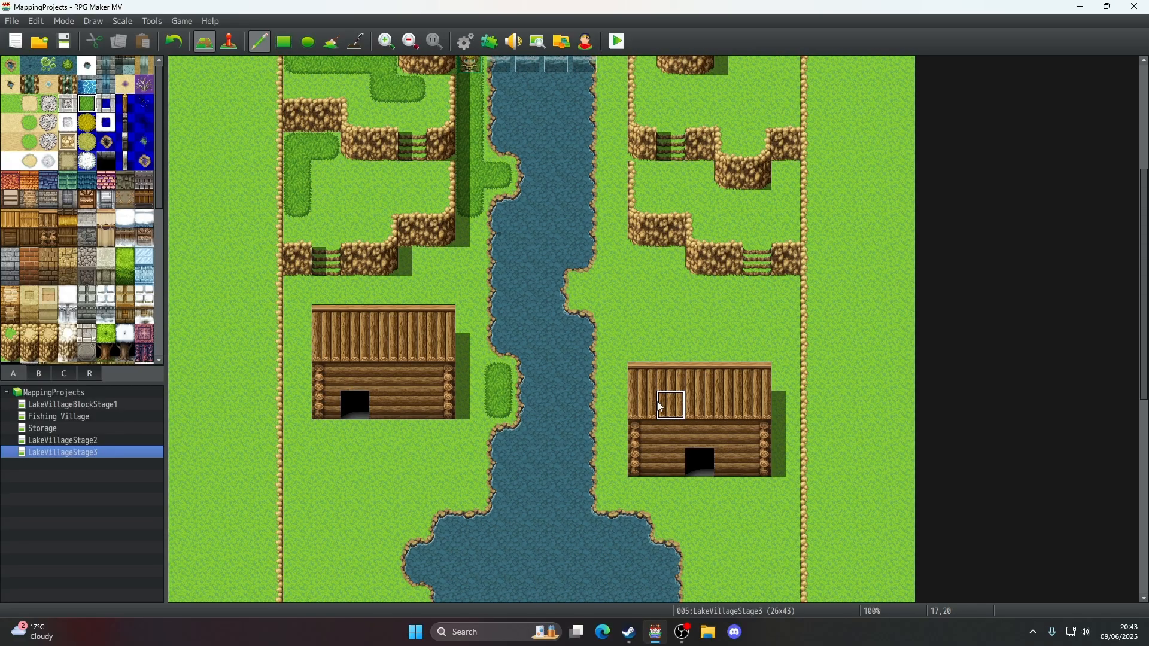
{"action": "scroll", "coordinate": [661, 407], "scroll_direction": "down", "scroll_amount": 9}
{"action": "scroll", "coordinate": [661, 407], "scroll_direction": "up", "scroll_amount": 5}
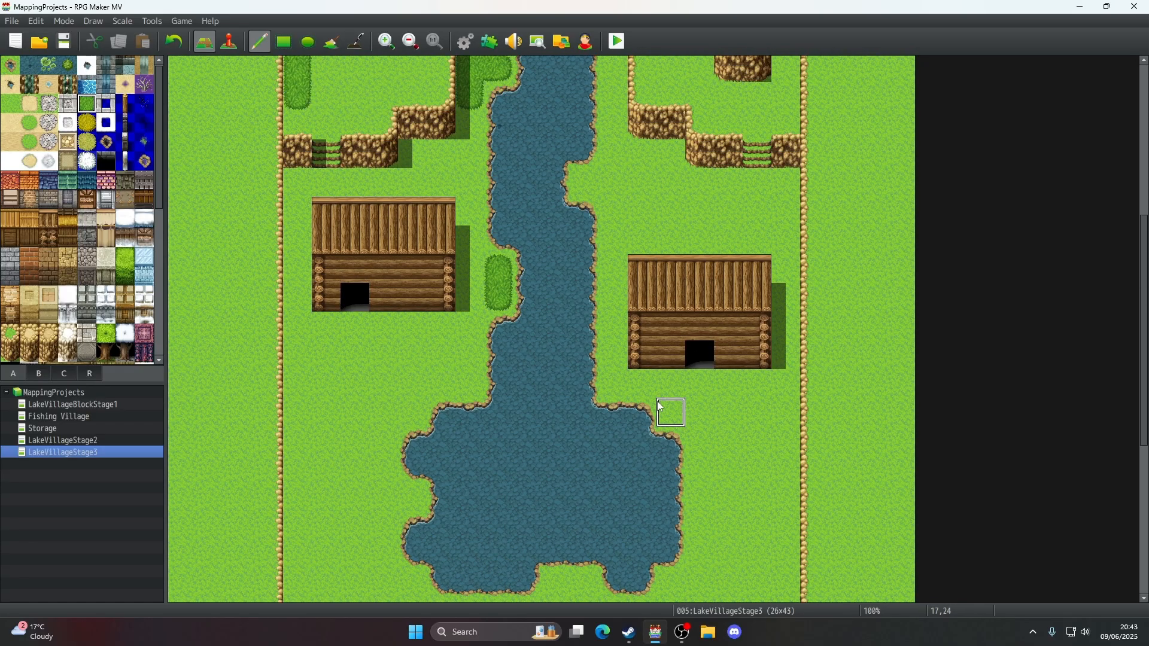
{"action": "left_click", "coordinate": [618, 353]}
{"action": "left_click", "coordinate": [616, 298]}
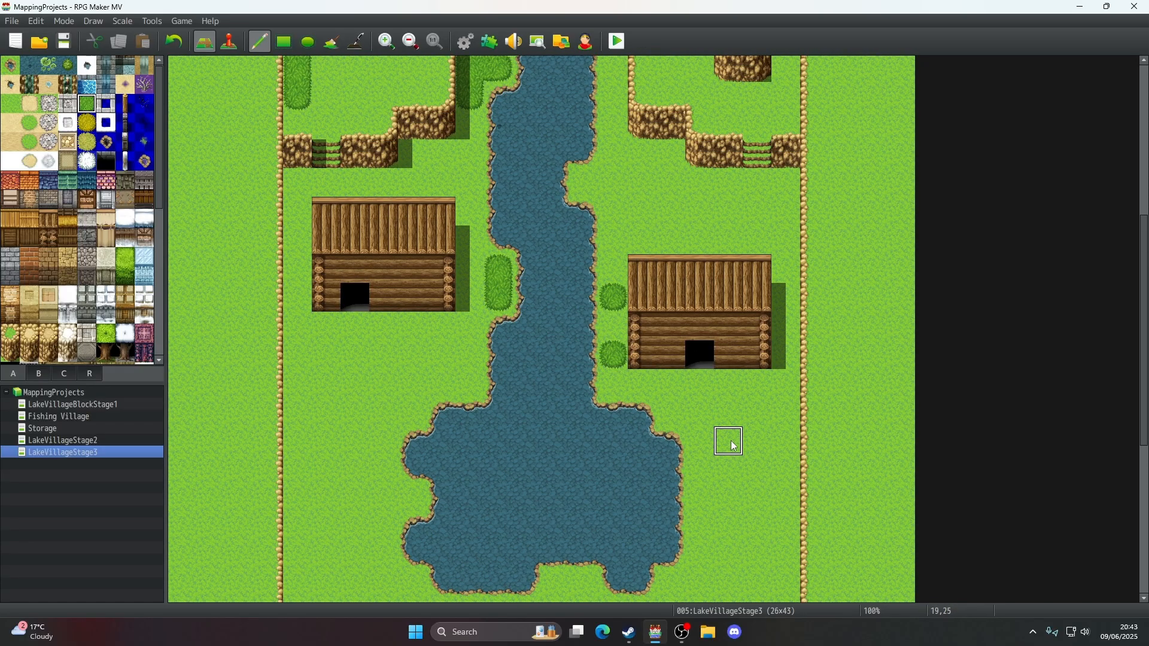
- Replace the second tile from the top of the southeast bush column with grass to break it up
{"action": "scroll", "coordinate": [718, 461], "scroll_direction": "down", "scroll_amount": 7}
{"action": "scroll", "coordinate": [718, 461], "scroll_direction": "up", "scroll_amount": 6}
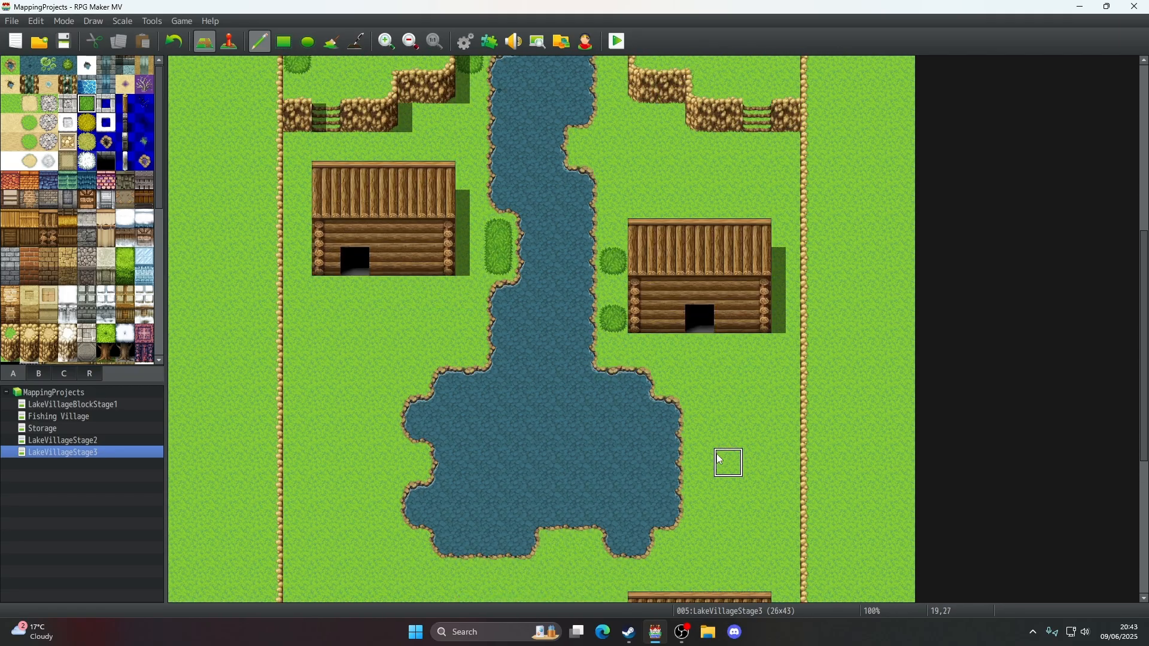
{"action": "scroll", "coordinate": [721, 459], "scroll_direction": "down", "scroll_amount": 8}
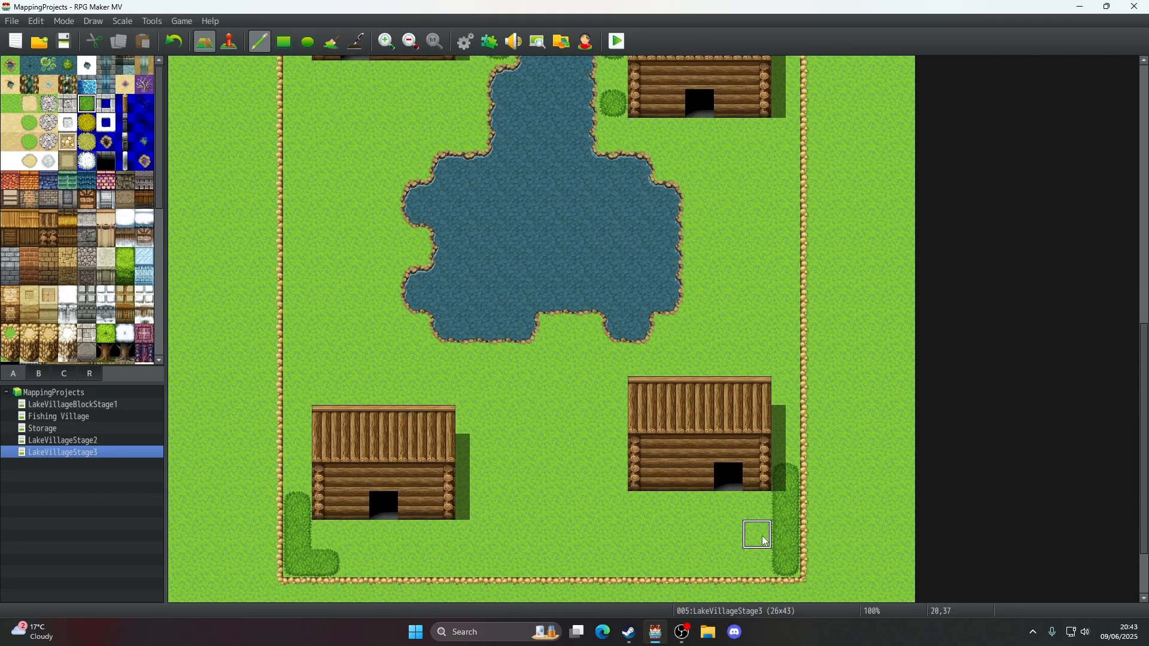
{"action": "left_click", "coordinate": [787, 511]}
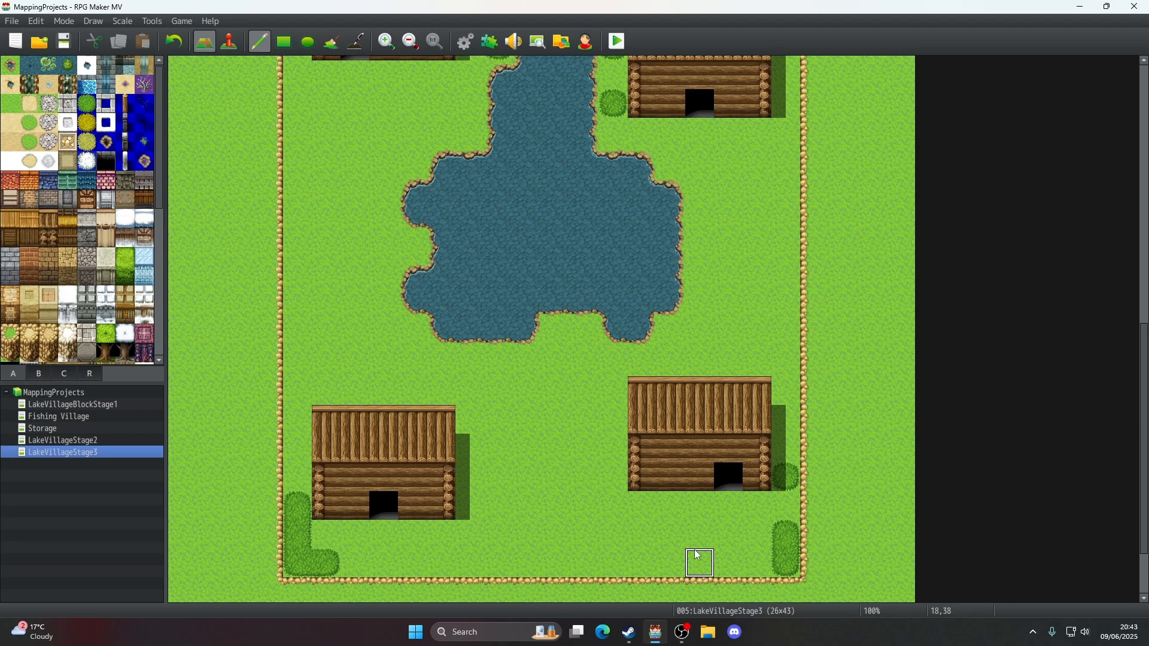
- Try removing the corner tile of the southwest bush L, undo that, and replace the tile directly above it with grass
{"action": "left_click", "coordinate": [297, 563]}
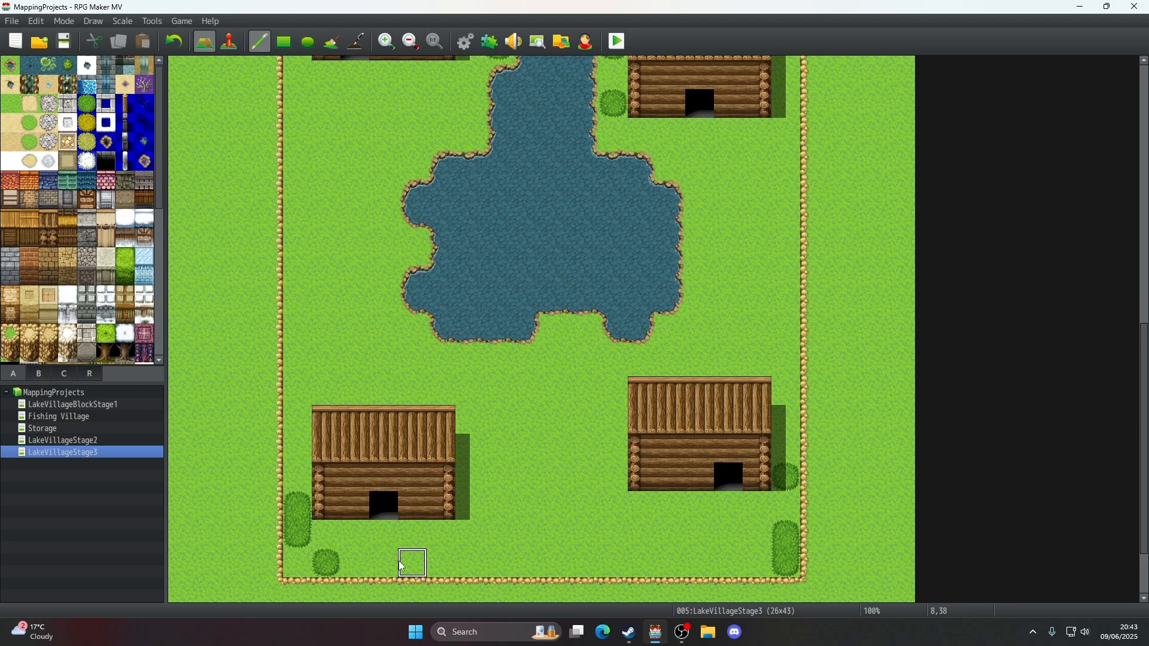
{"action": "left_click", "coordinate": [174, 41]}
{"action": "left_click", "coordinate": [297, 534]}
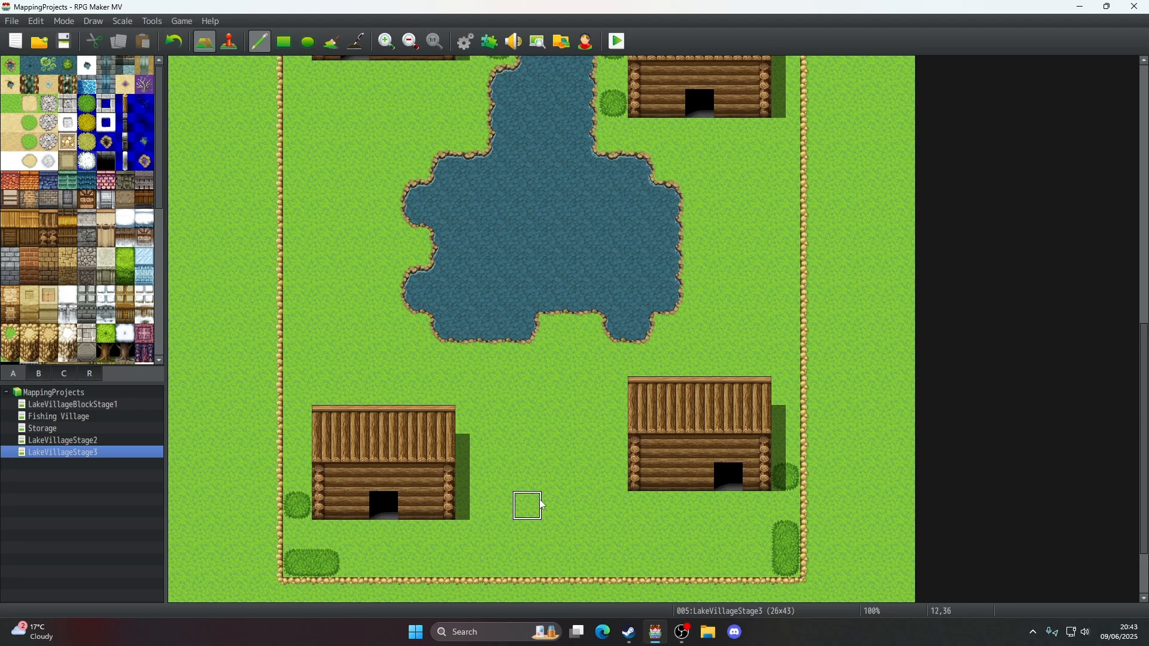
- Paint a three-tile vertical Bush column between the river and the upper east terrace's west wall, just below the waterfall
{"action": "scroll", "coordinate": [541, 410], "scroll_direction": "up", "scroll_amount": 5}
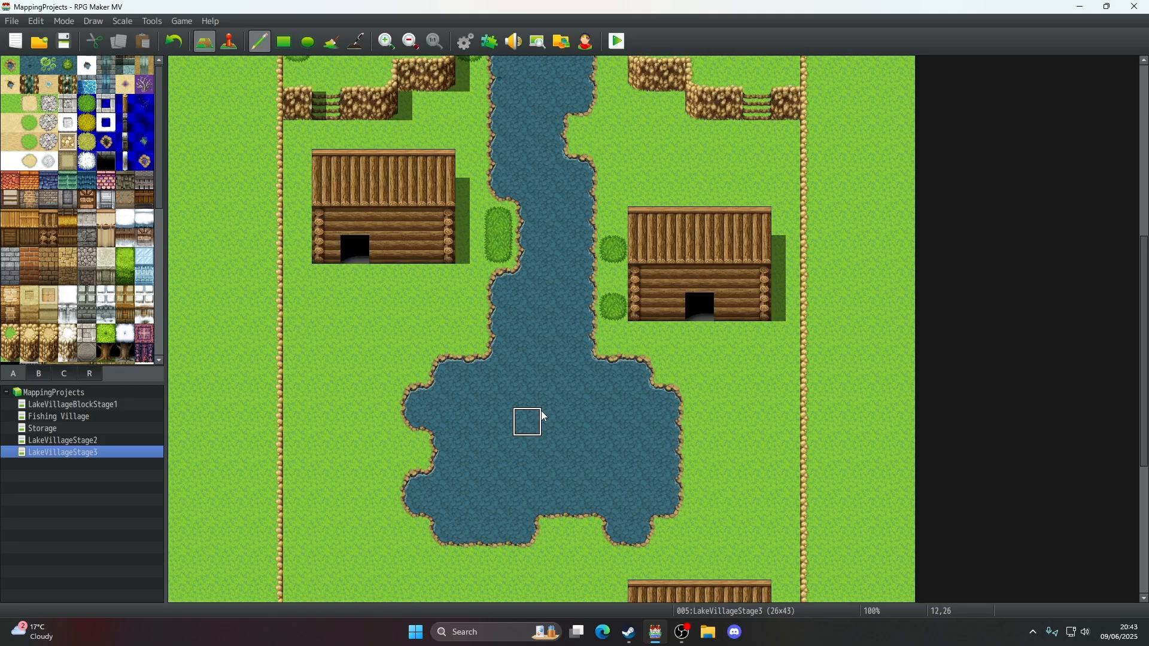
{"action": "scroll", "coordinate": [540, 410], "scroll_direction": "up", "scroll_amount": 1}
{"action": "left_click", "coordinate": [87, 103]}
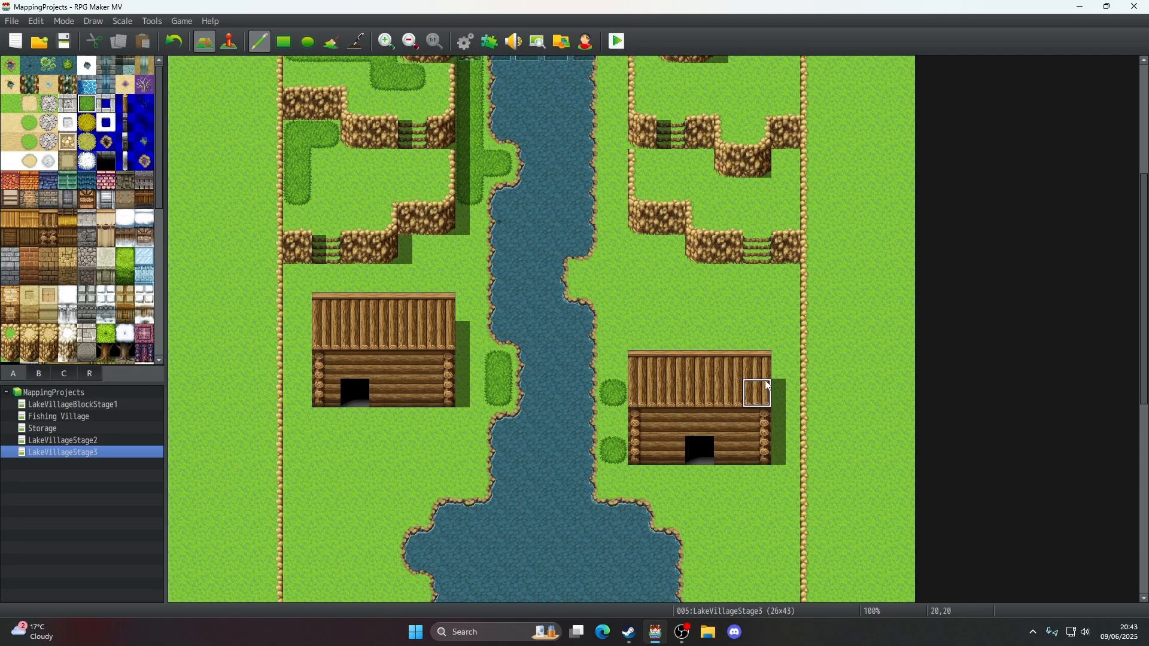
{"action": "scroll", "coordinate": [742, 394], "scroll_direction": "up", "scroll_amount": 1}
{"action": "scroll", "coordinate": [745, 398], "scroll_direction": "up", "scroll_amount": 2}
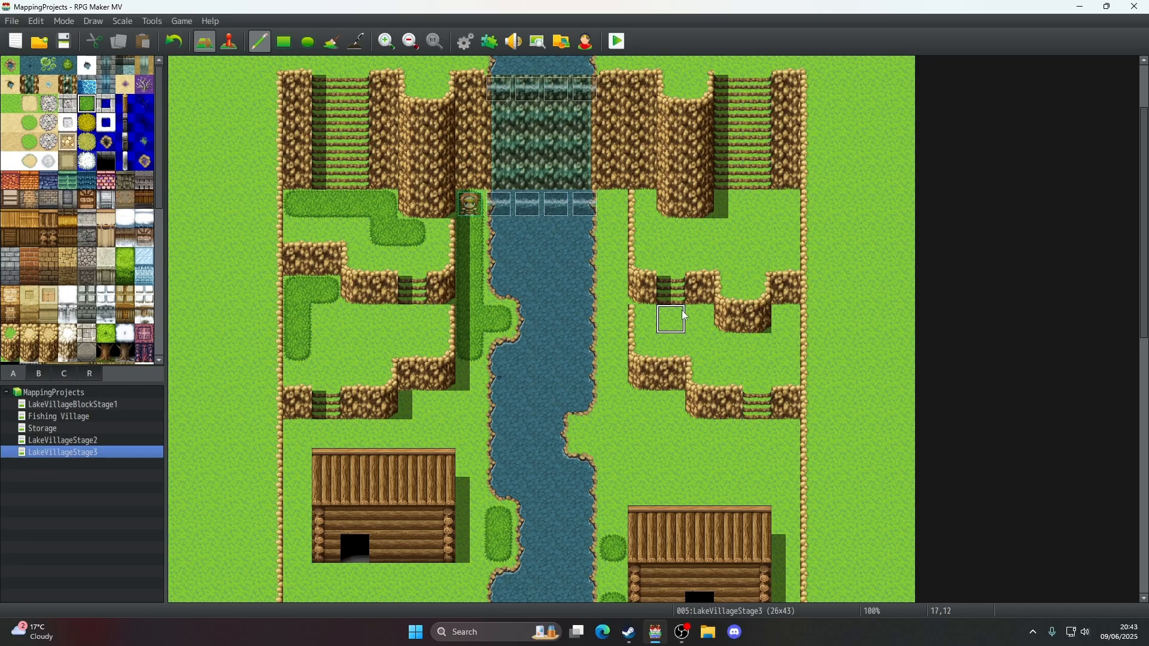
{"action": "left_click", "coordinate": [616, 225]}
{"action": "left_click_drag", "start_coordinate": [614, 205], "coordinate": [614, 263]}
- Paint a four-tile Bush L on the lower east terrace, three tiles wide with one above its east end, undoing stray tiles
{"action": "mouse_move", "coordinate": [757, 347]}
{"action": "left_mouse_down"}
{"action": "mouse_move", "coordinate": [784, 347]}
{"action": "mouse_move", "coordinate": [787, 329]}
{"action": "left_mouse_up"}
{"action": "left_click", "coordinate": [712, 349]}
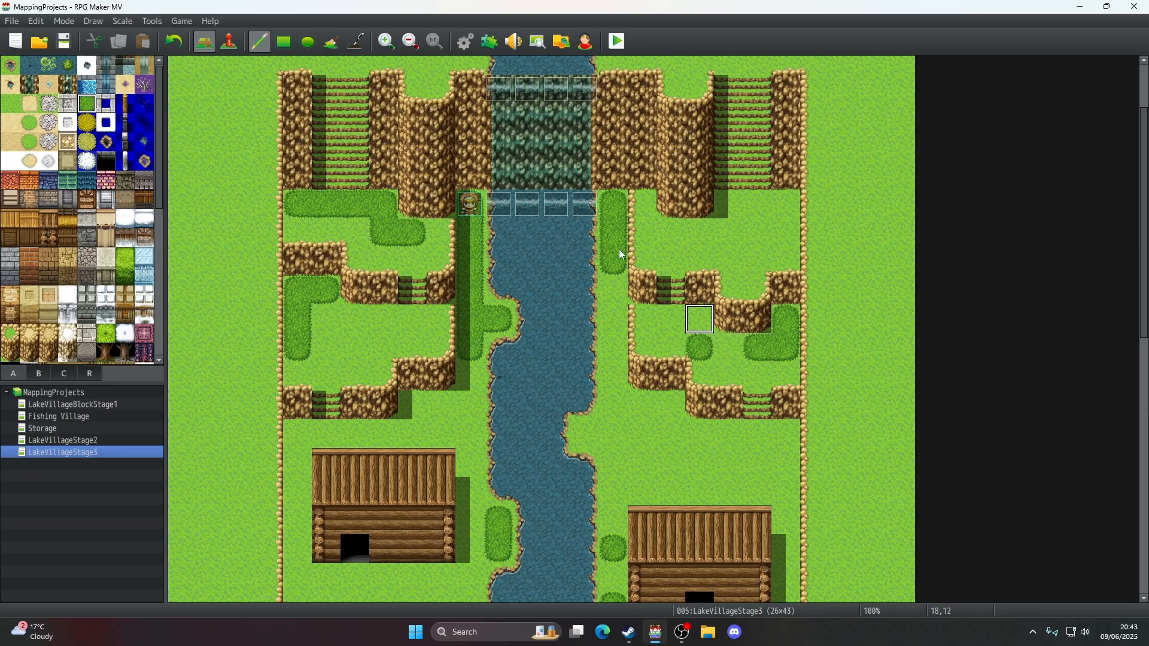
{"action": "left_click", "coordinate": [174, 42]}
{"action": "left_click", "coordinate": [717, 332]}
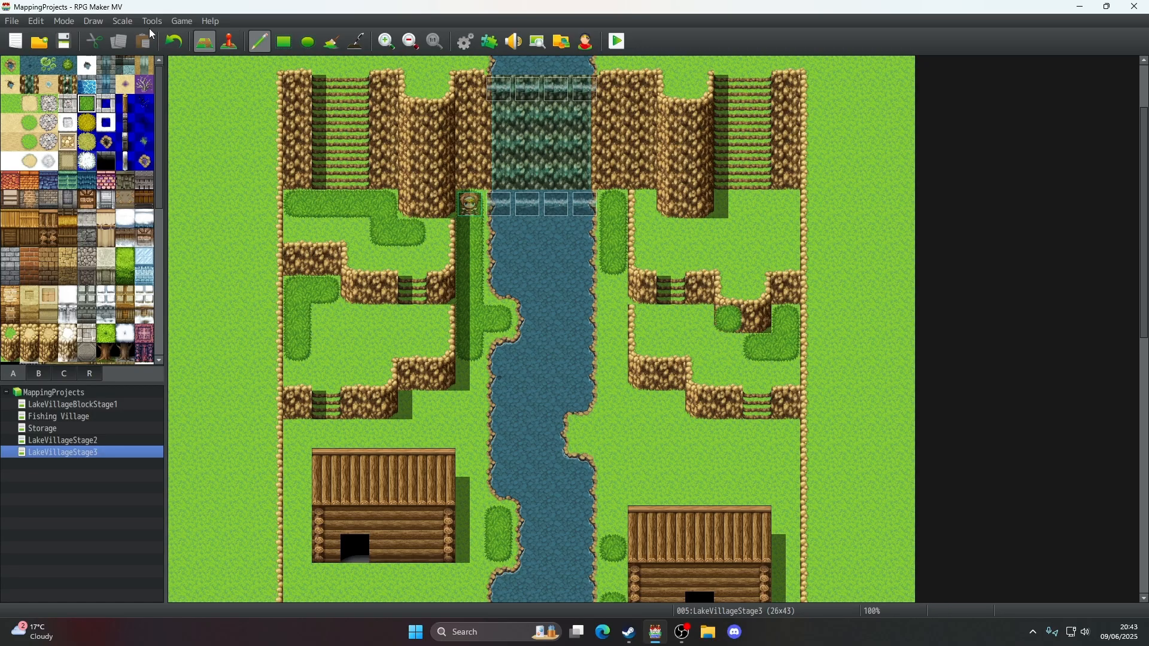
{"action": "left_click", "coordinate": [173, 41]}
{"action": "left_click", "coordinate": [731, 349]}
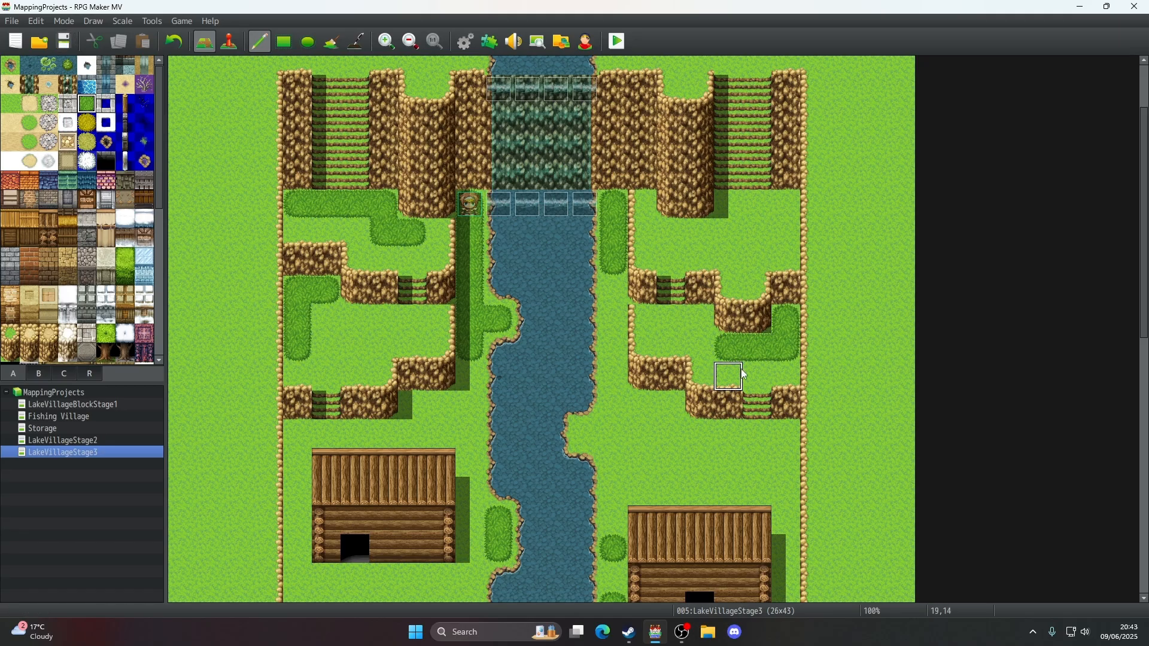
- Paint a Bush L on the upper east terrace, three tiles along the cliff base plus one below the east end
{"action": "scroll", "coordinate": [741, 368], "scroll_direction": "up", "scroll_amount": 3}
{"action": "mouse_move", "coordinate": [742, 286]}
{"action": "left_mouse_down"}
{"action": "mouse_move", "coordinate": [760, 279]}
{"action": "mouse_move", "coordinate": [783, 304]}
{"action": "left_mouse_up"}
{"action": "left_click", "coordinate": [175, 43]}
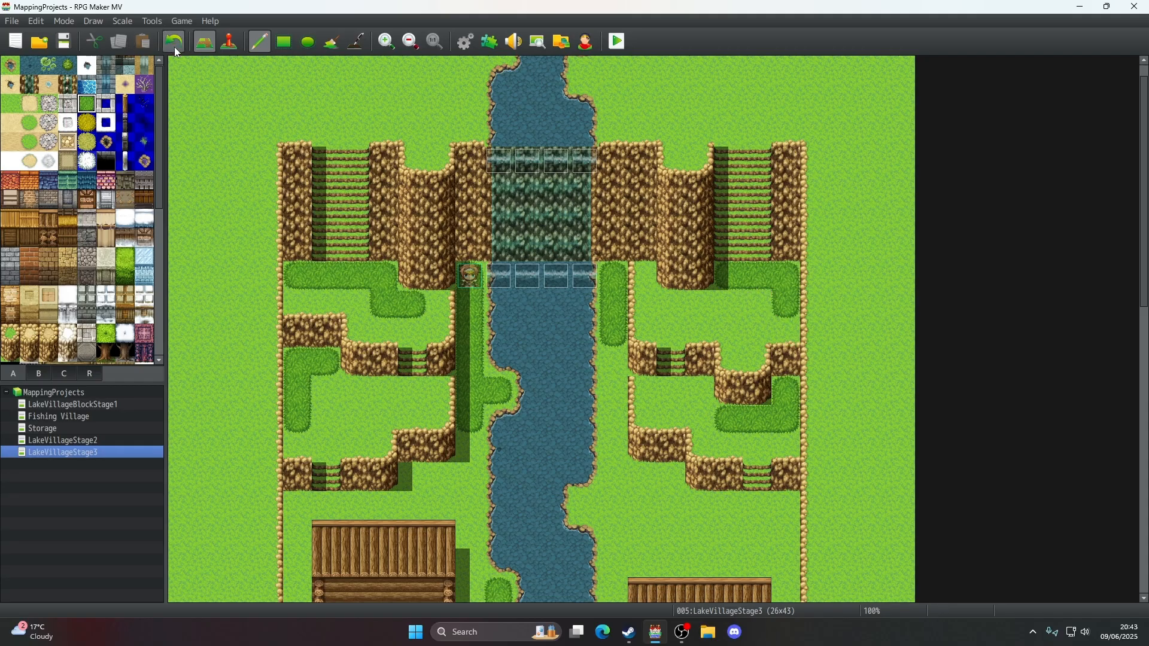
{"action": "scroll", "coordinate": [715, 320], "scroll_direction": "up", "scroll_amount": 1}
- Try single Bush tiles east of the lake at 19,25 and 20,28, then undo both
{"action": "scroll", "coordinate": [713, 317], "scroll_direction": "down", "scroll_amount": 15}
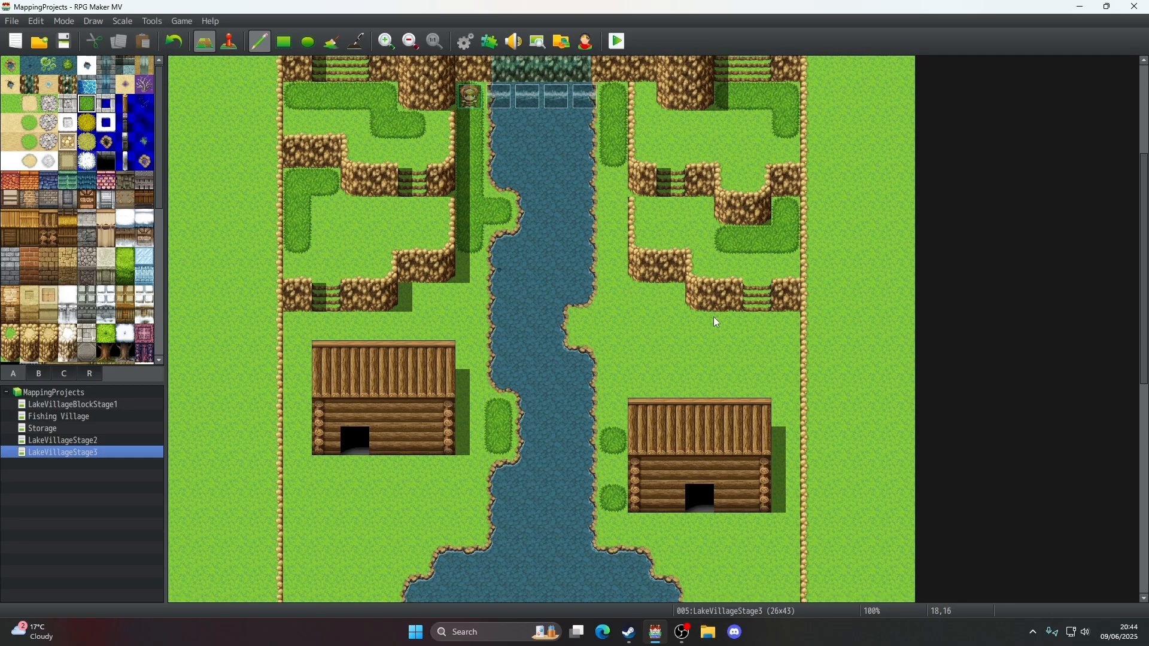
{"action": "scroll", "coordinate": [713, 317], "scroll_direction": "down", "scroll_amount": 11}
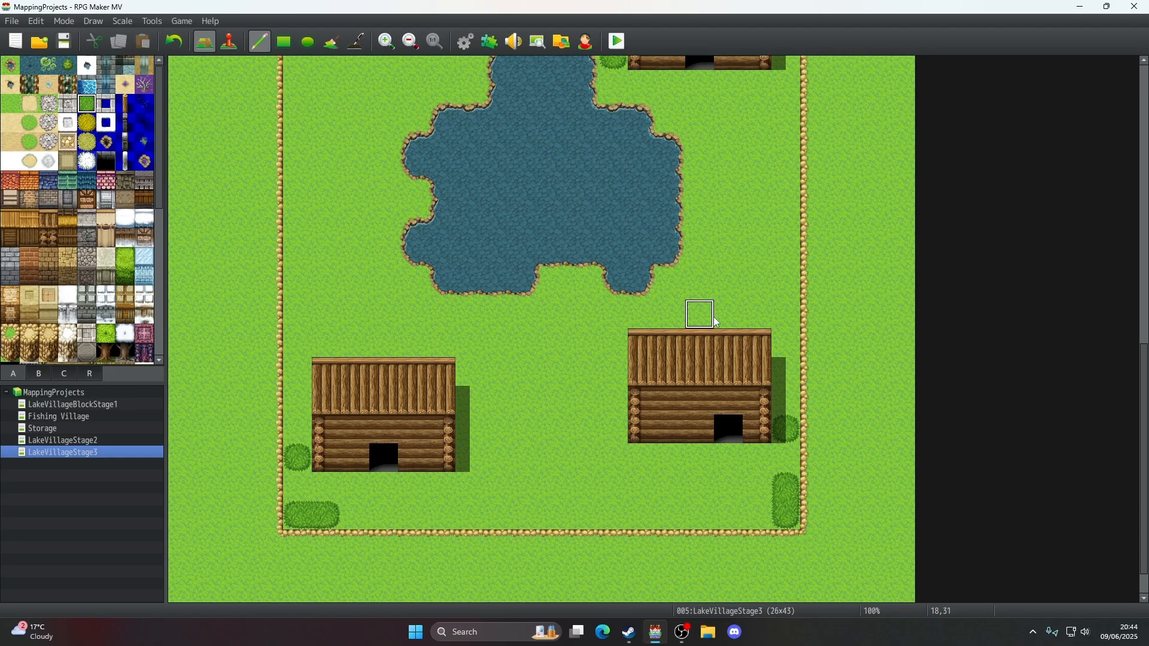
{"action": "scroll", "coordinate": [713, 317], "scroll_direction": "up", "scroll_amount": 6}
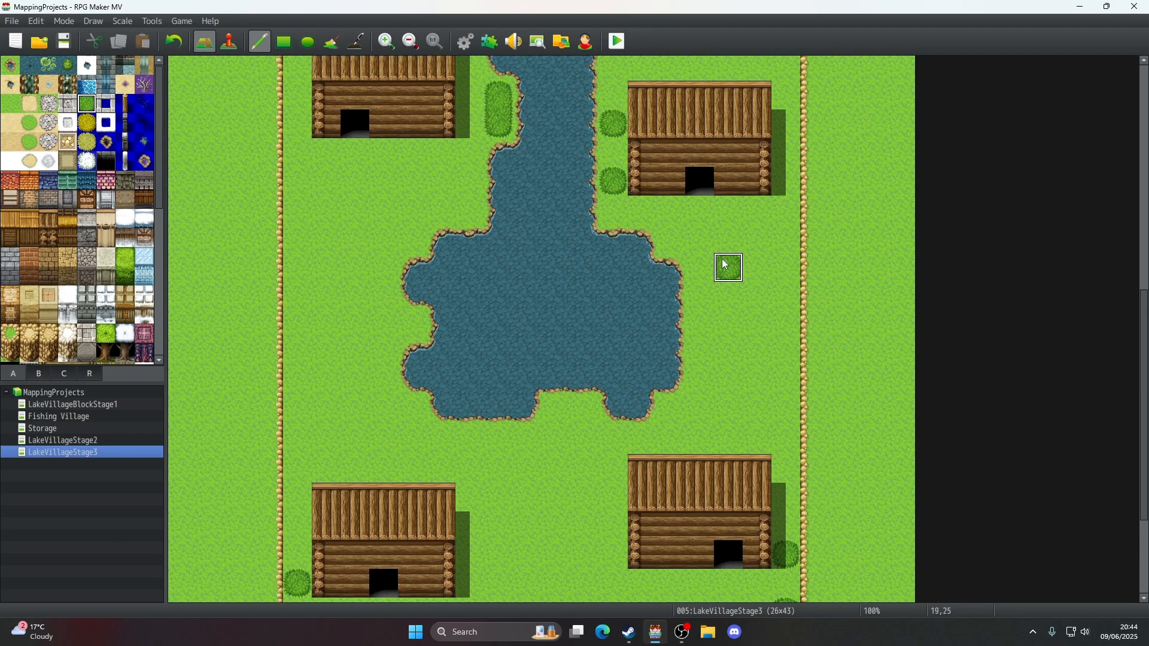
{"action": "left_click", "coordinate": [759, 355]}
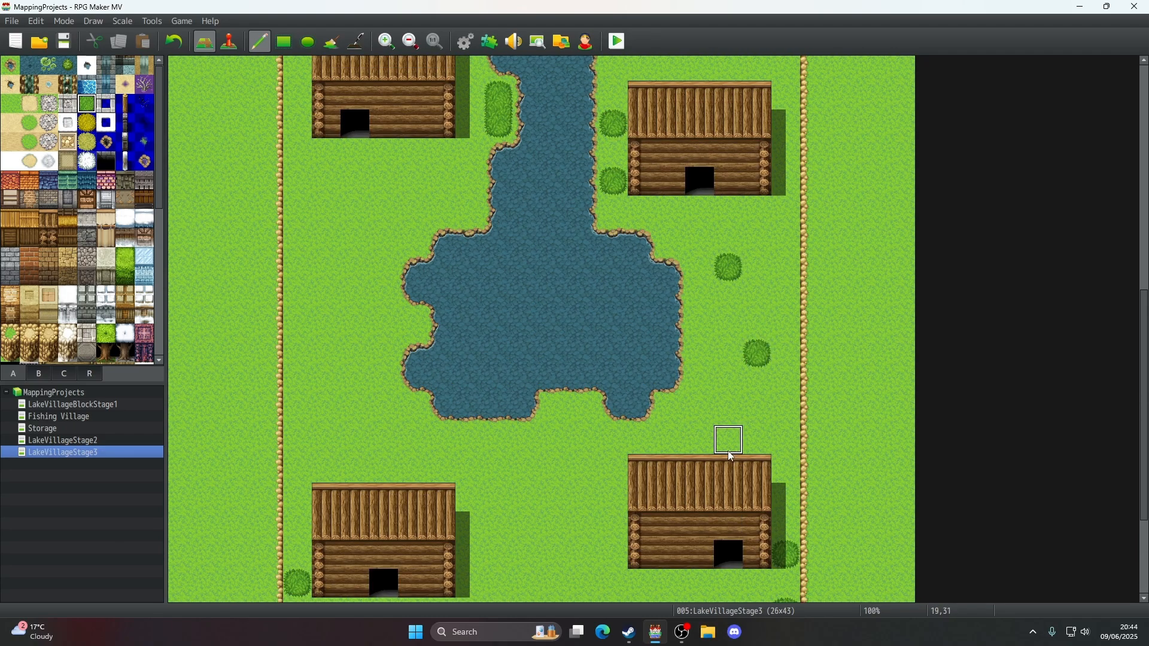
{"action": "left_click", "coordinate": [177, 46]}
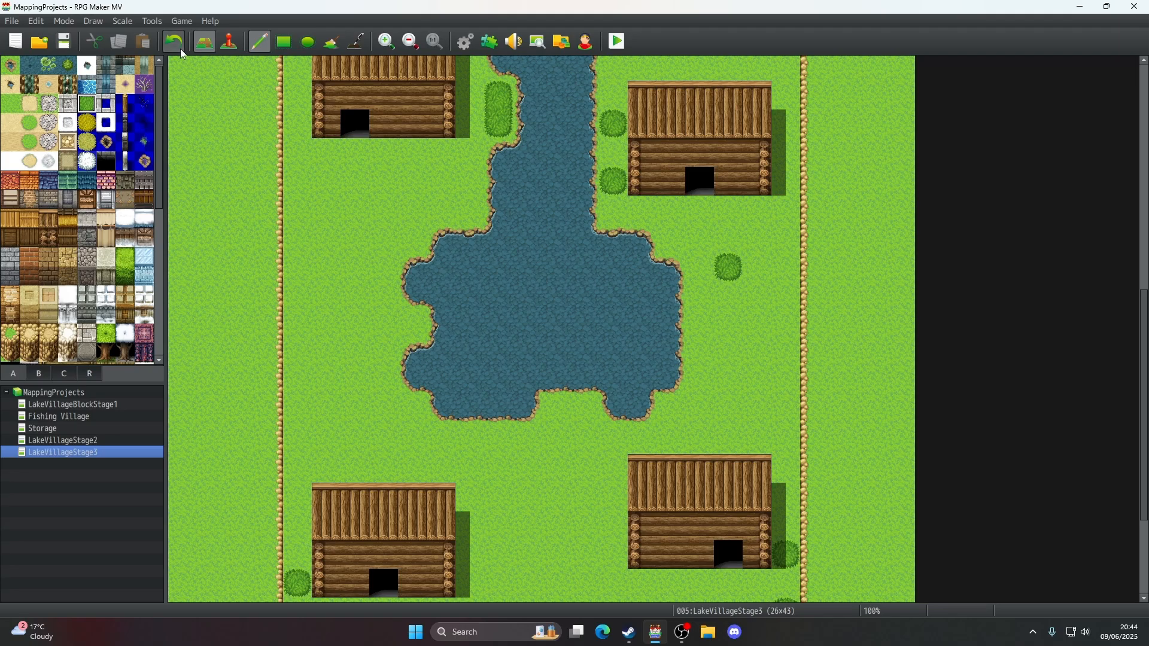
{"action": "left_click", "coordinate": [177, 43]}
- Try single Bush tiles at 20,26 east of the lake and 18,30 southeast of it, and review the surroundings
{"action": "scroll", "coordinate": [712, 321], "scroll_direction": "down", "scroll_amount": 2}
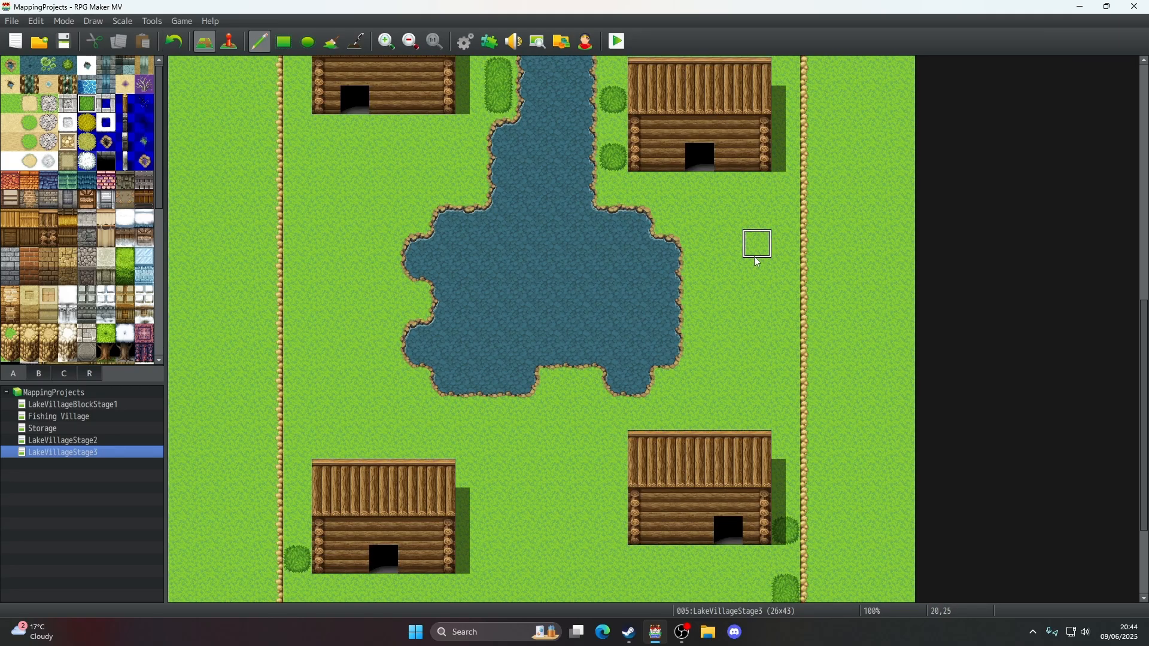
{"action": "left_click", "coordinate": [757, 272]}
{"action": "left_click", "coordinate": [701, 389]}
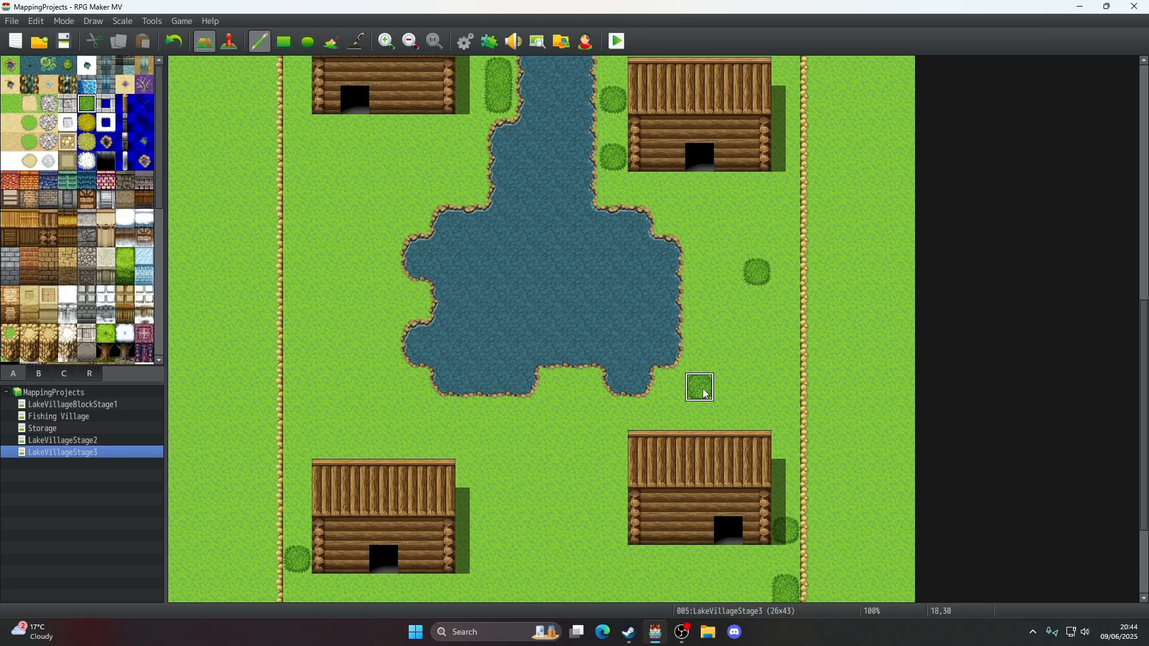
{"action": "scroll", "coordinate": [439, 385], "scroll_direction": "down", "scroll_amount": 2}
{"action": "scroll", "coordinate": [439, 383], "scroll_direction": "up", "scroll_amount": 4}
{"action": "scroll", "coordinate": [437, 385], "scroll_direction": "down", "scroll_amount": 2}
{"action": "scroll", "coordinate": [438, 384], "scroll_direction": "down", "scroll_amount": 2}
{"action": "scroll", "coordinate": [438, 383], "scroll_direction": "up", "scroll_amount": 3}
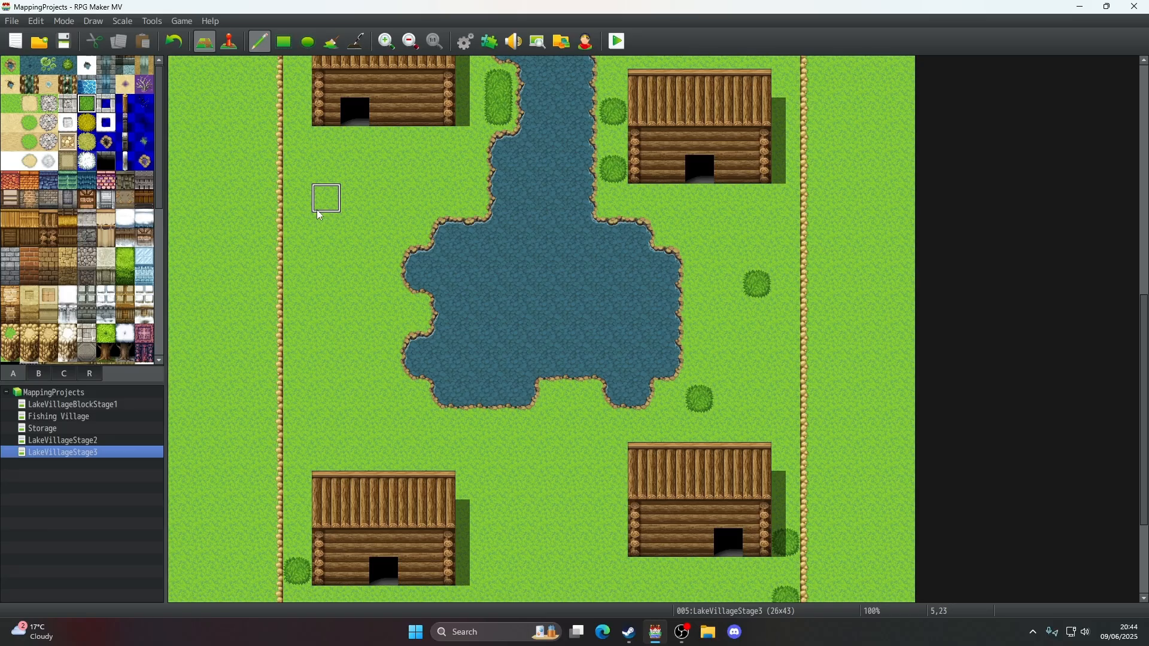
- Try a Bush block two tiles wide and three tiles high west of the lake, then undo it
{"action": "mouse_move", "coordinate": [356, 256]}
{"action": "left_mouse_down"}
{"action": "mouse_move", "coordinate": [359, 320]}
{"action": "mouse_move", "coordinate": [326, 257]}
{"action": "mouse_move", "coordinate": [329, 308]}
{"action": "left_mouse_up"}
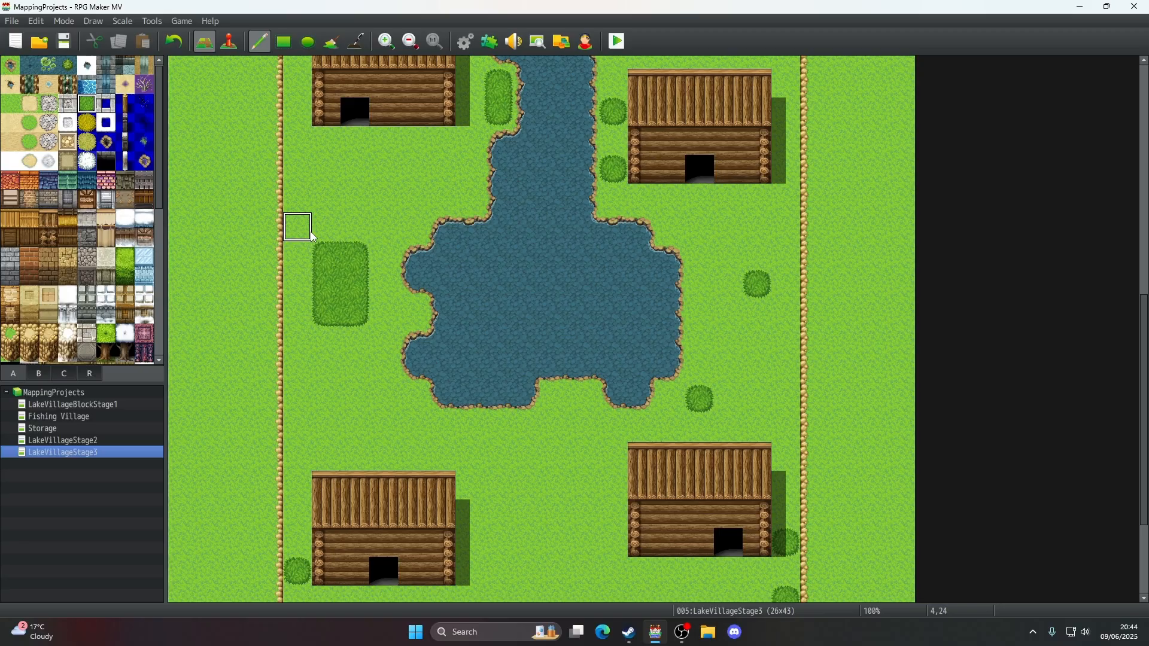
{"action": "left_click", "coordinate": [174, 41]}
{"action": "left_click", "coordinate": [179, 41]}
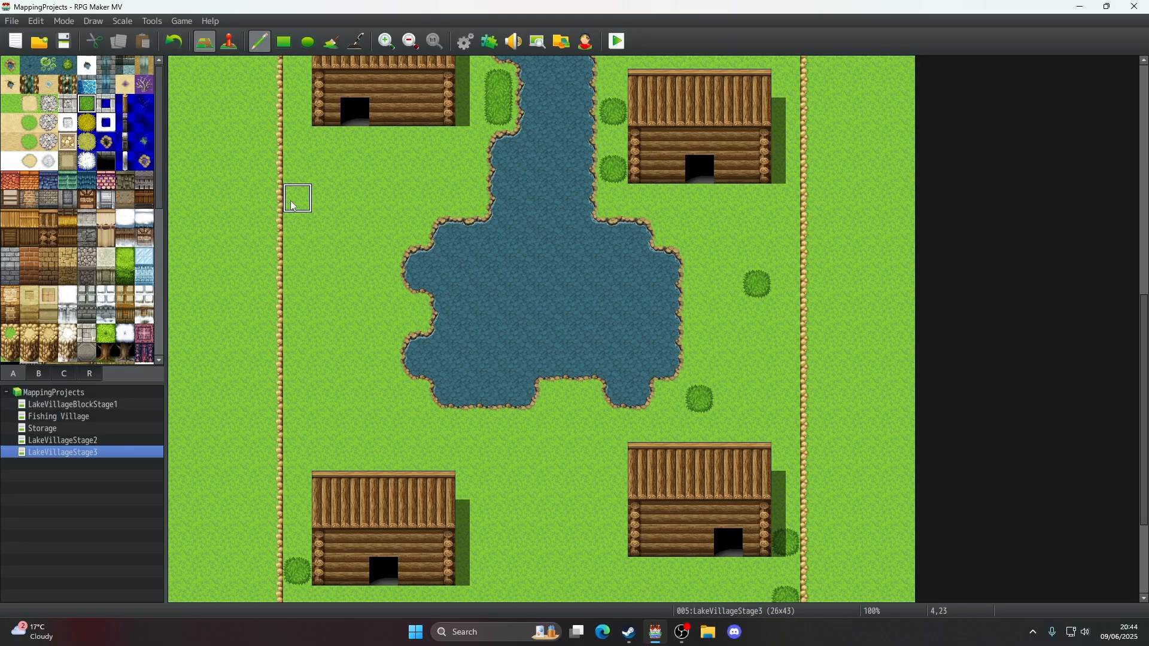
- Cover the two single bushes east and southeast of the lake with grass, then reselect Bush
{"action": "scroll", "coordinate": [290, 201], "scroll_direction": "up", "scroll_amount": 2}
{"action": "scroll", "coordinate": [291, 201], "scroll_direction": "down", "scroll_amount": 2}
{"action": "left_click", "coordinate": [700, 399]}
{"action": "left_click", "coordinate": [758, 284]}
{"action": "scroll", "coordinate": [706, 353], "scroll_direction": "up", "scroll_amount": 9}
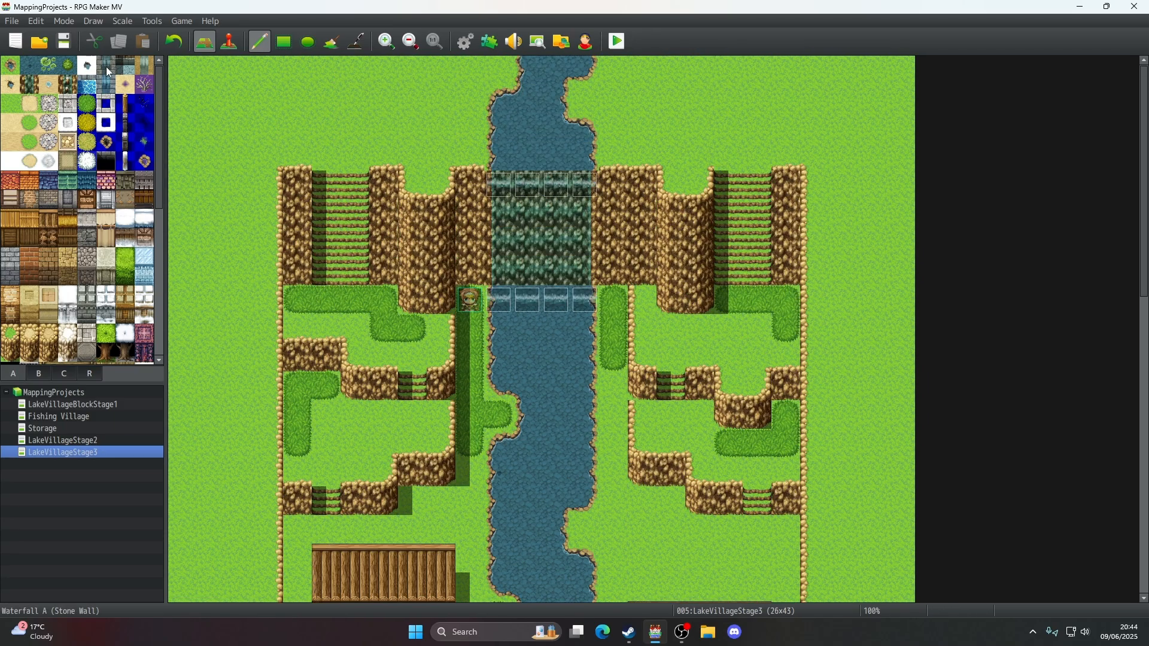
{"action": "scroll", "coordinate": [525, 263], "scroll_direction": "down", "scroll_amount": 7}
{"action": "scroll", "coordinate": [525, 264], "scroll_direction": "up", "scroll_amount": 7}
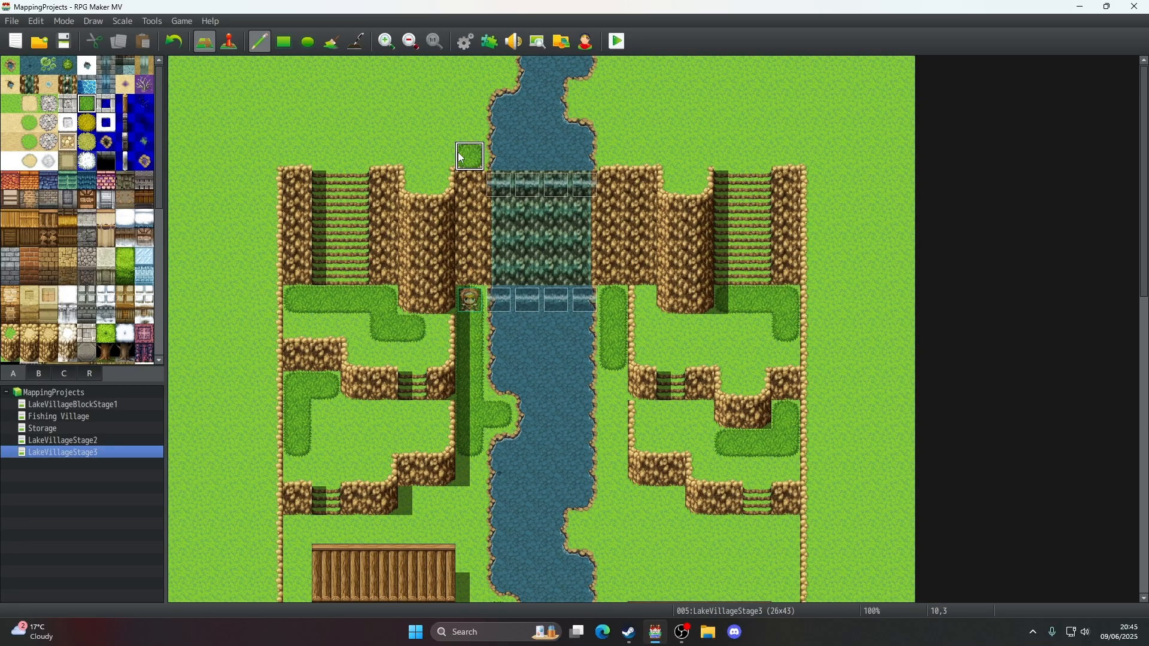
- Try a three-tile Bush column above the cliff on the river's west bank, then undo it
{"action": "left_click", "coordinate": [465, 153]}
{"action": "left_click", "coordinate": [174, 42]}
{"action": "left_click", "coordinate": [463, 153]}
{"action": "left_click_drag", "start_coordinate": [459, 138], "coordinate": [461, 108]}
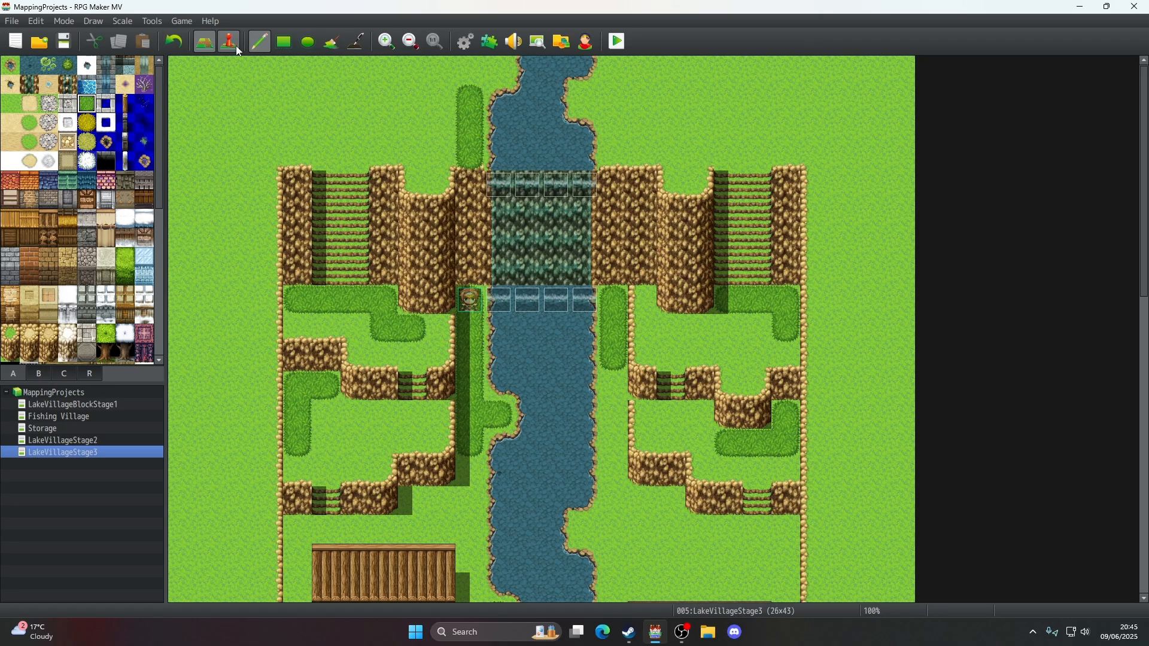
{"action": "left_click", "coordinate": [174, 42]}
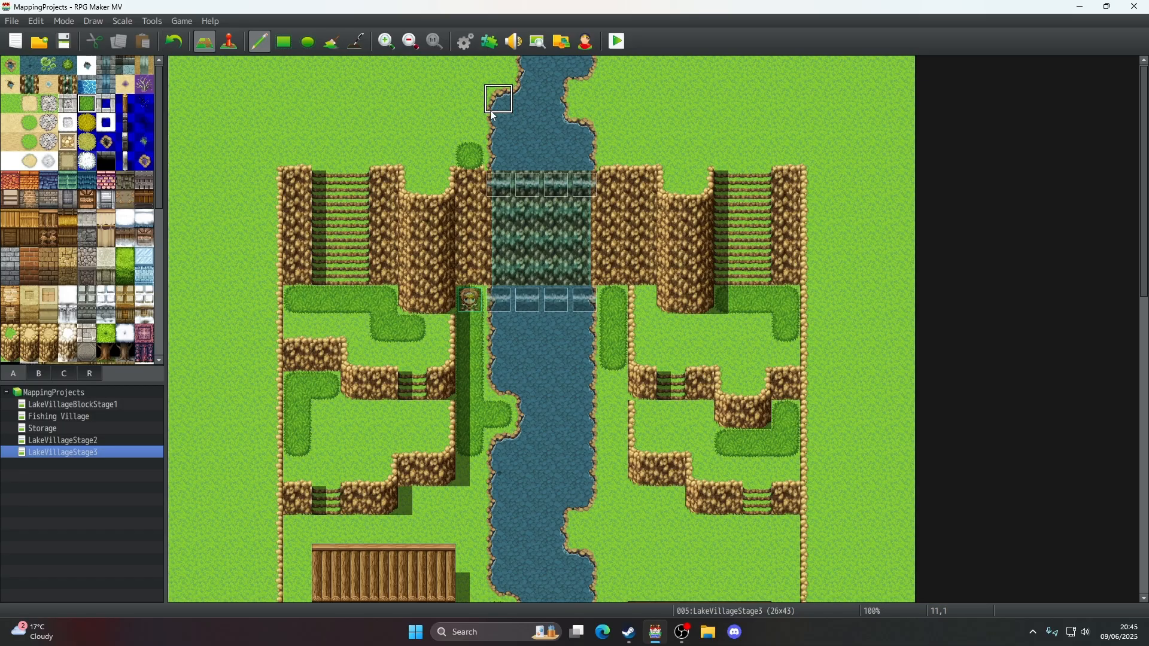
{"action": "left_click", "coordinate": [174, 42]}
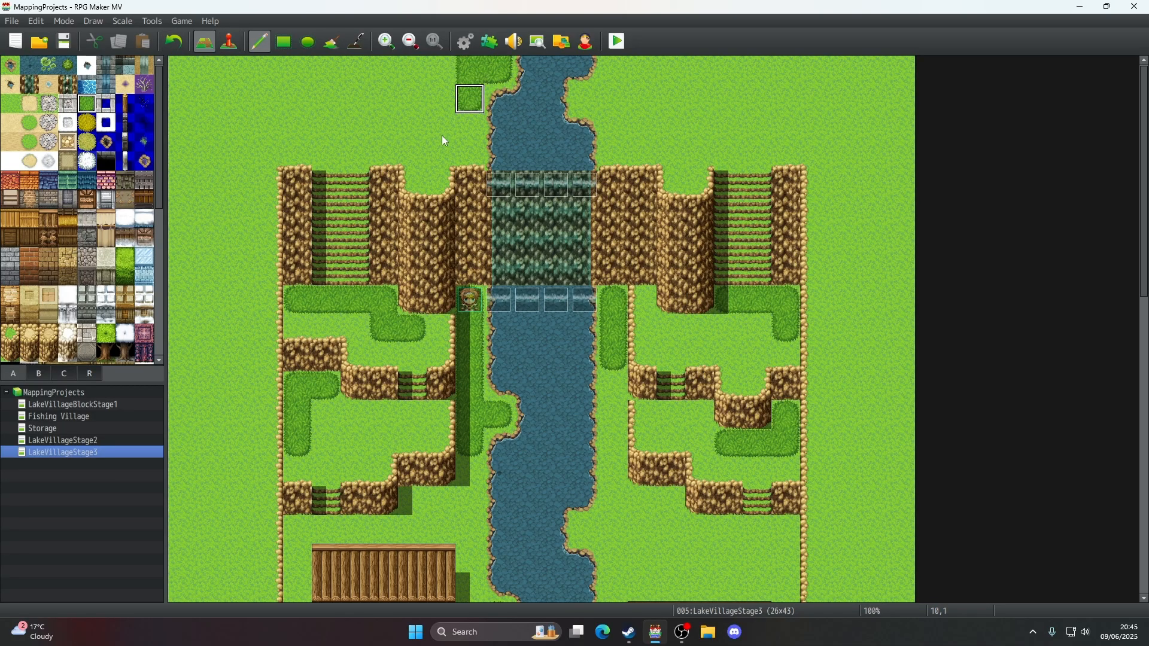
- Try a four-tile Bush L from the map's north edge down the river's west bank, then undo it
{"action": "left_click", "coordinate": [471, 127]}
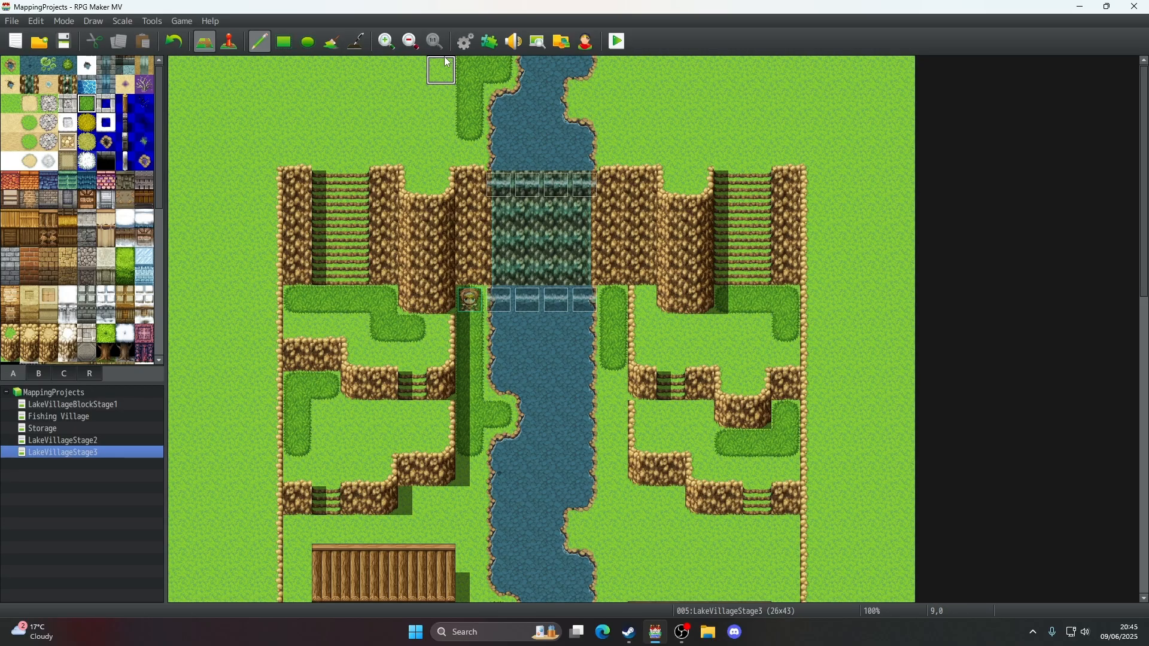
{"action": "left_click", "coordinate": [174, 41]}
{"action": "left_click", "coordinate": [174, 42]}
{"action": "left_click", "coordinate": [174, 42]}
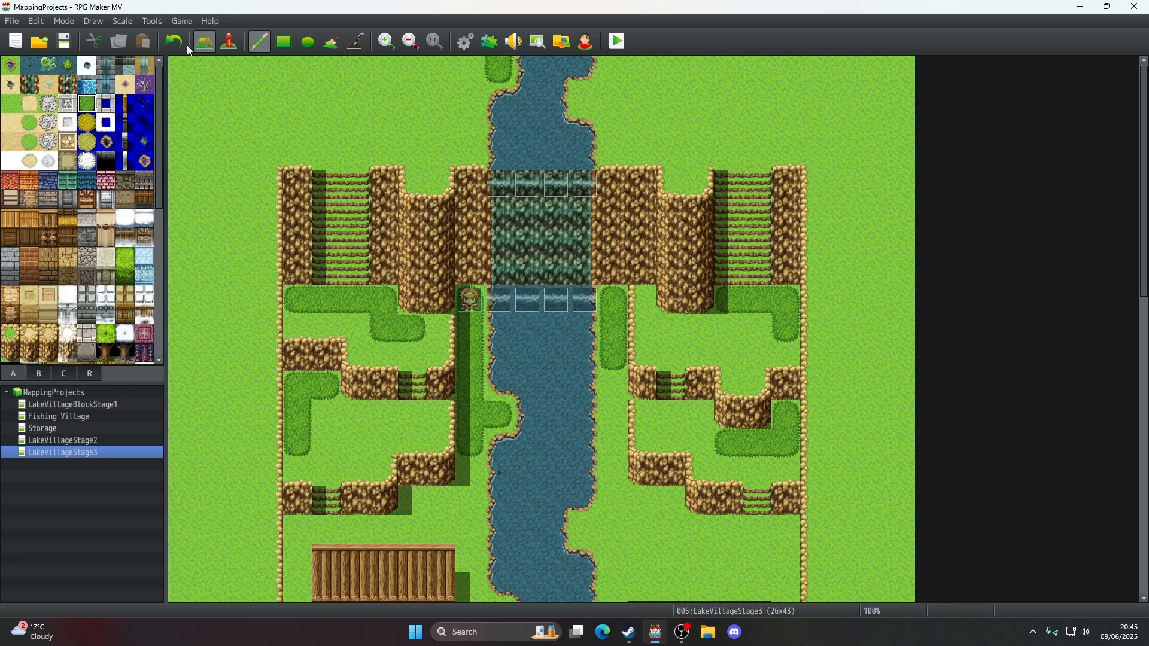
{"action": "left_click", "coordinate": [174, 45]}
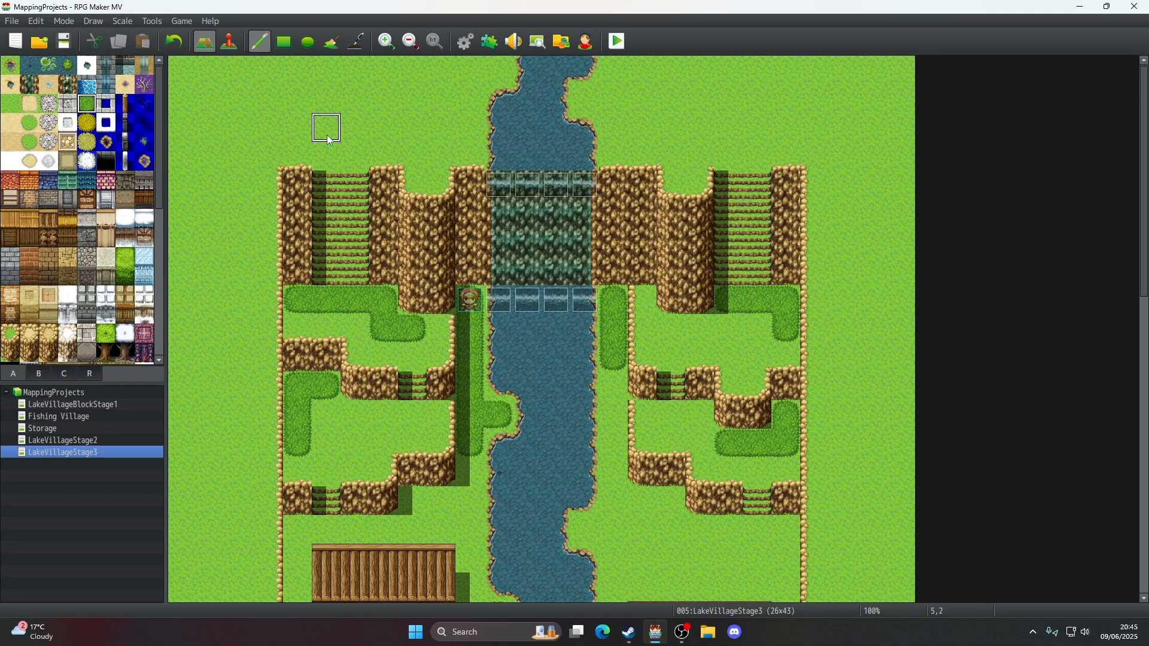
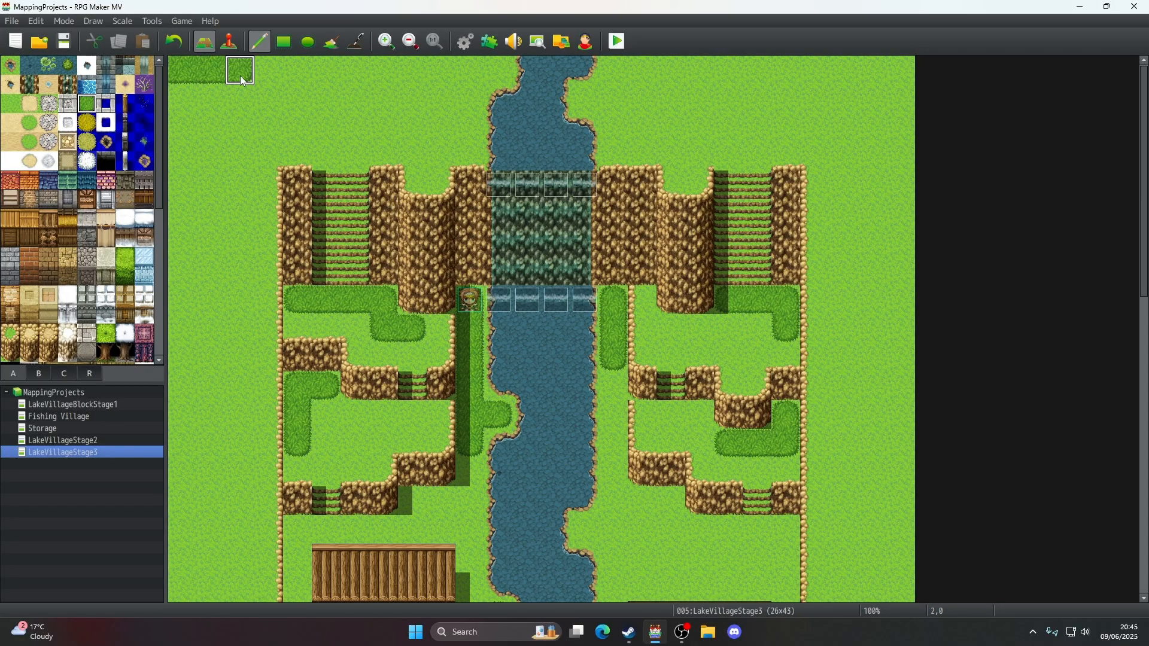
- Paint an irregular 3×3 Bush cluster in the map's northwest corner, with a gap at 0,1 and single-tile bumps east and south
{"action": "mouse_move", "coordinate": [239, 99]}
{"action": "left_mouse_down"}
{"action": "mouse_move", "coordinate": [270, 99]}
{"action": "mouse_move", "coordinate": [240, 124]}
{"action": "mouse_move", "coordinate": [182, 122]}
{"action": "left_mouse_up"}
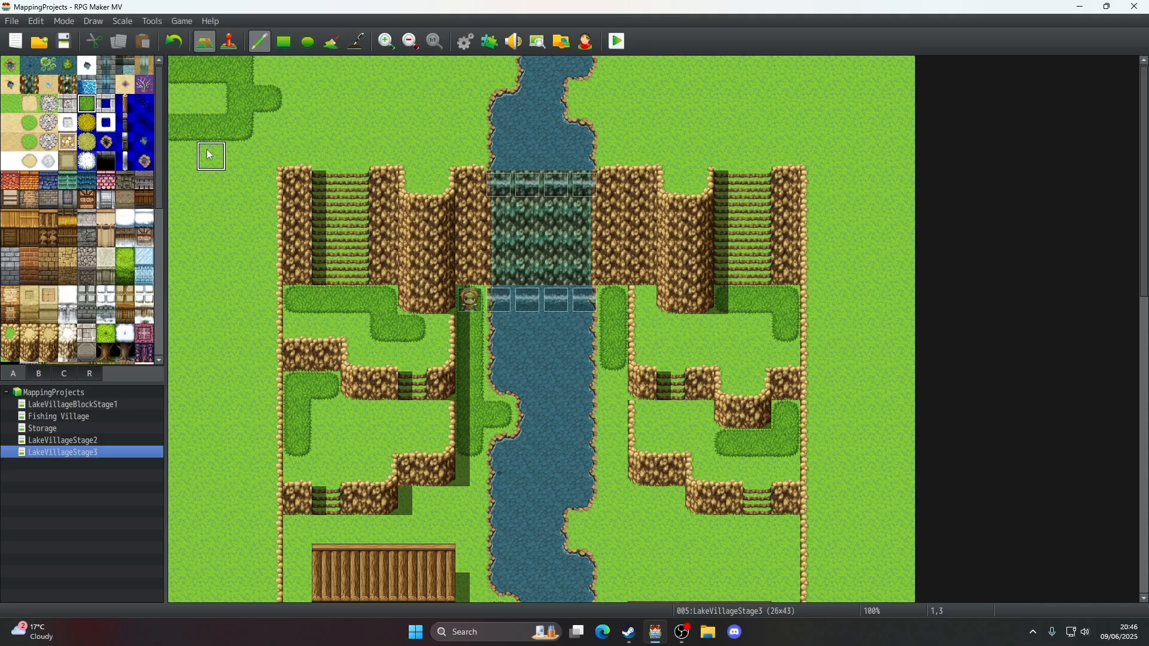
{"action": "left_click", "coordinate": [209, 155]}
{"action": "left_click", "coordinate": [182, 99]}
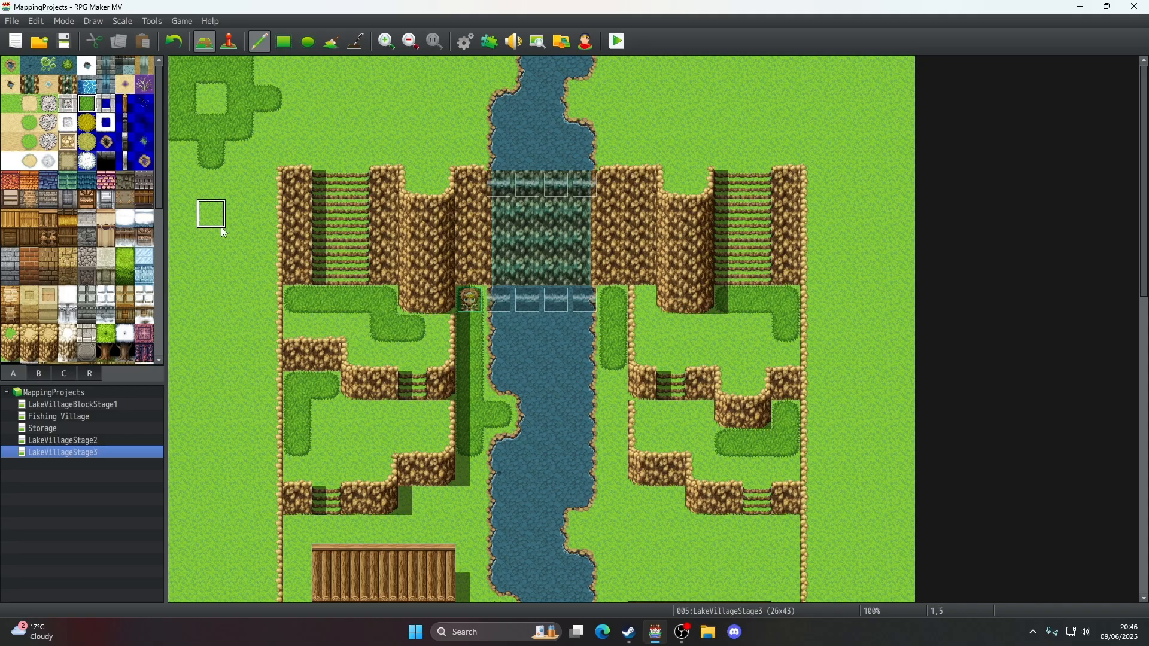
{"action": "left_click", "coordinate": [211, 99]}
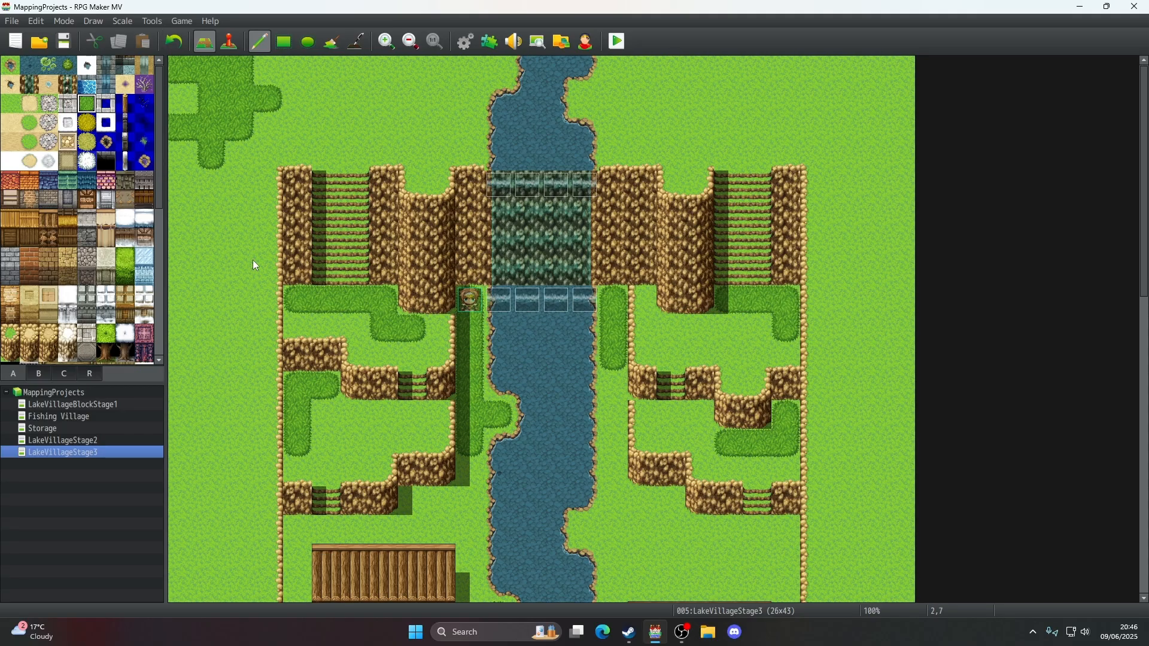
- Paint a five-tile Bush column down the map's west edge from row 9, with a one-tile east bump and a stepped southeast tail
{"action": "scroll", "coordinate": [255, 265], "scroll_direction": "down", "scroll_amount": 2}
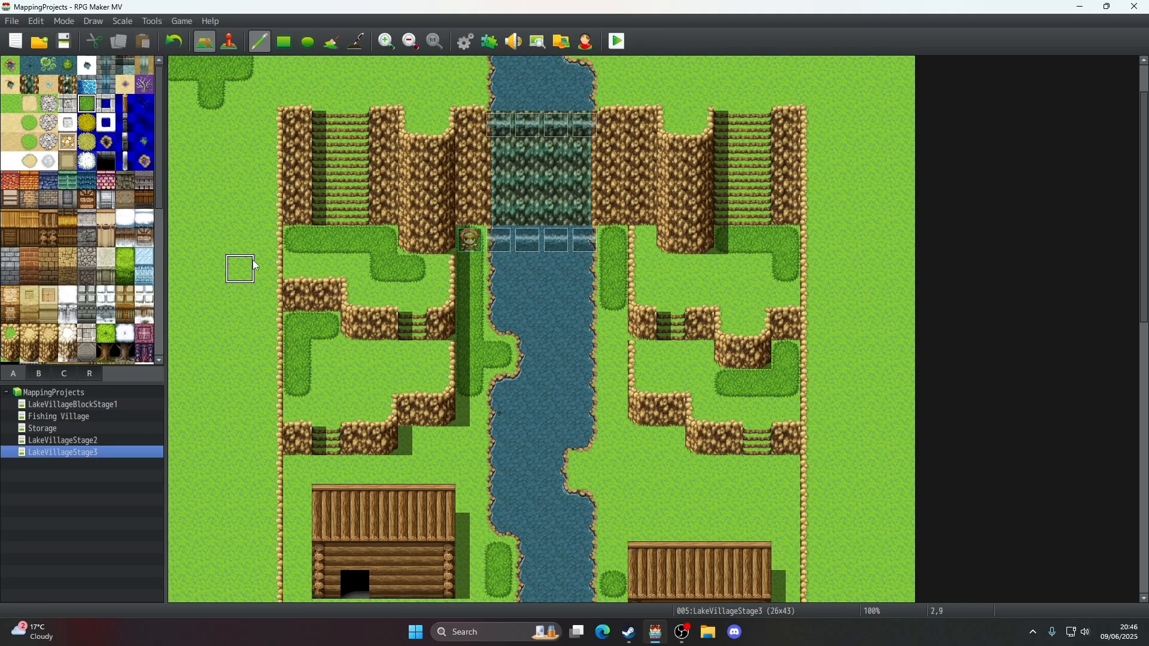
{"action": "scroll", "coordinate": [252, 260], "scroll_direction": "down", "scroll_amount": 2}
{"action": "scroll", "coordinate": [239, 266], "scroll_direction": "up", "scroll_amount": 3}
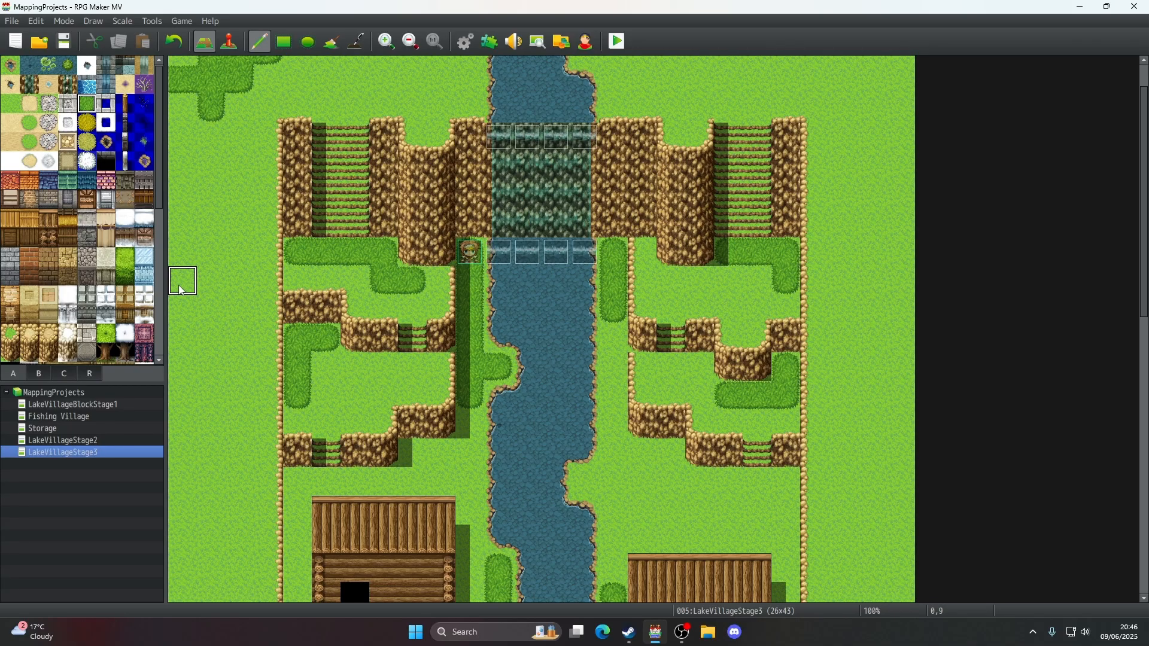
{"action": "mouse_move", "coordinate": [191, 286]}
{"action": "left_mouse_down"}
{"action": "mouse_move", "coordinate": [185, 338]}
{"action": "mouse_move", "coordinate": [210, 336]}
{"action": "mouse_move", "coordinate": [181, 369]}
{"action": "mouse_move", "coordinate": [182, 398]}
{"action": "left_mouse_up"}
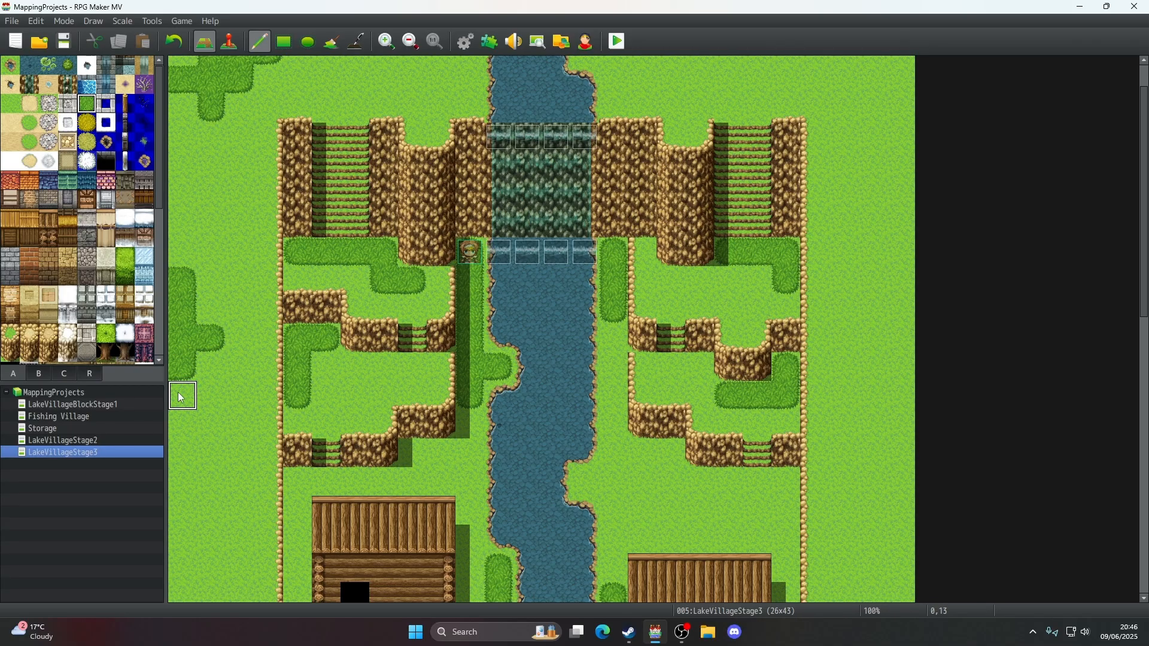
{"action": "mouse_move", "coordinate": [205, 390]}
{"action": "left_mouse_down"}
{"action": "mouse_move", "coordinate": [184, 395]}
{"action": "mouse_move", "coordinate": [239, 392]}
{"action": "mouse_move", "coordinate": [228, 424]}
{"action": "mouse_move", "coordinate": [216, 338]}
{"action": "left_mouse_up"}
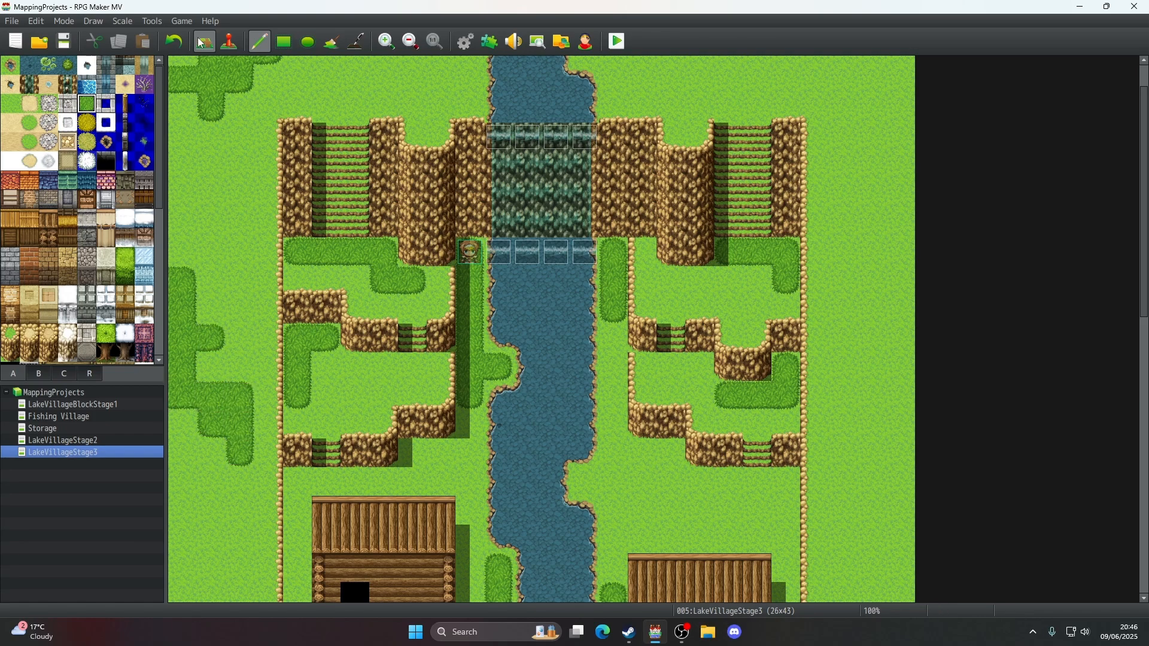
- Undo the stepped tail of the west-edge bush and reshape it into a two-tile vertical stub beside the column's lower end
{"action": "left_click", "coordinate": [173, 42]}
{"action": "left_click", "coordinate": [174, 41]}
{"action": "left_click", "coordinate": [173, 42]}
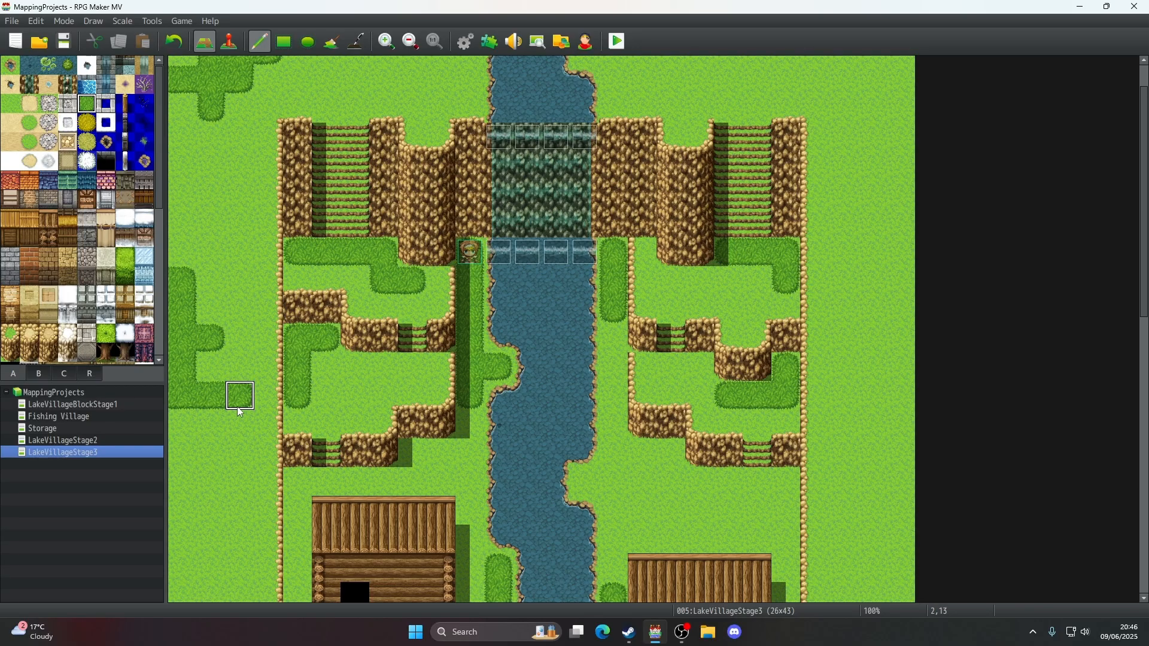
{"action": "scroll", "coordinate": [240, 272], "scroll_direction": "up", "scroll_amount": 1}
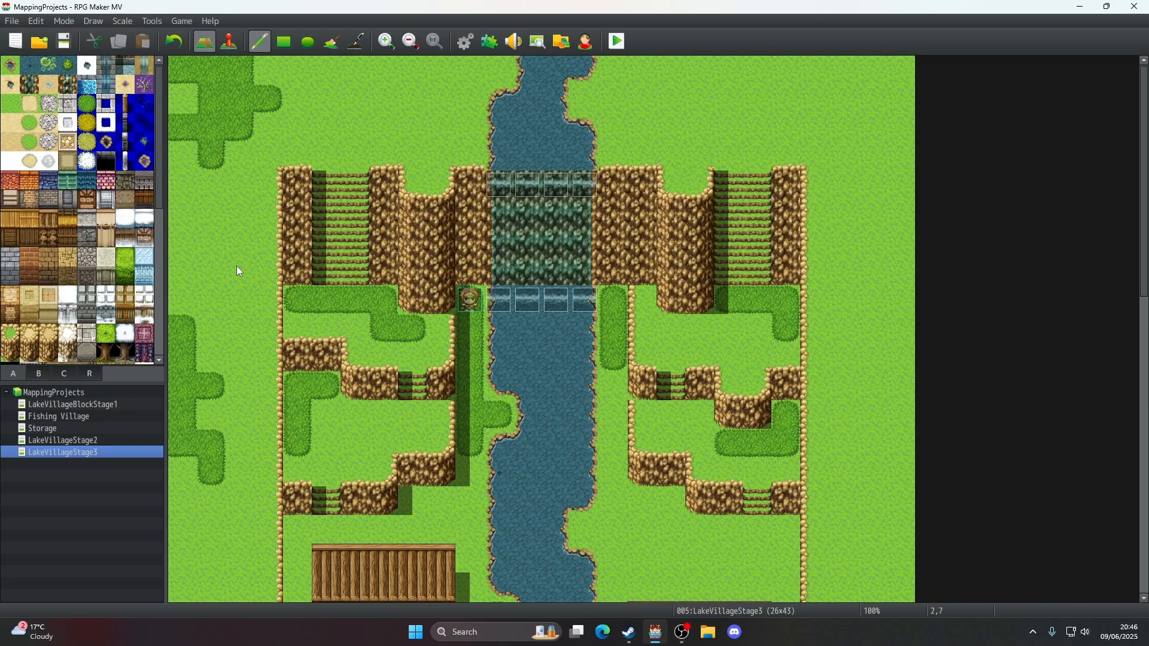
- Paint an irregular Bush outline on the west edge, columns 0–2 and rows 21–26, with a tall column at x 2 and gaps at 0,24–25 and 1,24
{"action": "scroll", "coordinate": [239, 272], "scroll_direction": "down", "scroll_amount": 6}
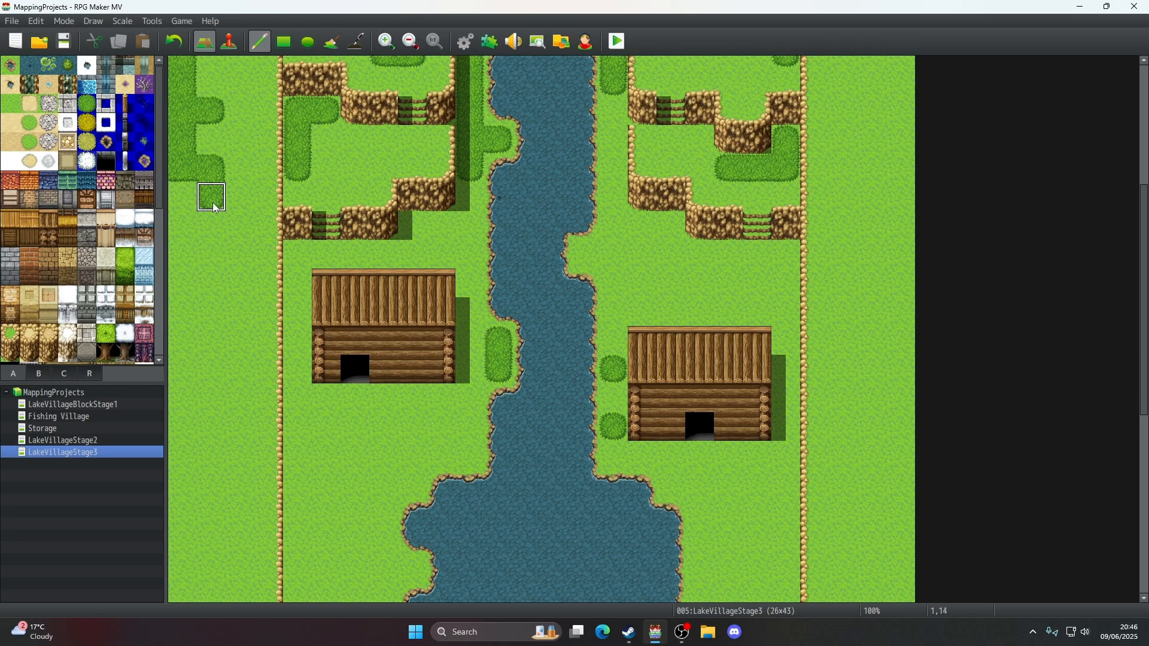
{"action": "left_click", "coordinate": [216, 208]}
{"action": "scroll", "coordinate": [240, 341], "scroll_direction": "down", "scroll_amount": 2}
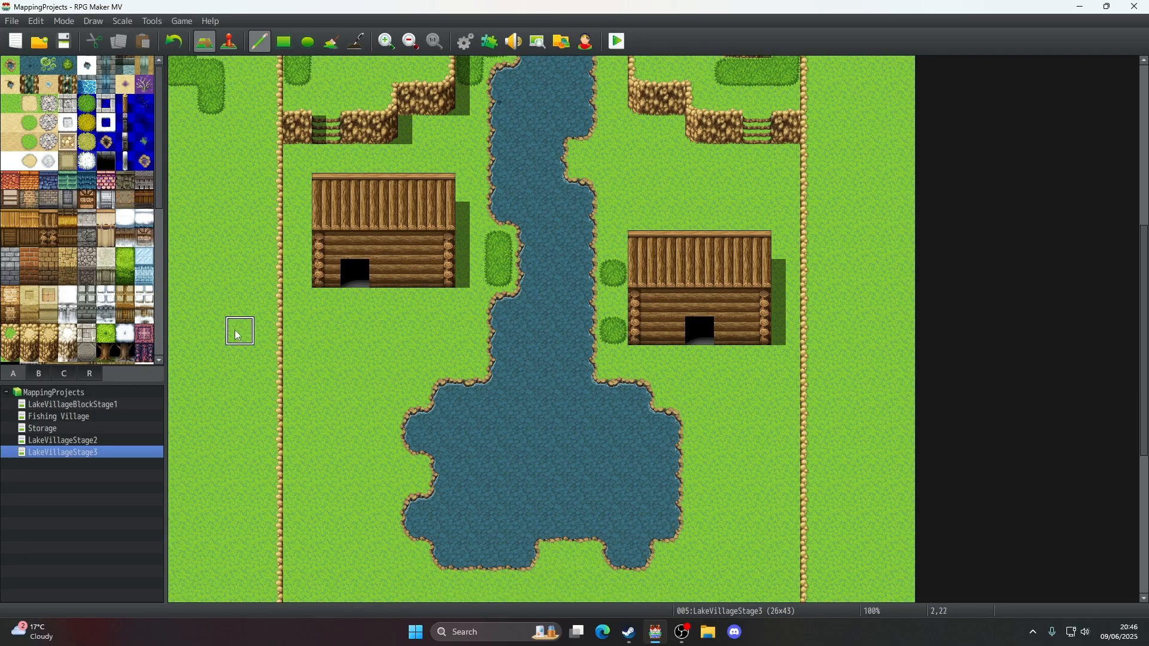
{"action": "left_click_drag", "start_coordinate": [238, 335], "coordinate": [183, 354]}
{"action": "scroll", "coordinate": [231, 296], "scroll_direction": "down", "scroll_amount": 3}
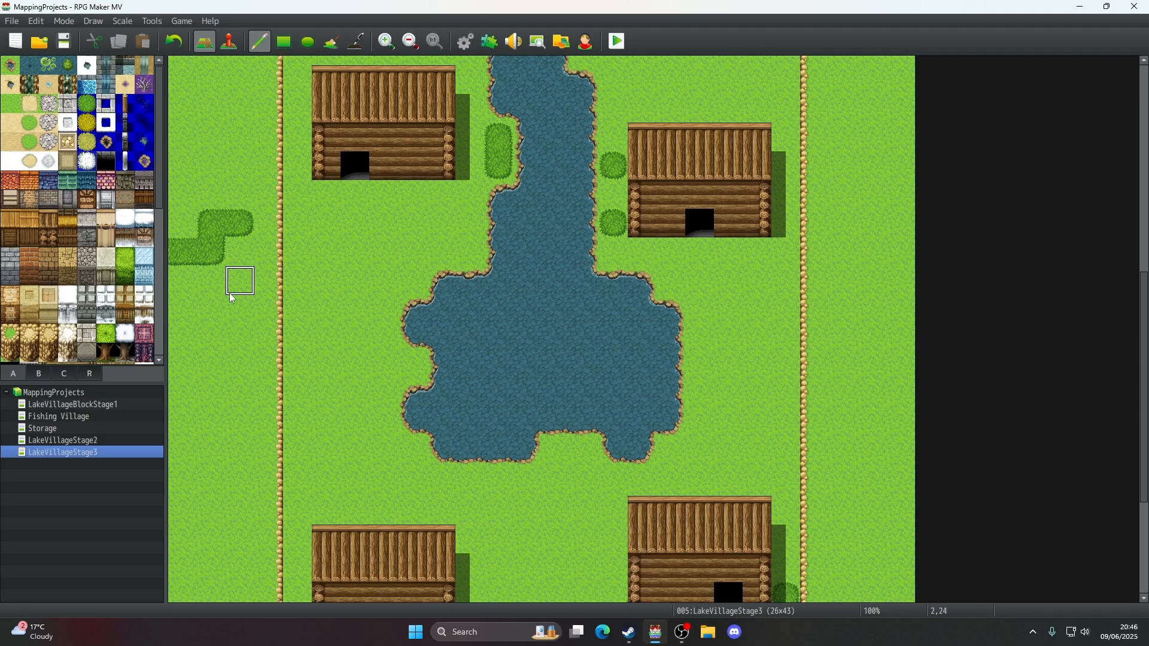
{"action": "mouse_move", "coordinate": [231, 252]}
{"action": "left_mouse_down"}
{"action": "mouse_move", "coordinate": [235, 335]}
{"action": "mouse_move", "coordinate": [236, 205]}
{"action": "left_mouse_up"}
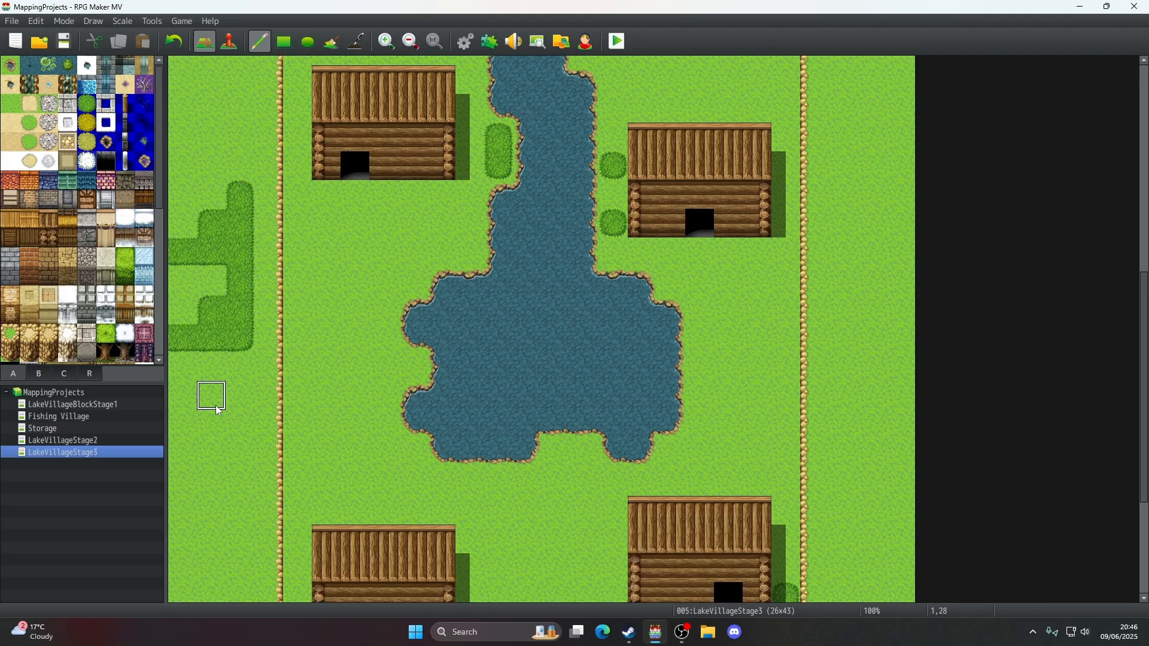
- Extend the west-edge bush's outer column down to 2,27 and fill tiles 1,24 and 0,24, keeping a single-tile gap at 0,25
{"action": "scroll", "coordinate": [213, 400], "scroll_direction": "down", "scroll_amount": 2}
{"action": "left_click", "coordinate": [232, 318]}
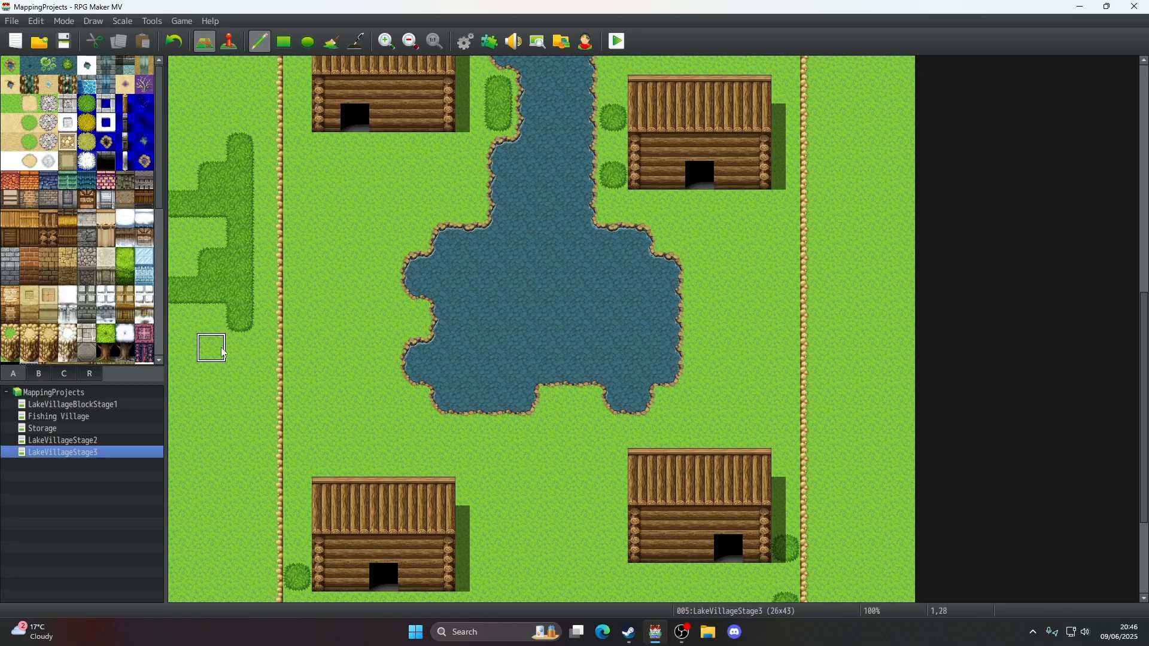
{"action": "left_click", "coordinate": [211, 243]}
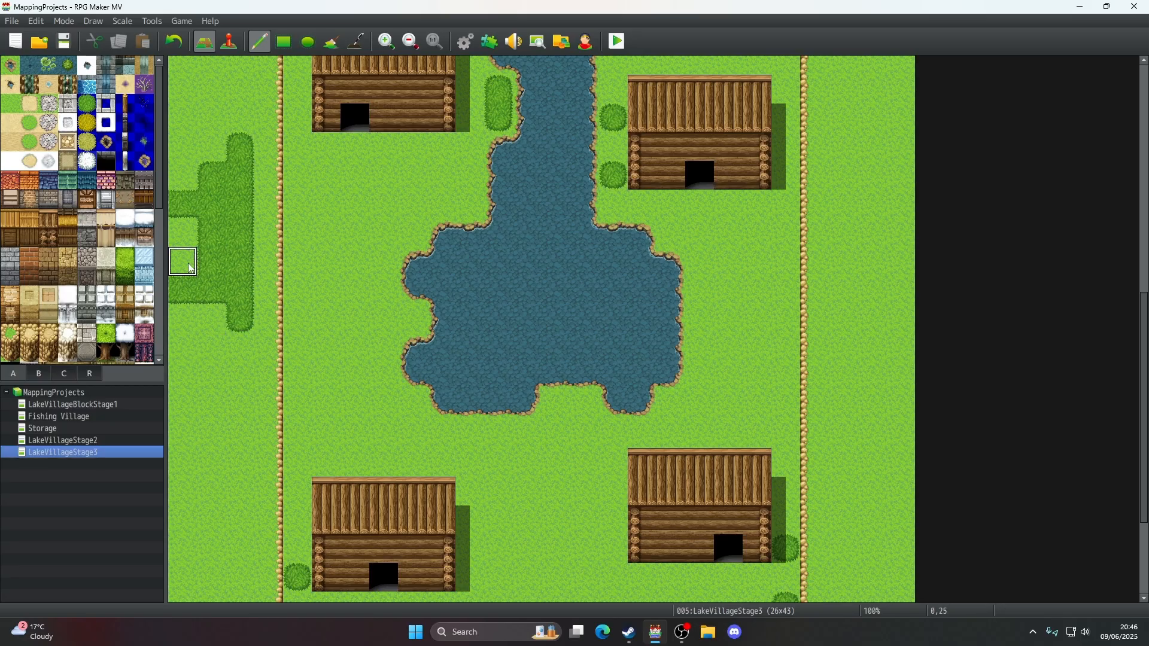
{"action": "left_click", "coordinate": [183, 232]}
- Try a three-tile Bush L on the west edge at row 31, then undo it
{"action": "scroll", "coordinate": [191, 446], "scroll_direction": "down", "scroll_amount": 3}
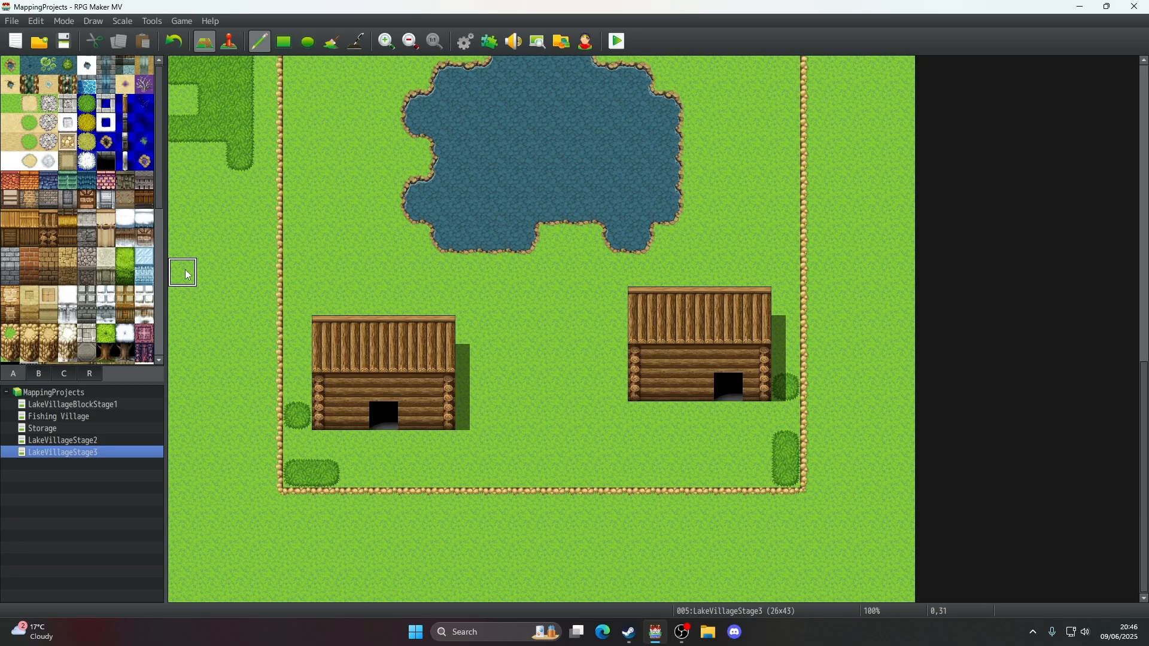
{"action": "mouse_move", "coordinate": [188, 275]}
{"action": "left_mouse_down"}
{"action": "mouse_move", "coordinate": [212, 272]}
{"action": "mouse_move", "coordinate": [213, 244]}
{"action": "left_mouse_up"}
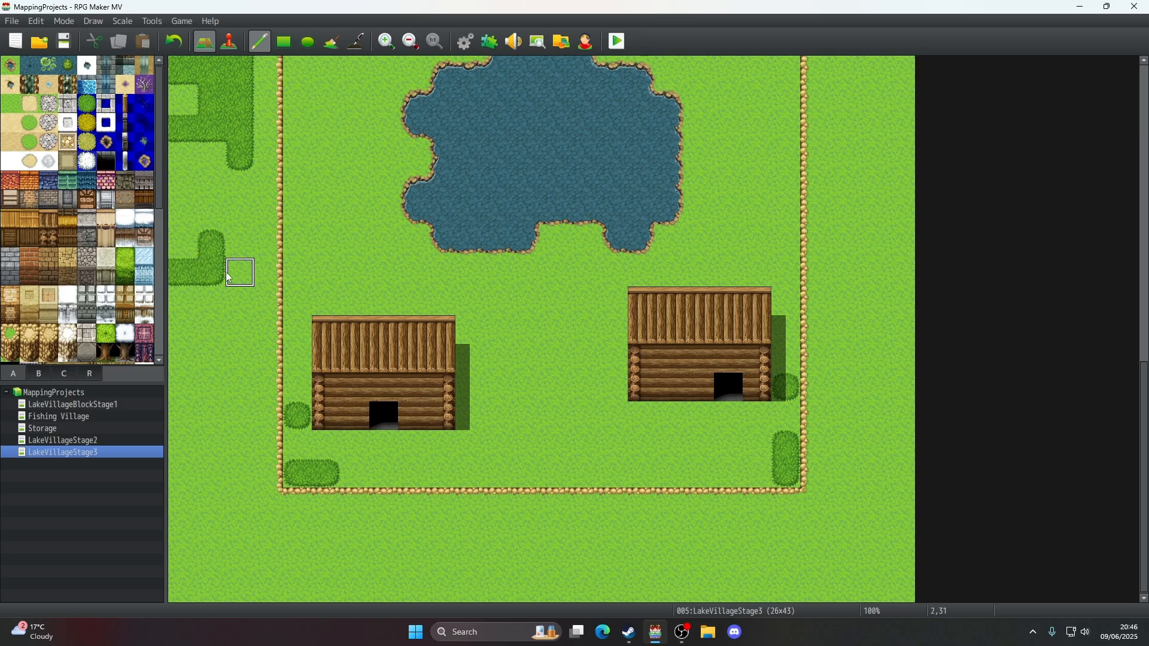
{"action": "key", "text": "ctrl+z"}
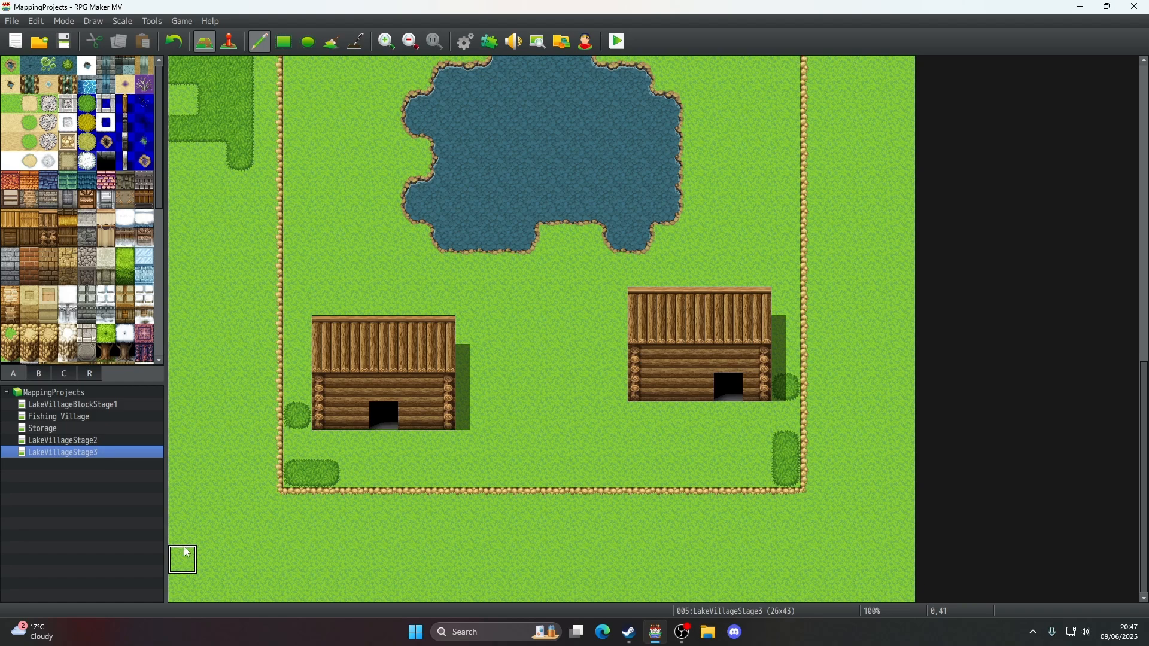
- Paint a stepped Bush cluster in the southwest corner with a gap at 1,42, and a broken-up cluster on the south edge across columns 10–17
{"action": "mouse_move", "coordinate": [187, 552]}
{"action": "left_mouse_down"}
{"action": "mouse_move", "coordinate": [240, 557]}
{"action": "mouse_move", "coordinate": [262, 589]}
{"action": "mouse_move", "coordinate": [296, 588]}
{"action": "left_mouse_up"}
{"action": "left_click", "coordinate": [182, 588]}
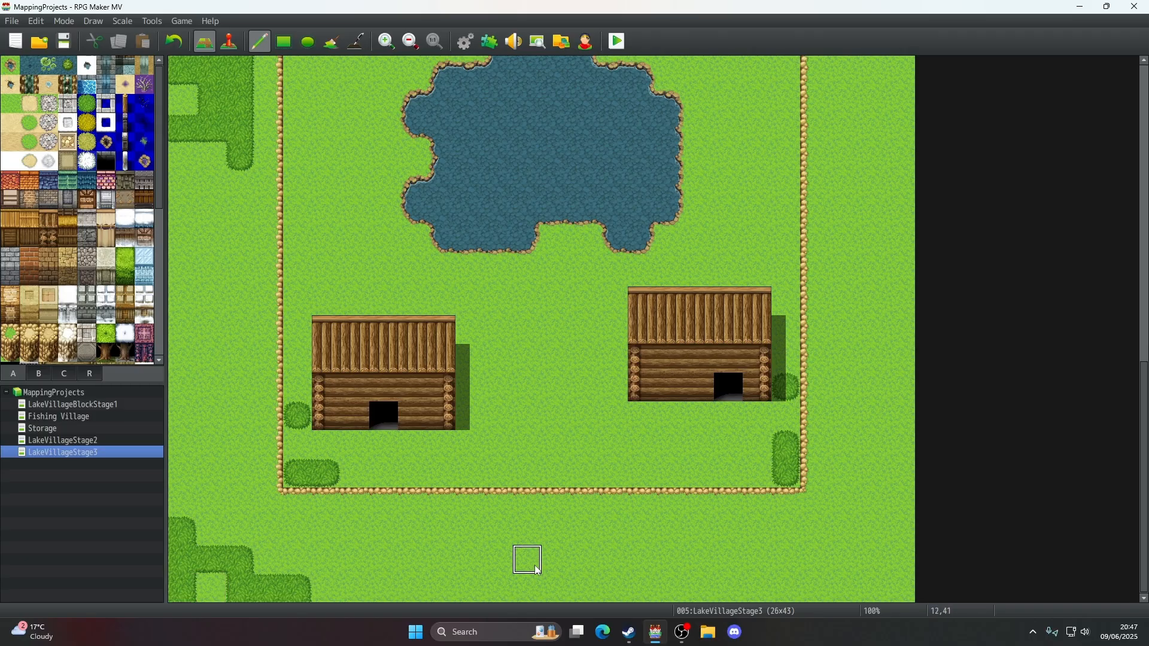
{"action": "mouse_move", "coordinate": [538, 571]}
{"action": "left_mouse_down"}
{"action": "mouse_move", "coordinate": [529, 562]}
{"action": "mouse_move", "coordinate": [561, 536]}
{"action": "mouse_move", "coordinate": [611, 536]}
{"action": "mouse_move", "coordinate": [616, 585]}
{"action": "left_mouse_up"}
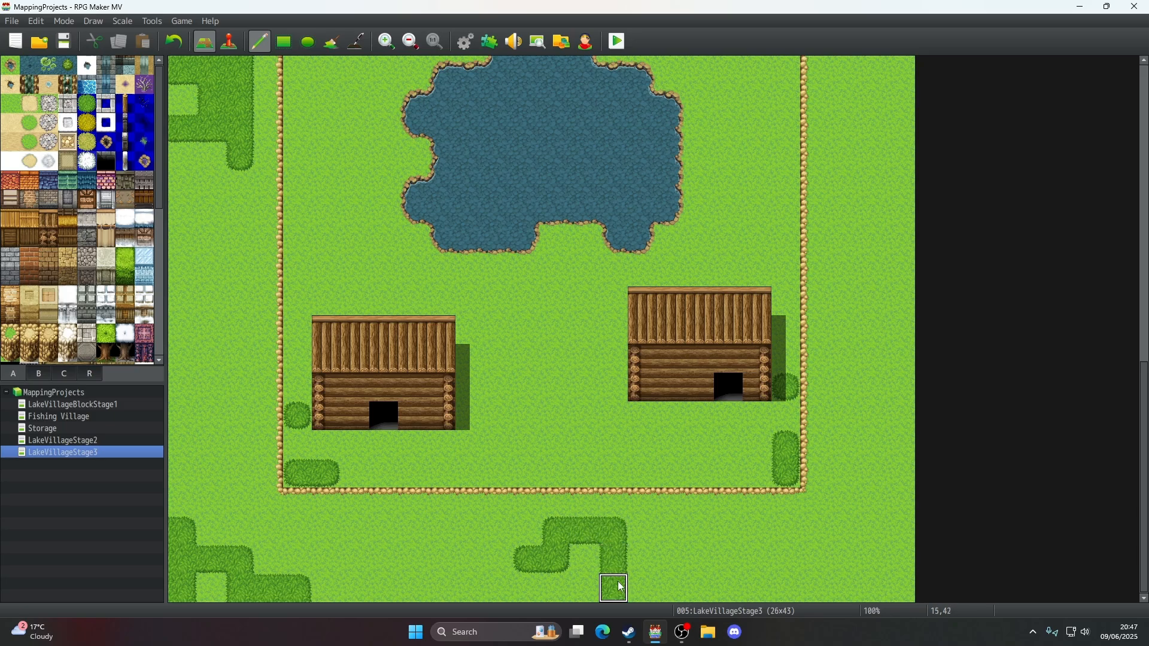
{"action": "left_click", "coordinate": [584, 556]}
{"action": "left_click_drag", "start_coordinate": [639, 562], "coordinate": [672, 560]}
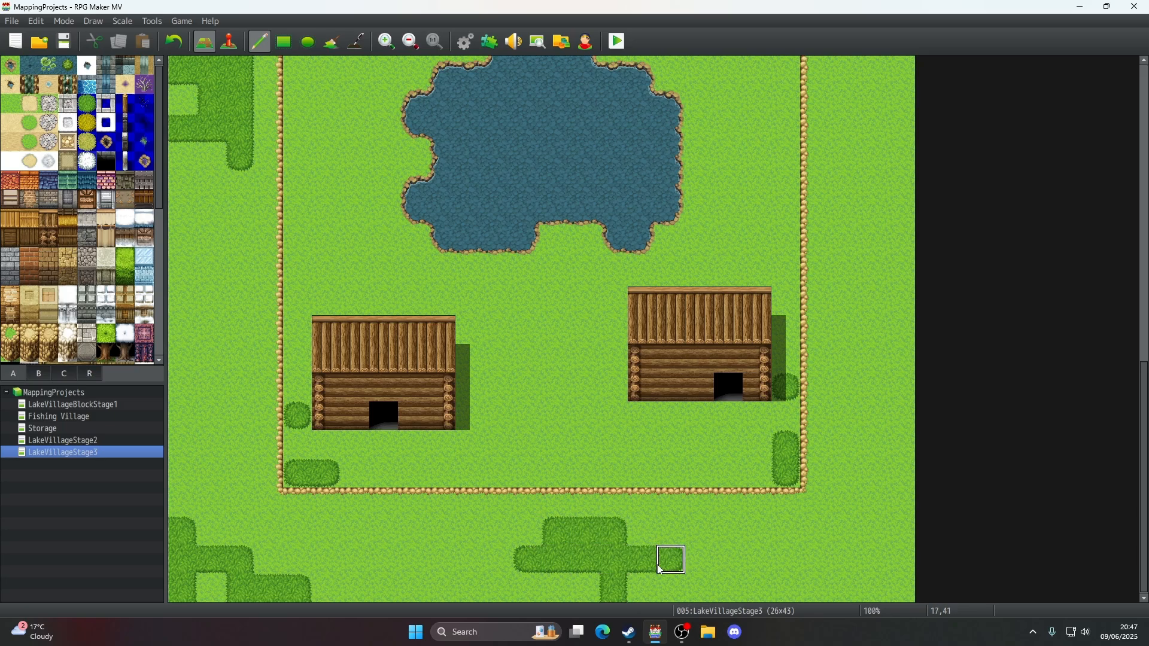
{"action": "left_click_drag", "start_coordinate": [525, 586], "coordinate": [470, 585]}
- Paint a stair-stepped Bush cluster in the southeast corner, rising from 23,42 to 25,39
{"action": "scroll", "coordinate": [718, 562], "scroll_direction": "up", "scroll_amount": 2}
{"action": "scroll", "coordinate": [718, 563], "scroll_direction": "down", "scroll_amount": 2}
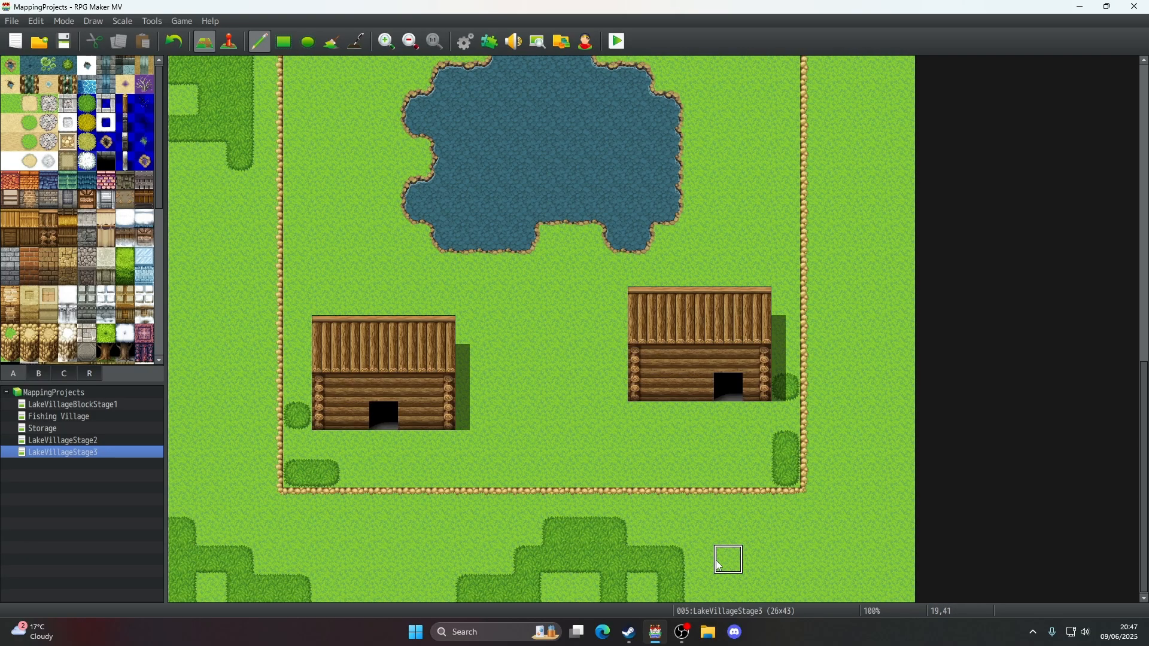
{"action": "scroll", "coordinate": [720, 565], "scroll_direction": "up", "scroll_amount": 1}
{"action": "scroll", "coordinate": [720, 566], "scroll_direction": "down", "scroll_amount": 1}
{"action": "scroll", "coordinate": [720, 565], "scroll_direction": "up", "scroll_amount": 2}
{"action": "scroll", "coordinate": [720, 566], "scroll_direction": "down", "scroll_amount": 2}
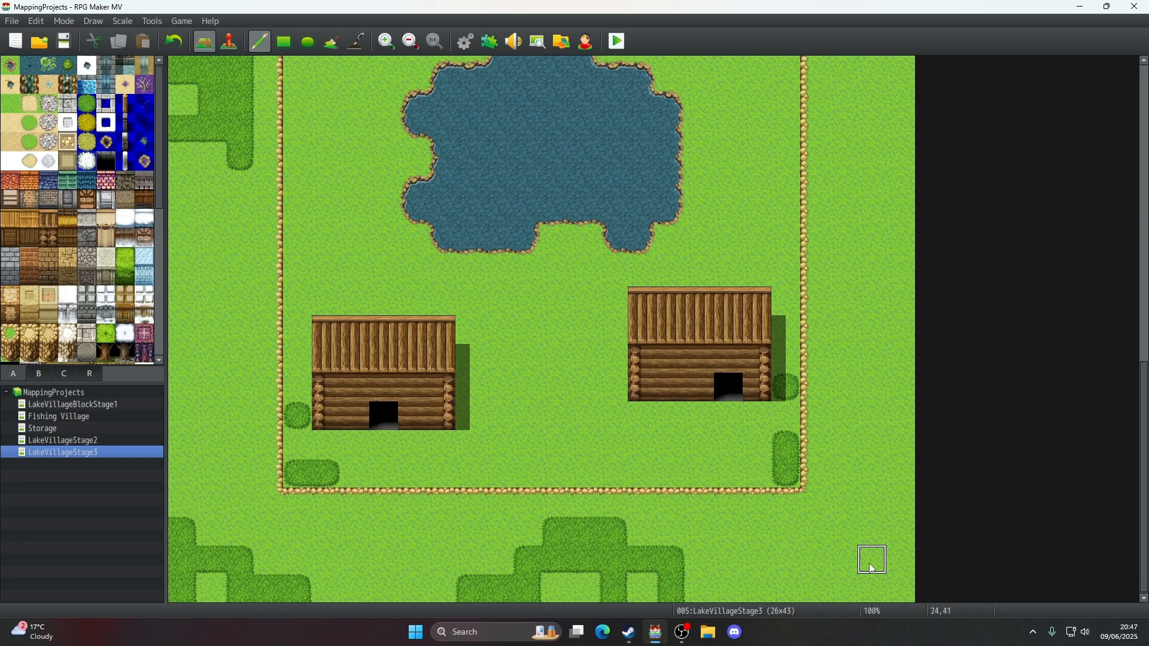
{"action": "mouse_move", "coordinate": [843, 587]}
{"action": "left_mouse_down"}
{"action": "mouse_move", "coordinate": [872, 588]}
{"action": "mouse_move", "coordinate": [897, 533]}
{"action": "mouse_move", "coordinate": [874, 531]}
{"action": "mouse_move", "coordinate": [897, 495]}
{"action": "left_mouse_up"}
{"action": "scroll", "coordinate": [778, 566], "scroll_direction": "up", "scroll_amount": 3}
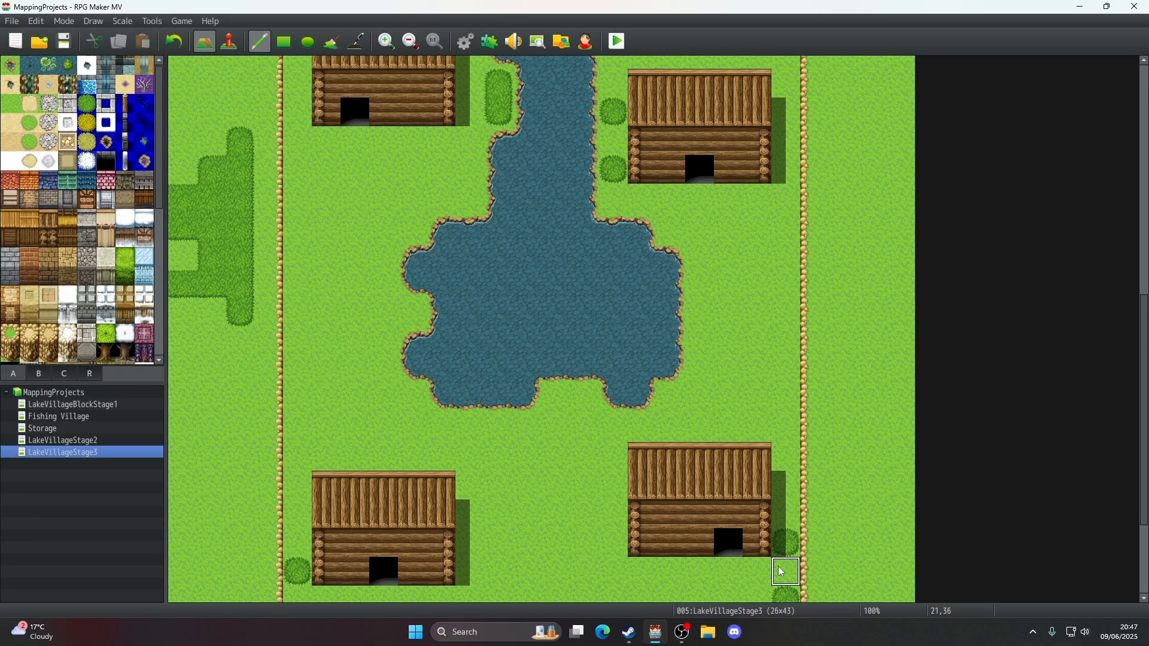
- Paint a diagonal, stepped Bush cluster along the east edge beside the lake, spanning columns 23–25 and rows 26–31
{"action": "scroll", "coordinate": [778, 566], "scroll_direction": "down", "scroll_amount": 3}
{"action": "mouse_move", "coordinate": [1143, 443]}
{"action": "left_mouse_down"}
{"action": "mouse_move", "coordinate": [1143, 147]}
{"action": "mouse_move", "coordinate": [1144, 445]}
{"action": "left_mouse_up"}
{"action": "scroll", "coordinate": [846, 500], "scroll_direction": "up", "scroll_amount": 1}
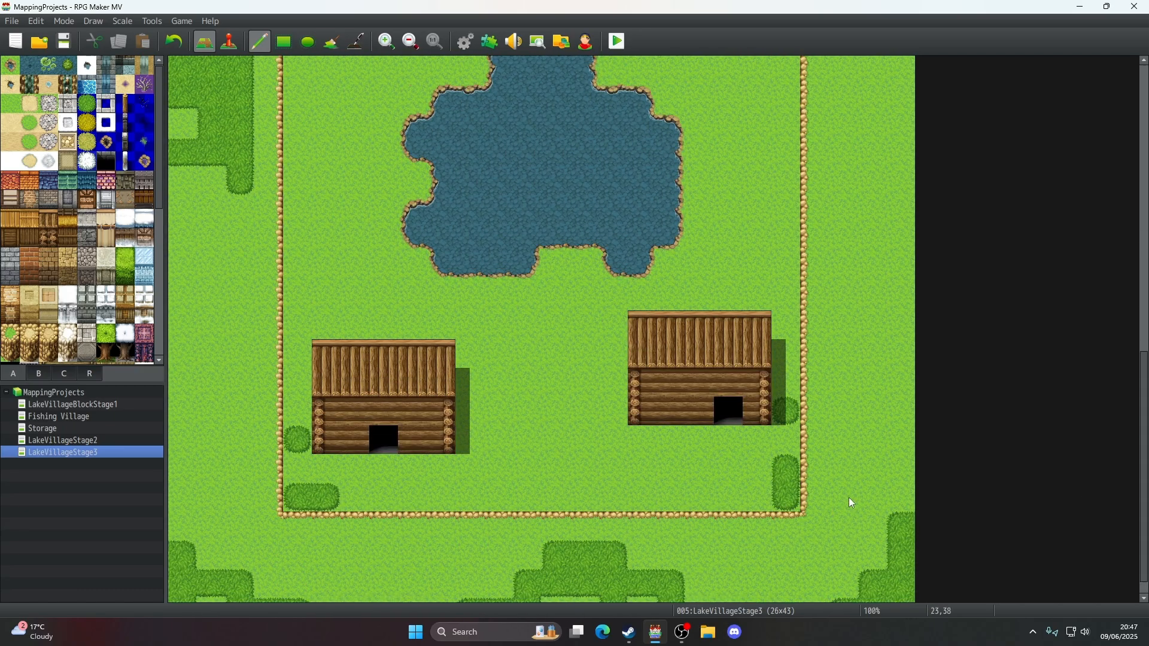
{"action": "scroll", "coordinate": [853, 504], "scroll_direction": "down", "scroll_amount": 1}
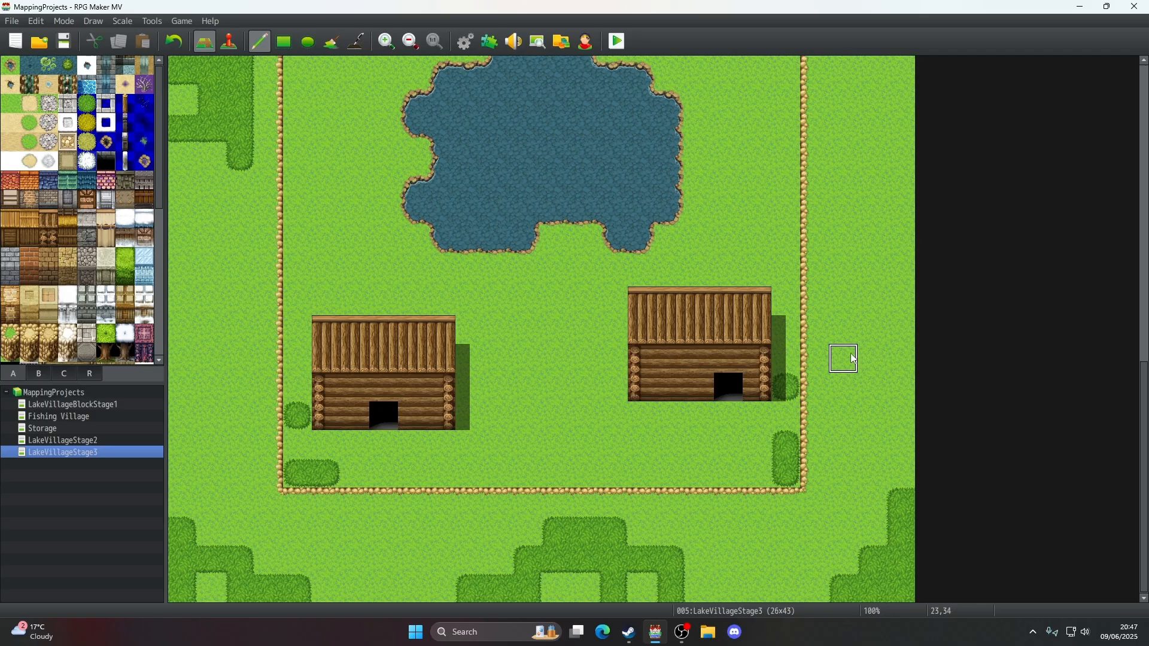
{"action": "scroll", "coordinate": [855, 359], "scroll_direction": "up", "scroll_amount": 3}
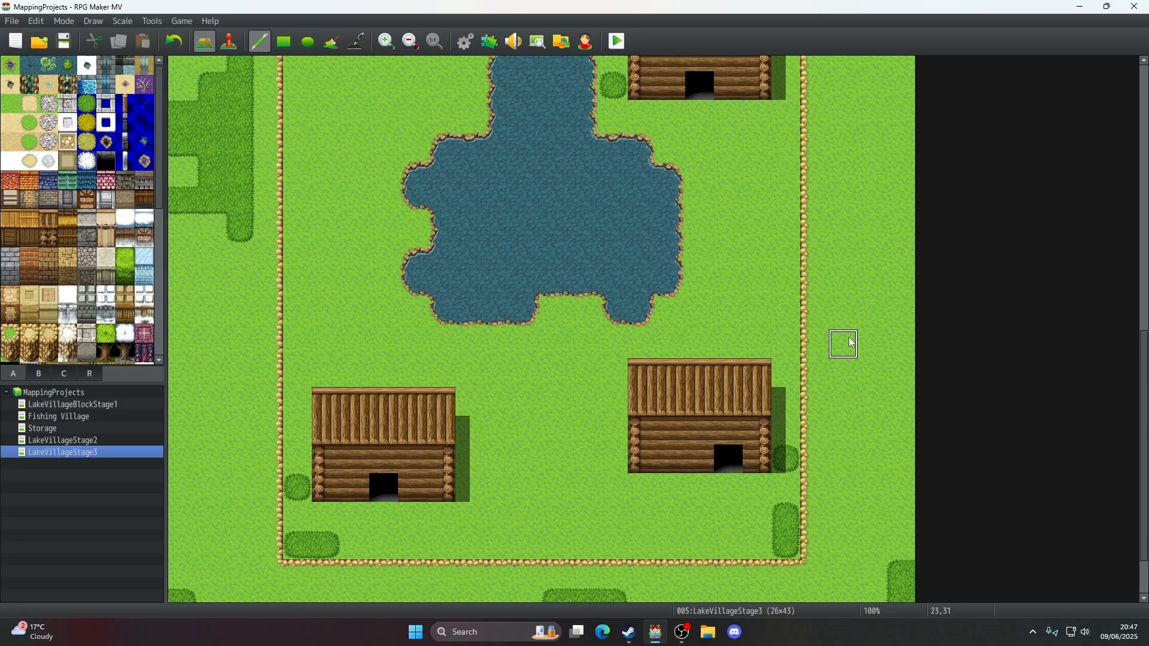
{"action": "mouse_move", "coordinate": [846, 338]}
{"action": "left_mouse_down"}
{"action": "mouse_move", "coordinate": [848, 299]}
{"action": "mouse_move", "coordinate": [867, 312]}
{"action": "mouse_move", "coordinate": [890, 277]}
{"action": "mouse_move", "coordinate": [895, 231]}
{"action": "left_mouse_up"}
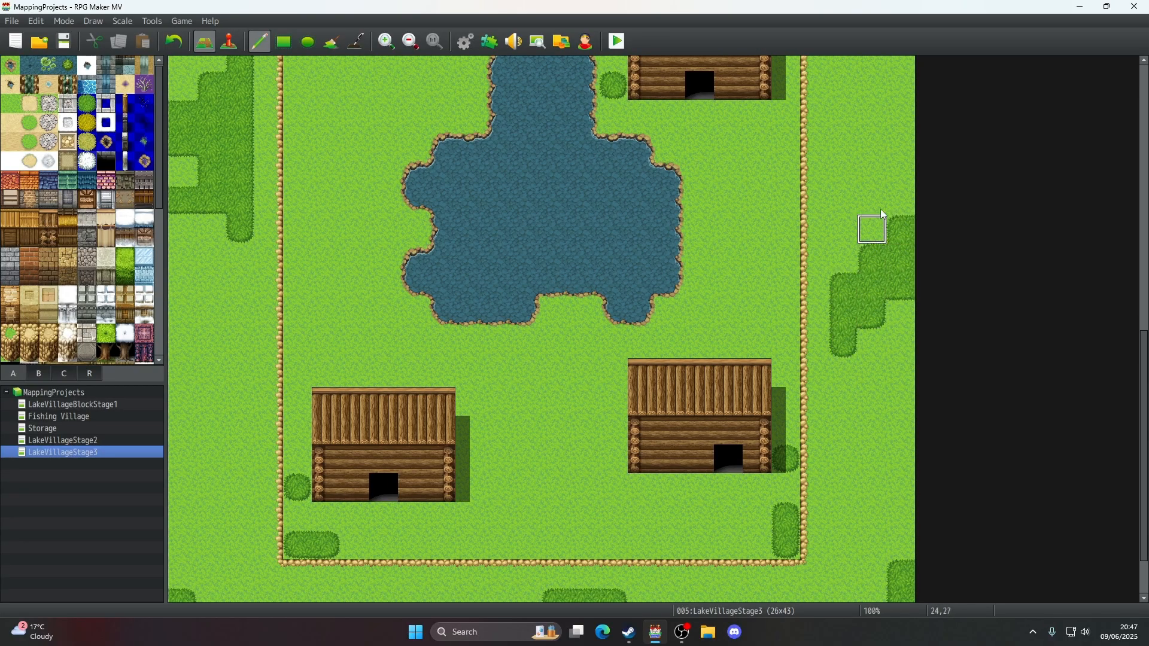
{"action": "left_click_drag", "start_coordinate": [904, 187], "coordinate": [873, 229]}
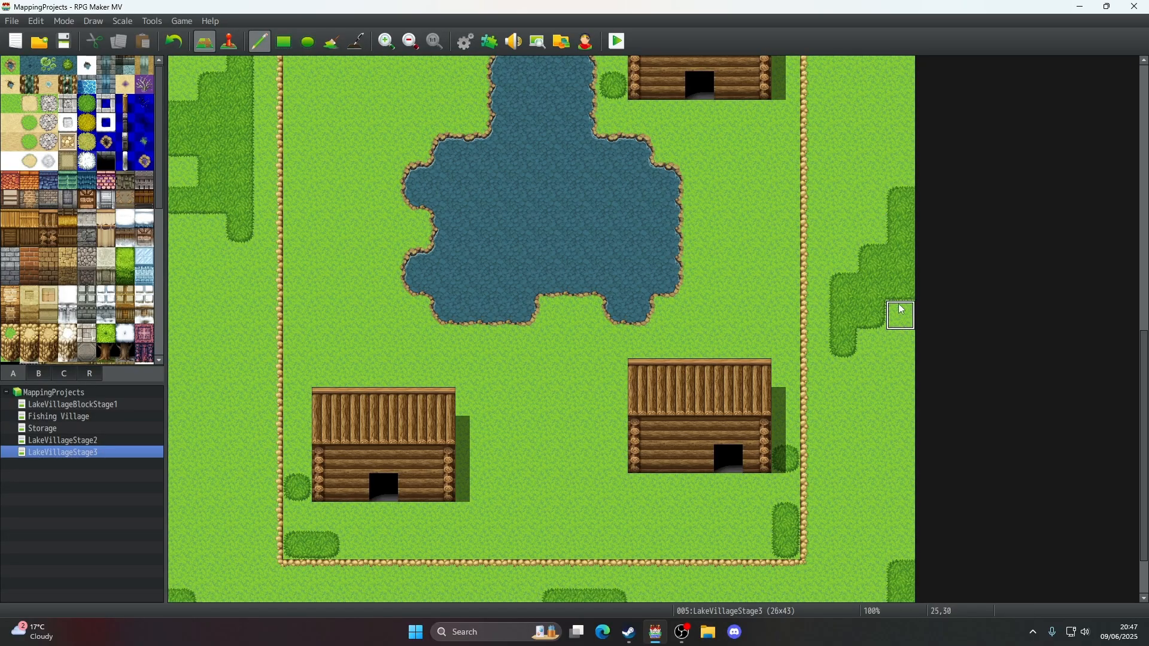
- Paint a rounded Bush cluster on the east edge across columns 23–25 and rows 15–18, with a single-tile bump at 23,17
{"action": "scroll", "coordinate": [900, 309], "scroll_direction": "down", "scroll_amount": 2}
{"action": "scroll", "coordinate": [902, 308], "scroll_direction": "up", "scroll_amount": 10}
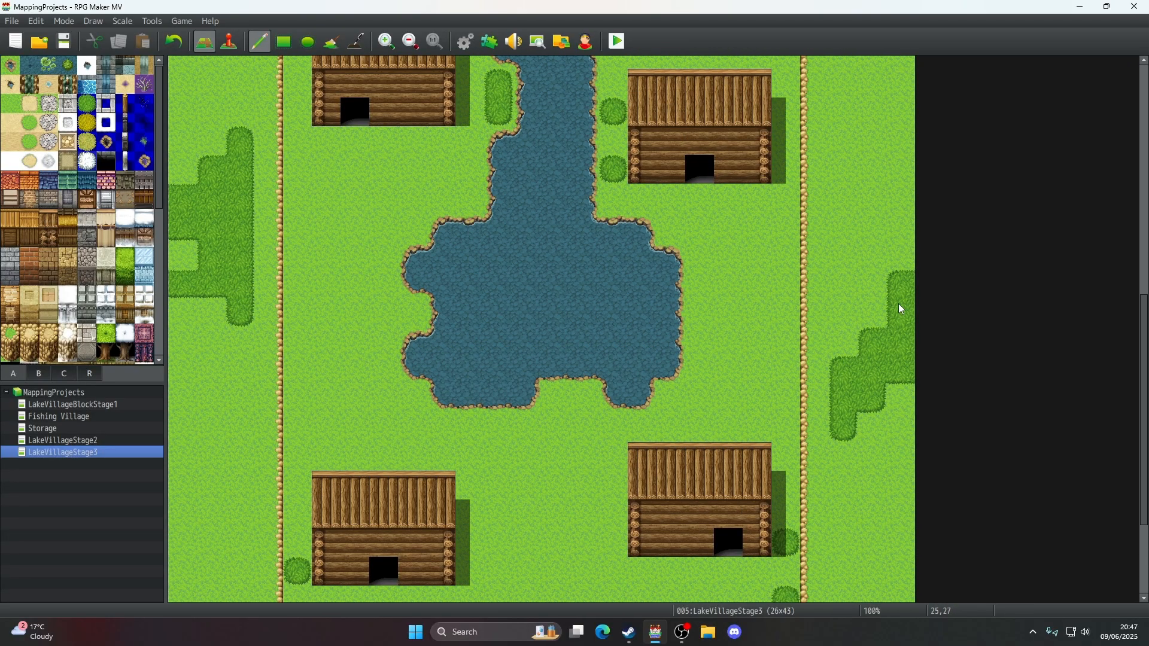
{"action": "scroll", "coordinate": [901, 303], "scroll_direction": "up", "scroll_amount": 3}
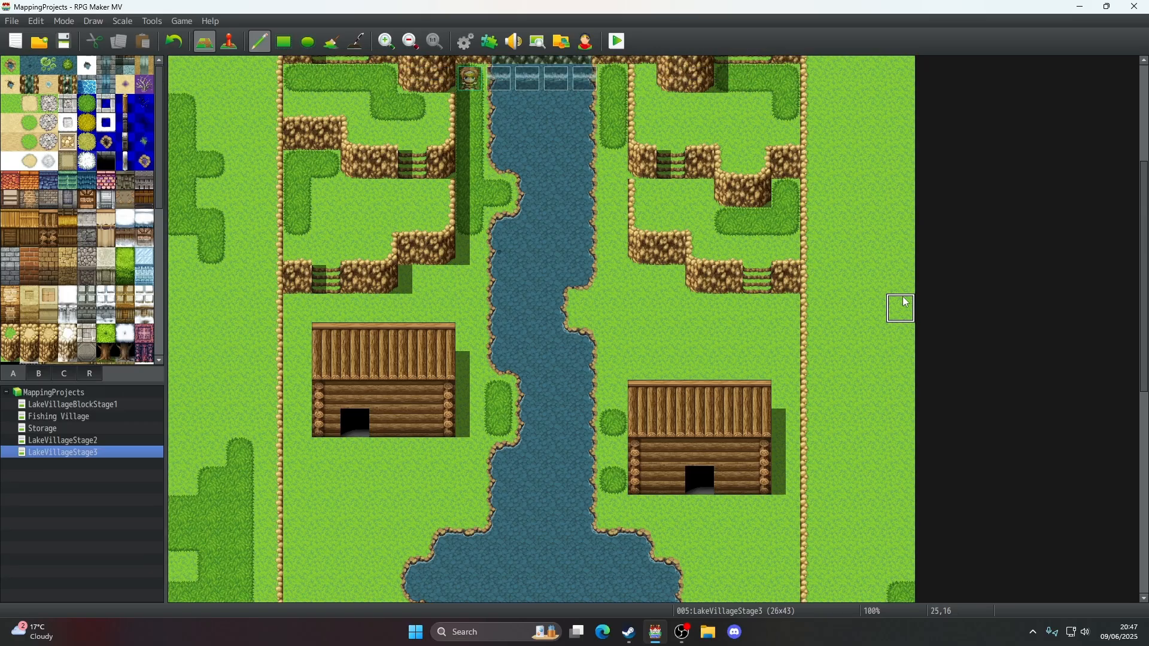
{"action": "mouse_move", "coordinate": [858, 342]}
{"action": "left_mouse_down"}
{"action": "mouse_move", "coordinate": [872, 308]}
{"action": "mouse_move", "coordinate": [872, 359]}
{"action": "mouse_move", "coordinate": [898, 366]}
{"action": "mouse_move", "coordinate": [905, 290]}
{"action": "mouse_move", "coordinate": [900, 388]}
{"action": "left_mouse_up"}
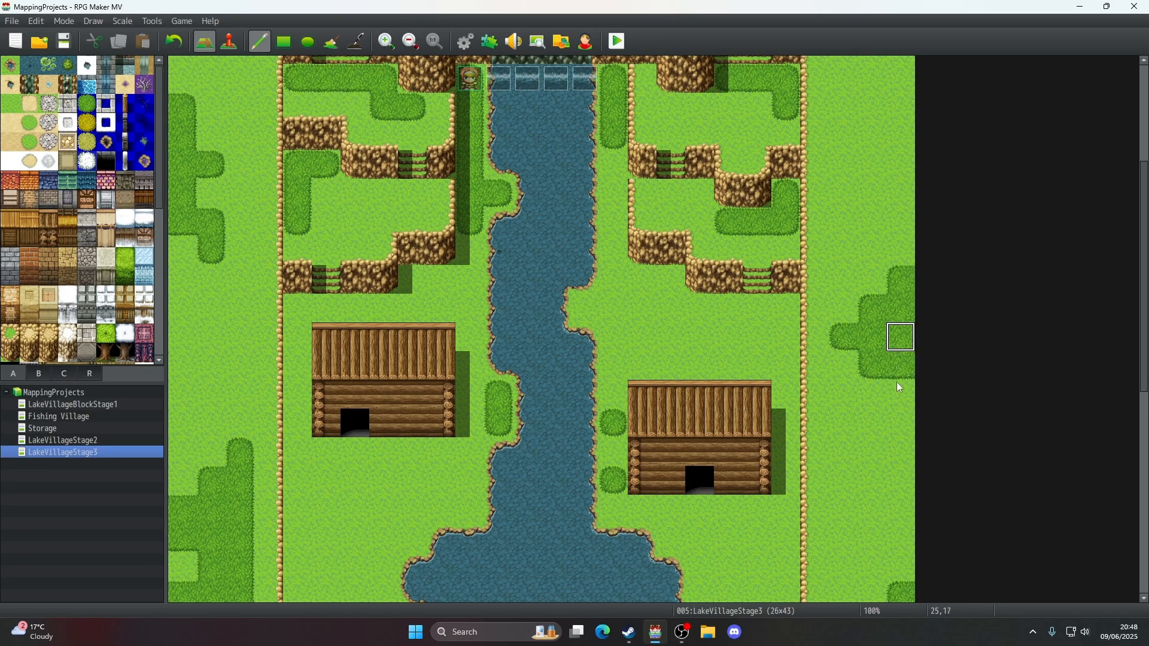
- Paint an irregular Bush cluster in the northeast corner from 22,0, with a gap at 24,2 and a tail down to 25,5
{"action": "scroll", "coordinate": [851, 413], "scroll_direction": "up", "scroll_amount": 5}
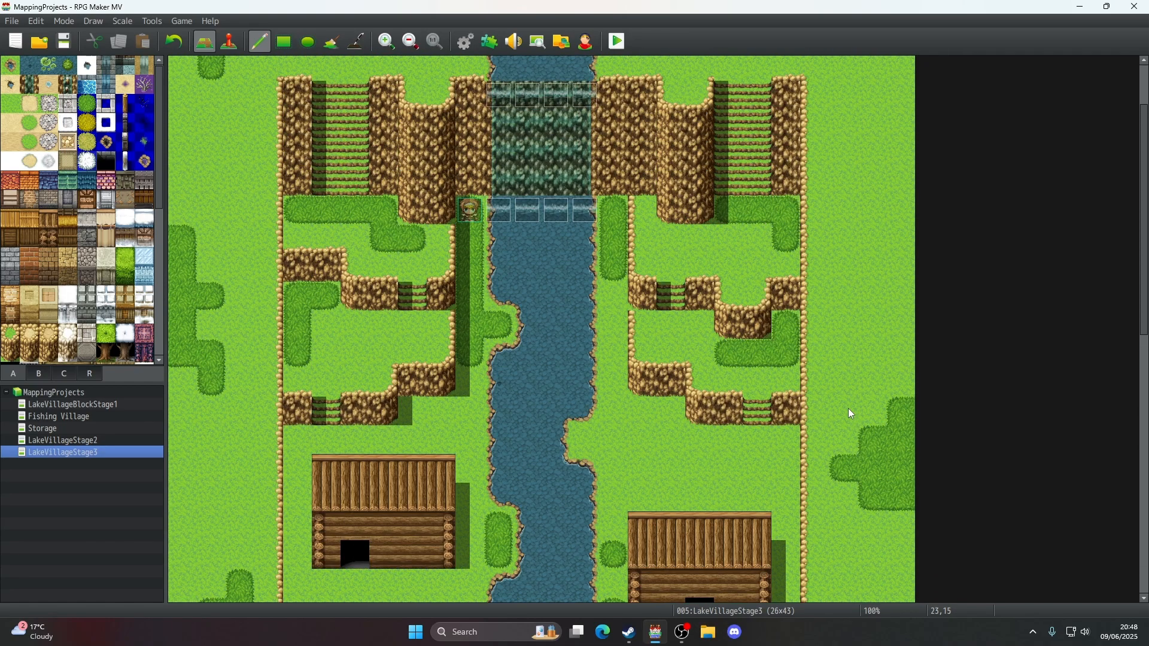
{"action": "scroll", "coordinate": [849, 408], "scroll_direction": "up", "scroll_amount": 2}
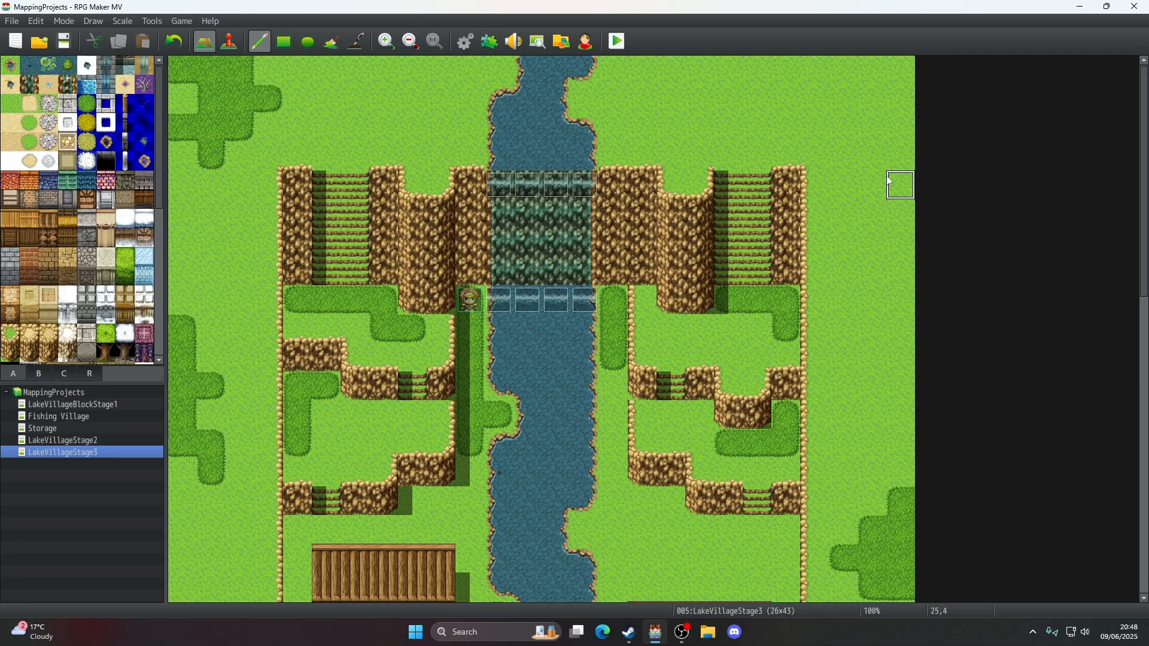
{"action": "mouse_move", "coordinate": [891, 180]}
{"action": "left_mouse_down"}
{"action": "mouse_move", "coordinate": [897, 74]}
{"action": "mouse_move", "coordinate": [857, 80]}
{"action": "mouse_move", "coordinate": [840, 100]}
{"action": "mouse_move", "coordinate": [859, 104]}
{"action": "left_mouse_up"}
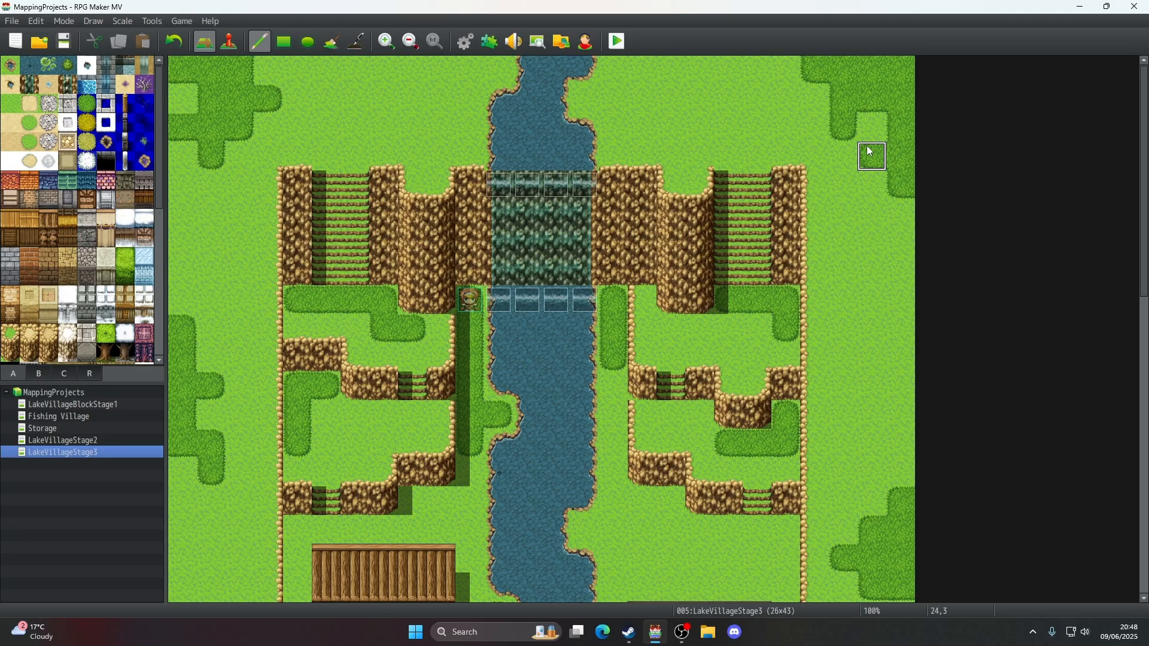
{"action": "left_click_drag", "start_coordinate": [871, 151], "coordinate": [848, 153]}
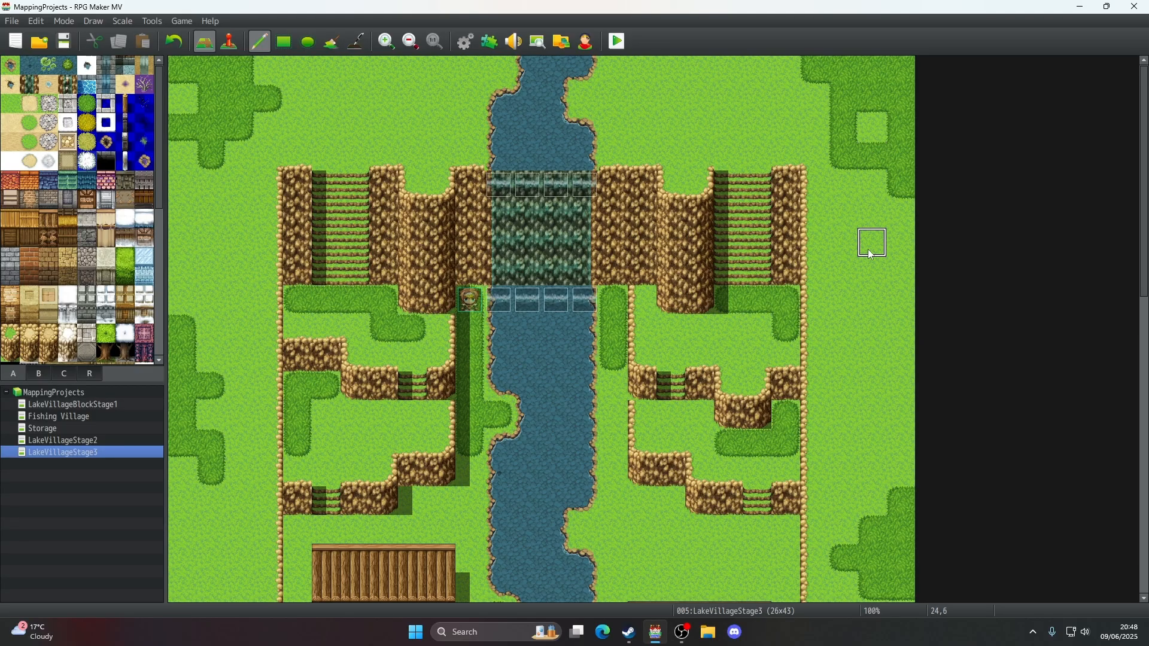
{"action": "left_click", "coordinate": [896, 214]}
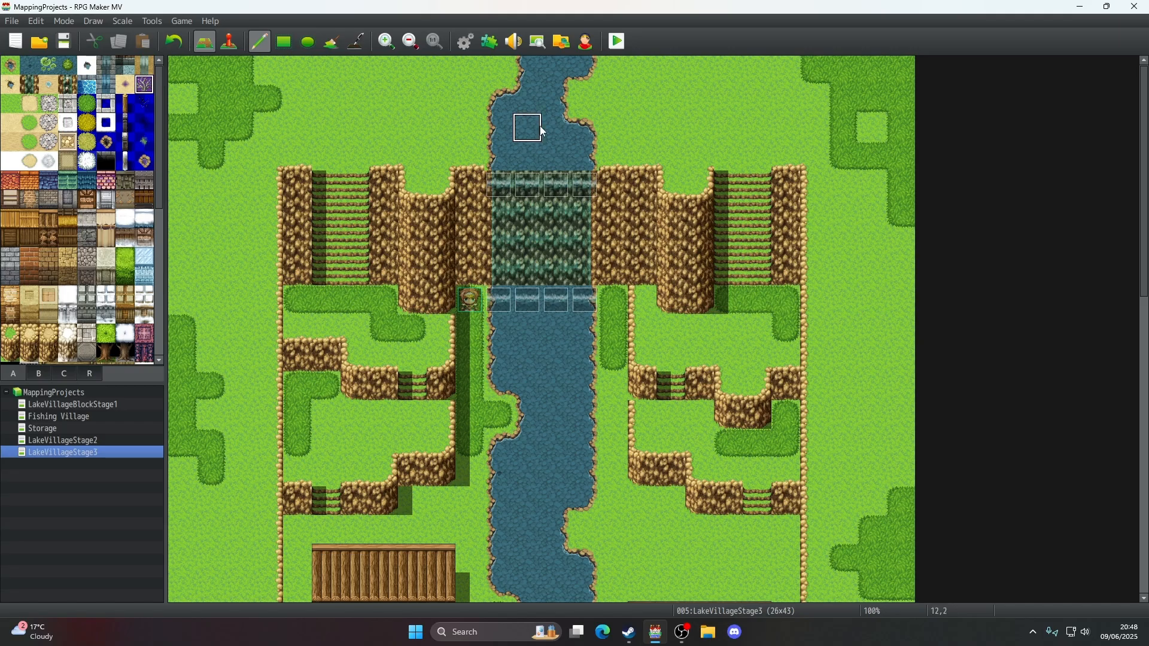
- Try a two-tile vertical Fencepost A (Wood) run at 5,21 and 5,22 below the northern west-side house
{"action": "scroll", "coordinate": [539, 125], "scroll_direction": "down", "scroll_amount": 3}
{"action": "scroll", "coordinate": [540, 126], "scroll_direction": "up", "scroll_amount": 3}
{"action": "scroll", "coordinate": [117, 206], "scroll_direction": "down", "scroll_amount": 2}
{"action": "scroll", "coordinate": [144, 180], "scroll_direction": "up", "scroll_amount": 2}
{"action": "scroll", "coordinate": [522, 313], "scroll_direction": "down", "scroll_amount": 5}
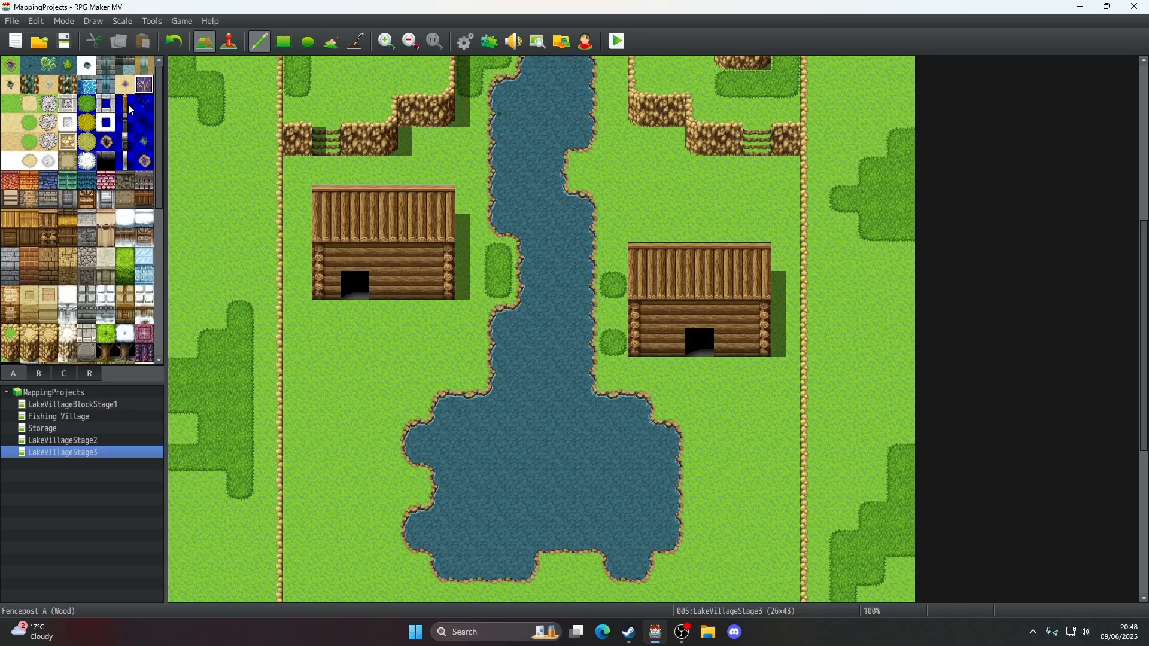
{"action": "left_click", "coordinate": [327, 314]}
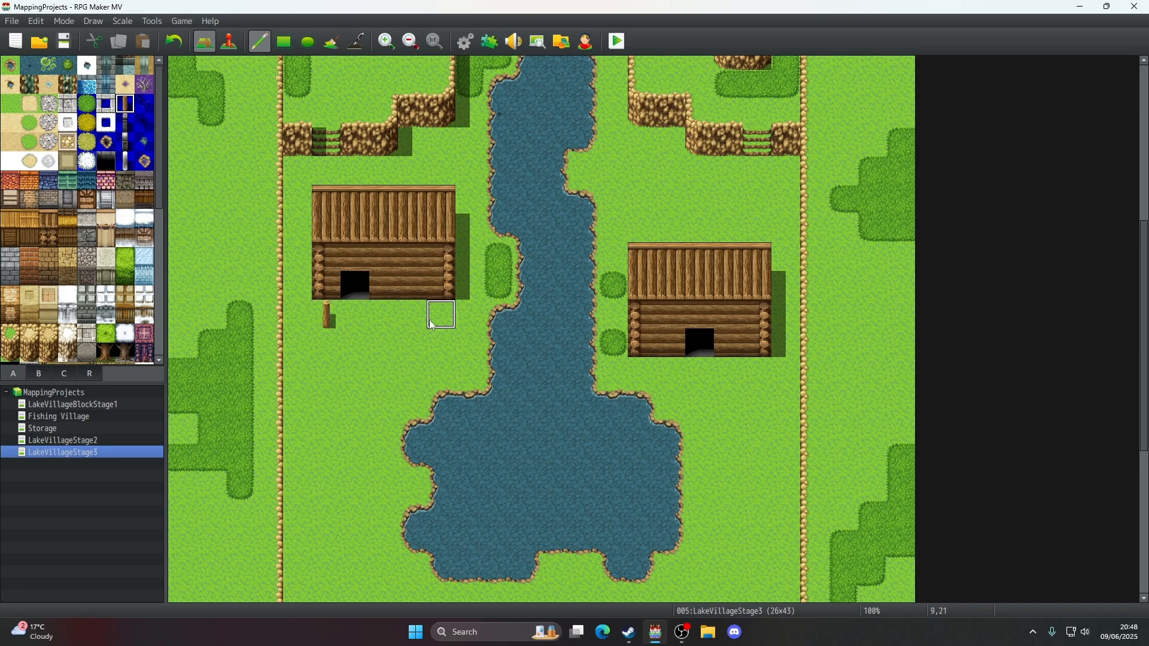
{"action": "left_click", "coordinate": [316, 338]}
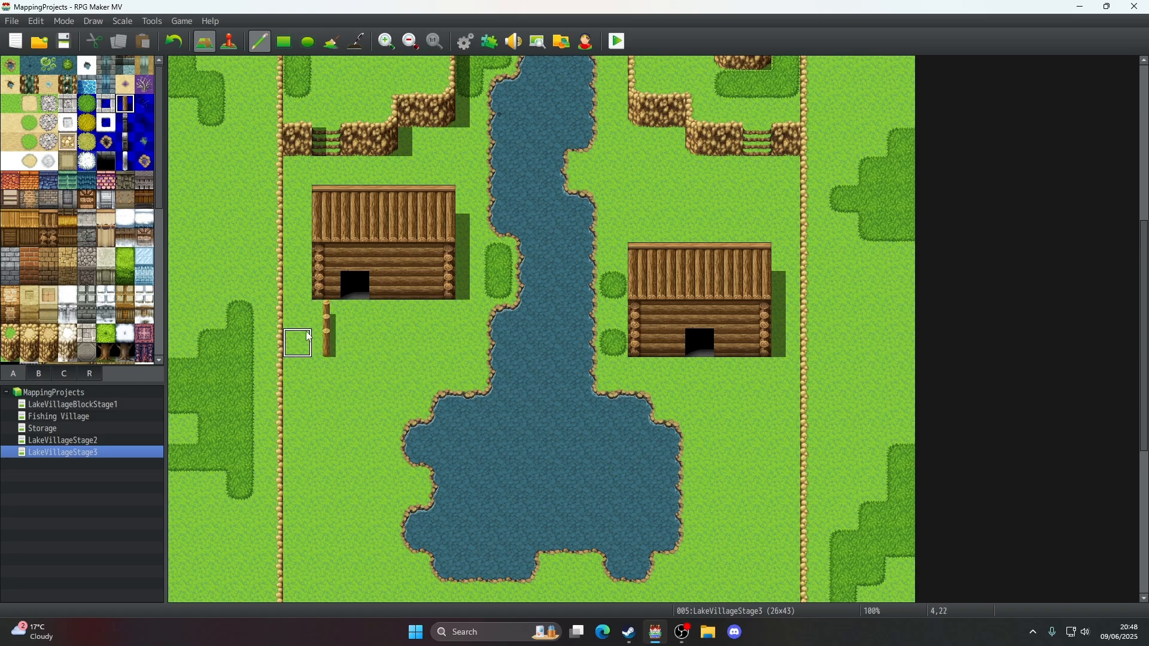
- Undo the trial fence in column 5 and place the two-tile vertical Fencepost A (Wood) run at 4,21 and 4,22 instead
{"action": "left_click", "coordinate": [303, 317]}
{"action": "left_click", "coordinate": [307, 340]}
{"action": "key", "text": "ctrl+z"}
{"action": "key", "text": "ctrl+z"}
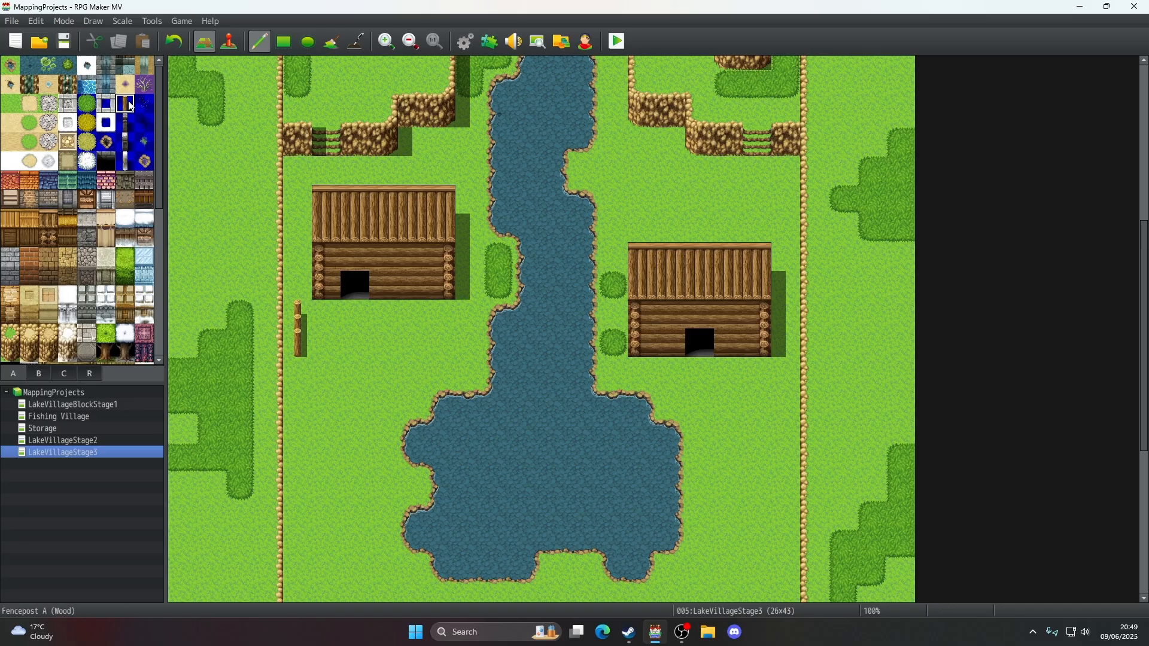
- Try a Fencepost A (Wood) corner over 5,23, 6,23 and 5,24, and undo the column 4 run beside the northern west-side house
{"action": "left_click_drag", "start_coordinate": [328, 372], "coordinate": [355, 372]}
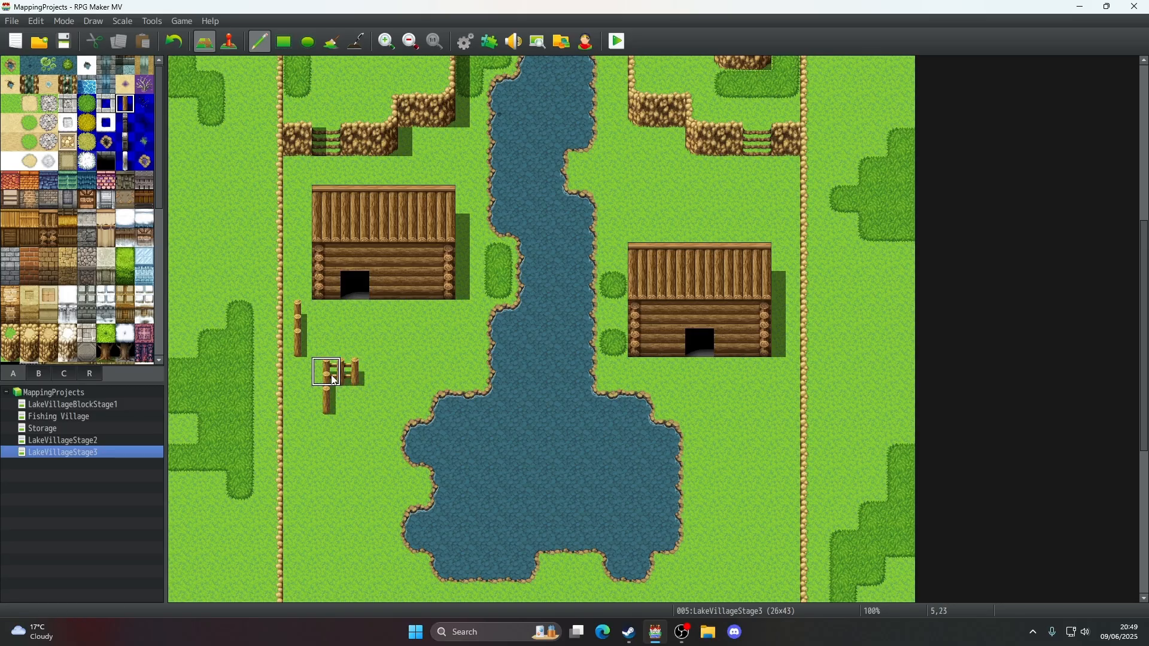
{"action": "right_click_drag", "start_coordinate": [328, 396], "coordinate": [327, 380]}
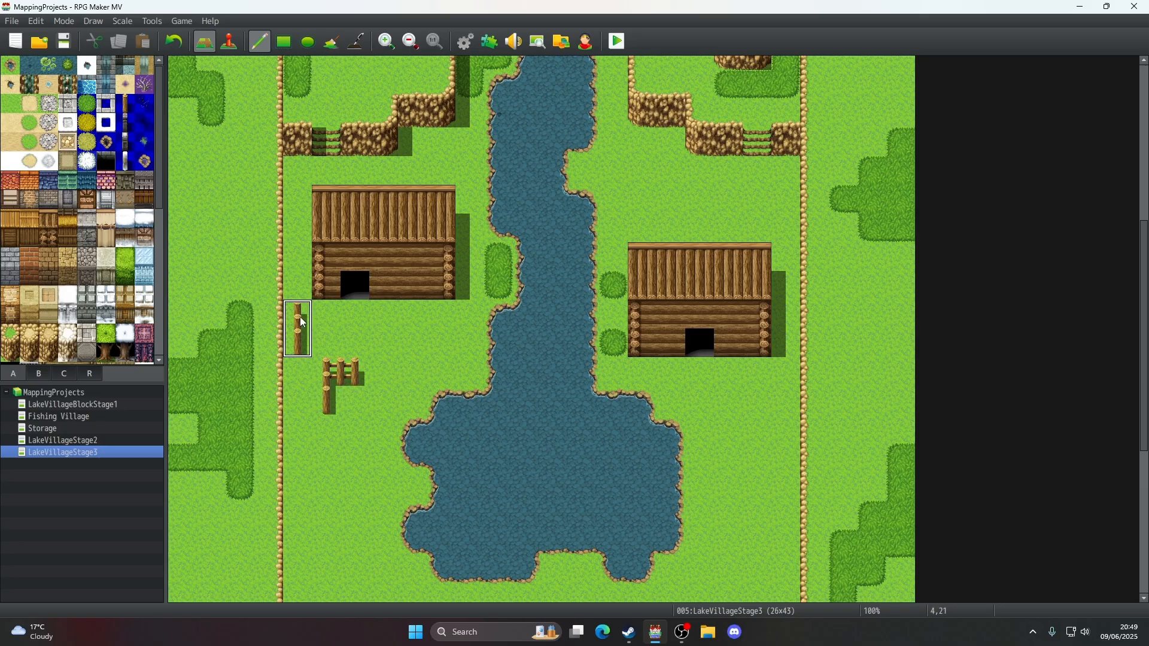
{"action": "right_click", "coordinate": [328, 342]}
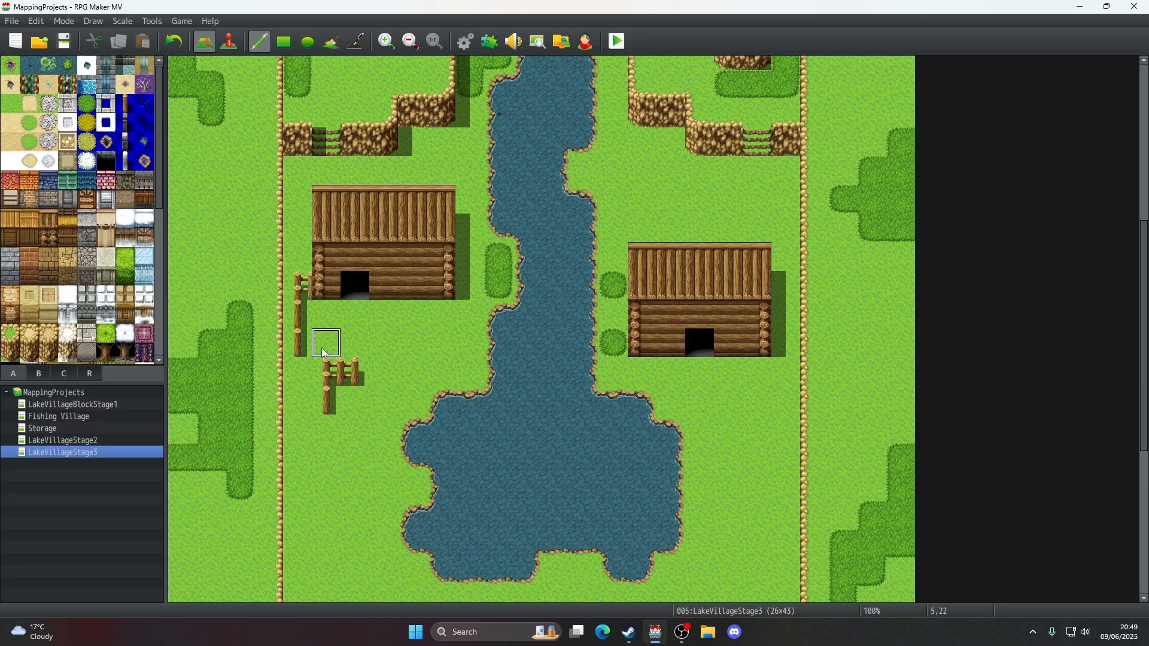
{"action": "left_click", "coordinate": [298, 343]}
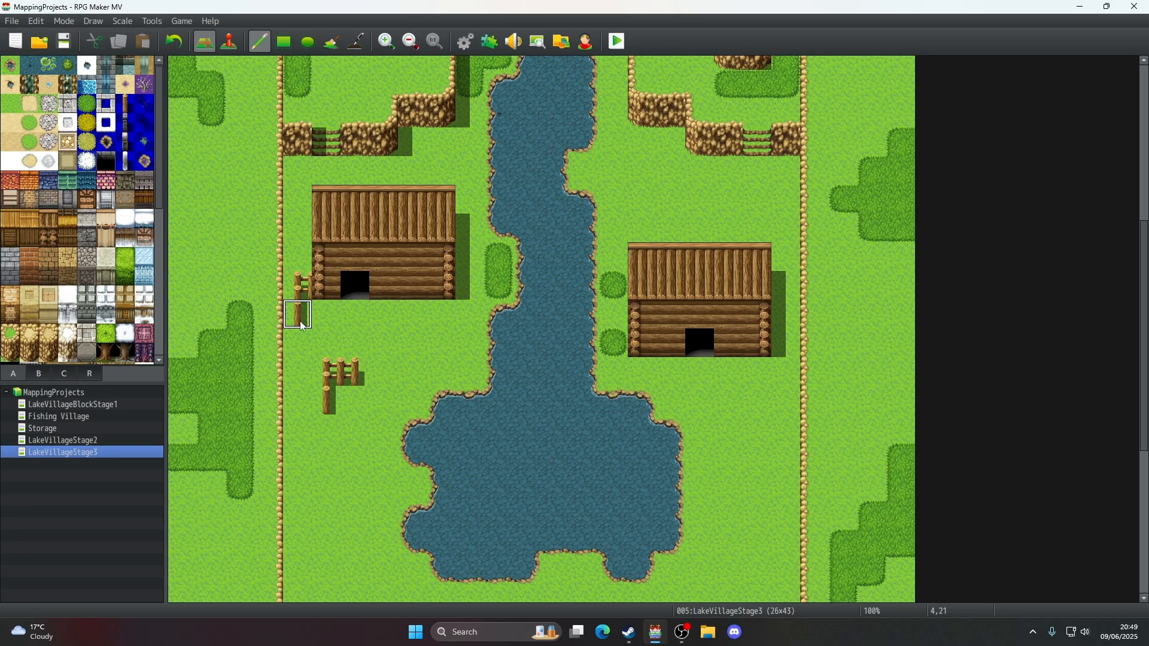
{"action": "key", "text": "ctrl+z"}
{"action": "key", "text": "ctrl+z"}
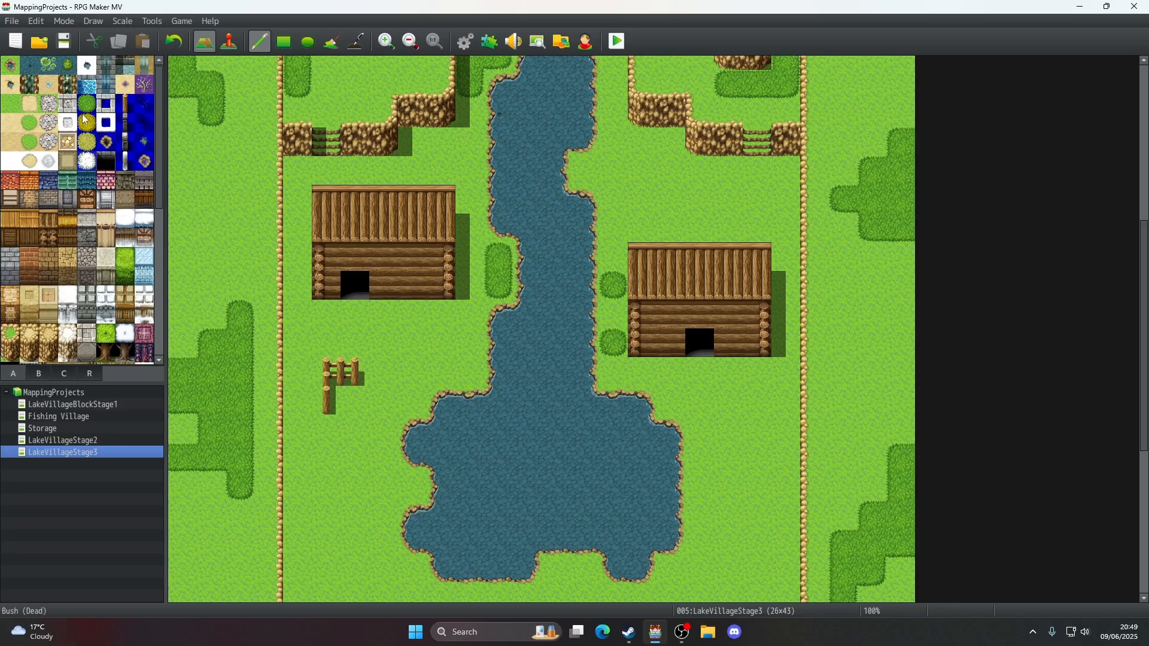
- Try a two-tile vertical Fencepost A (Wood) run at 4,20 and 4,21 beside the northern west-side house
{"action": "left_click", "coordinate": [125, 105]}
{"action": "left_click_drag", "start_coordinate": [299, 286], "coordinate": [299, 314]}
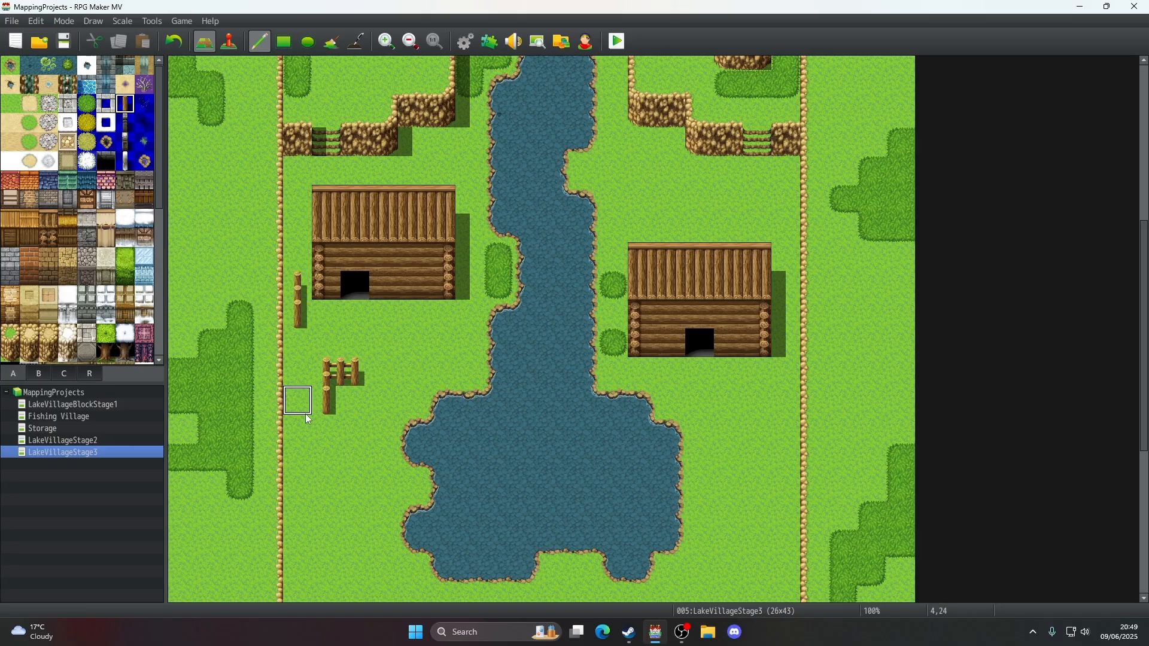
{"action": "left_click", "coordinate": [173, 41]}
- Place a Fencepost A (Wood) at 5,21 below the house and clear the trial fence corner around 5,23 back to grass
{"action": "left_click", "coordinate": [325, 314]}
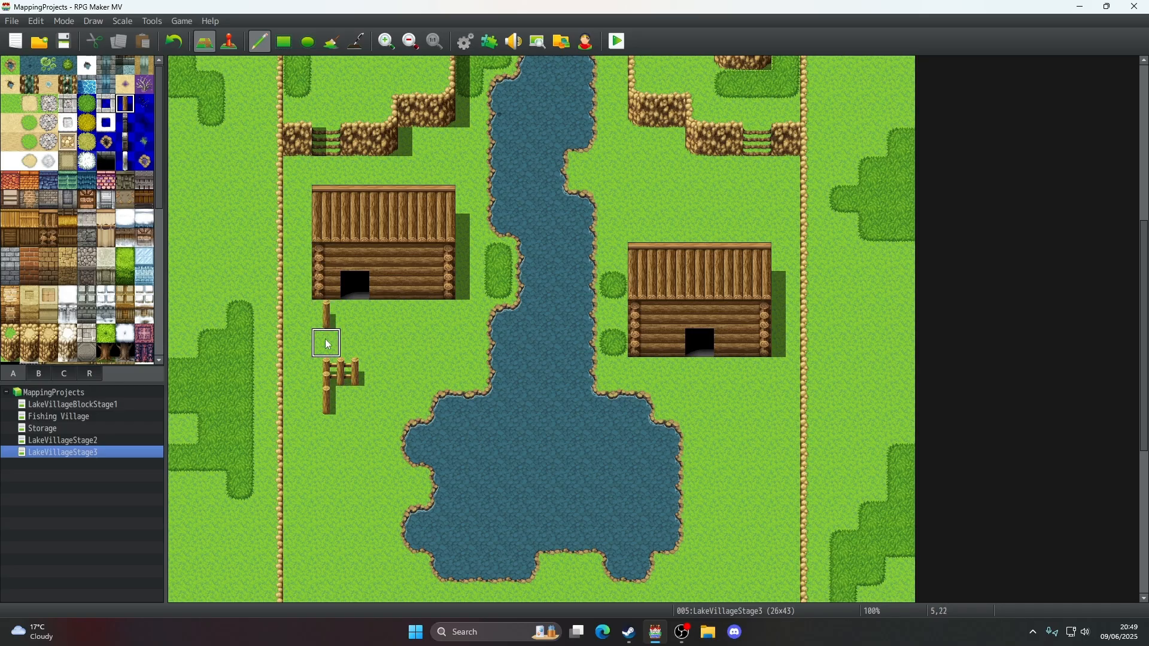
{"action": "right_click", "coordinate": [354, 344]}
{"action": "left_click", "coordinate": [355, 370]}
{"action": "left_click", "coordinate": [326, 396]}
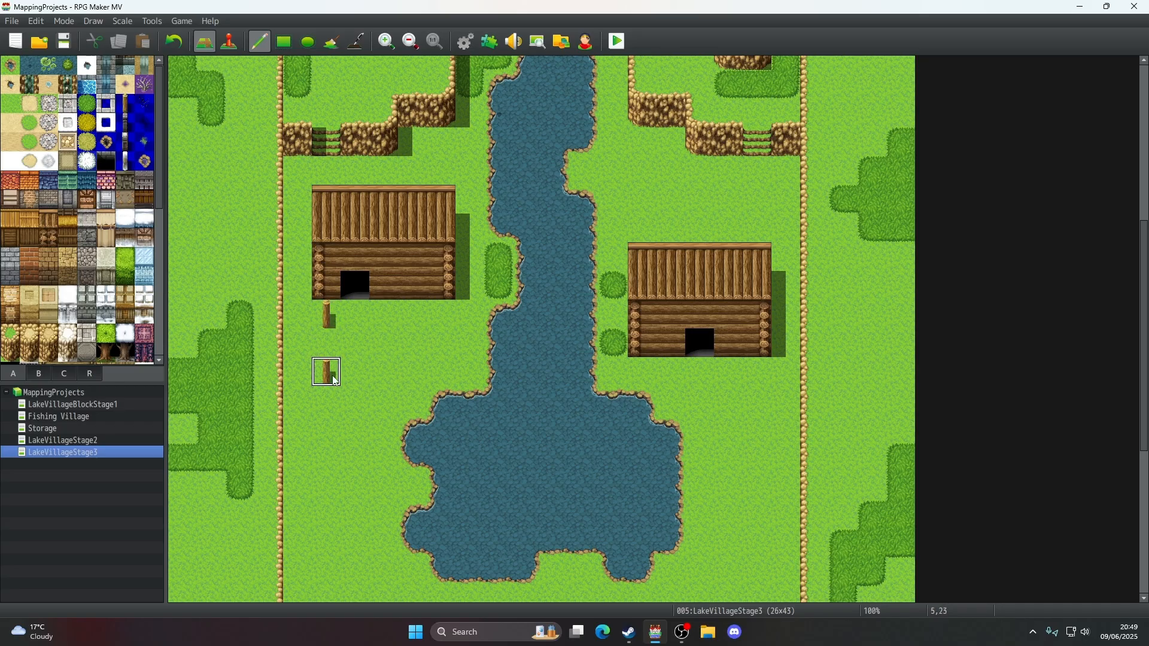
{"action": "right_click", "coordinate": [333, 377]}
{"action": "left_click", "coordinate": [346, 375]}
{"action": "right_click", "coordinate": [352, 347]}
{"action": "left_click_drag", "start_coordinate": [350, 371], "coordinate": [332, 372]}
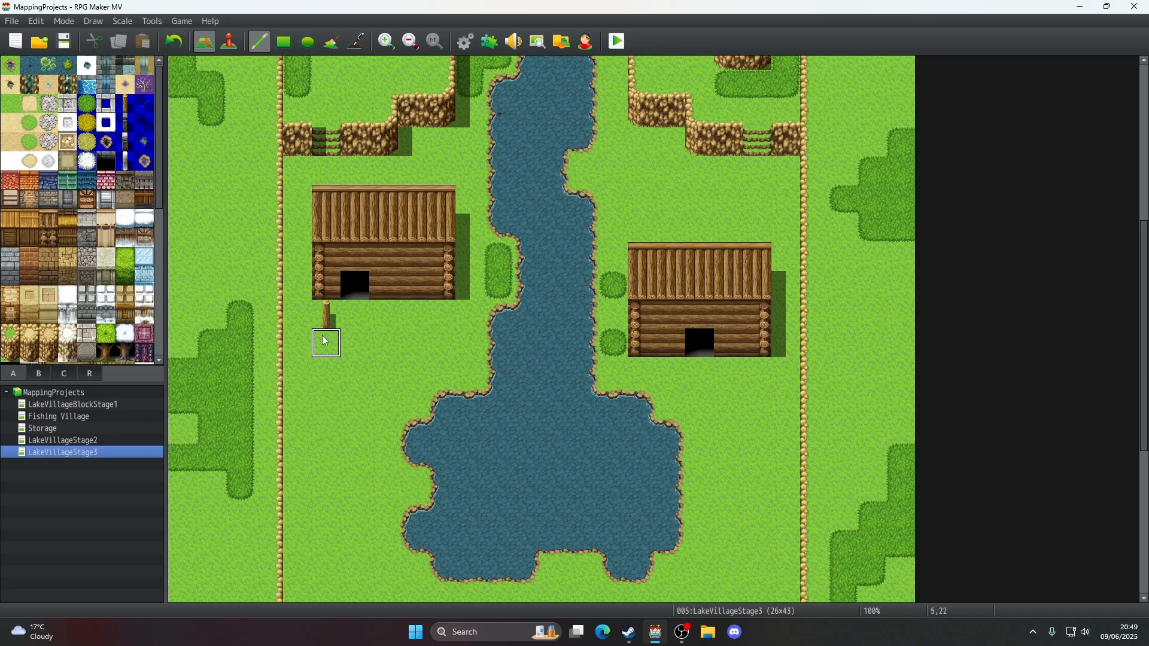
- Continue the house's fence through 5,22, 6,22 and 7,22, and add posts at 9,21 and 9,22, leaving a gap at 8,22
{"action": "left_click", "coordinate": [327, 343]}
{"action": "left_click", "coordinate": [355, 343]}
{"action": "left_click", "coordinate": [441, 315]}
{"action": "left_click", "coordinate": [441, 343]}
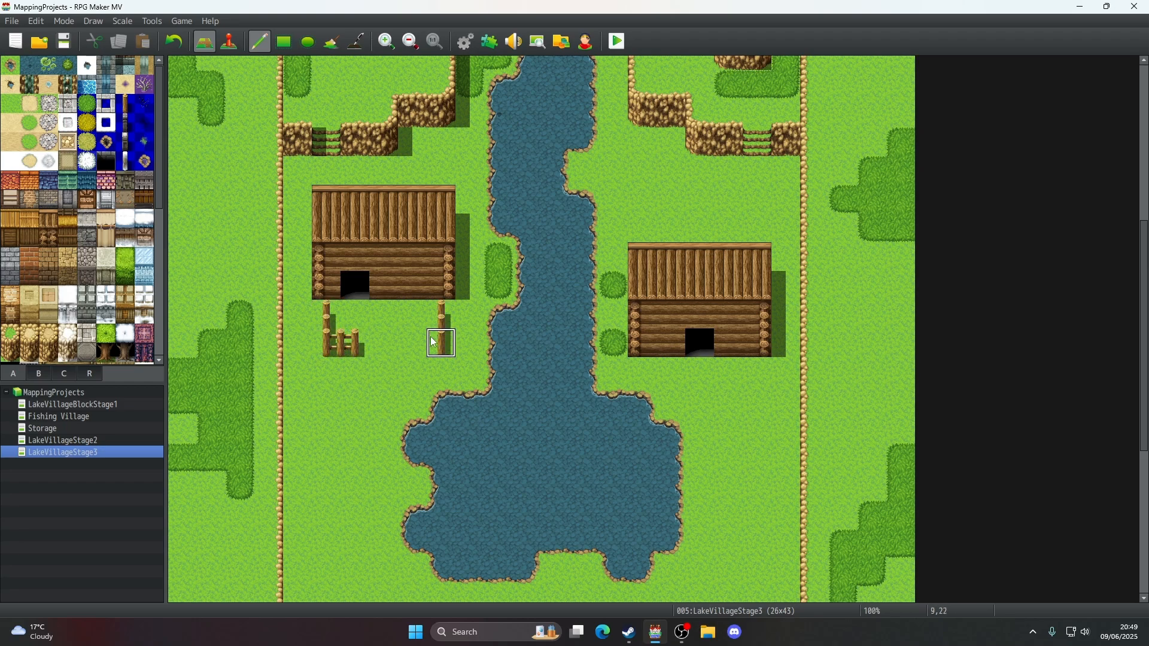
{"action": "left_click", "coordinate": [413, 342]}
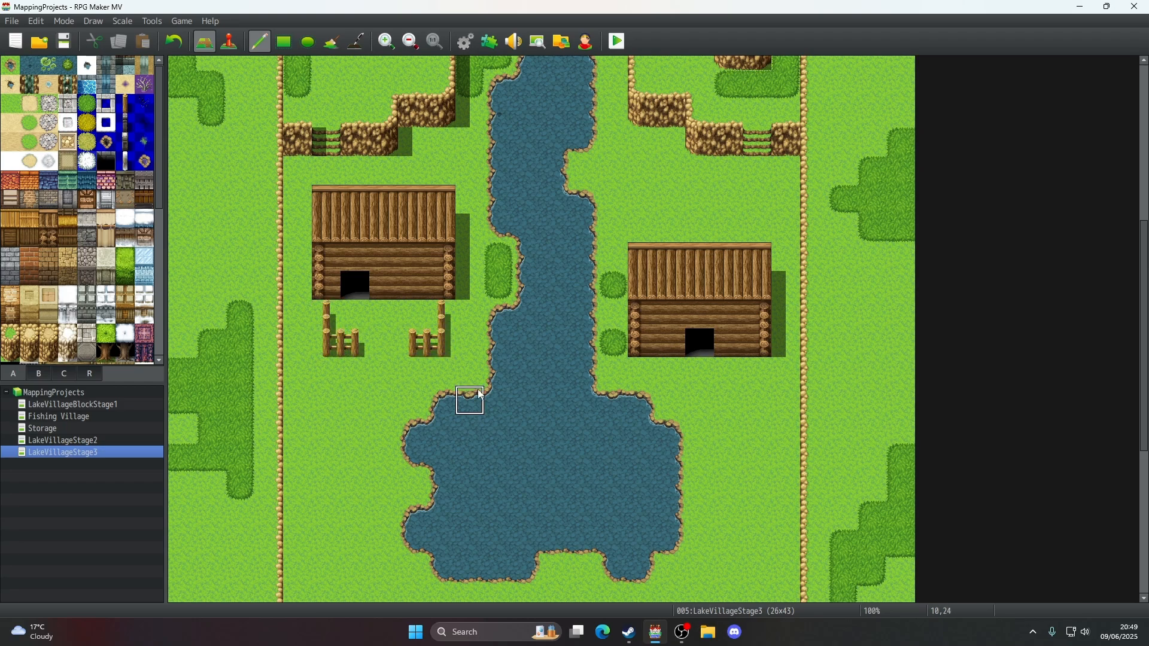
{"action": "left_click", "coordinate": [173, 41]}
{"action": "left_click", "coordinate": [384, 343]}
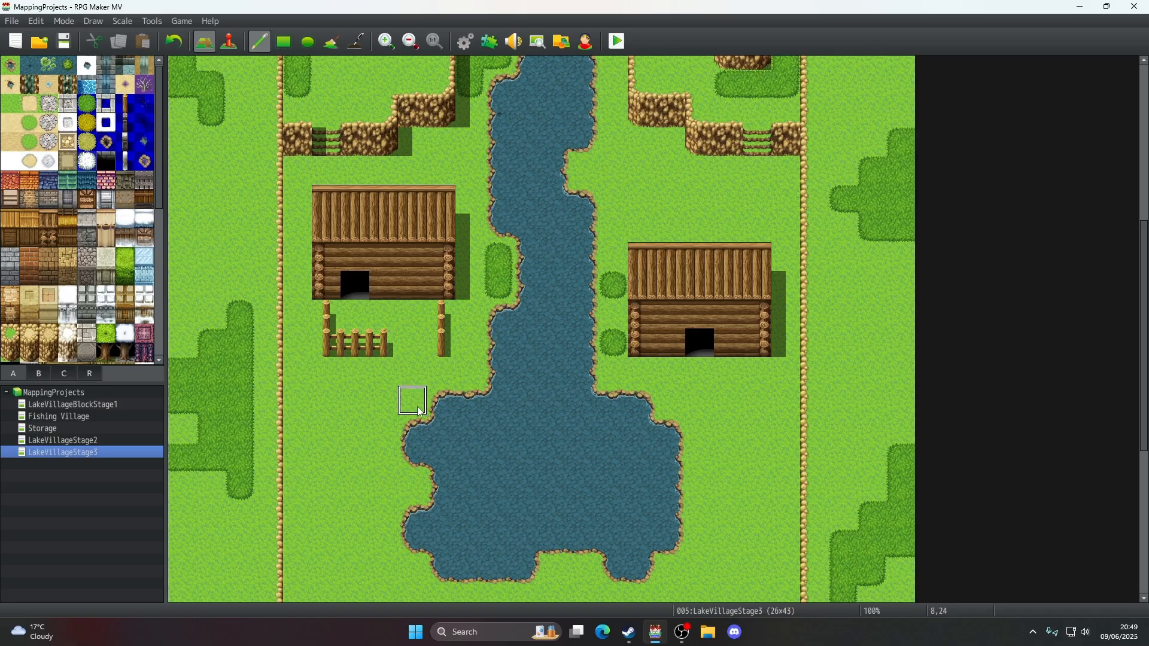
- Try an L-shaped Fencepost A (Wood) run west of the lake, covering column 5 from row 27 to 30 plus 6,27
{"action": "scroll", "coordinate": [420, 412], "scroll_direction": "down", "scroll_amount": 3}
{"action": "left_click", "coordinate": [326, 487]}
{"action": "left_click", "coordinate": [328, 461]}
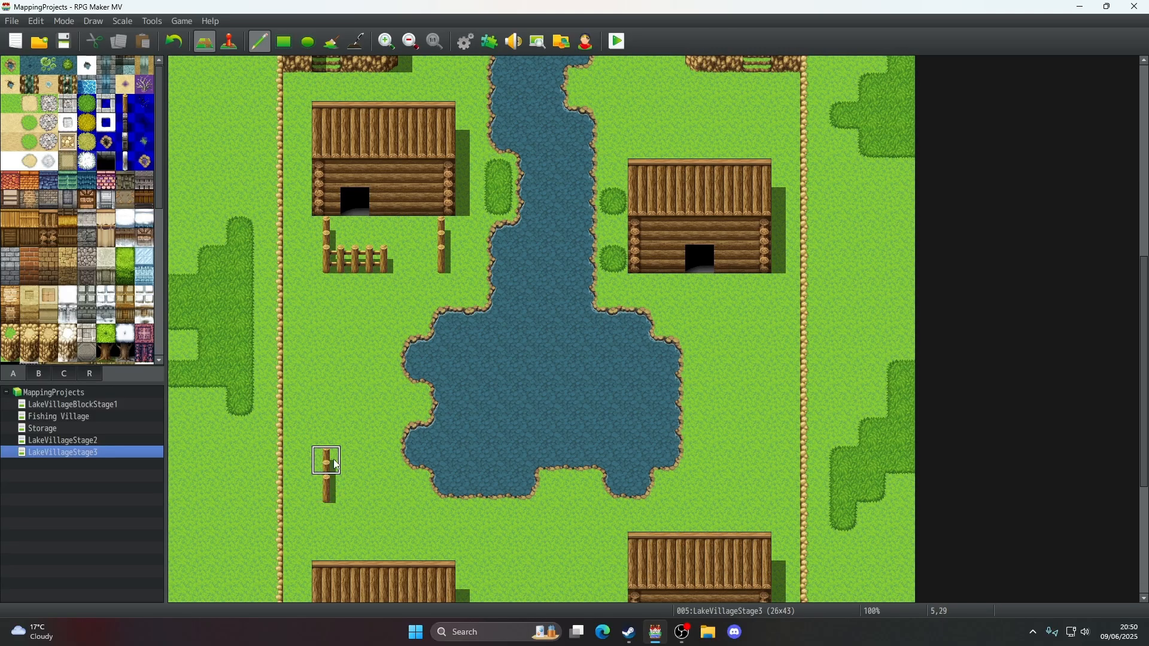
{"action": "left_click", "coordinate": [327, 432]}
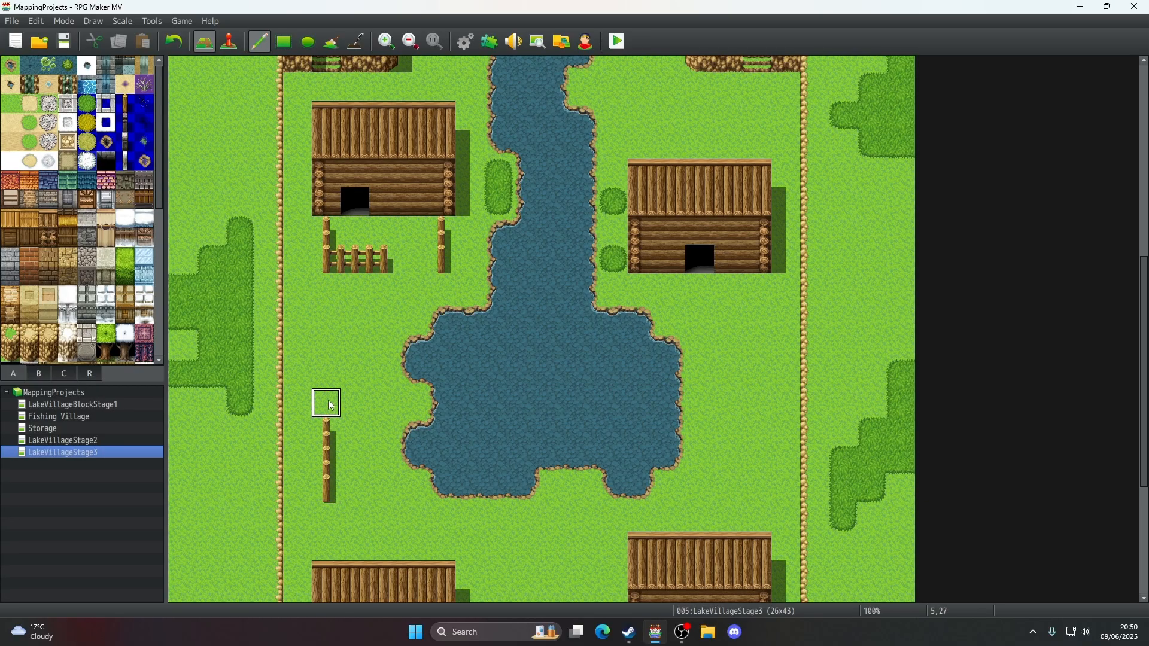
{"action": "left_click", "coordinate": [352, 405]}
{"action": "right_click", "coordinate": [330, 377]}
{"action": "left_click", "coordinate": [332, 402]}
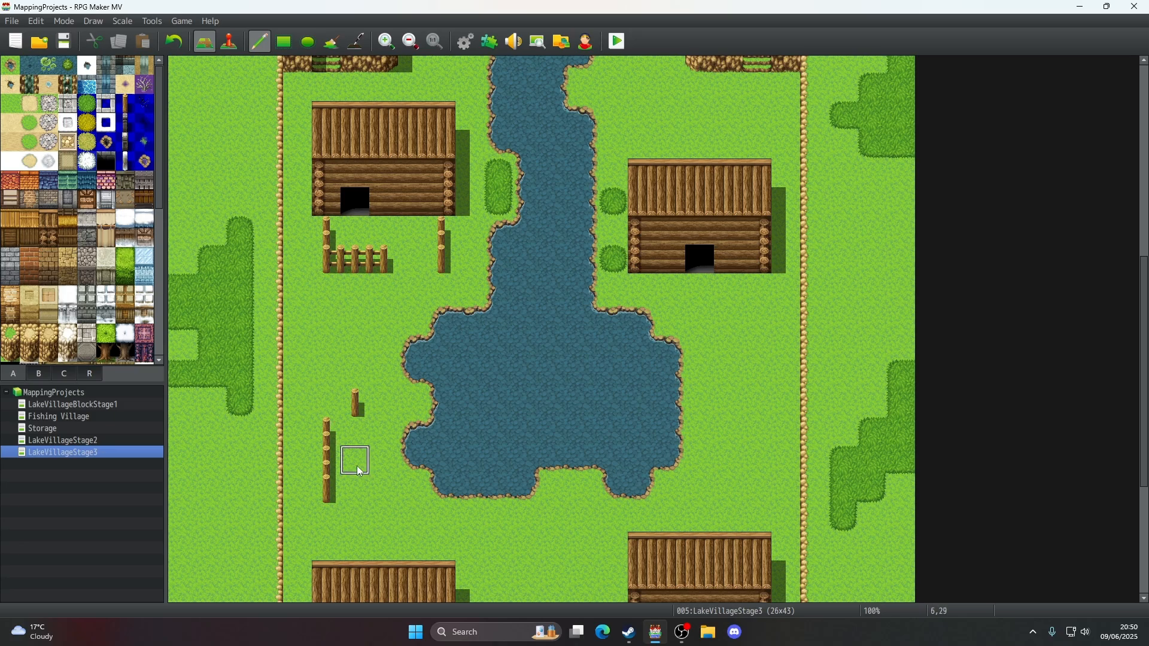
{"action": "left_click", "coordinate": [328, 402]}
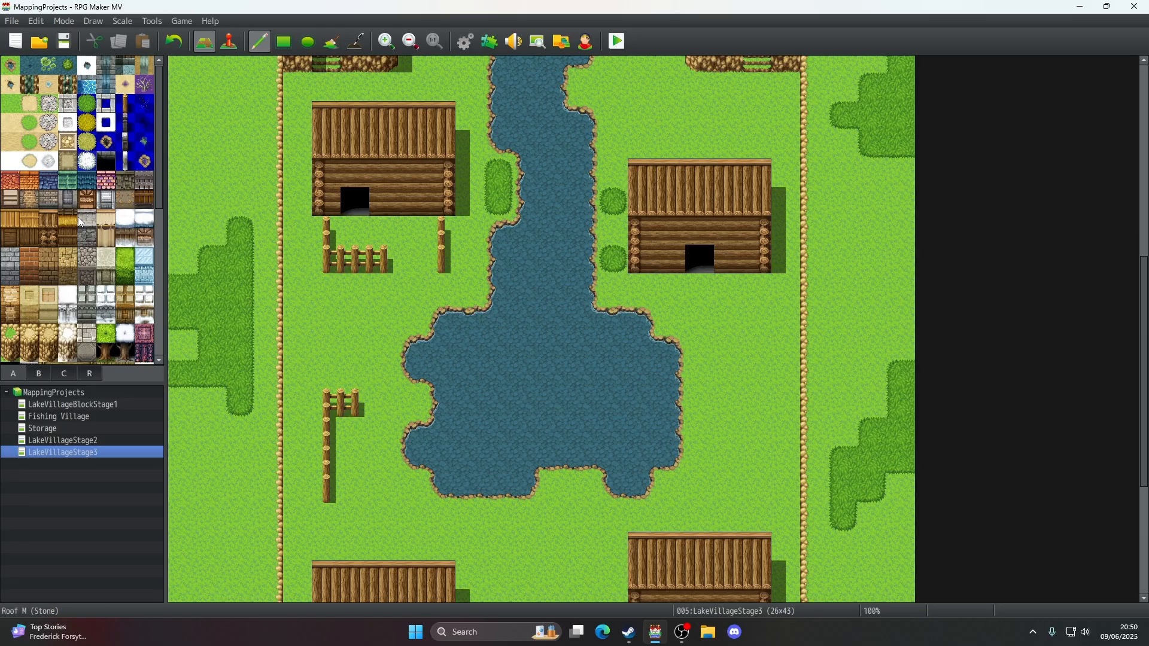
- Try a single Fencepost A (Wood) tile at 4,24 and at 5,25 west of the lake, and undo it
{"action": "scroll", "coordinate": [78, 217], "scroll_direction": "down", "scroll_amount": 4}
{"action": "scroll", "coordinate": [77, 216], "scroll_direction": "up", "scroll_amount": 3}
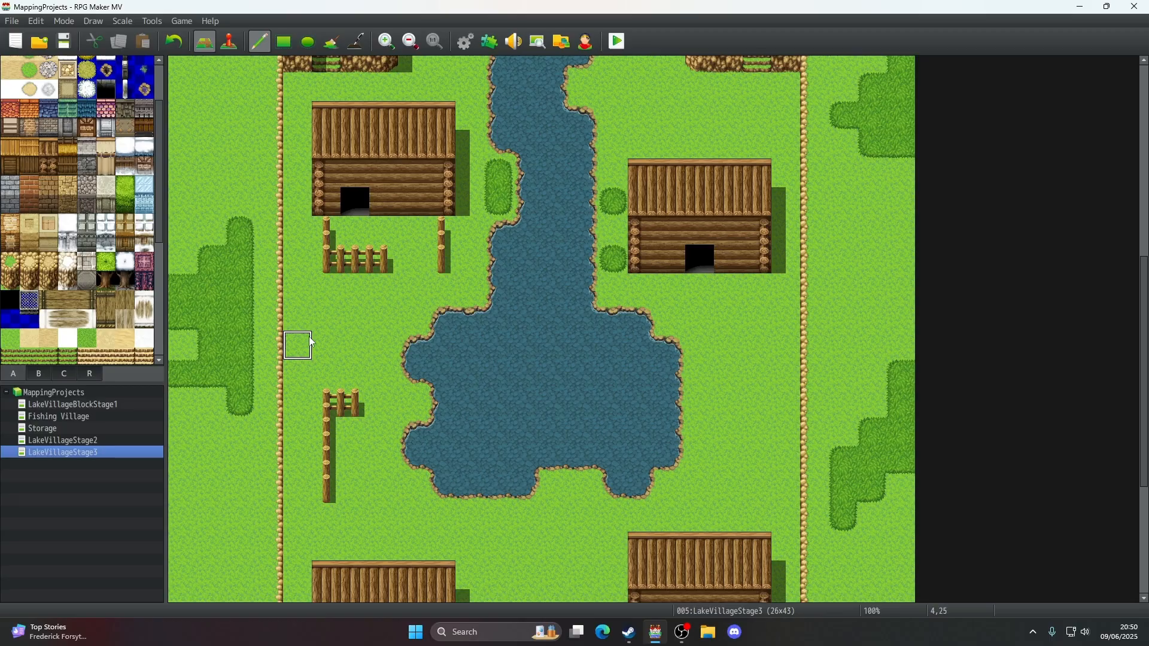
{"action": "scroll", "coordinate": [89, 180], "scroll_direction": "up", "scroll_amount": 1}
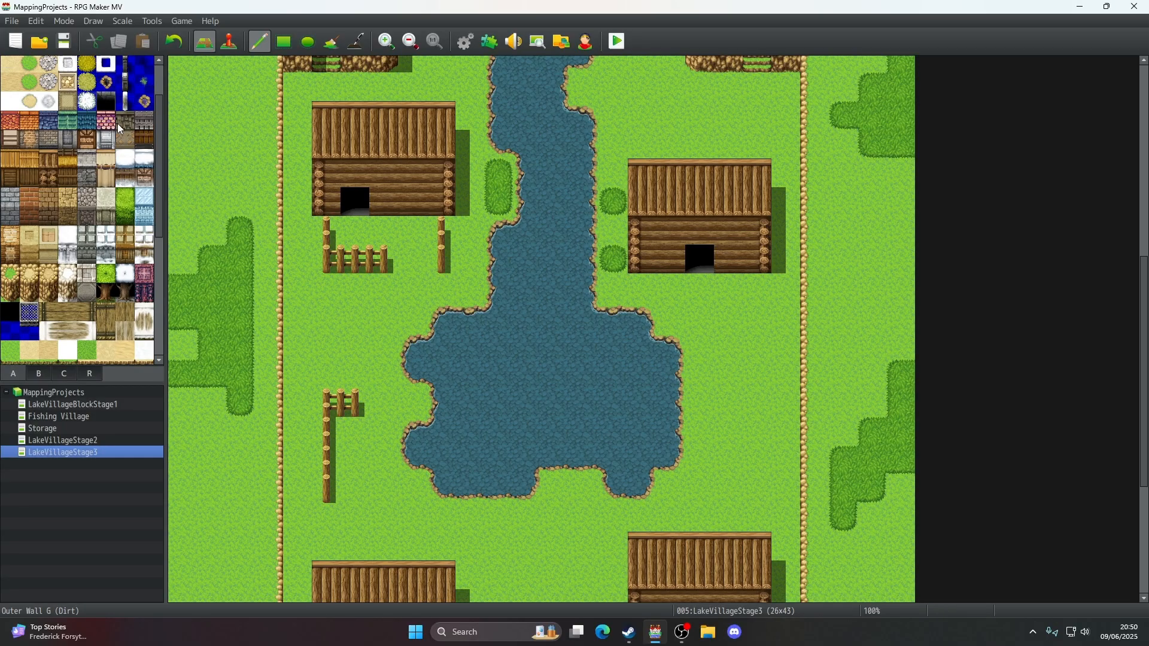
{"action": "left_click", "coordinate": [125, 67]}
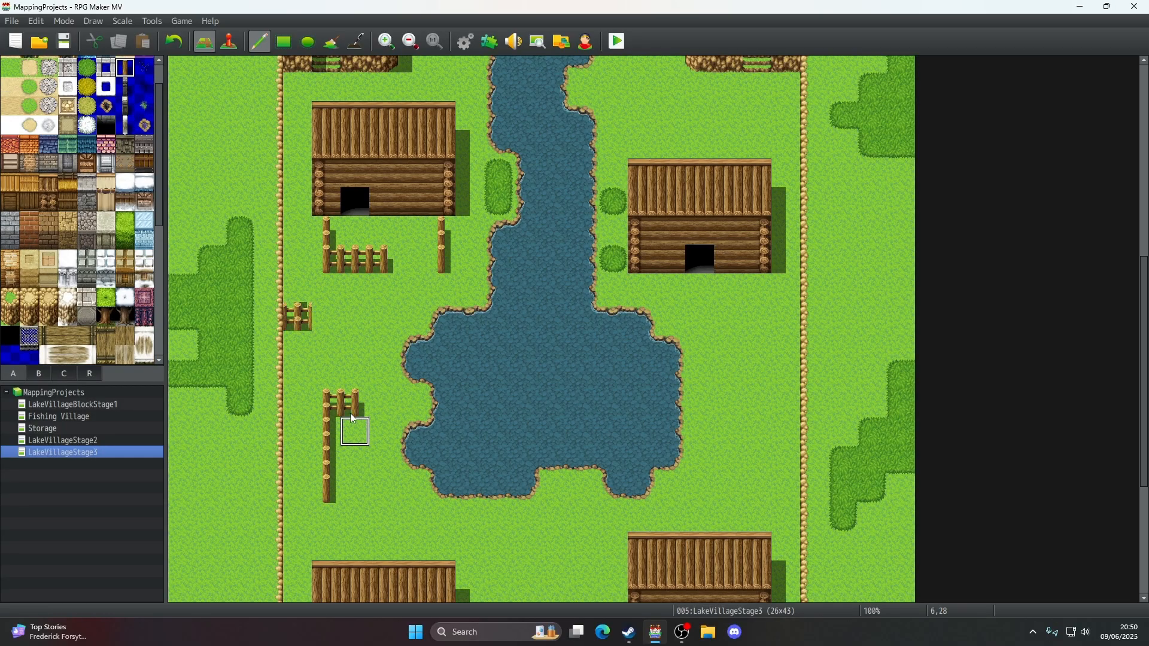
{"action": "left_click", "coordinate": [327, 346]}
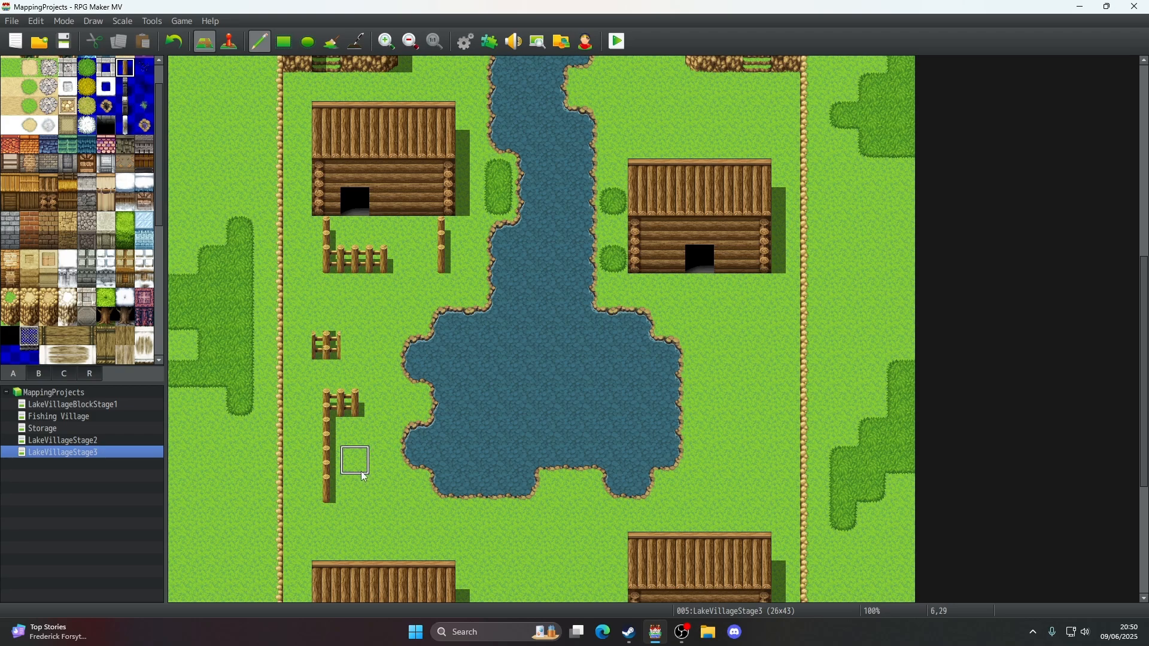
{"action": "key", "text": "ctrl+z"}
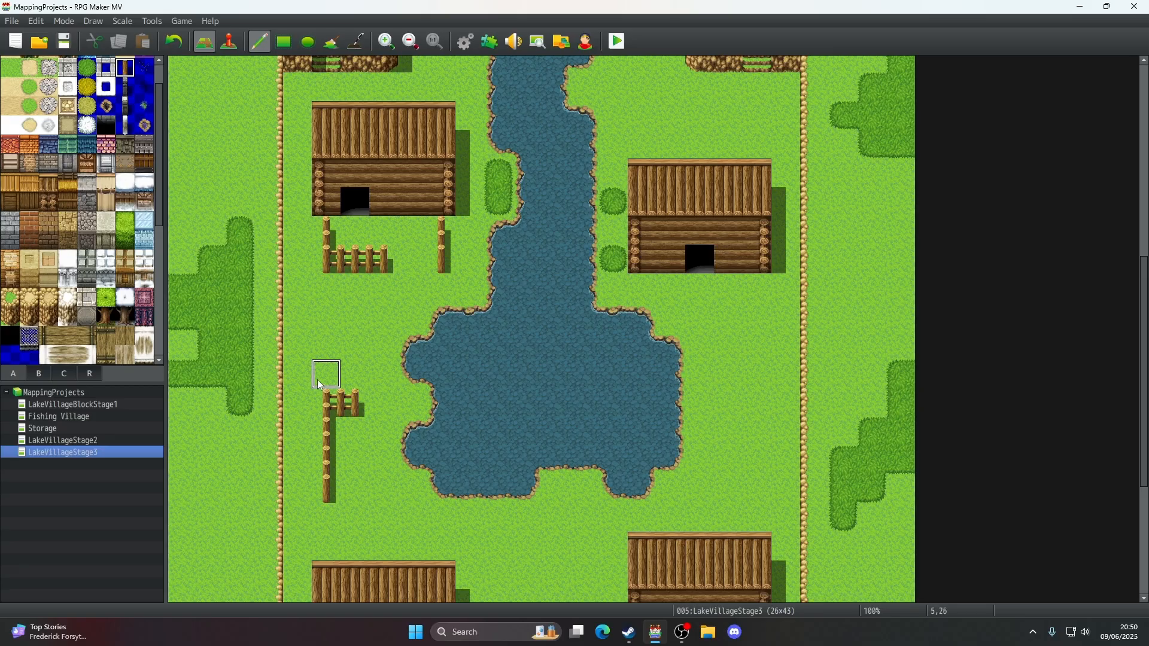
- Try extending the fence west of the lake to 5,26 and 6,26, and clear that whole trial fence back to grass
{"action": "right_click", "coordinate": [318, 408], "text": "shift"}
{"action": "left_click", "coordinate": [326, 232], "text": "shift"}
{"action": "left_click", "coordinate": [326, 376]}
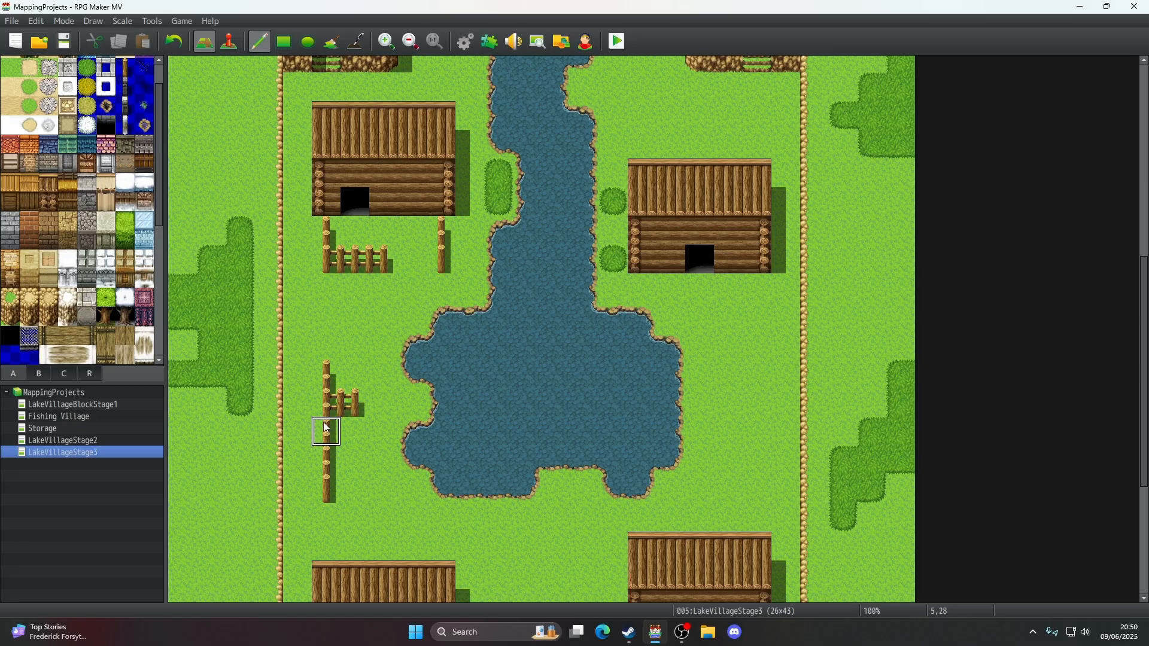
{"action": "left_click", "coordinate": [353, 379]}
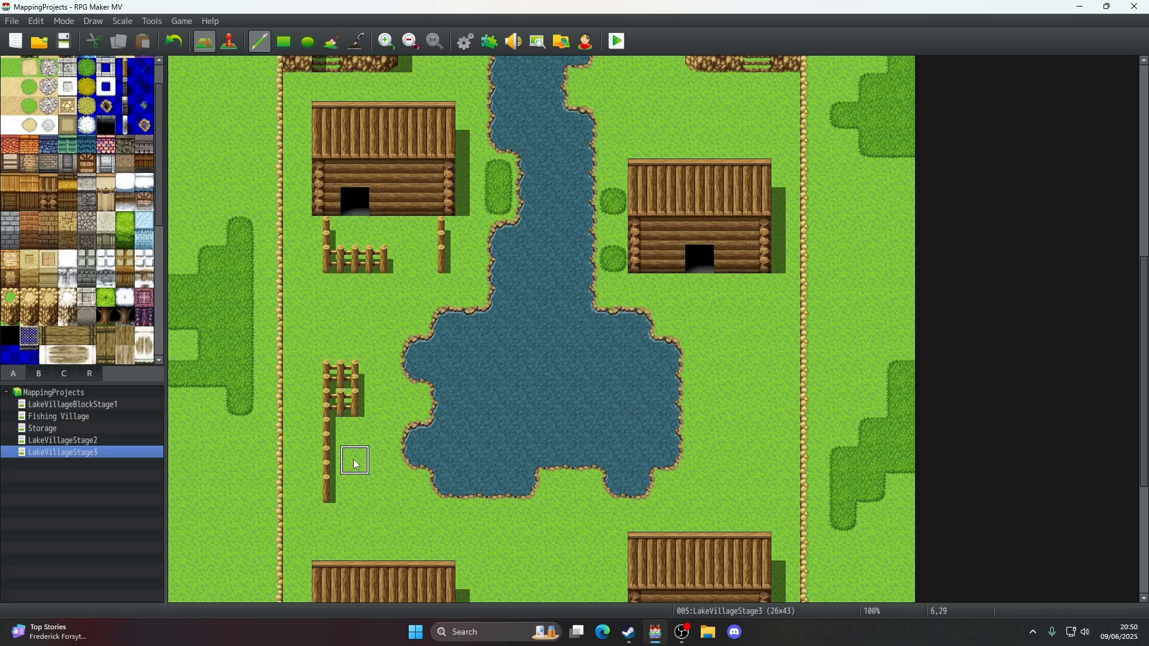
{"action": "right_click", "coordinate": [353, 457]}
{"action": "left_click", "coordinate": [353, 411]}
{"action": "left_click_drag", "start_coordinate": [354, 411], "coordinate": [314, 513]}
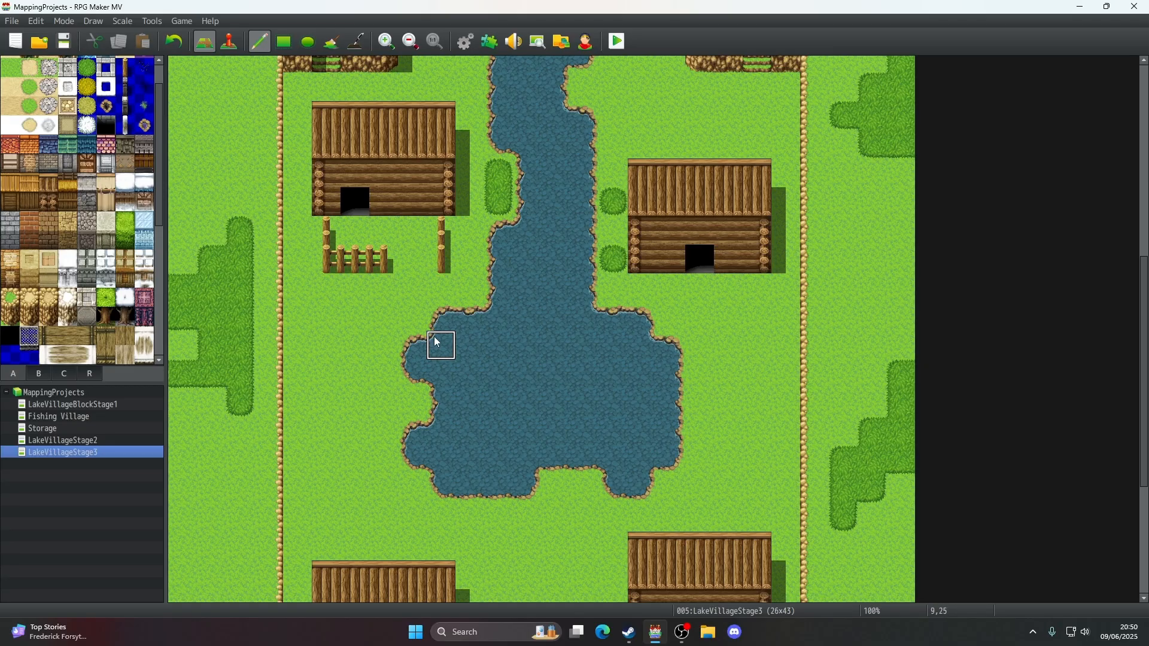
- Fence the yard north of the northern east-side house with Fencepost A (Wood), from 16,18 around row 17 to 20,18, leaving a gap at 17,17
{"action": "scroll", "coordinate": [437, 352], "scroll_direction": "down", "scroll_amount": 5}
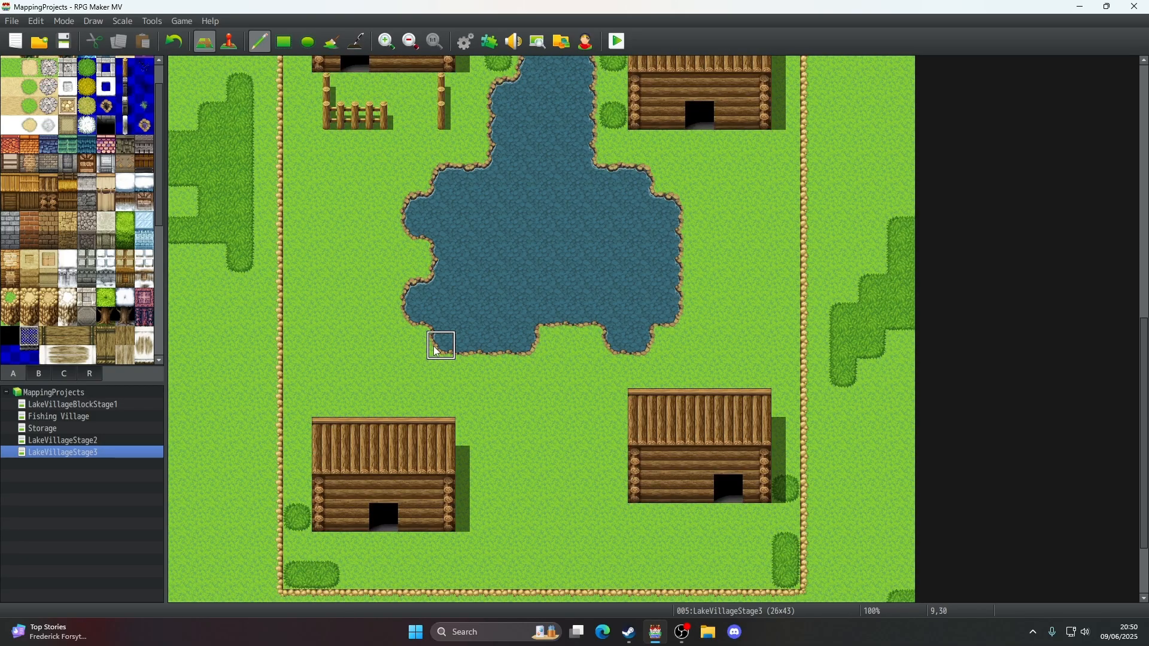
{"action": "scroll", "coordinate": [437, 352], "scroll_direction": "up", "scroll_amount": 4}
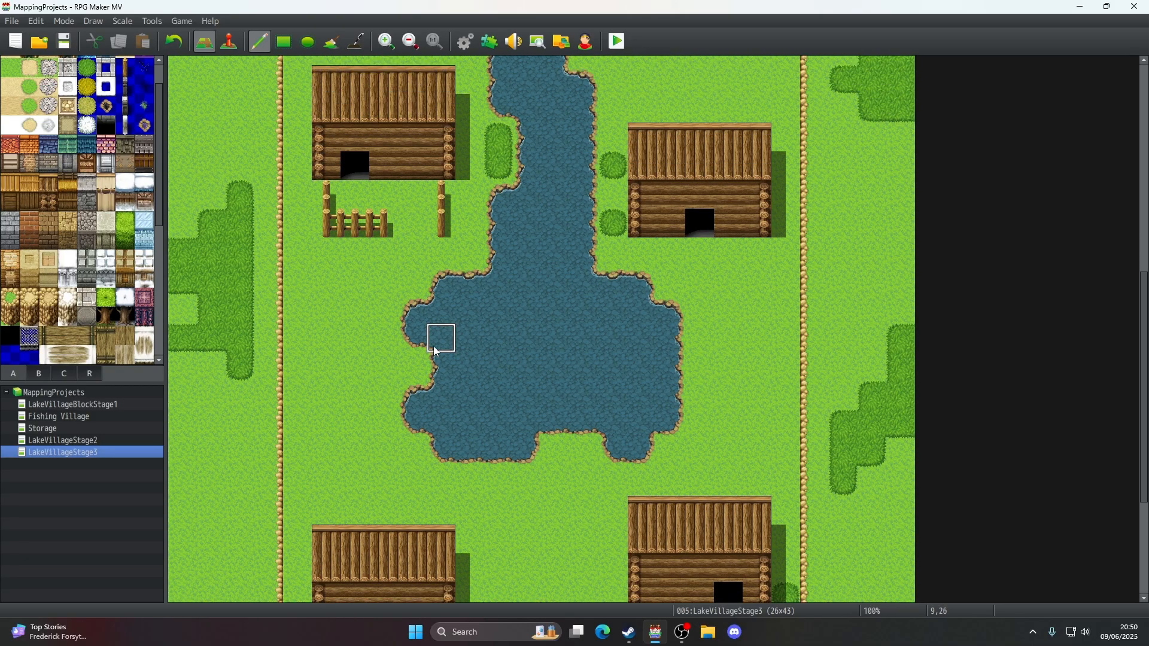
{"action": "left_click", "coordinate": [125, 71]}
{"action": "scroll", "coordinate": [648, 300], "scroll_direction": "up", "scroll_amount": 7}
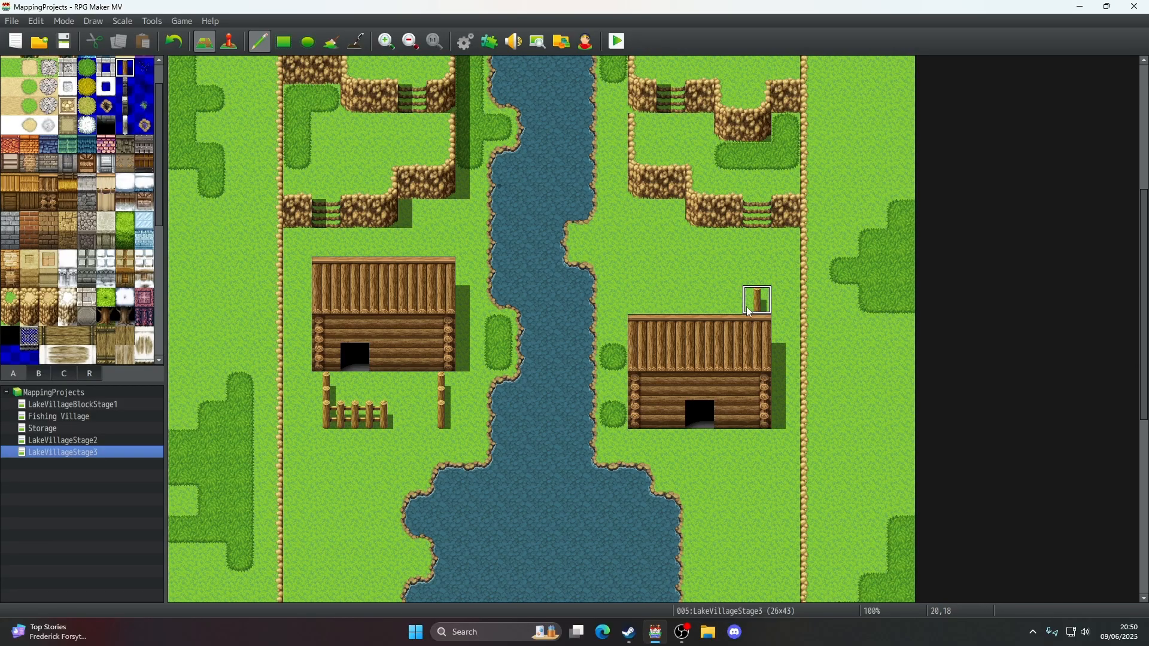
{"action": "mouse_move", "coordinate": [749, 307]}
{"action": "left_mouse_down"}
{"action": "mouse_move", "coordinate": [755, 269]}
{"action": "mouse_move", "coordinate": [730, 272]}
{"action": "left_mouse_up"}
{"action": "left_click_drag", "start_coordinate": [643, 302], "coordinate": [662, 283]}
{"action": "scroll", "coordinate": [699, 375], "scroll_direction": "down", "scroll_amount": 10}
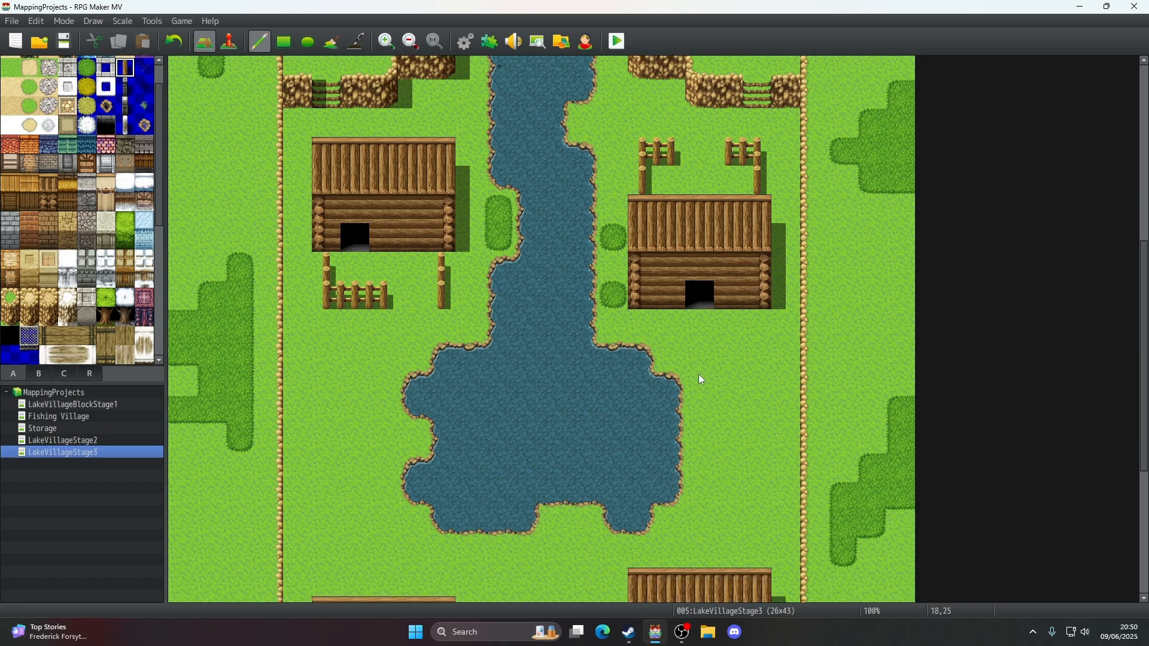
{"action": "scroll", "coordinate": [699, 375], "scroll_direction": "up", "scroll_amount": 6}
{"action": "scroll", "coordinate": [700, 377], "scroll_direction": "down", "scroll_amount": 12}
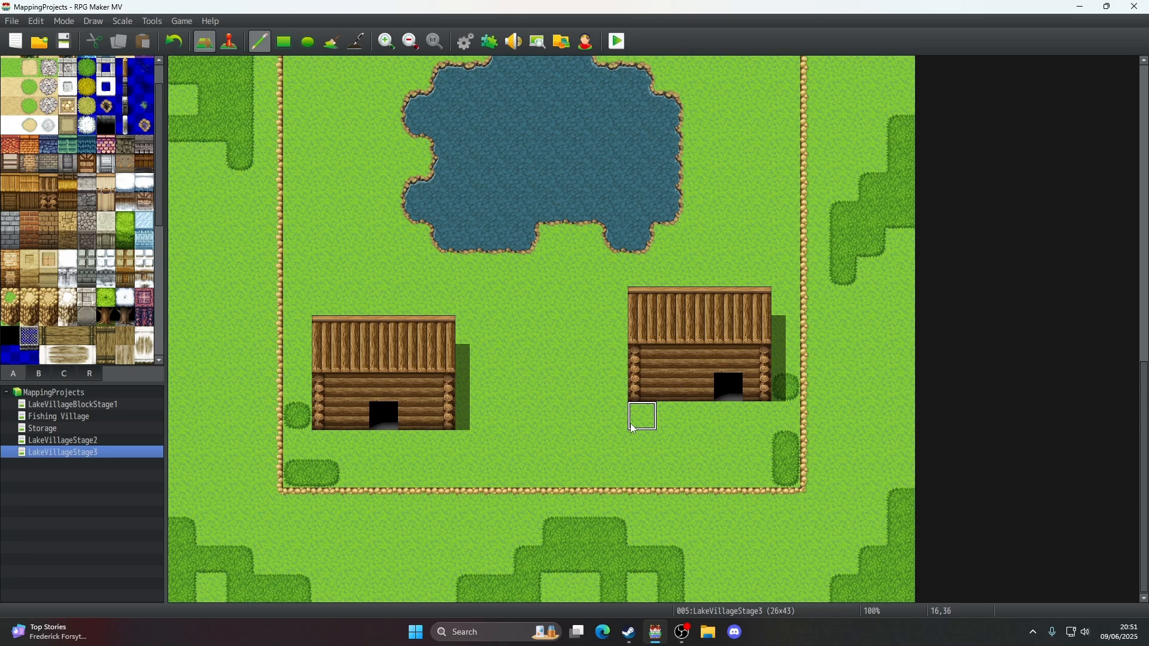
{"action": "scroll", "coordinate": [634, 429], "scroll_direction": "up", "scroll_amount": 8}
{"action": "scroll", "coordinate": [634, 429], "scroll_direction": "down", "scroll_amount": 6}
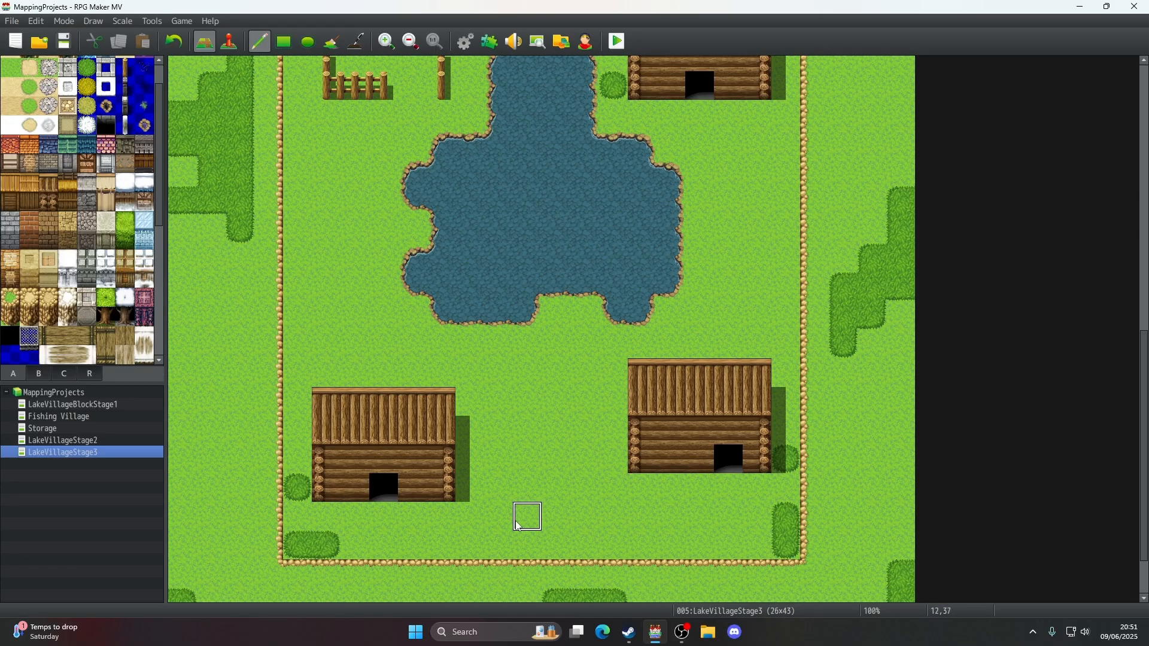
- Move the southern west-side house one tile south to rows 34–37 and cover its old top row 33 with grass
{"action": "scroll", "coordinate": [517, 525], "scroll_direction": "up", "scroll_amount": 2}
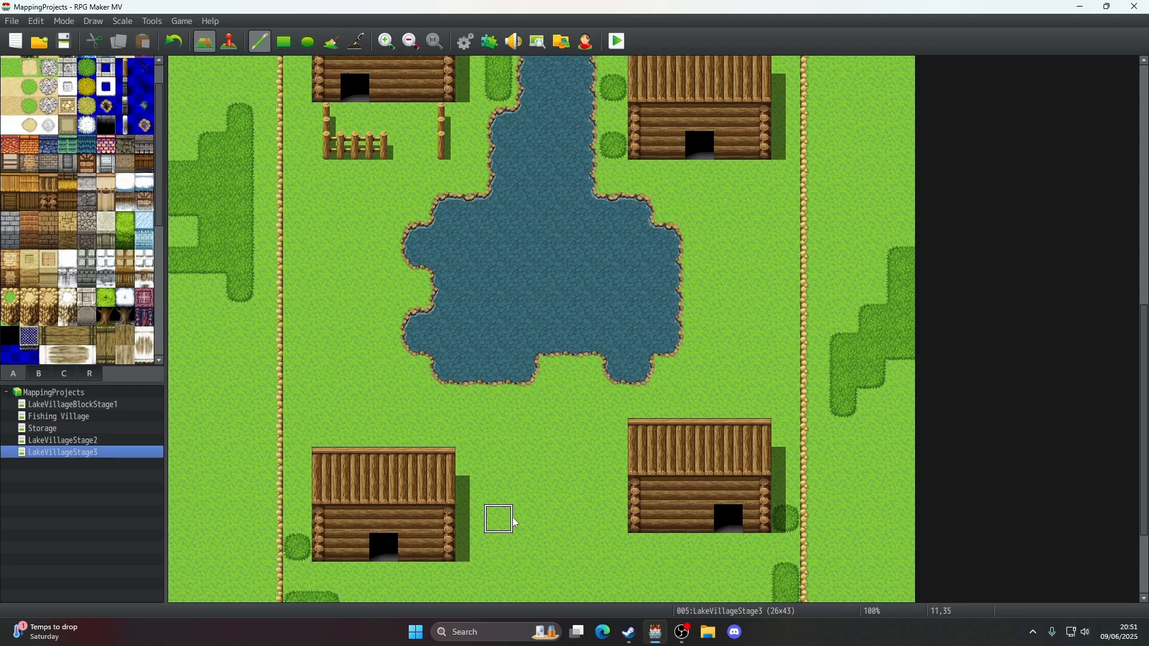
{"action": "scroll", "coordinate": [517, 524], "scroll_direction": "down", "scroll_amount": 3}
{"action": "right_click_drag", "start_coordinate": [442, 467], "coordinate": [339, 392]}
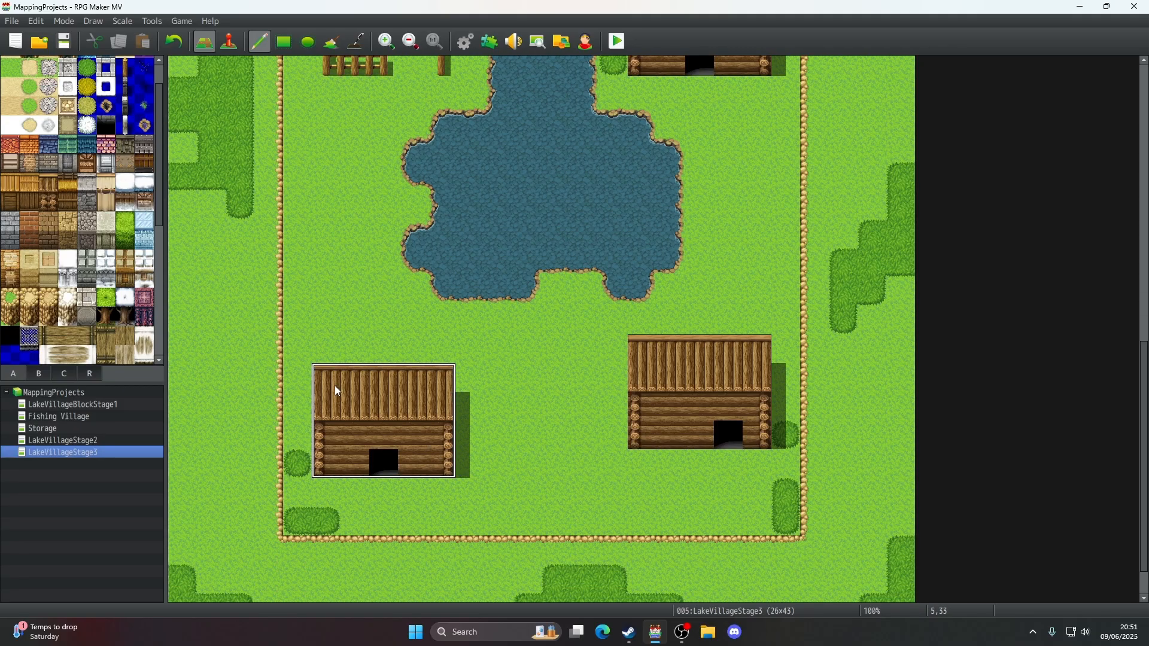
{"action": "left_click", "coordinate": [338, 420]}
{"action": "right_click", "coordinate": [327, 350]}
{"action": "left_click_drag", "start_coordinate": [326, 377], "coordinate": [442, 377]}
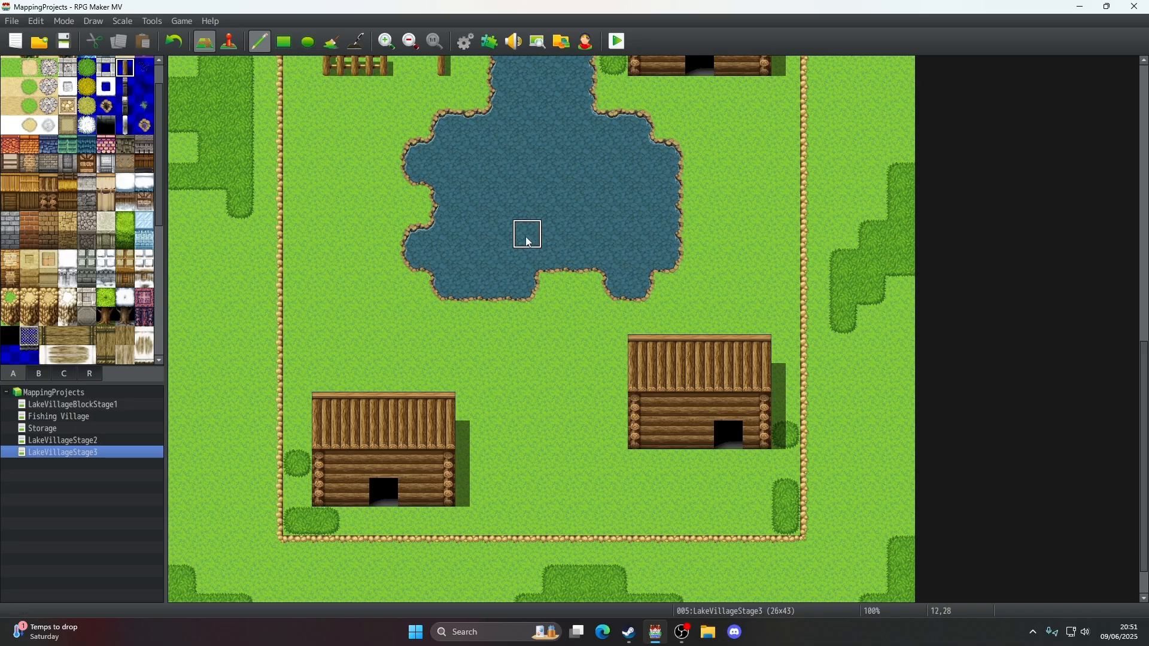
- Fence the yard north of the southern west-side house with Fencepost A (Wood), from 5,33 along row 32 to 9,33, leaving a gap at 8,32
{"action": "scroll", "coordinate": [529, 243], "scroll_direction": "up", "scroll_amount": 4}
{"action": "scroll", "coordinate": [529, 243], "scroll_direction": "down", "scroll_amount": 3}
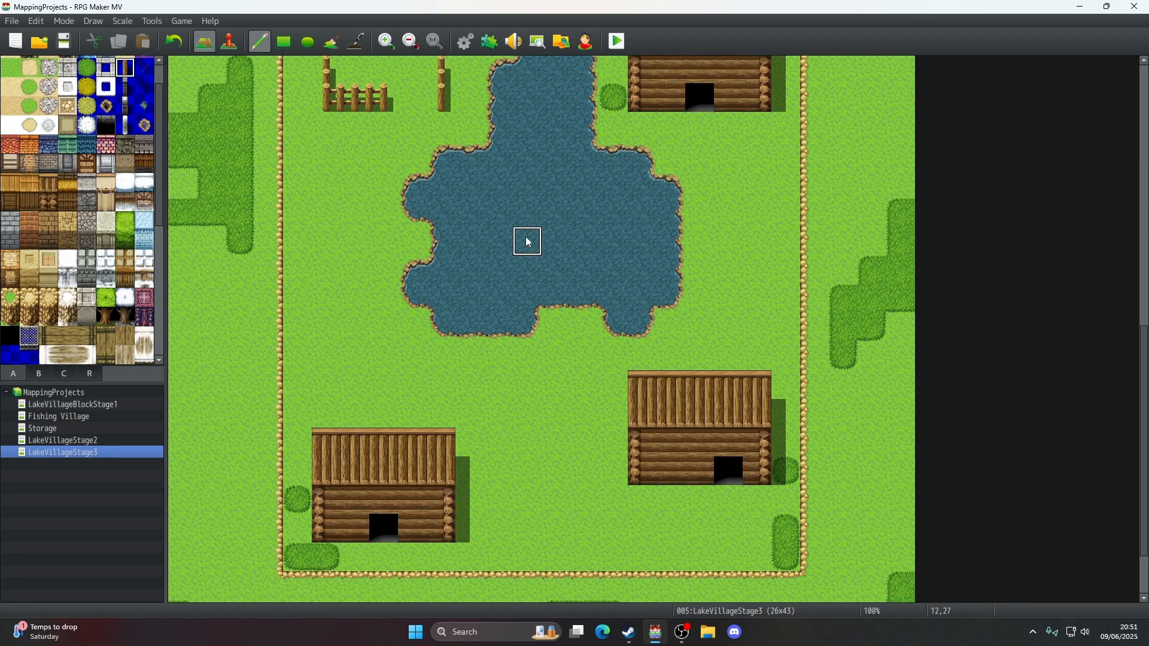
{"action": "scroll", "coordinate": [449, 377], "scroll_direction": "up", "scroll_amount": 5}
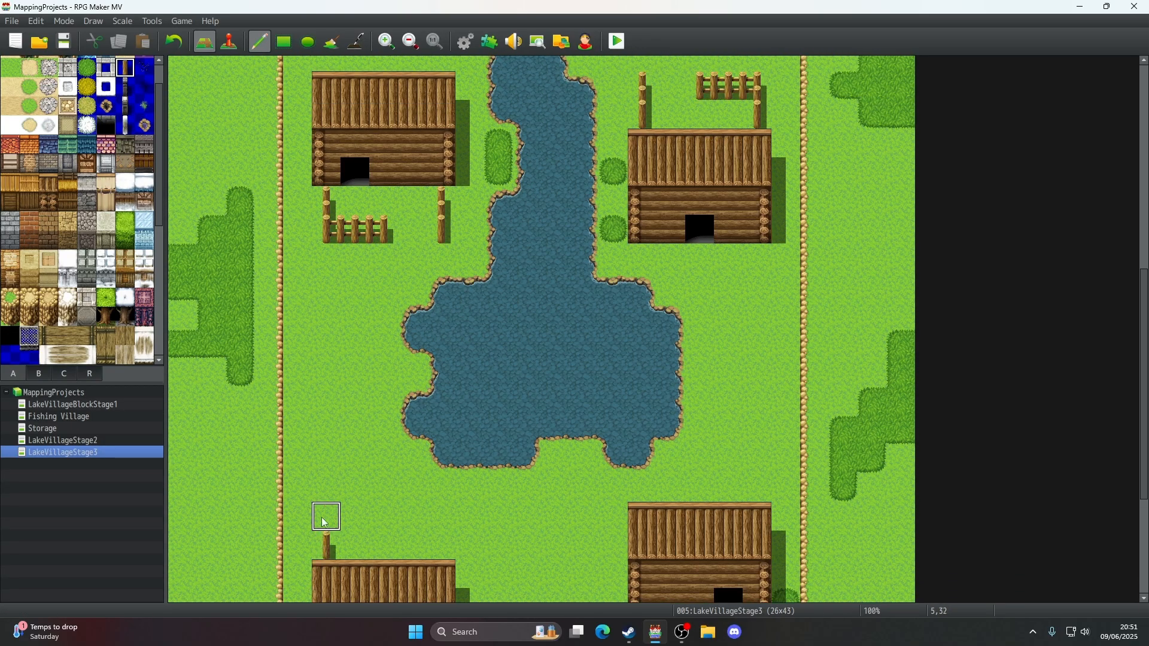
{"action": "mouse_move", "coordinate": [324, 522]}
{"action": "left_mouse_down"}
{"action": "mouse_move", "coordinate": [352, 513]}
{"action": "mouse_move", "coordinate": [441, 543]}
{"action": "mouse_move", "coordinate": [410, 513]}
{"action": "mouse_move", "coordinate": [382, 515]}
{"action": "left_mouse_up"}
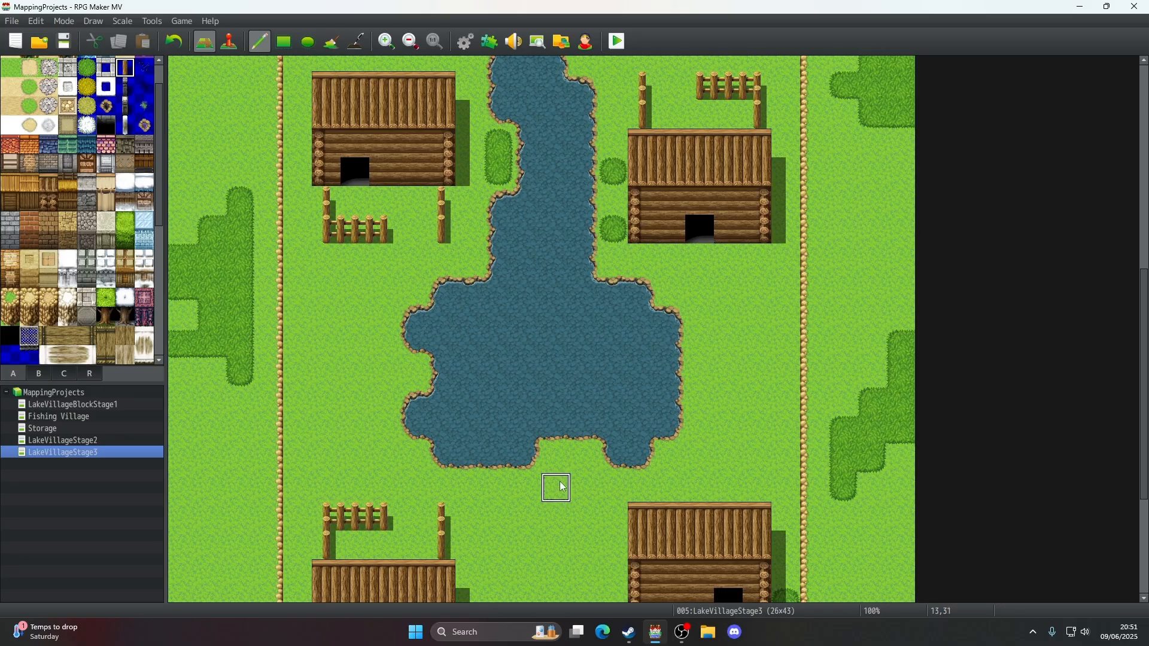
- Fence the yard south of the southern east-side house with Fencepost A (Wood), from 16,36 along row 37 to 20,36, leaving a gap at 18,37
{"action": "scroll", "coordinate": [574, 479], "scroll_direction": "down", "scroll_amount": 4}
{"action": "scroll", "coordinate": [584, 473], "scroll_direction": "up", "scroll_amount": 5}
{"action": "scroll", "coordinate": [585, 467], "scroll_direction": "down", "scroll_amount": 6}
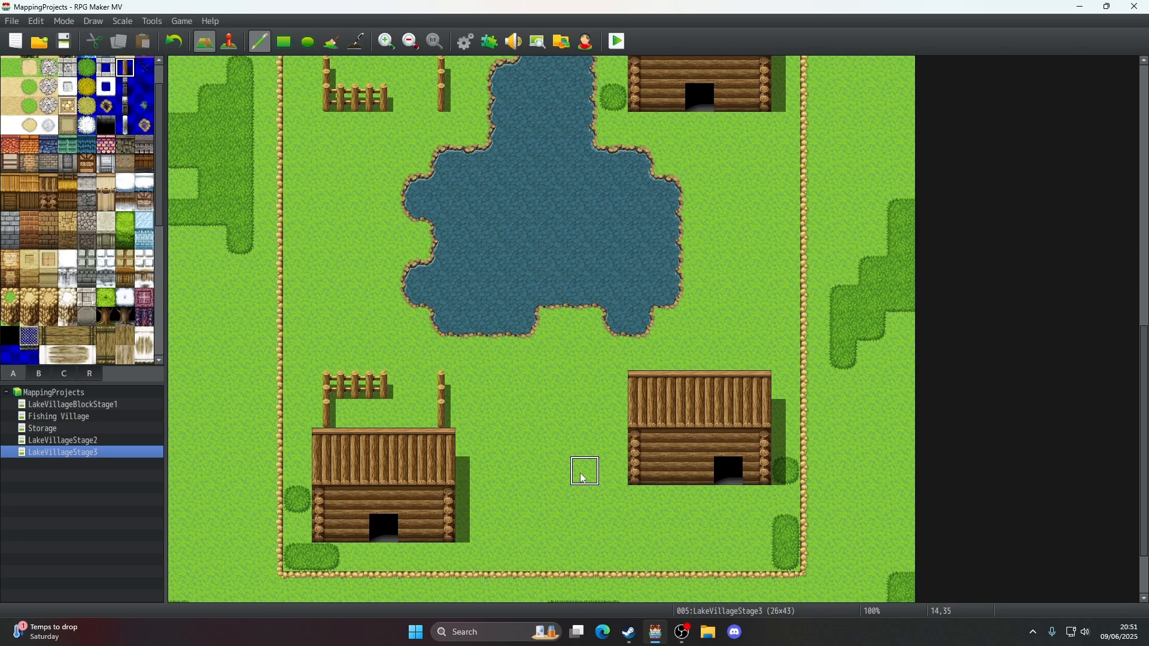
{"action": "scroll", "coordinate": [583, 479], "scroll_direction": "down", "scroll_amount": 2}
{"action": "scroll", "coordinate": [584, 477], "scroll_direction": "up", "scroll_amount": 5}
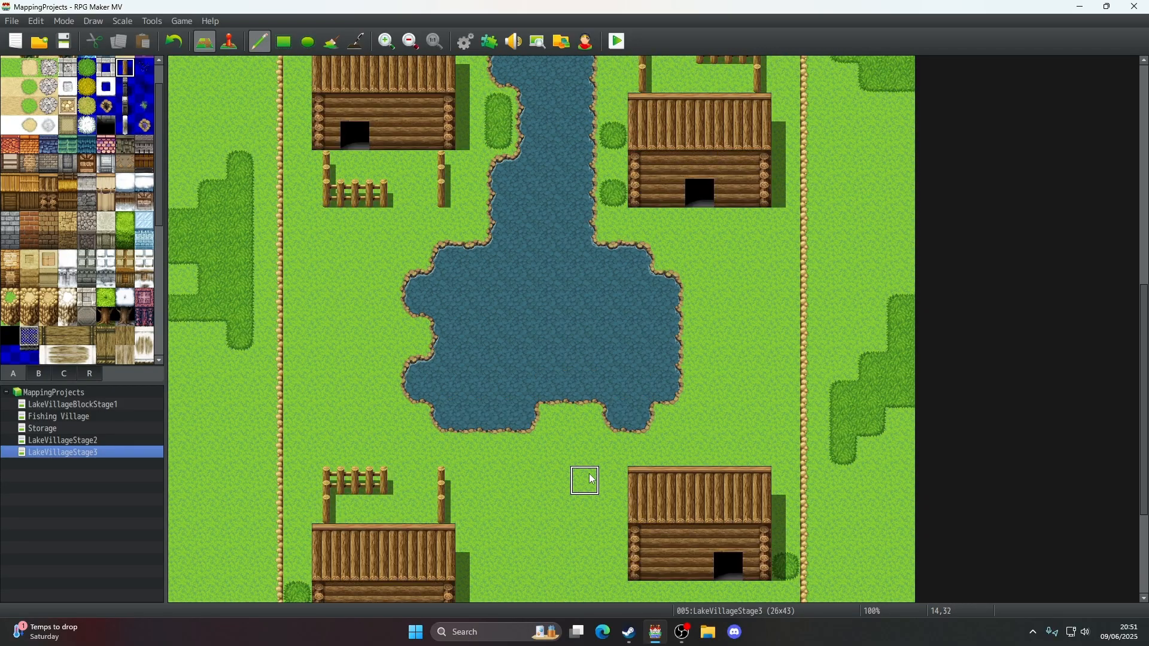
{"action": "scroll", "coordinate": [589, 476], "scroll_direction": "down", "scroll_amount": 6}
{"action": "left_click", "coordinate": [756, 418]}
{"action": "left_click", "coordinate": [746, 441]}
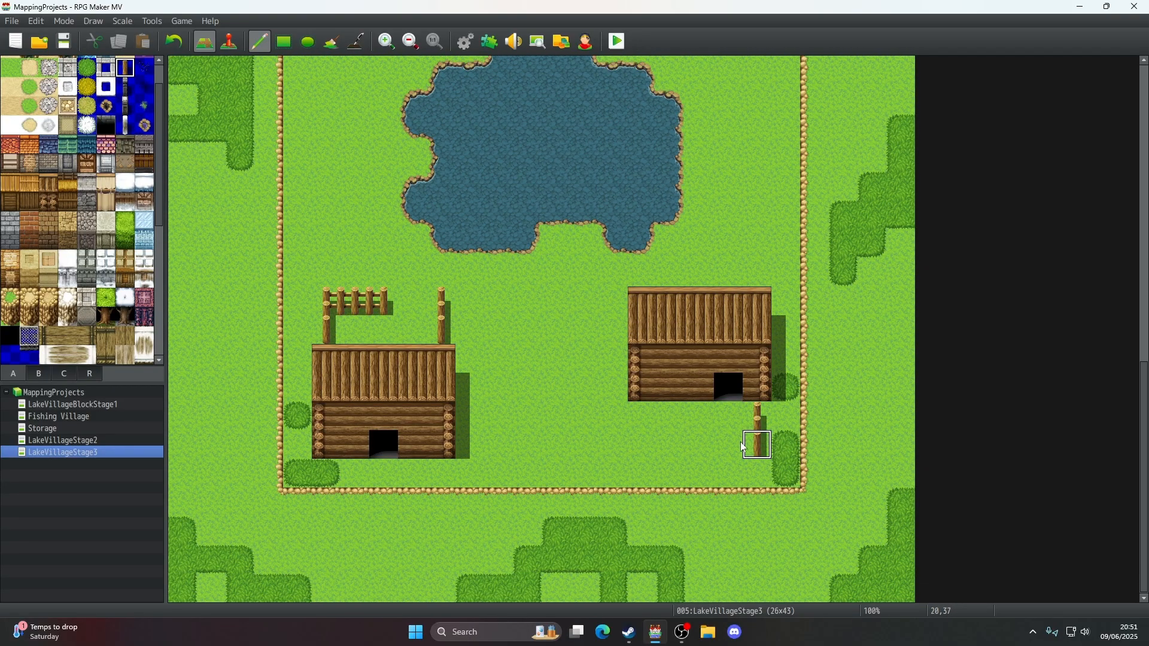
{"action": "left_click", "coordinate": [733, 442]}
{"action": "left_click", "coordinate": [652, 417]}
{"action": "left_click", "coordinate": [643, 443]}
{"action": "left_click", "coordinate": [667, 443]}
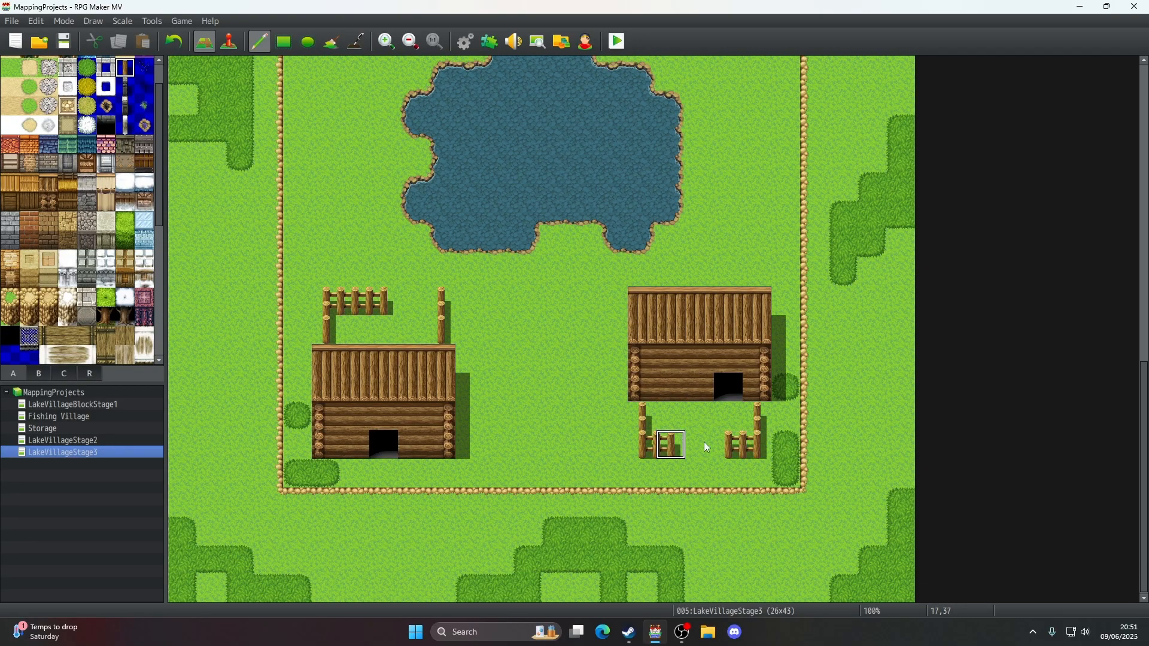
- Try the small dark ground-detail tile on the grass west of the lake at 5,24, 6,27 and 10,23, and undo each placement
{"action": "scroll", "coordinate": [717, 398], "scroll_direction": "up", "scroll_amount": 4}
{"action": "scroll", "coordinate": [720, 404], "scroll_direction": "up", "scroll_amount": 20}
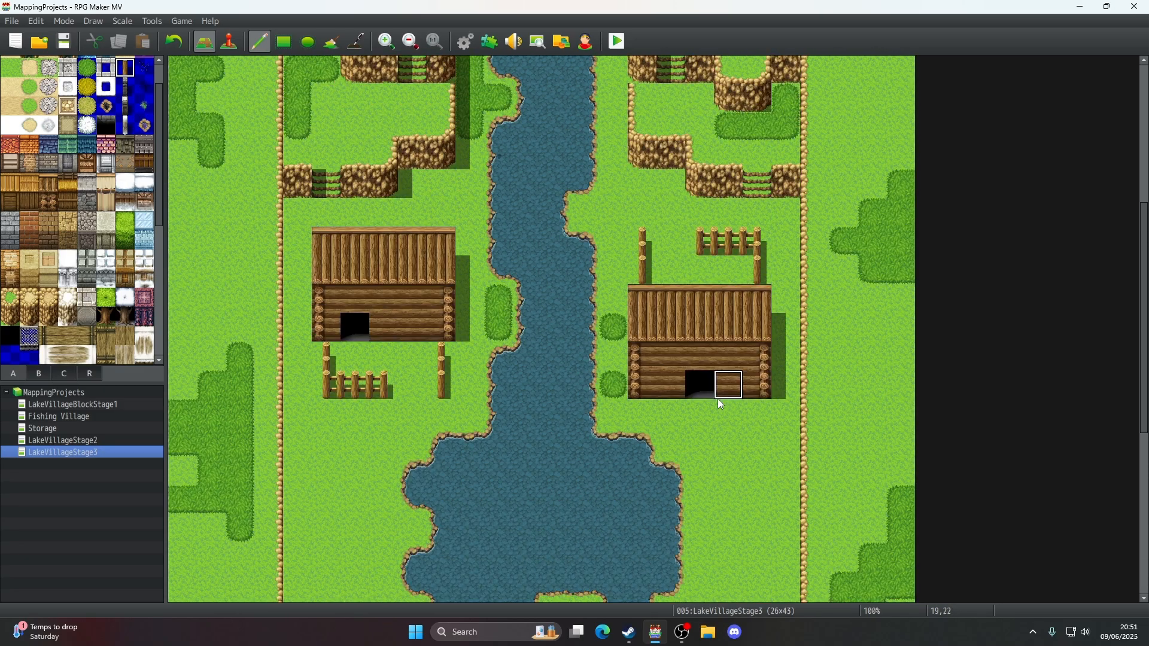
{"action": "scroll", "coordinate": [716, 398], "scroll_direction": "down", "scroll_amount": 12}
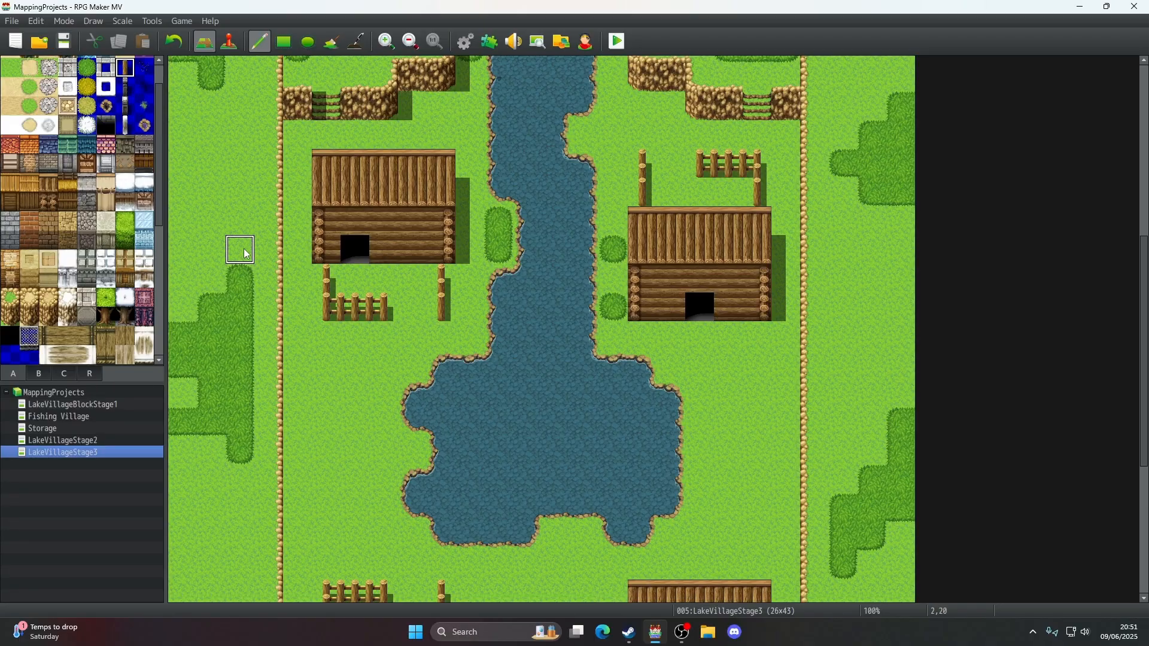
{"action": "scroll", "coordinate": [119, 281], "scroll_direction": "down", "scroll_amount": 1}
{"action": "scroll", "coordinate": [117, 281], "scroll_direction": "up", "scroll_amount": 2}
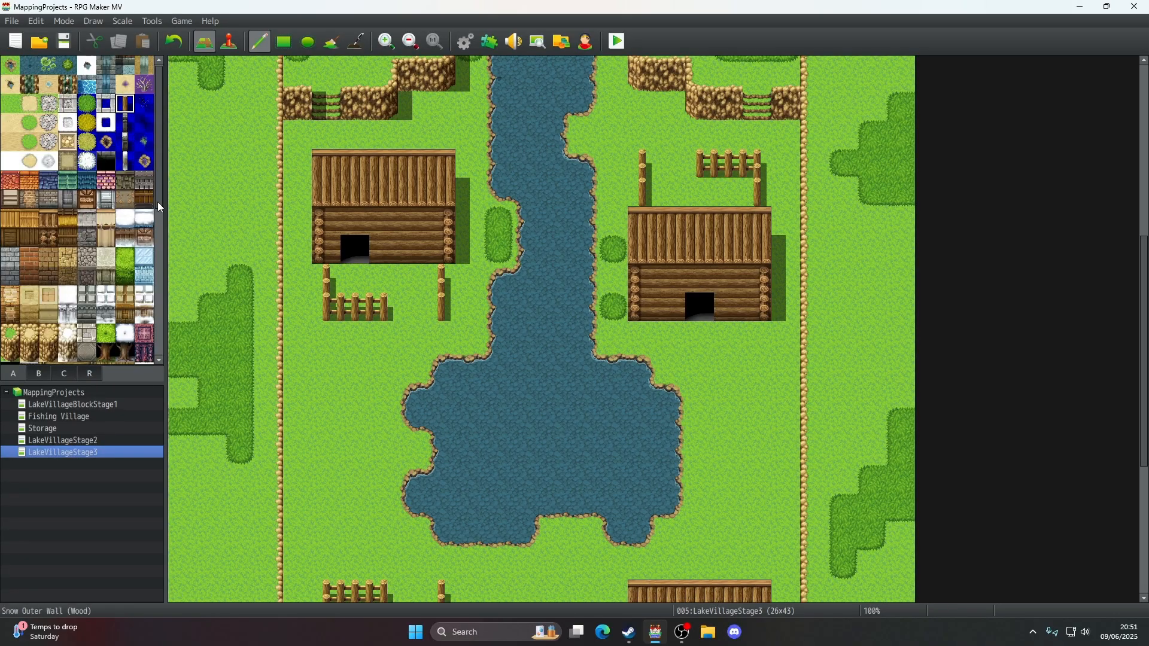
{"action": "left_click", "coordinate": [150, 142]}
{"action": "left_click", "coordinate": [325, 362]}
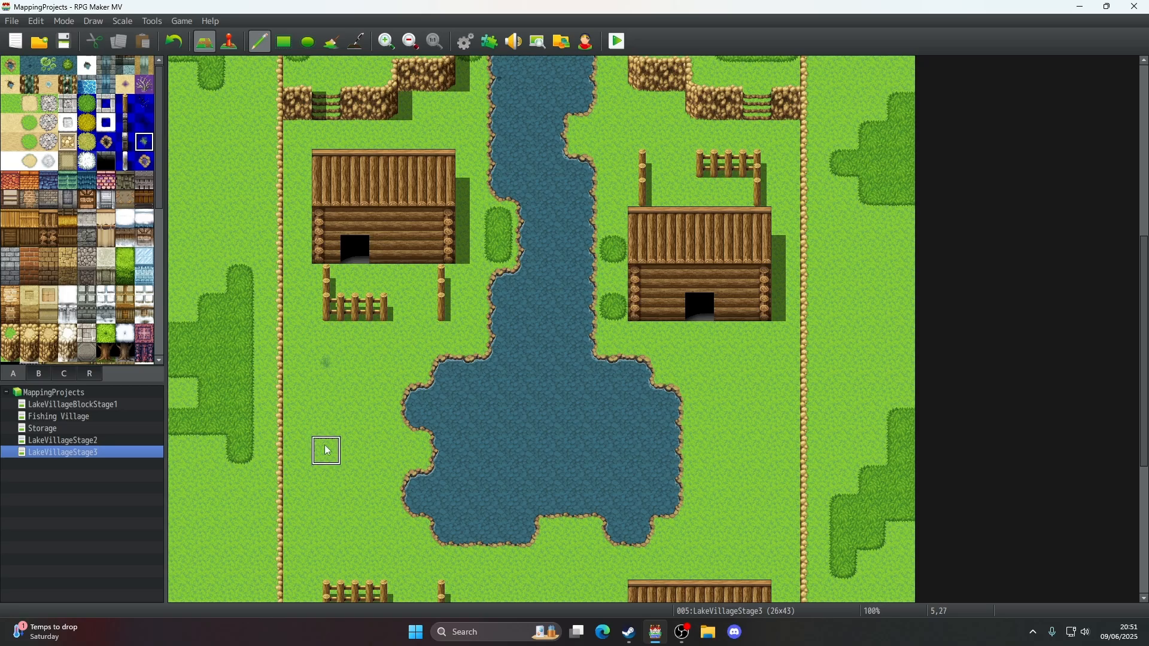
{"action": "left_click", "coordinate": [181, 47]}
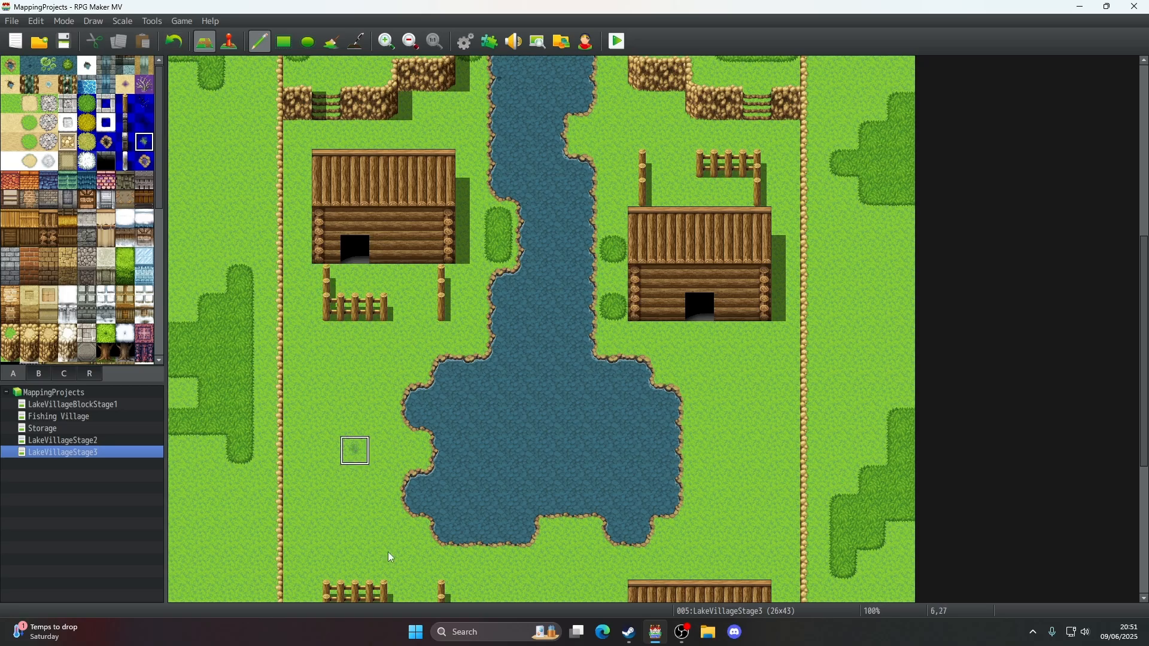
{"action": "left_click", "coordinate": [471, 335]}
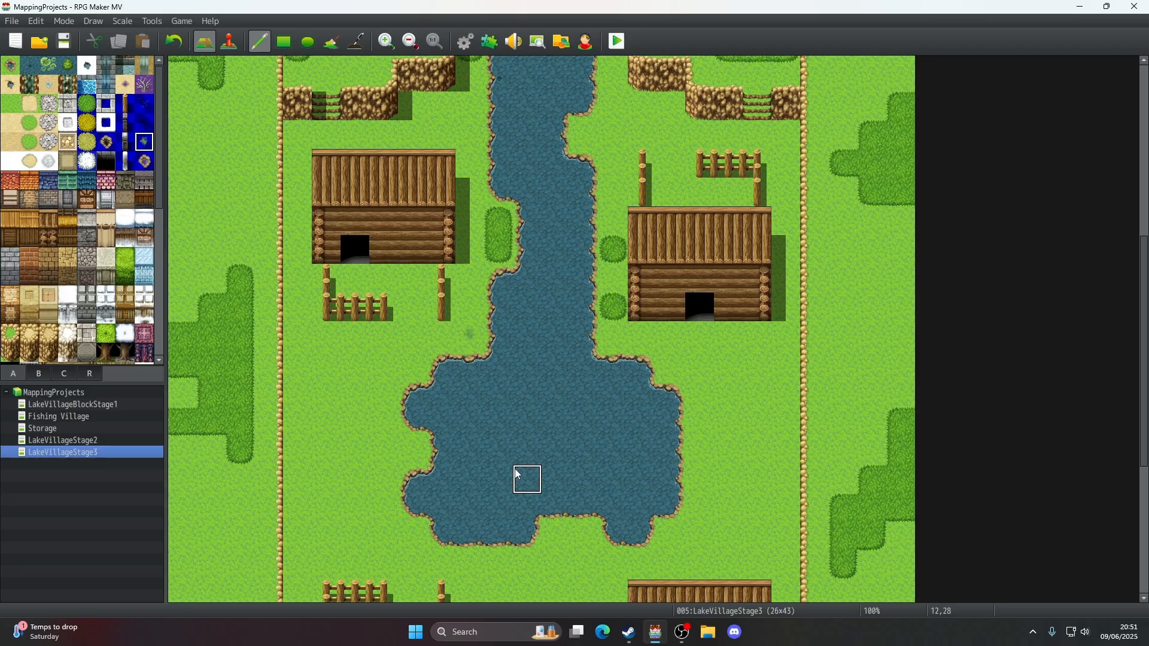
{"action": "left_click", "coordinate": [173, 41]}
{"action": "scroll", "coordinate": [103, 166], "scroll_direction": "down", "scroll_amount": 2}
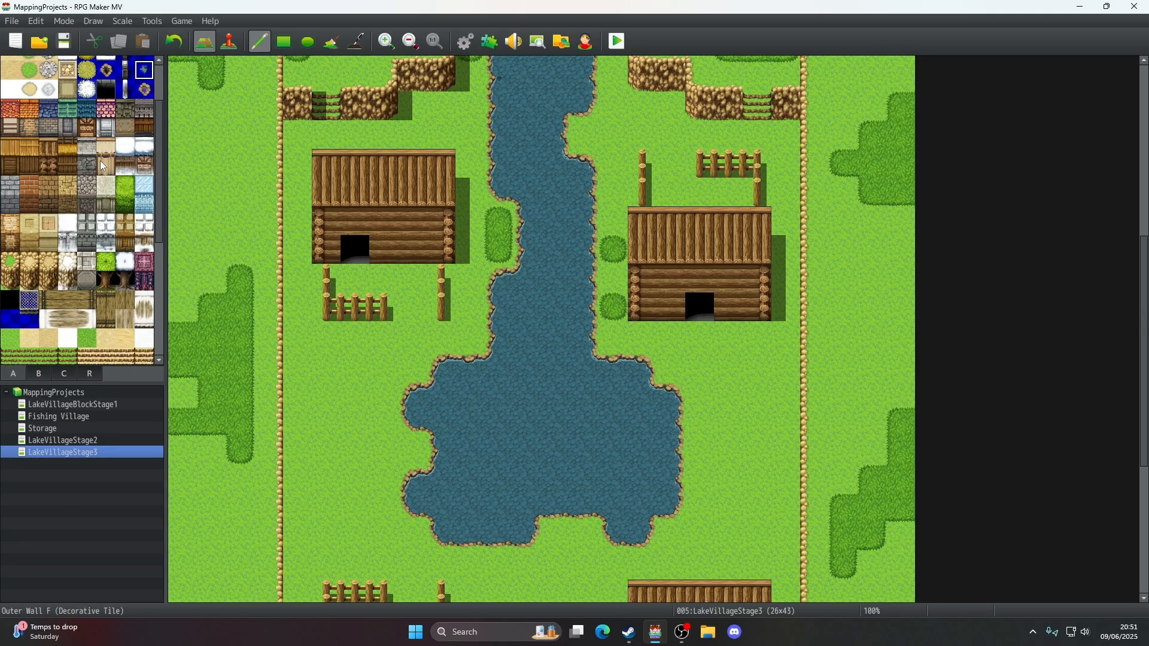
{"action": "scroll", "coordinate": [103, 165], "scroll_direction": "up", "scroll_amount": 2}
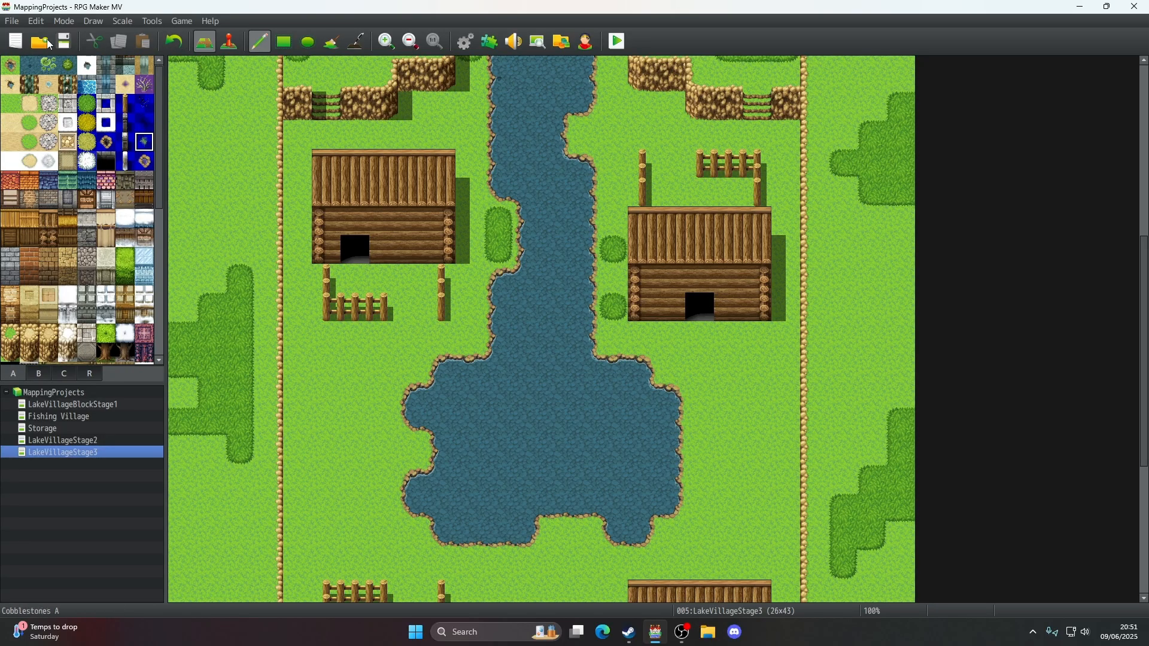
{"action": "scroll", "coordinate": [96, 163], "scroll_direction": "down", "scroll_amount": 4}
{"action": "scroll", "coordinate": [89, 161], "scroll_direction": "down", "scroll_amount": 2}
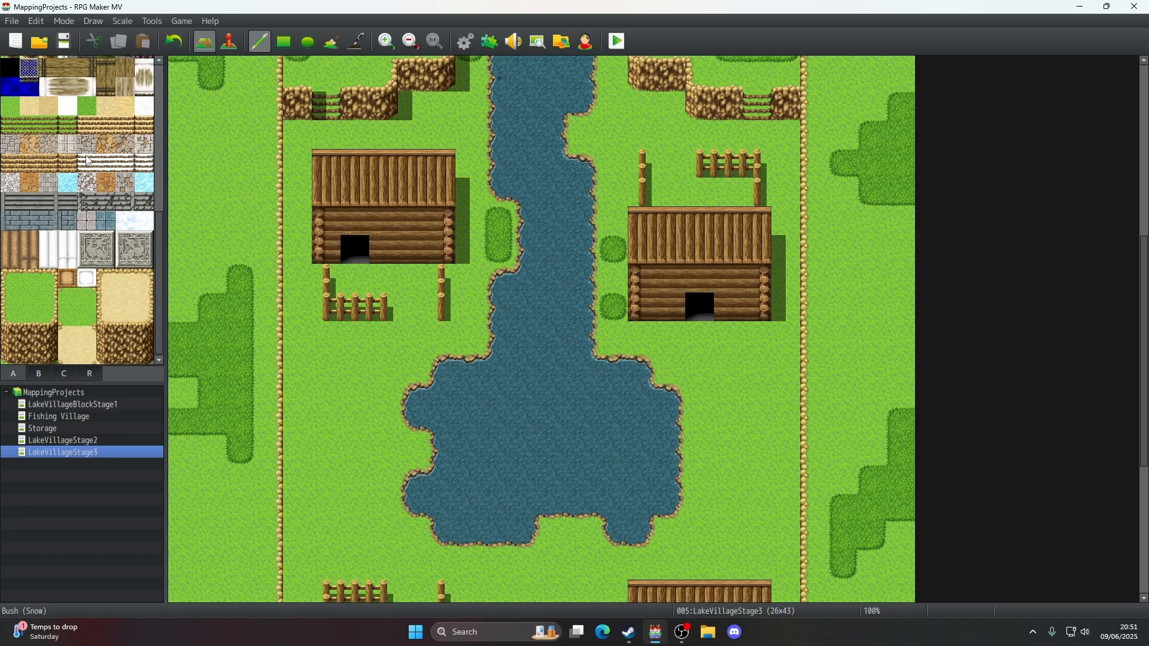
{"action": "scroll", "coordinate": [82, 302], "scroll_direction": "up", "scroll_amount": 5}
{"action": "scroll", "coordinate": [82, 306], "scroll_direction": "up", "scroll_amount": 4}
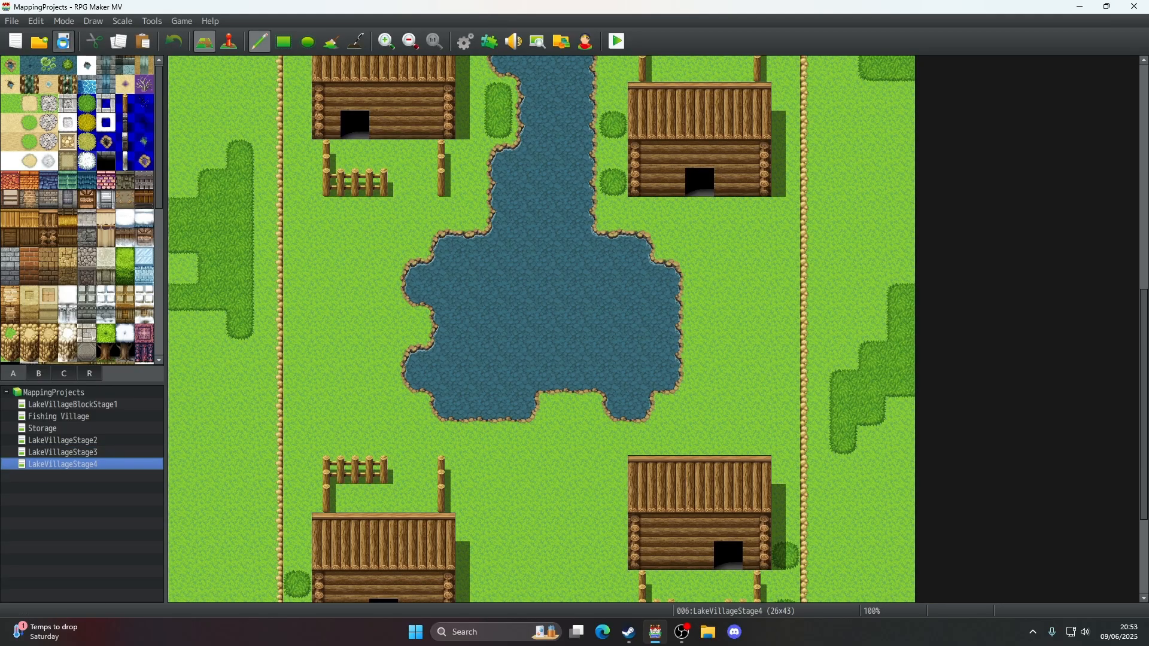
- Try a Tree tile from tileset B on the cliff west of the waterfall in LakeVillageStage4, and undo it
{"action": "left_click", "coordinate": [52, 377]}
{"action": "scroll", "coordinate": [67, 257], "scroll_direction": "up", "scroll_amount": 5}
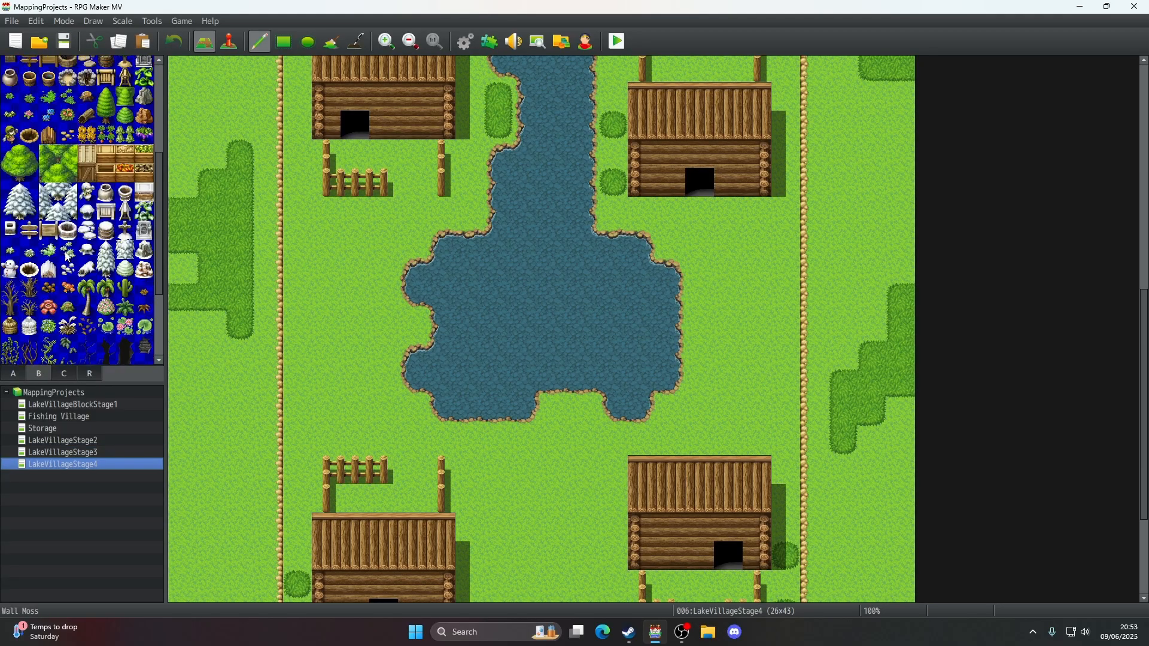
{"action": "middle_click", "coordinate": [340, 371]}
{"action": "scroll", "coordinate": [361, 166], "scroll_direction": "up", "scroll_amount": 5}
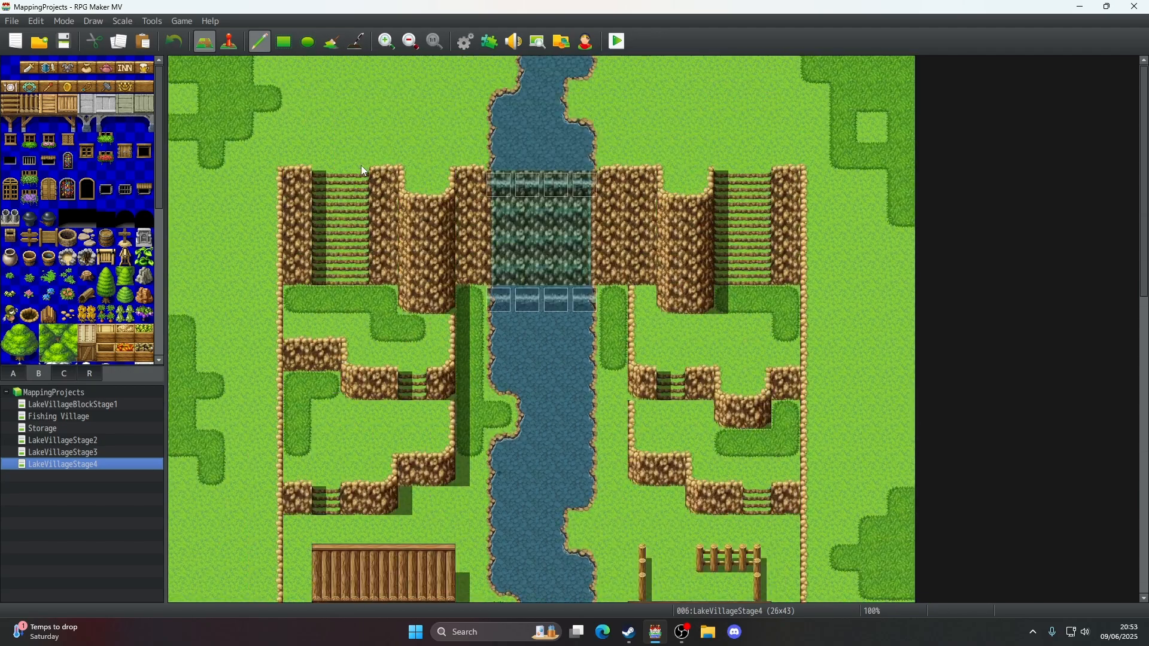
{"action": "scroll", "coordinate": [364, 207], "scroll_direction": "down", "scroll_amount": 1}
{"action": "scroll", "coordinate": [366, 212], "scroll_direction": "up", "scroll_amount": 1}
{"action": "scroll", "coordinate": [86, 276], "scroll_direction": "down", "scroll_amount": 5}
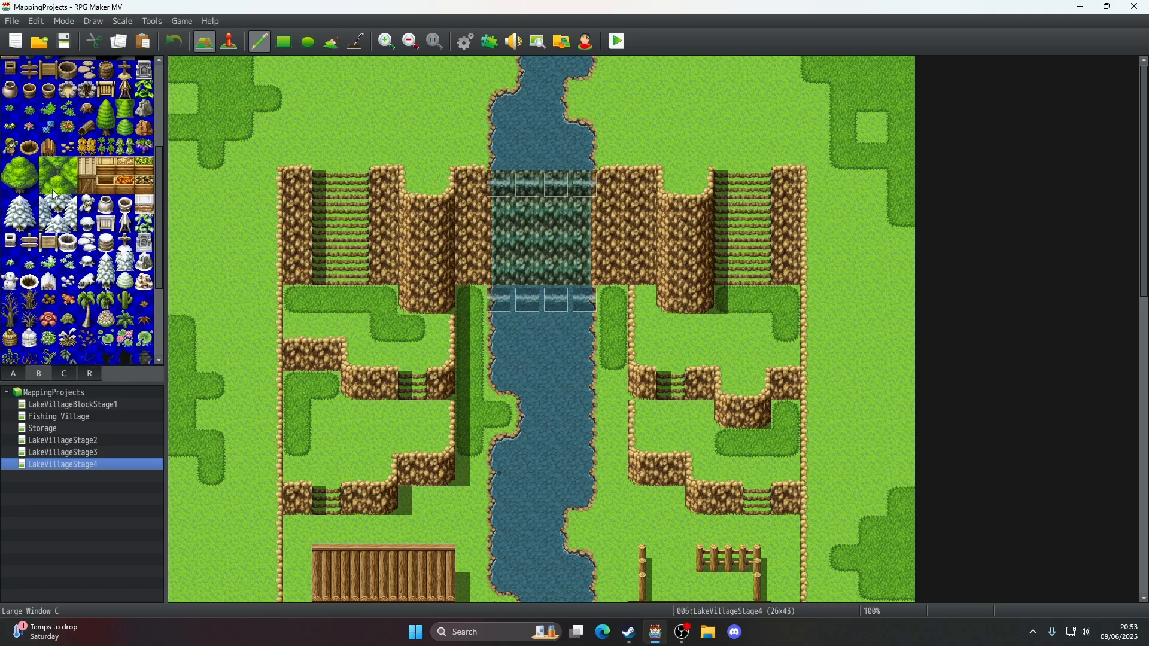
{"action": "scroll", "coordinate": [55, 194], "scroll_direction": "up", "scroll_amount": 4}
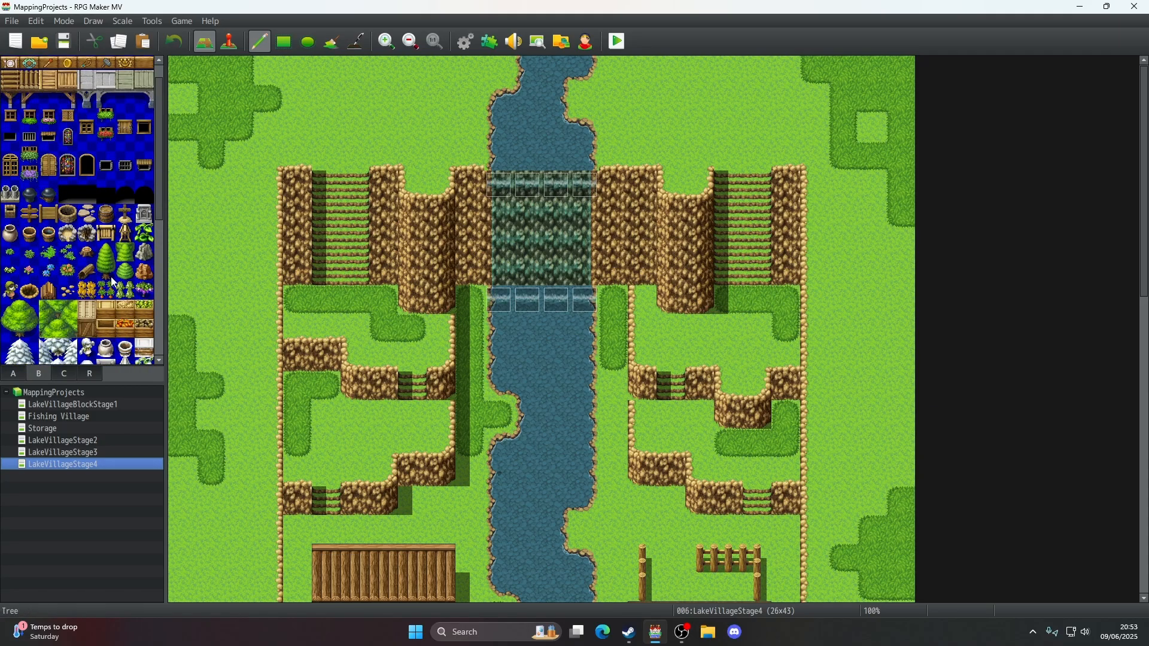
{"action": "left_click", "coordinate": [108, 273]}
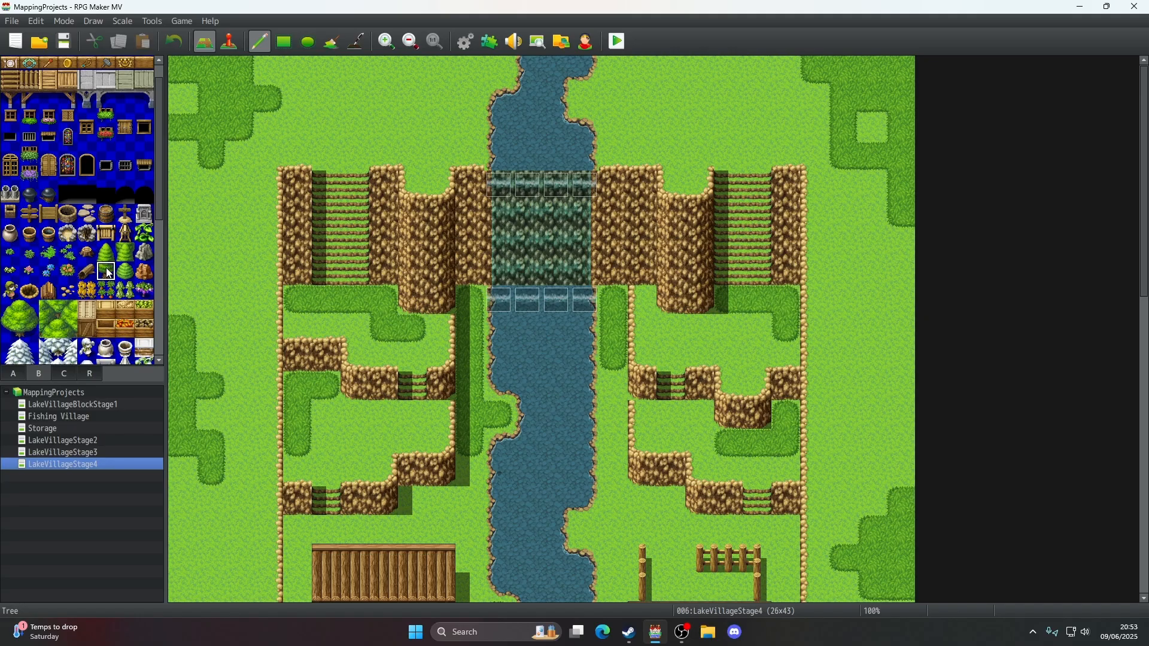
{"action": "left_click_drag", "start_coordinate": [108, 271], "coordinate": [107, 255]}
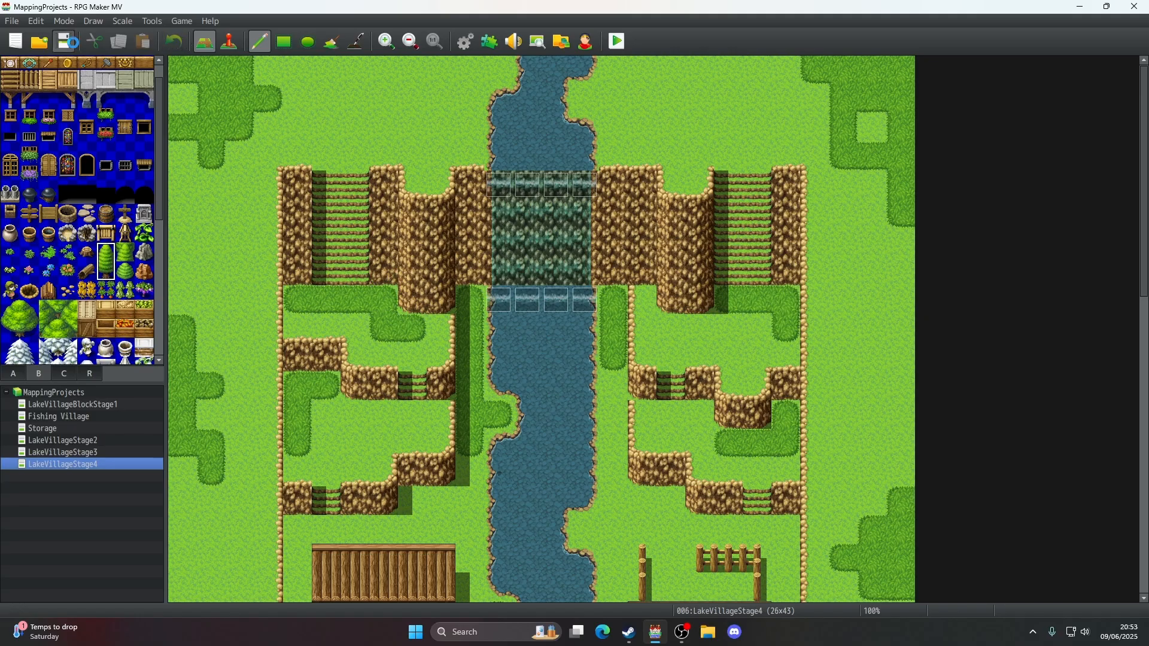
{"action": "left_click", "coordinate": [442, 271]}
{"action": "left_click", "coordinate": [173, 42]}
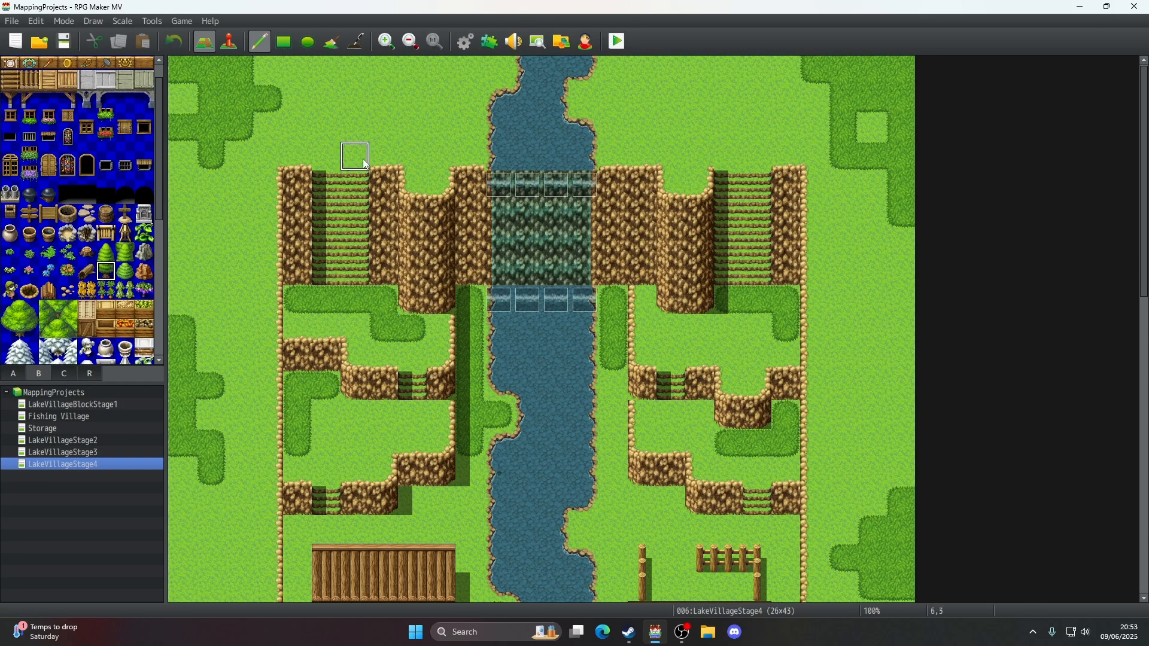
- Try the two-tile-high Tree at the map's north edge, just west of the river, and undo it
{"action": "scroll", "coordinate": [385, 123], "scroll_direction": "down", "scroll_amount": 5}
{"action": "scroll", "coordinate": [397, 136], "scroll_direction": "down", "scroll_amount": 3}
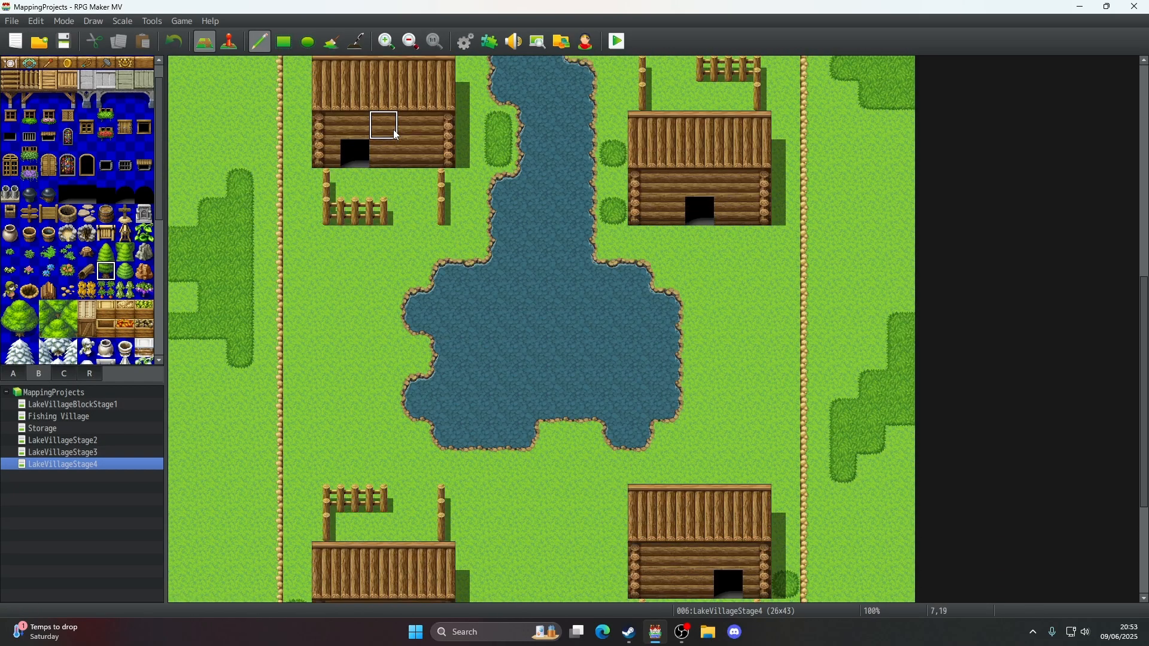
{"action": "scroll", "coordinate": [473, 174], "scroll_direction": "down", "scroll_amount": 3}
{"action": "scroll", "coordinate": [473, 173], "scroll_direction": "up", "scroll_amount": 10}
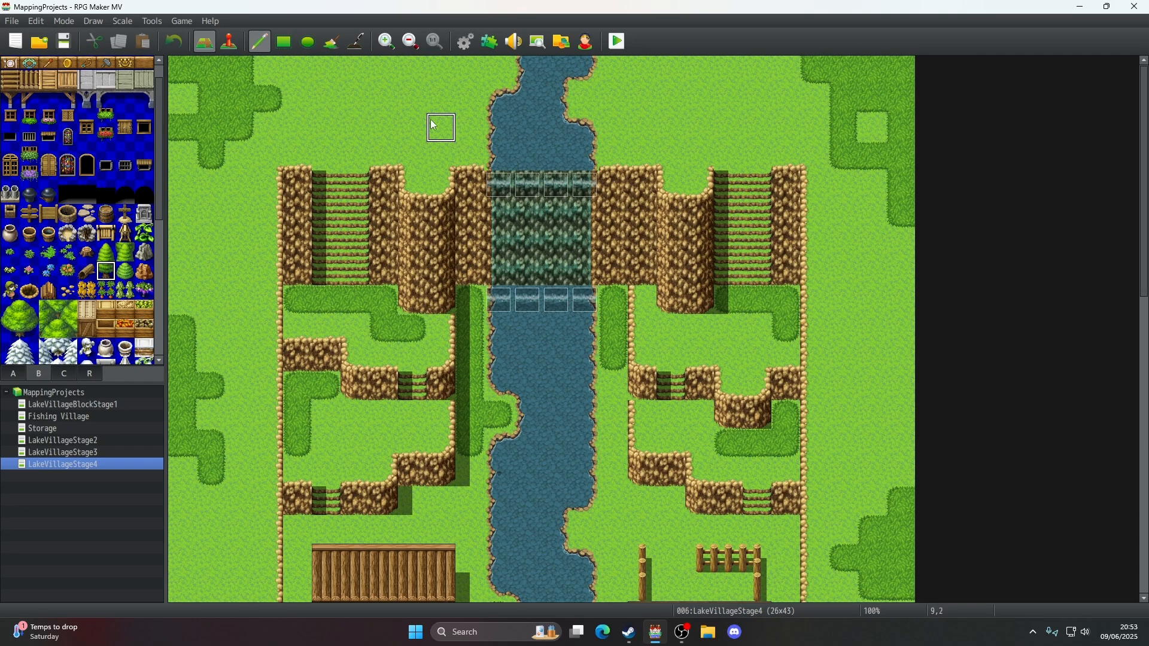
{"action": "left_click", "coordinate": [434, 75]}
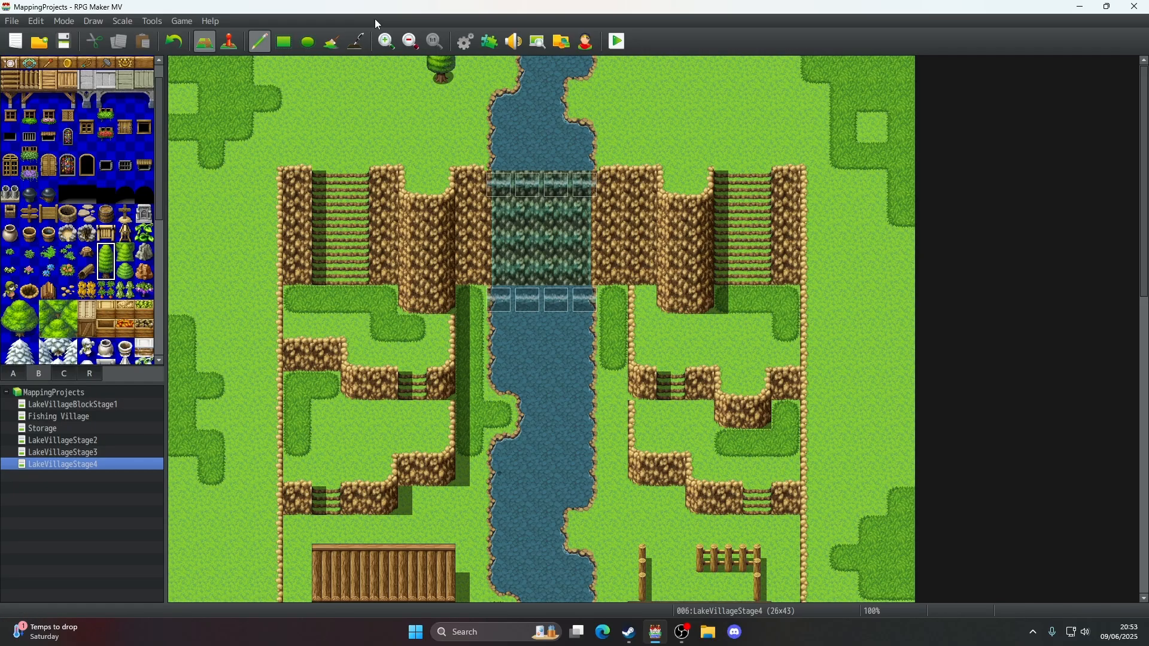
{"action": "left_click", "coordinate": [182, 38]}
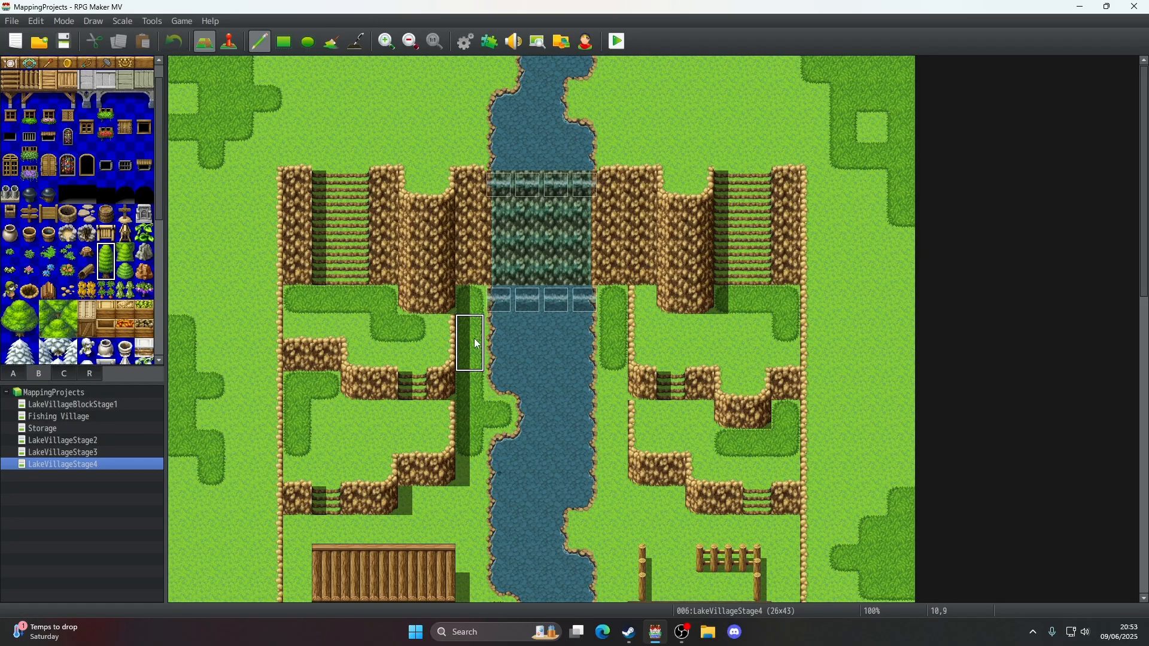
- Delete the LakeVillageStage4 map from the project
{"action": "scroll", "coordinate": [493, 382], "scroll_direction": "down", "scroll_amount": 8}
{"action": "scroll", "coordinate": [501, 508], "scroll_direction": "up", "scroll_amount": 3}
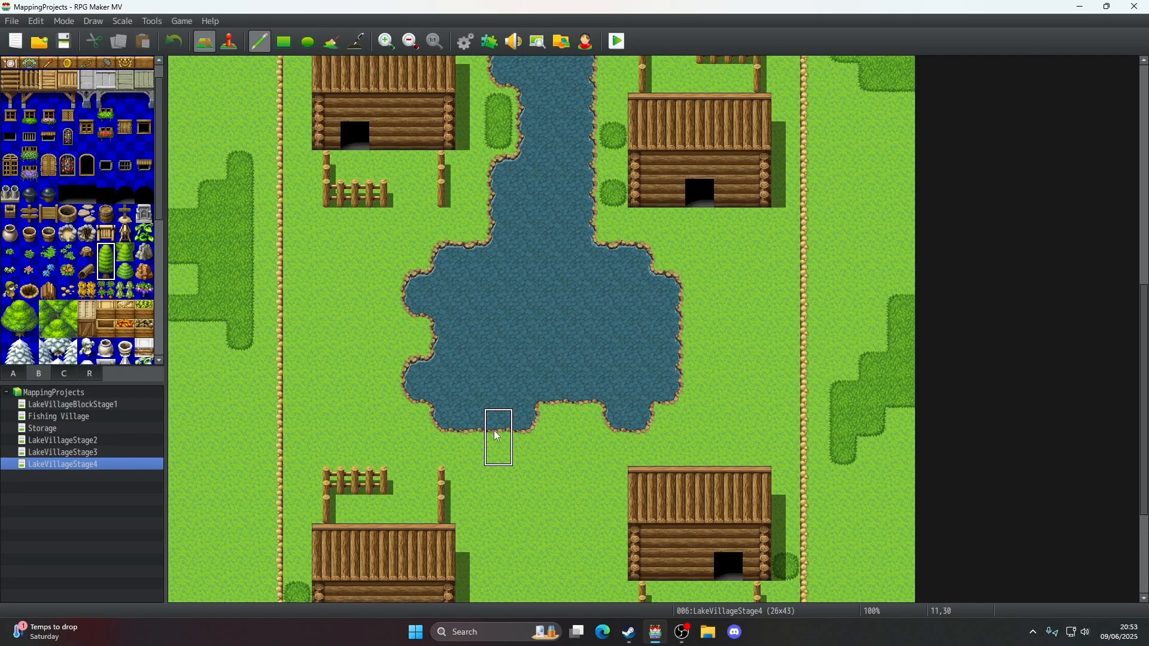
{"action": "right_click", "coordinate": [113, 465]}
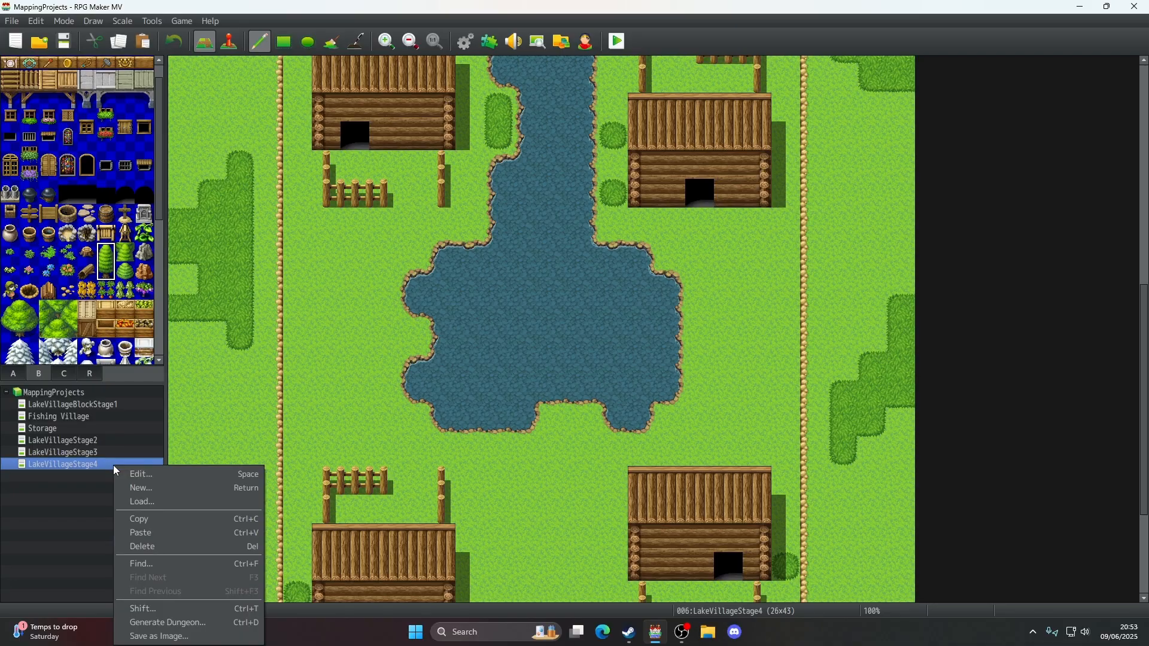
{"action": "left_click", "coordinate": [148, 549]}
{"action": "left_click", "coordinate": [540, 334]}
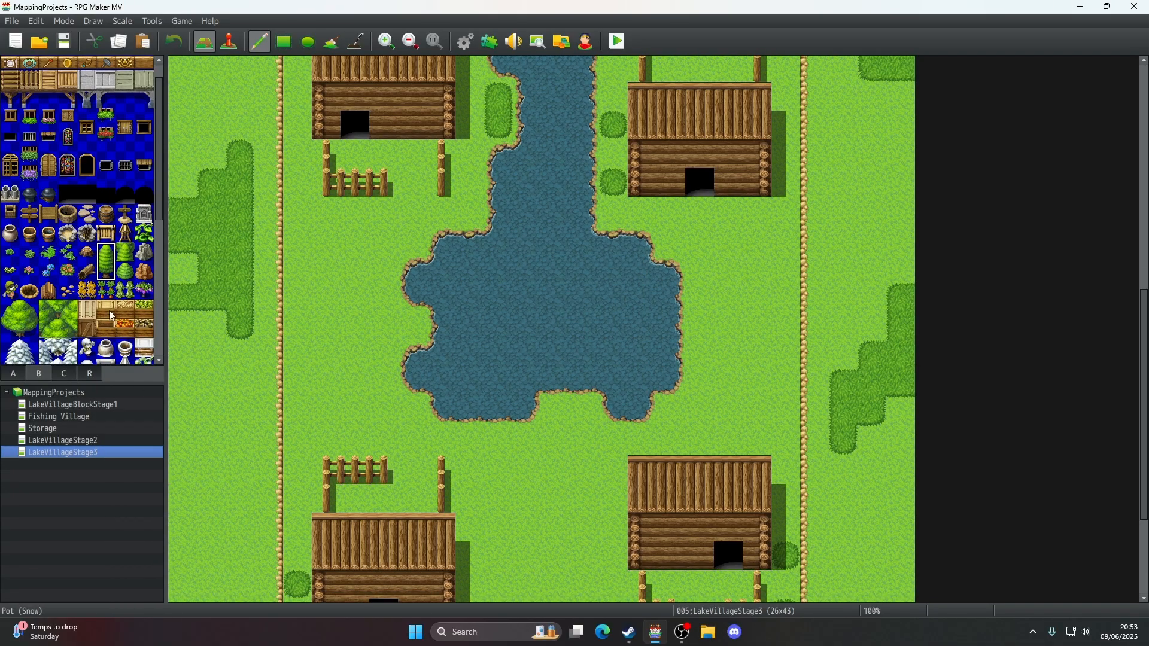
- Paint a two-tile-wide sand path from the top of the western staircase to the map's north edge
{"action": "left_click", "coordinate": [13, 373]}
{"action": "scroll", "coordinate": [318, 310], "scroll_direction": "up", "scroll_amount": 5}
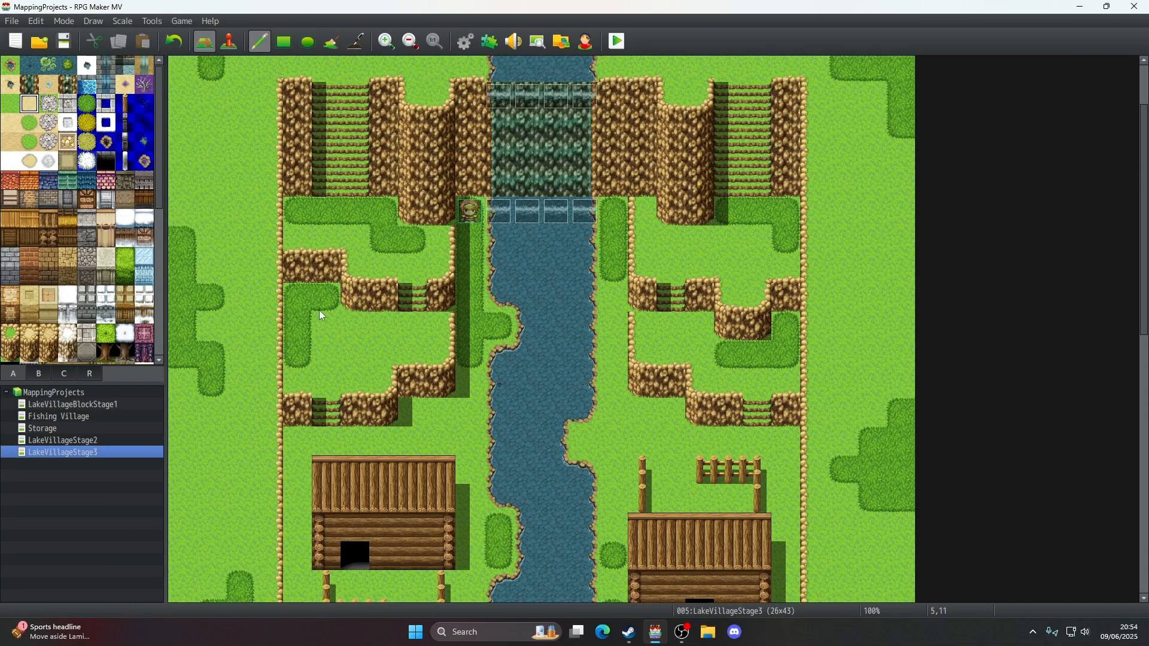
{"action": "left_click", "coordinate": [327, 157]}
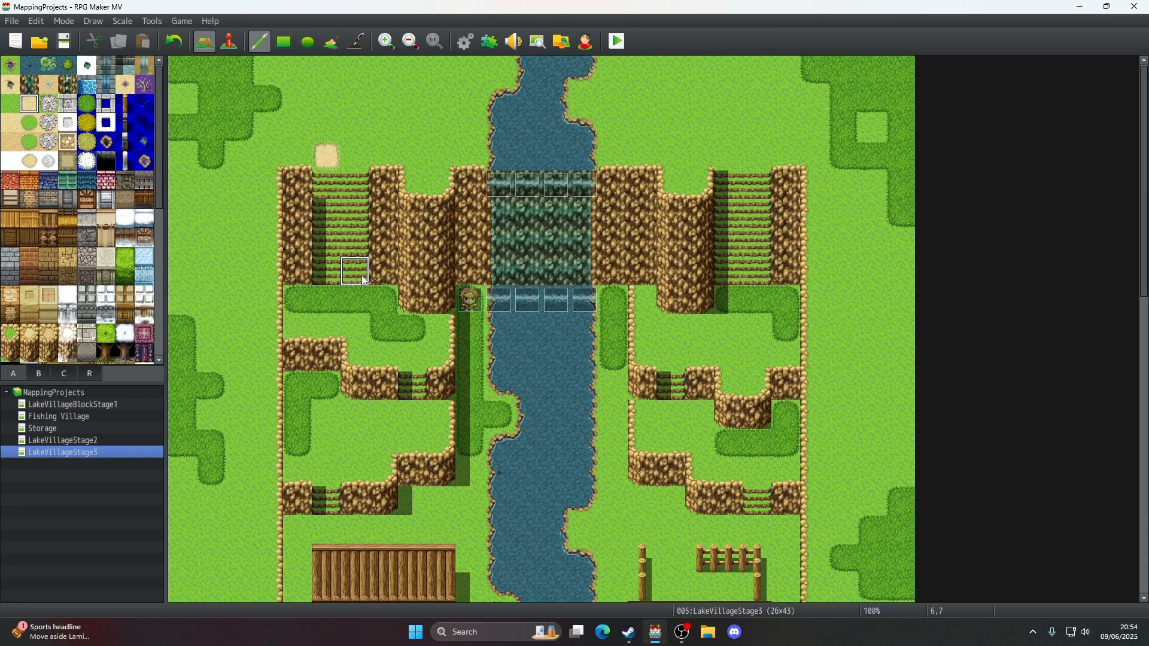
{"action": "left_click_drag", "start_coordinate": [356, 101], "coordinate": [328, 70]}
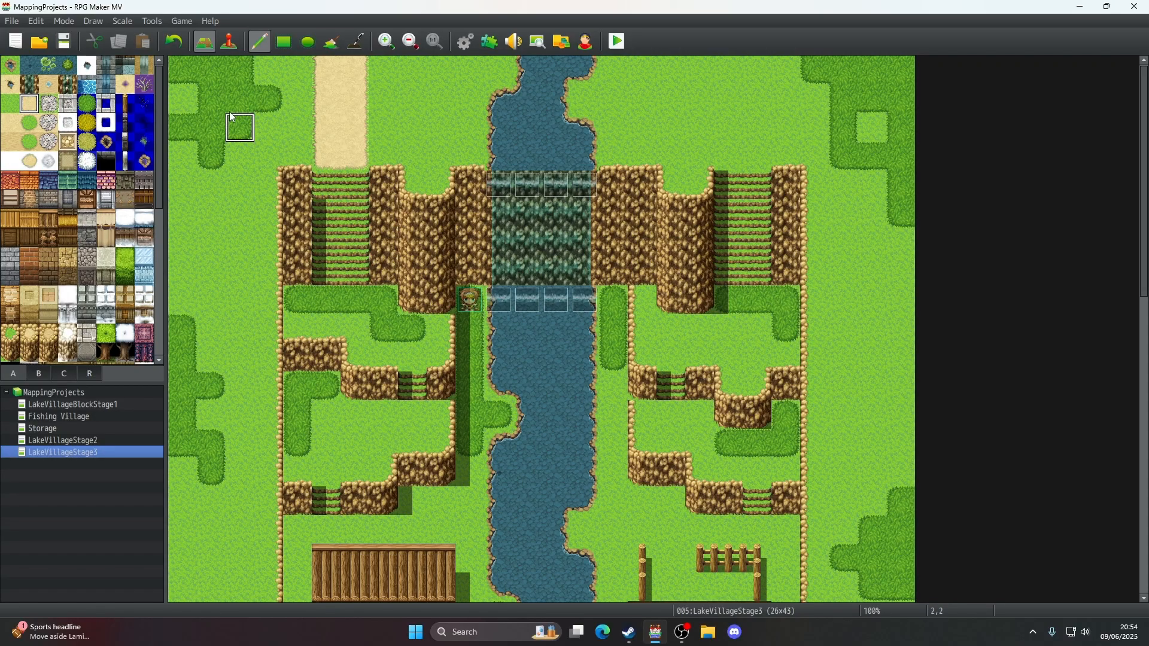
{"action": "left_click", "coordinate": [174, 41]}
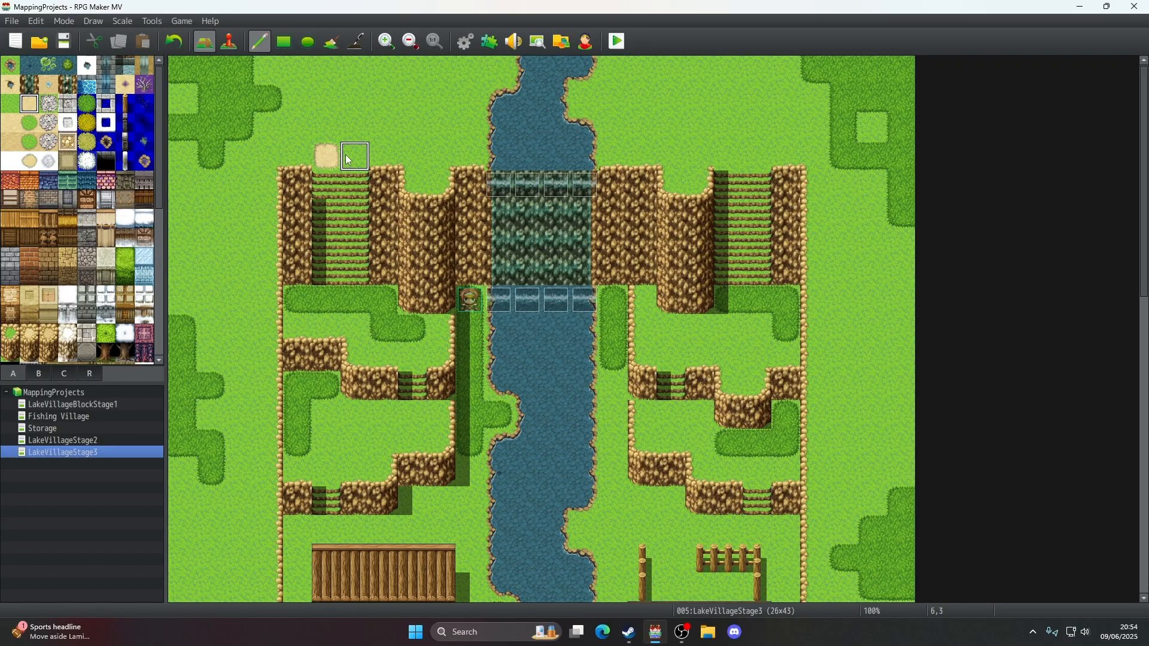
{"action": "left_click_drag", "start_coordinate": [349, 157], "coordinate": [331, 91]}
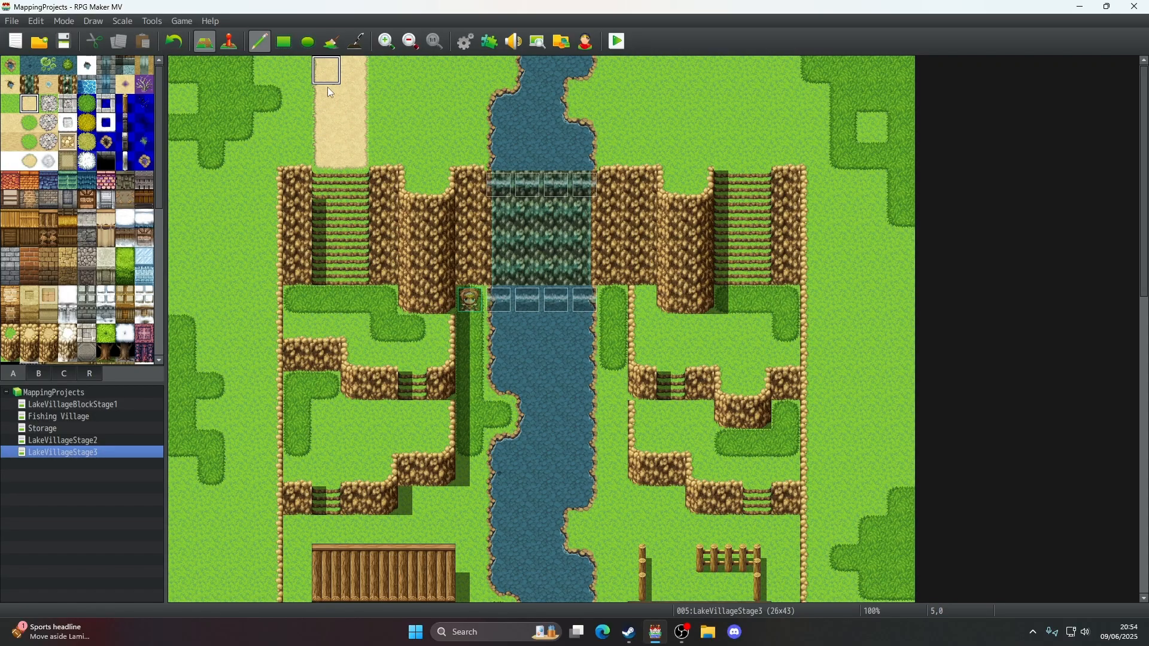
- Try extending the western sand path flush against the staircase with copied sand tiles from the path itself, and undo it
{"action": "right_click_drag", "start_coordinate": [334, 136], "coordinate": [346, 138], "text": "shift"}
{"action": "left_click", "coordinate": [346, 146], "text": "shift"}
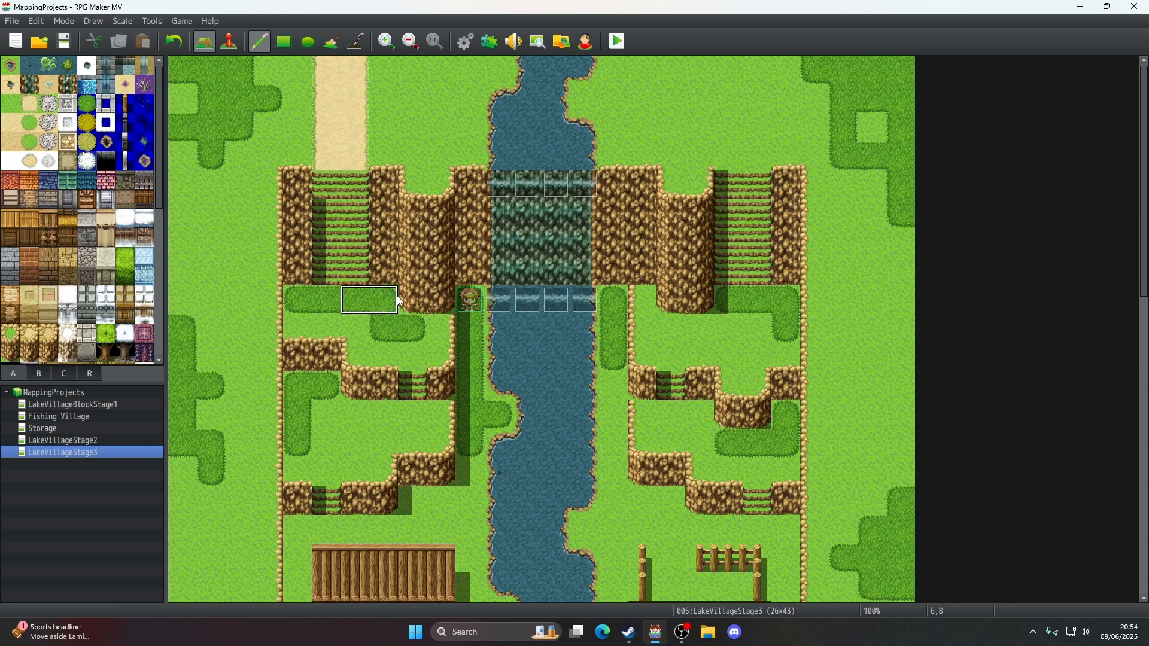
{"action": "key", "text": "ctrl+z"}
{"action": "left_click", "coordinate": [365, 36]}
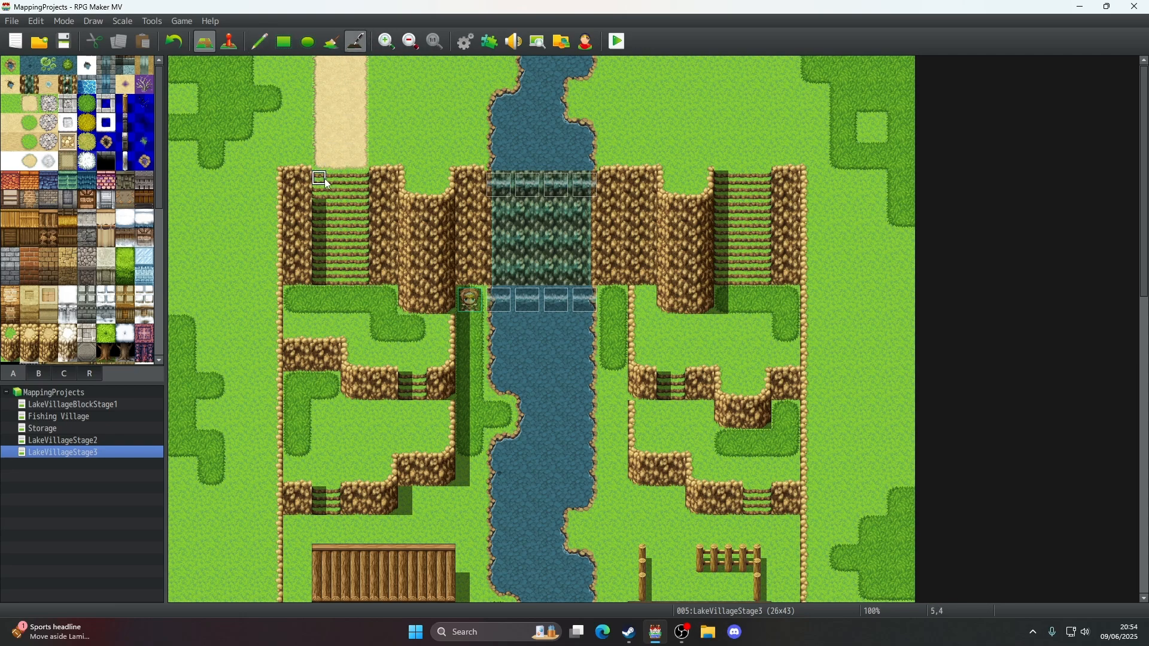
{"action": "left_click", "coordinate": [259, 42]}
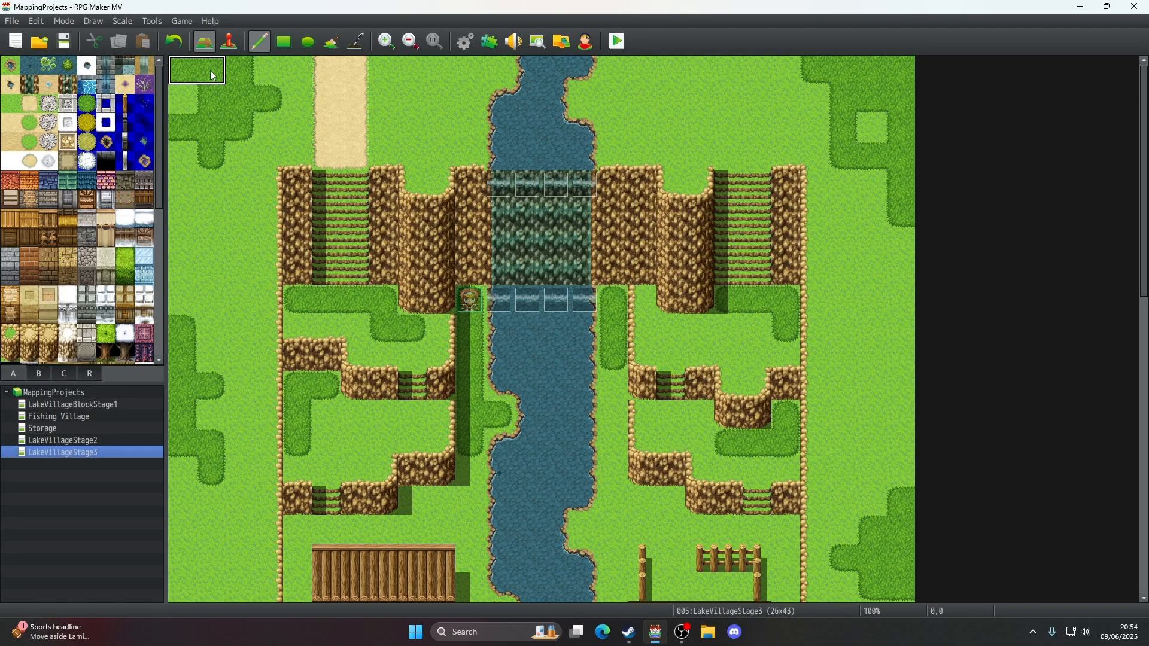
- Break up the western path's outline with copied grass at 5,3 and 6,0, and adjust the shadow on the staircase's top tile
{"action": "right_click", "coordinate": [293, 131]}
{"action": "left_click", "coordinate": [319, 148]}
{"action": "left_click", "coordinate": [355, 70]}
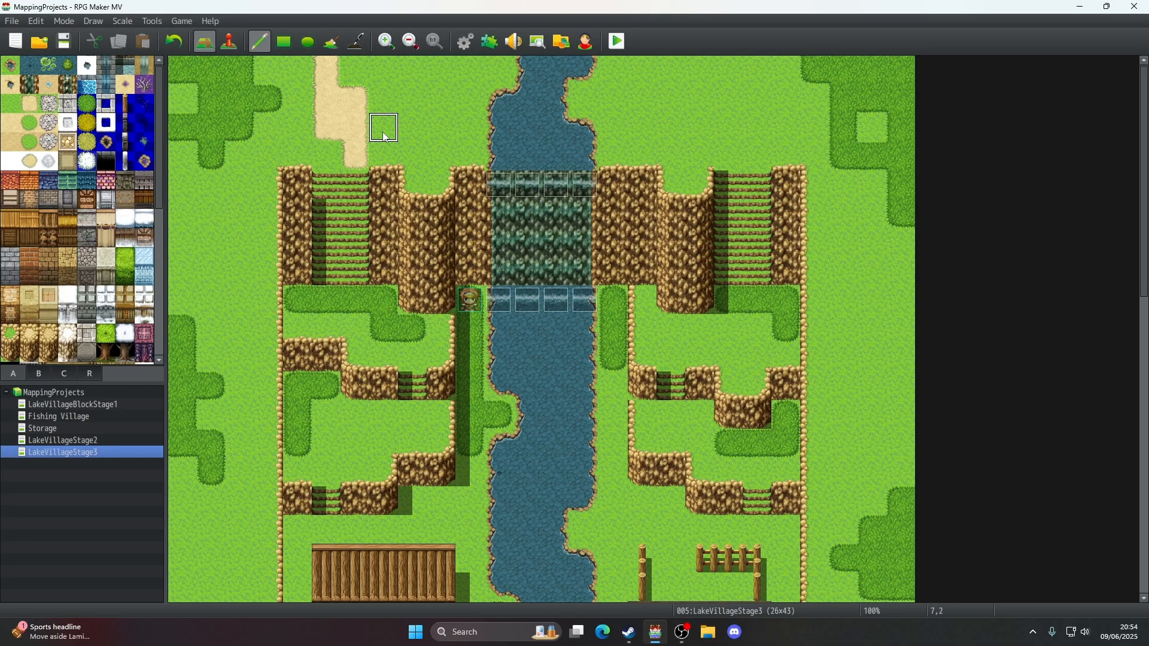
{"action": "left_click", "coordinate": [356, 41]}
{"action": "left_click_drag", "start_coordinate": [319, 193], "coordinate": [319, 178]}
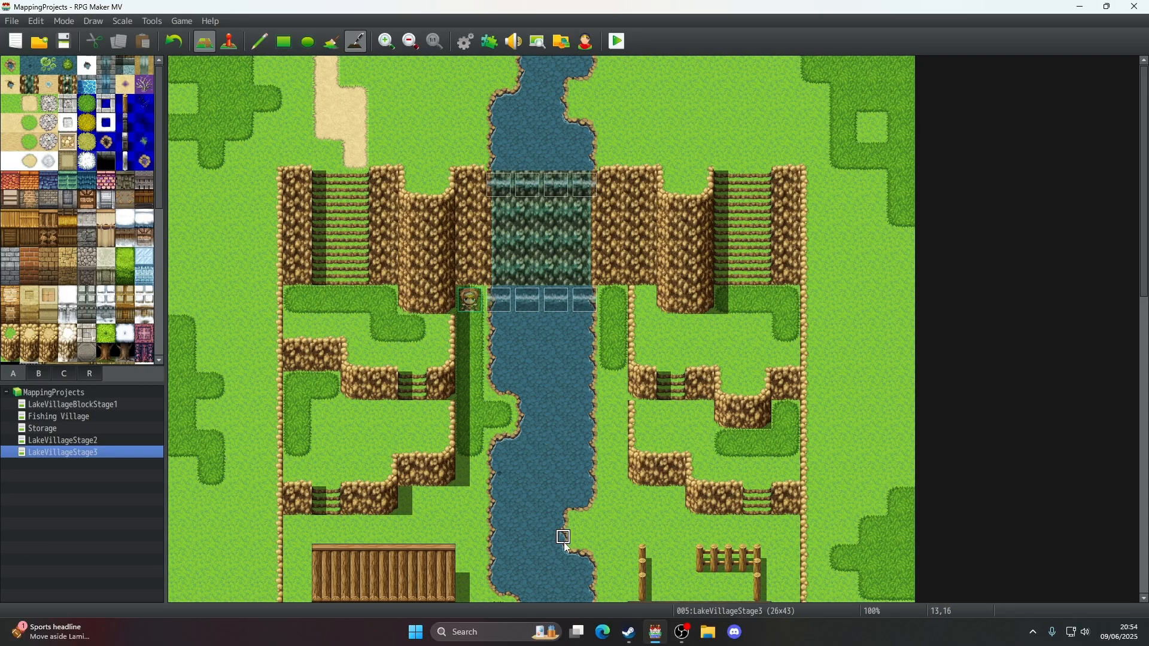
- Paint a two-tile-wide sand path above the eastern staircase to the north edge, and cut grass notches into it at 19,2 and 20,0
{"action": "left_click", "coordinate": [49, 105]}
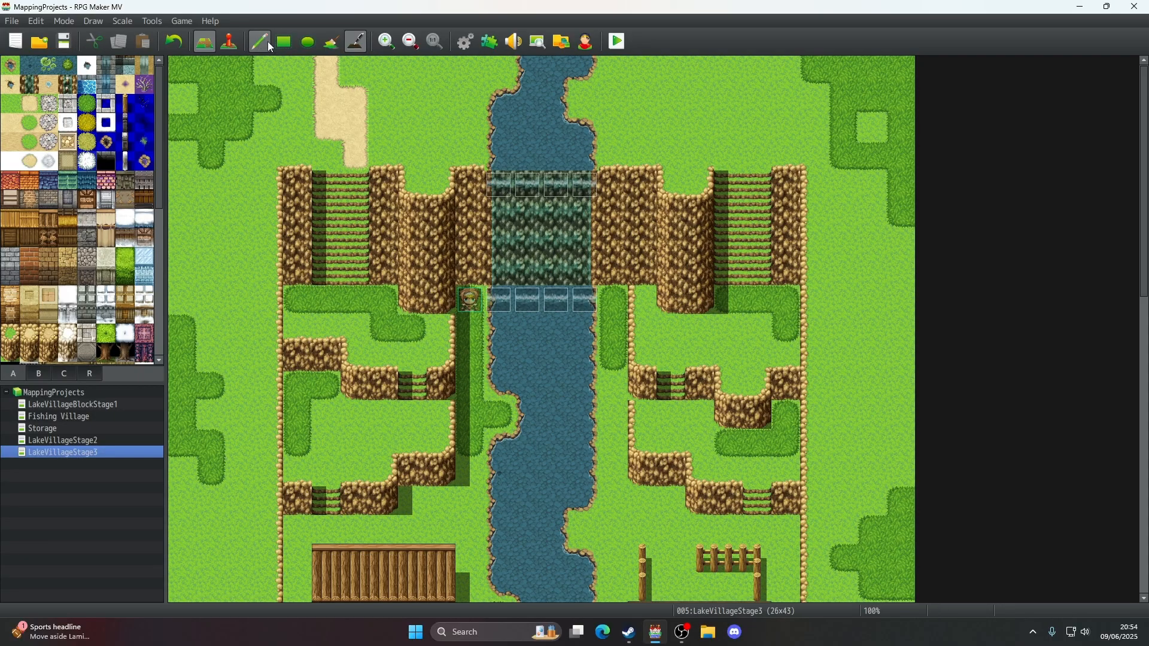
{"action": "left_click", "coordinate": [31, 105]}
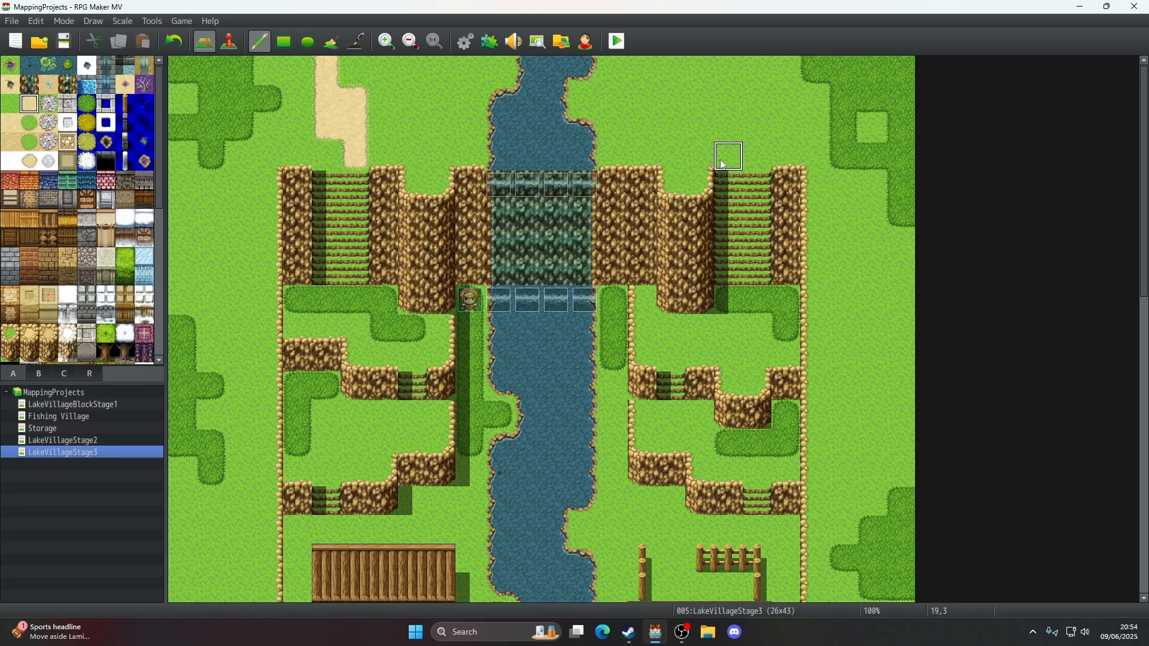
{"action": "left_click_drag", "start_coordinate": [731, 156], "coordinate": [734, 75]}
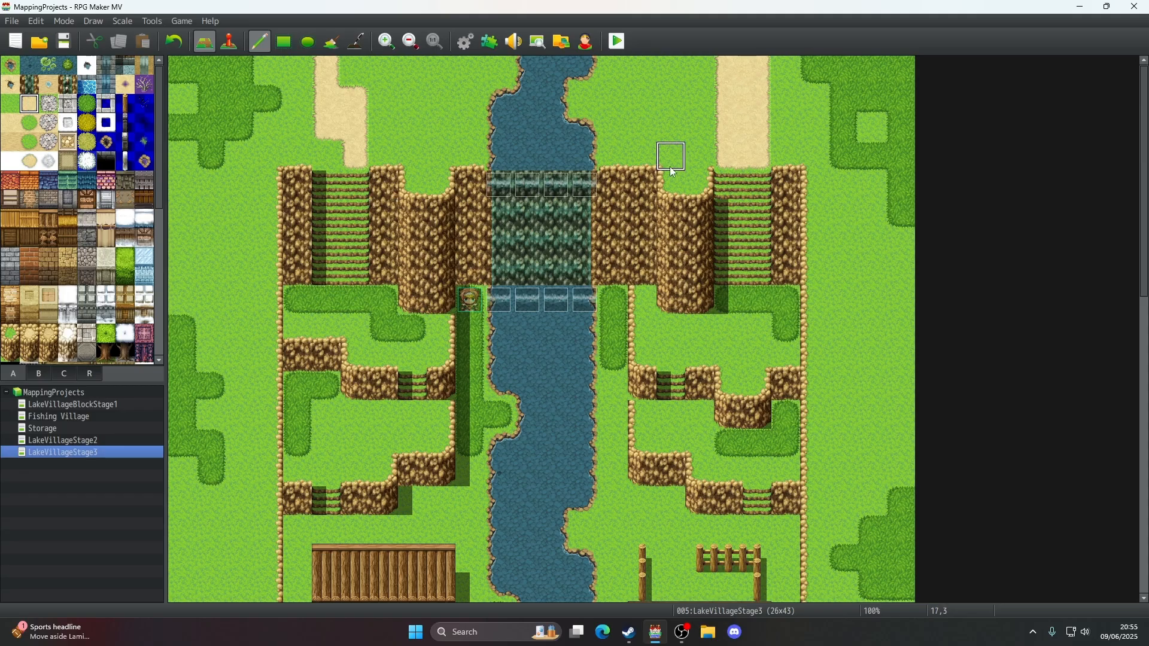
{"action": "left_click", "coordinate": [724, 137]}
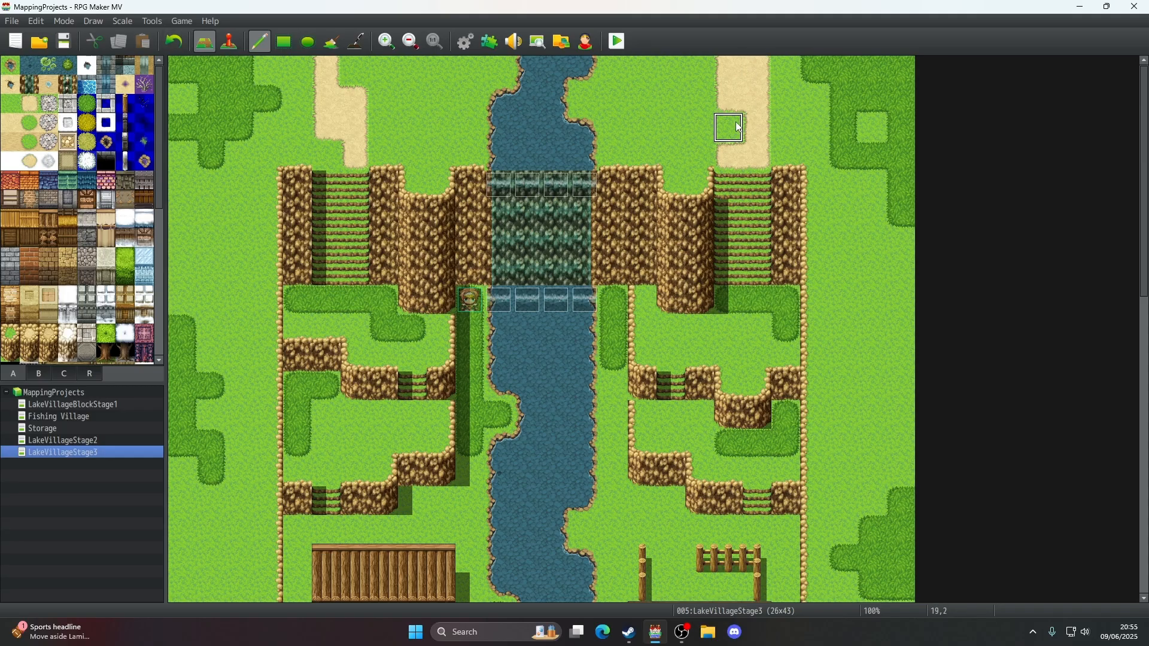
{"action": "left_click", "coordinate": [755, 71]}
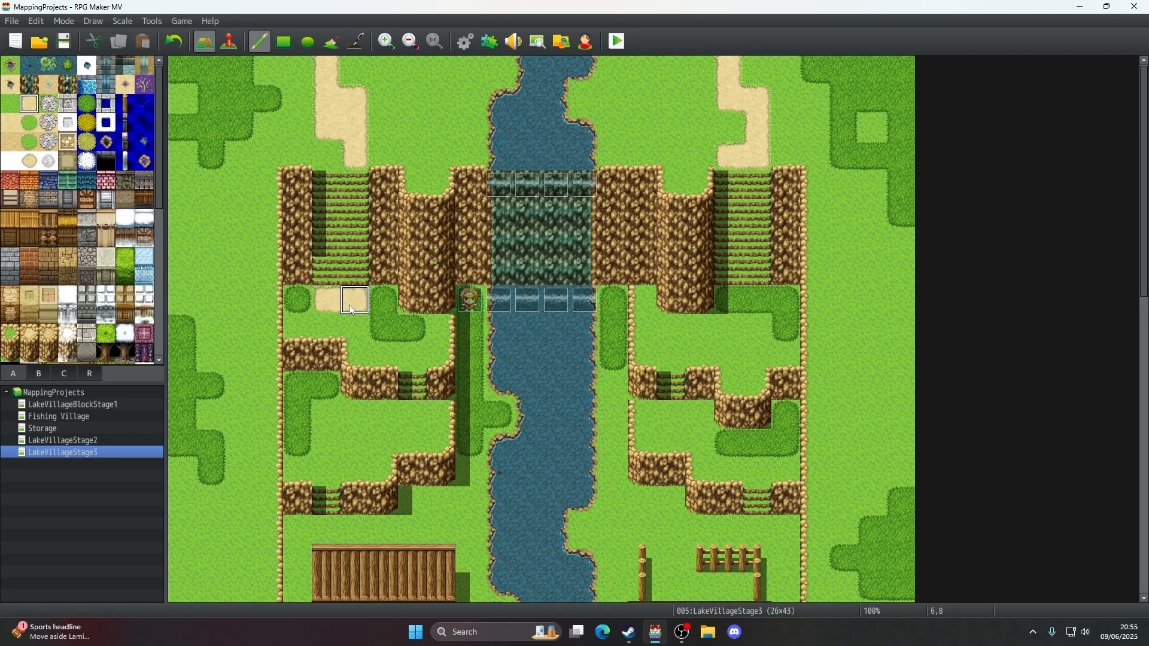
- Paint stepped sand paths across both western terraces, linking the stairs from 5,8 to 8,10 and from 8,12 to 5,14
{"action": "key", "text": "ctrl+z"}
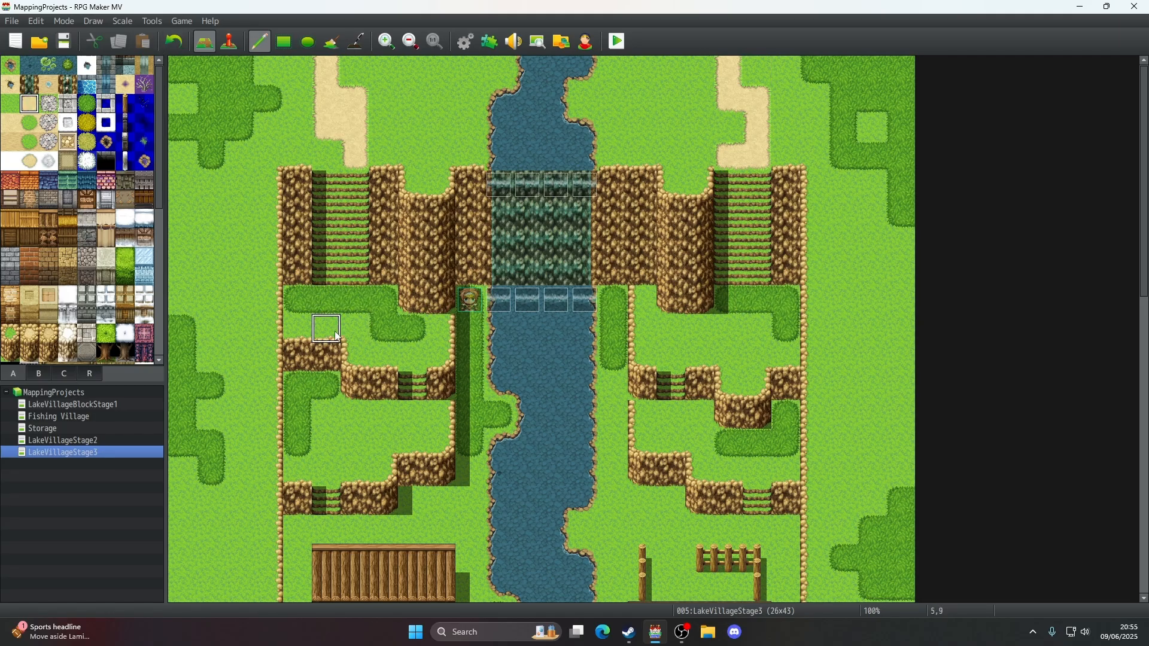
{"action": "left_click_drag", "start_coordinate": [375, 333], "coordinate": [418, 359]}
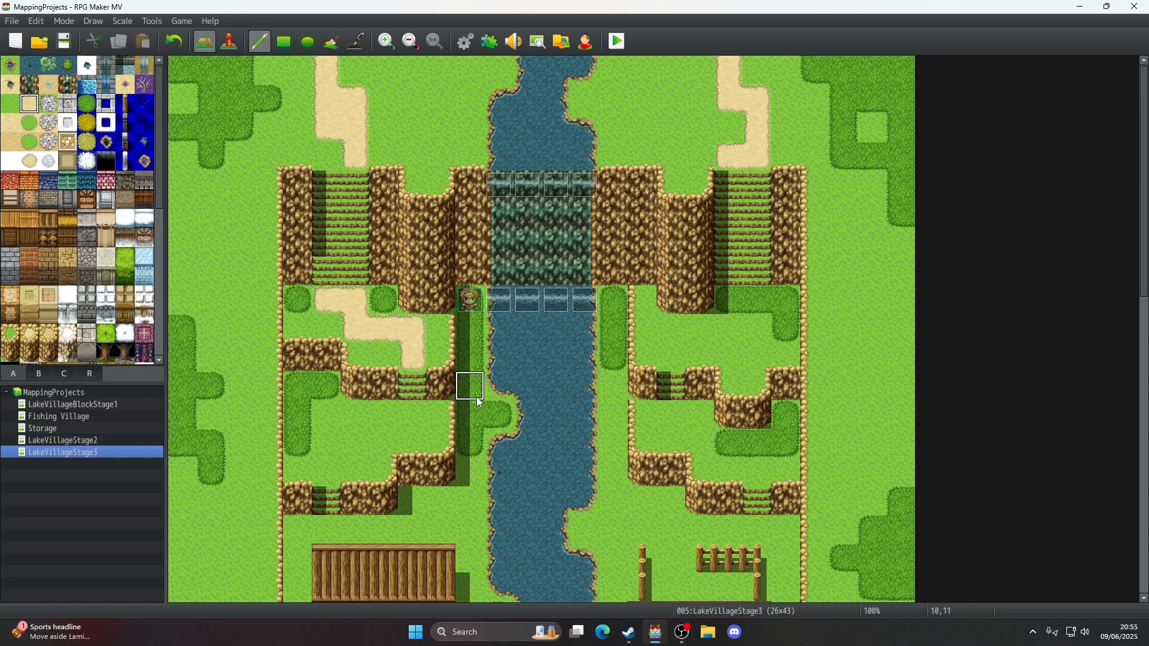
{"action": "scroll", "coordinate": [478, 404], "scroll_direction": "down", "scroll_amount": 3}
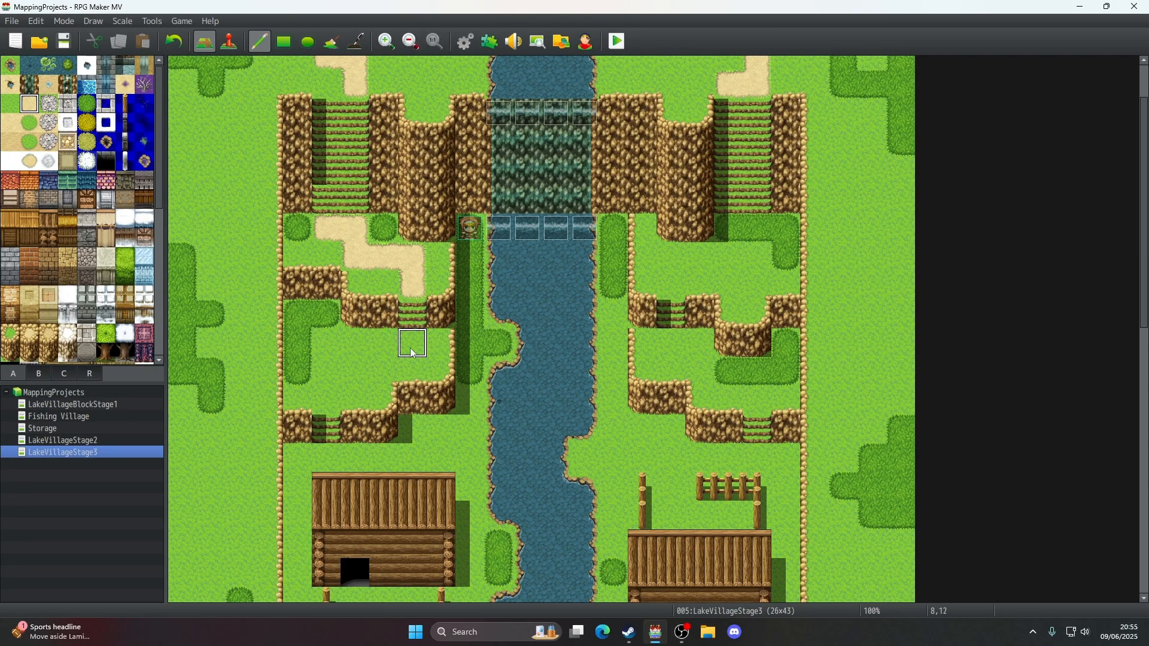
{"action": "mouse_move", "coordinate": [411, 346]}
{"action": "left_mouse_down"}
{"action": "mouse_move", "coordinate": [414, 370]}
{"action": "mouse_move", "coordinate": [353, 338]}
{"action": "mouse_move", "coordinate": [356, 372]}
{"action": "mouse_move", "coordinate": [333, 396]}
{"action": "left_mouse_up"}
{"action": "left_click", "coordinate": [173, 42]}
{"action": "left_click", "coordinate": [389, 346]}
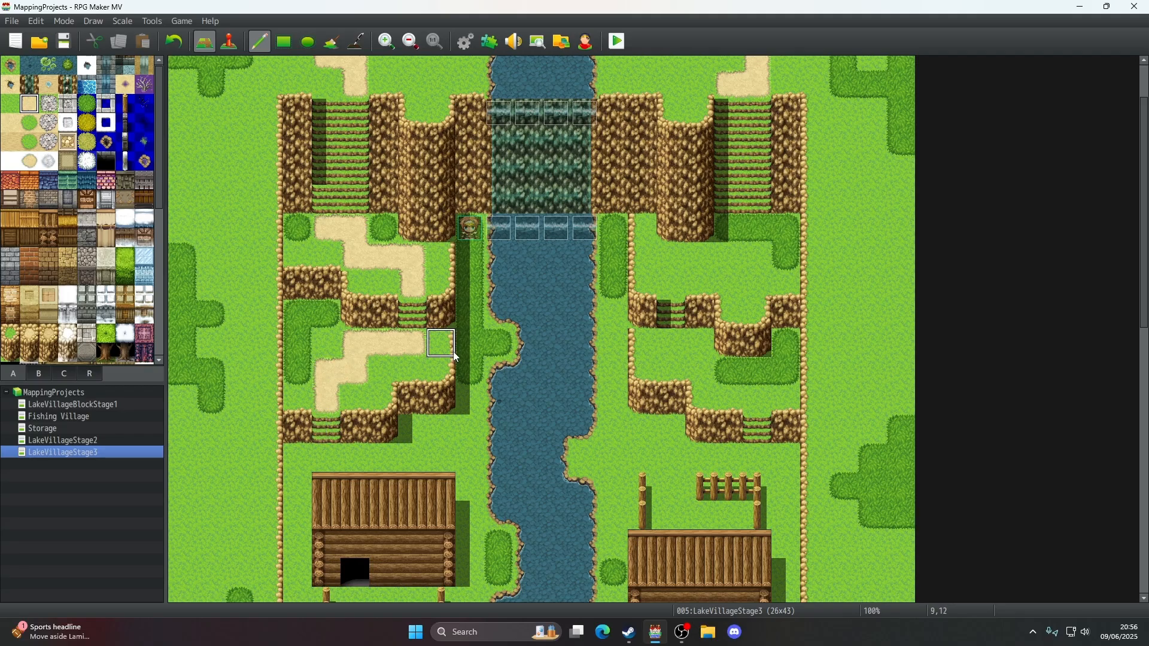
- Paint a stepped sand path across the upper eastern terrace, from below the tall staircase at 20,8 to the small stairs at 17,10
{"action": "scroll", "coordinate": [454, 350], "scroll_direction": "down", "scroll_amount": 3}
{"action": "scroll", "coordinate": [454, 351], "scroll_direction": "up", "scroll_amount": 3}
{"action": "scroll", "coordinate": [456, 357], "scroll_direction": "up", "scroll_amount": 2}
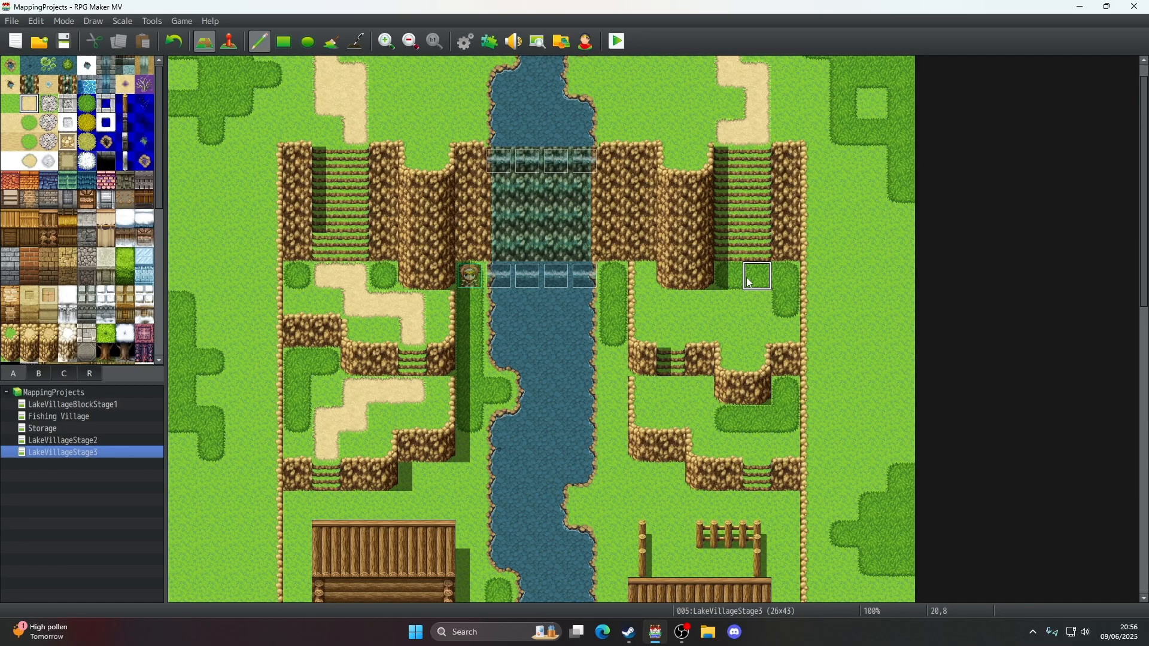
{"action": "left_click", "coordinate": [730, 300]}
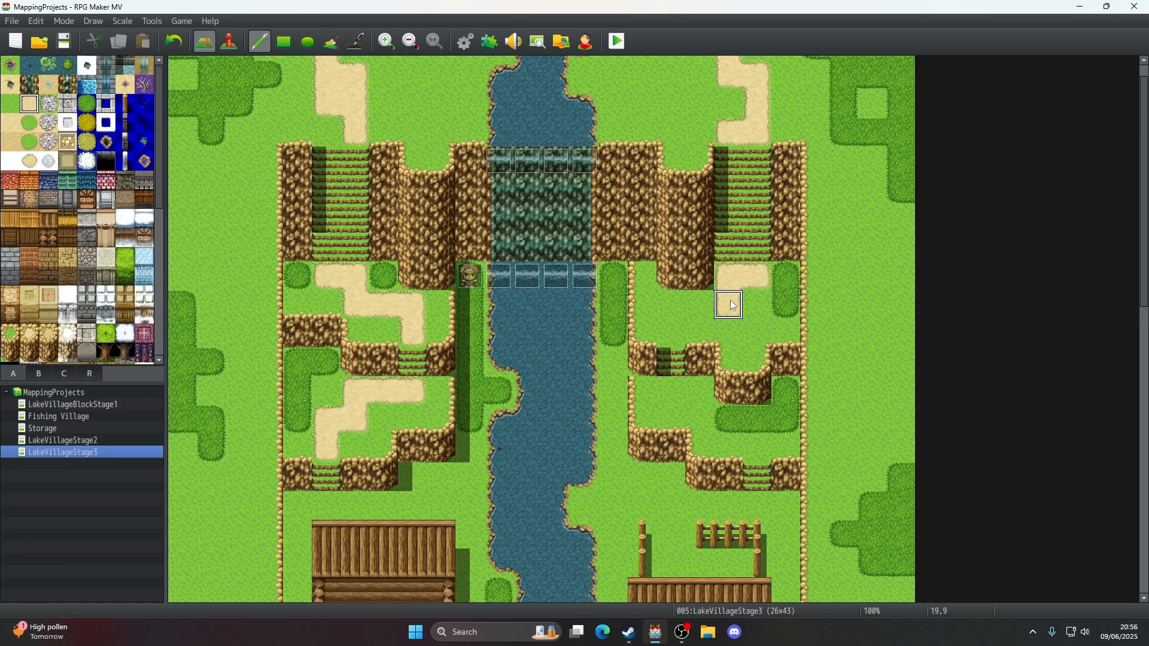
{"action": "scroll", "coordinate": [756, 415], "scroll_direction": "down", "scroll_amount": 1}
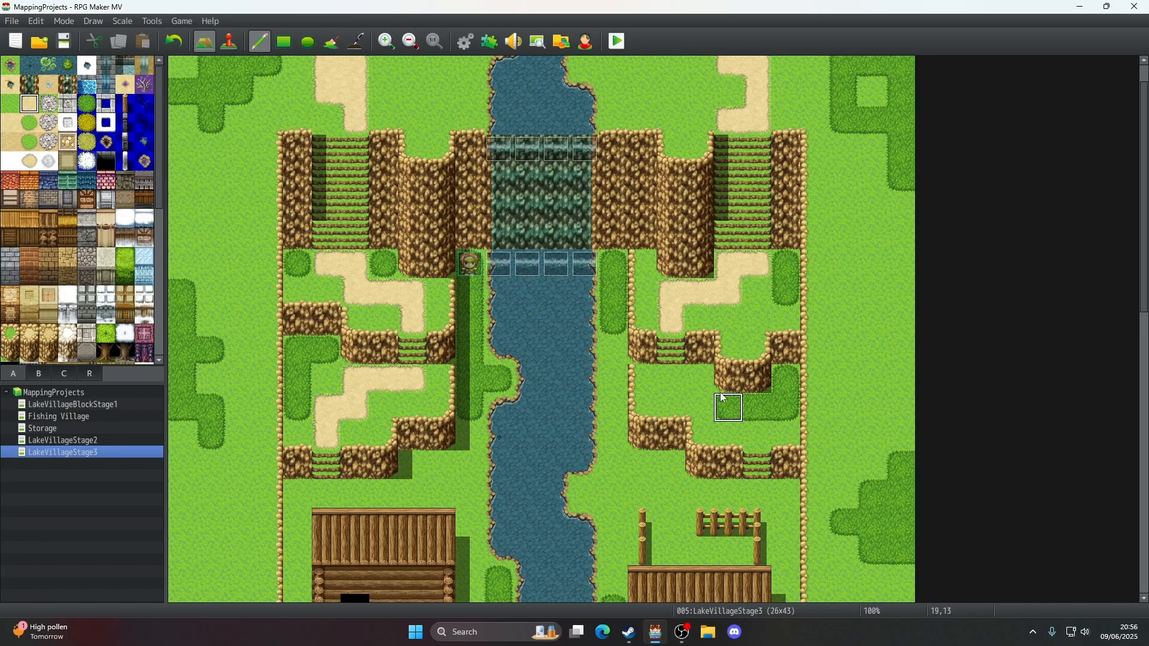
- Paint a stepped sand path across the lower eastern terrace from 17,12 to the stairs at 20,14
{"action": "left_click", "coordinate": [672, 387]}
{"action": "left_click", "coordinate": [698, 391]}
{"action": "left_click", "coordinate": [699, 410]}
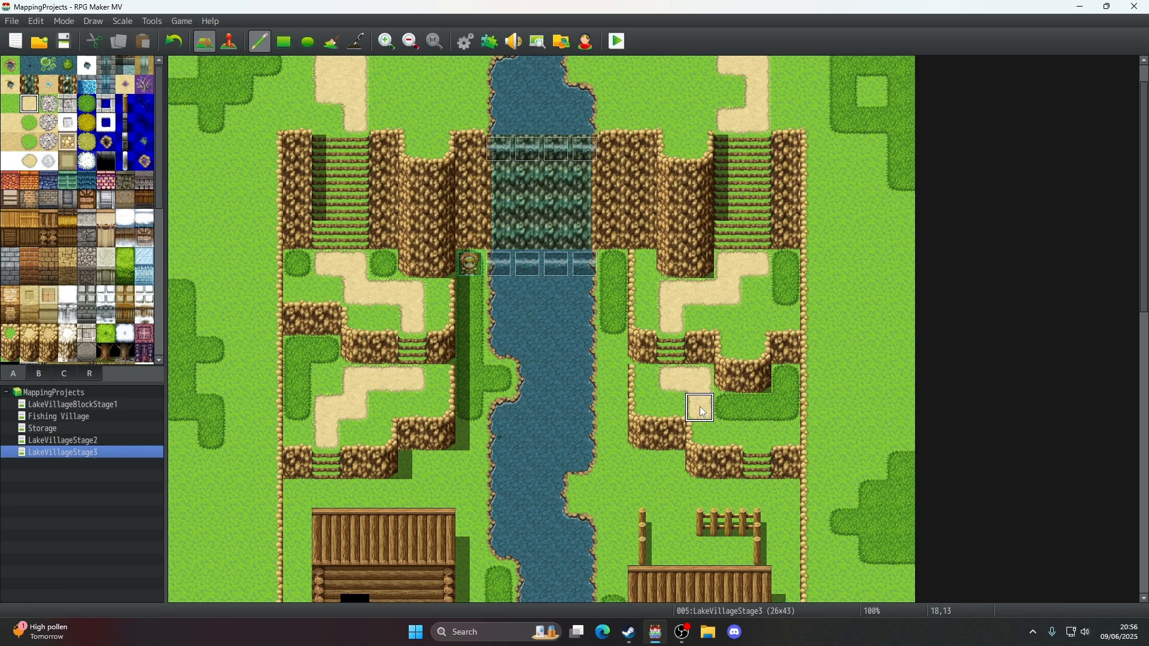
{"action": "left_click", "coordinate": [729, 413]}
{"action": "left_click", "coordinate": [760, 412]}
{"action": "left_click", "coordinate": [758, 437]}
- Lay a broken sand path from the lower eastern stairs past the house, covering 20,16 to 21,17, tile 21,19, and 21,21 to 21,23
{"action": "scroll", "coordinate": [804, 381], "scroll_direction": "down", "scroll_amount": 1}
{"action": "scroll", "coordinate": [806, 381], "scroll_direction": "down", "scroll_amount": 3}
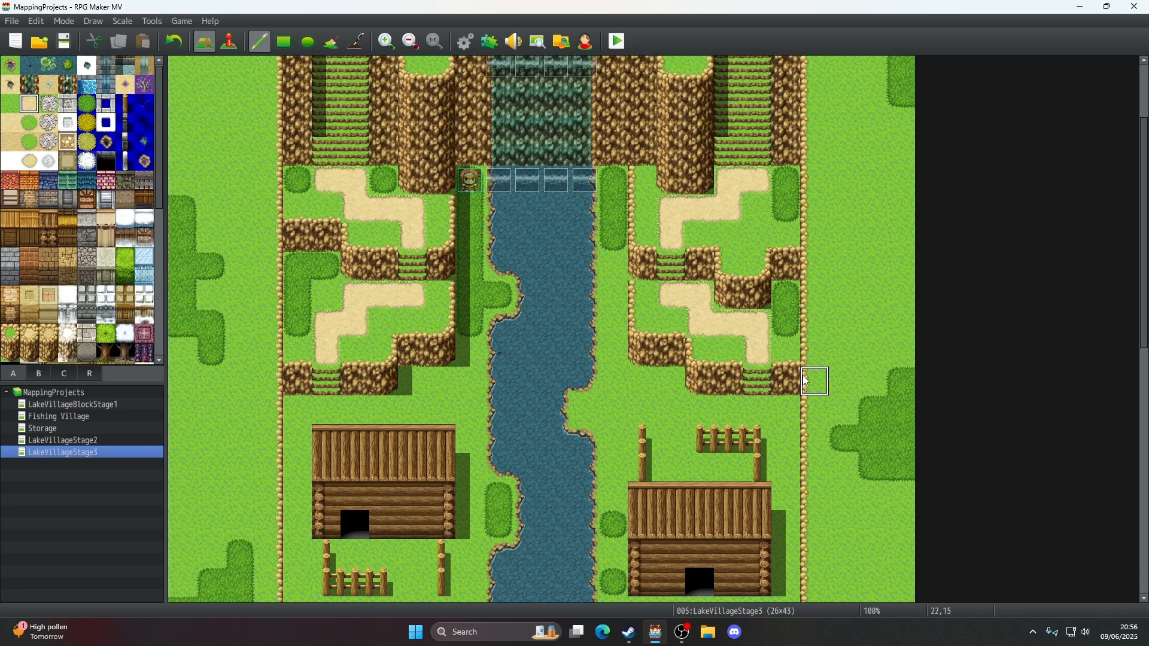
{"action": "scroll", "coordinate": [806, 381], "scroll_direction": "up", "scroll_amount": 5}
{"action": "scroll", "coordinate": [806, 381], "scroll_direction": "down", "scroll_amount": 1}
{"action": "scroll", "coordinate": [806, 381], "scroll_direction": "down", "scroll_amount": 8}
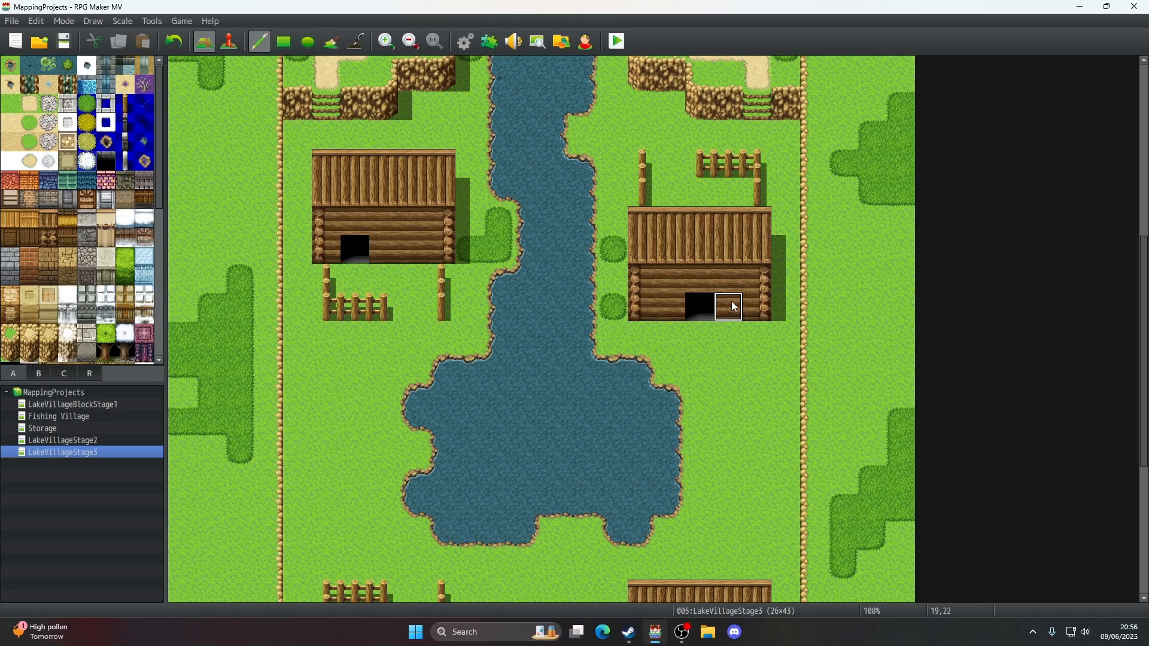
{"action": "scroll", "coordinate": [731, 306], "scroll_direction": "up", "scroll_amount": 2}
{"action": "left_click", "coordinate": [29, 104]}
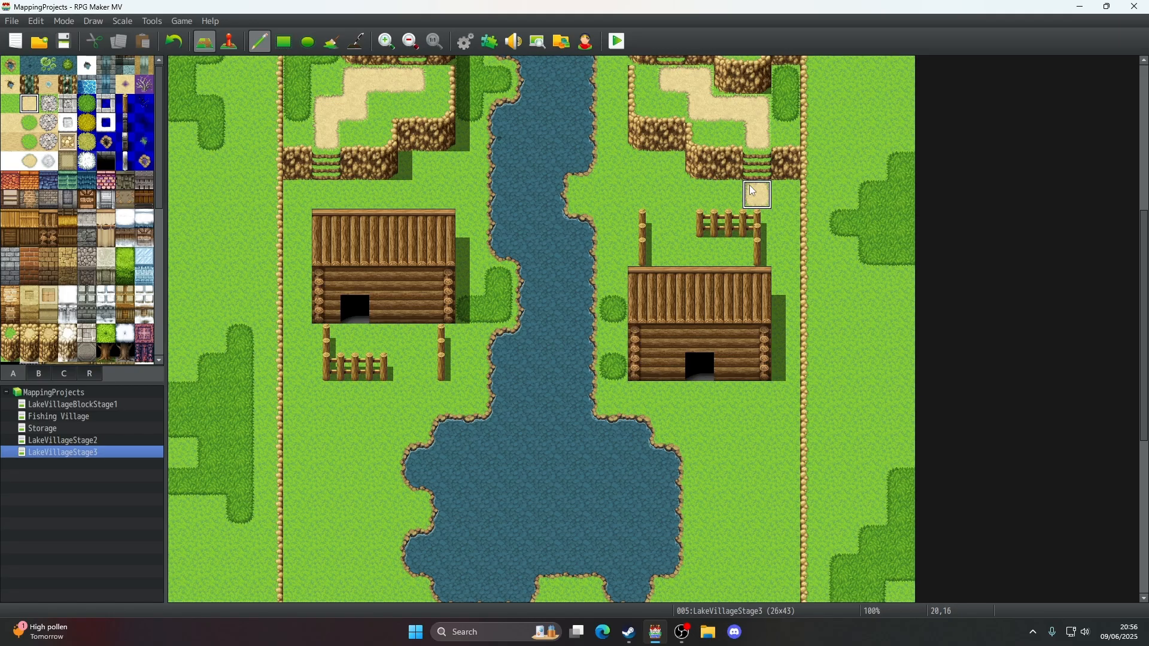
{"action": "mouse_move", "coordinate": [754, 191]}
{"action": "left_mouse_down"}
{"action": "mouse_move", "coordinate": [778, 196]}
{"action": "mouse_move", "coordinate": [785, 223]}
{"action": "left_mouse_up"}
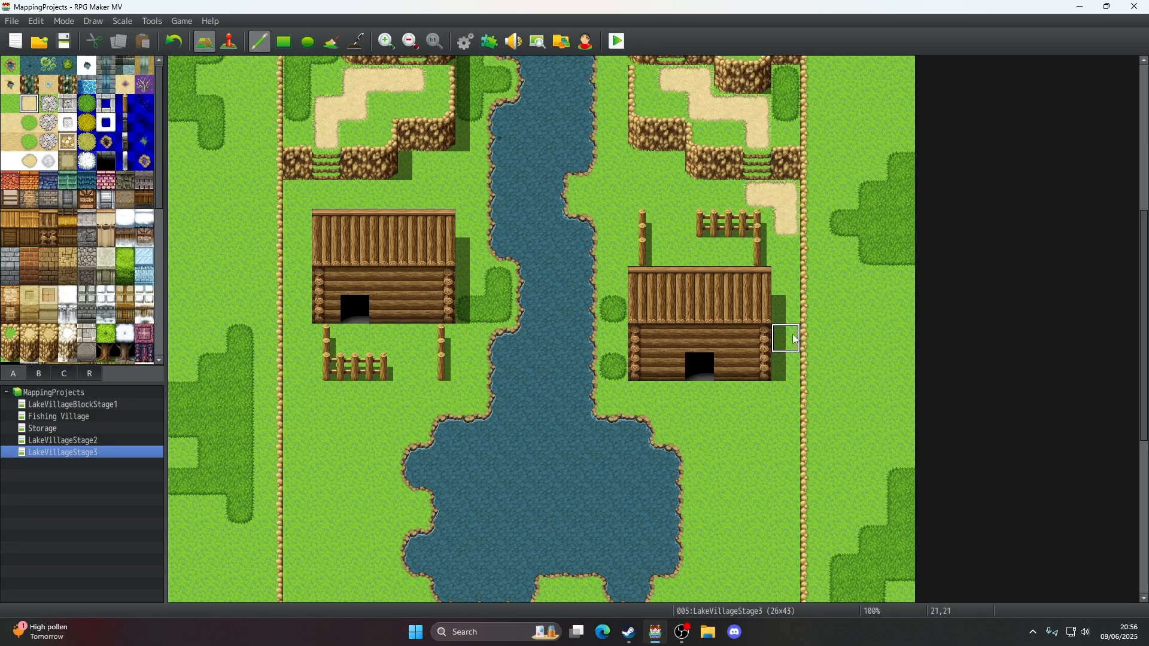
{"action": "left_click", "coordinate": [784, 278]}
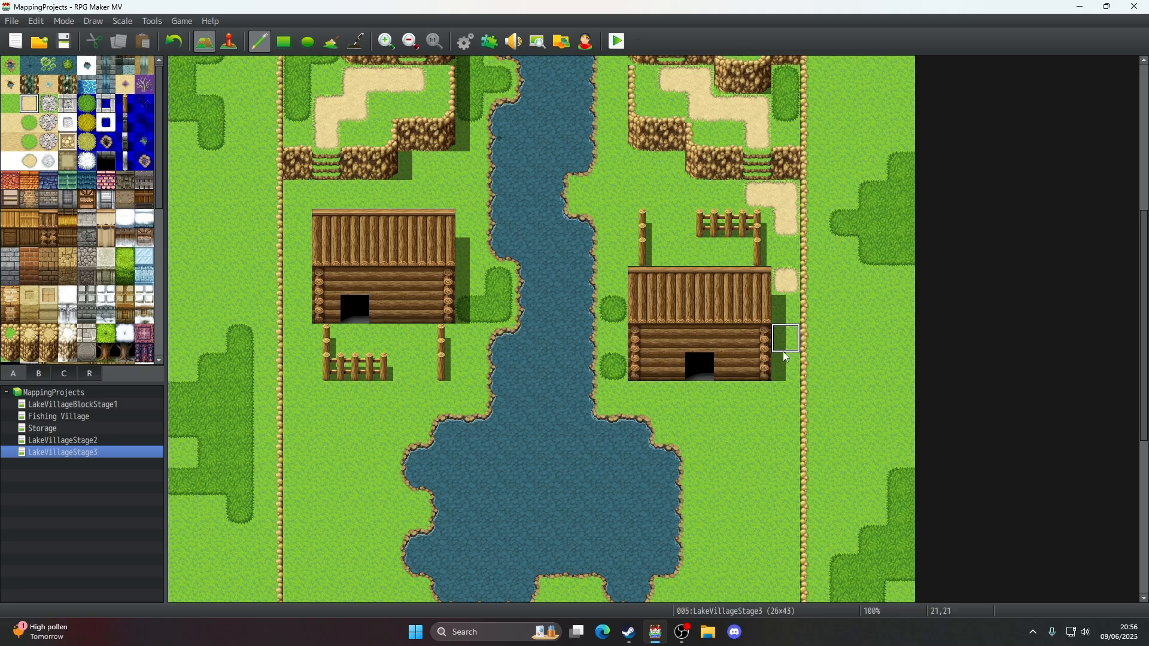
{"action": "left_click_drag", "start_coordinate": [787, 357], "coordinate": [785, 396]}
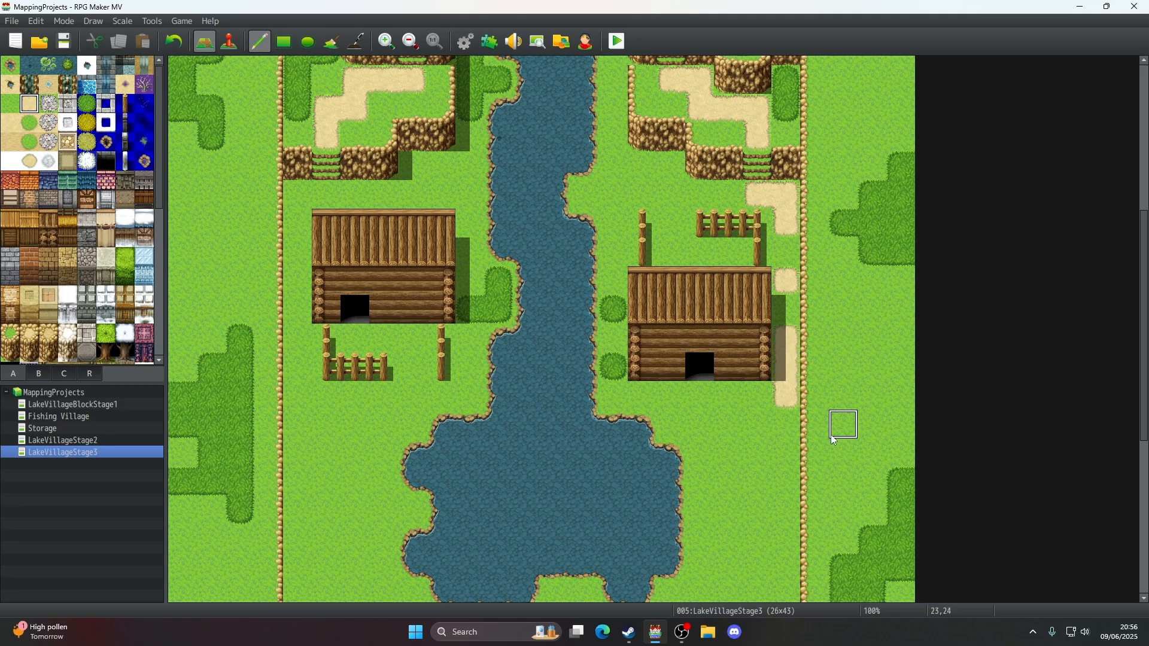
- Try covering the sand tile at 19,9 on the upper eastern terrace with a copied ground tile, and undo it
{"action": "scroll", "coordinate": [834, 439], "scroll_direction": "down", "scroll_amount": 1}
{"action": "scroll", "coordinate": [838, 437], "scroll_direction": "up", "scroll_amount": 6}
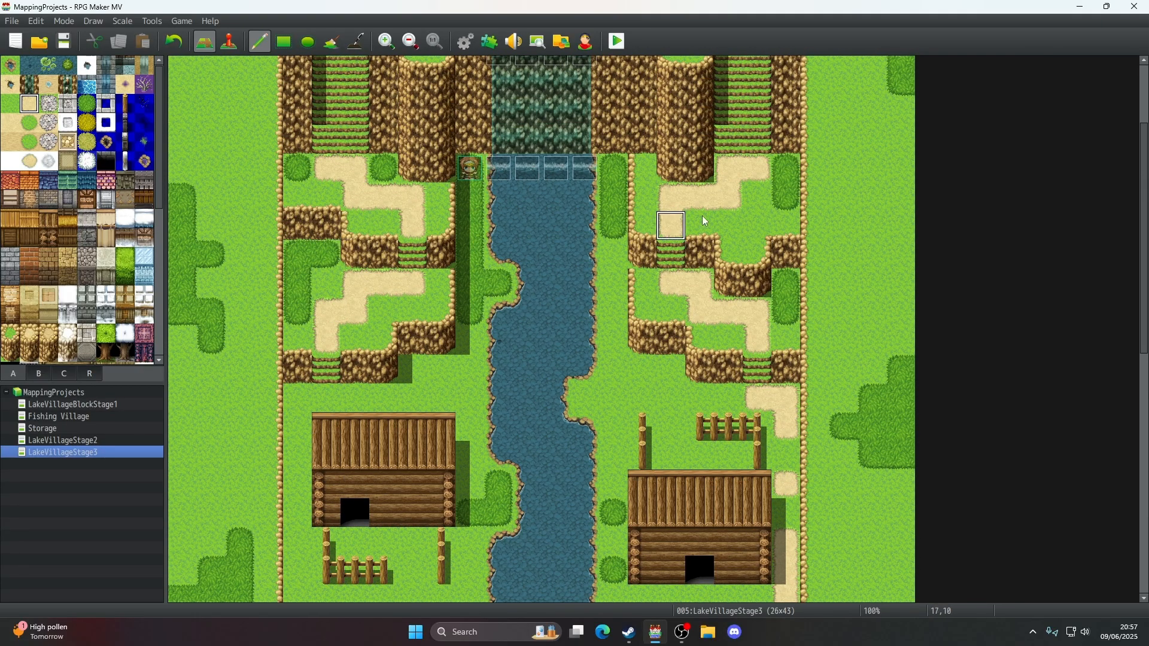
{"action": "right_click", "coordinate": [752, 223]}
{"action": "left_click", "coordinate": [733, 200]}
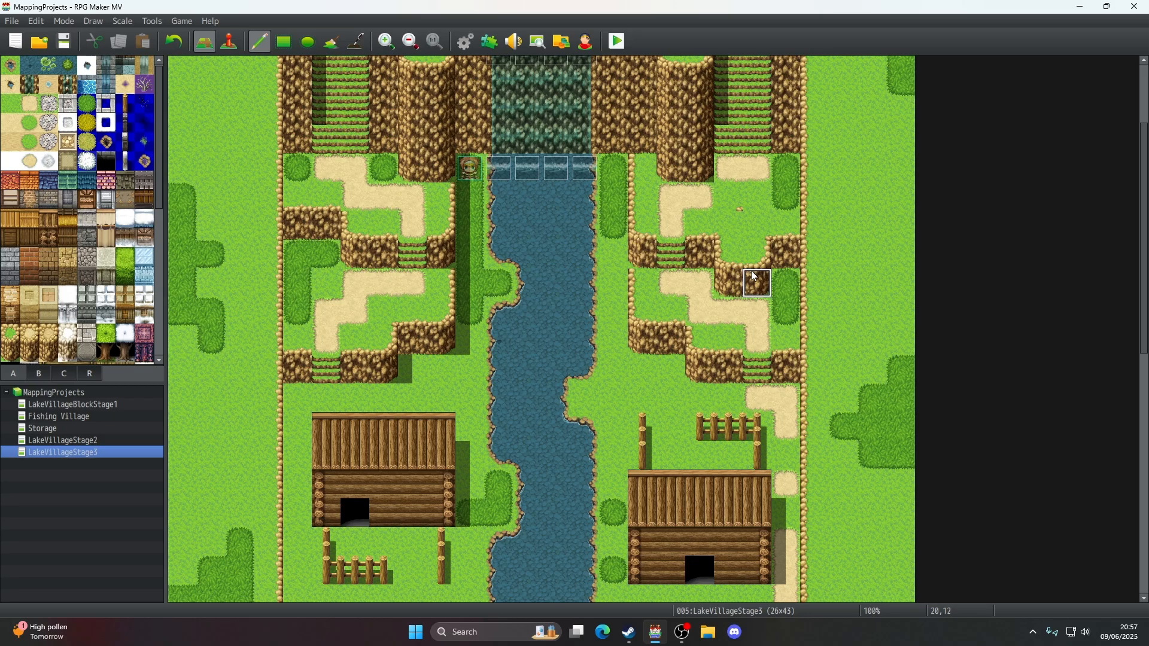
{"action": "left_click", "coordinate": [173, 41]}
- Break up the upper terrace paths by painting the plain grass tile from tileset A over the sand at 19,9 and 6,9
{"action": "scroll", "coordinate": [22, 318], "scroll_direction": "down", "scroll_amount": 3}
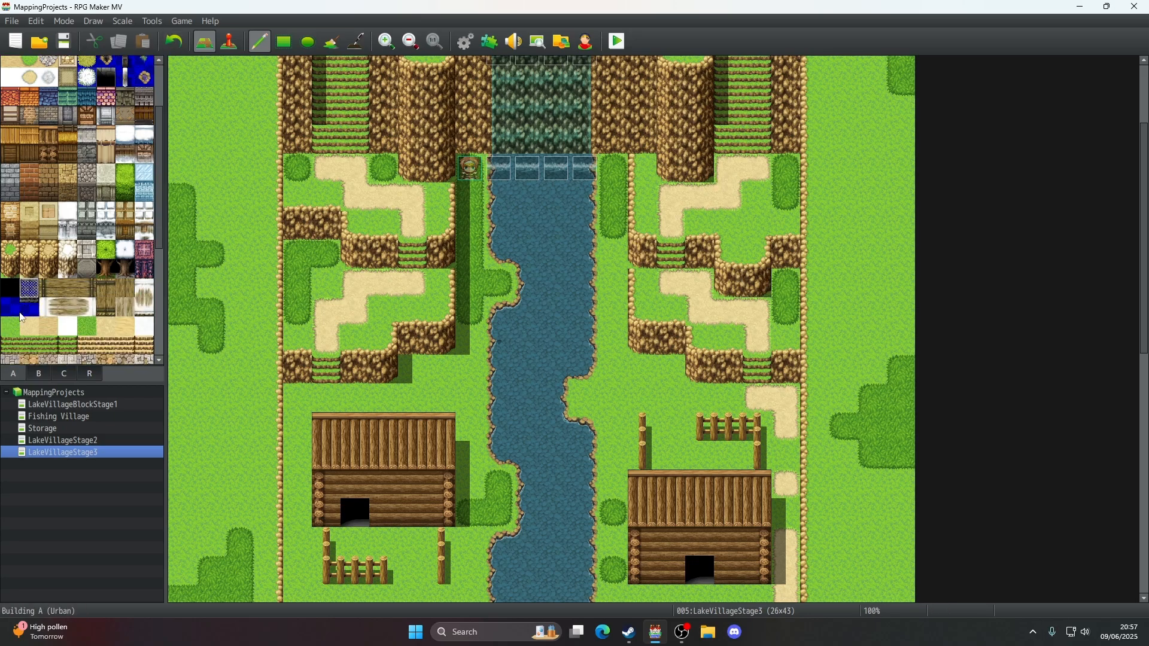
{"action": "scroll", "coordinate": [22, 317], "scroll_direction": "down", "scroll_amount": 2}
{"action": "left_click", "coordinate": [11, 279]}
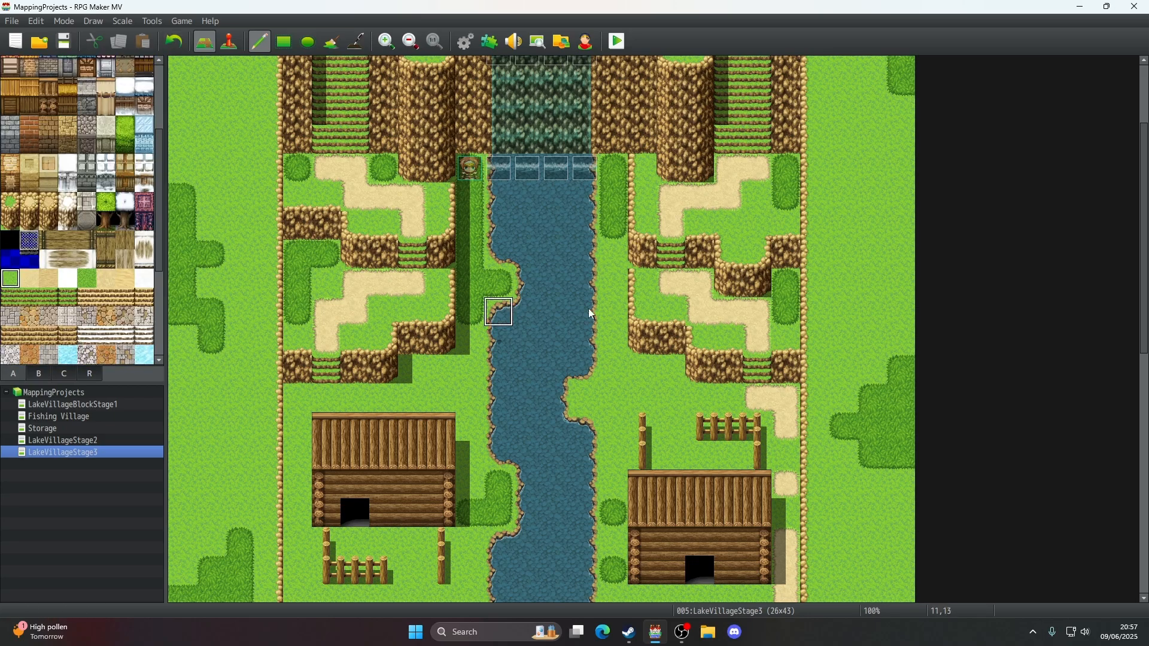
{"action": "left_click", "coordinate": [729, 205]}
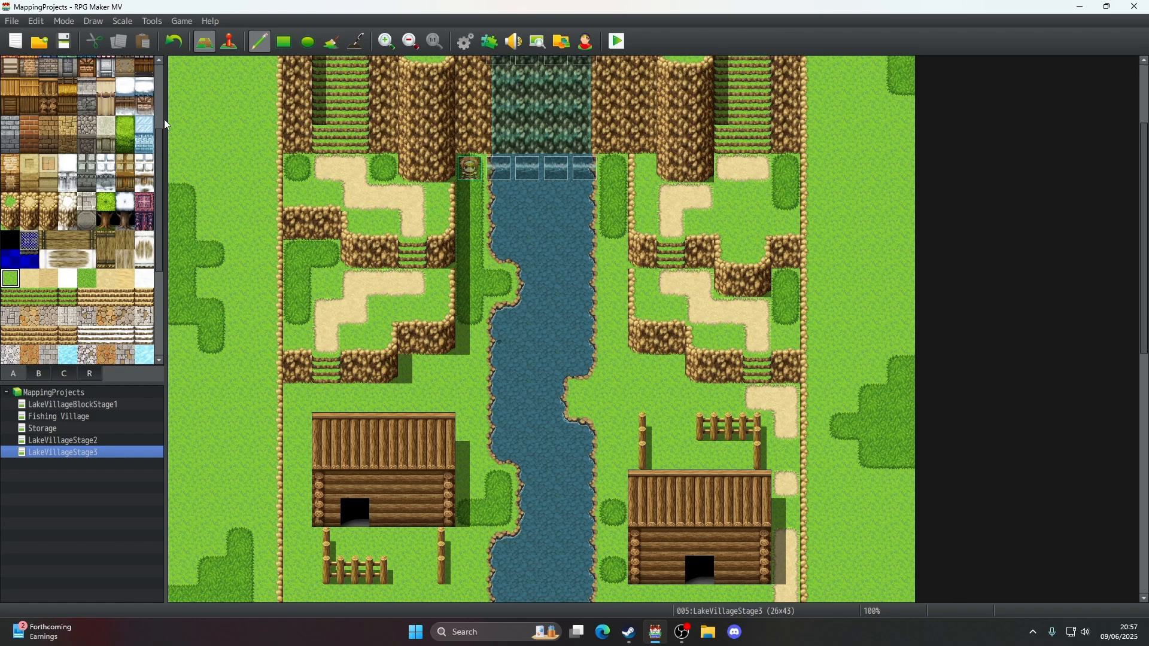
{"action": "left_click", "coordinate": [355, 196]}
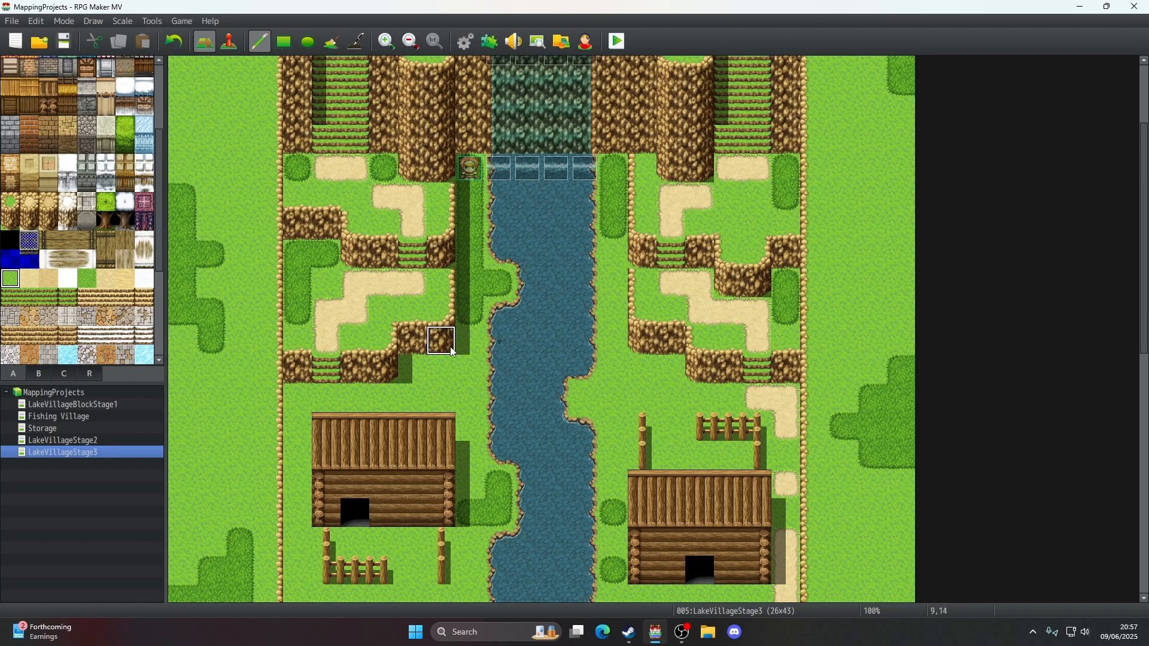
- Break up the lower terrace paths by painting plain grass over the sand at 6,13 and 18,13
{"action": "scroll", "coordinate": [451, 348], "scroll_direction": "up", "scroll_amount": 1}
{"action": "left_click", "coordinate": [357, 324]}
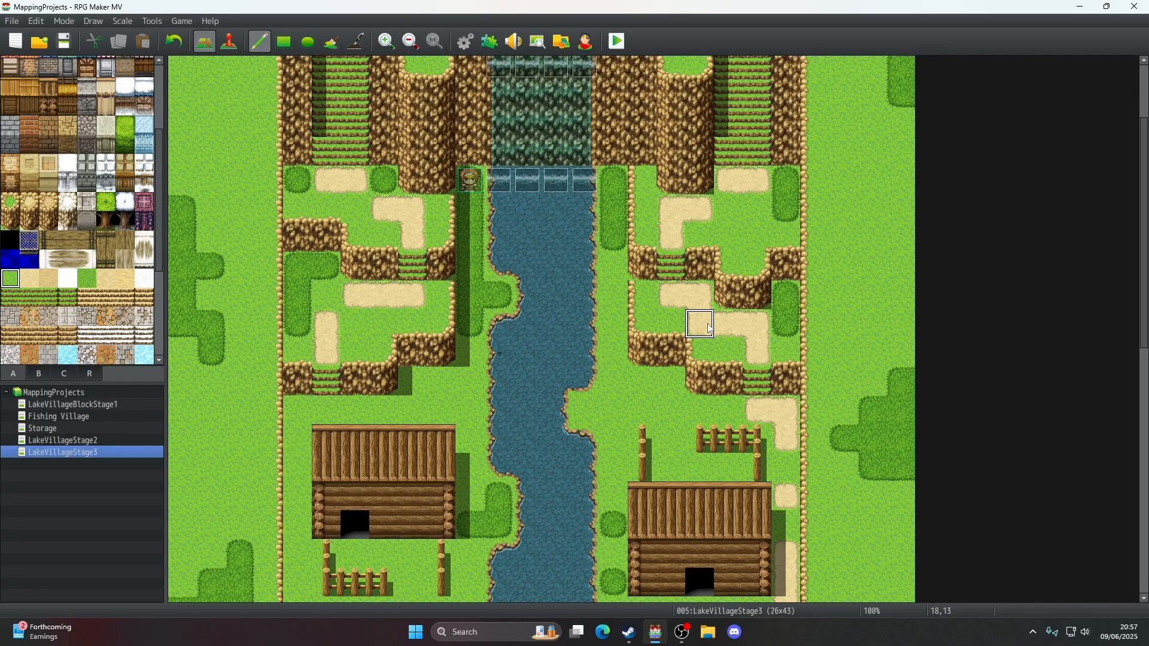
{"action": "scroll", "coordinate": [674, 427], "scroll_direction": "down", "scroll_amount": 4}
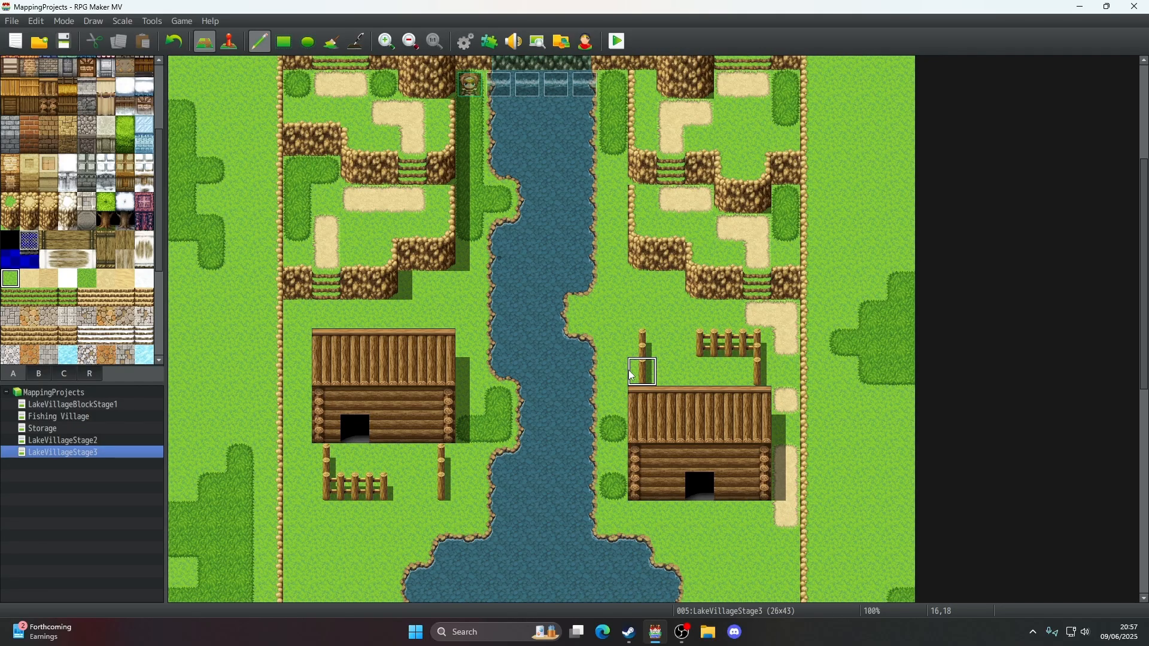
- Lay a sand path from 20,23 to 18,23, down the lake's east side, and around the lower eastern house to its door at 19,36
{"action": "scroll", "coordinate": [630, 371], "scroll_direction": "down", "scroll_amount": 9}
{"action": "right_click", "coordinate": [783, 180]}
{"action": "left_click_drag", "start_coordinate": [772, 180], "coordinate": [703, 179]}
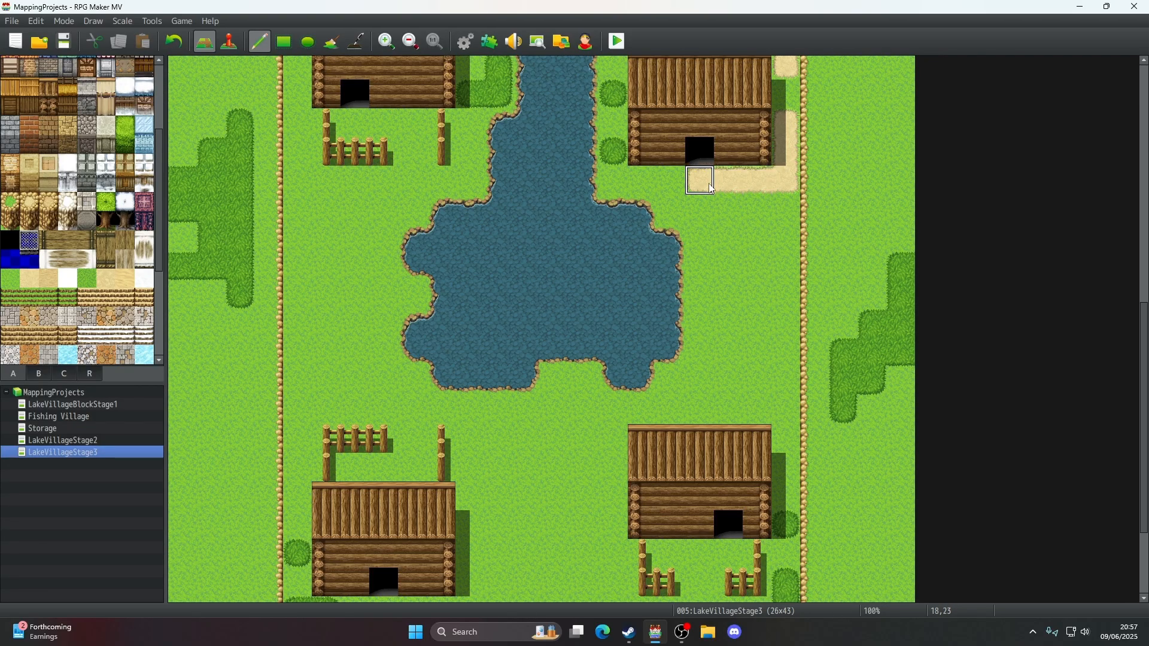
{"action": "scroll", "coordinate": [735, 247], "scroll_direction": "up", "scroll_amount": 2}
{"action": "scroll", "coordinate": [740, 251], "scroll_direction": "down", "scroll_amount": 4}
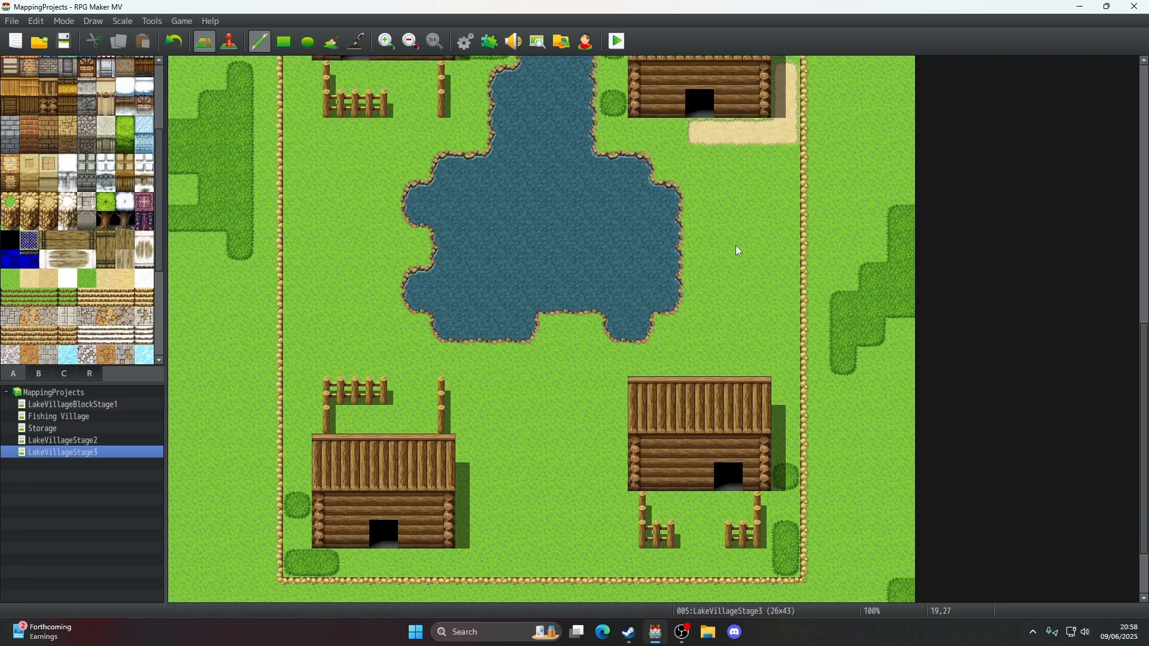
{"action": "mouse_move", "coordinate": [699, 174]}
{"action": "left_mouse_down"}
{"action": "mouse_move", "coordinate": [702, 354]}
{"action": "mouse_move", "coordinate": [670, 376]}
{"action": "mouse_move", "coordinate": [613, 375]}
{"action": "mouse_move", "coordinate": [610, 571]}
{"action": "mouse_move", "coordinate": [682, 573]}
{"action": "mouse_move", "coordinate": [728, 466]}
{"action": "left_mouse_up"}
- Extend the sand path west along row 38 from 14,38 to 7,38, with a branch up column 10 to 10,31
{"action": "scroll", "coordinate": [726, 405], "scroll_direction": "up", "scroll_amount": 3}
{"action": "scroll", "coordinate": [724, 399], "scroll_direction": "down", "scroll_amount": 5}
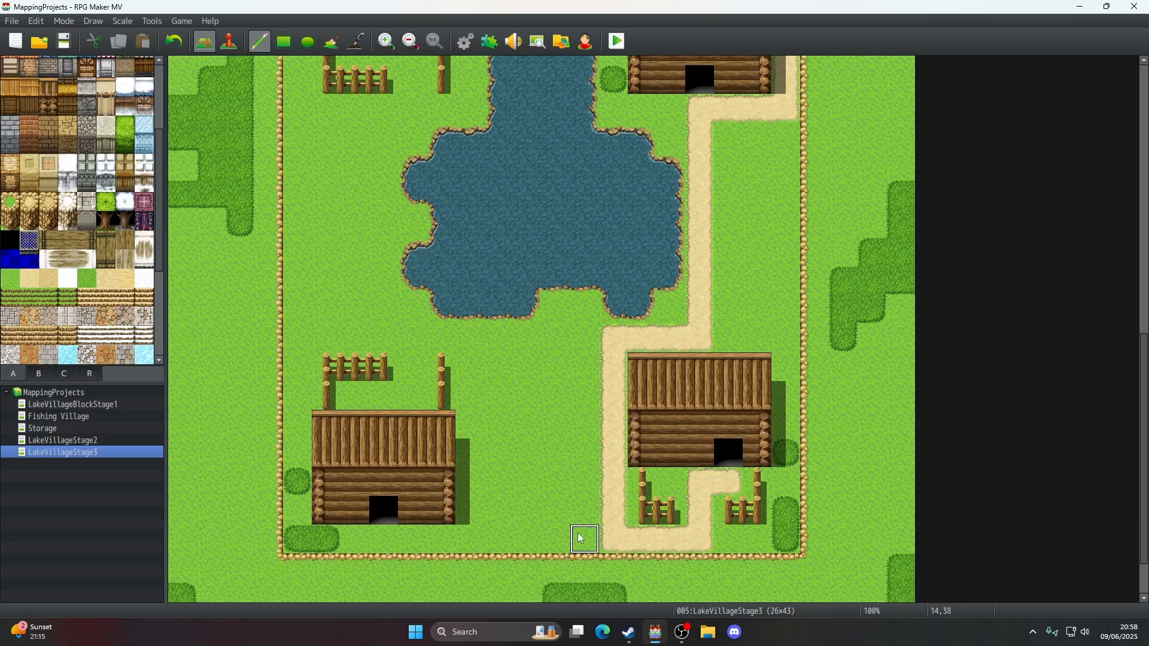
{"action": "mouse_move", "coordinate": [582, 538]}
{"action": "left_mouse_down"}
{"action": "mouse_move", "coordinate": [386, 538]}
{"action": "mouse_move", "coordinate": [424, 540]}
{"action": "mouse_move", "coordinate": [470, 513]}
{"action": "mouse_move", "coordinate": [464, 349]}
{"action": "left_mouse_up"}
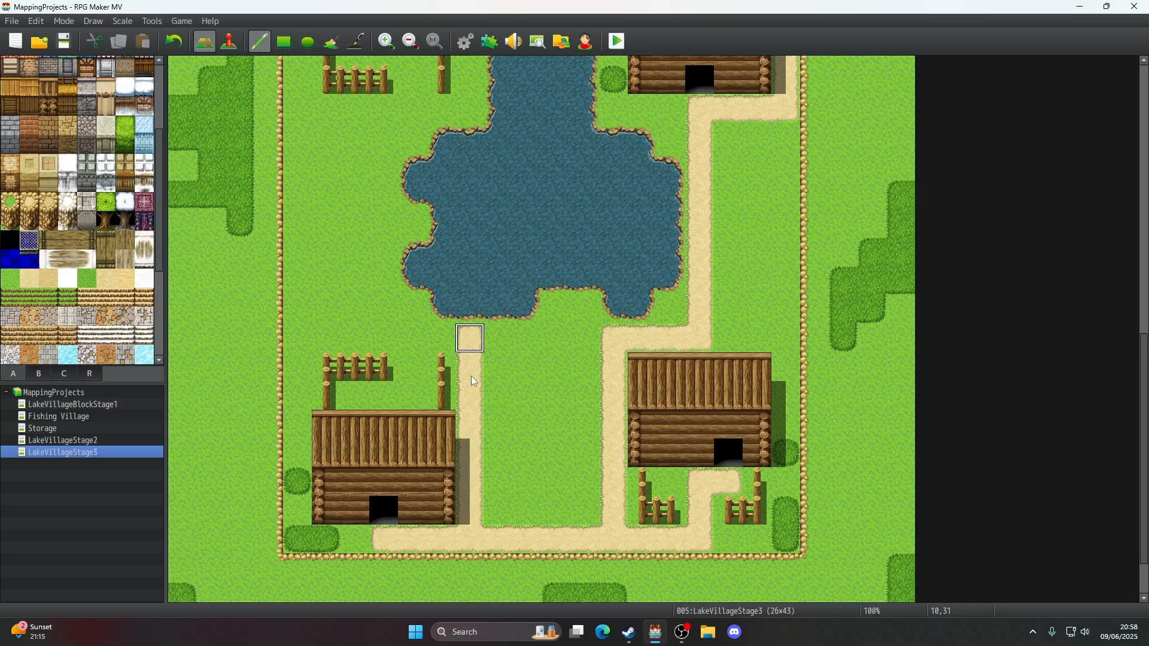
- Continue the sand path from 9,31 up the lake's west side, branching to the house door at 6,21 and to the stairs at 5,16
{"action": "scroll", "coordinate": [473, 383], "scroll_direction": "up", "scroll_amount": 5}
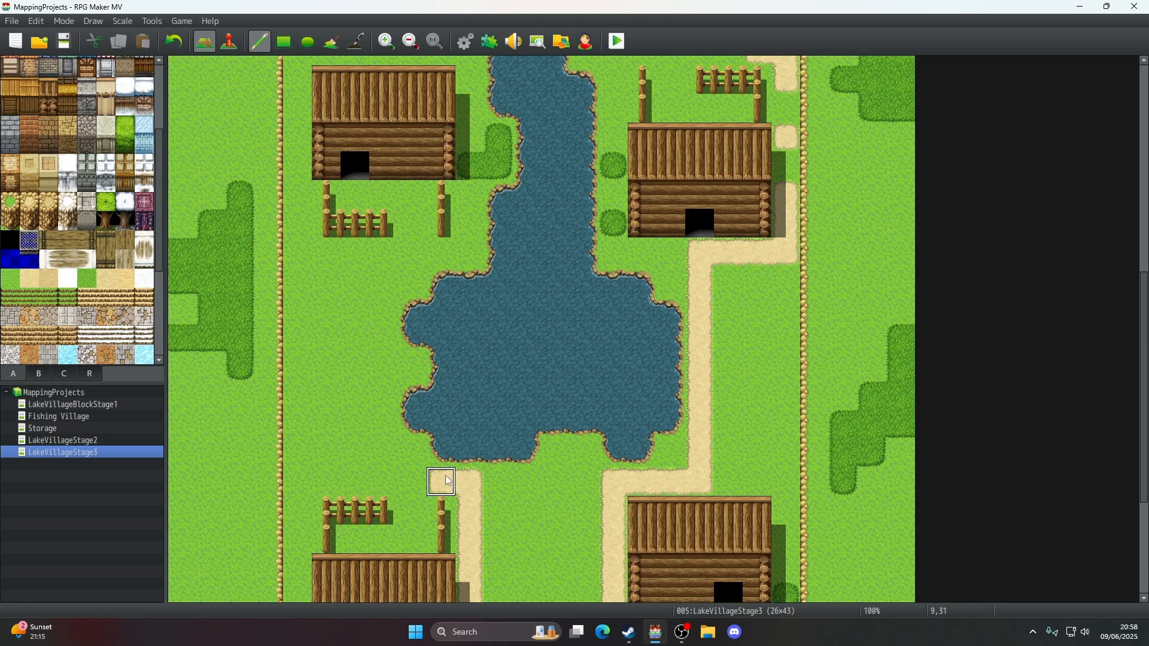
{"action": "mouse_move", "coordinate": [449, 482]}
{"action": "left_mouse_down"}
{"action": "mouse_move", "coordinate": [384, 481]}
{"action": "mouse_move", "coordinate": [383, 278]}
{"action": "mouse_move", "coordinate": [406, 252]}
{"action": "mouse_move", "coordinate": [412, 194]}
{"action": "mouse_move", "coordinate": [354, 194]}
{"action": "left_mouse_up"}
{"action": "scroll", "coordinate": [395, 317], "scroll_direction": "up", "scroll_amount": 6}
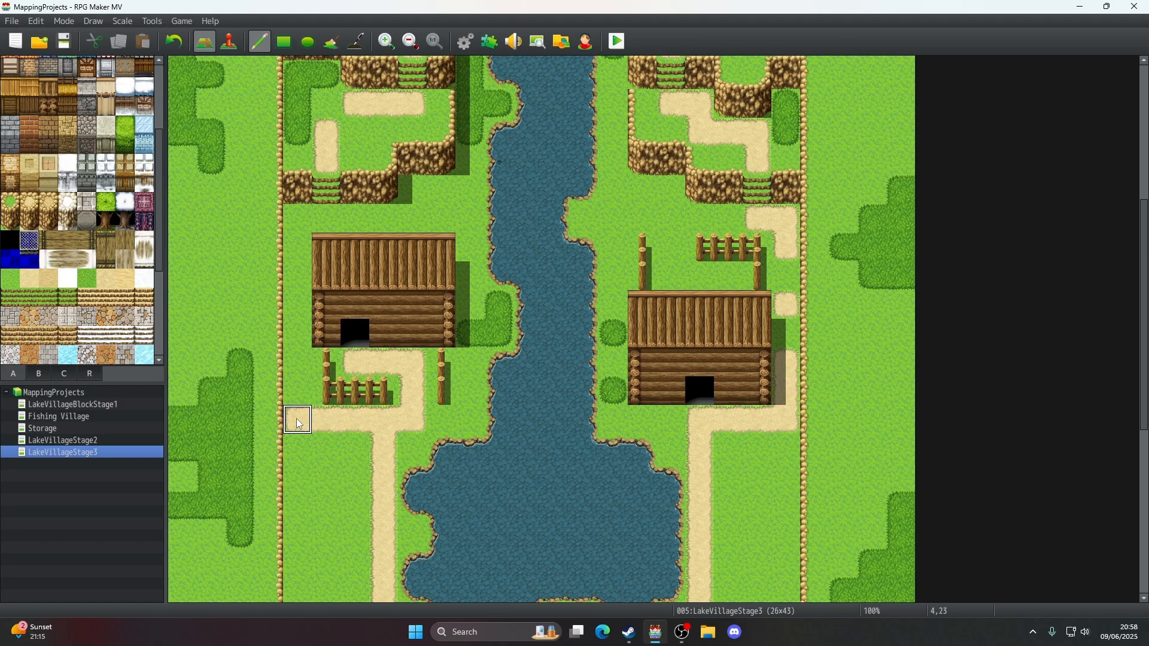
{"action": "mouse_move", "coordinate": [299, 424]}
{"action": "left_mouse_down"}
{"action": "mouse_move", "coordinate": [297, 218]}
{"action": "mouse_move", "coordinate": [326, 218]}
{"action": "left_mouse_up"}
{"action": "scroll", "coordinate": [573, 327], "scroll_direction": "up", "scroll_amount": 3}
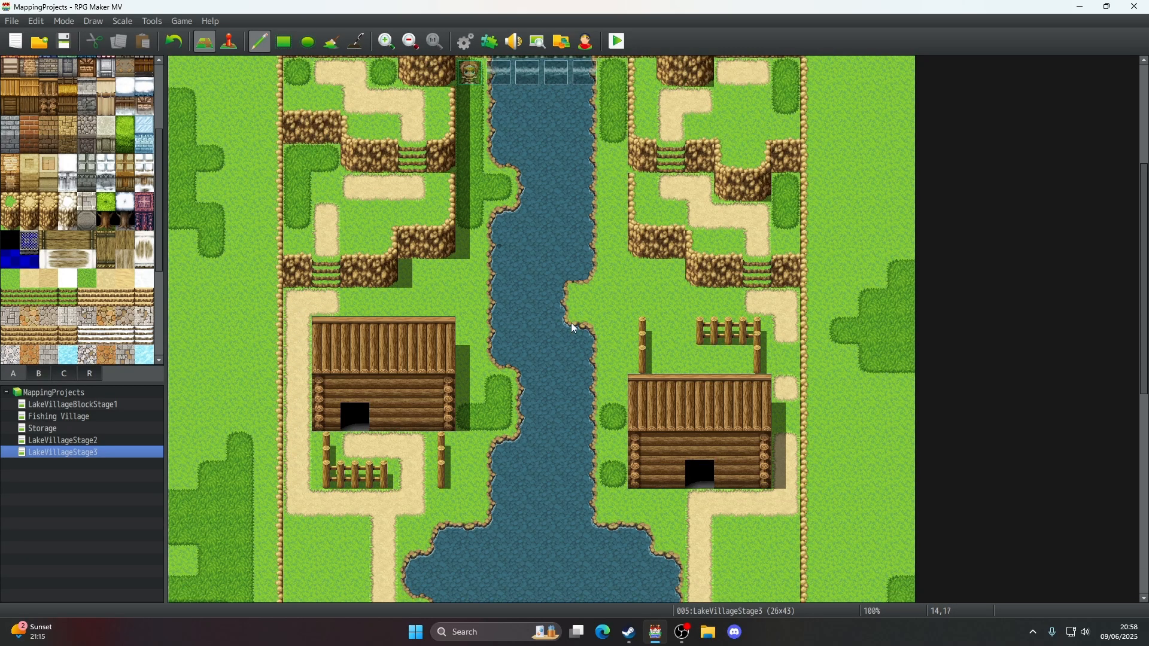
- Break up the eastern lakeside path by painting grass over the sand at 19,23, 18,25, 18,29 and 16,31
{"action": "scroll", "coordinate": [573, 327], "scroll_direction": "down", "scroll_amount": 14}
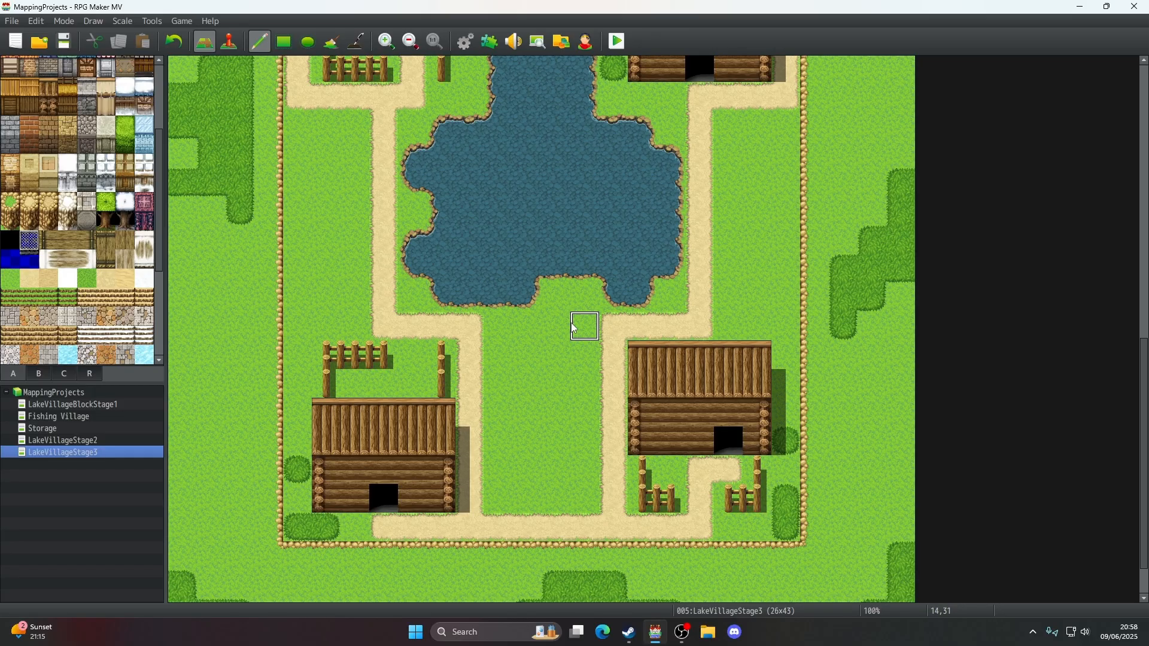
{"action": "scroll", "coordinate": [573, 327], "scroll_direction": "up", "scroll_amount": 13}
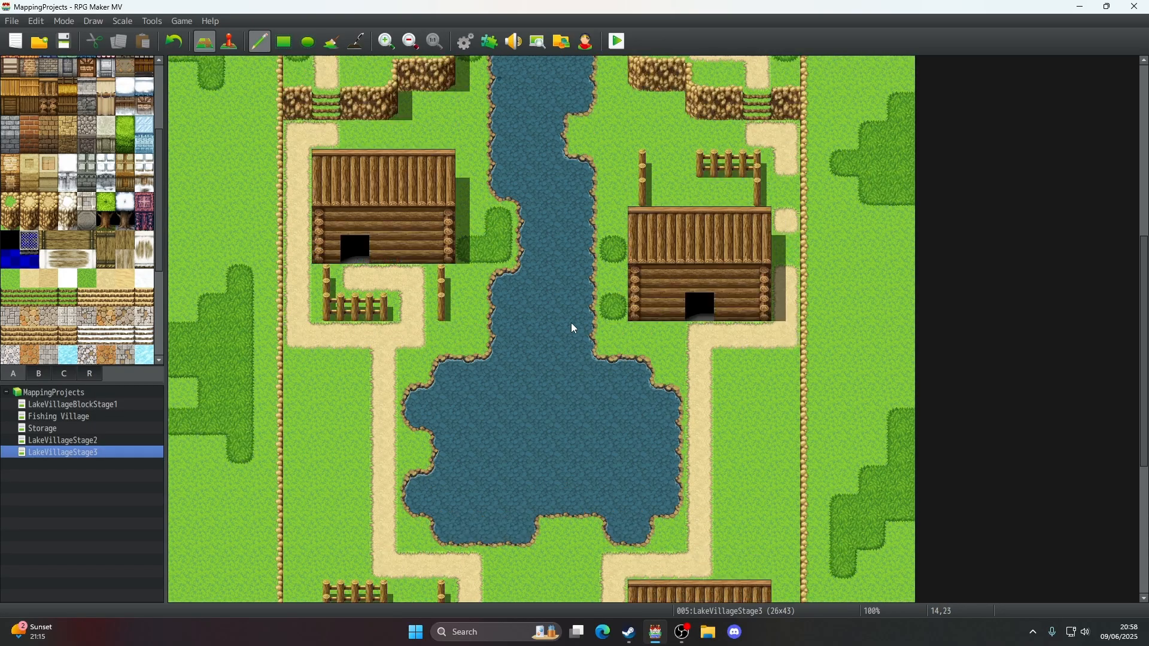
{"action": "scroll", "coordinate": [740, 278], "scroll_direction": "up", "scroll_amount": 3}
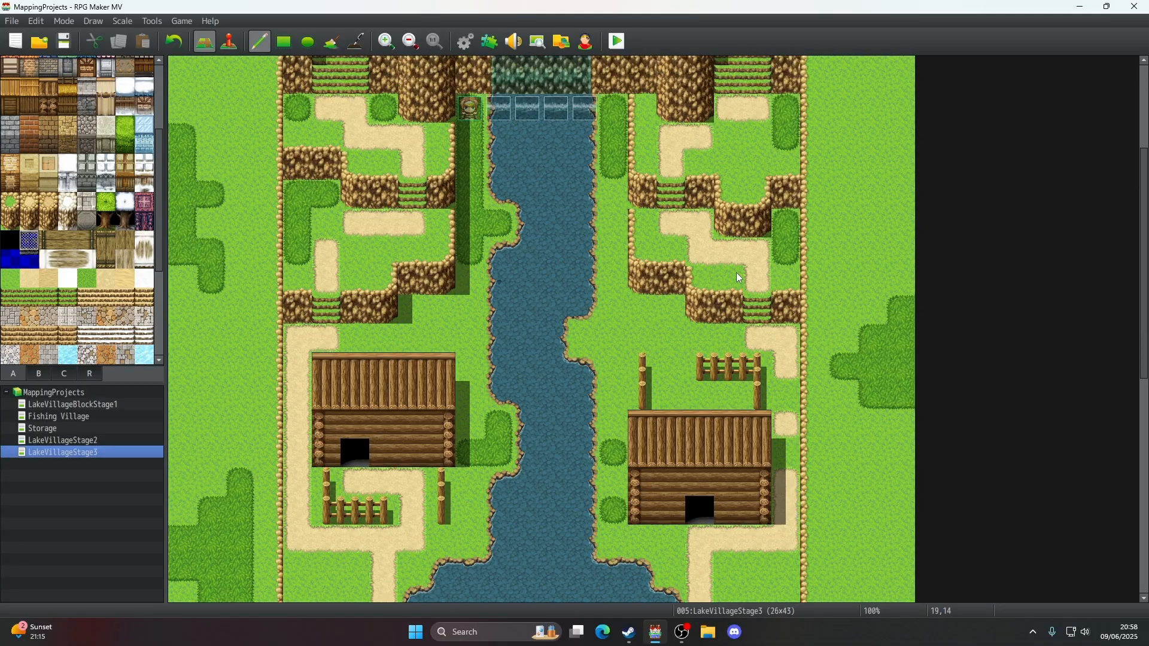
{"action": "scroll", "coordinate": [740, 278], "scroll_direction": "down", "scroll_amount": 6}
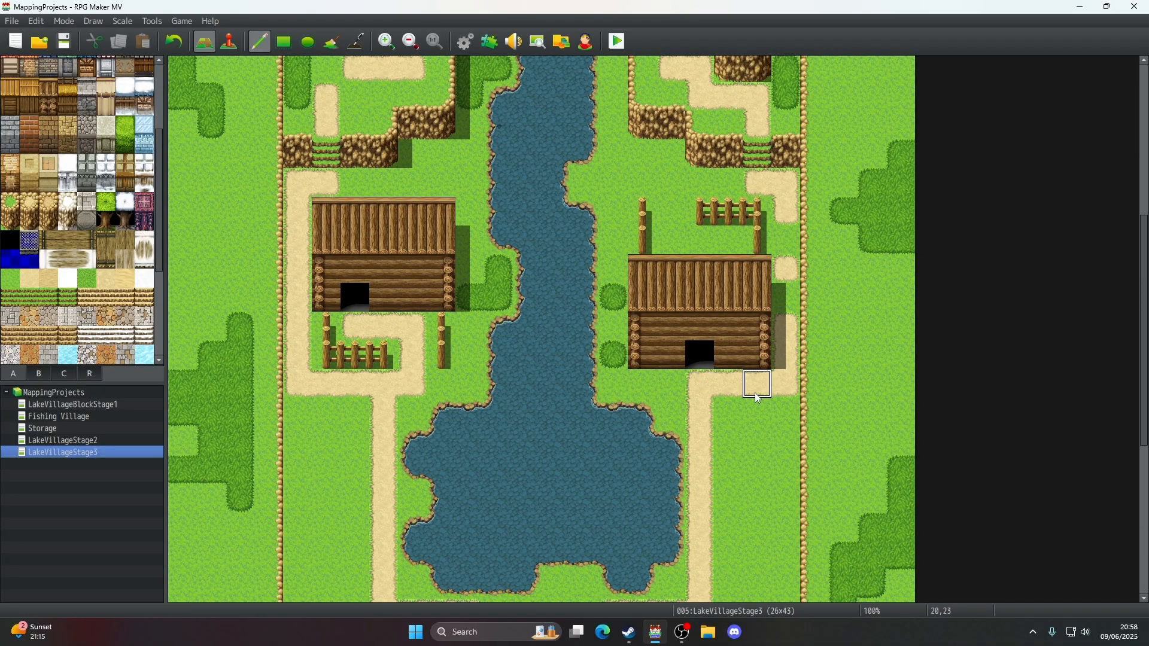
{"action": "scroll", "coordinate": [757, 391], "scroll_direction": "down", "scroll_amount": 7}
{"action": "scroll", "coordinate": [757, 389], "scroll_direction": "up", "scroll_amount": 6}
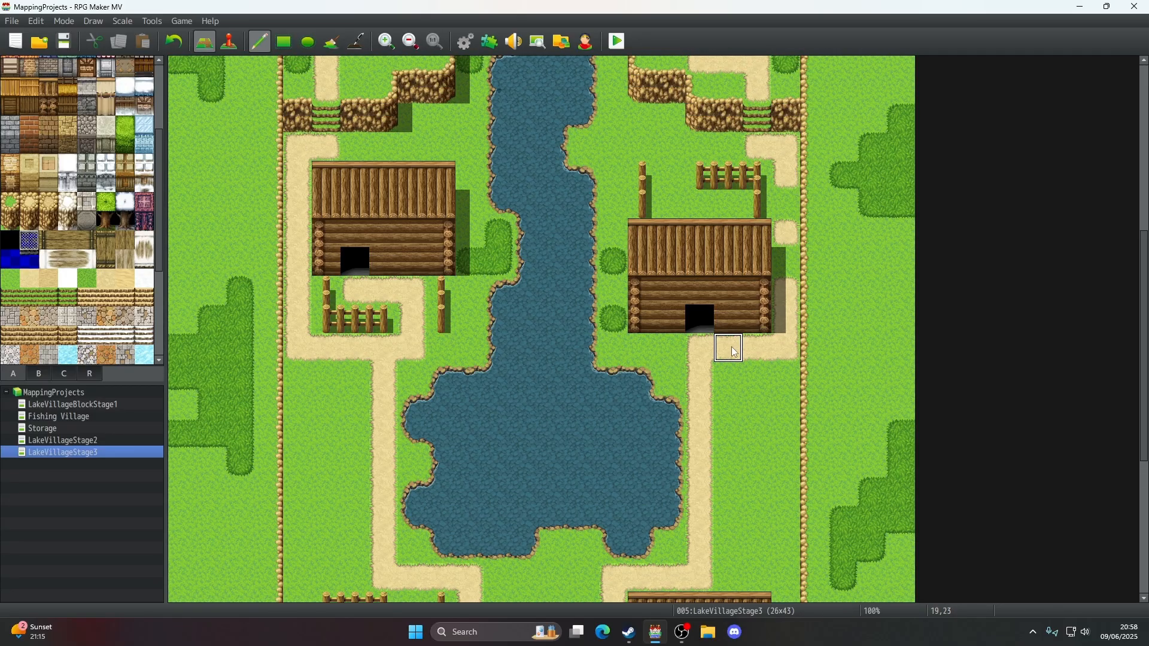
{"action": "scroll", "coordinate": [727, 389], "scroll_direction": "down", "scroll_amount": 5}
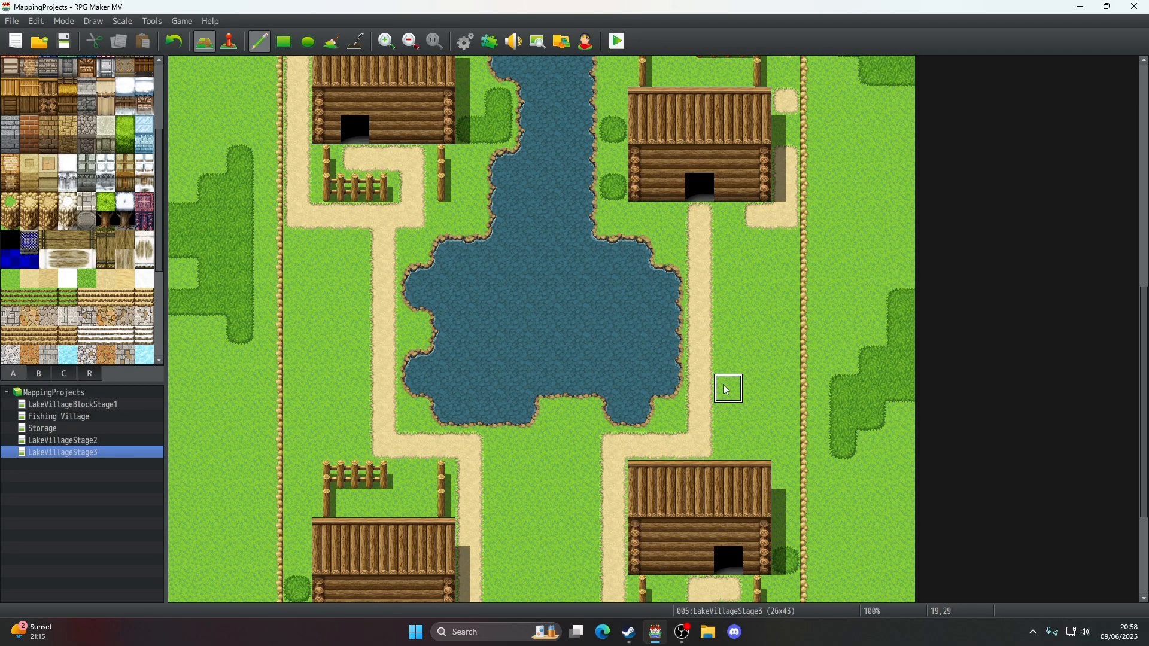
{"action": "left_click", "coordinate": [700, 273]}
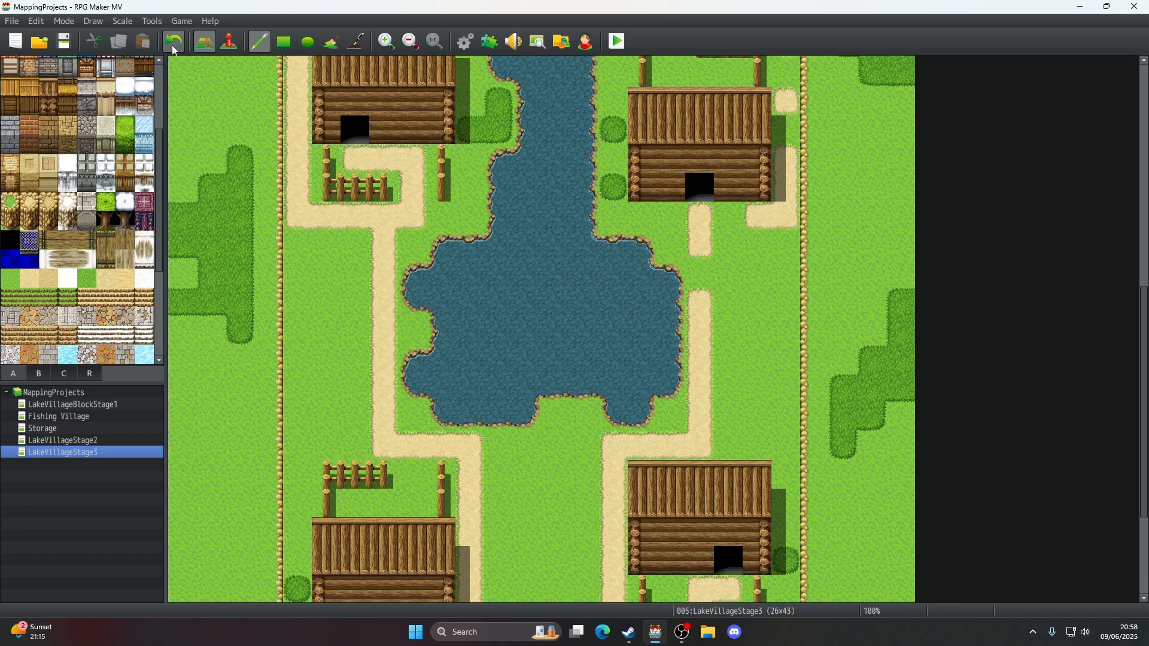
{"action": "left_click", "coordinate": [700, 389]}
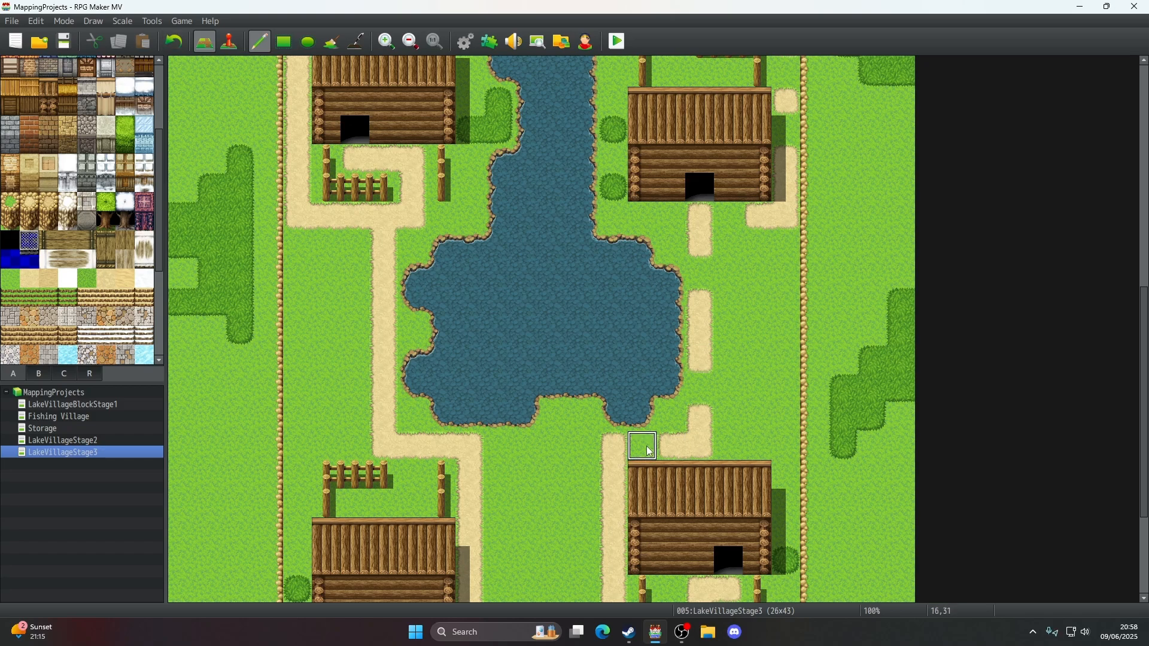
- Paint grass over the sand around the lower eastern house at 15,34, 18,38 and 18,37
{"action": "scroll", "coordinate": [650, 453], "scroll_direction": "down", "scroll_amount": 5}
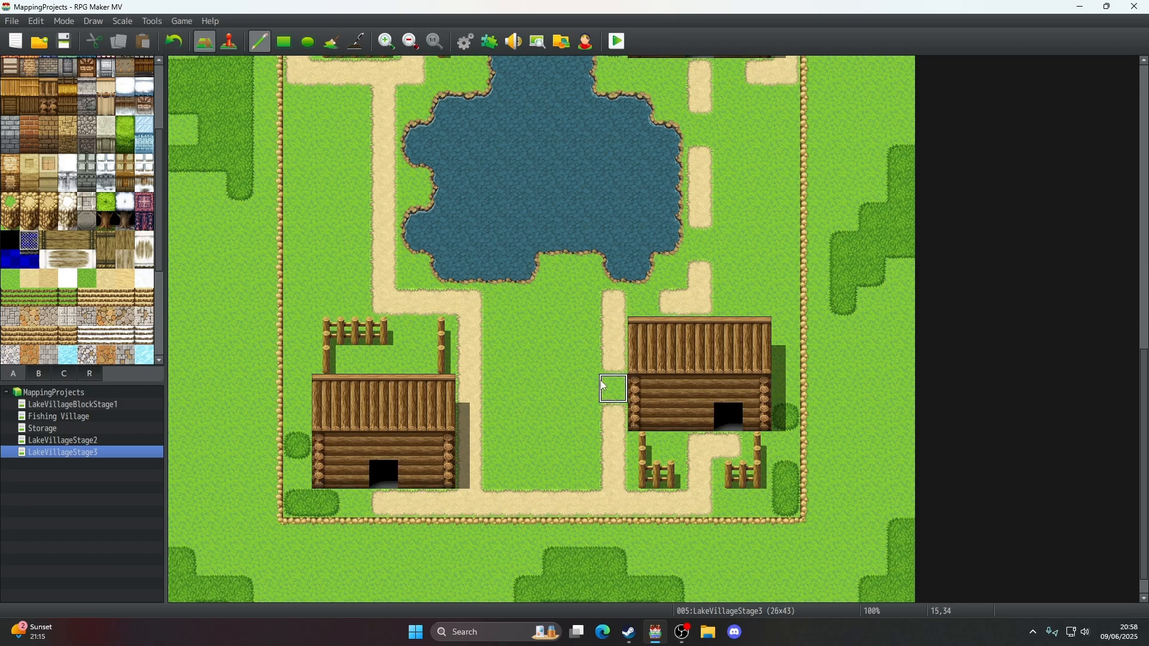
{"action": "scroll", "coordinate": [650, 450], "scroll_direction": "down", "scroll_amount": 1}
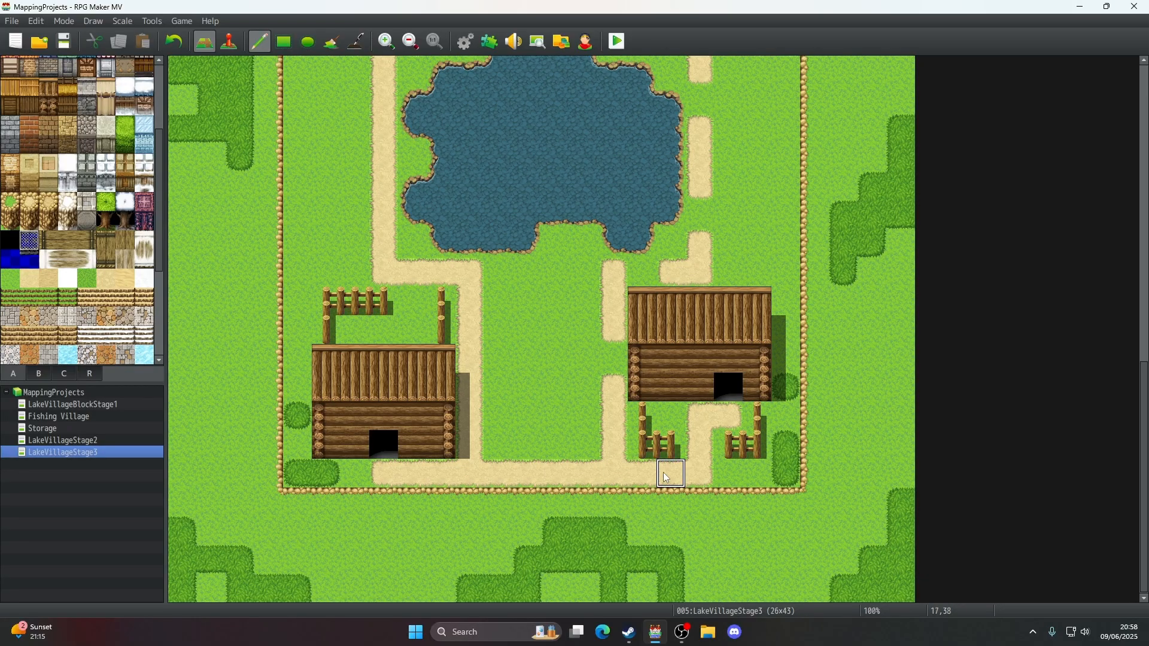
{"action": "left_click", "coordinate": [699, 476]}
{"action": "left_click", "coordinate": [699, 446]}
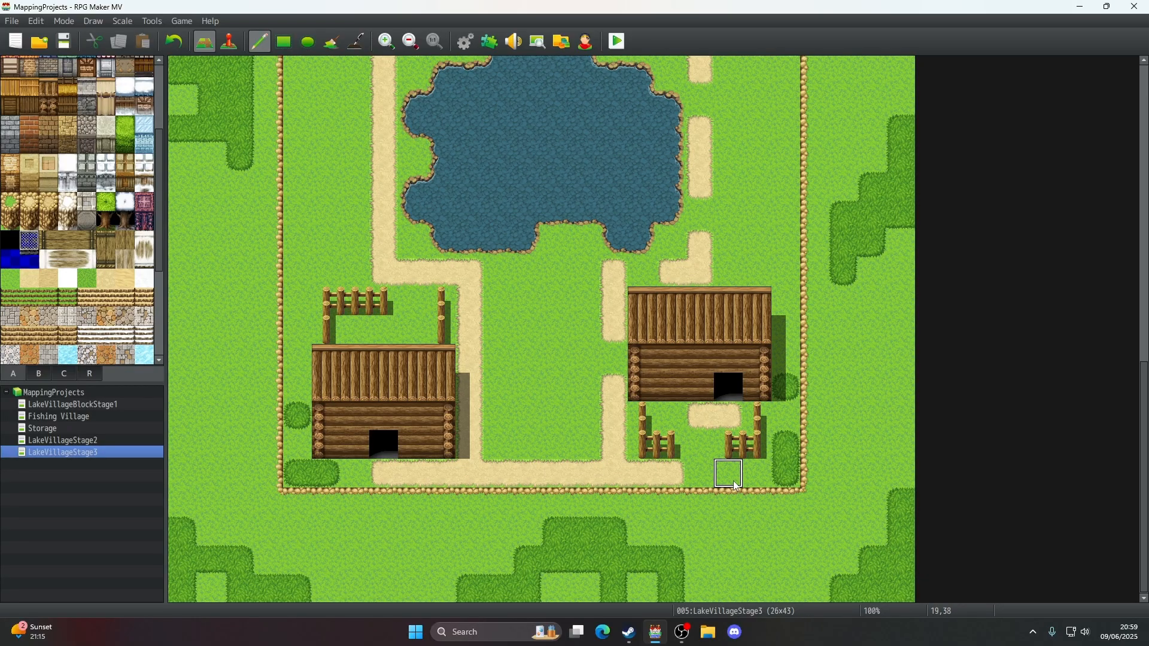
- Open more gaps in the paths between the lower houses with grass at 12,38, 15,35 and 13,38
{"action": "left_click", "coordinate": [527, 479]}
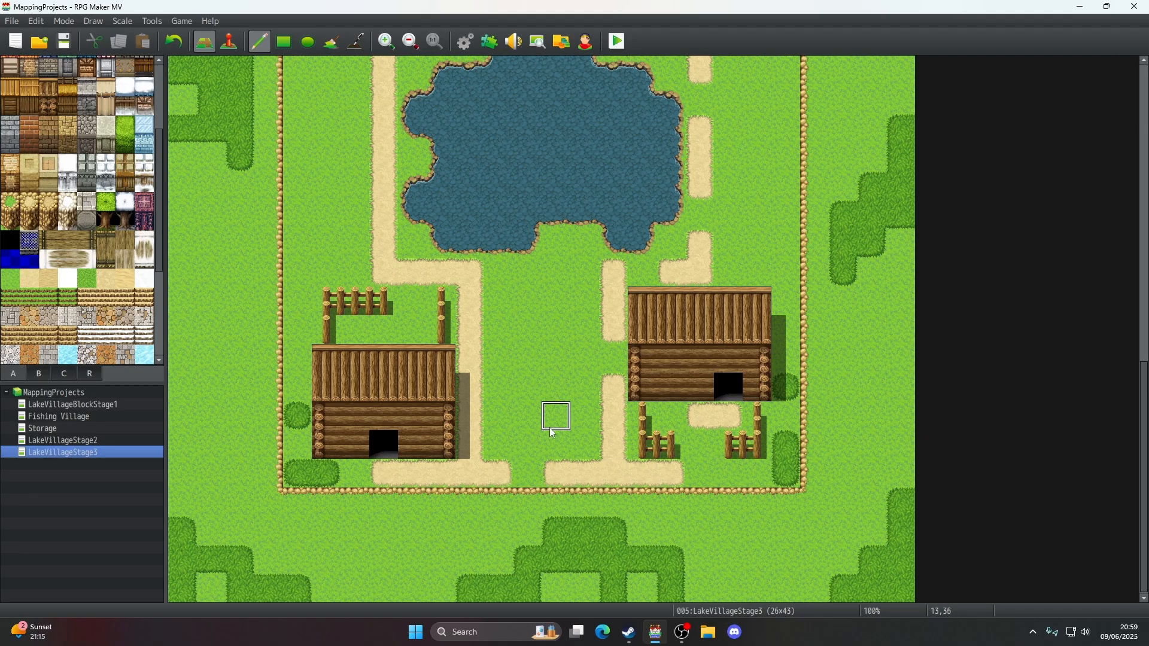
{"action": "left_click", "coordinate": [606, 392]}
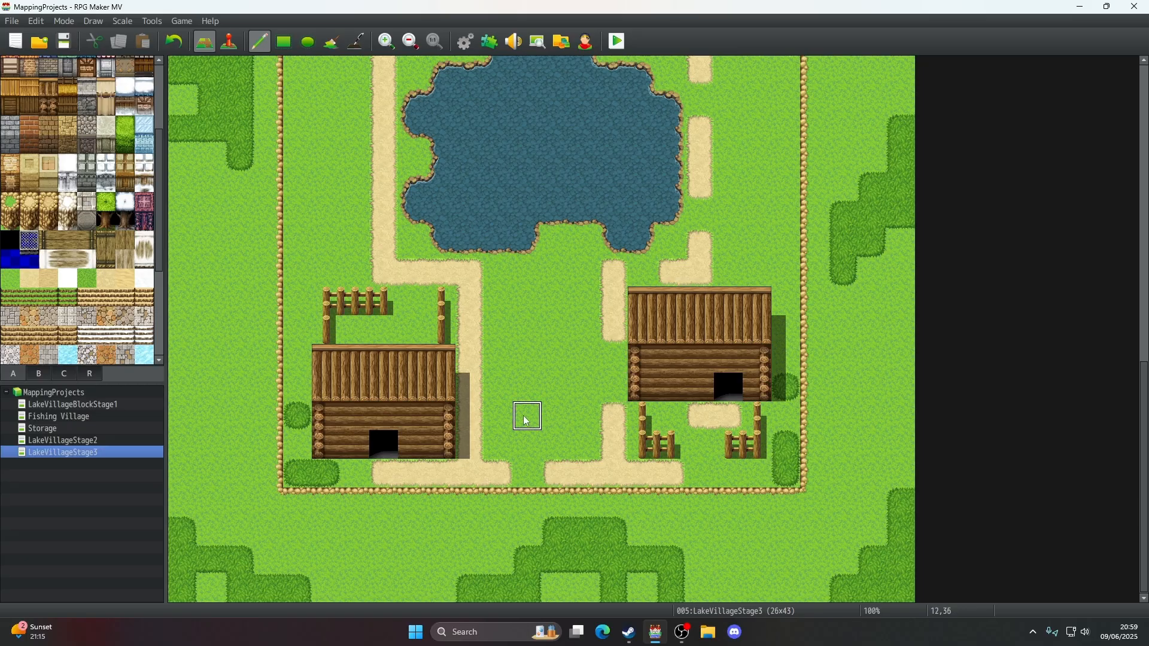
{"action": "left_click", "coordinate": [556, 472]}
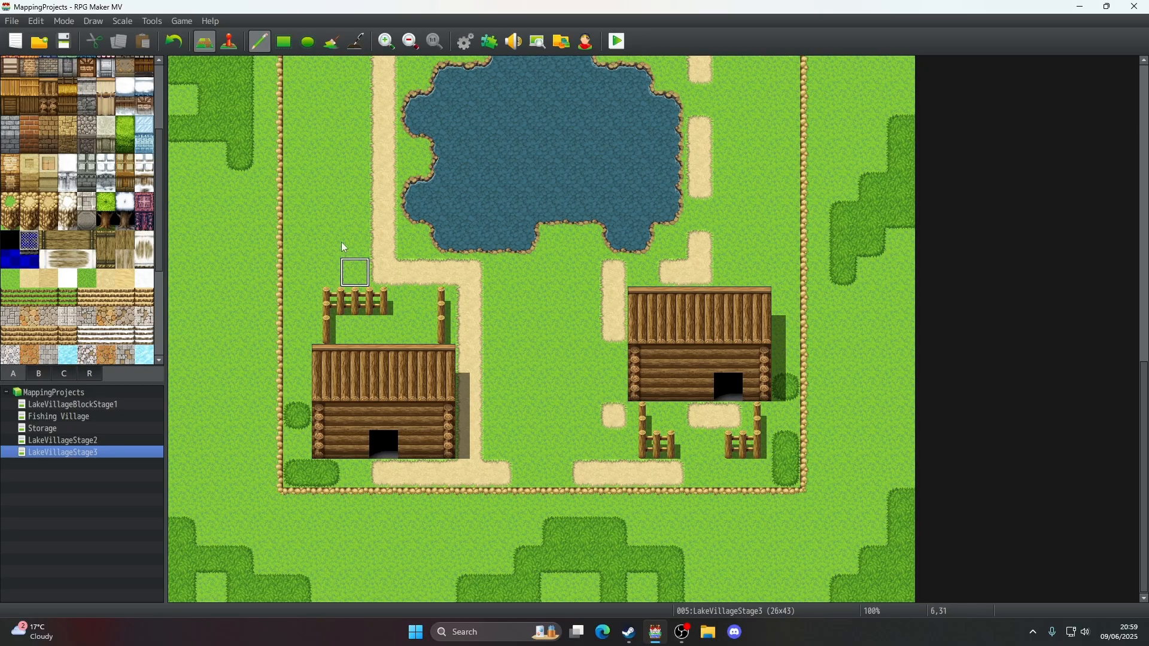
- Try painting grass over the sand at 17,38 and 10,38, and undo each change
{"action": "left_click", "coordinate": [670, 473]}
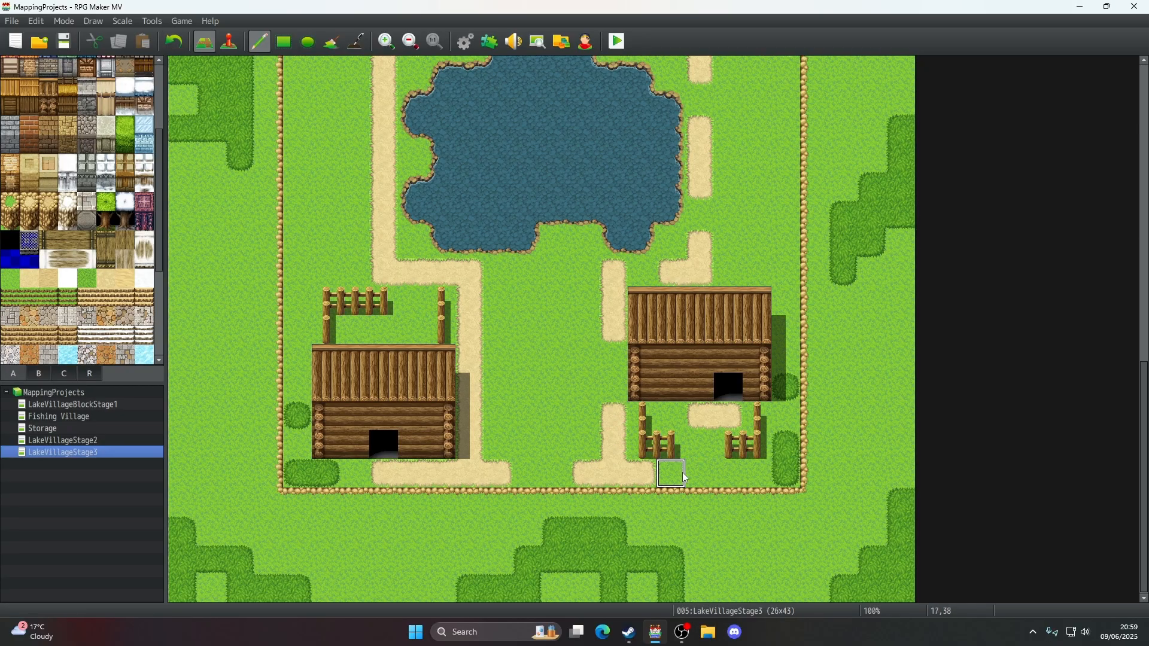
{"action": "left_click", "coordinate": [174, 41]}
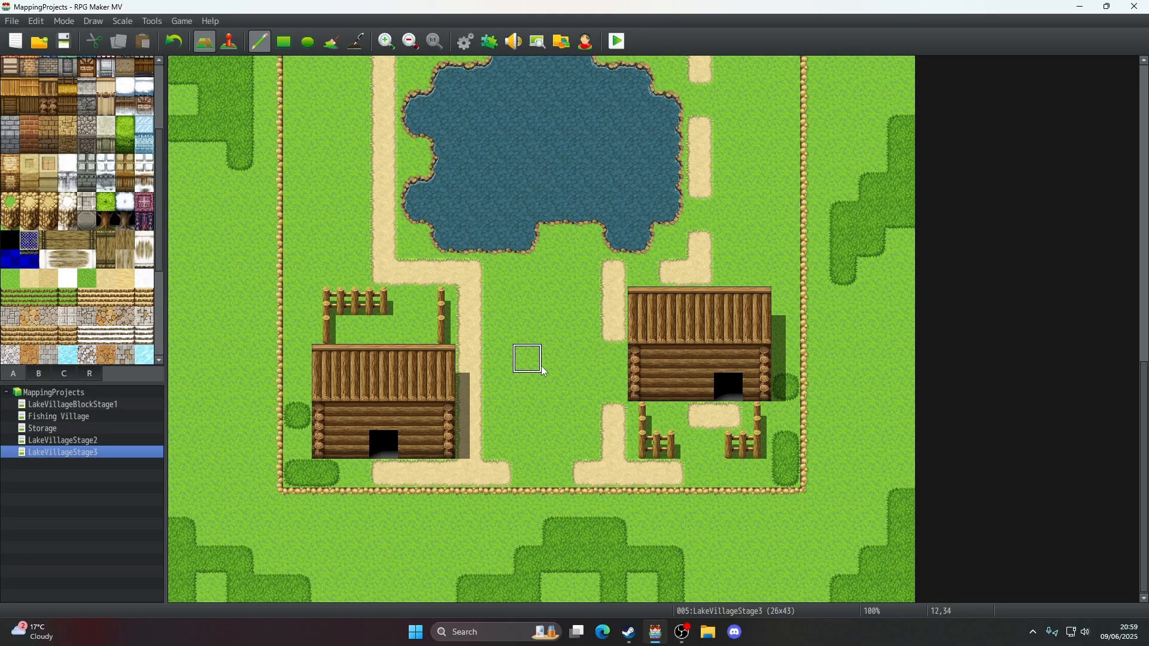
{"action": "left_click", "coordinate": [473, 471]}
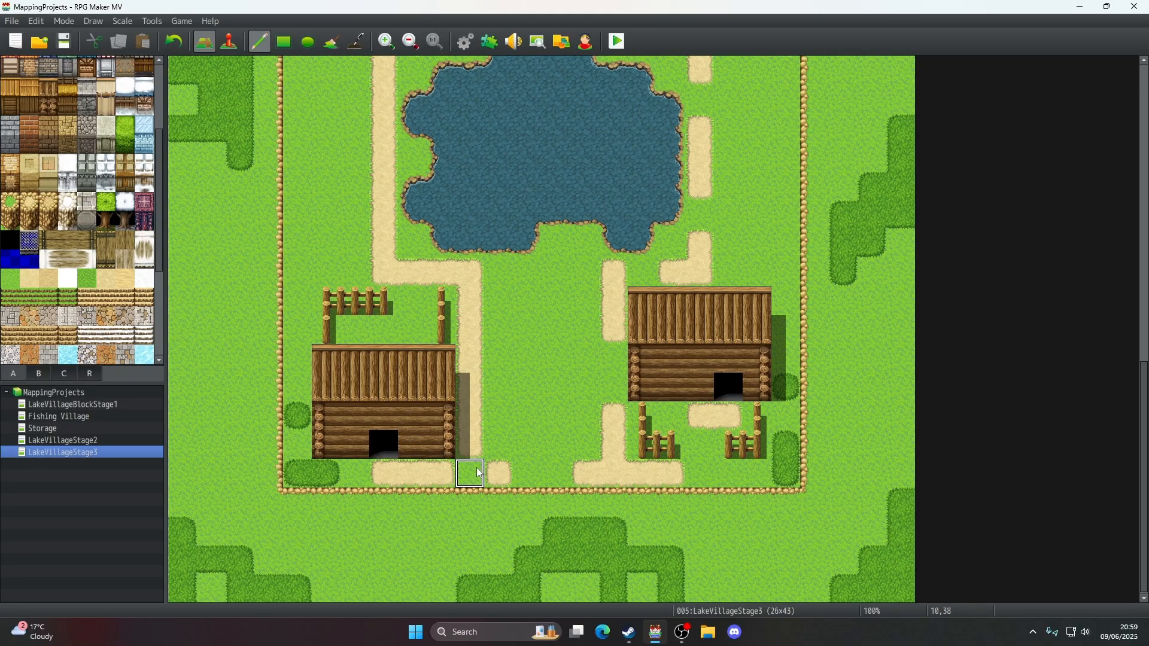
{"action": "left_click", "coordinate": [174, 42]}
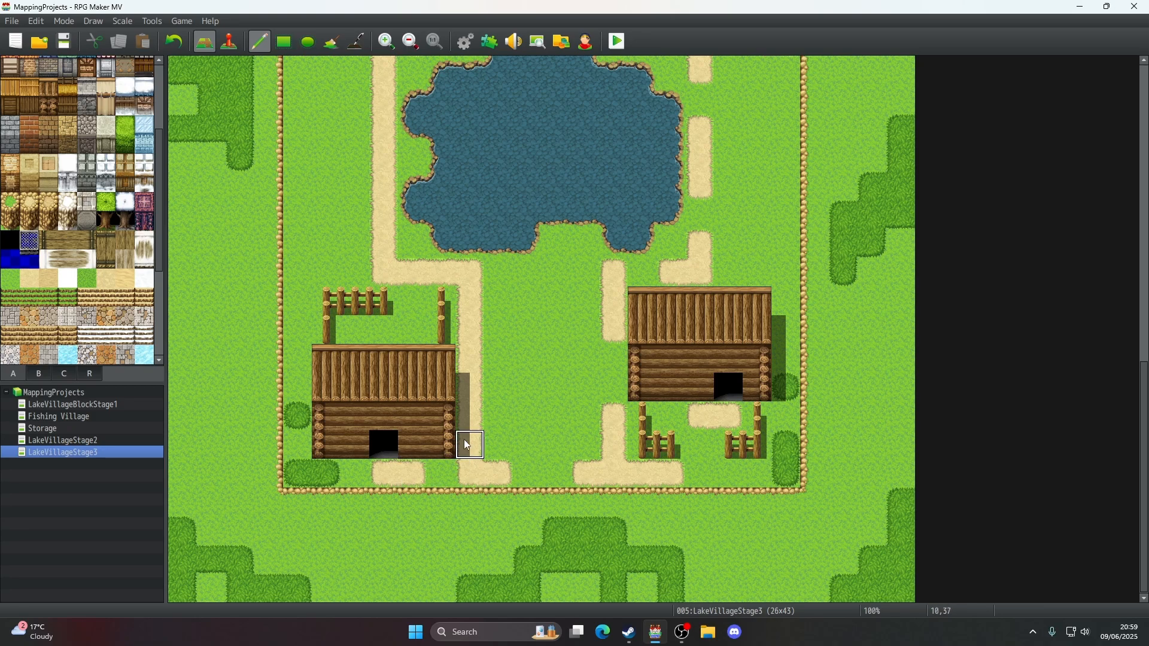
- Break up the path around the lower western house by painting grass over the sand at 9,38, 10,36, 10,33 and 8,31
{"action": "left_click", "coordinate": [470, 416]}
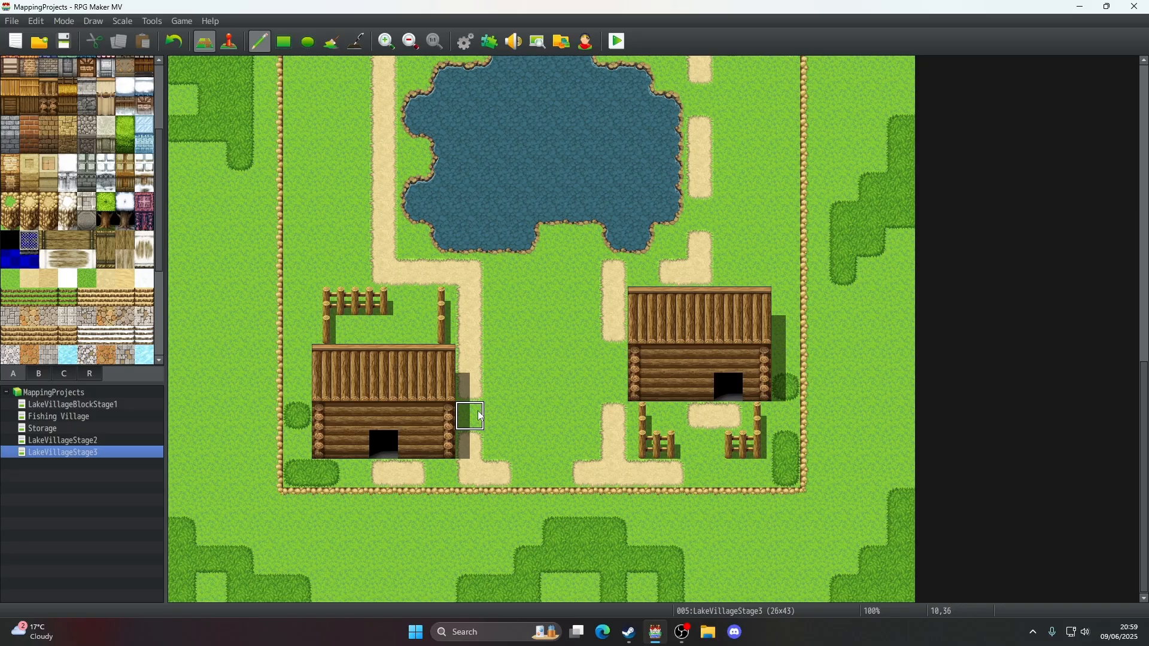
{"action": "left_click", "coordinate": [477, 342]}
{"action": "left_click", "coordinate": [476, 312]}
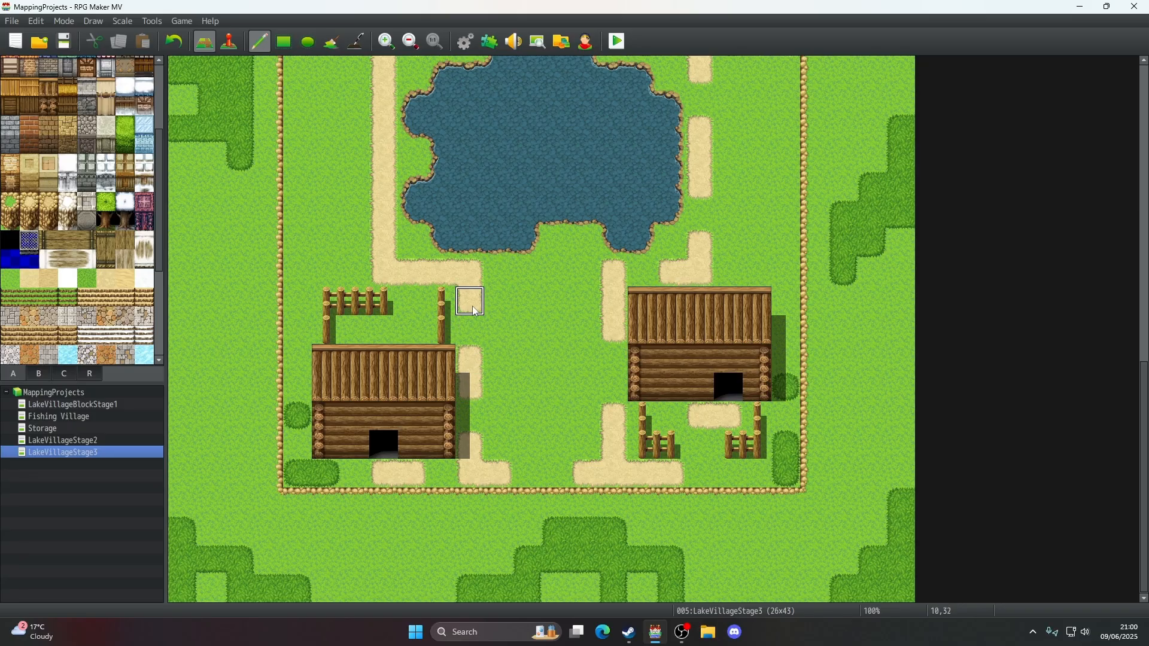
{"action": "left_click", "coordinate": [413, 272]}
- Break up the western lakeside path by painting grass over the sand at 7,29 and 7,28
{"action": "scroll", "coordinate": [419, 376], "scroll_direction": "up", "scroll_amount": 4}
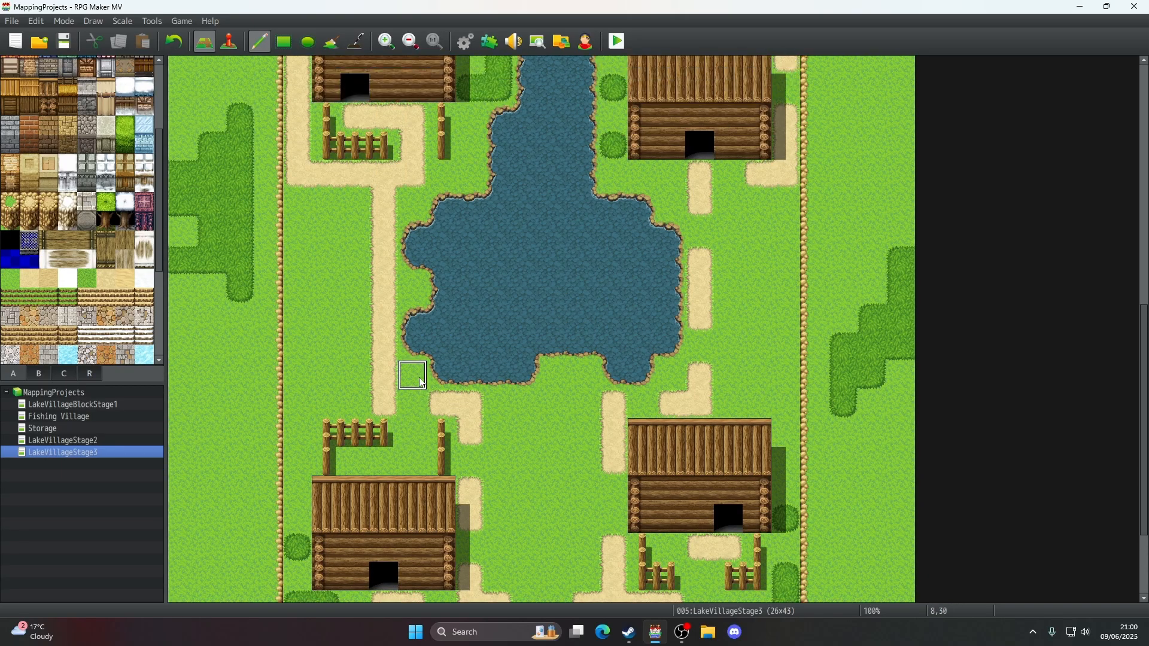
{"action": "scroll", "coordinate": [421, 383], "scroll_direction": "down", "scroll_amount": 3}
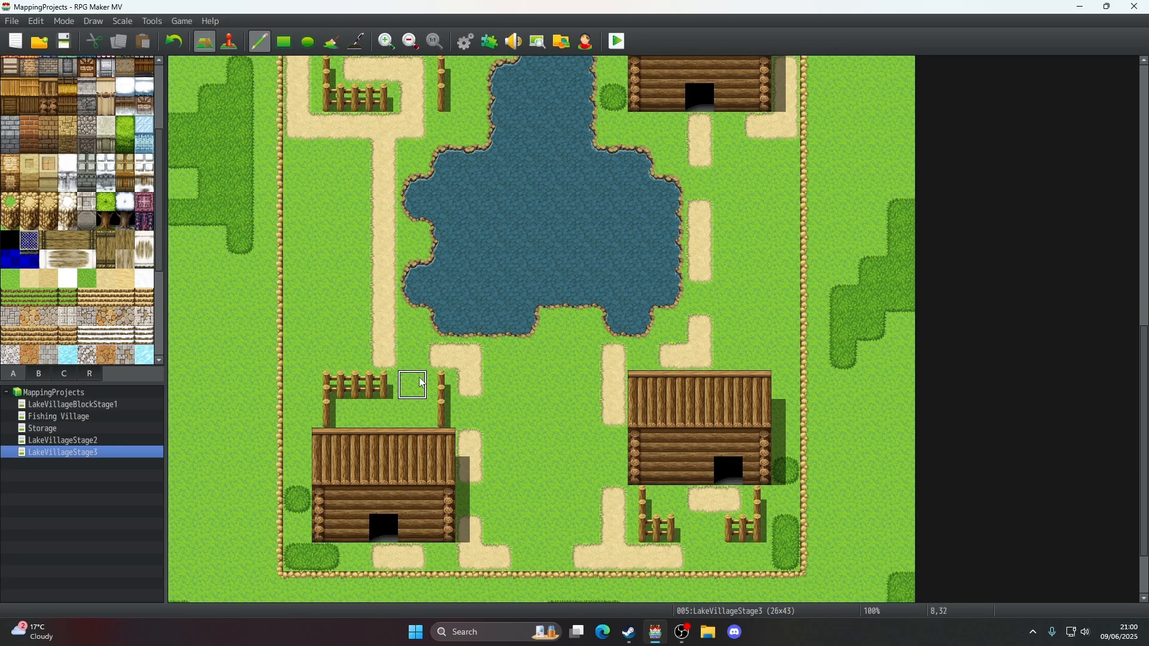
{"action": "scroll", "coordinate": [422, 383], "scroll_direction": "up", "scroll_amount": 1}
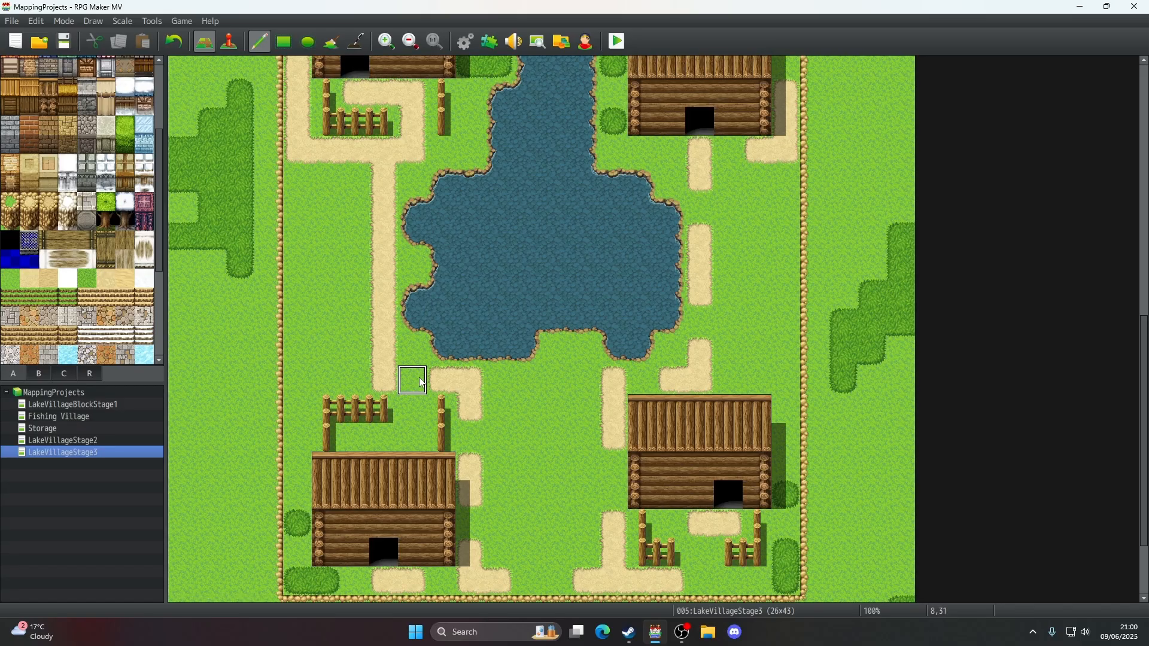
{"action": "left_click", "coordinate": [390, 314]}
{"action": "scroll", "coordinate": [540, 400], "scroll_direction": "down", "scroll_amount": 3}
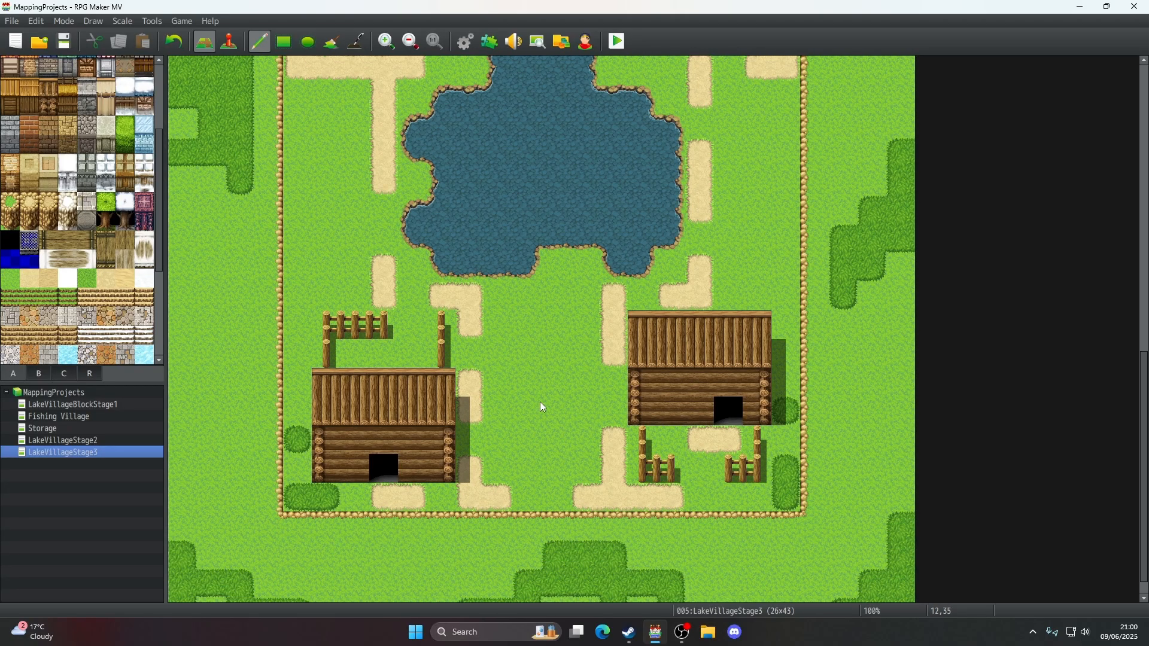
{"action": "scroll", "coordinate": [540, 400], "scroll_direction": "up", "scroll_amount": 5}
{"action": "scroll", "coordinate": [411, 384], "scroll_direction": "up", "scroll_amount": 2}
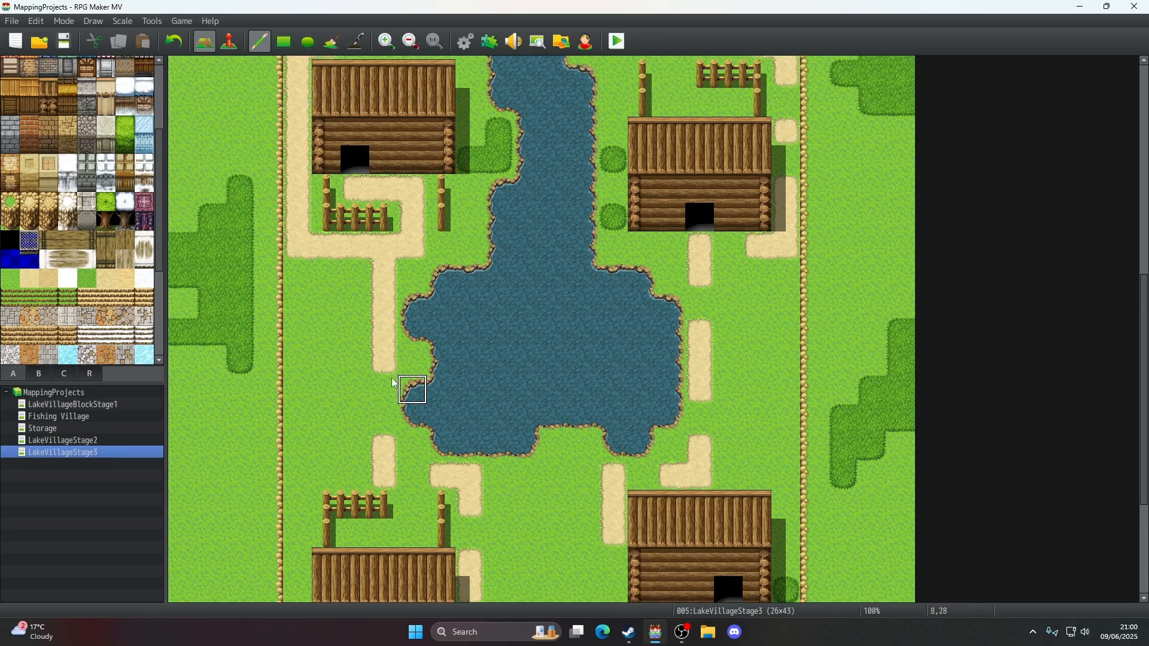
{"action": "left_click", "coordinate": [372, 287]}
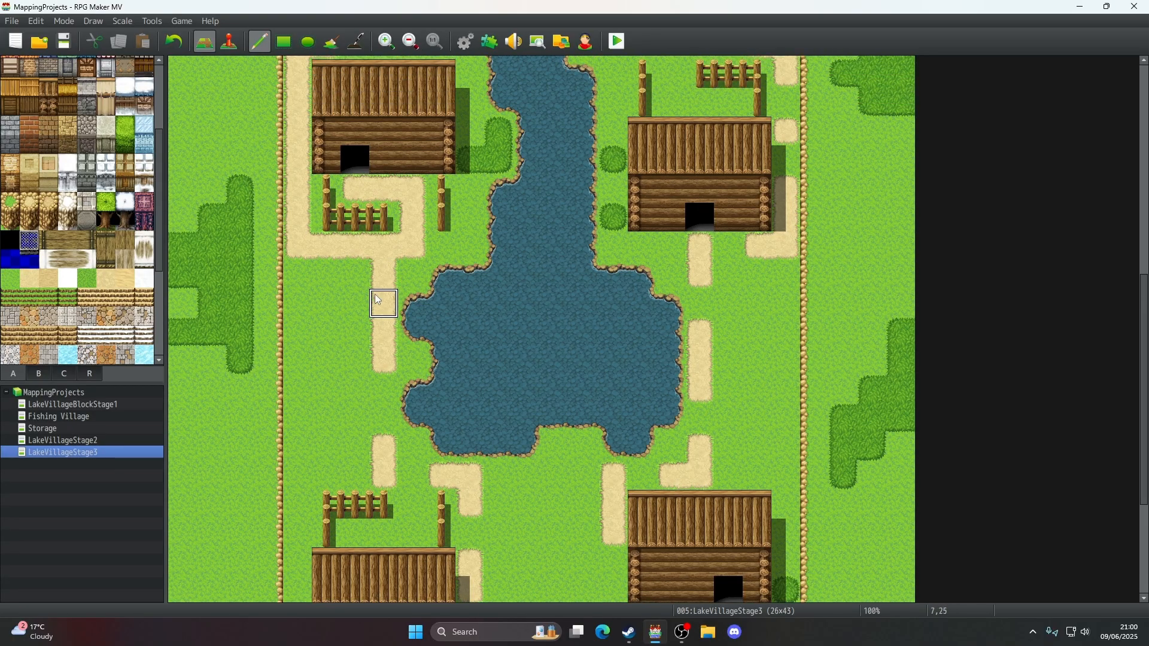
- Restore the sand at 8,23 and instead break the path below the upper western house with grass at 8,21 and 8,22
{"action": "scroll", "coordinate": [398, 314], "scroll_direction": "up", "scroll_amount": 2}
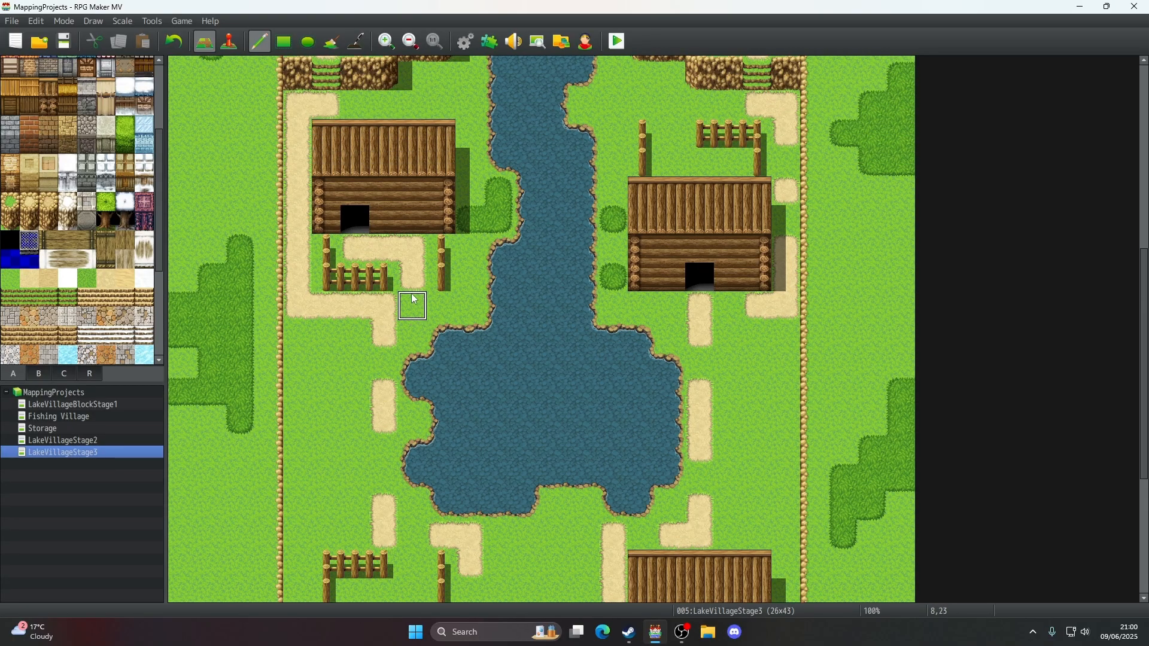
{"action": "left_click", "coordinate": [413, 285]}
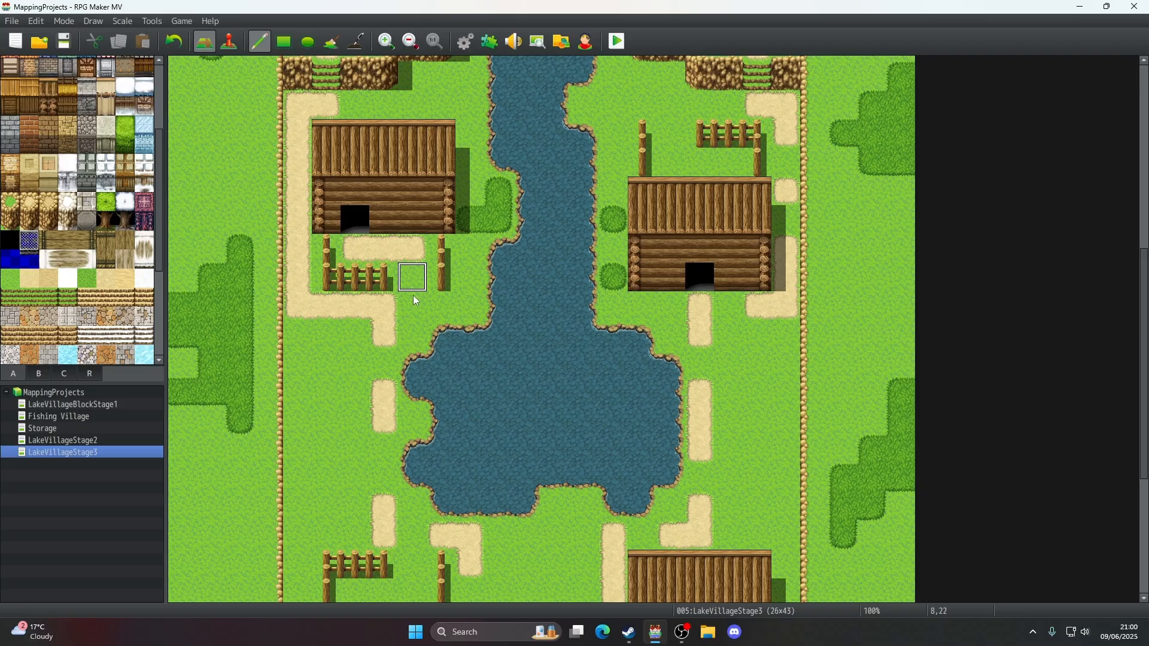
{"action": "left_click", "coordinate": [407, 262]}
{"action": "left_click", "coordinate": [169, 48]}
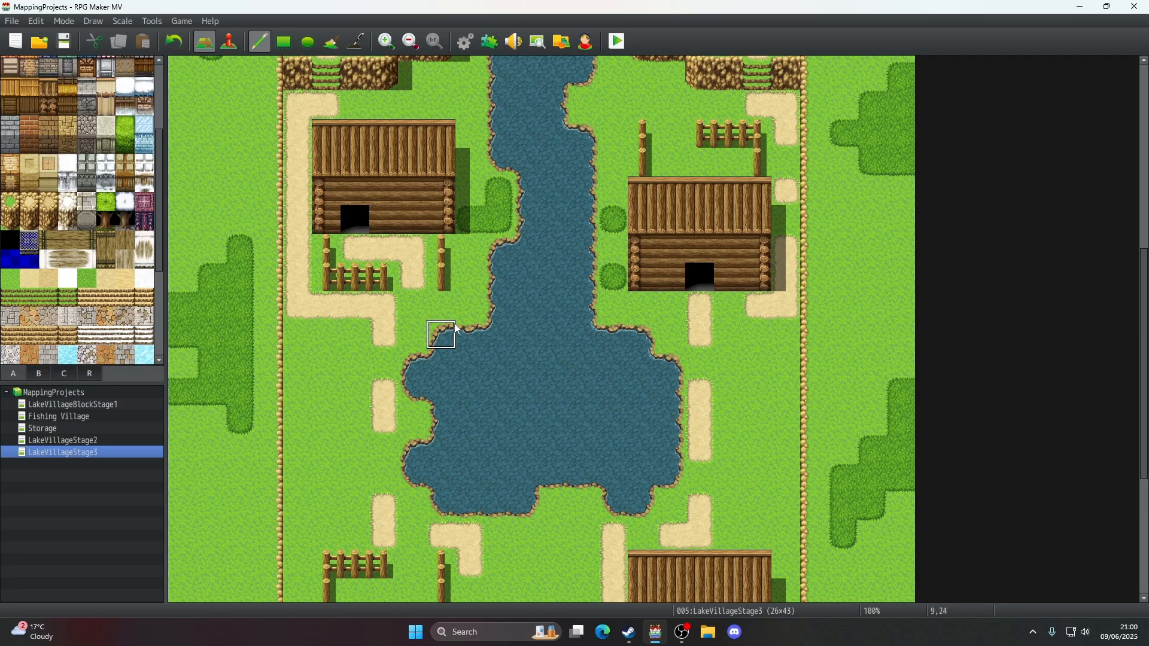
{"action": "left_click", "coordinate": [175, 46]}
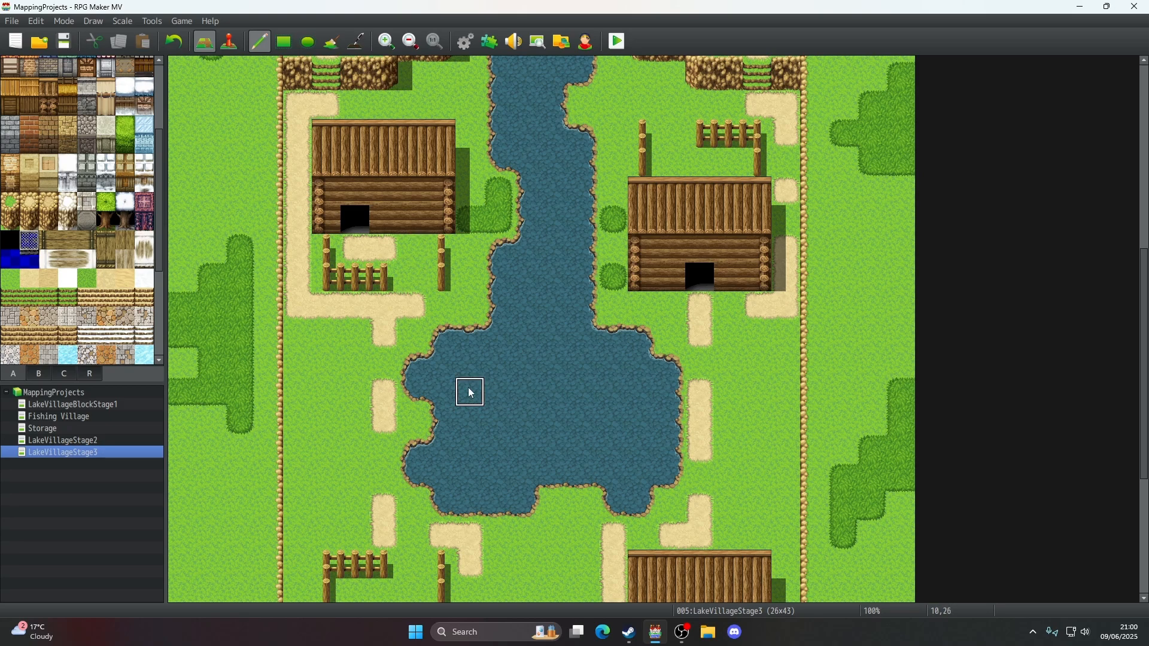
- Break up the path west of the upper western house by painting grass over the sand at 4,23, 4,22 and 4,19
{"action": "scroll", "coordinate": [352, 390], "scroll_direction": "up", "scroll_amount": 1}
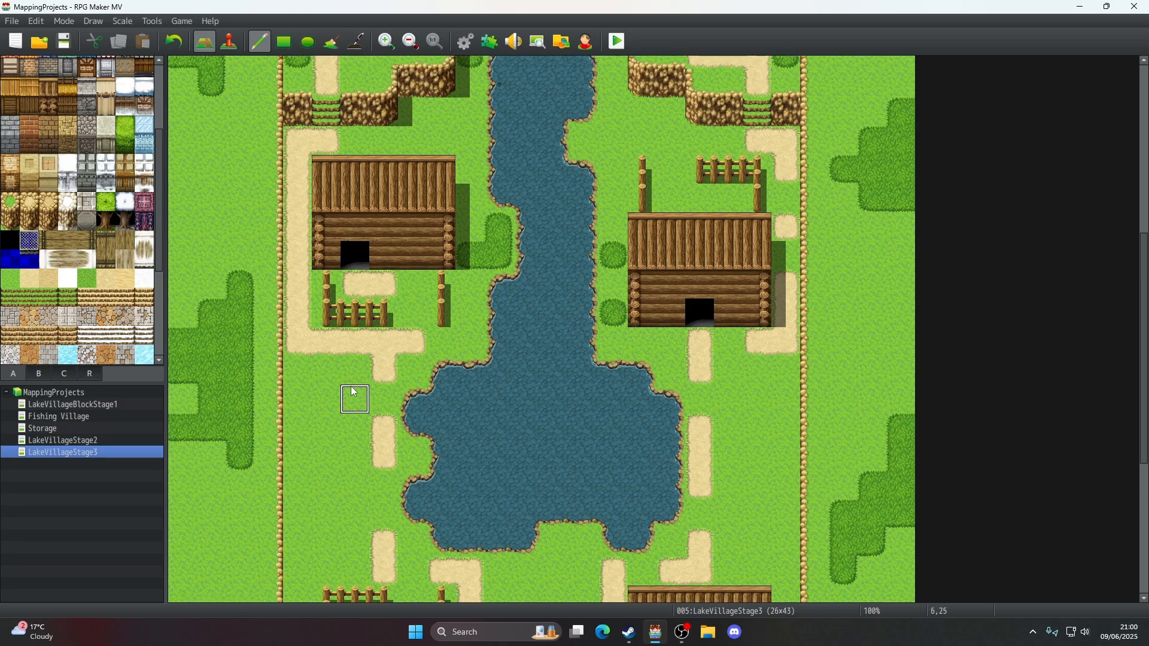
{"action": "left_click", "coordinate": [312, 351]}
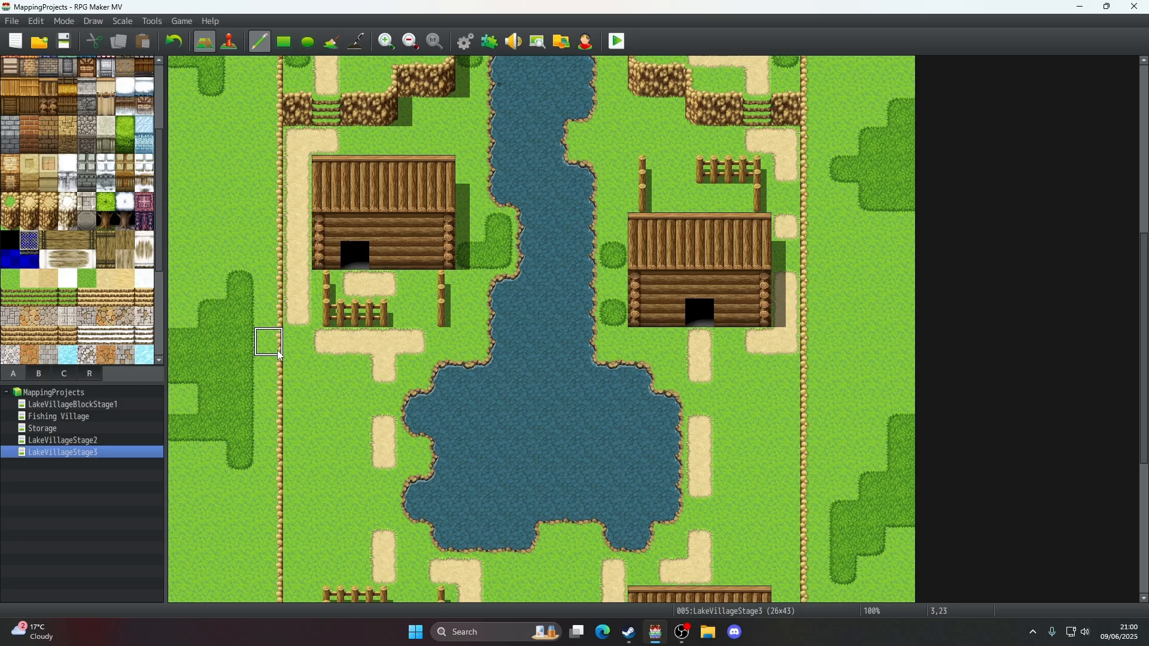
{"action": "left_click", "coordinate": [296, 313]}
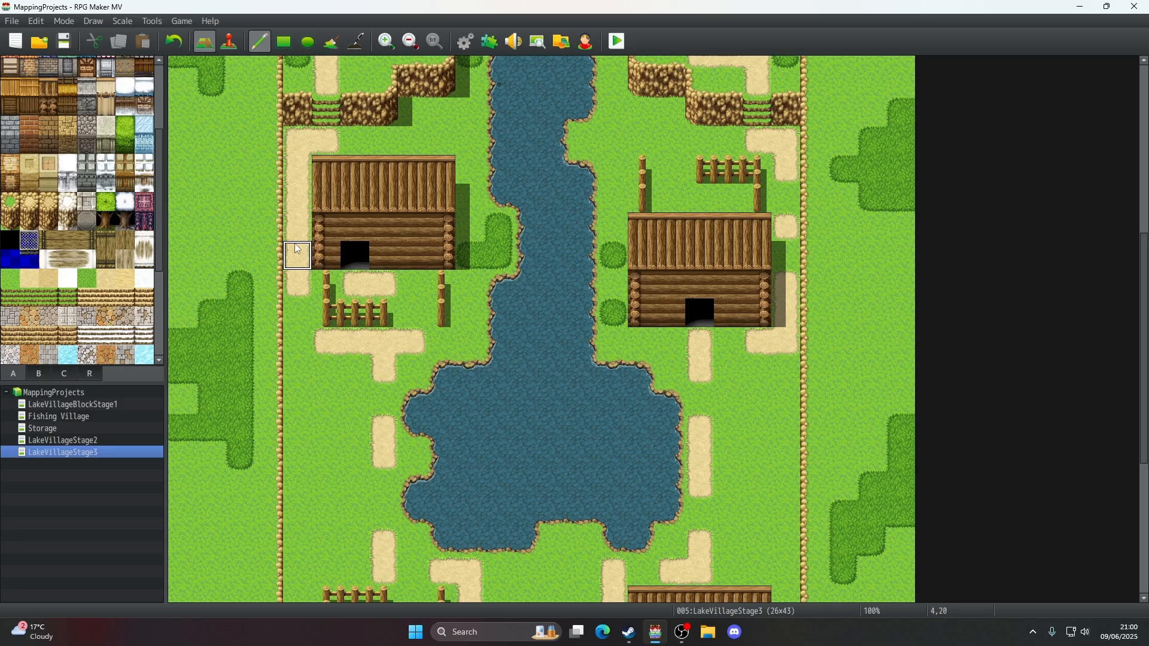
{"action": "left_click", "coordinate": [301, 223]}
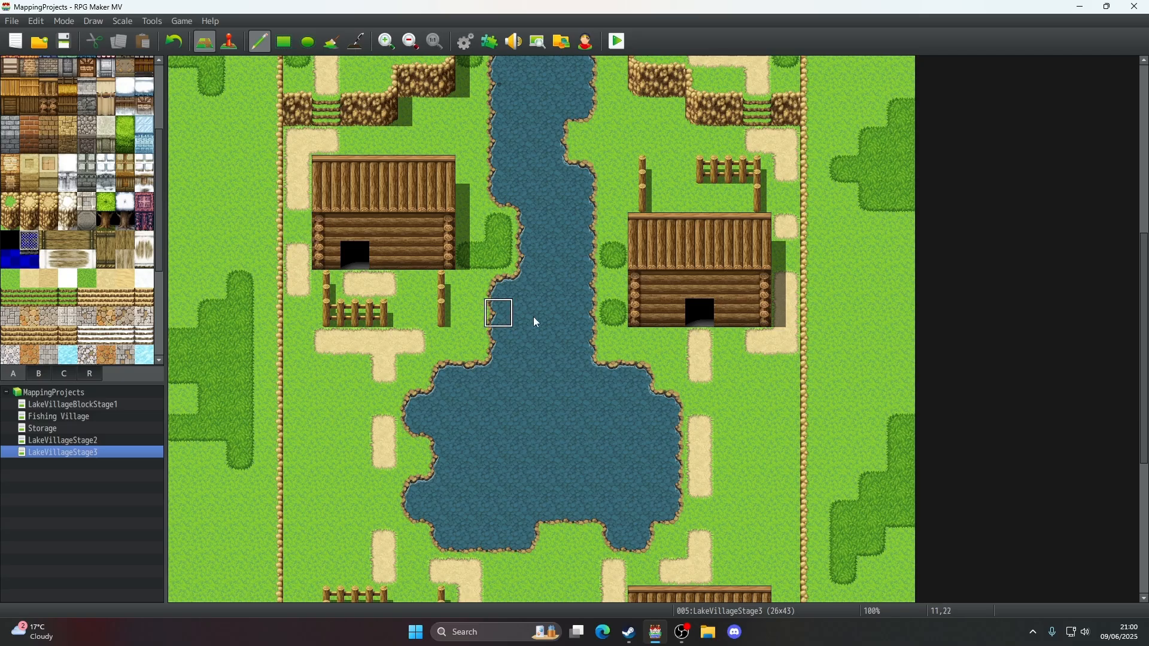
- Close path gaps beside the upper houses by painting sand at 21,18 in the east and 4,22 and 4,23 in the west
{"action": "scroll", "coordinate": [540, 321], "scroll_direction": "up", "scroll_amount": 2}
{"action": "scroll", "coordinate": [498, 400], "scroll_direction": "up", "scroll_amount": 9}
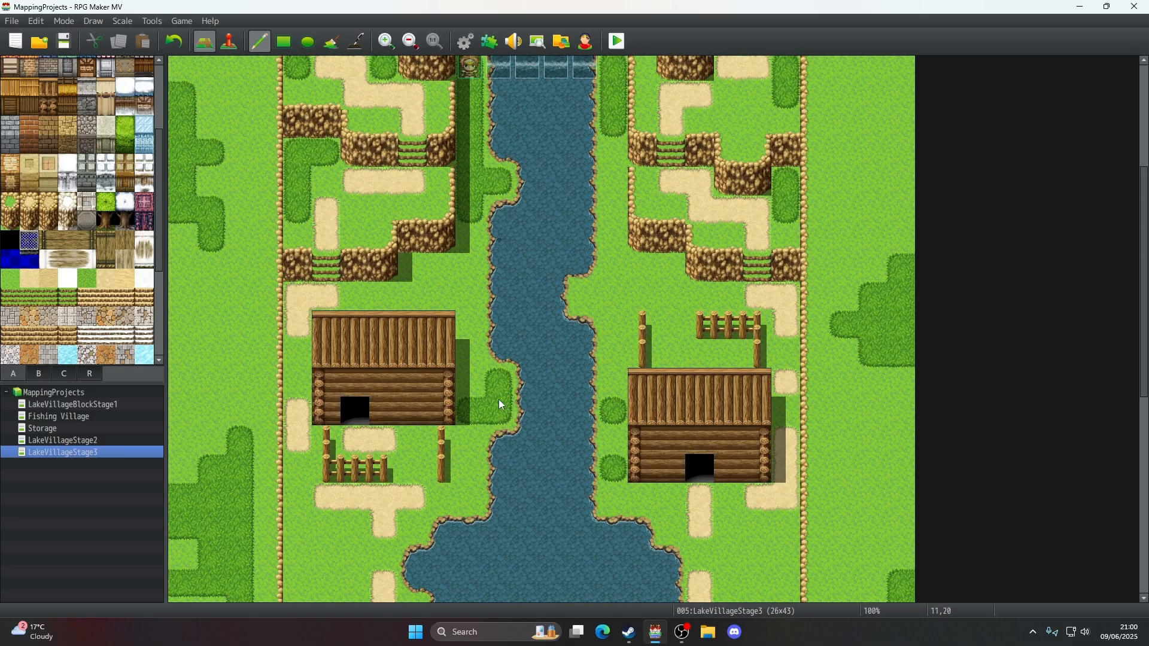
{"action": "scroll", "coordinate": [507, 400], "scroll_direction": "down", "scroll_amount": 11}
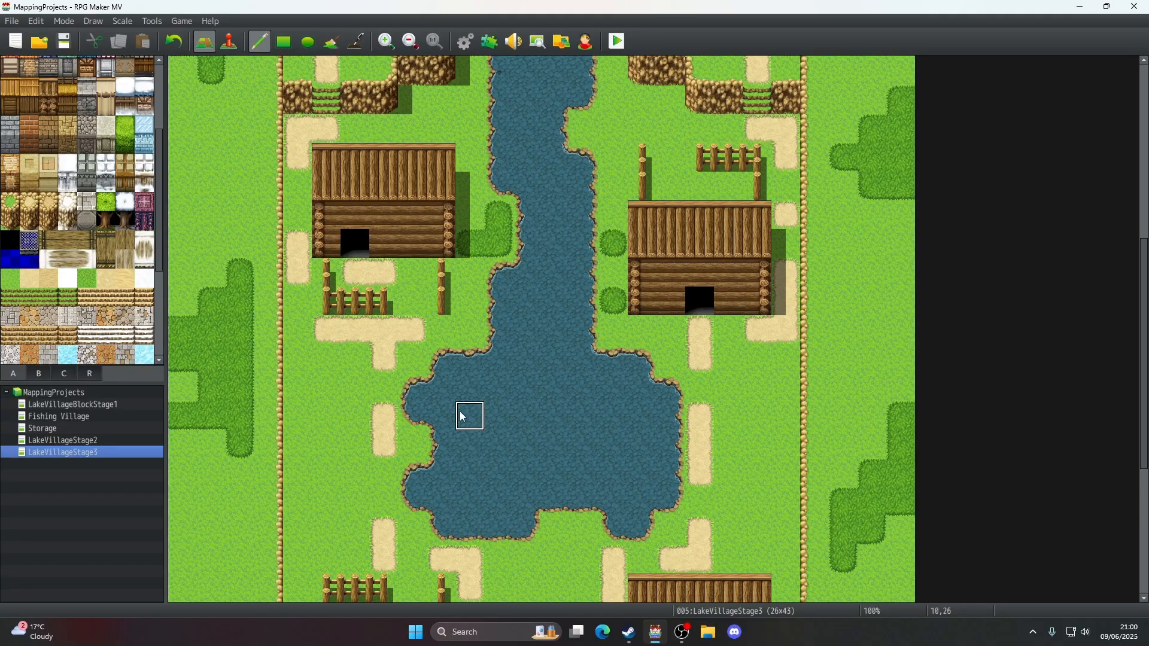
{"action": "left_click", "coordinate": [798, 198]}
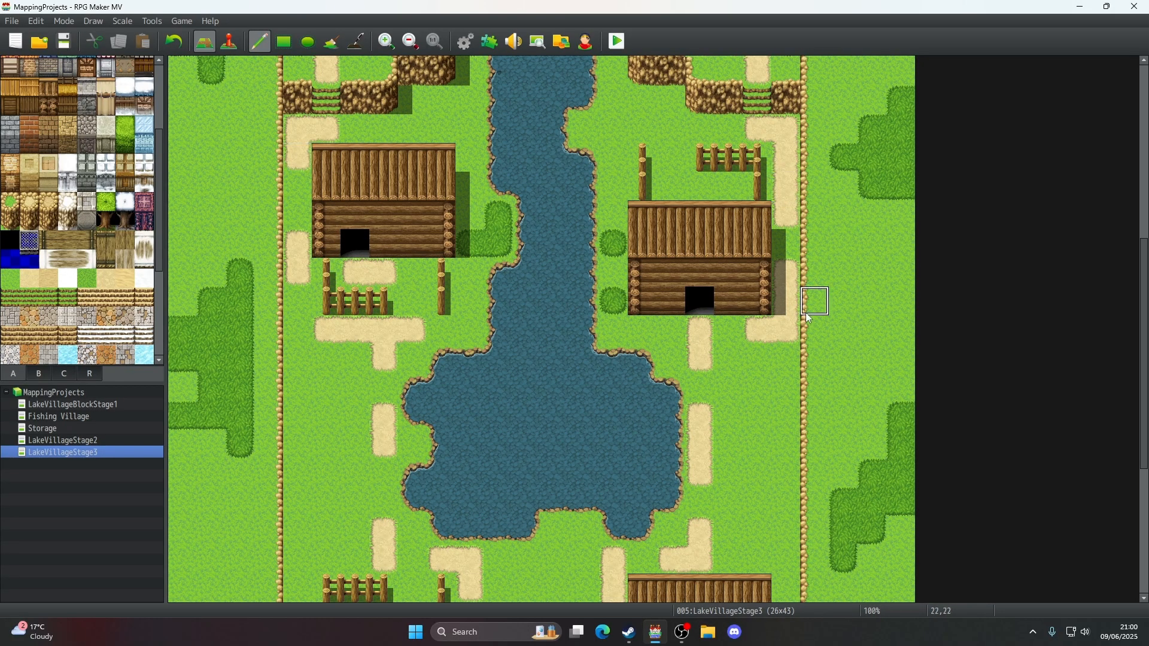
{"action": "left_click_drag", "start_coordinate": [297, 303], "coordinate": [298, 329]}
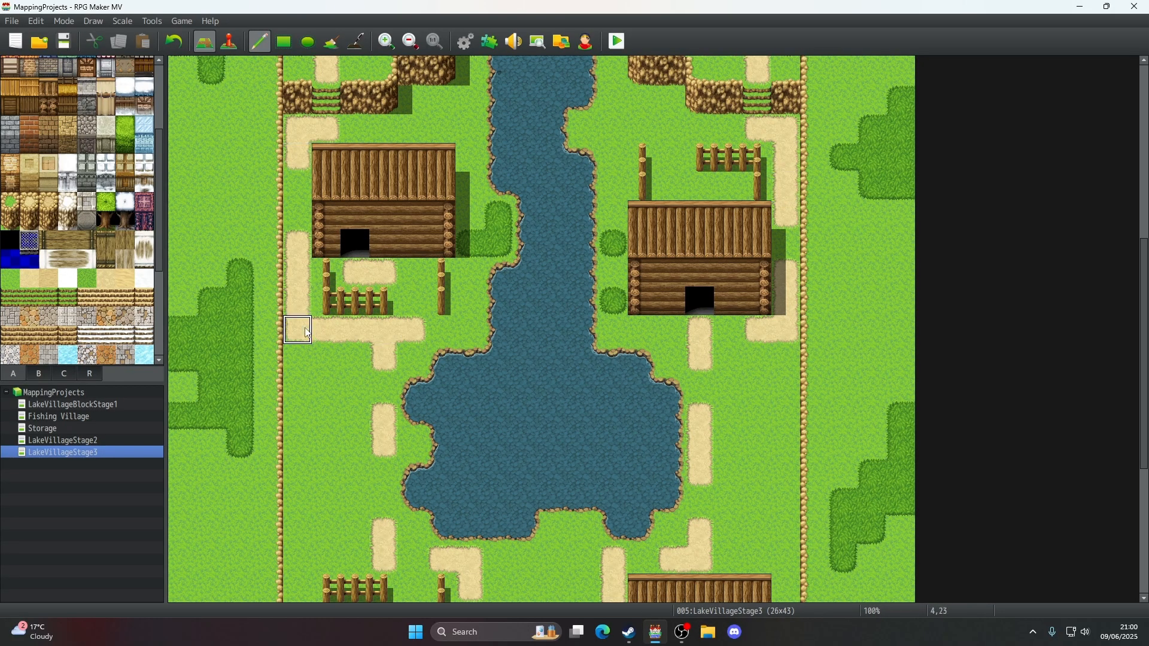
- Fill gaps in the lakeside and lower western house paths with sand at 8,31, 18,29 and 9,38
{"action": "scroll", "coordinate": [569, 419], "scroll_direction": "down", "scroll_amount": 6}
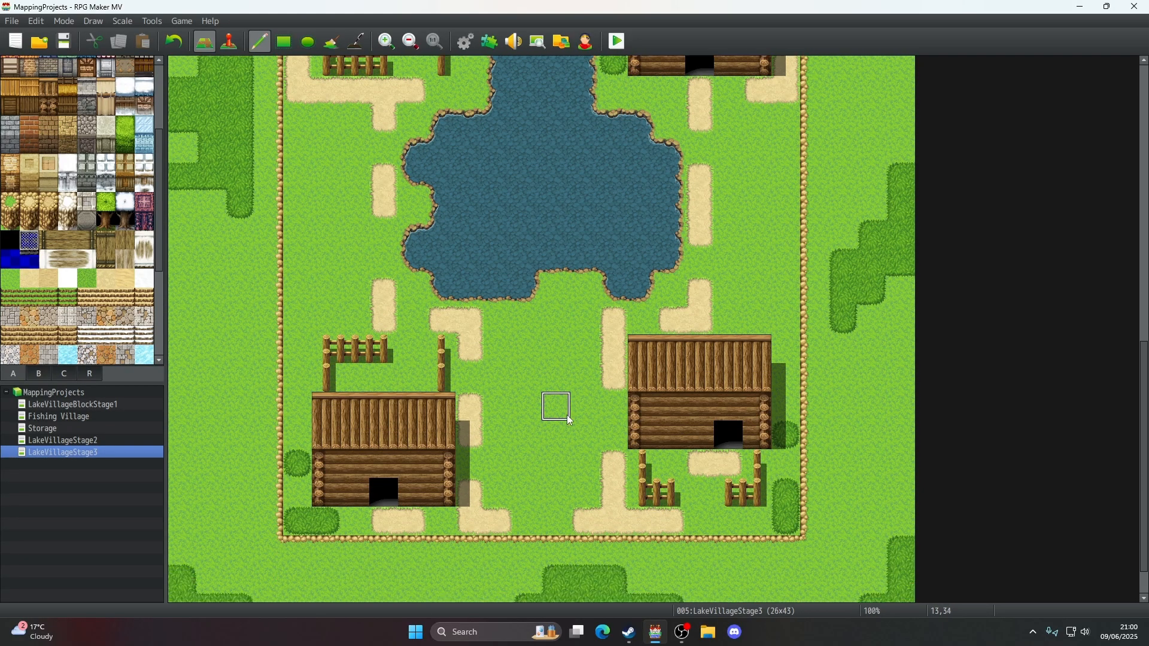
{"action": "scroll", "coordinate": [565, 399], "scroll_direction": "up", "scroll_amount": 3}
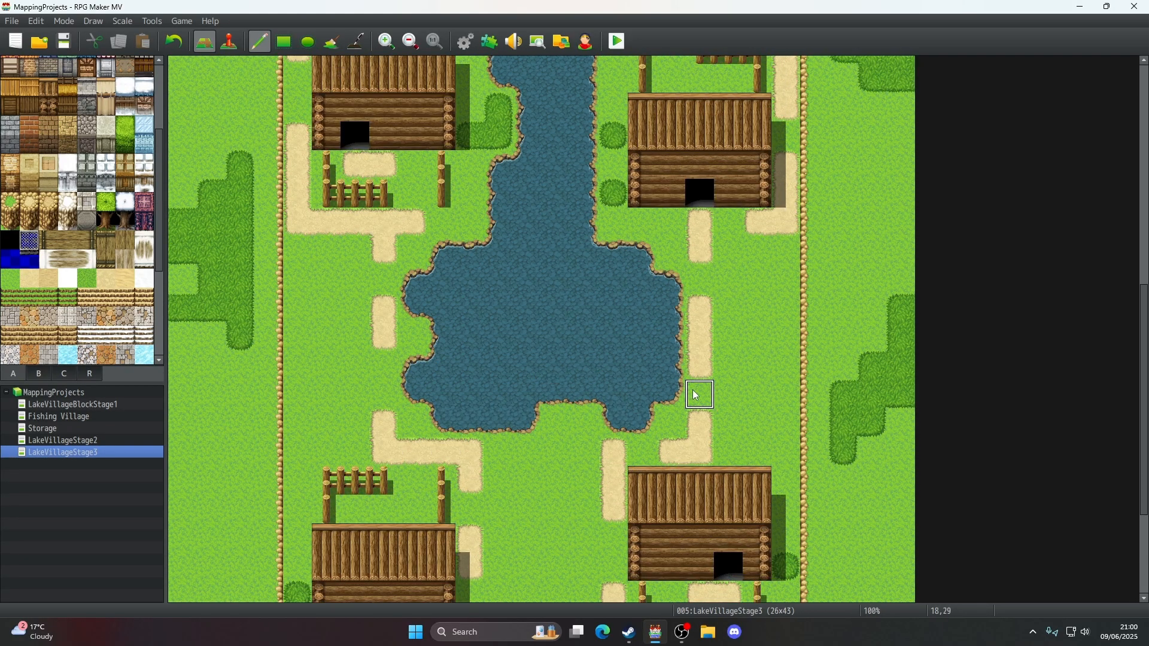
{"action": "scroll", "coordinate": [753, 389], "scroll_direction": "down", "scroll_amount": 2}
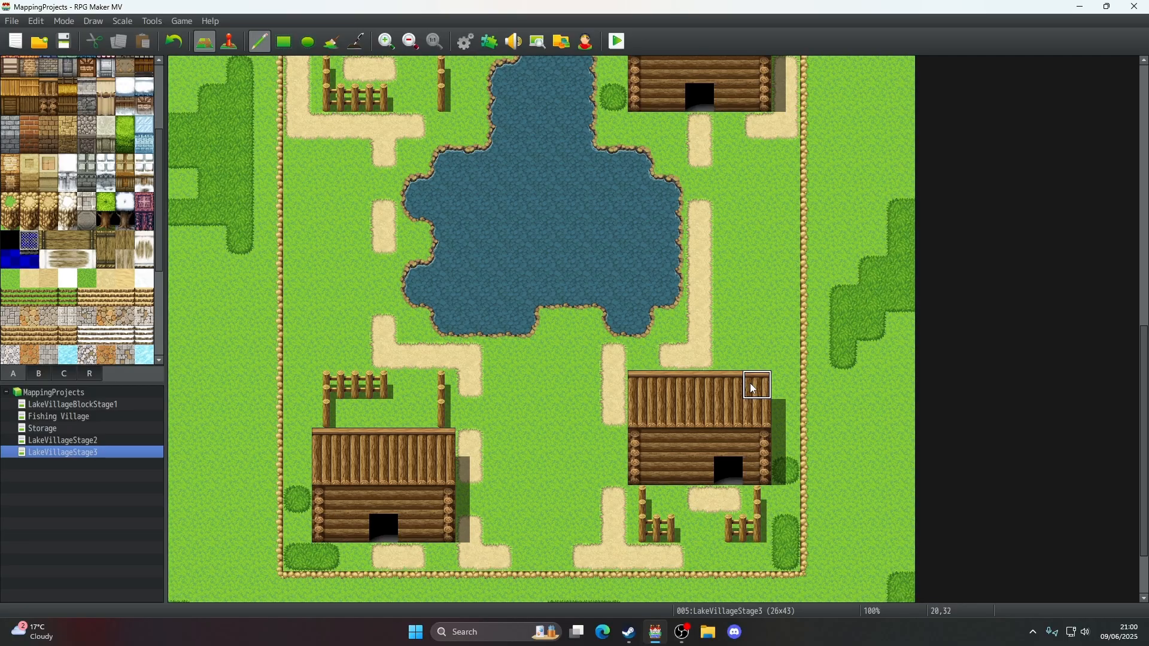
{"action": "scroll", "coordinate": [751, 386], "scroll_direction": "down", "scroll_amount": 1}
{"action": "scroll", "coordinate": [519, 224], "scroll_direction": "down", "scroll_amount": 1}
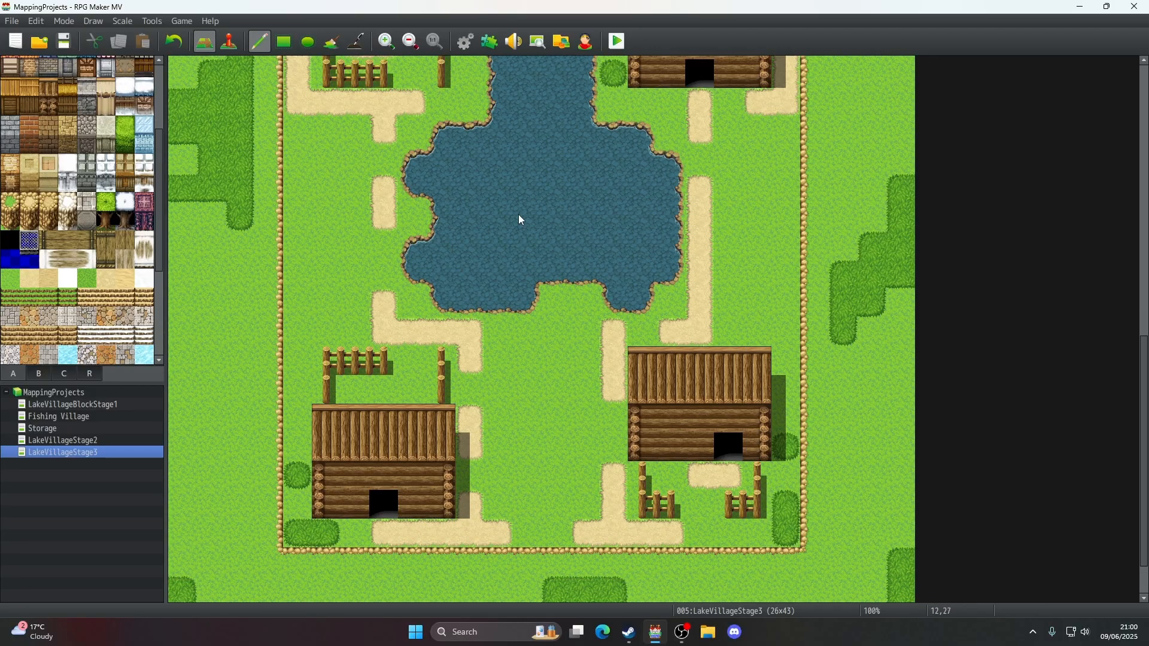
- Review the village layout zoomed out and reopen the gap in the western path corner at 4,23 with grass
{"action": "scroll", "coordinate": [519, 215], "scroll_direction": "up", "scroll_amount": 1}
{"action": "left_click", "coordinate": [419, 45]}
{"action": "left_click", "coordinate": [419, 44]}
{"action": "left_click", "coordinate": [419, 45]}
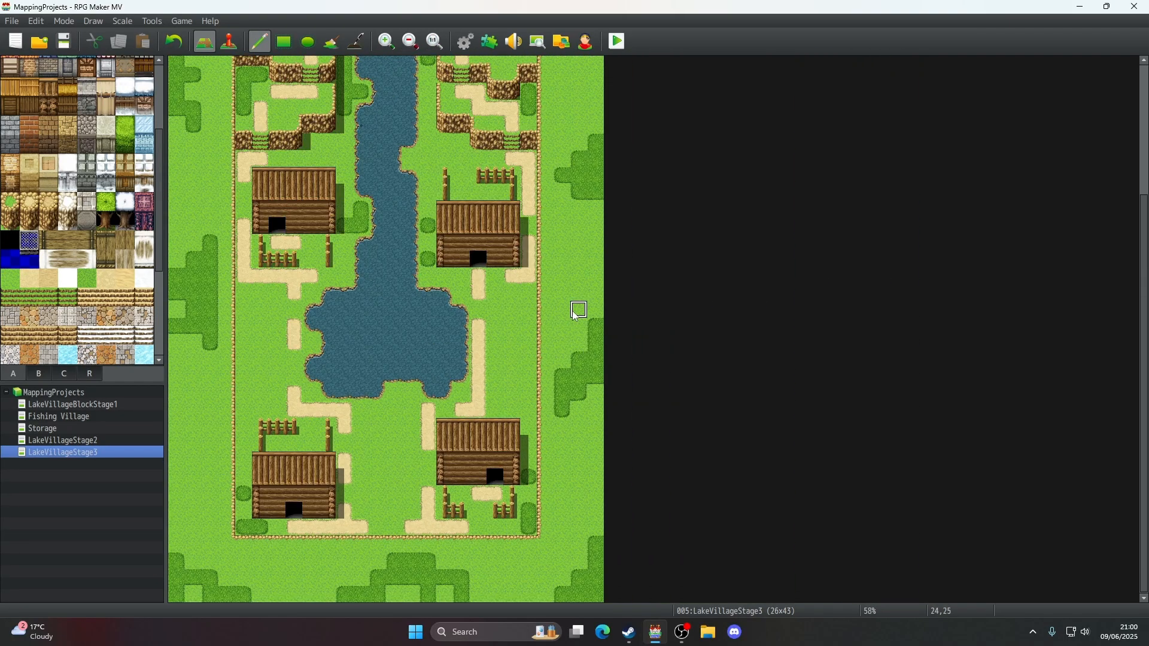
{"action": "scroll", "coordinate": [578, 315], "scroll_direction": "up", "scroll_amount": 4}
{"action": "scroll", "coordinate": [578, 315], "scroll_direction": "down", "scroll_amount": 4}
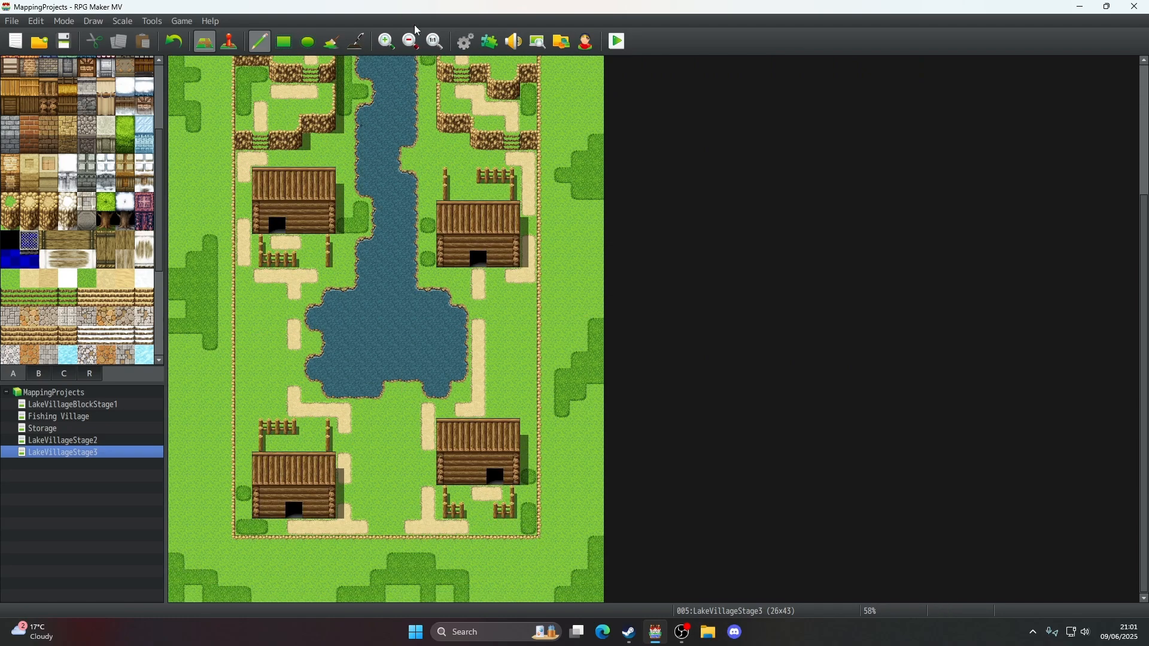
- Copy the dark bush tile on the upper eastern terrace and extend the bush to 20,9
{"action": "left_click", "coordinate": [435, 41]}
{"action": "middle_click", "coordinate": [467, 272]}
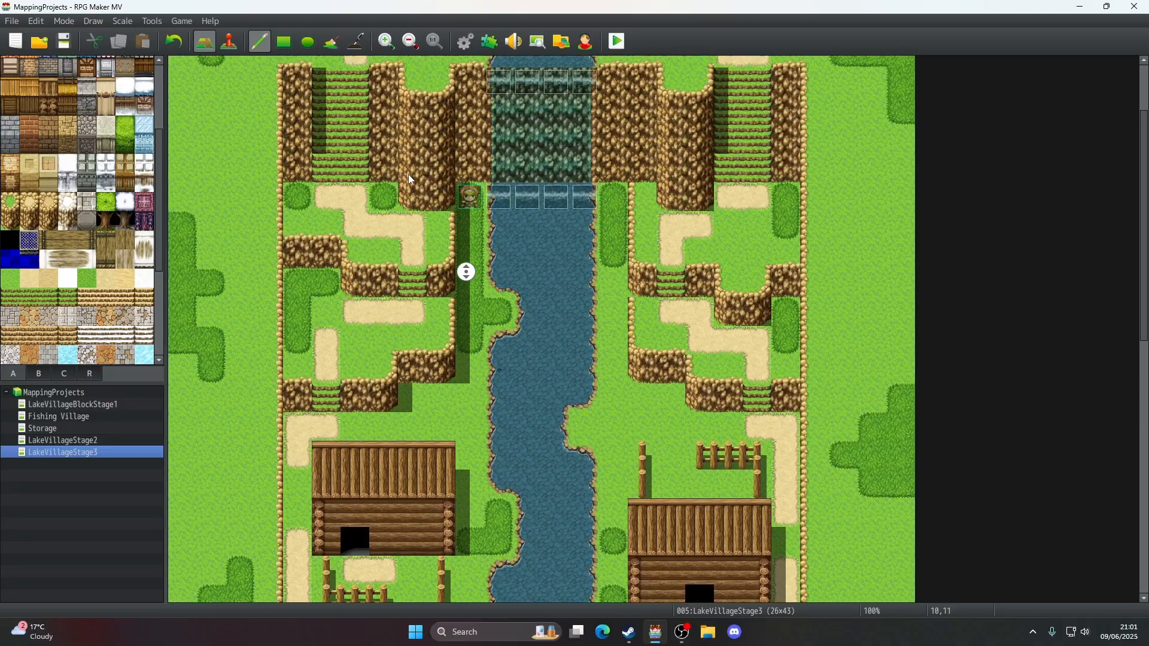
{"action": "middle_click", "coordinate": [409, 175]}
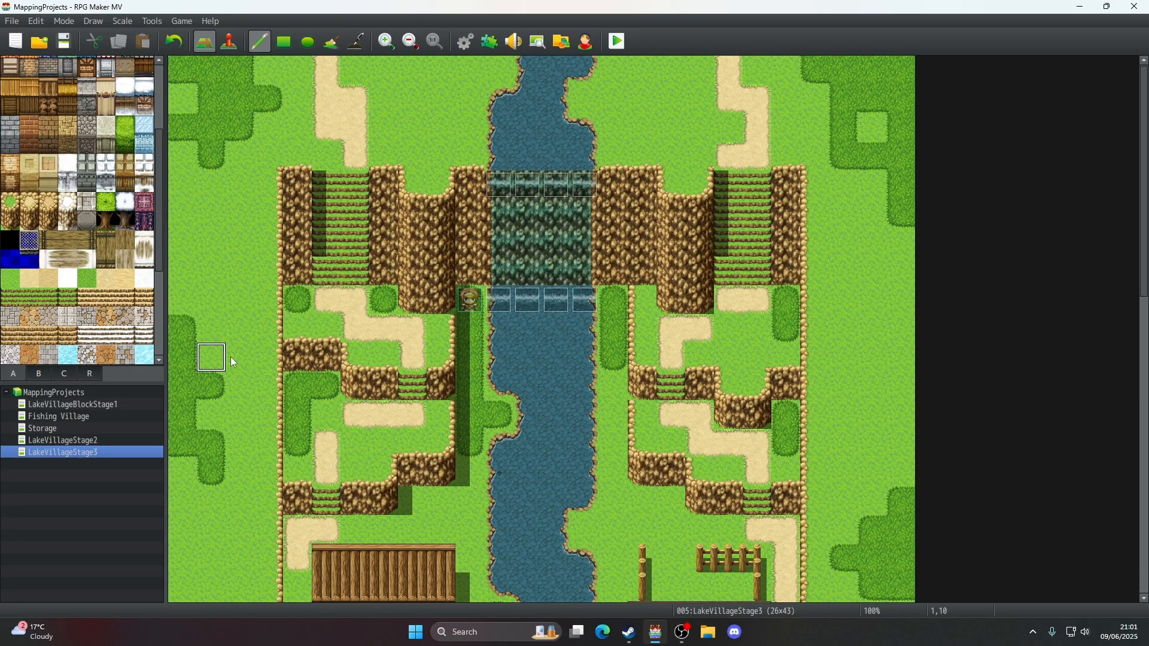
{"action": "scroll", "coordinate": [119, 340], "scroll_direction": "down", "scroll_amount": 5}
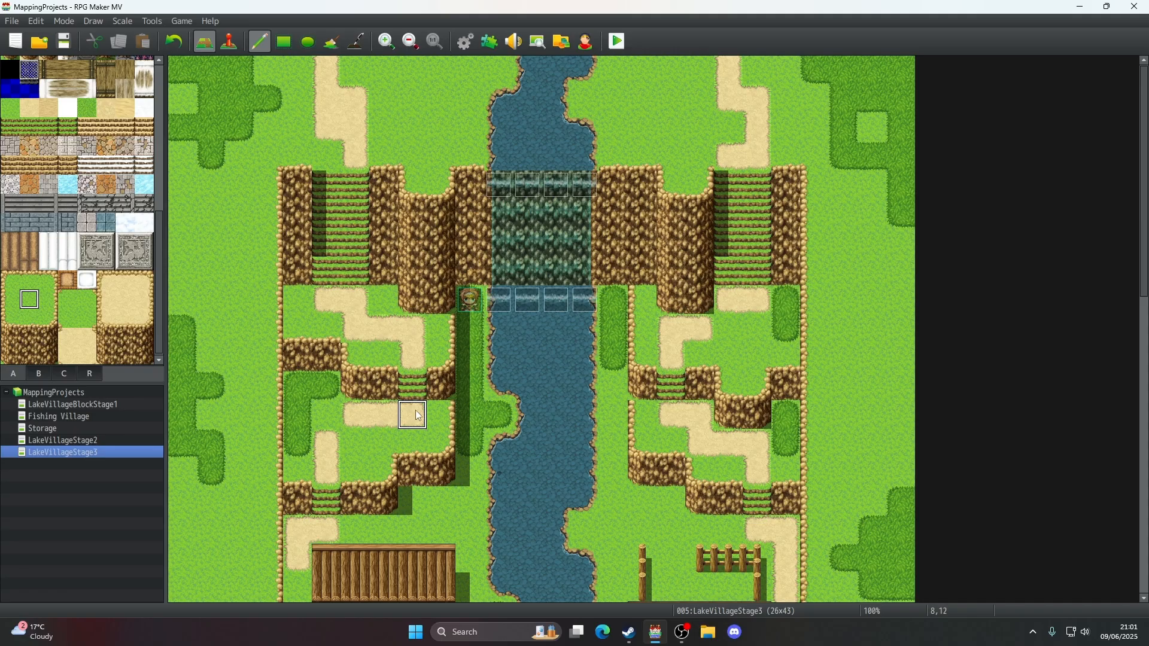
{"action": "right_click", "coordinate": [783, 330]}
{"action": "left_click", "coordinate": [760, 331]}
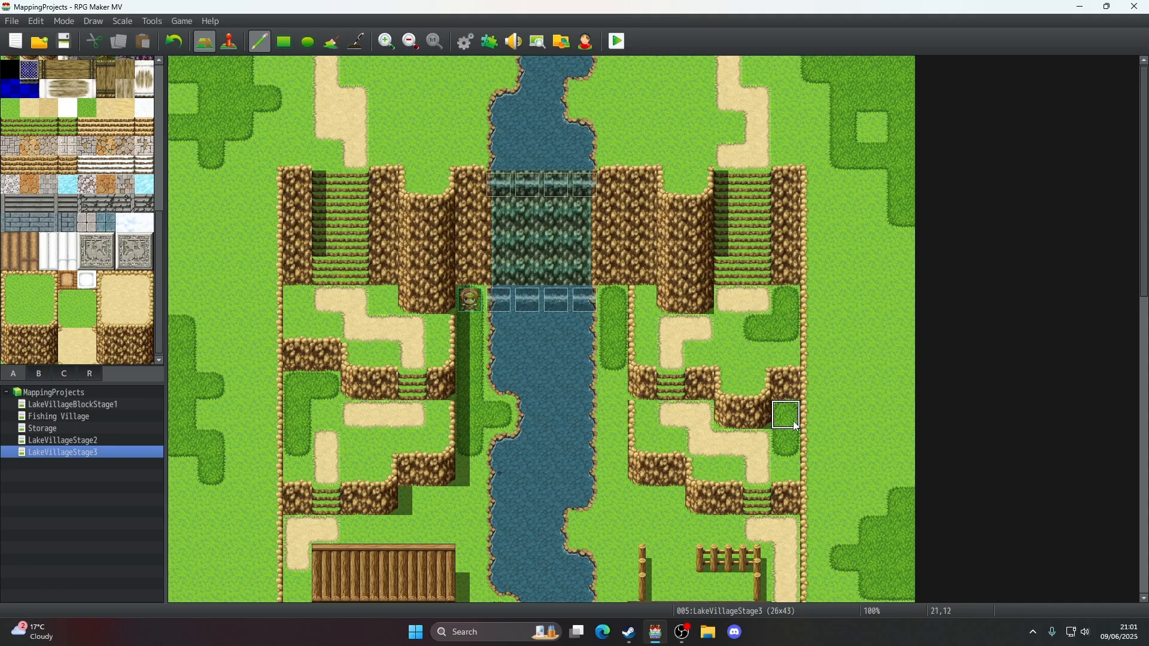
{"action": "left_click", "coordinate": [793, 422]}
- Connect the eastern lakeside path to the lower eastern house's path with sand at 16,31
{"action": "scroll", "coordinate": [756, 412], "scroll_direction": "down", "scroll_amount": 6}
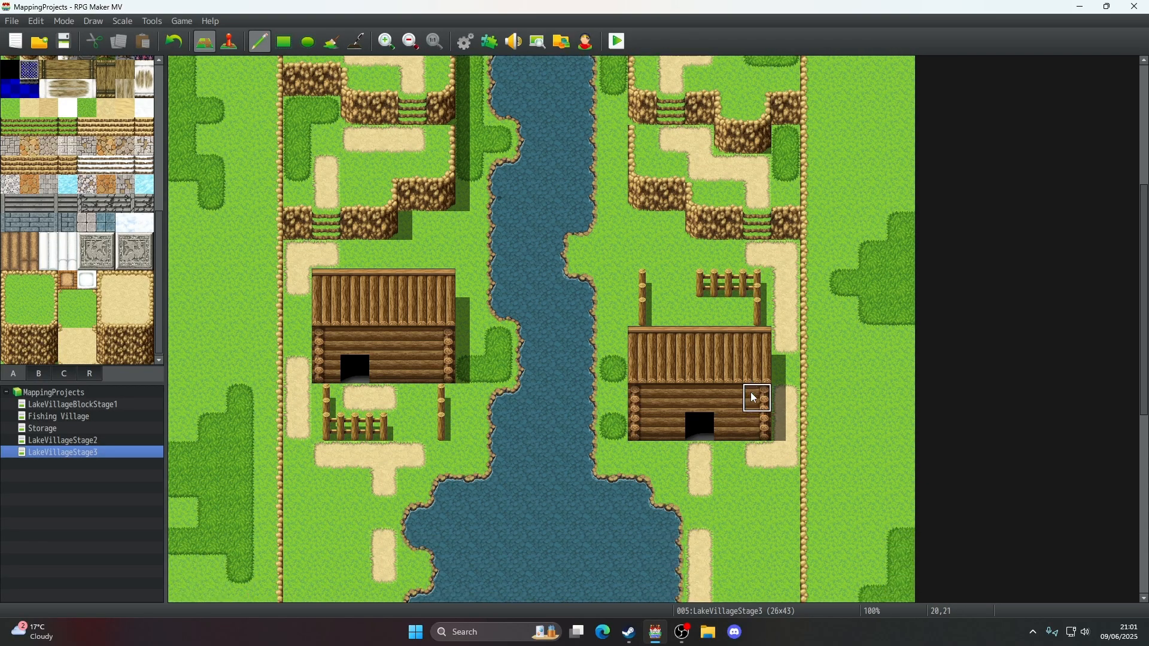
{"action": "scroll", "coordinate": [755, 395], "scroll_direction": "up", "scroll_amount": 5}
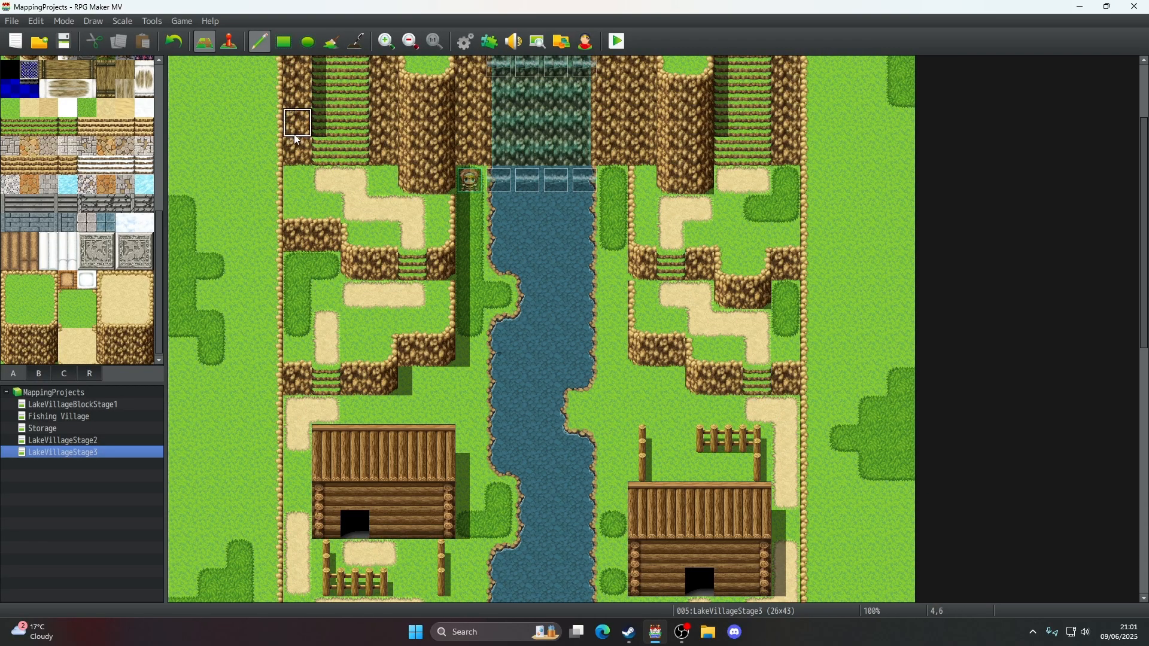
{"action": "scroll", "coordinate": [656, 420], "scroll_direction": "down", "scroll_amount": 8}
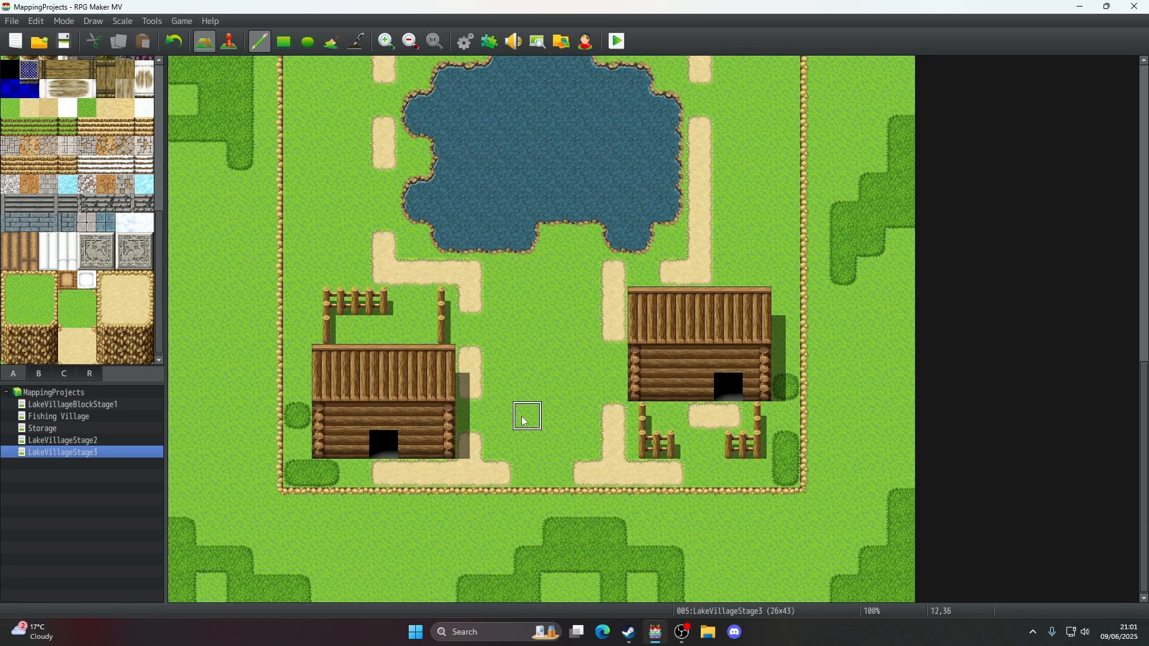
{"action": "scroll", "coordinate": [526, 417], "scroll_direction": "up", "scroll_amount": 3}
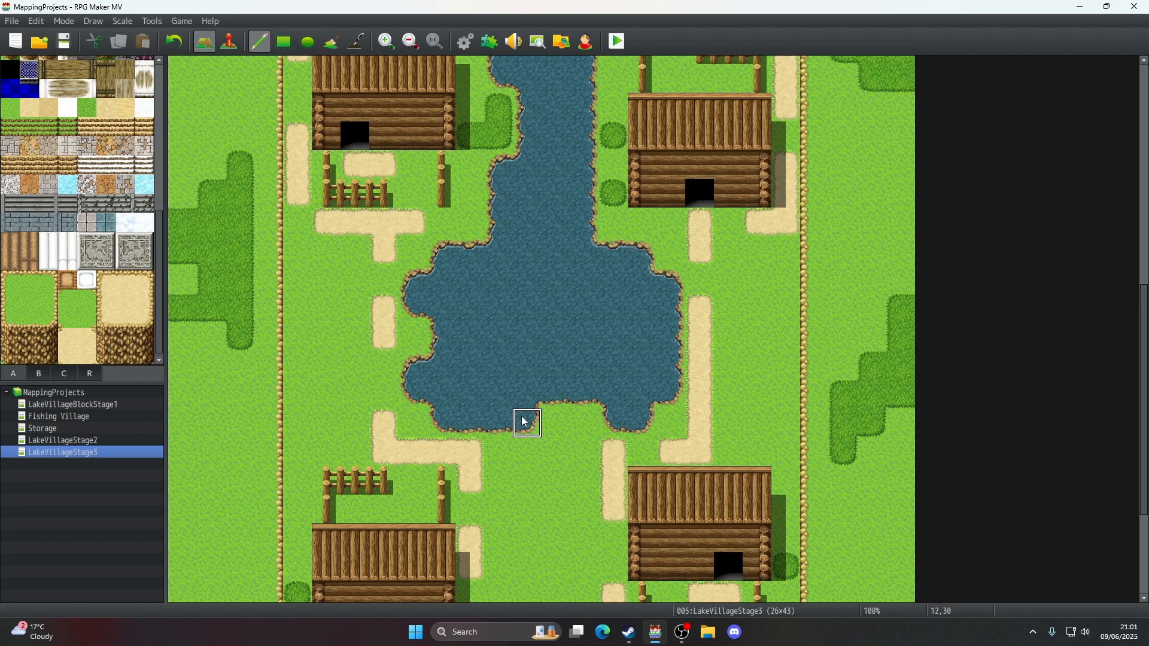
{"action": "scroll", "coordinate": [525, 422], "scroll_direction": "down", "scroll_amount": 3}
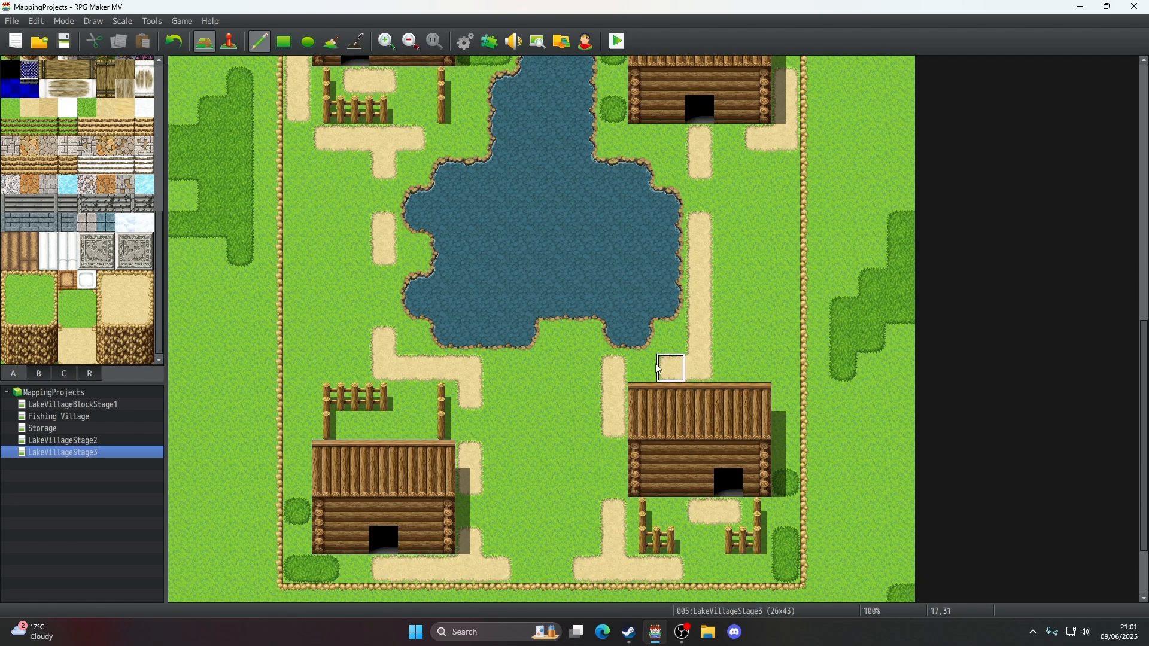
{"action": "scroll", "coordinate": [729, 311], "scroll_direction": "up", "scroll_amount": 1}
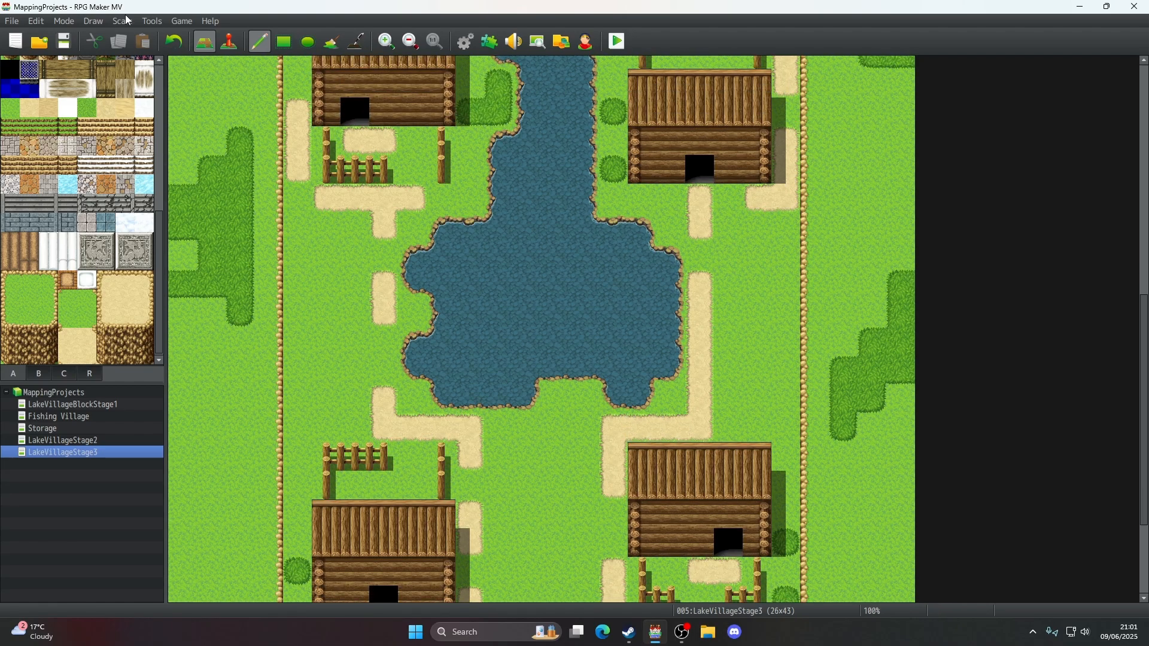
- Review the whole map zoomed out, save the project and duplicate the finished map as LakeVillageStage4
{"action": "left_click", "coordinate": [412, 43]}
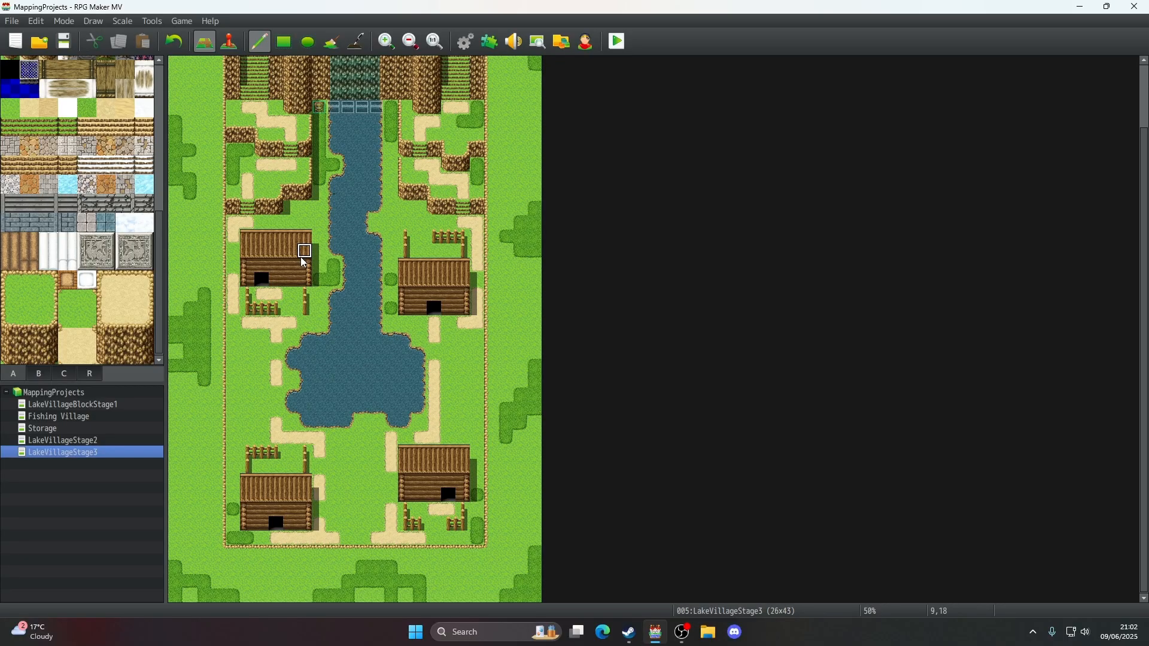
{"action": "scroll", "coordinate": [302, 259], "scroll_direction": "up", "scroll_amount": 3}
{"action": "scroll", "coordinate": [302, 260], "scroll_direction": "down", "scroll_amount": 3}
{"action": "left_click", "coordinate": [65, 37]}
{"action": "scroll", "coordinate": [445, 189], "scroll_direction": "up", "scroll_amount": 3}
{"action": "scroll", "coordinate": [444, 189], "scroll_direction": "down", "scroll_amount": 3}
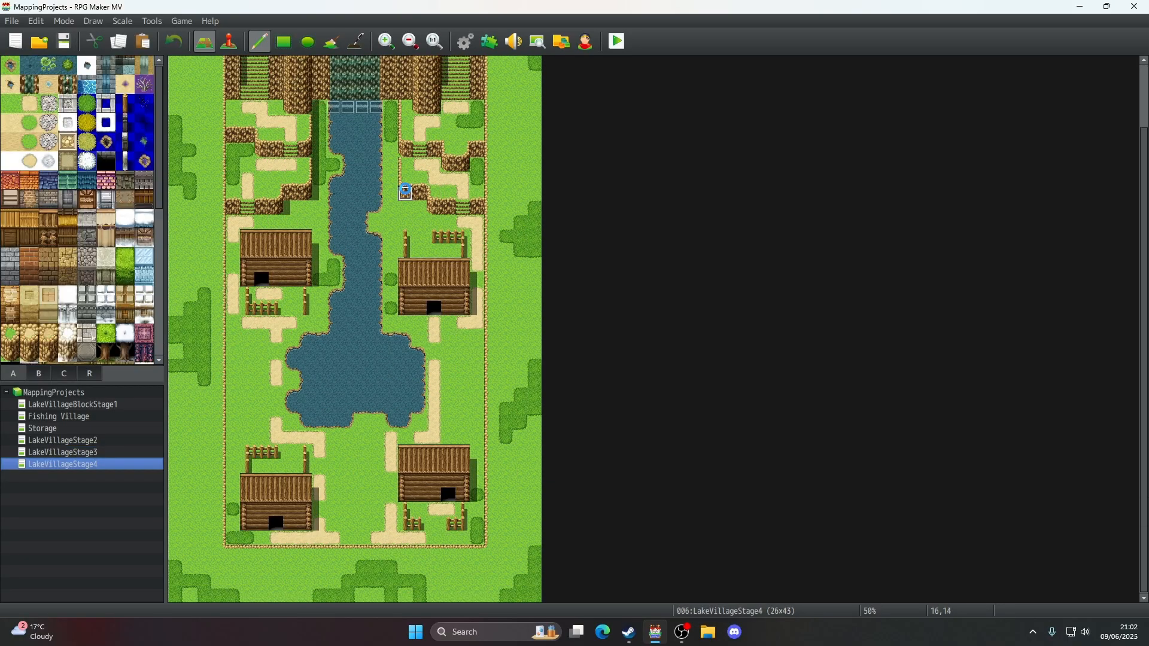
- Place the lower half of a tree from tileset B at 9,0 on the northern edge of the LakeVillageStage4 map
{"action": "left_click", "coordinate": [31, 379]}
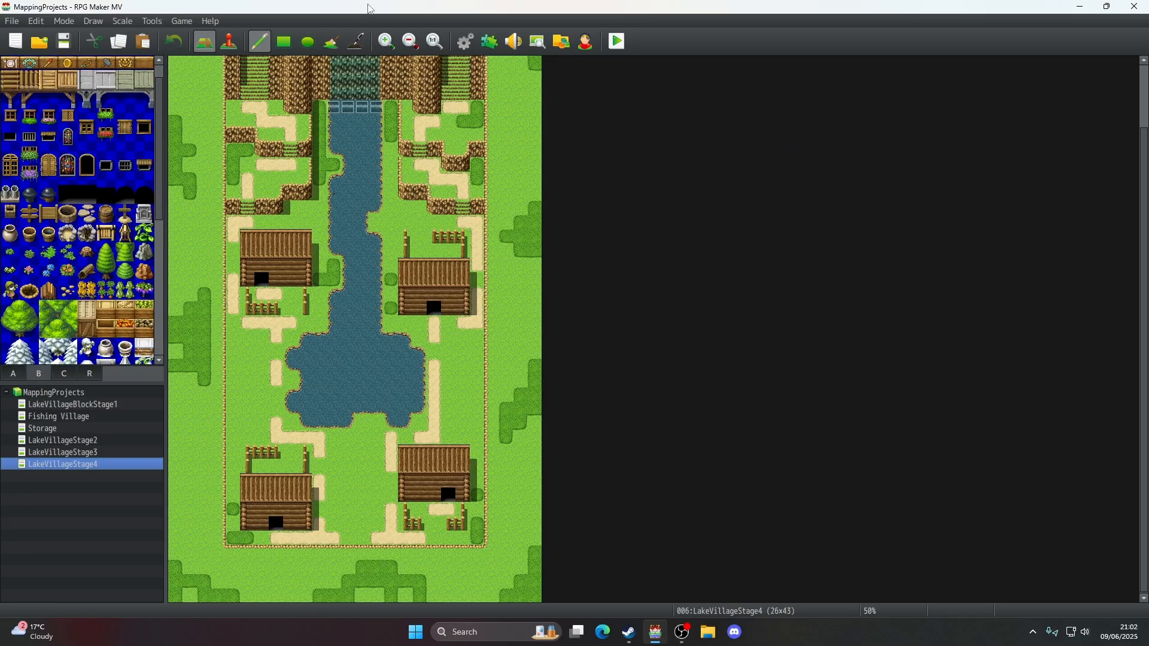
{"action": "left_click", "coordinate": [435, 41]}
{"action": "scroll", "coordinate": [526, 315], "scroll_direction": "up", "scroll_amount": 5}
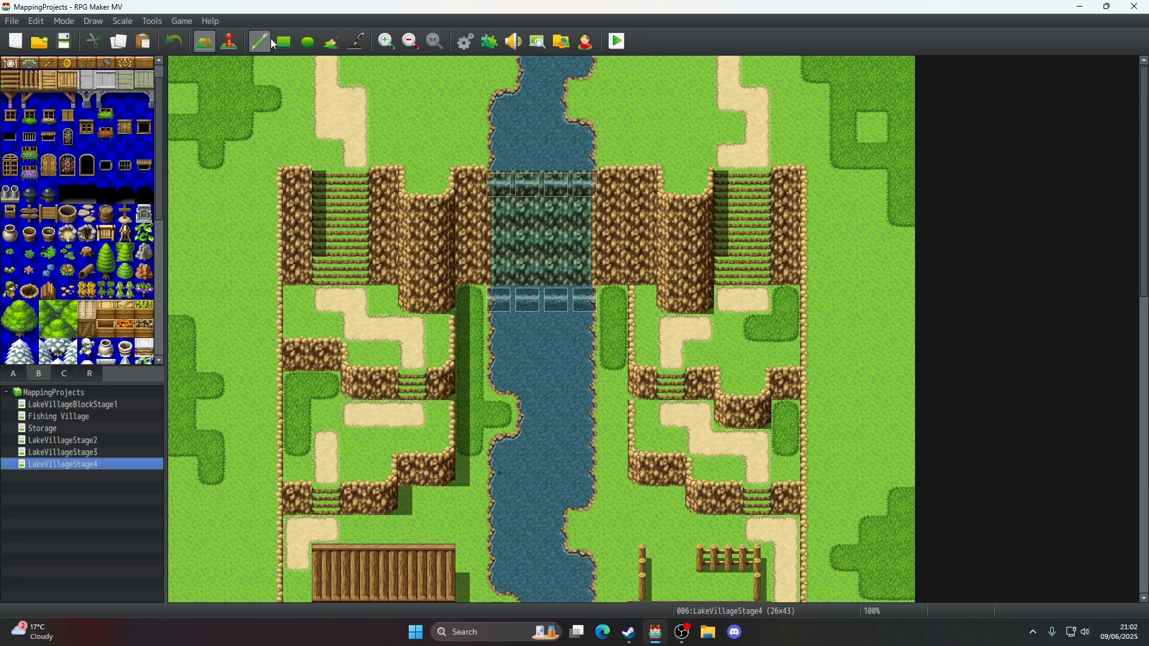
{"action": "left_click", "coordinate": [105, 261]}
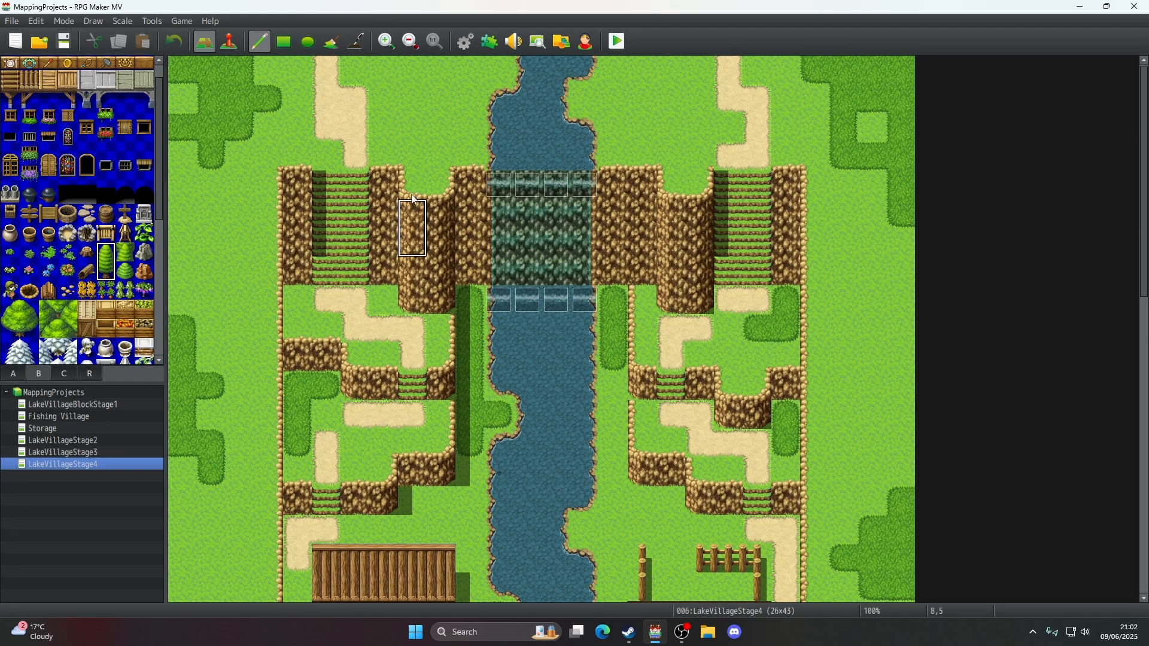
{"action": "left_click", "coordinate": [106, 270]}
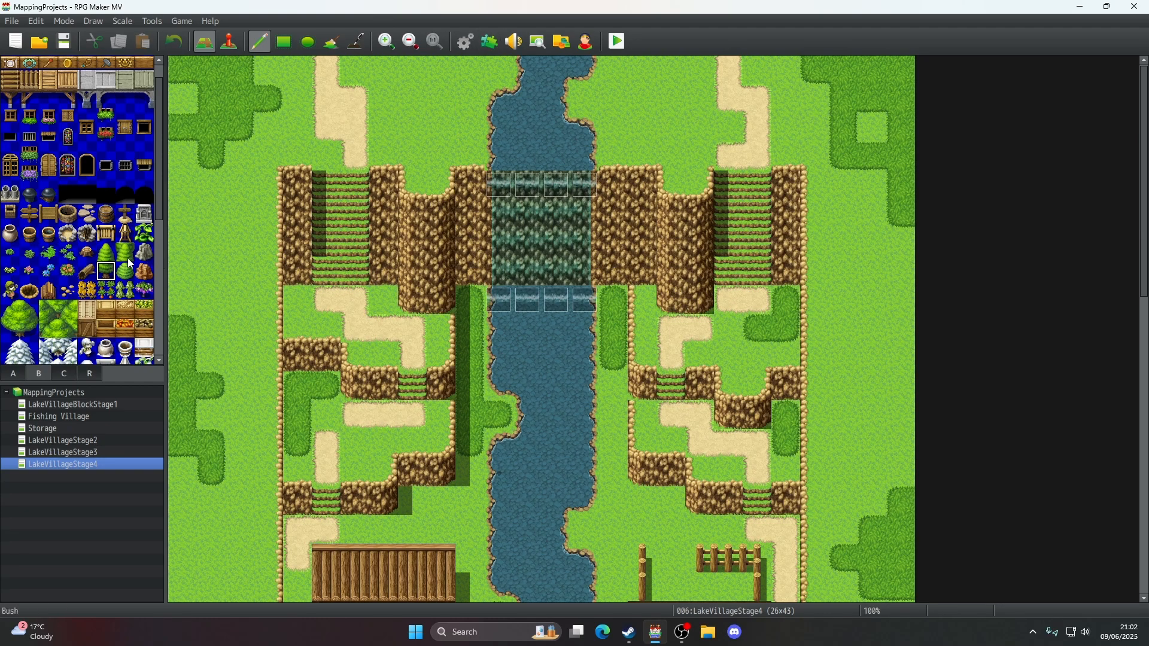
{"action": "left_click", "coordinate": [443, 70]}
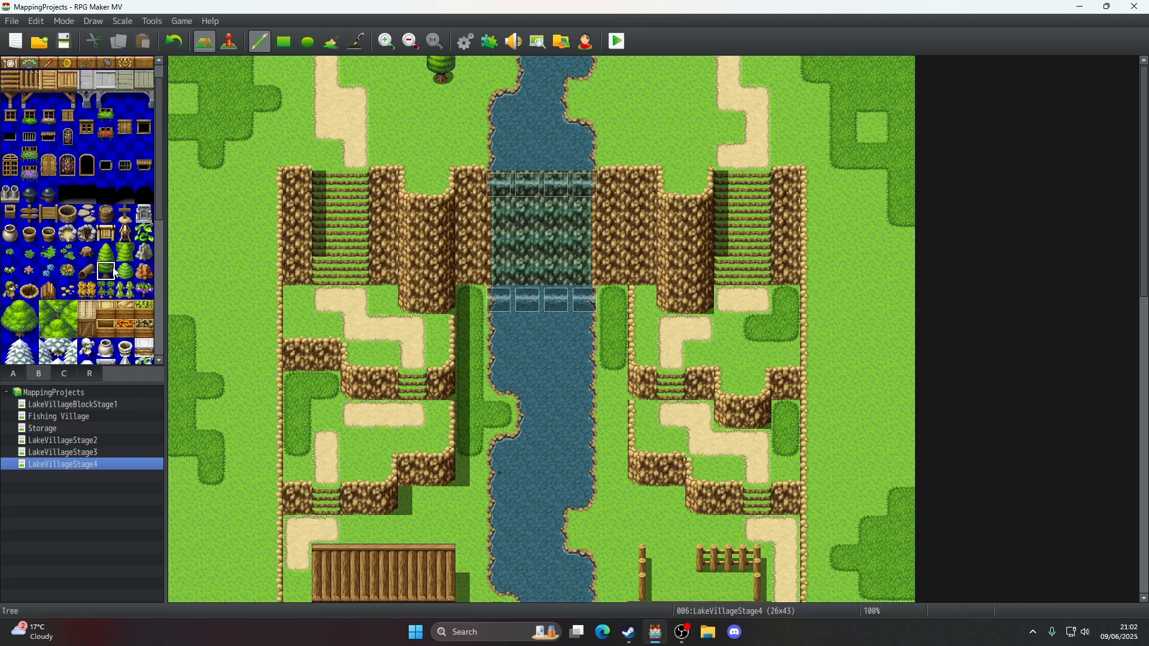
- Place complete two-tile trees from tileset B down the western strip at 1,3, 2,12 and 1,19
{"action": "left_click_drag", "start_coordinate": [111, 271], "coordinate": [108, 251]}
{"action": "left_click", "coordinate": [221, 163]}
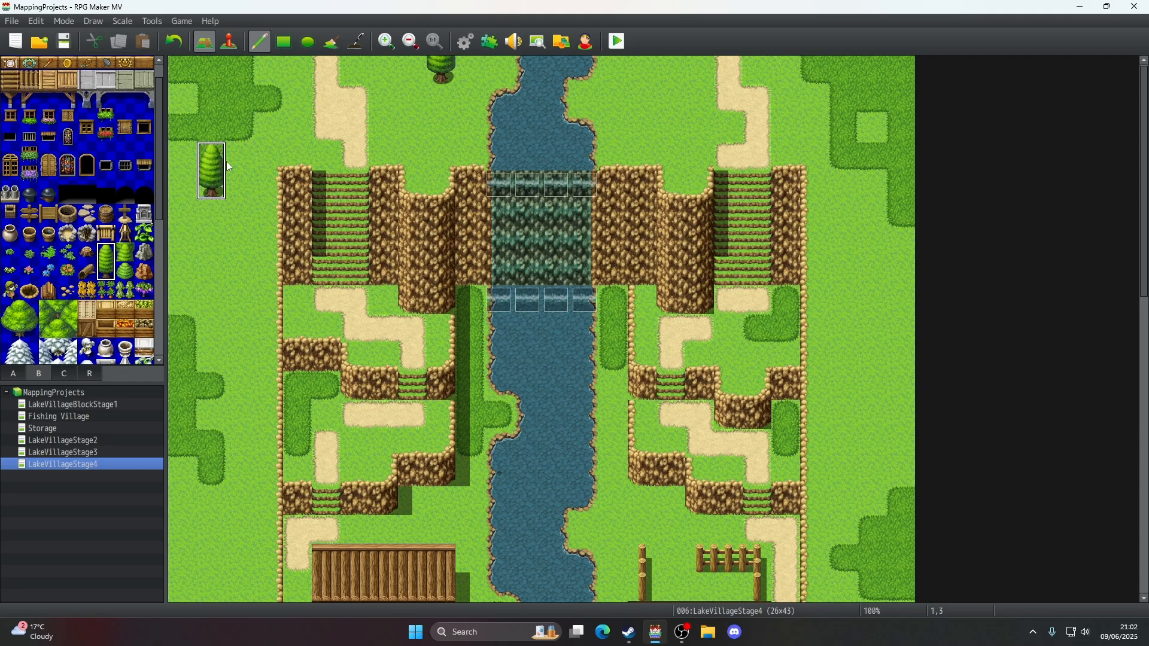
{"action": "scroll", "coordinate": [263, 195], "scroll_direction": "down", "scroll_amount": 3}
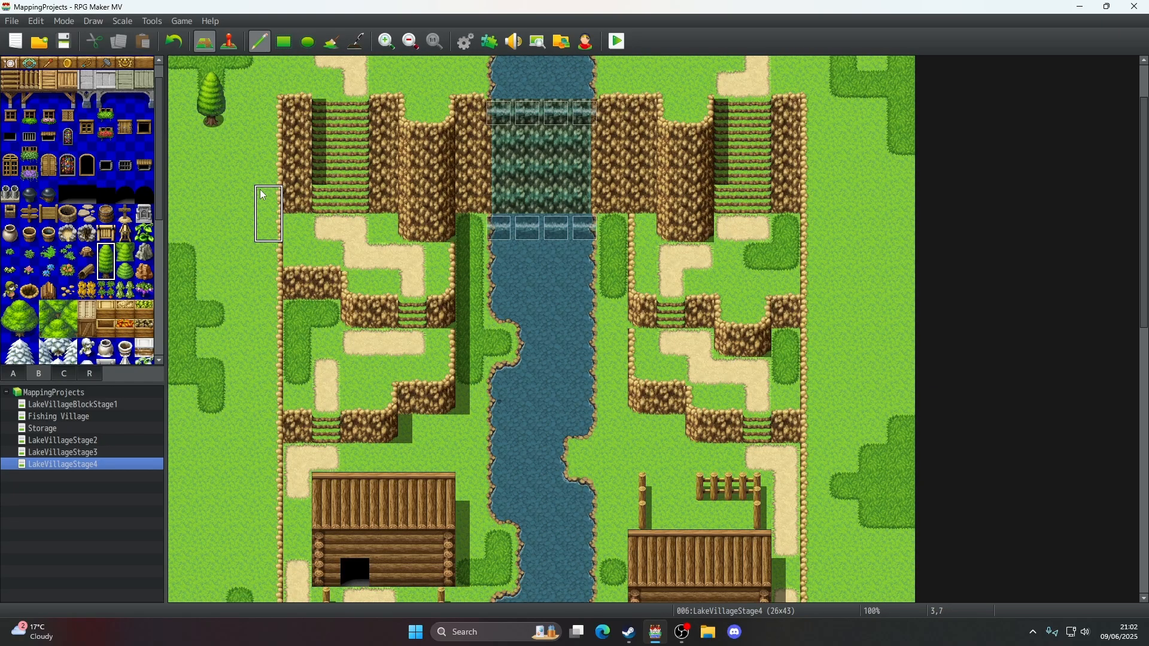
{"action": "left_click", "coordinate": [239, 350]}
{"action": "scroll", "coordinate": [236, 346], "scroll_direction": "down", "scroll_amount": 4}
{"action": "scroll", "coordinate": [236, 346], "scroll_direction": "down", "scroll_amount": 2}
{"action": "scroll", "coordinate": [239, 299], "scroll_direction": "down", "scroll_amount": 10}
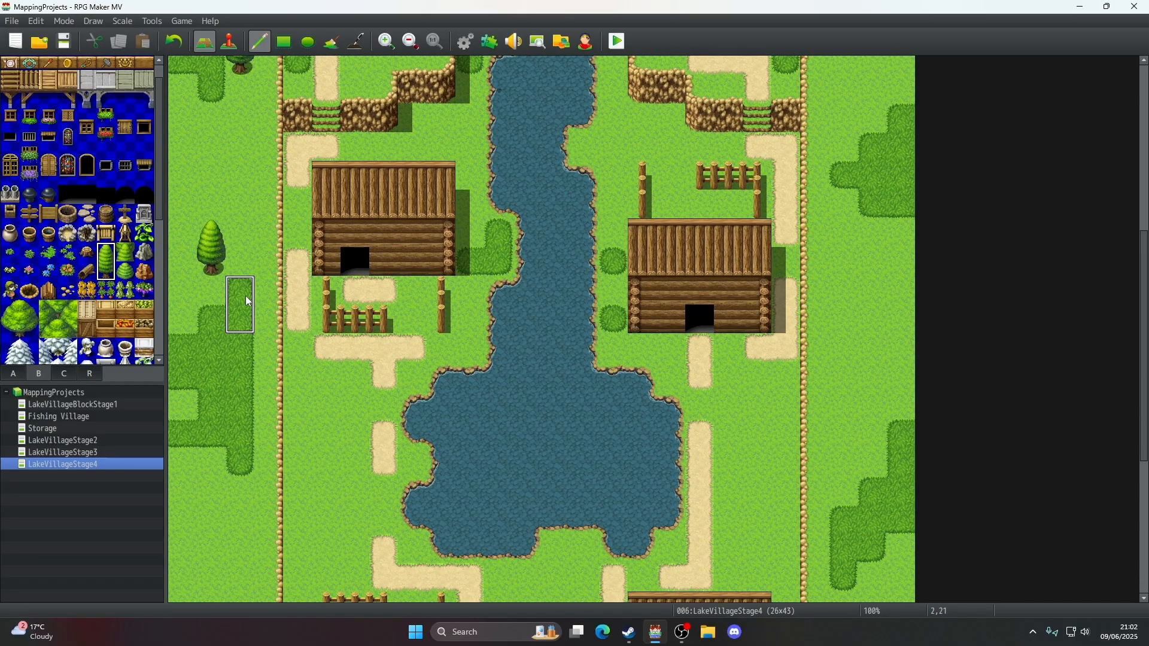
- Place complete trees at 2,28, 1,34 and 5,41 in the southwest, plus only a treetop at 14,42 on the southern map edge
{"action": "left_click", "coordinate": [248, 302]}
{"action": "scroll", "coordinate": [242, 311], "scroll_direction": "down", "scroll_amount": 4}
{"action": "left_click", "coordinate": [217, 374]}
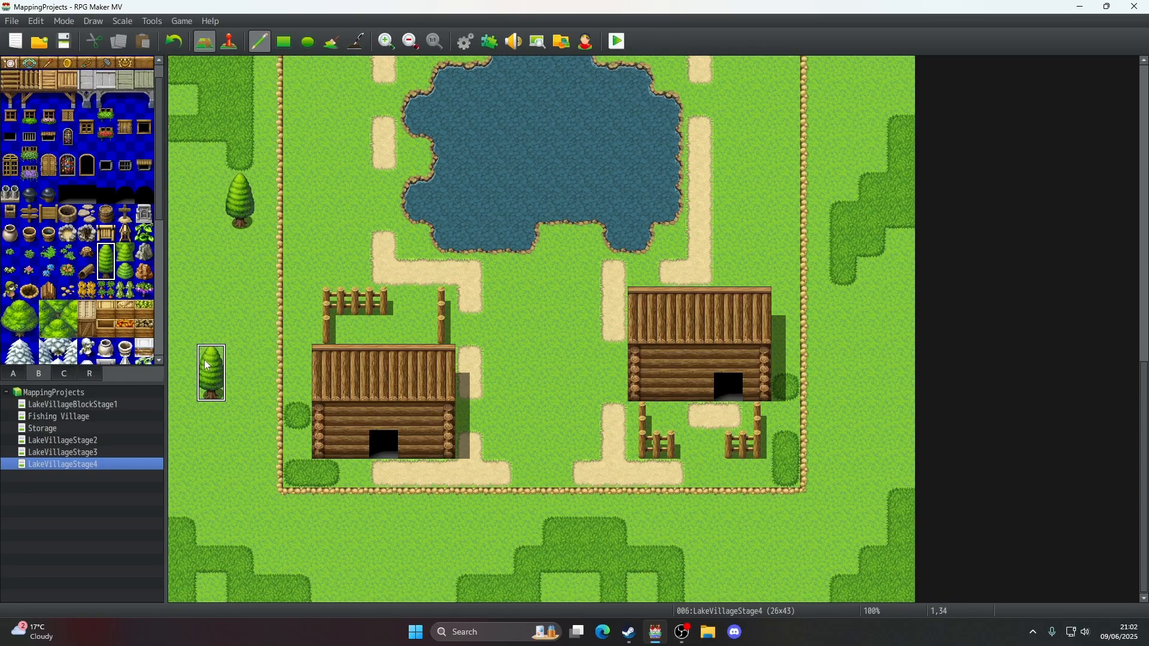
{"action": "left_click", "coordinate": [326, 574]}
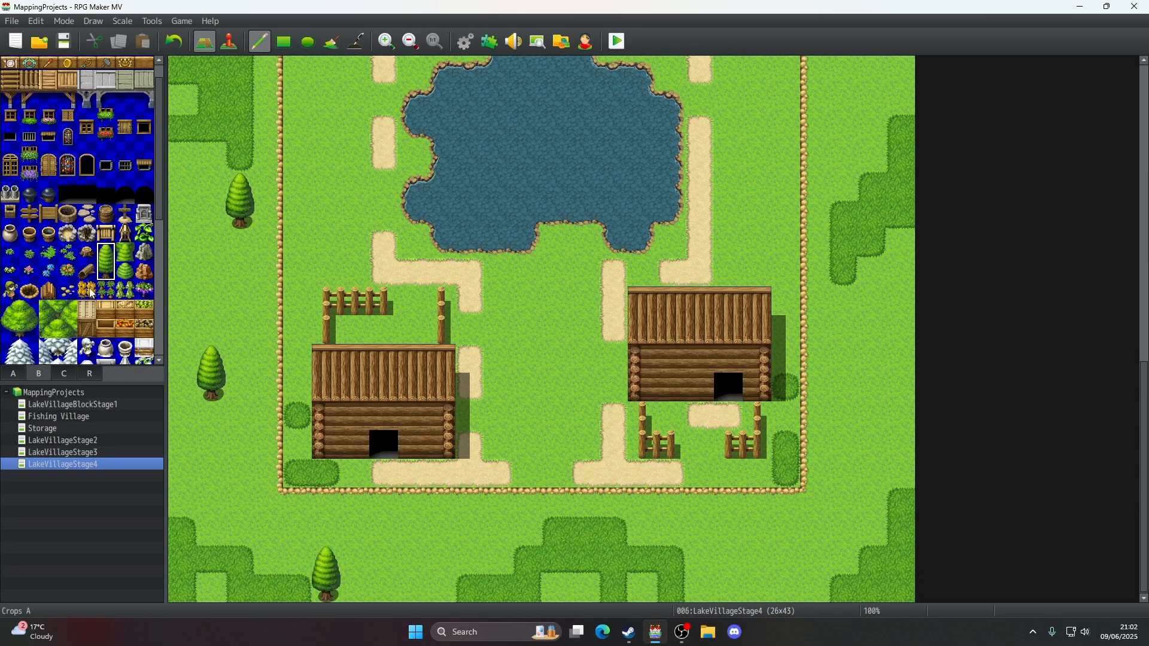
{"action": "left_click", "coordinate": [106, 252]}
{"action": "left_click", "coordinate": [585, 588]}
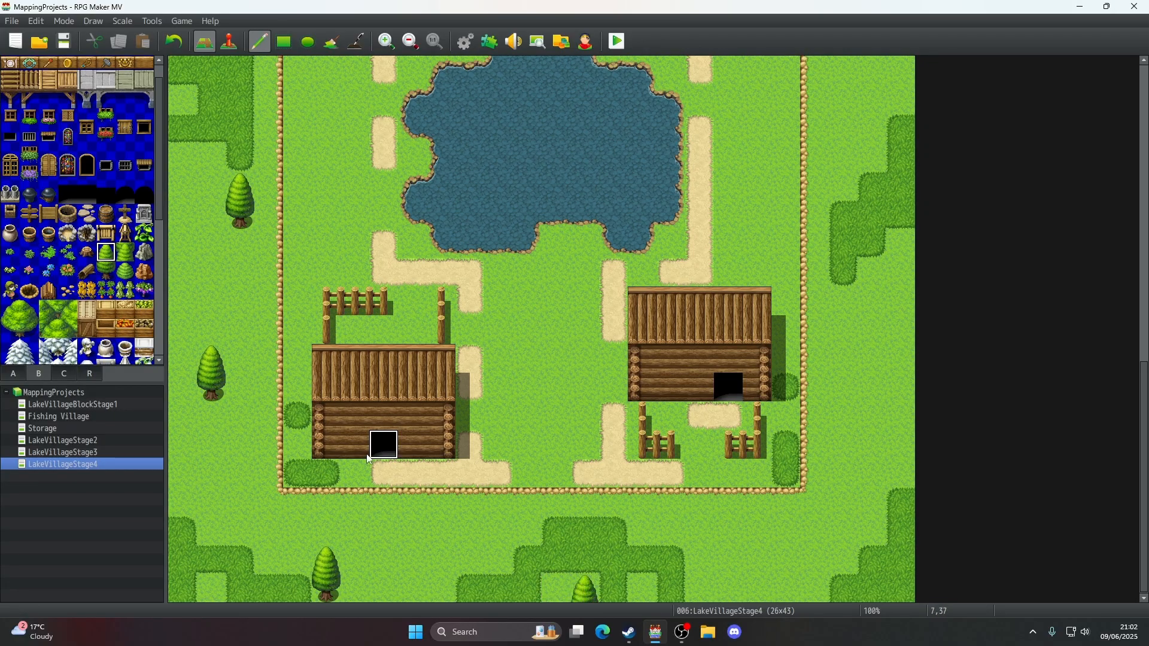
- Place complete two-tile trees in the southeast at 19,38 on the village border and at 24,36
{"action": "left_click_drag", "start_coordinate": [106, 251], "coordinate": [106, 271]}
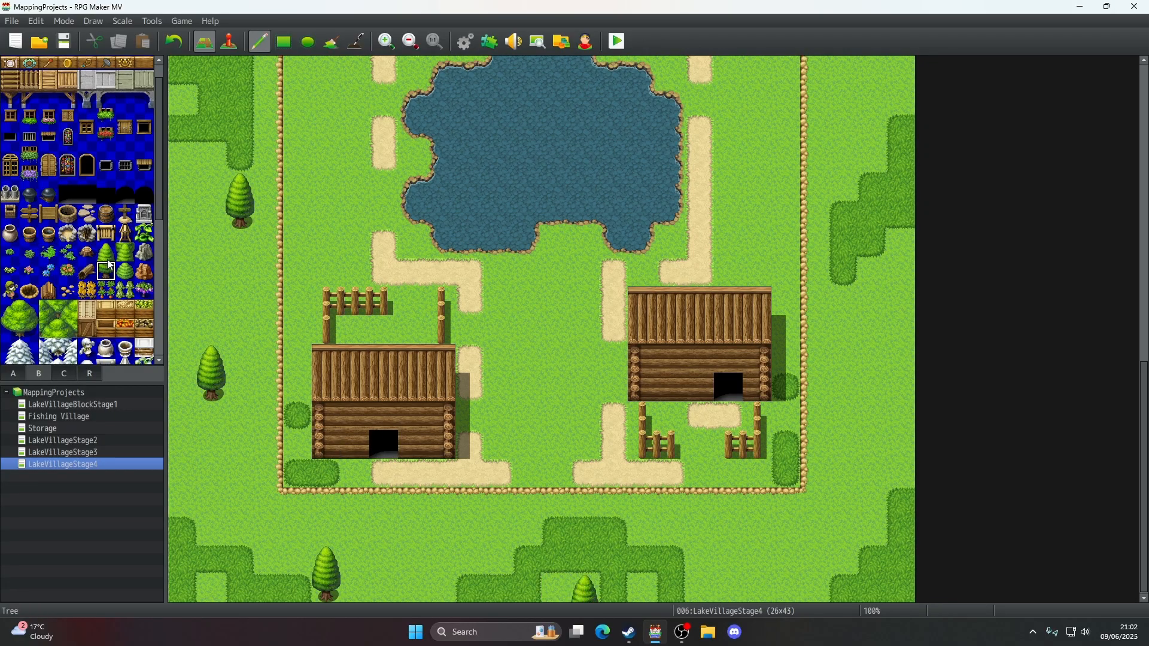
{"action": "left_click", "coordinate": [727, 479]}
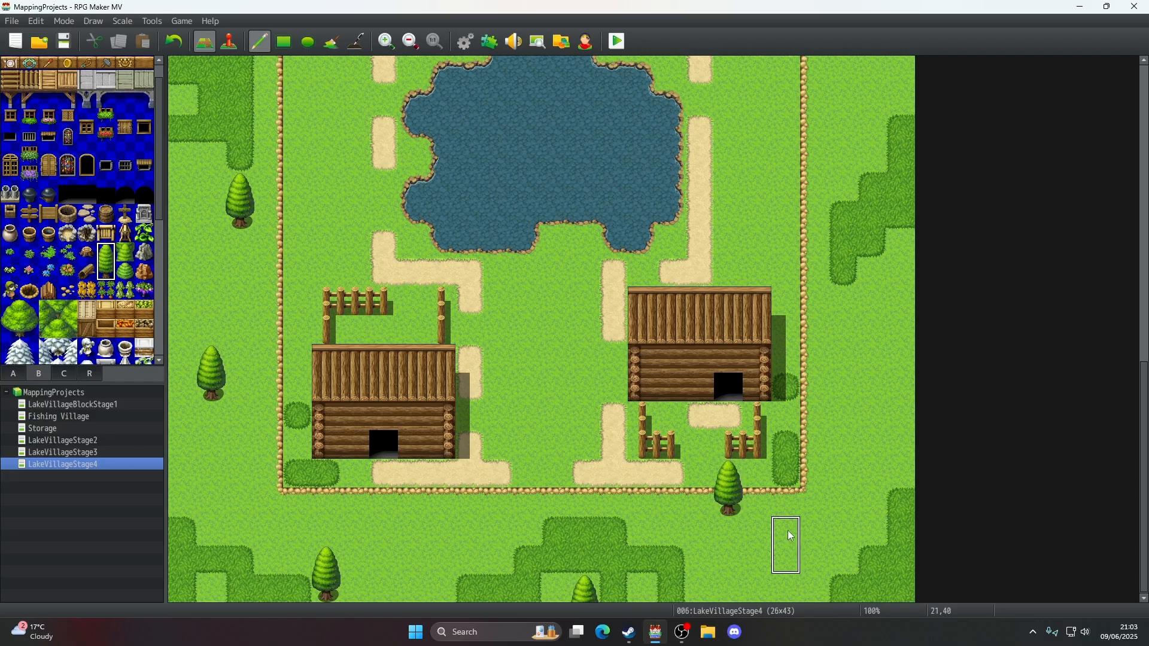
{"action": "scroll", "coordinate": [787, 541], "scroll_direction": "up", "scroll_amount": 3}
{"action": "scroll", "coordinate": [788, 531], "scroll_direction": "down", "scroll_amount": 3}
{"action": "scroll", "coordinate": [788, 530], "scroll_direction": "up", "scroll_amount": 2}
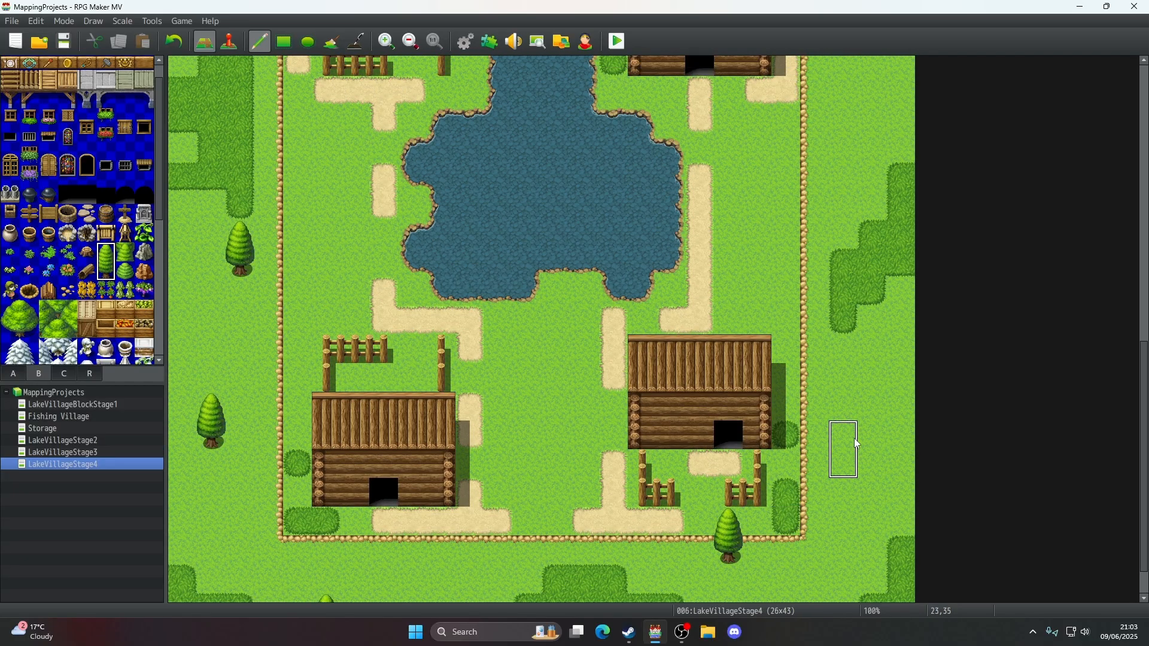
{"action": "left_click", "coordinate": [868, 460]}
- Place complete trees up the eastern strip at 23,24, 24,13 and 23,7, and one at 17,1 above the cliffs
{"action": "scroll", "coordinate": [868, 460], "scroll_direction": "up", "scroll_amount": 8}
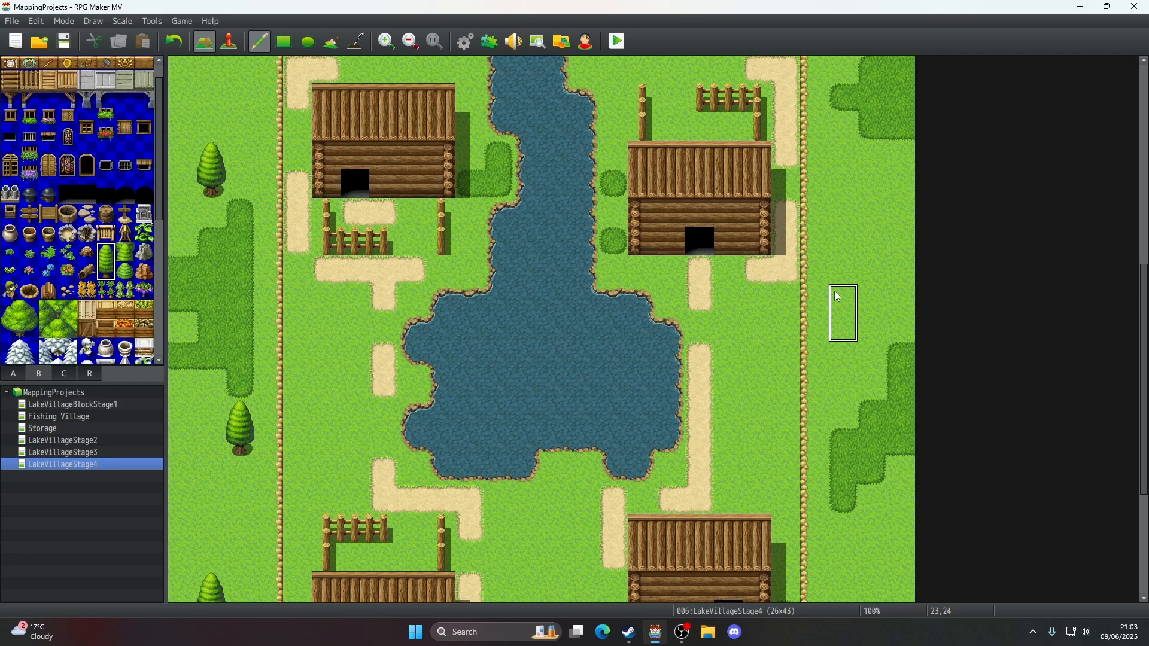
{"action": "left_click", "coordinate": [838, 298]}
{"action": "scroll", "coordinate": [852, 359], "scroll_direction": "up", "scroll_amount": 3}
{"action": "scroll", "coordinate": [855, 363], "scroll_direction": "up", "scroll_amount": 10}
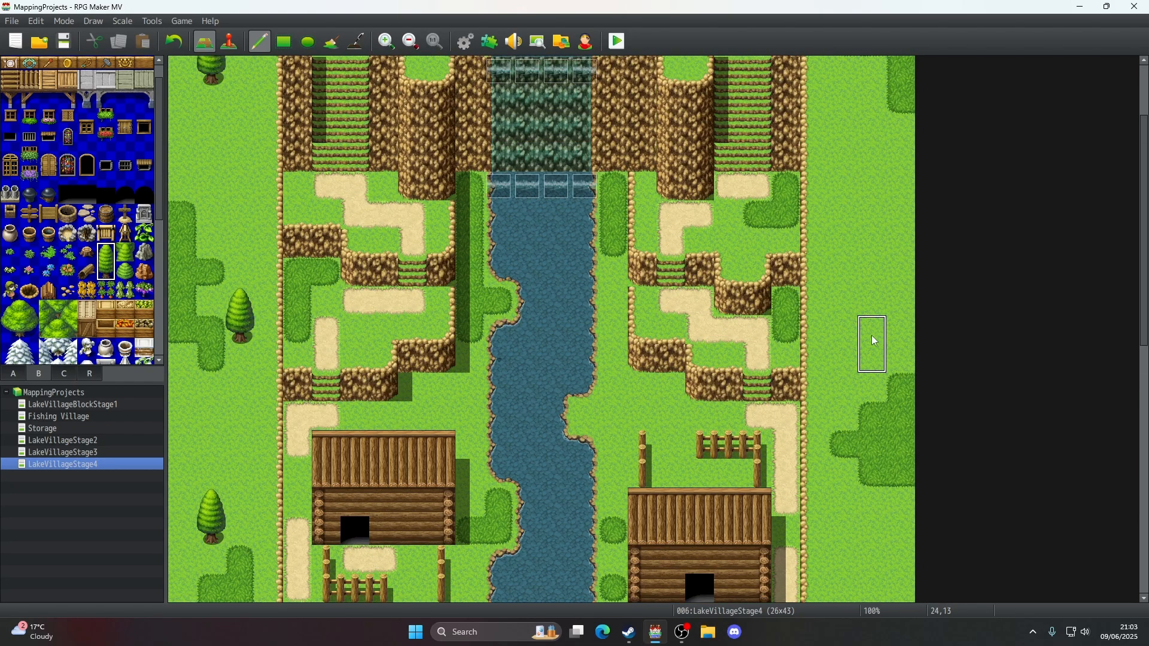
{"action": "left_click", "coordinate": [883, 328]}
{"action": "scroll", "coordinate": [881, 323], "scroll_direction": "up", "scroll_amount": 4}
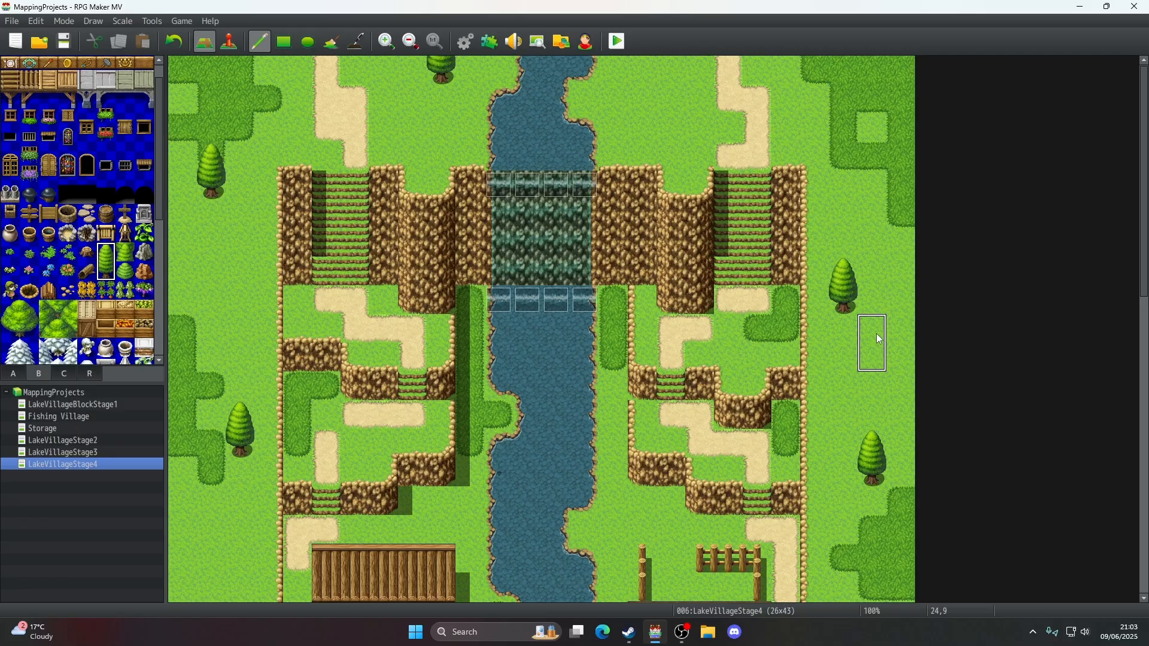
{"action": "left_click", "coordinate": [671, 99]}
{"action": "scroll", "coordinate": [710, 272], "scroll_direction": "down", "scroll_amount": 5}
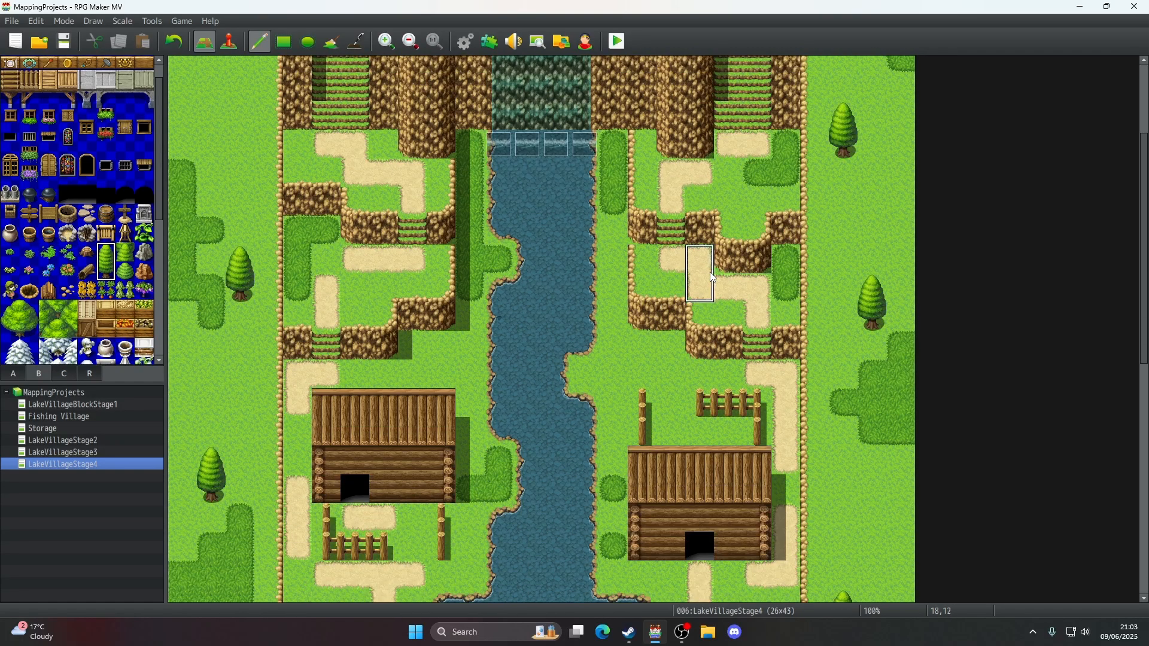
{"action": "scroll", "coordinate": [710, 272], "scroll_direction": "up", "scroll_amount": 5}
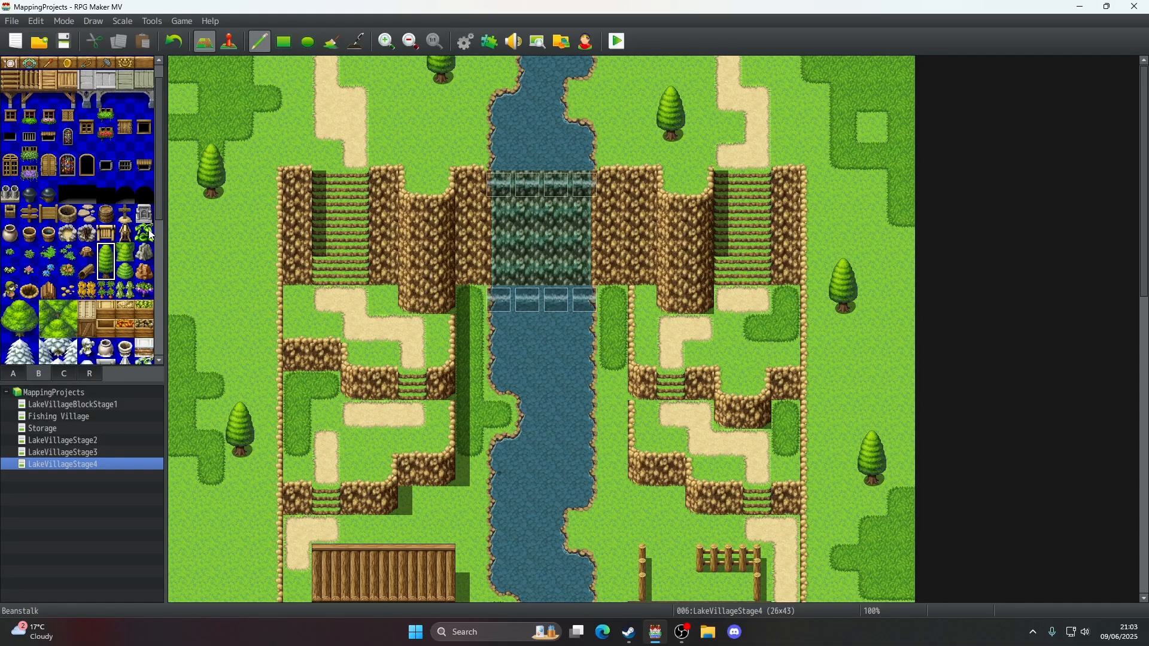
- Replace the northwestern tree at 1,3 with a stump at 1,4 and clear its treetop
{"action": "left_click", "coordinate": [87, 252]}
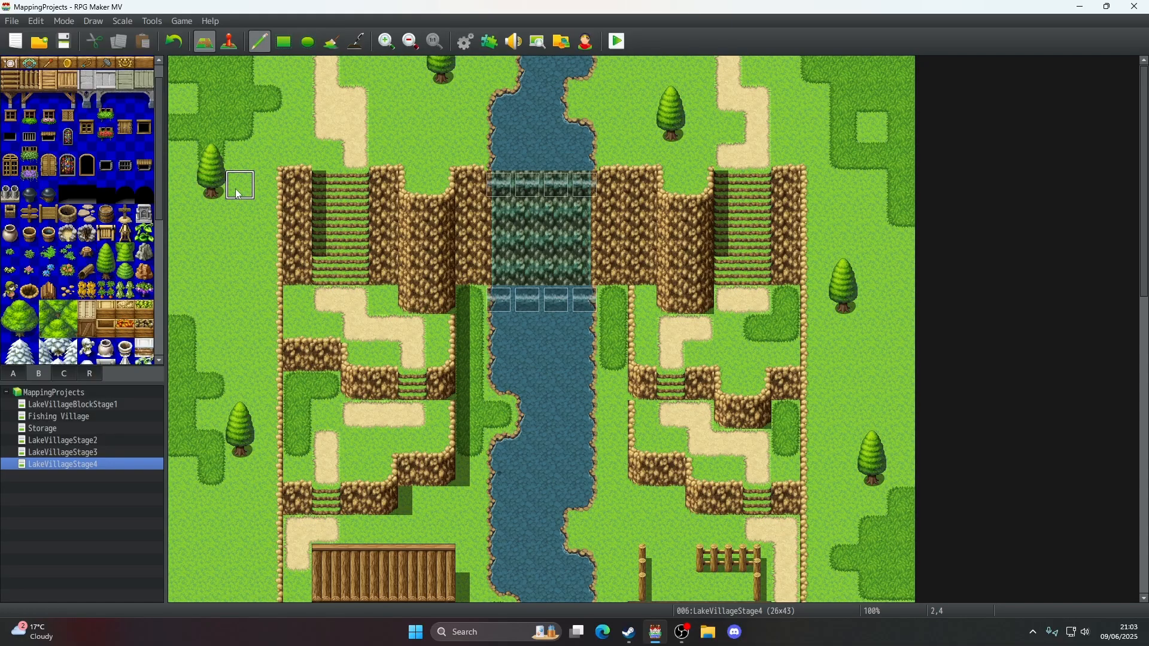
{"action": "left_click", "coordinate": [216, 195]}
{"action": "right_click", "coordinate": [235, 131]}
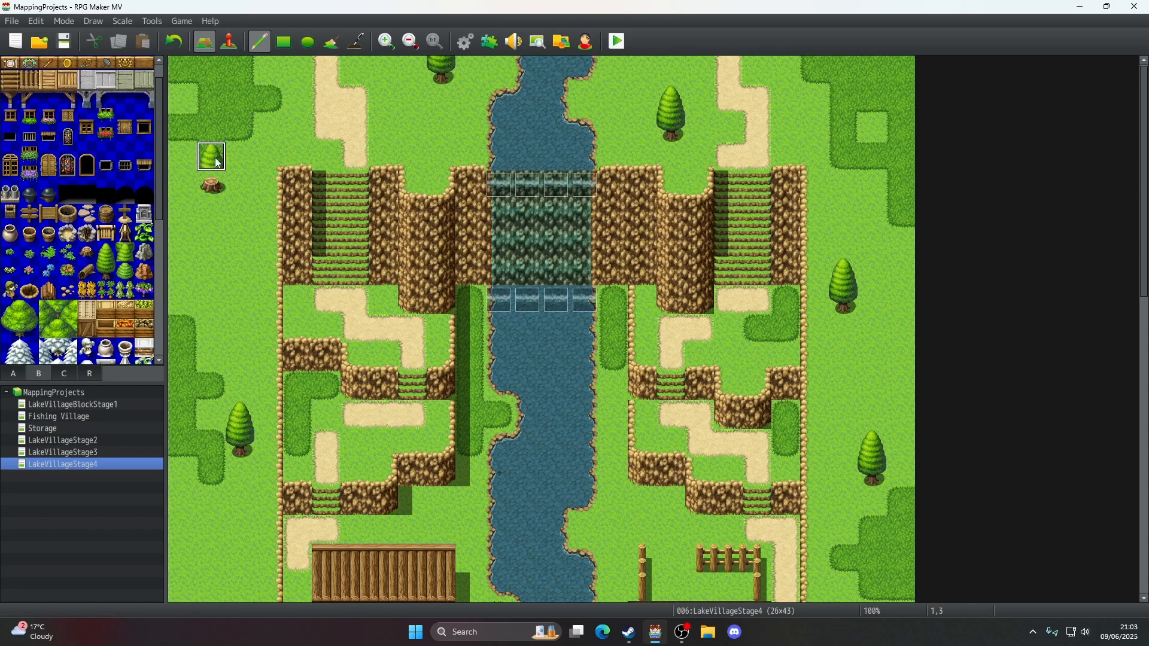
{"action": "left_click", "coordinate": [215, 156]}
- Replace the western tree at 2,28 with a stump at 2,29, clearing the treetop and any misplaced stump beside it
{"action": "scroll", "coordinate": [266, 245], "scroll_direction": "down", "scroll_amount": 2}
{"action": "scroll", "coordinate": [266, 245], "scroll_direction": "up", "scroll_amount": 2}
{"action": "scroll", "coordinate": [266, 245], "scroll_direction": "down", "scroll_amount": 3}
{"action": "scroll", "coordinate": [268, 250], "scroll_direction": "down", "scroll_amount": 10}
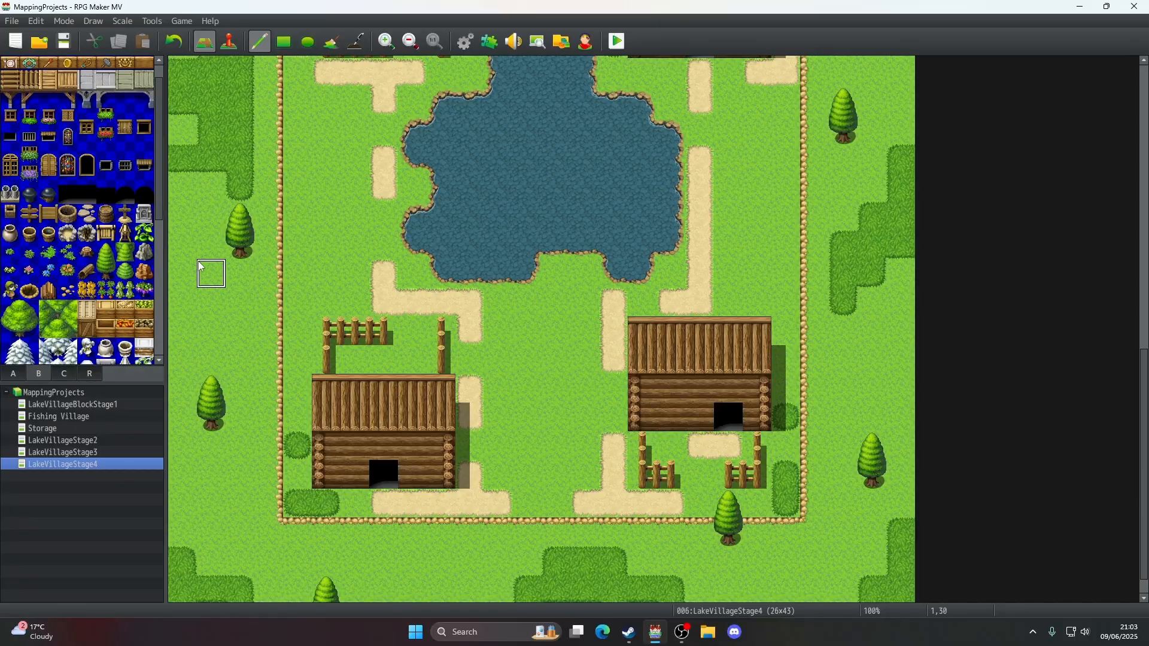
{"action": "left_click", "coordinate": [87, 252]}
{"action": "left_click", "coordinate": [211, 250]}
{"action": "right_click", "coordinate": [231, 272]}
{"action": "left_click", "coordinate": [233, 250]}
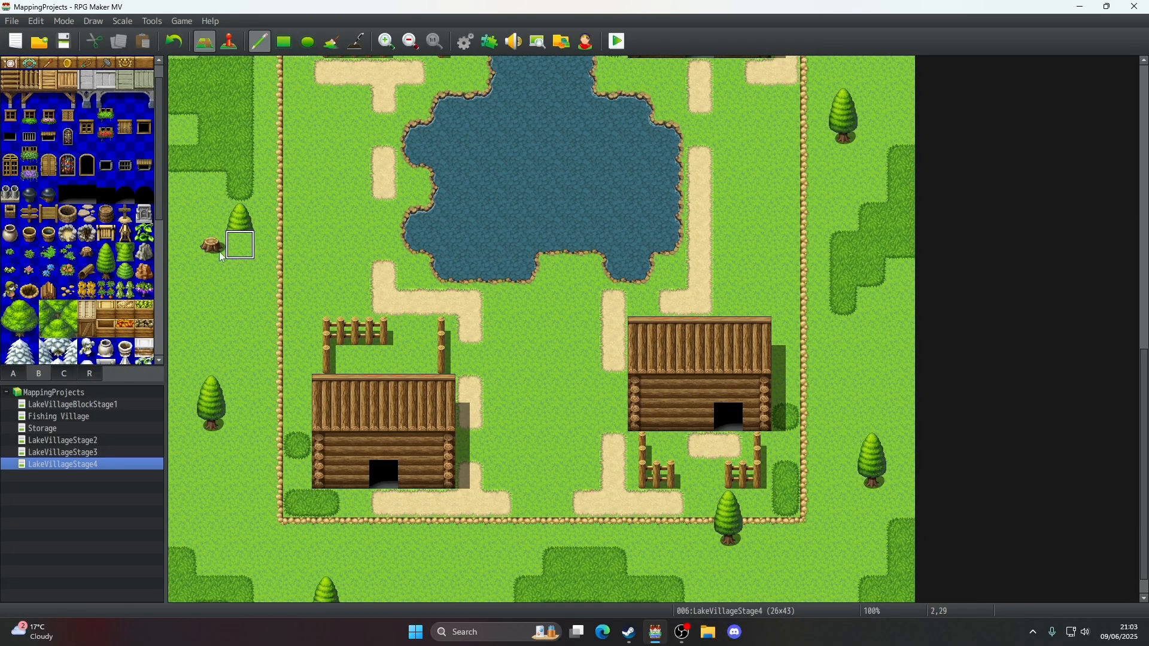
{"action": "right_click", "coordinate": [215, 244]}
{"action": "left_click", "coordinate": [233, 242]}
{"action": "right_click", "coordinate": [214, 224]}
{"action": "left_click", "coordinate": [212, 238]}
{"action": "left_click", "coordinate": [229, 222]}
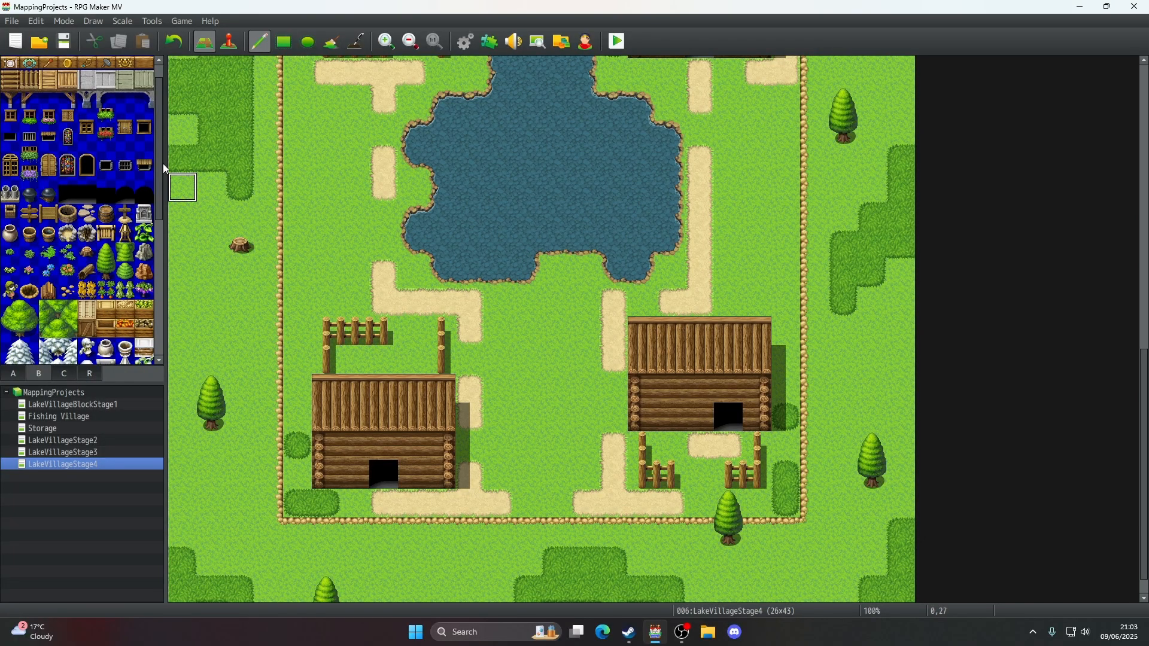
- Replace the southern tree at 5,41 with a stump at 5,42, clearing the treetop and the extra stump beside it
{"action": "scroll", "coordinate": [252, 250], "scroll_direction": "down", "scroll_amount": 1}
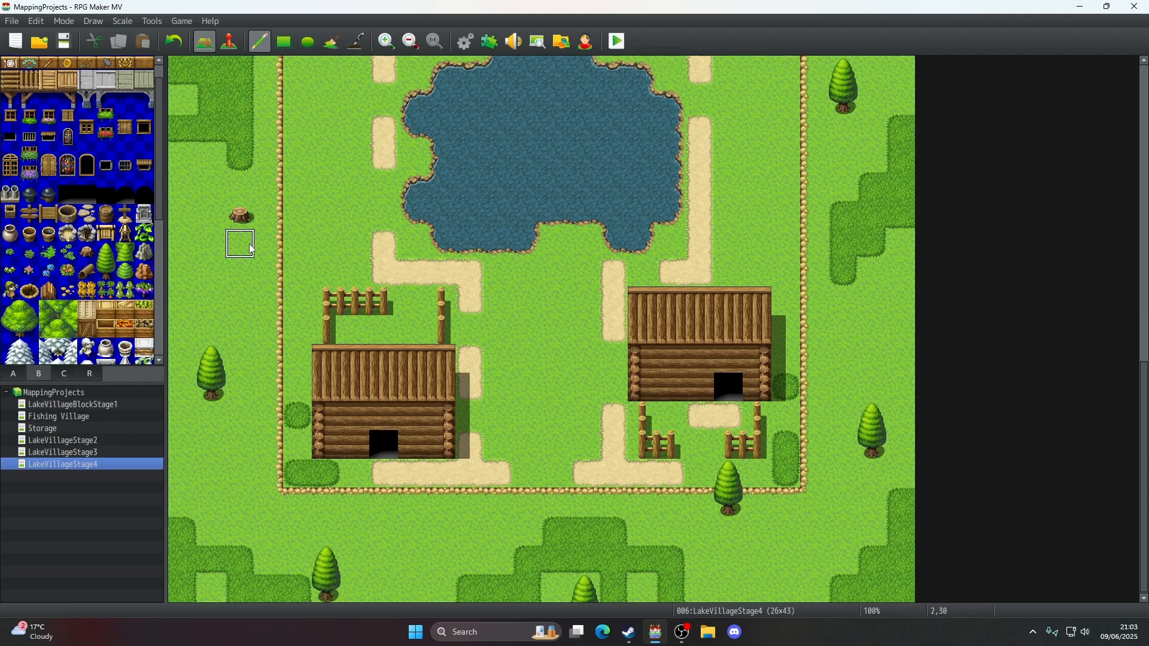
{"action": "left_click", "coordinate": [87, 252]}
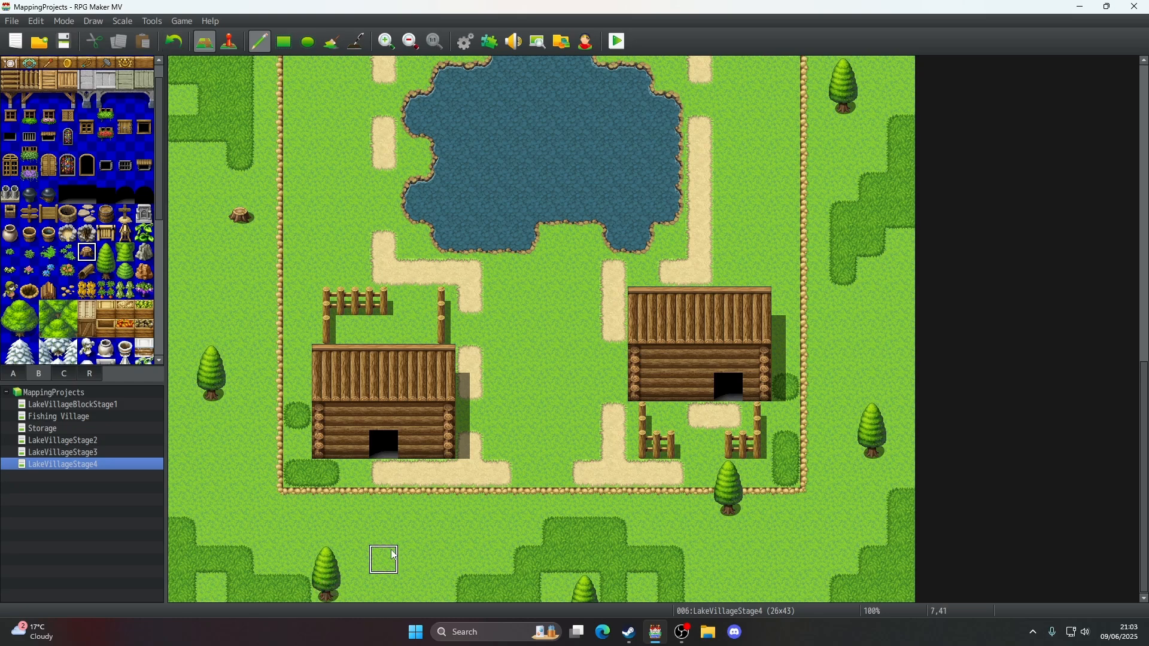
{"action": "left_click", "coordinate": [362, 585]}
{"action": "right_click", "coordinate": [349, 560]}
{"action": "left_click", "coordinate": [336, 584]}
{"action": "right_click", "coordinate": [359, 586]}
{"action": "left_click", "coordinate": [332, 586]}
{"action": "right_click", "coordinate": [351, 561]}
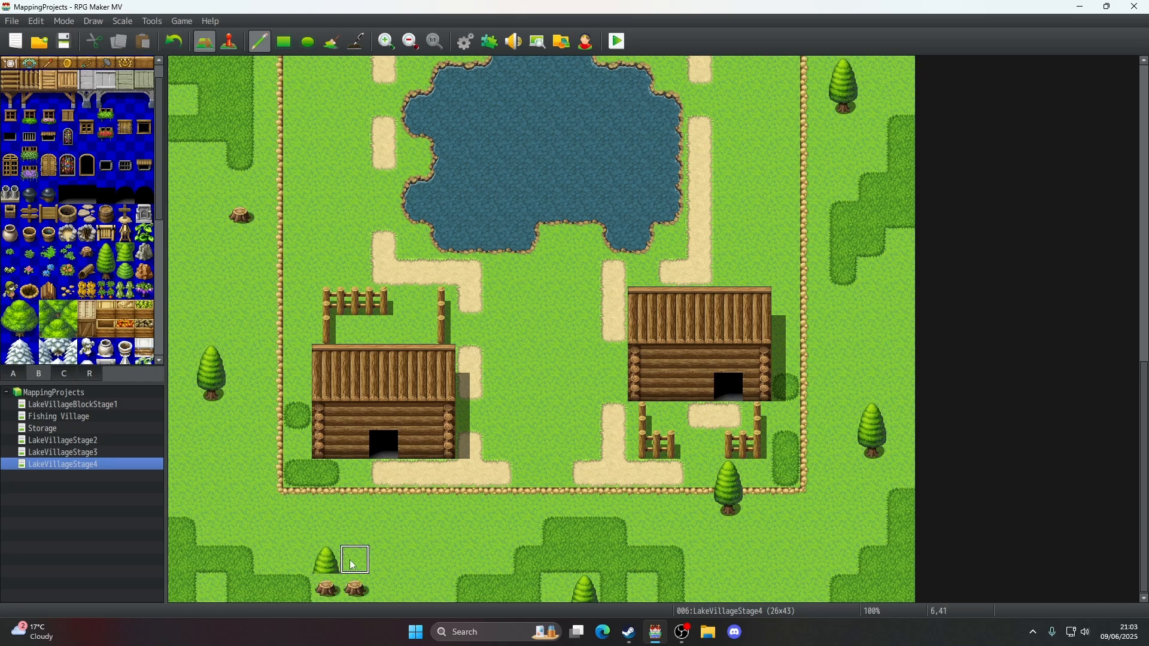
{"action": "left_click", "coordinate": [333, 562]}
{"action": "right_click", "coordinate": [362, 565]}
{"action": "left_click", "coordinate": [362, 580]}
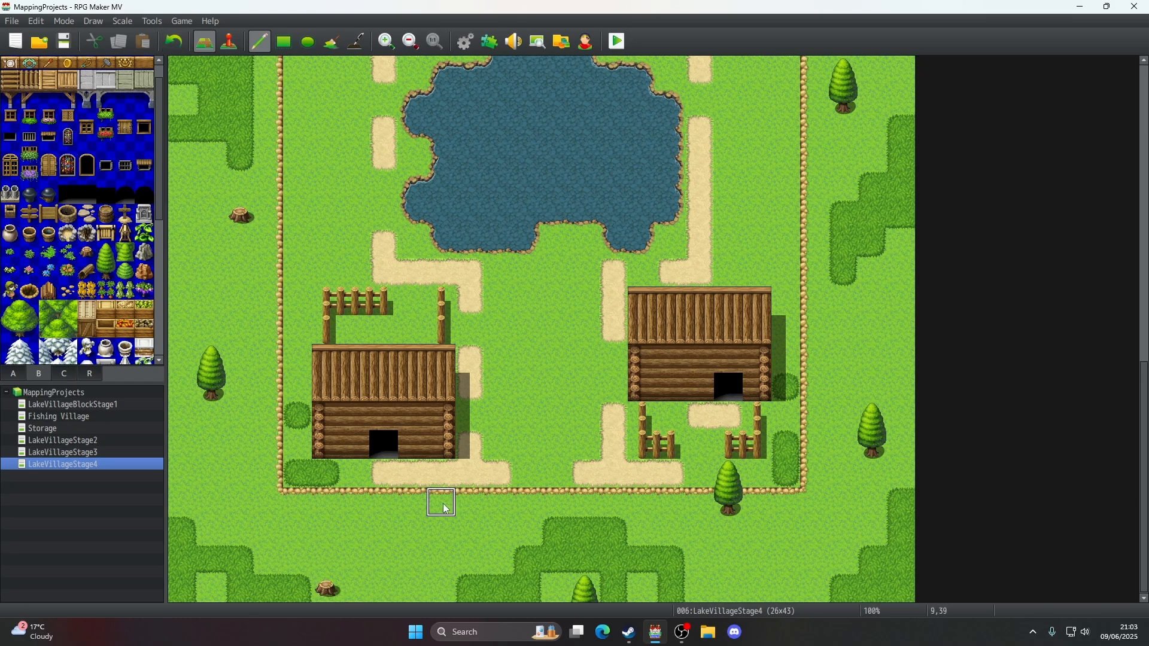
- Replace the eastern tree at 24,13 with a stump at 24,14 and clear its treetop
{"action": "scroll", "coordinate": [446, 509], "scroll_direction": "up", "scroll_amount": 2}
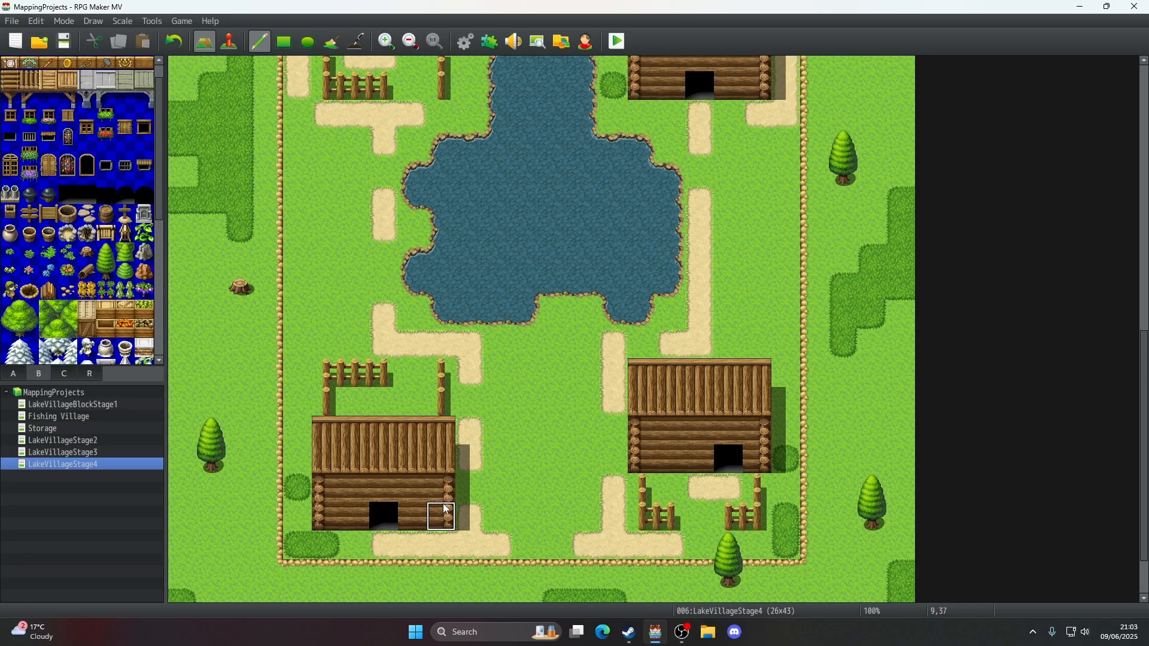
{"action": "scroll", "coordinate": [446, 508], "scroll_direction": "down", "scroll_amount": 2}
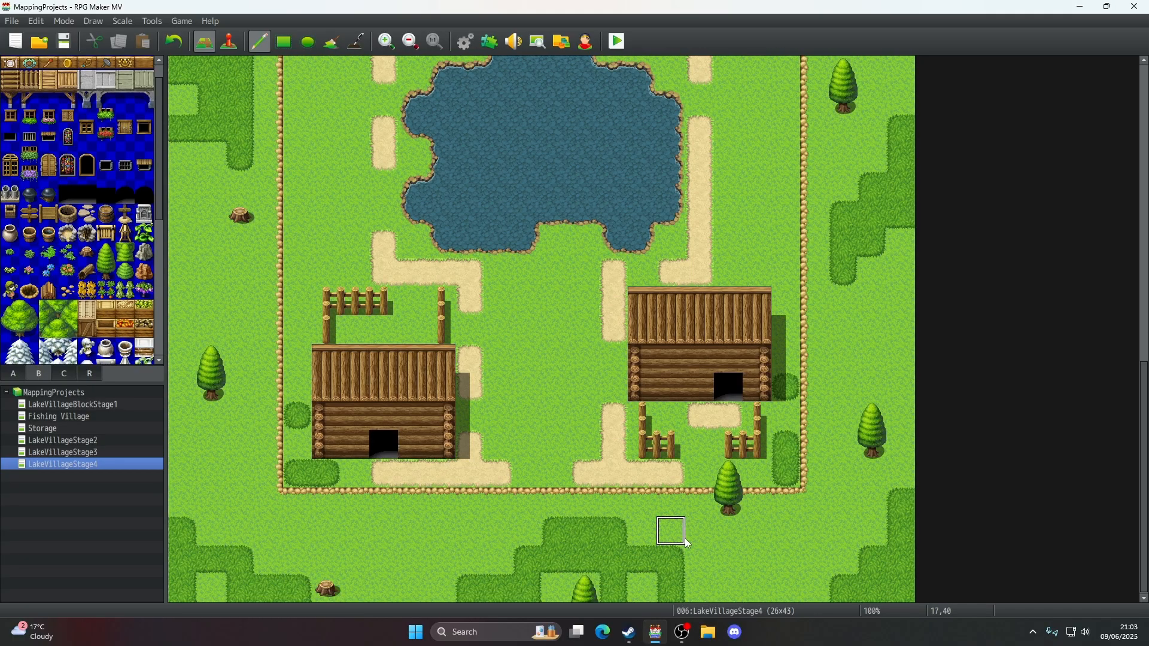
{"action": "scroll", "coordinate": [823, 469], "scroll_direction": "up", "scroll_amount": 2}
{"action": "scroll", "coordinate": [824, 468], "scroll_direction": "up", "scroll_amount": 14}
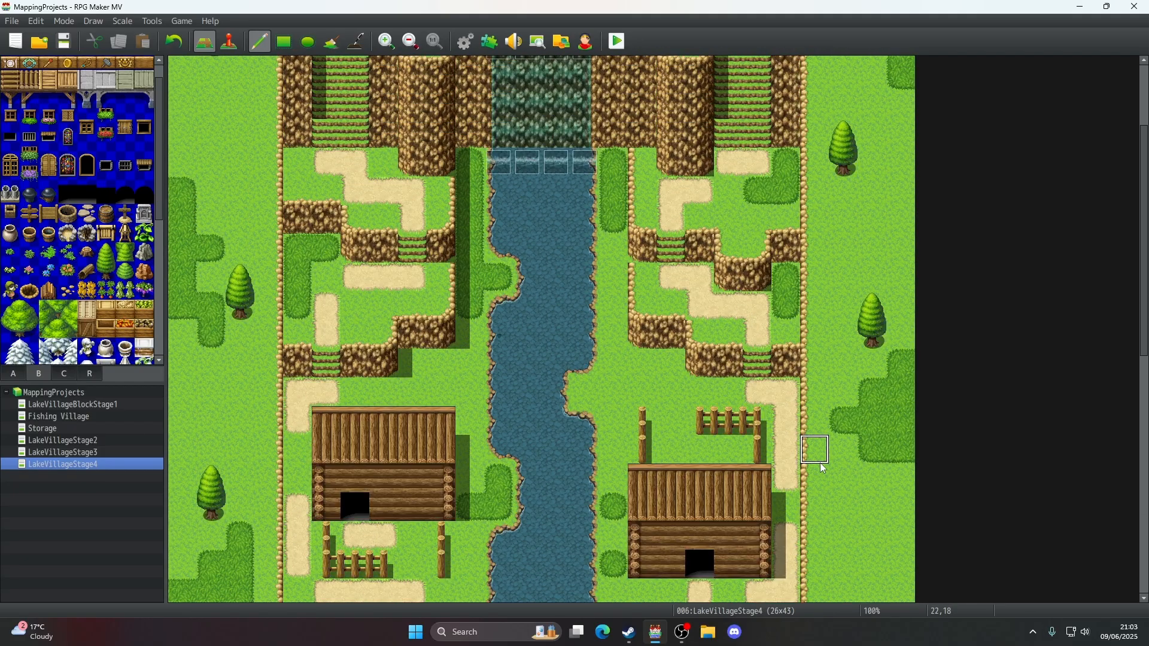
{"action": "left_click", "coordinate": [871, 335]}
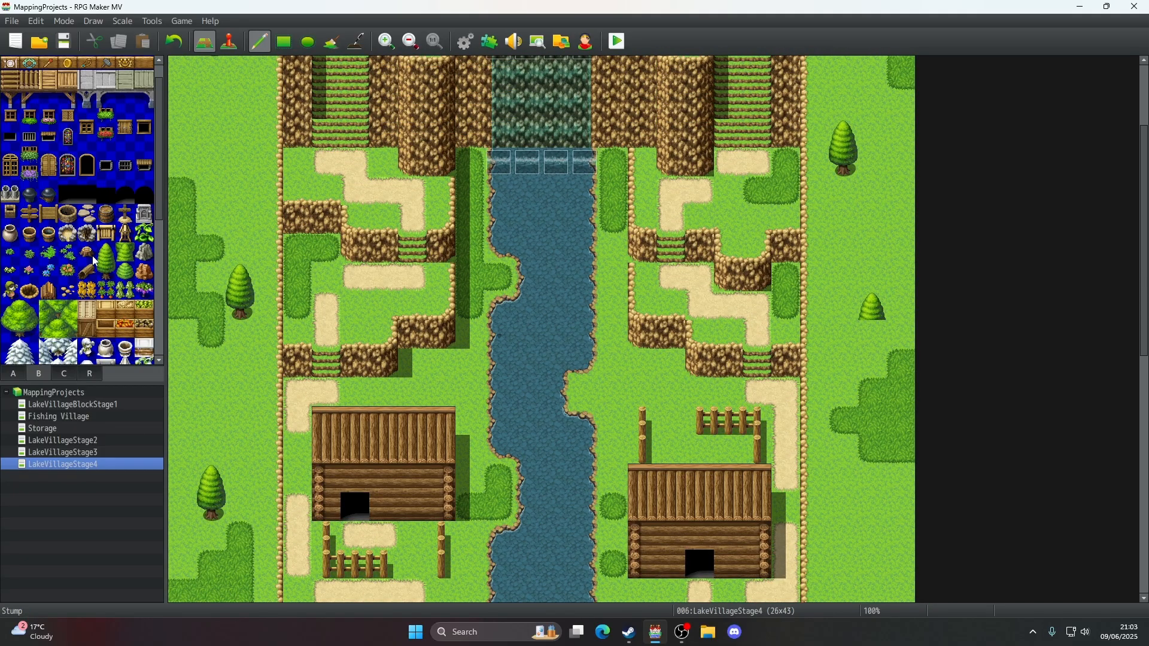
{"action": "left_click", "coordinate": [87, 252]}
{"action": "left_click", "coordinate": [874, 335]}
{"action": "scroll", "coordinate": [846, 305], "scroll_direction": "up", "scroll_amount": 4}
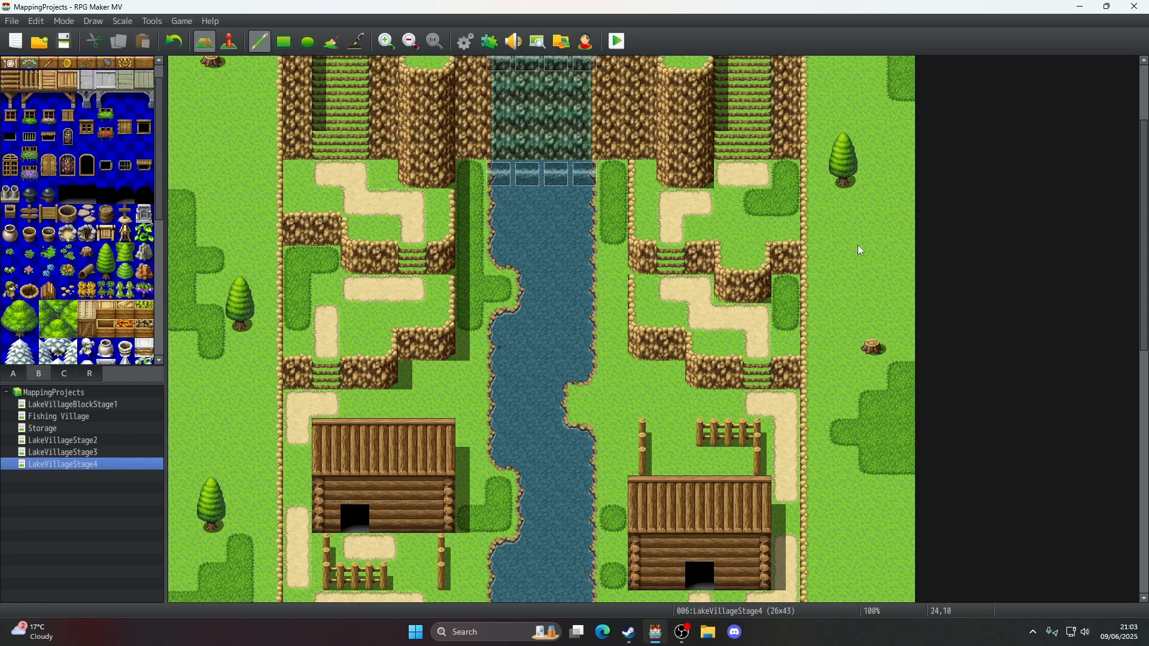
{"action": "scroll", "coordinate": [853, 253], "scroll_direction": "down", "scroll_amount": 1}
{"action": "scroll", "coordinate": [854, 253], "scroll_direction": "up", "scroll_amount": 1}
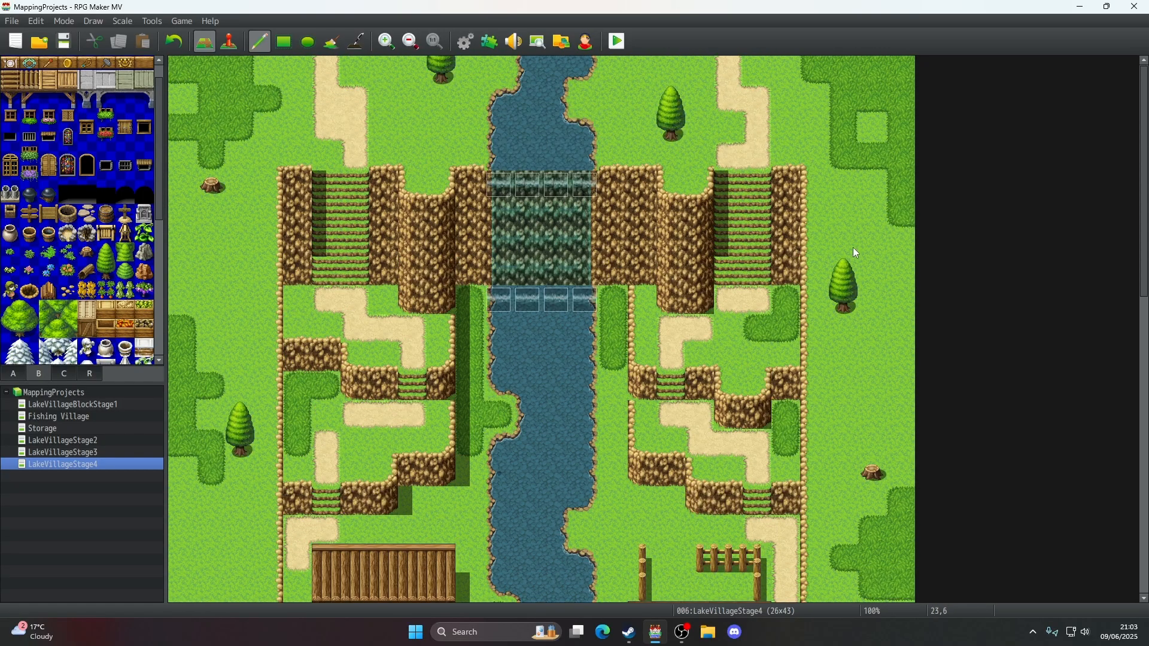
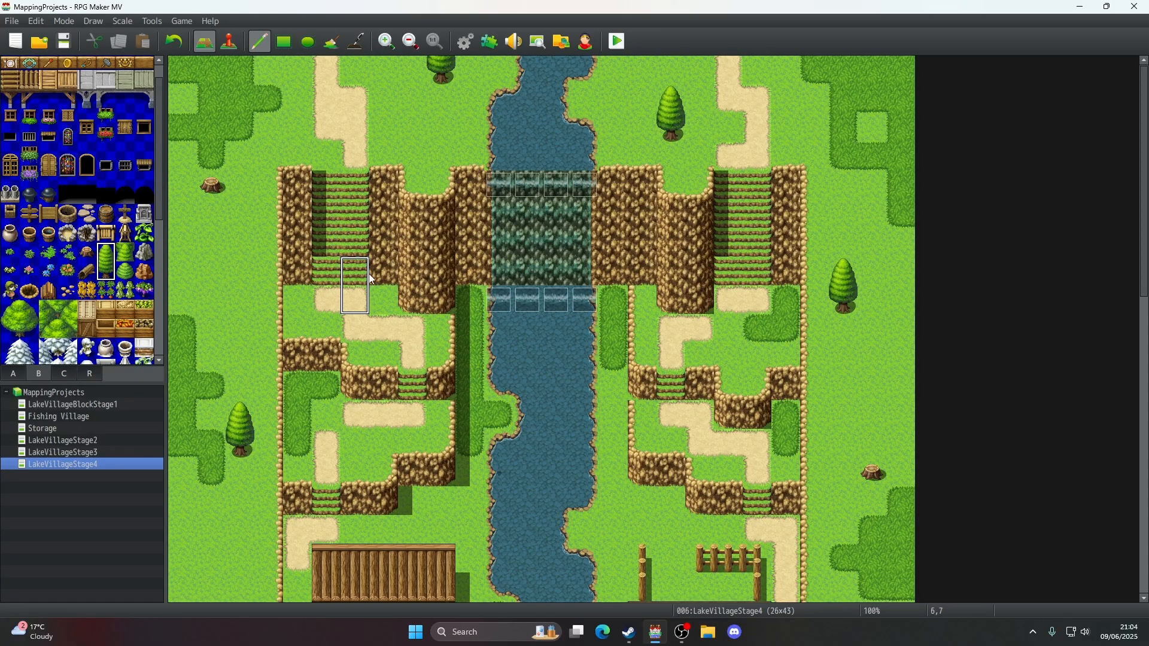
- Place complete two-tile trees on the western terraces at 4,7, 9,8 and 9,11
{"action": "left_click", "coordinate": [300, 272]}
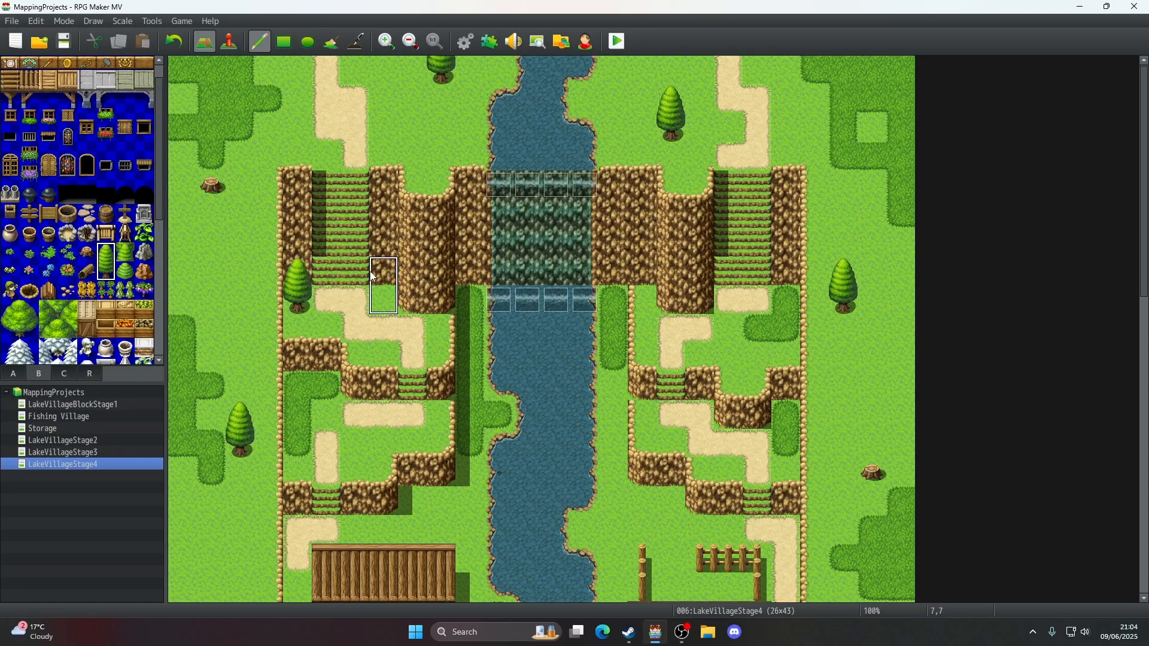
{"action": "left_click", "coordinate": [443, 296]}
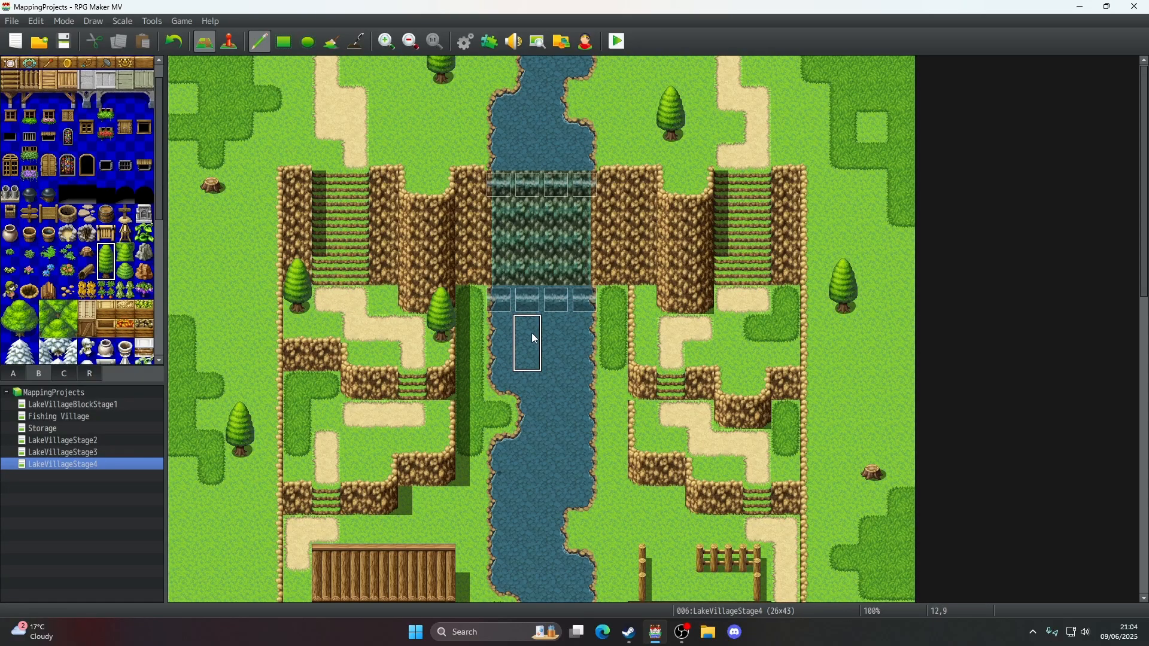
{"action": "left_click", "coordinate": [440, 386]}
{"action": "scroll", "coordinate": [537, 369], "scroll_direction": "down", "scroll_amount": 1}
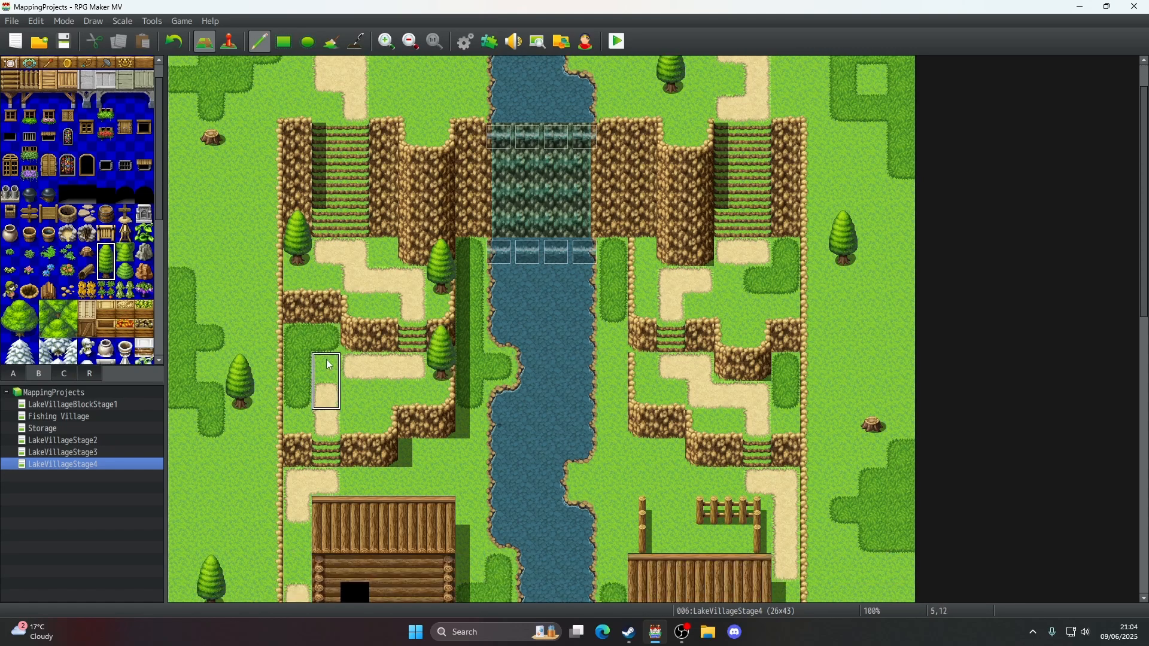
{"action": "left_click", "coordinate": [298, 396]}
{"action": "scroll", "coordinate": [462, 316], "scroll_direction": "down", "scroll_amount": 2}
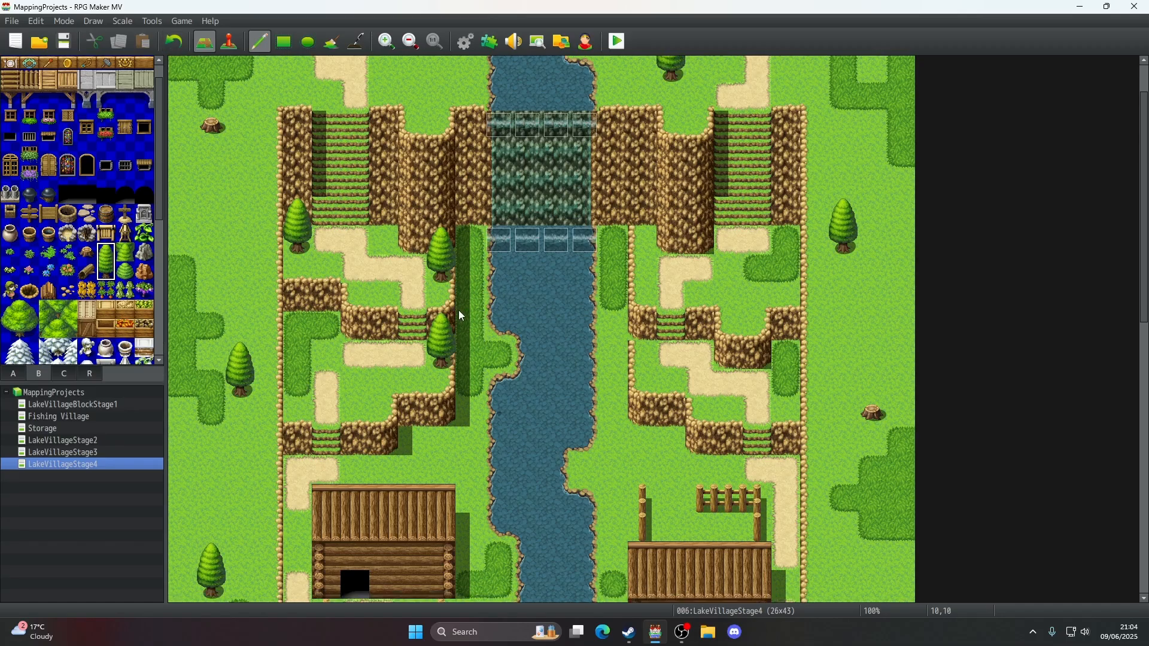
{"action": "scroll", "coordinate": [462, 316], "scroll_direction": "down", "scroll_amount": 1}
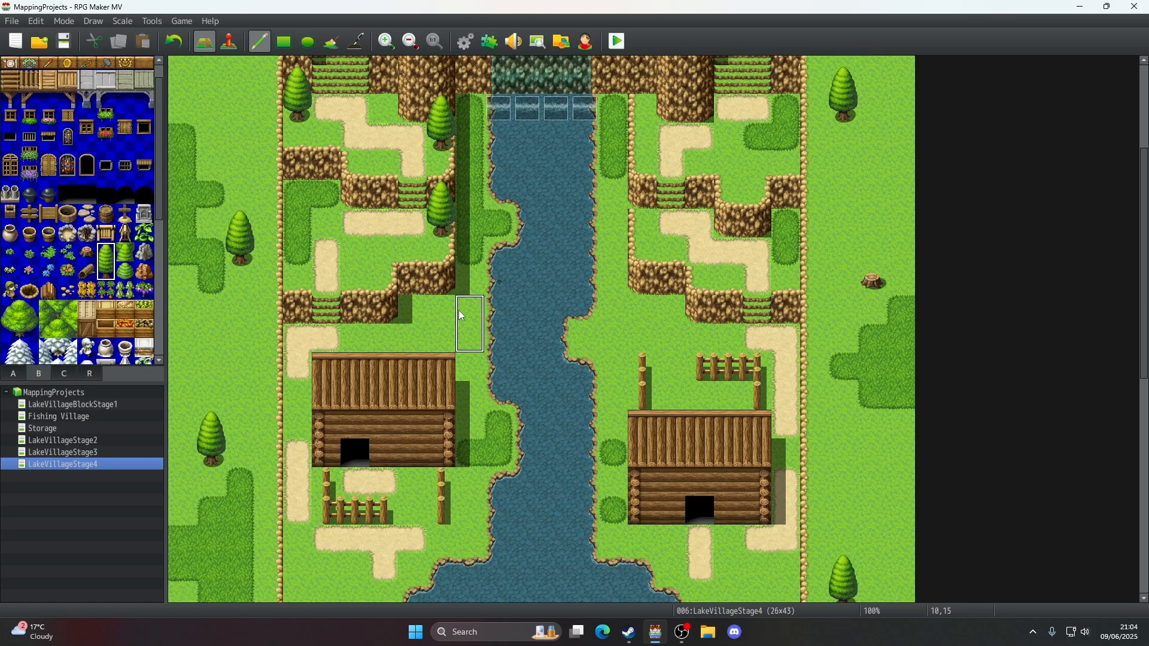
- Place two-tile trees on the grass west of the lake at 4,25 and 6,28
{"action": "scroll", "coordinate": [461, 316], "scroll_direction": "down", "scroll_amount": 1}
{"action": "scroll", "coordinate": [462, 316], "scroll_direction": "up", "scroll_amount": 2}
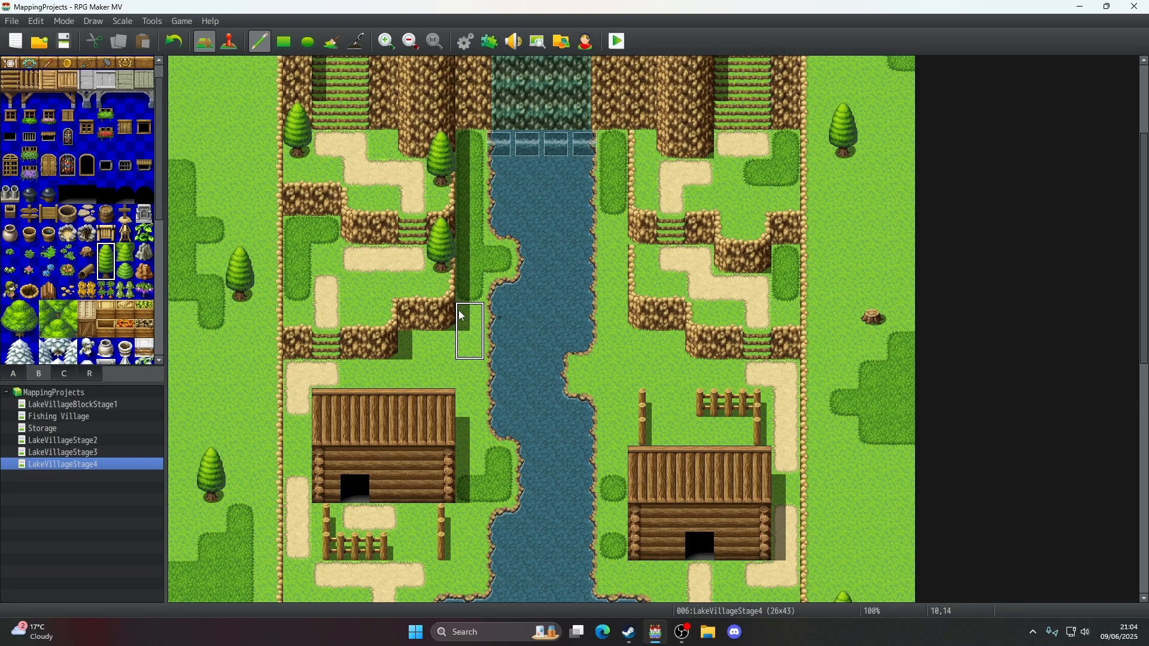
{"action": "scroll", "coordinate": [462, 315], "scroll_direction": "down", "scroll_amount": 5}
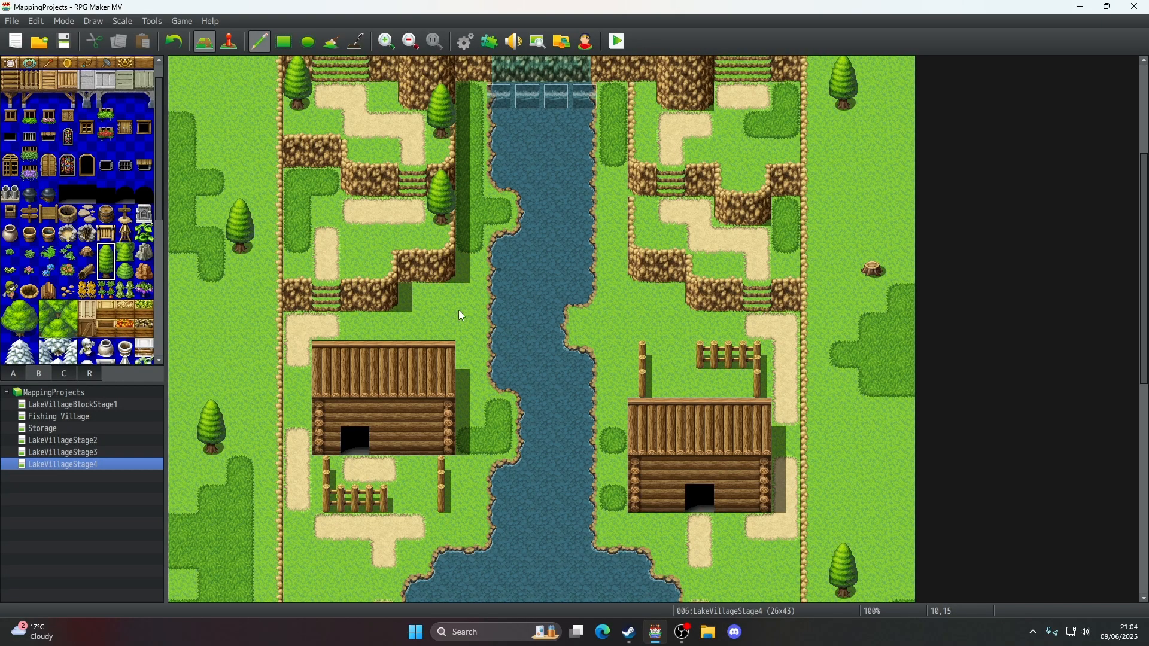
{"action": "scroll", "coordinate": [462, 316], "scroll_direction": "down", "scroll_amount": 2}
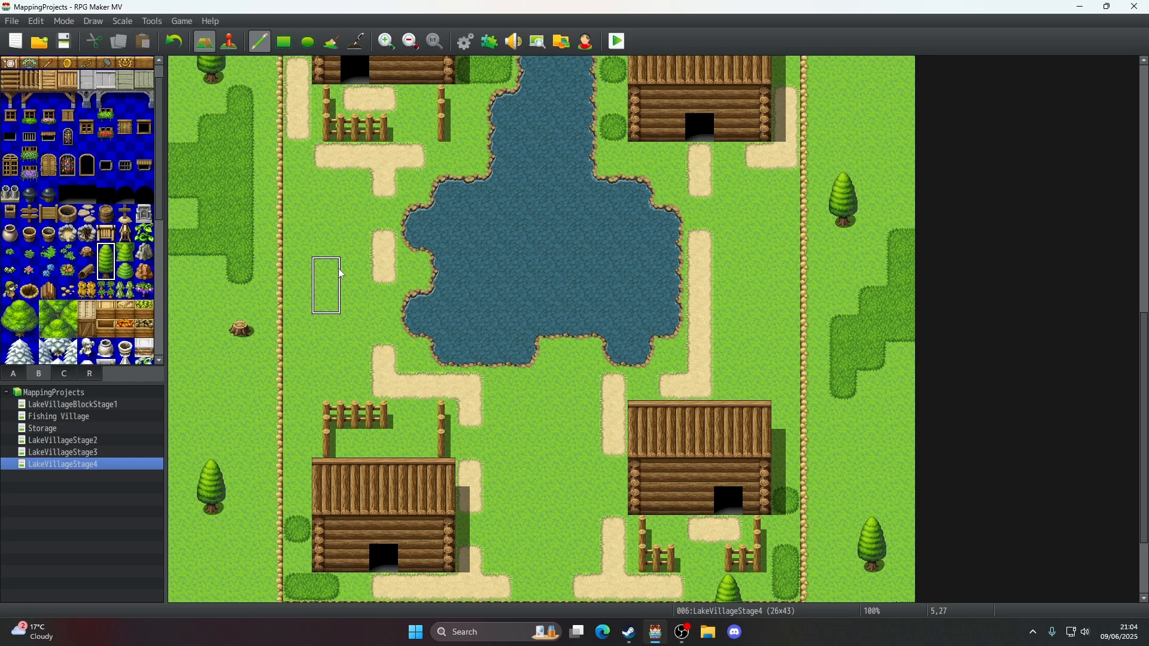
{"action": "scroll", "coordinate": [339, 271], "scroll_direction": "up", "scroll_amount": 2}
{"action": "scroll", "coordinate": [338, 268], "scroll_direction": "down", "scroll_amount": 1}
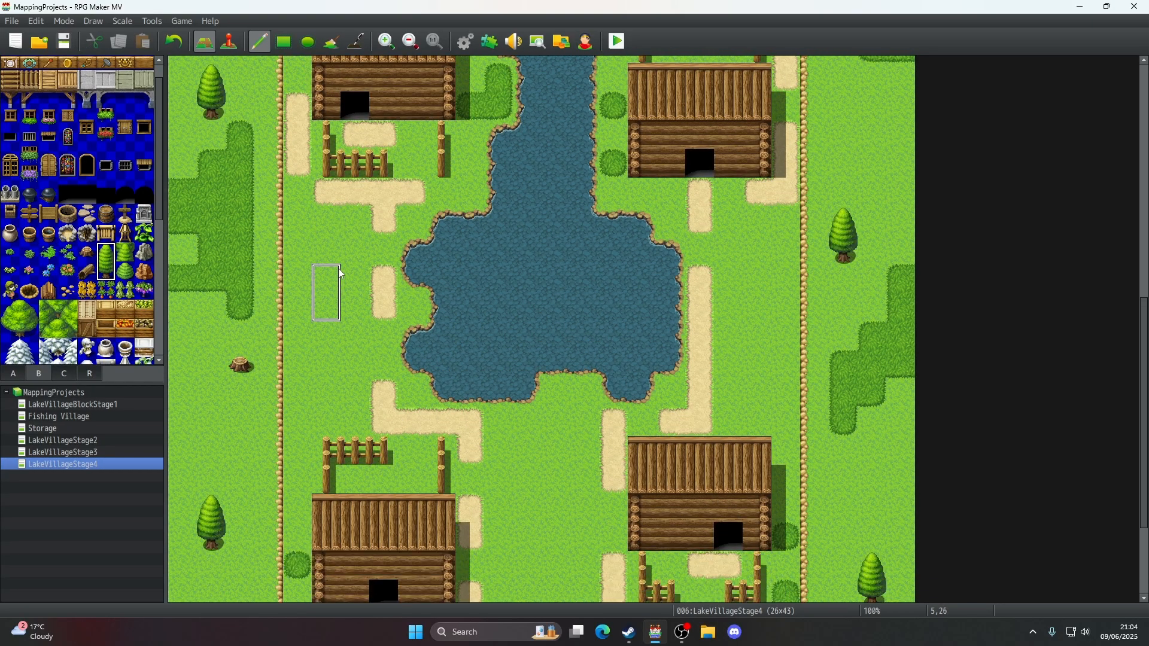
{"action": "left_click", "coordinate": [310, 264]}
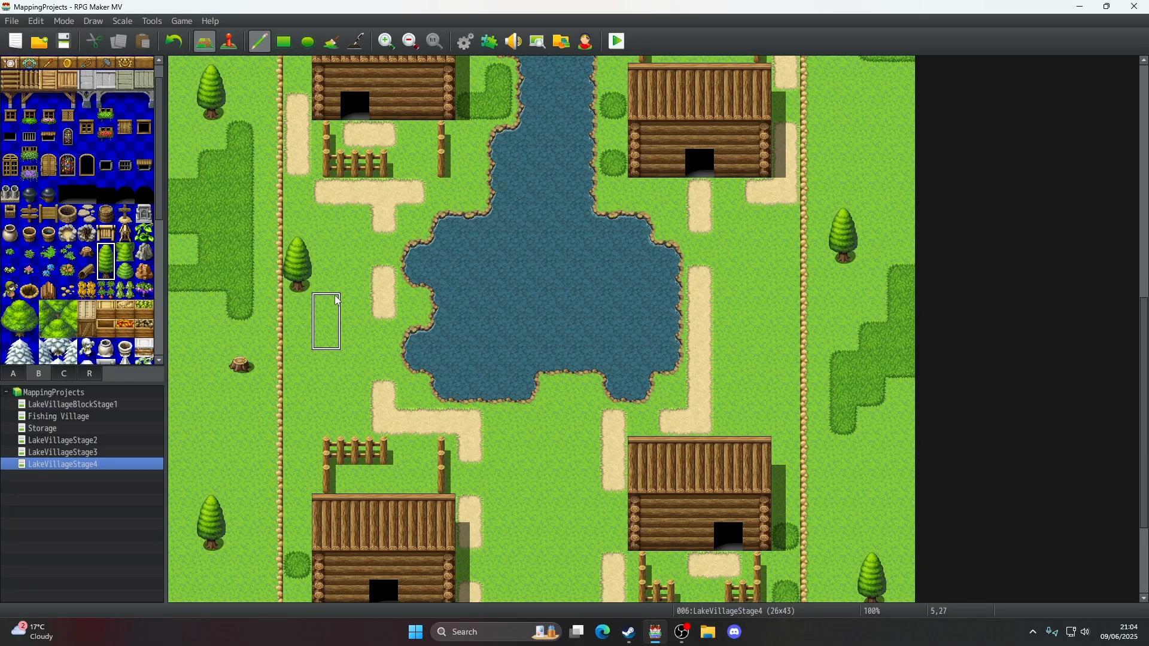
{"action": "left_click", "coordinate": [356, 350]}
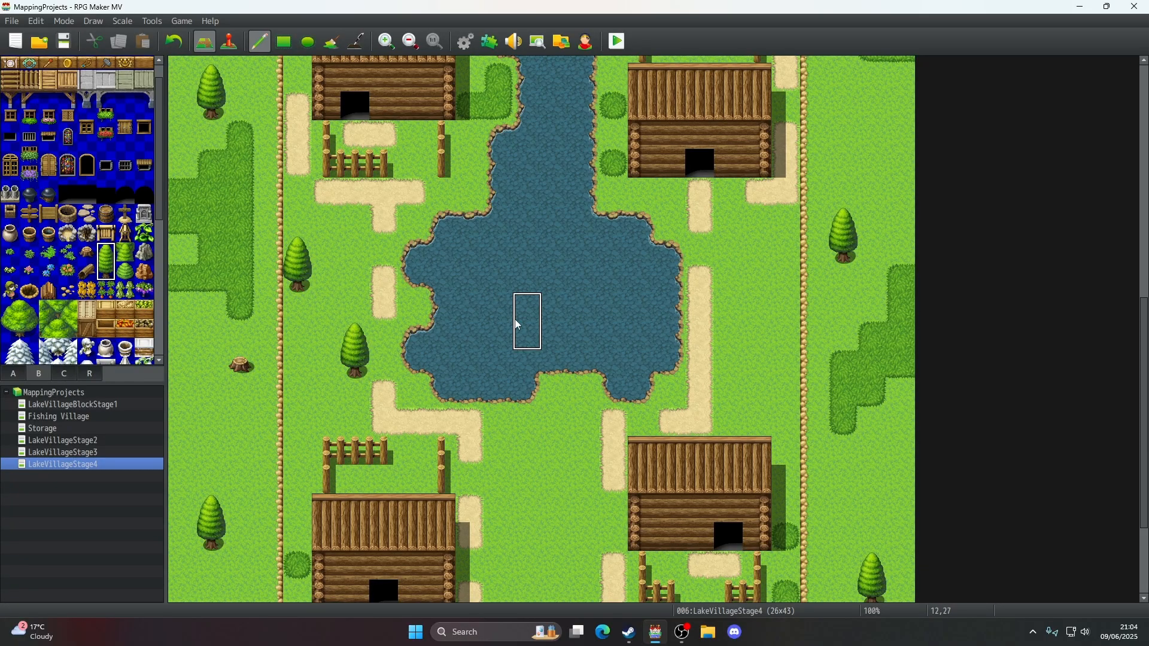
- Place two-tile trees south of the lake at 12,36 and 14,31, and one east of the lake at 21,27
{"action": "scroll", "coordinate": [518, 325], "scroll_direction": "down", "scroll_amount": 2}
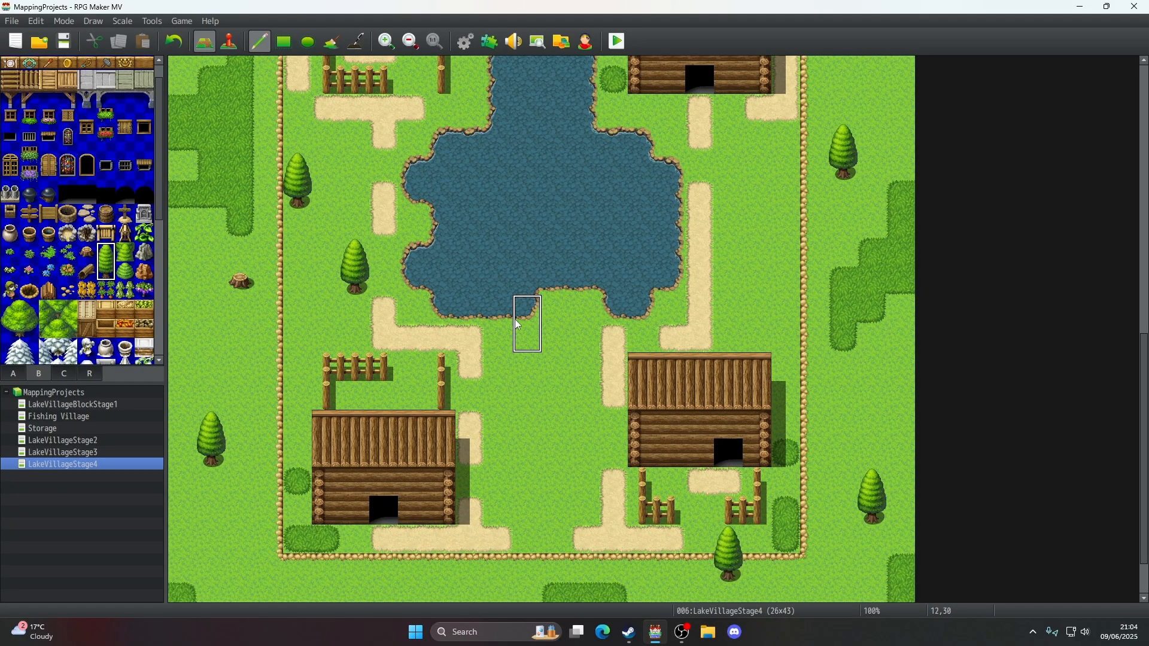
{"action": "left_click", "coordinate": [520, 487]}
{"action": "left_click", "coordinate": [579, 362]}
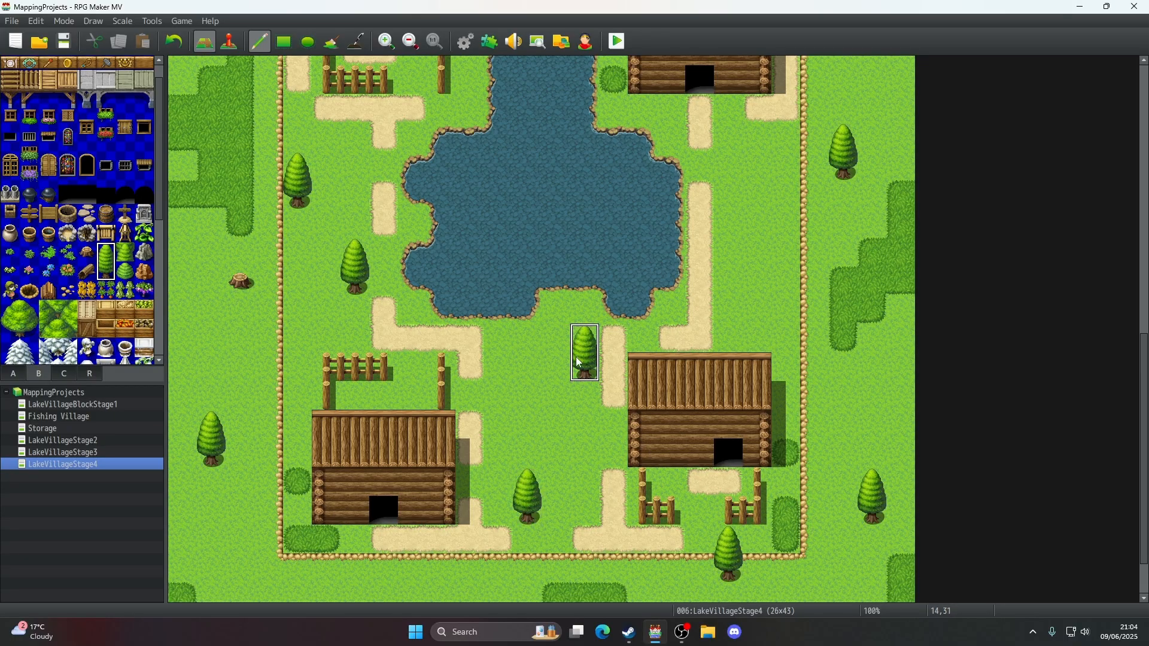
{"action": "scroll", "coordinate": [567, 453], "scroll_direction": "up", "scroll_amount": 2}
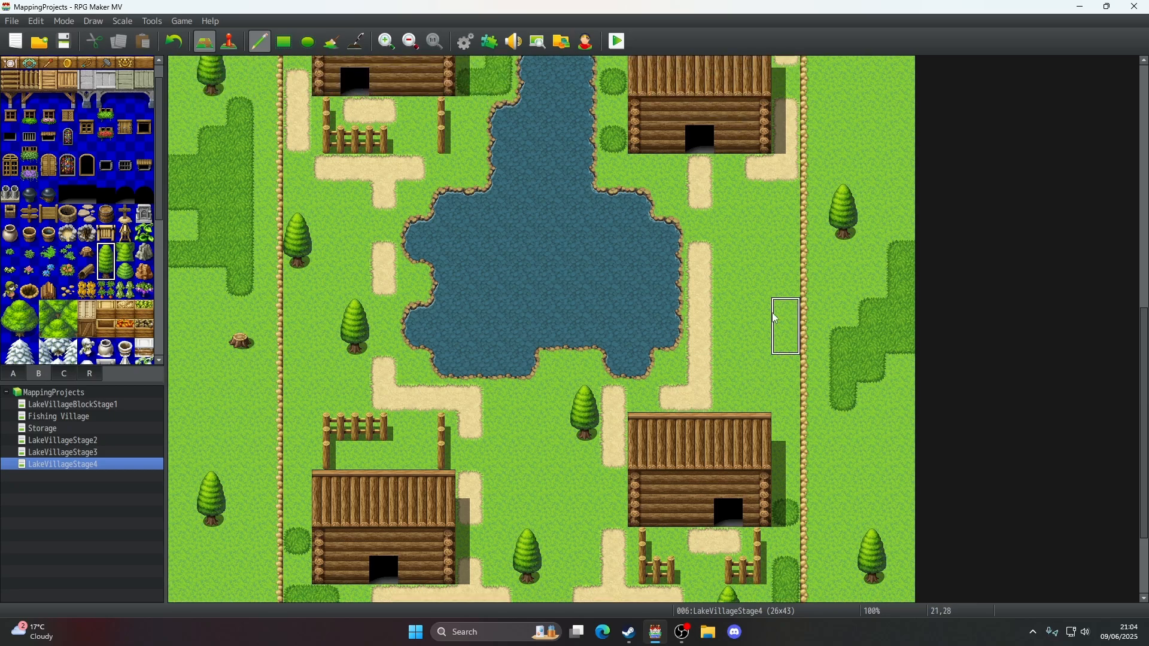
- Place two-tile trees on the eastern cliff terraces at 16,11 and 17,14
{"action": "scroll", "coordinate": [746, 306], "scroll_direction": "up", "scroll_amount": 12}
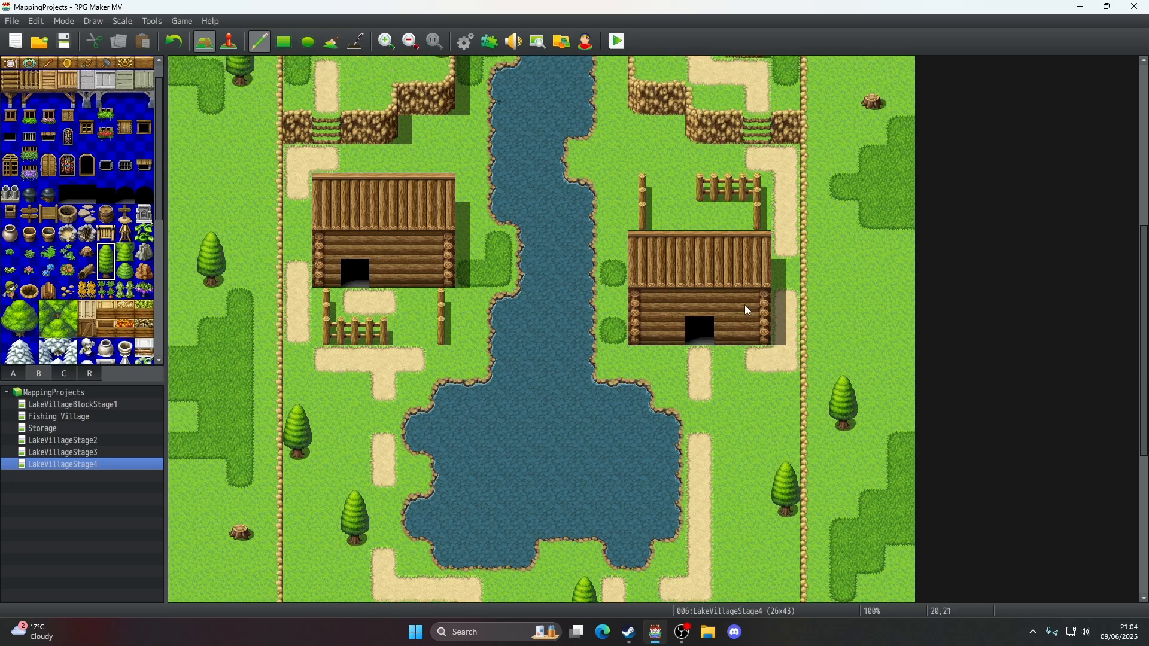
{"action": "scroll", "coordinate": [748, 310], "scroll_direction": "up", "scroll_amount": 1}
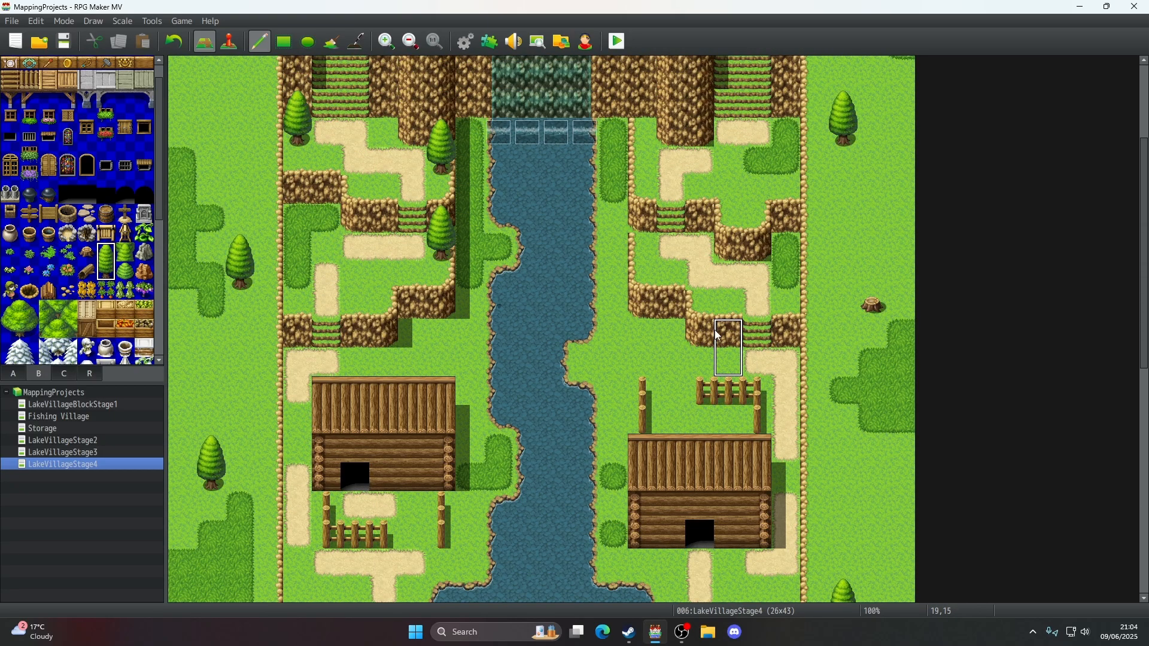
{"action": "left_click", "coordinate": [650, 225]}
{"action": "scroll", "coordinate": [664, 285], "scroll_direction": "up", "scroll_amount": 5}
{"action": "left_click", "coordinate": [662, 367]}
{"action": "scroll", "coordinate": [563, 384], "scroll_direction": "down", "scroll_amount": 4}
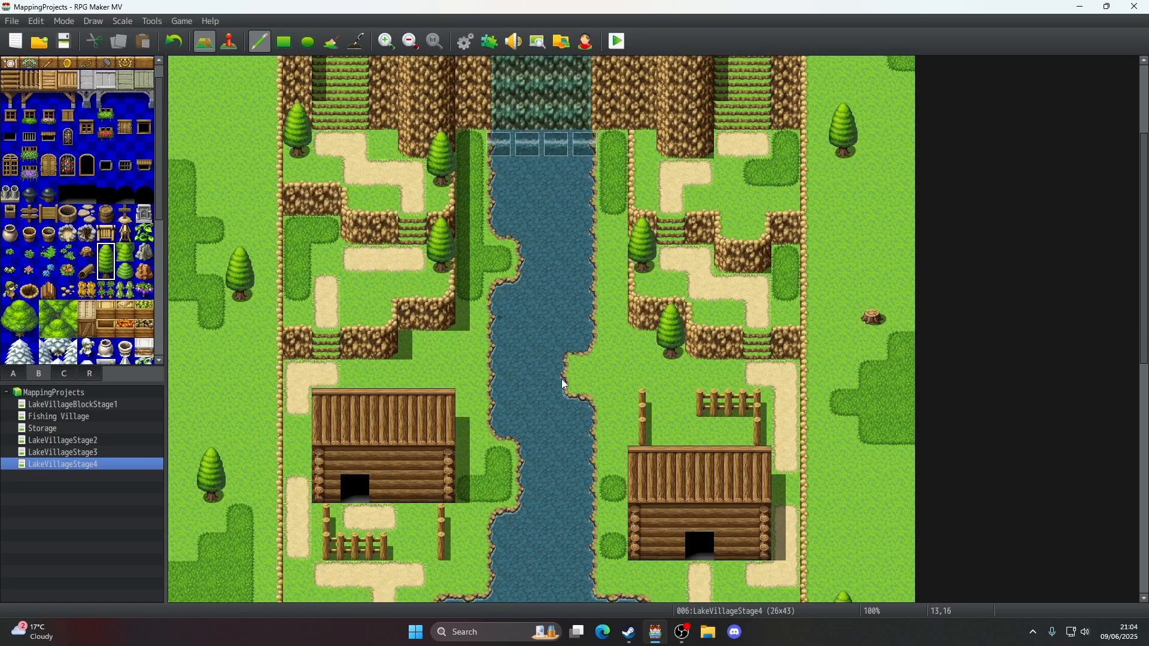
- Replace the western terrace tree at 4,7 with a stump at 4,8, restore the cliff wall behind it and repaint the adjacent stair shadow
{"action": "scroll", "coordinate": [565, 384], "scroll_direction": "down", "scroll_amount": 6}
{"action": "scroll", "coordinate": [564, 384], "scroll_direction": "up", "scroll_amount": 4}
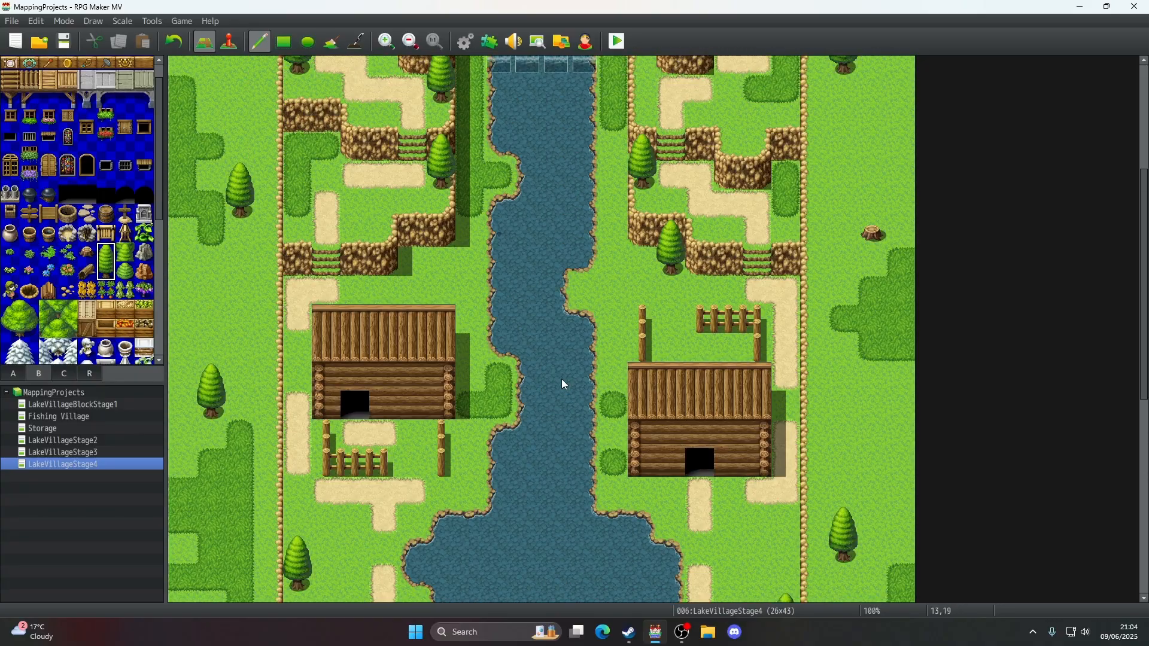
{"action": "scroll", "coordinate": [564, 384], "scroll_direction": "up", "scroll_amount": 5}
{"action": "left_click", "coordinate": [86, 253]}
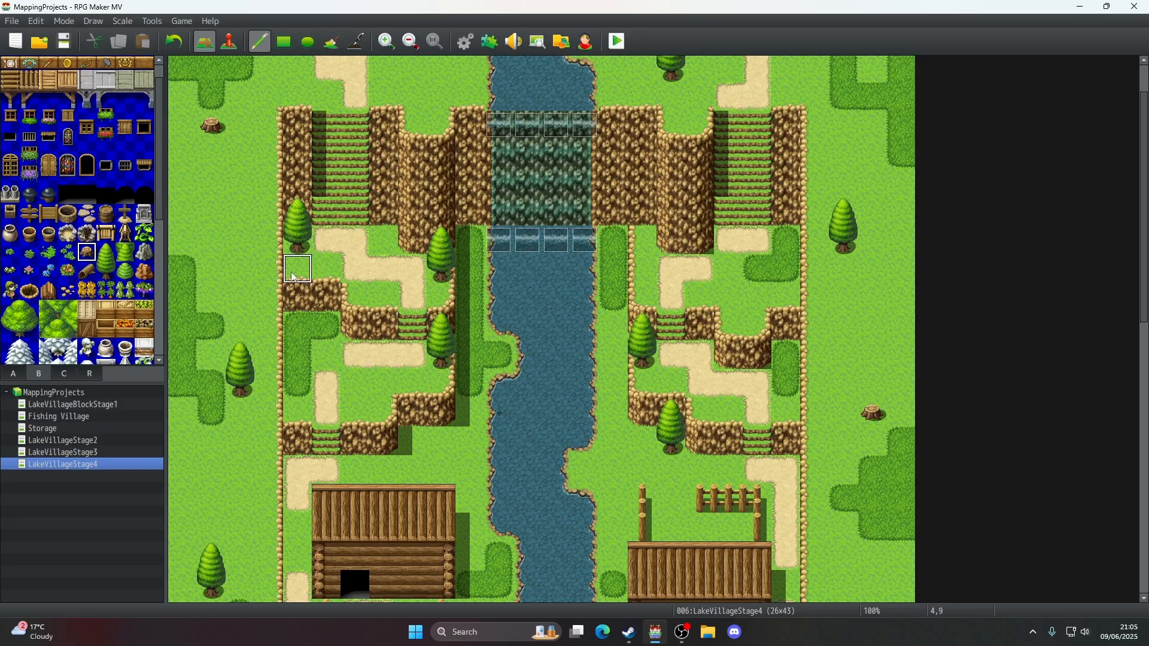
{"action": "left_click", "coordinate": [293, 243], "text": "shift"}
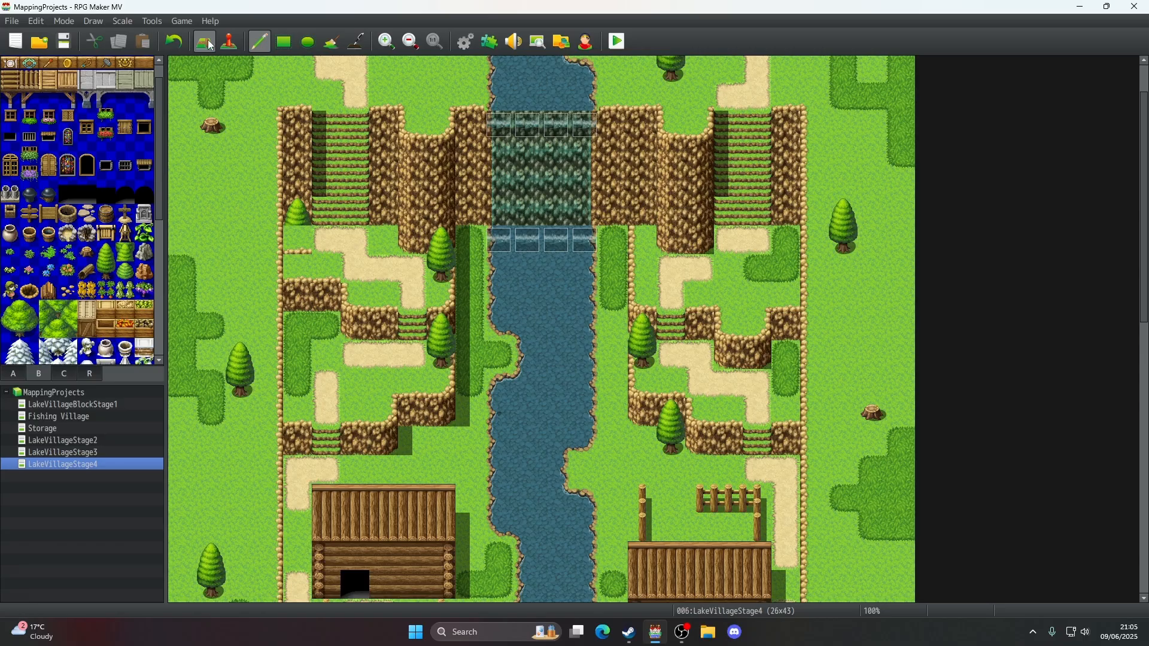
{"action": "left_click", "coordinate": [182, 41]}
{"action": "scroll", "coordinate": [126, 179], "scroll_direction": "down", "scroll_amount": 7}
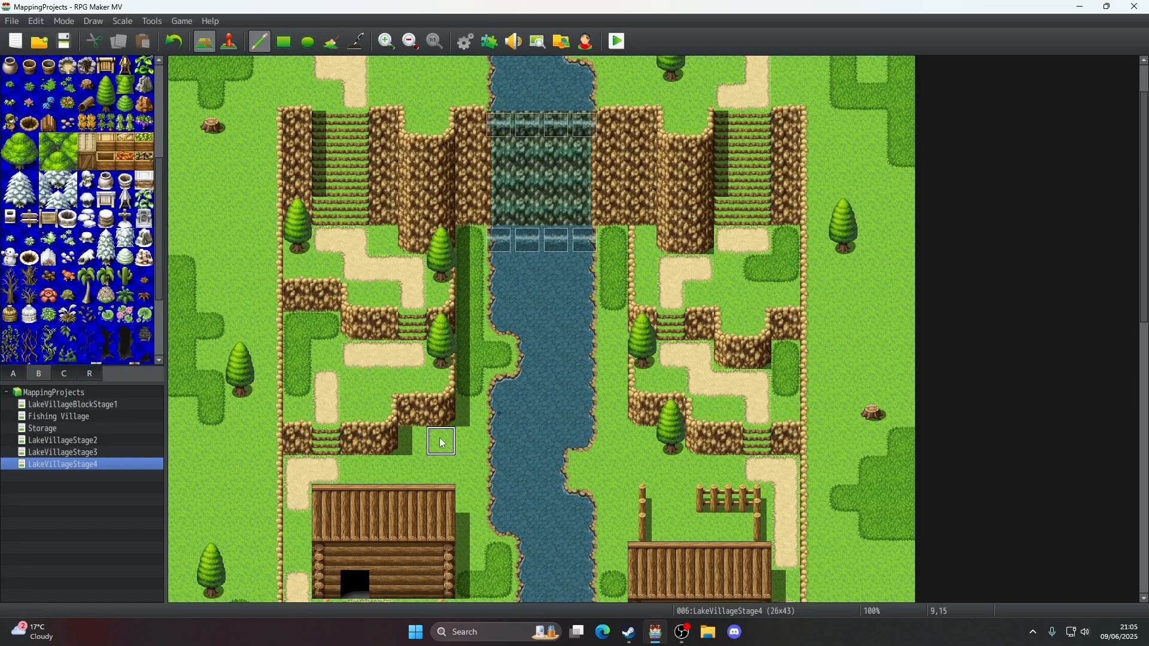
{"action": "left_click", "coordinate": [297, 240], "text": "shift"}
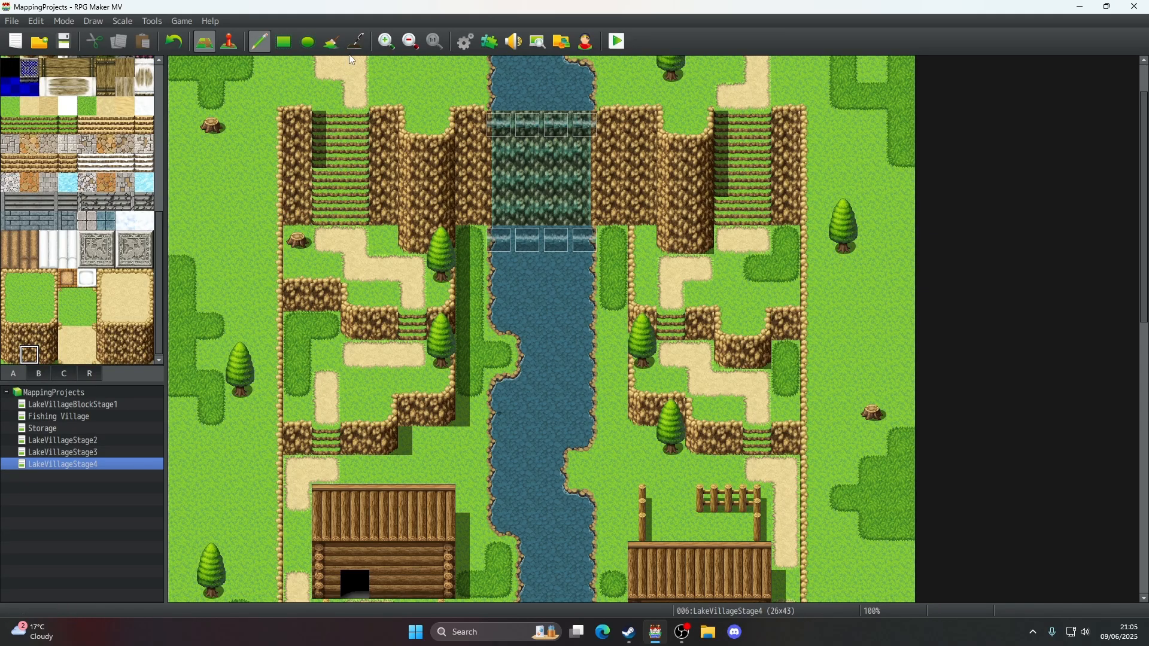
{"action": "left_click", "coordinate": [356, 41]}
{"action": "left_click_drag", "start_coordinate": [321, 199], "coordinate": [318, 223]}
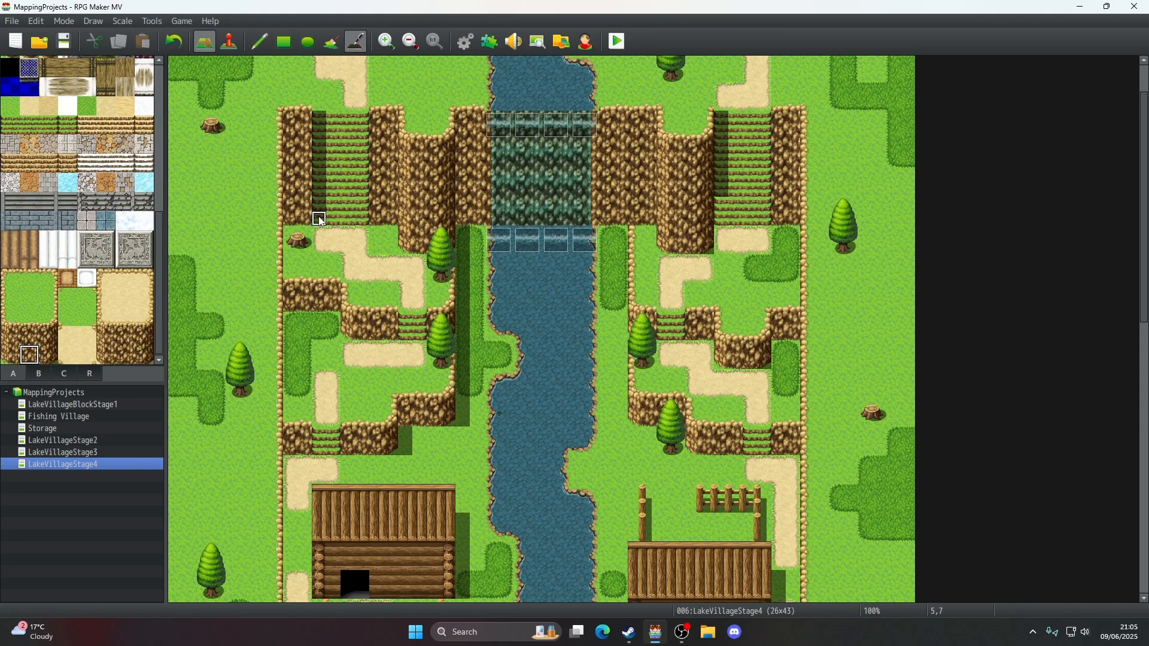
- Replace the tree west of the lake at 4,25 with a stump at 4,26 and clear its treetop
{"action": "left_click", "coordinate": [49, 369]}
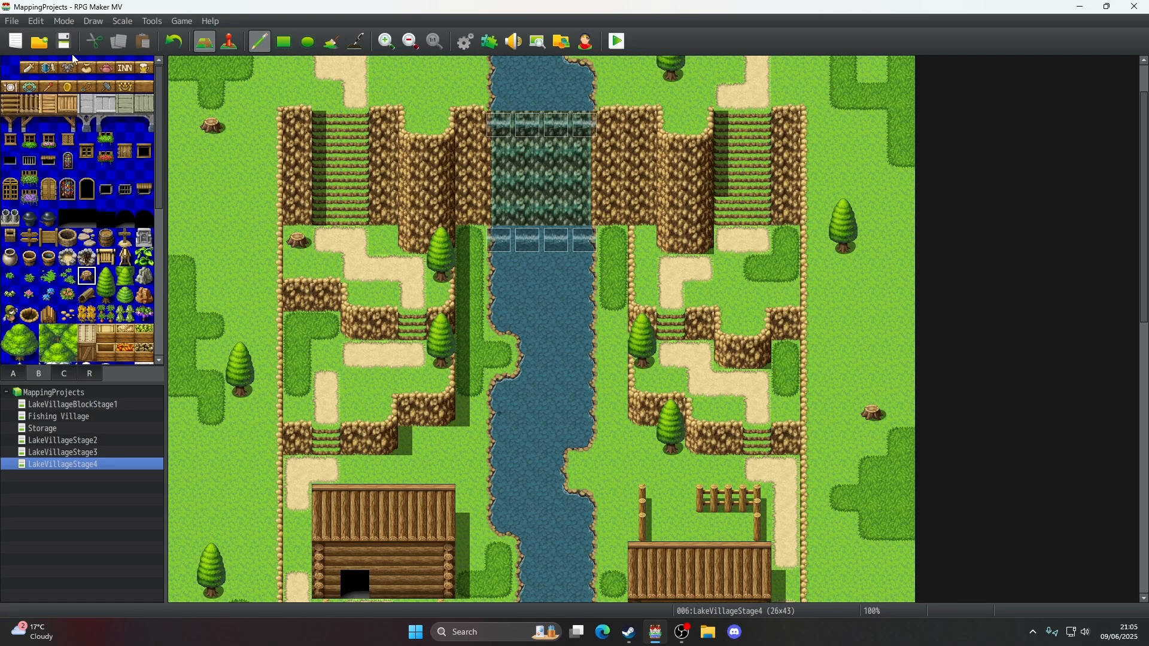
{"action": "scroll", "coordinate": [389, 311], "scroll_direction": "down", "scroll_amount": 8}
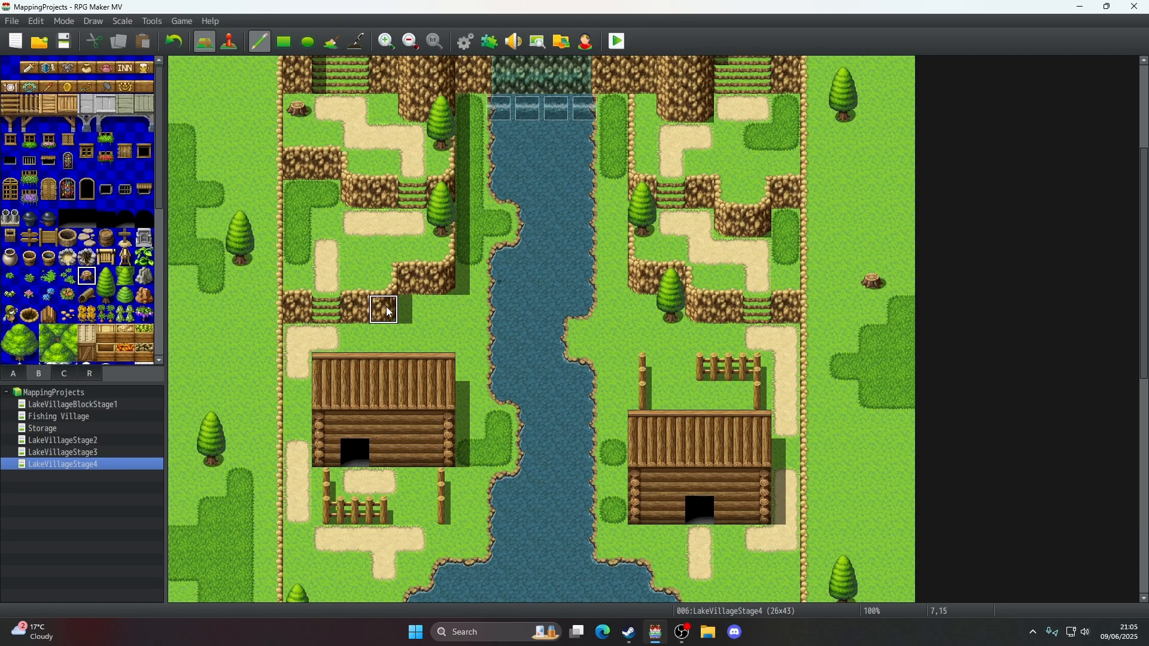
{"action": "scroll", "coordinate": [386, 307], "scroll_direction": "down", "scroll_amount": 1}
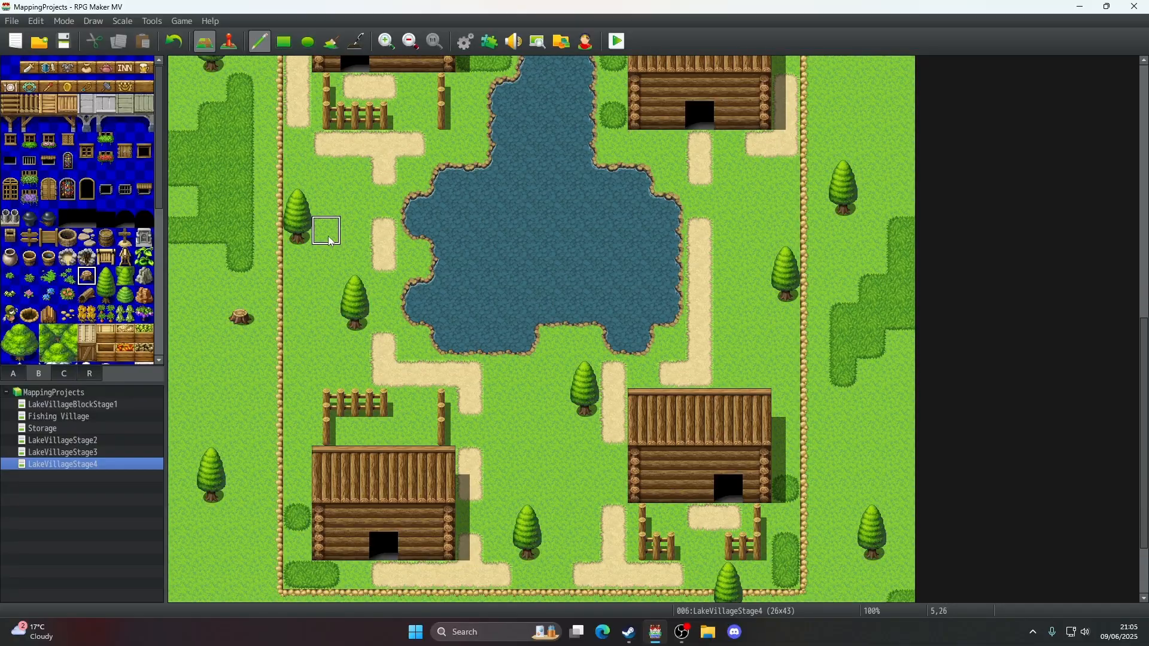
{"action": "left_click", "coordinate": [298, 230]}
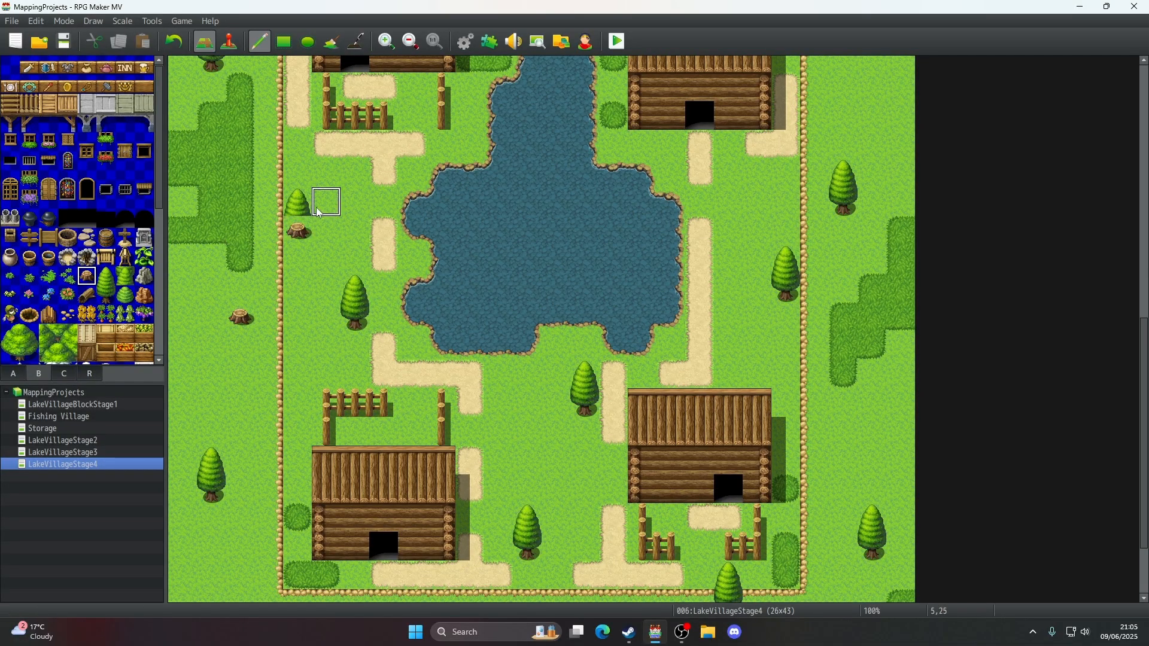
{"action": "scroll", "coordinate": [428, 340], "scroll_direction": "up", "scroll_amount": 1}
{"action": "scroll", "coordinate": [427, 339], "scroll_direction": "up", "scroll_amount": 1}
{"action": "scroll", "coordinate": [427, 339], "scroll_direction": "down", "scroll_amount": 1}
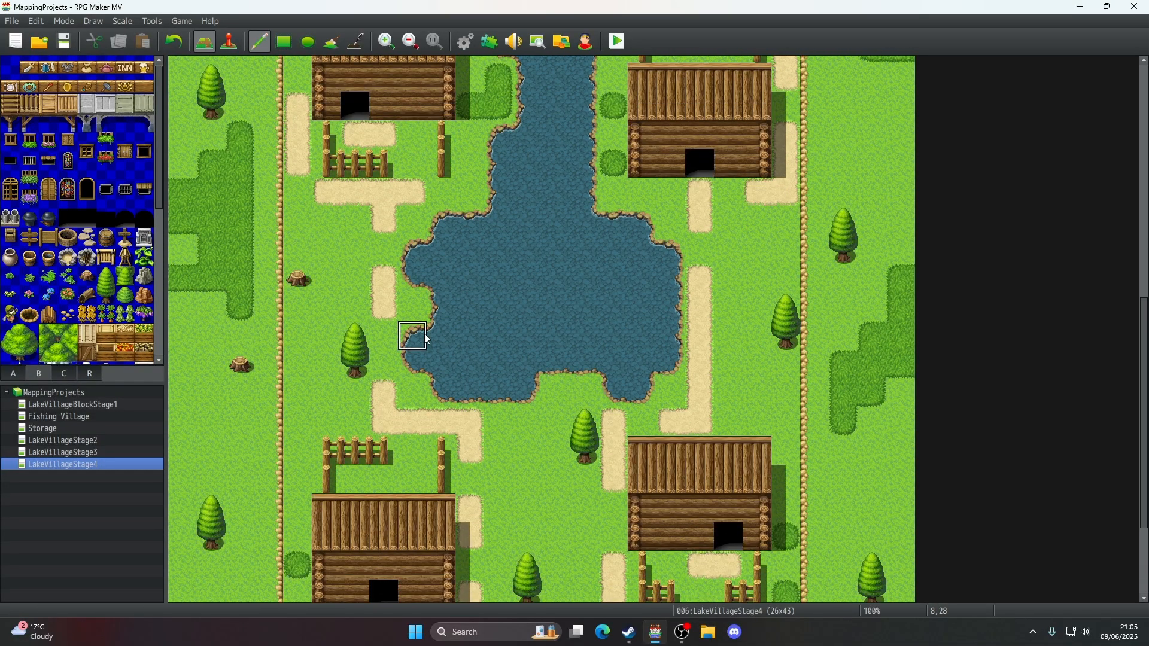
{"action": "scroll", "coordinate": [428, 339], "scroll_direction": "down", "scroll_amount": 1}
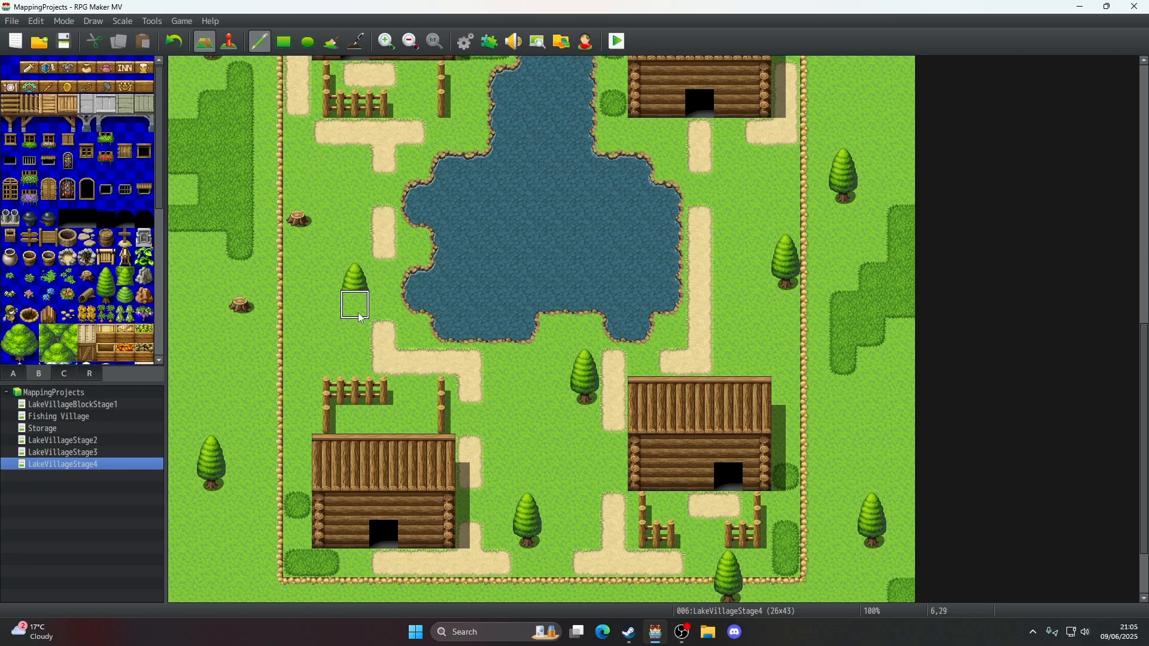
{"action": "left_click", "coordinate": [87, 276]}
{"action": "left_click", "coordinate": [354, 304]}
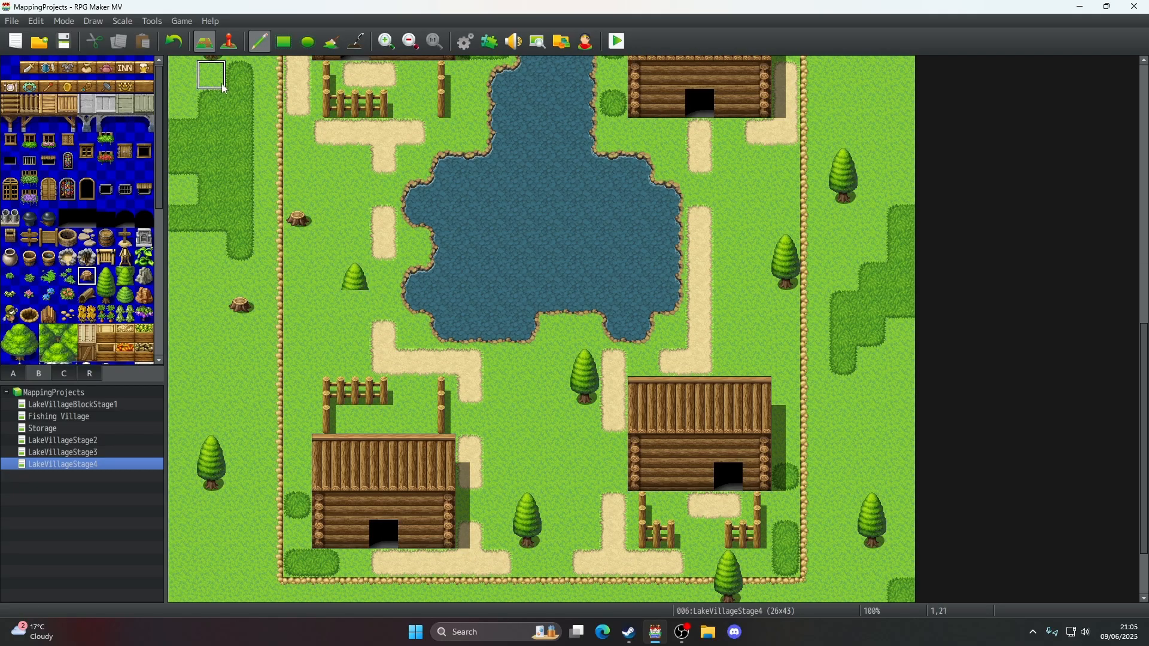
- Replace the tree south of the lake at 14,31 with a stump at 14,32 and clear its treetop
{"action": "scroll", "coordinate": [481, 353], "scroll_direction": "down", "scroll_amount": 1}
{"action": "scroll", "coordinate": [482, 353], "scroll_direction": "down", "scroll_amount": 1}
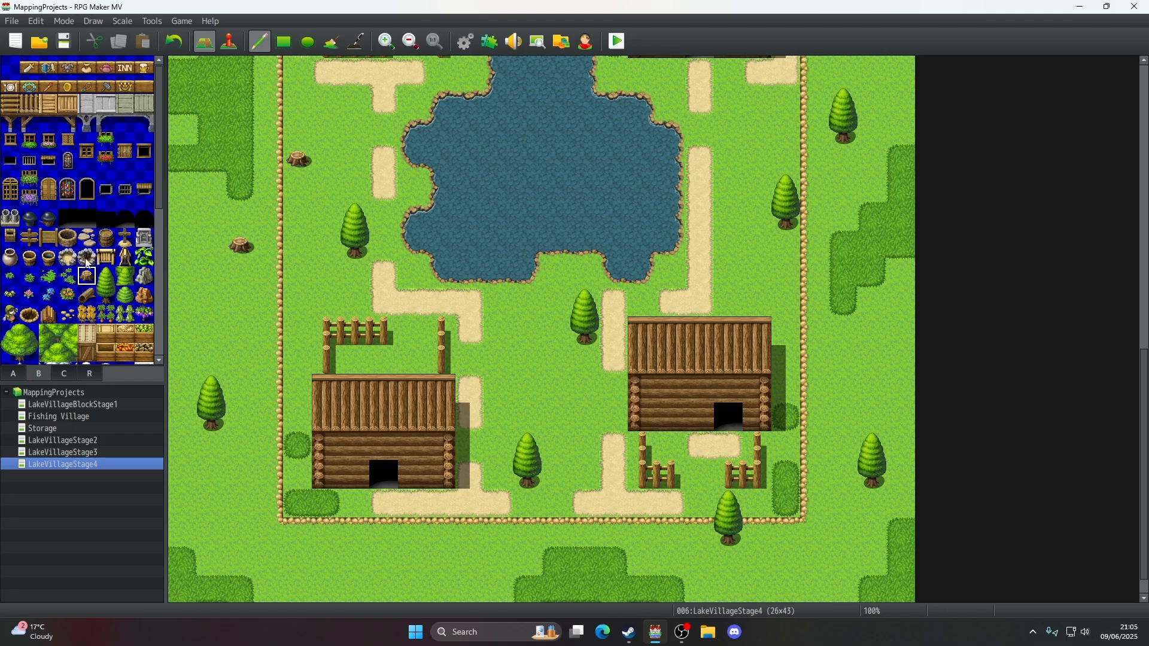
{"action": "right_click", "coordinate": [597, 423]}
{"action": "left_click", "coordinate": [597, 341]}
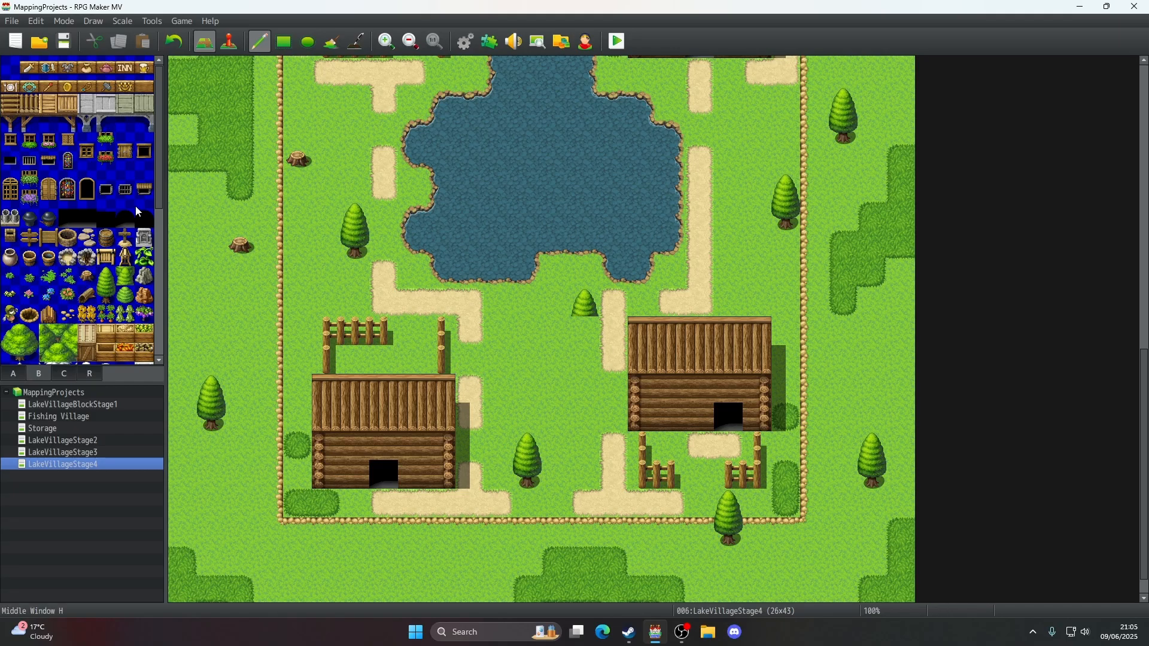
{"action": "left_click", "coordinate": [86, 275]}
{"action": "left_click", "coordinate": [585, 331]}
{"action": "right_click", "coordinate": [558, 303]}
{"action": "left_click", "coordinate": [584, 302]}
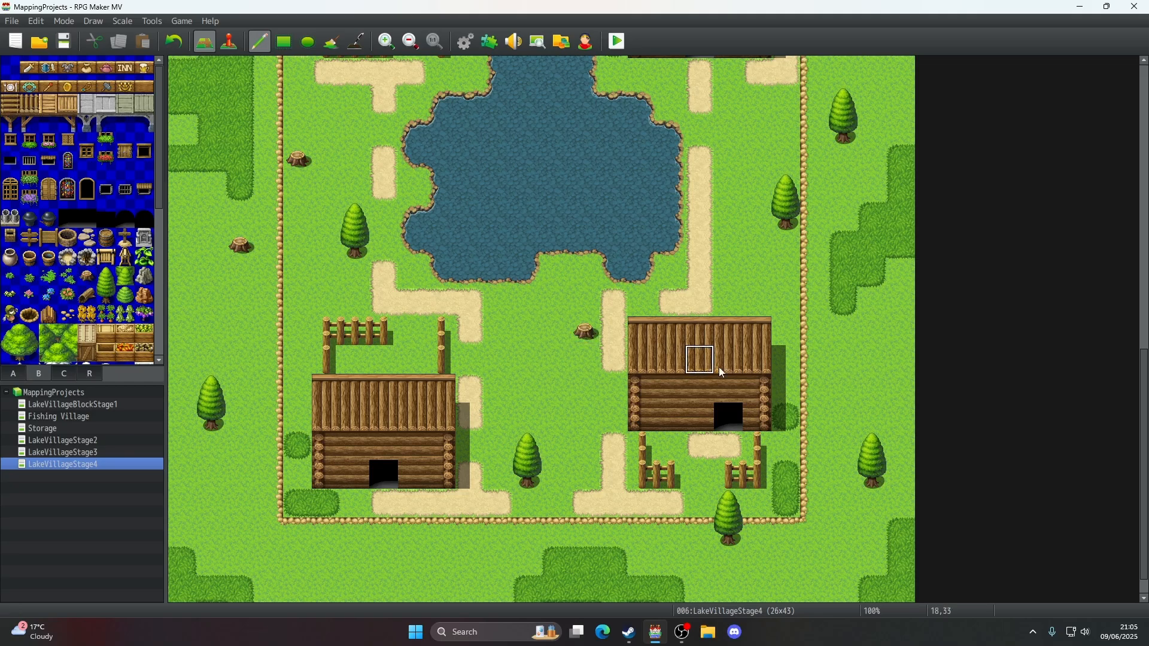
- Place a large round tree on the outer grass west of the cliffs, above the existing conifer
{"action": "scroll", "coordinate": [785, 388], "scroll_direction": "up", "scroll_amount": 2}
{"action": "scroll", "coordinate": [785, 388], "scroll_direction": "up", "scroll_amount": 2}
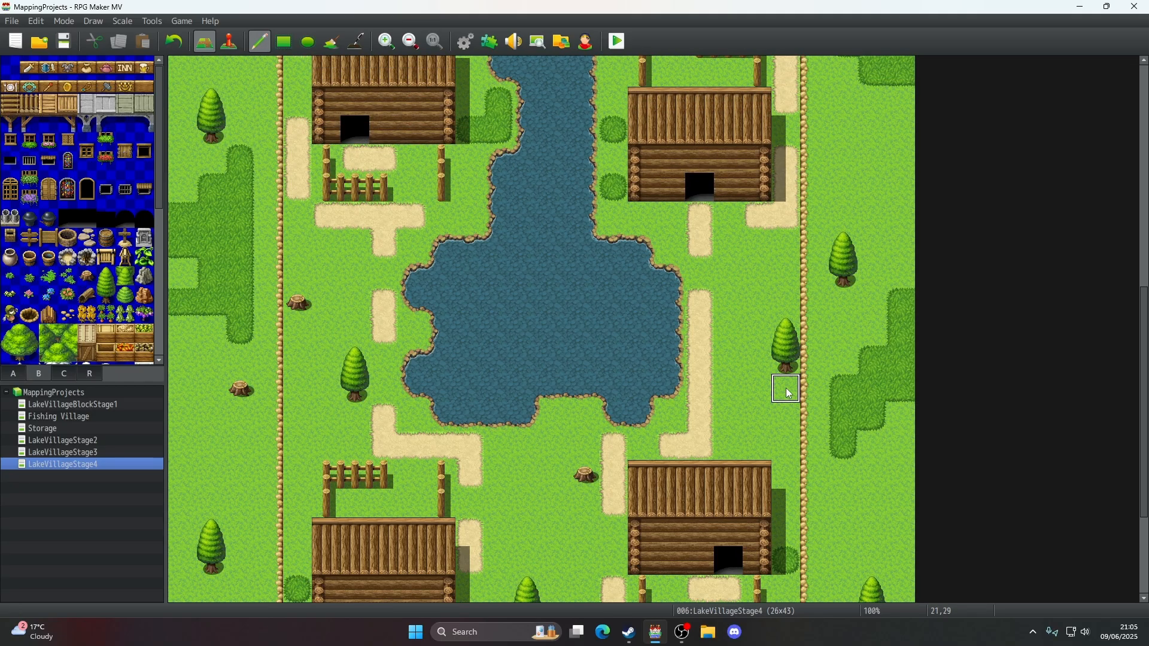
{"action": "scroll", "coordinate": [785, 387], "scroll_direction": "up", "scroll_amount": 6}
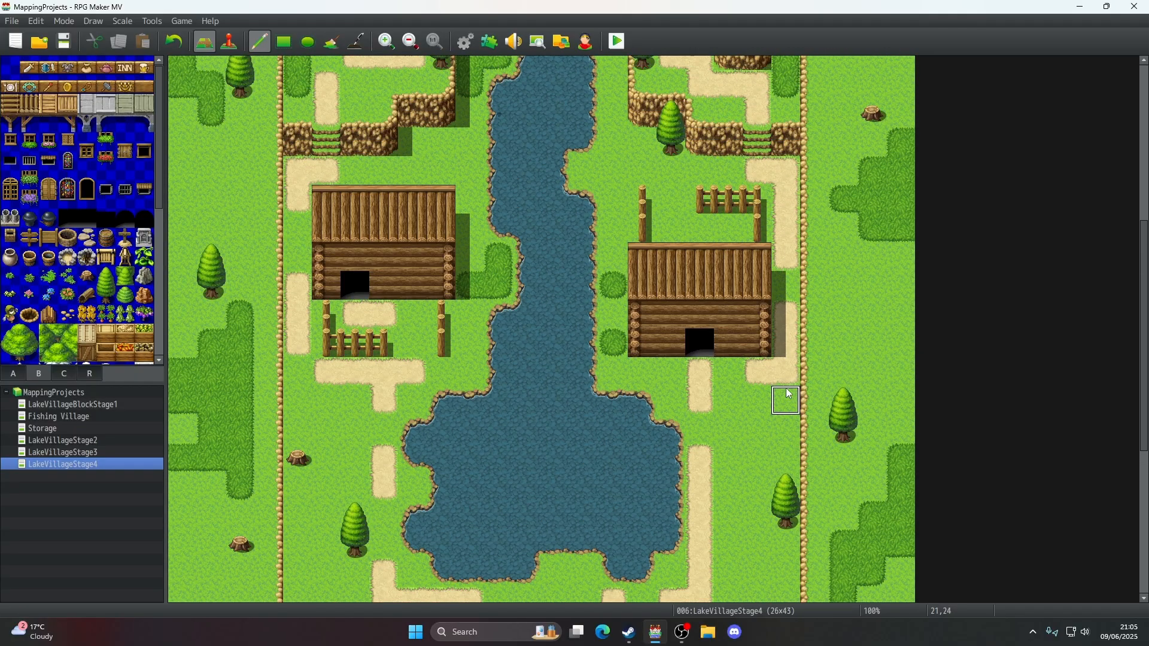
{"action": "scroll", "coordinate": [789, 393], "scroll_direction": "up", "scroll_amount": 6}
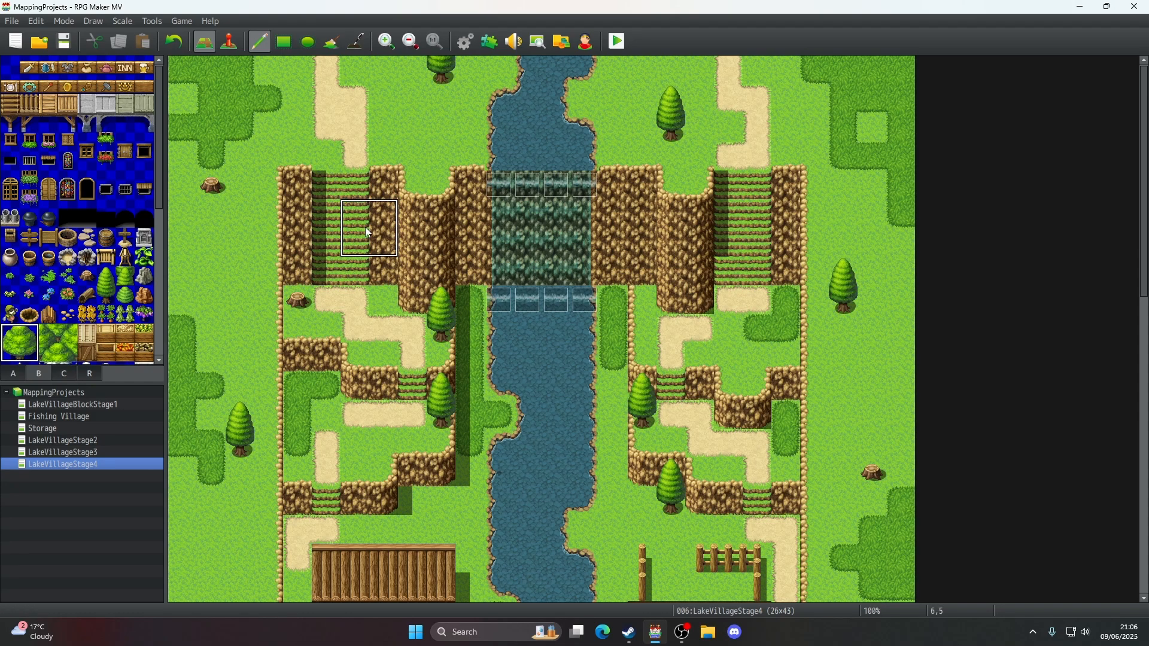
{"action": "left_click", "coordinate": [211, 281]}
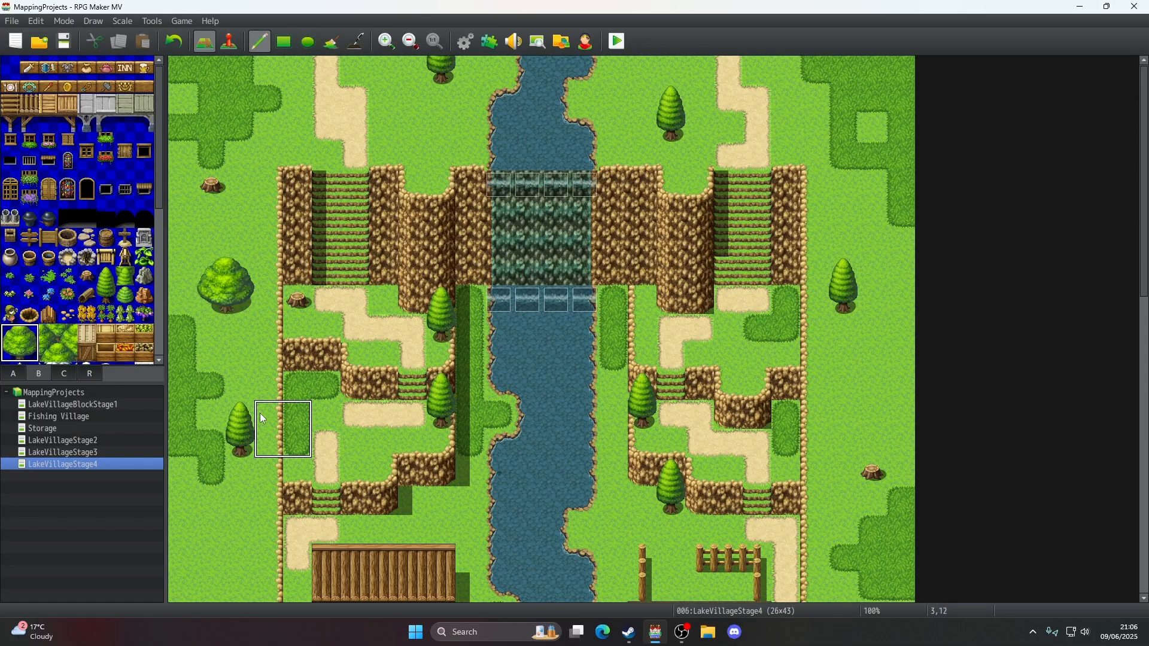
- Place large round trees south of the village wall and east of the wall beside the southeastern house
{"action": "scroll", "coordinate": [263, 419], "scroll_direction": "down", "scroll_amount": 10}
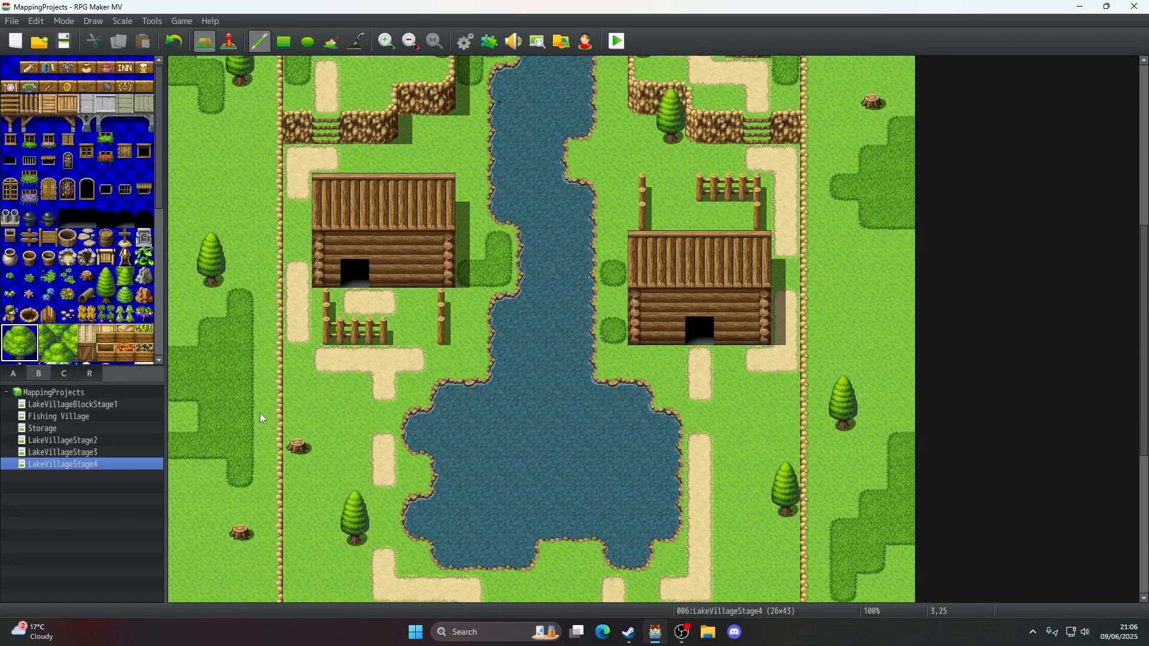
{"action": "scroll", "coordinate": [261, 472], "scroll_direction": "down", "scroll_amount": 2}
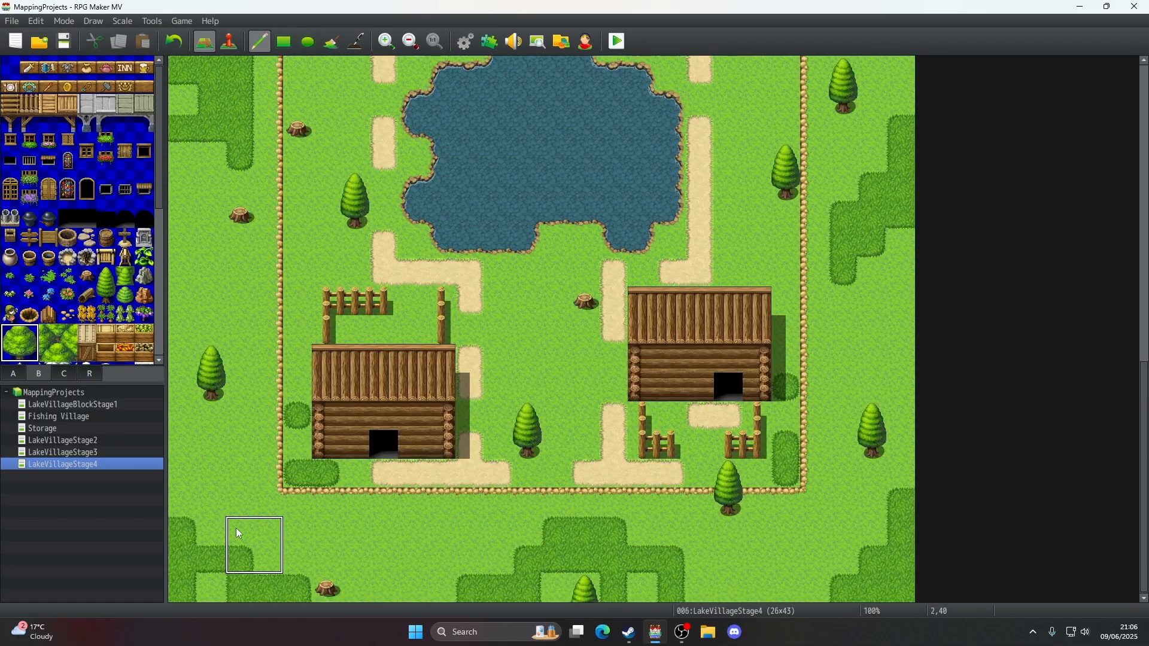
{"action": "left_click", "coordinate": [380, 531]}
{"action": "scroll", "coordinate": [731, 506], "scroll_direction": "up", "scroll_amount": 1}
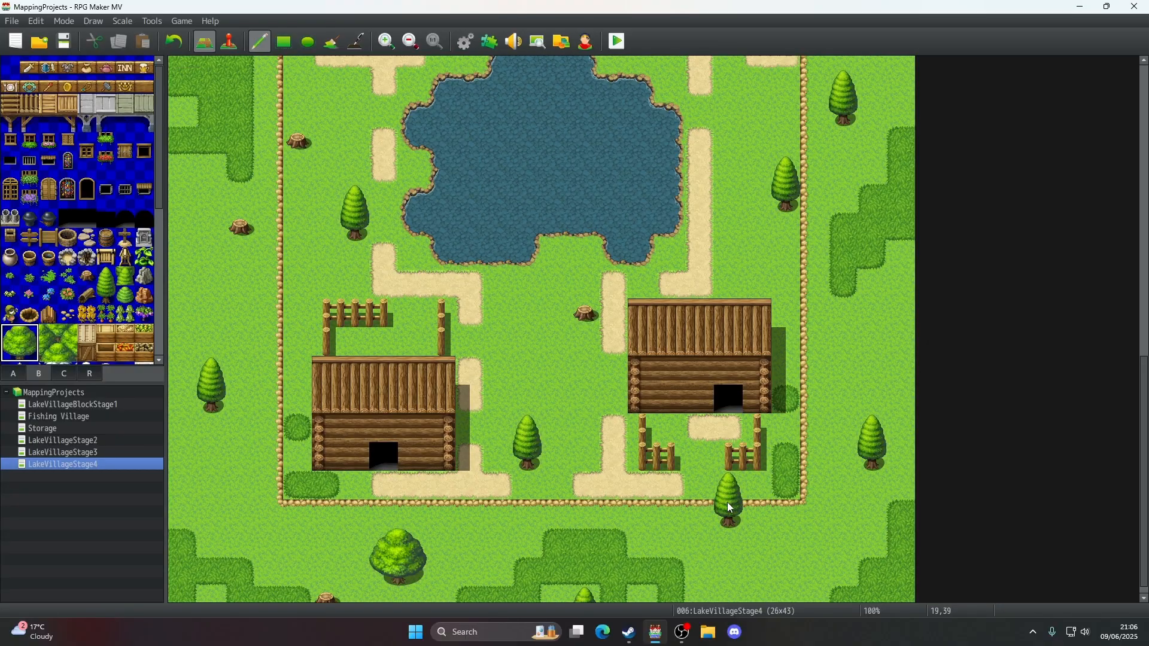
{"action": "scroll", "coordinate": [730, 507], "scroll_direction": "up", "scroll_amount": 1}
{"action": "left_click", "coordinate": [839, 393]}
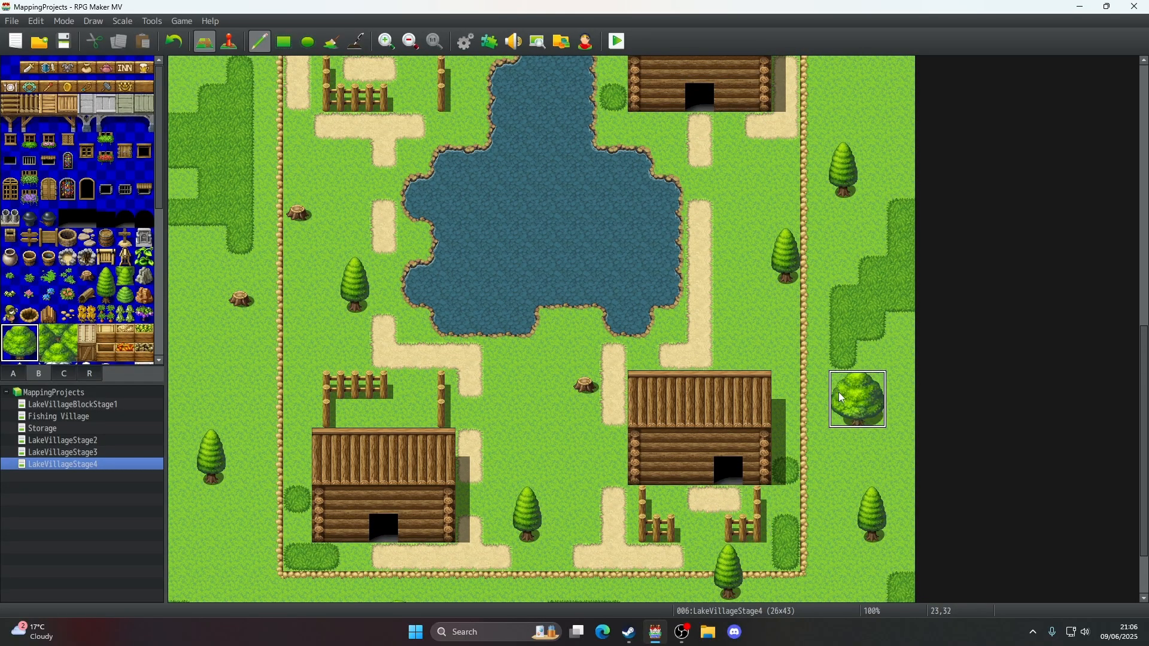
- Place a large round tree on the grass between the two southern houses, below the lake
{"action": "scroll", "coordinate": [838, 393], "scroll_direction": "up", "scroll_amount": 3}
{"action": "scroll", "coordinate": [838, 393], "scroll_direction": "up", "scroll_amount": 7}
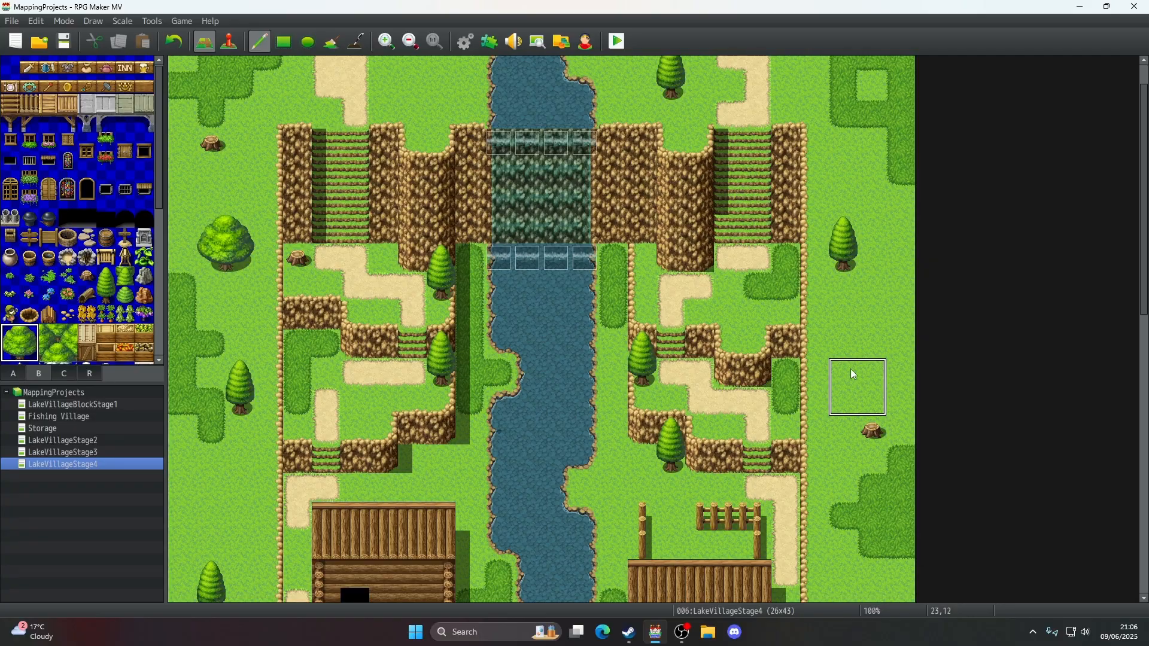
{"action": "scroll", "coordinate": [864, 347], "scroll_direction": "down", "scroll_amount": 6}
{"action": "scroll", "coordinate": [864, 347], "scroll_direction": "up", "scroll_amount": 5}
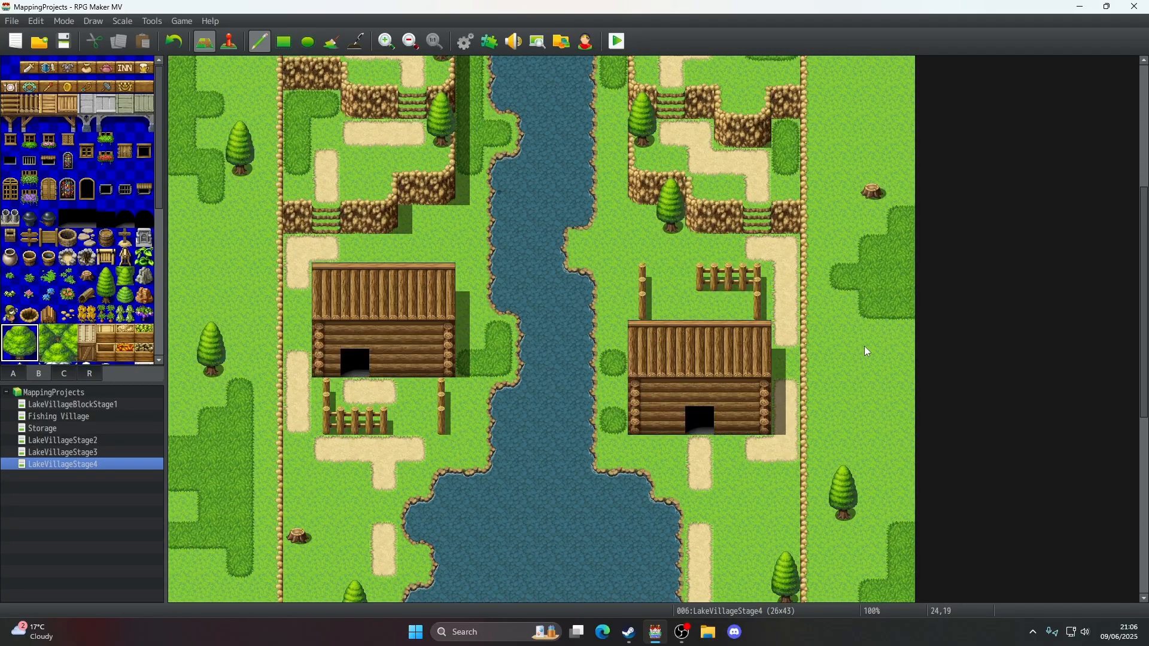
{"action": "scroll", "coordinate": [865, 347], "scroll_direction": "up", "scroll_amount": 1}
{"action": "scroll", "coordinate": [864, 345], "scroll_direction": "down", "scroll_amount": 11}
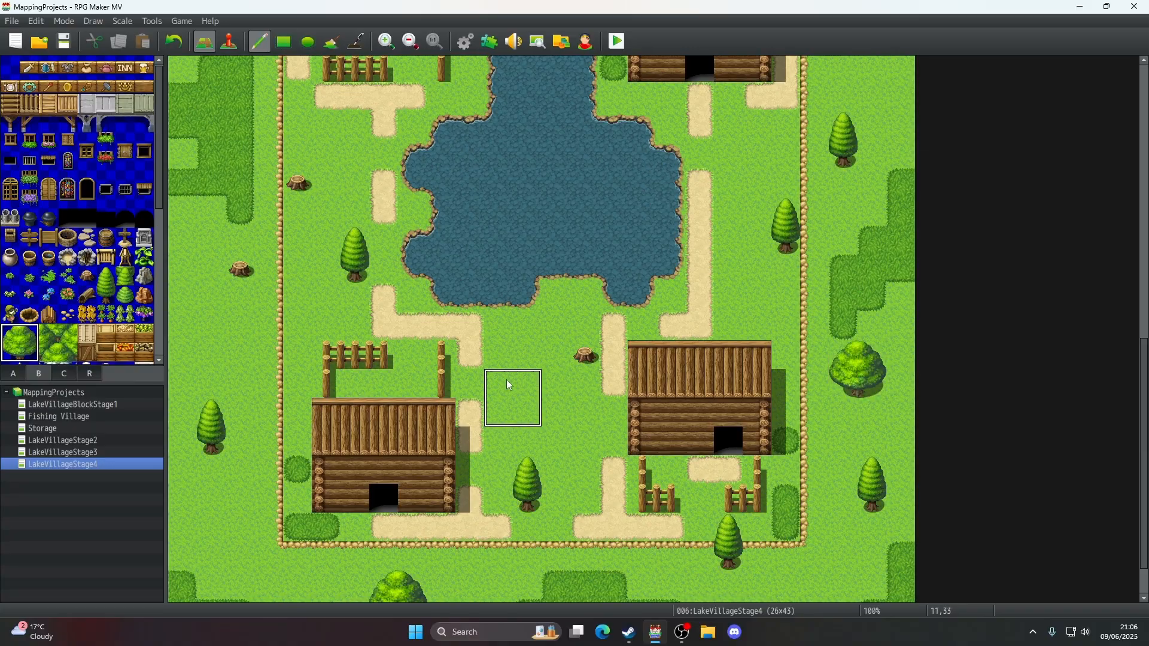
{"action": "left_click", "coordinate": [528, 402]}
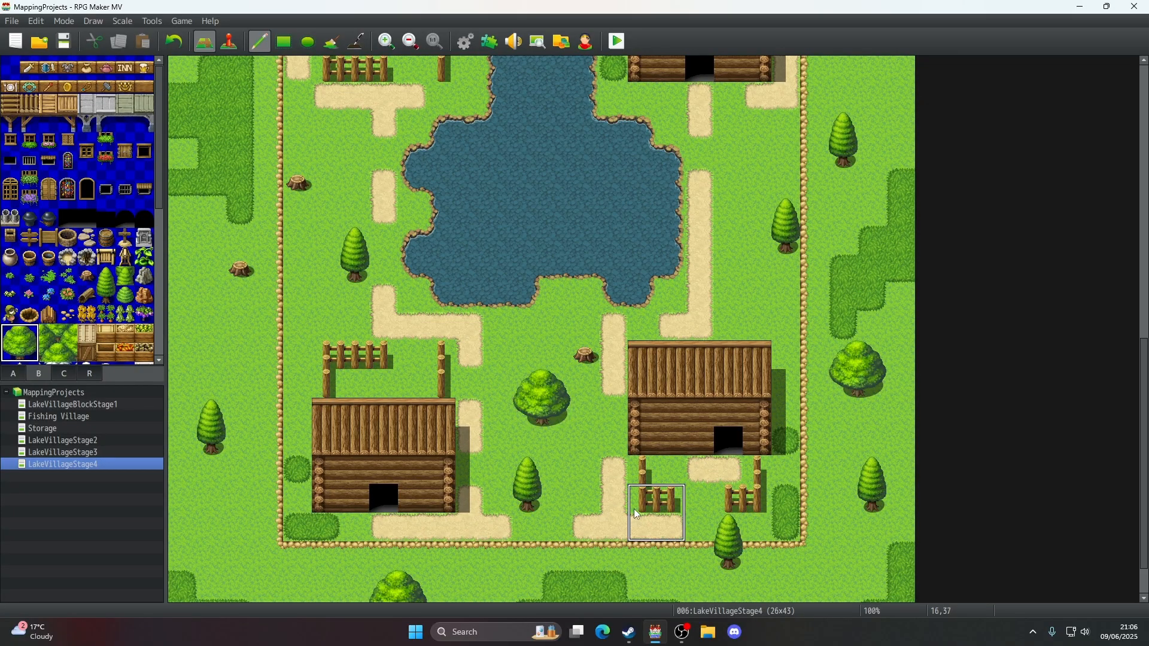
- Move the conifer between the two southern houses one tile west, closer to the southwestern house
{"action": "right_click_drag", "start_coordinate": [532, 503], "coordinate": [527, 476]}
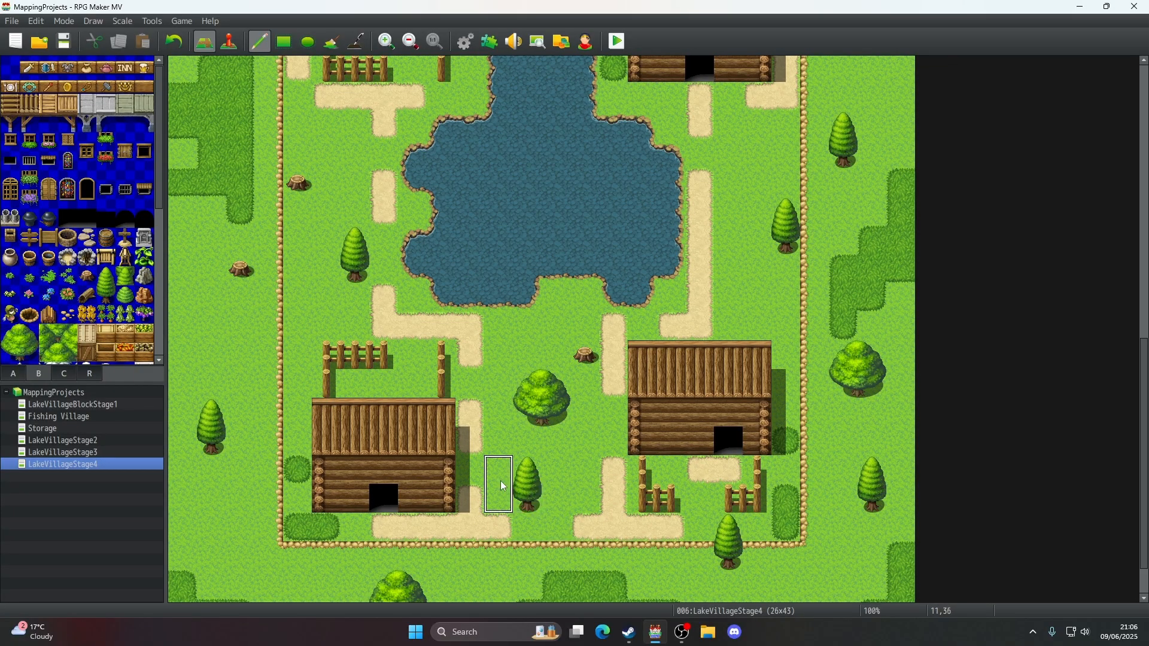
{"action": "left_click", "coordinate": [500, 481]}
{"action": "right_click", "coordinate": [516, 457]}
{"action": "right_click", "coordinate": [547, 474]}
{"action": "left_click_drag", "start_coordinate": [534, 477], "coordinate": [531, 495]}
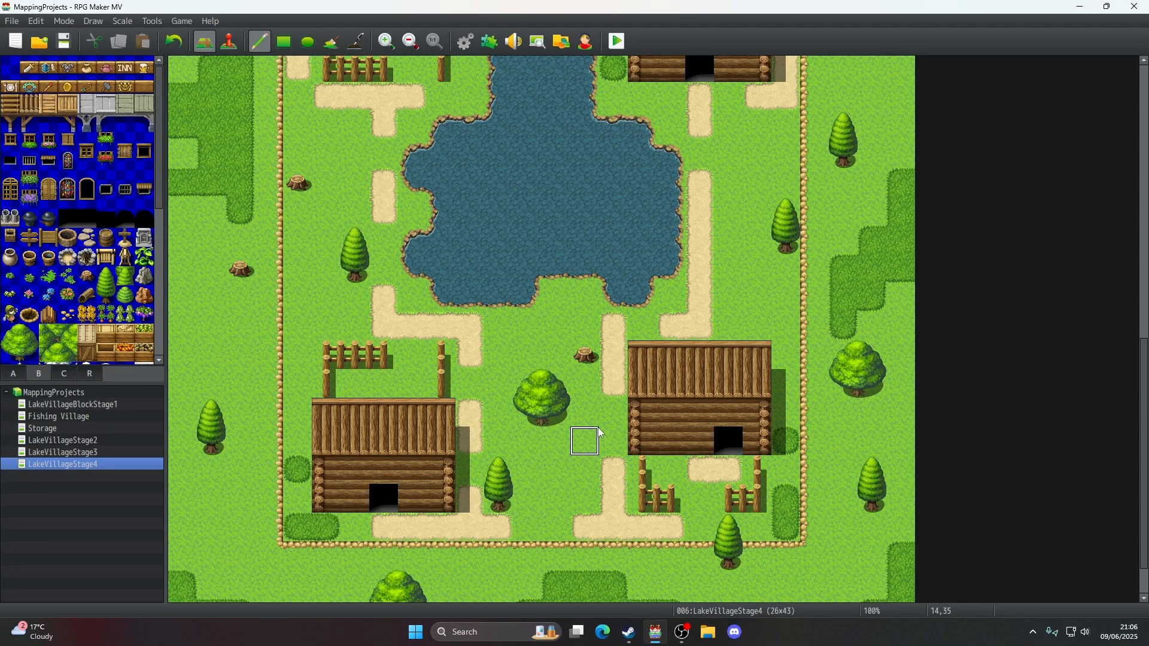
- Place Grass A tufts on the northern plateau west of the river and along the upper western outer grass
{"action": "scroll", "coordinate": [599, 431], "scroll_direction": "up", "scroll_amount": 6}
{"action": "scroll", "coordinate": [601, 432], "scroll_direction": "up", "scroll_amount": 18}
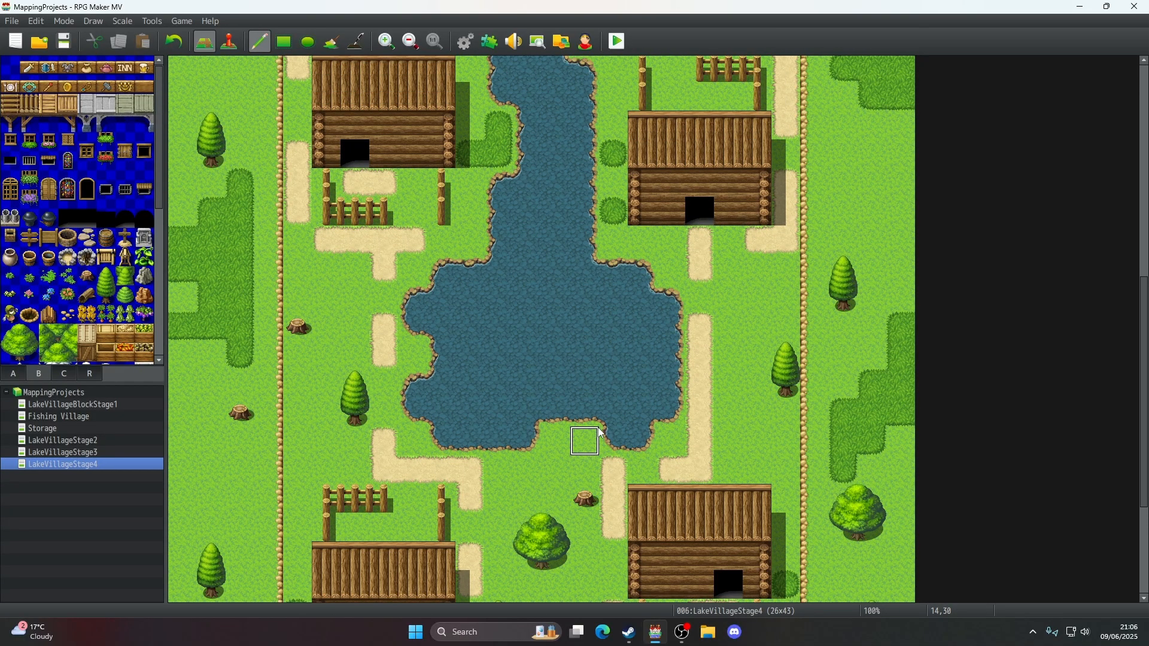
{"action": "scroll", "coordinate": [598, 429], "scroll_direction": "up", "scroll_amount": 1}
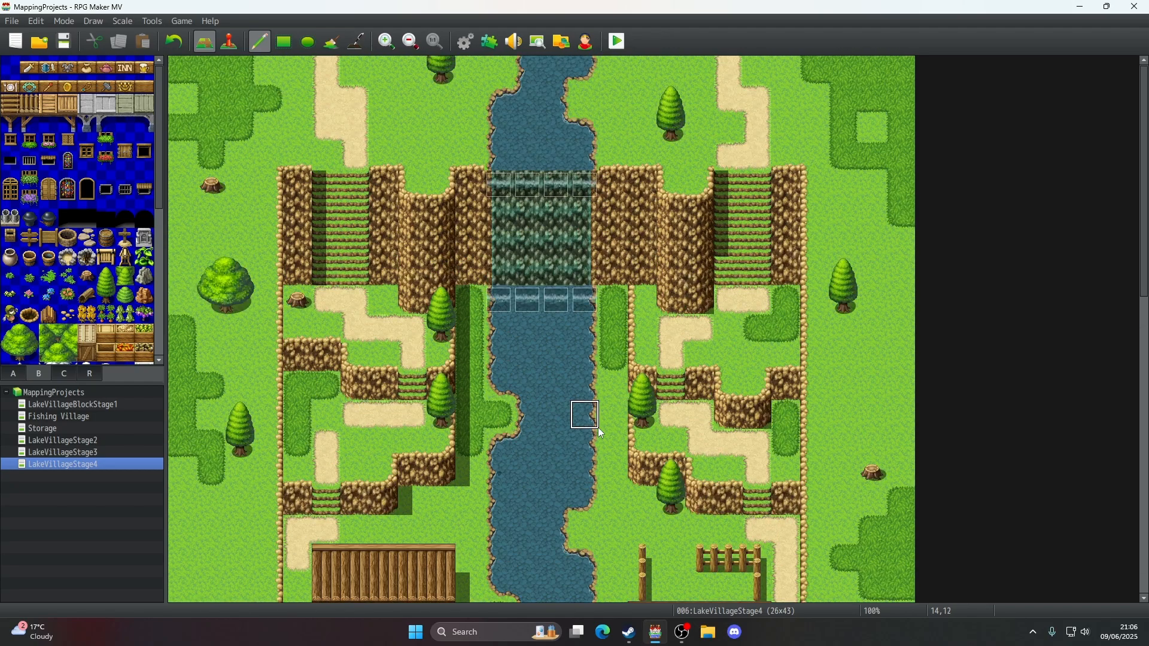
{"action": "scroll", "coordinate": [598, 427], "scroll_direction": "down", "scroll_amount": 10}
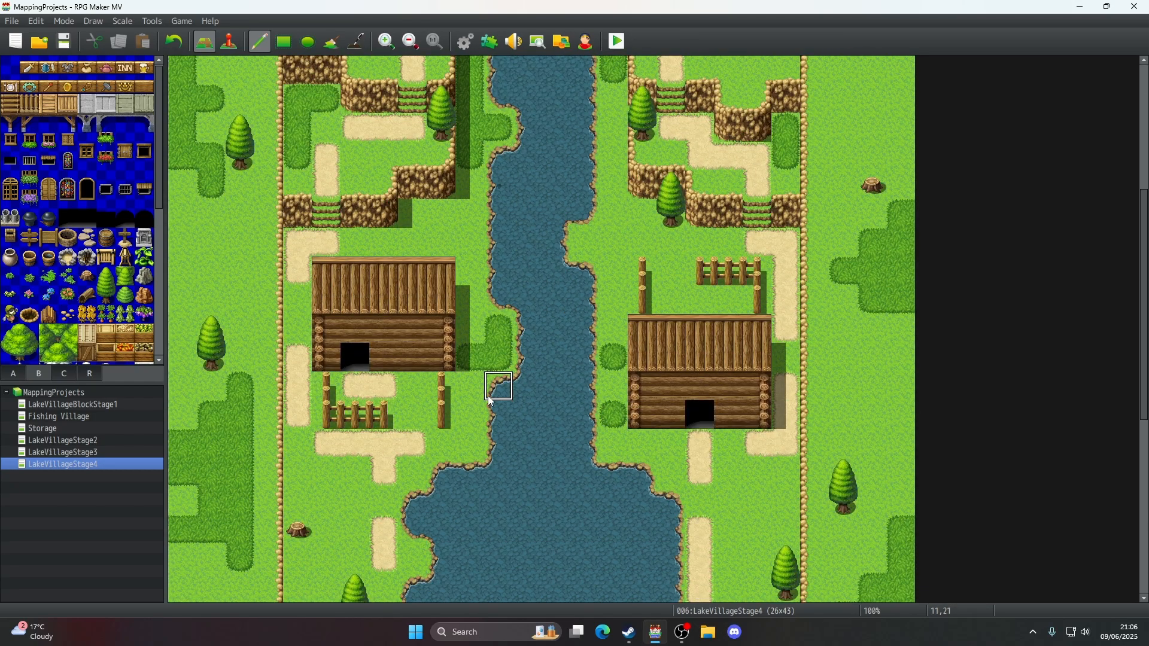
{"action": "scroll", "coordinate": [310, 241], "scroll_direction": "up", "scroll_amount": 10}
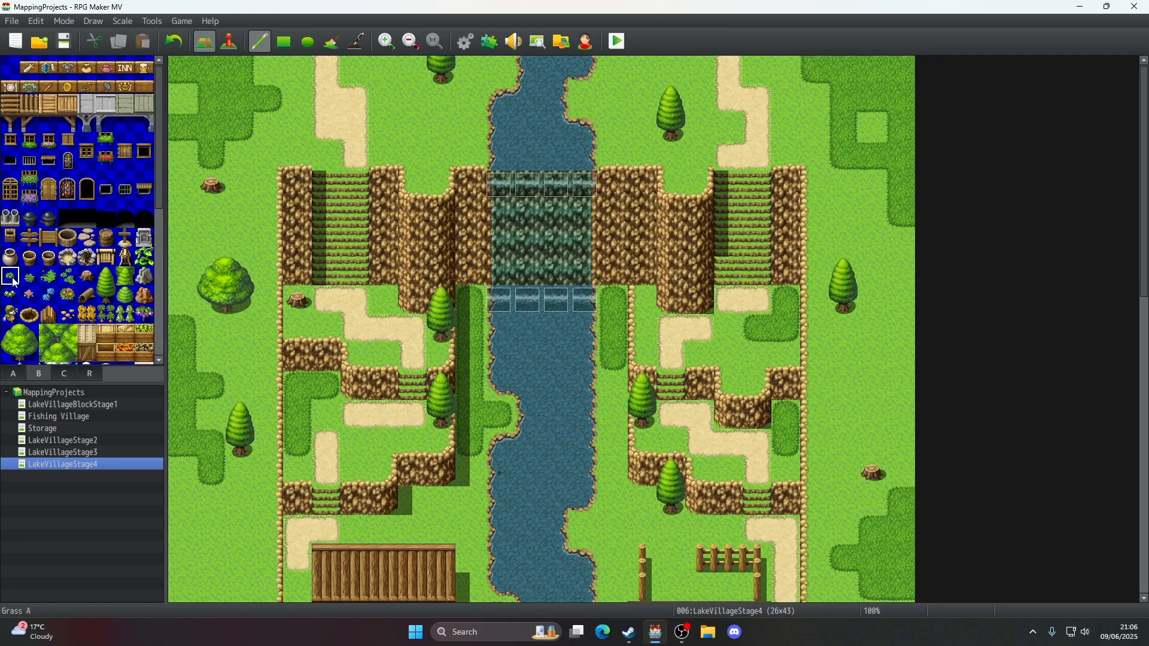
{"action": "left_click", "coordinate": [441, 128]}
{"action": "scroll", "coordinate": [244, 202], "scroll_direction": "down", "scroll_amount": 5}
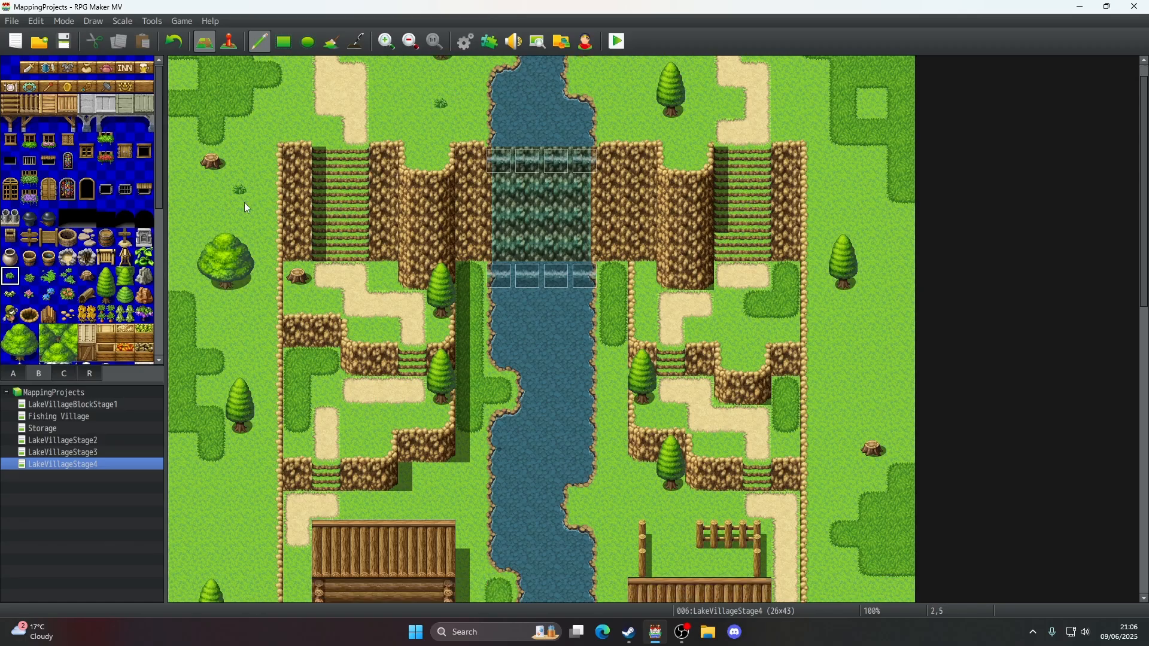
{"action": "left_click", "coordinate": [216, 350]}
- Scatter Grass A tufts on the lower western outer grass and on the grass south of the village wall
{"action": "scroll", "coordinate": [219, 342], "scroll_direction": "down", "scroll_amount": 3}
{"action": "scroll", "coordinate": [219, 343], "scroll_direction": "down", "scroll_amount": 5}
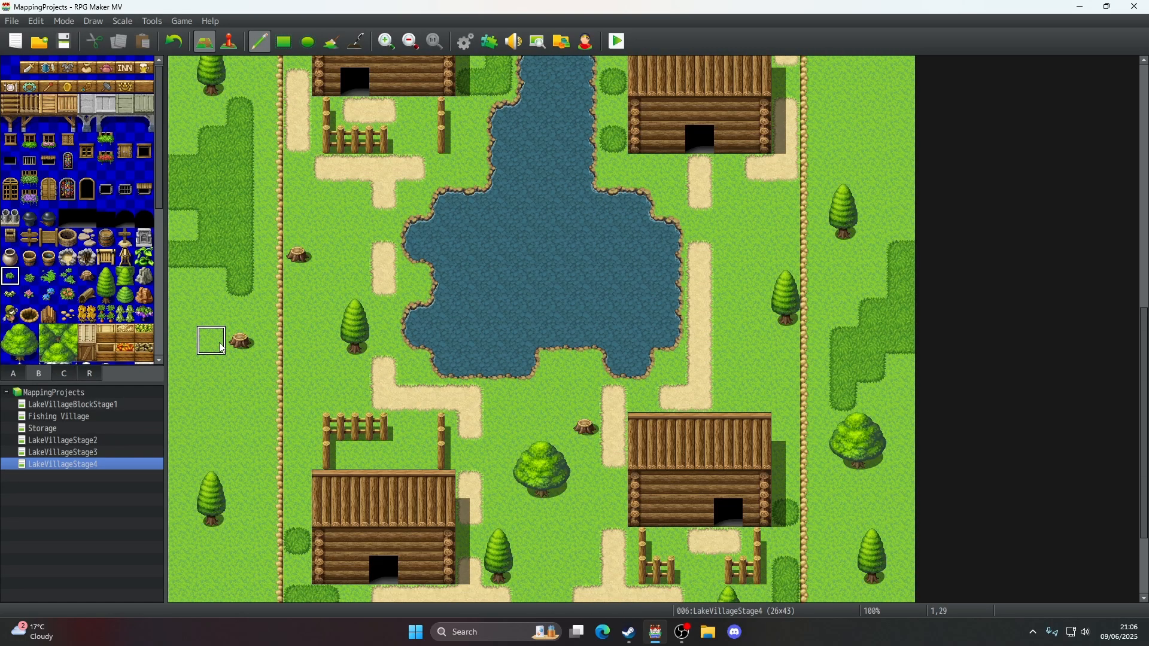
{"action": "scroll", "coordinate": [232, 345], "scroll_direction": "down", "scroll_amount": 3}
{"action": "scroll", "coordinate": [237, 349], "scroll_direction": "down", "scroll_amount": 1}
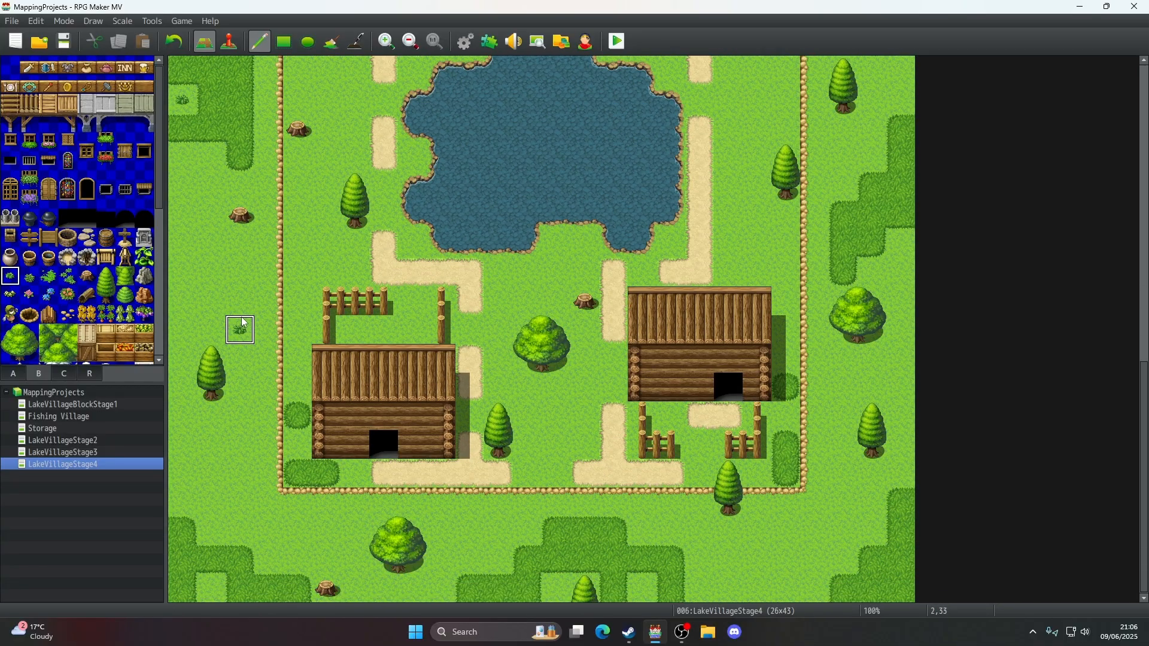
{"action": "left_click", "coordinate": [211, 588]}
{"action": "left_click", "coordinate": [470, 530]}
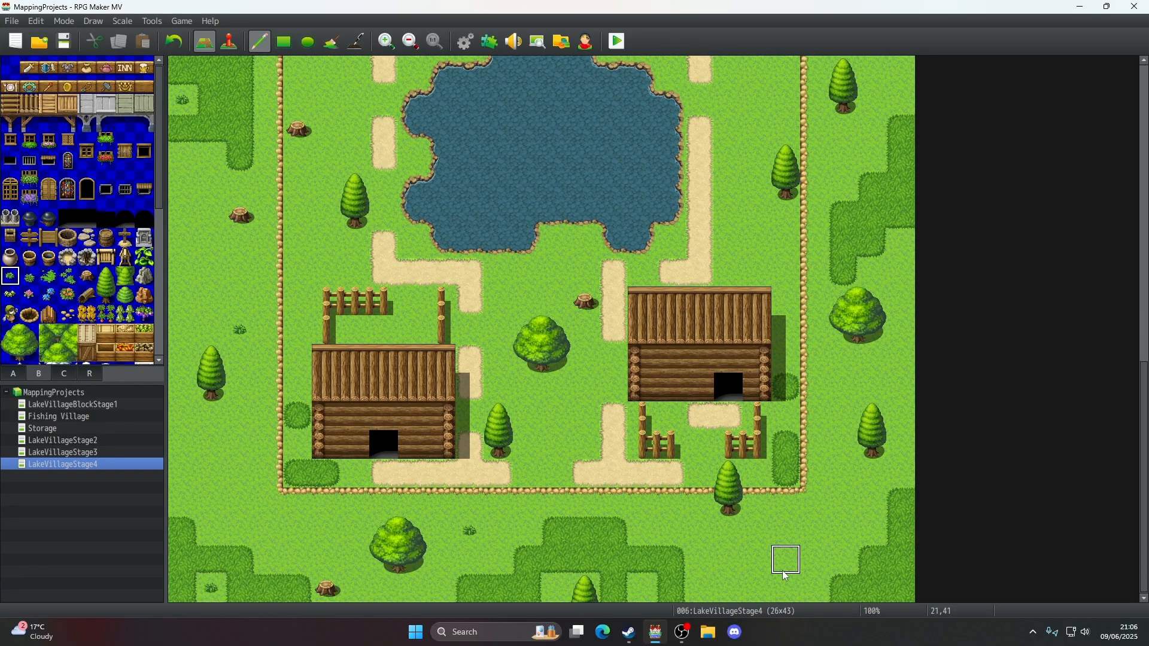
- Scatter Grass A tufts up the eastern outer grass, from the southeast area to the northern plateau
{"action": "scroll", "coordinate": [896, 372], "scroll_direction": "up", "scroll_amount": 4}
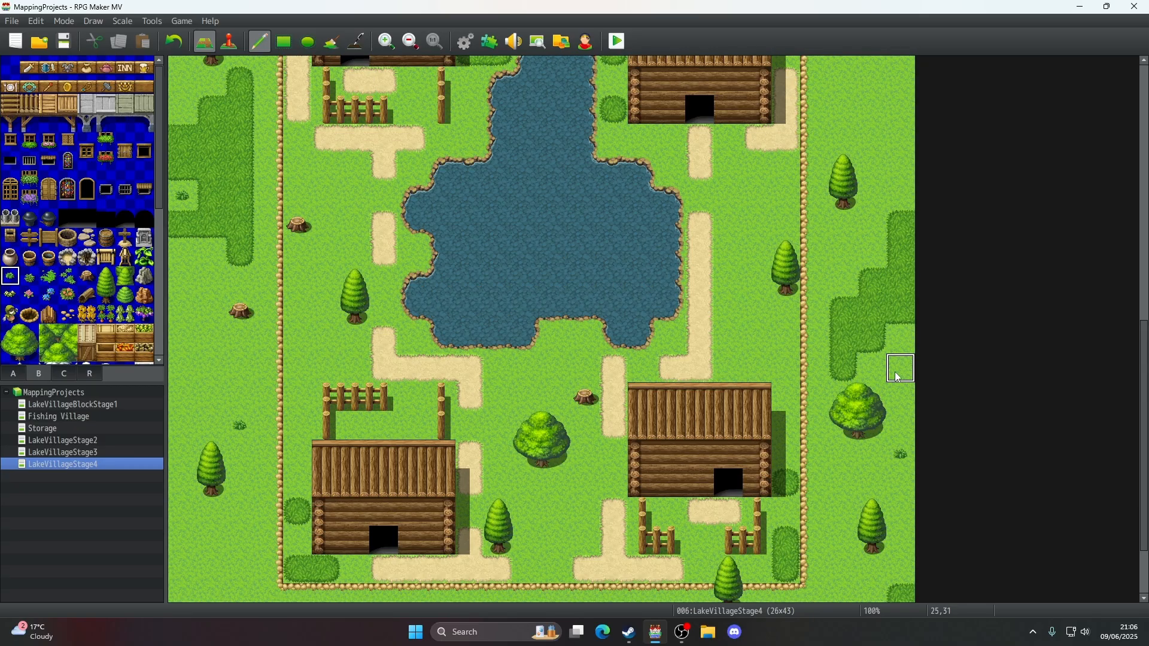
{"action": "scroll", "coordinate": [895, 372], "scroll_direction": "up", "scroll_amount": 4}
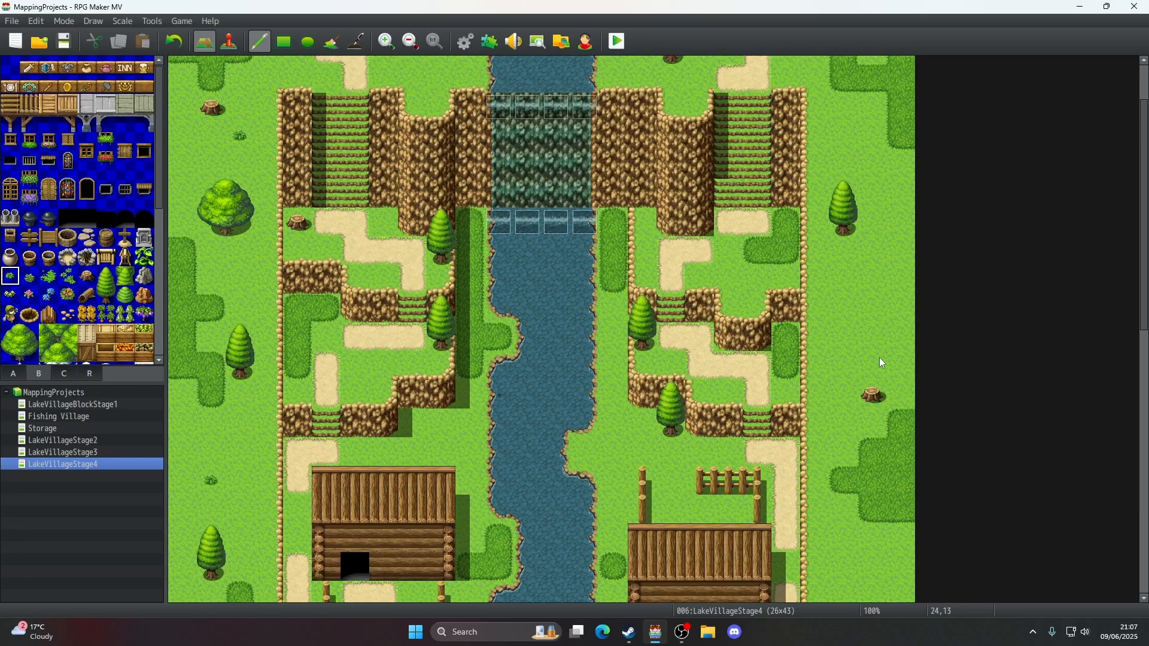
{"action": "scroll", "coordinate": [865, 364], "scroll_direction": "up", "scroll_amount": 1}
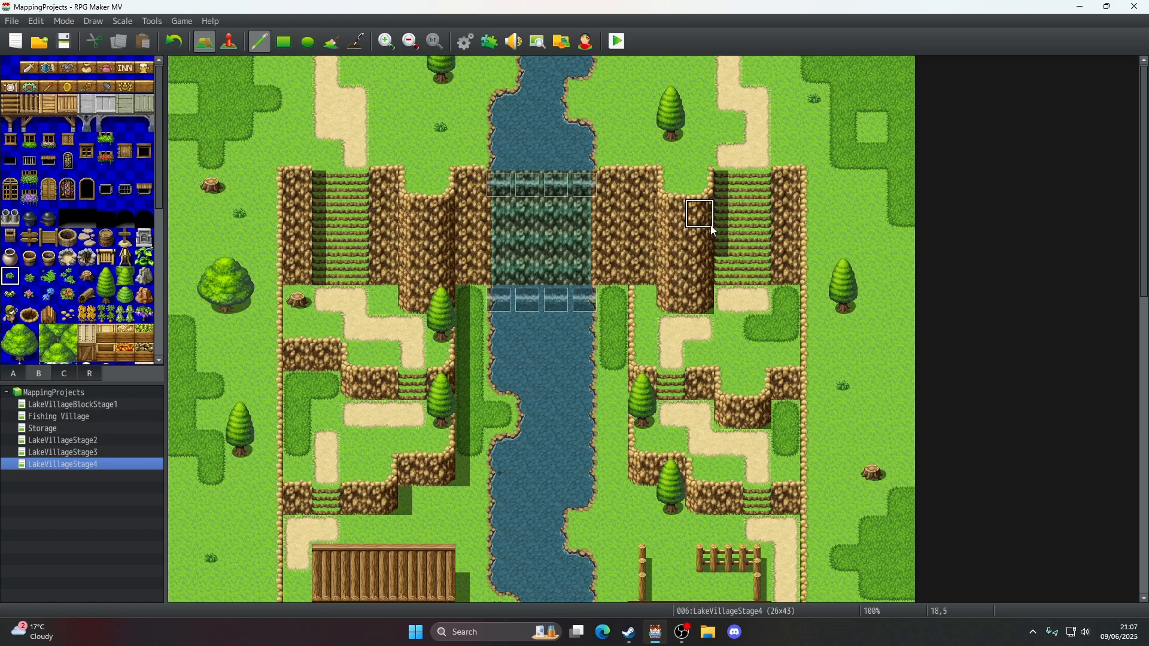
- Place Grass A tufts on the eastern terrace, the river's east bank and behind the northeastern house
{"action": "scroll", "coordinate": [710, 225], "scroll_direction": "down", "scroll_amount": 1}
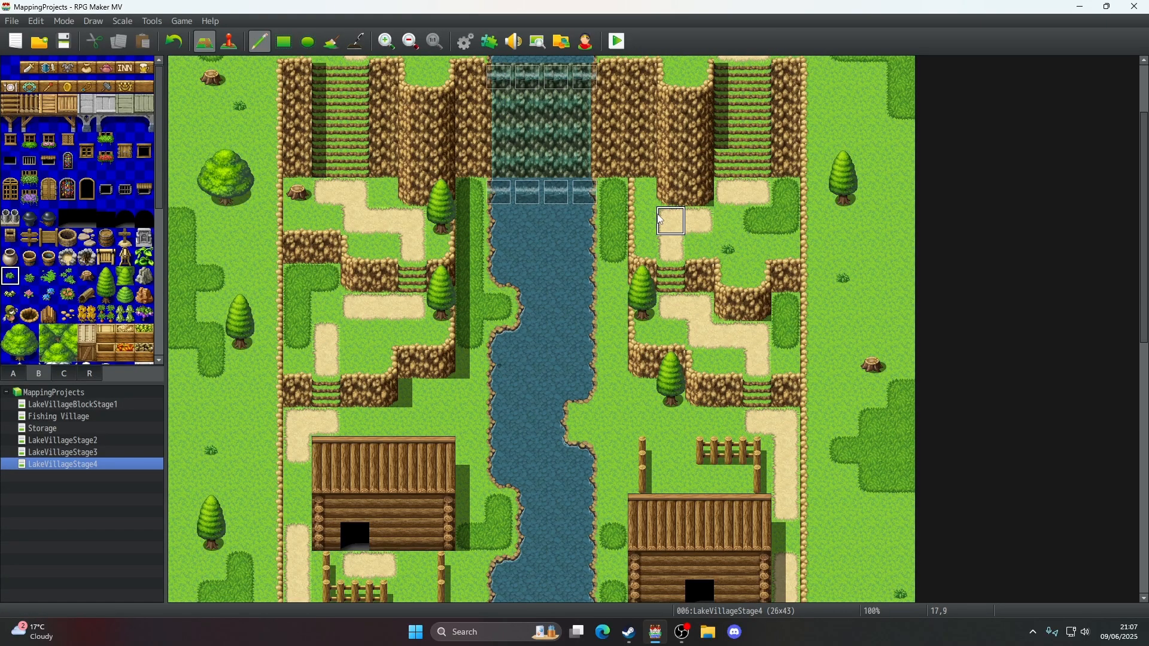
{"action": "scroll", "coordinate": [692, 335], "scroll_direction": "down", "scroll_amount": 1}
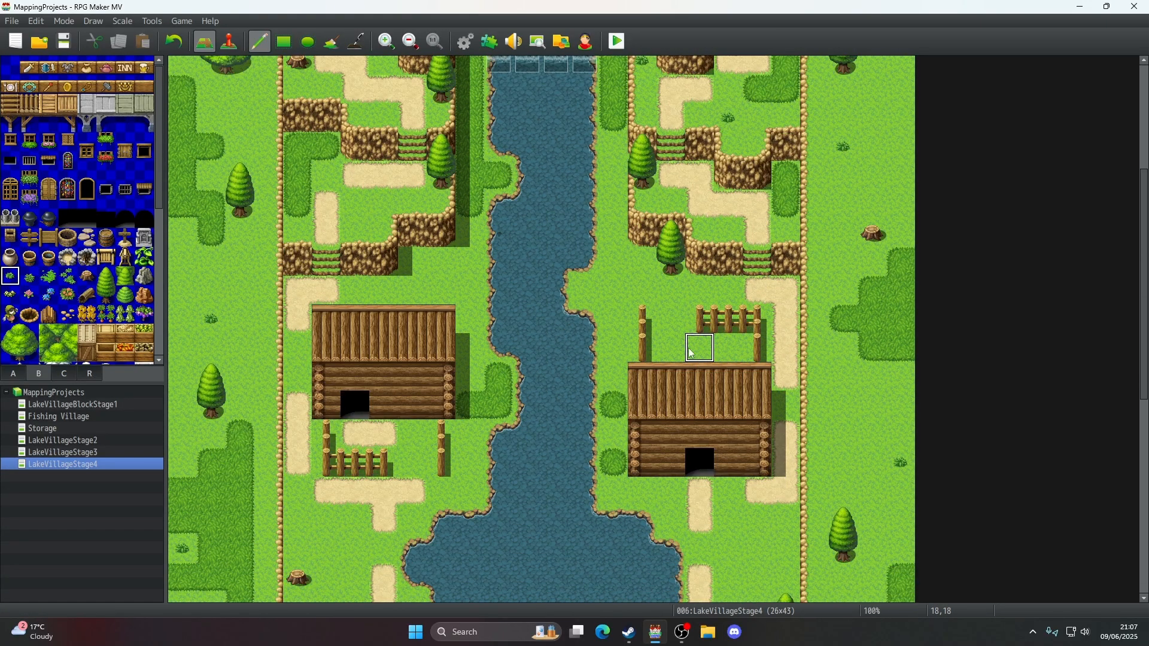
{"action": "left_click", "coordinate": [613, 174]}
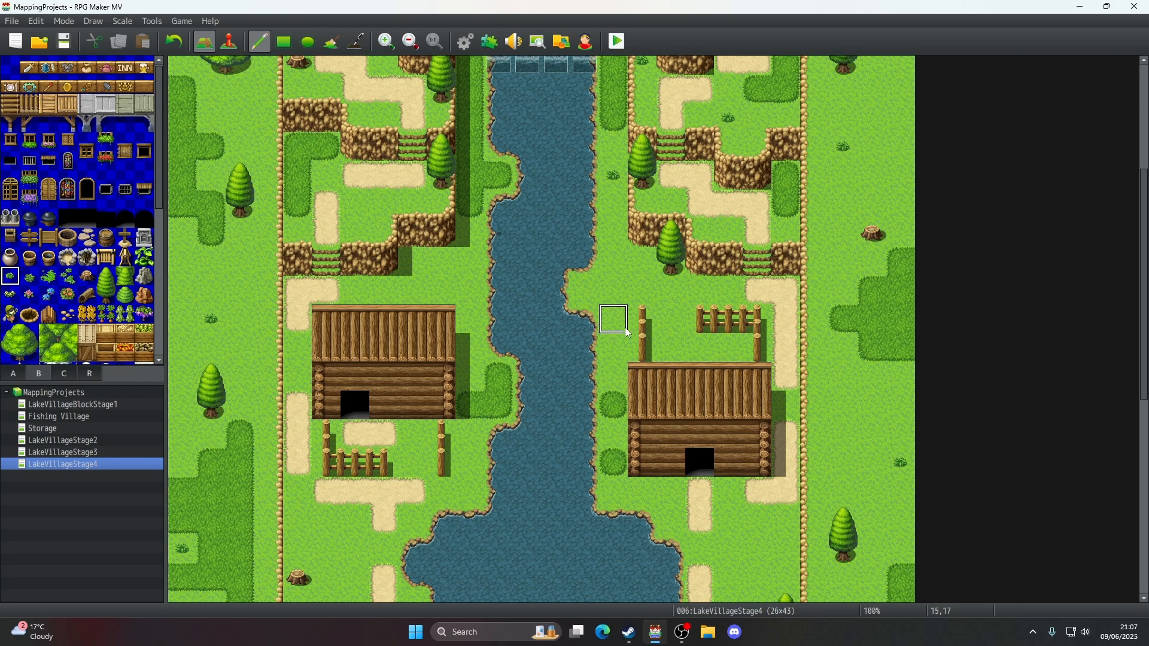
{"action": "scroll", "coordinate": [733, 330], "scroll_direction": "down", "scroll_amount": 2}
{"action": "scroll", "coordinate": [730, 326], "scroll_direction": "down", "scroll_amount": 2}
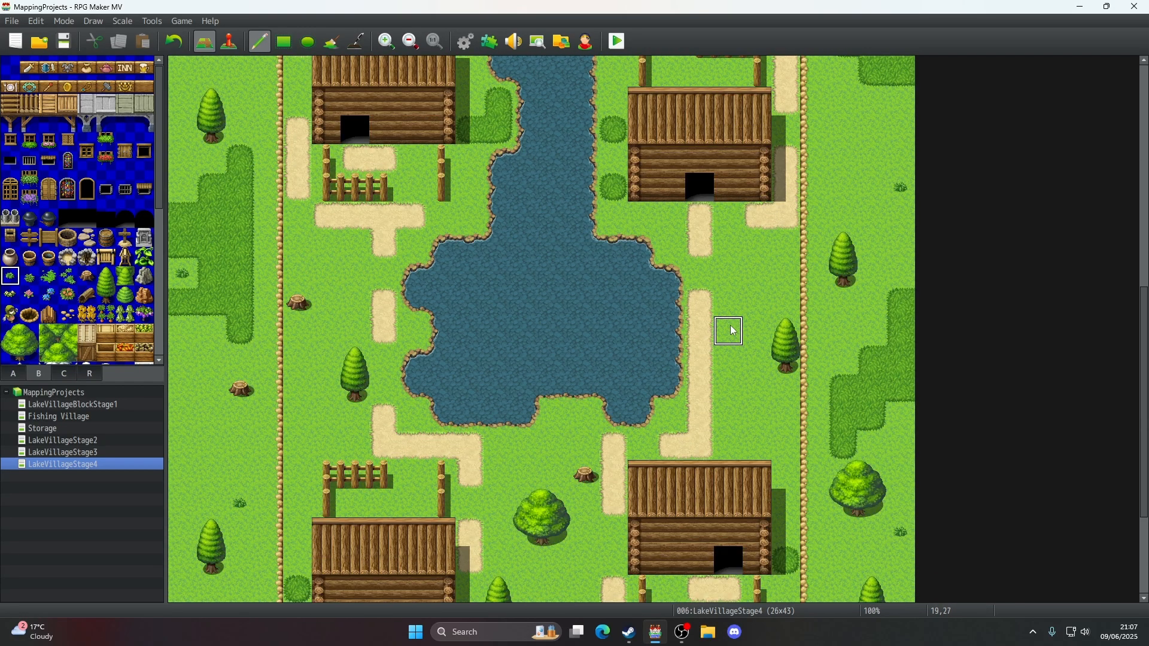
- Place Grass A tufts east of the lakeside path, below the lake and in the yards around the southern houses
{"action": "scroll", "coordinate": [756, 401], "scroll_direction": "down", "scroll_amount": 2}
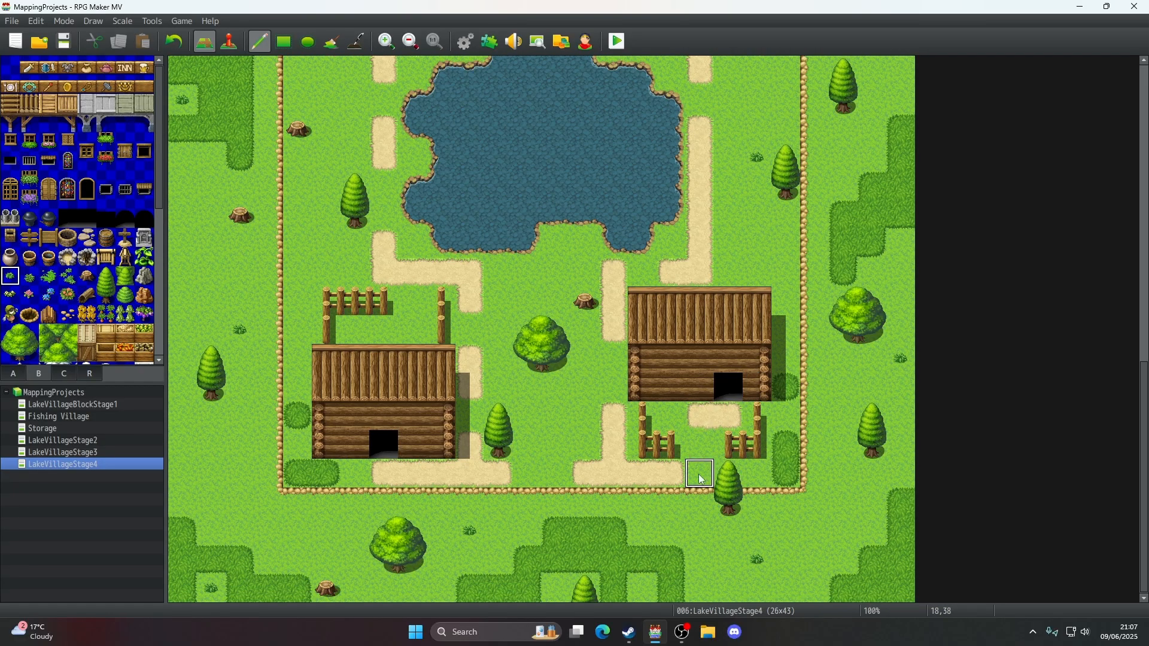
{"action": "scroll", "coordinate": [614, 419], "scroll_direction": "up", "scroll_amount": 1}
{"action": "left_click", "coordinate": [557, 308]}
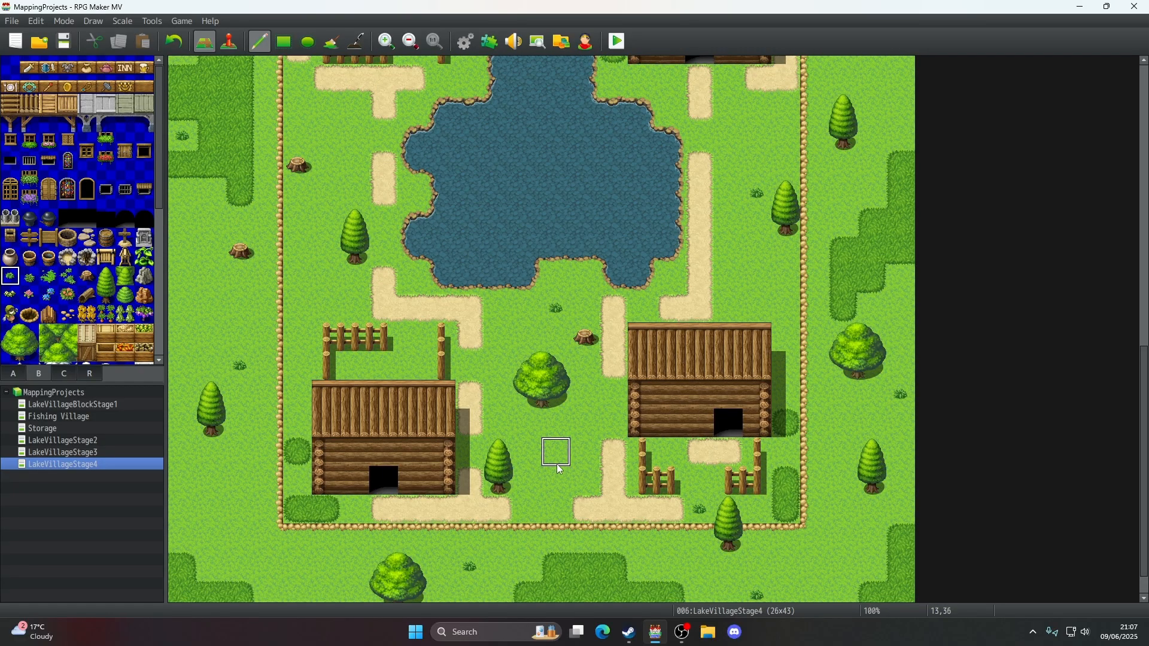
{"action": "left_click", "coordinate": [526, 480]}
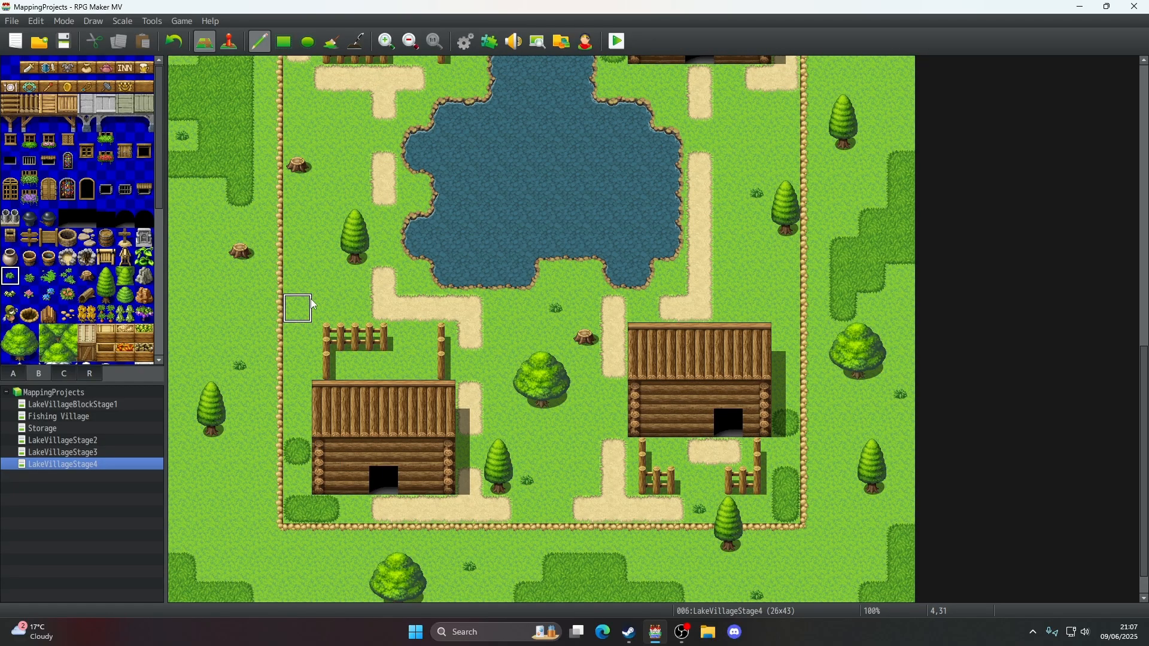
- Place Grass A tufts southwest of the lake and on the upper western and eastern terraces below the cliffs
{"action": "scroll", "coordinate": [318, 333], "scroll_direction": "up", "scroll_amount": 5}
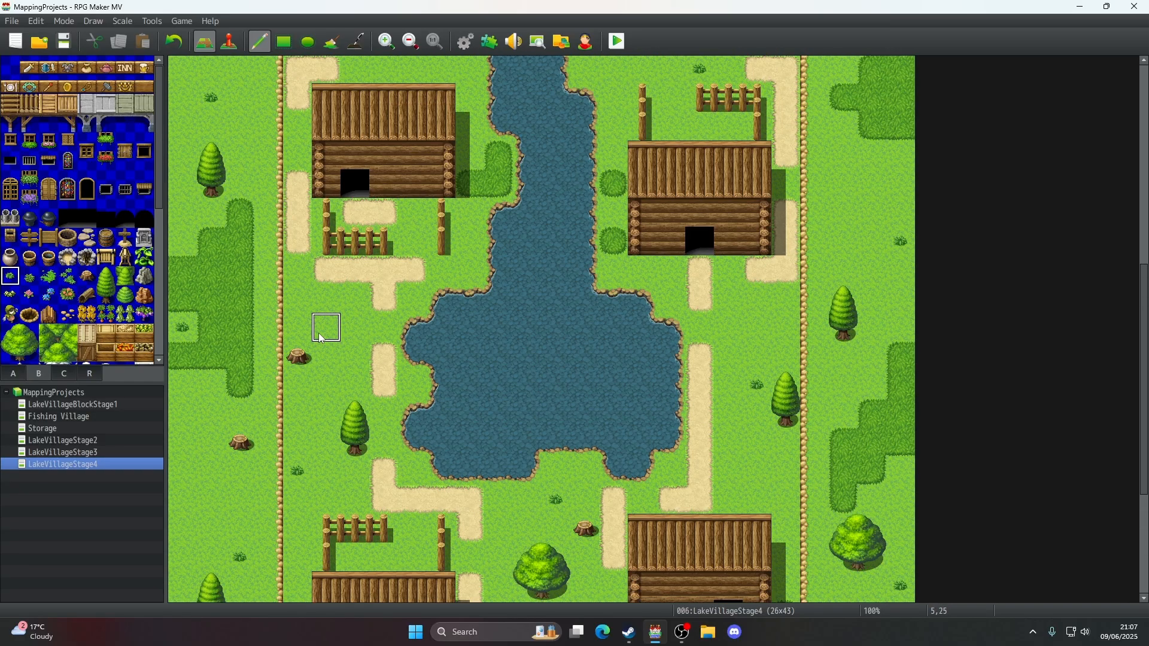
{"action": "scroll", "coordinate": [321, 339], "scroll_direction": "up", "scroll_amount": 1}
{"action": "scroll", "coordinate": [332, 328], "scroll_direction": "up", "scroll_amount": 10}
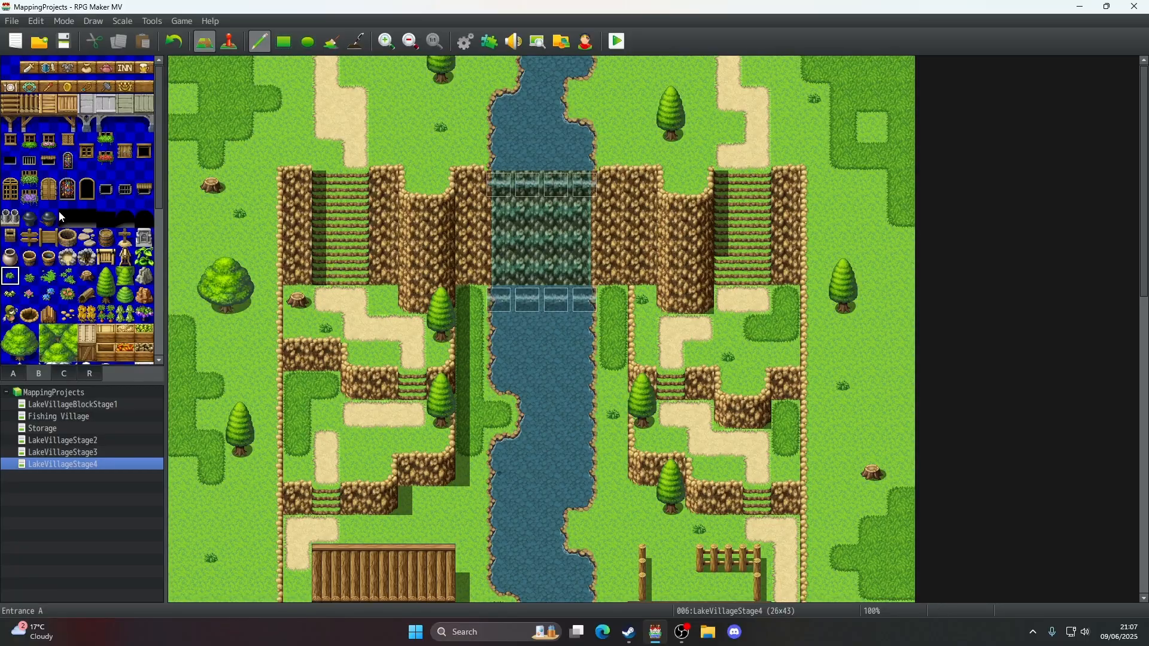
- Place Grass B tufts down the western outer grass and near the village's southwestern corner
{"action": "left_click", "coordinate": [29, 275]}
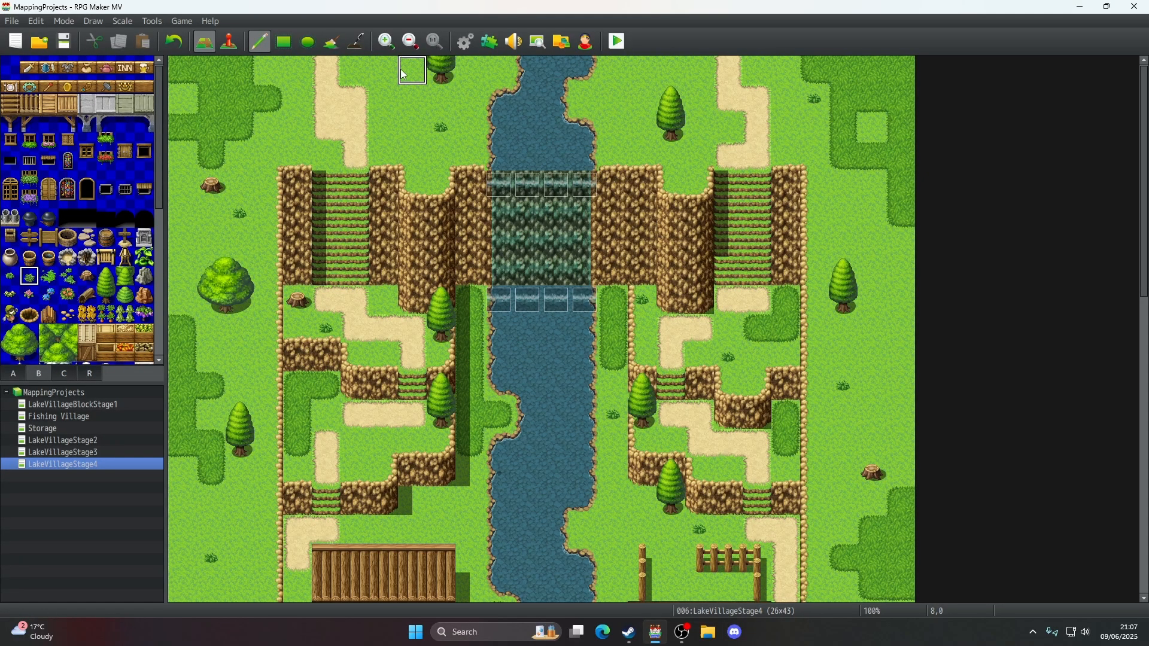
{"action": "scroll", "coordinate": [239, 299], "scroll_direction": "down", "scroll_amount": 2}
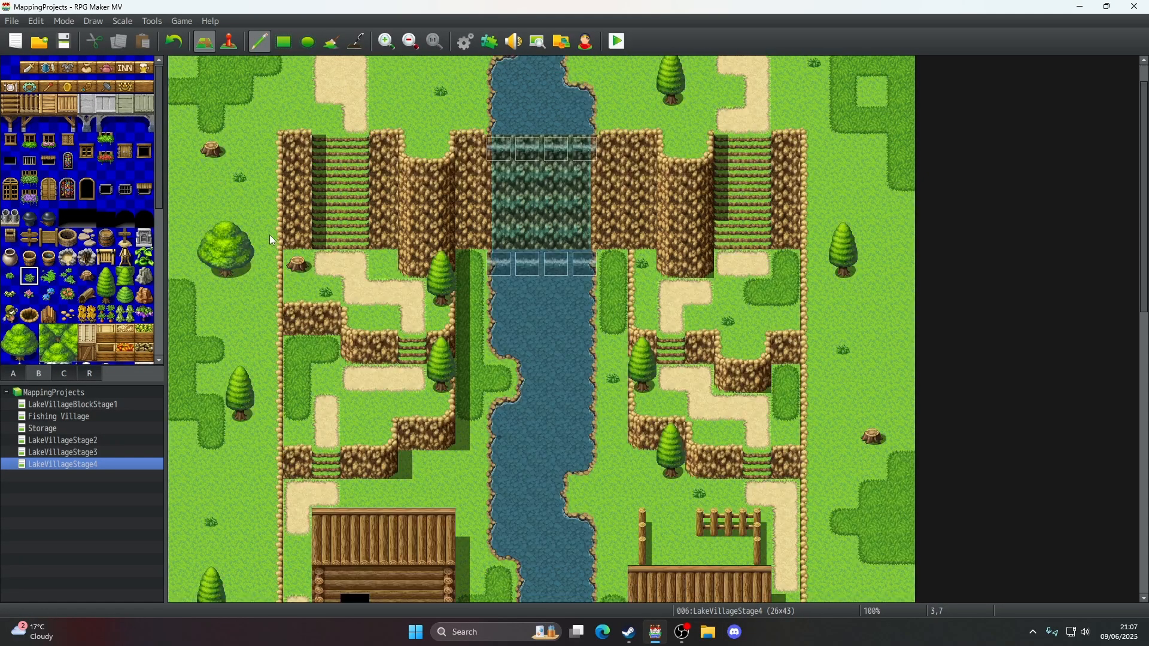
{"action": "scroll", "coordinate": [282, 389], "scroll_direction": "down", "scroll_amount": 15}
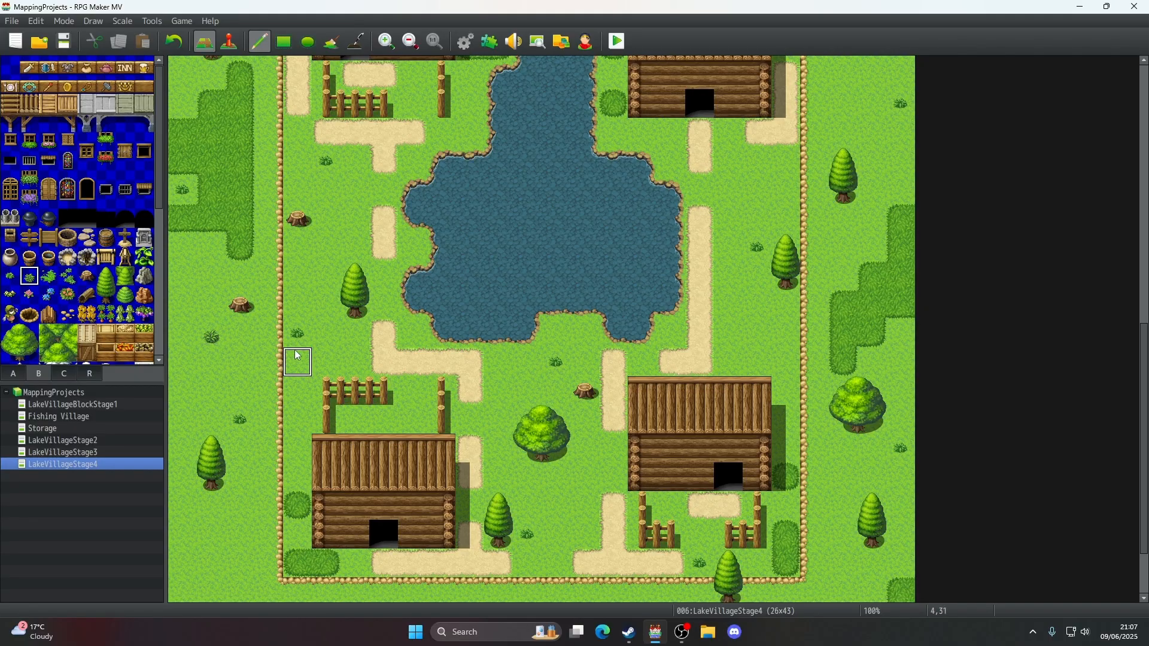
{"action": "scroll", "coordinate": [297, 355], "scroll_direction": "down", "scroll_amount": 3}
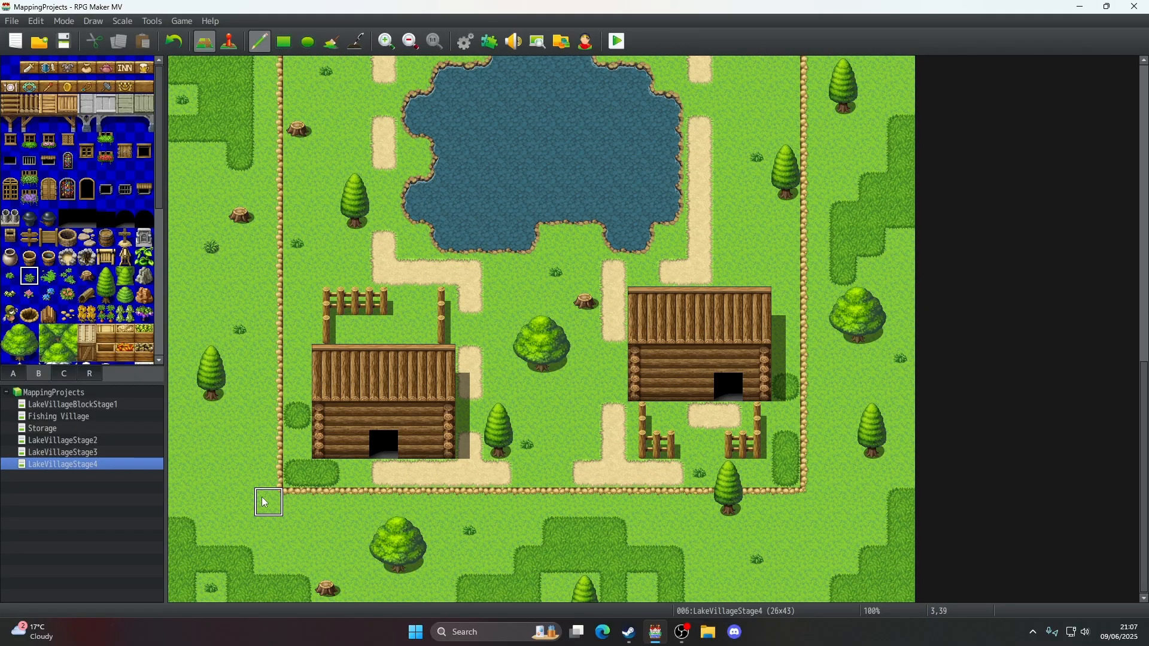
{"action": "left_click", "coordinate": [269, 532]}
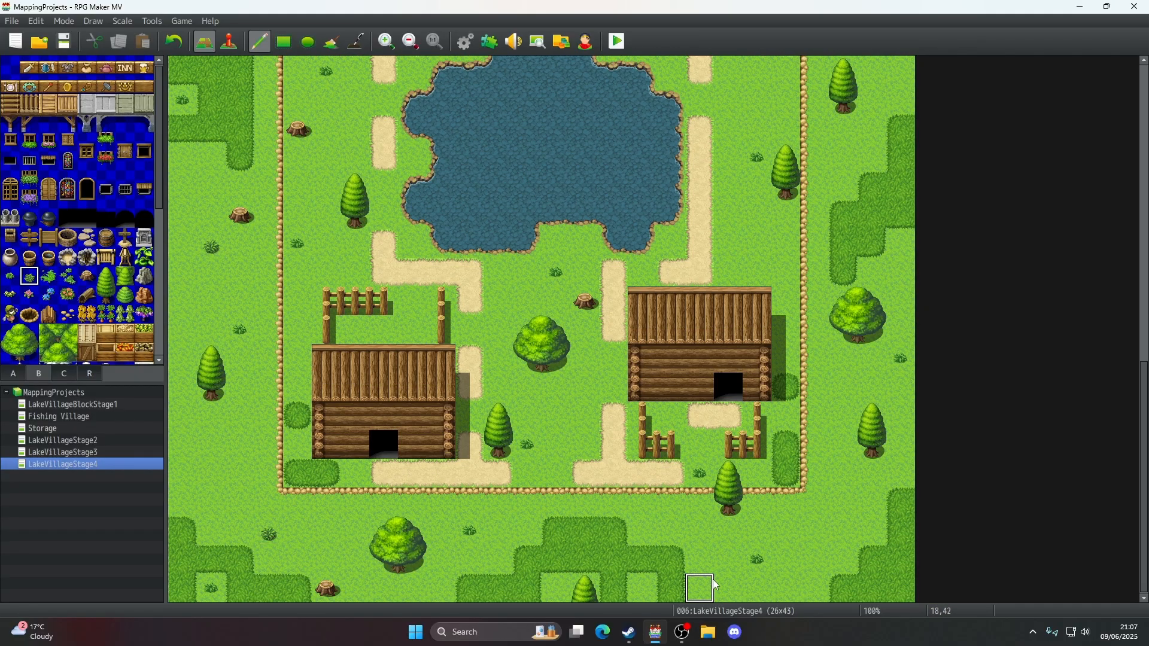
- Place Grass B tufts along the southern and eastern outer grass and northern plateau, plus a grass cluster on the plateau west of the river
{"action": "scroll", "coordinate": [844, 516], "scroll_direction": "up", "scroll_amount": 3}
{"action": "scroll", "coordinate": [845, 505], "scroll_direction": "up", "scroll_amount": 10}
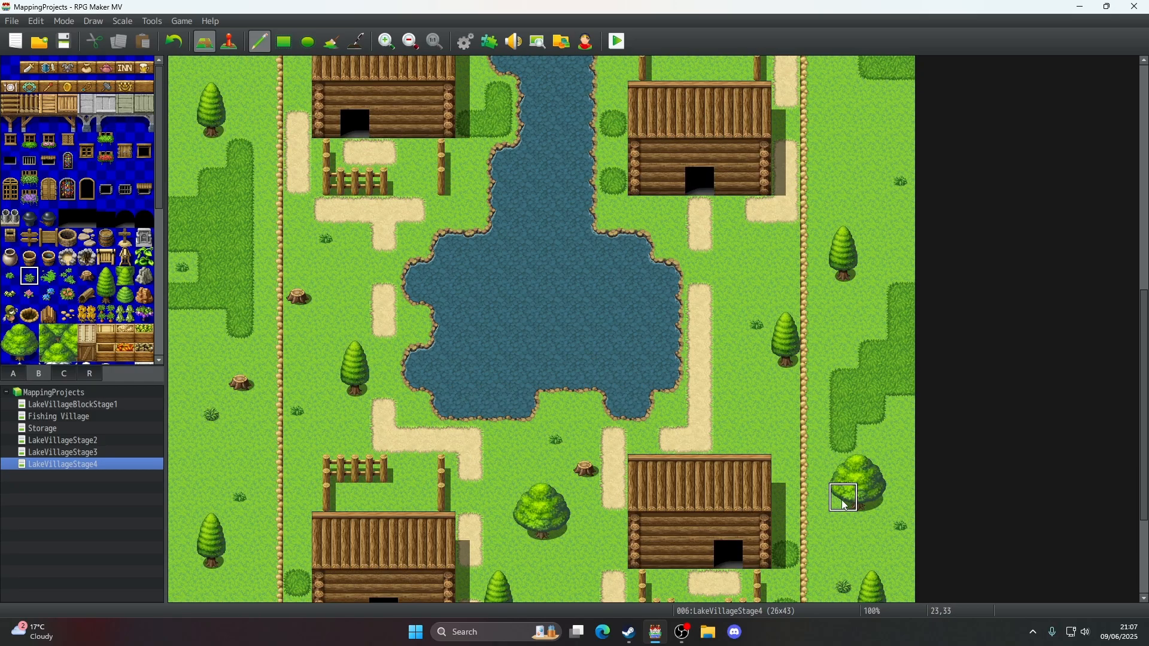
{"action": "scroll", "coordinate": [848, 359], "scroll_direction": "up", "scroll_amount": 16}
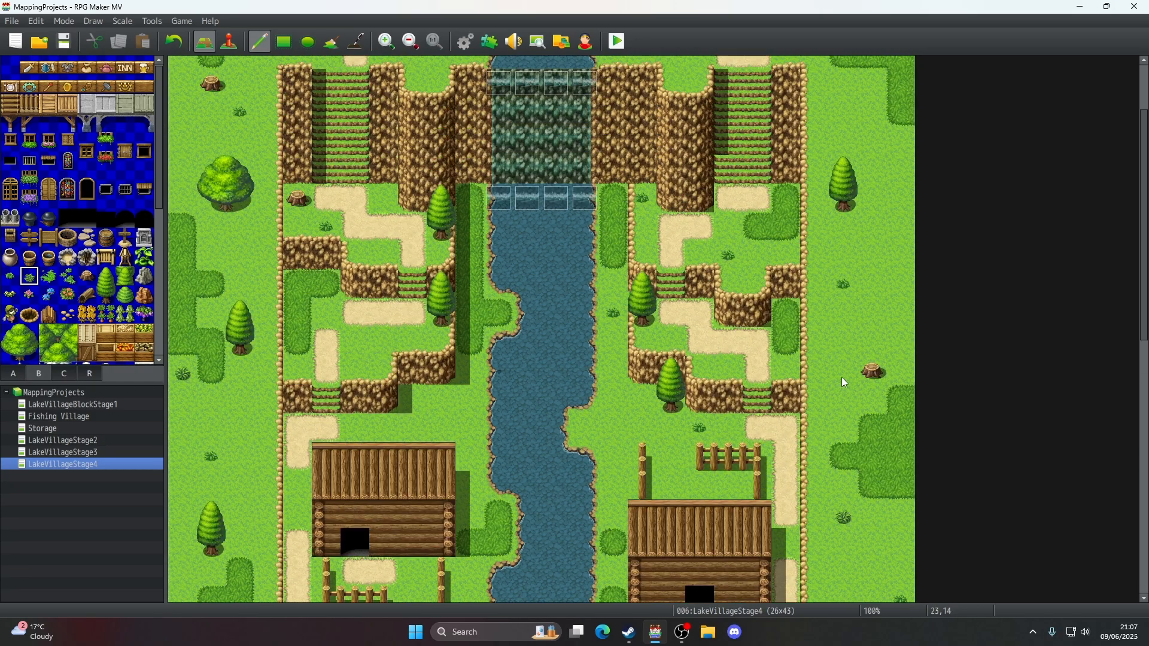
{"action": "scroll", "coordinate": [870, 385], "scroll_direction": "up", "scroll_amount": 1}
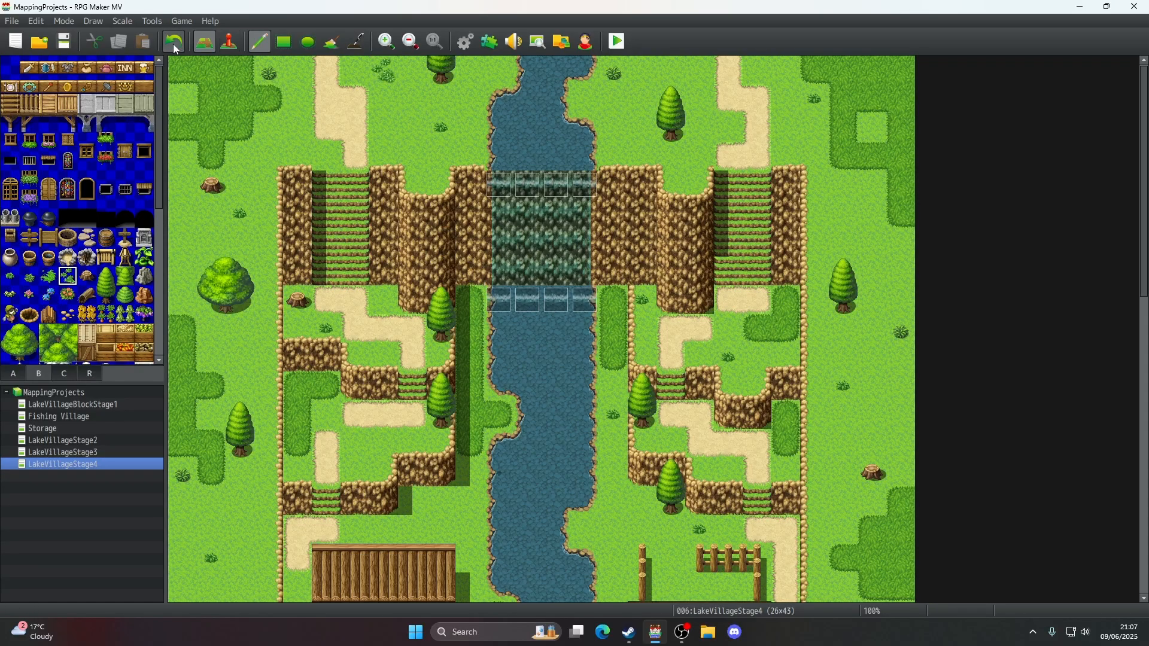
- Scatter grass clusters in the southwestern and southeastern corners, beside the northeastern dark grass and above the outer pine east of the lake
{"action": "scroll", "coordinate": [278, 306], "scroll_direction": "down", "scroll_amount": 5}
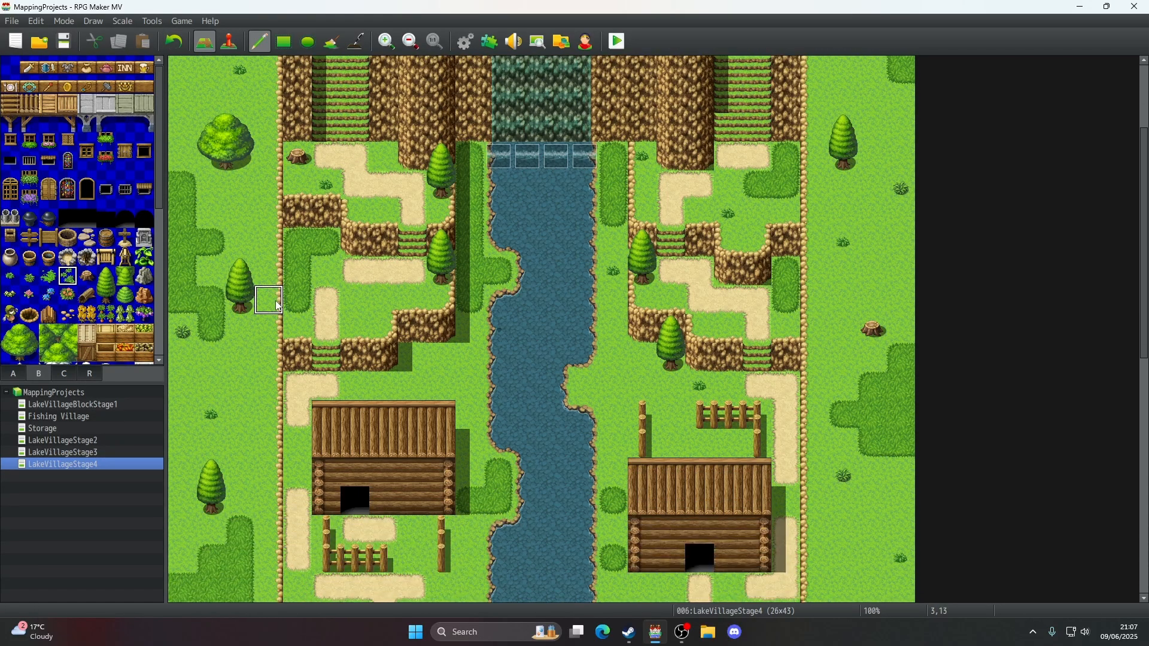
{"action": "scroll", "coordinate": [279, 306], "scroll_direction": "down", "scroll_amount": 19}
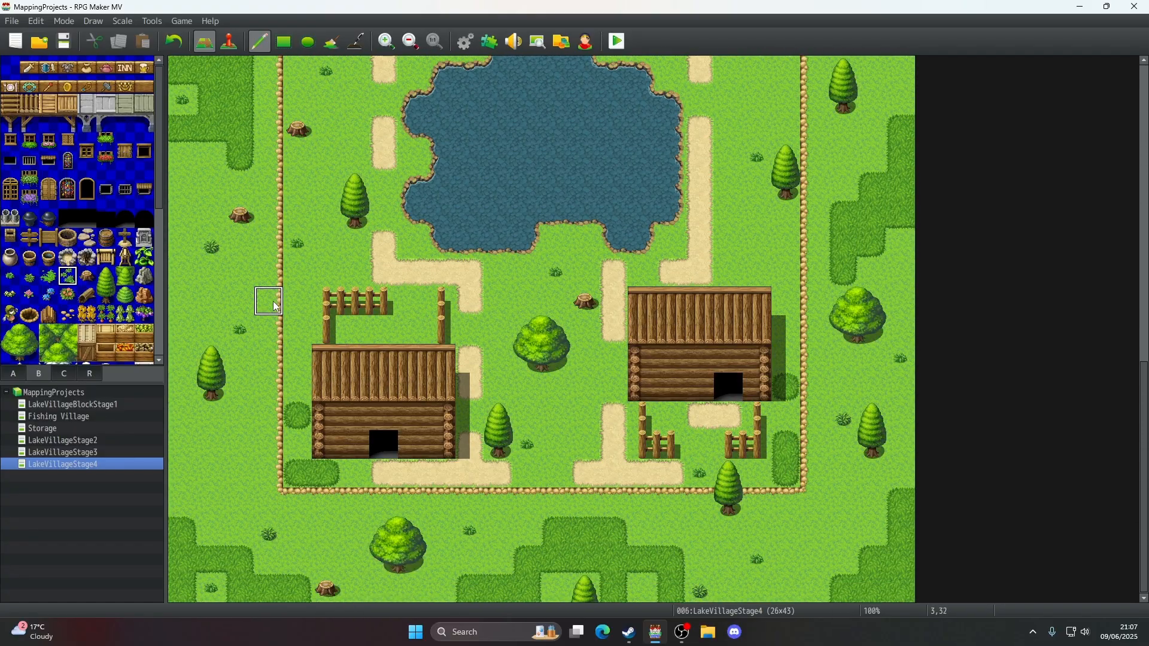
{"action": "left_click", "coordinate": [182, 474]}
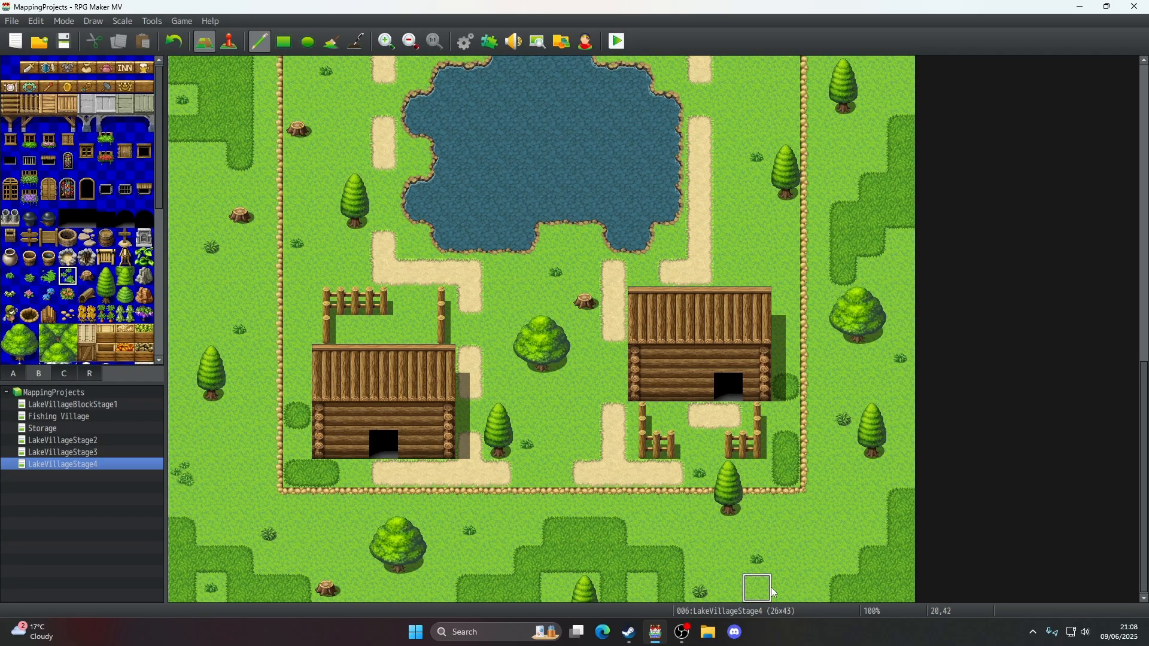
{"action": "scroll", "coordinate": [818, 466], "scroll_direction": "up", "scroll_amount": 13}
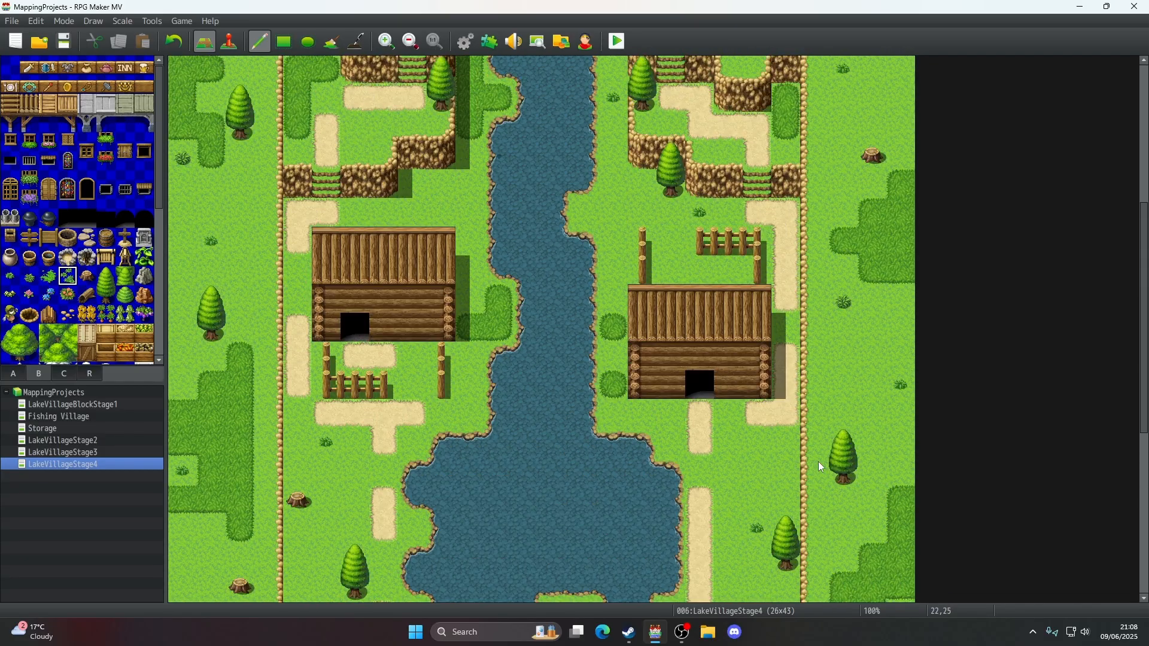
{"action": "scroll", "coordinate": [871, 338], "scroll_direction": "up", "scroll_amount": 10}
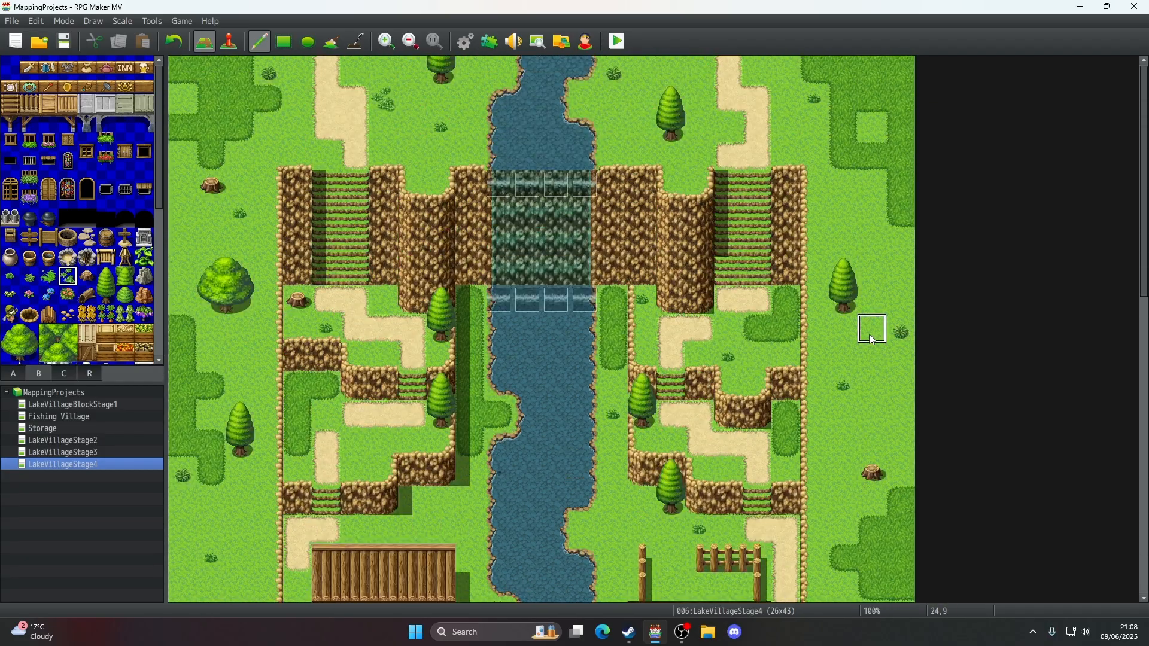
{"action": "scroll", "coordinate": [705, 333], "scroll_direction": "down", "scroll_amount": 4}
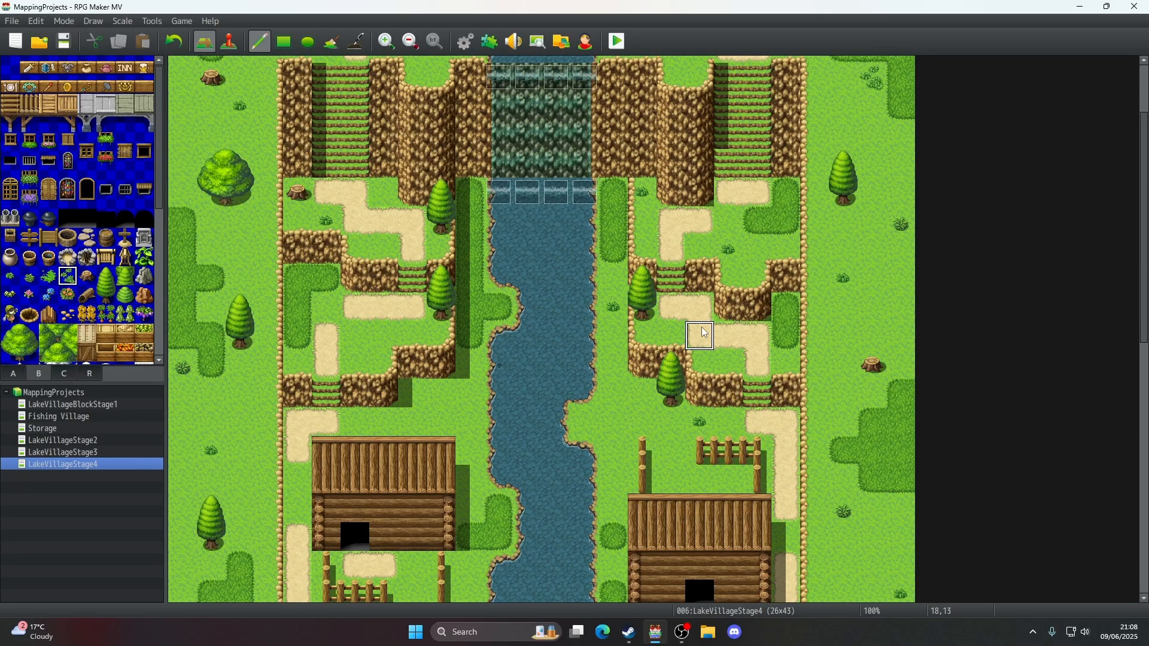
{"action": "scroll", "coordinate": [704, 333], "scroll_direction": "down", "scroll_amount": 15}
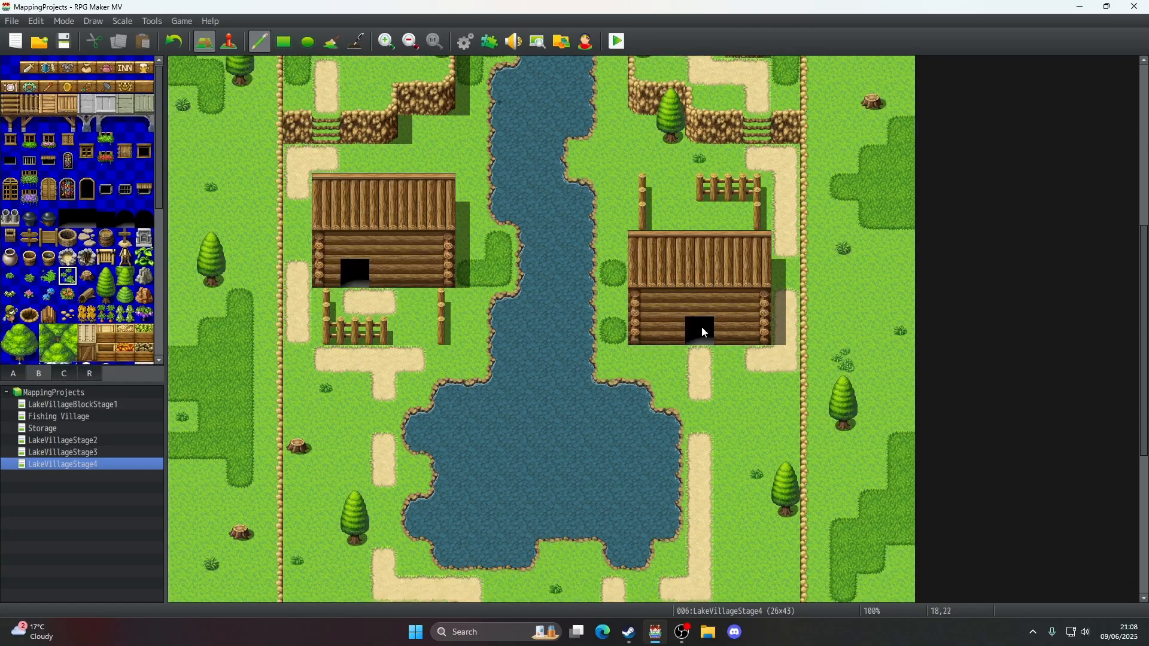
{"action": "scroll", "coordinate": [705, 333], "scroll_direction": "down", "scroll_amount": 3}
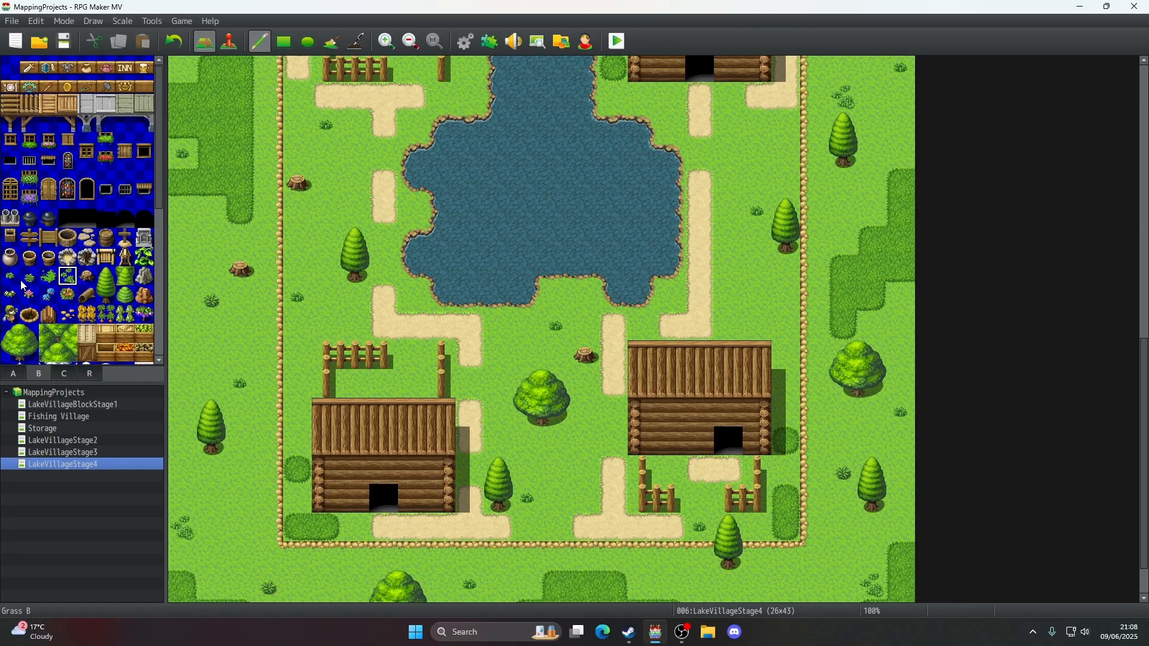
- Place Grass B tufts on the upper eastern terrace and on the upper and lower western terraces
{"action": "left_click", "coordinate": [27, 280]}
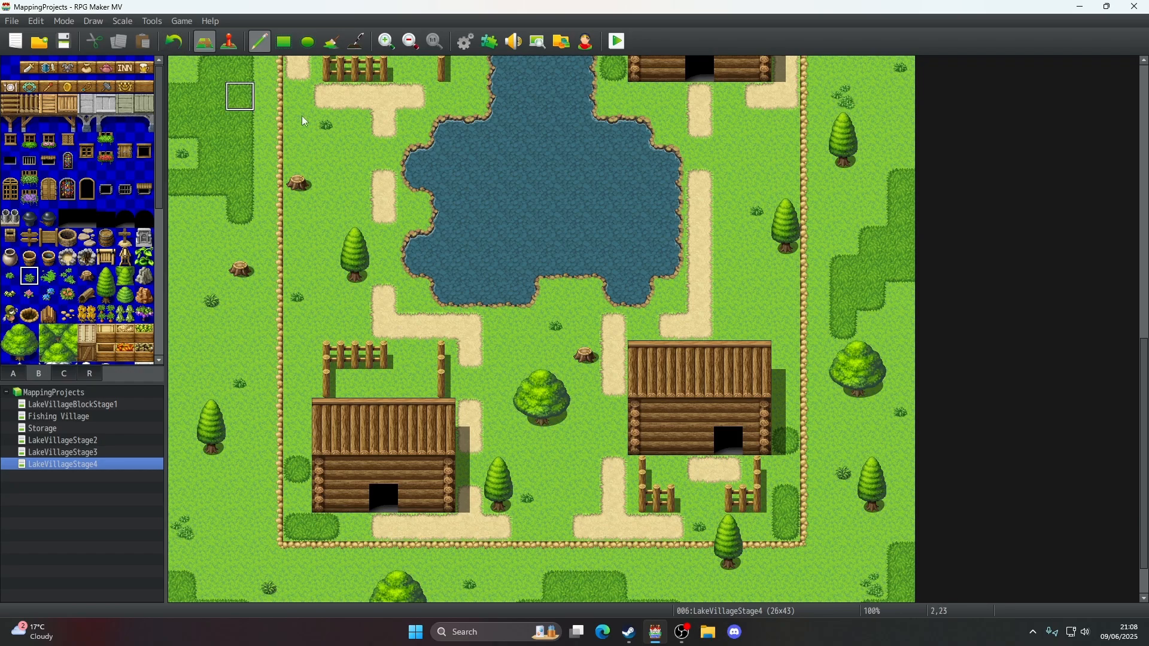
{"action": "scroll", "coordinate": [581, 217], "scroll_direction": "up", "scroll_amount": 20}
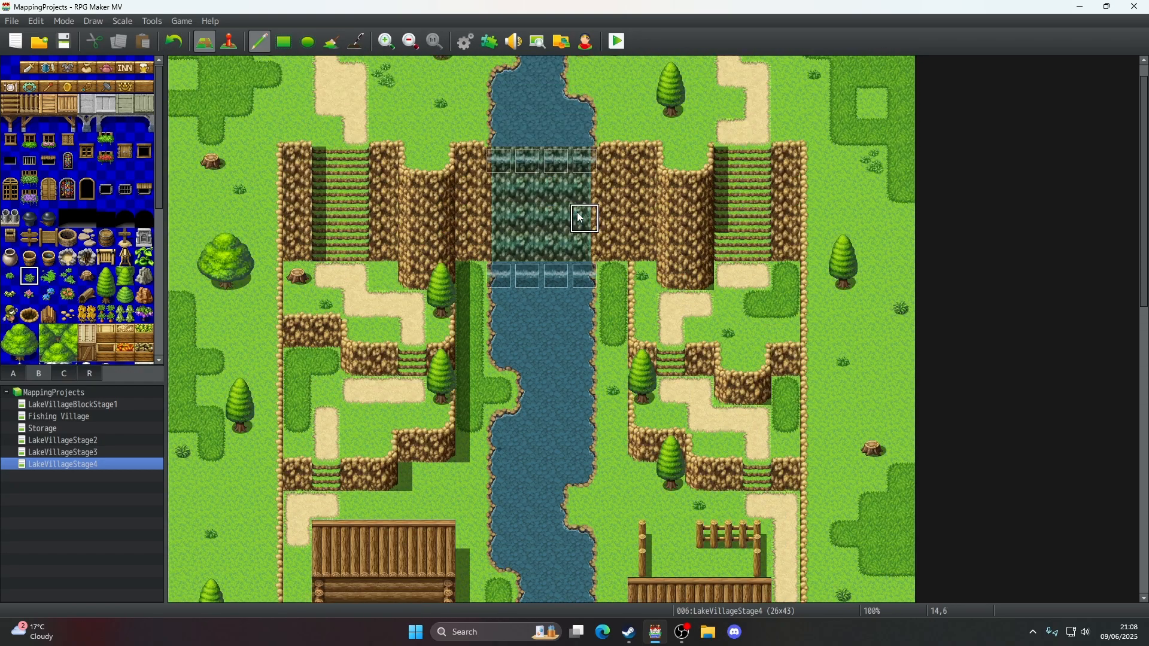
{"action": "scroll", "coordinate": [581, 217], "scroll_direction": "up", "scroll_amount": 1}
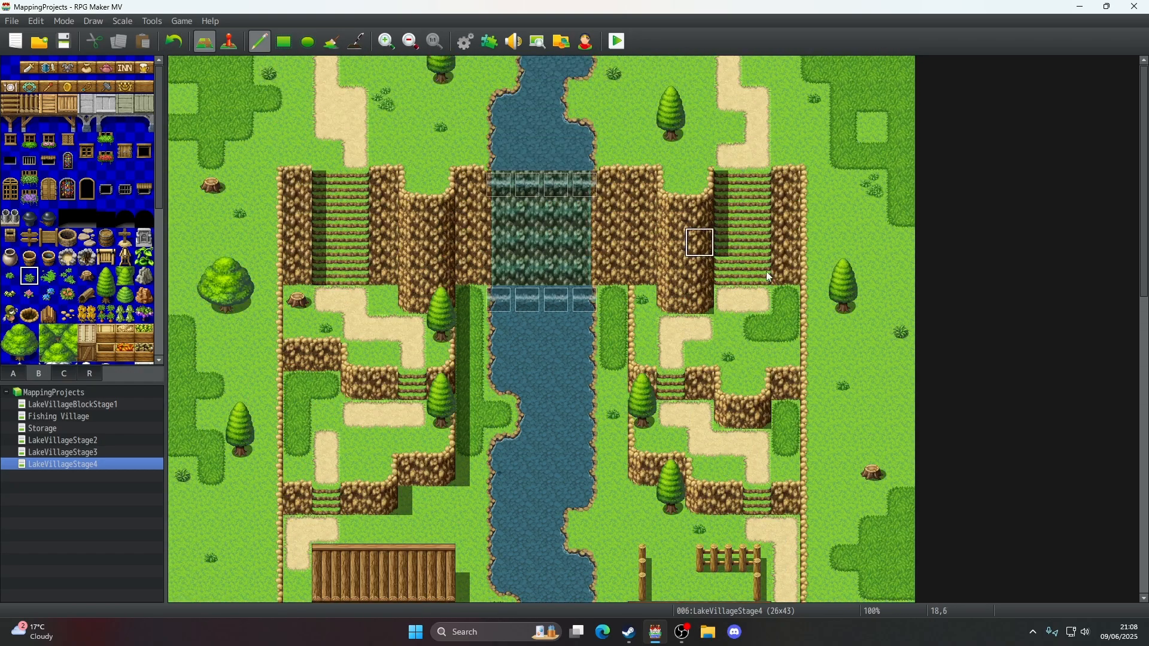
{"action": "left_click", "coordinate": [785, 358]}
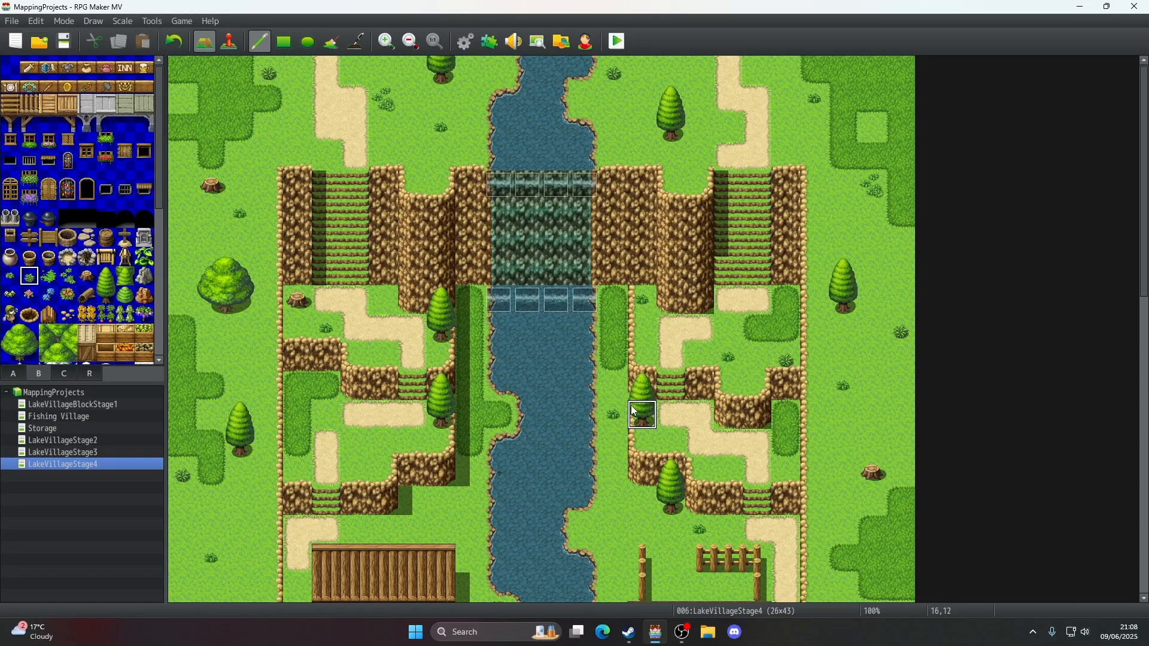
{"action": "left_click", "coordinate": [383, 300]}
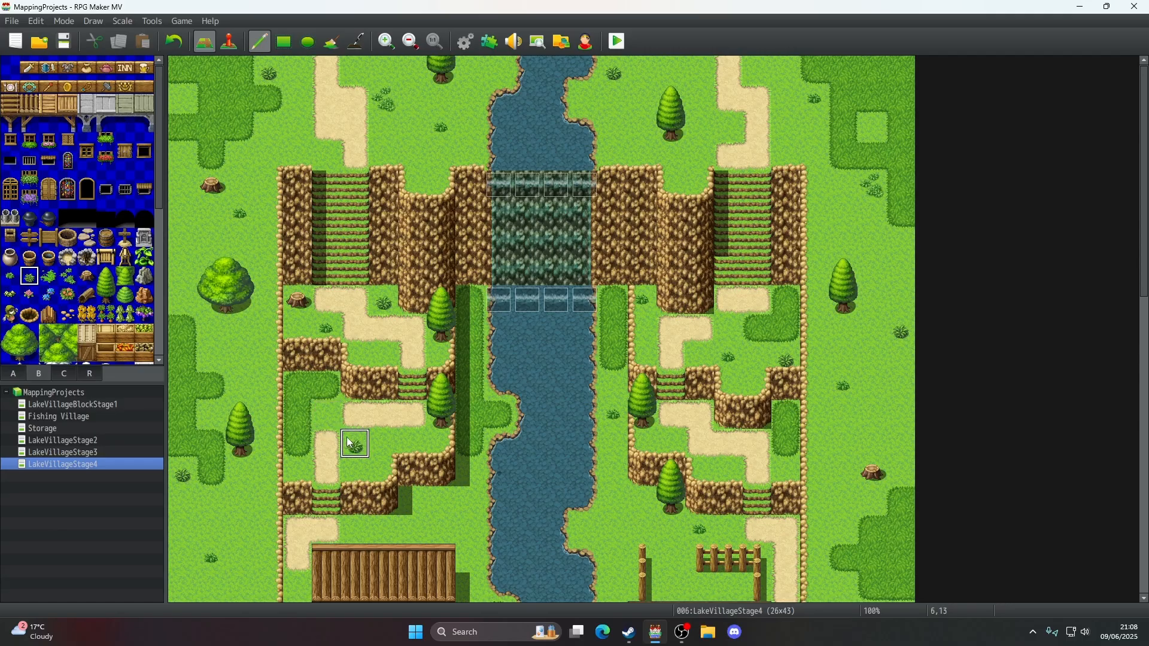
- Place Grass B tufts beside the southwestern house, below the lake and east of the lakeside path
{"action": "scroll", "coordinate": [485, 469], "scroll_direction": "down", "scroll_amount": 3}
{"action": "scroll", "coordinate": [483, 464], "scroll_direction": "down", "scroll_amount": 10}
{"action": "scroll", "coordinate": [461, 335], "scroll_direction": "up", "scroll_amount": 4}
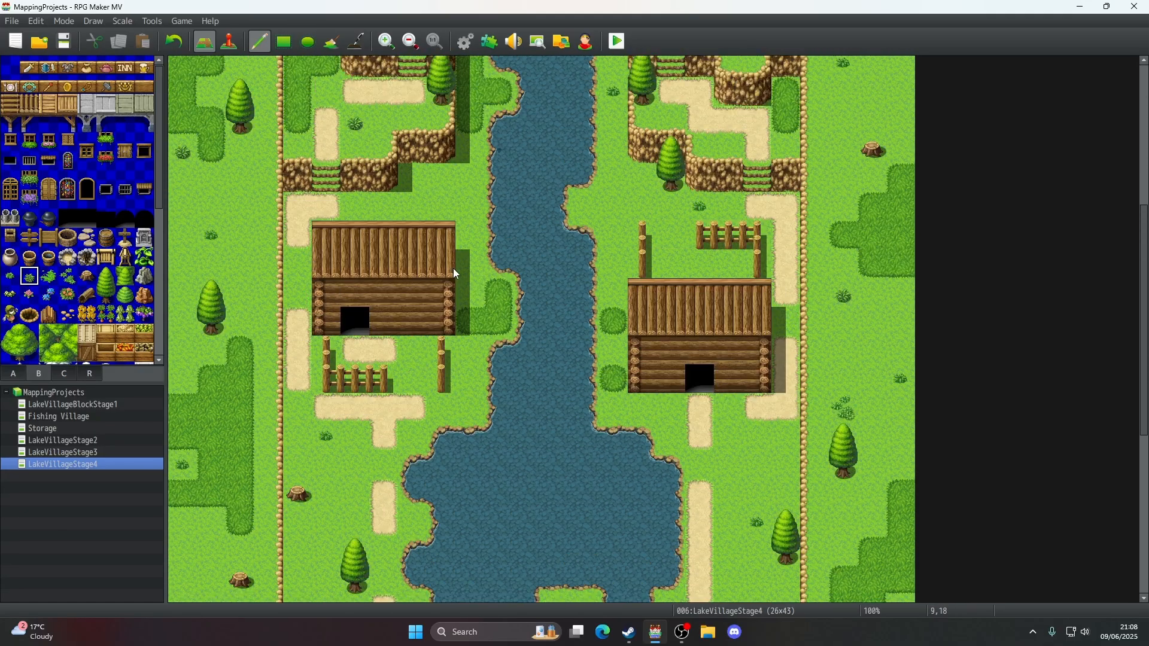
{"action": "scroll", "coordinate": [499, 390], "scroll_direction": "down", "scroll_amount": 10}
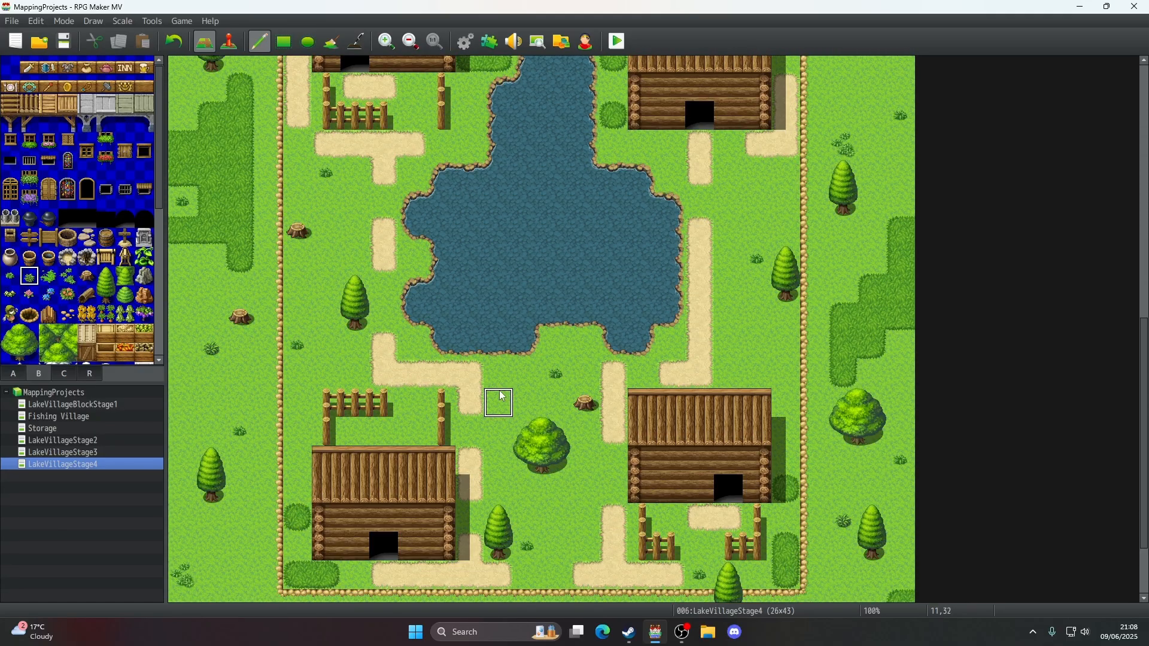
{"action": "scroll", "coordinate": [419, 431], "scroll_direction": "down", "scroll_amount": 3}
{"action": "scroll", "coordinate": [469, 476], "scroll_direction": "up", "scroll_amount": 2}
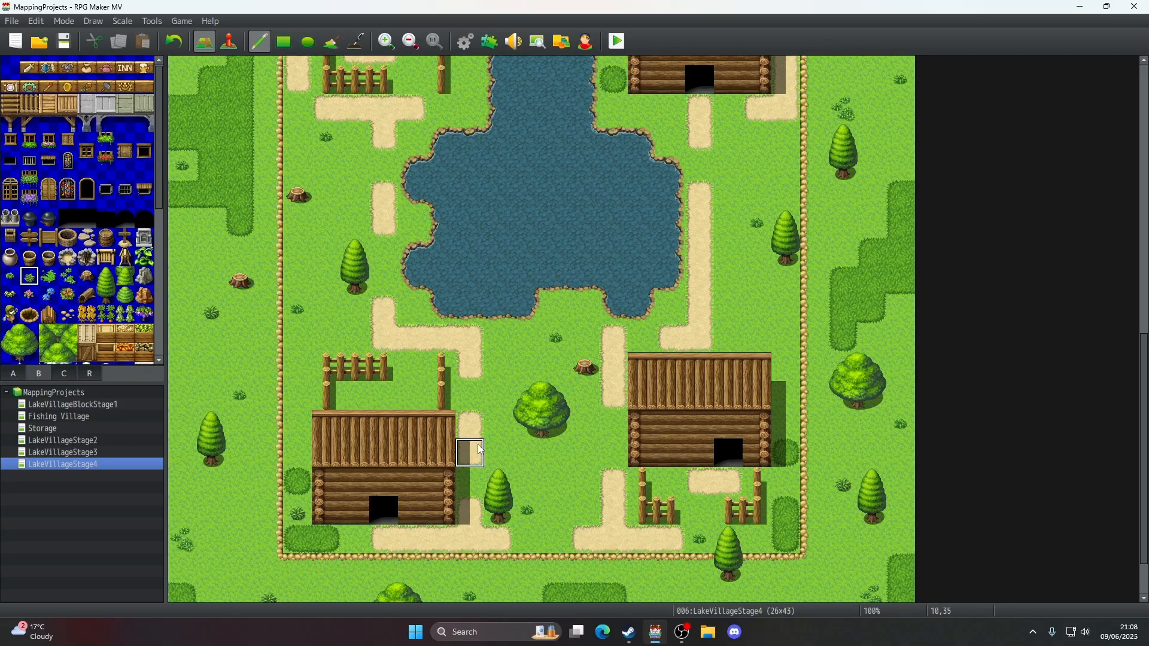
{"action": "scroll", "coordinate": [666, 391], "scroll_direction": "up", "scroll_amount": 3}
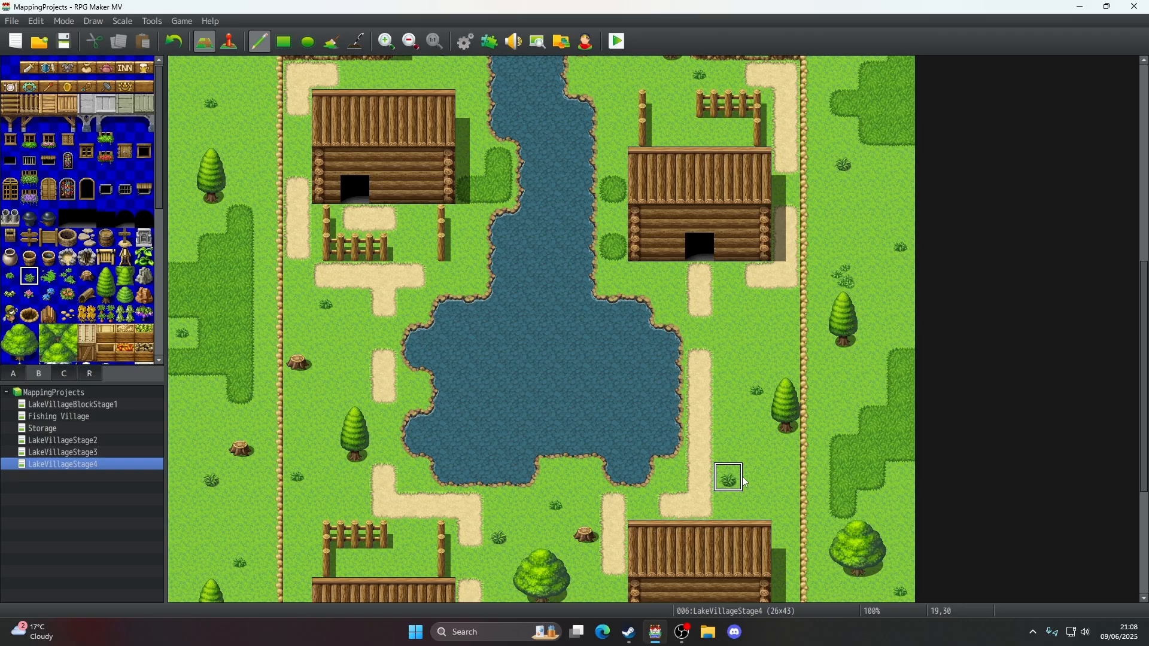
- Place Grass B tufts behind the northwestern house, on the riverbank beside the northeastern house and on the lower eastern terrace
{"action": "scroll", "coordinate": [748, 389], "scroll_direction": "up", "scroll_amount": 4}
{"action": "scroll", "coordinate": [712, 459], "scroll_direction": "up", "scroll_amount": 5}
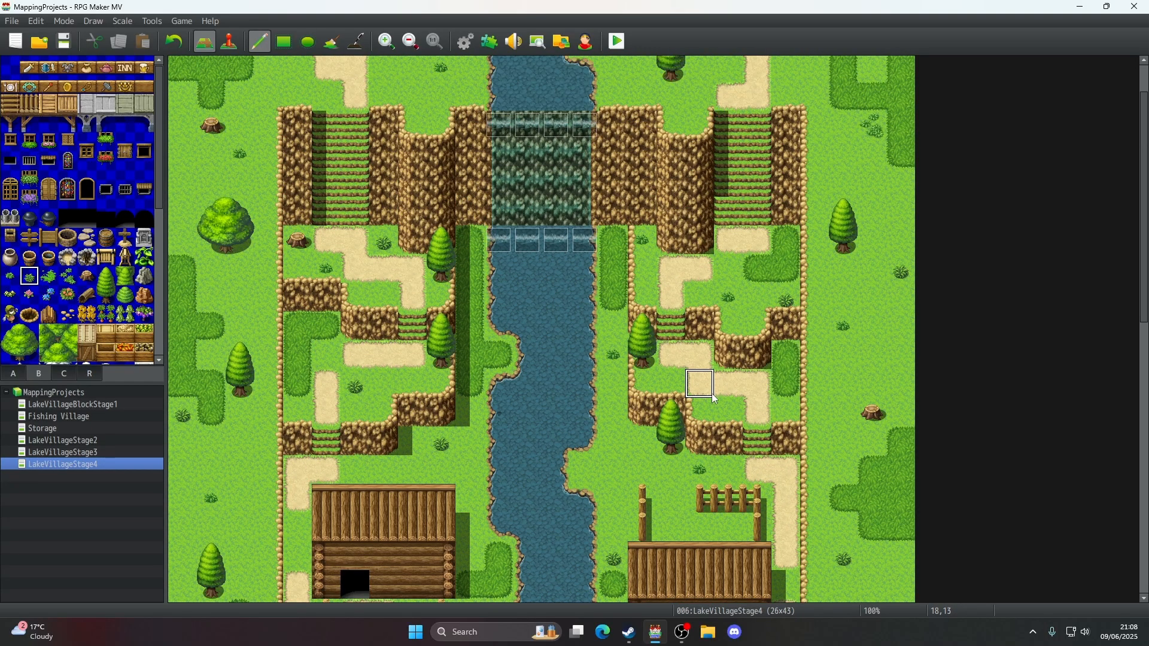
{"action": "left_click", "coordinate": [671, 385]}
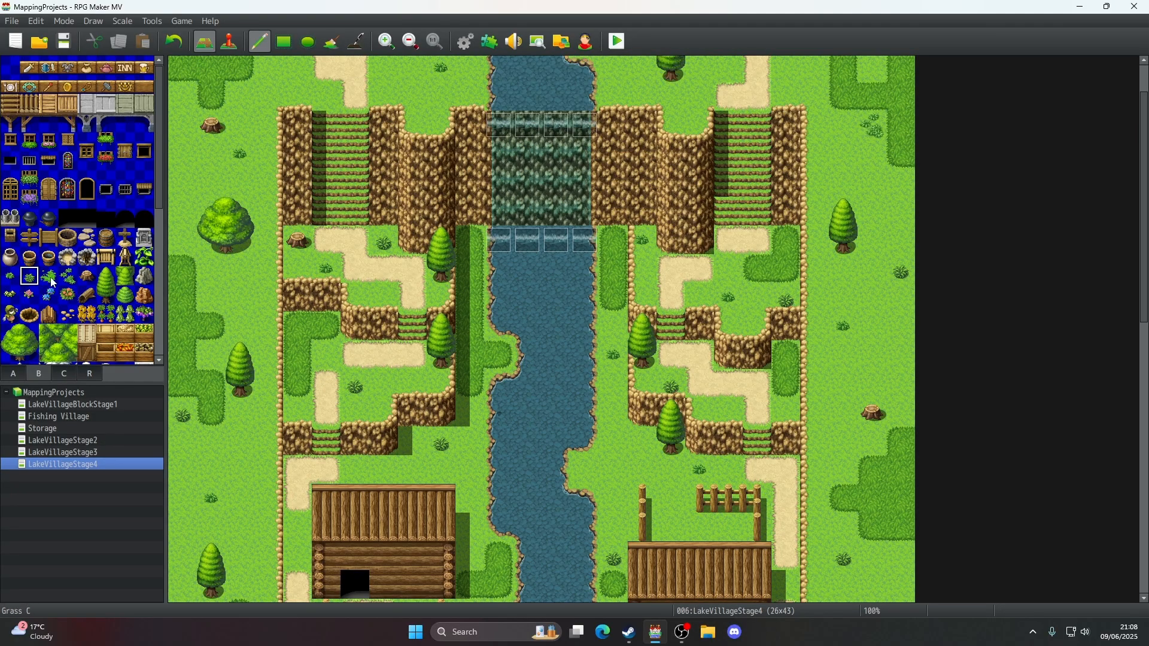
- Place a grass cluster beside the dark grass patch on the upper eastern terrace
{"action": "scroll", "coordinate": [700, 296], "scroll_direction": "up", "scroll_amount": 2}
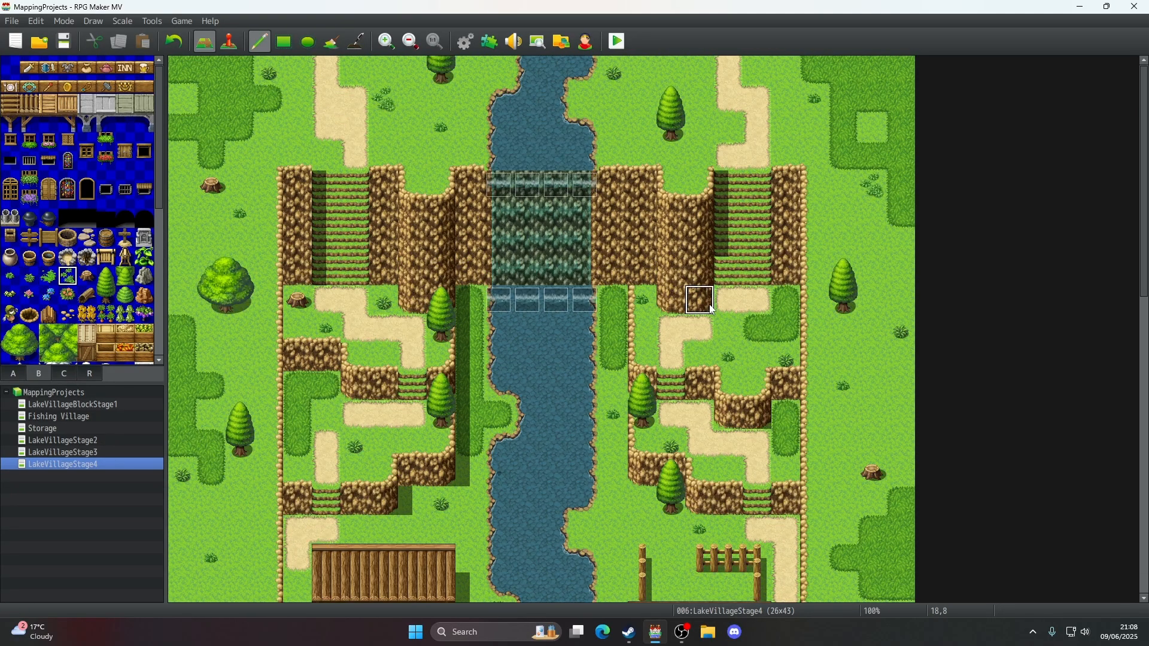
{"action": "scroll", "coordinate": [712, 310], "scroll_direction": "down", "scroll_amount": 3}
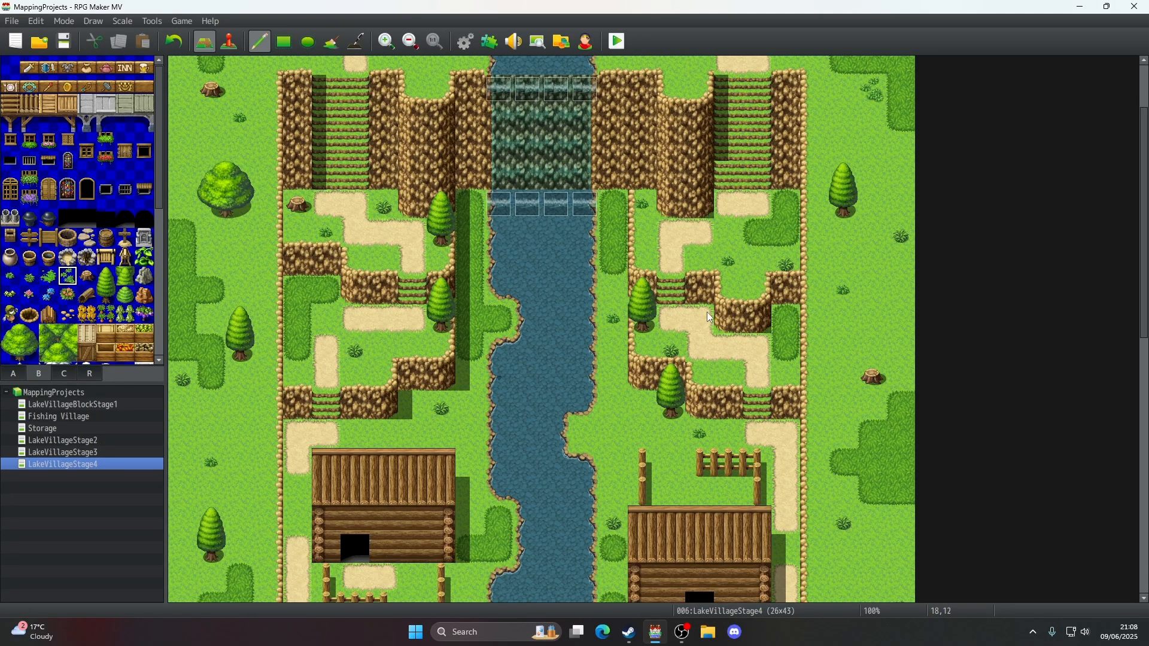
{"action": "left_click", "coordinate": [726, 244]}
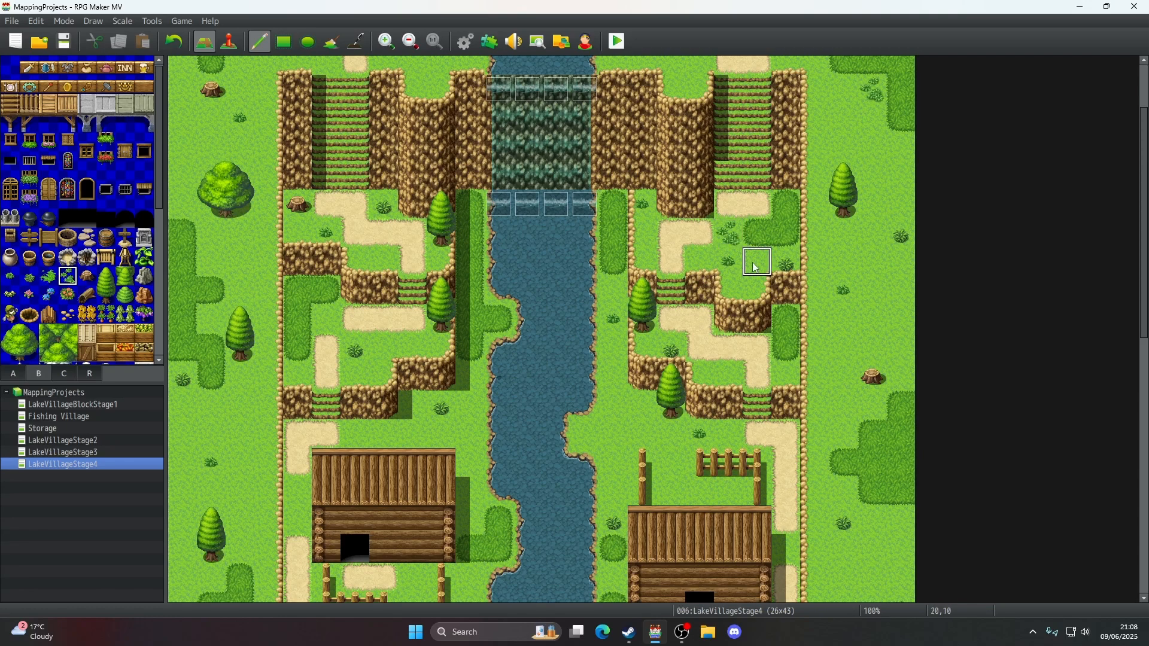
{"action": "left_click", "coordinate": [174, 41]}
{"action": "scroll", "coordinate": [7, 359], "scroll_direction": "down", "scroll_amount": 3}
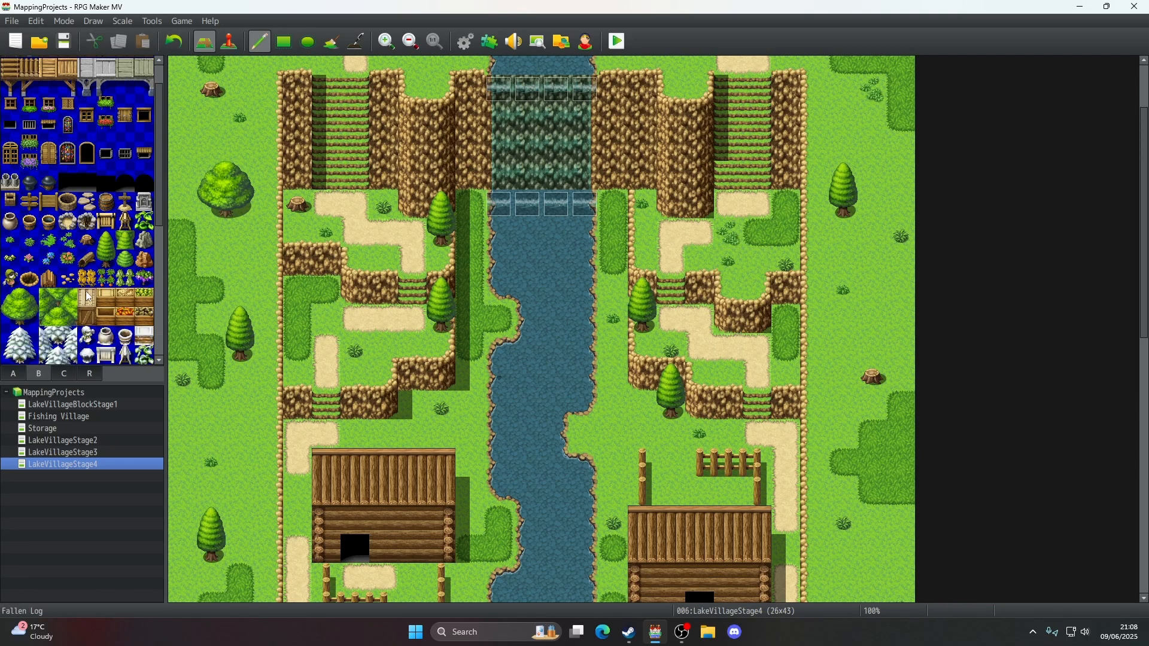
{"action": "left_click", "coordinate": [17, 375]}
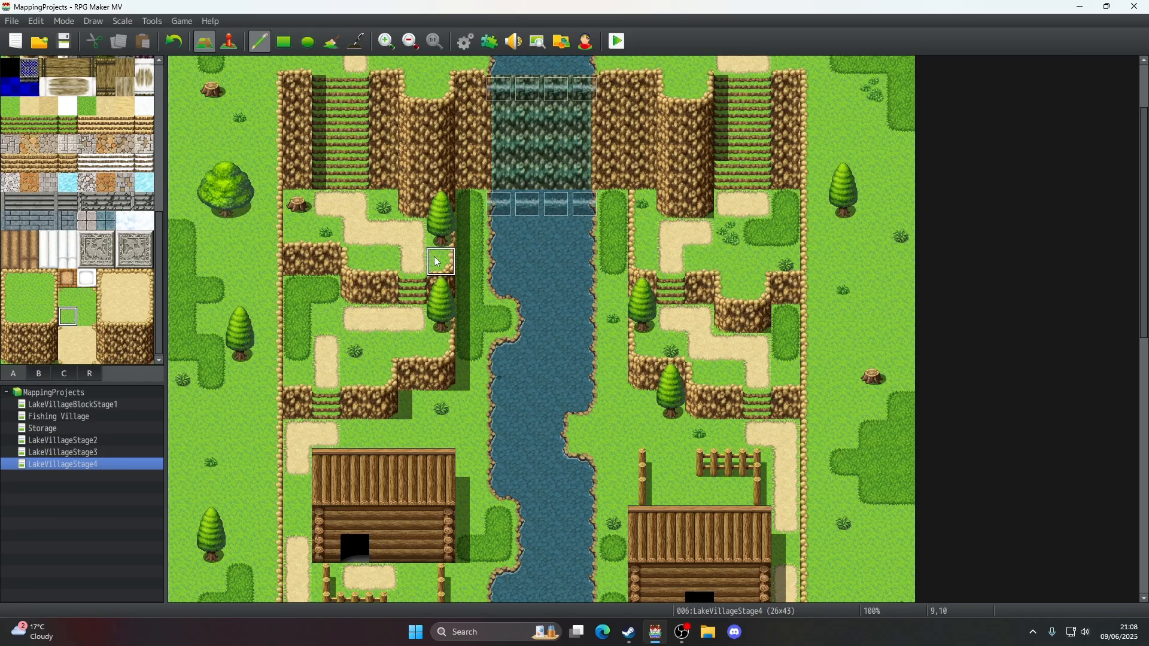
{"action": "left_click", "coordinate": [64, 377]}
{"action": "scroll", "coordinate": [697, 297], "scroll_direction": "up", "scroll_amount": 3}
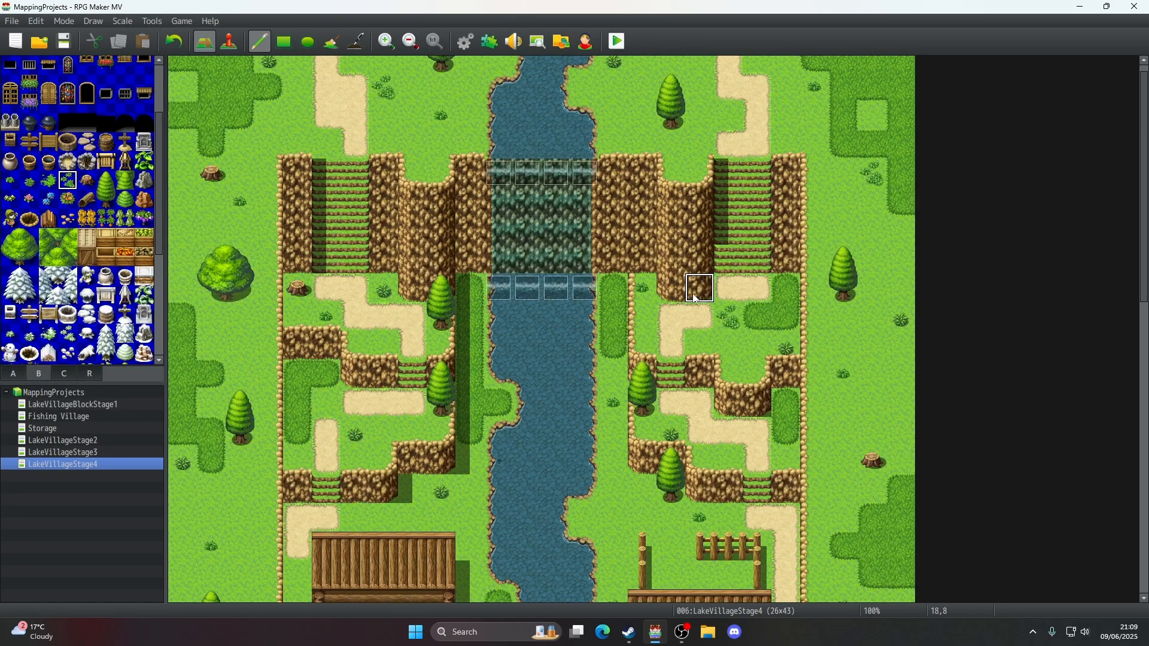
{"action": "scroll", "coordinate": [697, 297], "scroll_direction": "down", "scroll_amount": 8}
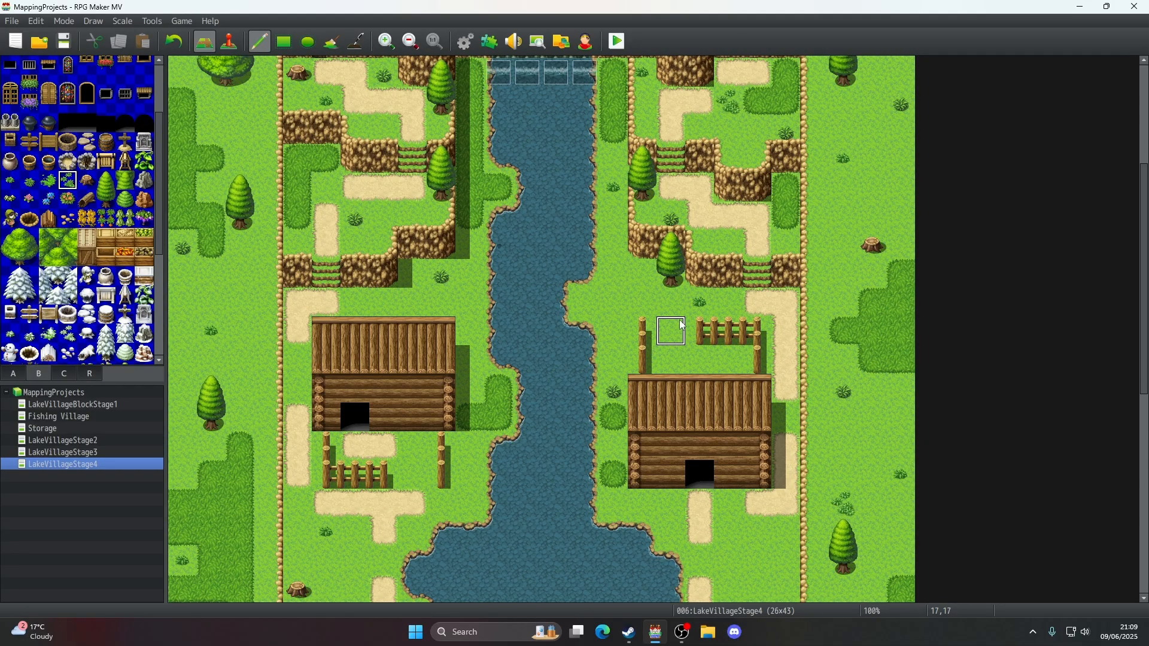
{"action": "scroll", "coordinate": [616, 326], "scroll_direction": "down", "scroll_amount": 5}
{"action": "scroll", "coordinate": [619, 322], "scroll_direction": "down", "scroll_amount": 1}
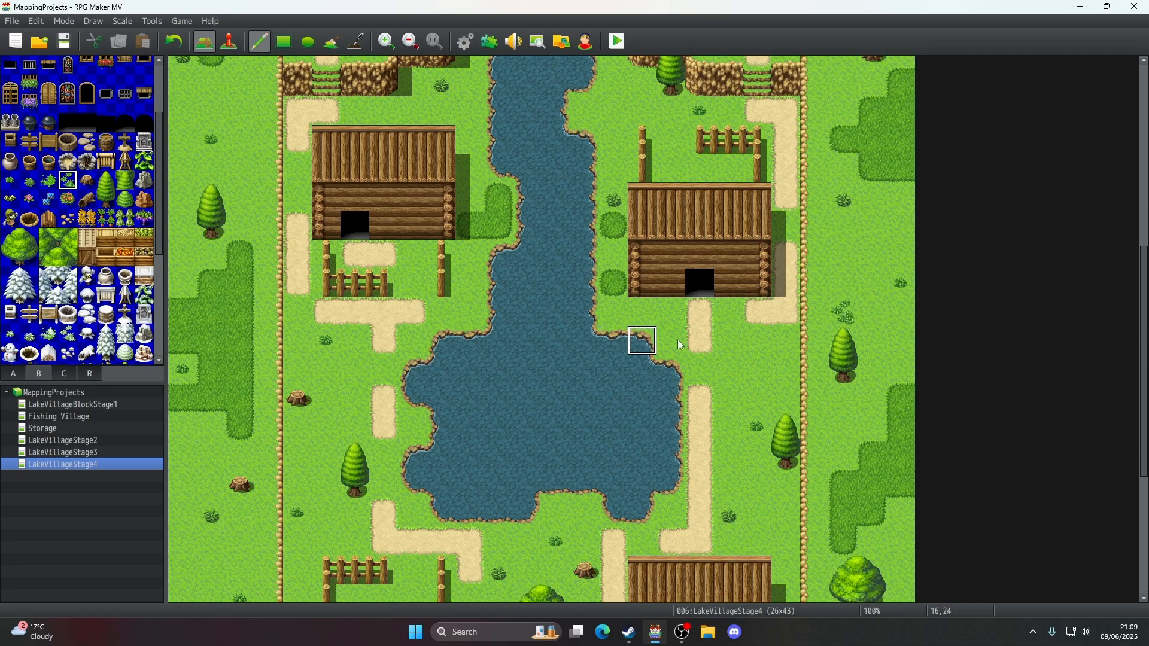
- Place grass clusters in front of the northeastern house and beside the dark grass patch in front of the southwestern house
{"action": "left_click", "coordinate": [723, 316]}
{"action": "scroll", "coordinate": [716, 393], "scroll_direction": "down", "scroll_amount": 5}
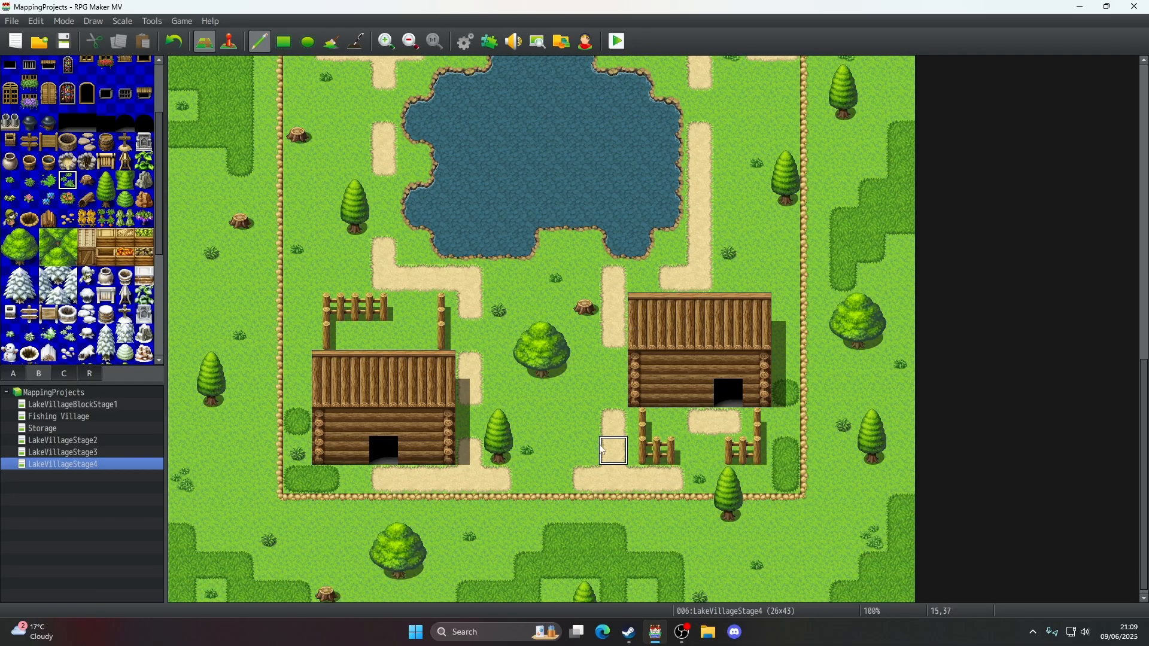
{"action": "scroll", "coordinate": [455, 522], "scroll_direction": "up", "scroll_amount": 1}
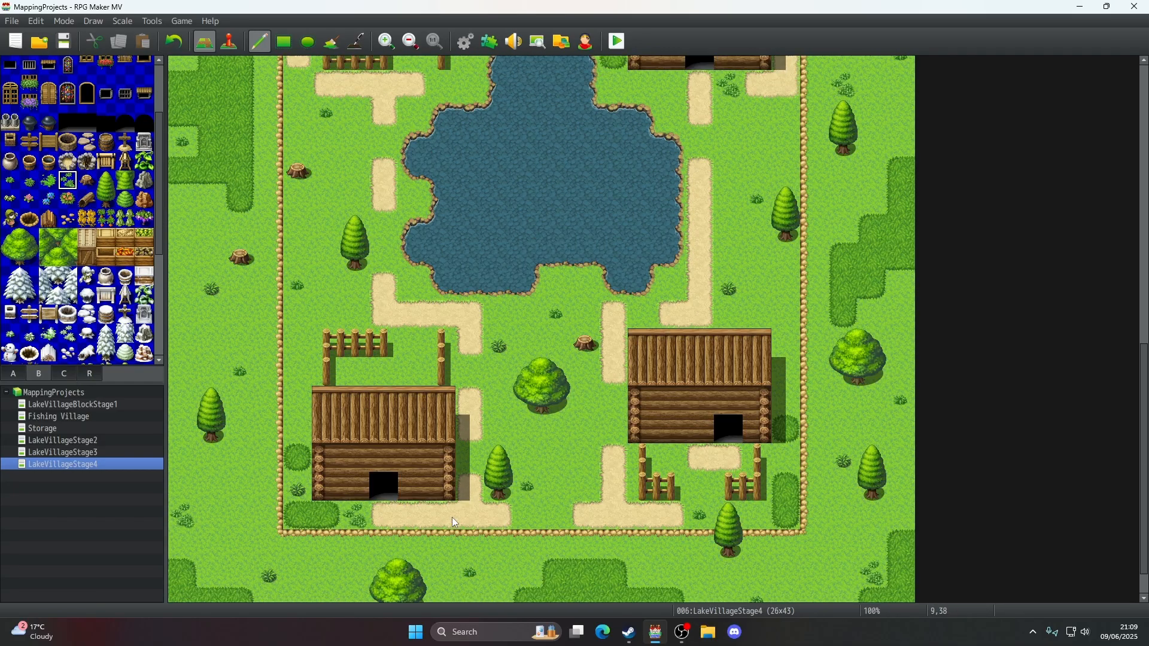
- Place grass clusters above the pine tree west of the lake, beside the northwestern house and on the lower western terrace
{"action": "scroll", "coordinate": [455, 522], "scroll_direction": "up", "scroll_amount": 3}
{"action": "scroll", "coordinate": [475, 310], "scroll_direction": "up", "scroll_amount": 1}
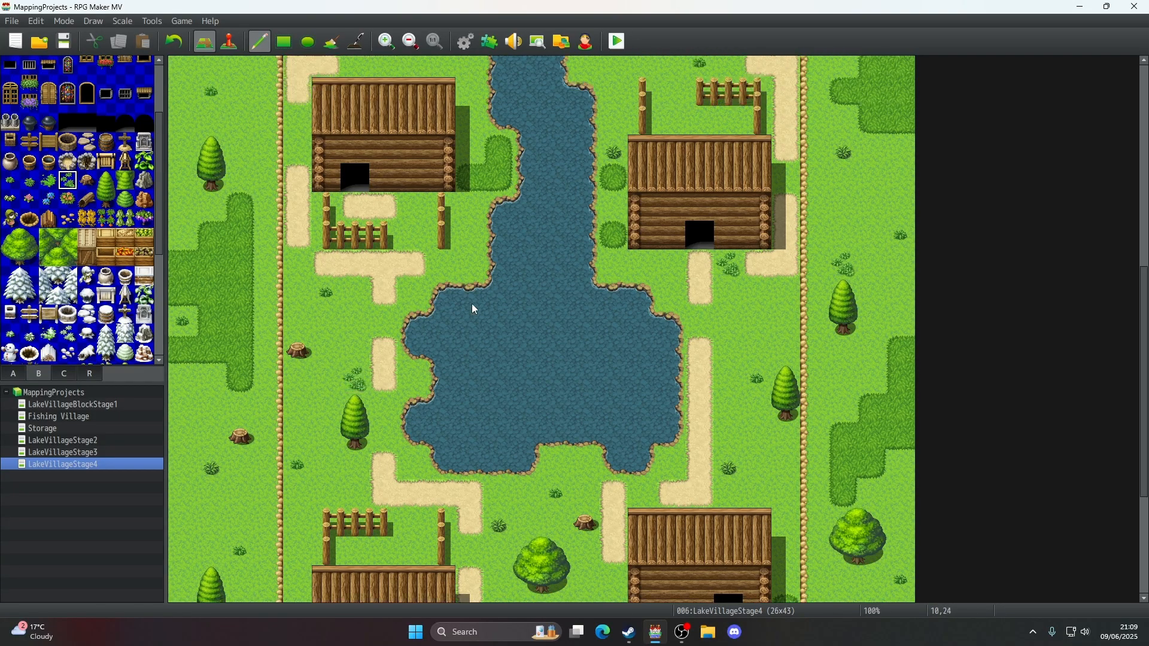
{"action": "scroll", "coordinate": [474, 310], "scroll_direction": "up", "scroll_amount": 4}
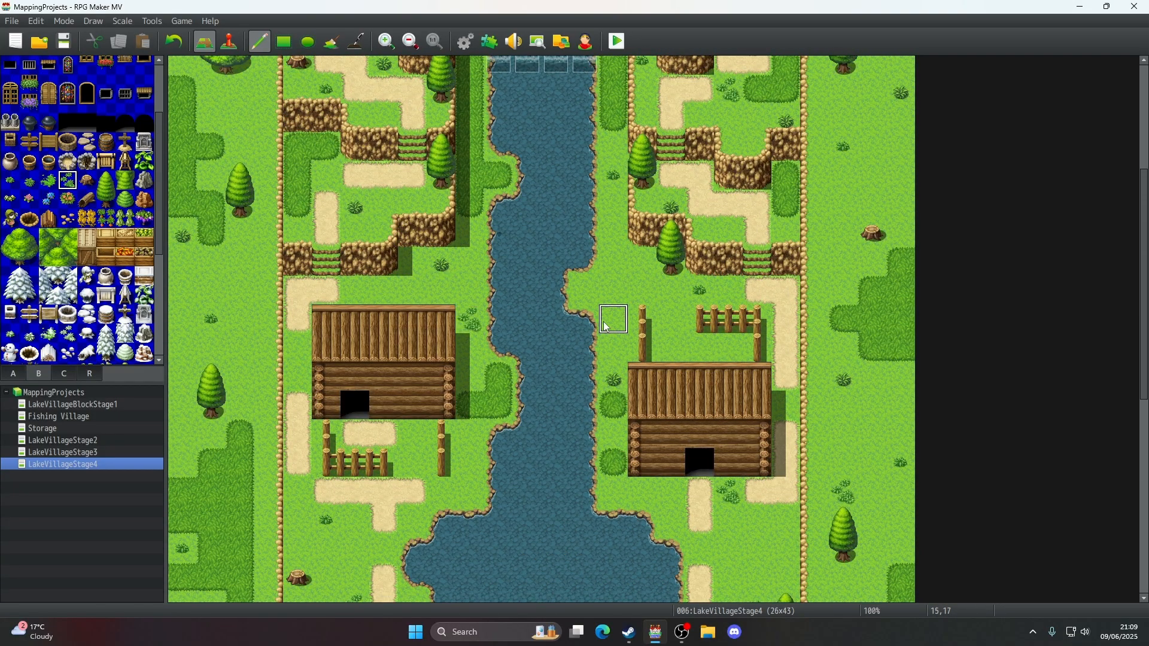
{"action": "scroll", "coordinate": [607, 328], "scroll_direction": "up", "scroll_amount": 3}
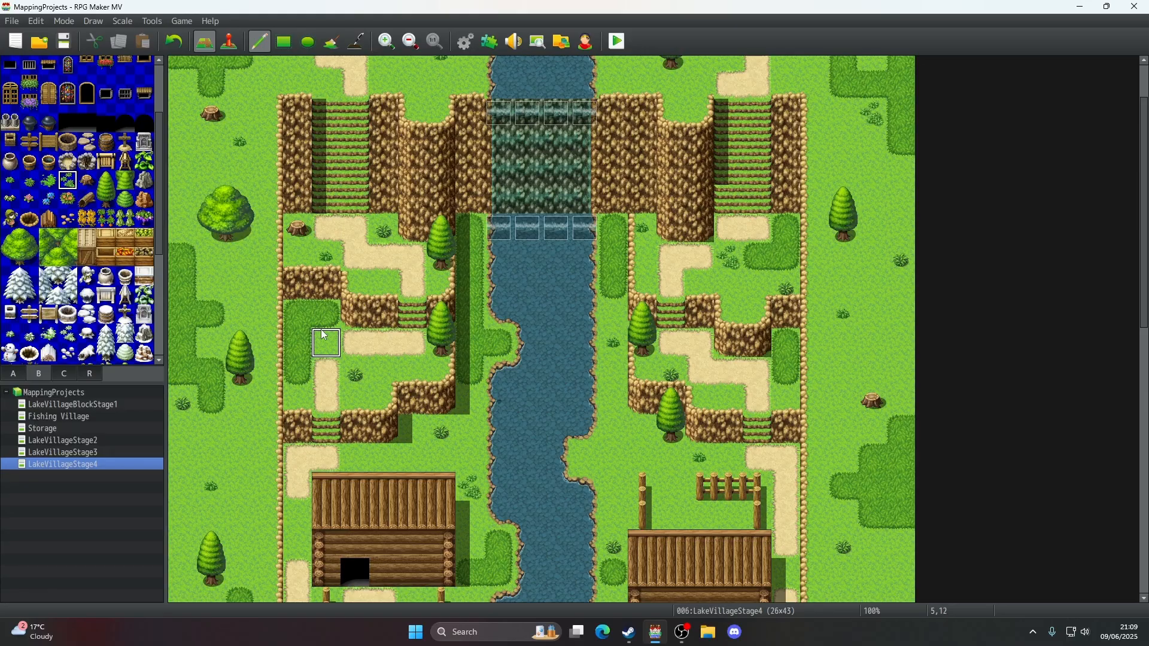
{"action": "scroll", "coordinate": [546, 272], "scroll_direction": "up", "scroll_amount": 1}
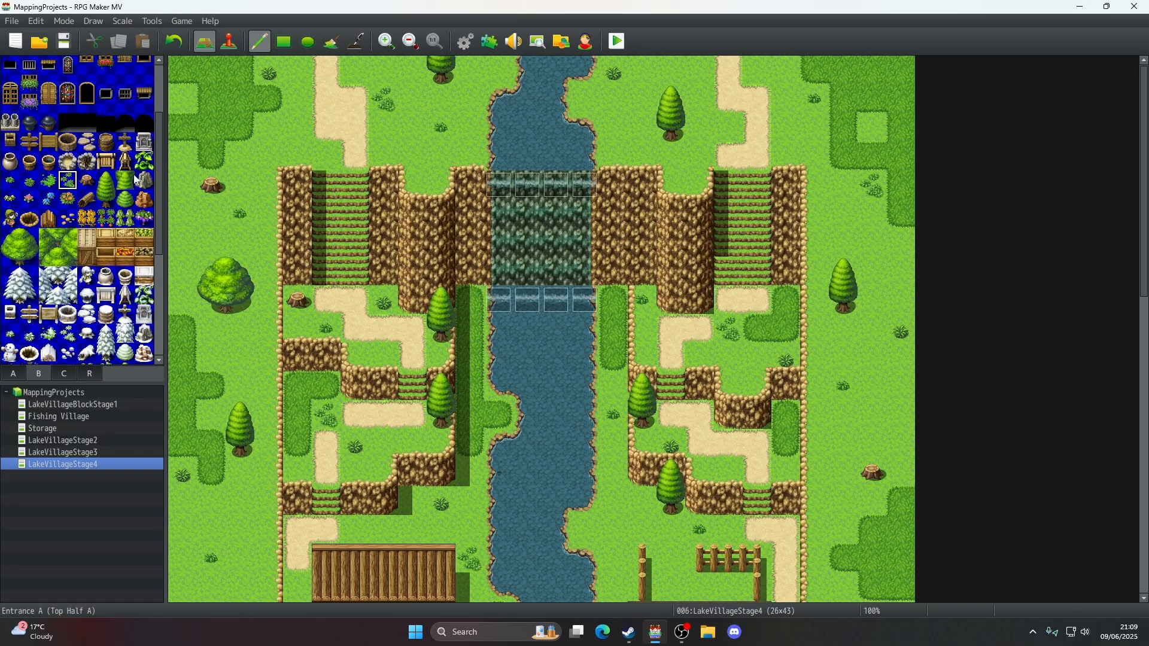
- Place white-and-yellow flowers on the dark grass patches along the western, southern and eastern edges of the map
{"action": "scroll", "coordinate": [119, 189], "scroll_direction": "up", "scroll_amount": 3}
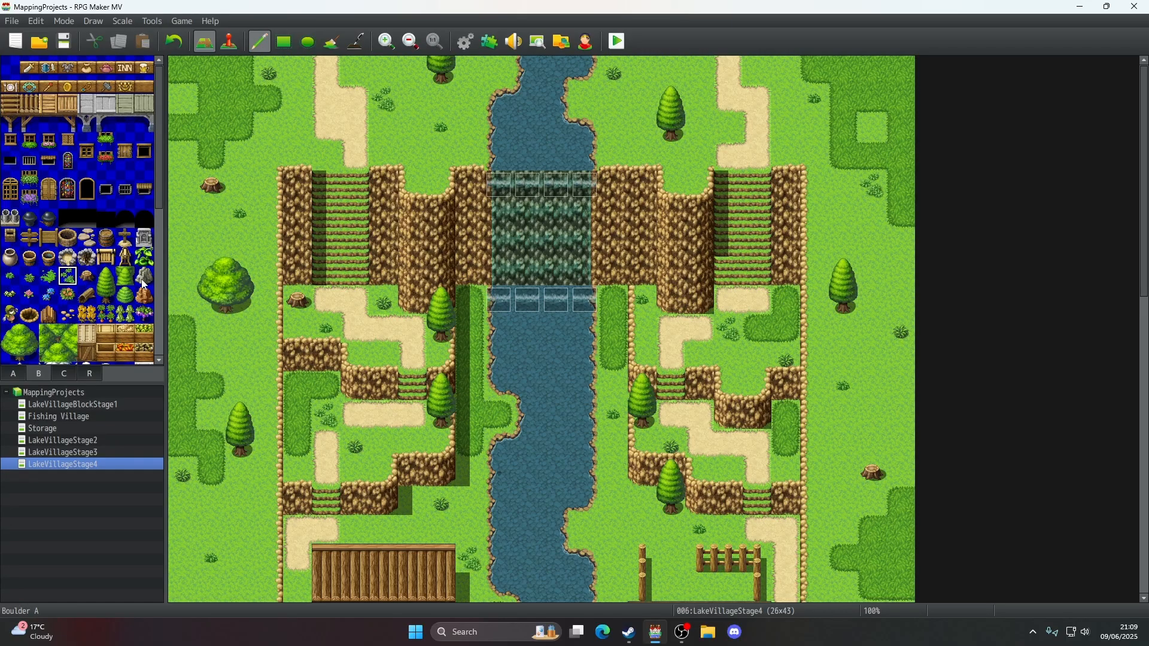
{"action": "left_click", "coordinate": [13, 297]}
{"action": "scroll", "coordinate": [447, 290], "scroll_direction": "down", "scroll_amount": 10}
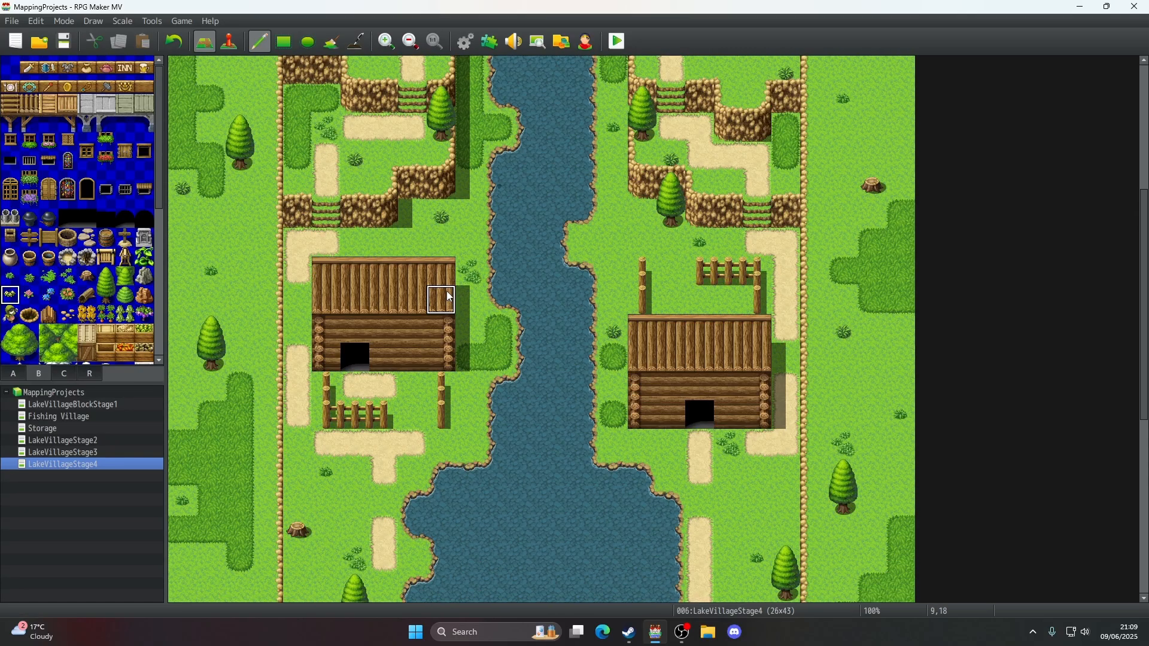
{"action": "scroll", "coordinate": [450, 297], "scroll_direction": "down", "scroll_amount": 2}
{"action": "scroll", "coordinate": [449, 297], "scroll_direction": "up", "scroll_amount": 10}
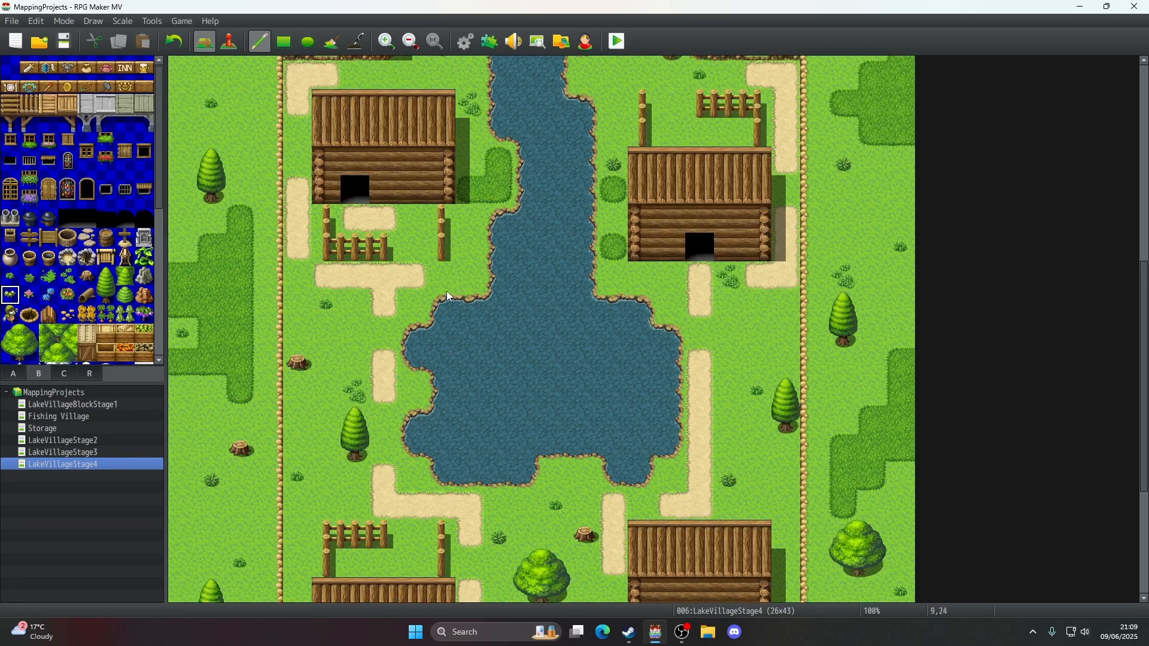
{"action": "scroll", "coordinate": [450, 297], "scroll_direction": "up", "scroll_amount": 3}
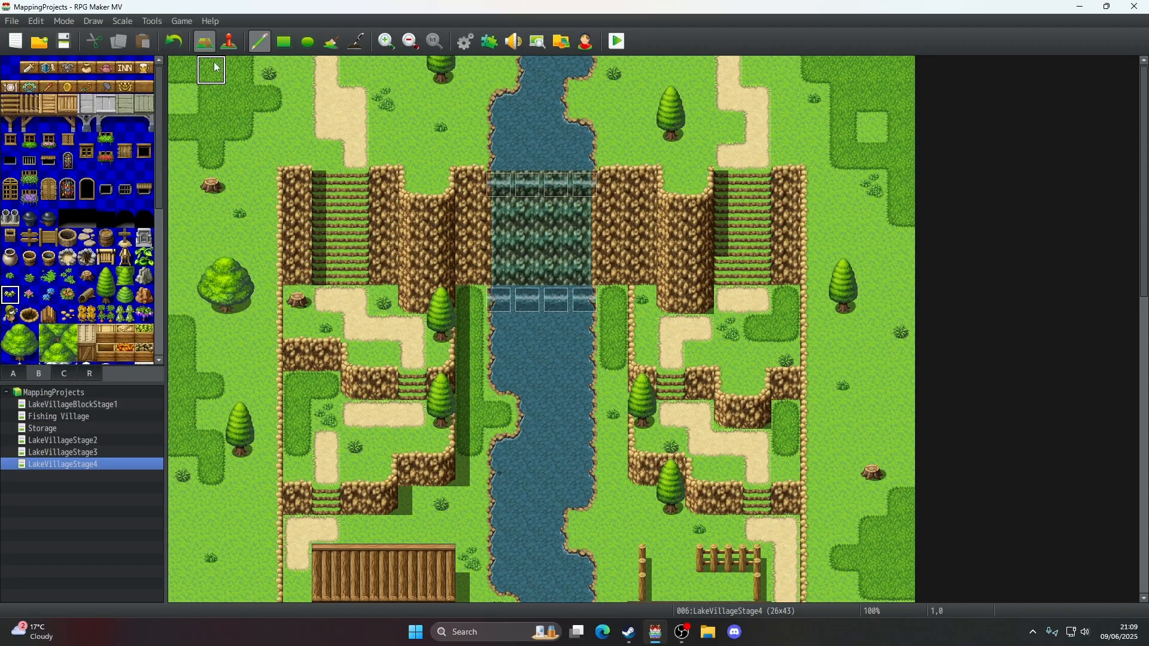
{"action": "scroll", "coordinate": [353, 242], "scroll_direction": "down", "scroll_amount": 4}
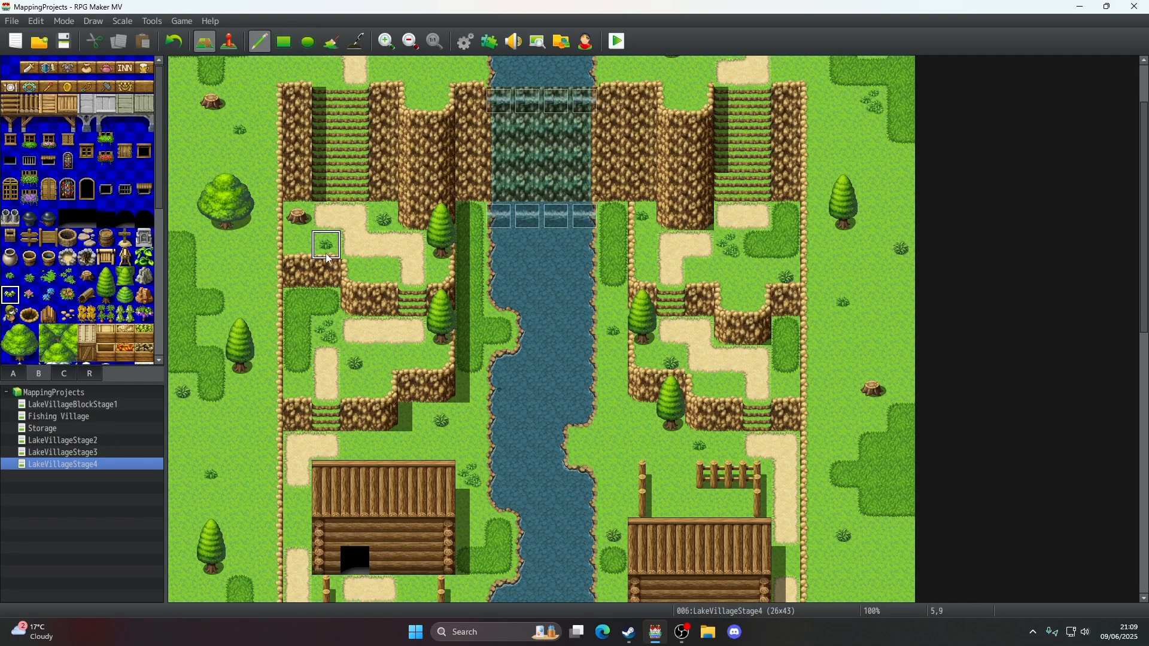
{"action": "scroll", "coordinate": [295, 377], "scroll_direction": "down", "scroll_amount": 5}
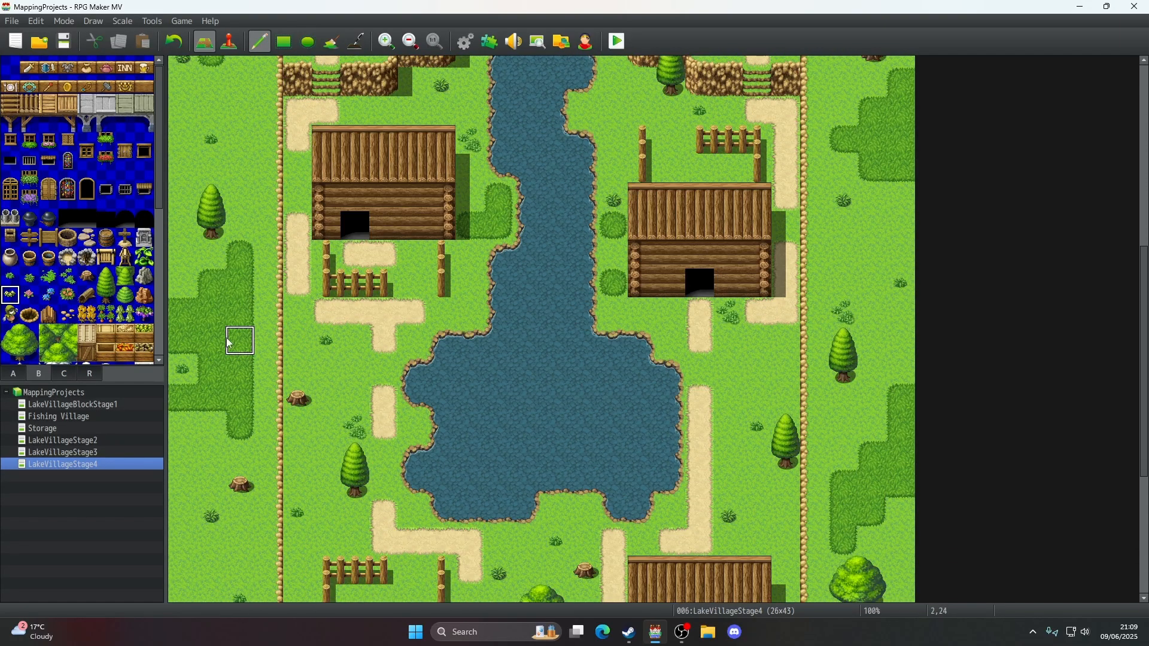
{"action": "scroll", "coordinate": [222, 330], "scroll_direction": "down", "scroll_amount": 3}
{"action": "scroll", "coordinate": [222, 330], "scroll_direction": "down", "scroll_amount": 5}
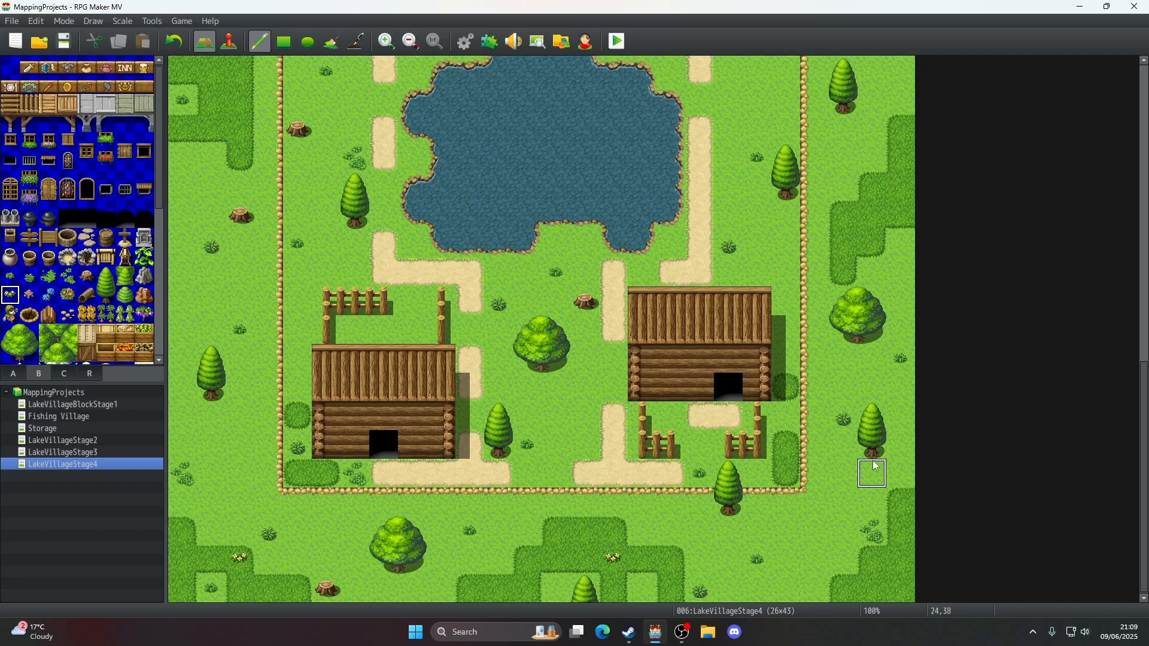
{"action": "scroll", "coordinate": [888, 206], "scroll_direction": "up", "scroll_amount": 4}
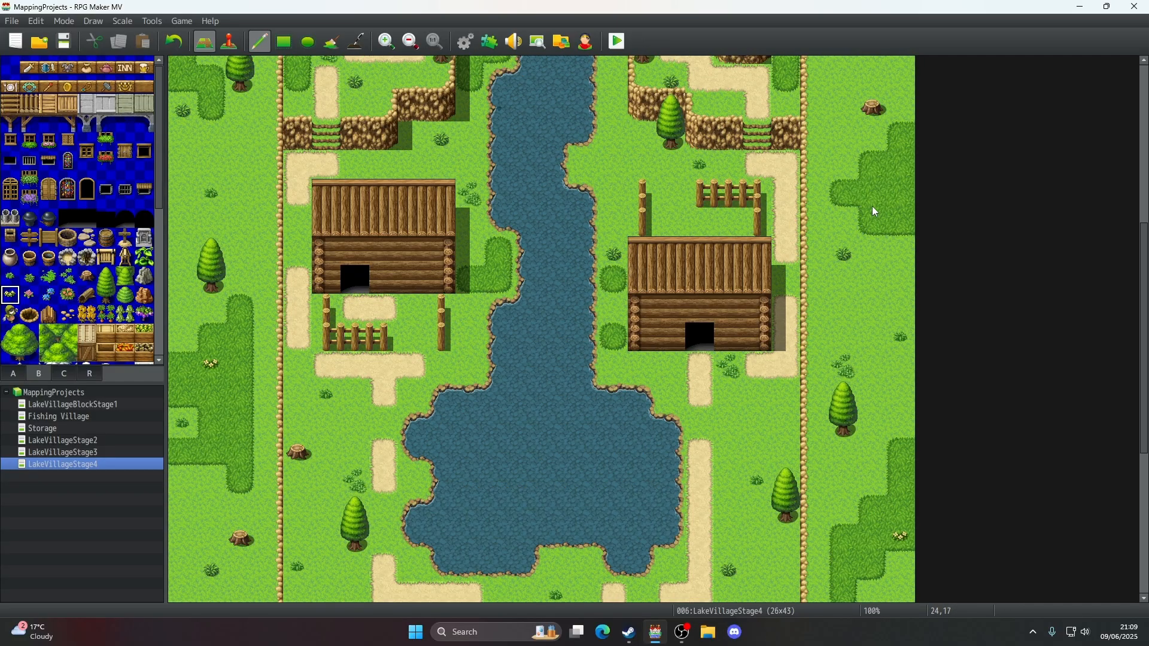
{"action": "scroll", "coordinate": [541, 329], "scroll_direction": "up", "scroll_amount": 3}
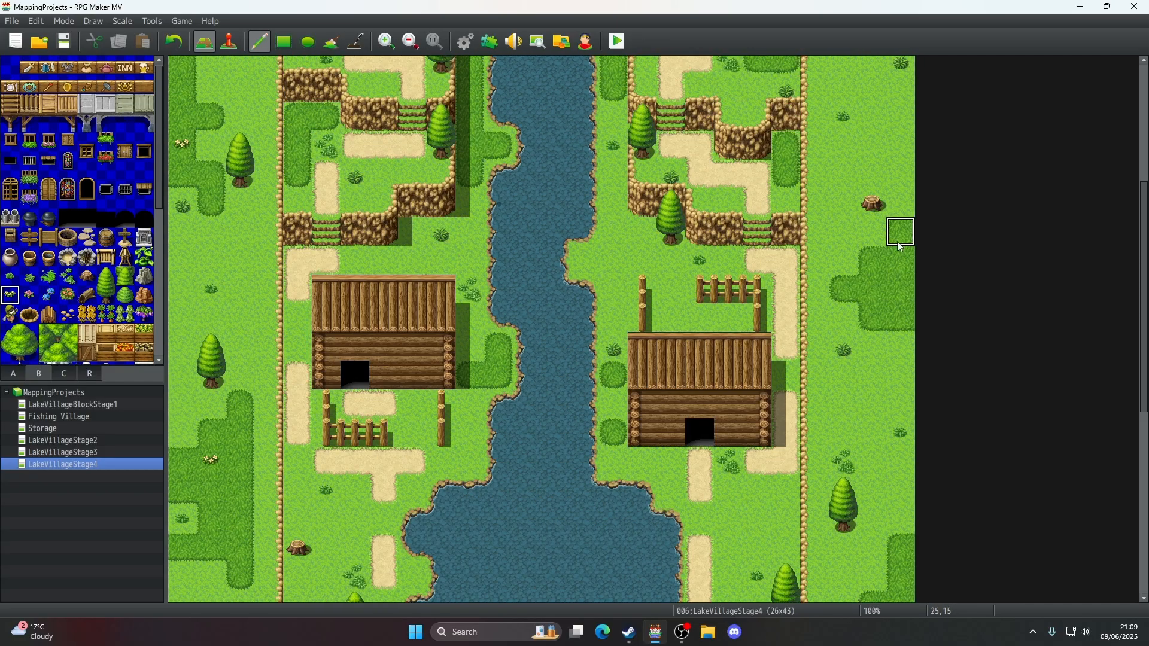
- Scatter pink, blue, orange and more white-and-yellow flowers over the dark grass patches around the houses, terraces and map edges
{"action": "scroll", "coordinate": [542, 330], "scroll_direction": "down", "scroll_amount": 8}
{"action": "scroll", "coordinate": [570, 382], "scroll_direction": "up", "scroll_amount": 5}
{"action": "scroll", "coordinate": [569, 383], "scroll_direction": "up", "scroll_amount": 10}
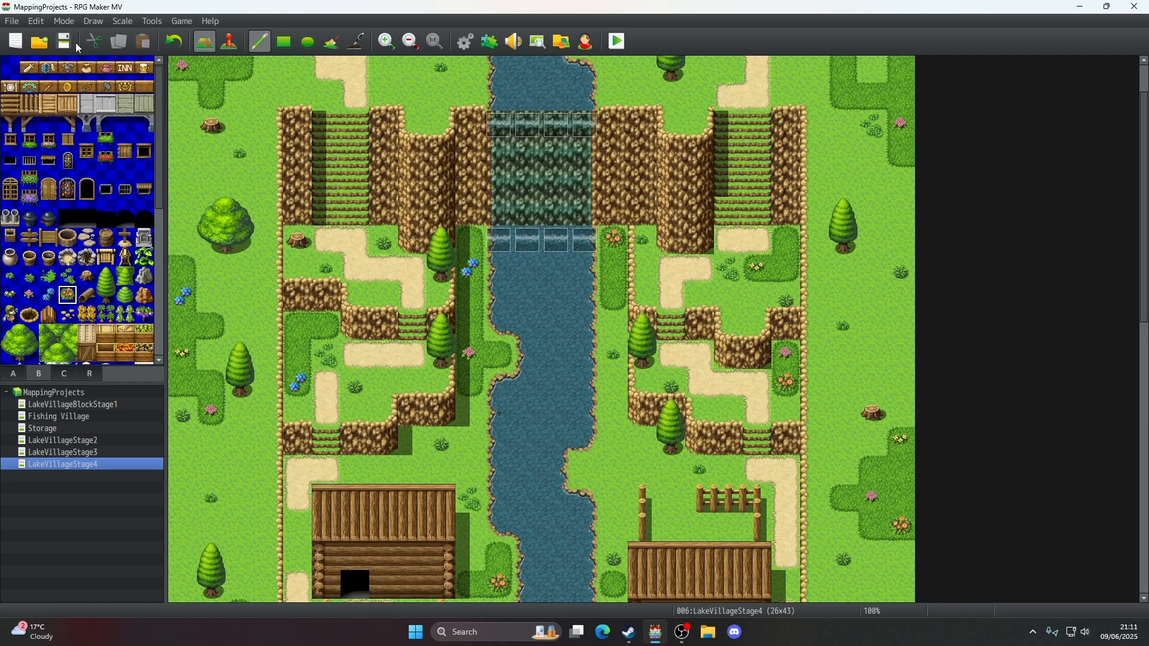
- Try a fallen log and a small bush below the pine tree west of the terraces, and undo the placement
{"action": "left_click", "coordinate": [87, 295]}
{"action": "left_click", "coordinate": [210, 441]}
{"action": "left_click", "coordinate": [125, 295]}
{"action": "left_click", "coordinate": [241, 413]}
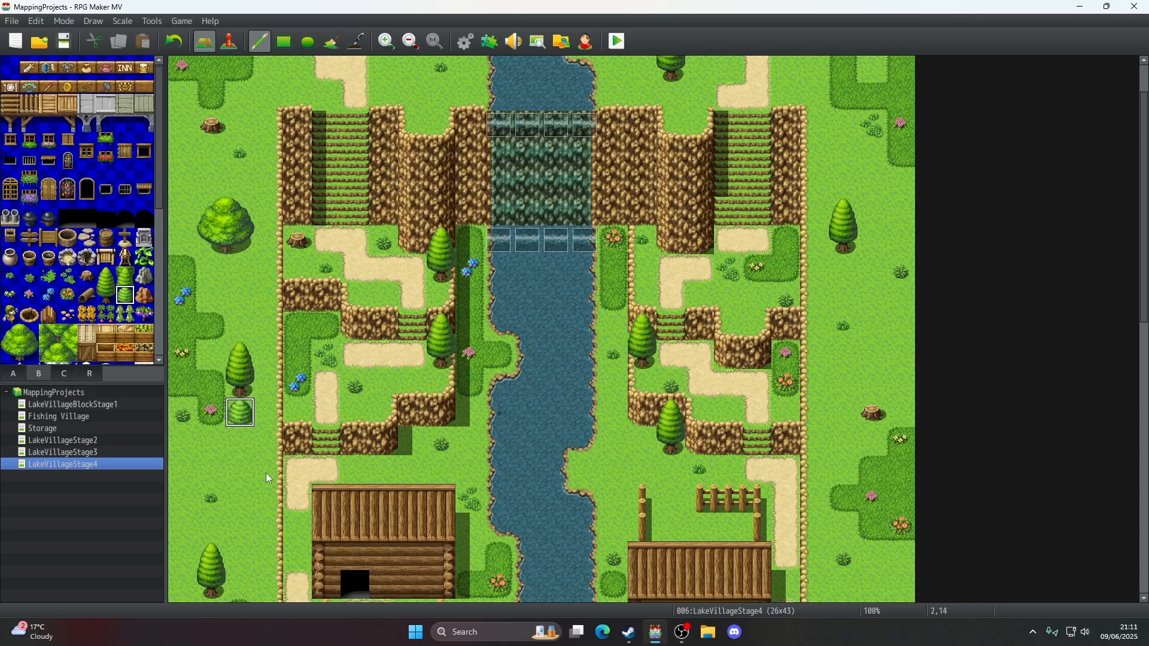
{"action": "left_click", "coordinate": [170, 46]}
- Try a small bush against the cliff behind the northwestern house, and undo the placement
{"action": "scroll", "coordinate": [355, 274], "scroll_direction": "up", "scroll_amount": 5}
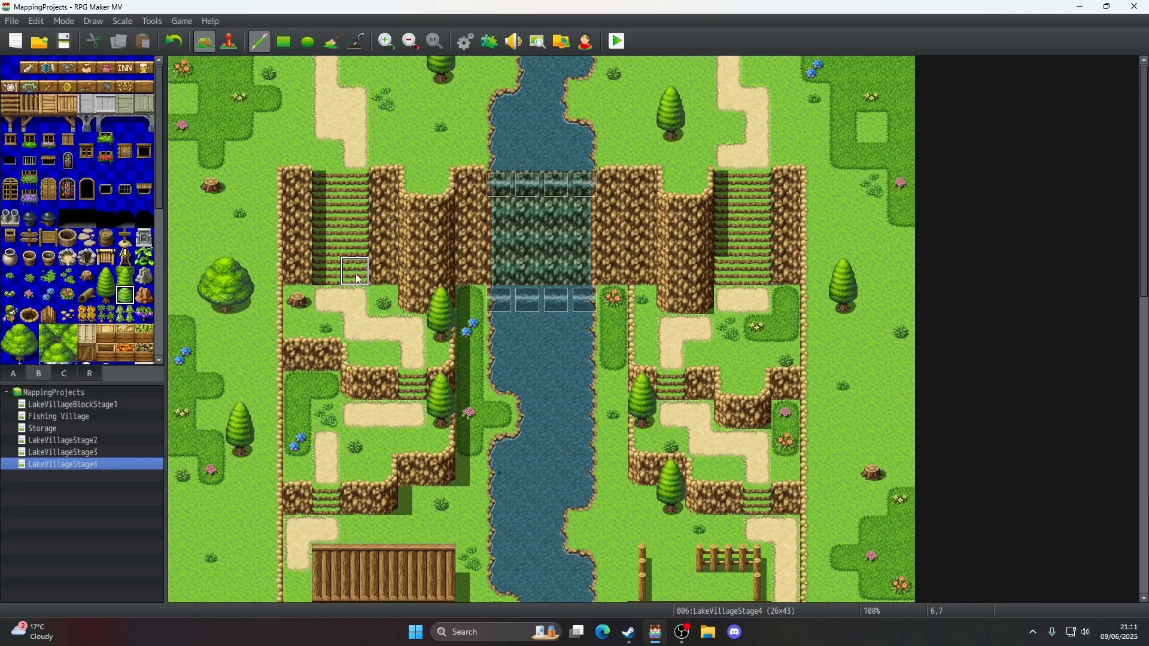
{"action": "scroll", "coordinate": [355, 274], "scroll_direction": "down", "scroll_amount": 7}
{"action": "scroll", "coordinate": [356, 274], "scroll_direction": "down", "scroll_amount": 6}
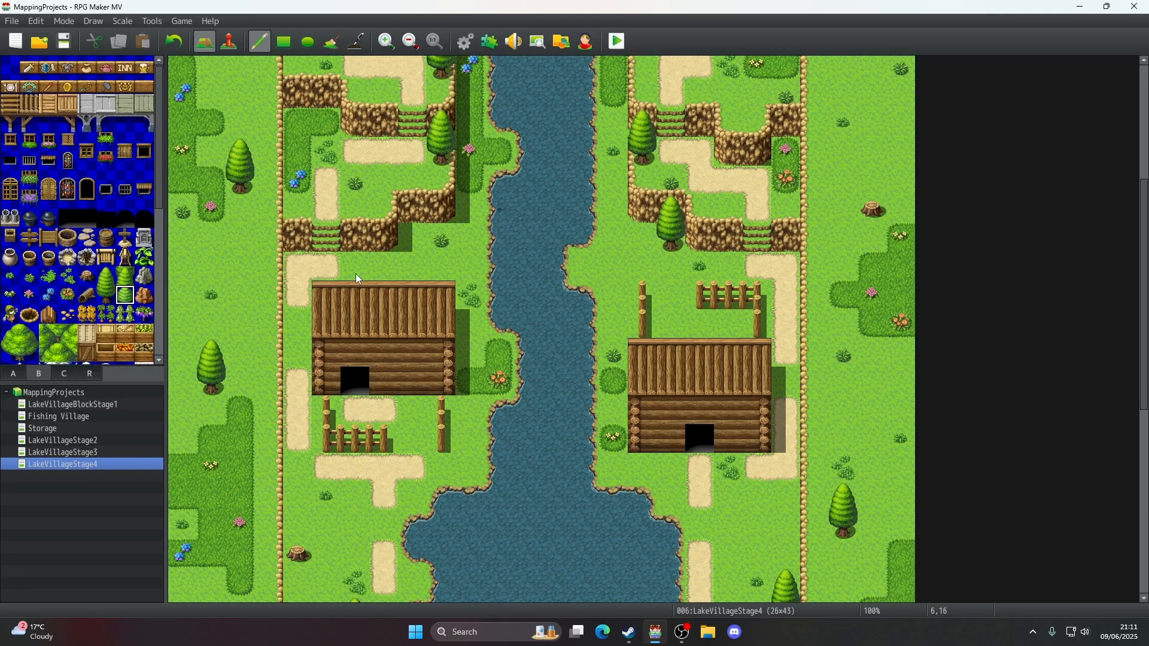
{"action": "scroll", "coordinate": [355, 274], "scroll_direction": "up", "scroll_amount": 6}
{"action": "left_click", "coordinate": [413, 406]}
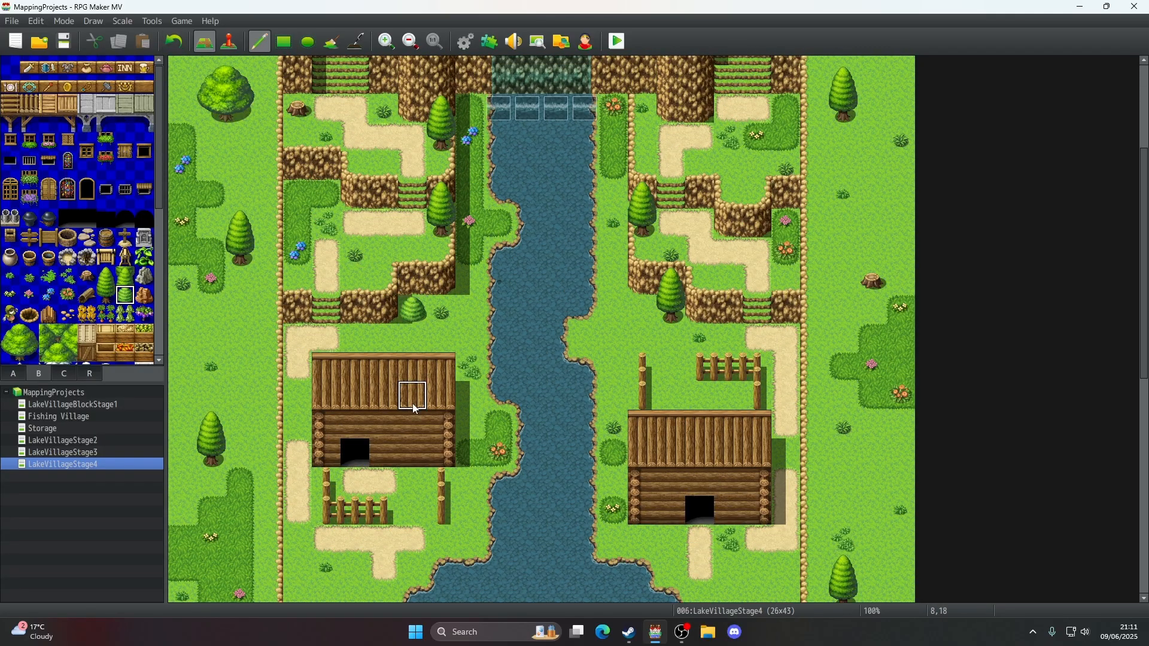
{"action": "scroll", "coordinate": [416, 410], "scroll_direction": "up", "scroll_amount": 1}
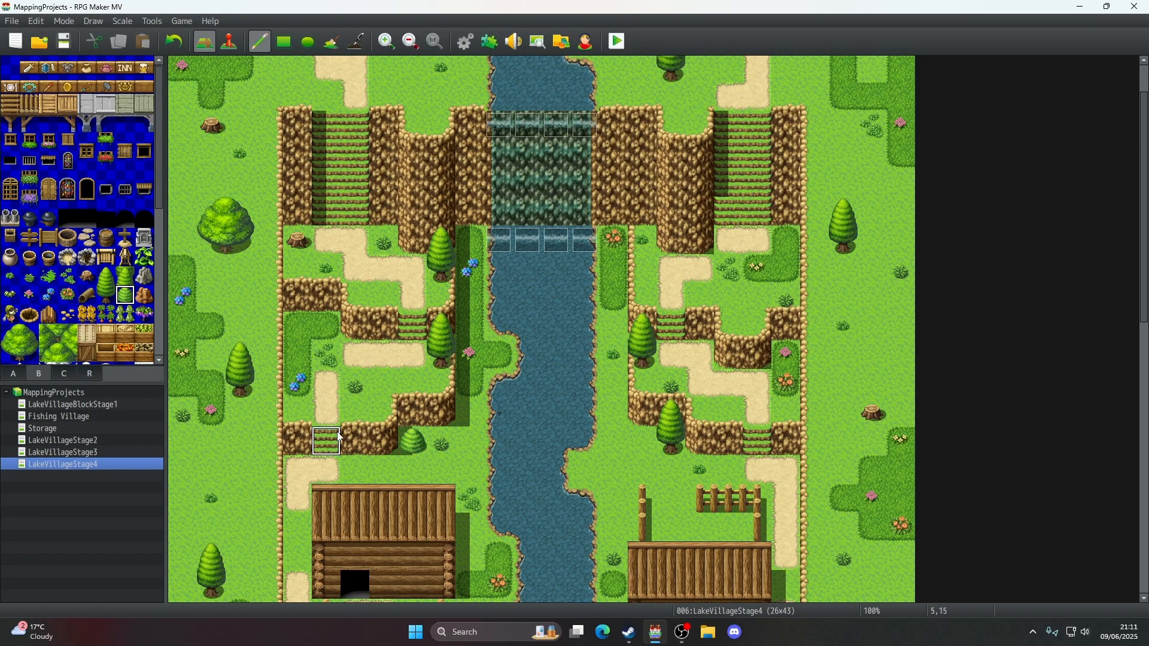
{"action": "left_click", "coordinate": [174, 41]}
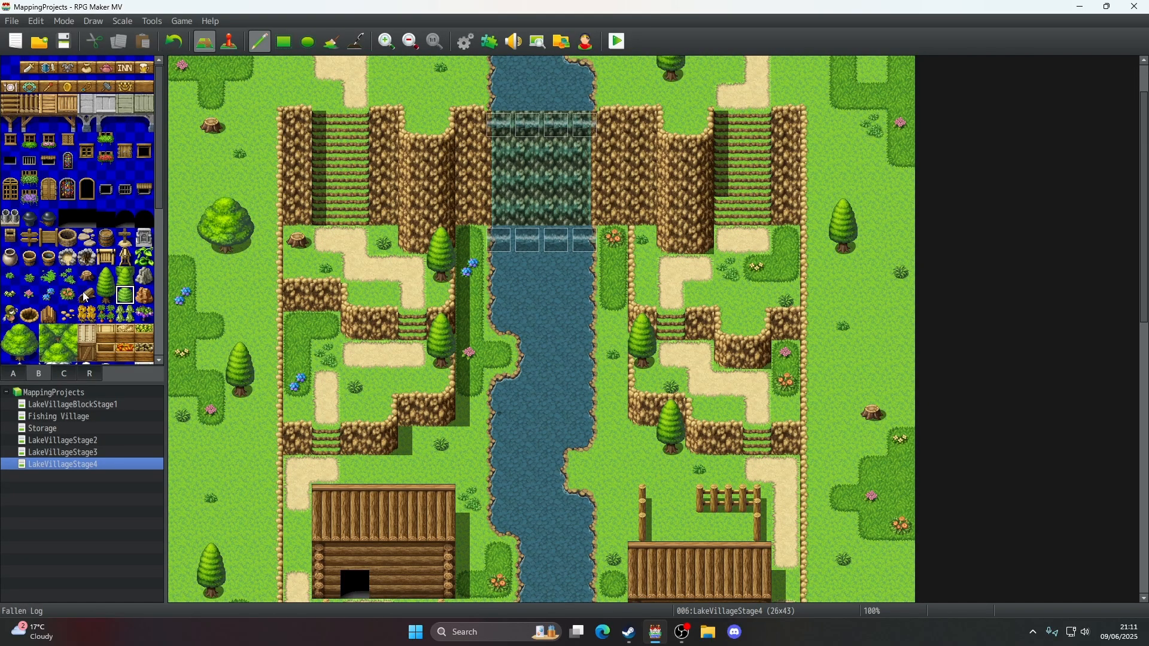
- Look through the B and C tilesets for further objects suitable for decorating the village
{"action": "scroll", "coordinate": [86, 297], "scroll_direction": "down", "scroll_amount": 1}
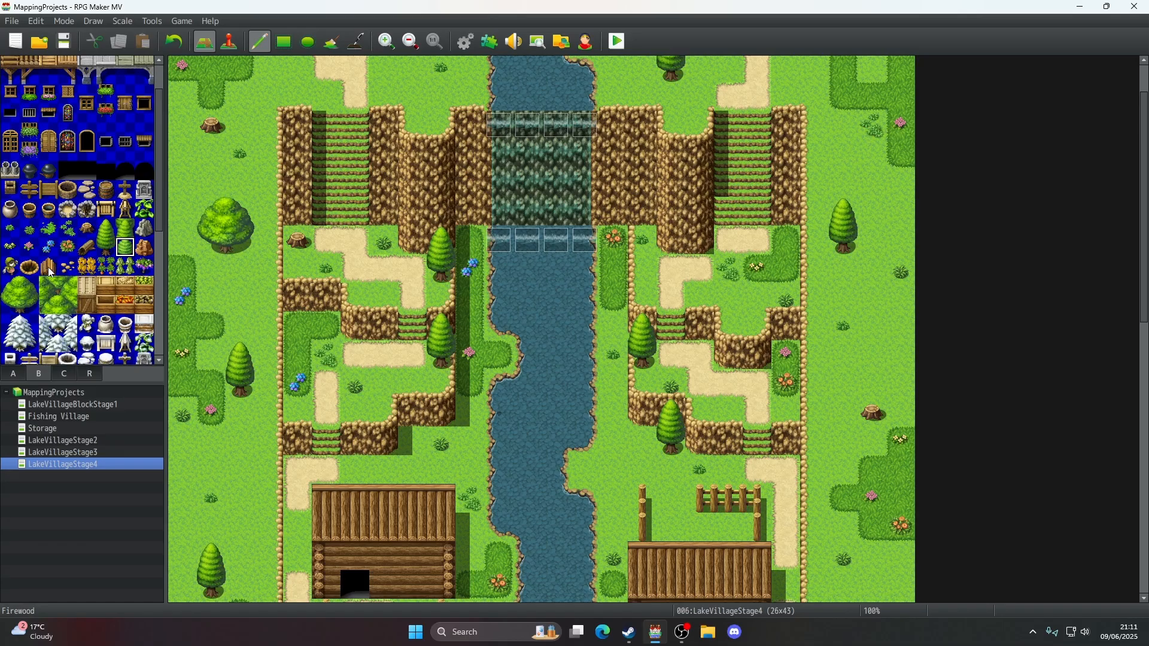
{"action": "scroll", "coordinate": [50, 273], "scroll_direction": "down", "scroll_amount": 5}
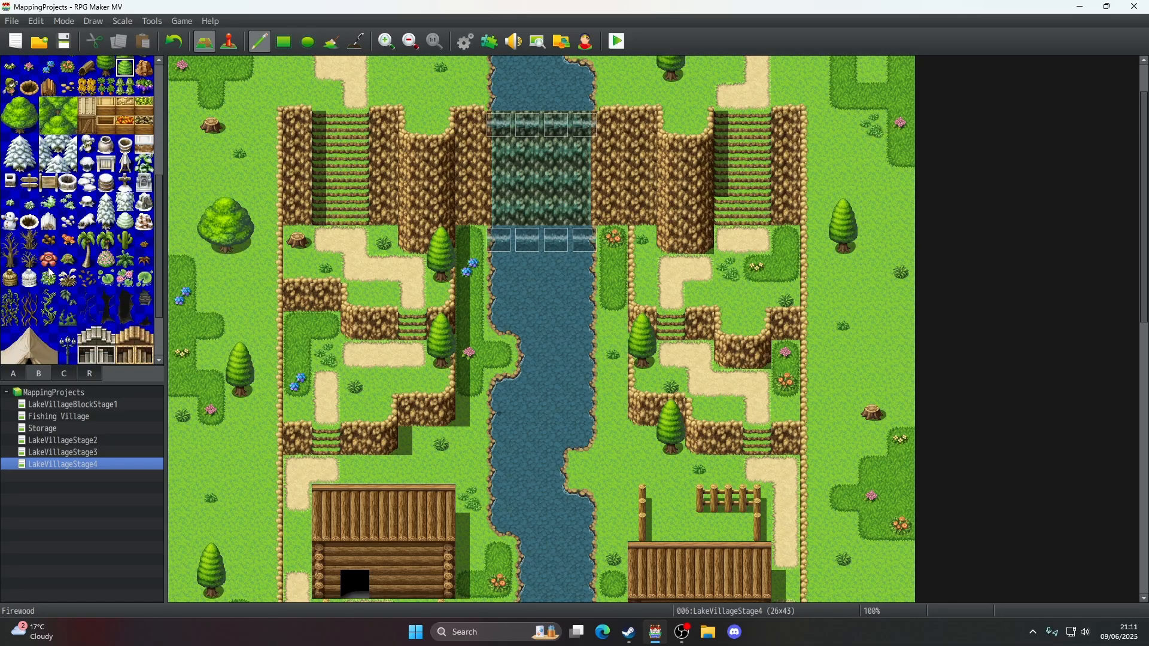
{"action": "scroll", "coordinate": [50, 273], "scroll_direction": "up", "scroll_amount": 2}
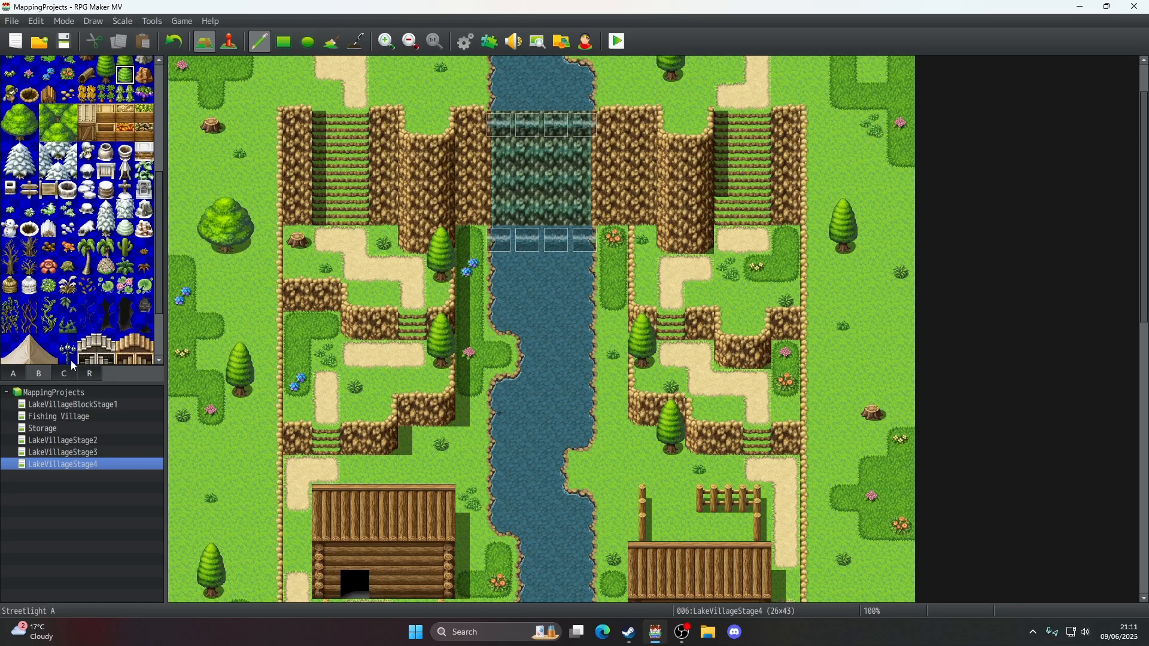
{"action": "scroll", "coordinate": [138, 219], "scroll_direction": "down", "scroll_amount": 8}
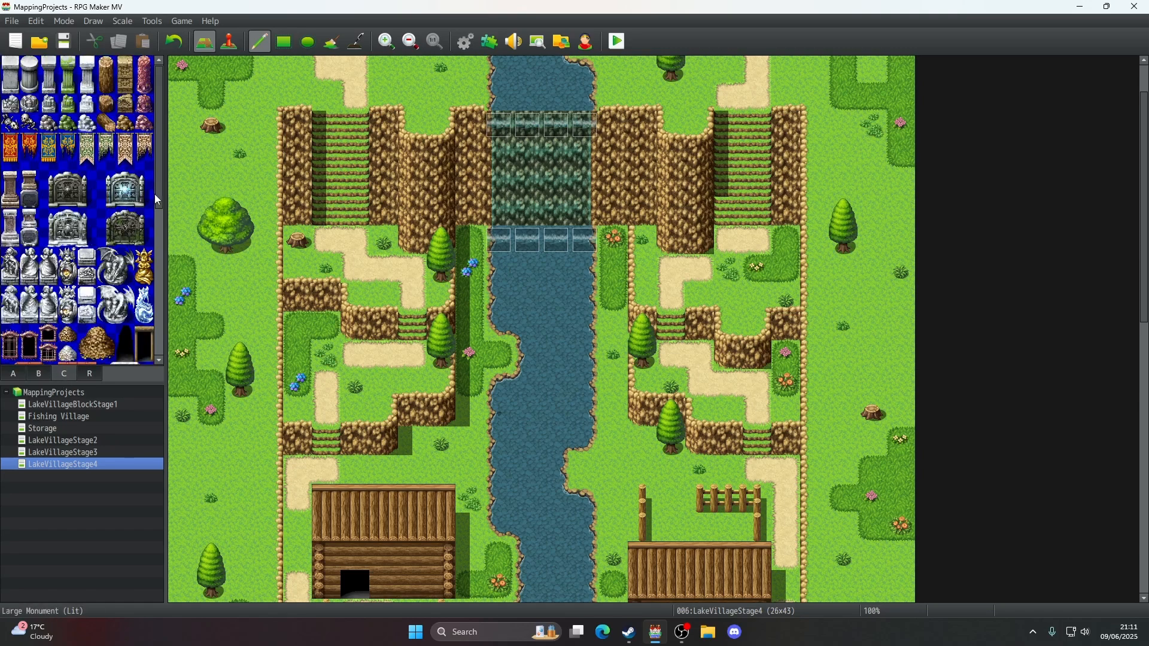
{"action": "scroll", "coordinate": [161, 211], "scroll_direction": "down", "scroll_amount": 1}
{"action": "left_click", "coordinate": [65, 375]}
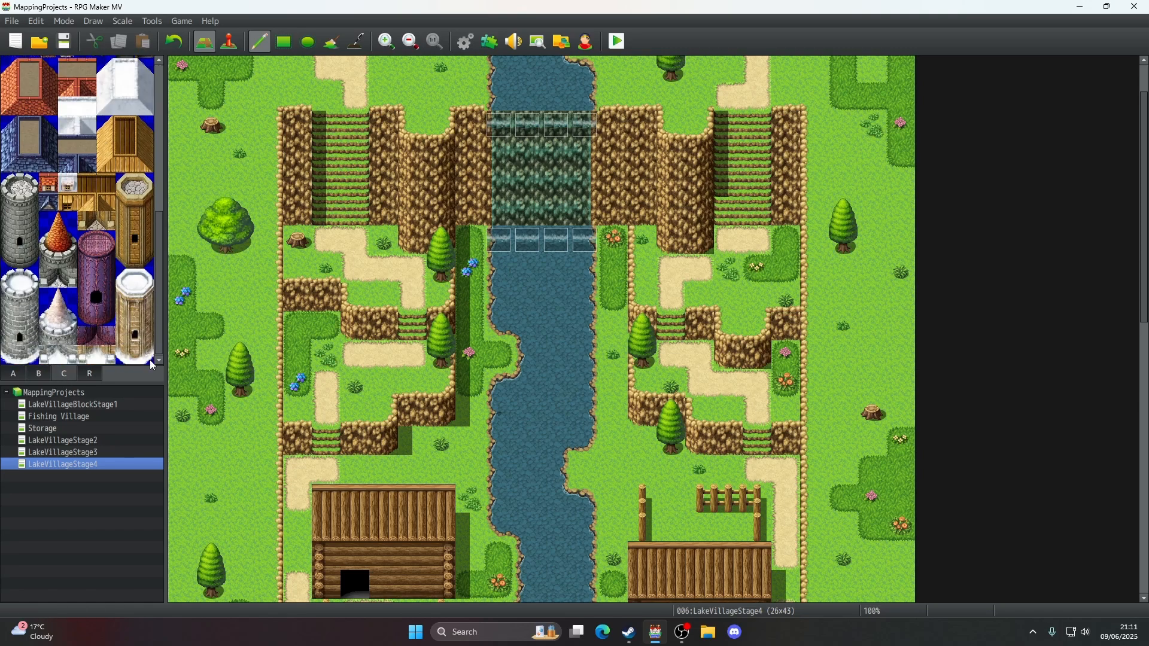
{"action": "left_click", "coordinate": [39, 375]}
{"action": "scroll", "coordinate": [82, 244], "scroll_direction": "up", "scroll_amount": 3}
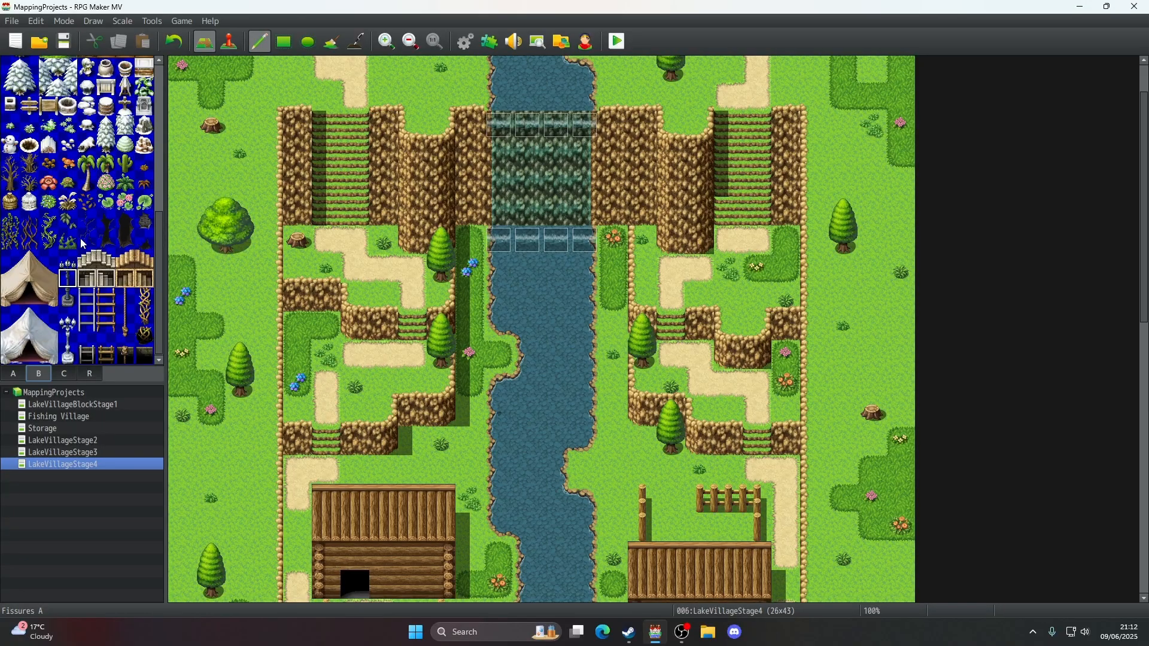
- Place the Firewood tile in the cliff corner behind the northwestern house
{"action": "scroll", "coordinate": [83, 236], "scroll_direction": "up", "scroll_amount": 3}
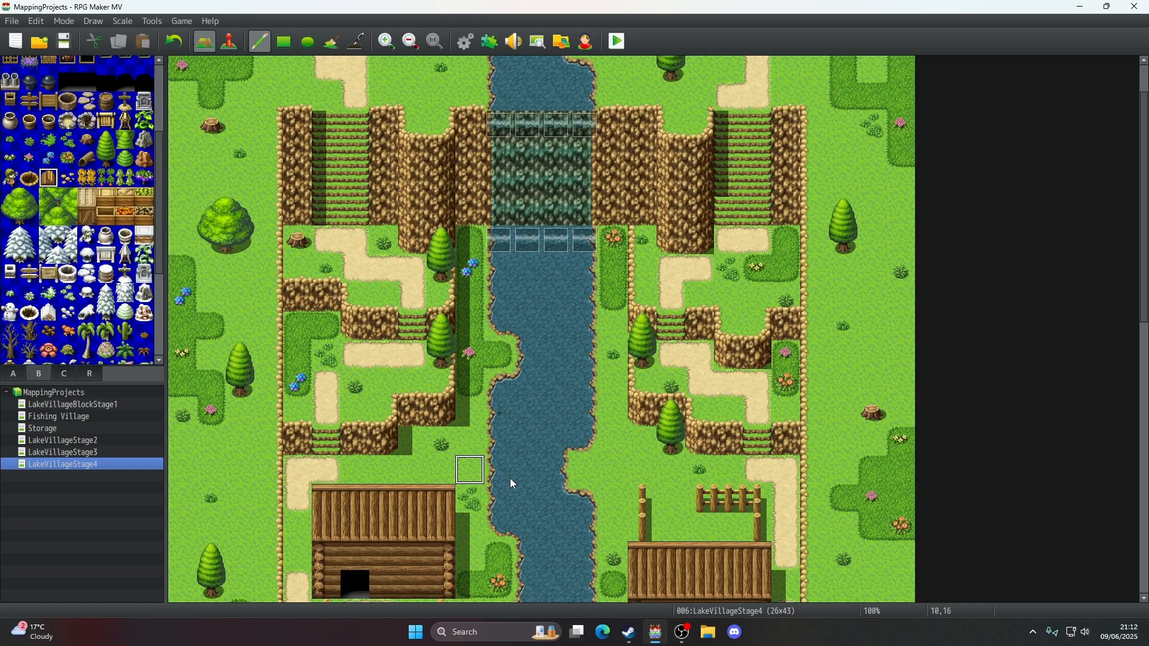
{"action": "scroll", "coordinate": [538, 491], "scroll_direction": "down", "scroll_amount": 5}
{"action": "scroll", "coordinate": [599, 507], "scroll_direction": "down", "scroll_amount": 5}
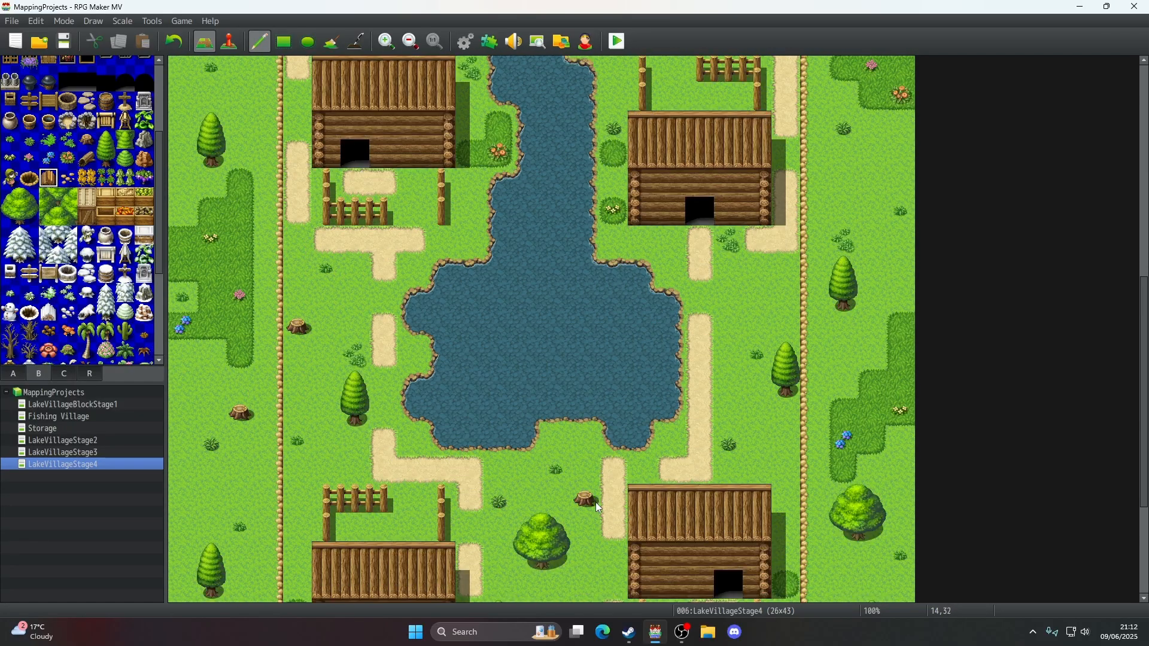
{"action": "scroll", "coordinate": [598, 508], "scroll_direction": "up", "scroll_amount": 2}
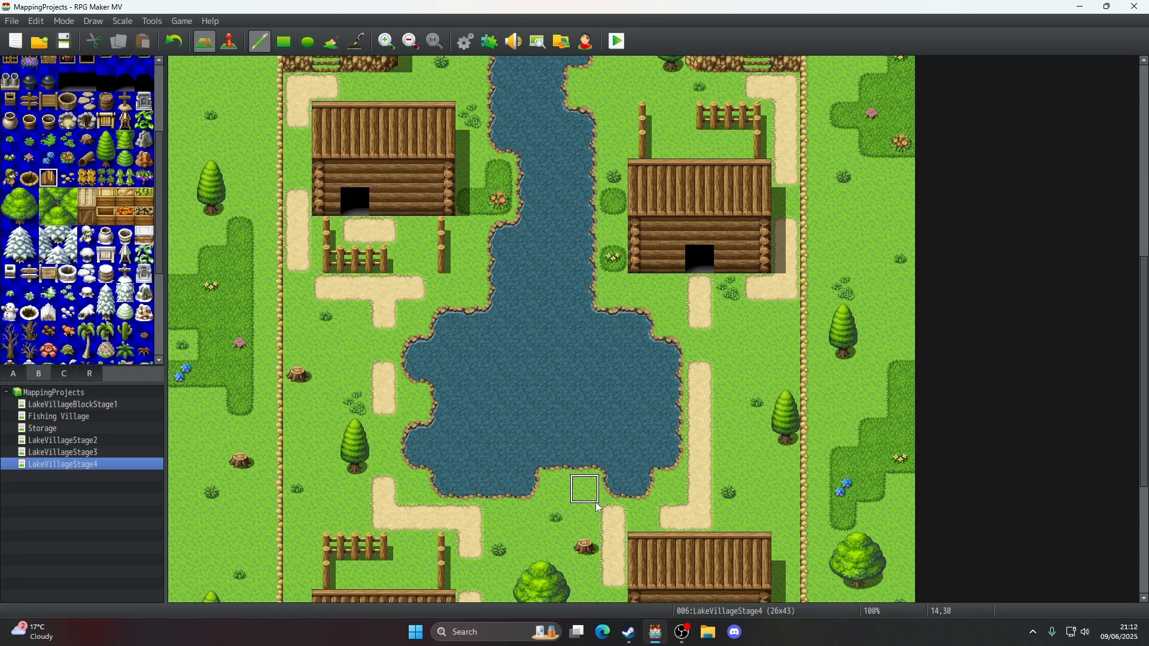
{"action": "scroll", "coordinate": [598, 507], "scroll_direction": "up", "scroll_amount": 2}
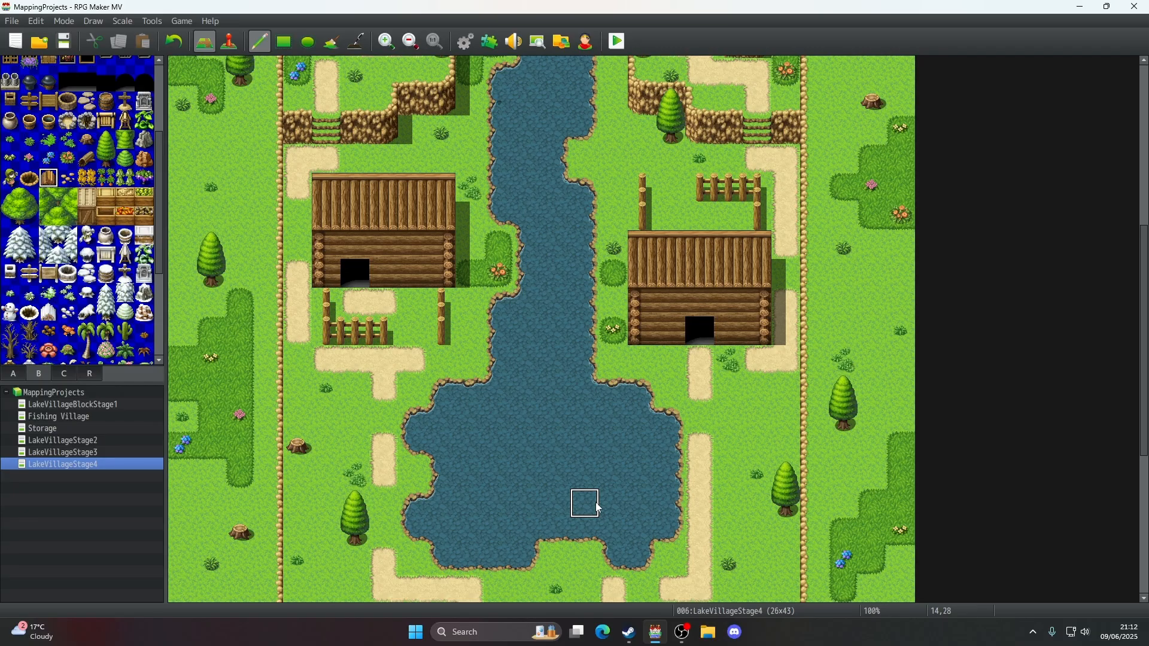
{"action": "scroll", "coordinate": [599, 507], "scroll_direction": "up", "scroll_amount": 3}
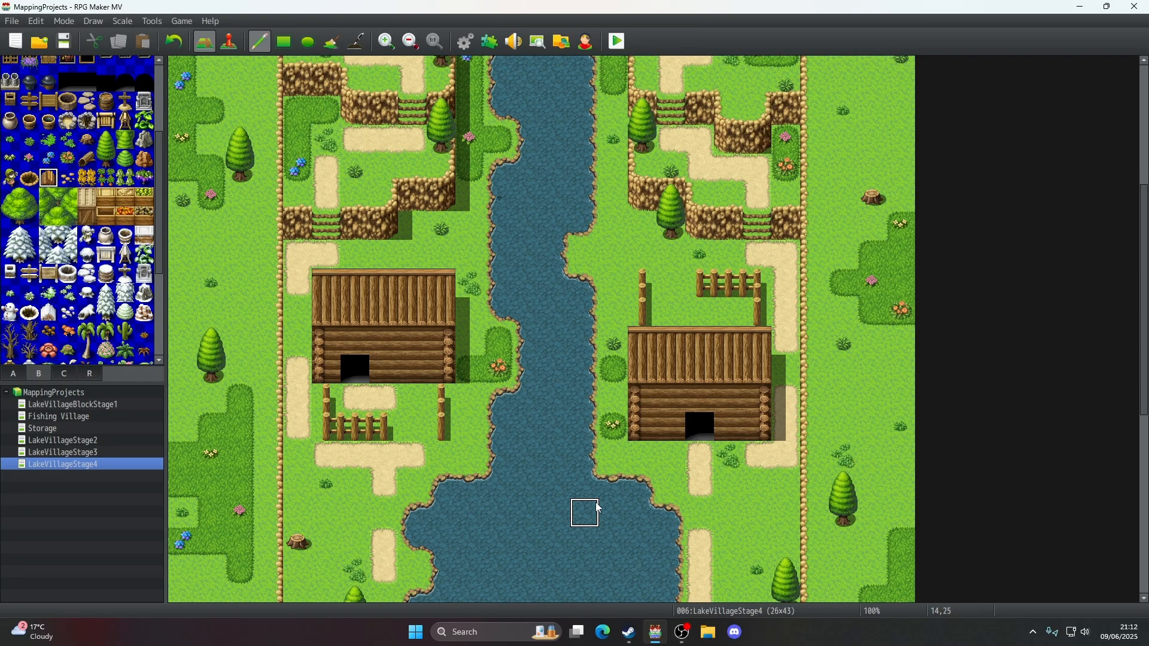
{"action": "scroll", "coordinate": [587, 502], "scroll_direction": "up", "scroll_amount": 3}
{"action": "left_click", "coordinate": [418, 298]}
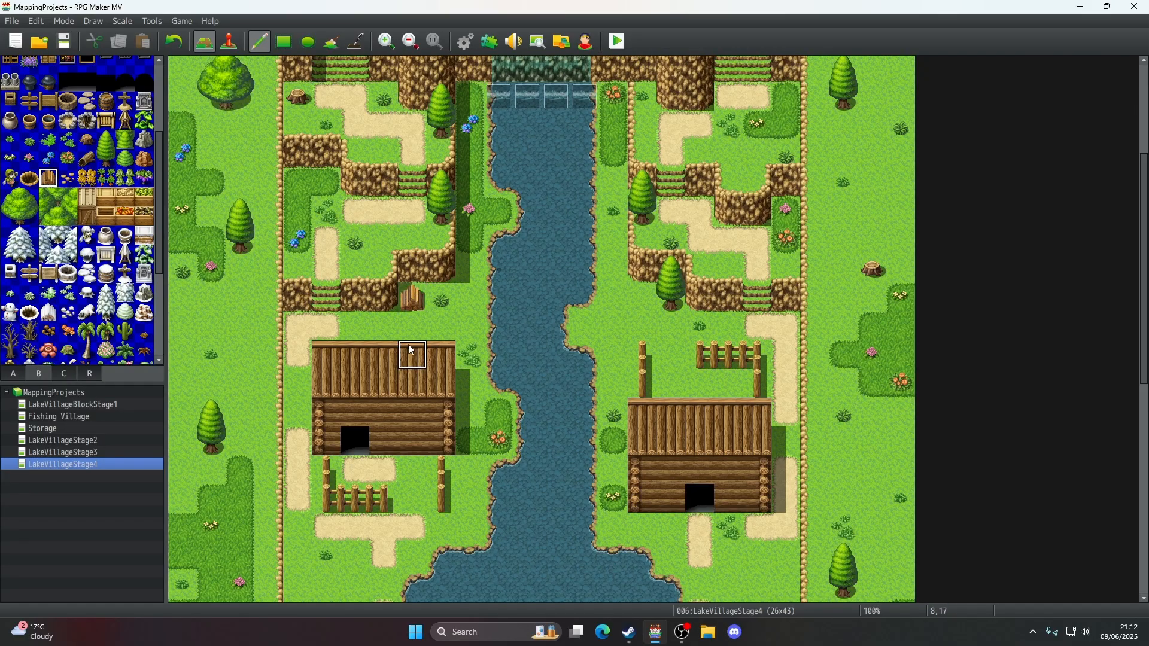
{"action": "left_click", "coordinate": [431, 310]}
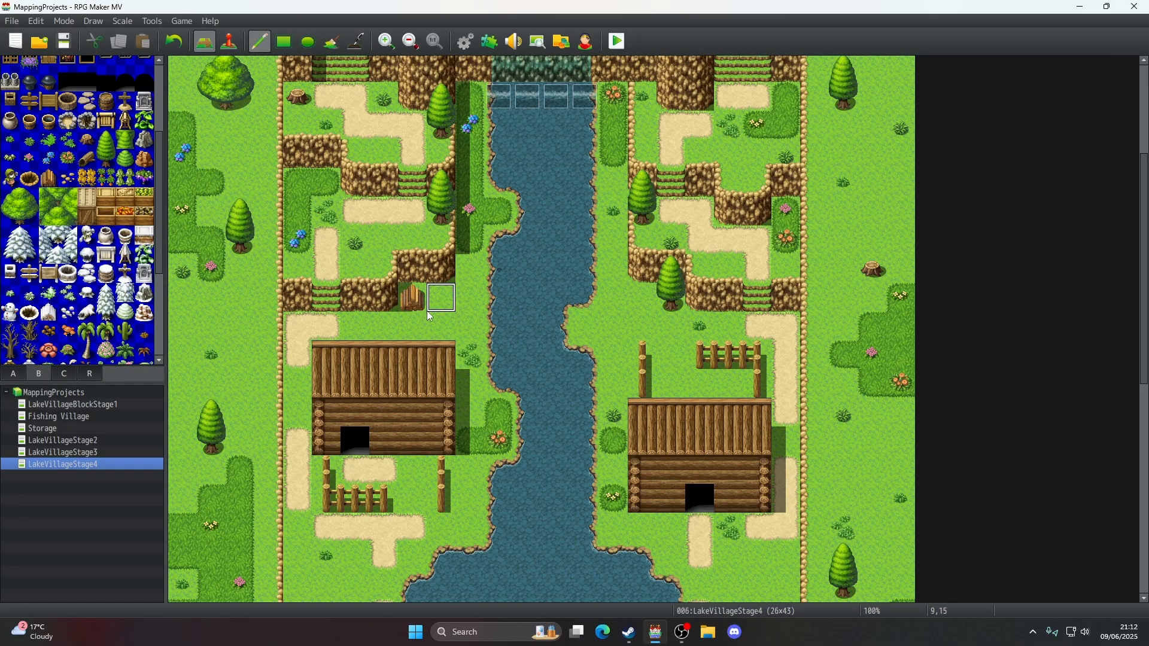
- Add a shadow with the Shadow Pen along the river-facing side of the cliff corner just above the firewood
{"action": "left_click", "coordinate": [356, 42]}
{"action": "left_click", "coordinate": [464, 268]}
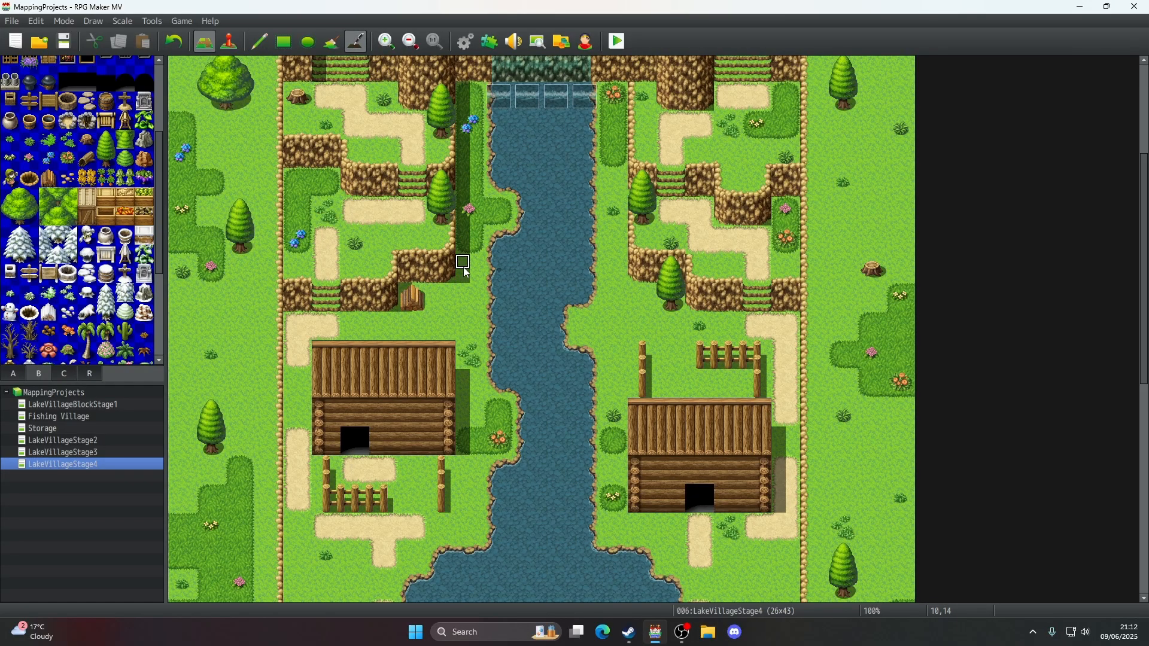
{"action": "scroll", "coordinate": [91, 270], "scroll_direction": "up", "scroll_amount": 3}
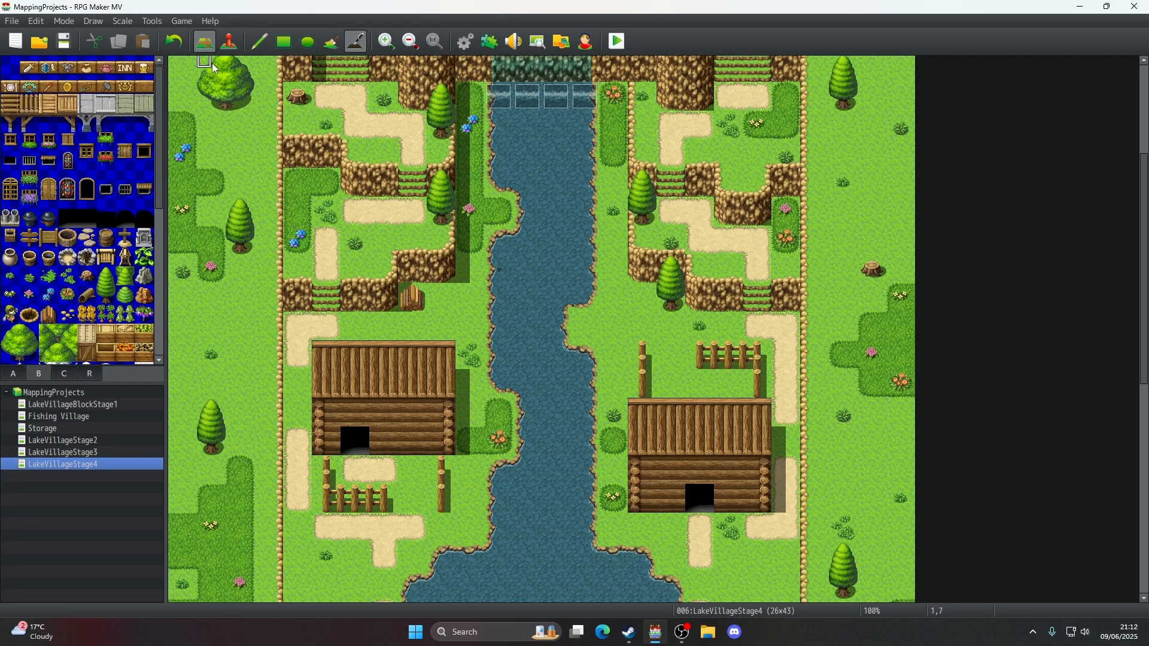
- Browse the event images through to Tileset B and Tileset C for an object to set beside the firewood, and discard the event
{"action": "left_click", "coordinate": [229, 42]}
{"action": "double_click", "coordinate": [432, 293]}
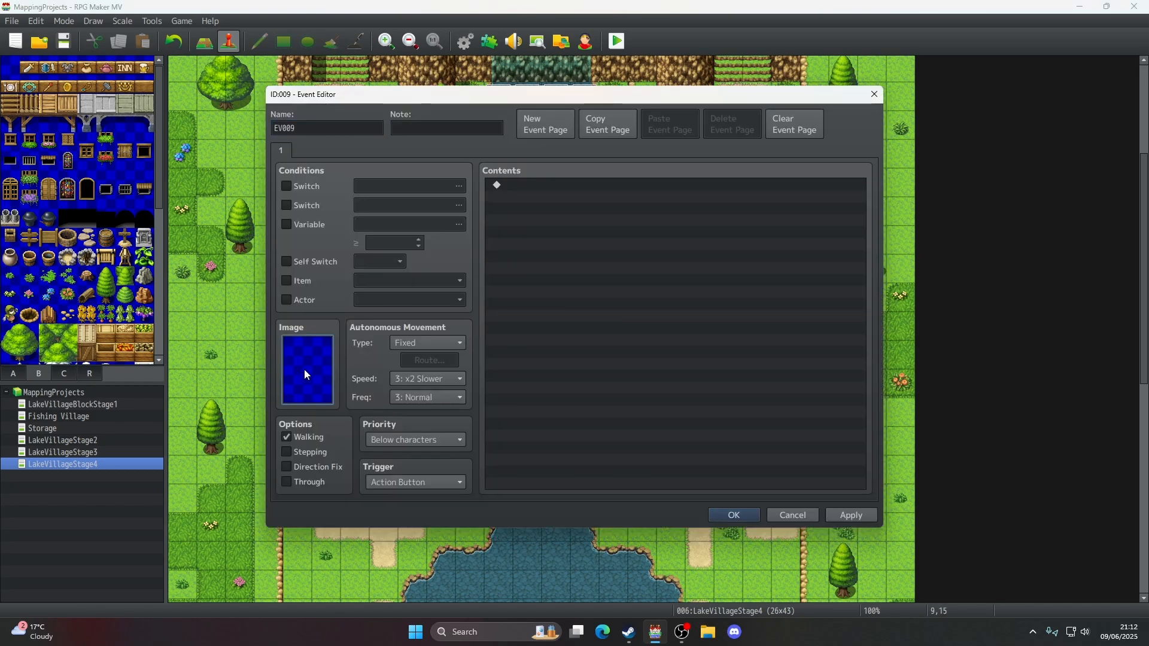
{"action": "double_click", "coordinate": [305, 374]}
{"action": "left_click", "coordinate": [444, 207]}
{"action": "key", "text": "Down"}
{"action": "key", "text": "Down"}
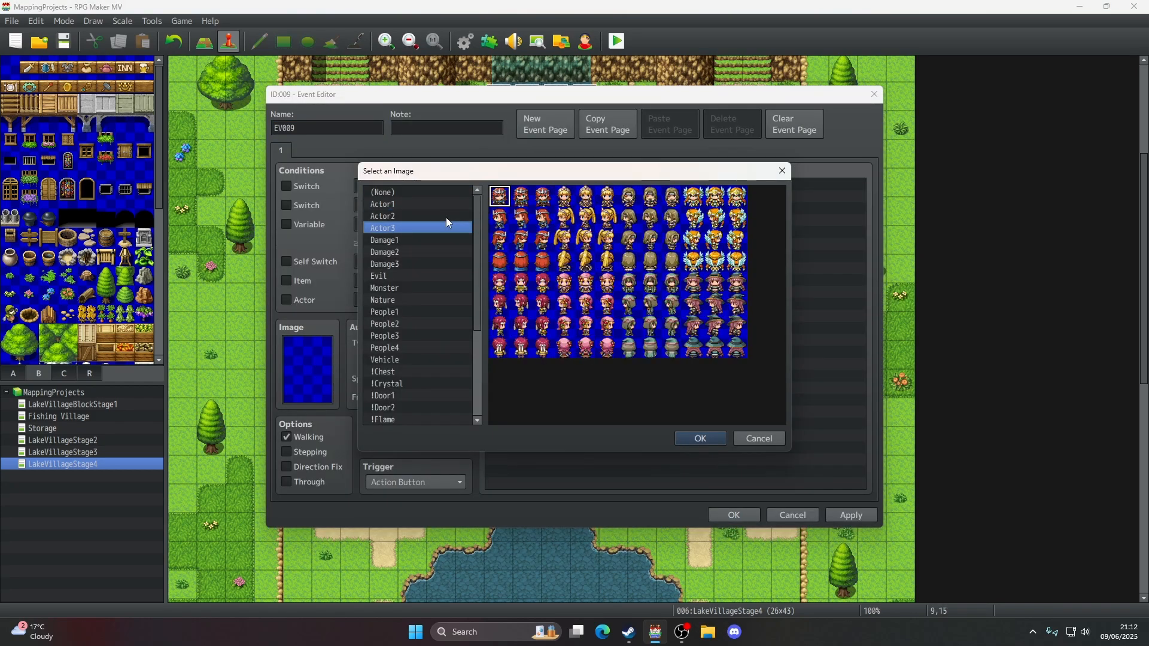
{"action": "key", "text": "Down"}
{"action": "key", "text": "Down"}
{"action": "key", "text": "Down"}
{"action": "key", "text": "Down"}
{"action": "key", "text": "Down"}
{"action": "key", "text": "Down"}
{"action": "key", "text": "Down"}
{"action": "key", "text": "Down"}
{"action": "key", "text": "Down"}
{"action": "key", "text": "Down"}
{"action": "key", "text": "Down"}
{"action": "key", "text": "Down"}
{"action": "key", "text": "Down"}
{"action": "key", "text": "Down"}
{"action": "key", "text": "Down"}
{"action": "key", "text": "Down"}
{"action": "key", "text": "Down"}
{"action": "key", "text": "Down"}
{"action": "key", "text": "Down"}
{"action": "key", "text": "Down"}
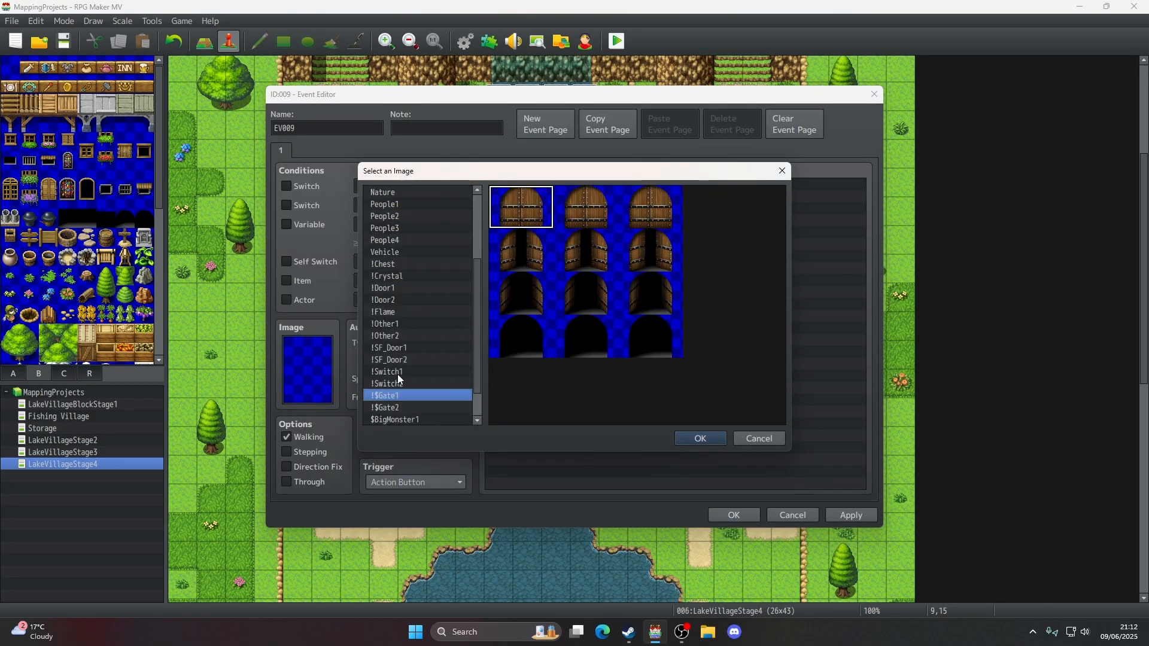
{"action": "key", "text": "Down"}
{"action": "key", "text": "Down"}
{"action": "key", "text": "Down"}
{"action": "key", "text": "Down"}
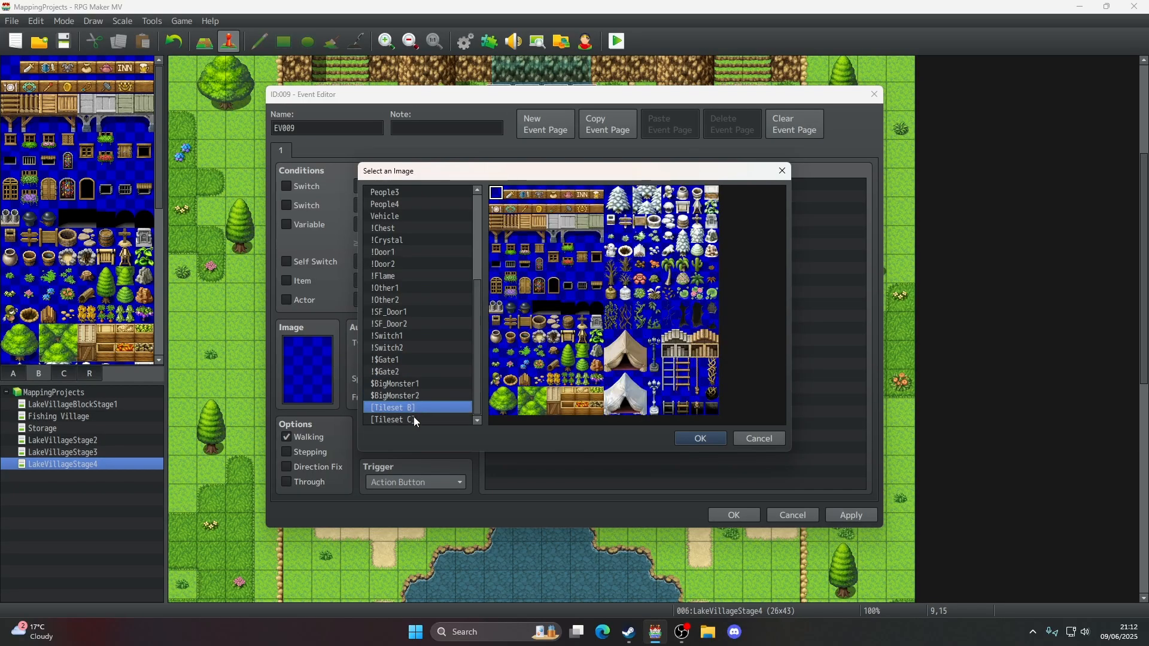
{"action": "left_click", "coordinate": [416, 421]}
{"action": "left_click", "coordinate": [763, 442]}
{"action": "left_click", "coordinate": [790, 515]}
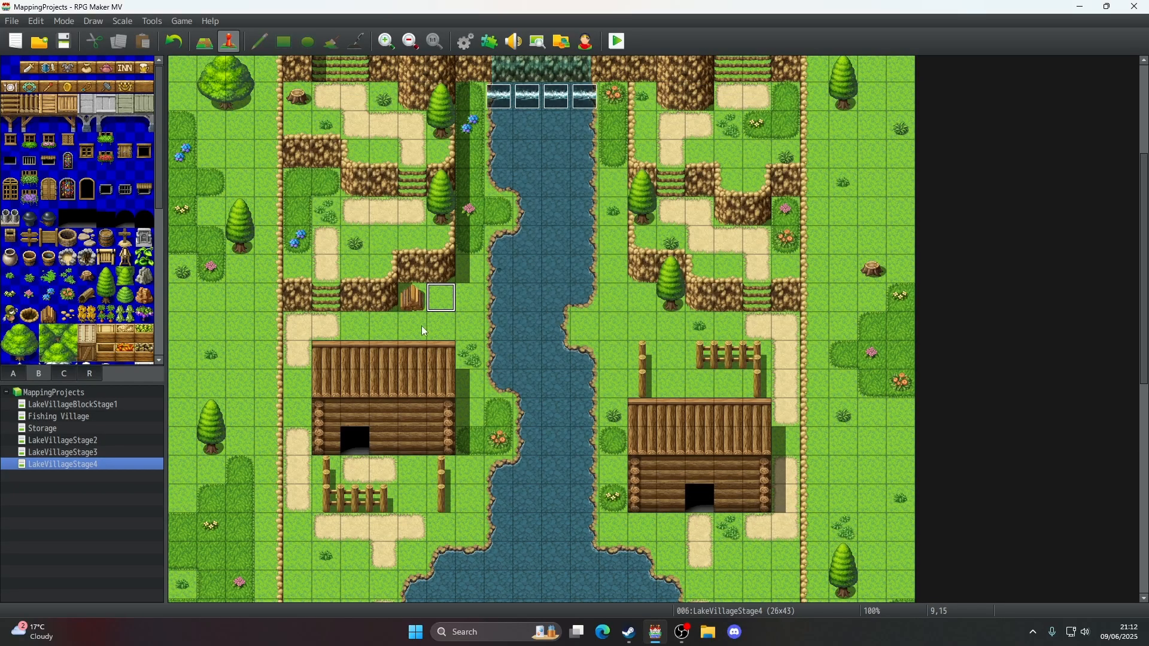
- Place a tree stump on the grass directly east of the firewood behind the northwestern house
{"action": "left_click", "coordinate": [205, 41]}
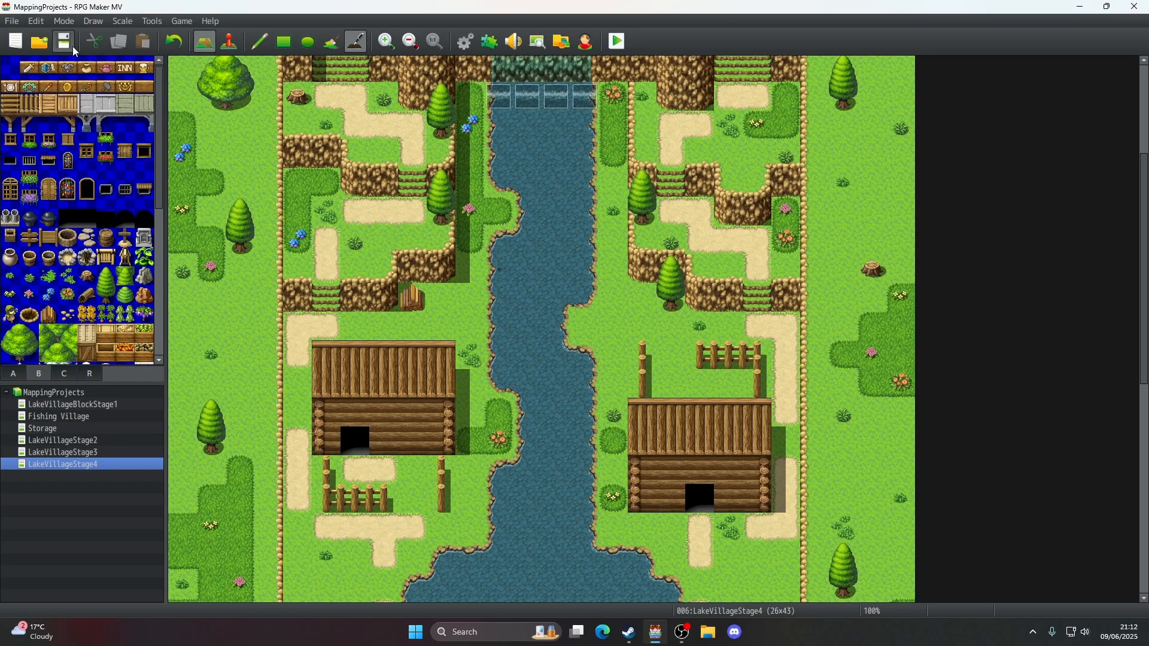
{"action": "left_click", "coordinate": [87, 278]}
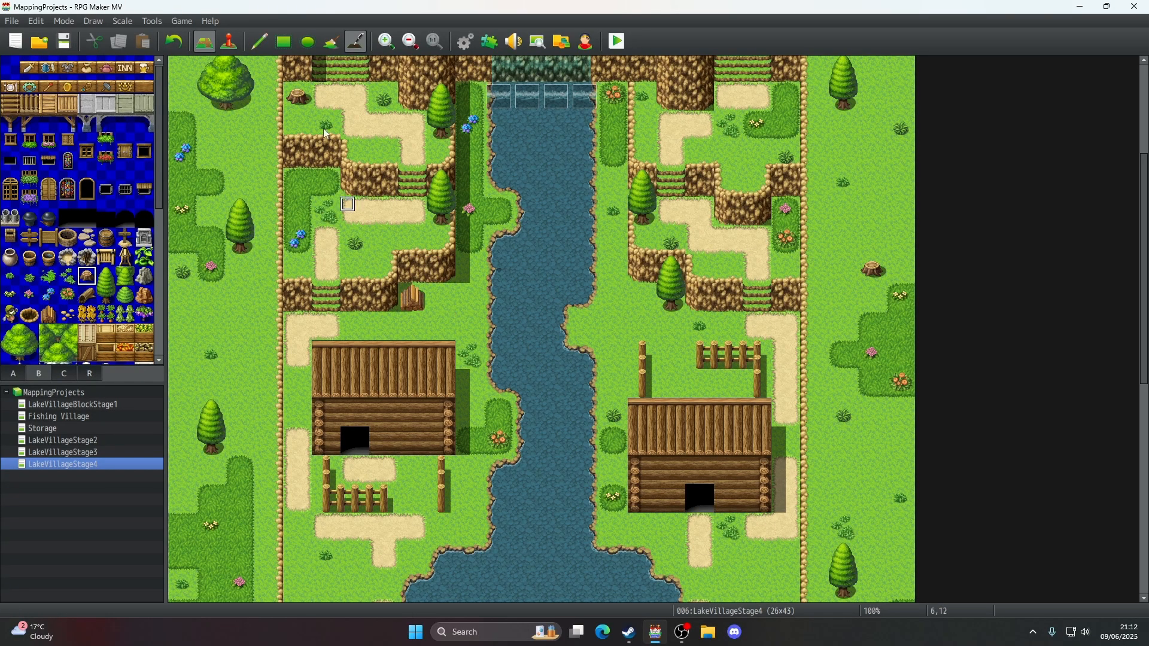
{"action": "left_click", "coordinate": [443, 298]}
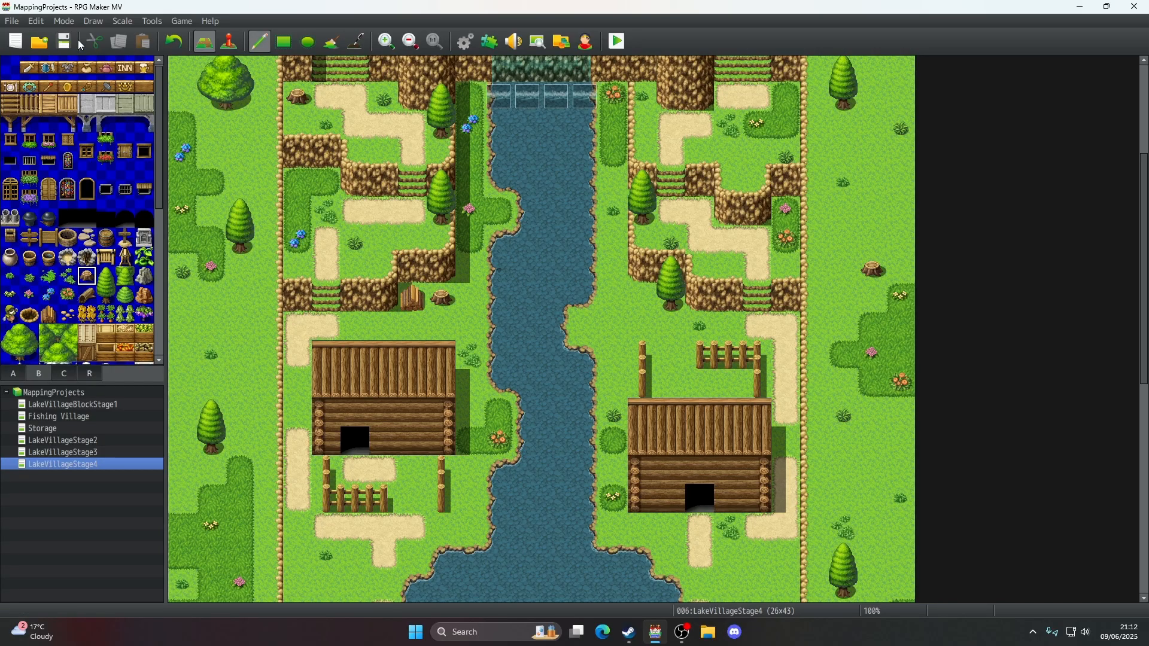
- Examine Tileset C and Tileset B as possible event images for the stump's tile without assigning one
{"action": "left_click", "coordinate": [226, 53]}
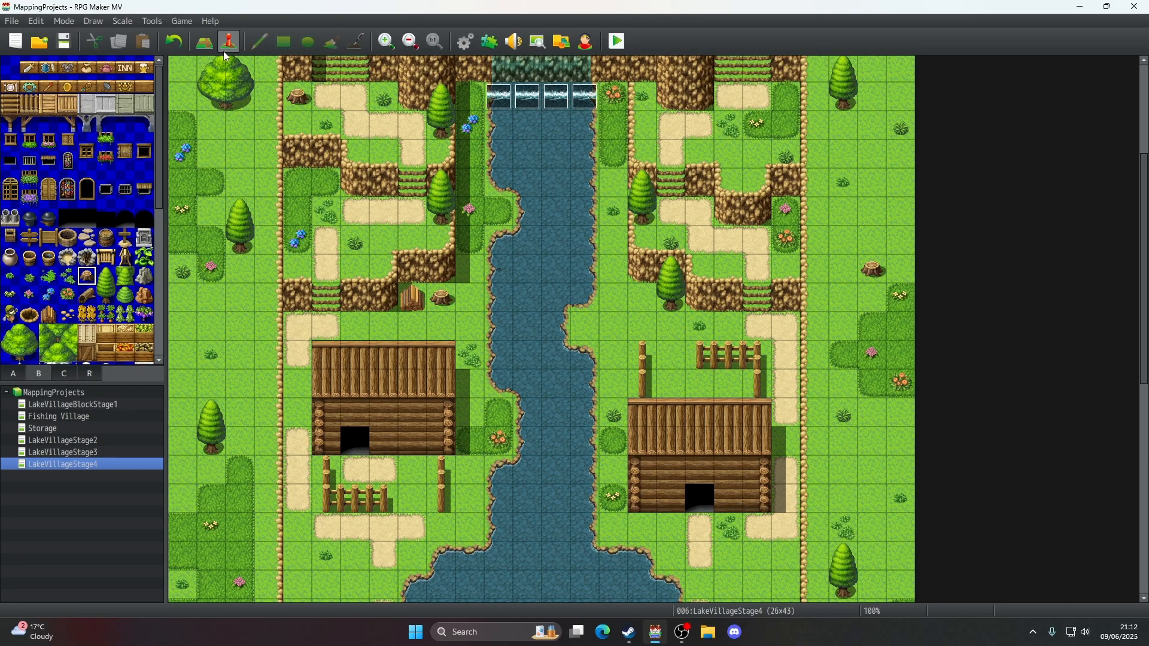
{"action": "double_click", "coordinate": [449, 297]}
{"action": "double_click", "coordinate": [323, 377]}
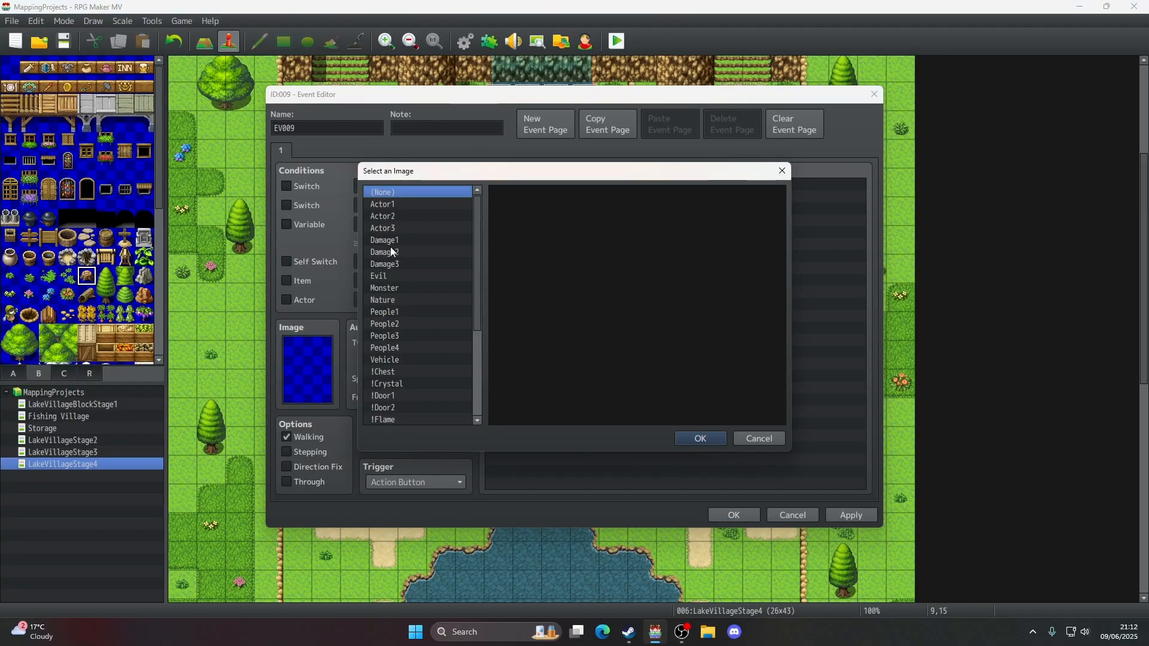
{"action": "left_click_drag", "start_coordinate": [479, 235], "coordinate": [471, 335]}
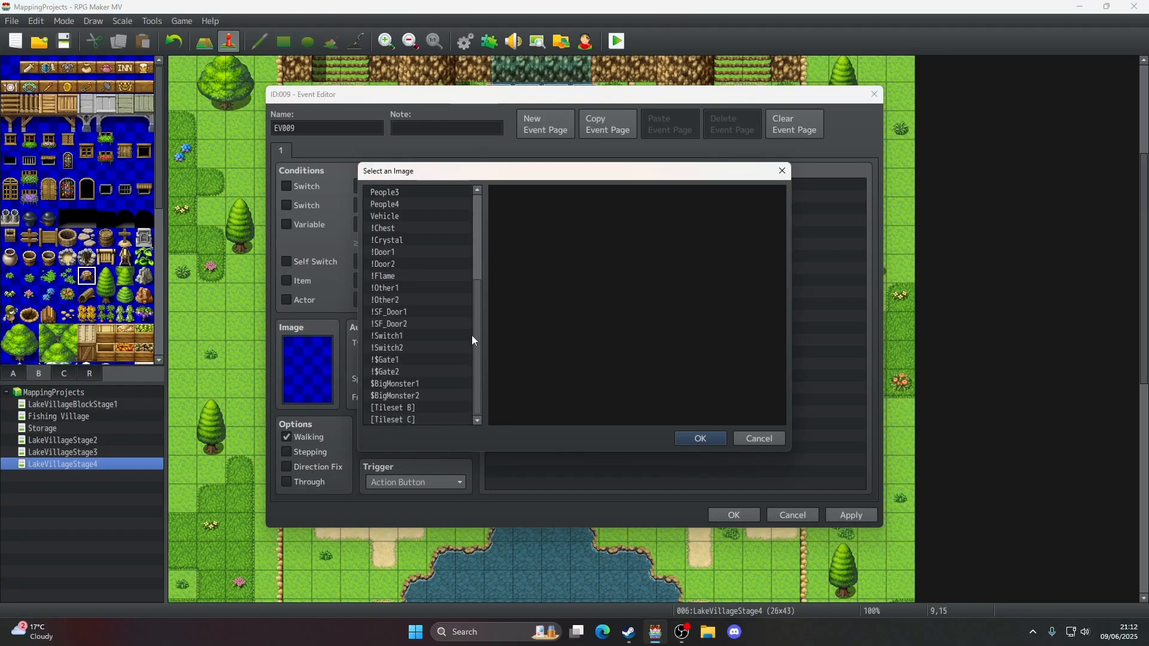
{"action": "left_click", "coordinate": [400, 417]}
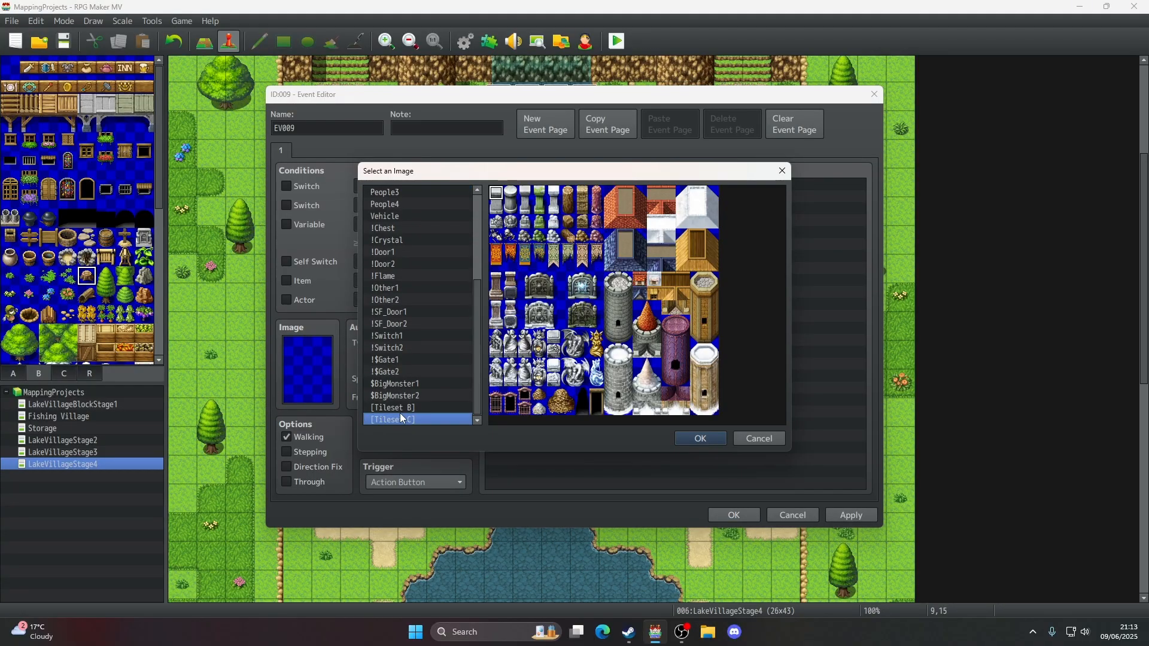
{"action": "left_click", "coordinate": [399, 407]}
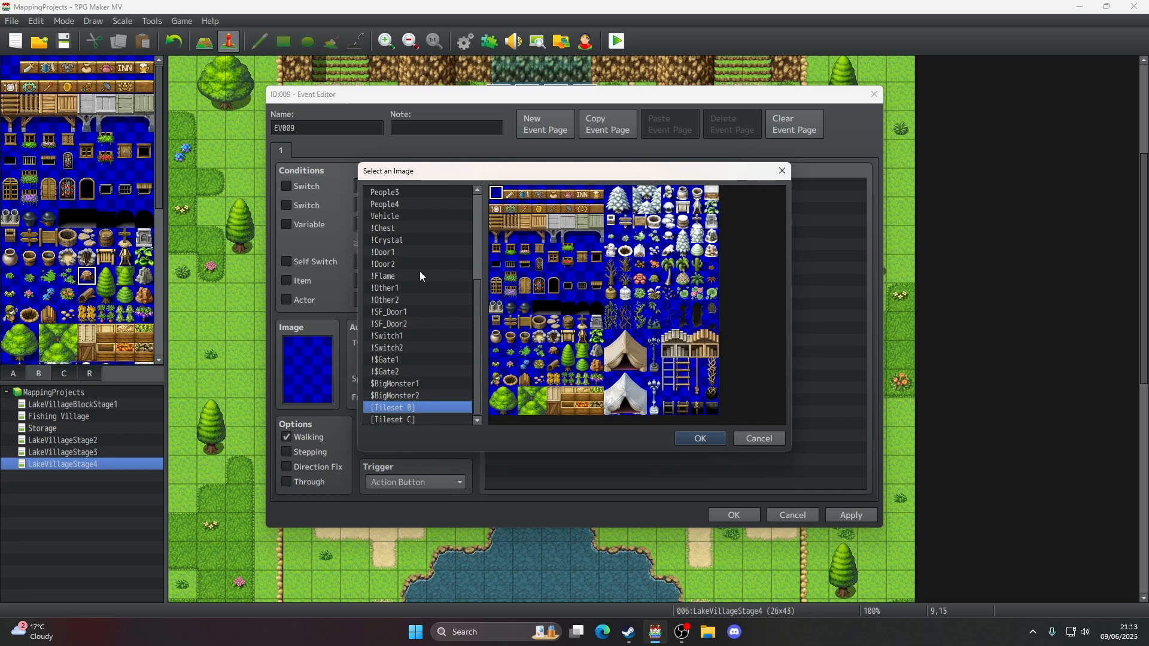
{"action": "left_click", "coordinate": [775, 443]}
{"action": "left_click", "coordinate": [734, 515]}
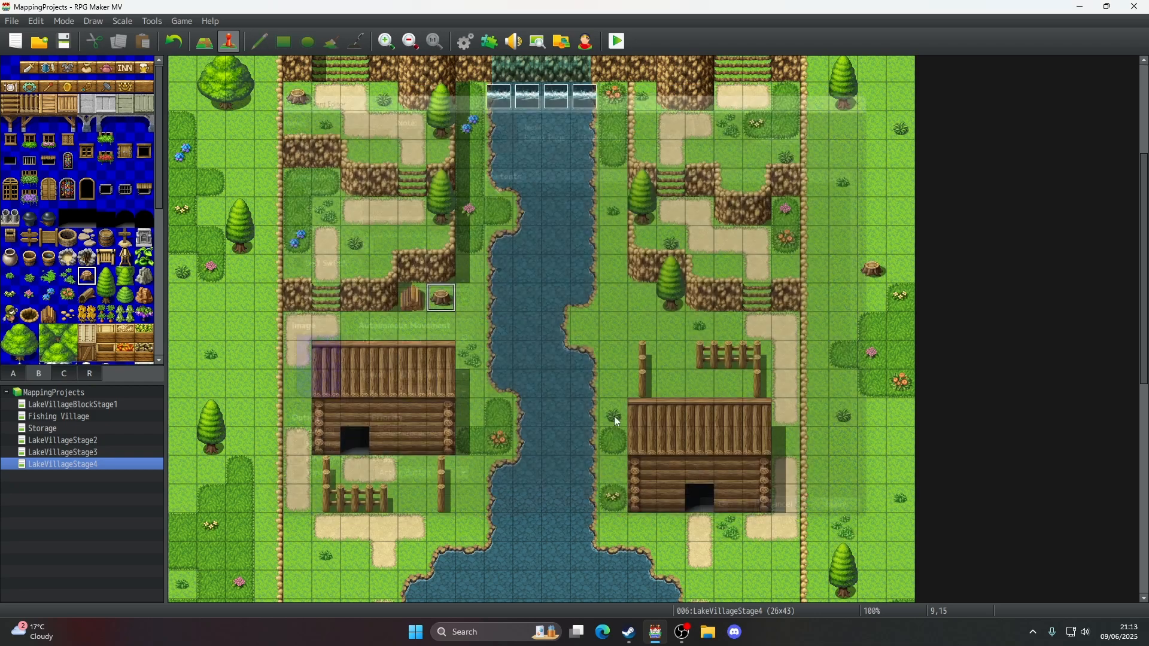
- Try an empty wooden bucket on the tall grass of the western terrace, and undo the placement
{"action": "left_click", "coordinate": [204, 41]}
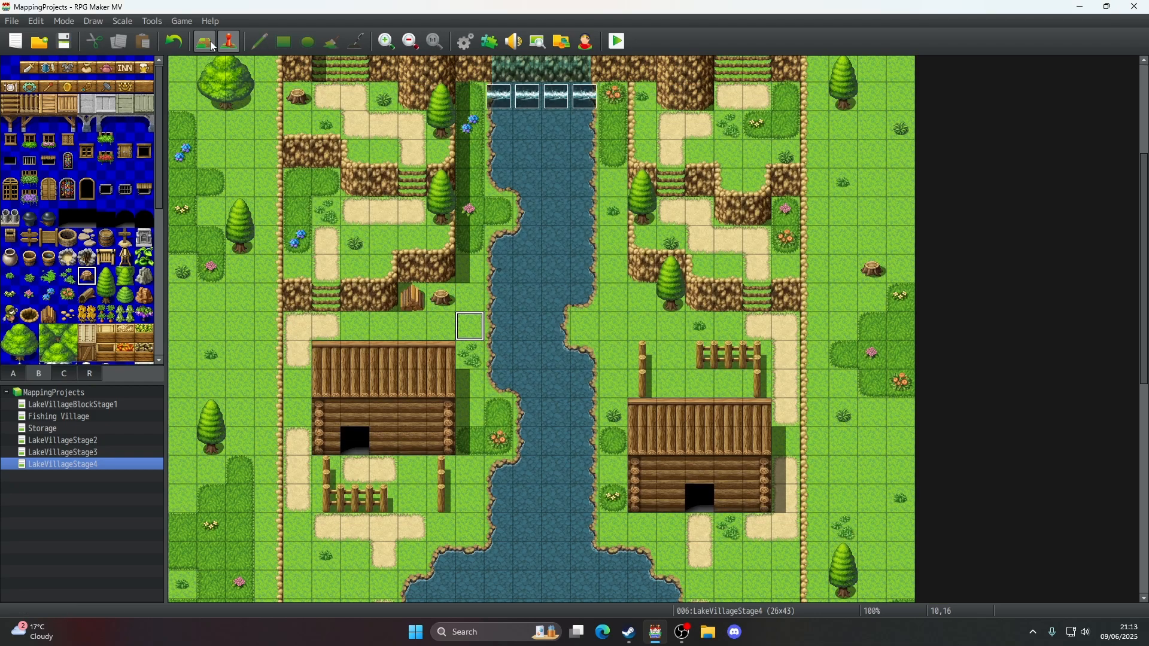
{"action": "scroll", "coordinate": [473, 286], "scroll_direction": "up", "scroll_amount": 2}
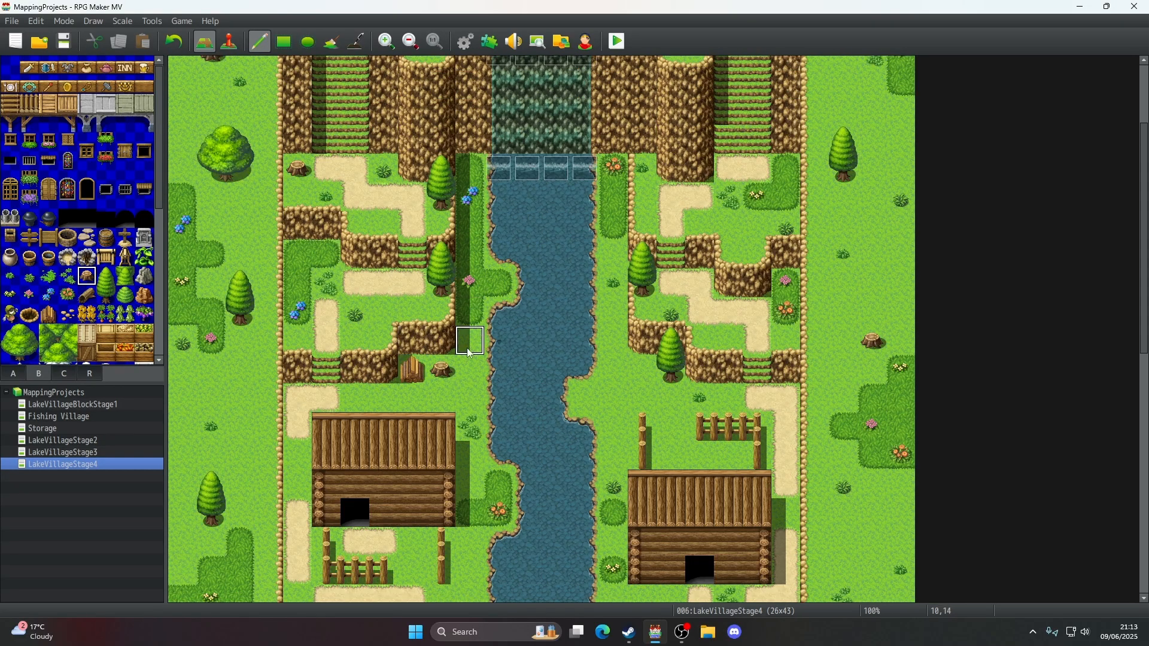
{"action": "scroll", "coordinate": [530, 328], "scroll_direction": "up", "scroll_amount": 4}
{"action": "scroll", "coordinate": [532, 328], "scroll_direction": "down", "scroll_amount": 2}
{"action": "scroll", "coordinate": [47, 212], "scroll_direction": "down", "scroll_amount": 2}
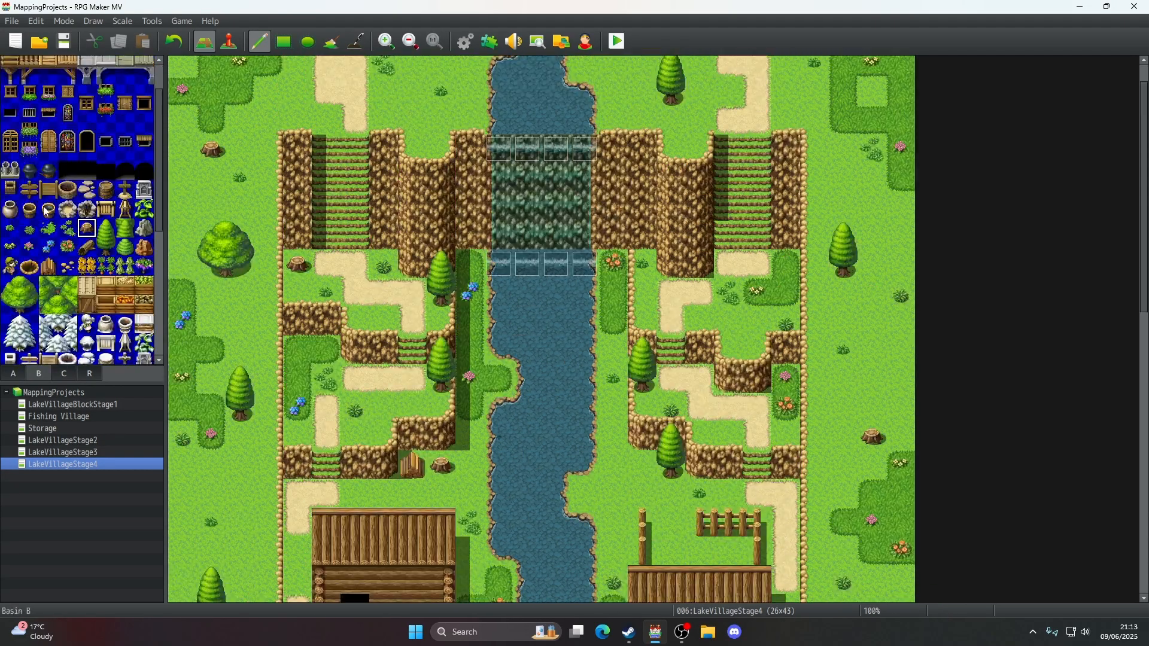
{"action": "left_click", "coordinate": [34, 214]}
{"action": "left_click", "coordinate": [300, 356]}
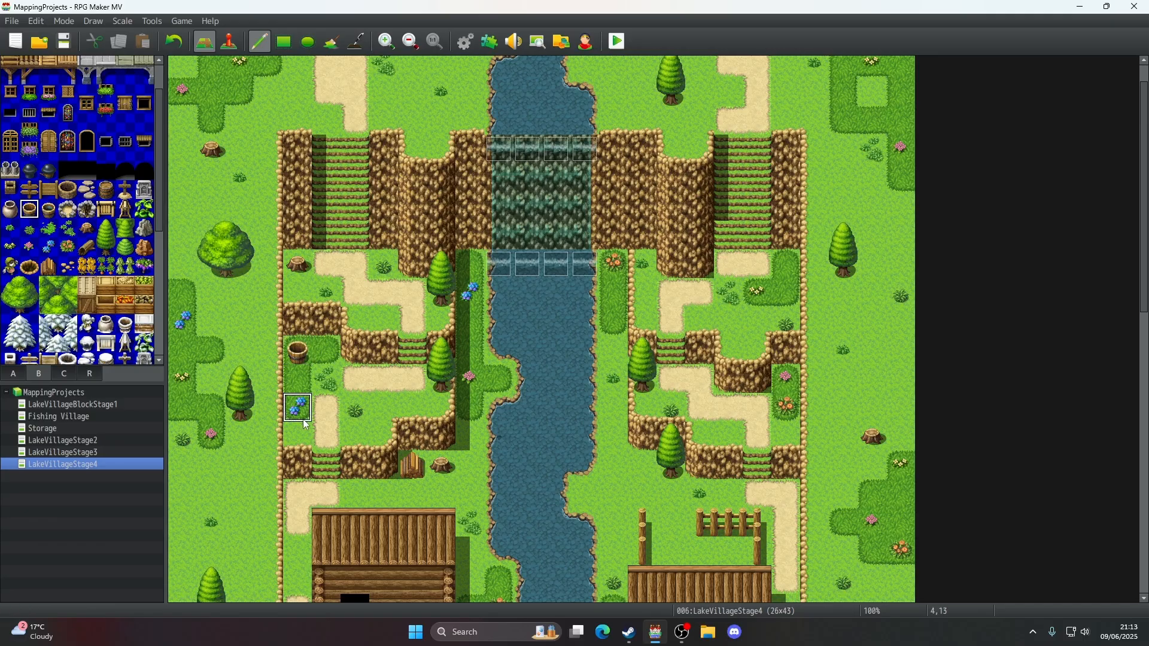
{"action": "left_click", "coordinate": [174, 41]}
- Place two empty wooden buckets and one water-filled bucket on the grass along the lake's southern shore
{"action": "scroll", "coordinate": [643, 372], "scroll_direction": "down", "scroll_amount": 14}
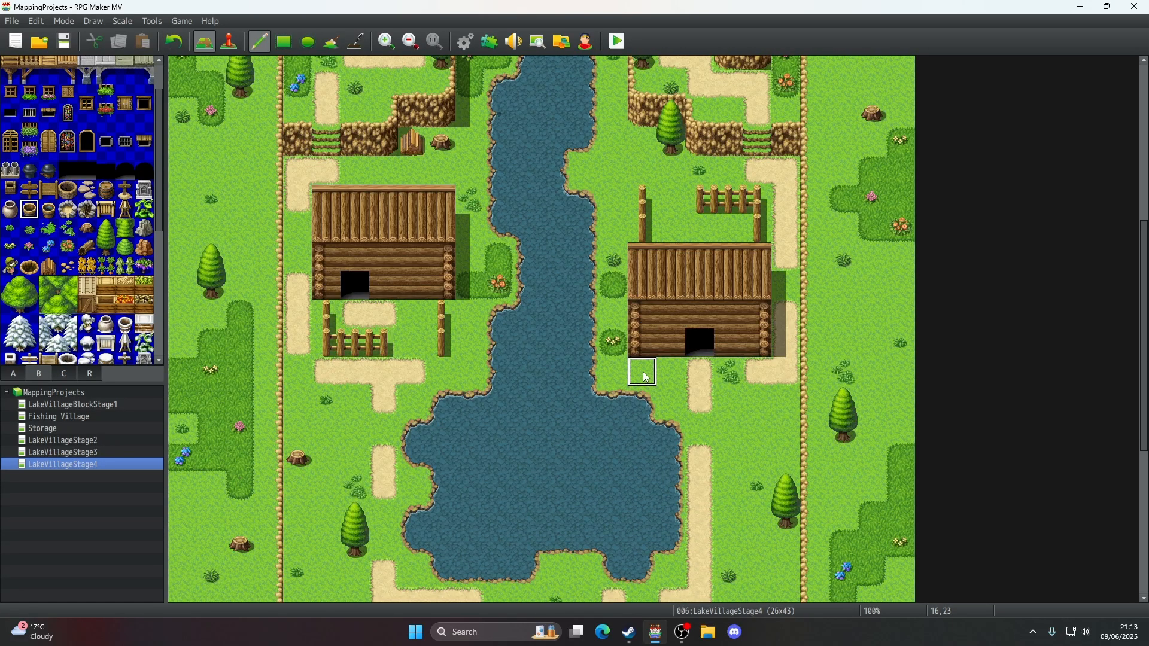
{"action": "scroll", "coordinate": [643, 373], "scroll_direction": "down", "scroll_amount": 2}
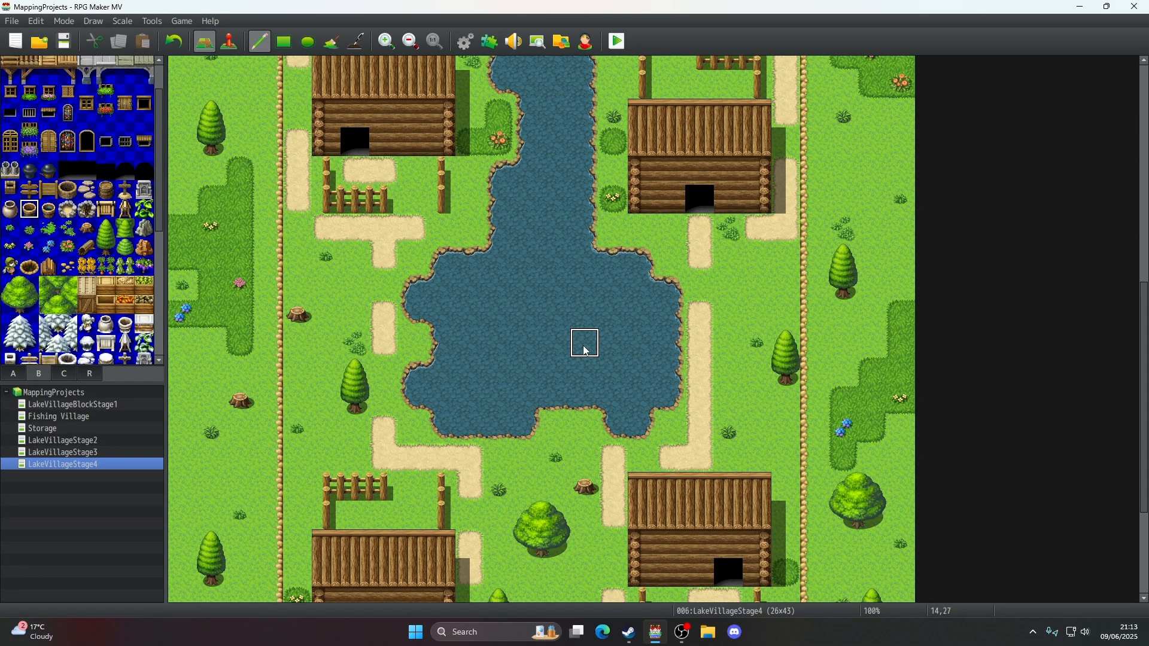
{"action": "left_click", "coordinate": [527, 458]}
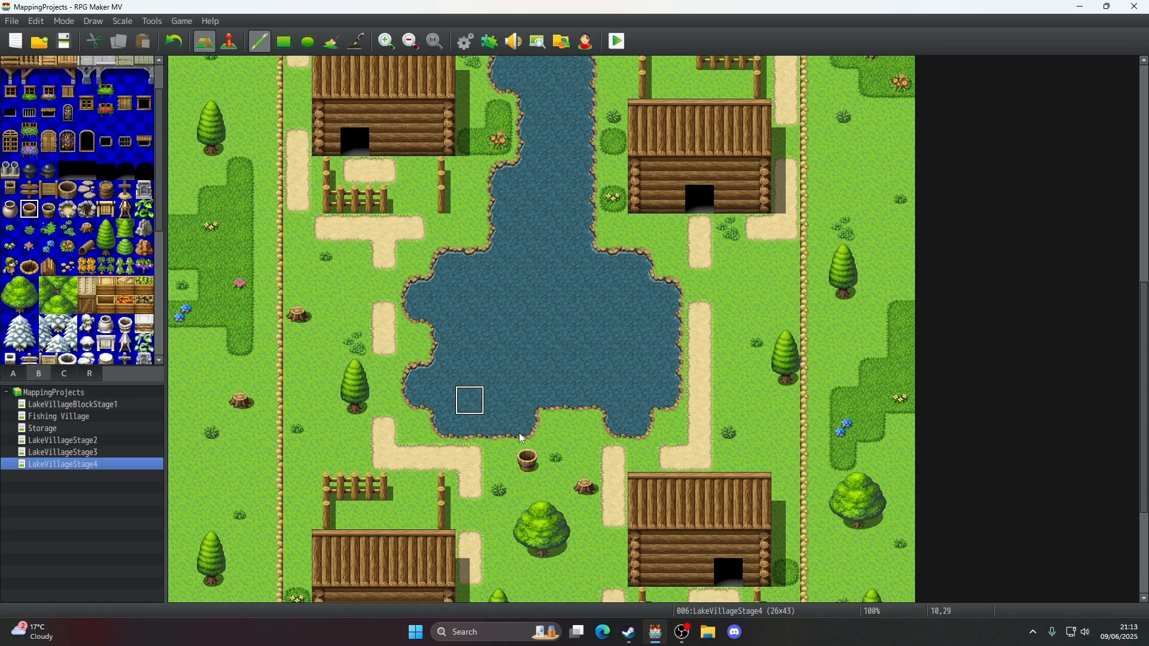
{"action": "left_click", "coordinate": [556, 430]}
{"action": "left_click", "coordinate": [48, 209]}
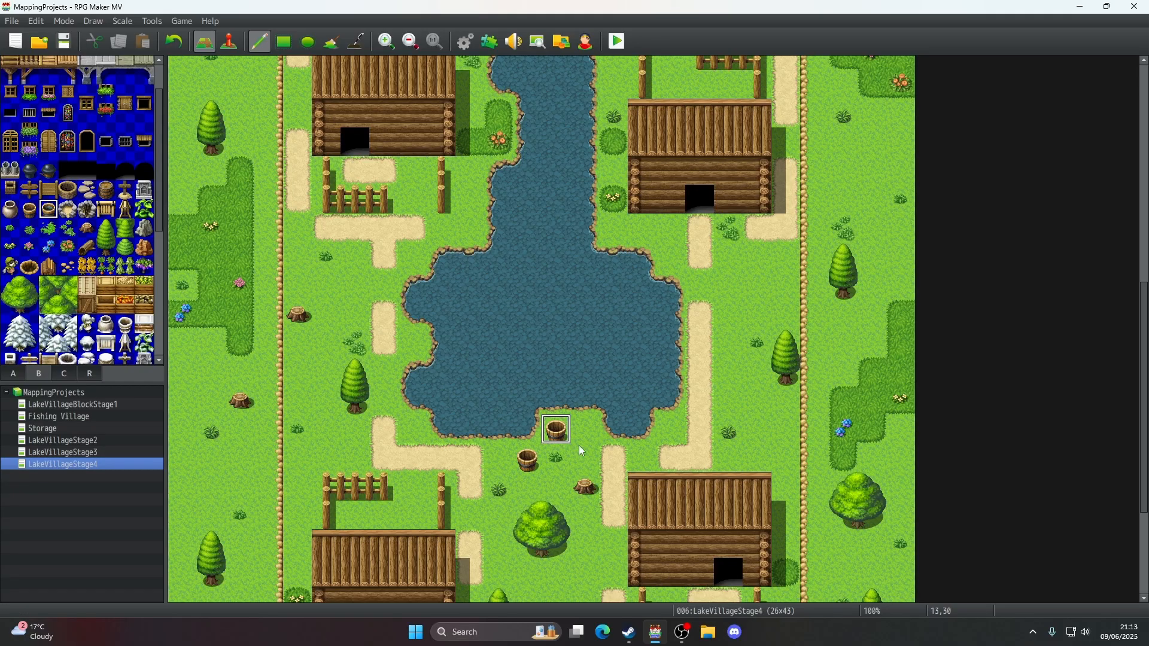
{"action": "left_click", "coordinate": [586, 430]}
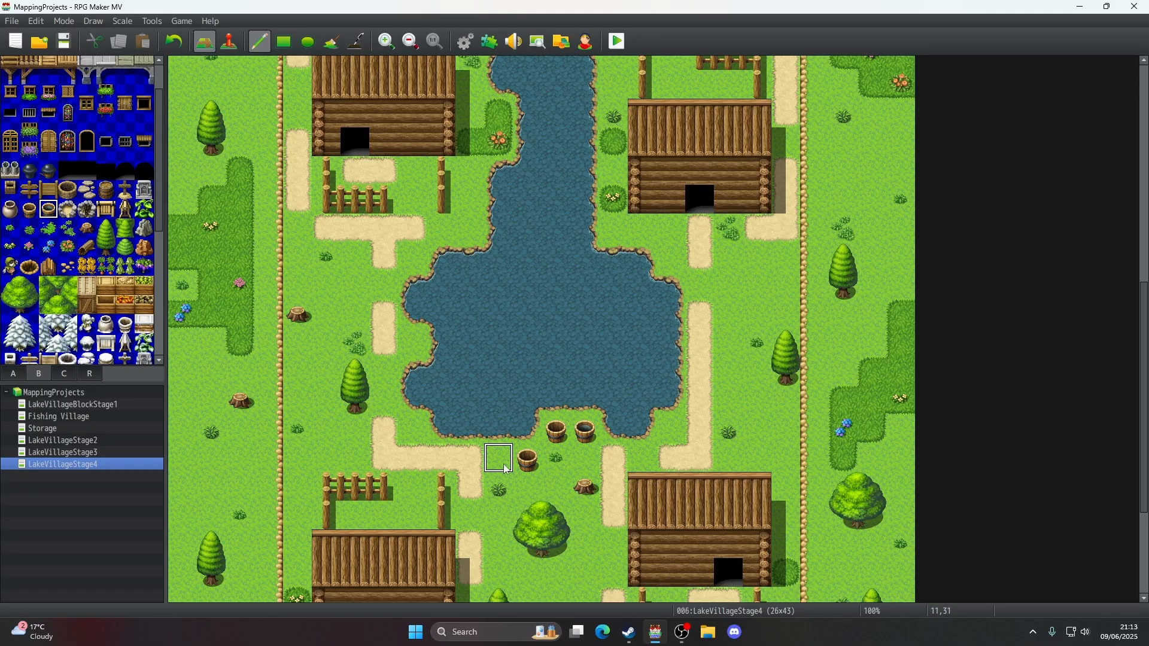
- Place a water-filled bucket in the lake's western shore notch and an empty bucket by its northeastern shore near the house path
{"action": "scroll", "coordinate": [499, 460], "scroll_direction": "up", "scroll_amount": 1}
{"action": "left_click", "coordinate": [418, 386]}
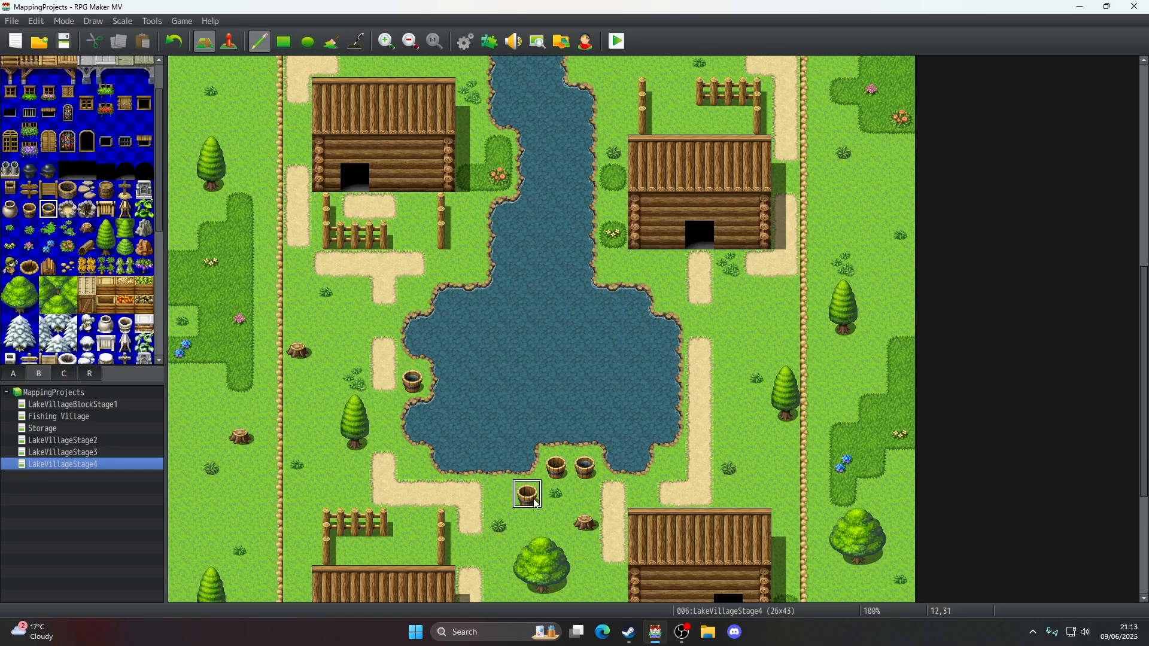
{"action": "left_click", "coordinate": [29, 209]}
{"action": "left_click", "coordinate": [671, 294]}
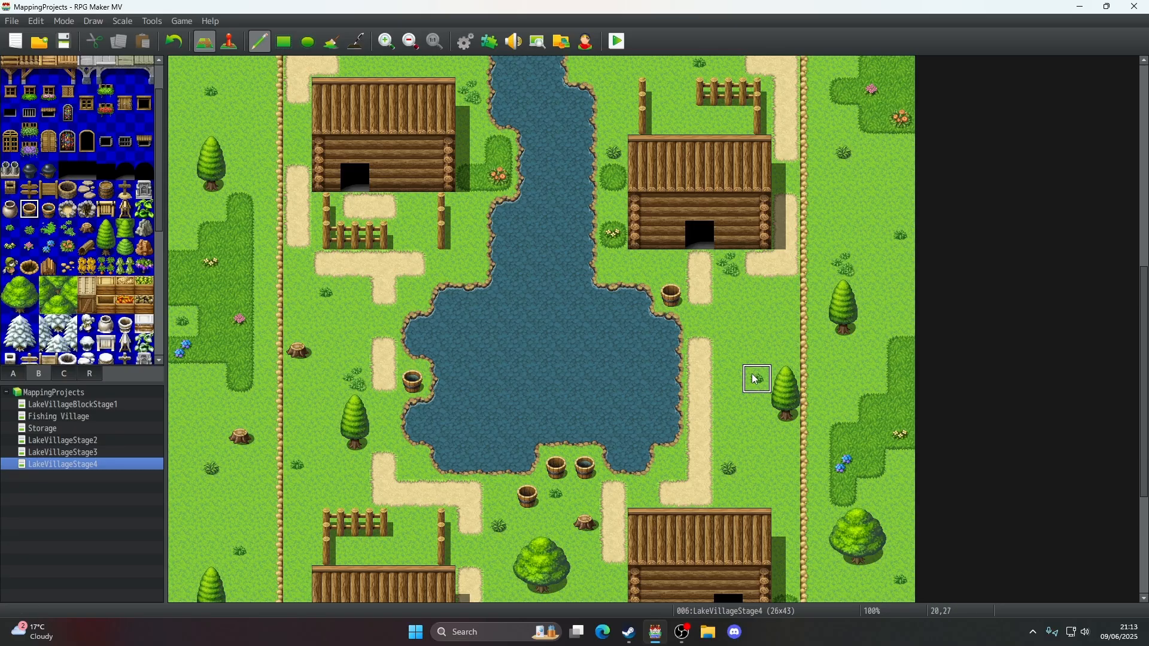
- Try a three-tile row of the framed brown A tile in the fenced yard behind the eastern house, and undo it
{"action": "scroll", "coordinate": [756, 379], "scroll_direction": "up", "scroll_amount": 3}
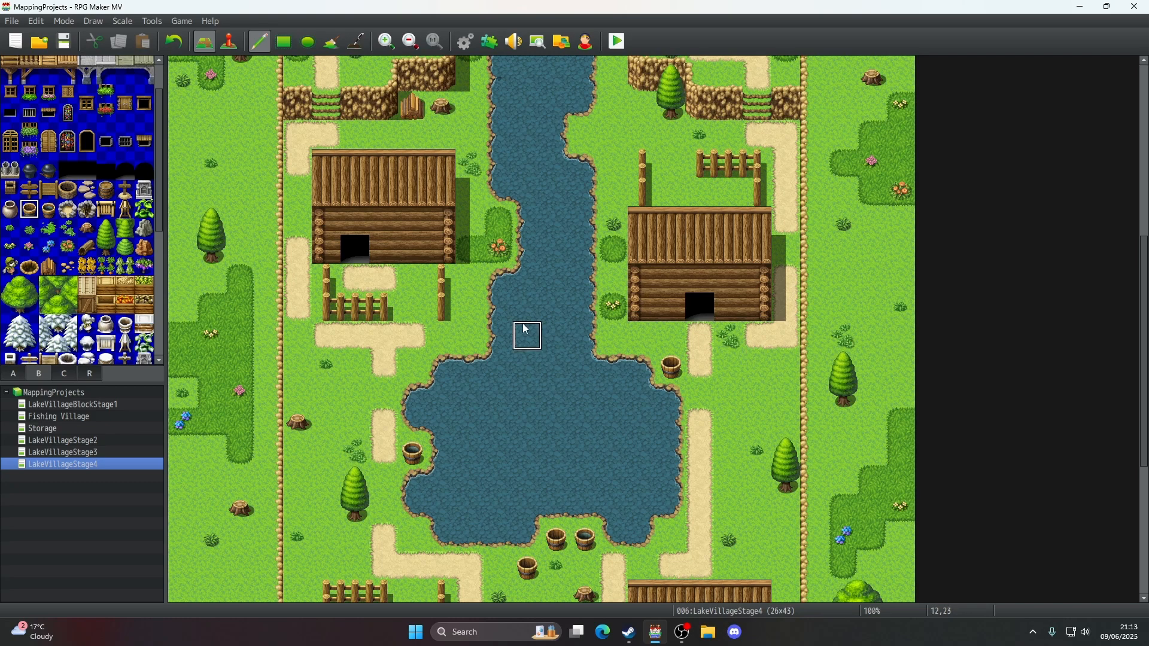
{"action": "scroll", "coordinate": [555, 392], "scroll_direction": "up", "scroll_amount": 7}
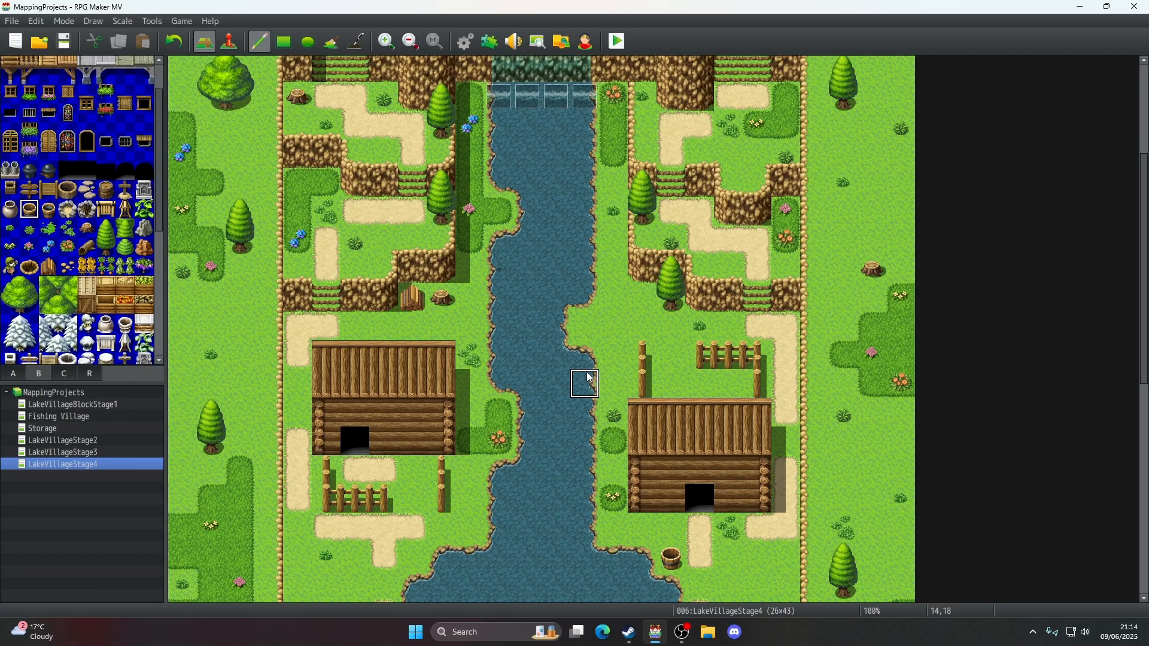
{"action": "scroll", "coordinate": [586, 379], "scroll_direction": "down", "scroll_amount": 5}
{"action": "left_click", "coordinate": [11, 375]}
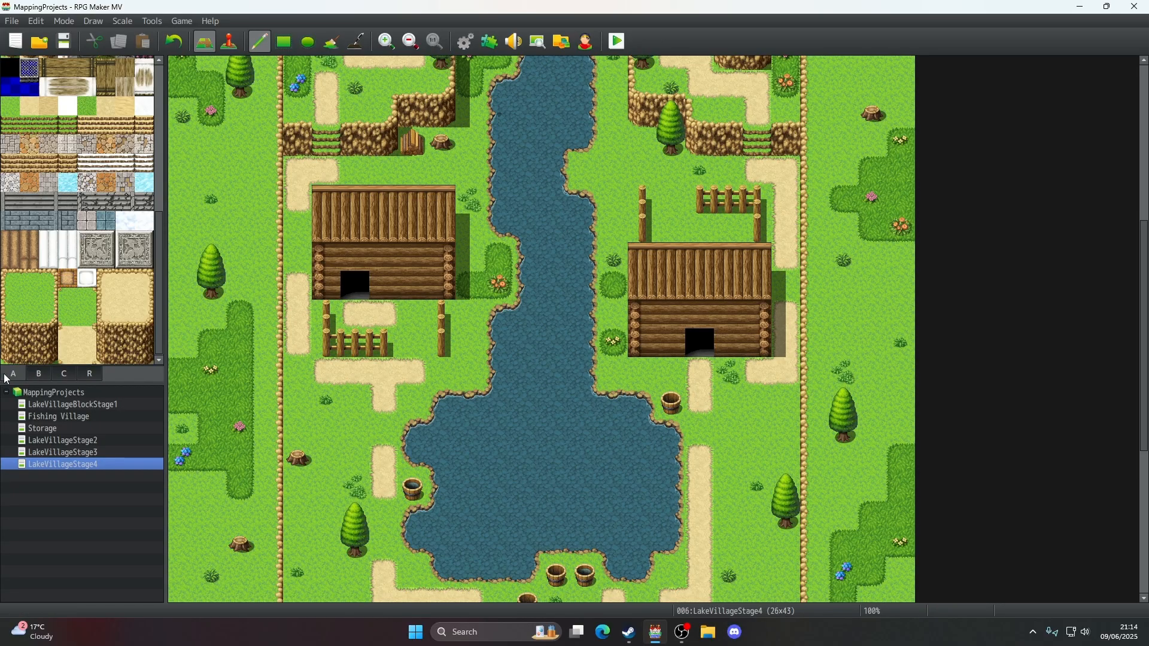
{"action": "scroll", "coordinate": [45, 311], "scroll_direction": "up", "scroll_amount": 6}
{"action": "scroll", "coordinate": [47, 312], "scroll_direction": "down", "scroll_amount": 6}
{"action": "left_click_drag", "start_coordinate": [670, 228], "coordinate": [729, 227]}
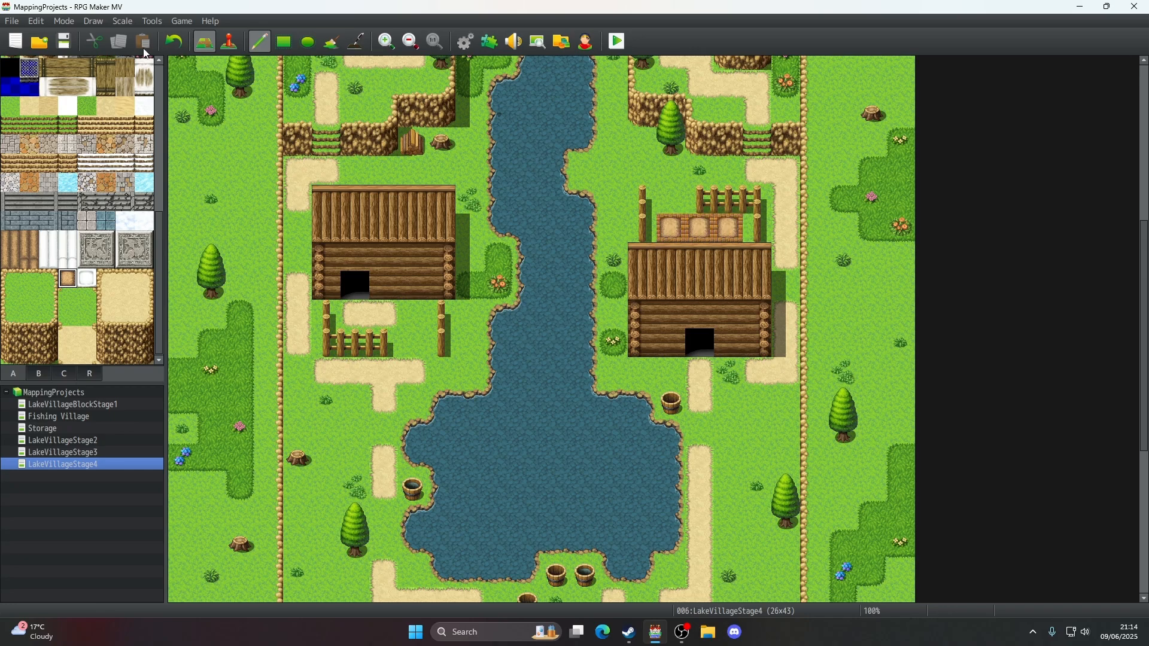
{"action": "left_click", "coordinate": [173, 41]}
- Try two wooden plank floor variants across three tiles of the fenced yard behind the eastern house, and undo both
{"action": "scroll", "coordinate": [96, 191], "scroll_direction": "up", "scroll_amount": 6}
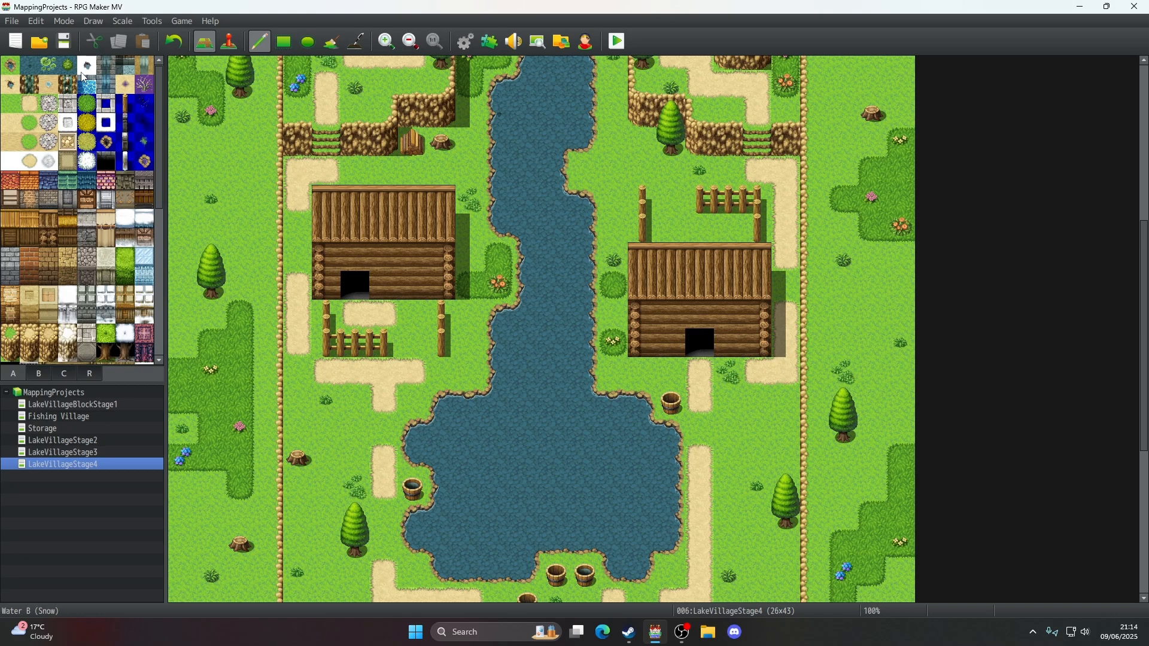
{"action": "scroll", "coordinate": [18, 239], "scroll_direction": "down", "scroll_amount": 5}
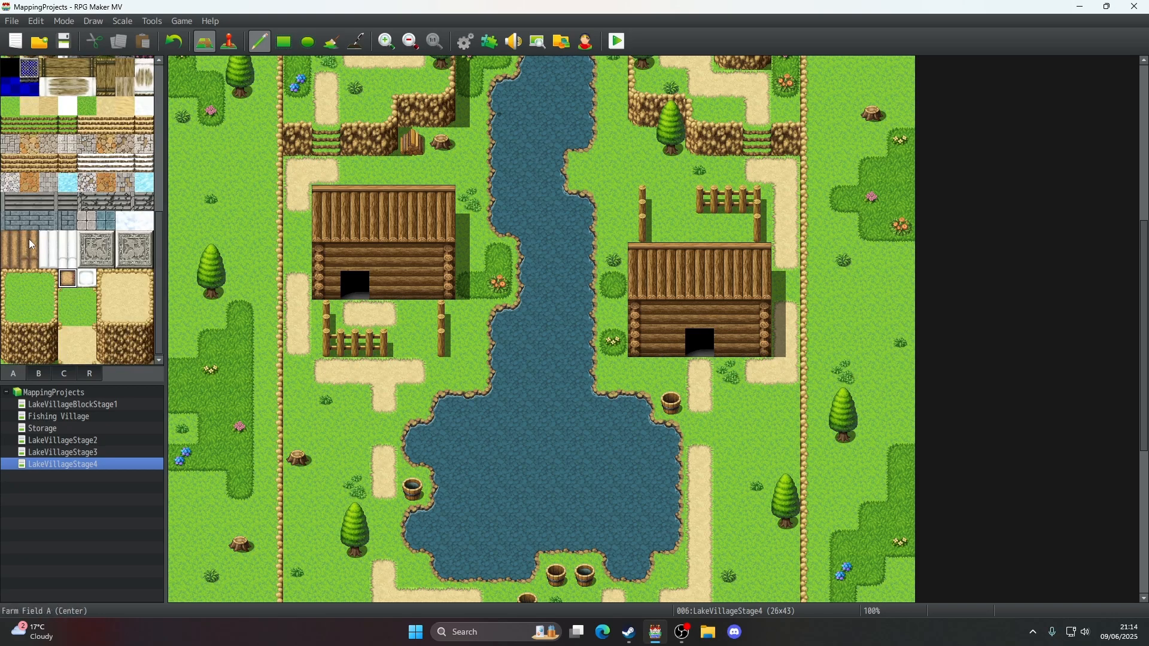
{"action": "left_click", "coordinate": [28, 257]}
{"action": "left_click_drag", "start_coordinate": [670, 227], "coordinate": [730, 229]}
{"action": "left_click", "coordinate": [172, 45]}
{"action": "left_click", "coordinate": [11, 241]}
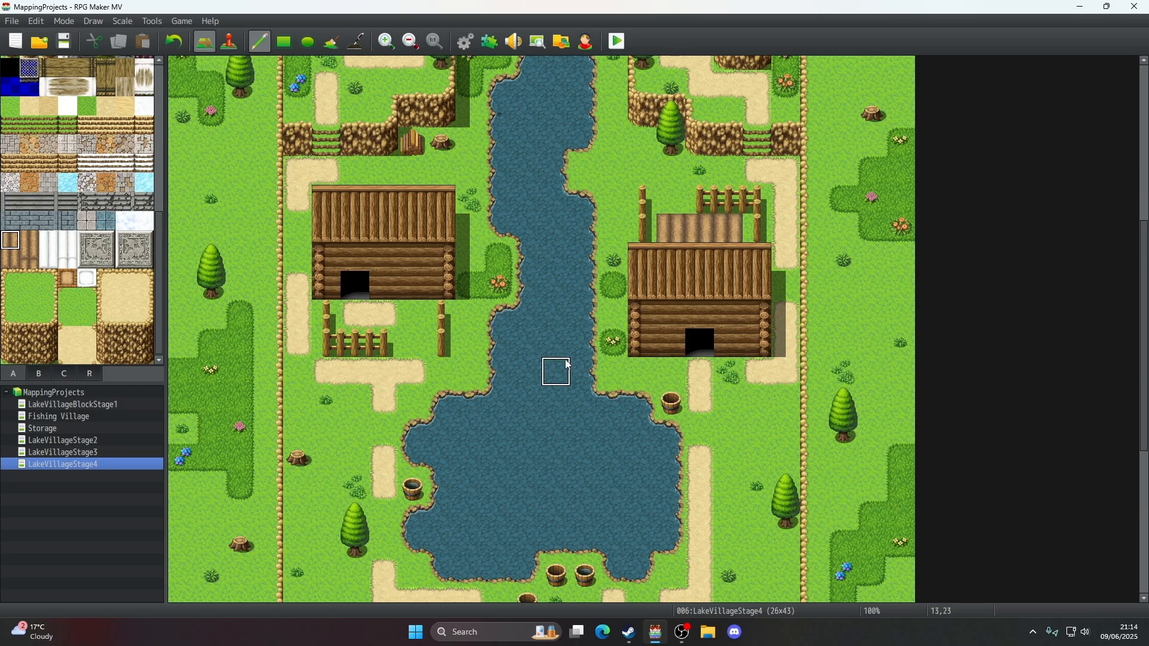
{"action": "left_click", "coordinate": [174, 41]}
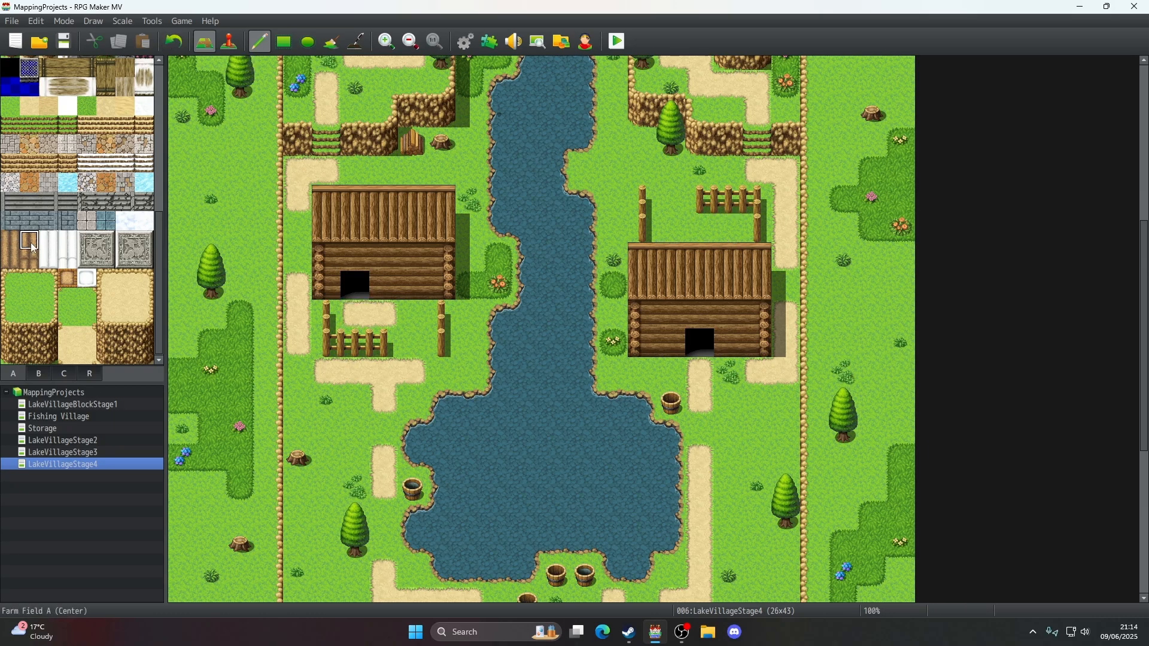
- Try a three-tile Farm Field A (Center) row, then a two-tile Farm Field A (Top) row, in the yard behind the northeastern house
{"action": "left_click_drag", "start_coordinate": [669, 228], "coordinate": [729, 227]}
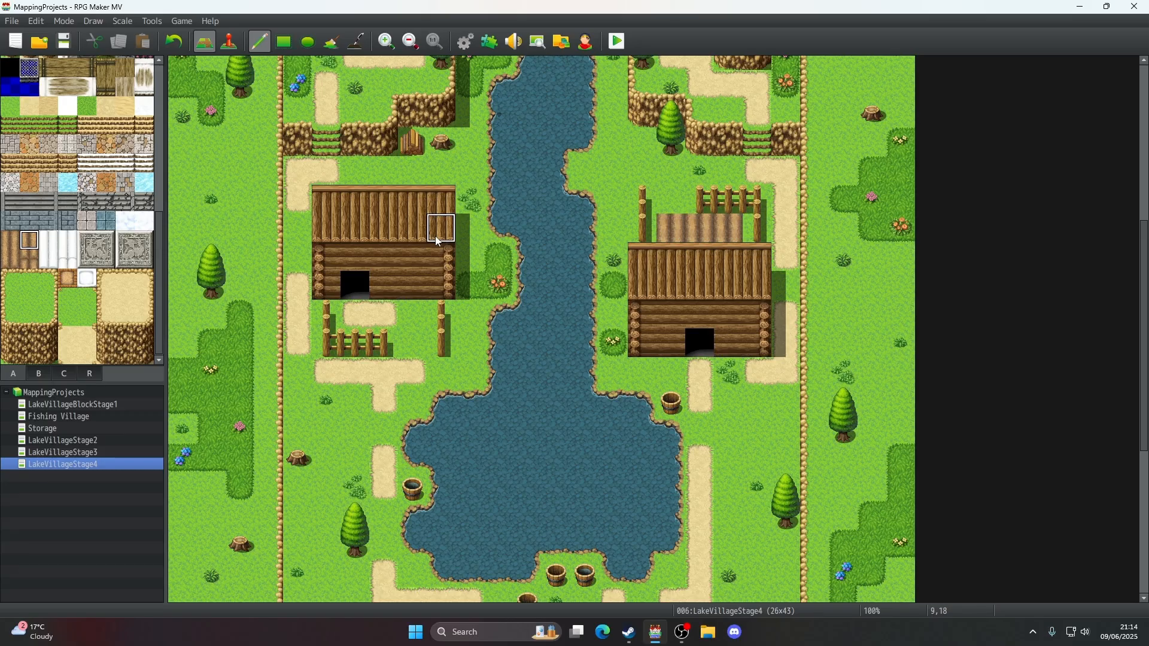
{"action": "left_click", "coordinate": [174, 41]}
{"action": "scroll", "coordinate": [670, 290], "scroll_direction": "up", "scroll_amount": 2}
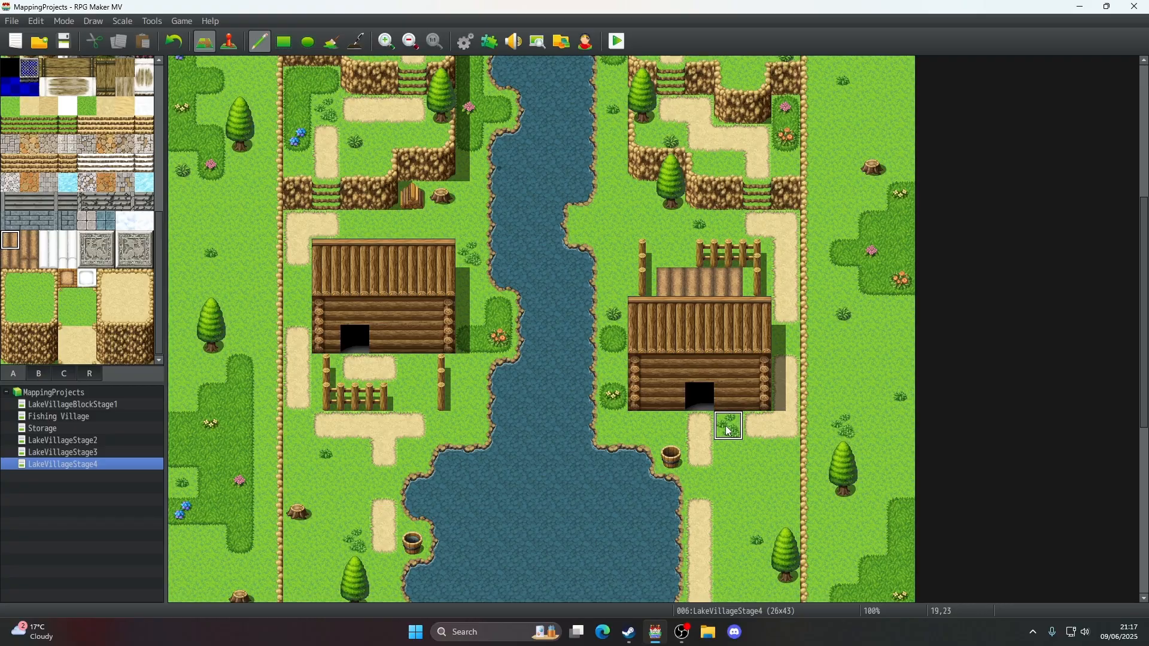
{"action": "left_click_drag", "start_coordinate": [729, 282], "coordinate": [699, 281]}
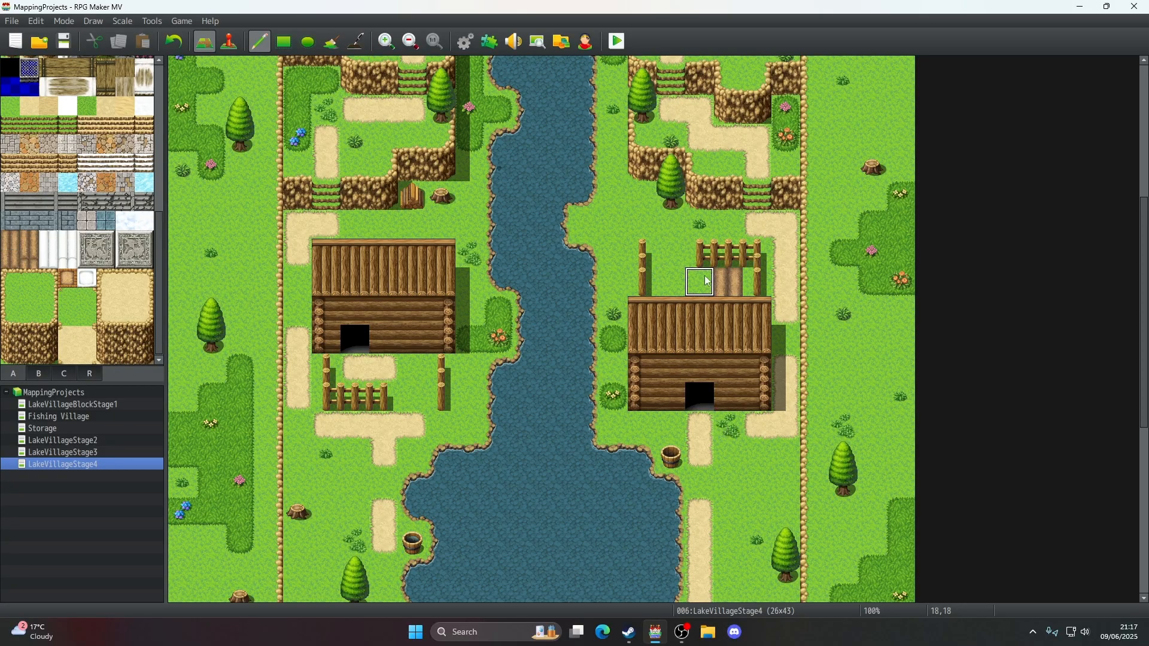
- Try an empty wooden bucket in the fenced yard behind the southwestern house, and undo it
{"action": "scroll", "coordinate": [465, 347], "scroll_direction": "down", "scroll_amount": 5}
{"action": "scroll", "coordinate": [465, 347], "scroll_direction": "down", "scroll_amount": 2}
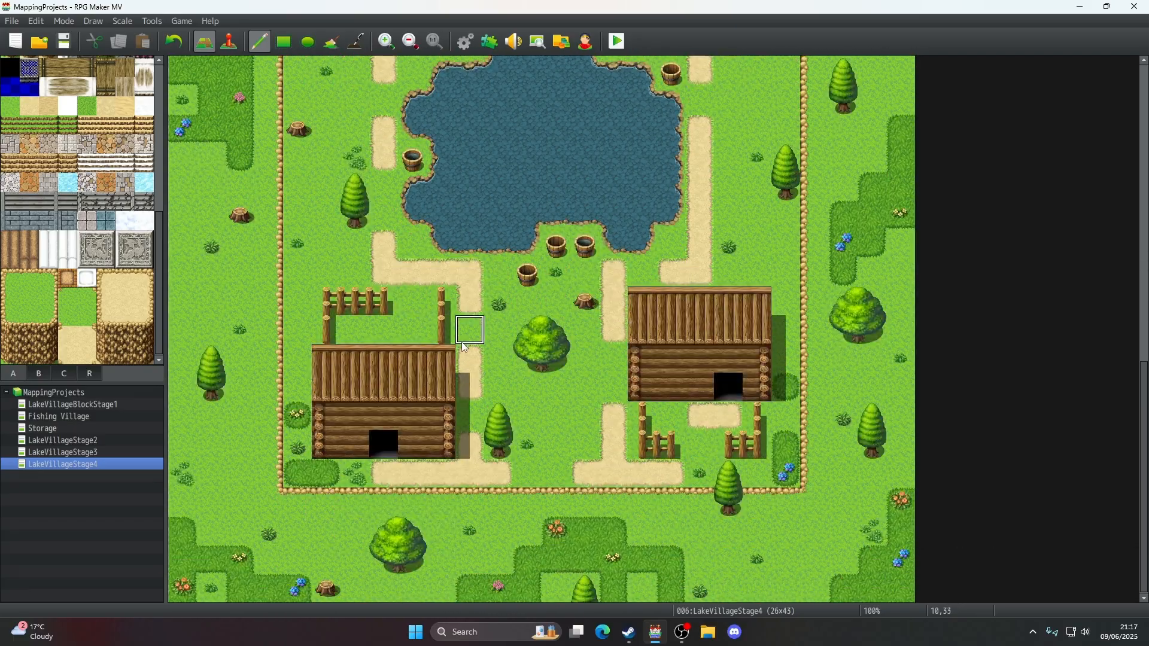
{"action": "scroll", "coordinate": [464, 347], "scroll_direction": "up", "scroll_amount": 3}
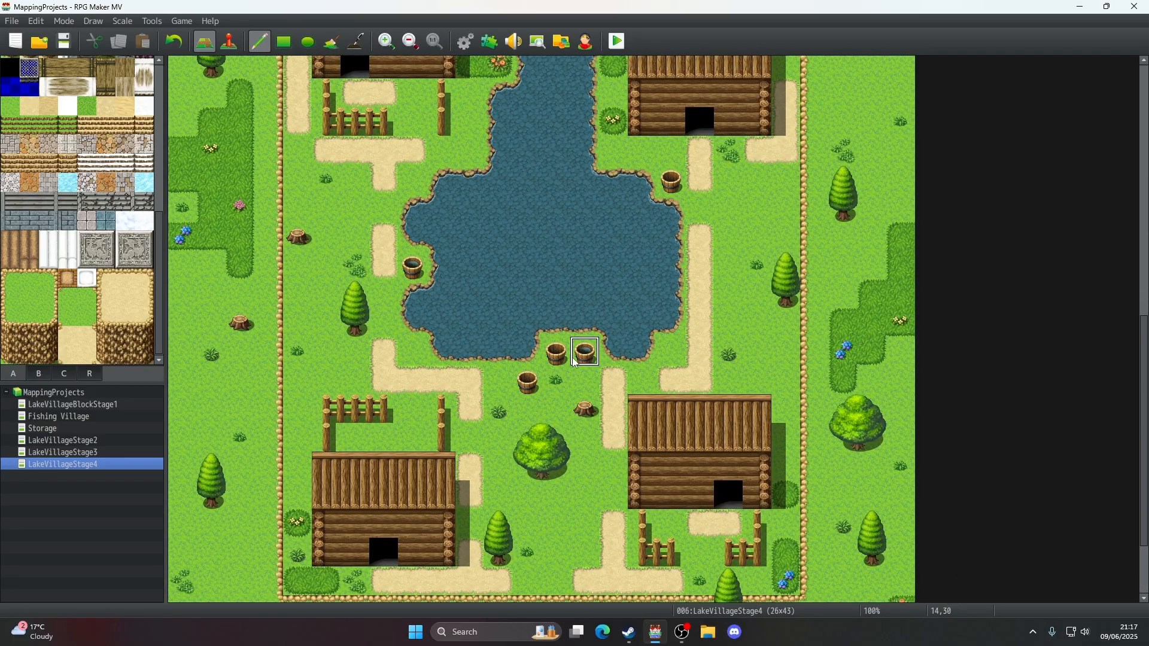
{"action": "left_click", "coordinate": [355, 440]}
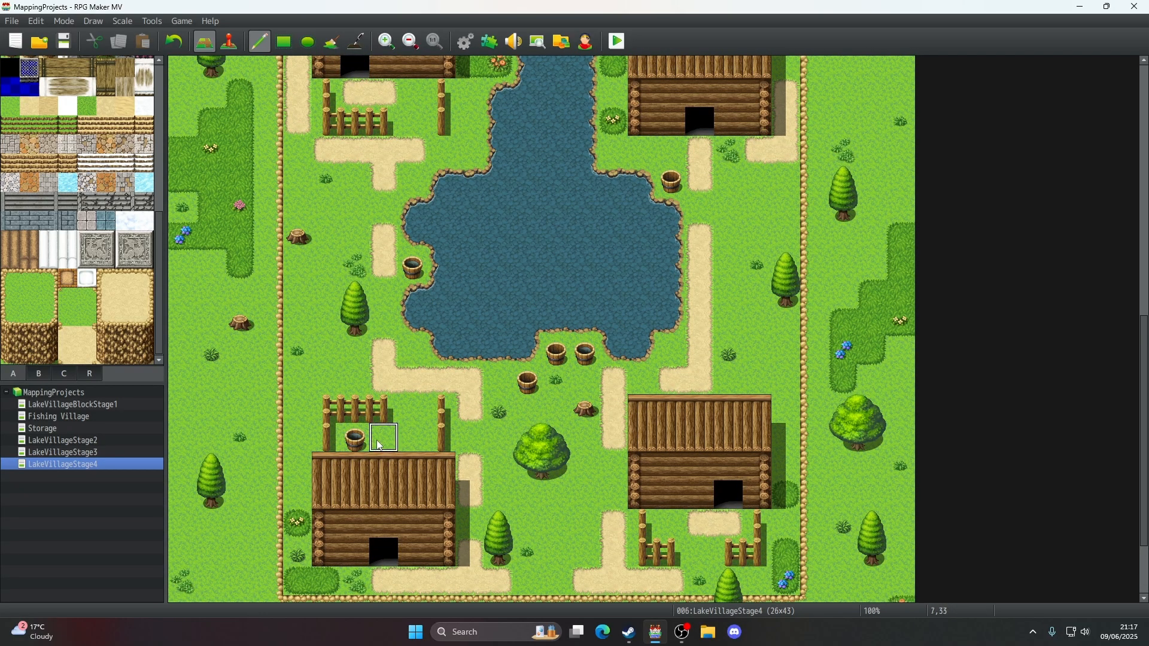
{"action": "key", "text": "ctrl+z"}
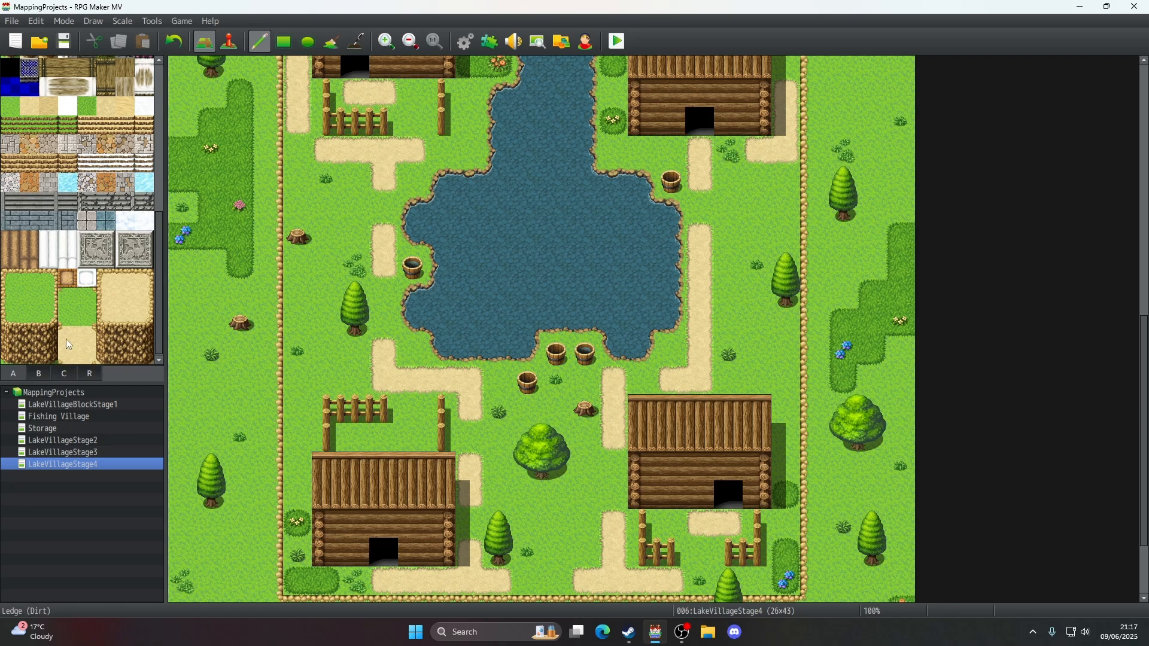
- Try two Crops A tiles side by side on the grass of the yard behind the southwestern house, and undo them
{"action": "left_click", "coordinate": [42, 373]}
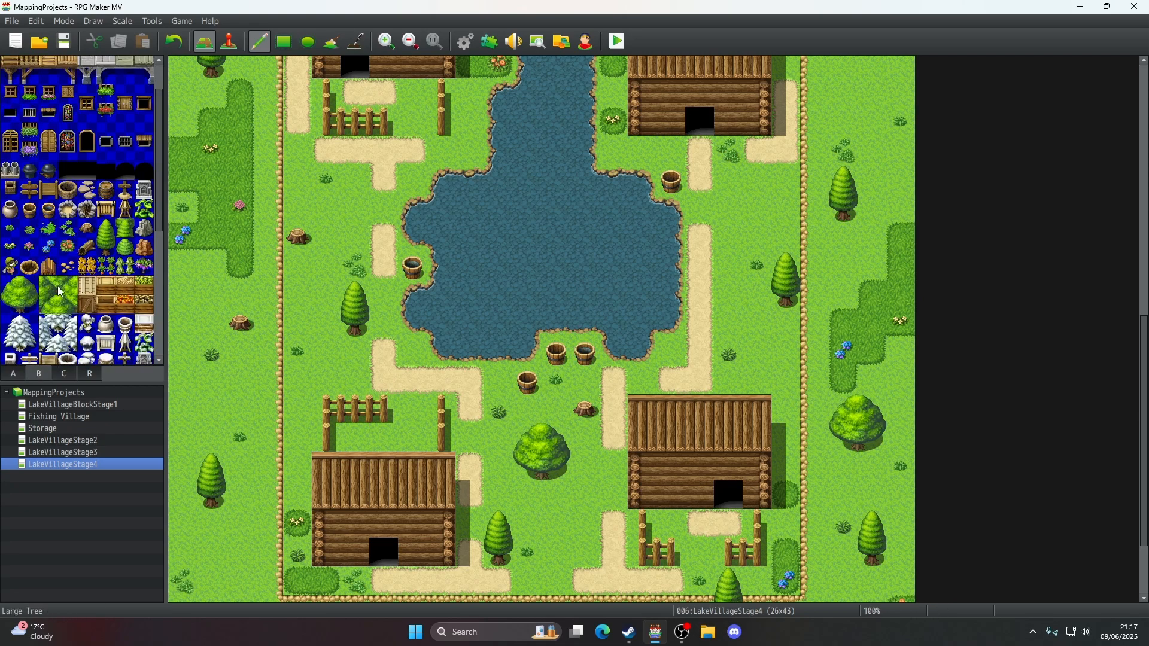
{"action": "scroll", "coordinate": [60, 292], "scroll_direction": "down", "scroll_amount": 2}
{"action": "left_click", "coordinate": [93, 222]}
{"action": "left_click_drag", "start_coordinate": [355, 436], "coordinate": [384, 437]}
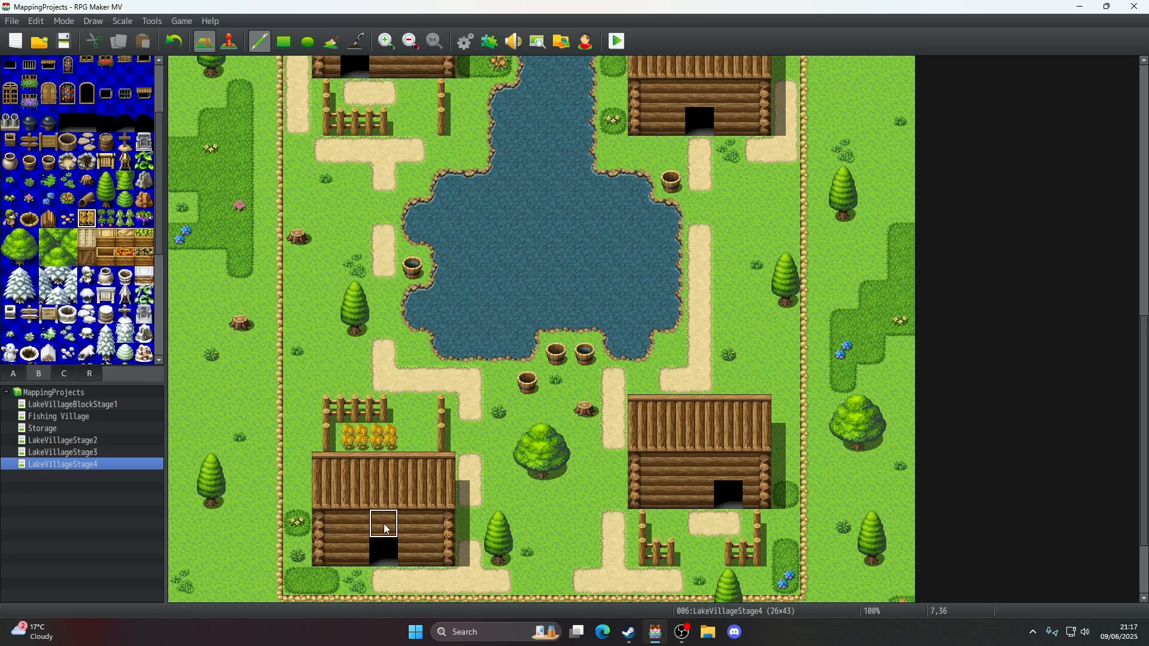
{"action": "left_click", "coordinate": [173, 41]}
- Lay two-tile rows of Farm Field A (Top) in the fenced yards behind the northeastern and southwestern houses
{"action": "scroll", "coordinate": [383, 320], "scroll_direction": "up", "scroll_amount": 3}
{"action": "scroll", "coordinate": [383, 320], "scroll_direction": "up", "scroll_amount": 3}
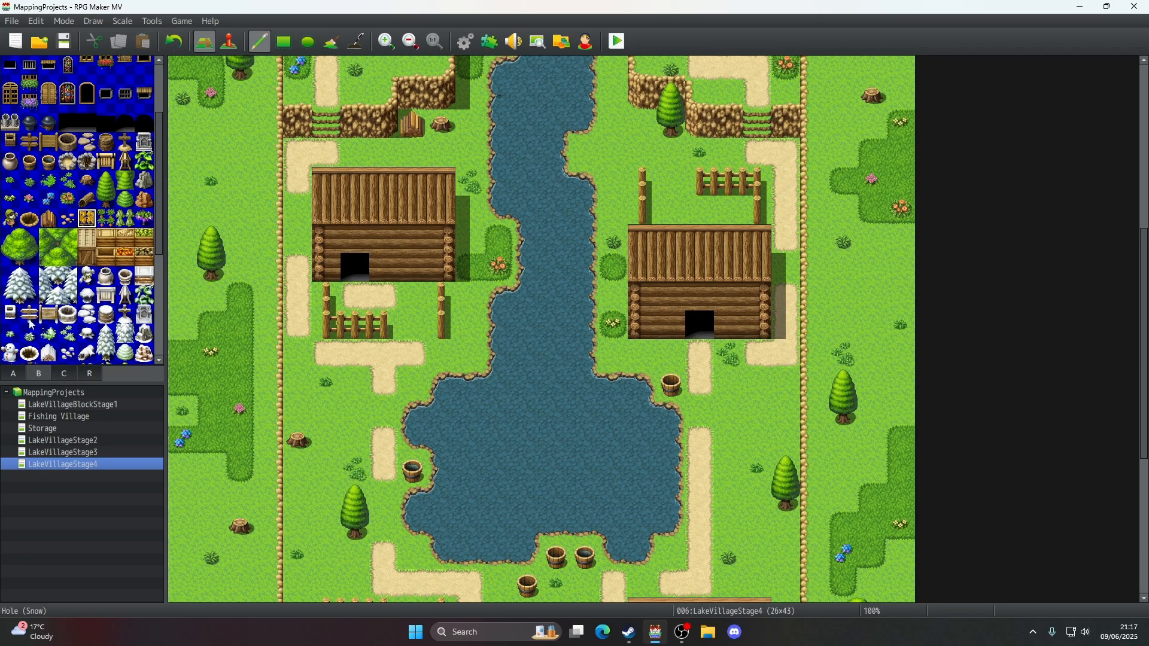
{"action": "left_click", "coordinate": [8, 377]}
{"action": "scroll", "coordinate": [62, 203], "scroll_direction": "up", "scroll_amount": 2}
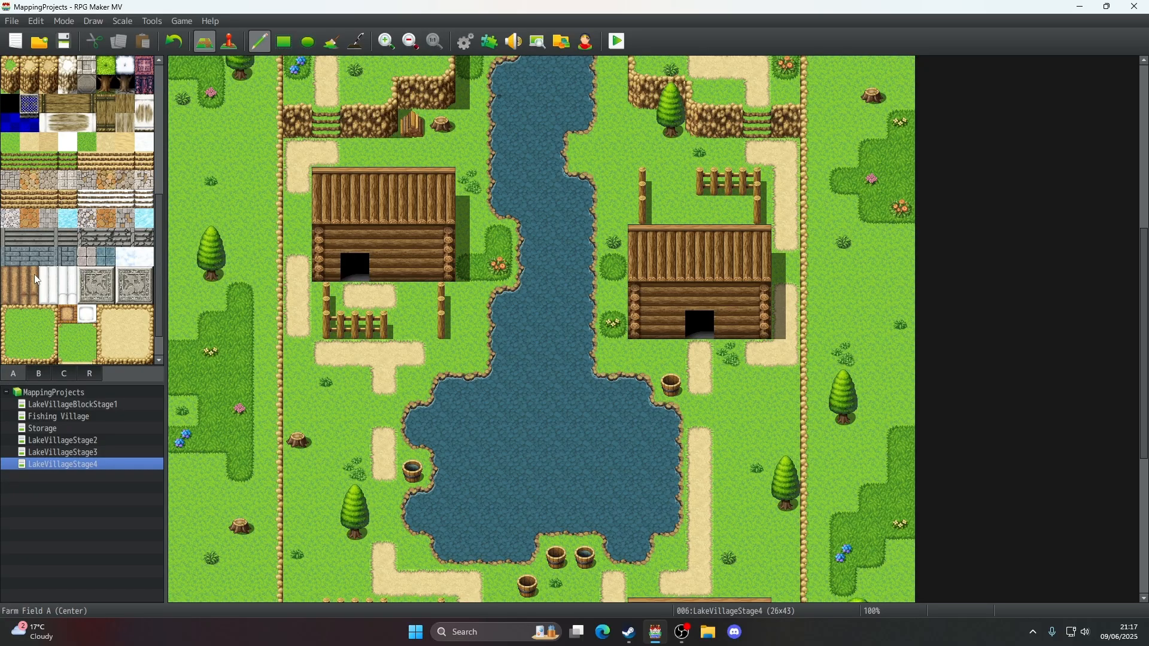
{"action": "left_click", "coordinate": [12, 277]}
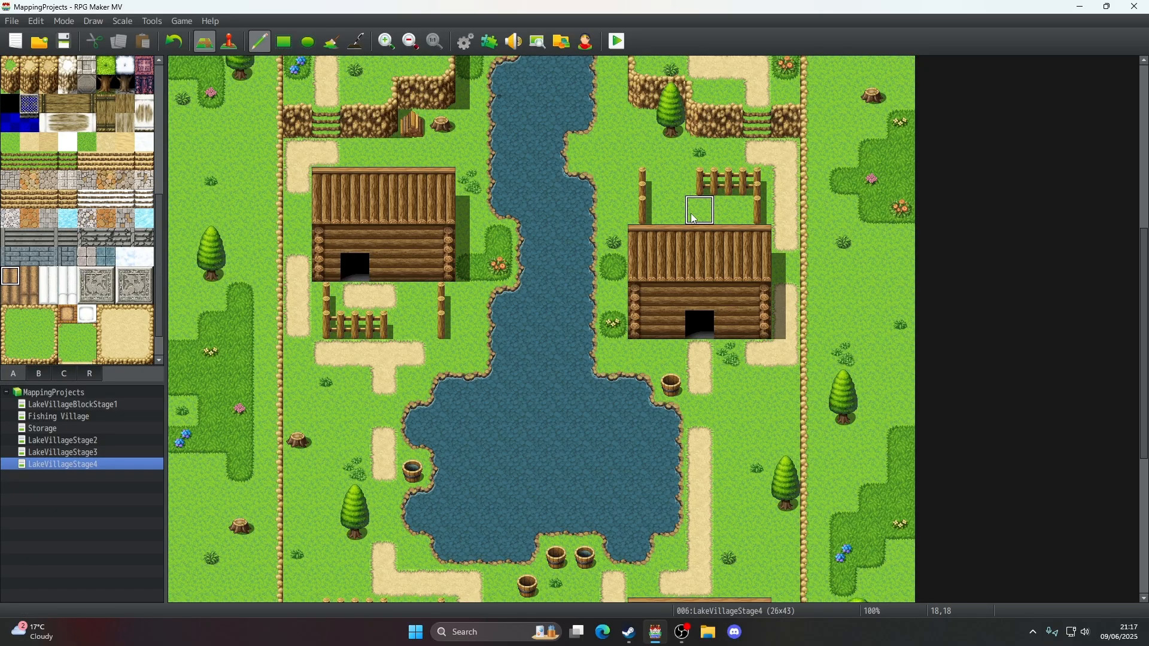
{"action": "scroll", "coordinate": [673, 359], "scroll_direction": "down", "scroll_amount": 6}
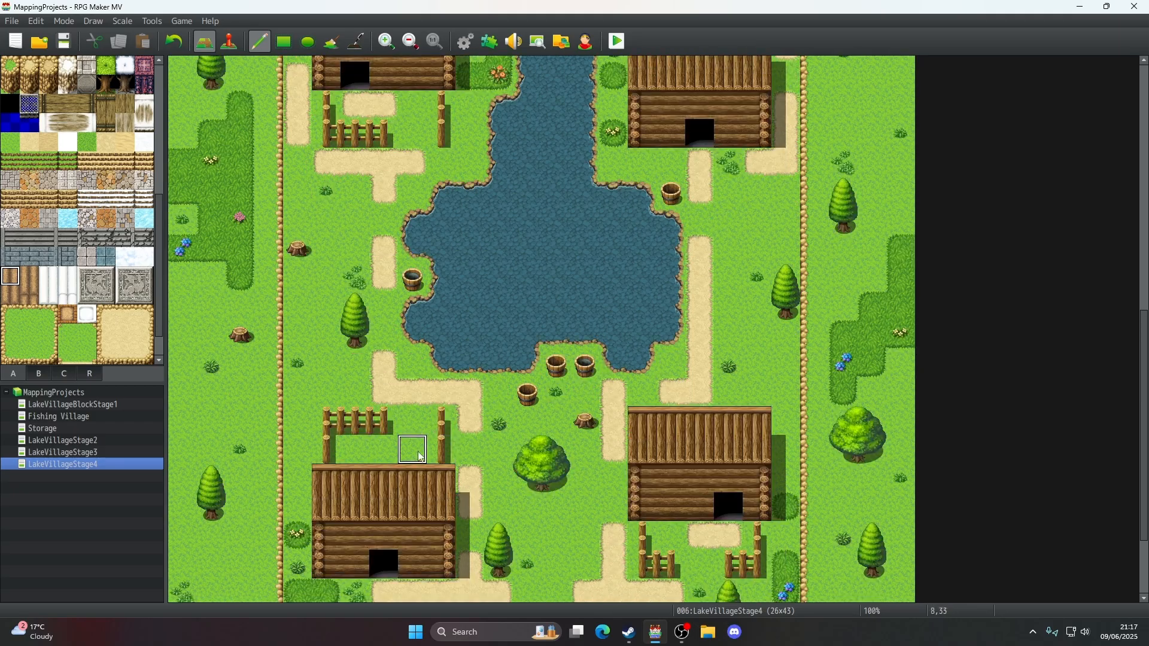
{"action": "left_click_drag", "start_coordinate": [369, 461], "coordinate": [355, 454]}
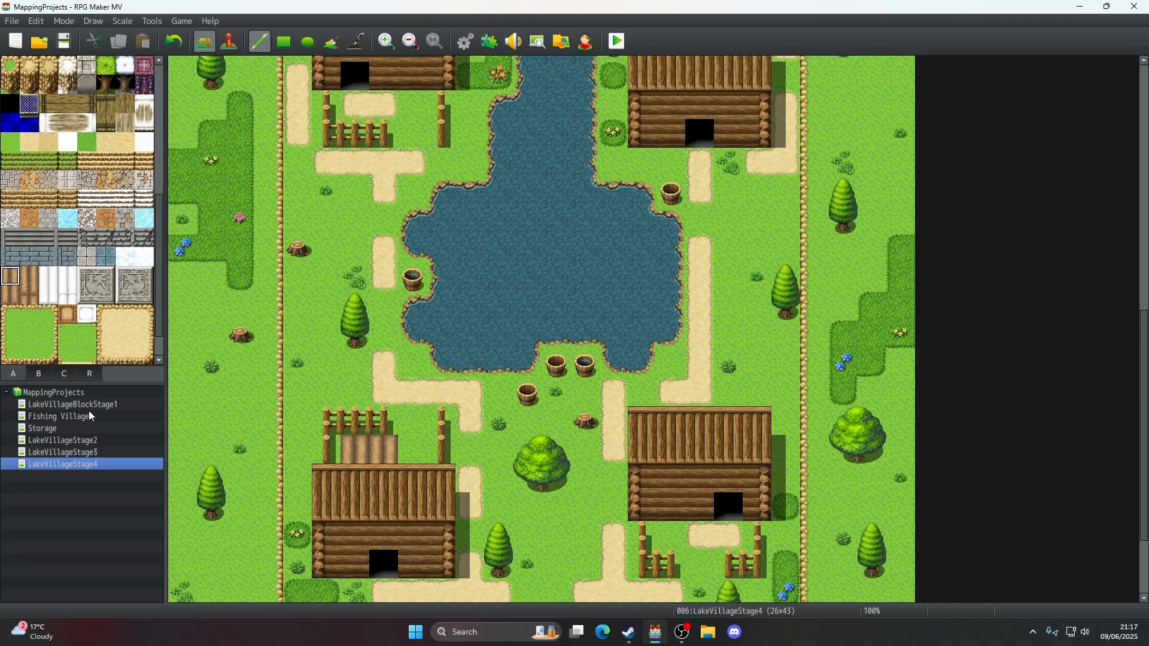
- Plant Crops A on both farm field tiles behind the southwestern house
{"action": "left_click", "coordinate": [38, 375]}
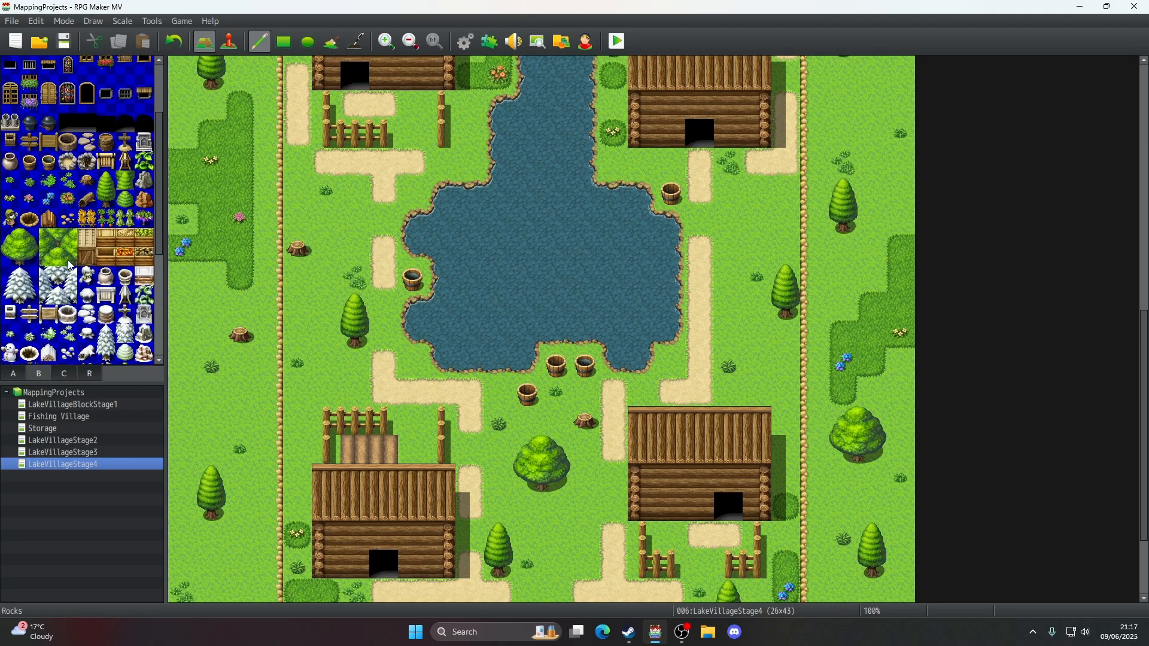
{"action": "left_click", "coordinate": [87, 219]}
{"action": "left_click_drag", "start_coordinate": [355, 450], "coordinate": [383, 449]}
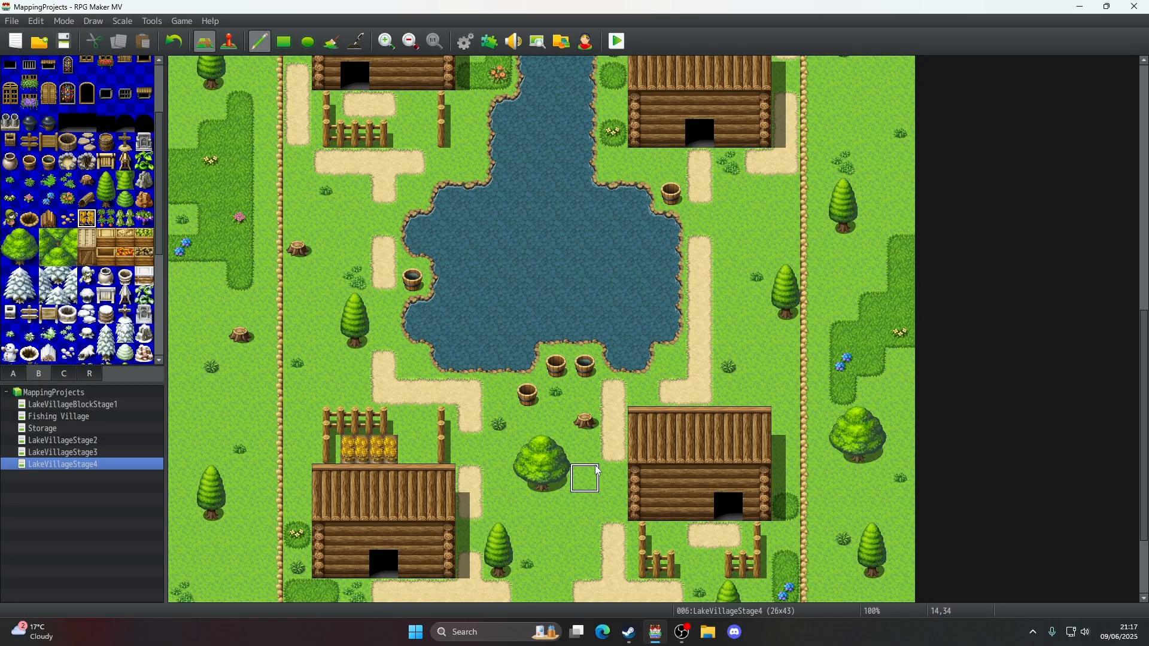
- Try several crop variants, including golden, green and purple ones, on the grass around the conifer west of the lake, and undo them
{"action": "scroll", "coordinate": [600, 463], "scroll_direction": "up", "scroll_amount": 3}
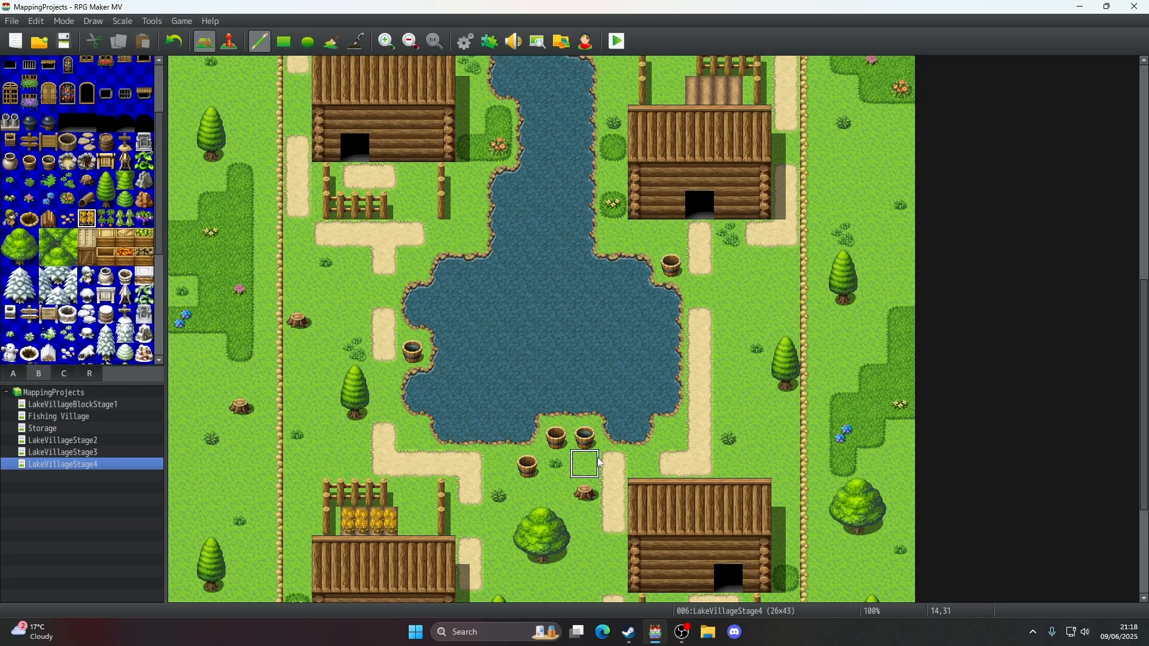
{"action": "left_click", "coordinate": [106, 219]}
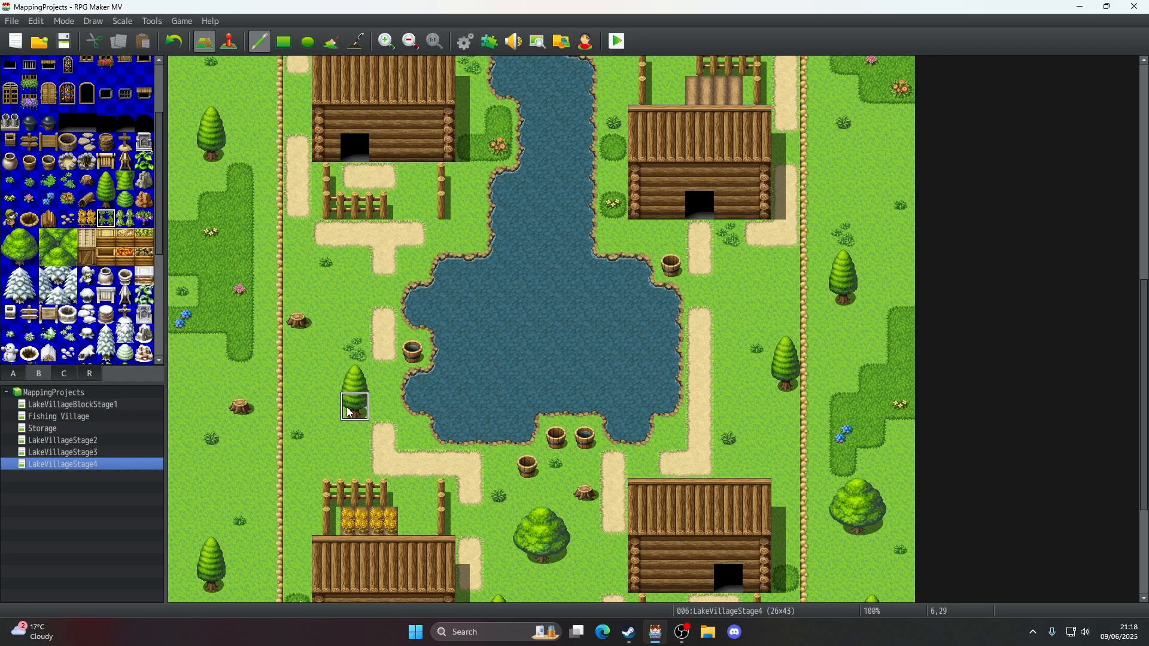
{"action": "left_click", "coordinate": [326, 406]}
{"action": "left_click", "coordinate": [174, 41]}
{"action": "left_click", "coordinate": [327, 406]}
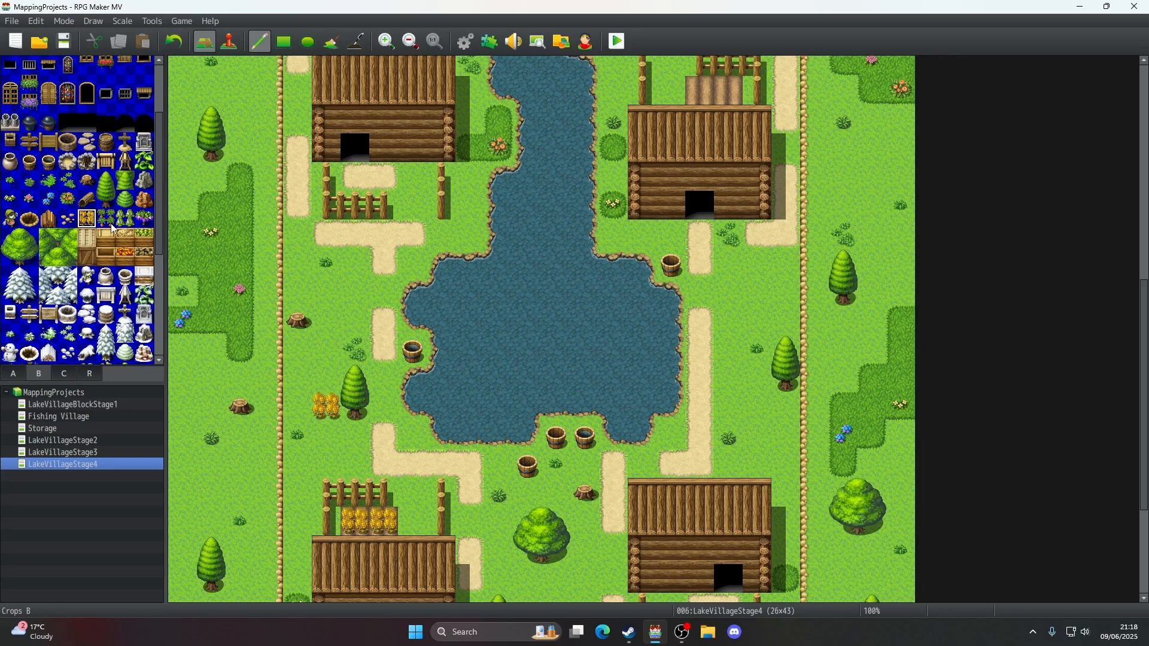
{"action": "left_click", "coordinate": [326, 435]}
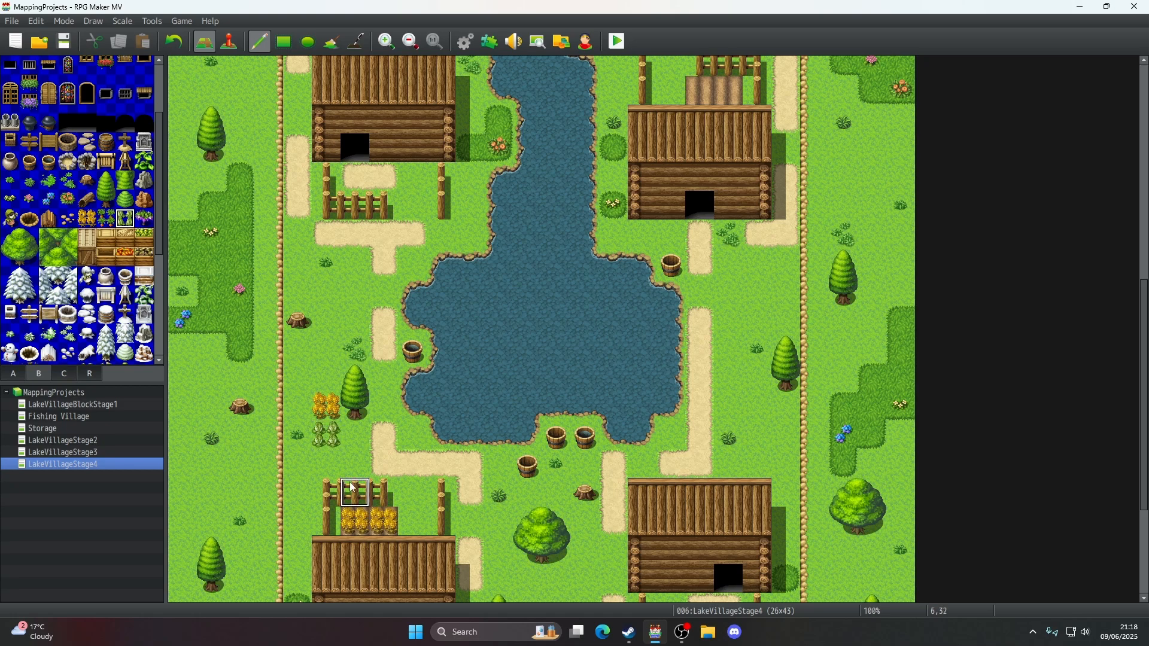
{"action": "left_click", "coordinate": [145, 217]}
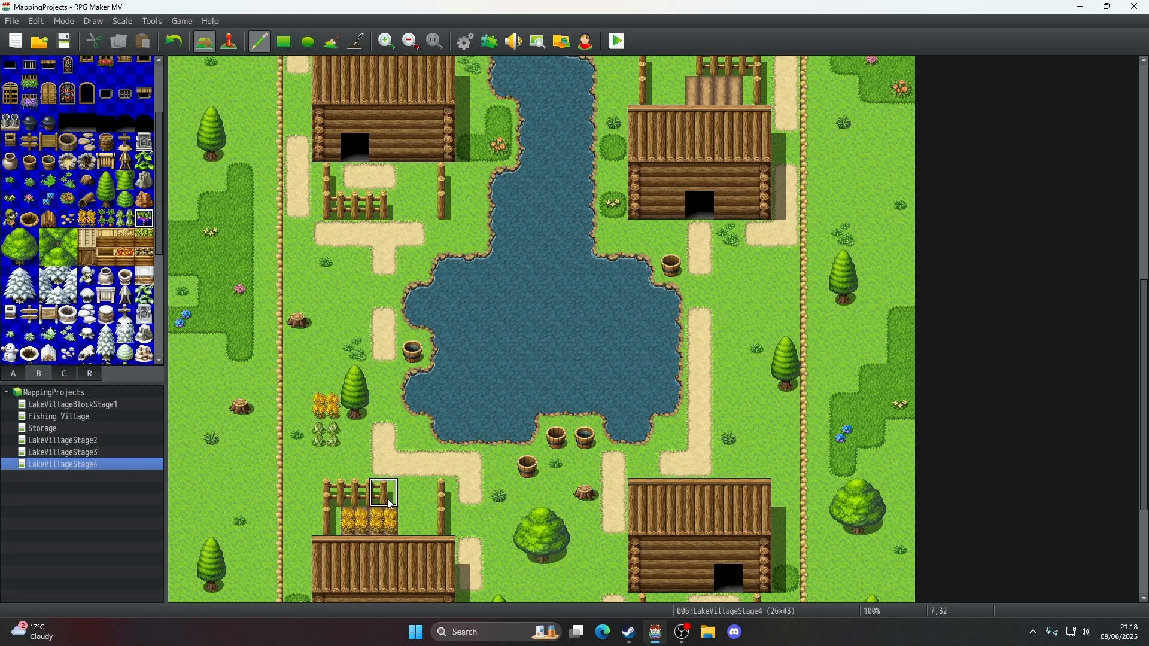
{"action": "left_click", "coordinate": [354, 442]}
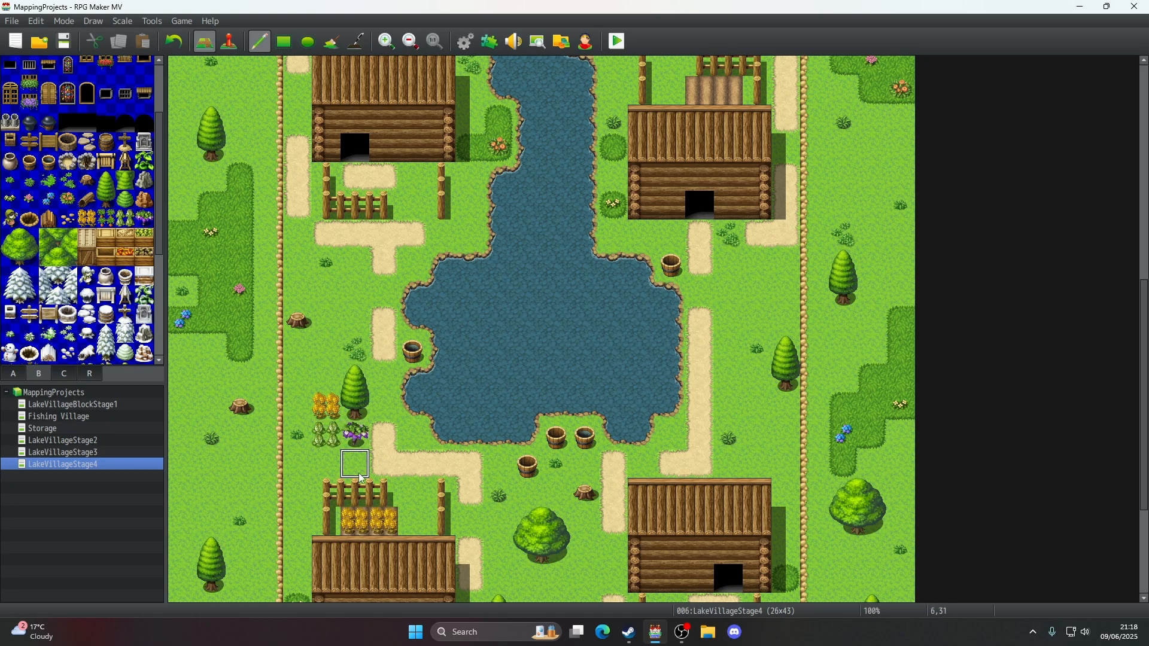
{"action": "key", "text": "ctrl+z"}
{"action": "key", "text": "ctrl+z"}
{"action": "key", "text": "ctrl+z"}
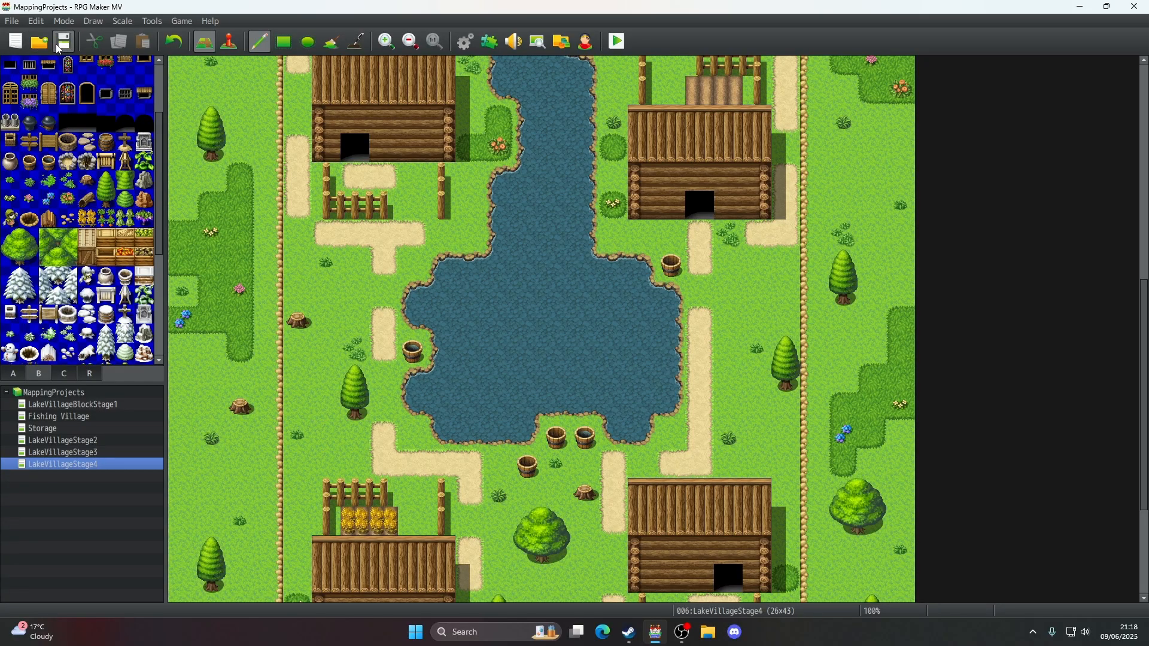
- Try Crops B on the western farm field tile behind the southwestern house, and undo it
{"action": "scroll", "coordinate": [526, 239], "scroll_direction": "down", "scroll_amount": 3}
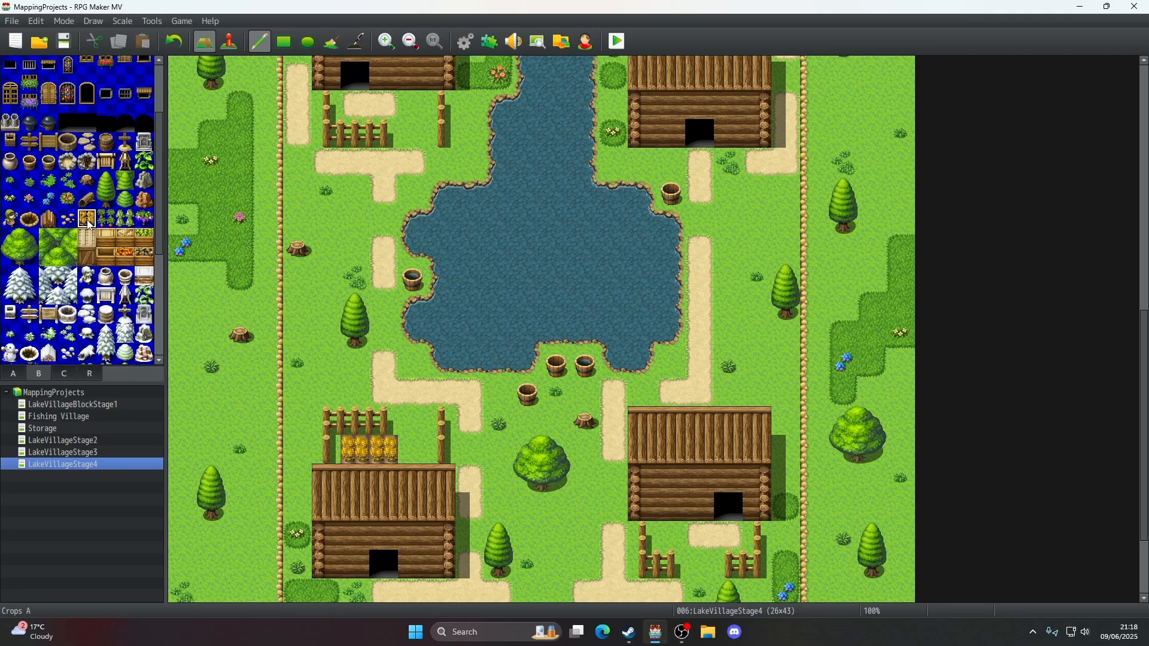
{"action": "left_click", "coordinate": [107, 221]}
{"action": "left_click", "coordinate": [354, 448]}
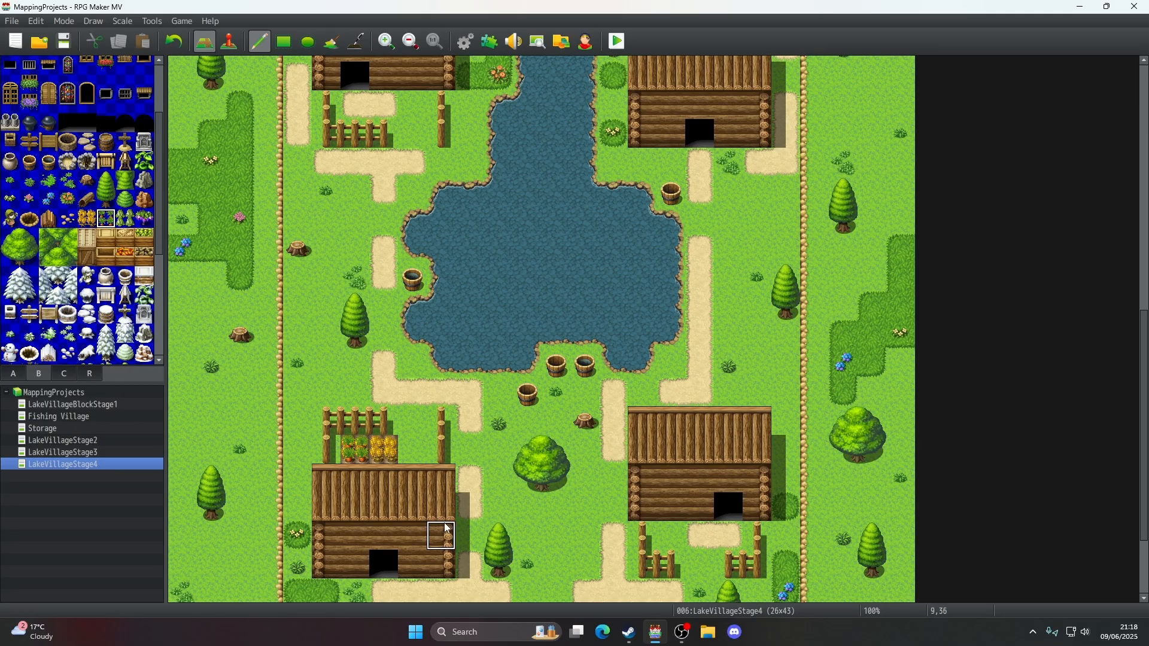
{"action": "left_click", "coordinate": [174, 42]}
- Replace the crops behind the southwestern house with a bare two-tile Farm Field A (Top) row
{"action": "left_click", "coordinate": [19, 373]}
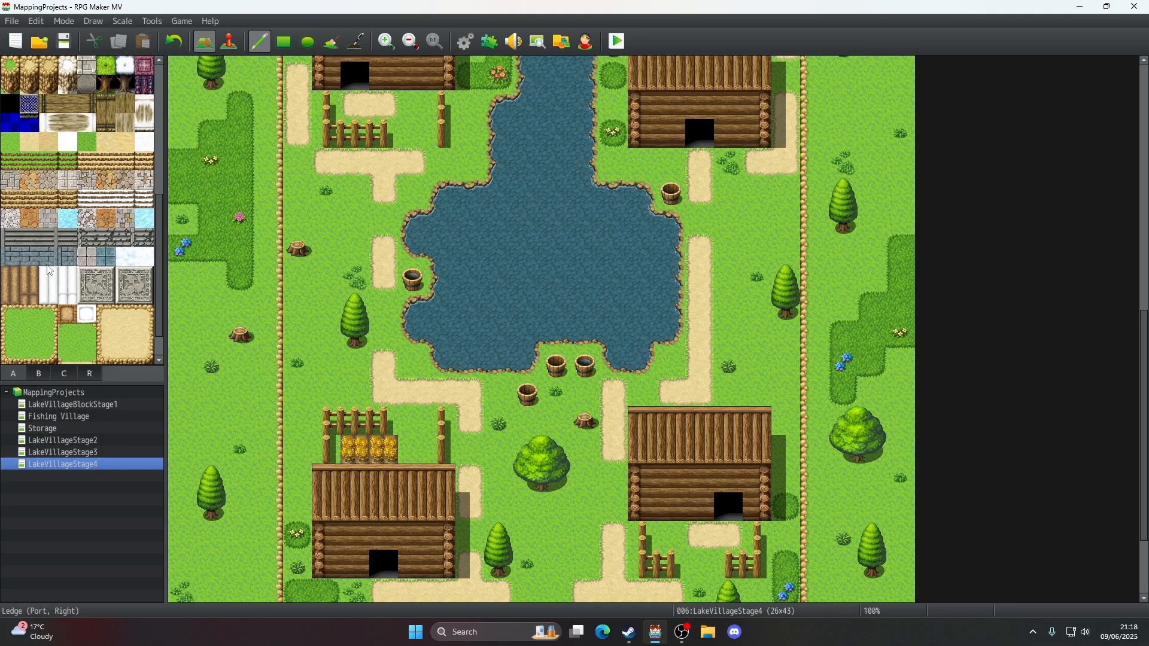
{"action": "scroll", "coordinate": [24, 245], "scroll_direction": "down", "scroll_amount": 2}
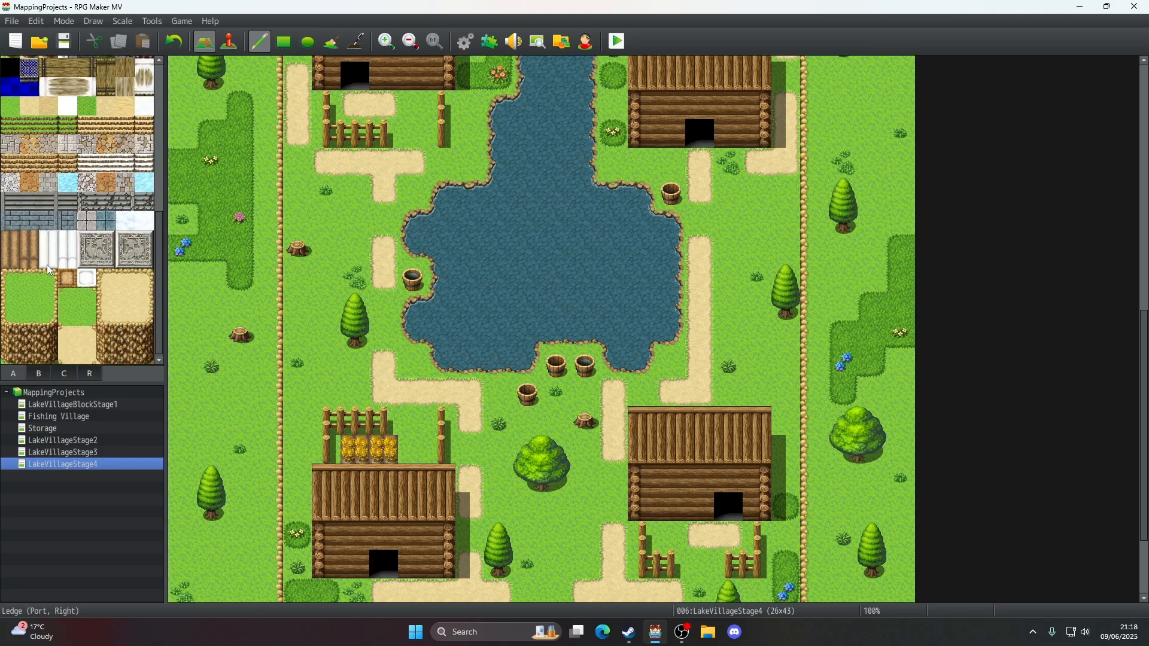
{"action": "left_click", "coordinate": [13, 241]}
{"action": "left_click_drag", "start_coordinate": [359, 449], "coordinate": [379, 451]}
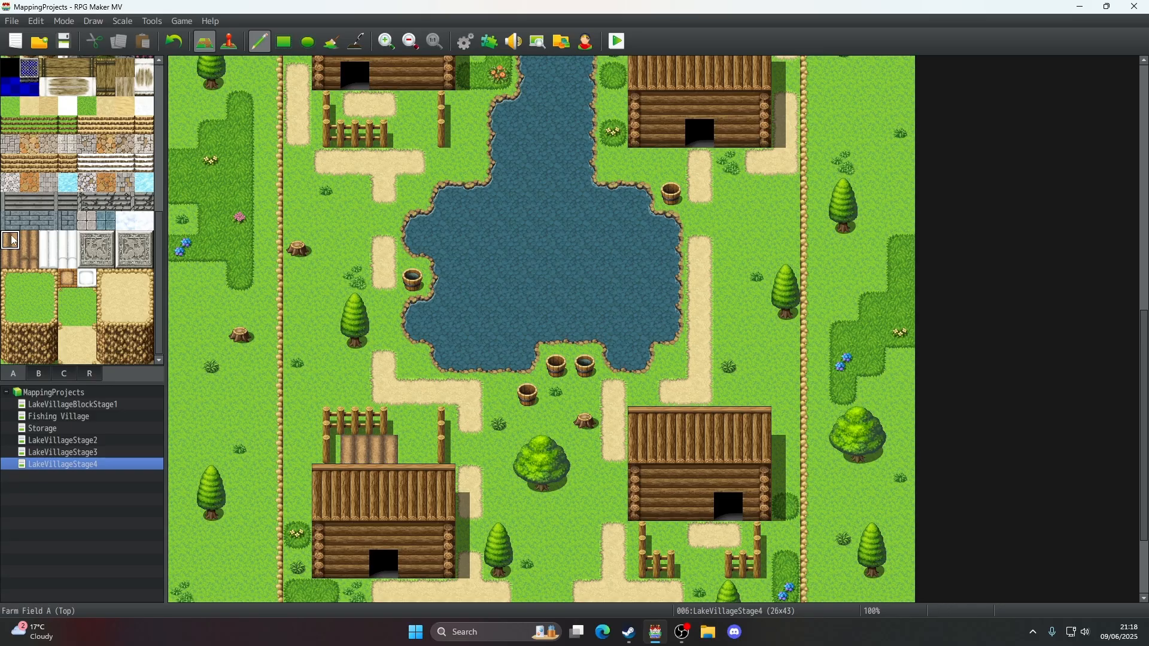
- Try vertical strips of two brown farm field variants on the grass beside the conifer west of the lake
{"action": "left_click", "coordinate": [50, 376]}
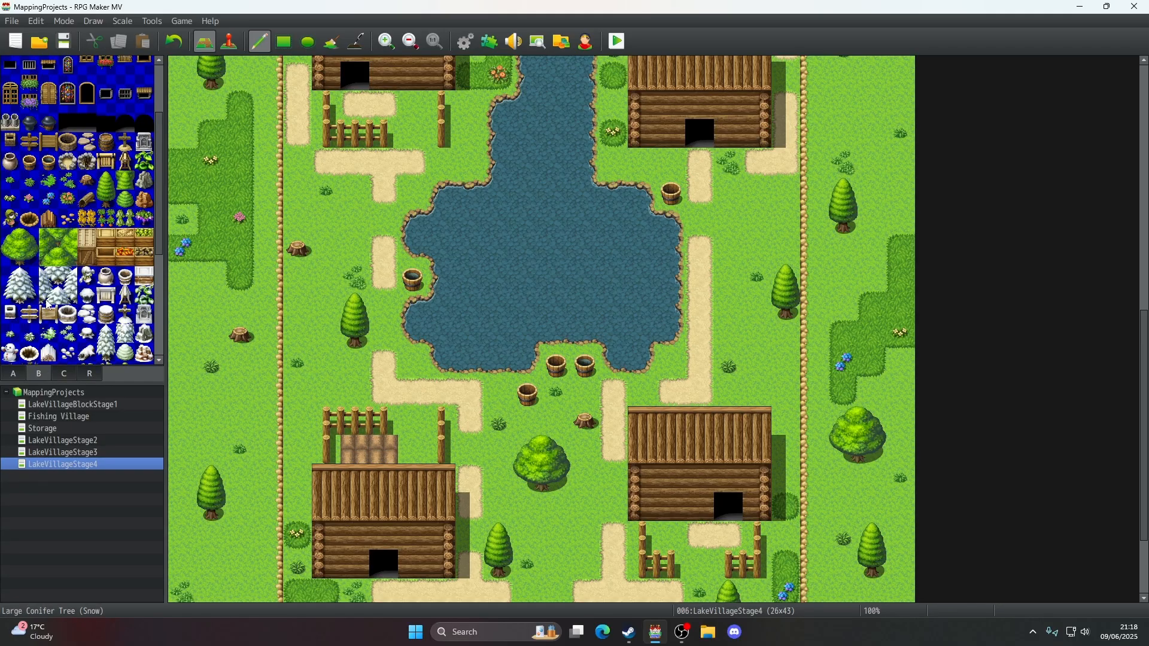
{"action": "left_click", "coordinate": [14, 375]}
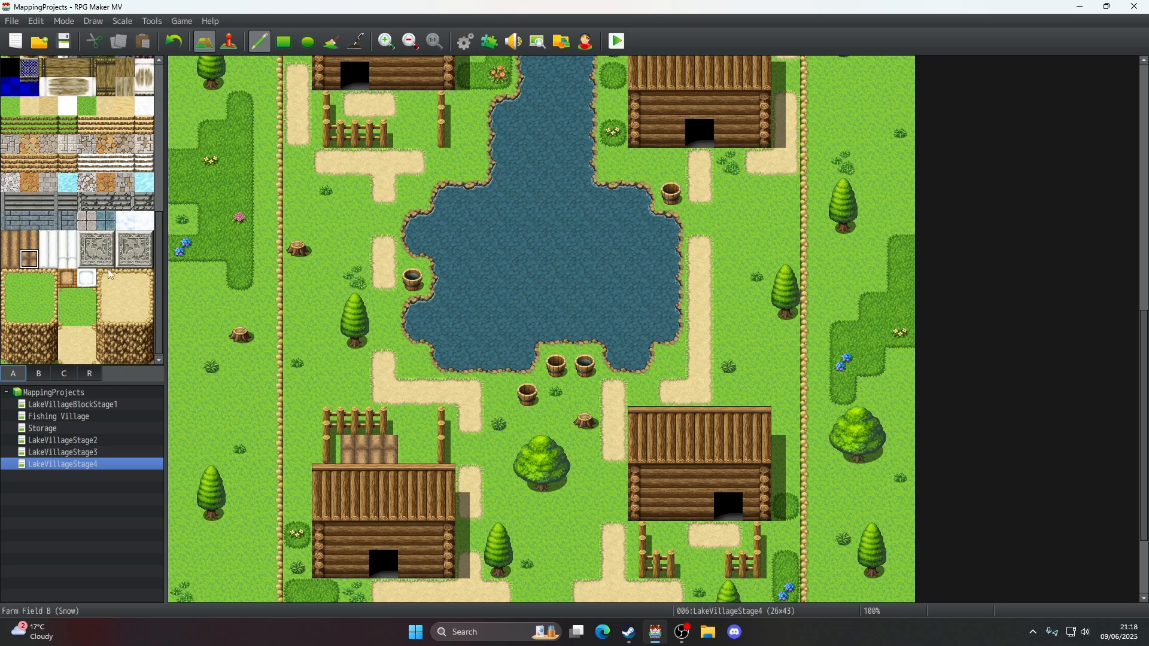
{"action": "scroll", "coordinate": [152, 281], "scroll_direction": "up", "scroll_amount": 3}
{"action": "scroll", "coordinate": [152, 280], "scroll_direction": "down", "scroll_amount": 3}
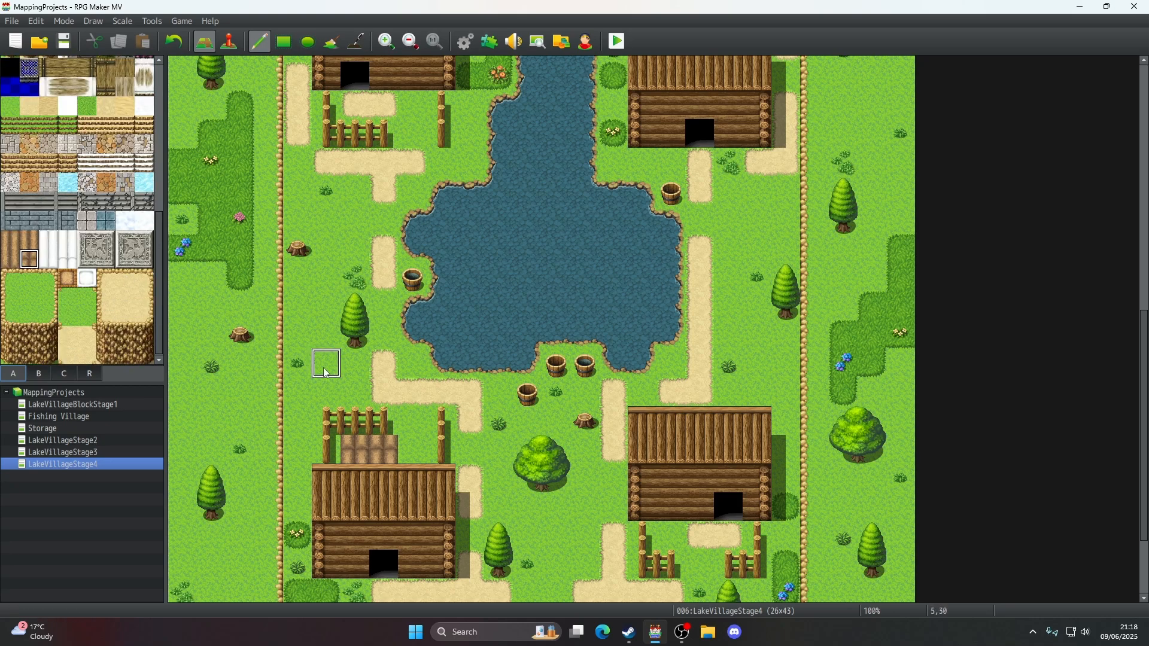
{"action": "mouse_move", "coordinate": [327, 364]}
{"action": "left_mouse_down"}
{"action": "mouse_move", "coordinate": [327, 299]}
{"action": "mouse_move", "coordinate": [327, 350]}
{"action": "left_mouse_up"}
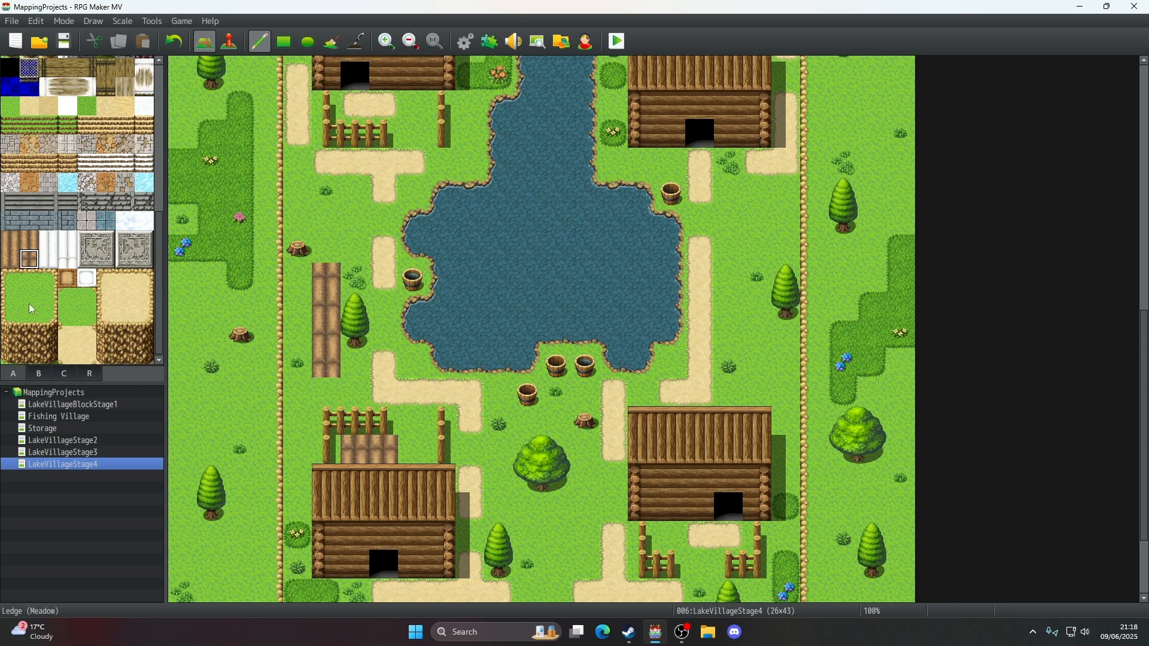
{"action": "left_click", "coordinate": [11, 242]}
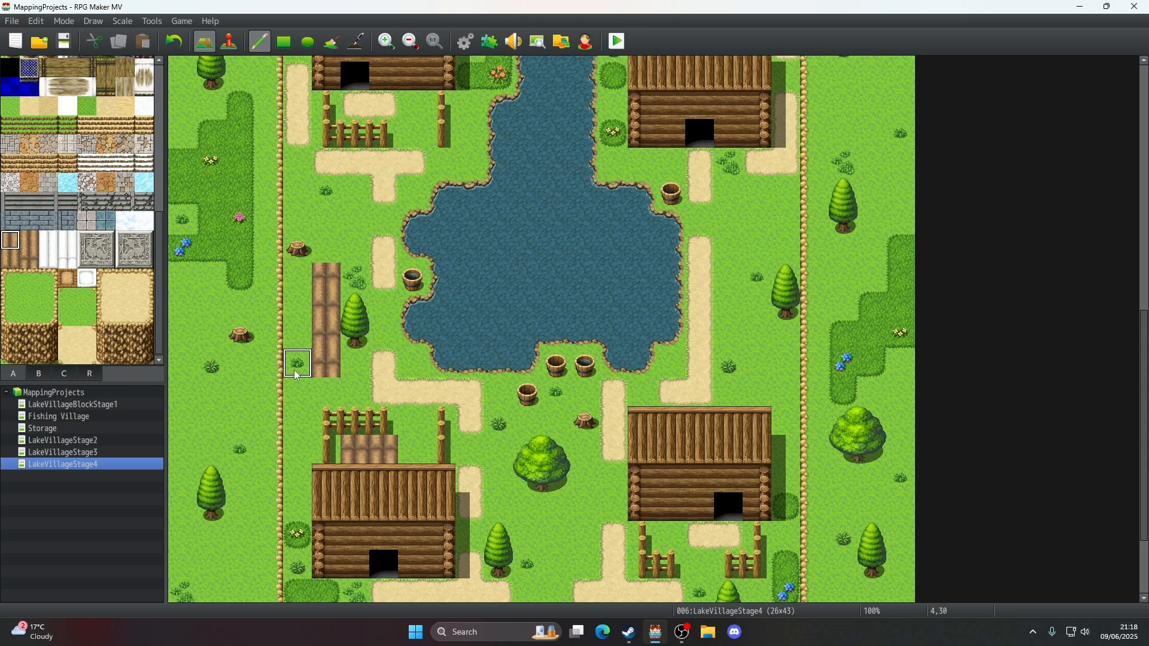
{"action": "left_click_drag", "start_coordinate": [294, 373], "coordinate": [292, 259]}
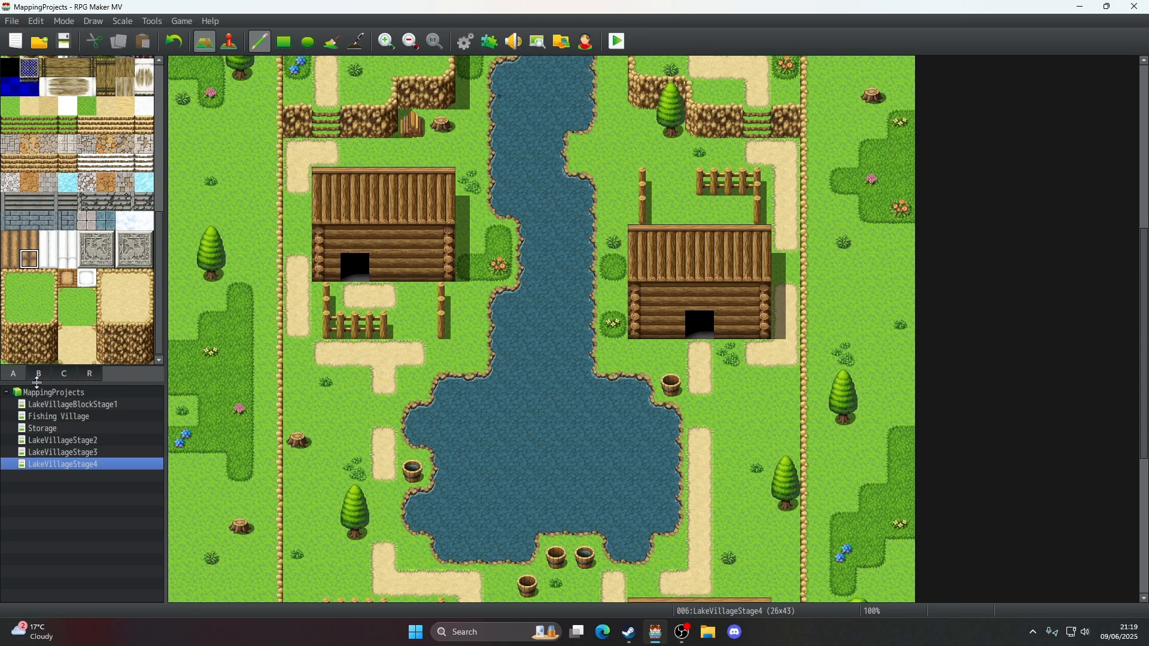
- Place a two-tile brown farm field inside the fenced yard behind the southwestern house
{"action": "left_click", "coordinate": [38, 378]}
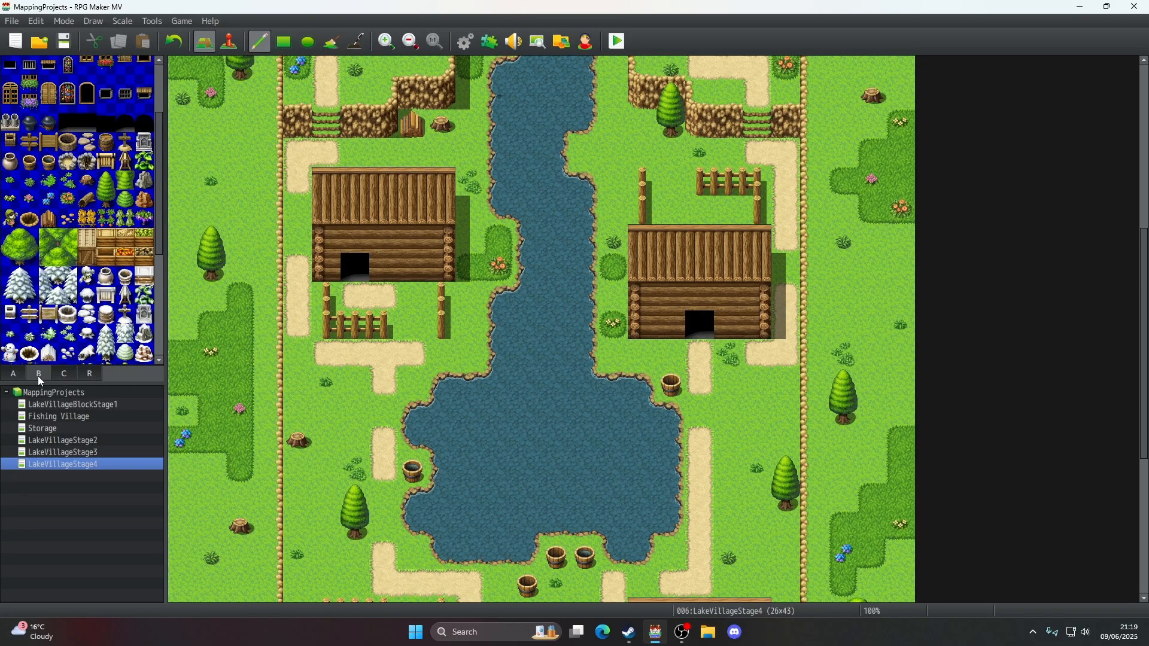
{"action": "left_click", "coordinate": [15, 378]}
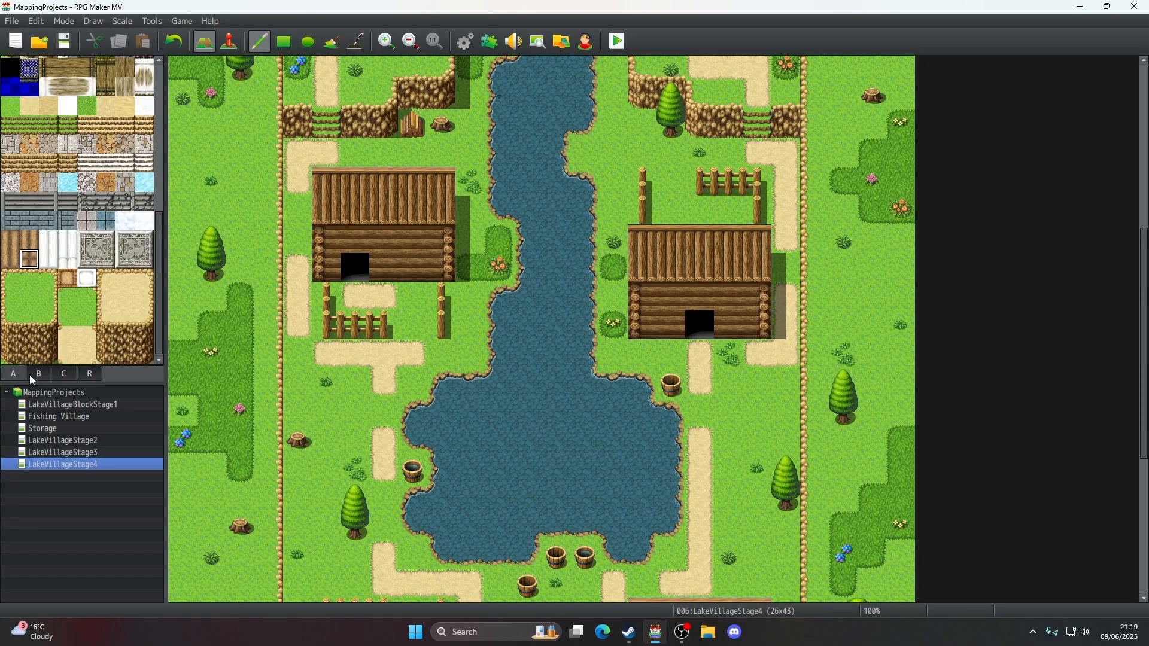
{"action": "scroll", "coordinate": [469, 381], "scroll_direction": "down", "scroll_amount": 3}
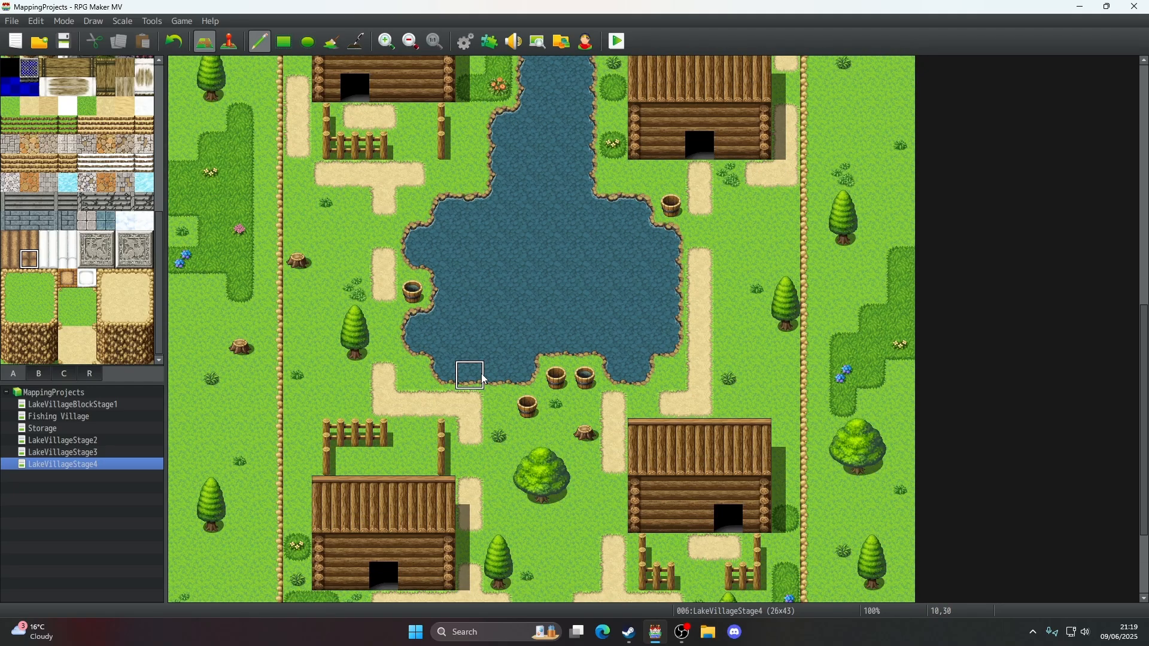
{"action": "left_click", "coordinate": [355, 462]}
- Plant golden crops on the eastern tile and leafy green crops on the western tile of the field behind the southwestern house
{"action": "left_click", "coordinate": [64, 375]}
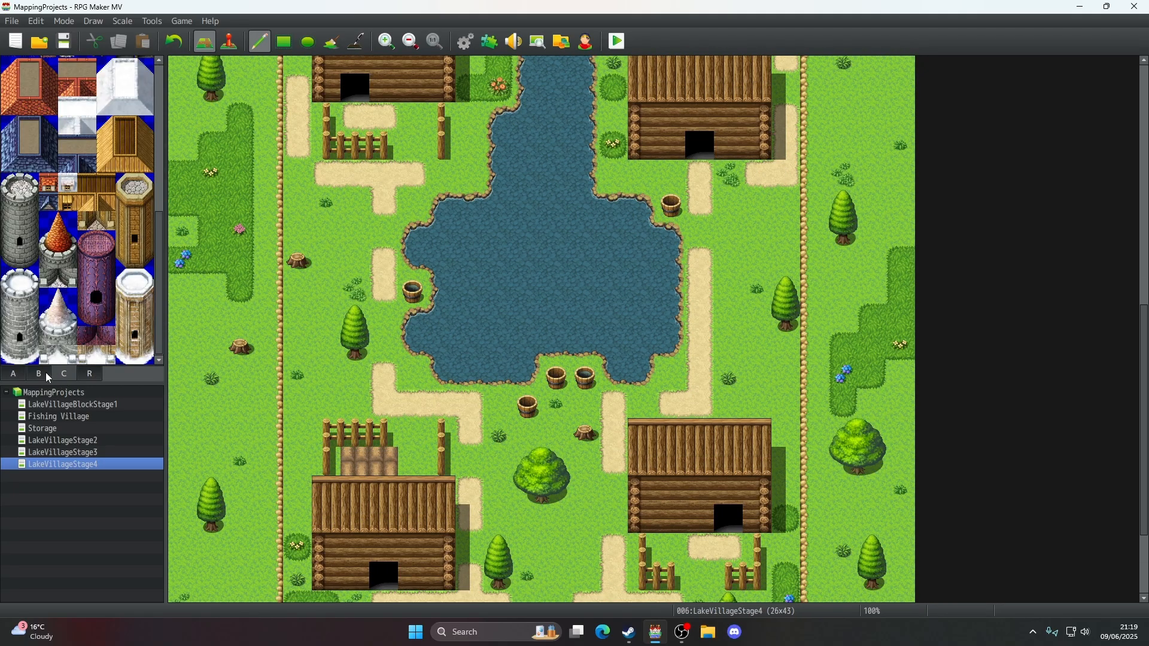
{"action": "left_click", "coordinate": [39, 375]}
{"action": "left_click", "coordinate": [87, 218]}
{"action": "left_click", "coordinate": [355, 461]}
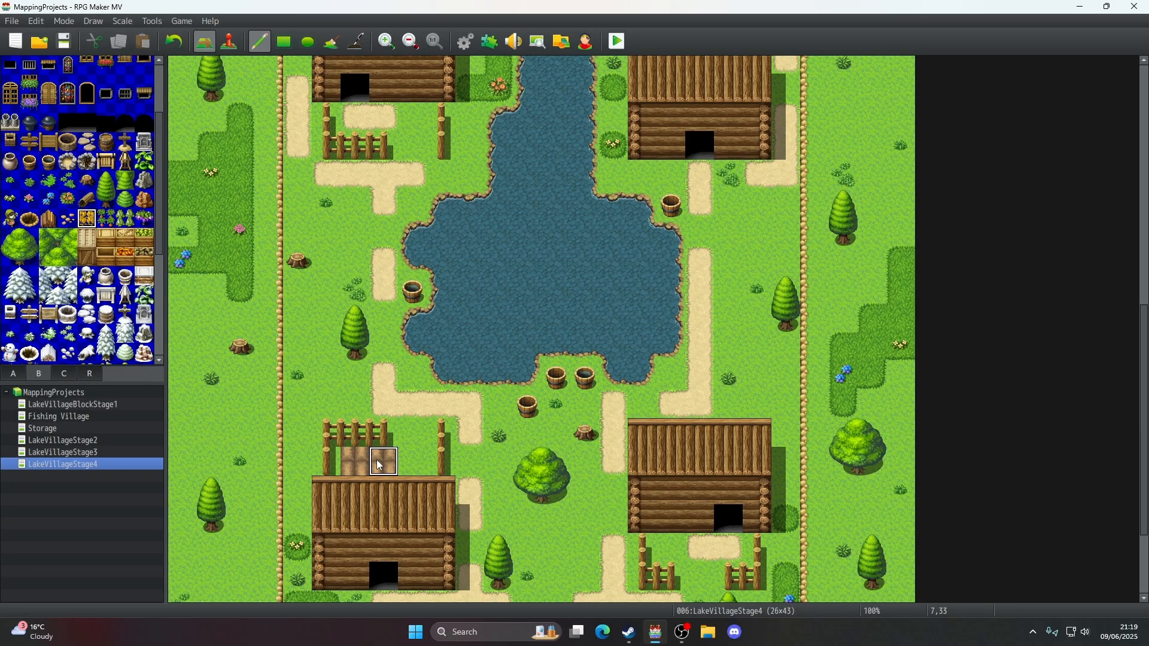
{"action": "left_click", "coordinate": [381, 465]}
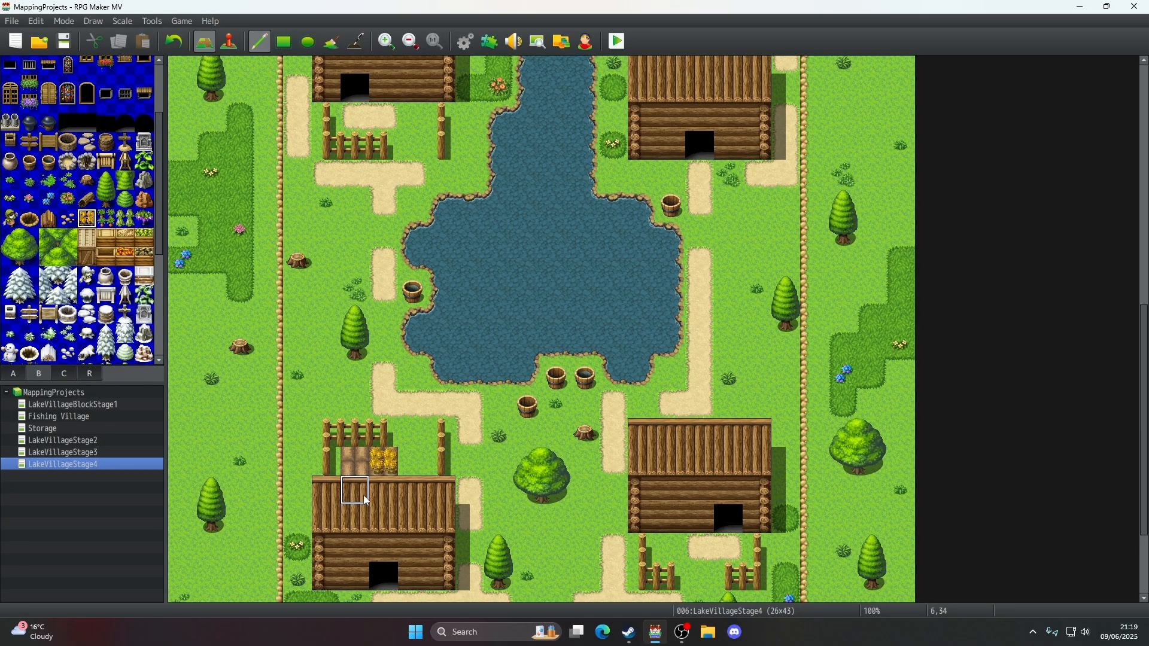
{"action": "left_click", "coordinate": [125, 219]}
{"action": "left_click", "coordinate": [354, 461]}
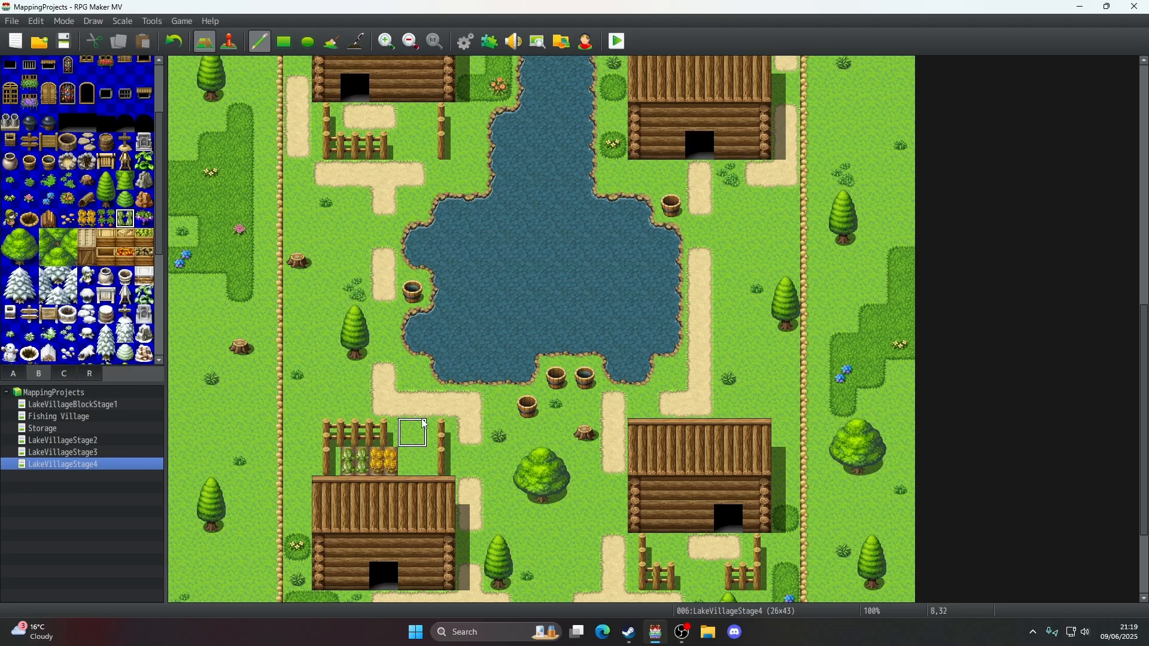
- Place two different brown farm field tiles side by side in the fenced yard behind the northeastern house
{"action": "scroll", "coordinate": [686, 411], "scroll_direction": "up", "scroll_amount": 3}
{"action": "scroll", "coordinate": [686, 411], "scroll_direction": "up", "scroll_amount": 3}
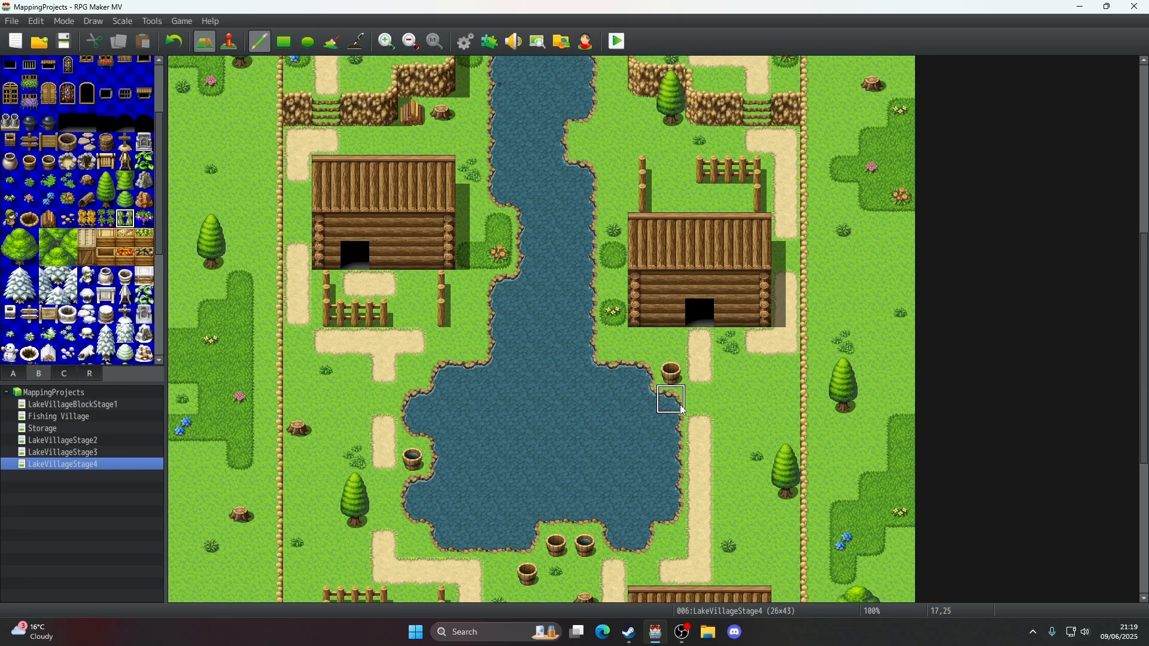
{"action": "left_click", "coordinate": [13, 374]}
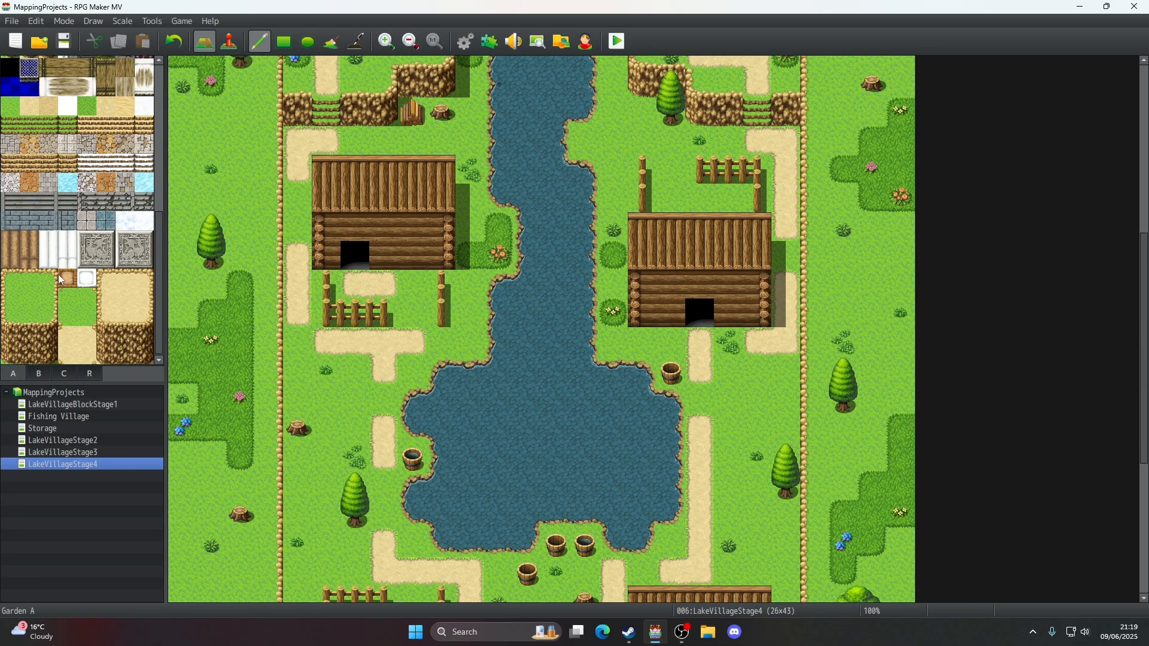
{"action": "left_click", "coordinate": [701, 210]}
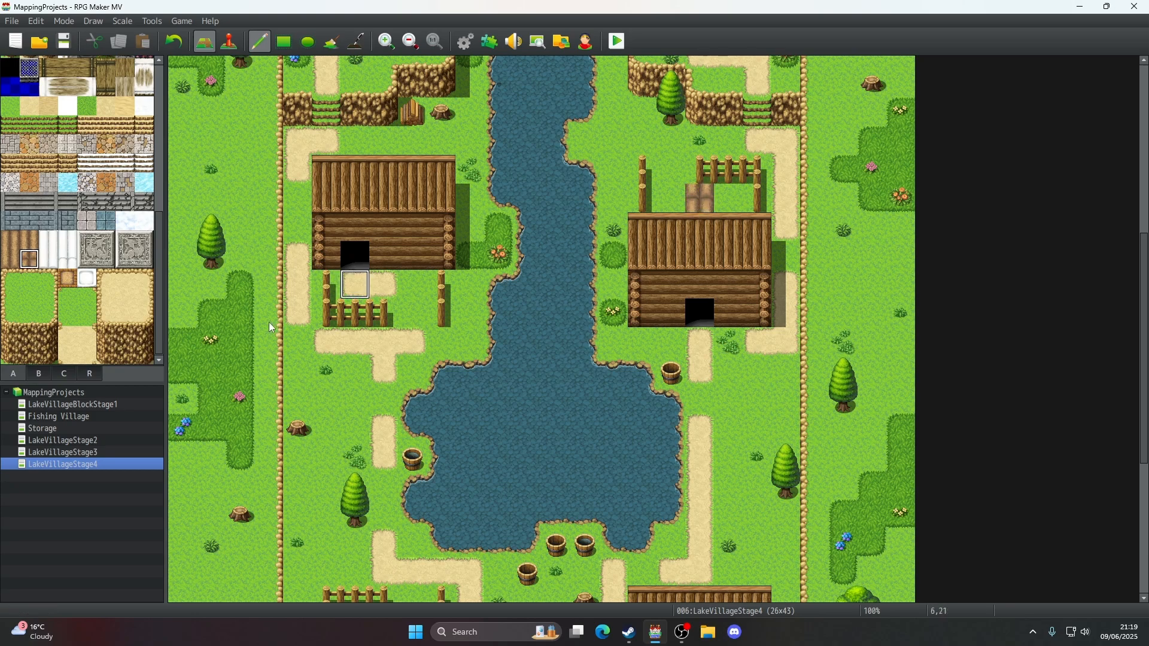
{"action": "left_click", "coordinate": [39, 373]}
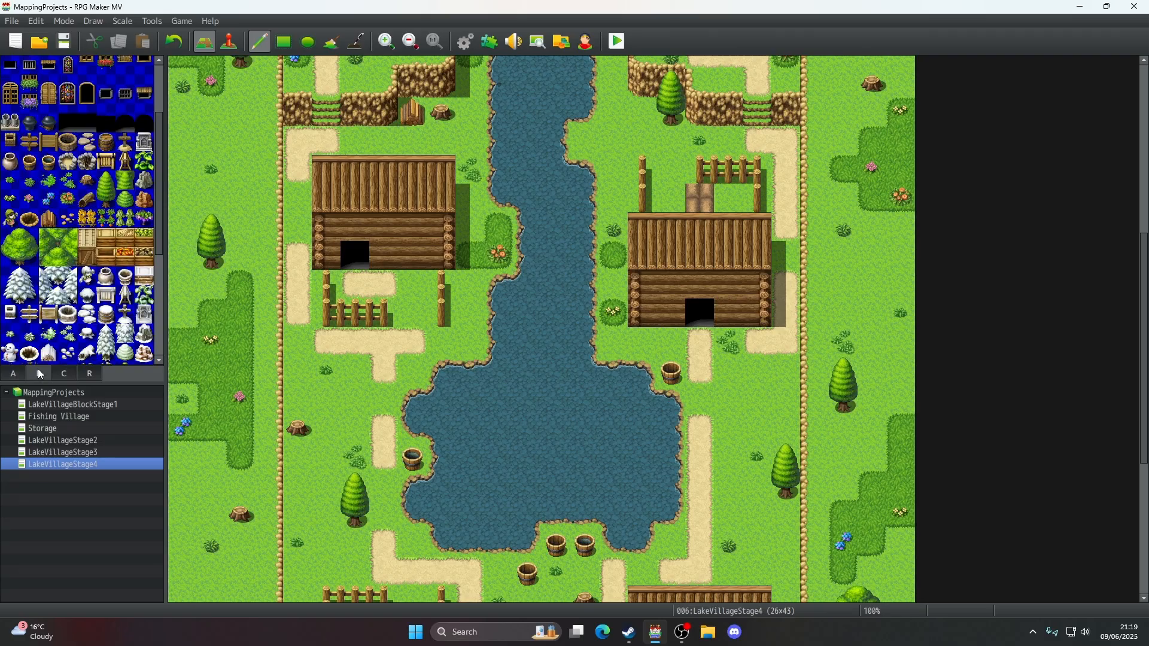
{"action": "left_click", "coordinate": [22, 373]}
{"action": "left_click", "coordinate": [10, 240]}
{"action": "left_click", "coordinate": [727, 198]}
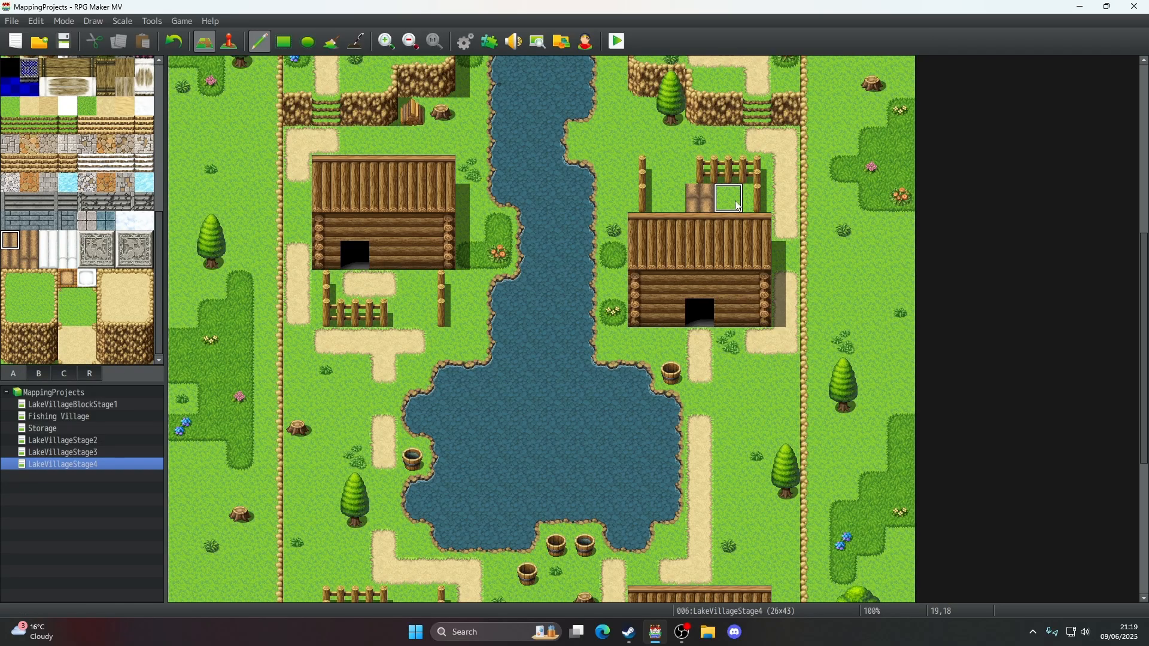
- Plant low red-and-green crops on the western tile and purple crops on the eastern tile of the field behind the northeastern house
{"action": "left_click", "coordinate": [40, 374]}
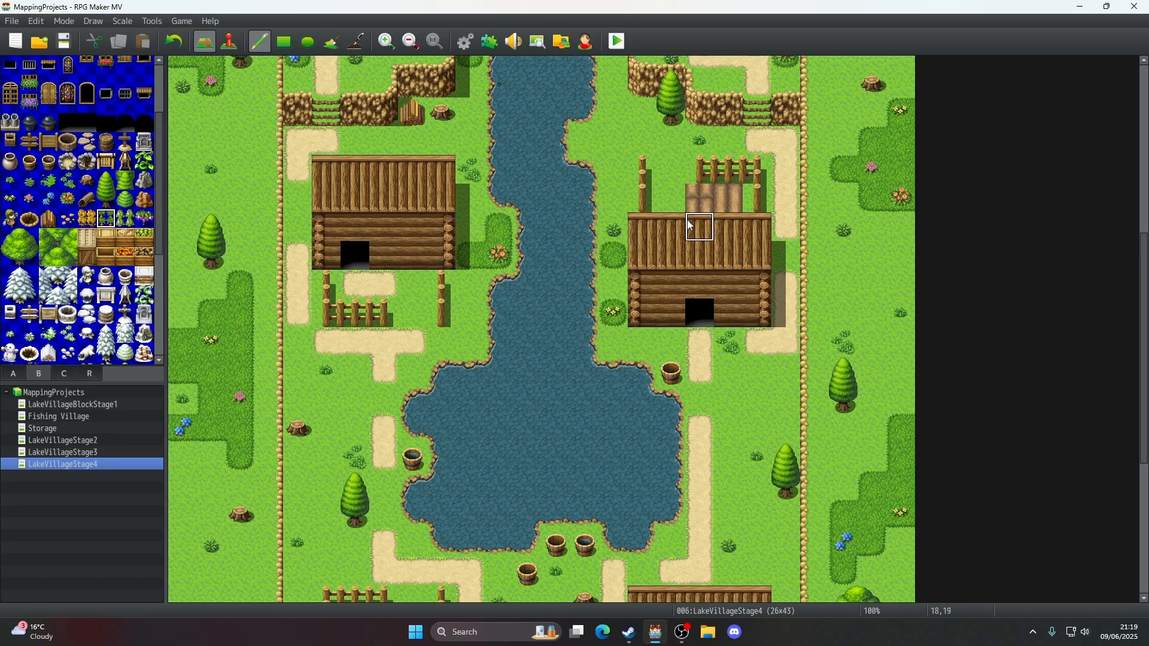
{"action": "left_click", "coordinate": [698, 198]}
{"action": "left_click", "coordinate": [144, 219]}
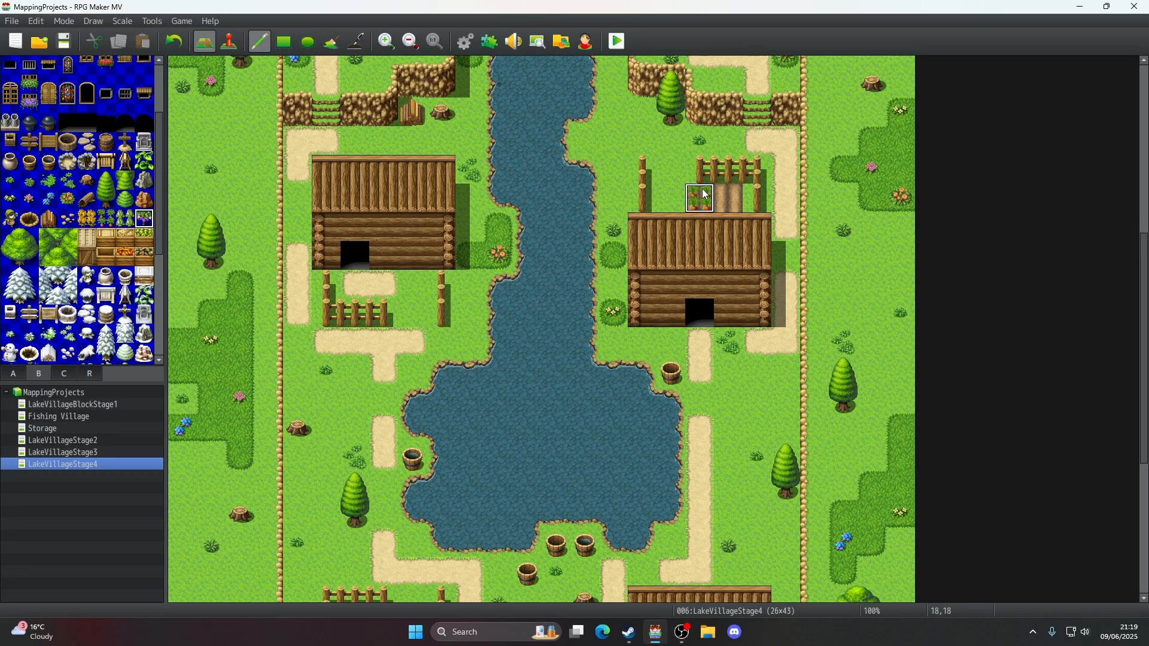
{"action": "left_click", "coordinate": [728, 198]}
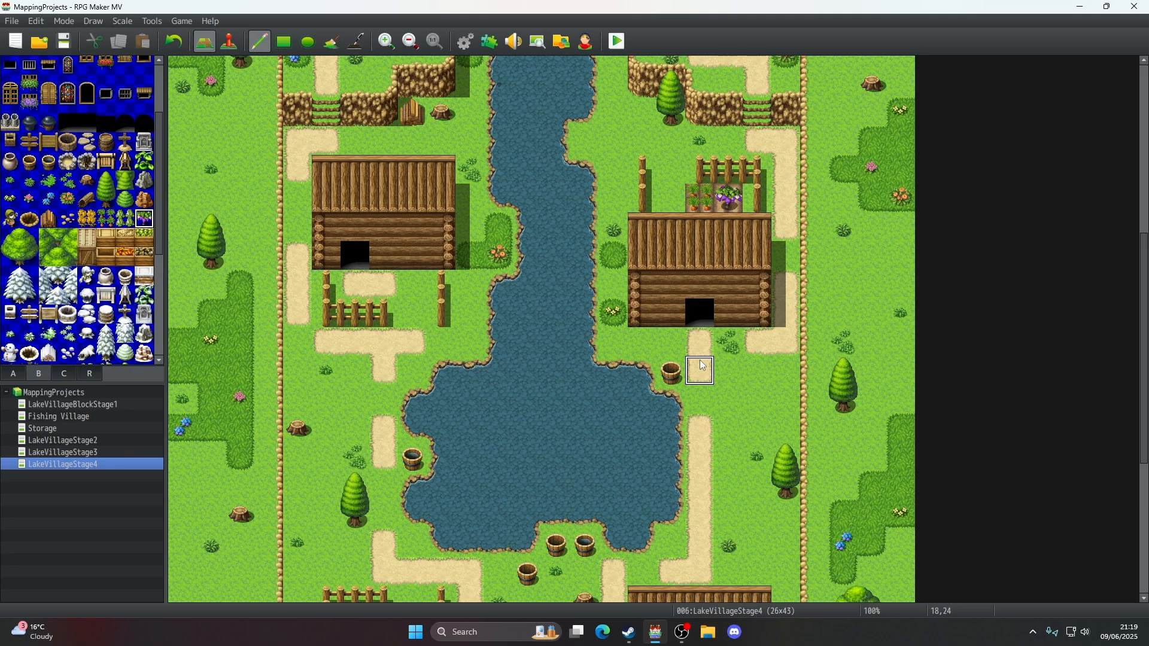
- Scatter small brown stones on the western cliff terraces, below the upper stump and below the conifer on the next terrace
{"action": "scroll", "coordinate": [703, 366], "scroll_direction": "up", "scroll_amount": 5}
{"action": "scroll", "coordinate": [703, 365], "scroll_direction": "down", "scroll_amount": 2}
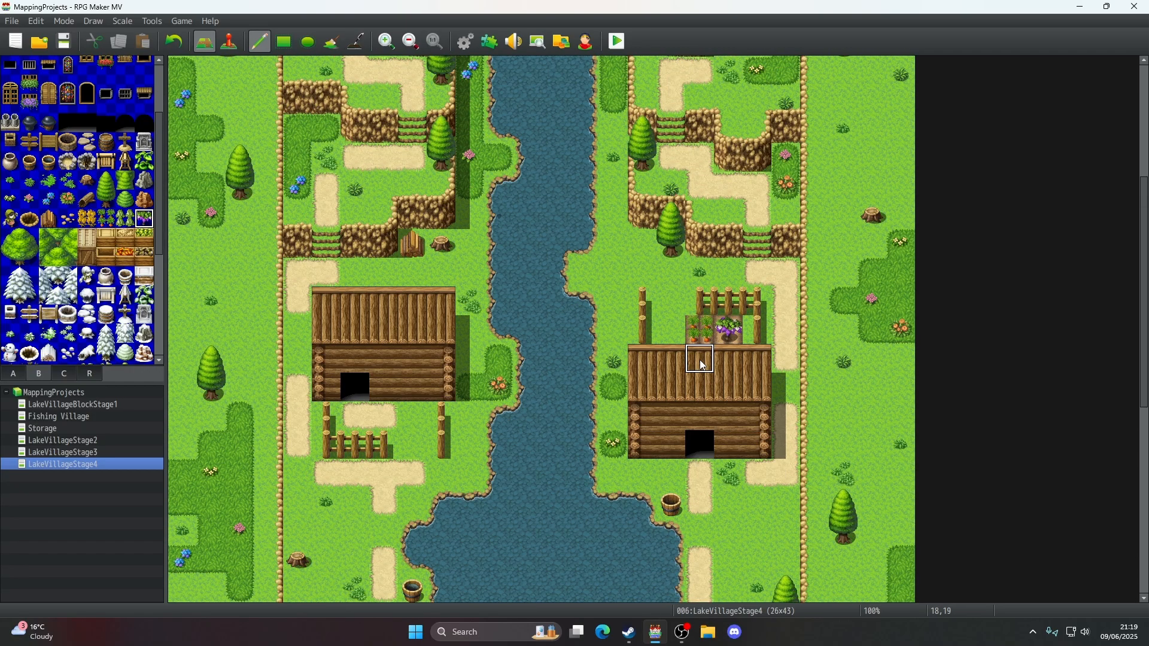
{"action": "scroll", "coordinate": [699, 360], "scroll_direction": "down", "scroll_amount": 12}
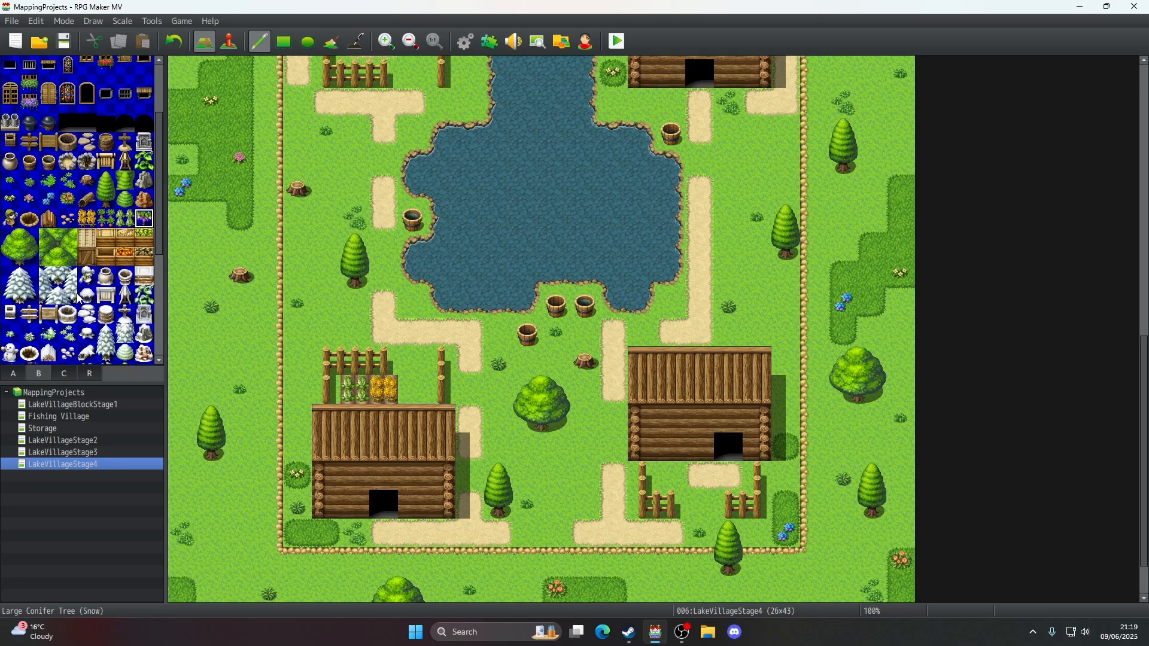
{"action": "left_click", "coordinate": [68, 220]}
{"action": "left_click", "coordinate": [328, 304]}
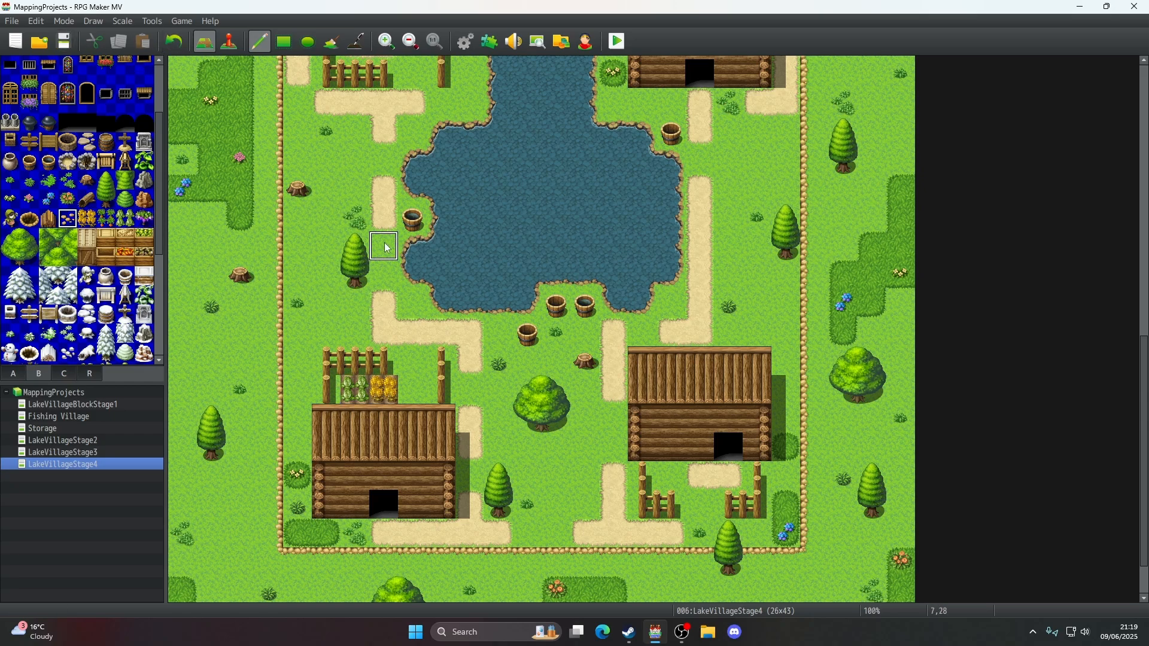
{"action": "scroll", "coordinate": [387, 248], "scroll_direction": "up", "scroll_amount": 5}
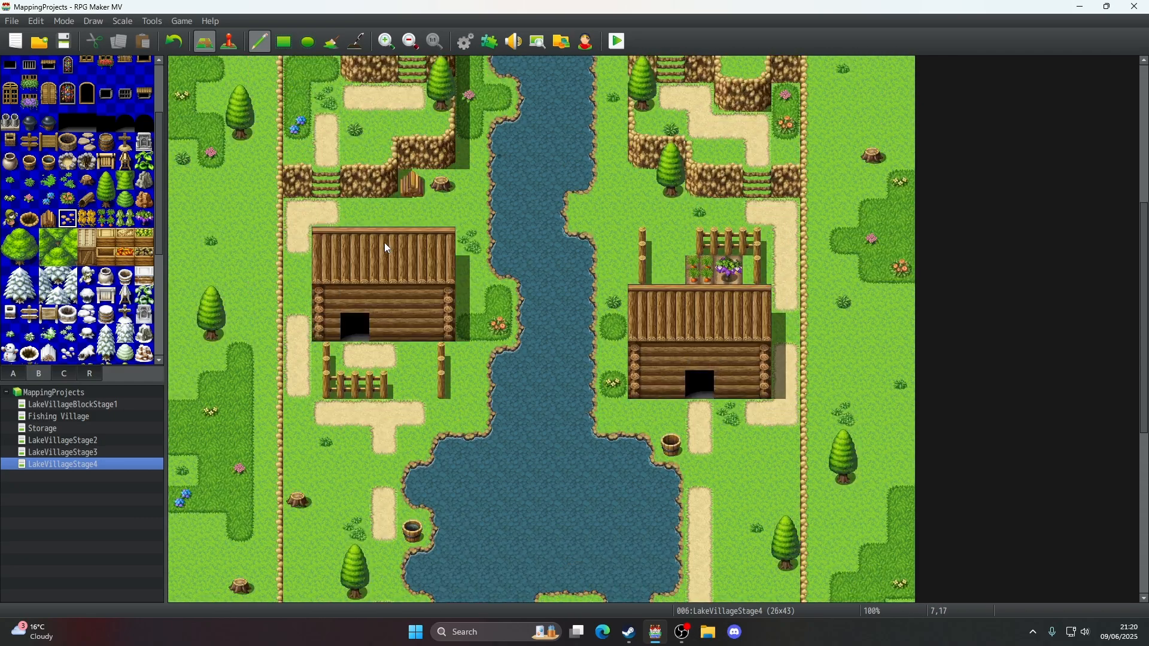
{"action": "scroll", "coordinate": [388, 248], "scroll_direction": "up", "scroll_amount": 3}
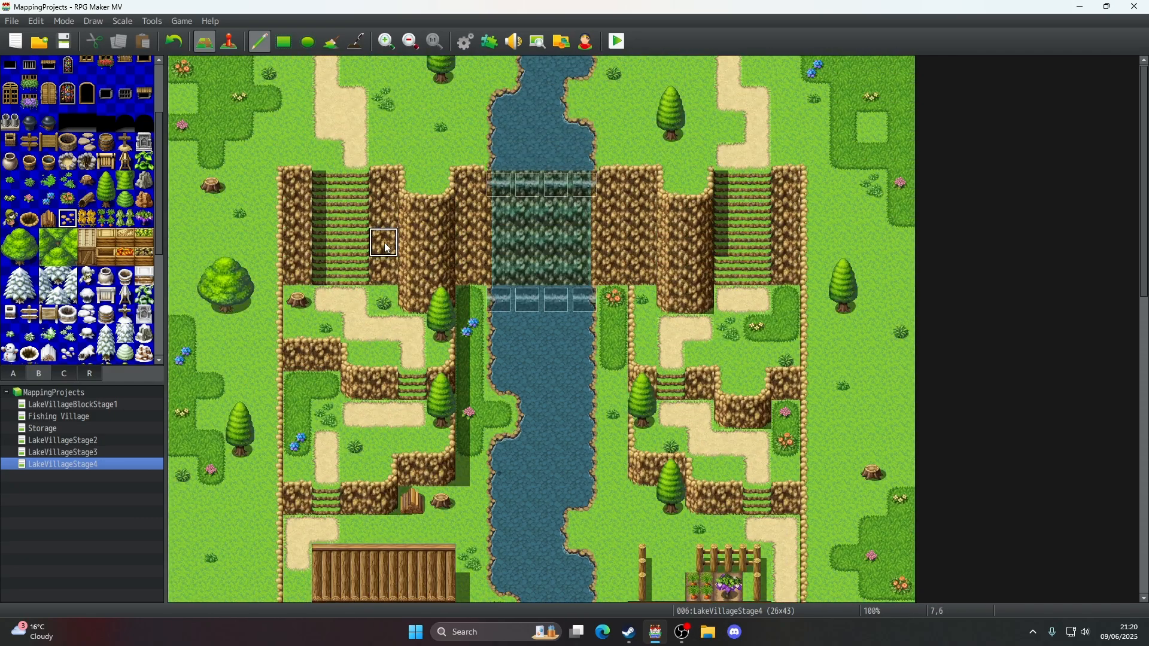
{"action": "left_click", "coordinate": [296, 329]}
{"action": "left_click", "coordinate": [440, 441]}
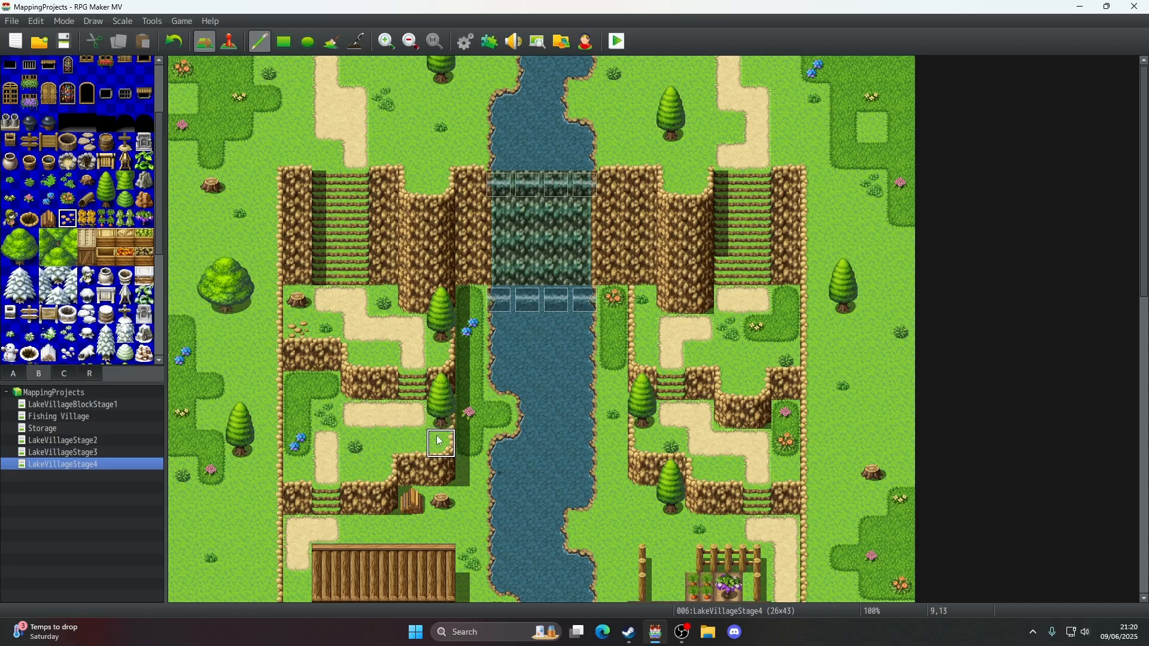
{"action": "left_click", "coordinate": [439, 441]}
- Scatter small brown stones on the grass west of the lake conifer and between the two paths at the village's southern edge
{"action": "scroll", "coordinate": [452, 376], "scroll_direction": "down", "scroll_amount": 2}
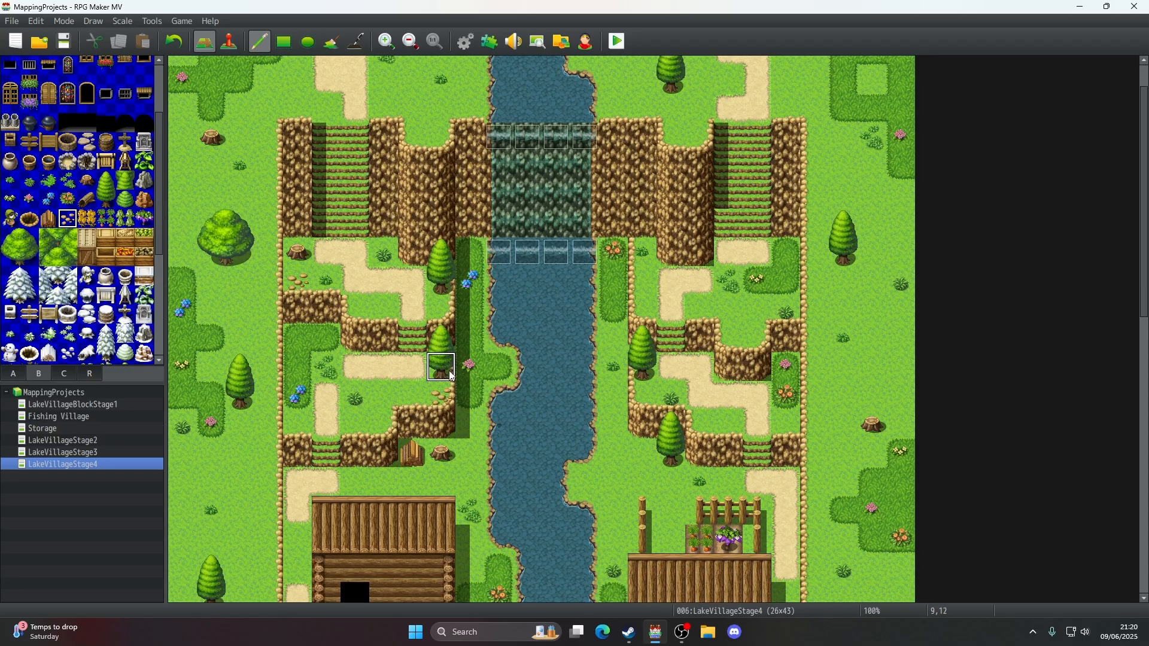
{"action": "scroll", "coordinate": [451, 376], "scroll_direction": "down", "scroll_amount": 3}
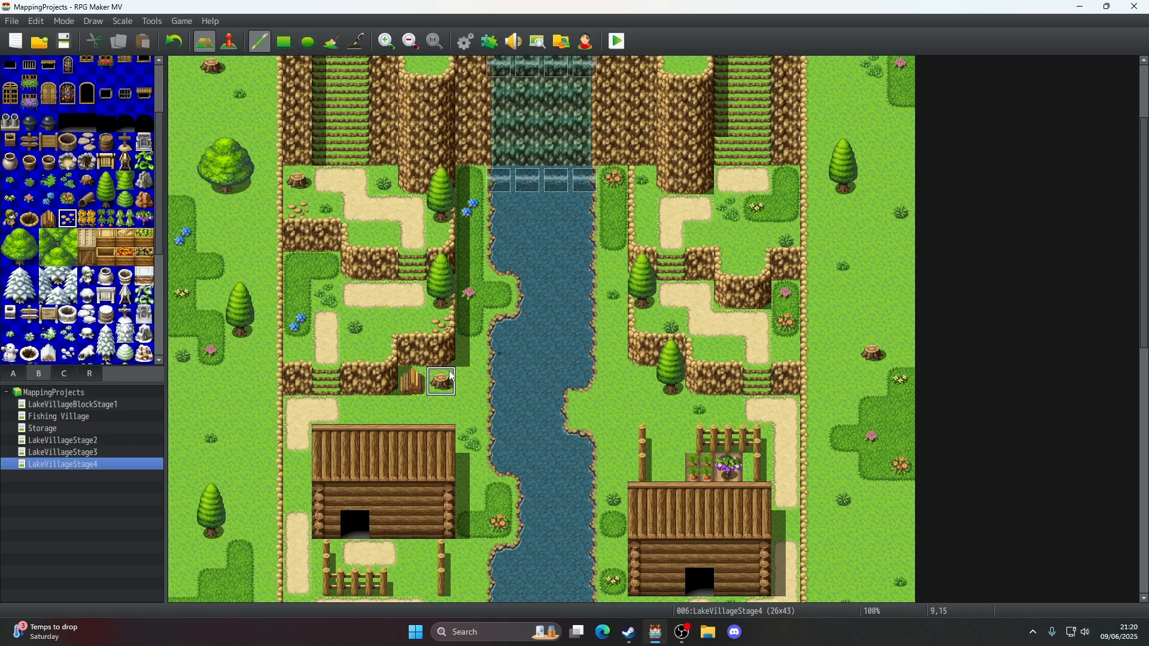
{"action": "scroll", "coordinate": [451, 375], "scroll_direction": "down", "scroll_amount": 13}
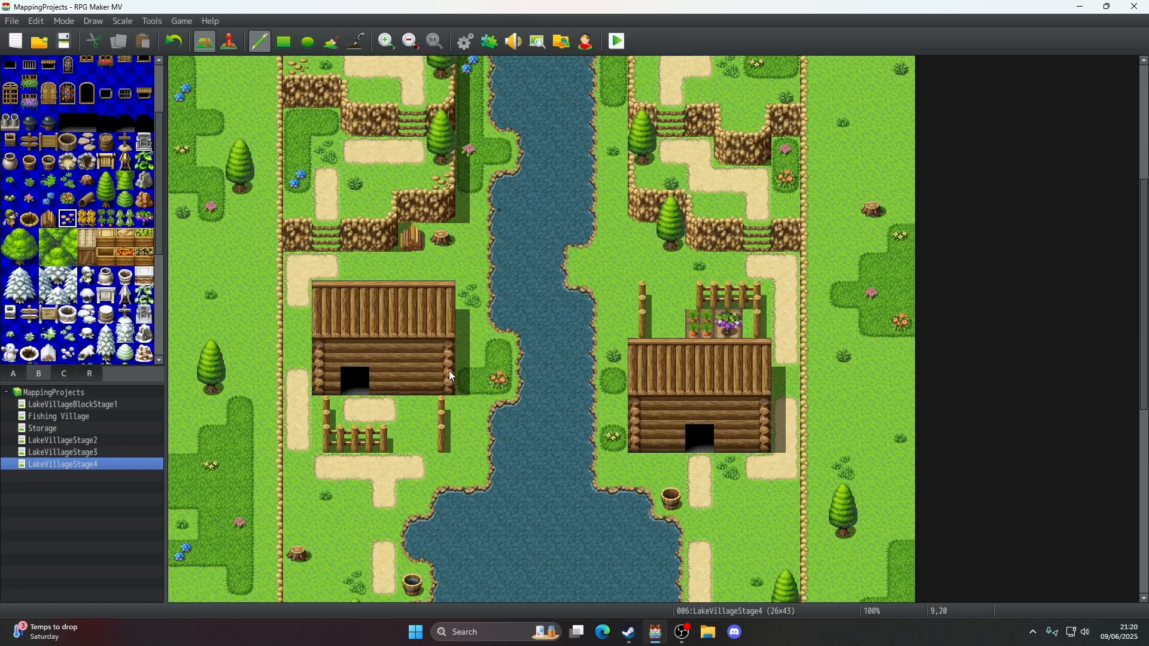
{"action": "scroll", "coordinate": [436, 376], "scroll_direction": "down", "scroll_amount": 2}
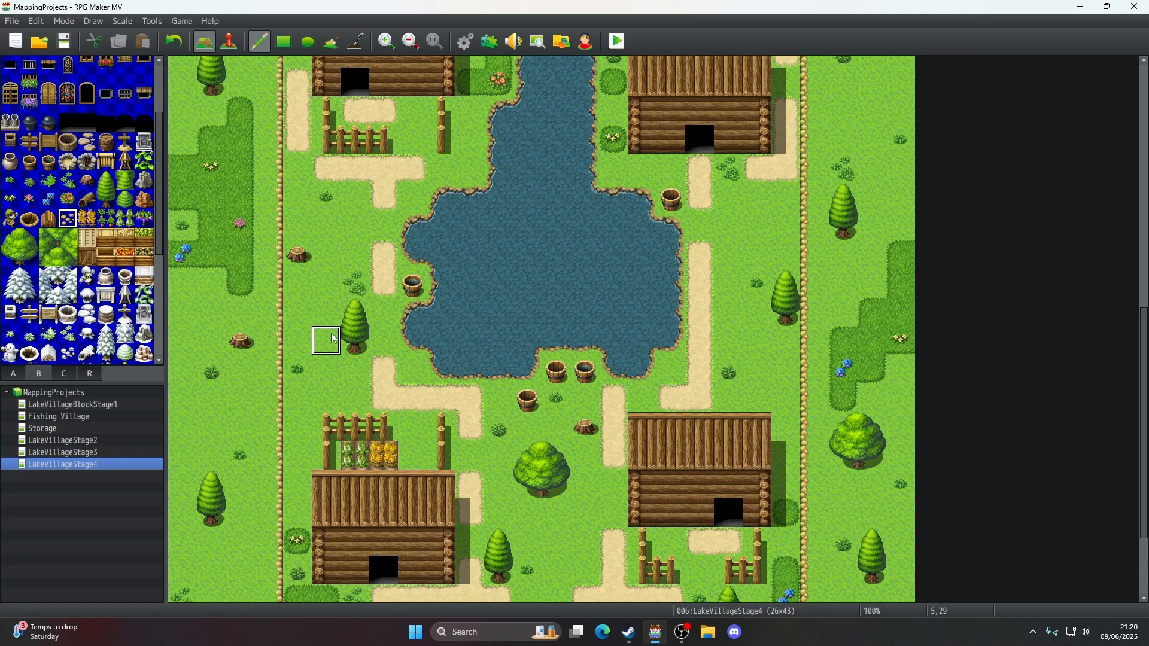
{"action": "left_click", "coordinate": [297, 313]}
{"action": "scroll", "coordinate": [322, 360], "scroll_direction": "down", "scroll_amount": 2}
{"action": "scroll", "coordinate": [321, 360], "scroll_direction": "down", "scroll_amount": 3}
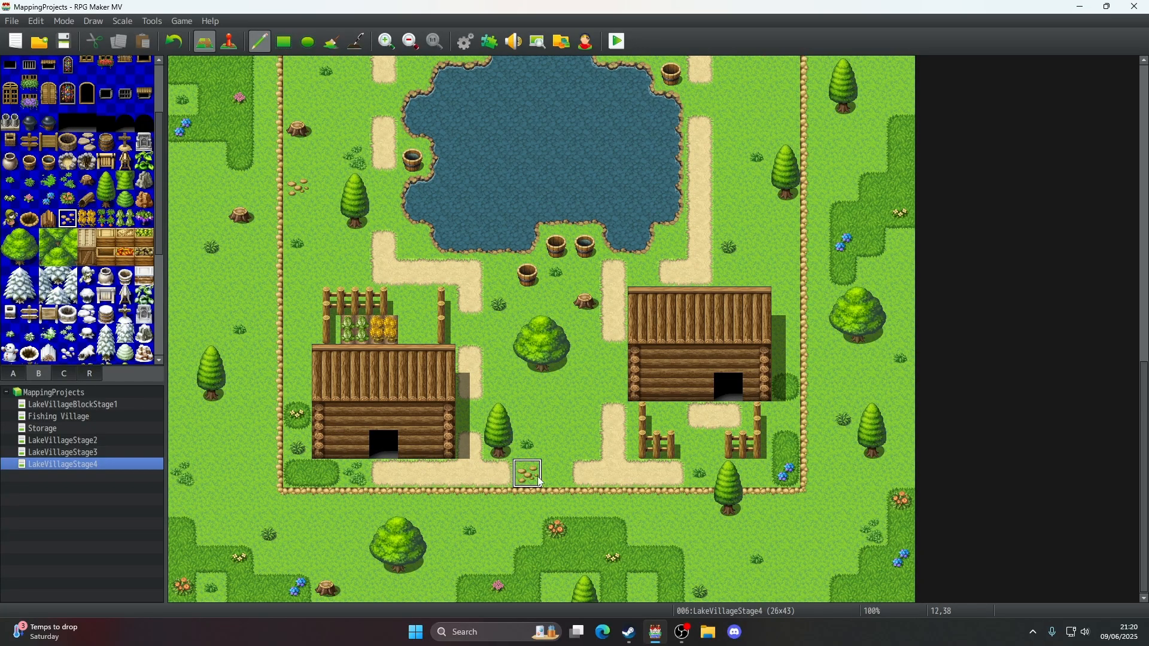
- Scatter small brown stones east of the river, beside the conifer below the lowest cliff and west of the upper terrace path
{"action": "scroll", "coordinate": [616, 487], "scroll_direction": "up", "scroll_amount": 3}
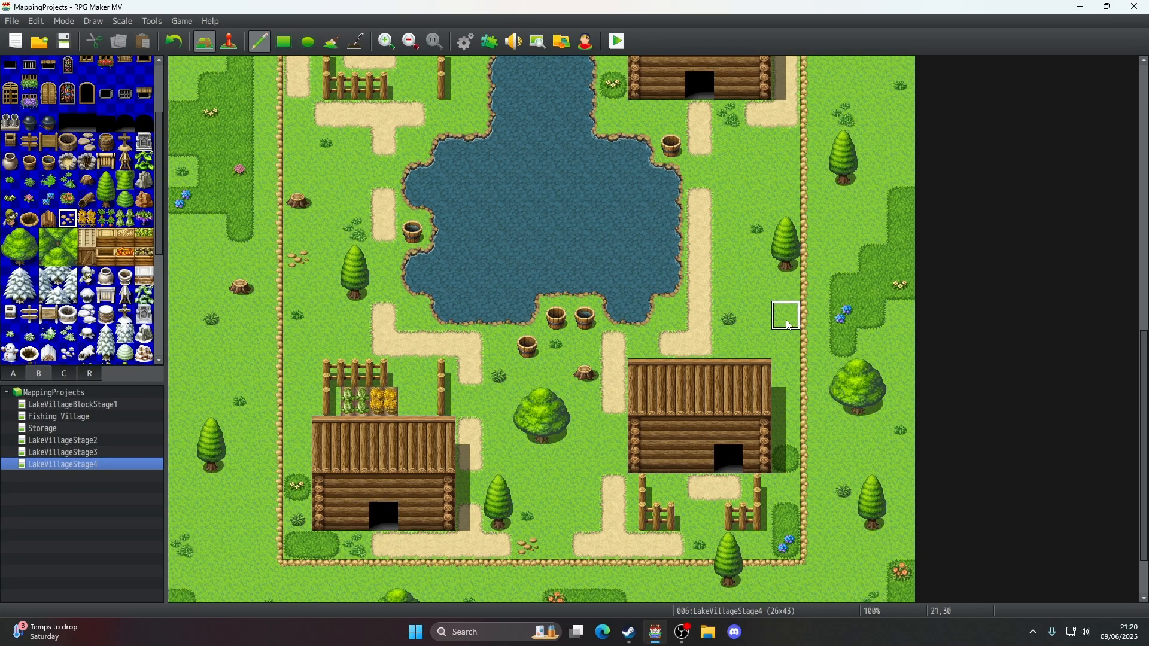
{"action": "scroll", "coordinate": [785, 349], "scroll_direction": "up", "scroll_amount": 20}
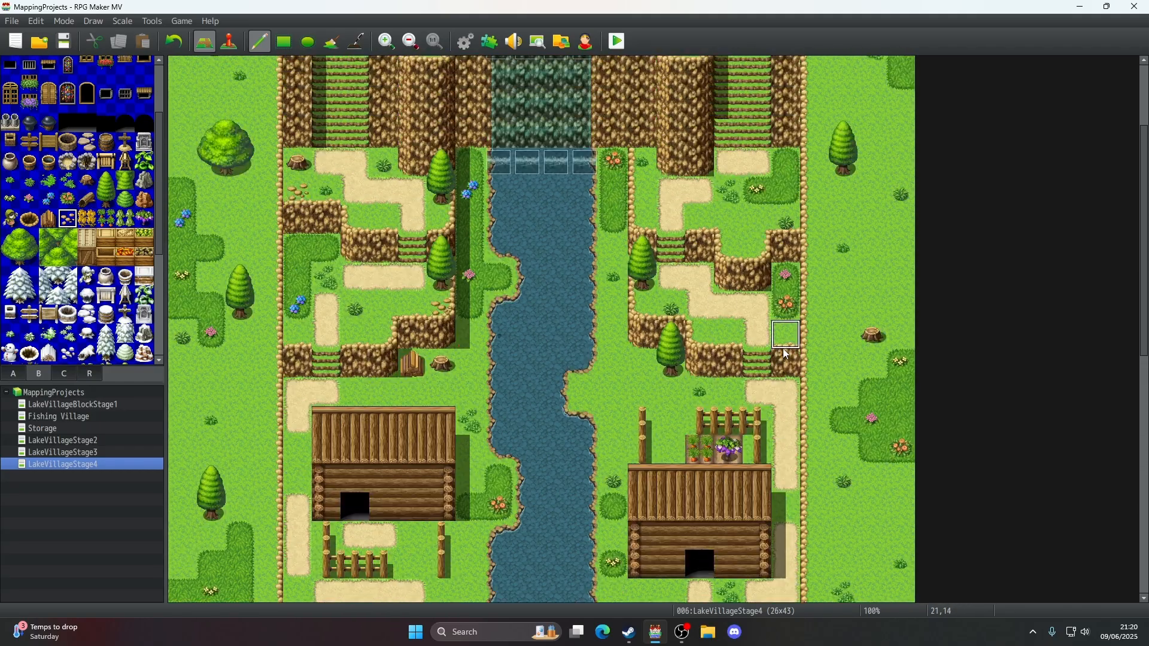
{"action": "scroll", "coordinate": [783, 349], "scroll_direction": "up", "scroll_amount": 1}
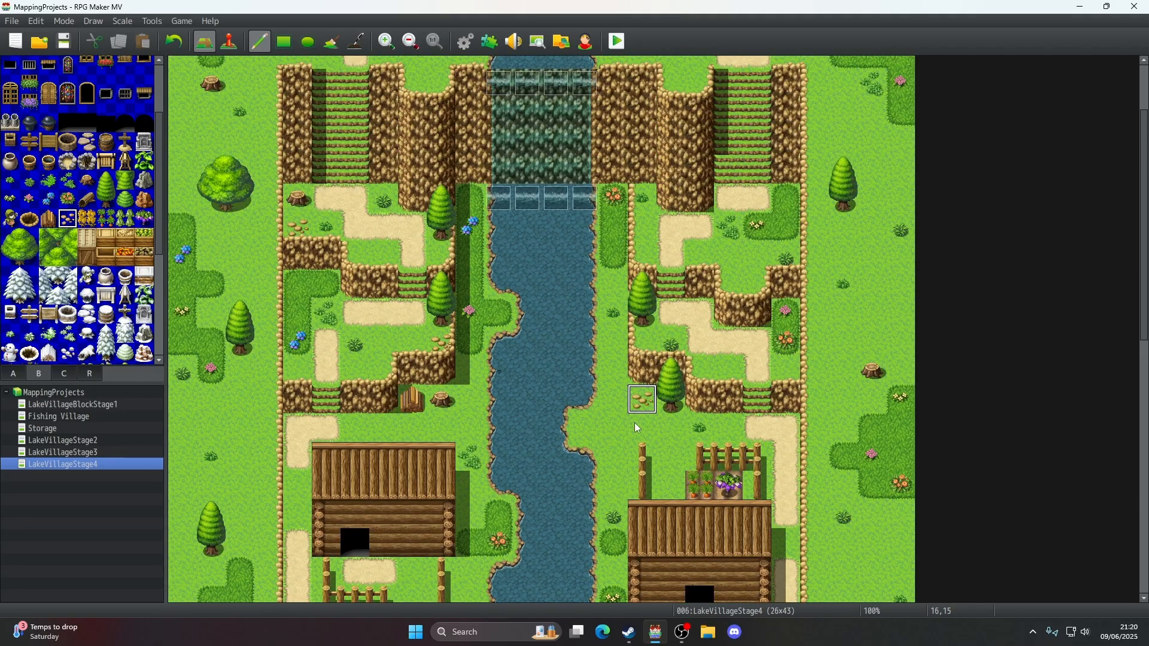
{"action": "scroll", "coordinate": [655, 462], "scroll_direction": "up", "scroll_amount": 3}
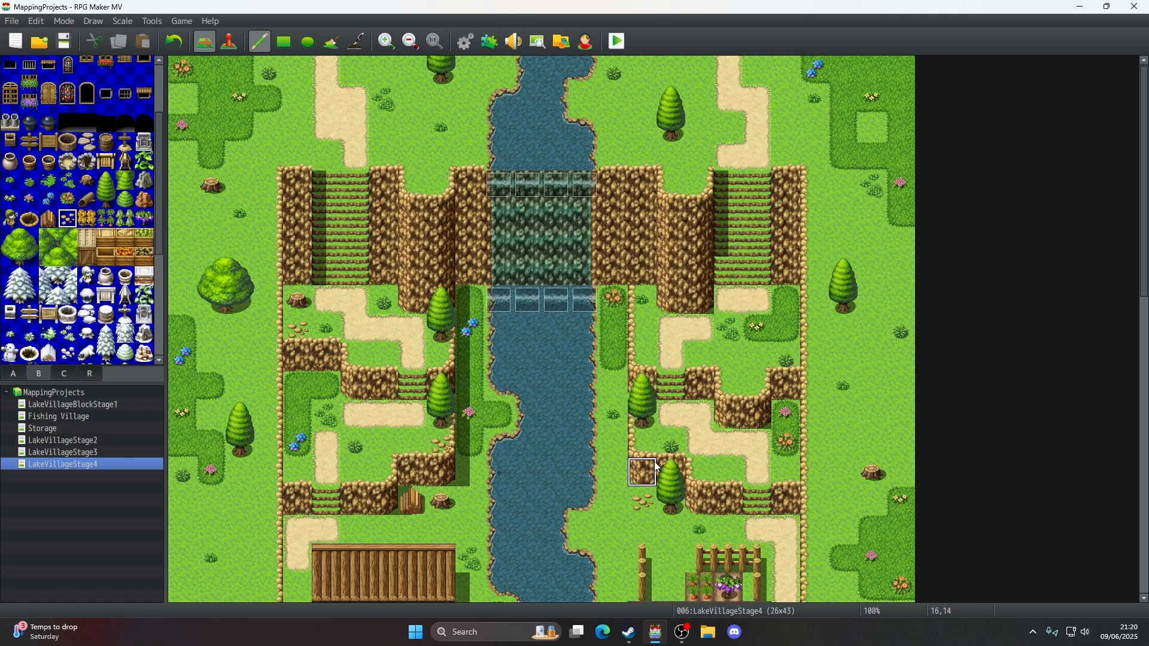
{"action": "left_click", "coordinate": [643, 329]}
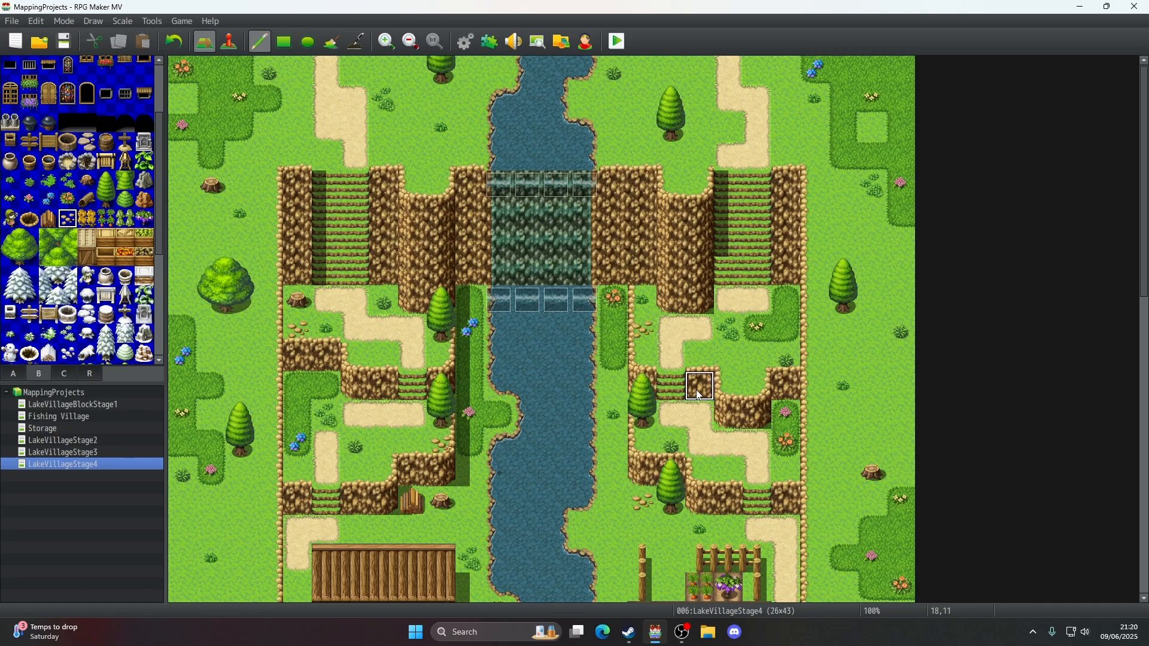
- Place a grass tuft on the upper eastern terrace and remove the neighbouring tuft beside the village's eastern border
{"action": "scroll", "coordinate": [697, 392], "scroll_direction": "down", "scroll_amount": 3}
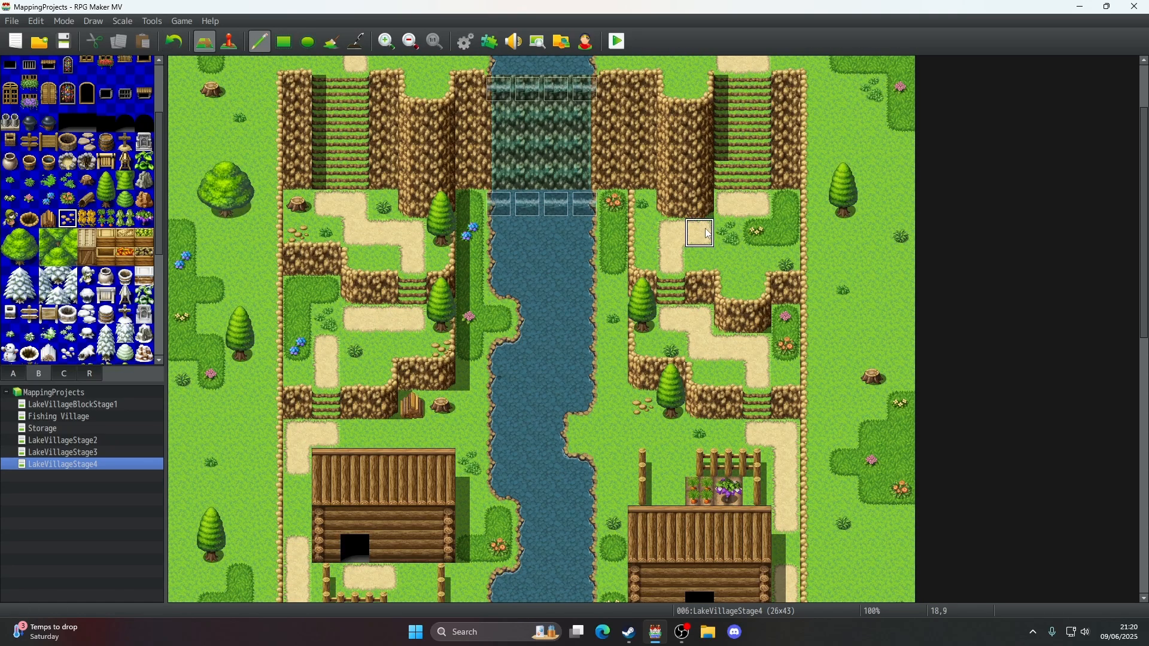
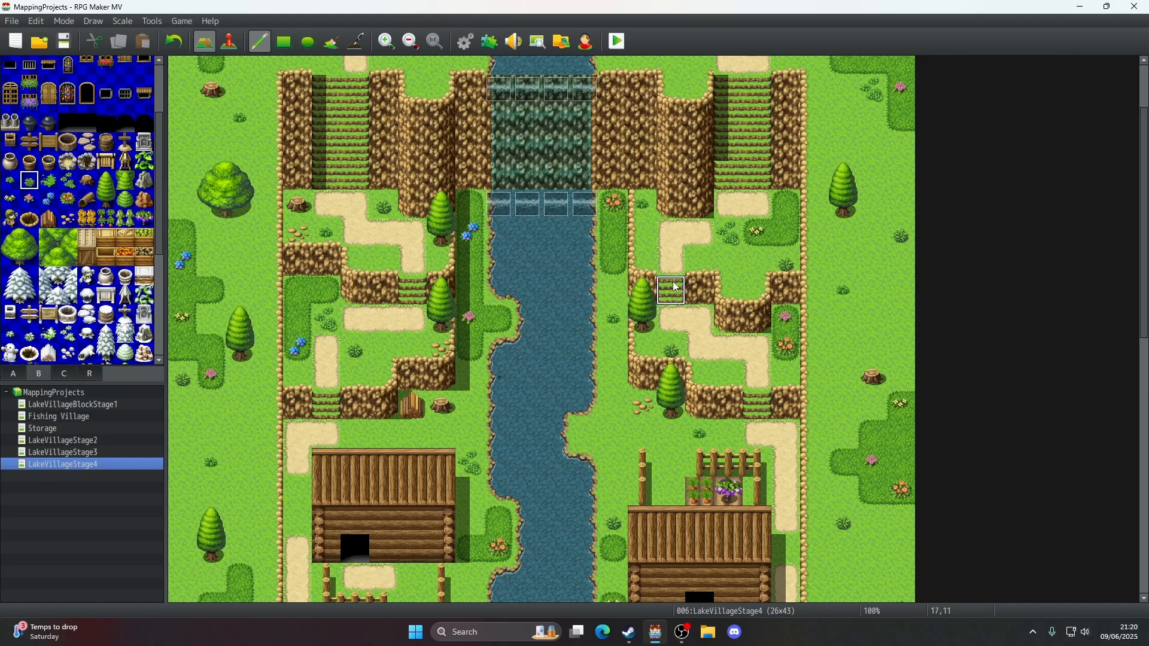
{"action": "left_click", "coordinate": [4, 374]}
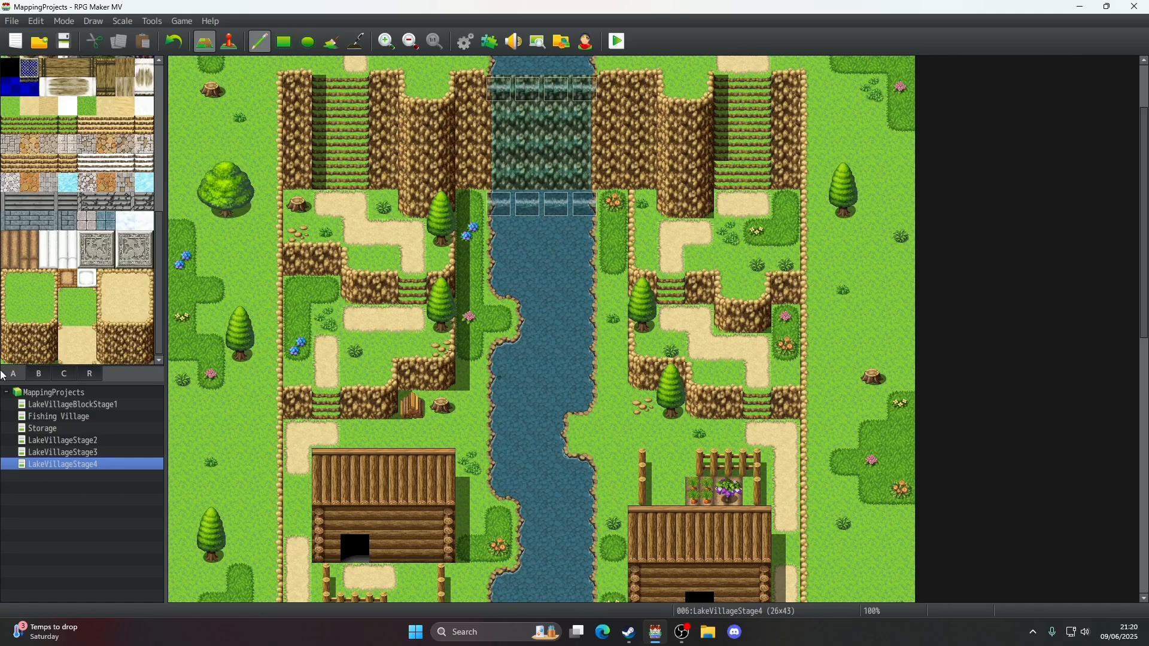
{"action": "left_click", "coordinate": [26, 317]}
{"action": "left_click", "coordinate": [39, 375]}
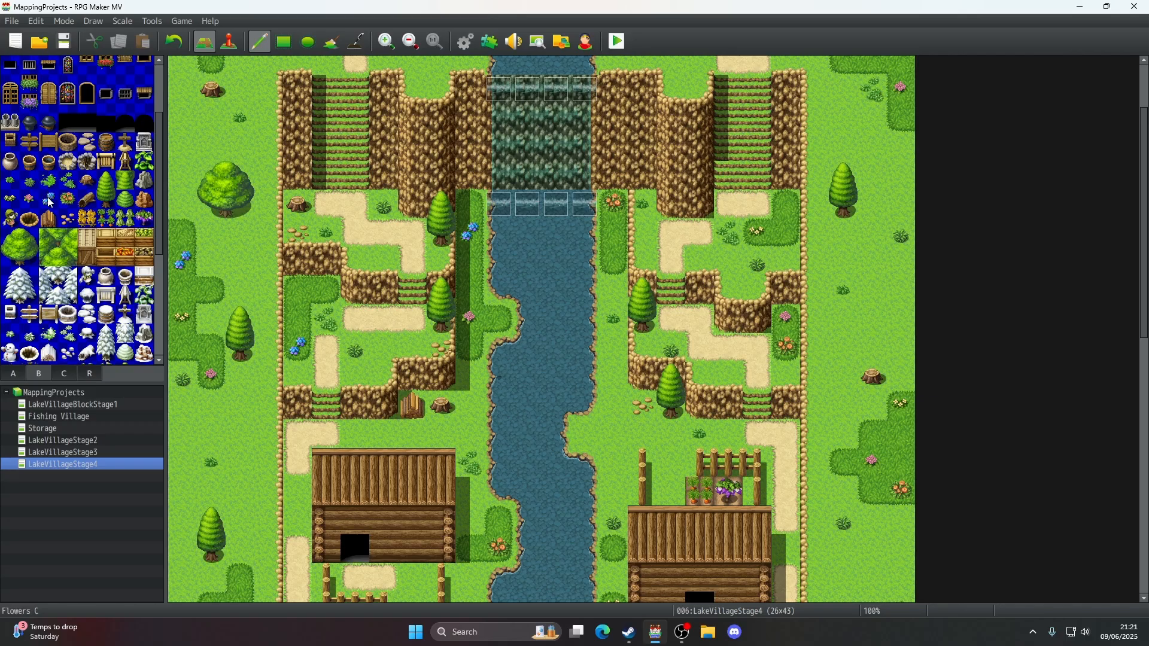
- Scatter small brown stones on the lower western terrace near the conifer and at the eastern edge of the upper eastern terrace
{"action": "left_click", "coordinate": [68, 218]}
{"action": "left_click", "coordinate": [785, 261]}
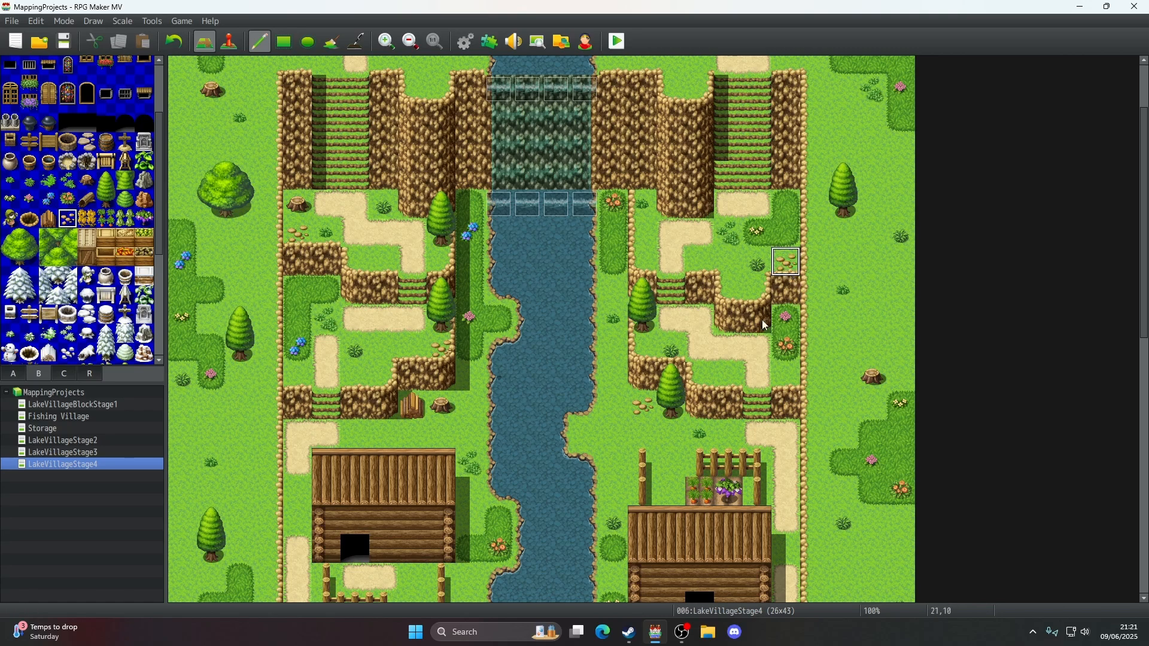
- Try placing a scarecrow by the crop field fence behind the house east of the river
{"action": "left_click", "coordinate": [10, 219]}
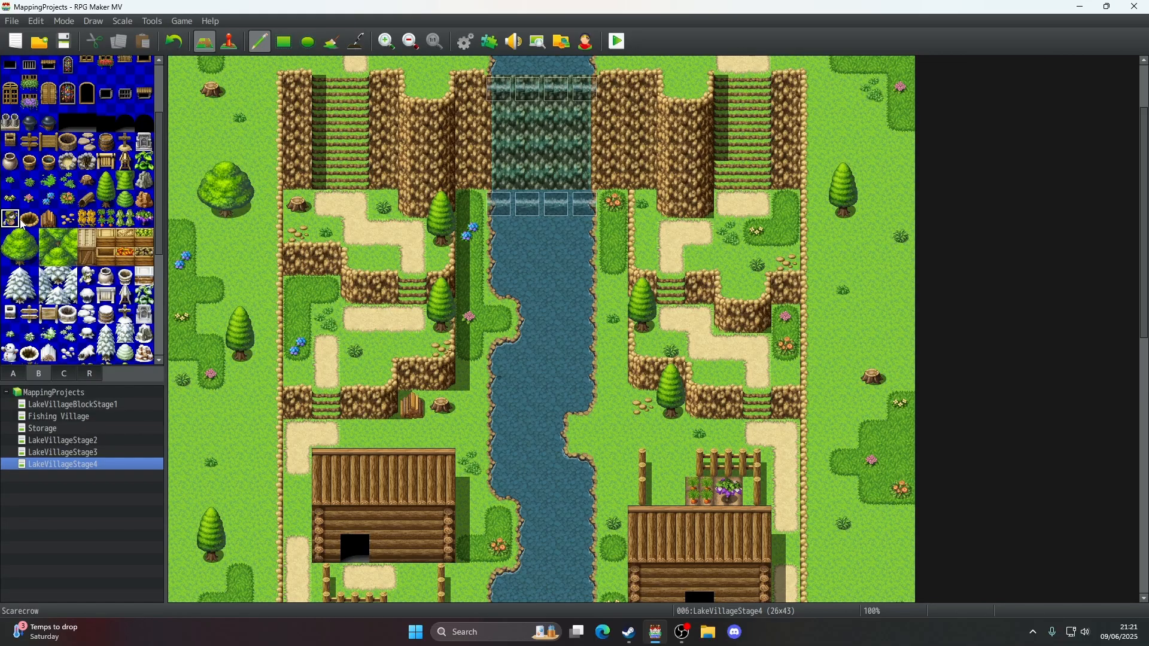
{"action": "scroll", "coordinate": [598, 357], "scroll_direction": "down", "scroll_amount": 3}
{"action": "left_click", "coordinate": [698, 367]}
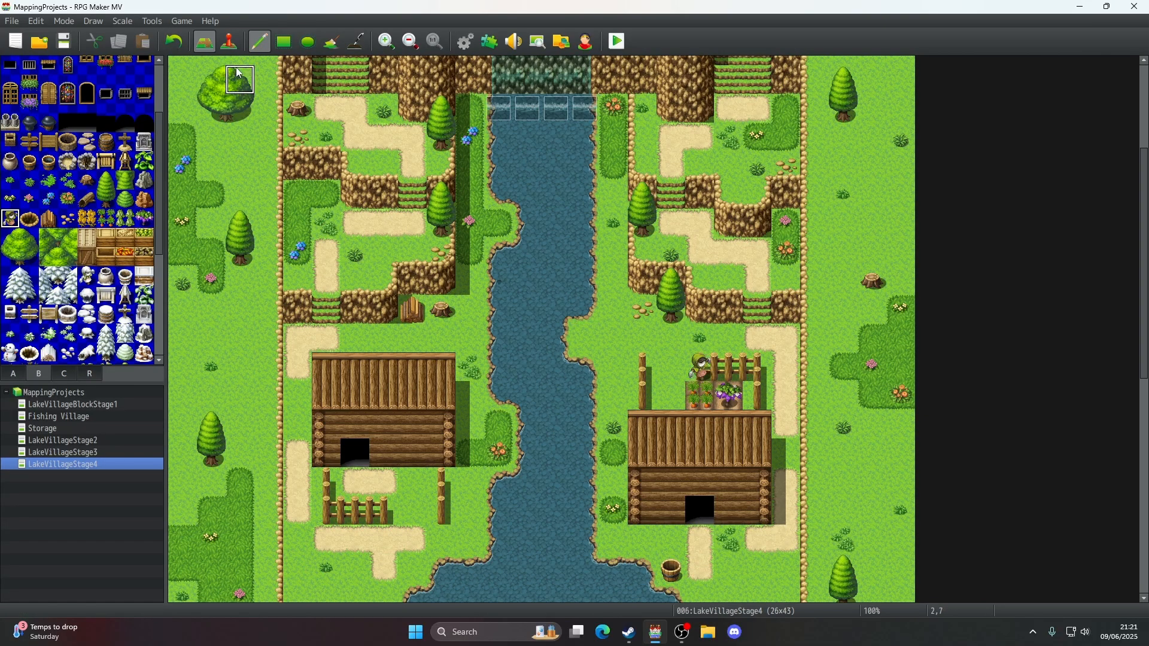
{"action": "left_click", "coordinate": [174, 43]}
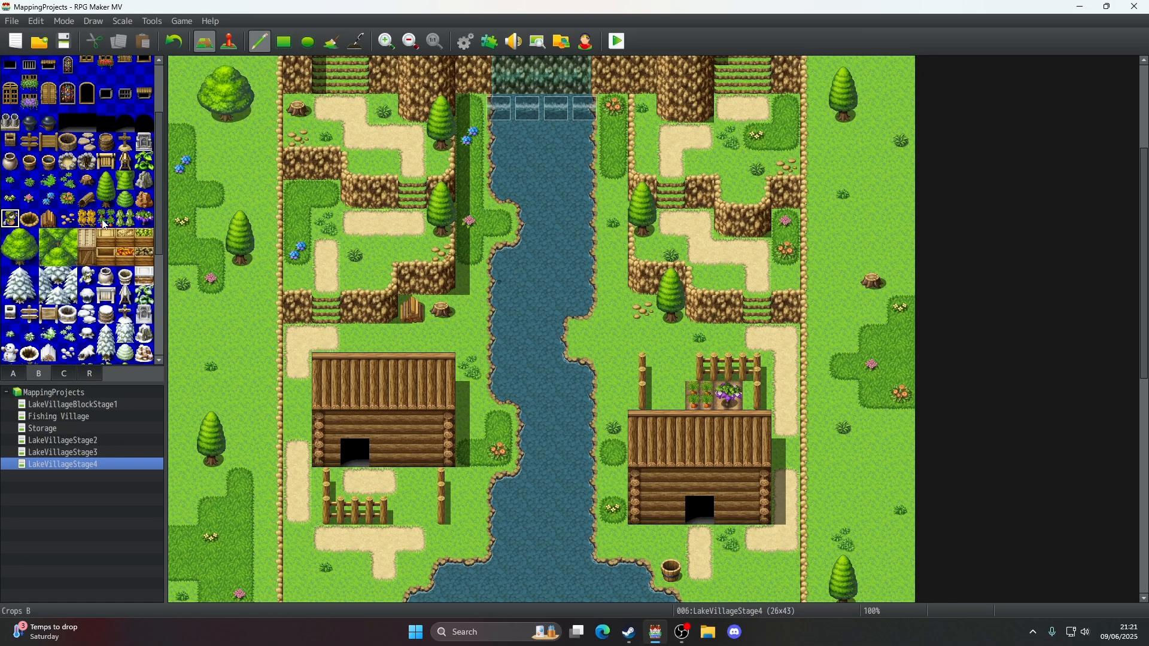
- Examine the map from the waterfall cliffs to the village's southern edge for spots that still need decoration
{"action": "scroll", "coordinate": [517, 326], "scroll_direction": "up", "scroll_amount": 6}
{"action": "scroll", "coordinate": [518, 328], "scroll_direction": "down", "scroll_amount": 3}
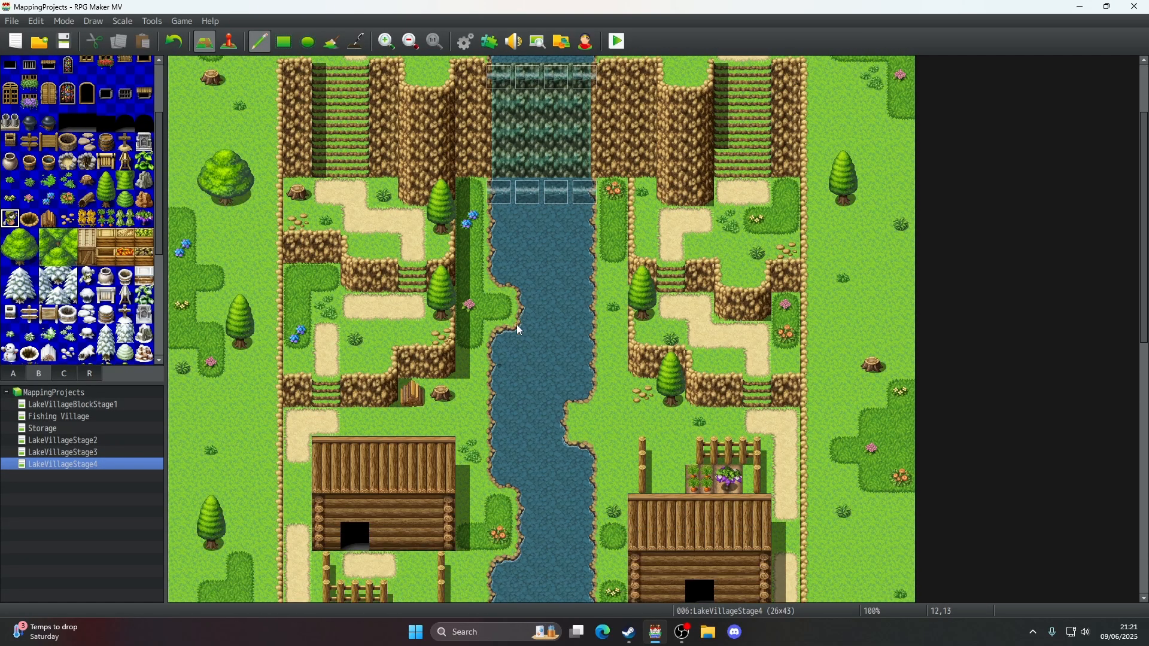
{"action": "scroll", "coordinate": [520, 329], "scroll_direction": "down", "scroll_amount": 6}
{"action": "scroll", "coordinate": [583, 270], "scroll_direction": "down", "scroll_amount": 6}
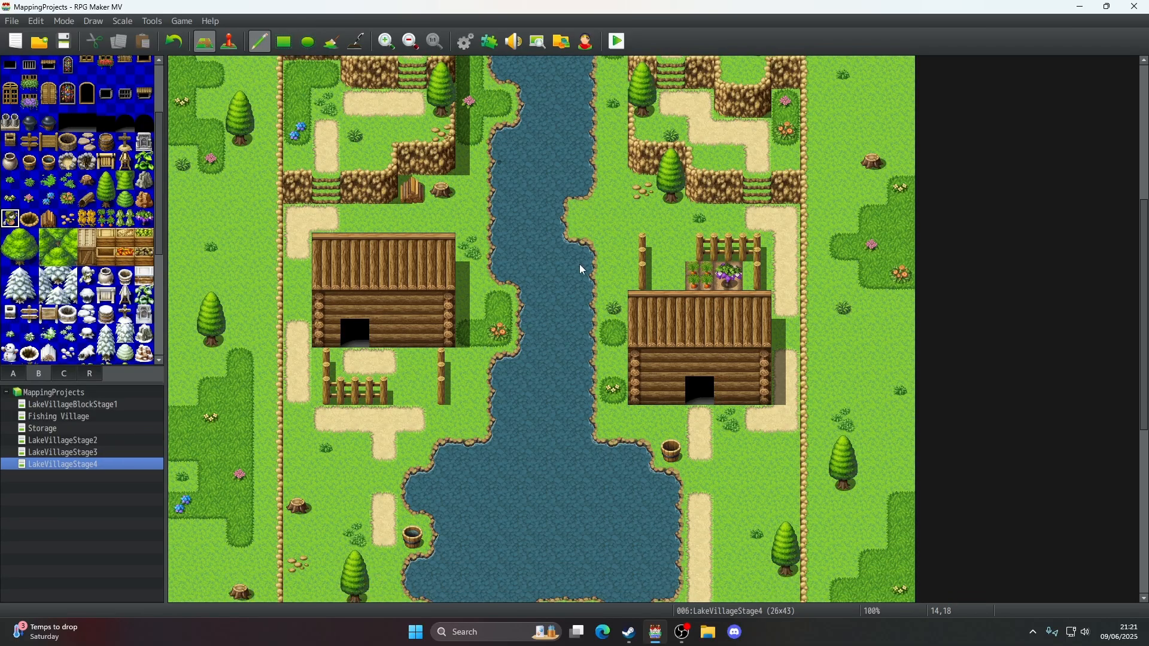
{"action": "scroll", "coordinate": [583, 270], "scroll_direction": "down", "scroll_amount": 4}
{"action": "scroll", "coordinate": [584, 270], "scroll_direction": "down", "scroll_amount": 2}
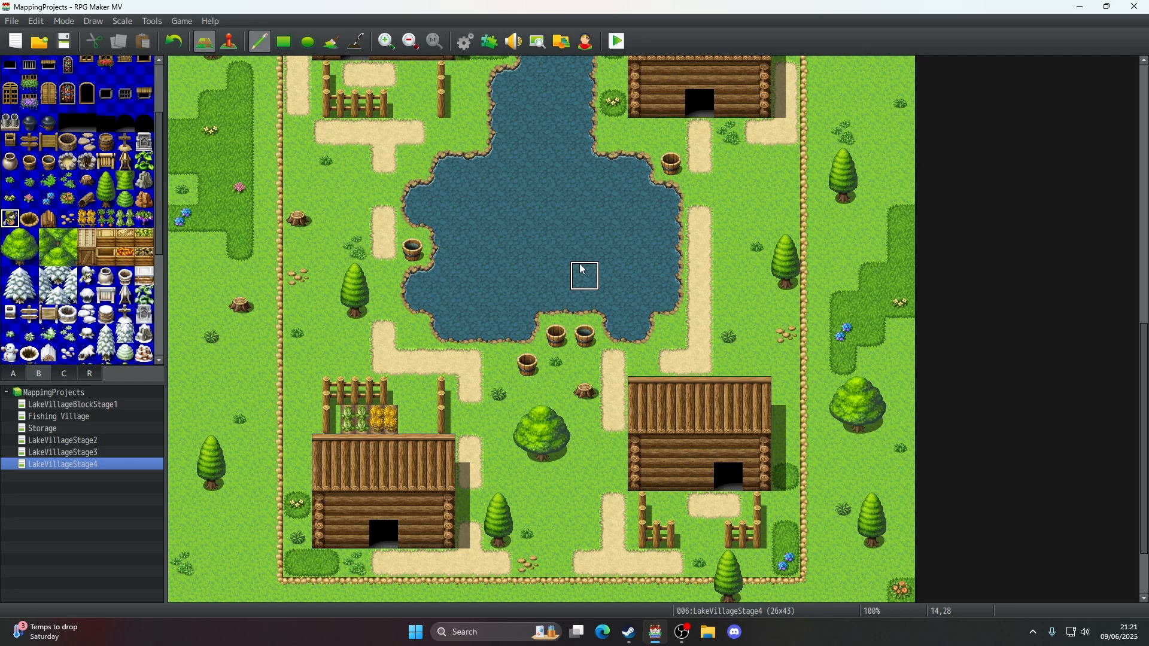
{"action": "scroll", "coordinate": [584, 269], "scroll_direction": "up", "scroll_amount": 17}
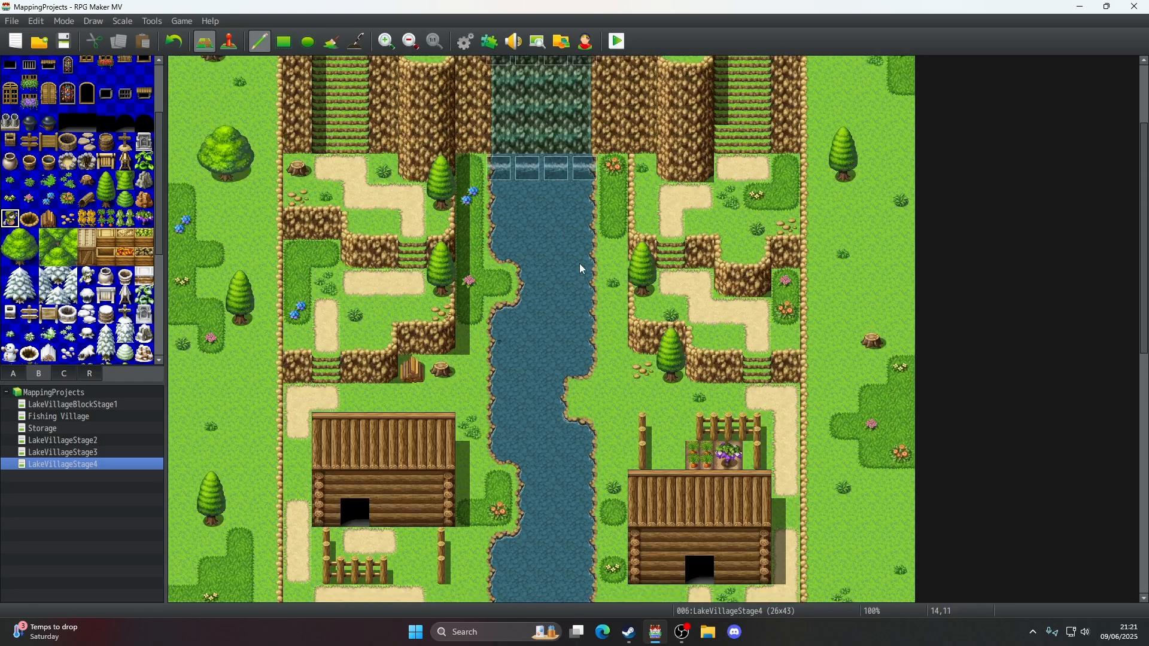
{"action": "scroll", "coordinate": [584, 269], "scroll_direction": "up", "scroll_amount": 3}
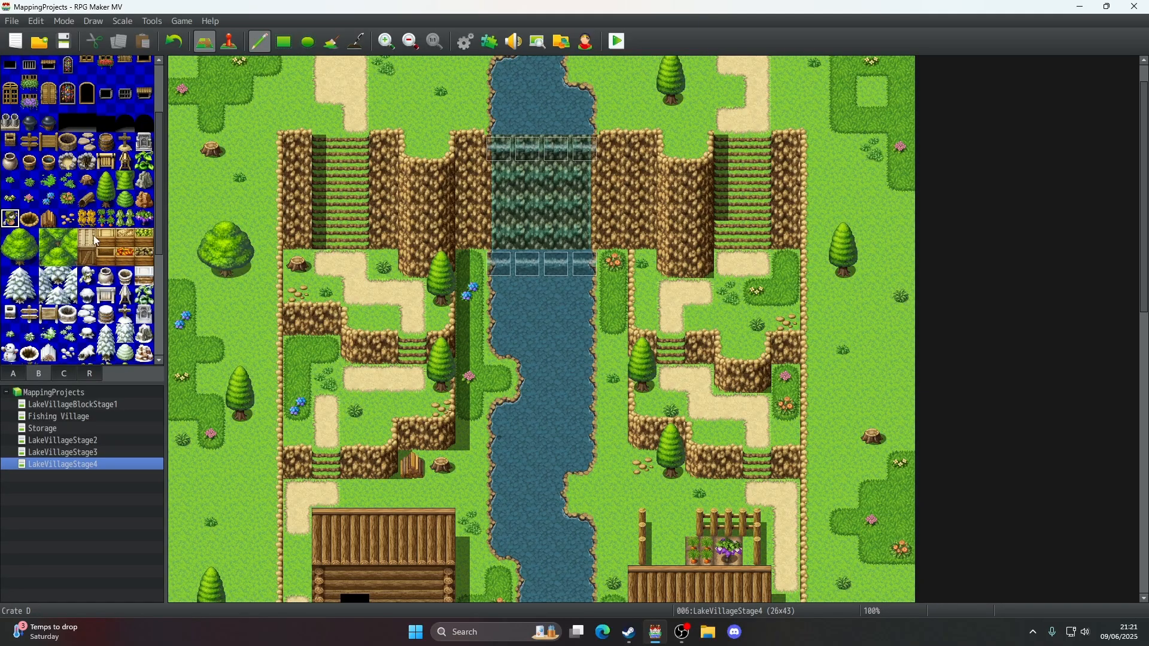
- Try a scarecrow on the fence, on the green crops and beside the wheat in the southwestern house's yard
{"action": "scroll", "coordinate": [489, 350], "scroll_direction": "down", "scroll_amount": 15}
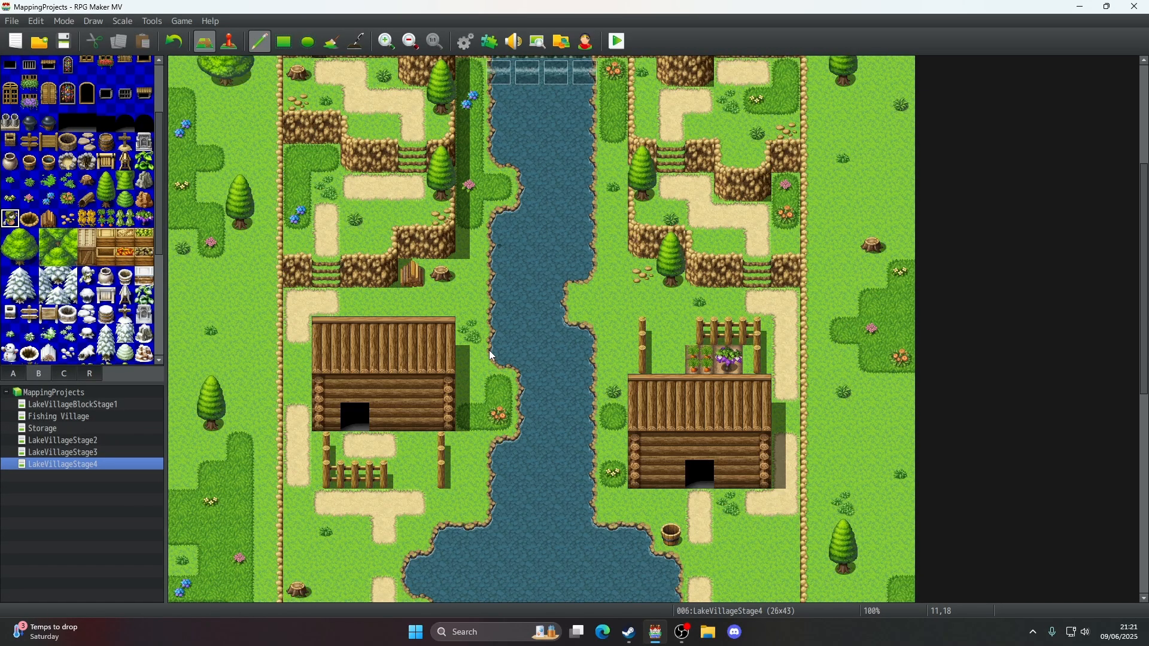
{"action": "scroll", "coordinate": [490, 355], "scroll_direction": "down", "scroll_amount": 1}
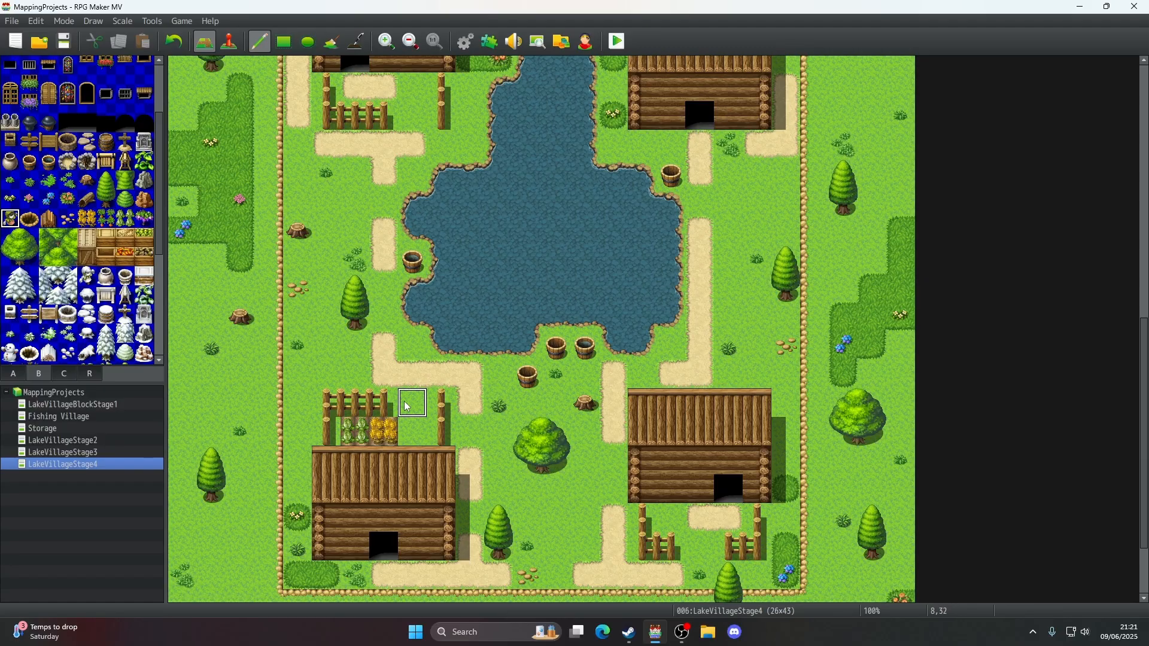
{"action": "left_click", "coordinate": [384, 404]}
{"action": "left_click", "coordinate": [174, 42]}
{"action": "left_click", "coordinate": [356, 430]}
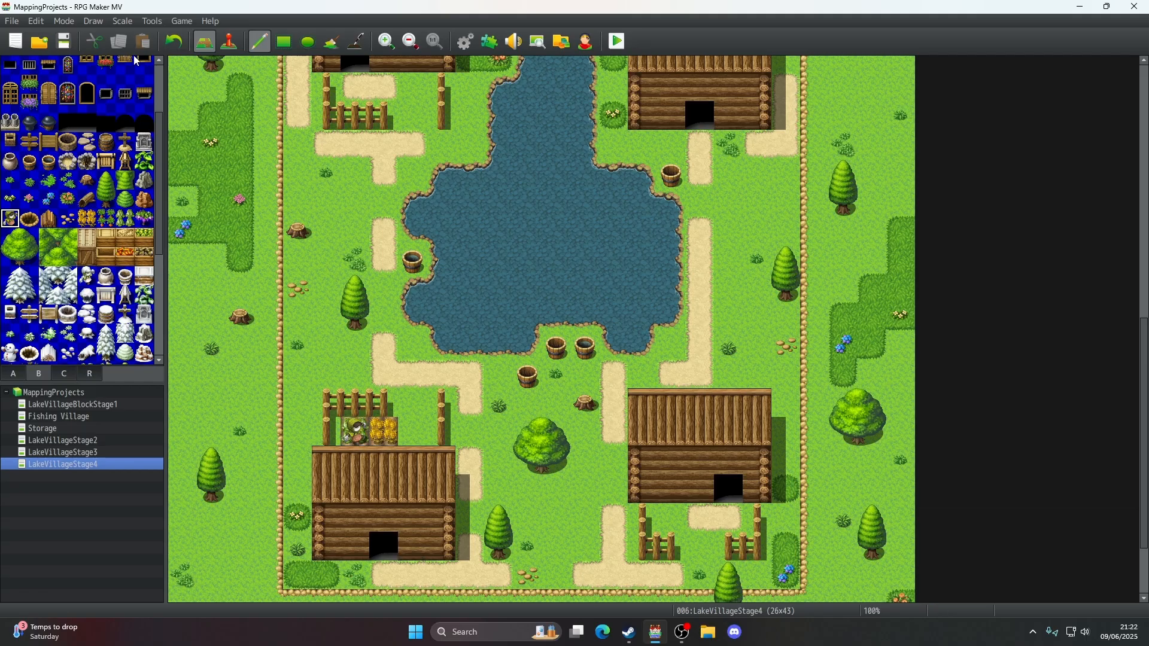
{"action": "left_click", "coordinate": [175, 42]}
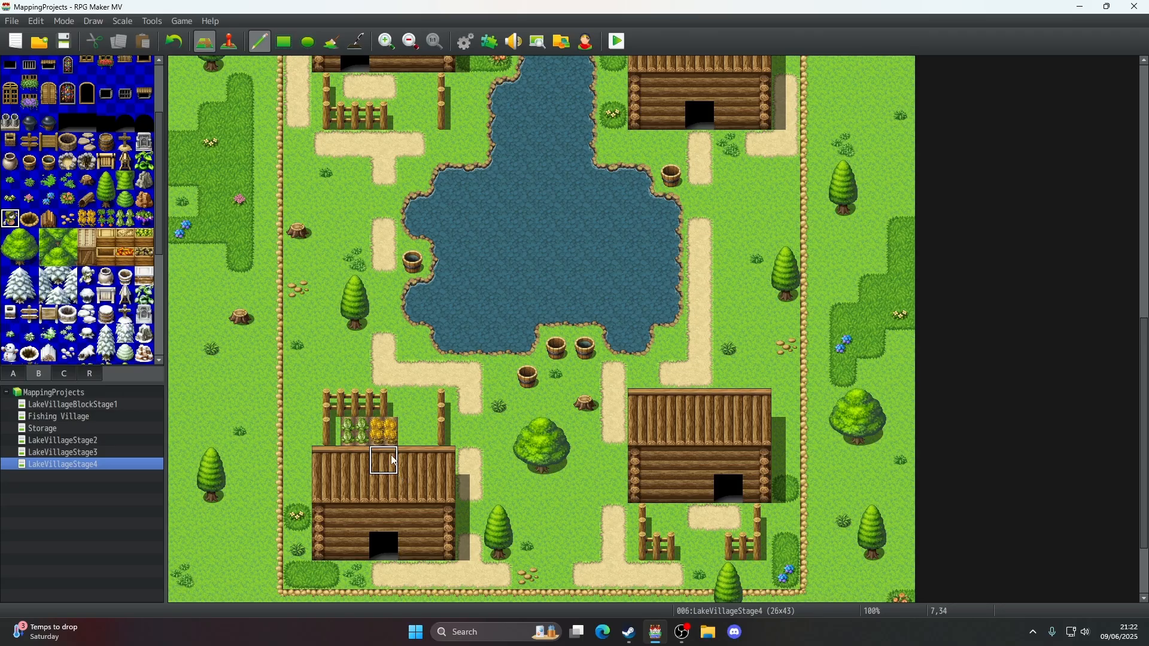
{"action": "left_click", "coordinate": [412, 431]}
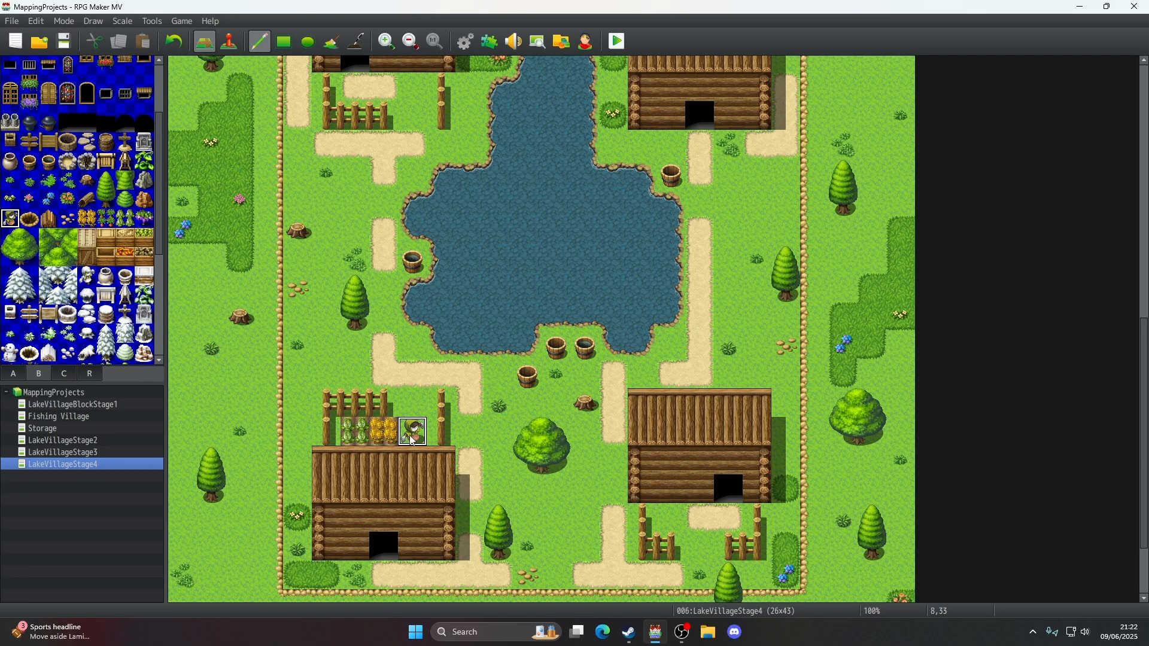
{"action": "left_click", "coordinate": [182, 42]}
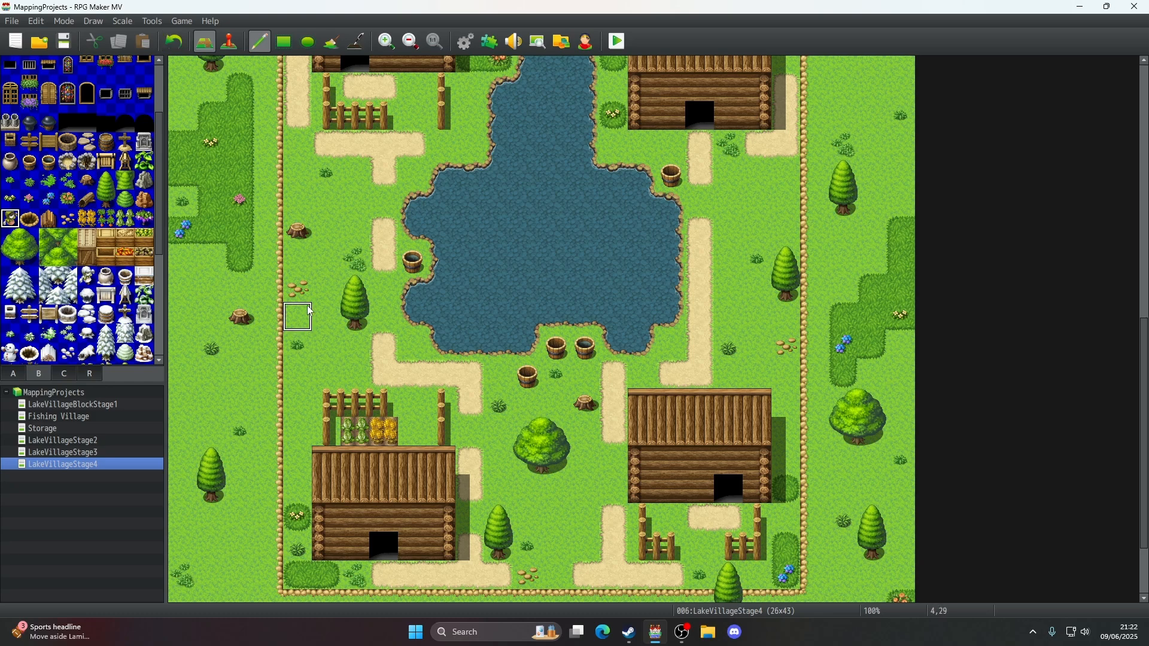
- Try moving the southwestern yard's wheat one tile east and placing a scarecrow between the wheat and the green crops
{"action": "right_click", "coordinate": [394, 426]}
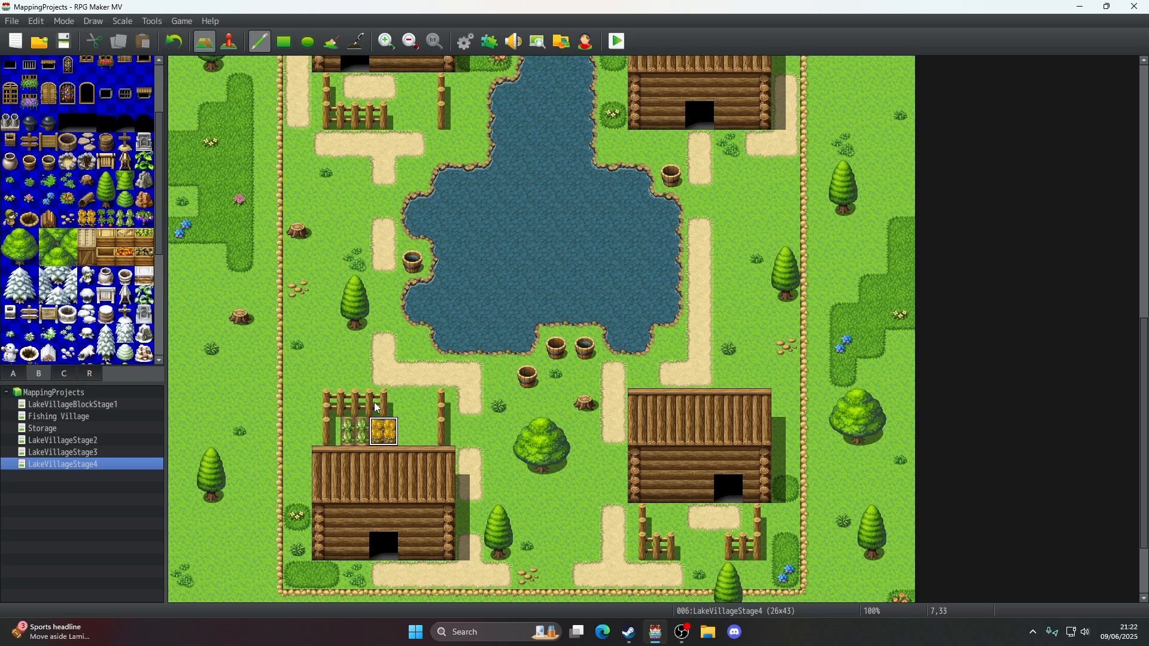
{"action": "left_click", "coordinate": [409, 428]}
{"action": "right_click", "coordinate": [357, 376]}
{"action": "left_click", "coordinate": [383, 429]}
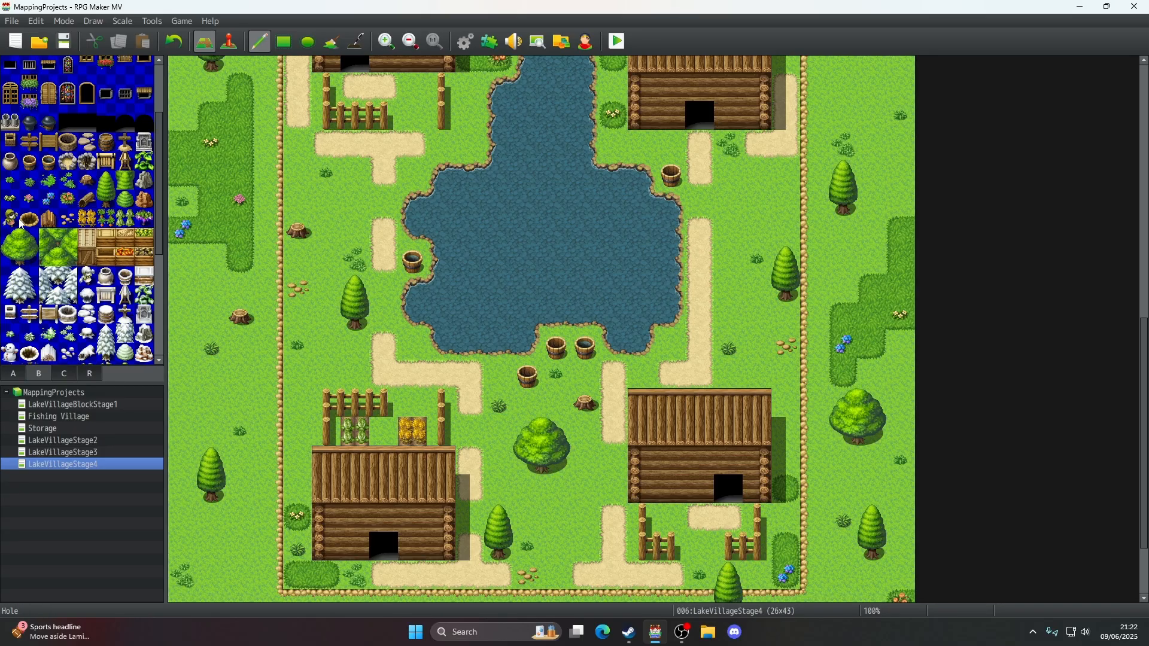
{"action": "left_click", "coordinate": [384, 432]}
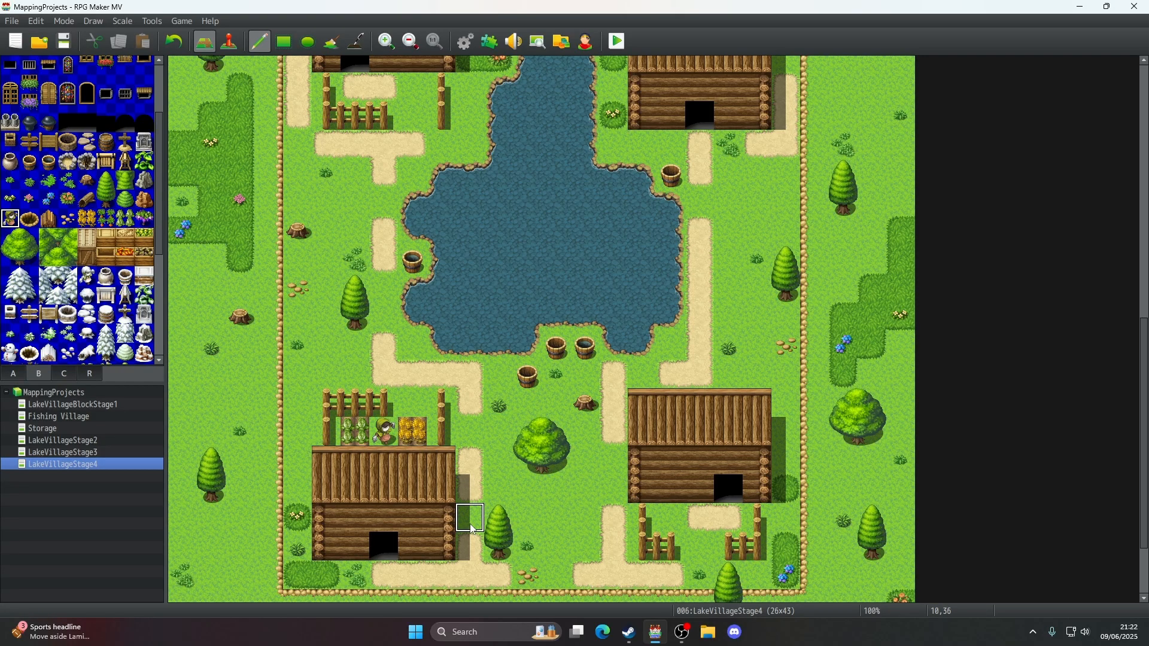
{"action": "left_click", "coordinate": [174, 42]}
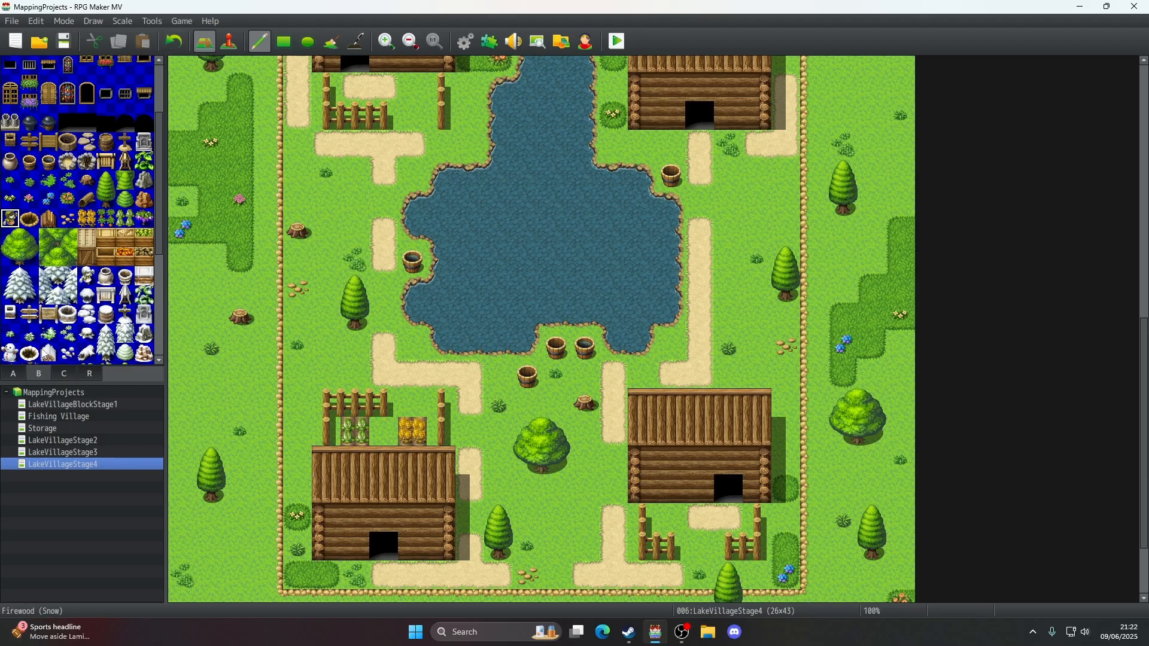
{"action": "left_click", "coordinate": [384, 432]}
{"action": "key", "text": "ctrl+z"}
- Try placing brown mushrooms on the grass above the western cliff, at the edge of the tall grass patch
{"action": "scroll", "coordinate": [55, 187], "scroll_direction": "down", "scroll_amount": 3}
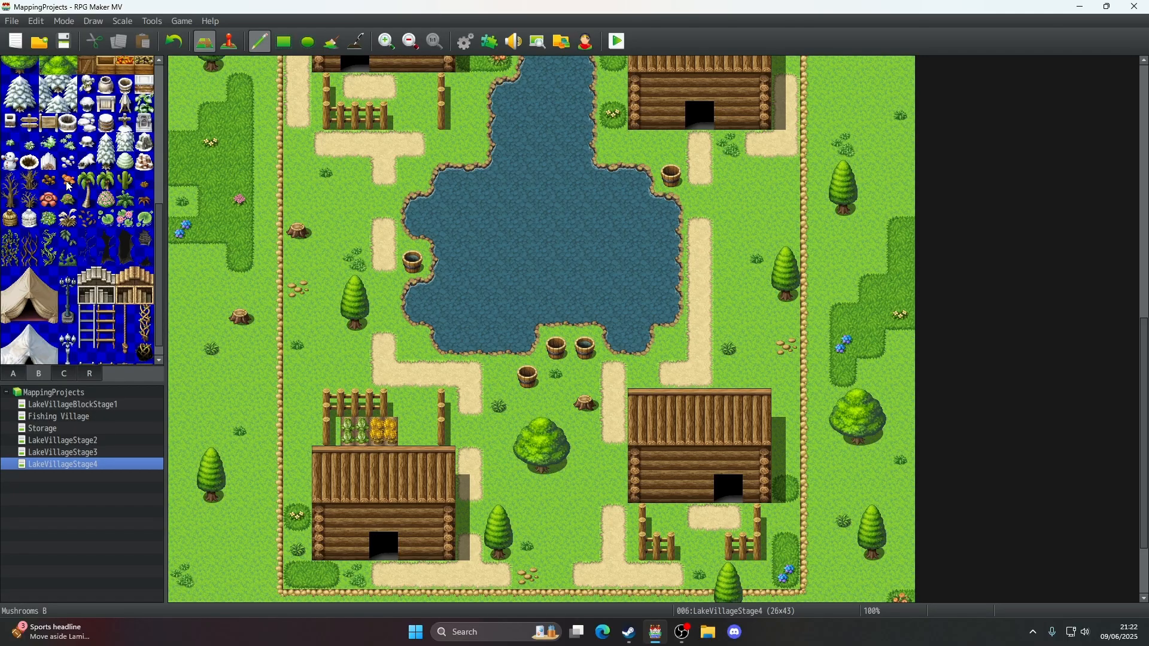
{"action": "left_click", "coordinate": [51, 181]}
{"action": "scroll", "coordinate": [347, 260], "scroll_direction": "up", "scroll_amount": 6}
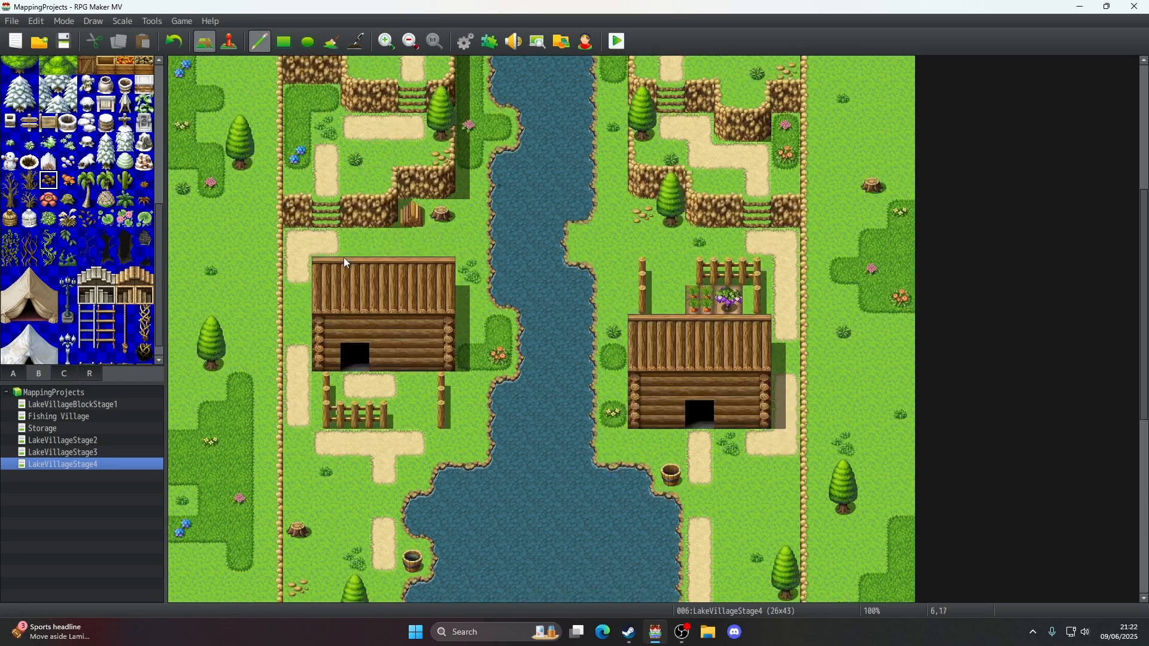
{"action": "scroll", "coordinate": [347, 261], "scroll_direction": "up", "scroll_amount": 1}
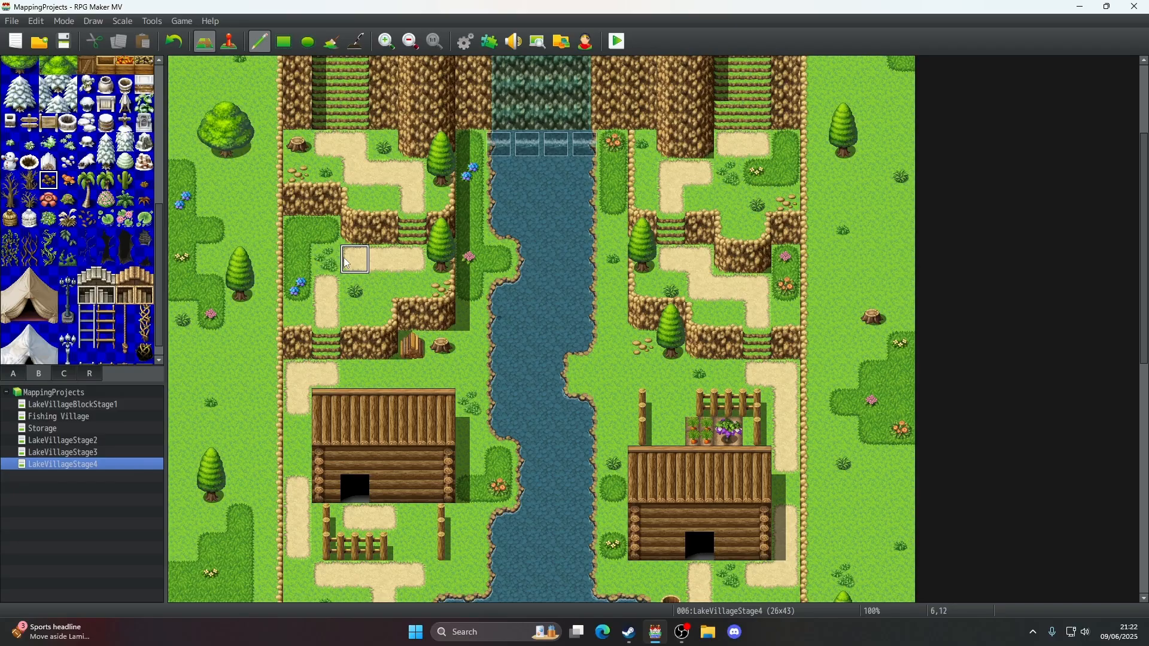
{"action": "scroll", "coordinate": [345, 259], "scroll_direction": "up", "scroll_amount": 3}
{"action": "left_click", "coordinate": [274, 136]}
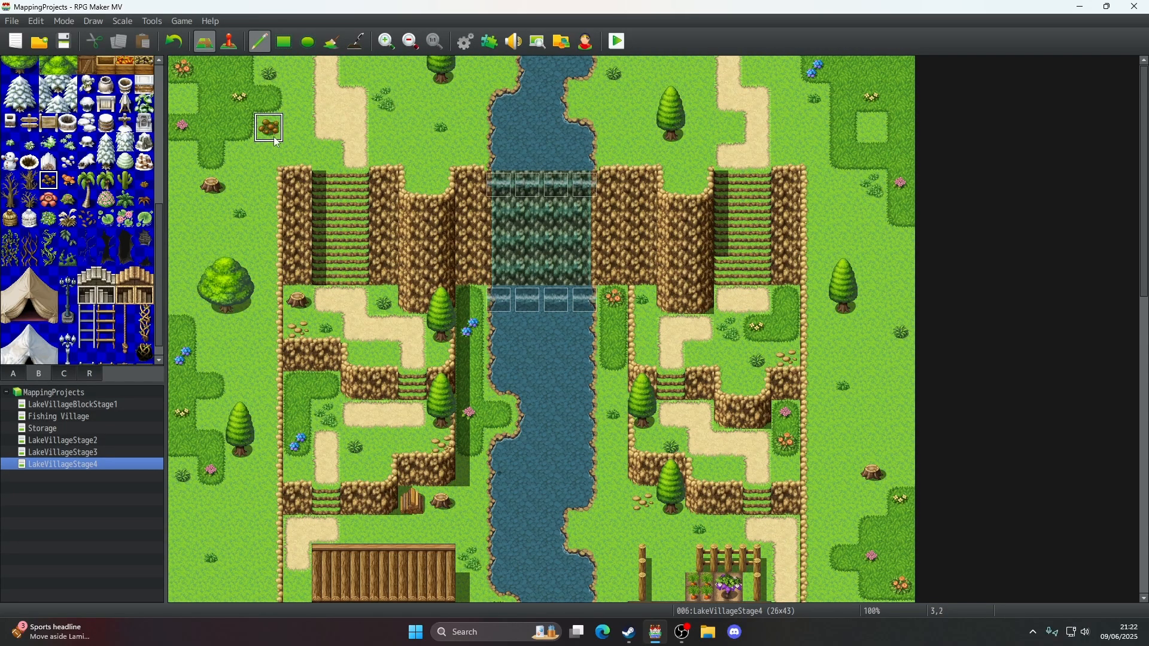
{"action": "key", "text": "ctrl+z"}
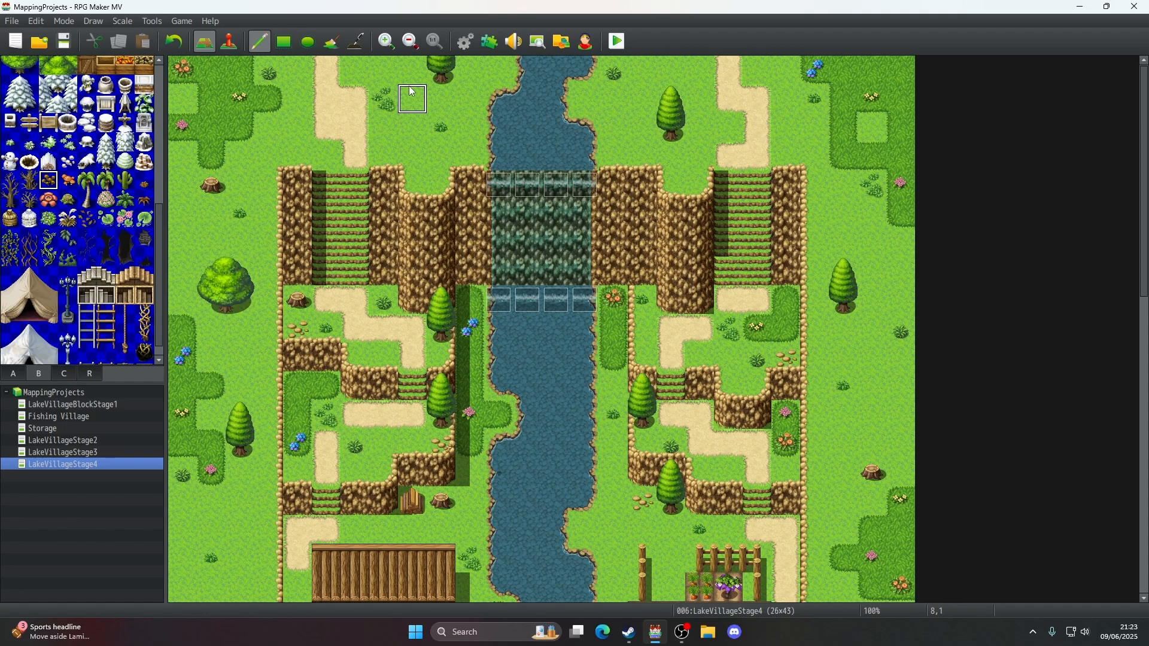
- Try brown mushrooms and the orange Mushrooms B tile on the cliff wall west of the waterfall
{"action": "left_click", "coordinate": [470, 271]}
{"action": "left_click", "coordinate": [177, 41]}
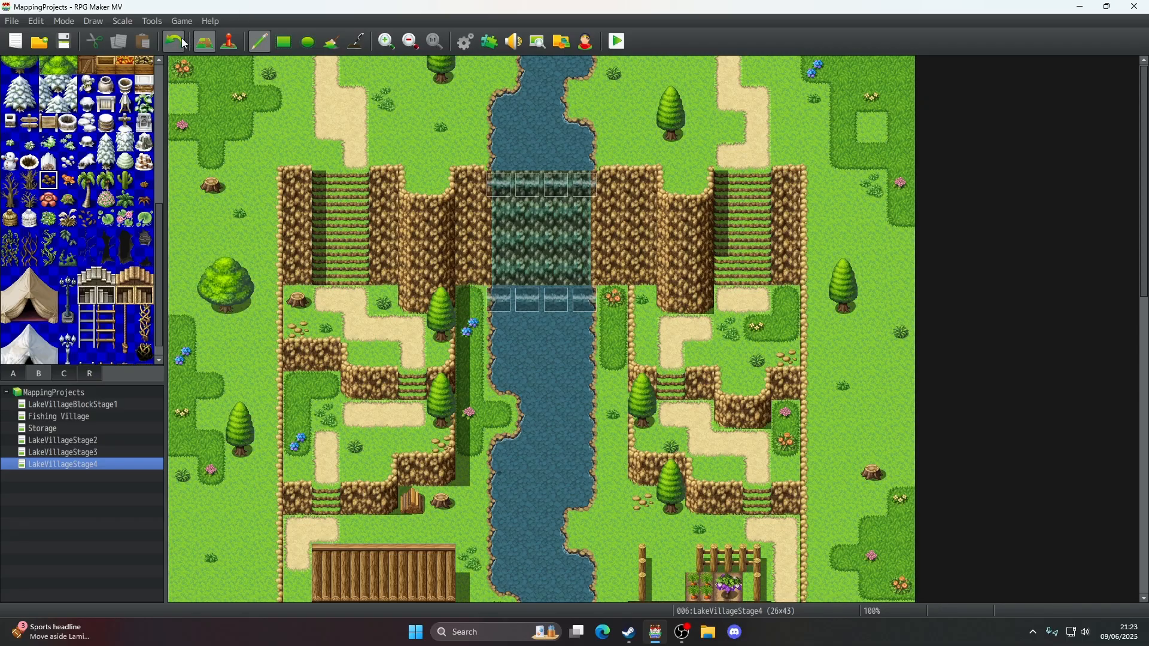
{"action": "left_click", "coordinate": [412, 242]}
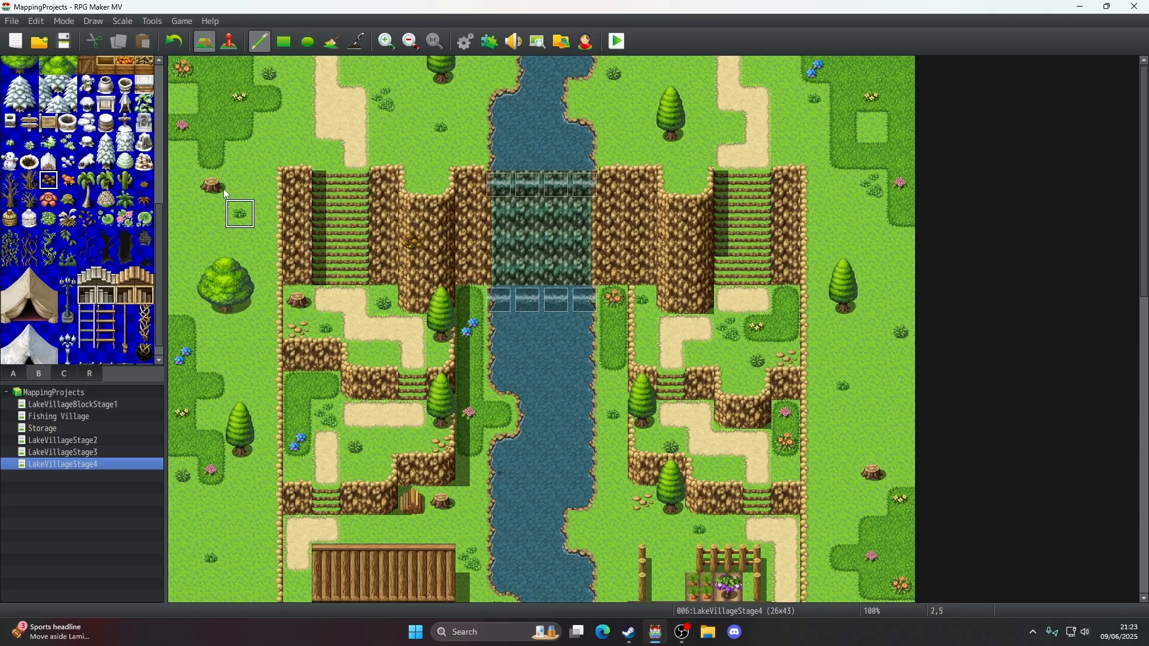
{"action": "left_click", "coordinate": [174, 40]}
{"action": "left_click", "coordinate": [68, 180]}
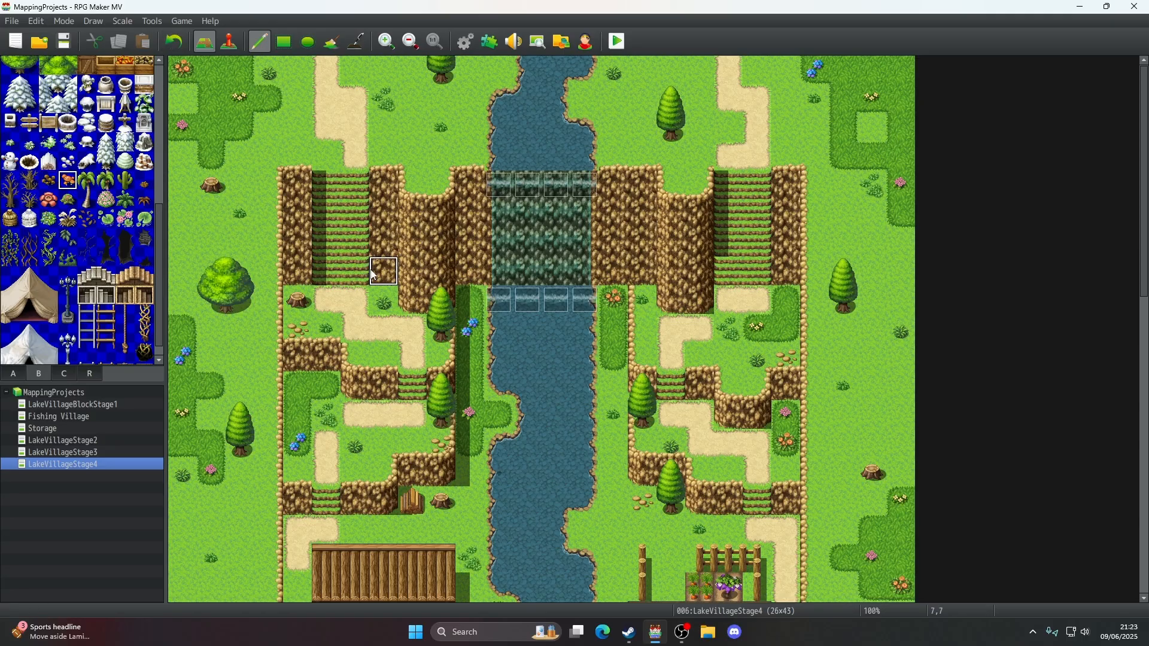
{"action": "left_click", "coordinate": [412, 242]}
- Set the player's starting position on the grass at the waterfall's western foot, tile 10,8
{"action": "left_click", "coordinate": [230, 41]}
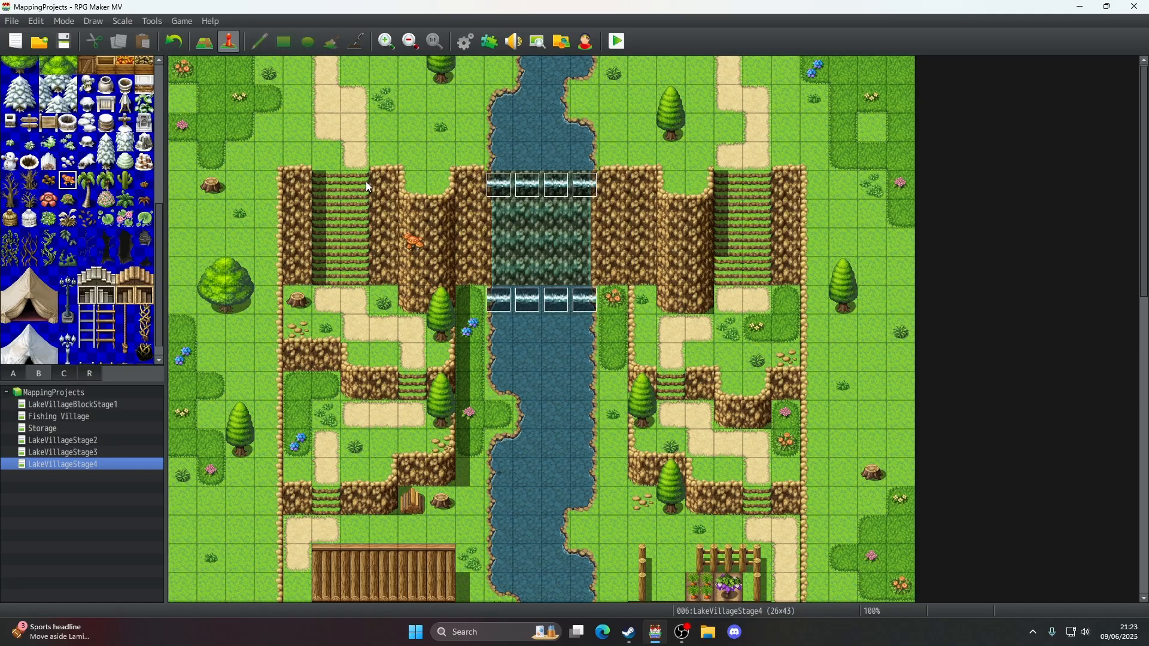
{"action": "right_click", "coordinate": [471, 298]}
{"action": "mouse_move", "coordinate": [583, 458]}
{"action": "left_click", "coordinate": [619, 454]}
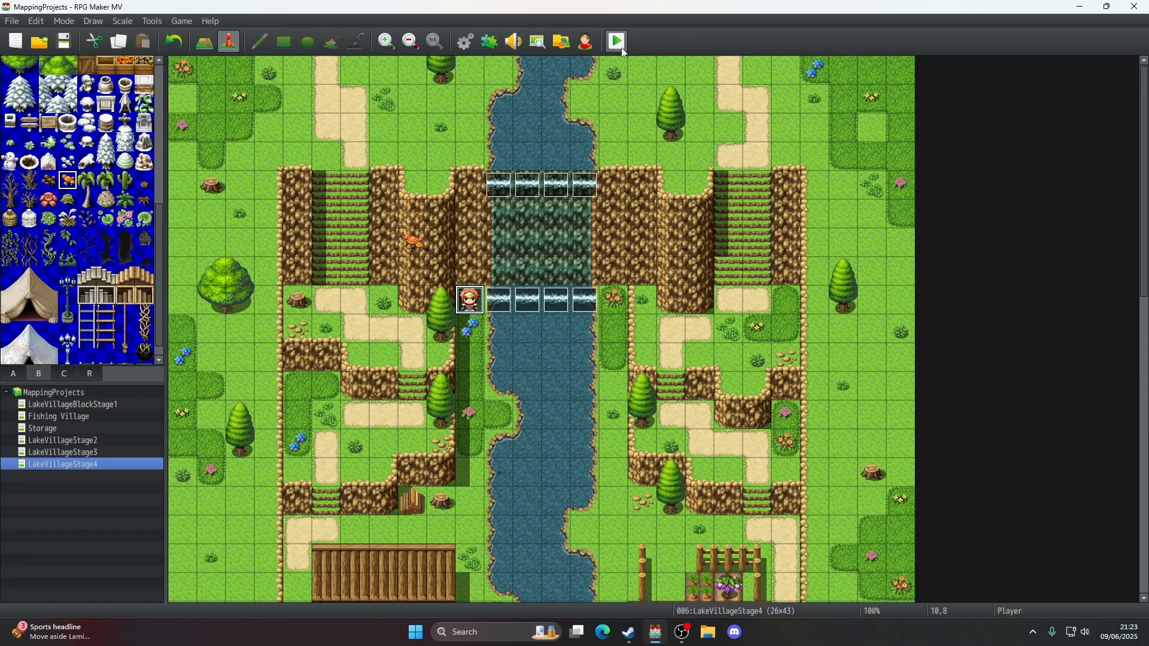
- Playtest the map in full screen to check the mushrooms on the cliff wall, and close the test
{"action": "left_click", "coordinate": [622, 47]}
{"action": "left_click", "coordinate": [515, 330]}
{"action": "left_click", "coordinate": [570, 382]}
{"action": "key", "text": "F4"}
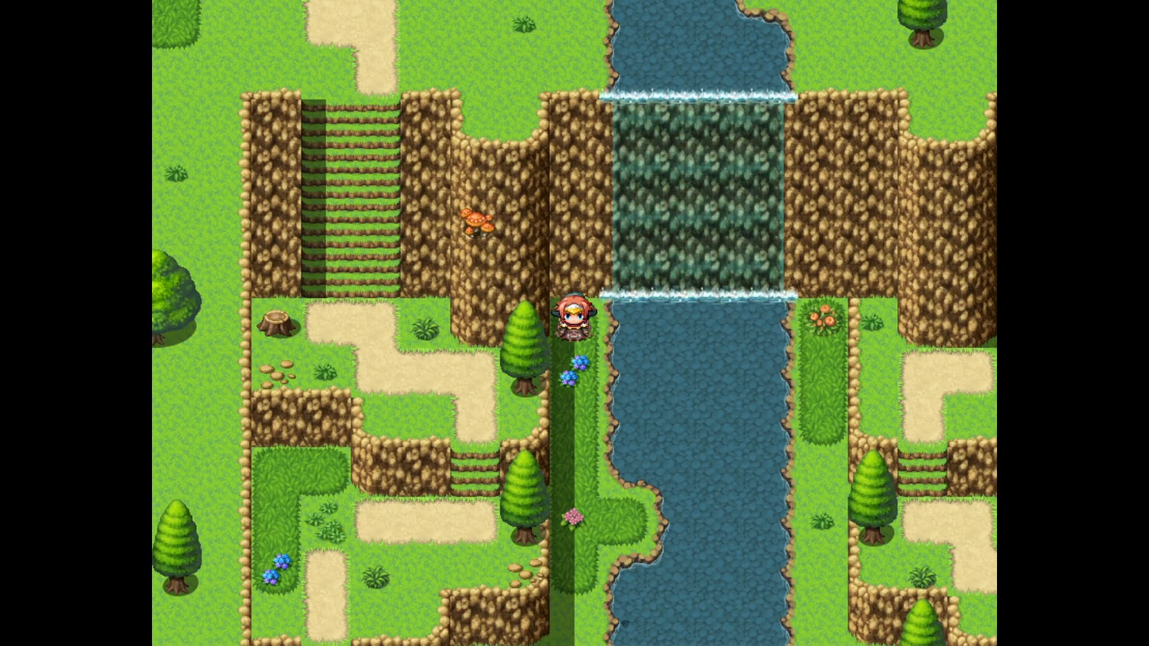
{"action": "key", "text": "F4"}
{"action": "left_click", "coordinate": [805, 119]}
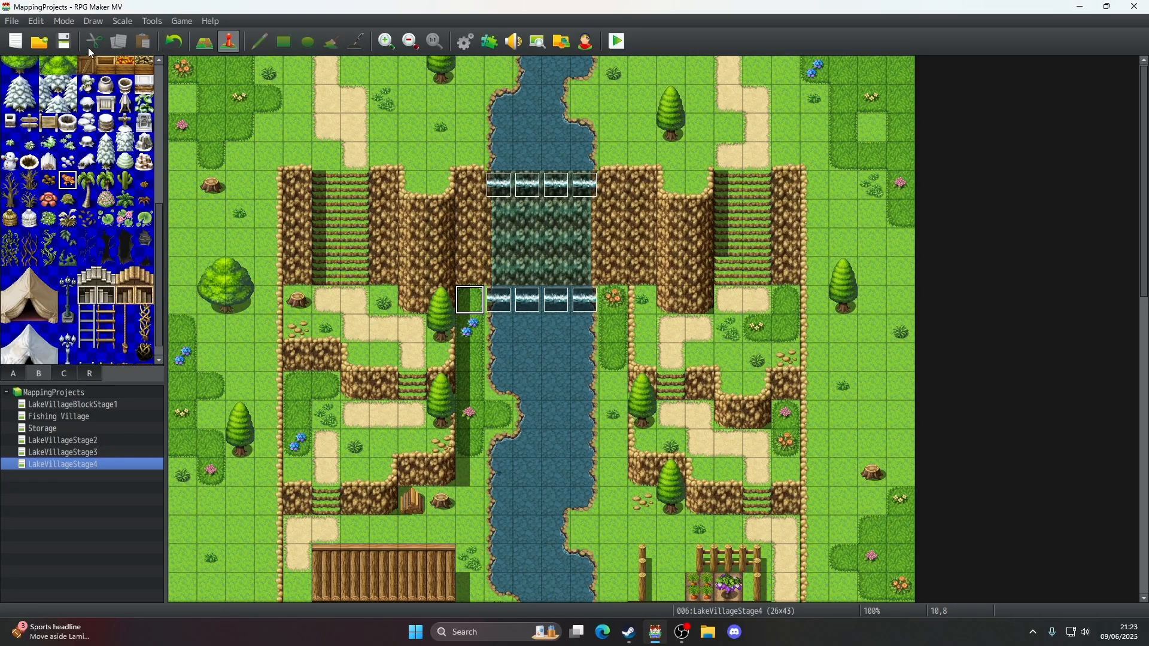
- Return to map drawing and pick the brown mushrooms tile
{"action": "left_click", "coordinate": [206, 44]}
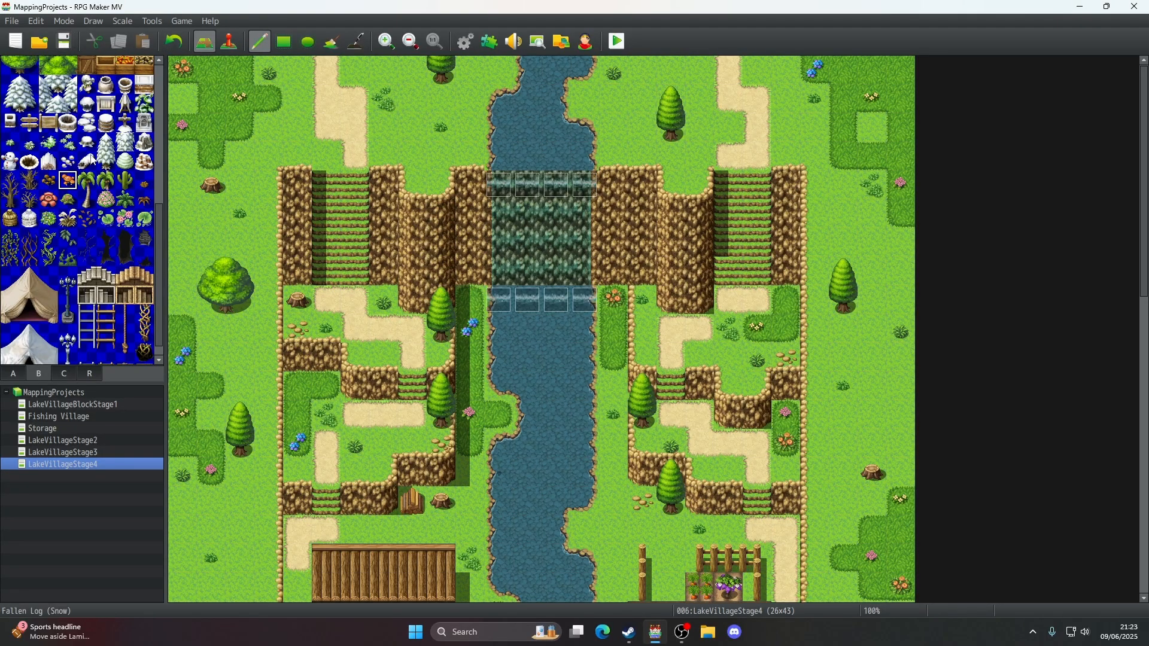
{"action": "left_click", "coordinate": [49, 179]}
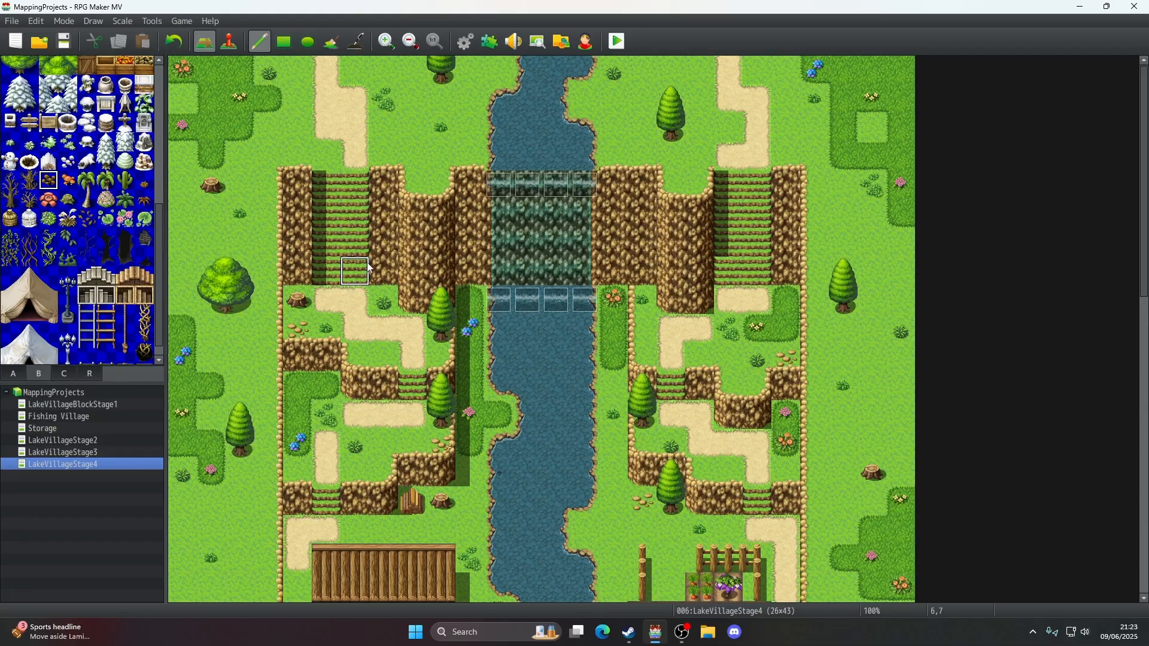
- Look over the map from the waterfall down to the southern houses for suitable mushroom spots
{"action": "scroll", "coordinate": [368, 262], "scroll_direction": "down", "scroll_amount": 3}
{"action": "scroll", "coordinate": [368, 260], "scroll_direction": "down", "scroll_amount": 19}
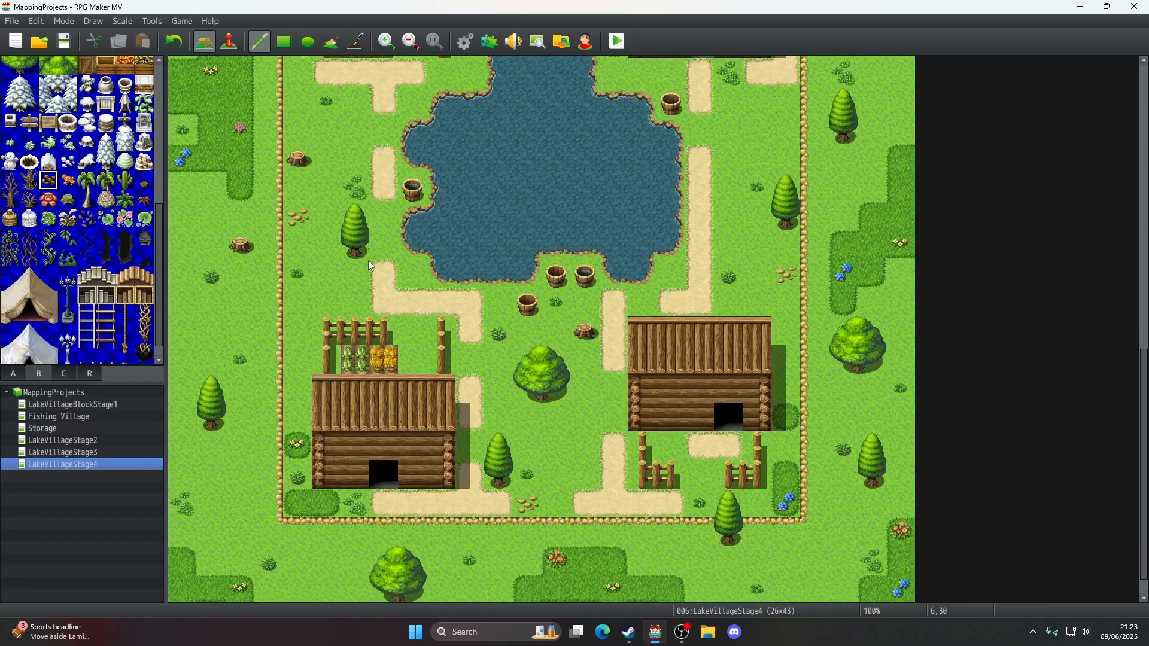
{"action": "scroll", "coordinate": [368, 260], "scroll_direction": "up", "scroll_amount": 8}
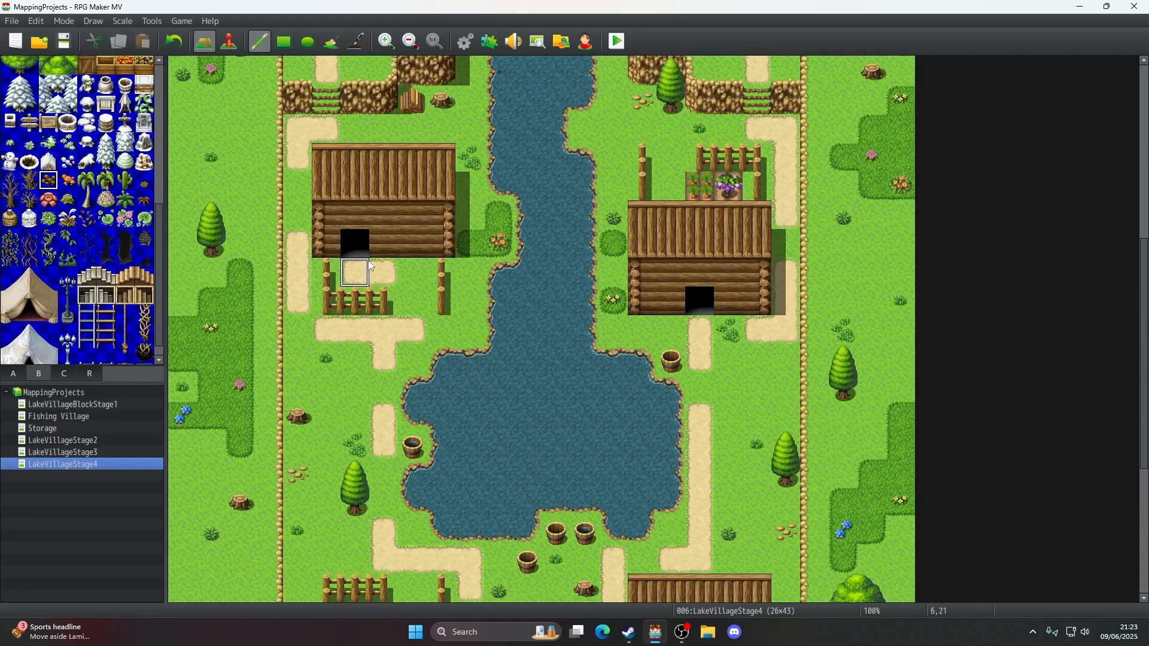
{"action": "scroll", "coordinate": [370, 266], "scroll_direction": "up", "scroll_amount": 6}
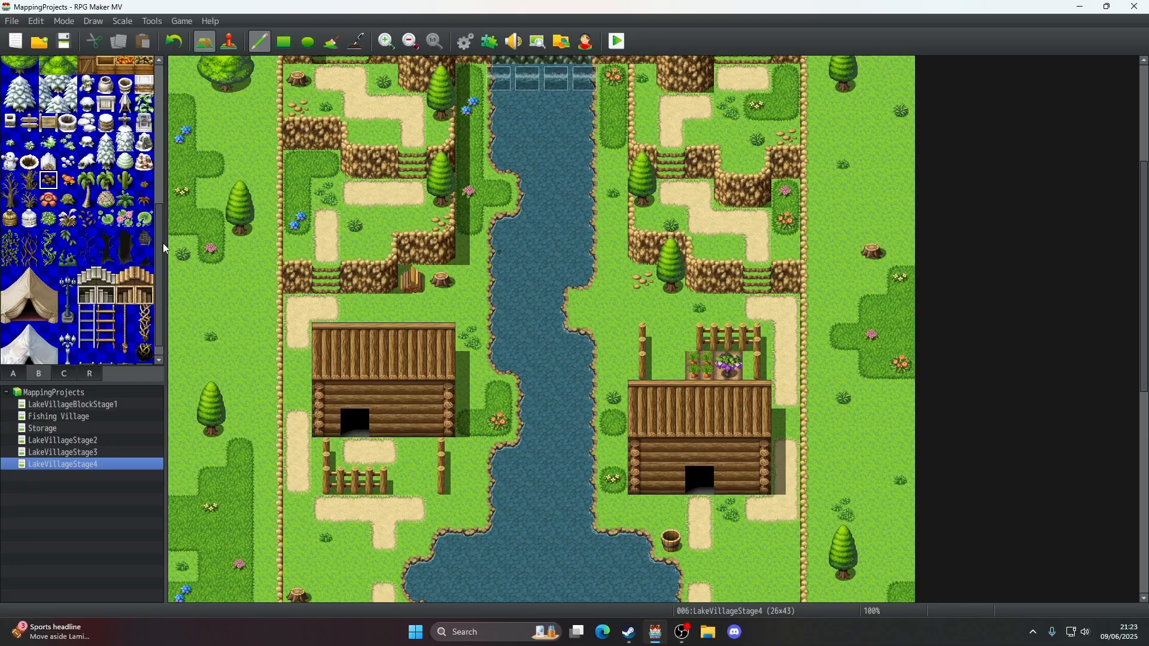
{"action": "scroll", "coordinate": [157, 246], "scroll_direction": "down", "scroll_amount": 1}
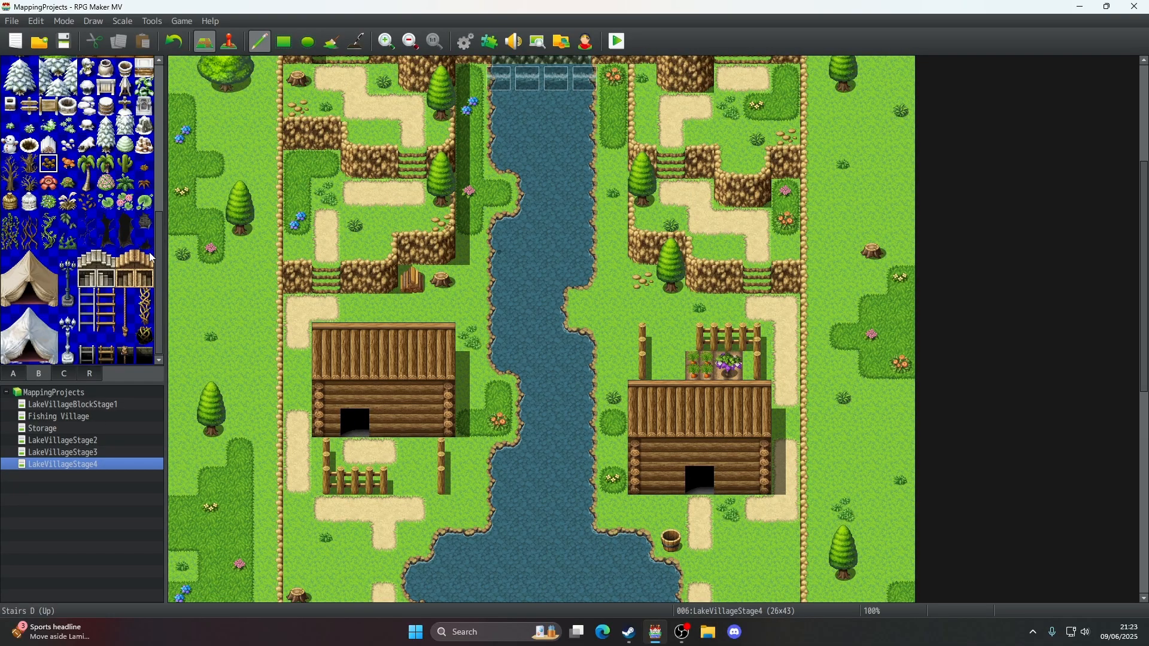
{"action": "scroll", "coordinate": [239, 237], "scroll_direction": "up", "scroll_amount": 11}
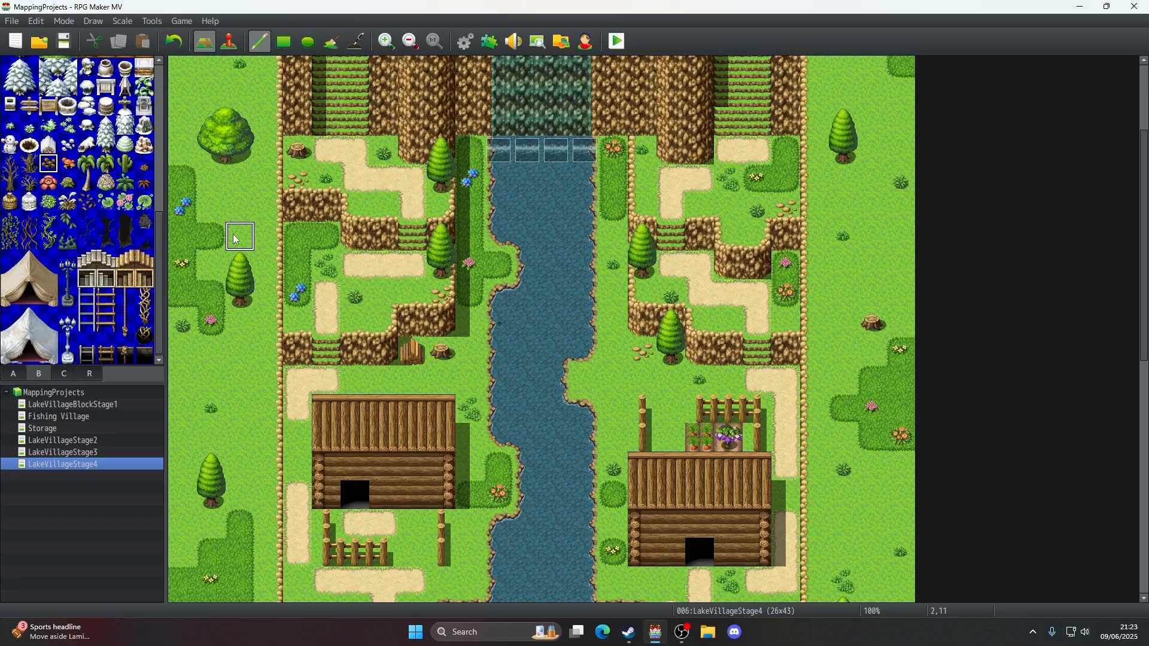
{"action": "scroll", "coordinate": [393, 318], "scroll_direction": "up", "scroll_amount": 3}
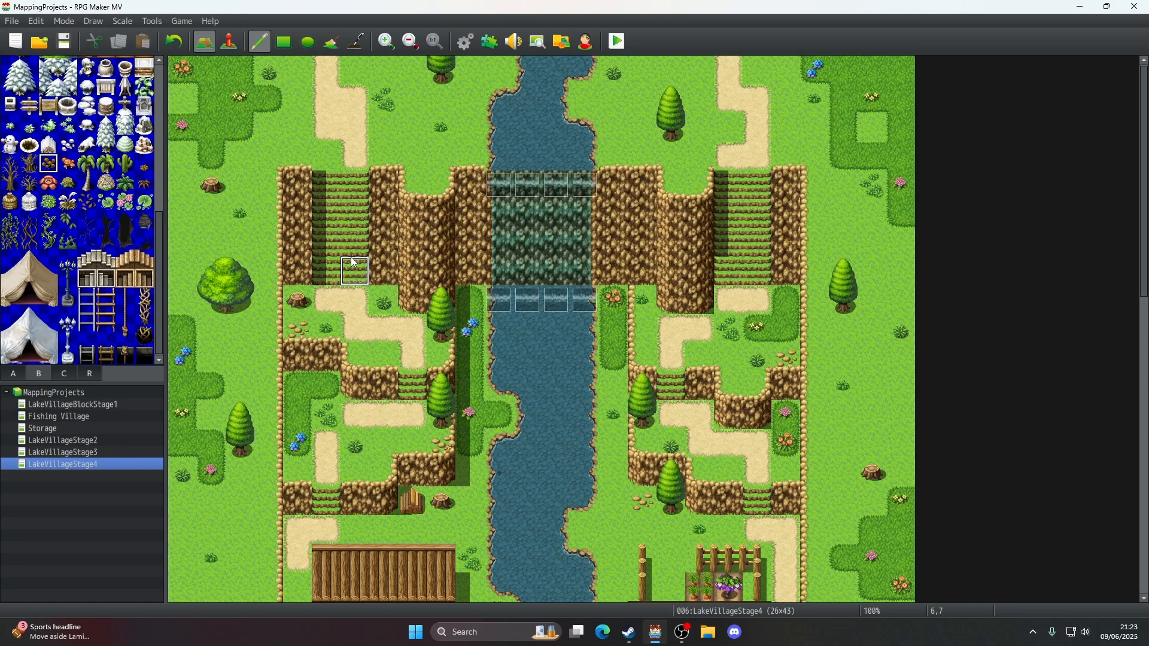
{"action": "scroll", "coordinate": [354, 263], "scroll_direction": "down", "scroll_amount": 6}
{"action": "scroll", "coordinate": [355, 263], "scroll_direction": "up", "scroll_amount": 6}
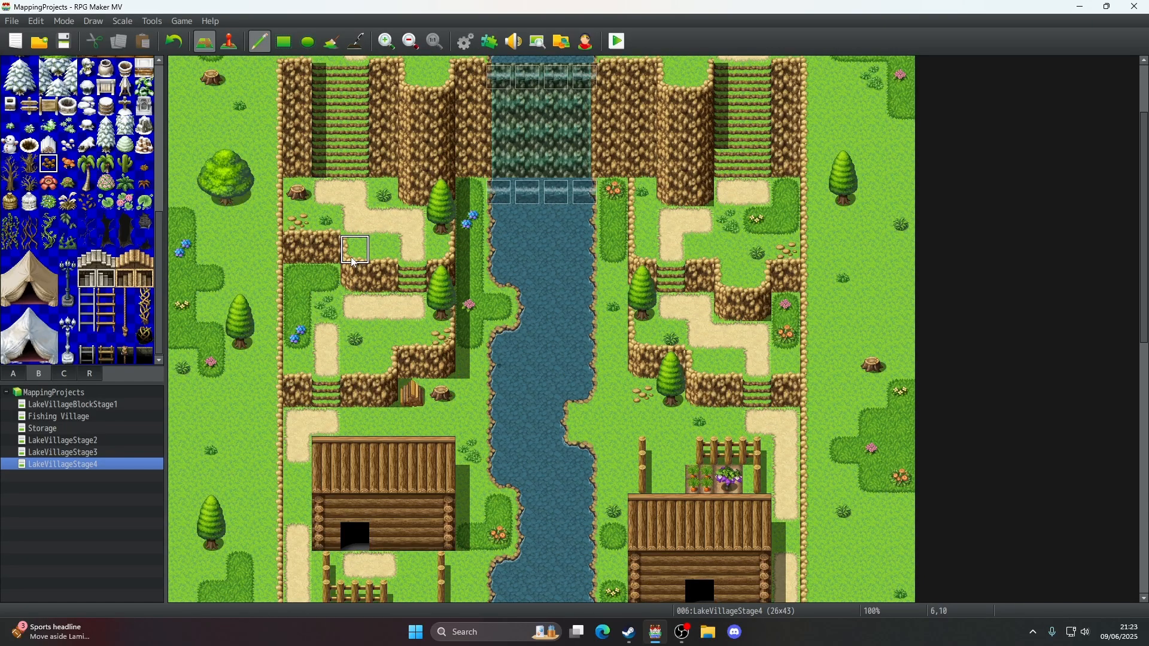
{"action": "scroll", "coordinate": [1019, 241], "scroll_direction": "down", "scroll_amount": 20}
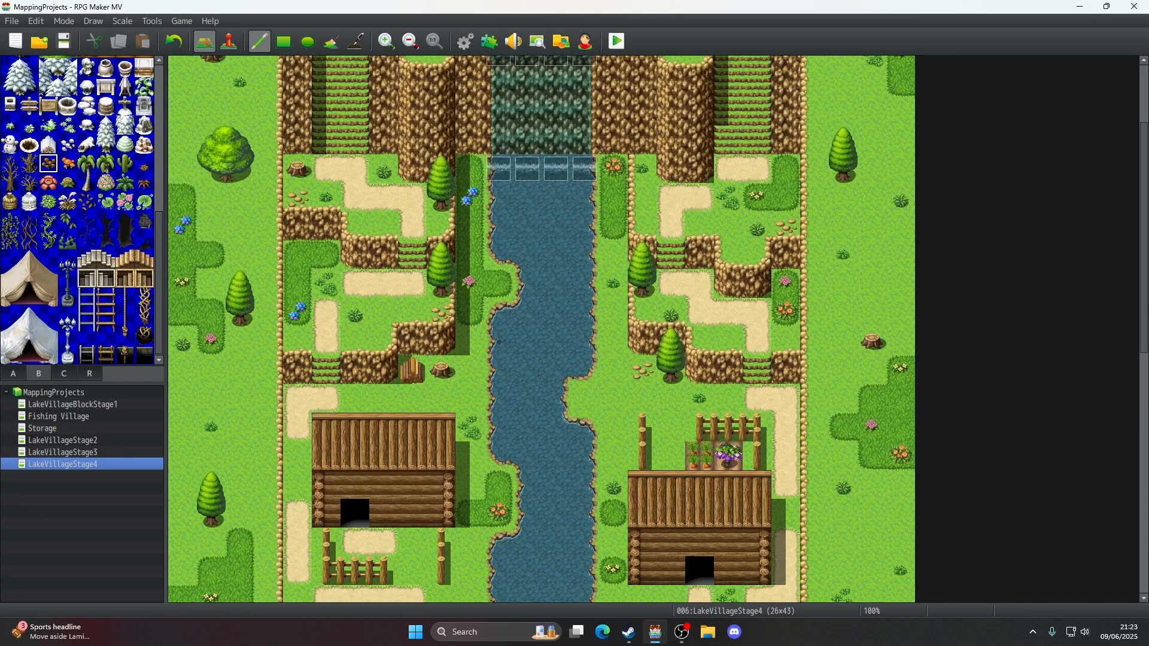
{"action": "scroll", "coordinate": [1018, 242], "scroll_direction": "down", "scroll_amount": 2}
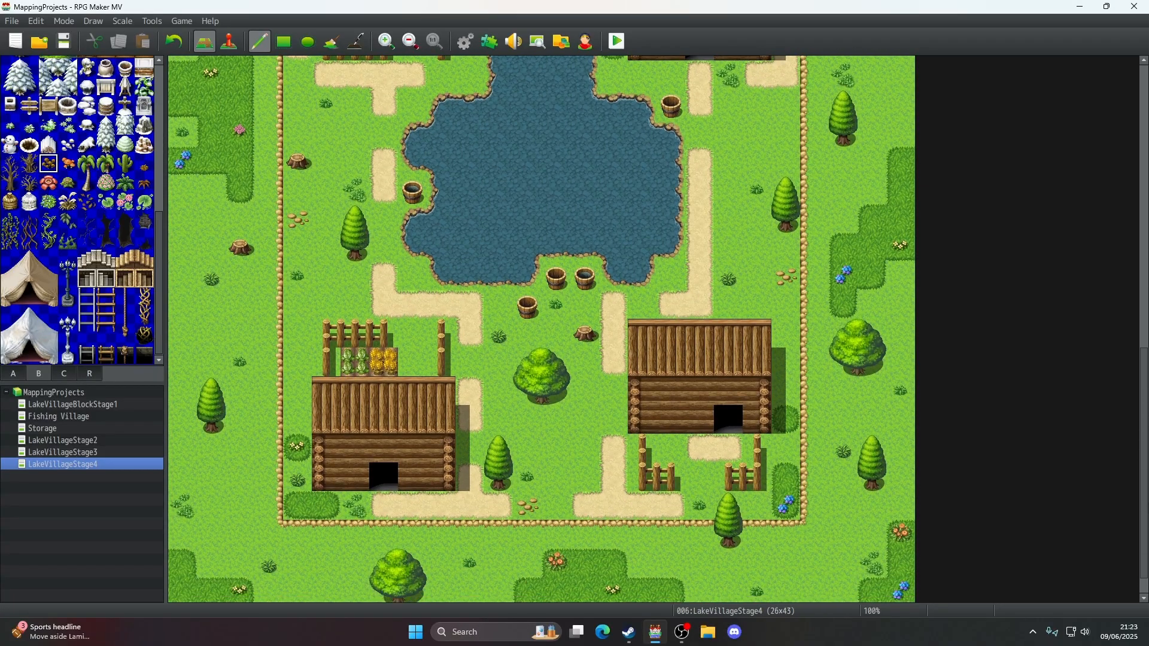
{"action": "scroll", "coordinate": [542, 329], "scroll_direction": "up", "scroll_amount": 10}
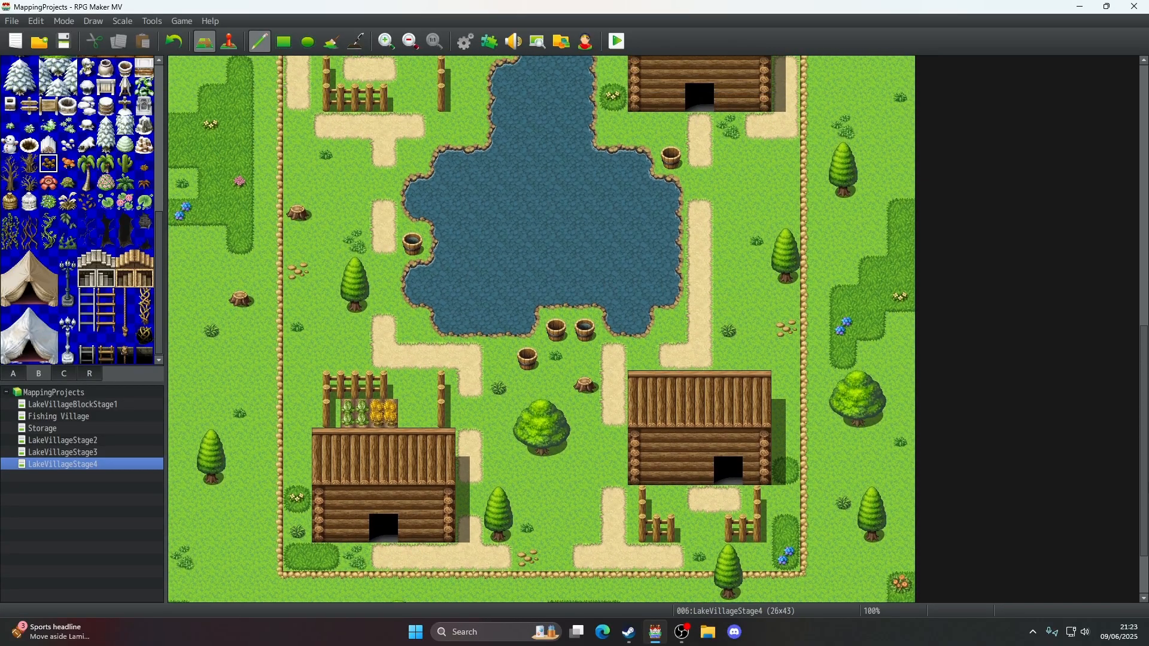
{"action": "scroll", "coordinate": [273, 224], "scroll_direction": "up", "scroll_amount": 12}
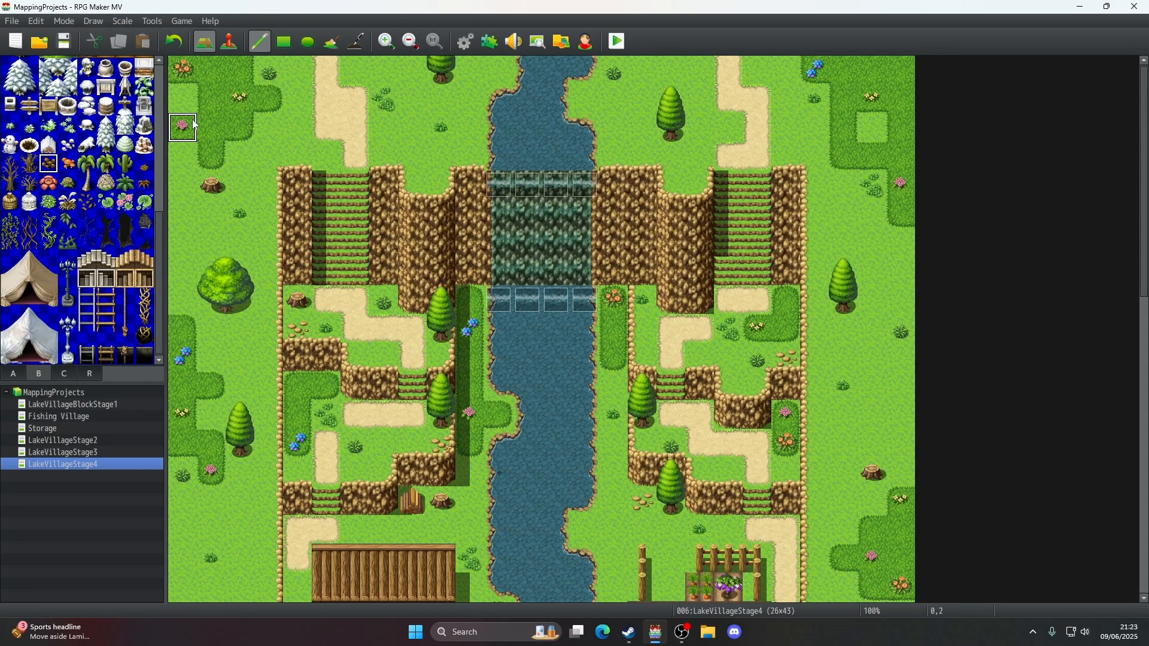
{"action": "scroll", "coordinate": [184, 224], "scroll_direction": "down", "scroll_amount": 5}
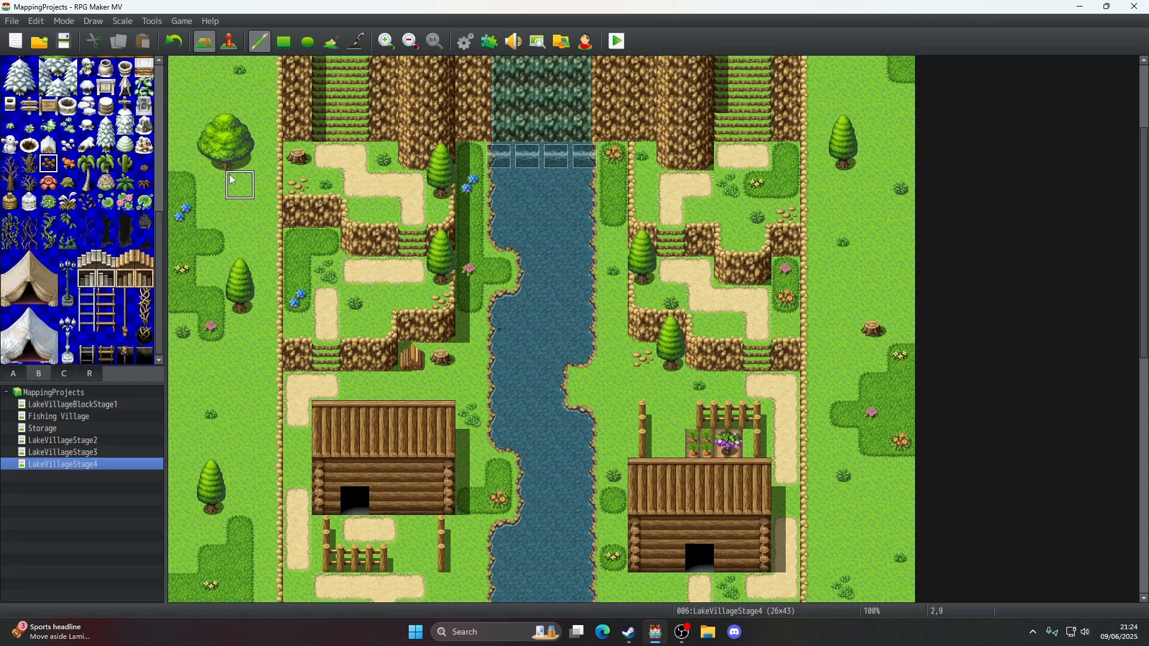
- Try brown mushrooms right beside the trunk of the large round tree west of the cliff, and undo the placement
{"action": "left_click", "coordinate": [241, 156]}
{"action": "scroll", "coordinate": [73, 247], "scroll_direction": "up", "scroll_amount": 4}
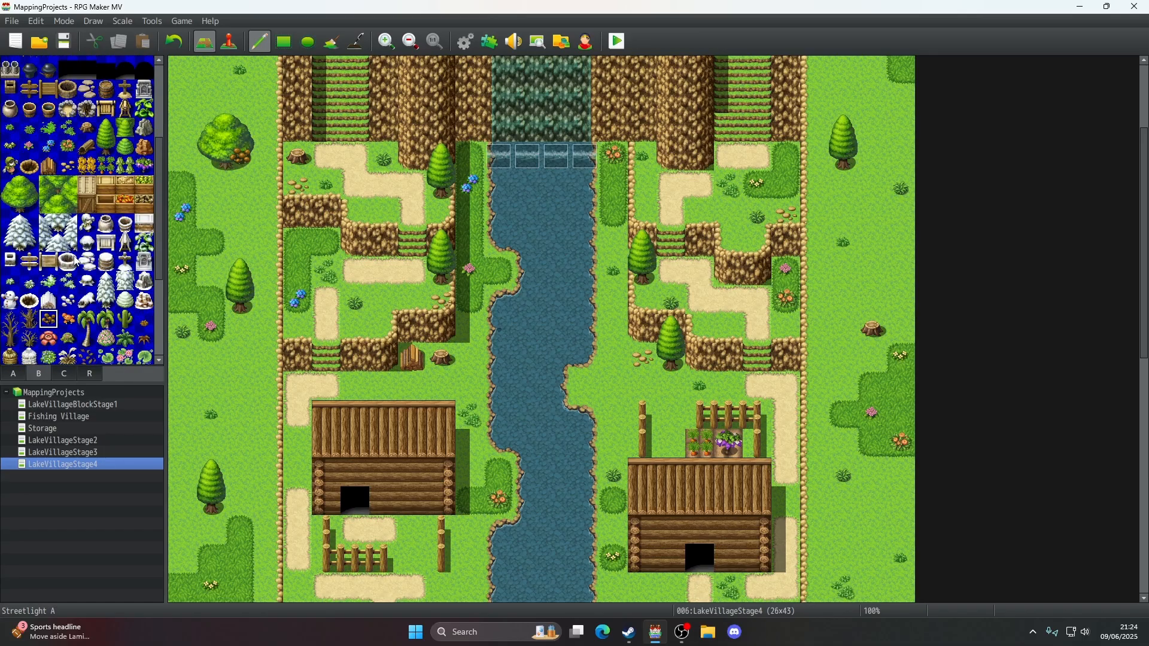
{"action": "key", "text": "ctrl+z"}
{"action": "left_click", "coordinate": [29, 263]}
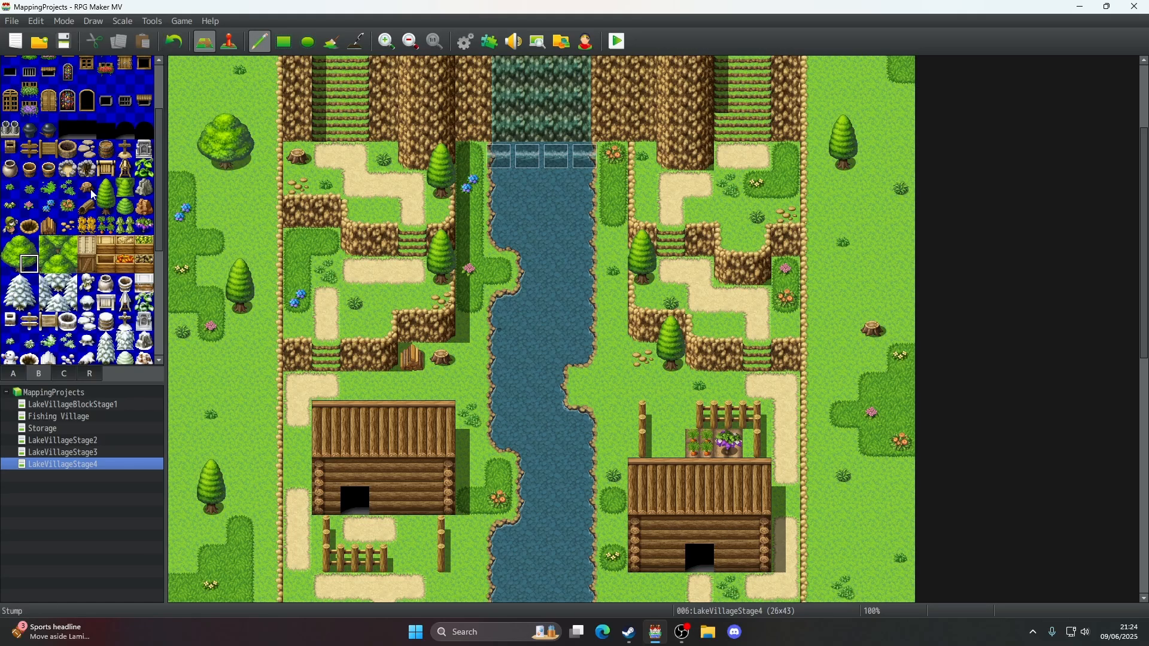
- Place brown mushrooms on the grass just below the large round tree west of the cliff, tile 2,9
{"action": "scroll", "coordinate": [93, 194], "scroll_direction": "down", "scroll_amount": 1}
{"action": "scroll", "coordinate": [92, 194], "scroll_direction": "down", "scroll_amount": 1}
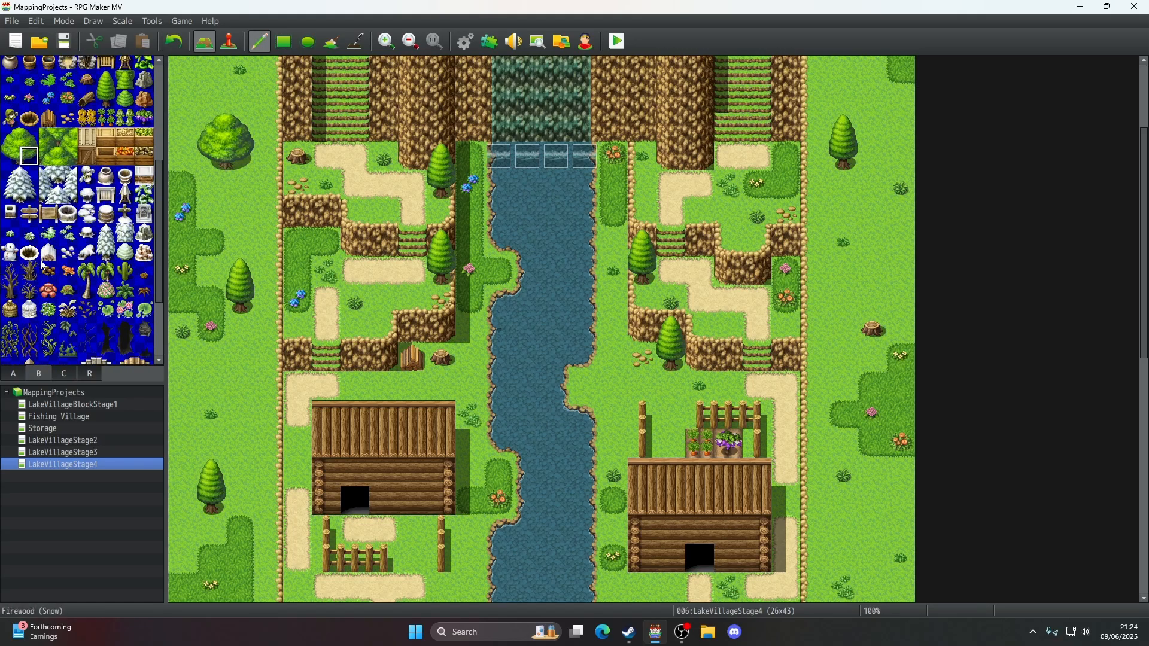
{"action": "left_click", "coordinate": [49, 271]}
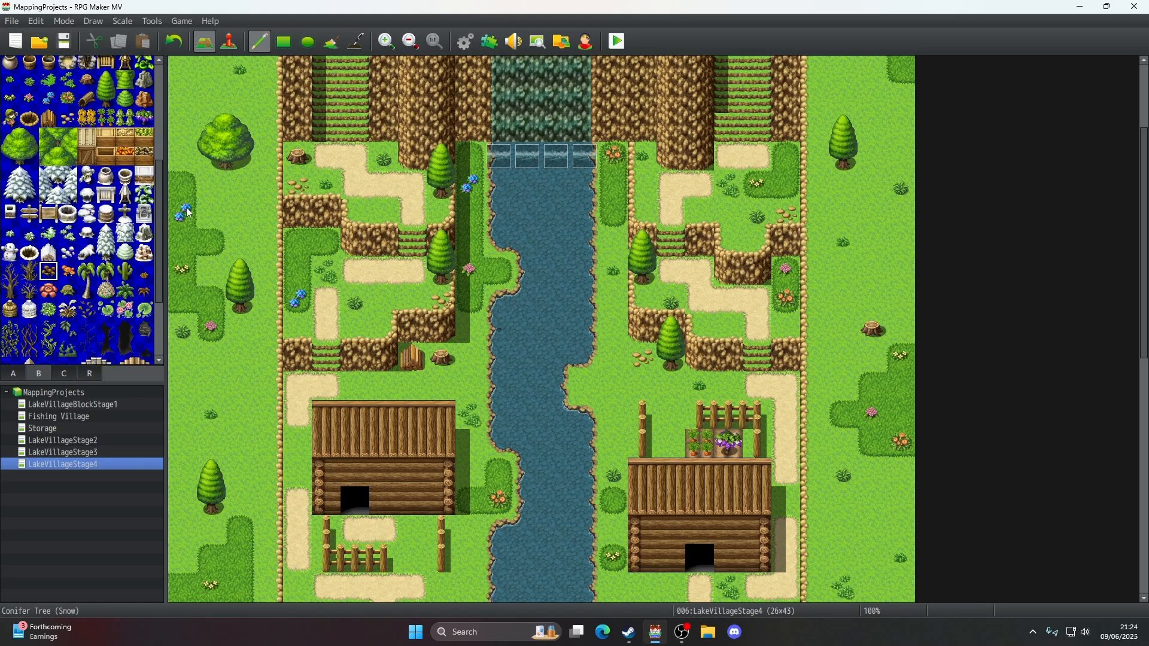
{"action": "left_click", "coordinate": [239, 187]}
{"action": "scroll", "coordinate": [257, 292], "scroll_direction": "up", "scroll_amount": 3}
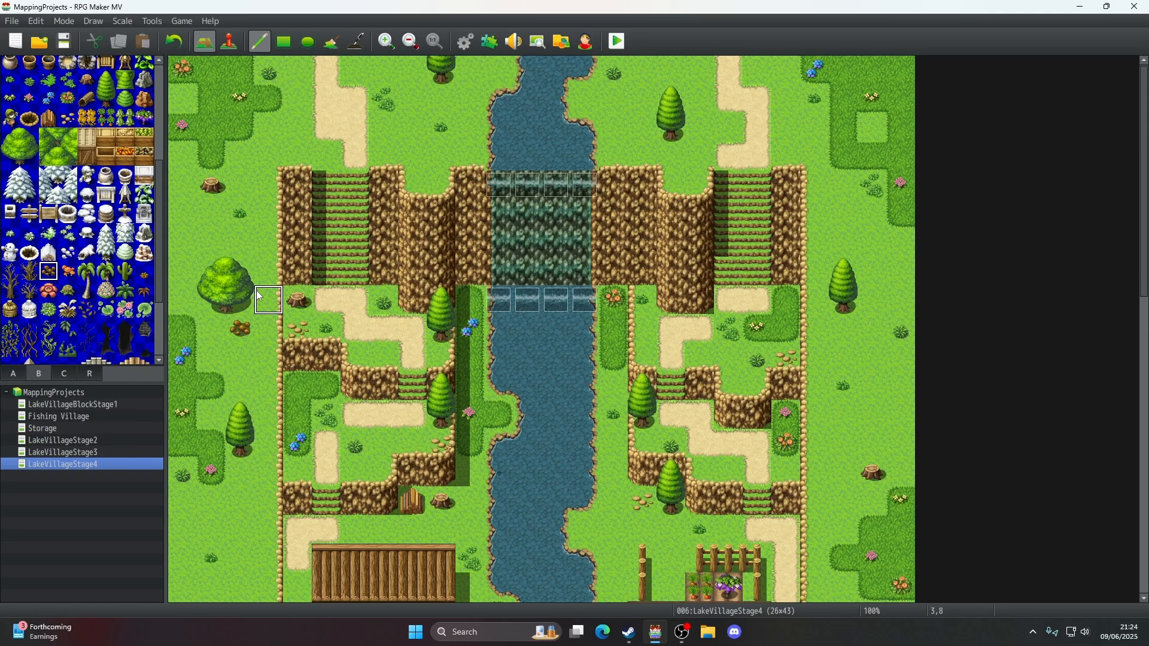
- Place the orange Mushrooms B tile on the grass just west of the large round tree south of the village fence
{"action": "scroll", "coordinate": [260, 295], "scroll_direction": "down", "scroll_amount": 13}
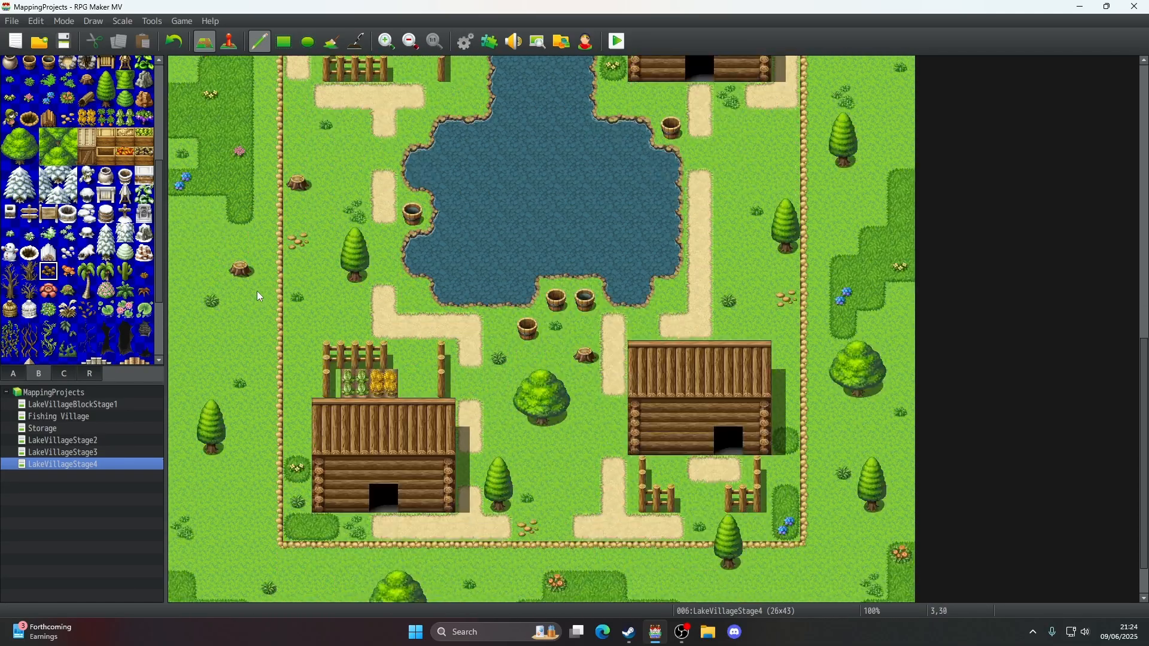
{"action": "scroll", "coordinate": [259, 297], "scroll_direction": "down", "scroll_amount": 1}
{"action": "left_click", "coordinate": [68, 271]}
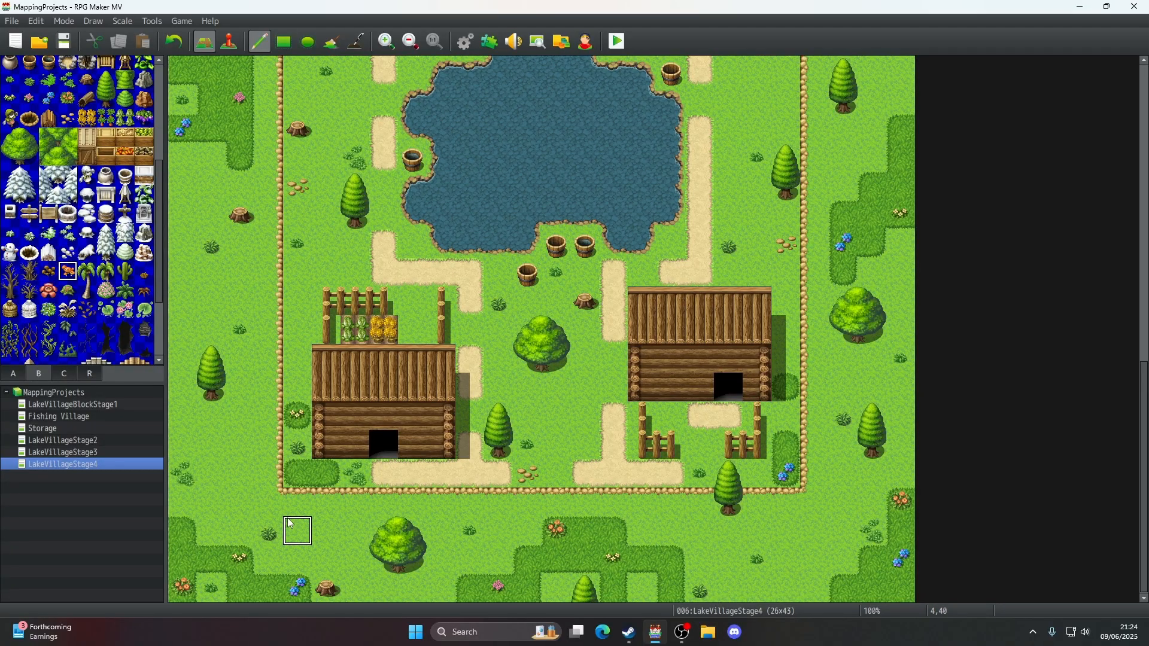
{"action": "left_click", "coordinate": [357, 559]}
{"action": "scroll", "coordinate": [519, 526], "scroll_direction": "up", "scroll_amount": 1}
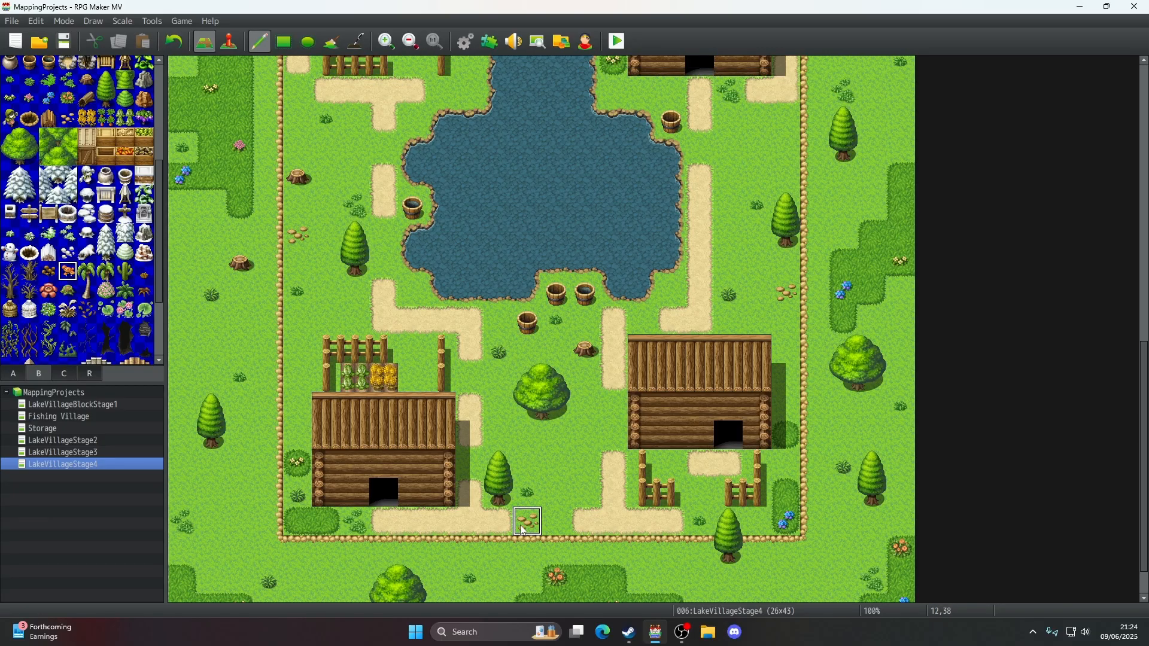
- Pick the brown mushrooms again and look along the eastern side of the map for another mushroom spot
{"action": "left_click", "coordinate": [48, 271]}
{"action": "left_click", "coordinate": [855, 412]}
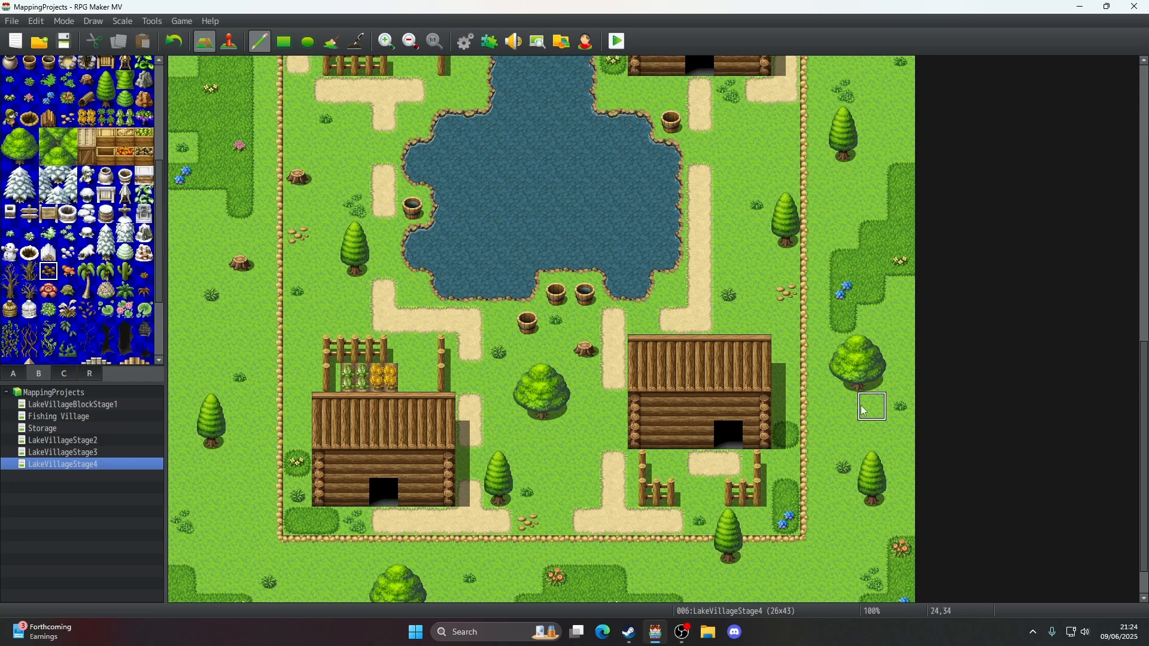
{"action": "scroll", "coordinate": [825, 359], "scroll_direction": "up", "scroll_amount": 8}
{"action": "scroll", "coordinate": [826, 360], "scroll_direction": "up", "scroll_amount": 4}
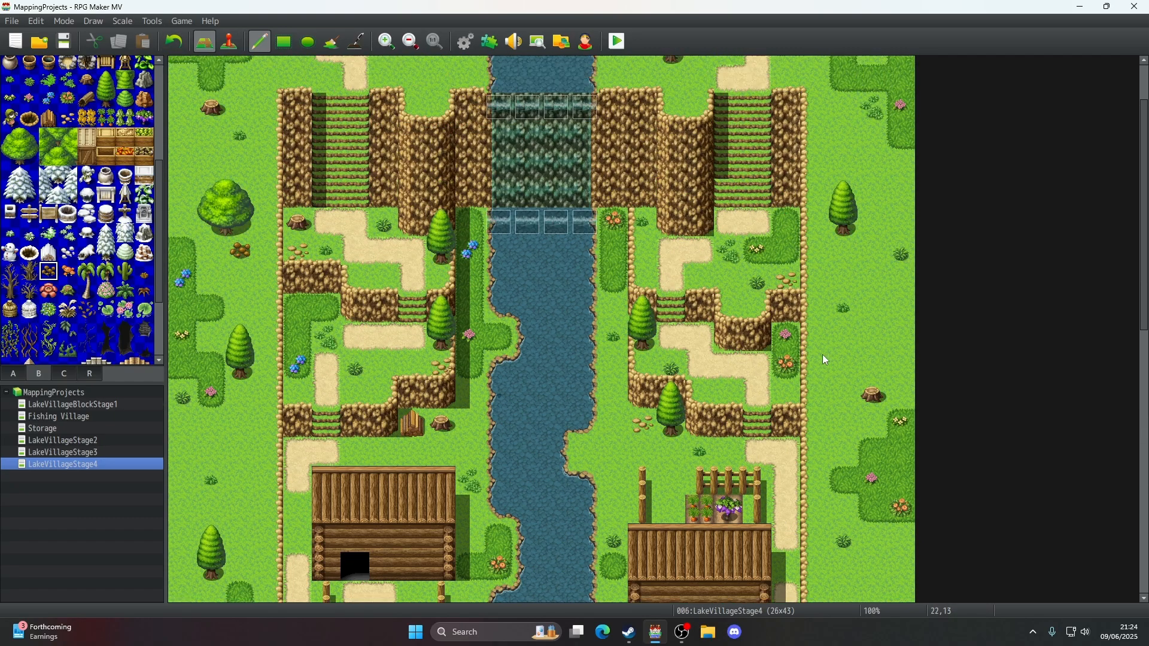
{"action": "scroll", "coordinate": [825, 360], "scroll_direction": "down", "scroll_amount": 2}
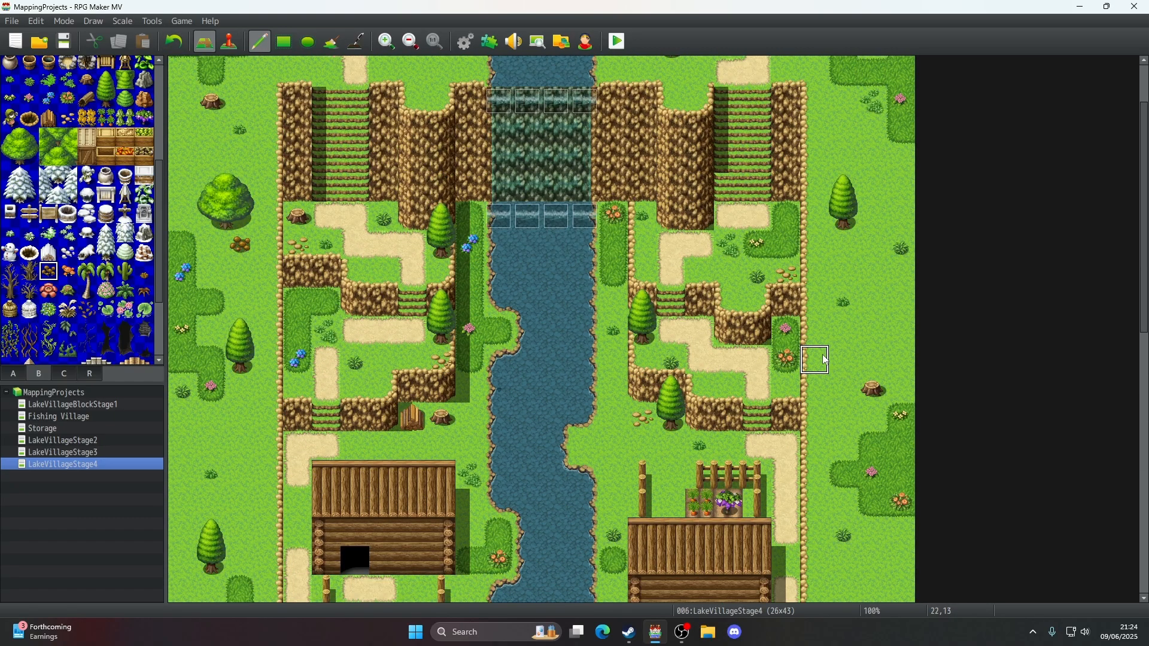
{"action": "scroll", "coordinate": [826, 360], "scroll_direction": "up", "scroll_amount": 3}
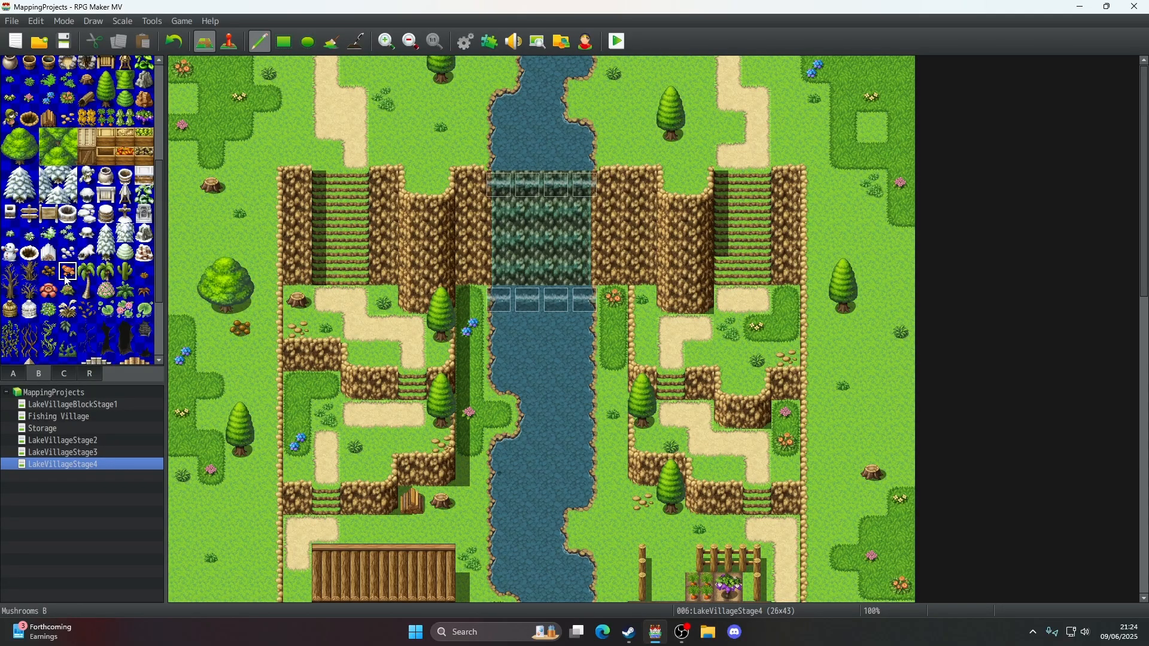
- Try brown and red mushrooms on the cliff wall west of the waterfall at tile 8,6, undoing each placement
{"action": "left_click", "coordinate": [412, 242]}
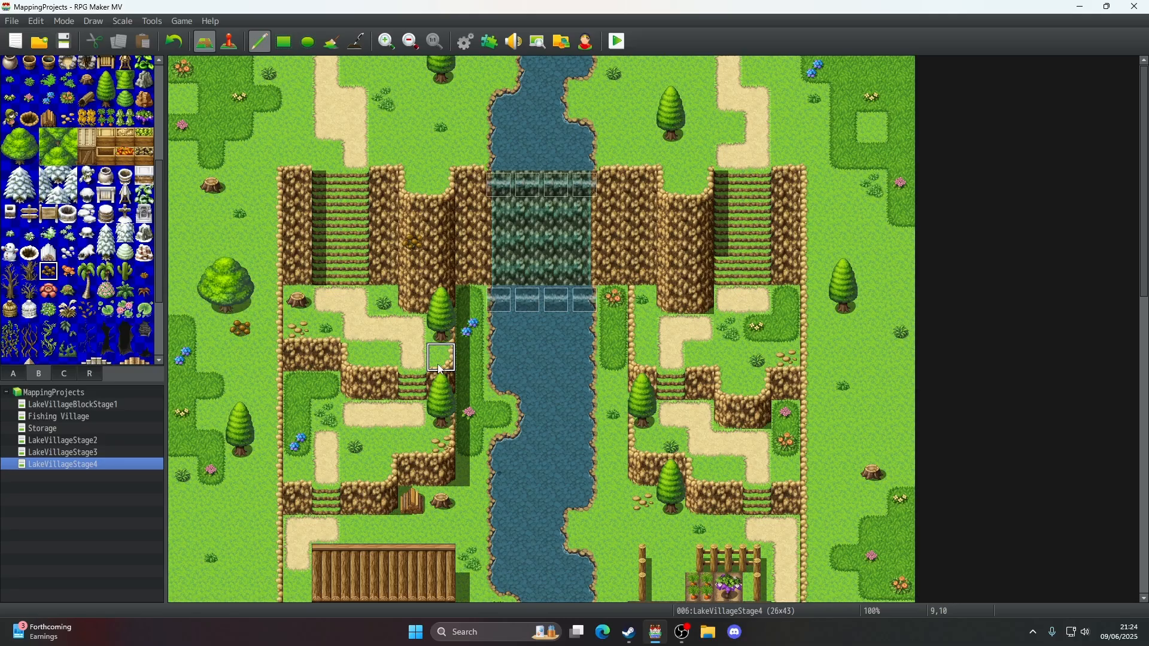
{"action": "left_click", "coordinate": [173, 41]}
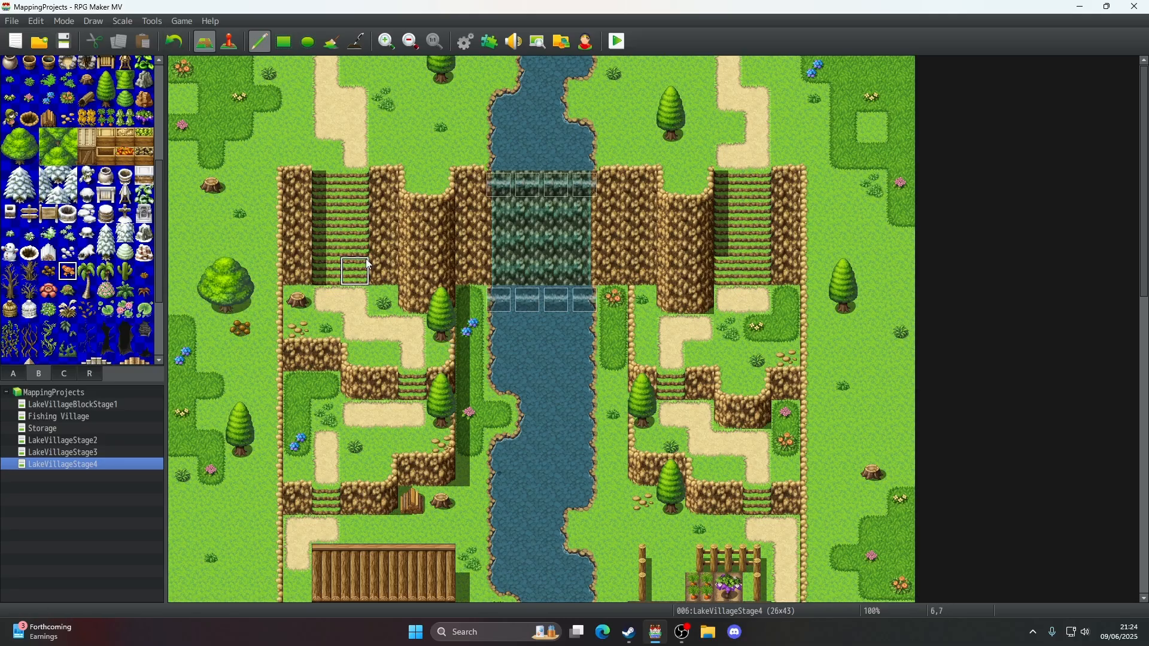
{"action": "left_click", "coordinate": [48, 291]}
{"action": "left_click", "coordinate": [413, 243]}
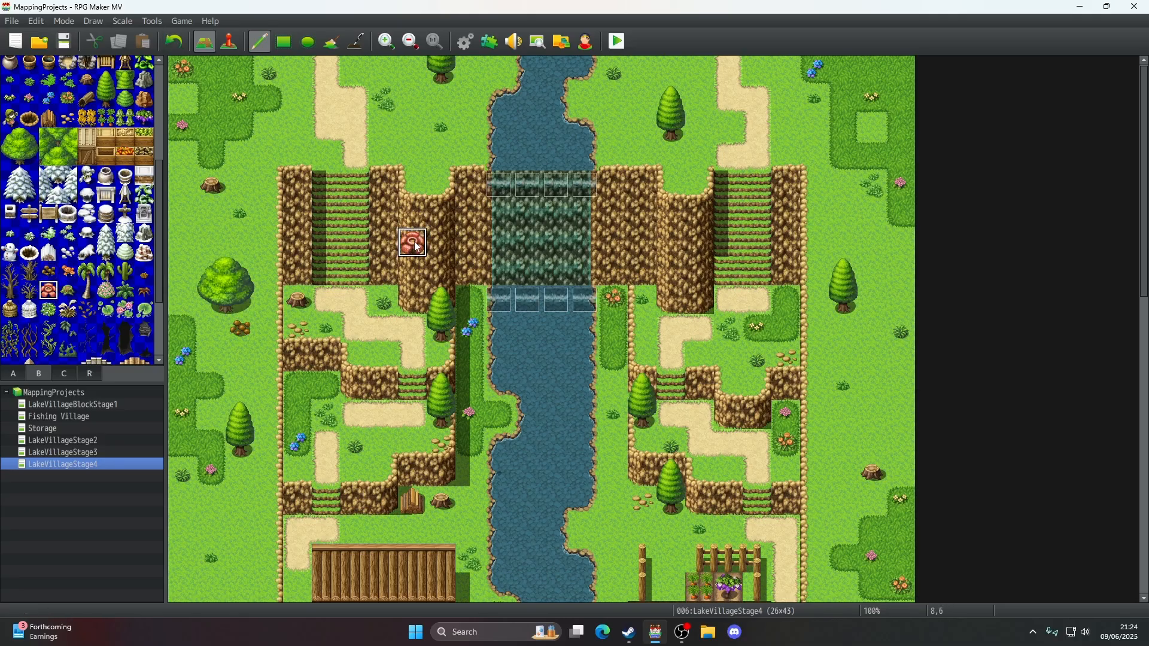
{"action": "left_click", "coordinate": [173, 41]}
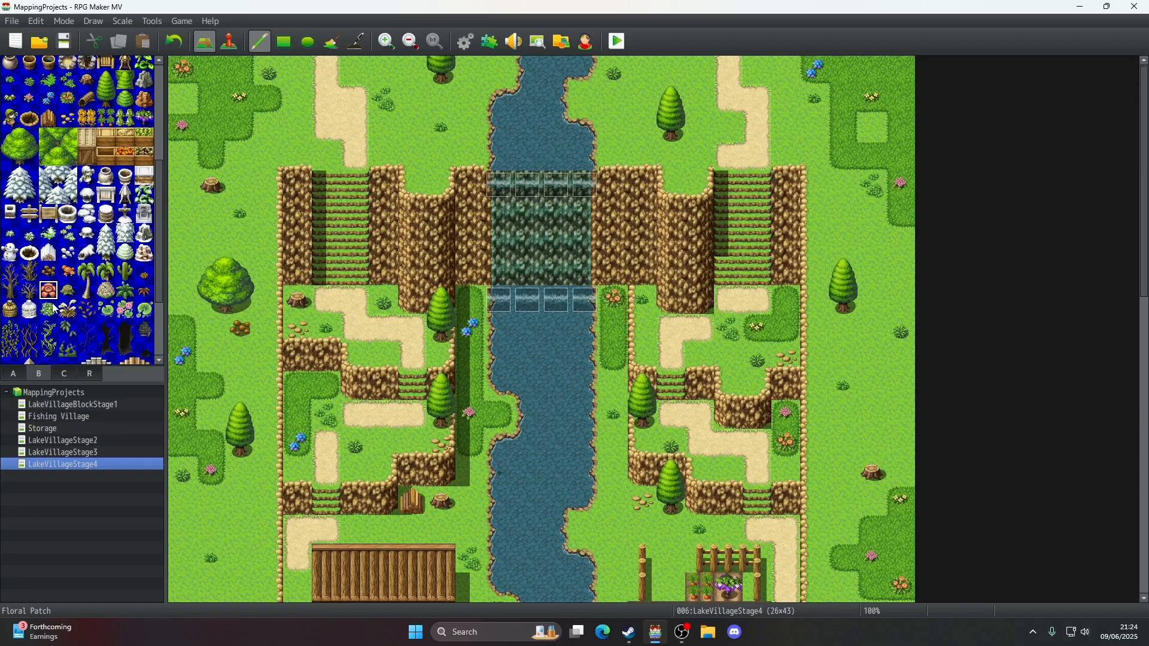
- Place brown mushrooms on the cliff wall west of the waterfall, tile 8,6, and orange Mushrooms B on the eastern wall, tile 16,5
{"action": "left_click", "coordinate": [48, 271]}
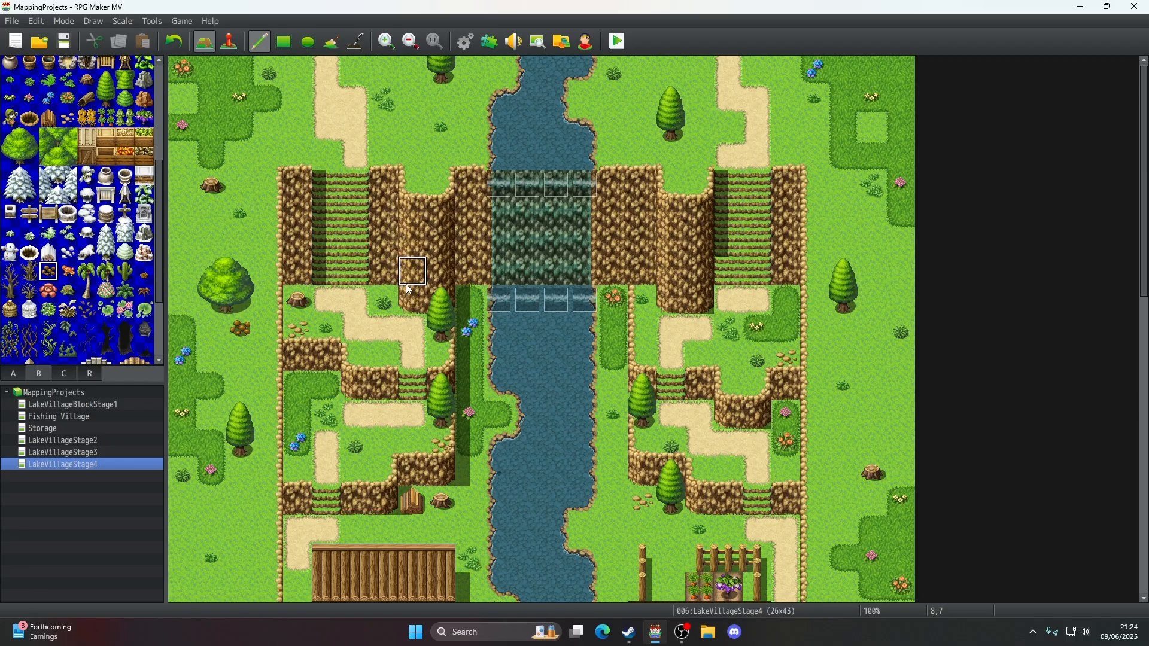
{"action": "left_click", "coordinate": [412, 242]}
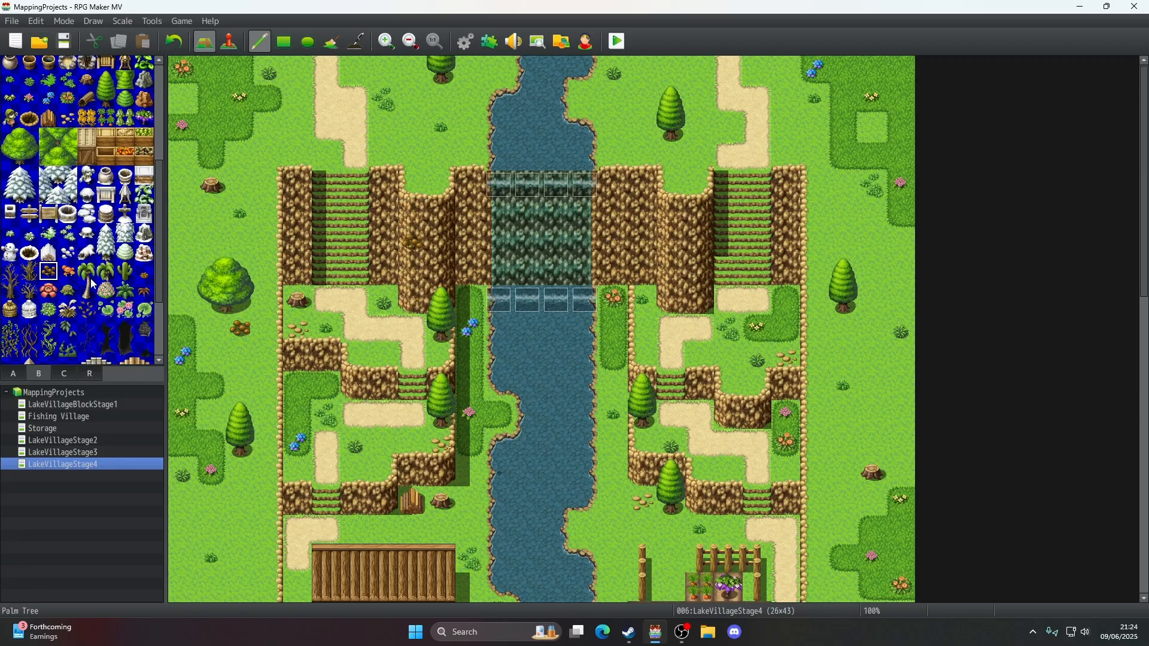
{"action": "left_click", "coordinate": [68, 271]}
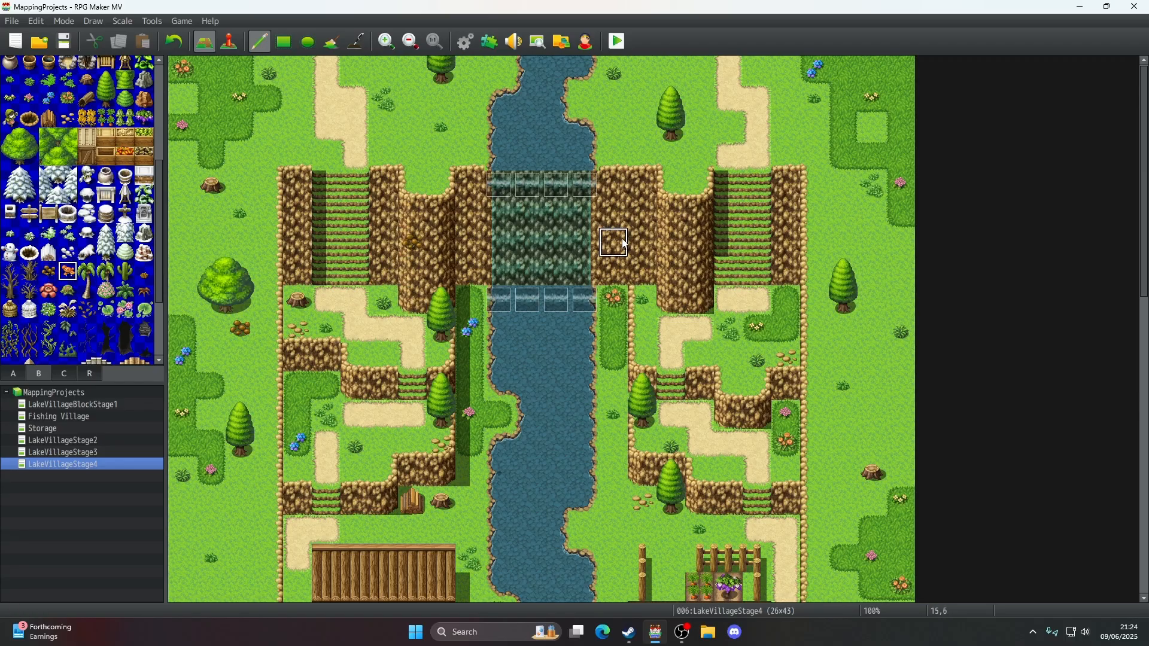
{"action": "left_click", "coordinate": [643, 213]}
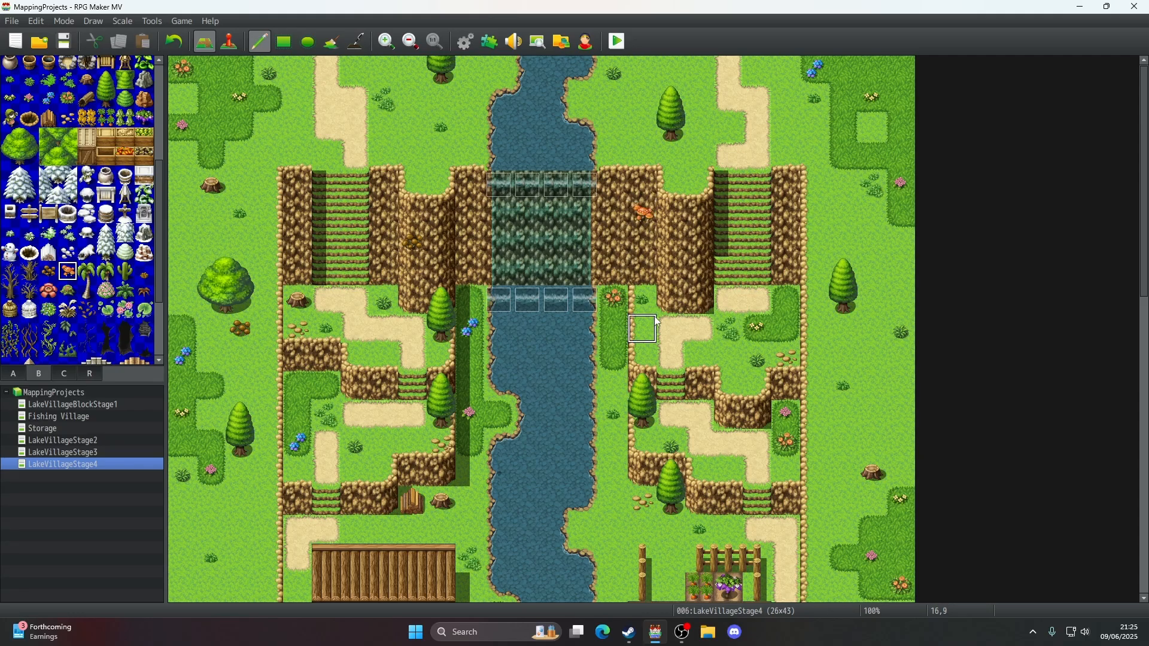
{"action": "scroll", "coordinate": [657, 322], "scroll_direction": "down", "scroll_amount": 1}
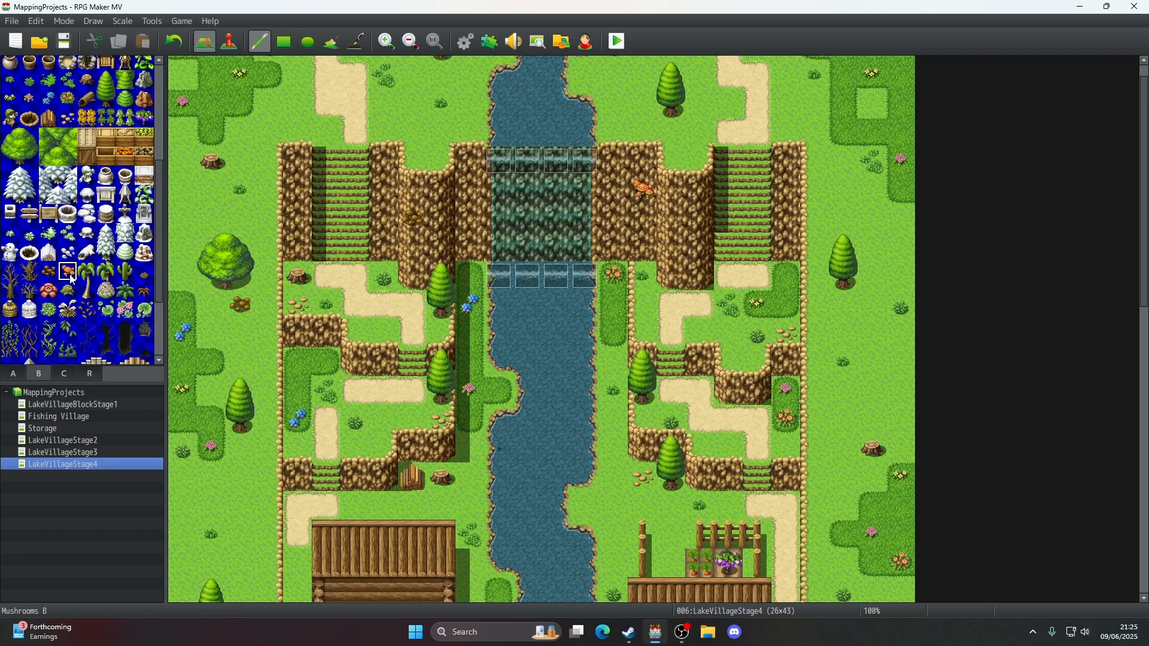
- Try orange Mushrooms B on the cliff walls at tiles 5,10, 4,4 and 20,12, with brown mushrooms on the eastern wall
{"action": "left_click", "coordinate": [326, 333]}
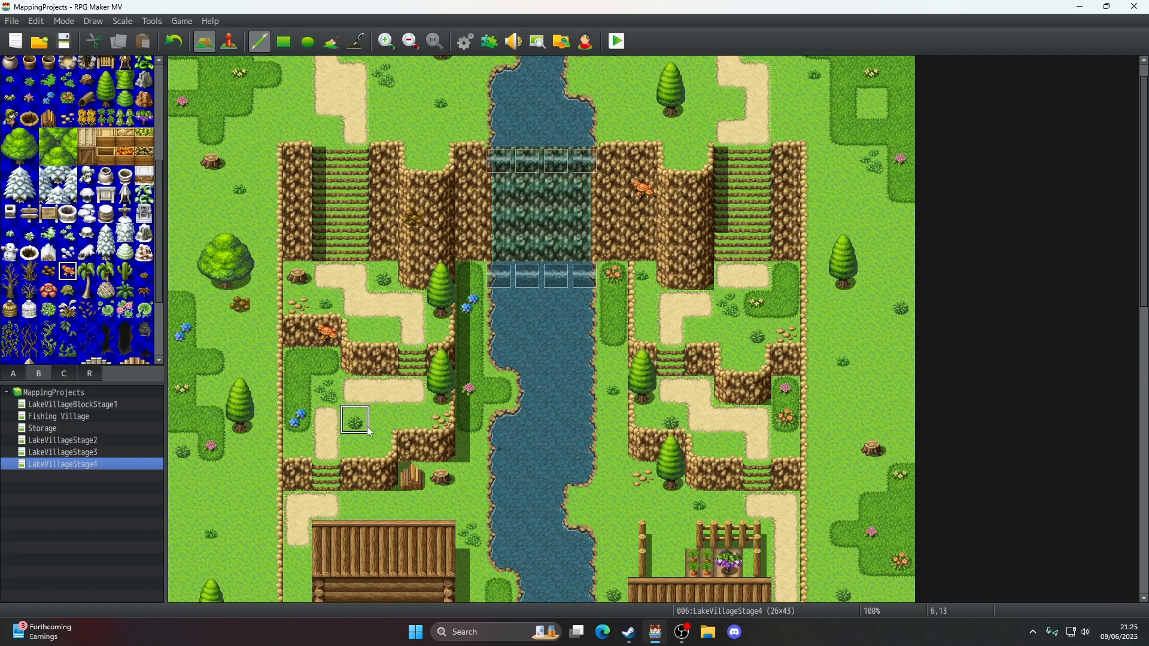
{"action": "left_click", "coordinate": [49, 271]}
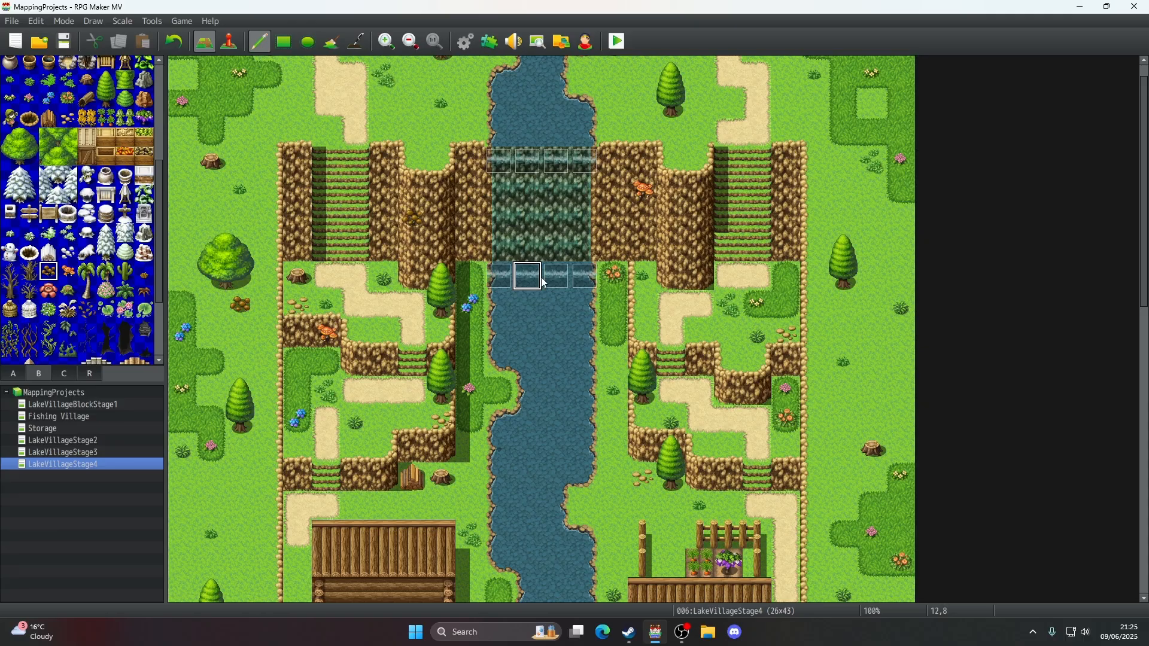
{"action": "left_click", "coordinate": [67, 272]}
{"action": "left_click", "coordinate": [297, 160]}
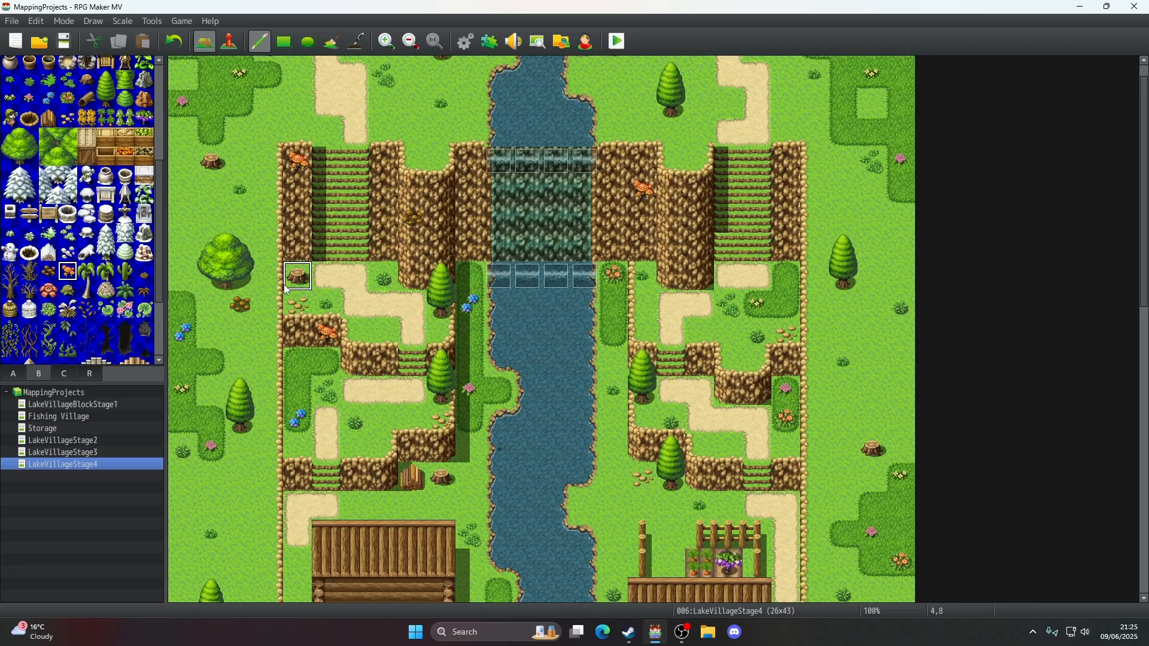
{"action": "left_click", "coordinate": [757, 391]}
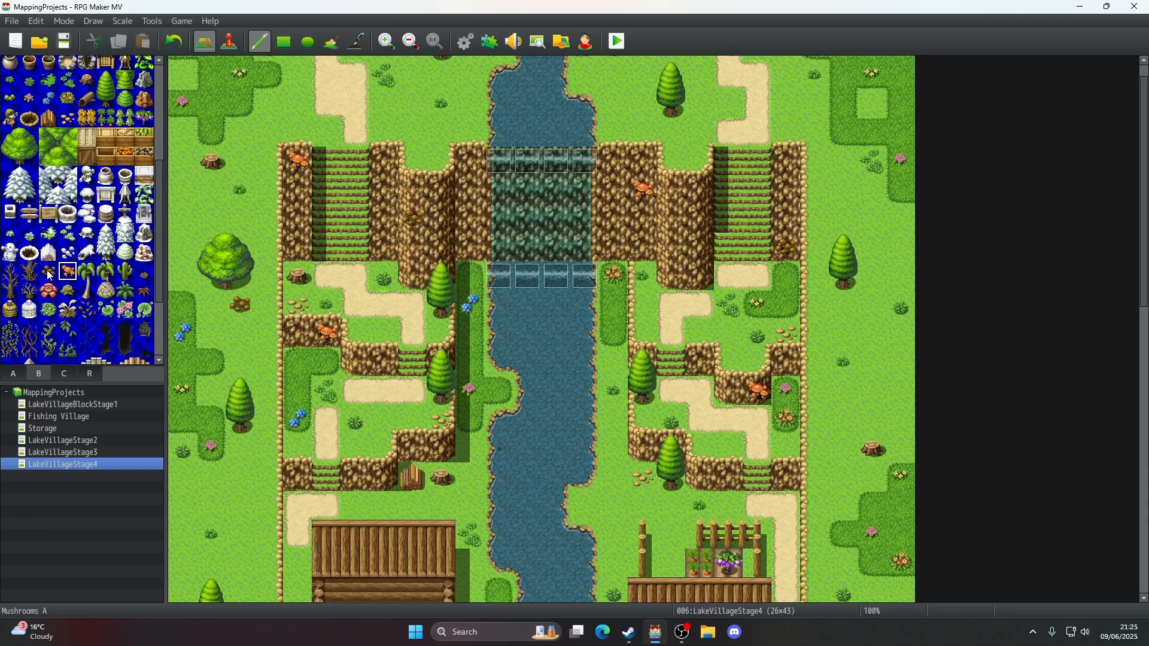
- Undo the mushroom placements on the cliff walls
{"action": "key", "text": "ctrl+z"}
{"action": "key", "text": "ctrl+z"}
{"action": "key", "text": "ctrl+z"}
{"action": "key", "text": "ctrl+z"}
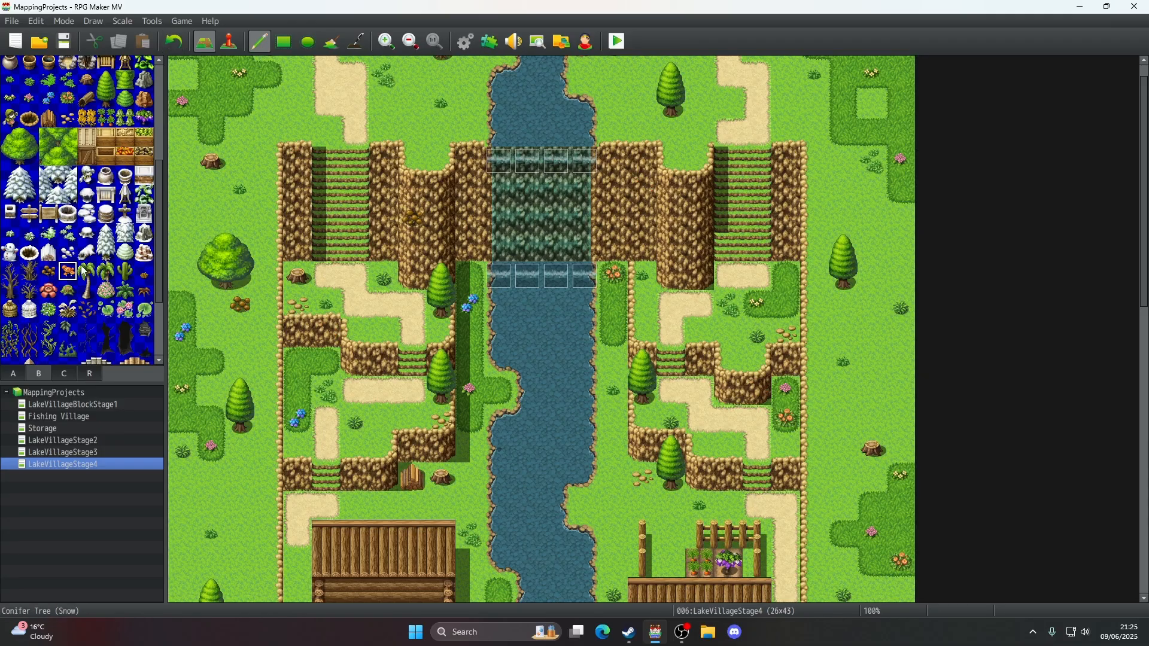
- Place brown mushrooms on the western cliff wall at tile 4,4 and orange Mushrooms B on the walls beside the waterfall, tiles 8,6 and 16,5
{"action": "left_click", "coordinate": [57, 273]}
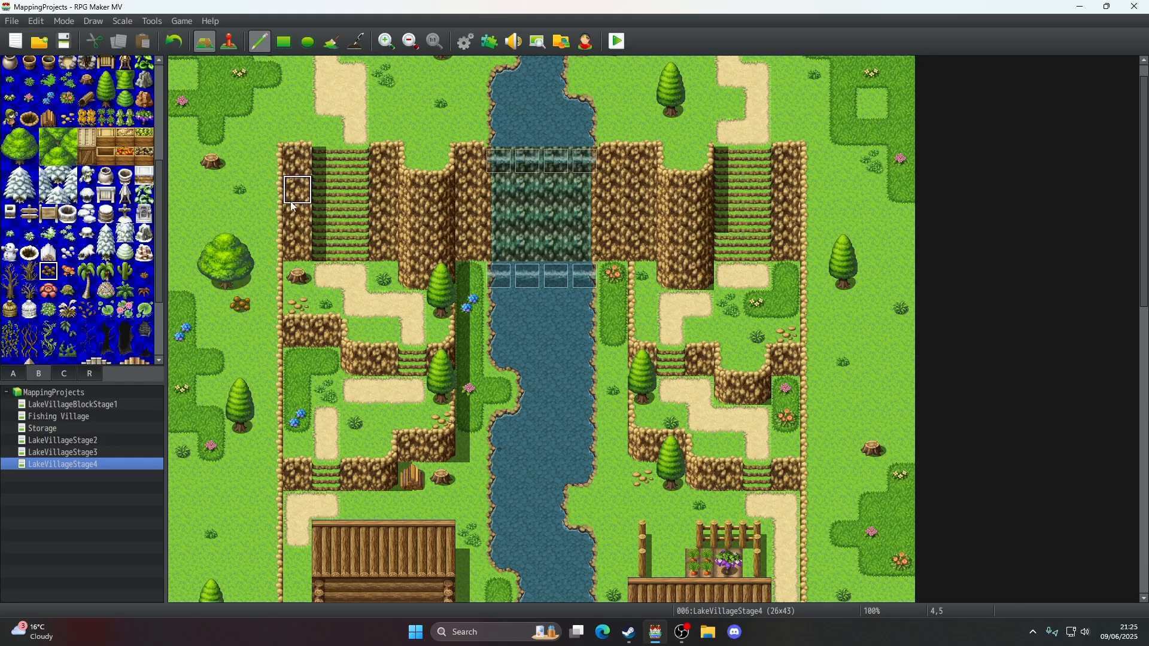
{"action": "left_click", "coordinate": [301, 163]}
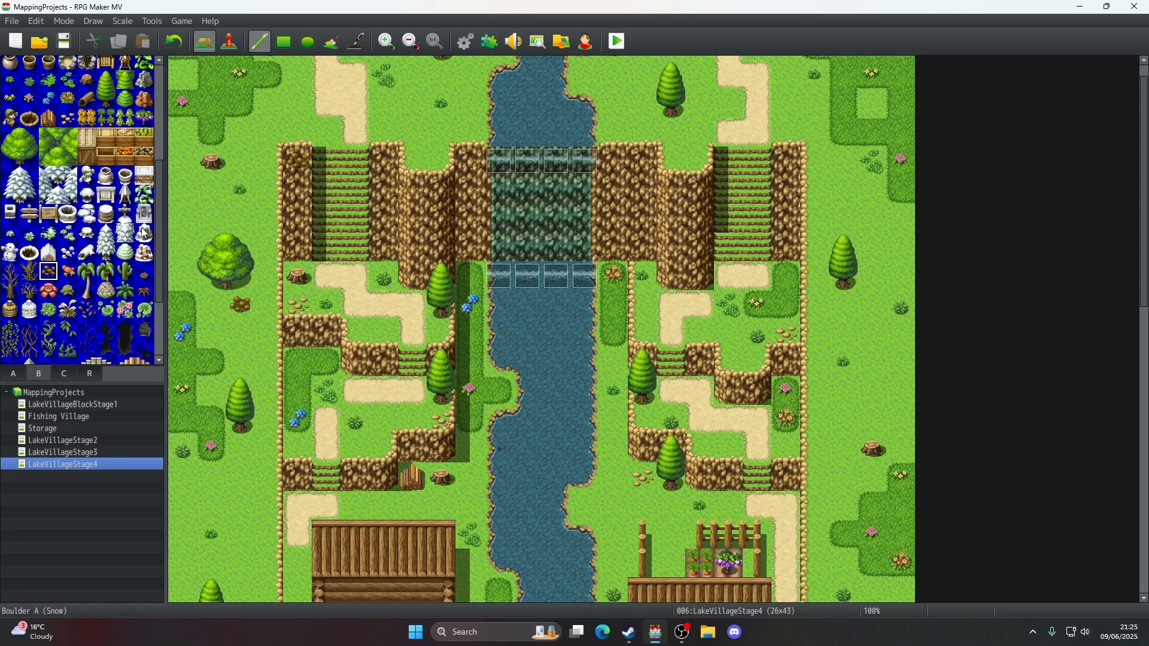
{"action": "left_click", "coordinate": [67, 272]}
{"action": "left_click", "coordinate": [385, 219]}
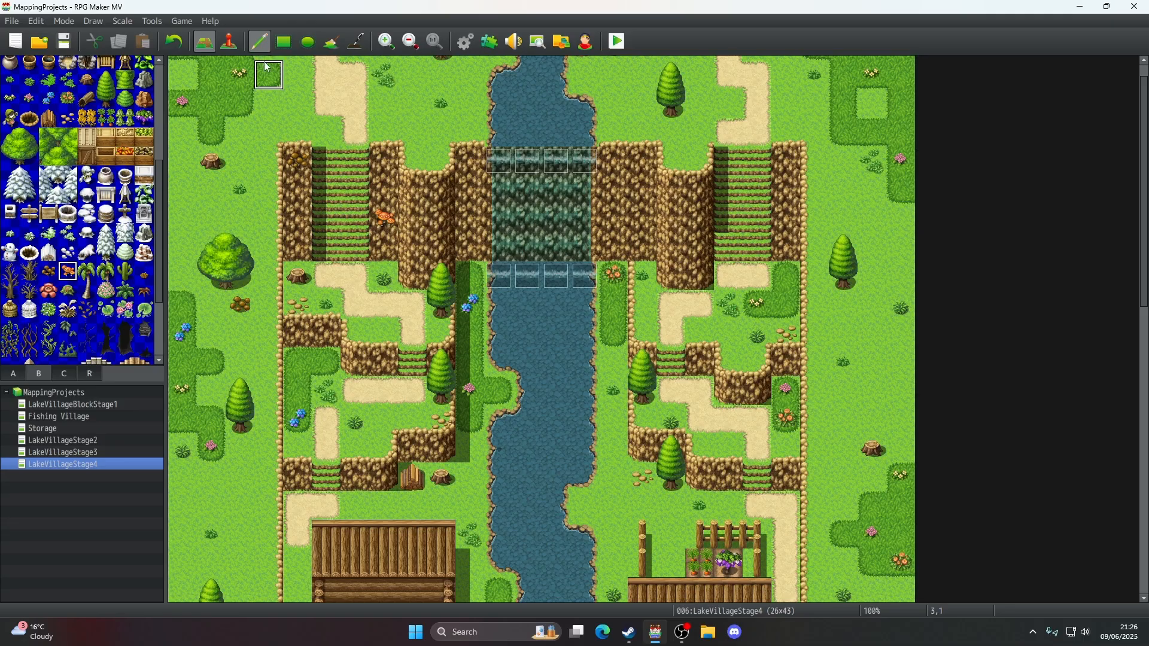
{"action": "left_click", "coordinate": [417, 230]}
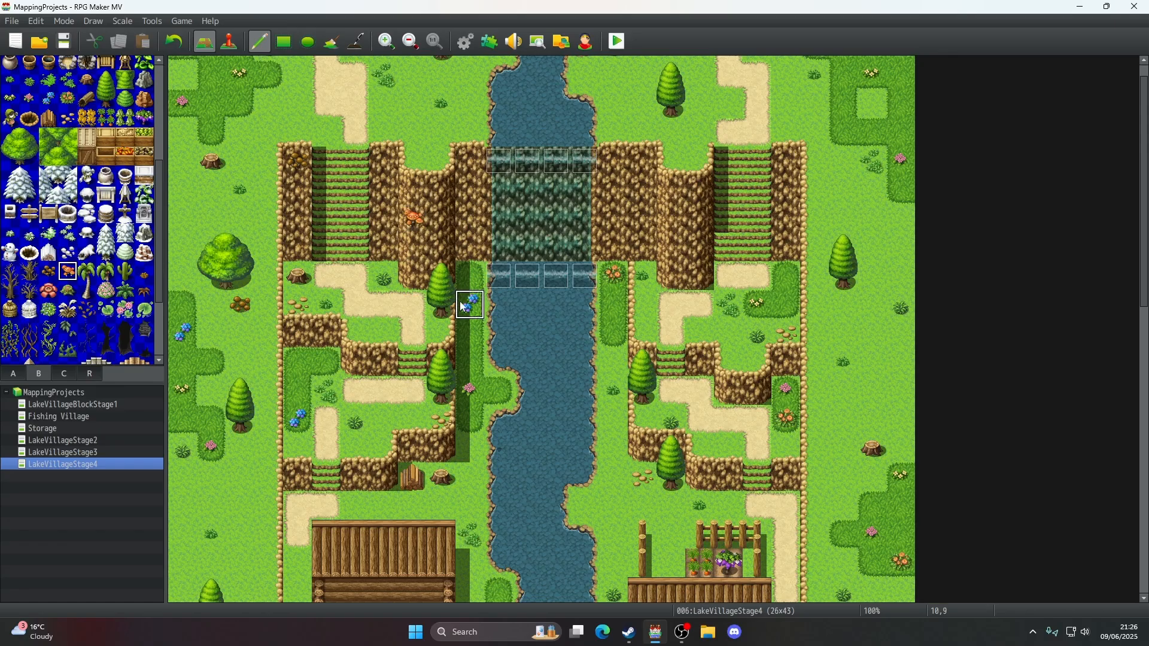
{"action": "left_click", "coordinate": [642, 189]}
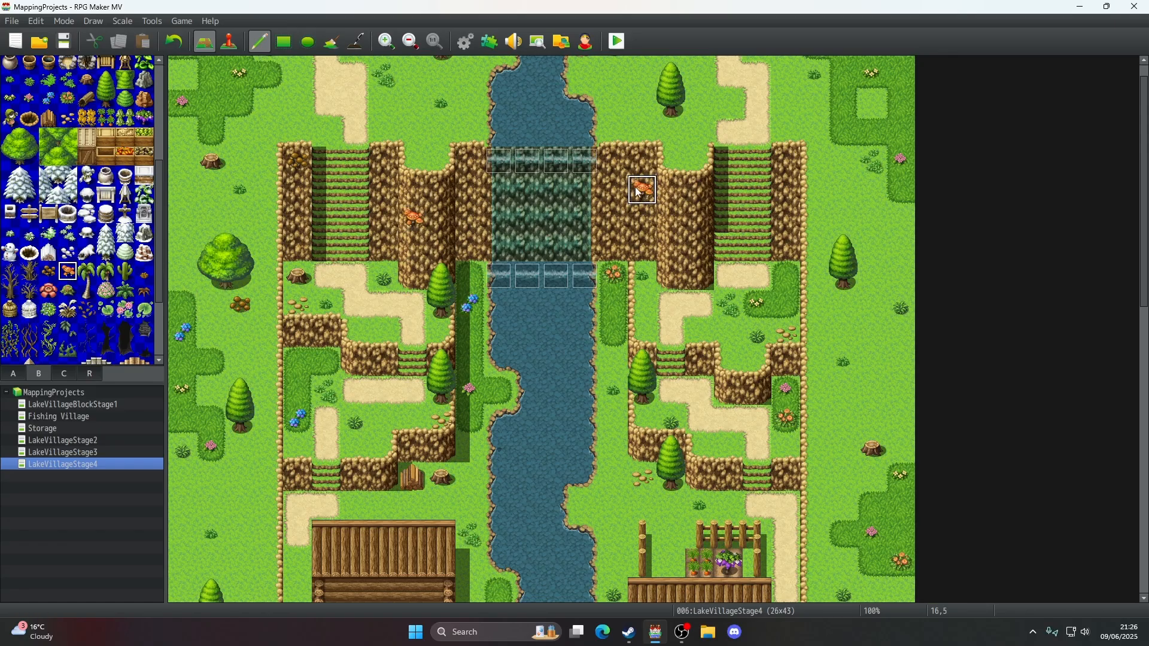
- Place brown mushrooms on the eastern cliff wall at tile 21,6 and orange Mushrooms B on the lower ledges at tiles 5,10 and 19,12
{"action": "left_click", "coordinate": [49, 271]}
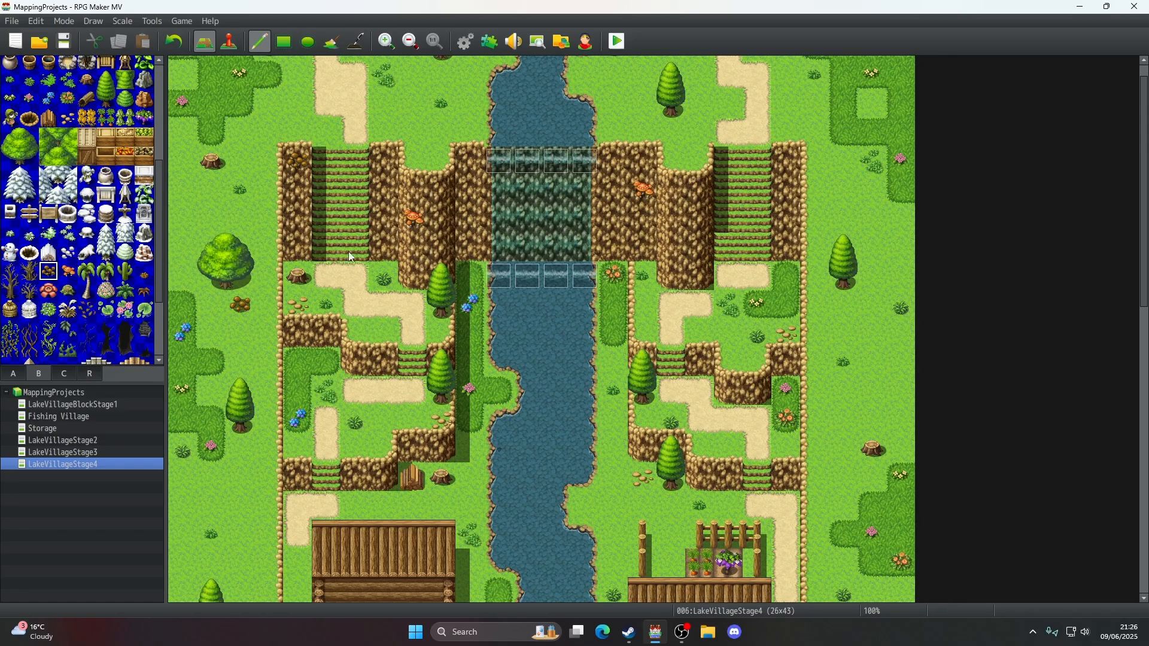
{"action": "left_click", "coordinate": [785, 220]}
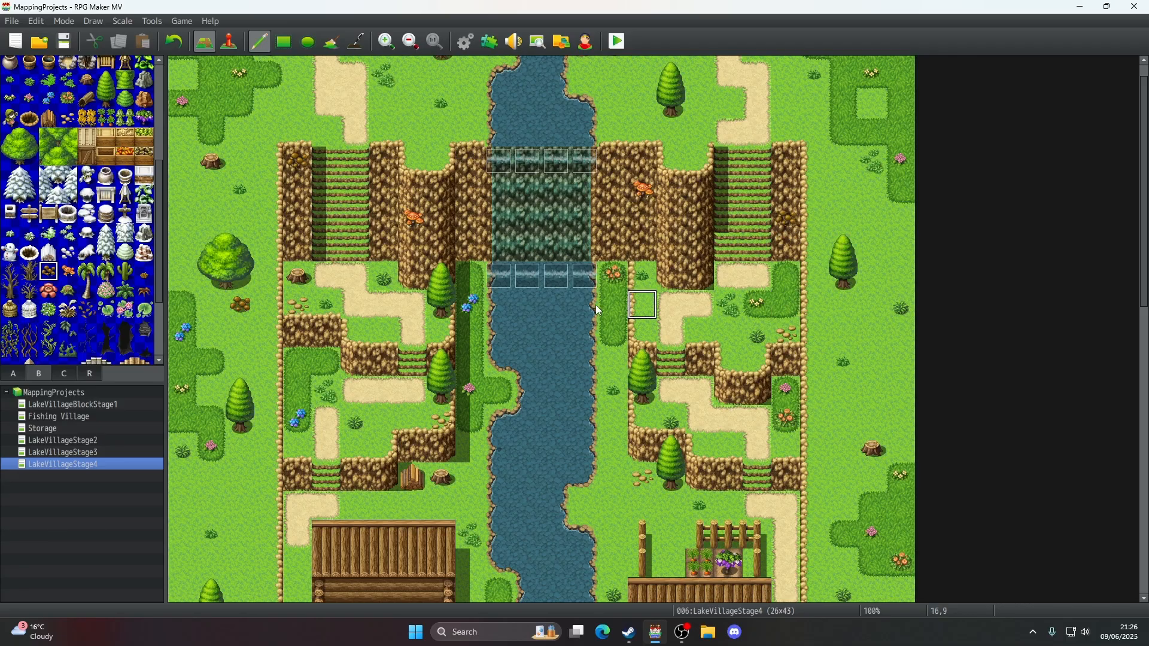
{"action": "left_click", "coordinate": [72, 275]}
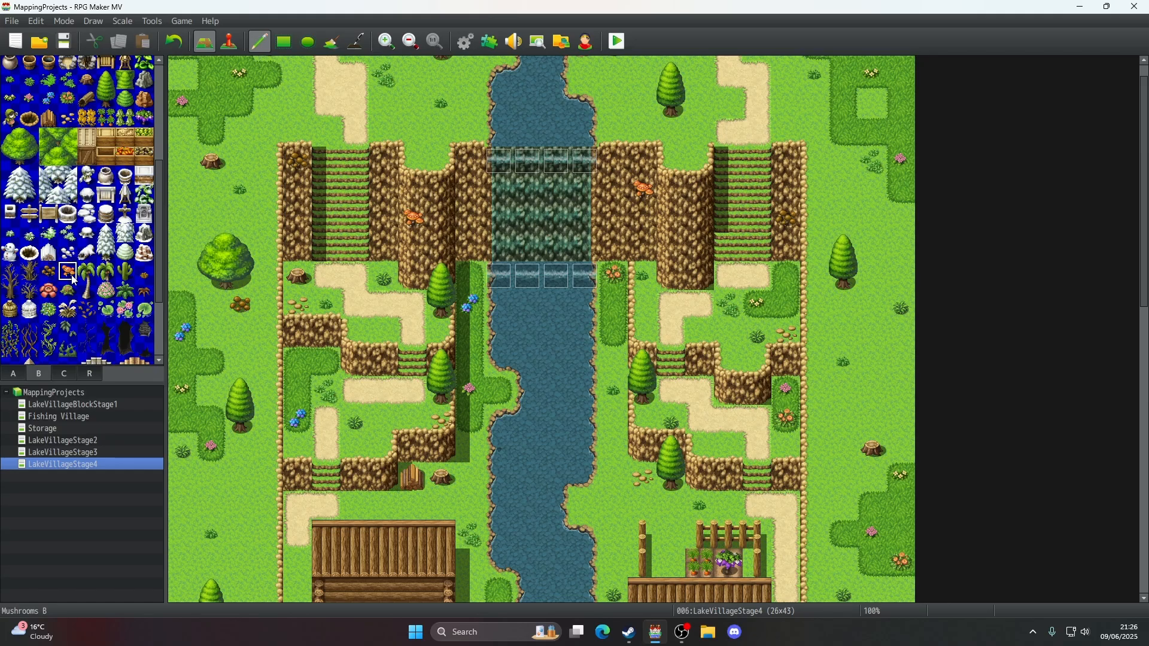
{"action": "left_click", "coordinate": [364, 311]}
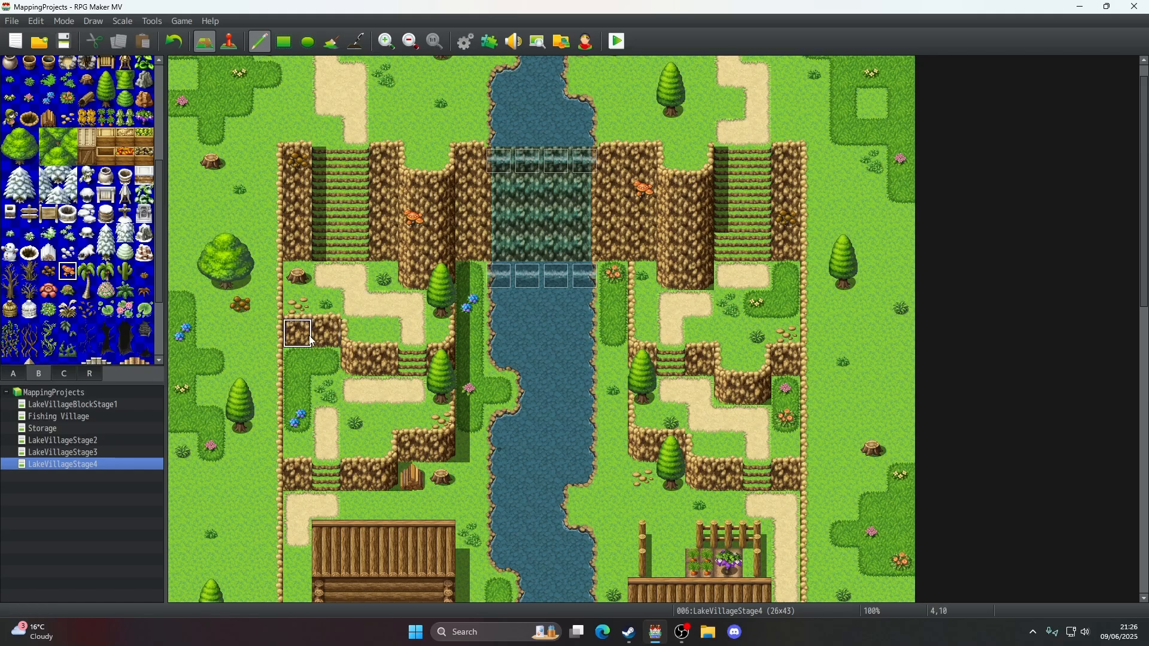
{"action": "left_click", "coordinate": [326, 333]}
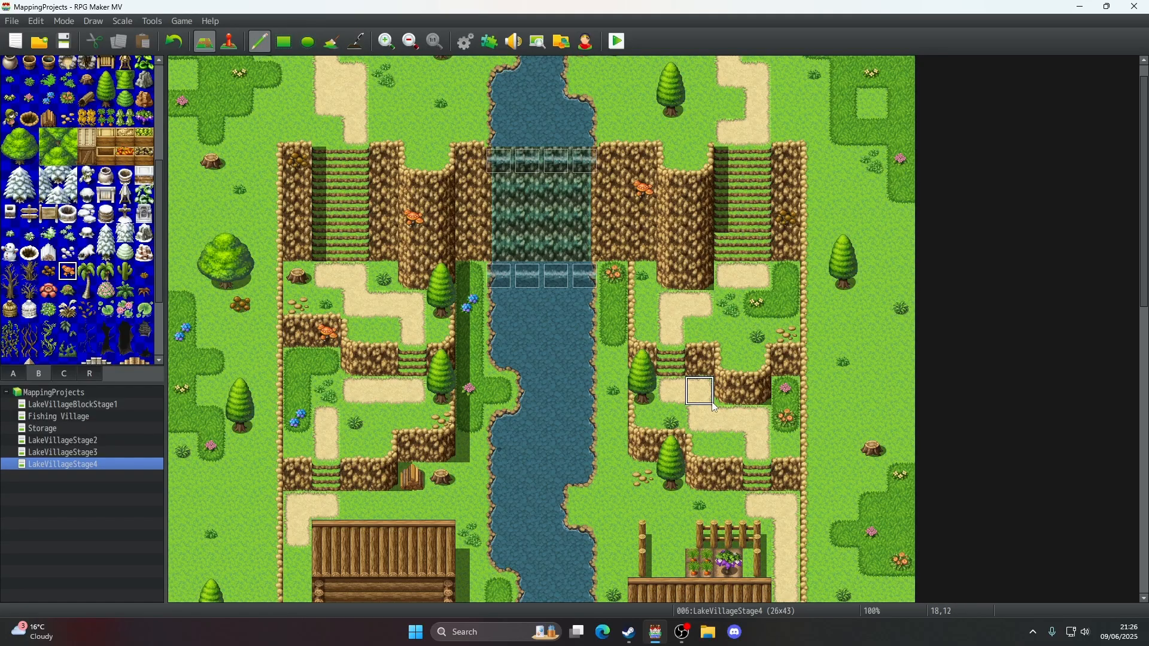
{"action": "left_click", "coordinate": [725, 394]}
- Try orange Mushrooms B on the lowest western ledge at tile 6,15, undo the placement and save the project
{"action": "scroll", "coordinate": [584, 412], "scroll_direction": "down", "scroll_amount": 2}
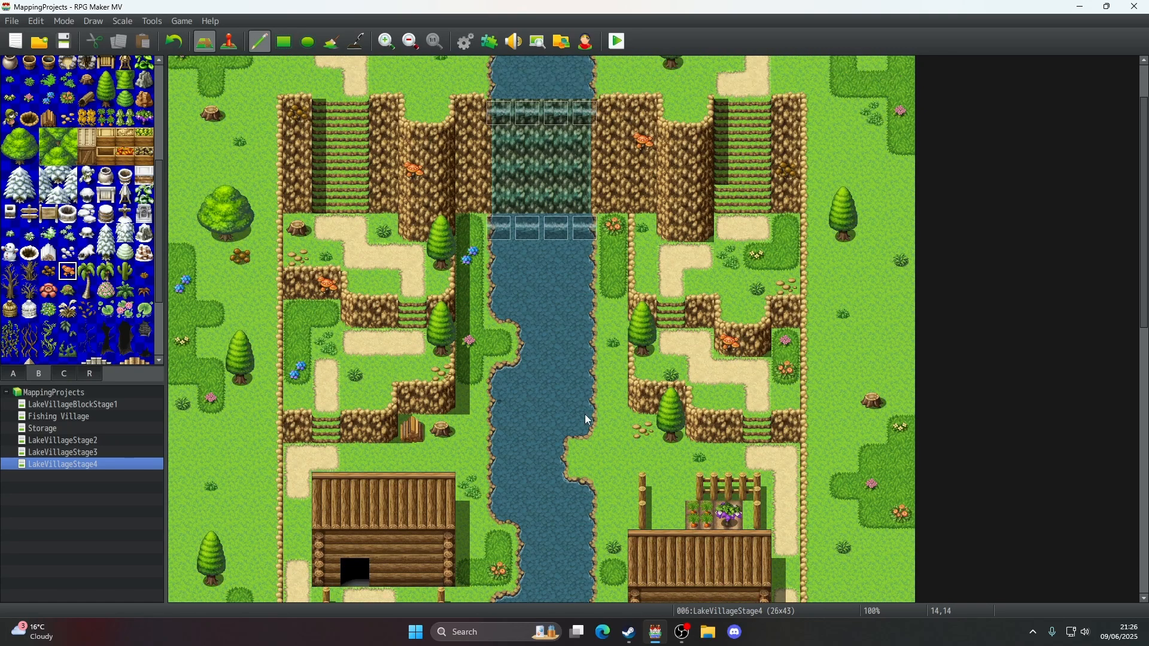
{"action": "scroll", "coordinate": [584, 414], "scroll_direction": "up", "scroll_amount": 1}
{"action": "left_click", "coordinate": [356, 464]}
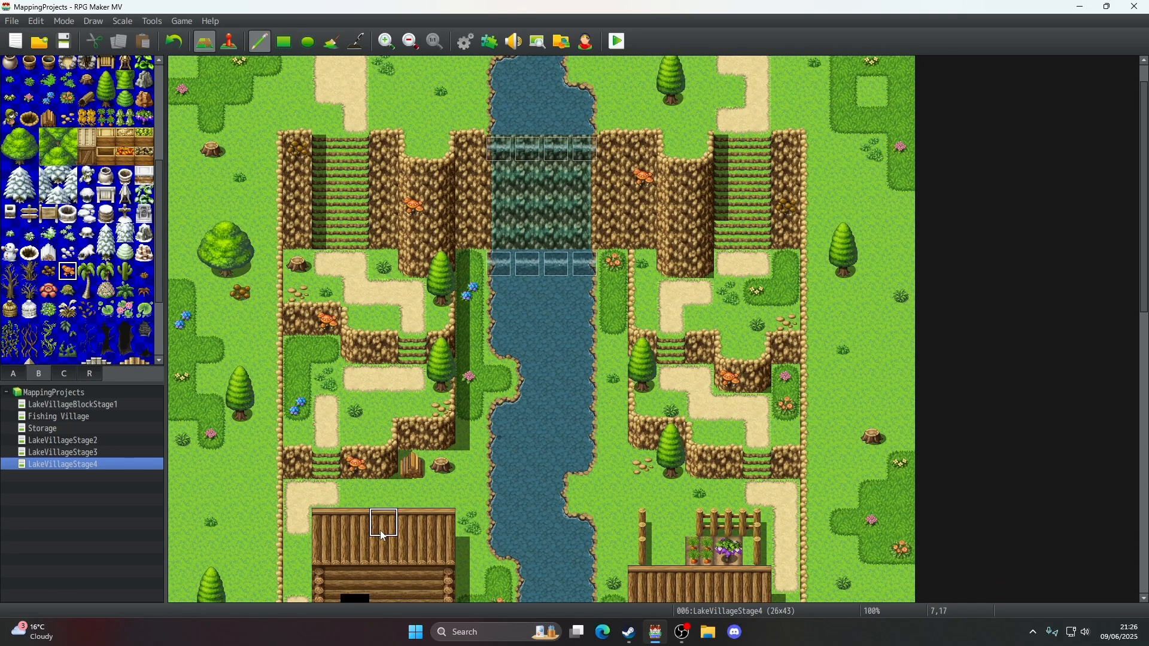
{"action": "left_click", "coordinate": [63, 42]}
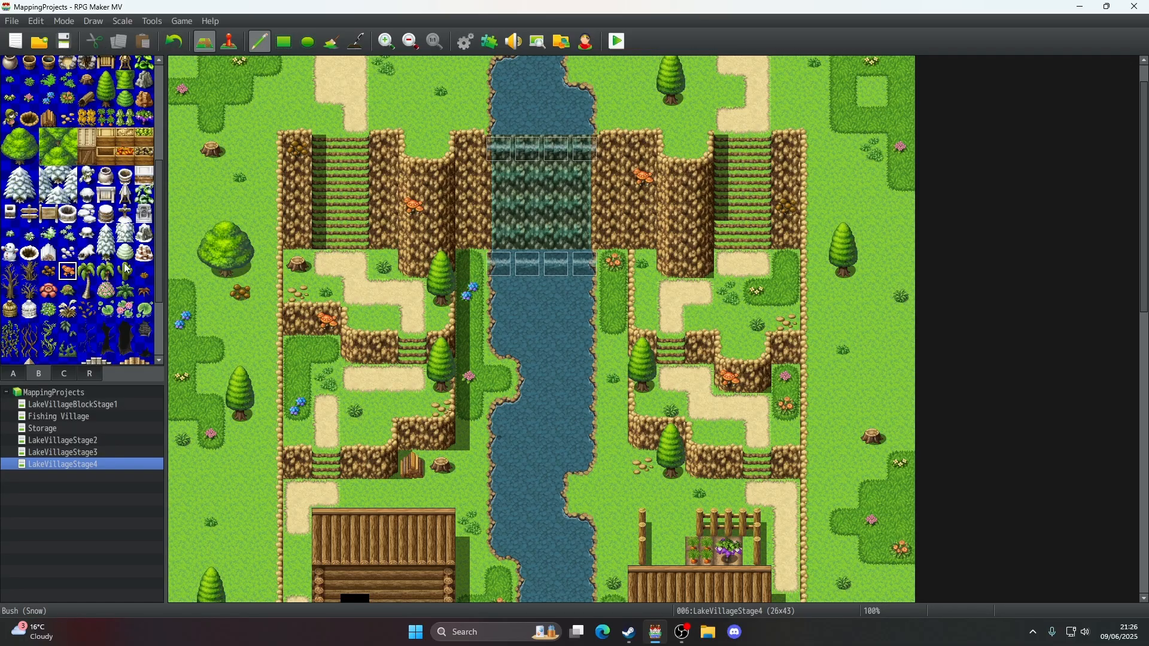
- Try a small dirt tile, a rock pile and a leafy bush on the grass around the large round western tree, undoing each placement
{"action": "left_click", "coordinate": [145, 271]}
{"action": "left_click", "coordinate": [212, 328]}
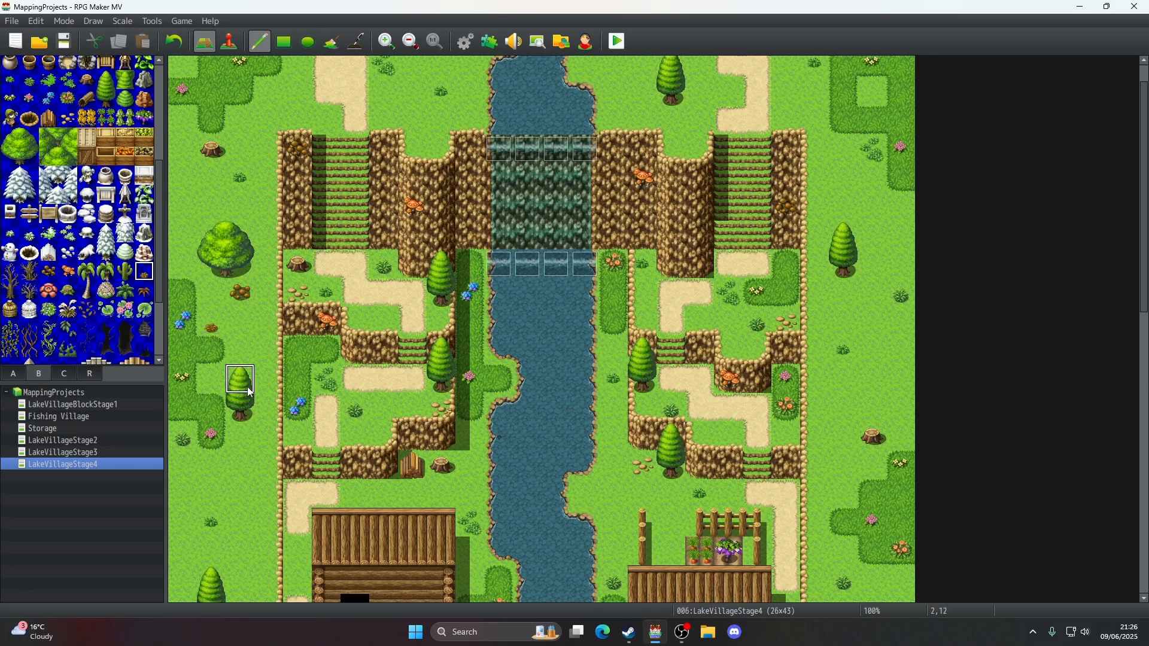
{"action": "left_click", "coordinate": [171, 51]}
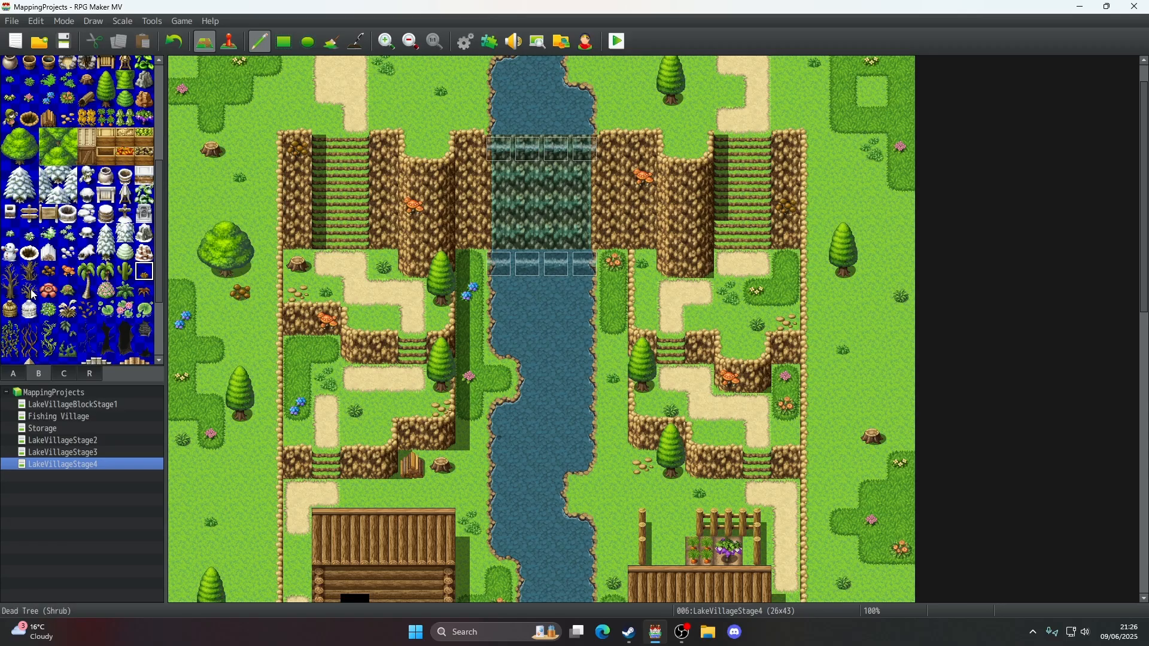
{"action": "left_click", "coordinate": [106, 292]}
{"action": "left_click", "coordinate": [183, 264]}
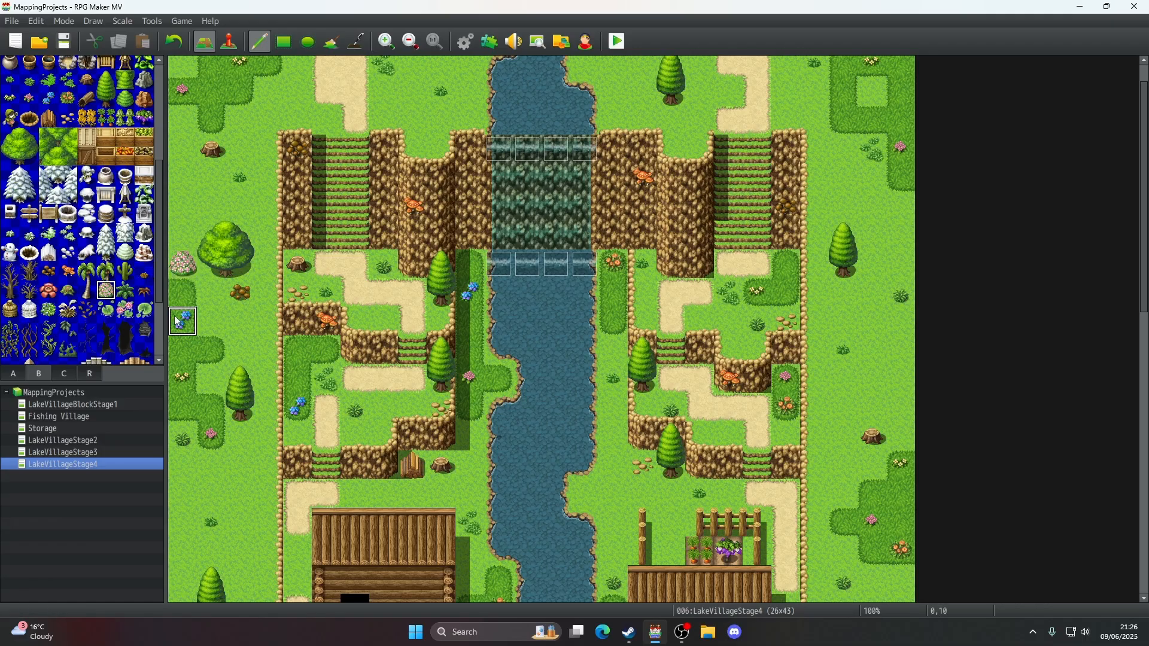
{"action": "left_click", "coordinate": [184, 43]}
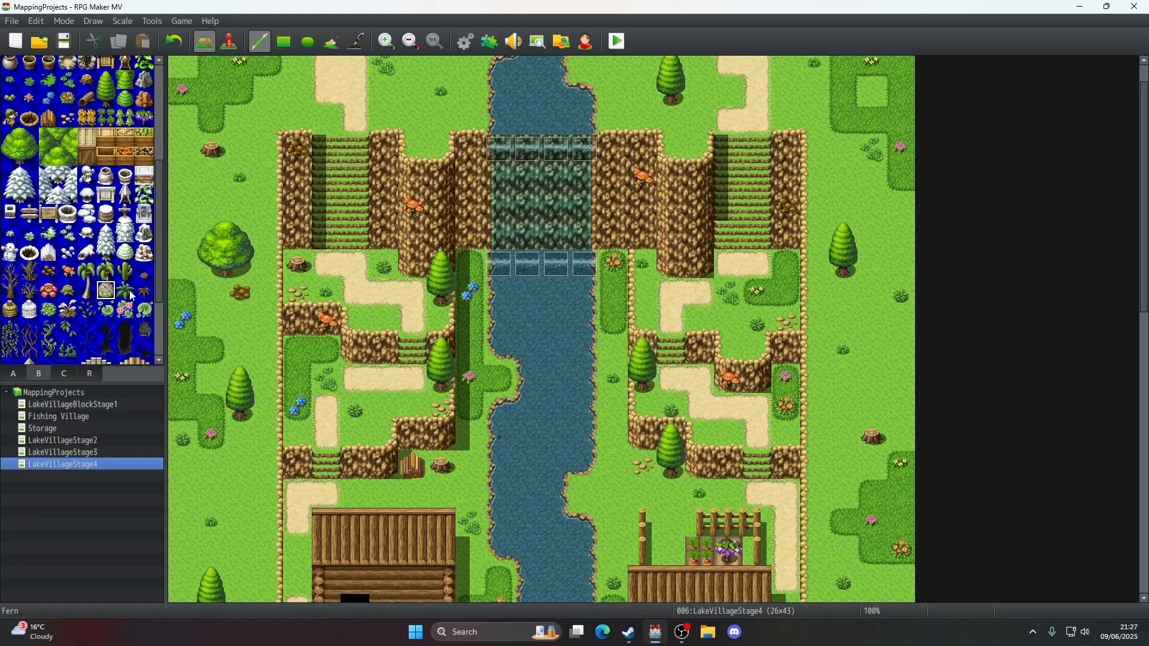
{"action": "left_click", "coordinate": [47, 310]}
{"action": "left_click", "coordinate": [183, 234]}
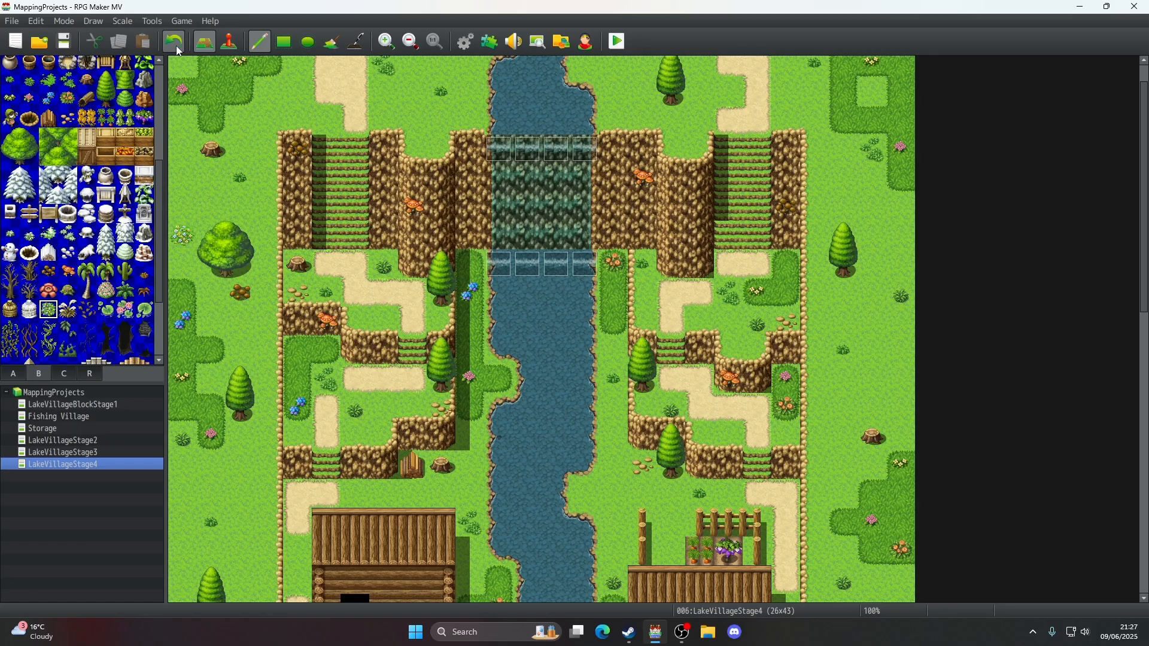
- Place green lotus pads on the lake at tiles 10,28 and 14,26
{"action": "scroll", "coordinate": [99, 209], "scroll_direction": "down", "scroll_amount": 3}
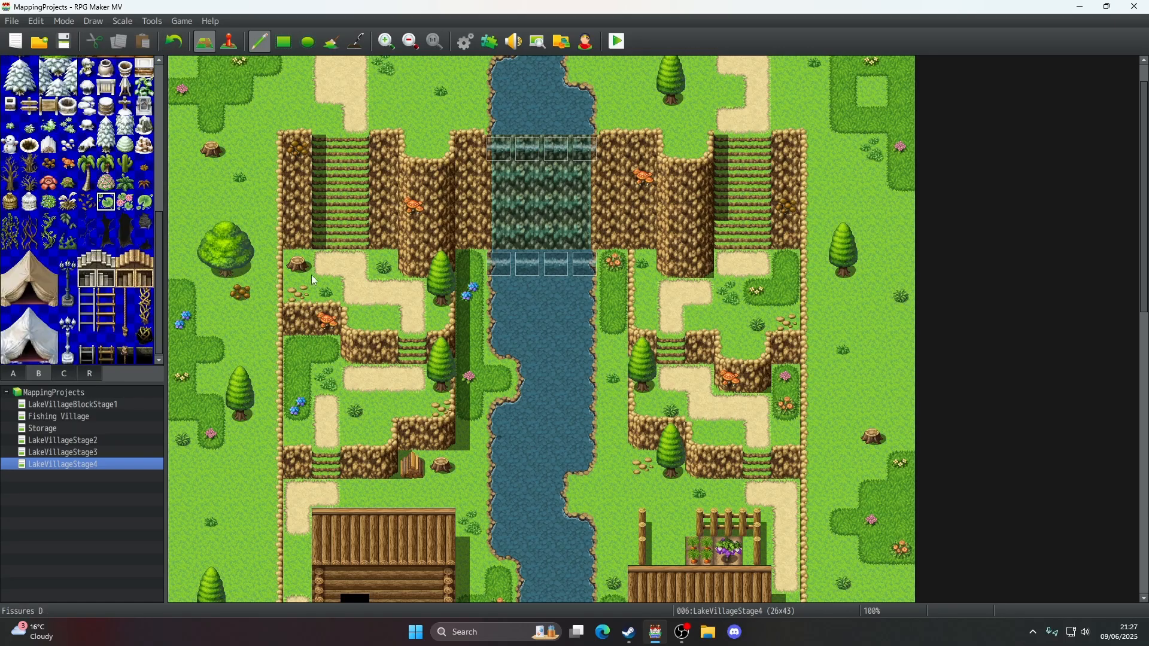
{"action": "scroll", "coordinate": [414, 313], "scroll_direction": "down", "scroll_amount": 3}
{"action": "scroll", "coordinate": [418, 319], "scroll_direction": "down", "scroll_amount": 5}
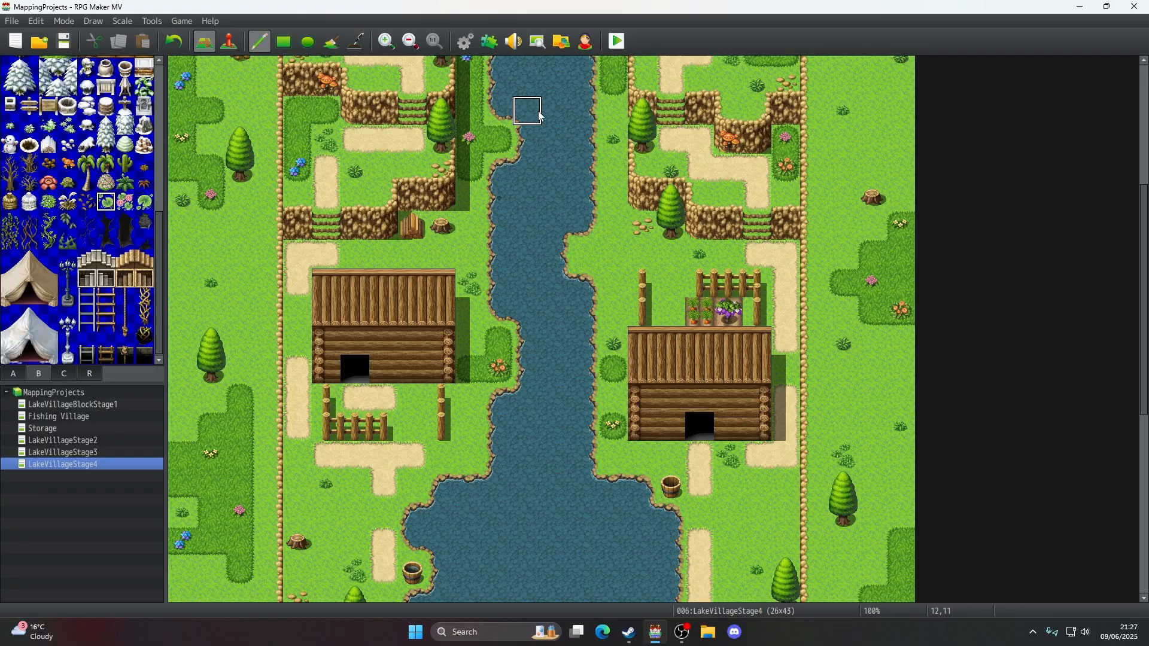
{"action": "scroll", "coordinate": [549, 311], "scroll_direction": "down", "scroll_amount": 5}
{"action": "scroll", "coordinate": [547, 315], "scroll_direction": "down", "scroll_amount": 3}
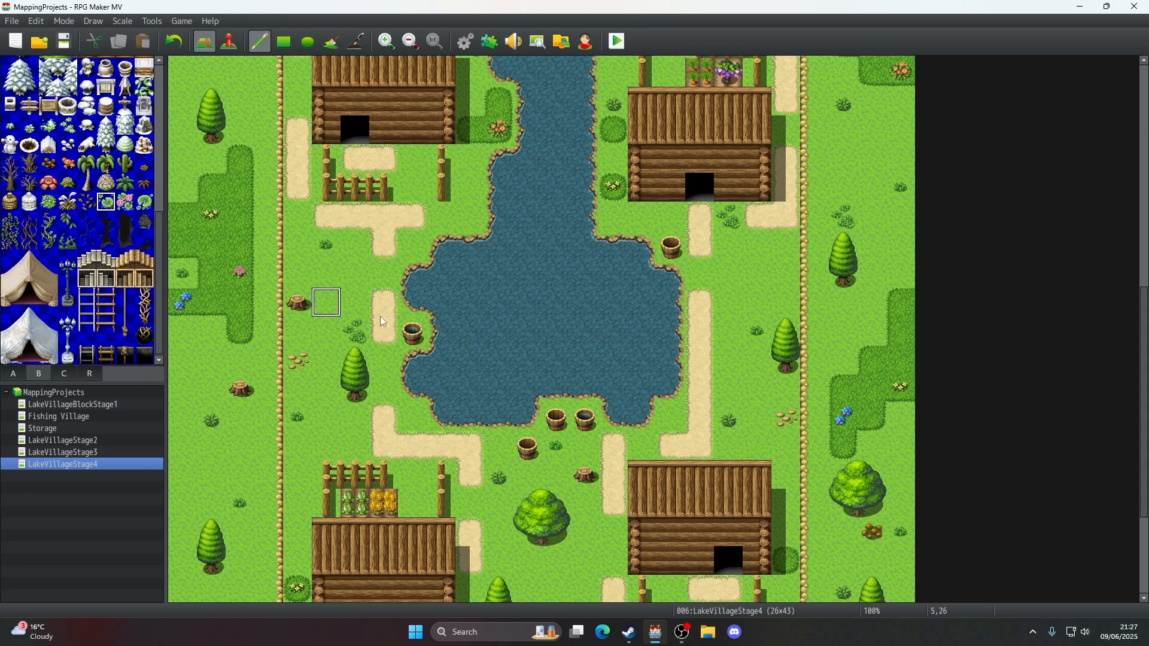
{"action": "left_click", "coordinate": [483, 360]}
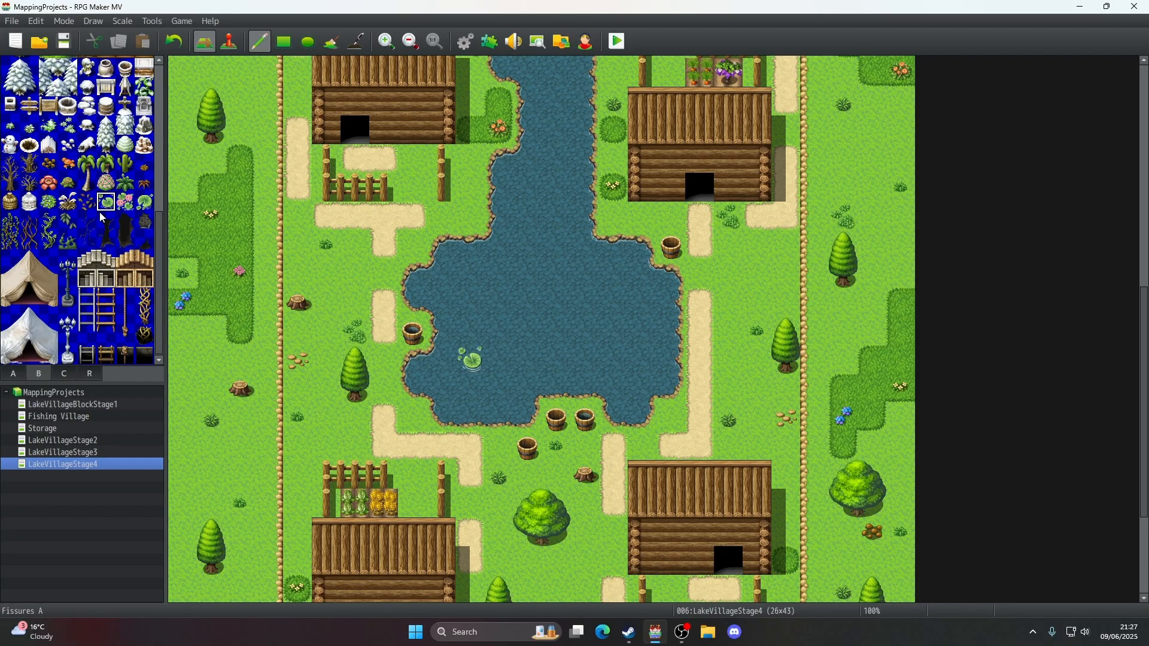
{"action": "left_click", "coordinate": [585, 303]}
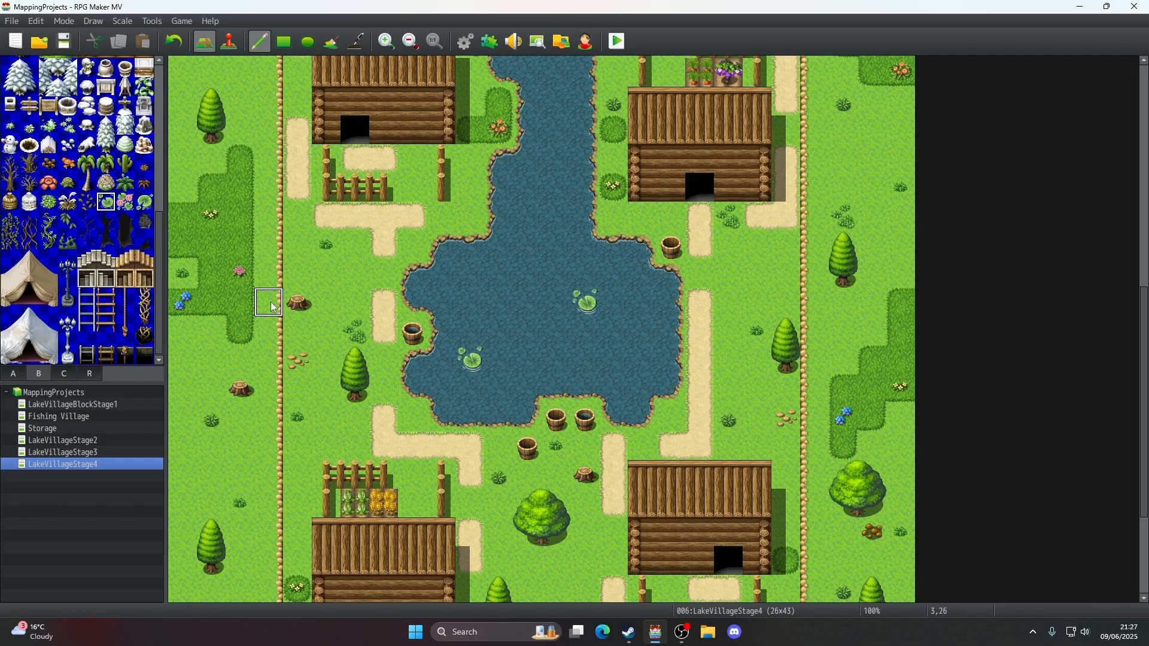
- Place pink flowering lotus pads on the lake at tile 12,25 and Lotus Pads C at tile 15,28
{"action": "left_click", "coordinate": [126, 203]}
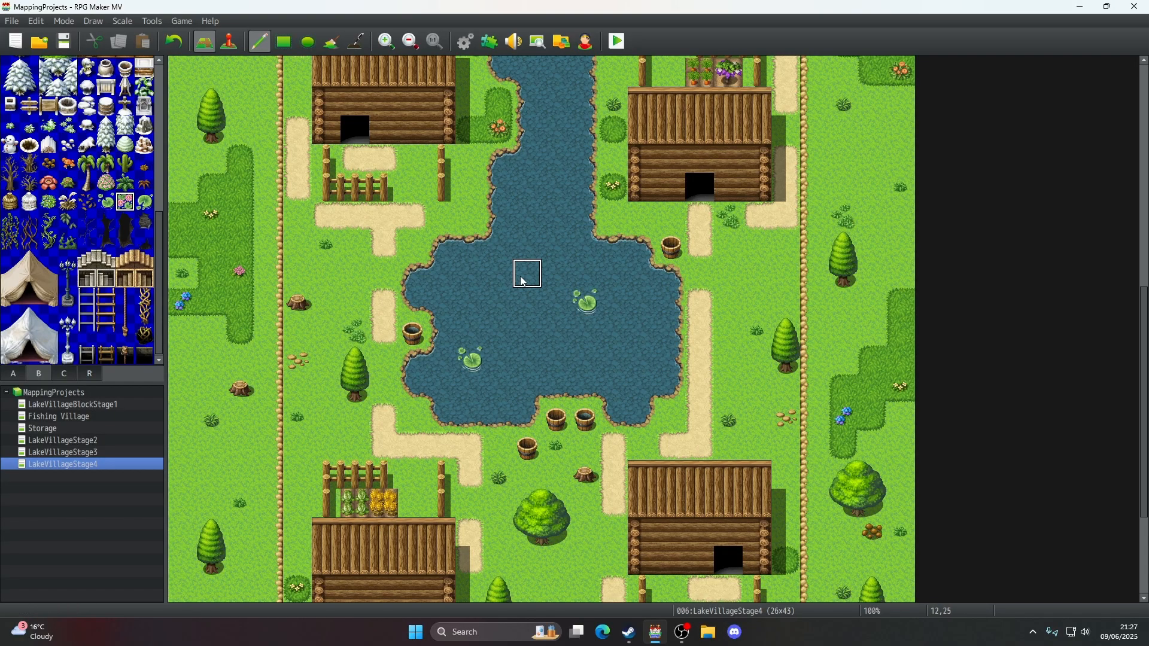
{"action": "left_click", "coordinate": [527, 273]}
{"action": "left_click", "coordinate": [145, 202]}
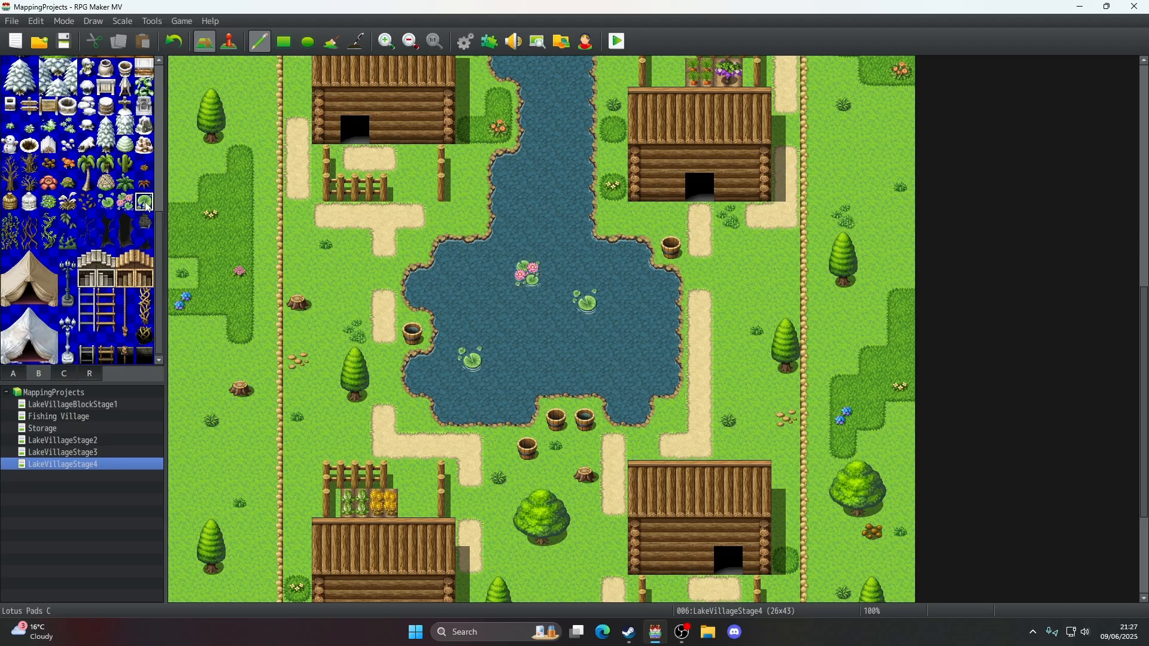
{"action": "left_click", "coordinate": [624, 361]}
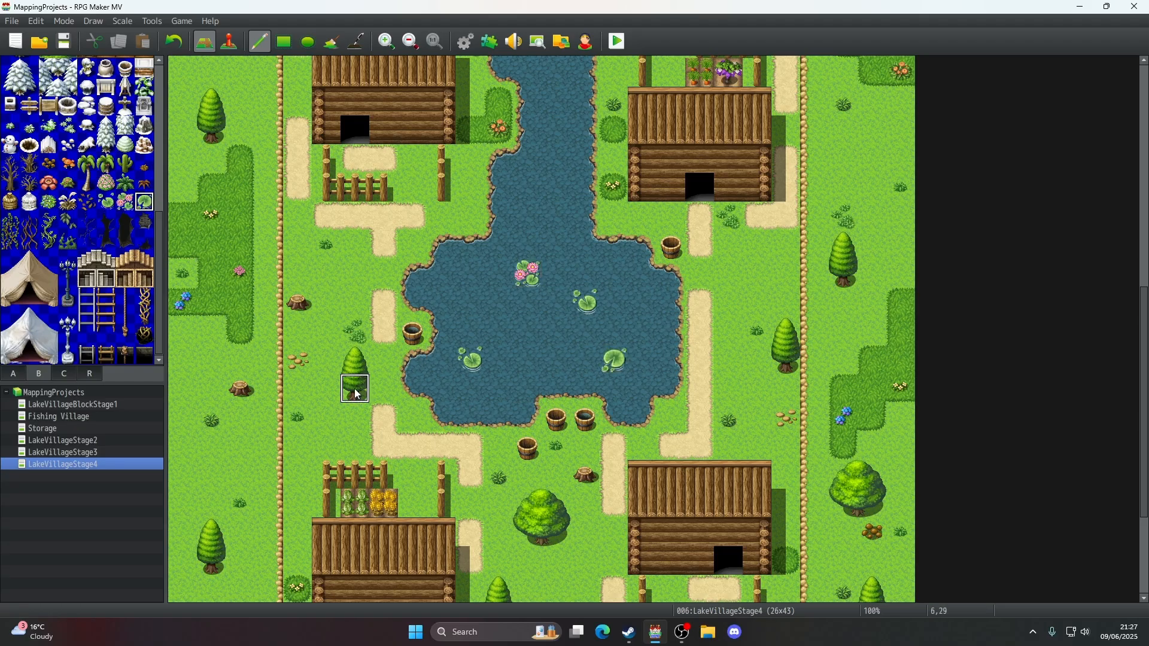
- Create a new event named Door on the north-western house's doorway at tile 6,20
{"action": "scroll", "coordinate": [354, 389], "scroll_direction": "up", "scroll_amount": 5}
{"action": "scroll", "coordinate": [357, 392], "scroll_direction": "down", "scroll_amount": 5}
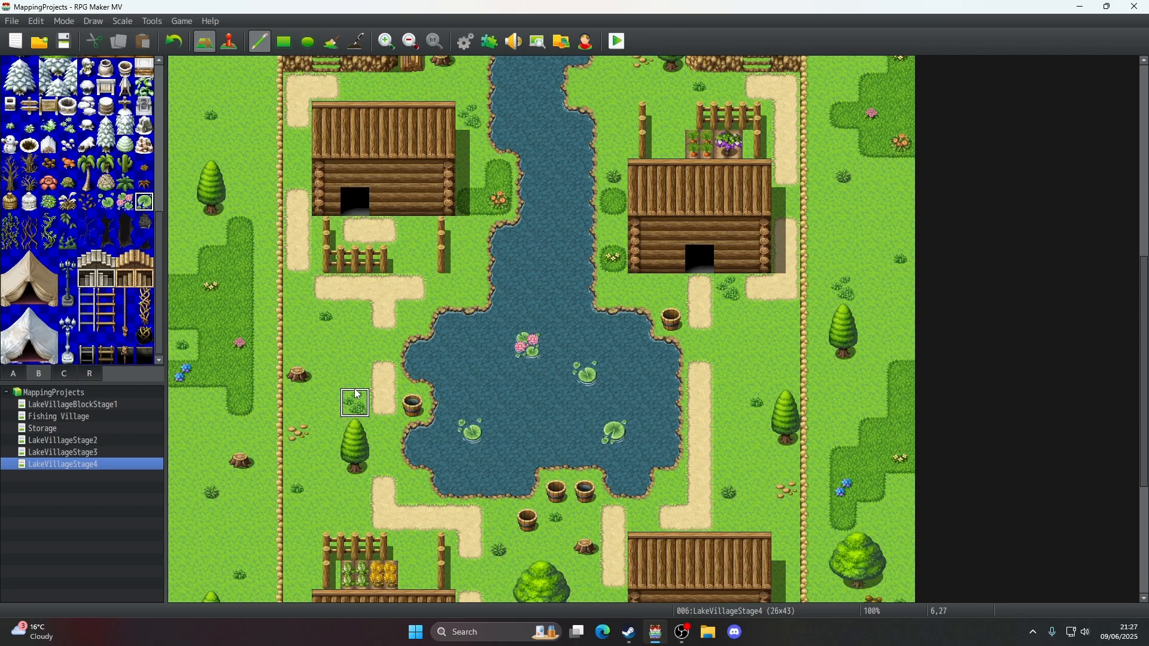
{"action": "scroll", "coordinate": [357, 395], "scroll_direction": "up", "scroll_amount": 9}
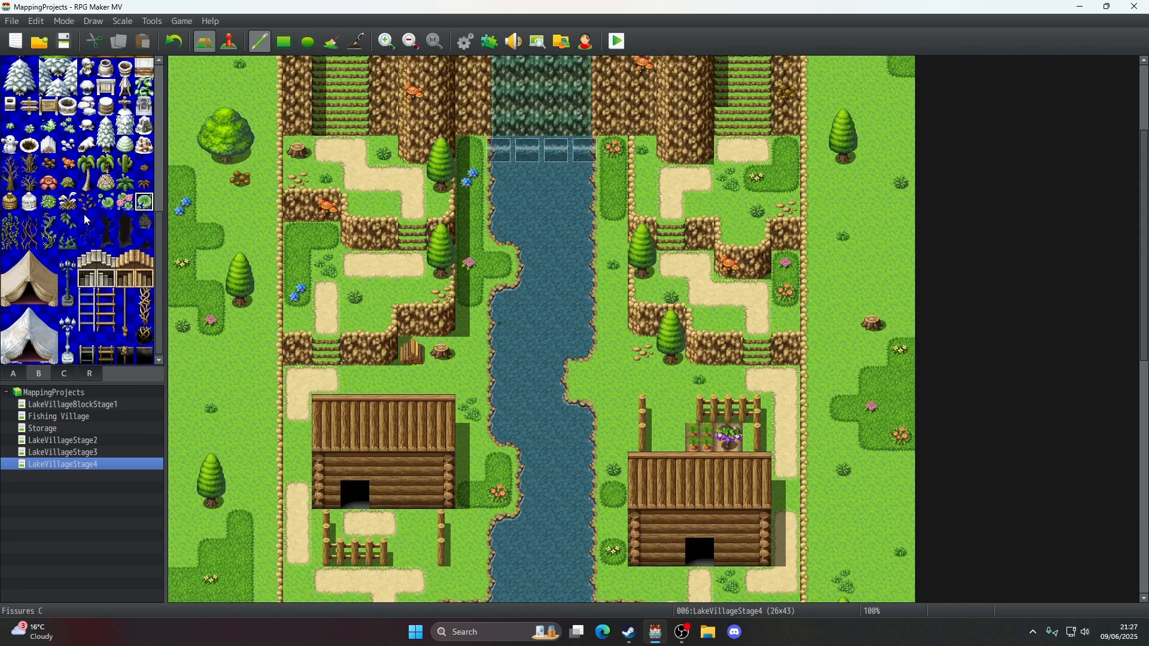
{"action": "left_click", "coordinate": [228, 40]}
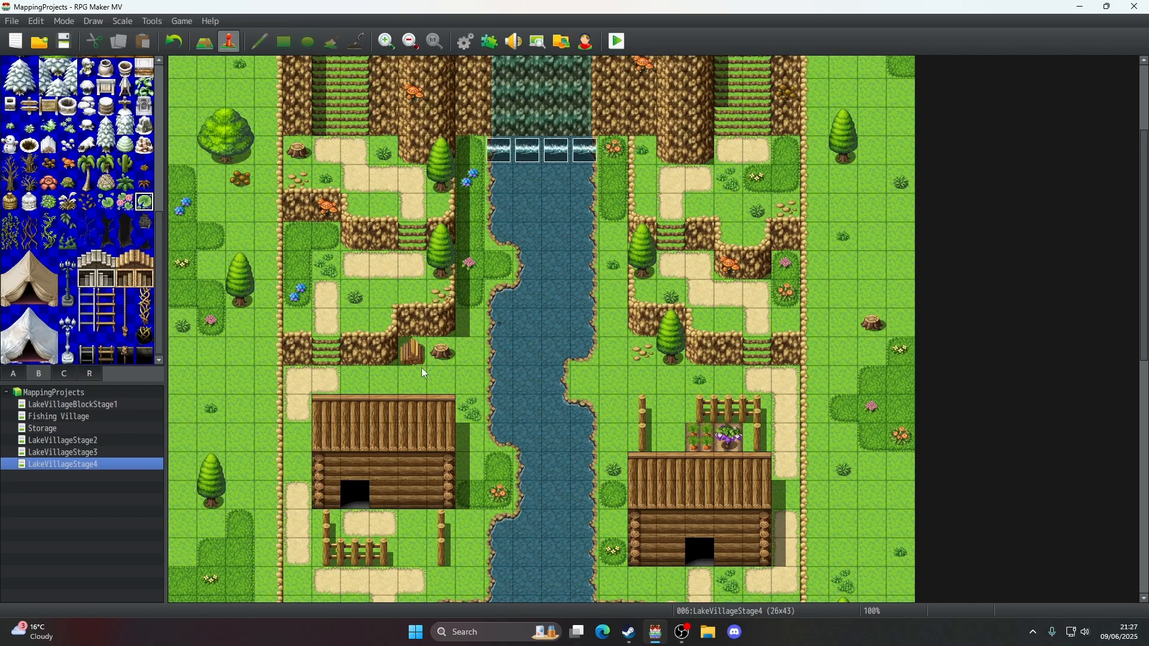
{"action": "scroll", "coordinate": [422, 367], "scroll_direction": "down", "scroll_amount": 3}
{"action": "right_click", "coordinate": [353, 393]}
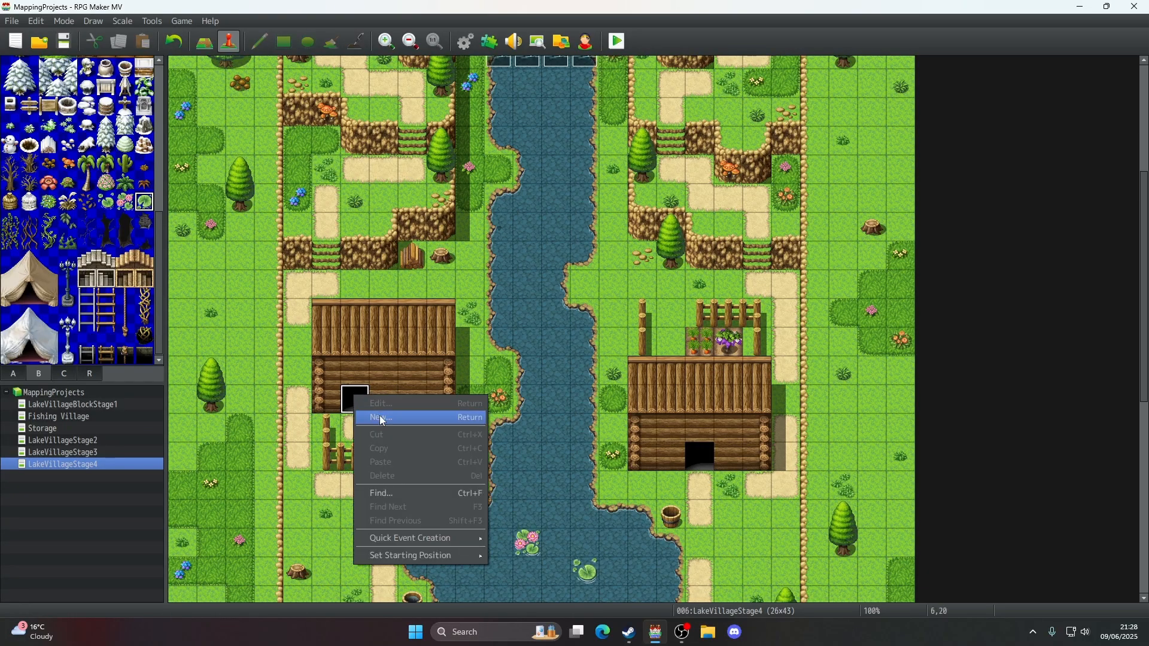
{"action": "left_click", "coordinate": [380, 414]}
{"action": "type", "text": "Door"}
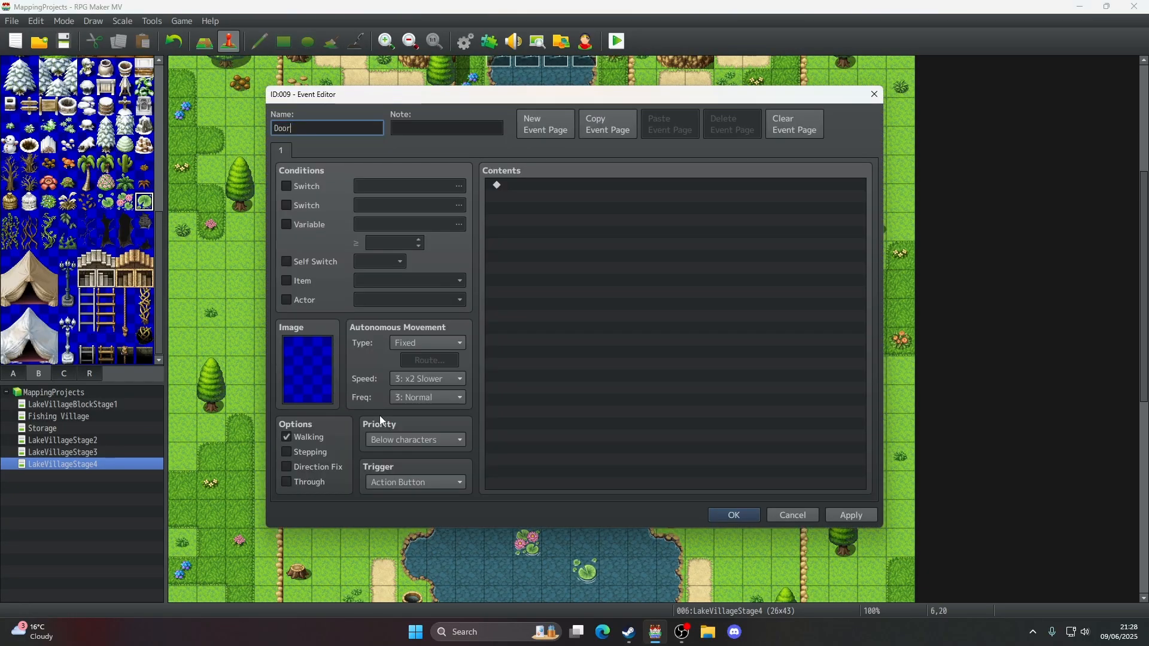
{"action": "right_click", "coordinate": [640, 289]}
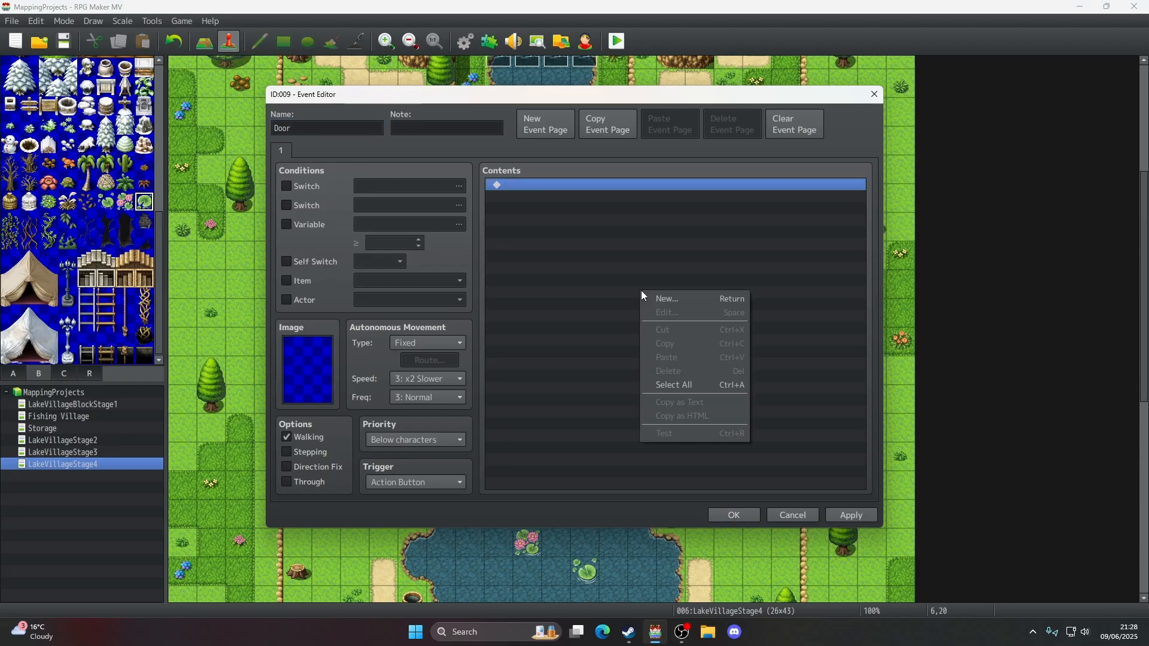
{"action": "left_click", "coordinate": [644, 298]}
{"action": "left_click", "coordinate": [556, 154]}
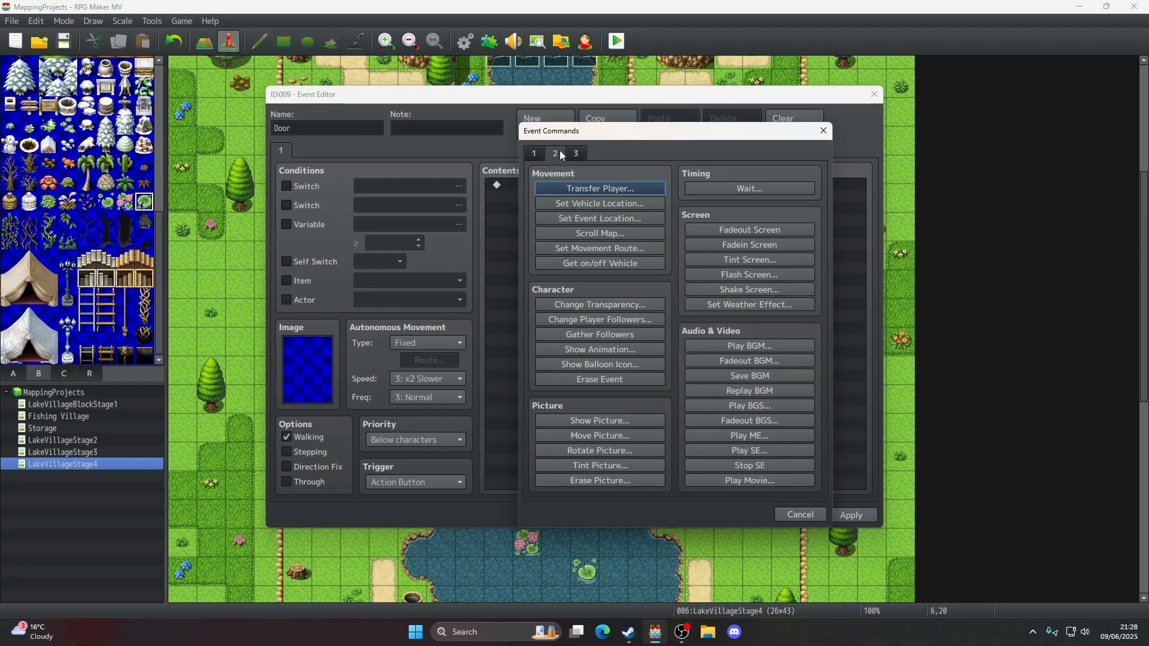
{"action": "left_click", "coordinate": [580, 247]}
{"action": "left_click", "coordinate": [481, 206]}
{"action": "left_click", "coordinate": [510, 203]}
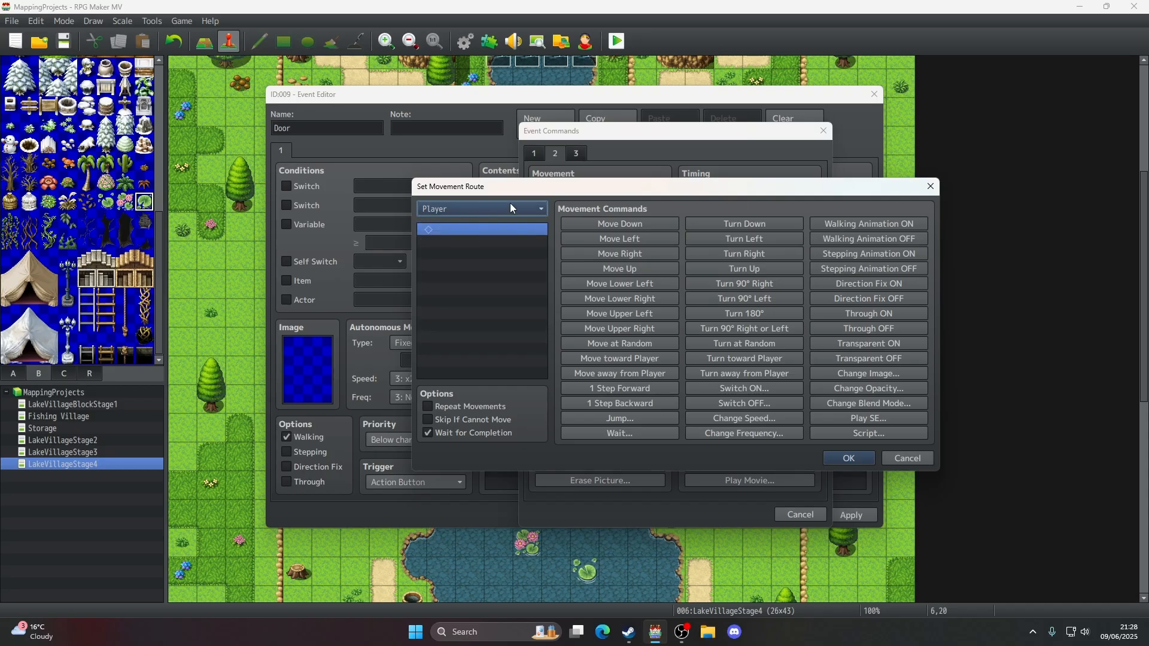
{"action": "left_click", "coordinate": [927, 189]}
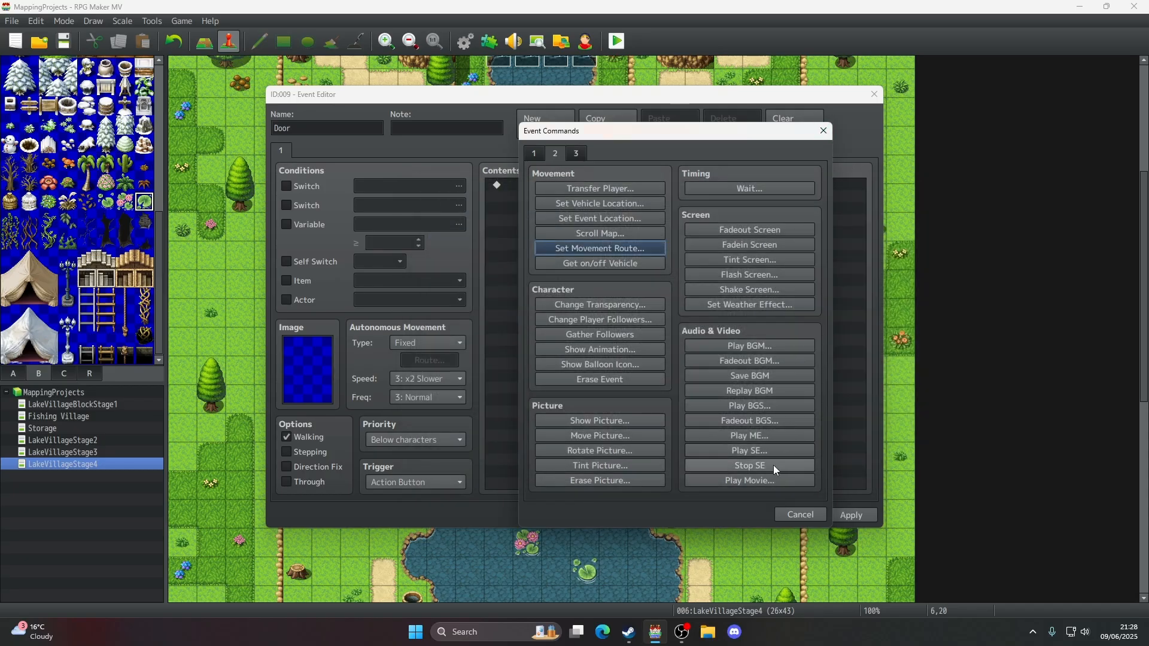
- Try a Stop SE command in the Door event's contents and delete it
{"action": "left_click", "coordinate": [750, 466]}
{"action": "left_click", "coordinate": [562, 186]}
{"action": "right_click", "coordinate": [562, 186]}
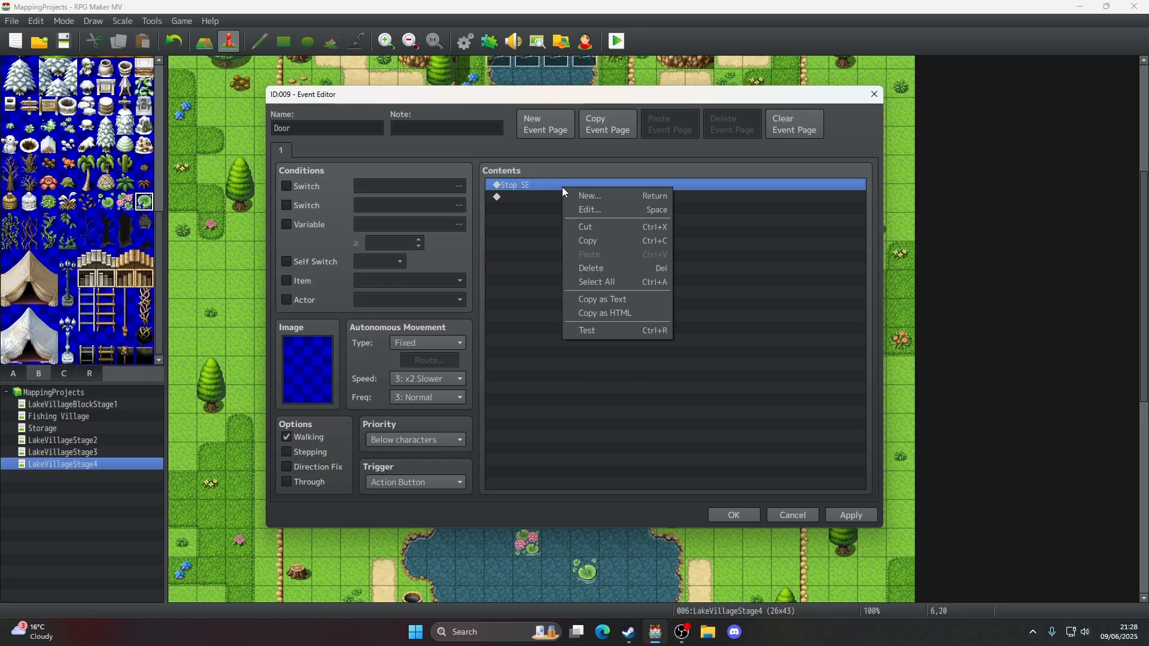
{"action": "left_click", "coordinate": [553, 186]}
{"action": "key", "text": "Delete"}
- Add a Play SE command with the Door1 sound at 90% volume, 100% pitch and pan 0 to the Door event
{"action": "right_click", "coordinate": [553, 187]}
{"action": "left_click", "coordinate": [565, 196]}
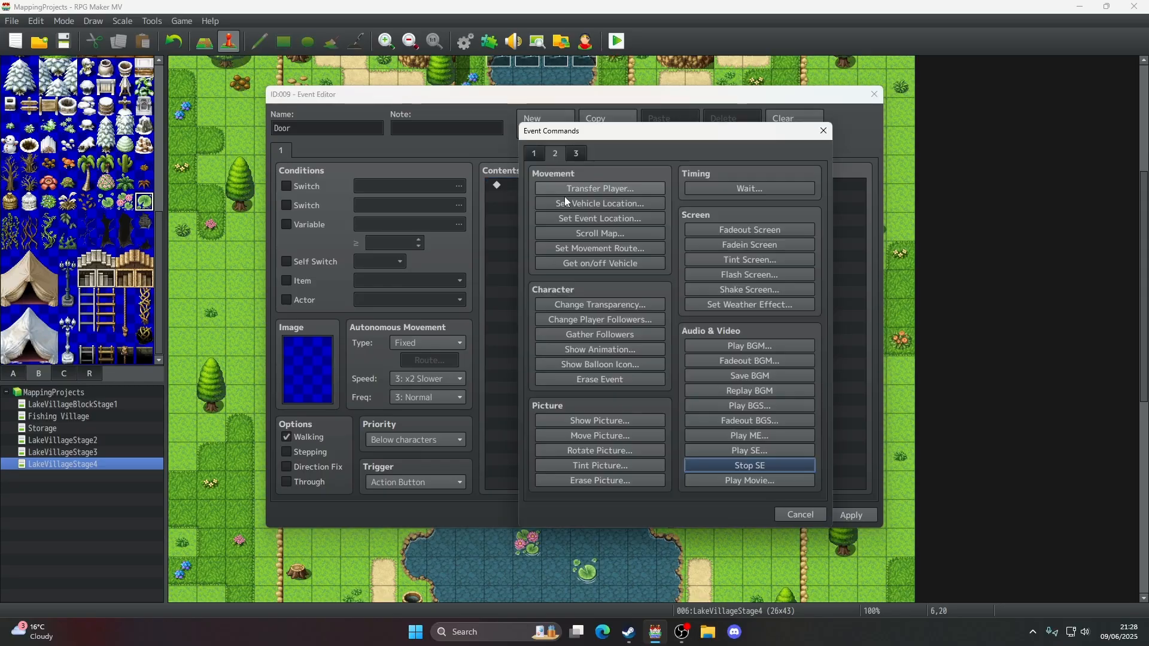
{"action": "left_click", "coordinate": [780, 453]}
{"action": "scroll", "coordinate": [645, 338], "scroll_direction": "down", "scroll_amount": 10}
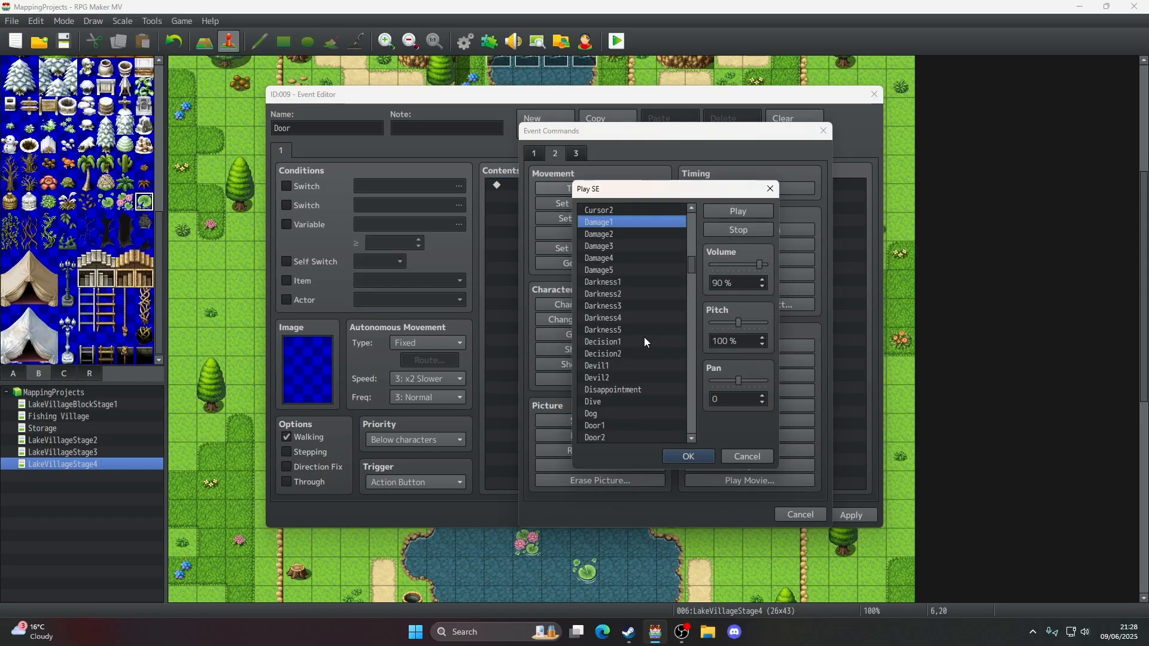
{"action": "scroll", "coordinate": [643, 336], "scroll_direction": "down", "scroll_amount": 1}
{"action": "left_click", "coordinate": [609, 401]}
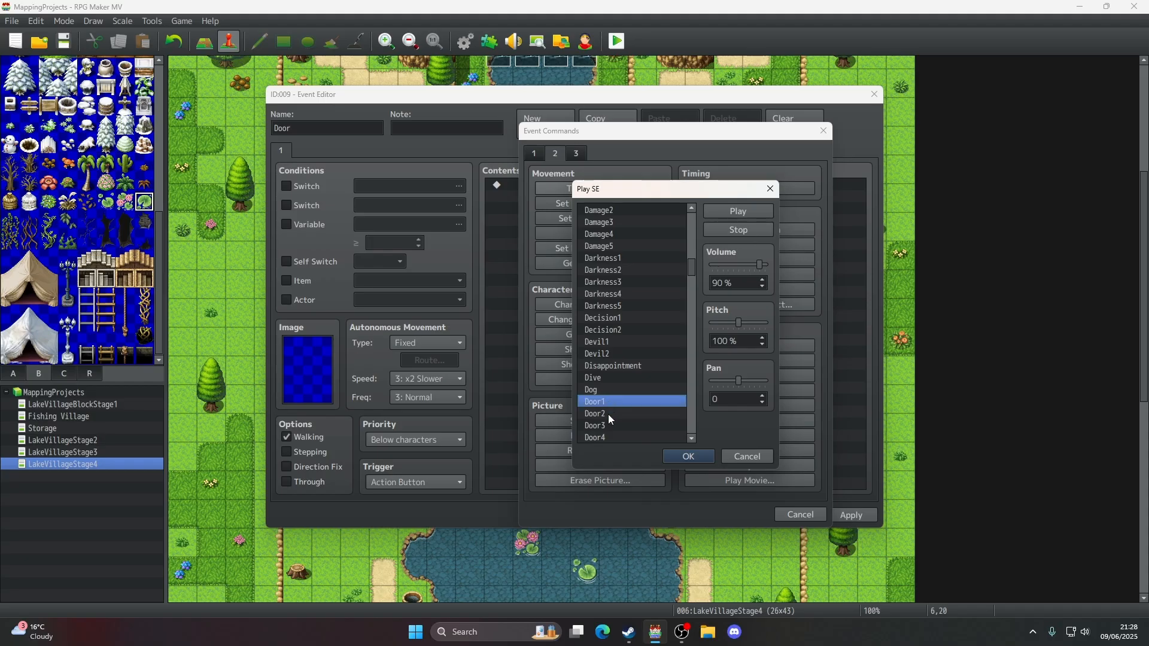
{"action": "left_click", "coordinate": [609, 414]}
{"action": "left_click", "coordinate": [608, 425]}
{"action": "left_click", "coordinate": [604, 436]}
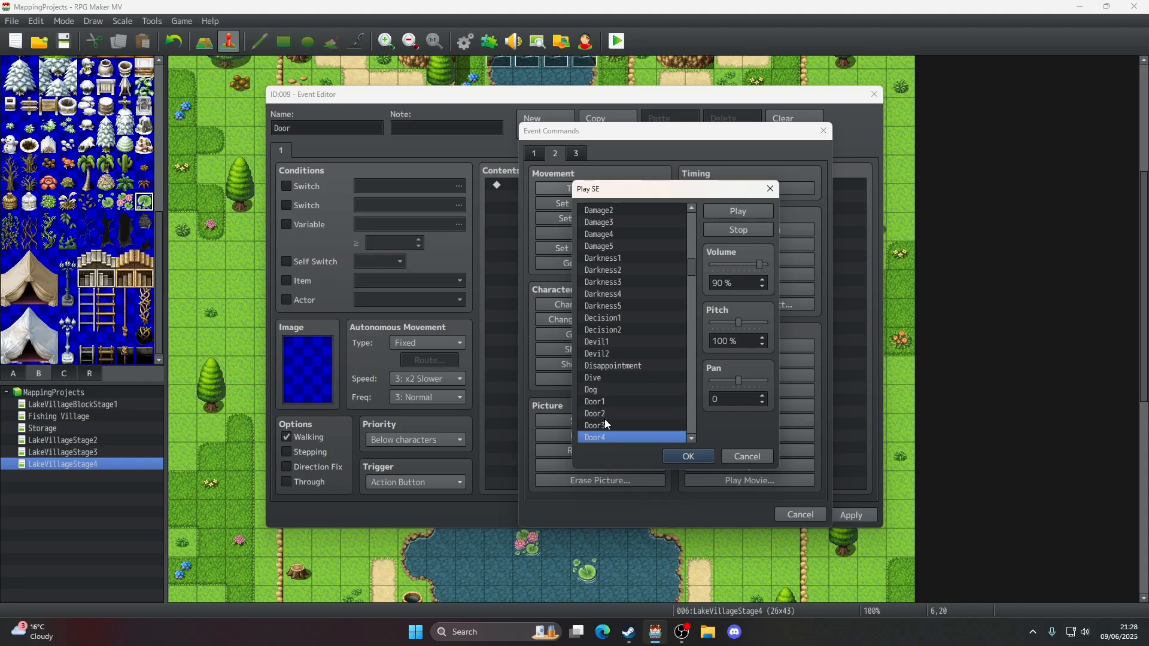
{"action": "left_click", "coordinate": [606, 402]}
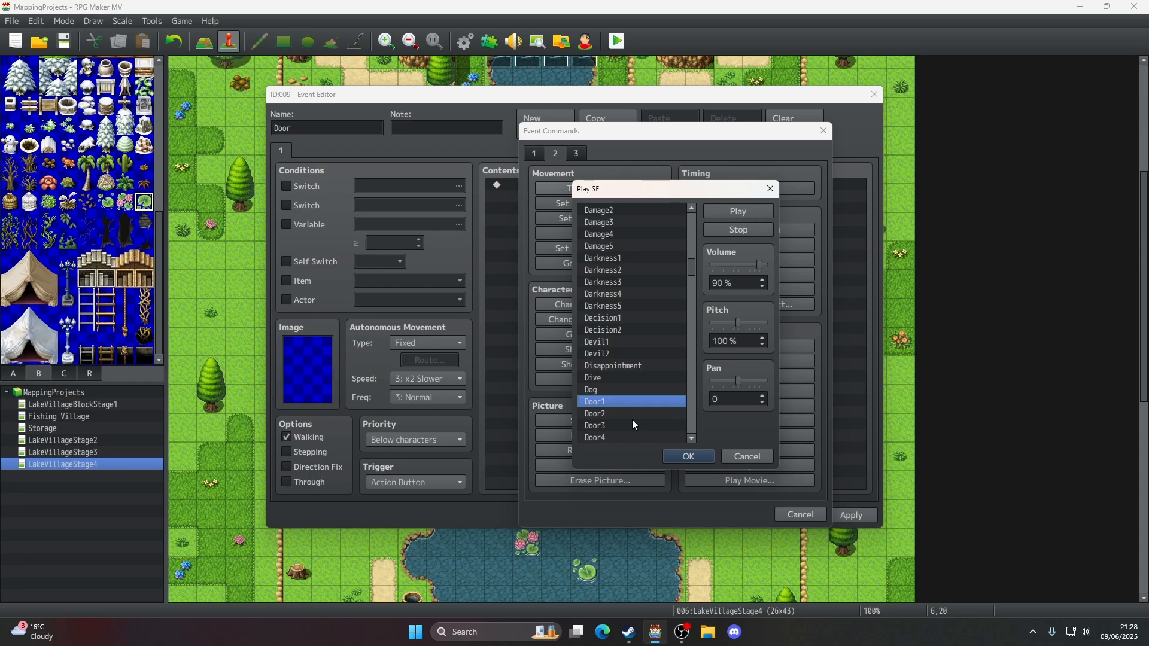
{"action": "left_click", "coordinate": [673, 458]}
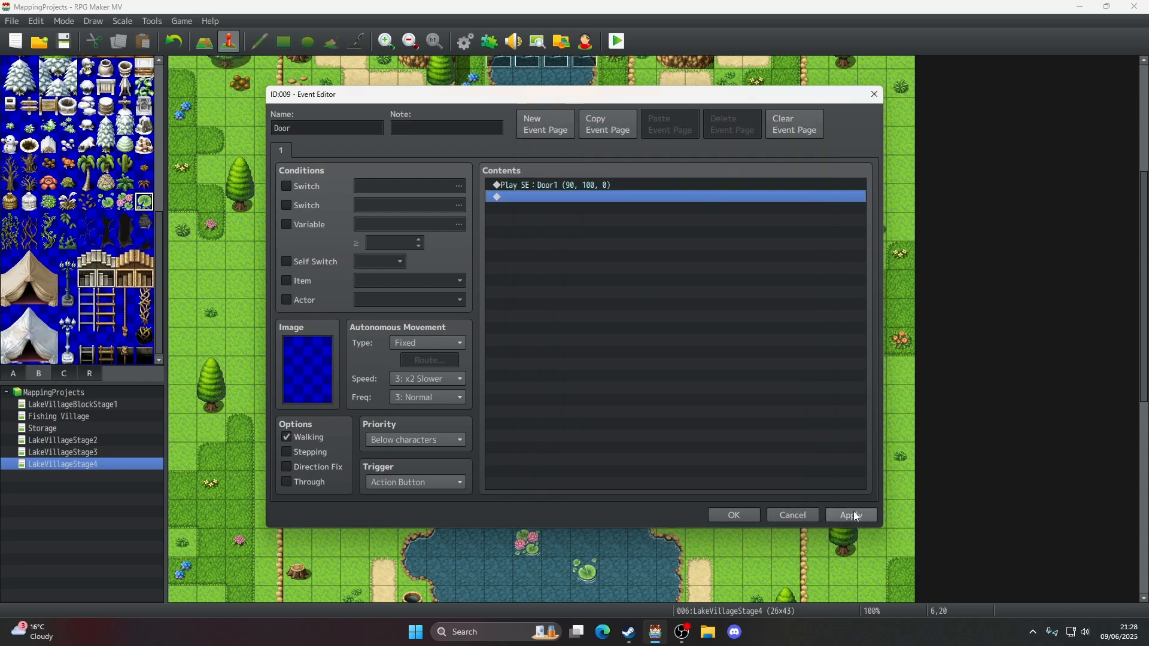
{"action": "right_click", "coordinate": [592, 191]}
{"action": "left_click", "coordinate": [617, 207]}
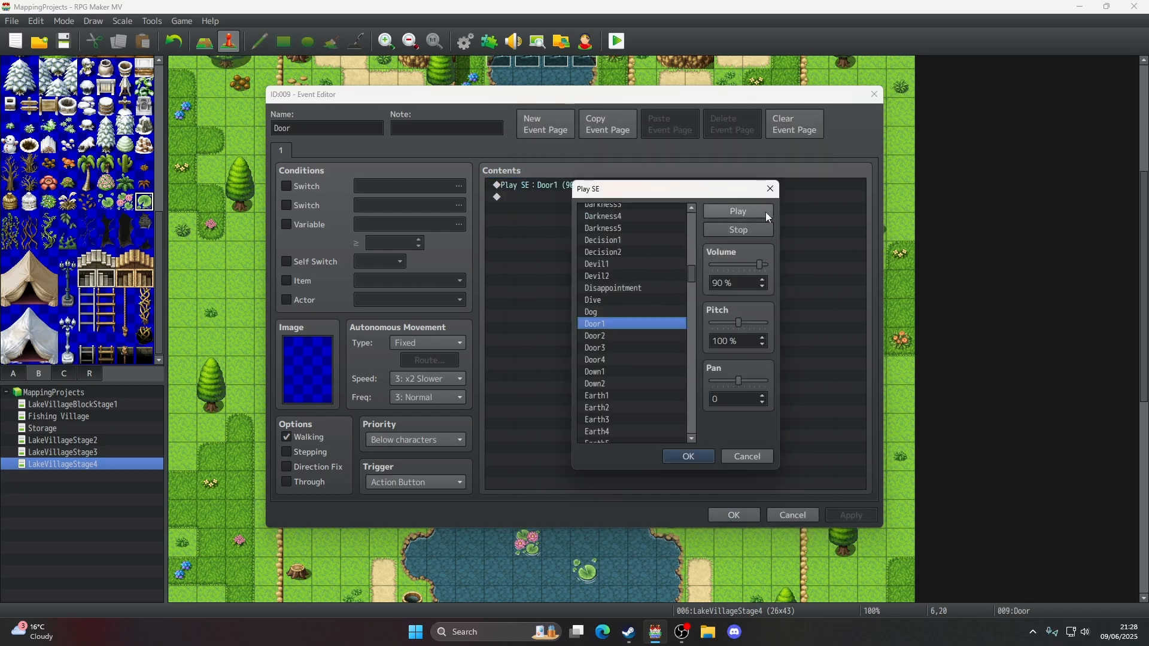
{"action": "left_click", "coordinate": [688, 456]}
- Add a Wait command of 30 frames after the door sound
{"action": "right_click", "coordinate": [593, 200]}
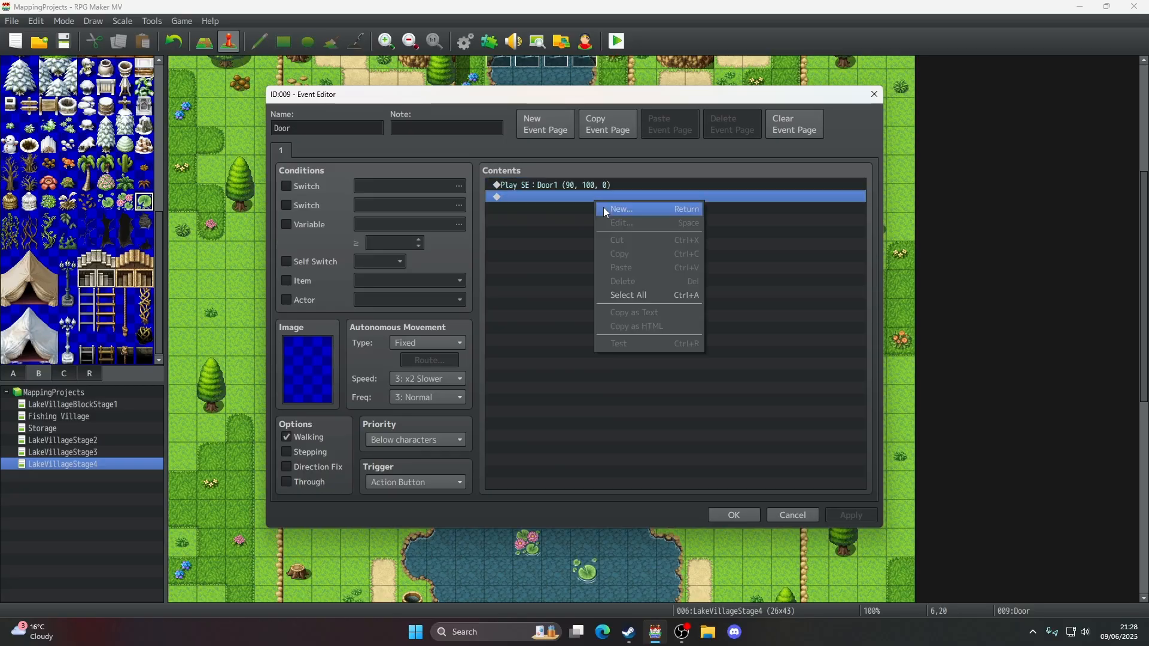
{"action": "left_click", "coordinate": [603, 207]}
{"action": "left_click", "coordinate": [697, 189]}
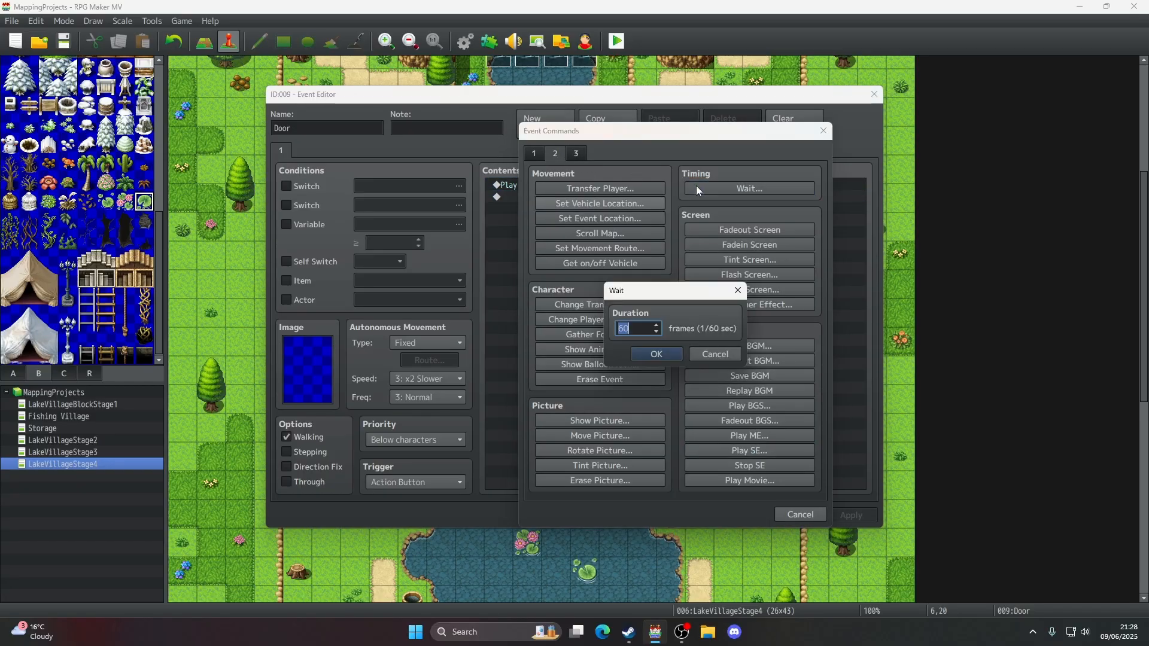
{"action": "left_click", "coordinate": [654, 354]}
- Add a Show Text command reading "The door is locked." with the Dim background and Bottom window position
{"action": "right_click", "coordinate": [591, 263]}
{"action": "left_click", "coordinate": [598, 271]}
{"action": "left_click", "coordinate": [535, 153]}
{"action": "left_click", "coordinate": [600, 189]}
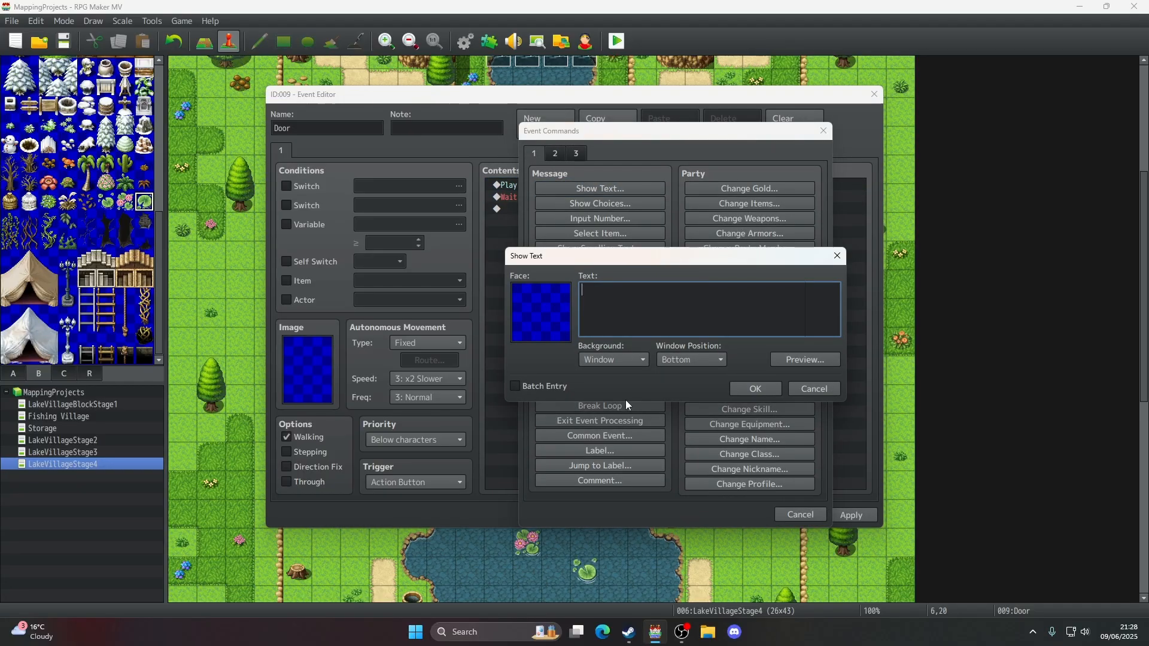
{"action": "left_click", "coordinate": [612, 359]}
{"action": "left_click", "coordinate": [612, 388]}
{"action": "left_click", "coordinate": [618, 324]}
{"action": "type", "text": "The door is locked"}
{"action": "type", "text": "."}
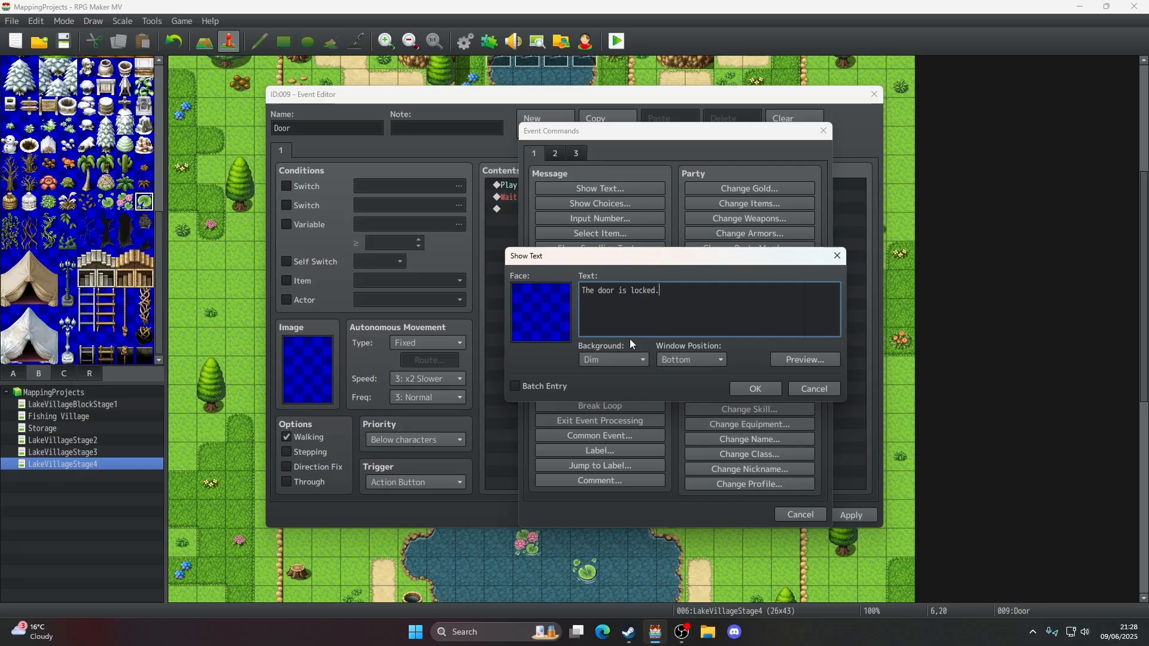
{"action": "left_click", "coordinate": [739, 384]}
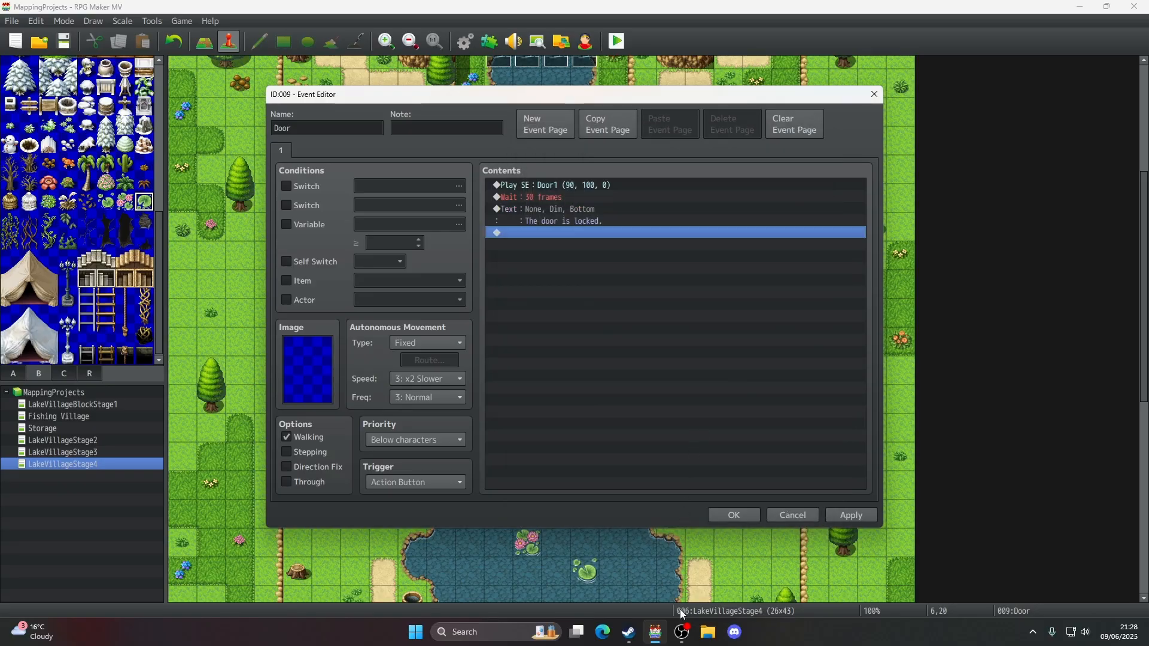
- Enable Direction Fix for the Door event, give it the first wooden door image from !Door1, and apply the changes
{"action": "left_click", "coordinate": [287, 467]}
{"action": "double_click", "coordinate": [312, 372]}
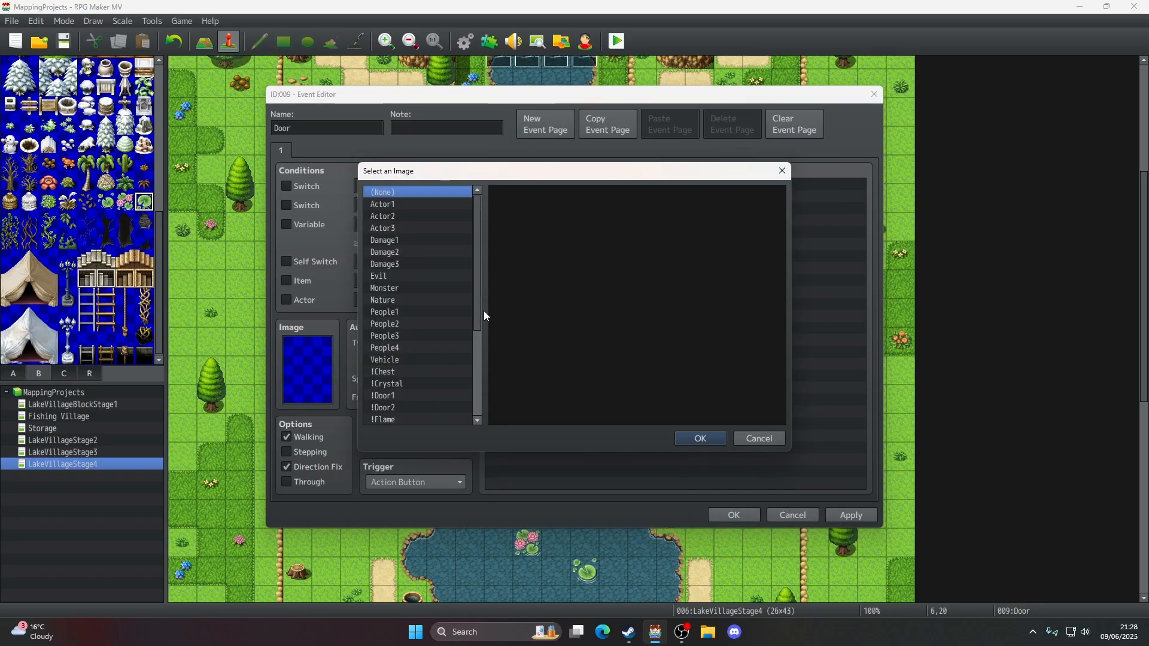
{"action": "left_click", "coordinate": [384, 392]}
{"action": "left_click", "coordinate": [382, 382]}
{"action": "double_click", "coordinate": [519, 199]}
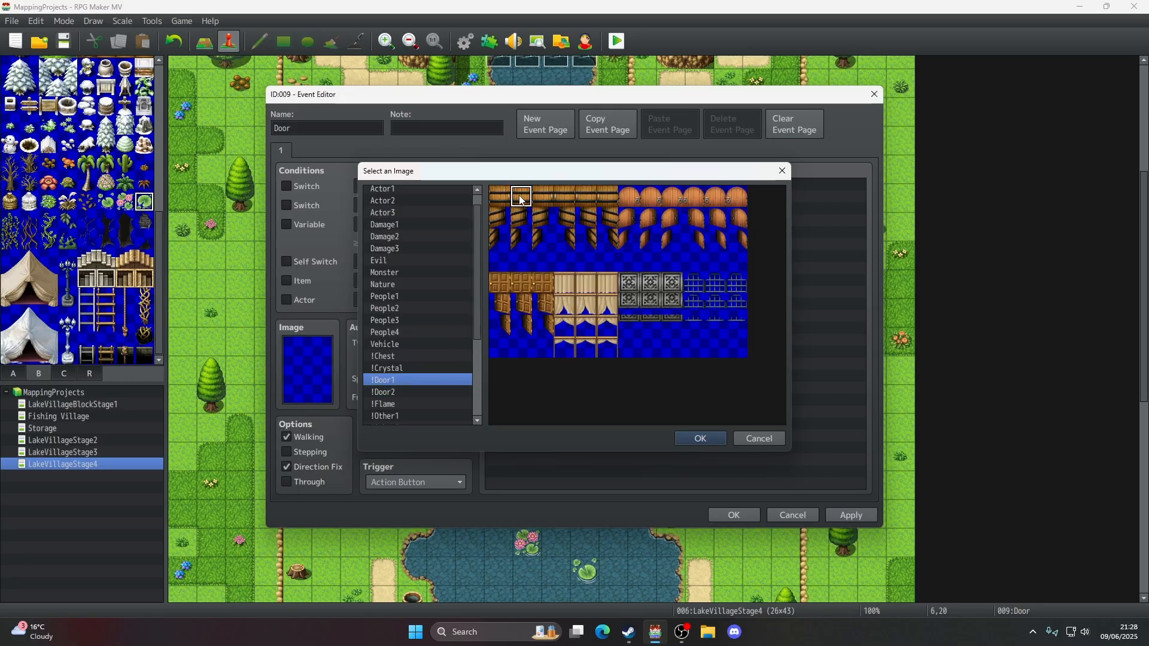
{"action": "left_click", "coordinate": [856, 518]}
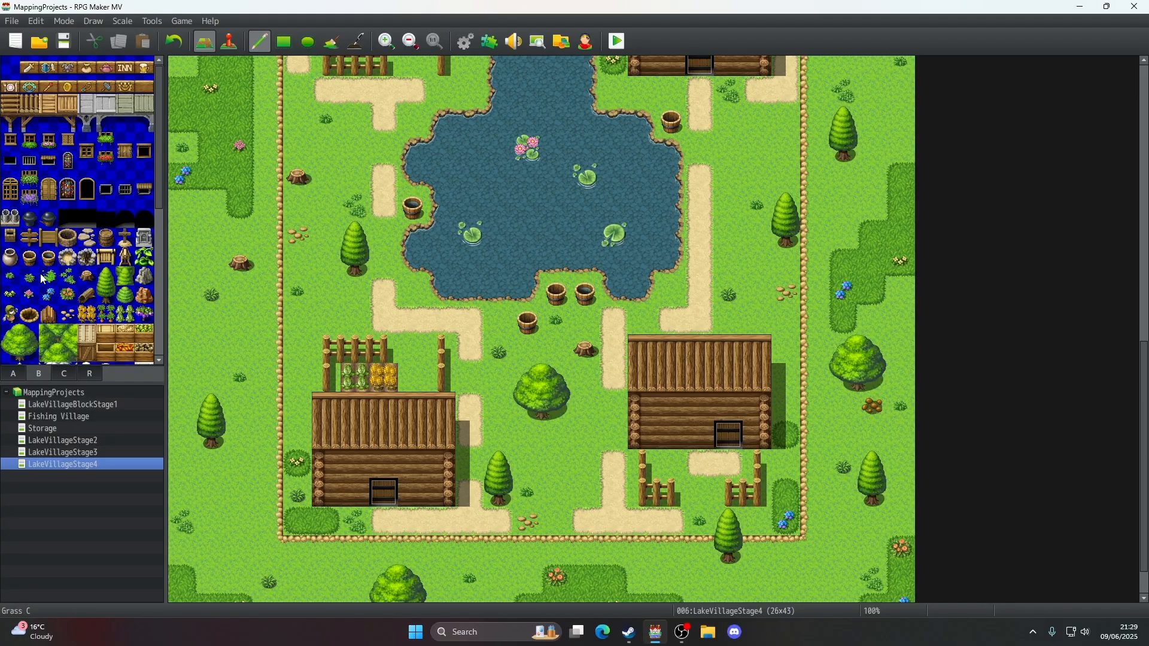
- Try a single wooden window and a pair of windows on the north-western house's front wall, undoing each placement
{"action": "scroll", "coordinate": [393, 282], "scroll_direction": "up", "scroll_amount": 5}
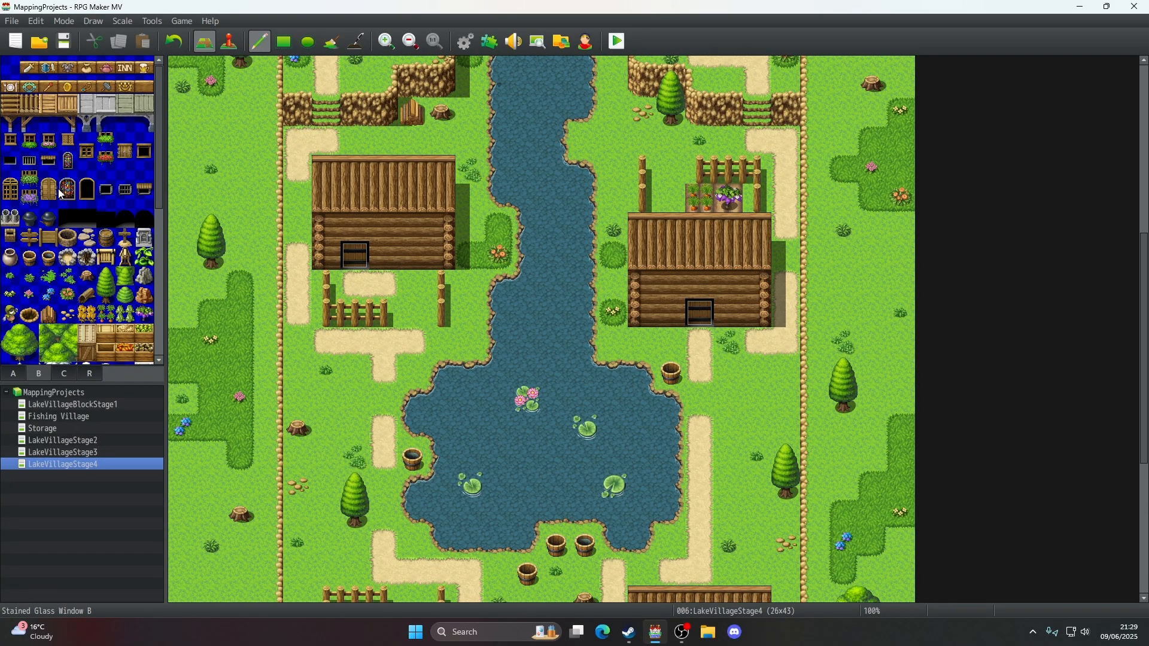
{"action": "left_click_drag", "start_coordinate": [88, 162], "coordinate": [90, 149]}
{"action": "left_click", "coordinate": [402, 216]}
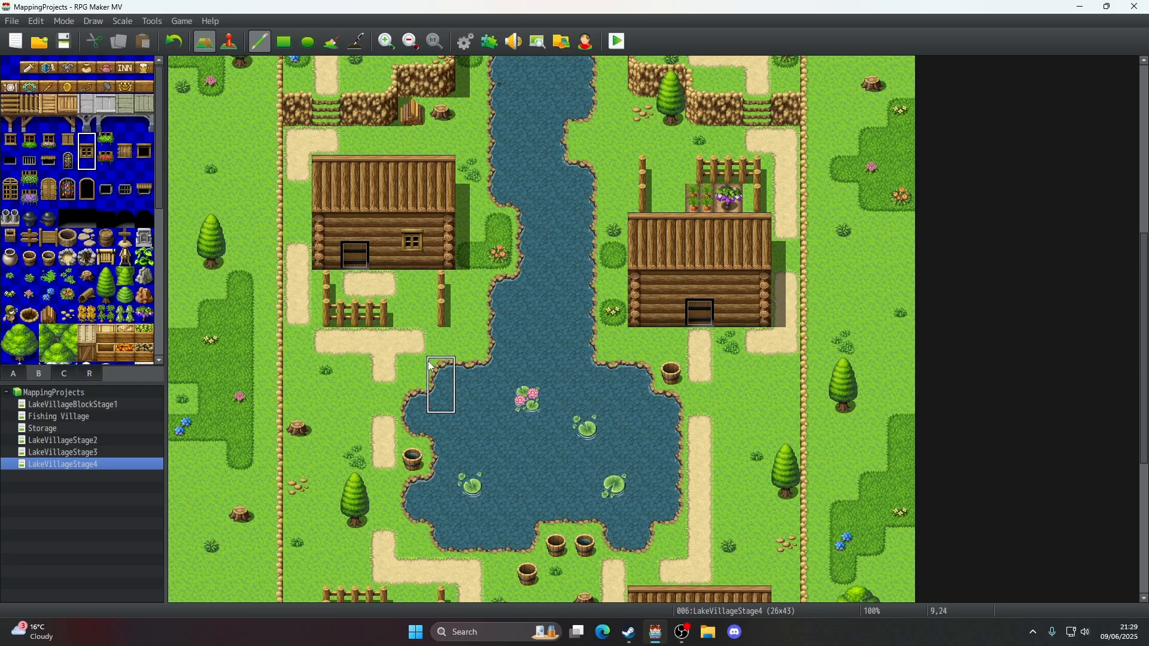
{"action": "left_click", "coordinate": [174, 41]}
{"action": "left_click", "coordinate": [386, 225]}
{"action": "left_click", "coordinate": [417, 235]}
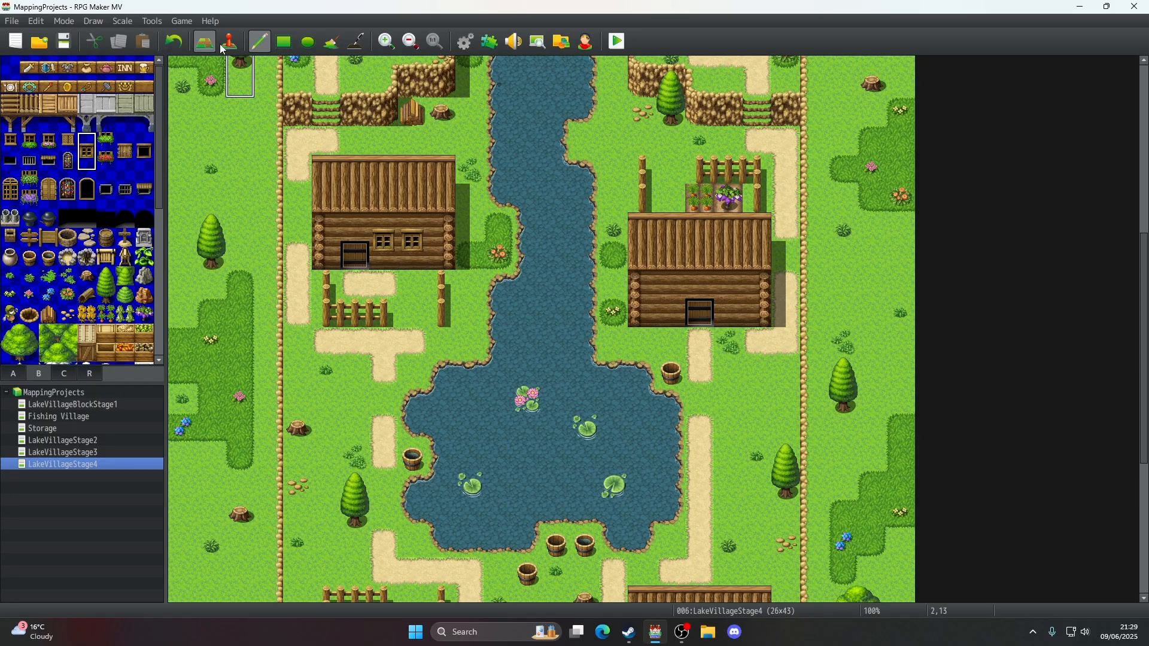
{"action": "left_click", "coordinate": [173, 41]}
{"action": "left_click", "coordinate": [173, 41]}
- Place one wooden window with a red flower box on the north-western house's front wall, east of the door
{"action": "left_click", "coordinate": [413, 241]}
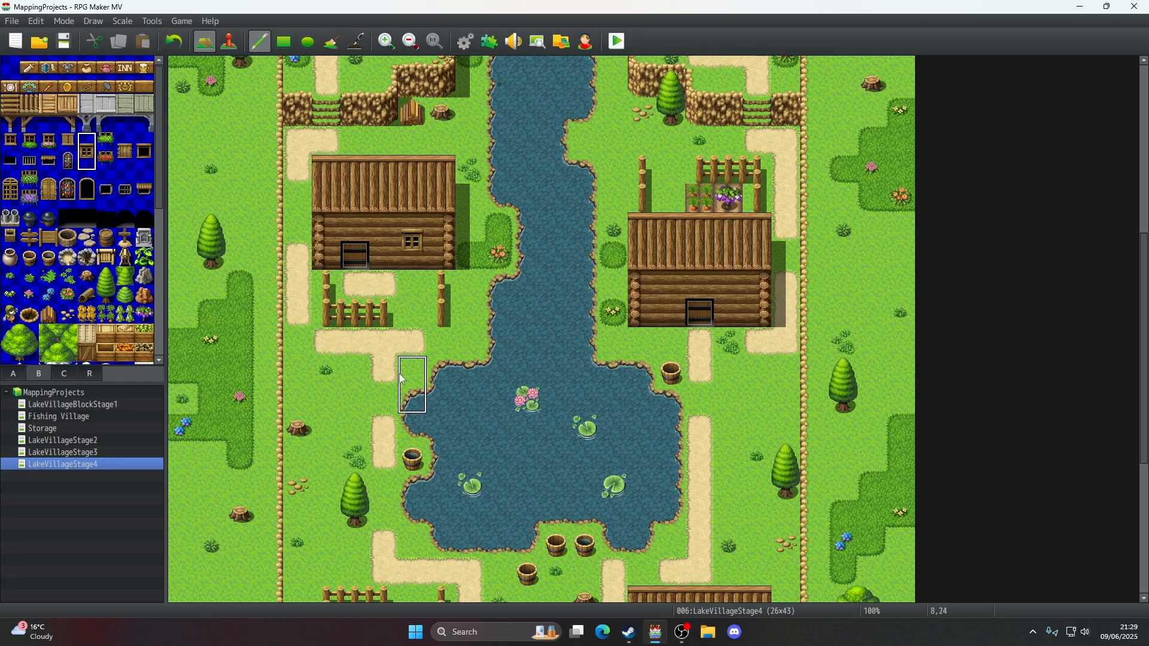
{"action": "left_click", "coordinate": [107, 162]}
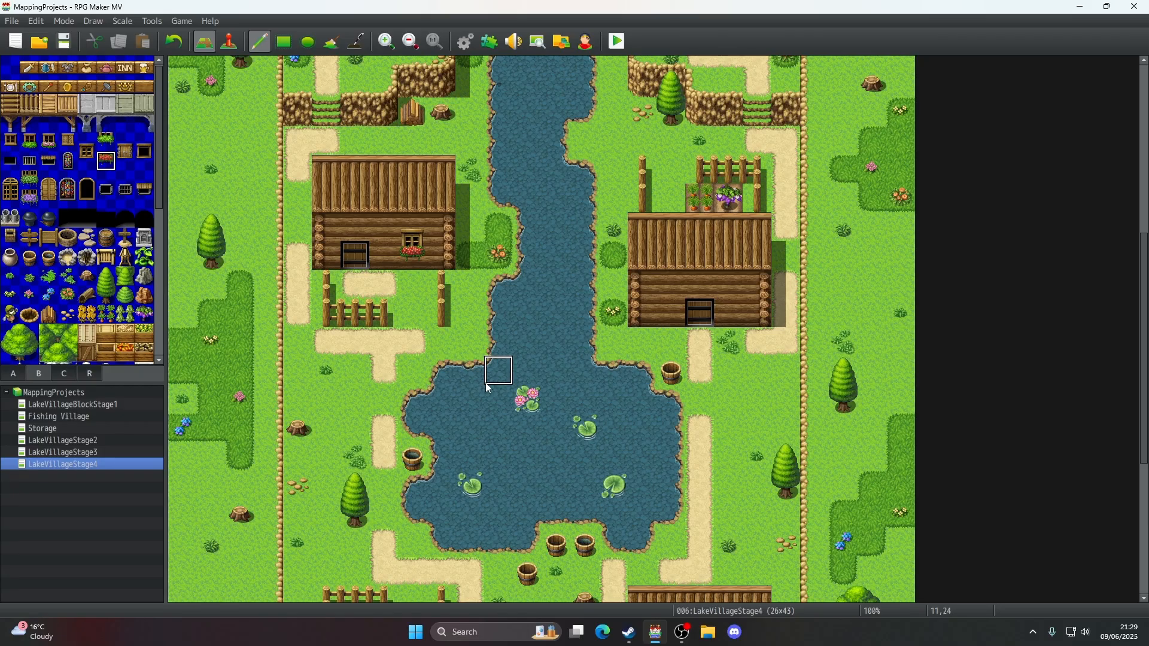
- Place a wooden window with a green plant box on each side of the south-western house's door
{"action": "scroll", "coordinate": [473, 377], "scroll_direction": "down", "scroll_amount": 5}
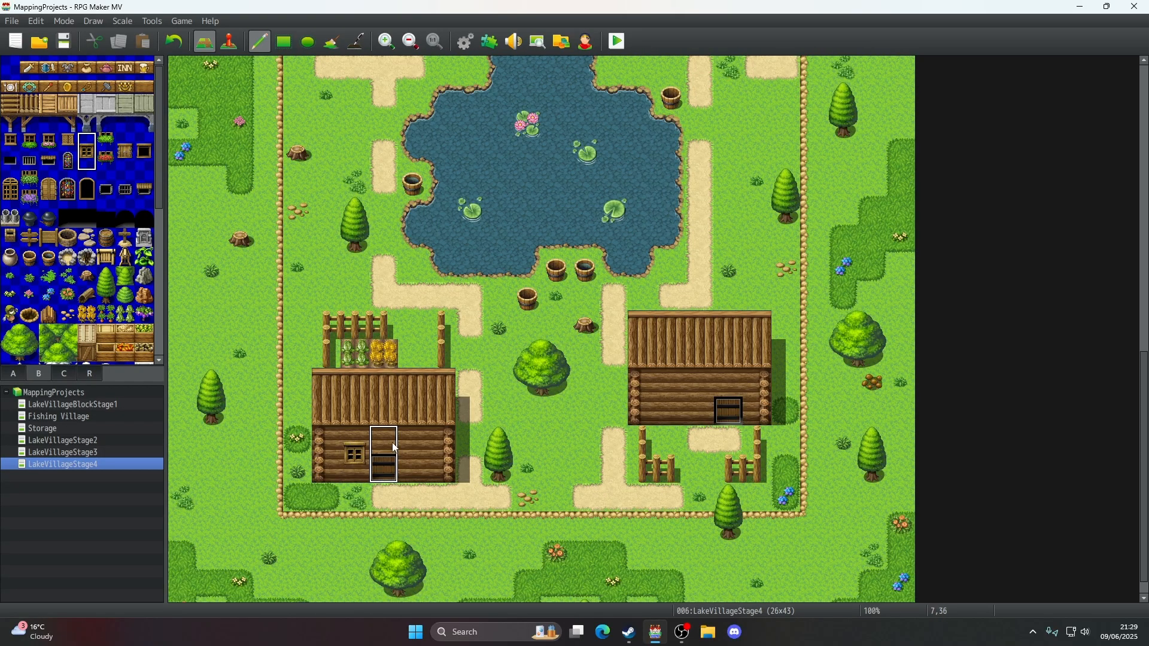
{"action": "left_click", "coordinate": [409, 446]}
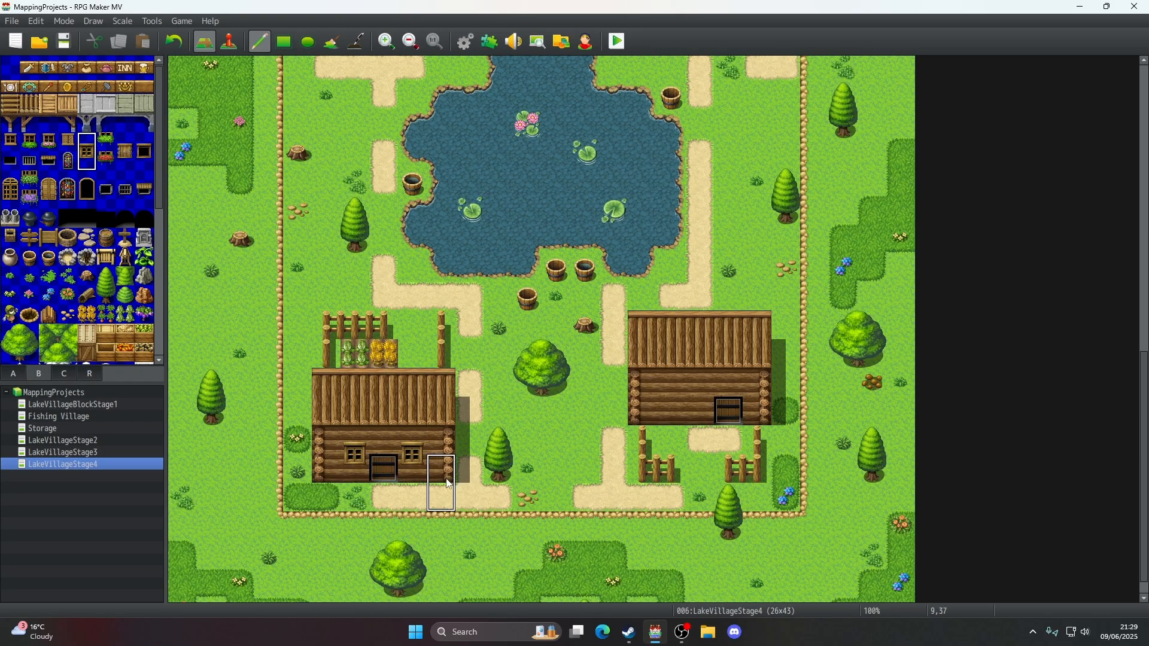
{"action": "left_click", "coordinate": [106, 142]}
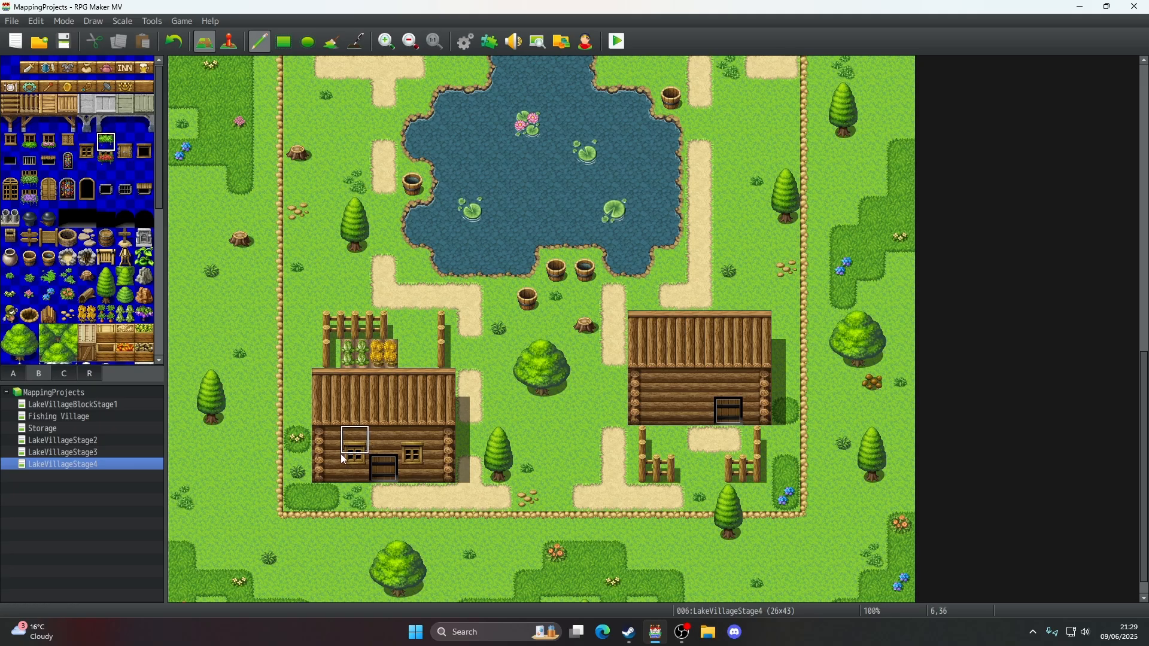
{"action": "left_click", "coordinate": [345, 468]}
{"action": "left_click", "coordinate": [411, 468]}
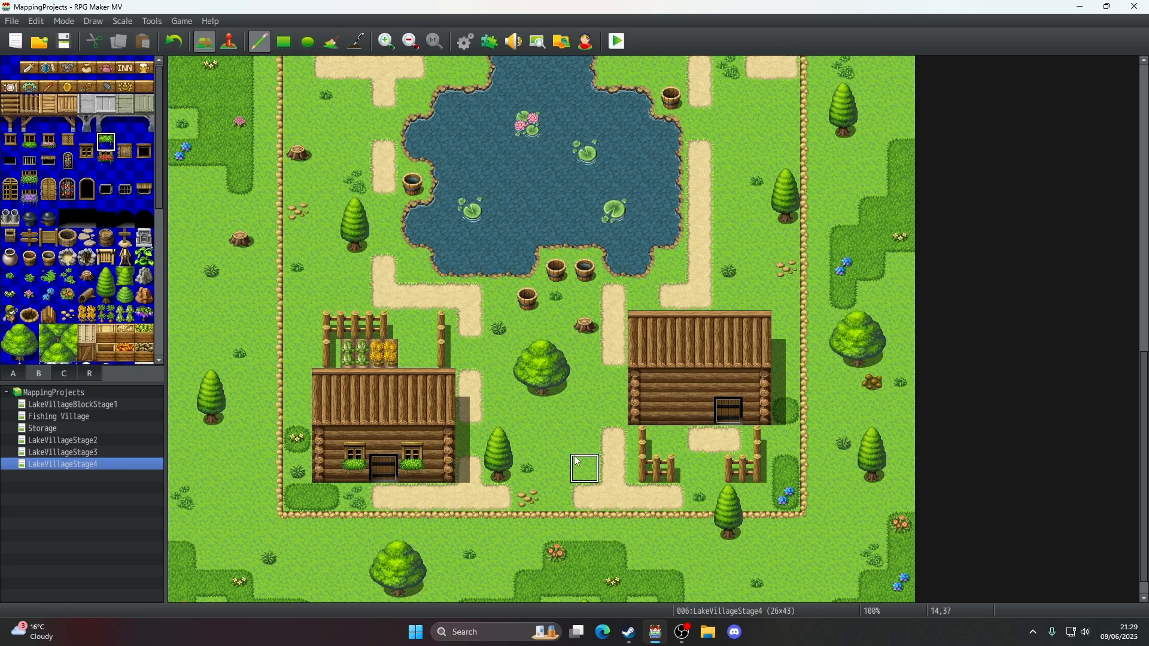
- Place a wooden window with a red flower box on the south-eastern house's front wall, west of the door
{"action": "scroll", "coordinate": [568, 455], "scroll_direction": "up", "scroll_amount": 3}
{"action": "left_click", "coordinate": [87, 150]}
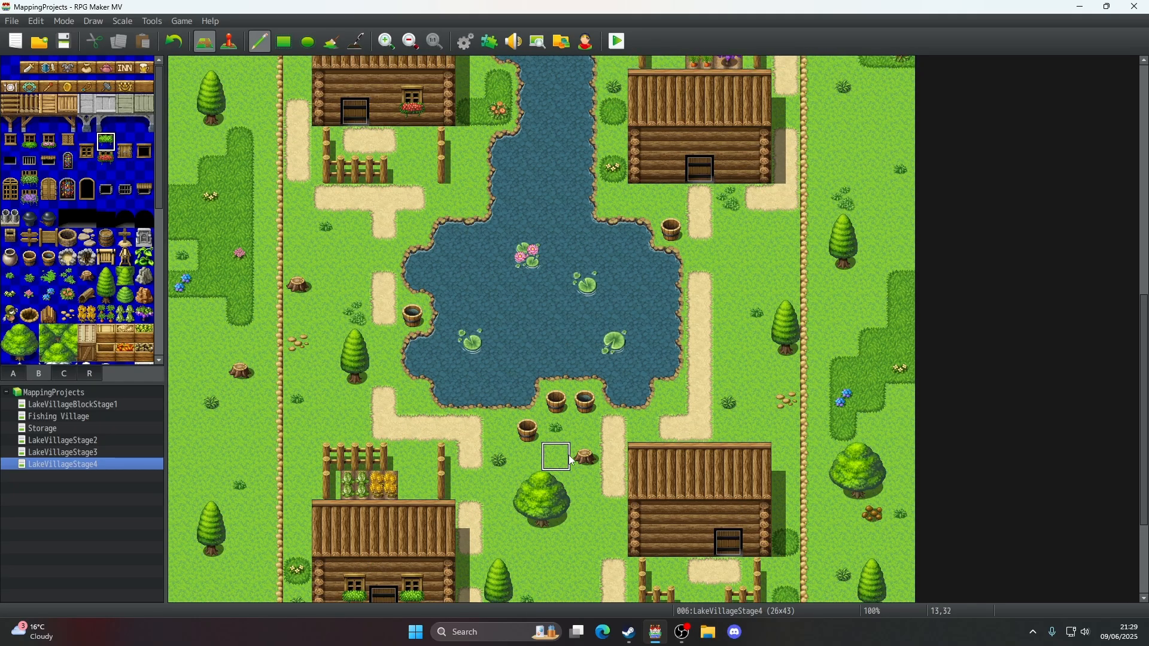
{"action": "left_click", "coordinate": [671, 465]}
{"action": "scroll", "coordinate": [633, 467], "scroll_direction": "up", "scroll_amount": 5}
{"action": "scroll", "coordinate": [633, 468], "scroll_direction": "down", "scroll_amount": 7}
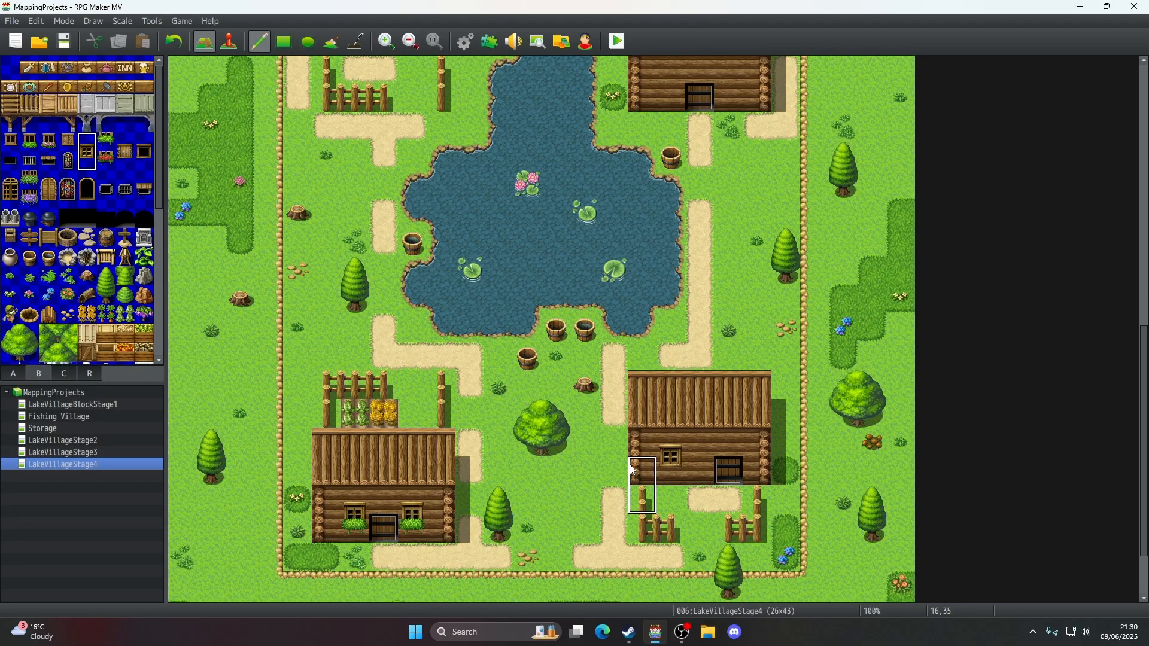
{"action": "left_click", "coordinate": [106, 161]}
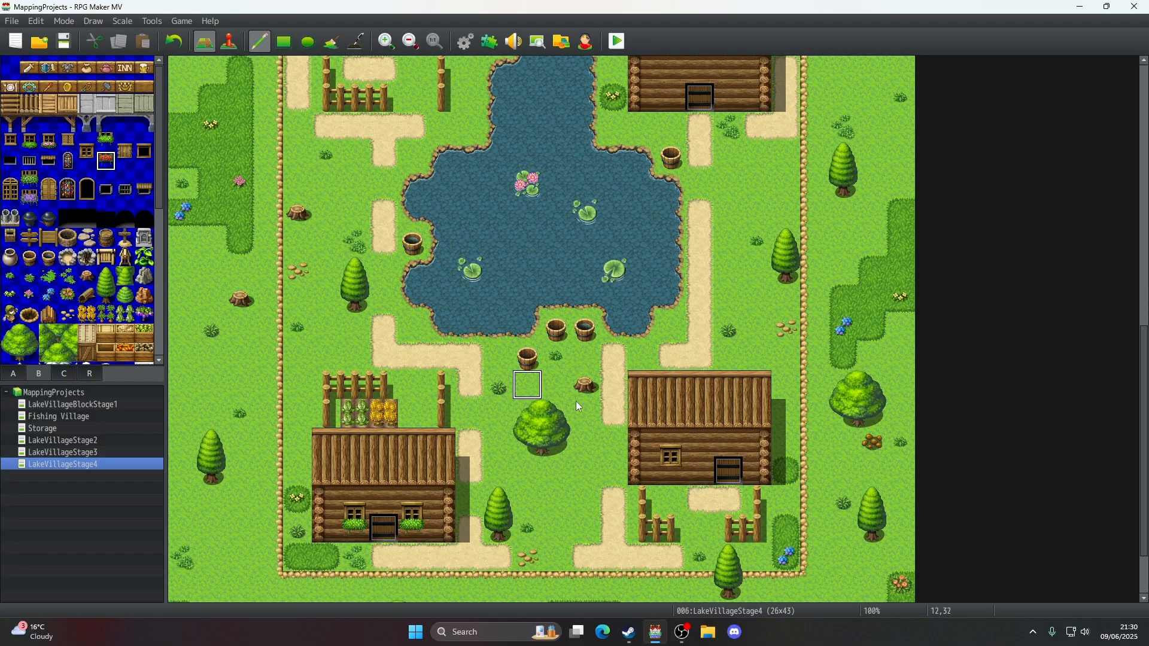
{"action": "left_click", "coordinate": [669, 454]}
{"action": "left_click", "coordinate": [183, 42]}
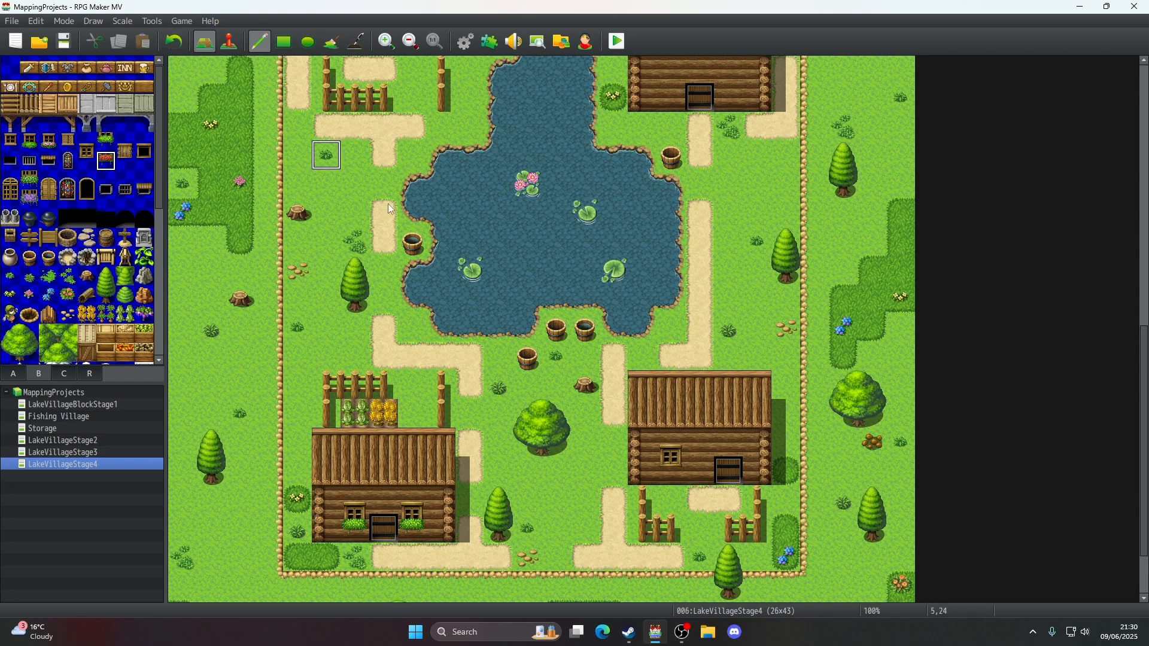
- Place a wooden window with a green plant box on each side of the north-eastern house's door
{"action": "scroll", "coordinate": [703, 357], "scroll_direction": "up", "scroll_amount": 8}
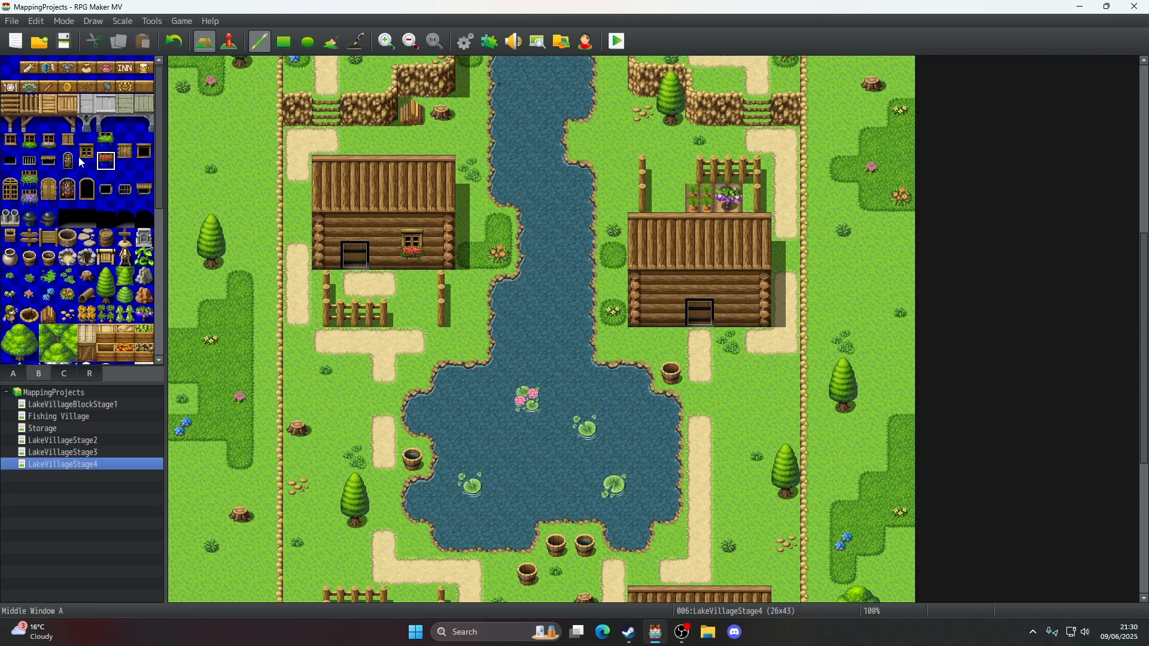
{"action": "left_click_drag", "start_coordinate": [81, 159], "coordinate": [85, 142]}
{"action": "left_click", "coordinate": [682, 293]}
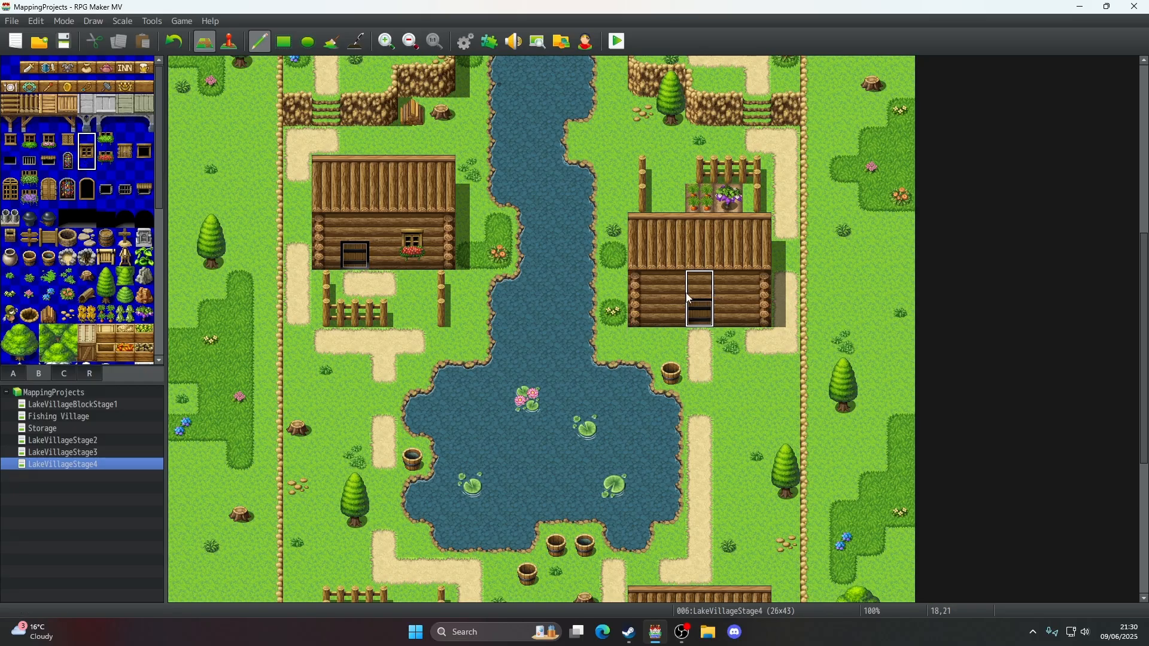
{"action": "left_click", "coordinate": [739, 293]}
{"action": "left_click", "coordinate": [107, 141]}
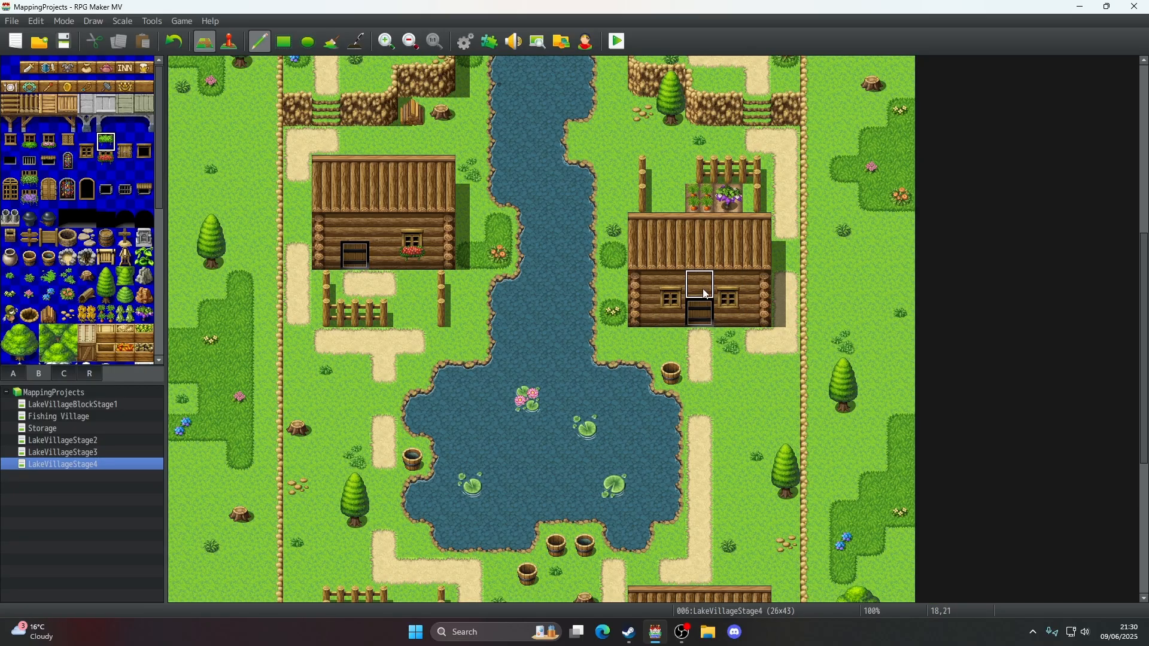
{"action": "left_click", "coordinate": [671, 314]}
{"action": "left_click", "coordinate": [729, 314]}
- Review the windows on the village houses and look through tileset B for a wooden chimney or other details
{"action": "scroll", "coordinate": [620, 381], "scroll_direction": "down", "scroll_amount": 3}
{"action": "scroll", "coordinate": [621, 380], "scroll_direction": "down", "scroll_amount": 5}
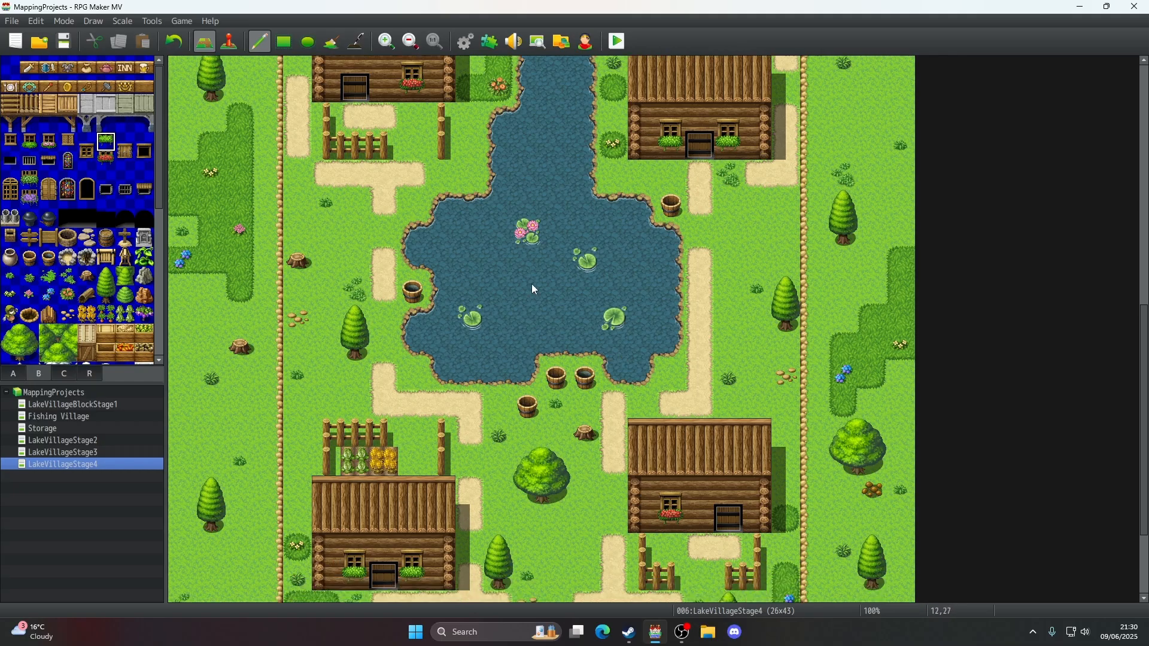
{"action": "scroll", "coordinate": [534, 289], "scroll_direction": "up", "scroll_amount": 3}
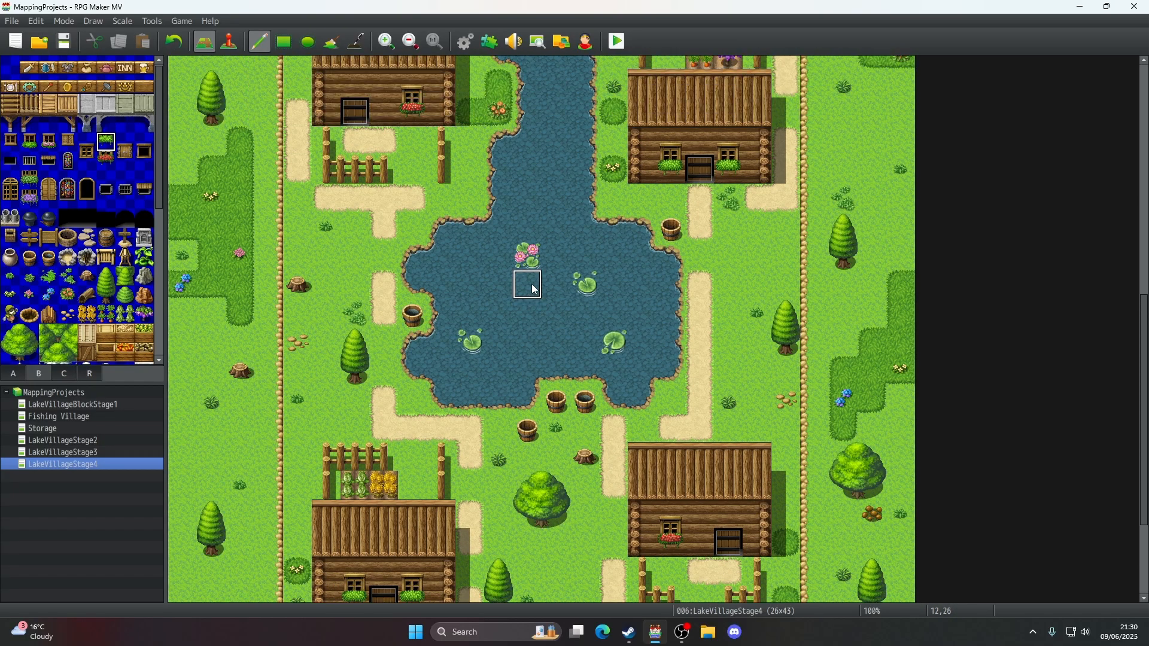
{"action": "scroll", "coordinate": [534, 290], "scroll_direction": "up", "scroll_amount": 8}
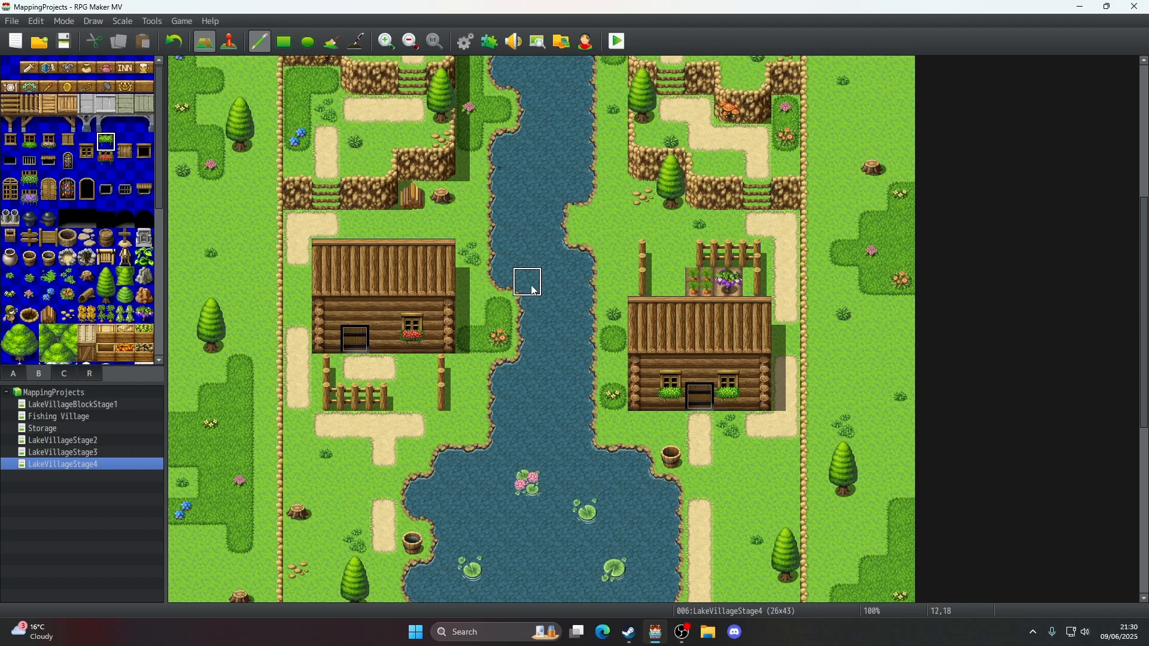
{"action": "left_click", "coordinate": [16, 244]}
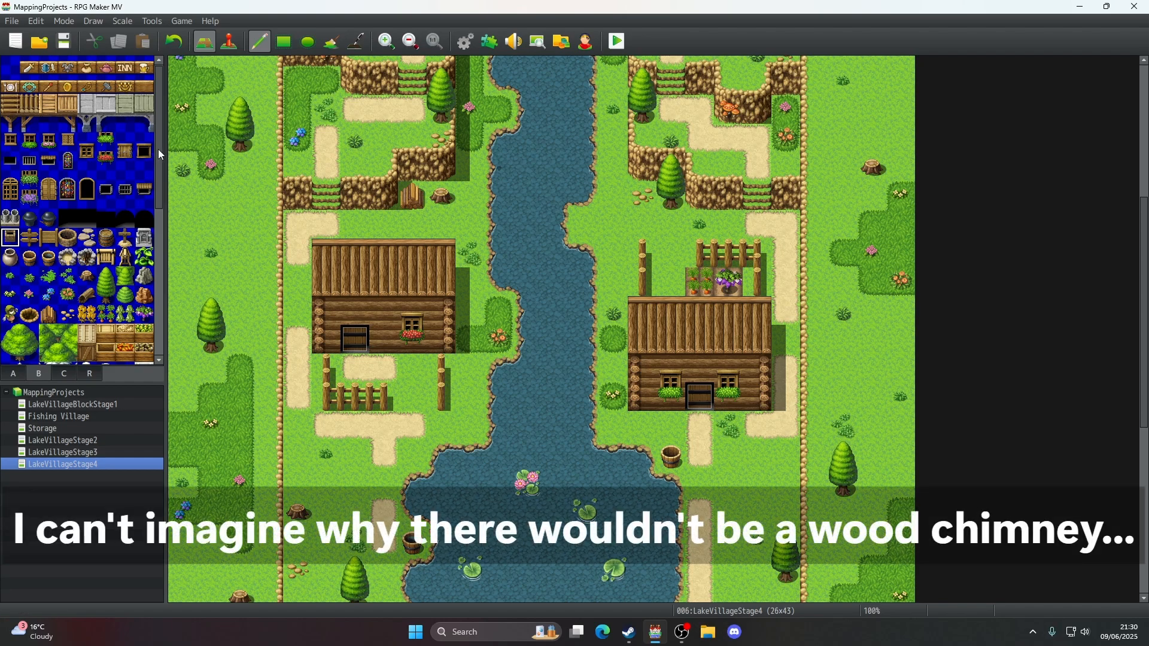
{"action": "left_click_drag", "start_coordinate": [158, 149], "coordinate": [154, 297]}
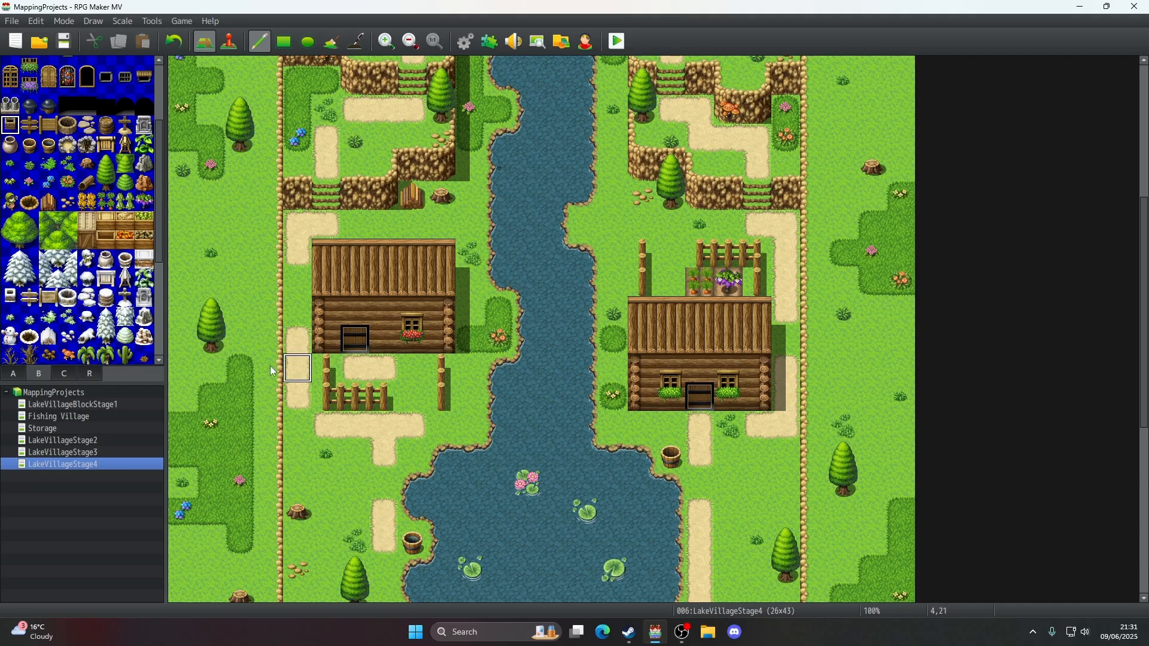
{"action": "scroll", "coordinate": [67, 228], "scroll_direction": "up", "scroll_amount": 2}
{"action": "scroll", "coordinate": [67, 229], "scroll_direction": "up", "scroll_amount": 1}
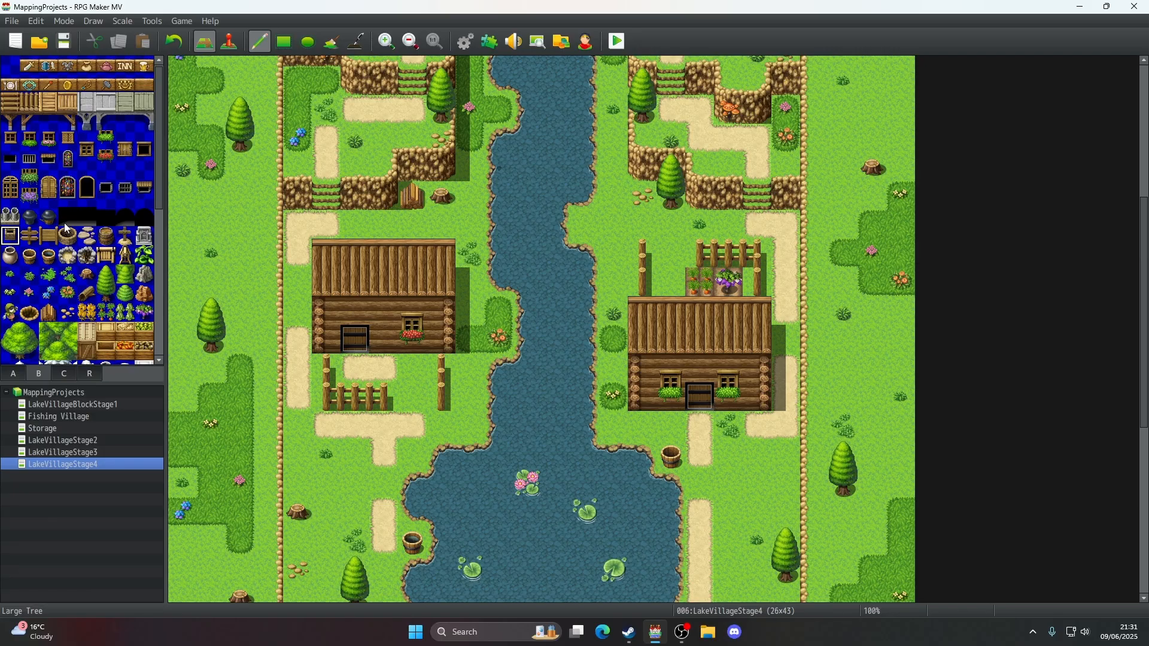
{"action": "scroll", "coordinate": [67, 228], "scroll_direction": "down", "scroll_amount": 1}
{"action": "scroll", "coordinate": [435, 311], "scroll_direction": "up", "scroll_amount": 4}
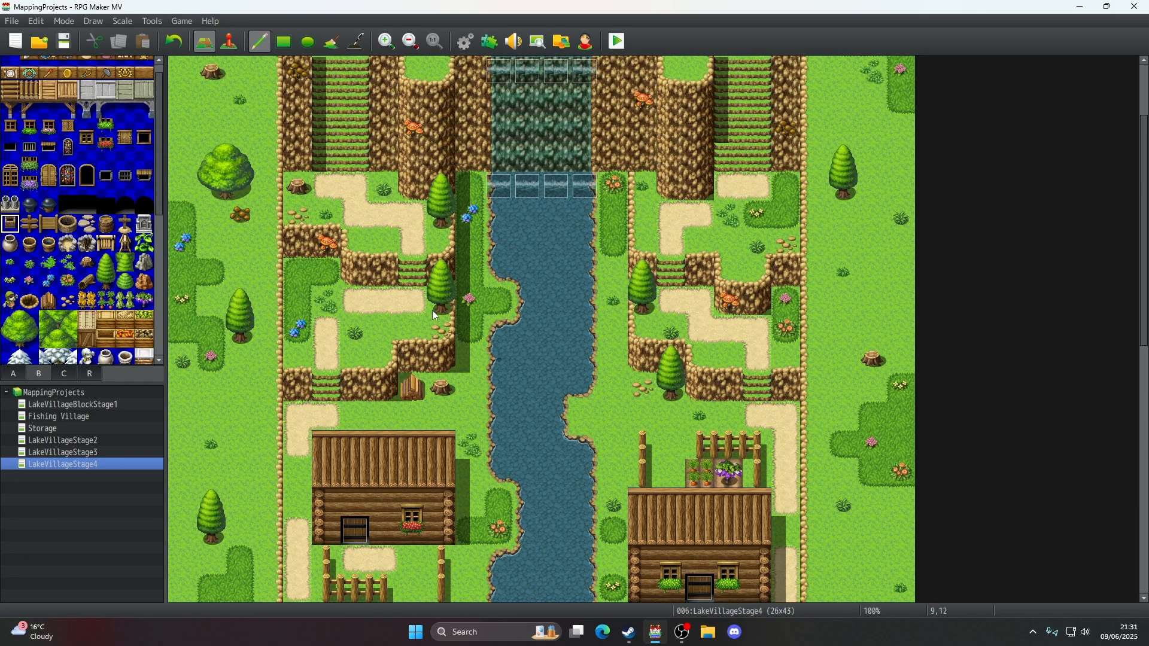
{"action": "scroll", "coordinate": [38, 290], "scroll_direction": "down", "scroll_amount": 5}
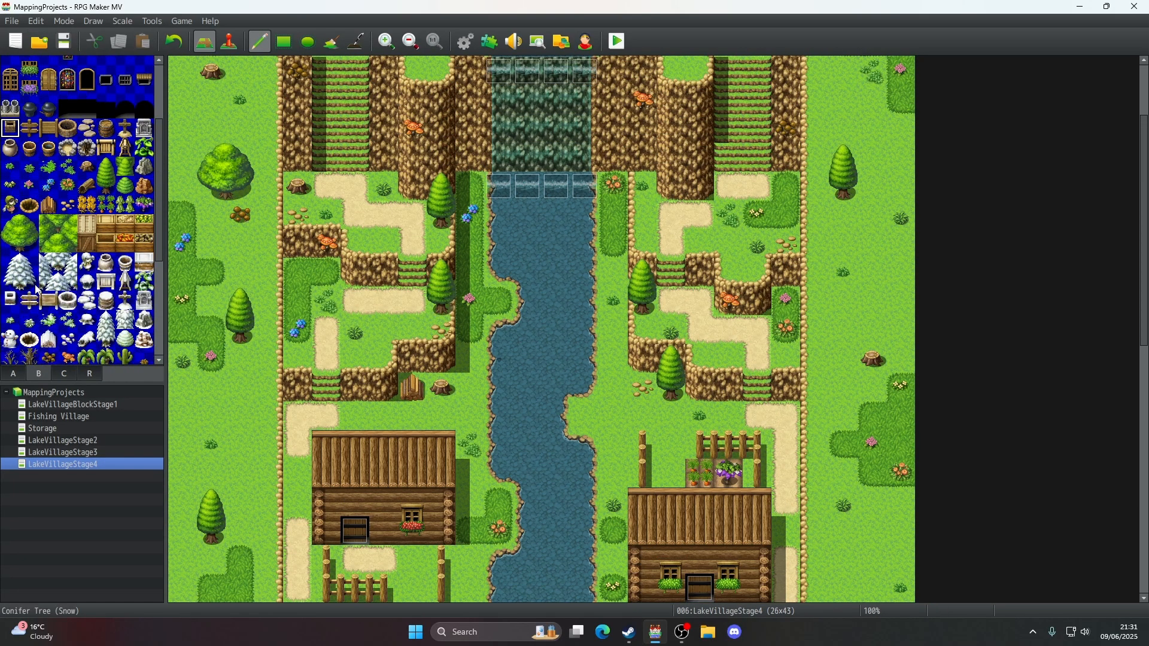
{"action": "scroll", "coordinate": [37, 290], "scroll_direction": "down", "scroll_amount": 2}
{"action": "scroll", "coordinate": [38, 290], "scroll_direction": "down", "scroll_amount": 2}
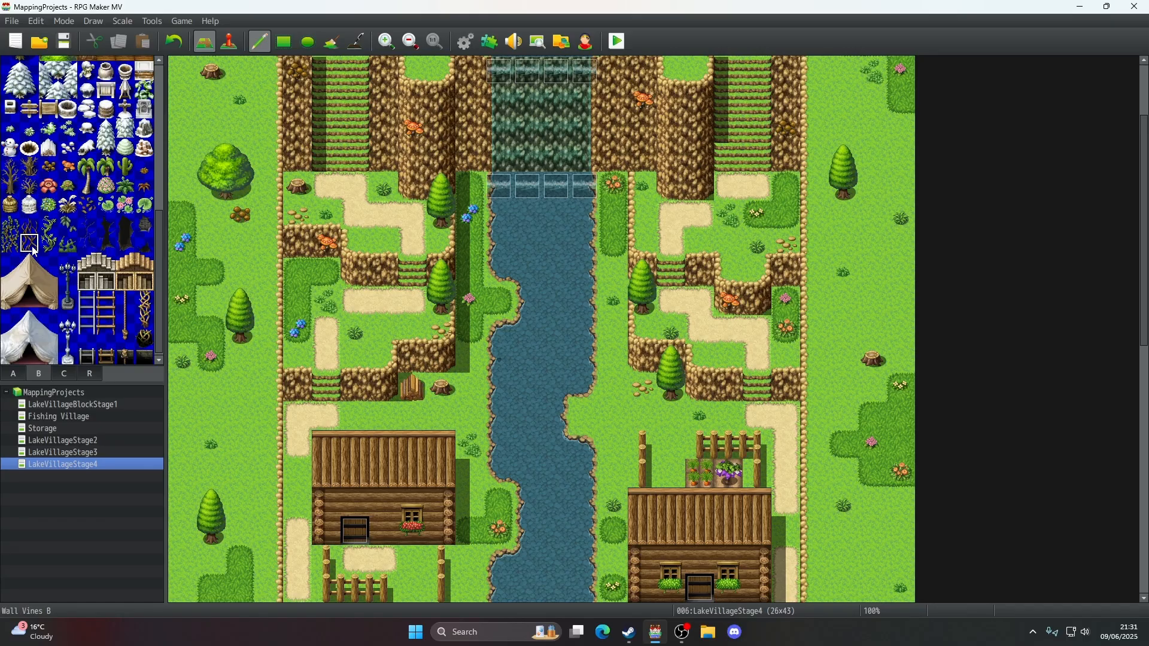
{"action": "scroll", "coordinate": [34, 251], "scroll_direction": "down", "scroll_amount": 1}
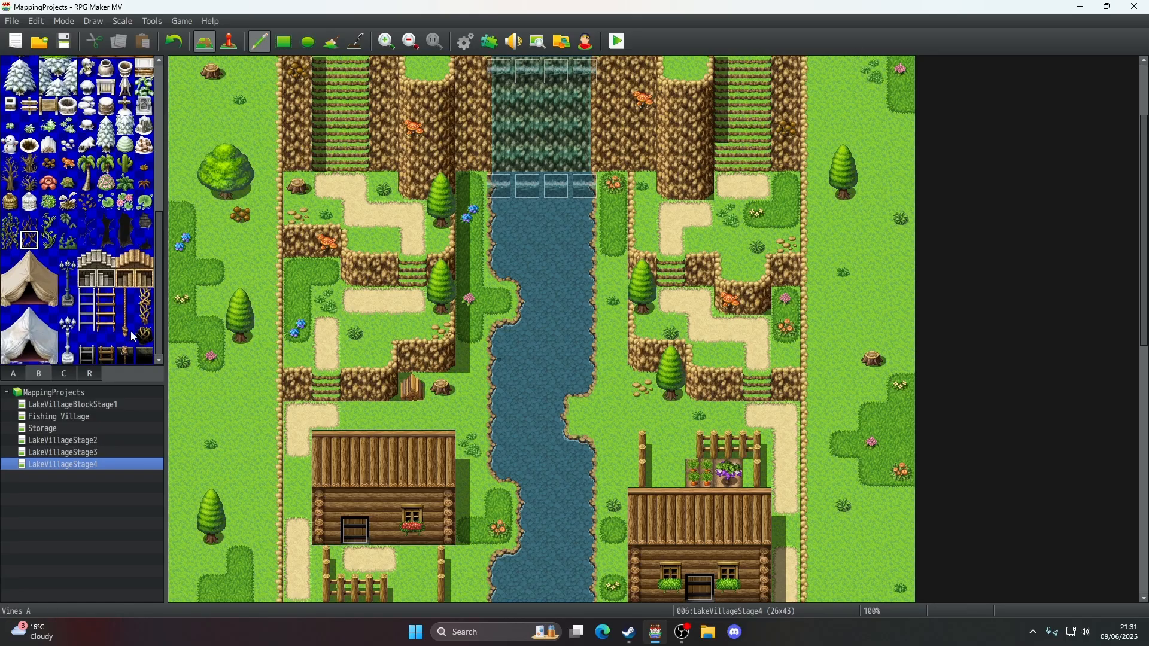
- Try skeletons from tileset C north and south of the north-western house, and undo both placements
{"action": "left_click", "coordinate": [64, 370]}
{"action": "left_click", "coordinate": [160, 198]}
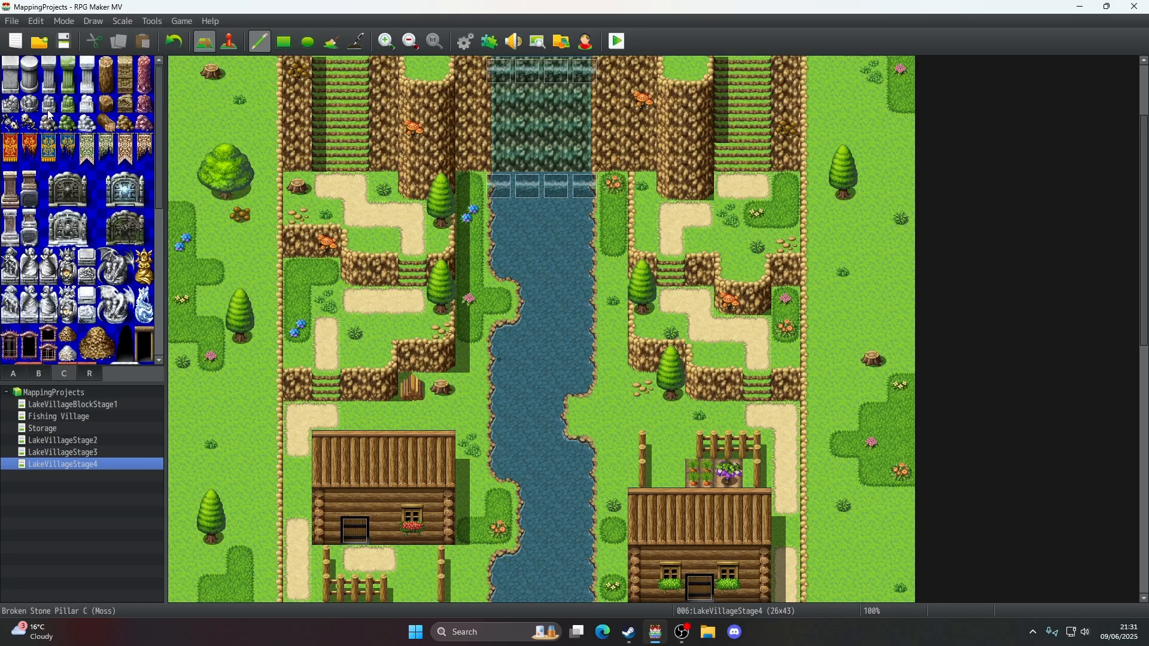
{"action": "left_click", "coordinate": [29, 123]}
{"action": "scroll", "coordinate": [412, 272], "scroll_direction": "down", "scroll_amount": 5}
{"action": "left_click", "coordinate": [441, 225]}
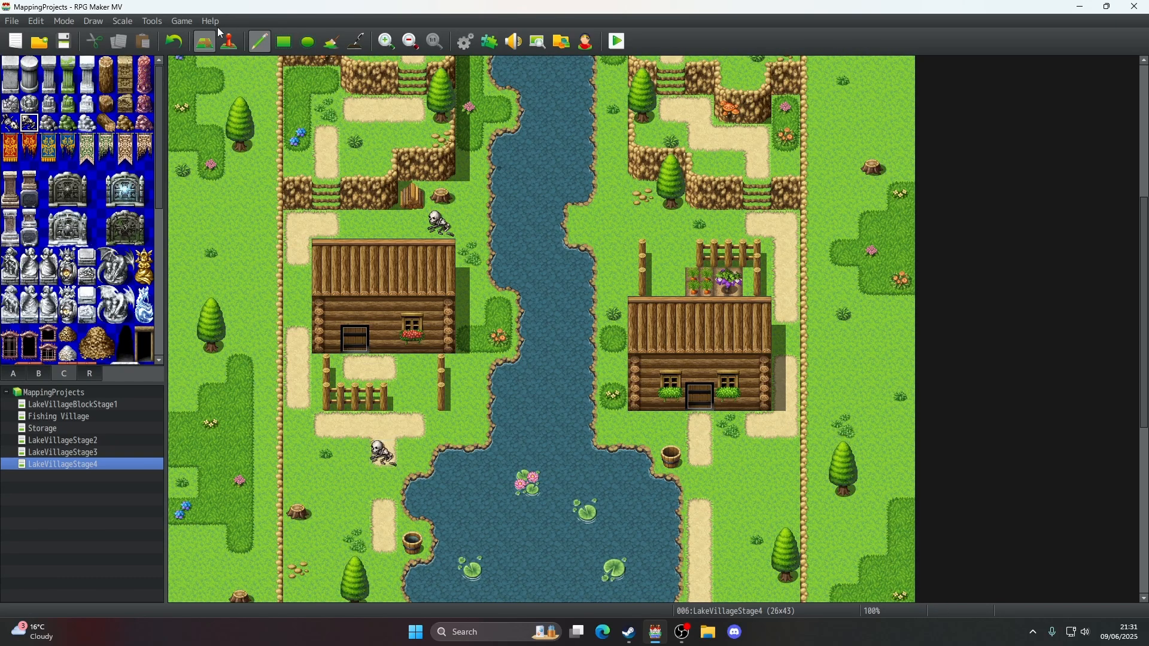
{"action": "left_click", "coordinate": [180, 39]}
- Look through tilesets C and B for more village decorations and check the open ground around the southern houses
{"action": "scroll", "coordinate": [73, 198], "scroll_direction": "down", "scroll_amount": 2}
{"action": "scroll", "coordinate": [73, 197], "scroll_direction": "down", "scroll_amount": 10}
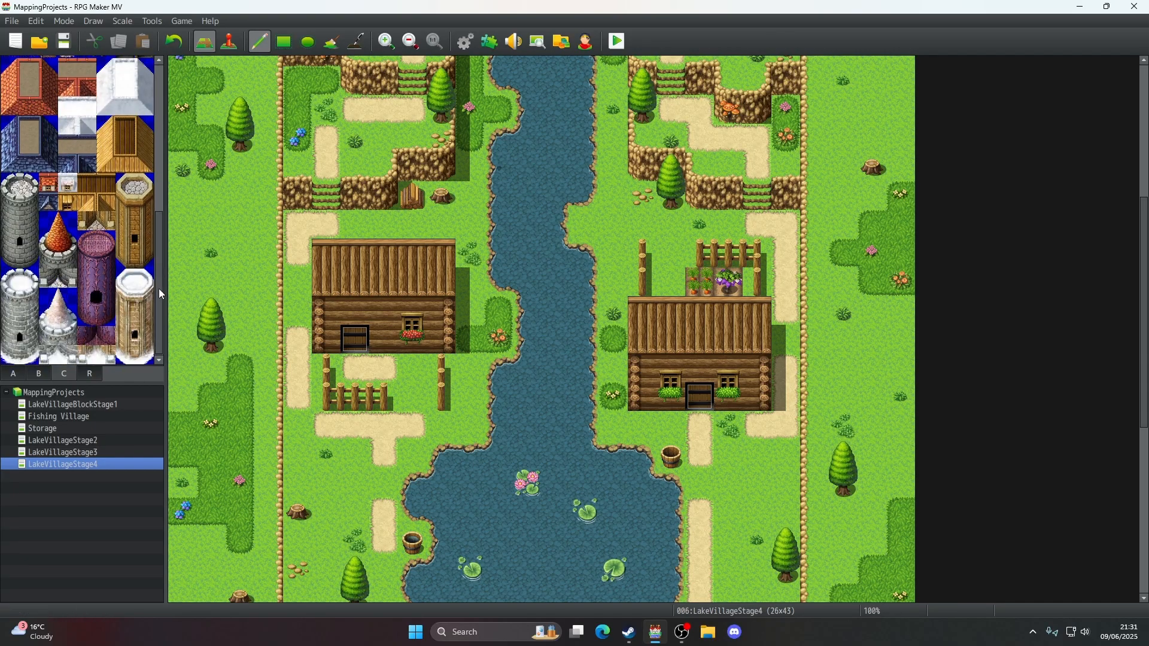
{"action": "left_click_drag", "start_coordinate": [160, 289], "coordinate": [157, 139]}
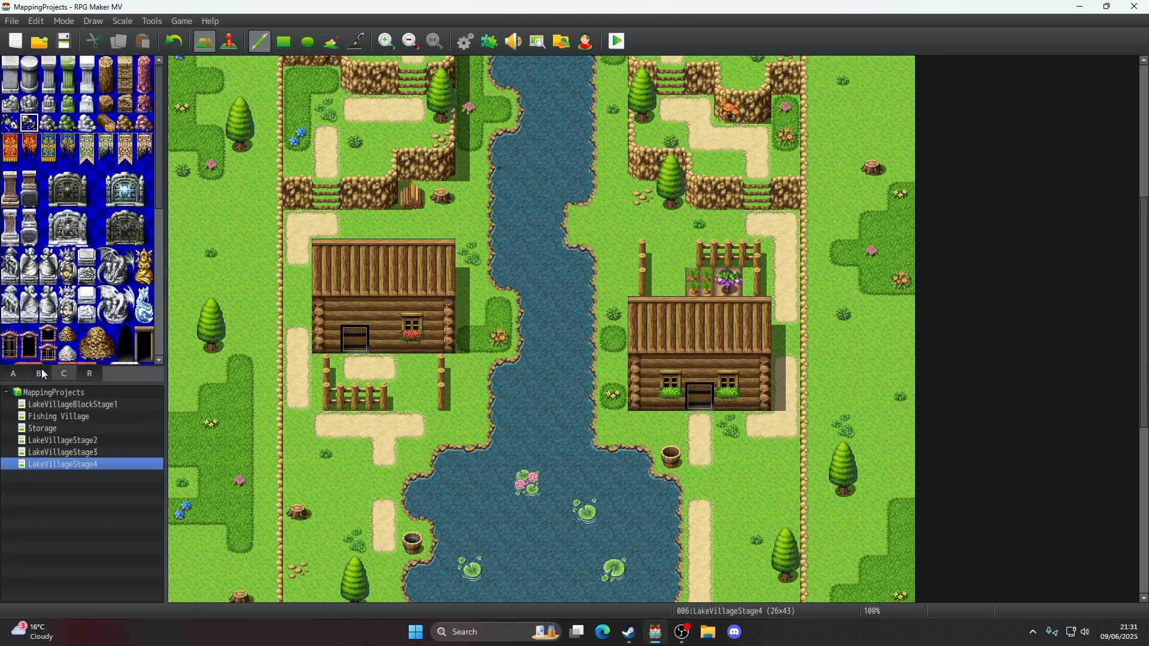
{"action": "scroll", "coordinate": [71, 271], "scroll_direction": "down", "scroll_amount": 10}
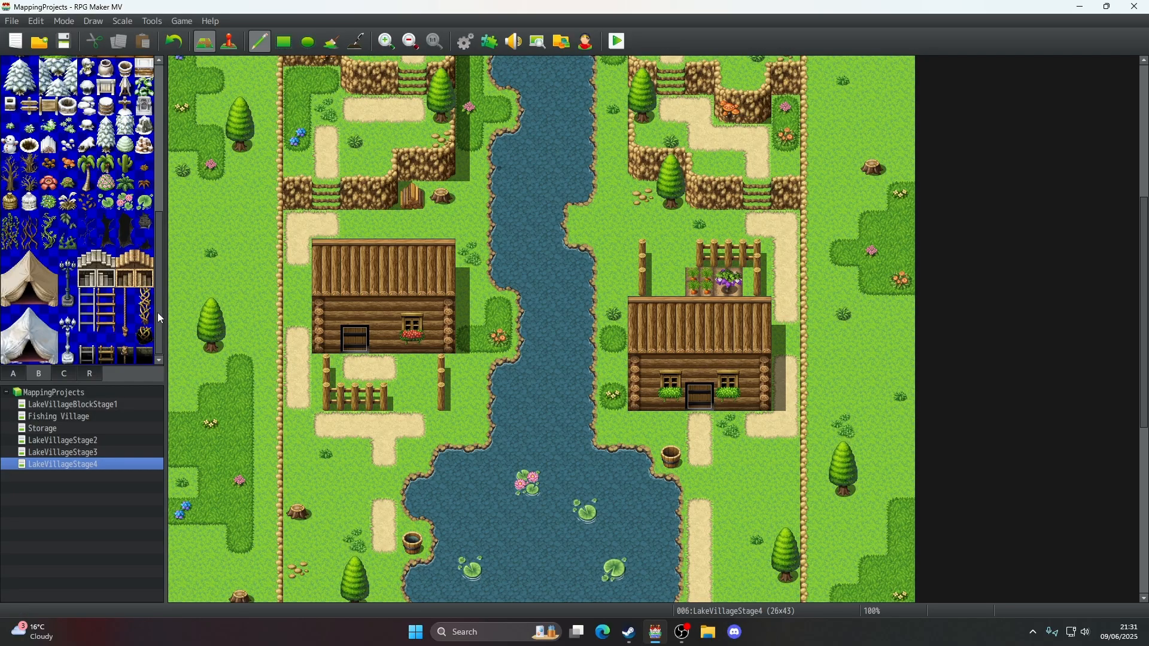
{"action": "left_click_drag", "start_coordinate": [158, 315], "coordinate": [160, 297]}
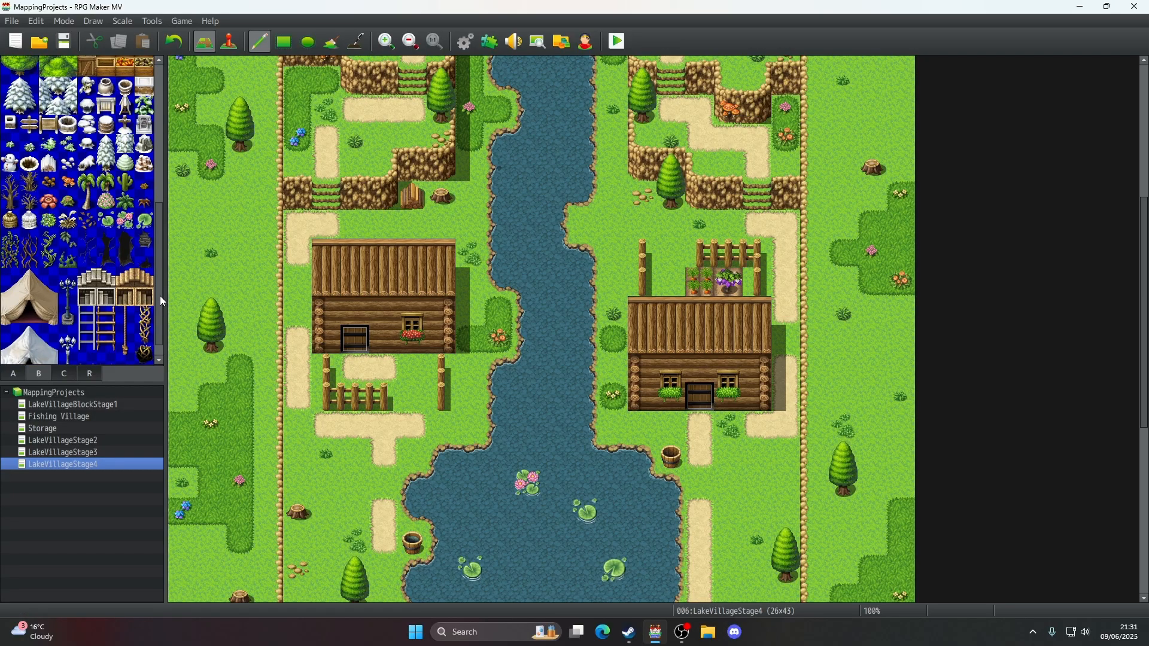
{"action": "scroll", "coordinate": [161, 303], "scroll_direction": "up", "scroll_amount": 1}
{"action": "left_click_drag", "start_coordinate": [1141, 256], "coordinate": [1135, 419]}
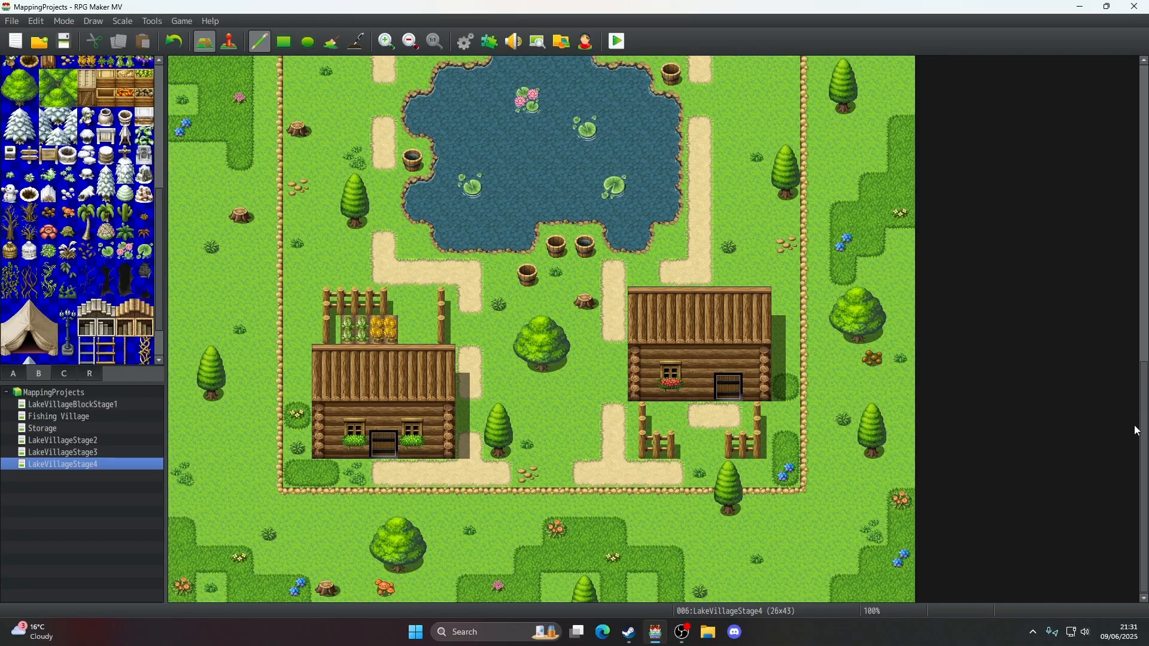
{"action": "scroll", "coordinate": [87, 298], "scroll_direction": "up", "scroll_amount": 2}
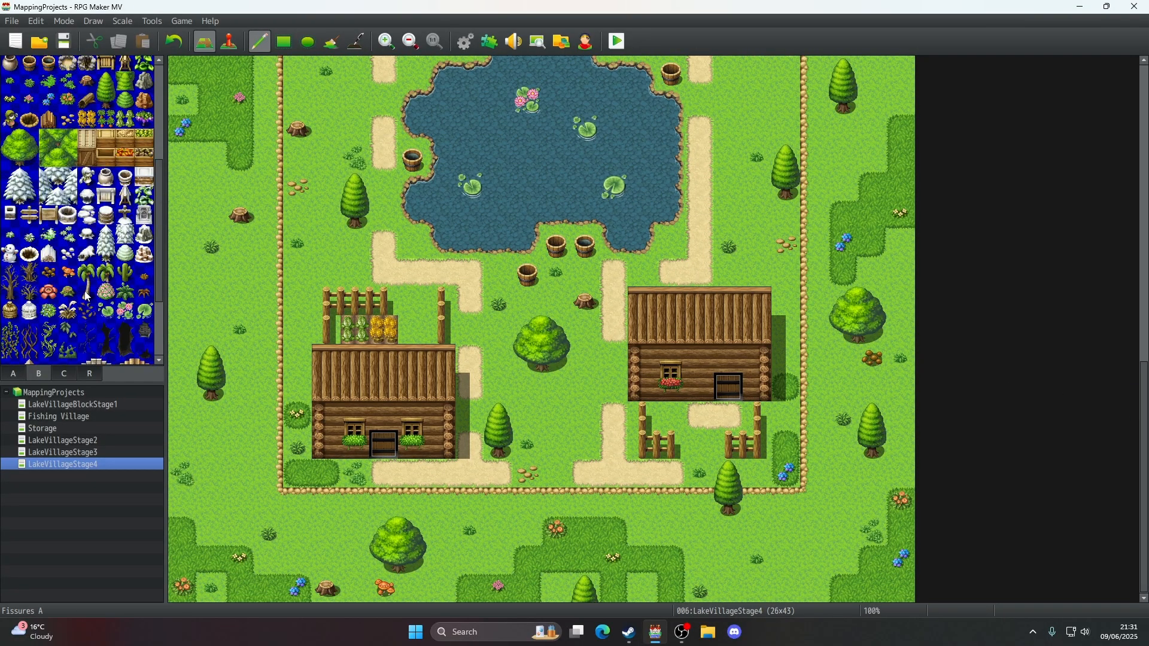
{"action": "scroll", "coordinate": [87, 297], "scroll_direction": "up", "scroll_amount": 1}
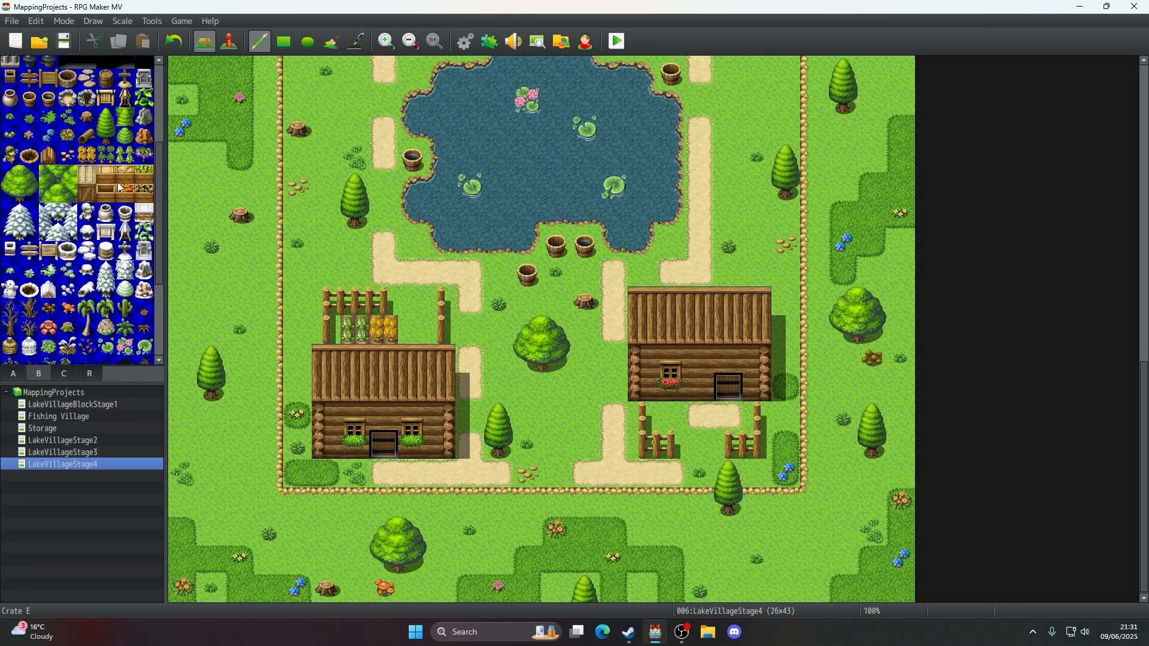
{"action": "scroll", "coordinate": [526, 315], "scroll_direction": "up", "scroll_amount": 2}
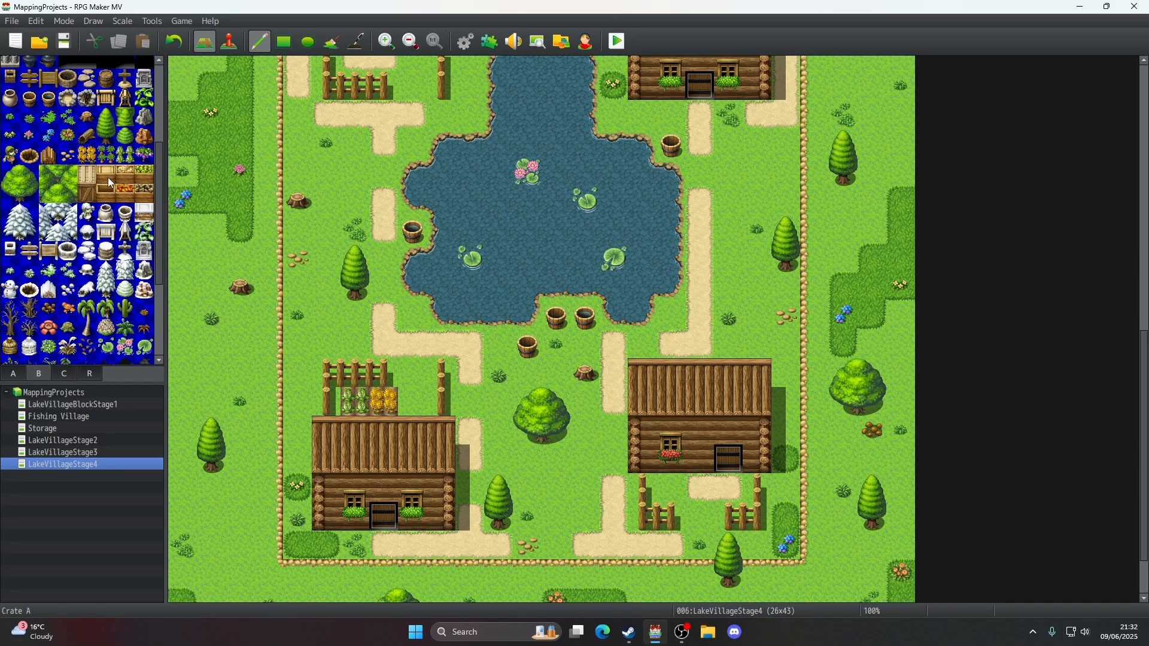
- Try a pair of Crate A tiles directly north of the south-western house's garden fence, and undo the placement
{"action": "left_click", "coordinate": [326, 345]}
{"action": "left_click", "coordinate": [177, 43]}
{"action": "left_click", "coordinate": [356, 344]}
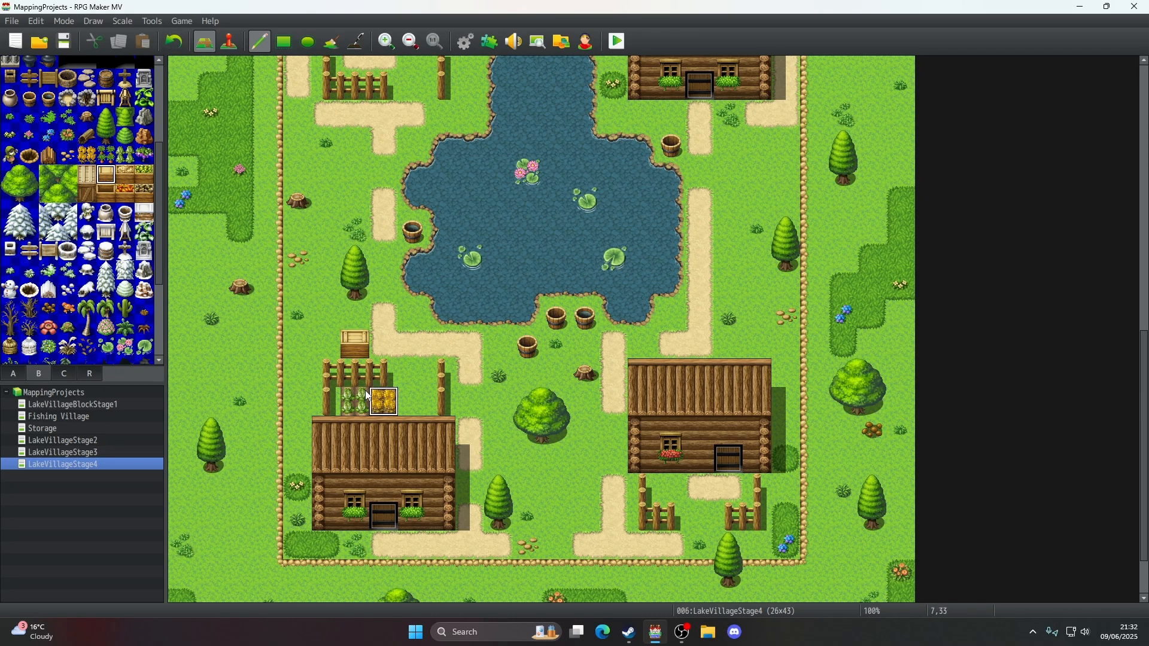
{"action": "left_click", "coordinate": [326, 345]}
{"action": "scroll", "coordinate": [380, 467], "scroll_direction": "up", "scroll_amount": 3}
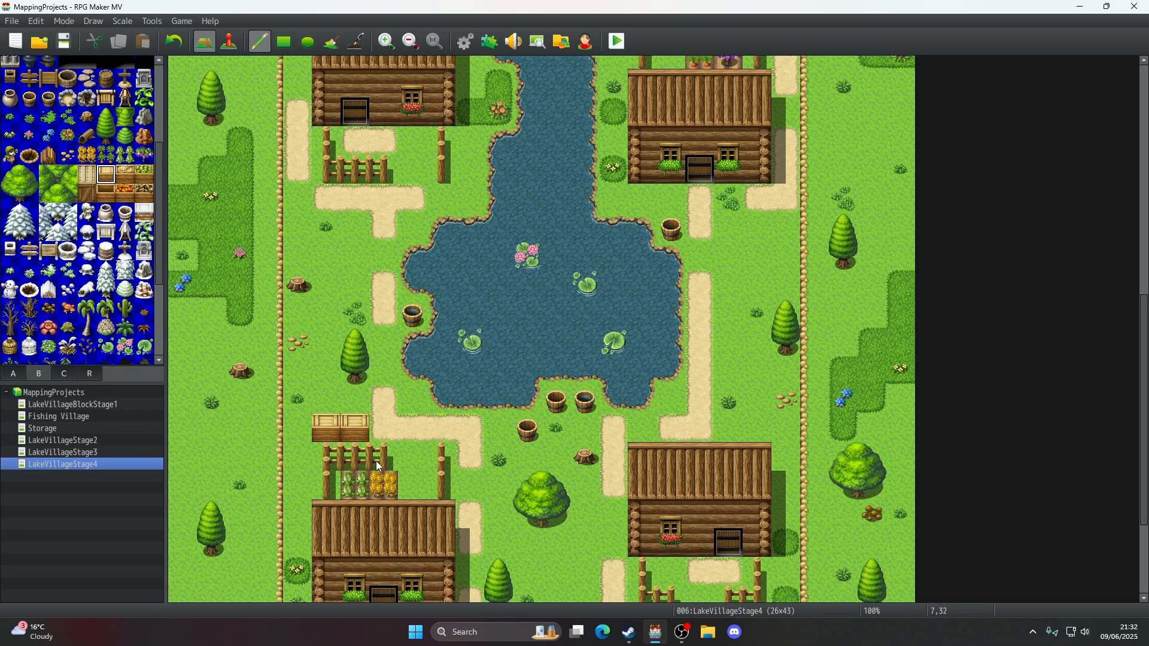
{"action": "left_click", "coordinate": [181, 46]}
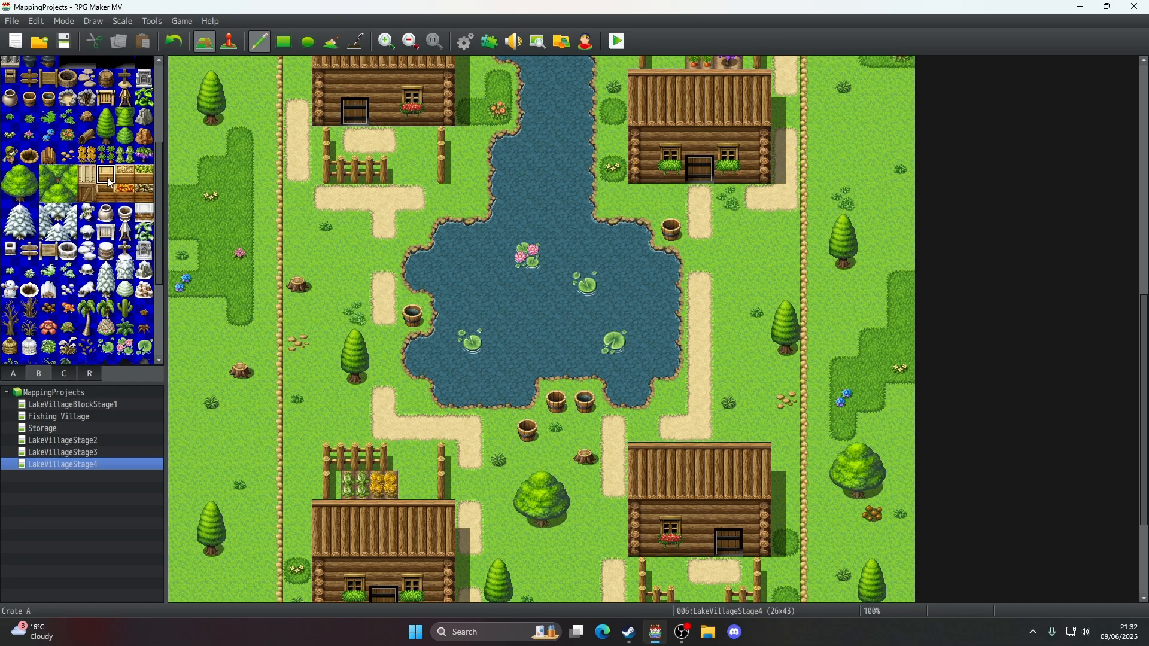
- Try placing crates above the southwest house's garden fence, and undo them
{"action": "left_click", "coordinate": [355, 399]}
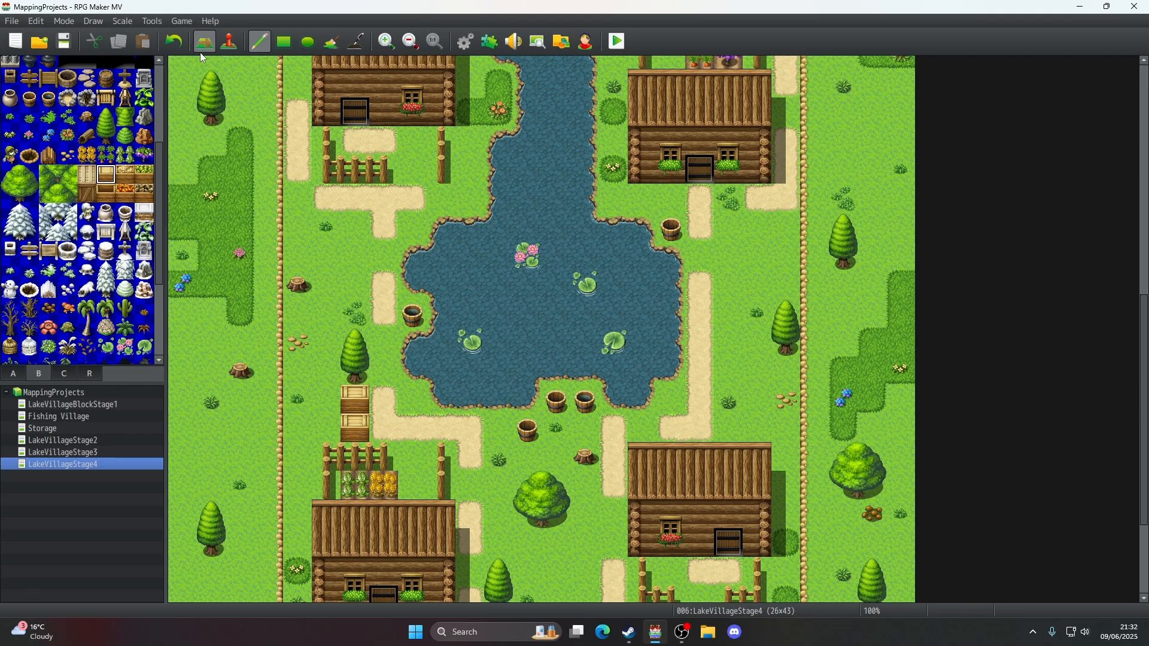
{"action": "left_click", "coordinate": [174, 41]}
{"action": "scroll", "coordinate": [532, 333], "scroll_direction": "down", "scroll_amount": 5}
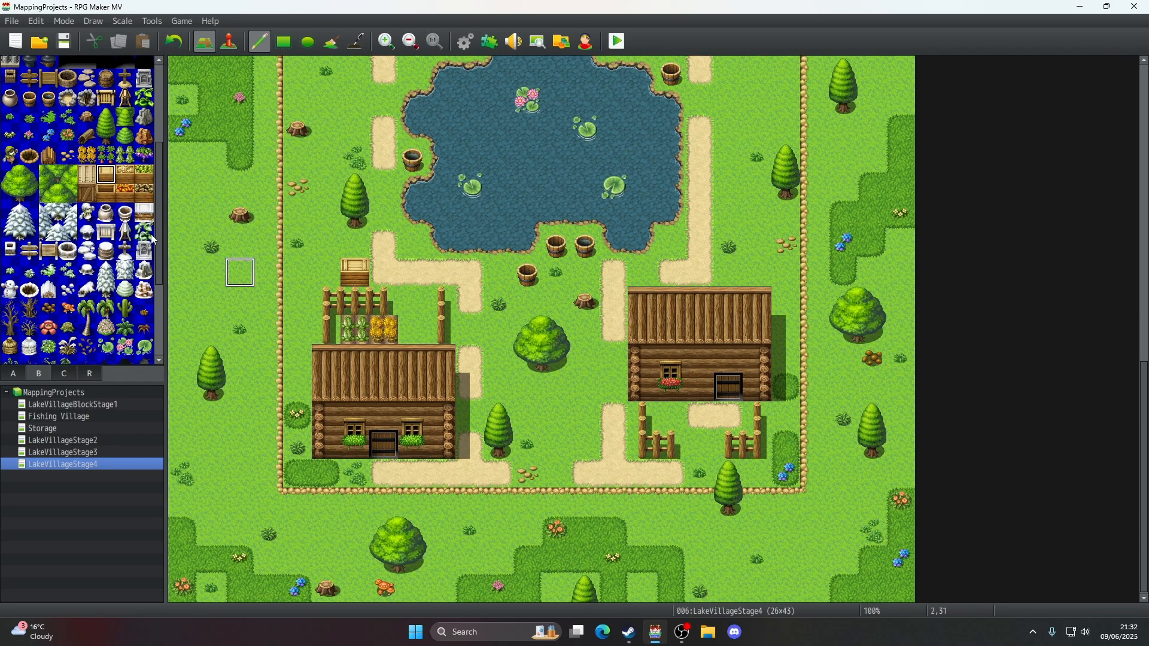
{"action": "left_click", "coordinate": [326, 272]}
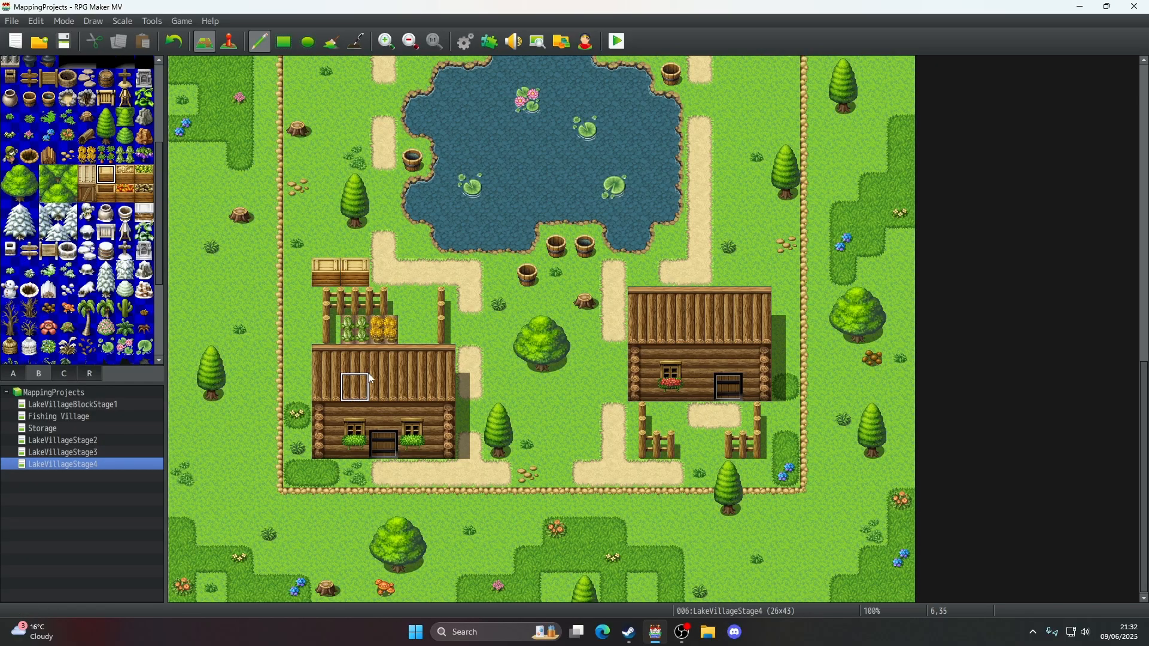
{"action": "scroll", "coordinate": [375, 394], "scroll_direction": "up", "scroll_amount": 5}
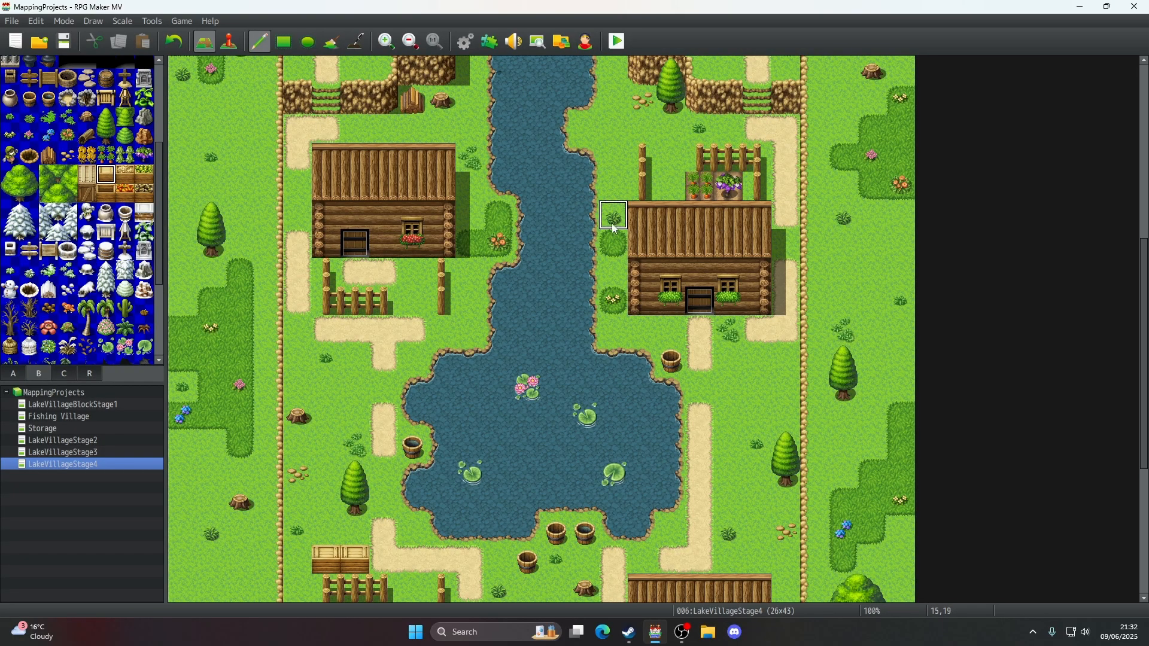
{"action": "scroll", "coordinate": [615, 229], "scroll_direction": "up", "scroll_amount": 1}
{"action": "scroll", "coordinate": [612, 224], "scroll_direction": "down", "scroll_amount": 5}
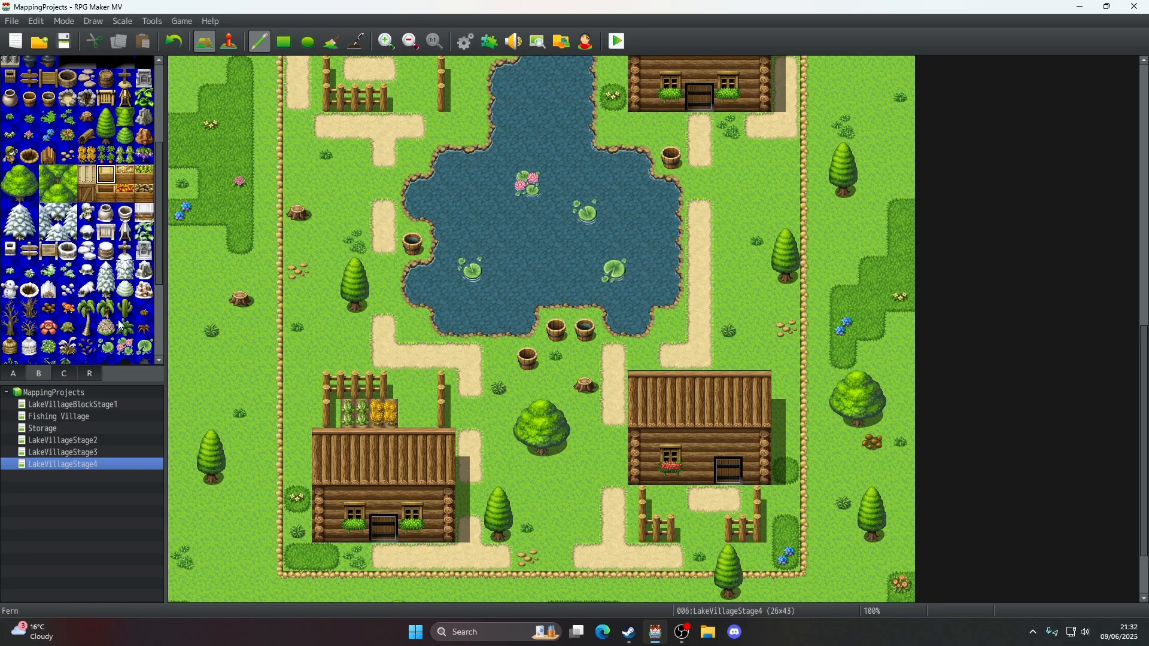
{"action": "scroll", "coordinate": [97, 245], "scroll_direction": "up", "scroll_amount": 3}
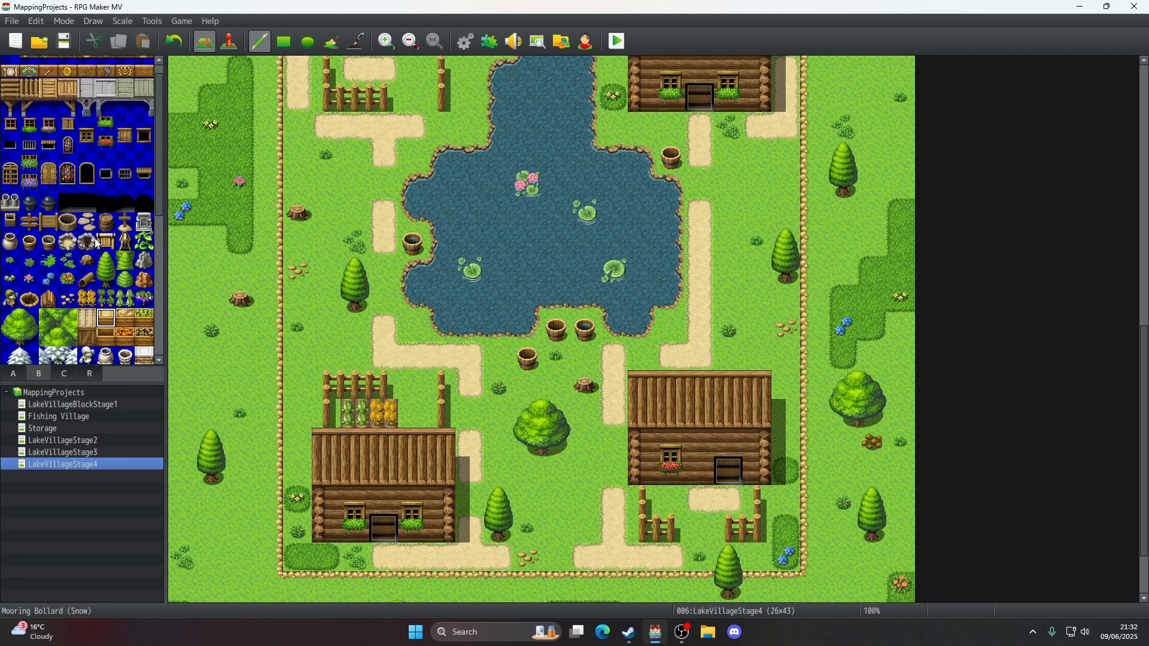
{"action": "scroll", "coordinate": [97, 244], "scroll_direction": "down", "scroll_amount": 3}
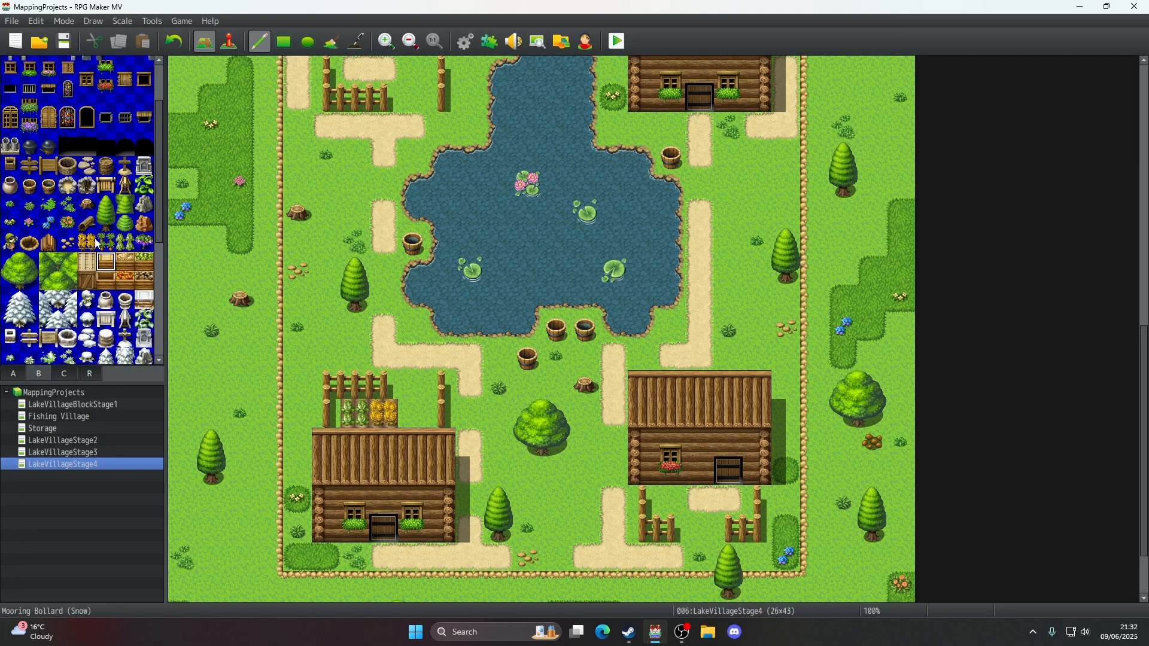
{"action": "scroll", "coordinate": [97, 244], "scroll_direction": "down", "scroll_amount": 3}
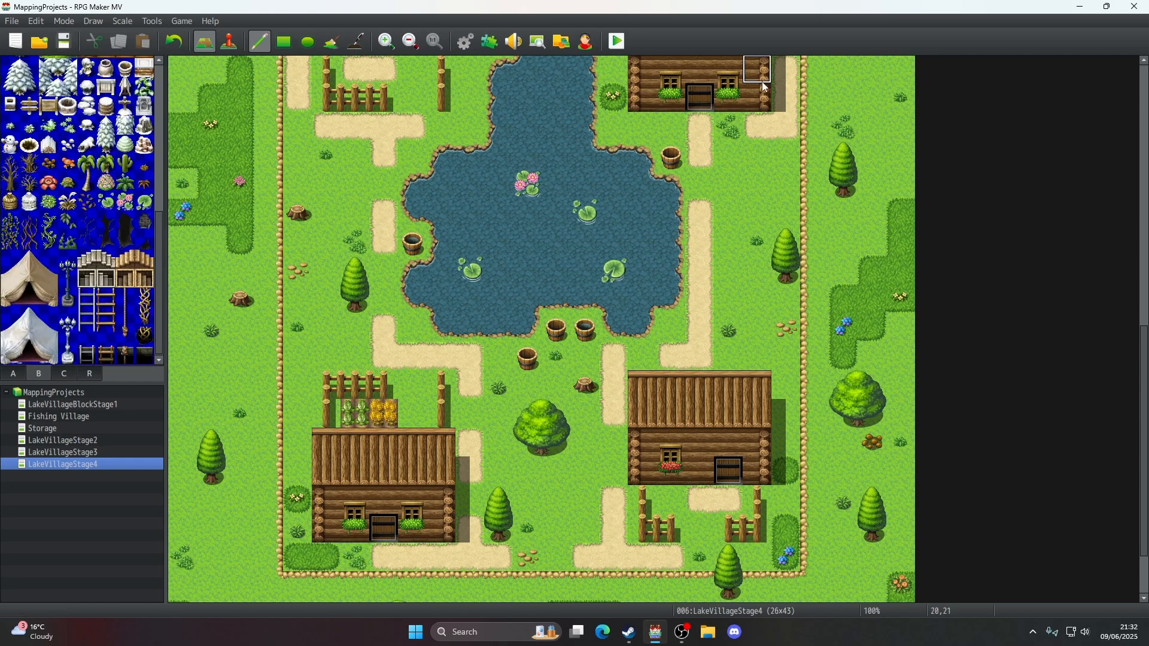
- Playtest the project in full screen, walk the party south along the river, and close the test
{"action": "left_click", "coordinate": [618, 42]}
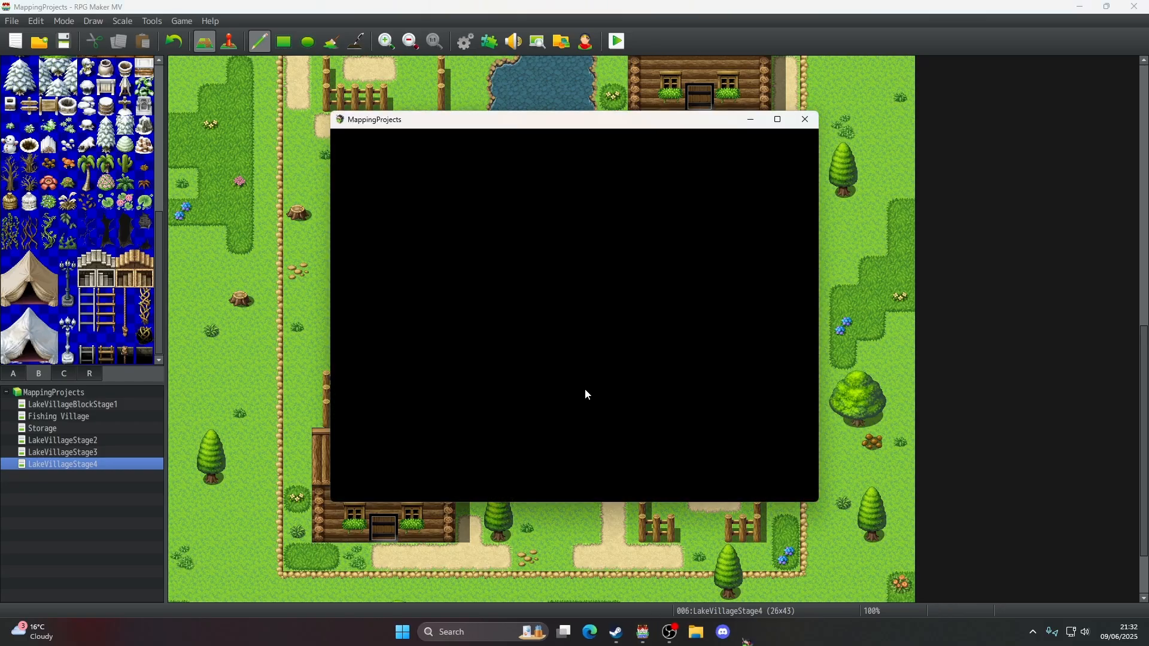
{"action": "left_click", "coordinate": [586, 392]}
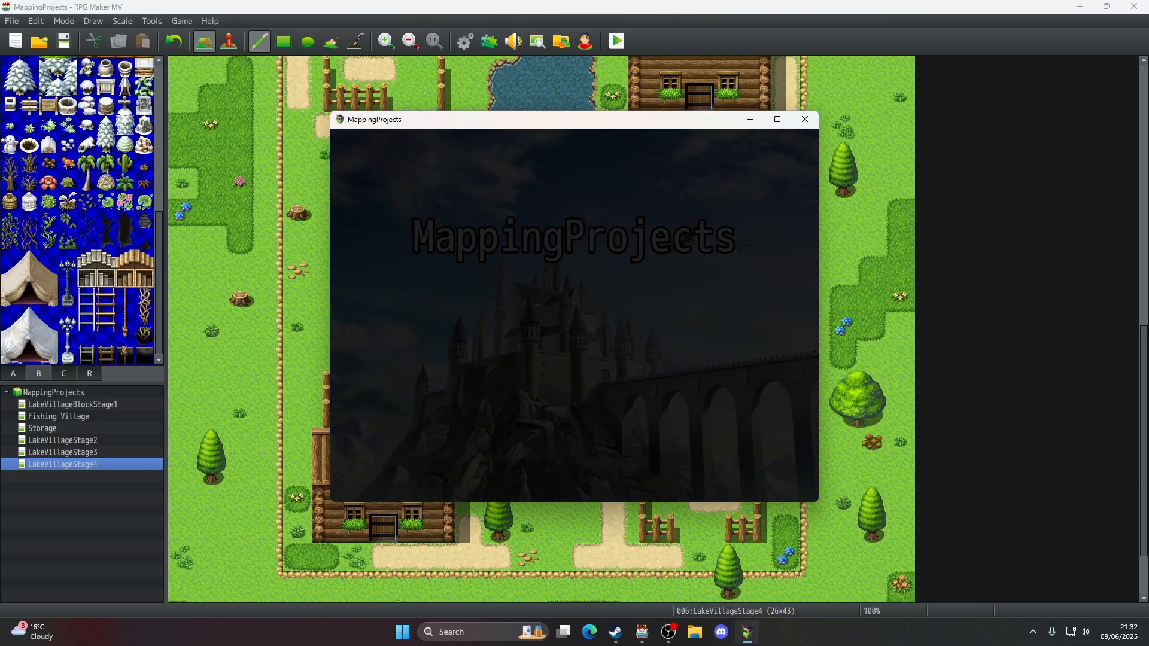
{"action": "key", "text": "F4"}
{"action": "key", "text": "Down"}
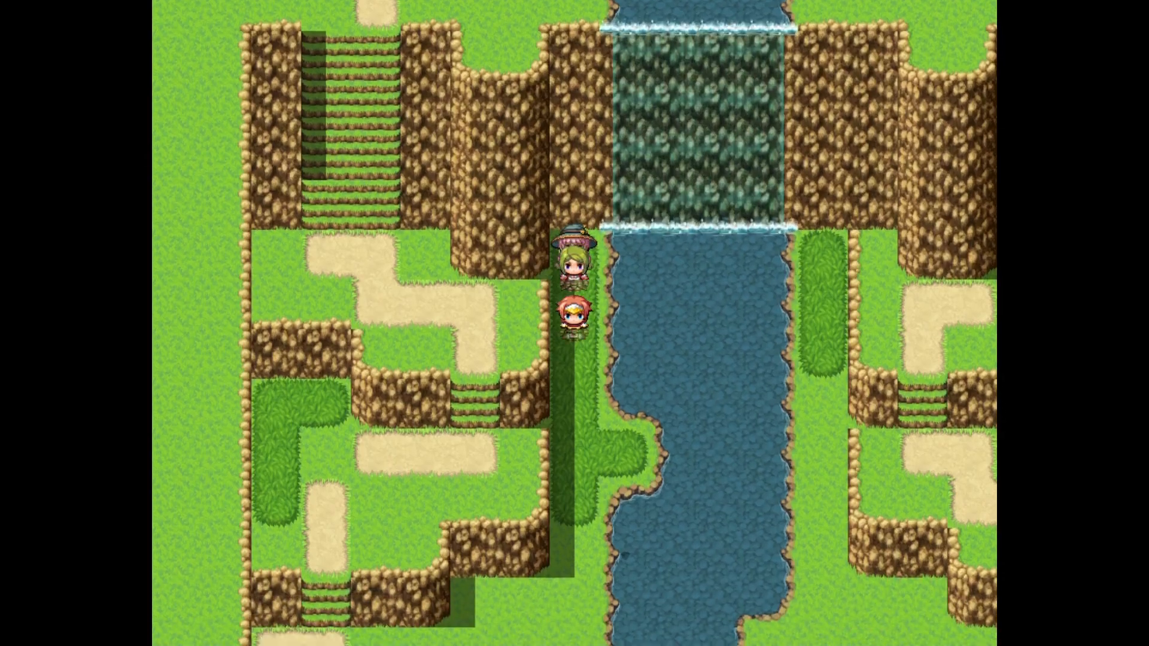
{"action": "key", "text": "F4"}
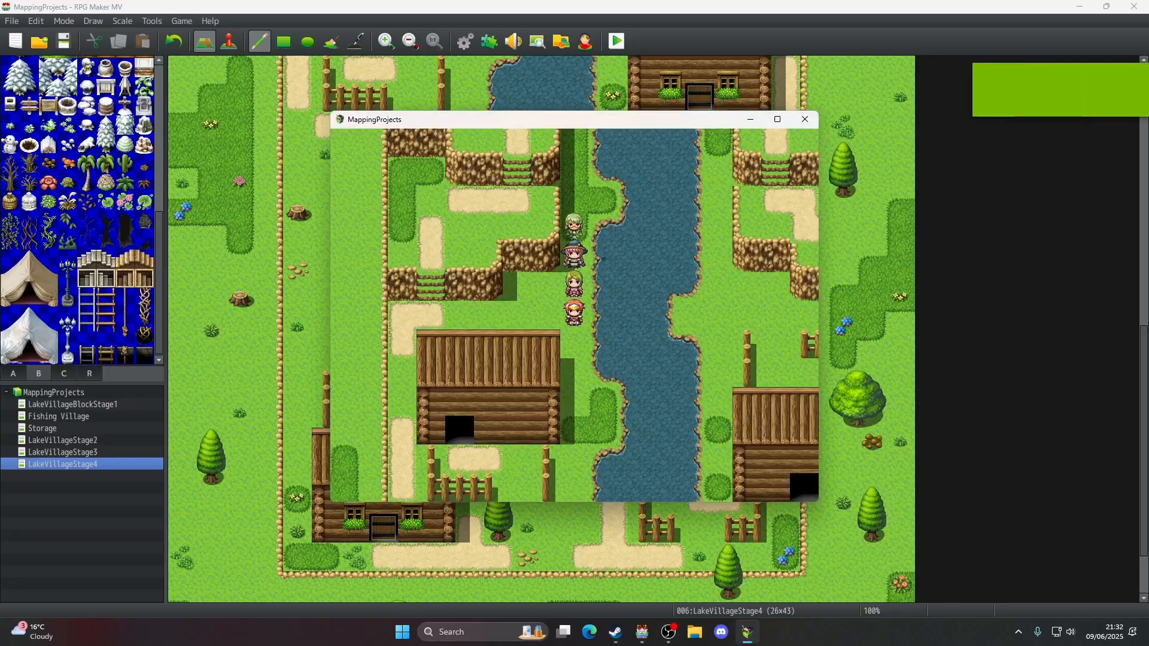
{"action": "left_click", "coordinate": [801, 122]}
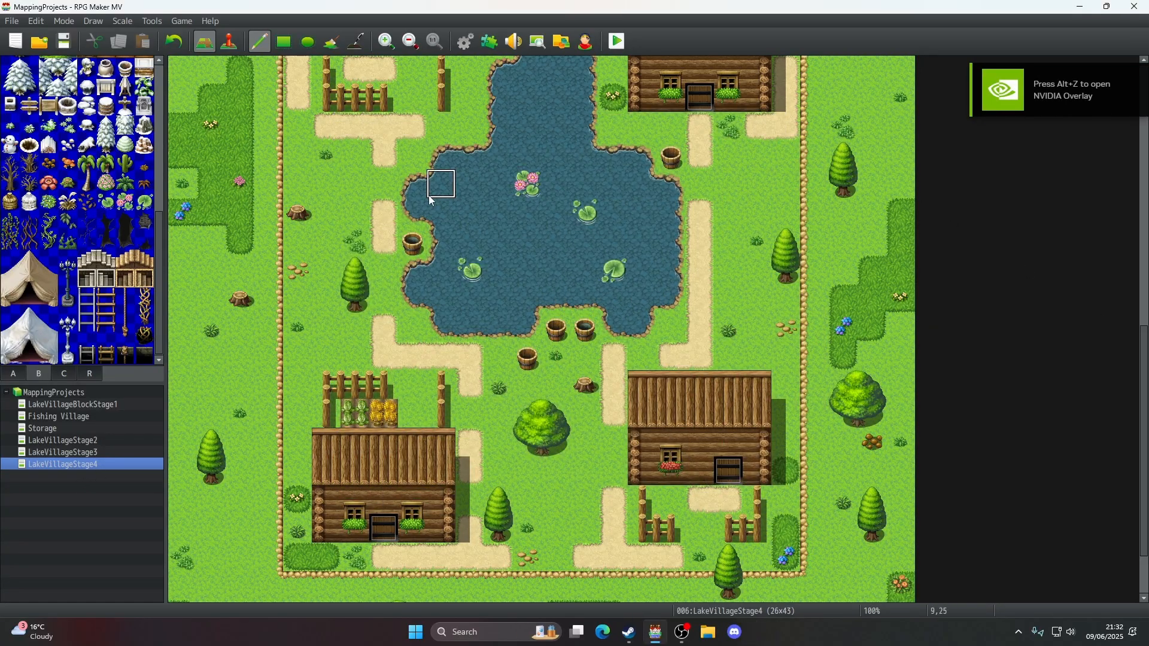
- Set the player's starting position on the LakeVillageStage4 grass tile just west of the waterfall's base
{"action": "scroll", "coordinate": [430, 197], "scroll_direction": "up", "scroll_amount": 5}
{"action": "scroll", "coordinate": [431, 200], "scroll_direction": "up", "scroll_amount": 4}
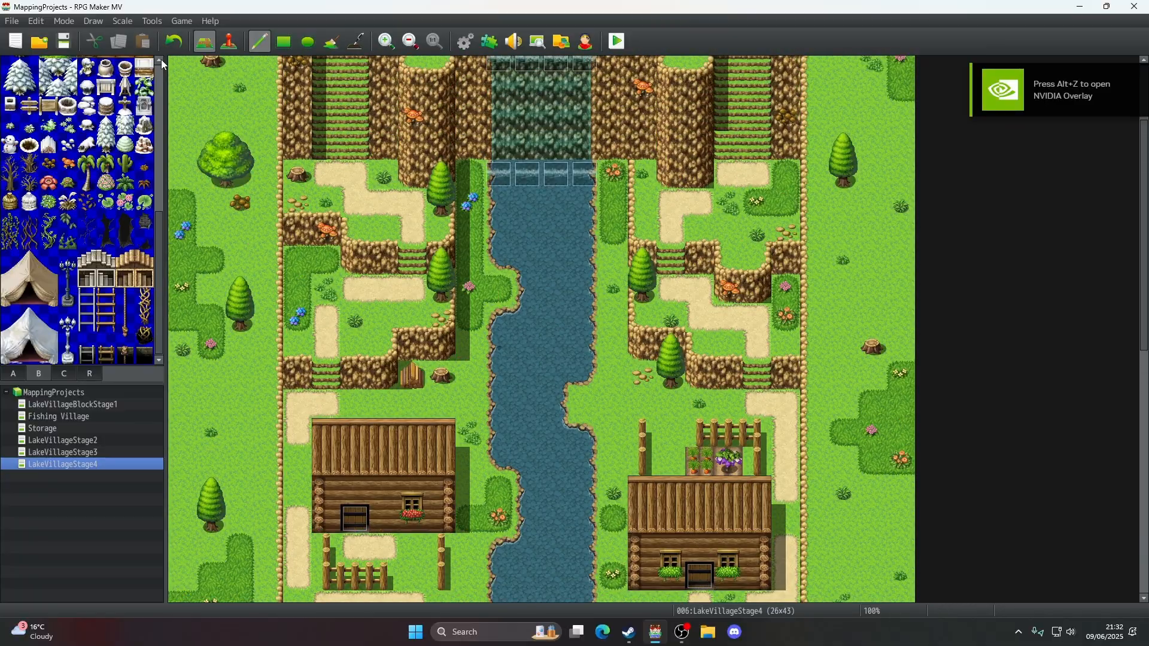
{"action": "key", "text": "F6"}
{"action": "right_click", "coordinate": [475, 177]}
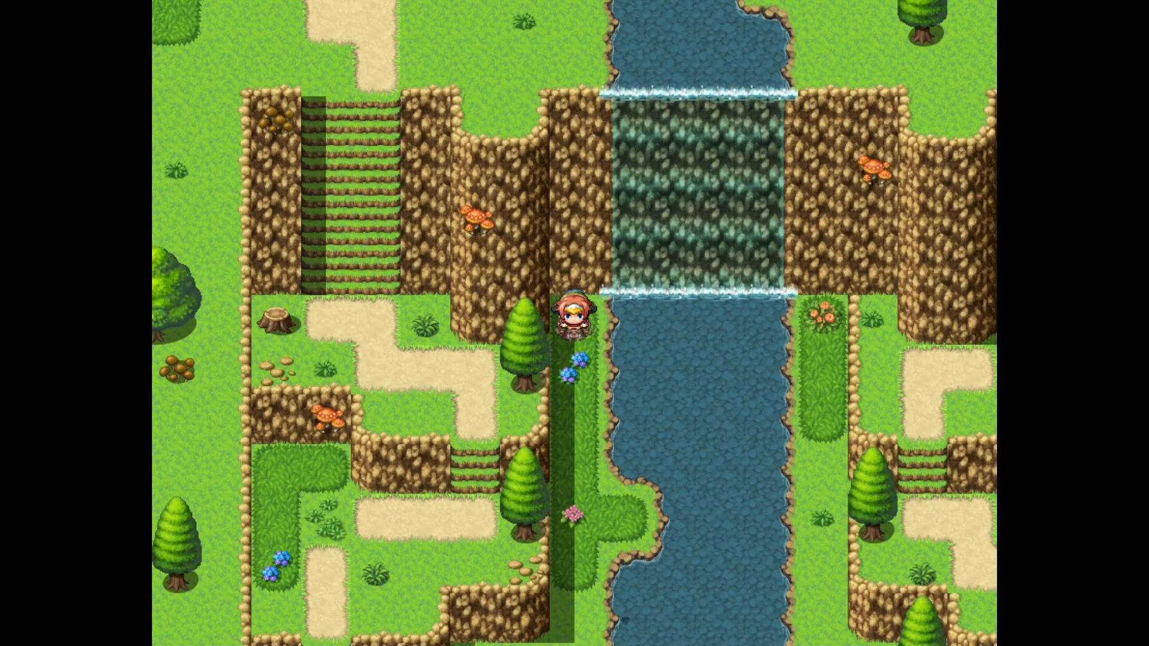
- Playtest the decorated map in full screen, walking the party down the riverbank and over the lower west terrace
{"action": "key", "text": "Down"}
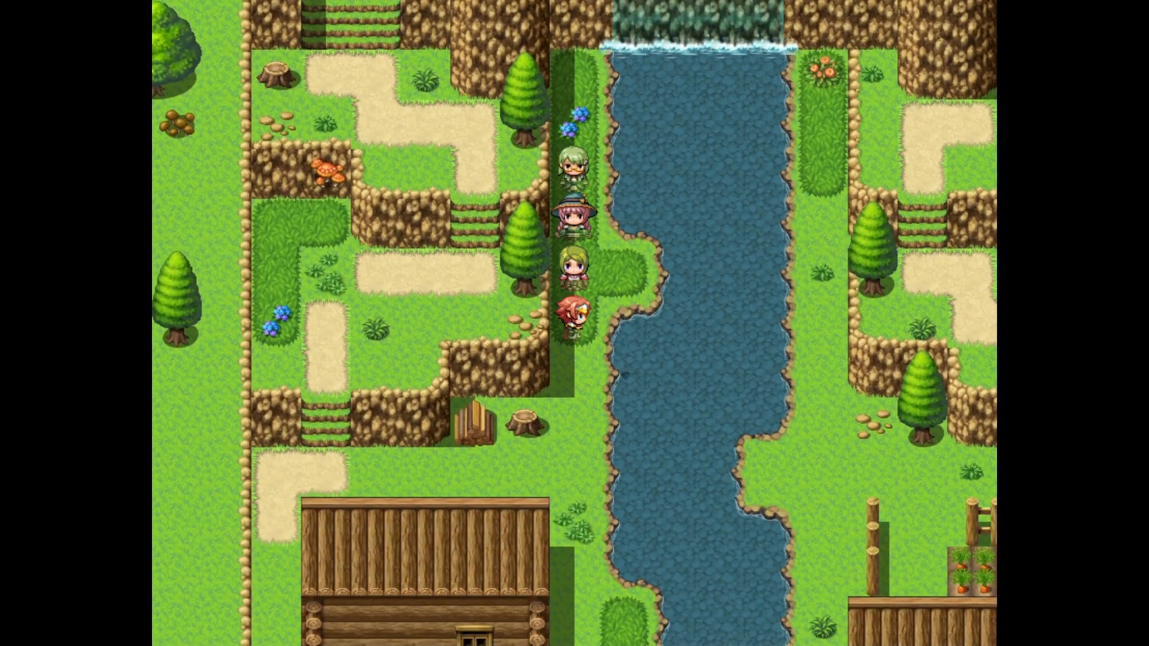
{"action": "key", "text": "Left"}
{"action": "key", "text": "Up"}
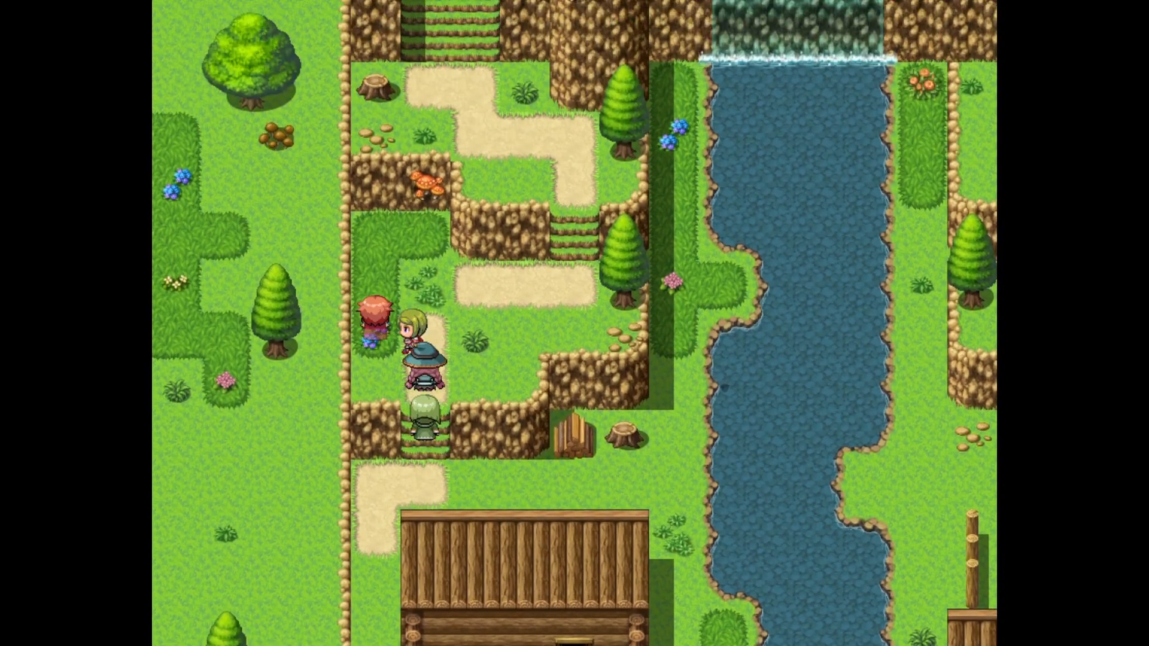
{"action": "key", "text": "Down"}
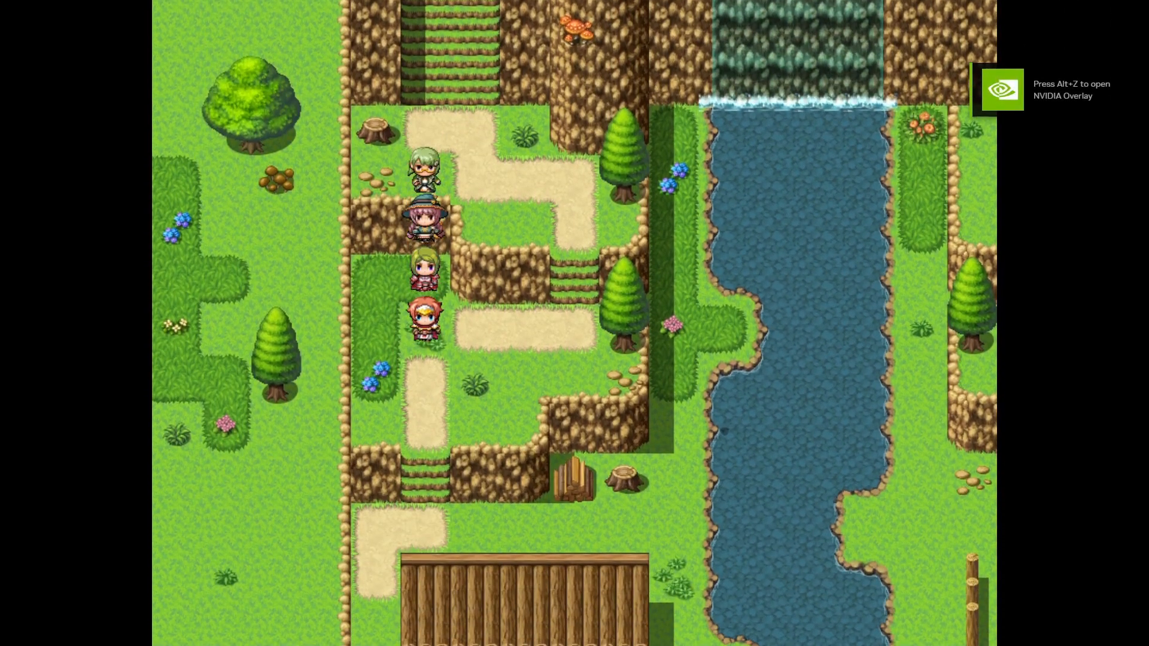
{"action": "key", "text": "Up"}
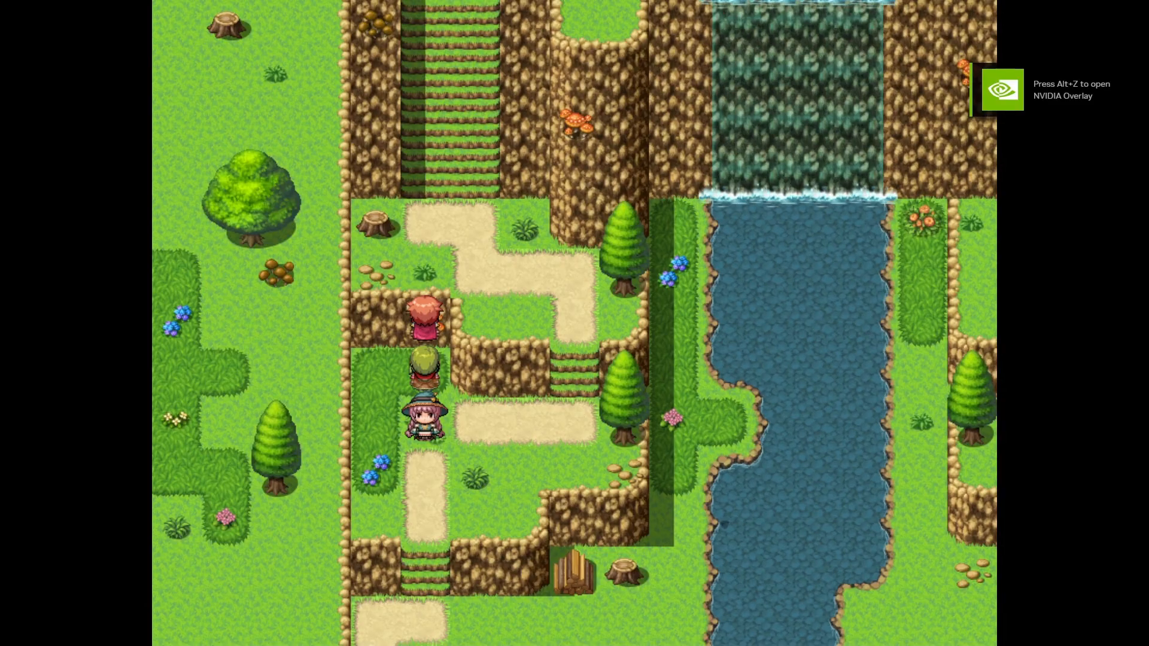
- Walk the party around the upper west terrace near the tall stairs to inspect its path and decorations
{"action": "key", "text": "Up"}
{"action": "key", "text": "Right"}
{"action": "key", "text": "Left"}
{"action": "key", "text": "Up"}
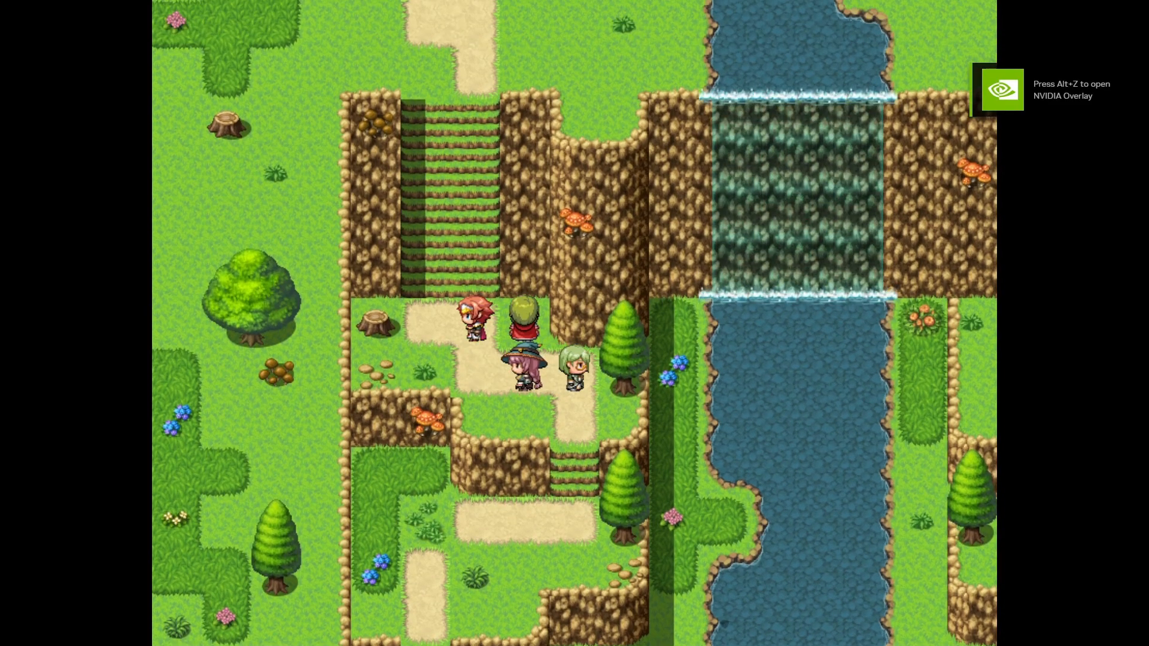
{"action": "key", "text": "Down"}
{"action": "key", "text": "Right"}
{"action": "key", "text": "Right"}
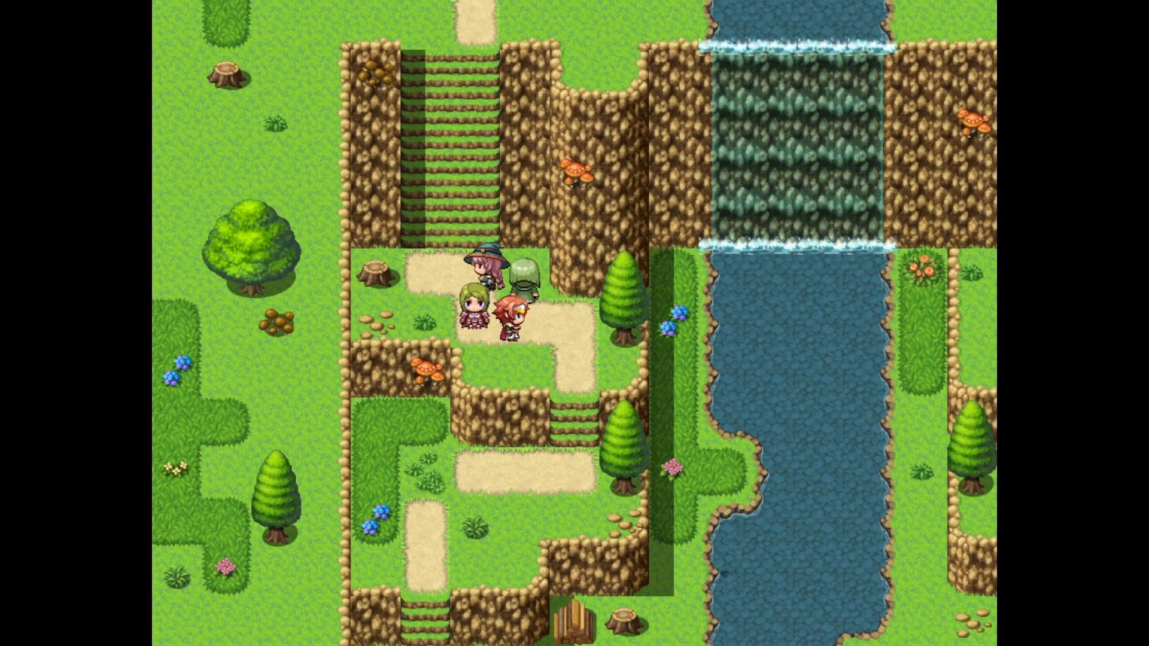
- Walk the party east across the river below the waterfall, and close the playtest
{"action": "key", "text": "Down"}
{"action": "key", "text": "Down"}
{"action": "key", "text": "Right"}
{"action": "key", "text": "Right"}
{"action": "key", "text": "Right"}
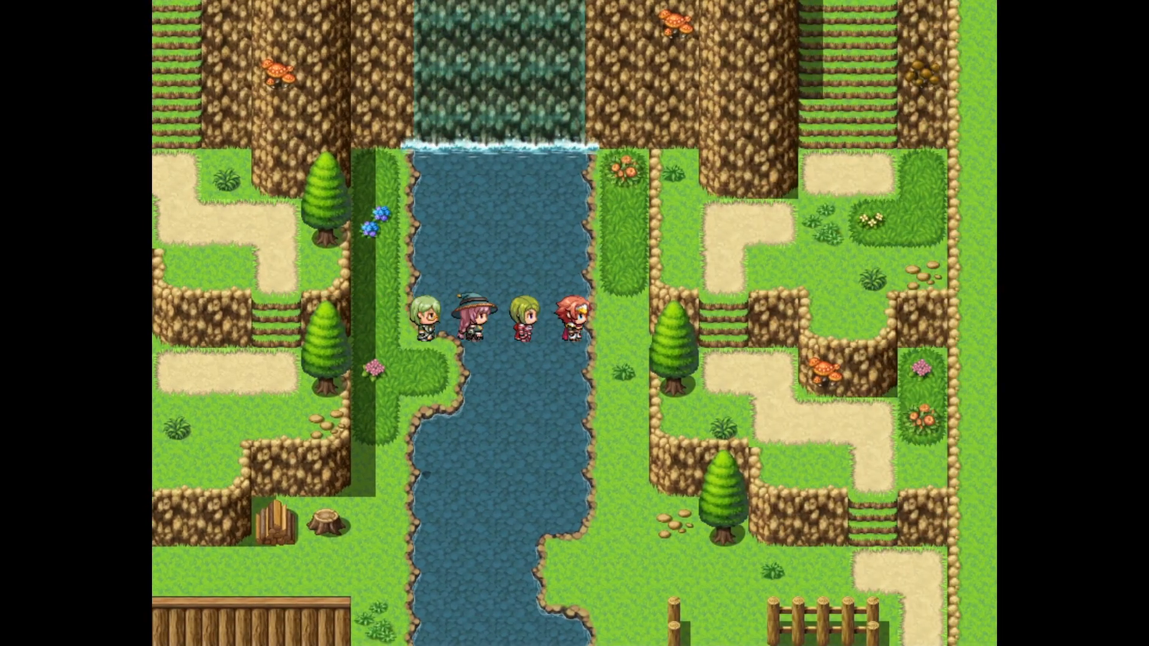
{"action": "key", "text": "Left"}
{"action": "key", "text": "Right"}
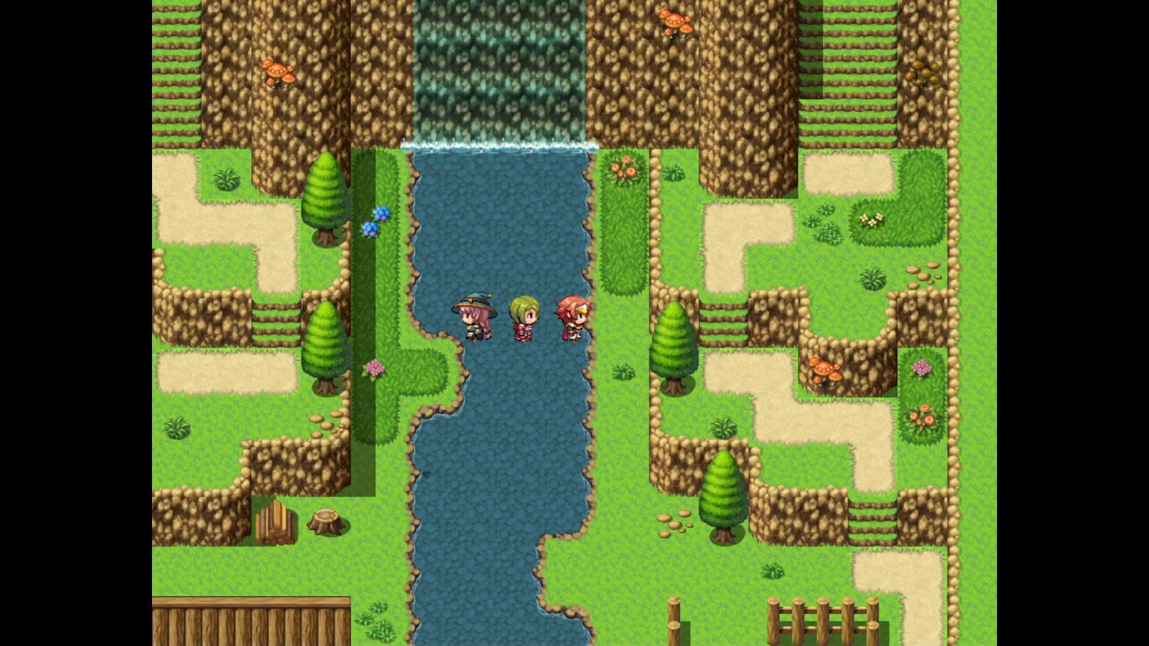
{"action": "key", "text": "F4"}
{"action": "left_click", "coordinate": [803, 120]}
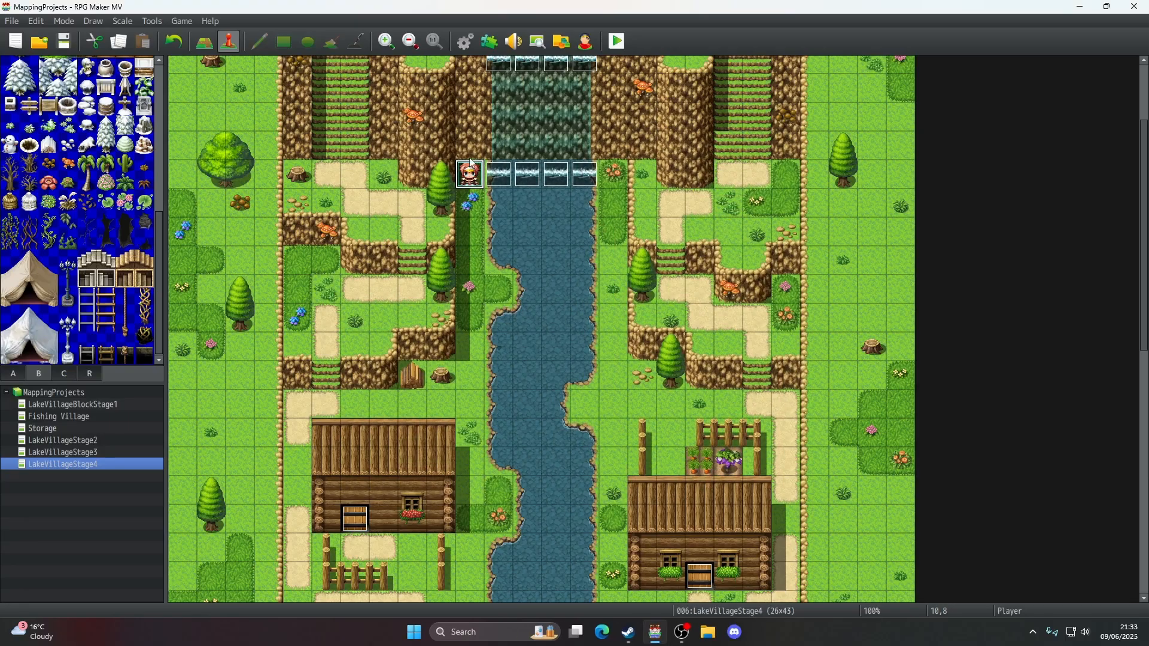
- Paint meadow over single tiles of the sand paths on the upper west and lower east terraces to break them up
{"action": "key", "text": "F5"}
{"action": "left_click", "coordinate": [13, 374]}
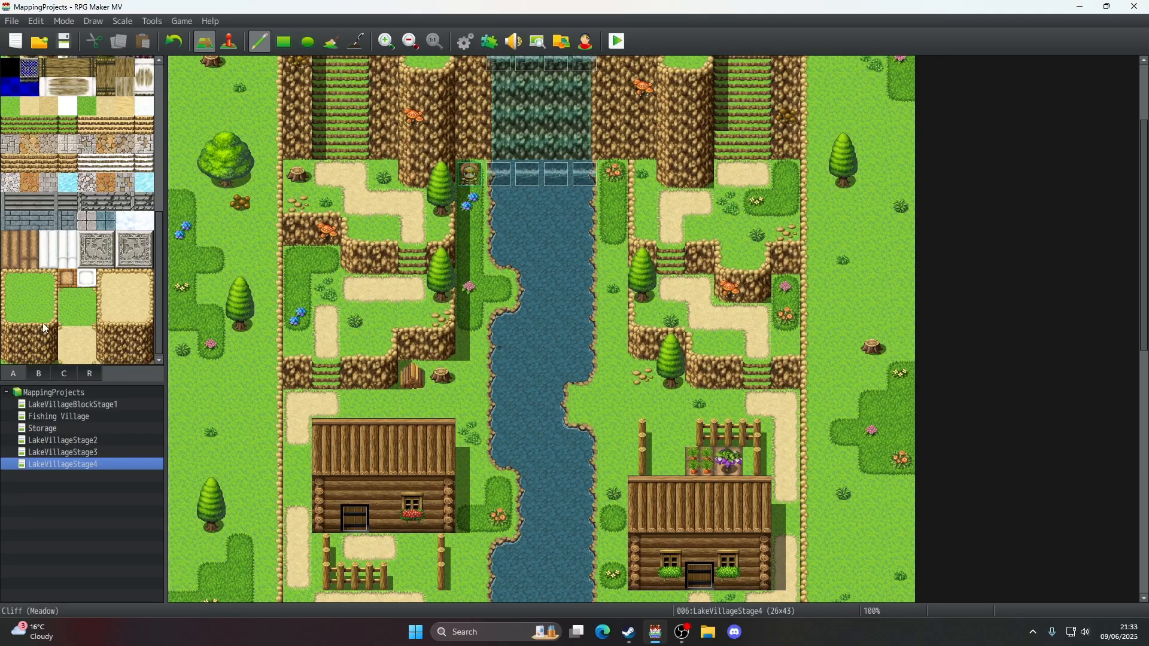
{"action": "scroll", "coordinate": [66, 264], "scroll_direction": "up", "scroll_amount": 3}
{"action": "left_click", "coordinate": [64, 323]}
{"action": "left_click", "coordinate": [356, 209]}
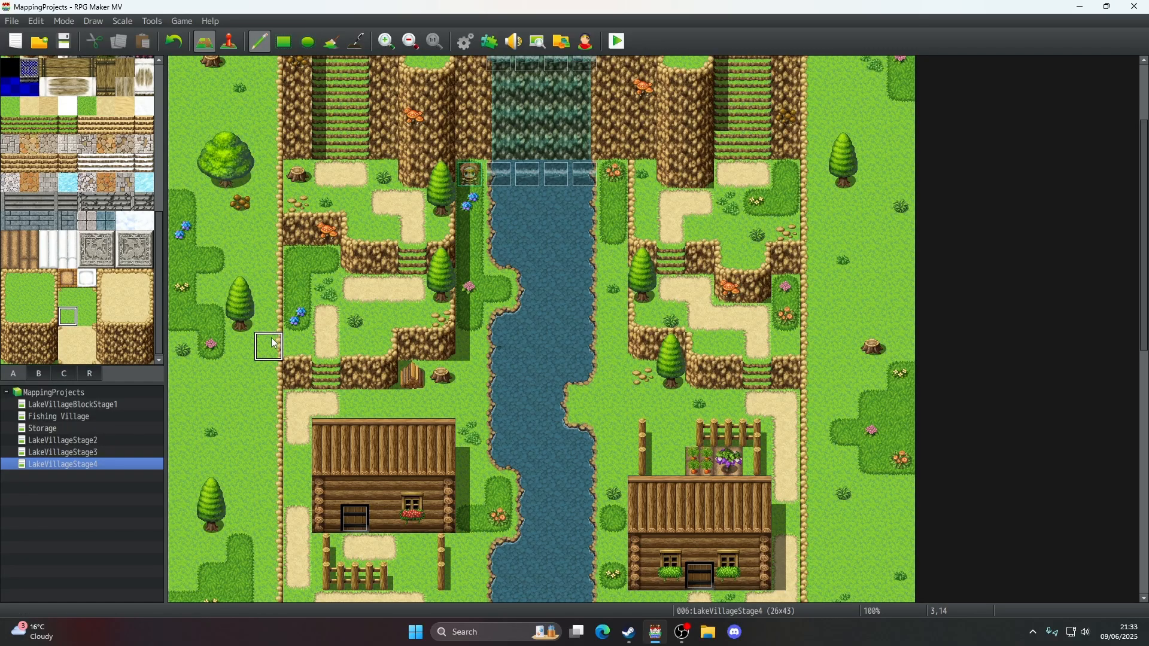
{"action": "left_click", "coordinate": [693, 321]}
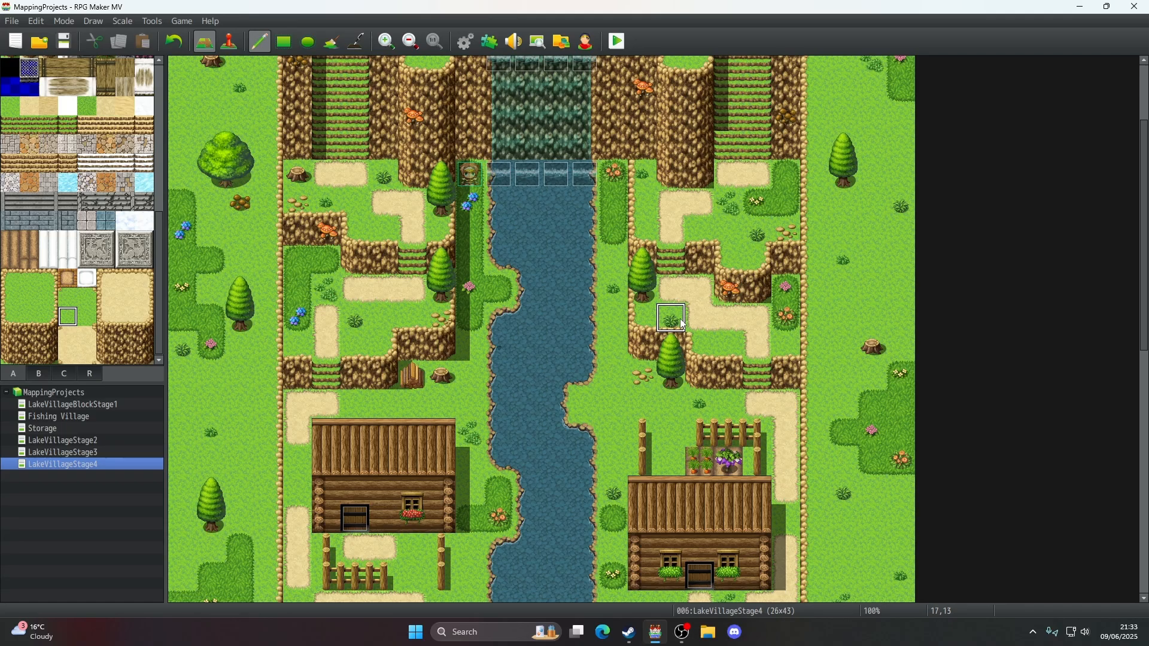
{"action": "left_click", "coordinate": [699, 317]}
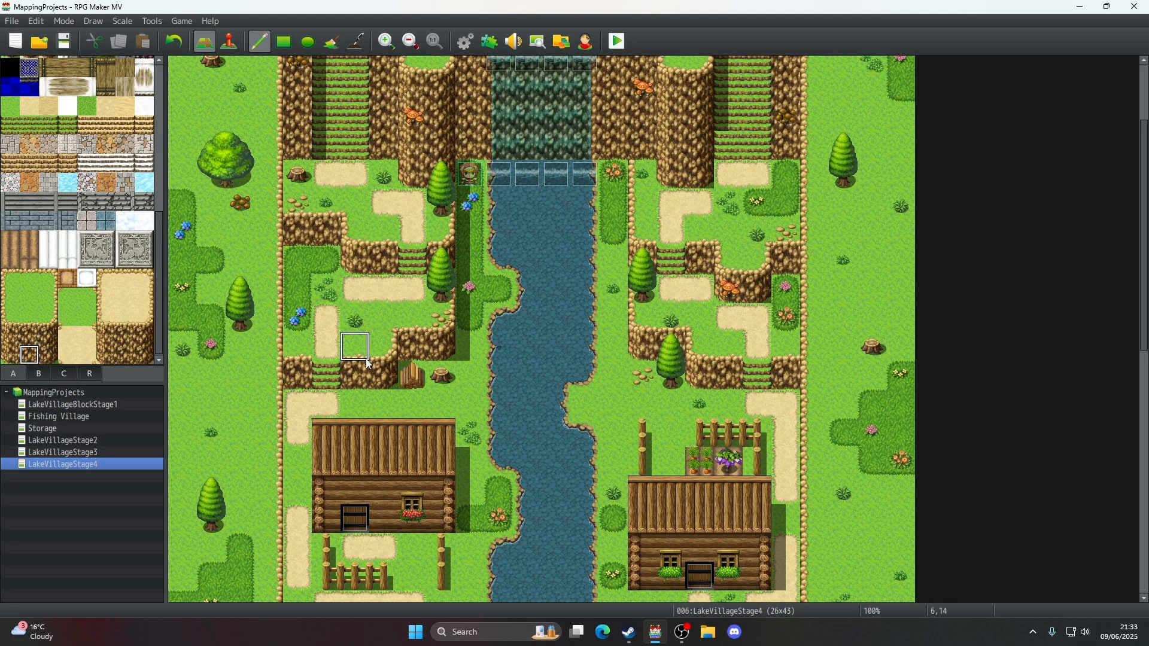
- Move the orange plants from the lower west and east cliff faces onto the nearby terrace grass
{"action": "left_click", "coordinate": [4, 358]}
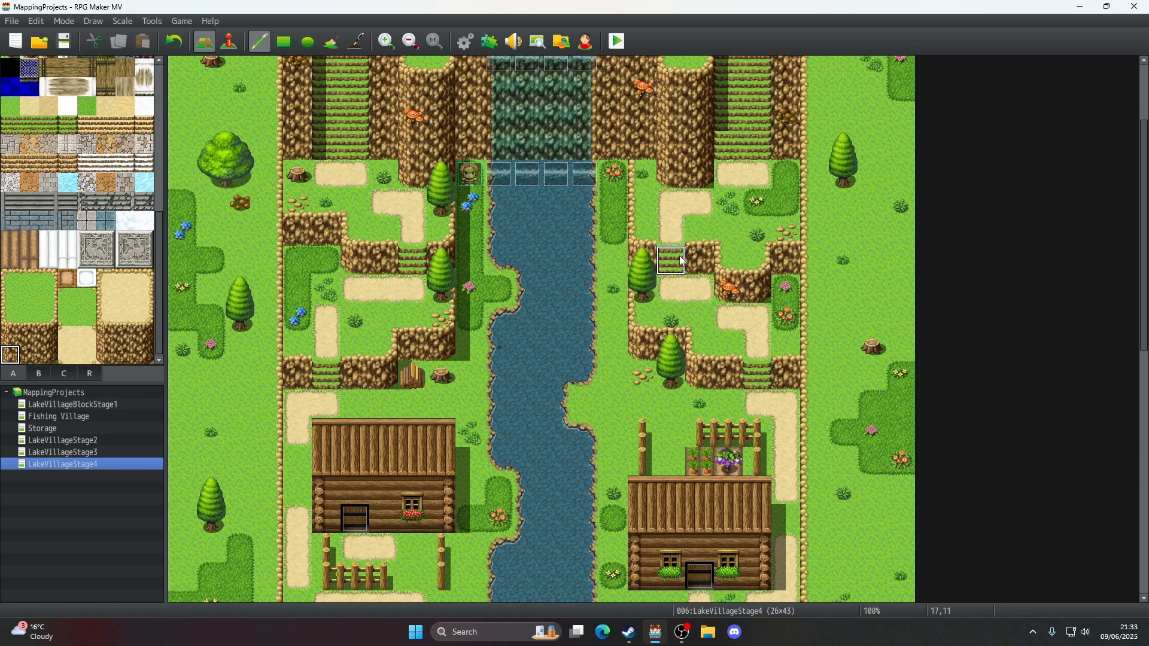
{"action": "left_click", "coordinate": [30, 373]}
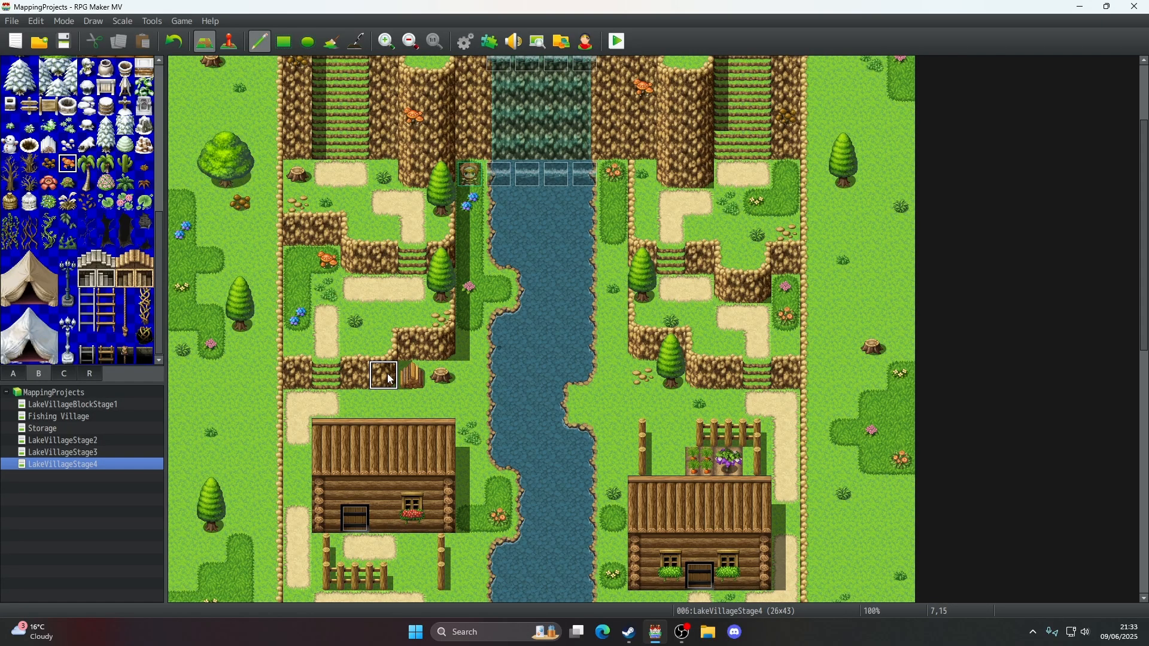
{"action": "left_click", "coordinate": [697, 350]}
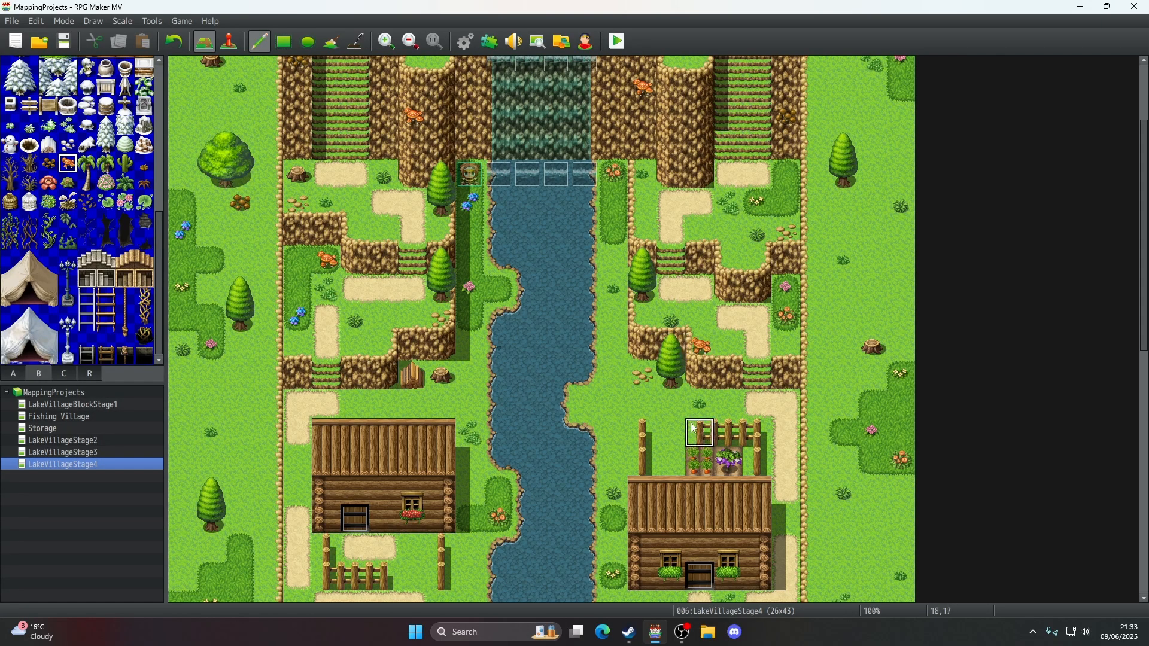
- Place a clump of fallen leaves on the face of the protruding east cliff beside the waterfall
{"action": "scroll", "coordinate": [672, 406], "scroll_direction": "up", "scroll_amount": 3}
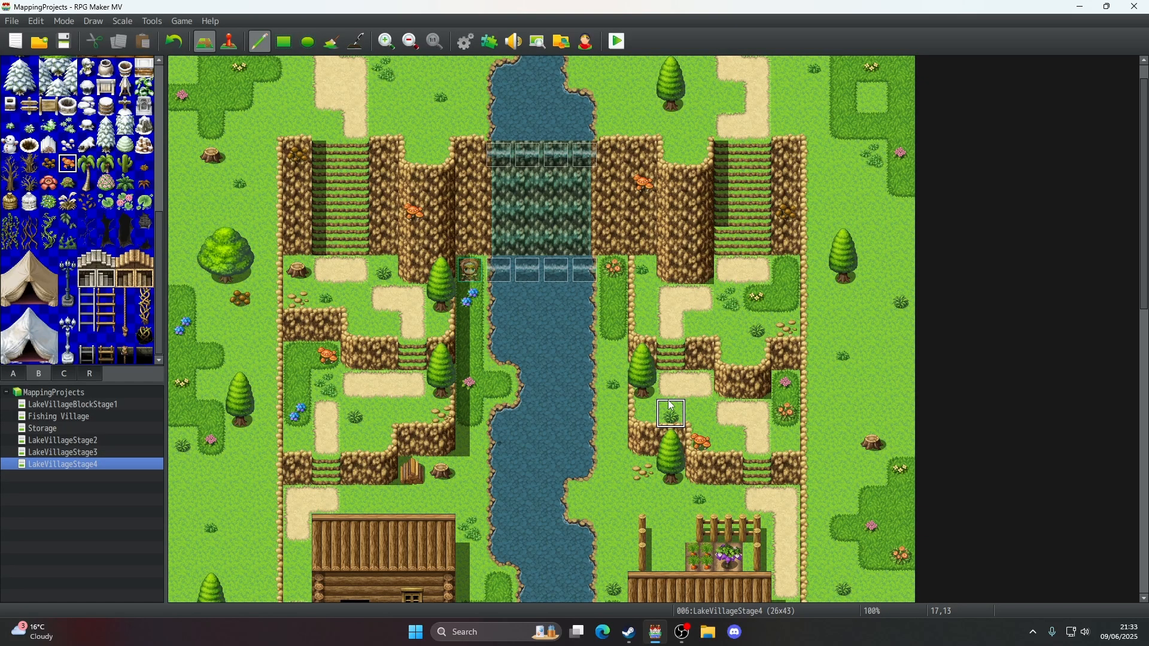
{"action": "left_click", "coordinate": [49, 164]}
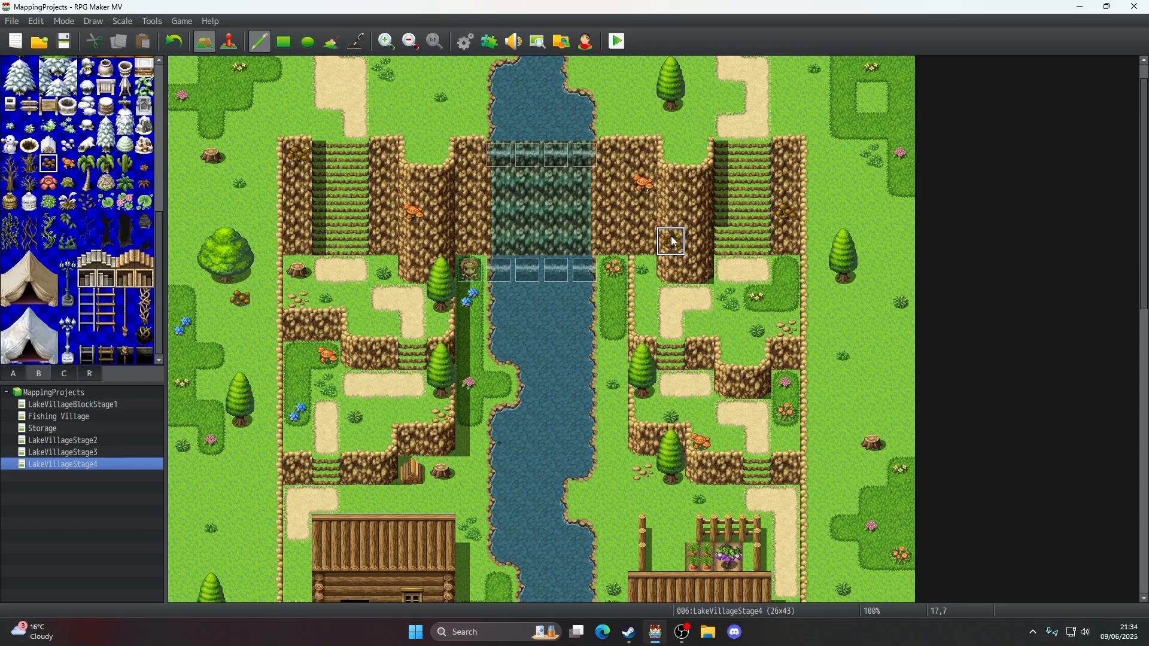
{"action": "scroll", "coordinate": [551, 295], "scroll_direction": "down", "scroll_amount": 10}
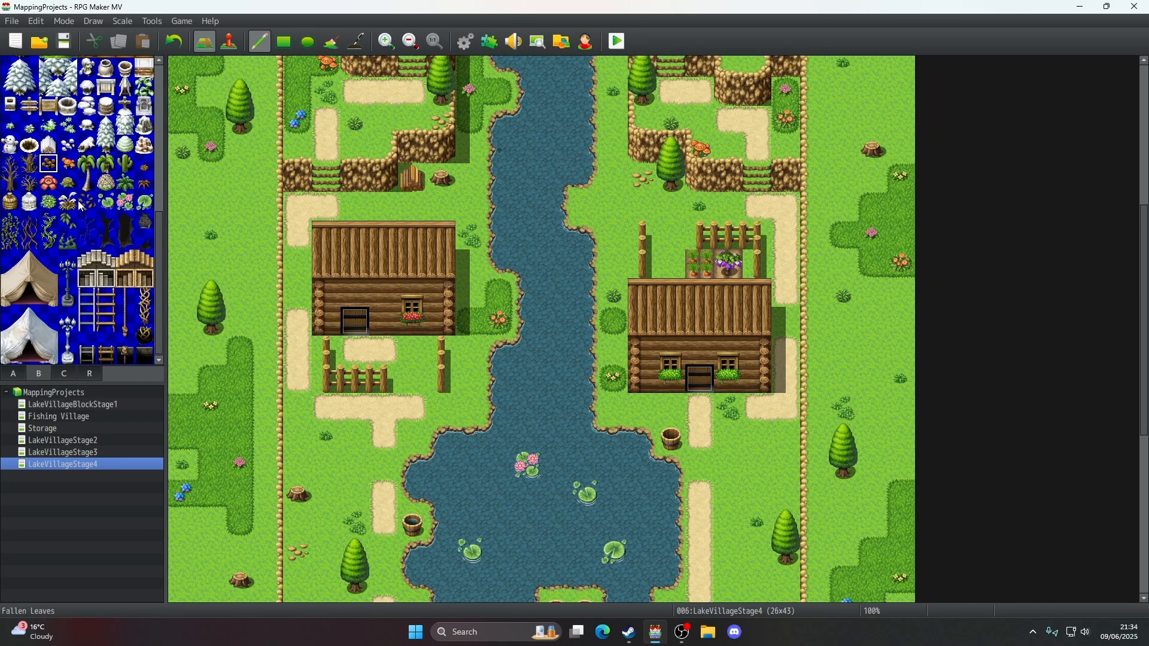
- Place a white-flowered plant on the grass above the west cliff, undoing a trial one beside the stump west of the lake
{"action": "scroll", "coordinate": [77, 211], "scroll_direction": "up", "scroll_amount": 1}
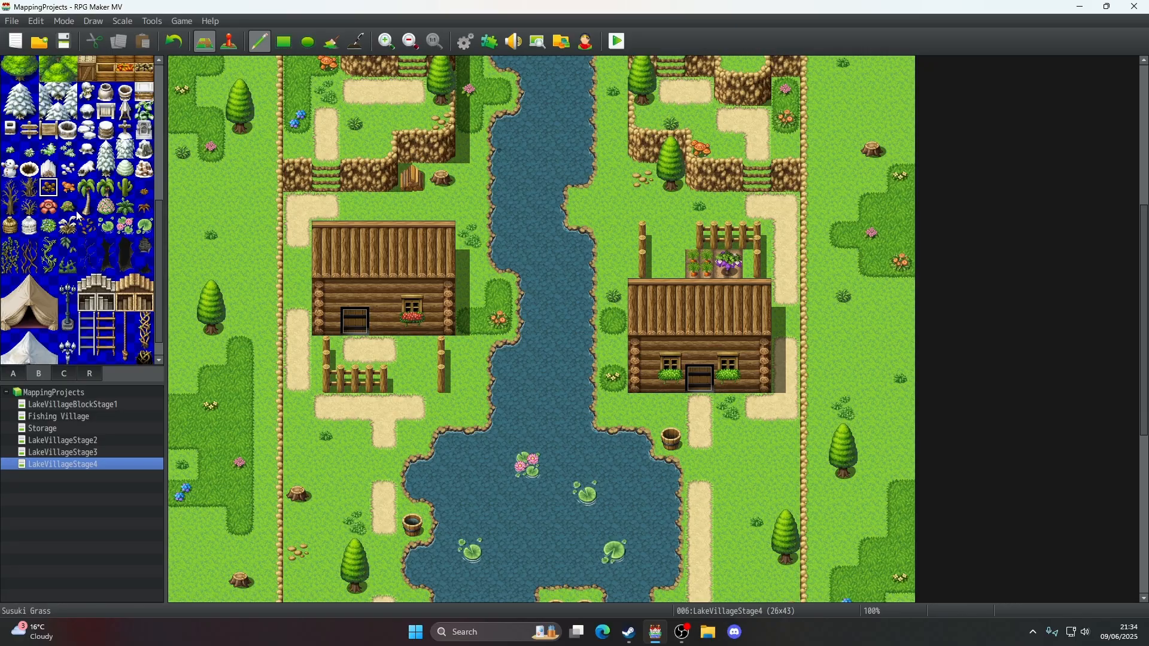
{"action": "left_click", "coordinate": [48, 226]}
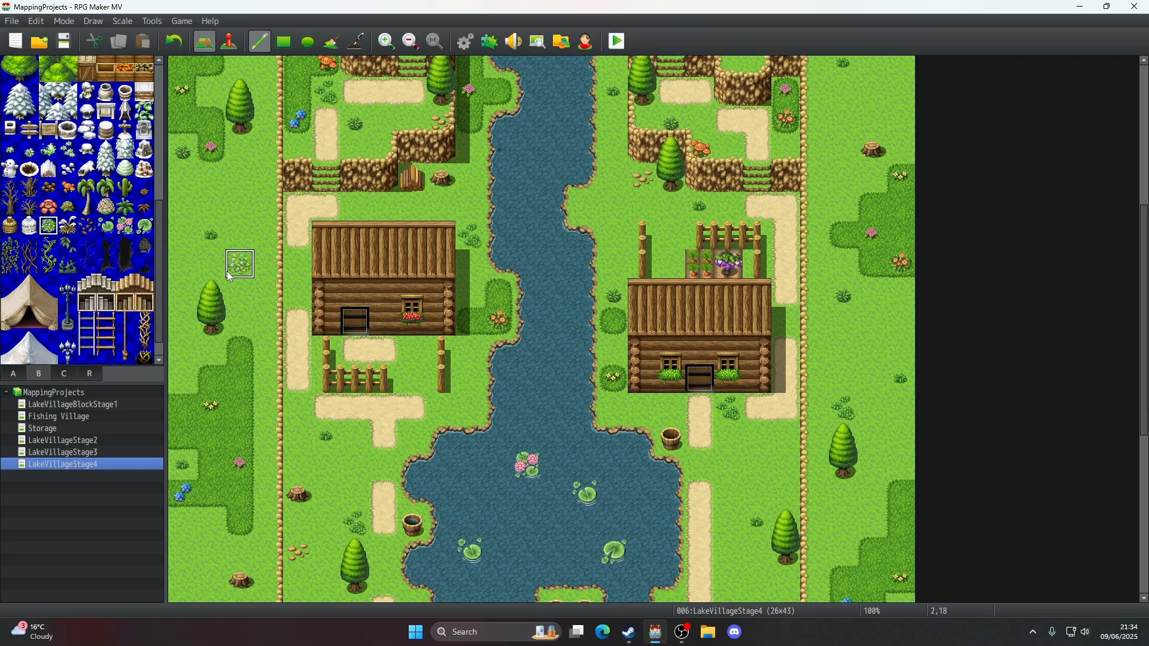
{"action": "scroll", "coordinate": [413, 307], "scroll_direction": "down", "scroll_amount": 12}
{"action": "scroll", "coordinate": [413, 307], "scroll_direction": "up", "scroll_amount": 3}
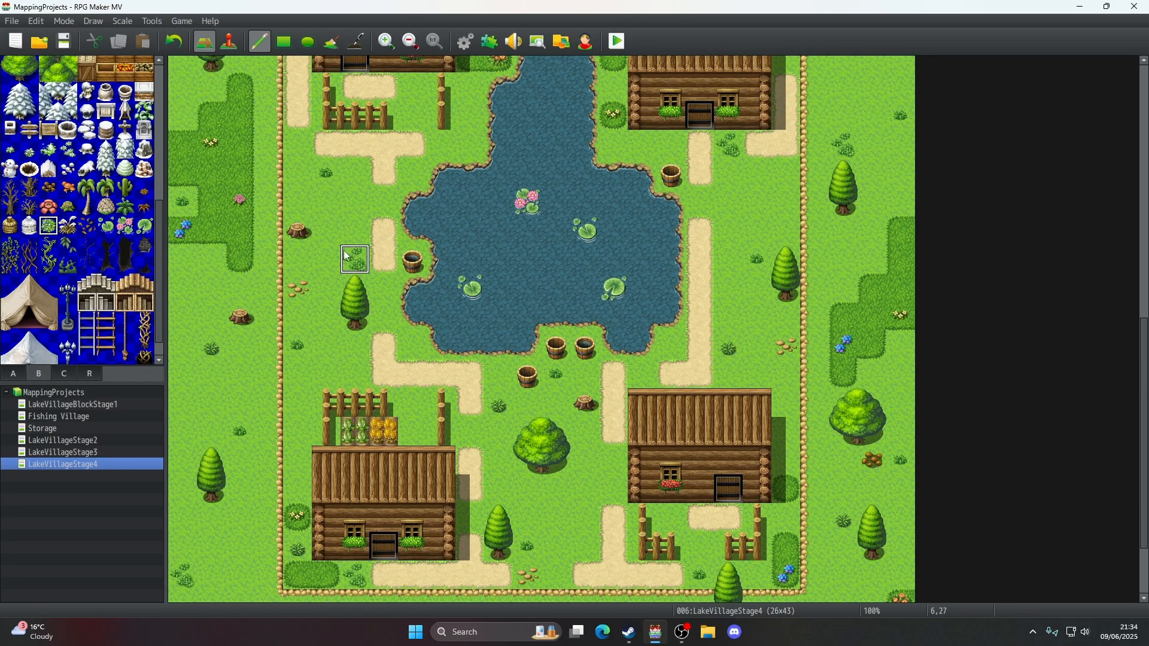
{"action": "left_click", "coordinate": [326, 231]}
{"action": "scroll", "coordinate": [347, 321], "scroll_direction": "up", "scroll_amount": 4}
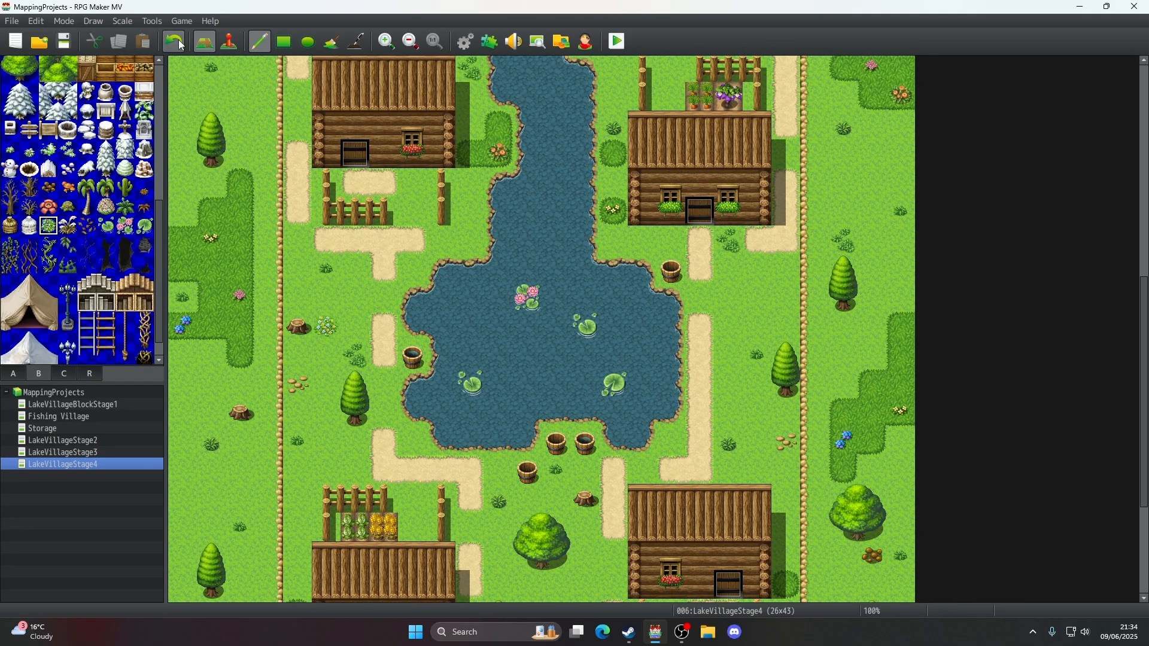
{"action": "scroll", "coordinate": [365, 281], "scroll_direction": "up", "scroll_amount": 10}
{"action": "scroll", "coordinate": [372, 291], "scroll_direction": "up", "scroll_amount": 7}
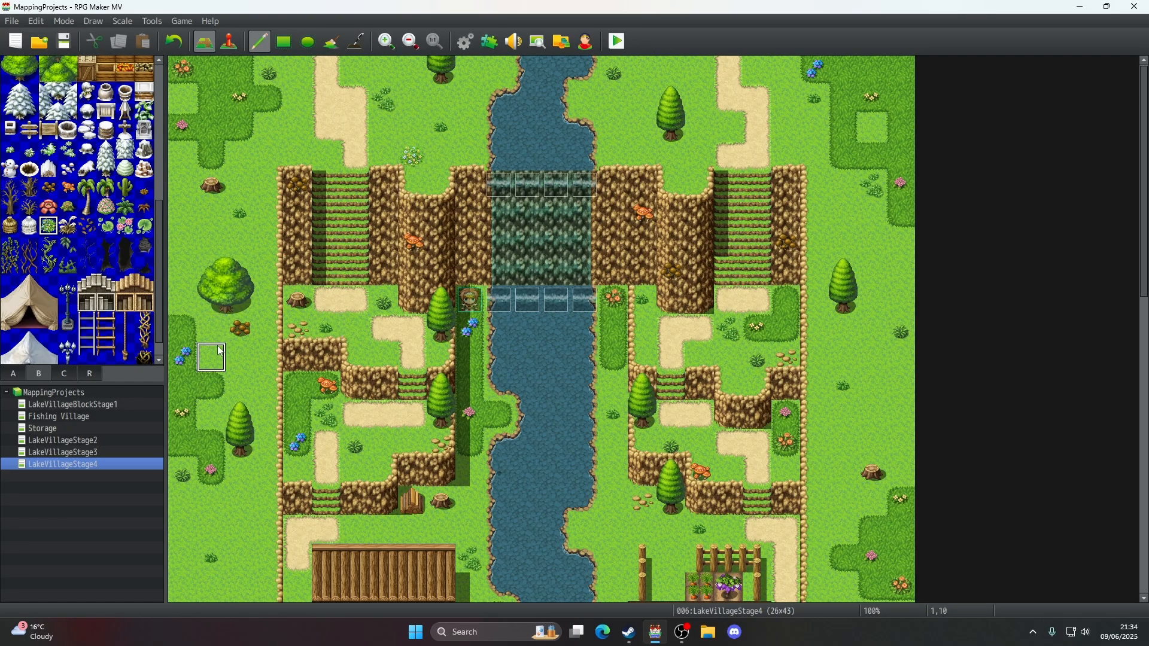
- Scatter more white-flowered plants over the outer grass, the lake banks, the village's south side and the upper terraces
{"action": "scroll", "coordinate": [220, 352], "scroll_direction": "down", "scroll_amount": 7}
{"action": "scroll", "coordinate": [239, 392], "scroll_direction": "down", "scroll_amount": 10}
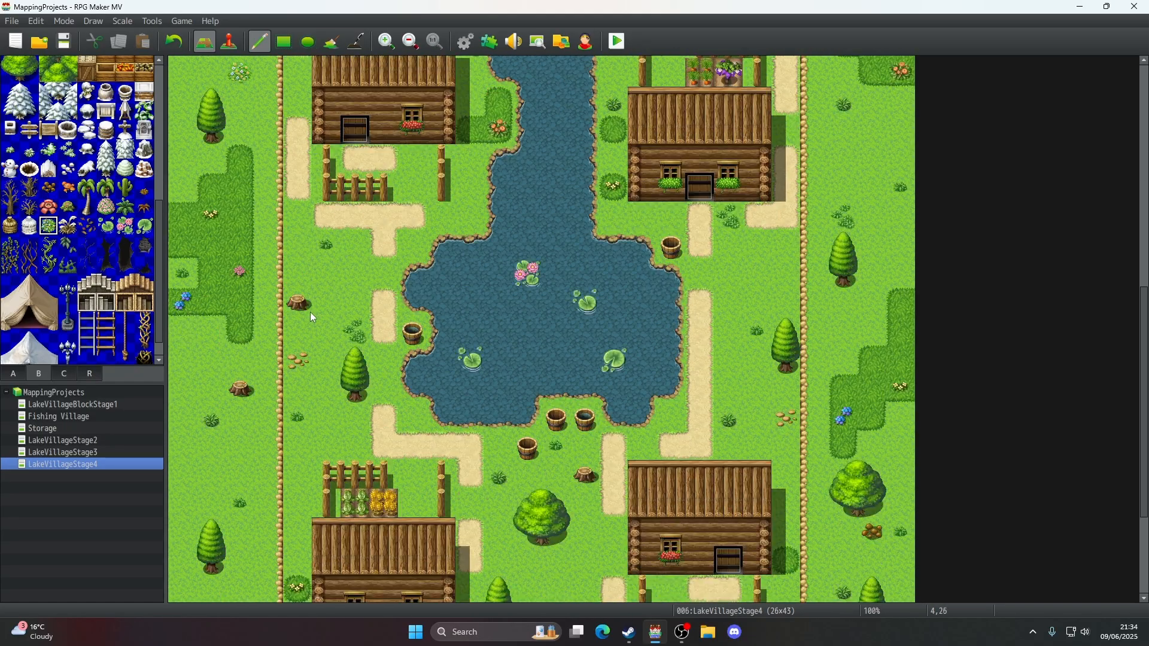
{"action": "scroll", "coordinate": [311, 317], "scroll_direction": "down", "scroll_amount": 6}
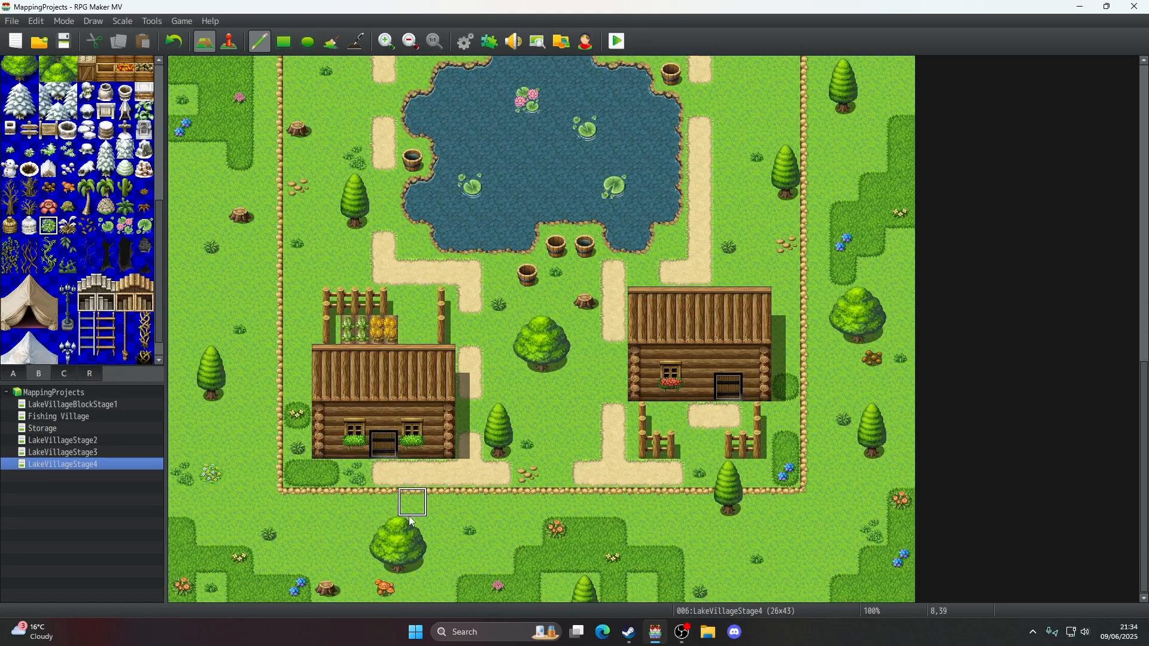
{"action": "scroll", "coordinate": [813, 473], "scroll_direction": "up", "scroll_amount": 12}
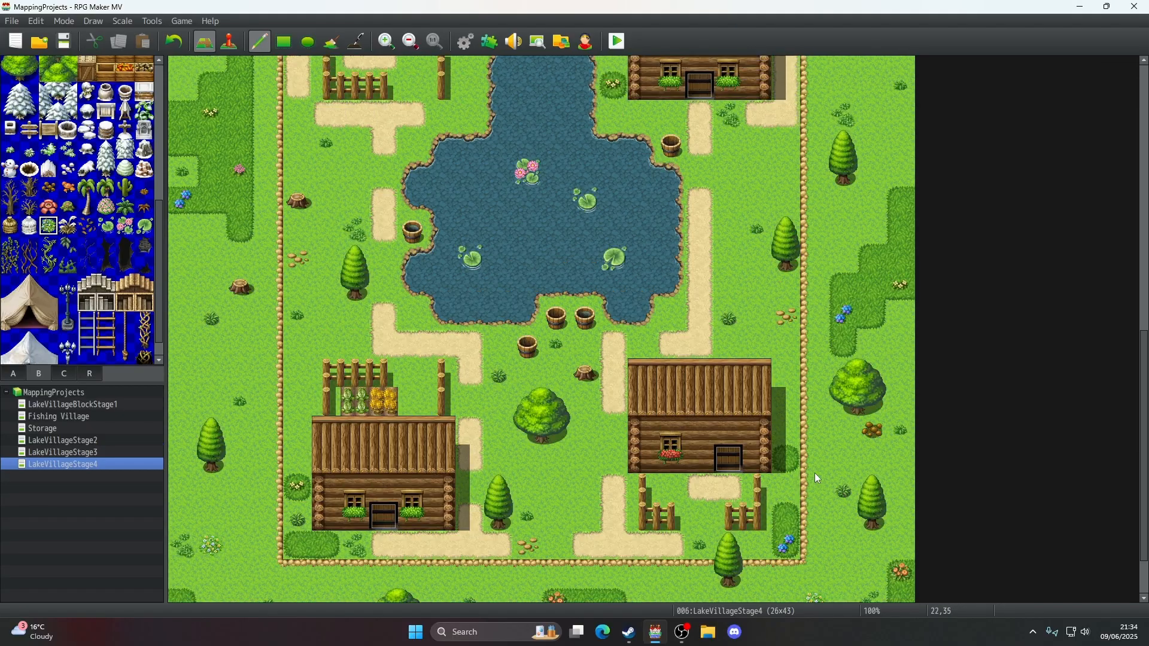
{"action": "scroll", "coordinate": [860, 334], "scroll_direction": "up", "scroll_amount": 12}
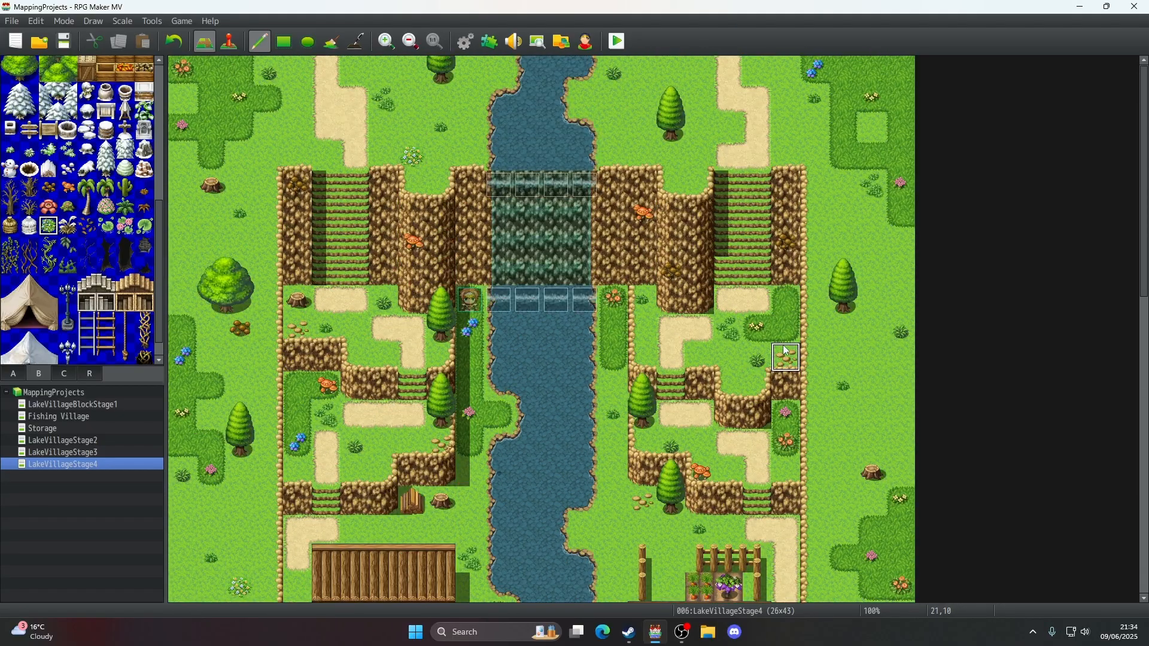
{"action": "scroll", "coordinate": [482, 358], "scroll_direction": "down", "scroll_amount": 17}
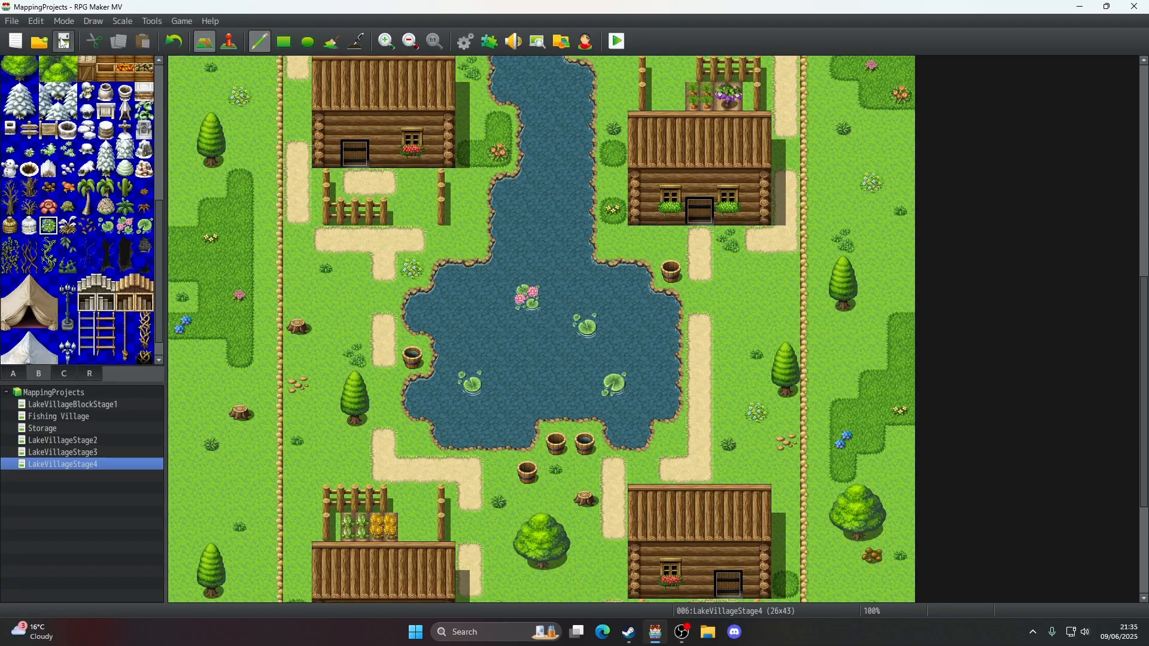
- Start a full-screen playtest and walk the party down the west riverbank and around behind the upper west cabin
{"action": "left_click", "coordinate": [622, 42]}
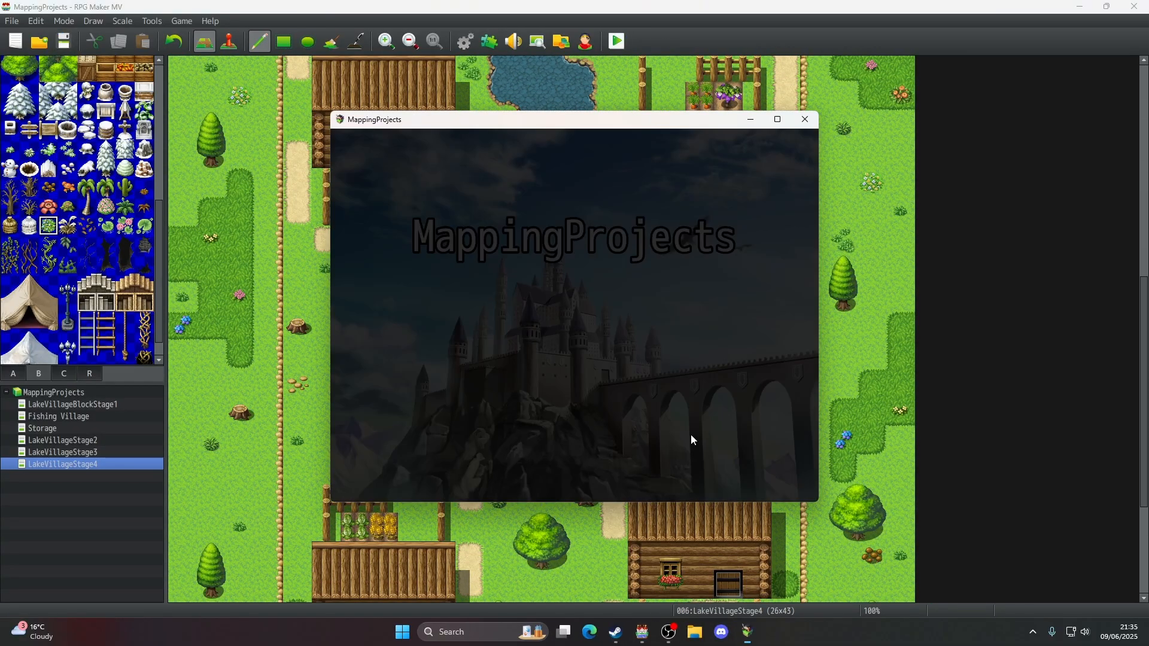
{"action": "key", "text": "F4"}
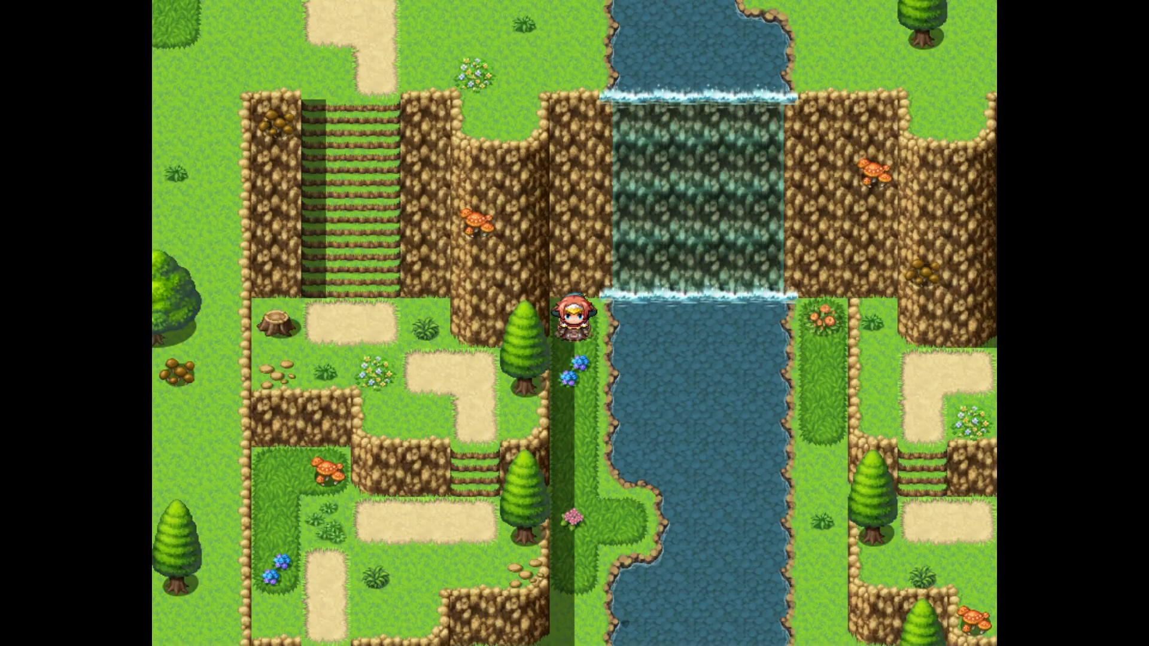
{"action": "key", "text": "Down"}
{"action": "key", "text": "Down"}
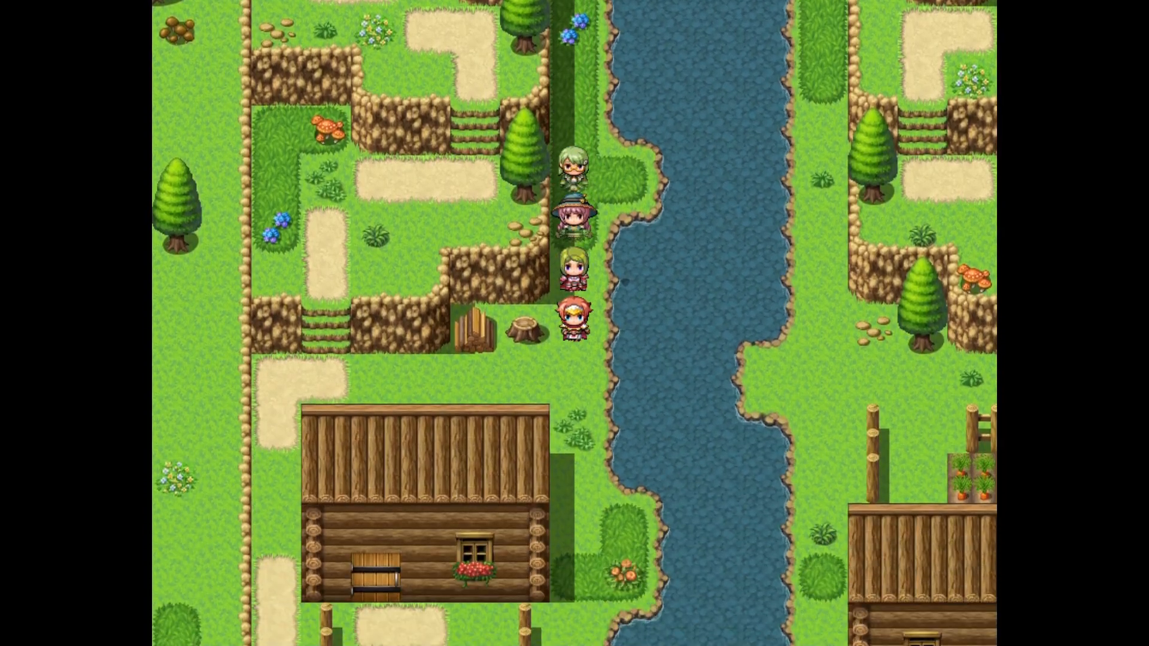
{"action": "key", "text": "Up"}
{"action": "key", "text": "Left"}
{"action": "key", "text": "Left"}
{"action": "key", "text": "Down"}
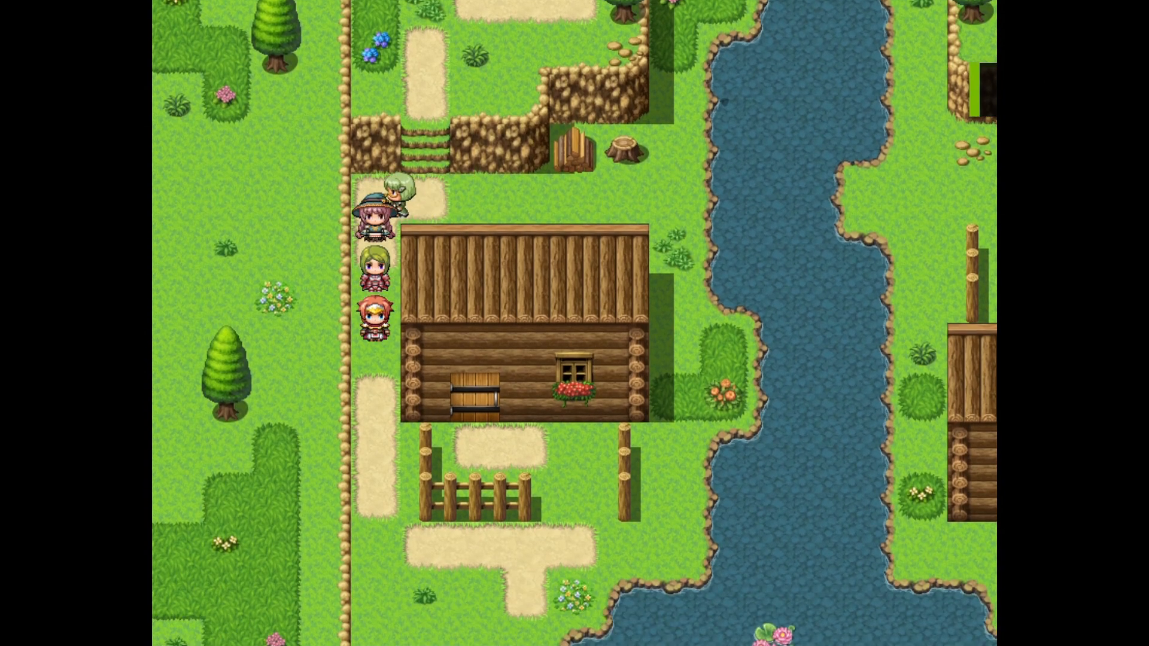
- Walk the party south past the lake's west shore to the lower west cabin to inspect the new flowers
{"action": "key", "text": "Right"}
{"action": "key", "text": "Down"}
{"action": "key", "text": "Left"}
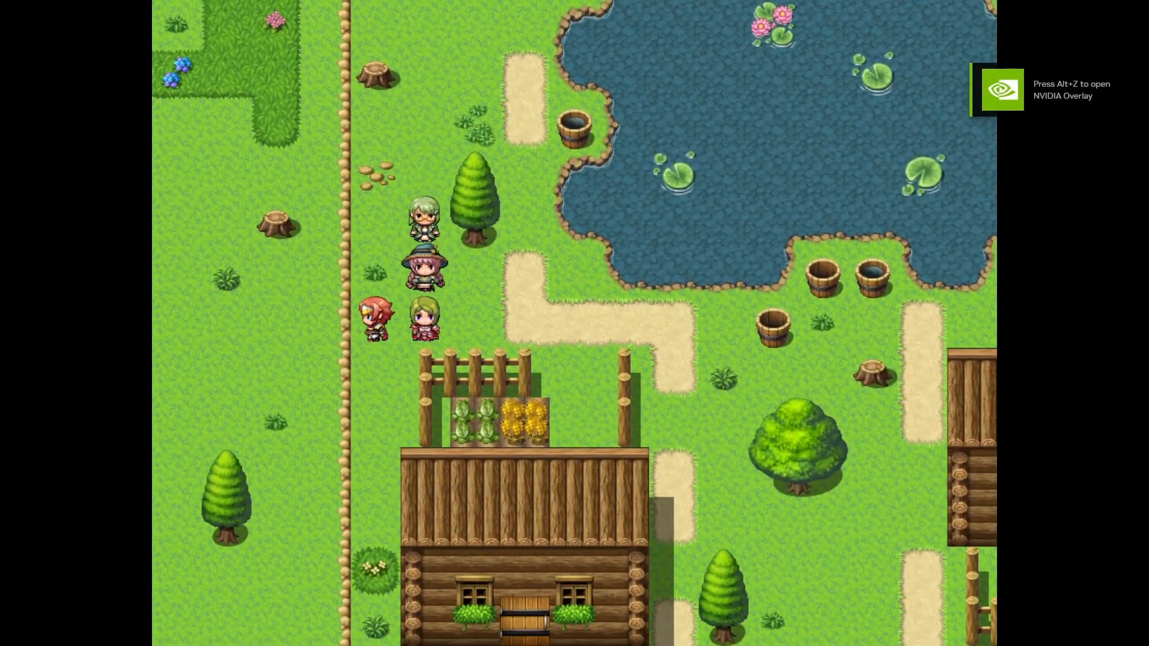
{"action": "key", "text": "Down"}
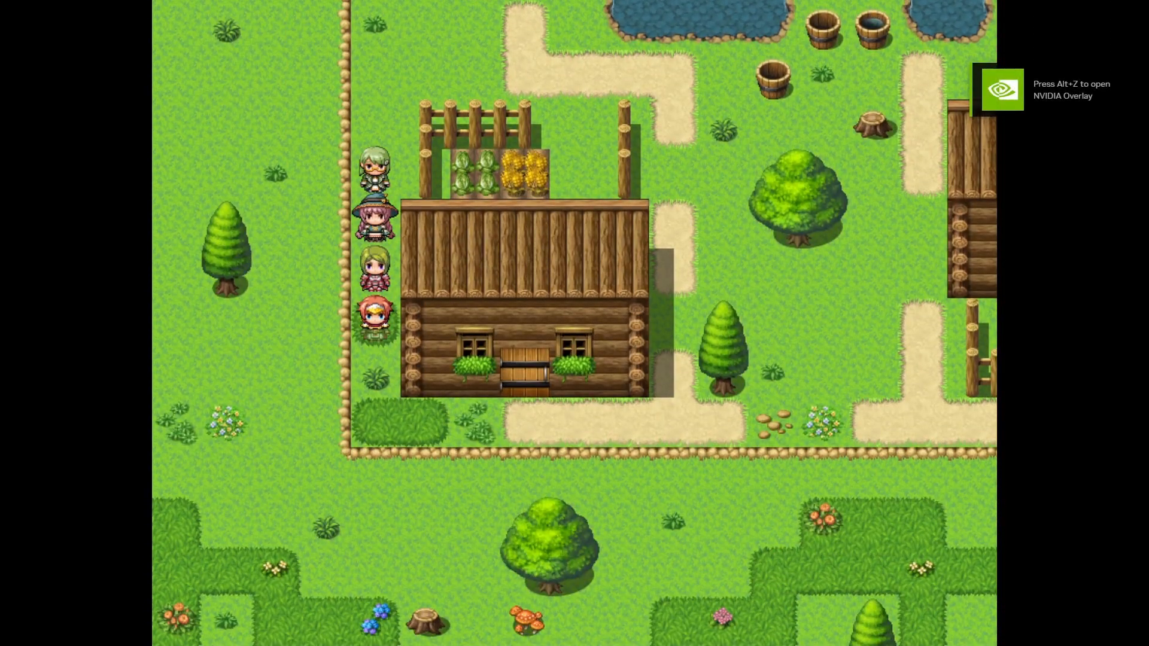
- Walk the party back north past the lake to the grass behind the upper west cabin
{"action": "key", "text": "Up"}
{"action": "key", "text": "Right"}
{"action": "key", "text": "Up"}
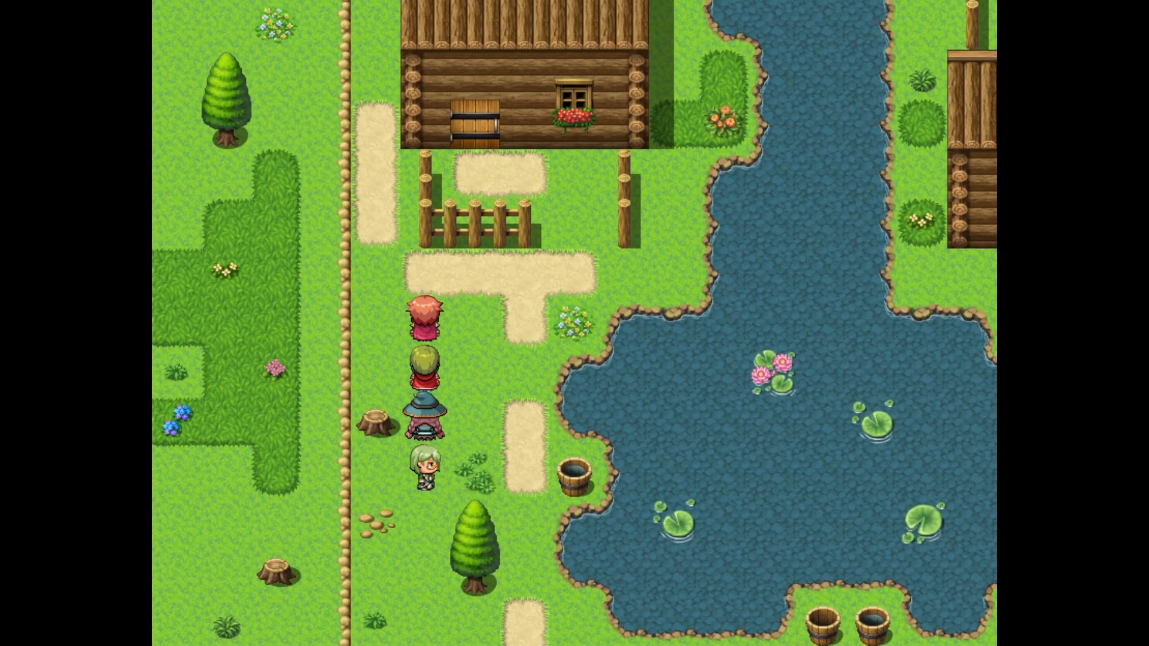
{"action": "key", "text": "Up"}
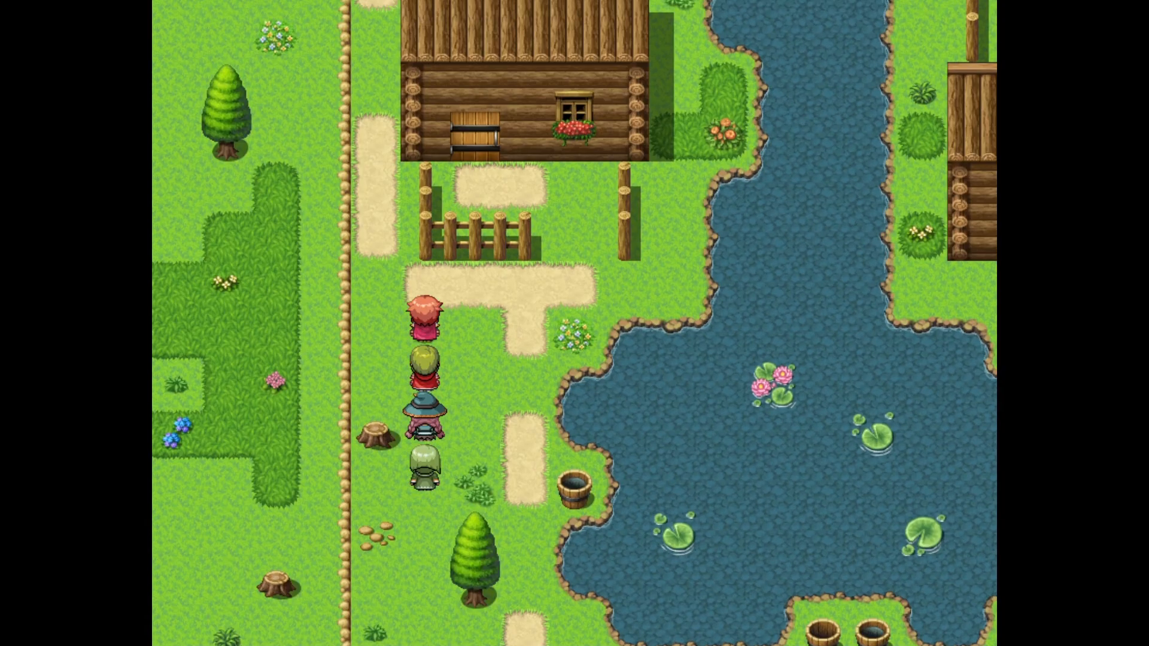
{"action": "key", "text": "Left"}
{"action": "key", "text": "Up"}
{"action": "key", "text": "Up"}
{"action": "key", "text": "Right"}
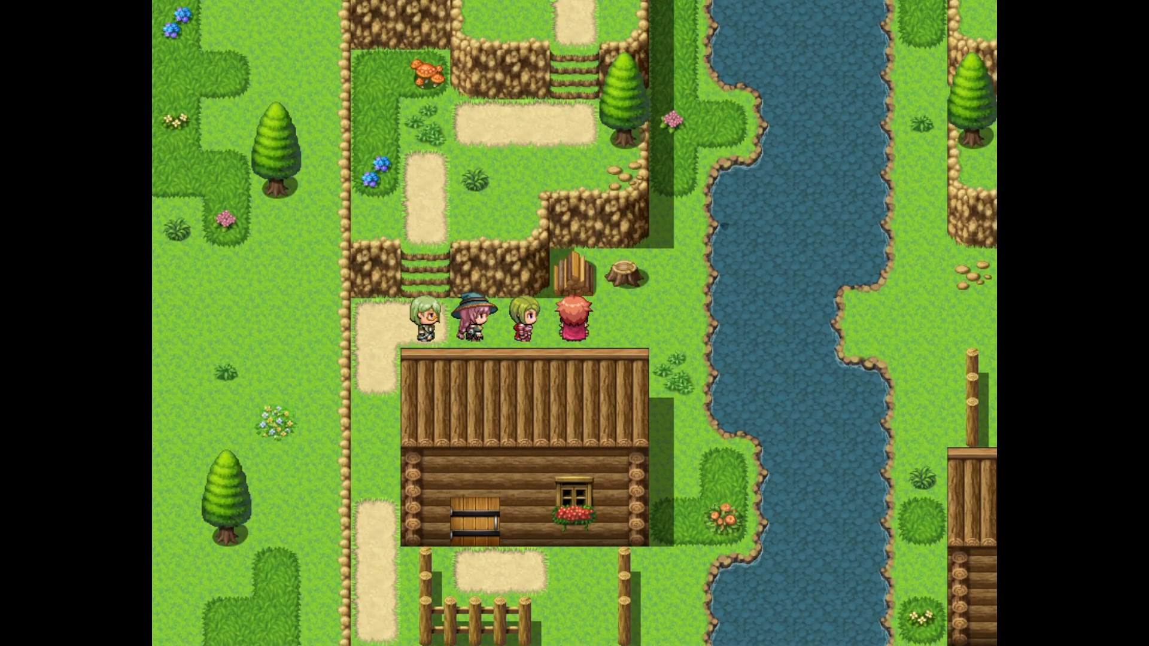
- Walk the party past the riverbank stump and up the short stairs to the lower west terrace's meadow
{"action": "key", "text": "Up"}
{"action": "key", "text": "Down"}
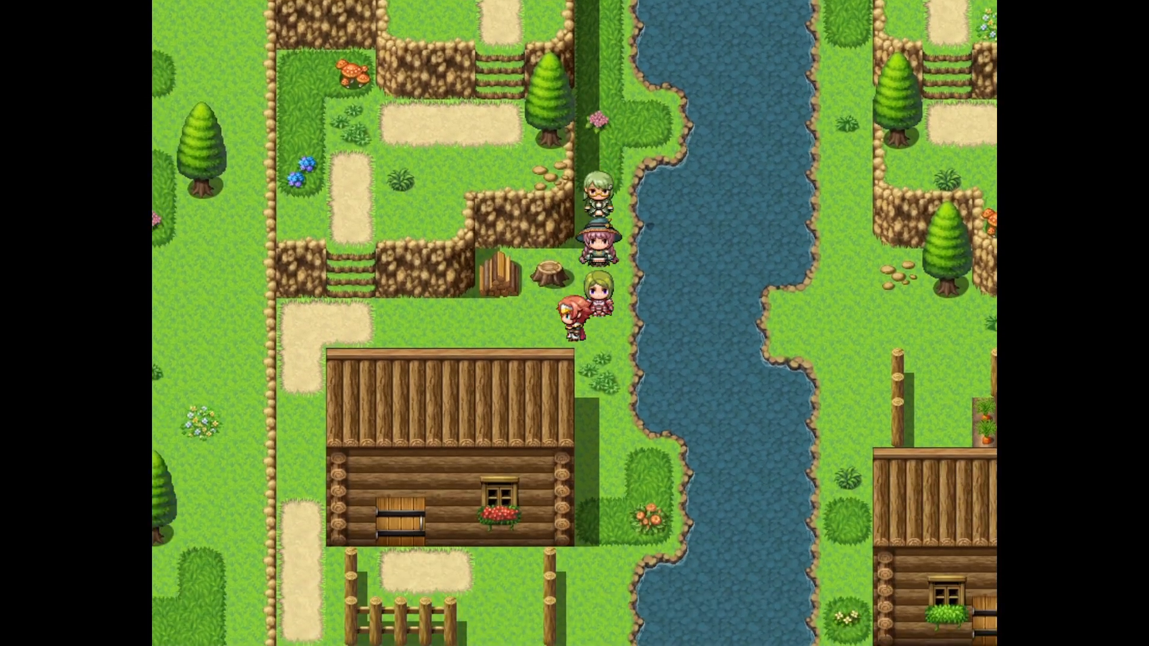
{"action": "key", "text": "Left"}
{"action": "key", "text": "Up"}
{"action": "key", "text": "Left"}
{"action": "key", "text": "Up"}
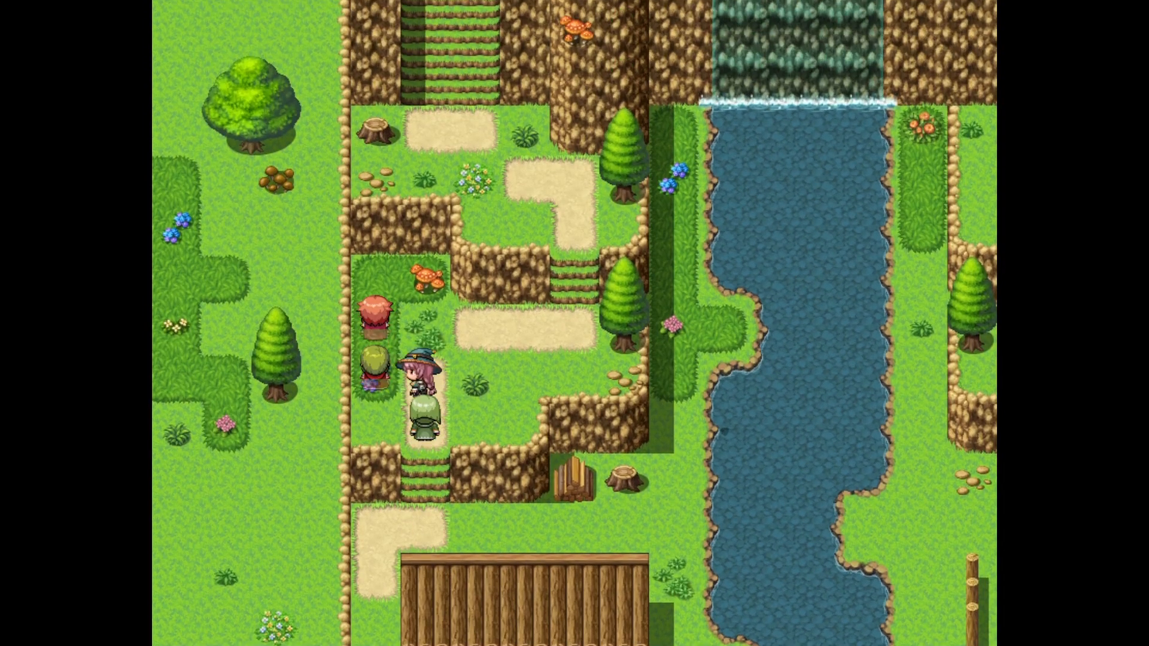
- Walk the party east across the lower west terrace to test passage over its cliff edge by the stones
{"action": "key", "text": "Right"}
{"action": "key", "text": "Down"}
{"action": "key", "text": "Right"}
{"action": "key", "text": "Down"}
{"action": "key", "text": "Right"}
{"action": "key", "text": "Left"}
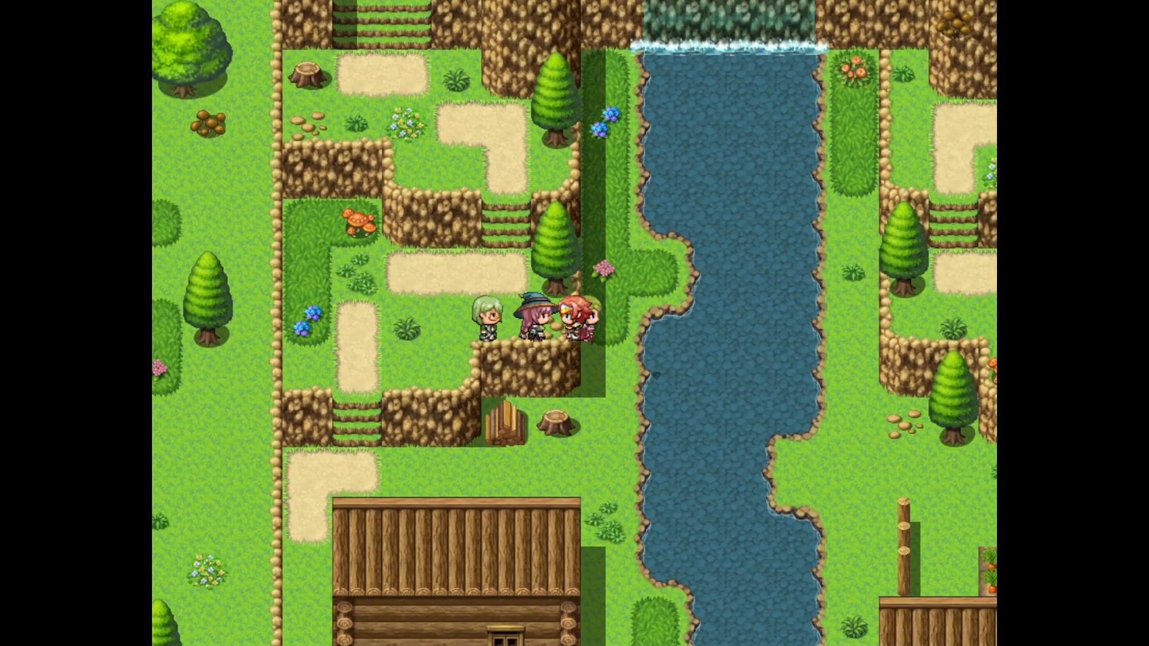
- Test moving back and forth between the terrace's stony edge and the riverbank, and close the playtest
{"action": "key", "text": "Right"}
{"action": "key", "text": "Left"}
{"action": "key", "text": "Right"}
{"action": "key", "text": "Down"}
{"action": "key", "text": "Up"}
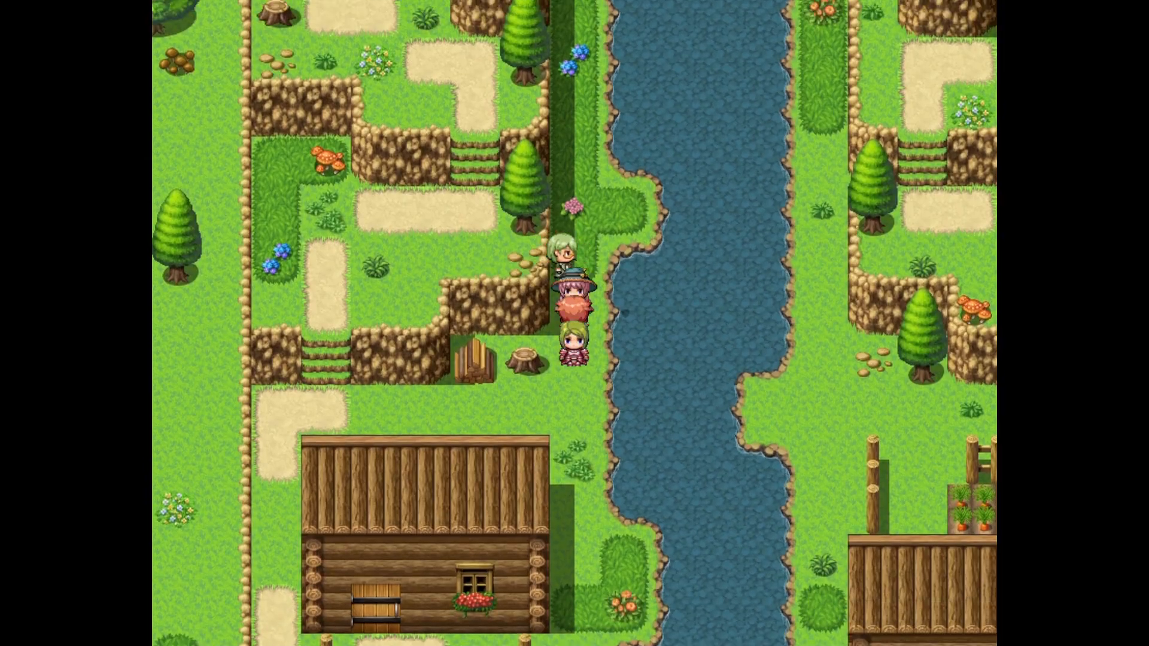
{"action": "key", "text": "Left"}
{"action": "key", "text": "Right"}
{"action": "key", "text": "Down"}
{"action": "key", "text": "F4"}
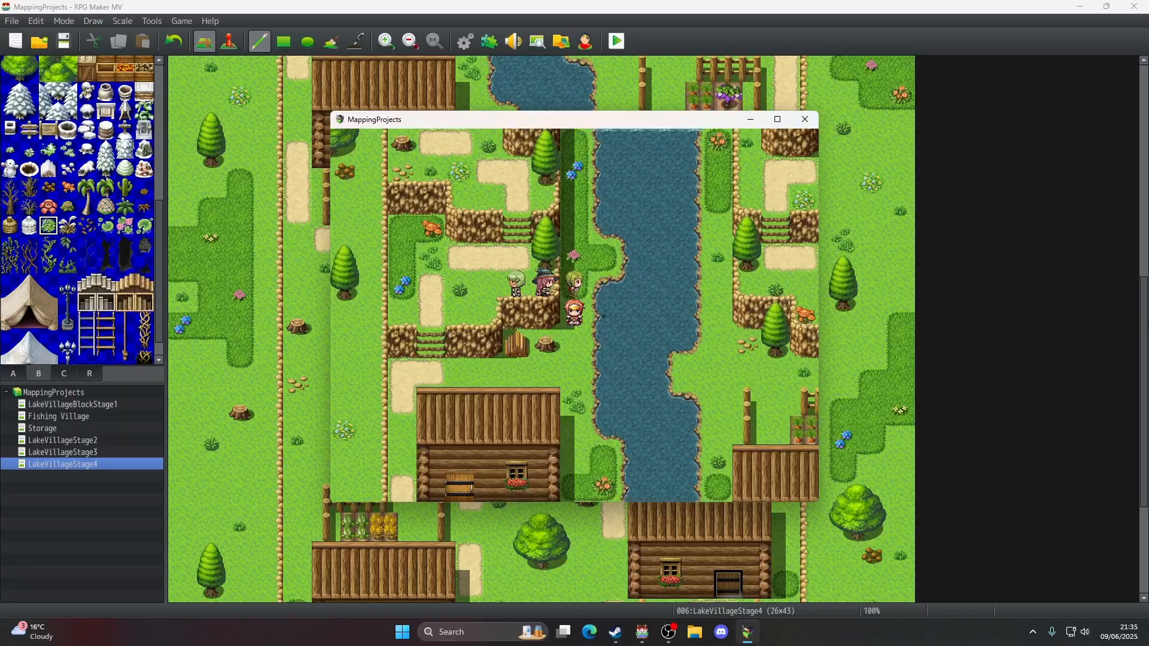
{"action": "left_click", "coordinate": [807, 123]}
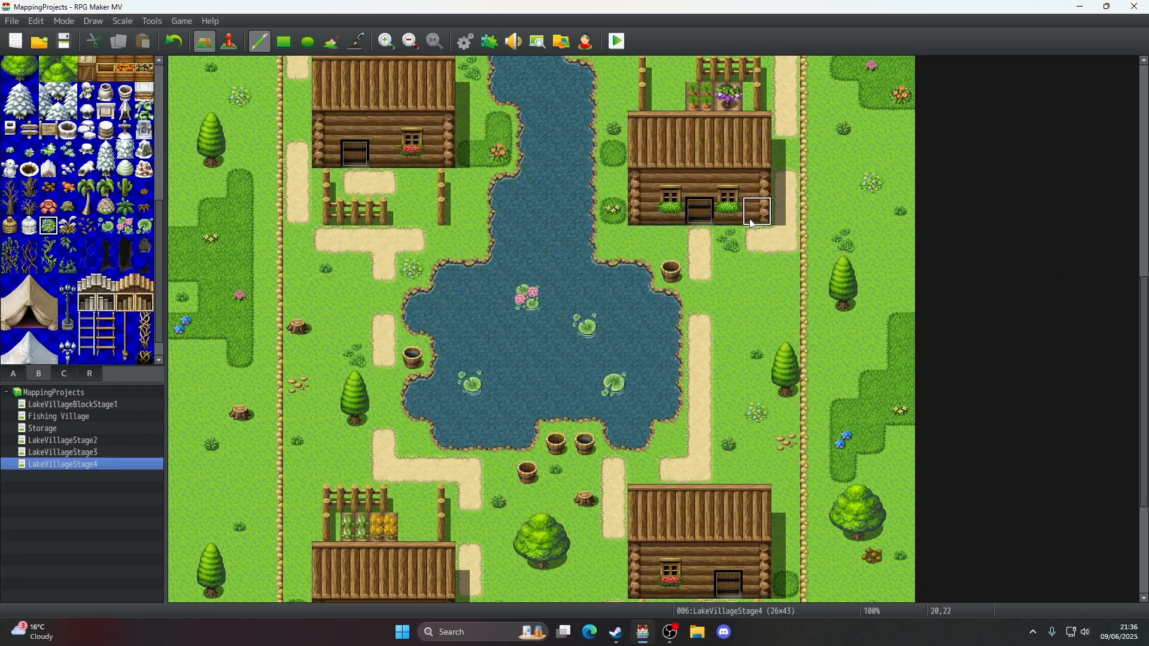
- Paint cliff-top grass over the stones at the lower west terrace's east edge and touch up the shadow beside the cliff
{"action": "scroll", "coordinate": [573, 301], "scroll_direction": "up", "scroll_amount": 5}
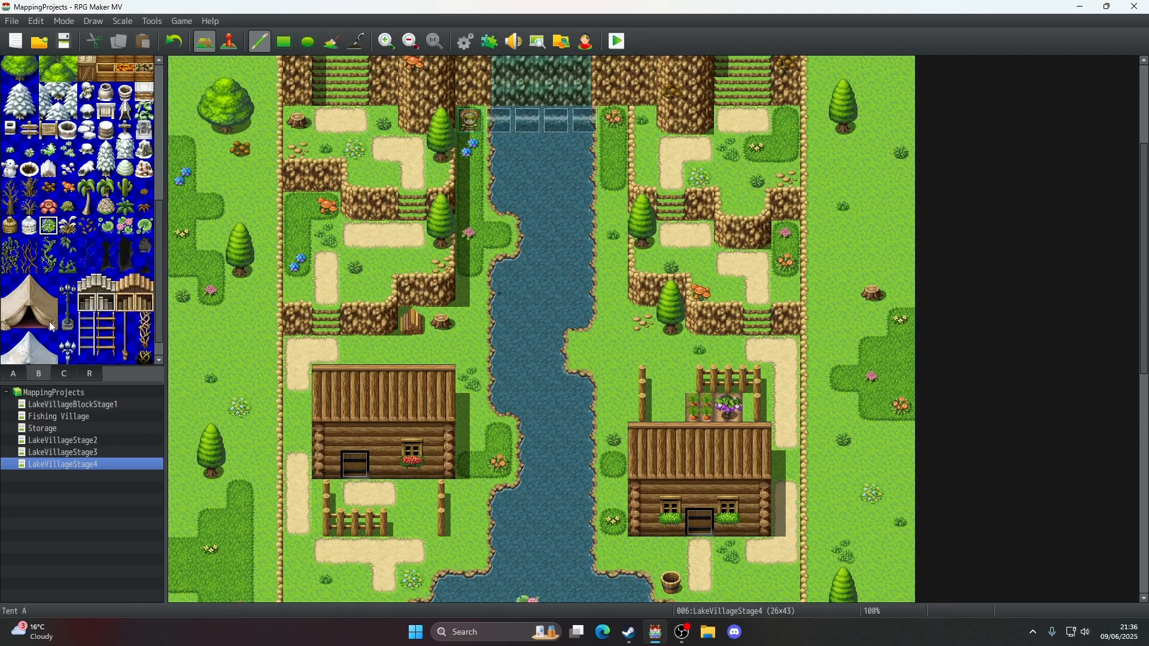
{"action": "left_click", "coordinate": [21, 376]}
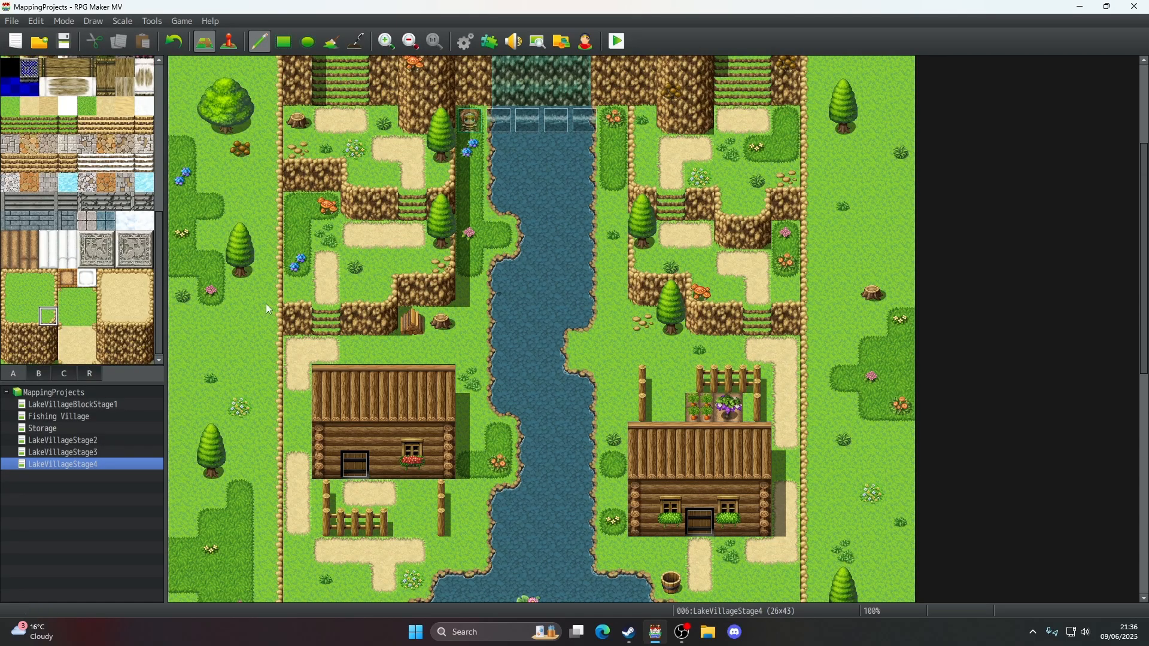
{"action": "left_click_drag", "start_coordinate": [405, 254], "coordinate": [441, 263]}
{"action": "left_click", "coordinate": [363, 44]}
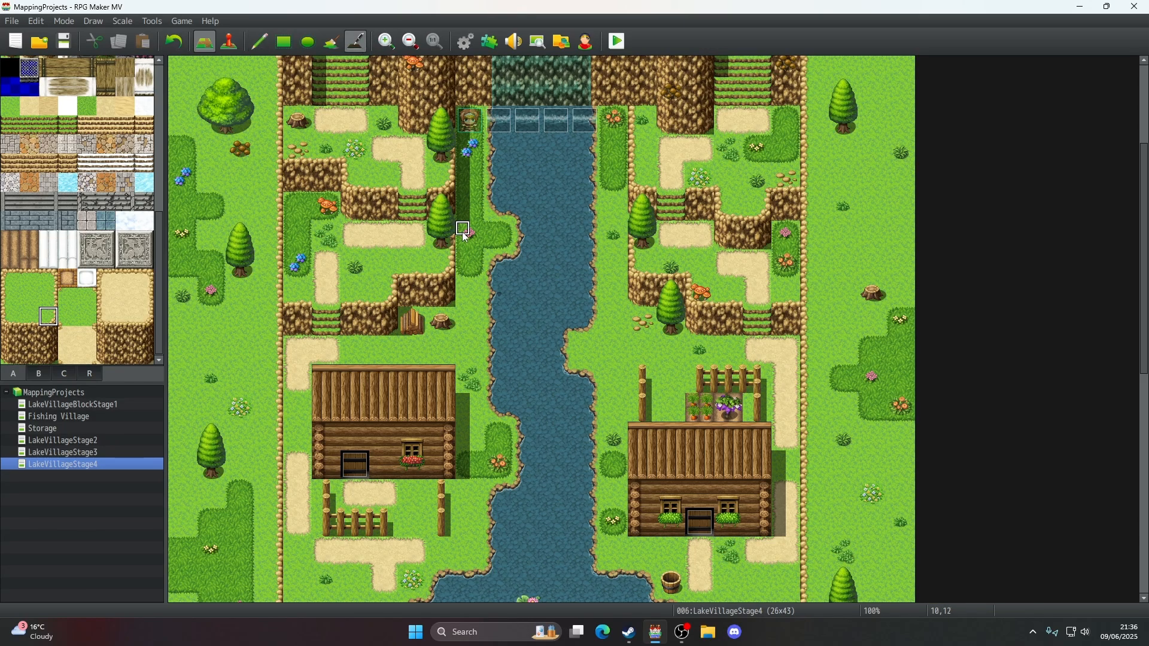
{"action": "left_click_drag", "start_coordinate": [468, 265], "coordinate": [469, 302]}
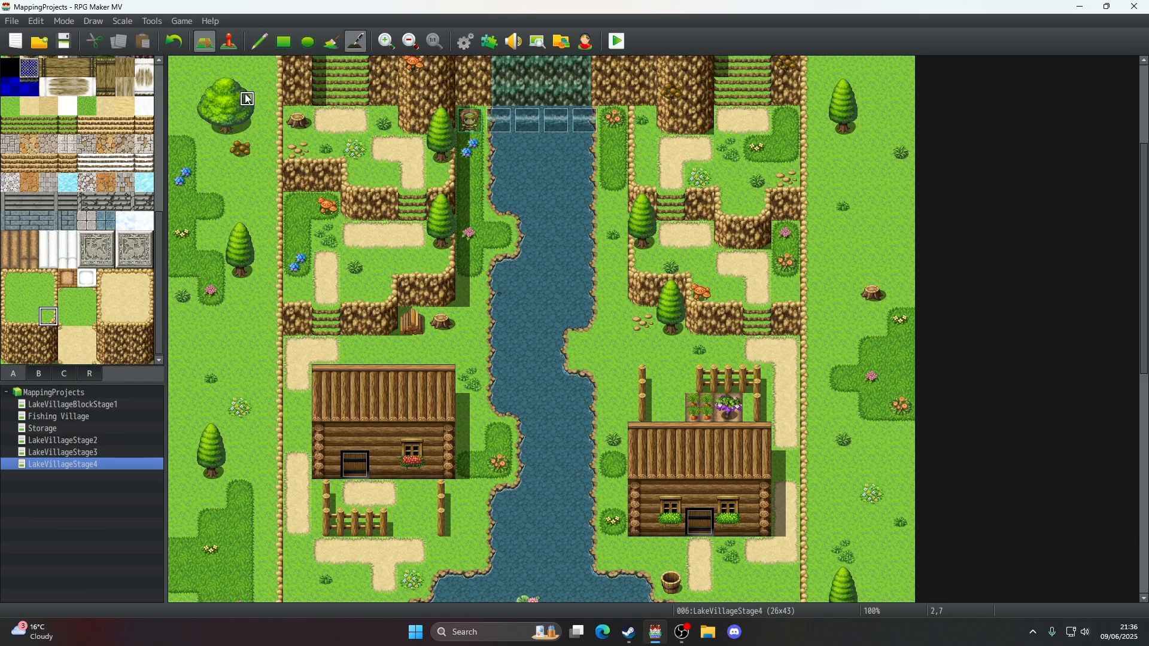
- Place scattered stones on the west riverbank in the shadow beside the lower terrace cliff
{"action": "left_click", "coordinate": [250, 42]}
{"action": "left_click", "coordinate": [28, 374]}
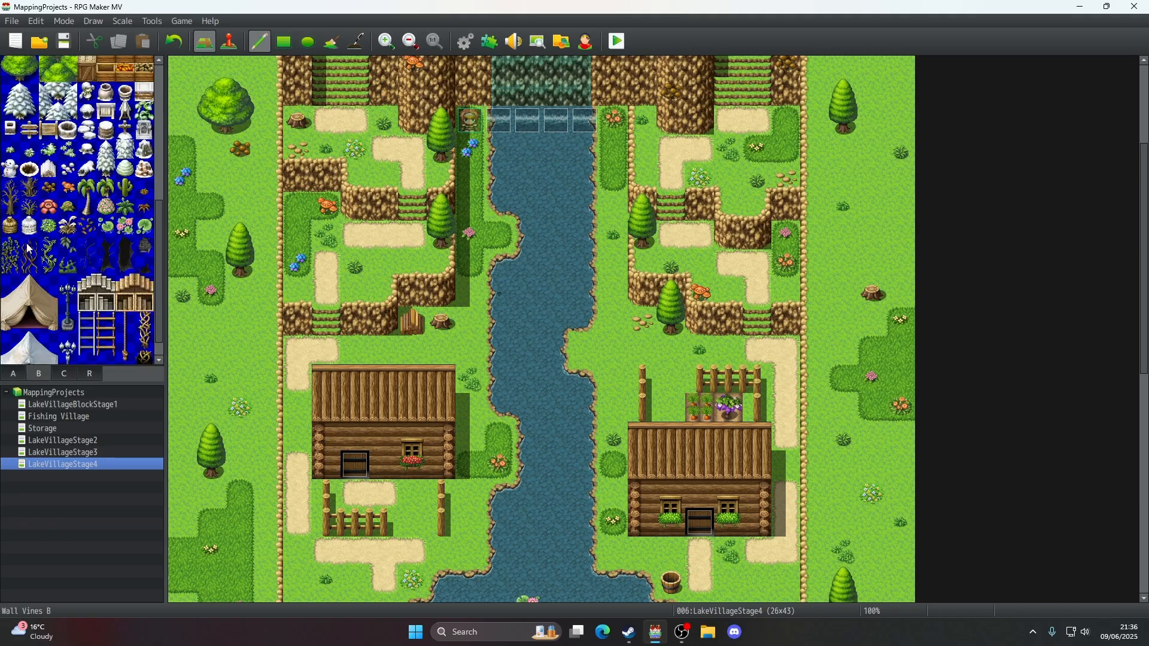
{"action": "scroll", "coordinate": [94, 232], "scroll_direction": "up", "scroll_amount": 3}
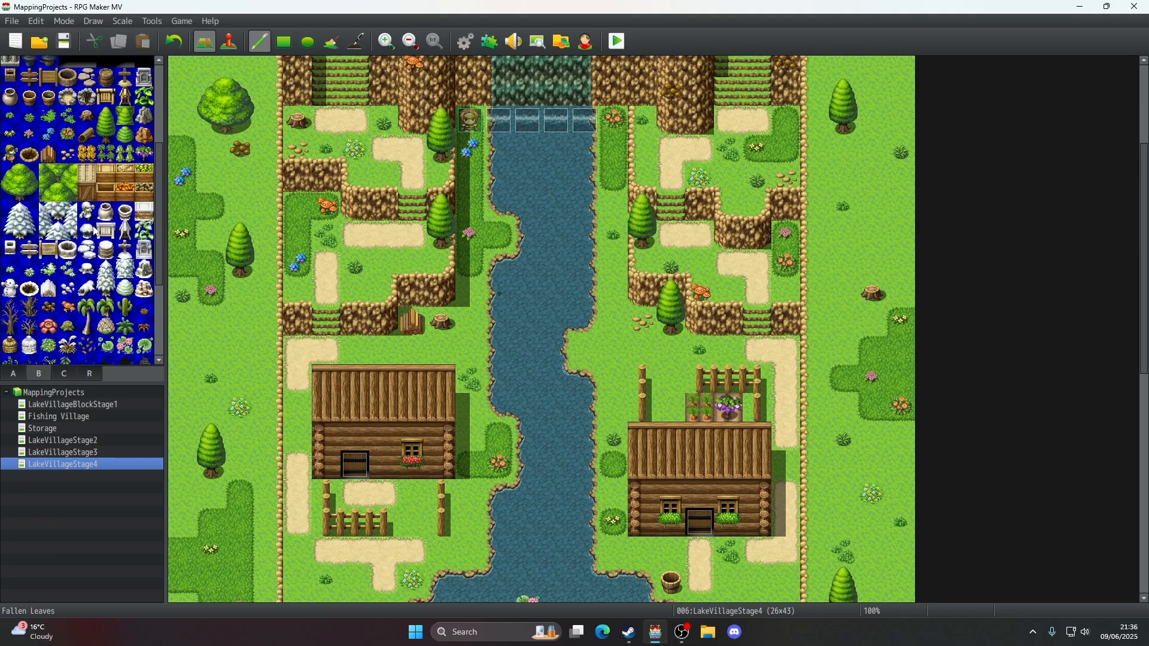
{"action": "left_click", "coordinate": [471, 296]}
{"action": "scroll", "coordinate": [457, 397], "scroll_direction": "up", "scroll_amount": 2}
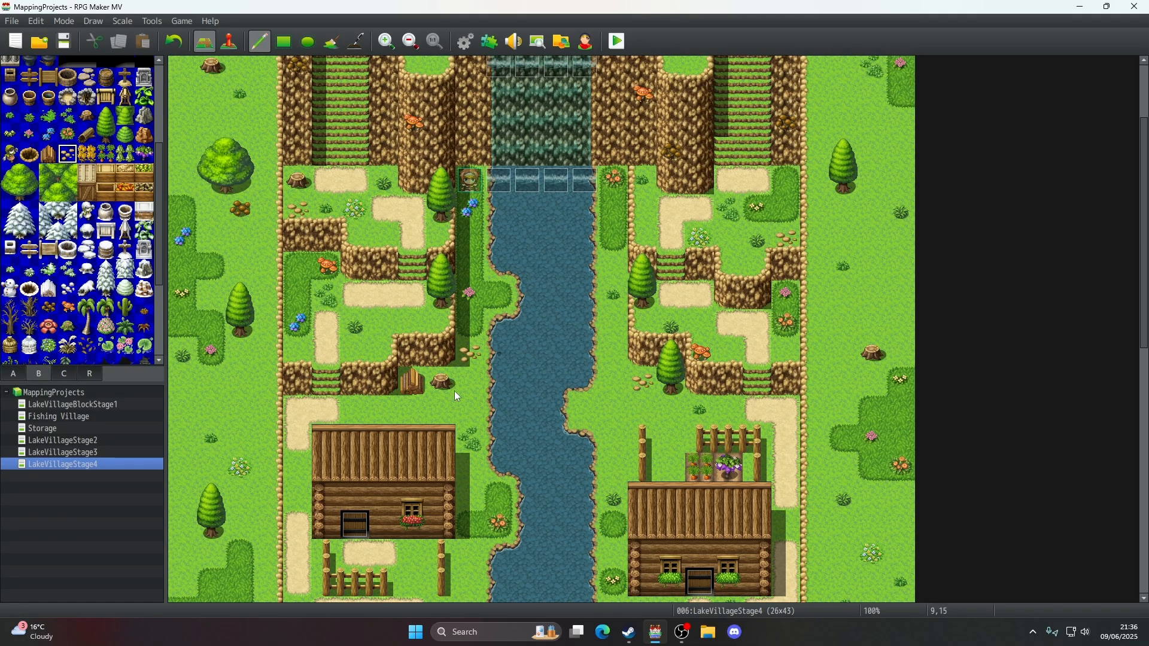
- Start a playtest and walk the party down the west riverbank, up the lower steps and east across the lower west terrace
{"action": "scroll", "coordinate": [456, 395], "scroll_direction": "up", "scroll_amount": 4}
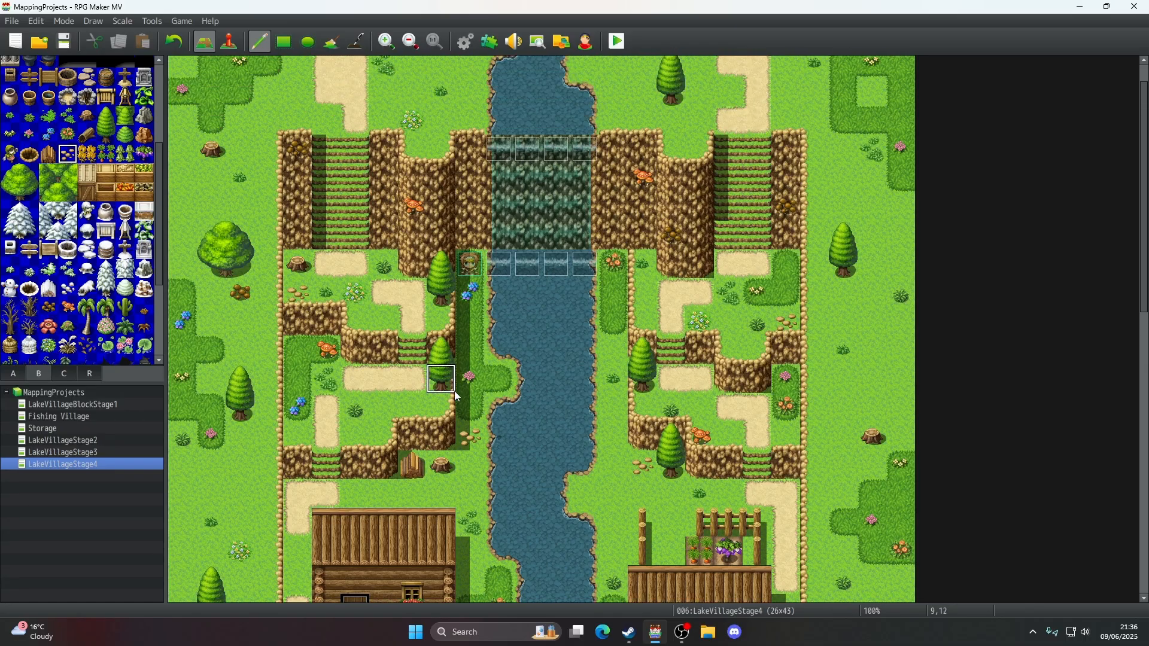
{"action": "scroll", "coordinate": [457, 397], "scroll_direction": "down", "scroll_amount": 18}
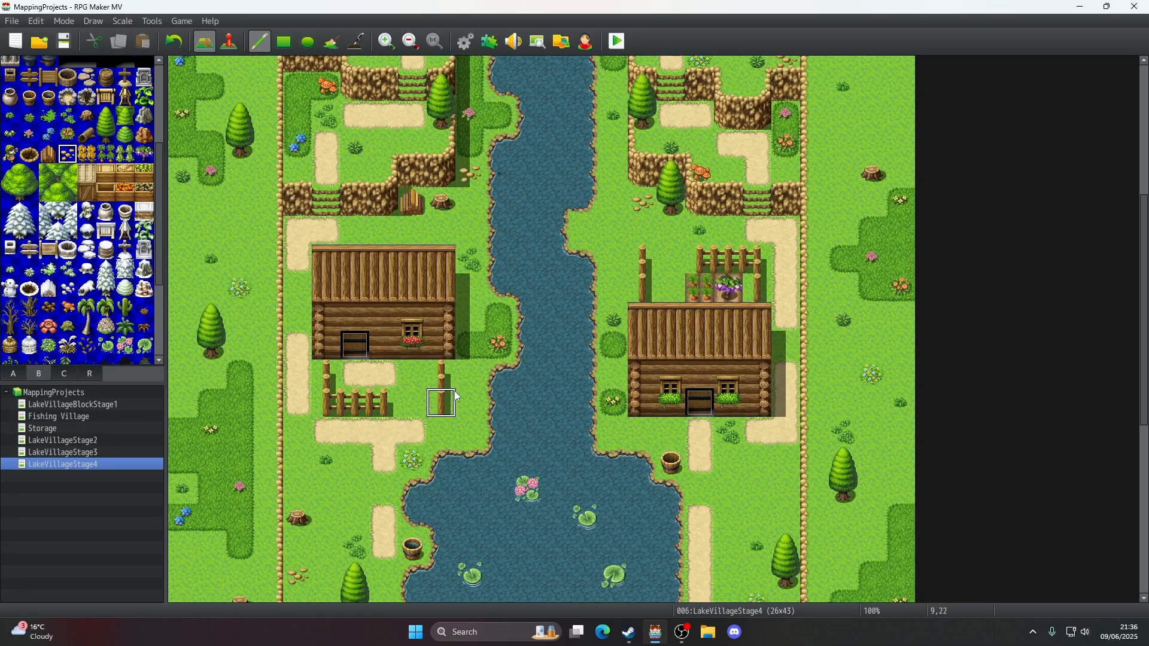
{"action": "scroll", "coordinate": [457, 397], "scroll_direction": "down", "scroll_amount": 1}
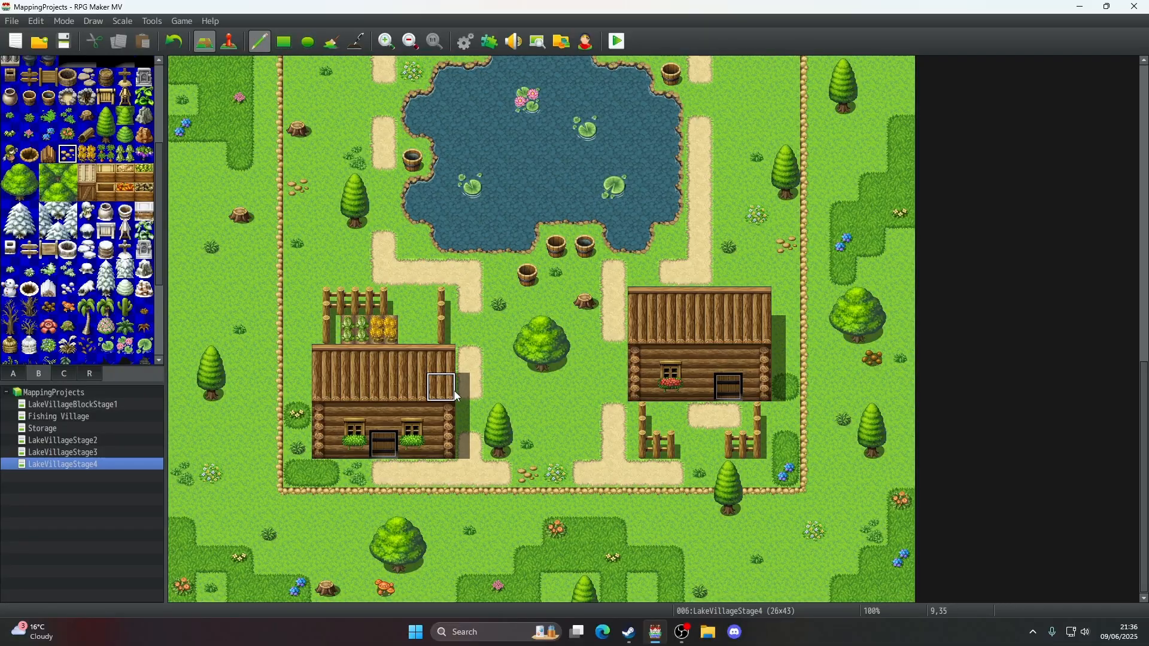
{"action": "scroll", "coordinate": [456, 396], "scroll_direction": "up", "scroll_amount": 18}
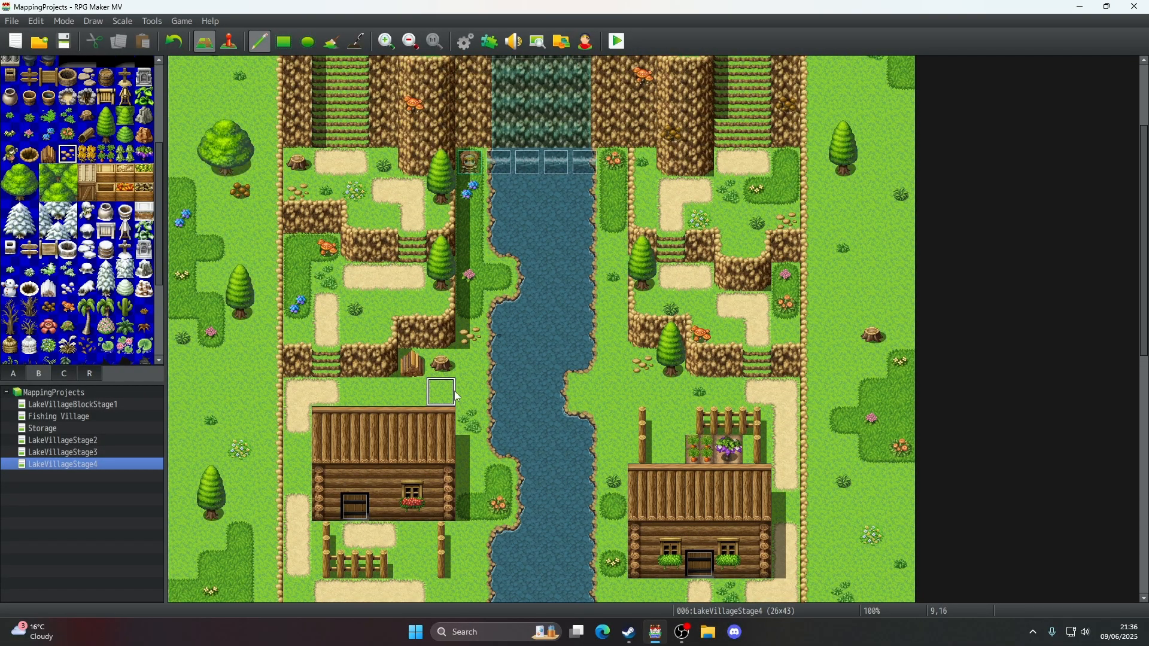
{"action": "scroll", "coordinate": [455, 392], "scroll_direction": "up", "scroll_amount": 1}
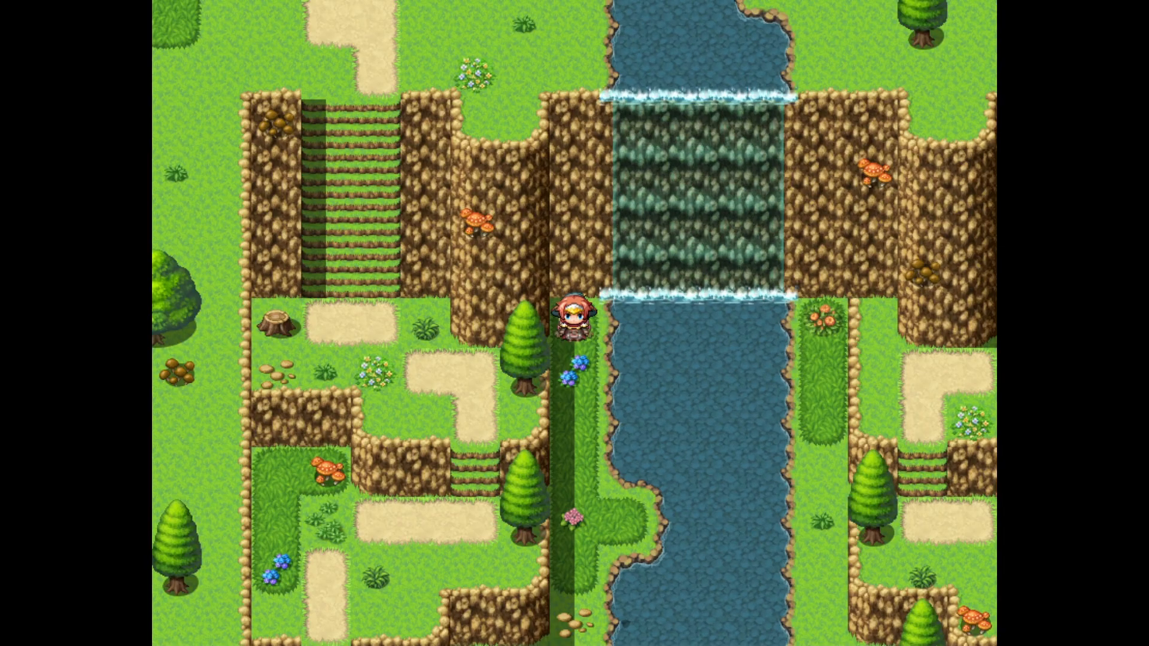
{"action": "key", "text": "Down"}
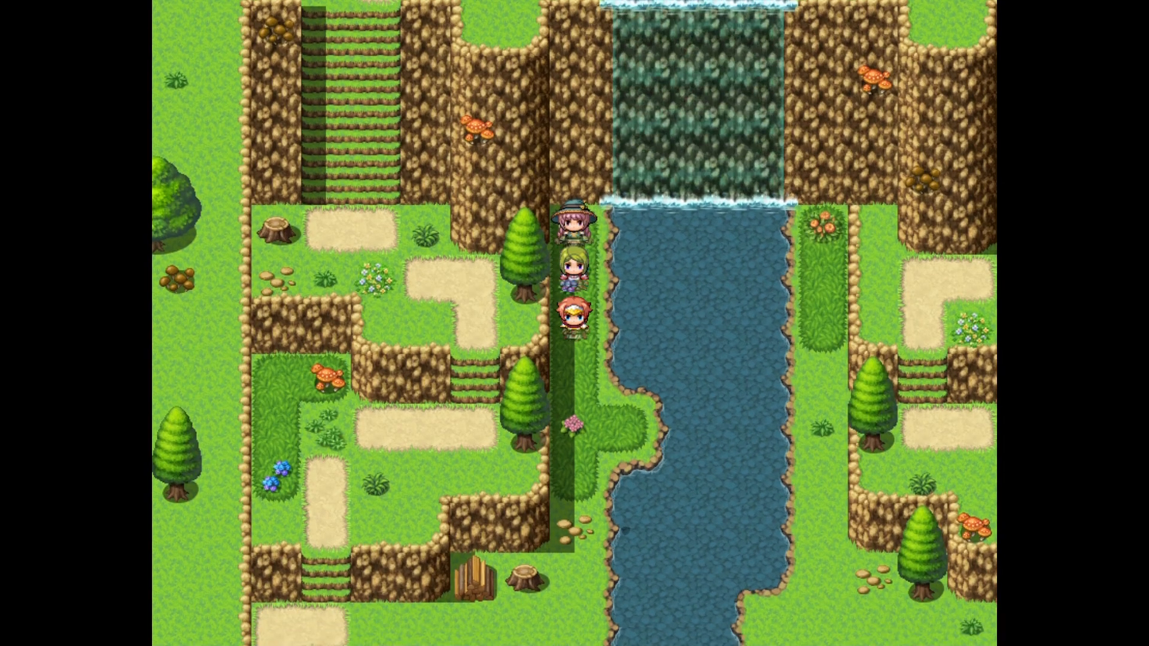
{"action": "key", "text": "Left"}
{"action": "key", "text": "Up"}
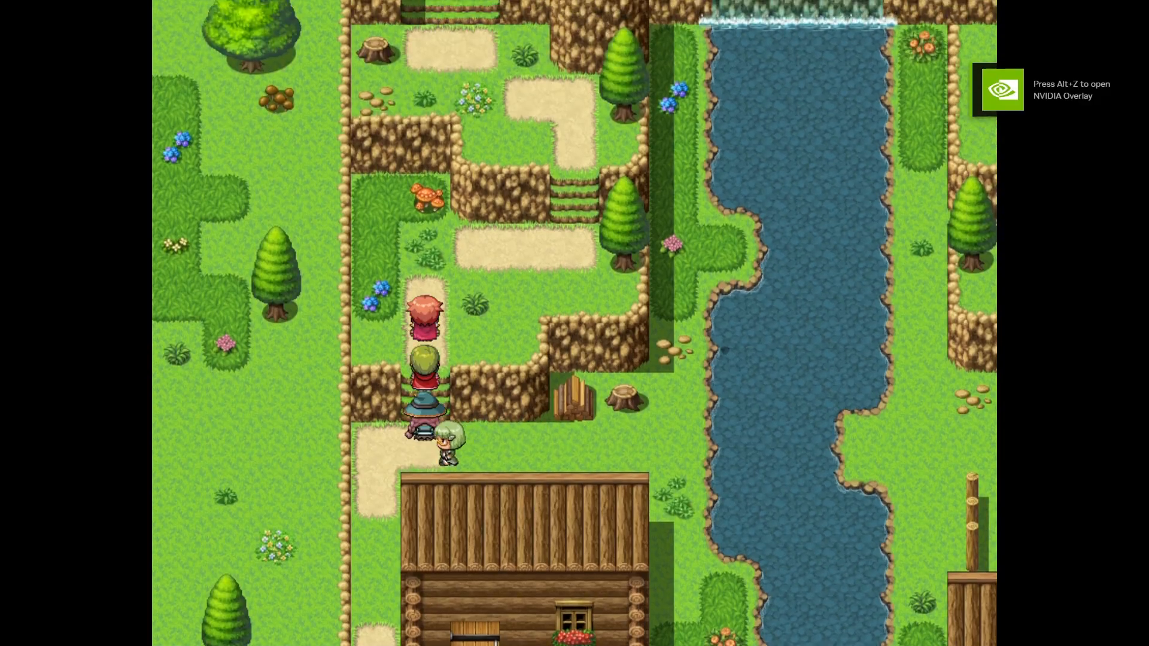
{"action": "key", "text": "Right"}
{"action": "key", "text": "Right"}
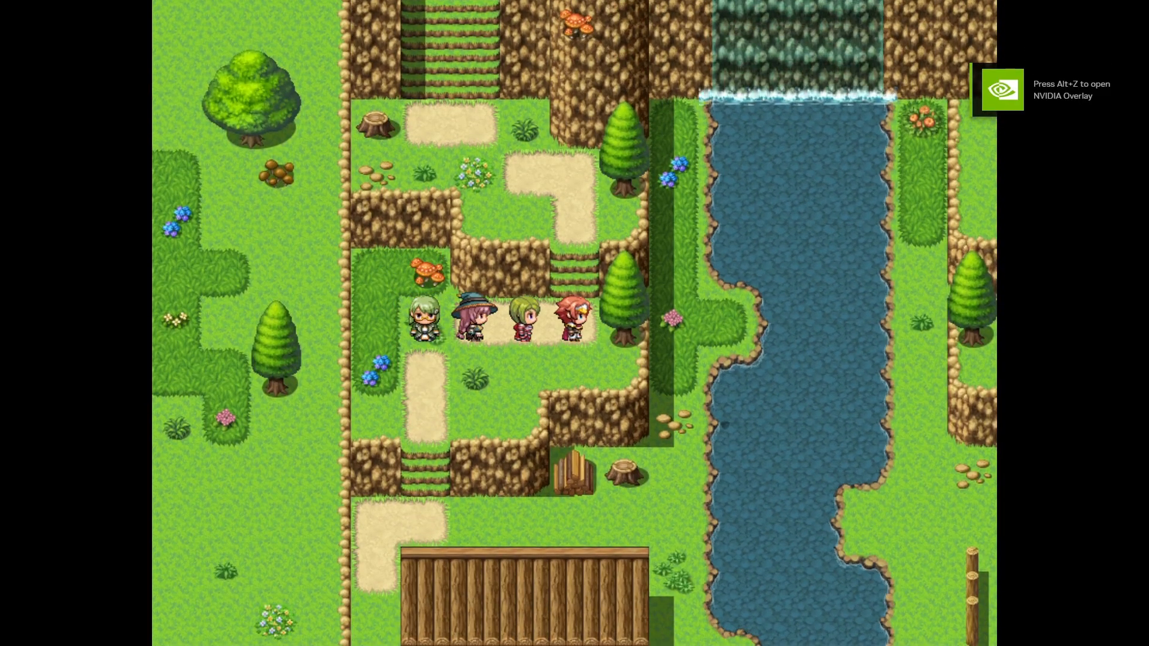
- Test the upper west terrace by walking the party past its stump and stones and onto the large west staircase
{"action": "key", "text": "Up"}
{"action": "key", "text": "Left"}
{"action": "key", "text": "Left"}
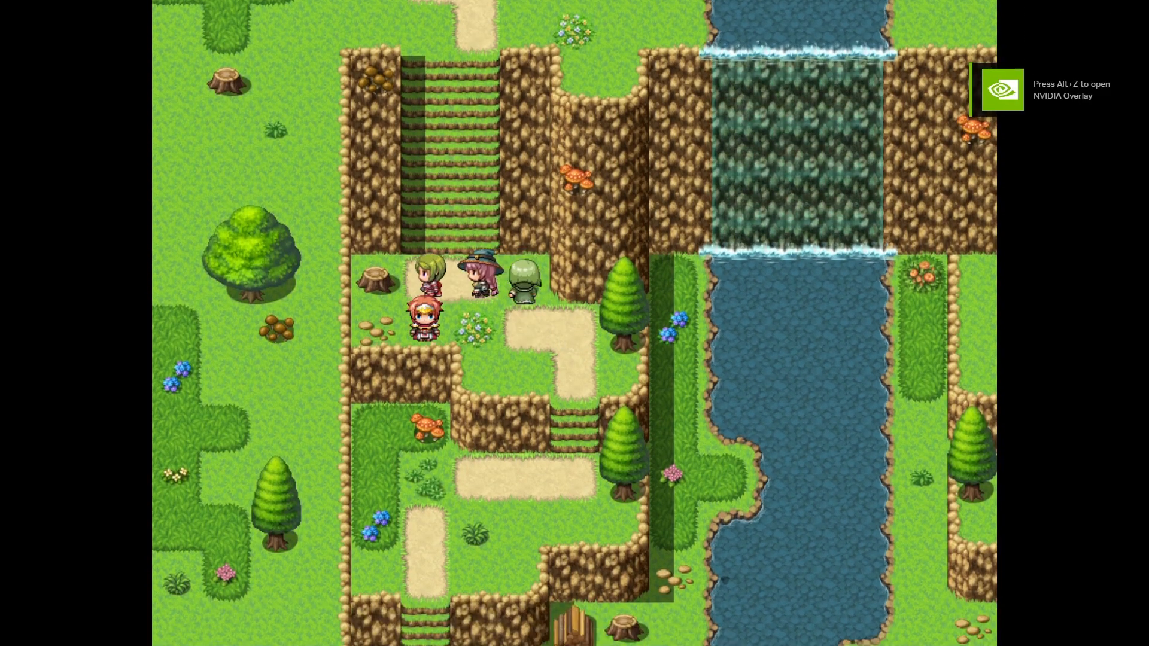
{"action": "key", "text": "Right"}
{"action": "key", "text": "Up"}
{"action": "key", "text": "Left"}
{"action": "key", "text": "Up"}
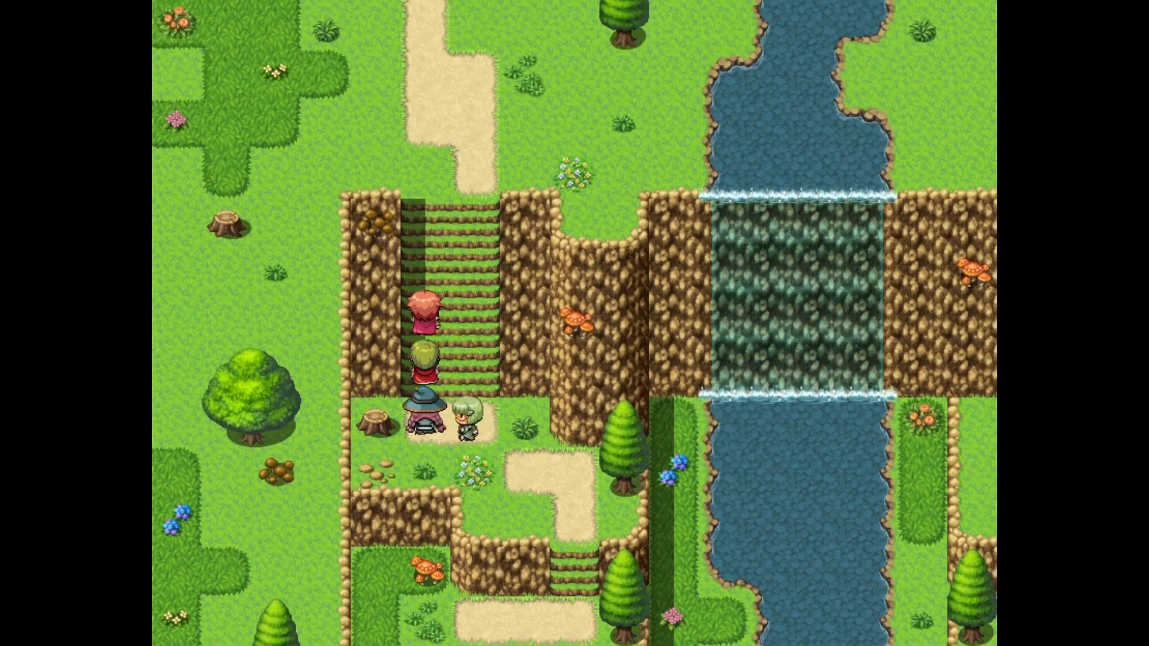
- Walk the party over the top of the large west staircase and test stepping down onto the brown plant's cliff tile
{"action": "key", "text": "Right"}
{"action": "key", "text": "Up"}
{"action": "key", "text": "Up"}
{"action": "key", "text": "Left"}
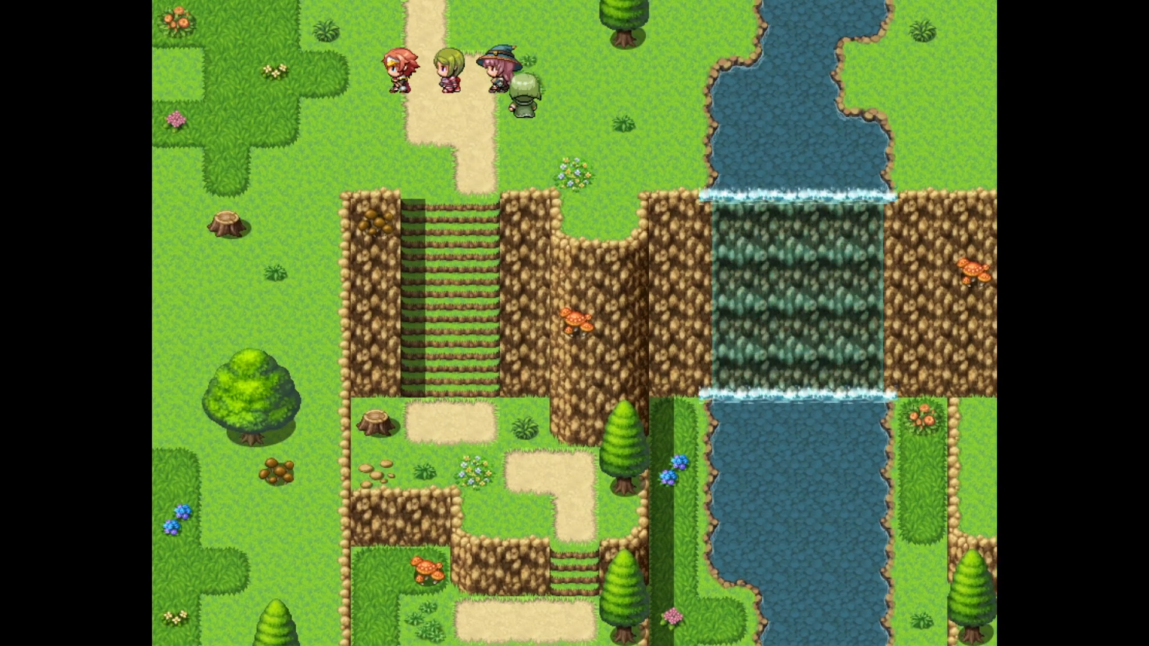
{"action": "key", "text": "Down"}
{"action": "key", "text": "Right"}
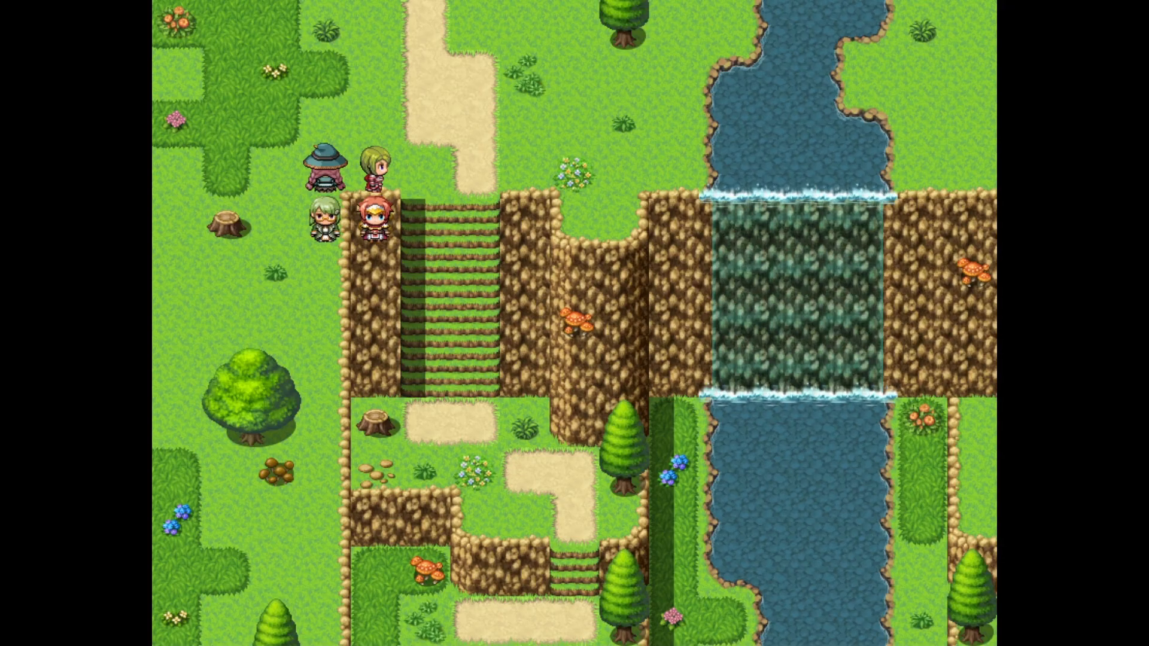
- Test entering and leaving the brown plant's cliff tile from the clifftop and from the grass to its west
{"action": "key", "text": "Up"}
{"action": "key", "text": "Left"}
{"action": "key", "text": "Down"}
{"action": "key", "text": "Up"}
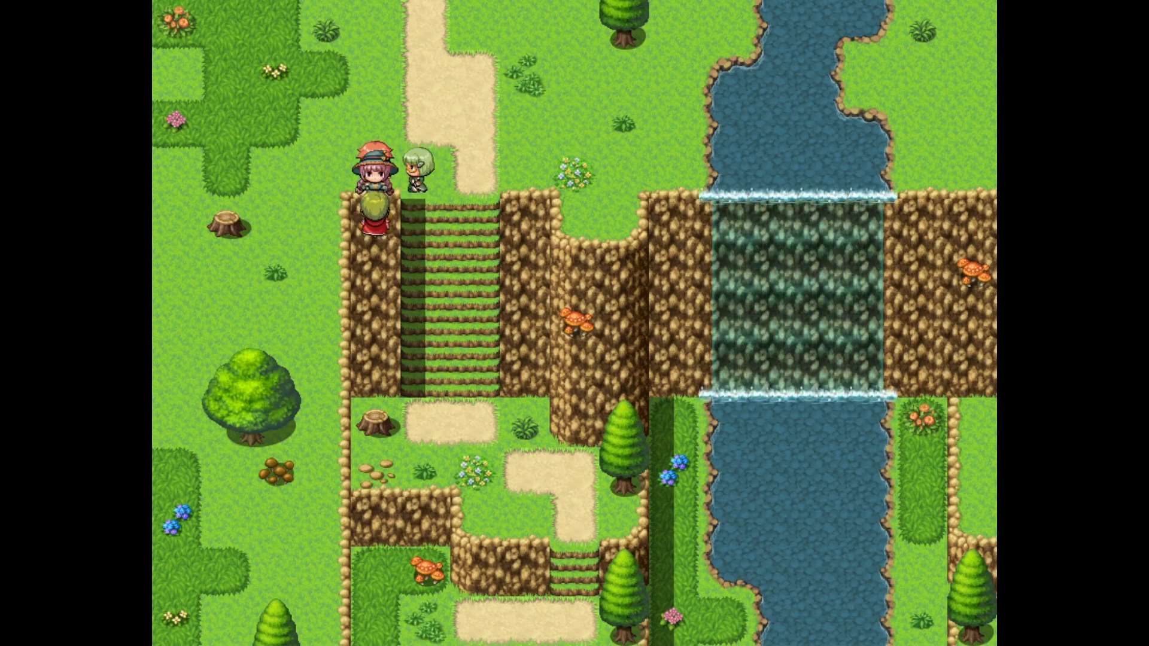
{"action": "key", "text": "Left"}
{"action": "key", "text": "Down"}
{"action": "key", "text": "Right"}
- Return to the map editor and place a brown plant one tile lower on the cliff face west of the large west staircase
{"action": "key", "text": "F4"}
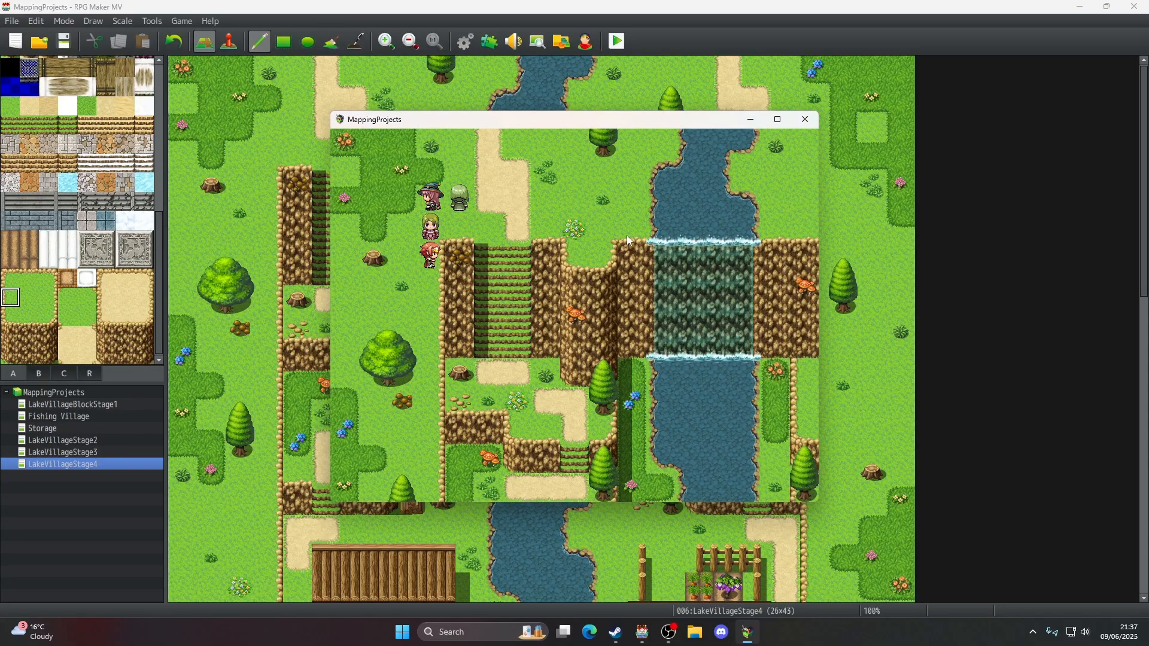
{"action": "key", "text": "Escape"}
{"action": "key", "text": "F4"}
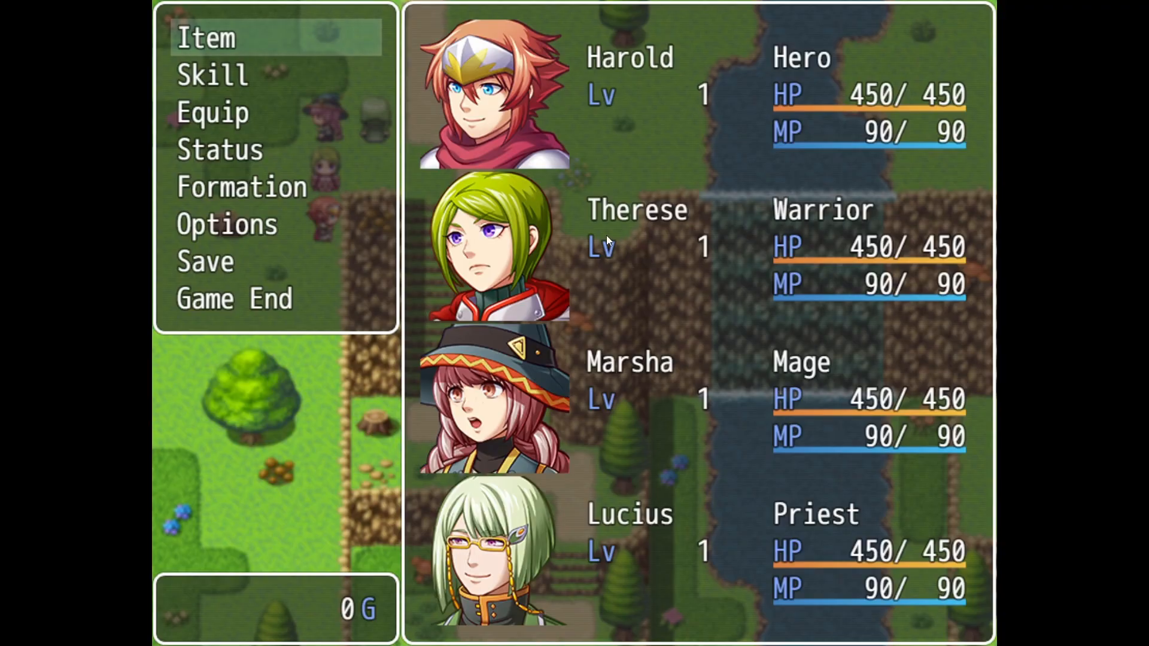
{"action": "key", "text": "F4"}
{"action": "key", "text": "alt+F4"}
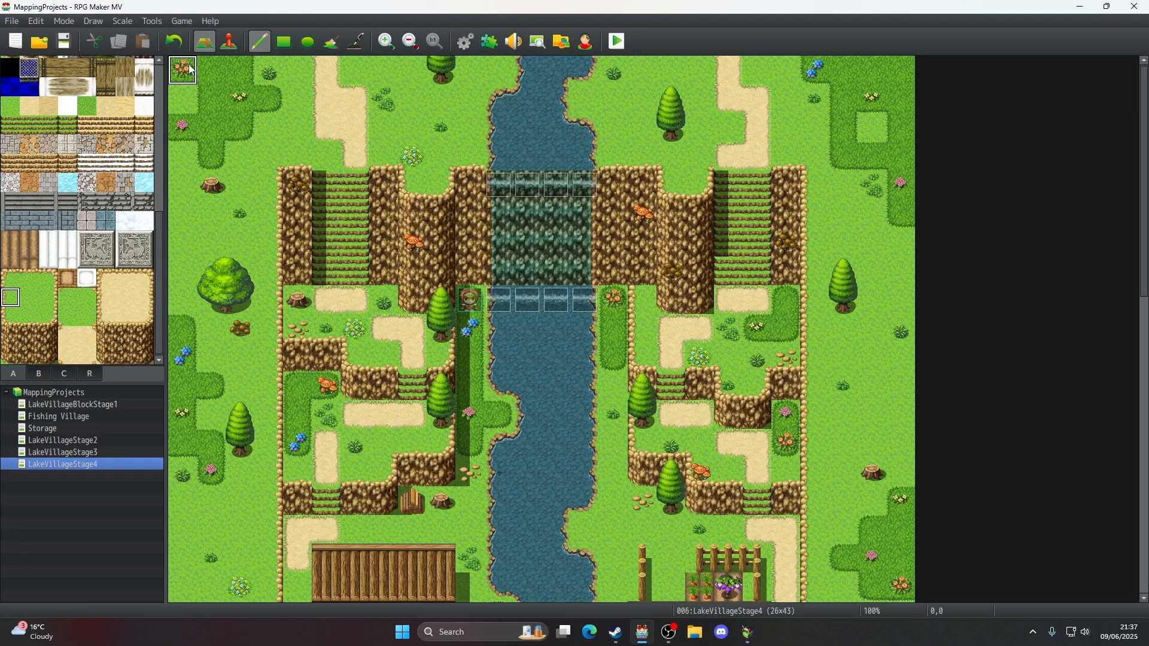
{"action": "left_click", "coordinate": [39, 374]}
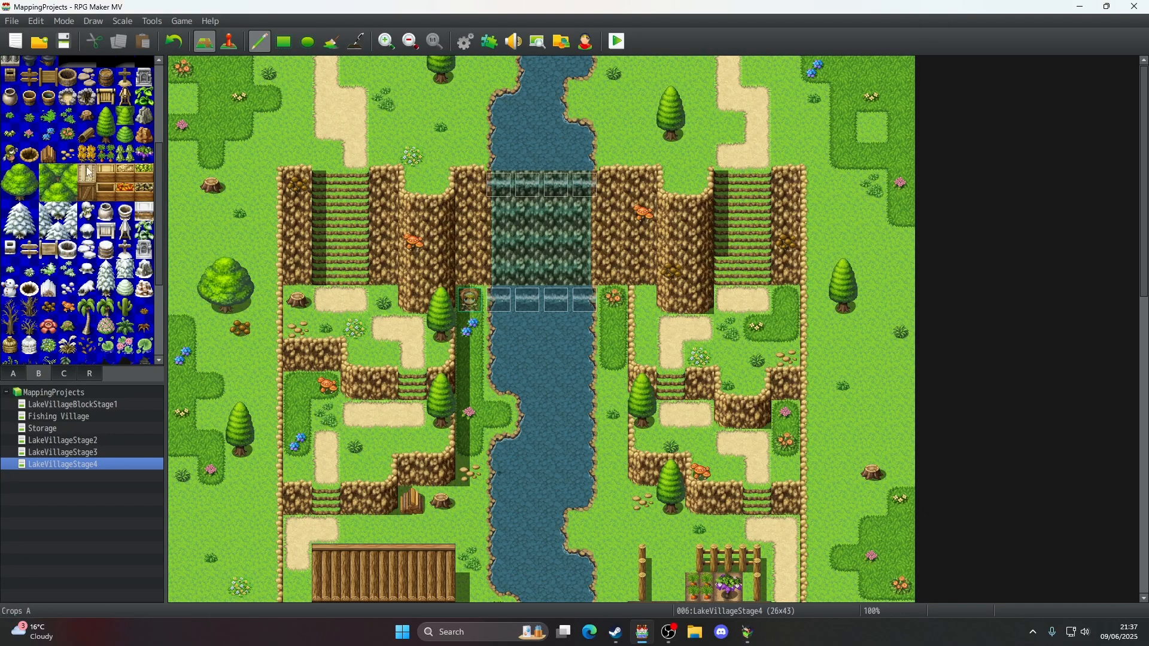
{"action": "scroll", "coordinate": [92, 318], "scroll_direction": "down", "scroll_amount": 3}
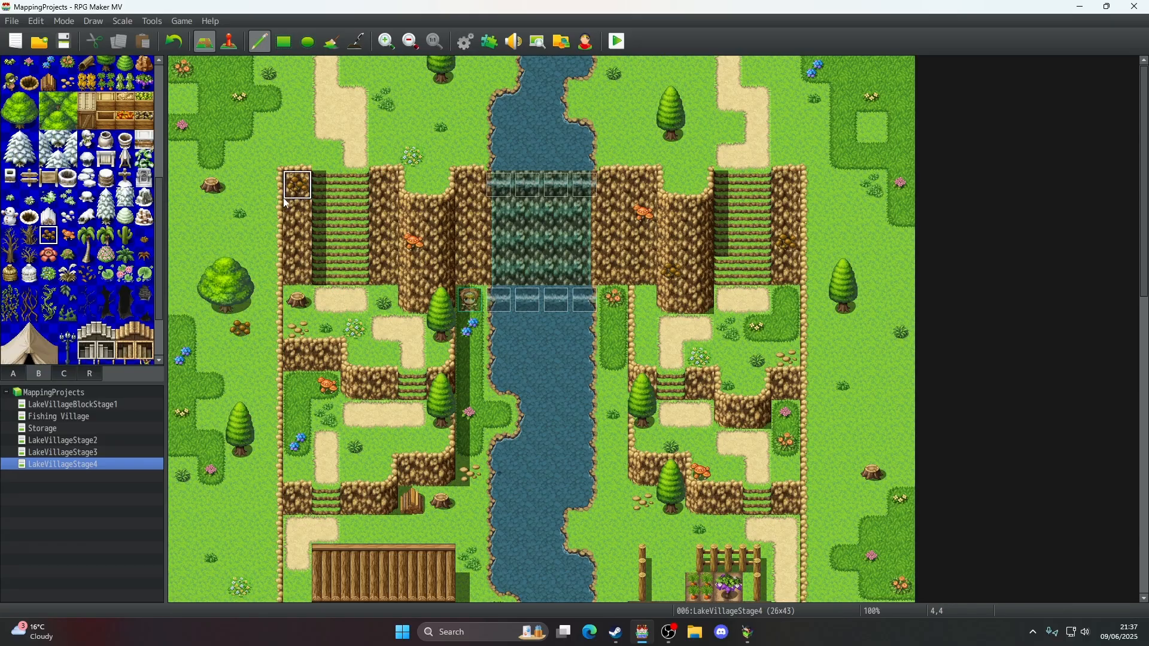
{"action": "left_click", "coordinate": [297, 214]}
- Repaint plain rock over the original brown plant at the cliff's top and restore the shadow along the staircase's west side
{"action": "left_click", "coordinate": [24, 372]}
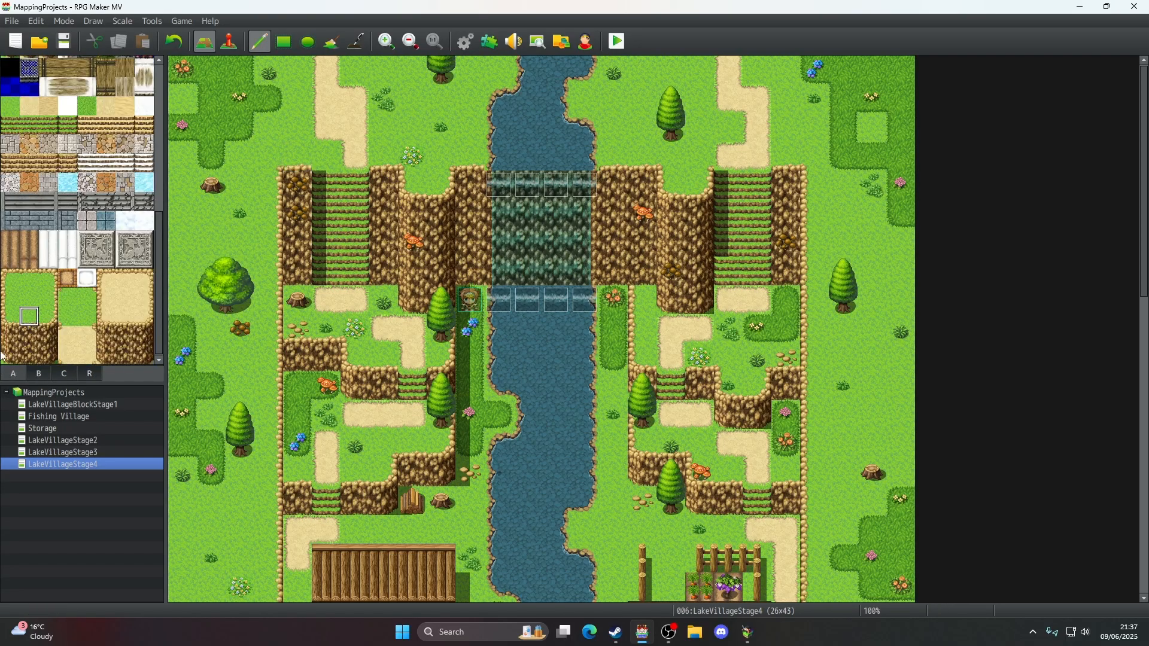
{"action": "left_click", "coordinate": [293, 195]}
{"action": "left_click", "coordinate": [356, 49]}
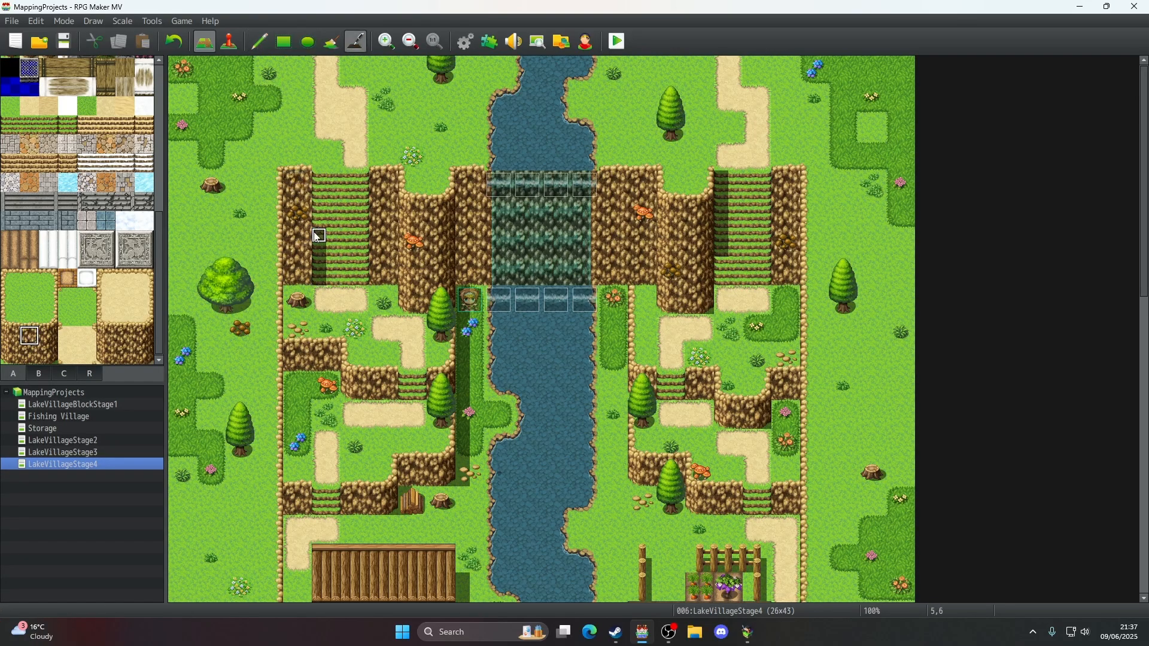
{"action": "left_click_drag", "start_coordinate": [321, 225], "coordinate": [328, 203]}
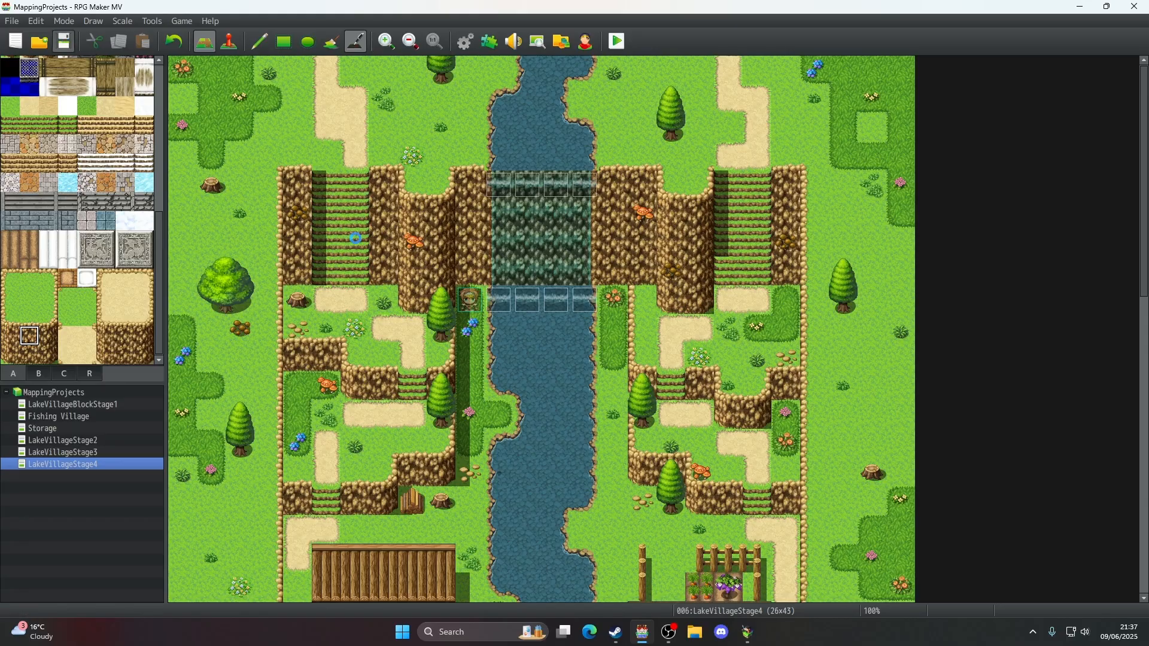
- Switch back to the playtest, refresh the map and walk the party across the clifftop to the large west staircase
{"action": "left_click", "coordinate": [751, 633]}
{"action": "key", "text": "Escape"}
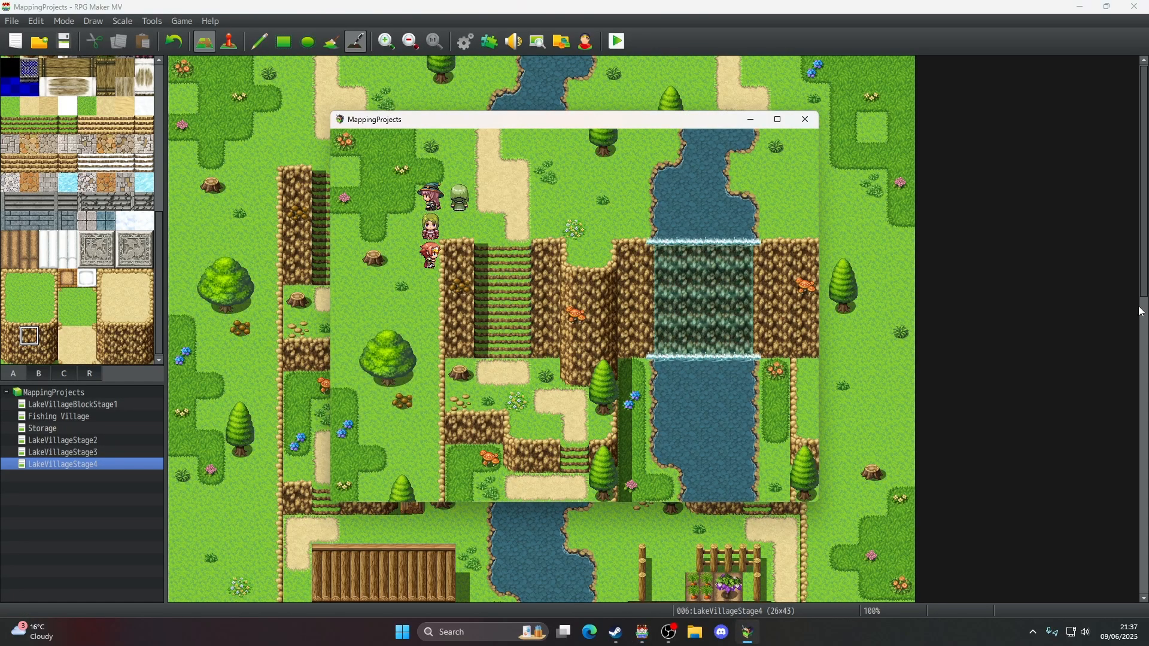
{"action": "key", "text": "F4"}
{"action": "key", "text": "Up"}
{"action": "key", "text": "Right"}
{"action": "key", "text": "Right"}
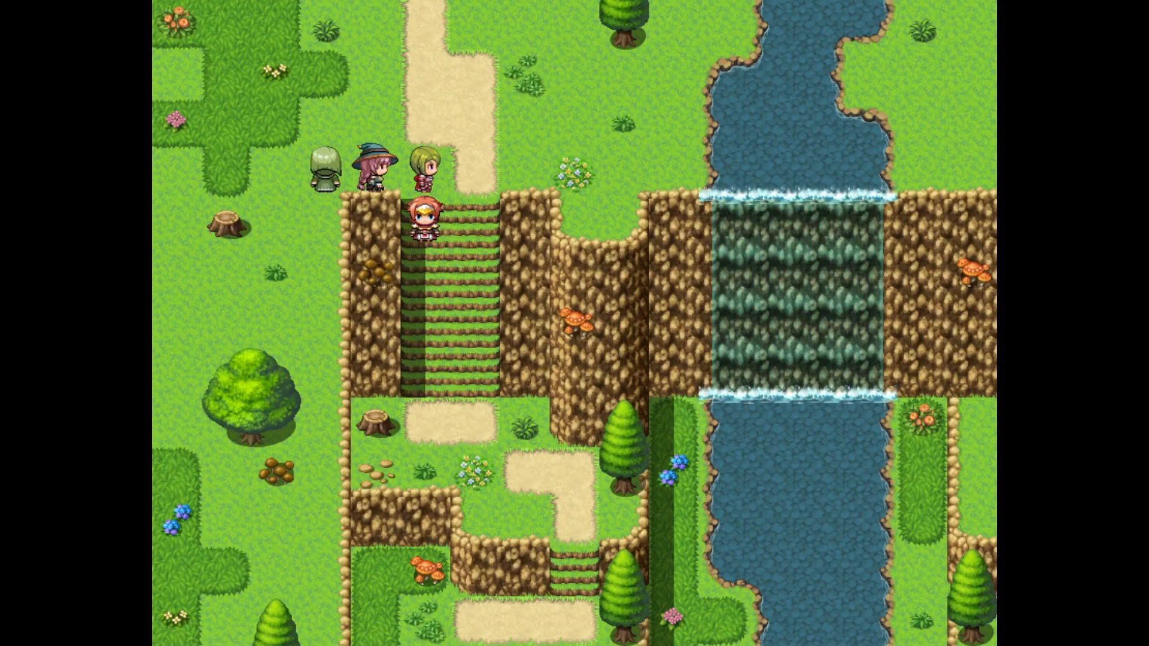
- Test the cliff's west side for passage and walk the party back down the staircase to the upper west terrace
{"action": "key", "text": "Down"}
{"action": "key", "text": "Down"}
{"action": "key", "text": "Up"}
{"action": "key", "text": "Left"}
{"action": "key", "text": "Down"}
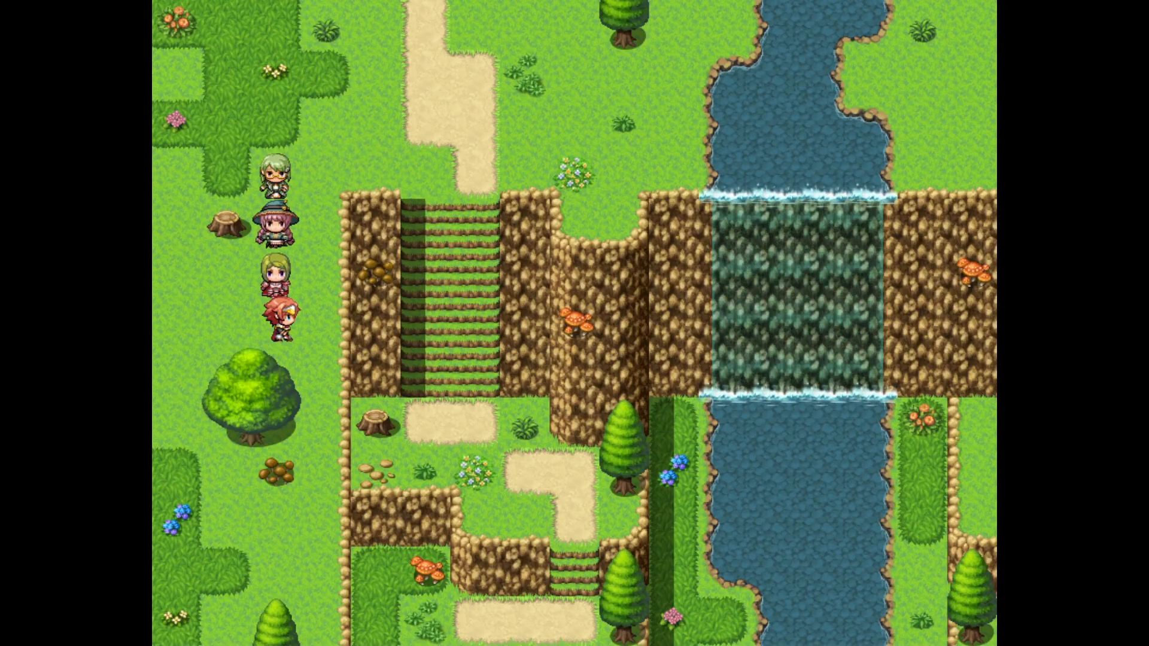
{"action": "key", "text": "Up"}
{"action": "key", "text": "Right"}
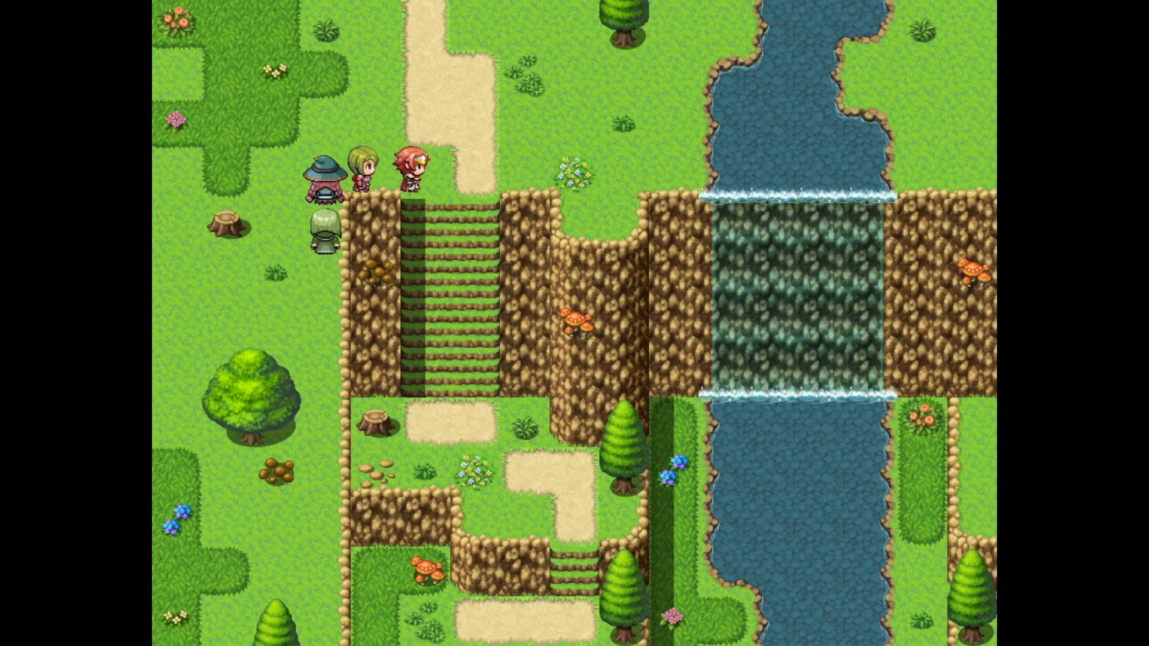
{"action": "key", "text": "Down"}
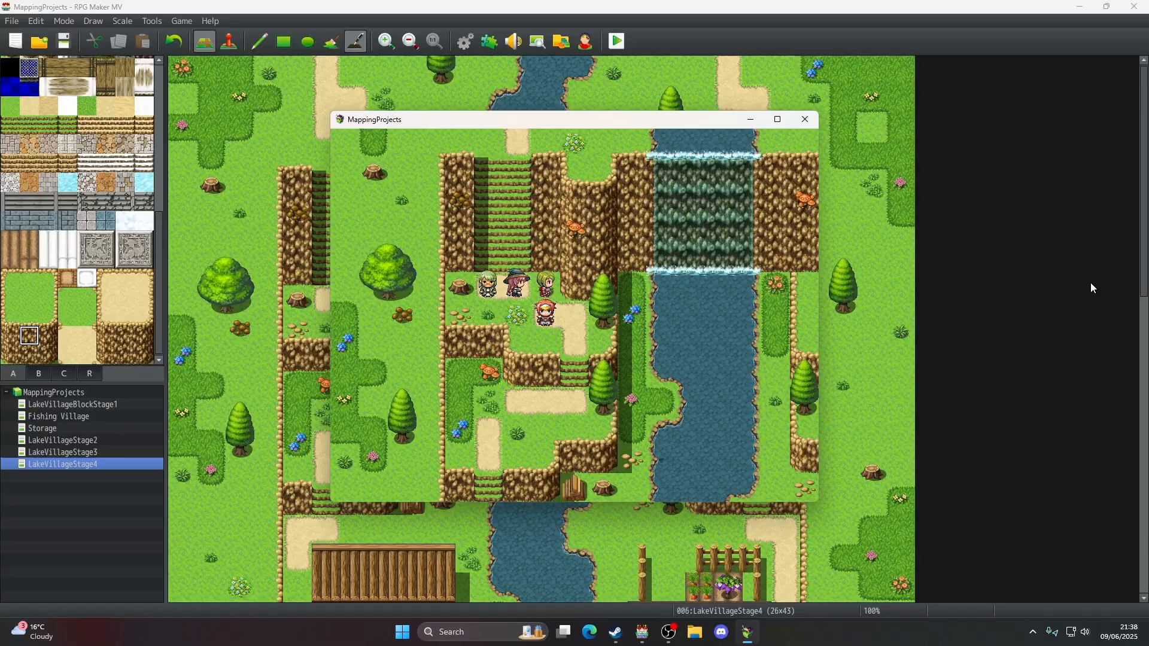
- Return to the map editor and repaint the rock face west of the large west staircase with edged cliff tiles
{"action": "left_click", "coordinate": [742, 10]}
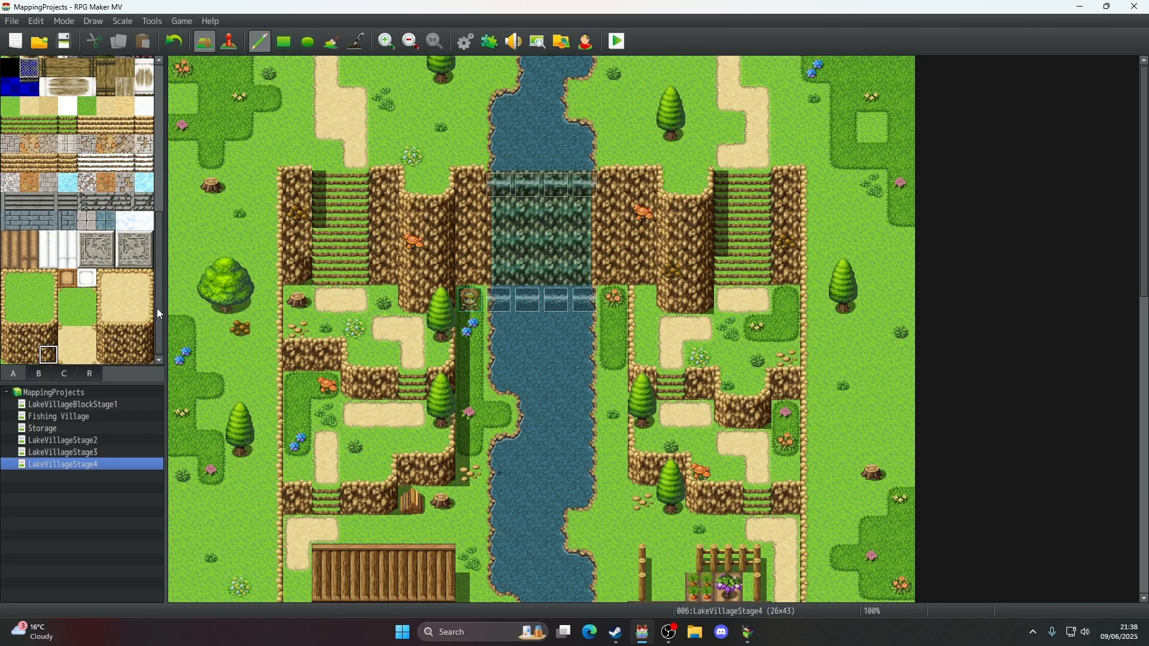
{"action": "left_click", "coordinate": [286, 244]}
{"action": "left_click", "coordinate": [293, 218]}
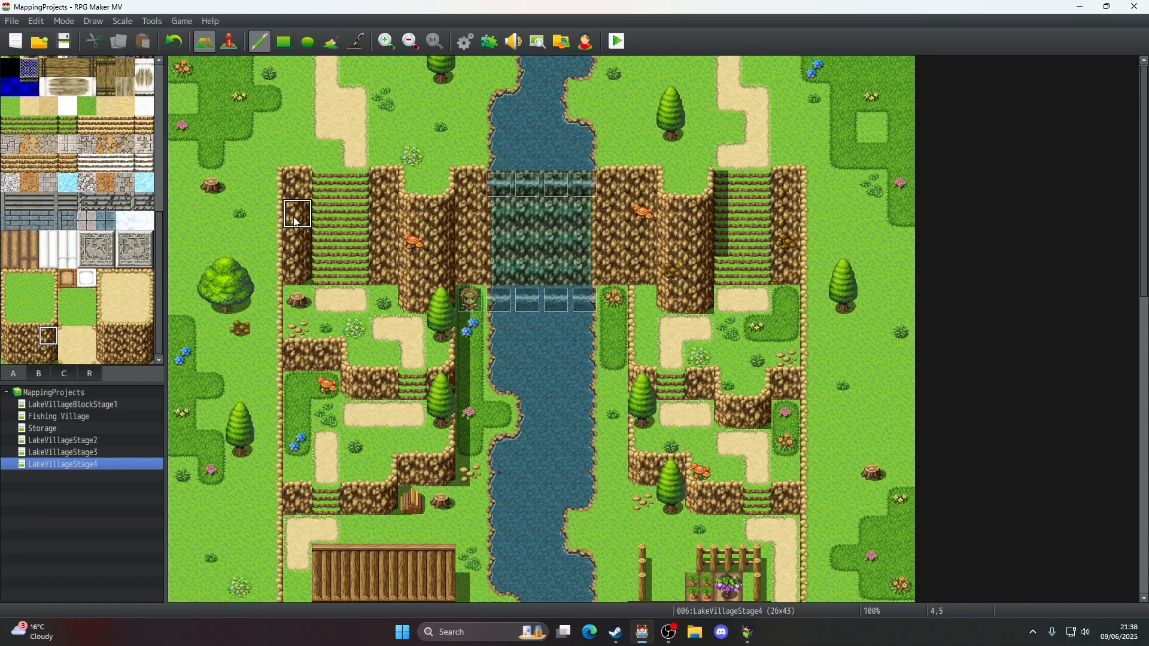
{"action": "left_click", "coordinate": [294, 192]}
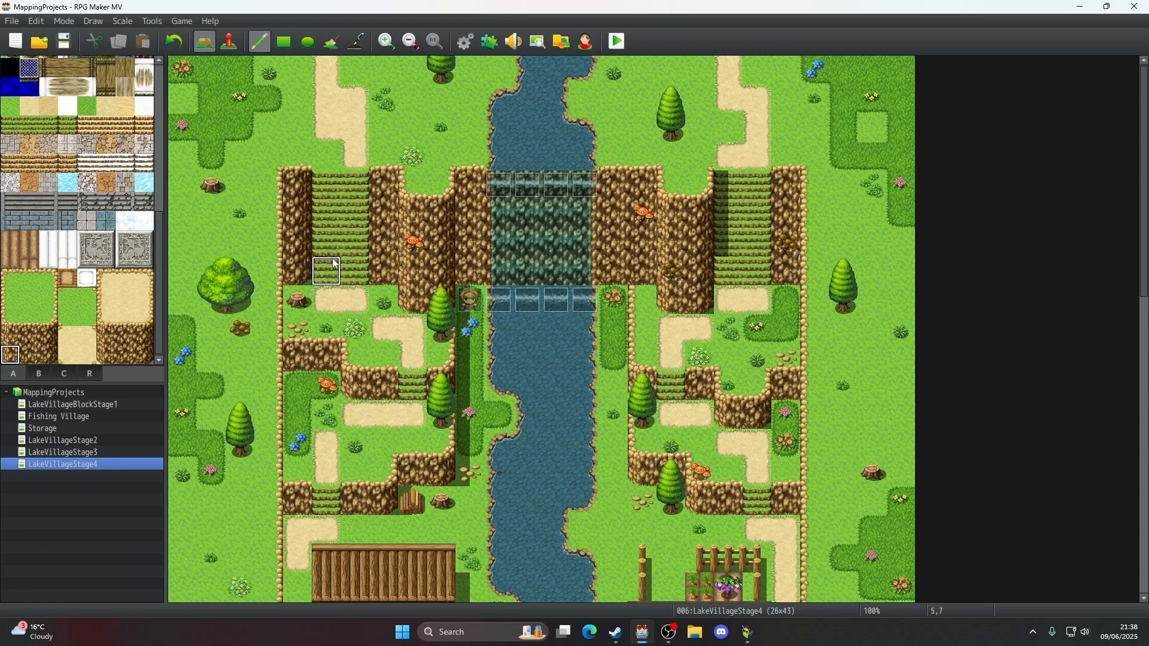
- Refresh the playtest map and walk the party from the upper west terrace onto the foot of the large staircase
{"action": "key", "text": "ctrl+r"}
{"action": "key", "text": "Escape"}
{"action": "key", "text": "Escape"}
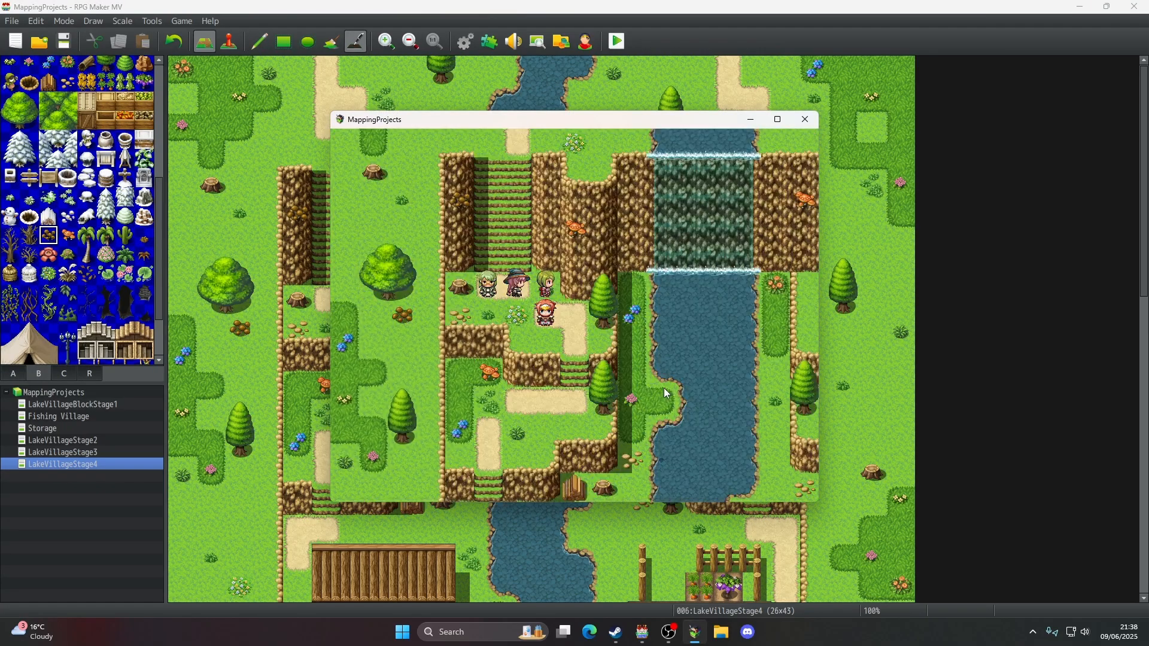
{"action": "key", "text": "F4"}
{"action": "key", "text": "Left"}
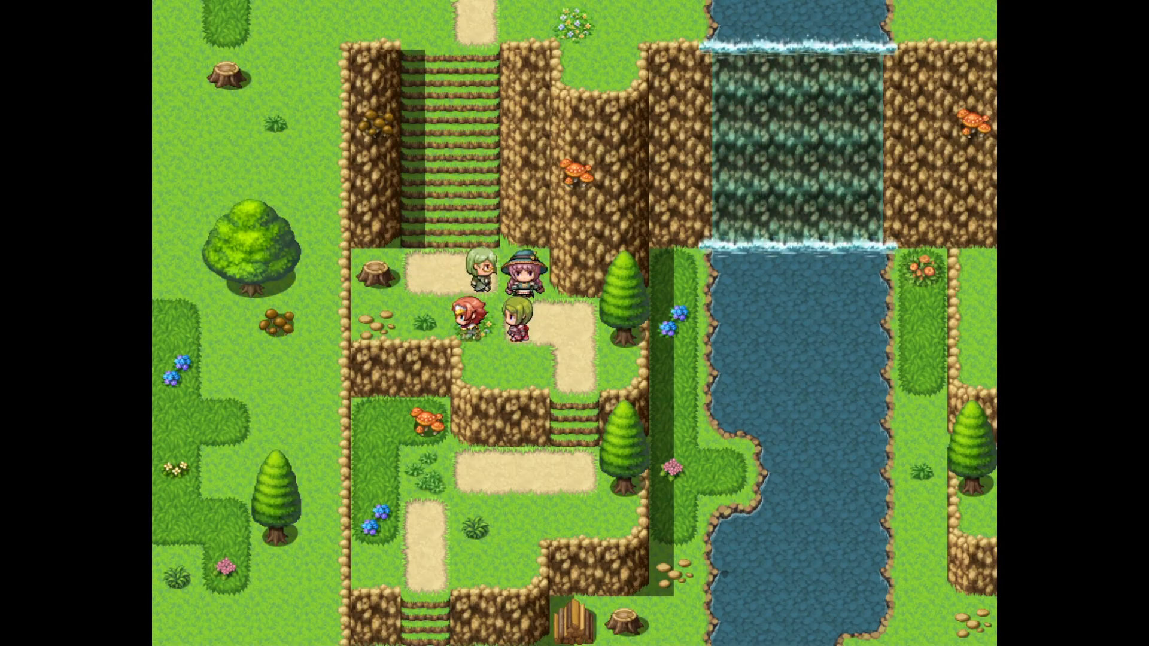
{"action": "key", "text": "Up"}
{"action": "key", "text": "Left"}
{"action": "key", "text": "Right"}
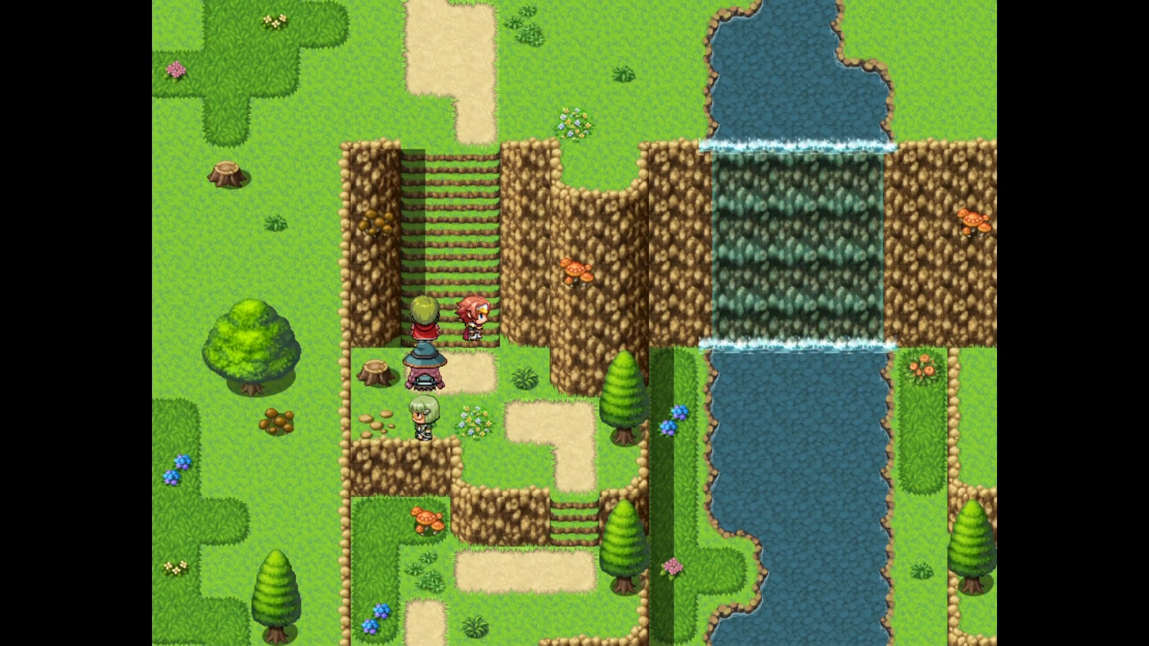
- Walk the party up the staircase, over the clifftop and down along the west side of the repainted cliff
{"action": "key", "text": "Left"}
{"action": "key", "text": "Up"}
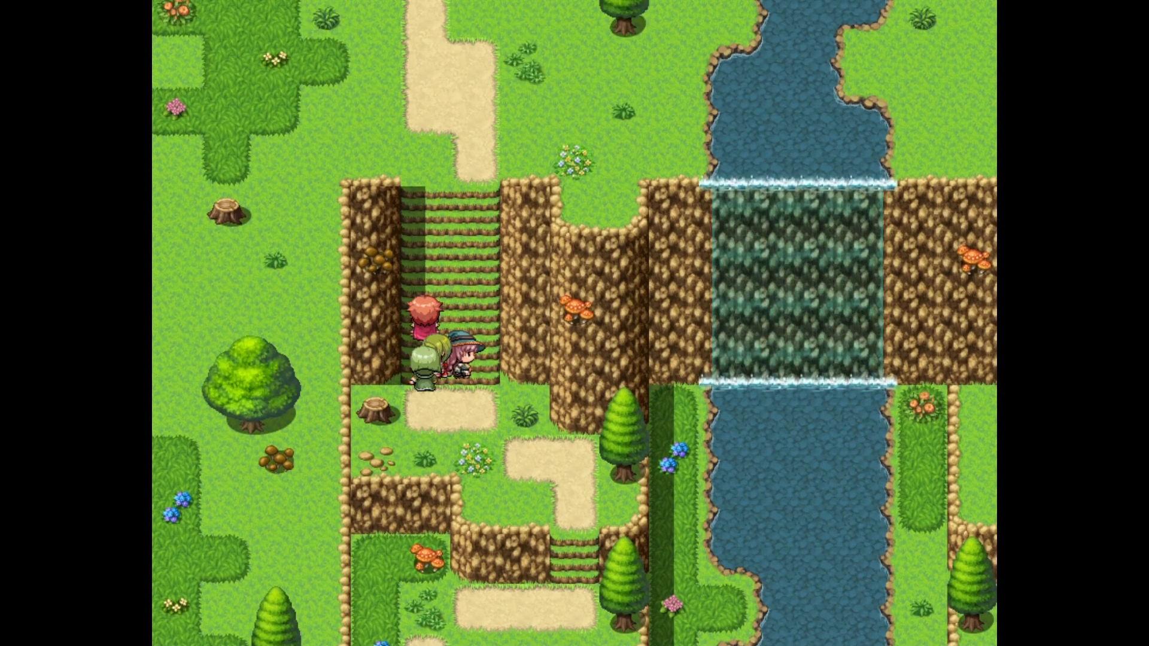
{"action": "key", "text": "Up"}
{"action": "key", "text": "Left"}
{"action": "key", "text": "Down"}
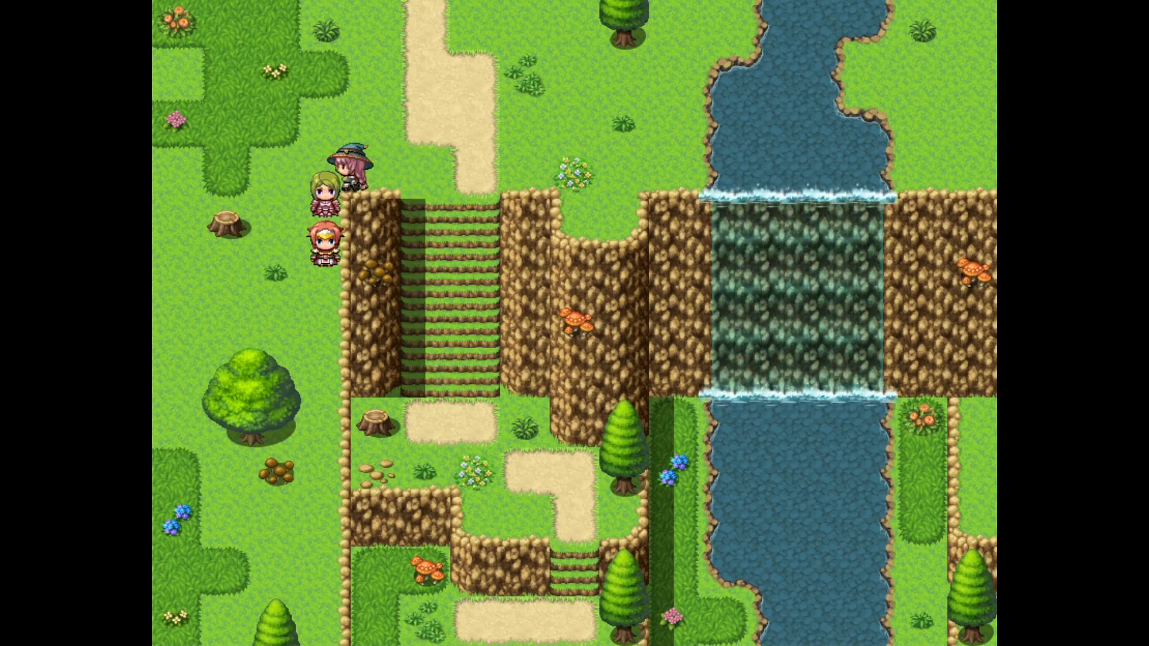
{"action": "key", "text": "Down"}
{"action": "key", "text": "Down"}
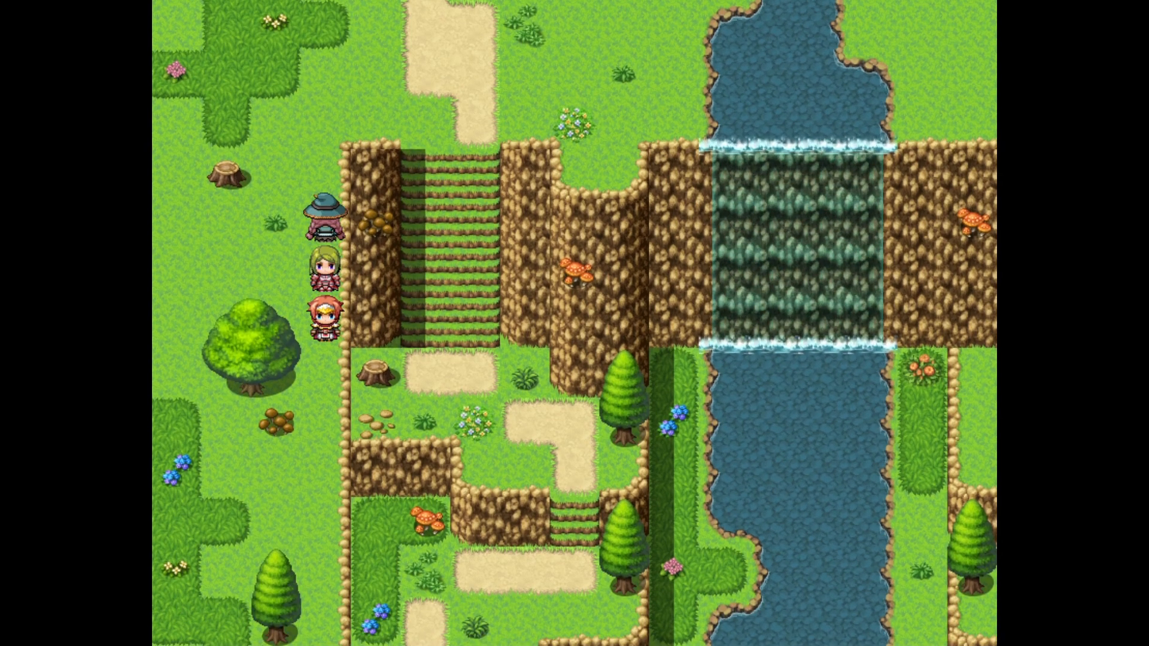
- Walk the party along the clifftop above the large west staircase and back down the cliff's west side to test passage
{"action": "key", "text": "Up"}
{"action": "key", "text": "Right"}
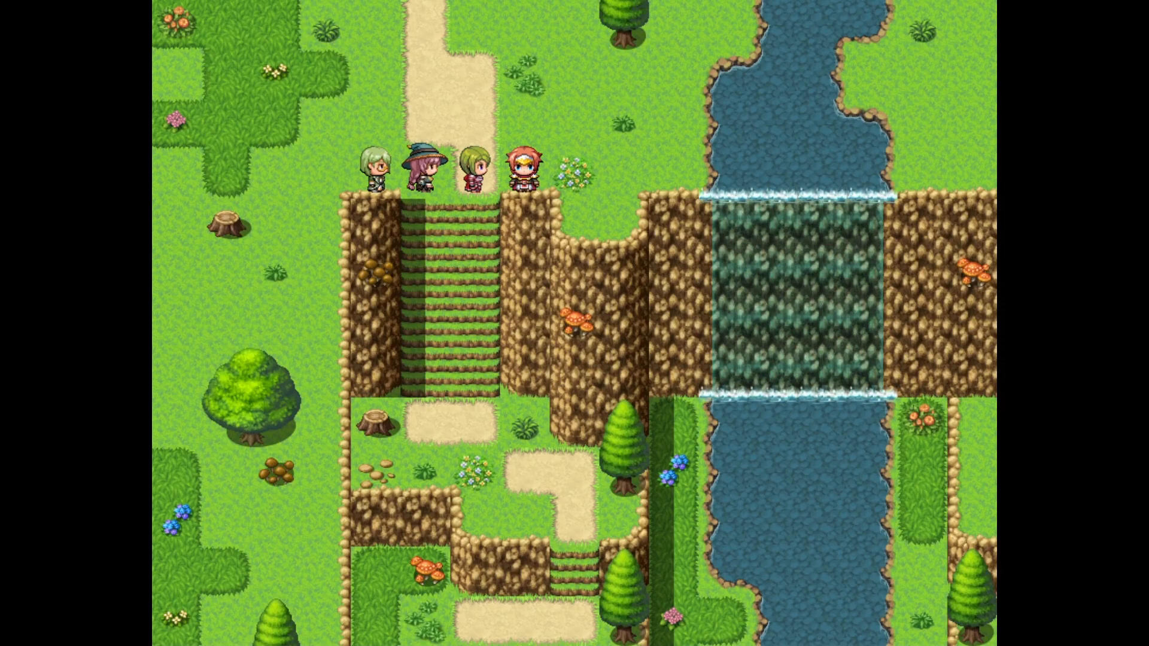
{"action": "key", "text": "Right"}
{"action": "key", "text": "Up"}
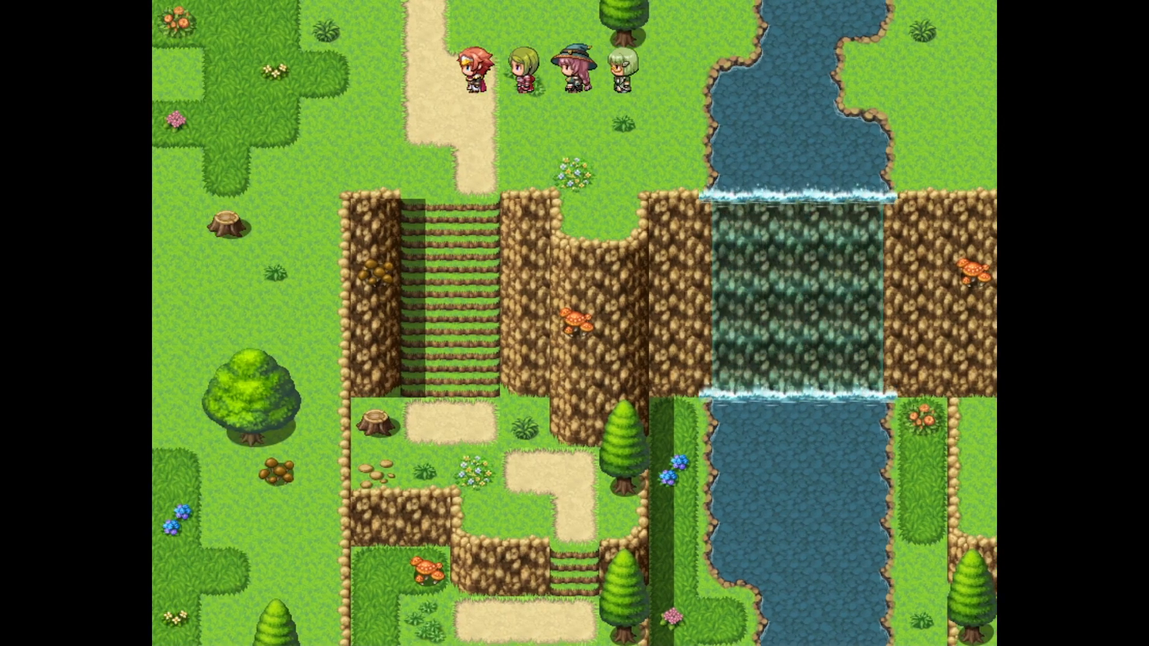
{"action": "key", "text": "Left"}
{"action": "key", "text": "Down"}
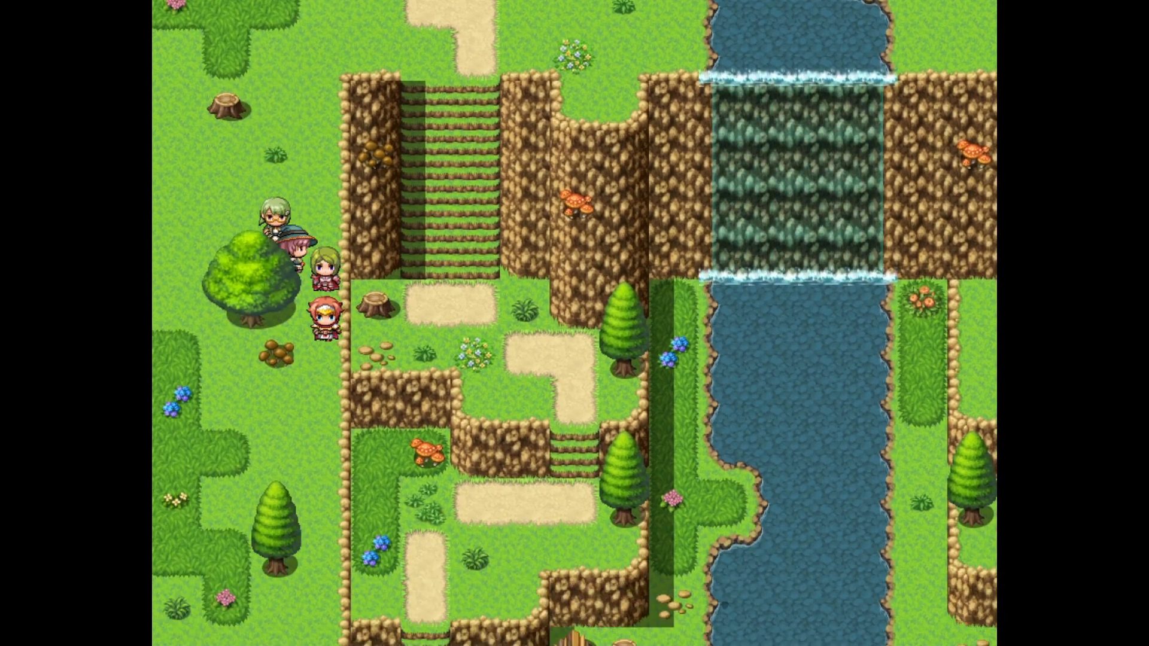
{"action": "key", "text": "Down"}
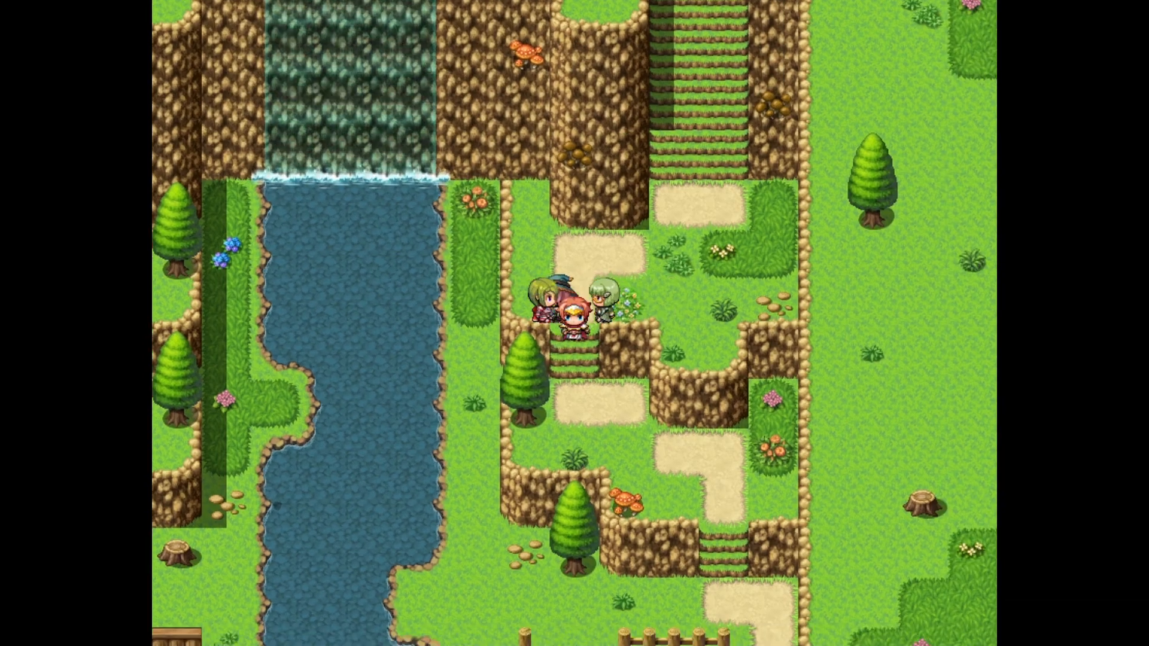
- Walk the party down the east terraces and back up the small staircase to test passage there
{"action": "key", "text": "Down"}
{"action": "key", "text": "Right"}
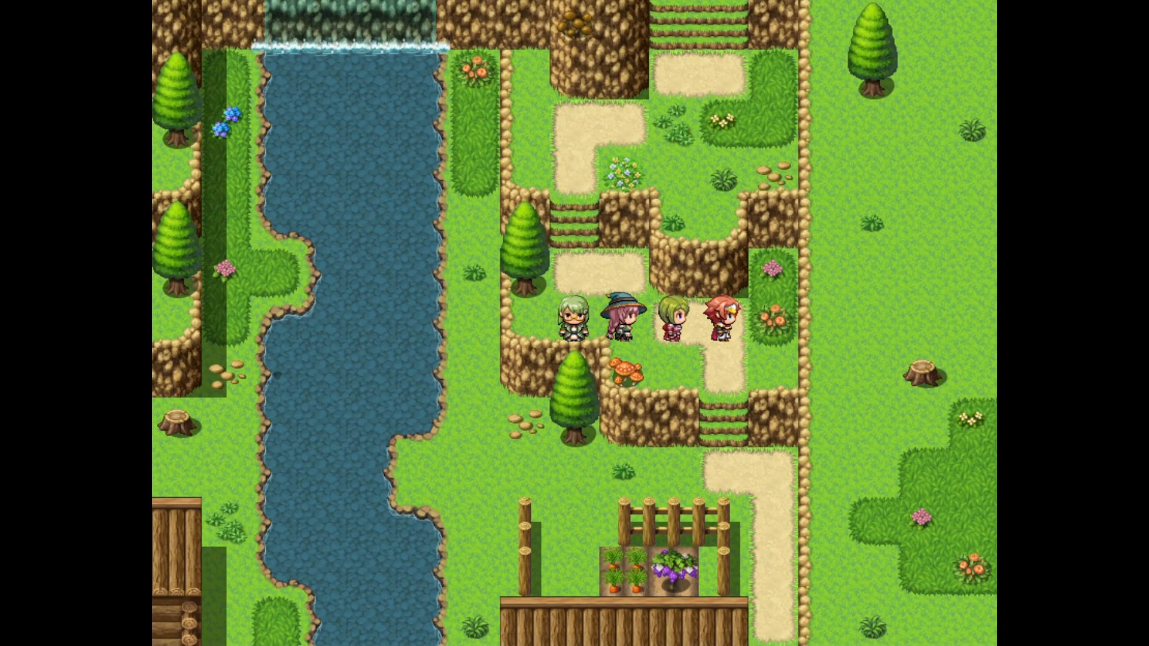
{"action": "key", "text": "Left"}
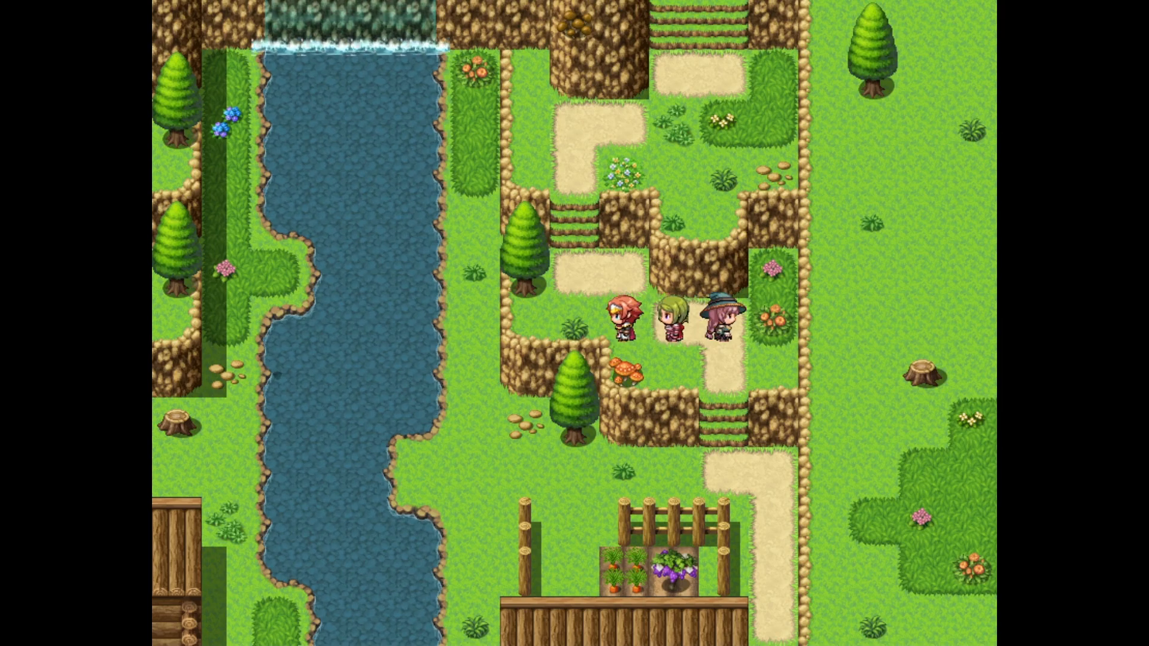
{"action": "key", "text": "Left"}
{"action": "key", "text": "Up"}
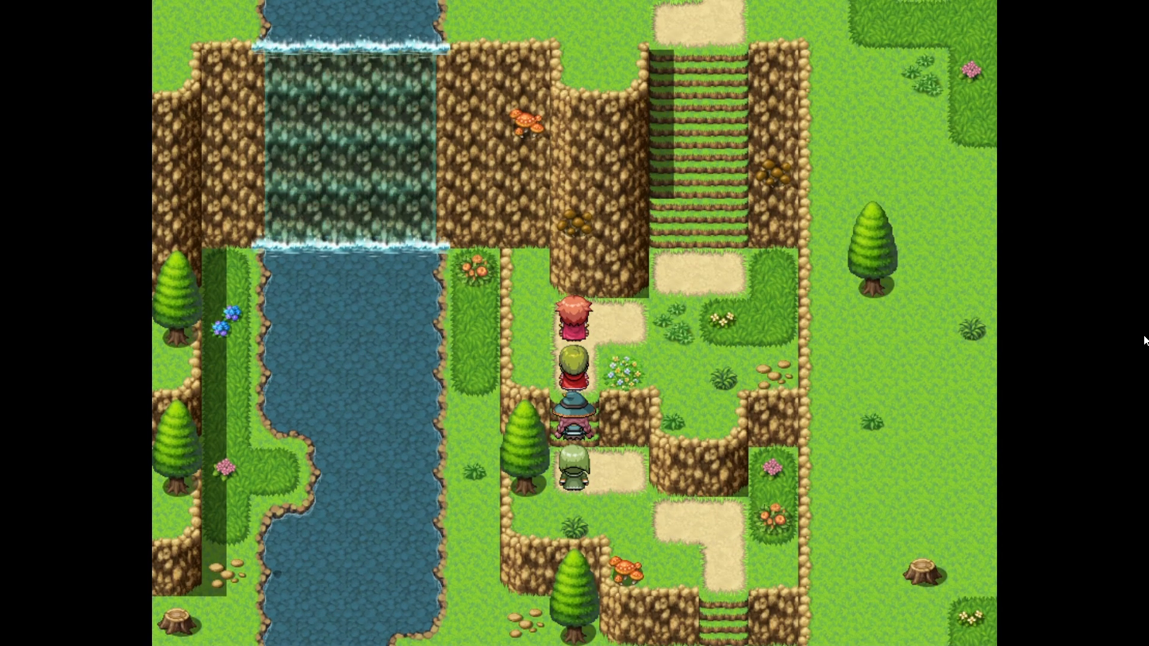
- Close the playtest and paint a shadow at the east foot of the protruding east cliff column
{"action": "key", "text": "F4"}
{"action": "left_click", "coordinate": [812, 123]}
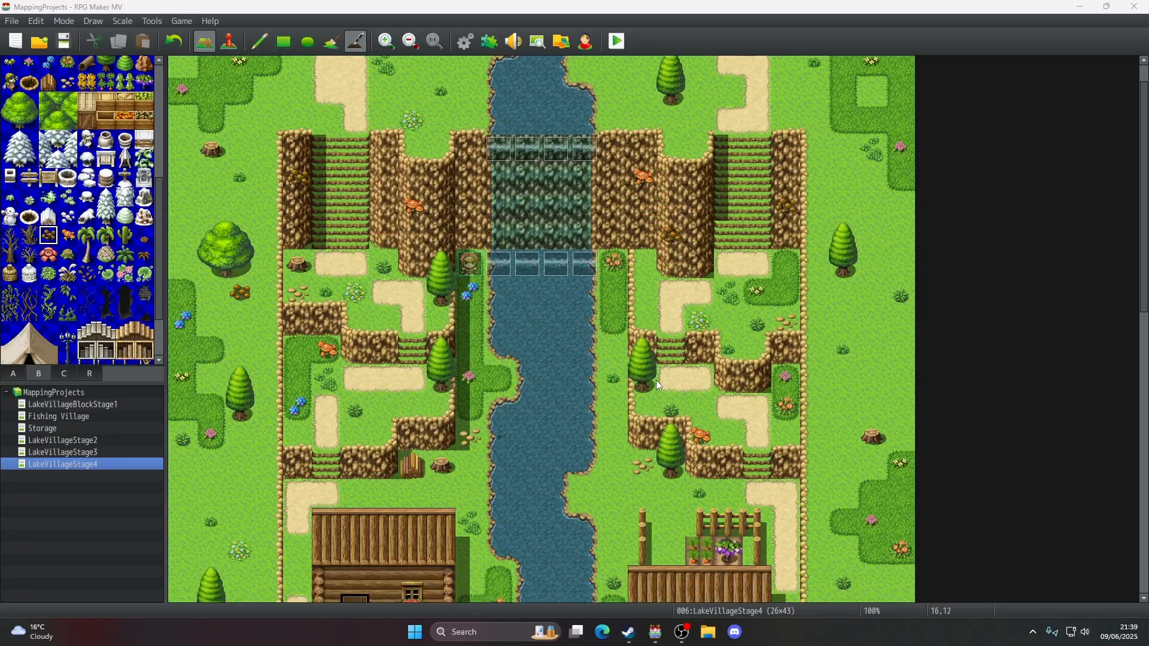
{"action": "scroll", "coordinate": [656, 379], "scroll_direction": "down", "scroll_amount": 1}
{"action": "scroll", "coordinate": [612, 397], "scroll_direction": "up", "scroll_amount": 2}
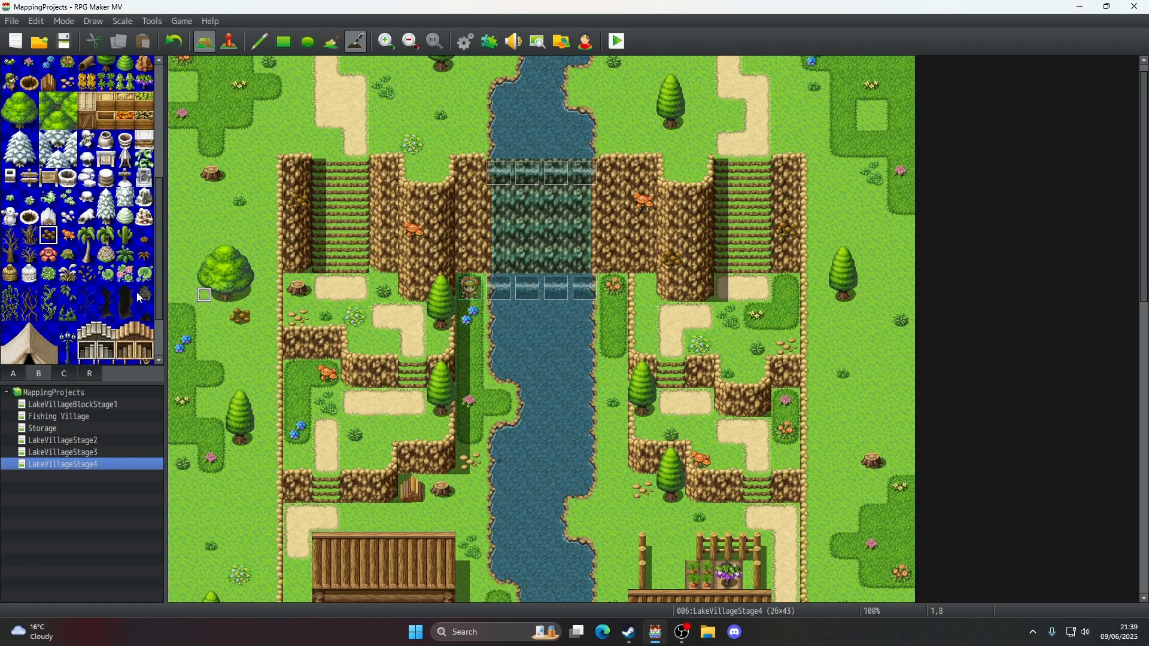
- Repaint the rock face east of the large east staircase with edged cliff tiles and put its brown decoration back
{"action": "left_click", "coordinate": [14, 374]}
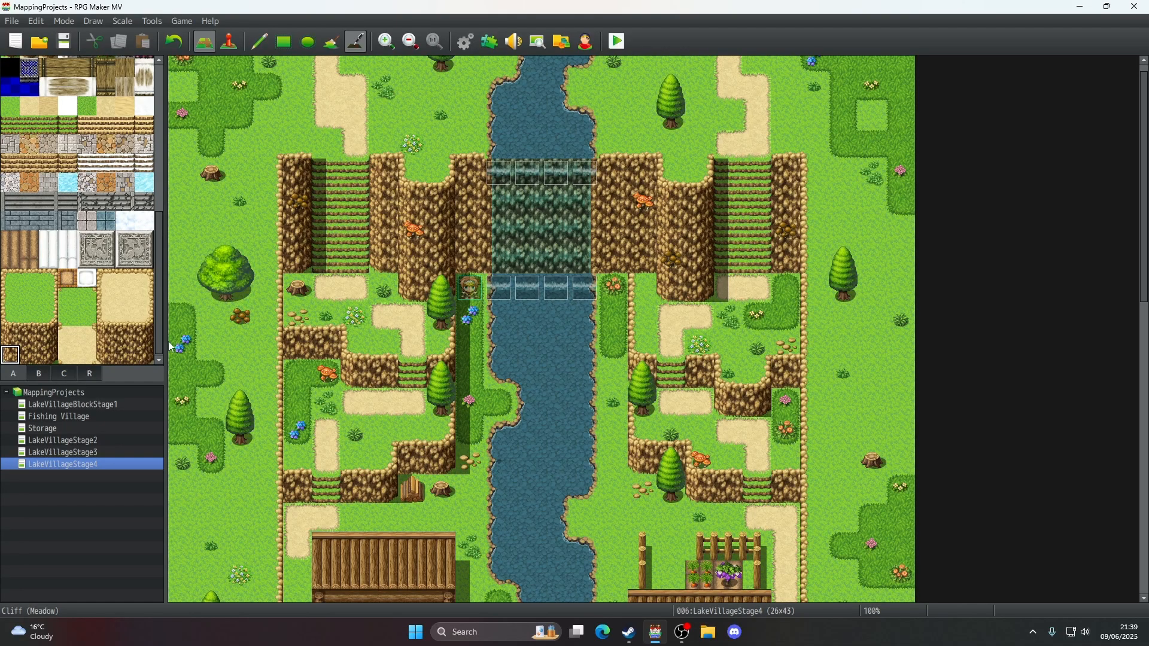
{"action": "left_click", "coordinate": [257, 44]}
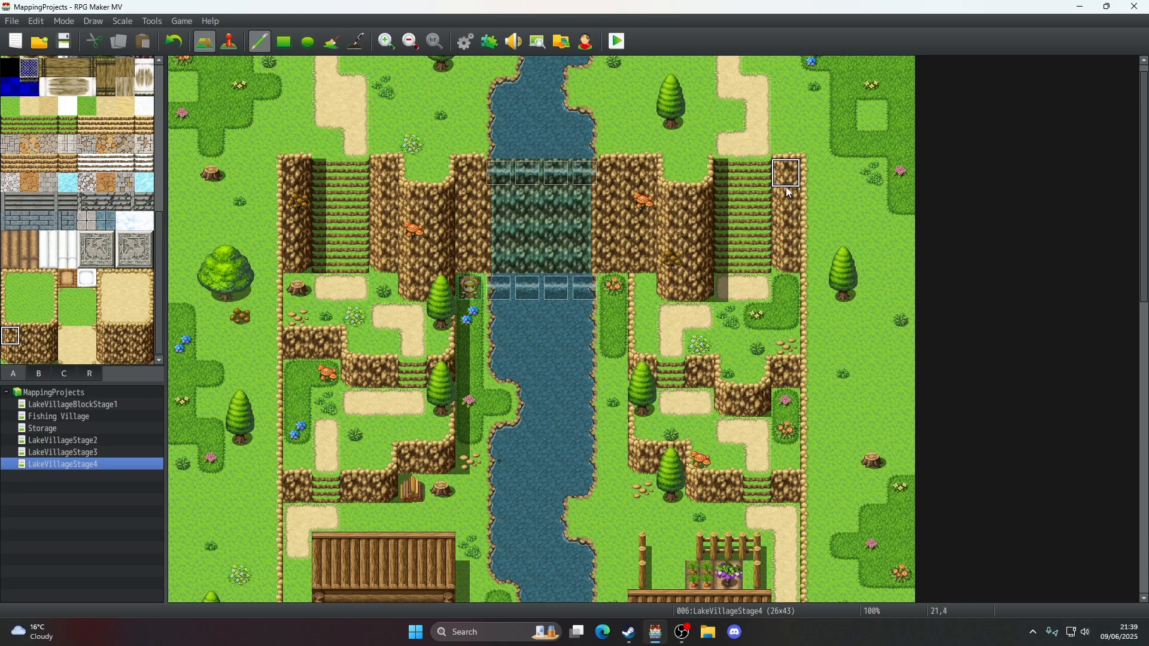
{"action": "left_click", "coordinate": [37, 374]}
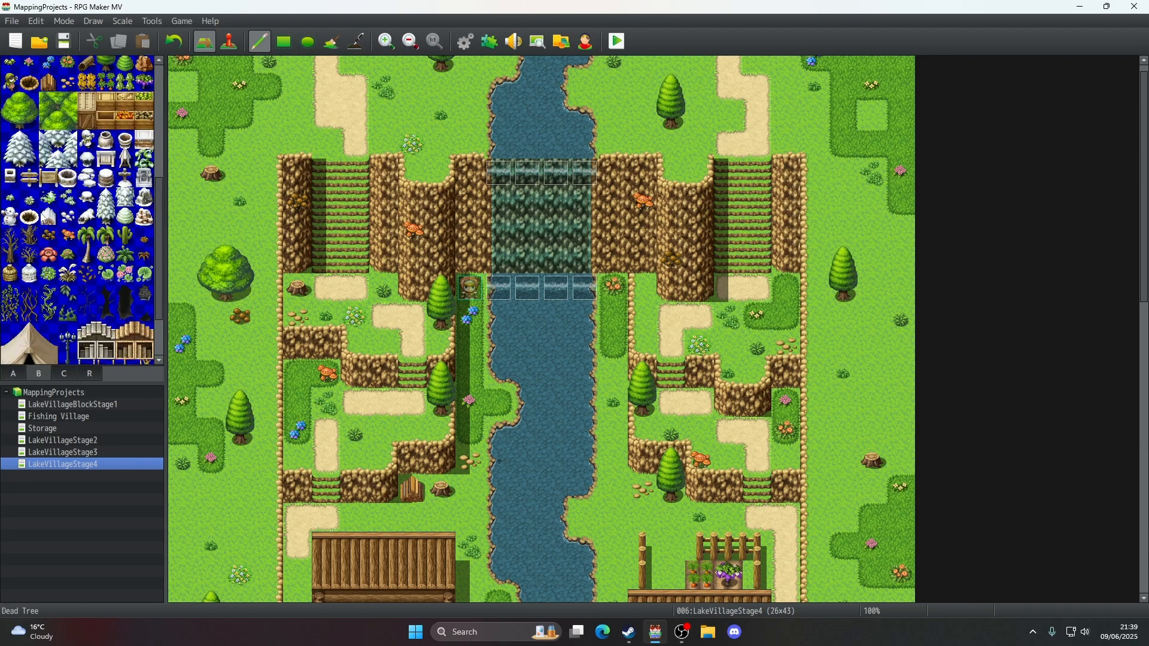
{"action": "left_click", "coordinate": [787, 230]}
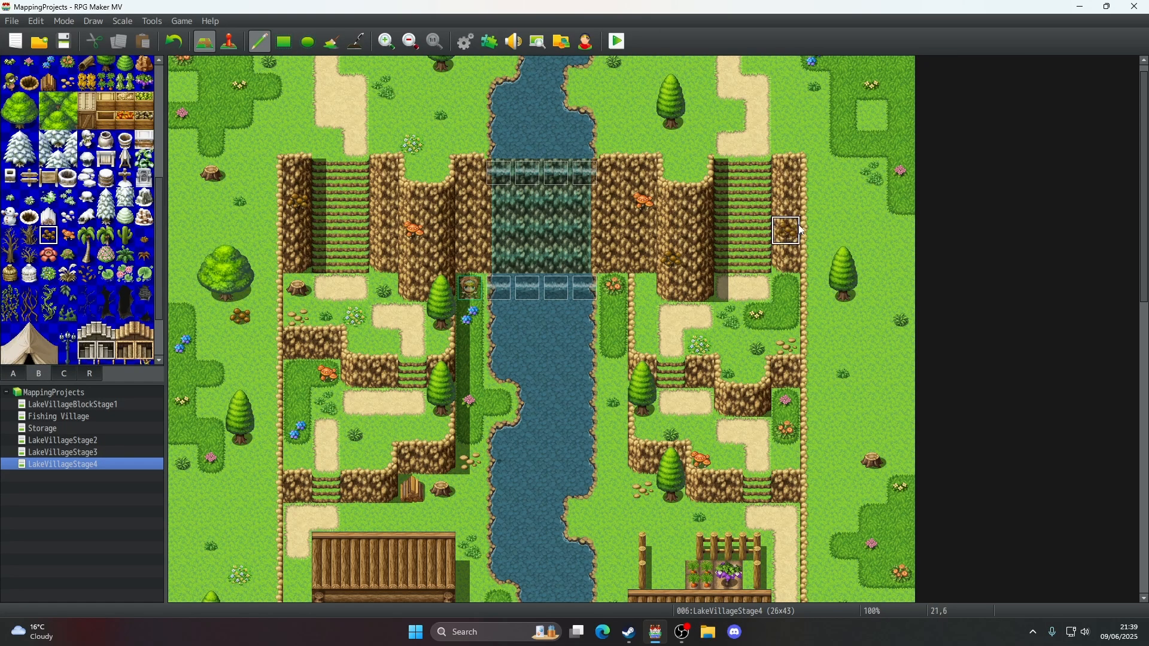
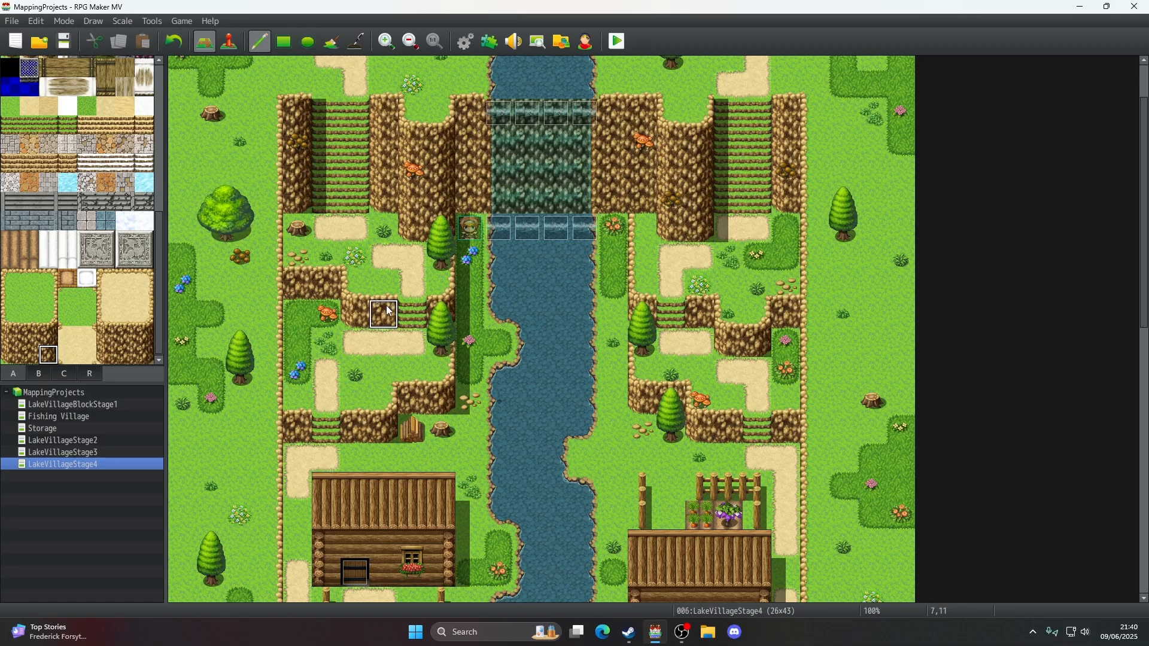
- Repaint the cliffs beside the small terrace staircases with edged tiles, restoring the adjoining tree and painting shadows on the steps
{"action": "left_click", "coordinate": [356, 41]}
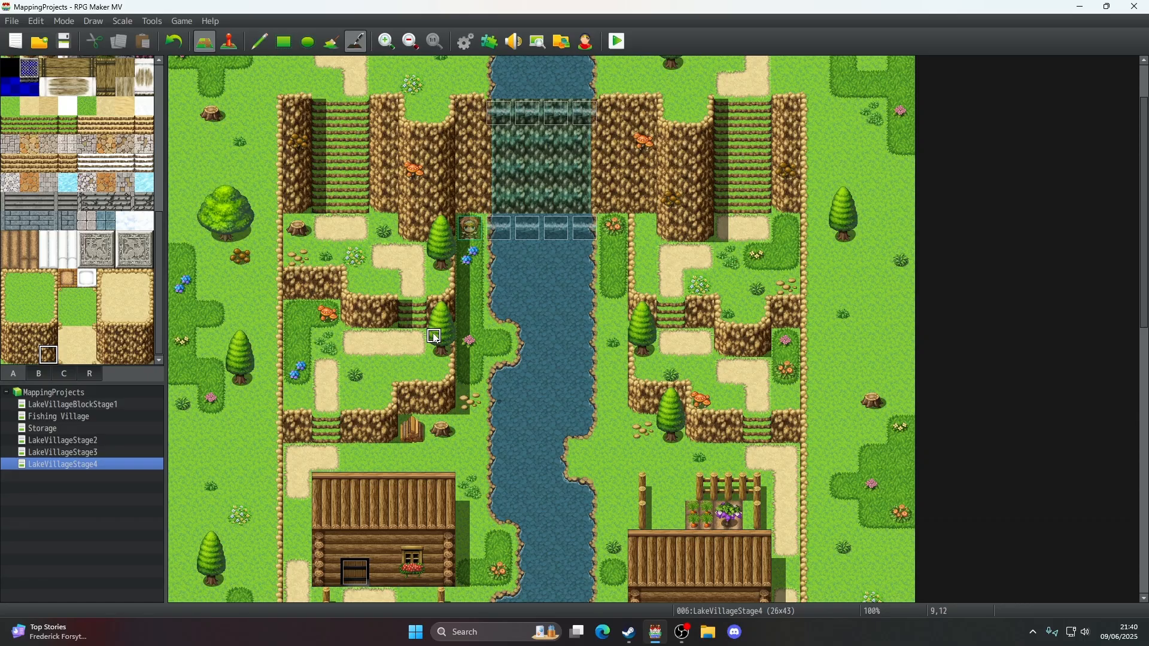
{"action": "left_click", "coordinate": [260, 41]}
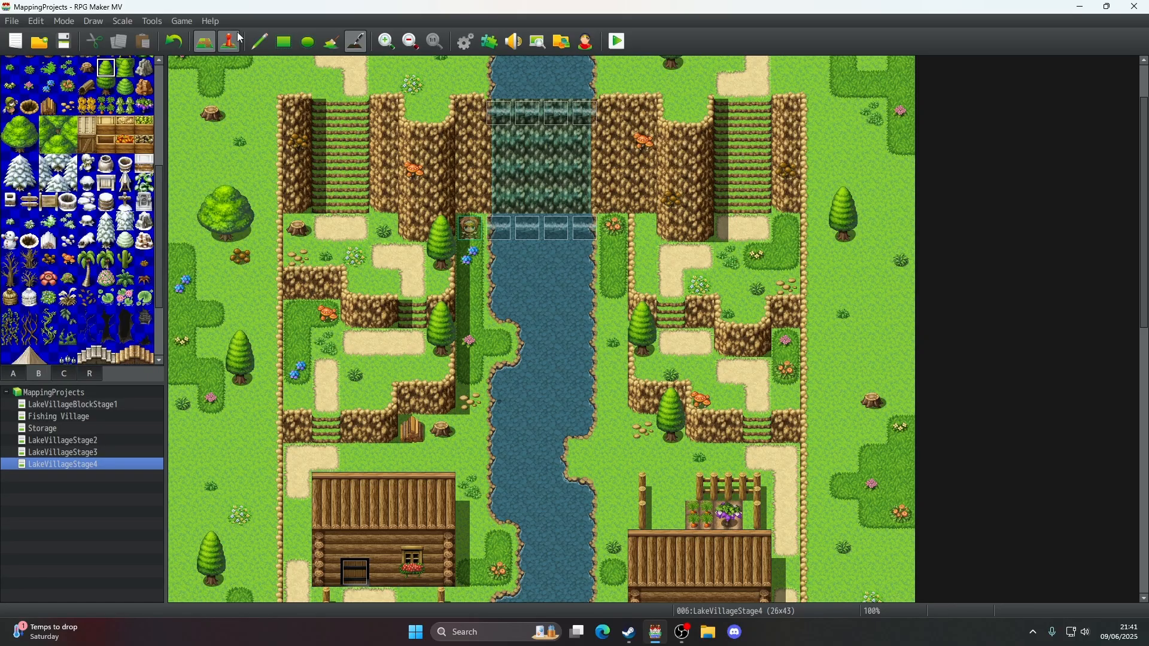
{"action": "scroll", "coordinate": [51, 270], "scroll_direction": "up", "scroll_amount": 1}
{"action": "left_click", "coordinate": [13, 373]}
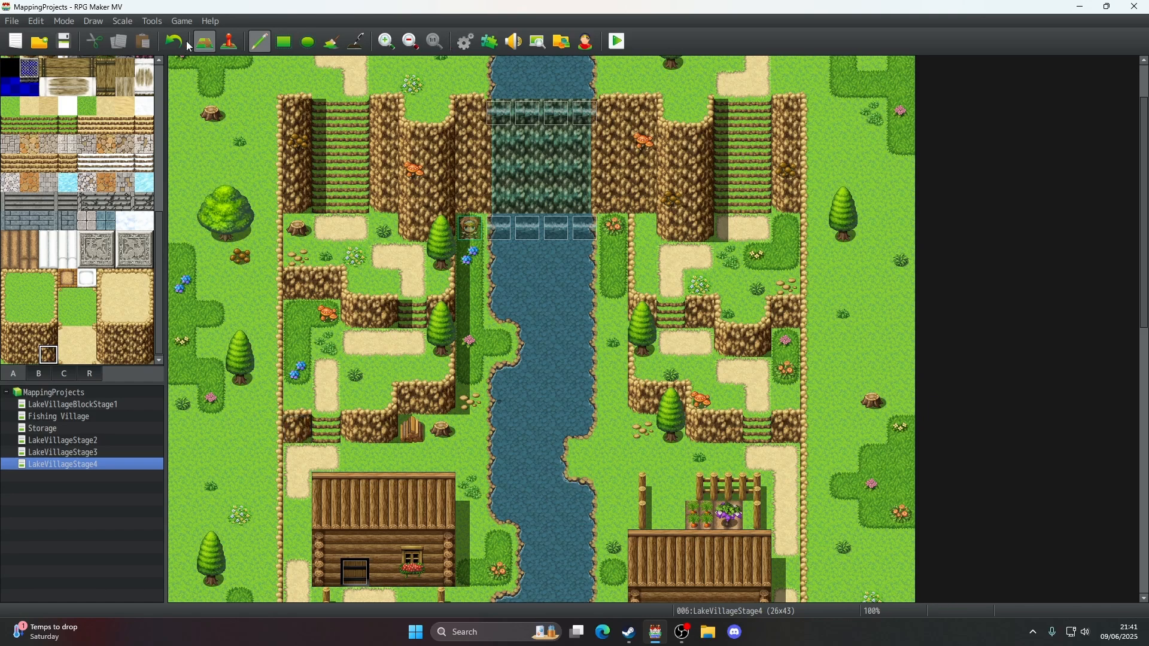
{"action": "left_click", "coordinate": [357, 46]}
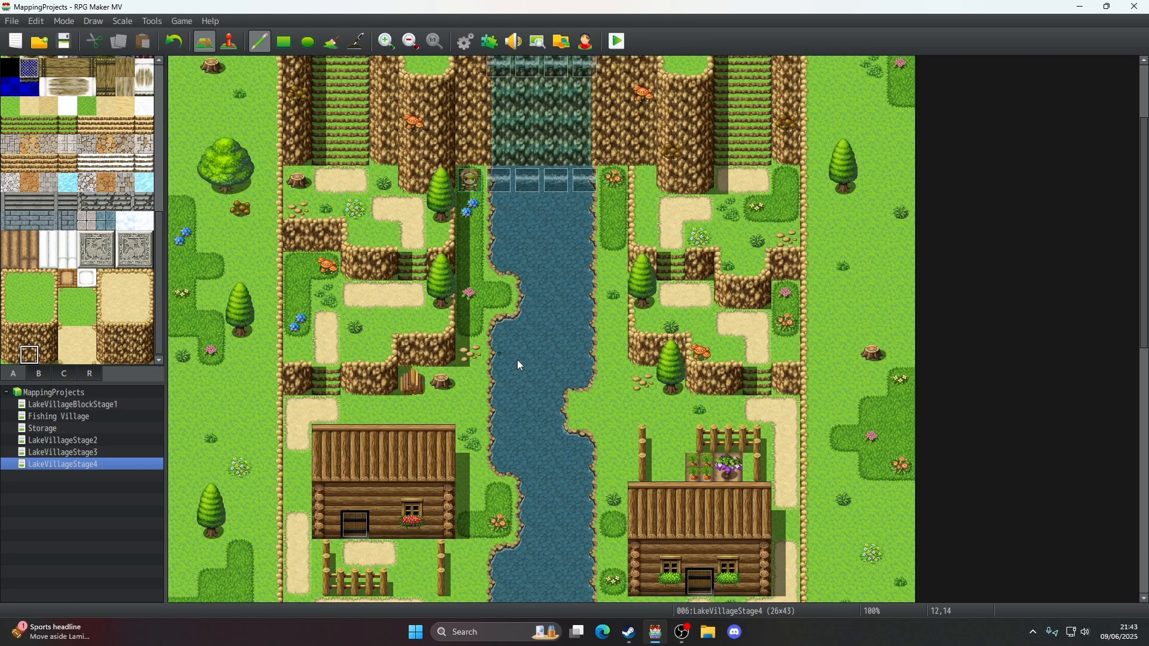
- Start a full-screen playtest and walk the party up the lower west staircase to the middle terrace
{"action": "scroll", "coordinate": [517, 361], "scroll_direction": "down", "scroll_amount": 9}
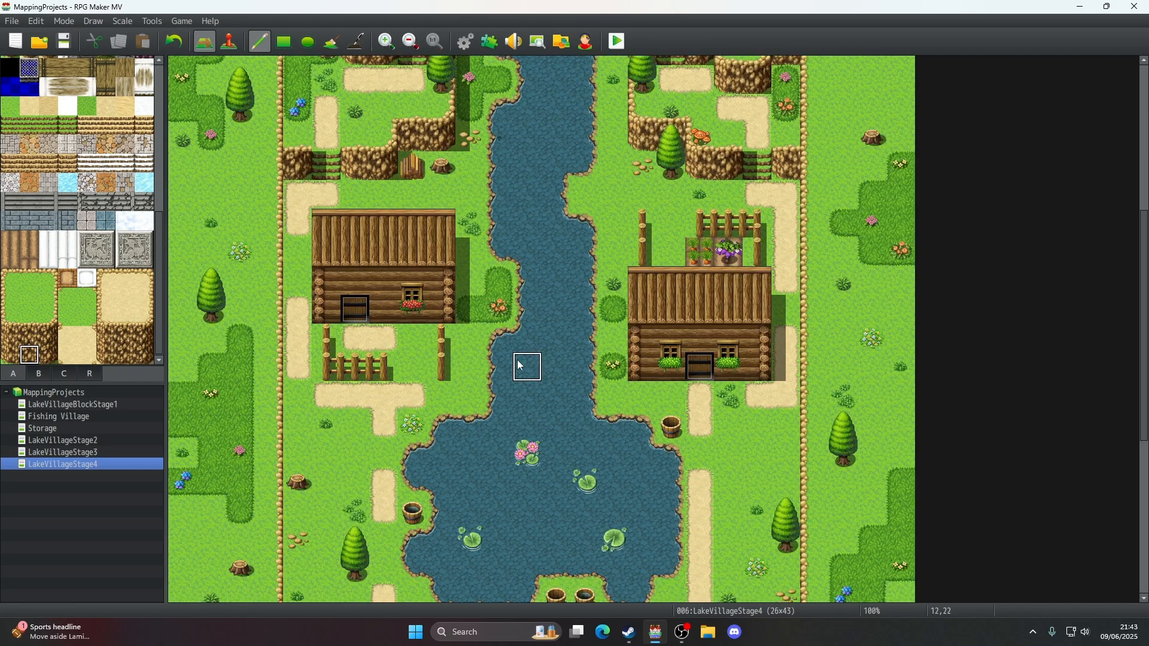
{"action": "left_click", "coordinate": [618, 41]}
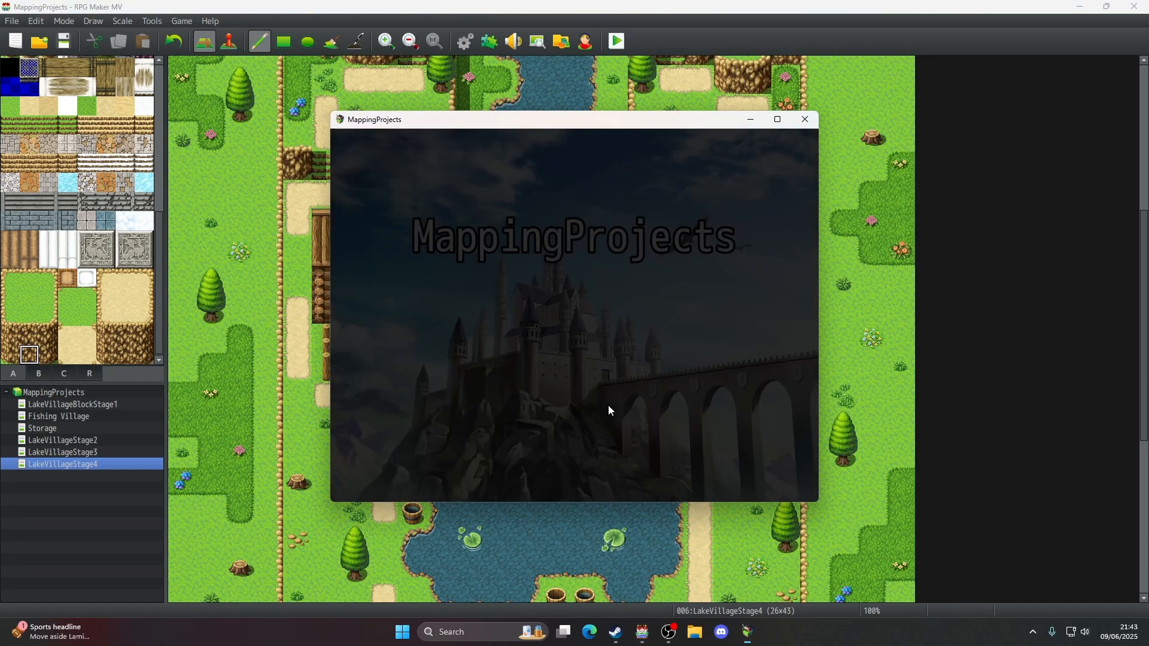
{"action": "left_click", "coordinate": [576, 370]}
{"action": "key", "text": "F4"}
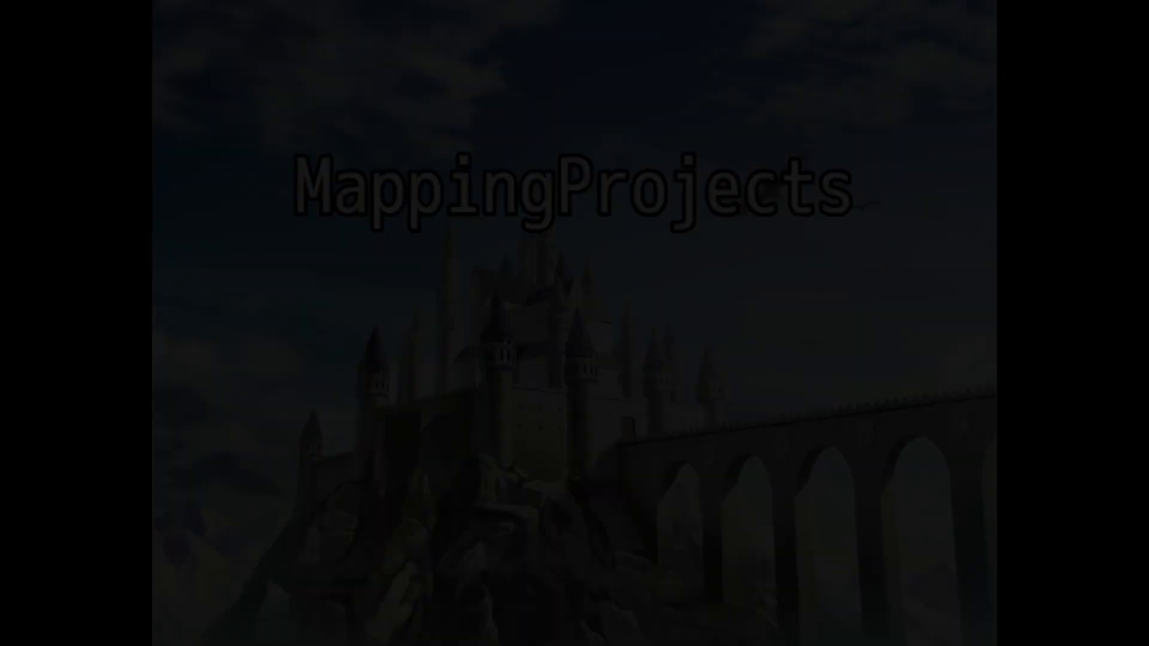
{"action": "key", "text": "Down"}
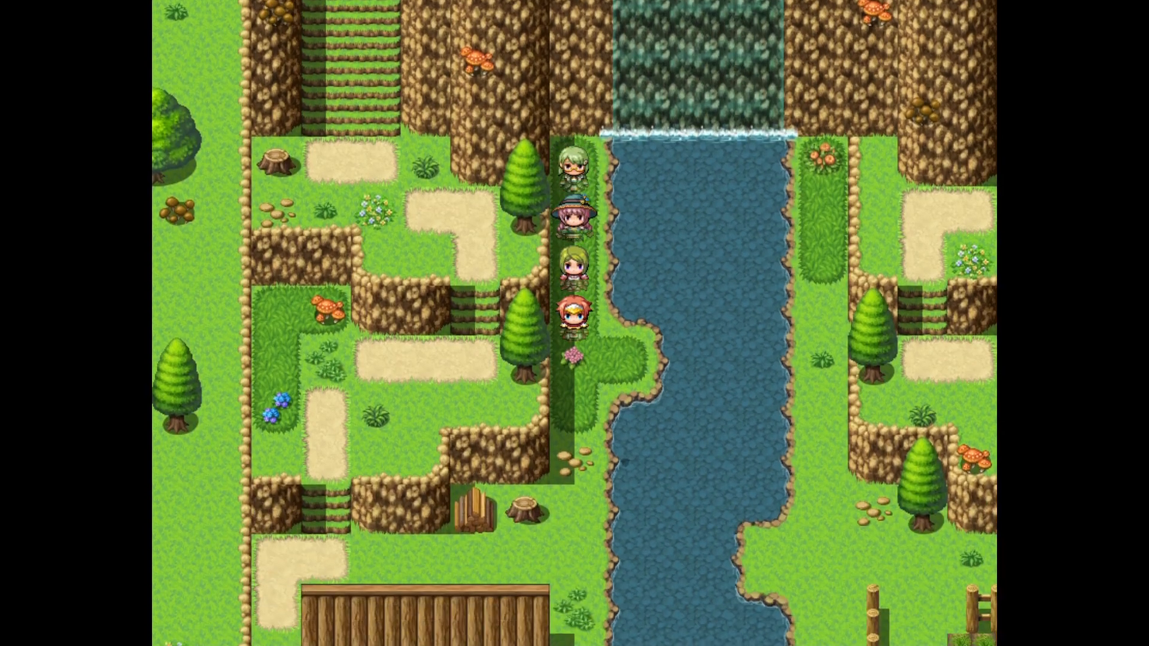
{"action": "key", "text": "Left"}
{"action": "key", "text": "Up"}
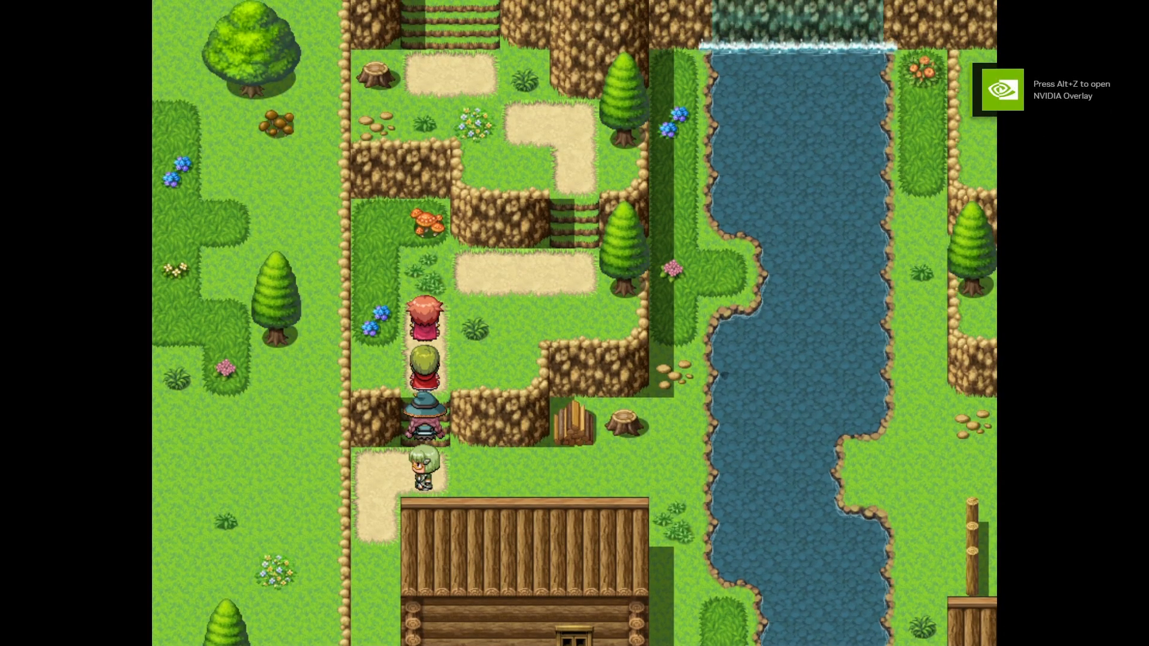
- Return to the map editor and adjust the shadow on the upper small staircase of the west terraces
{"action": "key", "text": "F4"}
{"action": "left_click", "coordinate": [701, 2]}
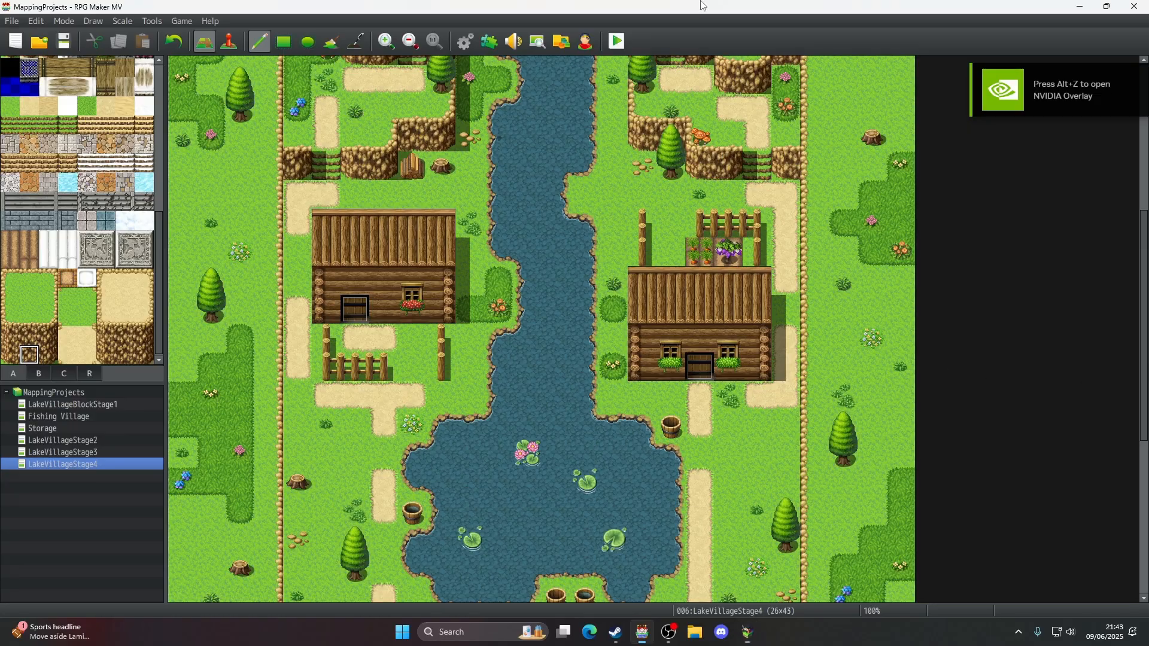
{"action": "scroll", "coordinate": [442, 237], "scroll_direction": "up", "scroll_amount": 5}
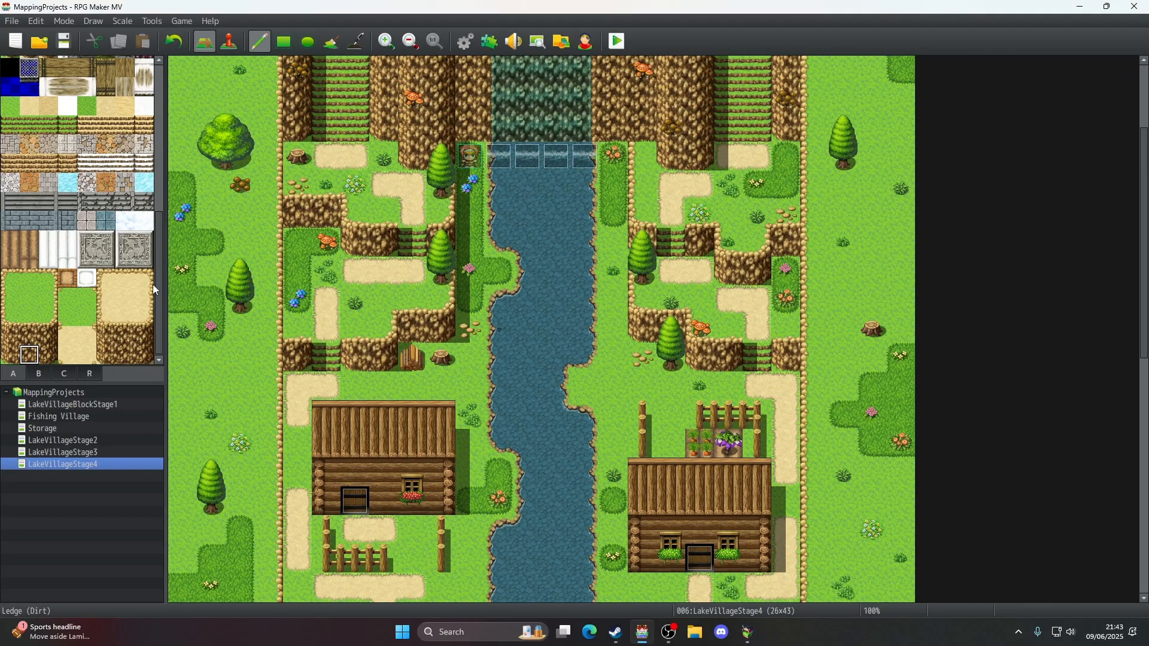
{"action": "left_click", "coordinate": [408, 242]}
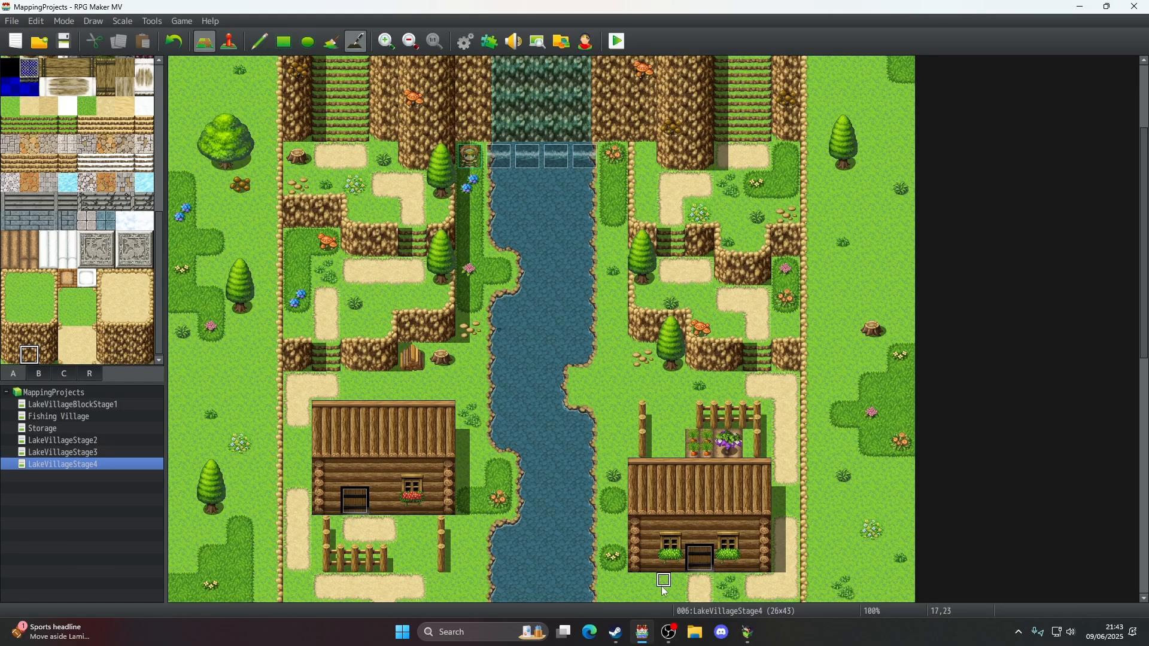
- Bring back the running playtest to inspect the west terrace staircases in full screen, and close it
{"action": "left_click", "coordinate": [750, 632]}
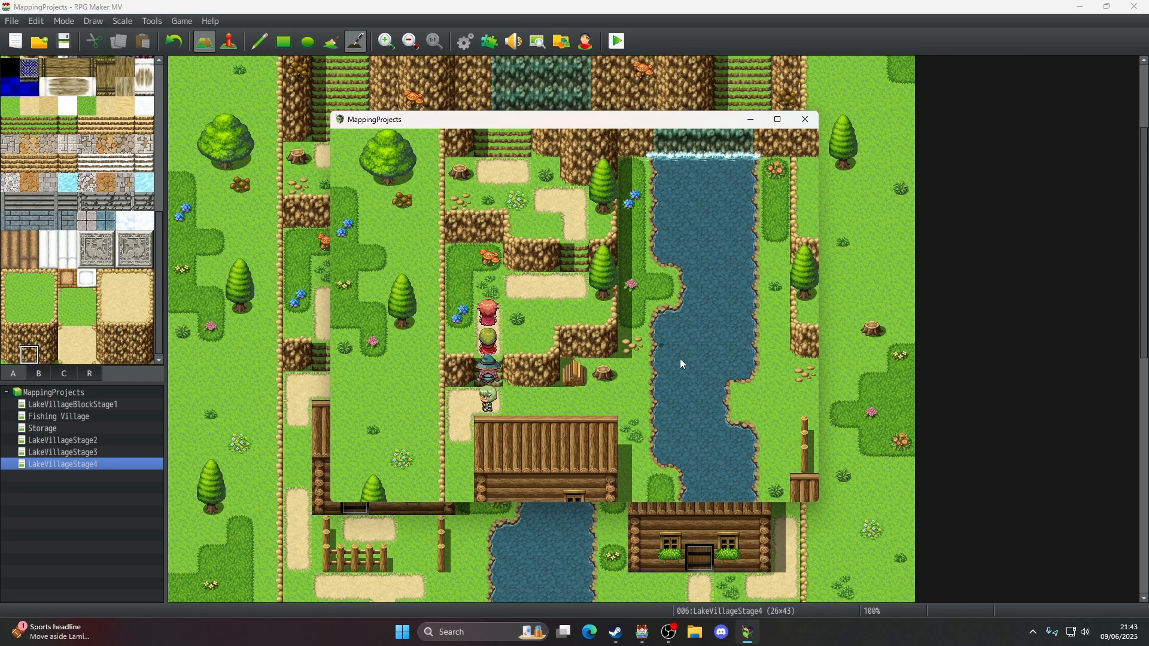
{"action": "key", "text": "F4"}
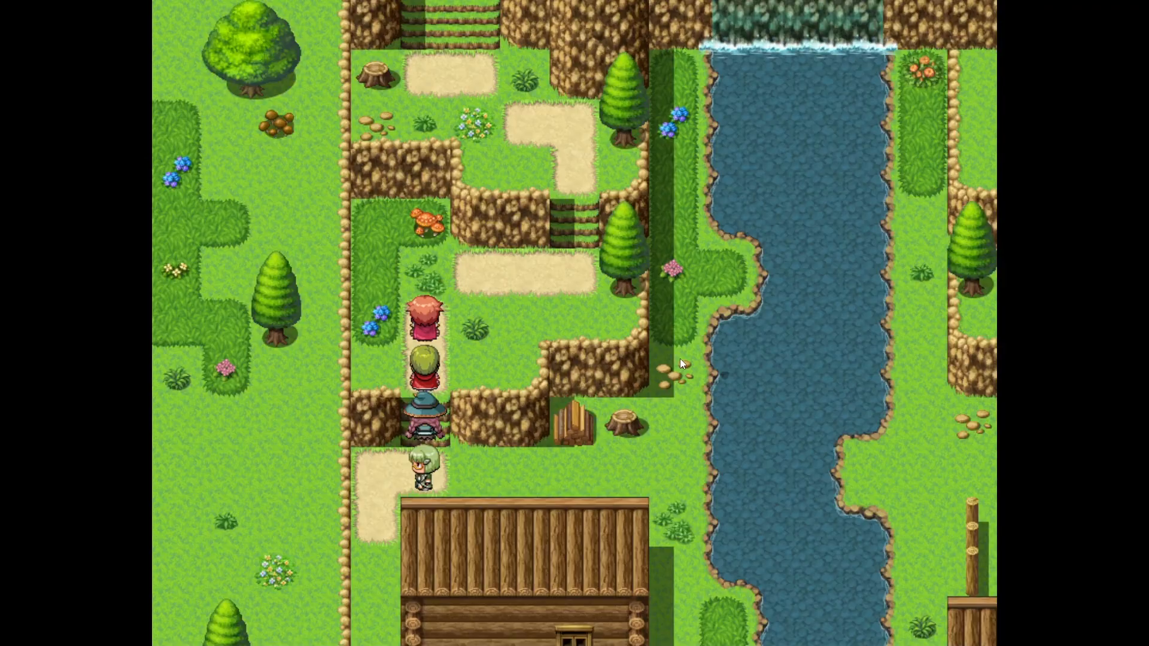
{"action": "key", "text": "F4"}
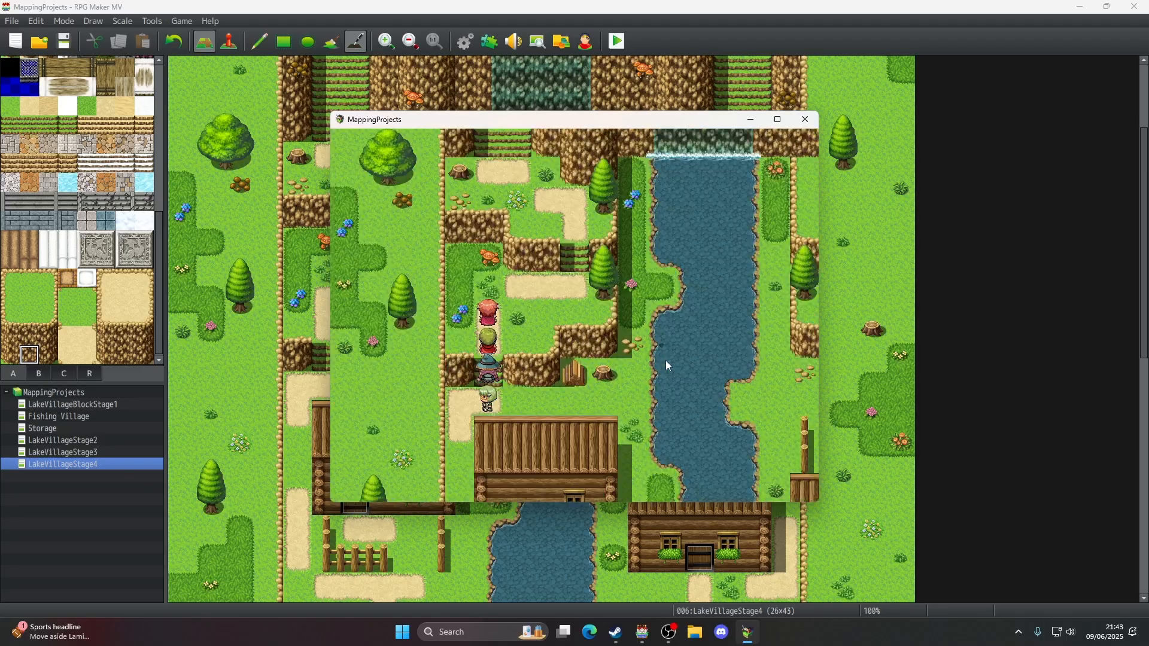
{"action": "left_click", "coordinate": [805, 120]}
{"action": "scroll", "coordinate": [405, 374], "scroll_direction": "up", "scroll_amount": 3}
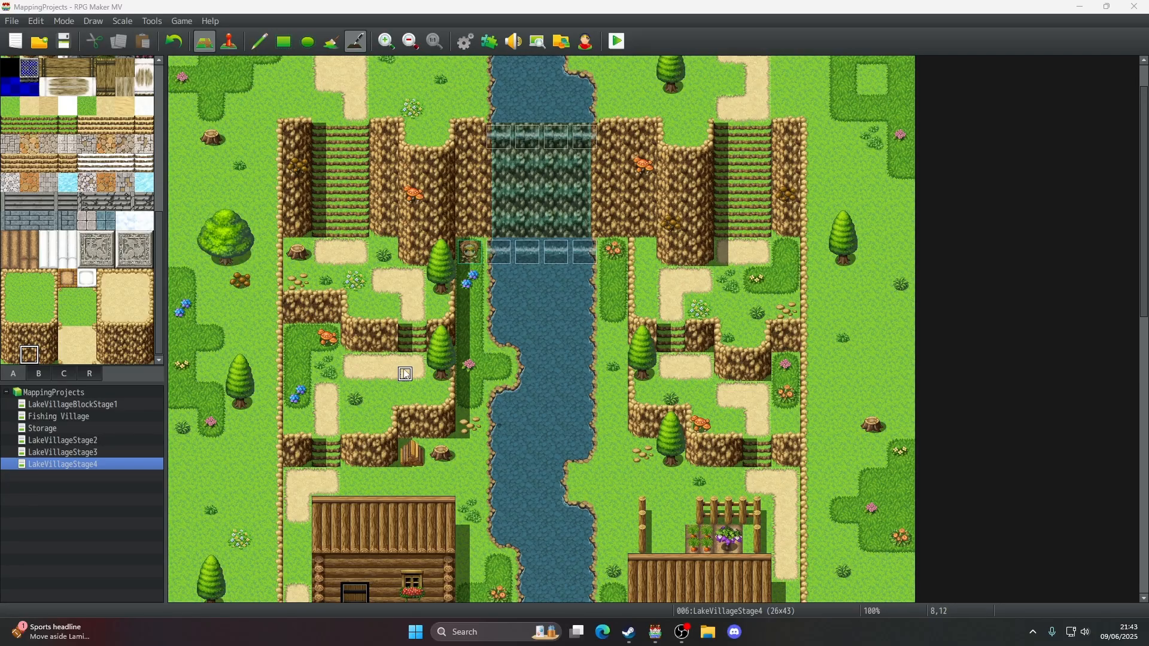
- Touch up the cliff tiles and shadows around the west staircases and look over the surrounding map
{"action": "left_click", "coordinate": [259, 41]}
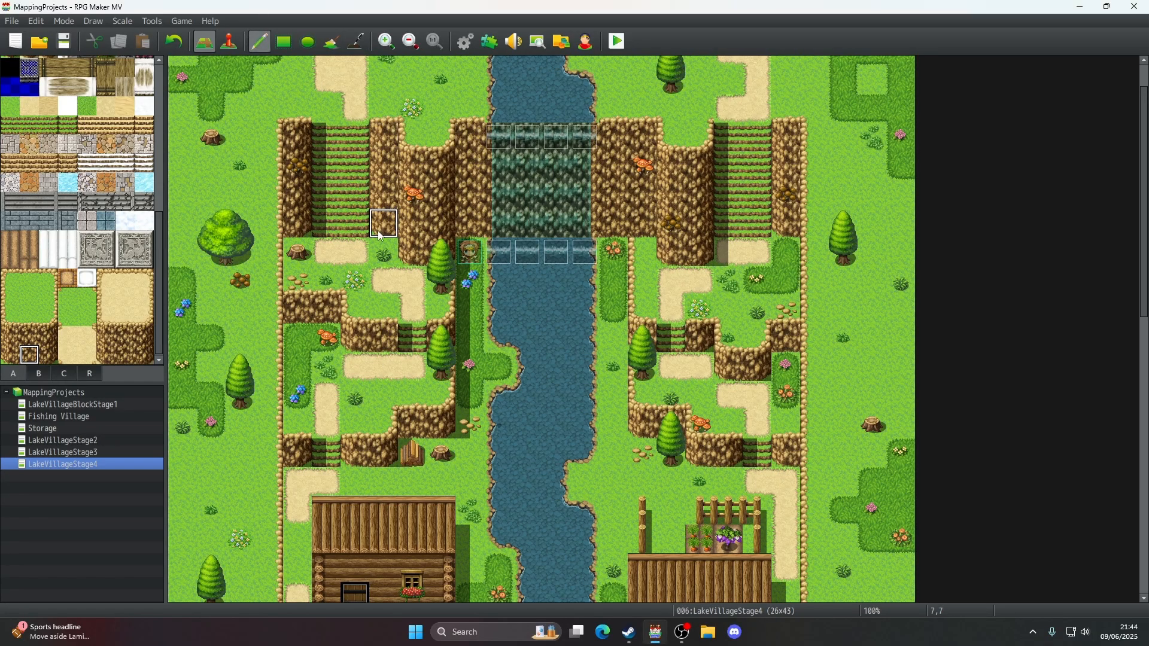
{"action": "scroll", "coordinate": [383, 239], "scroll_direction": "down", "scroll_amount": 1}
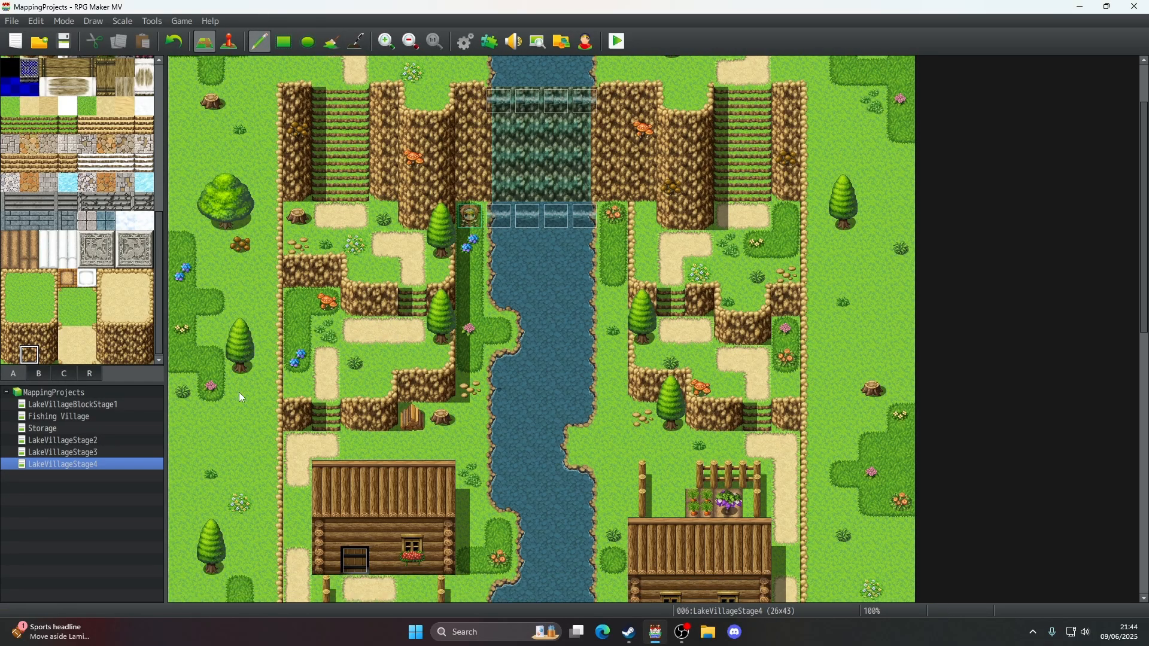
{"action": "left_click", "coordinate": [365, 39]}
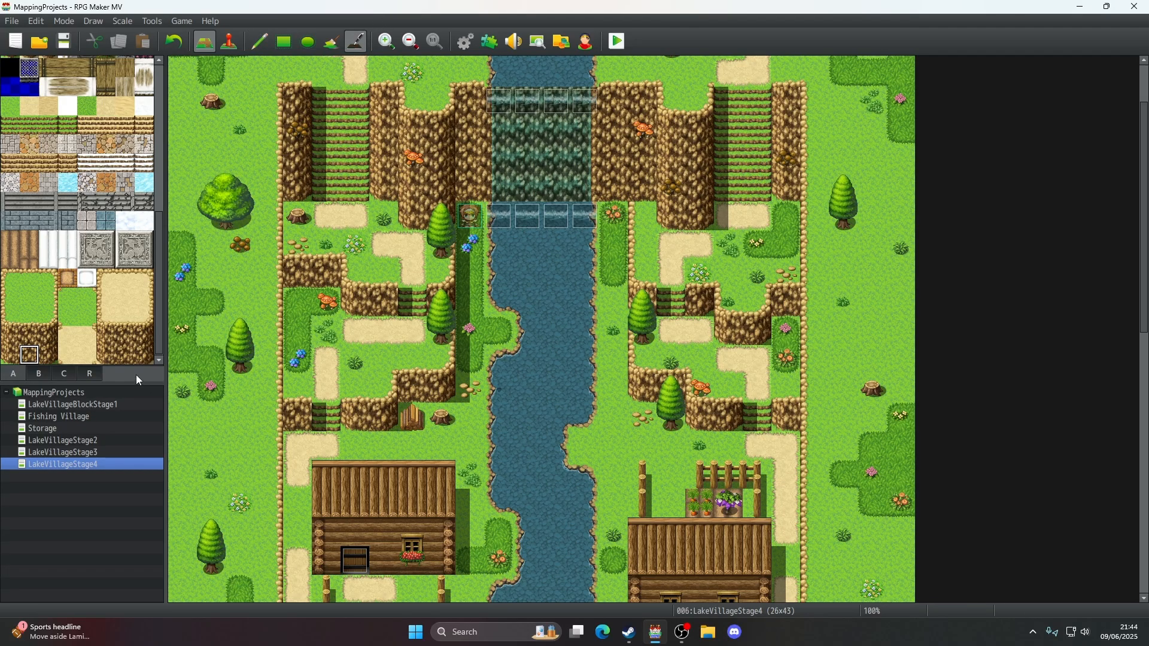
{"action": "left_click", "coordinate": [256, 50]}
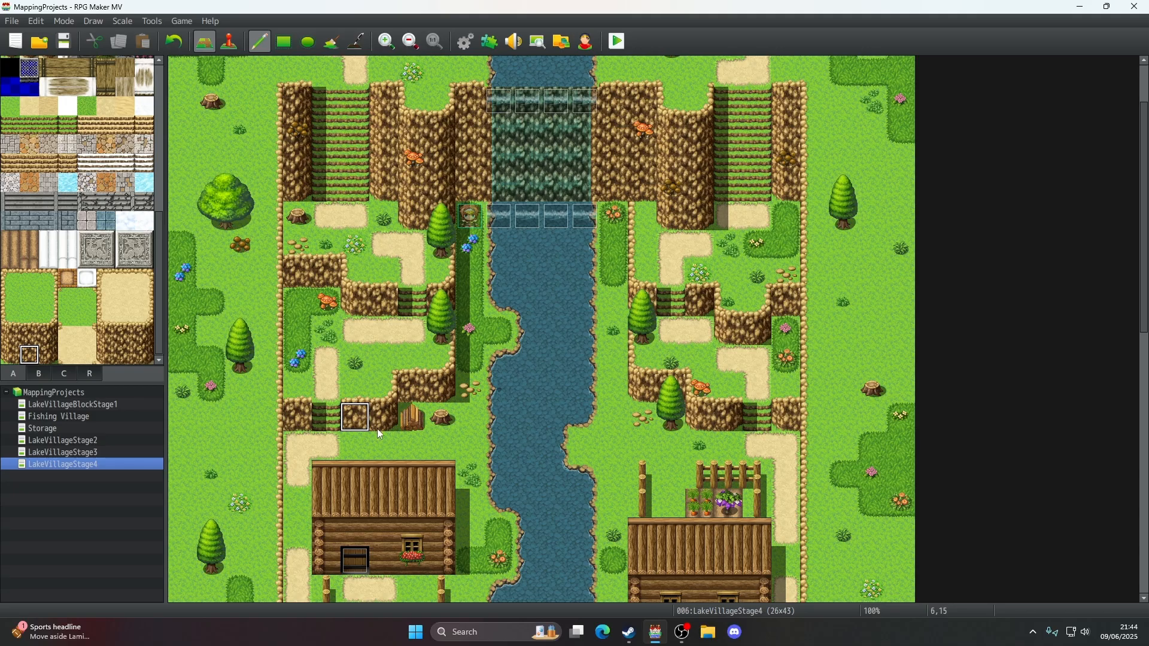
{"action": "scroll", "coordinate": [472, 395], "scroll_direction": "down", "scroll_amount": 3}
{"action": "scroll", "coordinate": [475, 388], "scroll_direction": "up", "scroll_amount": 4}
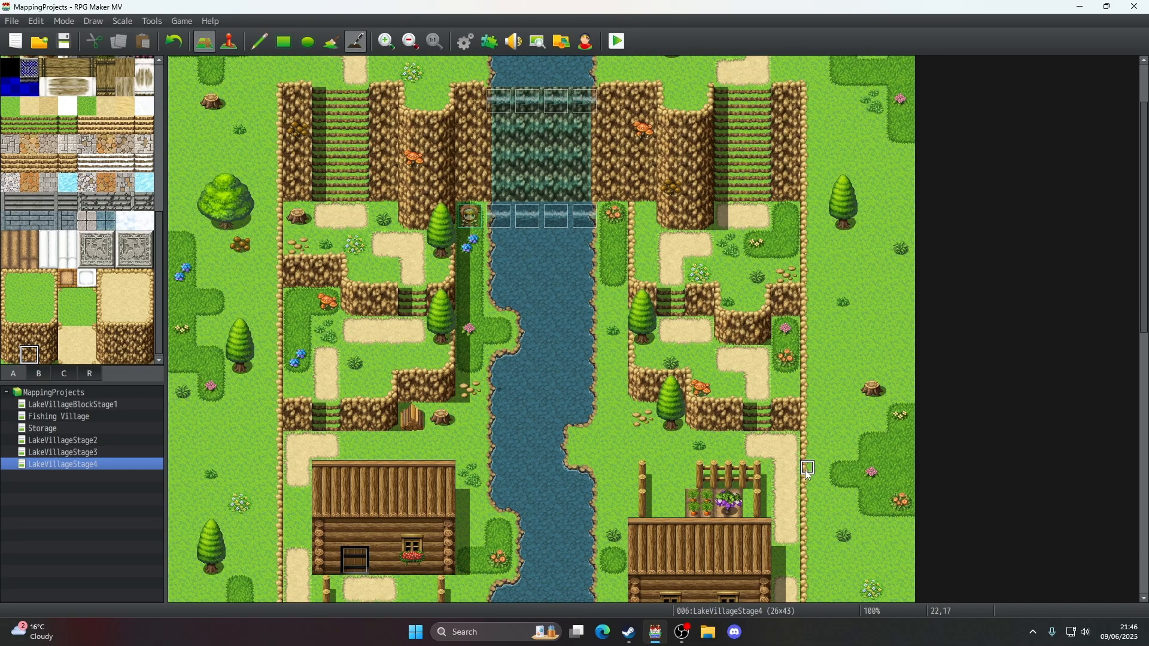
- Run a full-screen playtest to inspect the stone border west of the lake and southwest house, and close it
{"action": "scroll", "coordinate": [808, 473], "scroll_direction": "up", "scroll_amount": 2}
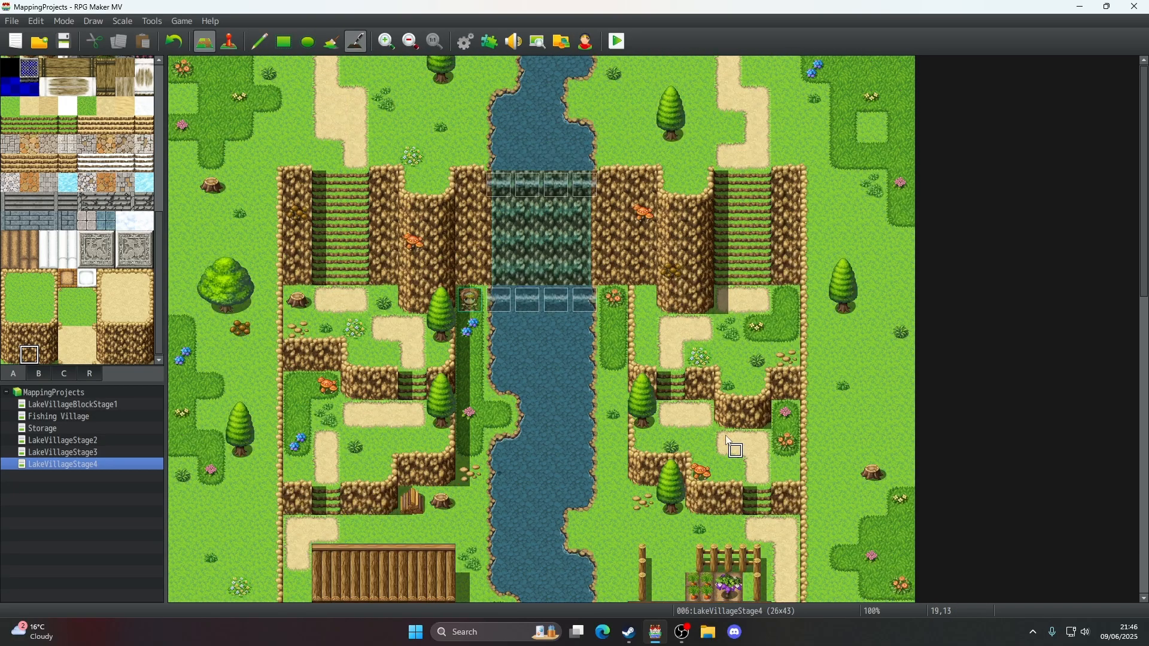
{"action": "scroll", "coordinate": [718, 419], "scroll_direction": "down", "scroll_amount": 10}
{"action": "scroll", "coordinate": [649, 350], "scroll_direction": "down", "scroll_amount": 5}
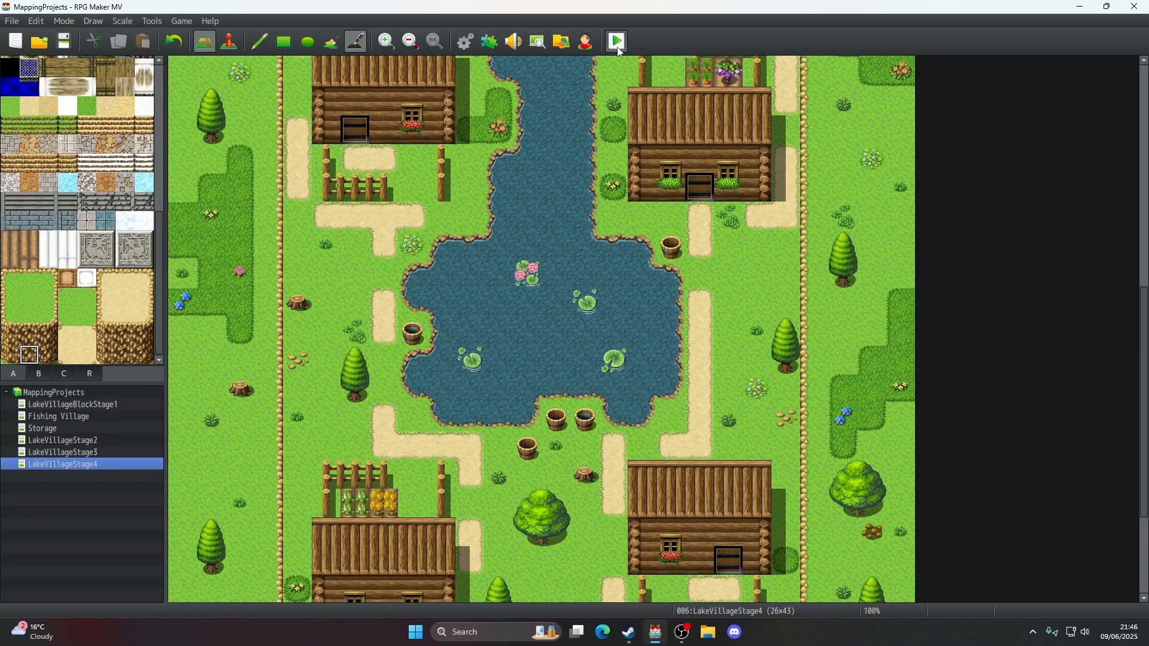
{"action": "key", "text": "ctrl+r"}
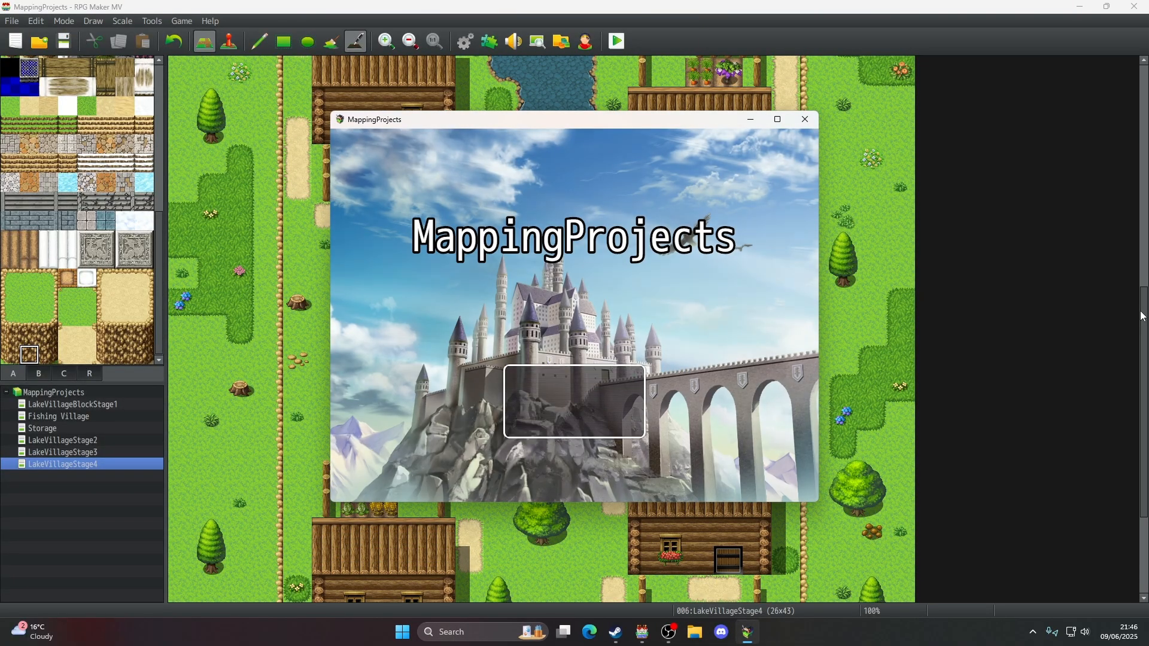
{"action": "key", "text": "F4"}
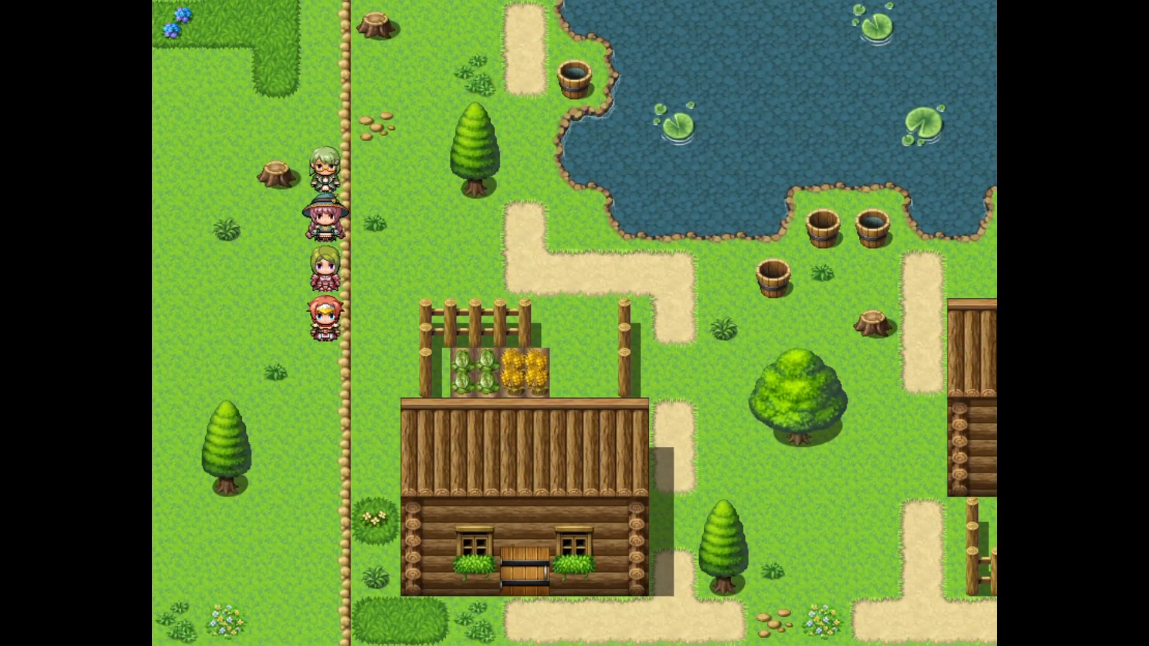
{"action": "key", "text": "F4"}
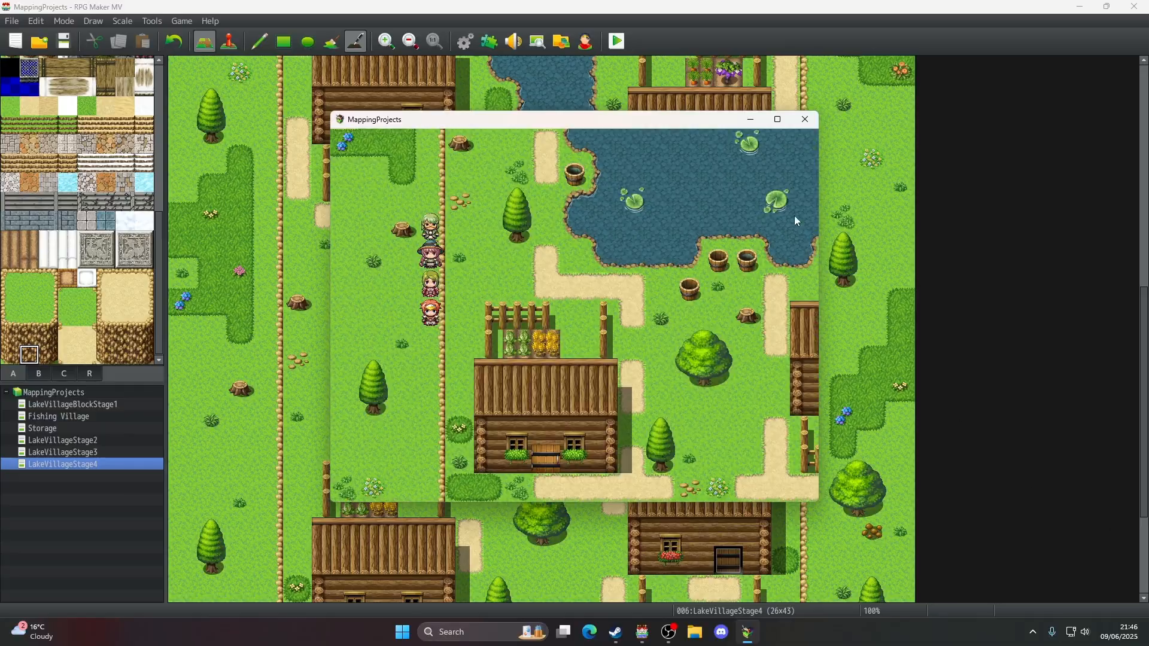
{"action": "left_click", "coordinate": [804, 120]}
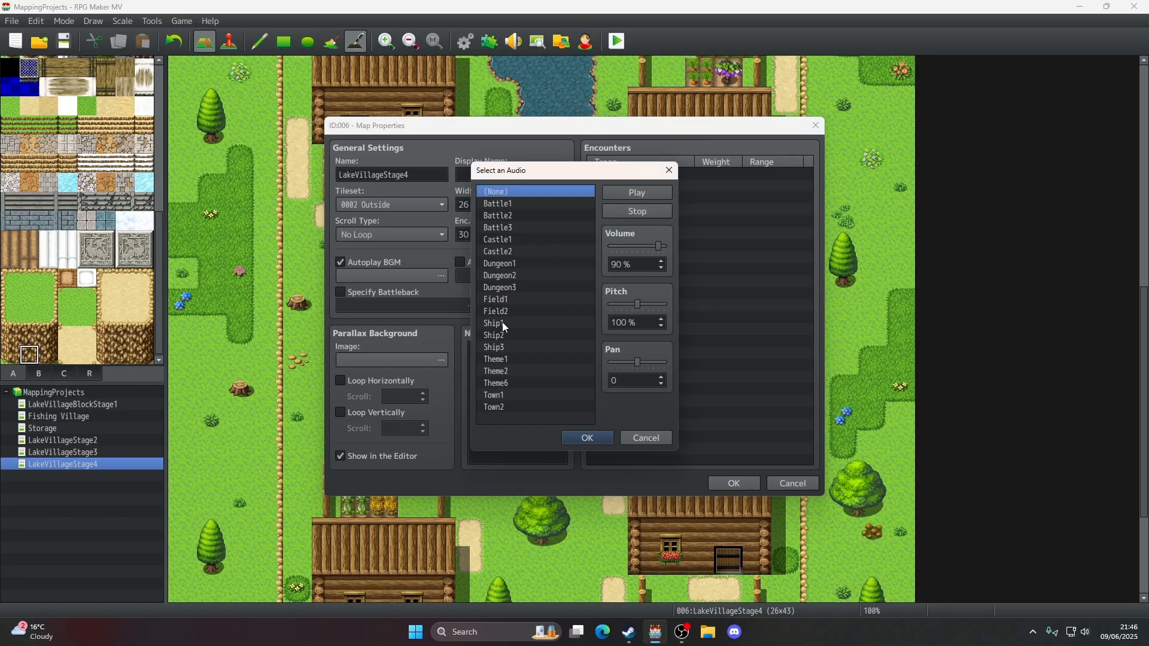
- Try out the Town and Theme tracks and set the map's autoplay background music to Town1
{"action": "left_click", "coordinate": [513, 394]}
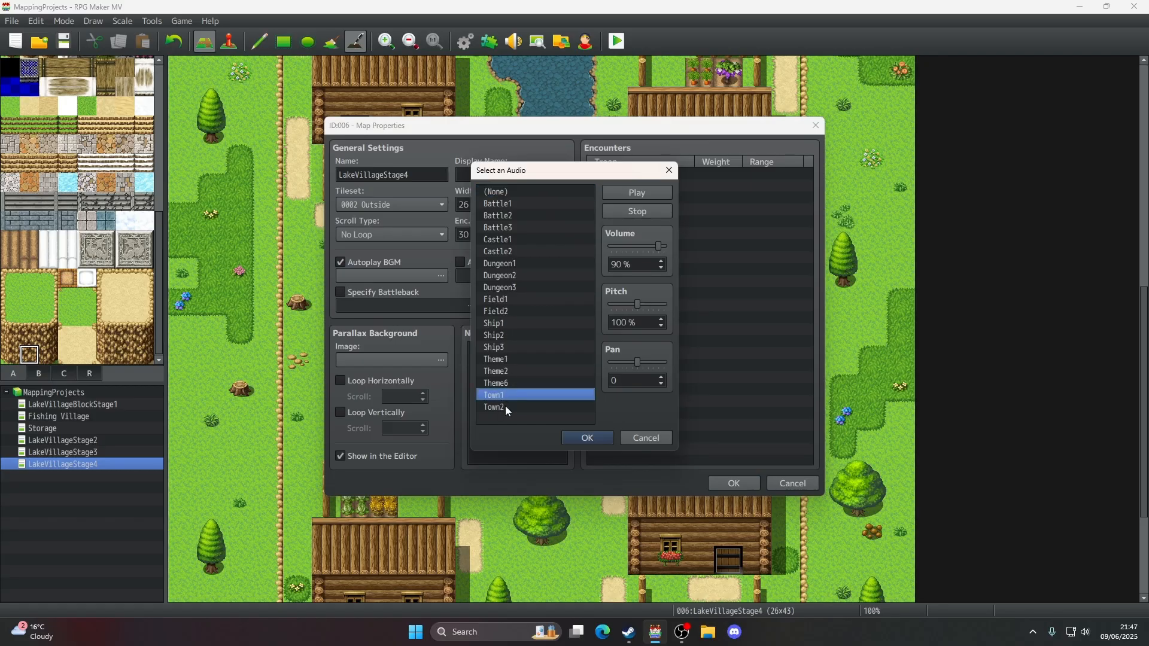
{"action": "left_click", "coordinate": [505, 407]}
{"action": "left_click", "coordinate": [503, 393]}
{"action": "left_click", "coordinate": [503, 385]}
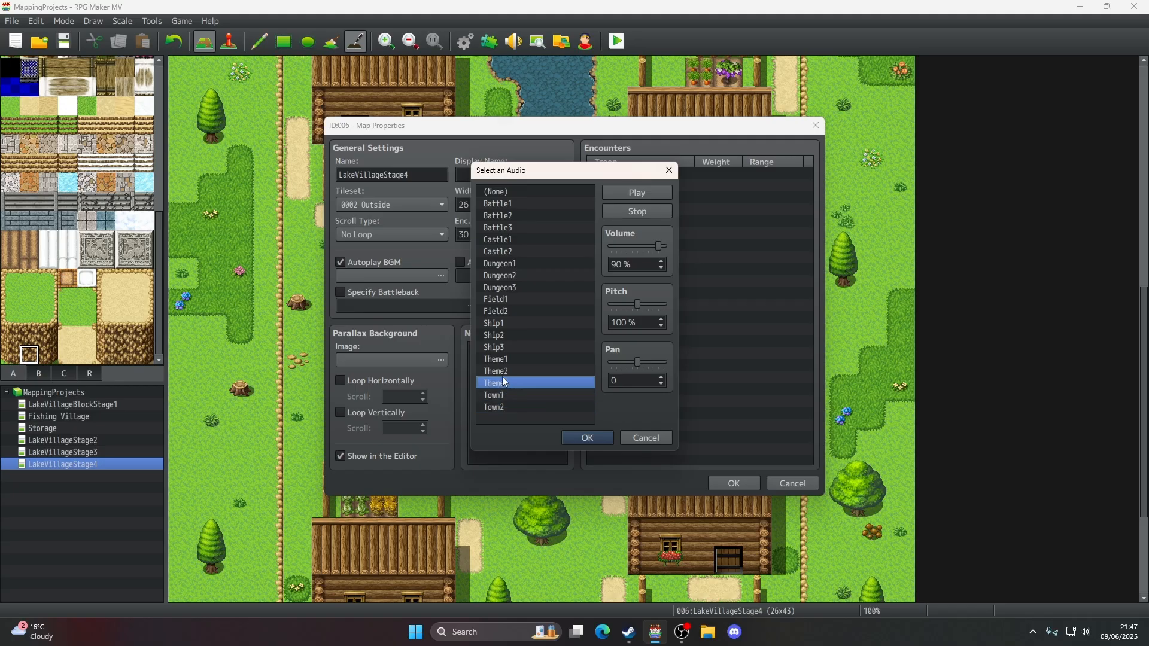
{"action": "left_click", "coordinate": [501, 372]}
{"action": "left_click", "coordinate": [502, 364]}
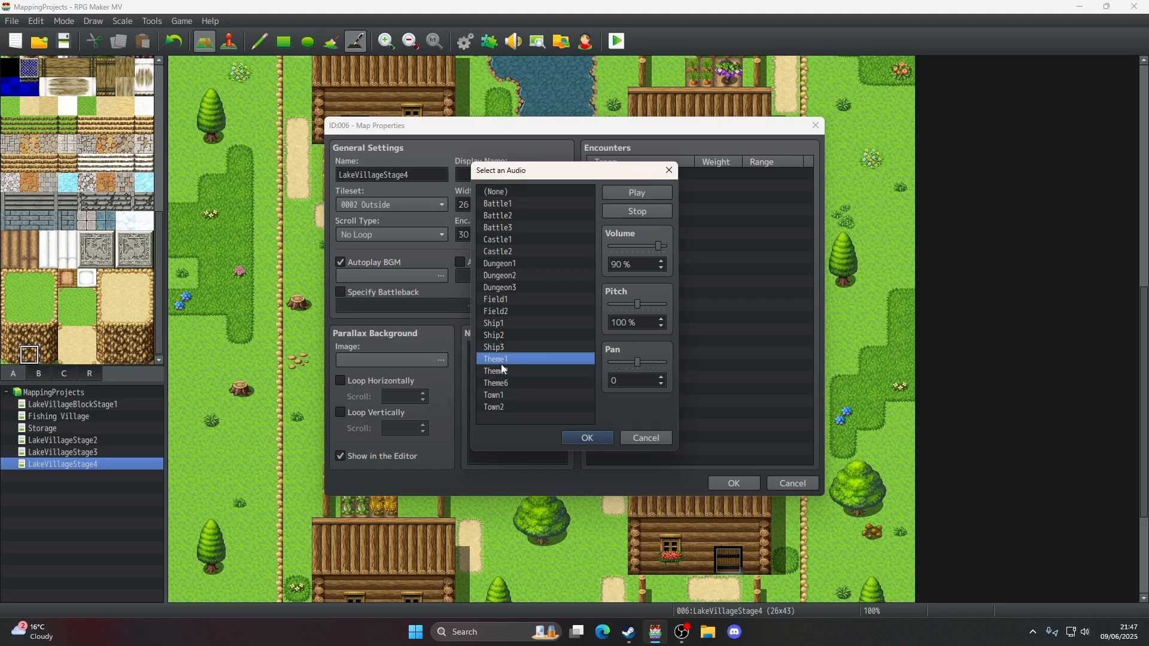
{"action": "left_click", "coordinate": [604, 210]}
{"action": "double_click", "coordinate": [507, 395]}
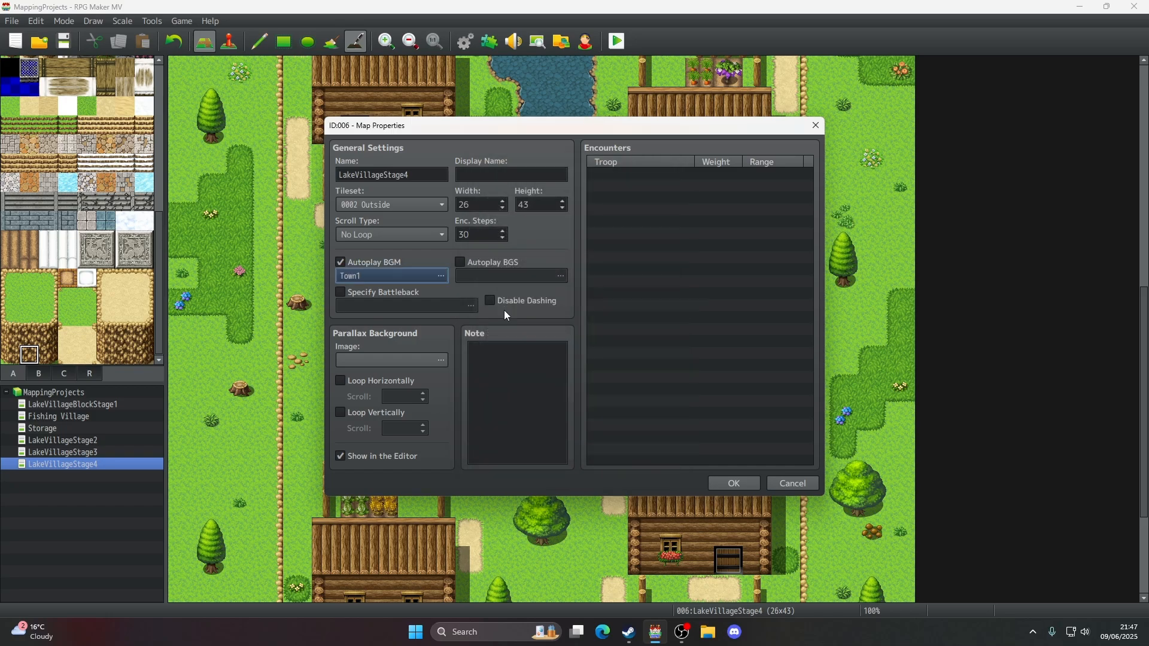
- Enable autoplay background sound for the map with the River track and apply the map properties
{"action": "left_click", "coordinate": [503, 267]}
{"action": "double_click", "coordinate": [501, 274]}
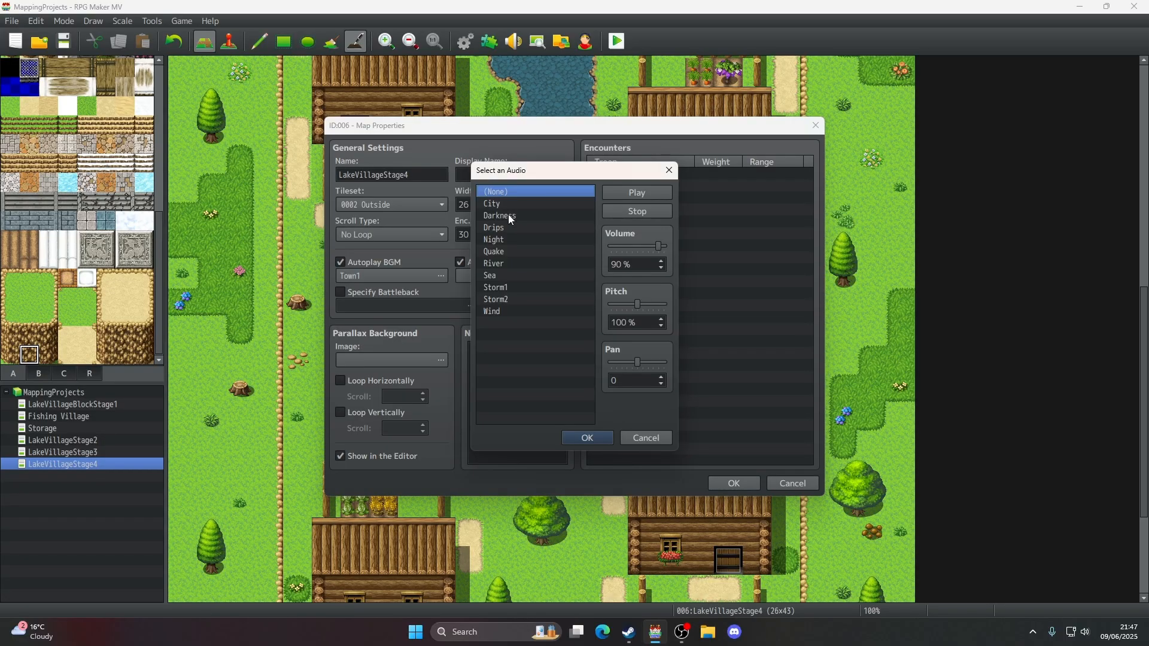
{"action": "left_click", "coordinate": [509, 263]}
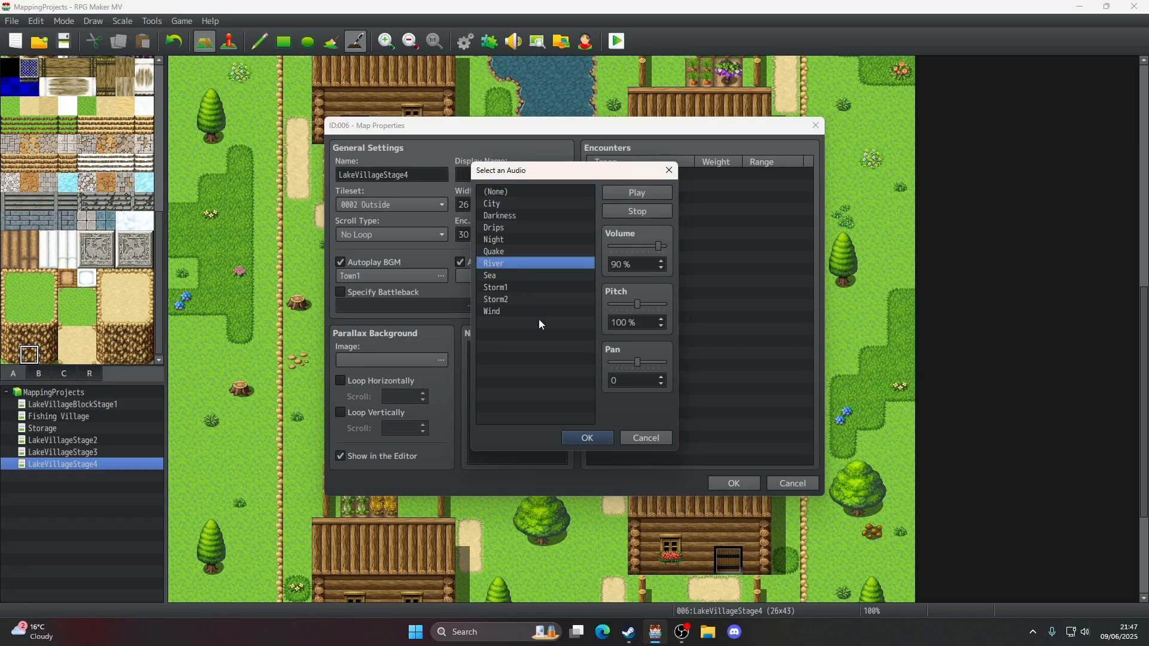
{"action": "left_click", "coordinate": [623, 213]}
{"action": "left_click", "coordinate": [579, 436]}
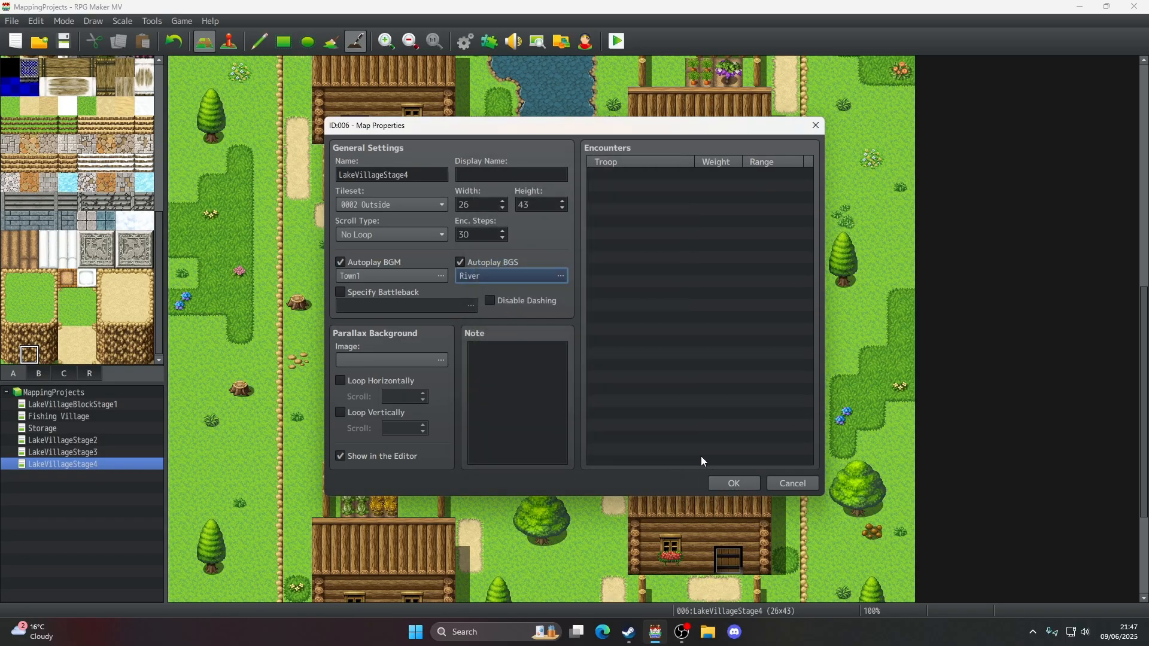
{"action": "left_click", "coordinate": [726, 481]}
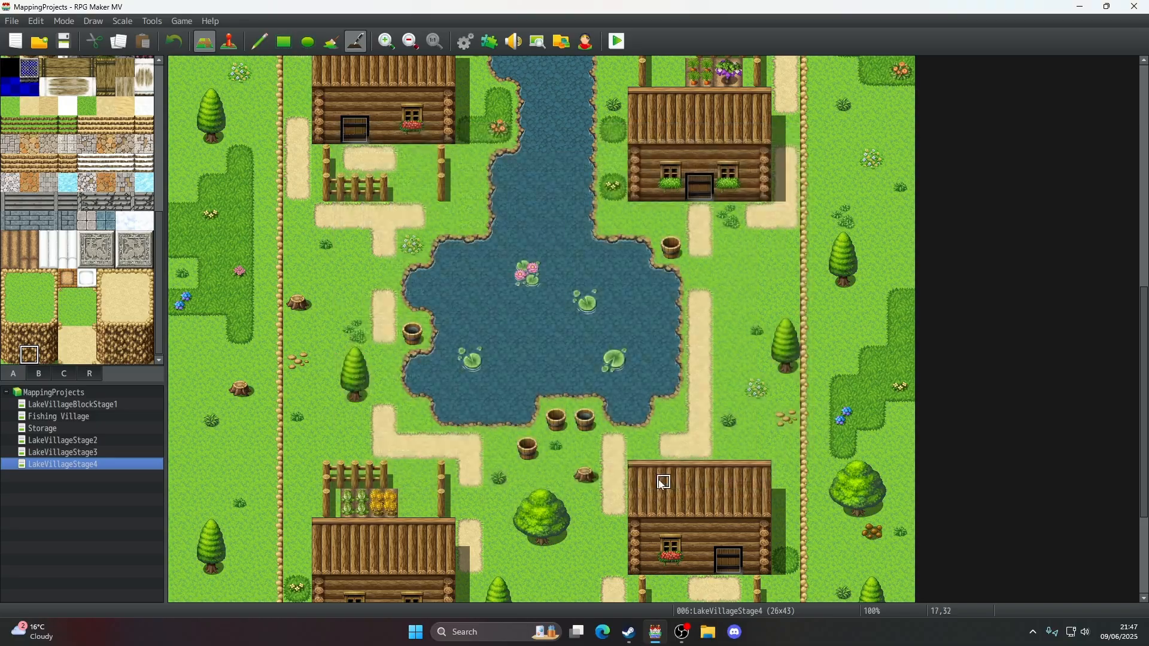
- Start a full-screen playtest and adjust a setting in the game's options
{"action": "left_click", "coordinate": [617, 42]}
{"action": "key", "text": "F4"}
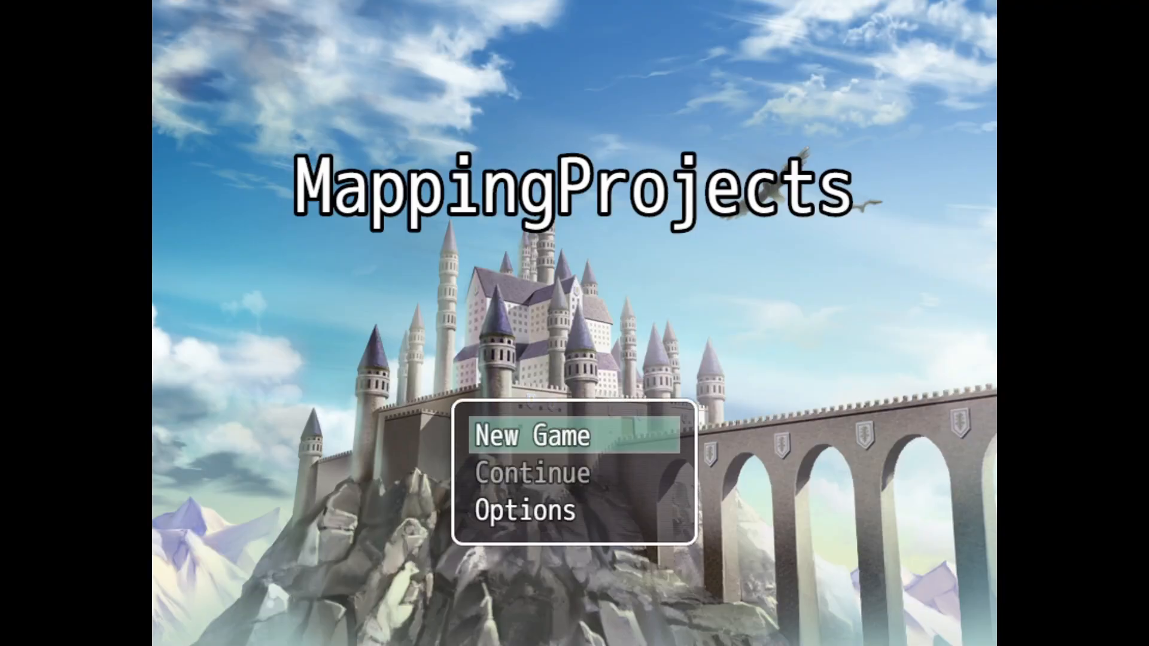
{"action": "key", "text": "Down"}
{"action": "key", "text": "Down"}
{"action": "key", "text": "Return"}
{"action": "key", "text": "Down"}
{"action": "key", "text": "Down"}
{"action": "key", "text": "Right"}
{"action": "key", "text": "Escape"}
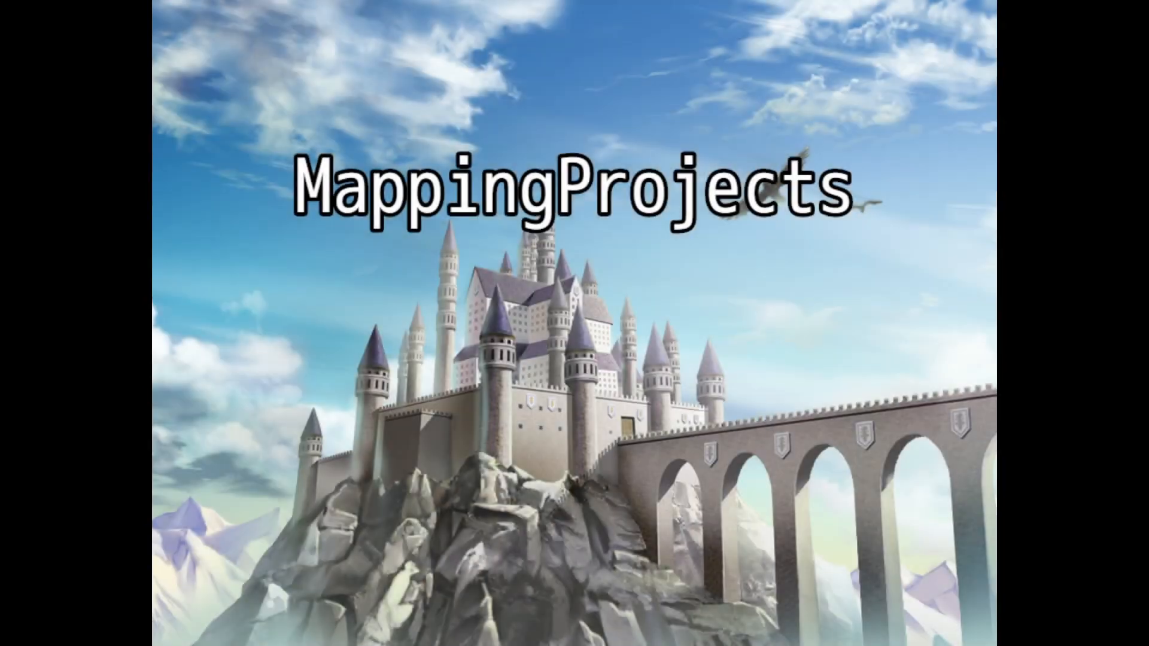
- Begin a new game and walk the character from the waterfall down behind the northwest house, then up the west terraces
{"action": "key", "text": "Down"}
{"action": "key", "text": "Return"}
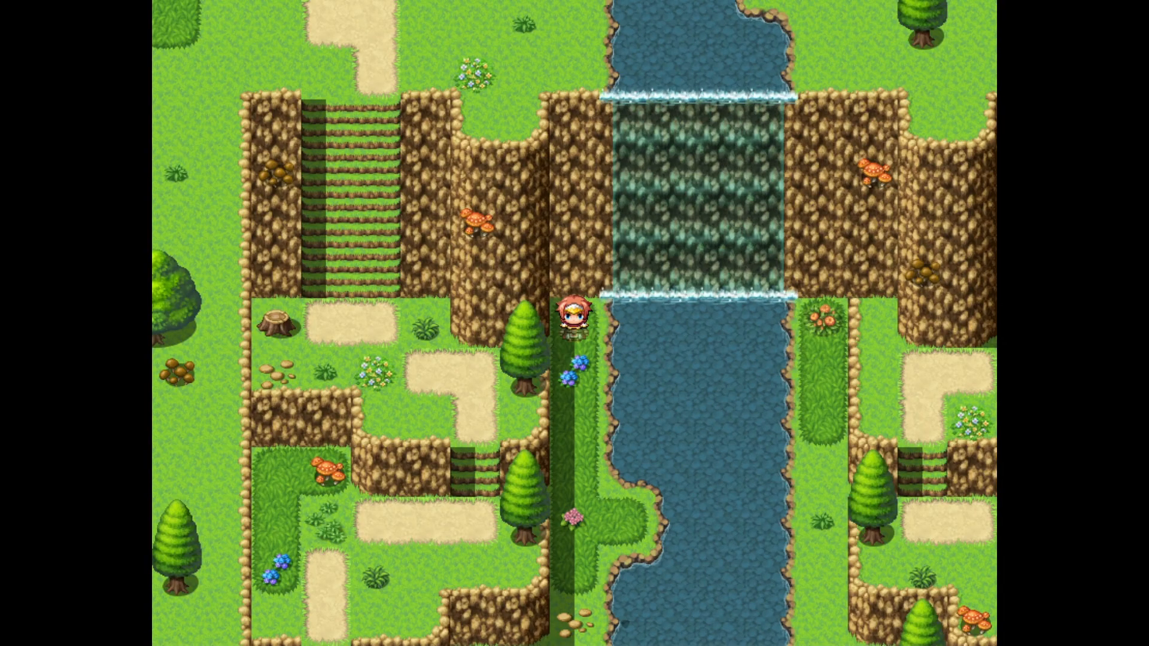
{"action": "key", "text": "Down"}
{"action": "key", "text": "Left"}
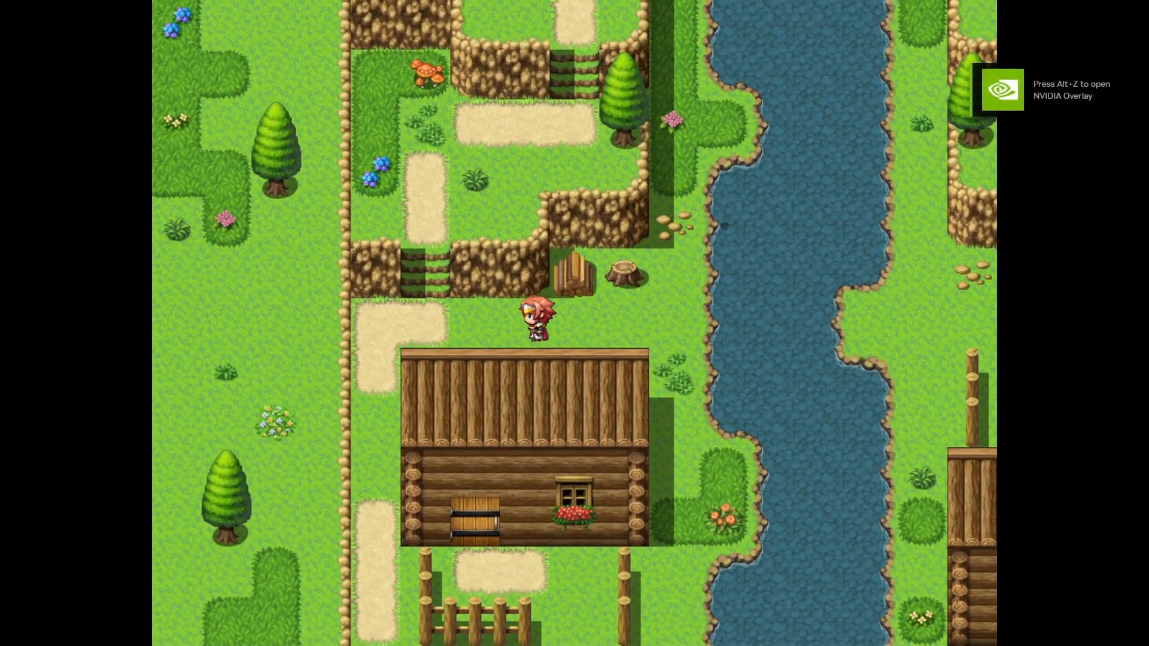
{"action": "key", "text": "Up"}
{"action": "key", "text": "Right"}
{"action": "key", "text": "Up"}
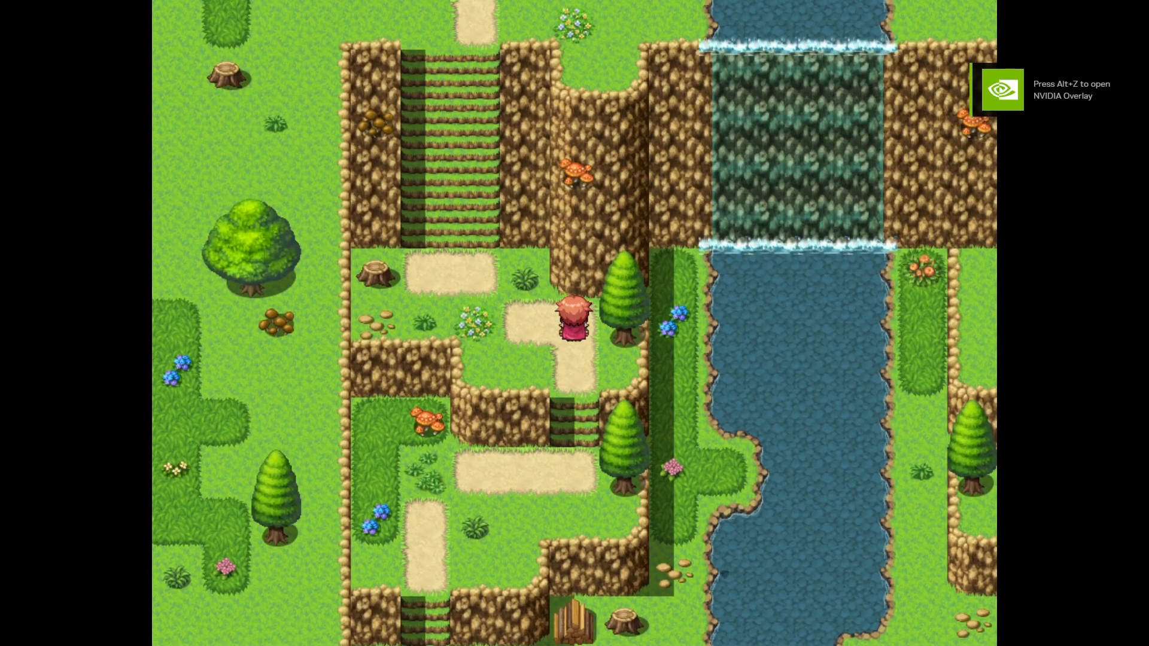
- Walk up the long west staircase to the waterfall's cliff top, then back down along the outside of the western stone border
{"action": "key", "text": "Left"}
{"action": "key", "text": "Up"}
{"action": "key", "text": "Right"}
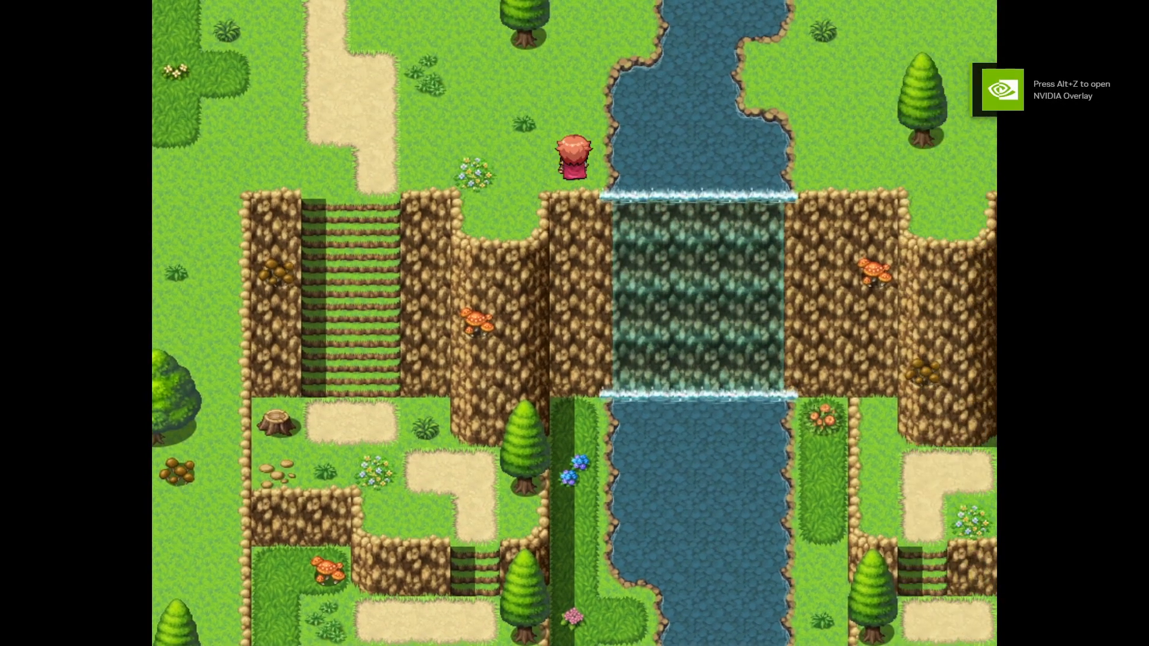
{"action": "key", "text": "Up"}
{"action": "key", "text": "Left"}
{"action": "key", "text": "Down"}
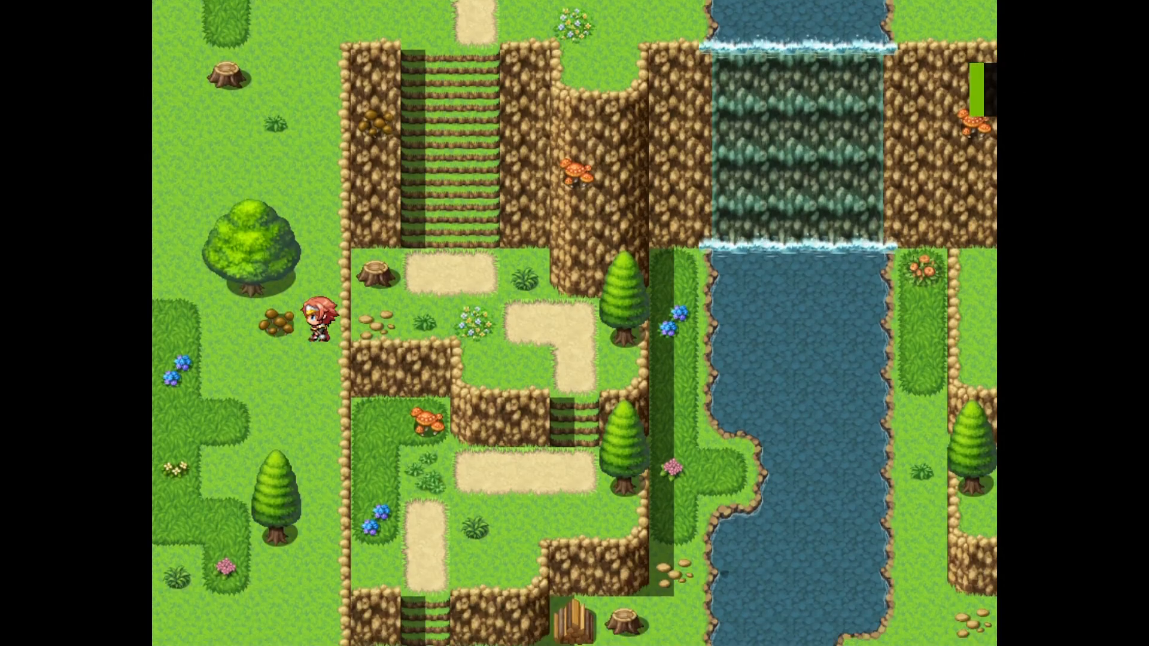
{"action": "key", "text": "Down"}
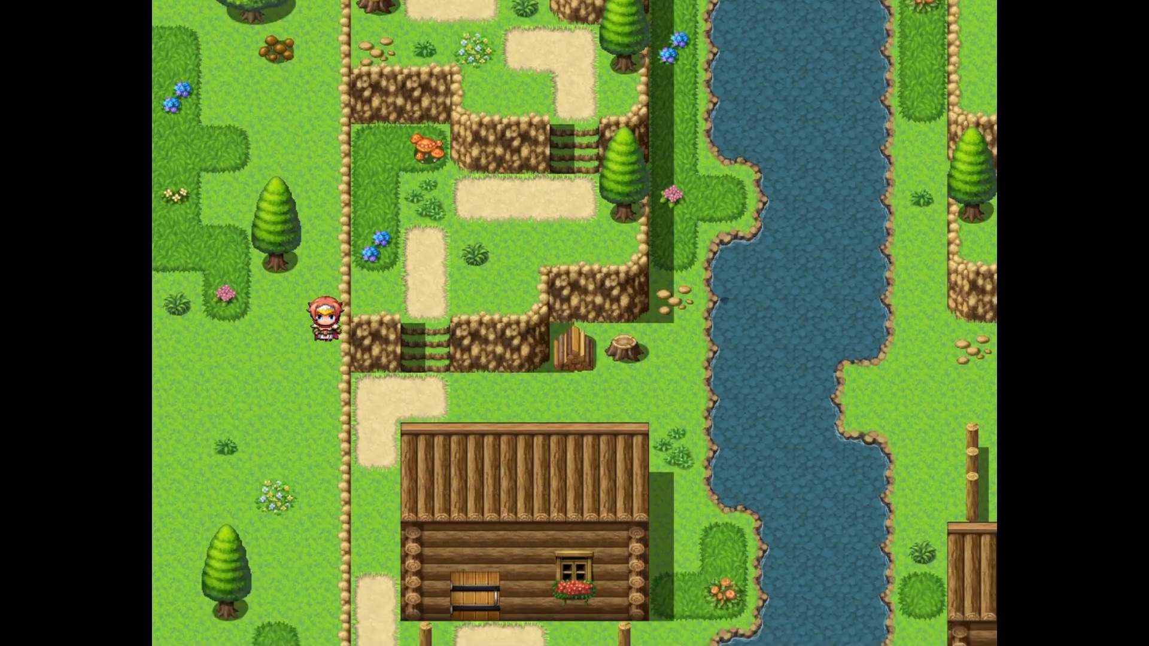
{"action": "key", "text": "Down"}
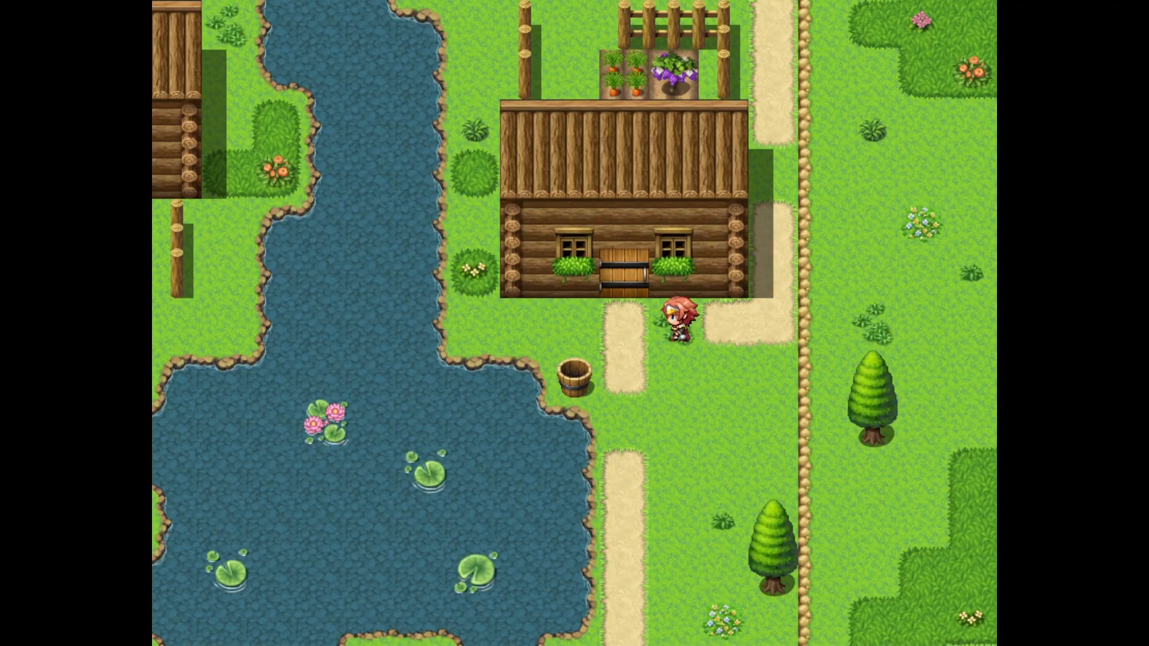
- Walk along the front of the northeast house by the lake and interact with its door
{"action": "key", "text": "Down"}
{"action": "key", "text": "Right"}
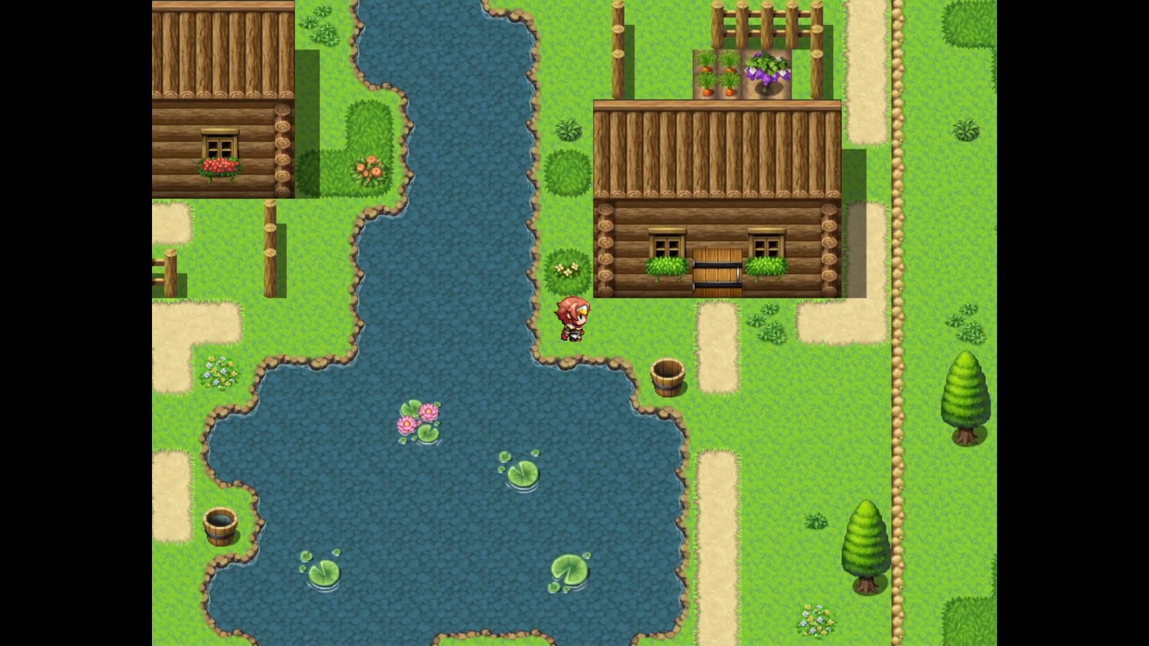
{"action": "key", "text": "Right"}
{"action": "key", "text": "Left"}
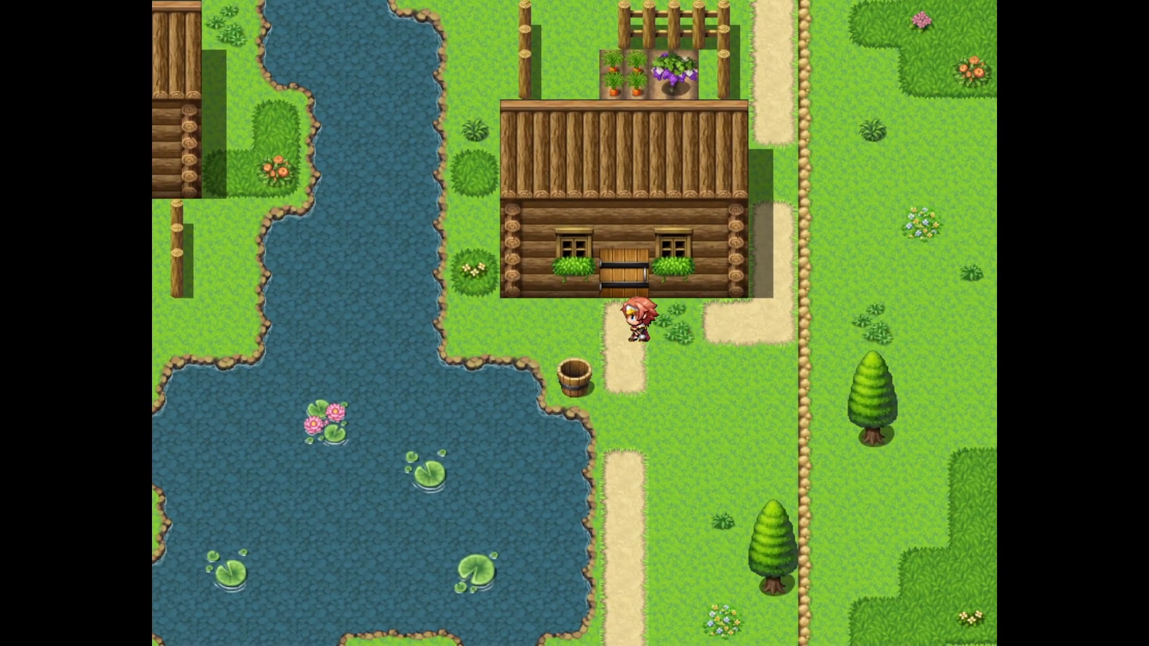
{"action": "key", "text": "Up"}
{"action": "key", "text": "Return"}
{"action": "key", "text": "Return"}
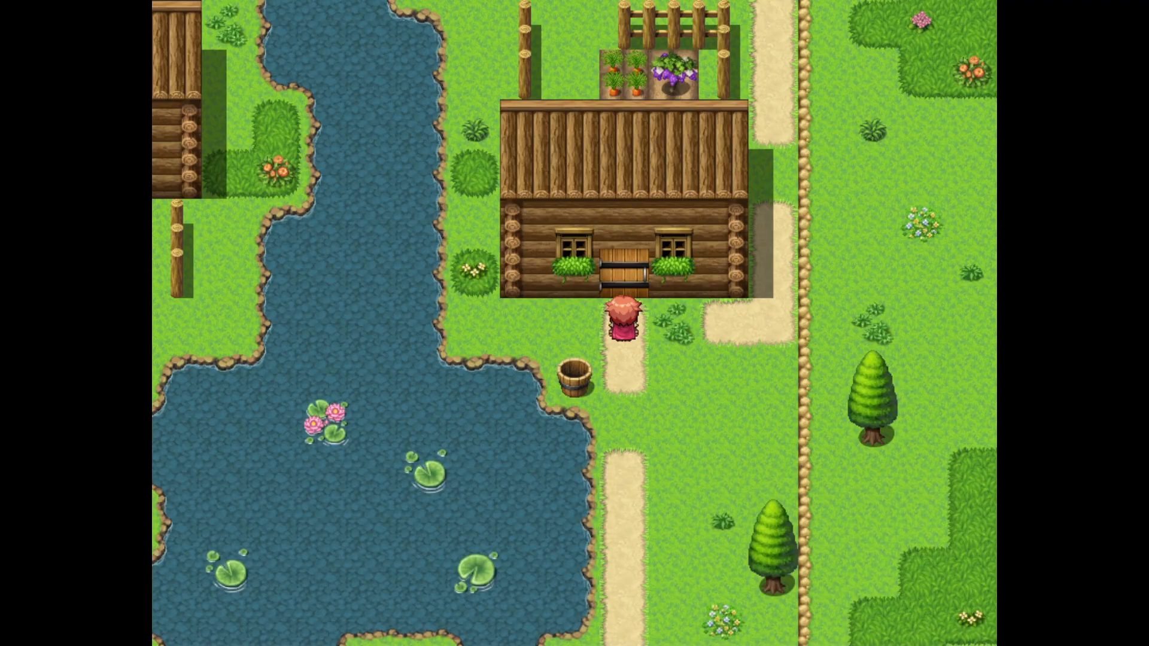
{"action": "key", "text": "Return"}
{"action": "key", "text": "Return"}
- Walk down the path east of the lake to the southeast house and test its door and front yard
{"action": "key", "text": "Down"}
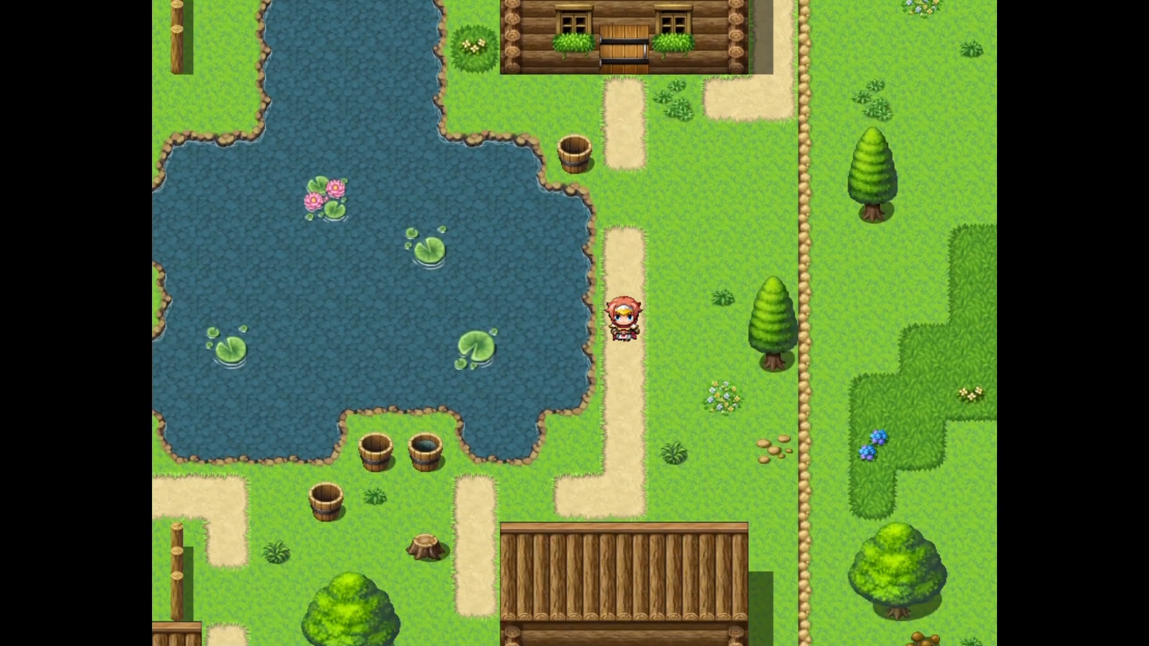
{"action": "key", "text": "Right"}
{"action": "key", "text": "Down"}
{"action": "key", "text": "Left"}
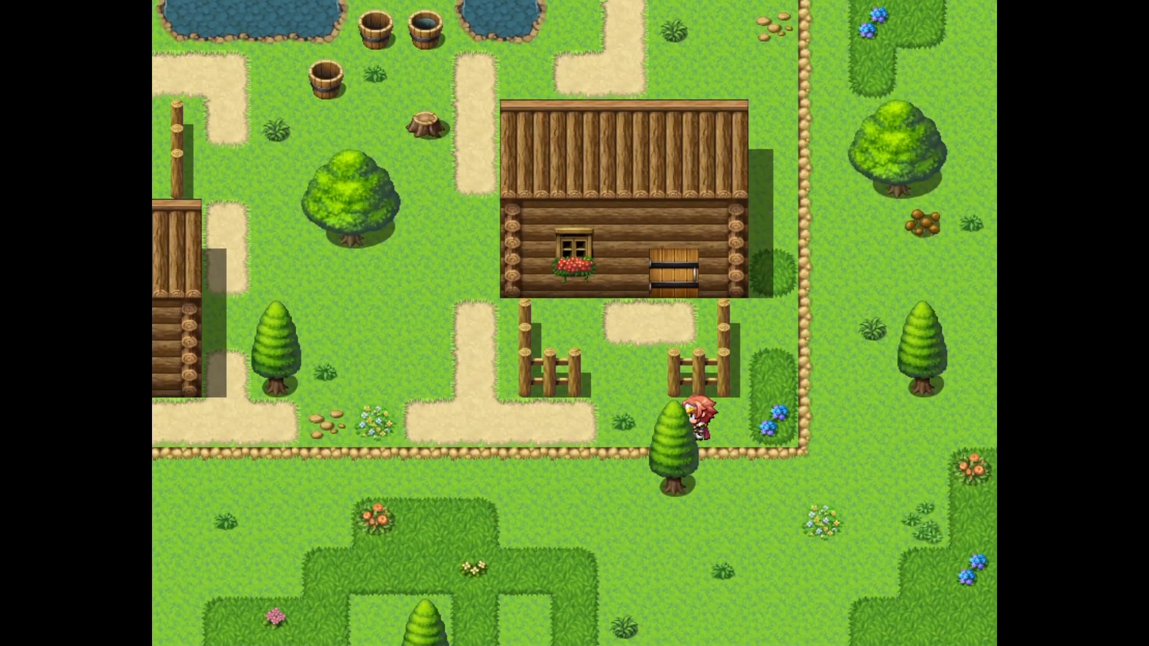
{"action": "key", "text": "Up"}
{"action": "key", "text": "Return"}
{"action": "key", "text": "Return"}
{"action": "key", "text": "Left"}
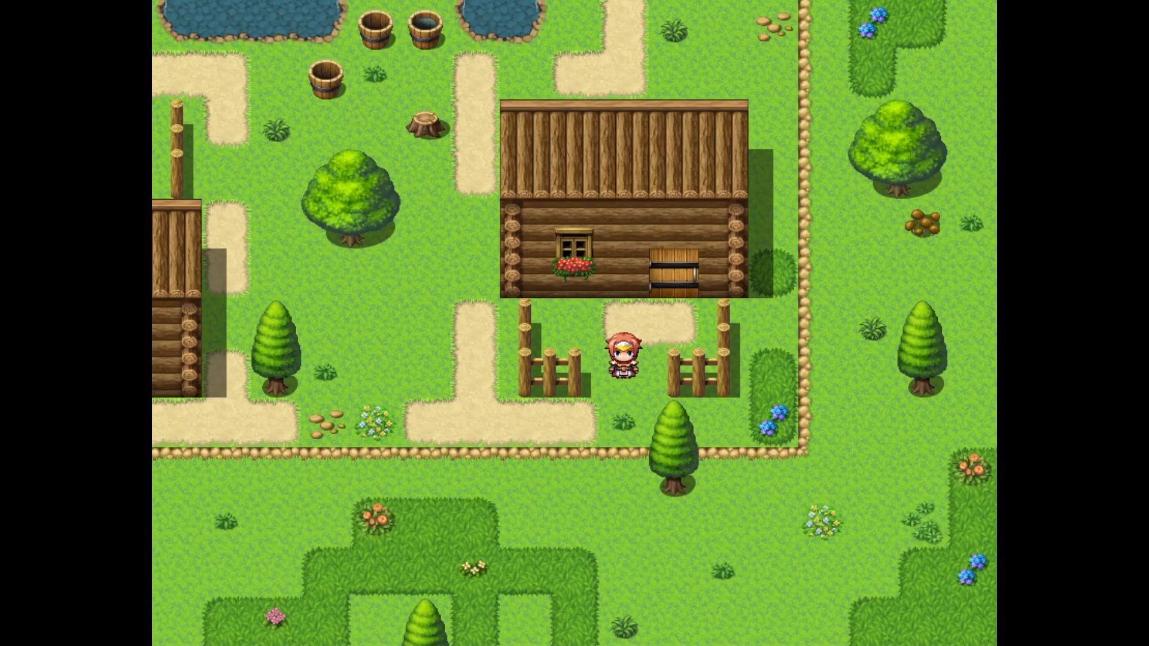
- Walk south of the lake to the southwest house's vegetable garden, then leave full screen and close the playtest
{"action": "key", "text": "Down"}
{"action": "key", "text": "Left"}
{"action": "key", "text": "Up"}
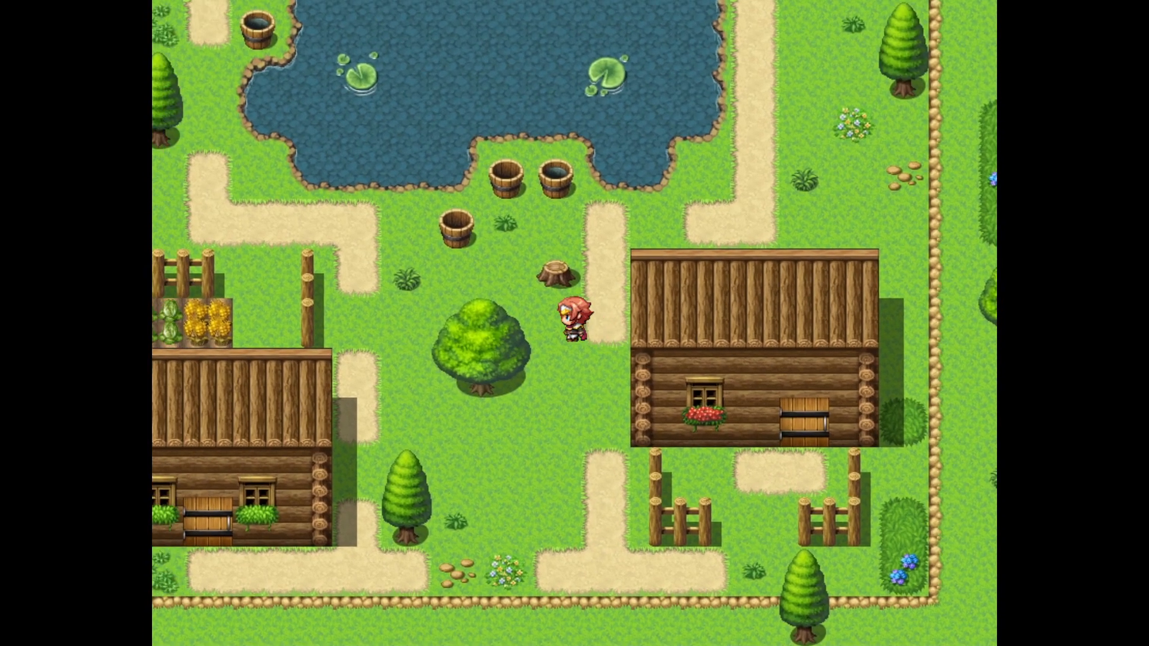
{"action": "key", "text": "Left"}
{"action": "key", "text": "F4"}
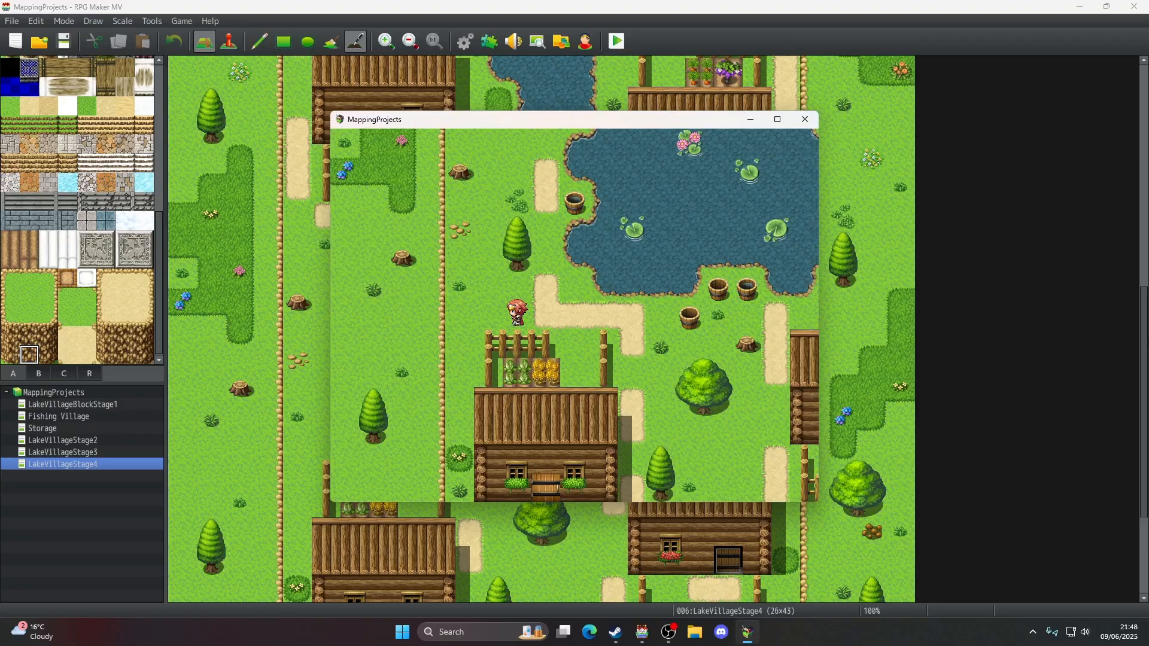
{"action": "left_click", "coordinate": [797, 117]}
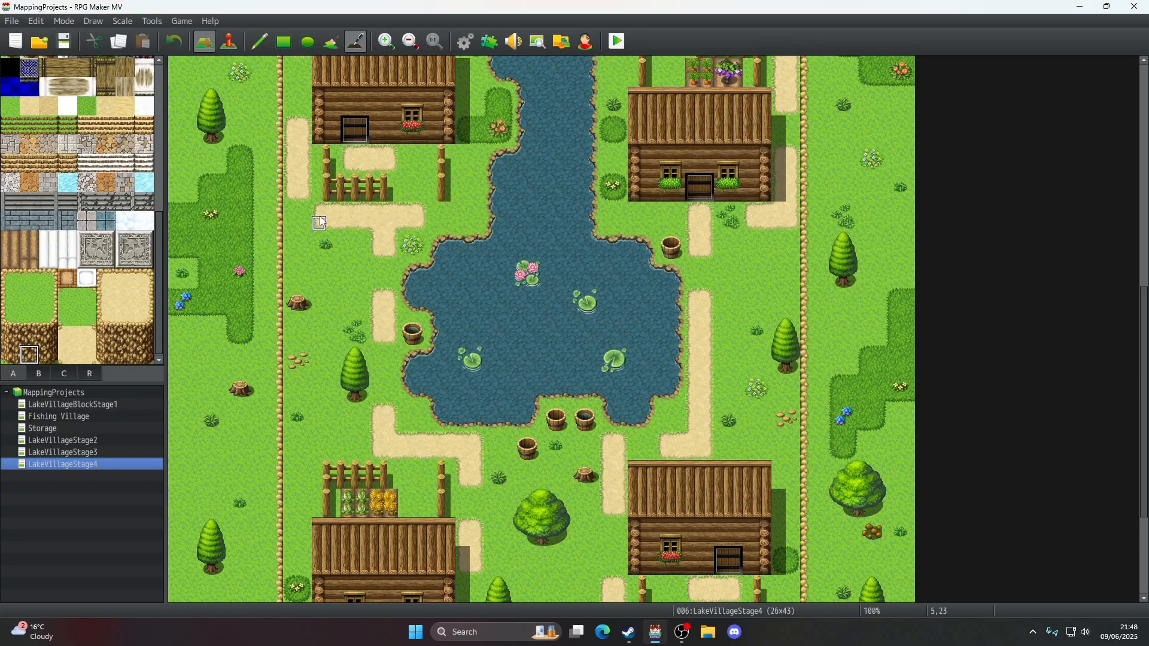
- Switch to event editing, start a new event on the grass west of the lake, and name it Person1
{"action": "left_click", "coordinate": [237, 45]}
{"action": "scroll", "coordinate": [407, 263], "scroll_direction": "up", "scroll_amount": 3}
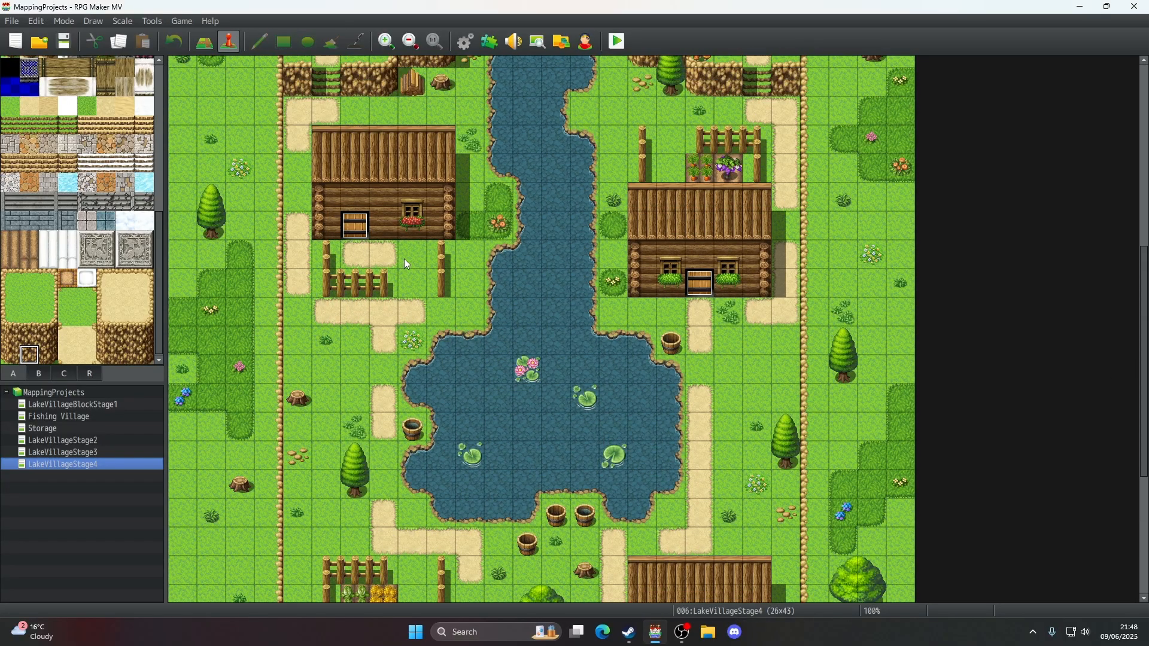
{"action": "scroll", "coordinate": [406, 263], "scroll_direction": "down", "scroll_amount": 4}
{"action": "right_click", "coordinate": [362, 264]}
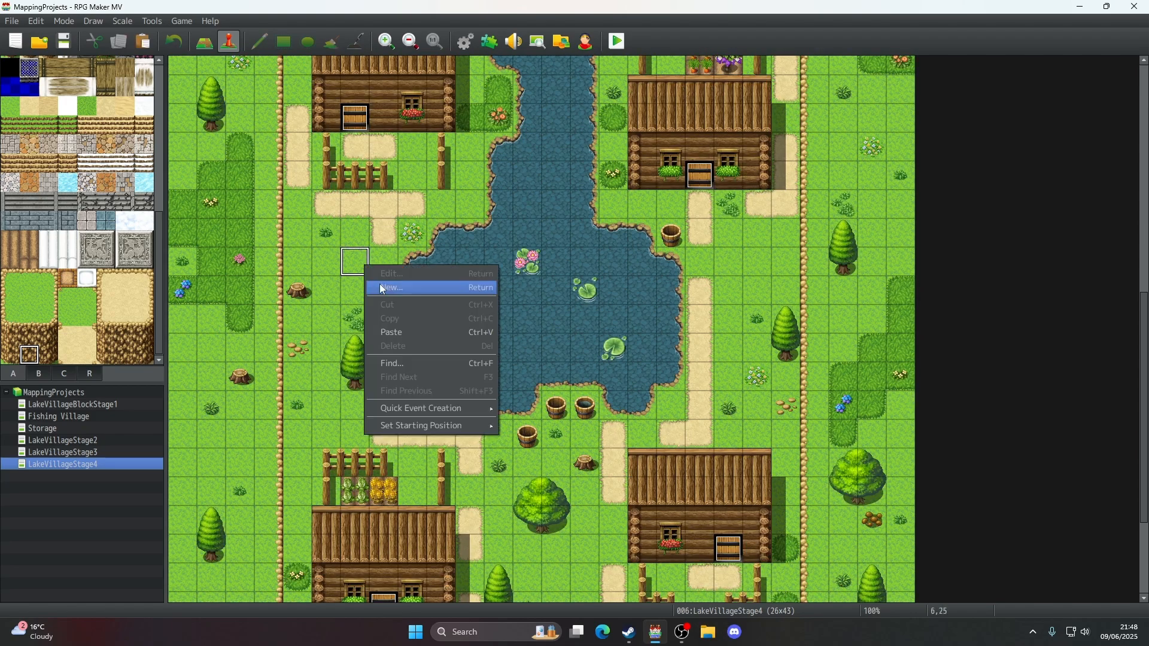
{"action": "left_click", "coordinate": [380, 284]}
{"action": "type", "text": "Person1"}
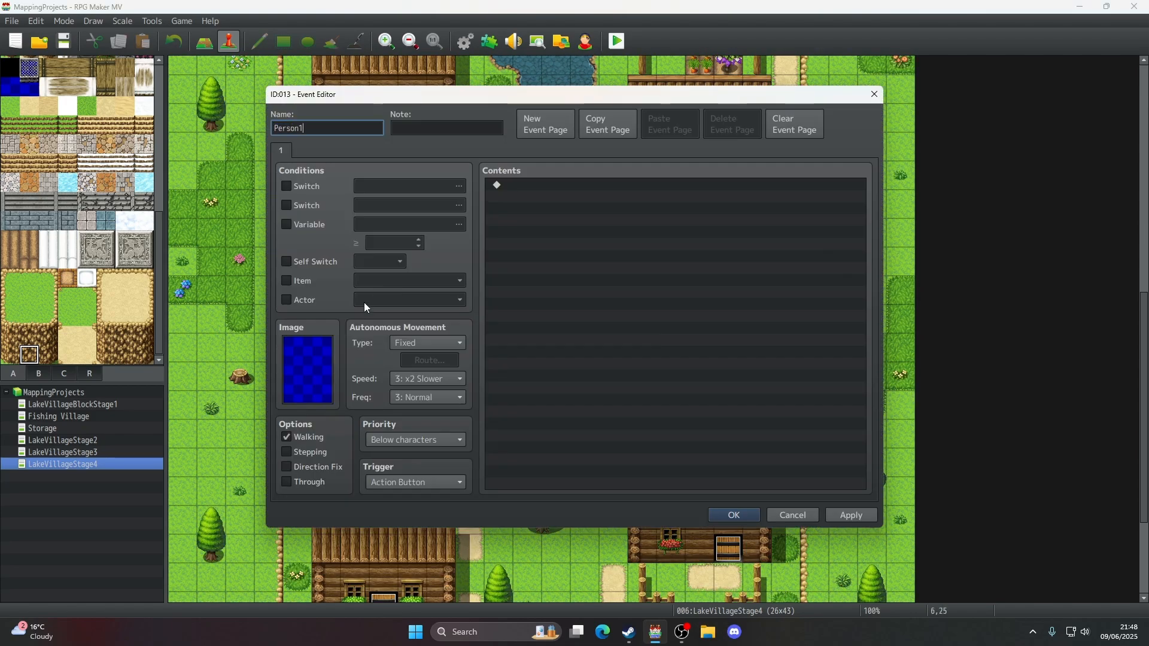
- Give Person1 the dark-haired man in green from People1 as its image and apply Random autonomous movement
{"action": "double_click", "coordinate": [319, 349]}
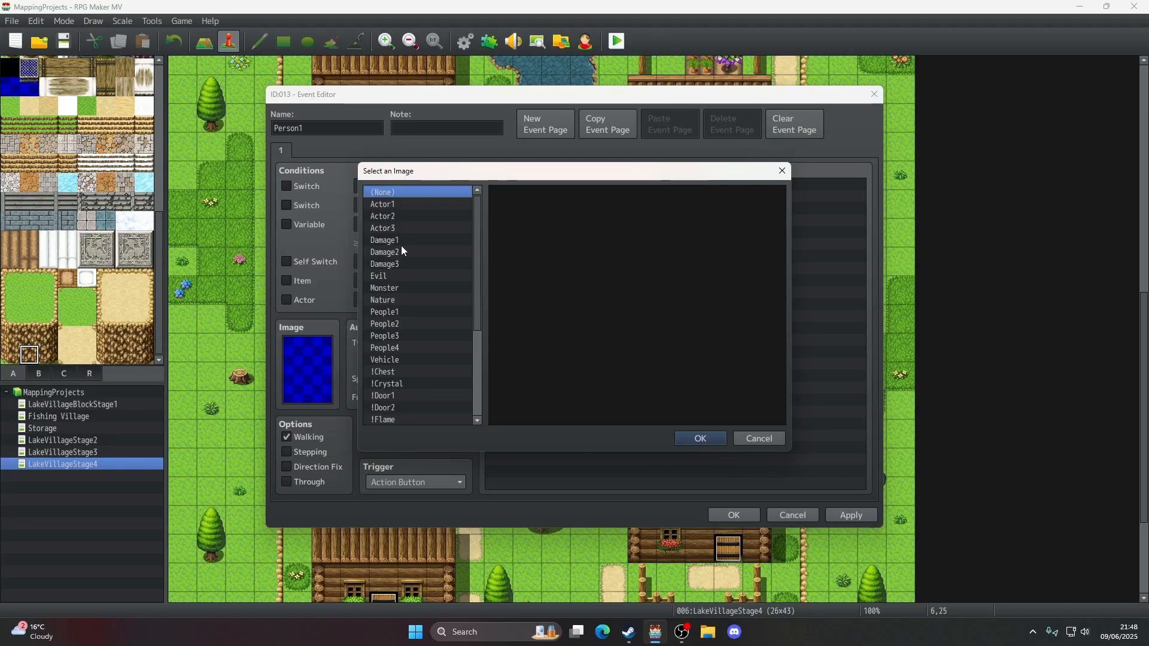
{"action": "left_click", "coordinate": [394, 316]}
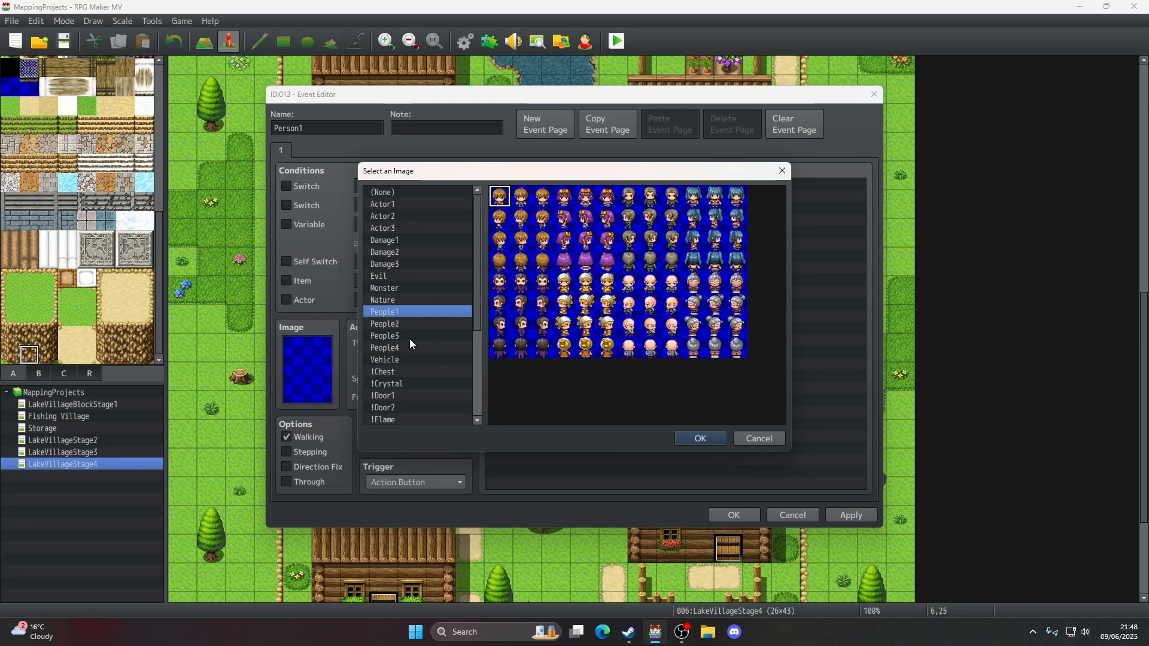
{"action": "double_click", "coordinate": [650, 196]}
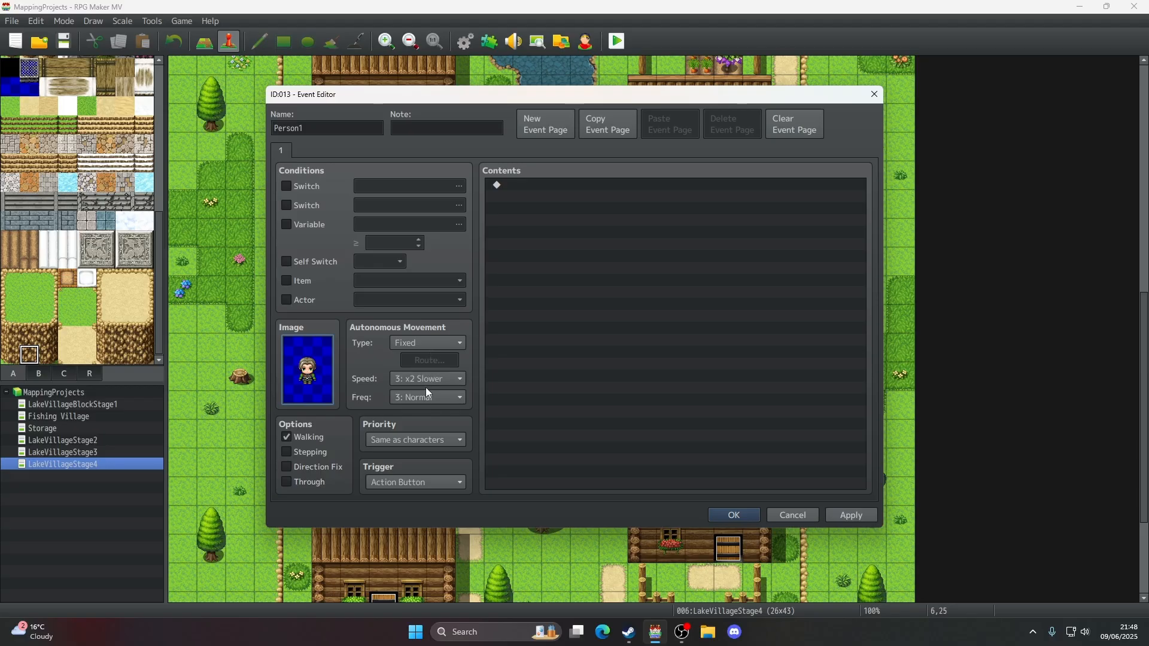
{"action": "left_click", "coordinate": [420, 345]}
{"action": "left_click", "coordinate": [419, 372]}
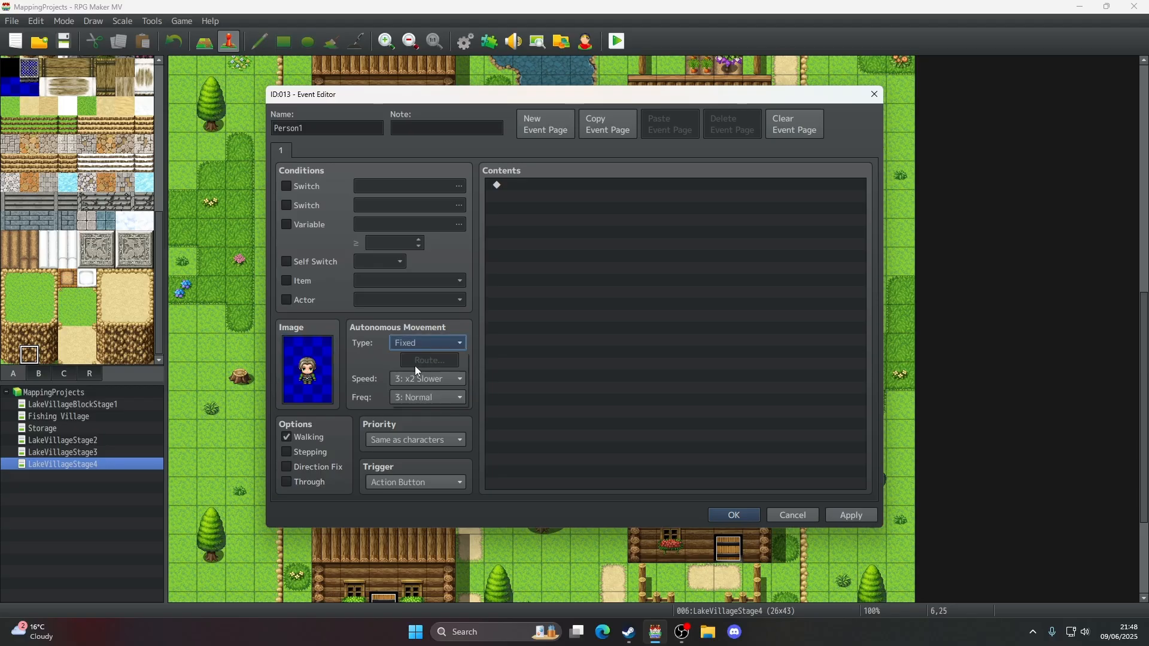
{"action": "left_click", "coordinate": [850, 513]}
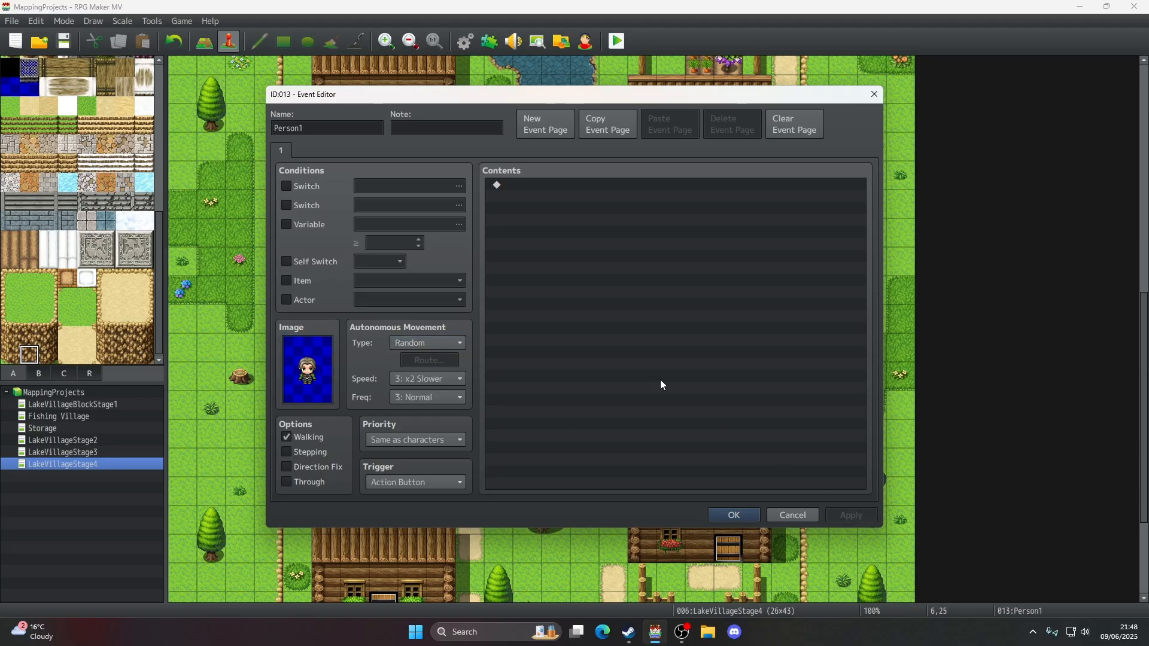
- Start a Show Text command in Person1's contents and set its background to Dim
{"action": "double_click", "coordinate": [565, 188]}
{"action": "left_click", "coordinate": [578, 189]}
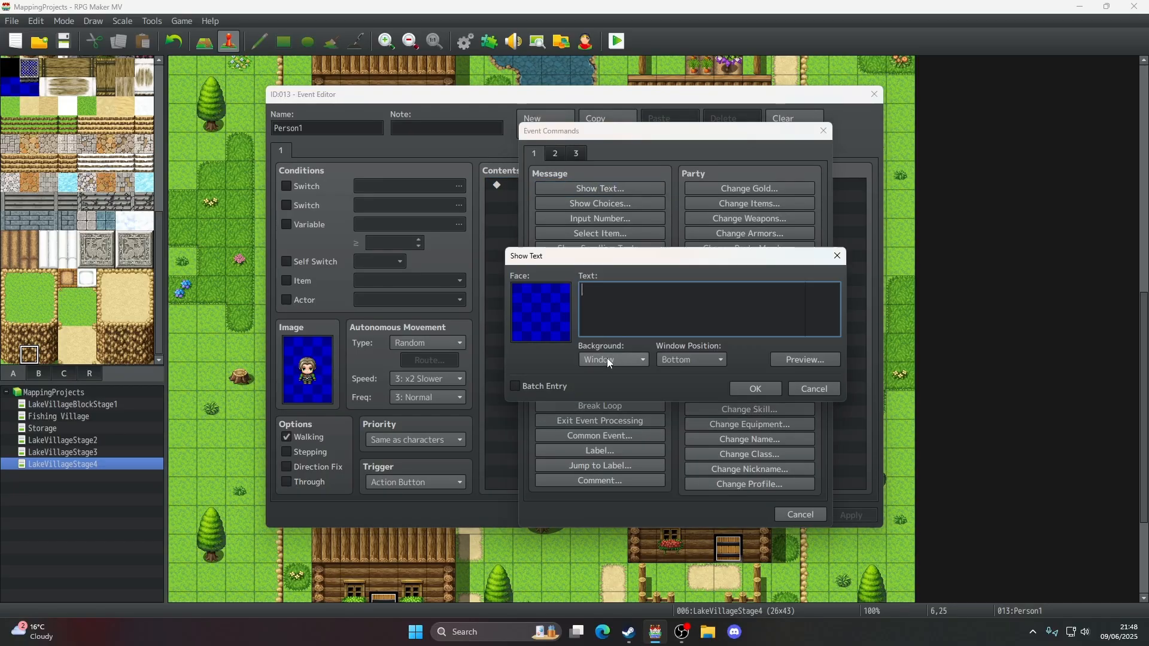
{"action": "left_click", "coordinate": [606, 359]}
{"action": "left_click", "coordinate": [604, 388]}
- Enter the message "You look new, how do you do?" and save the Person1 event
{"action": "left_click", "coordinate": [698, 325]}
{"action": "type", "text": "Hw"}
{"action": "type", "text": "w do you do"}
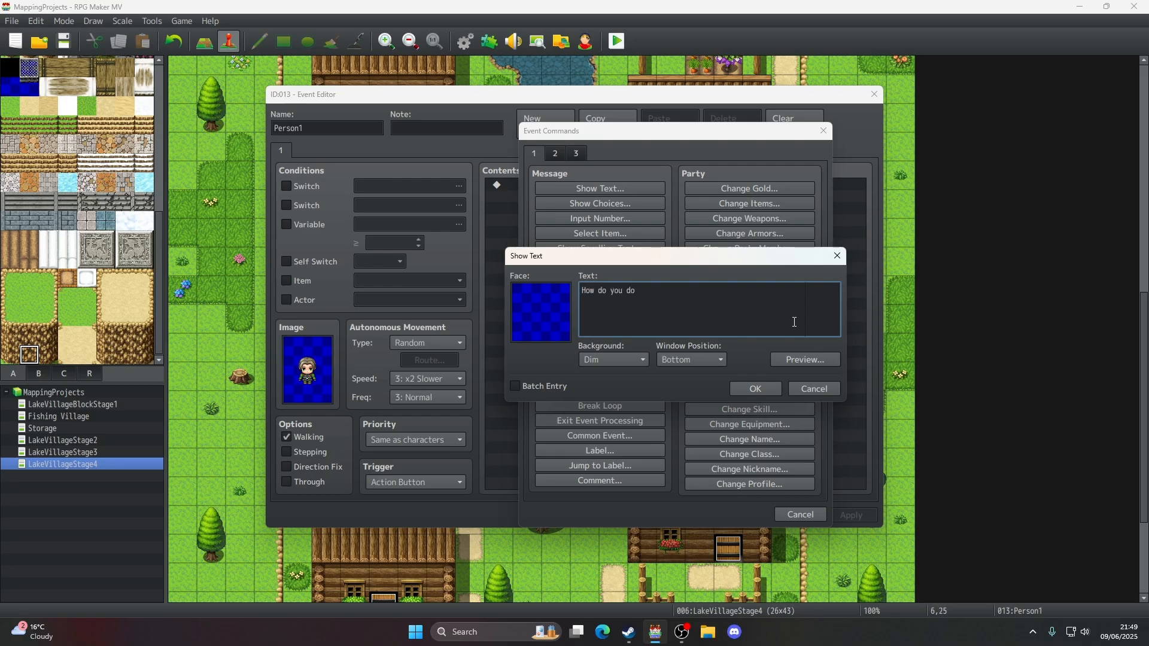
{"action": "type", "text": "? You"}
{"action": "key", "text": "ctrl+a"}
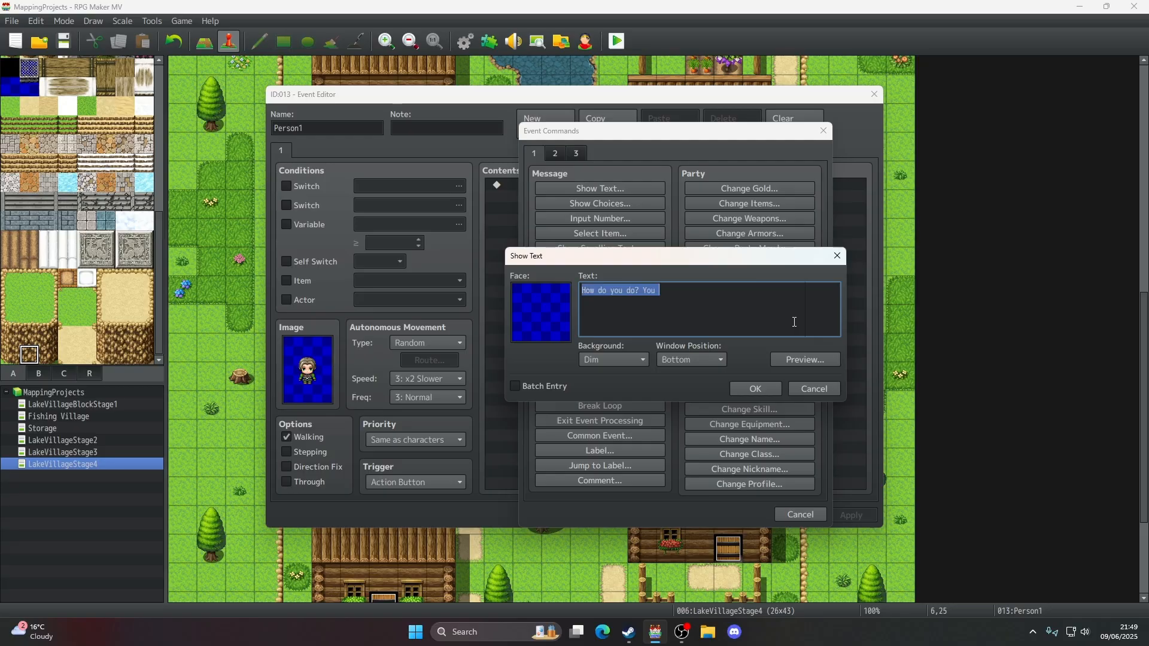
{"action": "type", "text": "You "}
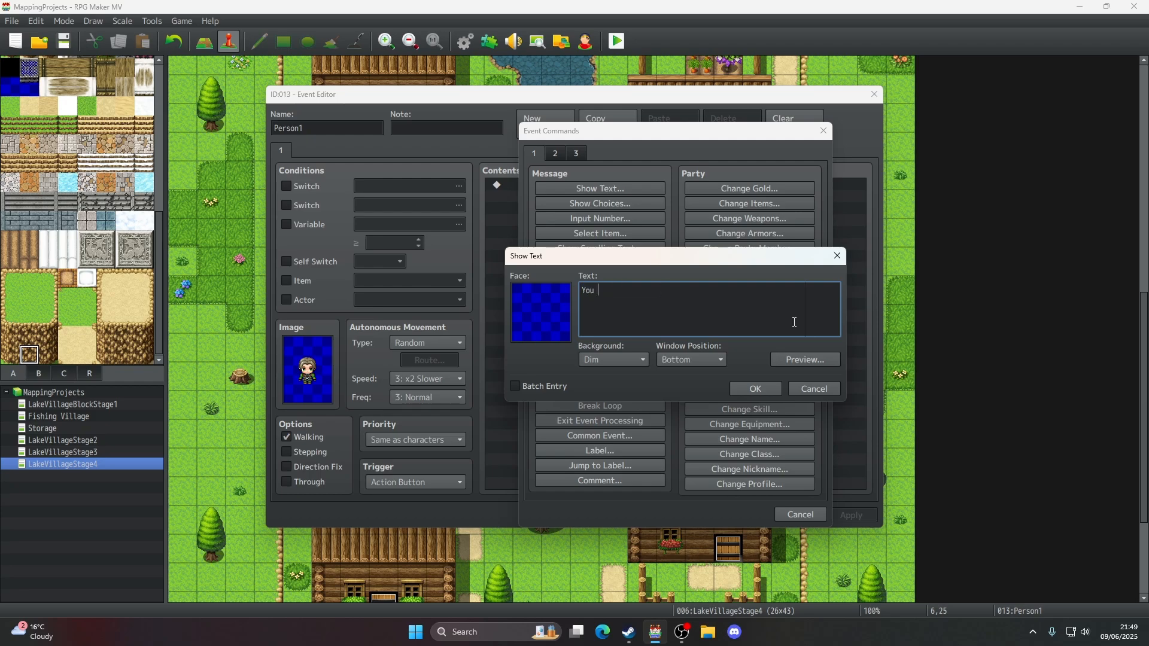
{"action": "type", "text": "look new, how do you do?"}
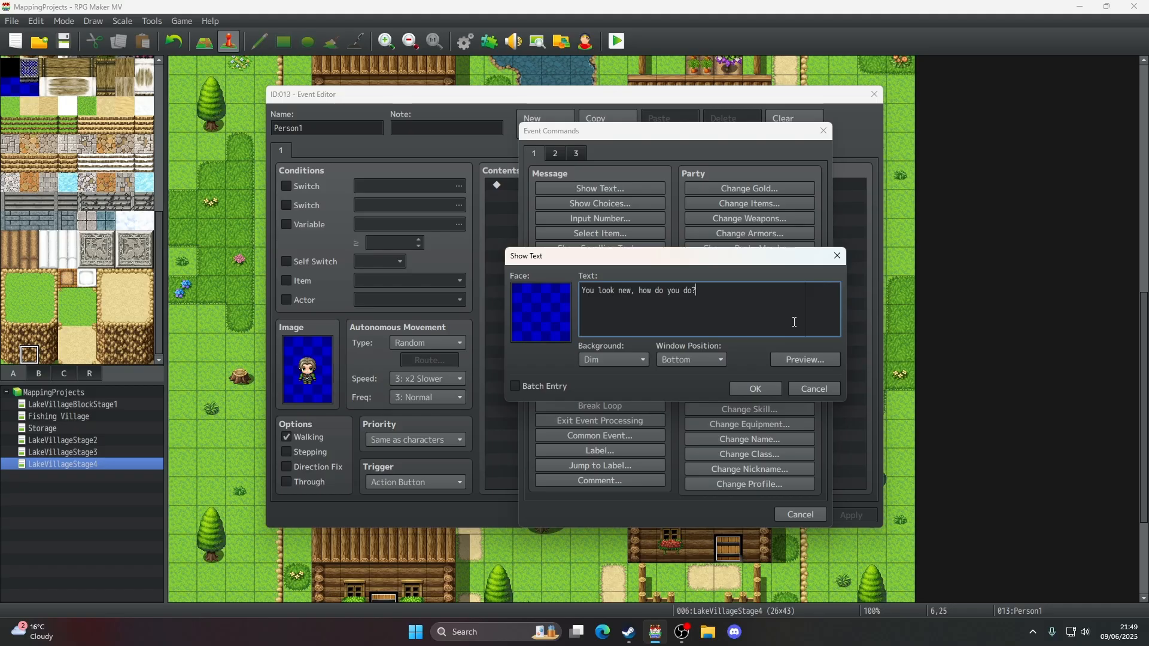
{"action": "left_click", "coordinate": [757, 386]}
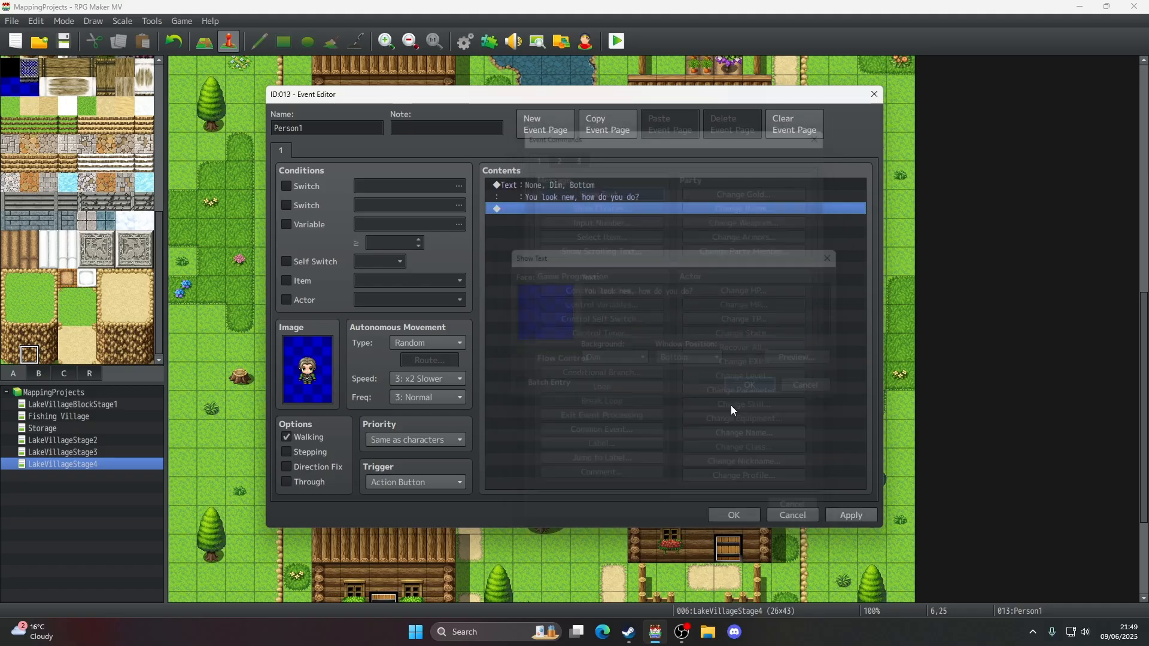
{"action": "left_click", "coordinate": [724, 515]}
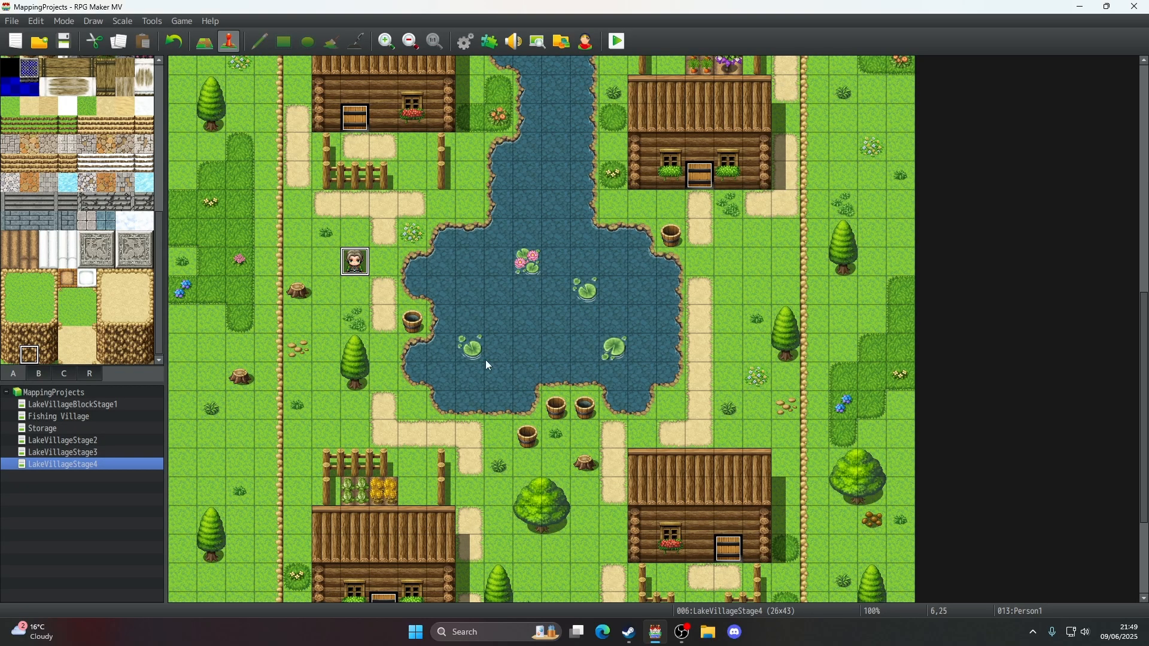
- Erase the western barrel of the pair on the lake's south shore in map editing, and return to event editing
{"action": "scroll", "coordinate": [486, 361], "scroll_direction": "down", "scroll_amount": 2}
{"action": "scroll", "coordinate": [486, 360], "scroll_direction": "up", "scroll_amount": 5}
{"action": "scroll", "coordinate": [485, 360], "scroll_direction": "down", "scroll_amount": 2}
{"action": "scroll", "coordinate": [486, 360], "scroll_direction": "down", "scroll_amount": 3}
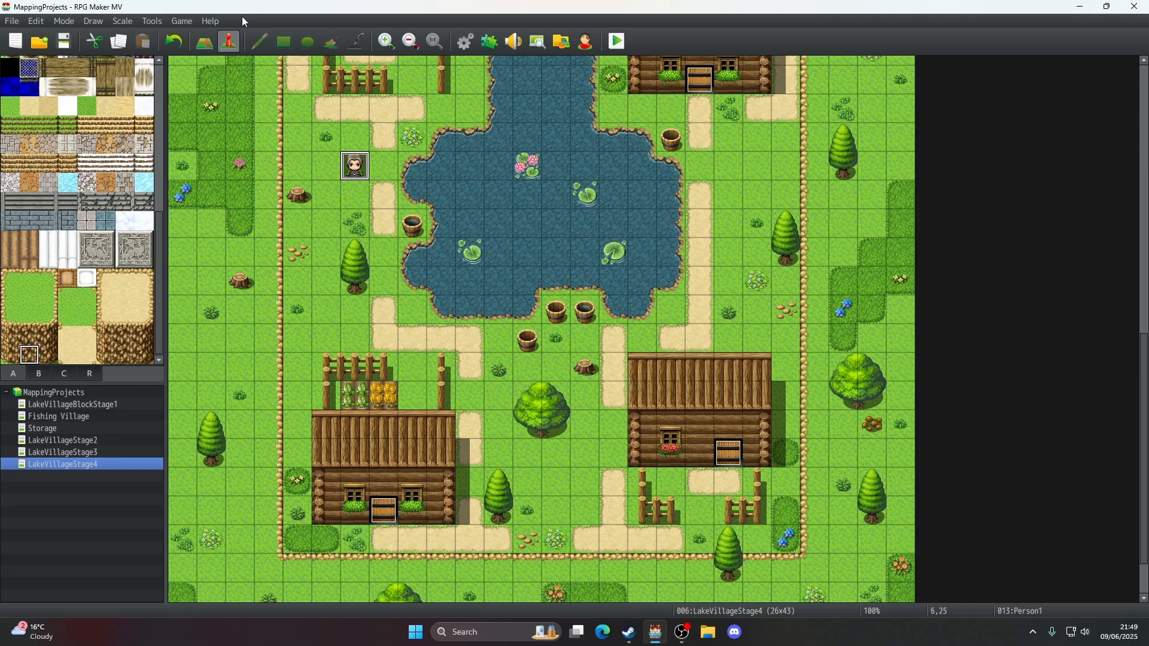
{"action": "left_click", "coordinate": [214, 48]}
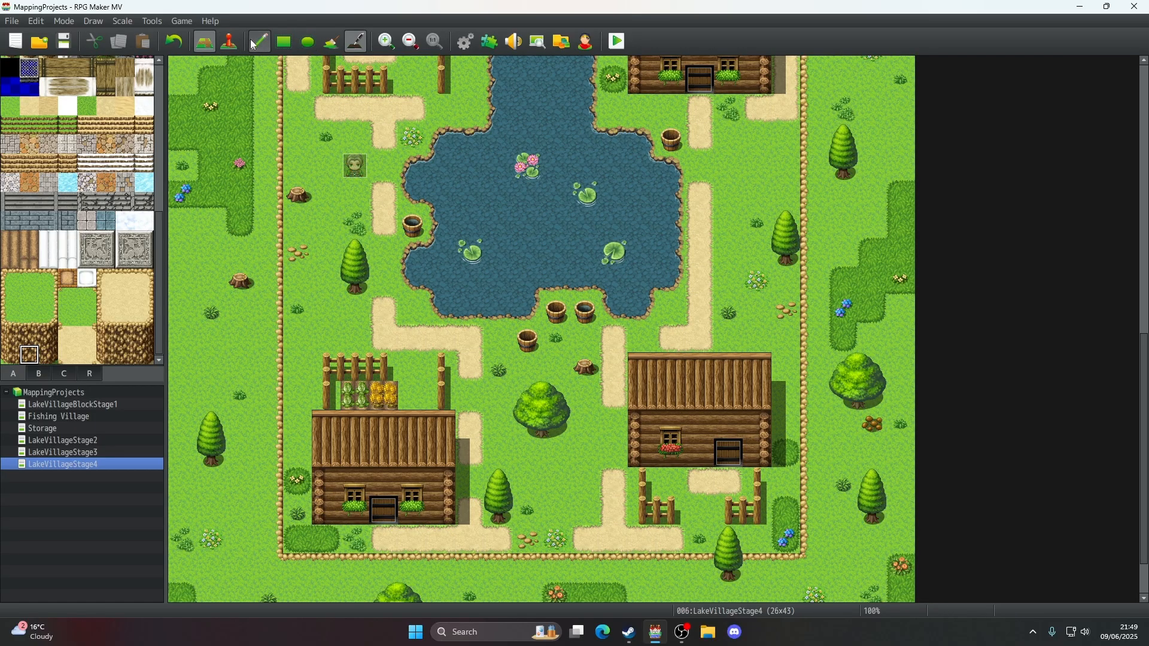
{"action": "left_click", "coordinate": [252, 41]}
{"action": "right_click", "coordinate": [578, 332]}
{"action": "left_click", "coordinate": [558, 309]}
{"action": "left_click", "coordinate": [229, 40]}
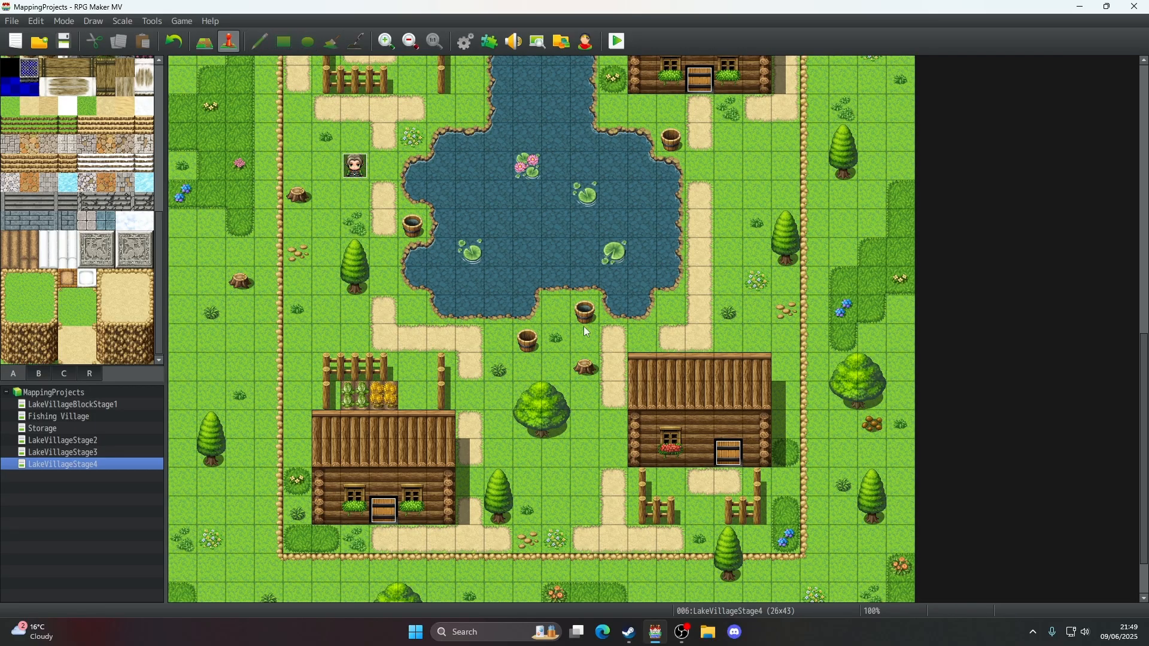
- Create a new event on the freed tile at the lake's south shore and name it Person2
{"action": "right_click", "coordinate": [566, 314]}
{"action": "left_click", "coordinate": [579, 334]}
{"action": "type", "text": "Pe"}
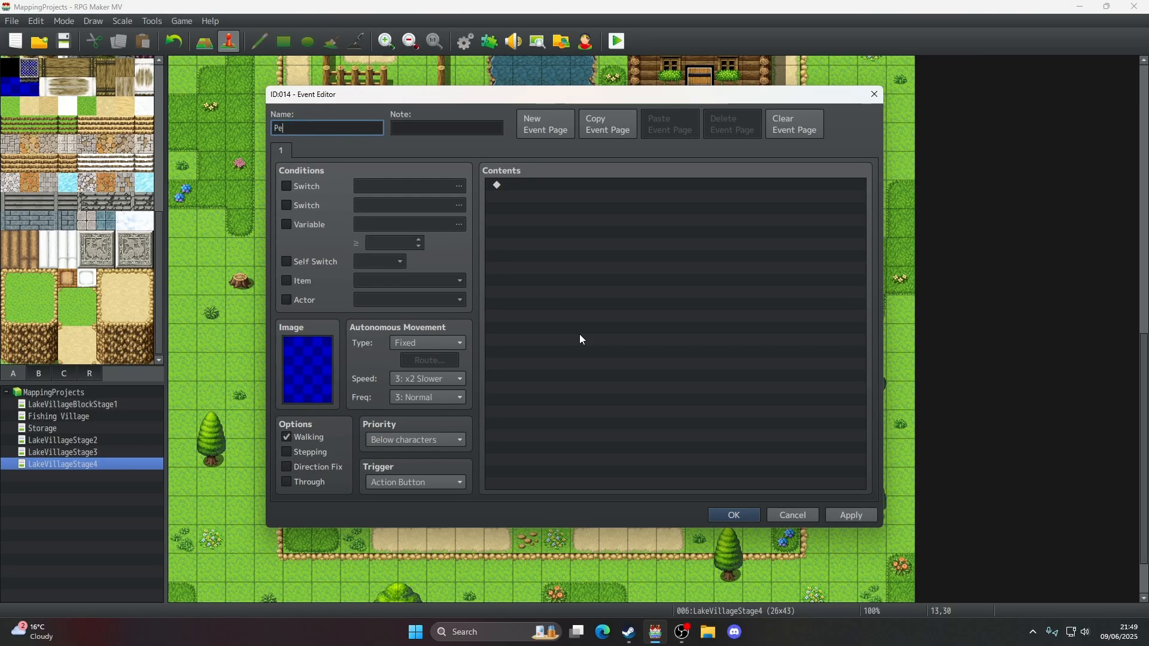
{"action": "type", "text": "rson2"}
- Give Person2 the back-facing purple-haired woman from People1 as its image and enable stepping animation
{"action": "double_click", "coordinate": [328, 355]}
{"action": "scroll", "coordinate": [402, 383], "scroll_direction": "down", "scroll_amount": 2}
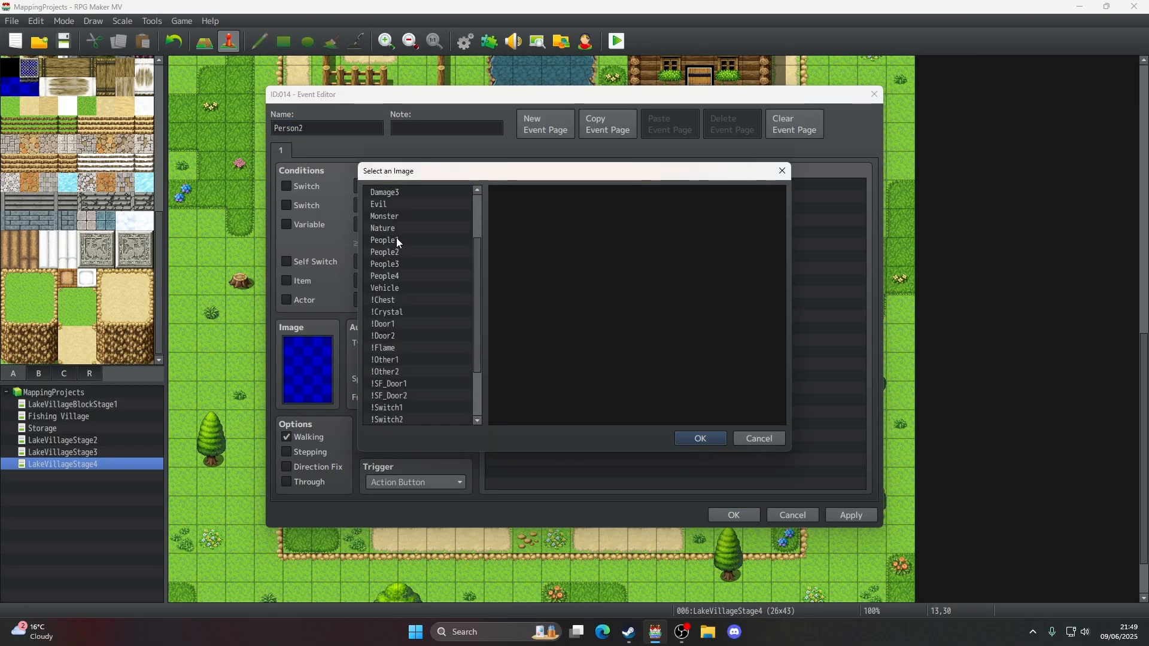
{"action": "left_click", "coordinate": [398, 240]}
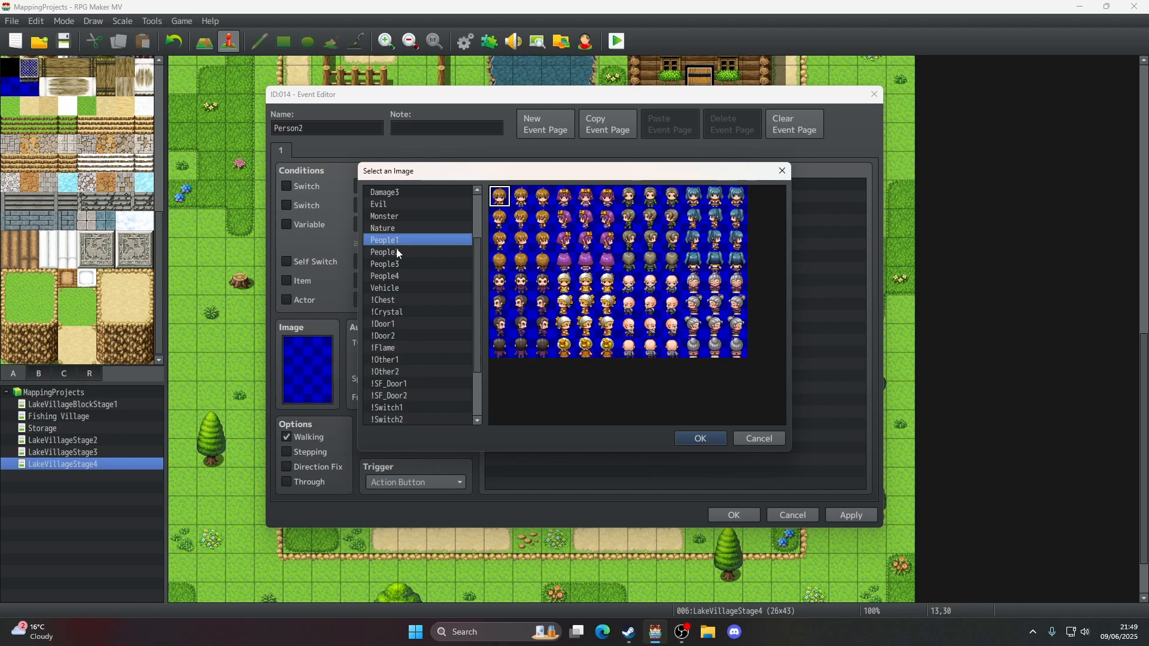
{"action": "left_click", "coordinate": [587, 268]}
{"action": "double_click", "coordinate": [587, 268]}
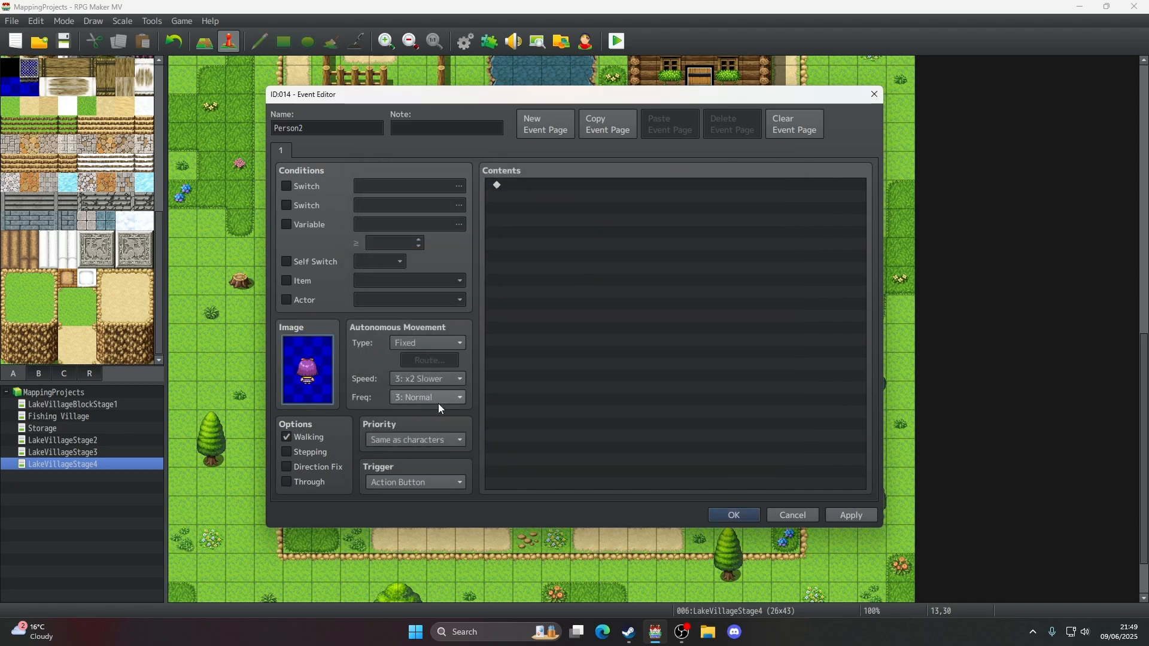
{"action": "left_click", "coordinate": [328, 453]}
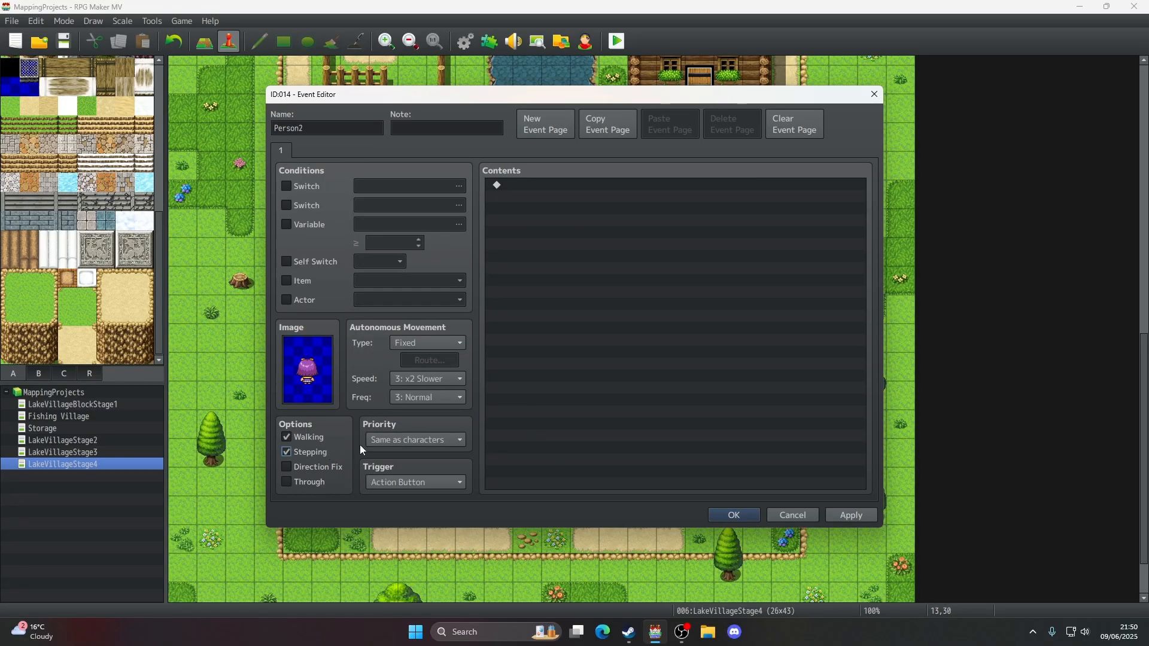
- Set Person2's autonomous movement to Custom and begin its route with a Wait of 120 frames
{"action": "left_click", "coordinate": [419, 343]}
{"action": "left_click", "coordinate": [402, 396]}
{"action": "left_click", "coordinate": [408, 360]}
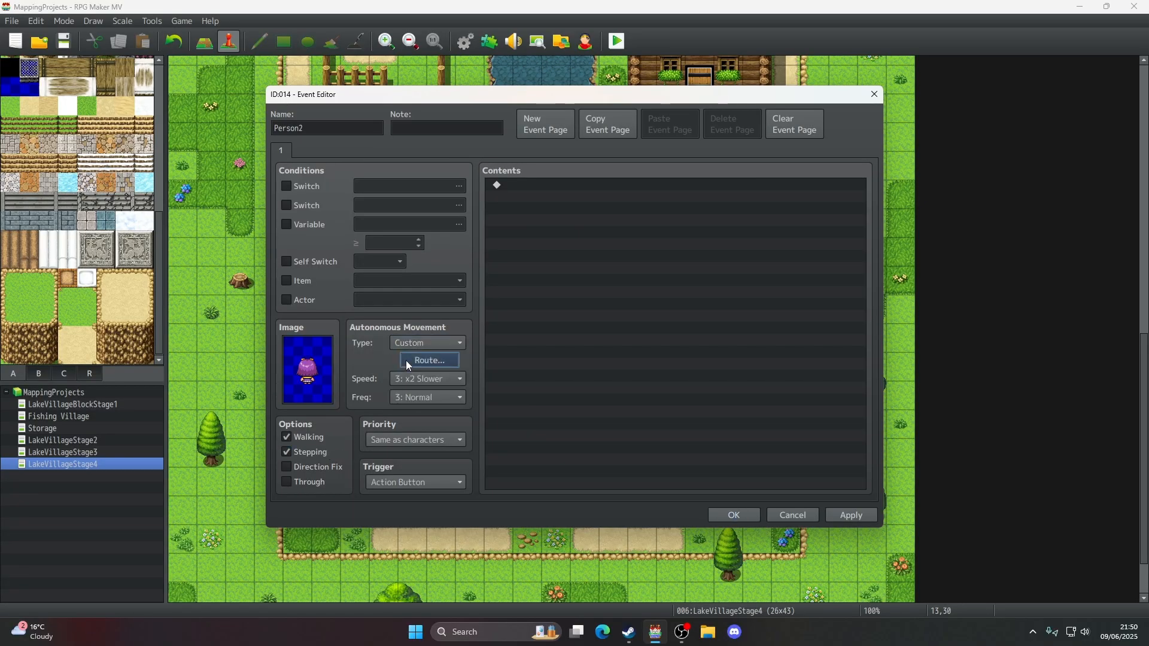
{"action": "left_click", "coordinate": [533, 419]}
{"action": "type", "text": "120"}
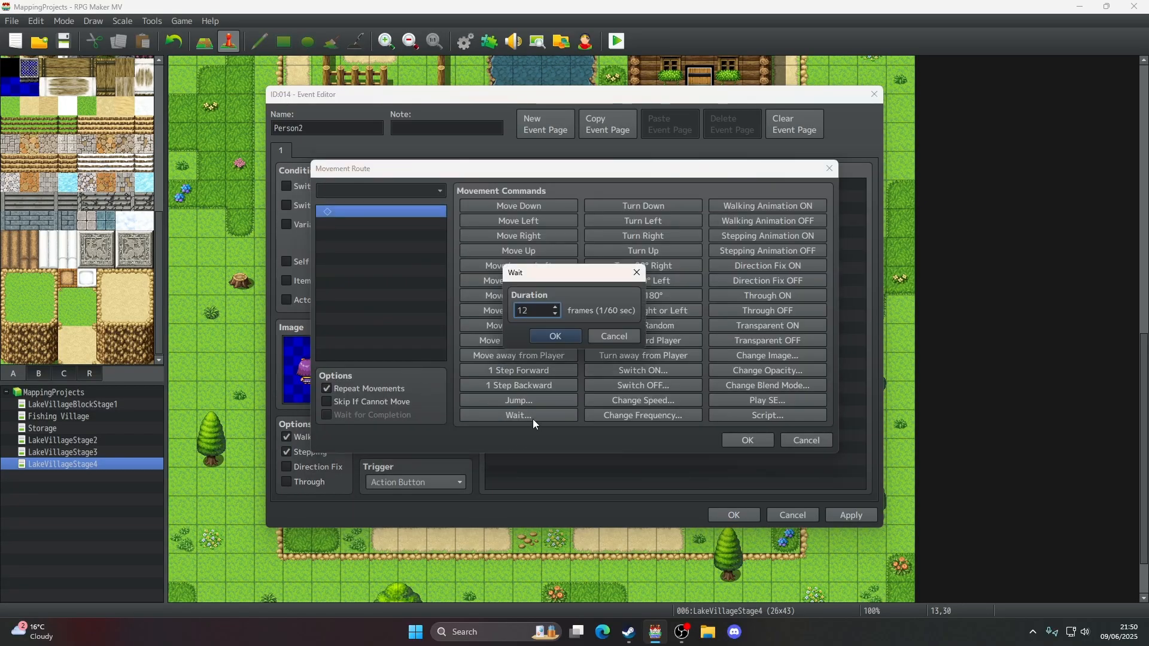
{"action": "key", "text": "Return"}
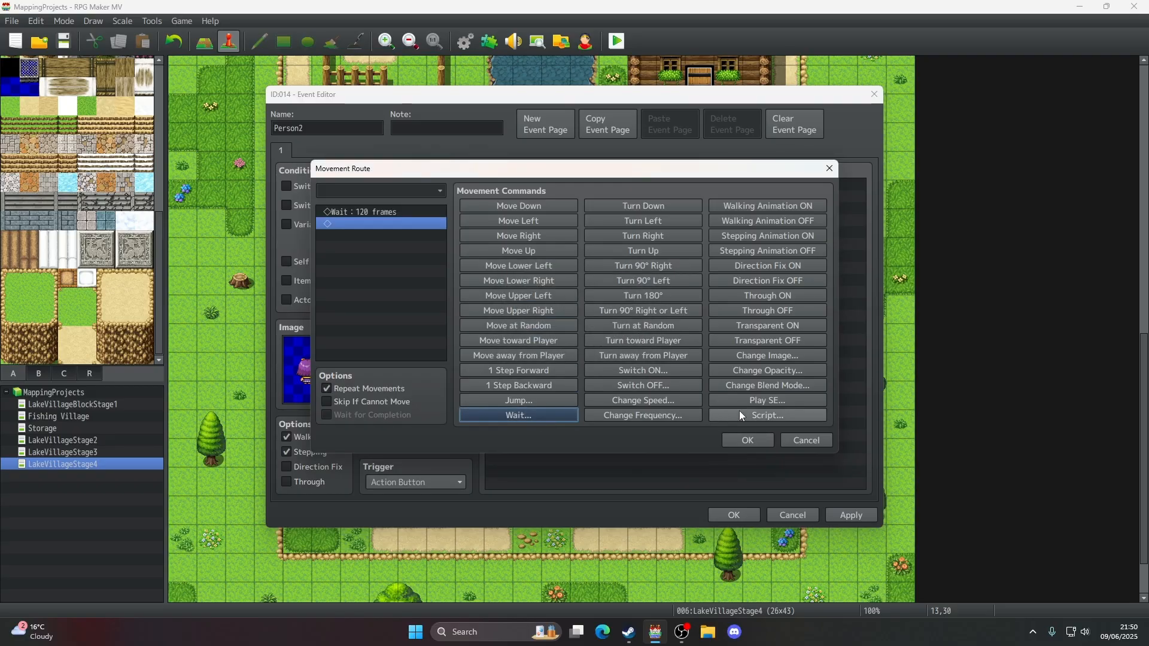
- Start a Play SE command in the movement route, compare the water sounds and choose Water1
{"action": "left_click", "coordinate": [394, 213]}
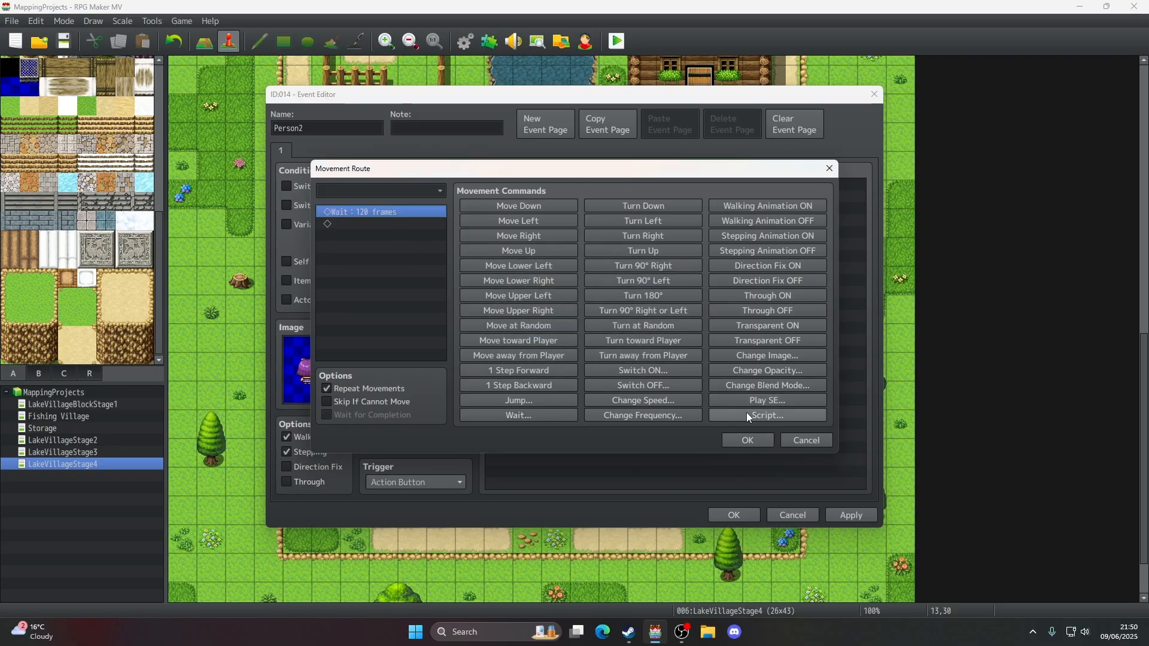
{"action": "left_click", "coordinate": [760, 401]}
{"action": "scroll", "coordinate": [551, 344], "scroll_direction": "down", "scroll_amount": 3}
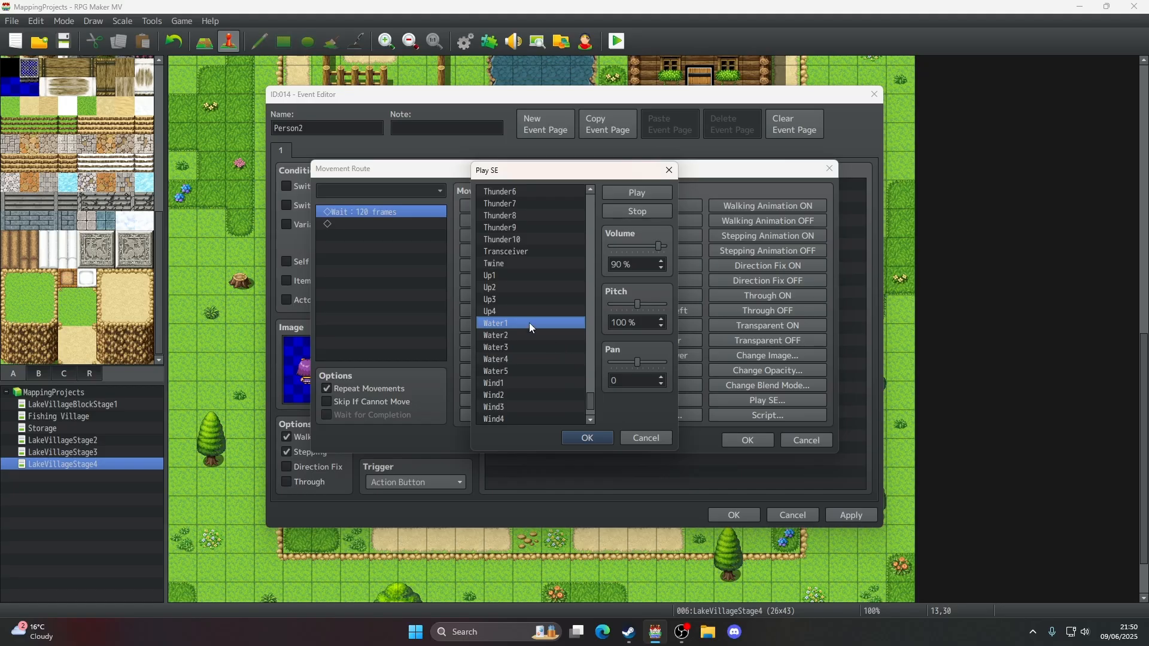
{"action": "left_click", "coordinate": [528, 335]}
{"action": "left_click", "coordinate": [522, 347]}
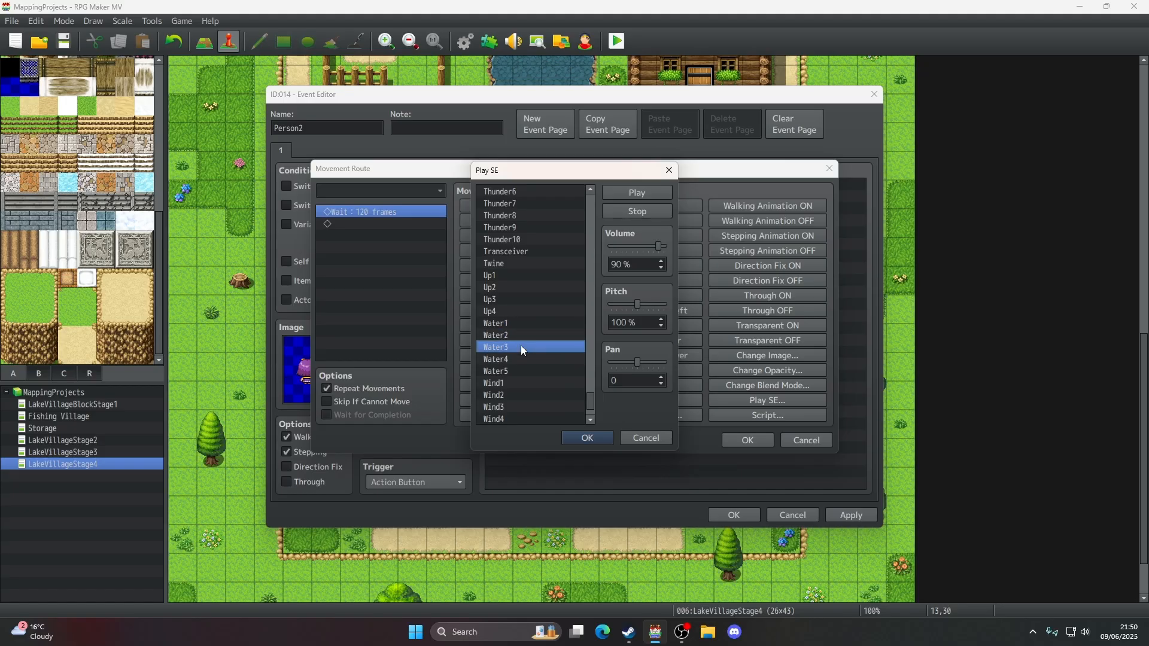
{"action": "left_click", "coordinate": [515, 359]}
{"action": "left_click", "coordinate": [511, 370]}
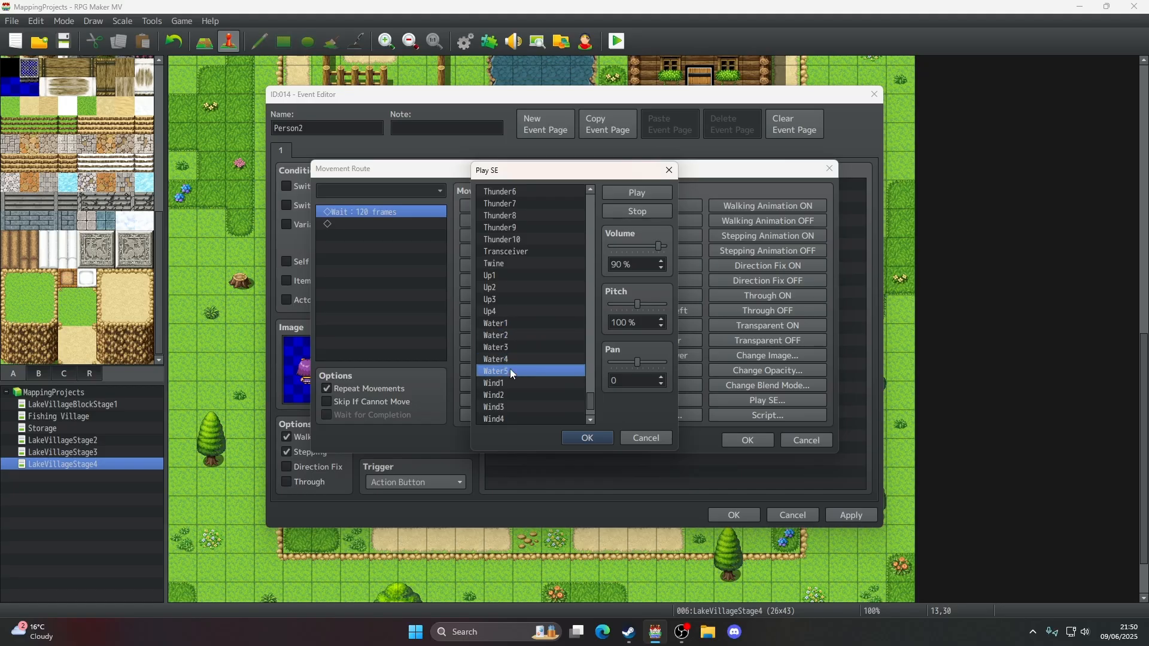
{"action": "left_click", "coordinate": [509, 323]}
- Set the Water1 sound's volume to 10%, preview it and add it to the movement route
{"action": "double_click", "coordinate": [640, 268]}
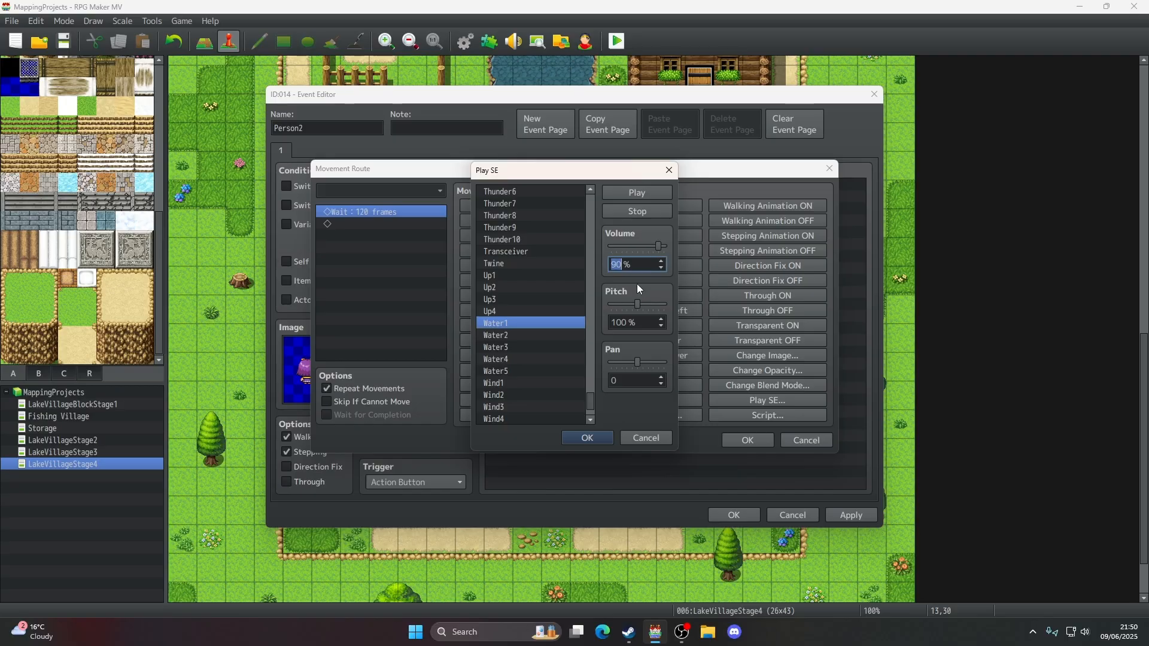
{"action": "type", "text": "10"}
{"action": "left_click", "coordinate": [634, 196]}
{"action": "double_click", "coordinate": [627, 263]}
{"action": "left_click", "coordinate": [626, 195]}
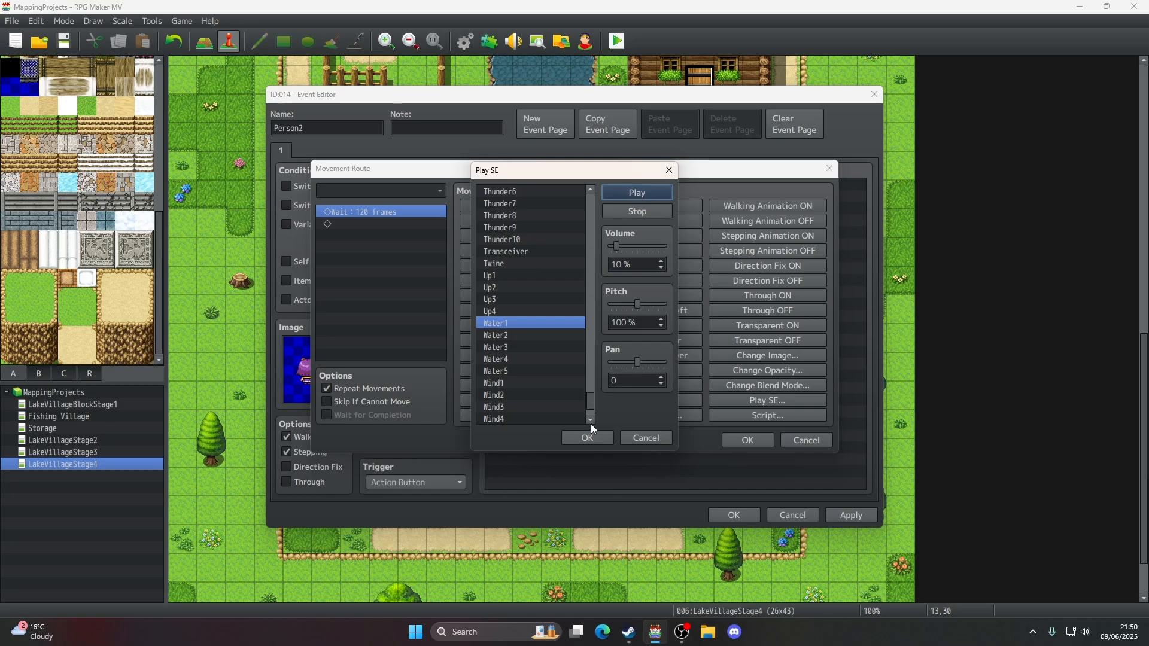
{"action": "left_click", "coordinate": [588, 439]}
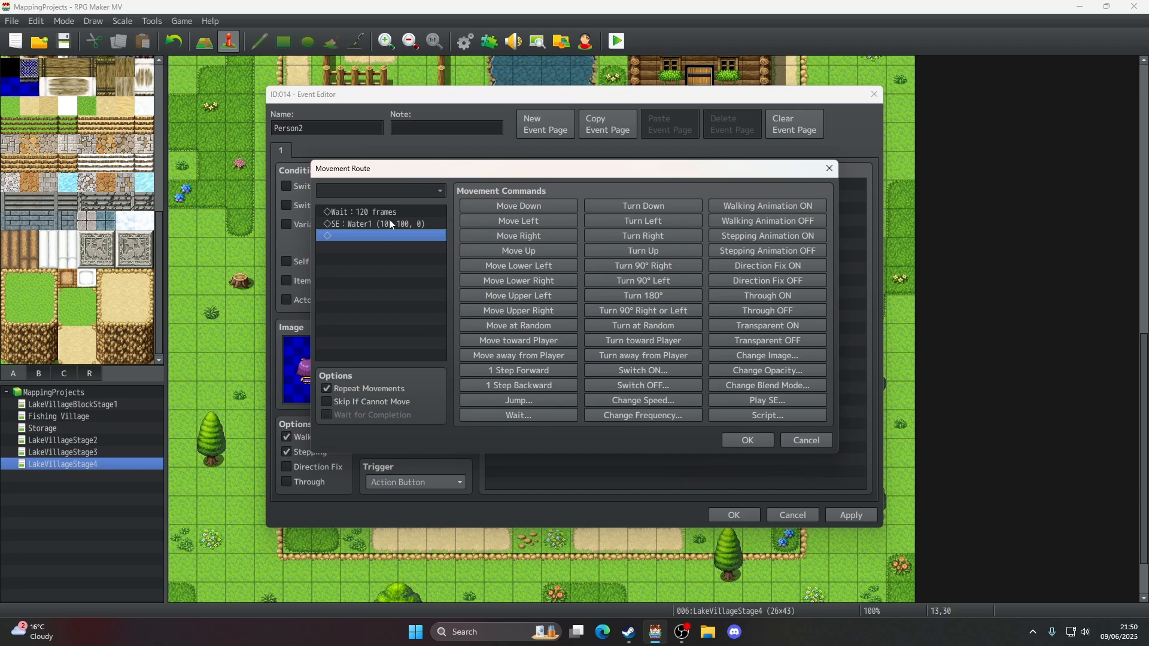
- Add a Turn Right command to the route and insert a copy of the 120-frame Wait before it
{"action": "left_click", "coordinate": [620, 238]}
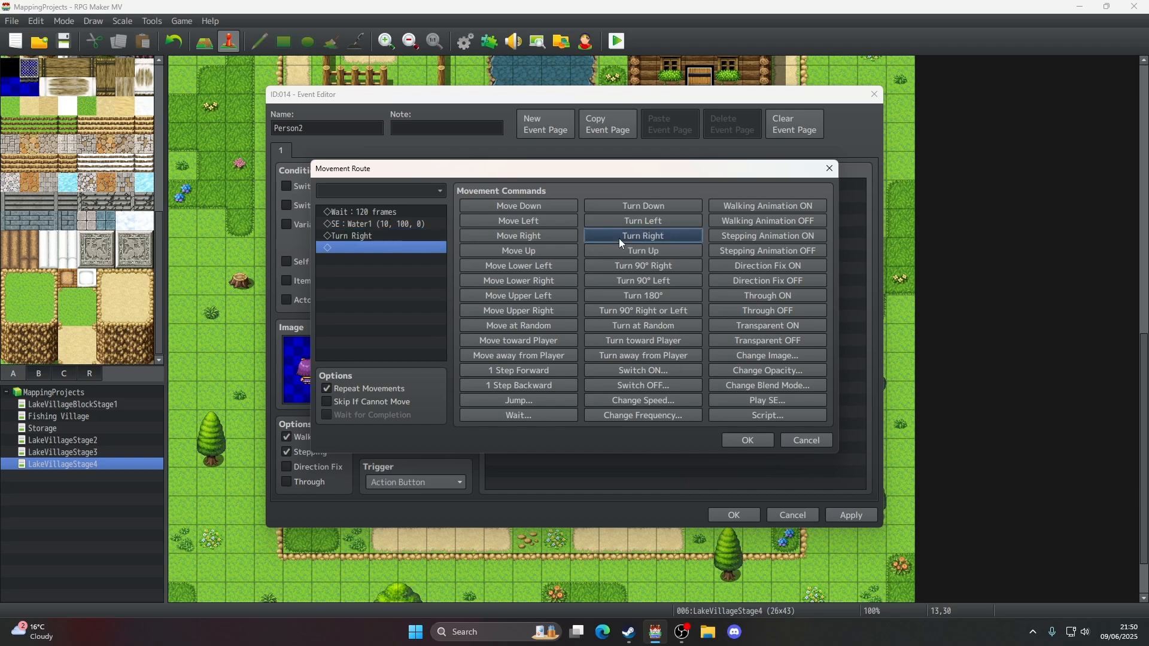
{"action": "left_click", "coordinate": [386, 241]}
{"action": "key", "text": "ctrl+v"}
- Set the second Wait in the movement route, just before Turn Right, to 60 frames
{"action": "right_click", "coordinate": [379, 227]}
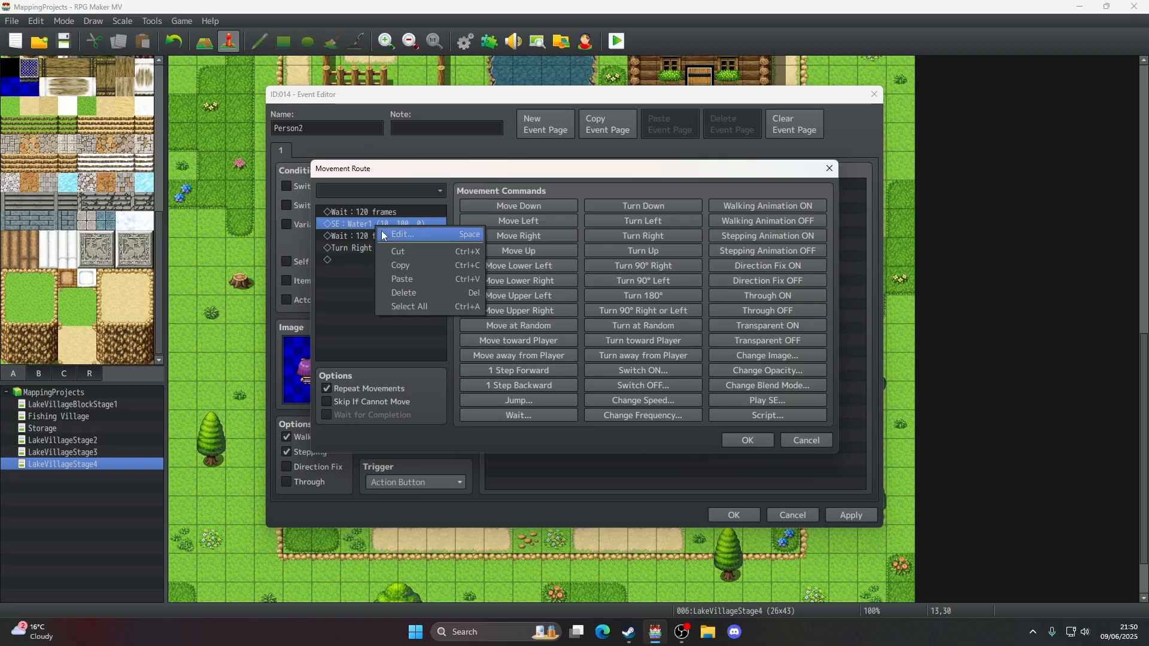
{"action": "left_click", "coordinate": [386, 235]}
{"action": "left_click", "coordinate": [669, 171]}
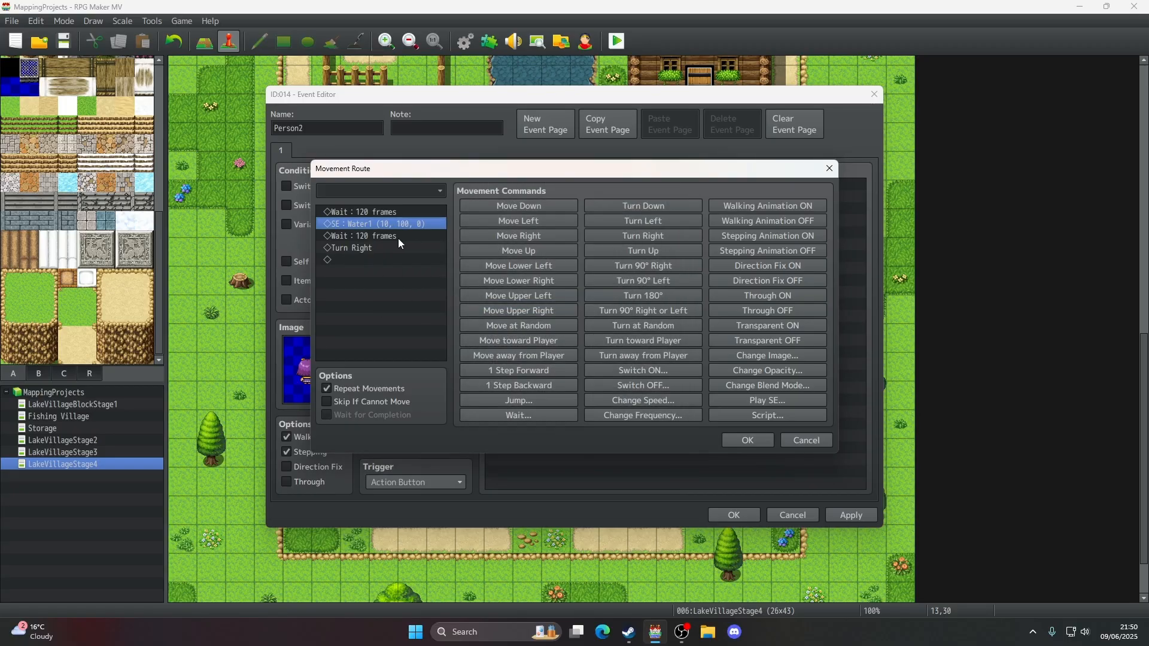
{"action": "right_click", "coordinate": [398, 238]}
{"action": "left_click", "coordinate": [410, 245]}
{"action": "type", "text": "60"}
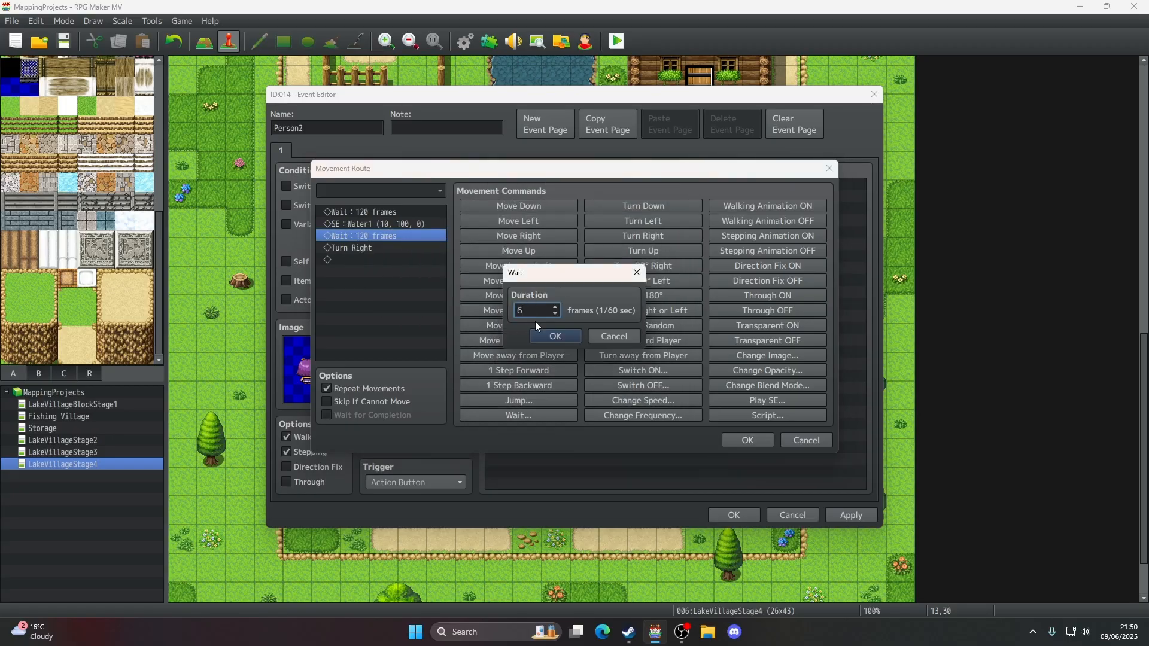
{"action": "key", "text": "Return"}
- Review the movement route and paste a copy of the 60-frame Wait after Turn Right
{"action": "left_click", "coordinate": [387, 212]}
{"action": "key", "text": "Down"}
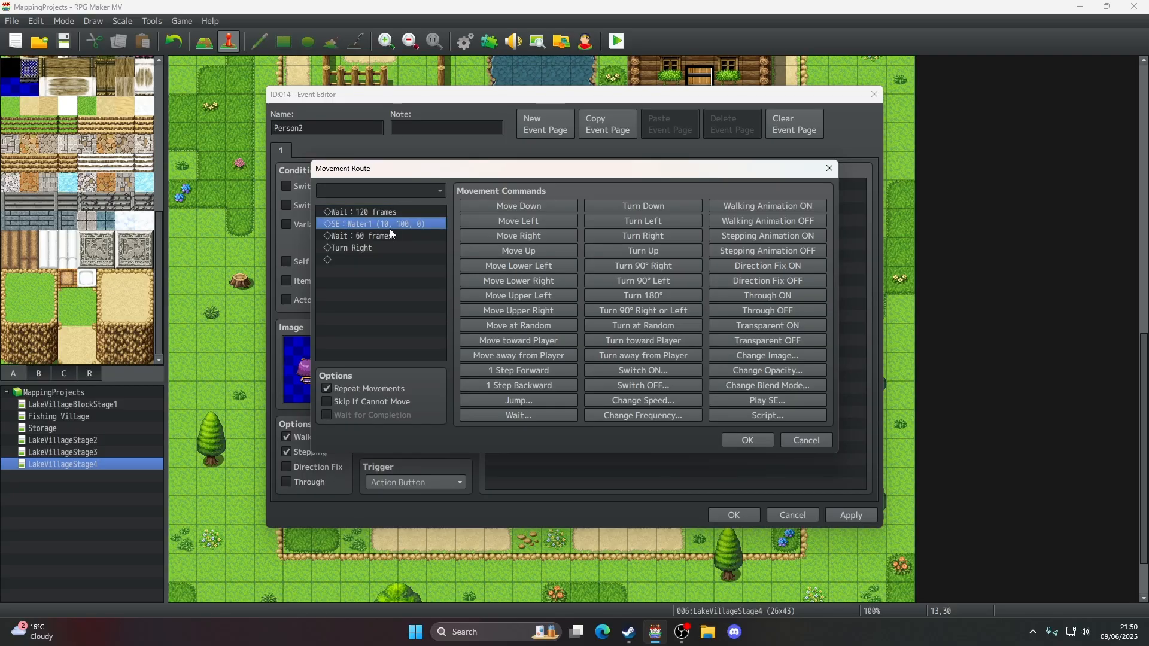
{"action": "key", "text": "Down"}
{"action": "key", "text": "Down"}
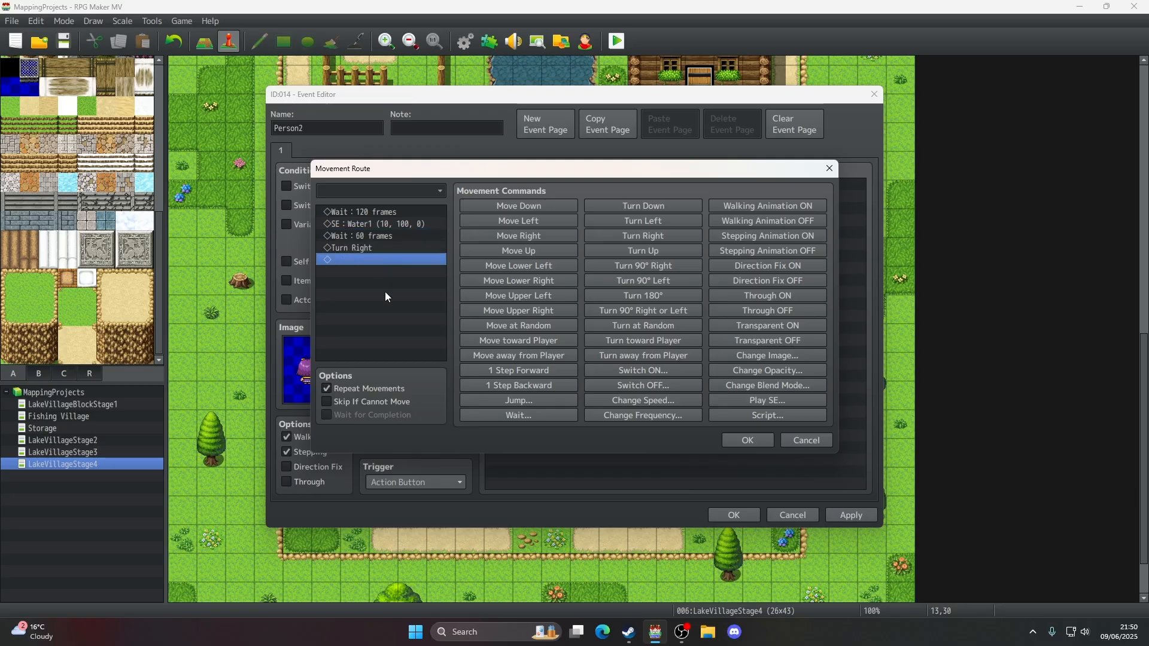
{"action": "left_click", "coordinate": [389, 237]}
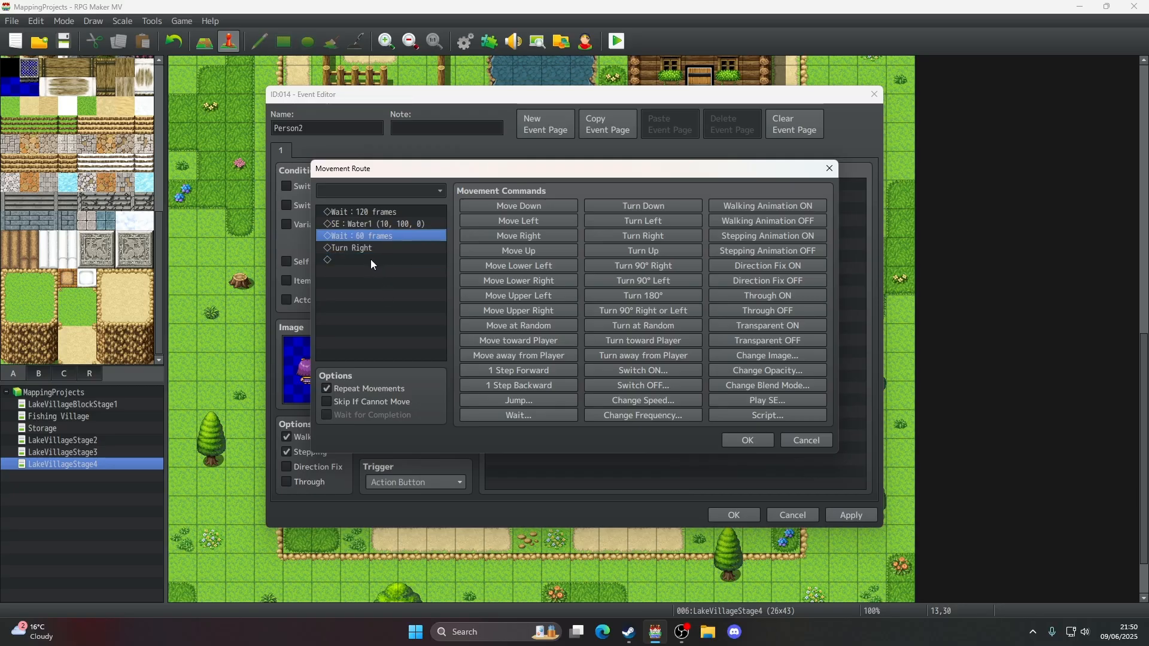
{"action": "left_click", "coordinate": [370, 260]}
{"action": "key", "text": "ctrl+v"}
- Add a Play SE command to the end of the route using Water1 at 10% volume and 150% pitch, previewing the sound
{"action": "left_click", "coordinate": [724, 406]}
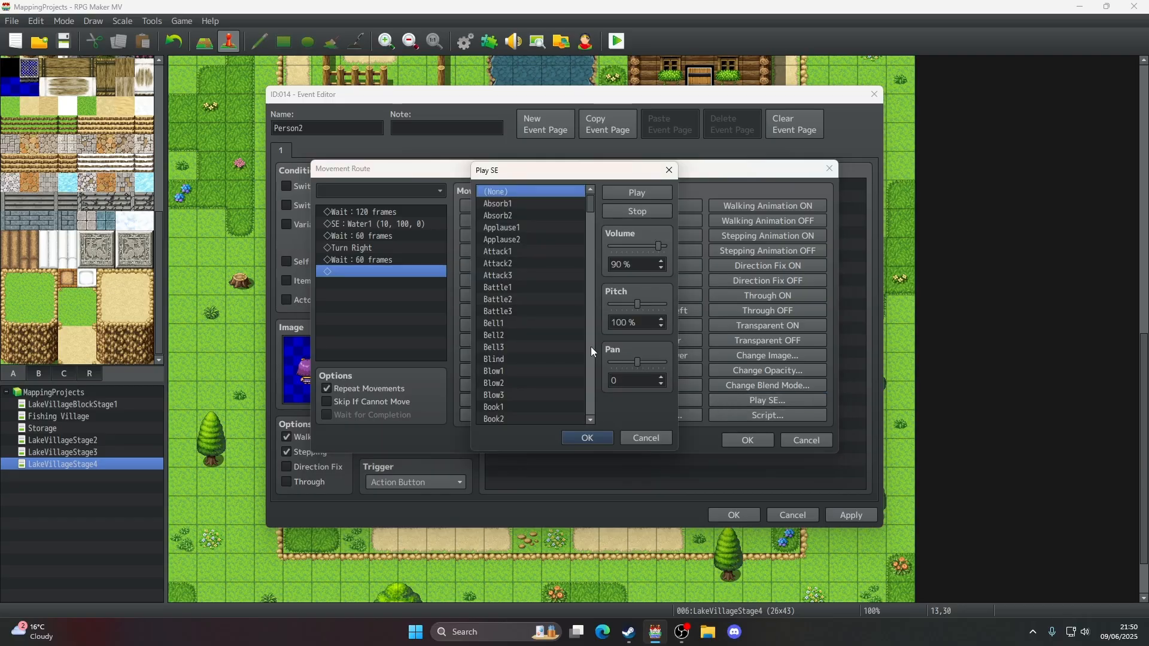
{"action": "key", "text": "w"}
{"action": "scroll", "coordinate": [540, 372], "scroll_direction": "down", "scroll_amount": 2}
{"action": "left_click", "coordinate": [529, 360]}
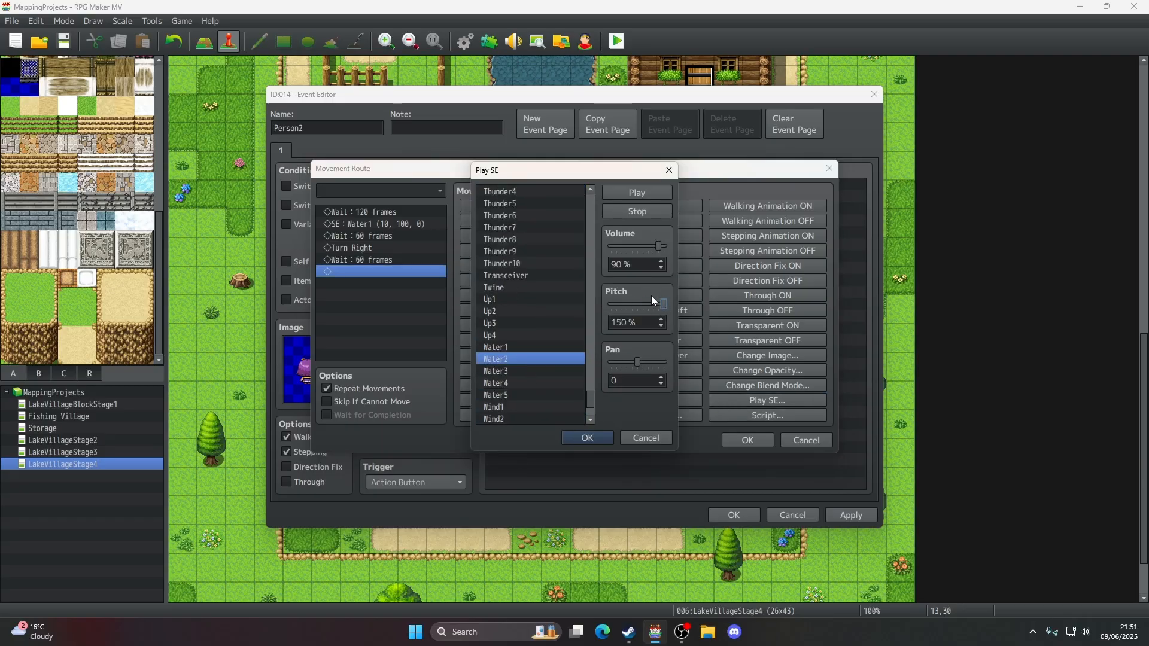
{"action": "left_click", "coordinate": [549, 370]}
{"action": "left_click", "coordinate": [545, 345]}
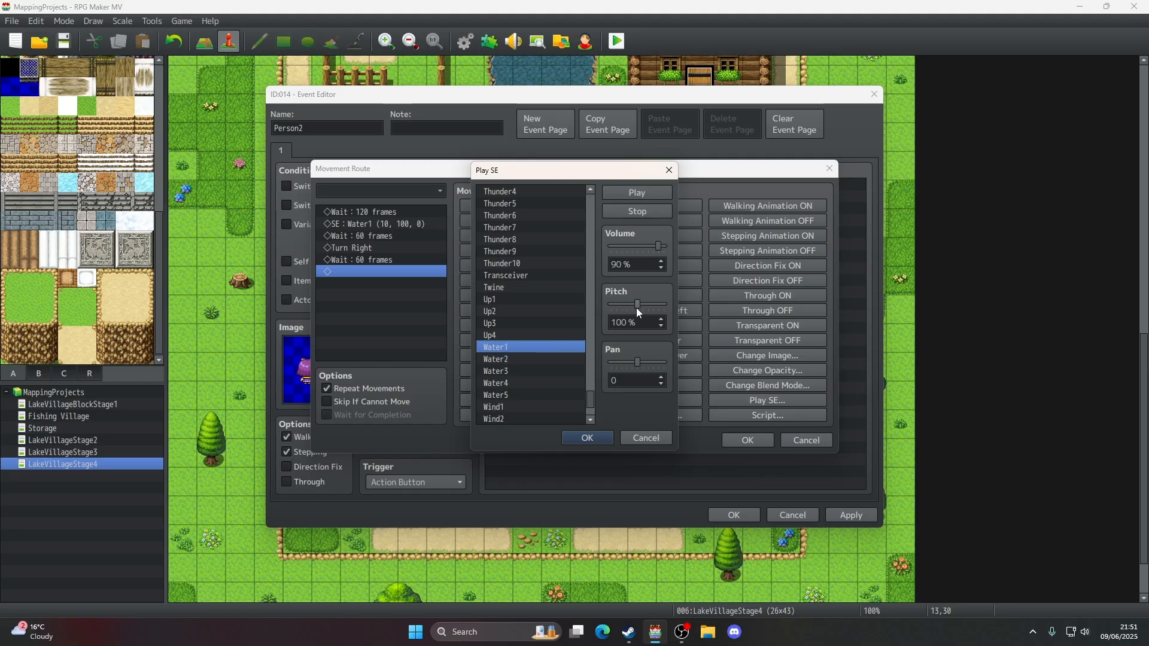
{"action": "left_click", "coordinate": [638, 192]}
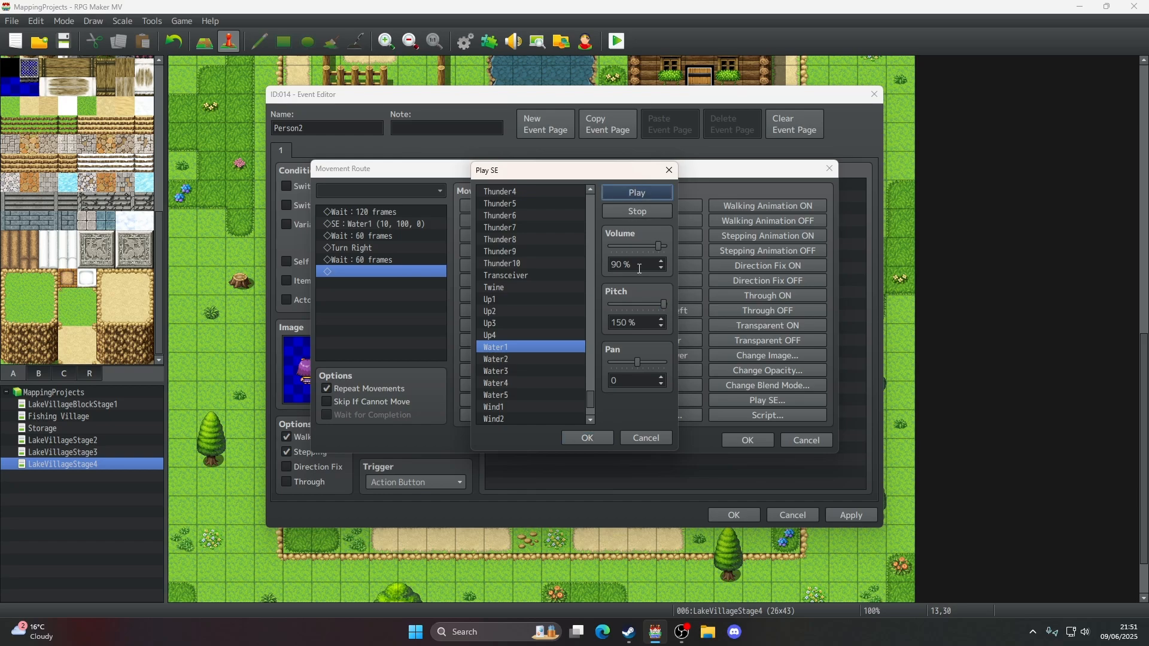
{"action": "left_click_drag", "start_coordinate": [638, 267], "coordinate": [612, 326]}
{"action": "type", "text": "10"}
{"action": "left_click", "coordinate": [587, 438]}
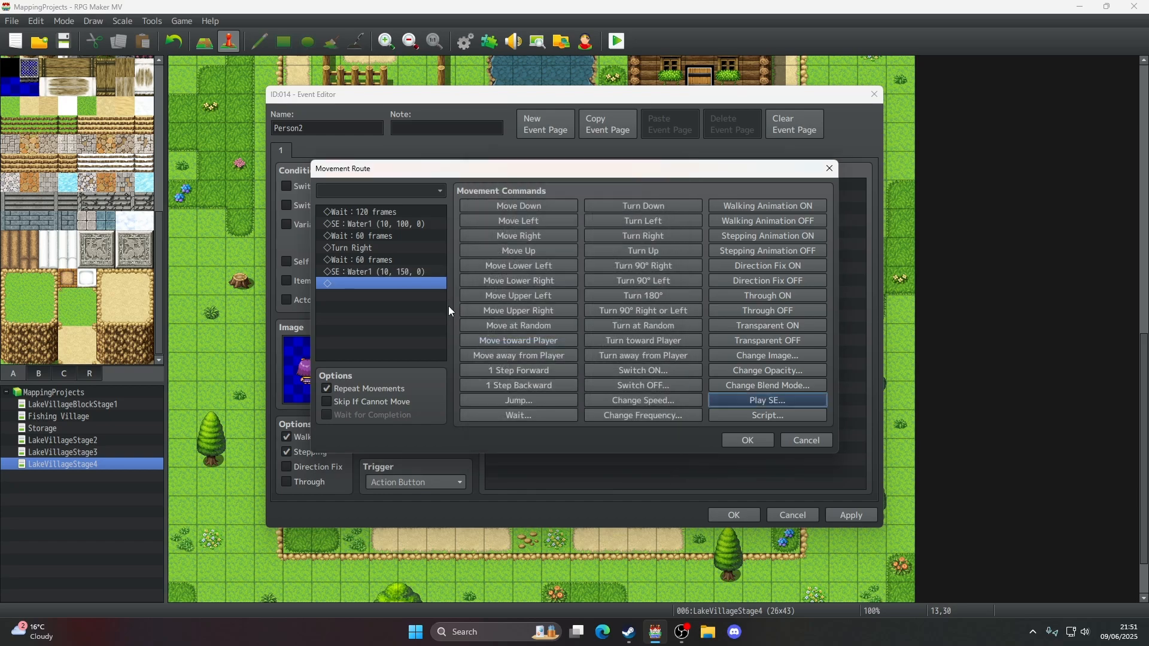
- Append another copy of the 60-frame Wait after the second Water1 sound
{"action": "left_click", "coordinate": [430, 261]}
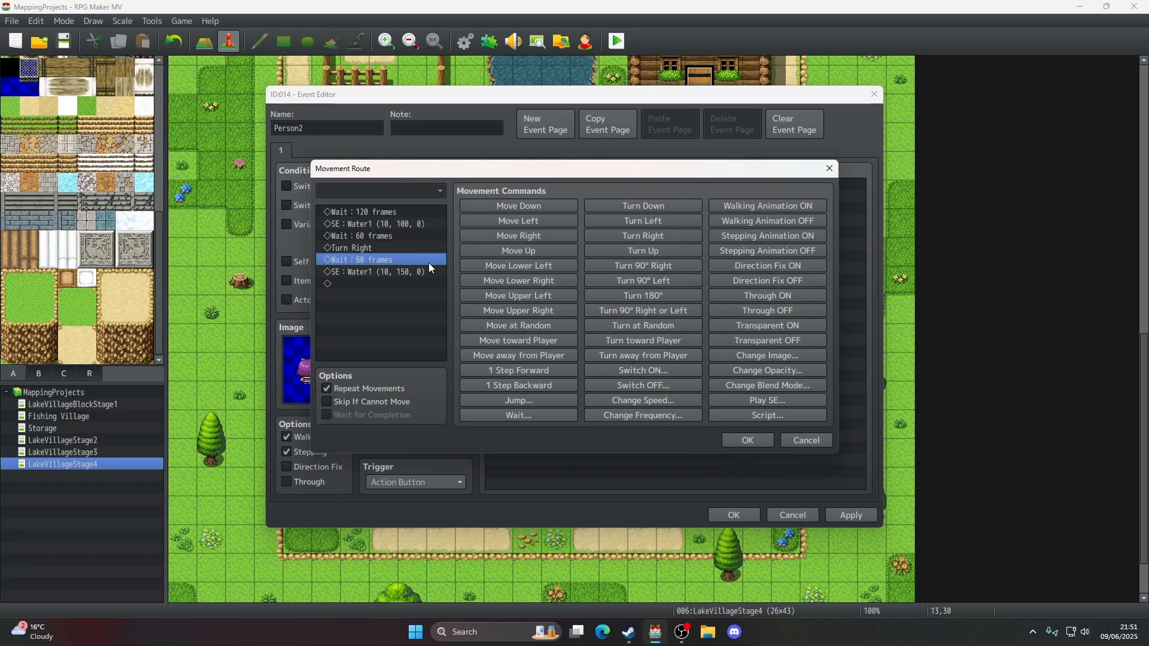
{"action": "left_click", "coordinate": [409, 286]}
{"action": "key", "text": "ctrl+v"}
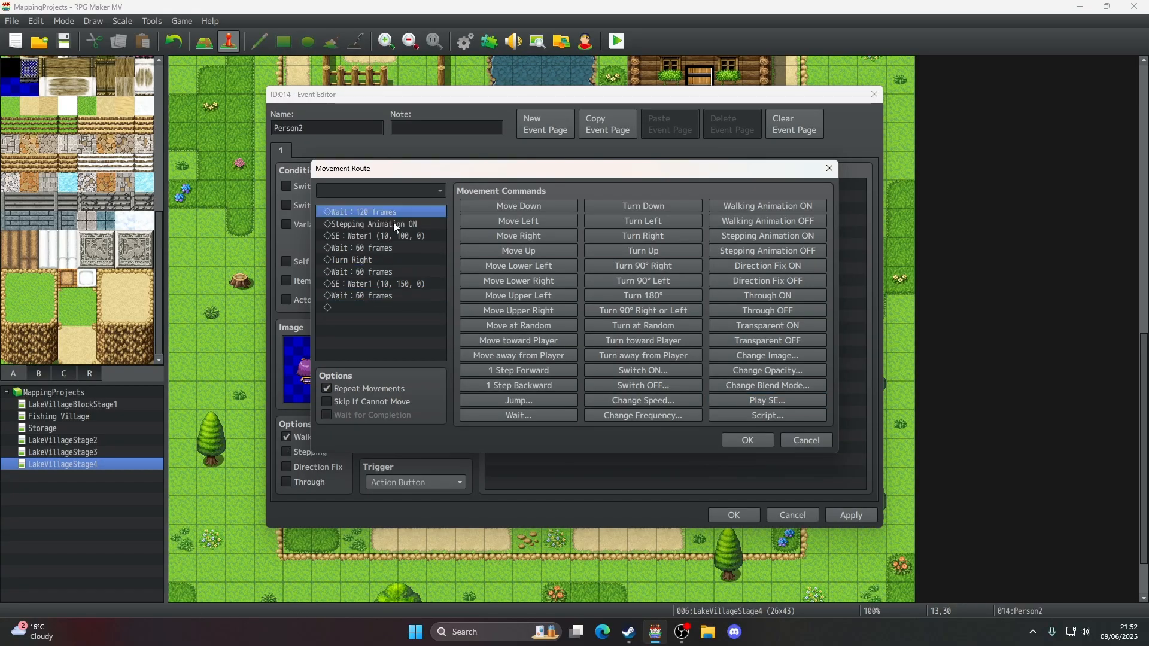
- Move the first Water1 sound above the Stepping Animation ON command in the route
{"action": "left_click", "coordinate": [398, 225]}
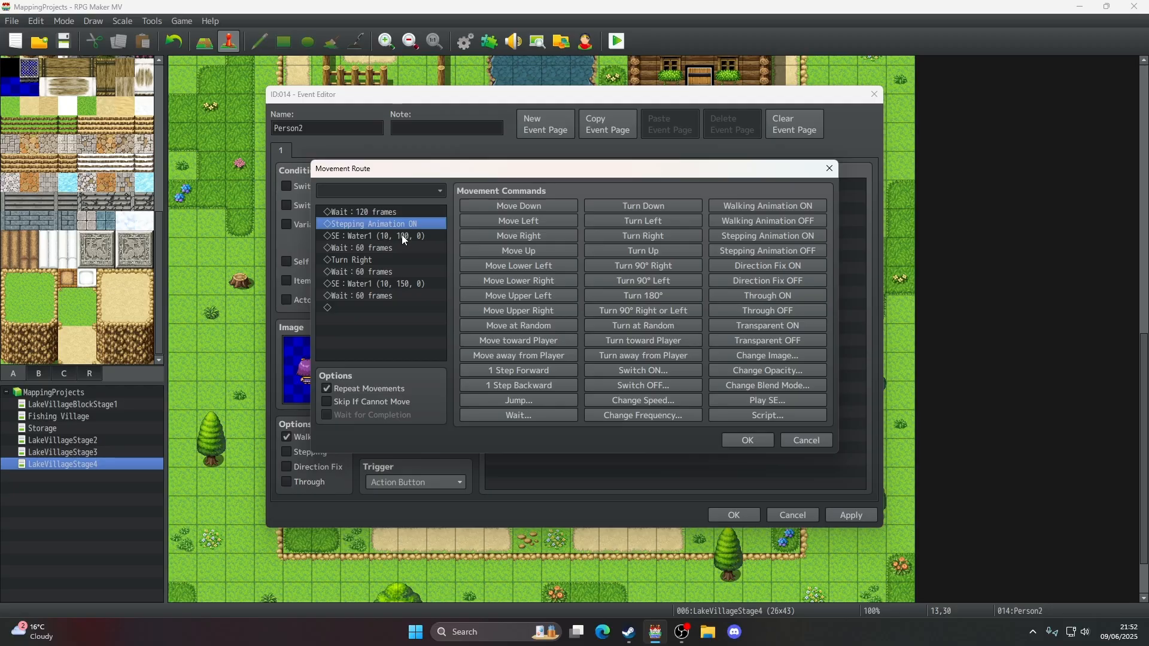
{"action": "left_click", "coordinate": [401, 235]}
{"action": "key", "text": "ctrl+x"}
{"action": "left_click", "coordinate": [400, 222]}
{"action": "key", "text": "ctrl+v"}
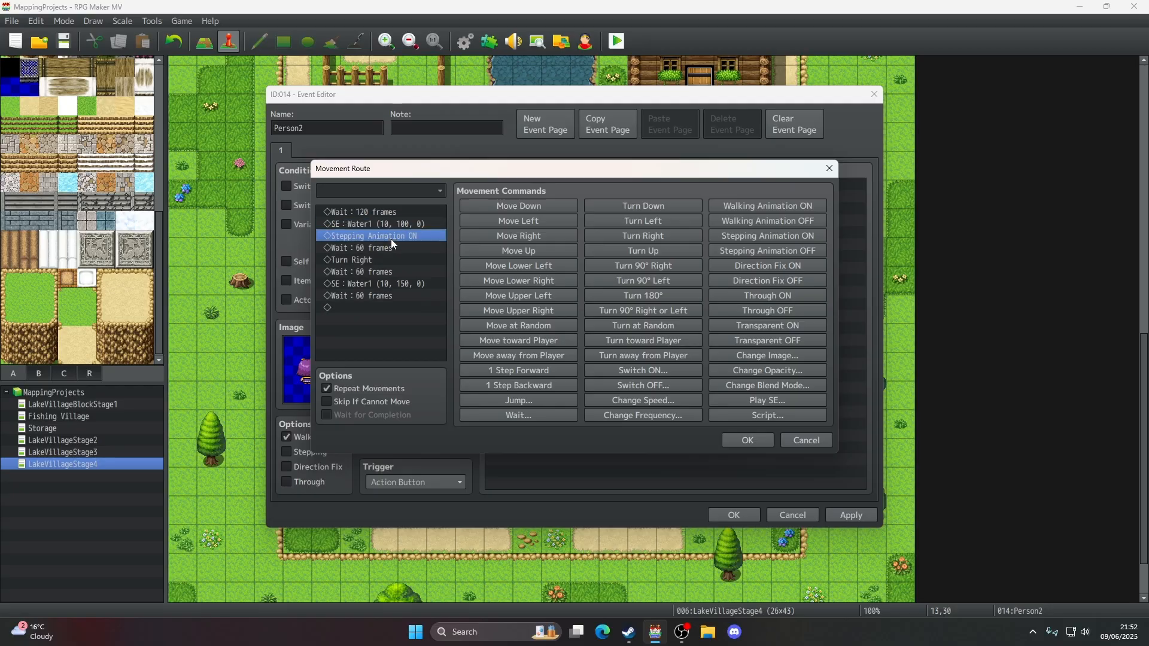
- Set the Wait directly after Stepping Animation ON to 30 frames
{"action": "left_click", "coordinate": [388, 247]}
{"action": "type", "text": "30"}
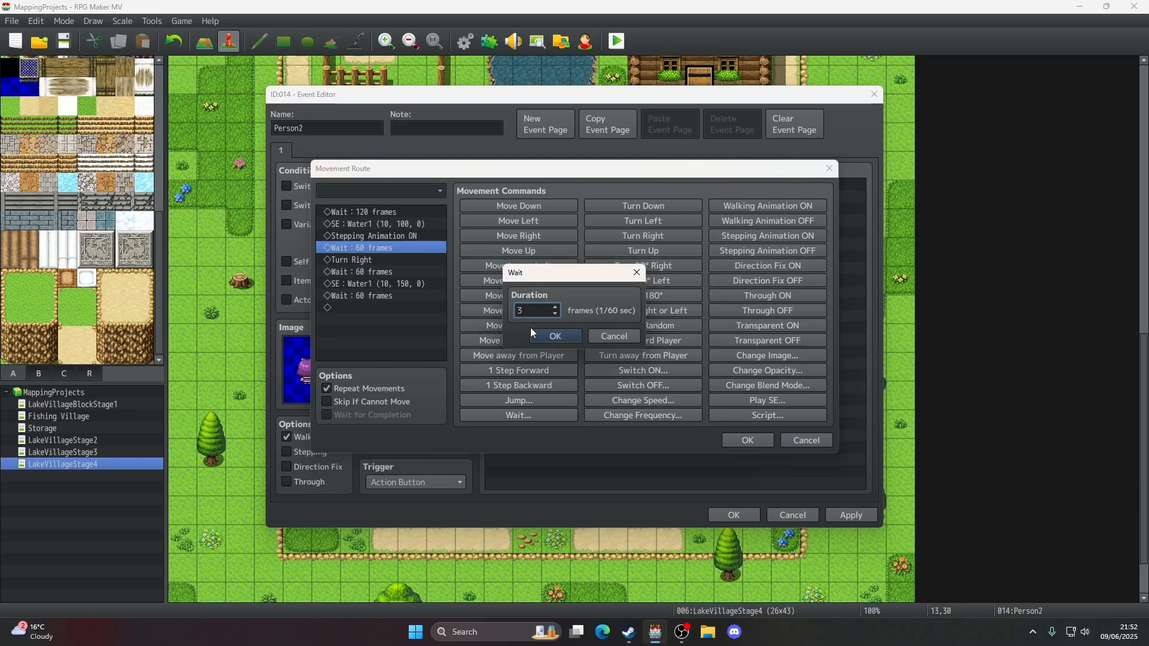
{"action": "left_click", "coordinate": [548, 338]}
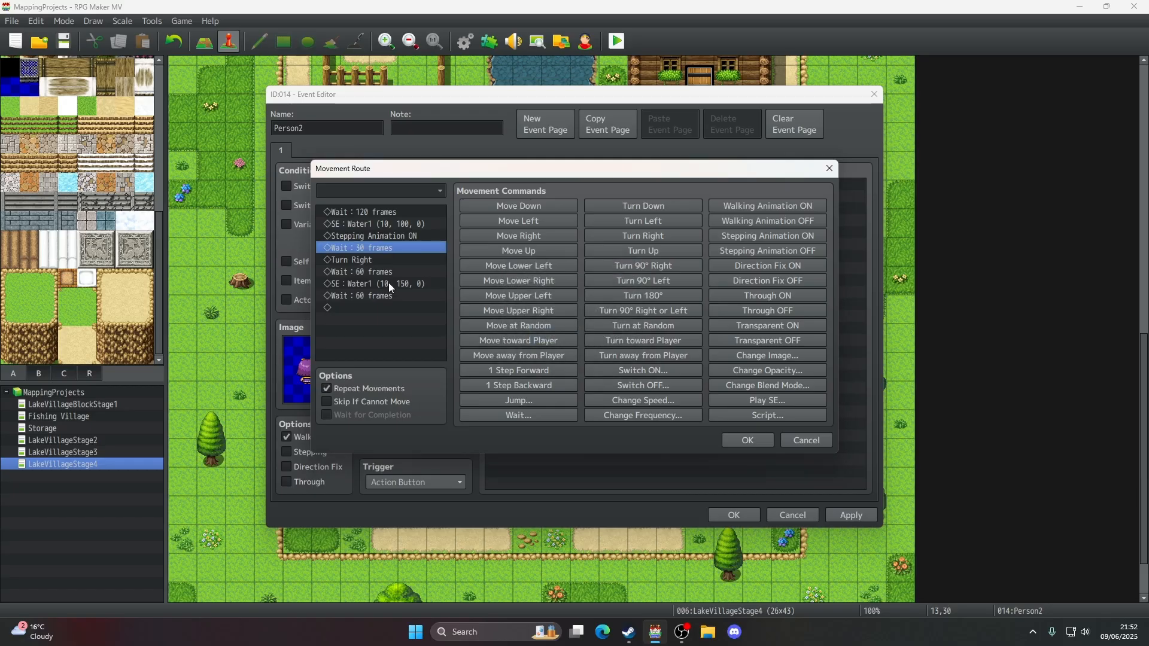
- Insert a Stepping Animation OFF command and a 90-frame Wait before Turn Right
{"action": "left_click", "coordinate": [746, 252]}
{"action": "left_click_drag", "start_coordinate": [390, 212], "coordinate": [389, 263]}
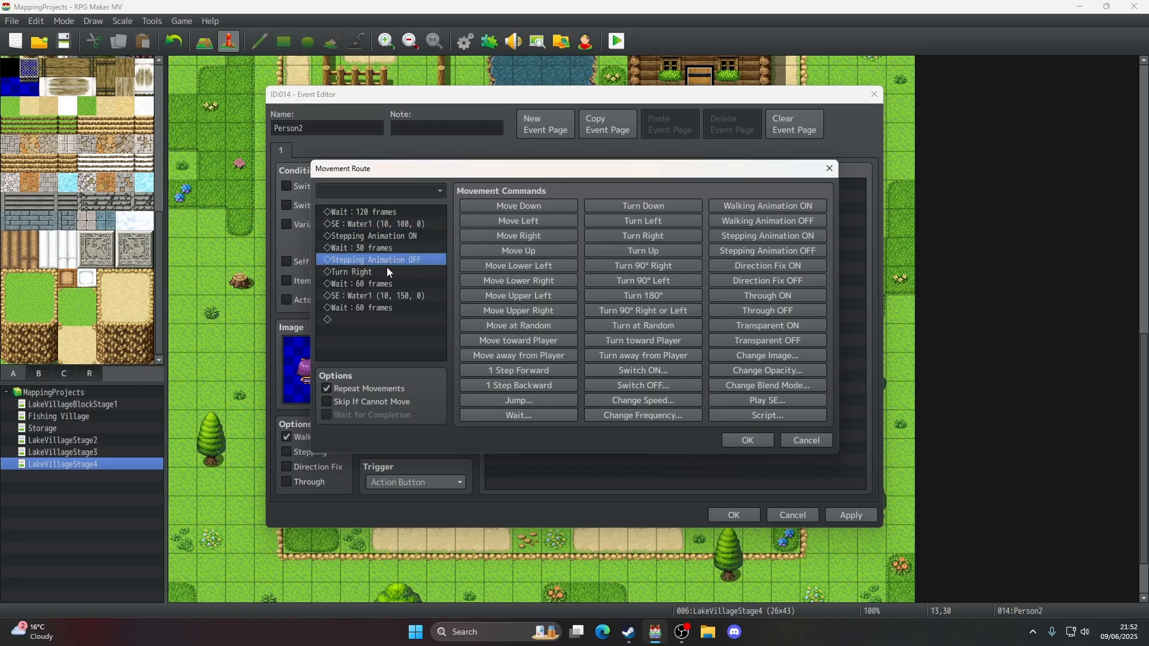
{"action": "left_click", "coordinate": [388, 271]}
{"action": "left_click", "coordinate": [510, 415]}
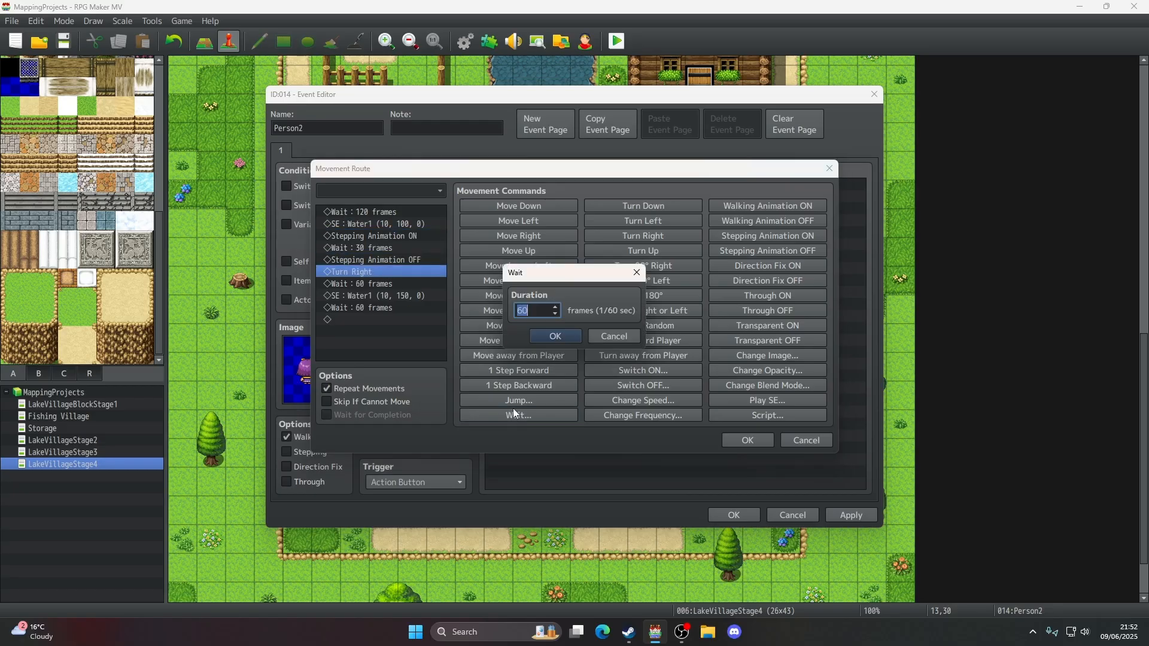
{"action": "left_click", "coordinate": [554, 340]}
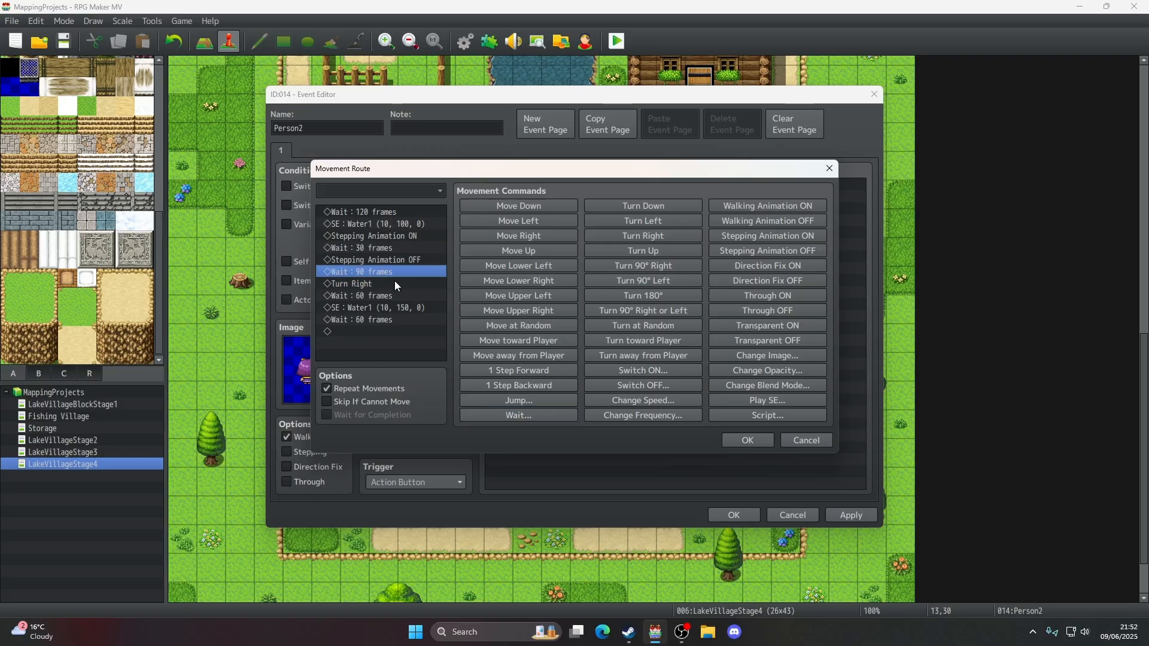
- Set the Wait directly after Turn Right to 30 frames
{"action": "left_click", "coordinate": [397, 285]}
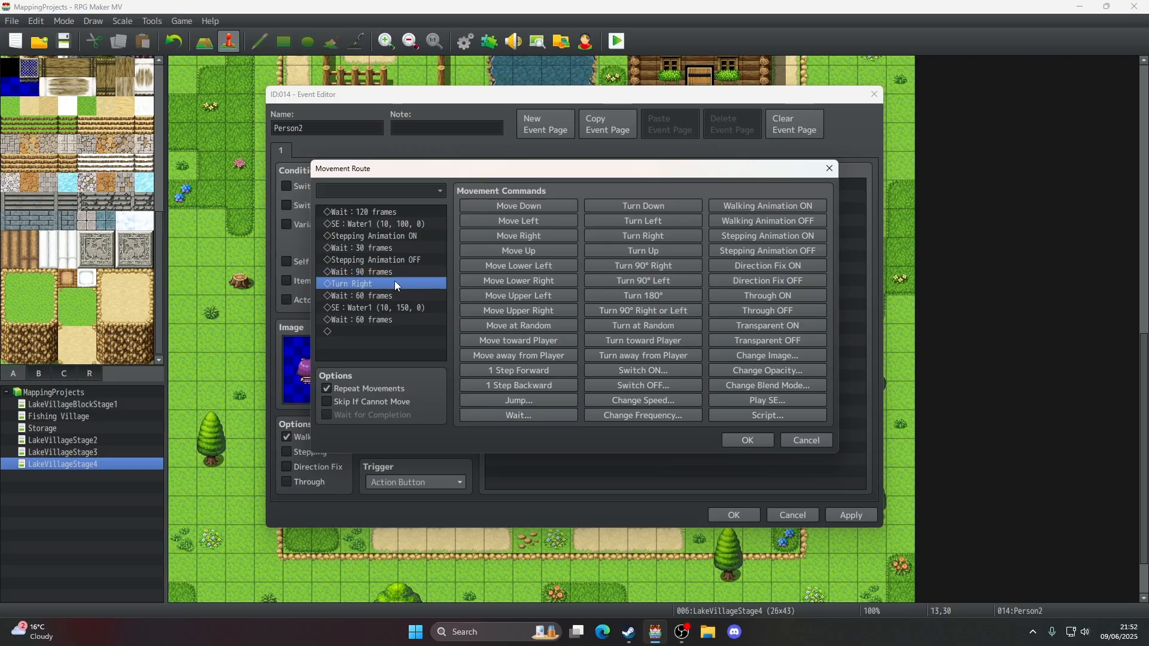
{"action": "left_click", "coordinate": [392, 295]}
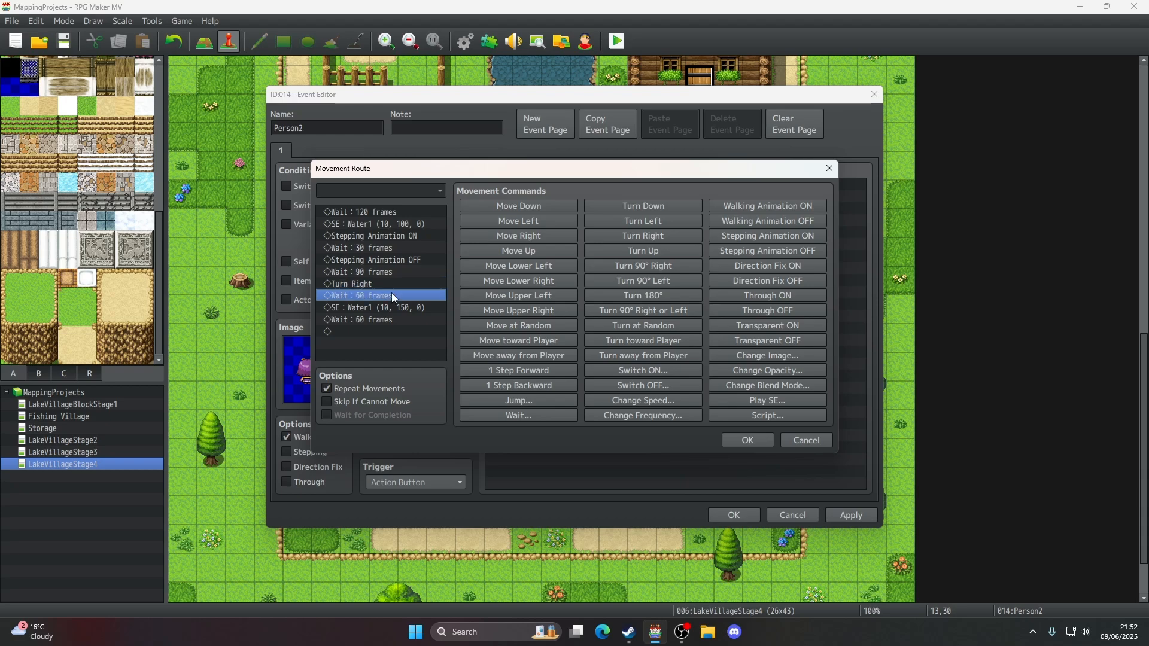
{"action": "right_click", "coordinate": [392, 295]}
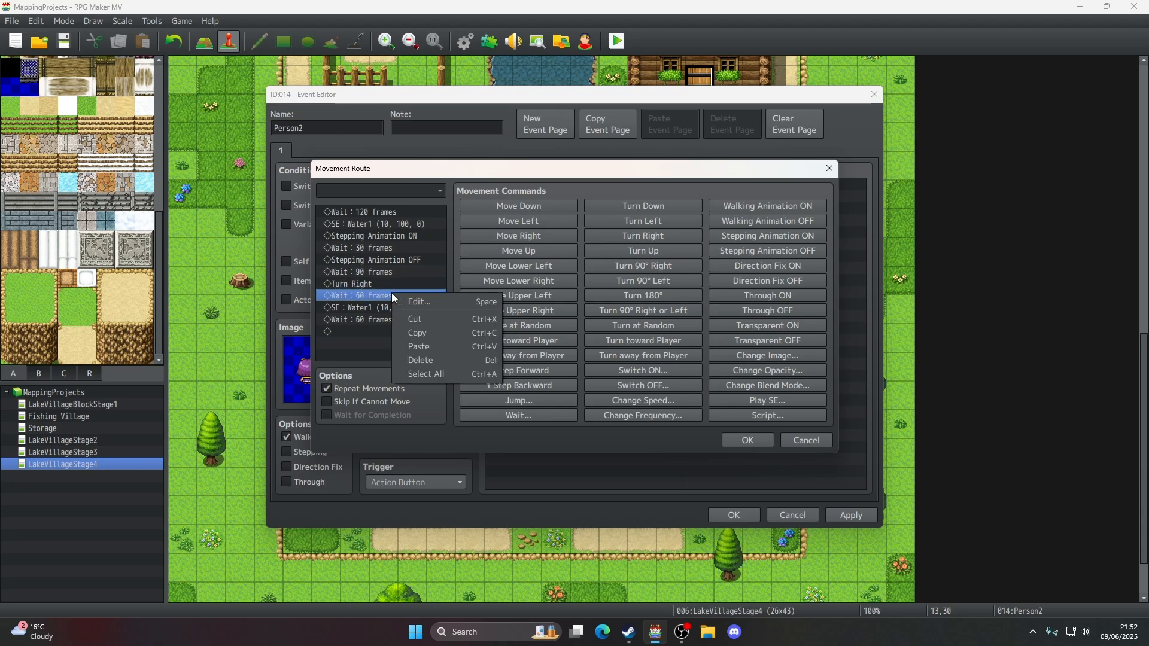
{"action": "left_click", "coordinate": [421, 302]}
{"action": "type", "text": "30"}
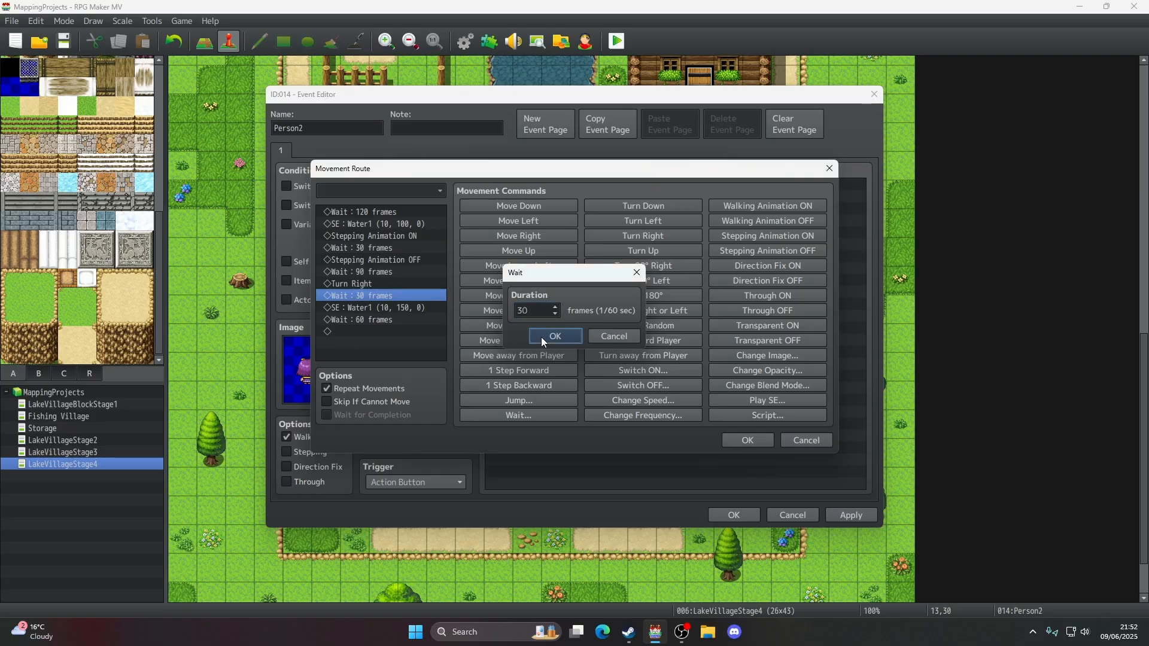
{"action": "left_click", "coordinate": [541, 336]}
- Insert a Stepping Animation ON command between the second Water1 sound and the last Wait
{"action": "left_click", "coordinate": [380, 307]}
{"action": "key", "text": "Down"}
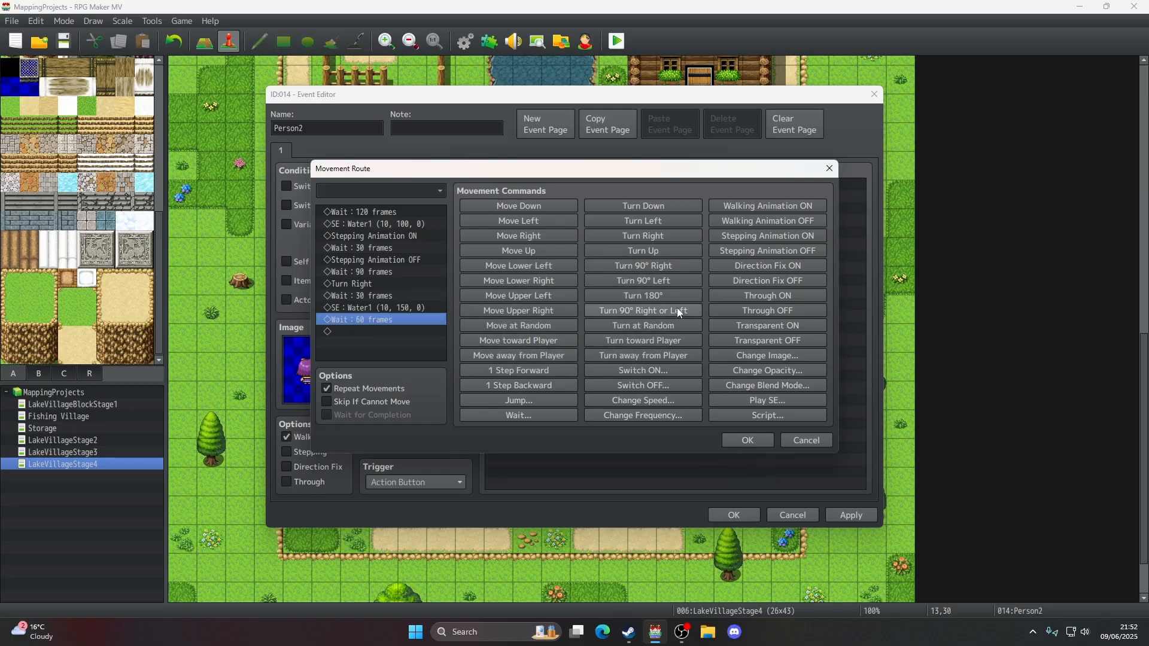
{"action": "left_click", "coordinate": [774, 235]}
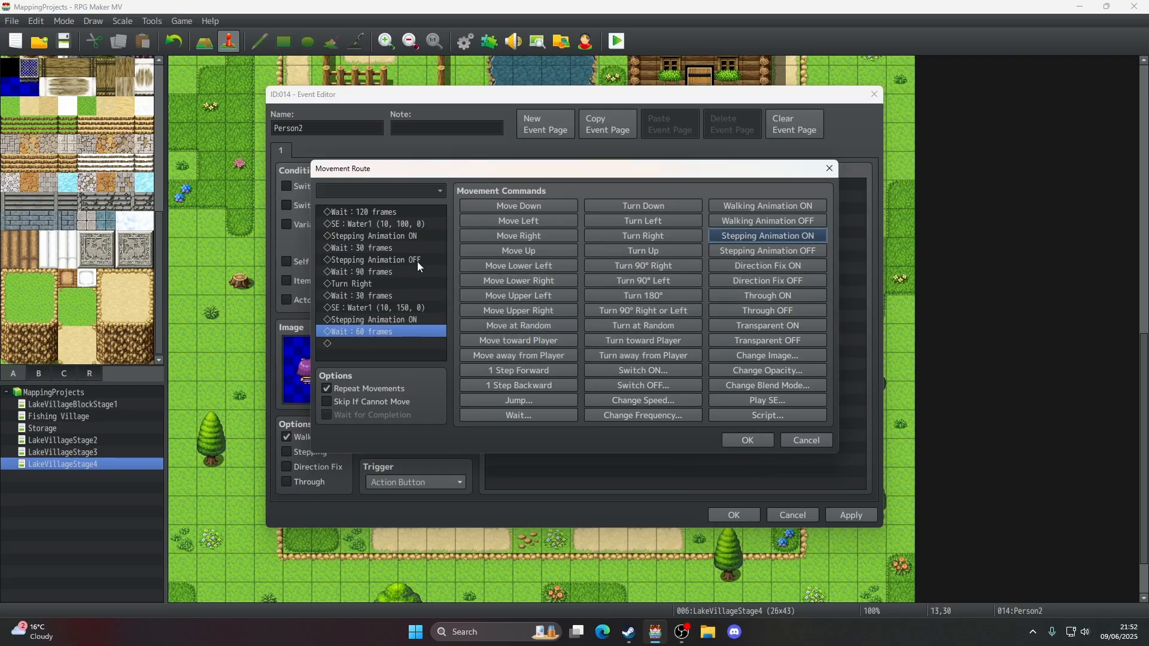
- Insert copies of the 30-frame Wait and the Stepping Animation OFF command before the last Wait in the route
{"action": "left_click", "coordinate": [404, 249]}
{"action": "key", "text": "ctrl+c"}
{"action": "left_click", "coordinate": [404, 329]}
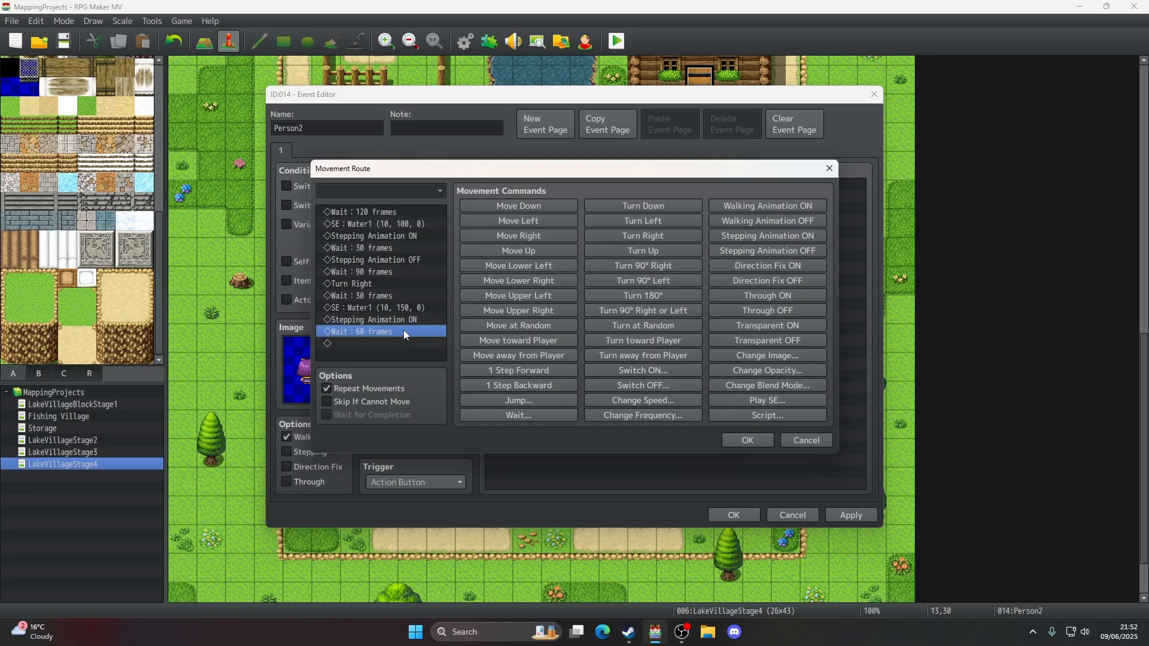
{"action": "key", "text": "ctrl+v"}
{"action": "left_click", "coordinate": [397, 261]}
{"action": "key", "text": "ctrl+c"}
{"action": "left_click", "coordinate": [401, 339]}
{"action": "key", "text": "ctrl+v"}
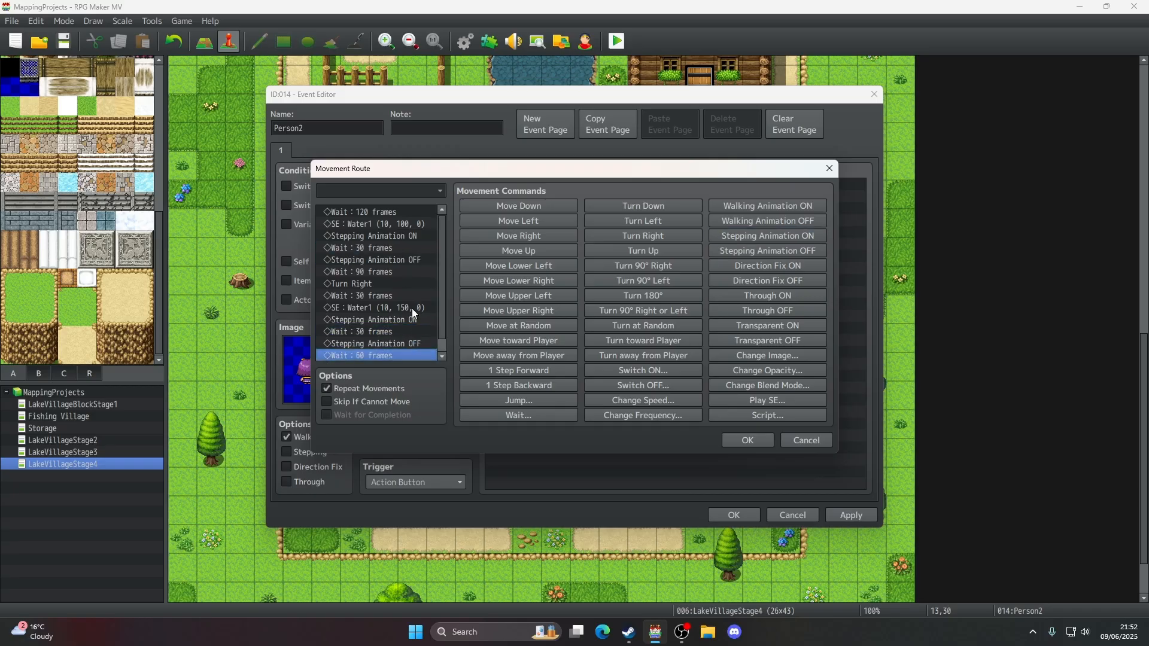
- Check the second half of the route and set its final Wait to 90 frames
{"action": "left_click", "coordinate": [411, 306]}
{"action": "scroll", "coordinate": [411, 306], "scroll_direction": "down", "scroll_amount": 1}
{"action": "left_click", "coordinate": [411, 307]}
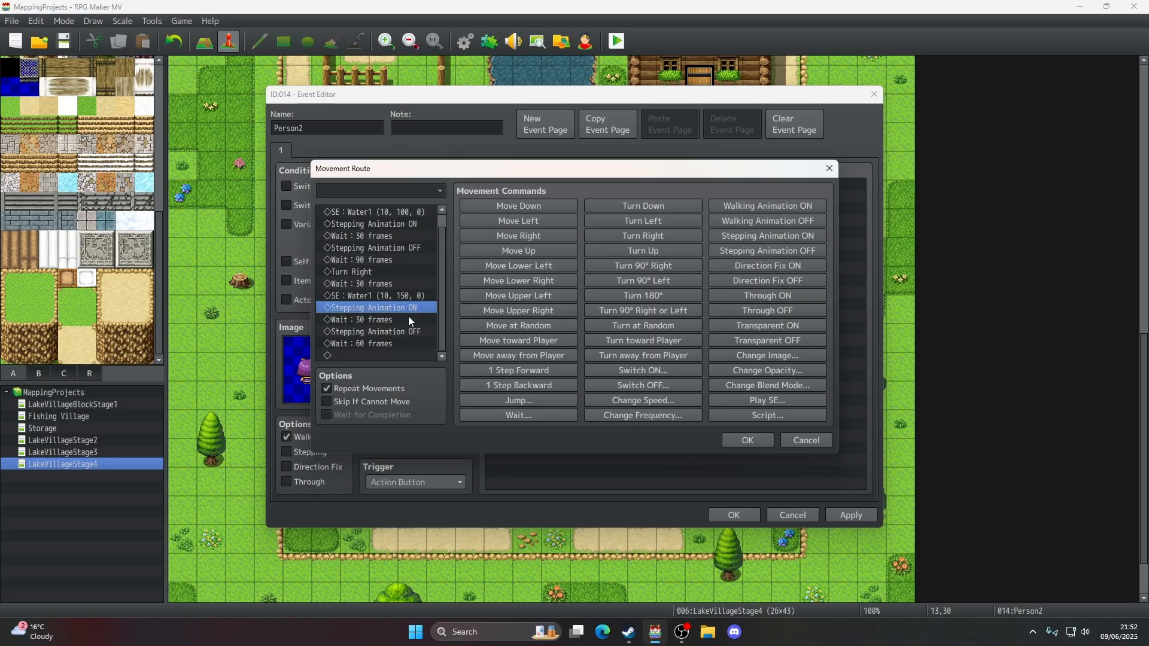
{"action": "left_click", "coordinate": [408, 321]}
{"action": "left_click", "coordinate": [408, 332]}
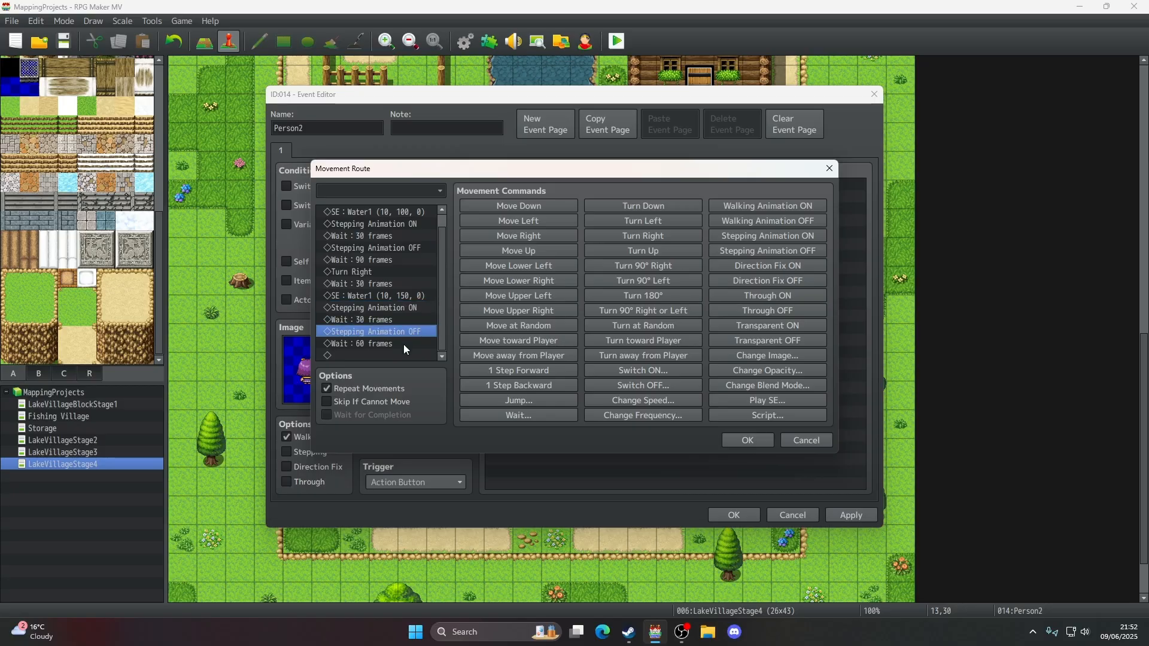
{"action": "double_click", "coordinate": [404, 343]}
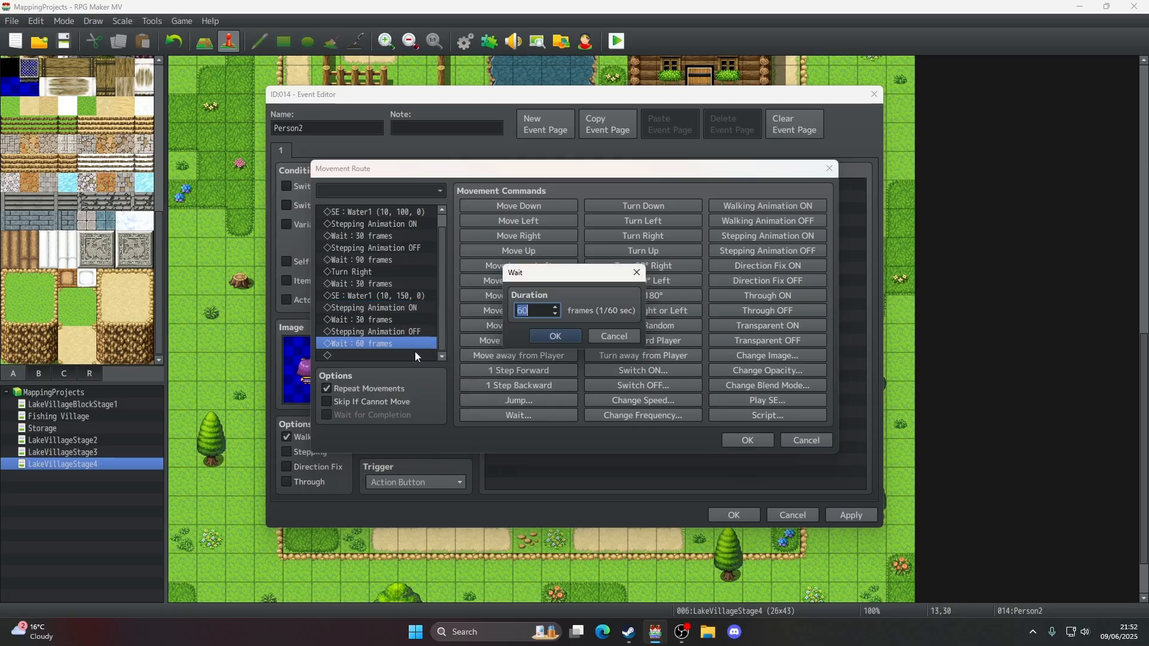
{"action": "type", "text": "90"}
{"action": "left_click", "coordinate": [561, 334]}
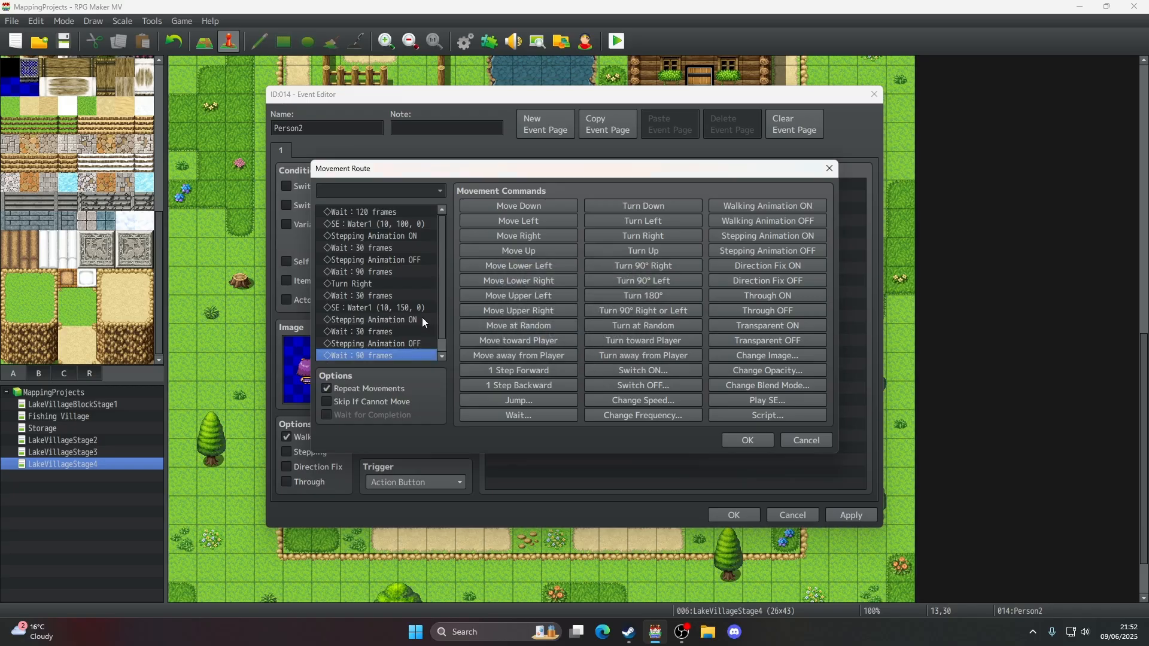
- Add a Turn Up command to the end of the route and confirm the movement route
{"action": "right_click", "coordinate": [395, 215]}
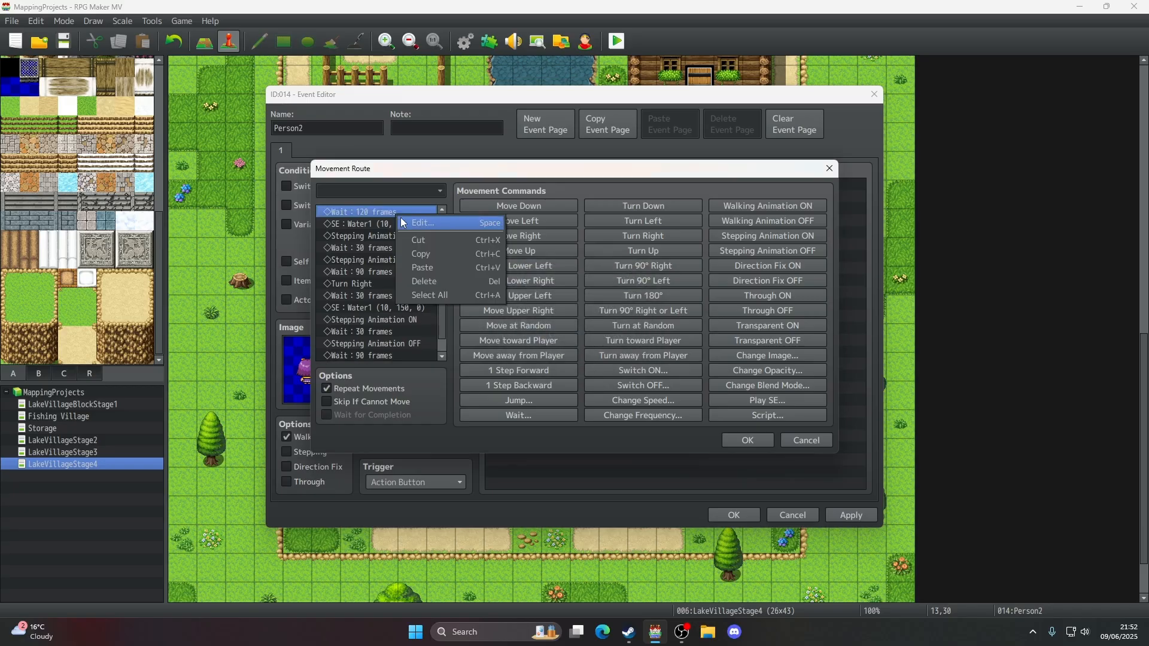
{"action": "left_click", "coordinate": [383, 260]}
{"action": "scroll", "coordinate": [375, 299], "scroll_direction": "down", "scroll_amount": 1}
{"action": "left_click", "coordinate": [379, 353]}
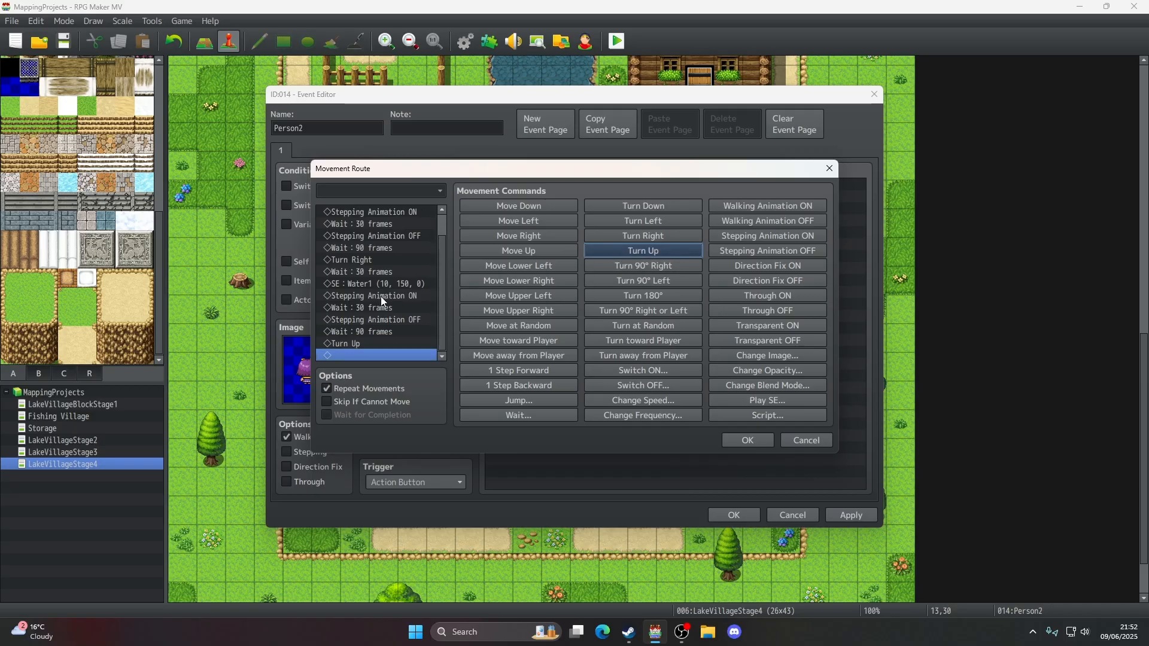
{"action": "scroll", "coordinate": [381, 296], "scroll_direction": "up", "scroll_amount": 1}
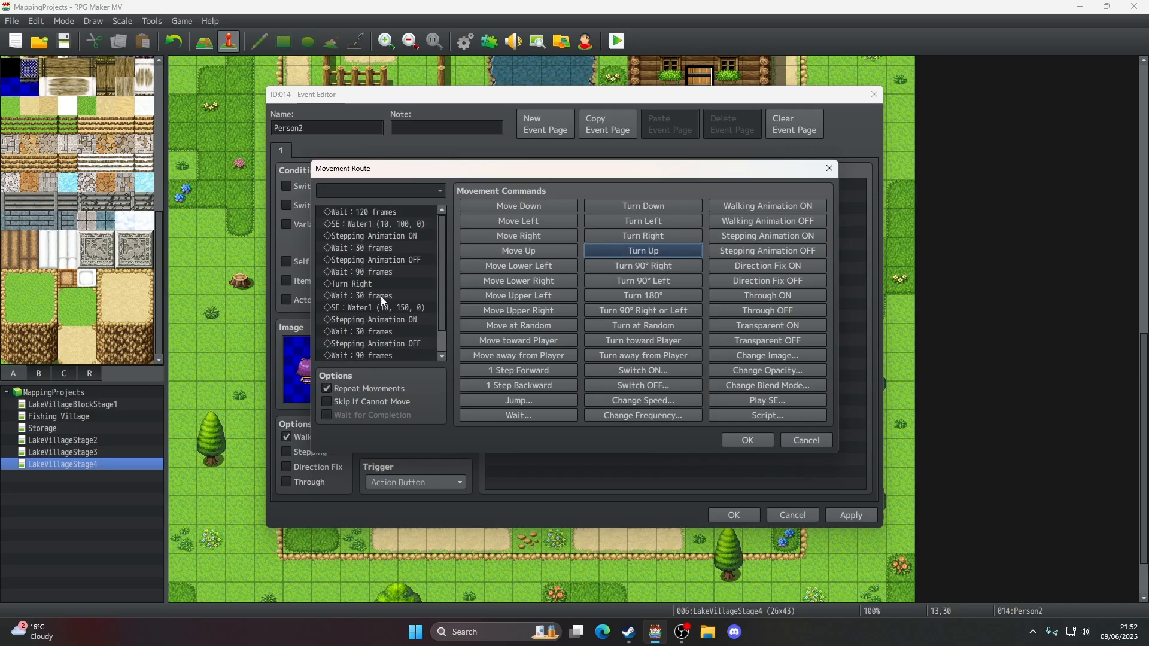
{"action": "left_click", "coordinate": [745, 442]}
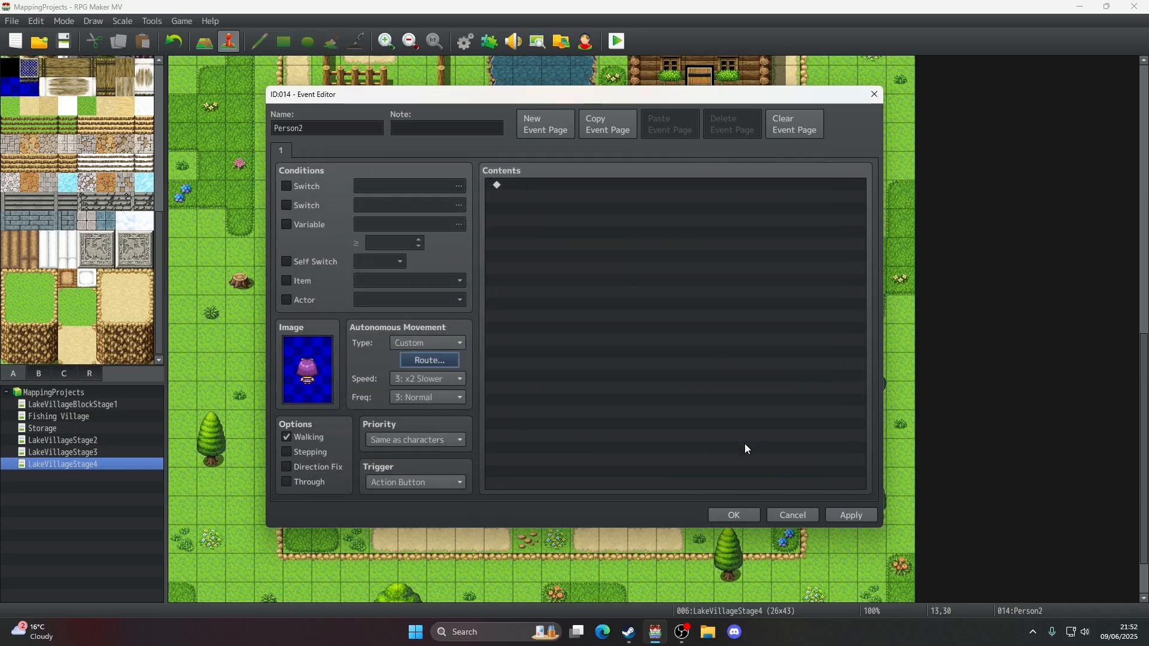
- Turn on Direction Fix for the Person2 event and apply the changes
{"action": "left_click", "coordinate": [837, 512]}
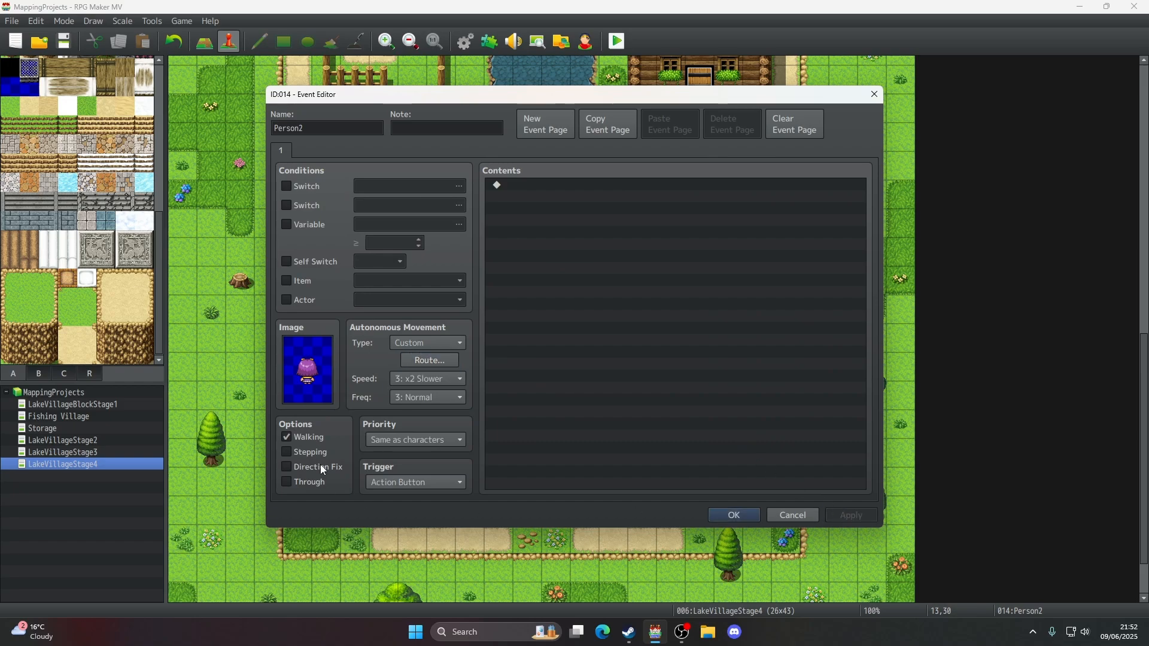
{"action": "left_click", "coordinate": [321, 466]}
{"action": "left_click", "coordinate": [851, 516]}
- Add a Show Text command with the Dim background to the contents of the Person2 event
{"action": "right_click", "coordinate": [594, 231]}
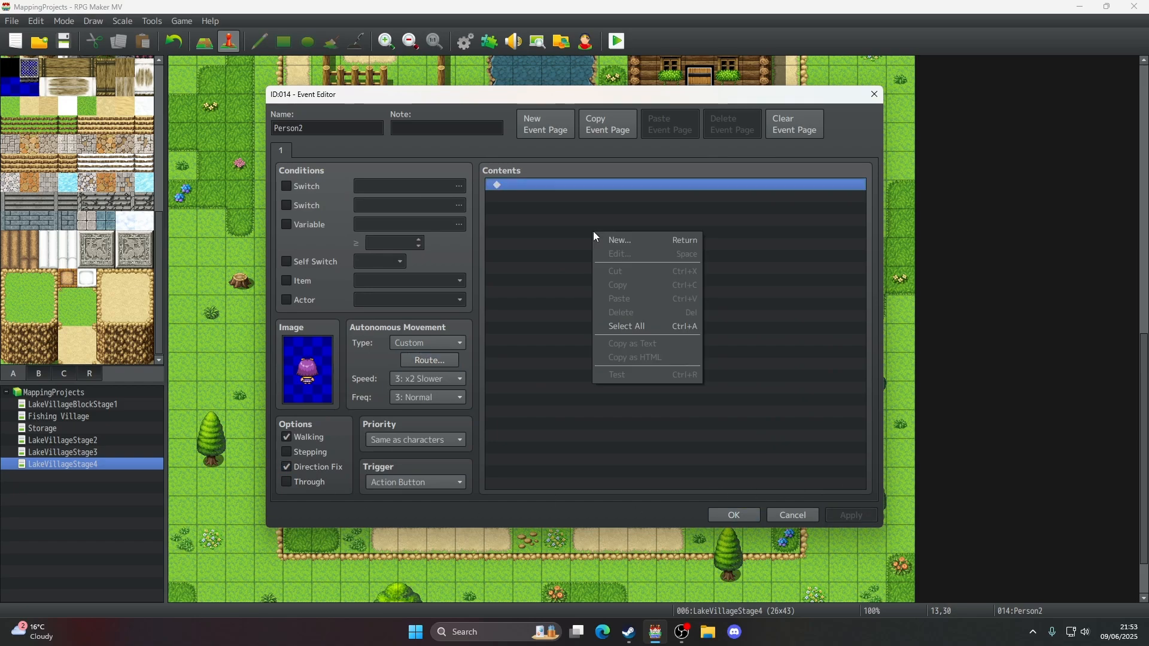
{"action": "left_click", "coordinate": [599, 239]}
{"action": "left_click", "coordinate": [600, 188]}
{"action": "left_click", "coordinate": [613, 360]}
{"action": "left_click", "coordinate": [606, 386]}
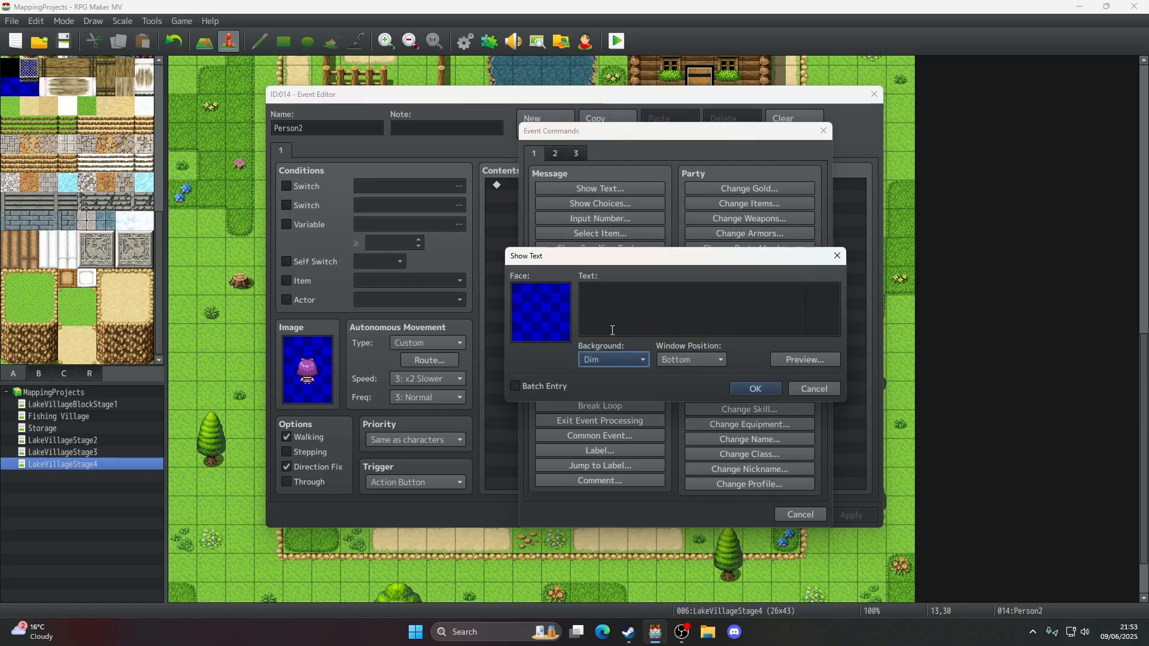
- Enter the two-line message "I'm a little busy at the moment. Feel free to talk to / me when I'm done collecting water." and confirm the Person2 event
{"action": "left_click", "coordinate": [612, 331]}
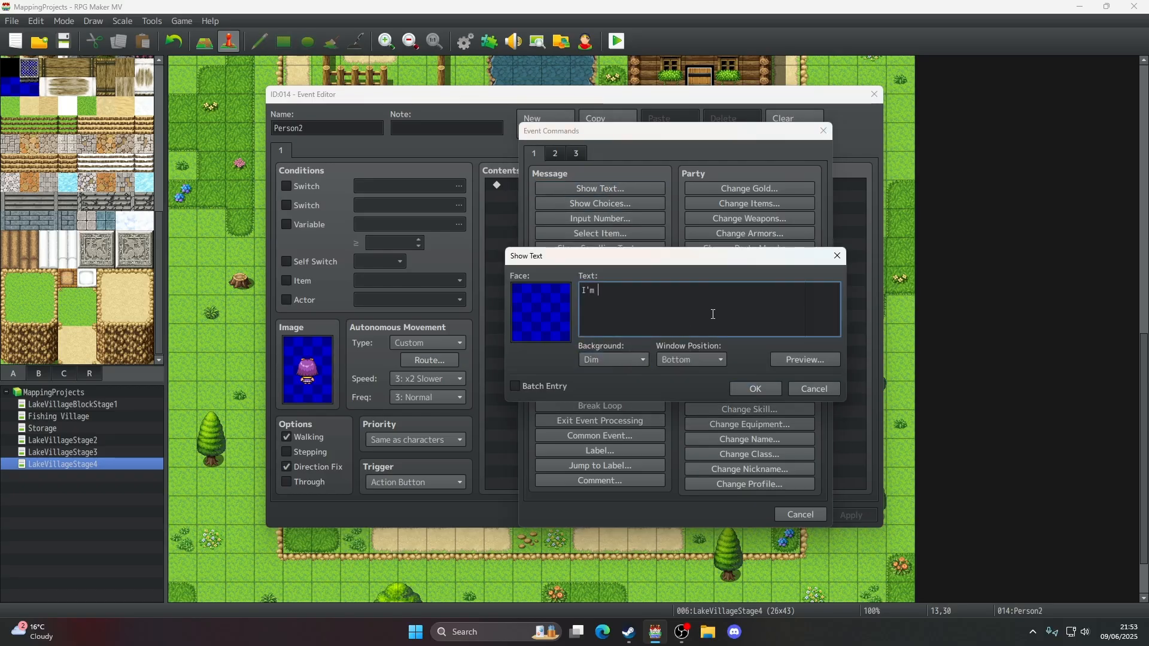
{"action": "type", "text": "I'm a little b"}
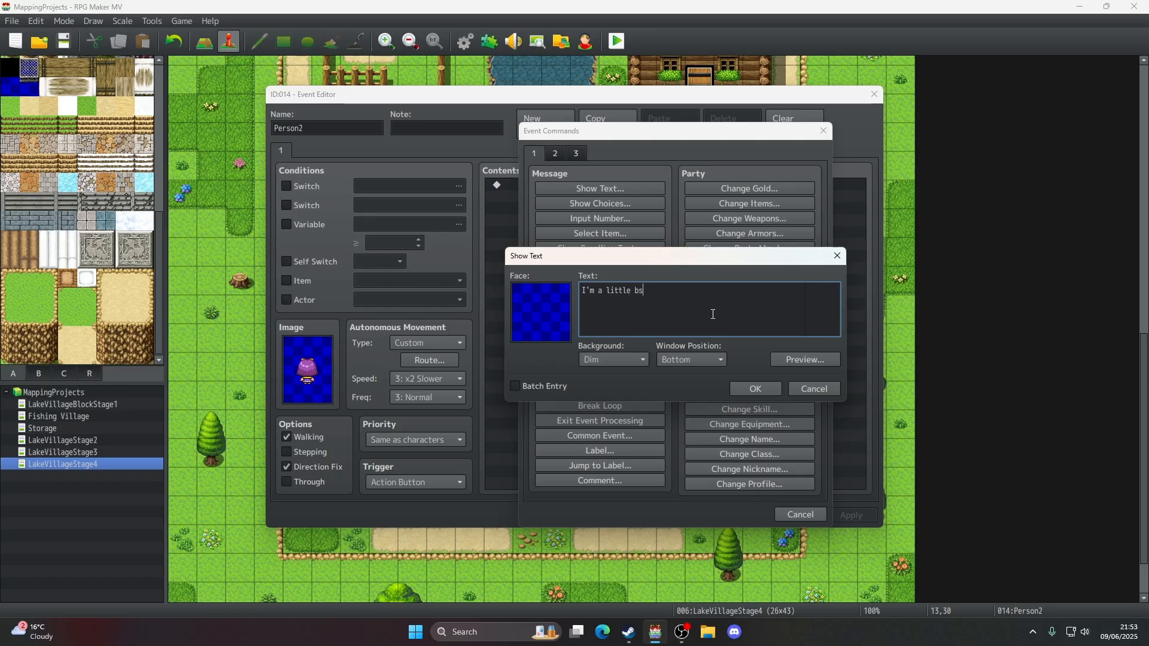
{"action": "type", "text": "usy at the moment. Feel free to ta"}
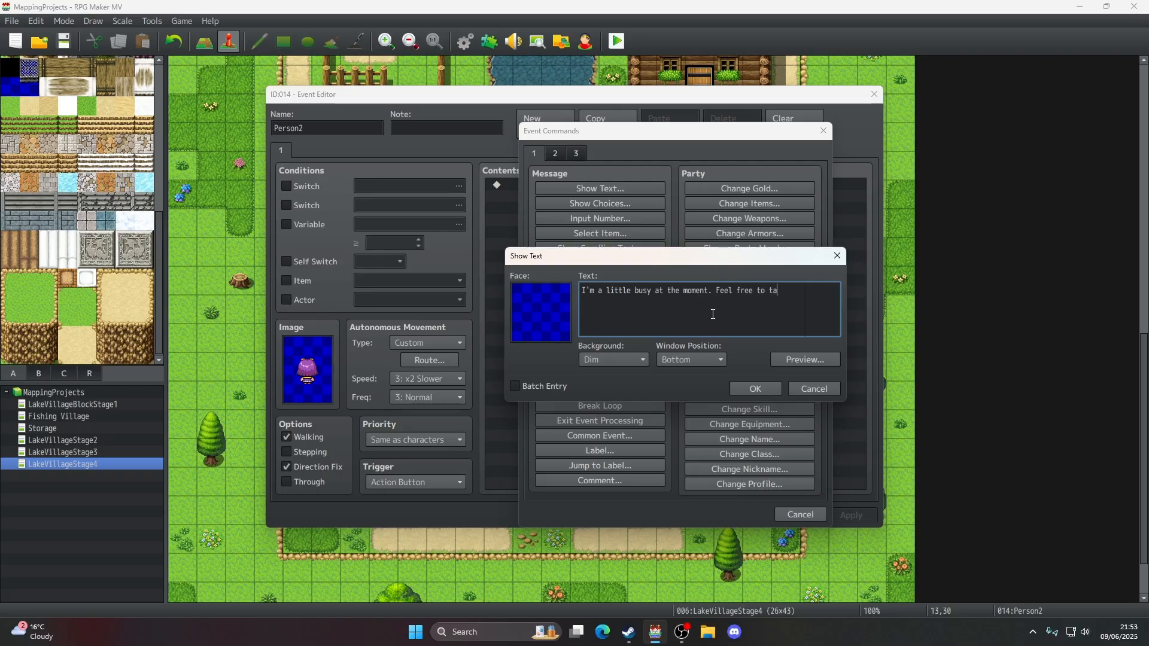
{"action": "type", "text": "lk to"}
{"action": "key", "text": "Return"}
{"action": "type", "text": "me when I'm don e"}
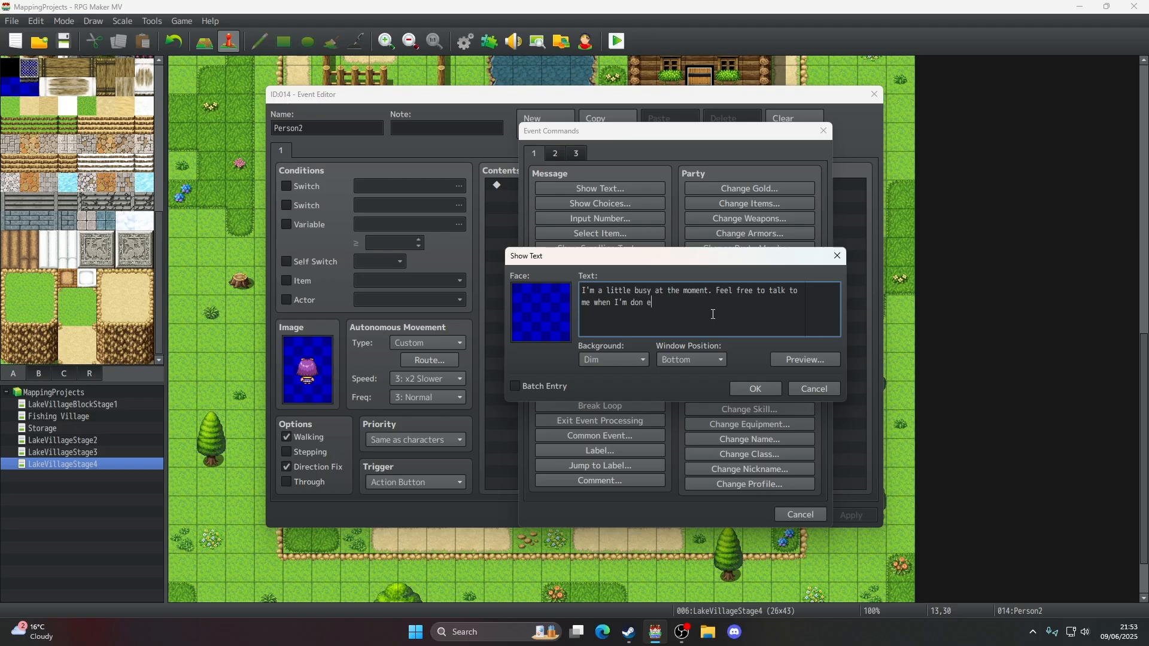
{"action": "type", "text": "e collecting water."}
{"action": "left_click", "coordinate": [736, 390]}
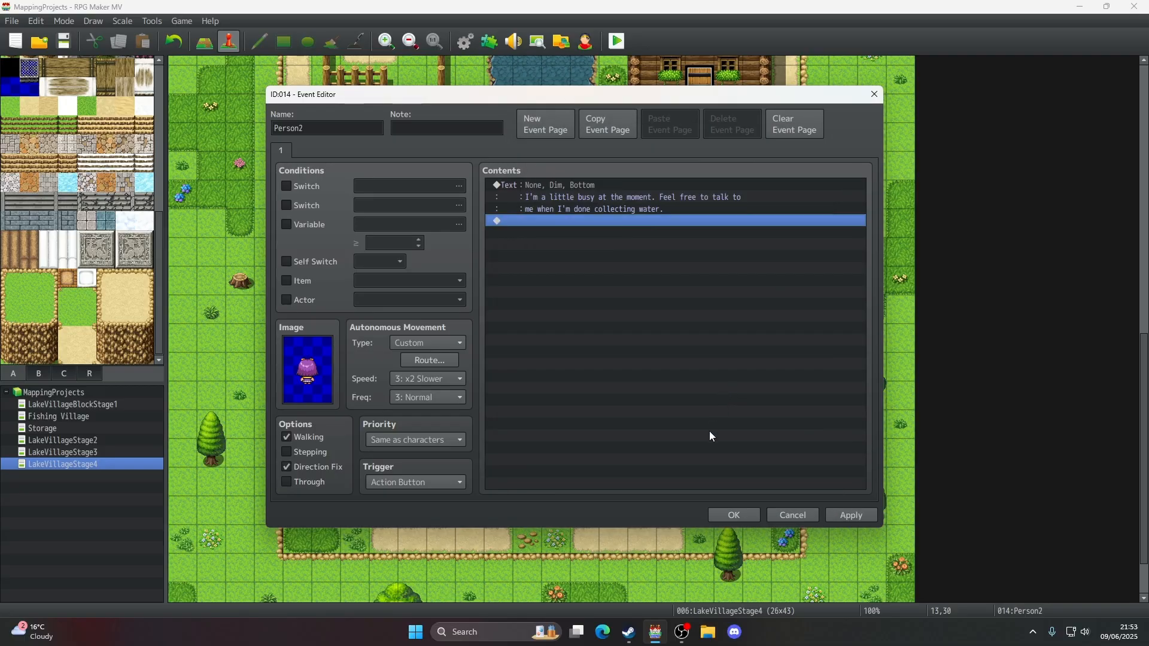
{"action": "left_click", "coordinate": [712, 516]}
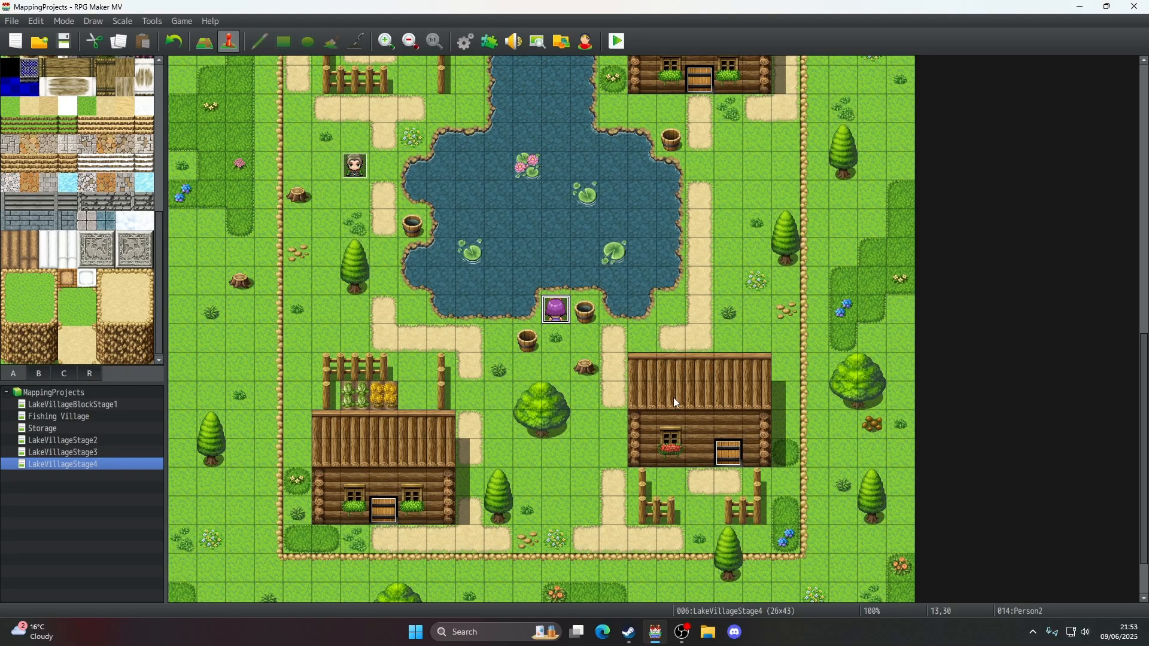
- Create an event named Person3 on the crops behind the house east of the river, using the front-facing dark-haired man from People1
{"action": "scroll", "coordinate": [666, 383], "scroll_direction": "up", "scroll_amount": 8}
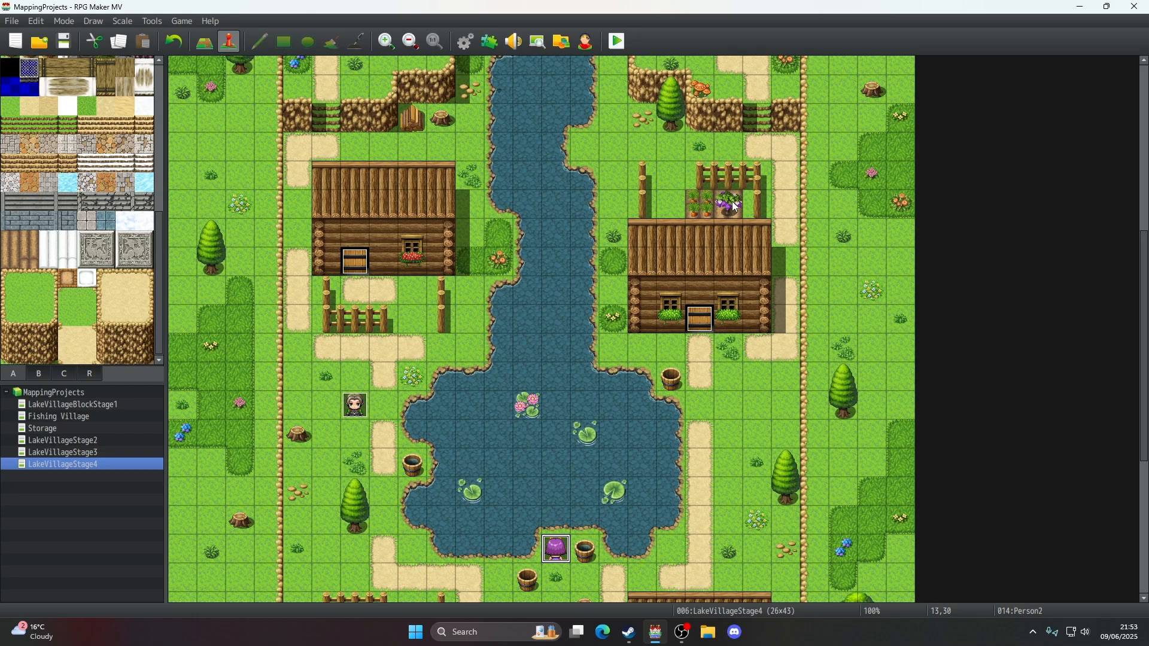
{"action": "right_click", "coordinate": [708, 211]}
{"action": "left_click", "coordinate": [720, 224]}
{"action": "type", "text": "Person3"}
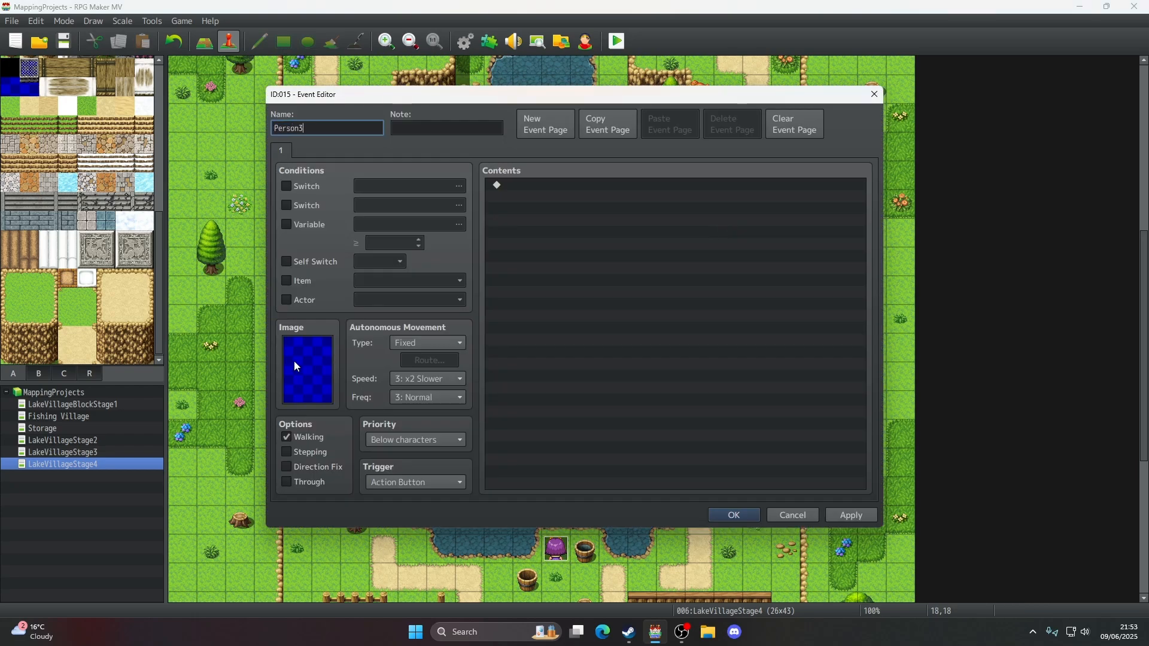
{"action": "double_click", "coordinate": [295, 361]}
{"action": "left_click", "coordinate": [397, 312]}
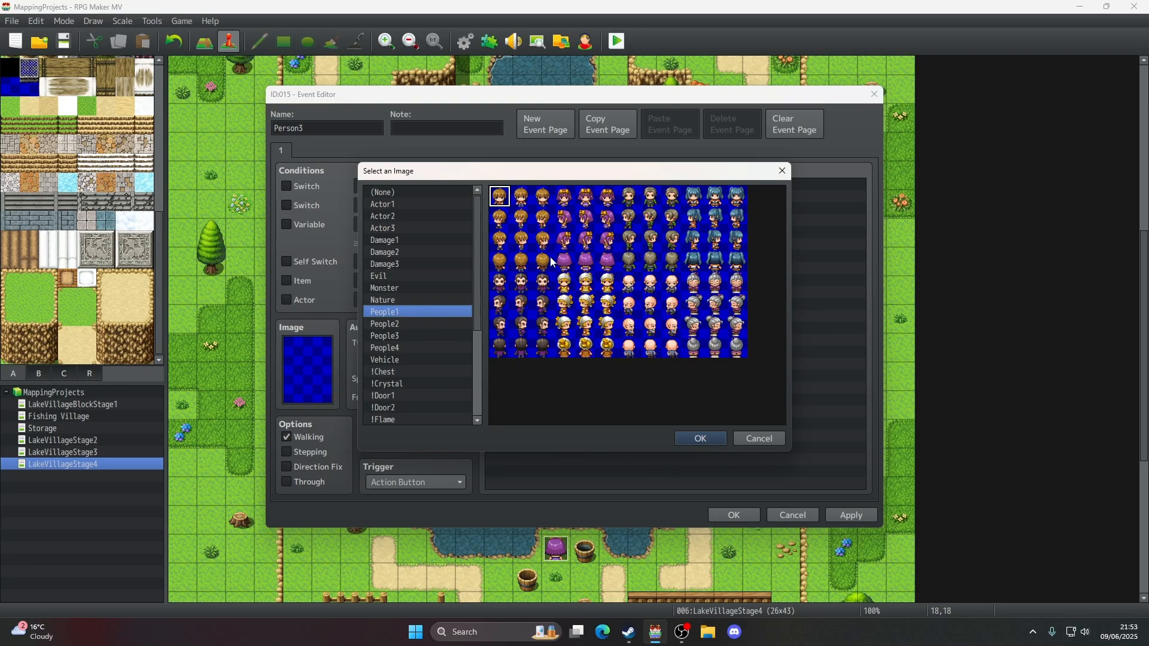
{"action": "double_click", "coordinate": [522, 282]}
- Set Person3's autonomous movement to Custom and begin its route with Stepping Animation ON and a 120-frame Wait
{"action": "left_click", "coordinate": [418, 343]}
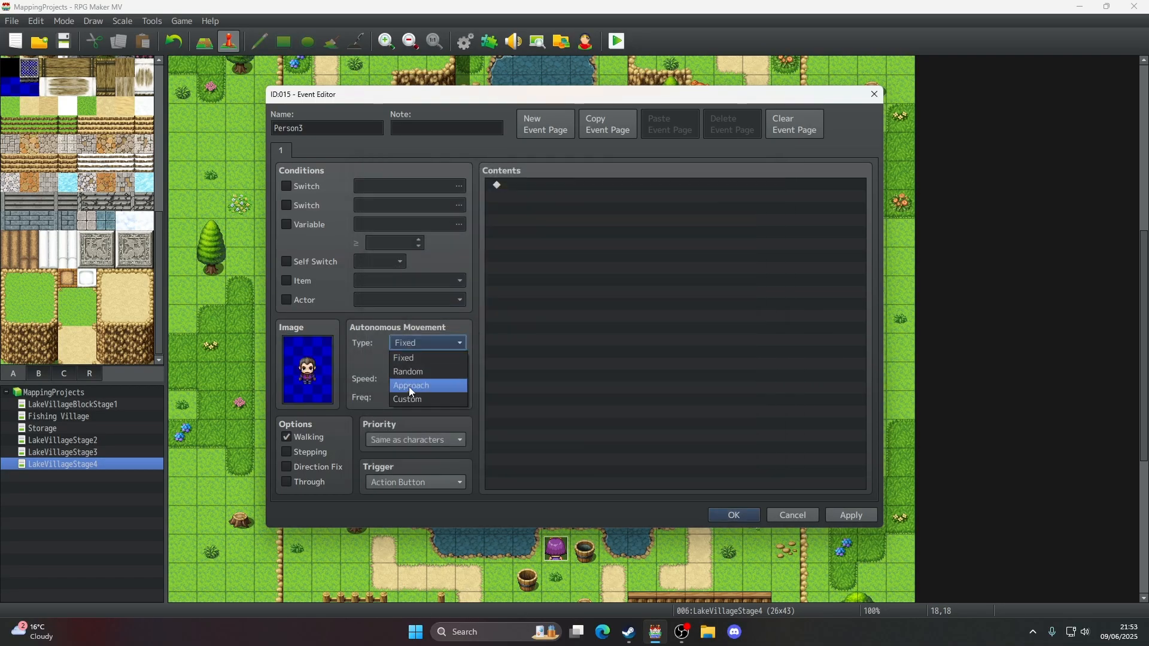
{"action": "left_click", "coordinate": [410, 400]}
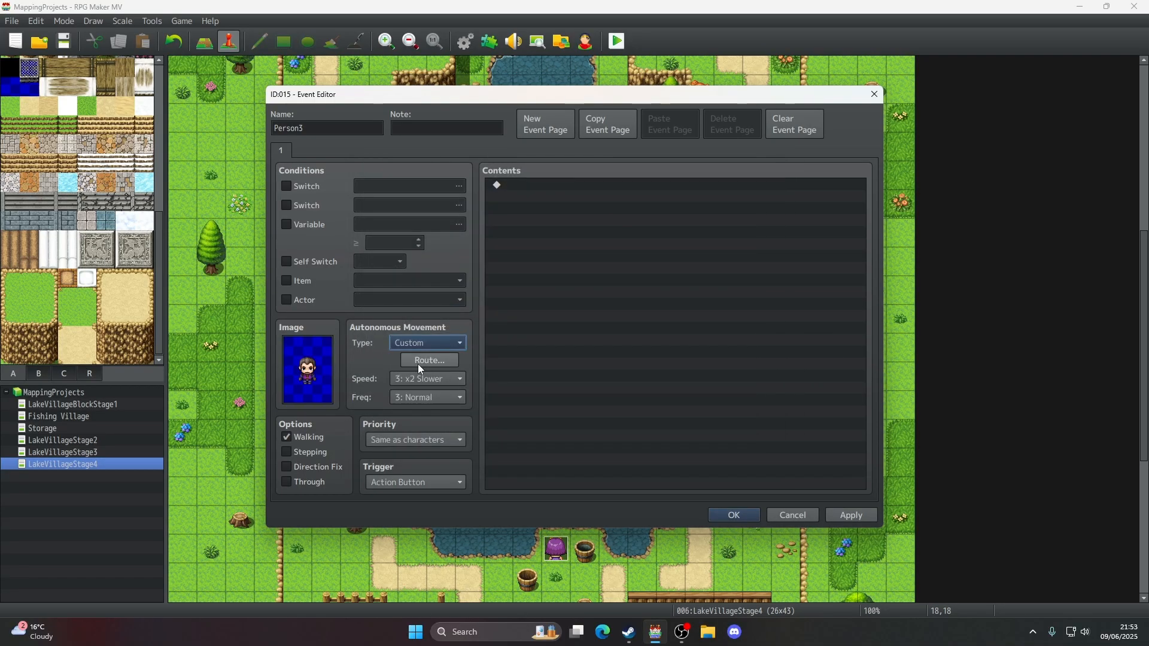
{"action": "left_click", "coordinate": [421, 360]}
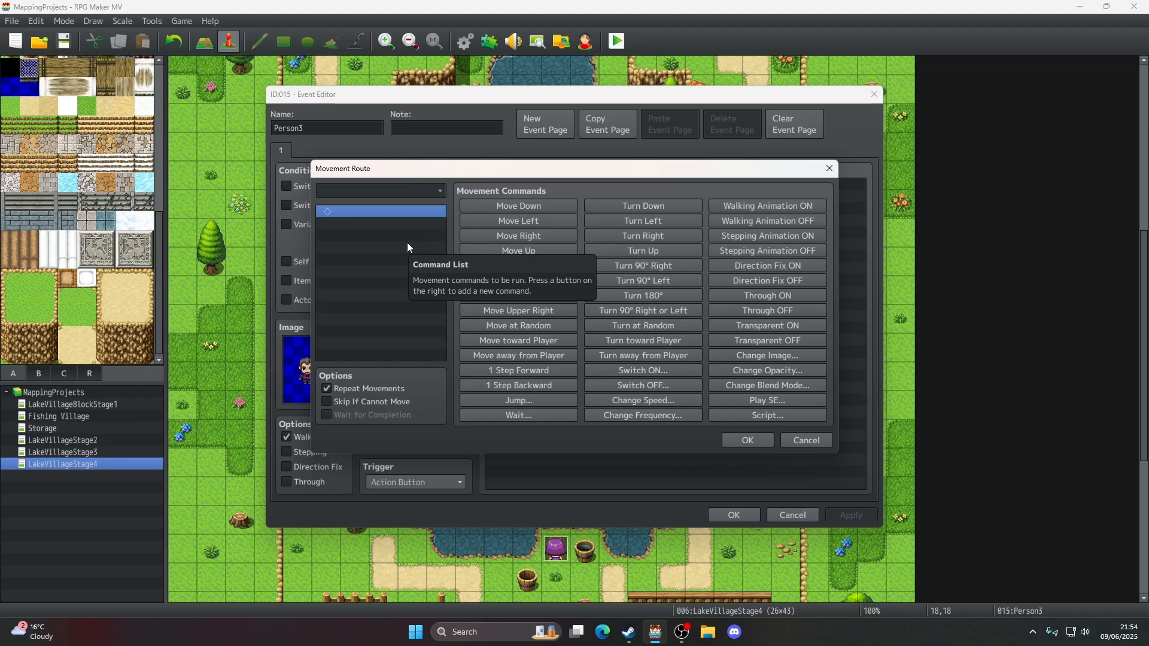
{"action": "left_click", "coordinate": [813, 237]}
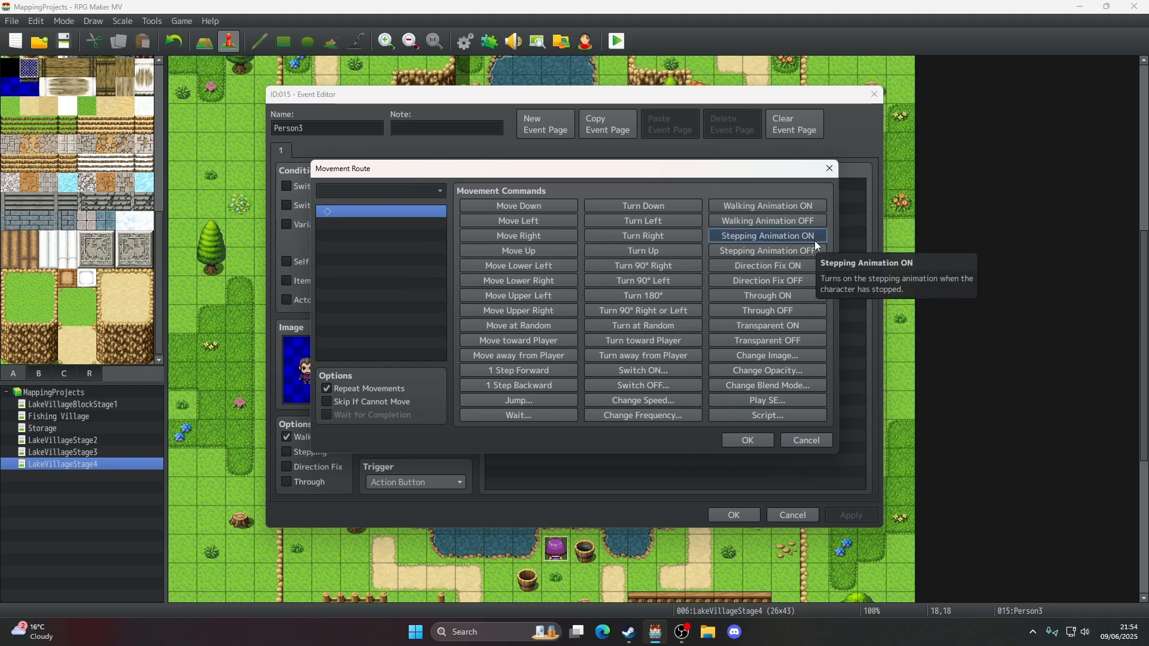
{"action": "left_click", "coordinate": [530, 414]}
{"action": "key", "text": "Return"}
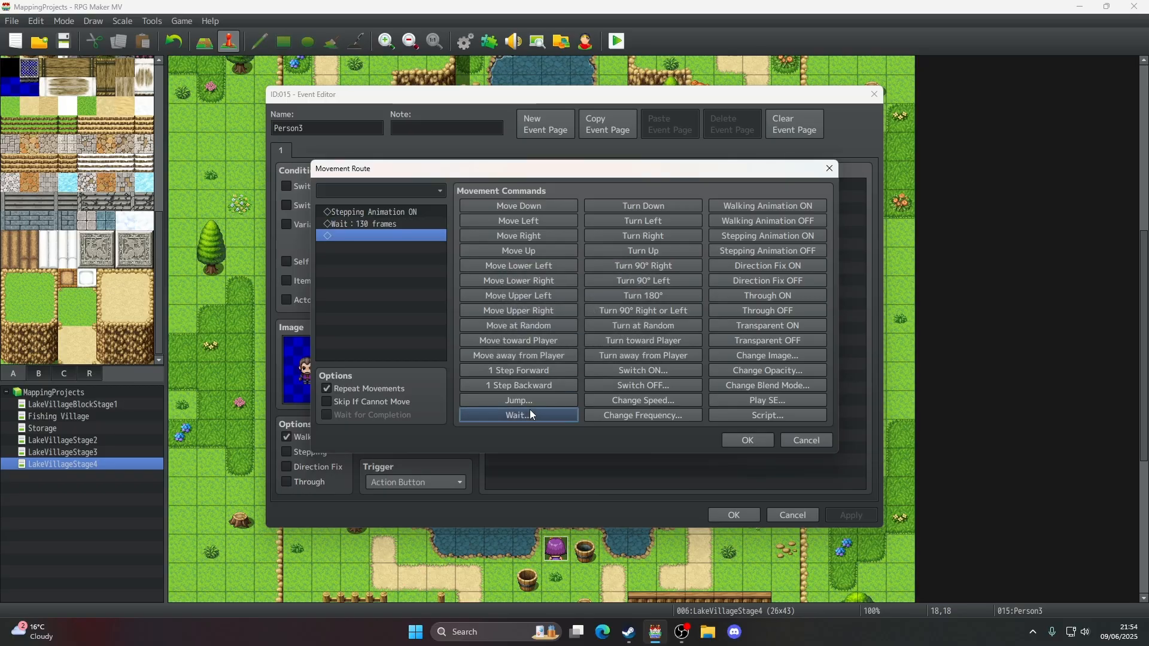
{"action": "double_click", "coordinate": [429, 225]}
{"action": "type", "text": "12"}
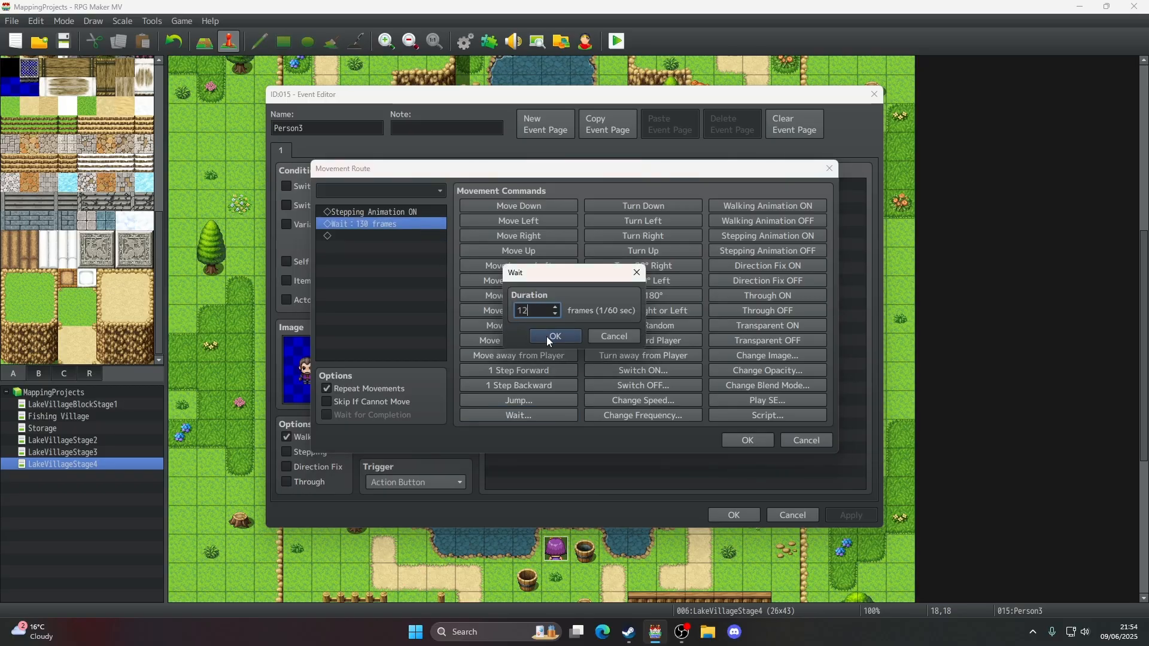
{"action": "type", "text": "0"}
{"action": "left_click", "coordinate": [546, 336]}
- Add Stepping Animation OFF and Move Right commands to the end of Person3's route
{"action": "left_click", "coordinate": [390, 255]}
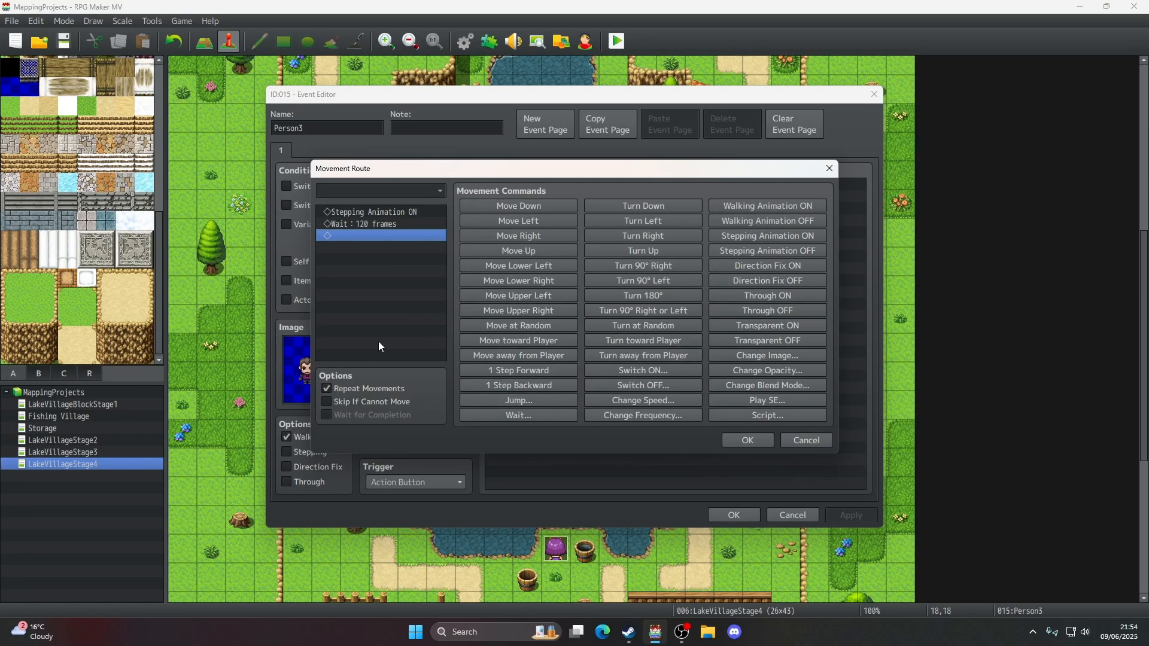
{"action": "left_click", "coordinate": [422, 228]}
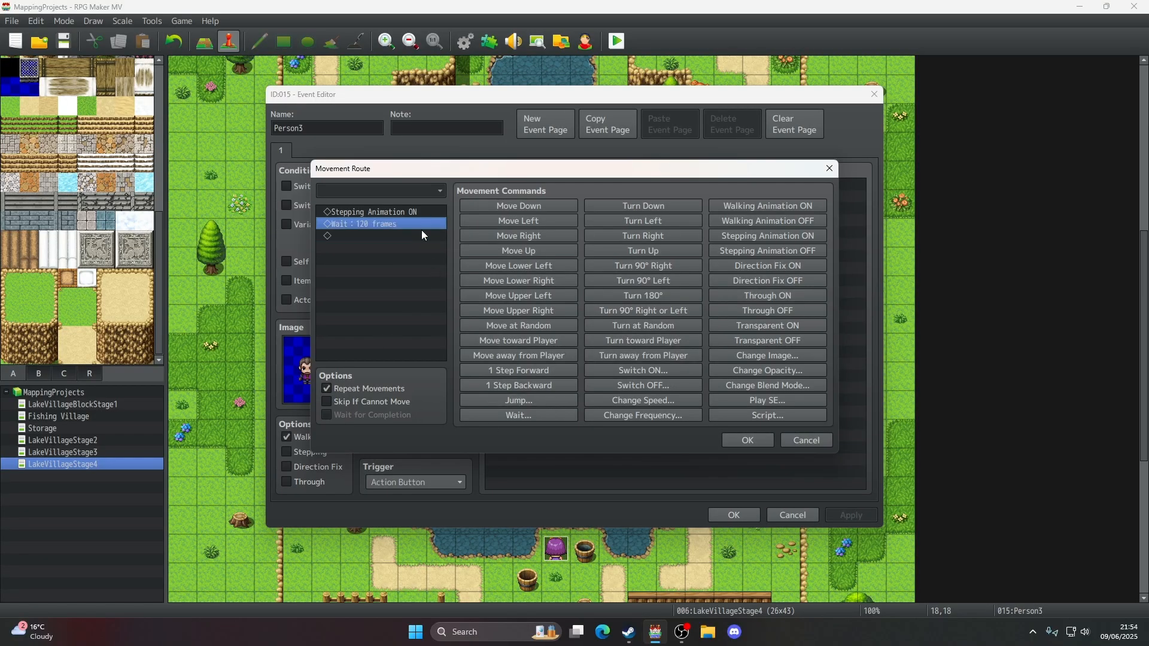
{"action": "left_click", "coordinate": [419, 236]}
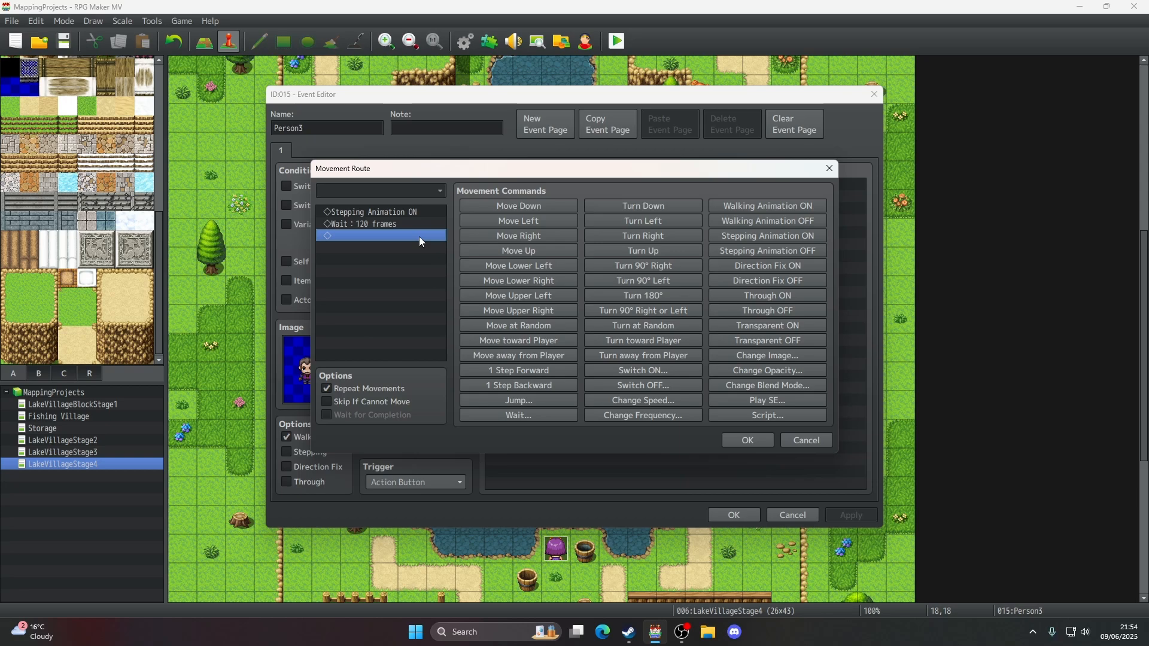
{"action": "left_click", "coordinate": [420, 212]}
{"action": "left_click", "coordinate": [414, 224]}
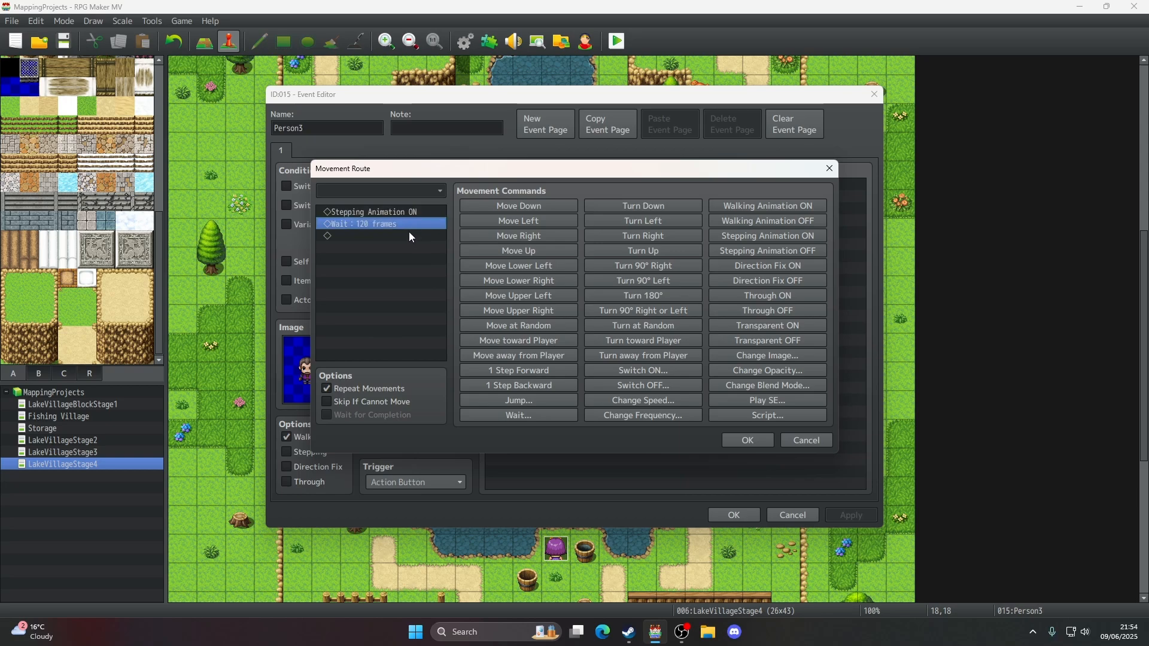
{"action": "left_click", "coordinate": [409, 235]}
{"action": "left_click", "coordinate": [803, 250]}
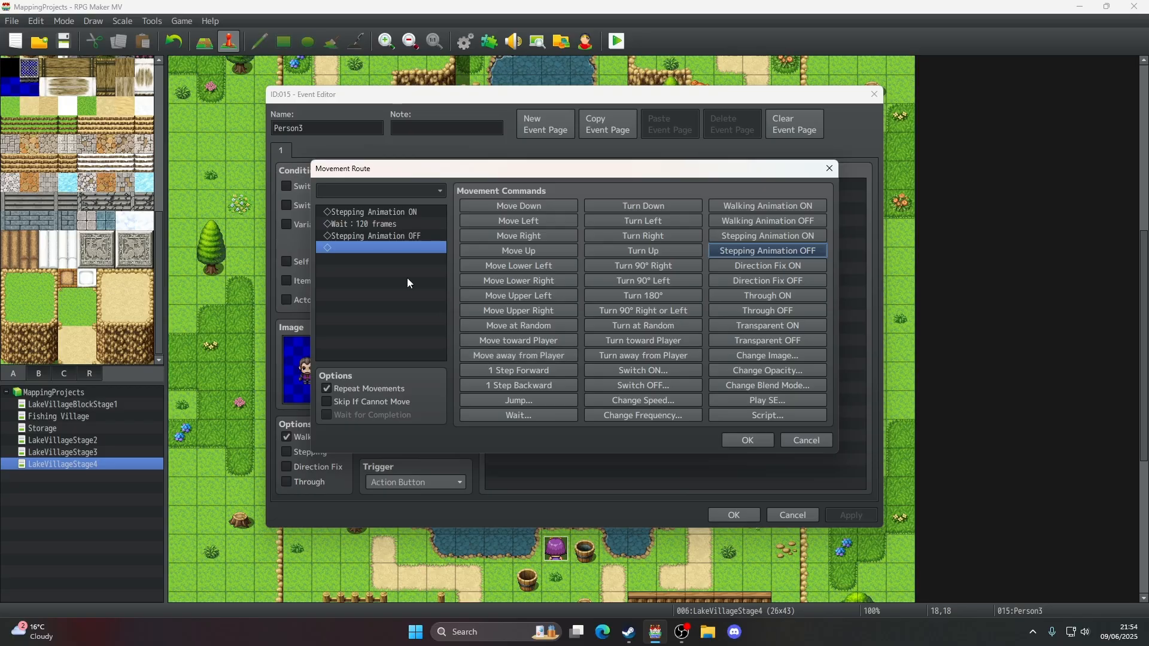
{"action": "left_click", "coordinate": [526, 237]}
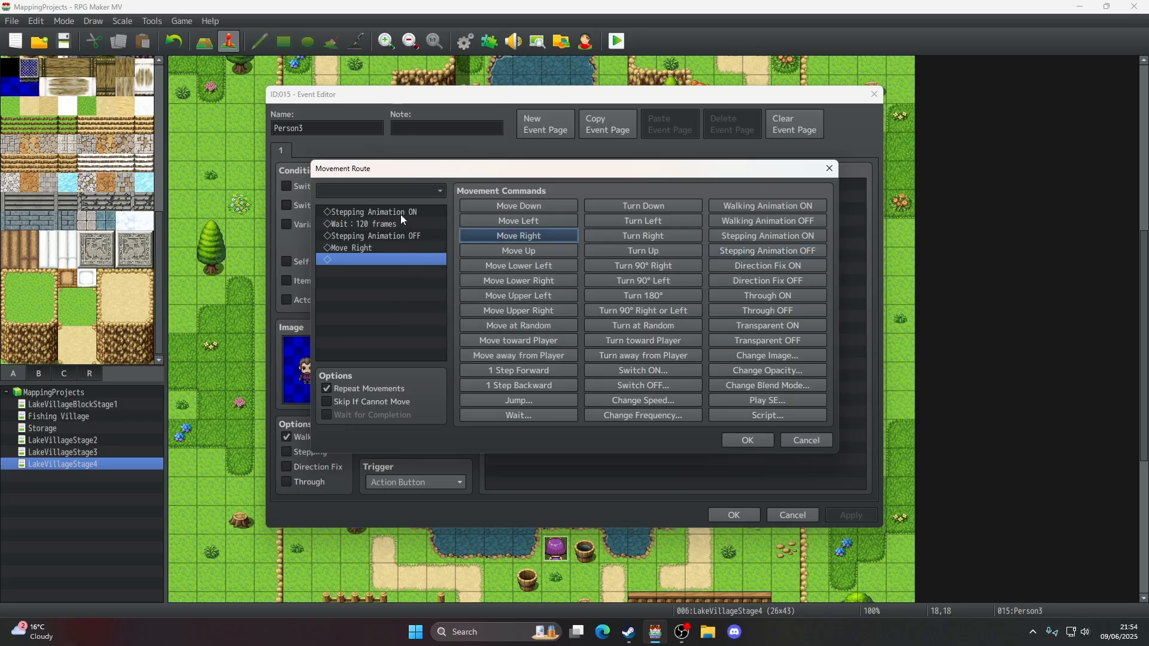
- Append copies of the route's first three commands after Move Right, add a Move Left command and confirm the movement route
{"action": "left_click_drag", "start_coordinate": [401, 213], "coordinate": [398, 238]}
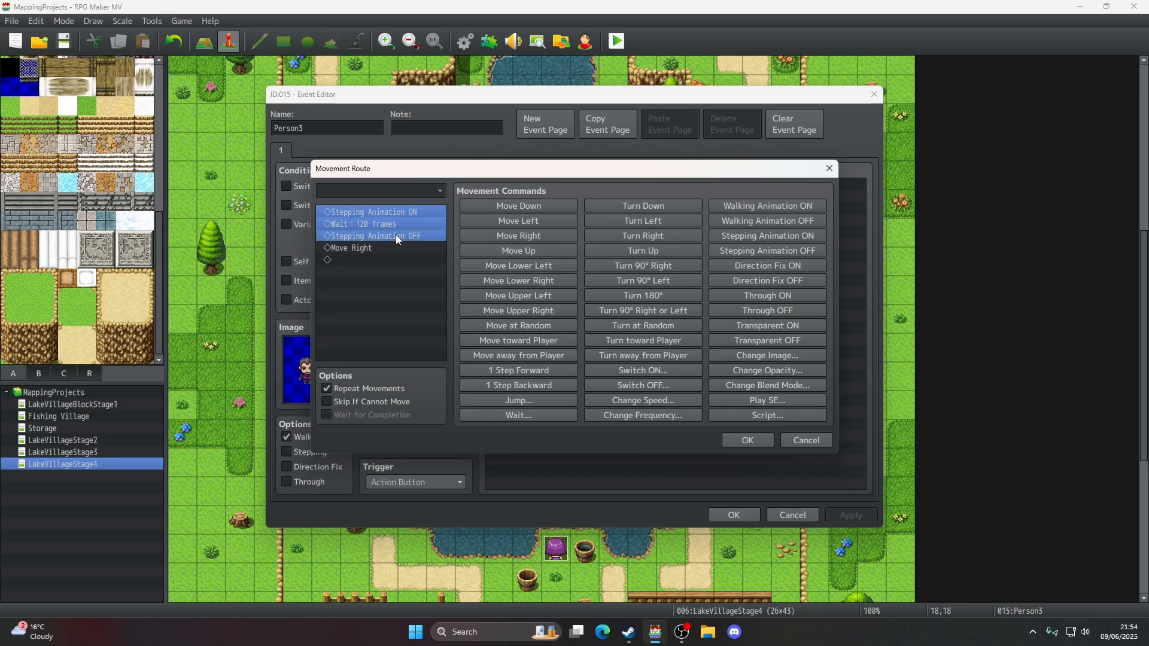
{"action": "key", "text": "ctrl+c"}
{"action": "left_click", "coordinate": [377, 260]}
{"action": "key", "text": "ctrl+v"}
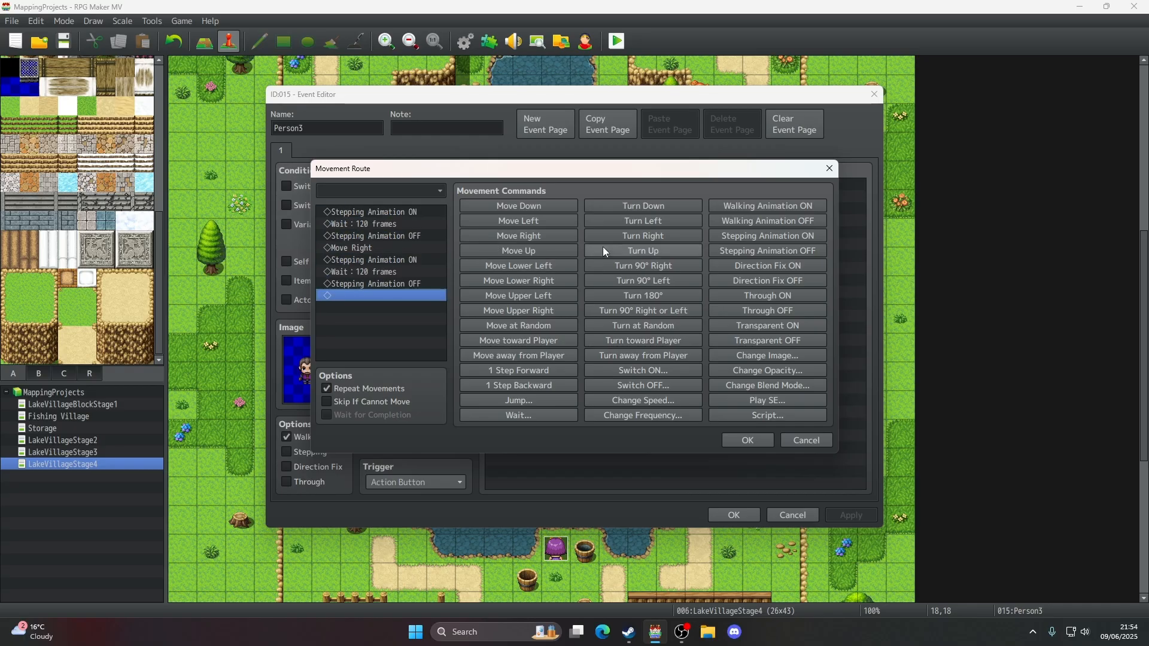
{"action": "left_click", "coordinate": [537, 221]}
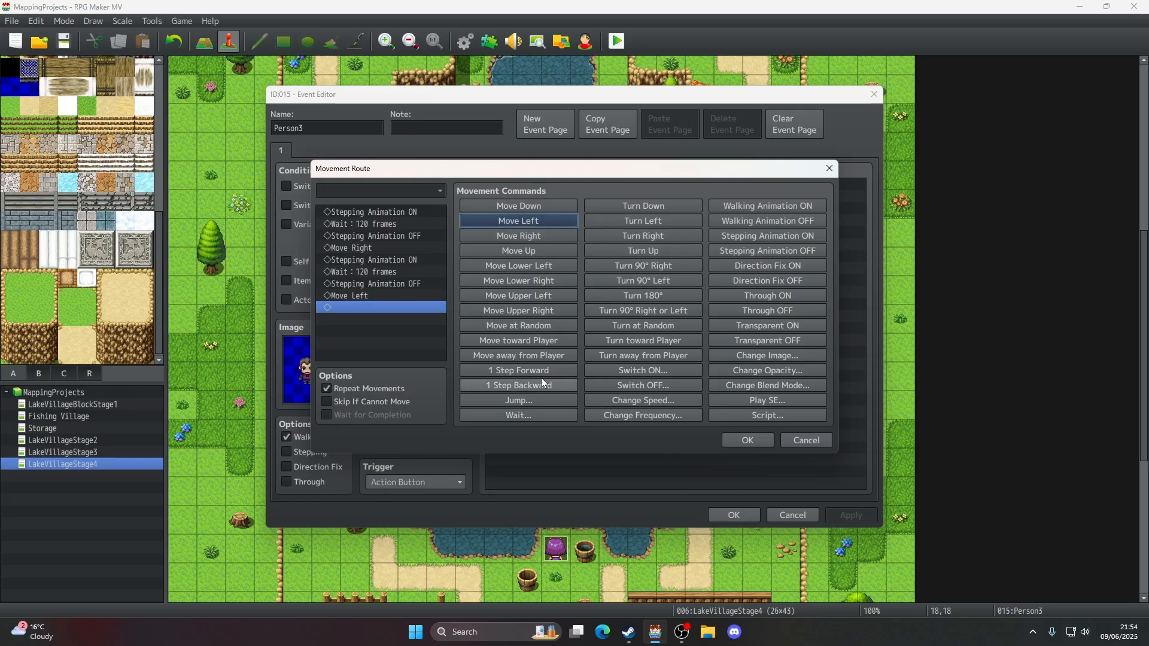
{"action": "left_click", "coordinate": [750, 443]}
- Add a Show Text command to Person3 reading "Would you like to help harvest the crops?" and confirm the event
{"action": "left_click", "coordinate": [568, 274]}
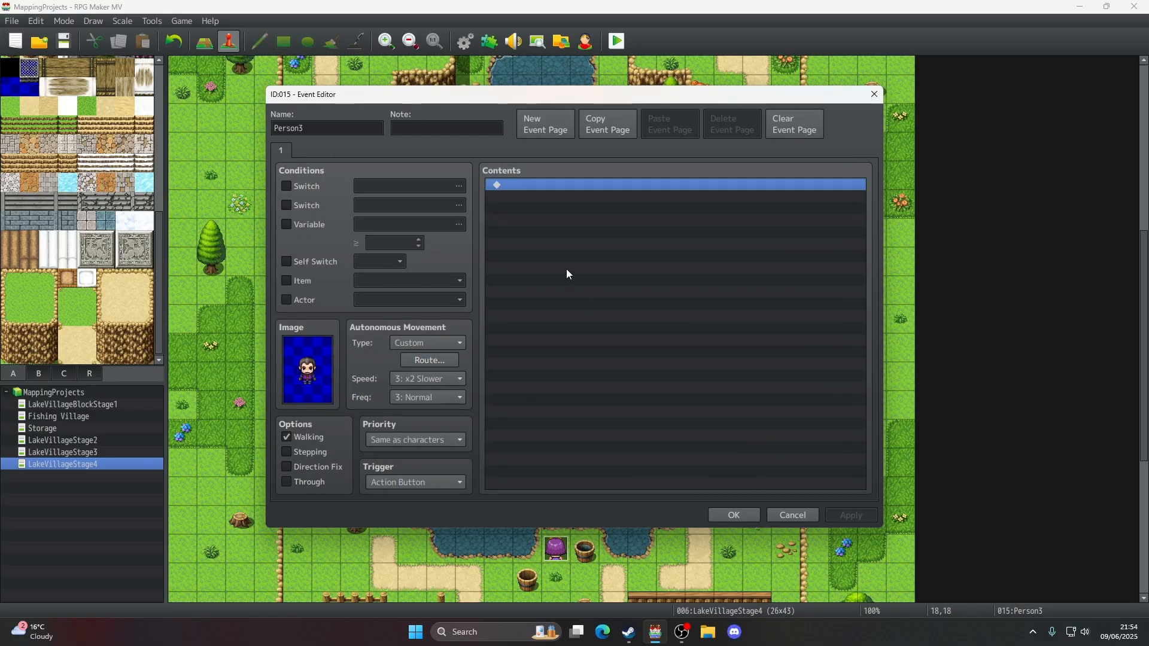
{"action": "double_click", "coordinate": [567, 253]}
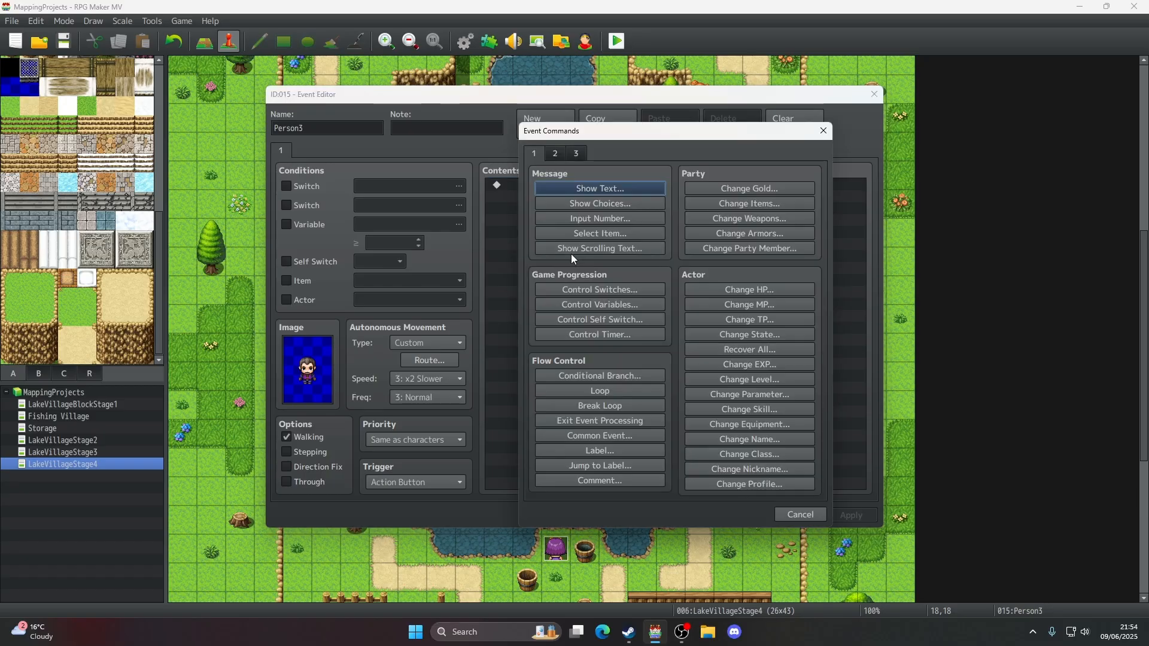
{"action": "left_click", "coordinate": [574, 188]}
{"action": "type", "text": "W"}
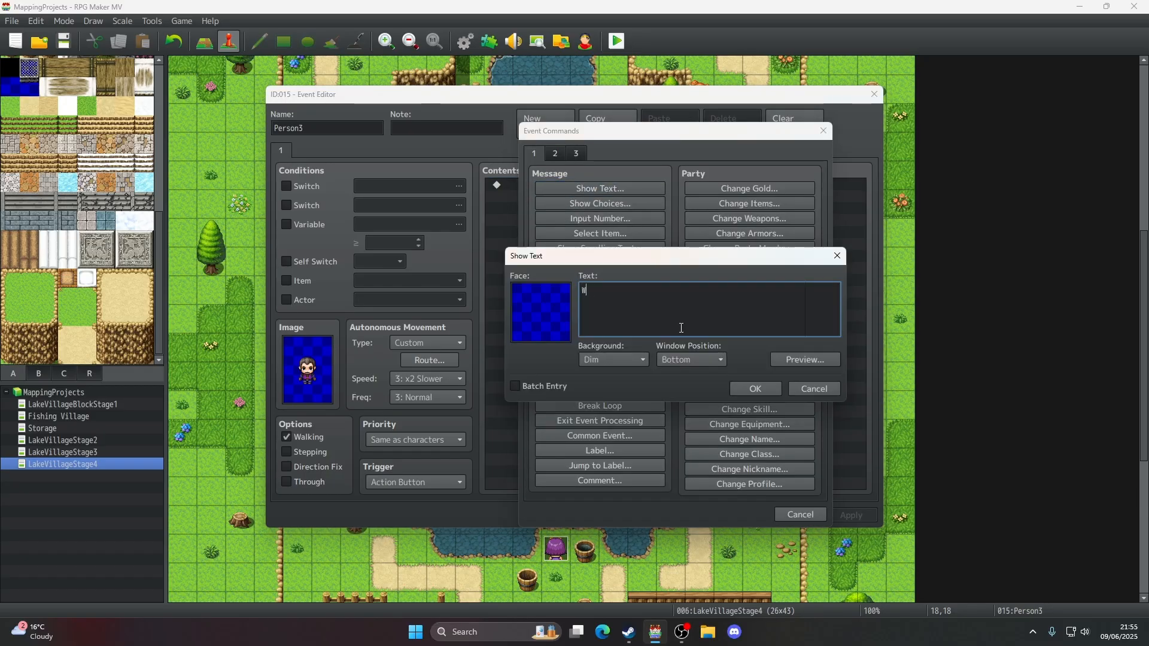
{"action": "type", "text": "ould you like to help harvest the c"}
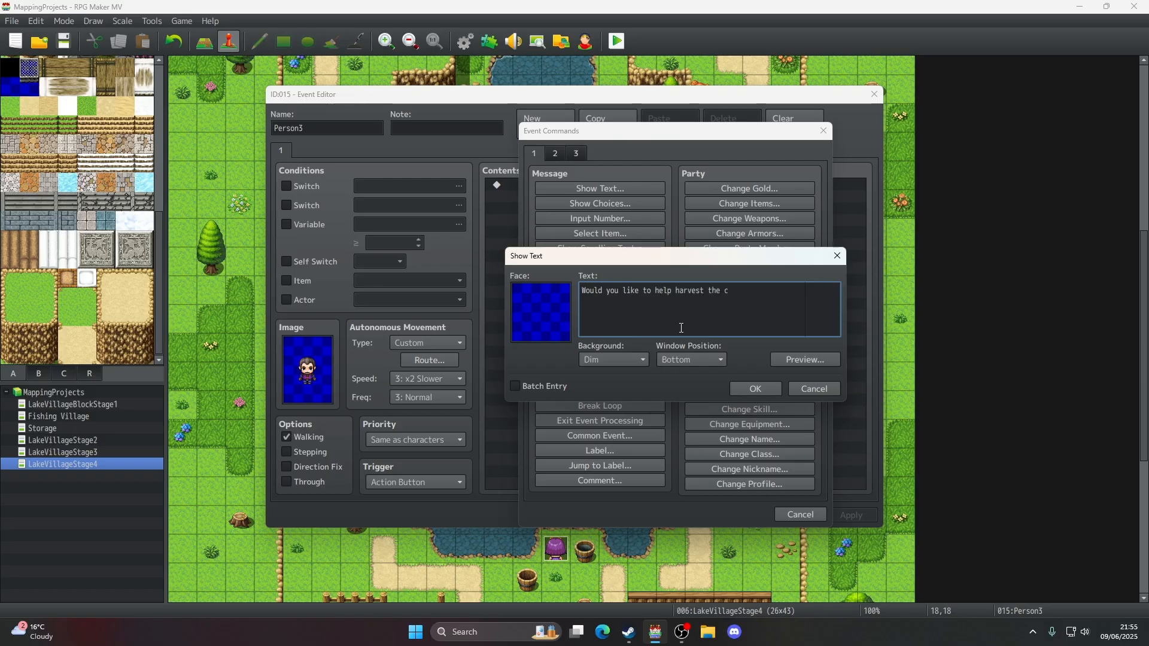
{"action": "type", "text": "rops?"}
{"action": "left_click", "coordinate": [739, 388]}
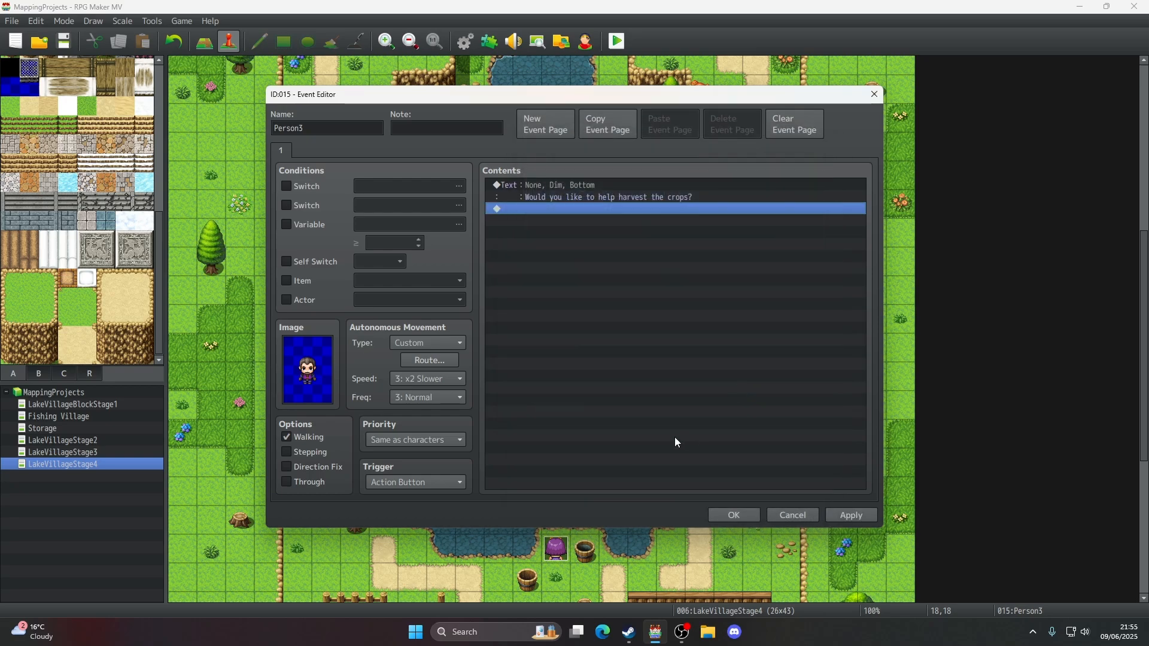
{"action": "left_click", "coordinate": [726, 519]}
- Change Person3's image to the right-facing pose of the same People1 character and confirm the event
{"action": "double_click", "coordinate": [701, 205]}
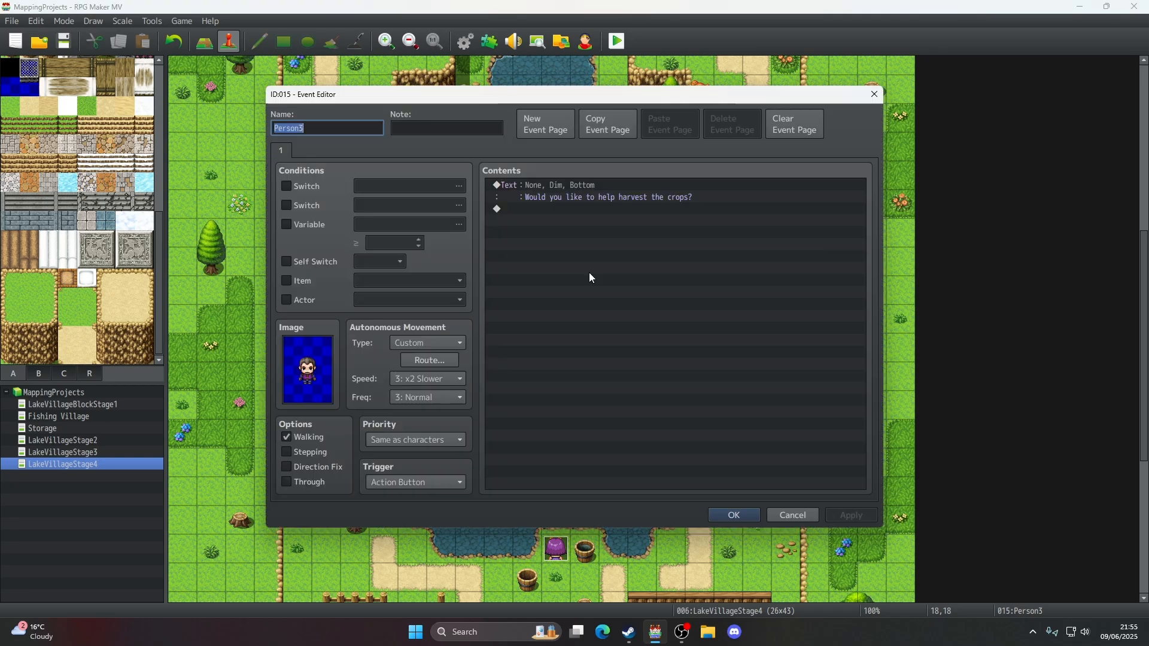
{"action": "double_click", "coordinate": [307, 370]}
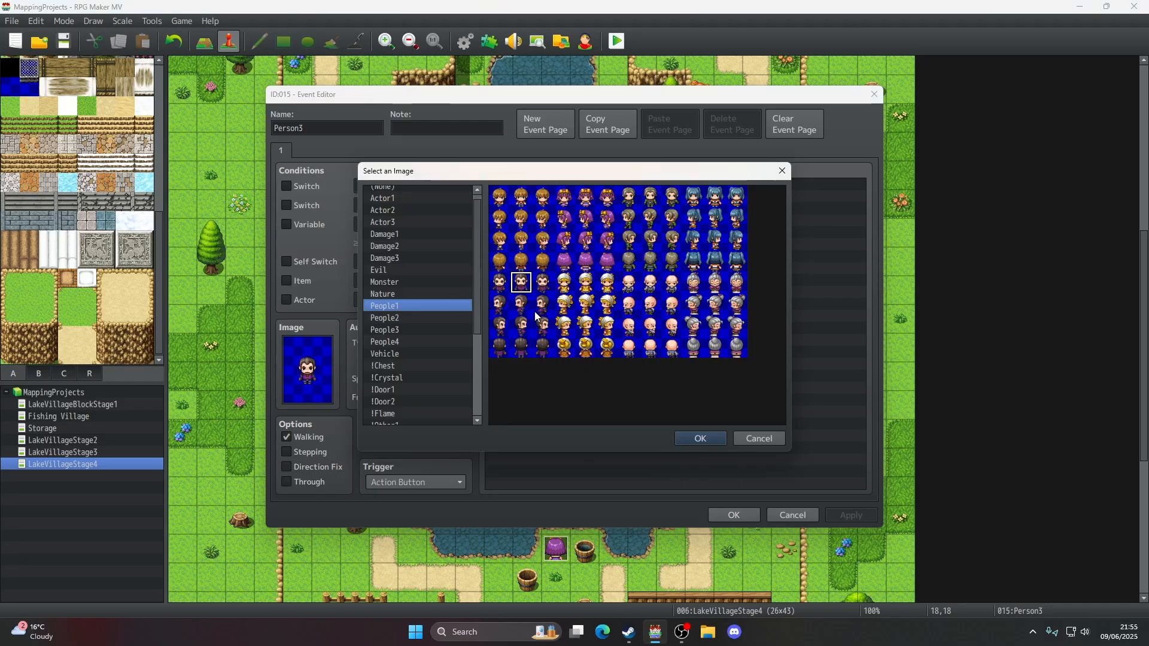
{"action": "double_click", "coordinate": [521, 326]}
{"action": "left_click", "coordinate": [734, 515]}
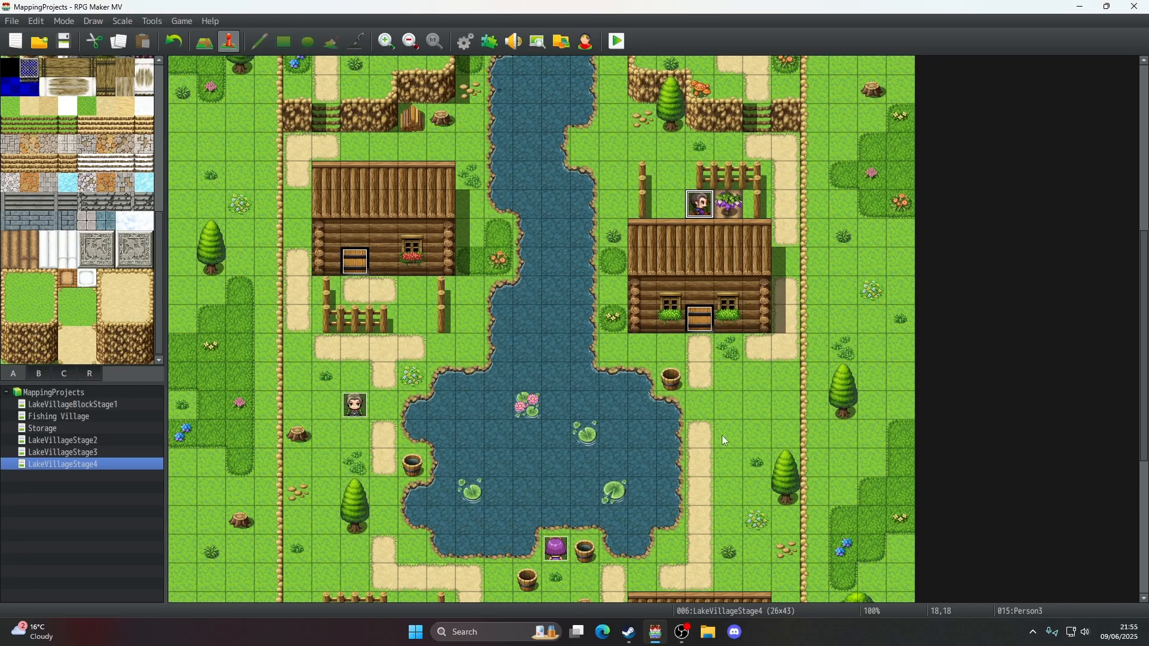
{"action": "scroll", "coordinate": [727, 385], "scroll_direction": "up", "scroll_amount": 5}
{"action": "scroll", "coordinate": [727, 386], "scroll_direction": "down", "scroll_amount": 3}
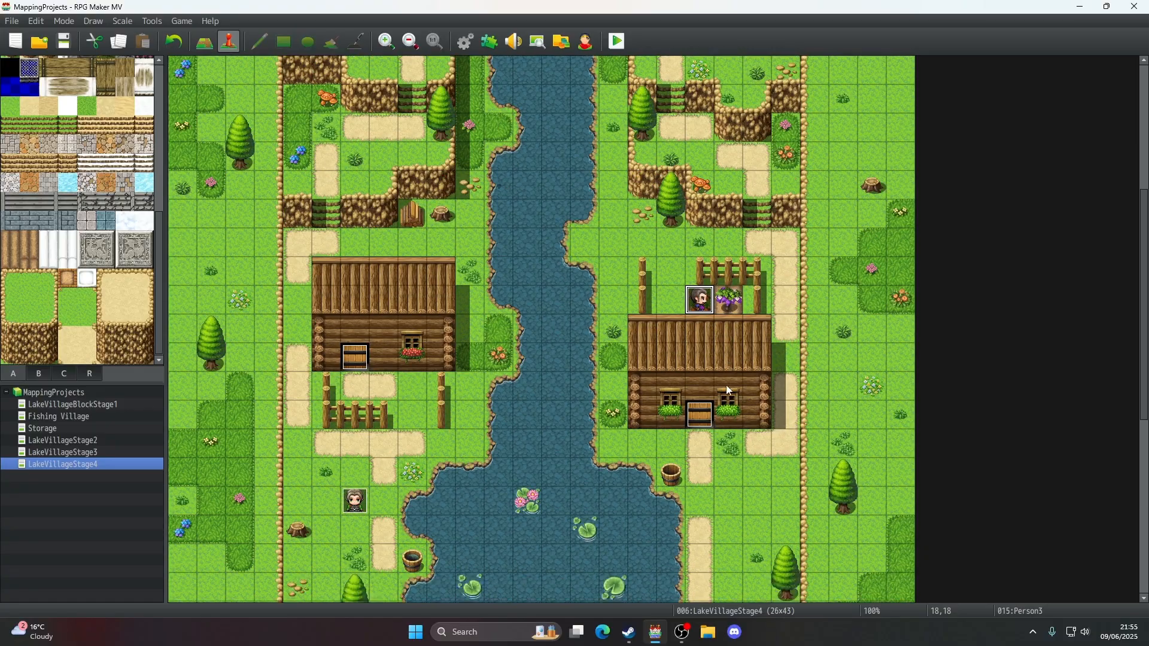
- Create a new event named Person4 on the grass tile just left of the brown mushrooms, beneath the large round tree
{"action": "scroll", "coordinate": [727, 386], "scroll_direction": "down", "scroll_amount": 5}
{"action": "scroll", "coordinate": [726, 386], "scroll_direction": "up", "scroll_amount": 8}
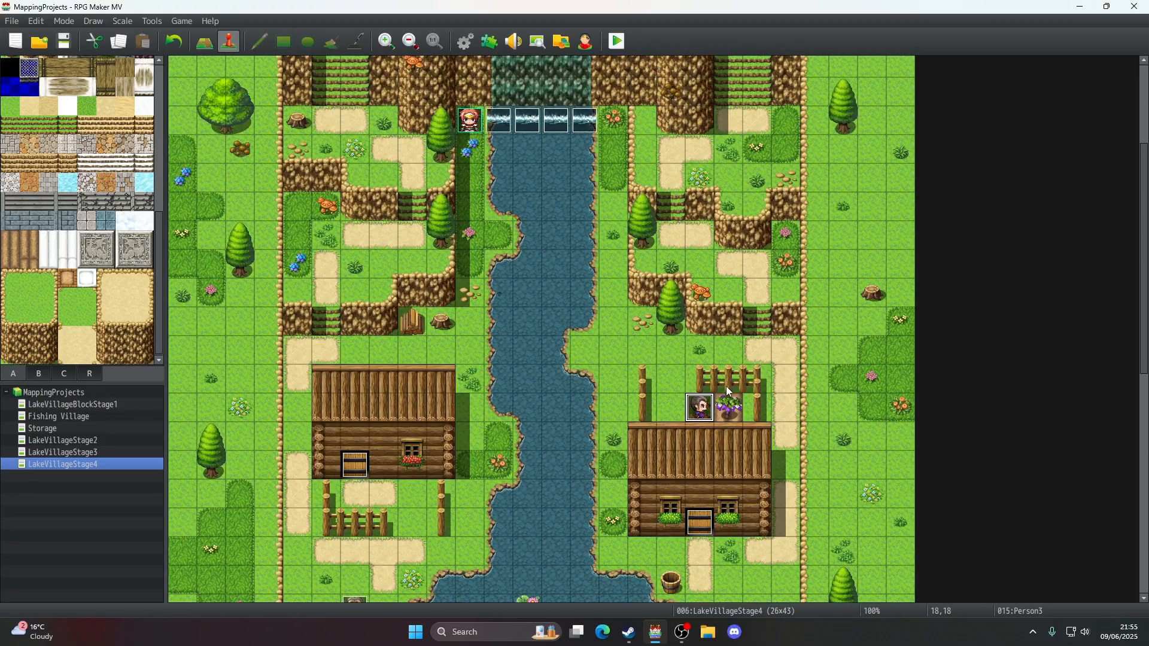
{"action": "scroll", "coordinate": [728, 389], "scroll_direction": "up", "scroll_amount": 4}
{"action": "scroll", "coordinate": [684, 323], "scroll_direction": "down", "scroll_amount": 8}
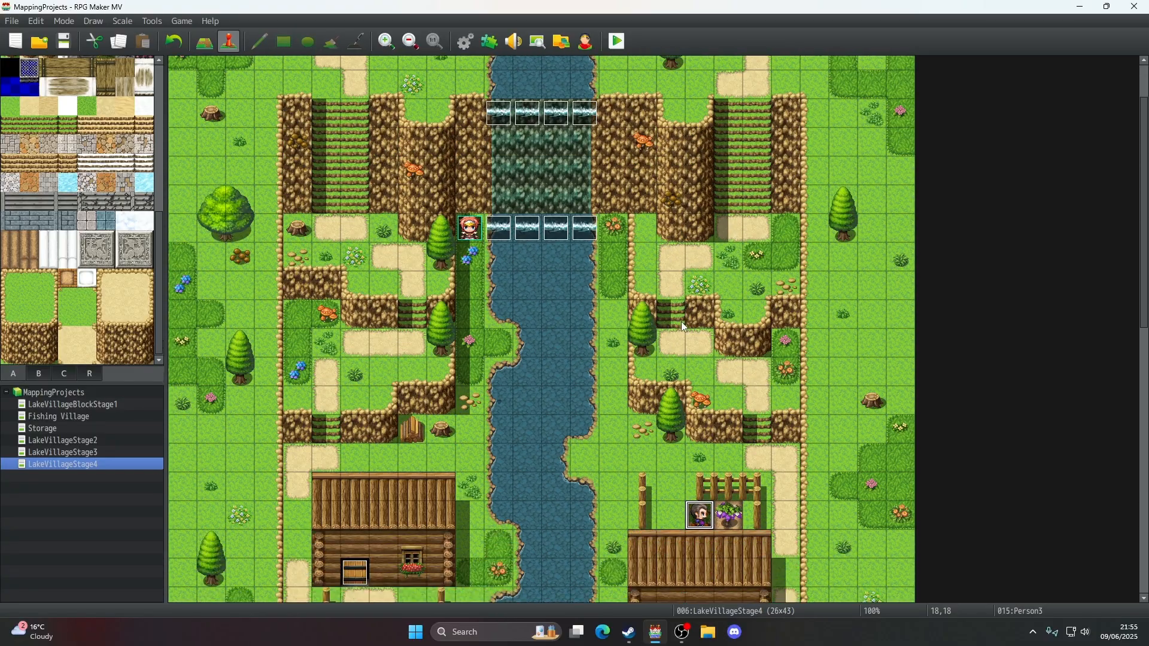
{"action": "scroll", "coordinate": [685, 326], "scroll_direction": "down", "scroll_amount": 1}
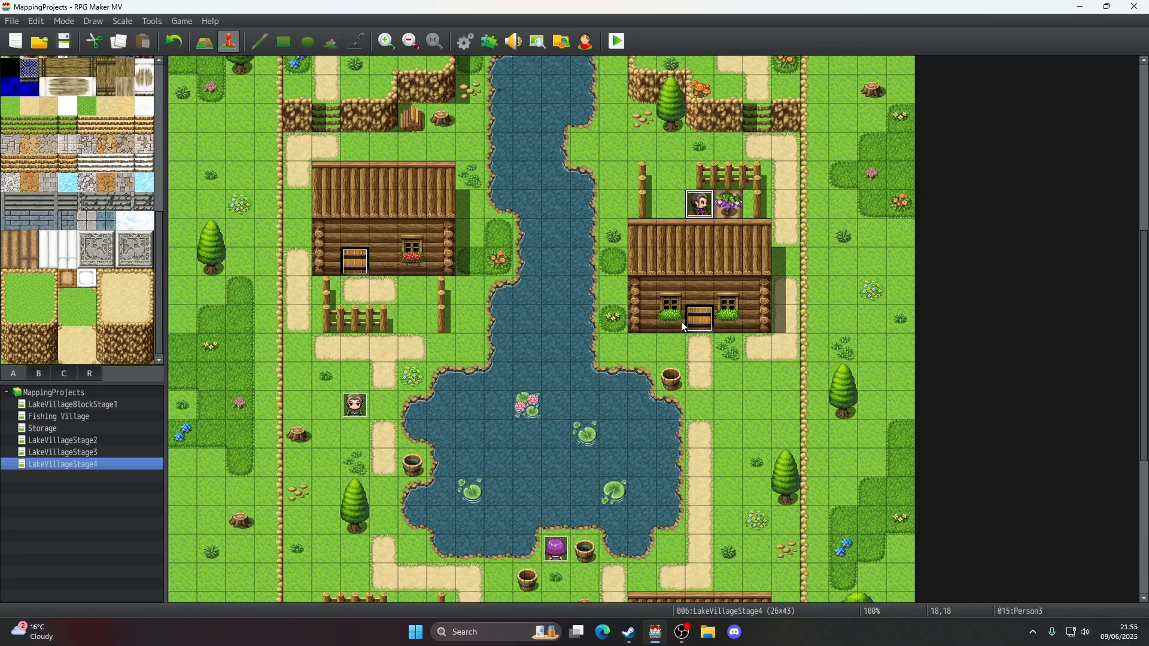
{"action": "scroll", "coordinate": [685, 327], "scroll_direction": "up", "scroll_amount": 5}
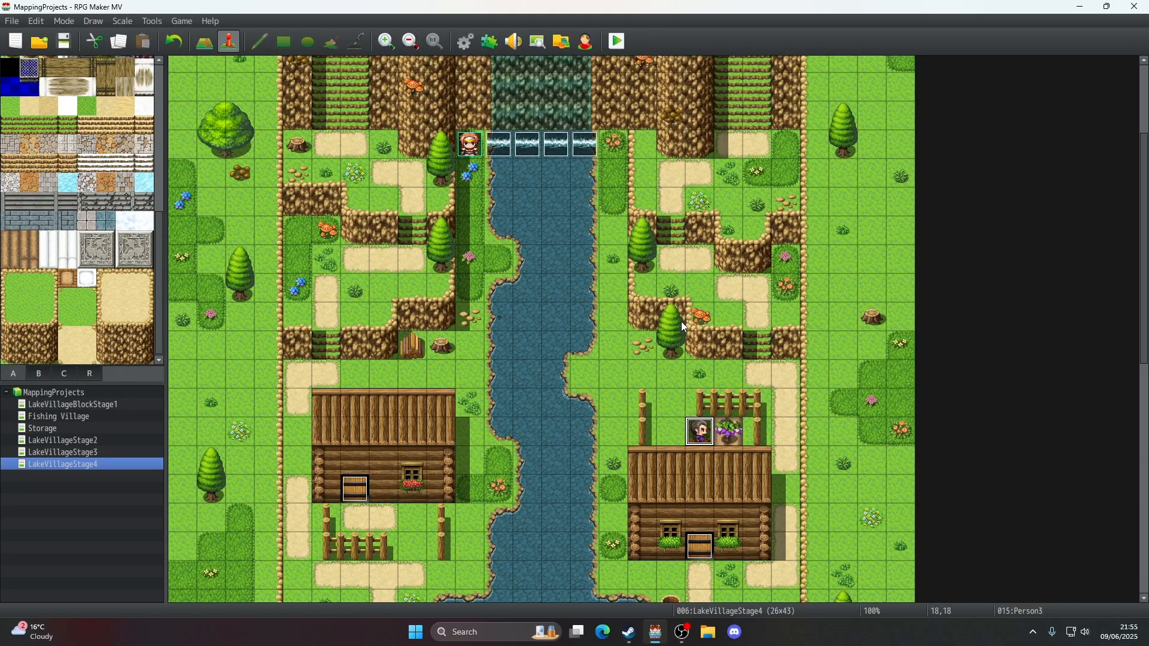
{"action": "scroll", "coordinate": [684, 325], "scroll_direction": "up", "scroll_amount": 3}
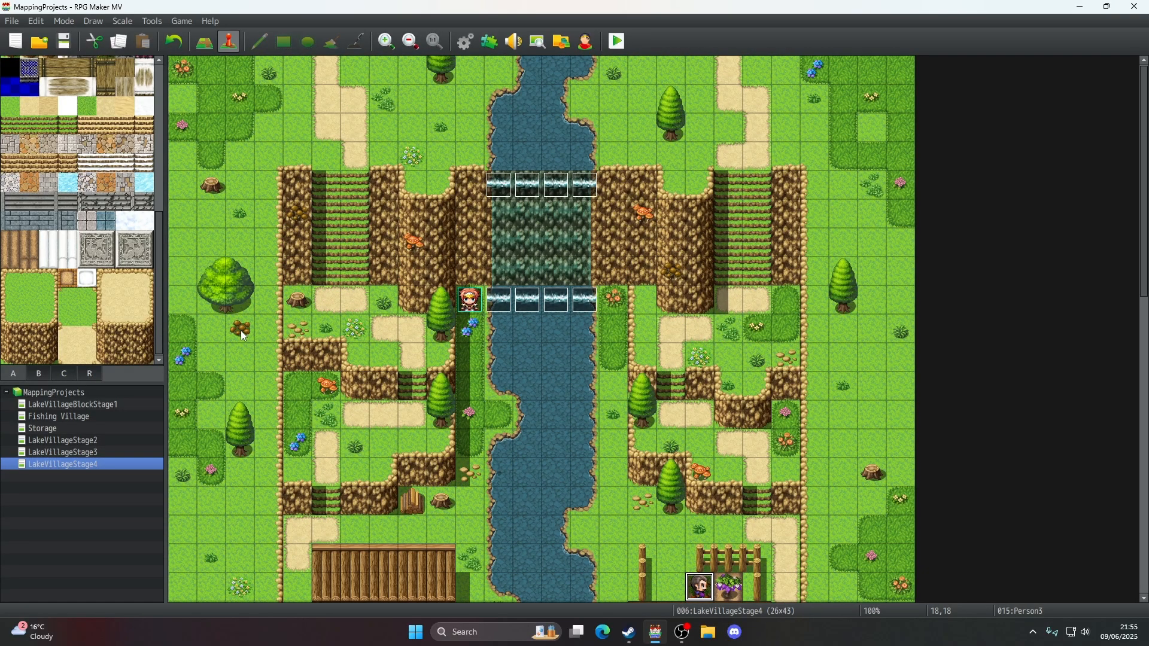
{"action": "right_click", "coordinate": [211, 327]}
{"action": "left_click", "coordinate": [229, 342]}
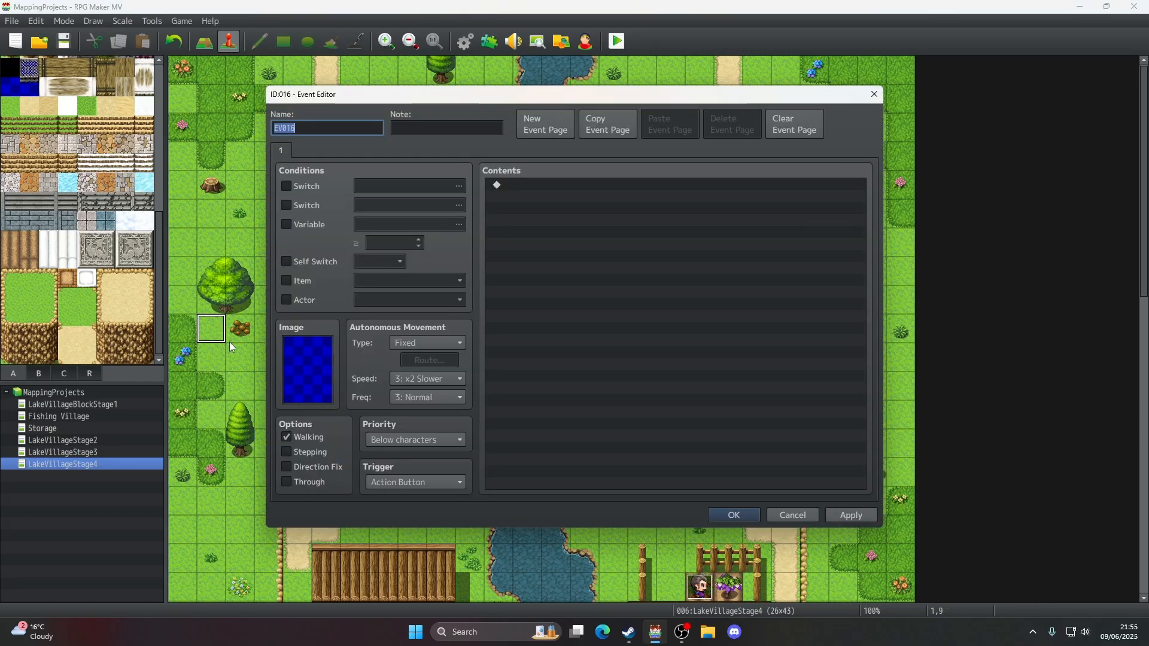
{"action": "type", "text": "Person4"}
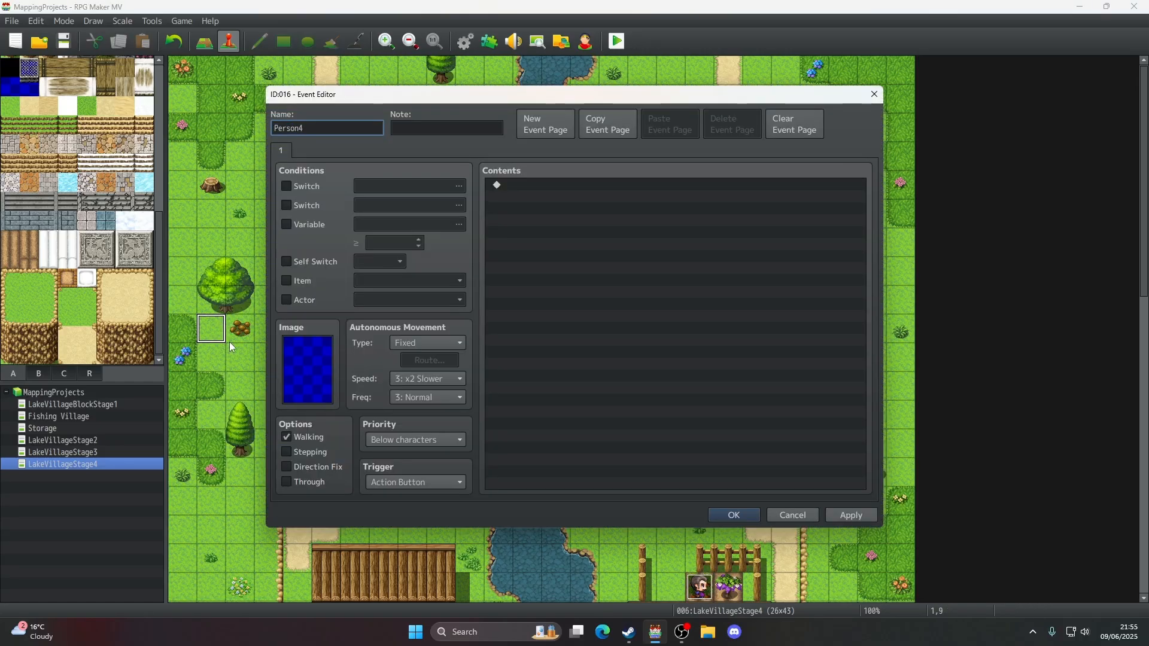
- Give Person4 the side-facing pose of the white-capped, yellow-clad character from People1 and enable its Stepping option
{"action": "double_click", "coordinate": [293, 389]}
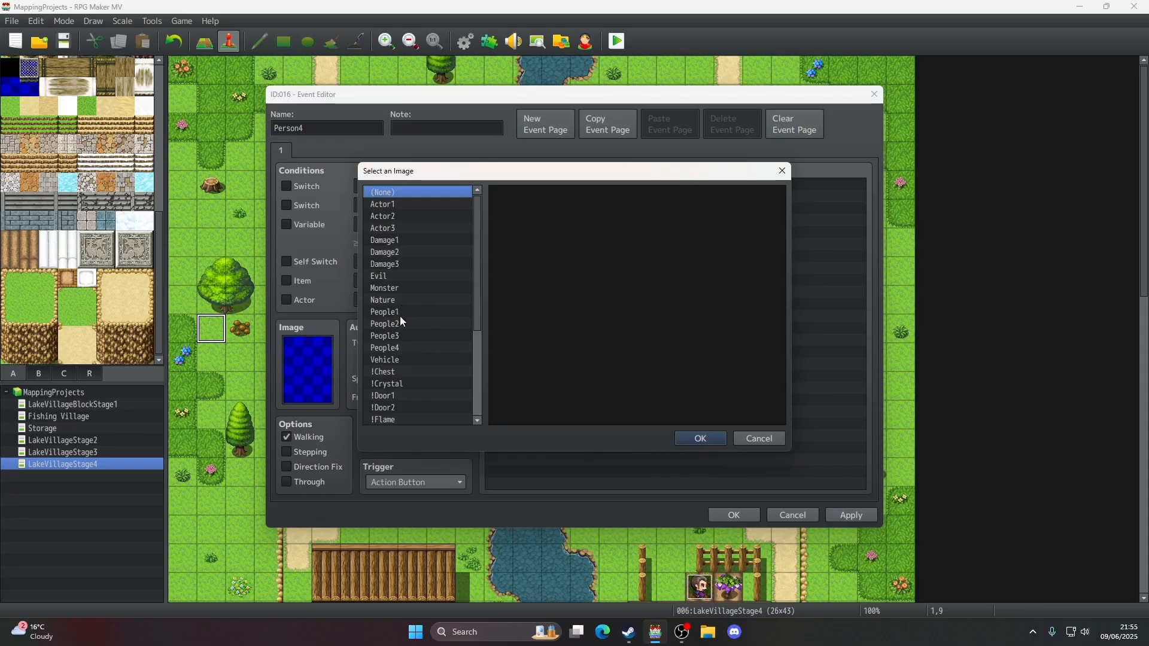
{"action": "left_click", "coordinate": [400, 316]}
{"action": "left_click", "coordinate": [401, 324]}
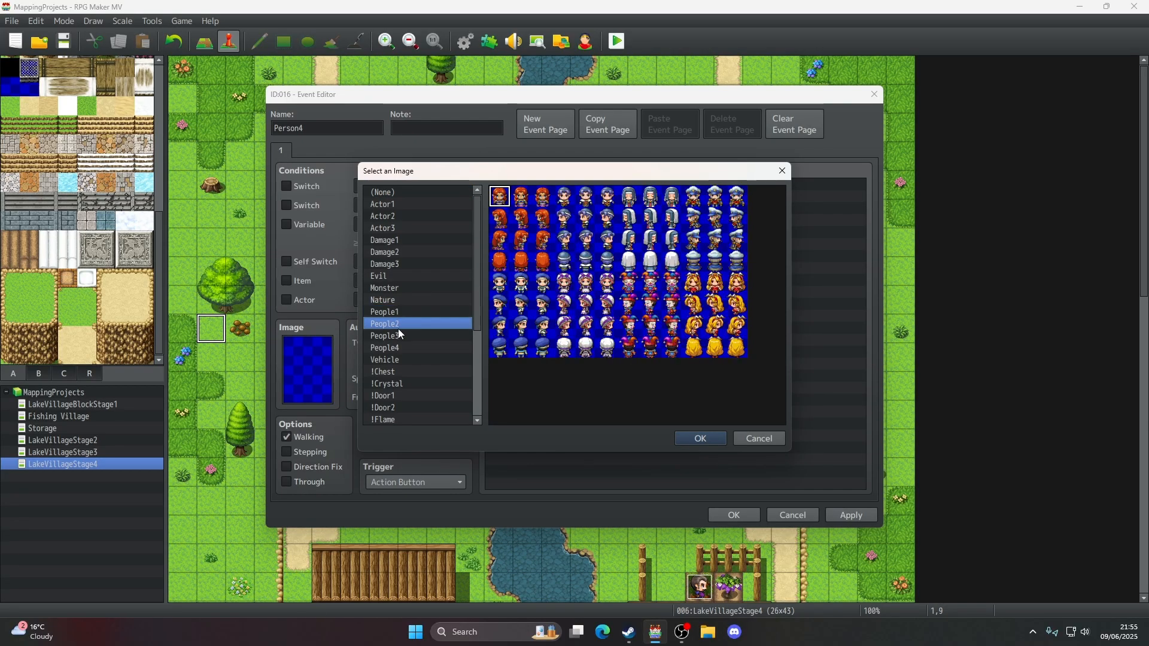
{"action": "left_click", "coordinate": [397, 336]}
{"action": "left_click", "coordinate": [396, 345]}
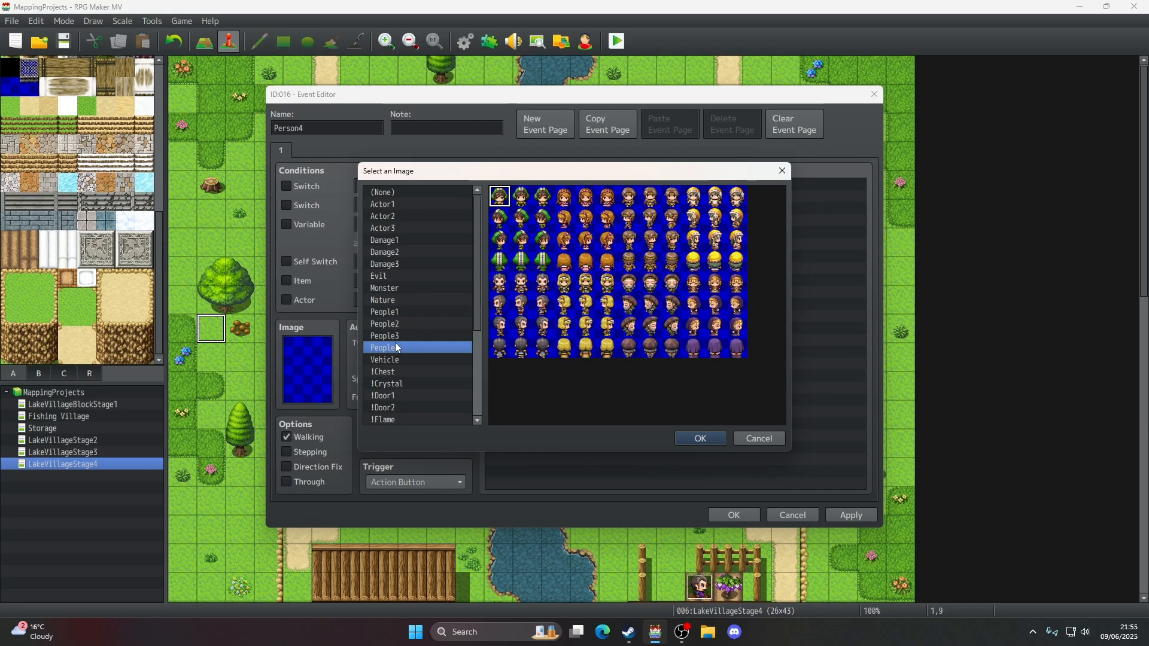
{"action": "left_click", "coordinate": [392, 311]}
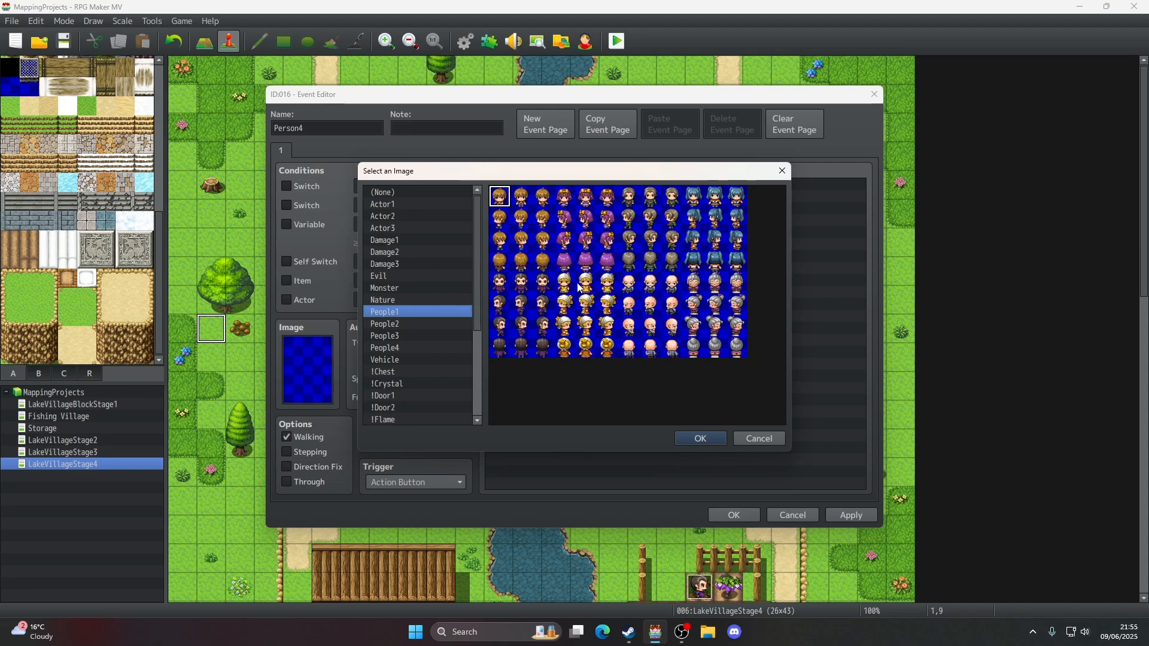
{"action": "left_click", "coordinate": [586, 299]}
{"action": "left_click", "coordinate": [718, 441]}
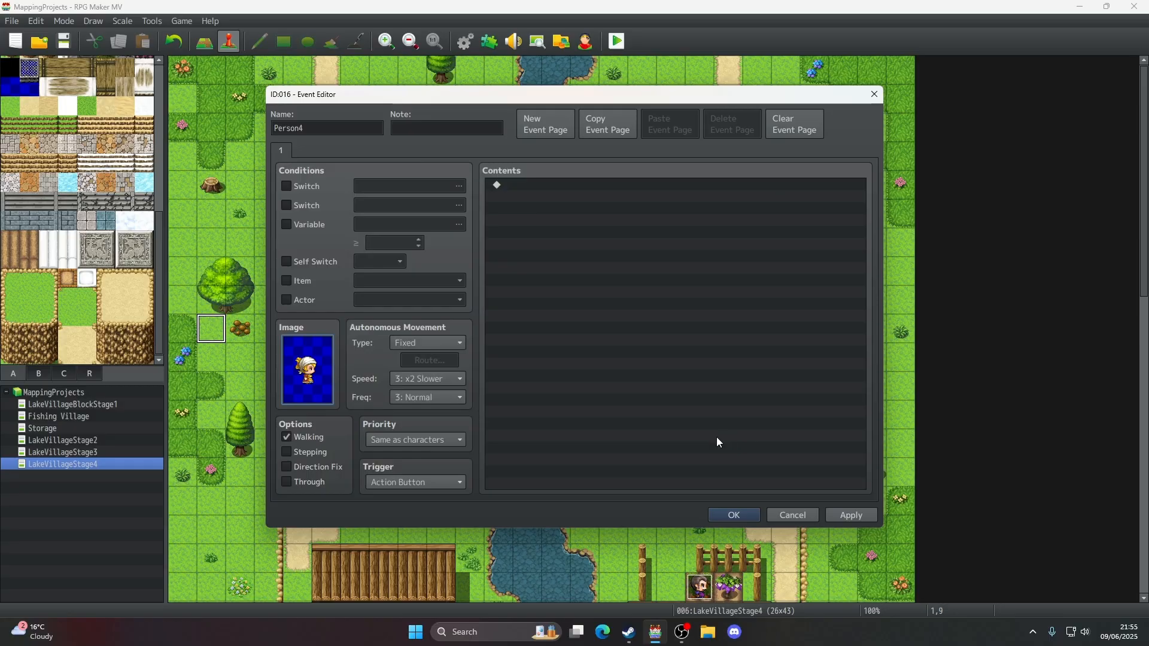
{"action": "left_click", "coordinate": [852, 515]}
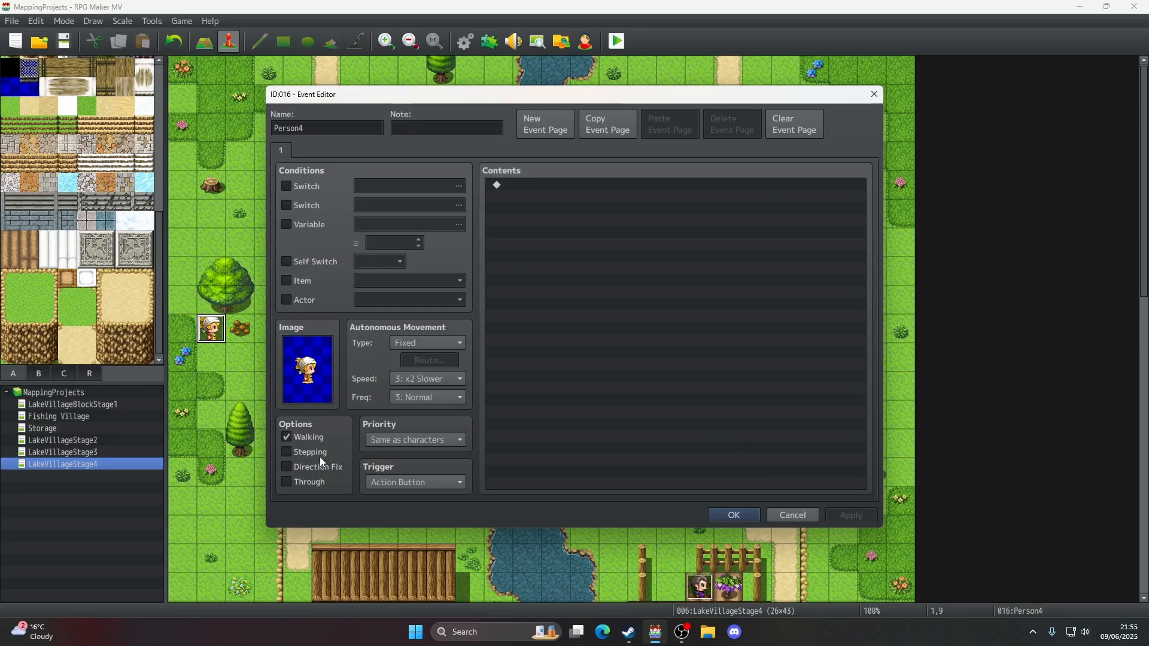
{"action": "left_click", "coordinate": [320, 457]}
{"action": "left_click", "coordinate": [868, 514]}
- Add a Set Movement Route command for This Event to Person4 containing Stepping Animation OFF, and apply it
{"action": "left_click", "coordinate": [564, 237]}
{"action": "right_click", "coordinate": [564, 237]}
{"action": "left_click", "coordinate": [592, 246]}
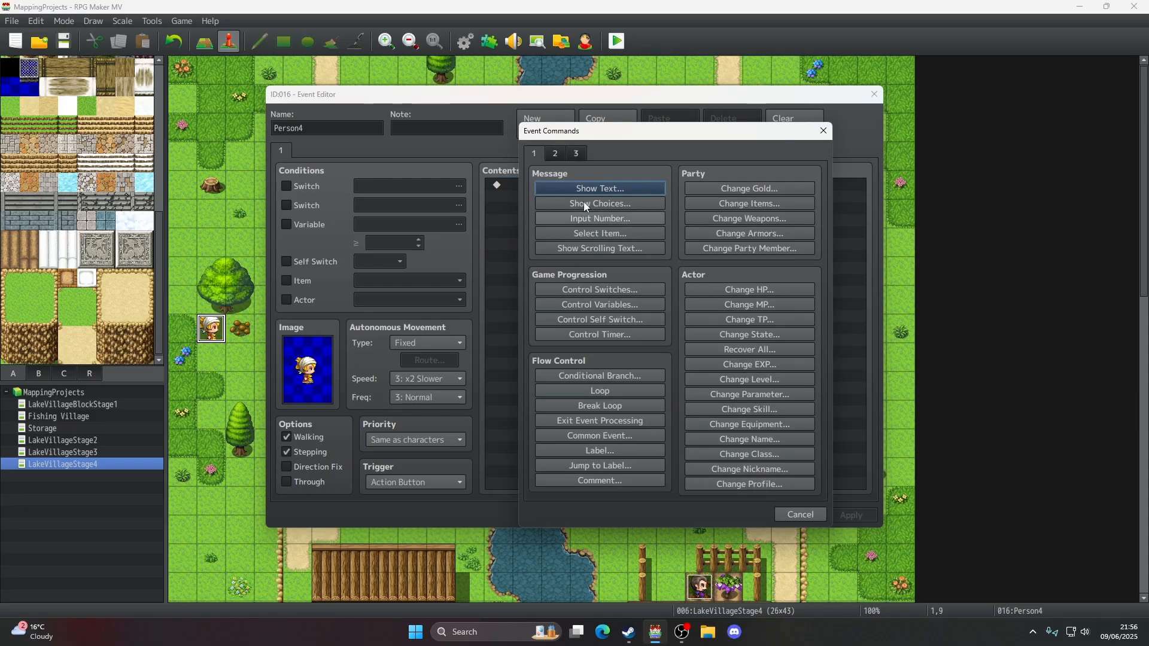
{"action": "left_click", "coordinate": [557, 155]}
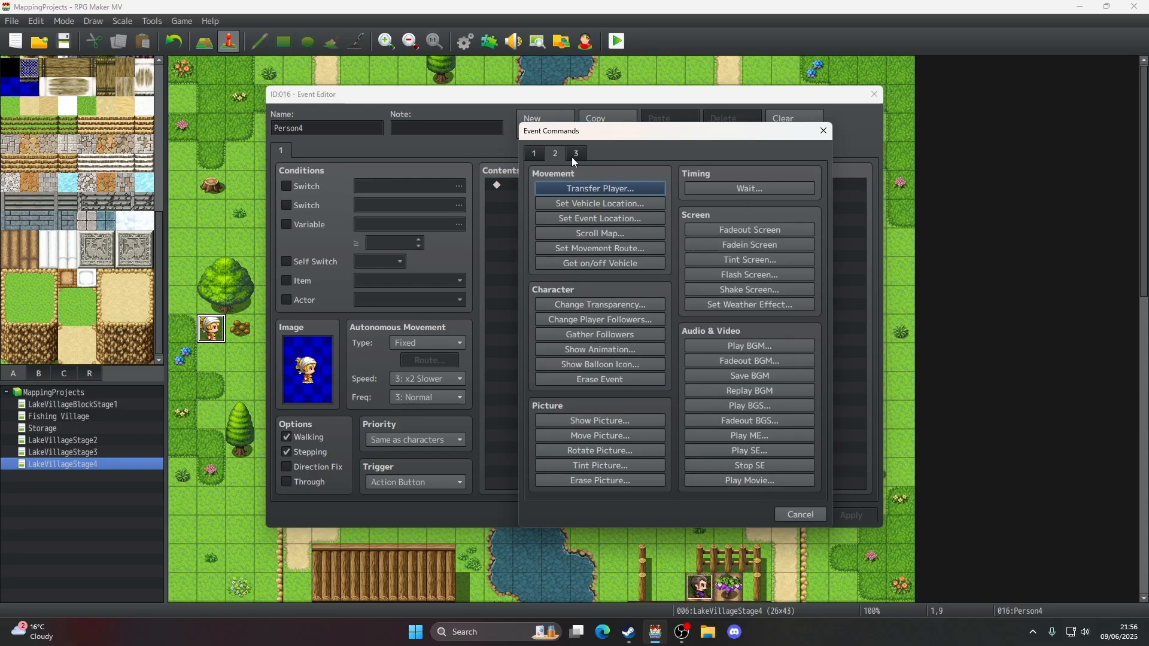
{"action": "left_click", "coordinate": [597, 250]}
{"action": "left_click", "coordinate": [541, 209]}
{"action": "left_click", "coordinate": [515, 237]}
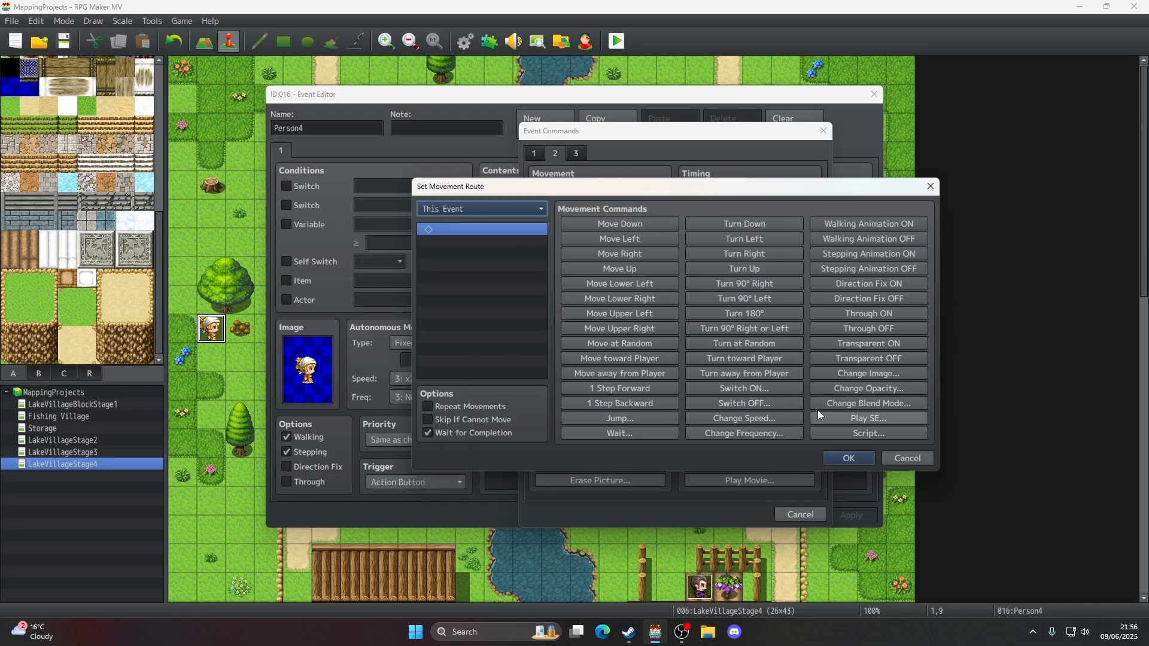
{"action": "left_click", "coordinate": [856, 269]}
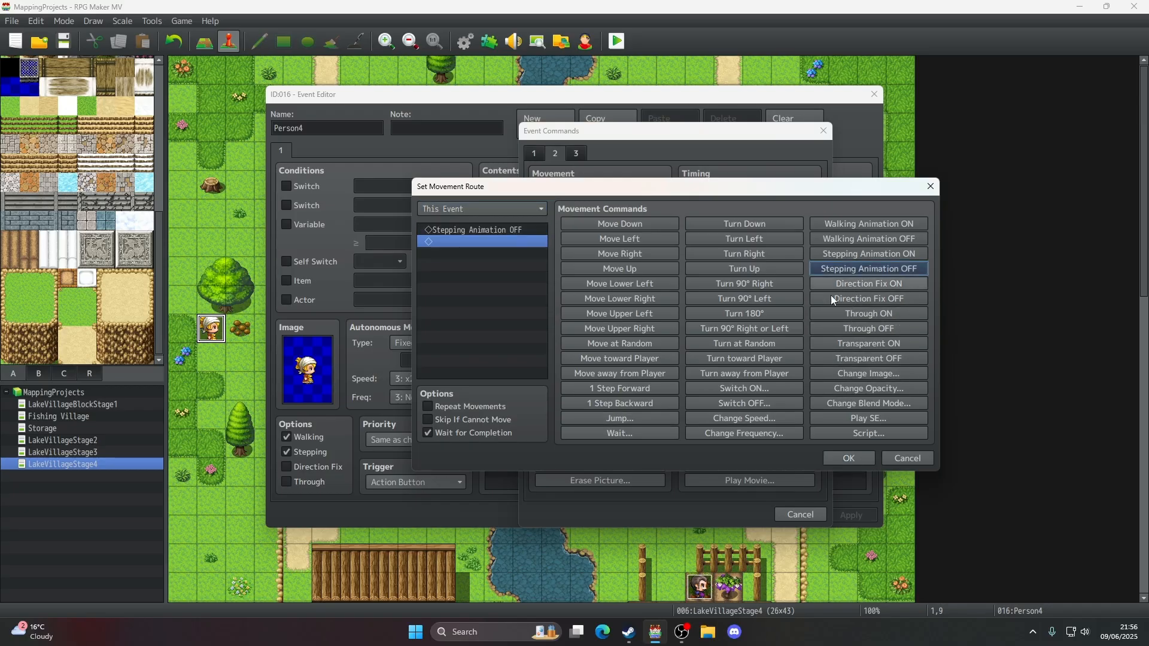
{"action": "left_click", "coordinate": [832, 459]}
{"action": "left_click", "coordinate": [851, 513]}
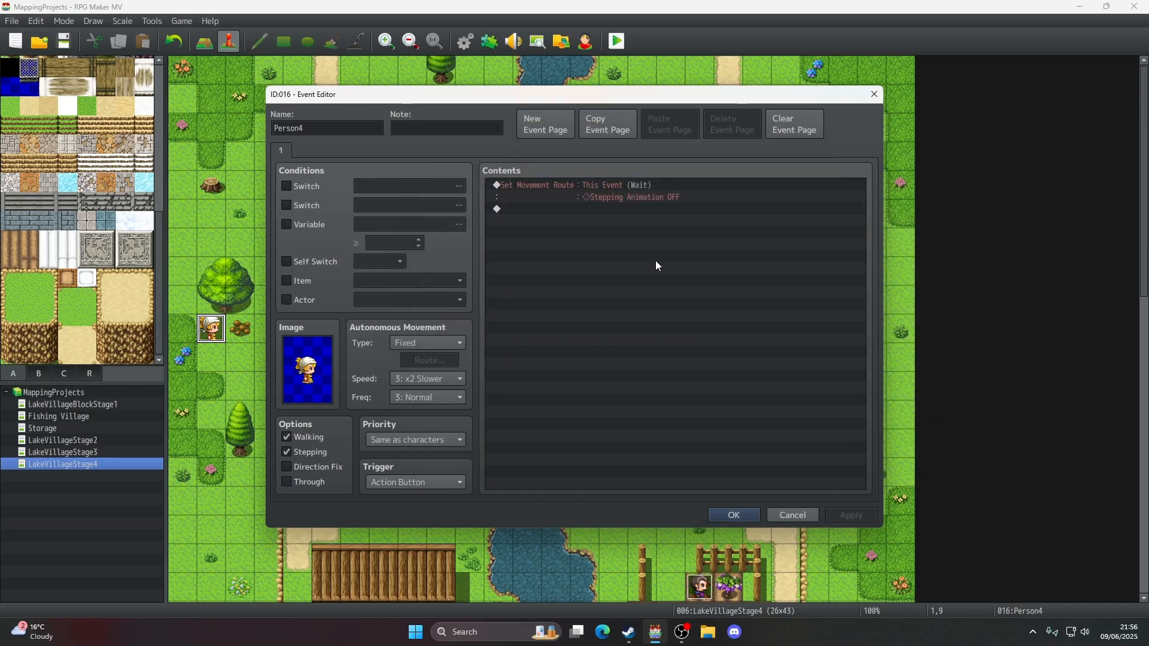
- Add a Show Text command with Dim background to Person4 reading "Be careful! The red mushrooms are poisonous."
{"action": "right_click", "coordinate": [630, 210]}
{"action": "left_click", "coordinate": [635, 217]}
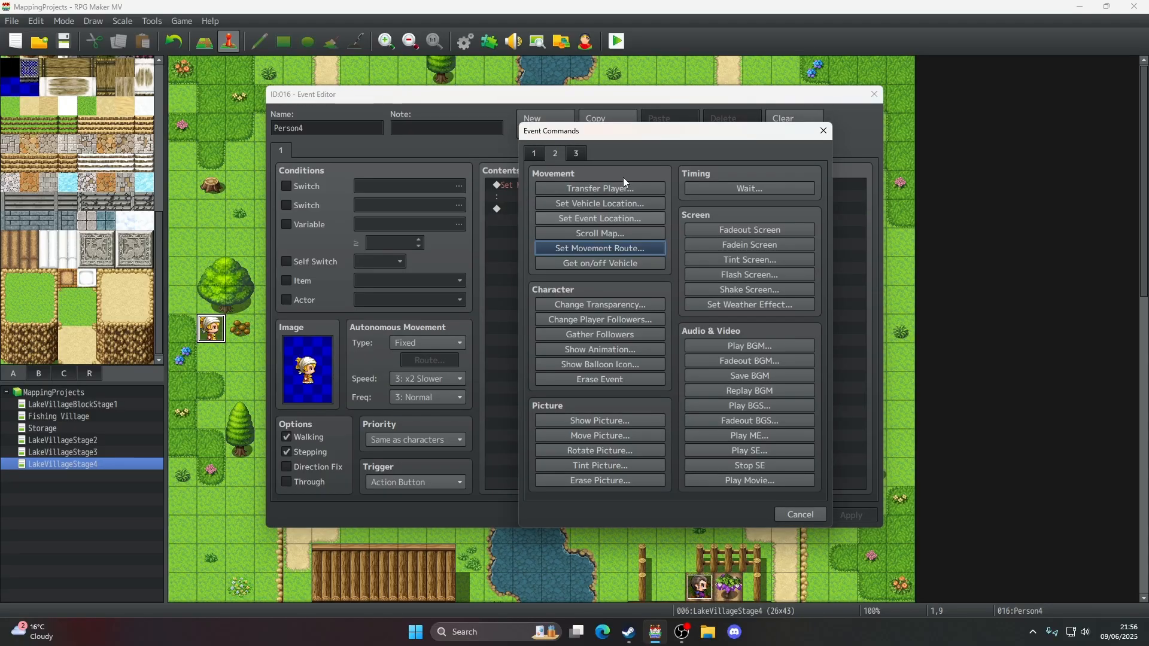
{"action": "left_click", "coordinate": [534, 153]}
{"action": "left_click", "coordinate": [600, 189]}
{"action": "left_click", "coordinate": [613, 360]}
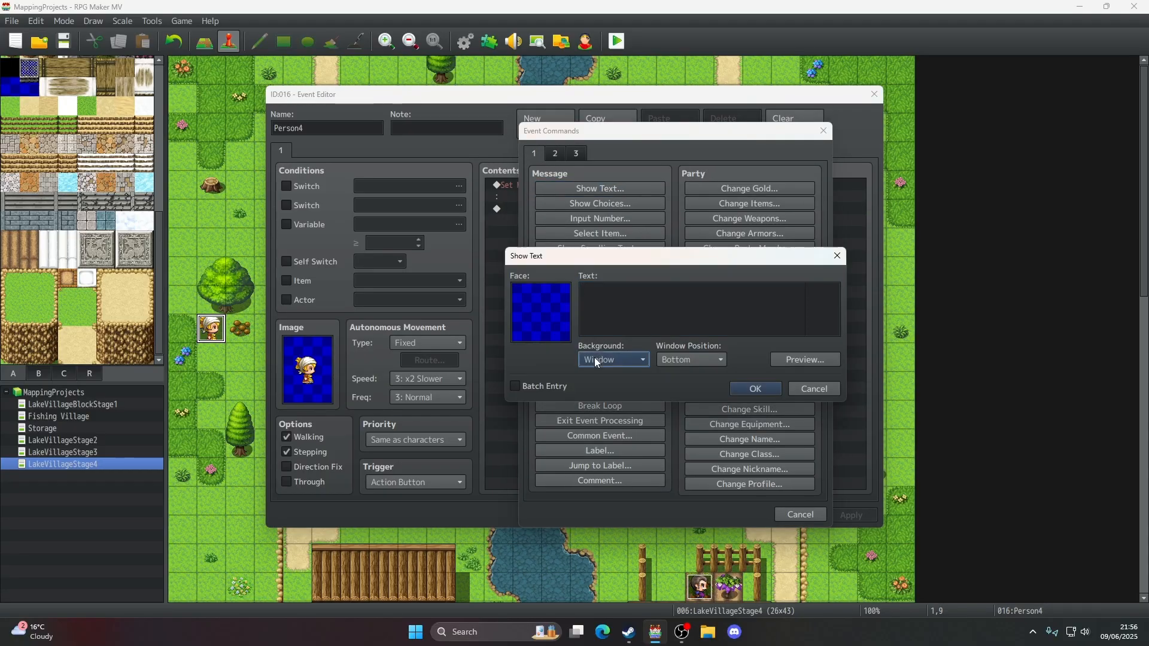
{"action": "left_click", "coordinate": [595, 389]}
{"action": "left_click", "coordinate": [608, 320]}
{"action": "type", "text": "Be"}
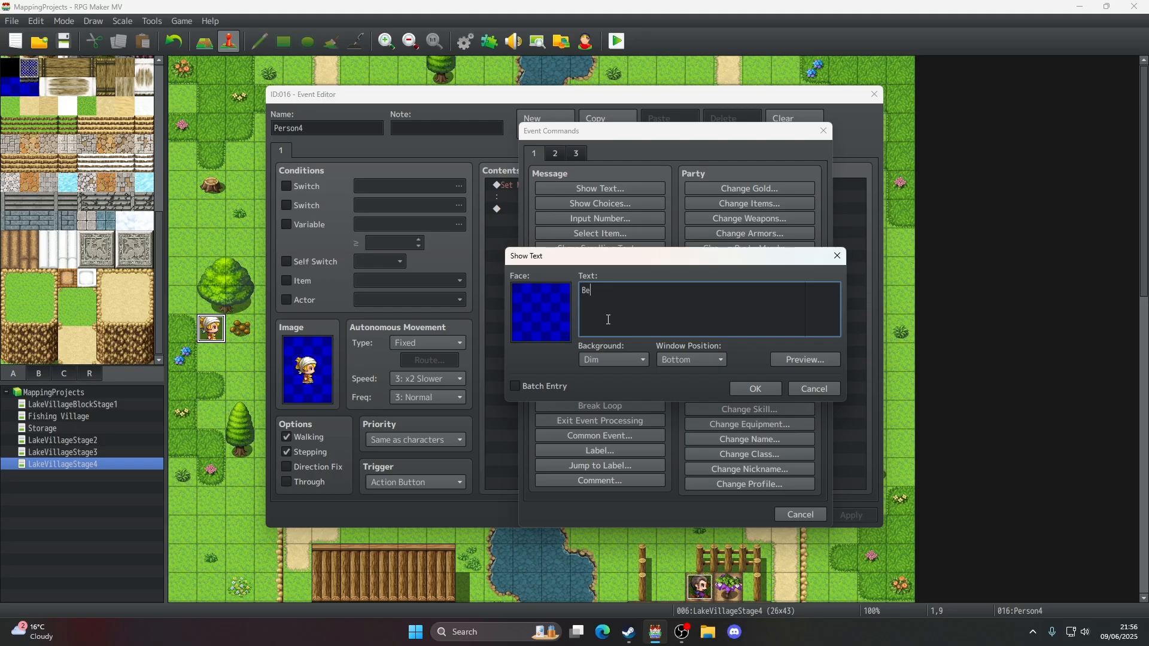
{"action": "type", "text": " careful! The red mushrooms are poisonous."}
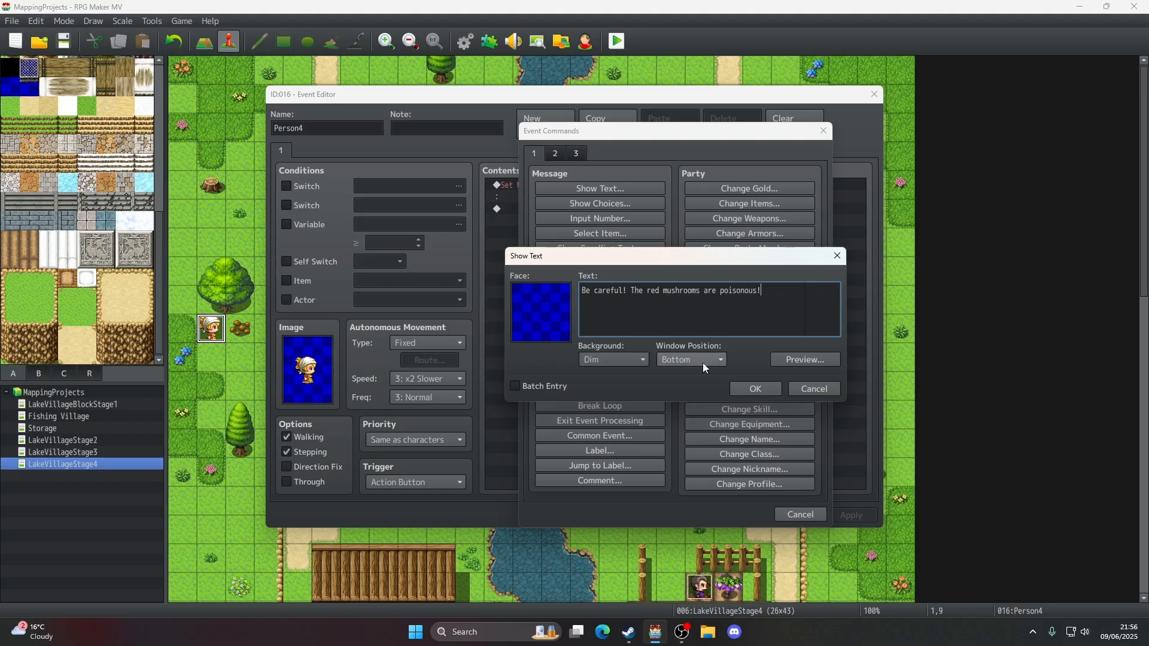
{"action": "left_click", "coordinate": [745, 389]}
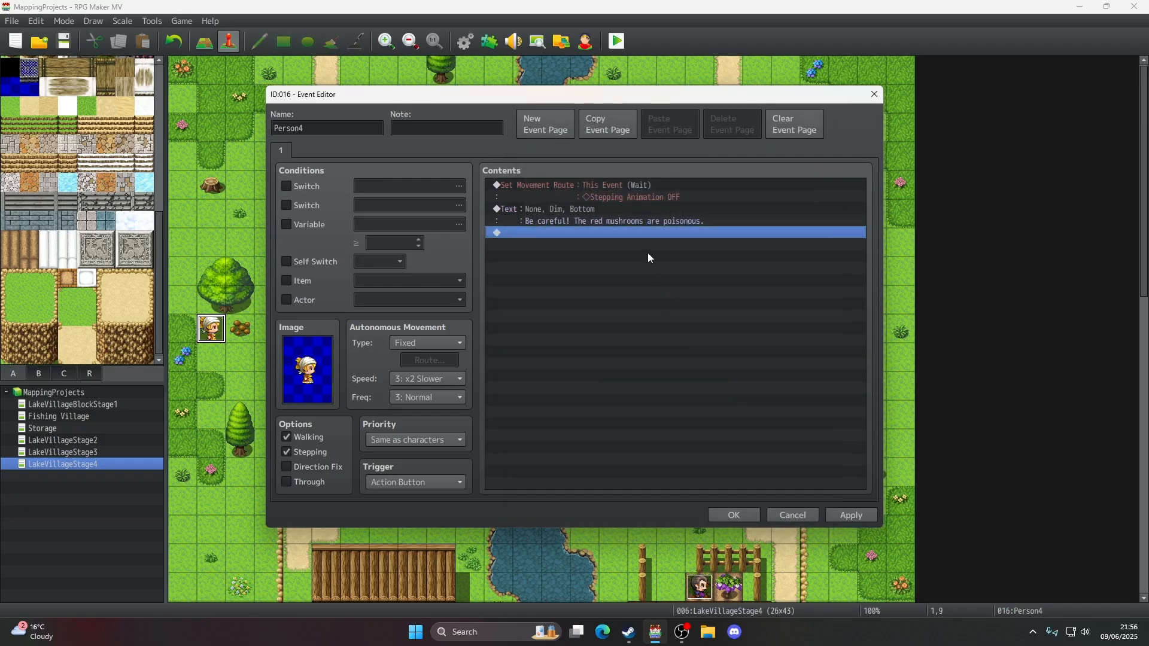
- Copy the movement route command below Person4's text, change the copy to Stepping Animation ON, and apply and close the event
{"action": "left_click", "coordinate": [637, 185]}
{"action": "key", "text": "ctrl+c"}
{"action": "left_click", "coordinate": [634, 233]}
{"action": "key", "text": "ctrl+v"}
{"action": "left_click", "coordinate": [627, 234]}
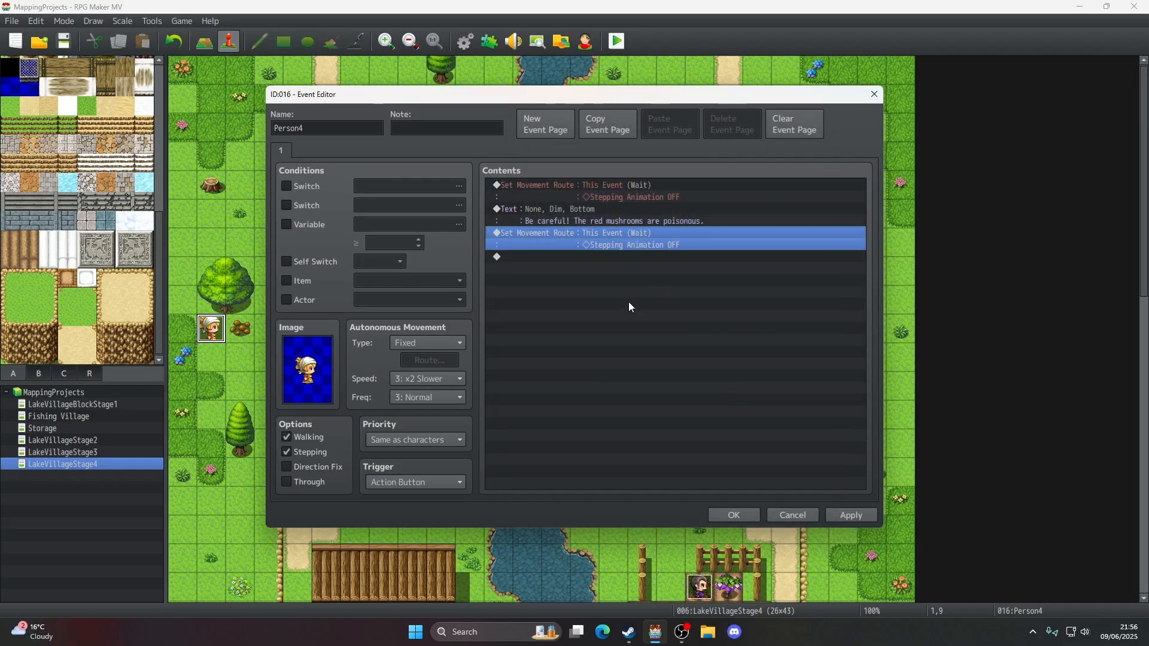
{"action": "key", "text": "space"}
{"action": "left_click", "coordinate": [474, 229]}
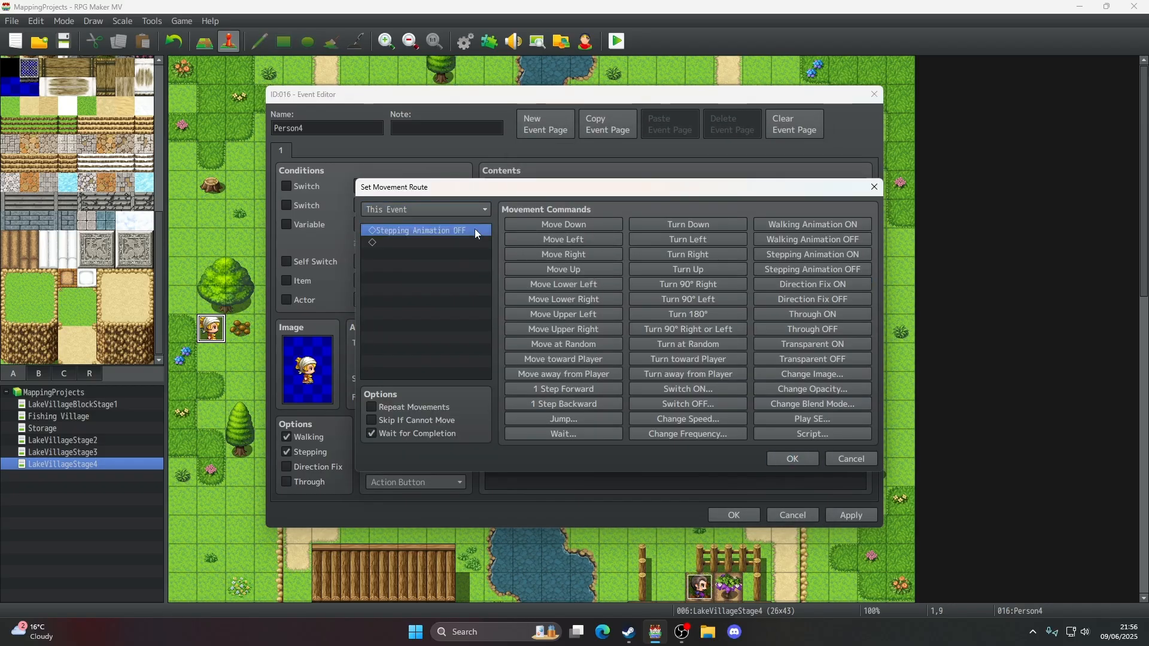
{"action": "left_click", "coordinate": [795, 256]}
{"action": "left_click", "coordinate": [782, 456]}
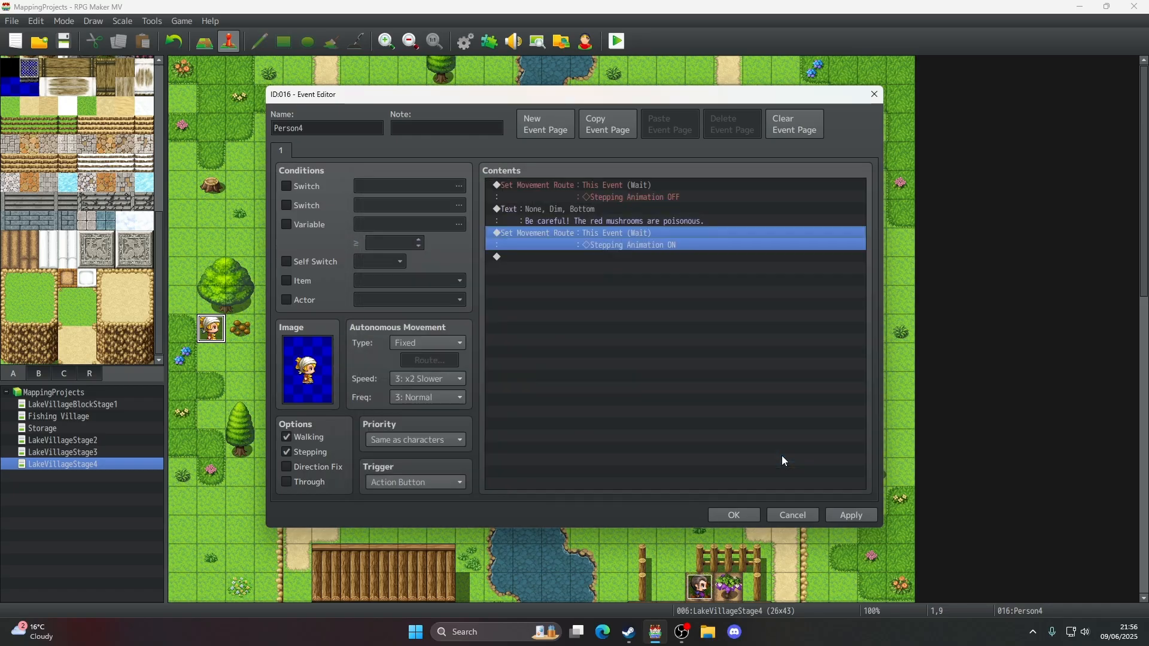
{"action": "left_click", "coordinate": [851, 515]}
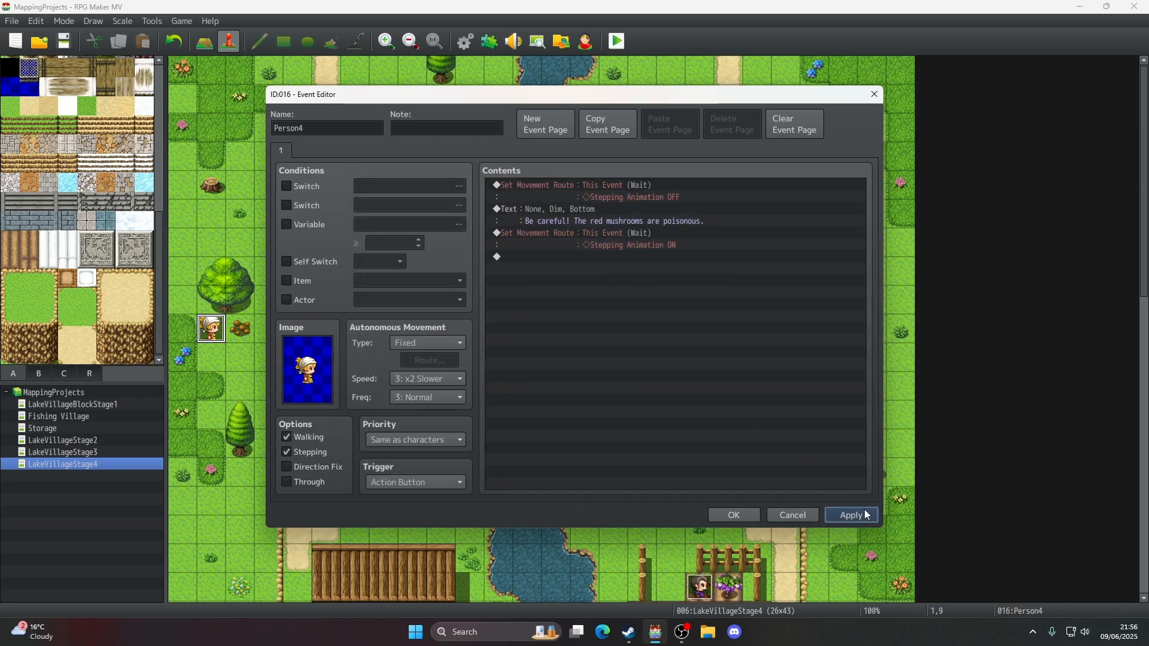
{"action": "key", "text": "Escape"}
- Start a full-screen playtest and walk the player down past the house to the villager beside the lake
{"action": "key", "text": "ctrl+r"}
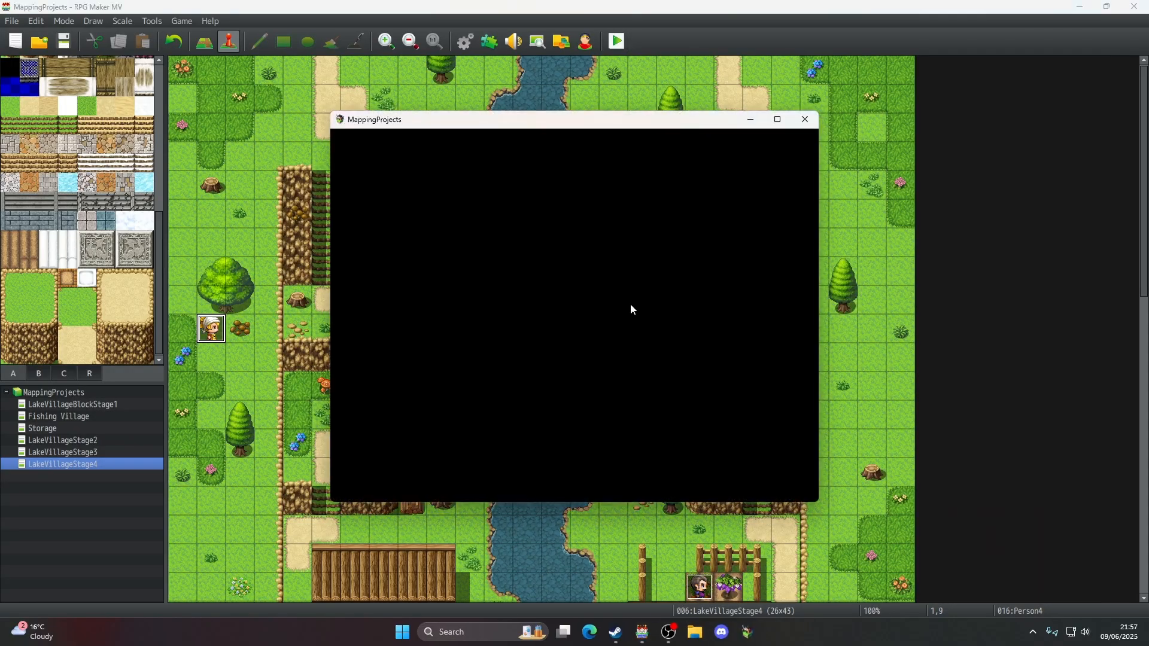
{"action": "key", "text": "F4"}
{"action": "key", "text": "Return"}
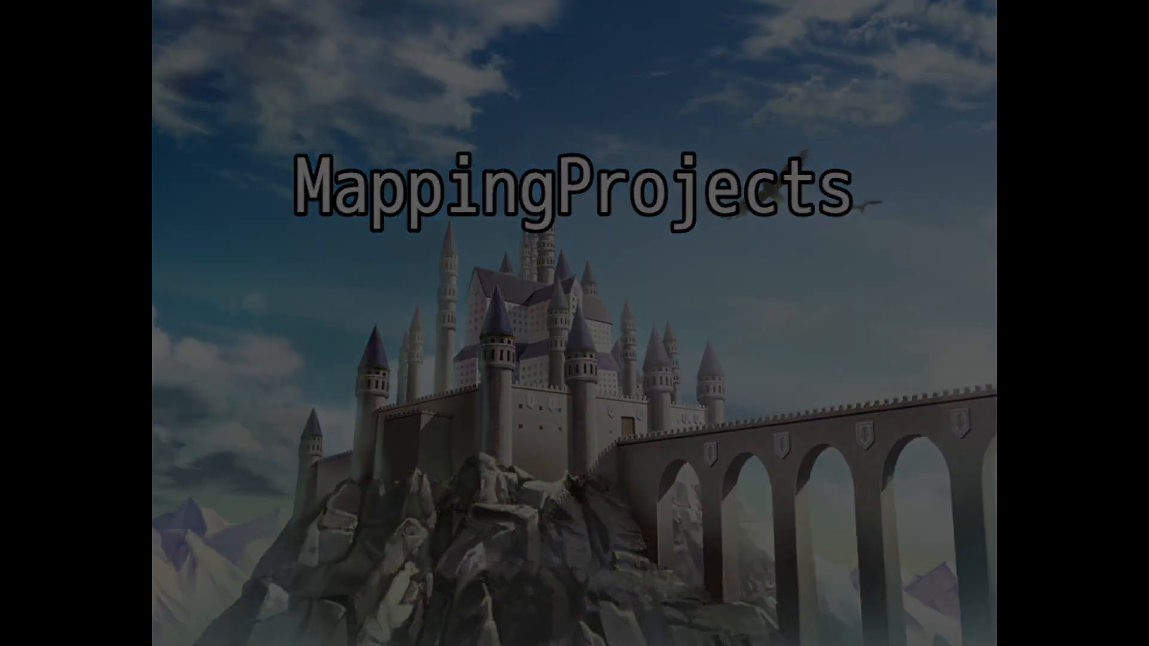
{"action": "key", "text": "Down"}
{"action": "key", "text": "Down"}
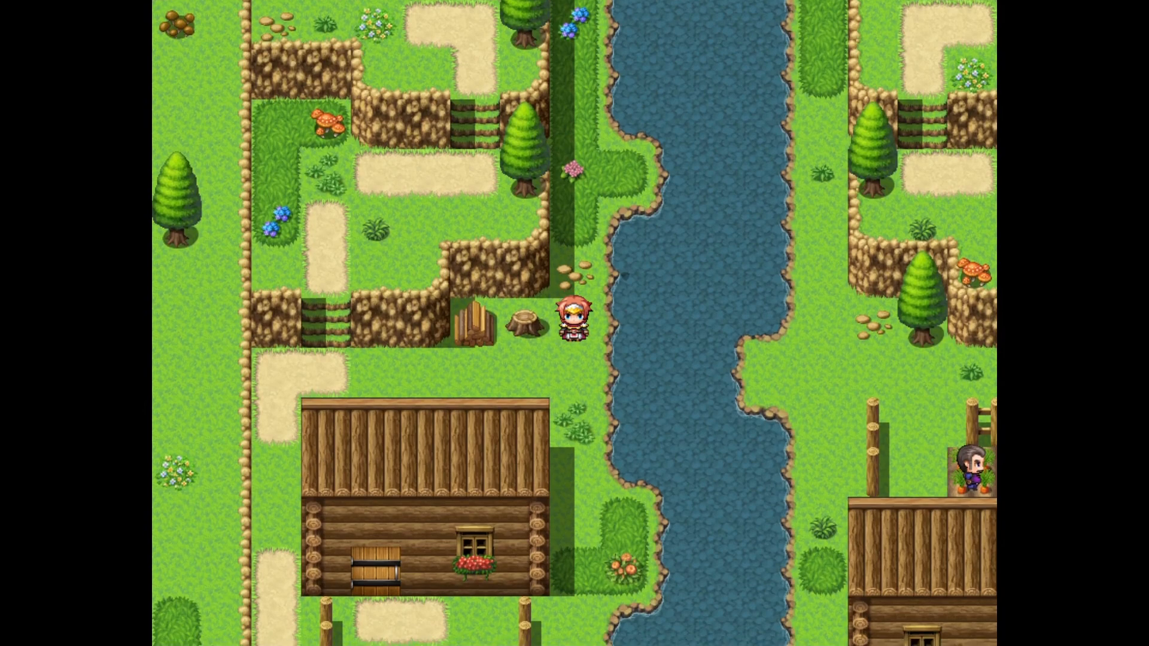
{"action": "key", "text": "Down"}
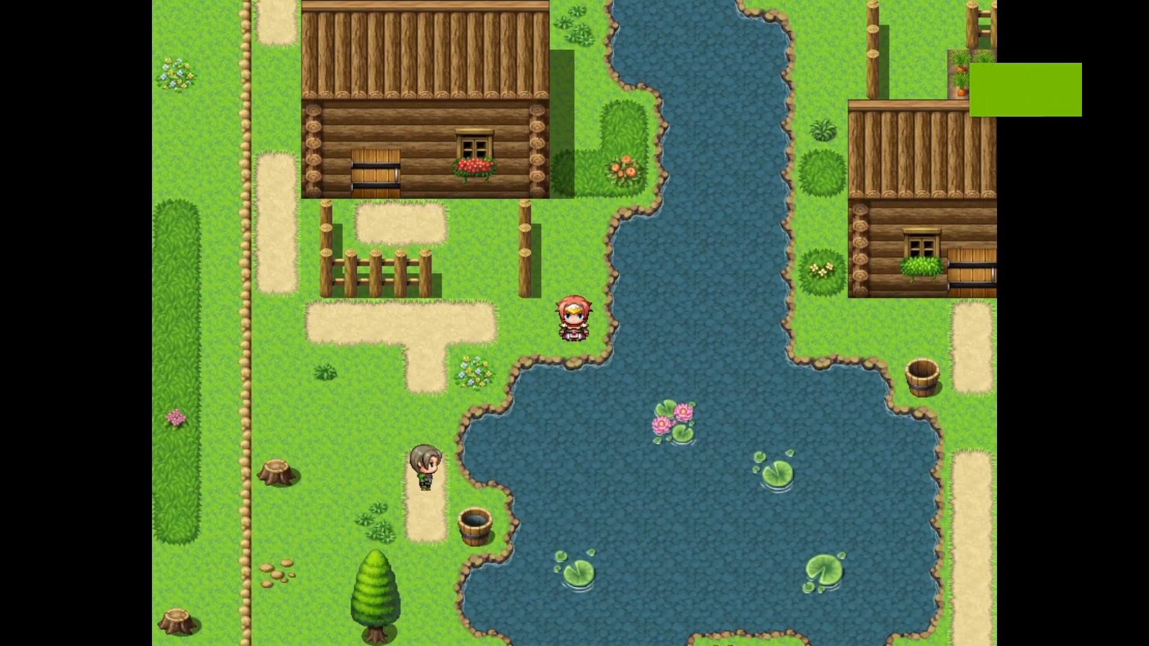
{"action": "key", "text": "Left"}
{"action": "key", "text": "Down"}
{"action": "key", "text": "Right"}
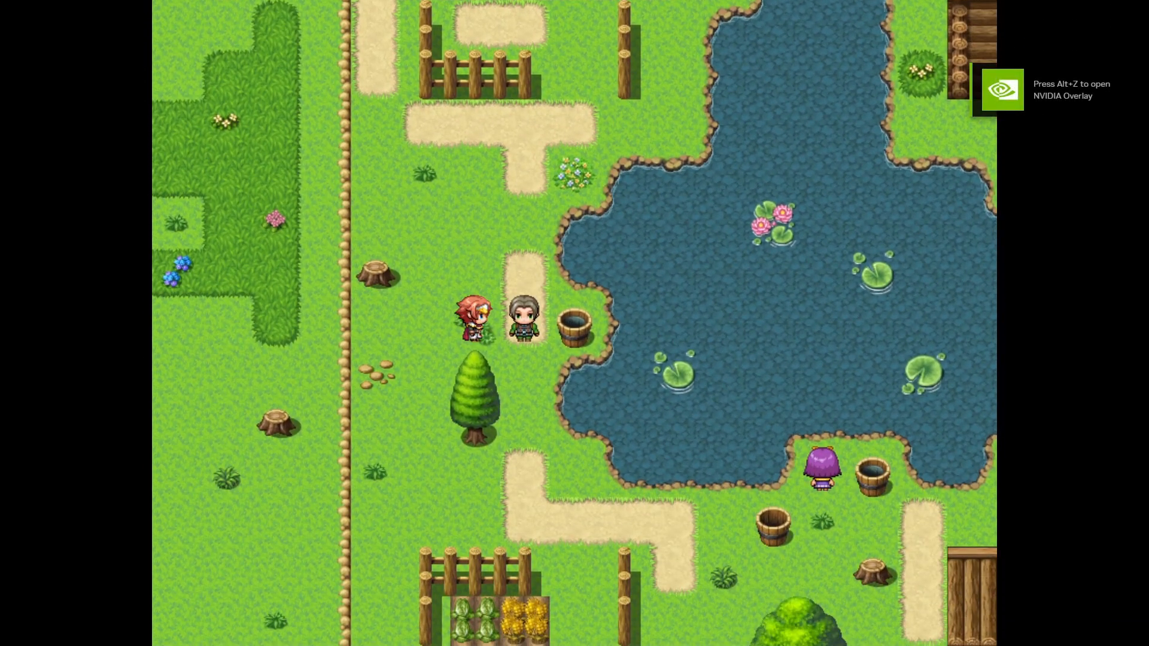
- Interact with the lakeside villager, walk on toward the purple-haired villager at the south shore, and end the playtest
{"action": "key", "text": "Return"}
{"action": "key", "text": "Return"}
{"action": "key", "text": "Down"}
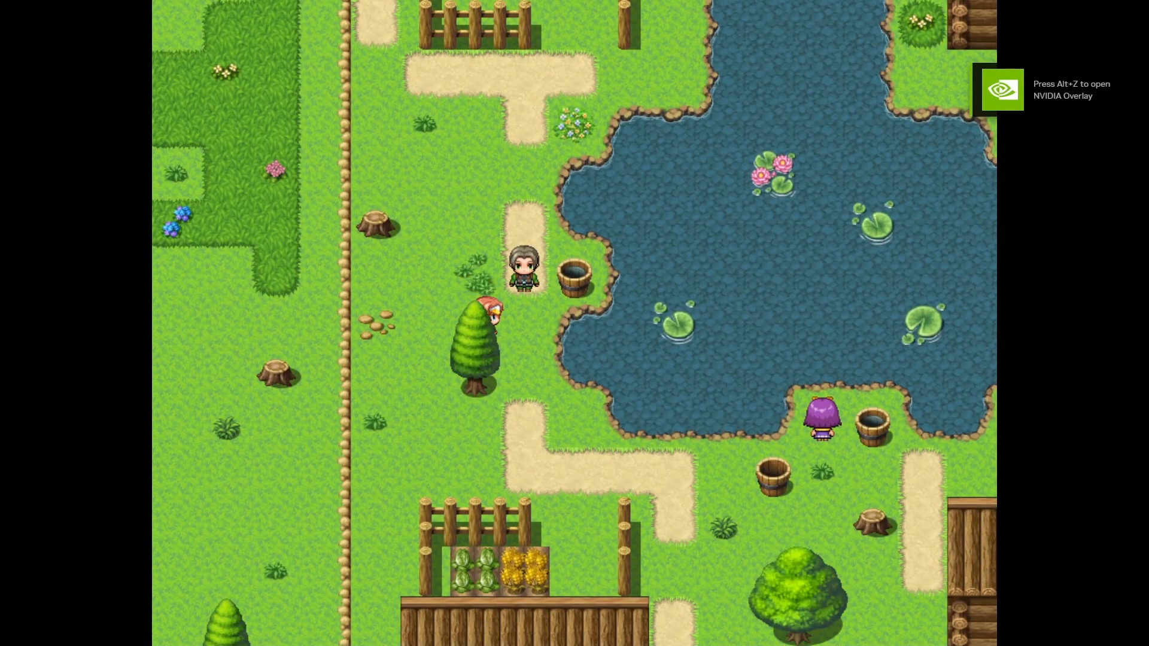
{"action": "key", "text": "Right"}
{"action": "key", "text": "Right"}
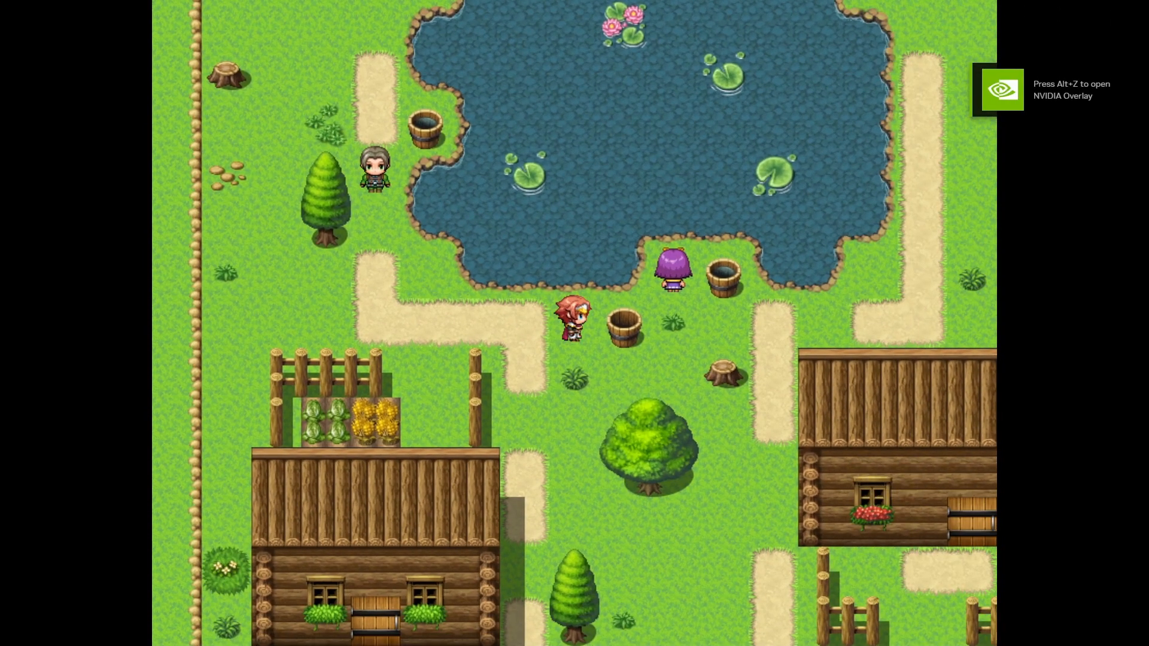
{"action": "key", "text": "F4"}
{"action": "left_click", "coordinate": [809, 119]}
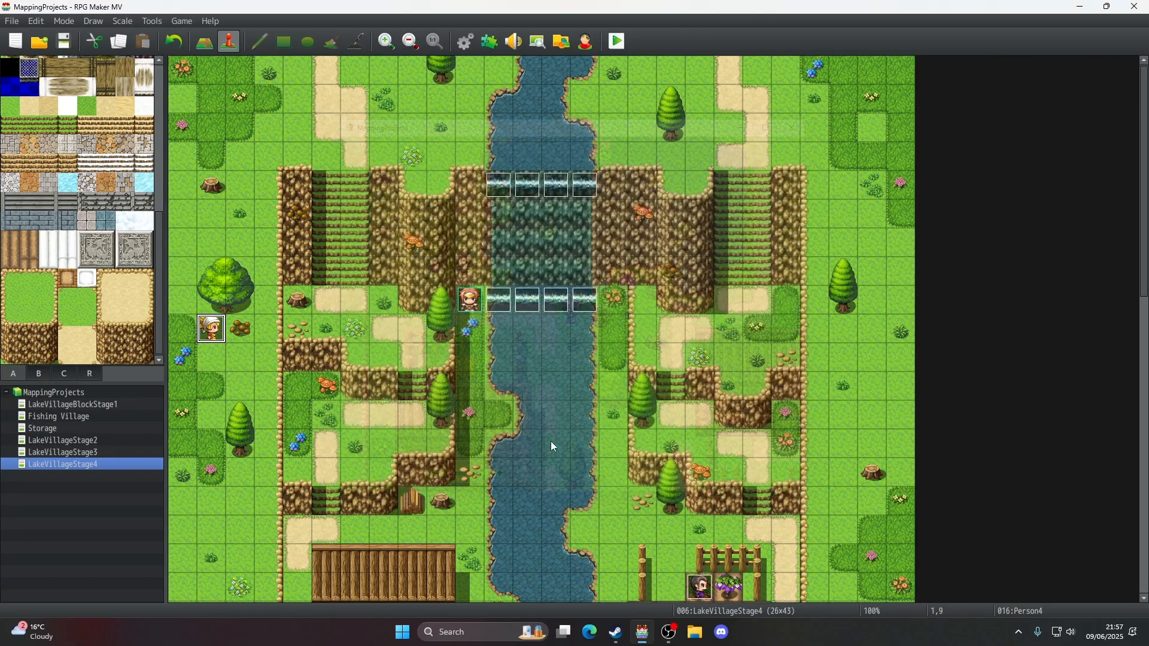
- Turn Direction Fix off and Stepping on in the options of the south-shore Person2 event, and close the event editor
{"action": "scroll", "coordinate": [592, 381], "scroll_direction": "down", "scroll_amount": 10}
{"action": "scroll", "coordinate": [593, 386], "scroll_direction": "down", "scroll_amount": 3}
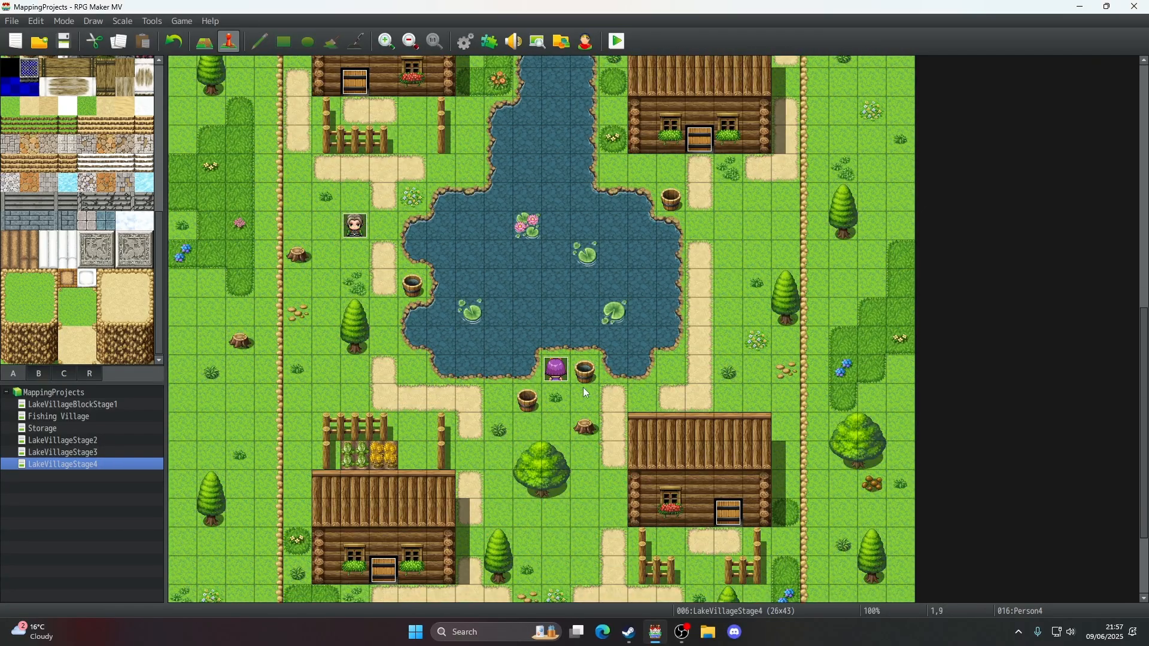
{"action": "double_click", "coordinate": [568, 374]}
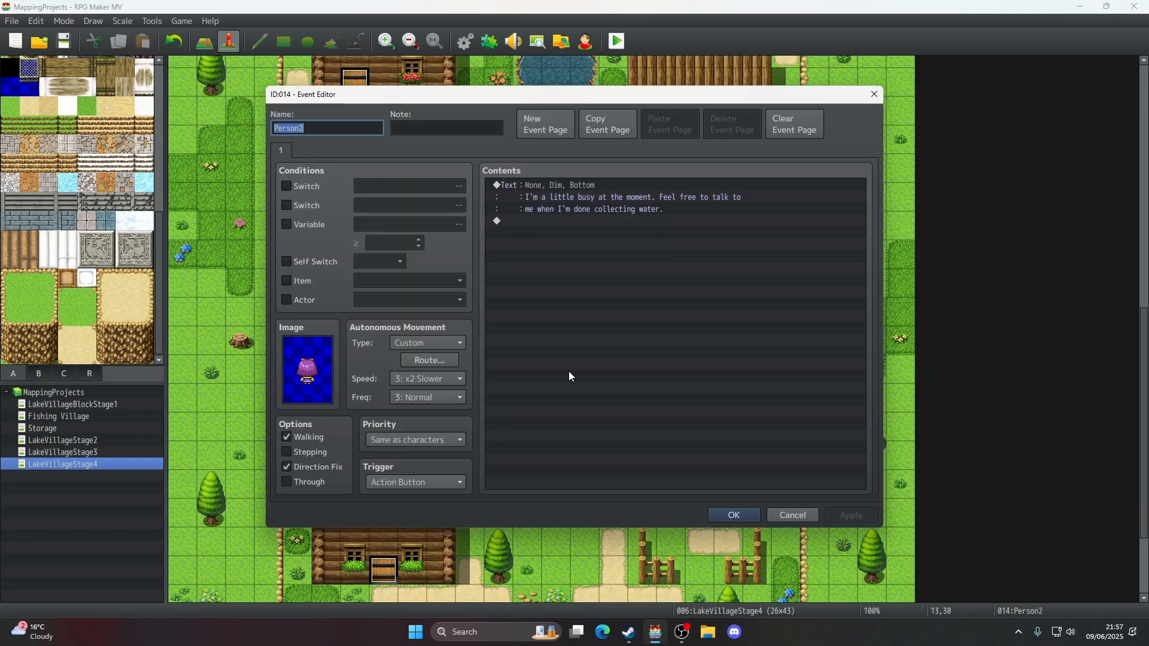
{"action": "left_click", "coordinate": [320, 465]}
{"action": "left_click", "coordinate": [733, 515]}
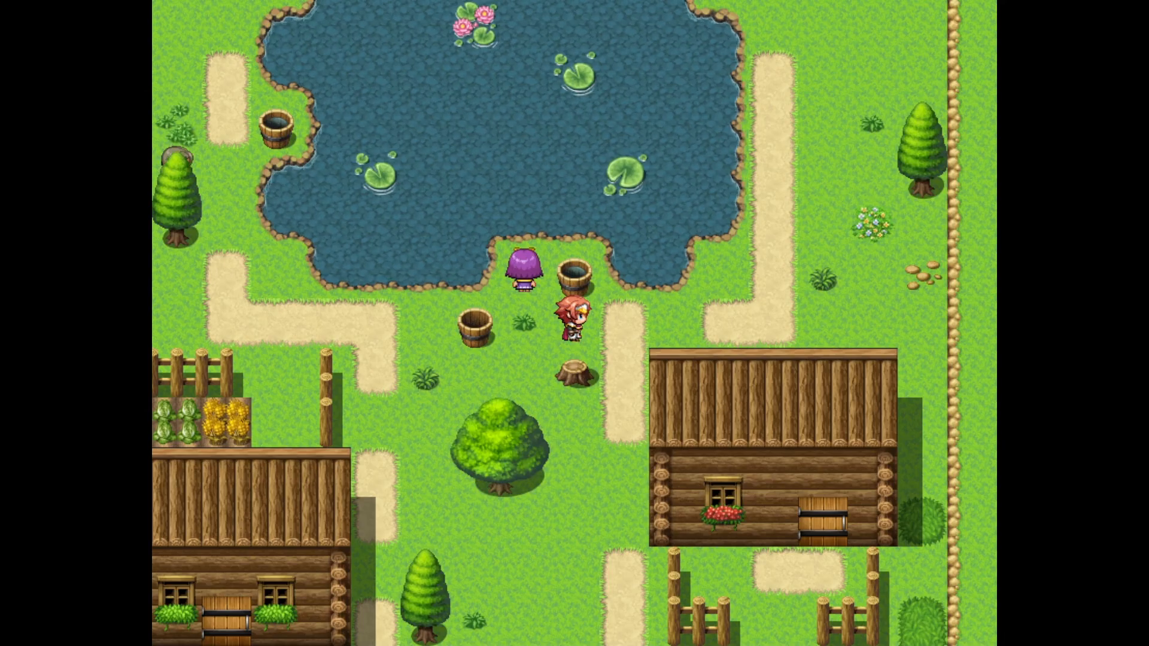
- Talk to the purple-haired villager at the south shore in the playtest, dismiss the message, and end the playtest
{"action": "key", "text": "Left"}
{"action": "key", "text": "Up"}
{"action": "key", "text": "Return"}
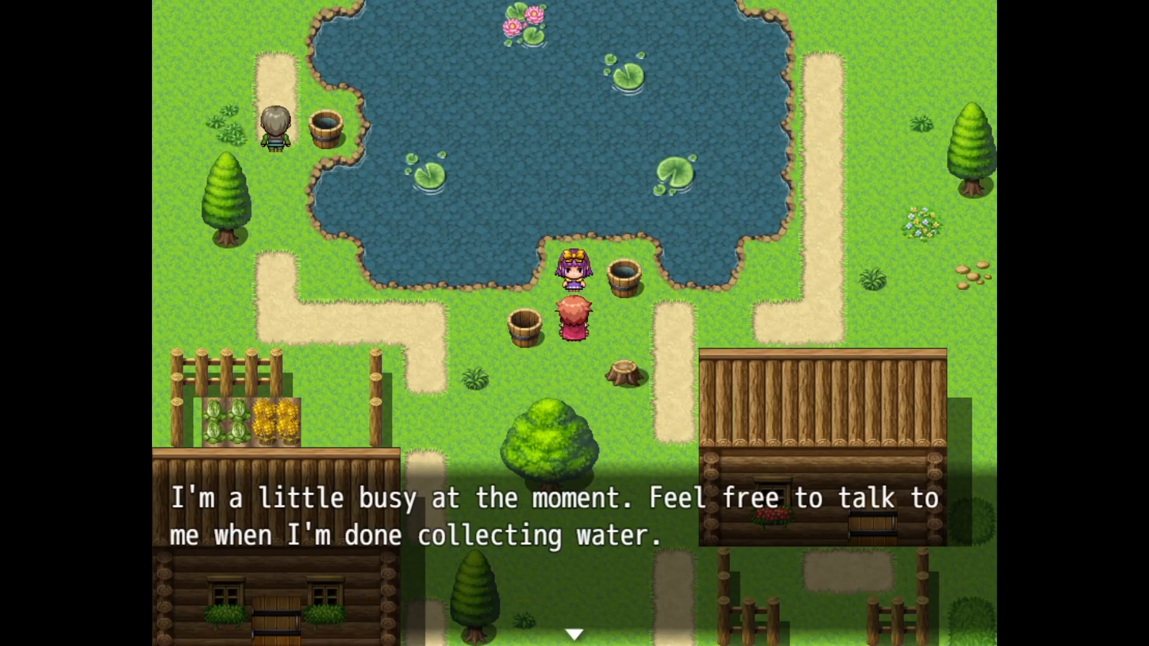
{"action": "key", "text": "Return"}
{"action": "key", "text": "F4"}
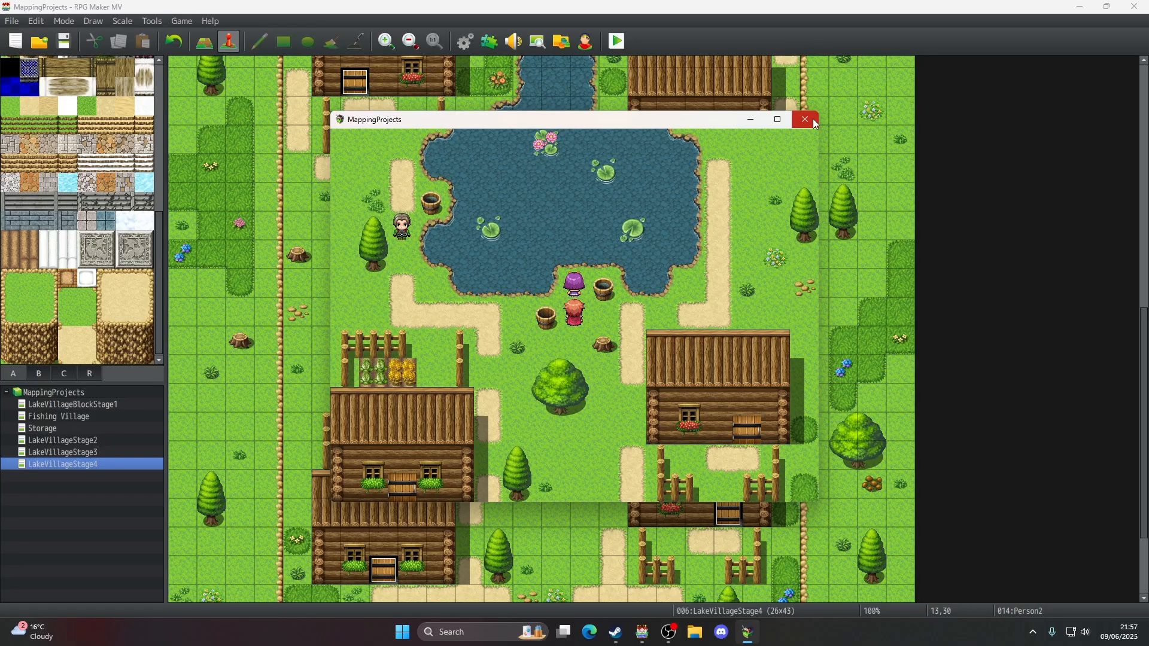
{"action": "left_click", "coordinate": [814, 122]}
- Insert a movement route for This Event with Direction Fix ON above the text command of Person2
{"action": "double_click", "coordinate": [553, 368]}
{"action": "left_click", "coordinate": [586, 188]}
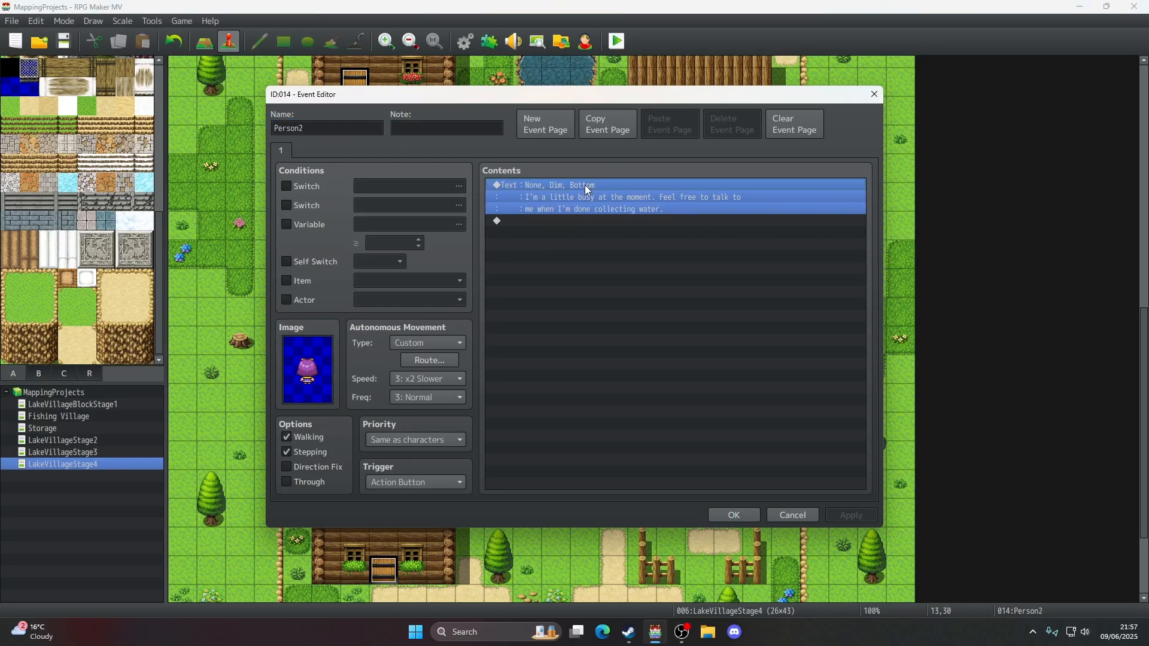
{"action": "right_click", "coordinate": [583, 185]}
{"action": "left_click", "coordinate": [601, 192]}
{"action": "left_click", "coordinate": [557, 155]}
{"action": "left_click", "coordinate": [584, 244]}
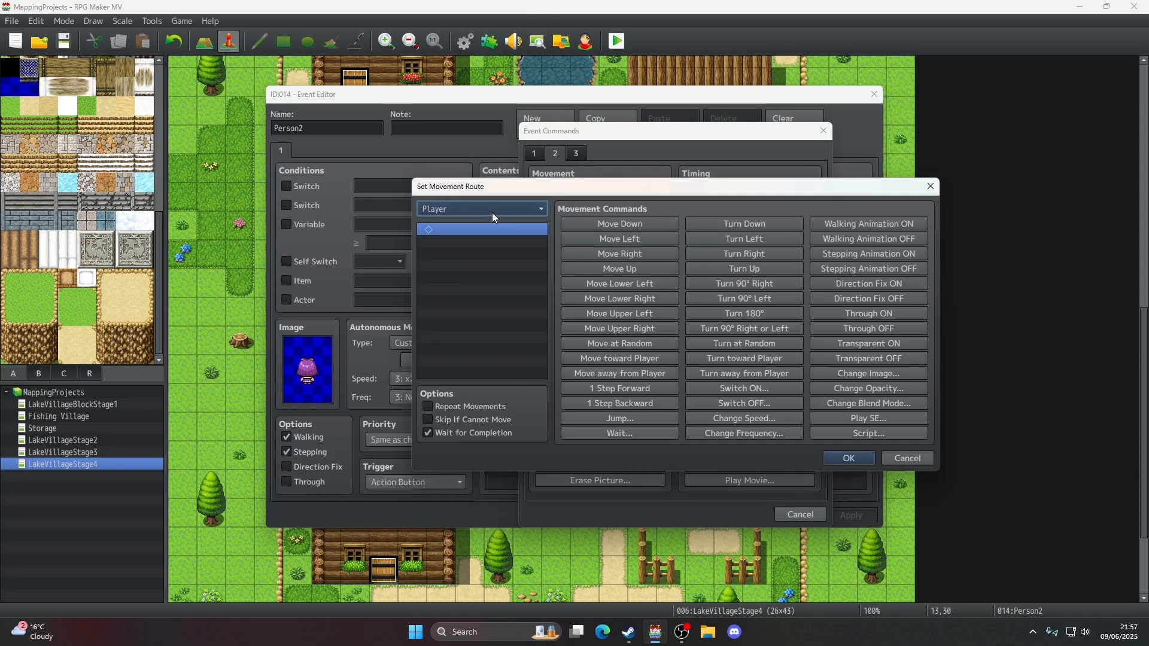
{"action": "left_click", "coordinate": [492, 213]}
{"action": "left_click", "coordinate": [483, 237]}
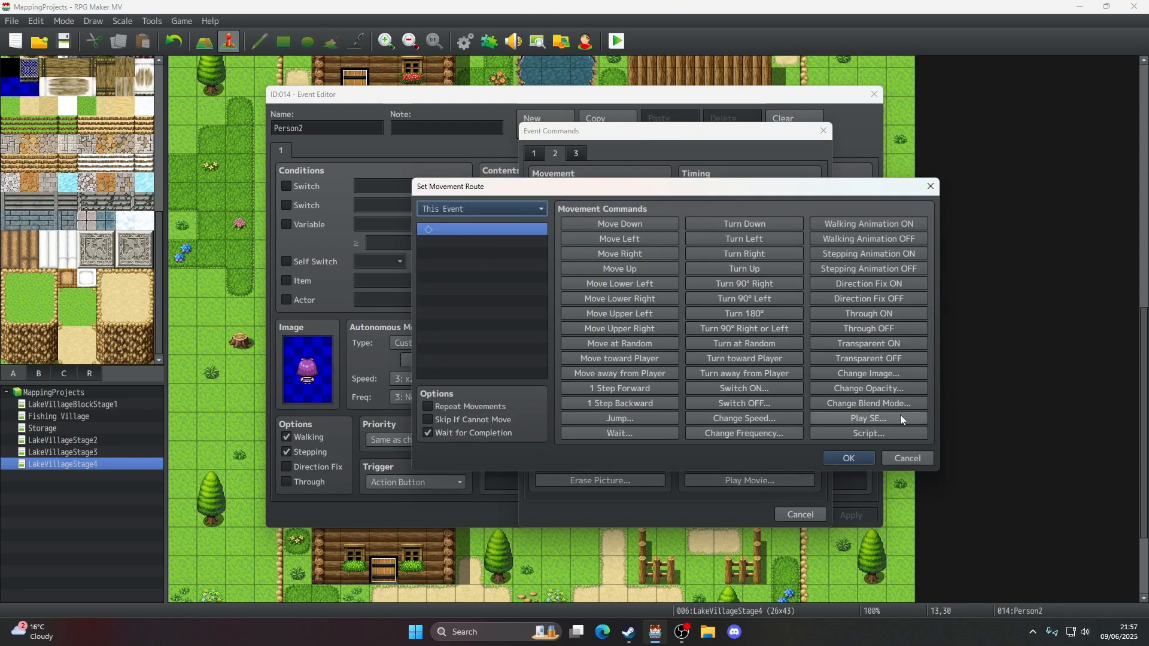
{"action": "left_click", "coordinate": [878, 282]}
{"action": "left_click", "coordinate": [848, 458]}
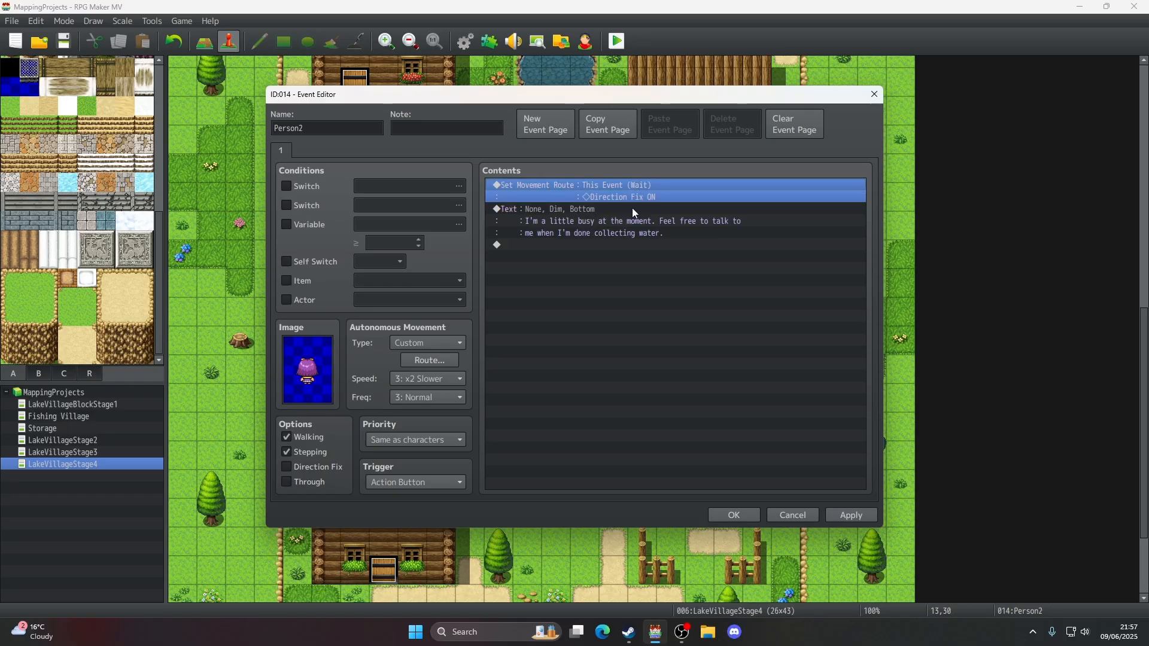
- Copy the movement route below Person2's text, change the copy to Direction Fix OFF, and apply and close the event
{"action": "left_click", "coordinate": [620, 244]}
{"action": "key", "text": "ctrl+v"}
{"action": "double_click", "coordinate": [584, 252]}
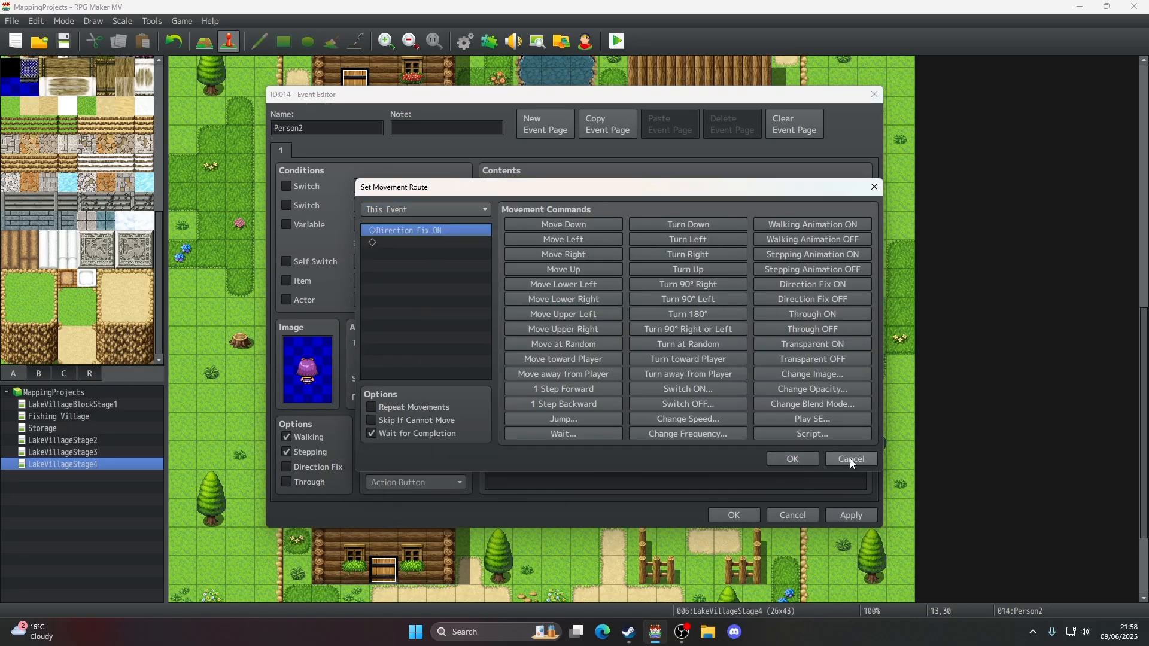
{"action": "key", "text": "Delete"}
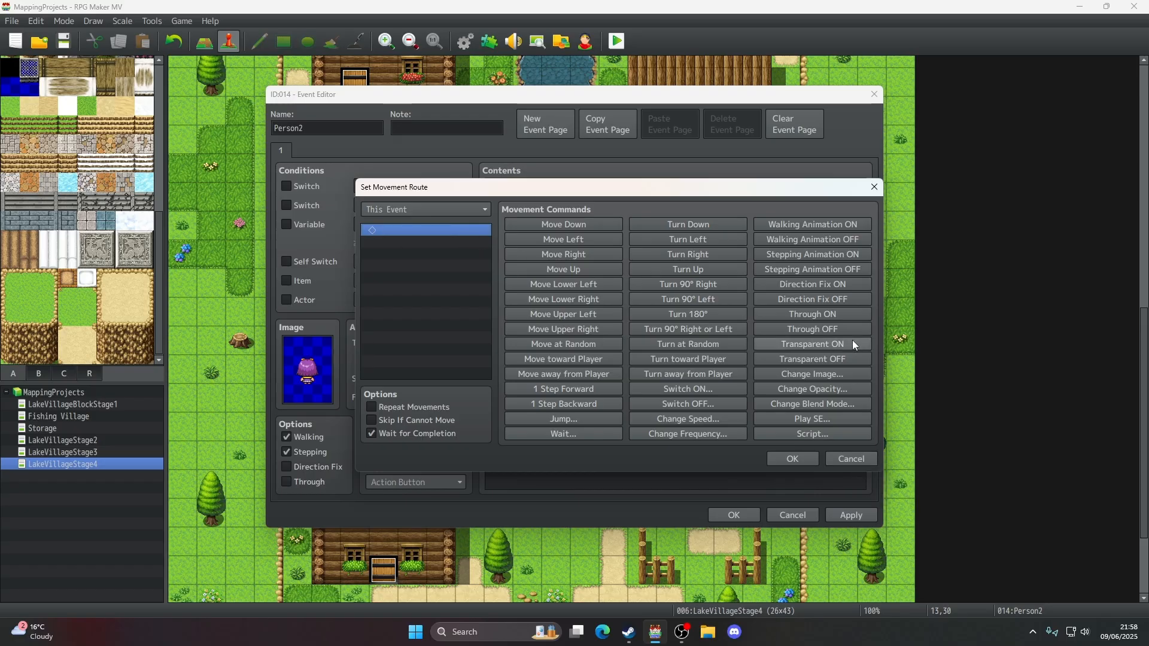
{"action": "left_click", "coordinate": [846, 303]}
{"action": "left_click", "coordinate": [778, 460]}
{"action": "left_click", "coordinate": [869, 518]}
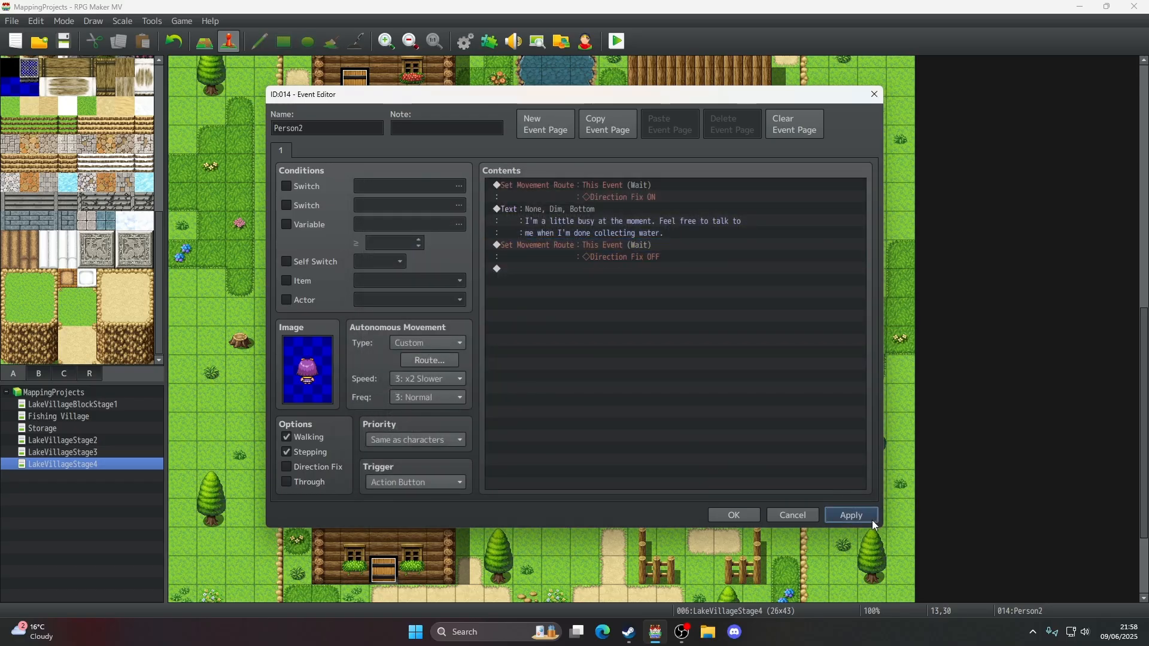
{"action": "left_click", "coordinate": [736, 515]}
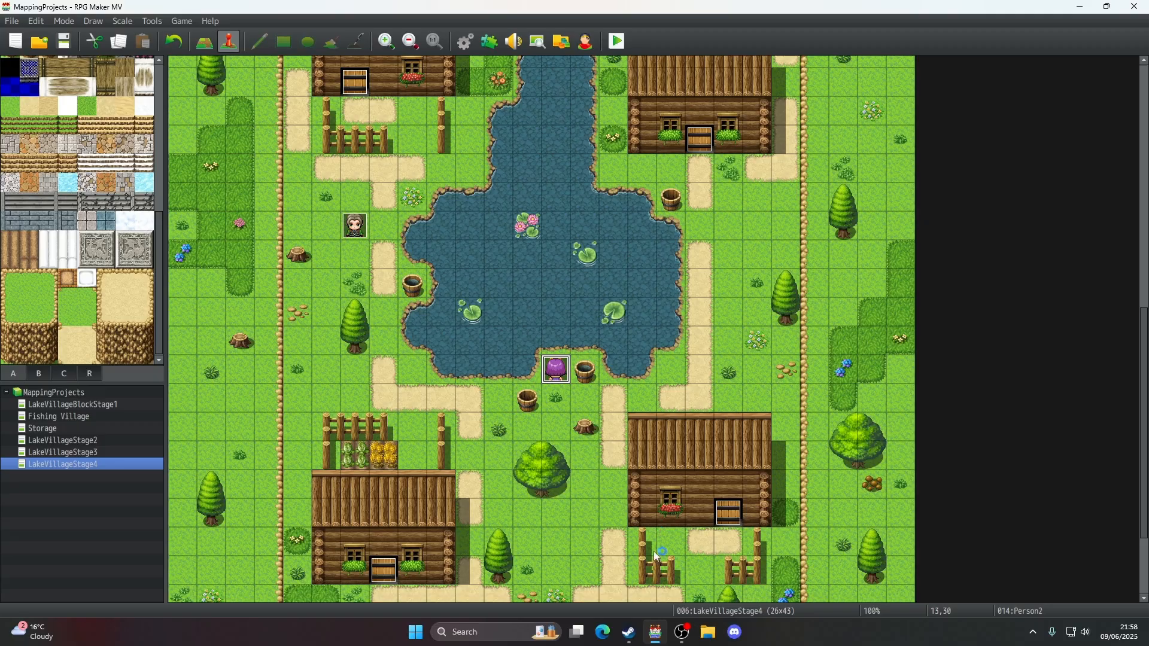
- Start a full-screen playtest and walk the player down past the lake to the south shore
{"action": "key", "text": "ctrl+r"}
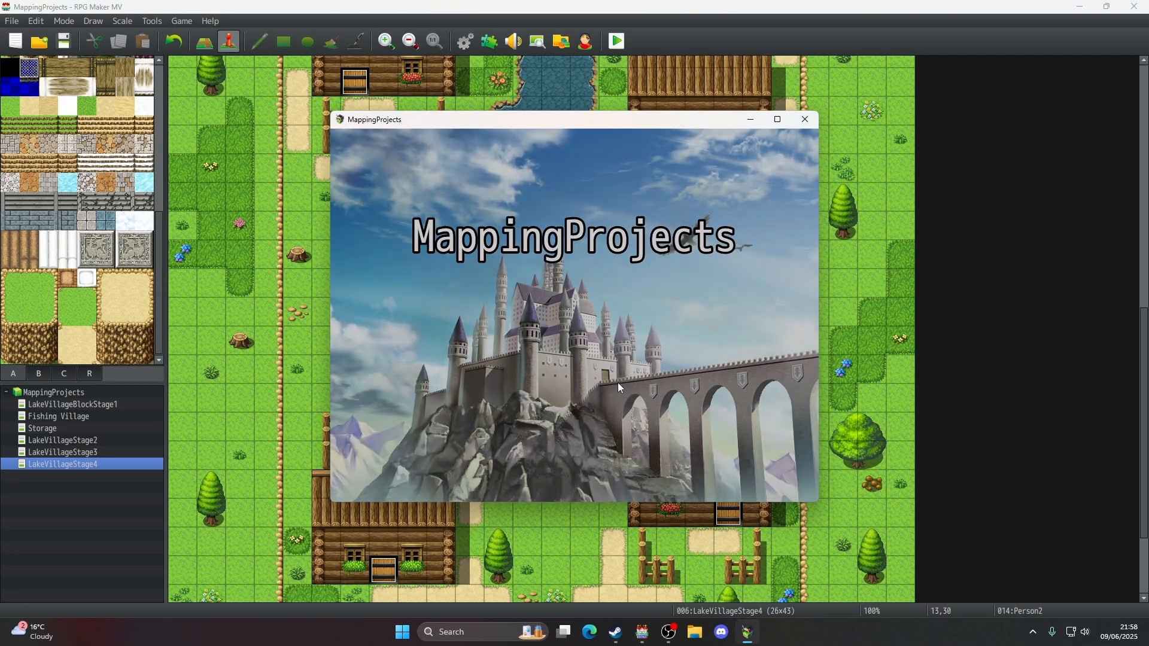
{"action": "key", "text": "F4"}
{"action": "key", "text": "shift+Down"}
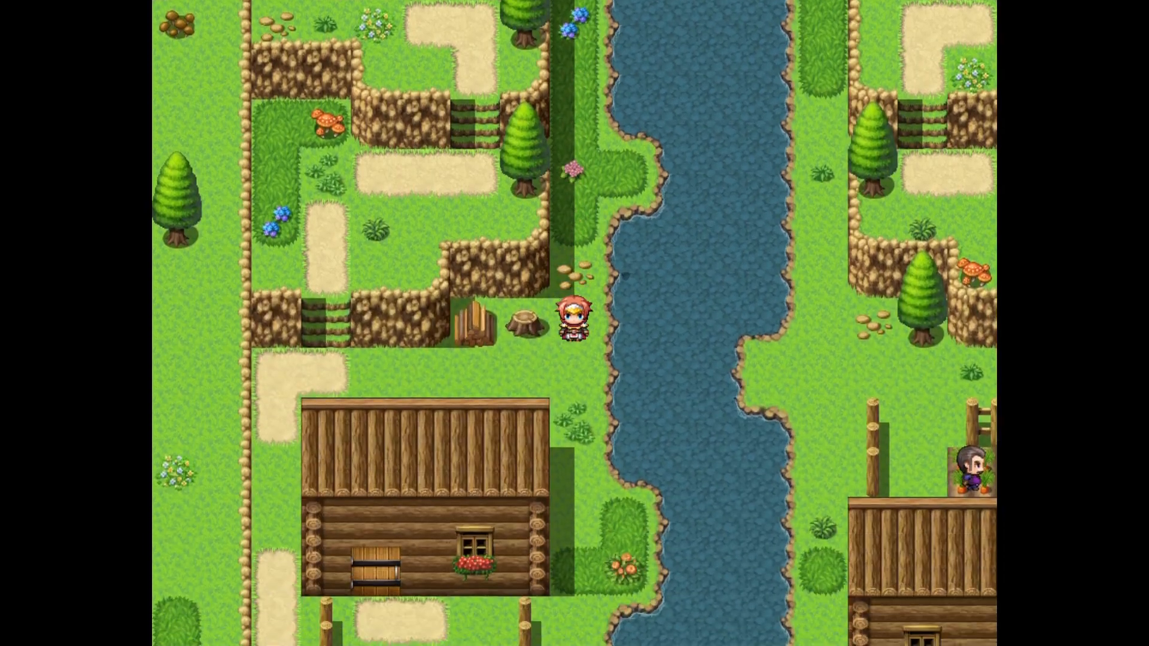
{"action": "key", "text": "shift+Left"}
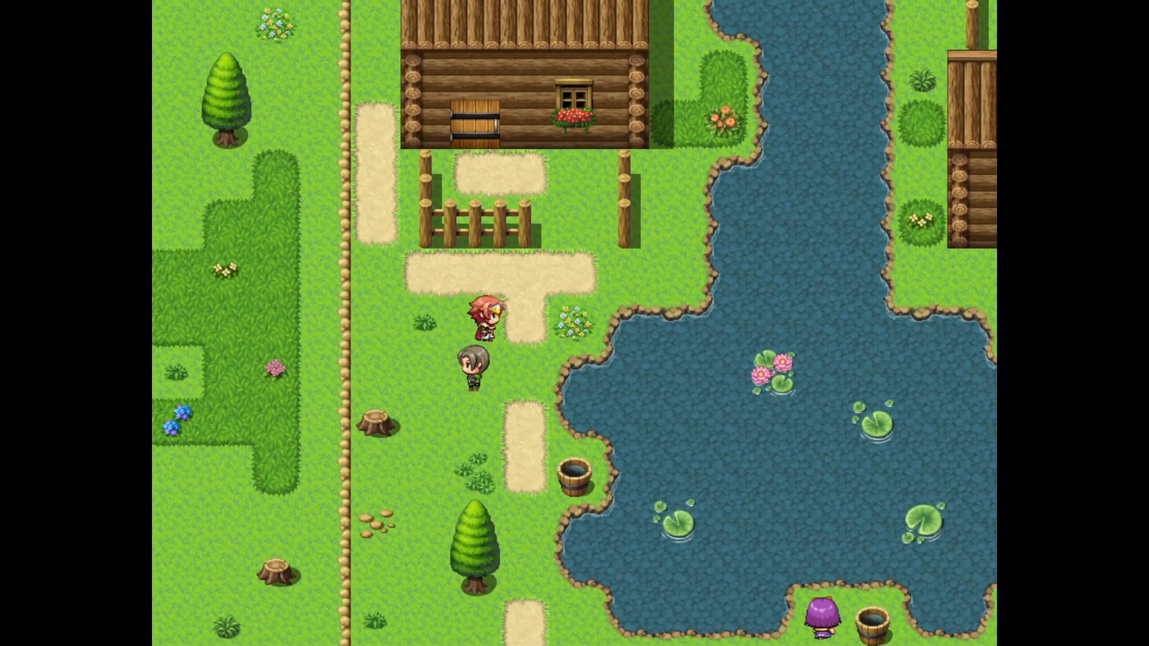
{"action": "key", "text": "shift+Down"}
{"action": "key", "text": "shift+Right"}
{"action": "key", "text": "Up"}
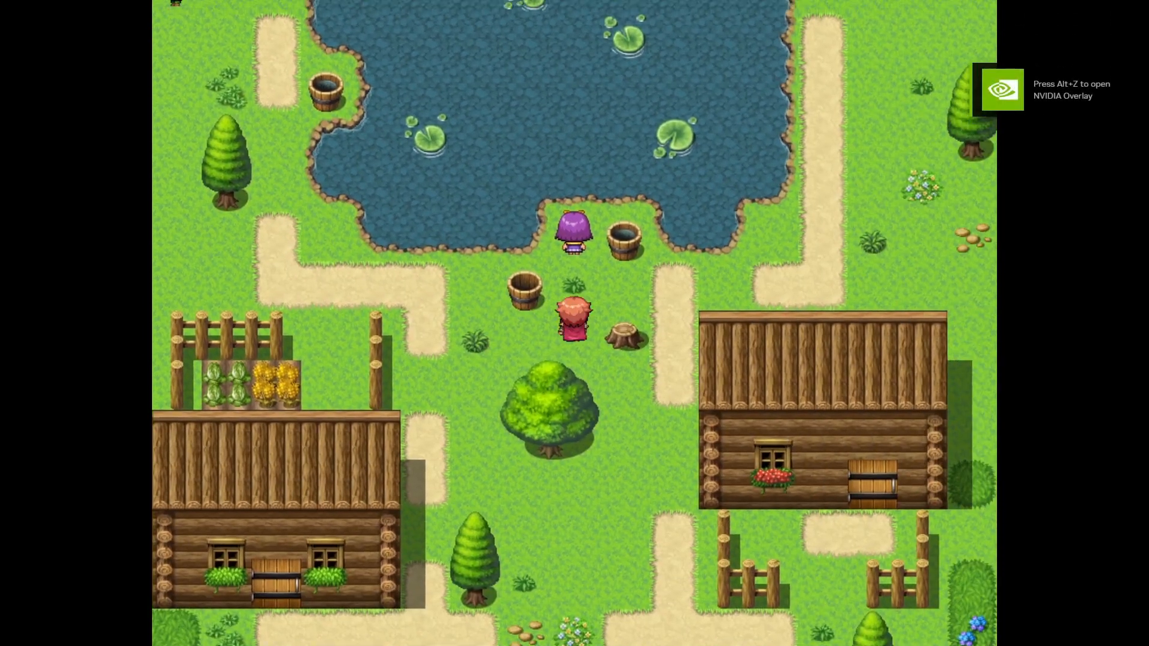
- Walk around the purple-haired villager, talk to her from below, dismiss the message, and leave full screen
{"action": "key", "text": "shift+Right"}
{"action": "key", "text": "shift+Up"}
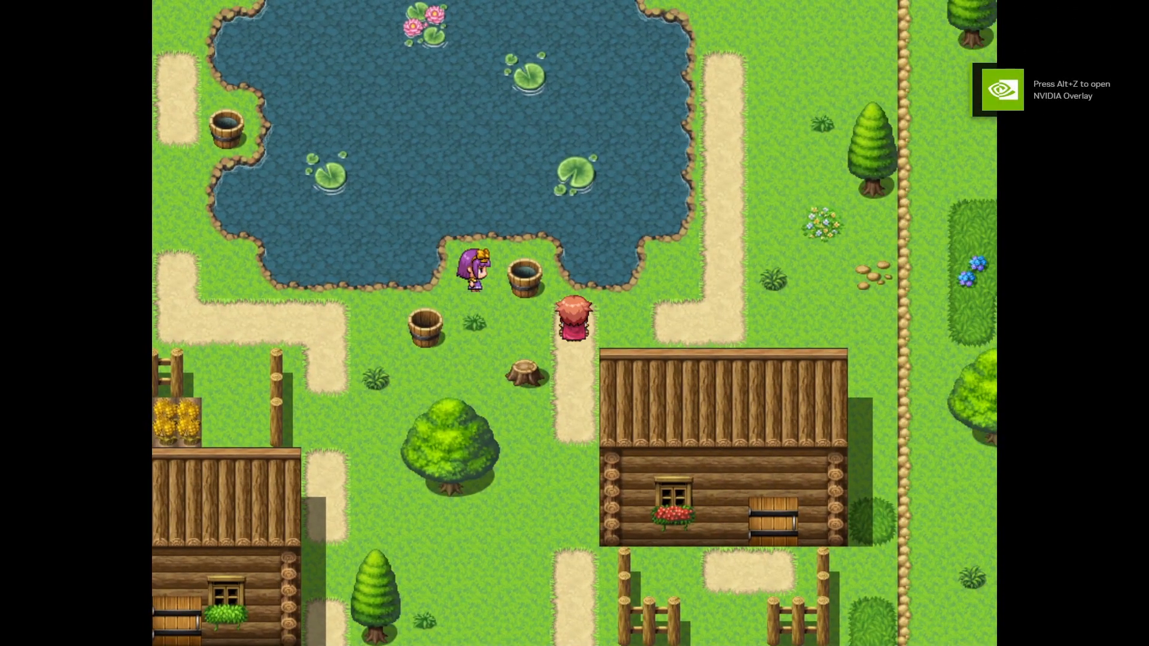
{"action": "key", "text": "Left"}
{"action": "key", "text": "Left"}
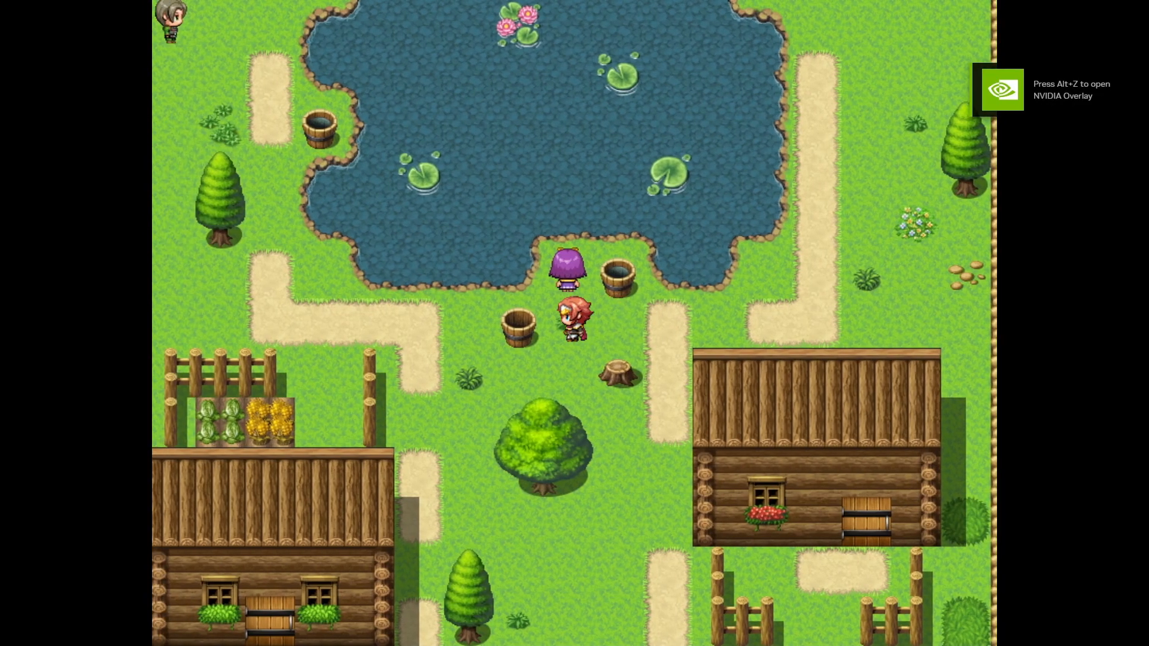
{"action": "key", "text": "Up"}
{"action": "key", "text": "Return"}
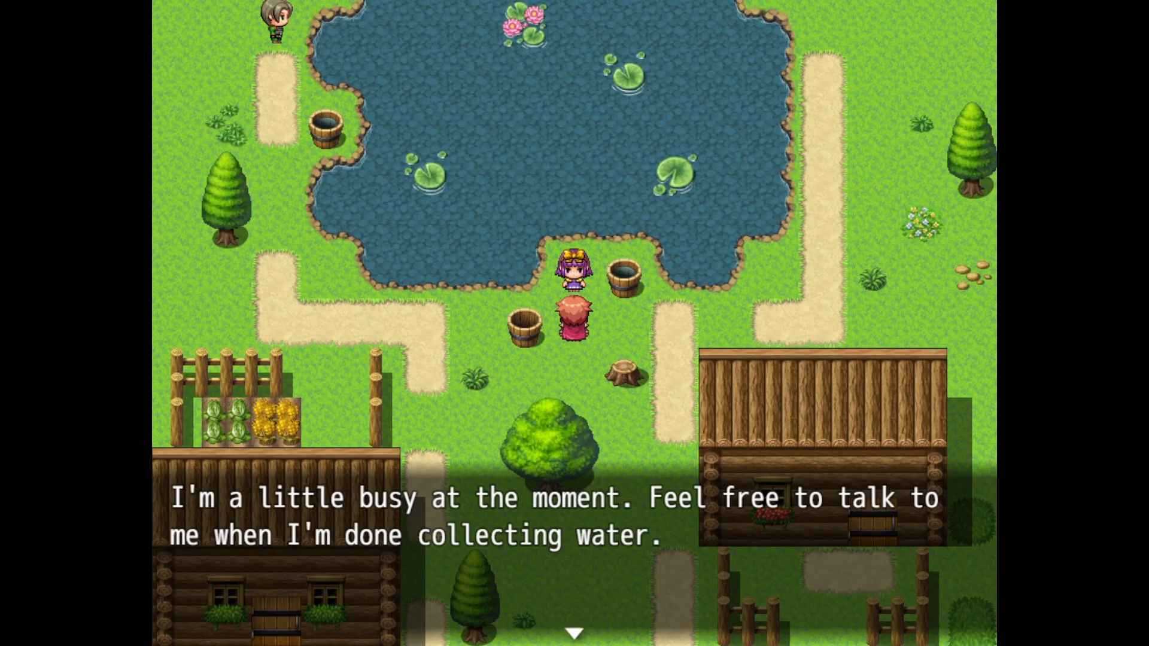
{"action": "key", "text": "Return"}
{"action": "key", "text": "F4"}
- Open Person2's event, compare it with the villager's behaviour in the running playtest, and end the playtest
{"action": "left_click", "coordinate": [648, 6]}
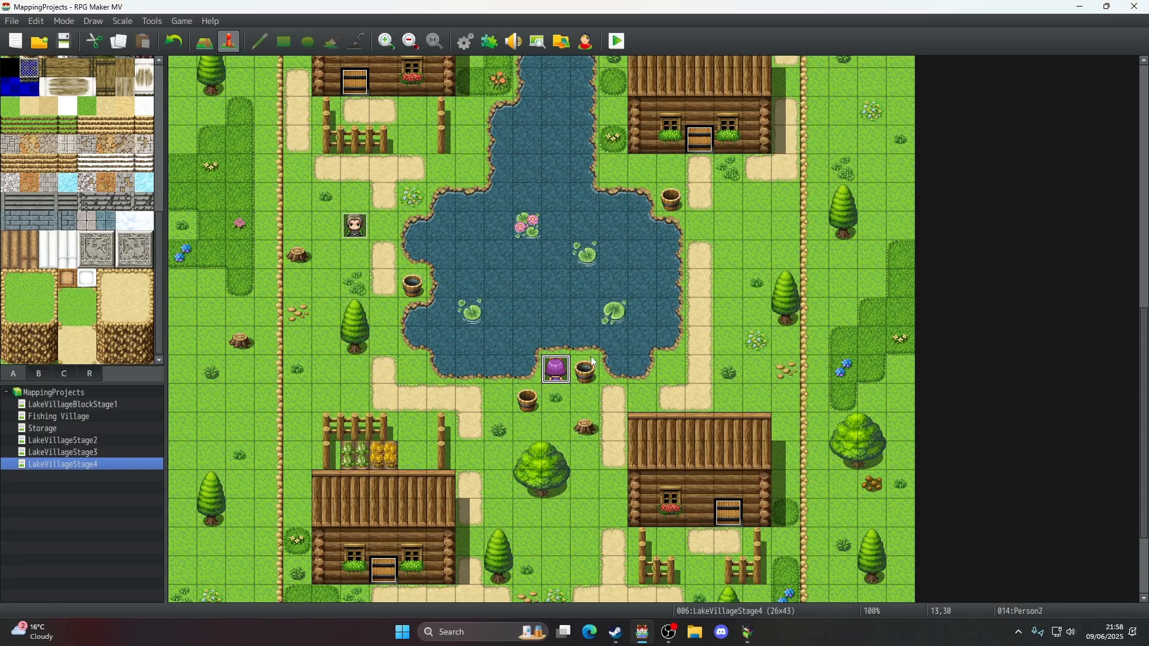
{"action": "double_click", "coordinate": [556, 369]}
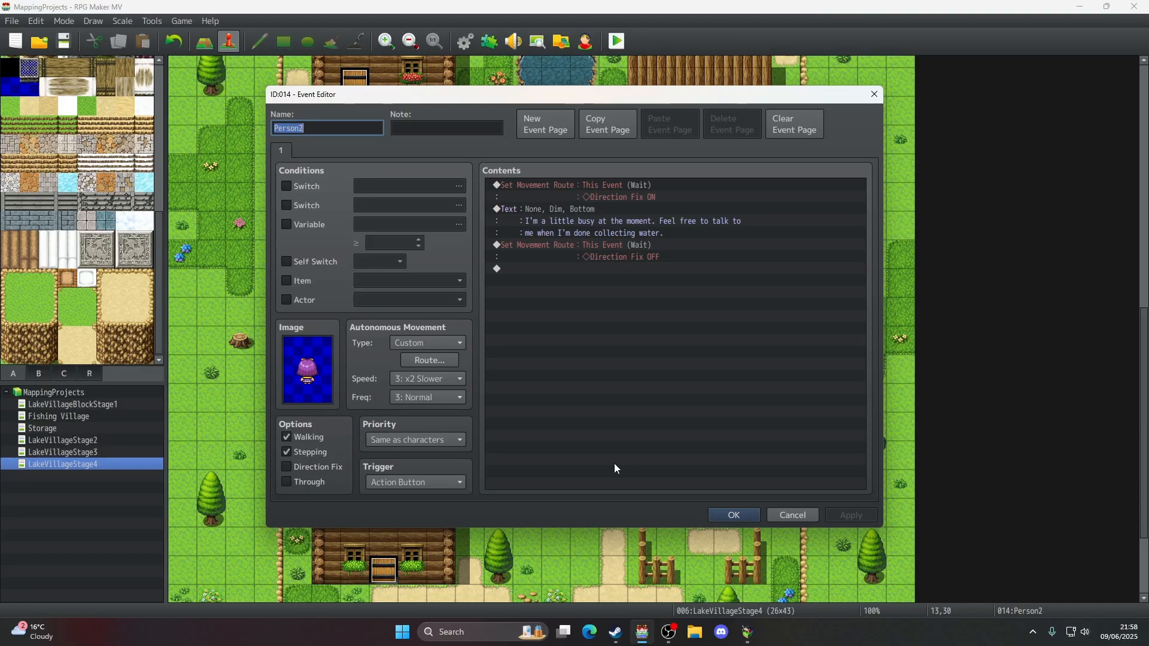
{"action": "left_click", "coordinate": [747, 632]}
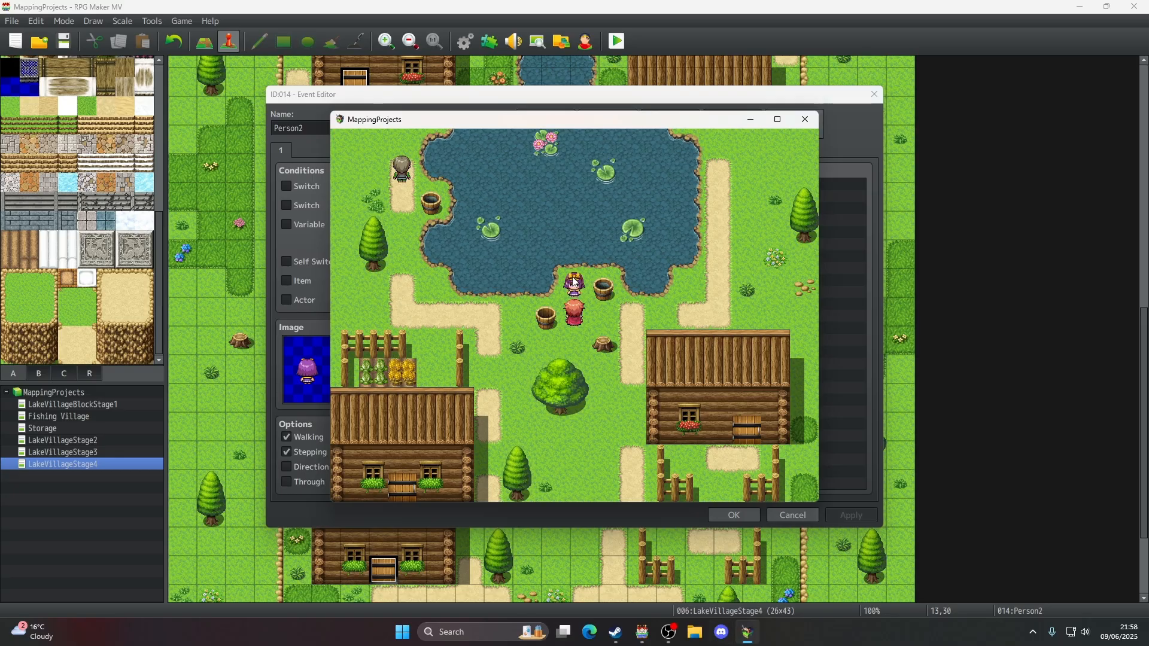
{"action": "left_click", "coordinate": [573, 281]}
{"action": "left_click", "coordinate": [804, 119]}
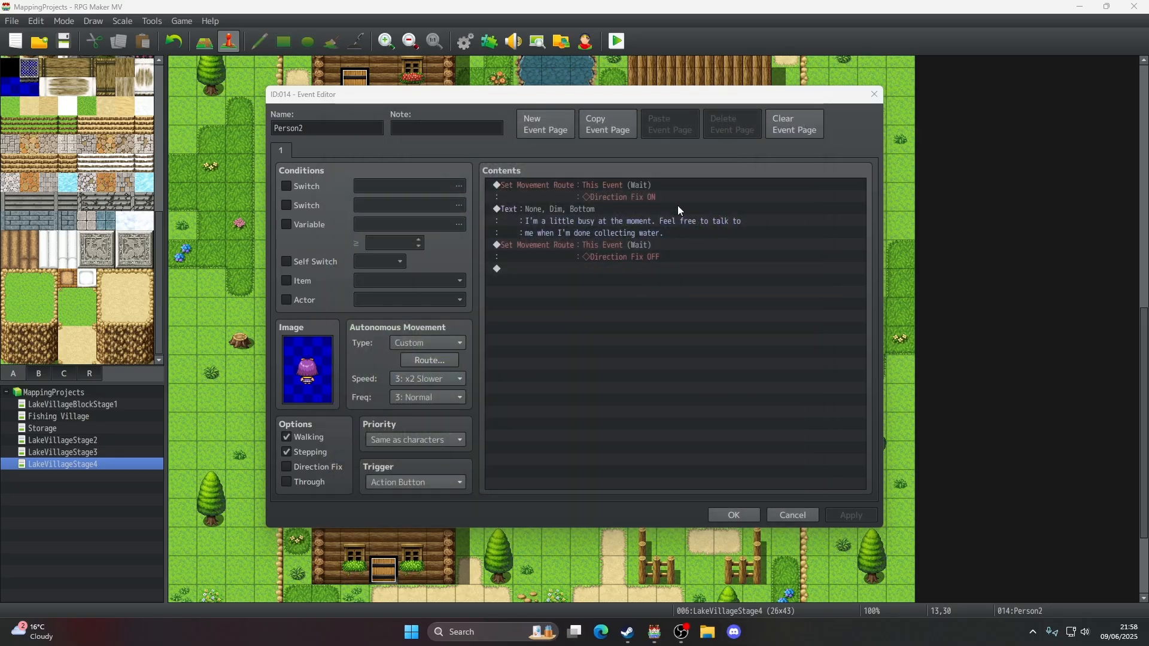
- Delete both Direction Fix movement route commands from Person2, keeping only the text, and close the event
{"action": "left_click", "coordinate": [667, 184]}
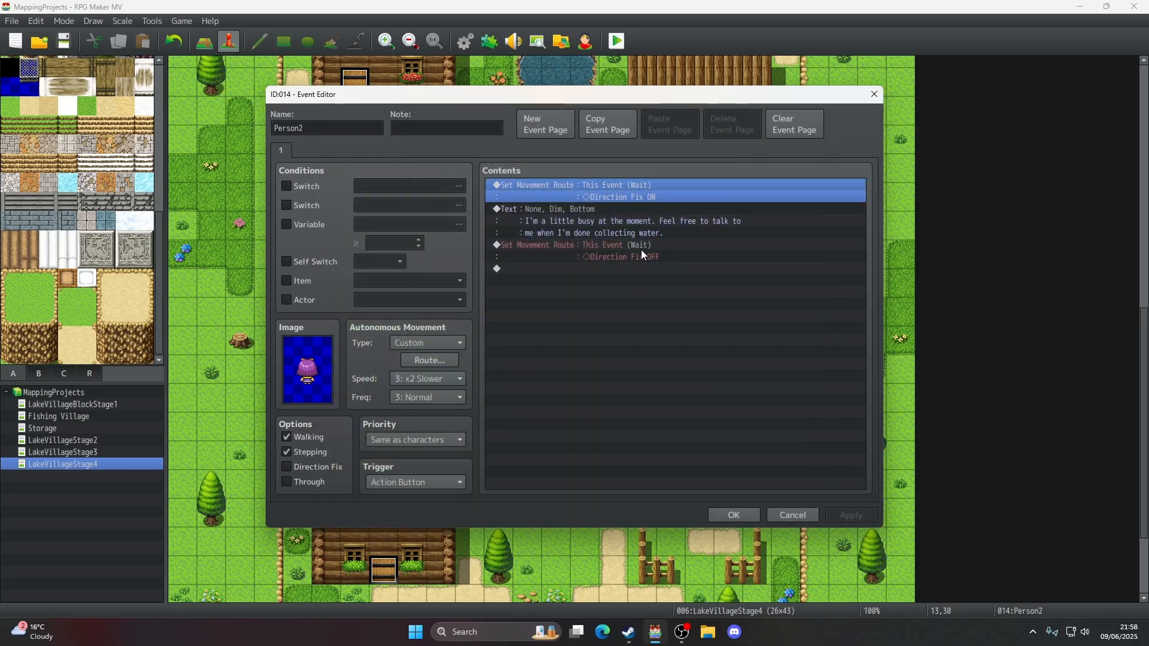
{"action": "key", "text": "Delete"}
{"action": "left_click", "coordinate": [638, 235]}
{"action": "key", "text": "Delete"}
{"action": "left_click", "coordinate": [731, 516]}
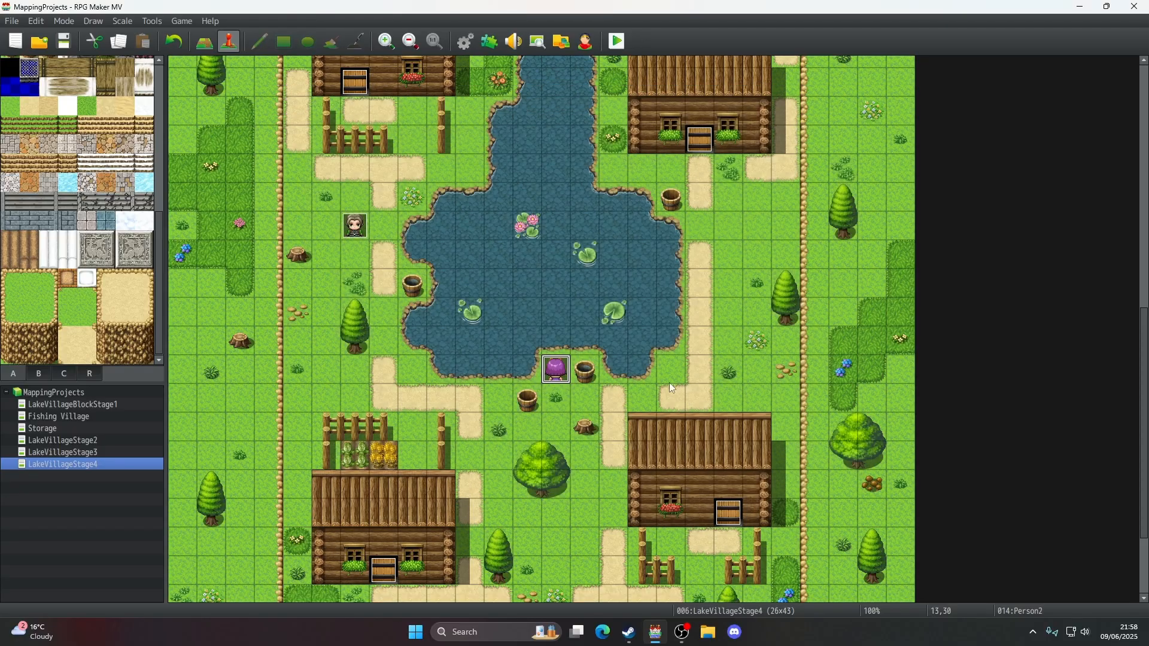
- Start a new full-screen playtest and walk the player across the lake to stand below the purple-haired villager
{"action": "left_click", "coordinate": [610, 47]}
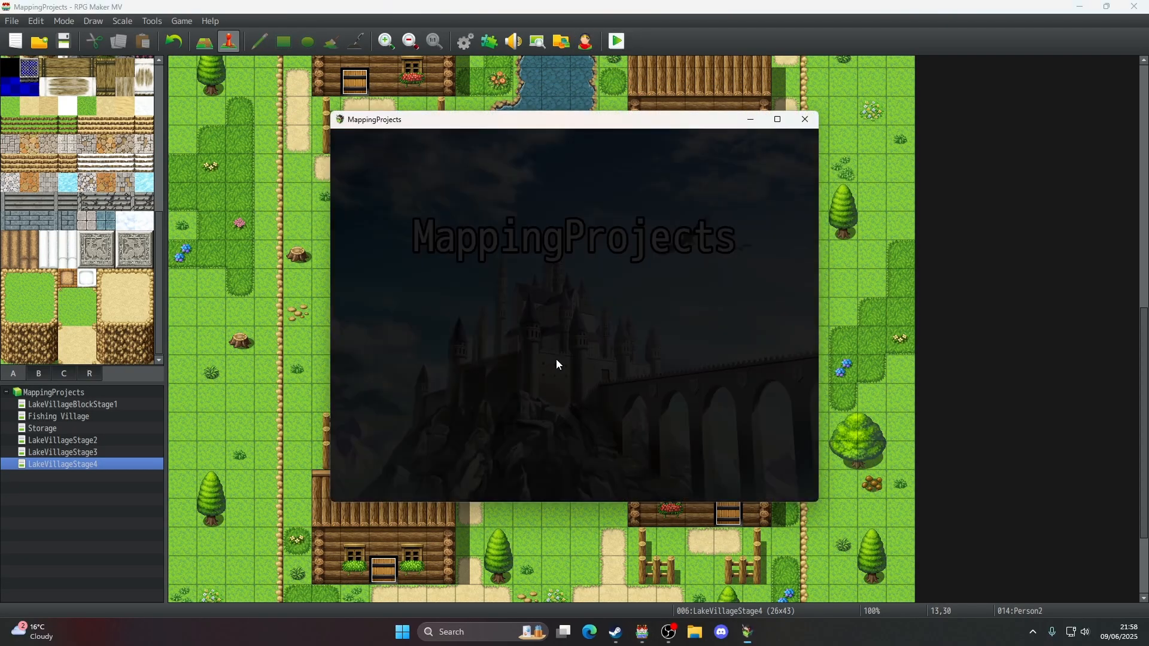
{"action": "left_click", "coordinate": [558, 379]}
{"action": "key", "text": "F4"}
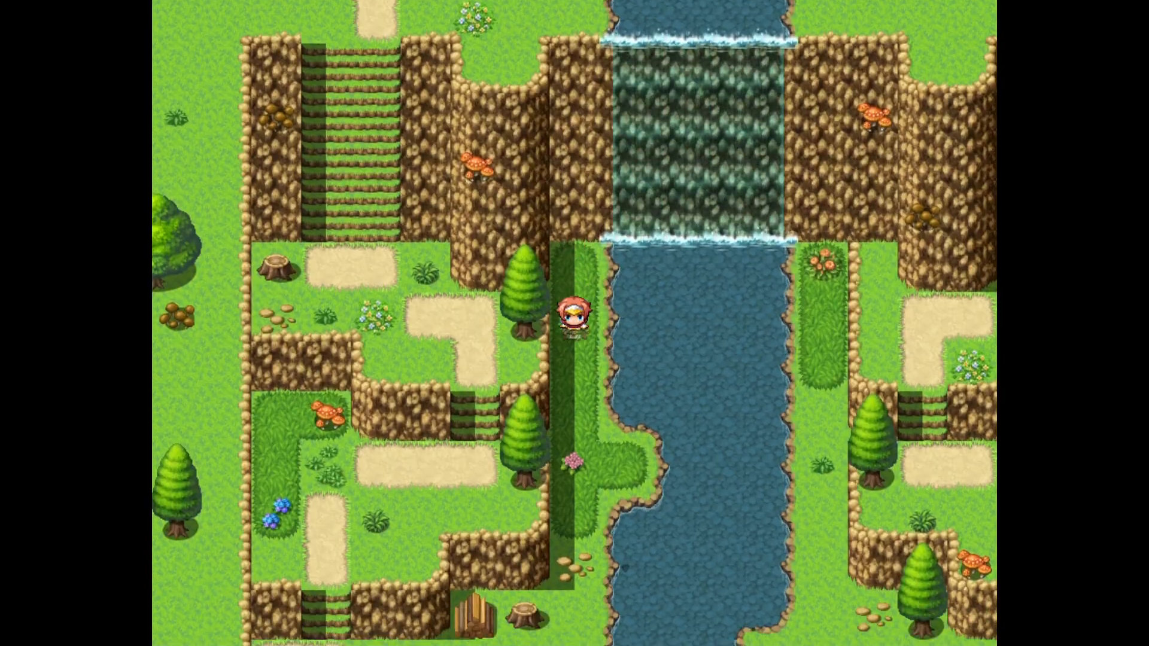
{"action": "key", "text": "ctrl+Down"}
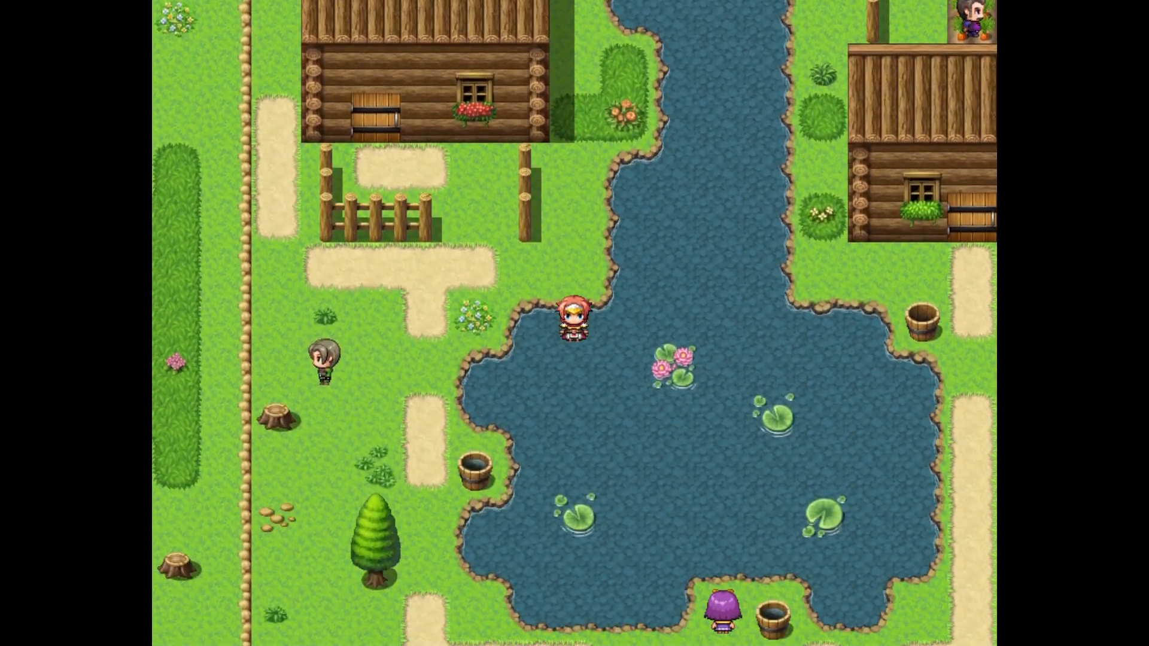
{"action": "key", "text": "ctrl+Down"}
{"action": "key", "text": "Right"}
{"action": "key", "text": "Up"}
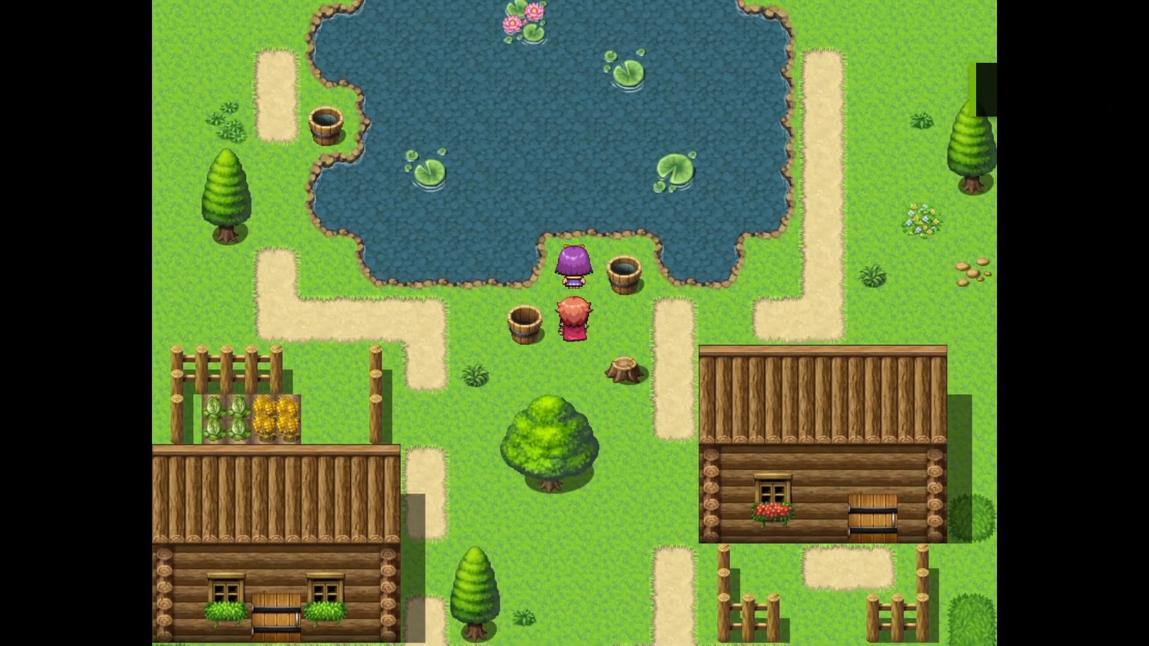
- Talk to the purple-haired villager twice, dismissing her message each time
{"action": "key", "text": "Return"}
{"action": "key", "text": "Return"}
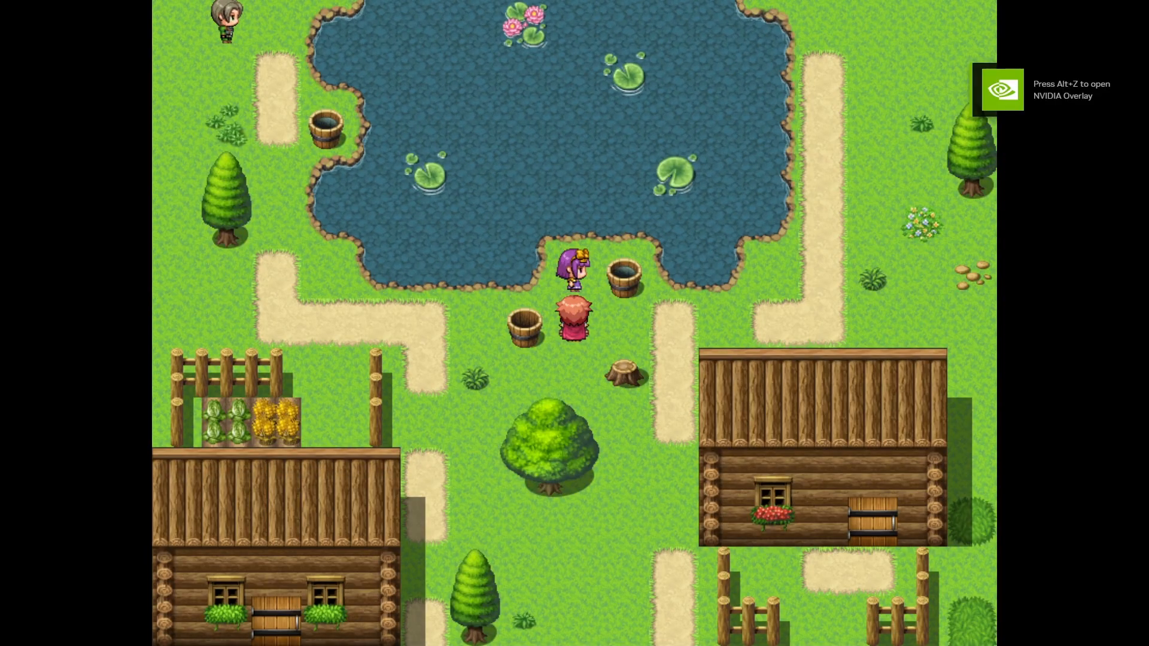
{"action": "key", "text": "Return"}
{"action": "key", "text": "Return"}
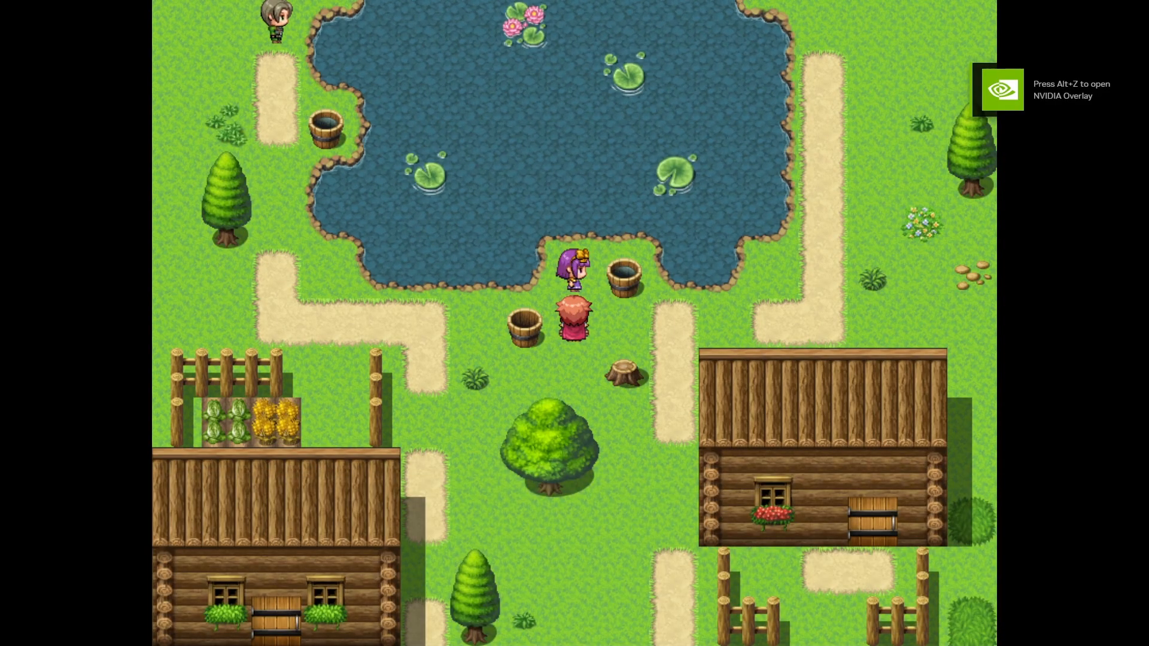
- Walk the player east past the lake and north around the house to the grass above its vegetable plot
{"action": "key", "text": "Right"}
{"action": "key", "text": "Right"}
{"action": "key", "text": "Right"}
{"action": "key", "text": "Right"}
{"action": "key", "text": "Right"}
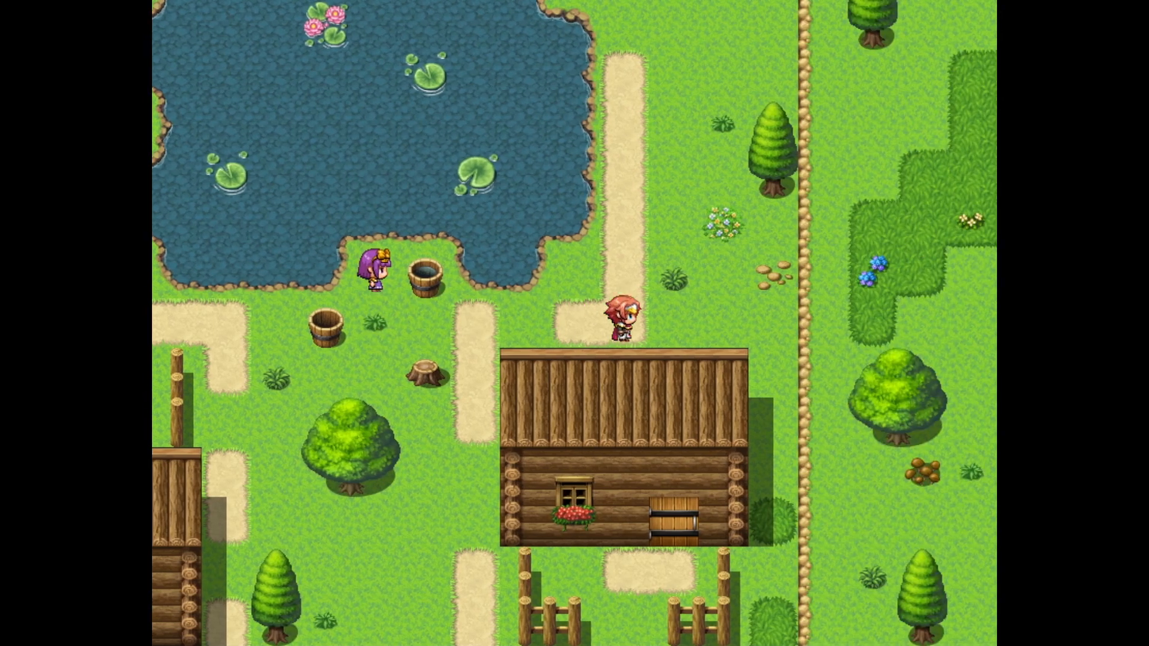
{"action": "key", "text": "Up"}
{"action": "key", "text": "Up"}
{"action": "key", "text": "Right"}
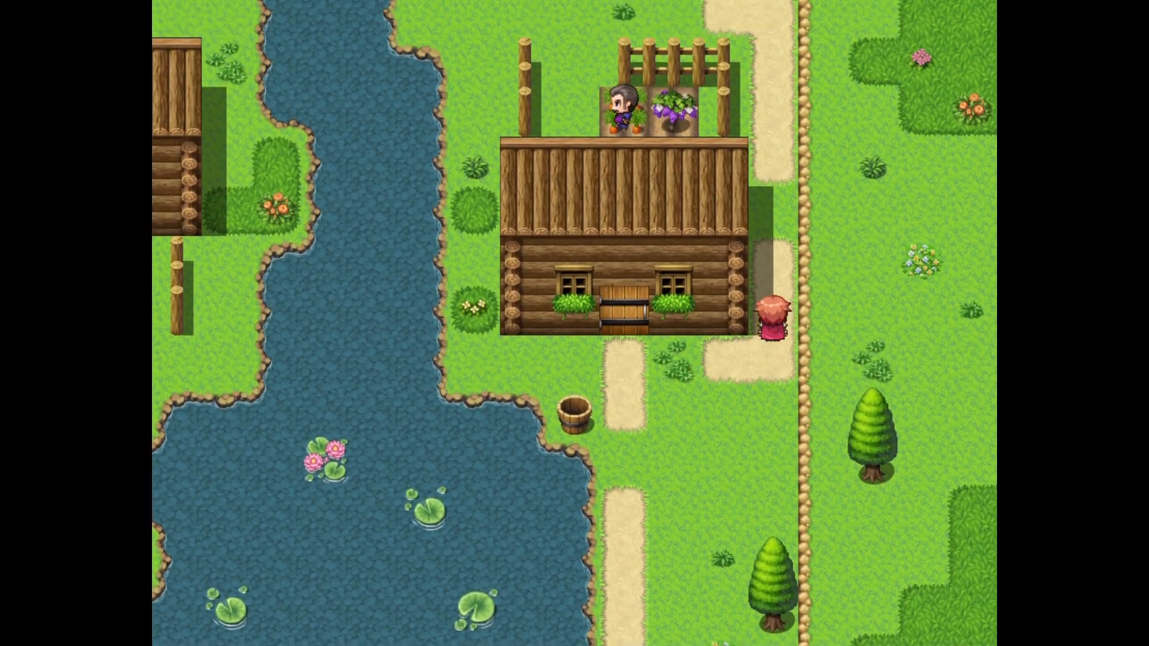
{"action": "key", "text": "Up"}
{"action": "key", "text": "Up"}
{"action": "key", "text": "Left"}
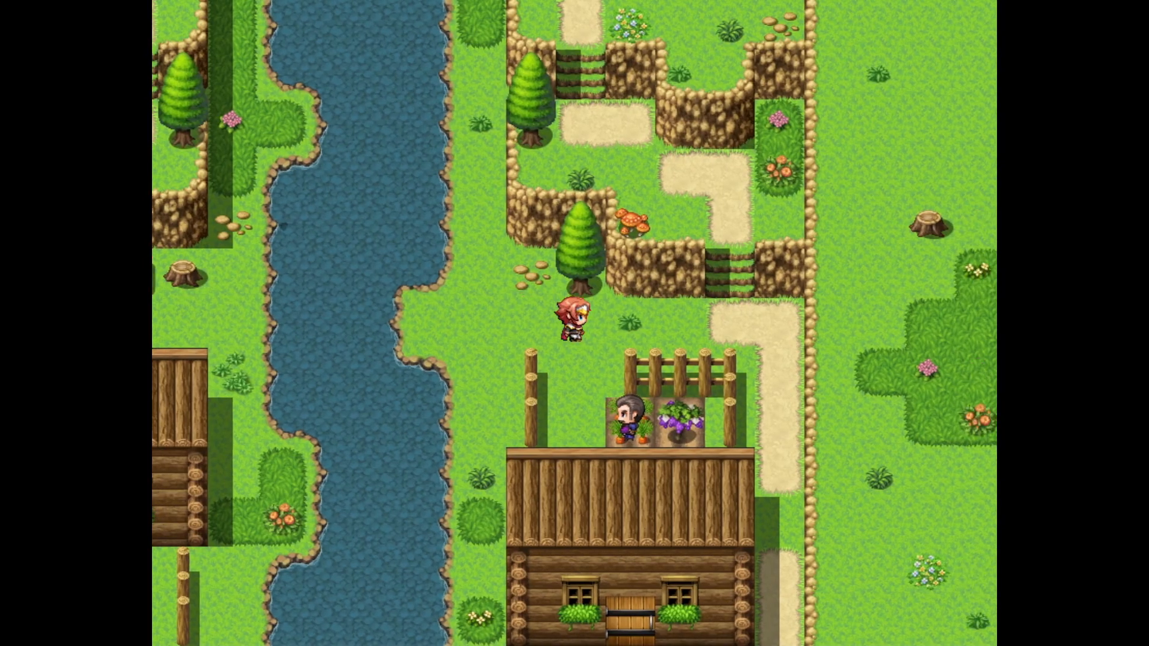
- Enter the vegetable plot, talk to the dark-haired villager and dismiss his message
{"action": "key", "text": "Down"}
{"action": "key", "text": "Return"}
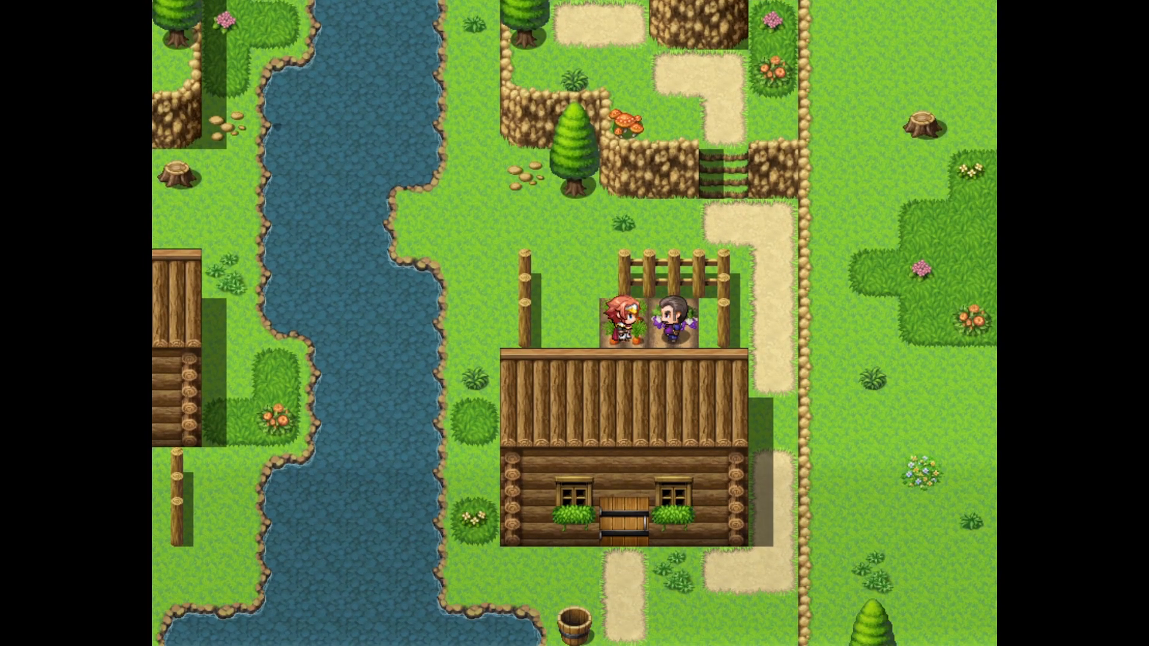
{"action": "key", "text": "Return"}
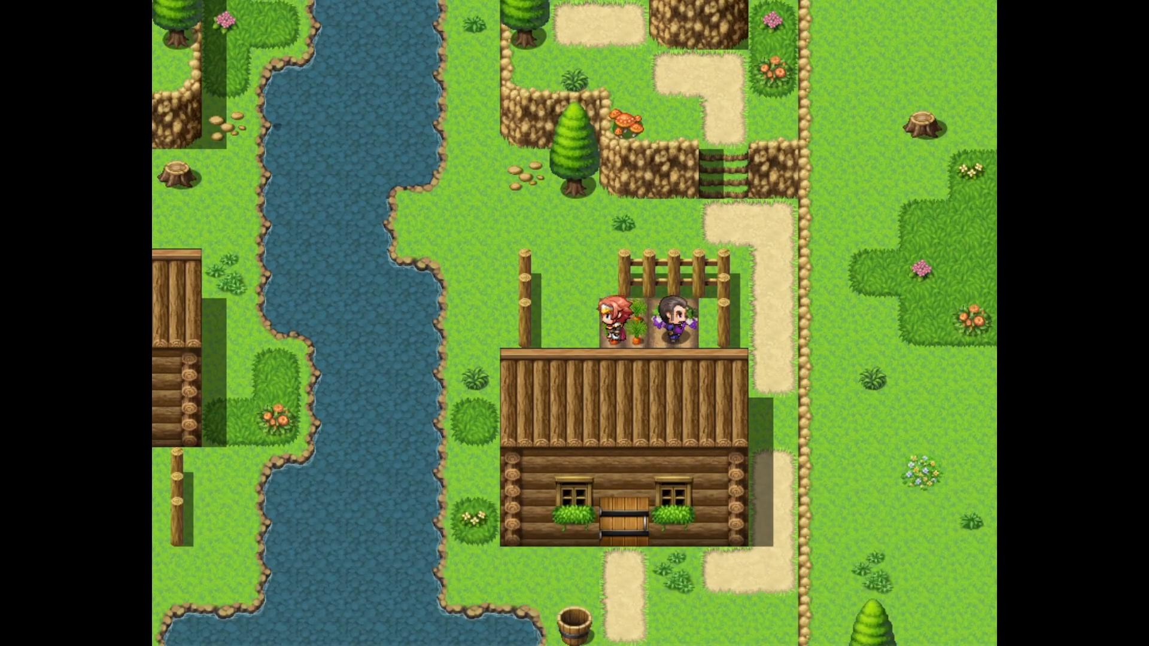
- Walk the player up the eastern cliff stairs, west above the waterfall and down towards the white-capped villager
{"action": "key", "text": "Left"}
{"action": "key", "text": "Up"}
{"action": "key", "text": "Right"}
{"action": "key", "text": "Up"}
{"action": "key", "text": "Left"}
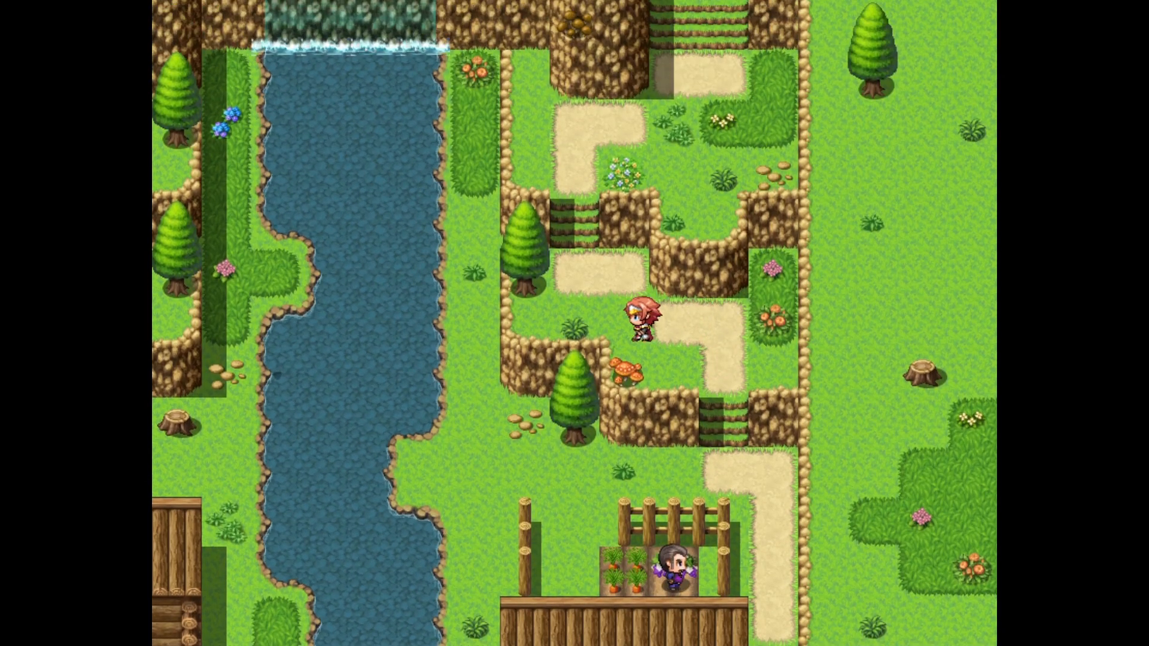
{"action": "key", "text": "Up"}
{"action": "key", "text": "Right"}
{"action": "key", "text": "Up"}
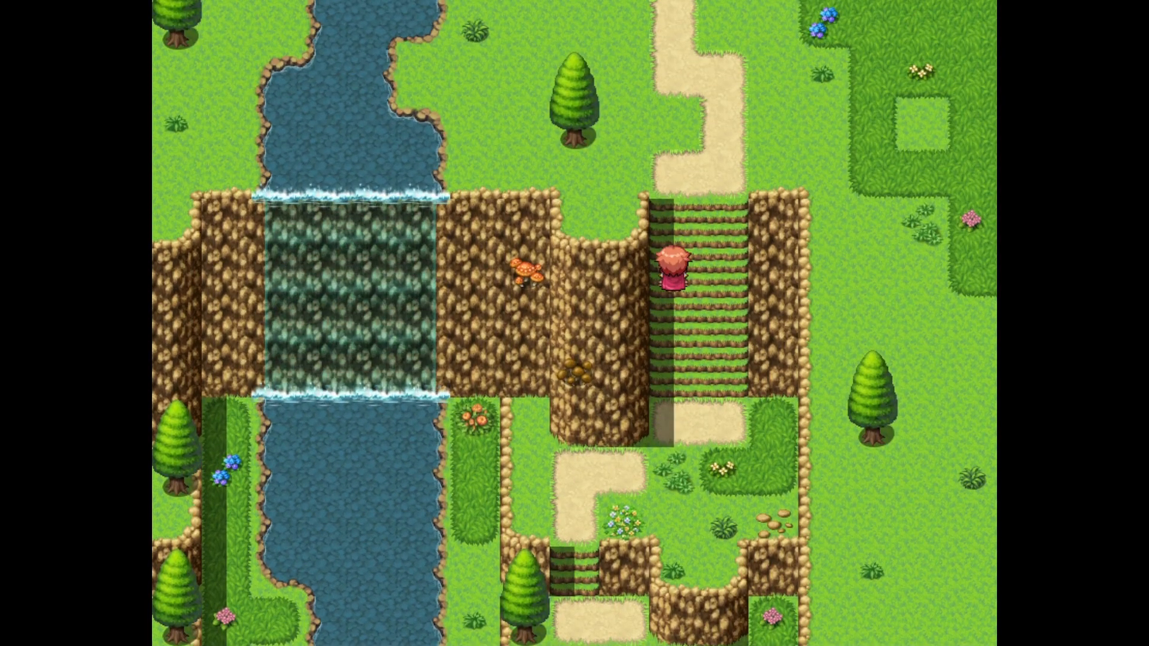
{"action": "key", "text": "Up"}
{"action": "key", "text": "Left"}
{"action": "key", "text": "Left"}
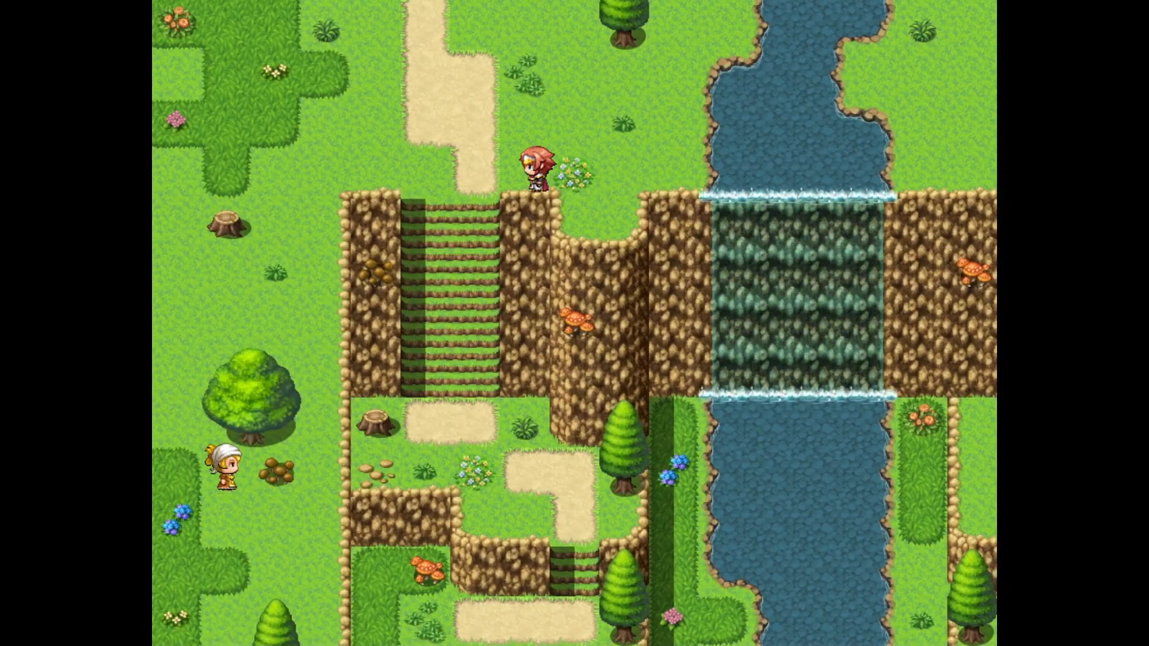
{"action": "key", "text": "Down"}
{"action": "key", "text": "Left"}
{"action": "key", "text": "Down"}
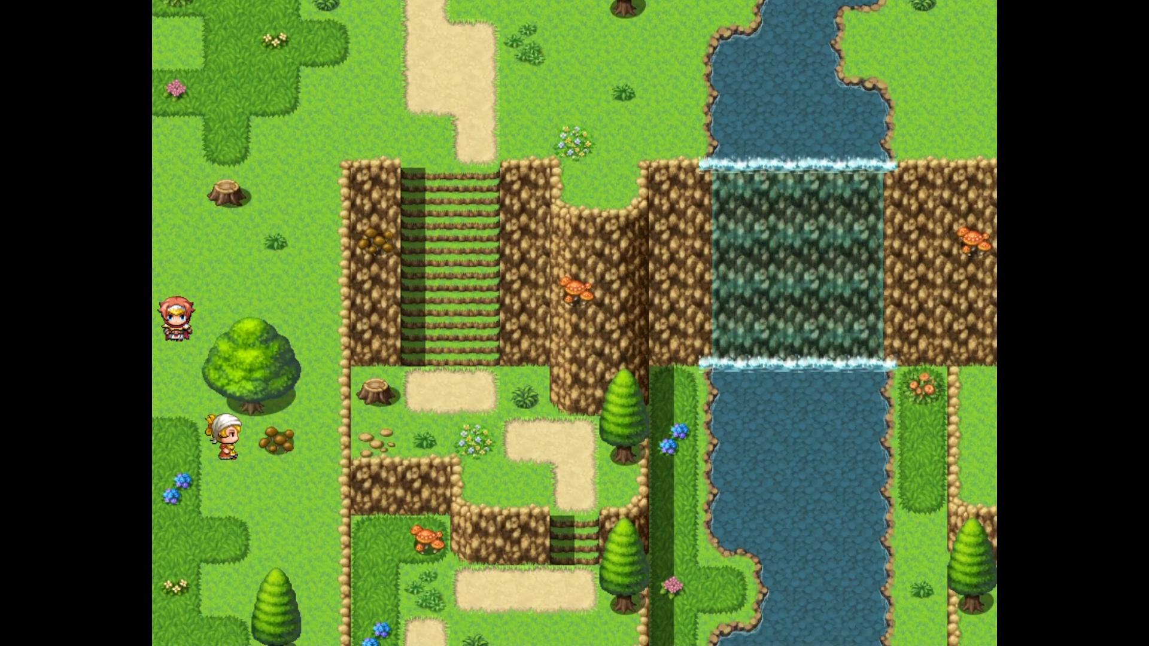
- Talk to the white-capped villager beside the brown mushrooms and dismiss her message
{"action": "key", "text": "Right"}
{"action": "key", "text": "Return"}
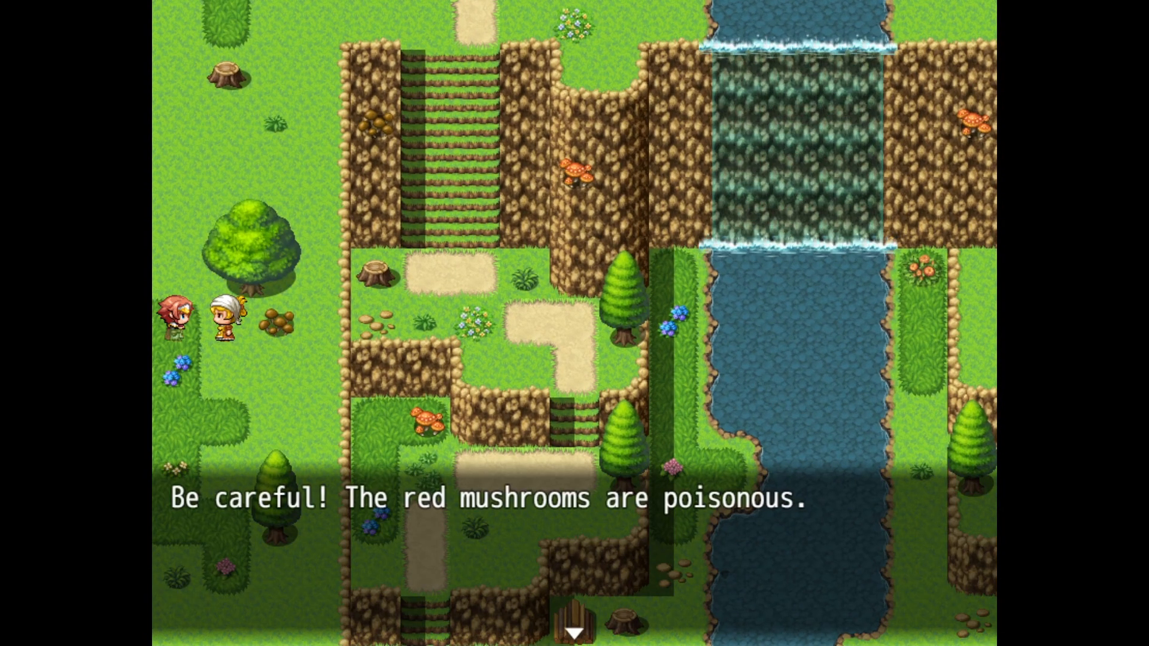
{"action": "key", "text": "Return"}
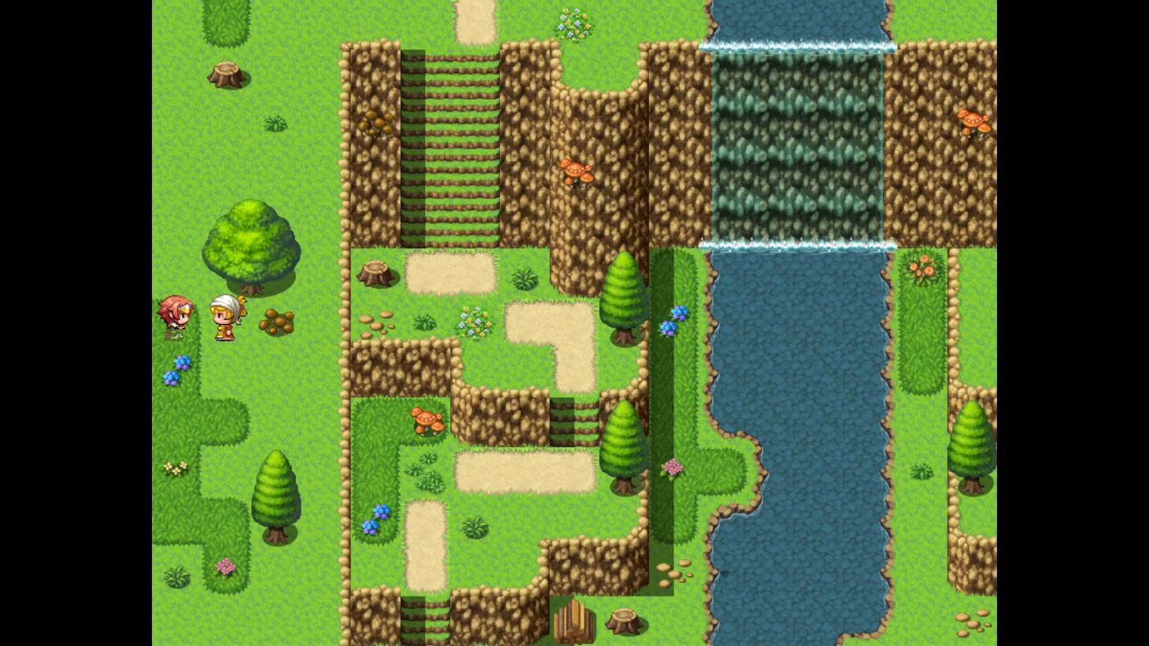
- Walk the player below the white-capped villager to check which way she faces, and end the playtest
{"action": "key", "text": "Down"}
{"action": "key", "text": "Right"}
{"action": "key", "text": "Down"}
{"action": "key", "text": "Down"}
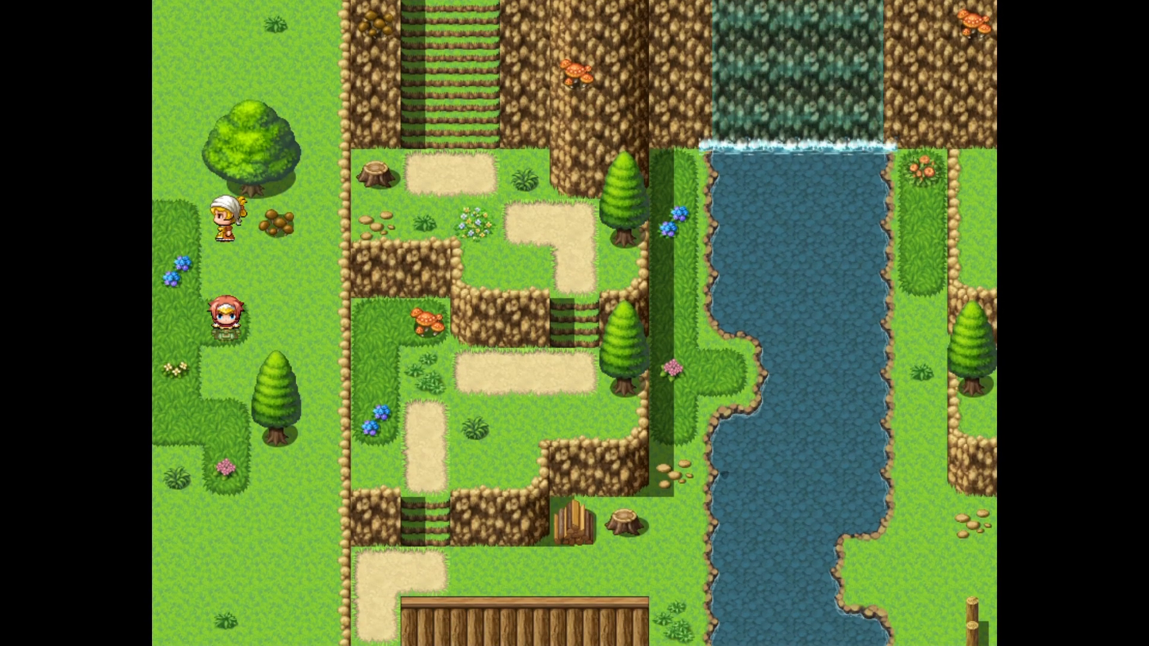
{"action": "key", "text": "F4"}
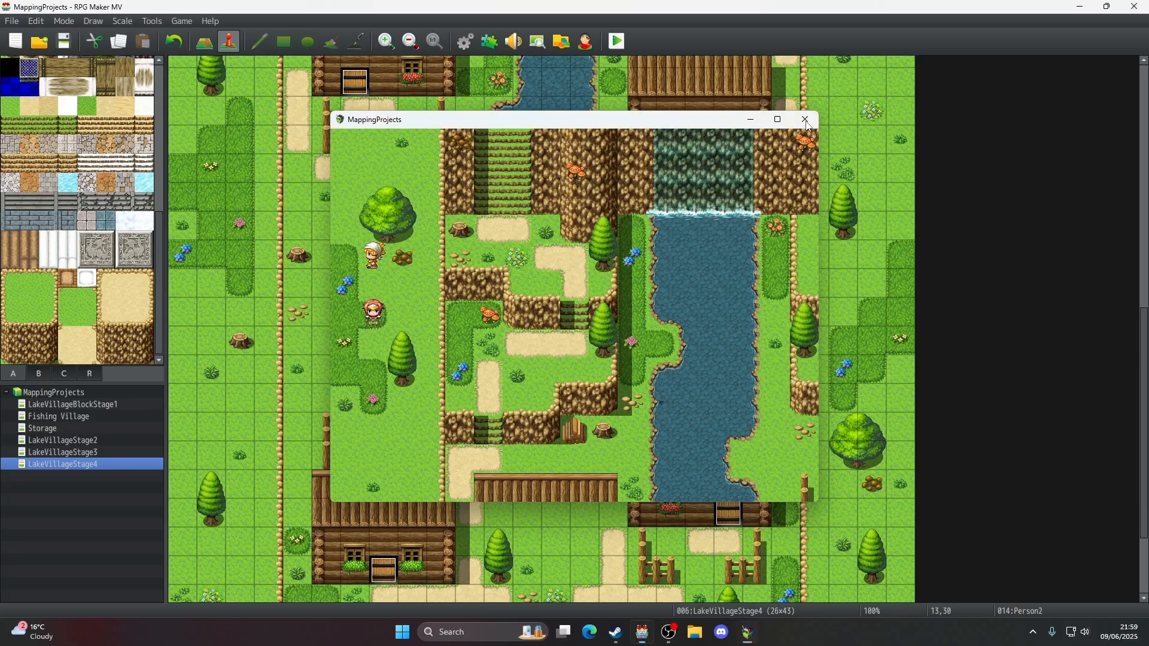
{"action": "left_click", "coordinate": [805, 119]}
- Add Turn Right to Person4's movement route after the text, below Stepping Animation ON, and save the event
{"action": "scroll", "coordinate": [357, 236], "scroll_direction": "up", "scroll_amount": 5}
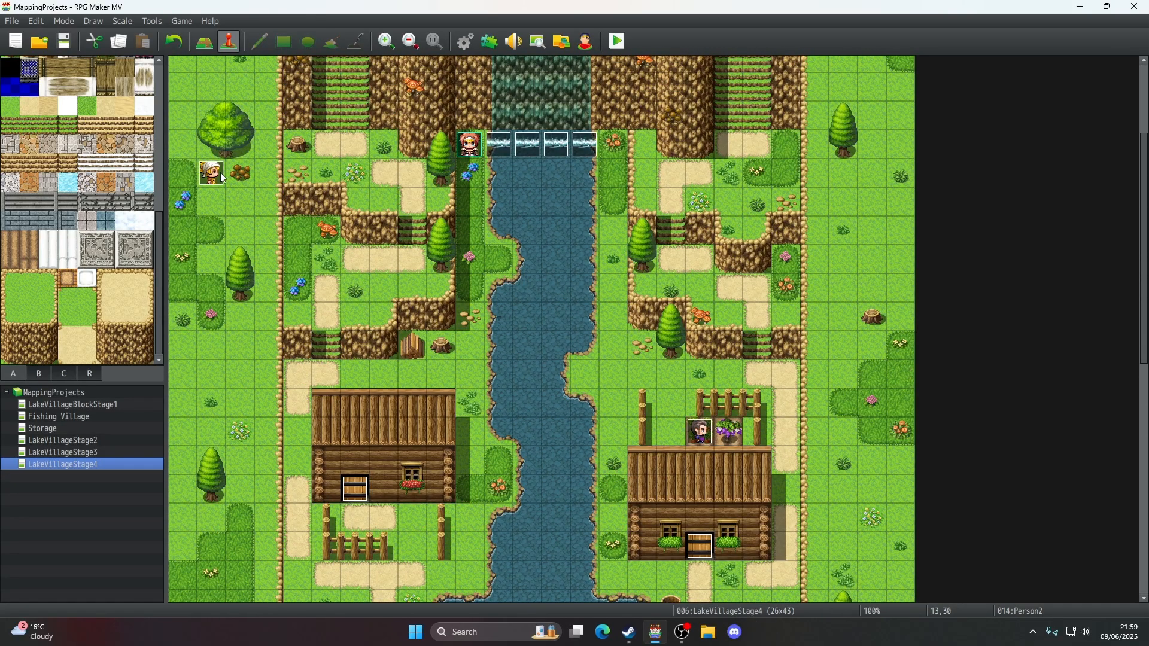
{"action": "double_click", "coordinate": [212, 172]}
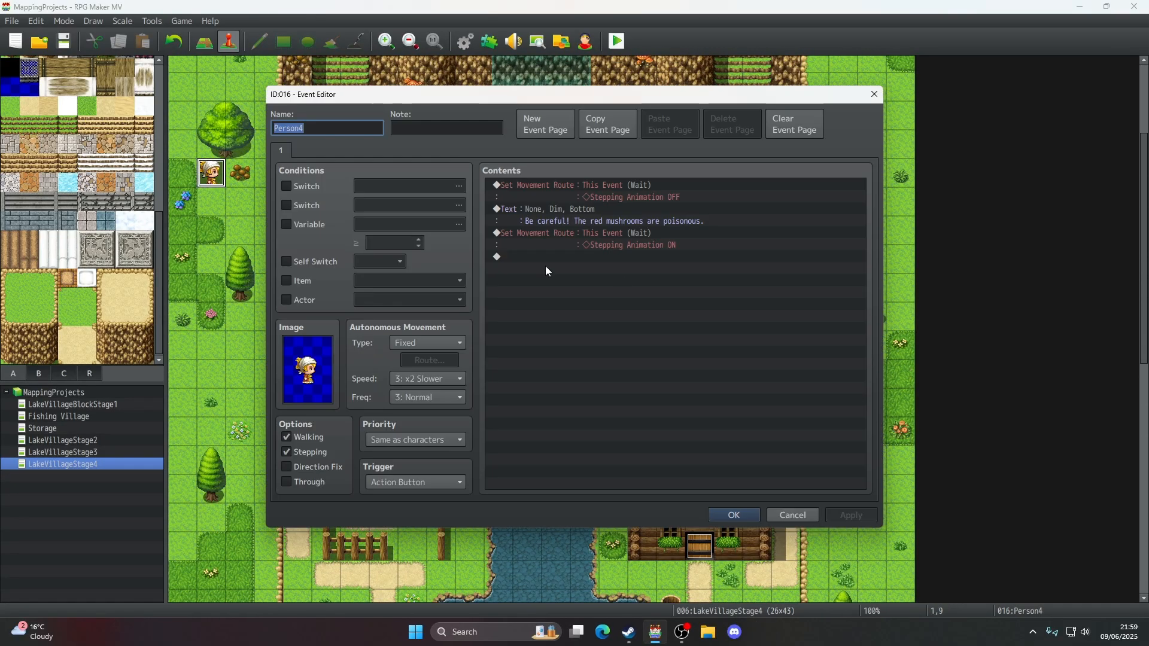
{"action": "right_click", "coordinate": [623, 238]}
{"action": "left_click", "coordinate": [640, 257]}
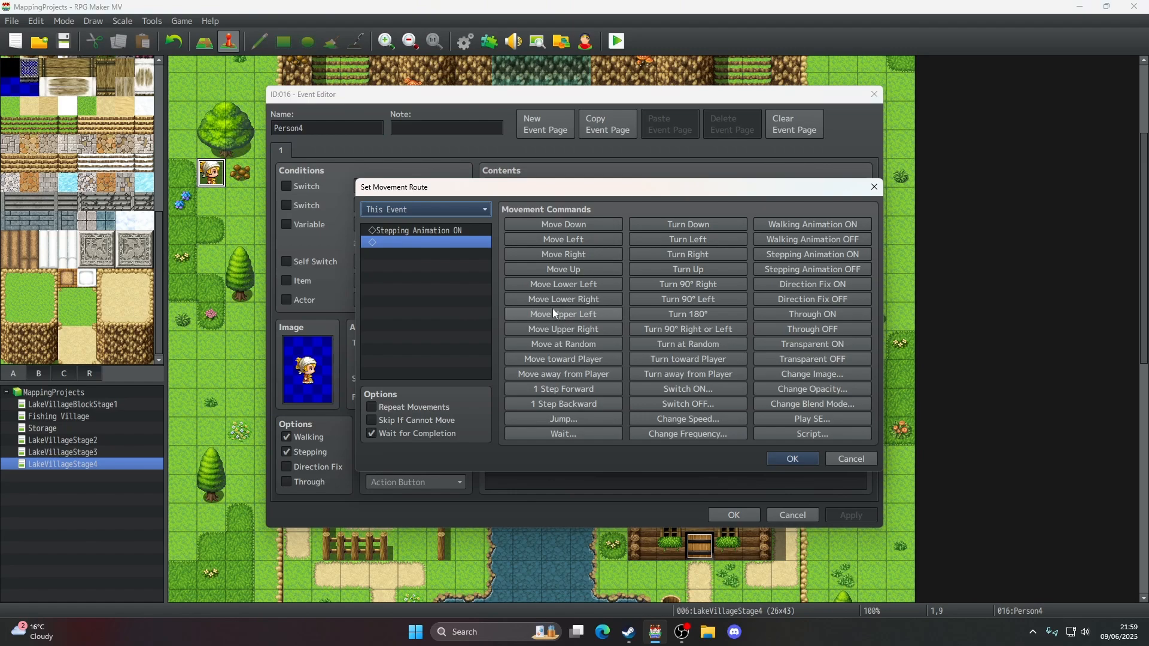
{"action": "left_click", "coordinate": [677, 257]}
{"action": "left_click", "coordinate": [789, 460]}
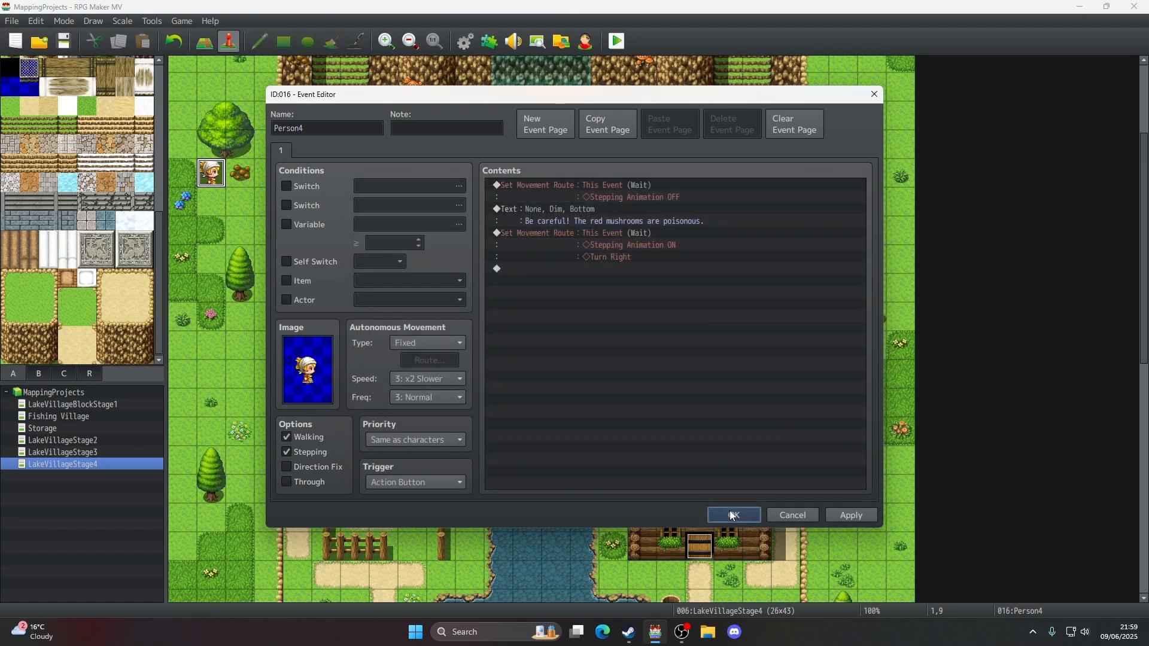
{"action": "left_click", "coordinate": [734, 514]}
- Start a new full-screen playtest, talk to the white-capped villager from below and dismiss her message
{"action": "left_click", "coordinate": [618, 41]}
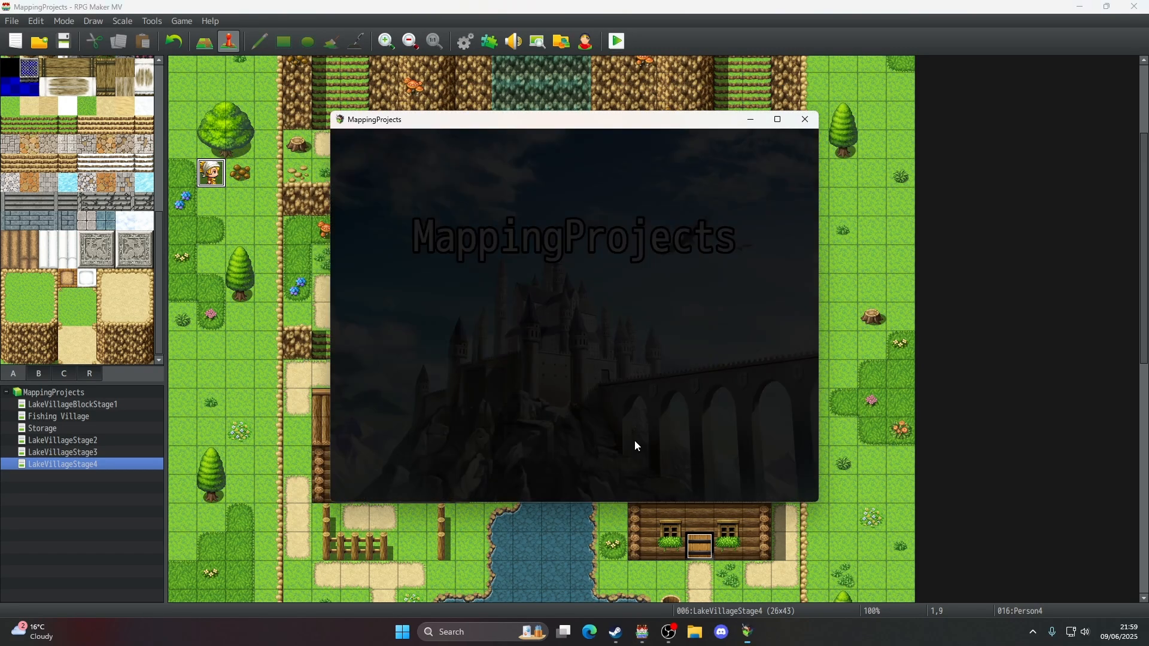
{"action": "left_click", "coordinate": [562, 386]}
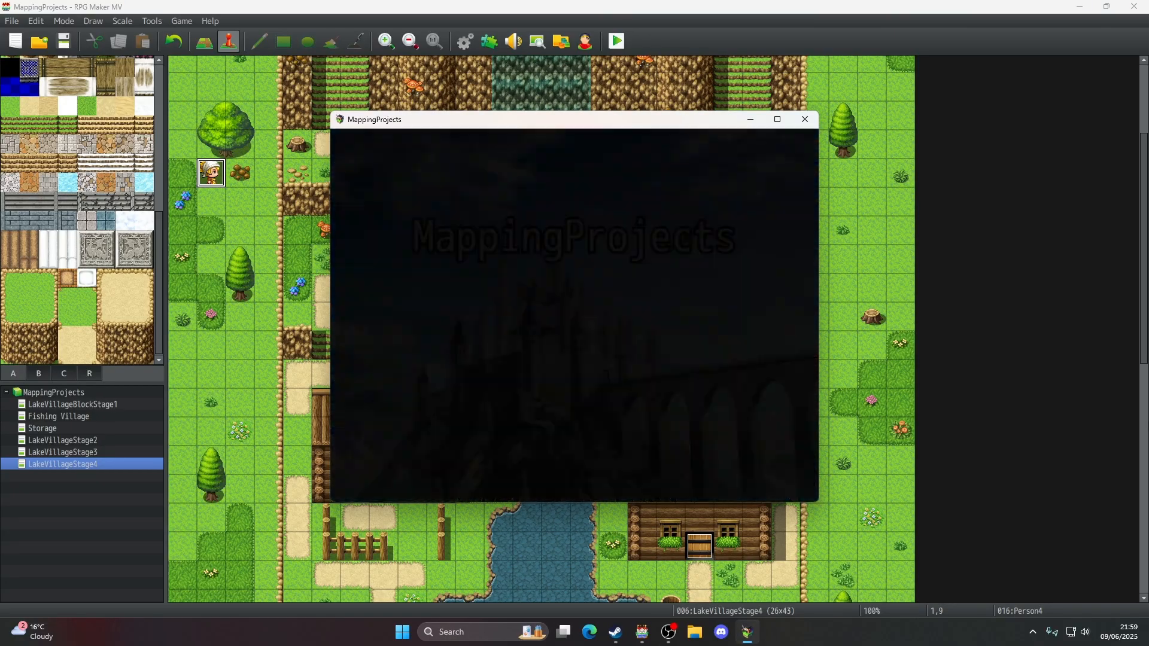
{"action": "key", "text": "F4"}
{"action": "key", "text": "ctrl+Left"}
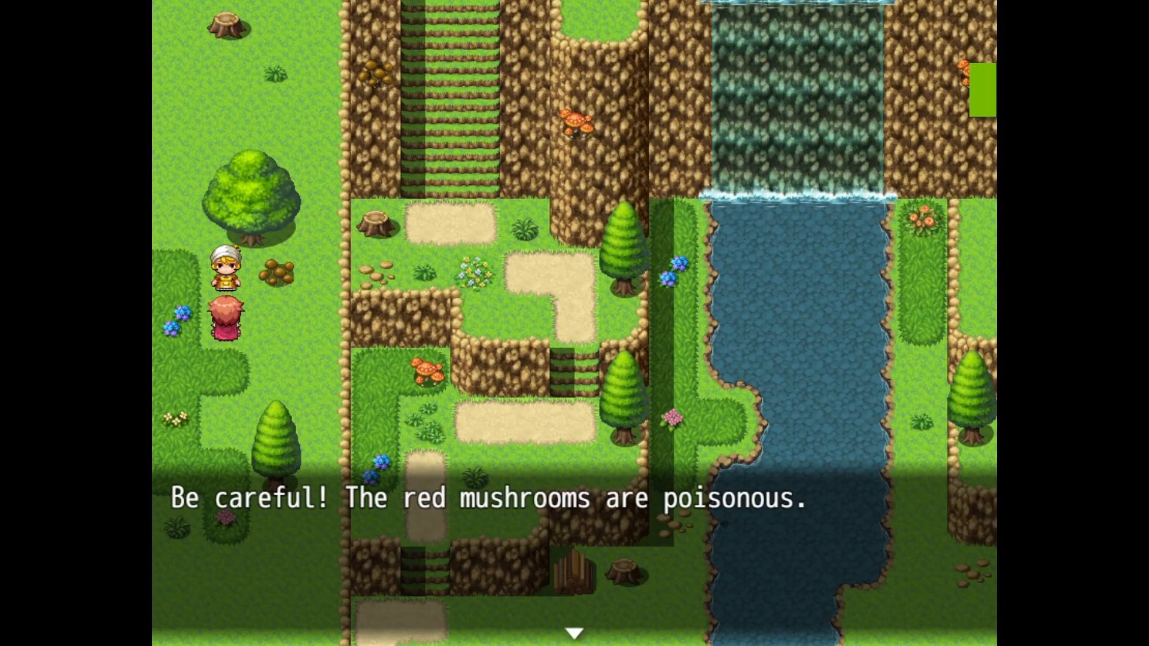
{"action": "key", "text": "Return"}
- Walk the player over the western terraces and south past the log house towards the lake
{"action": "key", "text": "Right"}
{"action": "key", "text": "Right"}
{"action": "key", "text": "Down"}
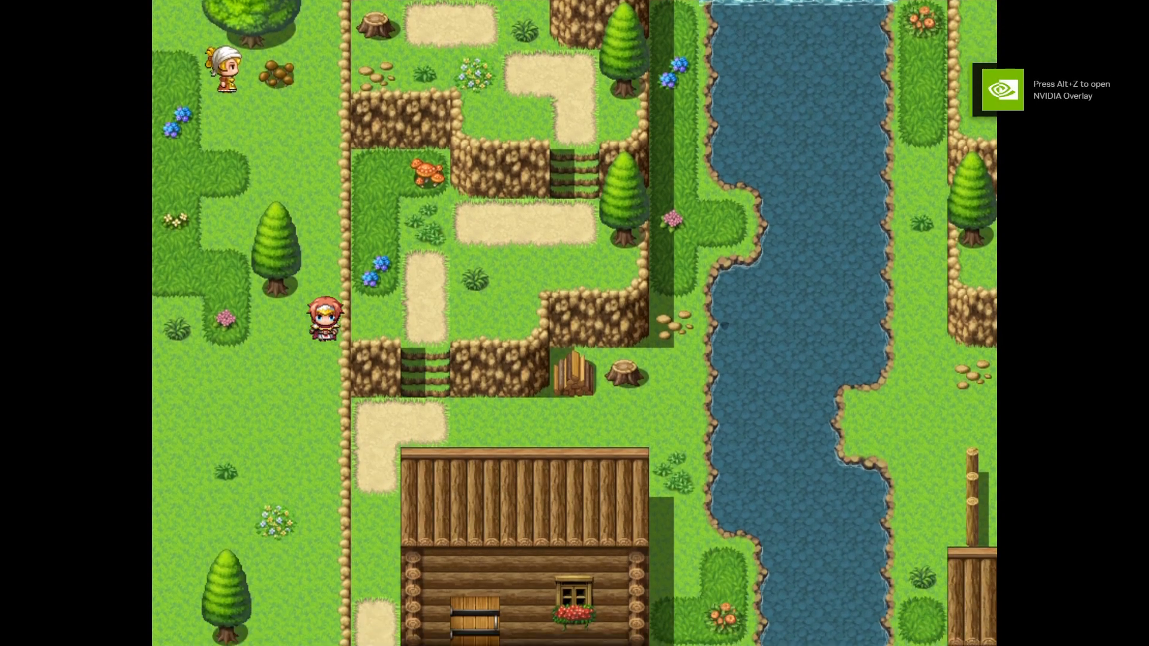
{"action": "key", "text": "Right"}
{"action": "key", "text": "Up"}
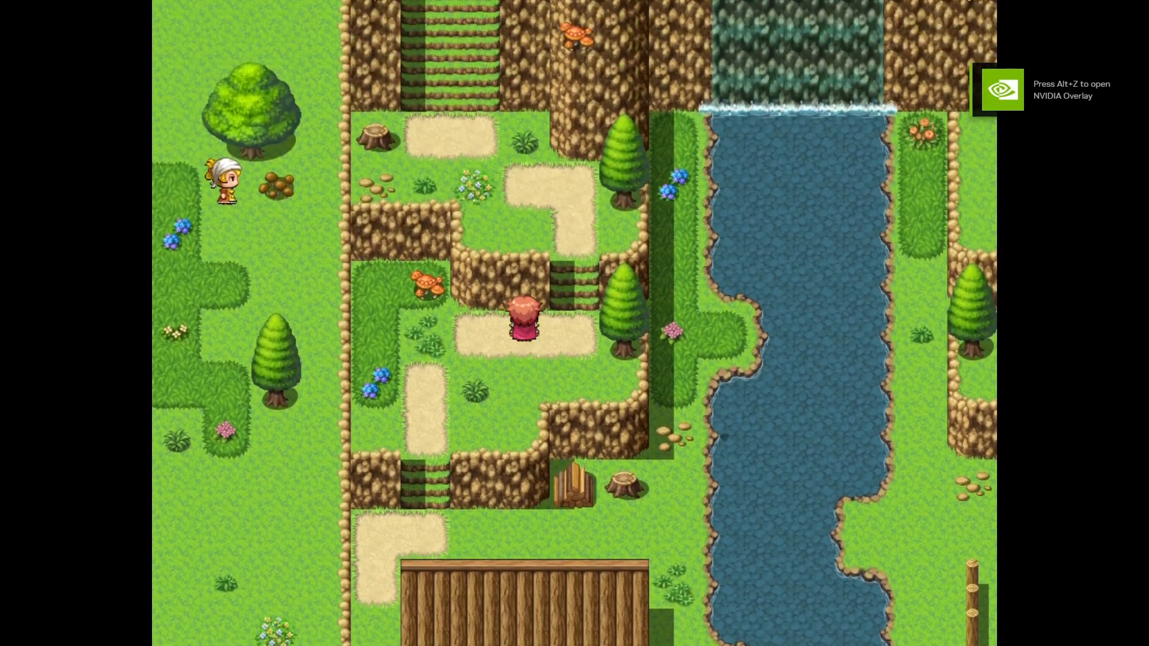
{"action": "key", "text": "Right"}
{"action": "key", "text": "Down"}
{"action": "key", "text": "Down"}
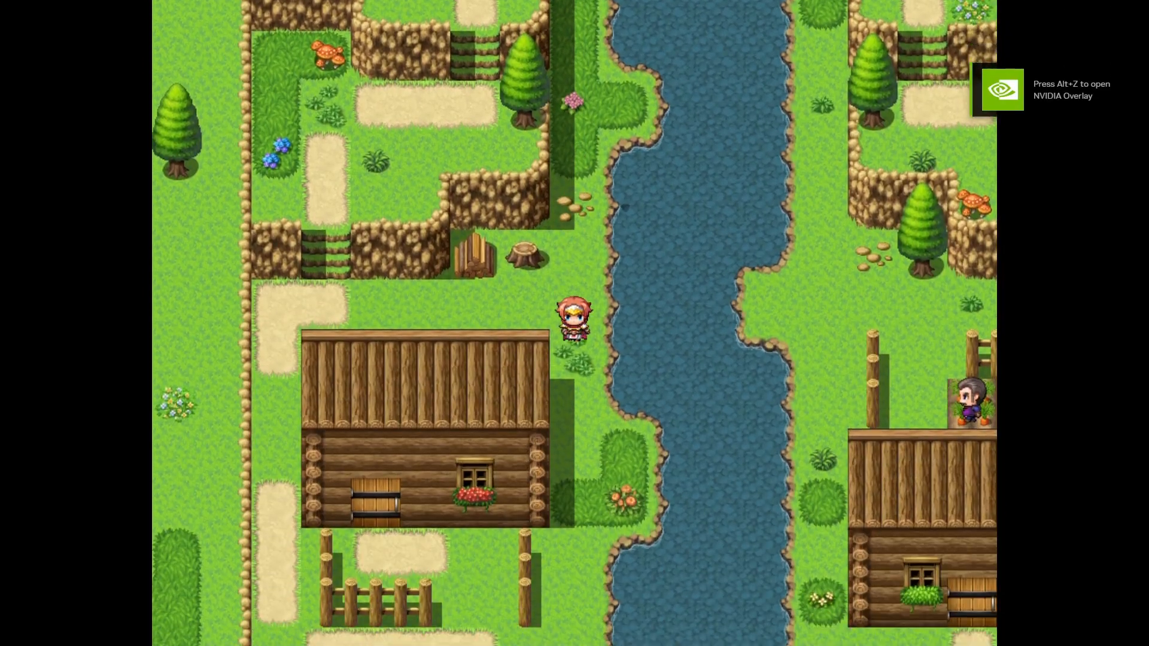
{"action": "key", "text": "Left"}
{"action": "key", "text": "Down"}
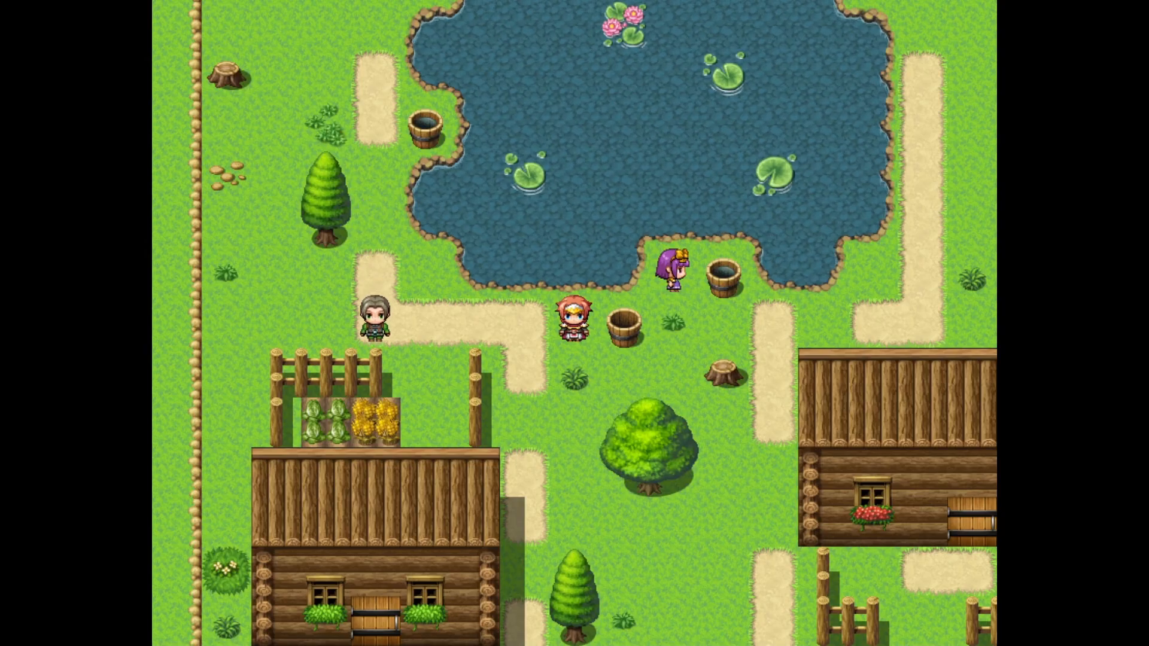
- Walk the player west to the lakeside path and north along the lake's west shore to view the village
{"action": "key", "text": "Left"}
{"action": "key", "text": "Left"}
{"action": "key", "text": "Left"}
{"action": "key", "text": "Left"}
{"action": "key", "text": "Up"}
{"action": "key", "text": "Up"}
{"action": "key", "text": "Up"}
{"action": "key", "text": "Up"}
{"action": "key", "text": "Up"}
{"action": "key", "text": "Up"}
{"action": "key", "text": "Up"}
{"action": "key", "text": "Up"}
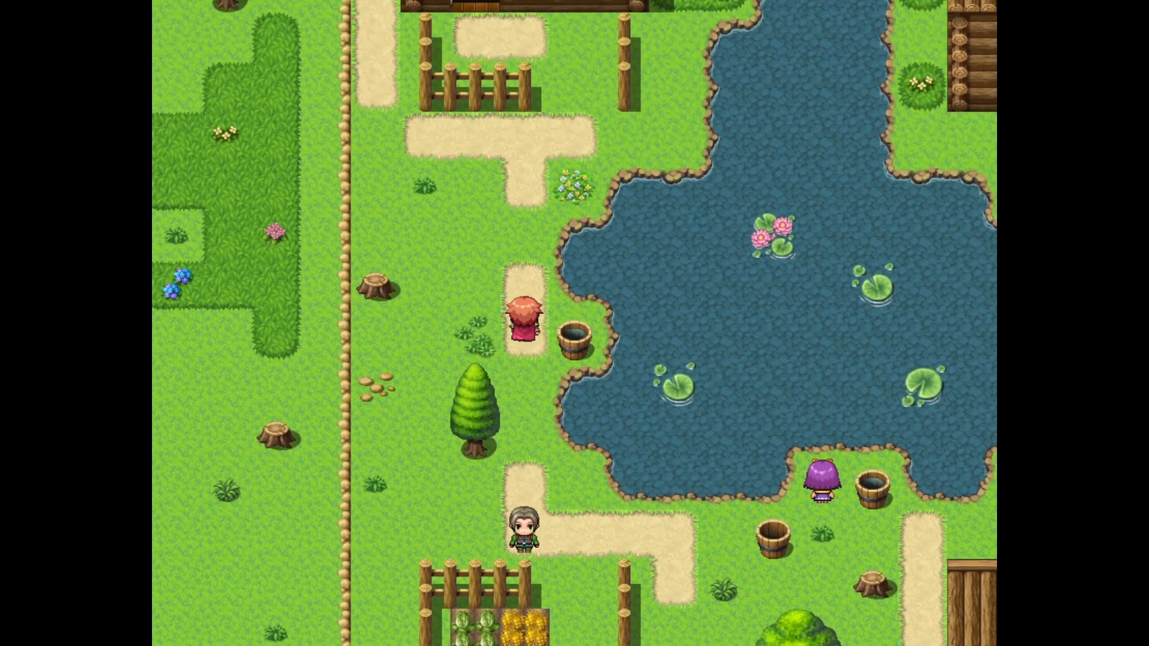
{"action": "key", "text": "Up"}
{"action": "key", "text": "Up"}
{"action": "key", "text": "Up"}
{"action": "key", "text": "Up"}
{"action": "key", "text": "Up"}
{"action": "key", "text": "Up"}
{"action": "key", "text": "Up"}
{"action": "key", "text": "Up"}
{"action": "key", "text": "Up"}
{"action": "key", "text": "Up"}
{"action": "key", "text": "Up"}
{"action": "key", "text": "Up"}
{"action": "key", "text": "Up"}
{"action": "key", "text": "Up"}
{"action": "key", "text": "Up"}
{"action": "key", "text": "Up"}
{"action": "key", "text": "Up"}
{"action": "key", "text": "Up"}
{"action": "key", "text": "Up"}
{"action": "key", "text": "Up"}
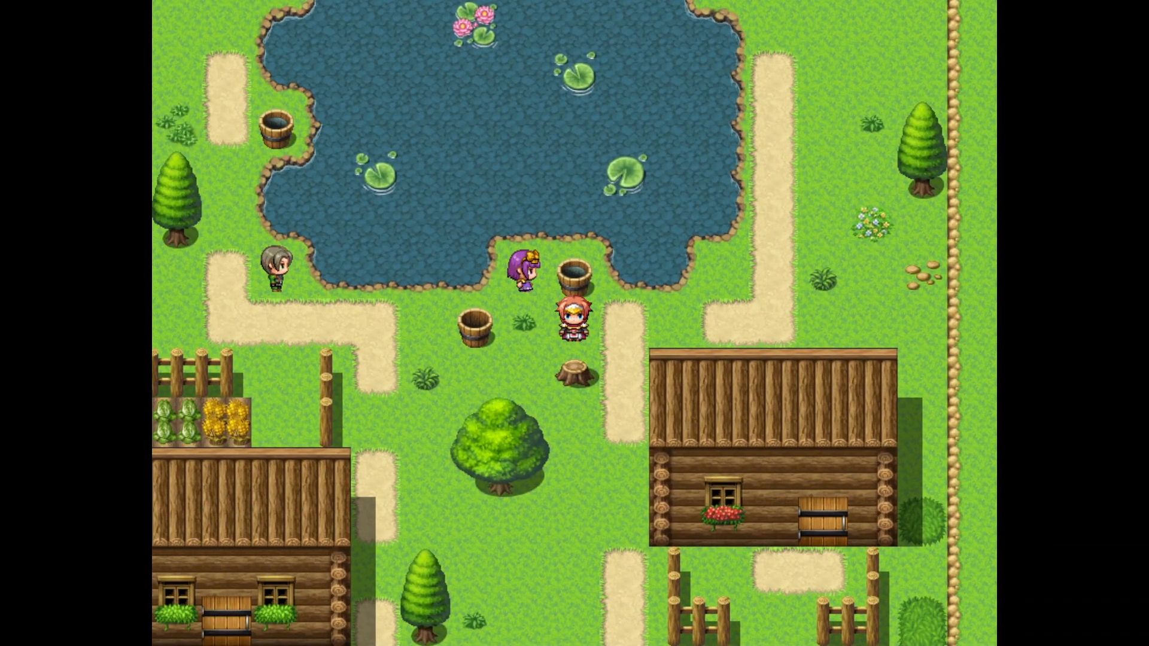
- Walk the player along the lake's south shore and onto the water between the grey-haired and purple-haired villagers
{"action": "key", "text": "Left"}
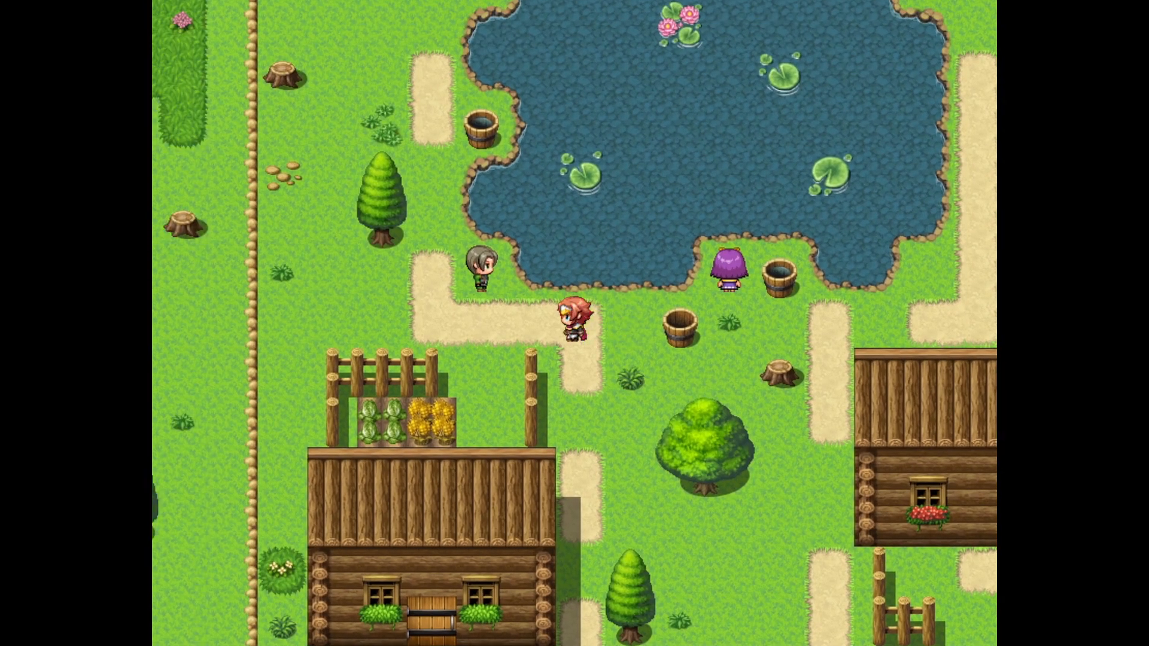
{"action": "key", "text": "Up"}
{"action": "key", "text": "Right"}
{"action": "key", "text": "Down"}
{"action": "key", "text": "Down"}
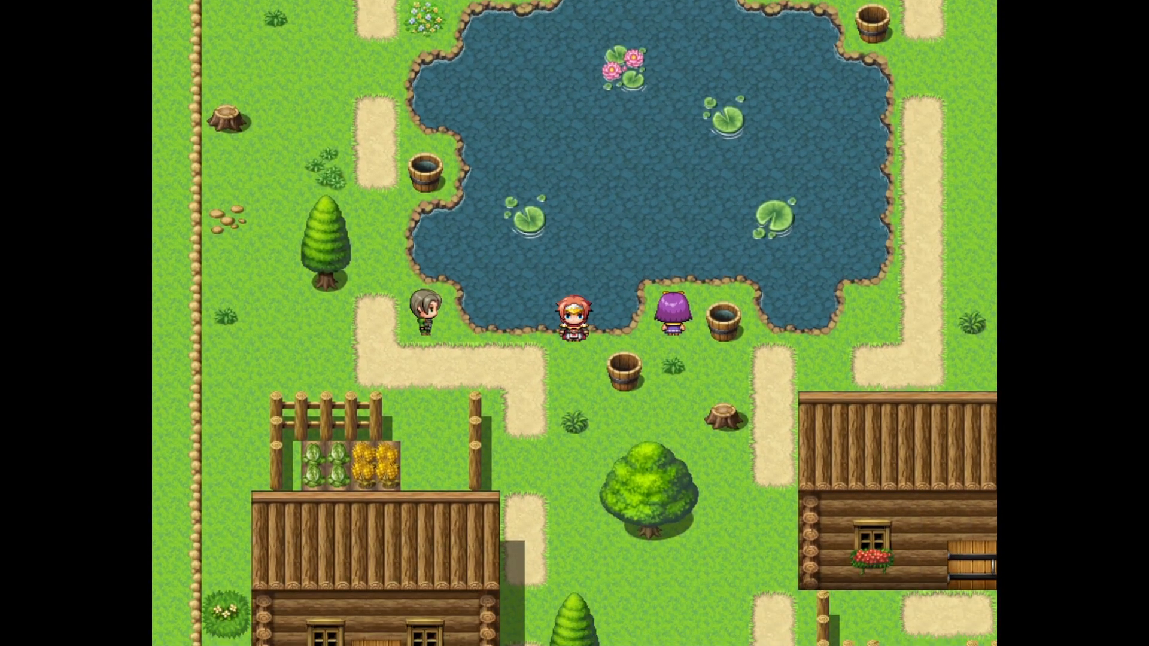